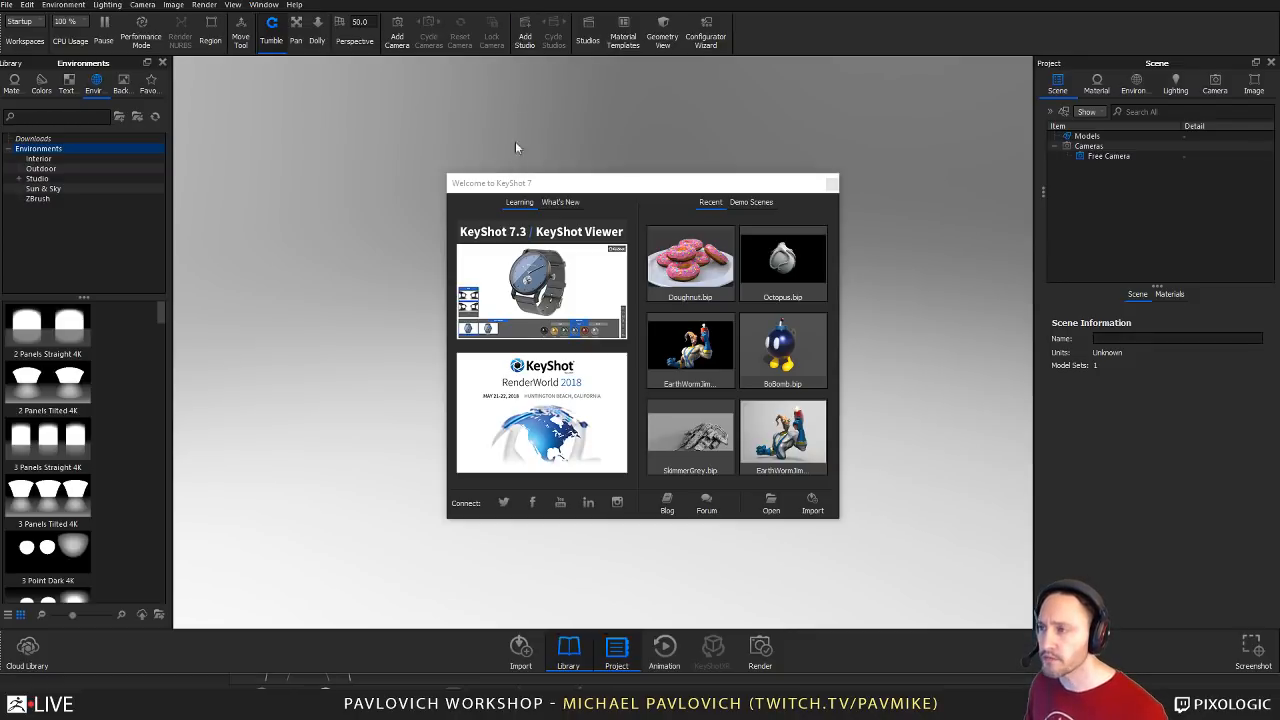
- Open the Doughnut.bip scene and bring up the Doughnut #1 material in the material graph
{"action": "left_click", "coordinate": [690, 263]}
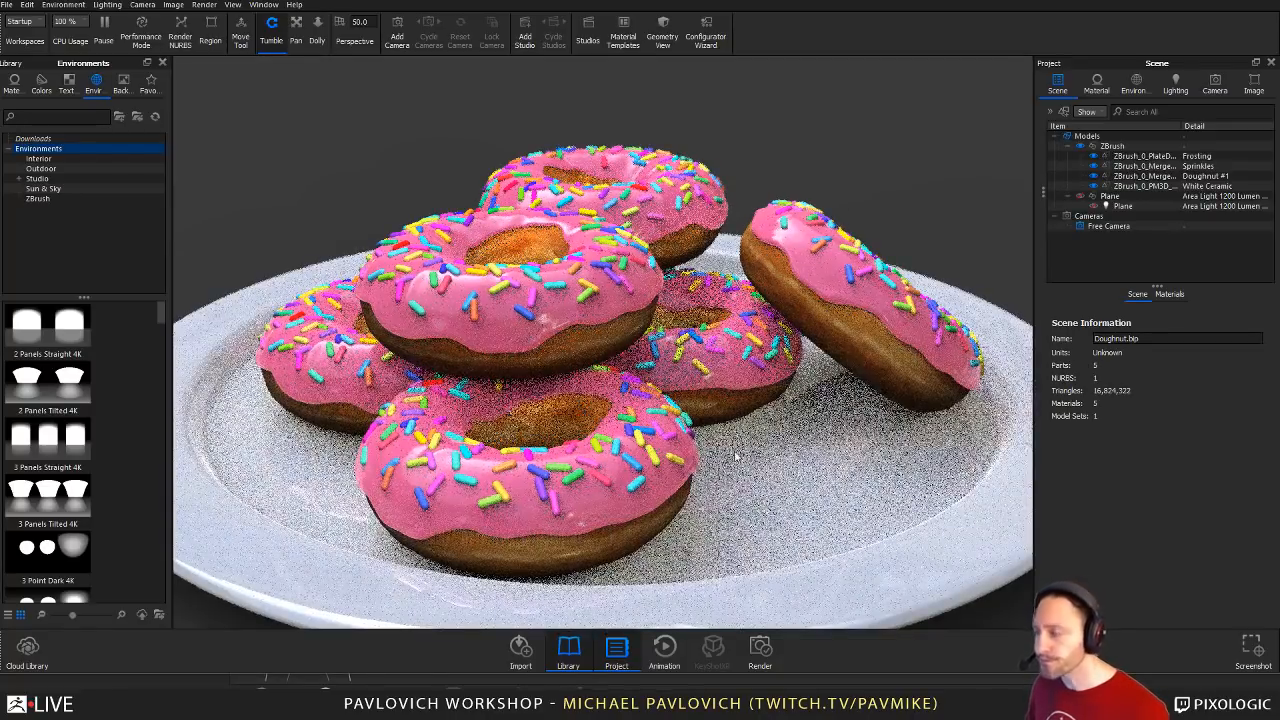
{"action": "double_click", "coordinate": [564, 348]}
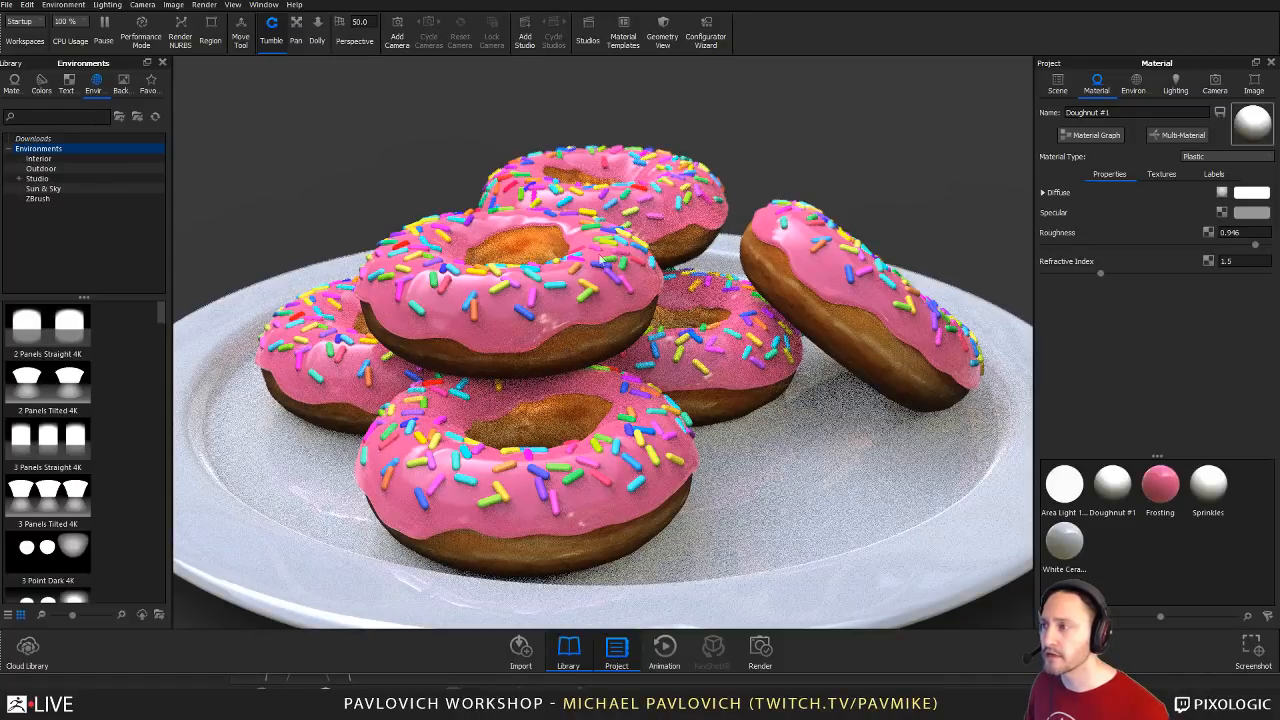
{"action": "left_click", "coordinate": [1099, 144]}
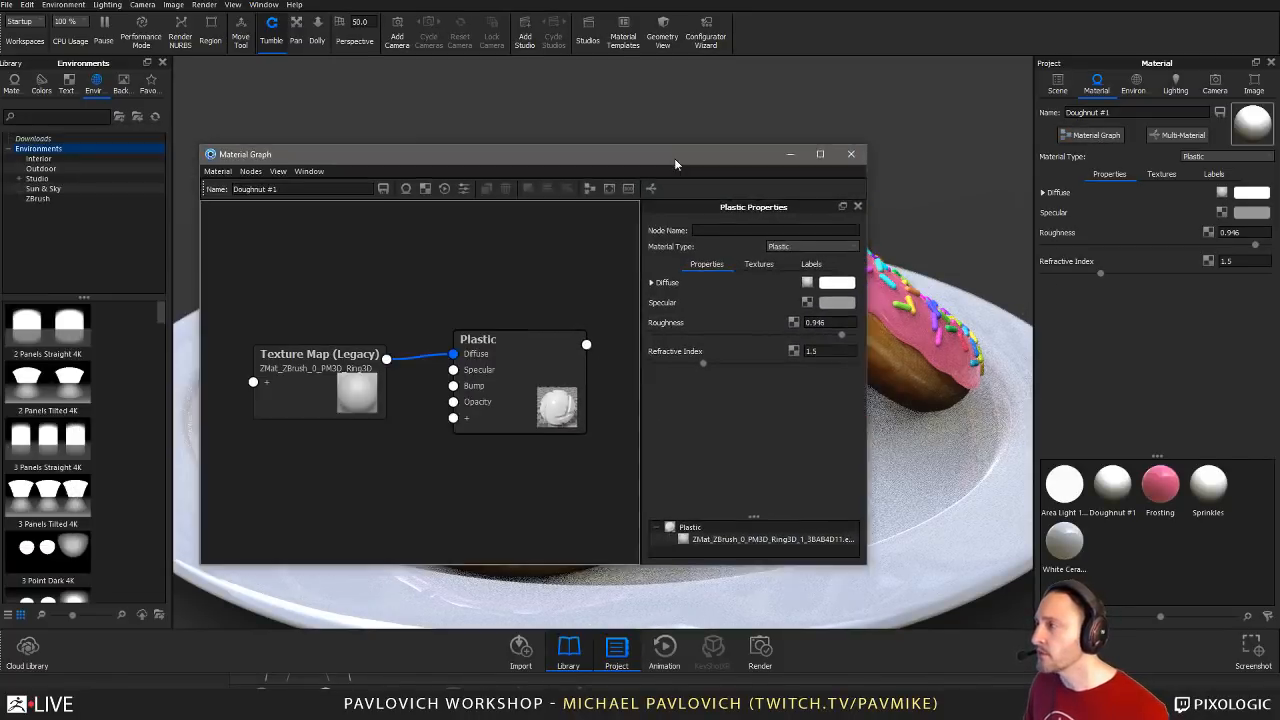
{"action": "left_click_drag", "start_coordinate": [674, 158], "coordinate": [662, 118]}
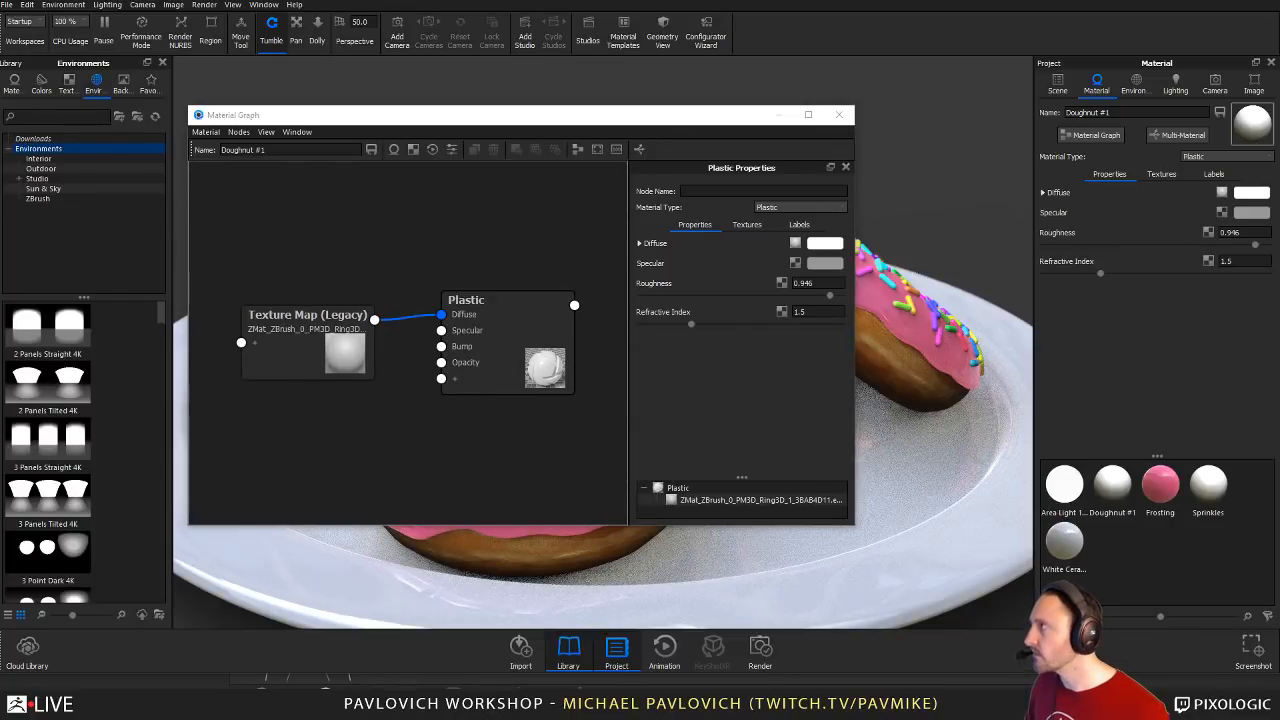
- Set the brightness of the doughnut material's legacy texture map to 1
{"action": "left_click", "coordinate": [312, 350]}
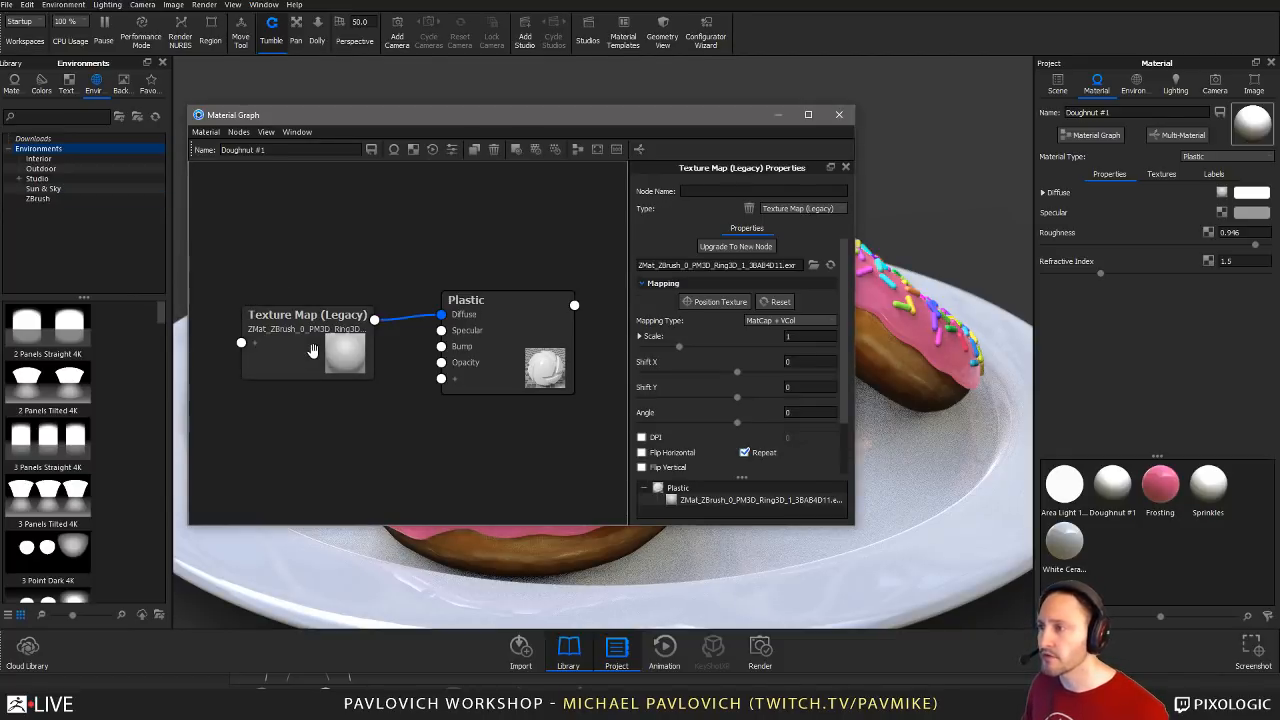
{"action": "scroll", "coordinate": [665, 375], "scroll_direction": "down", "scroll_amount": 2}
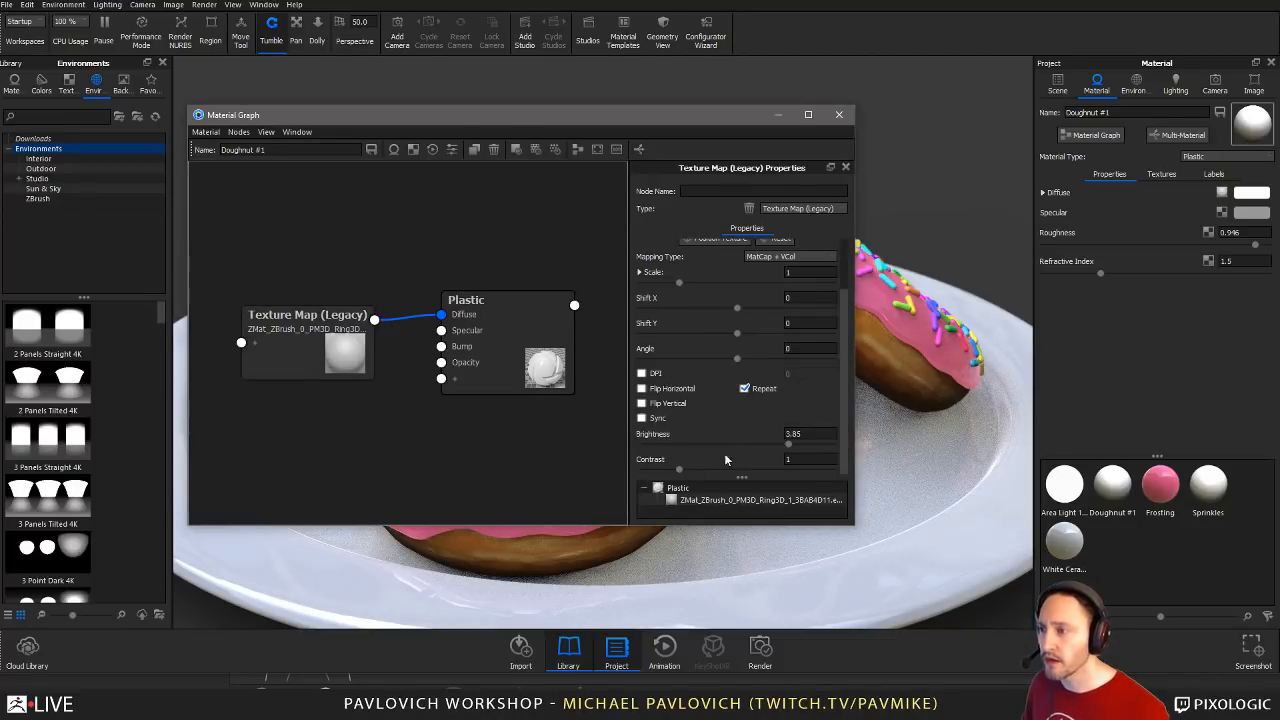
{"action": "left_click", "coordinate": [795, 433]}
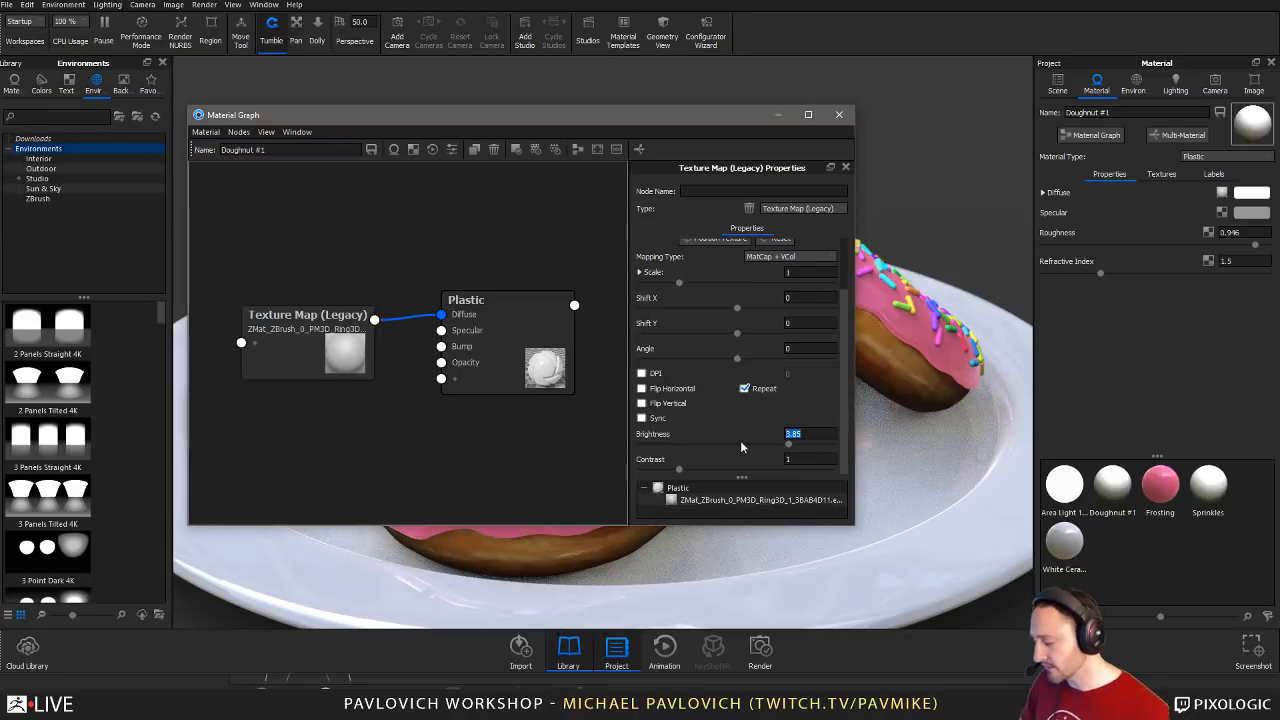
{"action": "type", "text": "1"}
{"action": "key", "text": "Return"}
{"action": "left_click_drag", "start_coordinate": [690, 114], "coordinate": [592, 125]}
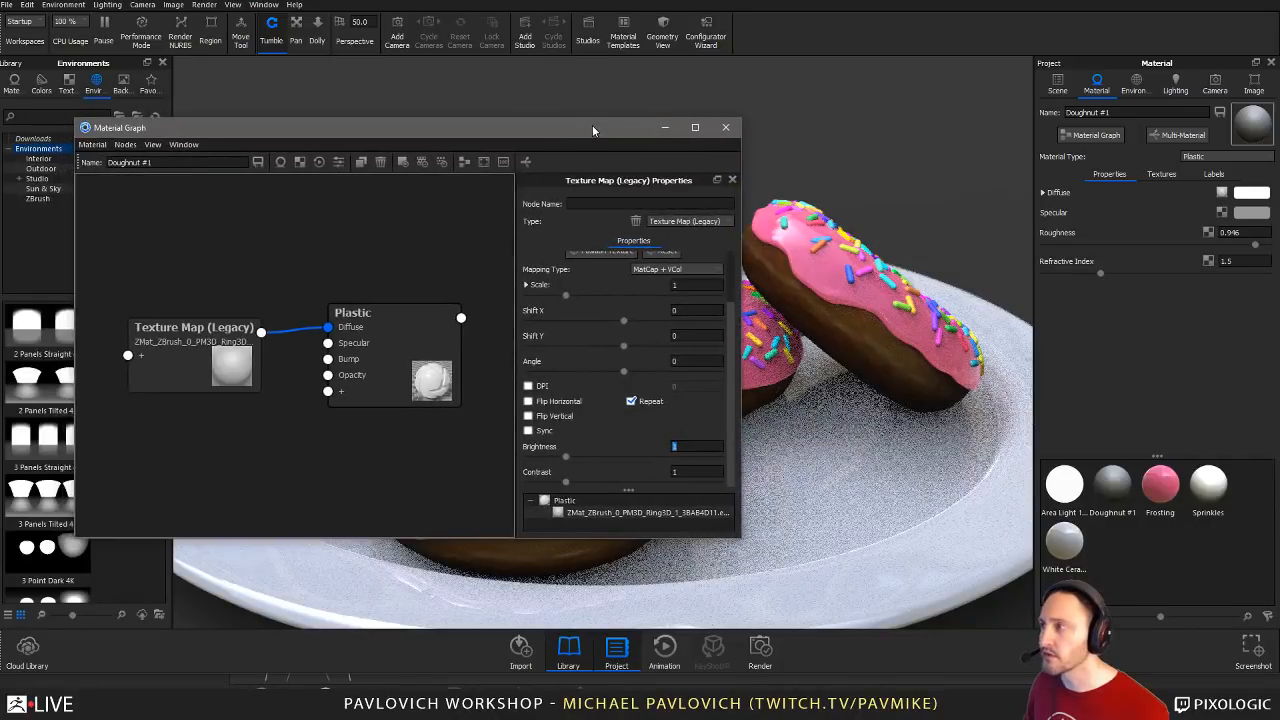
- Raise the doughnut texture map's brightness to about 3.43 and close the material graph
{"action": "left_click", "coordinate": [399, 328]}
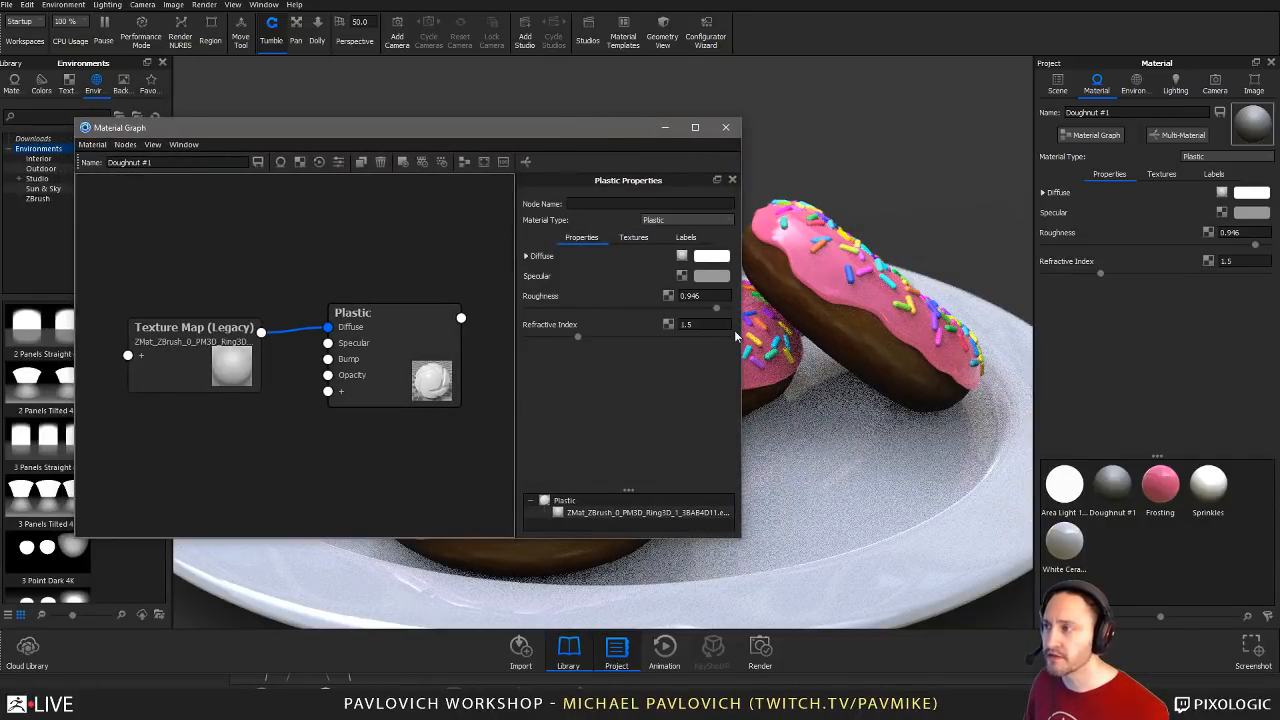
{"action": "left_click_drag", "start_coordinate": [616, 130], "coordinate": [578, 131]}
{"action": "left_click", "coordinate": [165, 335]}
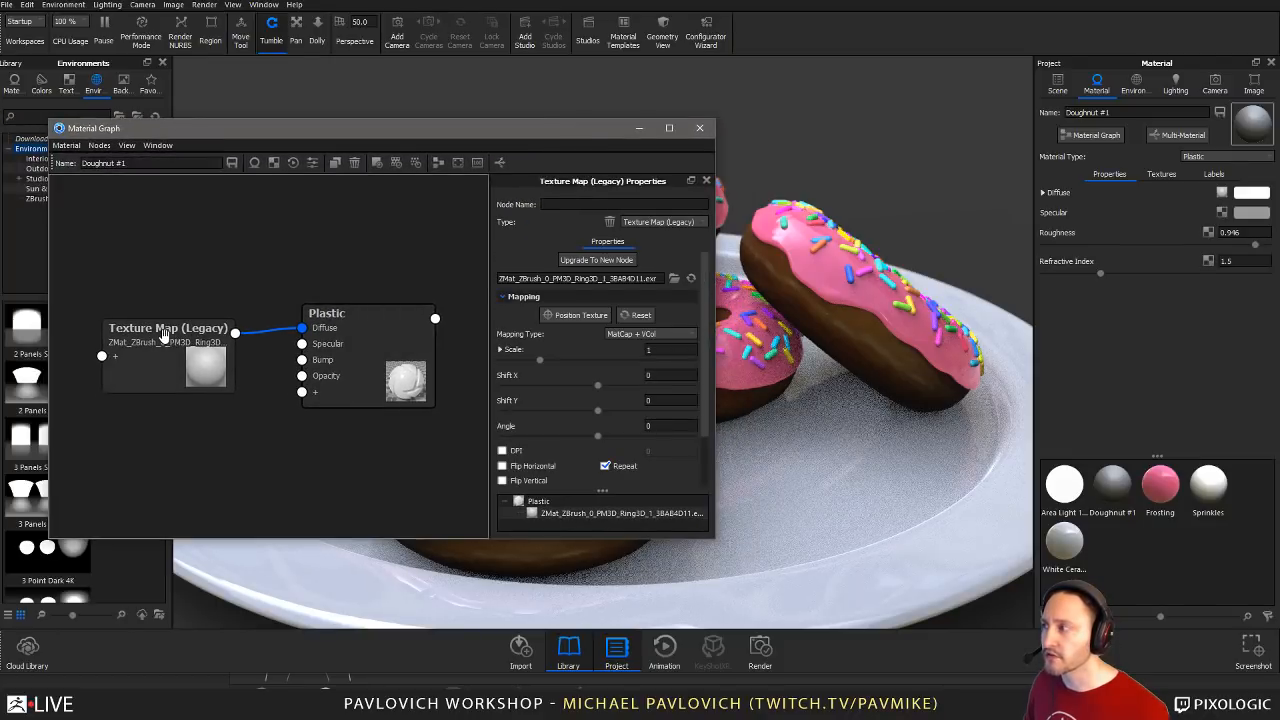
{"action": "scroll", "coordinate": [548, 420], "scroll_direction": "down", "scroll_amount": 2}
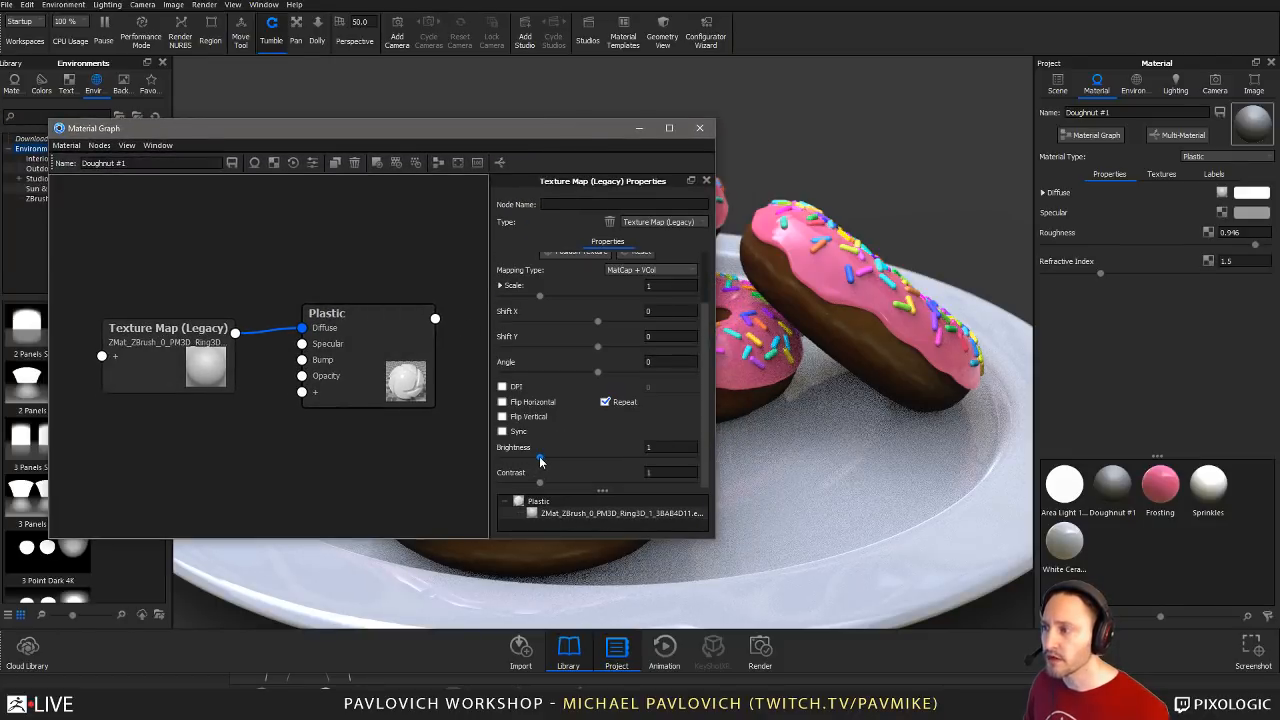
{"action": "left_click_drag", "start_coordinate": [540, 457], "coordinate": [633, 460]}
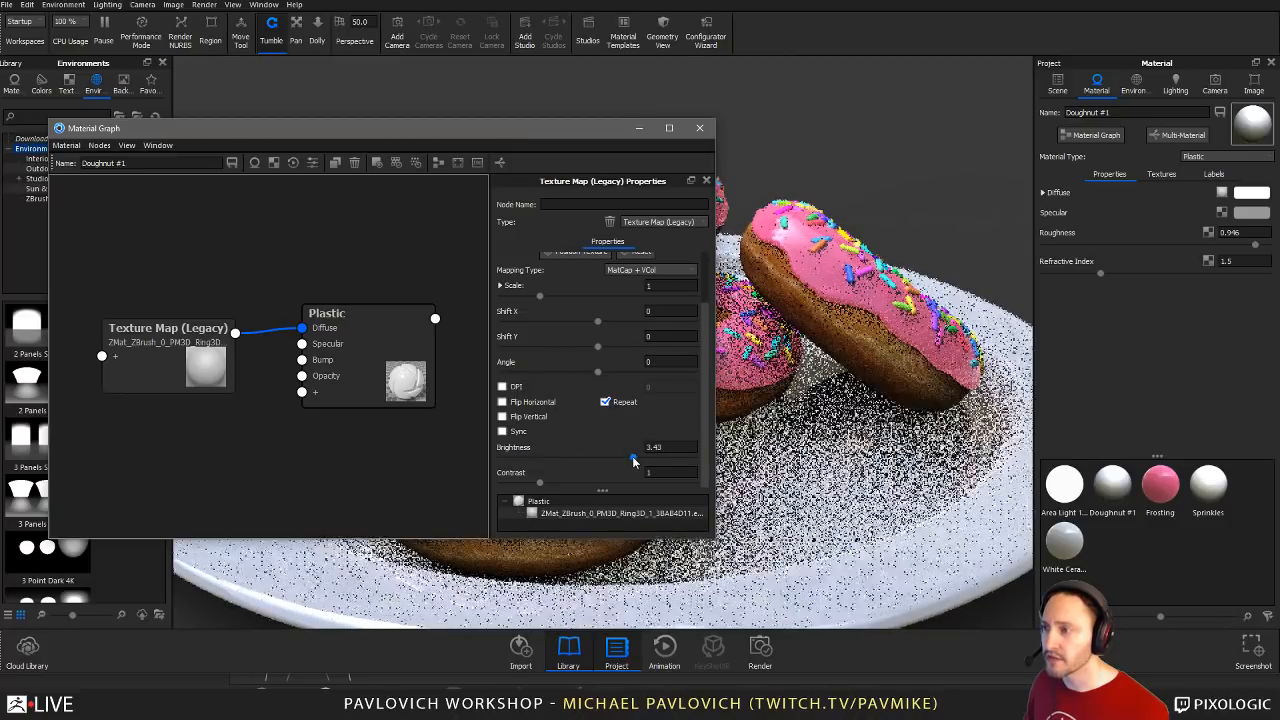
{"action": "left_click", "coordinate": [695, 132]}
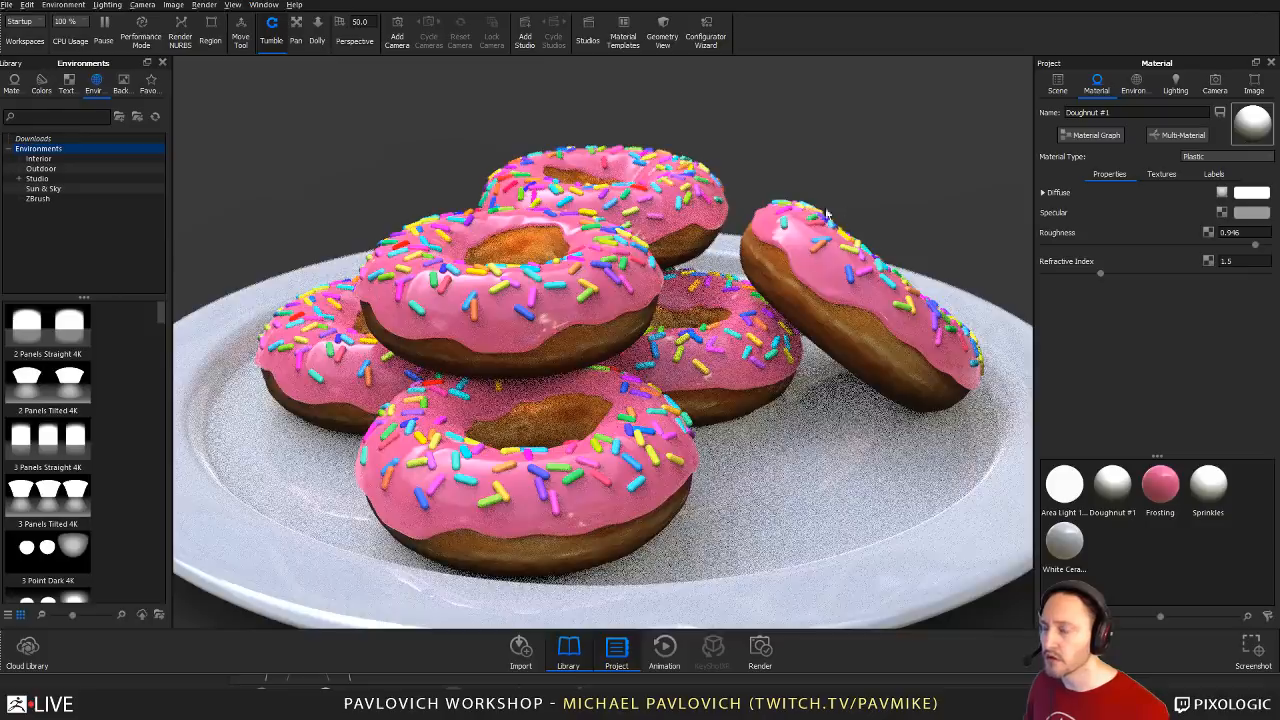
{"action": "left_click_drag", "start_coordinate": [468, 407], "coordinate": [672, 372]}
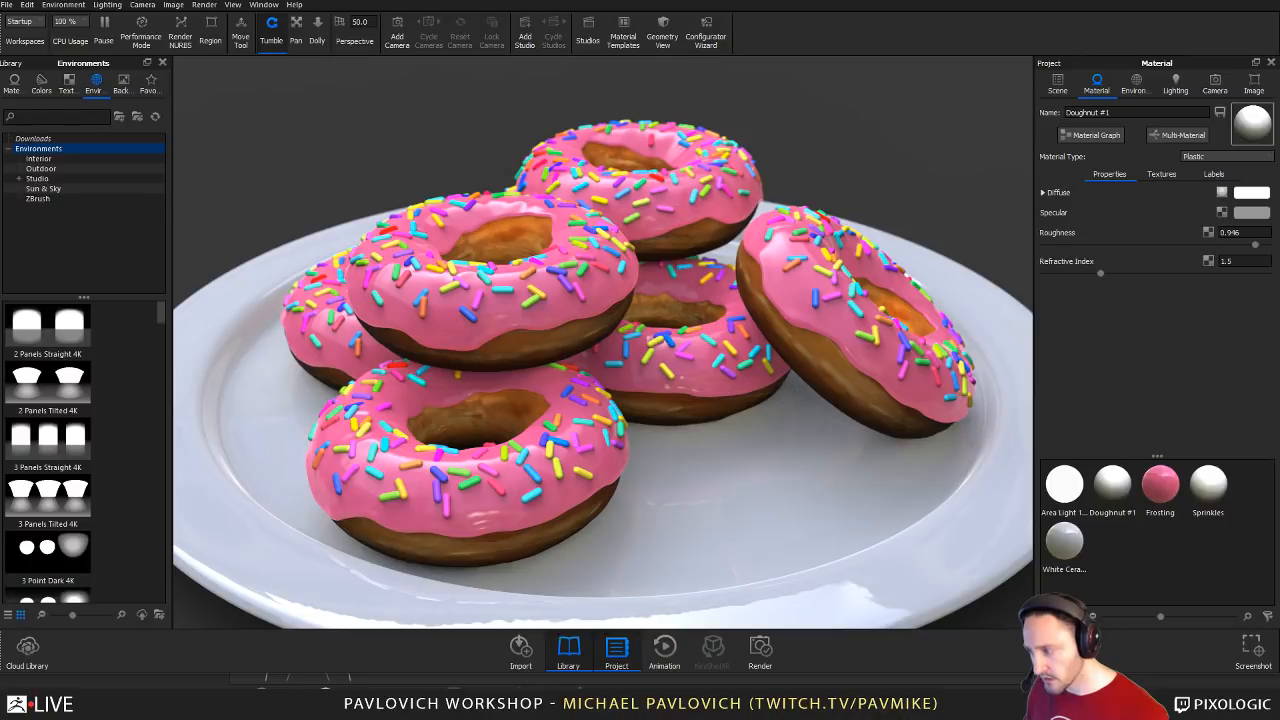
- Switch to File Explorer and examine the recordings in the SourceVideo folder of ZBrush2018WhatsNew
{"action": "key", "text": "alt+Tab"}
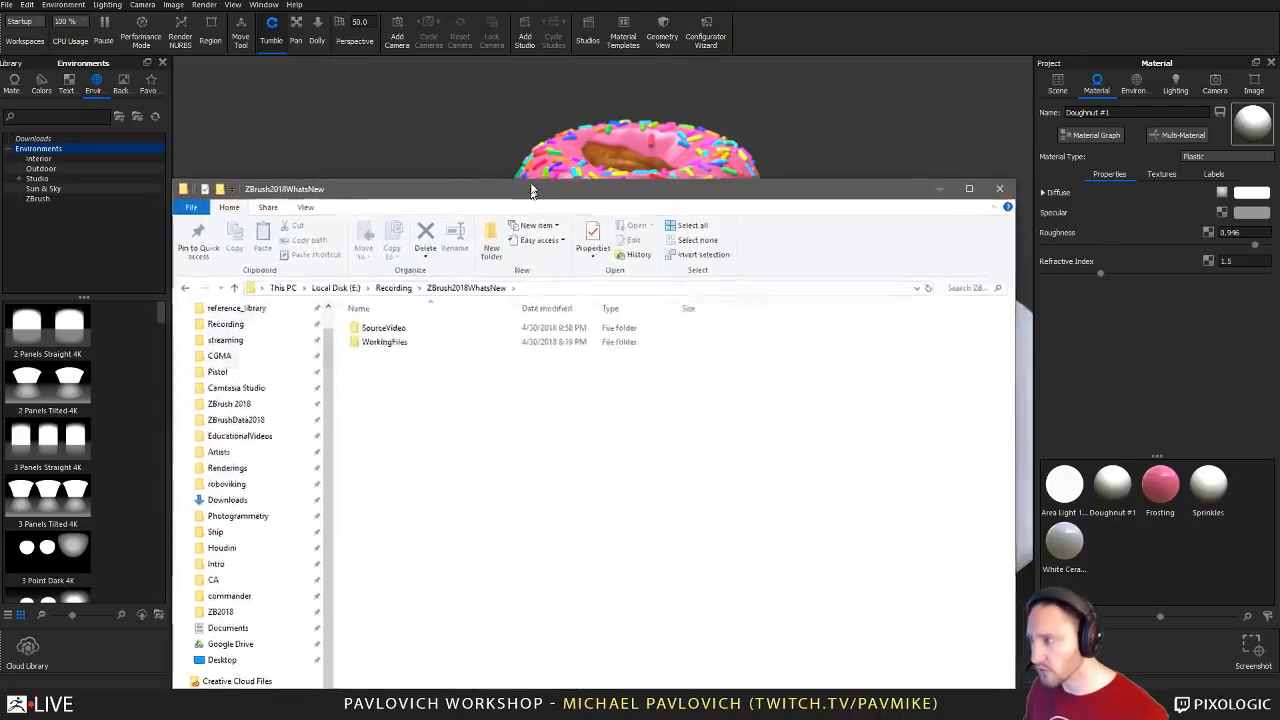
{"action": "double_click", "coordinate": [401, 216]}
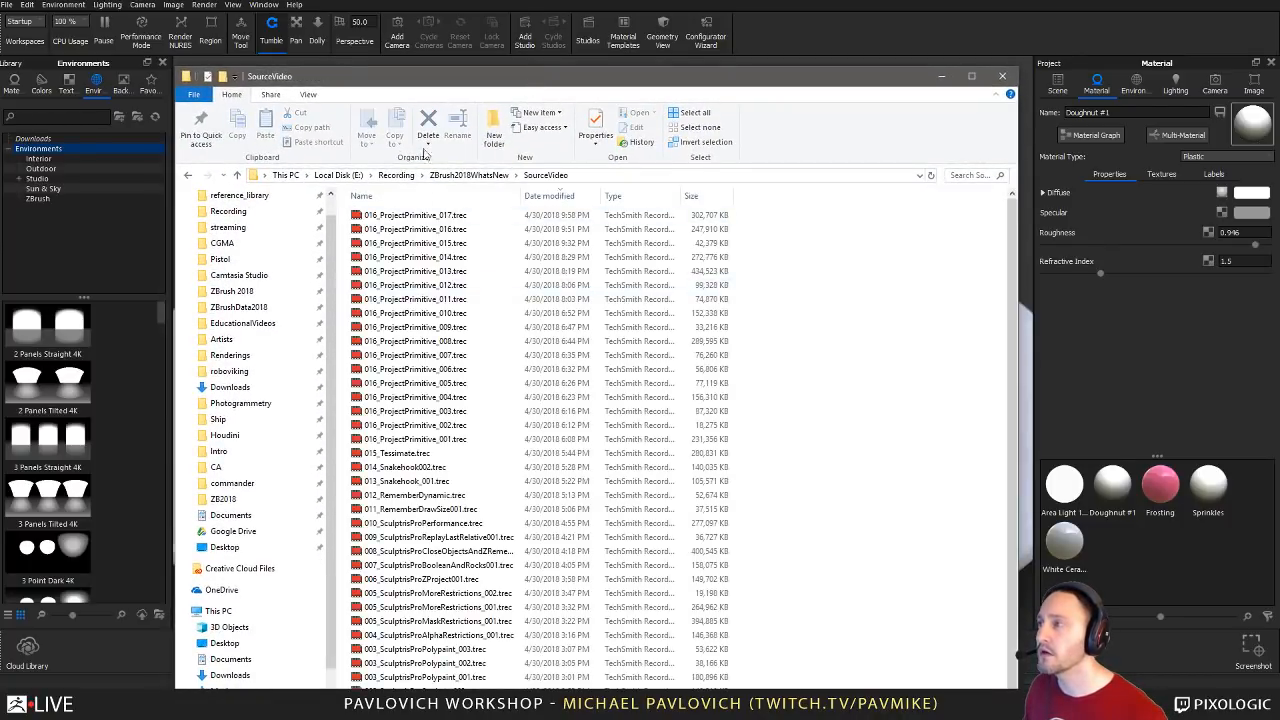
{"action": "left_click_drag", "start_coordinate": [451, 76], "coordinate": [432, 14]}
{"action": "scroll", "coordinate": [400, 380], "scroll_direction": "down", "scroll_amount": 1}
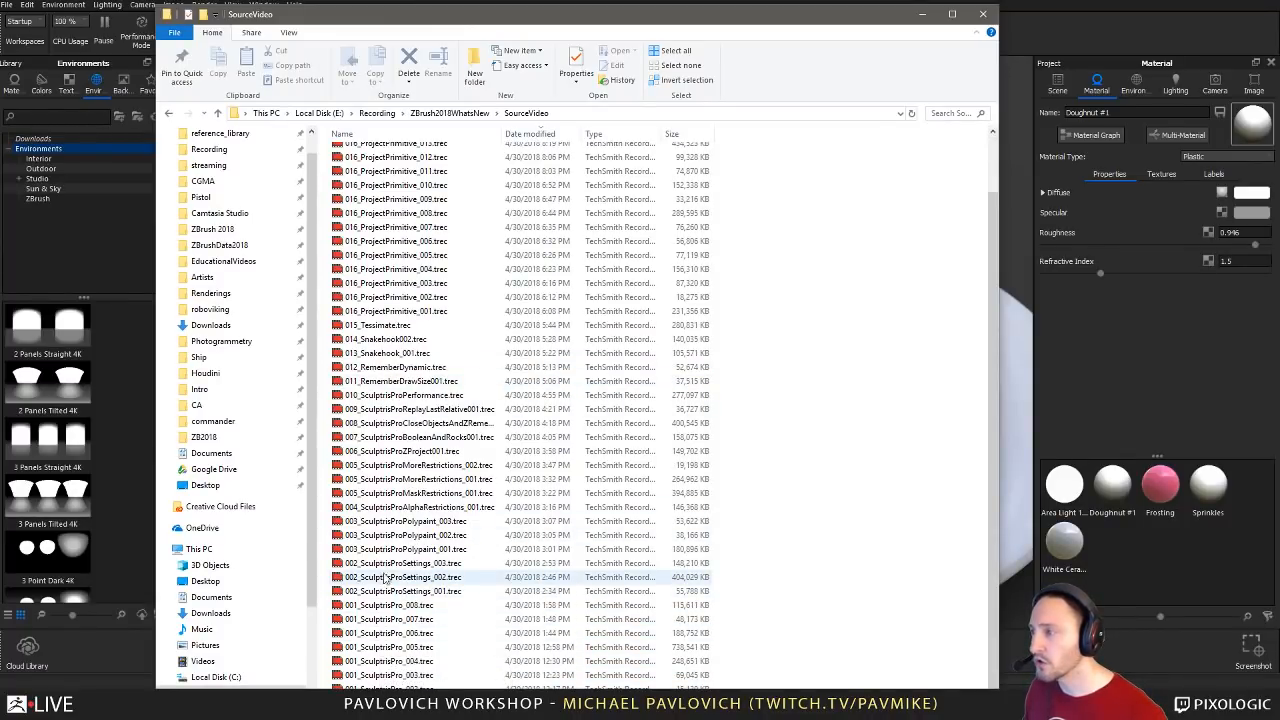
{"action": "scroll", "coordinate": [386, 485], "scroll_direction": "up", "scroll_amount": 2}
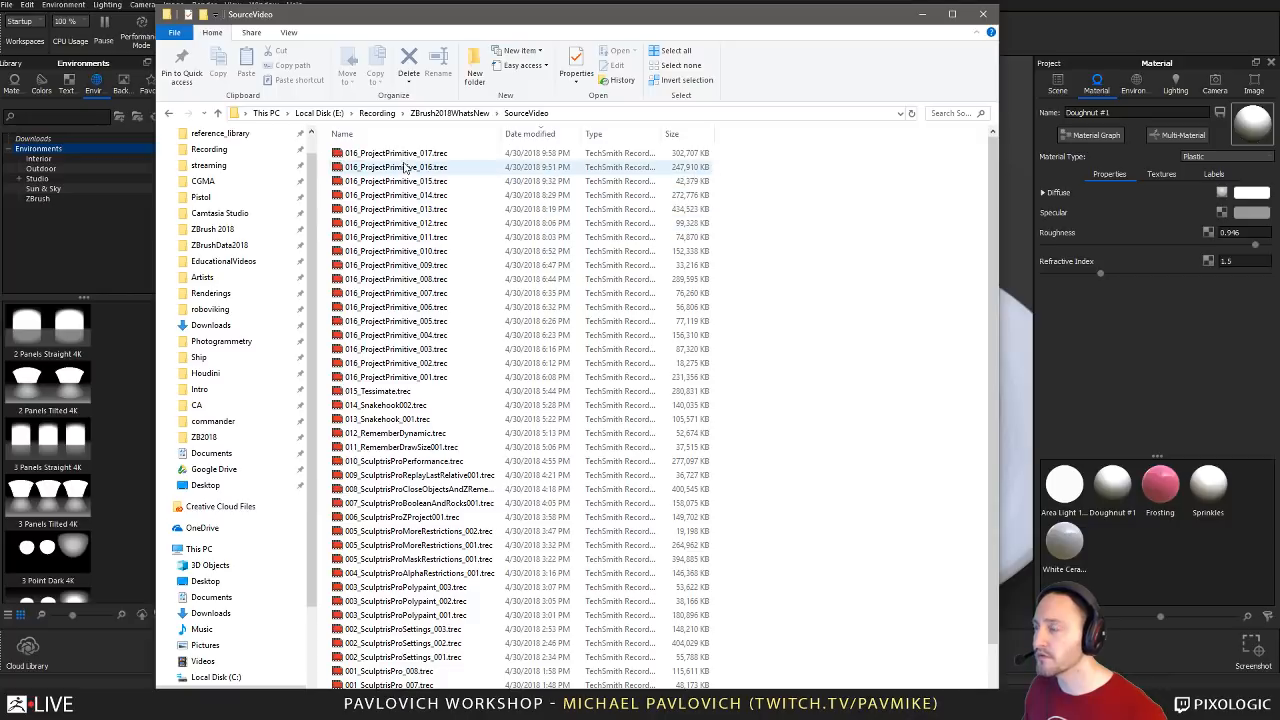
{"action": "left_click_drag", "start_coordinate": [393, 22], "coordinate": [392, 719]}
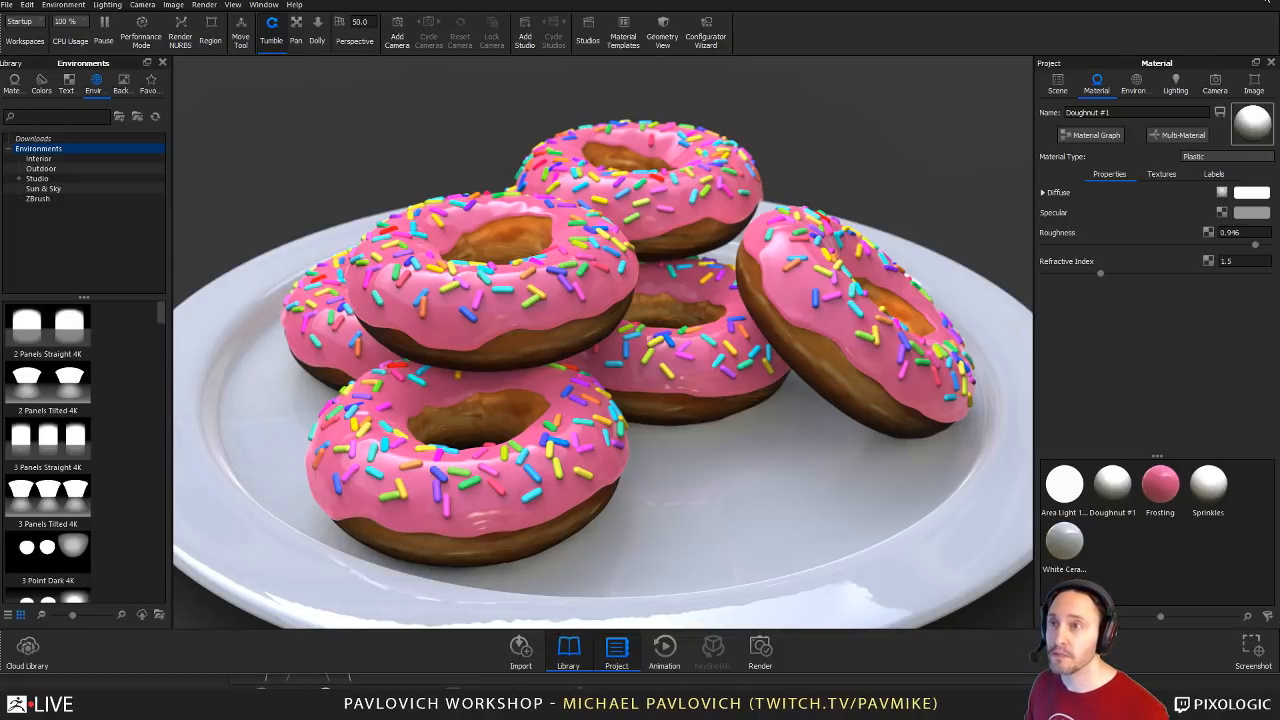
- Close the KeyShot session to return to ZBrush
{"action": "left_click", "coordinate": [1270, 4]}
{"action": "left_click", "coordinate": [705, 277]}
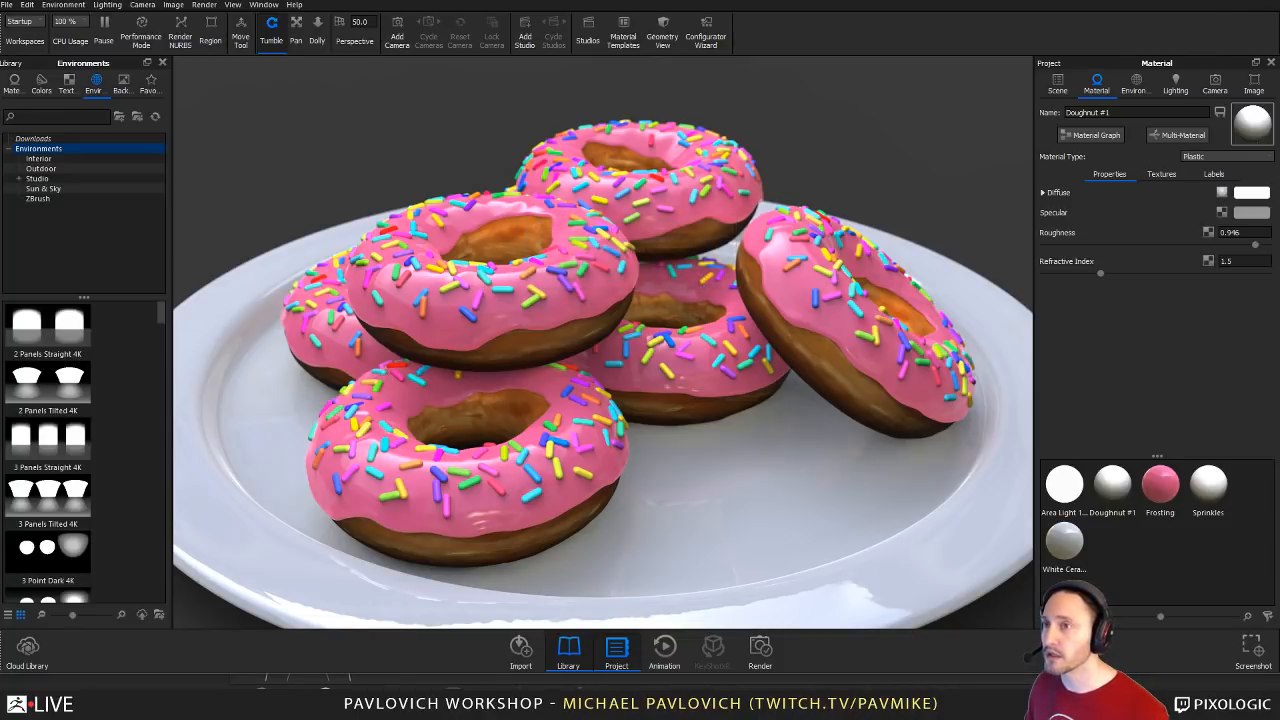
{"action": "left_click", "coordinate": [1269, 3]}
{"action": "left_click", "coordinate": [667, 277]}
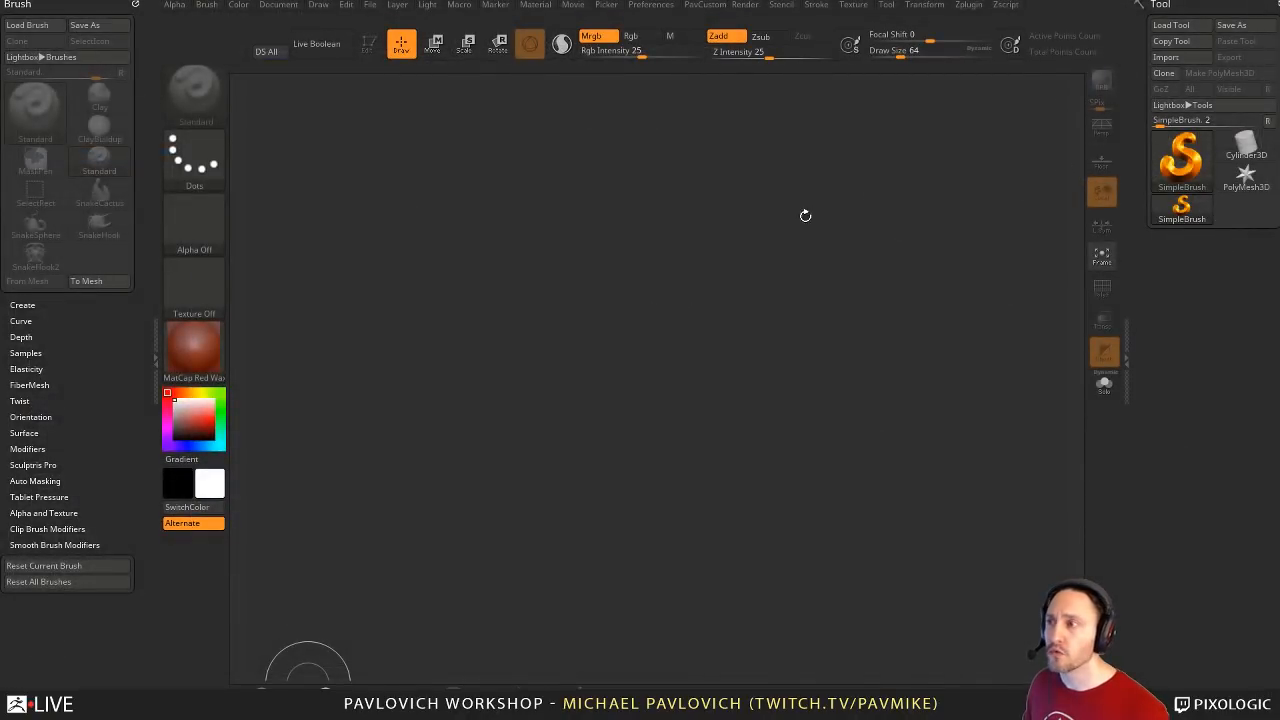
- Clear the ZBrush canvas and set the draw size to 59
{"action": "left_click", "coordinate": [805, 216]}
{"action": "key", "text": "ctrl+n"}
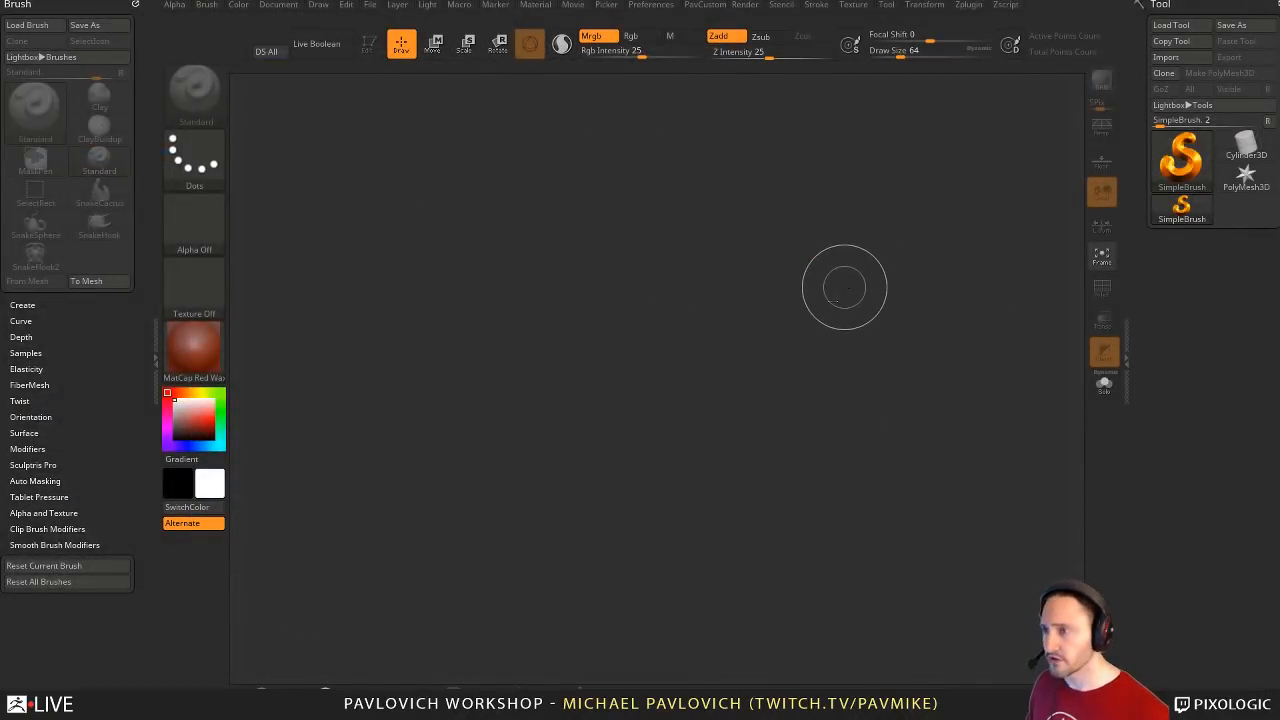
{"action": "key", "text": "s"}
{"action": "left_click_drag", "start_coordinate": [803, 323], "coordinate": [802, 333]}
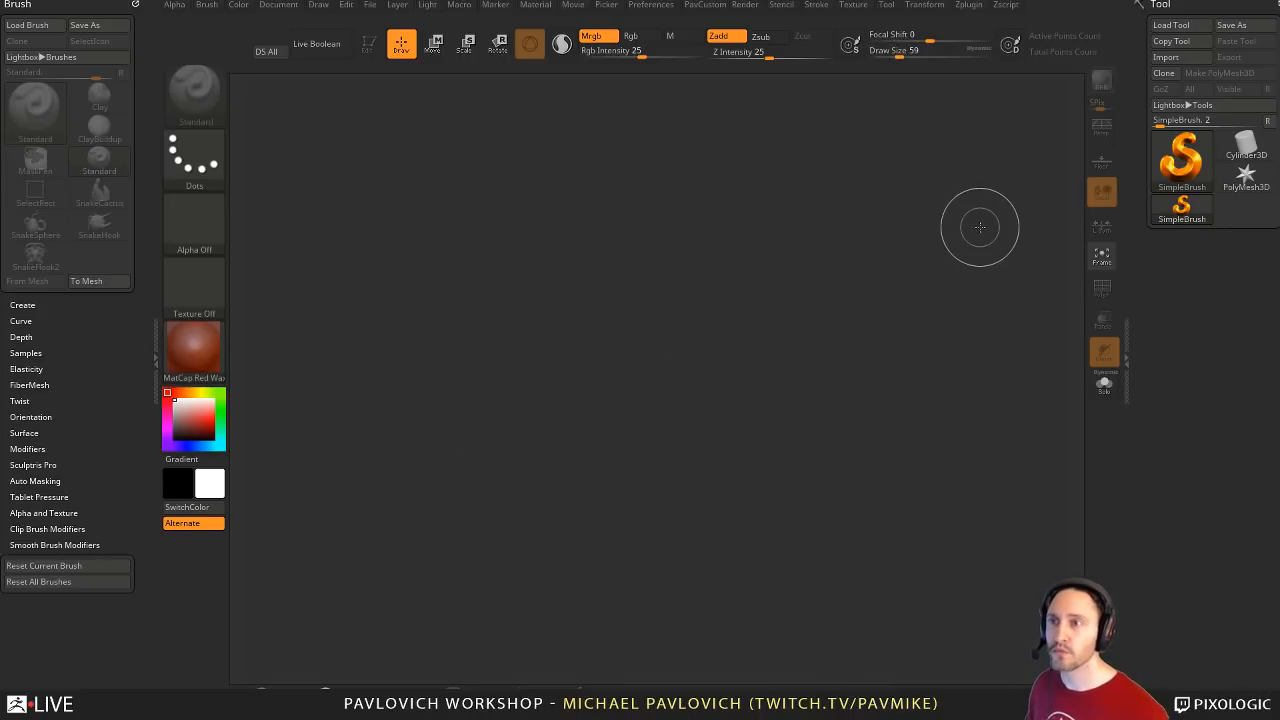
- Load the PlateDoughnuts.ZTL tool from the Doughnuts folder in streaming
{"action": "left_click", "coordinate": [1170, 24]}
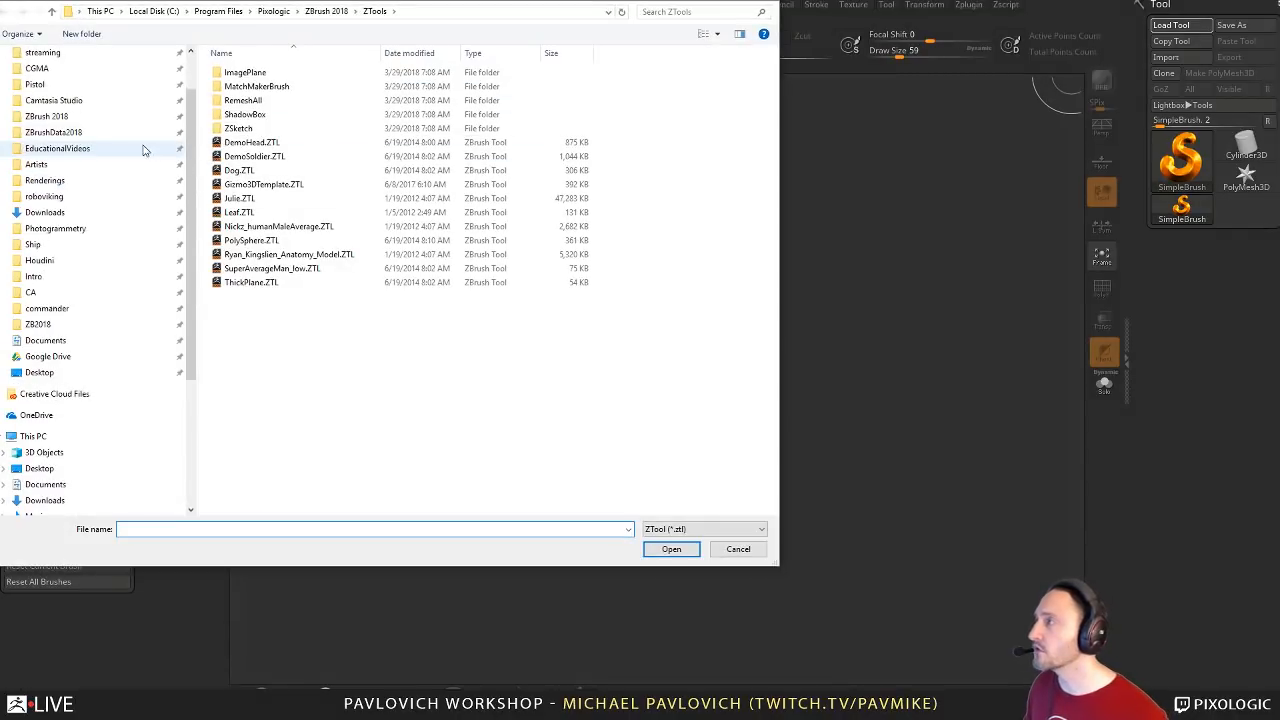
{"action": "scroll", "coordinate": [120, 130], "scroll_direction": "up", "scroll_amount": 3}
{"action": "left_click", "coordinate": [42, 111]}
{"action": "double_click", "coordinate": [252, 74]}
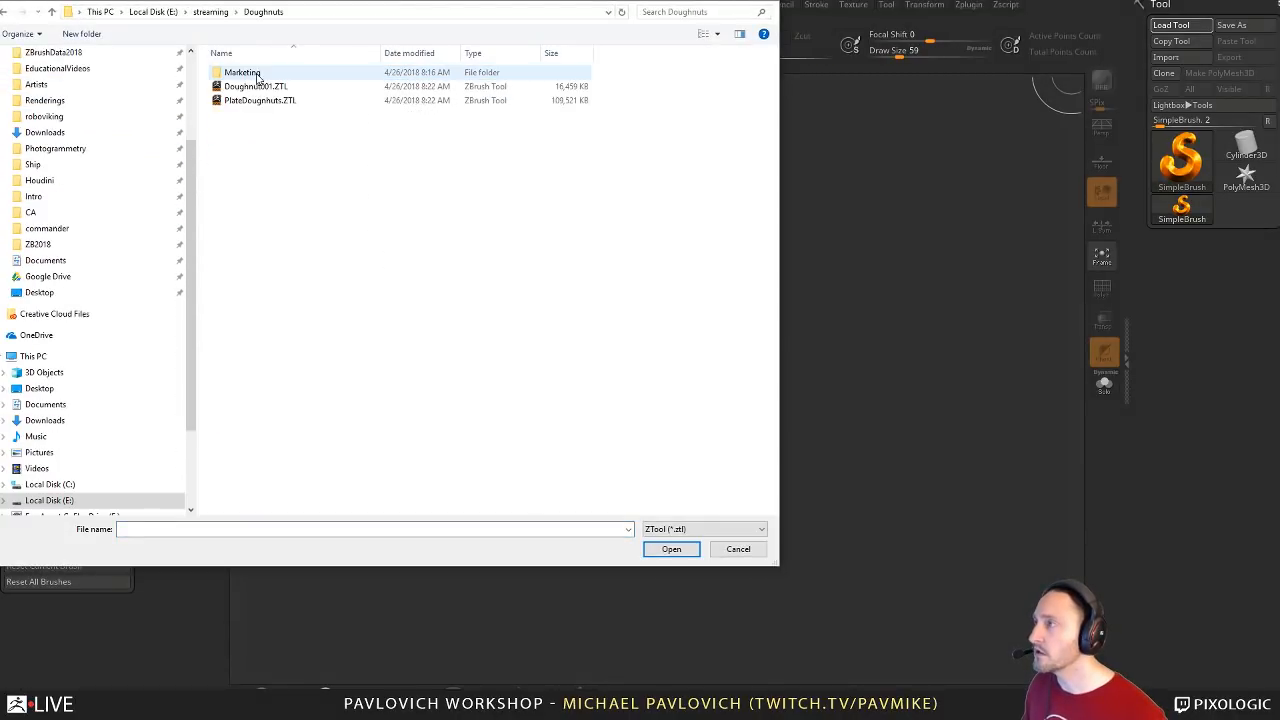
{"action": "left_click", "coordinate": [409, 53]}
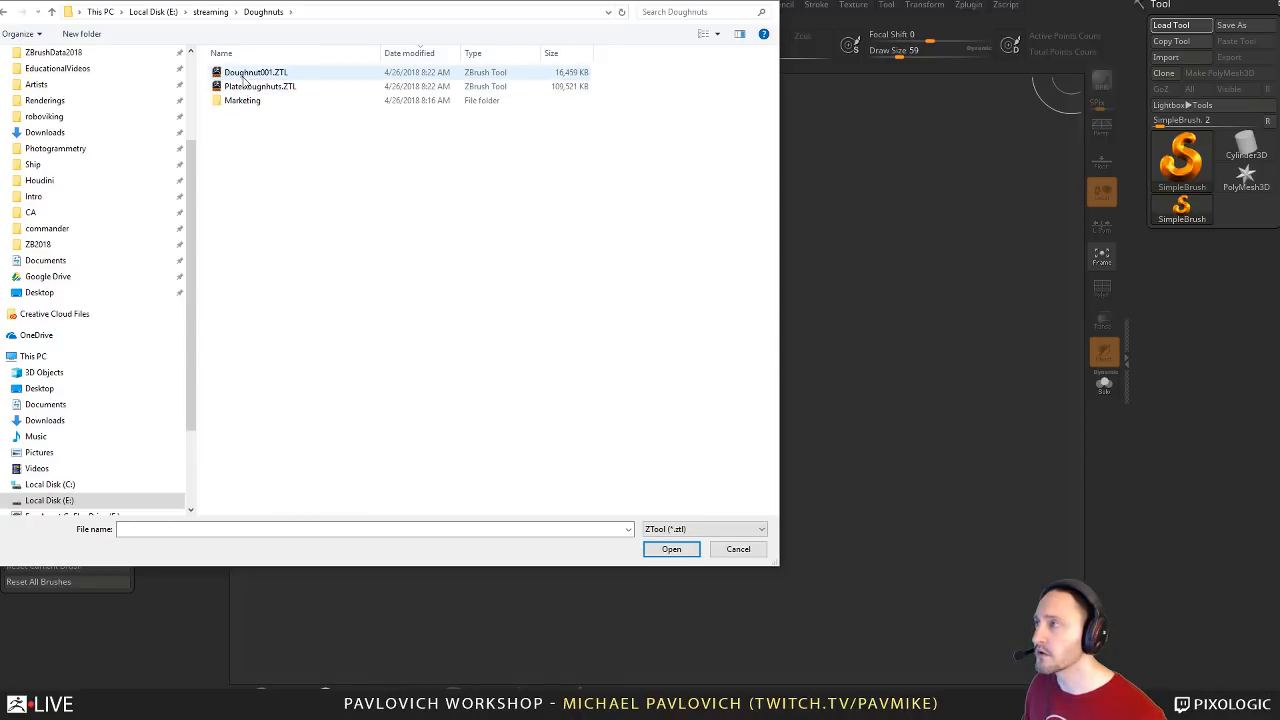
{"action": "double_click", "coordinate": [248, 73]}
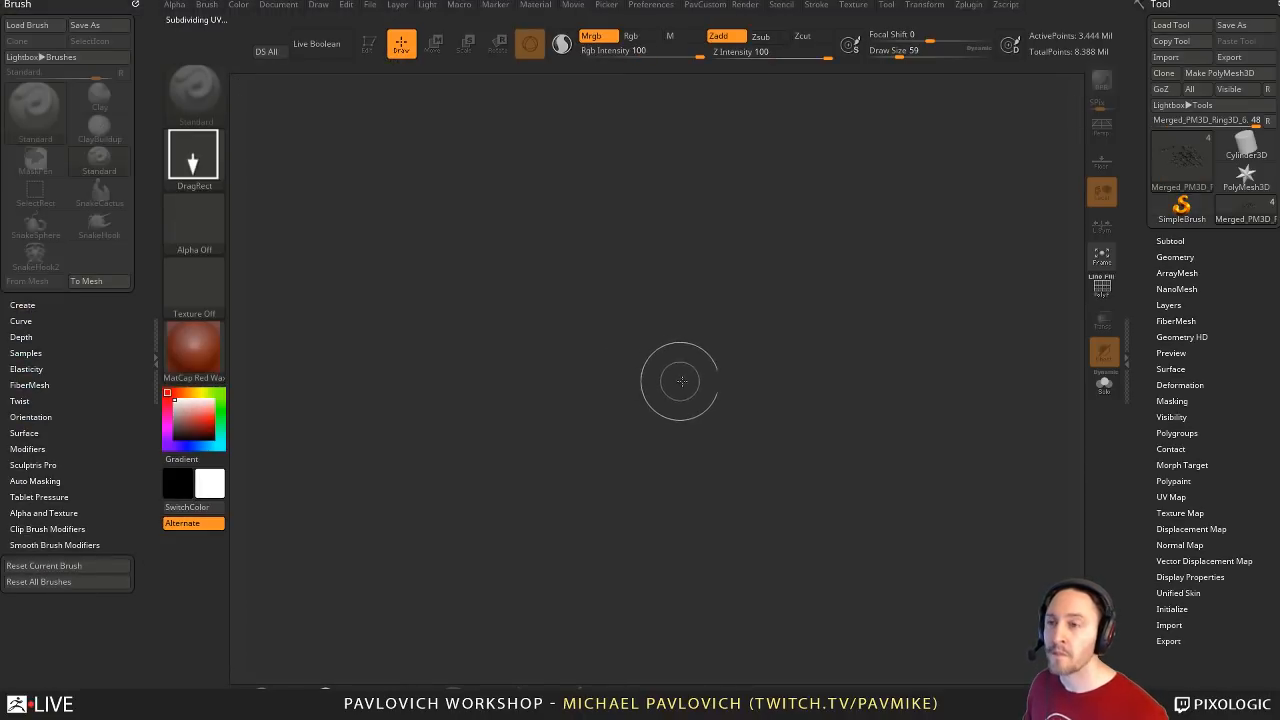
- Put the plate of doughnuts in edit mode with the SkinShade4 material and set the draw size to 8
{"action": "left_click", "coordinate": [365, 46]}
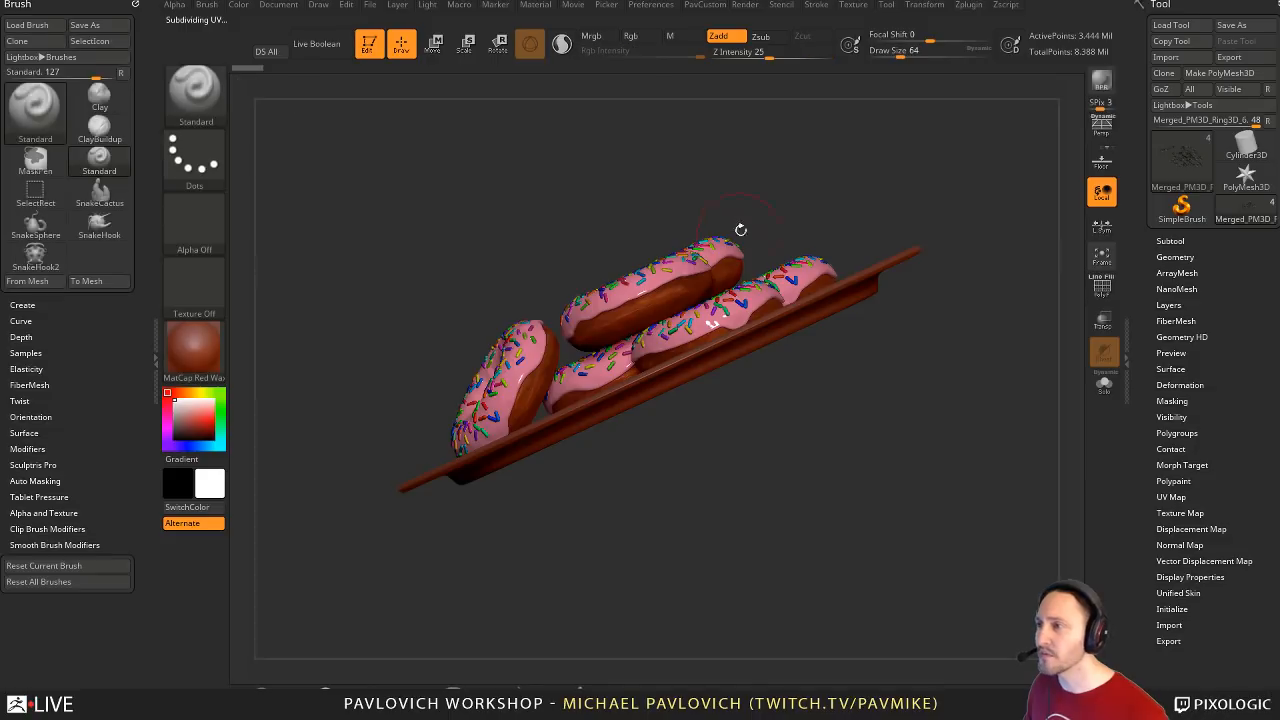
{"action": "mouse_move", "coordinate": [737, 229]}
{"action": "left_mouse_down"}
{"action": "mouse_move", "coordinate": [794, 191]}
{"action": "mouse_move", "coordinate": [911, 198]}
{"action": "left_mouse_up"}
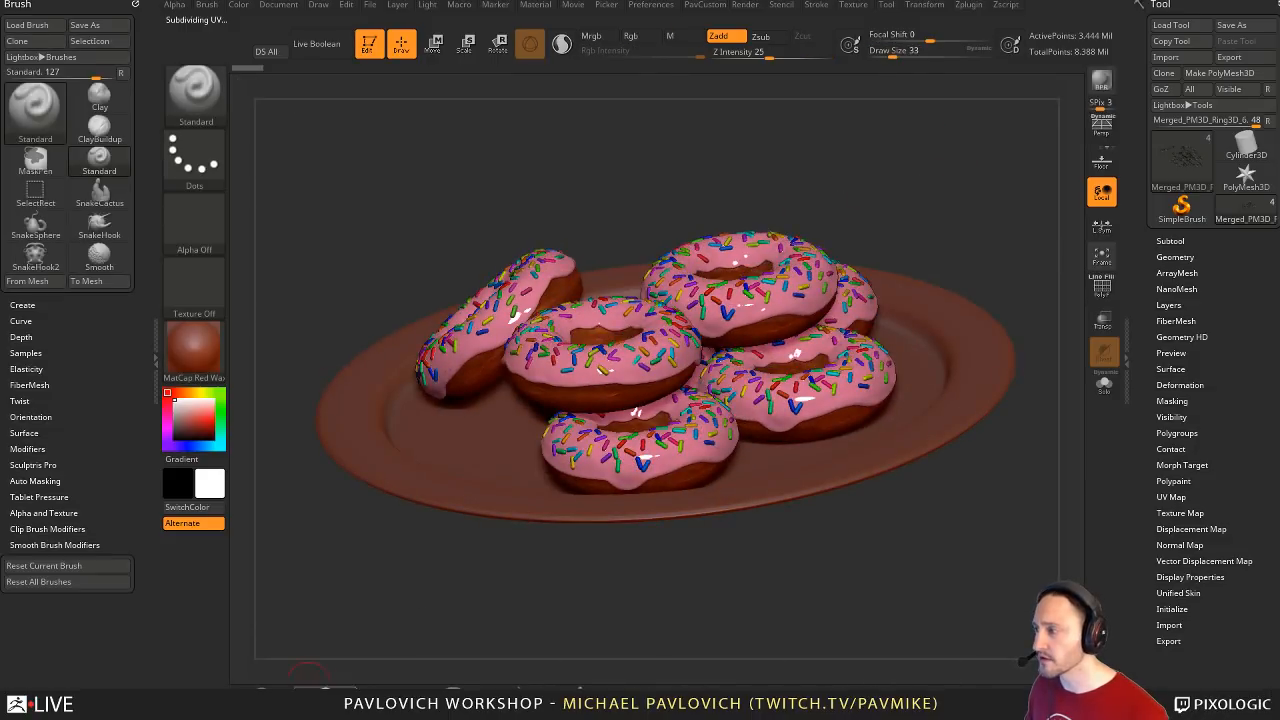
{"action": "left_click", "coordinate": [262, 688]}
{"action": "left_click_drag", "start_coordinate": [463, 602], "coordinate": [443, 662], "text": "alt"}
{"action": "left_click", "coordinate": [379, 685]}
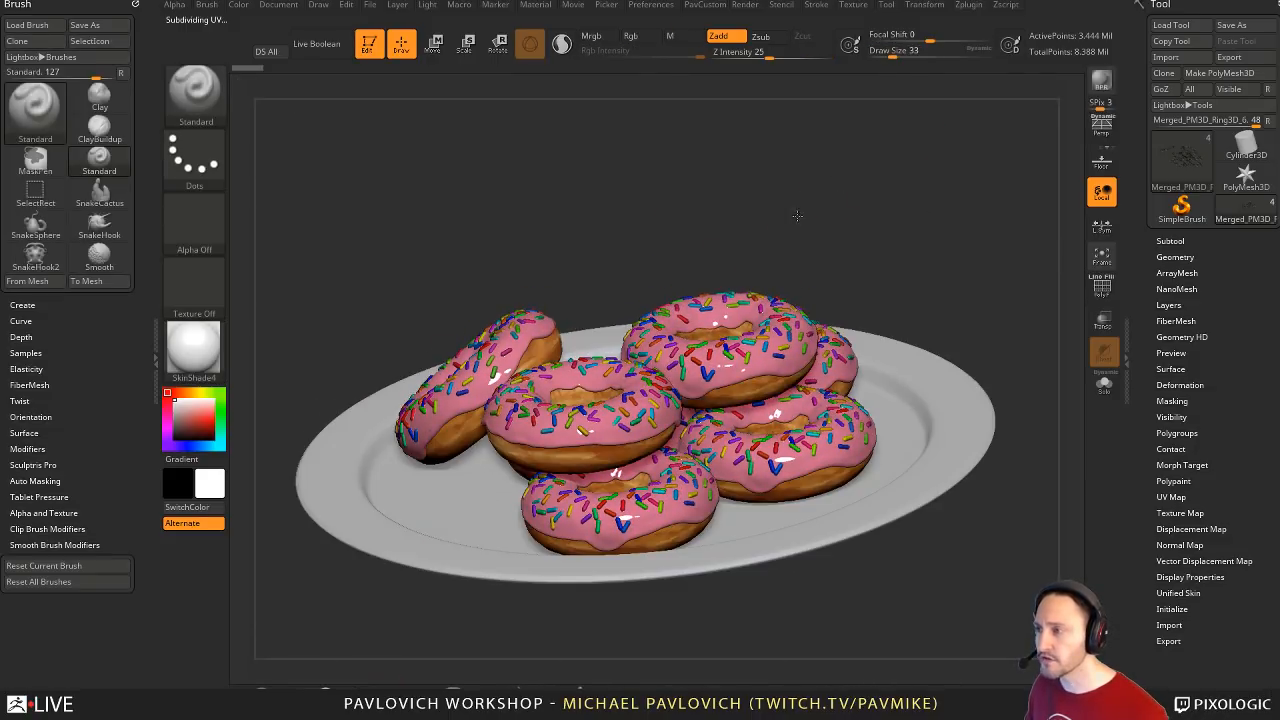
{"action": "mouse_move", "coordinate": [798, 216]}
{"action": "left_mouse_down"}
{"action": "mouse_move", "coordinate": [926, 186]}
{"action": "mouse_move", "coordinate": [926, 126]}
{"action": "mouse_move", "coordinate": [943, 237]}
{"action": "mouse_move", "coordinate": [975, 178]}
{"action": "mouse_move", "coordinate": [946, 207]}
{"action": "mouse_move", "coordinate": [949, 156]}
{"action": "left_mouse_up"}
{"action": "key", "text": "s"}
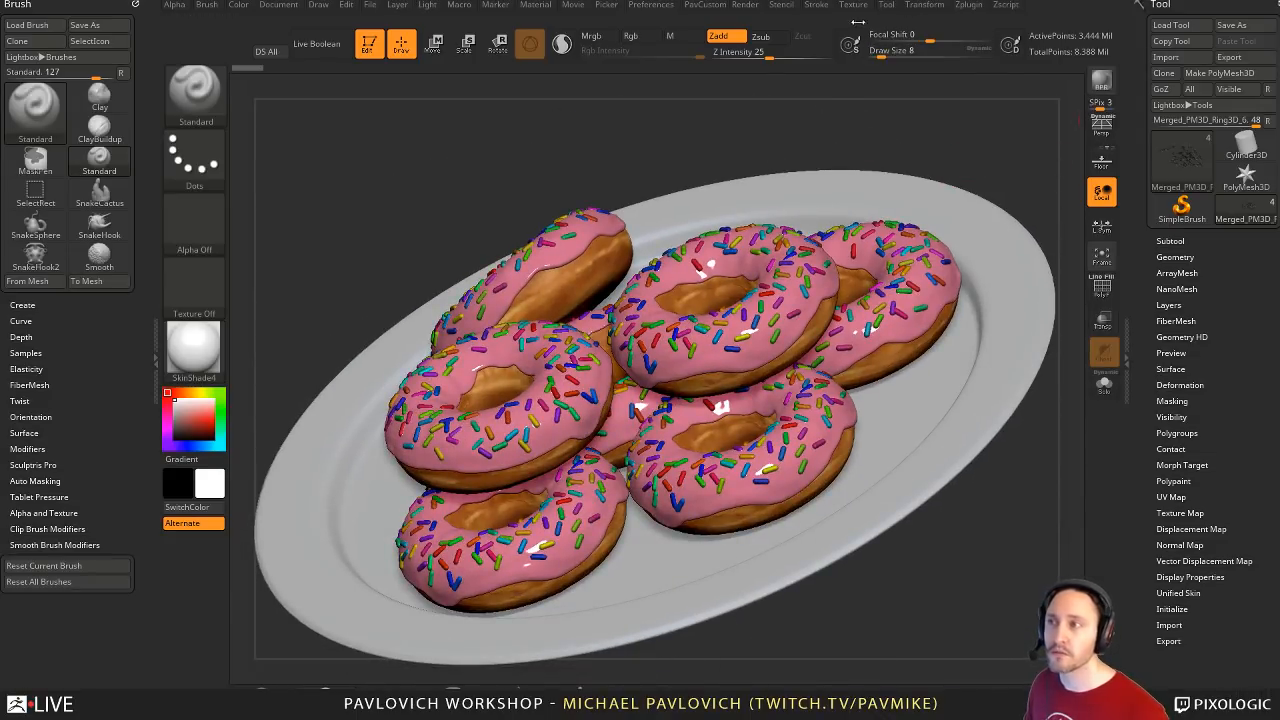
- Send the doughnut model to KeyShot through the external renderer option and dismiss the welcome window
{"action": "left_click", "coordinate": [652, 5]}
{"action": "left_click", "coordinate": [750, 5]}
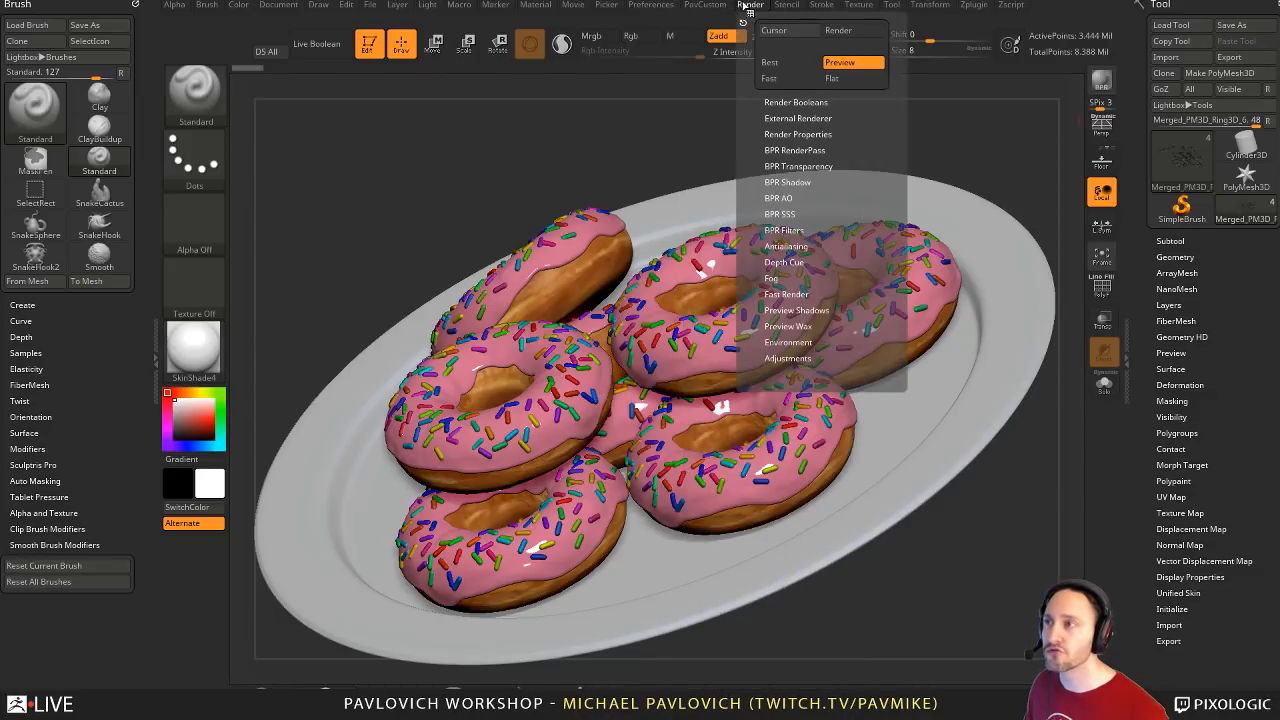
{"action": "left_click", "coordinate": [800, 118]}
{"action": "left_click", "coordinate": [800, 132]}
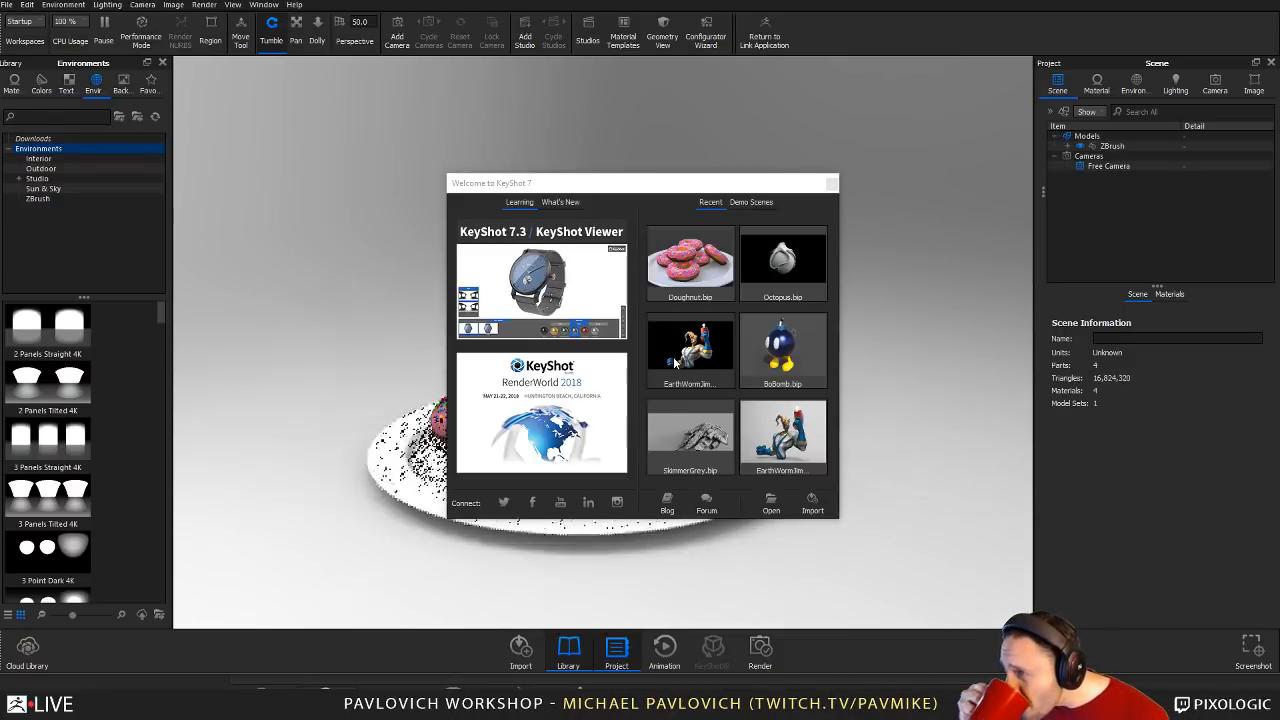
{"action": "left_click", "coordinate": [831, 184]}
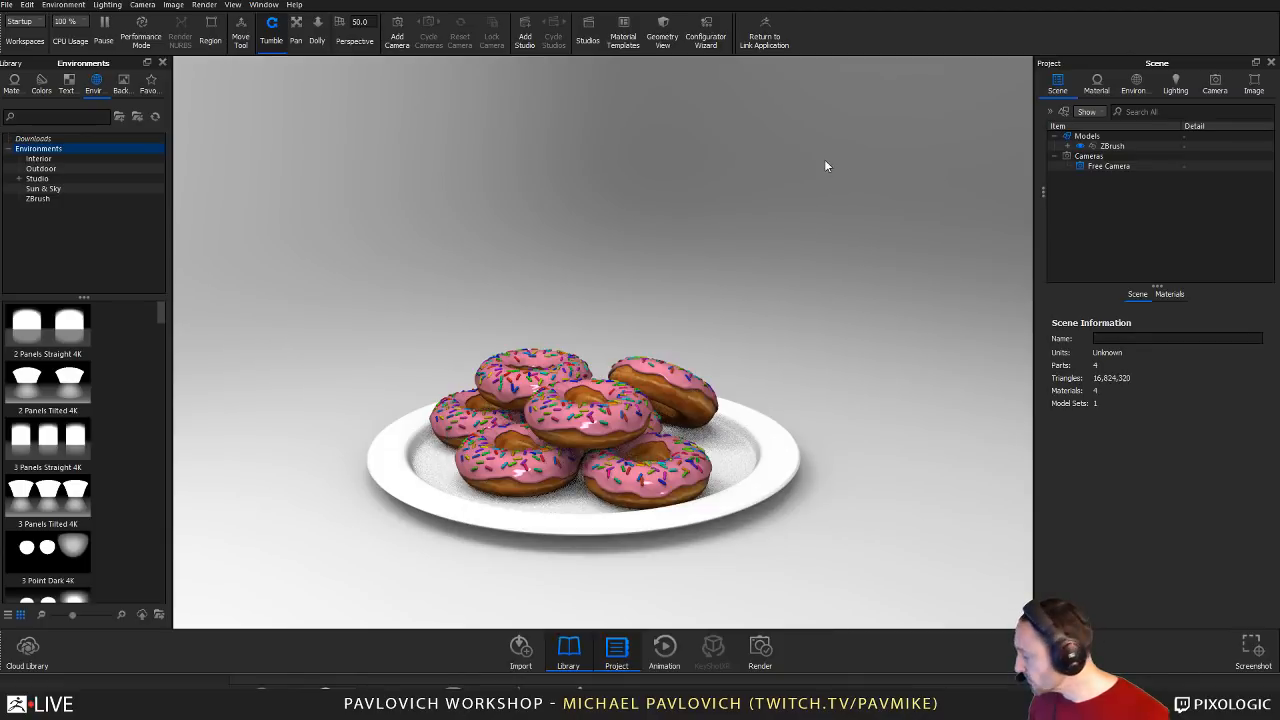
{"action": "scroll", "coordinate": [529, 307], "scroll_direction": "up", "scroll_amount": 6}
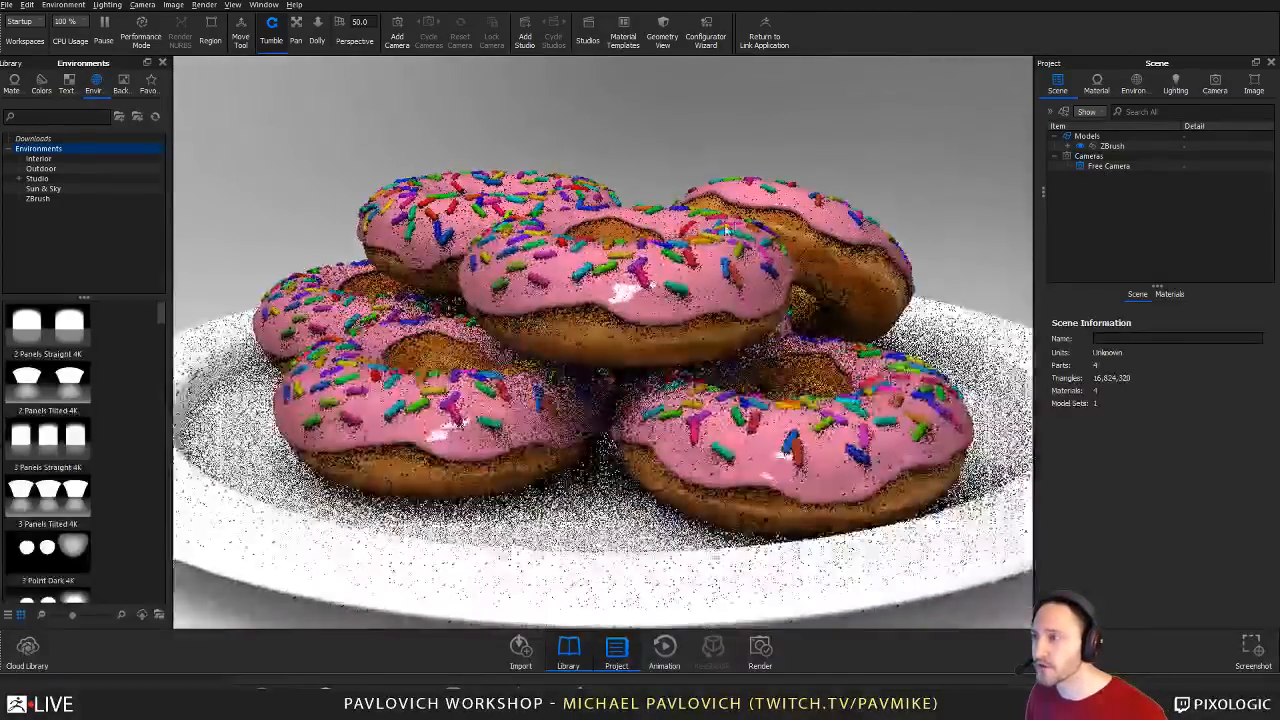
- Change the material type of the doughnut sprinkles to Translucent
{"action": "left_click_drag", "start_coordinate": [727, 231], "coordinate": [618, 313]}
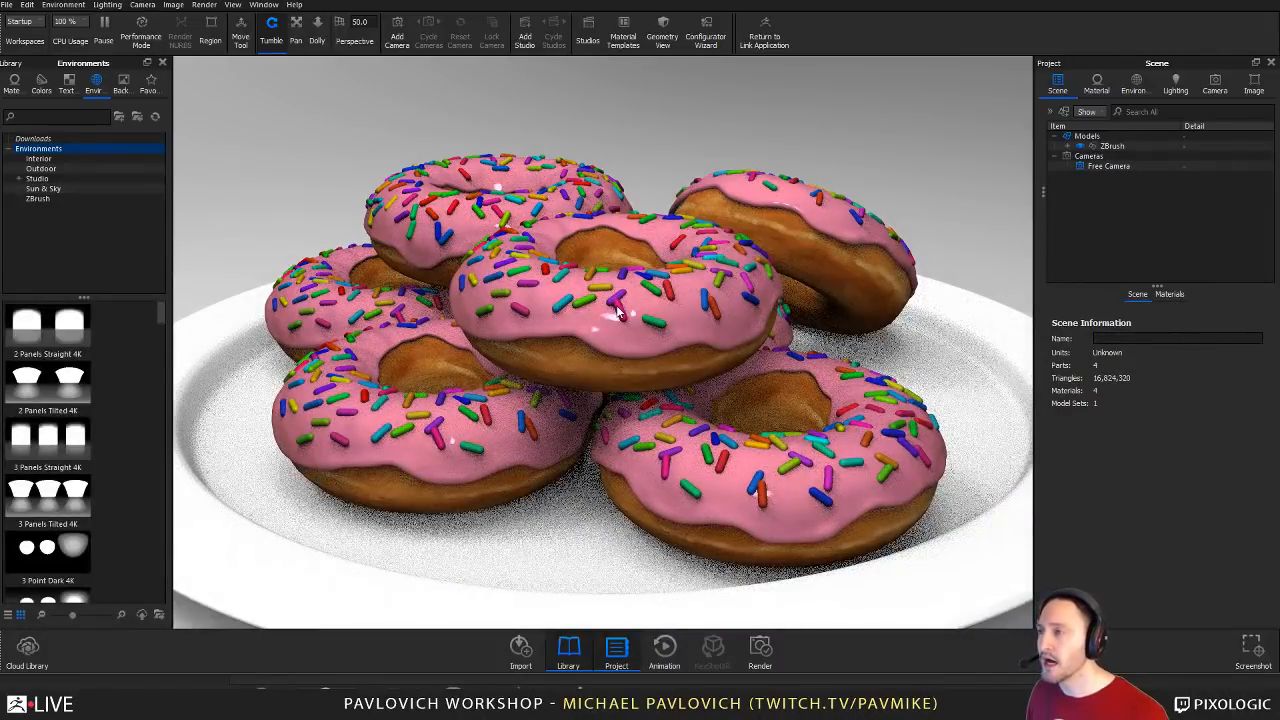
{"action": "double_click", "coordinate": [713, 316]}
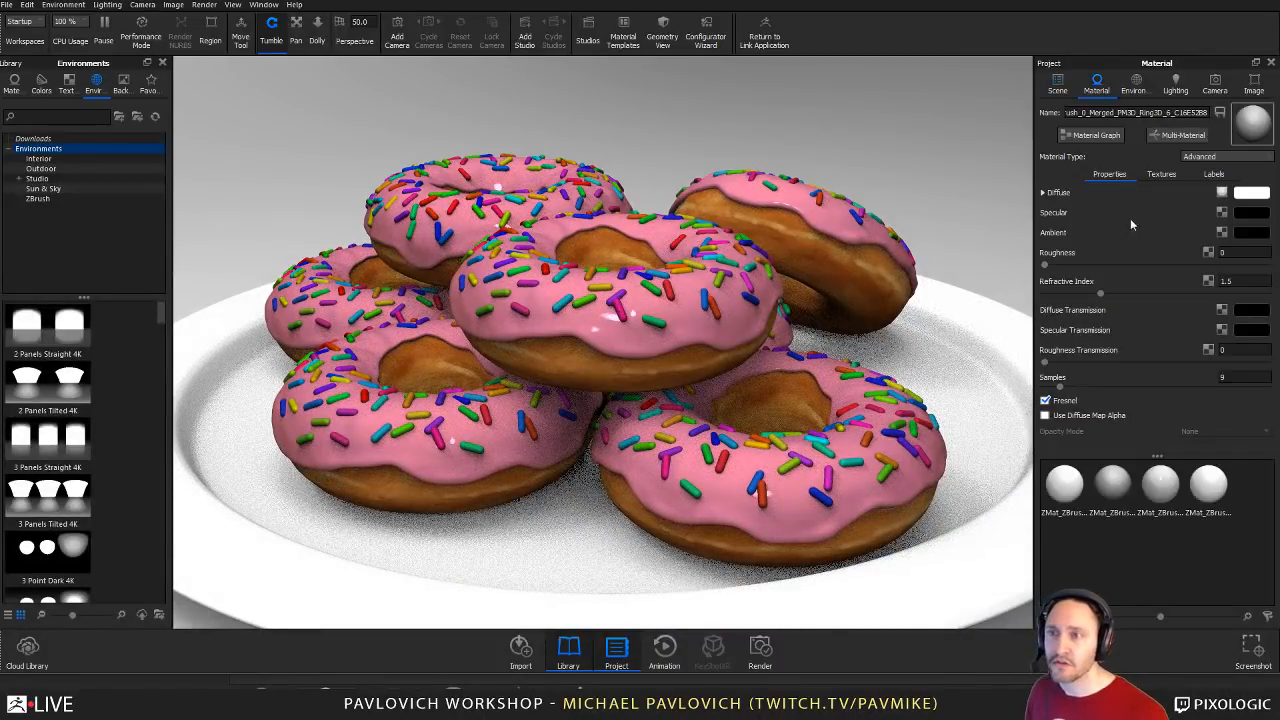
{"action": "left_click", "coordinate": [1201, 158]}
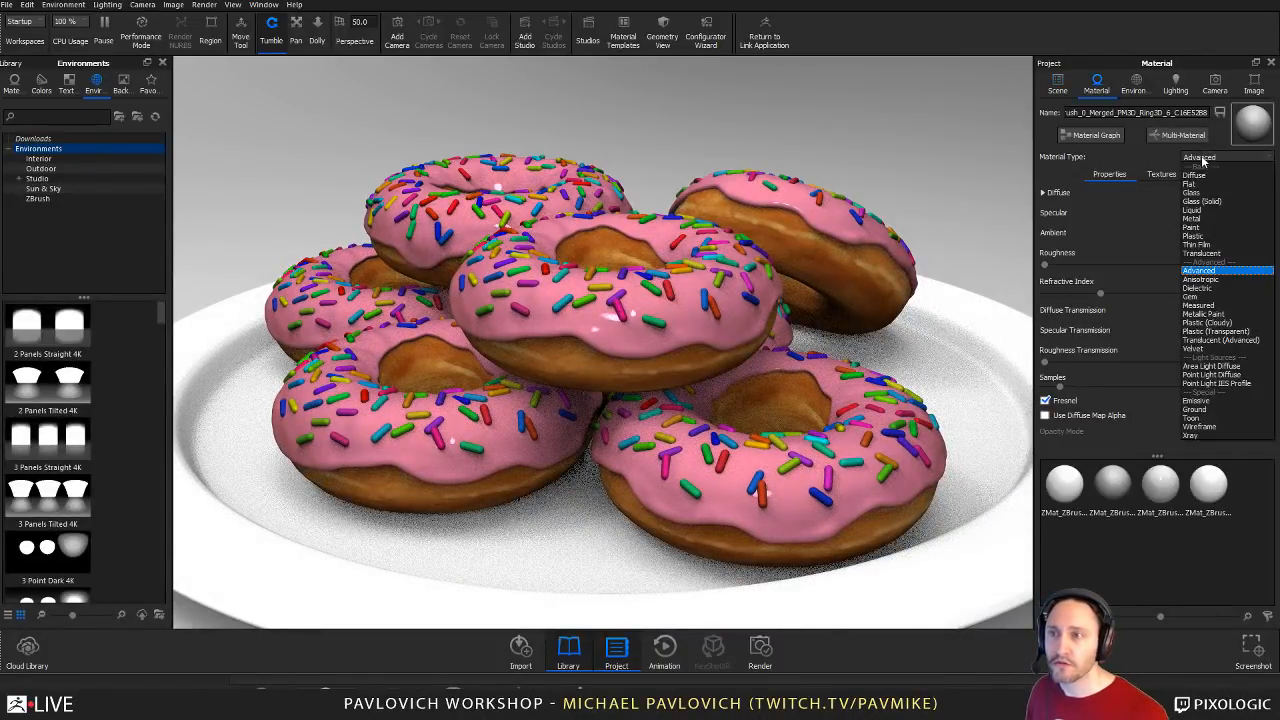
{"action": "left_click", "coordinate": [1211, 236]}
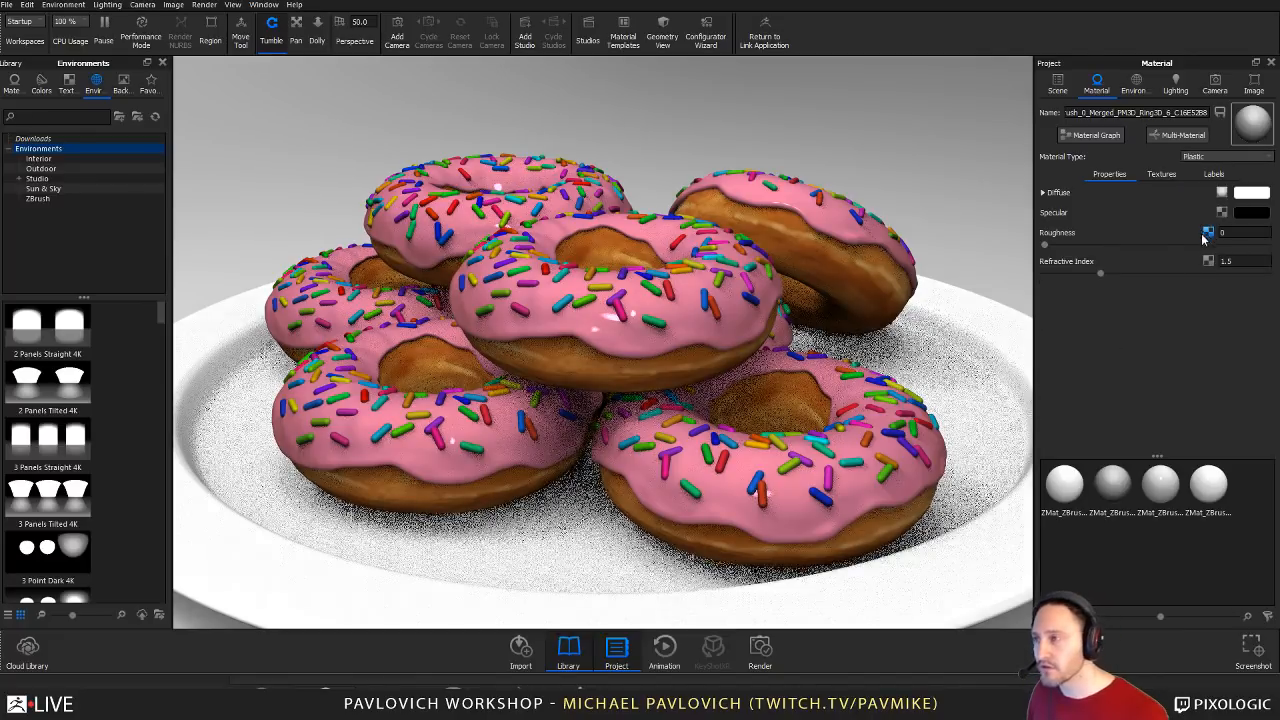
{"action": "left_click", "coordinate": [1226, 157]}
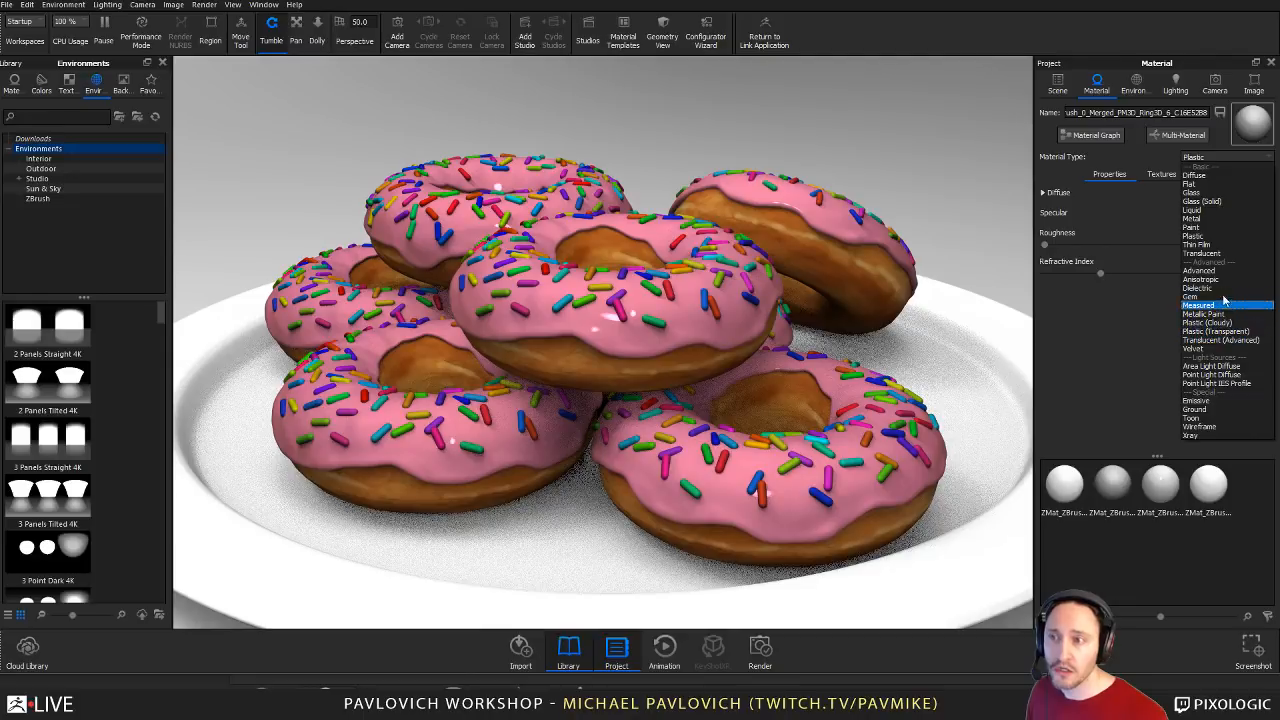
{"action": "left_click", "coordinate": [1224, 254]}
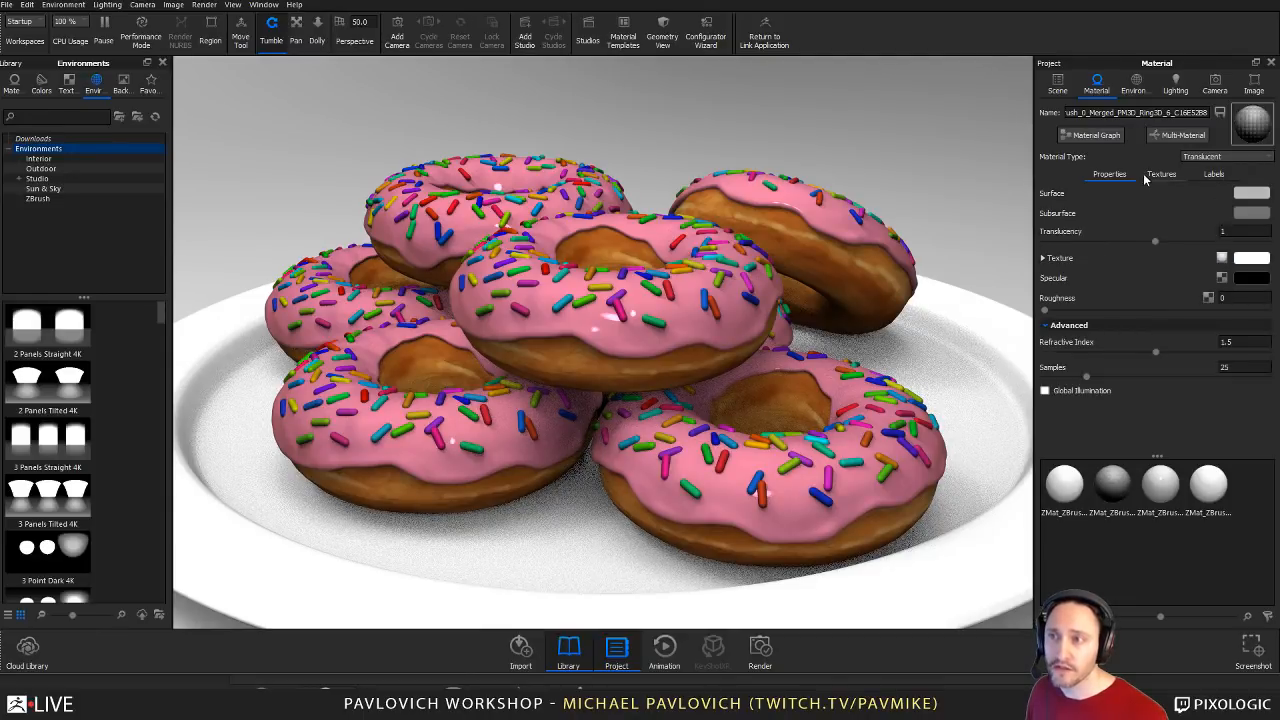
- Switch the scene's lighting preset to Product and return to the sprinkles' material properties
{"action": "left_click", "coordinate": [1172, 88]}
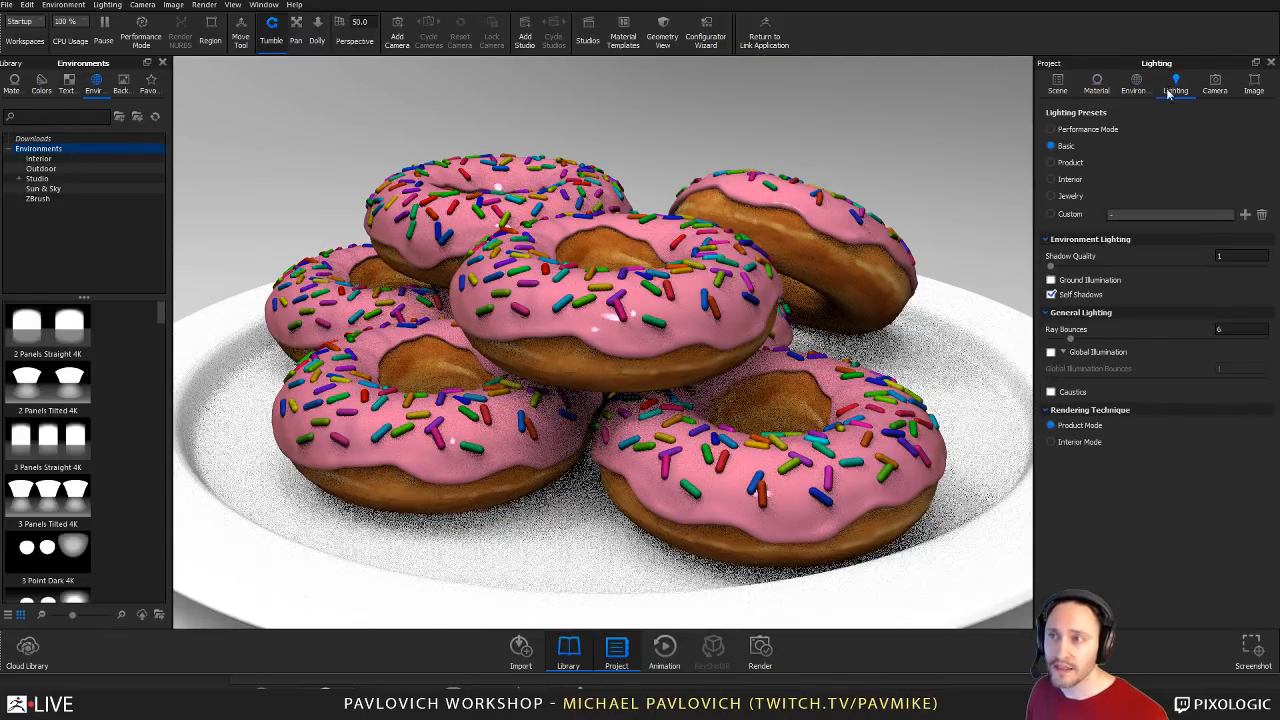
{"action": "left_click", "coordinate": [1066, 163]}
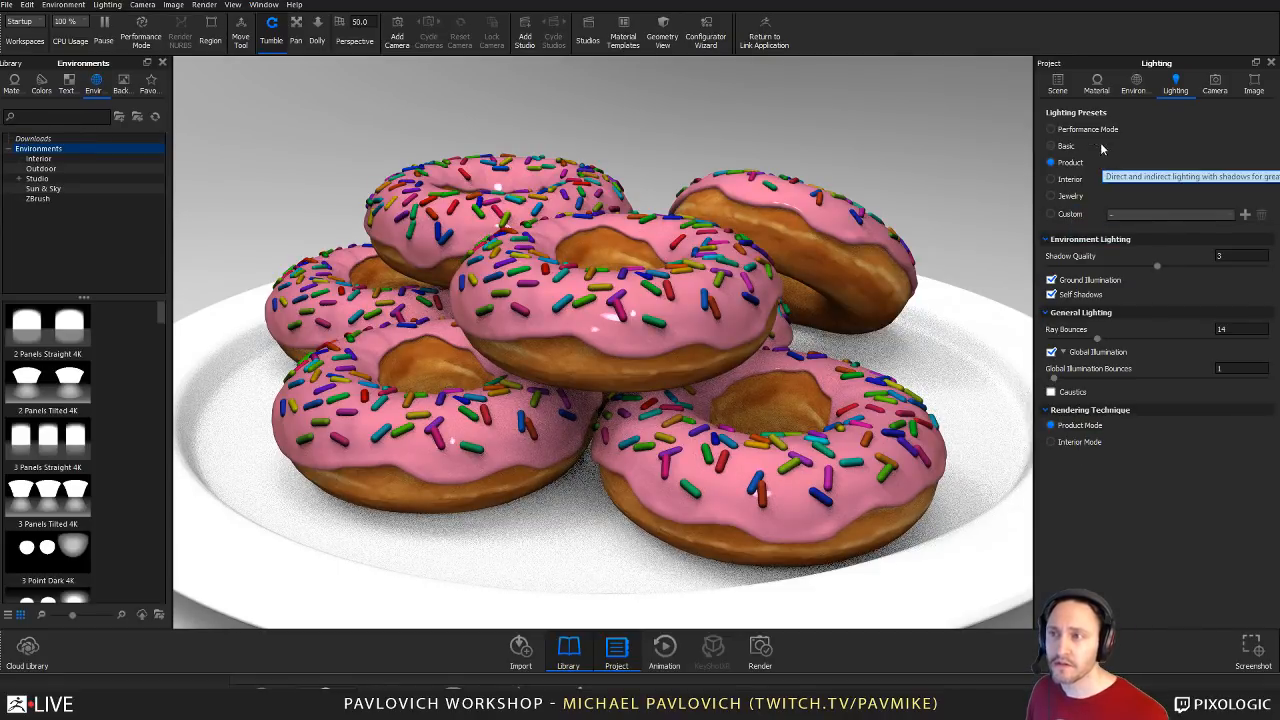
{"action": "left_click", "coordinate": [1134, 90]}
{"action": "left_click", "coordinate": [1097, 88]}
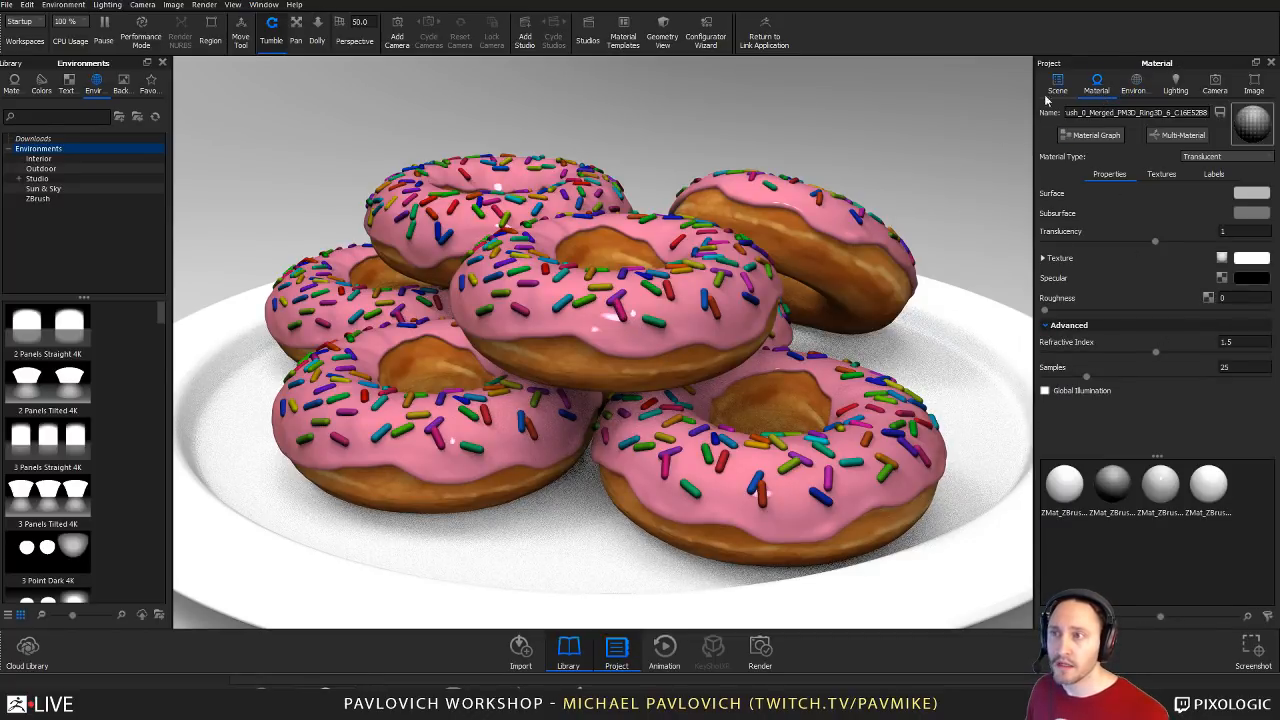
- Set the sprinkle material's Surface colour to white and its Subsurface colour to light pink, RGB 255, 187, 187
{"action": "left_click", "coordinate": [580, 318]}
{"action": "double_click", "coordinate": [619, 301]}
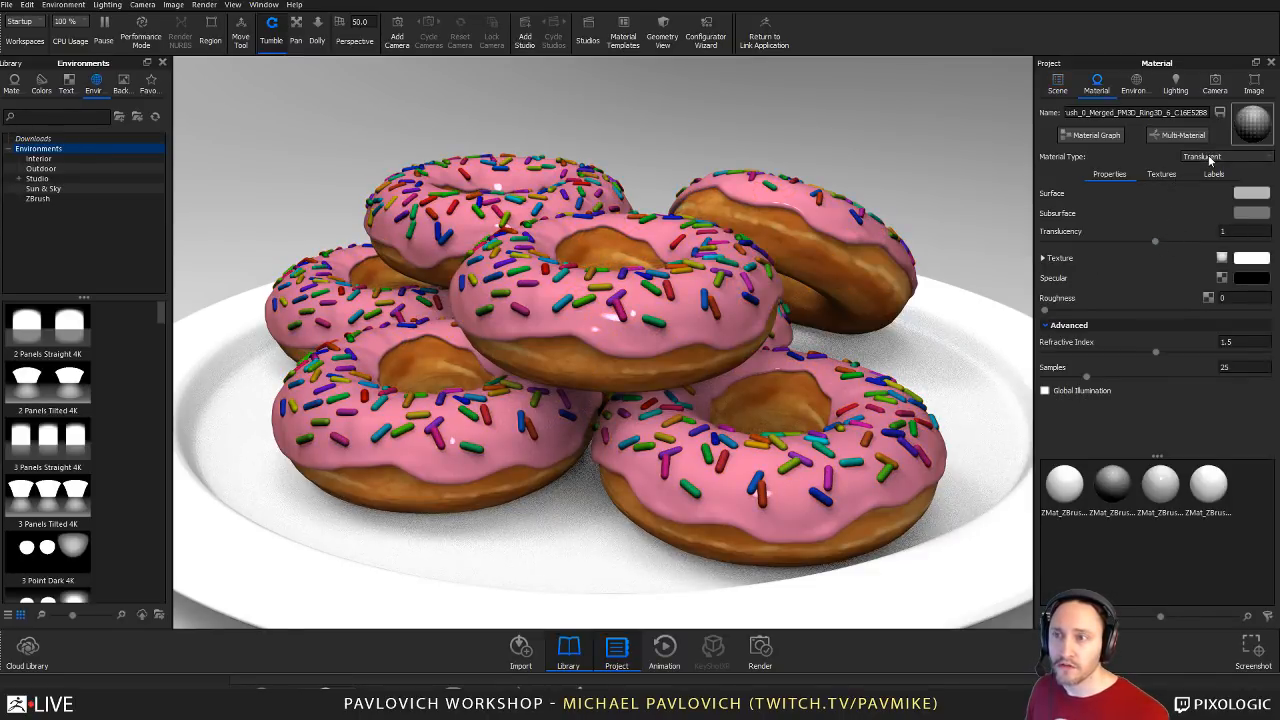
{"action": "left_click", "coordinate": [1257, 200]}
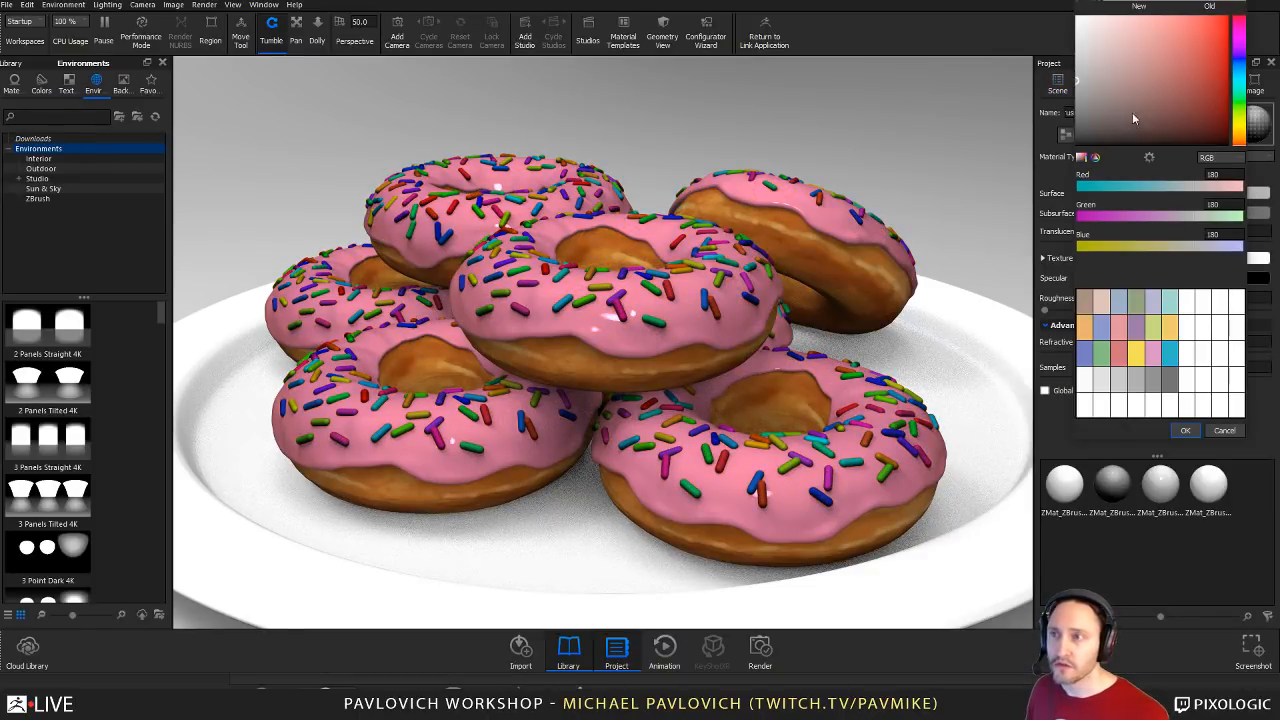
{"action": "left_click", "coordinate": [1184, 431]}
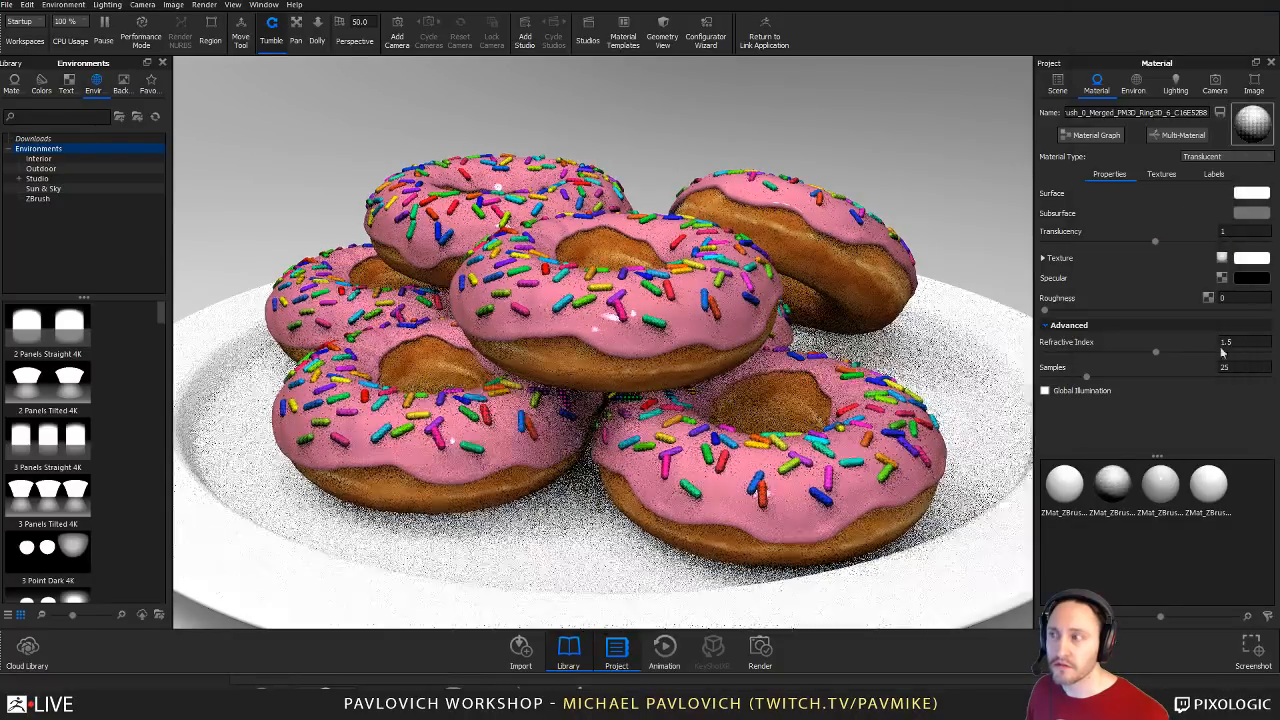
{"action": "left_click", "coordinate": [1250, 213]}
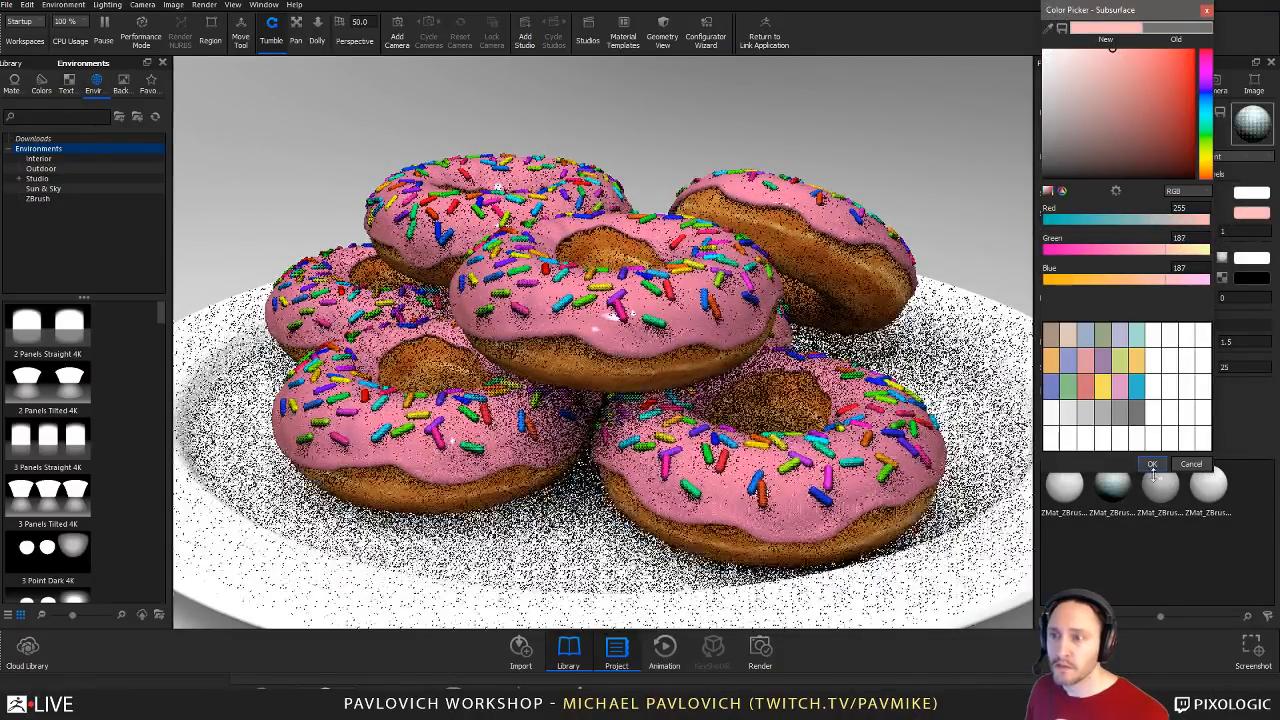
{"action": "left_click", "coordinate": [1152, 464]}
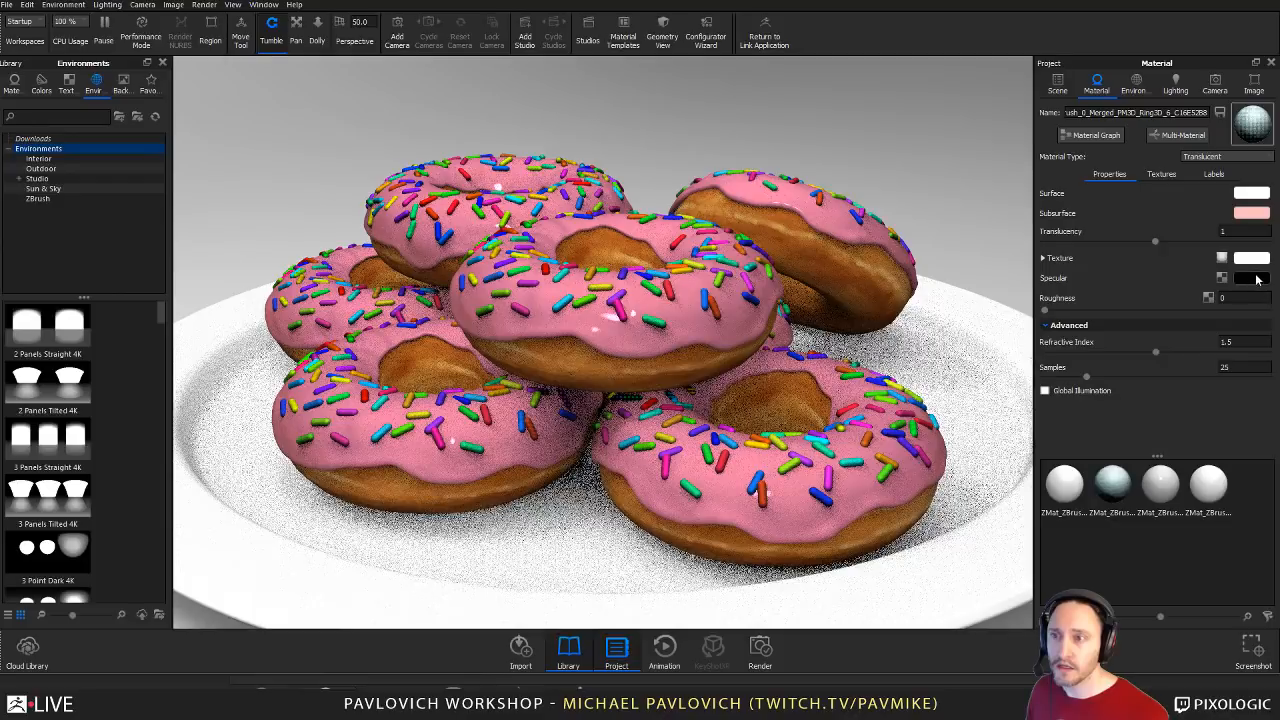
- Set the sprinkle material's Specular colour to white, RGB 255, 255, 255
{"action": "left_click", "coordinate": [1252, 278]}
{"action": "left_click_drag", "start_coordinate": [1063, 164], "coordinate": [1010, 84]}
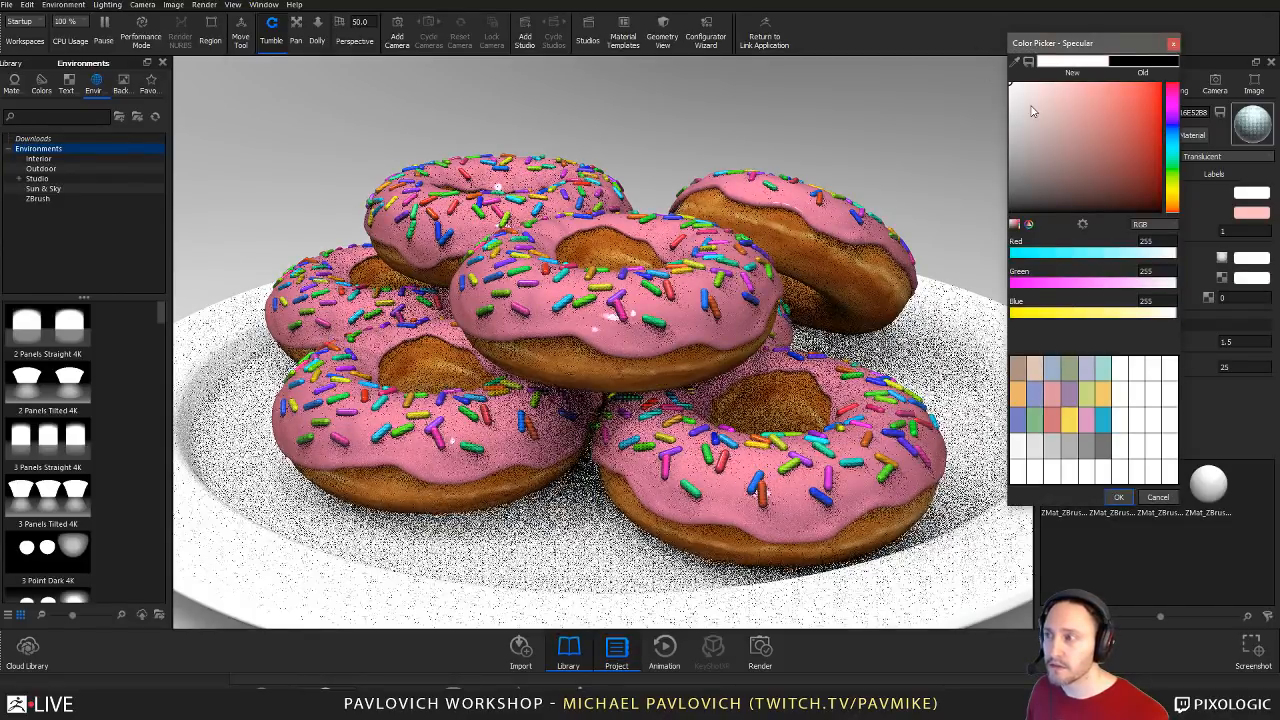
{"action": "left_click", "coordinate": [1119, 497]}
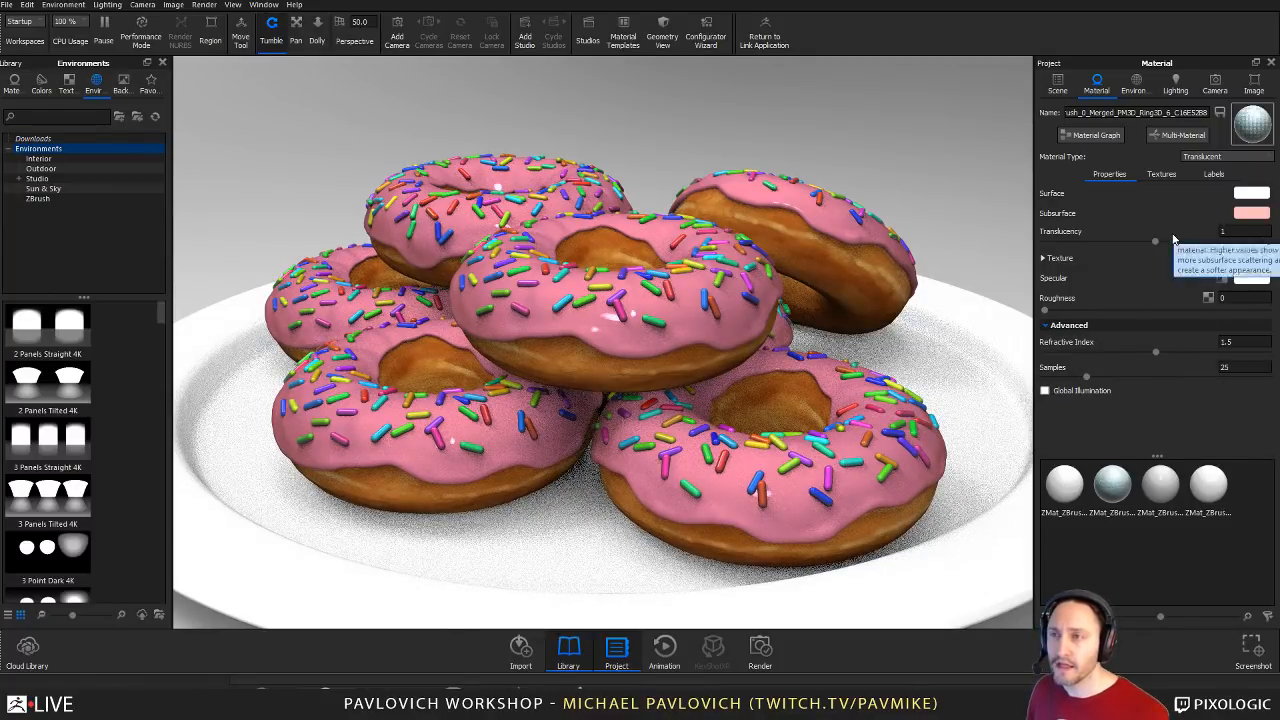
- Raise the brightness of the sprinkles' texture map in the material graph and close the graph
{"action": "left_click", "coordinate": [1092, 135]}
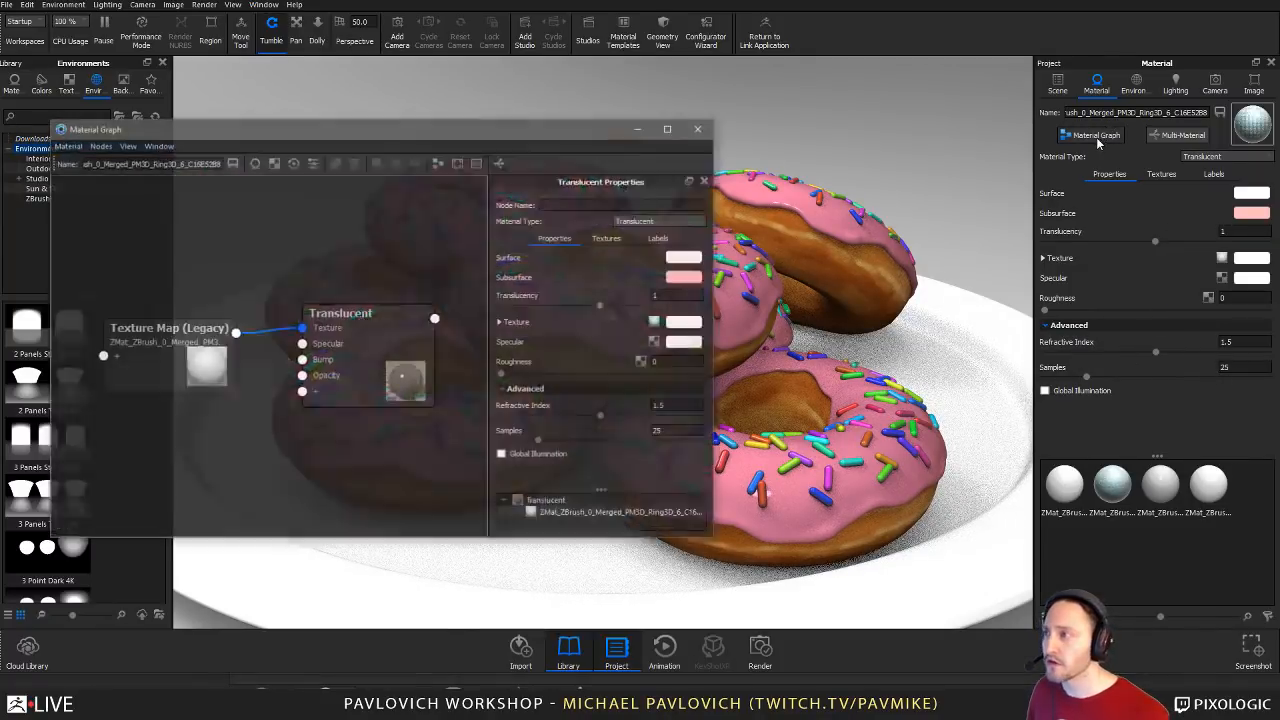
{"action": "left_click_drag", "start_coordinate": [480, 133], "coordinate": [1185, 99]}
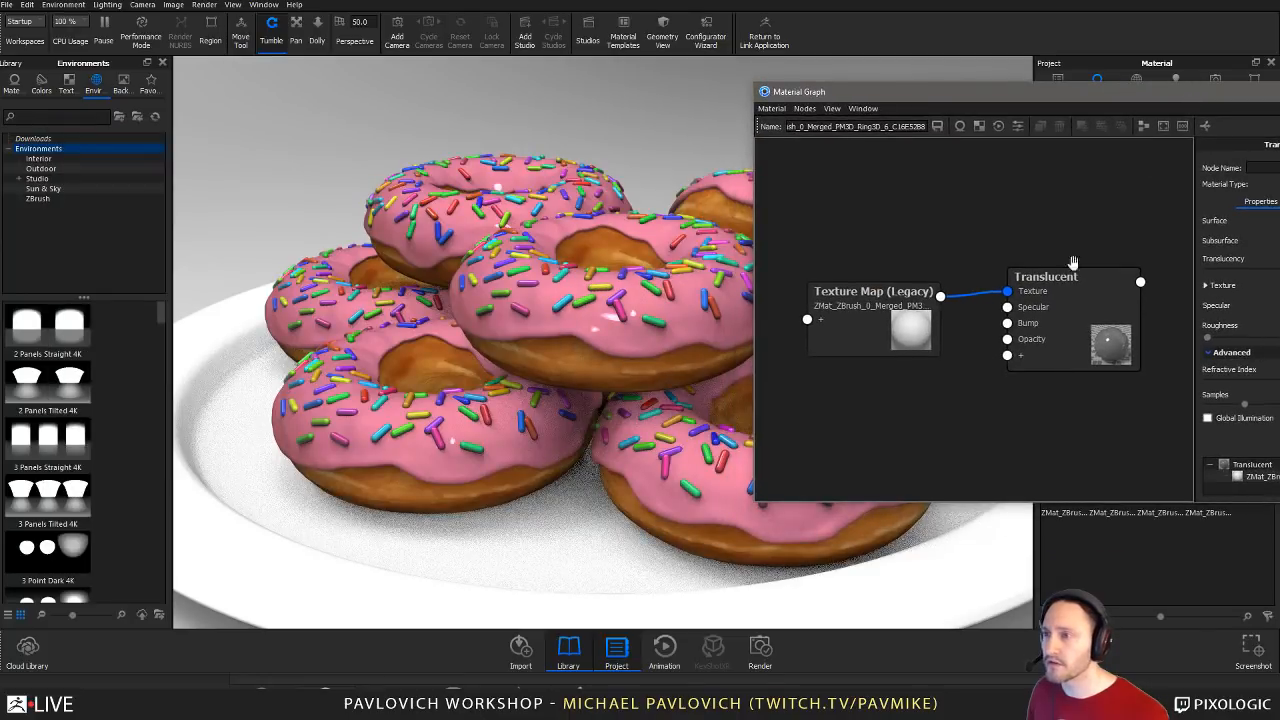
{"action": "left_click", "coordinate": [866, 298]}
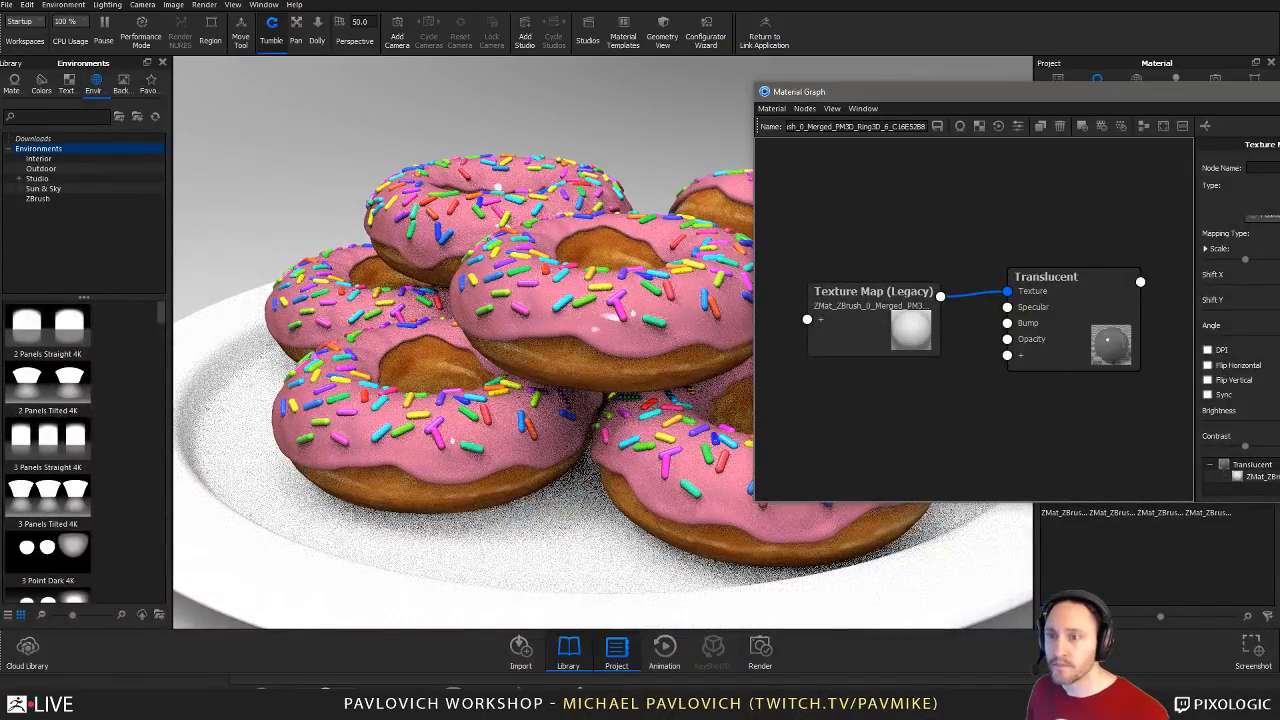
{"action": "key", "text": "alt+F4"}
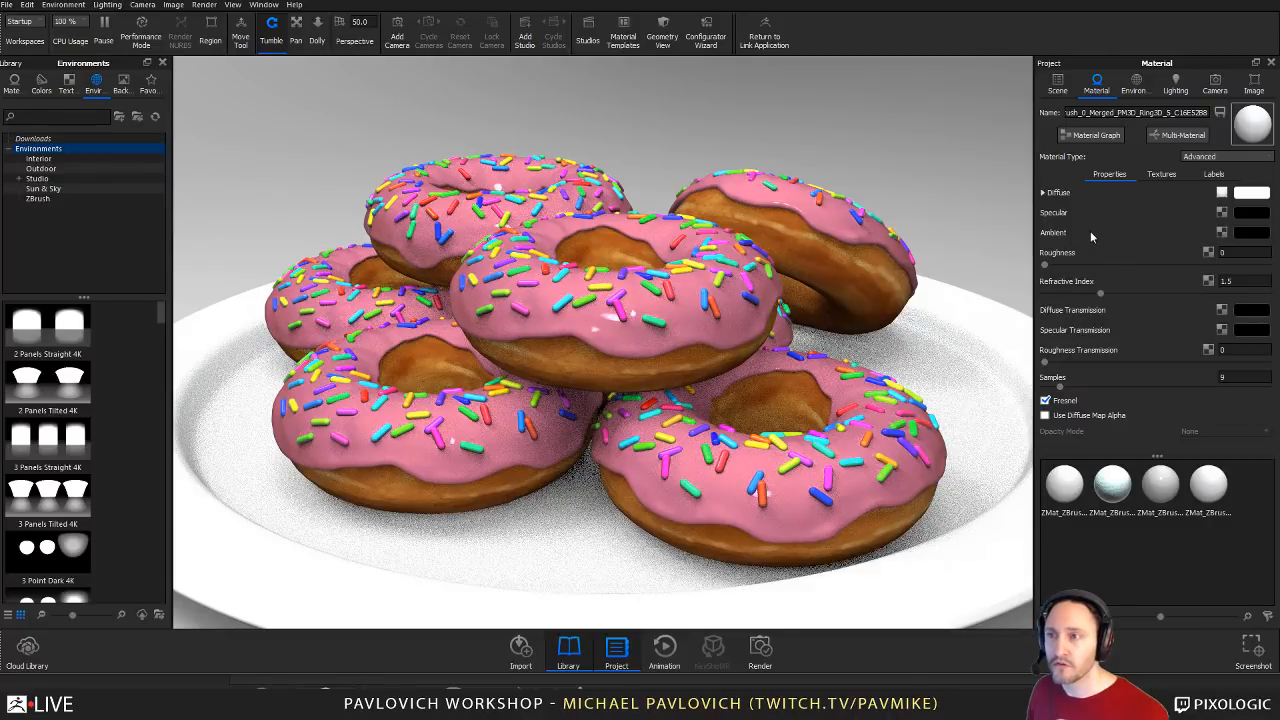
- Raise the brightness of the doughnut dough's texture map in its material graph and close the graph
{"action": "left_click", "coordinate": [1095, 135]}
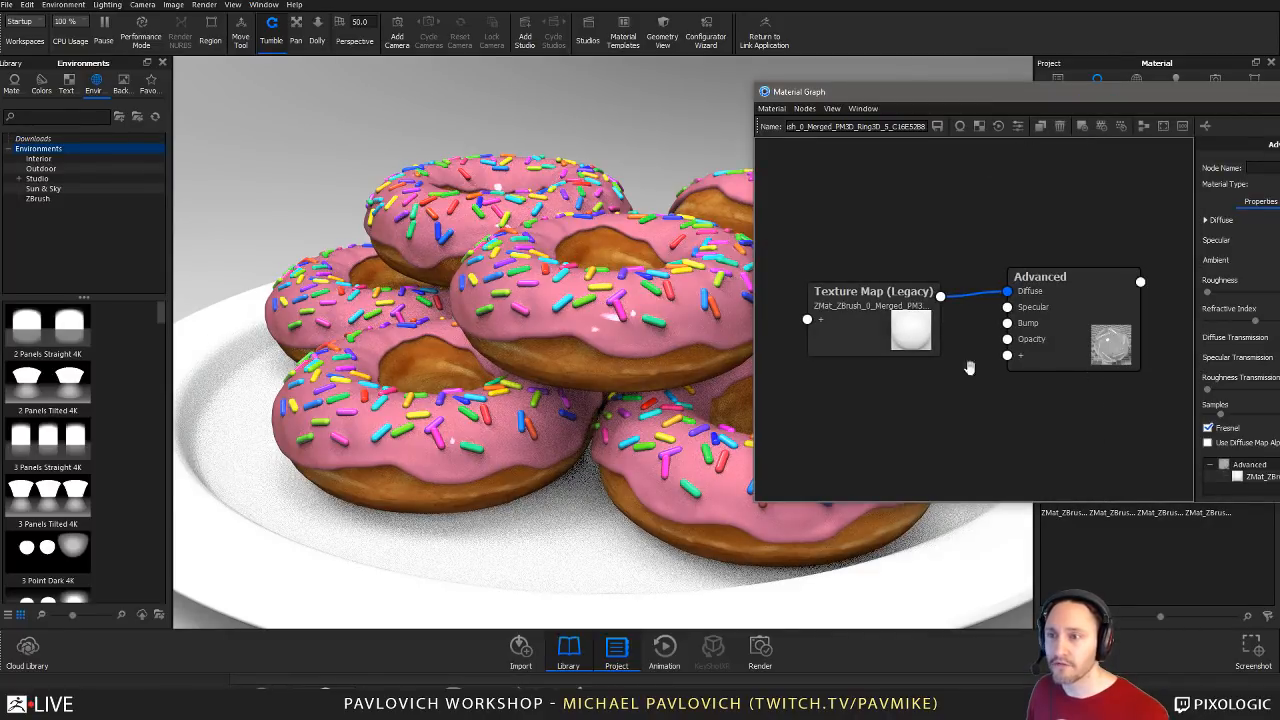
{"action": "double_click", "coordinate": [905, 325]}
{"action": "left_click", "coordinate": [1259, 422]}
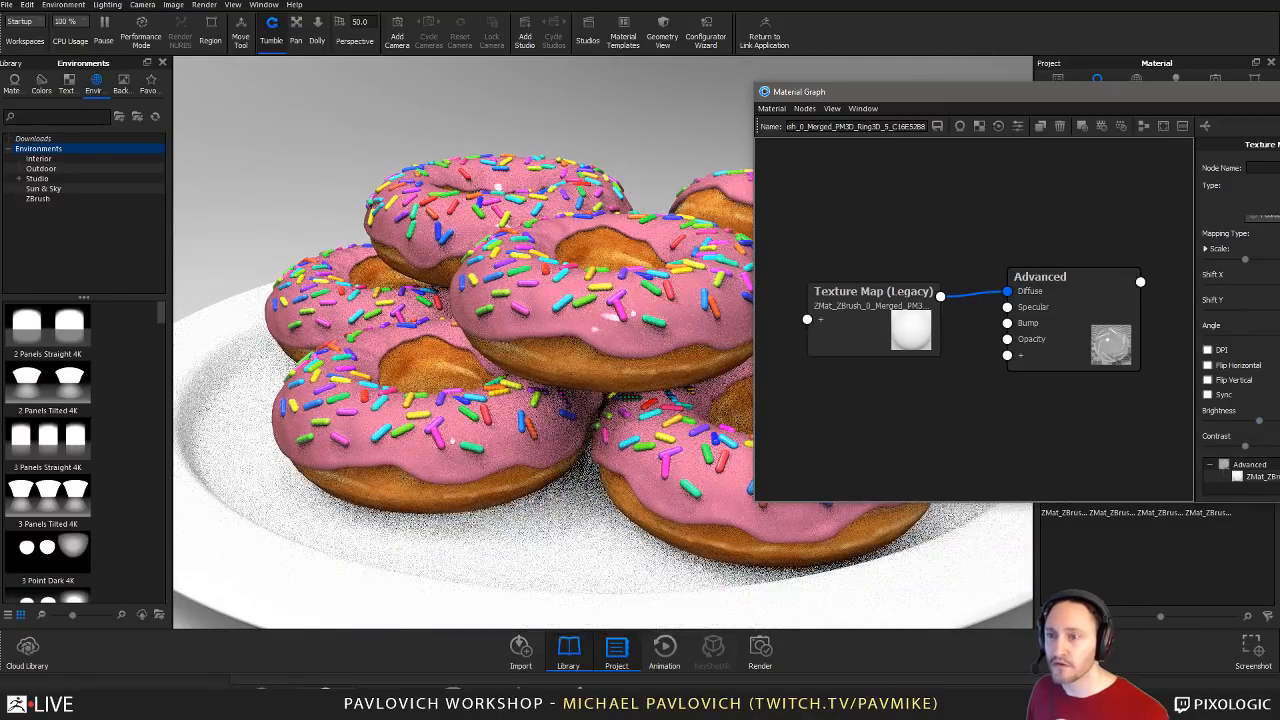
{"action": "key", "text": "Escape"}
- Change the material type of the pink frosting to Diffuse
{"action": "left_click_drag", "start_coordinate": [786, 225], "coordinate": [126, 281]}
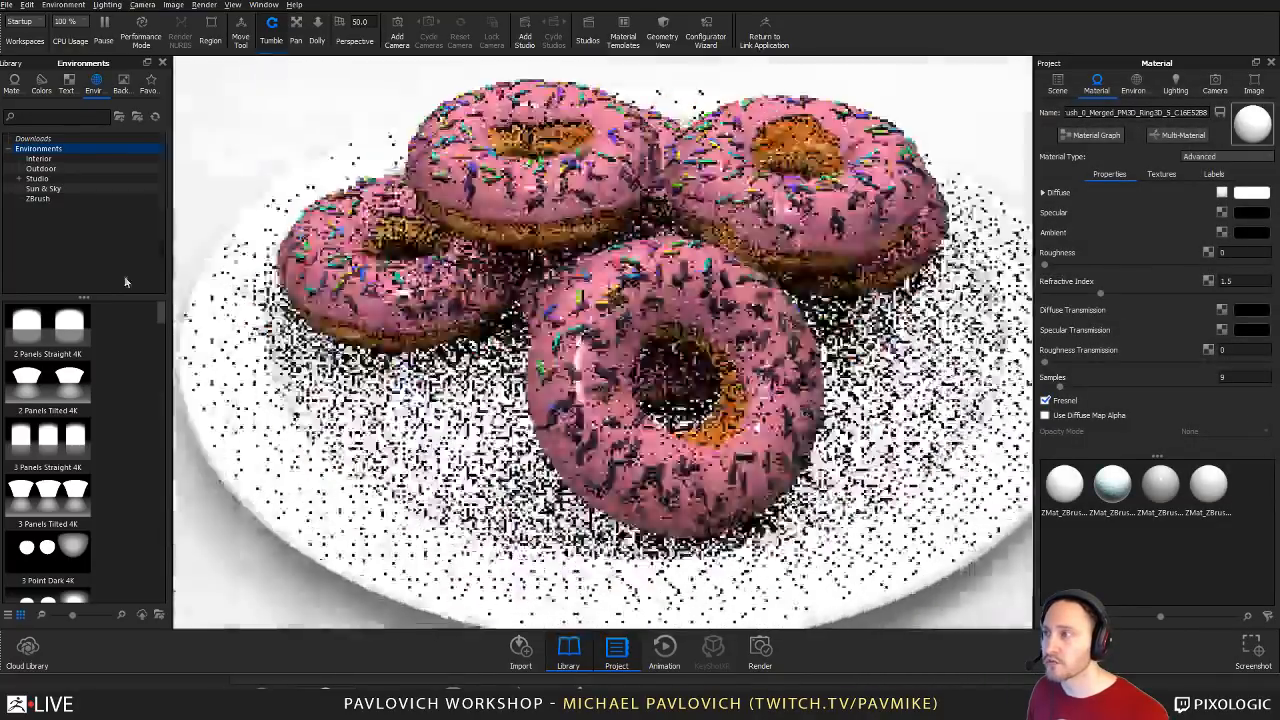
{"action": "left_click_drag", "start_coordinate": [383, 313], "coordinate": [620, 335]}
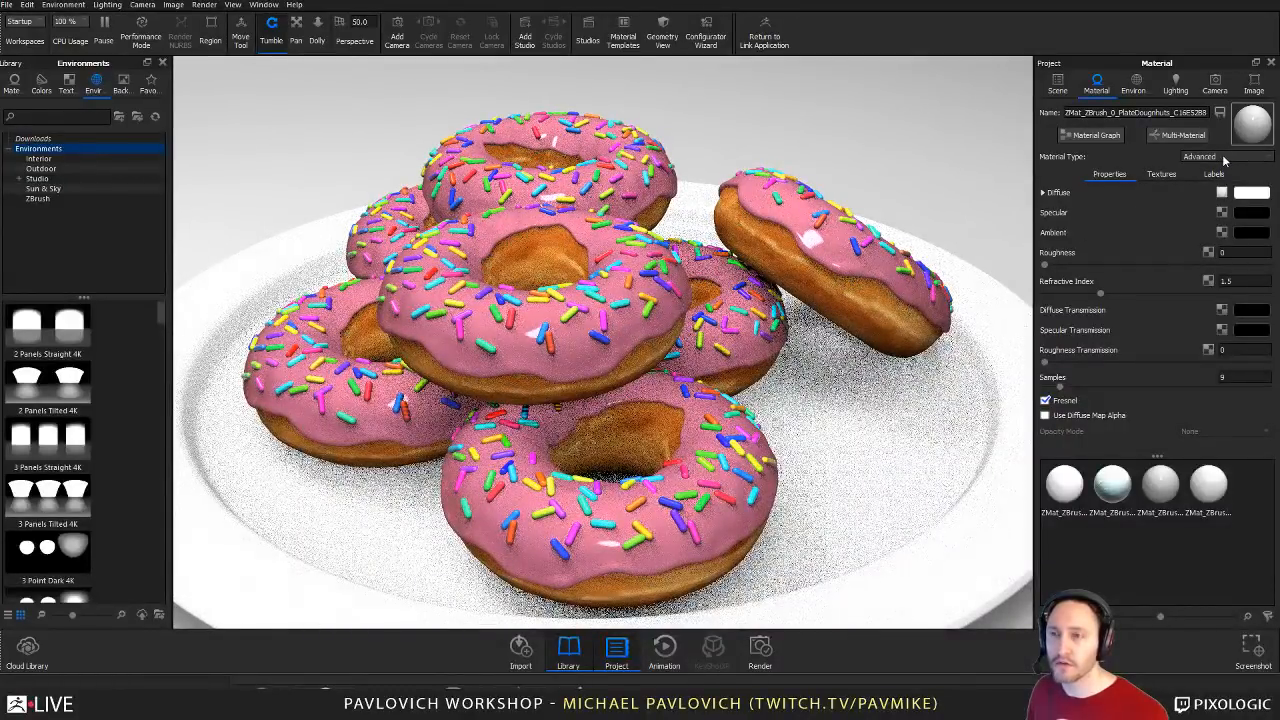
{"action": "left_click", "coordinate": [1222, 158]}
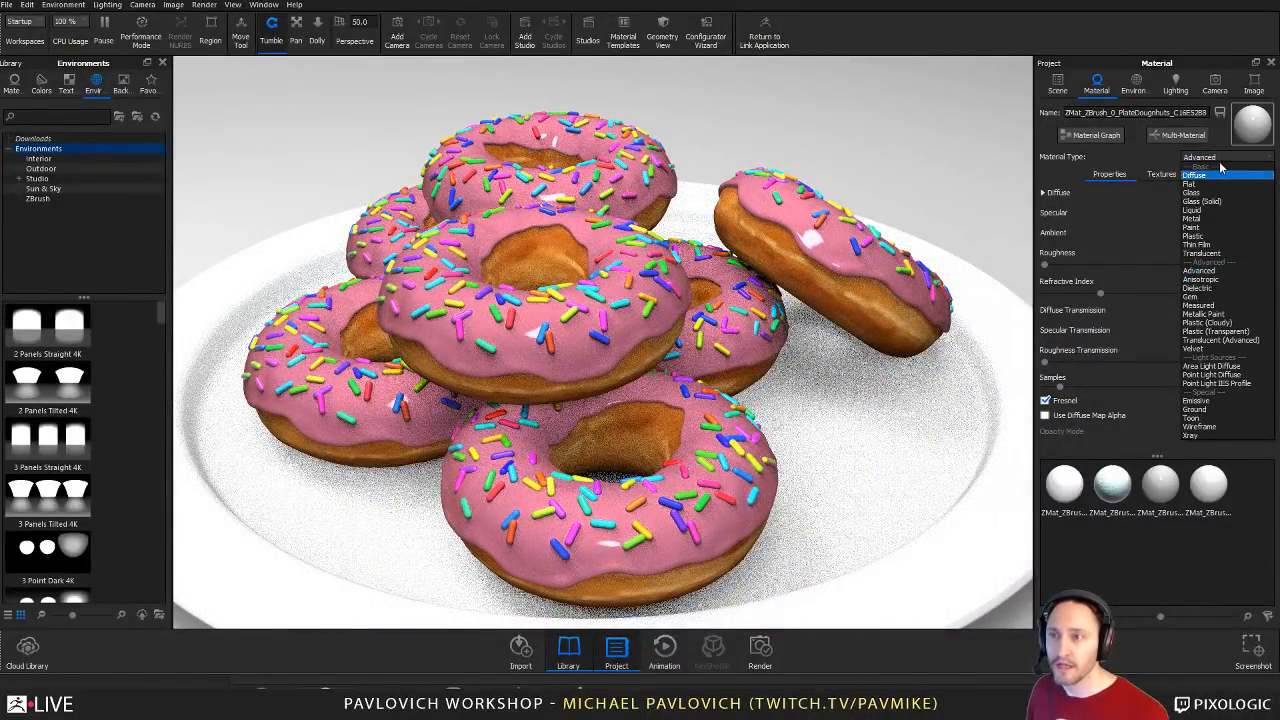
{"action": "left_click", "coordinate": [1216, 174]}
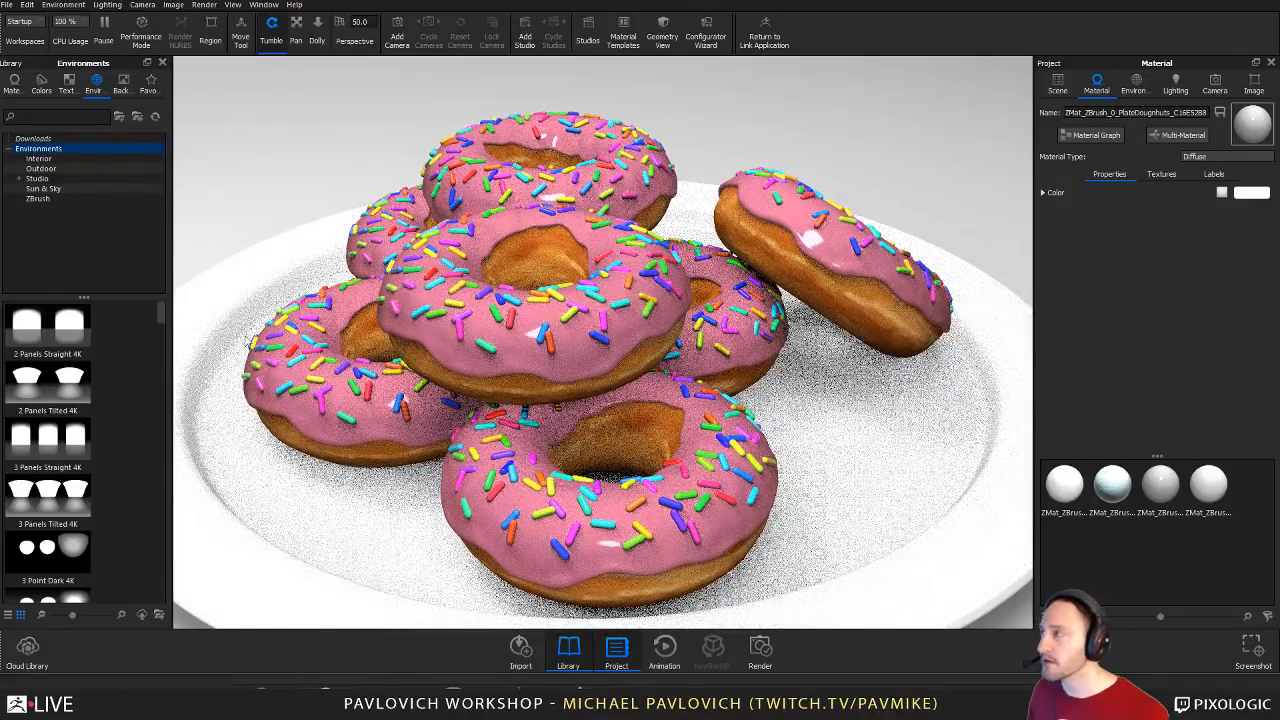
- Search the material library for "plastic" and apply Hard Shiny Plastic Red to the doughnut frosting
{"action": "left_click", "coordinate": [14, 83]}
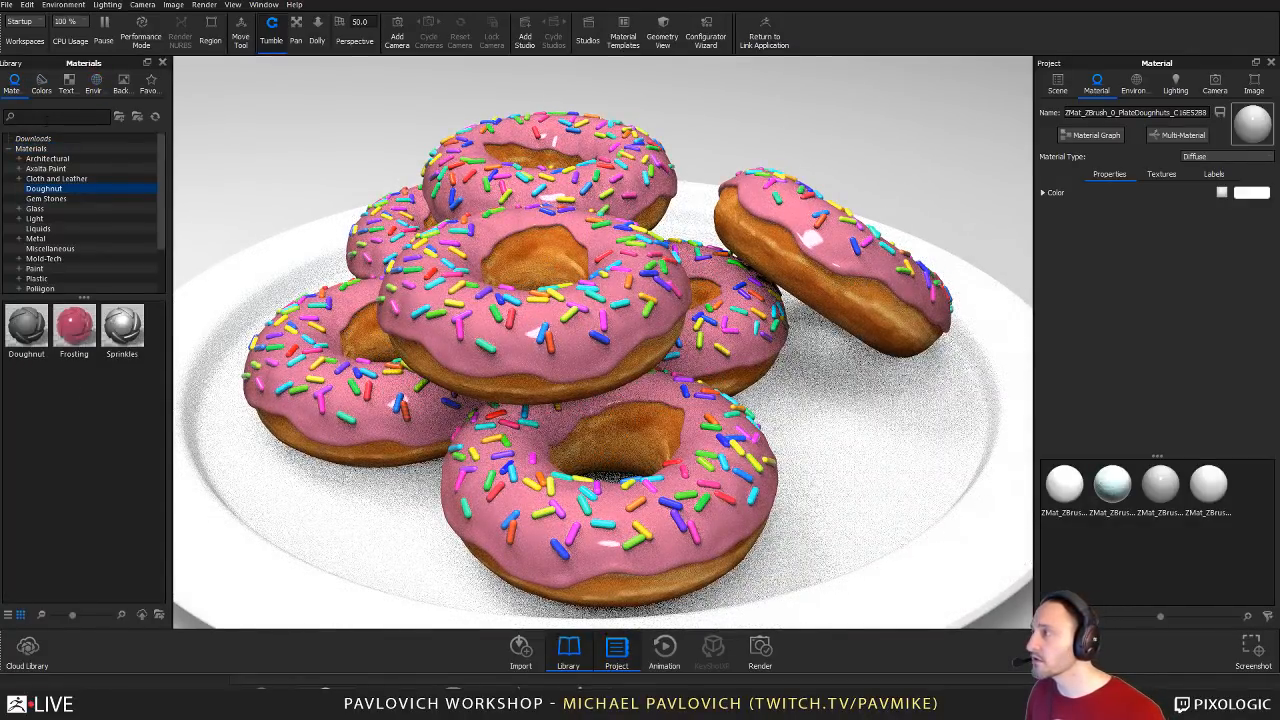
{"action": "left_click", "coordinate": [50, 116]}
{"action": "type", "text": "plastic"}
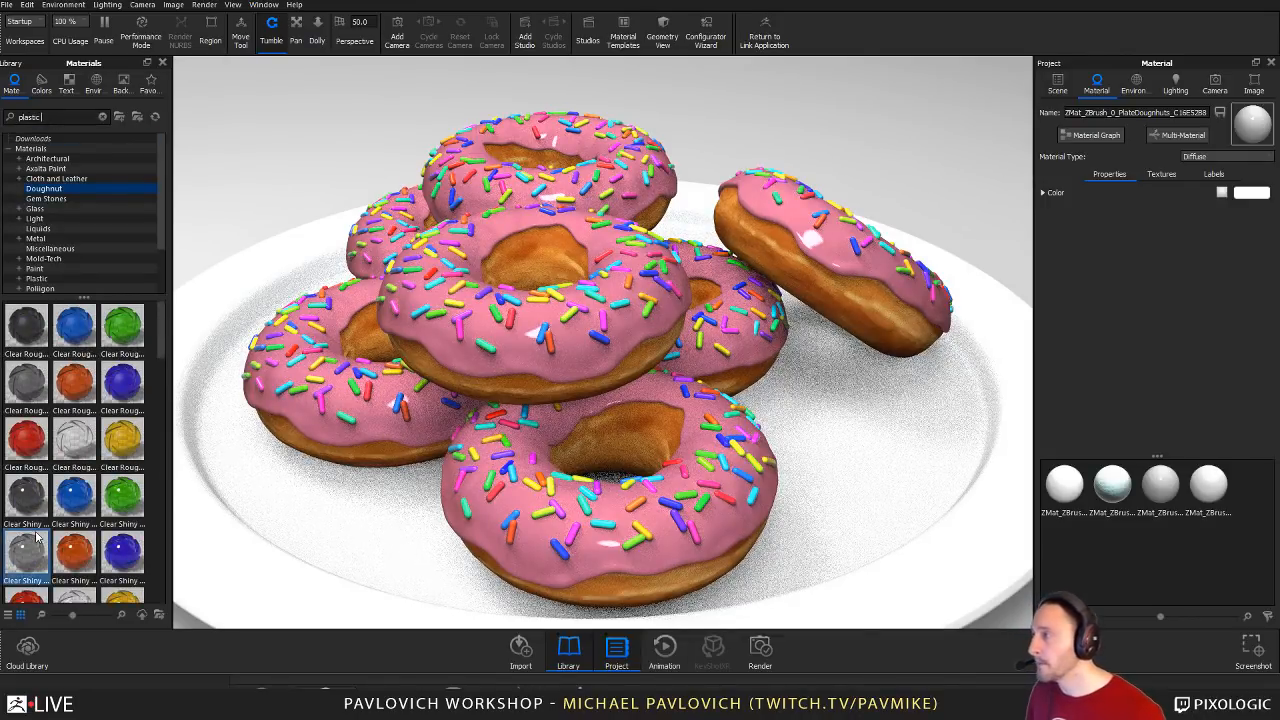
{"action": "scroll", "coordinate": [93, 498], "scroll_direction": "down", "scroll_amount": 5}
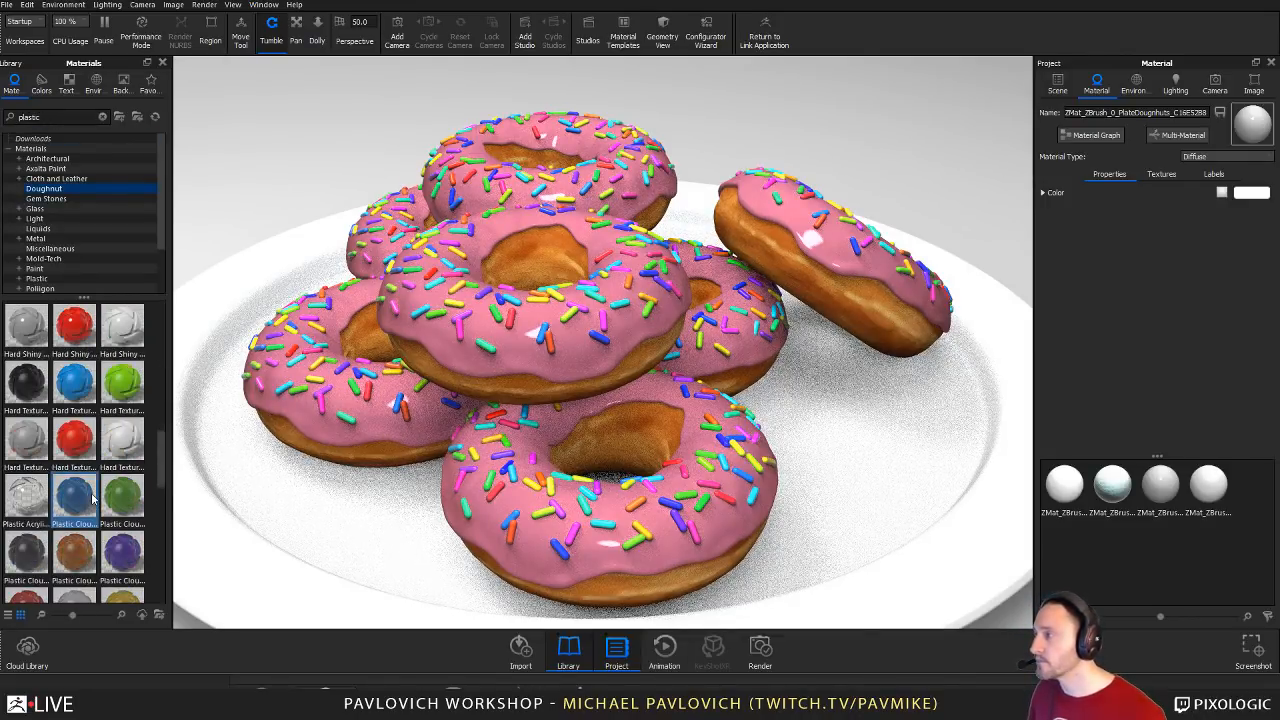
{"action": "mouse_move", "coordinate": [93, 498]}
{"action": "scroll", "coordinate": [100, 470], "scroll_direction": "up", "scroll_amount": 1}
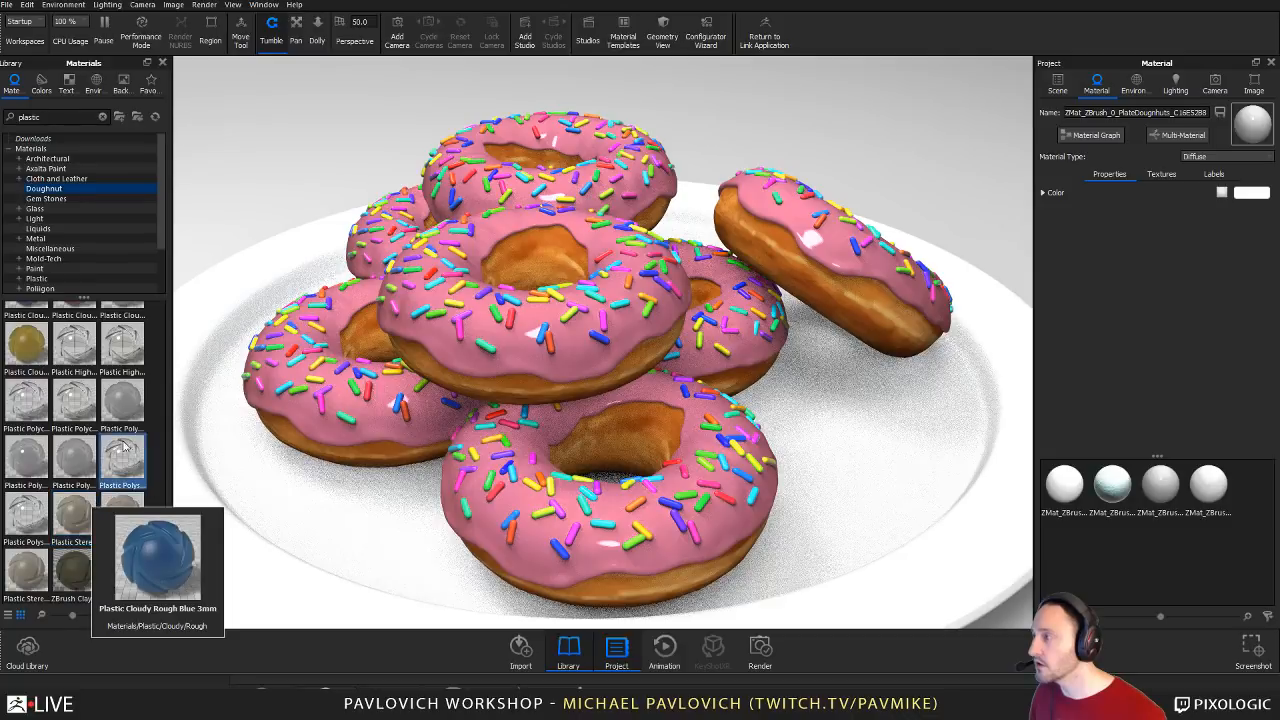
{"action": "left_click_drag", "start_coordinate": [74, 400], "coordinate": [515, 380]}
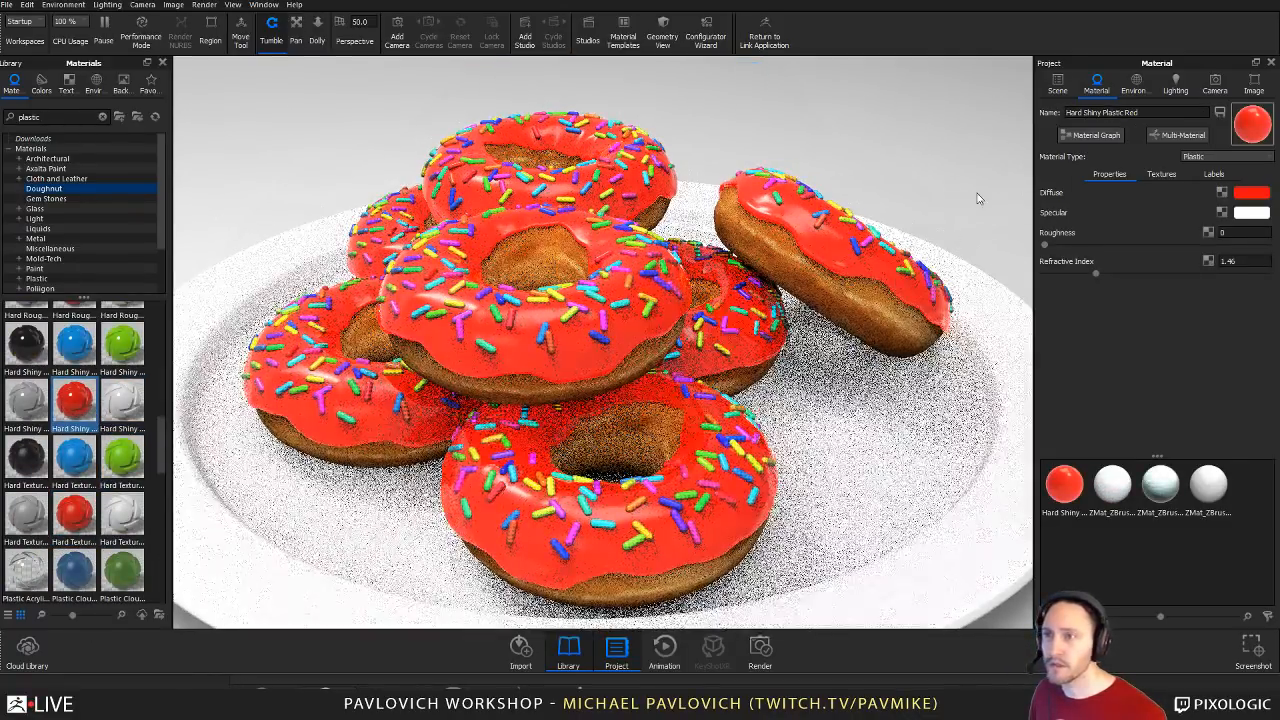
- Set the frosting plastic's diffuse colour to light pink and its roughness to 0.0834
{"action": "left_click", "coordinate": [1093, 135]}
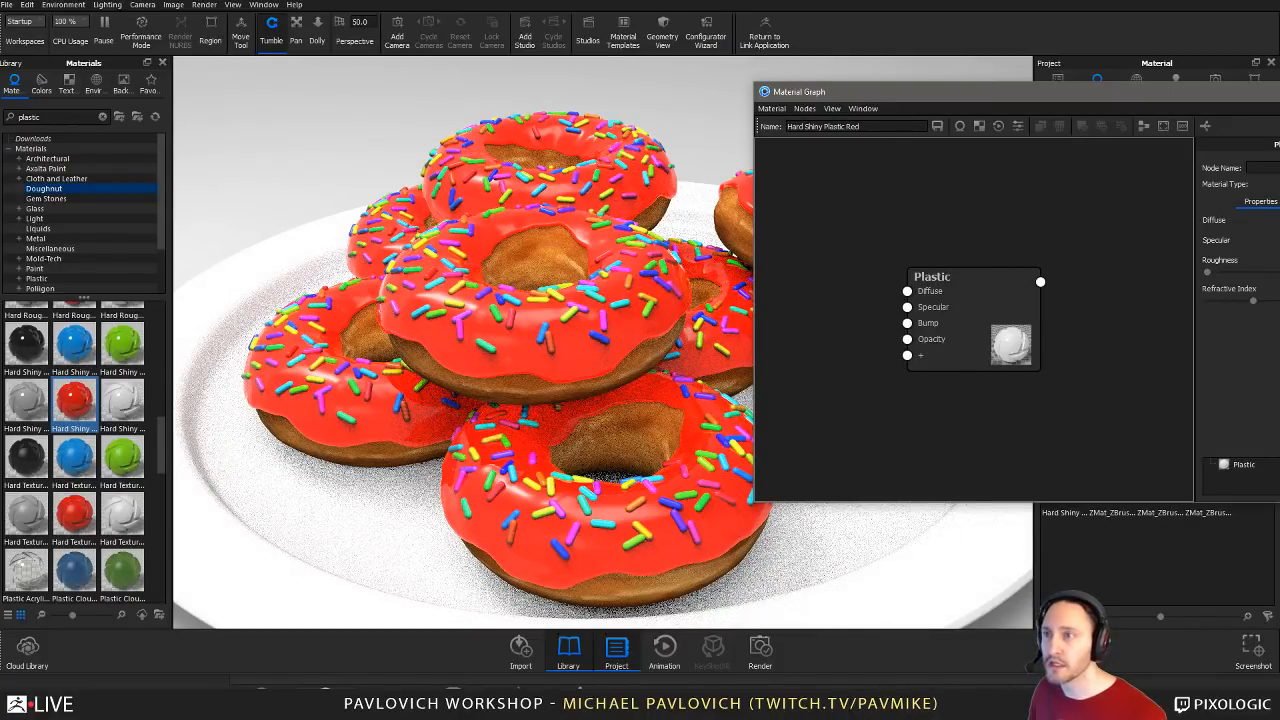
{"action": "key", "text": "alt+F4"}
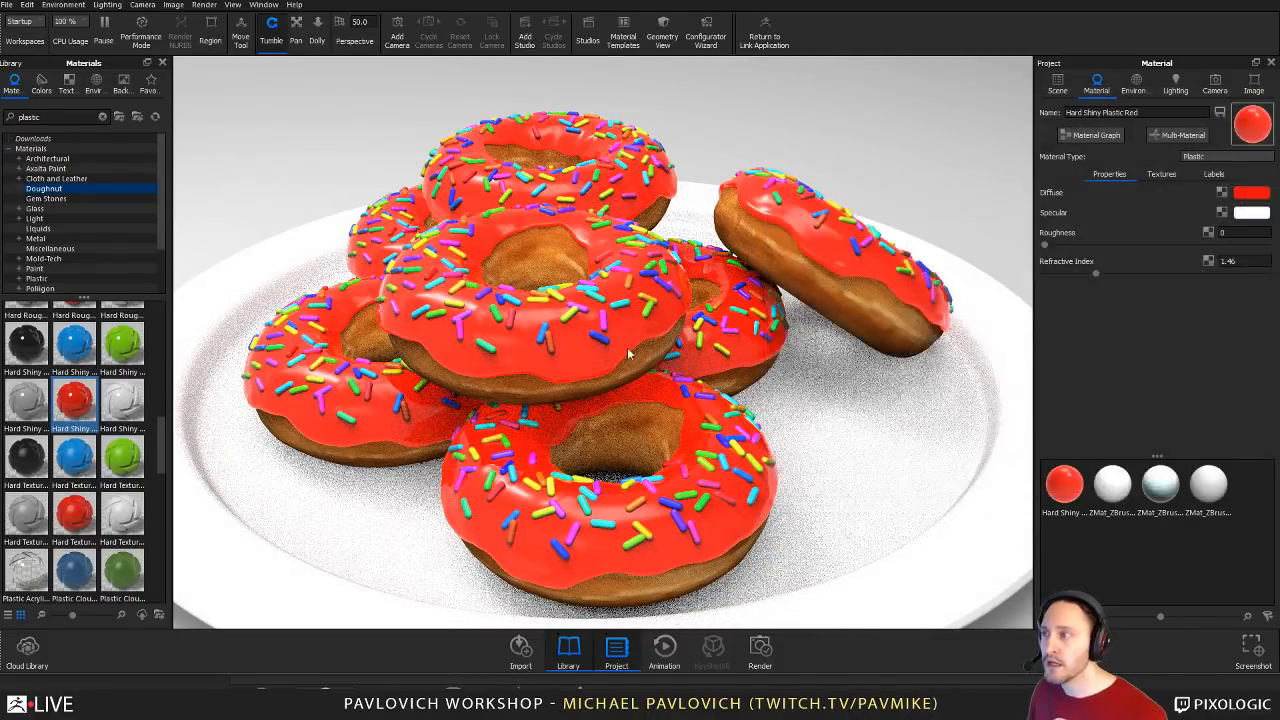
{"action": "left_click", "coordinate": [1251, 194]}
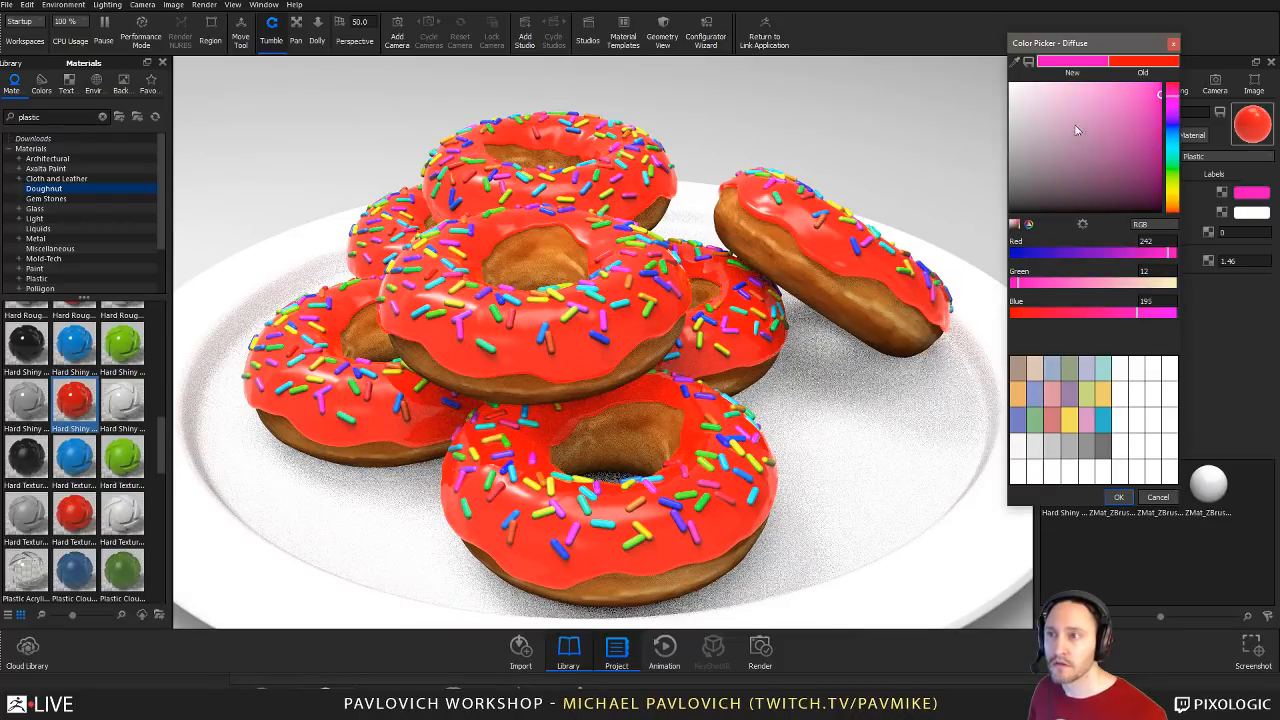
{"action": "left_click", "coordinate": [1116, 84]}
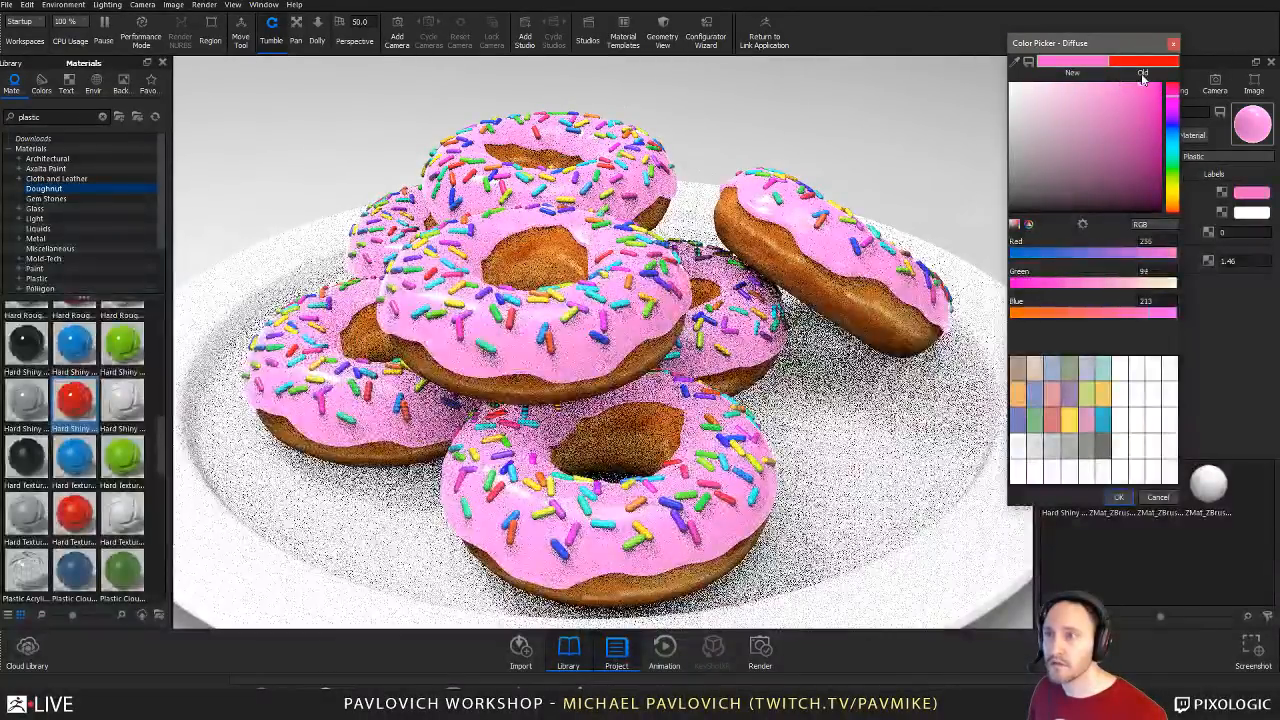
{"action": "left_click", "coordinate": [1119, 497]}
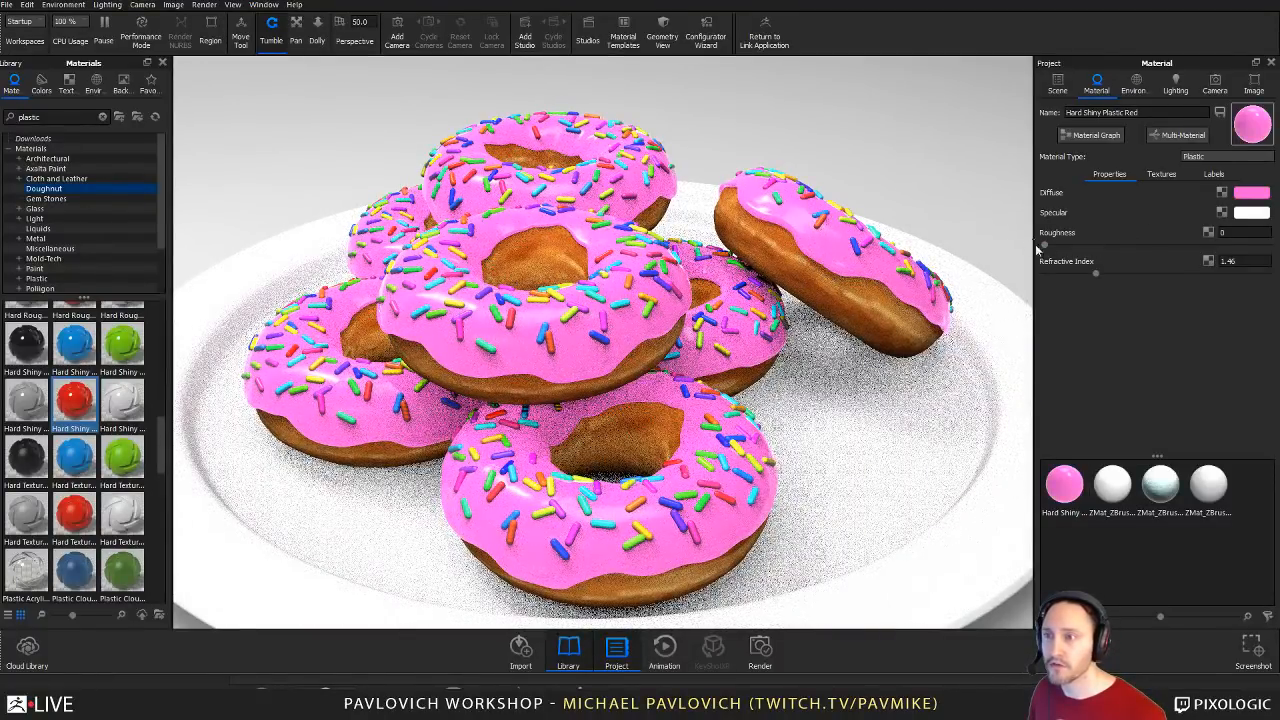
{"action": "left_click_drag", "start_coordinate": [1156, 240], "coordinate": [1105, 245]}
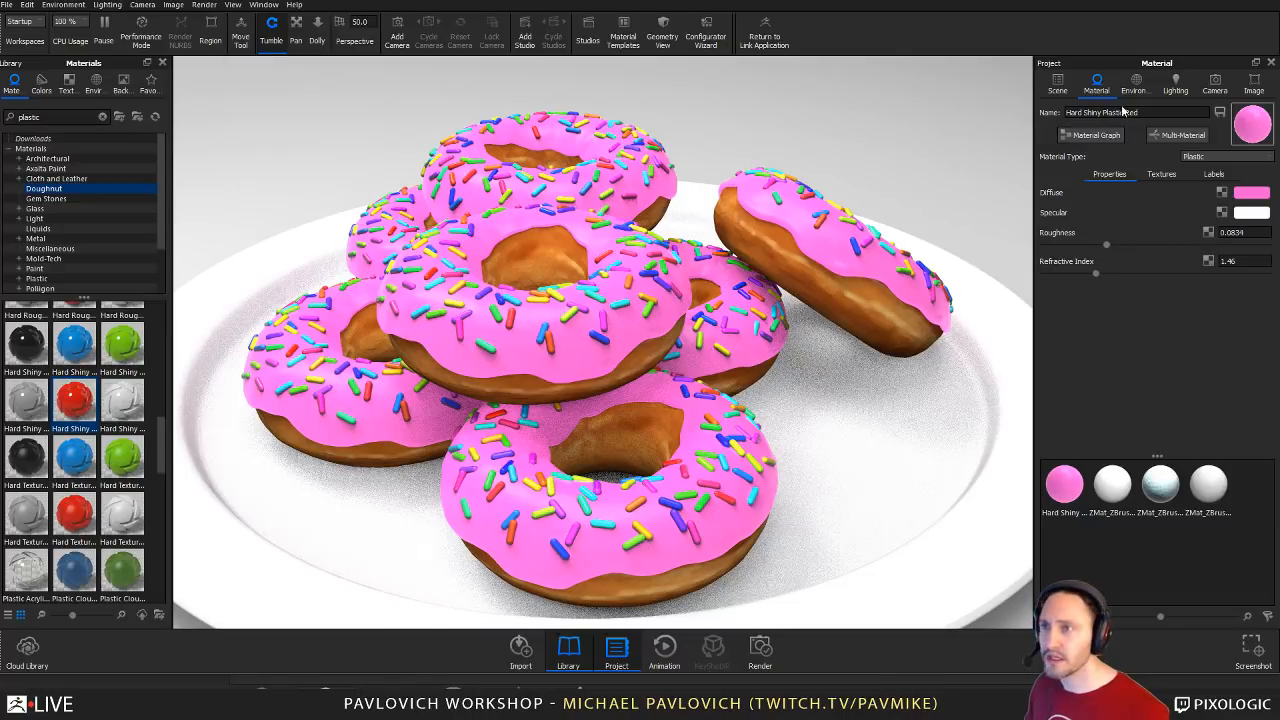
- Switch to ZBrush and load the tool HoudiniSkimmer.ZTL from the Houdini > Ship > ZBrush > Feedback004 folder
{"action": "left_click", "coordinate": [667, 277]}
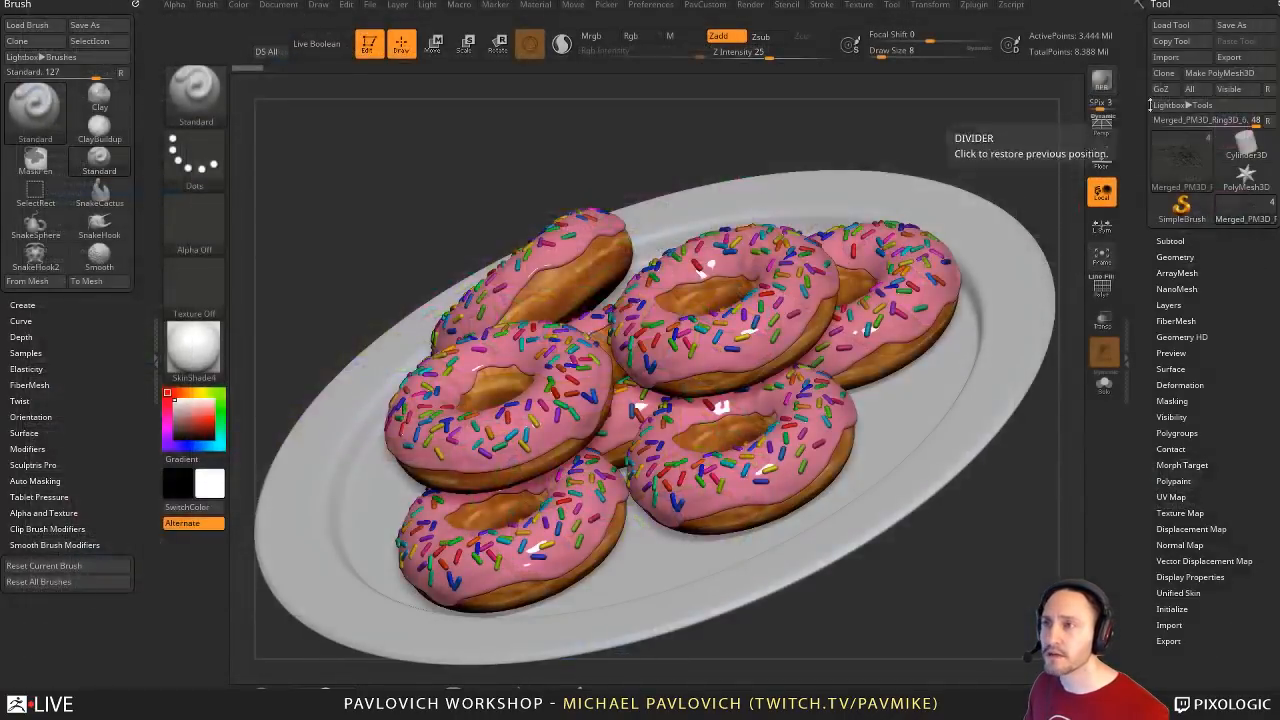
{"action": "left_click", "coordinate": [1170, 28]}
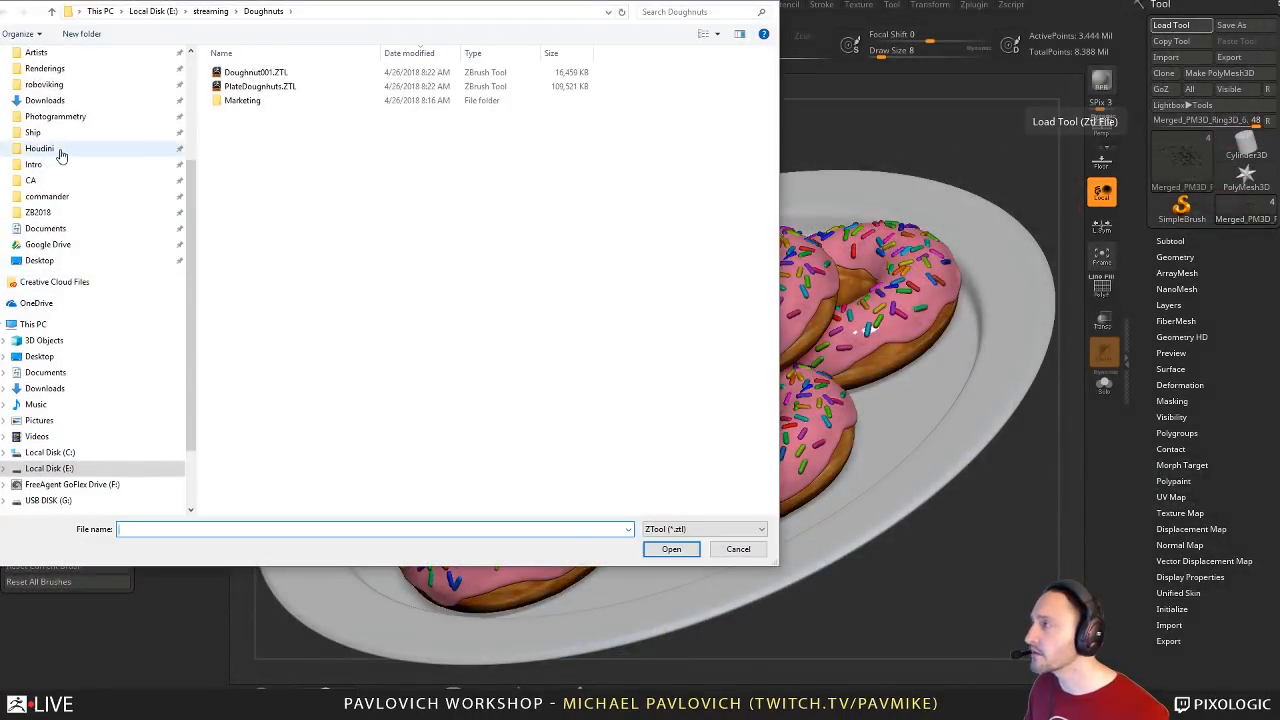
{"action": "left_click", "coordinate": [40, 148]}
{"action": "double_click", "coordinate": [282, 148]}
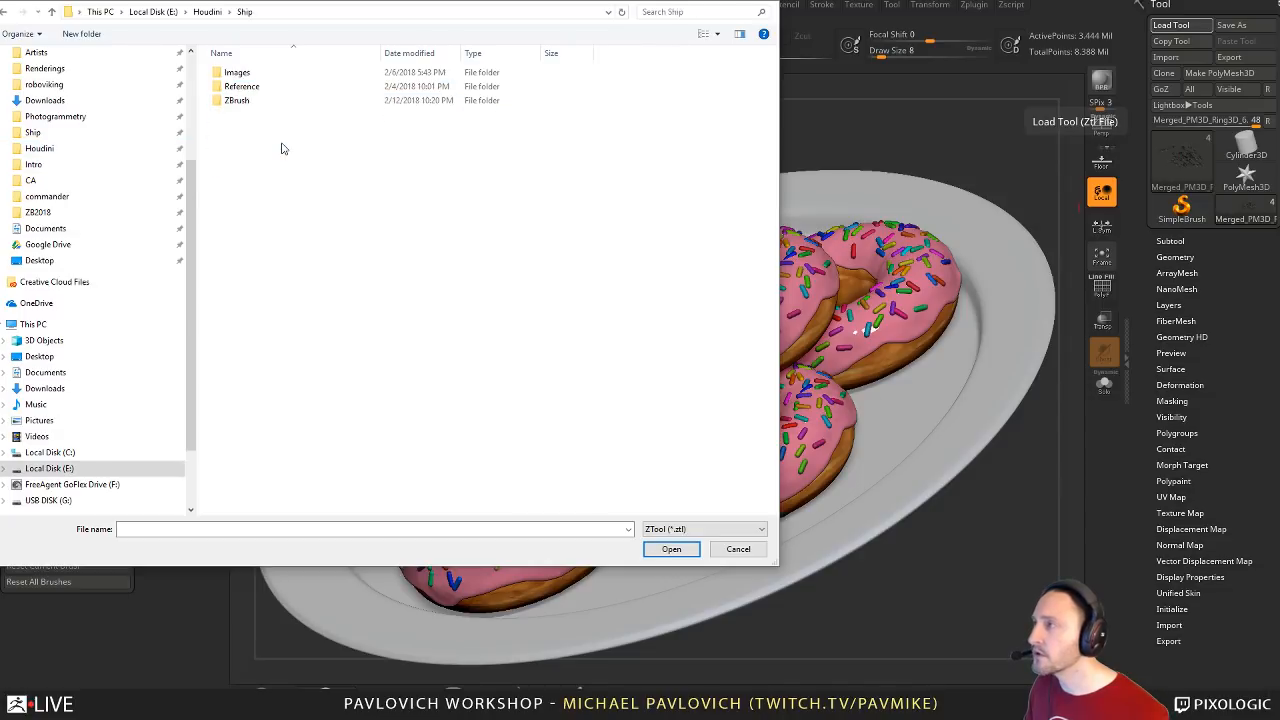
{"action": "double_click", "coordinate": [240, 100]}
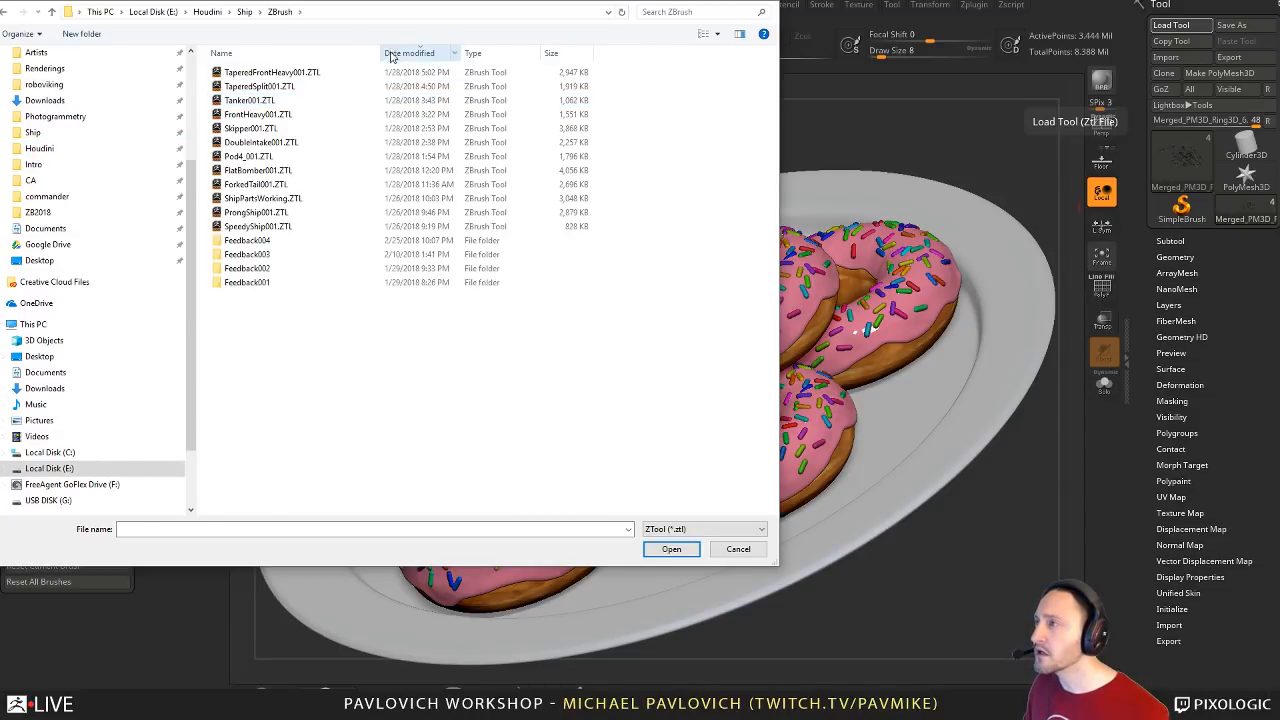
{"action": "double_click", "coordinate": [280, 240]}
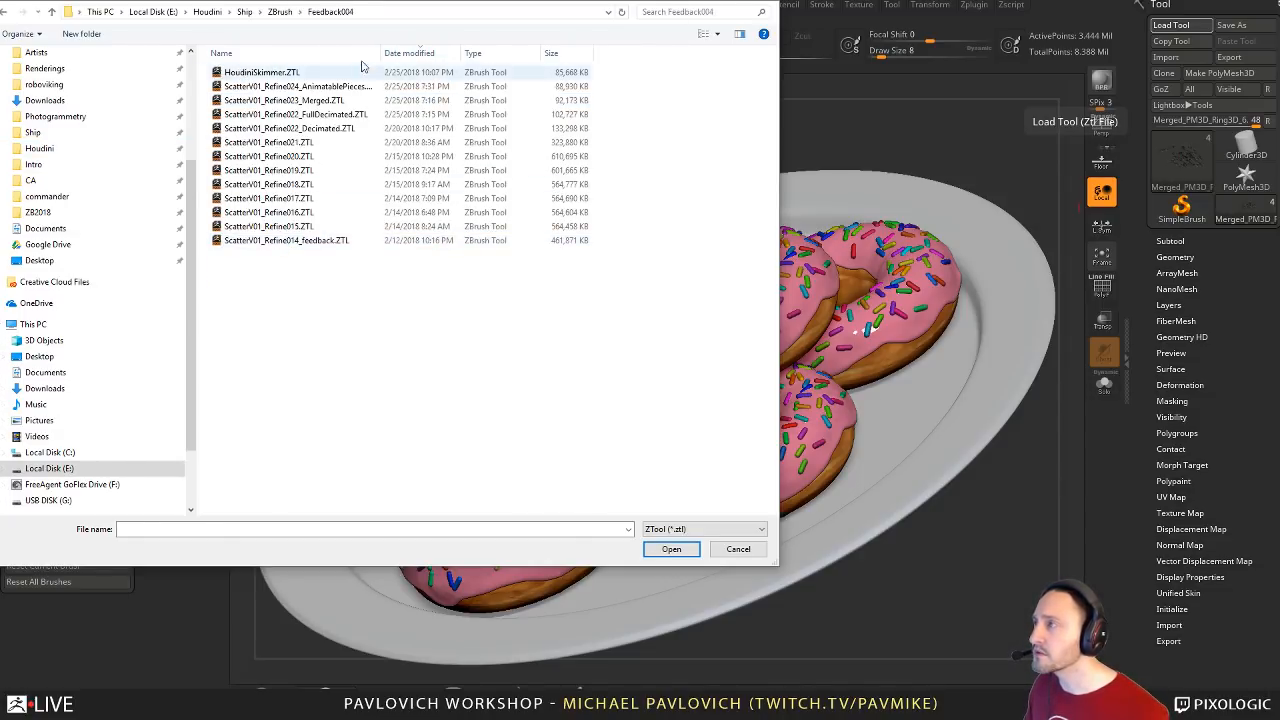
{"action": "double_click", "coordinate": [291, 74]}
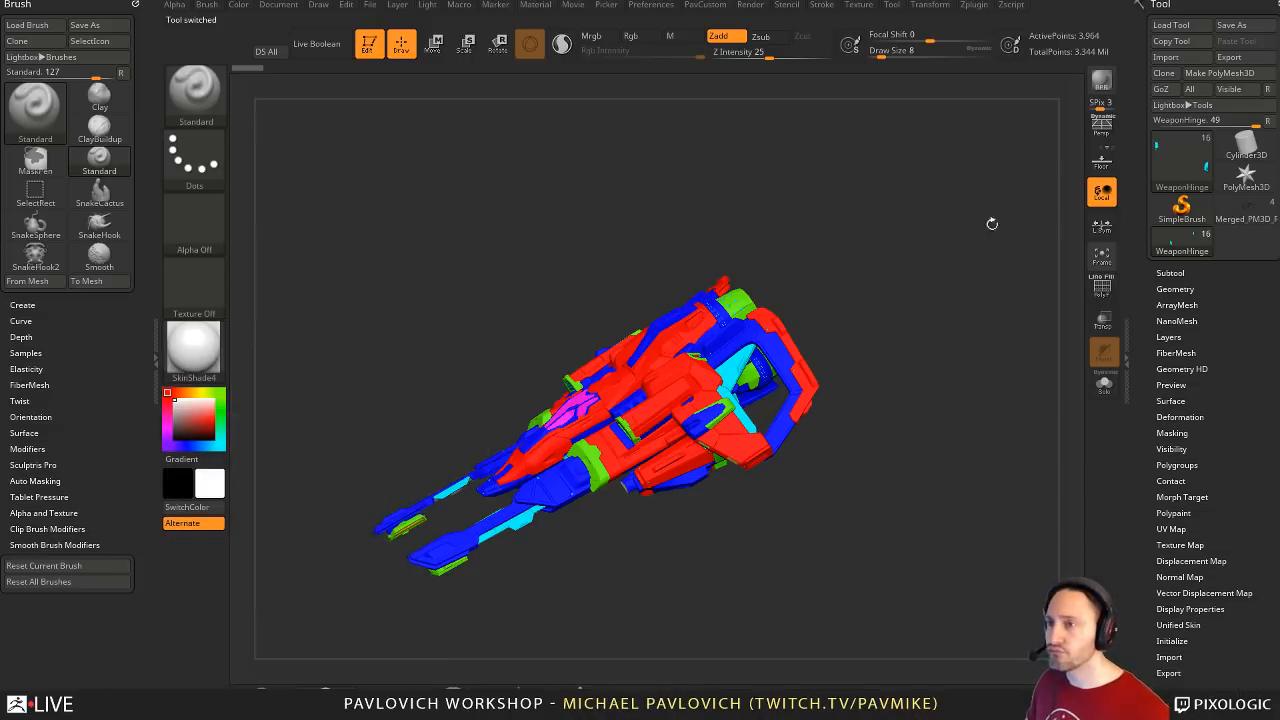
- Expand the ship's subtool list, hide its polygroup colours and set the draw size to 54
{"action": "left_click", "coordinate": [1170, 273]}
{"action": "key", "text": "shift+f"}
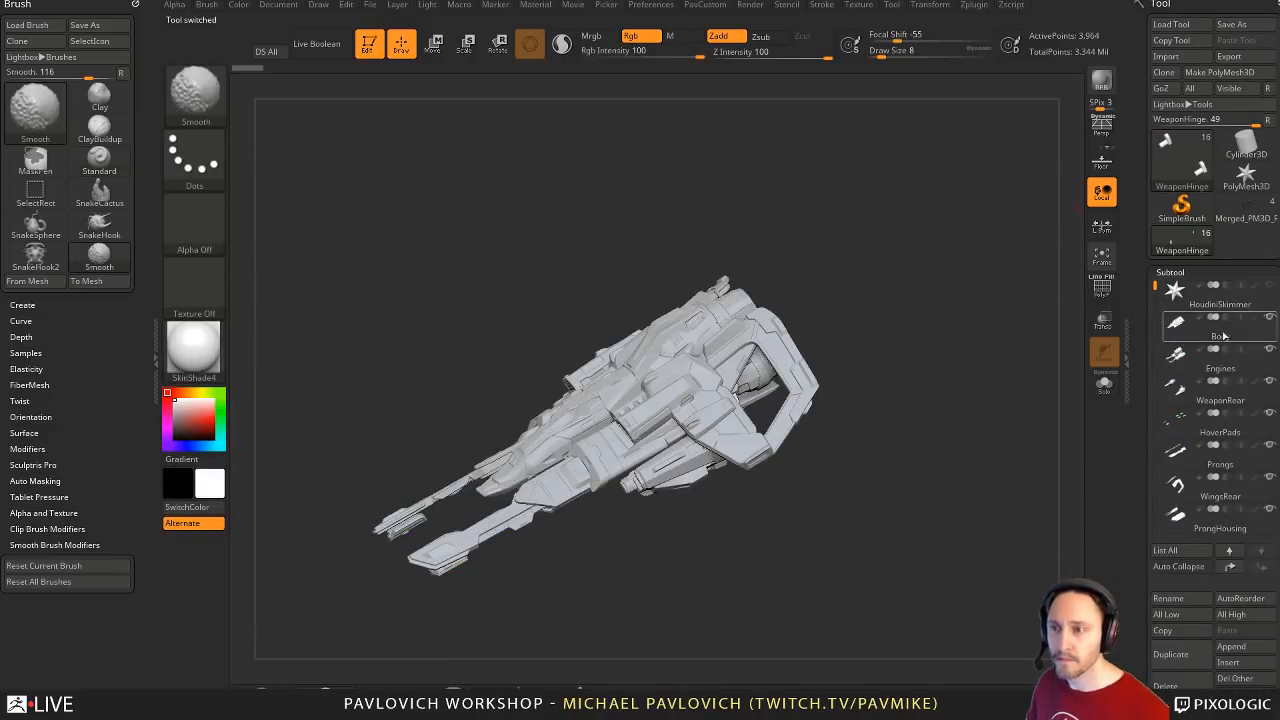
{"action": "mouse_move", "coordinate": [953, 321]}
{"action": "left_mouse_down"}
{"action": "mouse_move", "coordinate": [891, 303]}
{"action": "mouse_move", "coordinate": [929, 346]}
{"action": "mouse_move", "coordinate": [929, 371]}
{"action": "mouse_move", "coordinate": [945, 371]}
{"action": "left_mouse_up"}
{"action": "key", "text": "s"}
{"action": "left_click_drag", "start_coordinate": [1067, 145], "coordinate": [1001, 123], "text": "alt"}
{"action": "key", "text": "s"}
{"action": "left_click_drag", "start_coordinate": [925, 253], "coordinate": [932, 252]}
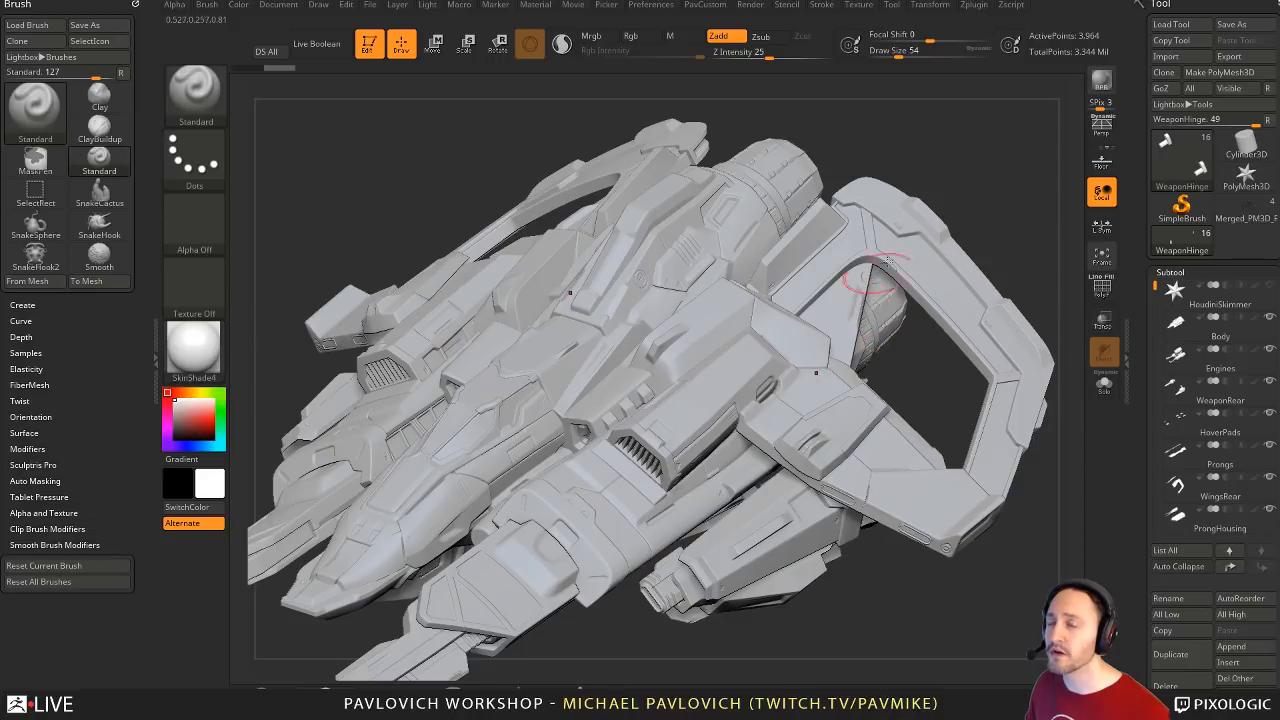
- Turn off Align Cursor To Surface and change the ship's material to MatCap Gray
{"action": "key", "text": "space"}
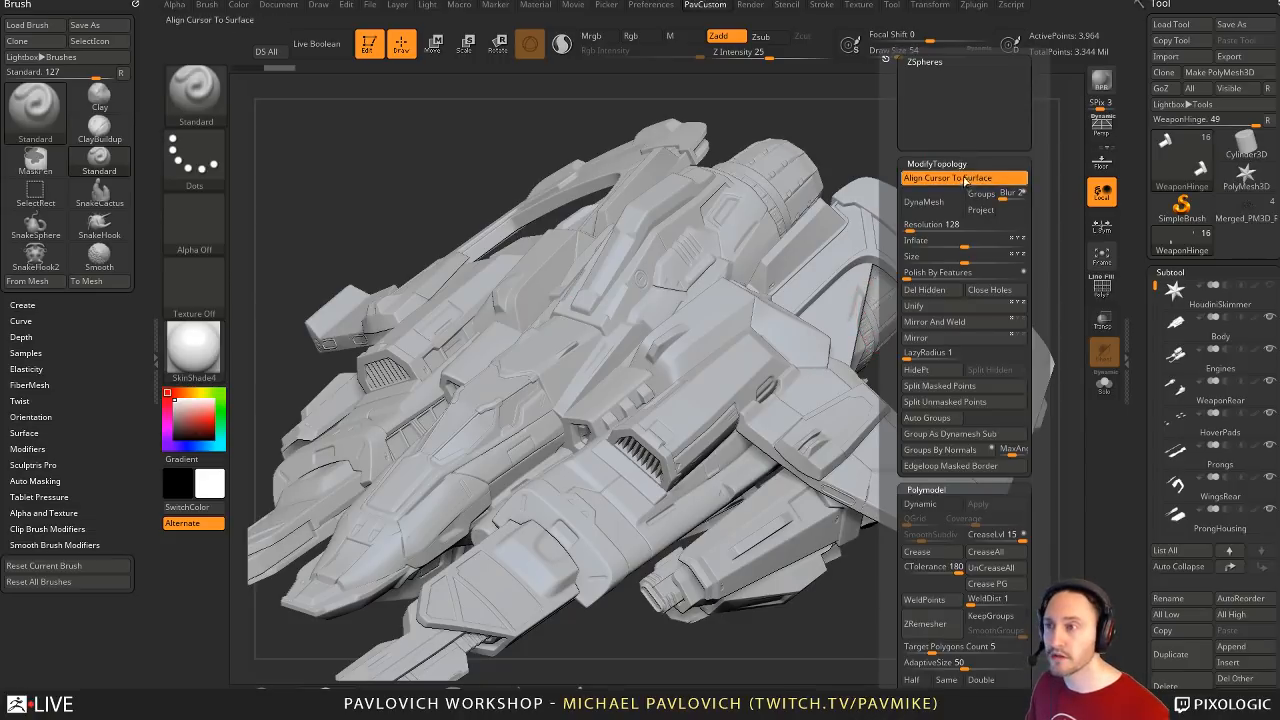
{"action": "left_click", "coordinate": [963, 180]}
{"action": "left_click_drag", "start_coordinate": [971, 157], "coordinate": [788, 240]}
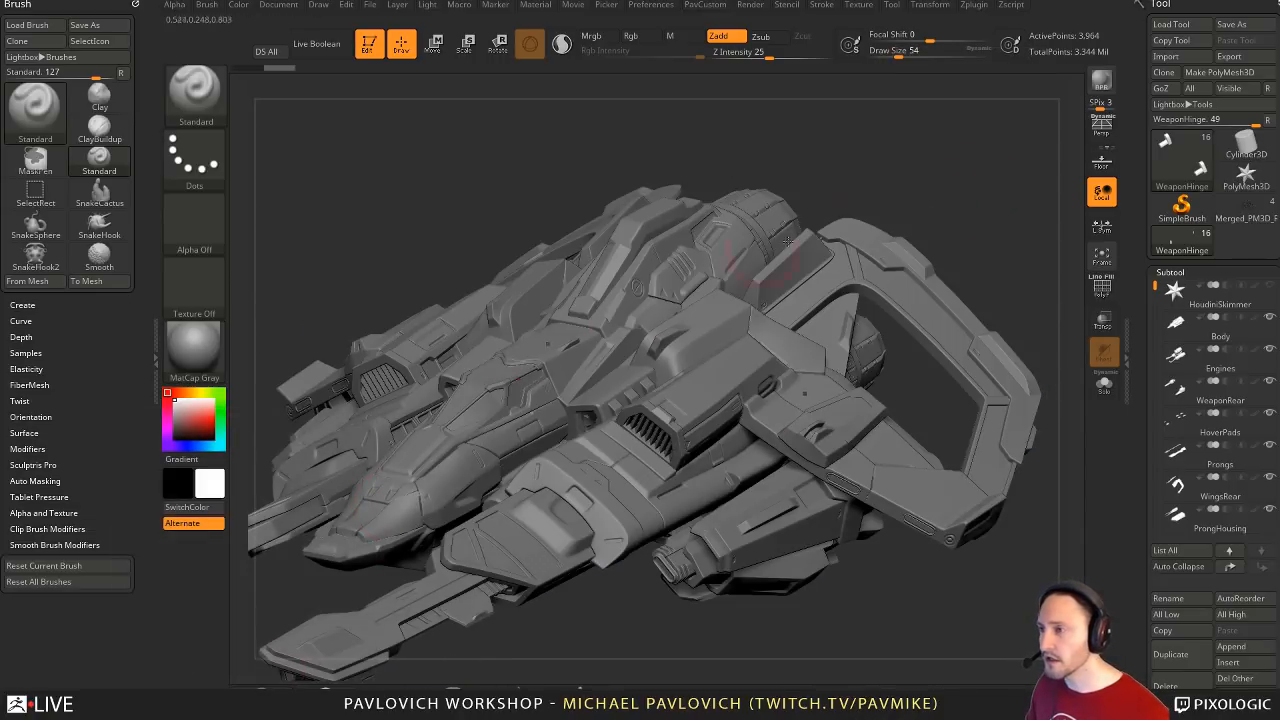
- Set the brush draw size to 31
{"action": "mouse_move", "coordinate": [991, 142]}
{"action": "left_mouse_down"}
{"action": "mouse_move", "coordinate": [960, 140]}
{"action": "mouse_move", "coordinate": [989, 149]}
{"action": "mouse_move", "coordinate": [974, 154]}
{"action": "mouse_move", "coordinate": [1040, 145]}
{"action": "mouse_move", "coordinate": [942, 186]}
{"action": "mouse_move", "coordinate": [998, 211]}
{"action": "mouse_move", "coordinate": [975, 191]}
{"action": "mouse_move", "coordinate": [965, 186]}
{"action": "mouse_move", "coordinate": [995, 210]}
{"action": "mouse_move", "coordinate": [988, 220]}
{"action": "mouse_move", "coordinate": [1005, 180]}
{"action": "left_mouse_up"}
{"action": "key", "text": "s"}
{"action": "key", "text": "s"}
{"action": "key", "text": "s"}
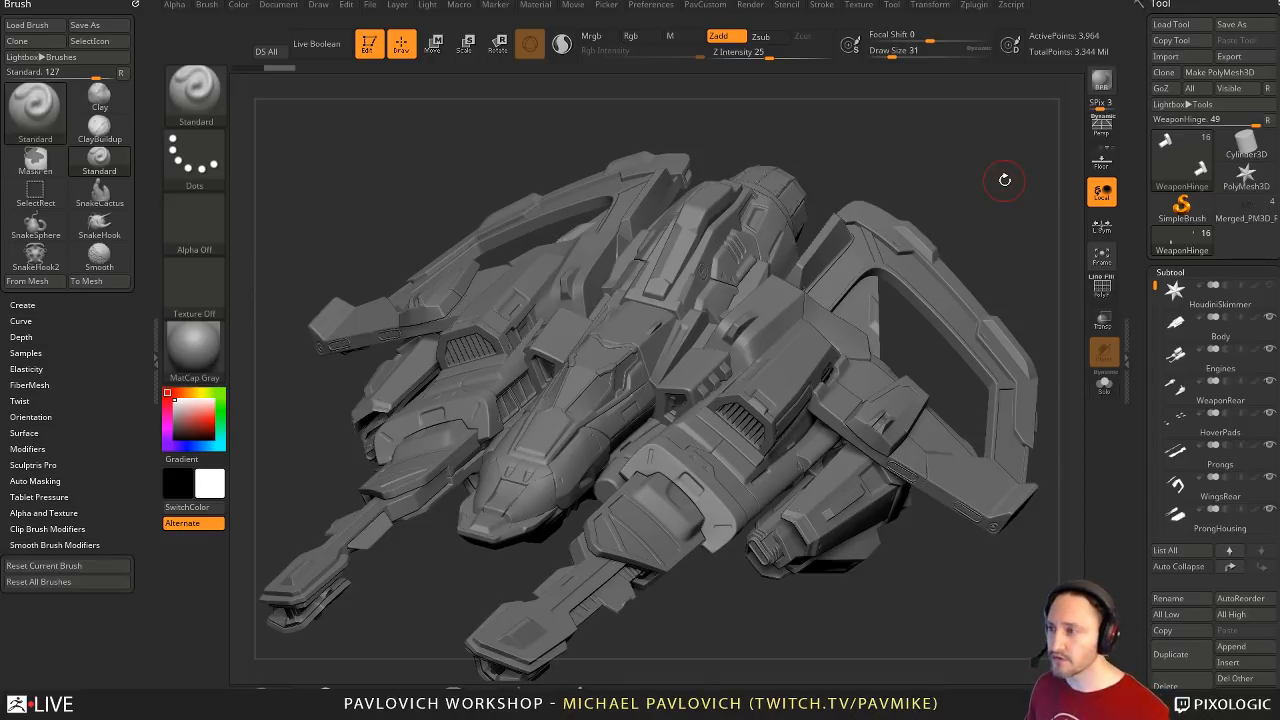
- Take a canvas snapshot of the ship in the upper corner and move the live ship back to the canvas centre
{"action": "left_click_drag", "start_coordinate": [963, 189], "coordinate": [771, 251], "text": "alt"}
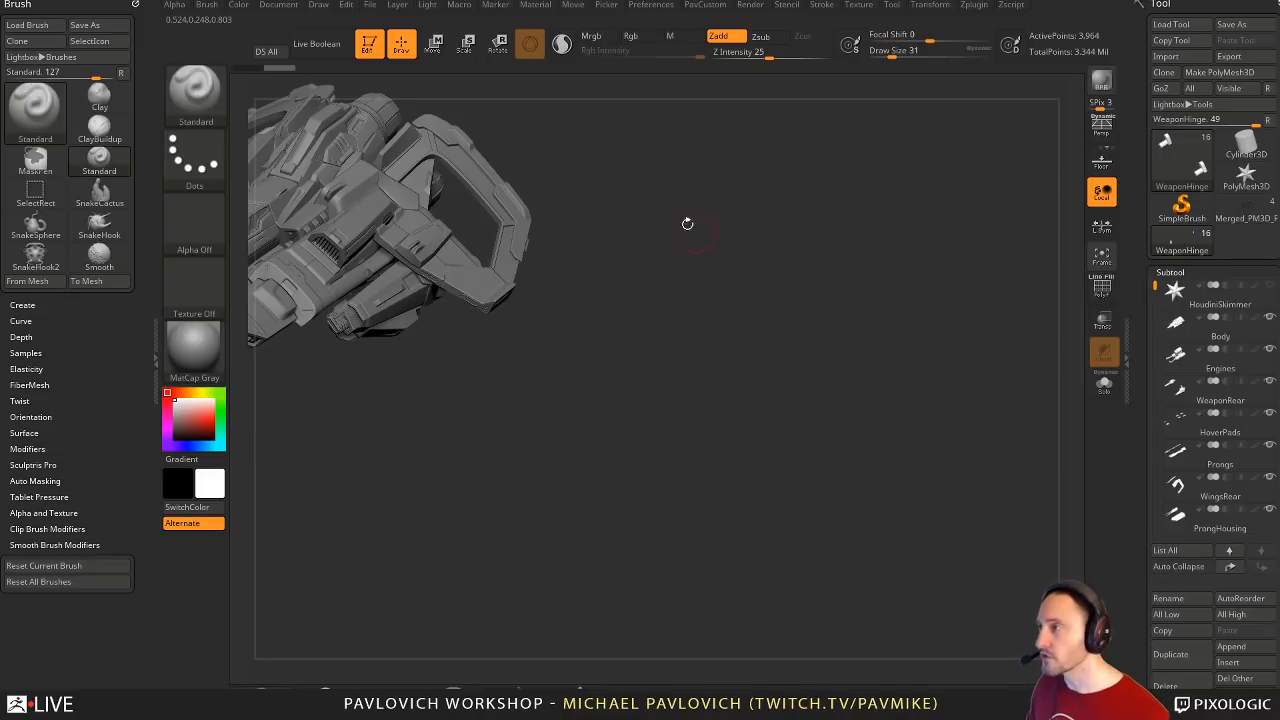
{"action": "key", "text": "shift+s"}
{"action": "left_click_drag", "start_coordinate": [687, 224], "coordinate": [980, 474], "text": "alt"}
{"action": "left_click_drag", "start_coordinate": [891, 231], "coordinate": [937, 305], "text": "alt"}
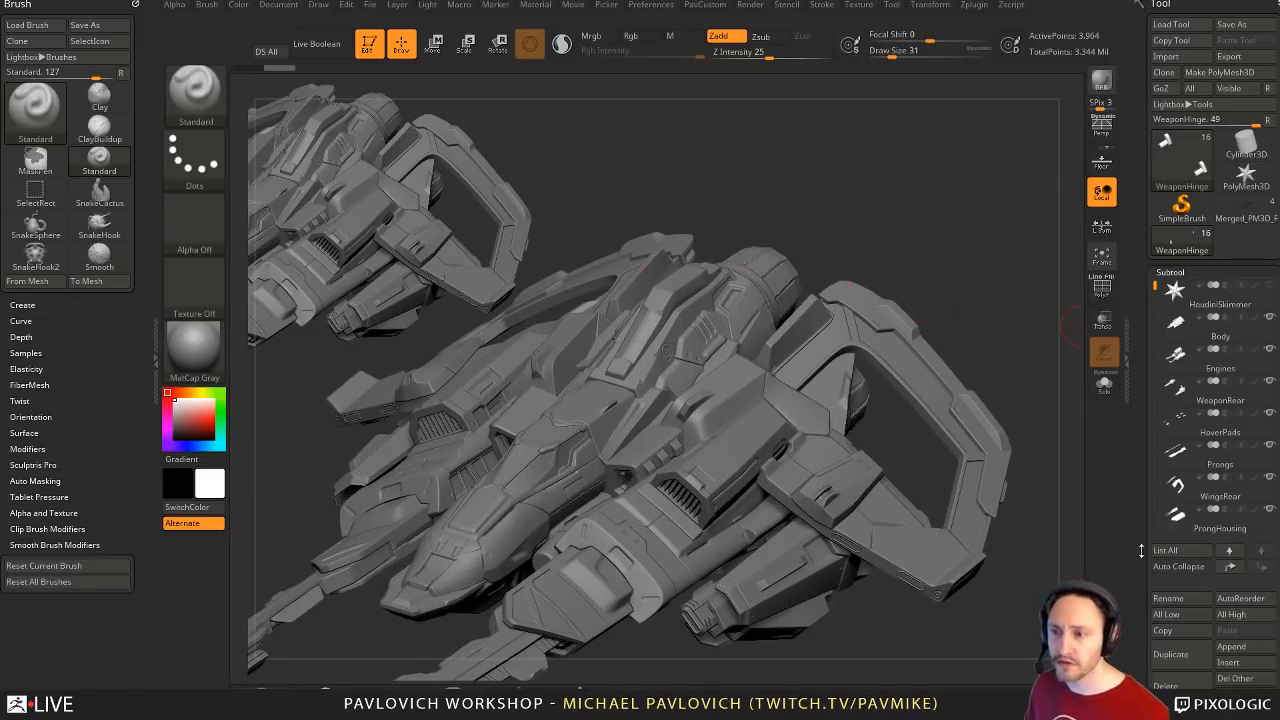
{"action": "scroll", "coordinate": [1252, 468], "scroll_direction": "down", "scroll_amount": 5}
{"action": "left_click", "coordinate": [1229, 250]}
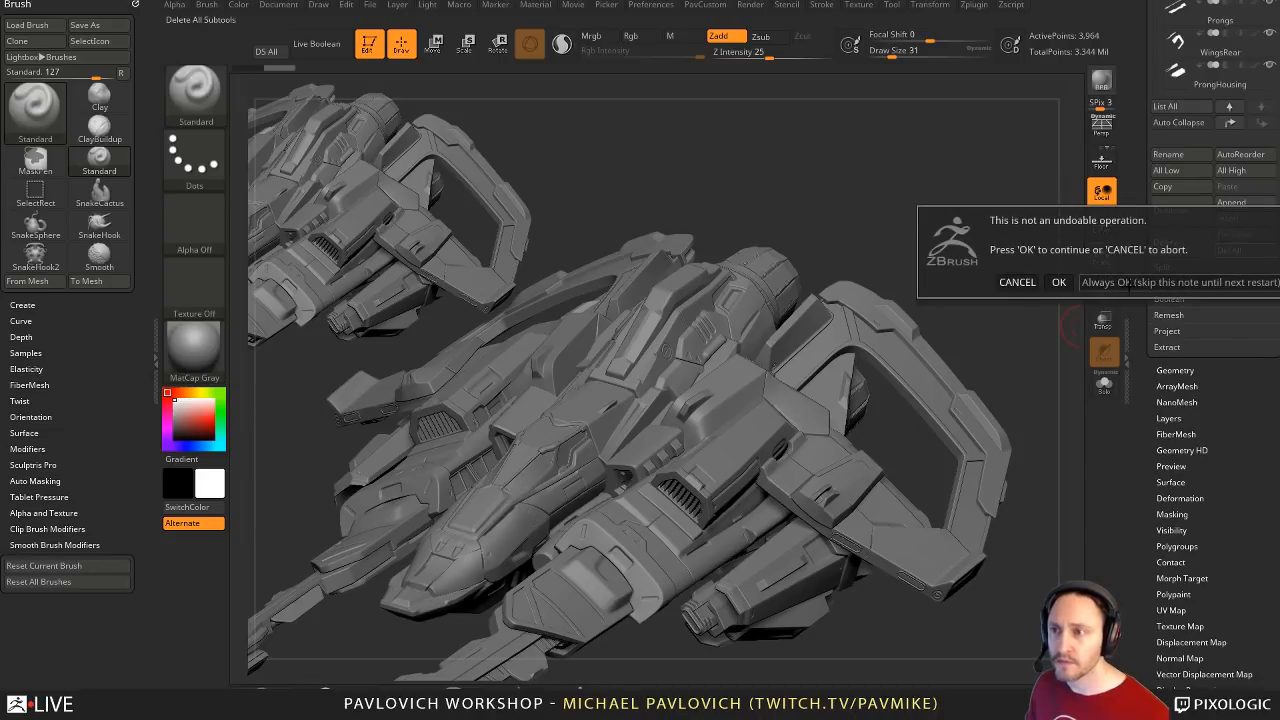
{"action": "left_click", "coordinate": [1028, 282]}
{"action": "scroll", "coordinate": [1214, 400], "scroll_direction": "up", "scroll_amount": 5}
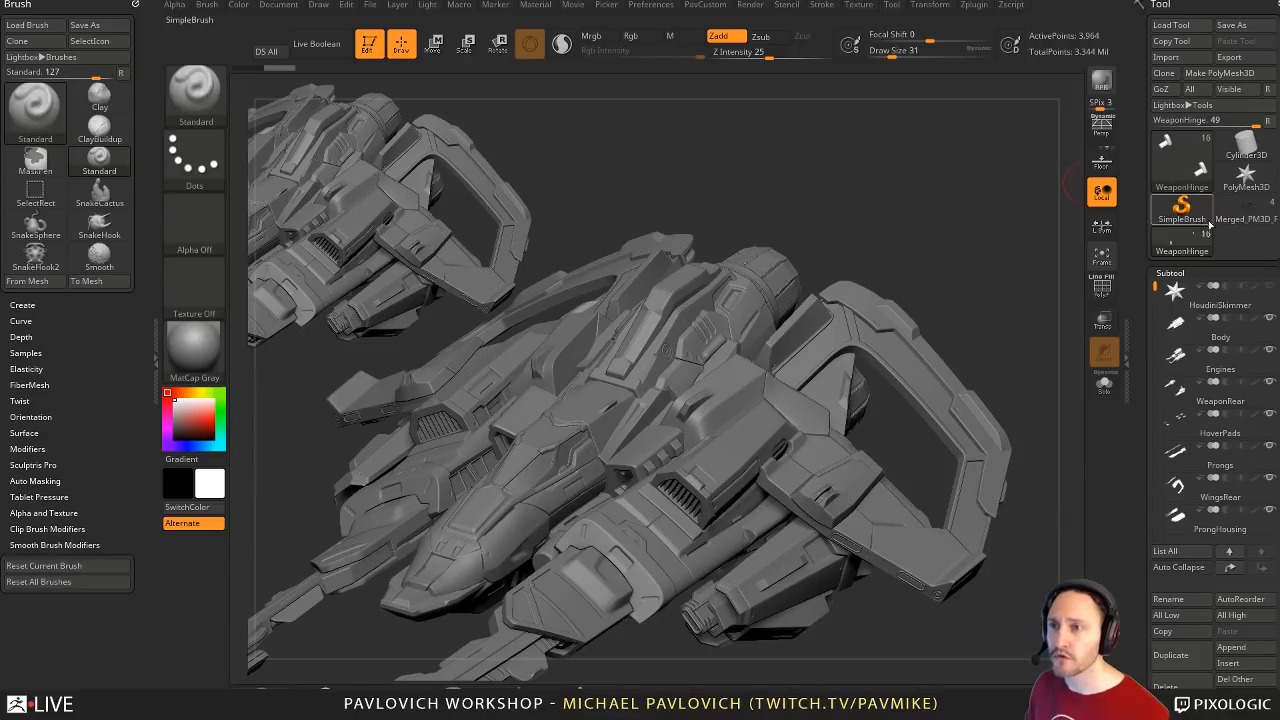
- Make the PolyMesh3D star the active tool and initialize it as a QCube
{"action": "left_click", "coordinate": [1246, 175]}
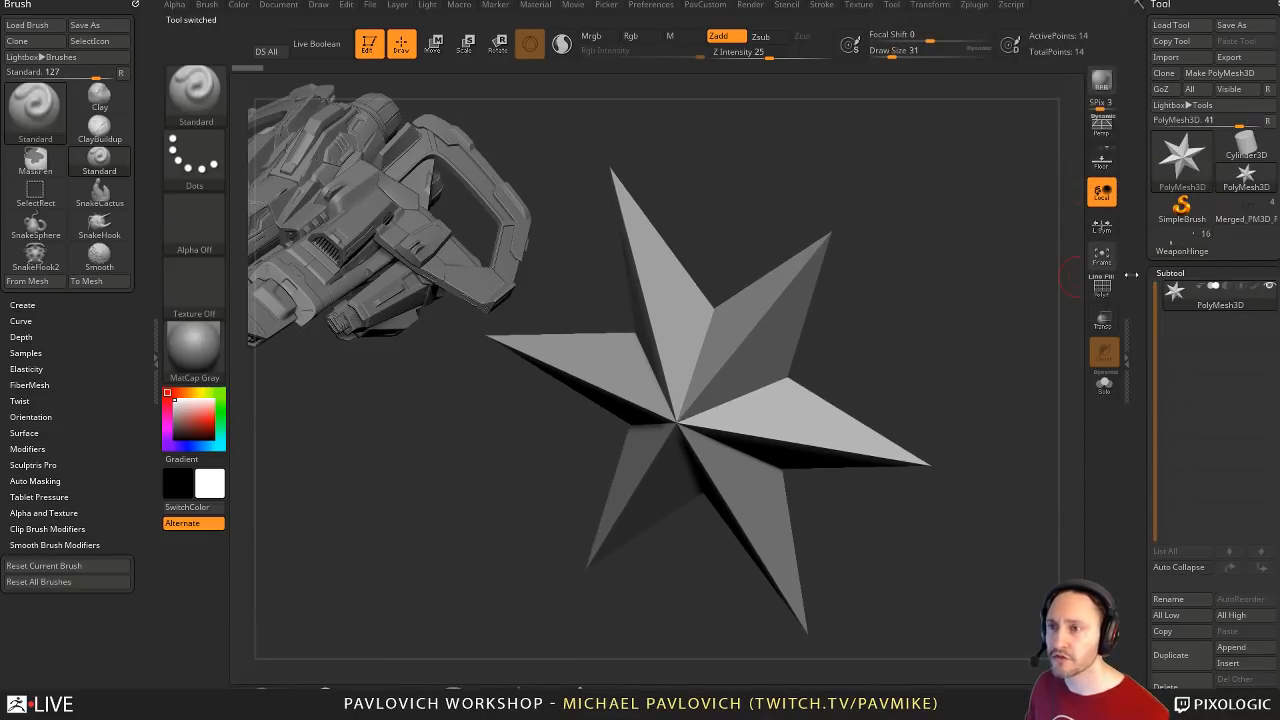
{"action": "mouse_move", "coordinate": [1203, 254]}
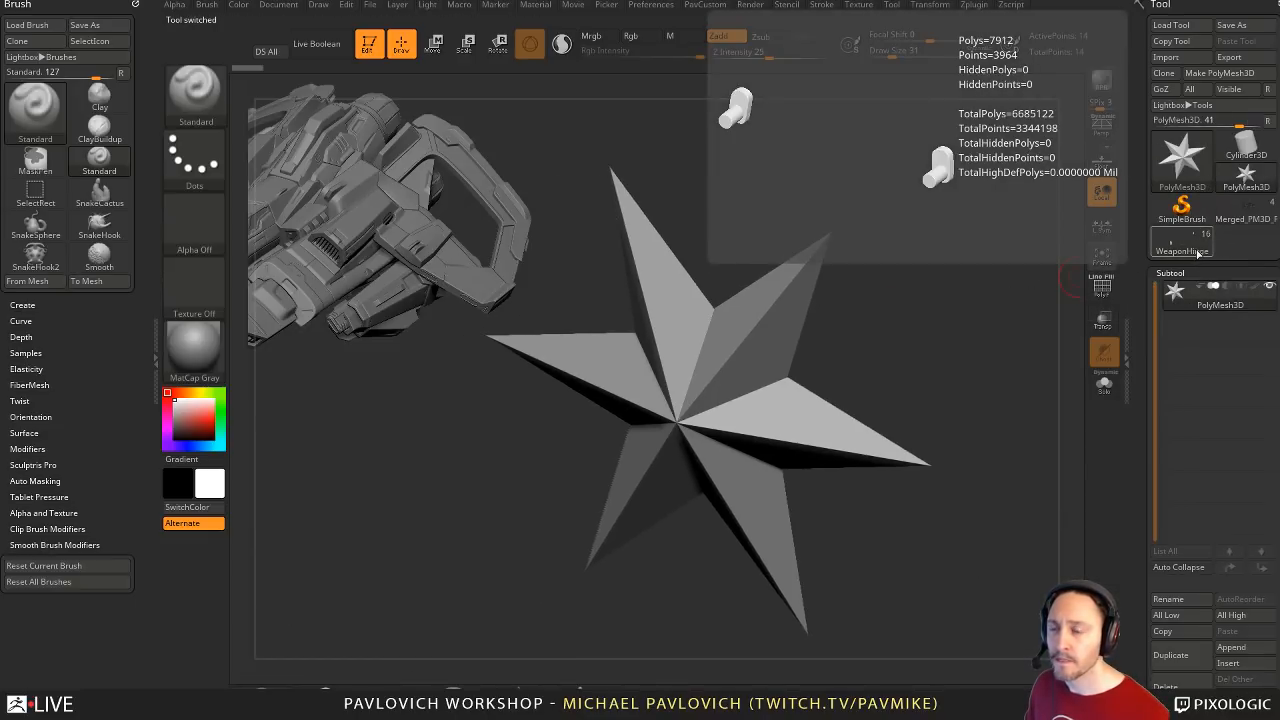
{"action": "left_click_drag", "start_coordinate": [943, 327], "coordinate": [941, 323]}
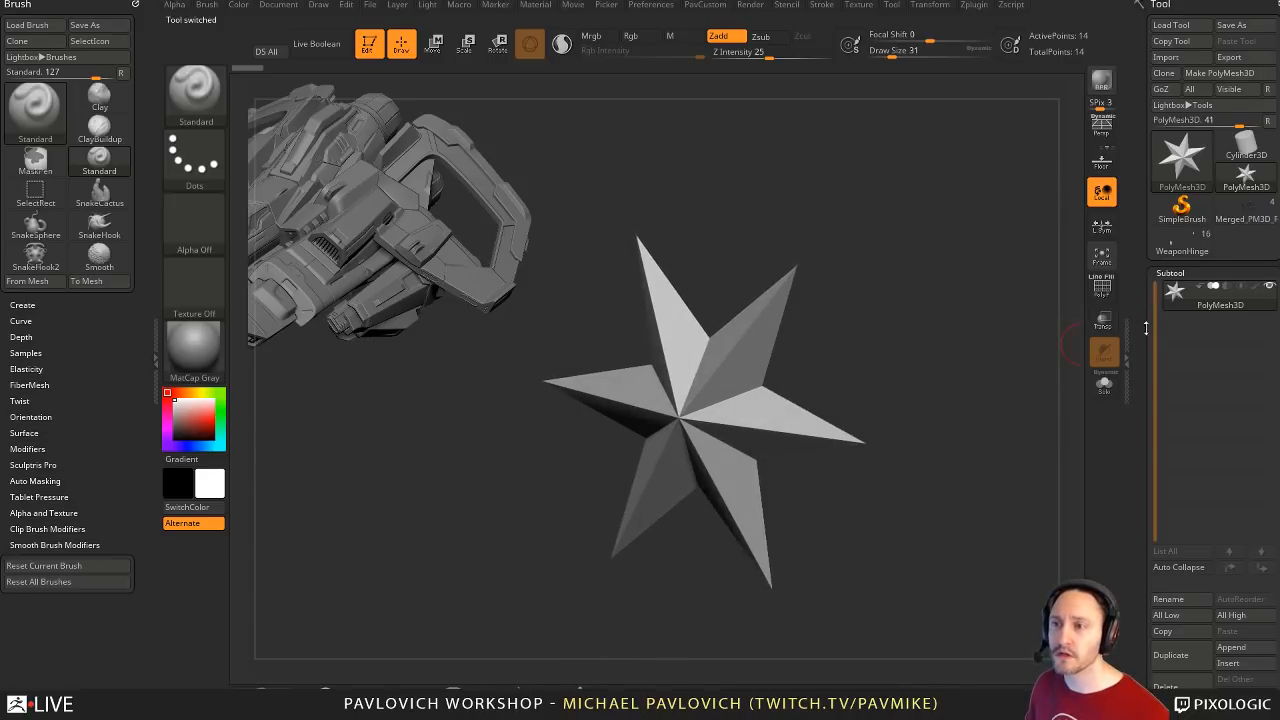
{"action": "left_click_drag", "start_coordinate": [1146, 327], "coordinate": [1150, 380]}
{"action": "left_click", "coordinate": [1171, 376]}
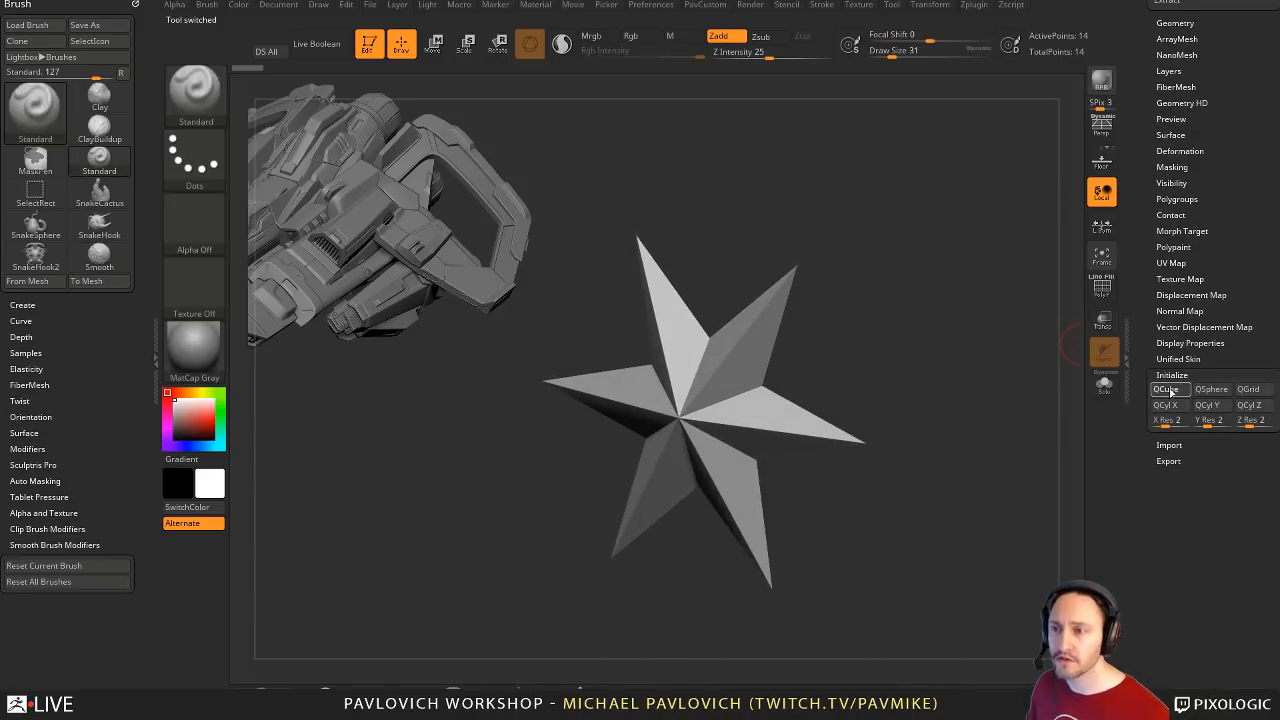
{"action": "left_click", "coordinate": [1167, 390]}
- Unify the cube's size
{"action": "key", "text": "shift+space"}
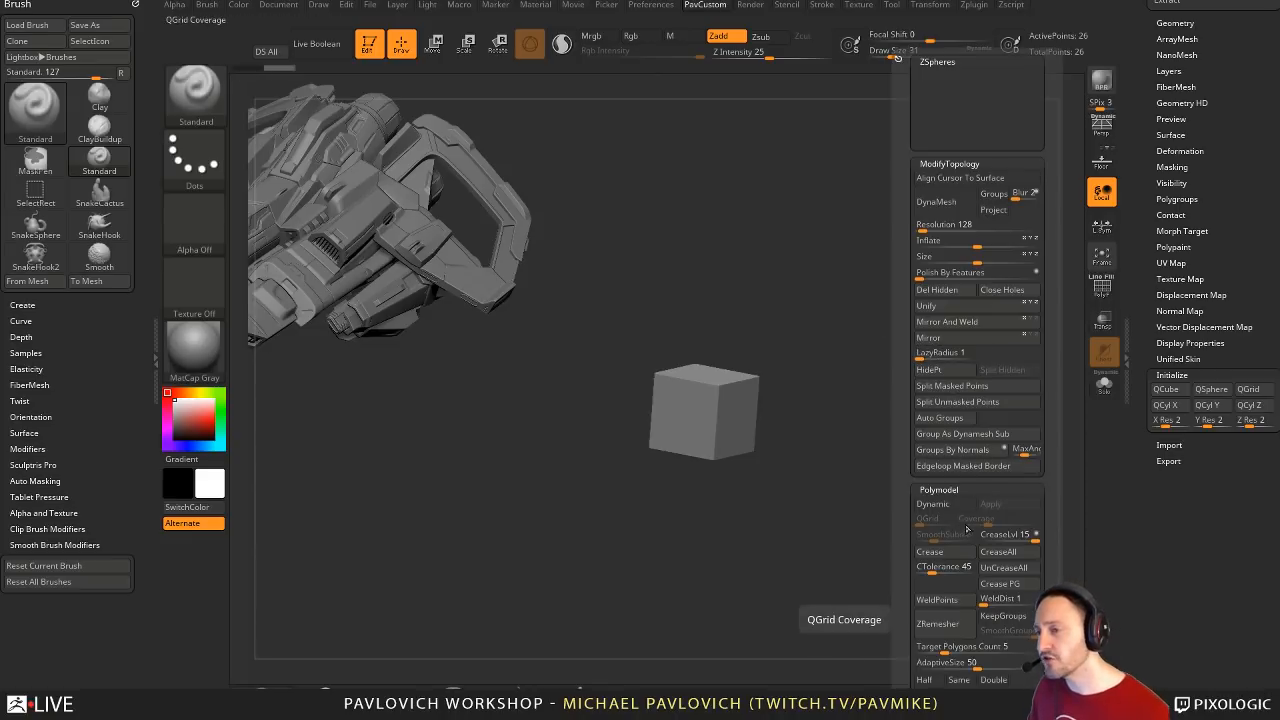
{"action": "left_click", "coordinate": [926, 305]}
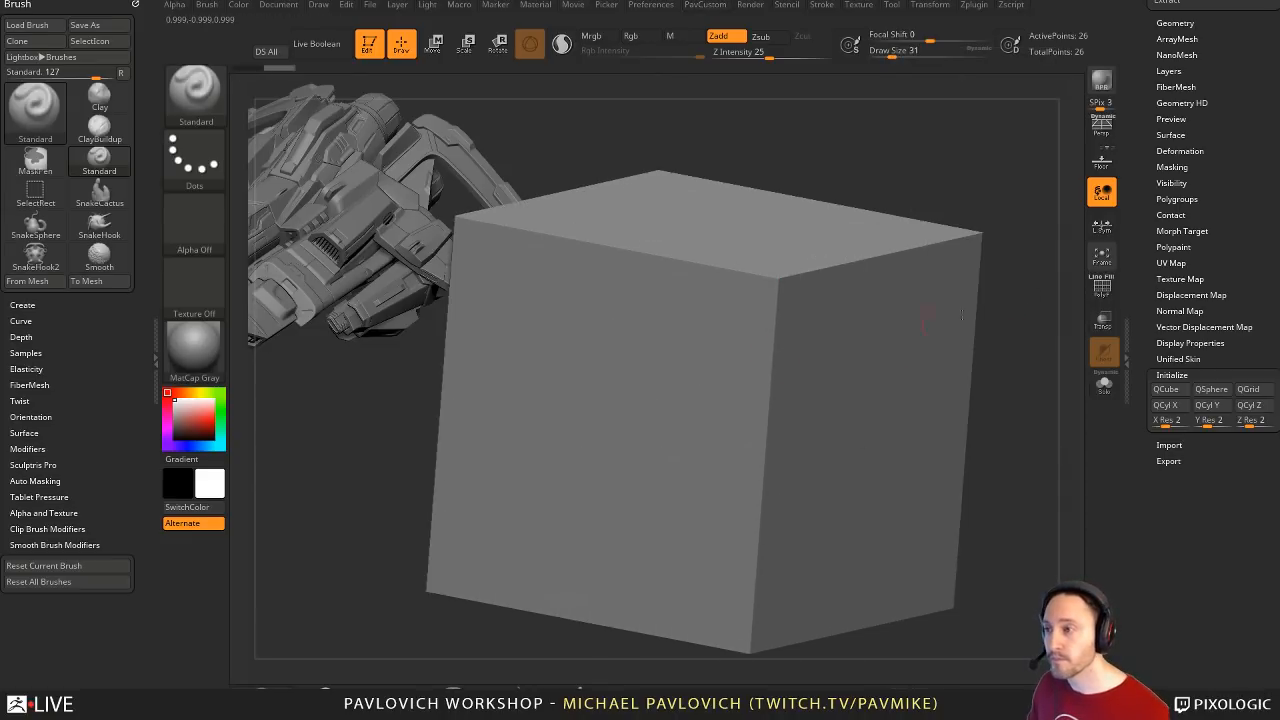
{"action": "key", "text": "f"}
{"action": "key", "text": "shift+space"}
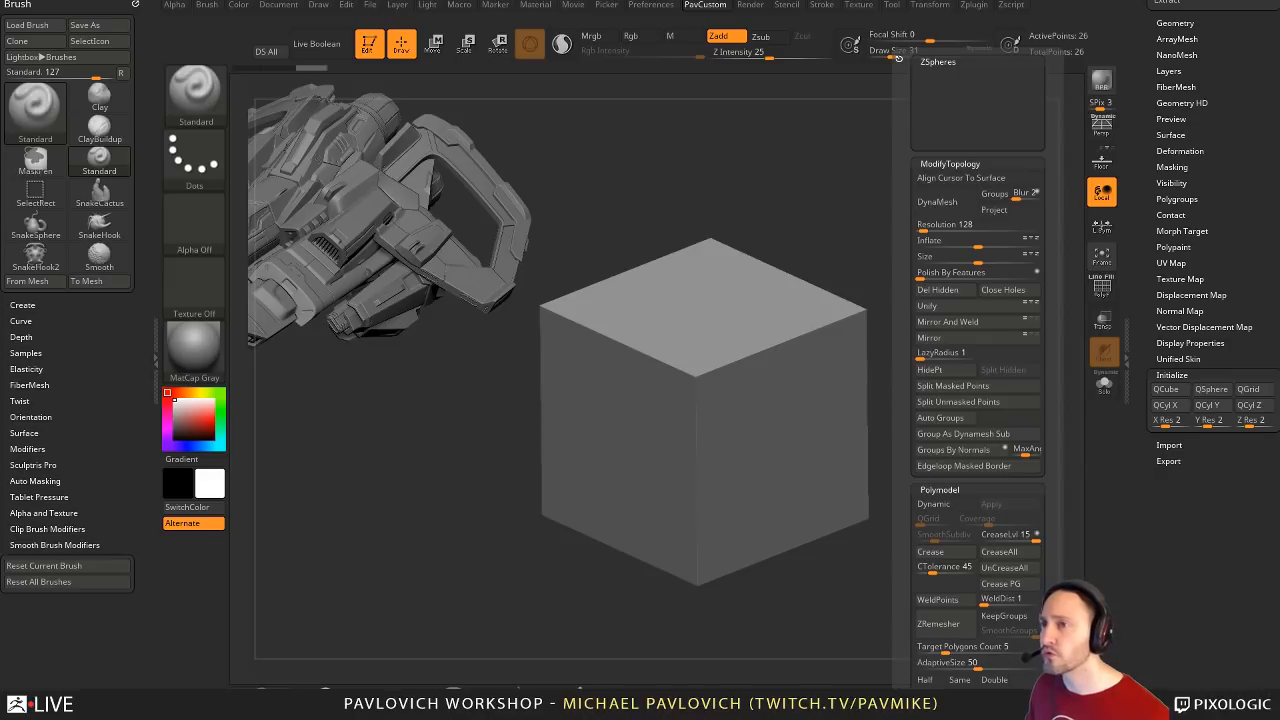
{"action": "left_click_drag", "start_coordinate": [815, 178], "coordinate": [754, 165]}
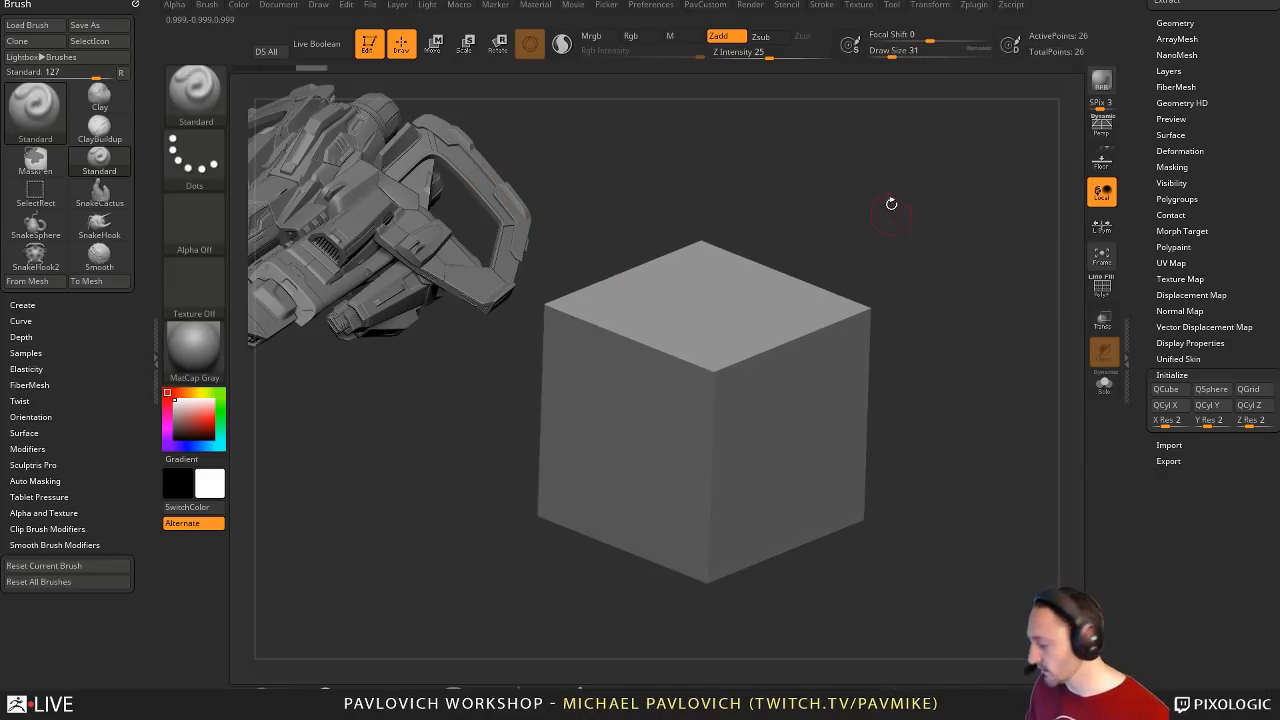
{"action": "key", "text": "2"}
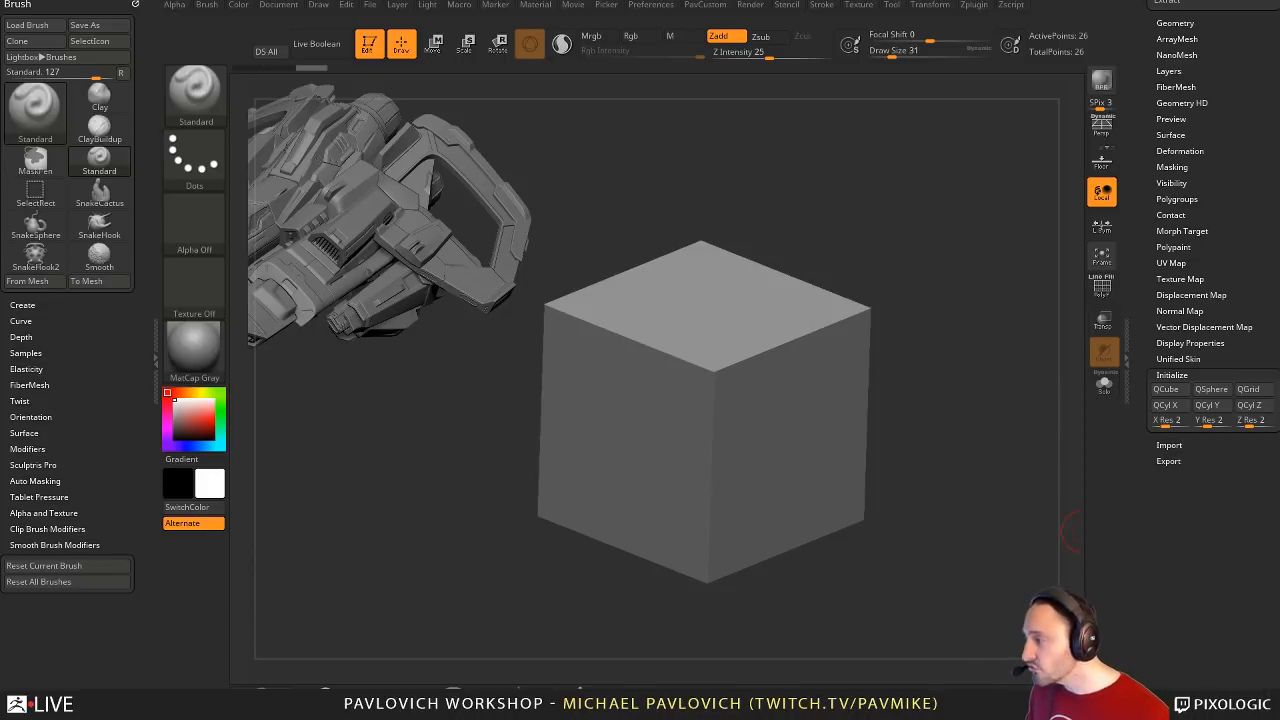
{"action": "left_click_drag", "start_coordinate": [904, 190], "coordinate": [907, 184]}
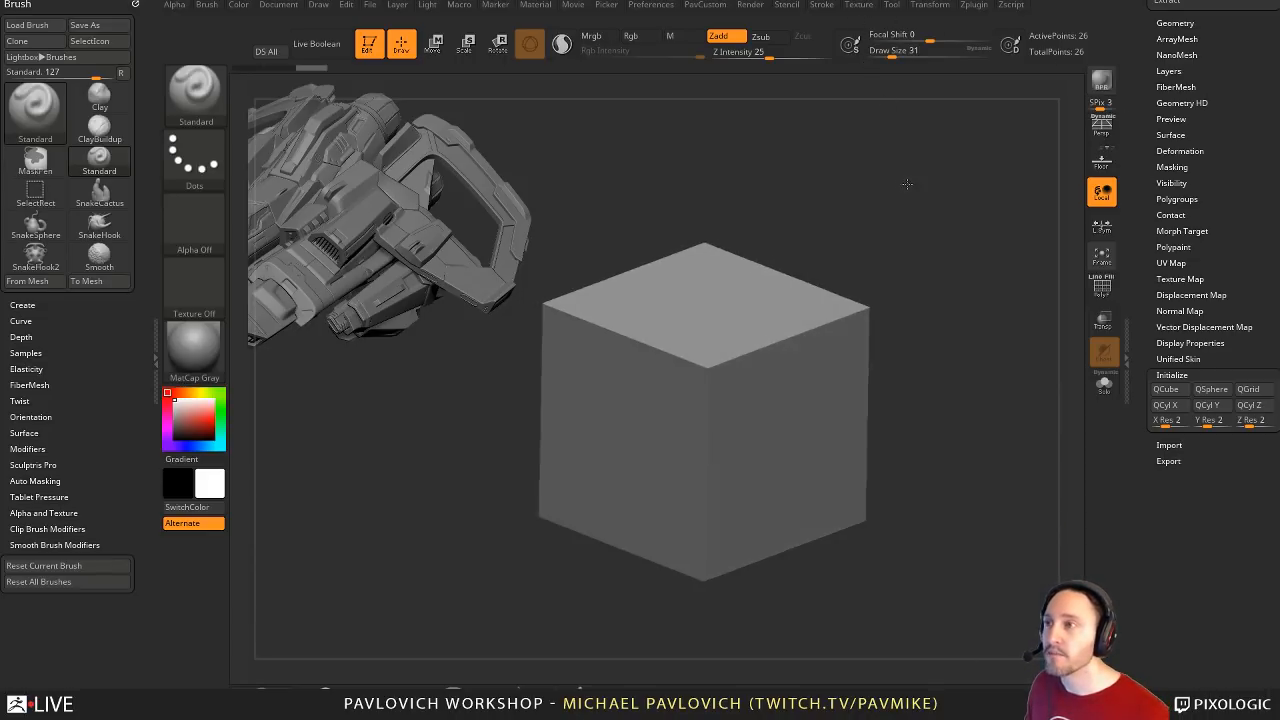
- Check the external renderer settings, send the cube to KeyShot with a BPR render and switch to KeyShot
{"action": "left_click", "coordinate": [748, 8]}
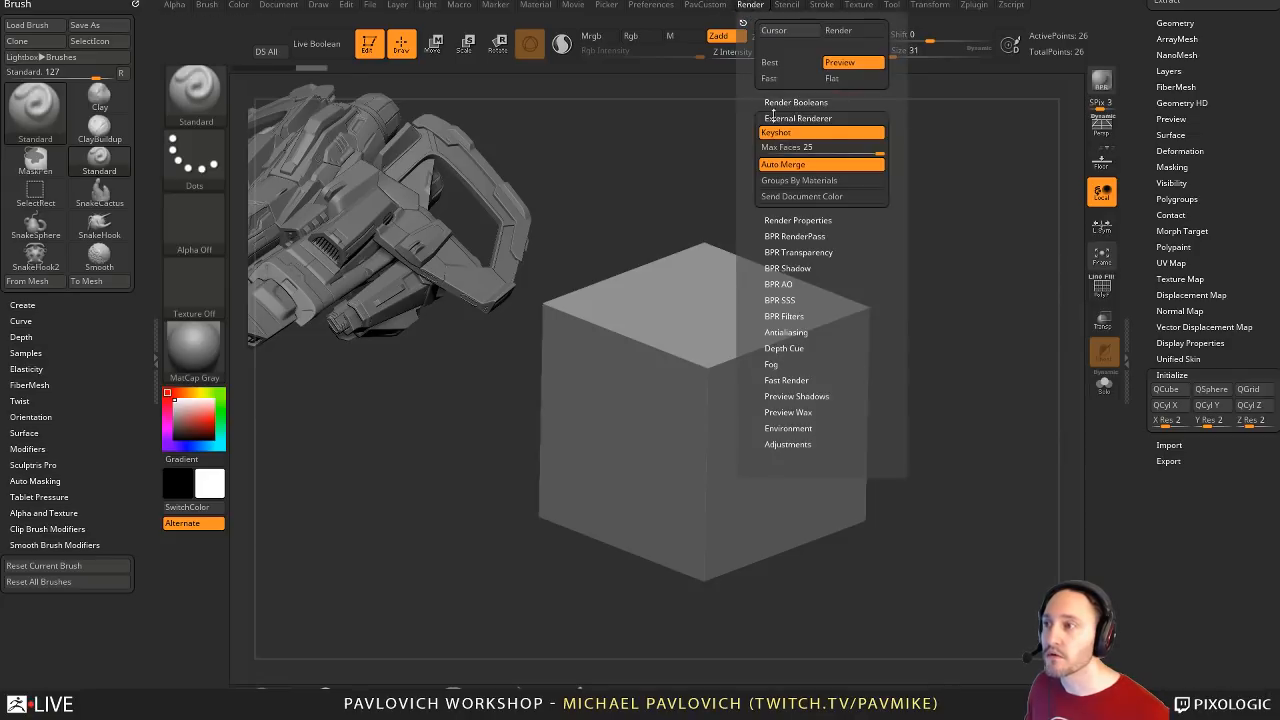
{"action": "key", "text": "shift+r"}
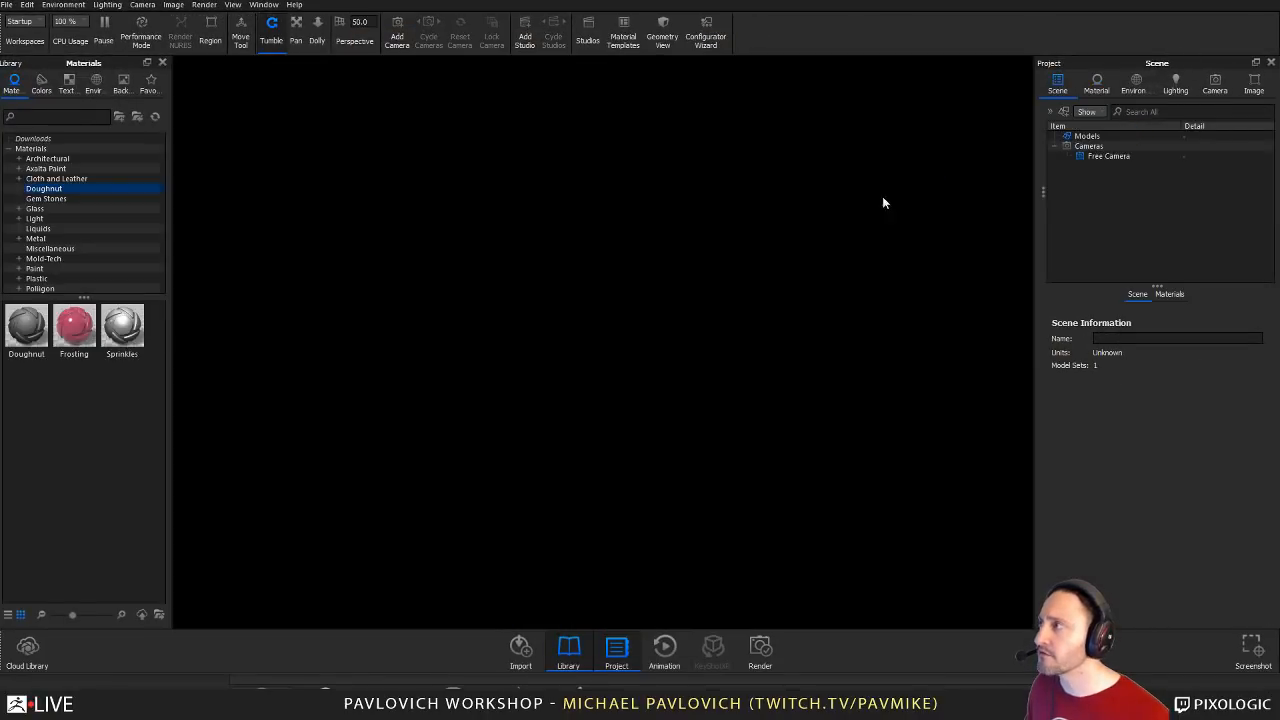
{"action": "key", "text": "alt+Tab"}
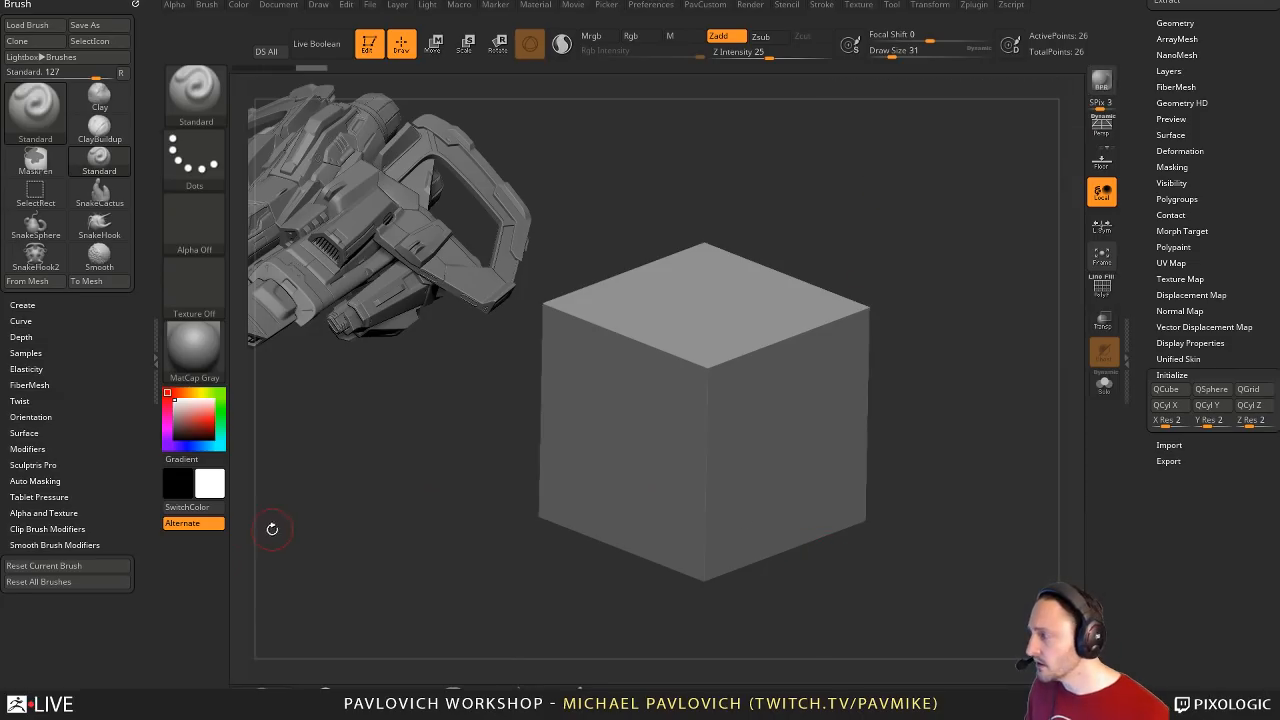
{"action": "key", "text": "alt+Tab"}
{"action": "scroll", "coordinate": [720, 280], "scroll_direction": "up", "scroll_amount": 3}
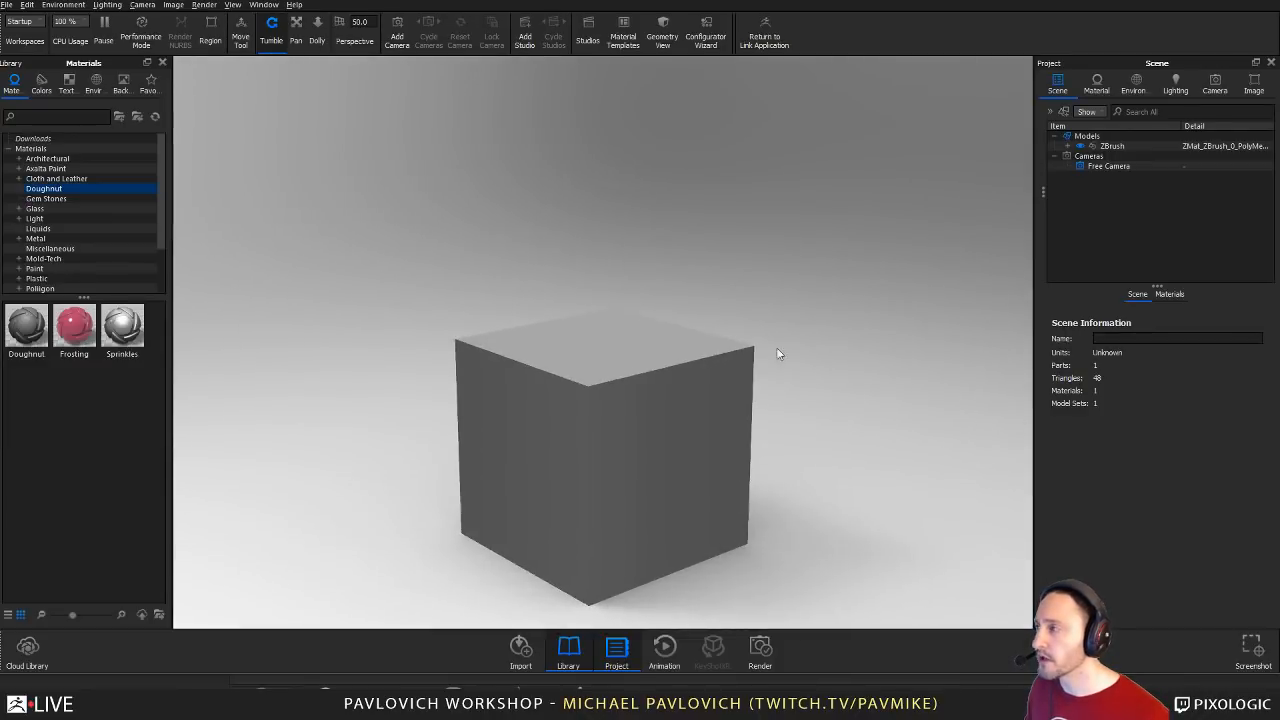
- Look over the Doughnut, Frosting and Sprinkles materials saved in the Doughnut library folder
{"action": "left_click_drag", "start_coordinate": [776, 347], "coordinate": [580, 257]}
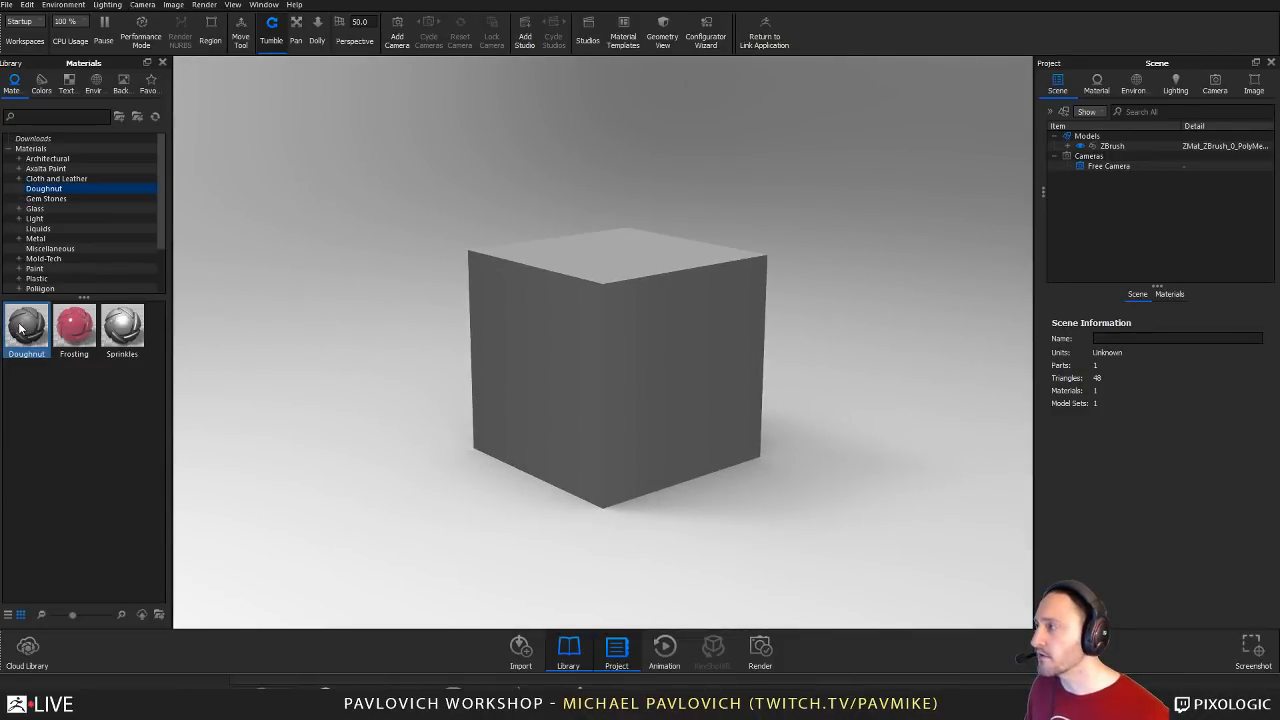
{"action": "left_click", "coordinate": [120, 328], "text": "shift"}
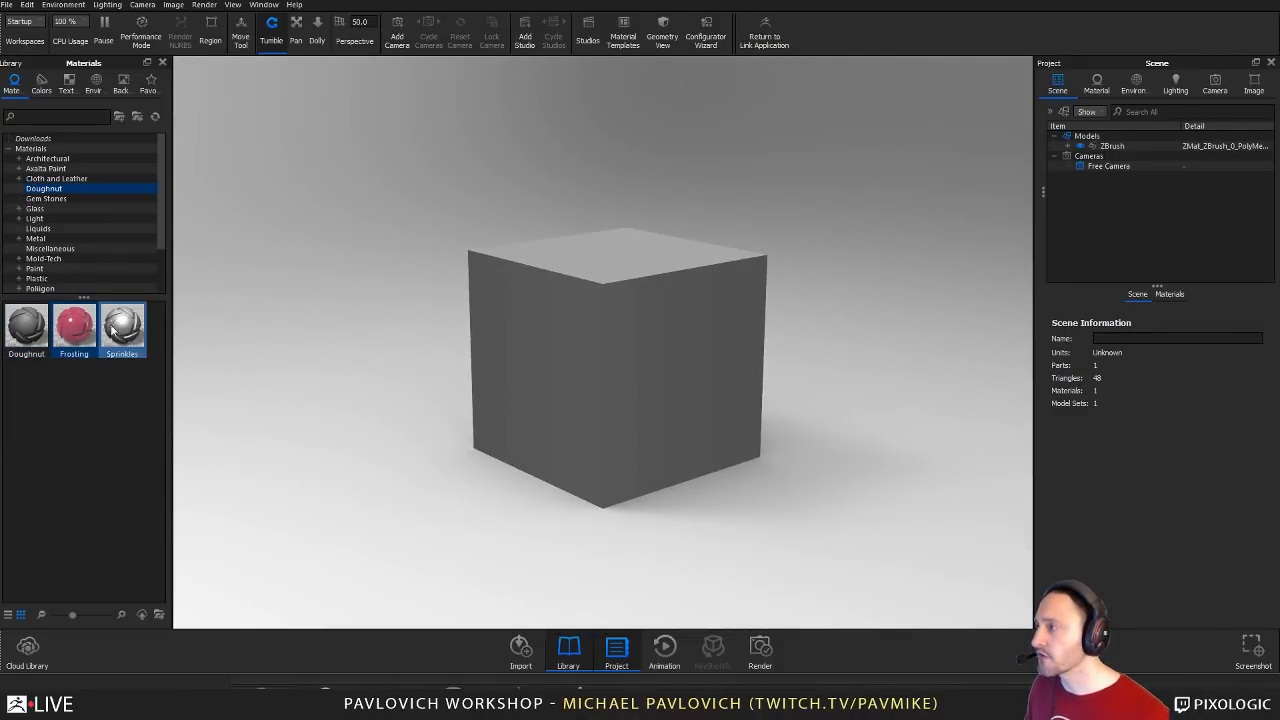
{"action": "left_click", "coordinate": [8, 330], "text": "ctrl"}
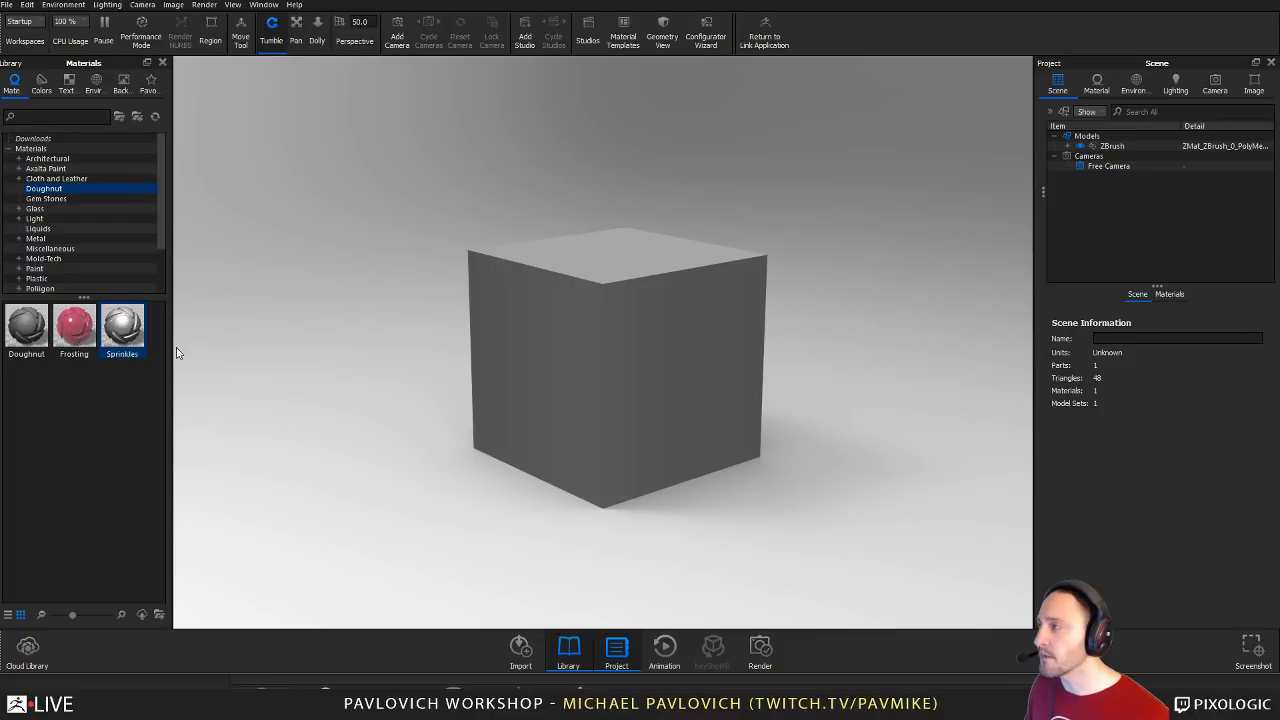
{"action": "left_click", "coordinate": [56, 191]}
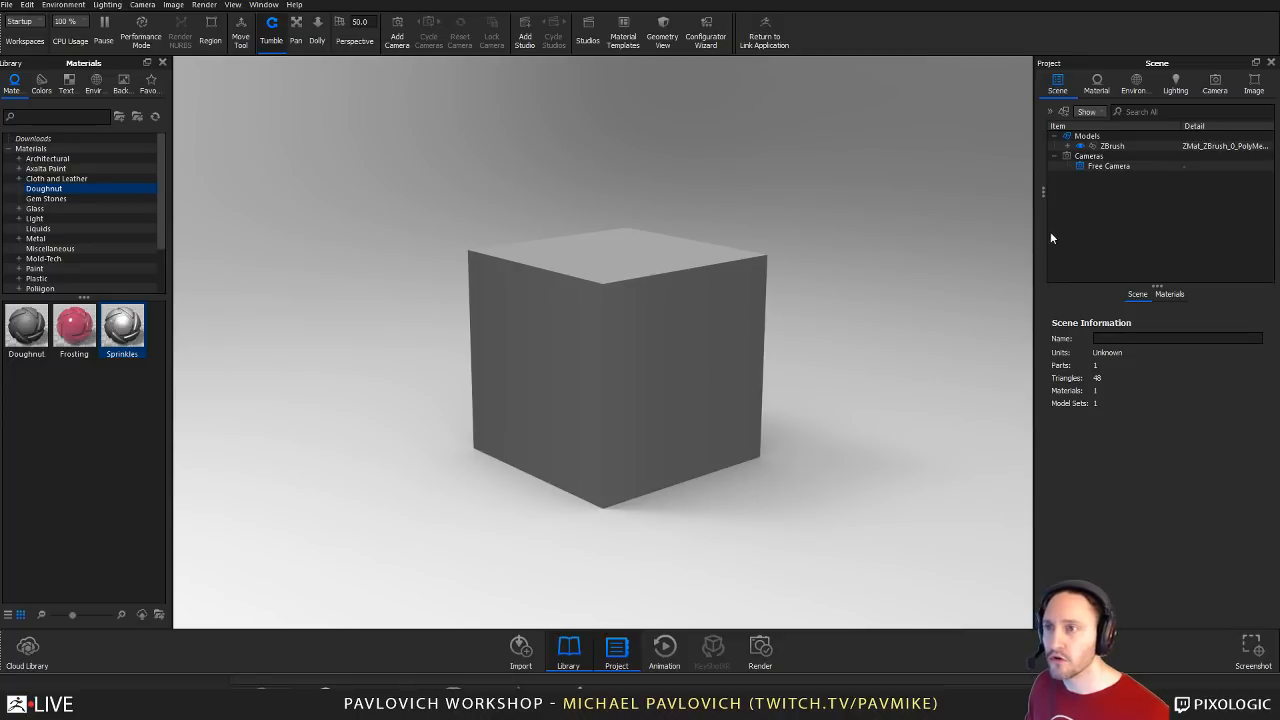
- Open the cube's material and blend its diffuse texture with bright green, RGB 136, 255, 0
{"action": "double_click", "coordinate": [760, 280]}
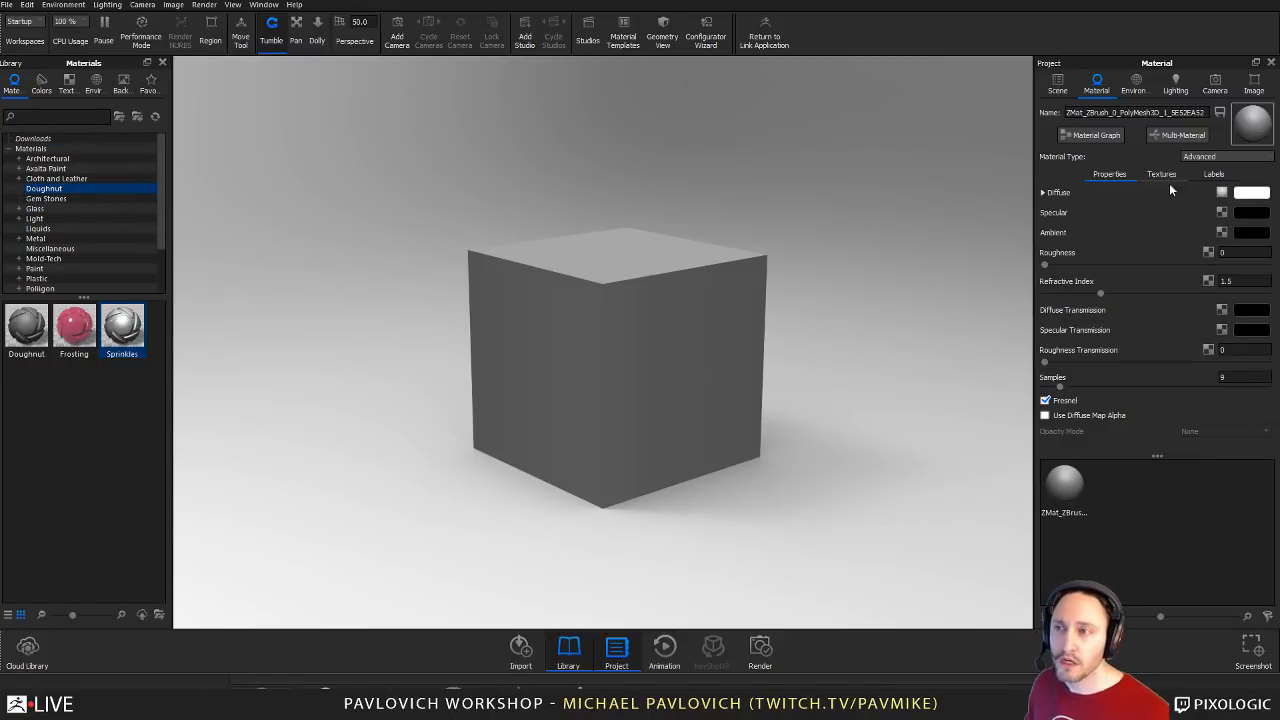
{"action": "left_click", "coordinate": [1047, 193]}
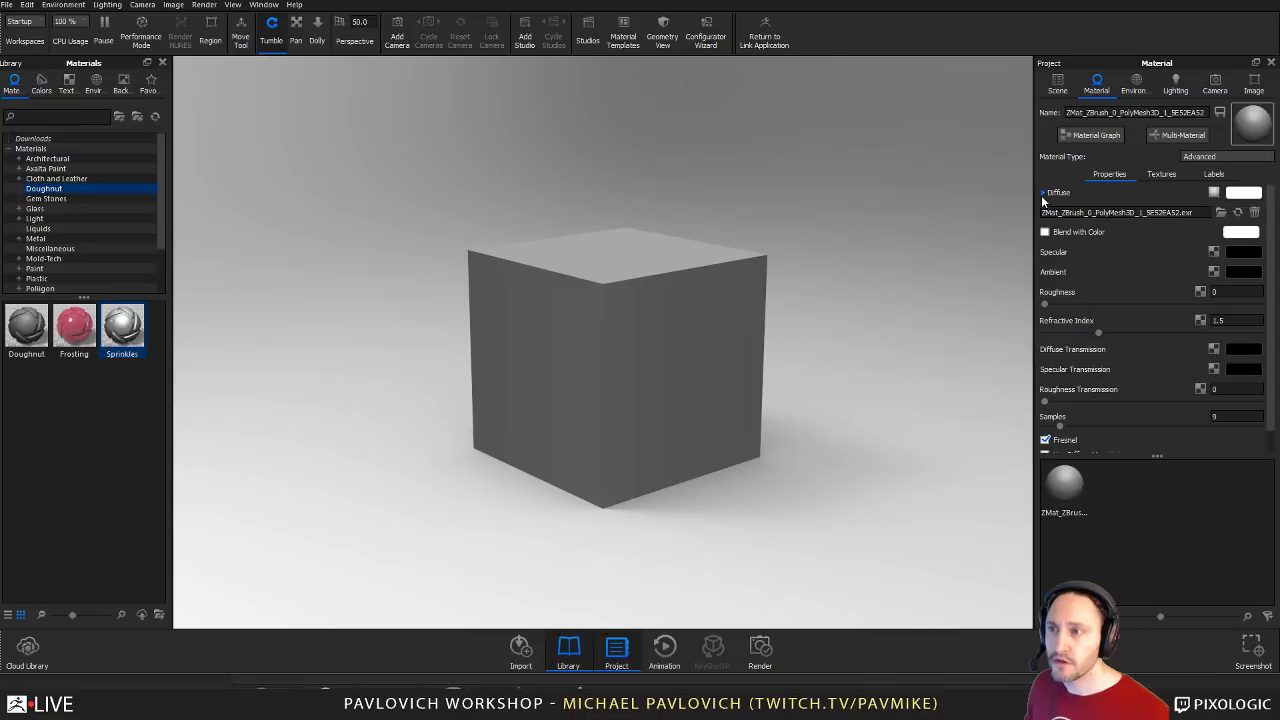
{"action": "left_click", "coordinate": [1240, 236]}
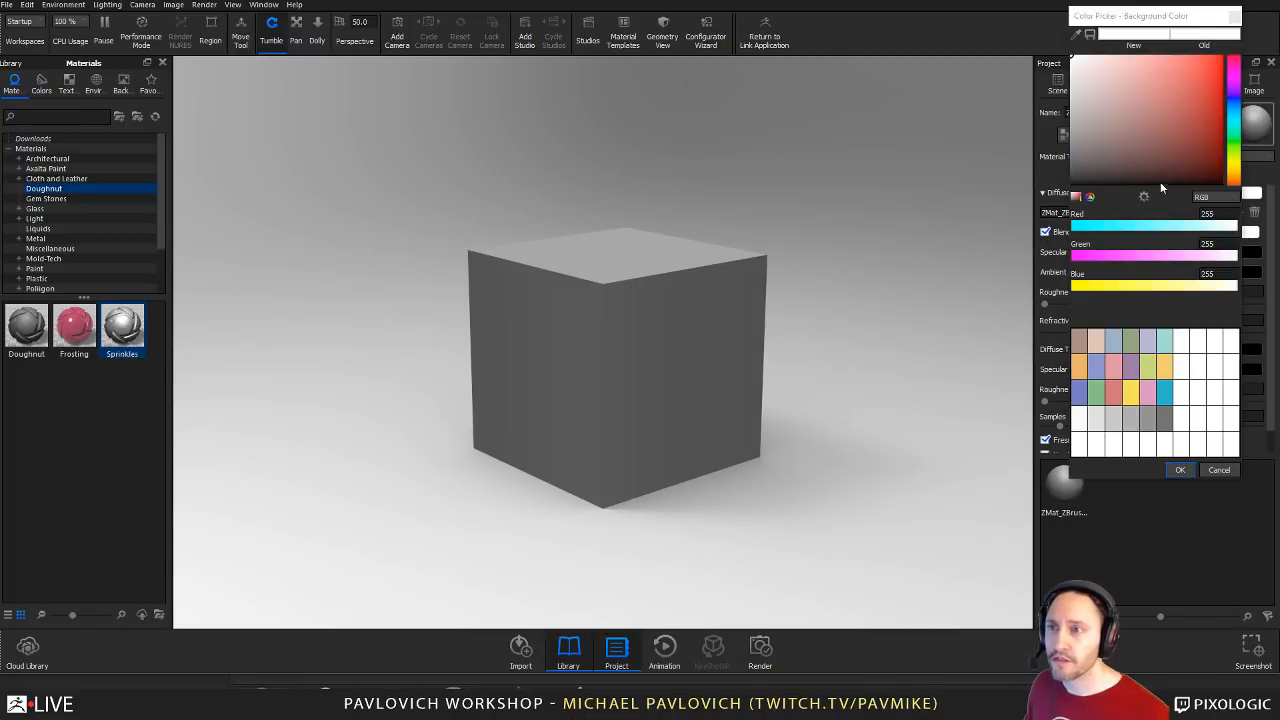
{"action": "left_click", "coordinate": [1233, 147]}
{"action": "left_click", "coordinate": [1213, 66]}
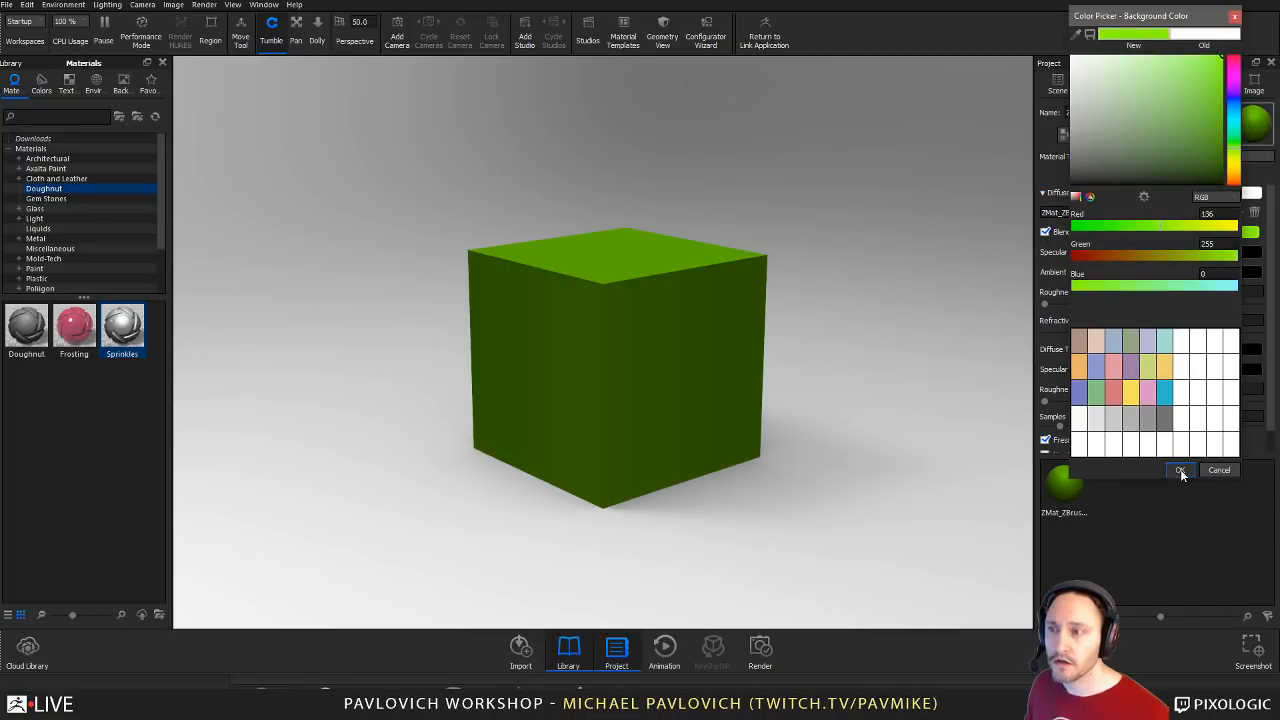
{"action": "left_click", "coordinate": [1180, 469]}
- Make the cube's material a multi-material and brighten its diffuse texture map in the material graph
{"action": "left_click", "coordinate": [1167, 135]}
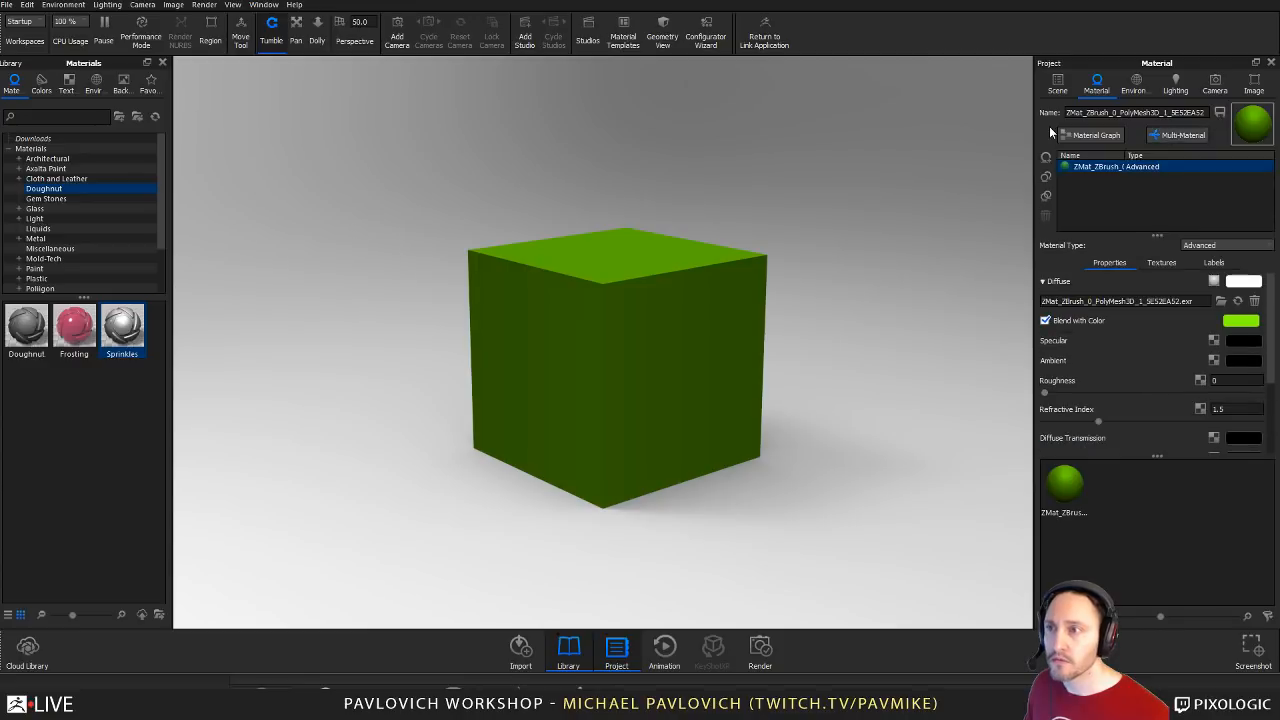
{"action": "left_click", "coordinate": [1104, 135]}
{"action": "left_click_drag", "start_coordinate": [1119, 96], "coordinate": [939, 88]}
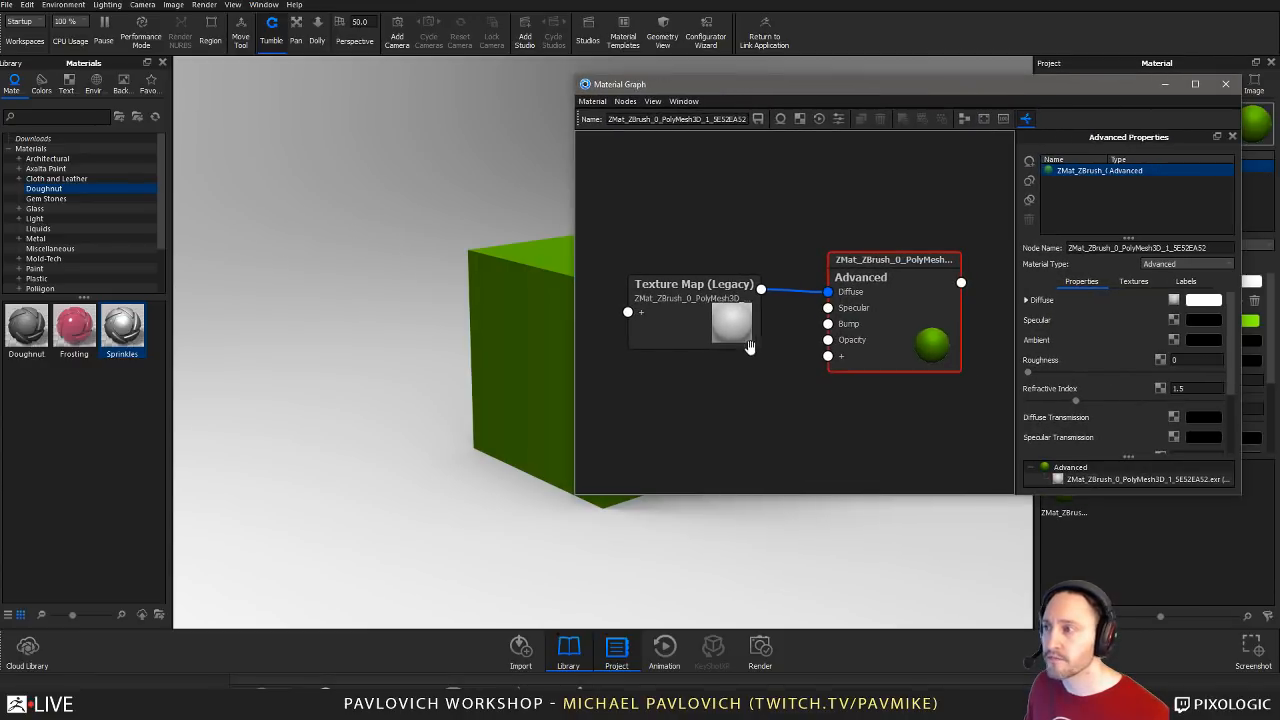
{"action": "left_click", "coordinate": [1140, 479]}
{"action": "scroll", "coordinate": [1106, 420], "scroll_direction": "down", "scroll_amount": 3}
{"action": "left_click_drag", "start_coordinate": [1066, 423], "coordinate": [1110, 423]}
{"action": "left_click", "coordinate": [1226, 84]}
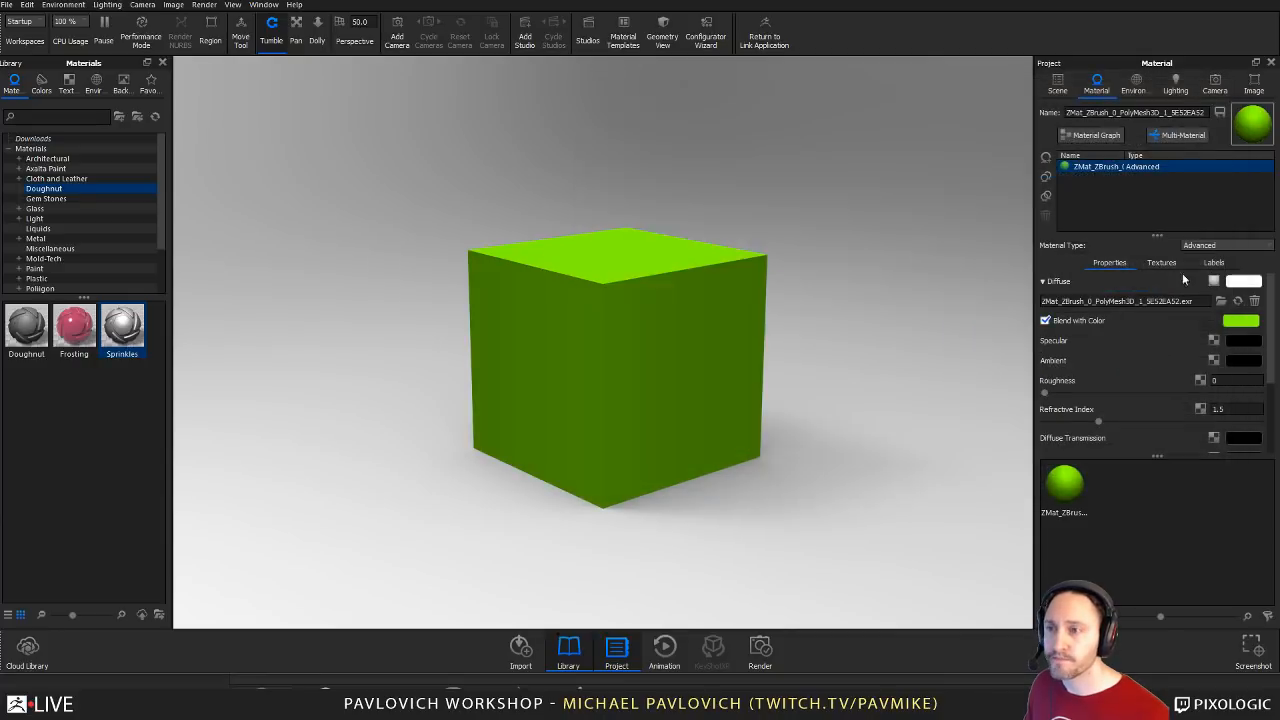
- Set the green material's specular and ambient colors to white
{"action": "left_click", "coordinate": [1243, 340]}
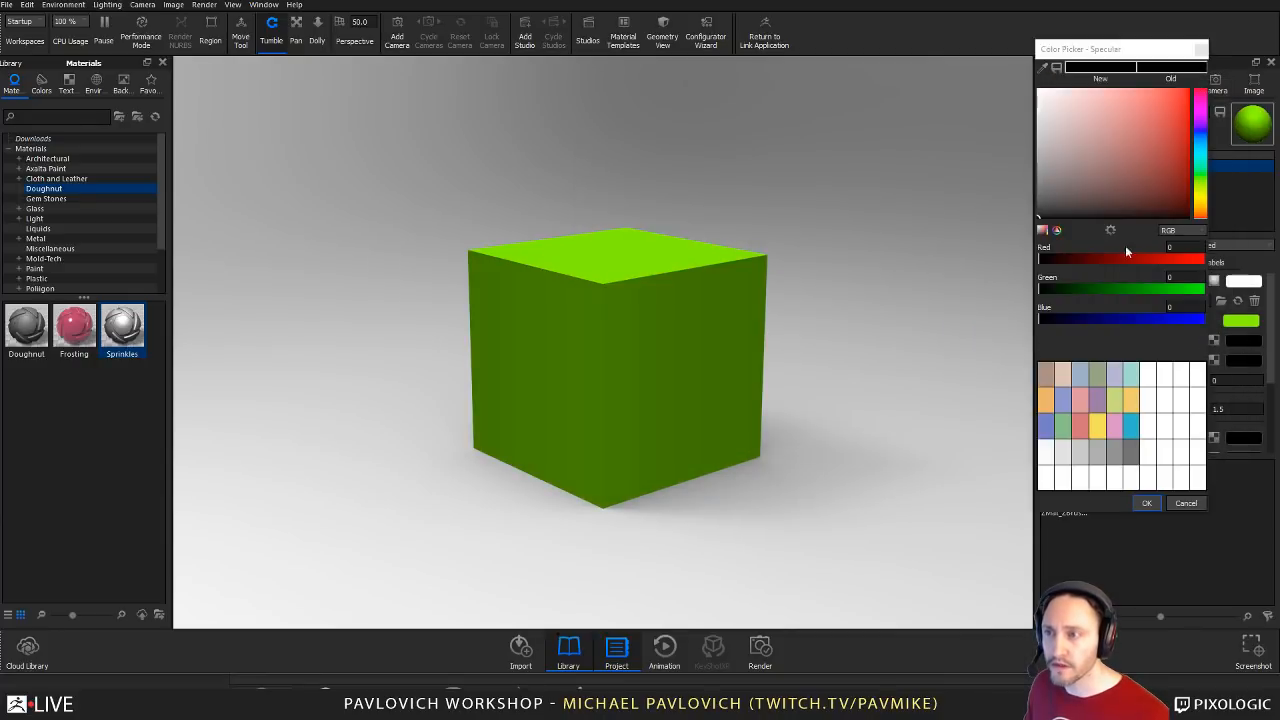
{"action": "left_click", "coordinate": [1147, 503]}
{"action": "left_click", "coordinate": [1243, 360]}
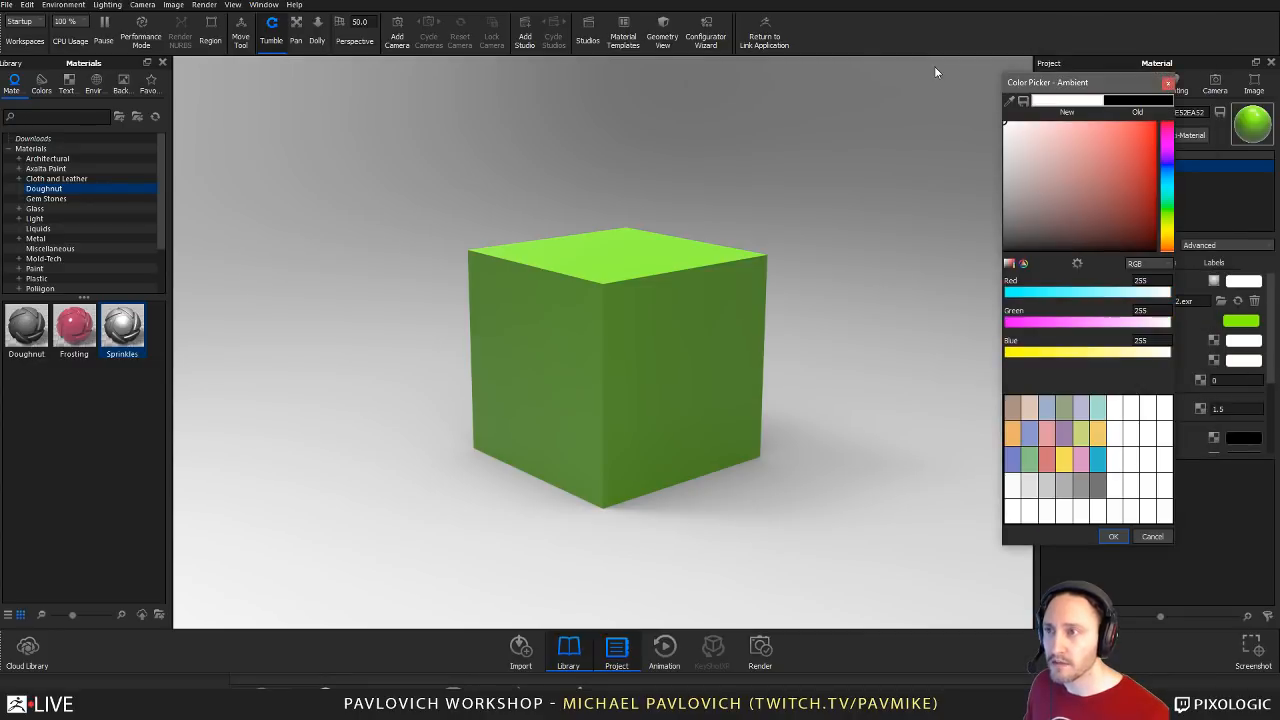
{"action": "left_click_drag", "start_coordinate": [1071, 234], "coordinate": [1182, 163]}
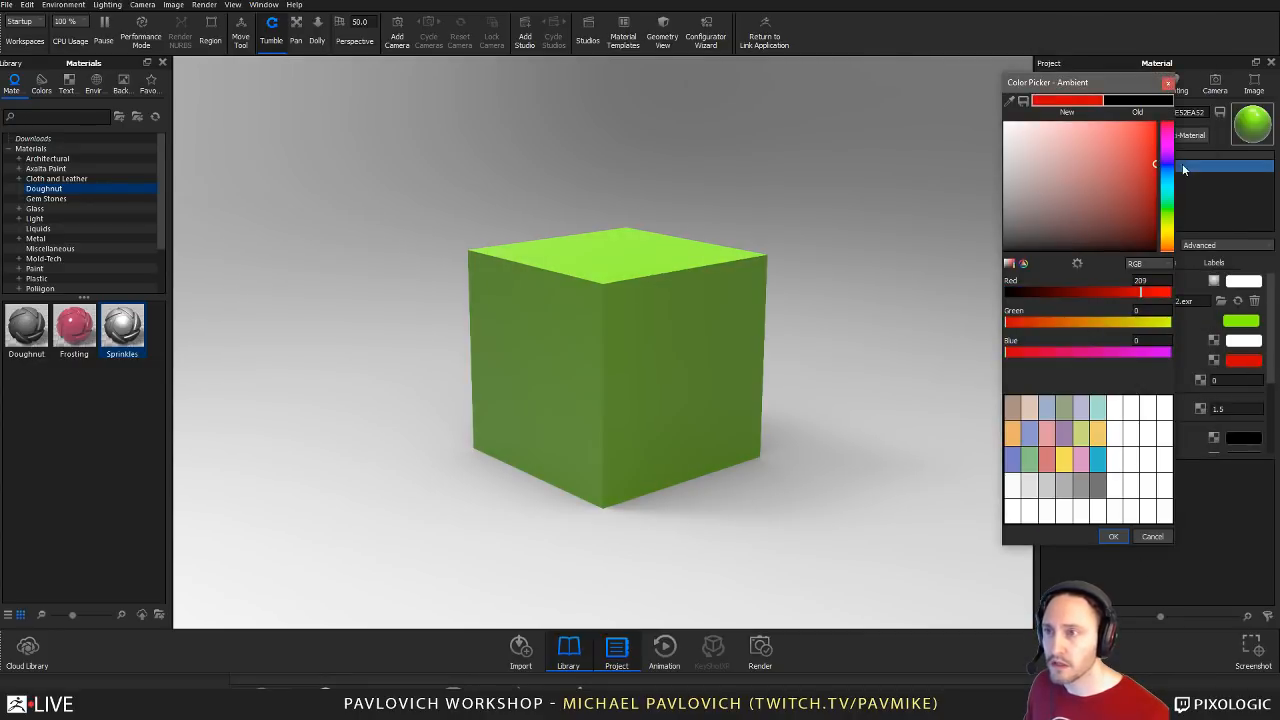
{"action": "left_click_drag", "start_coordinate": [1100, 160], "coordinate": [1003, 121]}
{"action": "left_click", "coordinate": [1112, 537]}
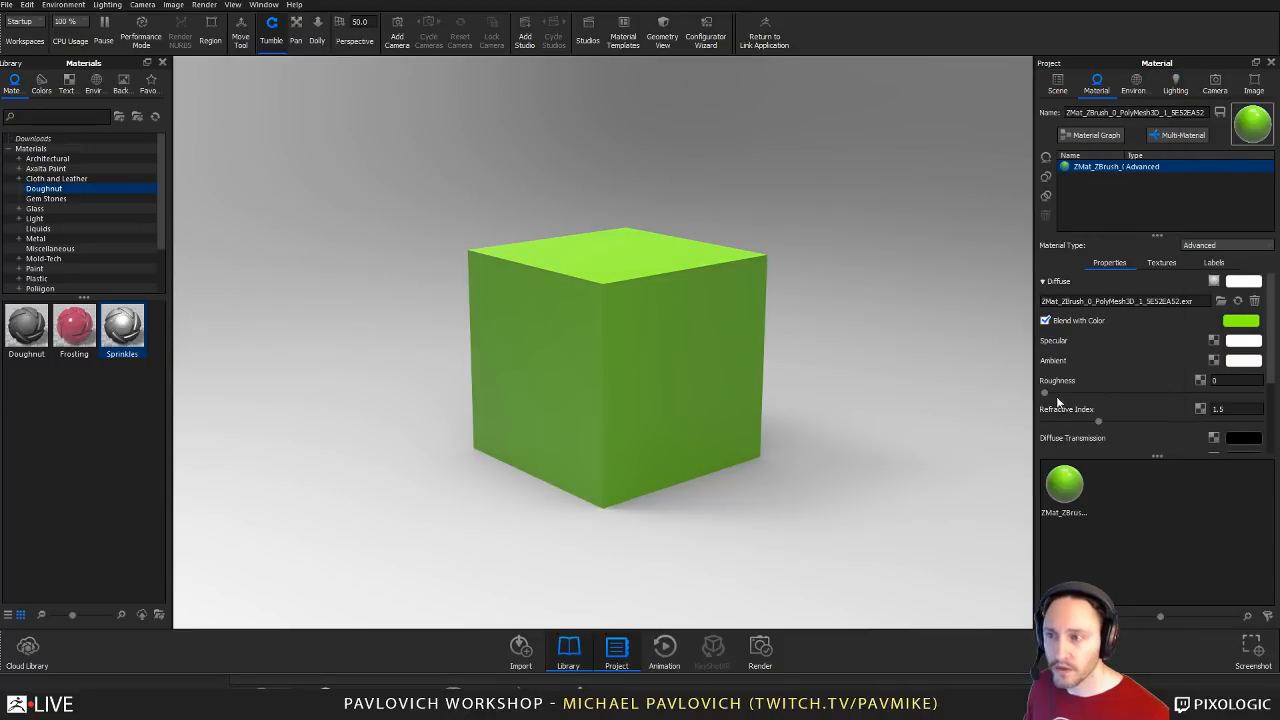
- Set the green material's roughness to 0.0204 and its refractive index to 1.5
{"action": "left_click", "coordinate": [1133, 421]}
{"action": "left_click_drag", "start_coordinate": [1133, 421], "coordinate": [1044, 421]}
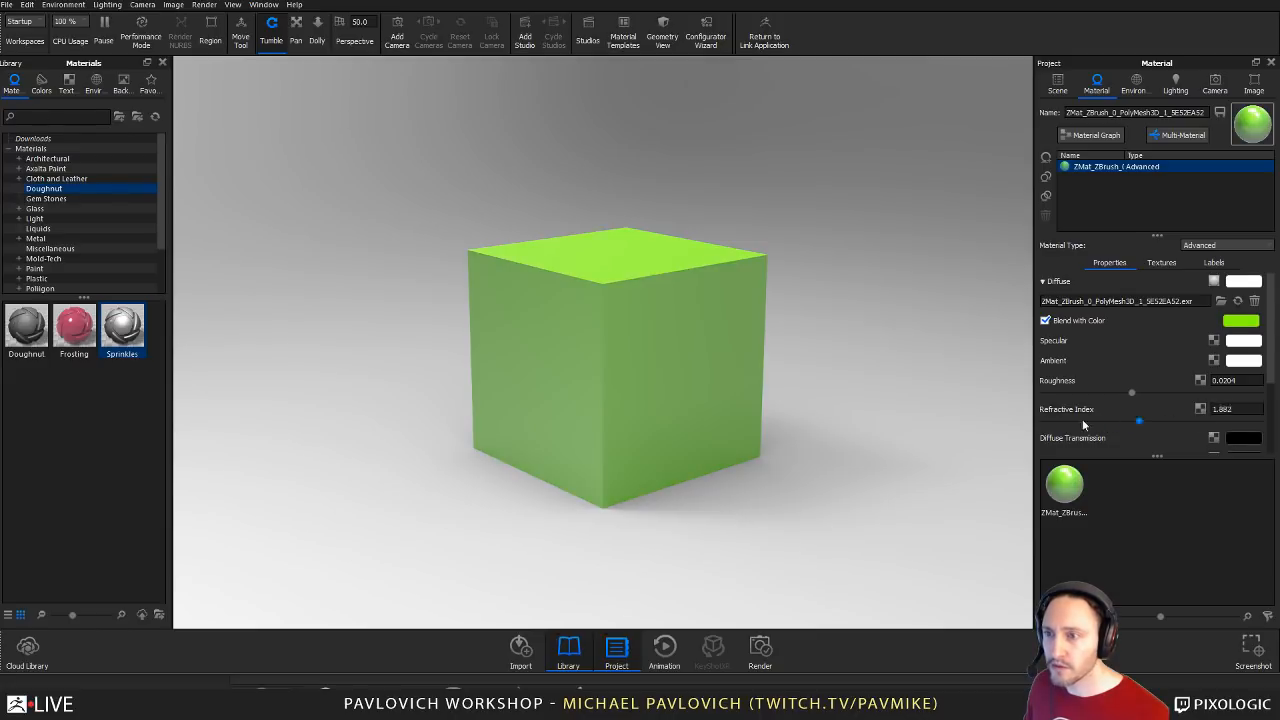
{"action": "left_click_drag", "start_coordinate": [1222, 409], "coordinate": [1146, 406]}
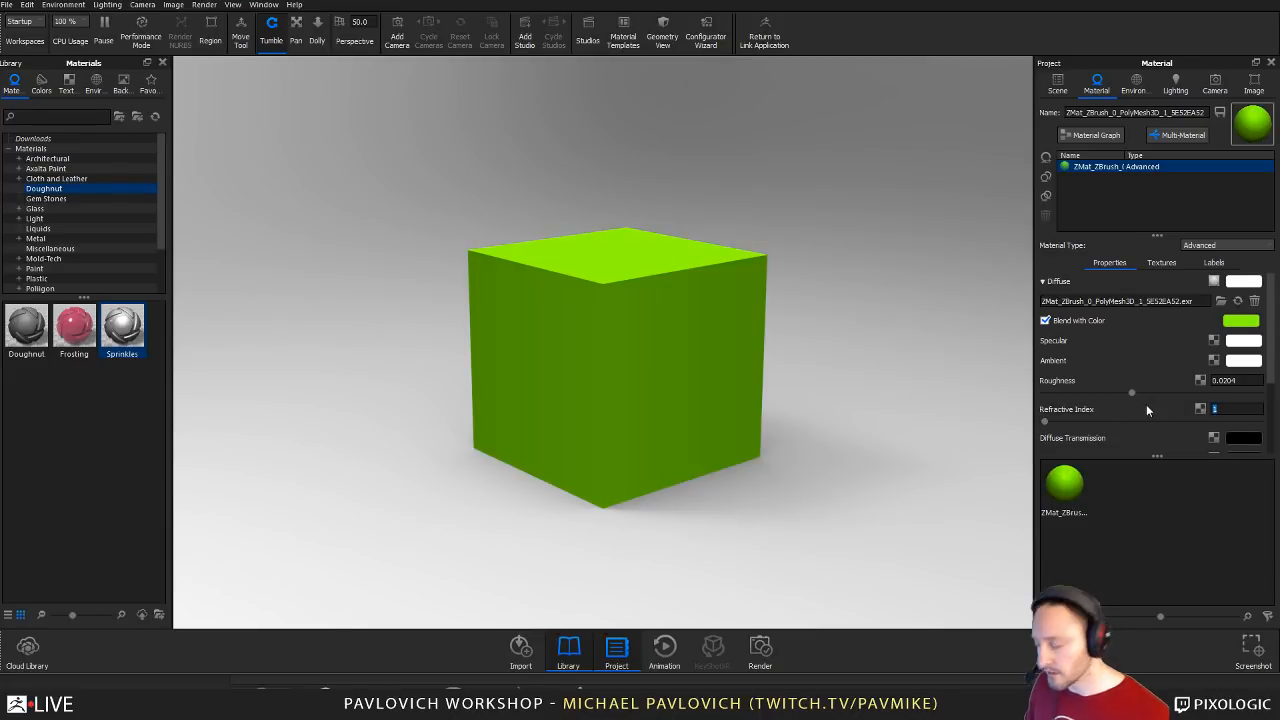
{"action": "type", "text": "1.5"}
{"action": "key", "text": "Return"}
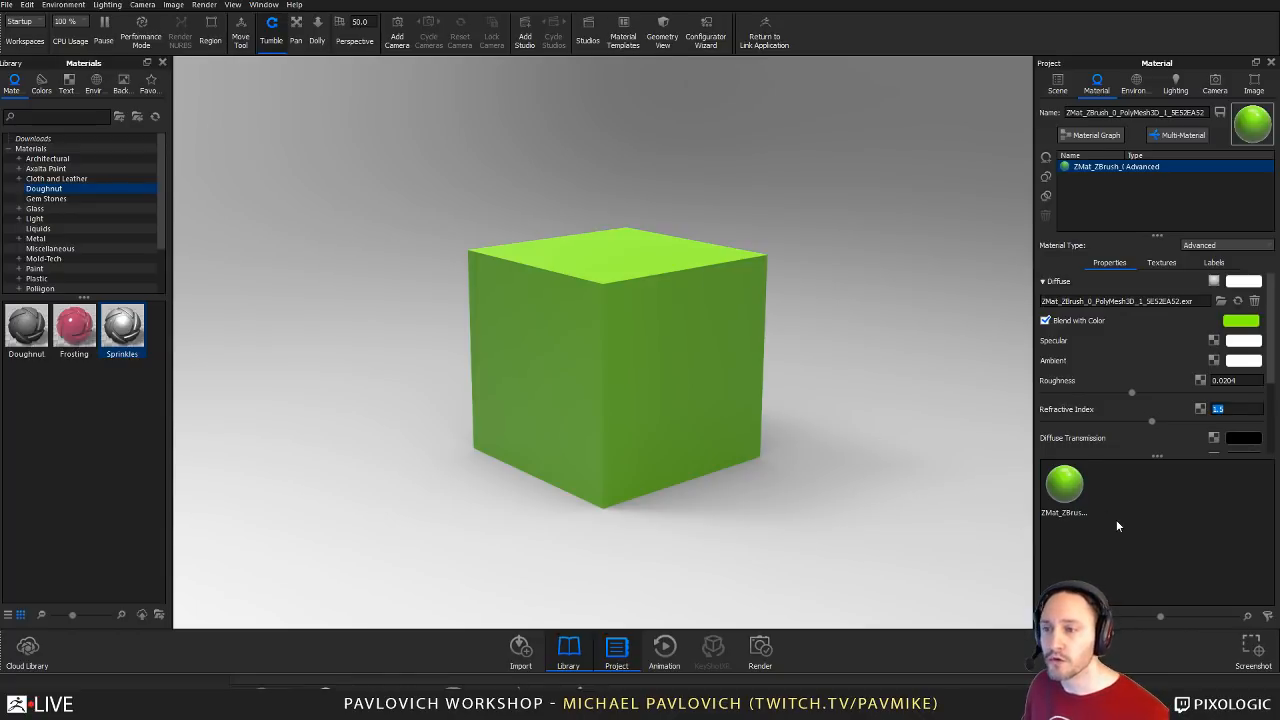
- Rename the cube's material as zbgreen
{"action": "right_click", "coordinate": [1068, 488]}
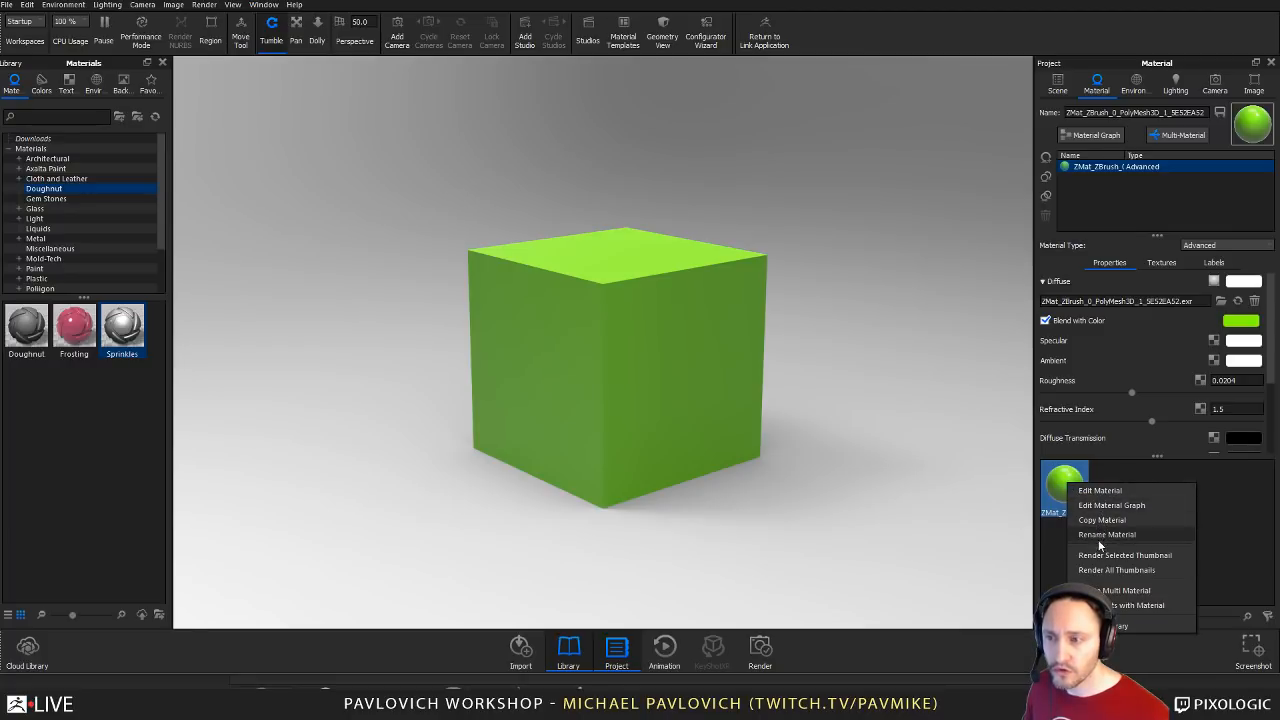
{"action": "left_click", "coordinate": [1065, 495]}
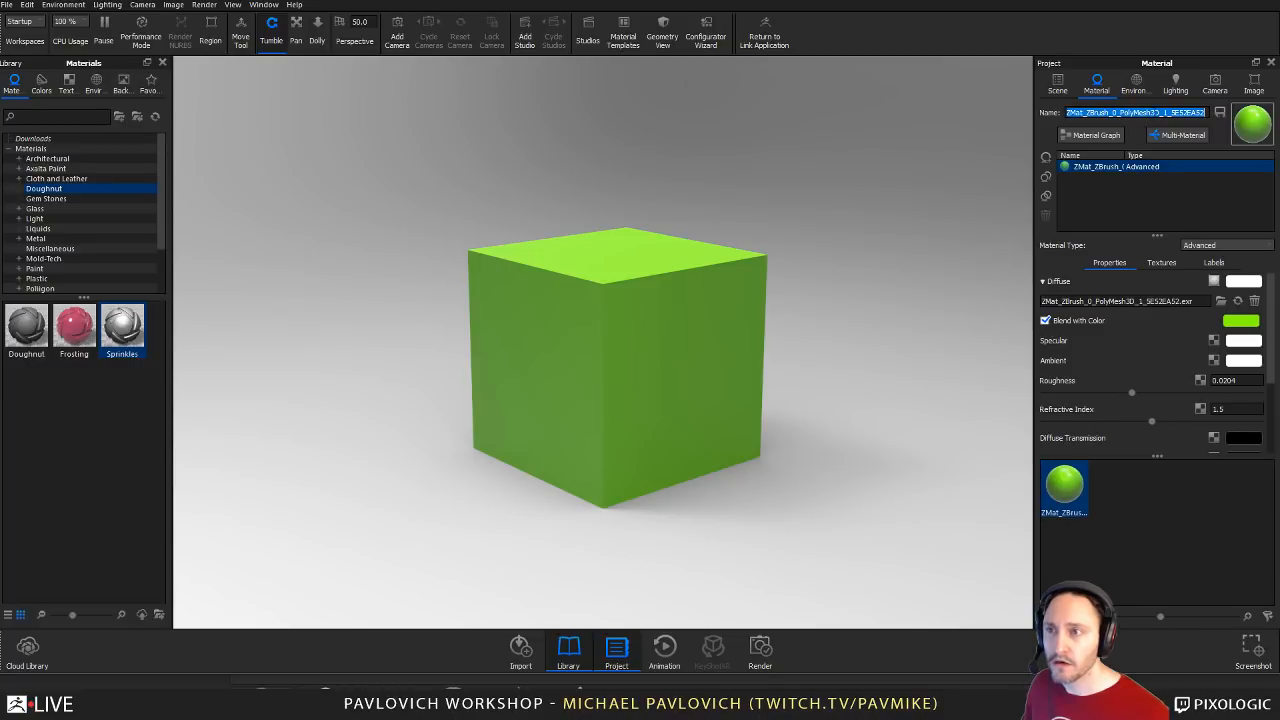
{"action": "double_click", "coordinate": [1140, 112]}
{"action": "type", "text": "zbgreen"}
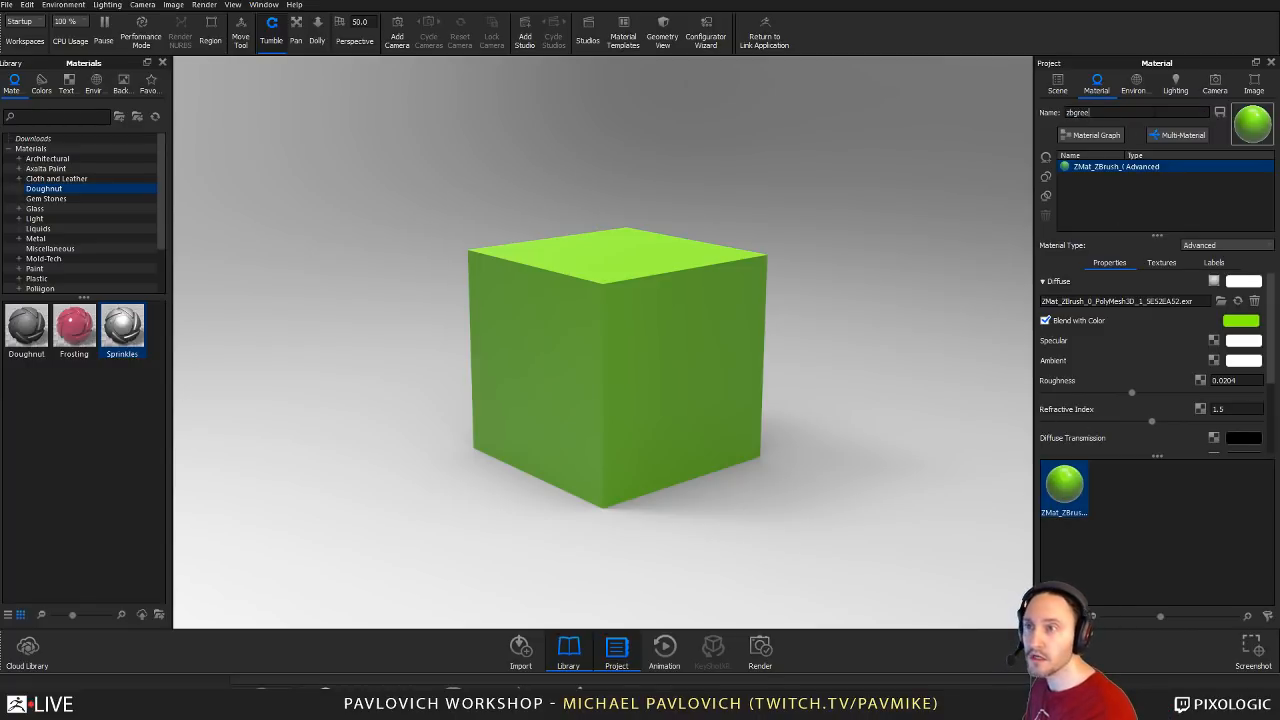
{"action": "key", "text": "Return"}
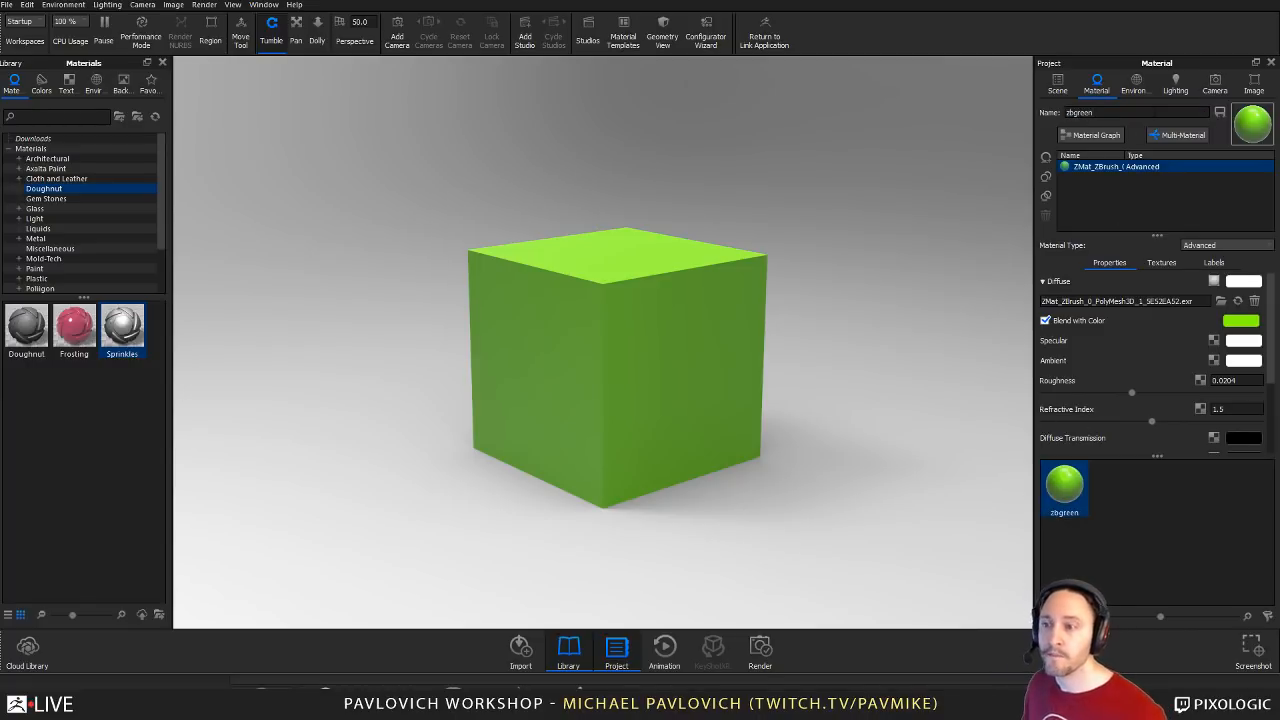
- Add the zbgreen material to the library in the Doughnut folder
{"action": "right_click", "coordinate": [1058, 482]}
{"action": "left_click", "coordinate": [1100, 622]}
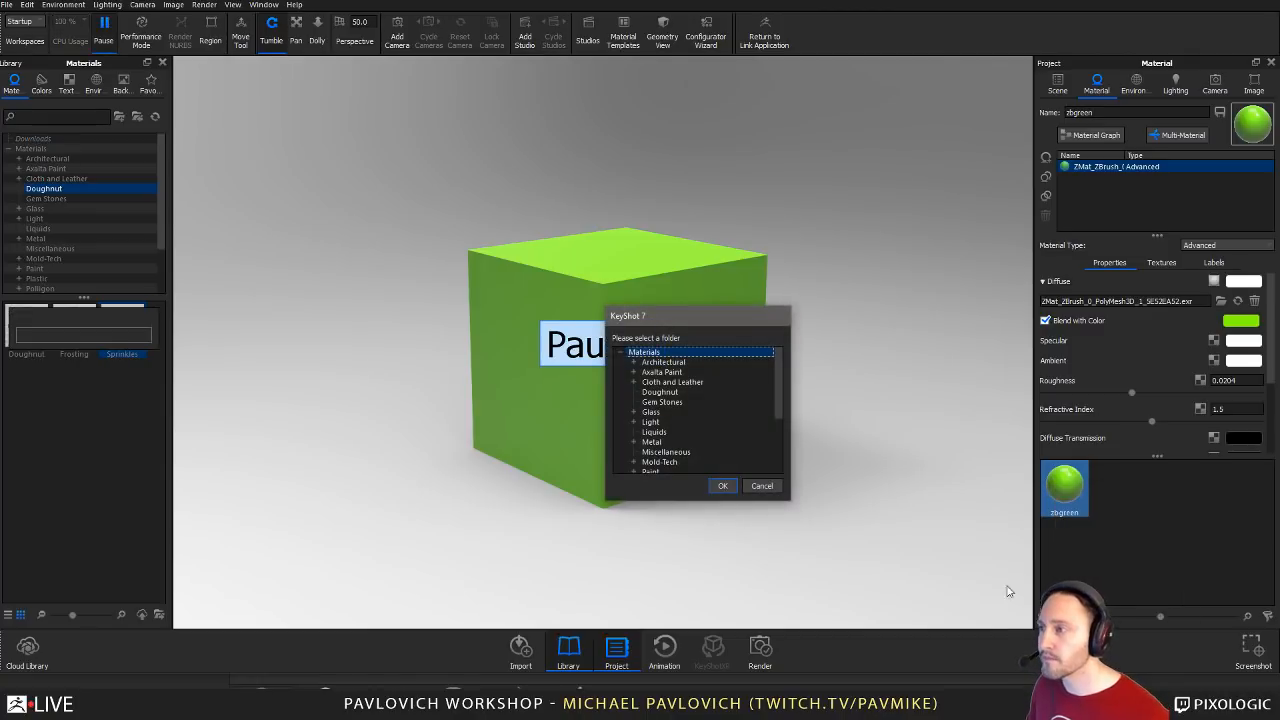
{"action": "scroll", "coordinate": [686, 387], "scroll_direction": "up", "scroll_amount": 3}
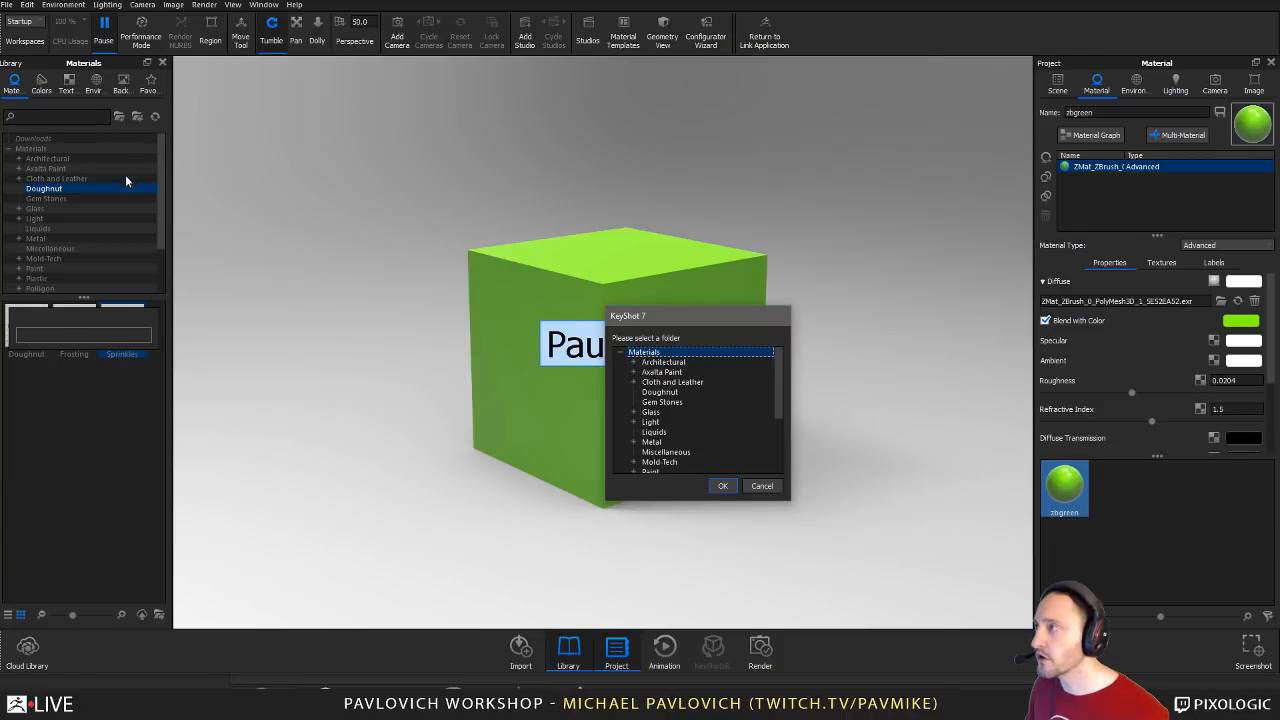
{"action": "scroll", "coordinate": [710, 399], "scroll_direction": "down", "scroll_amount": 1}
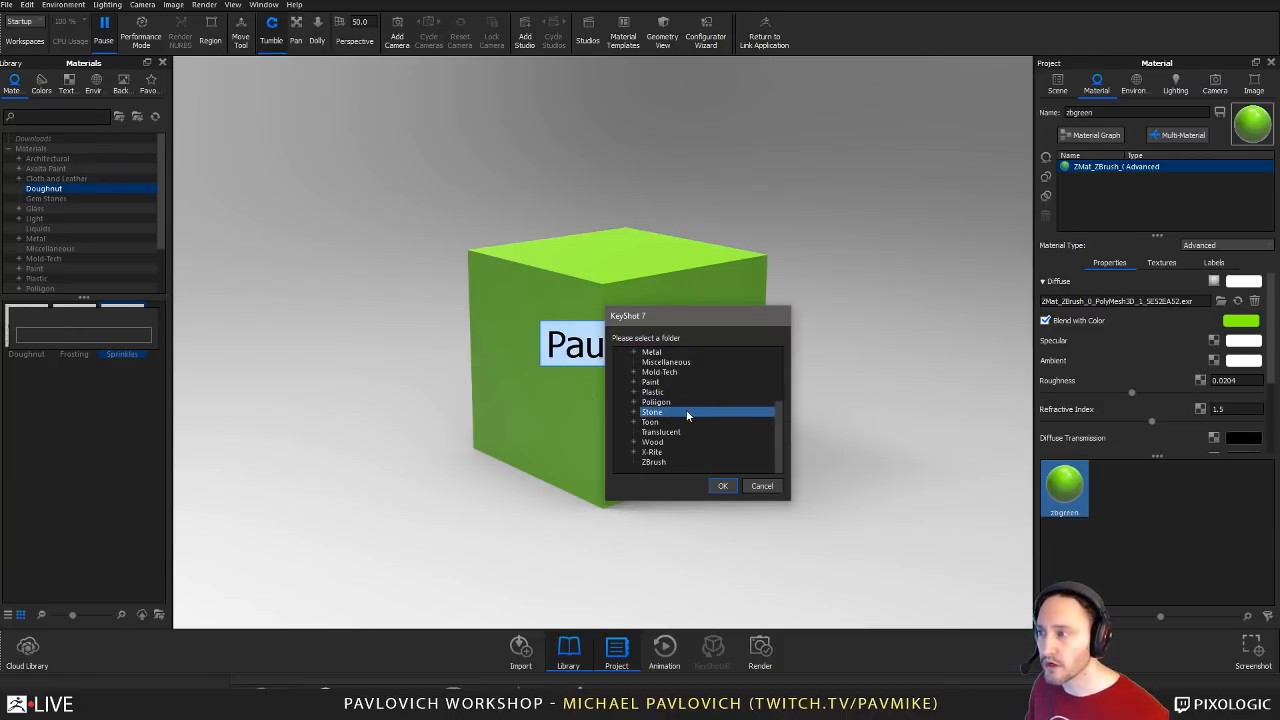
{"action": "left_click", "coordinate": [700, 363]}
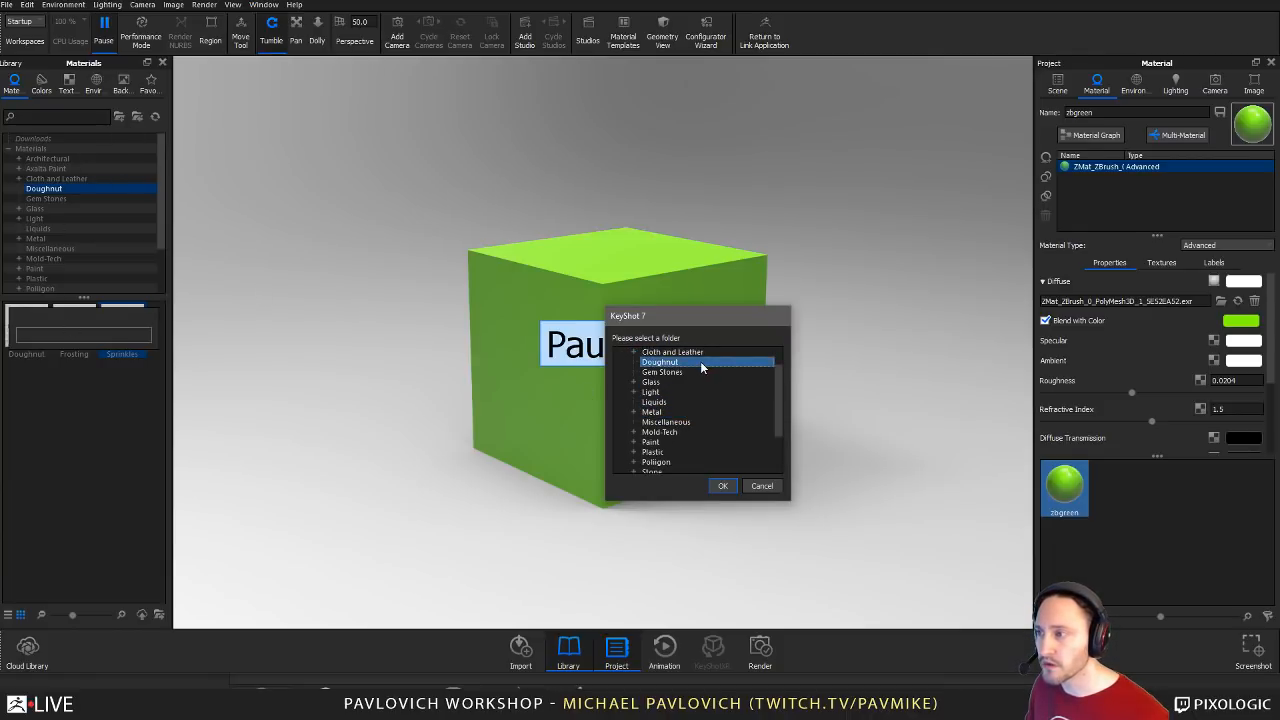
{"action": "left_click", "coordinate": [724, 486]}
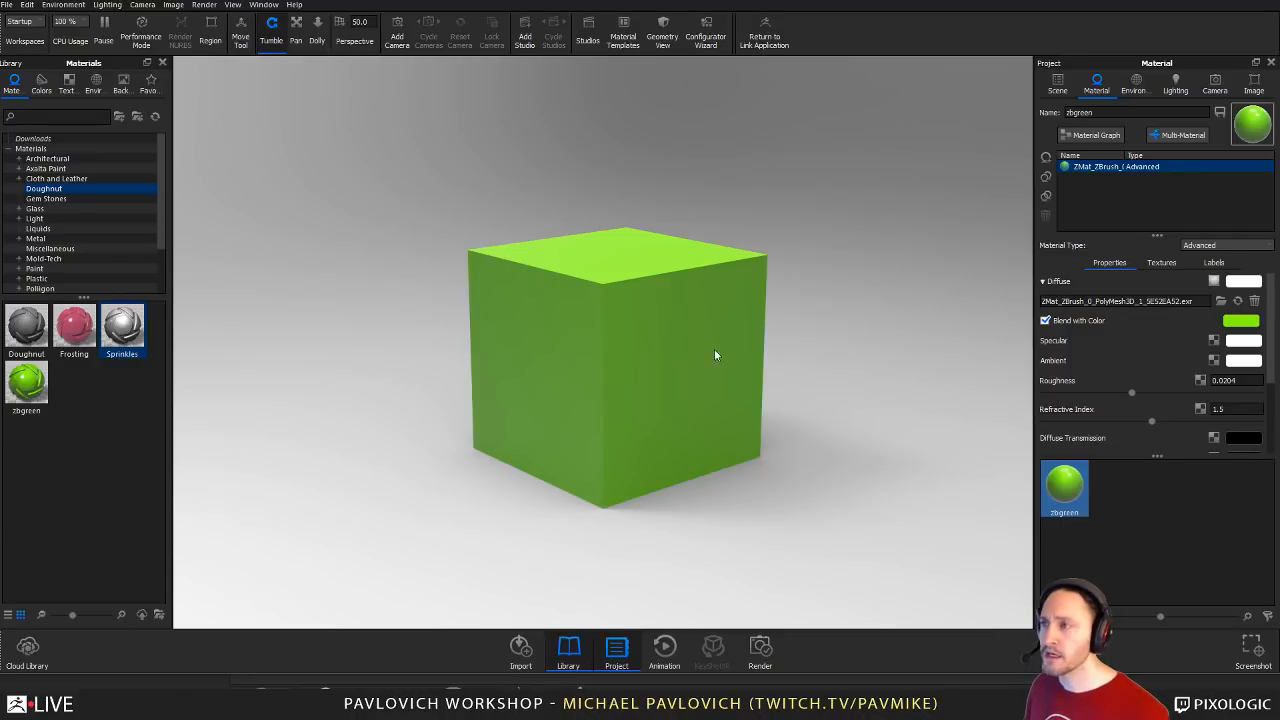
- Switch to ZBrush, turn on the cube's polyframe display and set the draw size to 77
{"action": "left_click", "coordinate": [1192, 1]}
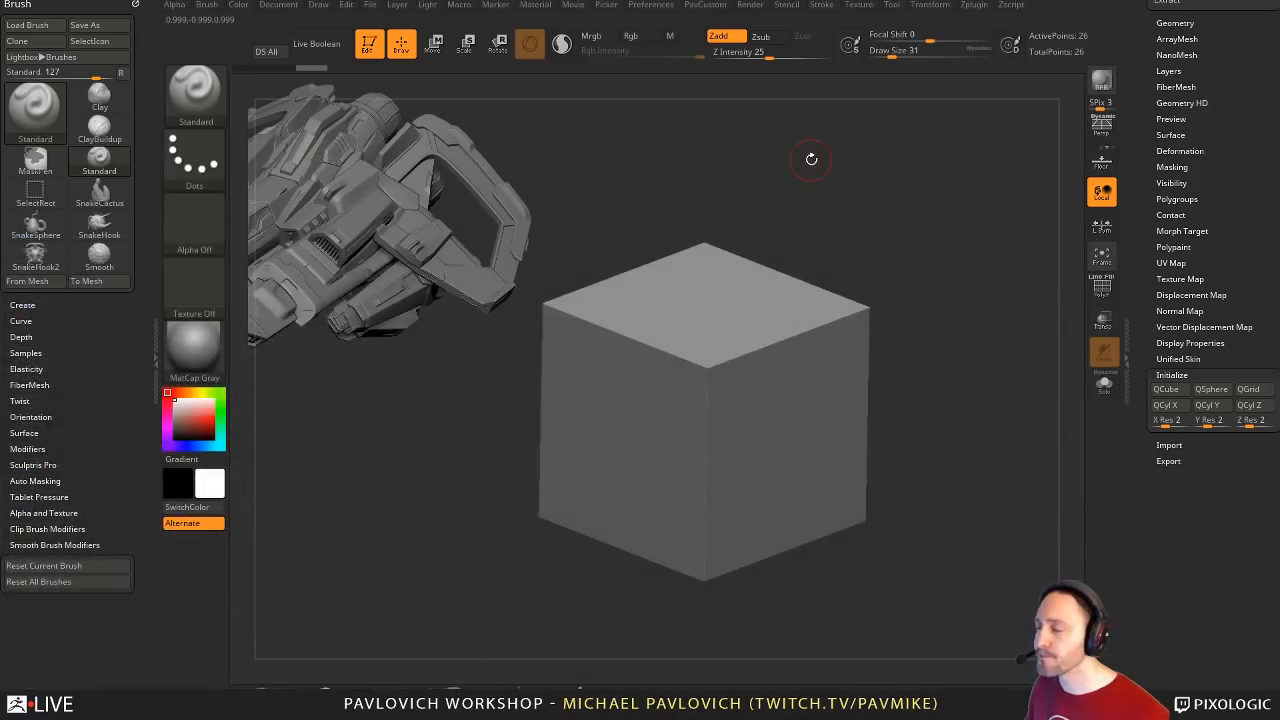
{"action": "left_click_drag", "start_coordinate": [855, 197], "coordinate": [861, 197]}
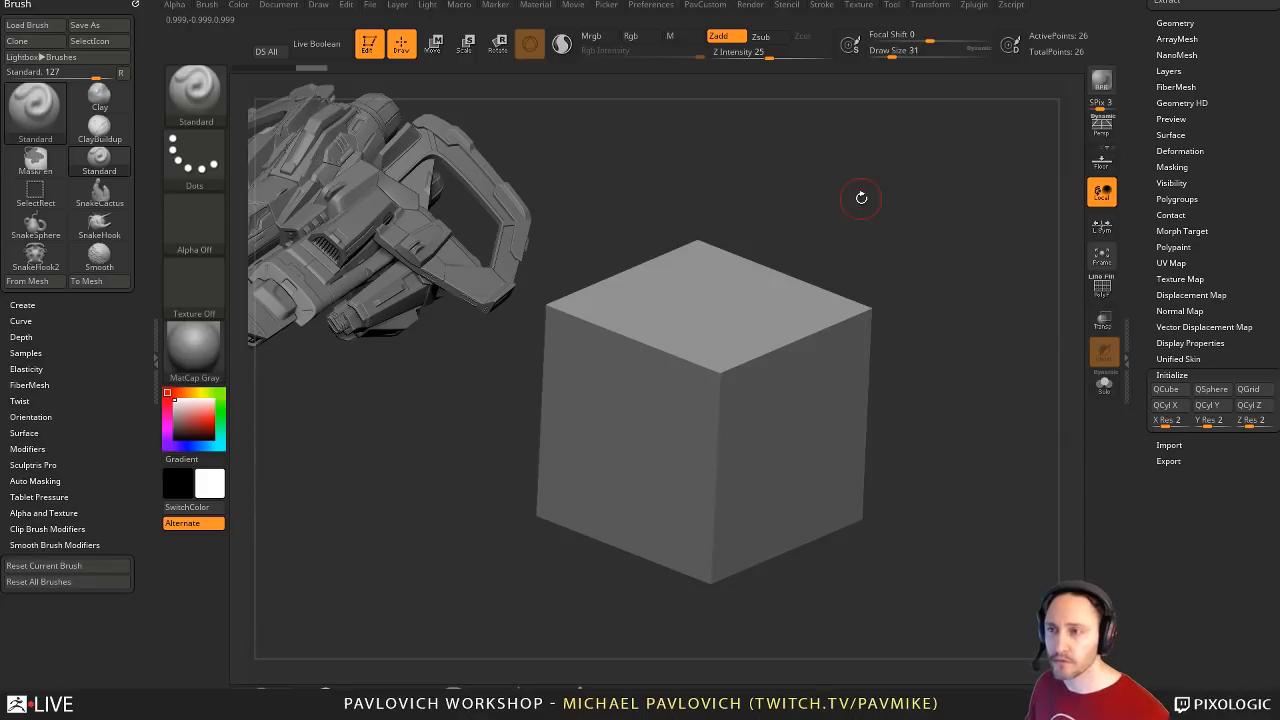
{"action": "key", "text": "shift+f"}
{"action": "key", "text": "s"}
{"action": "mouse_move", "coordinate": [830, 255]}
{"action": "left_mouse_down"}
{"action": "mouse_move", "coordinate": [845, 255]}
{"action": "mouse_move", "coordinate": [775, 310]}
{"action": "left_mouse_up"}
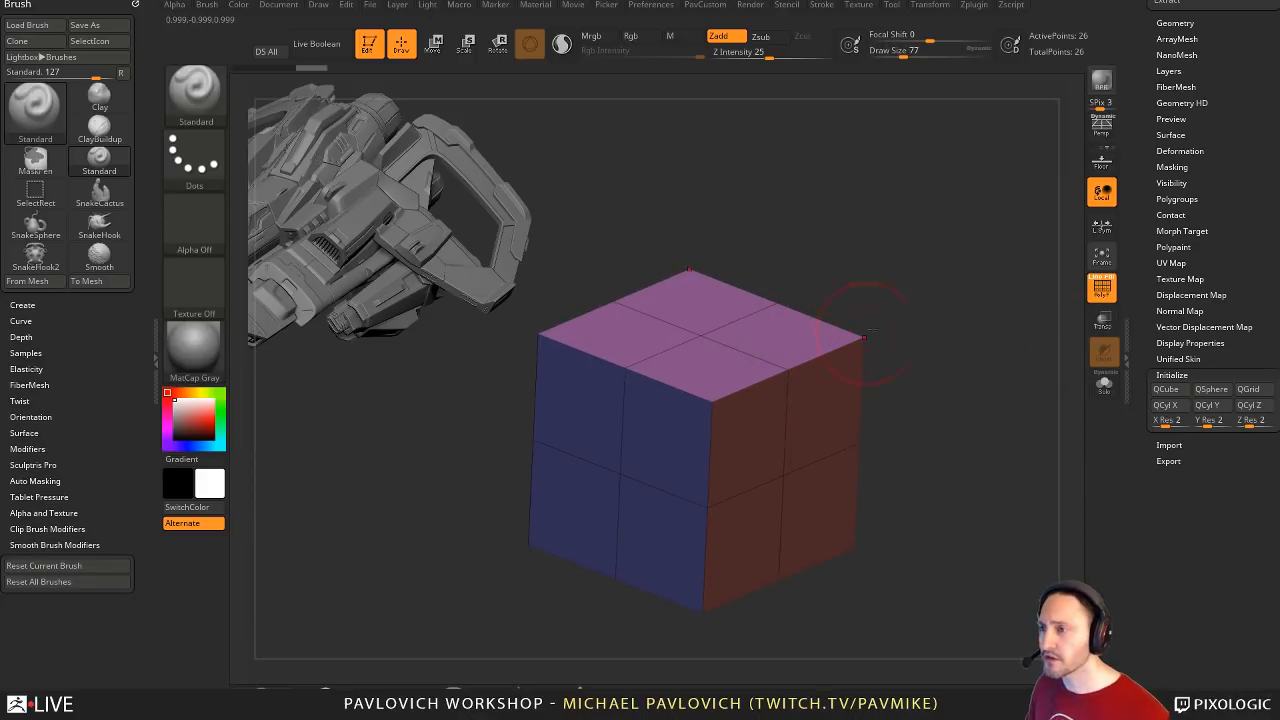
{"action": "left_click_drag", "start_coordinate": [866, 337], "coordinate": [931, 285]}
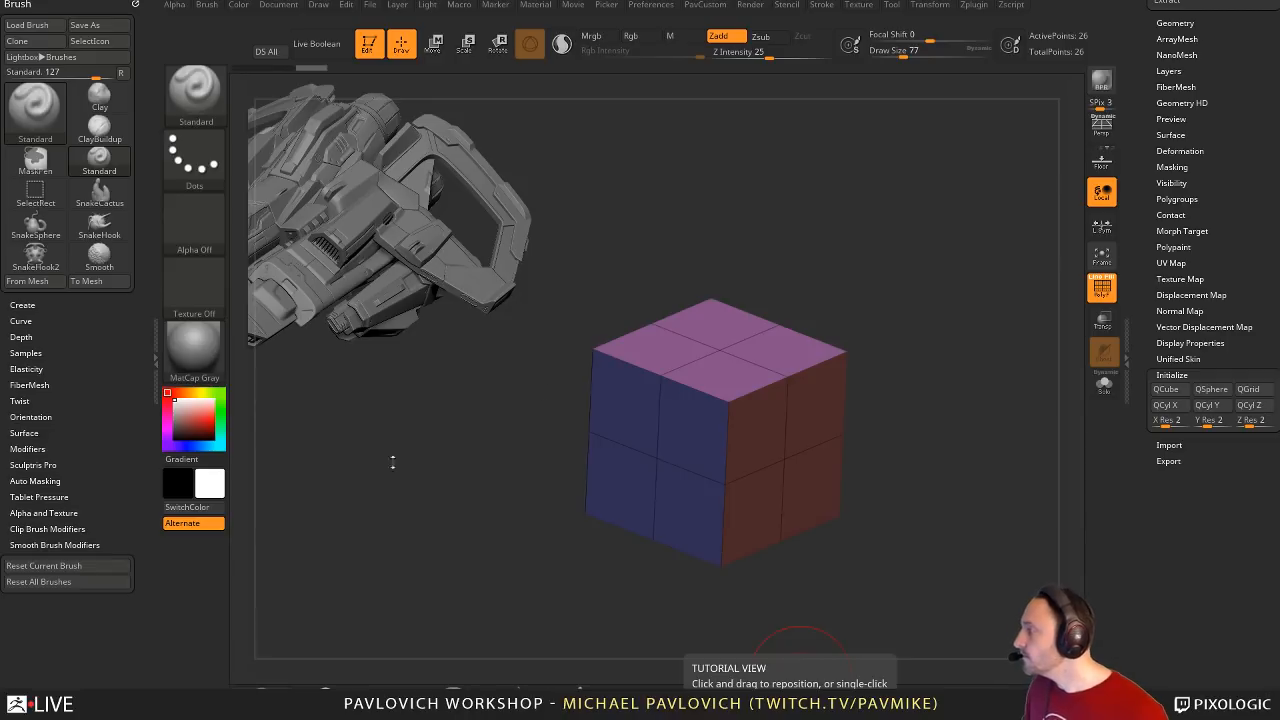
{"action": "left_click_drag", "start_coordinate": [732, 263], "coordinate": [743, 244]}
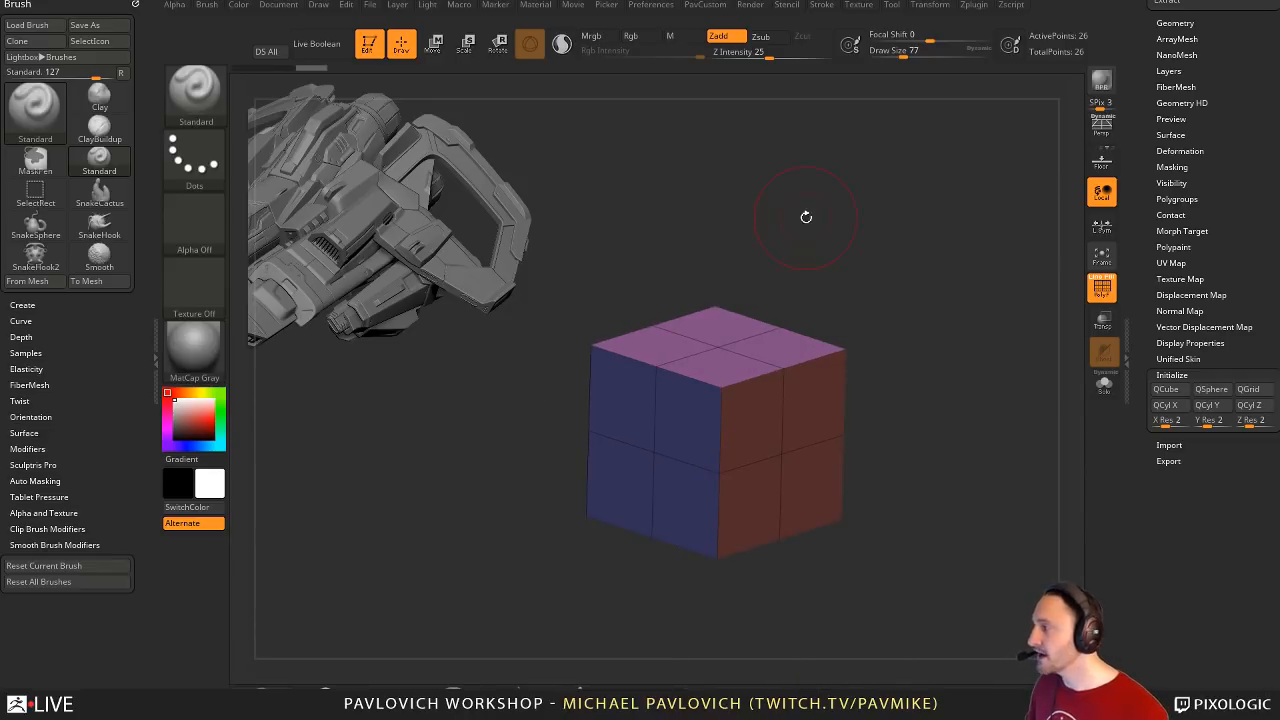
{"action": "left_click_drag", "start_coordinate": [898, 252], "coordinate": [883, 271]}
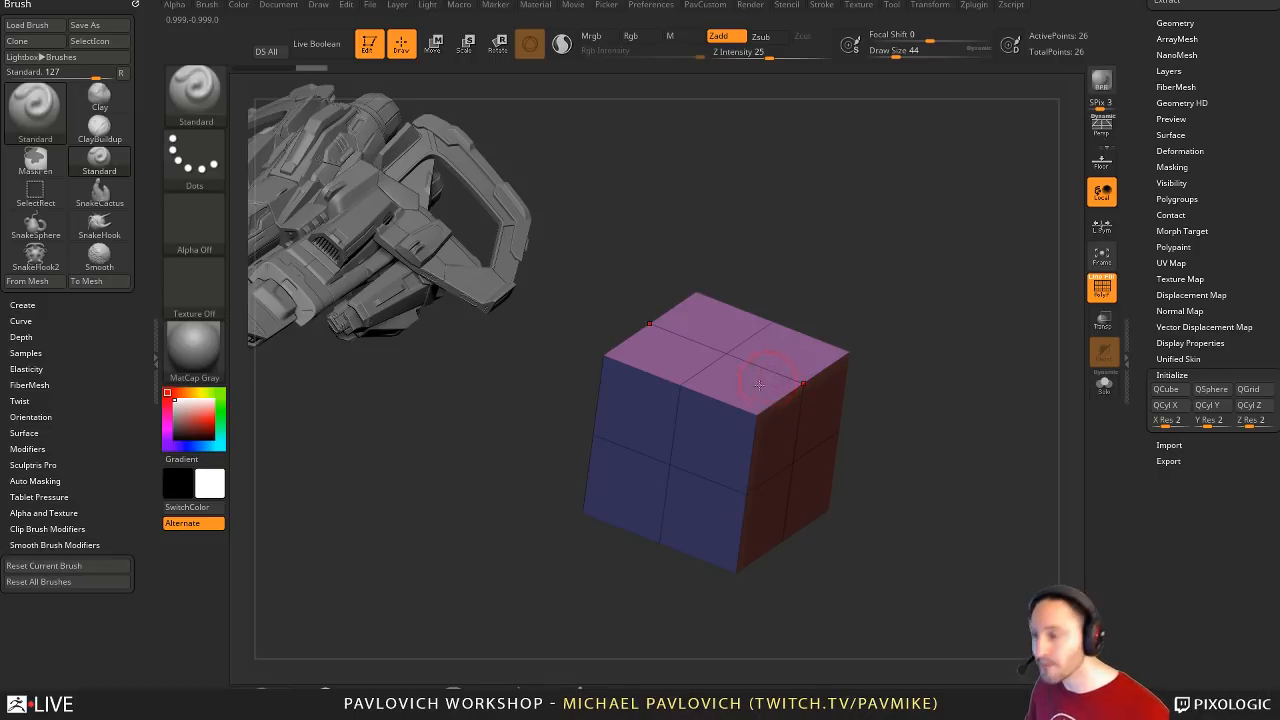
{"action": "left_click_drag", "start_coordinate": [903, 318], "coordinate": [851, 363]}
{"action": "left_click_drag", "start_coordinate": [602, 343], "coordinate": [851, 371]}
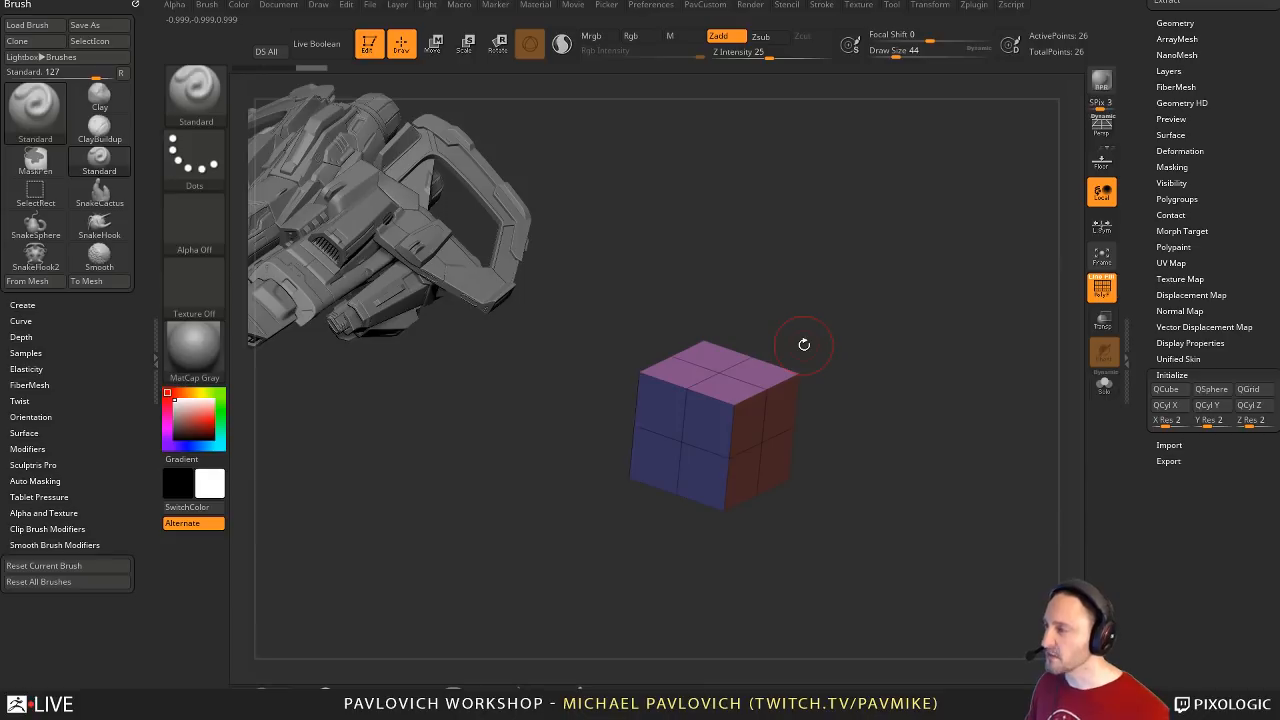
{"action": "left_click_drag", "start_coordinate": [912, 297], "coordinate": [895, 311]}
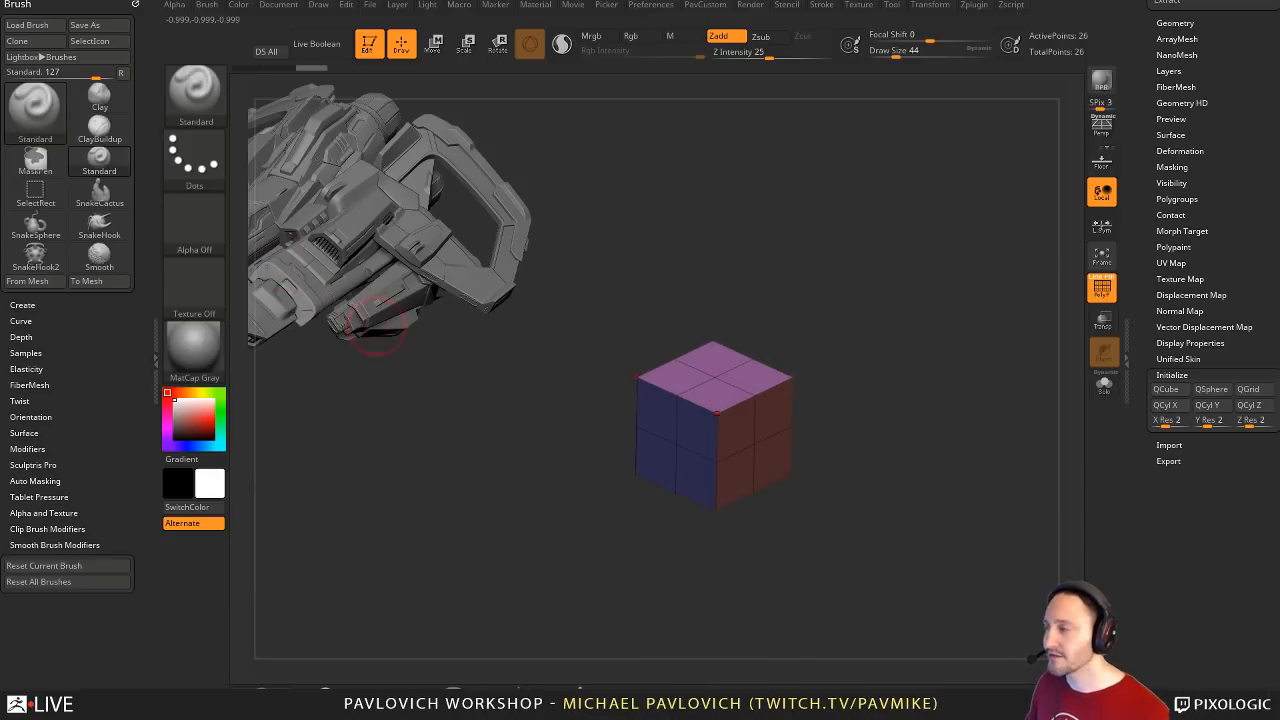
- Reduce the draw size to 31, switch to the ZModeler brush and set its polygon action to QMesh with the Polygroup All target
{"action": "left_click_drag", "start_coordinate": [729, 259], "coordinate": [731, 280]}
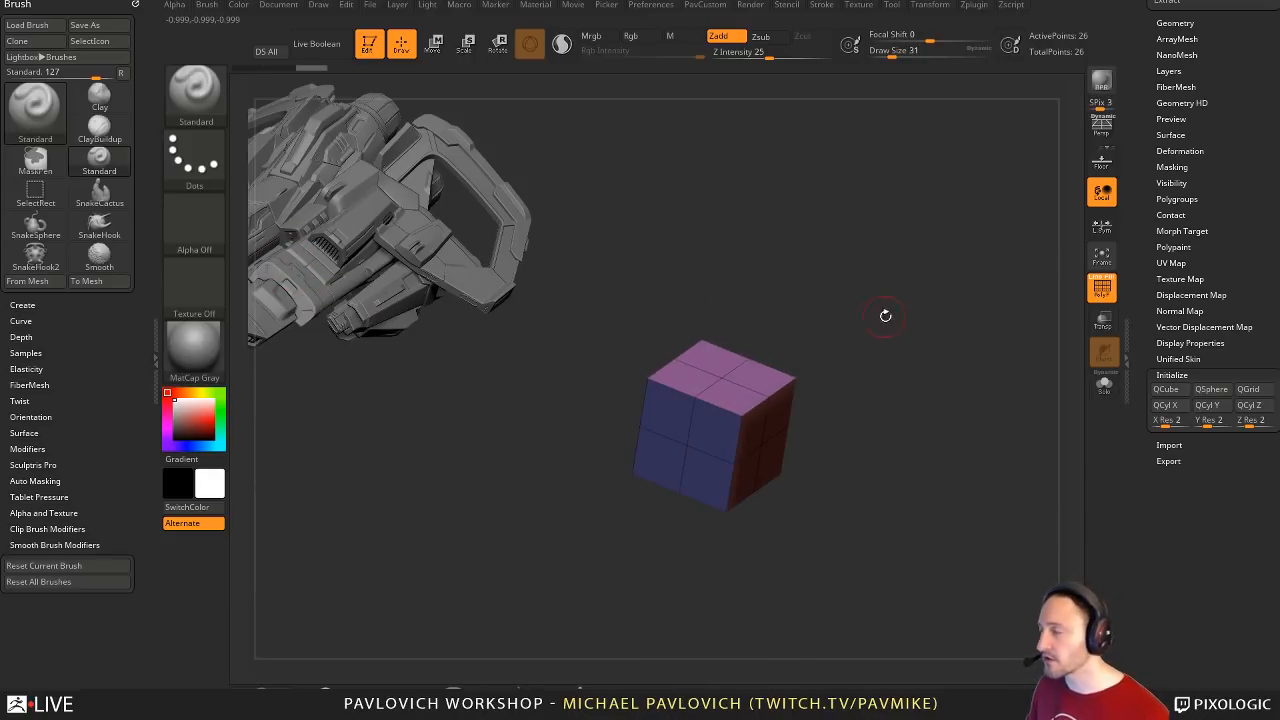
{"action": "left_click_drag", "start_coordinate": [885, 315], "coordinate": [883, 290]}
{"action": "left_click", "coordinate": [701, 446]}
{"action": "left_click", "coordinate": [788, 360]}
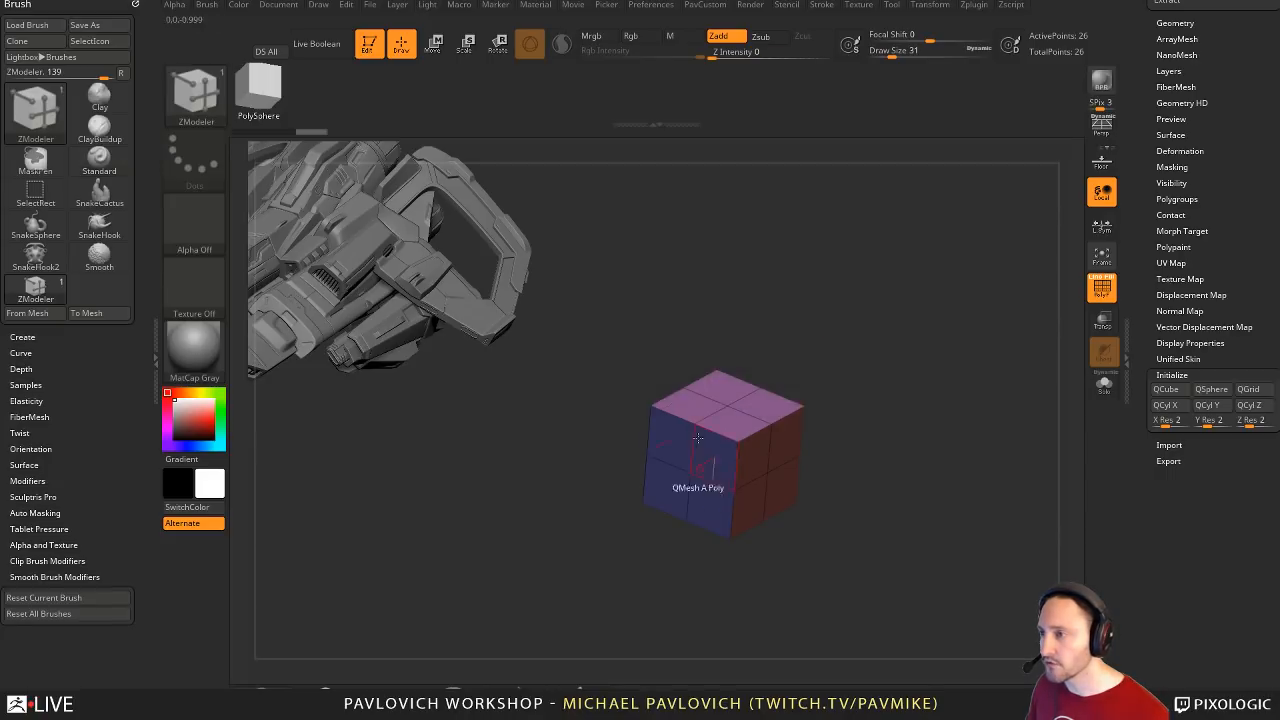
{"action": "key", "text": "space"}
{"action": "left_click", "coordinate": [788, 361]}
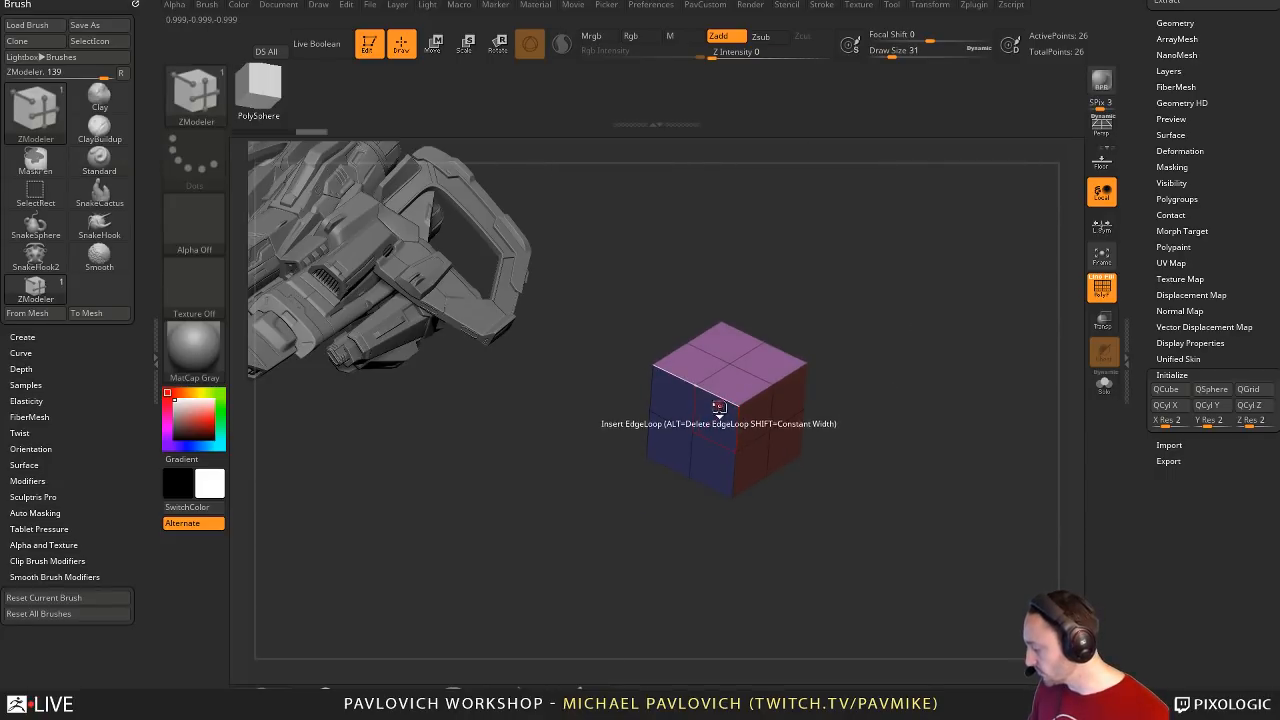
- Reshape the cube into a long, flat box by applying QMesh Polygroup All to its faces
{"action": "key", "text": "b"}
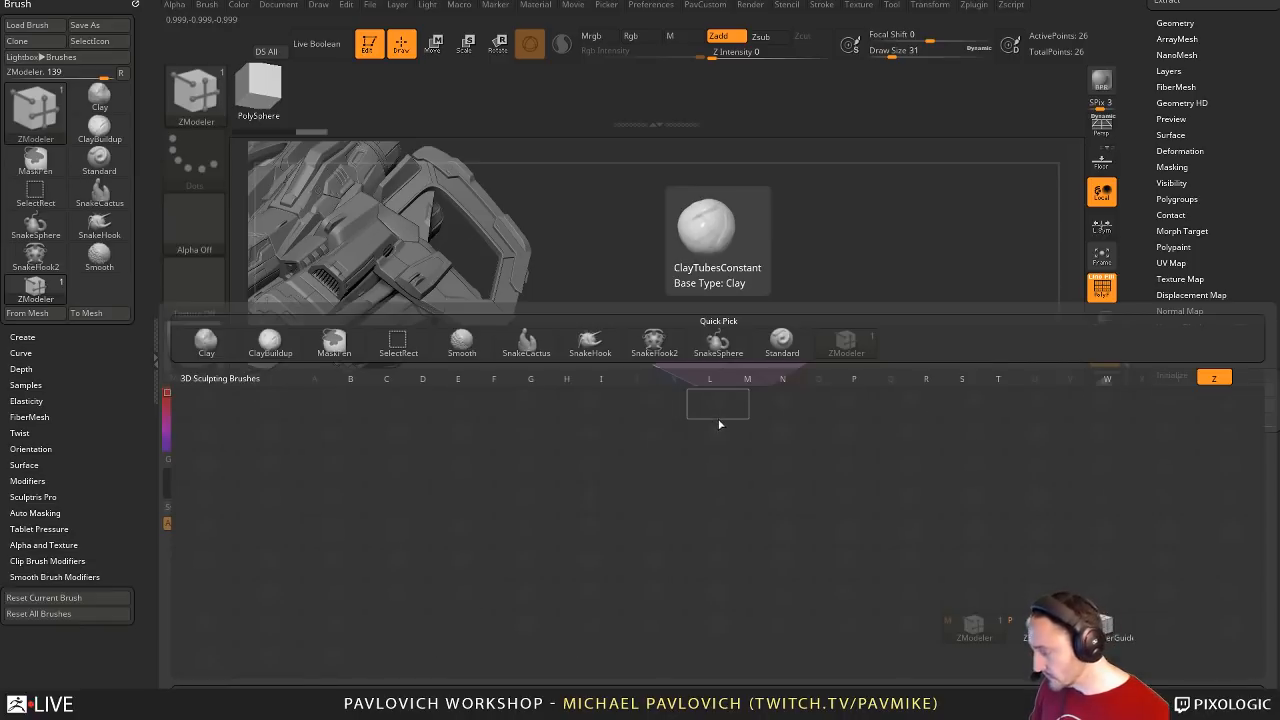
{"action": "key", "text": "Escape"}
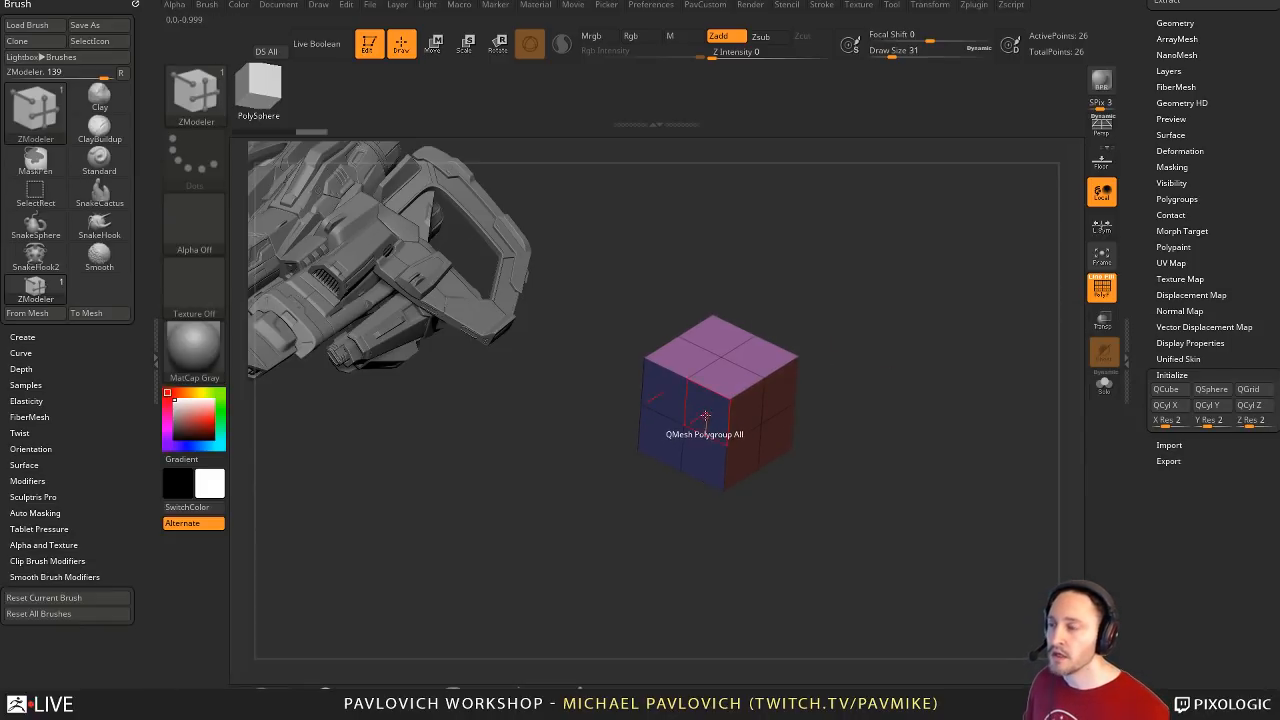
{"action": "key", "text": "space"}
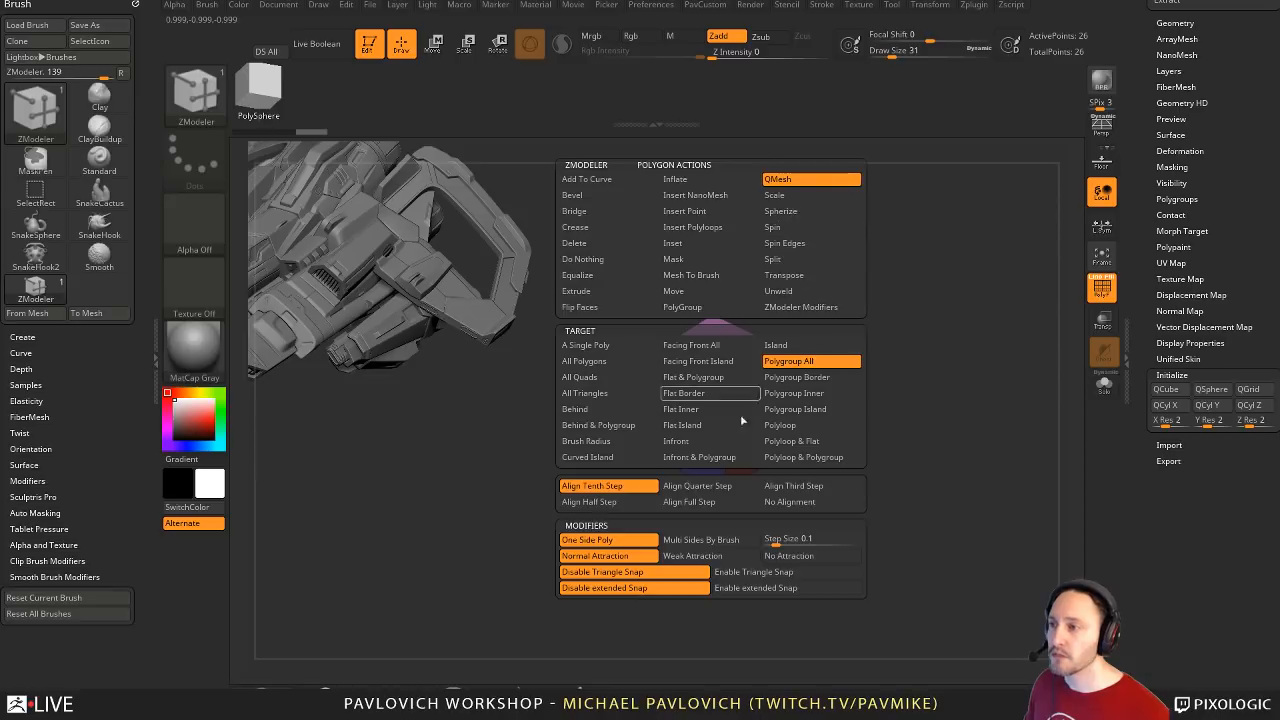
{"action": "left_click_drag", "start_coordinate": [742, 421], "coordinate": [677, 459]}
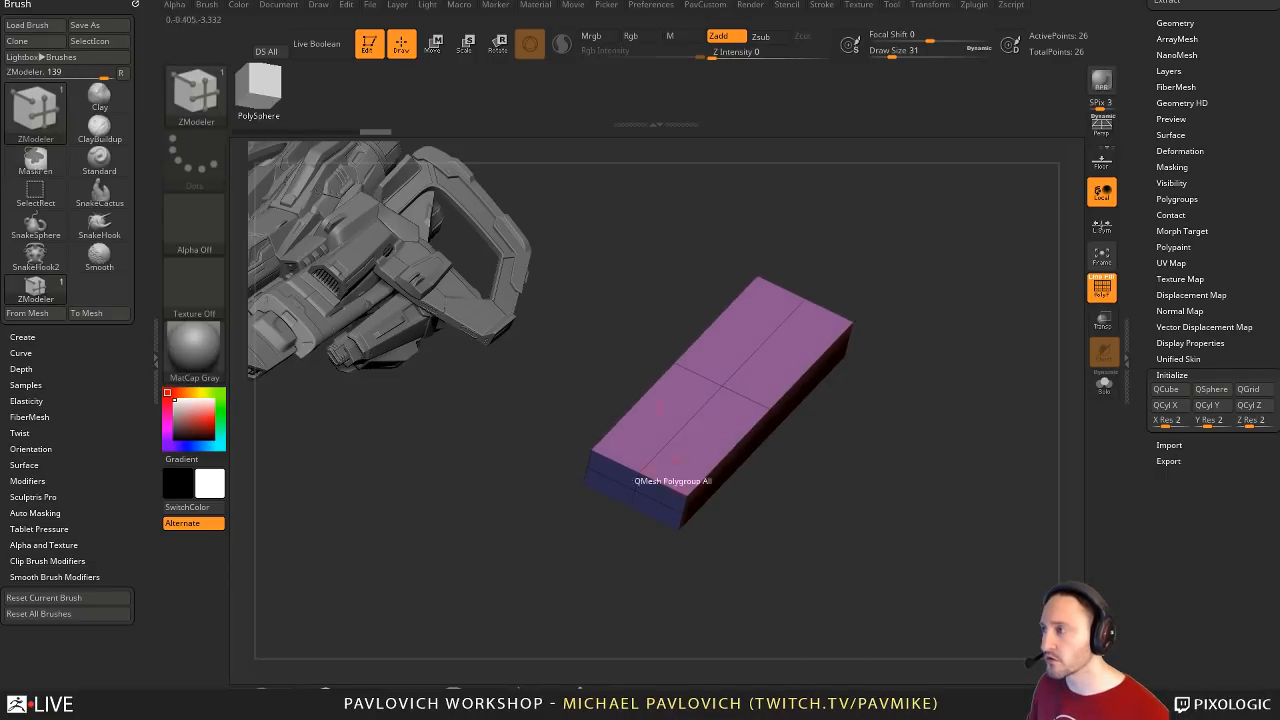
- Set the box's crease level to 3 and turn on dynamic subdivision
{"action": "left_click_drag", "start_coordinate": [857, 417], "coordinate": [937, 394]}
{"action": "key", "text": "2"}
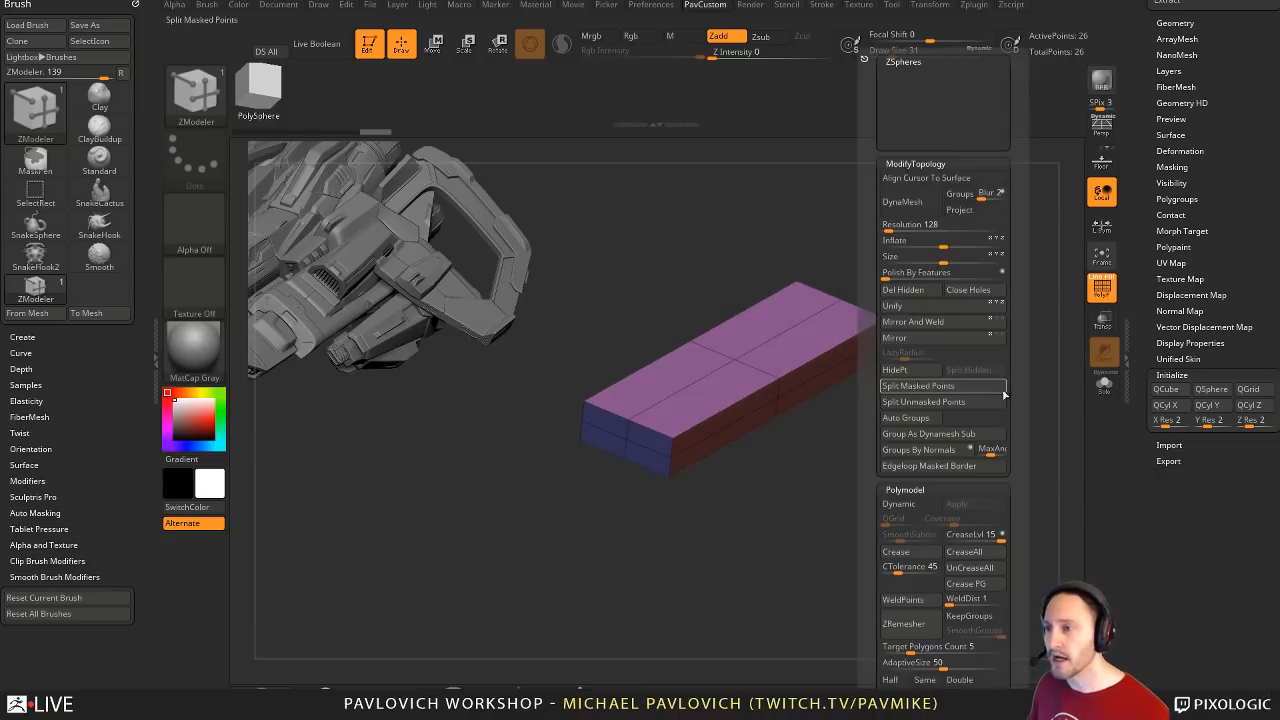
{"action": "left_click_drag", "start_coordinate": [985, 537], "coordinate": [908, 537]}
{"action": "left_click", "coordinate": [898, 504]}
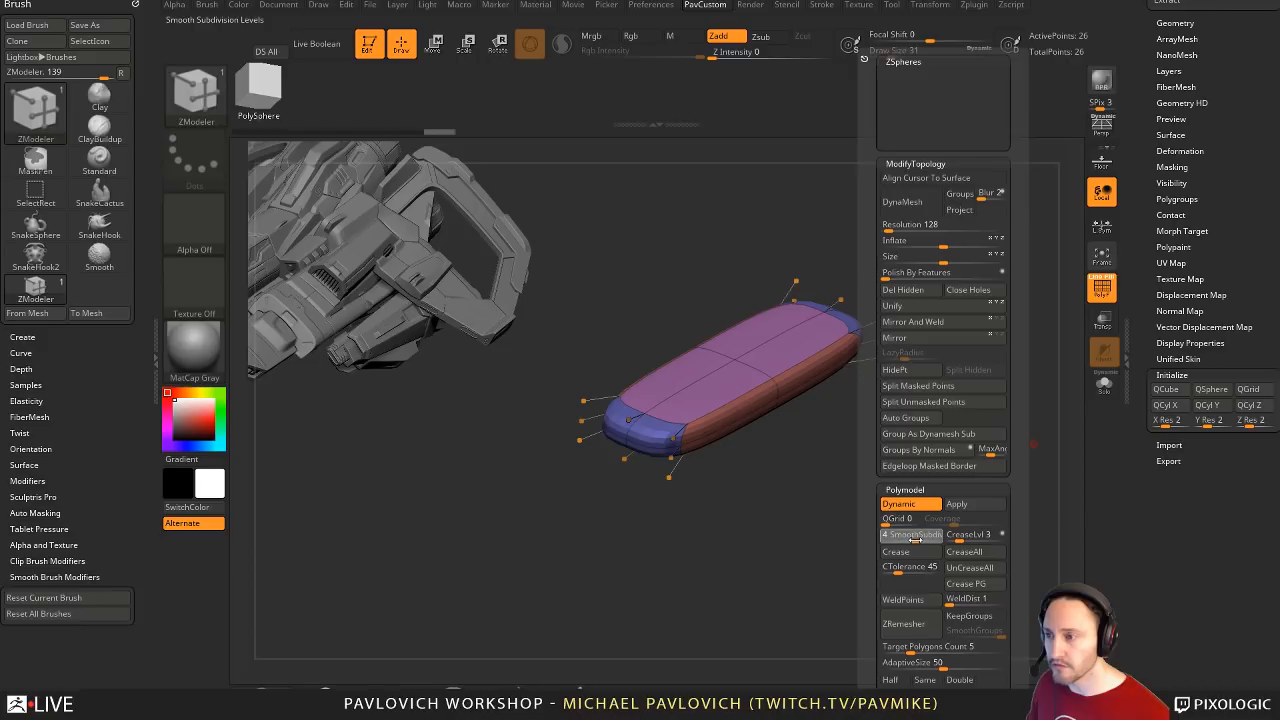
{"action": "key", "text": "space"}
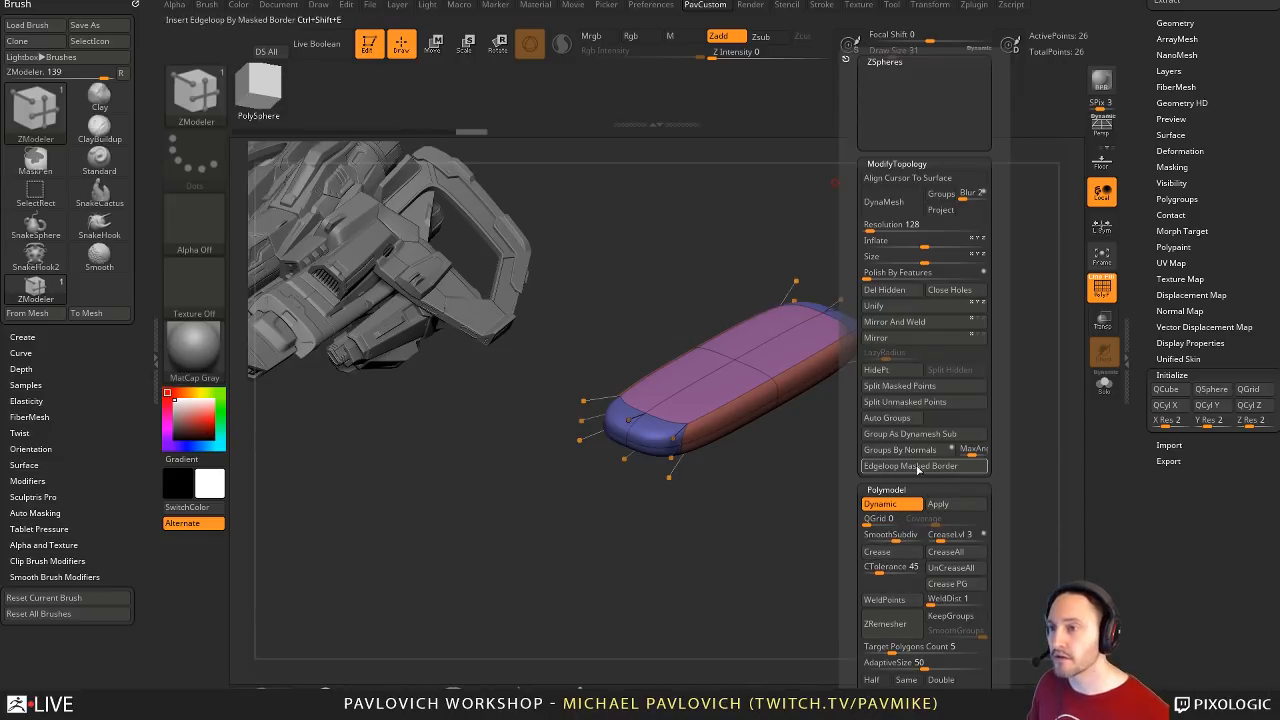
- Show the Dynamic Subdiv and Crease settings among the tool's geometry options
{"action": "scroll", "coordinate": [1156, 177], "scroll_direction": "up", "scroll_amount": 3}
{"action": "left_click", "coordinate": [1182, 120]}
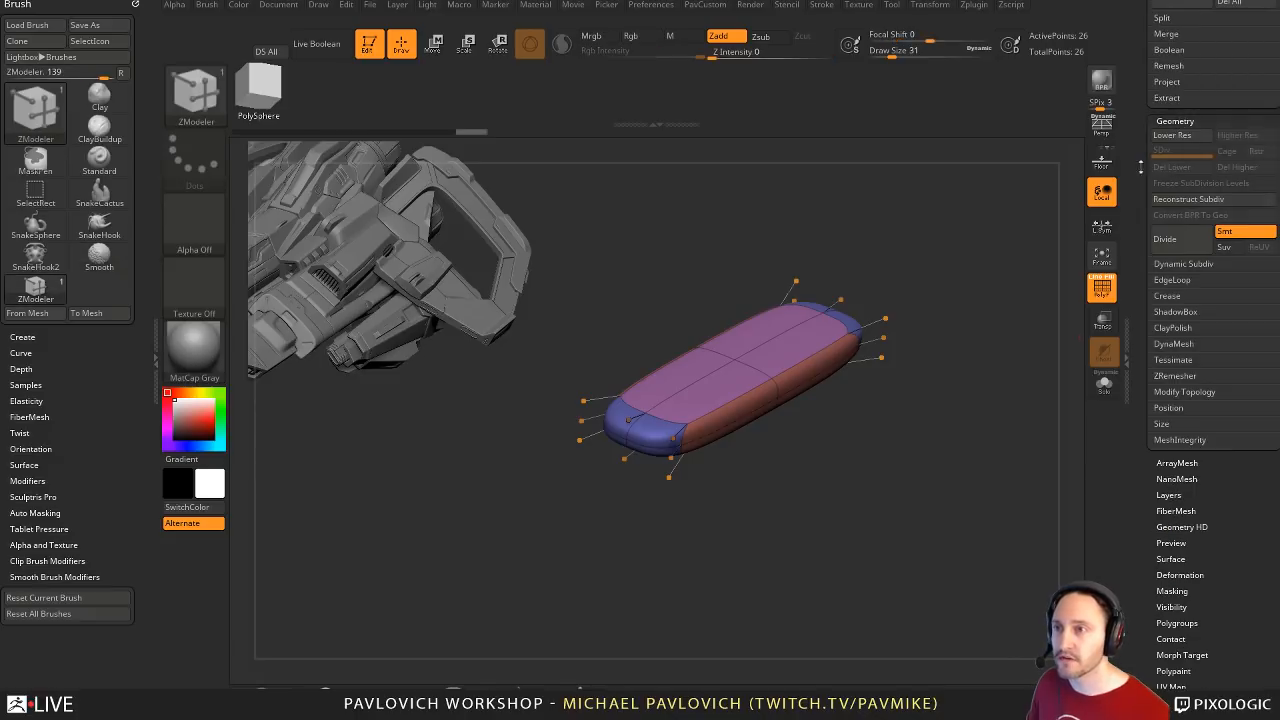
{"action": "left_click", "coordinate": [1168, 245]}
{"action": "scroll", "coordinate": [1178, 350], "scroll_direction": "down", "scroll_amount": 1}
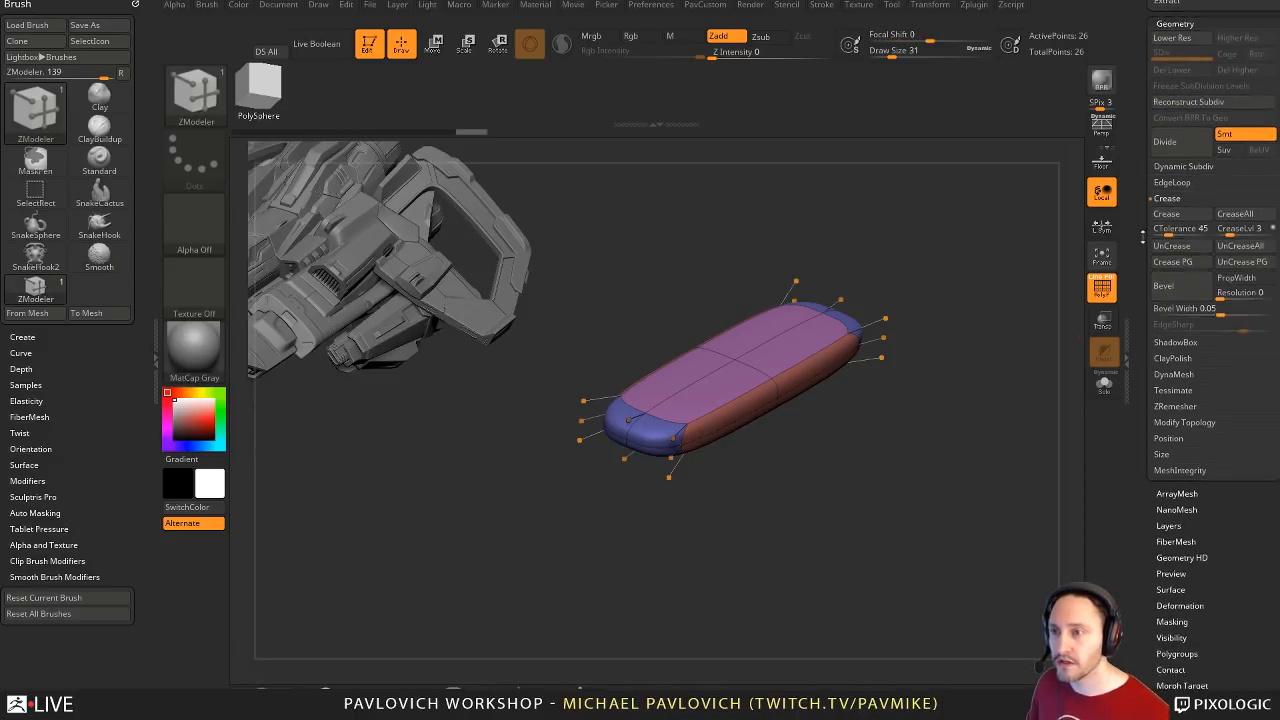
{"action": "left_click", "coordinate": [1183, 156]}
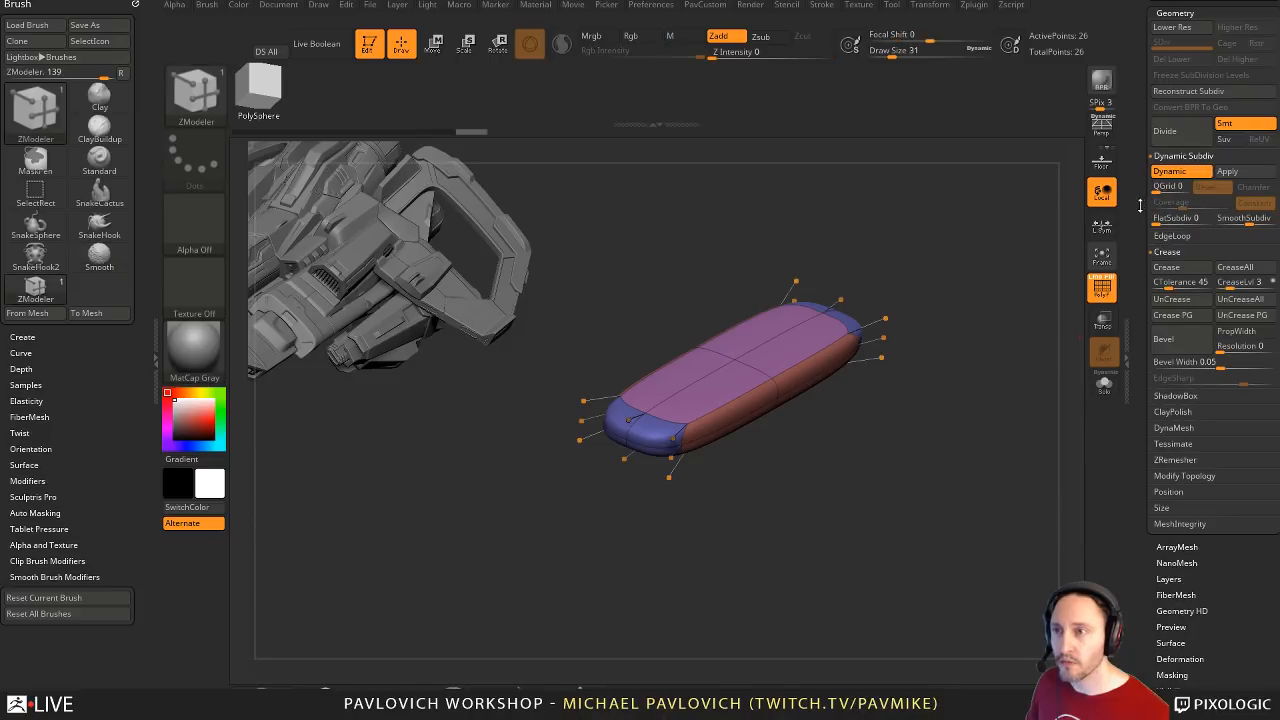
{"action": "scroll", "coordinate": [1183, 175], "scroll_direction": "up", "scroll_amount": 1}
{"action": "left_click", "coordinate": [1181, 175]}
{"action": "left_click", "coordinate": [1166, 204]}
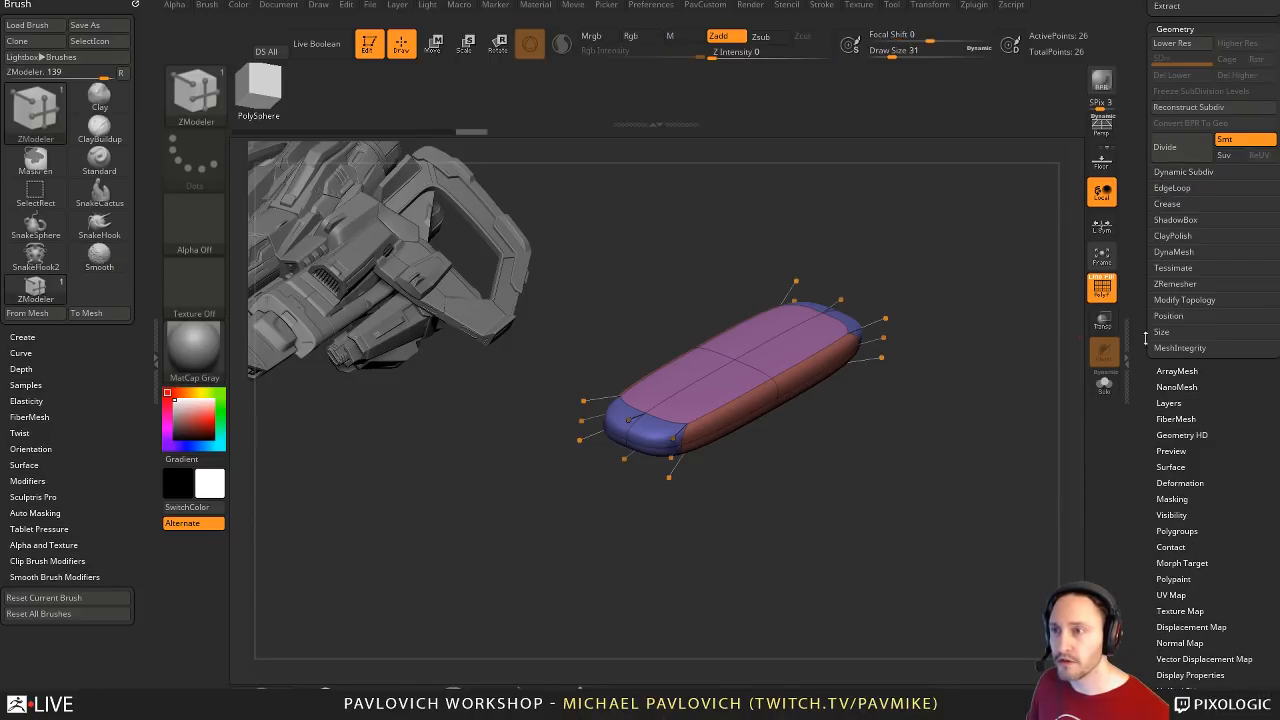
{"action": "left_click", "coordinate": [1167, 203]}
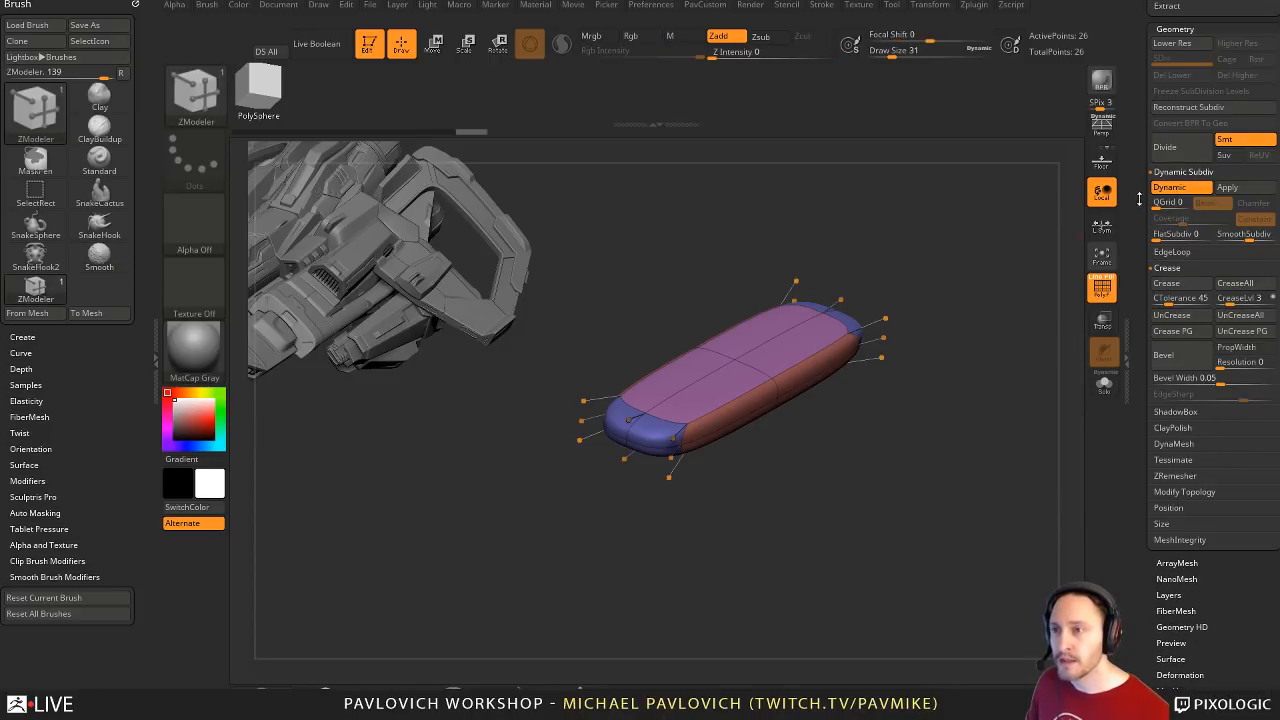
{"action": "left_click", "coordinate": [1183, 171]}
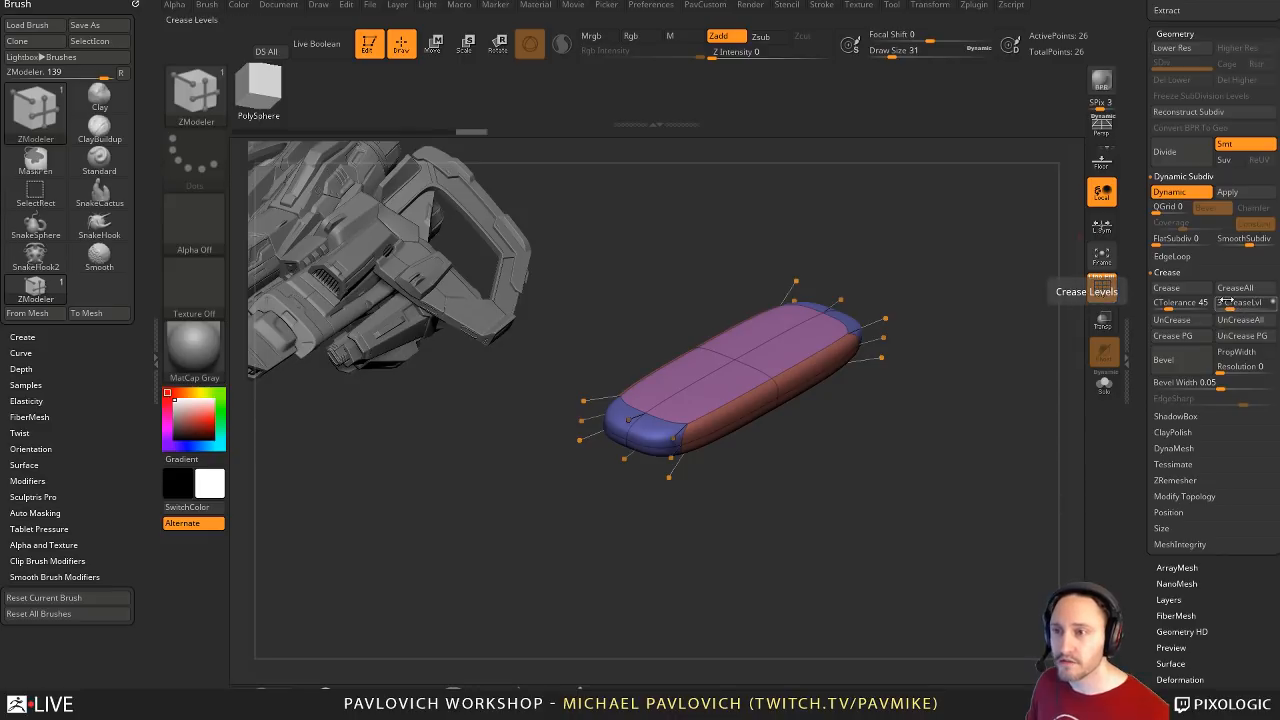
- Crease the box's edges with a tolerance of 45 and display the box in the SkinShade4 material
{"action": "left_click", "coordinate": [1185, 290]}
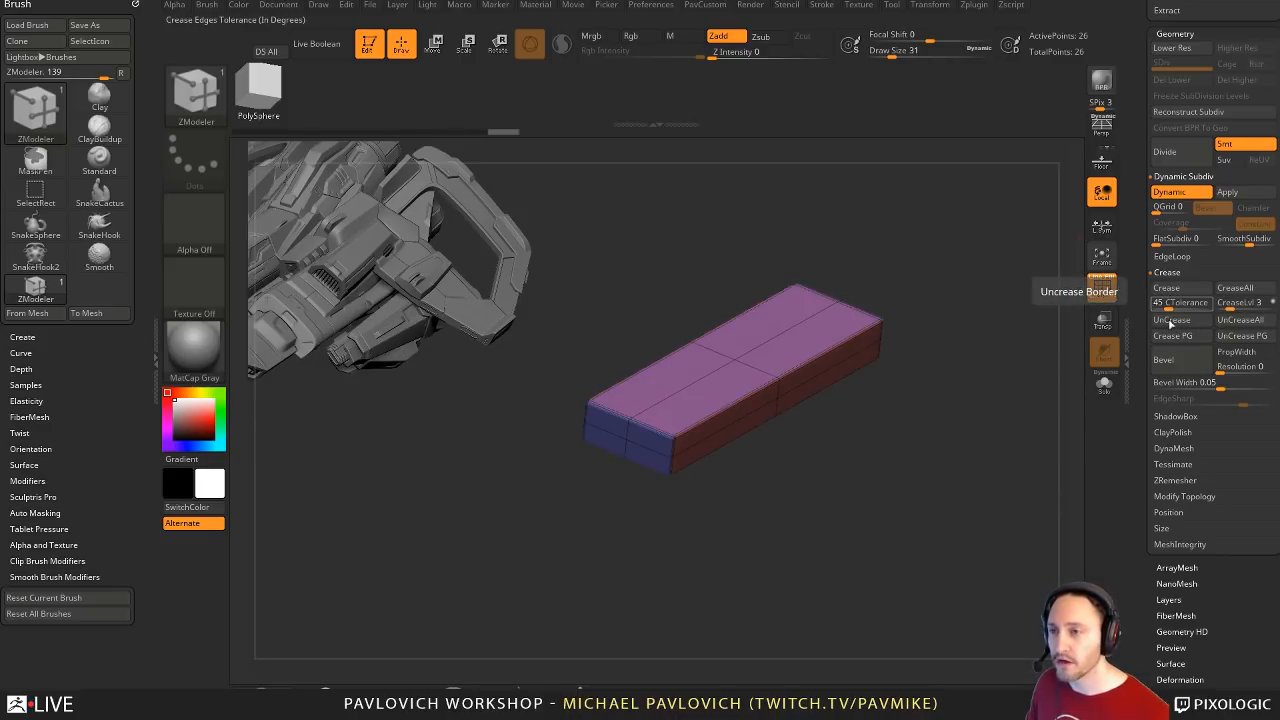
{"action": "key", "text": "shift+f"}
{"action": "left_click_drag", "start_coordinate": [690, 482], "coordinate": [519, 600]}
{"action": "mouse_move", "coordinate": [999, 456]}
{"action": "left_mouse_down"}
{"action": "mouse_move", "coordinate": [983, 420]}
{"action": "mouse_move", "coordinate": [994, 451]}
{"action": "mouse_move", "coordinate": [977, 468]}
{"action": "left_mouse_up"}
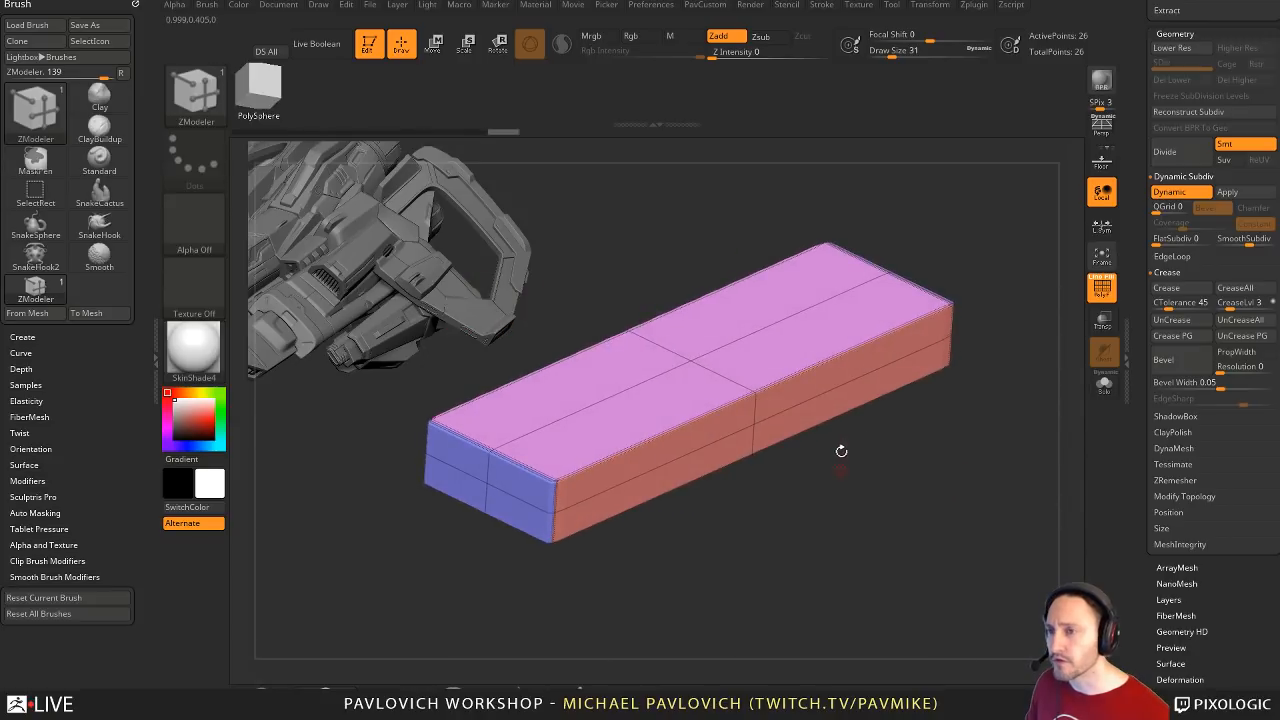
- Remove all creases from the box and toggle dynamic subdivision off and on to compare the shapes
{"action": "left_click", "coordinate": [1240, 320]}
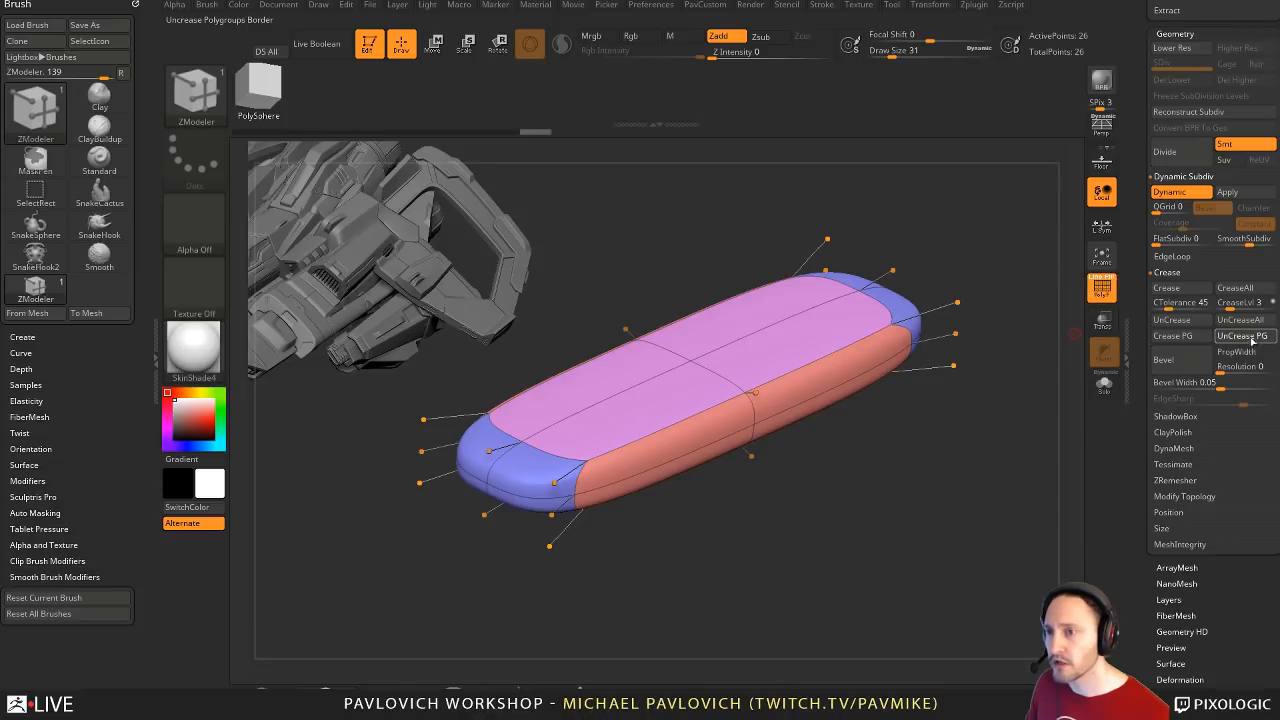
{"action": "mouse_move", "coordinate": [980, 400]}
{"action": "left_mouse_down"}
{"action": "mouse_move", "coordinate": [988, 293]}
{"action": "mouse_move", "coordinate": [974, 394]}
{"action": "left_mouse_up"}
{"action": "key", "text": "shift+d"}
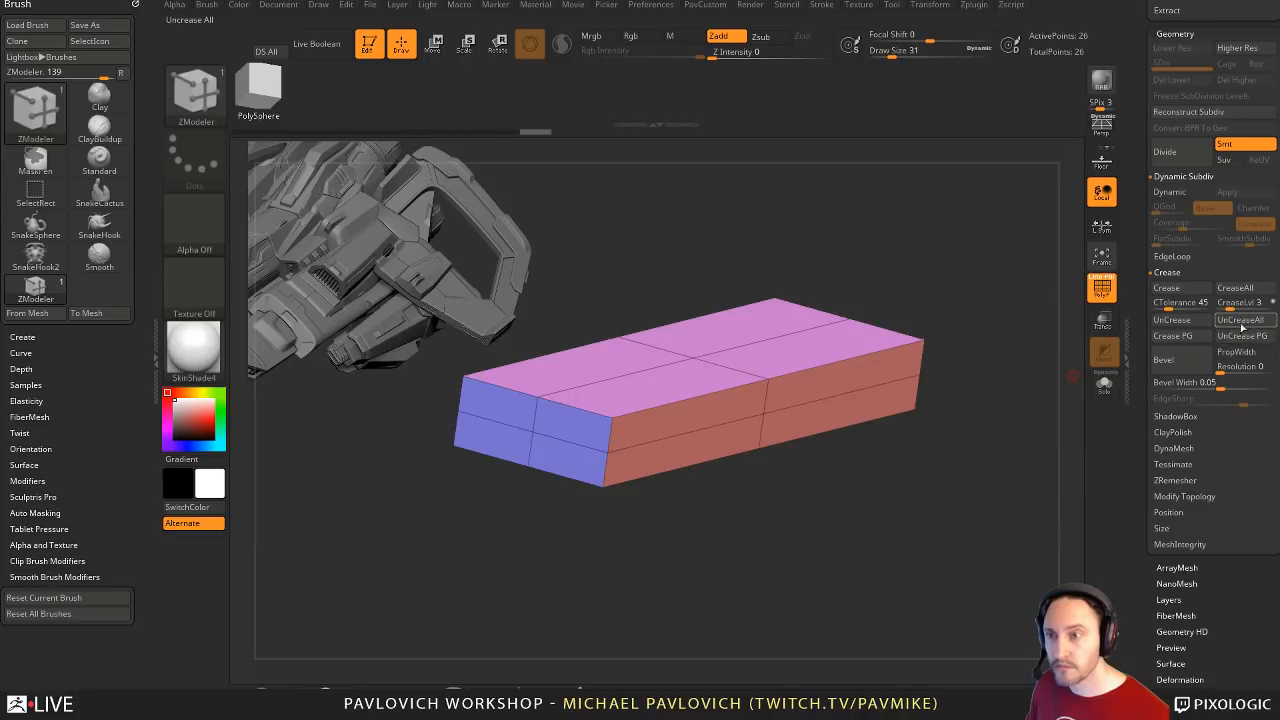
{"action": "key", "text": "d"}
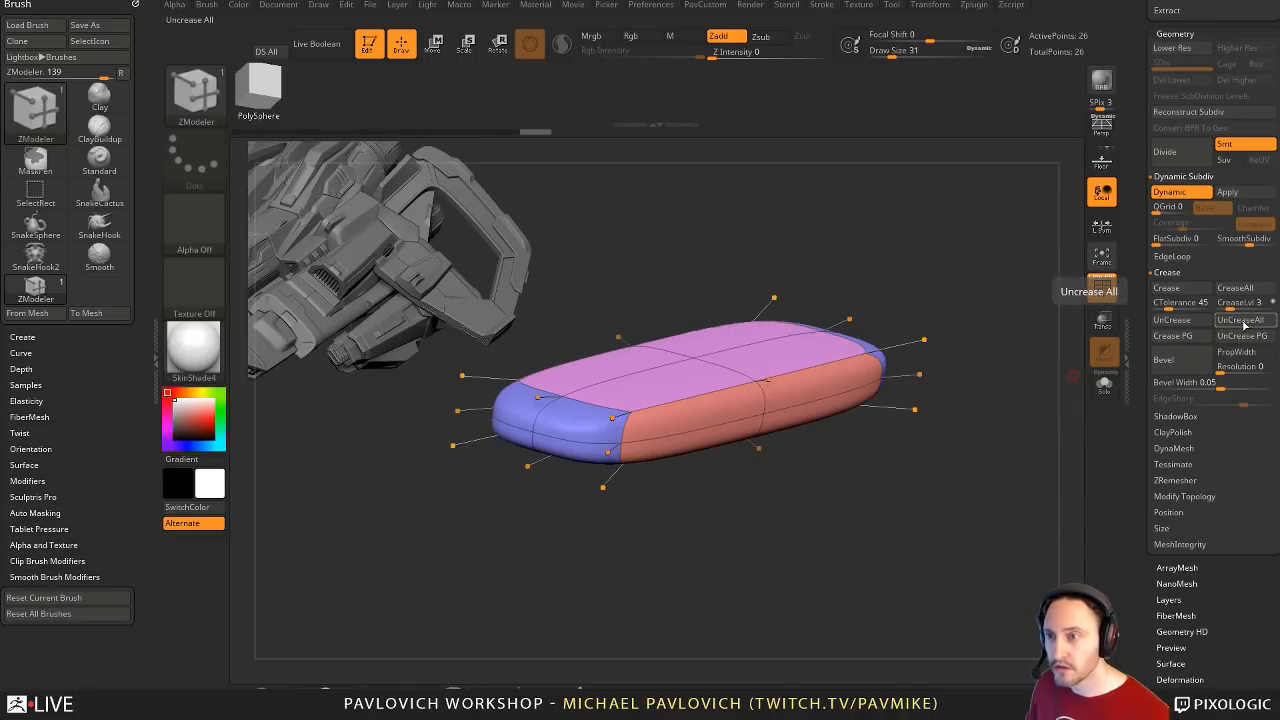
- Crease the box's polygroup borders and inspect its smoothed edges with the polyframe temporarily hidden
{"action": "left_click", "coordinate": [1180, 336]}
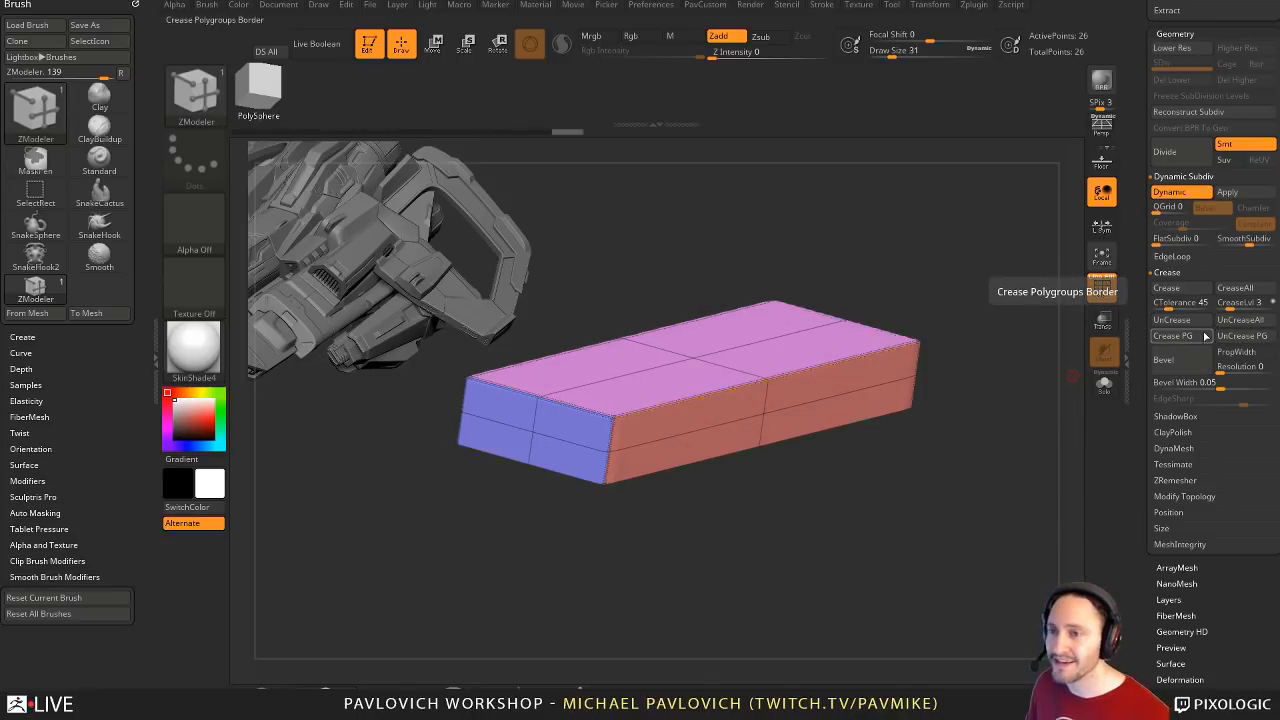
{"action": "key", "text": "shift+f"}
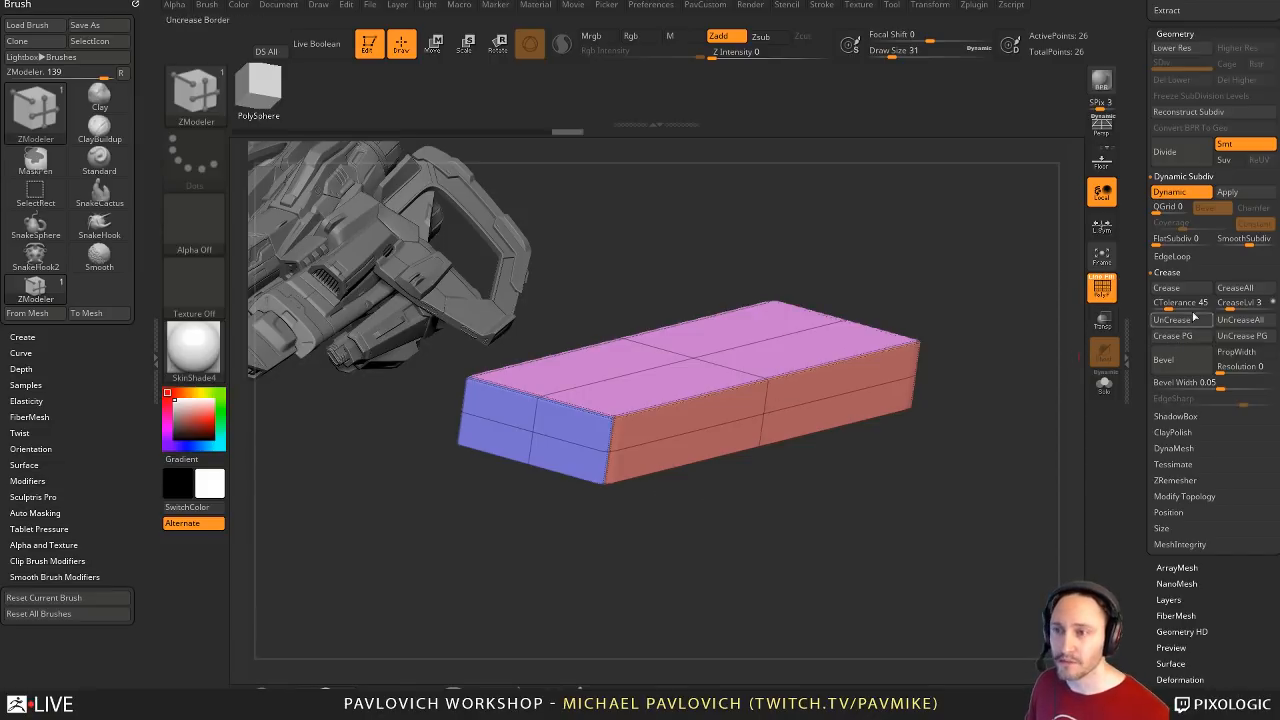
{"action": "left_click_drag", "start_coordinate": [1008, 351], "coordinate": [1008, 398]}
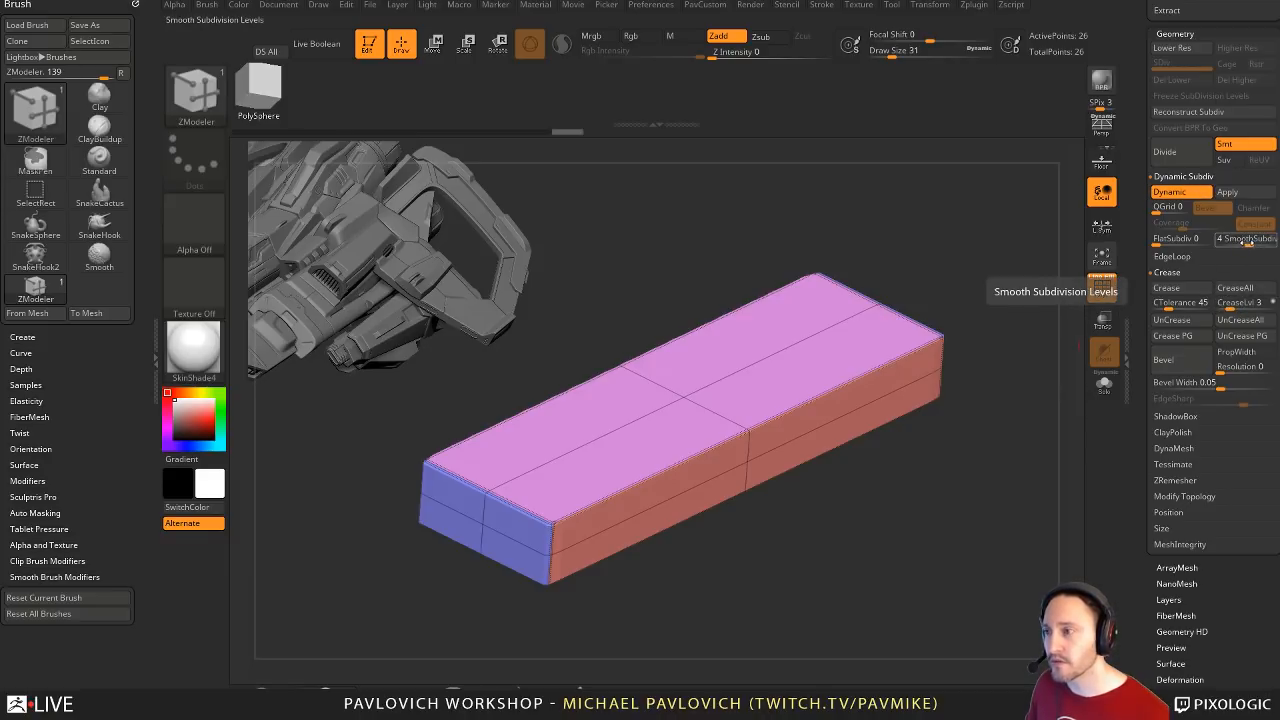
{"action": "left_click", "coordinate": [1101, 285]}
{"action": "left_click_drag", "start_coordinate": [1010, 300], "coordinate": [1036, 403]}
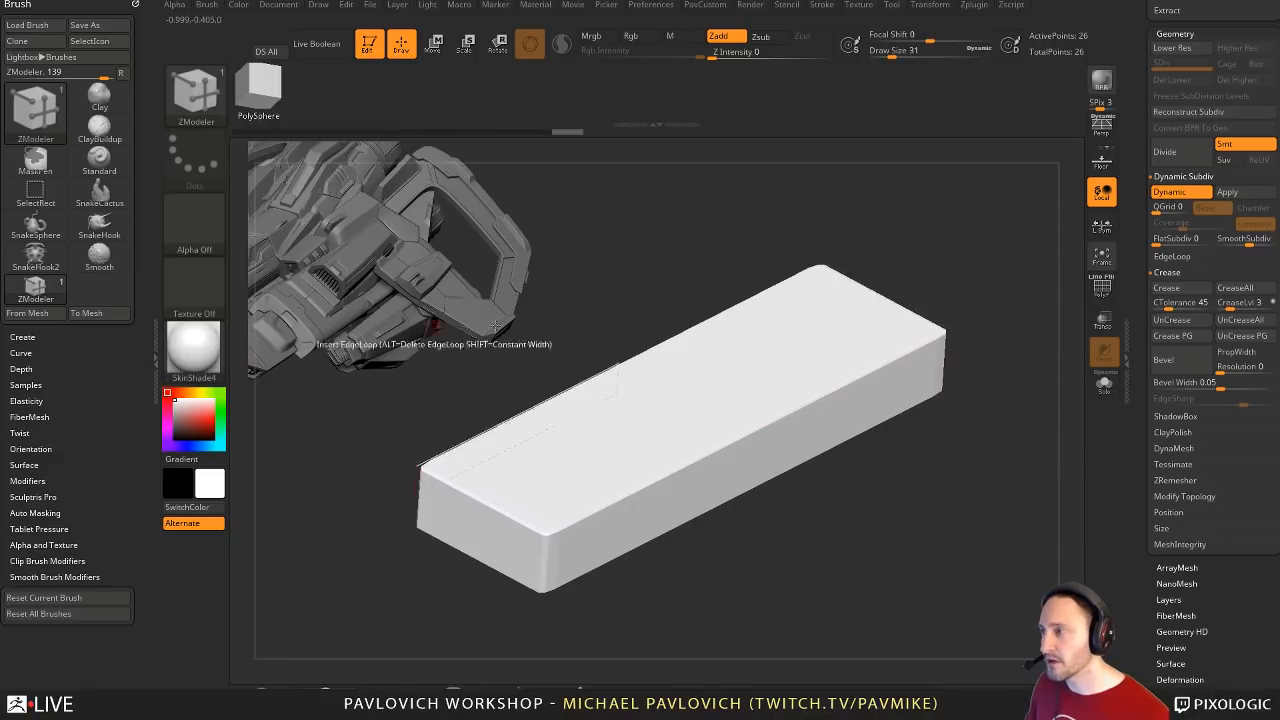
{"action": "key", "text": "f"}
{"action": "left_click", "coordinate": [1105, 290]}
{"action": "mouse_move", "coordinate": [1016, 337]}
{"action": "left_mouse_down"}
{"action": "mouse_move", "coordinate": [1007, 309]}
{"action": "mouse_move", "coordinate": [1007, 350]}
{"action": "left_mouse_up"}
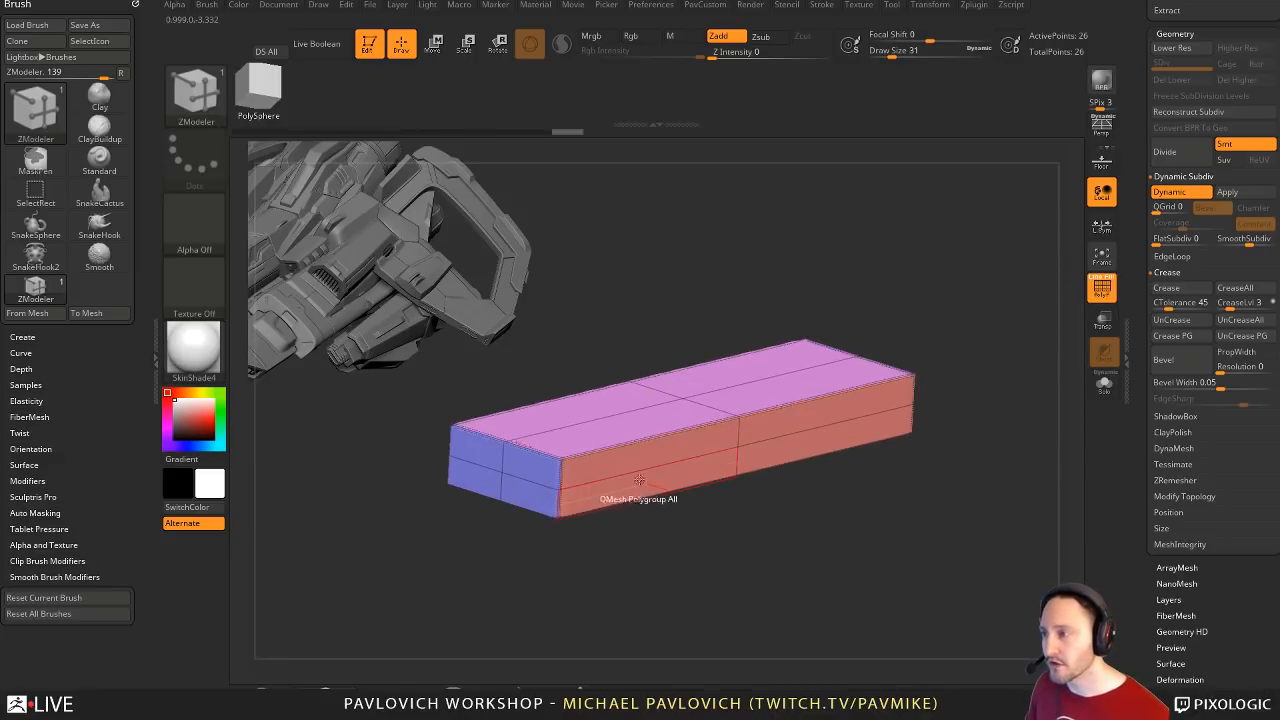
- Delete the edge loop around the box's mid-height and move the front end's top edge inward by about 0.5 to slant that end
{"action": "key", "text": "space"}
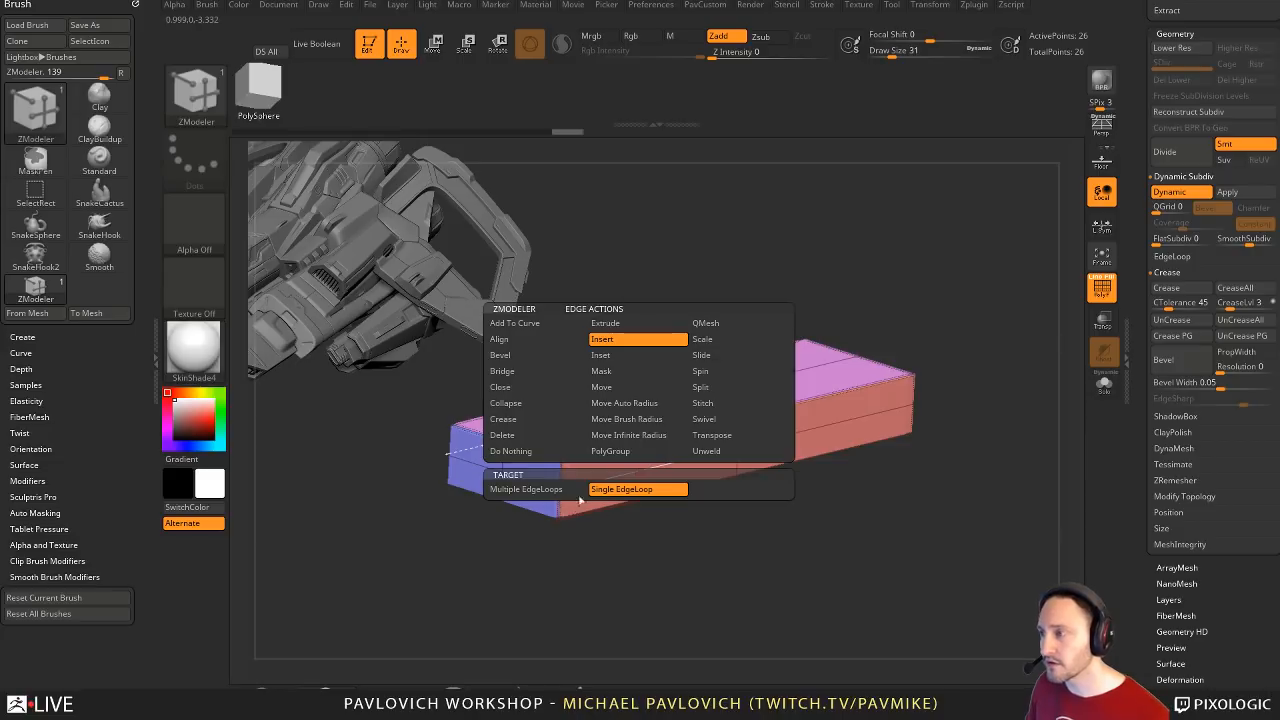
{"action": "left_click_drag", "start_coordinate": [600, 400], "coordinate": [614, 428], "text": "shift"}
{"action": "left_click_drag", "start_coordinate": [531, 429], "coordinate": [627, 543], "text": "ctrl"}
{"action": "left_click", "coordinate": [754, 429], "text": "ctrl"}
{"action": "key", "text": "w"}
{"action": "left_click_drag", "start_coordinate": [736, 532], "coordinate": [770, 532]}
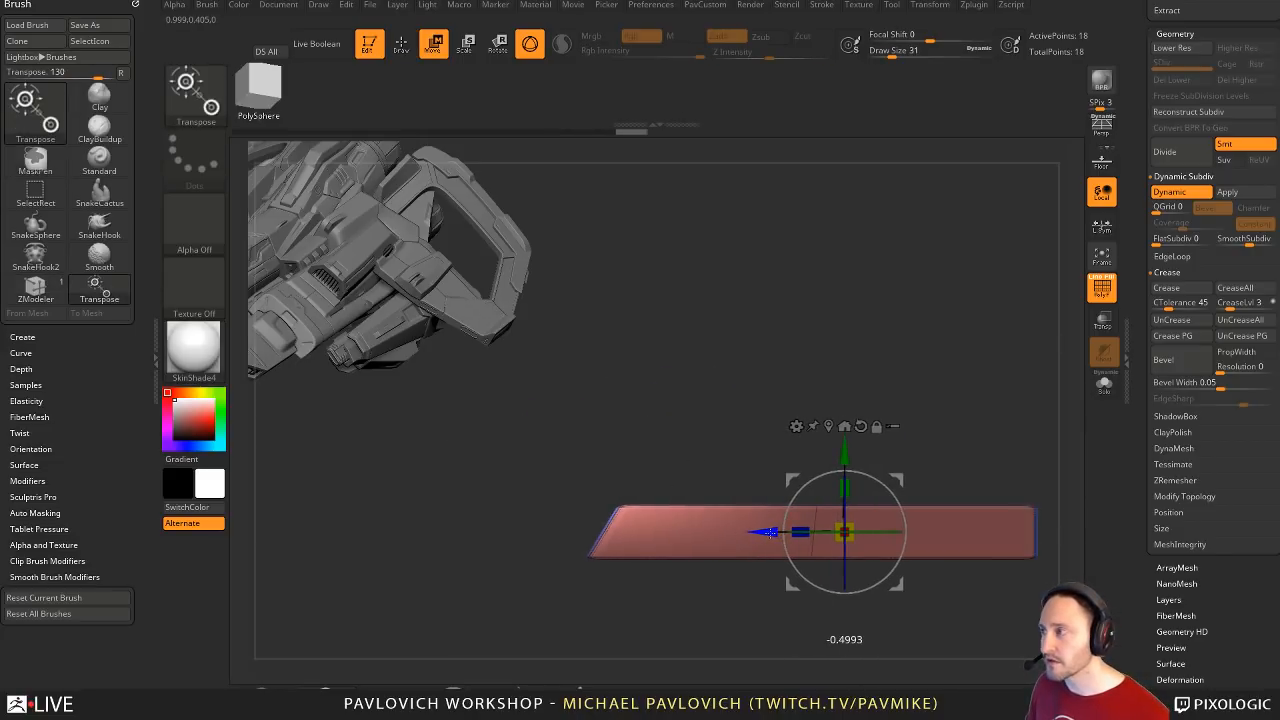
{"action": "mouse_move", "coordinate": [868, 318]}
{"action": "left_mouse_down", "text": "ctrl"}
{"action": "mouse_move", "coordinate": [878, 330]}
{"action": "mouse_move", "coordinate": [860, 298]}
{"action": "mouse_move", "coordinate": [905, 350]}
{"action": "mouse_move", "coordinate": [853, 390]}
{"action": "left_mouse_up", "text": "ctrl"}
{"action": "key", "text": "q"}
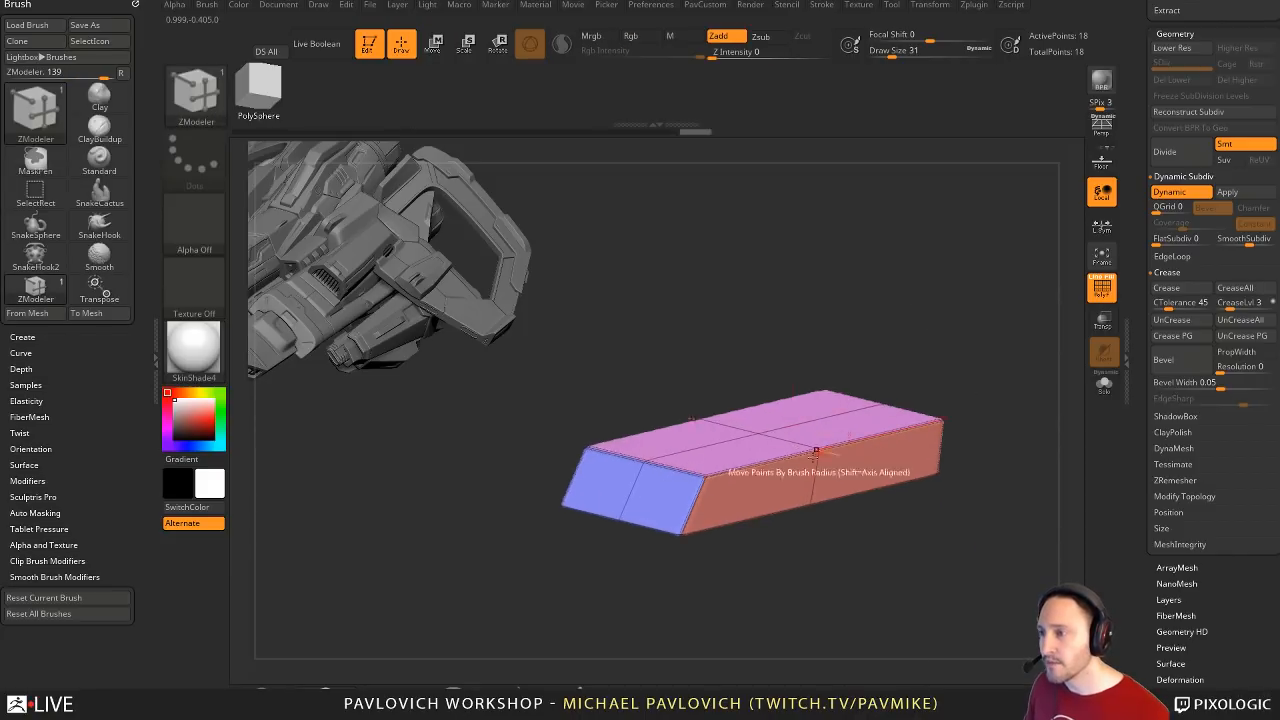
- Set the ZModeler edge action to Crease and uncrease the front and rear segments of the box's long top edges
{"action": "key", "text": "space"}
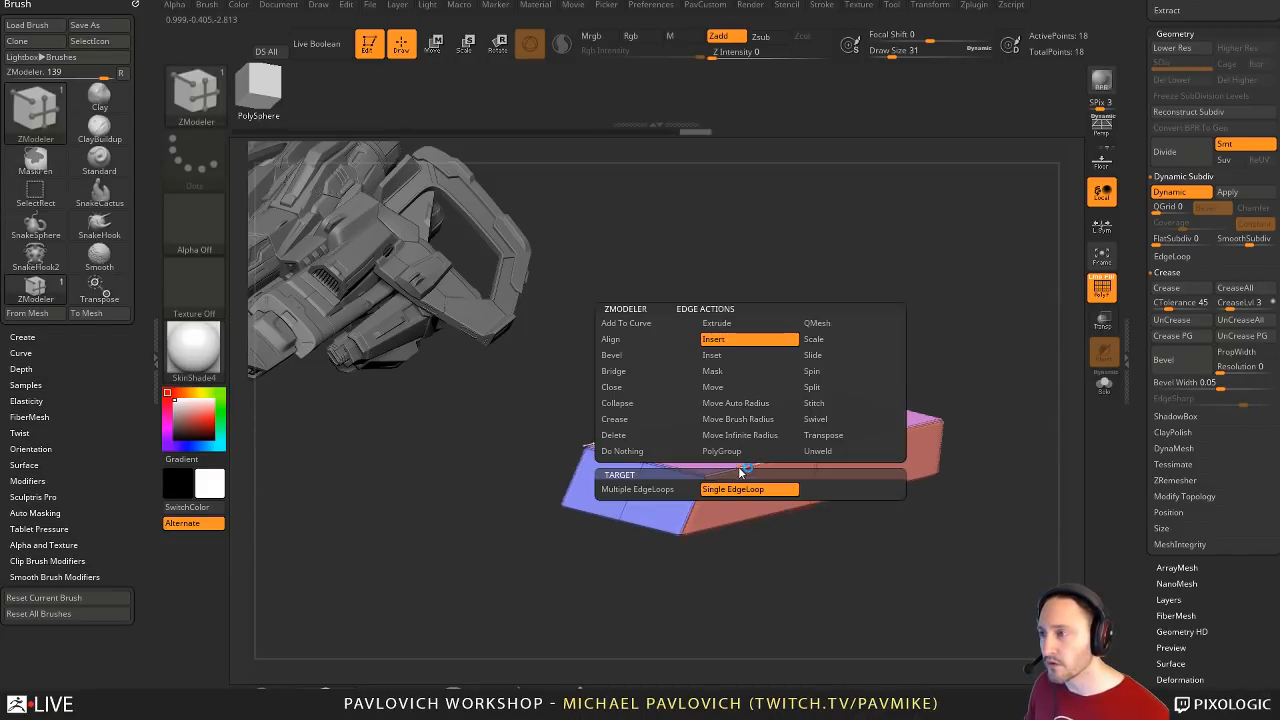
{"action": "left_click", "coordinate": [636, 418]}
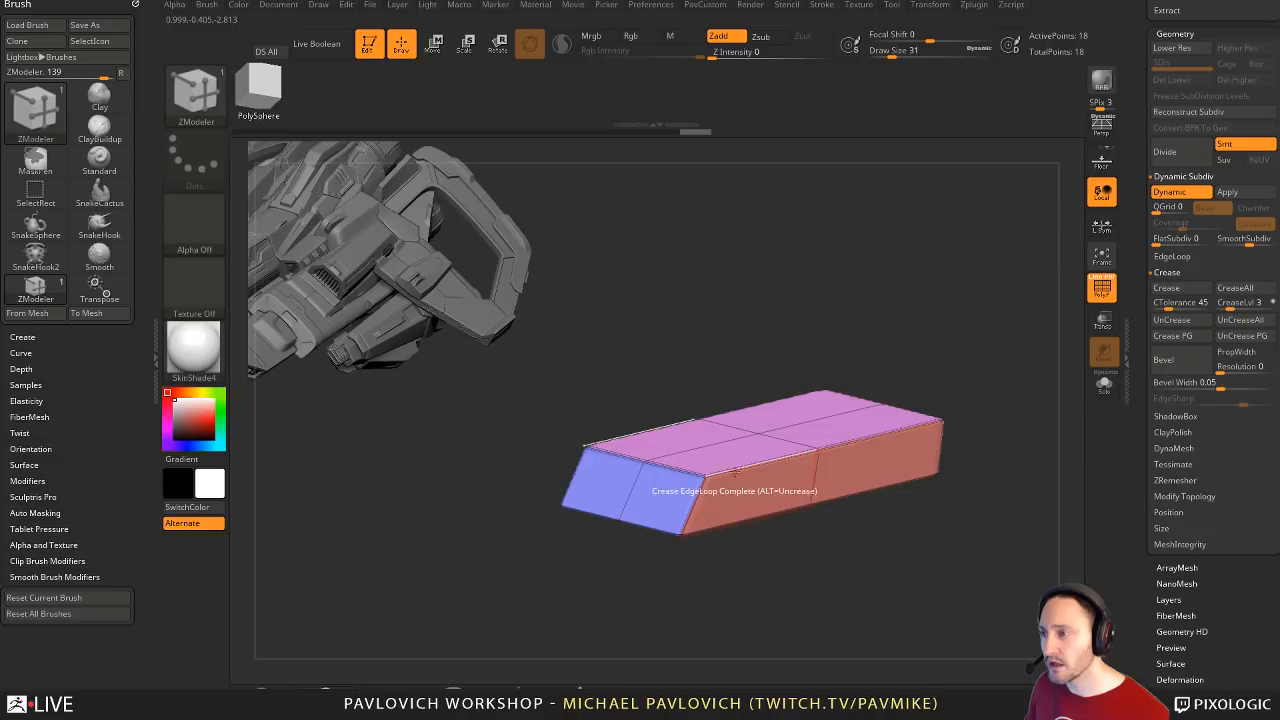
{"action": "key", "text": "space"}
{"action": "left_click", "coordinate": [642, 416]}
{"action": "left_click", "coordinate": [726, 471], "text": "alt"}
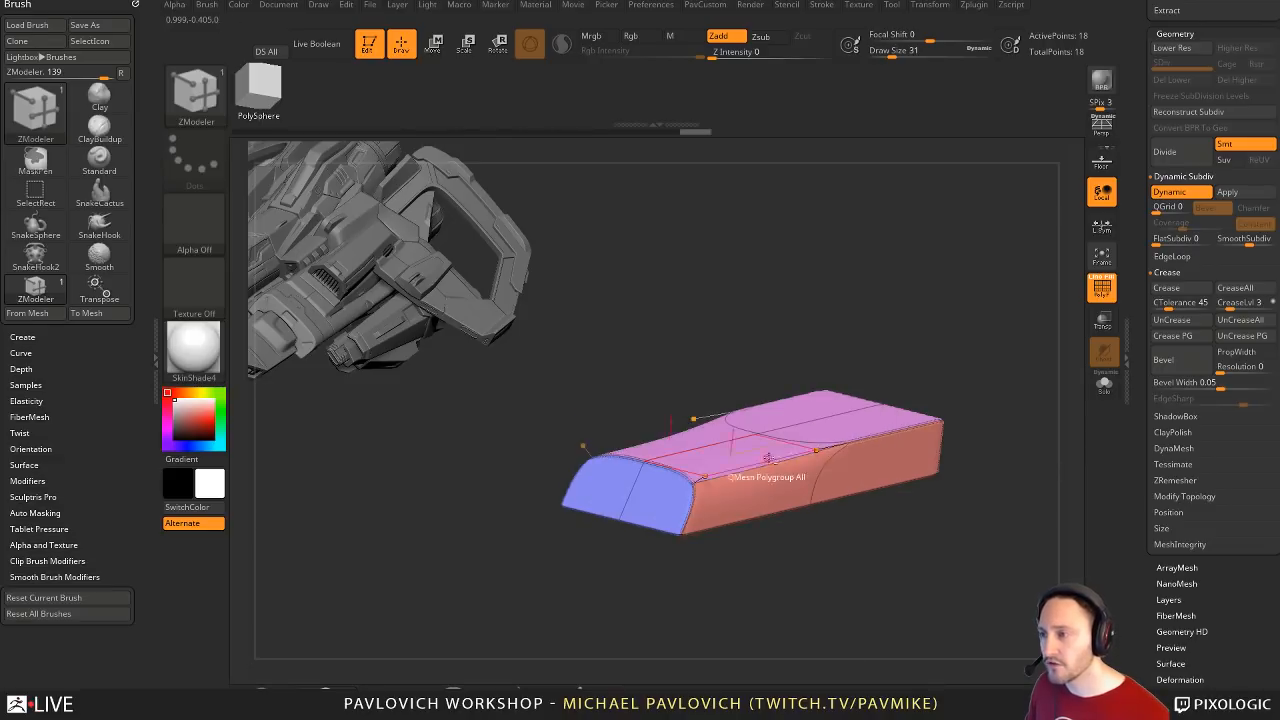
{"action": "left_click", "coordinate": [836, 446], "text": "alt"}
{"action": "left_click_drag", "start_coordinate": [985, 386], "coordinate": [694, 487]}
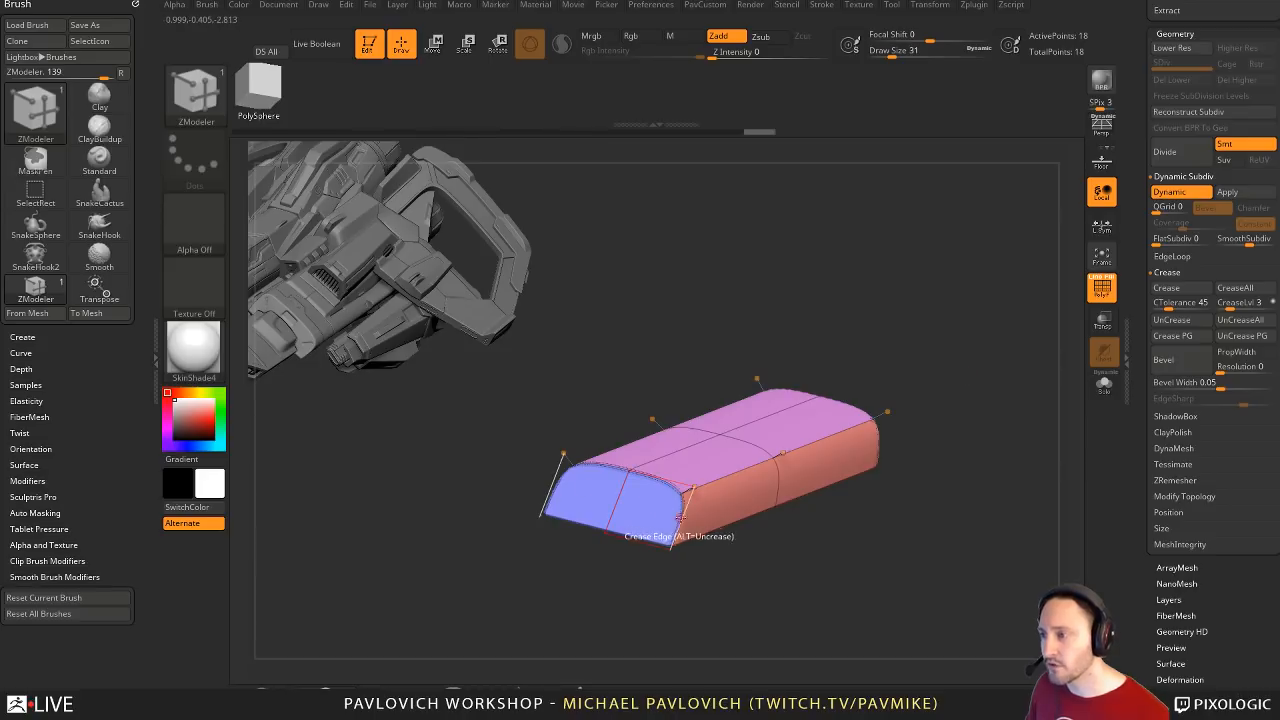
- Insert a single horizontal edge loop around the sides of the box to tighten its rounded top edges
{"action": "key", "text": "space"}
{"action": "left_click", "coordinate": [681, 345]}
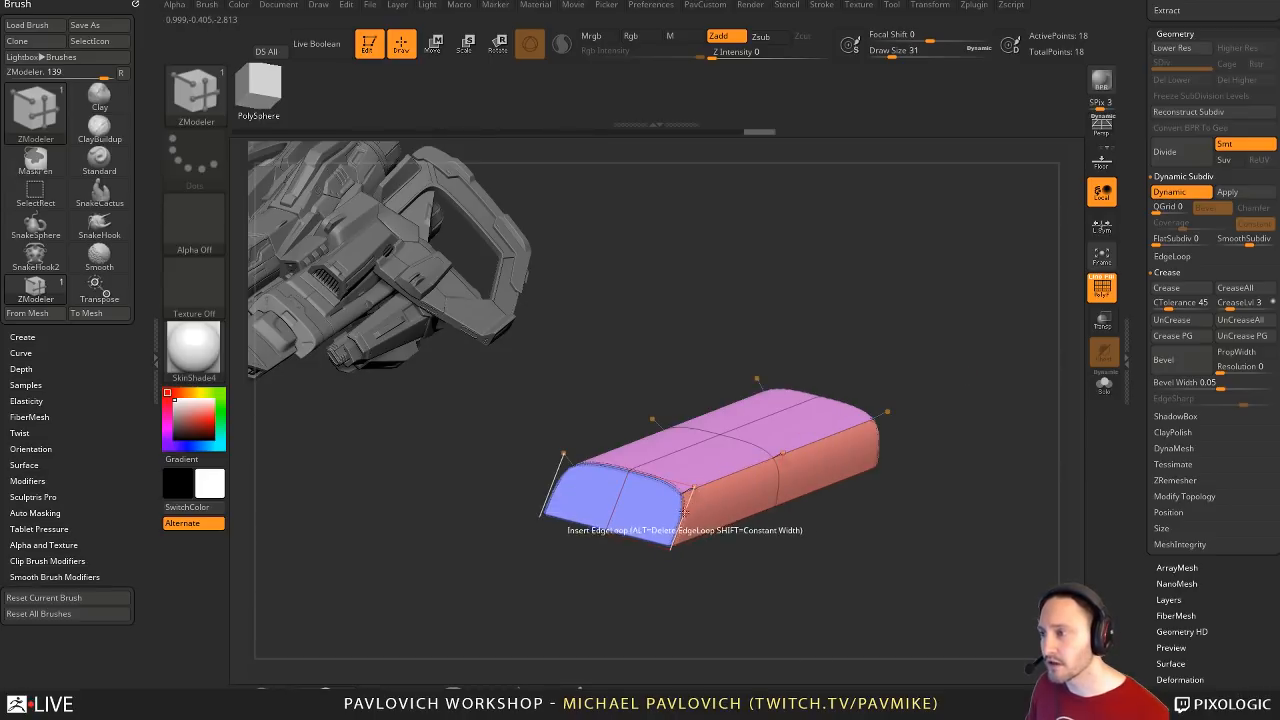
{"action": "left_click", "coordinate": [684, 508]}
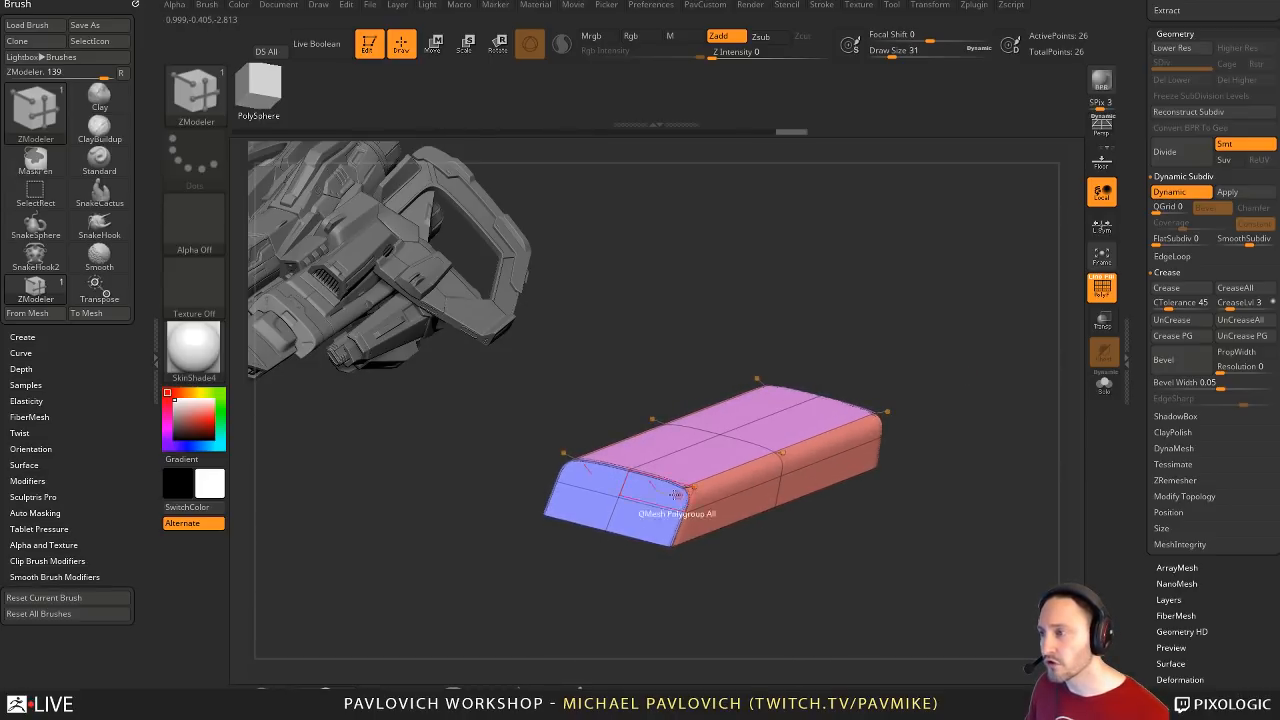
- Insert a mirrored pair of lengthwise edge loops around the box, one on each side of its centre line
{"action": "left_click", "coordinate": [660, 478]}
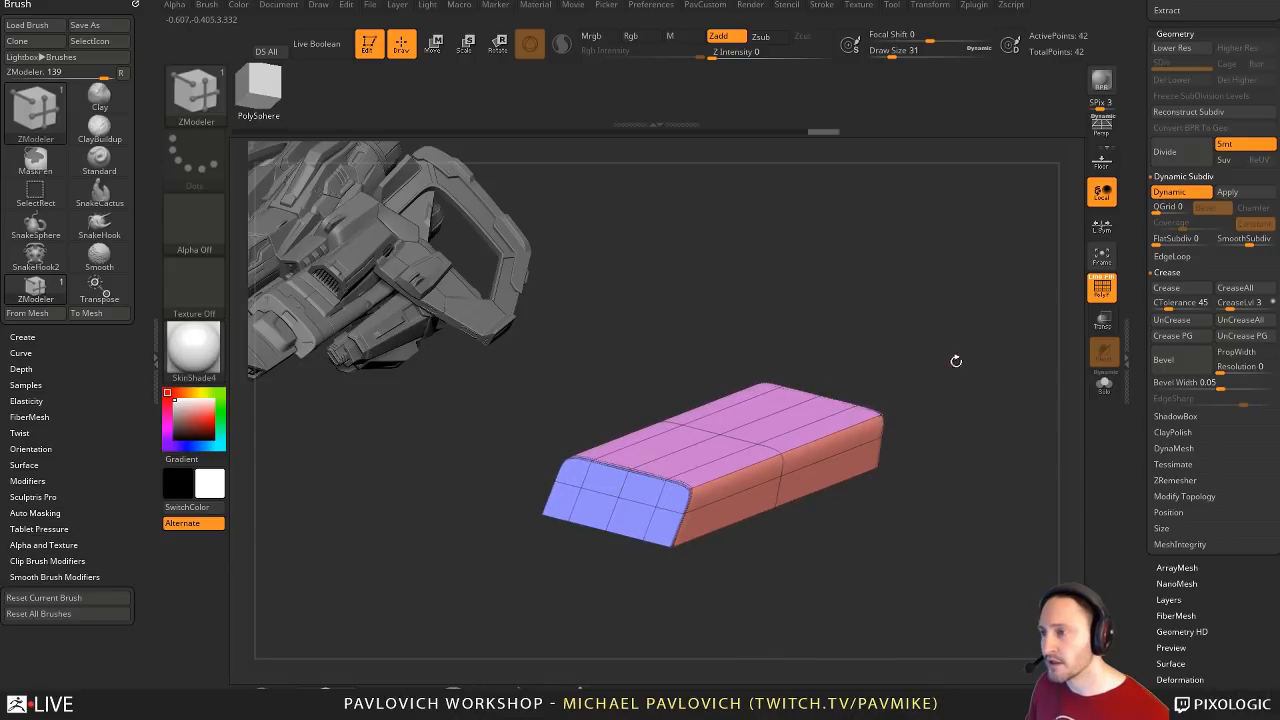
{"action": "left_click_drag", "start_coordinate": [957, 360], "coordinate": [963, 317]}
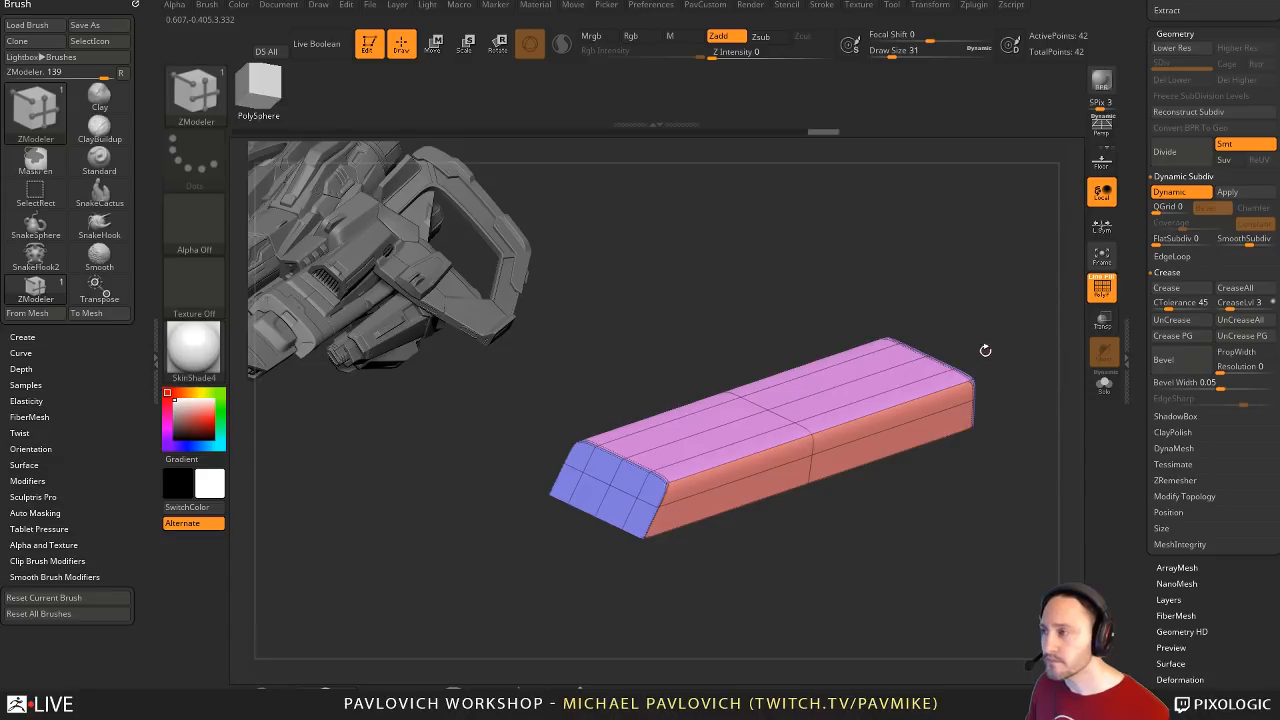
{"action": "left_click_drag", "start_coordinate": [993, 329], "coordinate": [989, 338]}
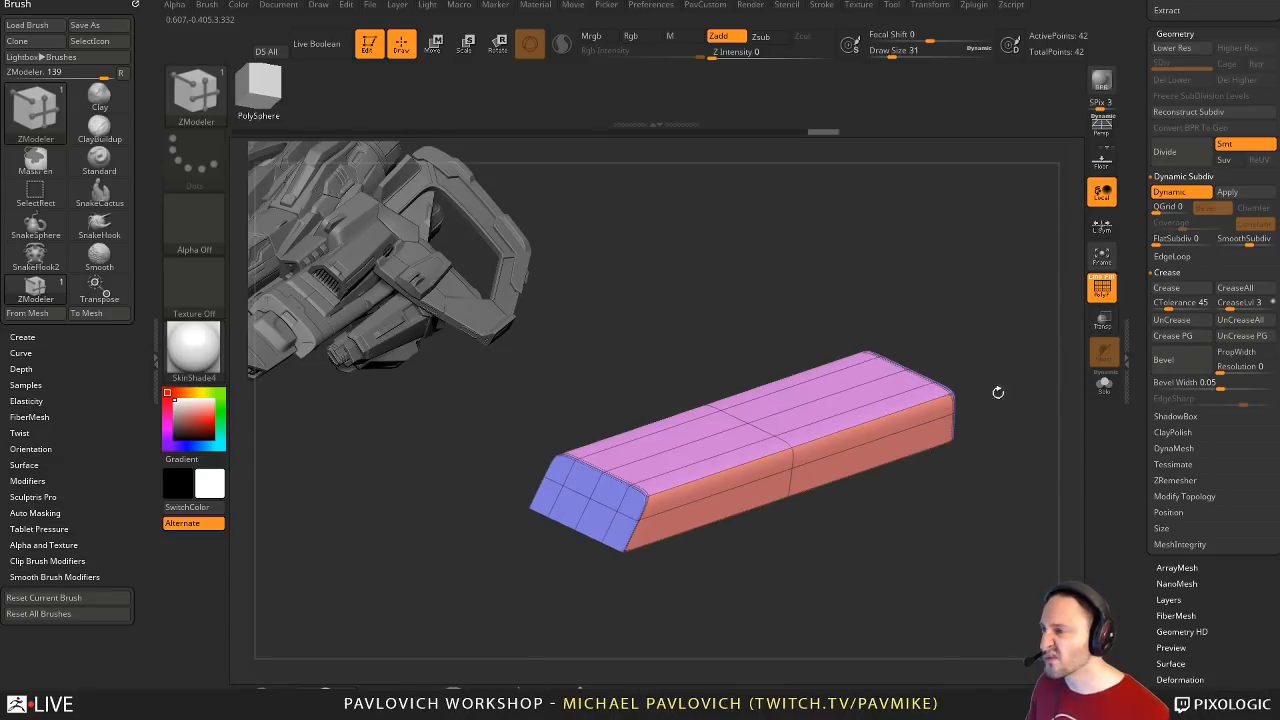
{"action": "left_click_drag", "start_coordinate": [998, 392], "coordinate": [990, 290]}
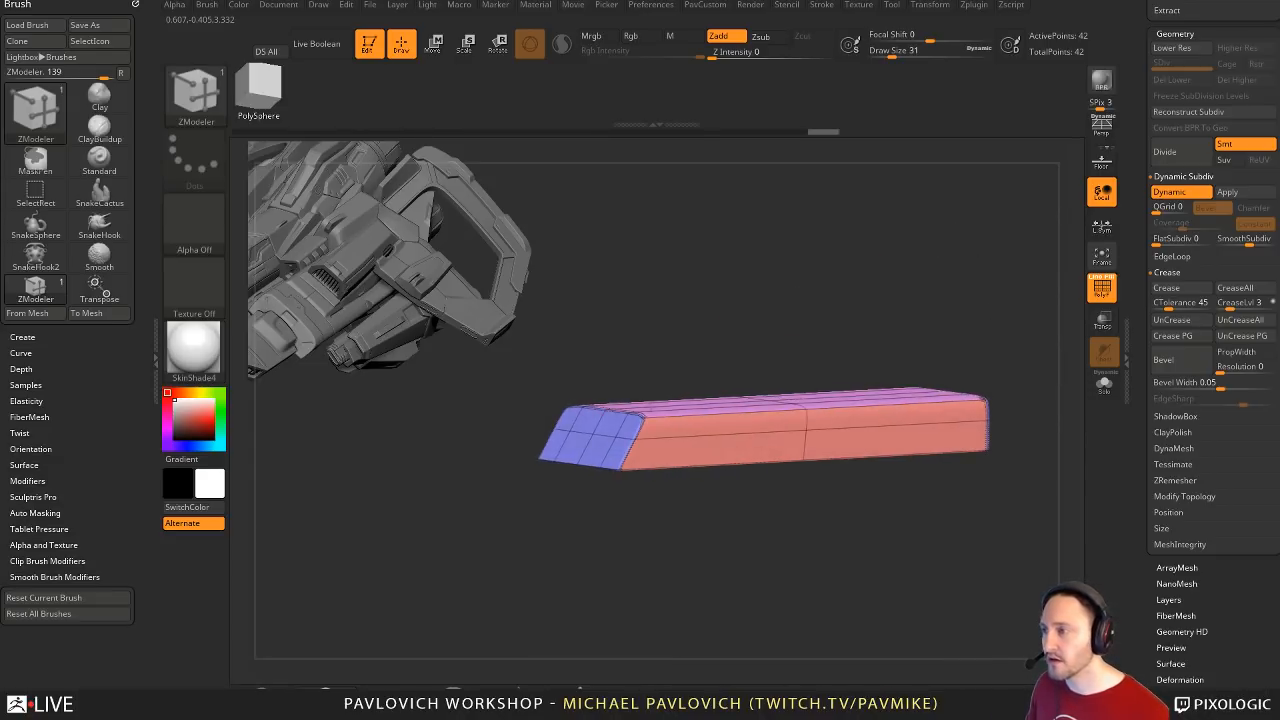
{"action": "key", "text": "space"}
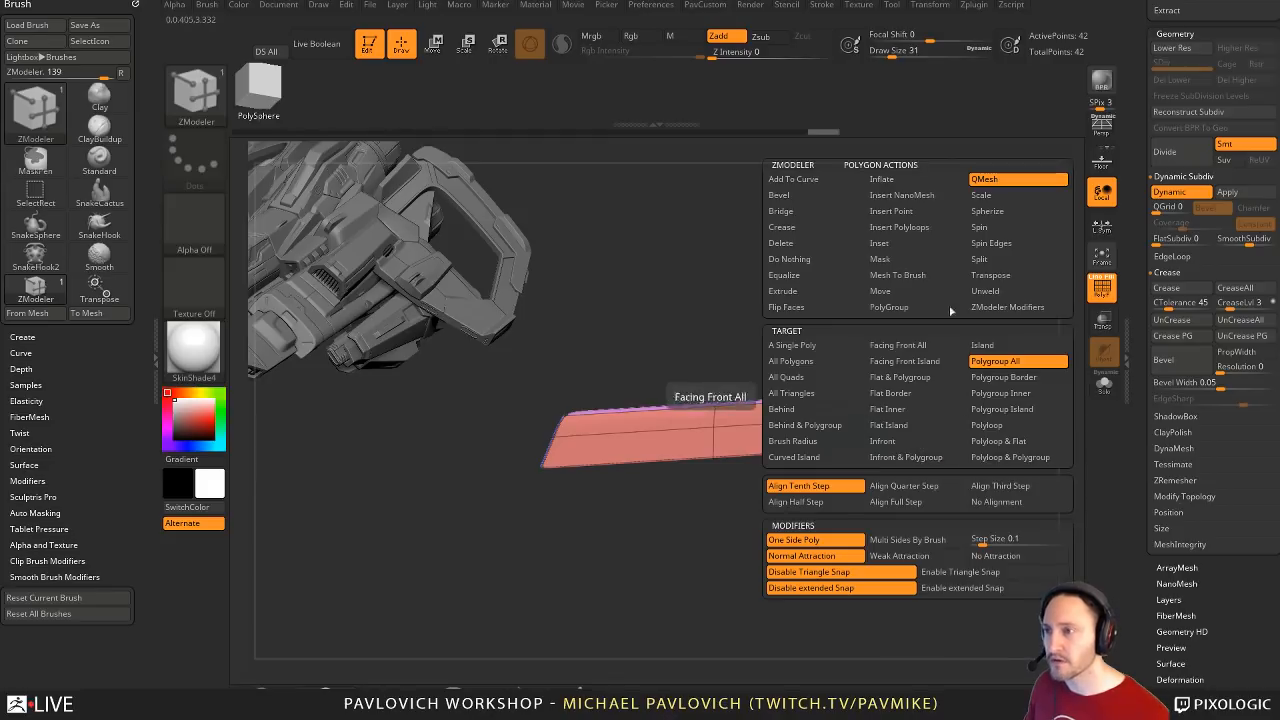
{"action": "mouse_move", "coordinate": [923, 463]}
{"action": "left_mouse_down"}
{"action": "mouse_move", "coordinate": [900, 640]}
{"action": "mouse_move", "coordinate": [914, 447]}
{"action": "left_mouse_up"}
{"action": "key", "text": "ctrl+z"}
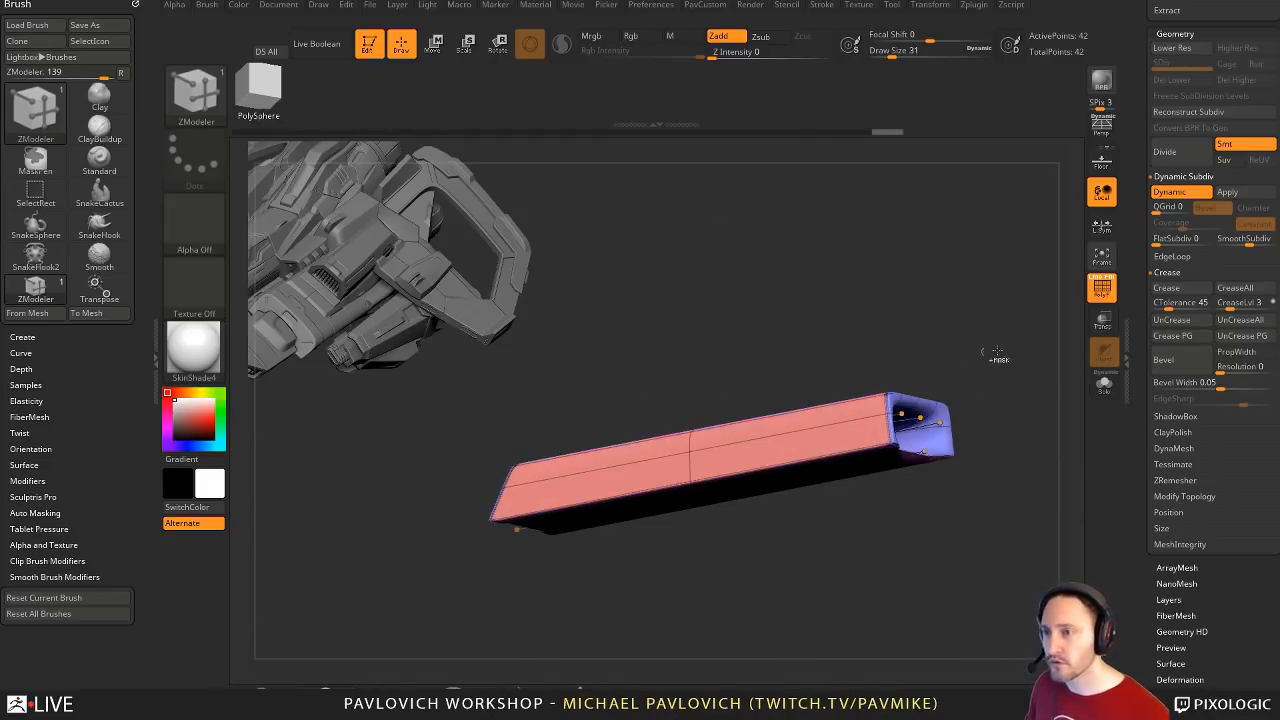
- Isolate the box in Solo mode and turn off dynamic subdivision with its underside in view
{"action": "left_click", "coordinate": [1102, 386]}
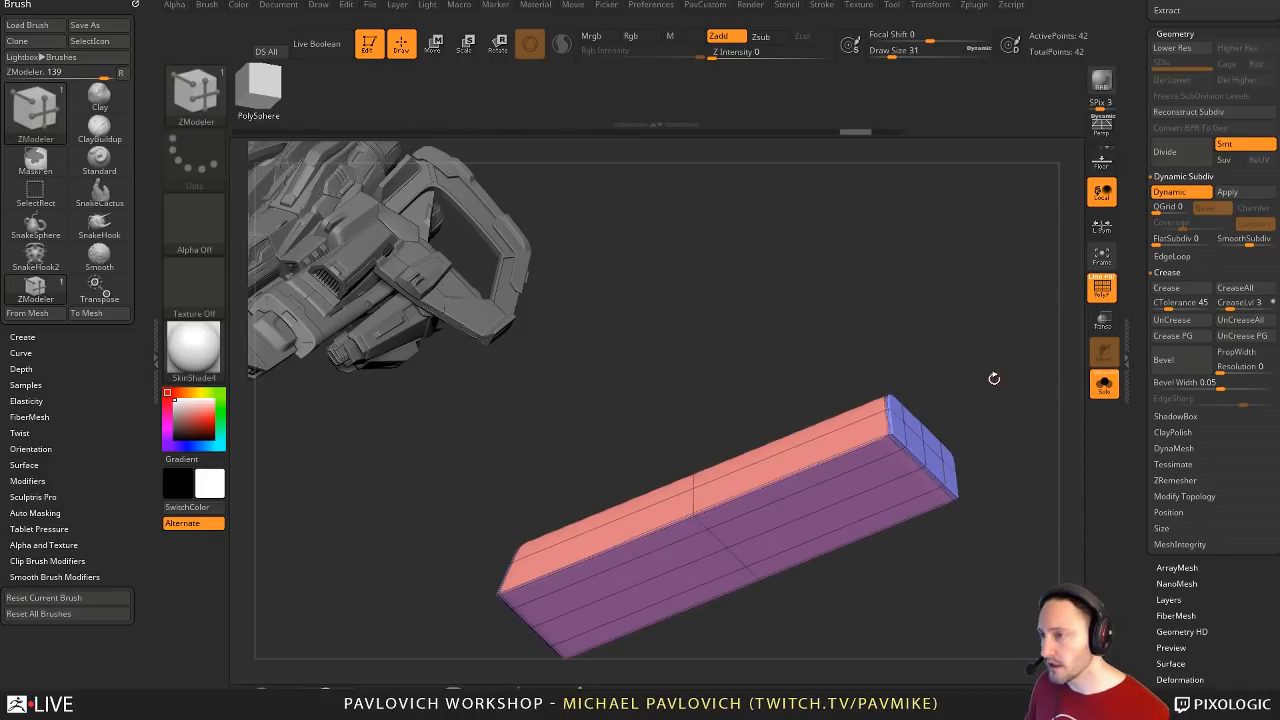
{"action": "left_click_drag", "start_coordinate": [994, 378], "coordinate": [955, 398]}
{"action": "key", "text": "shift+d"}
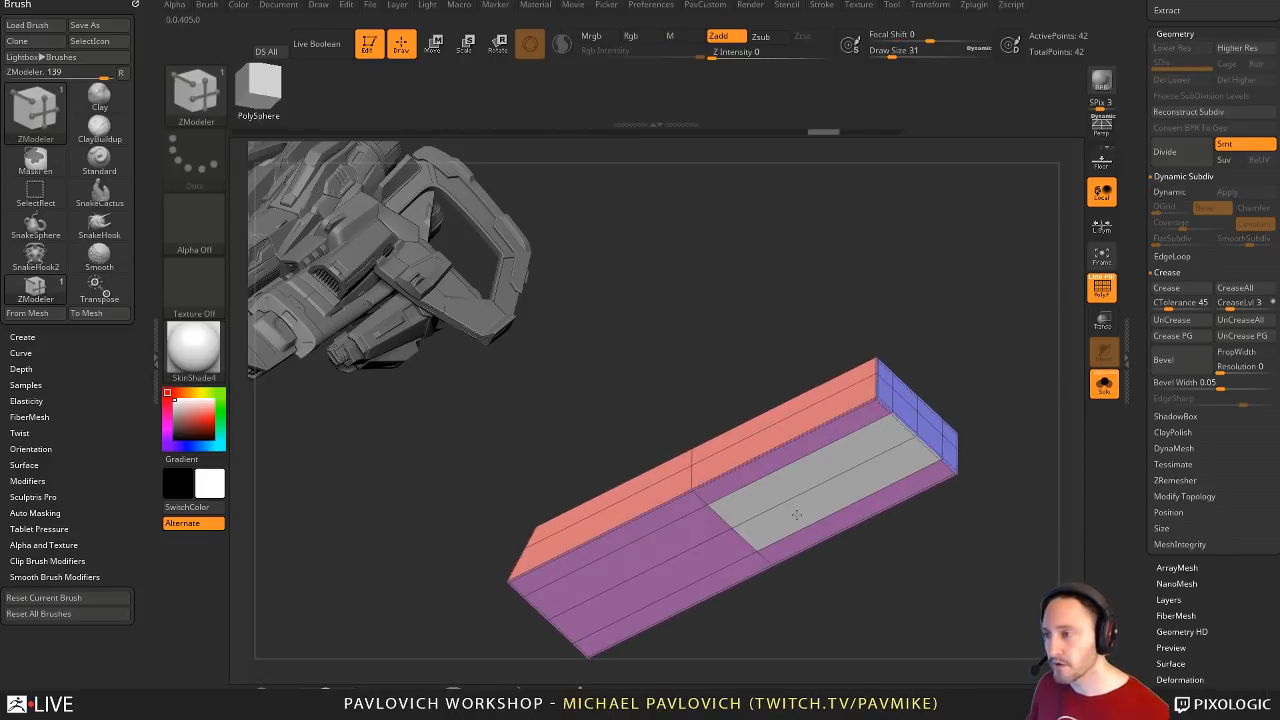
- Set the QMesh target to A Single Poly and mark all polygons of the box's underside as a temporary polygroup
{"action": "left_click_drag", "start_coordinate": [796, 514], "coordinate": [786, 481]}
{"action": "key", "text": "ctrl+z"}
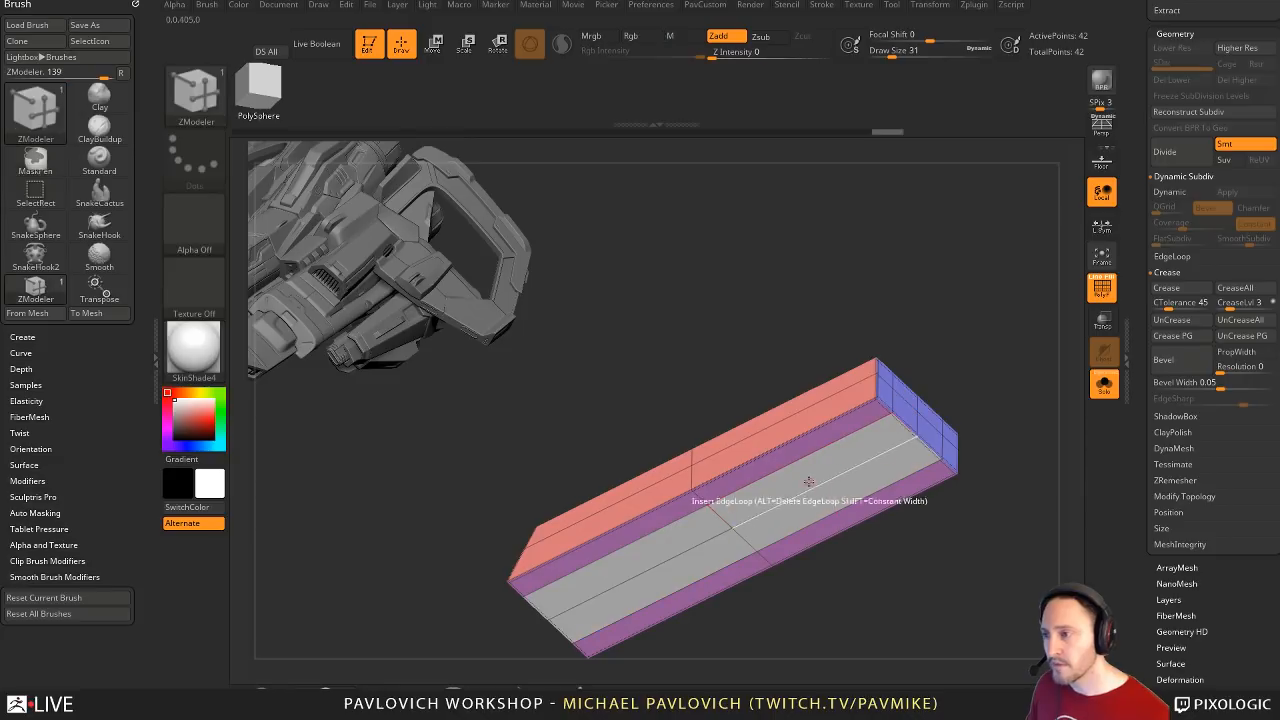
{"action": "key", "text": "space"}
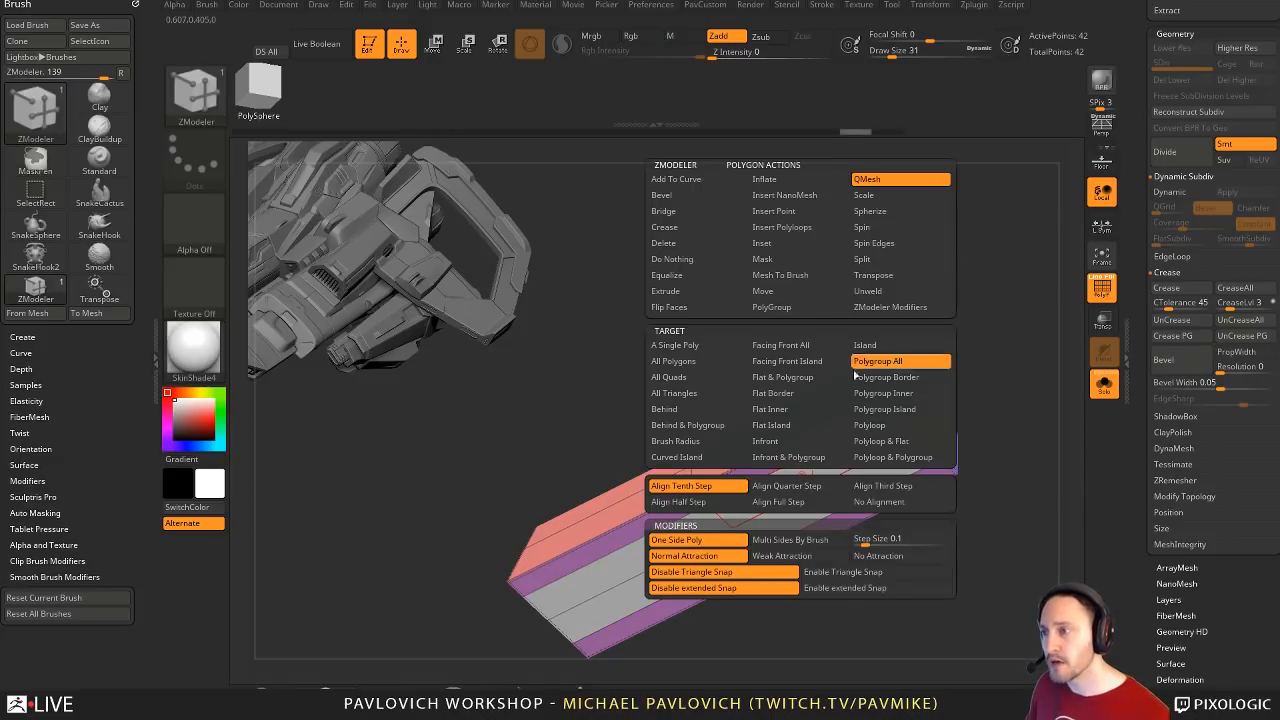
{"action": "left_click", "coordinate": [866, 368]}
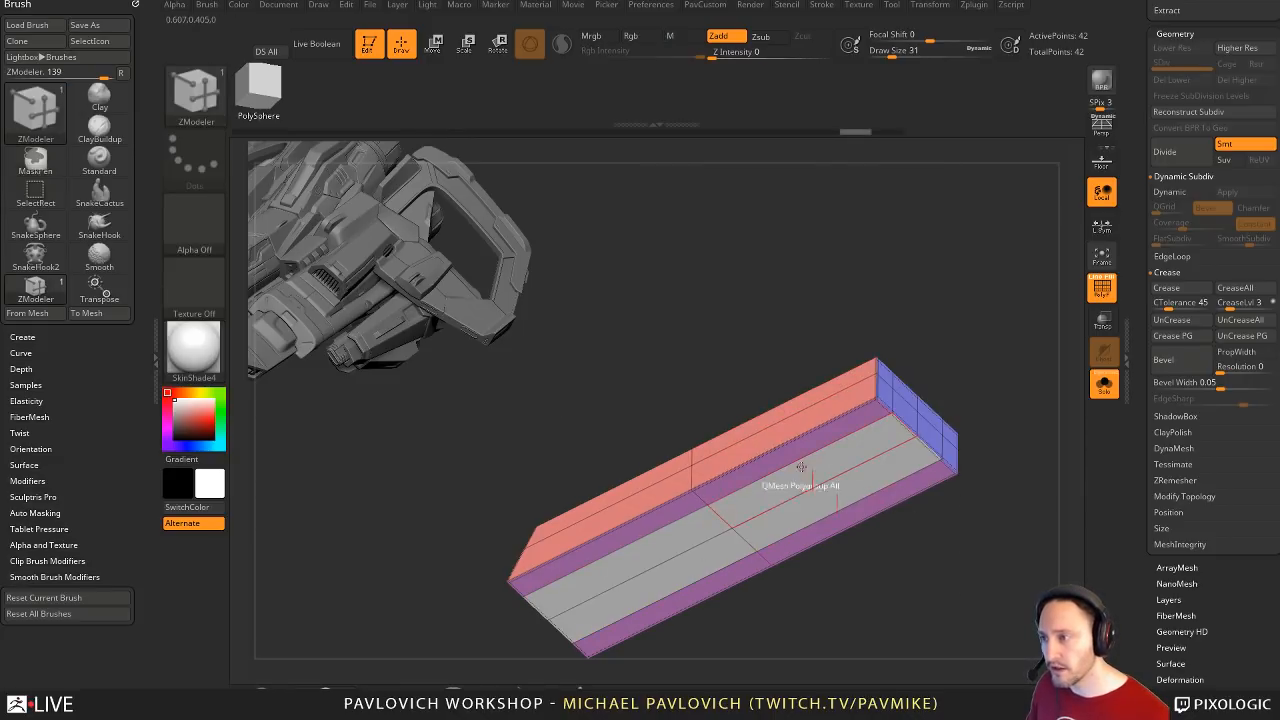
{"action": "key", "text": "space"}
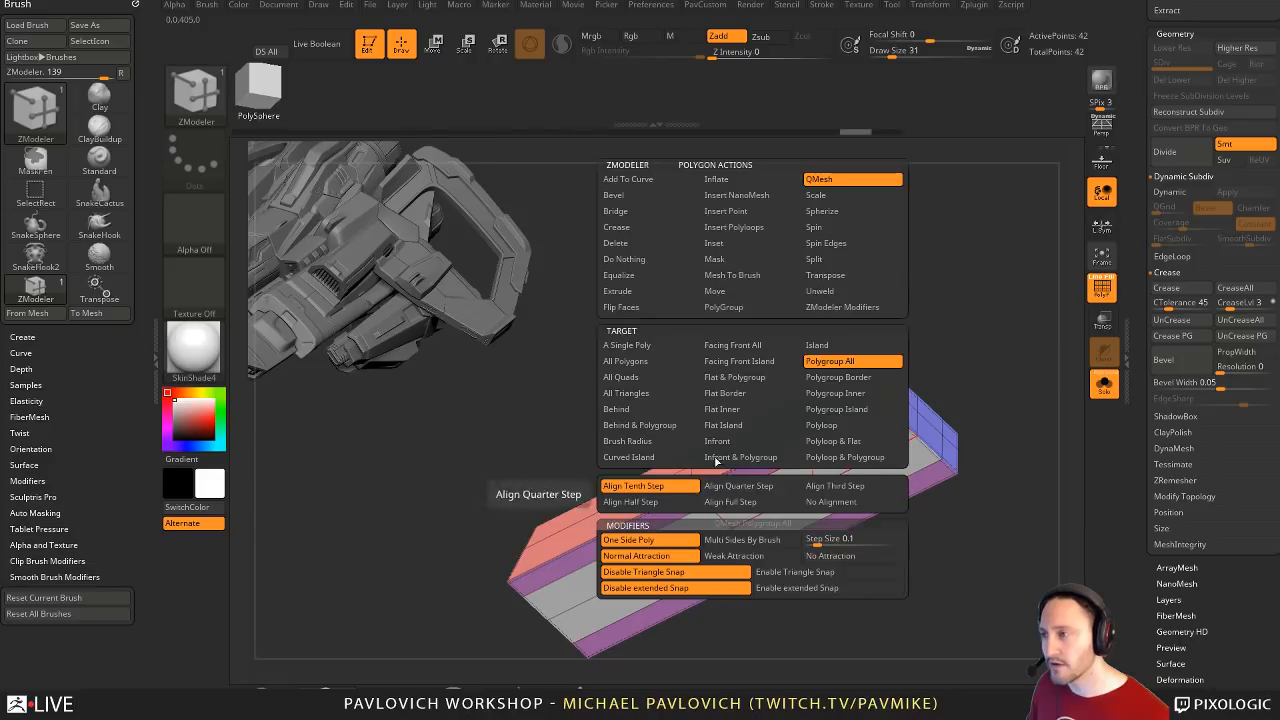
{"action": "left_click", "coordinate": [680, 345]}
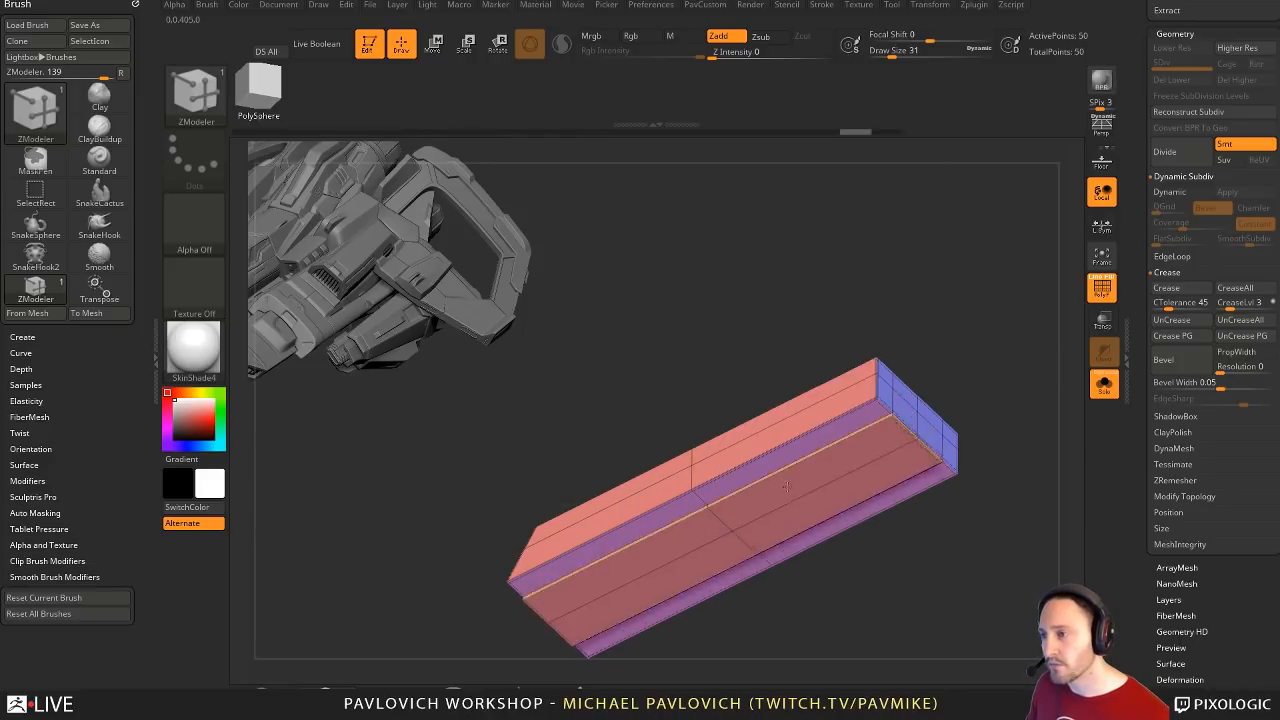
{"action": "left_click_drag", "start_coordinate": [719, 488], "coordinate": [729, 564], "text": "alt"}
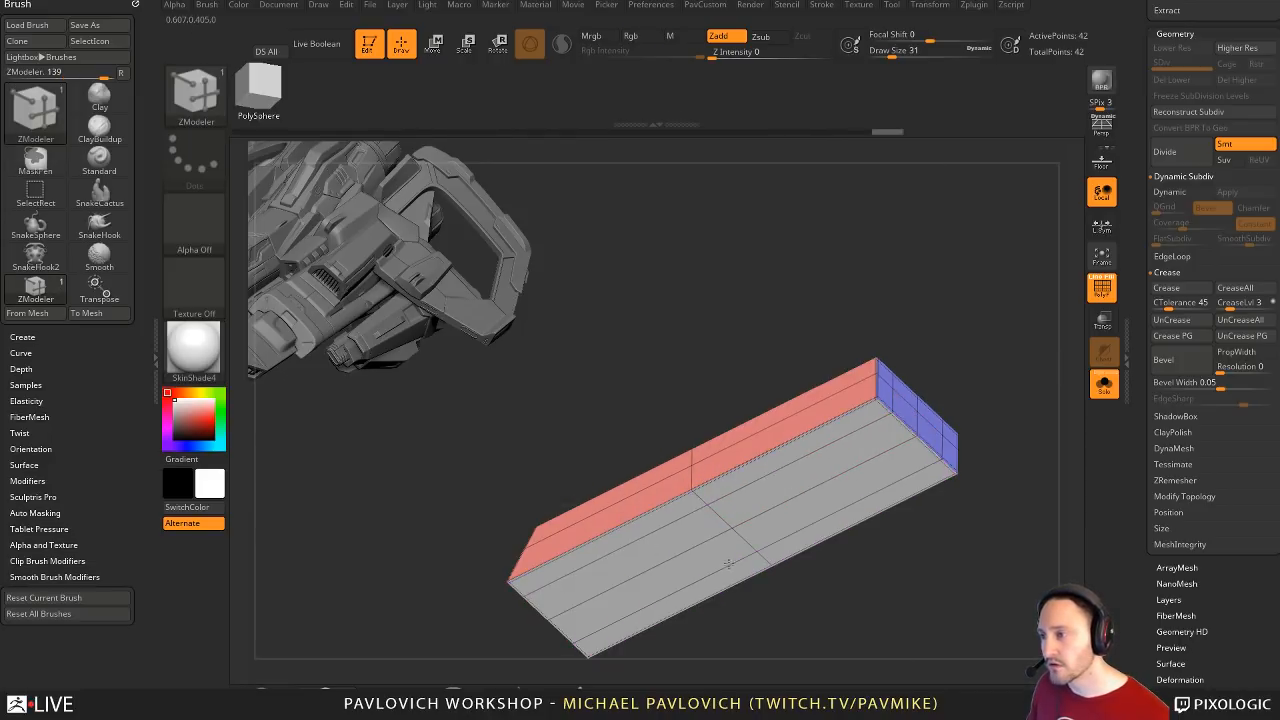
- Try to push the marked underside up into the box with QMesh, including once with Align Full Step
{"action": "left_click_drag", "start_coordinate": [811, 436], "coordinate": [899, 404]}
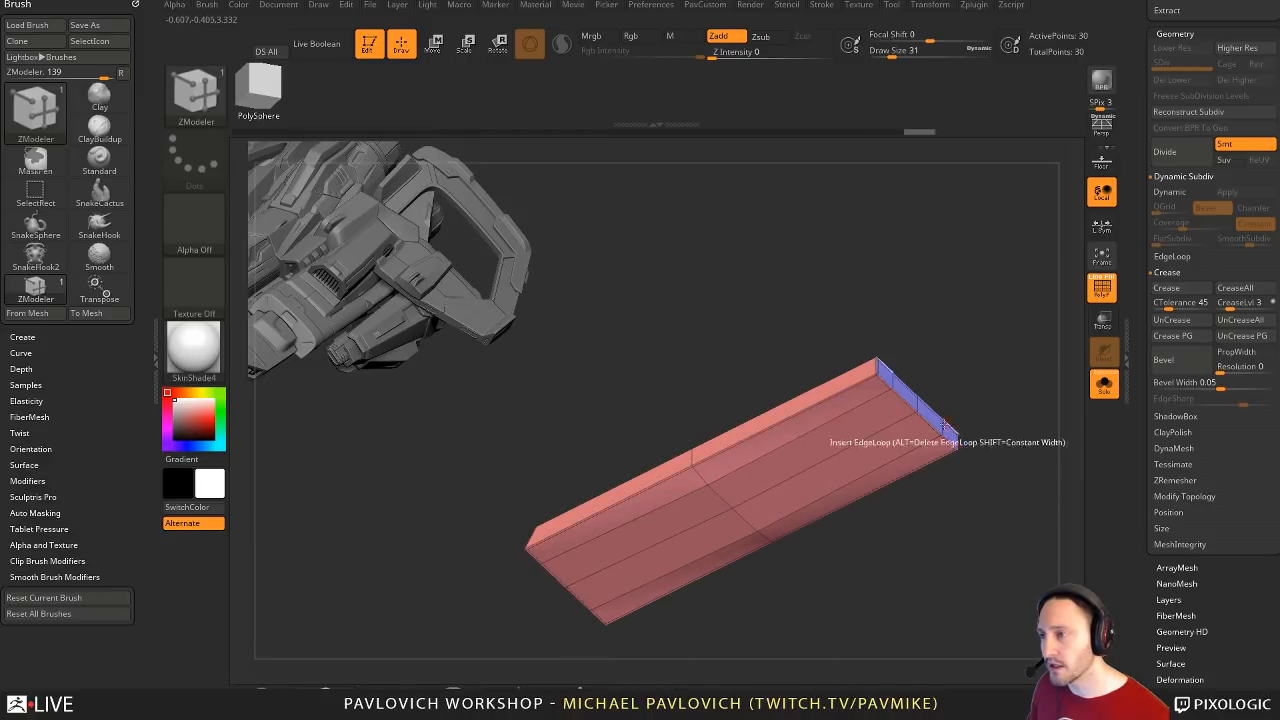
{"action": "key", "text": "ctrl+z"}
{"action": "left_click_drag", "start_coordinate": [831, 427], "coordinate": [830, 401]}
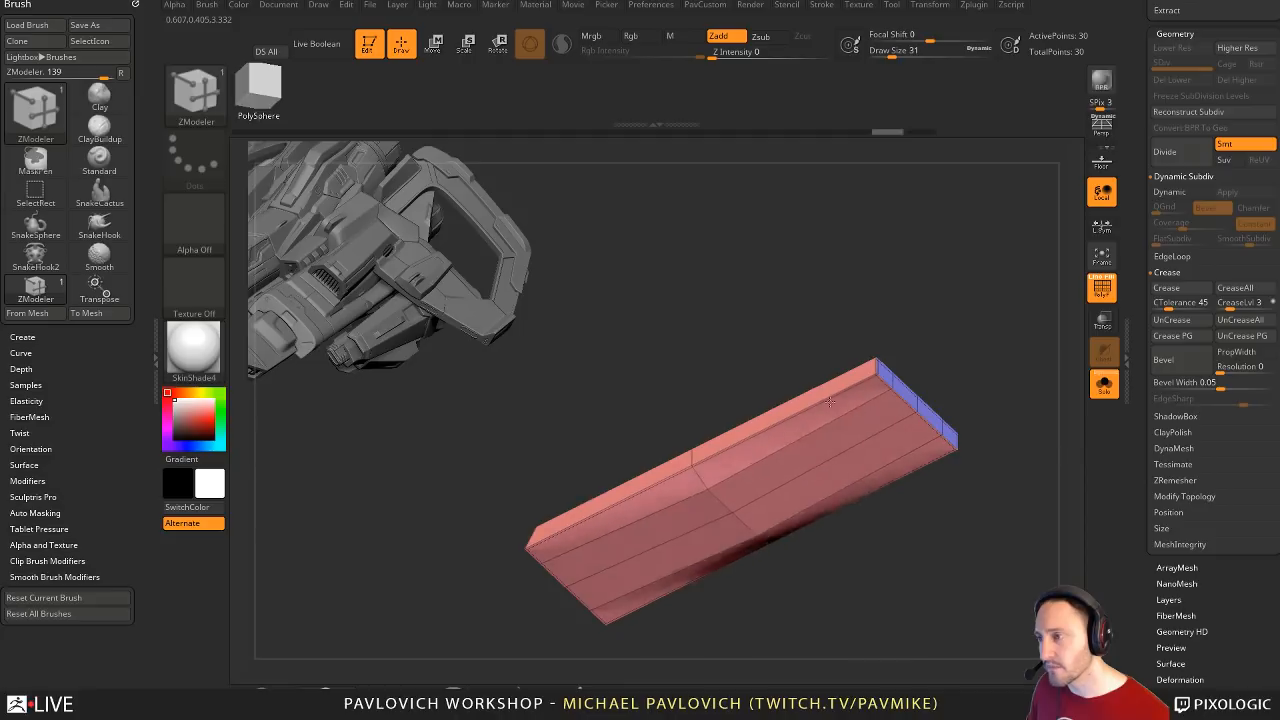
{"action": "key", "text": "ctrl+z"}
{"action": "key", "text": "space"}
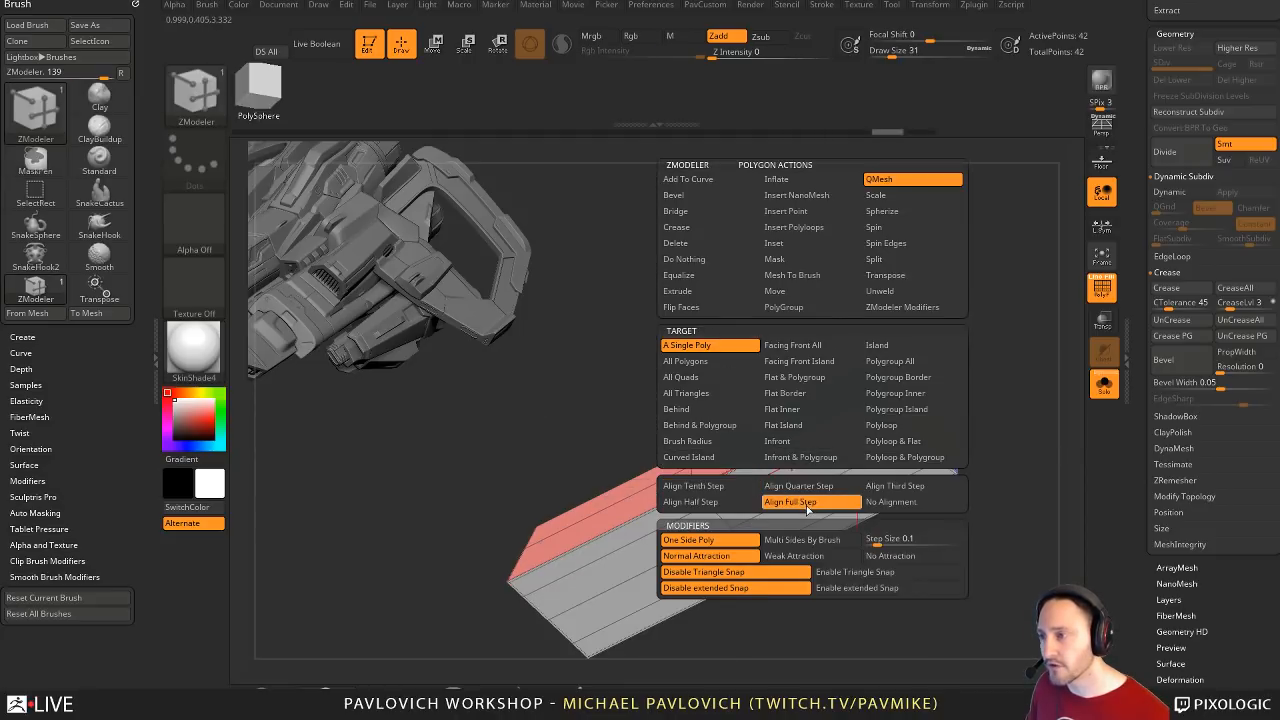
{"action": "left_click_drag", "start_coordinate": [753, 466], "coordinate": [808, 451]}
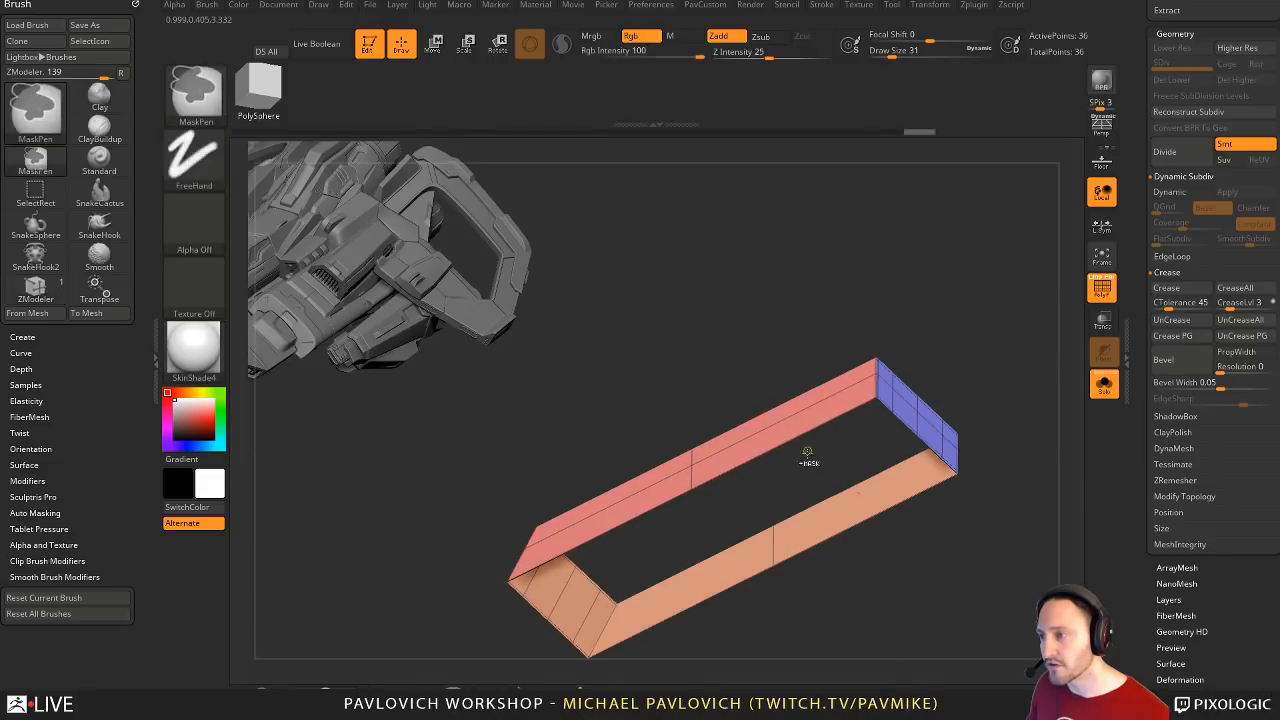
{"action": "key", "text": "ctrl+z"}
- Set the draw size to 16 and delete the crosswise edge loop around the middle of the box
{"action": "key", "text": "s"}
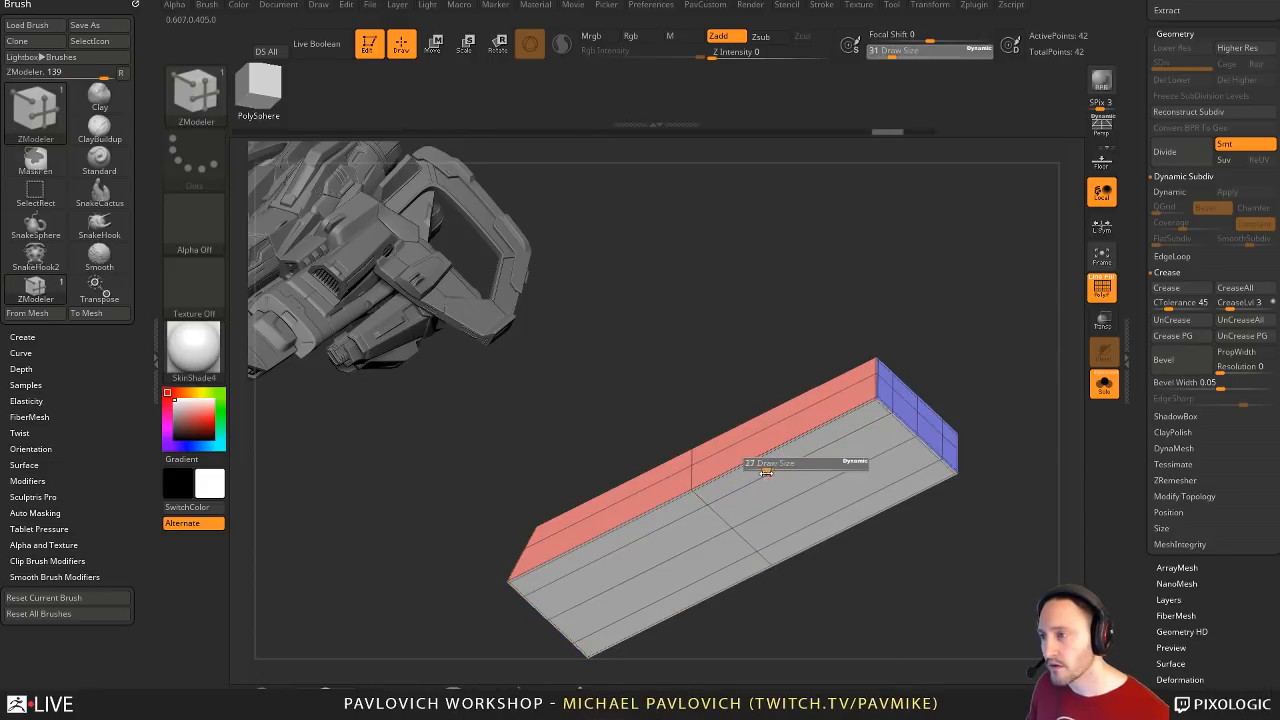
{"action": "mouse_move", "coordinate": [760, 470]}
{"action": "left_mouse_down"}
{"action": "mouse_move", "coordinate": [800, 455]}
{"action": "mouse_move", "coordinate": [932, 333]}
{"action": "mouse_move", "coordinate": [982, 345]}
{"action": "left_mouse_up"}
{"action": "key", "text": "ctrl+z"}
- Push the middle strip of the box's underside upward with QMesh to hollow out a channel along its full length
{"action": "key", "text": "space"}
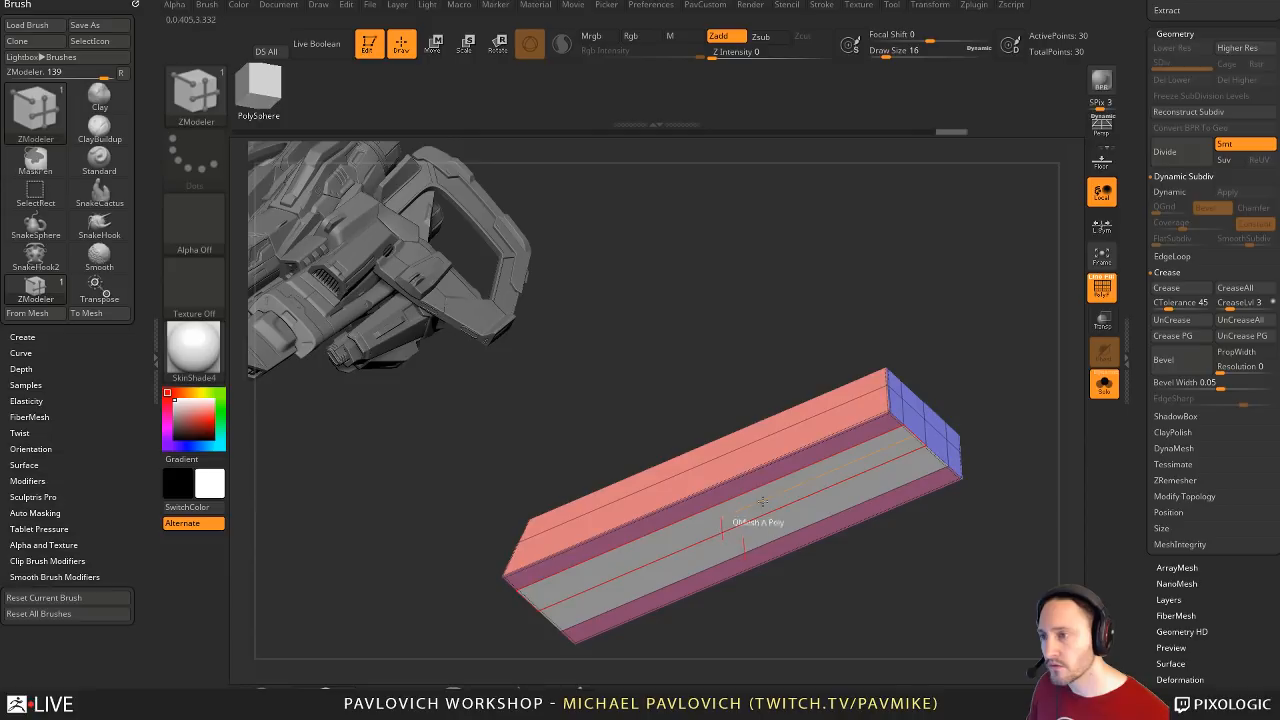
{"action": "left_click_drag", "start_coordinate": [788, 487], "coordinate": [789, 480]}
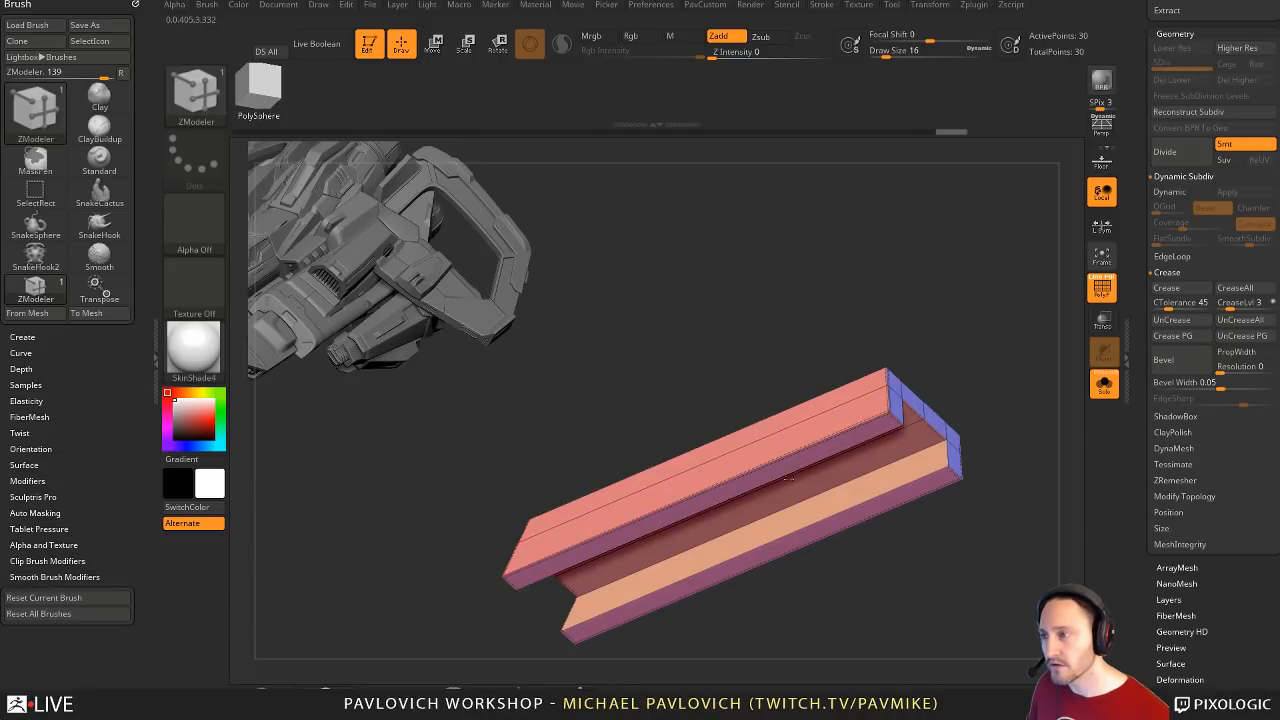
{"action": "left_click_drag", "start_coordinate": [900, 340], "coordinate": [1034, 256]}
{"action": "key", "text": "2"}
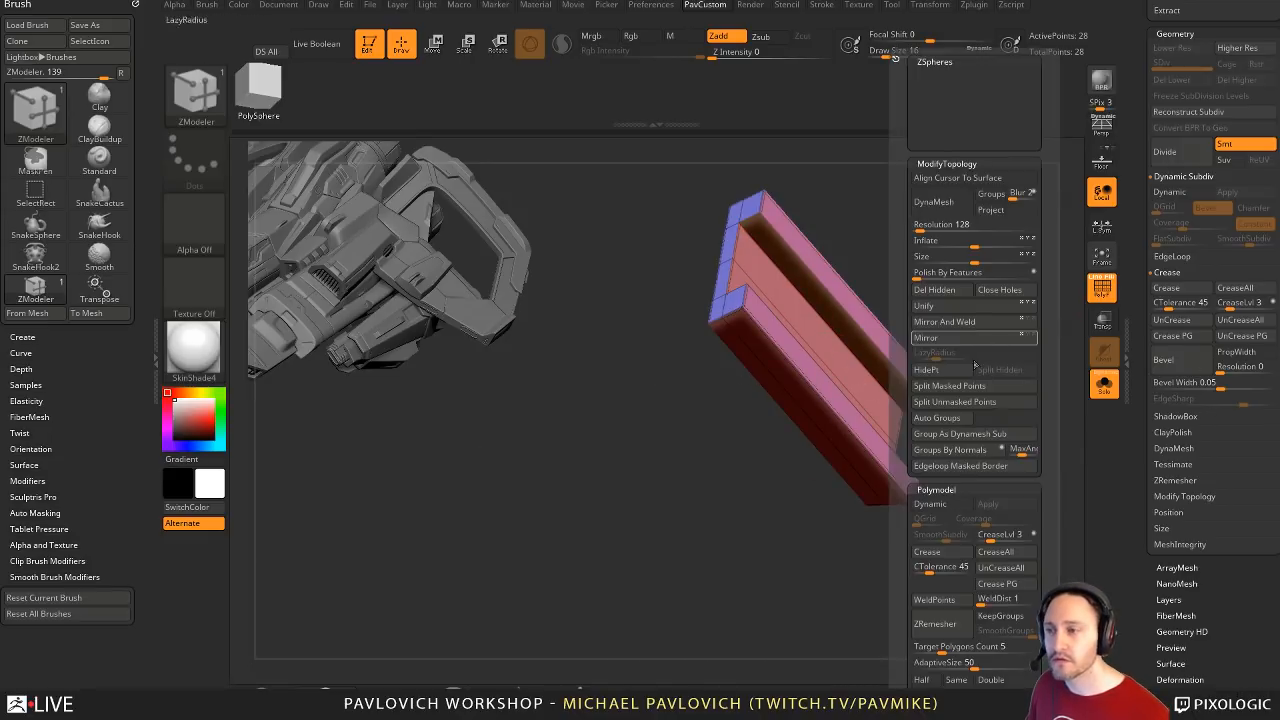
{"action": "left_click_drag", "start_coordinate": [856, 484], "coordinate": [1008, 283]}
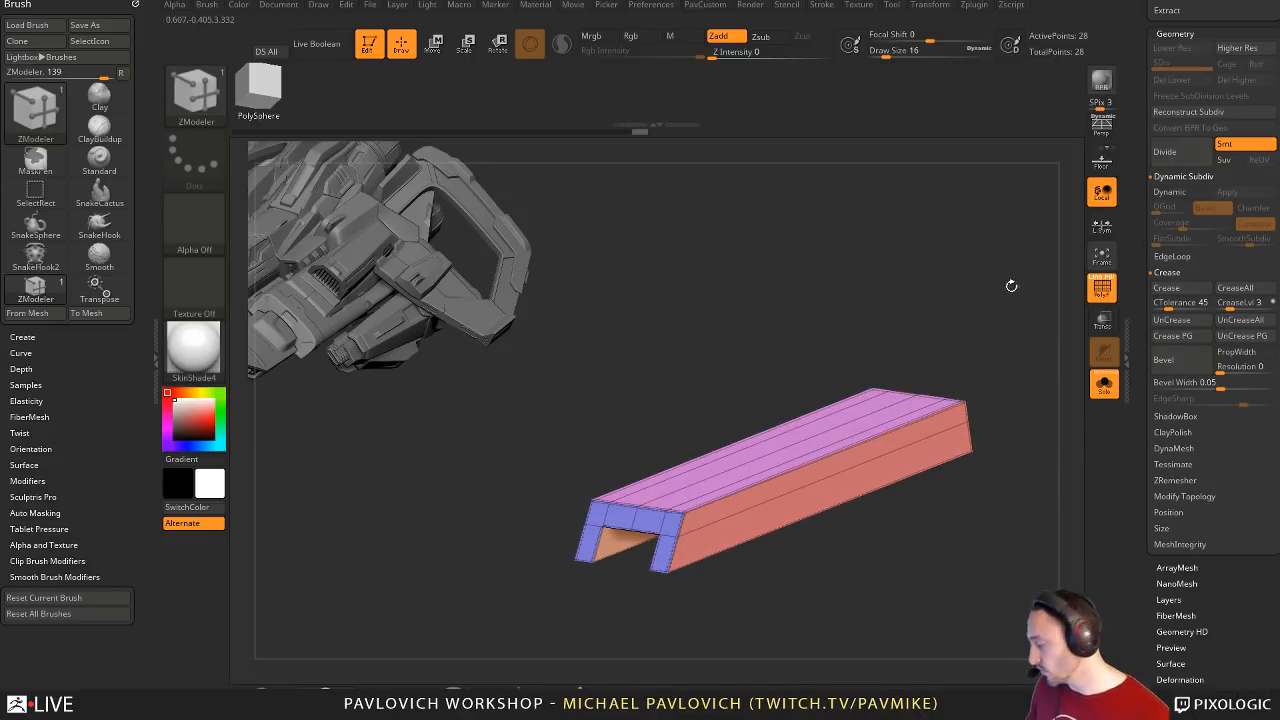
- Turn on dynamic subdivision for the channel piece, comparing its shape with the smoothing off and on
{"action": "key", "text": "d"}
{"action": "left_click", "coordinate": [704, 224]}
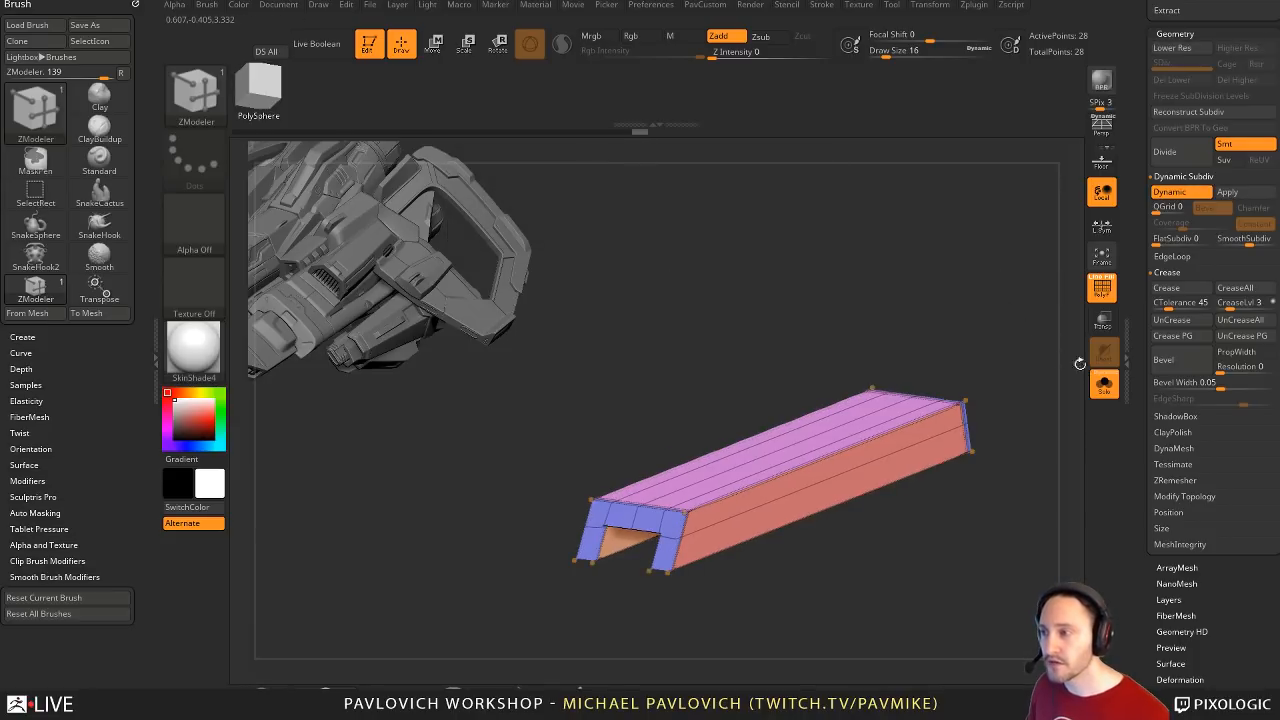
{"action": "key", "text": "shift+d"}
{"action": "key", "text": "d"}
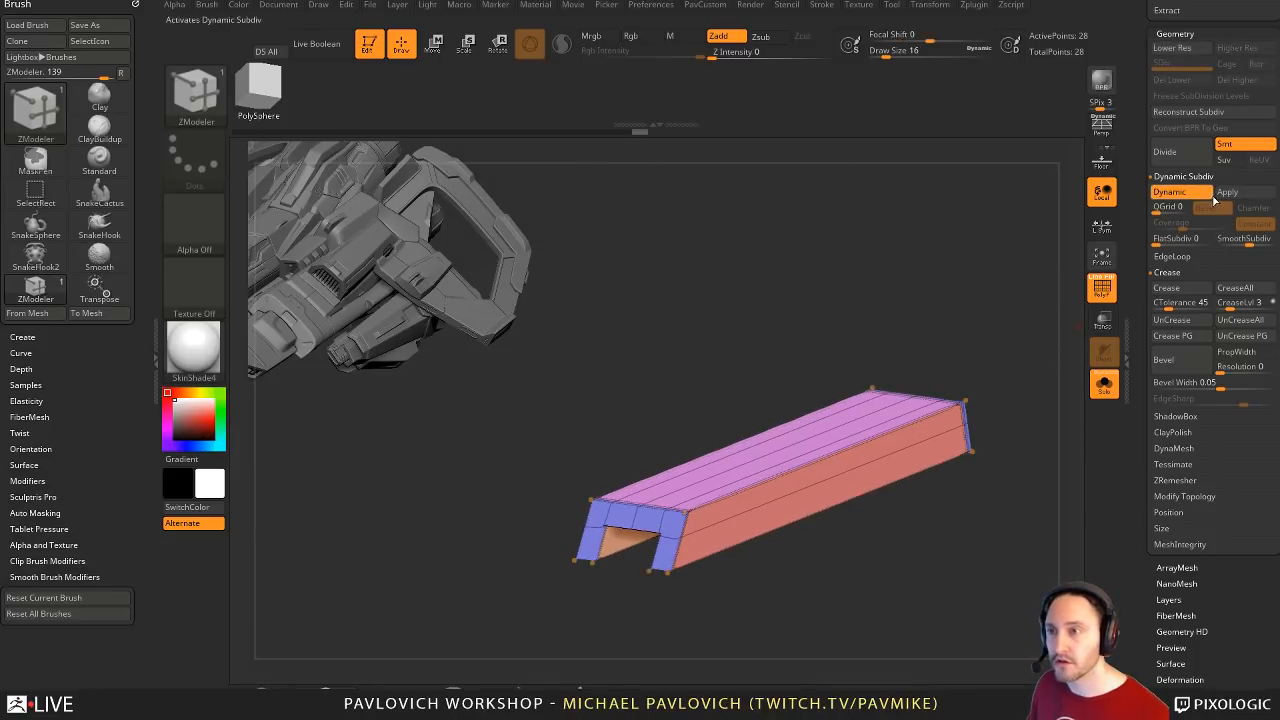
{"action": "key", "text": "shift+d"}
{"action": "key", "text": "d"}
{"action": "left_click_drag", "start_coordinate": [1020, 274], "coordinate": [1073, 384]}
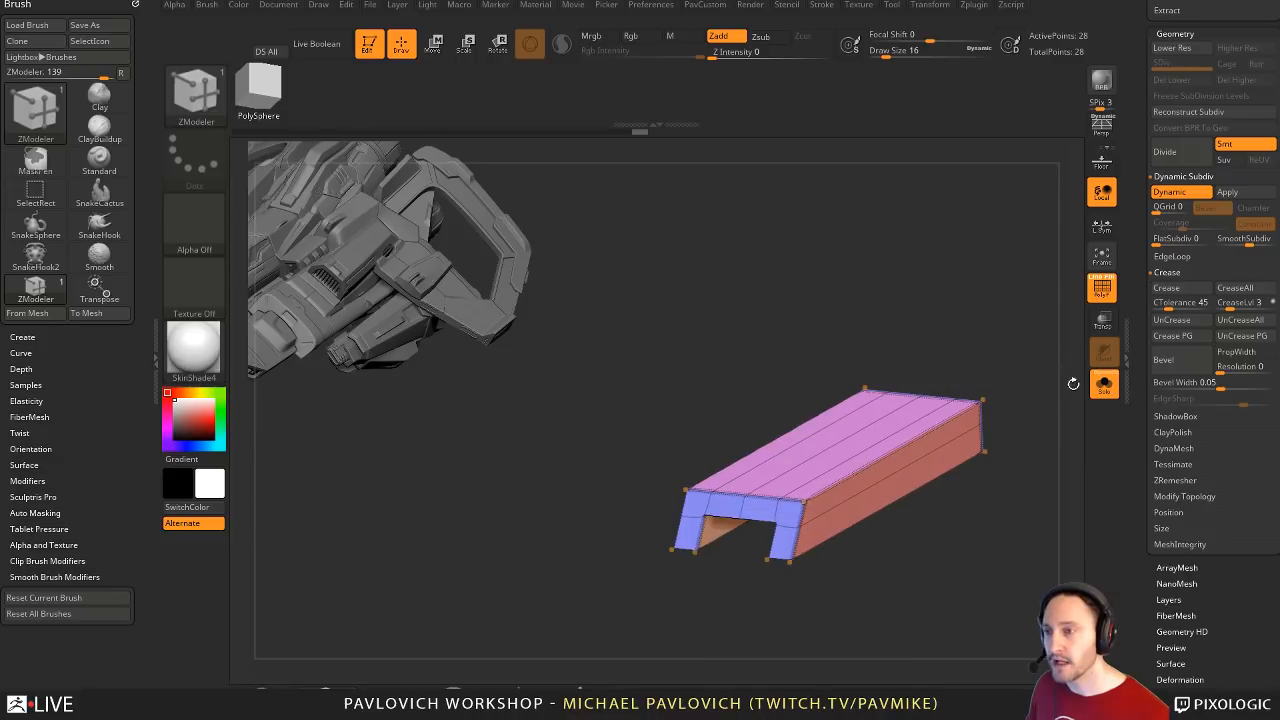
- Inspect the channel piece with the polyframe temporarily hidden and raise its SmoothSubdiv level to 5
{"action": "left_click", "coordinate": [1101, 290]}
{"action": "left_click_drag", "start_coordinate": [1060, 318], "coordinate": [968, 333]}
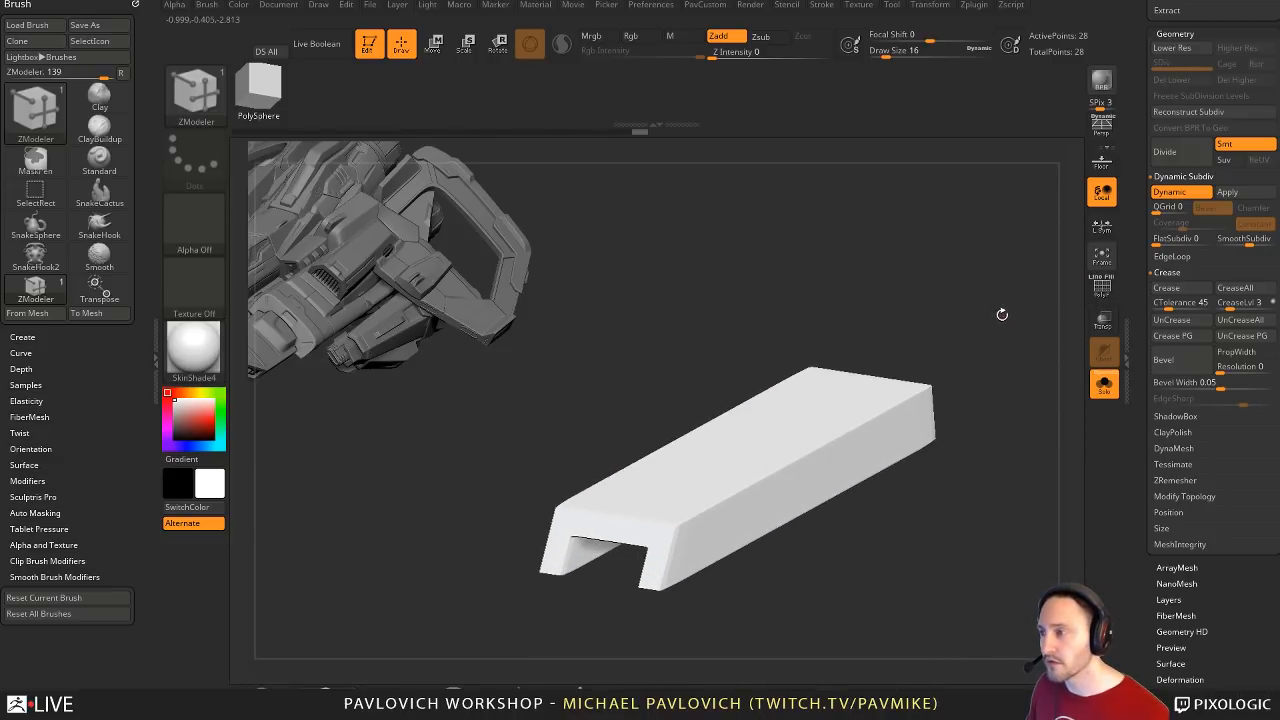
{"action": "left_click", "coordinate": [1105, 297]}
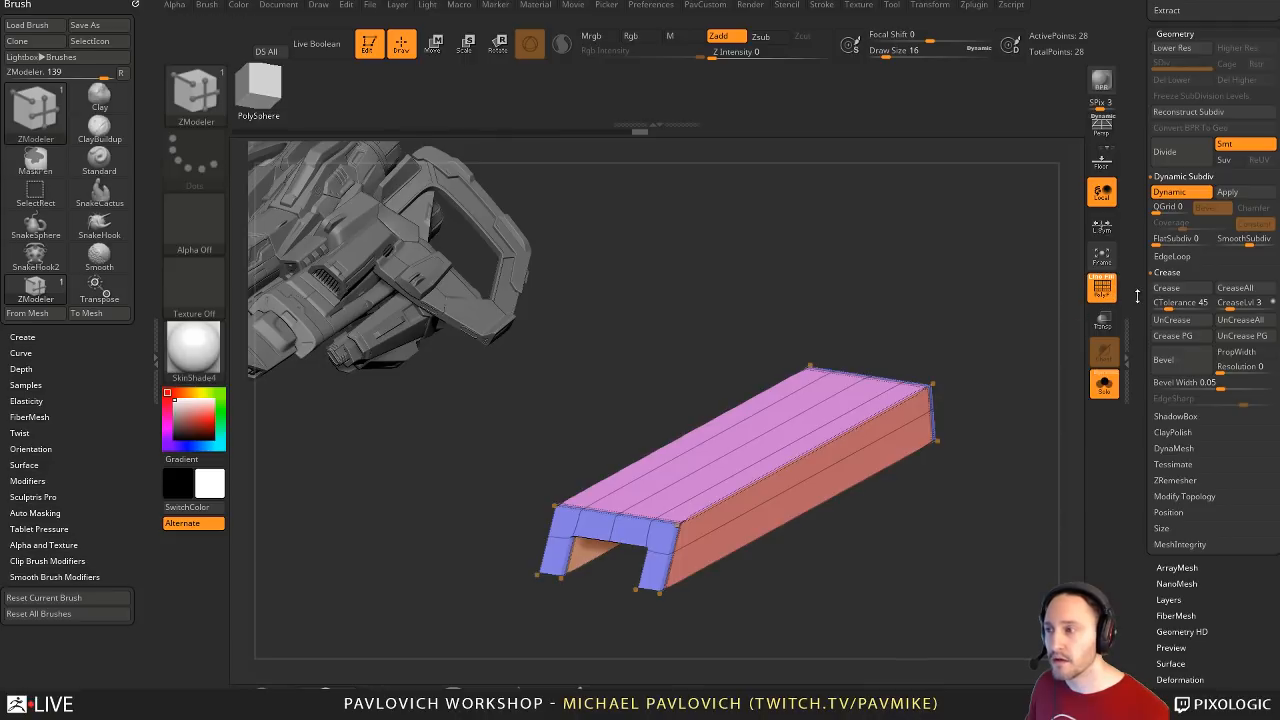
{"action": "key", "text": "space"}
{"action": "left_click", "coordinate": [1011, 539]}
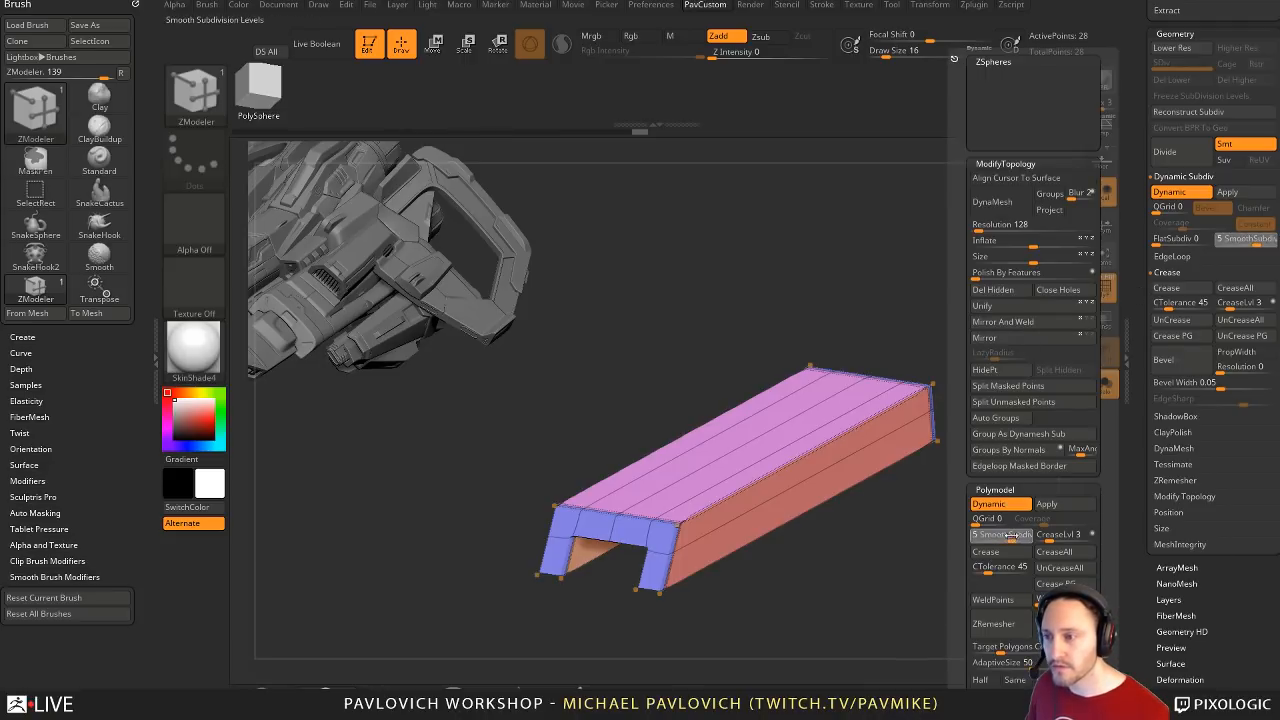
- Hide the polyframe and switch the channel piece's material to MatCap Gray
{"action": "left_click", "coordinate": [1101, 289]}
{"action": "left_click_drag", "start_coordinate": [985, 311], "coordinate": [987, 281]}
{"action": "left_click", "coordinate": [262, 688]}
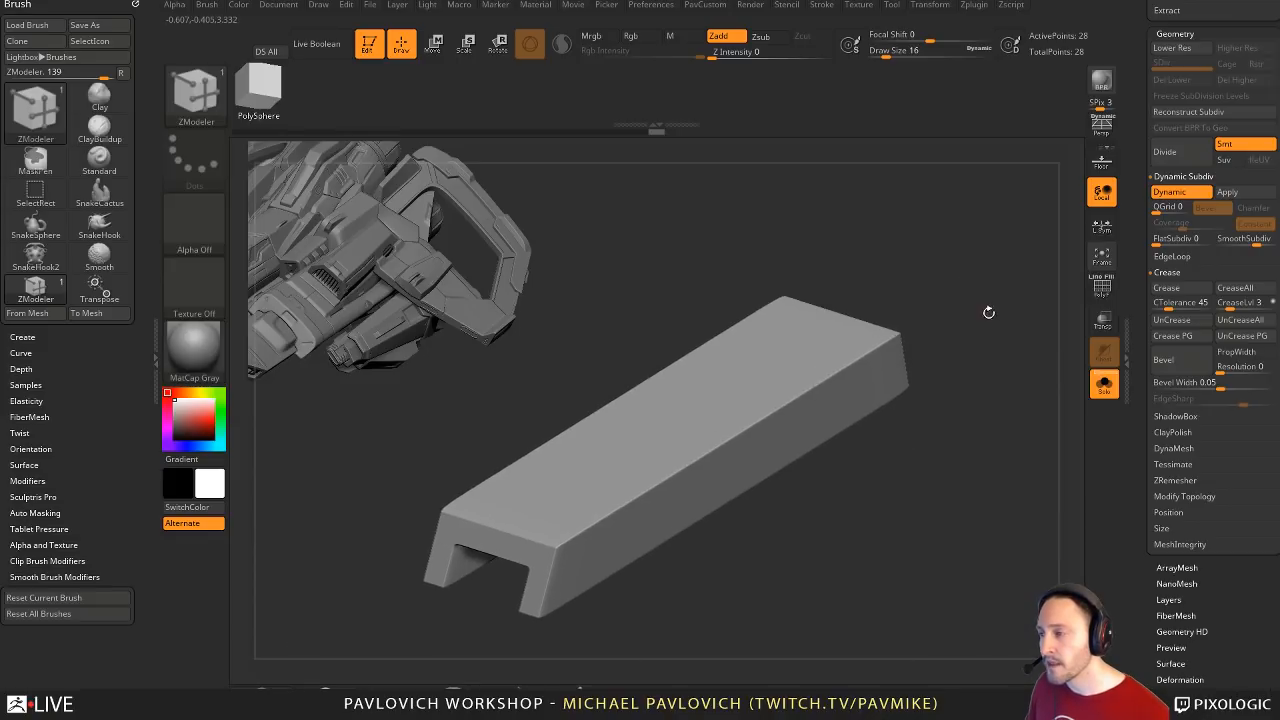
- Insert a single crosswise edge loop near each end of the channel piece to tighten its end edges
{"action": "key", "text": "space"}
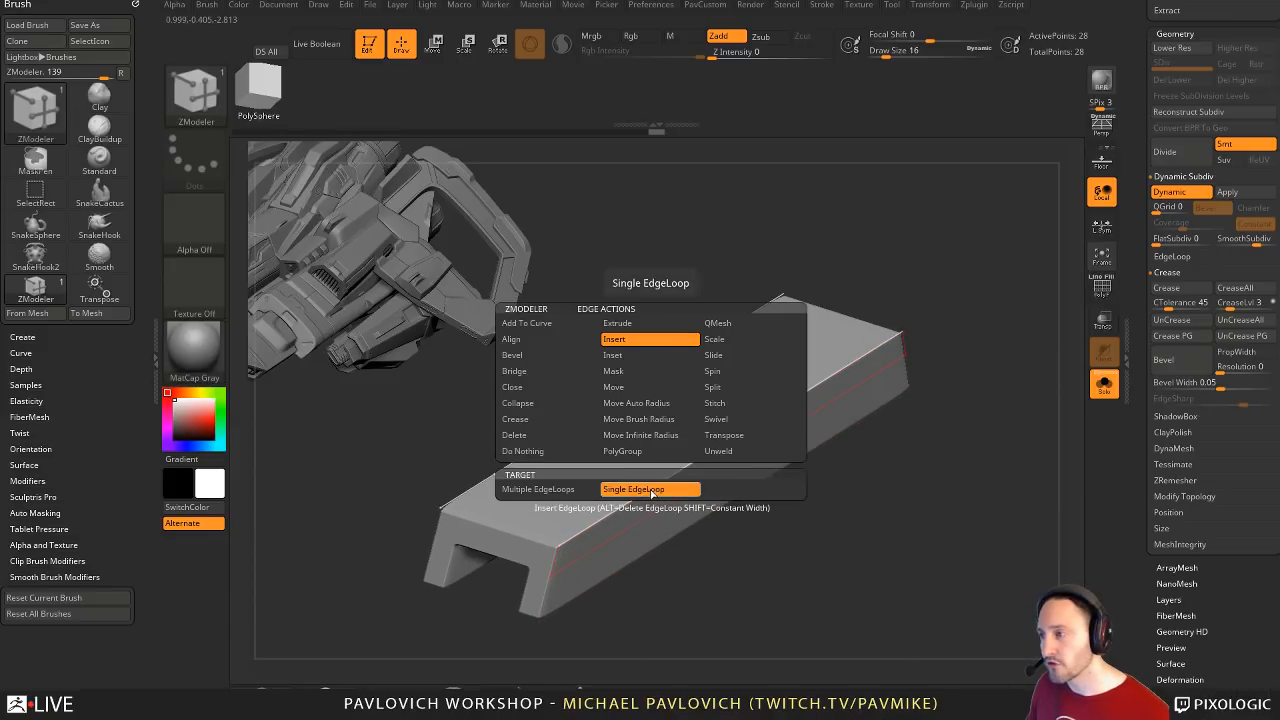
{"action": "left_click", "coordinate": [620, 358]}
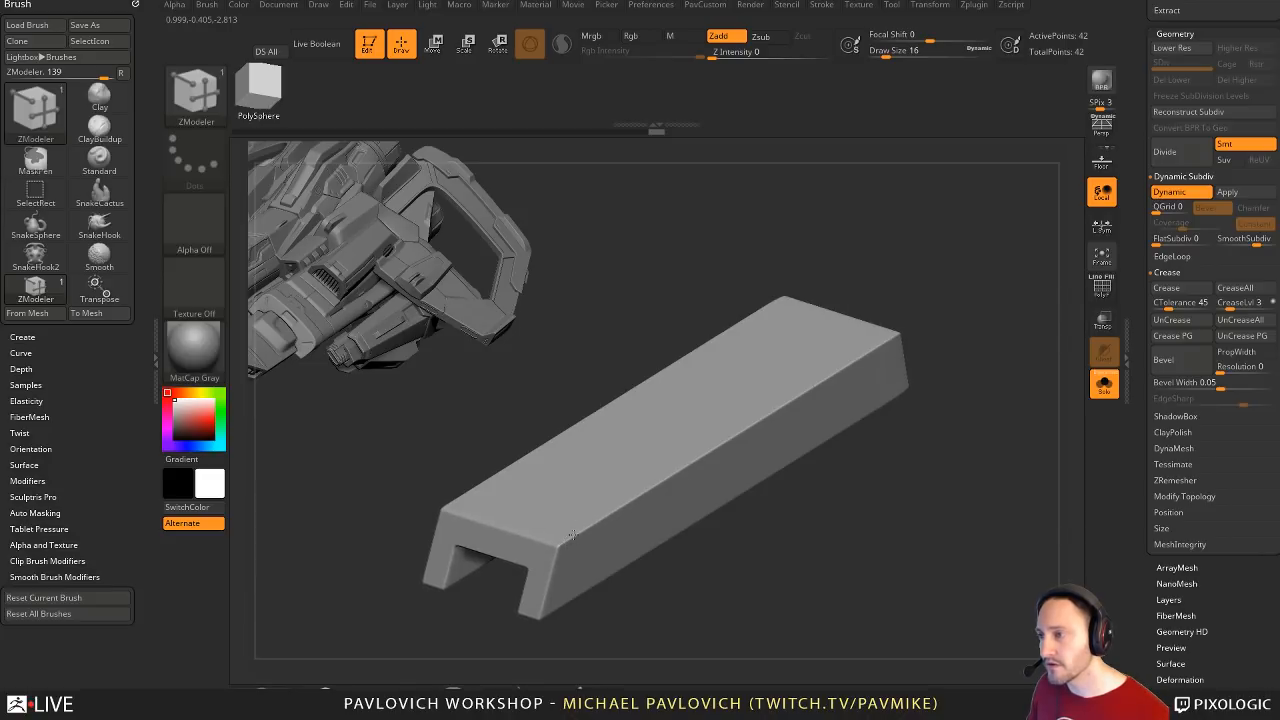
{"action": "left_click_drag", "start_coordinate": [722, 442], "coordinate": [855, 355]}
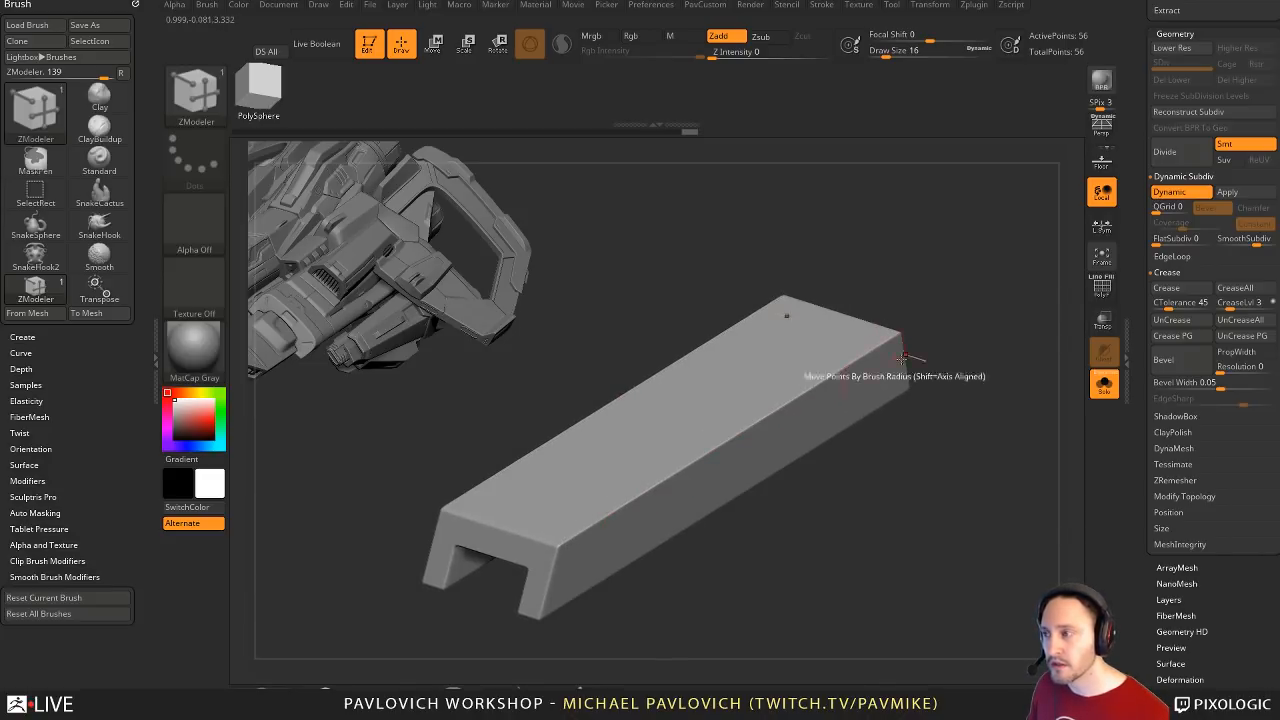
{"action": "left_click_drag", "start_coordinate": [960, 378], "coordinate": [998, 383]}
- Duplicate the channel piece as a second subtool and display the polyframe on the copy
{"action": "scroll", "coordinate": [1156, 258], "scroll_direction": "up", "scroll_amount": 5}
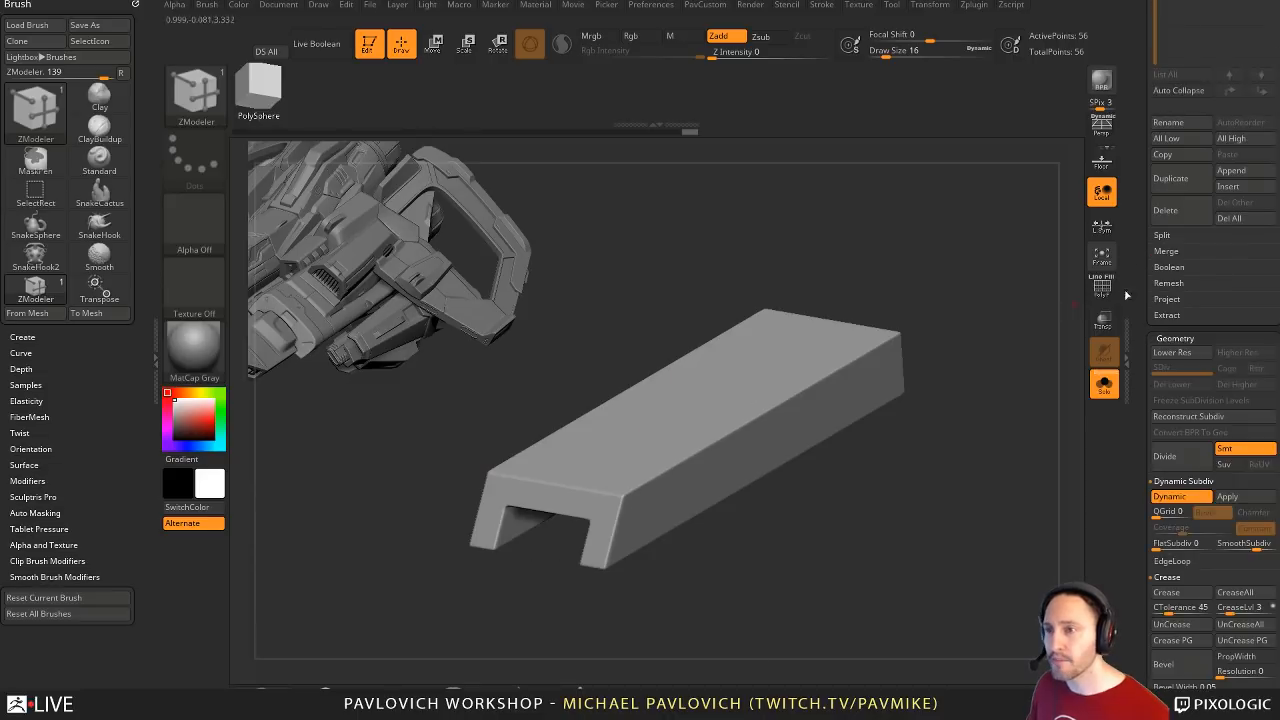
{"action": "scroll", "coordinate": [1165, 380], "scroll_direction": "up", "scroll_amount": 5}
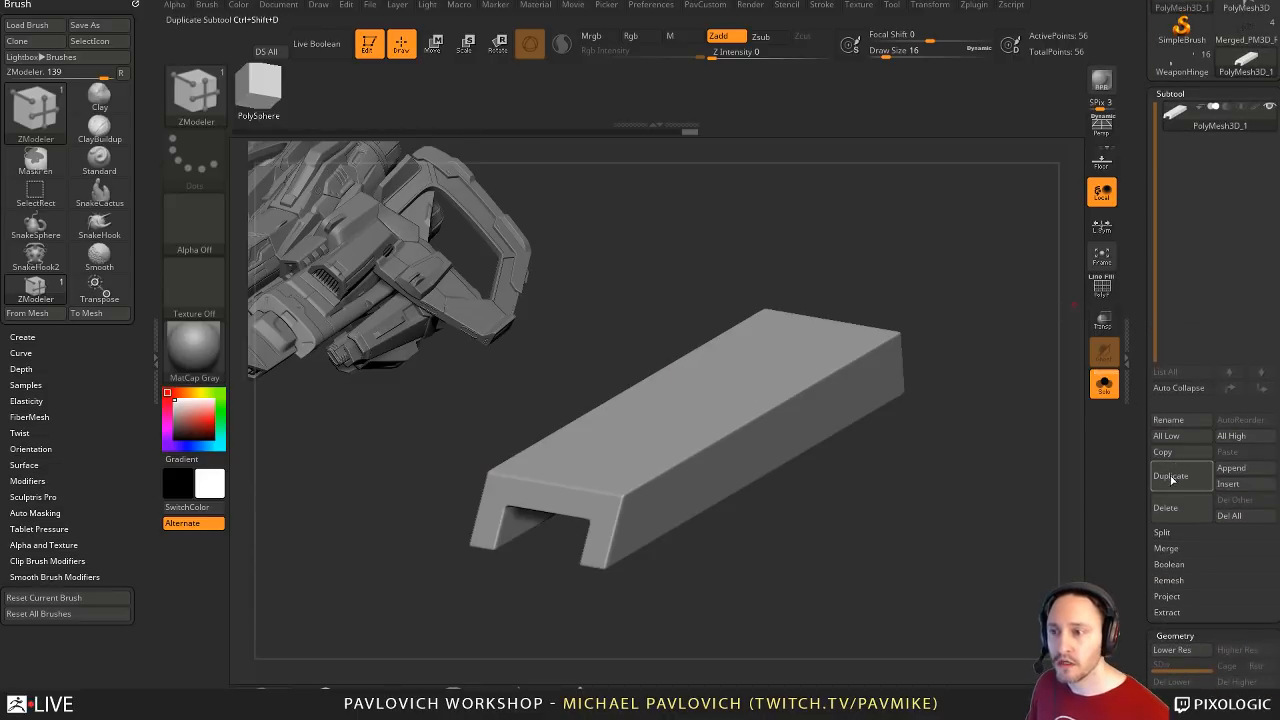
{"action": "left_click", "coordinate": [1172, 477]}
{"action": "left_click_drag", "start_coordinate": [990, 448], "coordinate": [925, 454]}
{"action": "key", "text": "shift+f"}
- Slice the duplicated channel piece with the SliceCurve brush along a diagonal parallel to its slanted end
{"action": "left_click_drag", "start_coordinate": [637, 482], "coordinate": [637, 343]}
{"action": "key", "text": "ctrl+shift+b"}
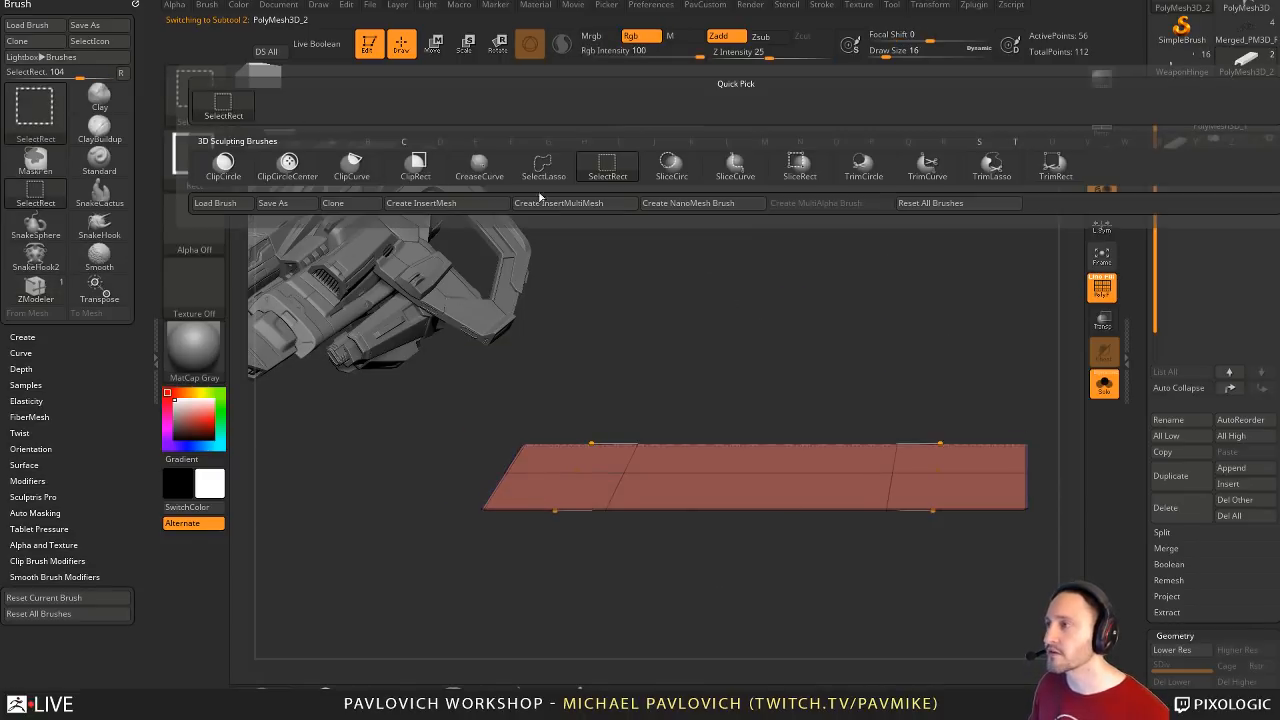
{"action": "left_click", "coordinate": [735, 167]}
{"action": "mouse_move", "coordinate": [666, 195]}
{"action": "left_mouse_down", "text": "ctrl+shift"}
{"action": "mouse_move", "coordinate": [586, 572]}
{"action": "mouse_move", "coordinate": [520, 578]}
{"action": "left_mouse_up", "text": "ctrl+shift"}
{"action": "left_click_drag", "start_coordinate": [864, 266], "coordinate": [850, 500]}
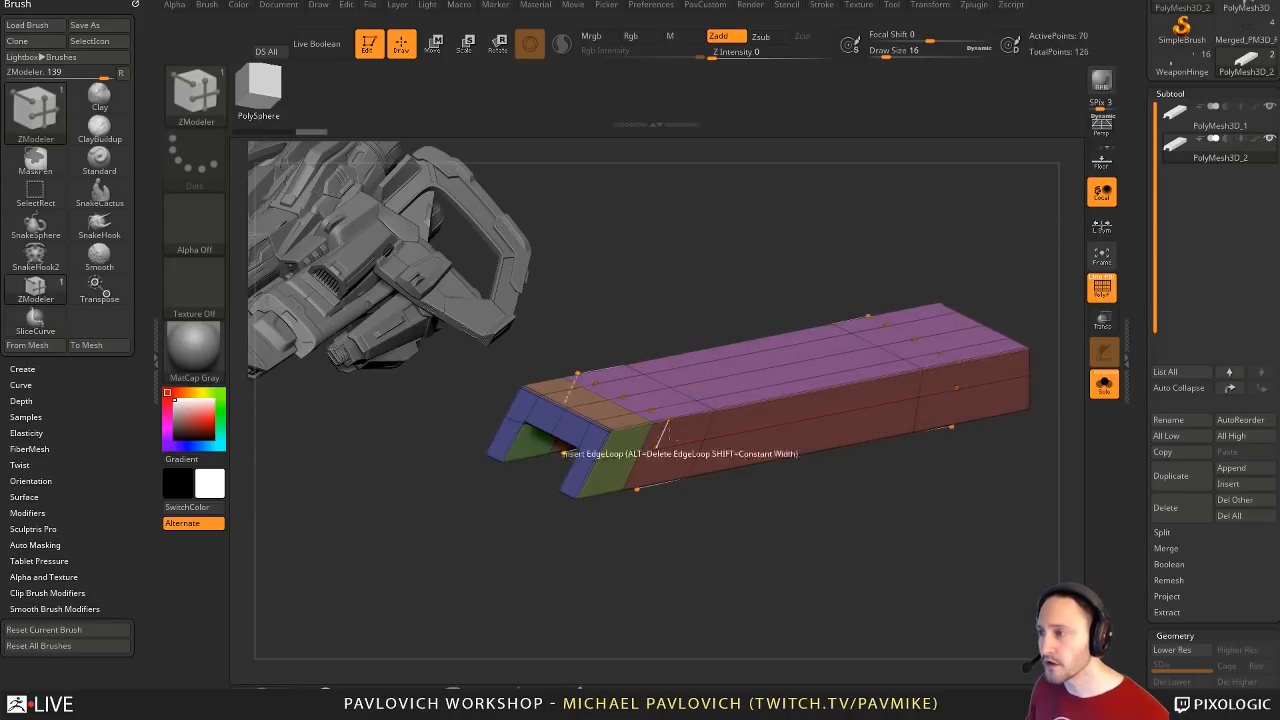
- Assign the sliced band around the slanted end to one polygroup with ZModeler's PolyGroup Polyloop edge action
{"action": "key", "text": "space"}
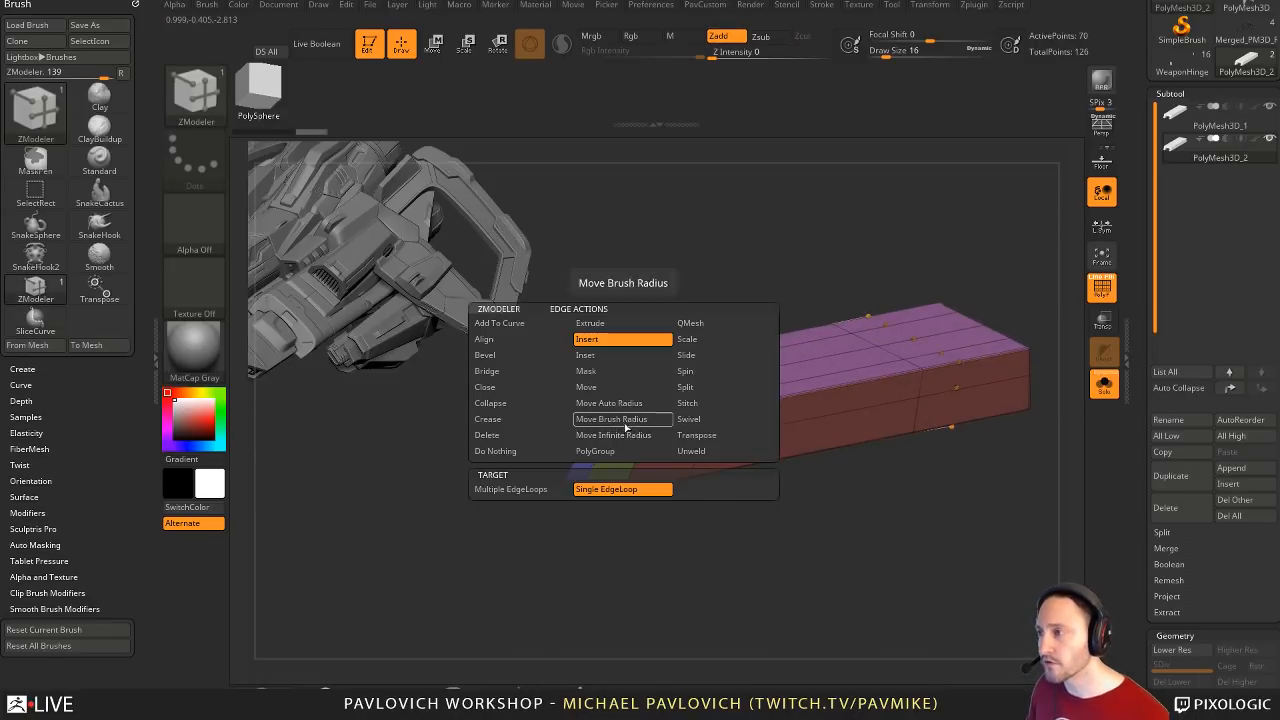
{"action": "left_click", "coordinate": [615, 451]}
{"action": "left_click", "coordinate": [566, 452]}
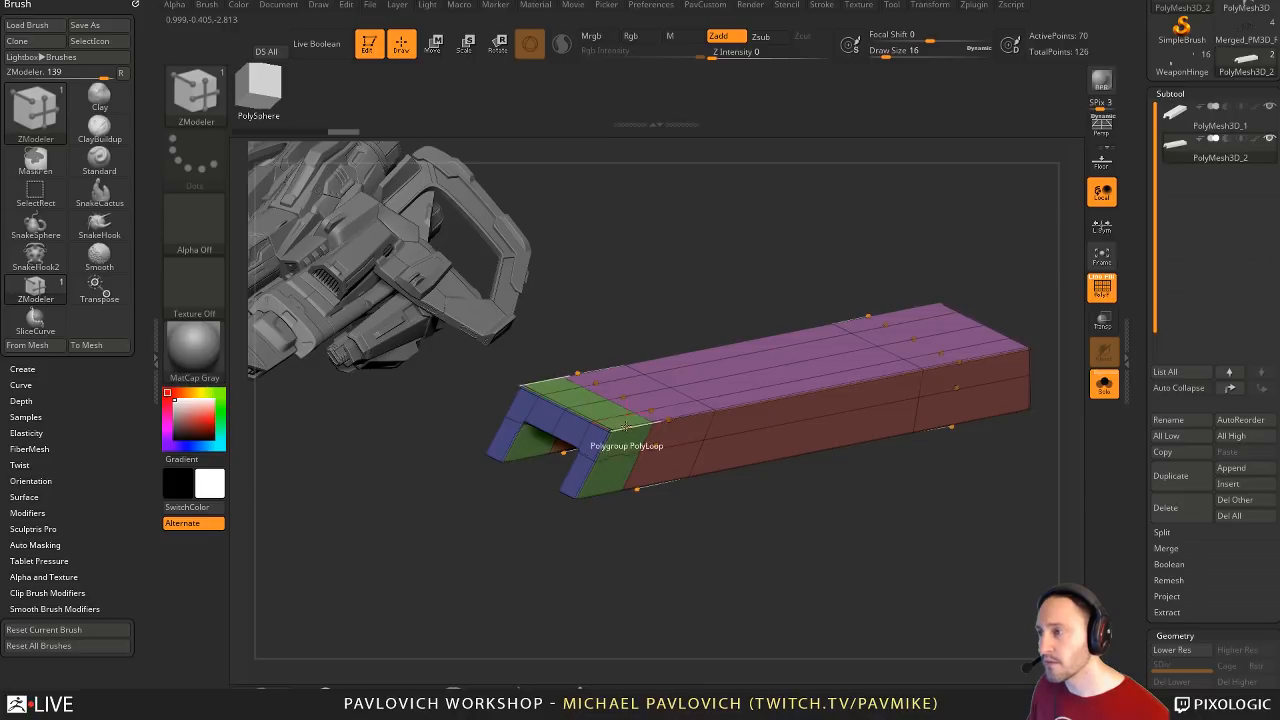
- Try thickening the end band outward with QMesh on Polygroup All, and undo the extrusion
{"action": "key", "text": "space"}
{"action": "left_click", "coordinate": [703, 362]}
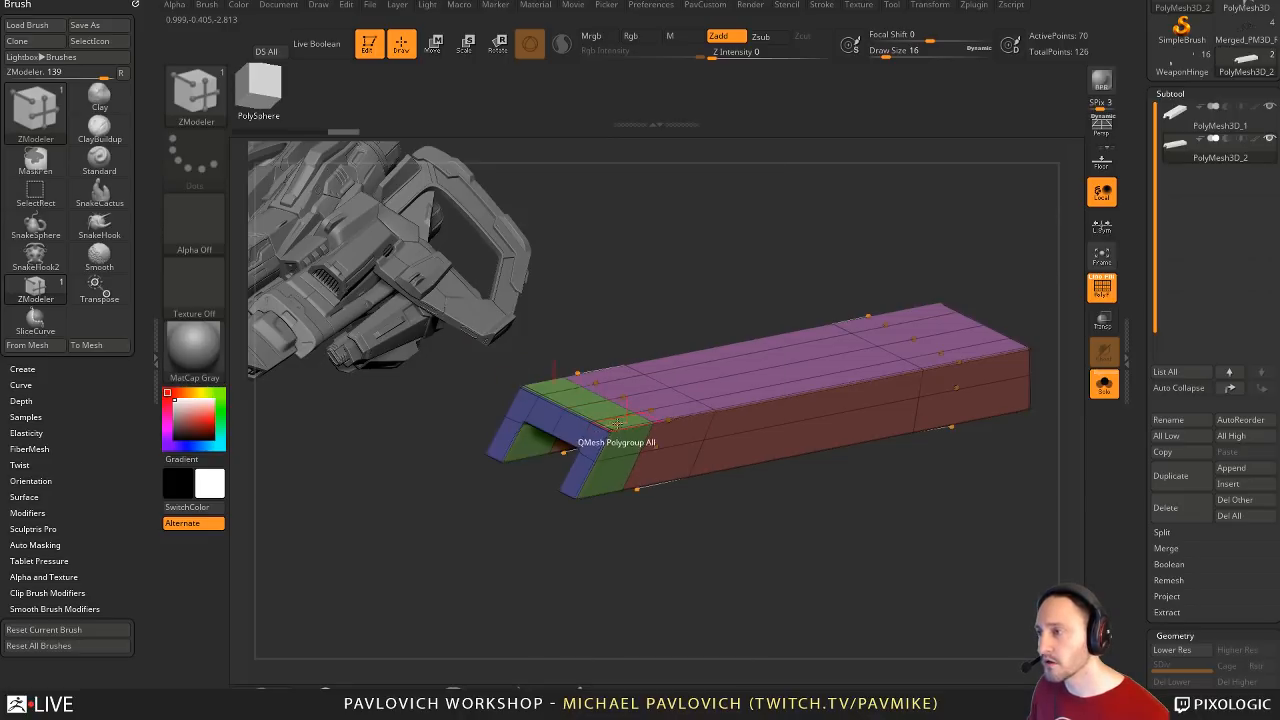
{"action": "left_click_drag", "start_coordinate": [617, 424], "coordinate": [626, 418]}
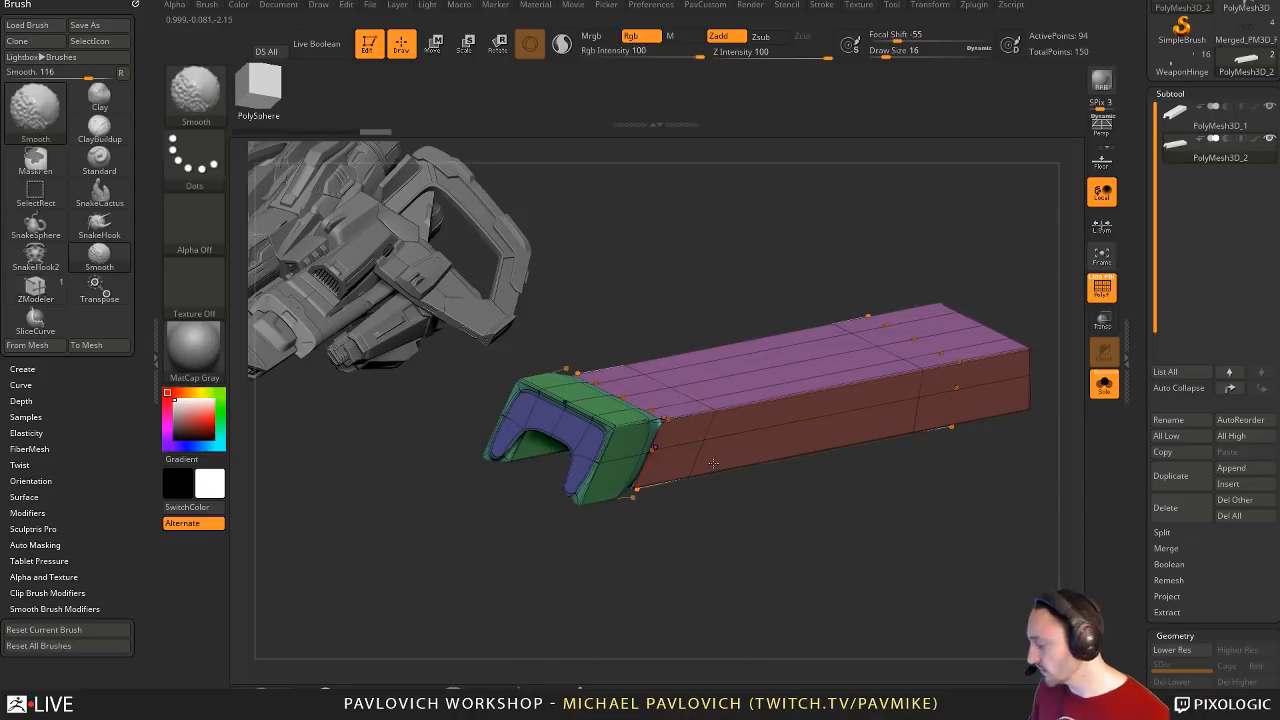
{"action": "key", "text": "shift+d"}
{"action": "left_click_drag", "start_coordinate": [703, 500], "coordinate": [674, 486]}
{"action": "key", "text": "ctrl+z"}
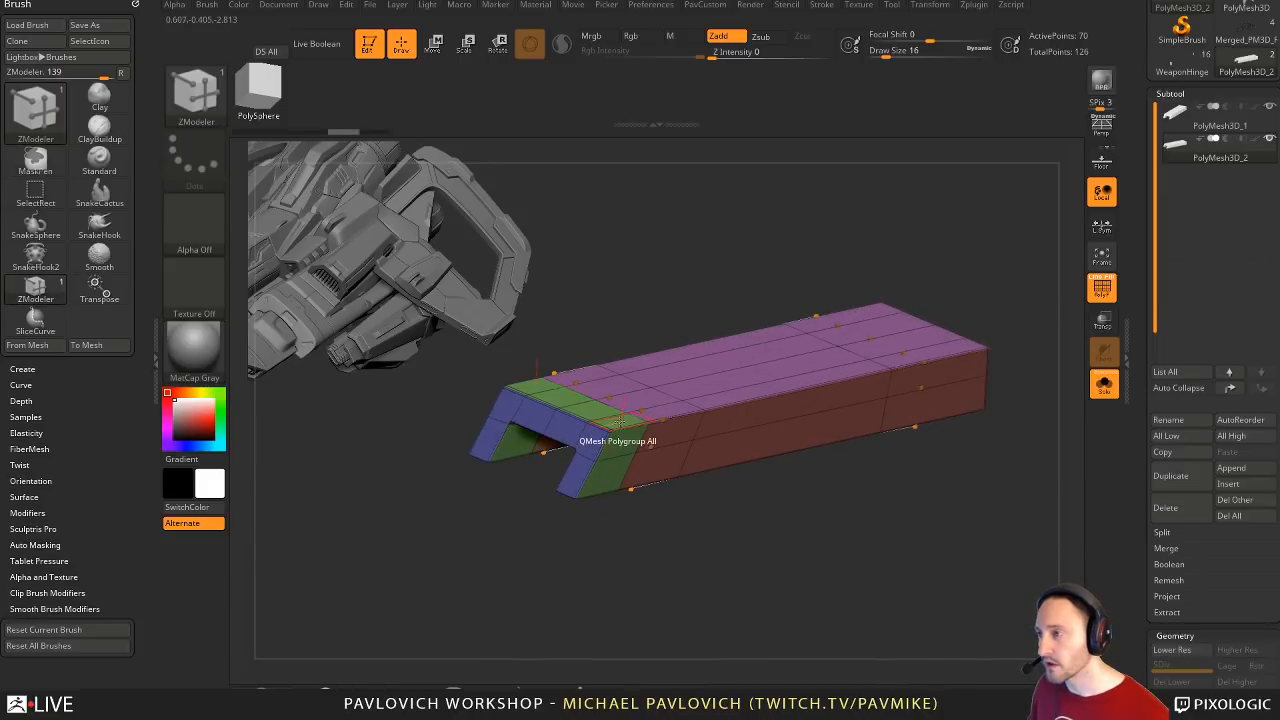
- Try merging the front end face into the band's polygroup and extruding the whole end with QMesh, and undo the attempt
{"action": "left_click_drag", "start_coordinate": [620, 422], "coordinate": [619, 474]}
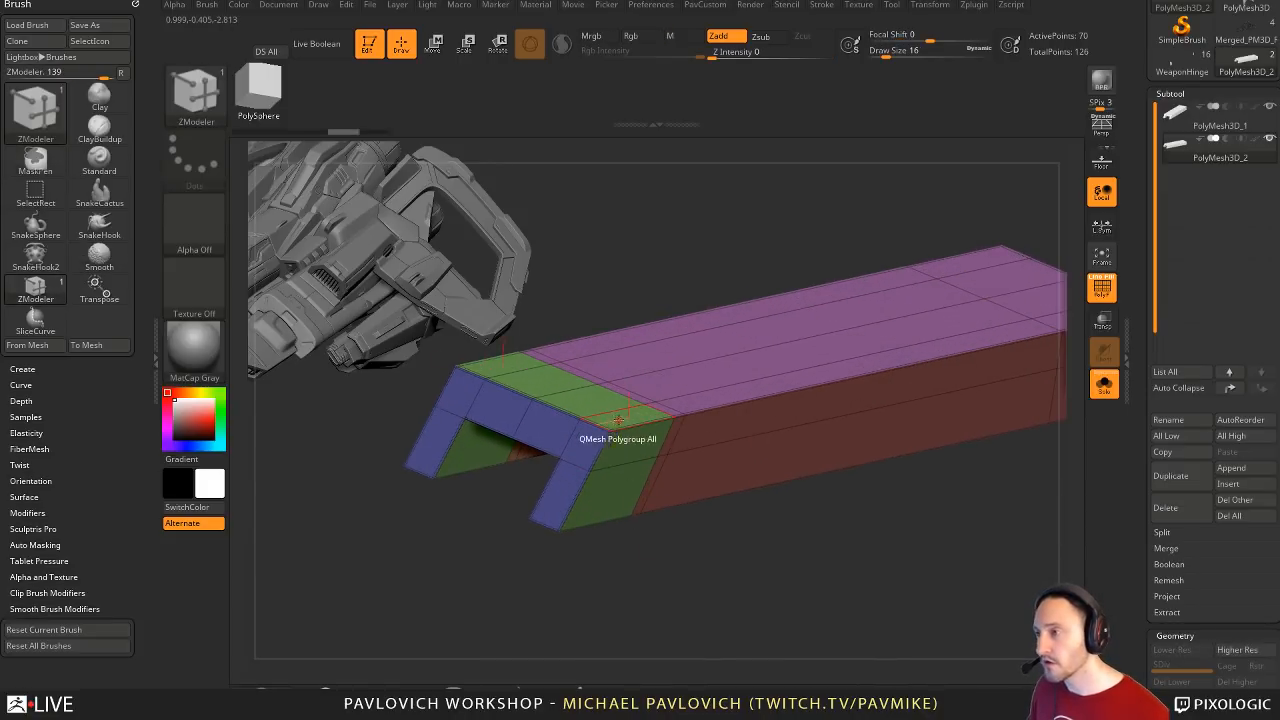
{"action": "mouse_move", "coordinate": [618, 420]}
{"action": "left_mouse_down"}
{"action": "mouse_move", "coordinate": [480, 400]}
{"action": "mouse_move", "coordinate": [565, 490]}
{"action": "left_mouse_up"}
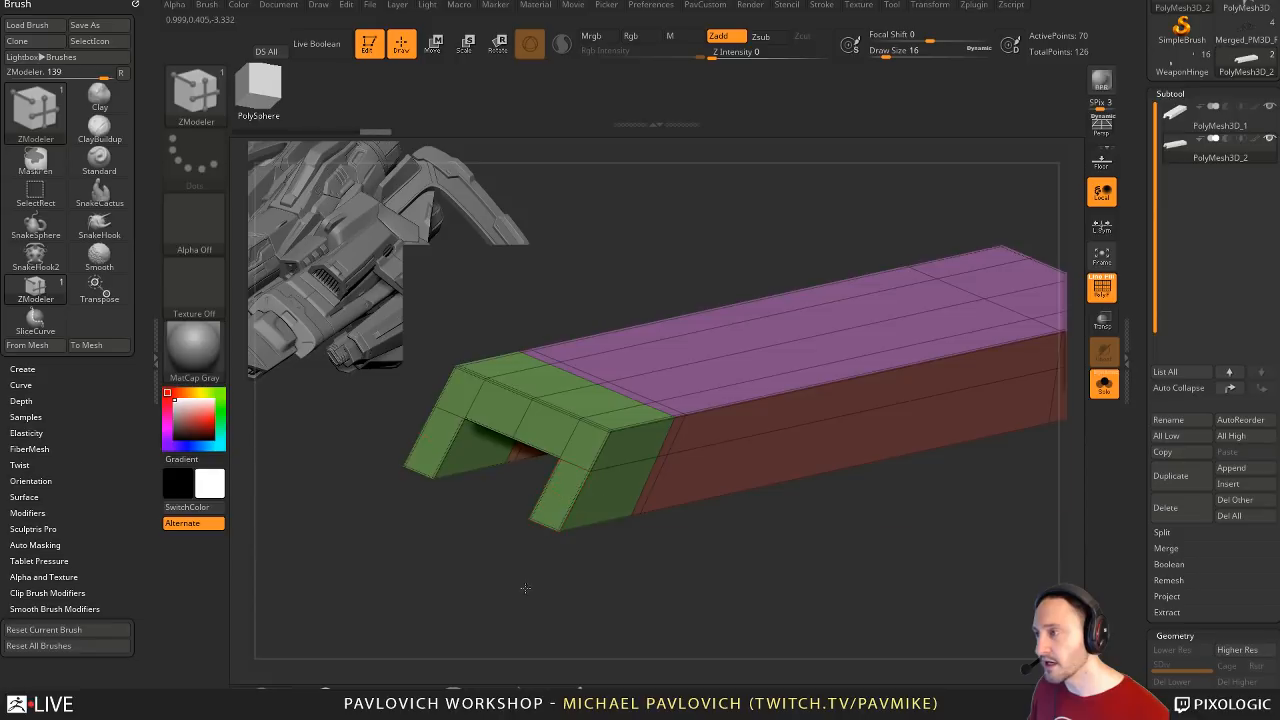
{"action": "mouse_move", "coordinate": [525, 588]}
{"action": "left_mouse_down"}
{"action": "mouse_move", "coordinate": [543, 423]}
{"action": "mouse_move", "coordinate": [518, 578]}
{"action": "left_mouse_up"}
{"action": "right_click_drag", "start_coordinate": [632, 402], "coordinate": [586, 409]}
{"action": "left_click_drag", "start_coordinate": [586, 409], "coordinate": [591, 396]}
{"action": "left_click_drag", "start_coordinate": [522, 568], "coordinate": [554, 574], "text": "alt"}
{"action": "key", "text": "ctrl+z"}
{"action": "key", "text": "ctrl+z"}
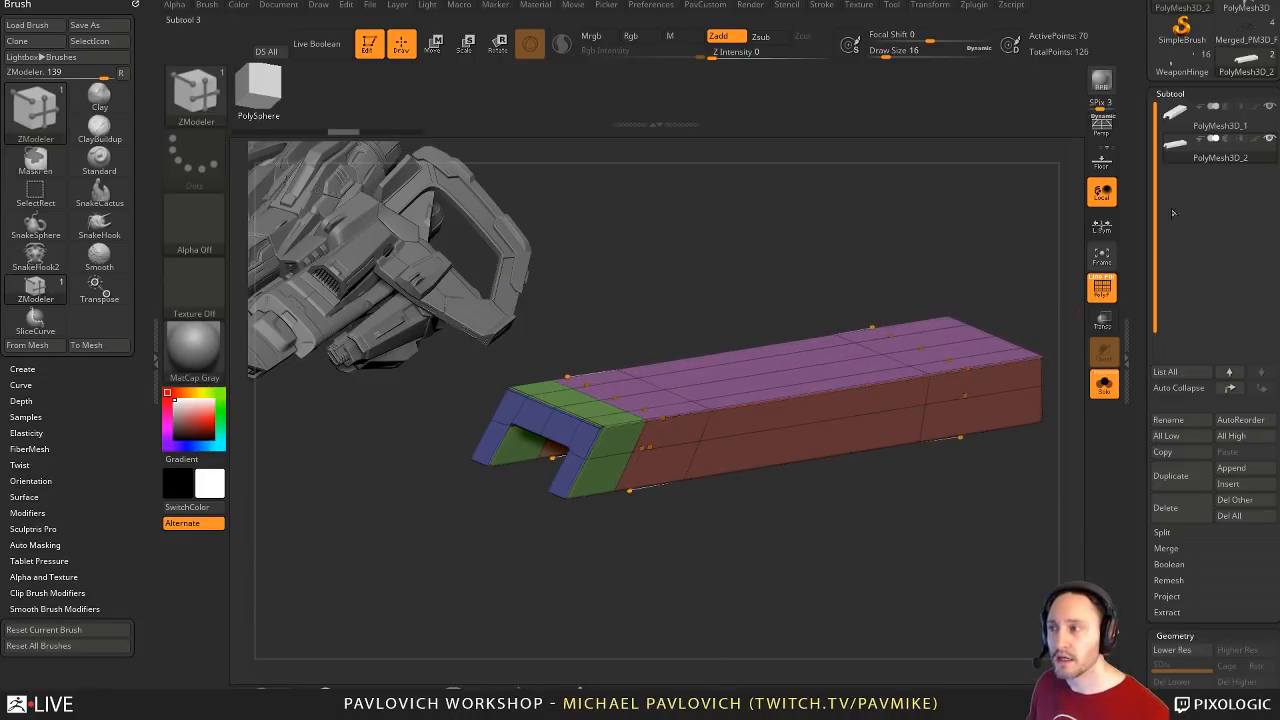
- Isolate the slanted end section of the duplicate with SelectLasso and delete the hidden remainder of the channel
{"action": "left_click_drag", "start_coordinate": [906, 260], "coordinate": [636, 382]}
{"action": "left_click_drag", "start_coordinate": [708, 343], "coordinate": [711, 331], "text": "shift"}
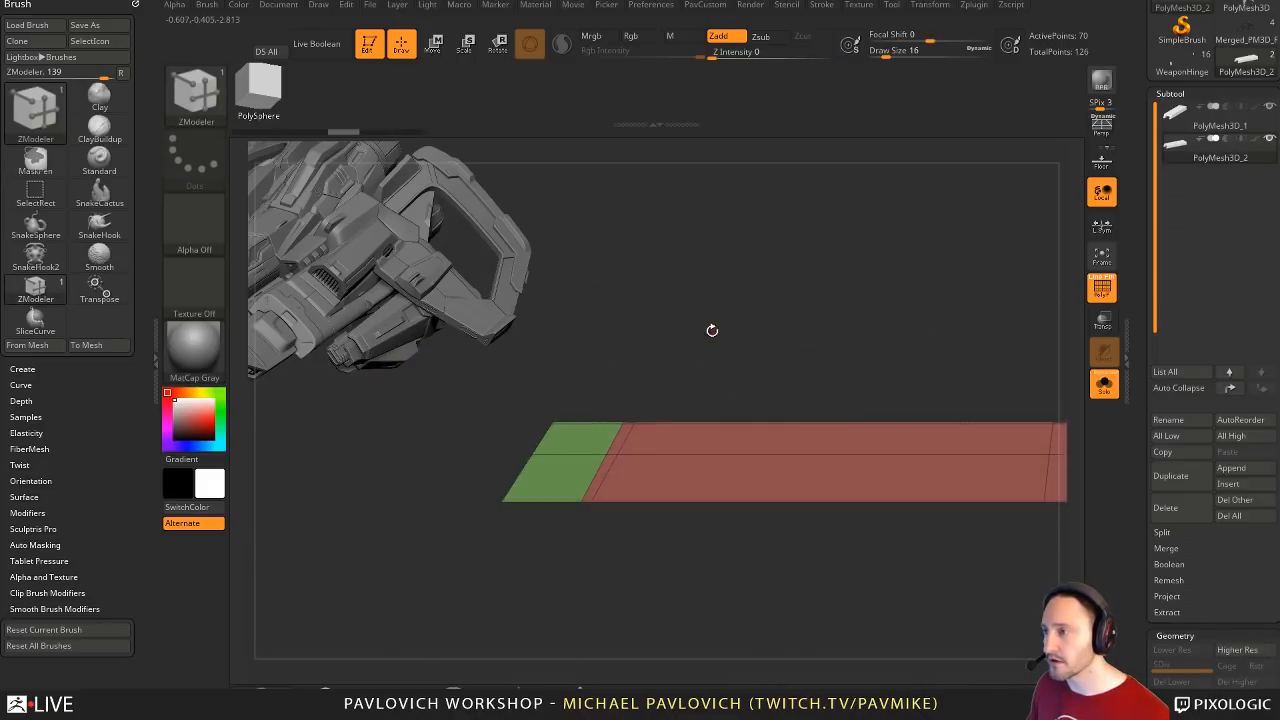
{"action": "left_click", "coordinate": [35, 108], "text": "ctrl+shift"}
{"action": "left_click", "coordinate": [543, 167]}
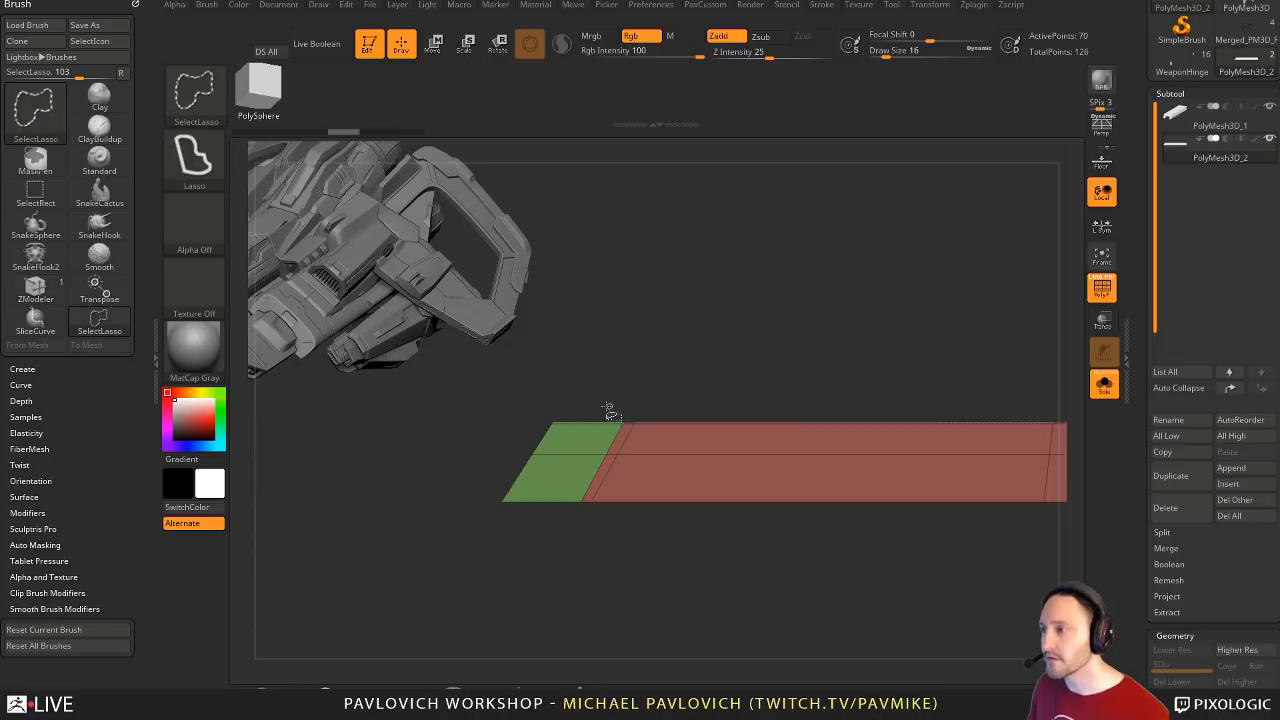
{"action": "left_click_drag", "start_coordinate": [535, 392], "coordinate": [540, 525], "text": "ctrl+shift"}
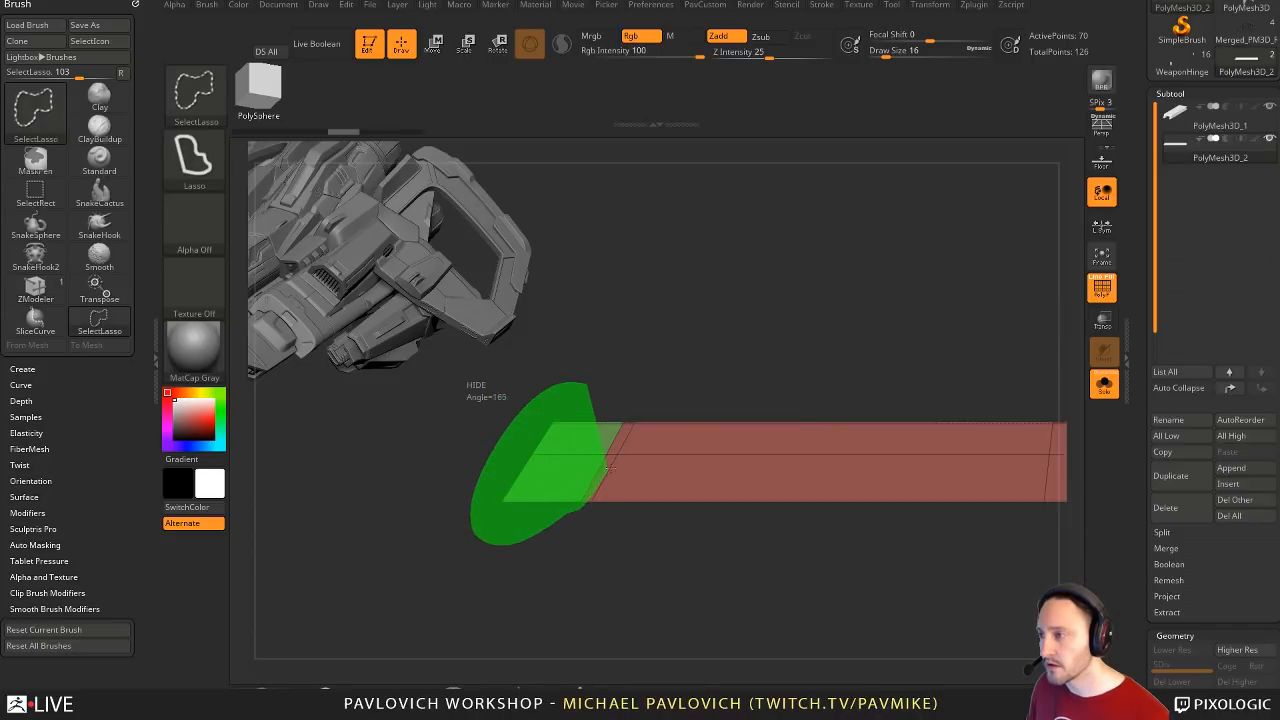
{"action": "mouse_move", "coordinate": [609, 466]}
{"action": "left_mouse_down", "text": "ctrl+shift"}
{"action": "mouse_move", "coordinate": [648, 354]}
{"action": "mouse_move", "coordinate": [754, 371]}
{"action": "left_mouse_up", "text": "ctrl+shift"}
{"action": "key", "text": "grave"}
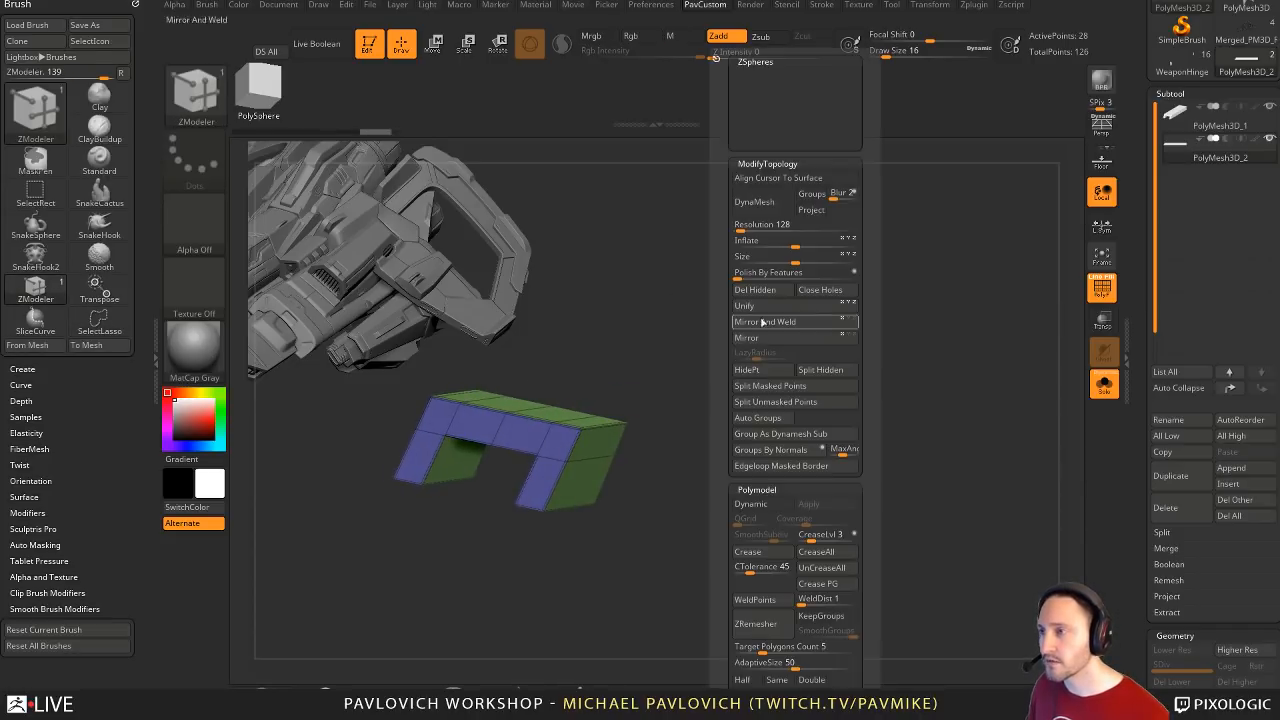
{"action": "left_click", "coordinate": [777, 295]}
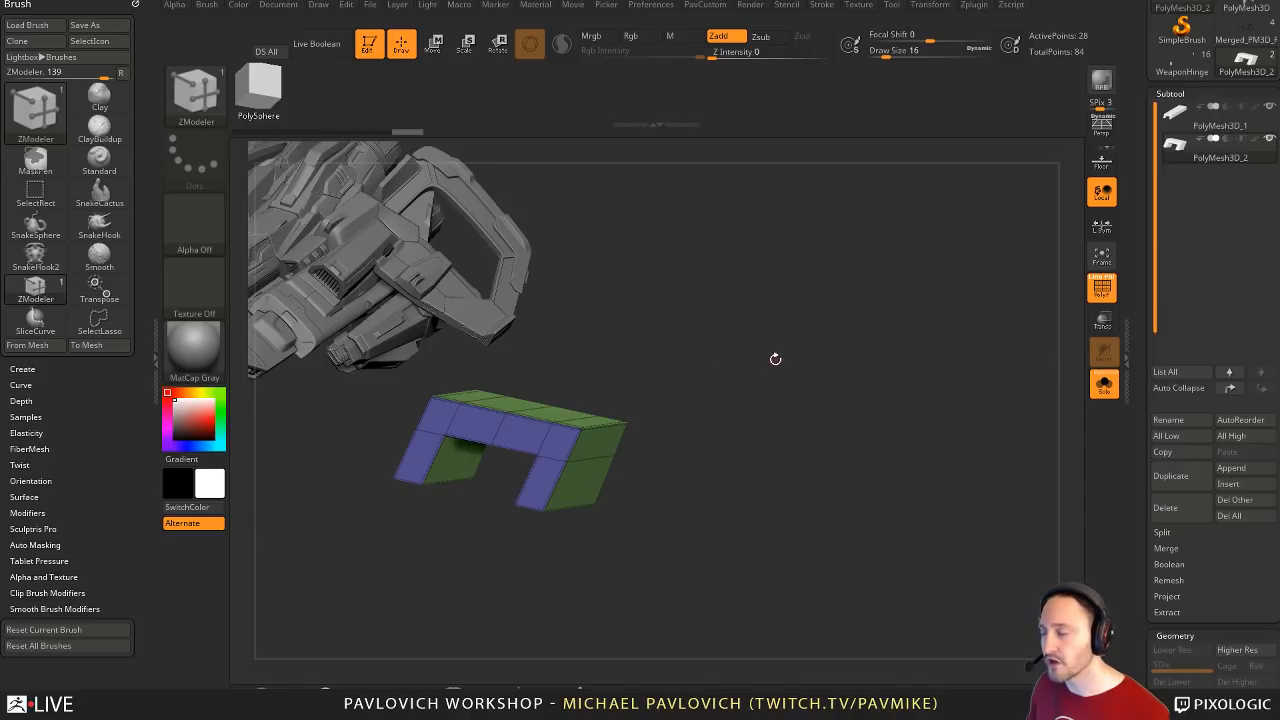
- Close the open hole on the back side of the isolated end section
{"action": "left_click_drag", "start_coordinate": [775, 358], "coordinate": [683, 329]}
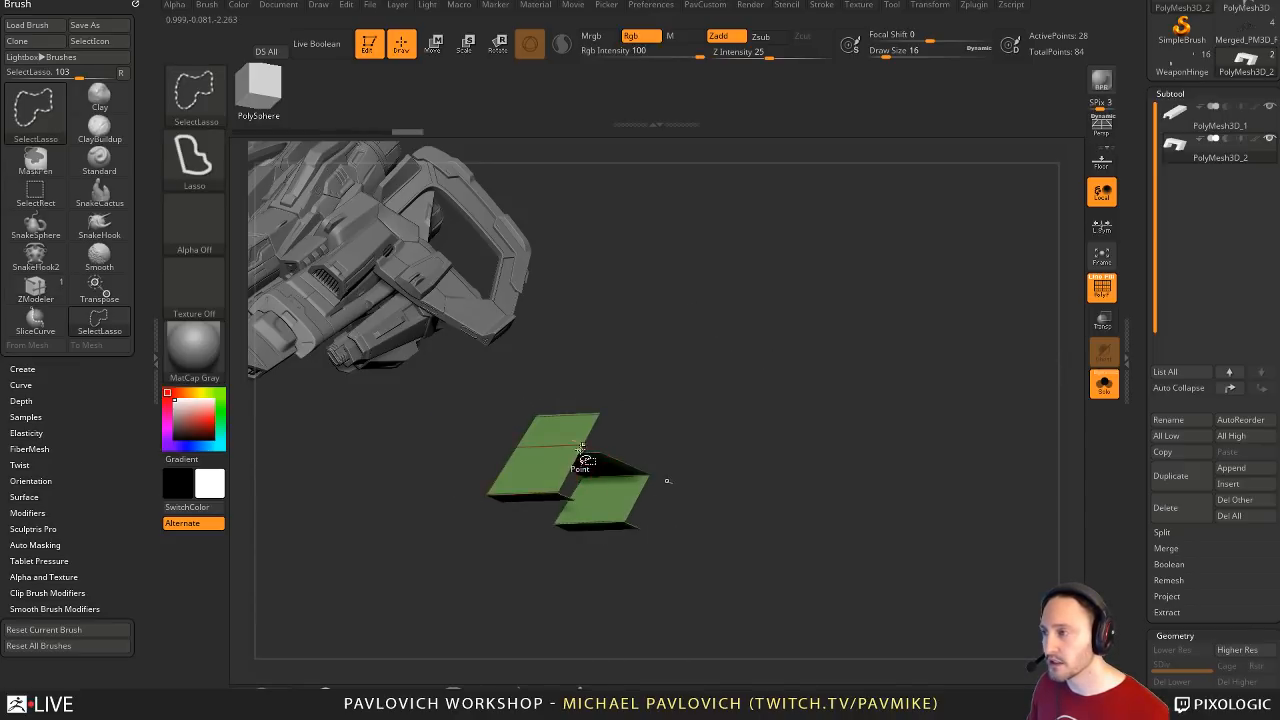
{"action": "mouse_move", "coordinate": [583, 455]}
{"action": "left_mouse_down"}
{"action": "mouse_move", "coordinate": [740, 400]}
{"action": "mouse_move", "coordinate": [730, 310]}
{"action": "mouse_move", "coordinate": [635, 422]}
{"action": "mouse_move", "coordinate": [789, 407]}
{"action": "mouse_move", "coordinate": [636, 425]}
{"action": "mouse_move", "coordinate": [568, 470]}
{"action": "mouse_move", "coordinate": [536, 440]}
{"action": "left_mouse_up"}
{"action": "right_click_drag", "start_coordinate": [536, 440], "coordinate": [794, 383]}
{"action": "key", "text": "space"}
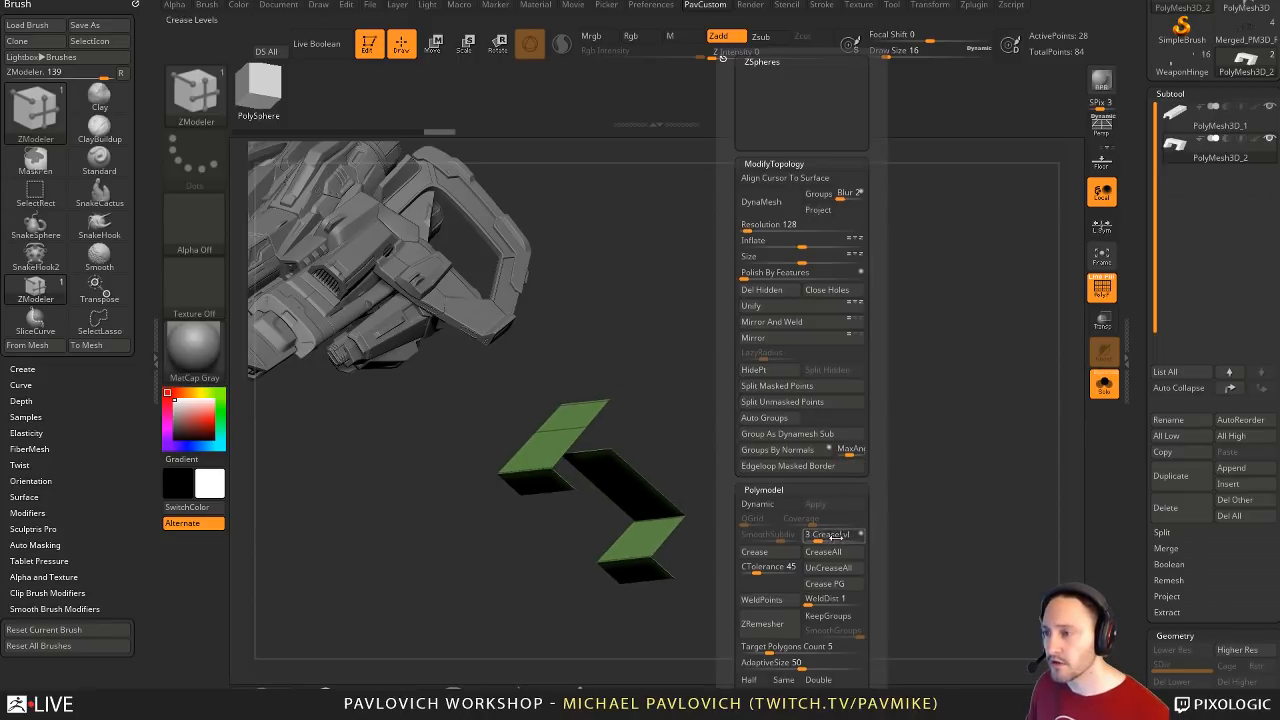
{"action": "left_click", "coordinate": [806, 321]}
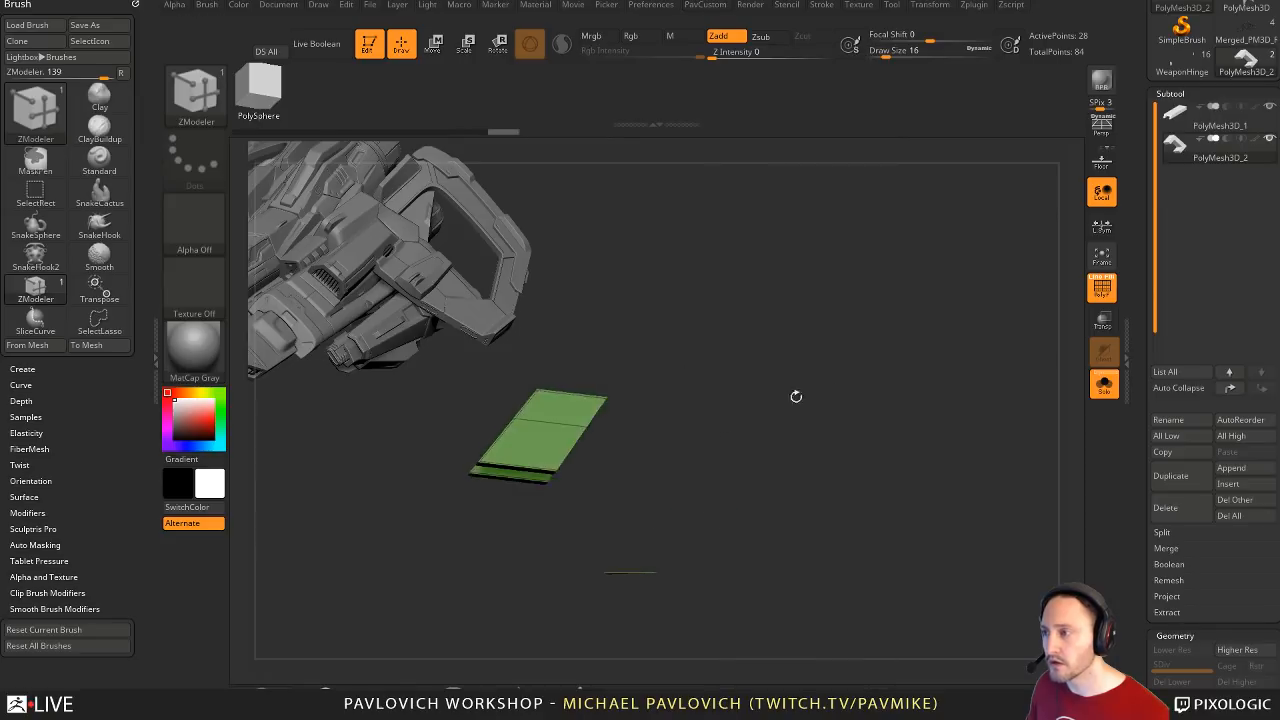
- Delete the diagonal edges across the end section's new back cap with ZModeler's Delete Edge action
{"action": "right_click_drag", "start_coordinate": [796, 396], "coordinate": [851, 311]}
{"action": "key", "text": "space"}
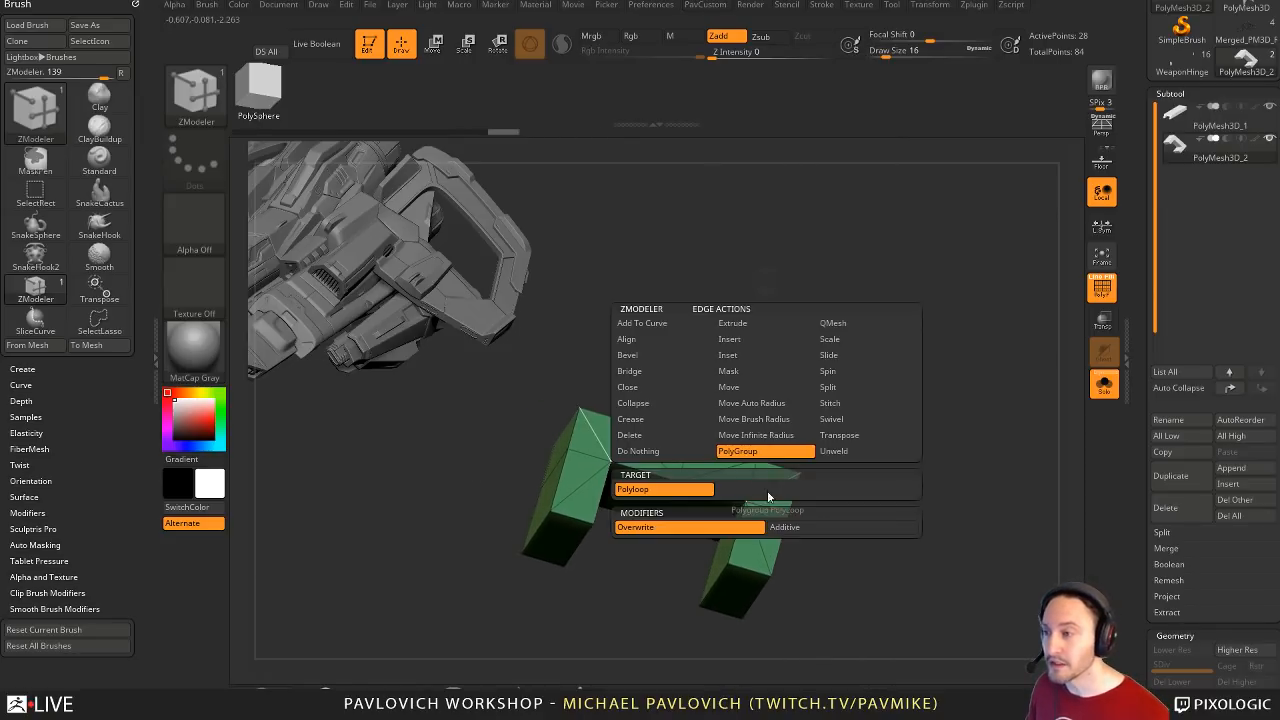
{"action": "left_click", "coordinate": [652, 436]}
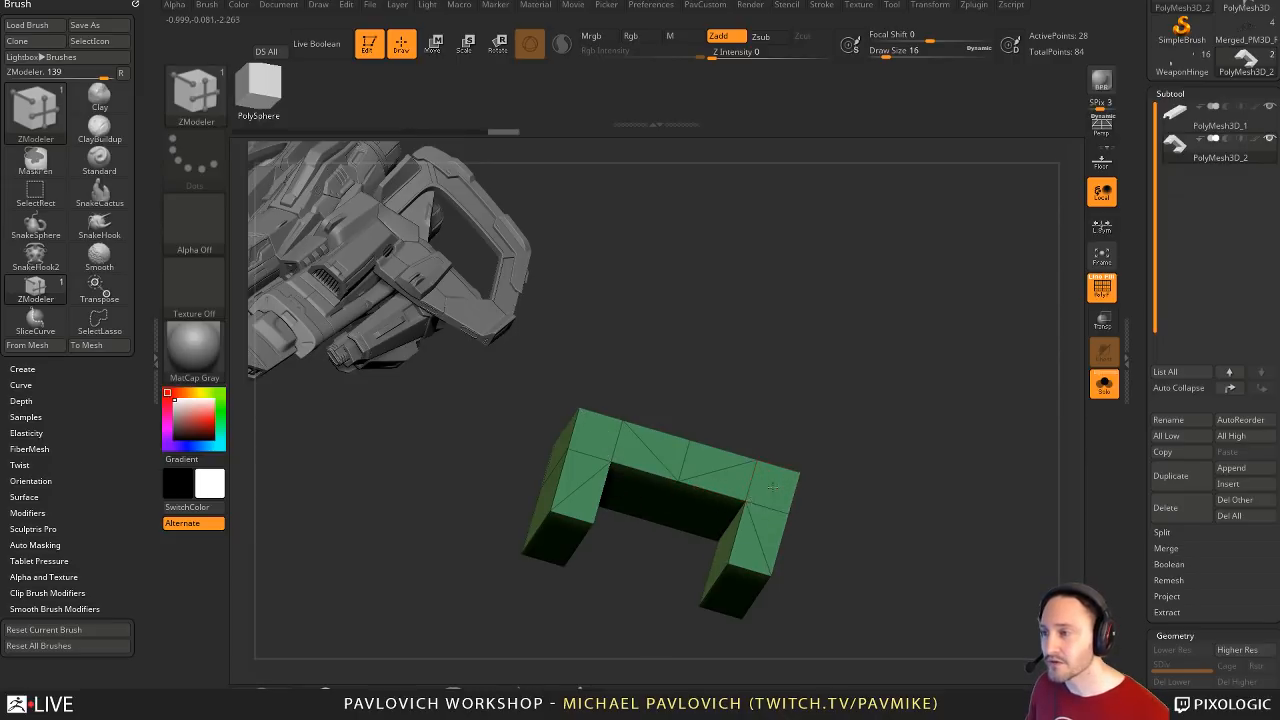
{"action": "left_click_drag", "start_coordinate": [766, 490], "coordinate": [826, 451]}
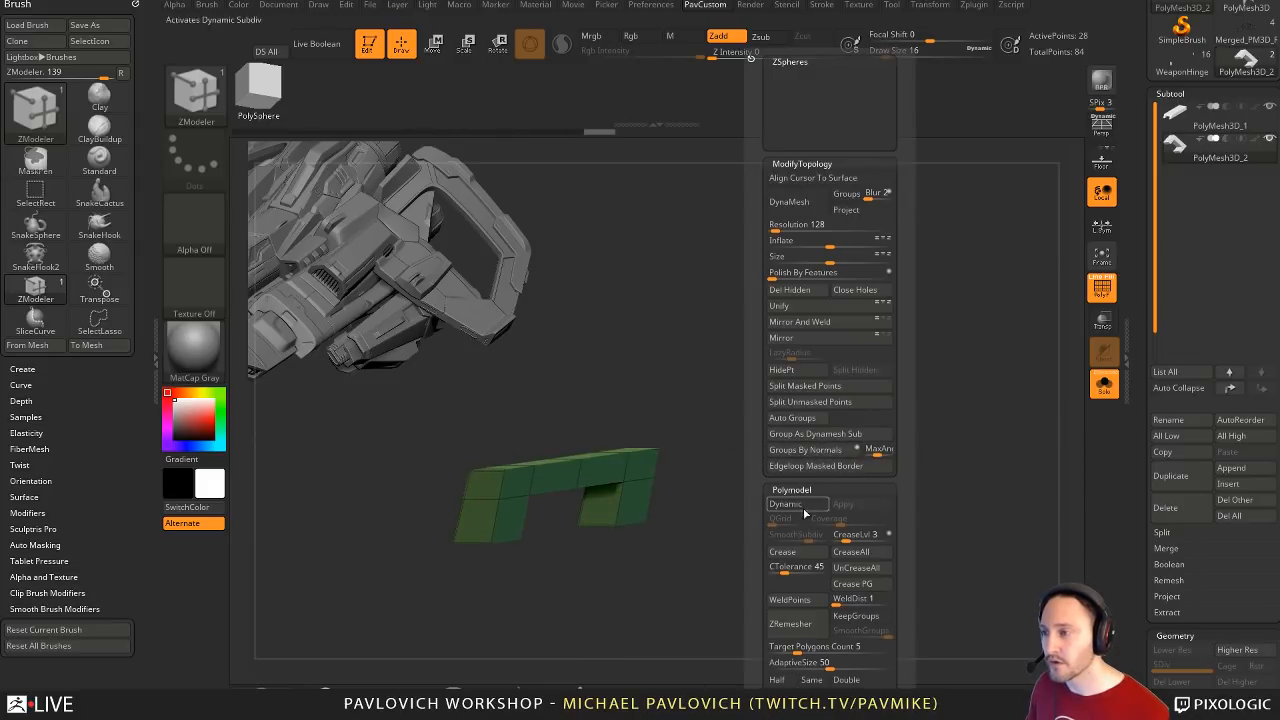
- Turn on dynamic subdivision for the end section and inspect it against the full channel piece with Solo and polyframe off
{"action": "left_click_drag", "start_coordinate": [783, 532], "coordinate": [844, 370]}
{"action": "left_click_drag", "start_coordinate": [889, 413], "coordinate": [891, 419]}
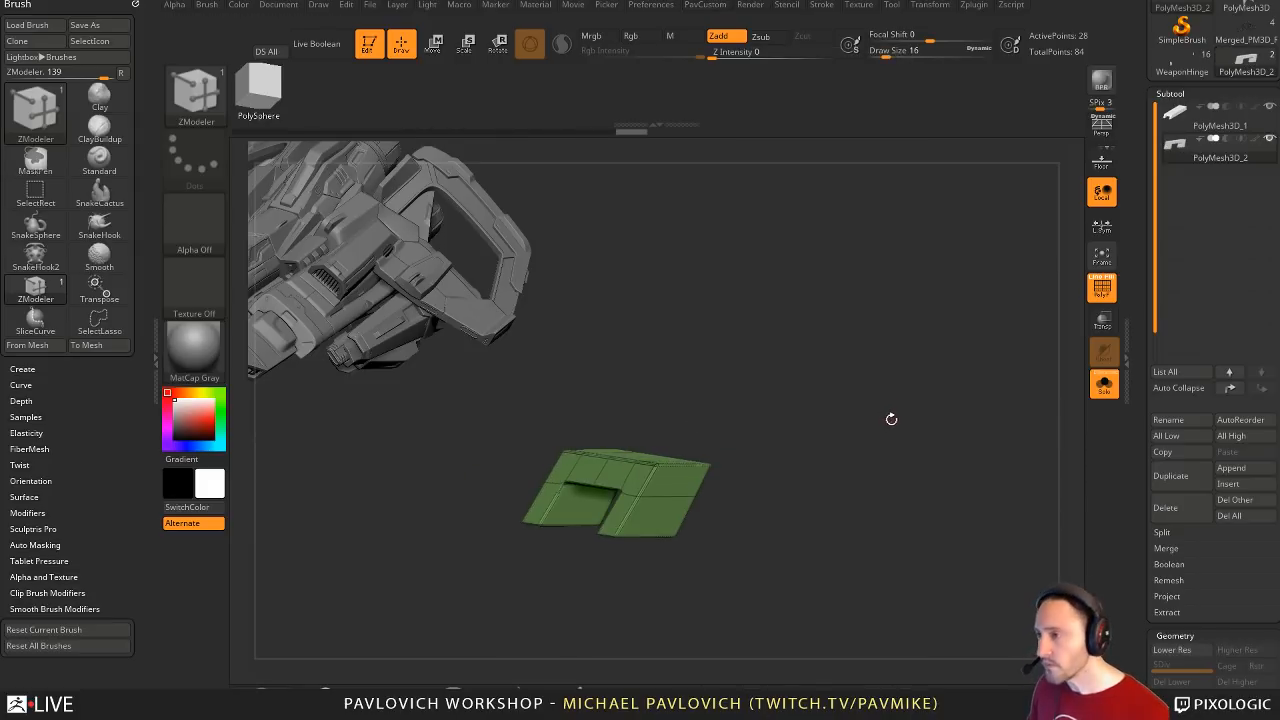
{"action": "left_click", "coordinate": [1103, 383]}
{"action": "key", "text": "shift+f"}
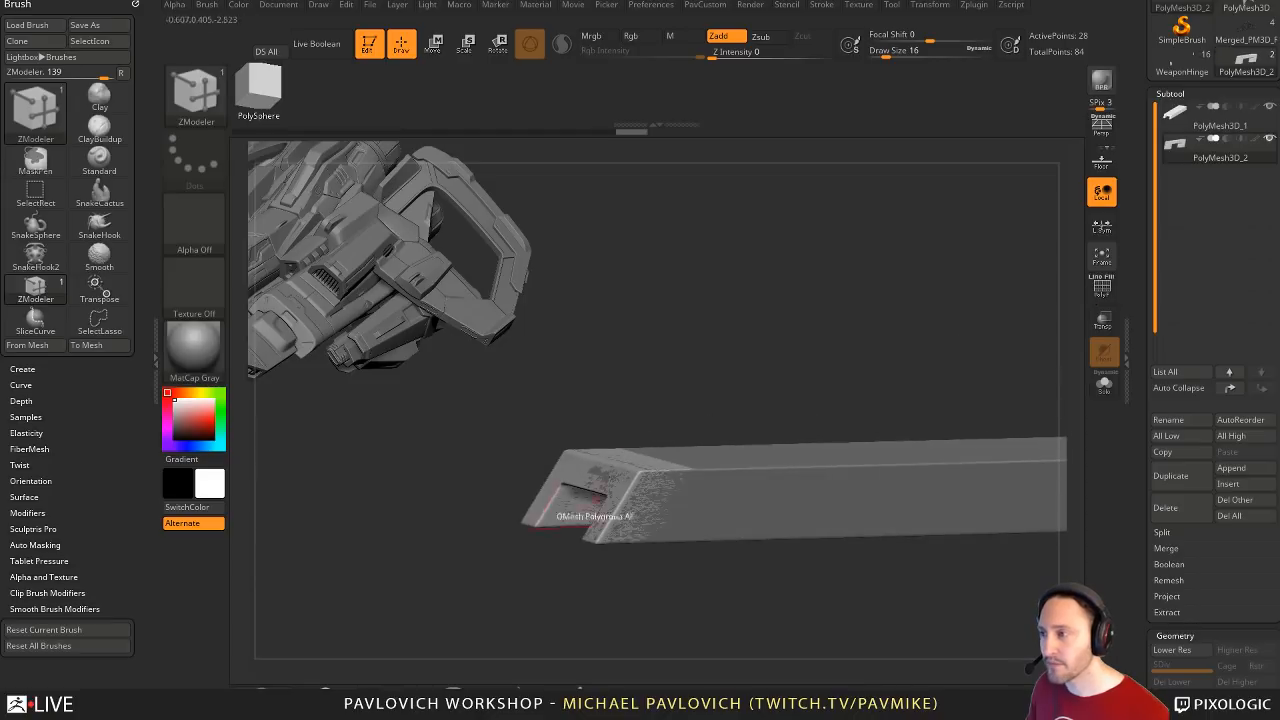
{"action": "left_click_drag", "start_coordinate": [829, 251], "coordinate": [805, 380]}
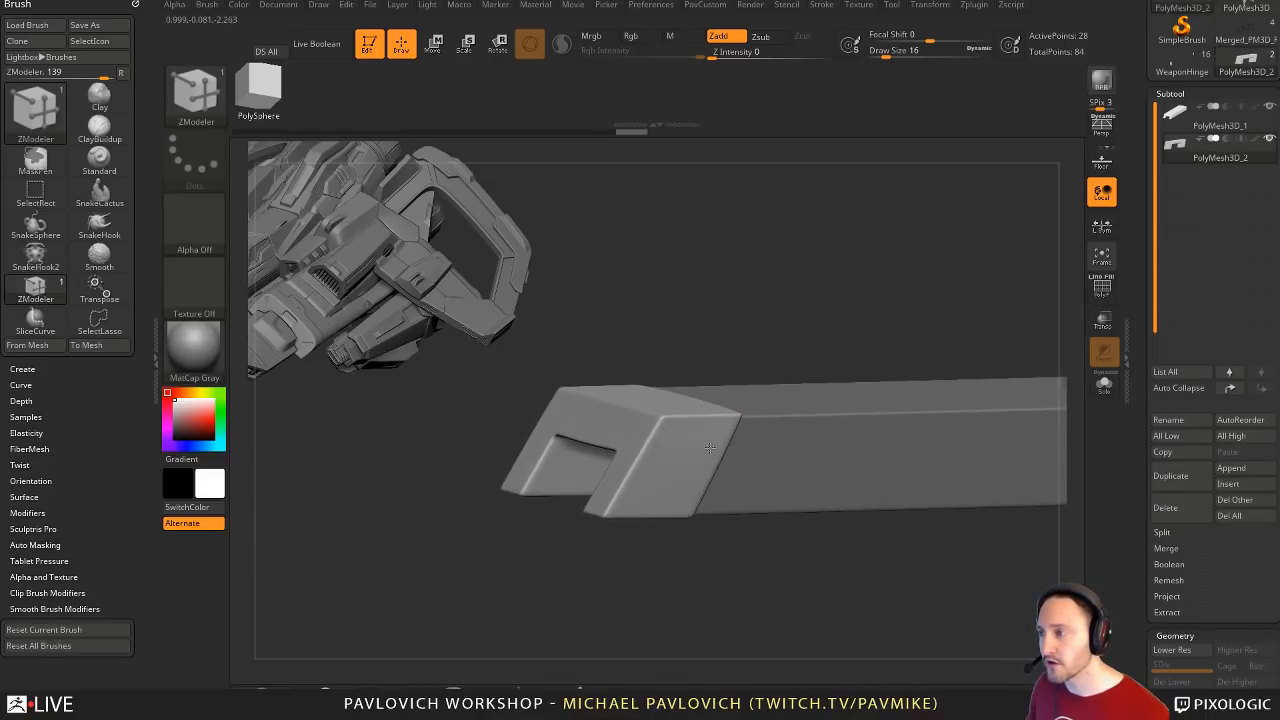
{"action": "left_click_drag", "start_coordinate": [703, 445], "coordinate": [871, 290]}
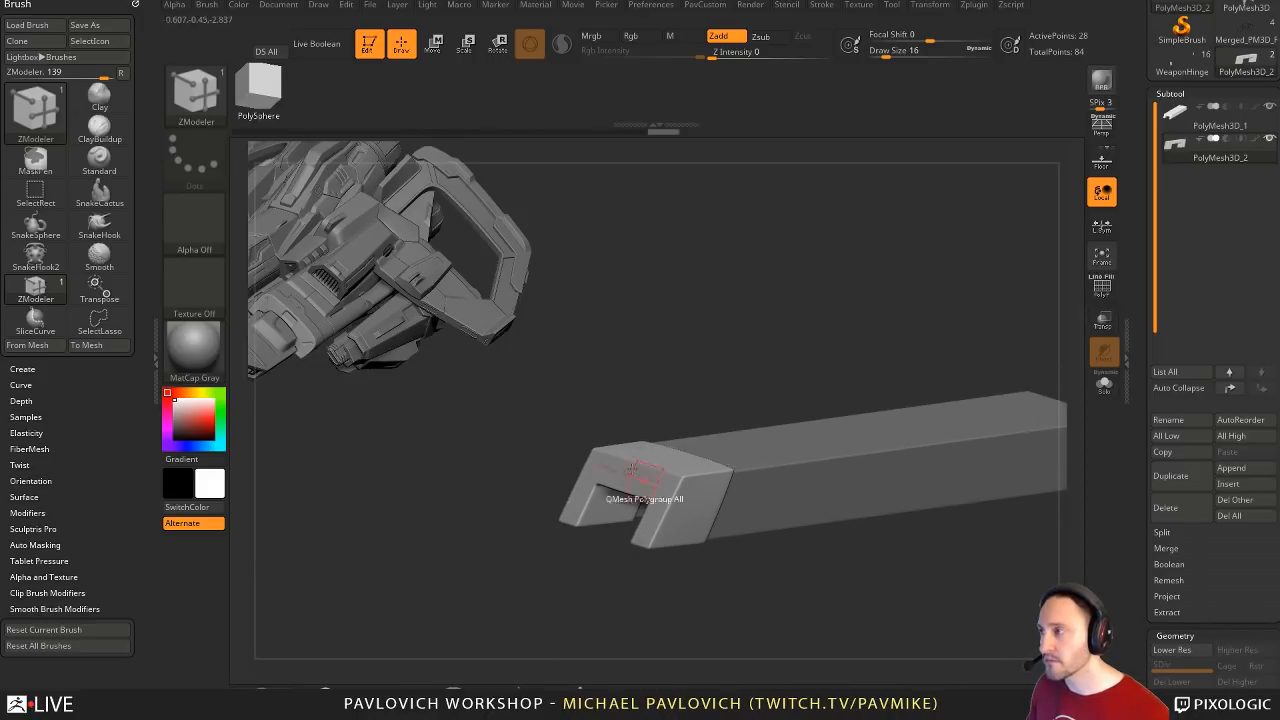
{"action": "left_click_drag", "start_coordinate": [785, 372], "coordinate": [723, 440]}
{"action": "left_click_drag", "start_coordinate": [792, 328], "coordinate": [760, 430]}
- Show the polyframe and bevel the end section's middle edge loop into a narrow band
{"action": "left_click", "coordinate": [1101, 288]}
{"action": "left_click_drag", "start_coordinate": [1067, 288], "coordinate": [879, 313]}
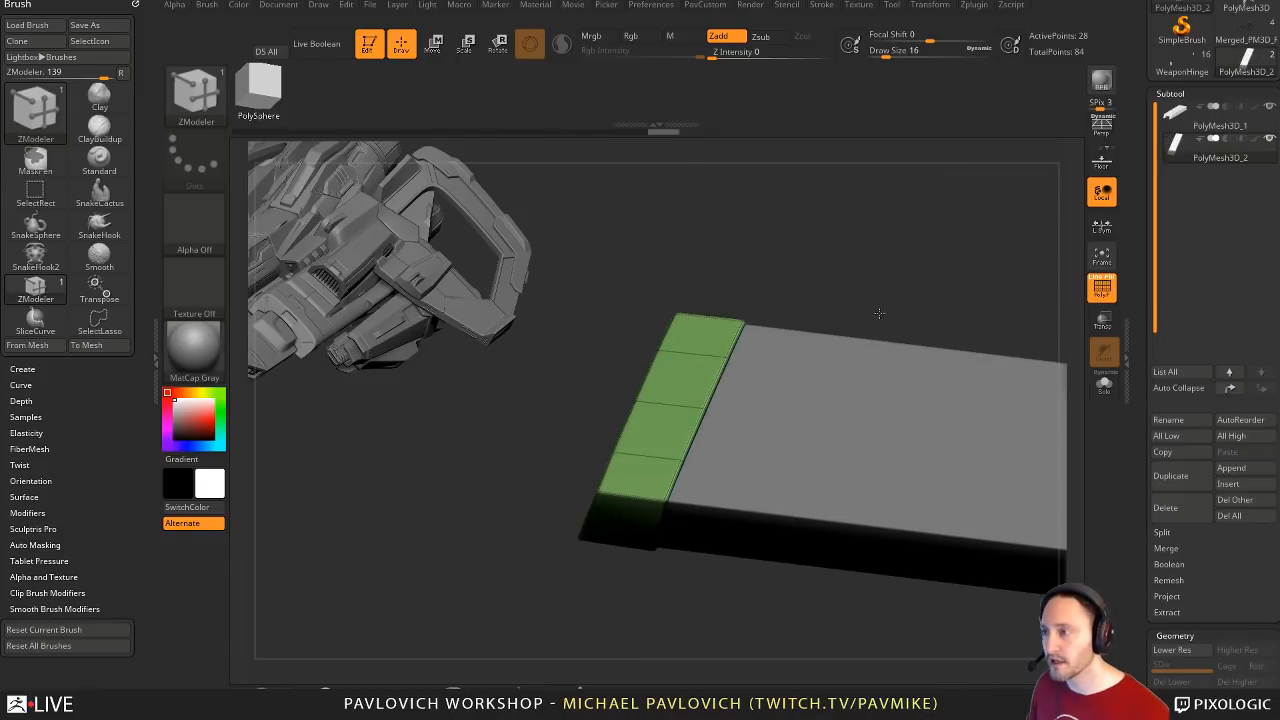
{"action": "key", "text": "space"}
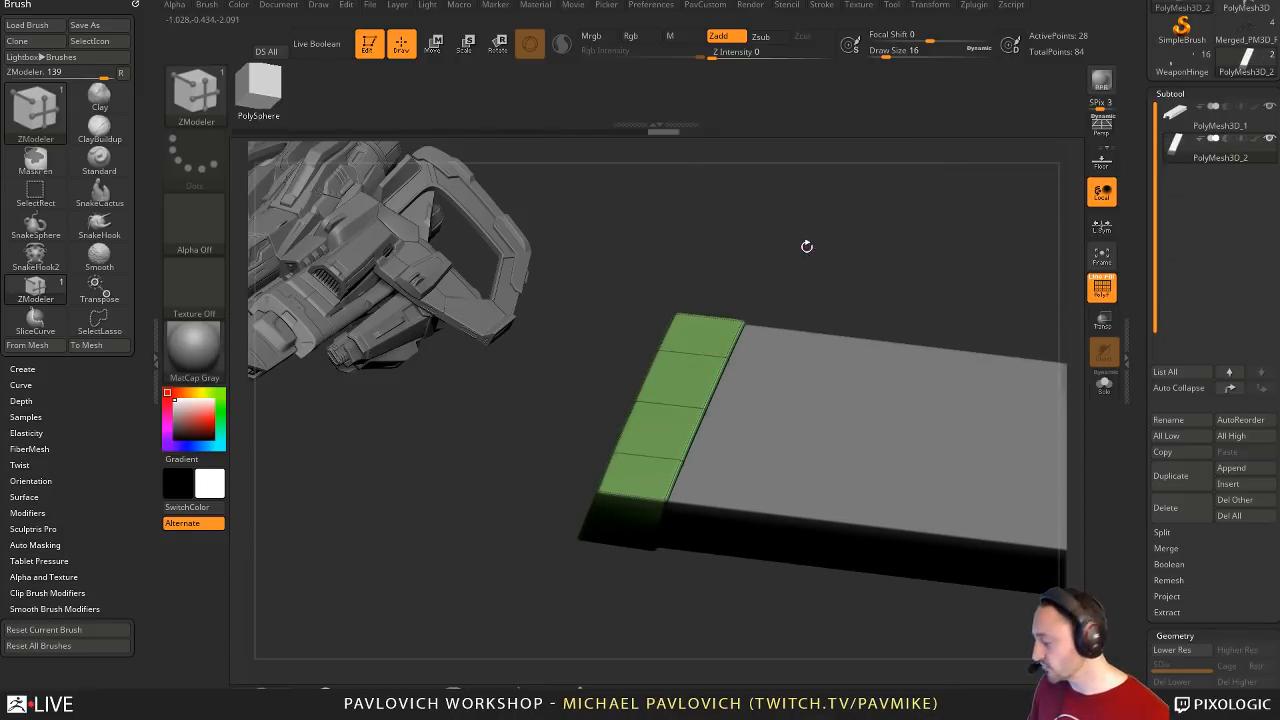
{"action": "key", "text": "space"}
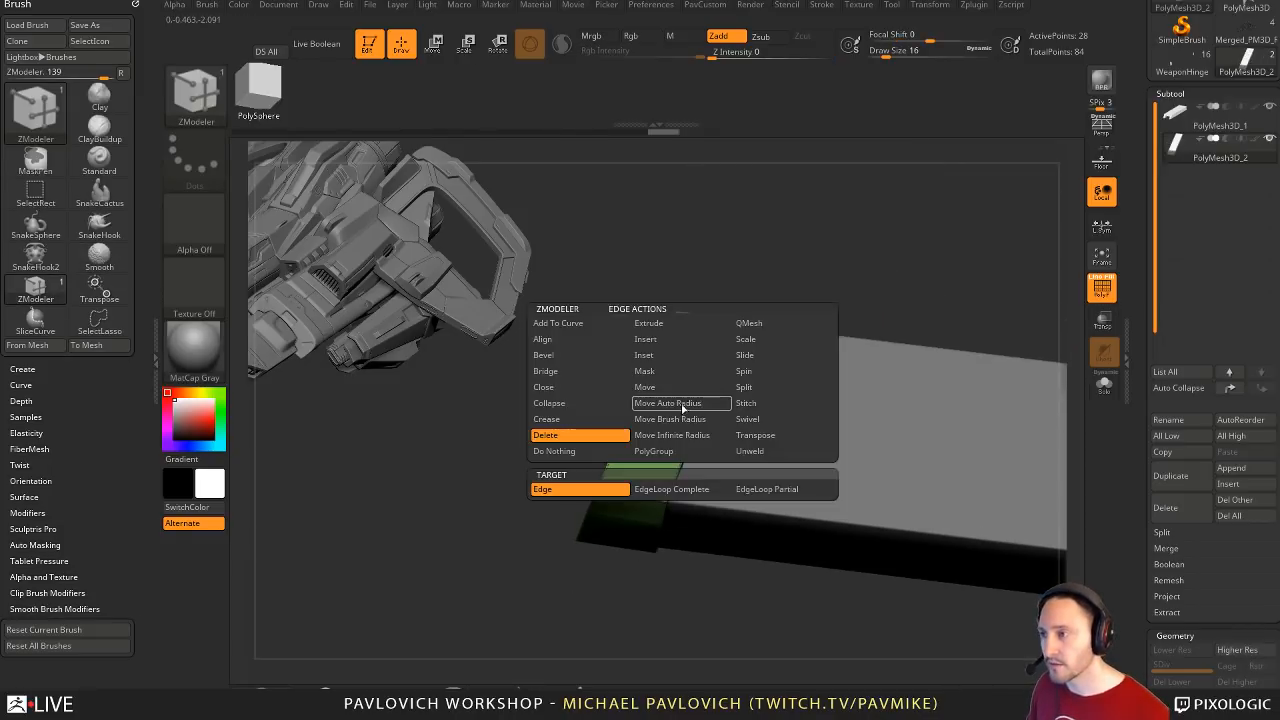
{"action": "left_click", "coordinate": [594, 371]}
{"action": "left_click", "coordinate": [575, 487]}
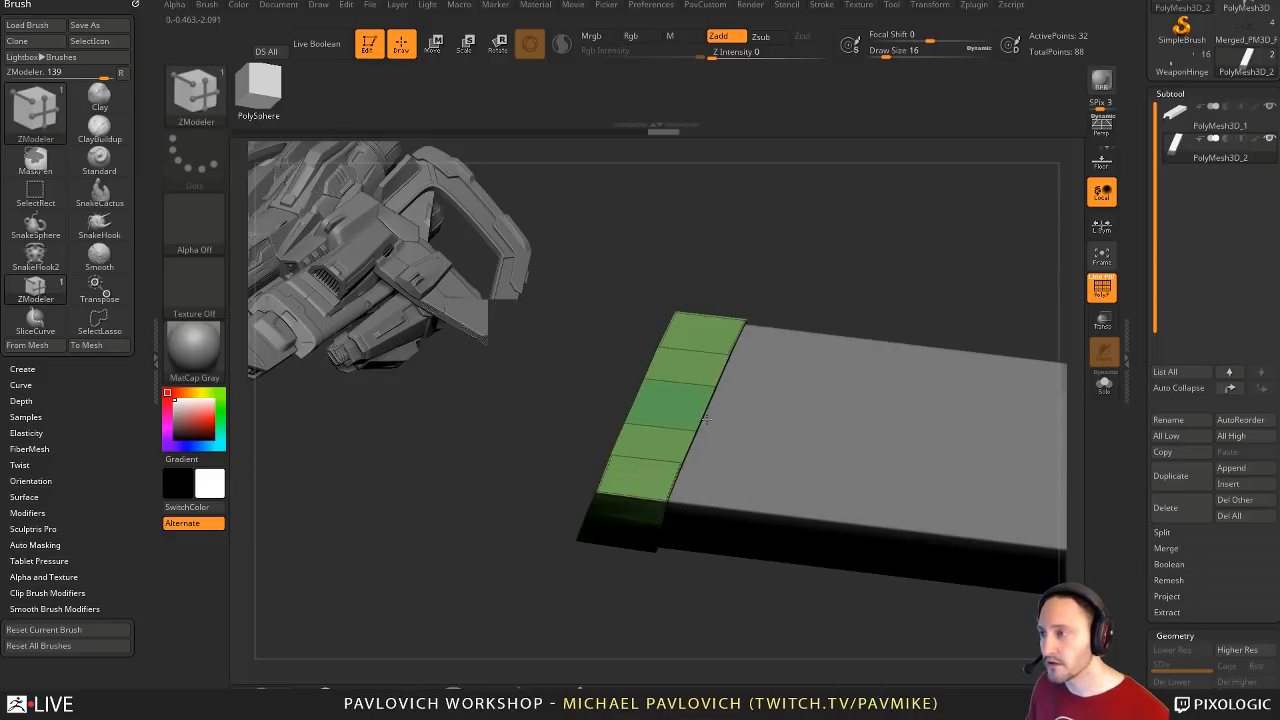
- Insert an edge loop through the middle of the beveled band and isolate the end section in Solo mode
{"action": "key", "text": "2"}
{"action": "left_click", "coordinate": [1037, 326]}
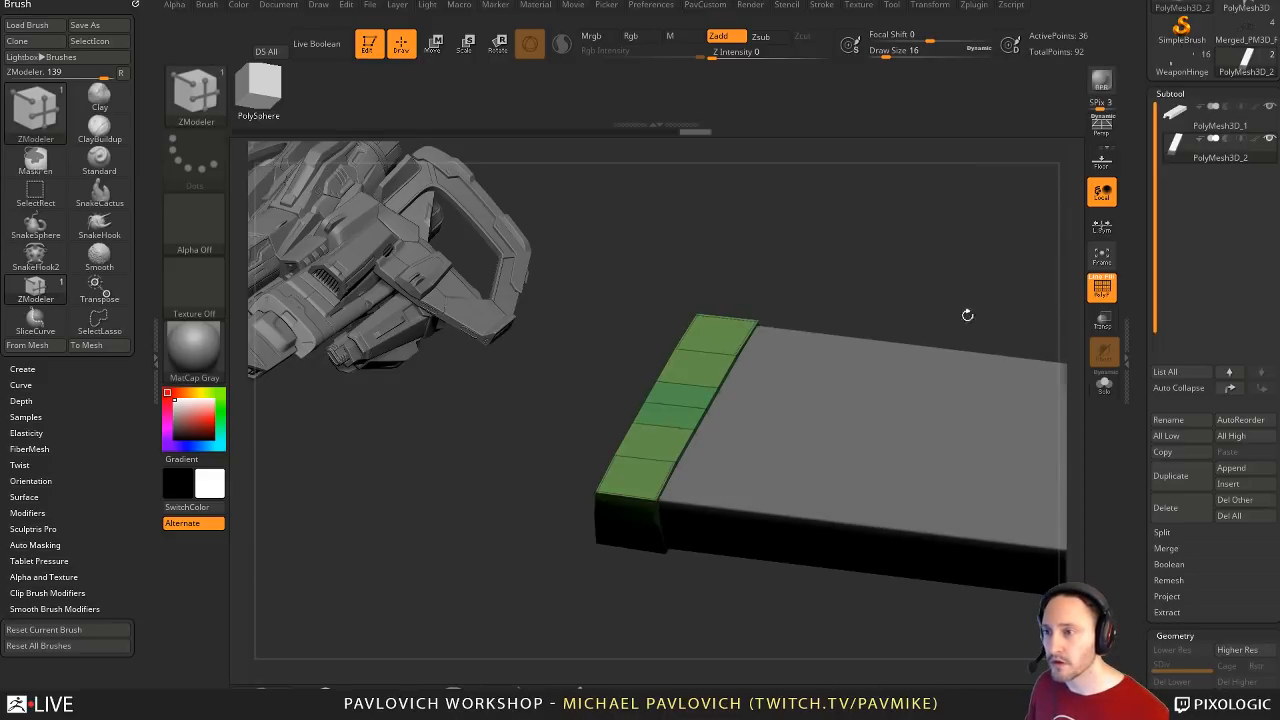
{"action": "left_click", "coordinate": [1048, 336]}
{"action": "left_click_drag", "start_coordinate": [1048, 336], "coordinate": [889, 337]}
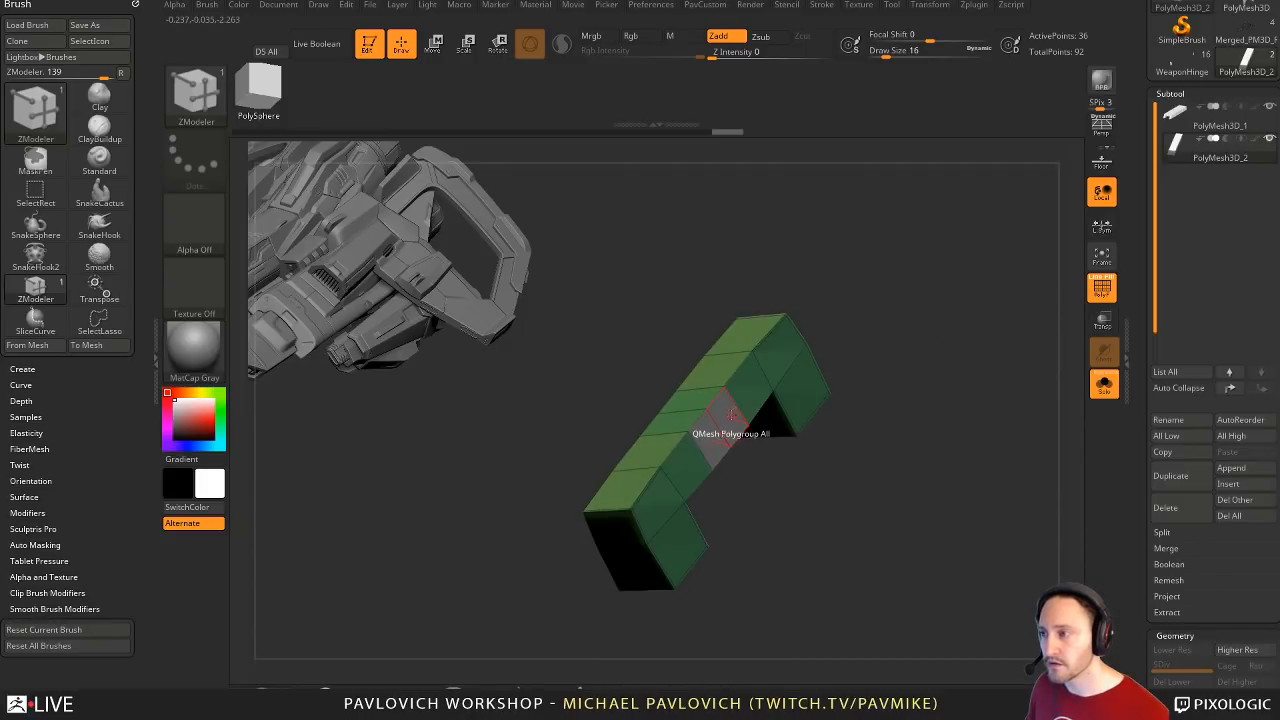
- Try pulling the middle faces of the end section's back cap with QMesh, and undo it
{"action": "left_click_drag", "start_coordinate": [733, 415], "coordinate": [791, 427]}
{"action": "left_click_drag", "start_coordinate": [865, 412], "coordinate": [676, 423], "text": "shift"}
{"action": "key", "text": "ctrl+z"}
- Mask the end section's middle polygroup with ZModeler's Mask action set to Polygroup All, and invert the mask
{"action": "key", "text": "space"}
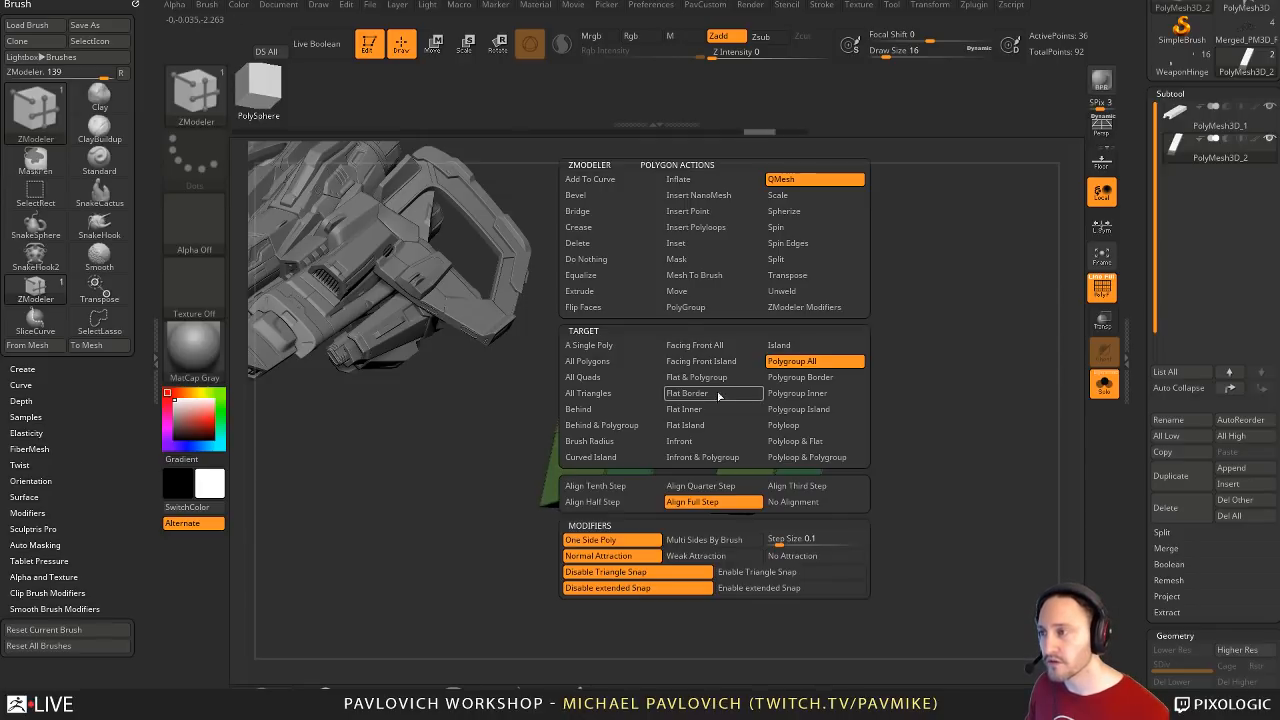
{"action": "left_click", "coordinate": [698, 260]}
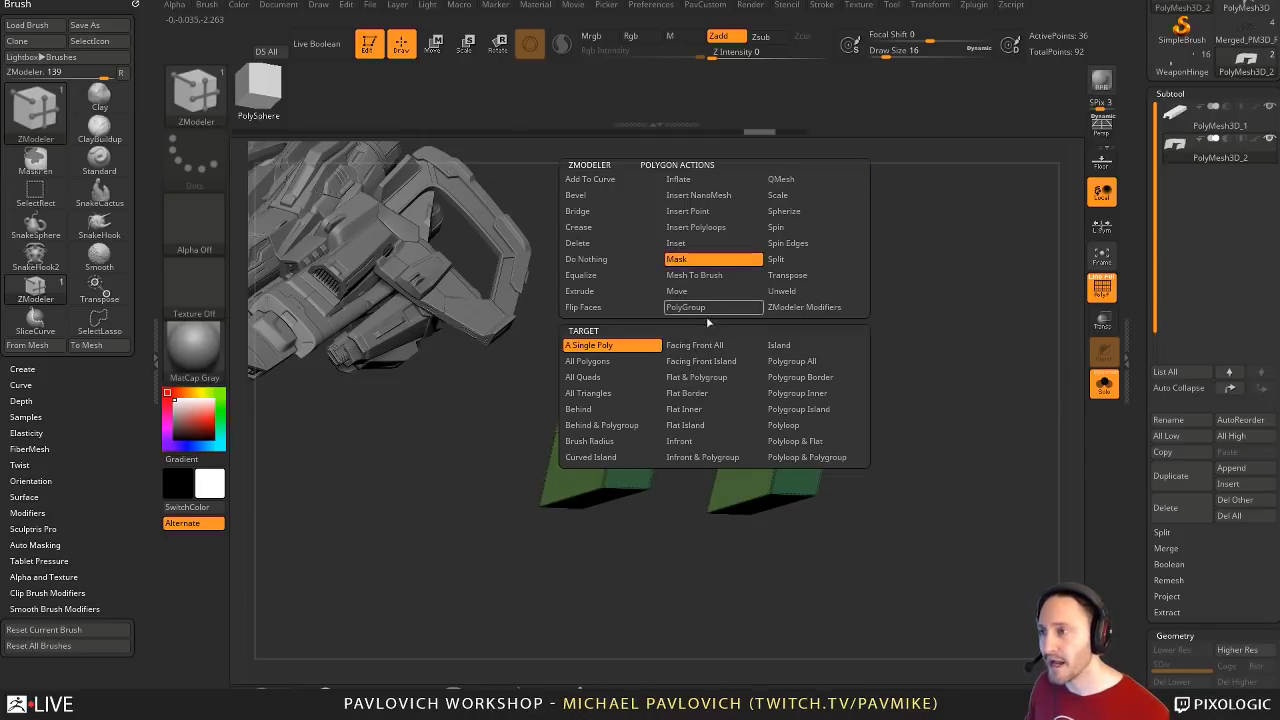
{"action": "left_click", "coordinate": [808, 368]}
{"action": "left_click", "coordinate": [700, 402]}
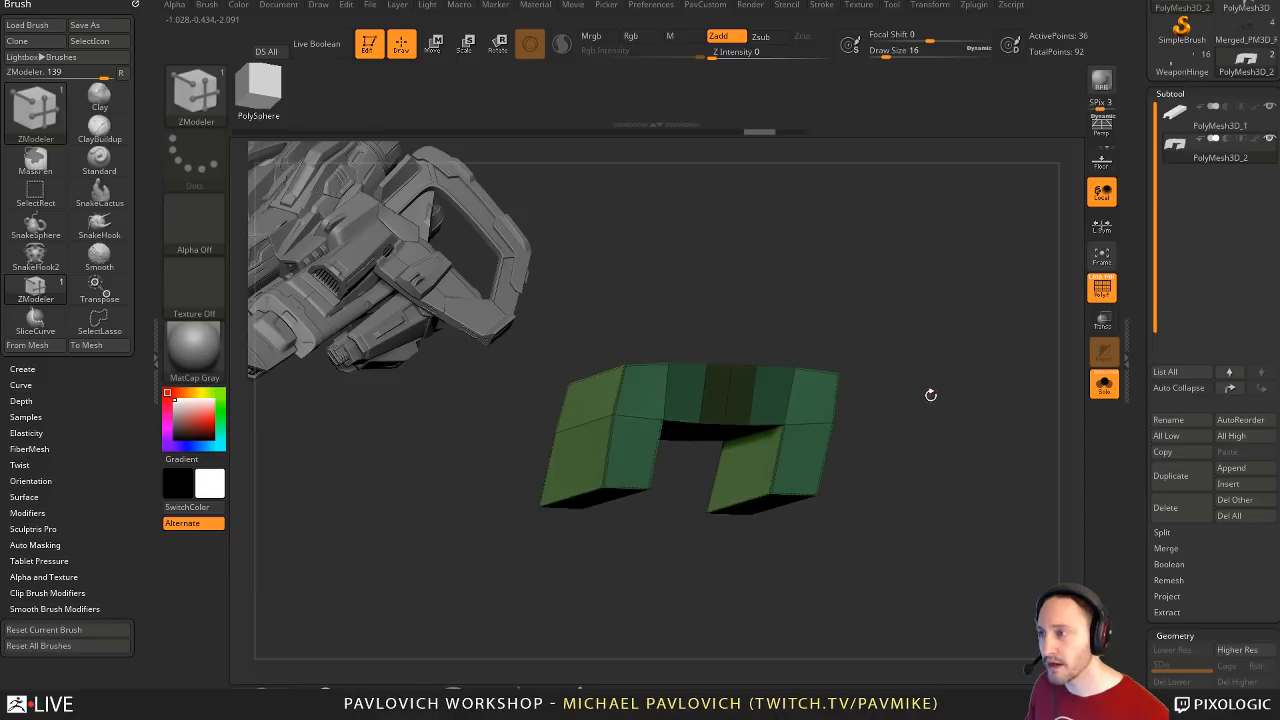
{"action": "left_click", "coordinate": [945, 345], "text": "ctrl"}
- Center the gizmo on the unmasked middle faces, extrude them toward the channel as a small tab, and return to ZModeler drawing
{"action": "key", "text": "w"}
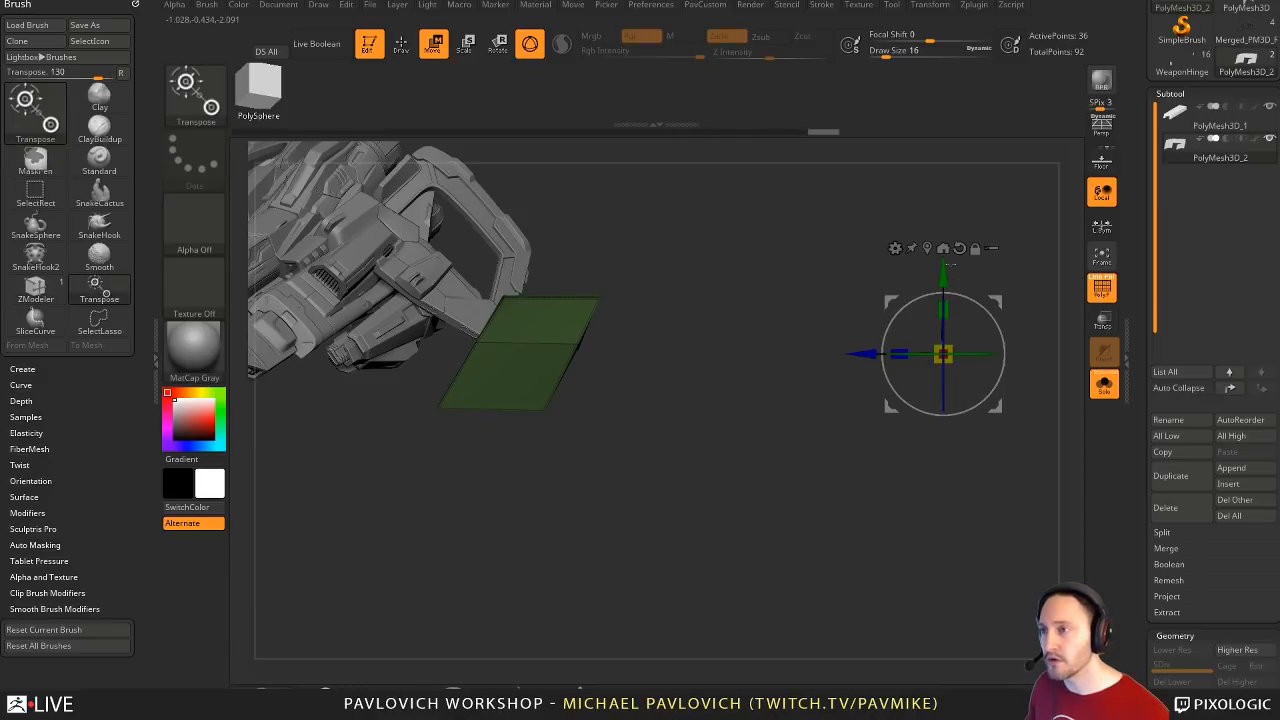
{"action": "left_click", "coordinate": [943, 248]}
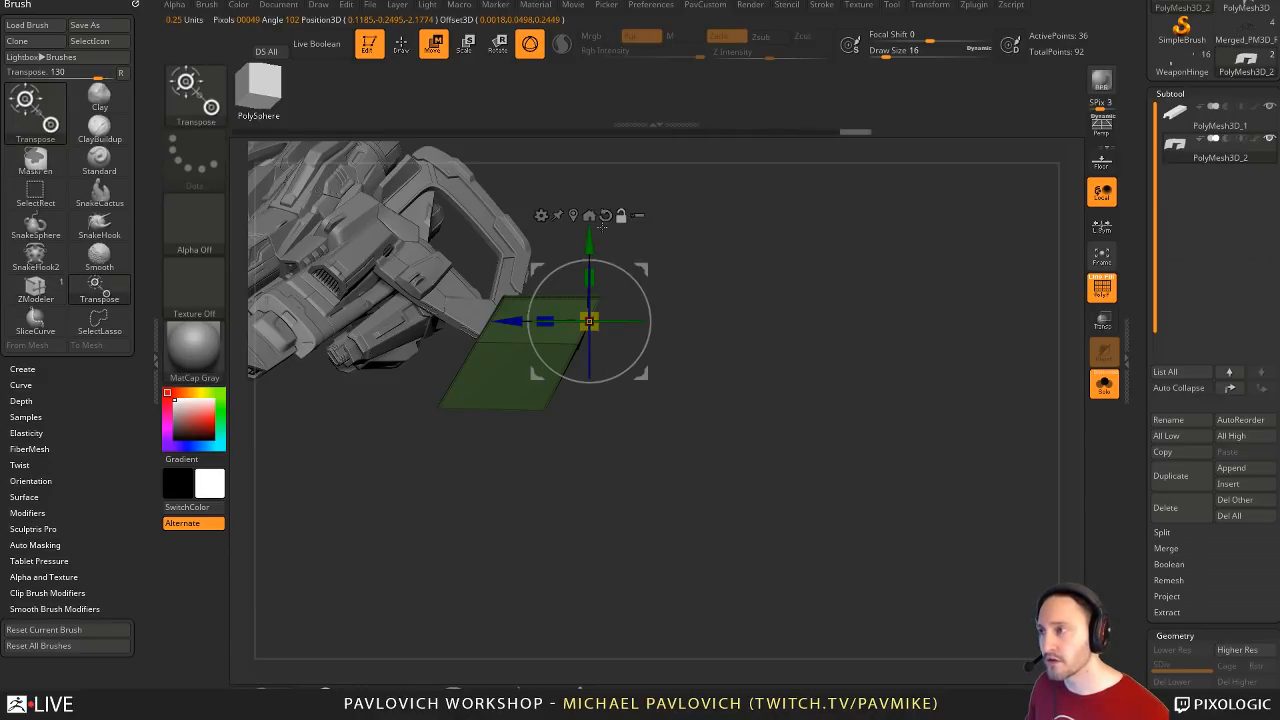
{"action": "mouse_move", "coordinate": [589, 321]}
{"action": "left_mouse_down"}
{"action": "mouse_move", "coordinate": [672, 424]}
{"action": "mouse_move", "coordinate": [618, 423]}
{"action": "mouse_move", "coordinate": [650, 423]}
{"action": "left_mouse_up"}
{"action": "mouse_move", "coordinate": [915, 335]}
{"action": "left_mouse_down"}
{"action": "mouse_move", "coordinate": [932, 381]}
{"action": "mouse_move", "coordinate": [903, 434]}
{"action": "mouse_move", "coordinate": [926, 427]}
{"action": "left_mouse_up"}
{"action": "key", "text": "q"}
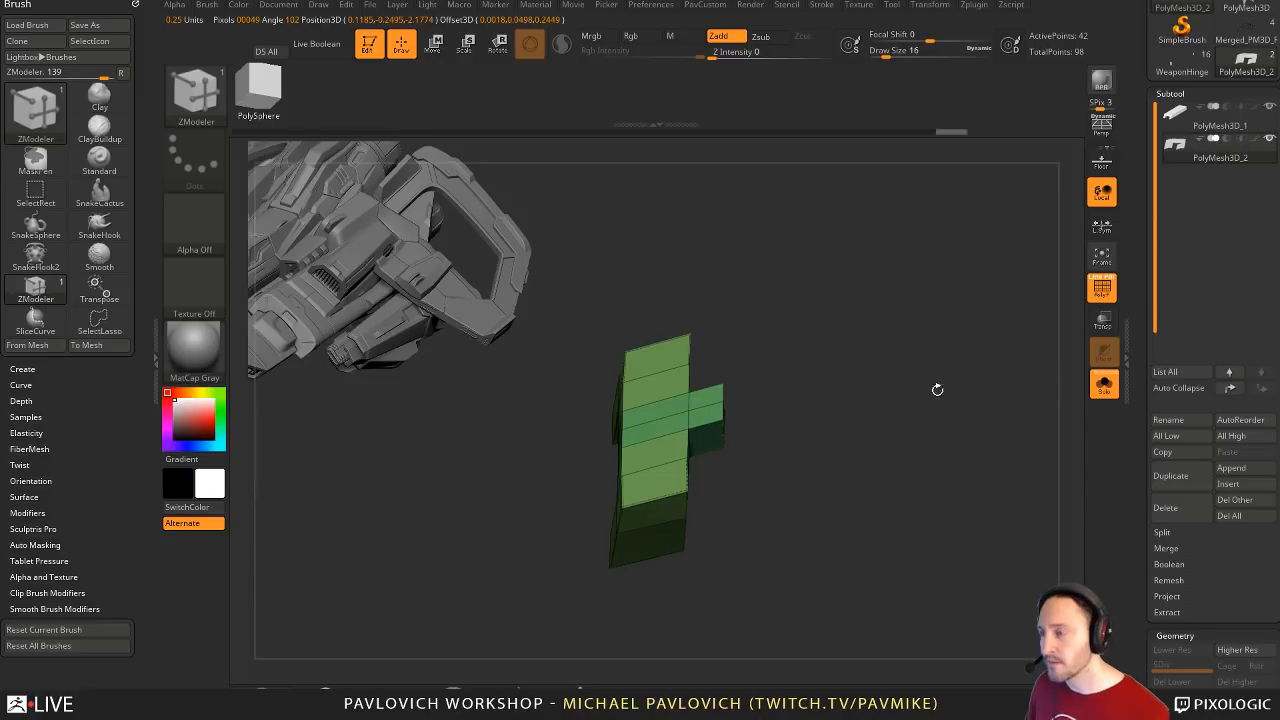
- Turn on dynamic subdivision for the tabbed end section and view it with the full channel
{"action": "key", "text": "2"}
{"action": "left_click", "coordinate": [913, 505]}
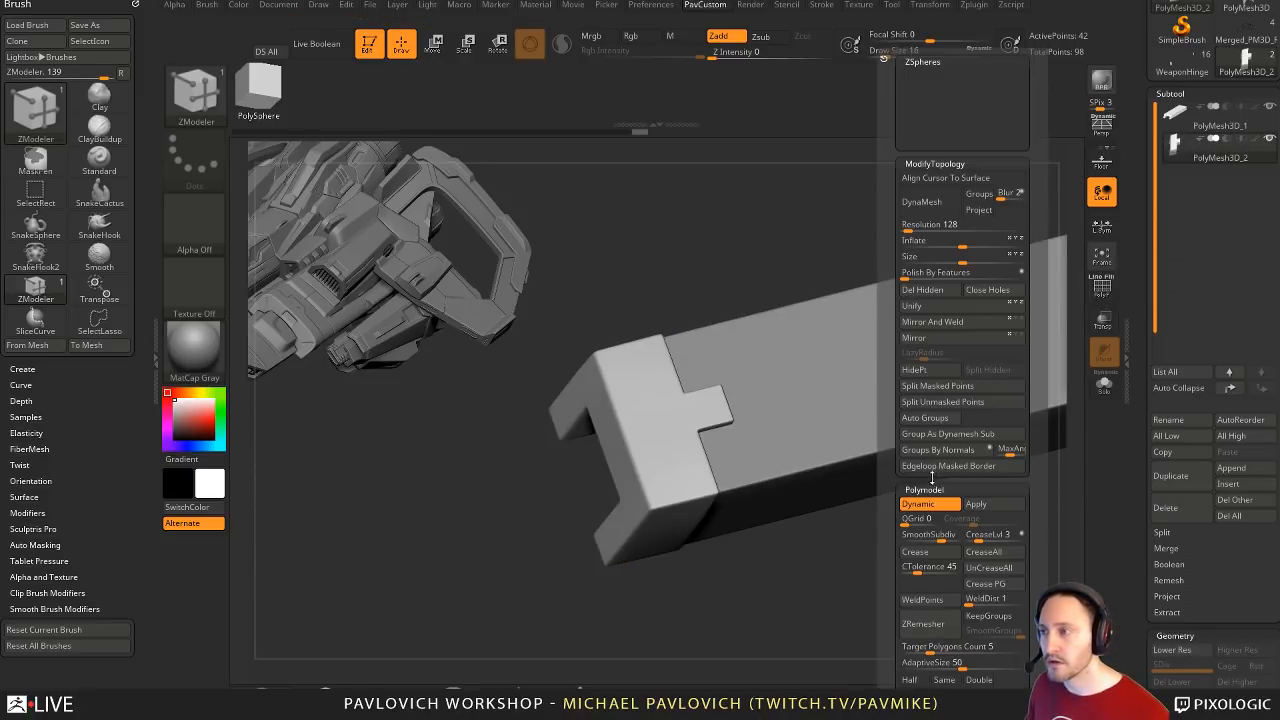
{"action": "left_click_drag", "start_coordinate": [857, 568], "coordinate": [901, 535]}
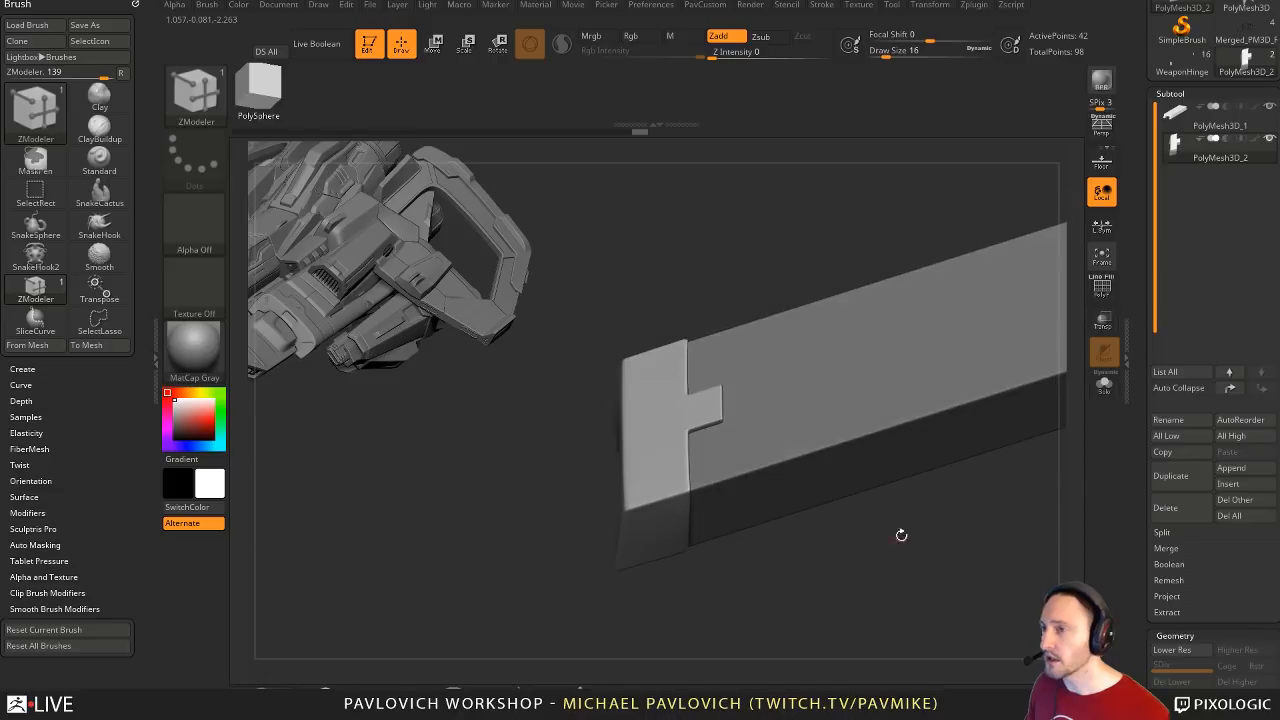
- Isolate the end section with polyframe on and uncrease the corner edges at the tab's tip to round it
{"action": "left_click", "coordinate": [1104, 385]}
{"action": "left_click", "coordinate": [1101, 287]}
{"action": "left_click_drag", "start_coordinate": [1068, 314], "coordinate": [958, 374]}
{"action": "key", "text": "space"}
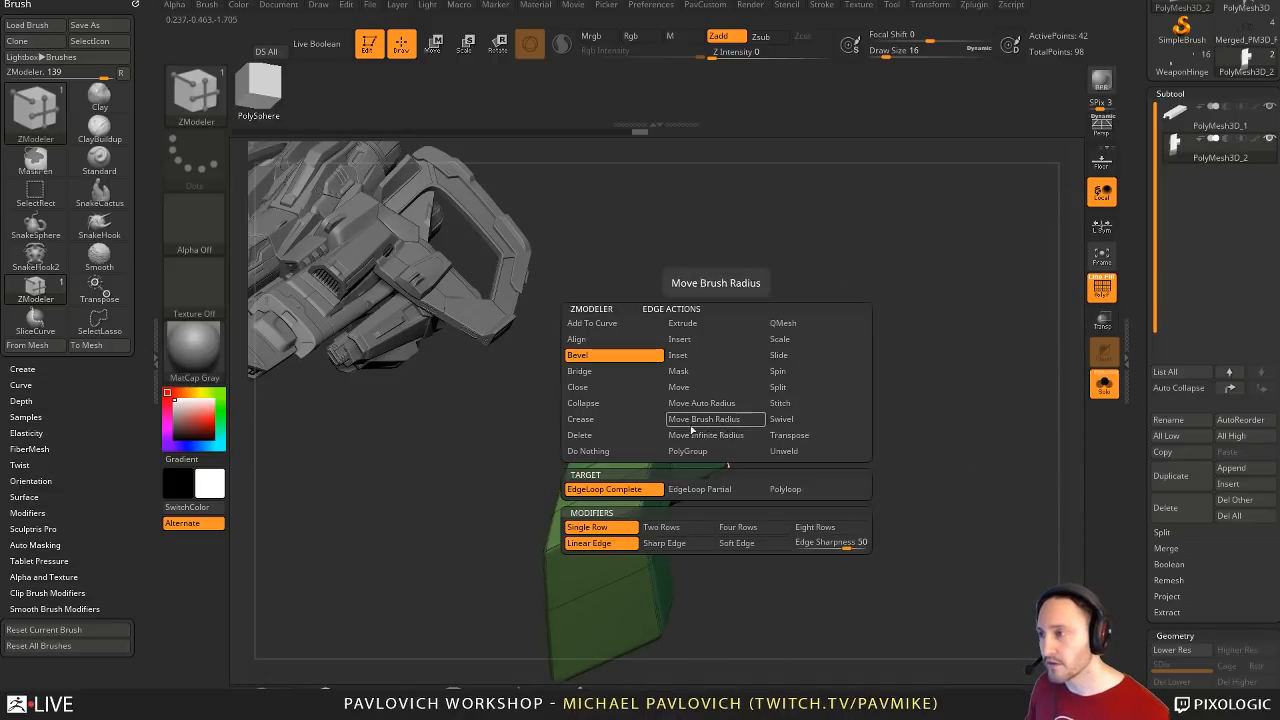
{"action": "left_click", "coordinate": [615, 422]}
{"action": "left_click", "coordinate": [711, 414]}
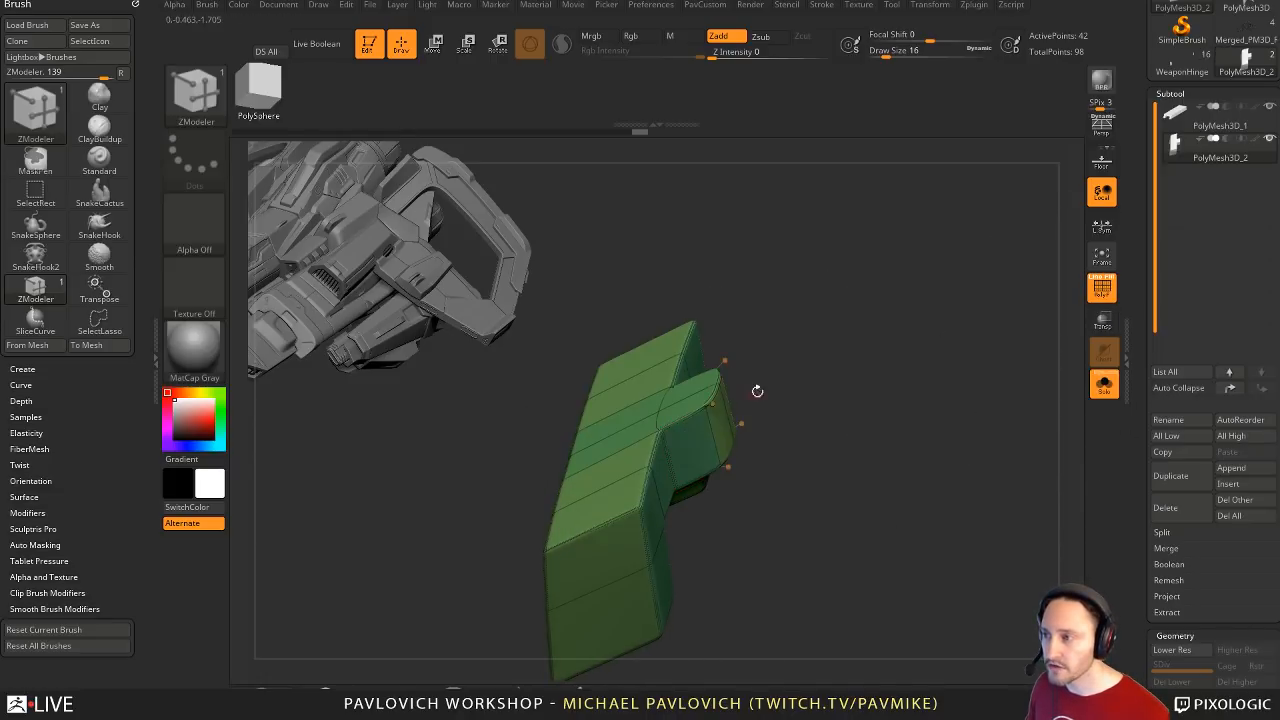
- Show the full channel again and insert a single edge loop across the tab near its tip to tighten the rounding
{"action": "left_click_drag", "start_coordinate": [757, 391], "coordinate": [802, 348]}
{"action": "left_click", "coordinate": [1104, 385]}
{"action": "left_click_drag", "start_coordinate": [1068, 340], "coordinate": [1062, 300]}
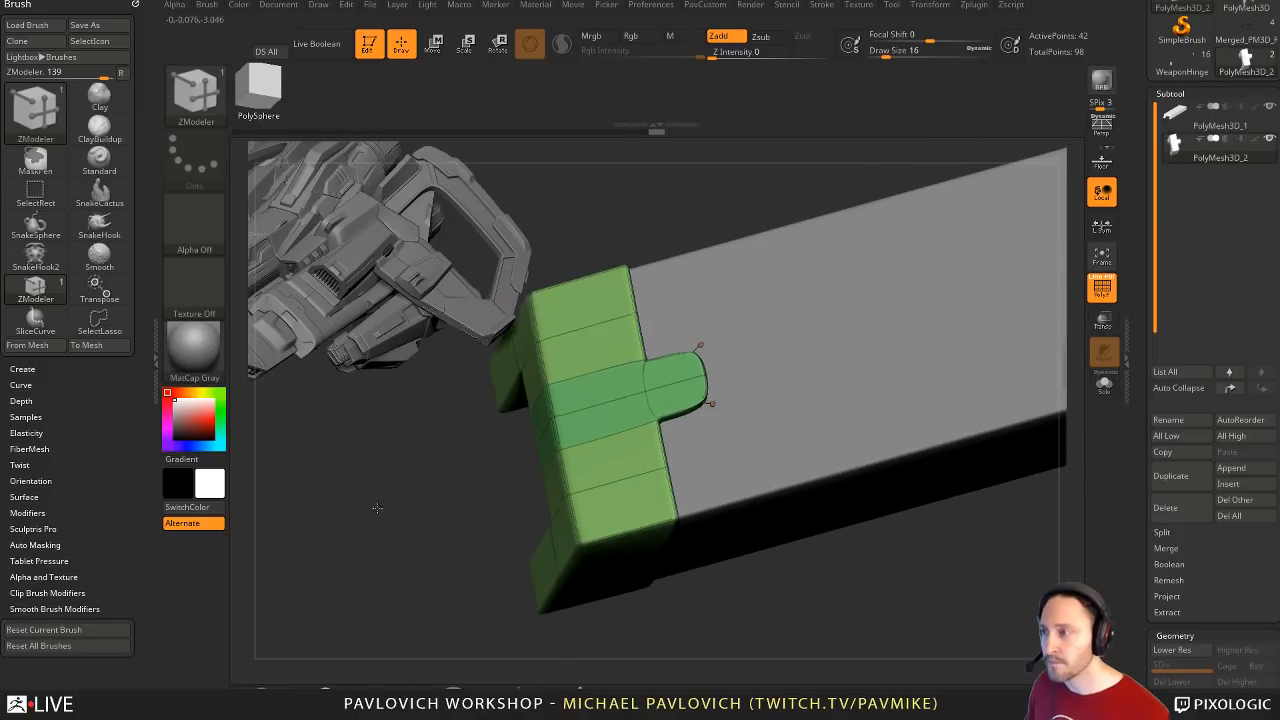
{"action": "key", "text": "space"}
{"action": "left_click", "coordinate": [675, 345]}
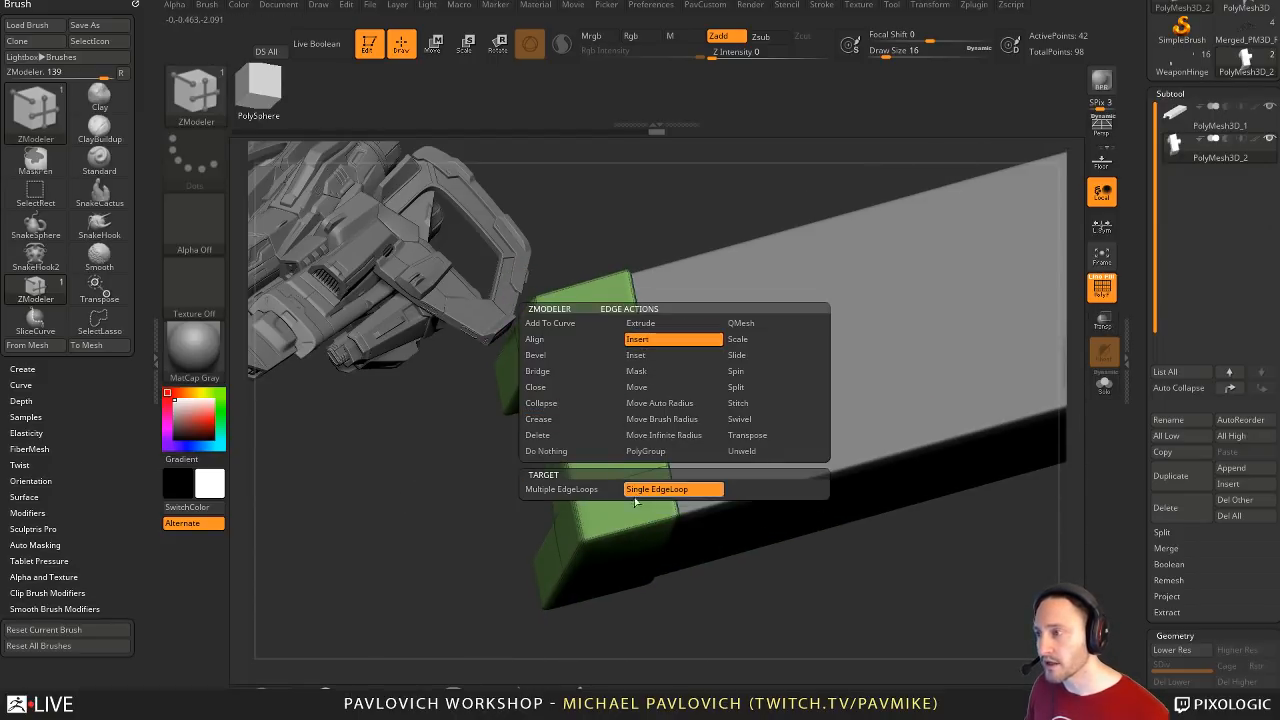
{"action": "left_click", "coordinate": [684, 382]}
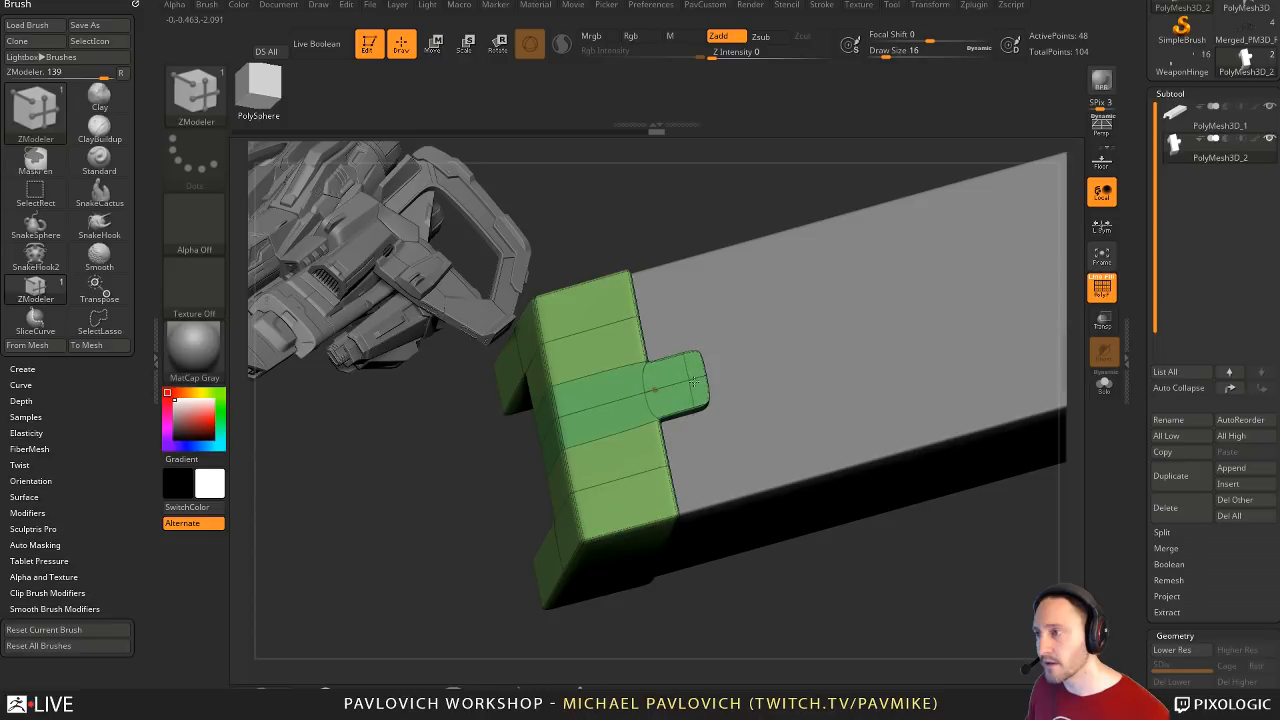
{"action": "left_click_drag", "start_coordinate": [760, 580], "coordinate": [866, 553]}
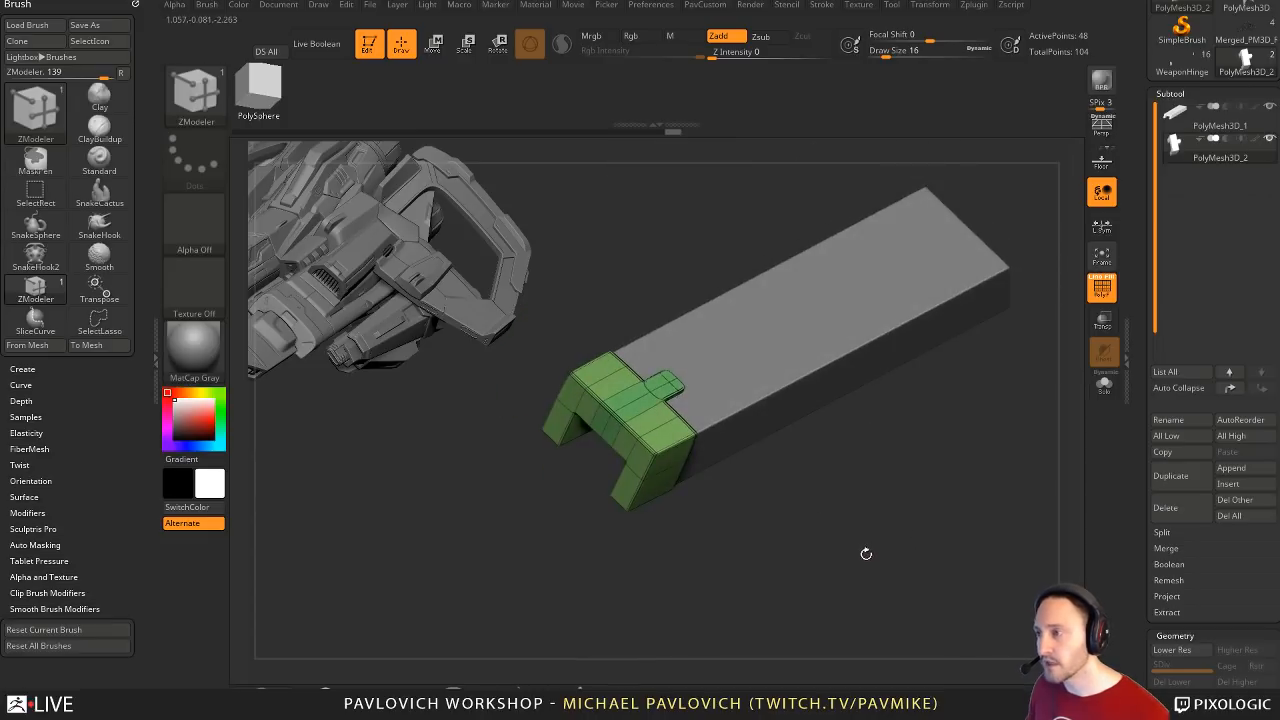
{"action": "left_click_drag", "start_coordinate": [824, 514], "coordinate": [881, 519]}
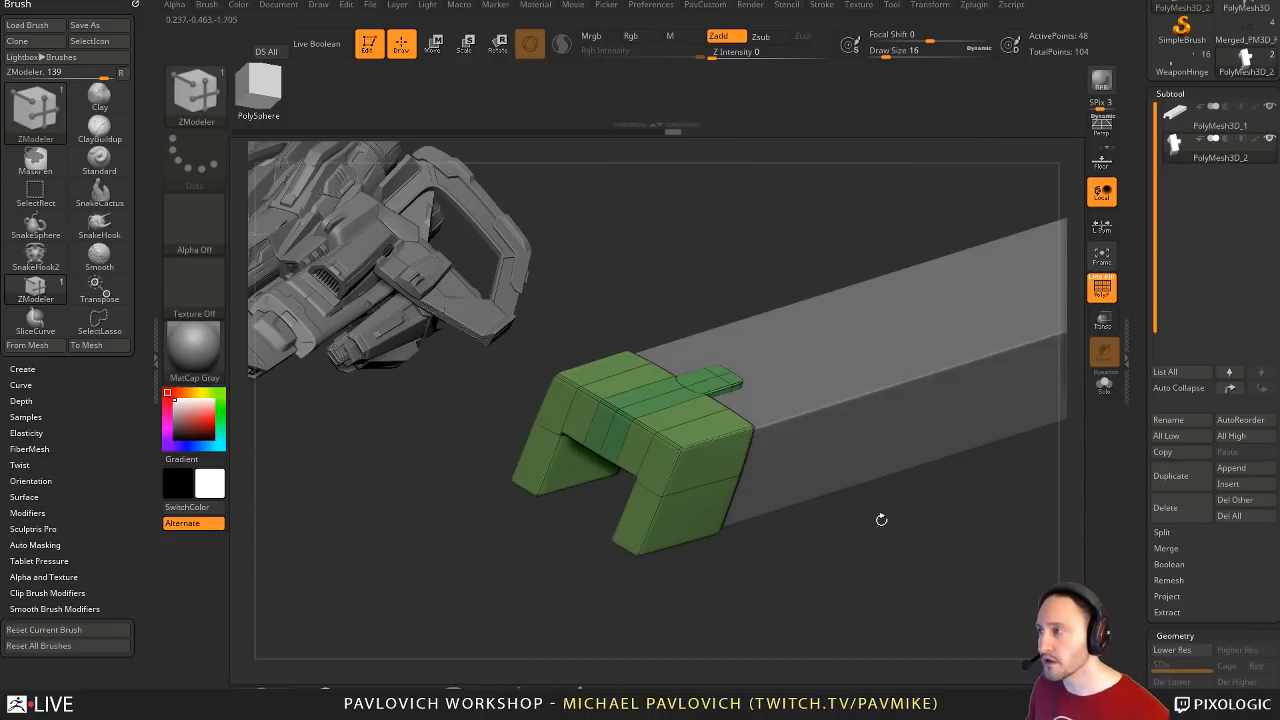
- Try to delete the edge loop at the end section's front corner and undo it, isolating the section in Solo mode
{"action": "left_click", "coordinate": [672, 470], "text": "alt"}
{"action": "key", "text": "ctrl+z"}
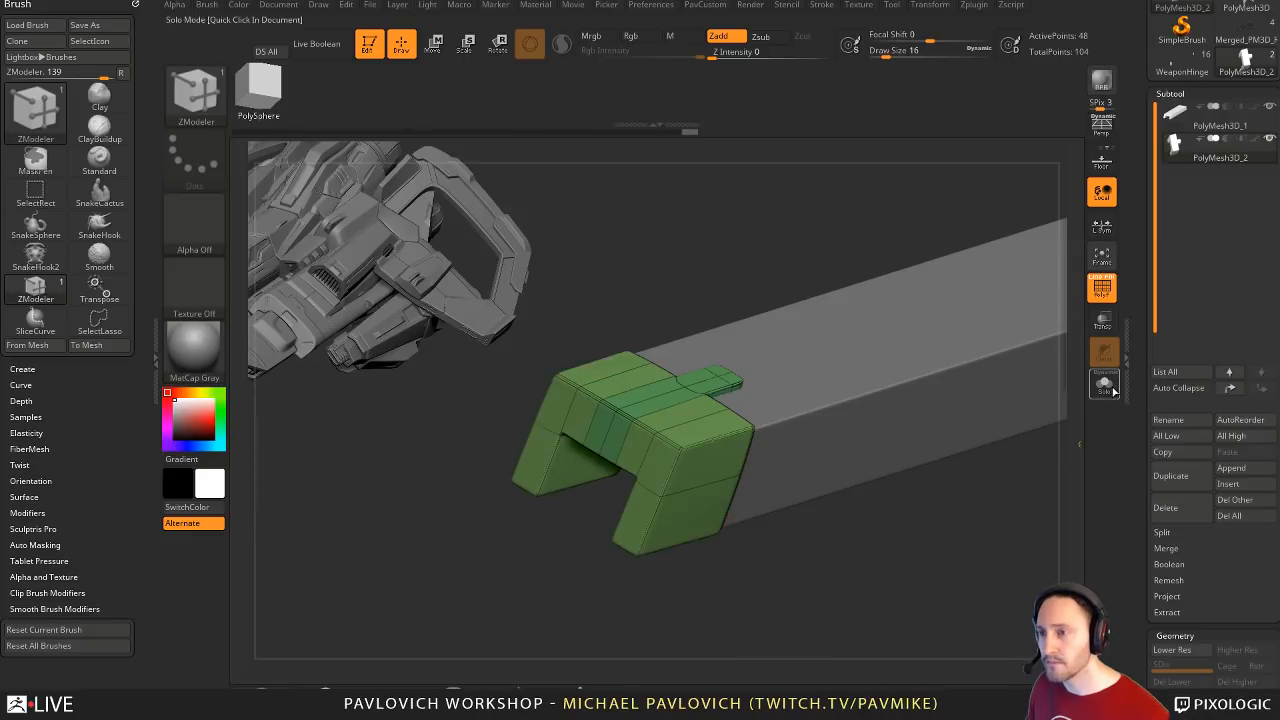
{"action": "left_click", "coordinate": [1104, 385]}
{"action": "left_click", "coordinate": [676, 488], "text": "alt"}
{"action": "key", "text": "ctrl+z"}
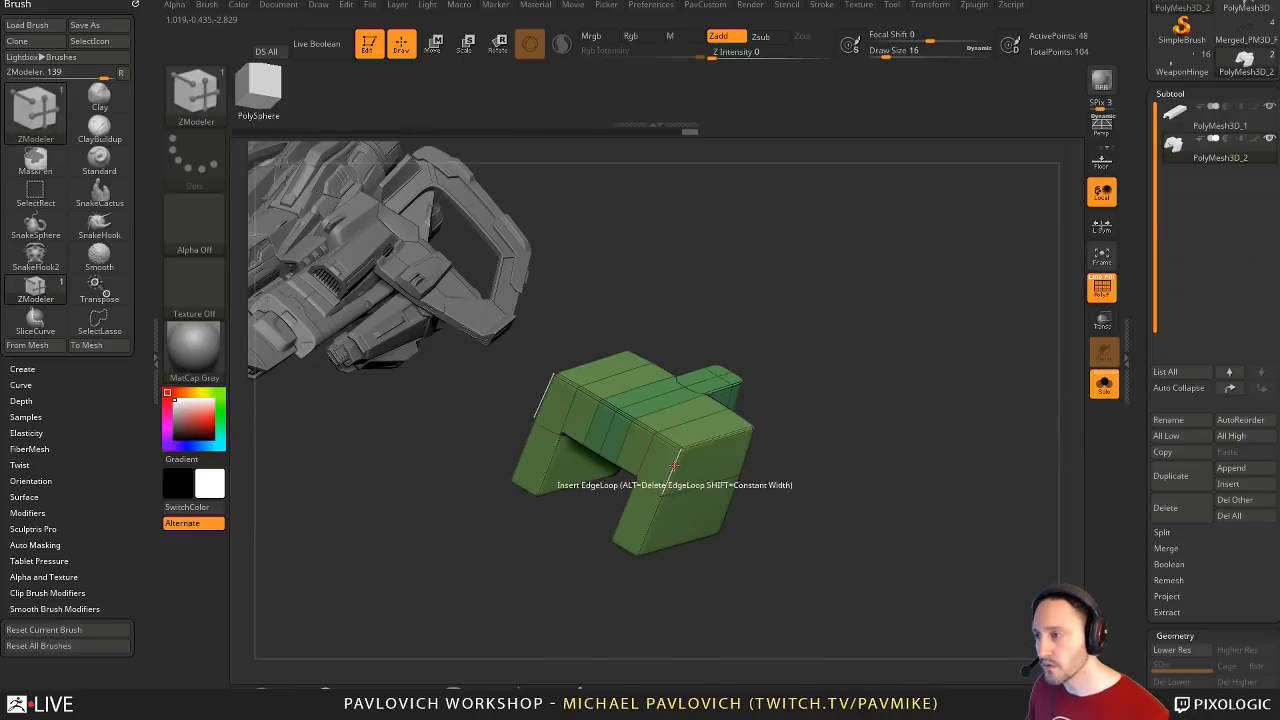
- Uncrease the end section's outer corner edges to round them, and compare it with the full channel with polyframe and Solo off
{"action": "key", "text": "space"}
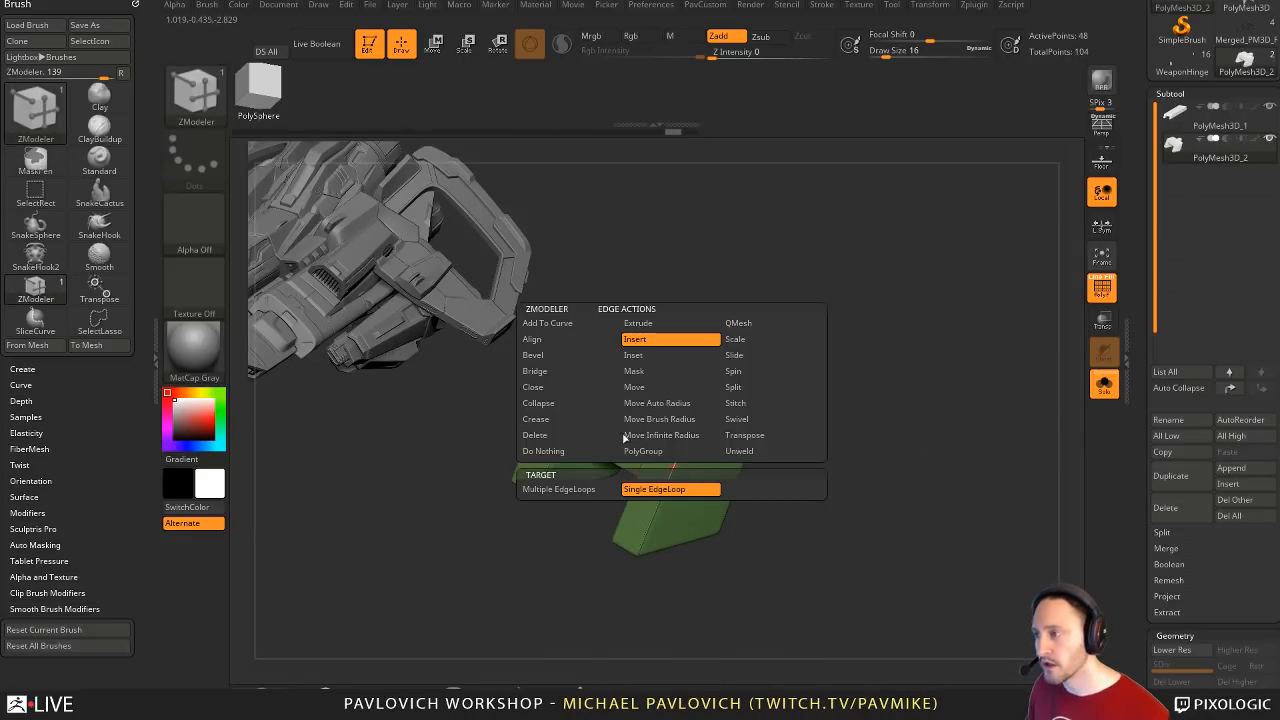
{"action": "left_click", "coordinate": [536, 419]}
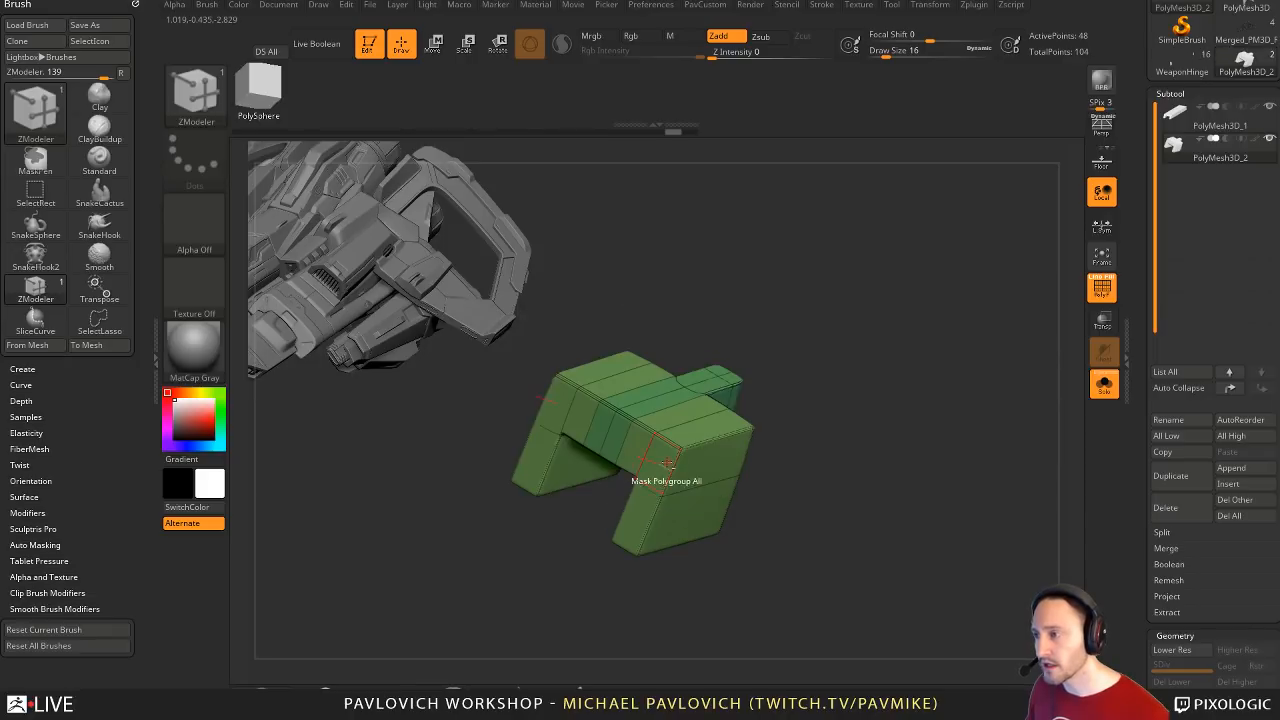
{"action": "left_click", "coordinate": [664, 492]}
{"action": "left_click_drag", "start_coordinate": [845, 495], "coordinate": [874, 482]}
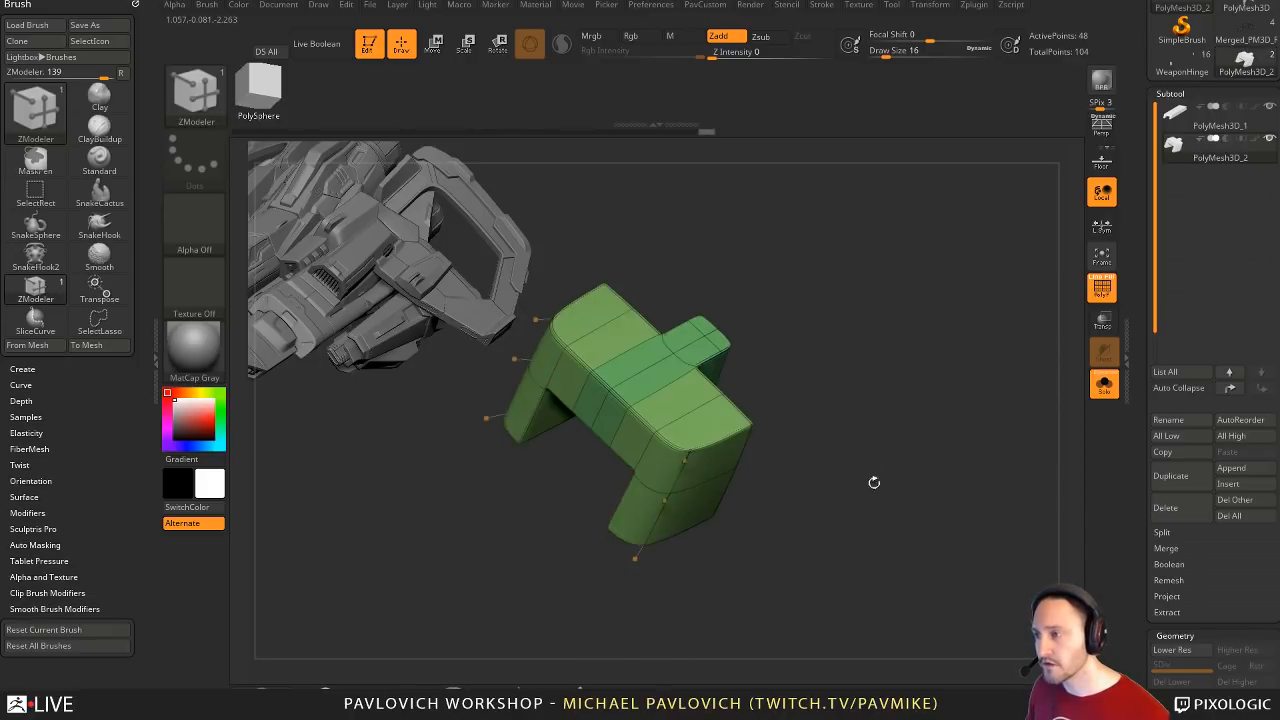
{"action": "left_click", "coordinate": [1100, 292]}
{"action": "left_click", "coordinate": [1104, 384]}
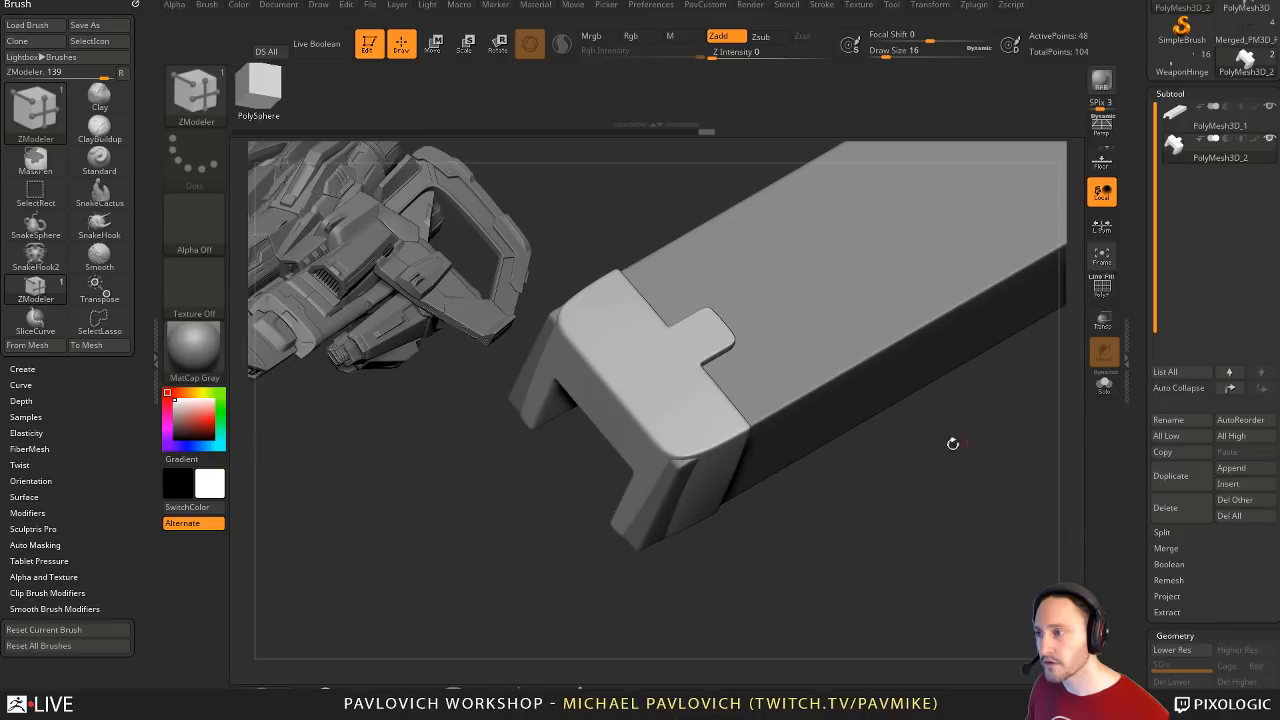
{"action": "left_click_drag", "start_coordinate": [853, 397], "coordinate": [917, 461]}
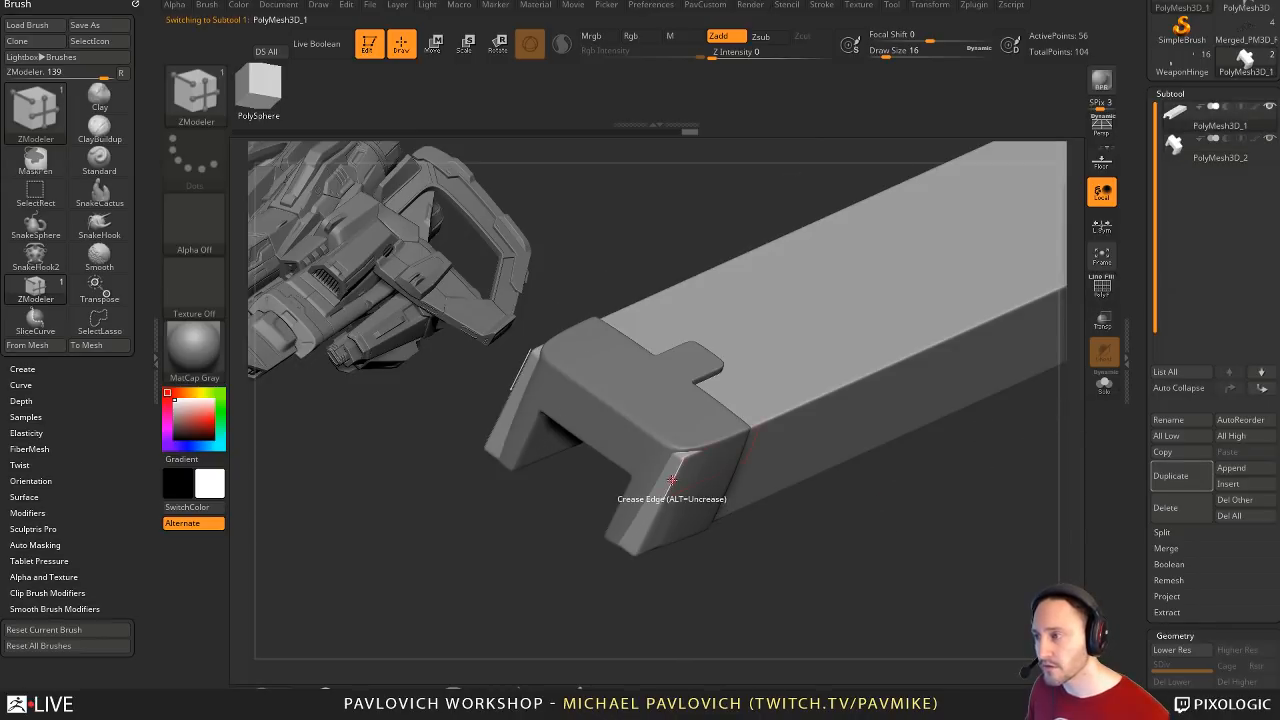
- Reselect the end section, insert supporting edge loops beside its rounded corners on the top and sides, and show the polyframe
{"action": "left_click_drag", "start_coordinate": [723, 523], "coordinate": [690, 482]}
{"action": "left_click", "coordinate": [722, 502], "text": "alt"}
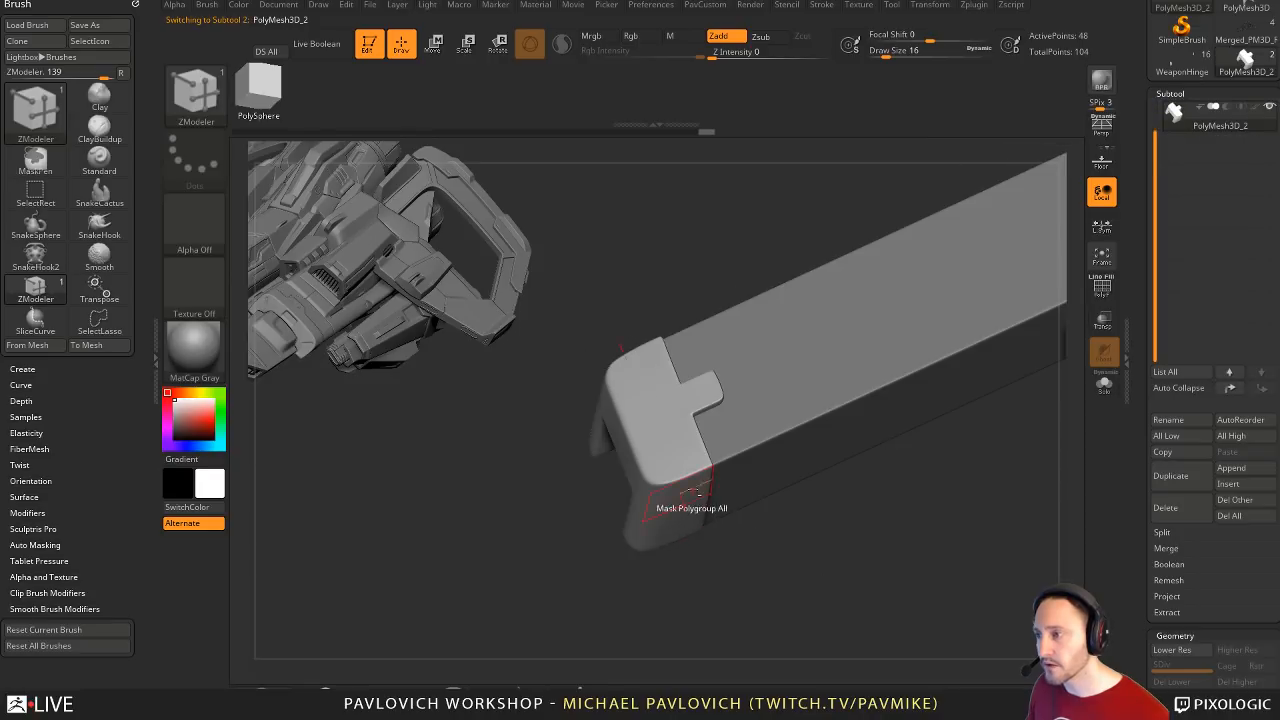
{"action": "key", "text": "space"}
{"action": "left_click", "coordinate": [671, 337]}
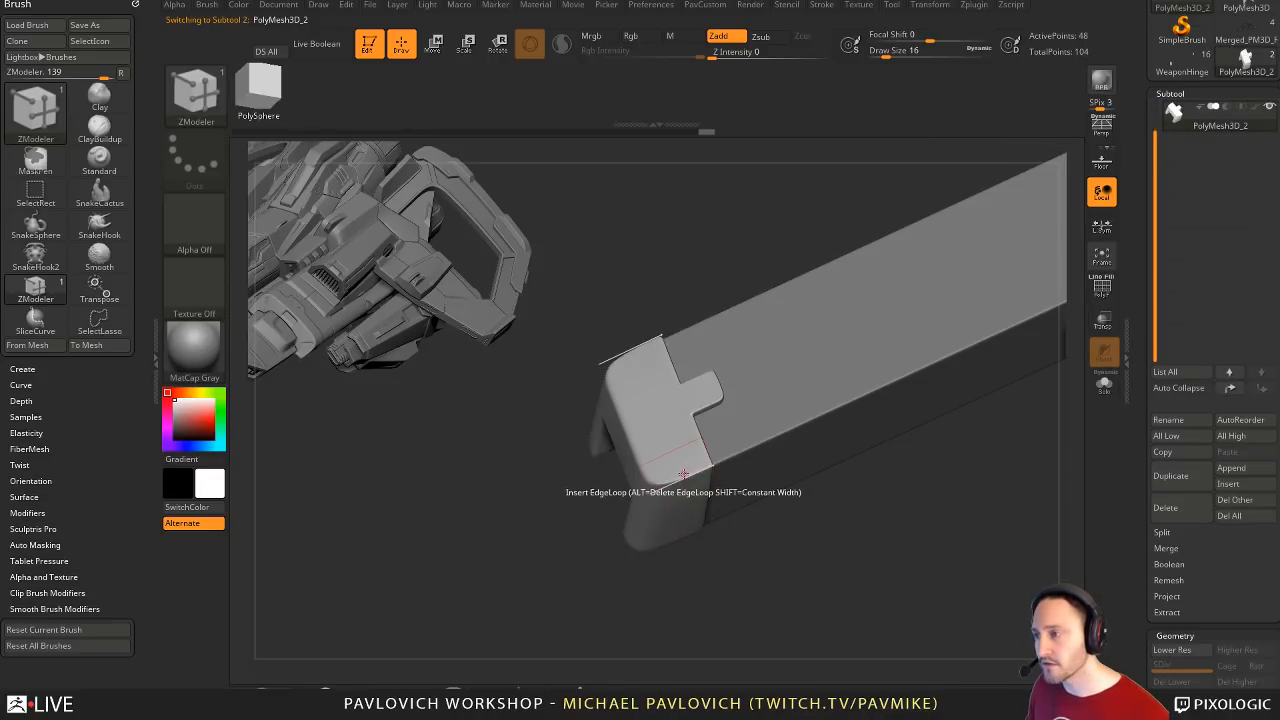
{"action": "left_click", "coordinate": [689, 476]}
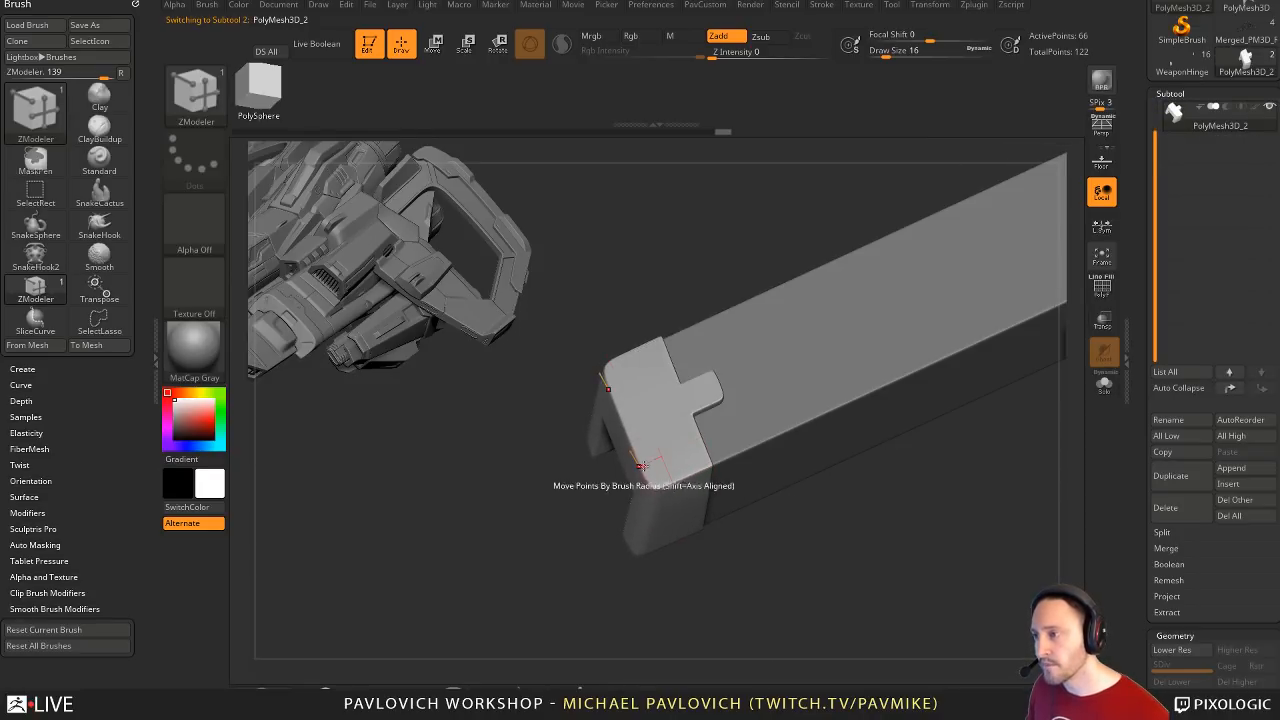
{"action": "left_click", "coordinate": [655, 497]}
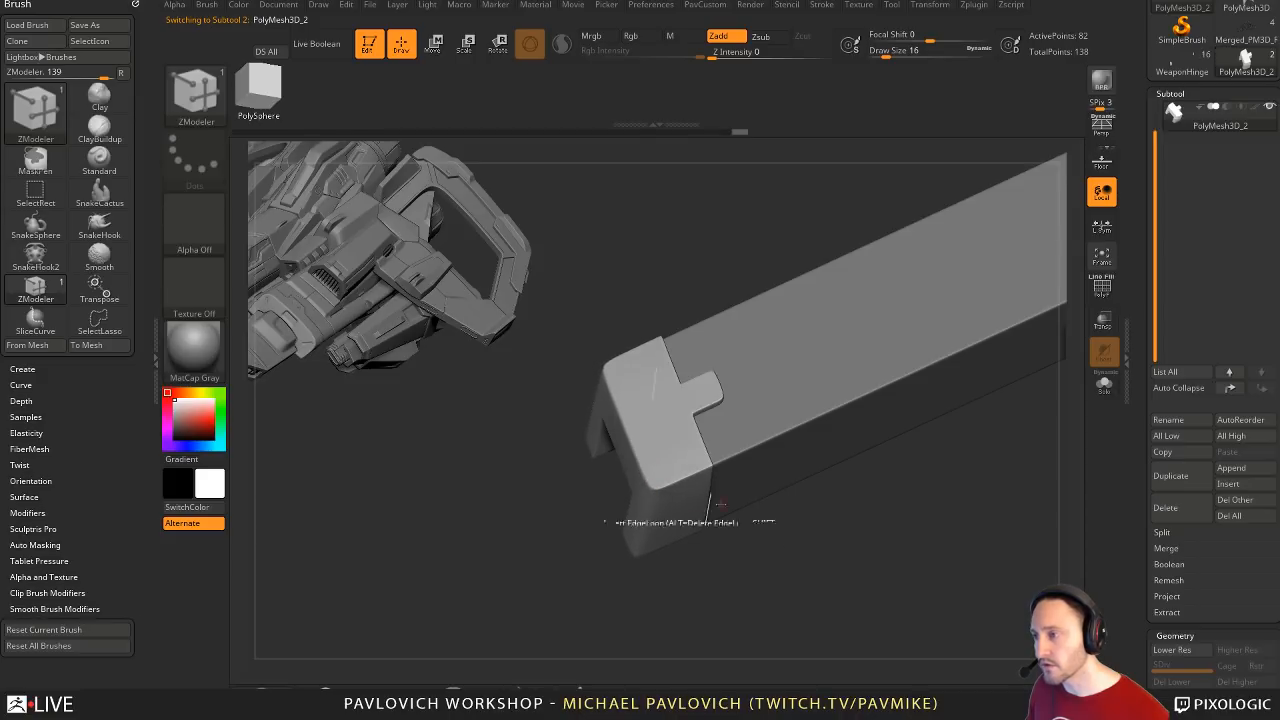
{"action": "left_click_drag", "start_coordinate": [720, 503], "coordinate": [839, 581]}
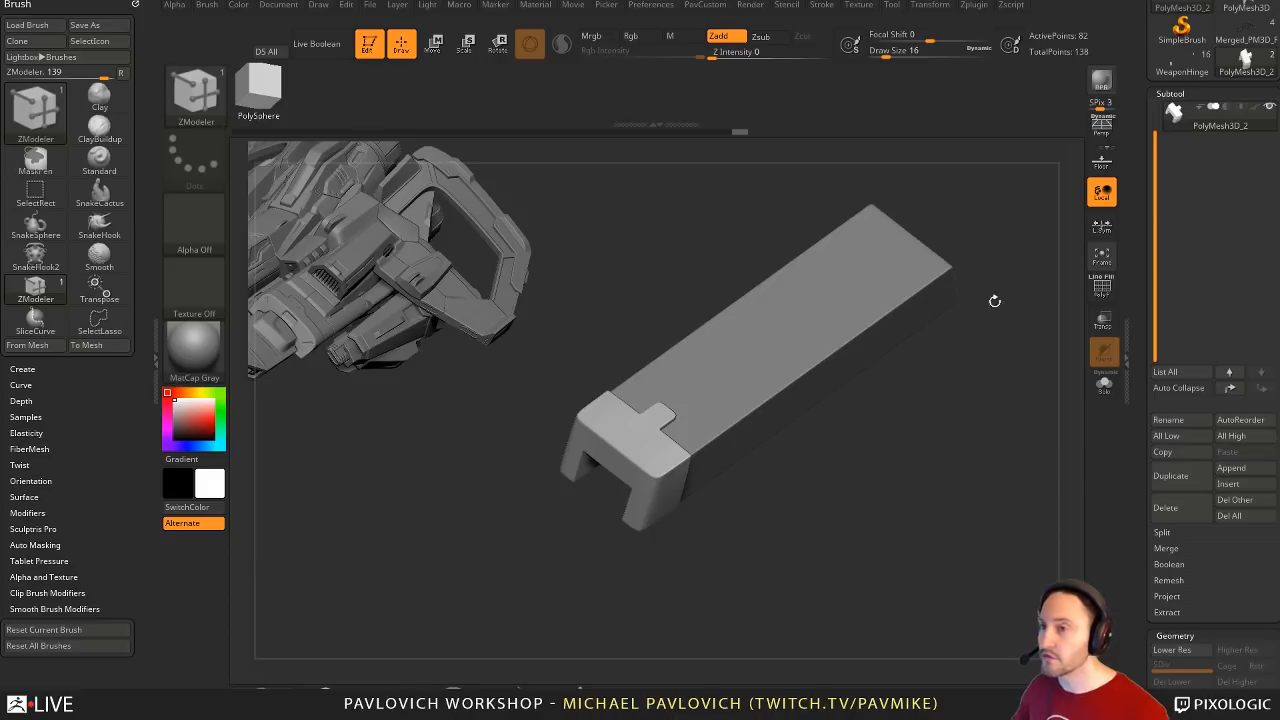
{"action": "left_click", "coordinate": [1103, 291]}
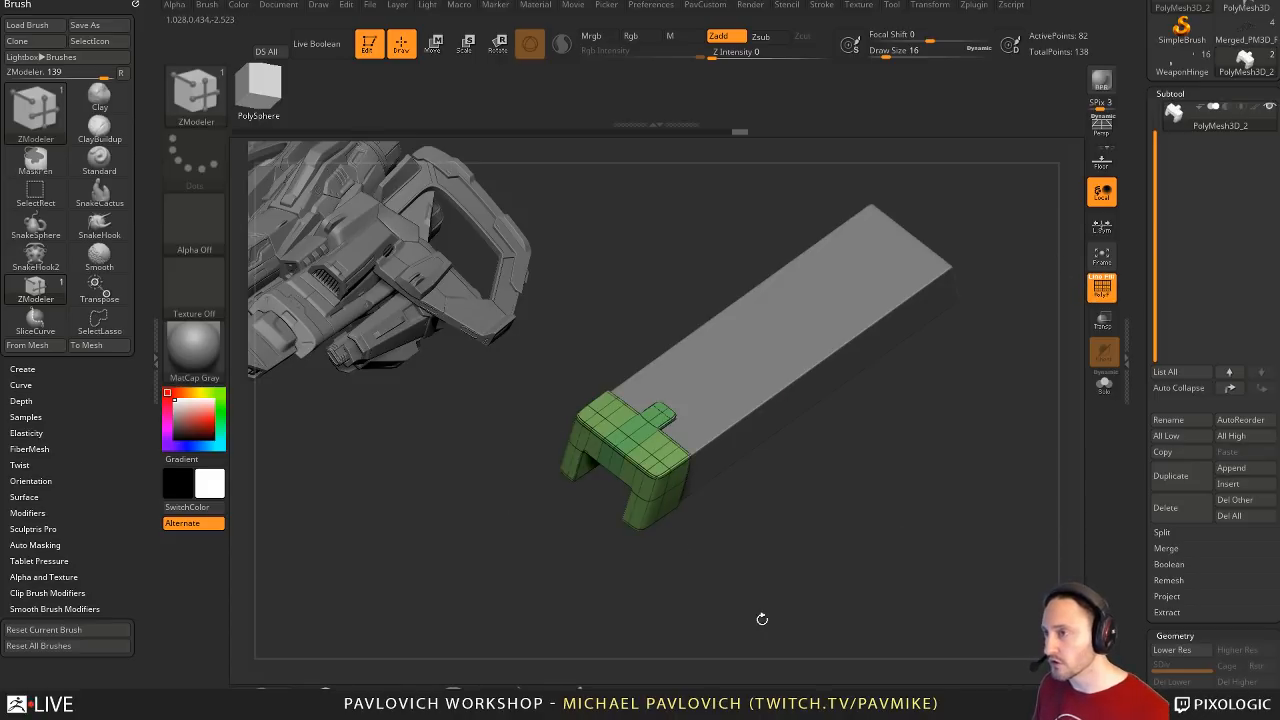
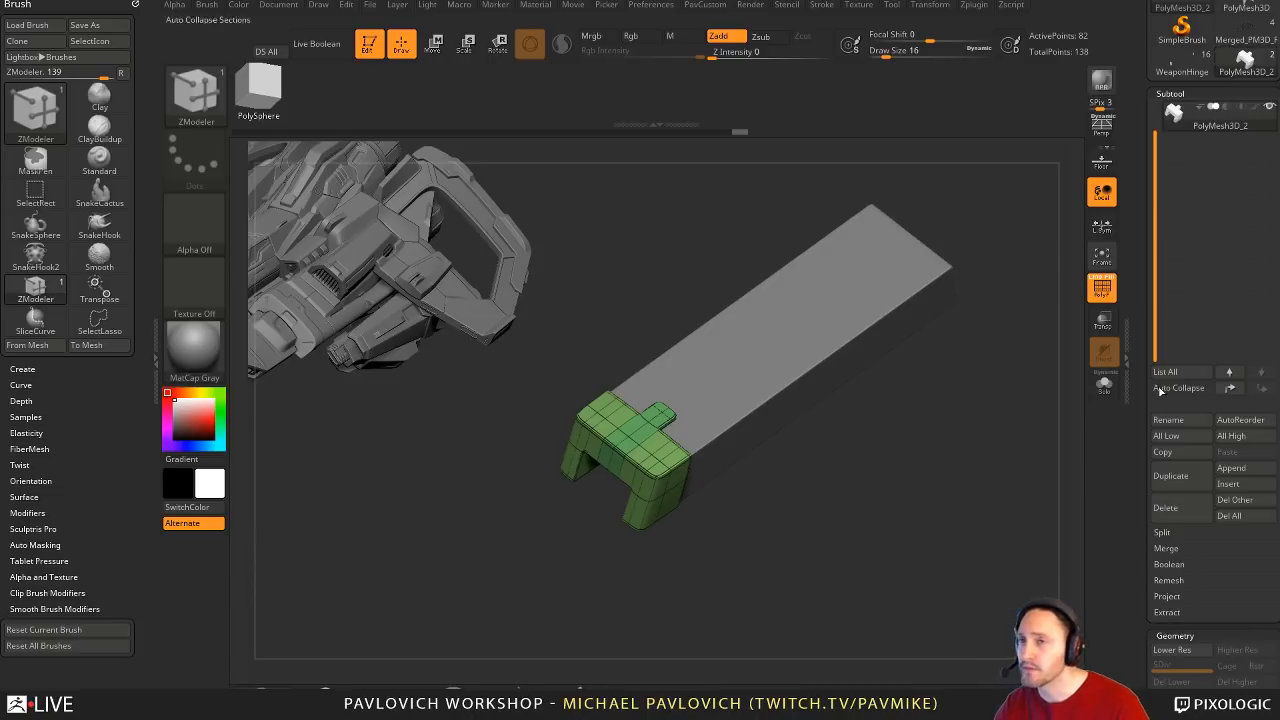
- Check the end section with polyframe off and on, and divide it into polygroups with Groups By Normals
{"action": "left_click_drag", "start_coordinate": [1143, 231], "coordinate": [1146, 686]}
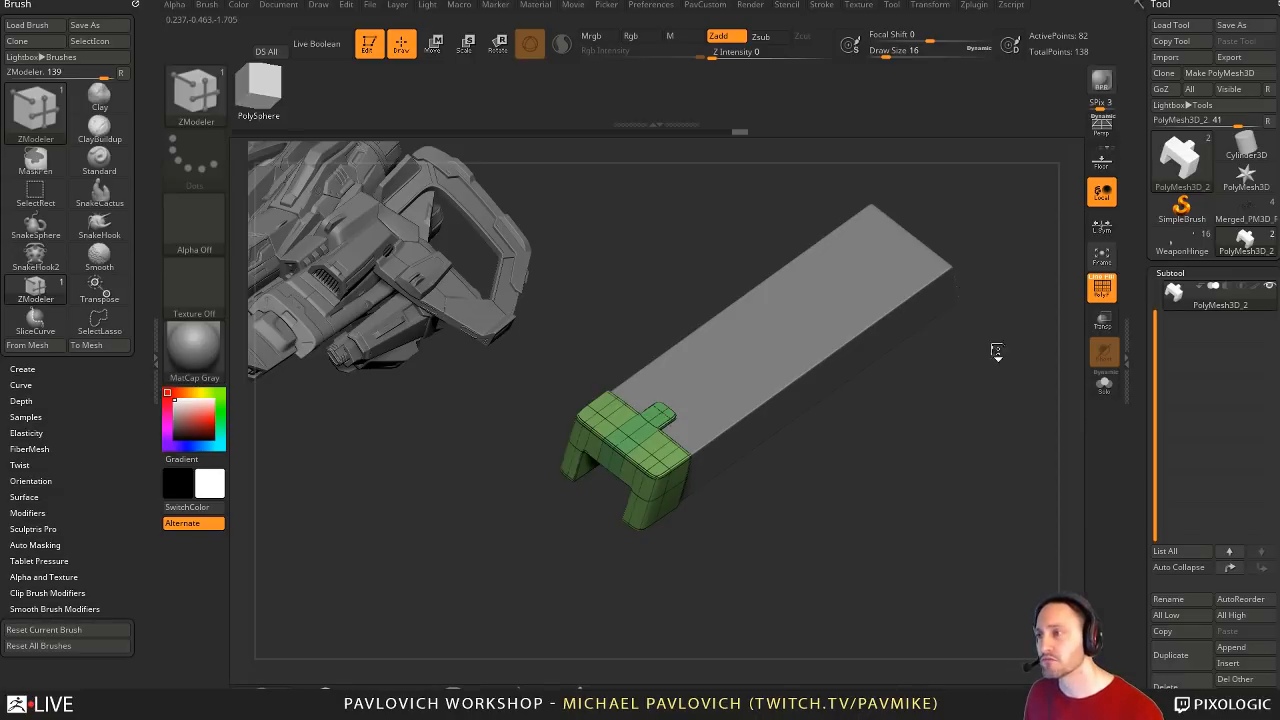
{"action": "left_click_drag", "start_coordinate": [996, 350], "coordinate": [980, 320]}
{"action": "key", "text": "shift+f"}
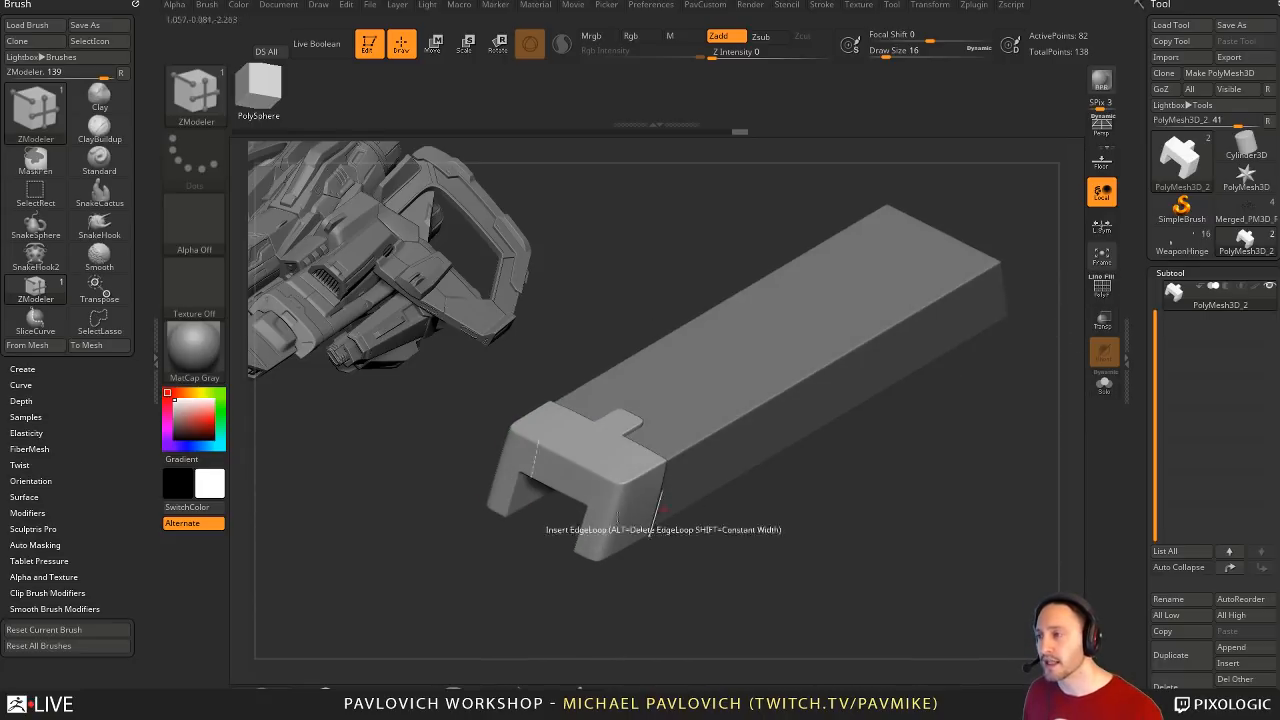
{"action": "key", "text": "shift+f"}
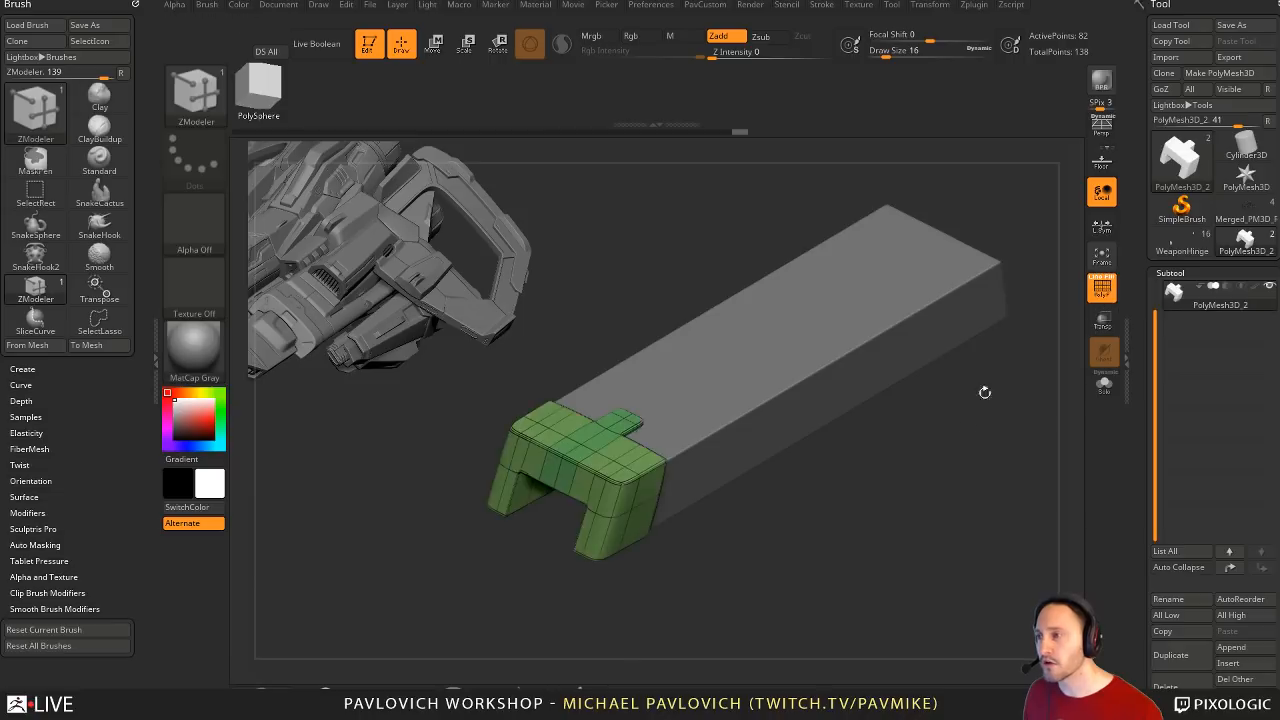
{"action": "left_click_drag", "start_coordinate": [985, 392], "coordinate": [966, 437]}
{"action": "left_click_drag", "start_coordinate": [870, 492], "coordinate": [890, 520]}
{"action": "key", "text": "space"}
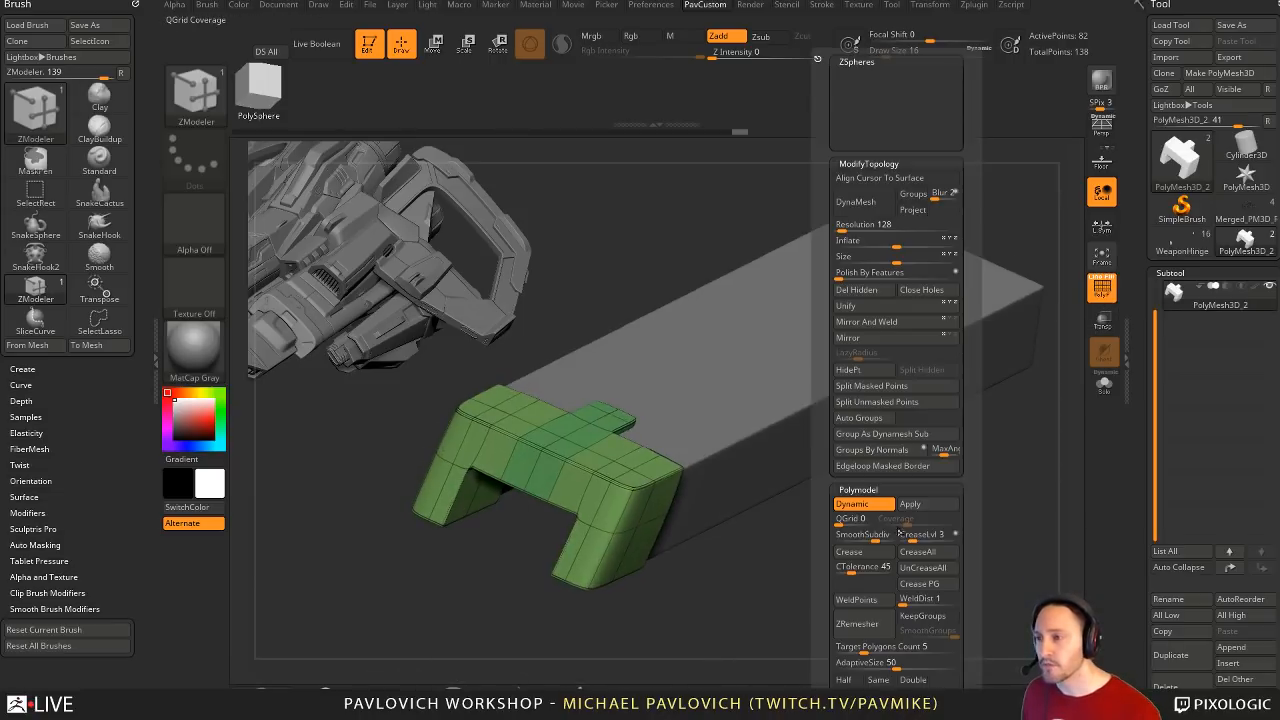
{"action": "left_click", "coordinate": [893, 450]}
- Pull the end section's whole top polygroup upward with QMesh to add a raised layer
{"action": "left_click_drag", "start_coordinate": [763, 548], "coordinate": [797, 563]}
{"action": "key", "text": "space"}
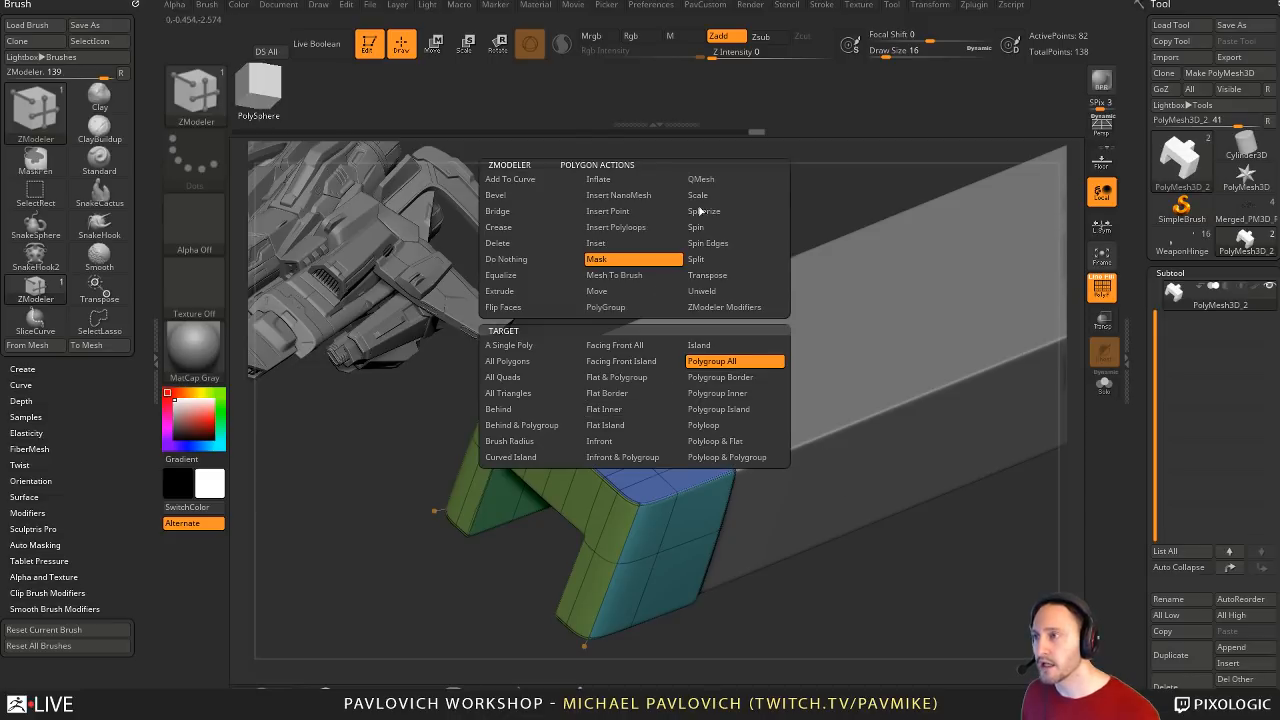
{"action": "left_click", "coordinate": [729, 177]}
{"action": "left_click_drag", "start_coordinate": [700, 260], "coordinate": [652, 337]}
{"action": "left_click_drag", "start_coordinate": [637, 415], "coordinate": [642, 393]}
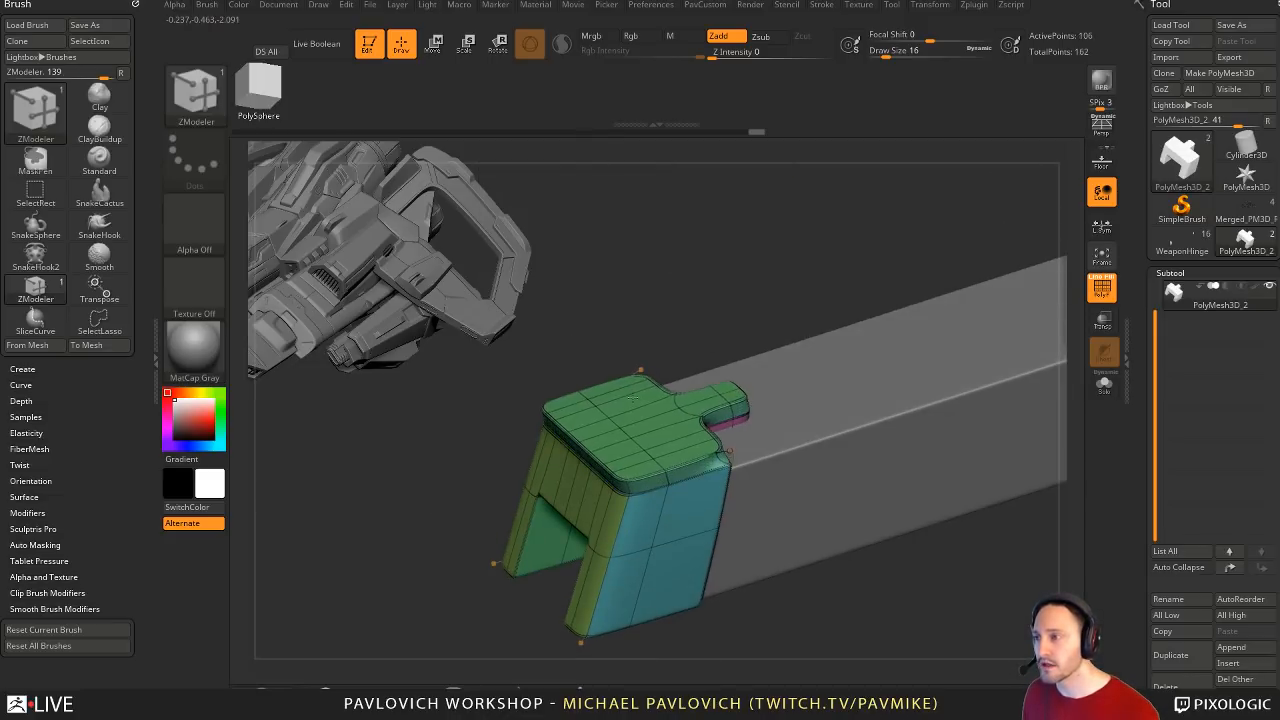
- Isolate the end cap's raised top layer, crease its border and show the whole cap again
{"action": "key", "text": "space"}
{"action": "key", "text": "shift+d"}
{"action": "left_click", "coordinate": [517, 687]}
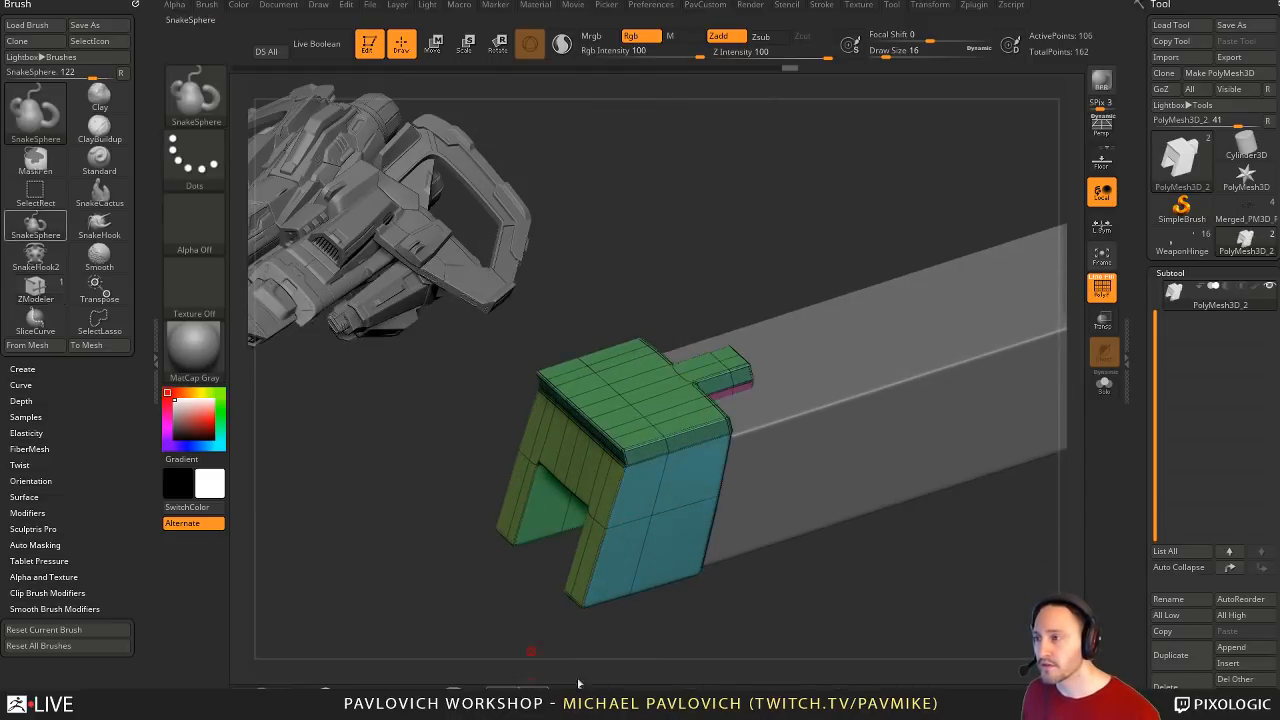
{"action": "key", "text": "d"}
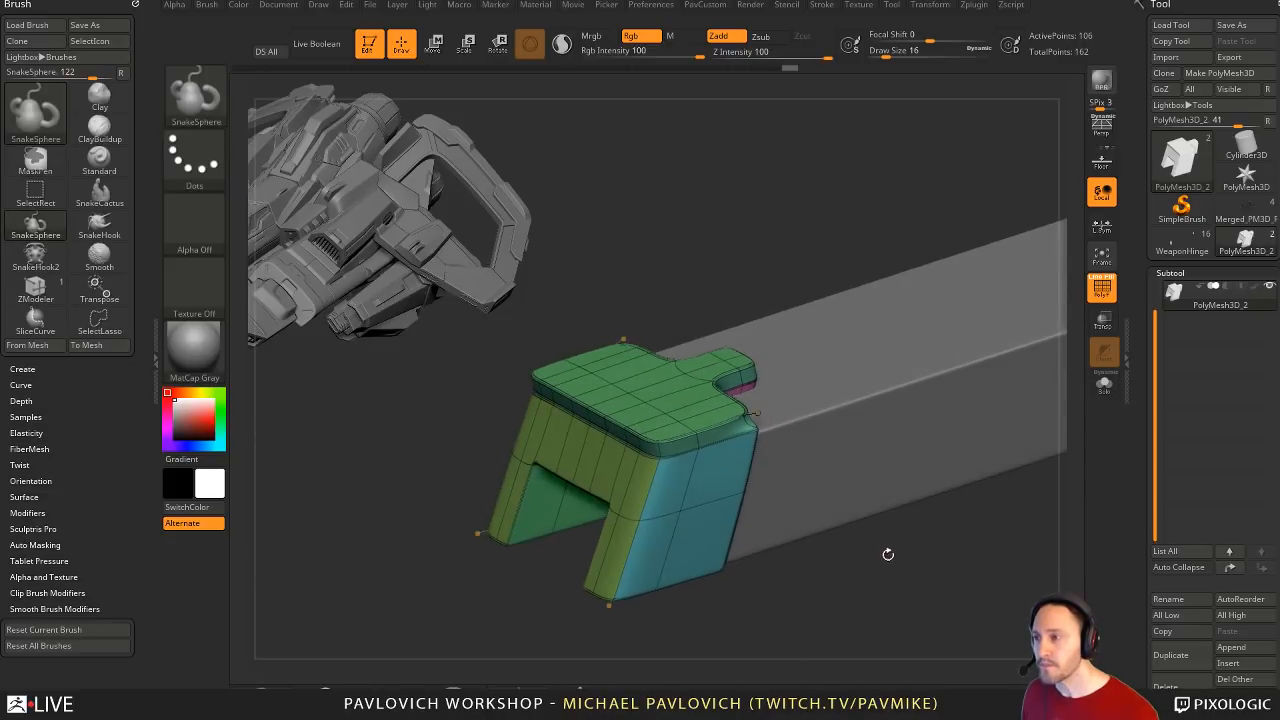
{"action": "key", "text": "space"}
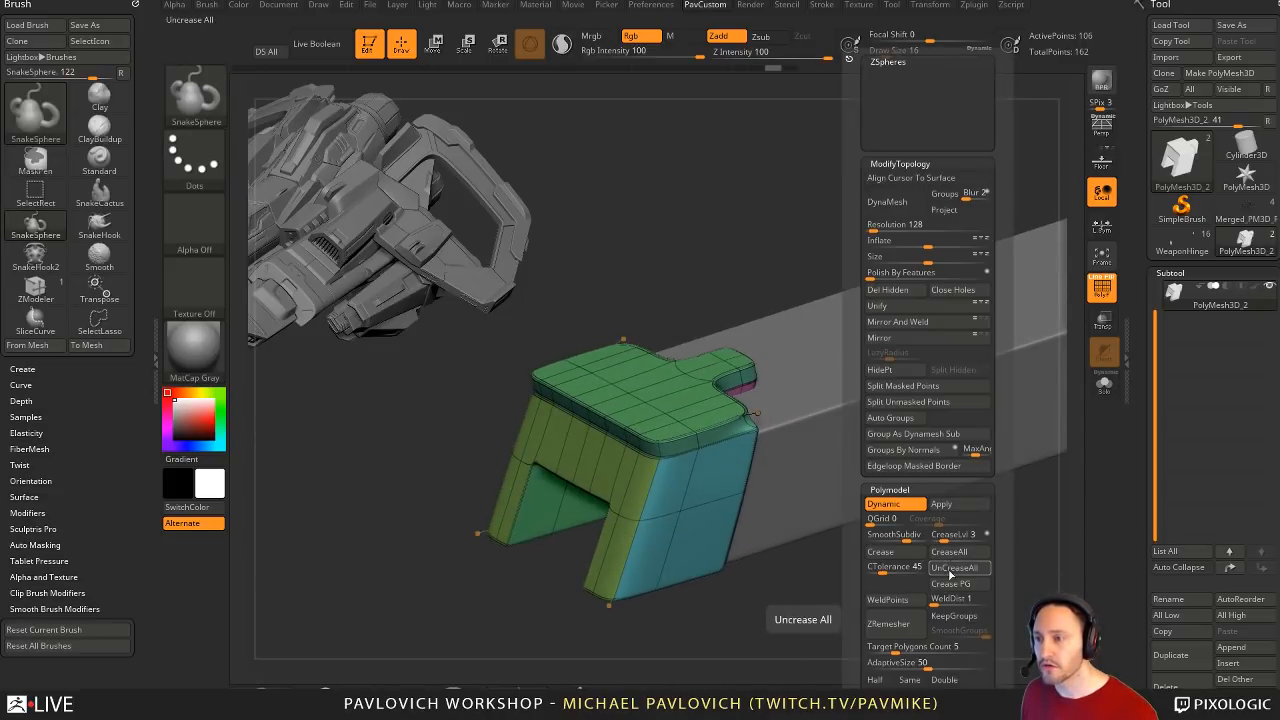
{"action": "left_click_drag", "start_coordinate": [886, 614], "coordinate": [792, 366], "text": "shift"}
{"action": "left_click_drag", "start_coordinate": [571, 329], "coordinate": [850, 340], "text": "ctrl+shift"}
{"action": "key", "text": "space"}
{"action": "left_click", "coordinate": [885, 550]}
{"action": "left_click", "coordinate": [764, 348], "text": "ctrl+shift"}
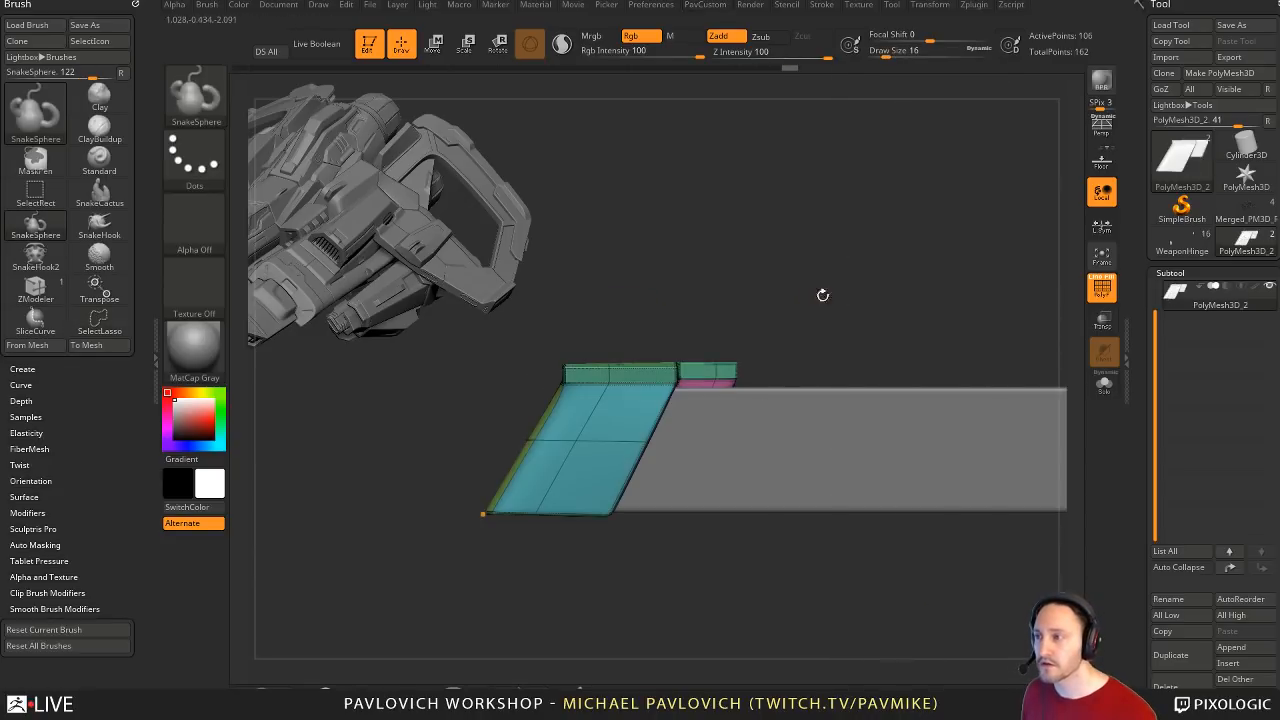
- Switch to ZModeler and uncrease the raised top layer's outer corner edges to round them
{"action": "left_click_drag", "start_coordinate": [823, 295], "coordinate": [895, 381]}
{"action": "left_click_drag", "start_coordinate": [881, 608], "coordinate": [854, 553]}
{"action": "key", "text": "b"}
{"action": "key", "text": "z"}
{"action": "key", "text": "m"}
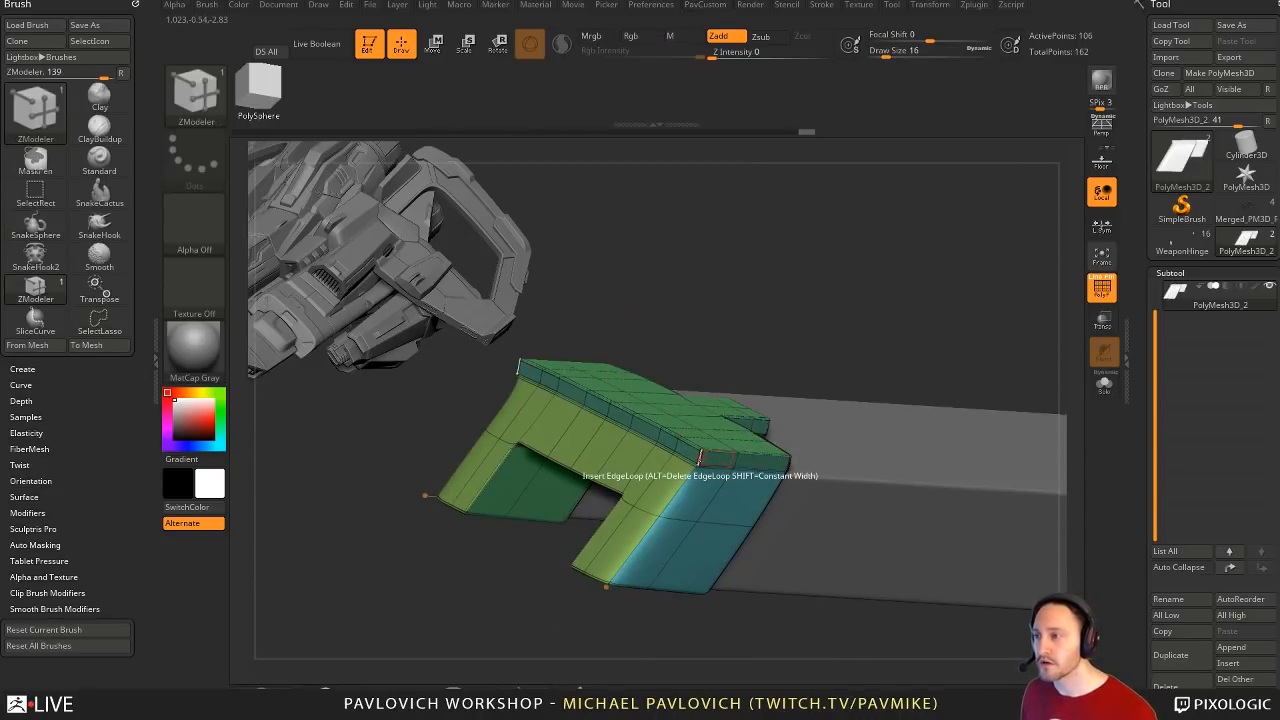
{"action": "key", "text": "space"}
{"action": "mouse_move", "coordinate": [780, 330]}
{"action": "left_mouse_down"}
{"action": "mouse_move", "coordinate": [877, 297]}
{"action": "mouse_move", "coordinate": [780, 298]}
{"action": "mouse_move", "coordinate": [720, 334]}
{"action": "mouse_move", "coordinate": [787, 319]}
{"action": "left_mouse_up"}
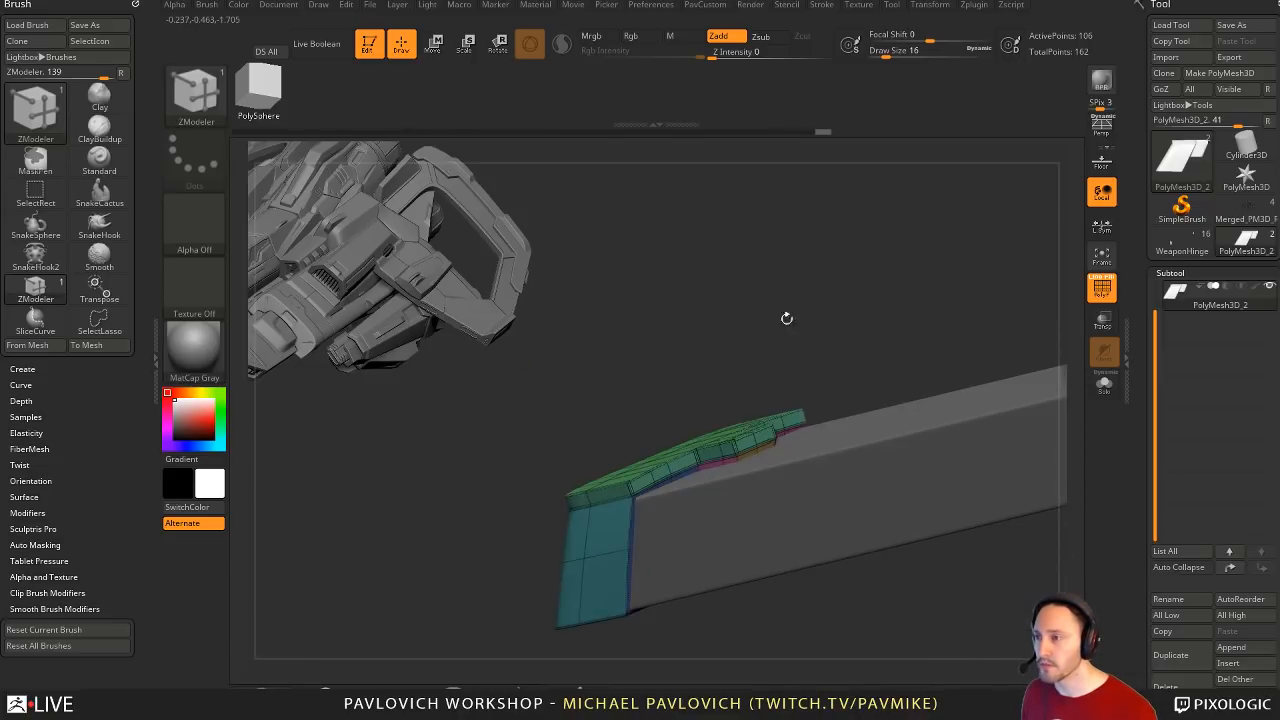
{"action": "left_click_drag", "start_coordinate": [787, 399], "coordinate": [931, 517]}
{"action": "key", "text": "space"}
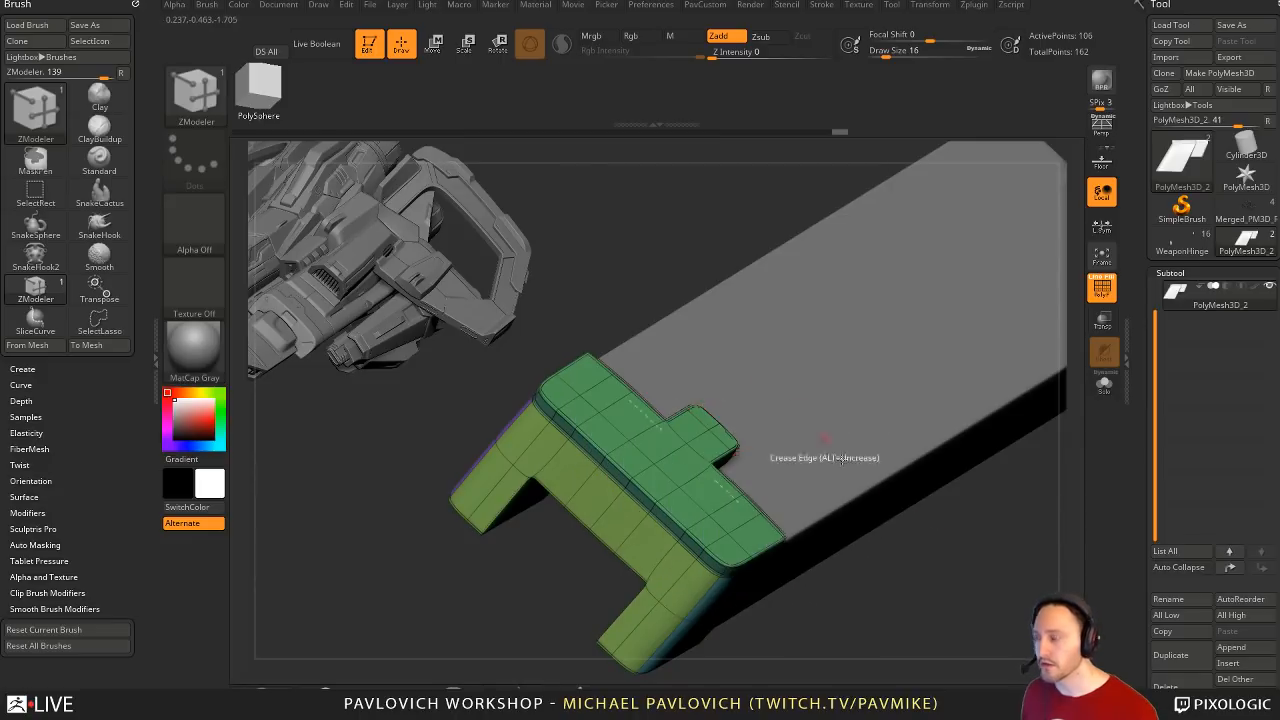
- Turn off the smoothed preview and delete one top face on each side of the tab with ZModeler
{"action": "key", "text": "shift+d"}
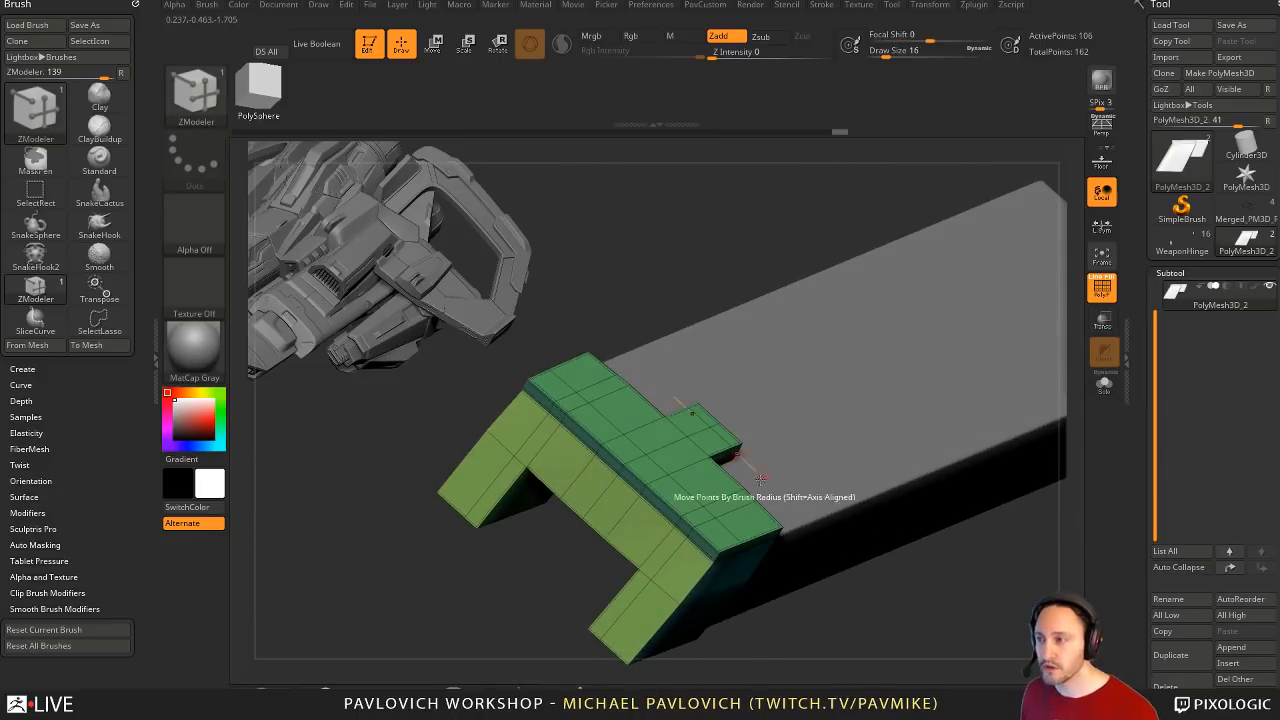
{"action": "key", "text": "space"}
{"action": "left_click", "coordinate": [642, 243]}
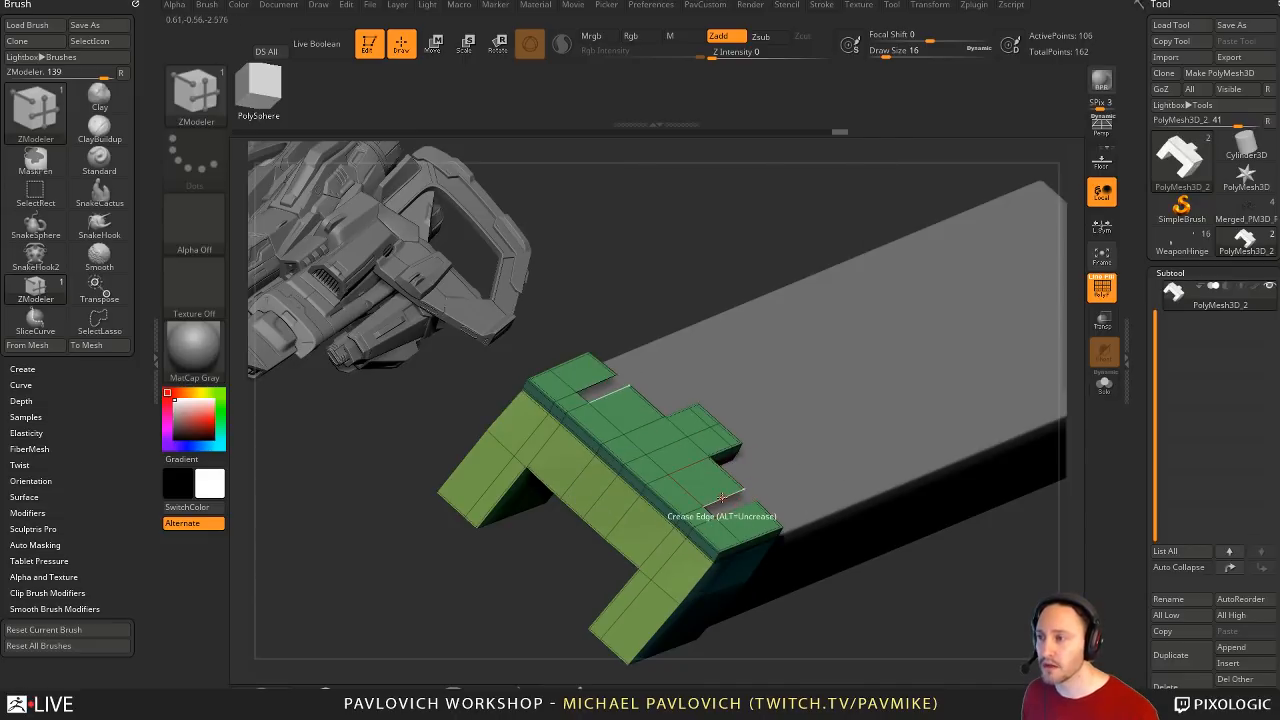
- Set the ZModeler edge action to Bridge with Two Holes, Circle and Optimal Curvature
{"action": "key", "text": "space"}
{"action": "left_click", "coordinate": [624, 371]}
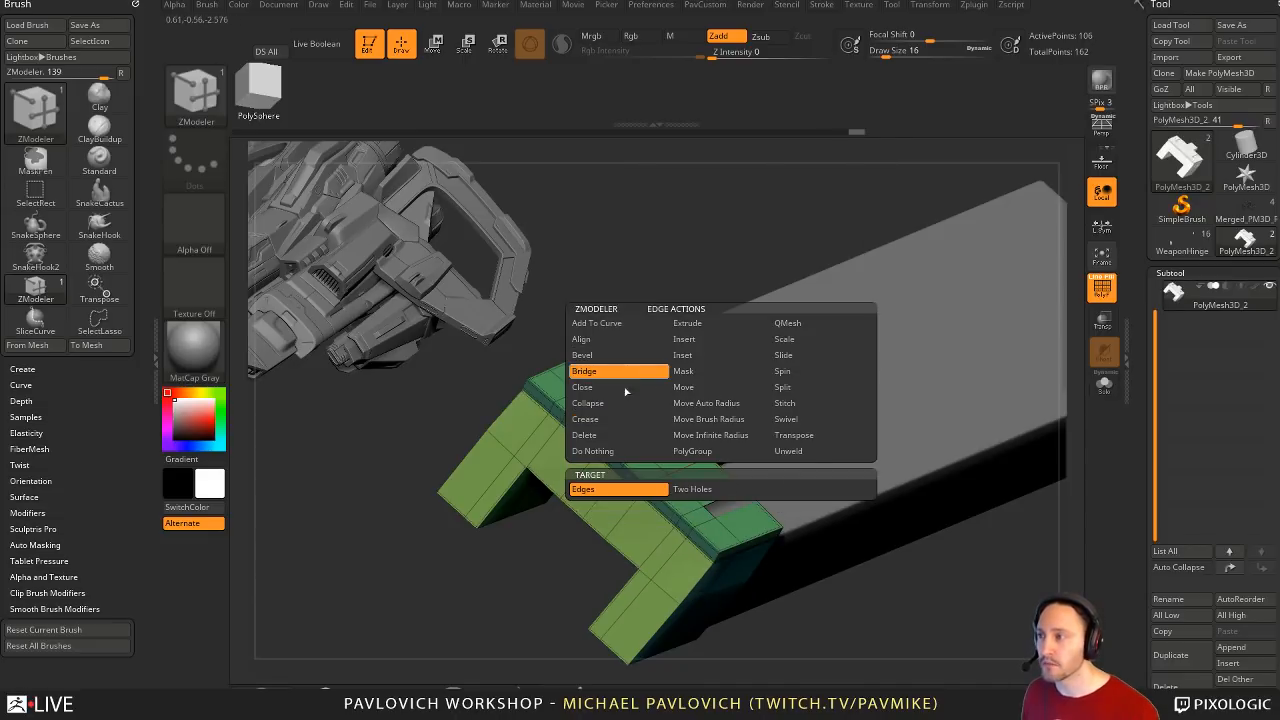
{"action": "left_click", "coordinate": [690, 489]}
{"action": "left_click", "coordinate": [720, 518]}
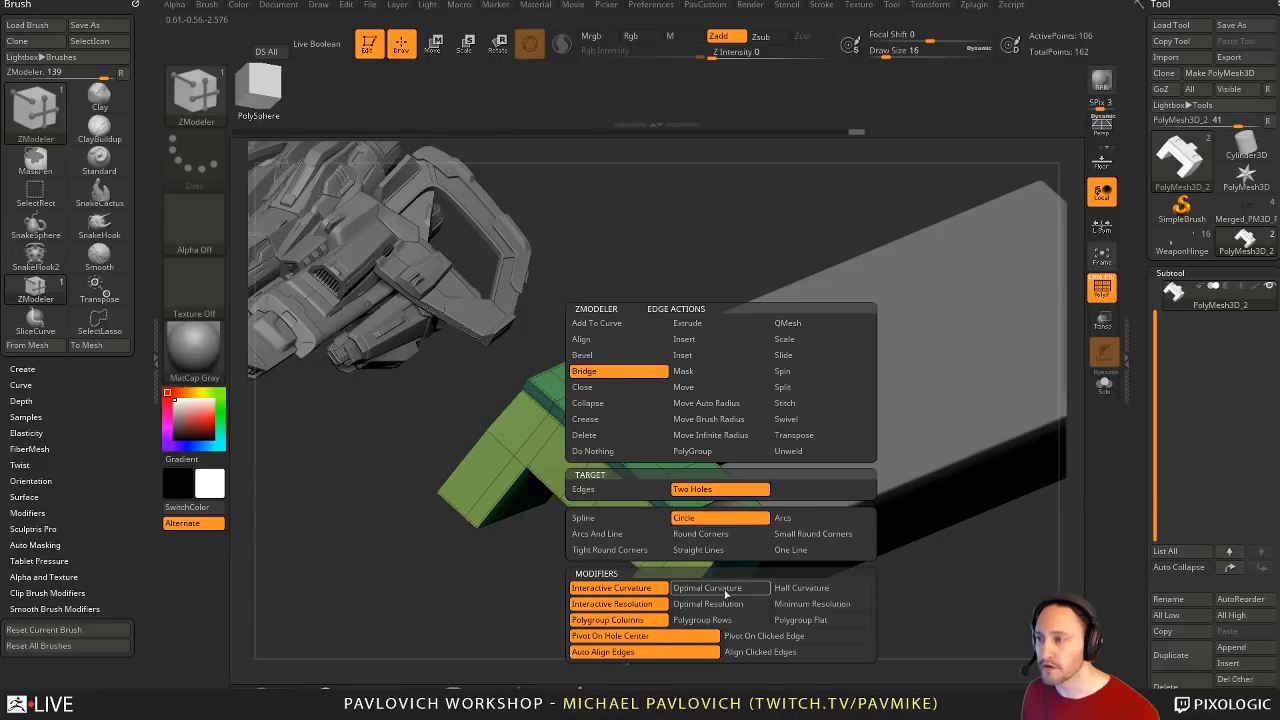
{"action": "left_click", "coordinate": [707, 588]}
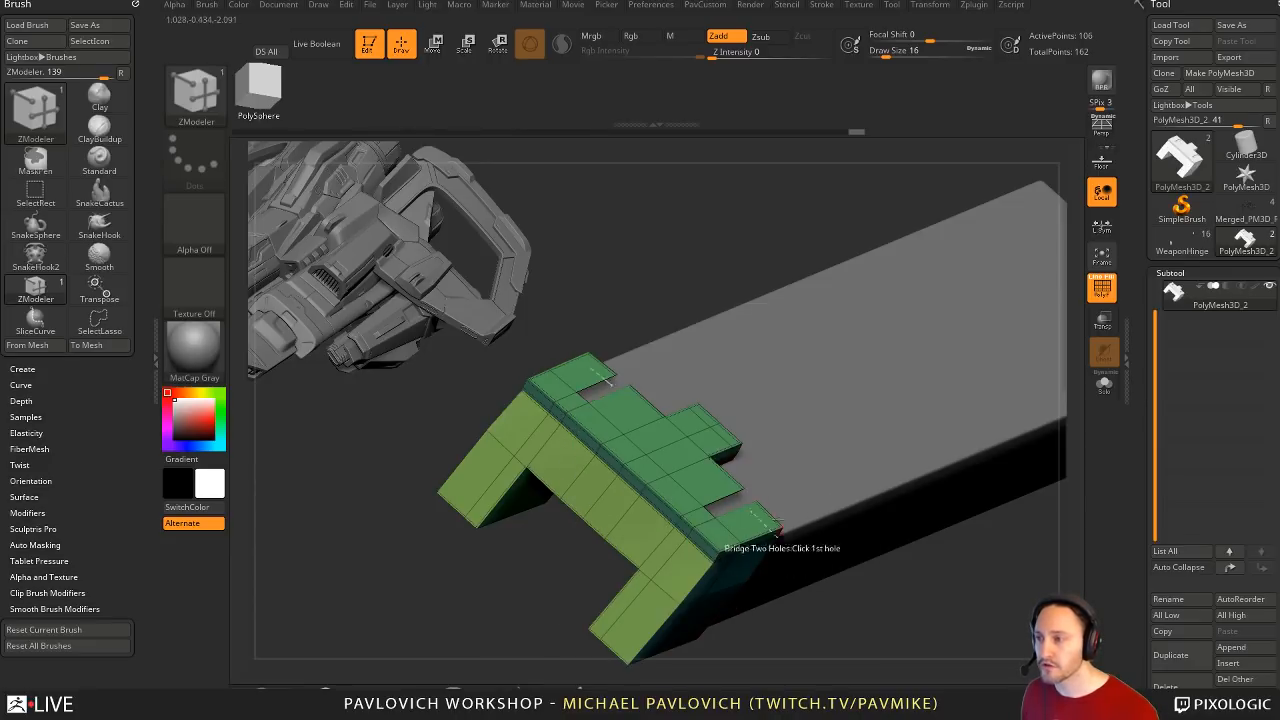
- Bridge the two openings in the raised top into a circular arch and apply border creasing
{"action": "left_click", "coordinate": [726, 497]}
{"action": "left_click", "coordinate": [617, 394]}
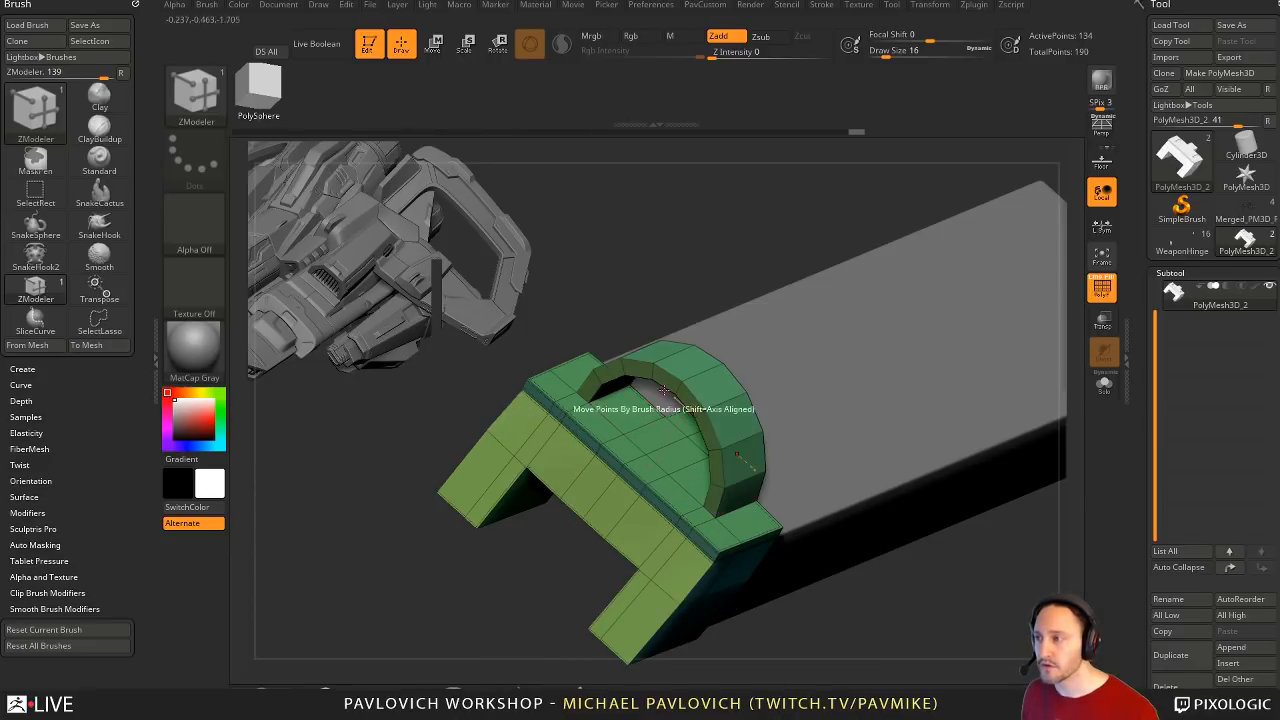
{"action": "mouse_move", "coordinate": [892, 588]}
{"action": "left_mouse_down"}
{"action": "mouse_move", "coordinate": [820, 585]}
{"action": "mouse_move", "coordinate": [909, 594]}
{"action": "left_mouse_up"}
{"action": "key", "text": "2"}
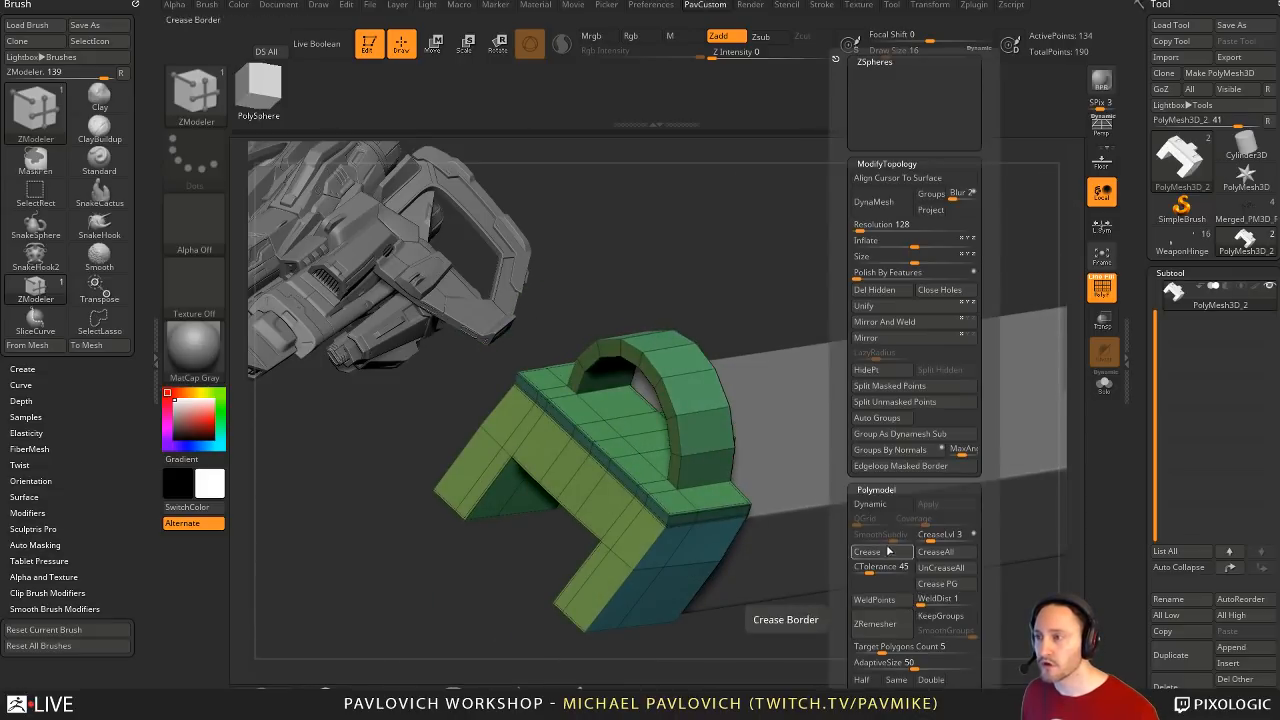
{"action": "left_click", "coordinate": [886, 551]}
- Try to isolate the arch from the front with selection and lasso visibility, and show the full cap again
{"action": "left_click_drag", "start_coordinate": [840, 280], "coordinate": [849, 254], "text": "shift"}
{"action": "mouse_move", "coordinate": [798, 364]}
{"action": "left_mouse_down", "text": "ctrl+shift"}
{"action": "mouse_move", "coordinate": [546, 205]}
{"action": "mouse_move", "coordinate": [838, 340]}
{"action": "left_mouse_up", "text": "ctrl+shift"}
{"action": "left_click_drag", "start_coordinate": [866, 236], "coordinate": [864, 308], "text": "ctrl+shift"}
{"action": "mouse_move", "coordinate": [837, 282]}
{"action": "left_mouse_down", "text": "ctrl+shift"}
{"action": "mouse_move", "coordinate": [708, 223]}
{"action": "mouse_move", "coordinate": [612, 296]}
{"action": "left_mouse_up", "text": "ctrl+shift"}
{"action": "left_click", "coordinate": [649, 269], "text": "ctrl+shift"}
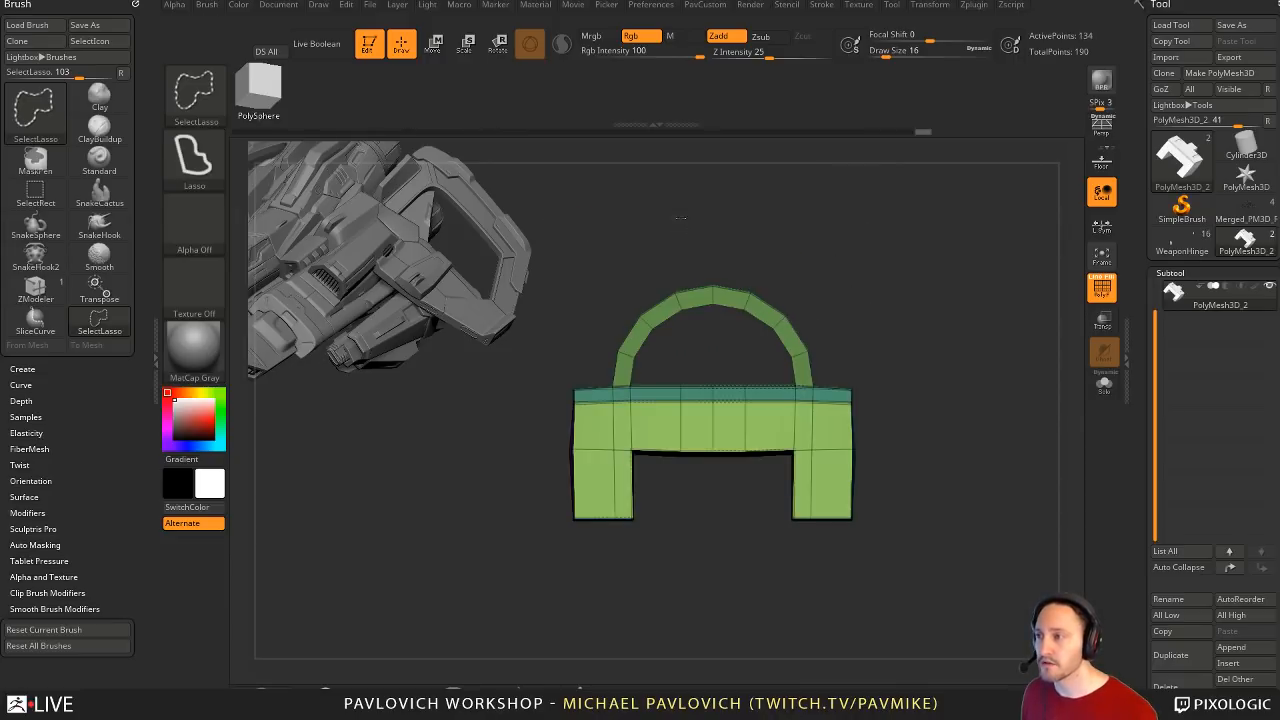
{"action": "mouse_move", "coordinate": [686, 220]}
{"action": "left_mouse_down", "text": "ctrl+shift"}
{"action": "mouse_move", "coordinate": [592, 370]}
{"action": "mouse_move", "coordinate": [696, 402]}
{"action": "mouse_move", "coordinate": [812, 394]}
{"action": "left_mouse_up", "text": "ctrl+shift"}
{"action": "mouse_move", "coordinate": [850, 470]}
{"action": "left_mouse_down"}
{"action": "mouse_move", "coordinate": [870, 598]}
{"action": "mouse_move", "coordinate": [826, 557]}
{"action": "mouse_move", "coordinate": [768, 430]}
{"action": "mouse_move", "coordinate": [614, 400]}
{"action": "mouse_move", "coordinate": [612, 418]}
{"action": "left_mouse_up"}
{"action": "left_click", "coordinate": [960, 403], "text": "ctrl+shift"}
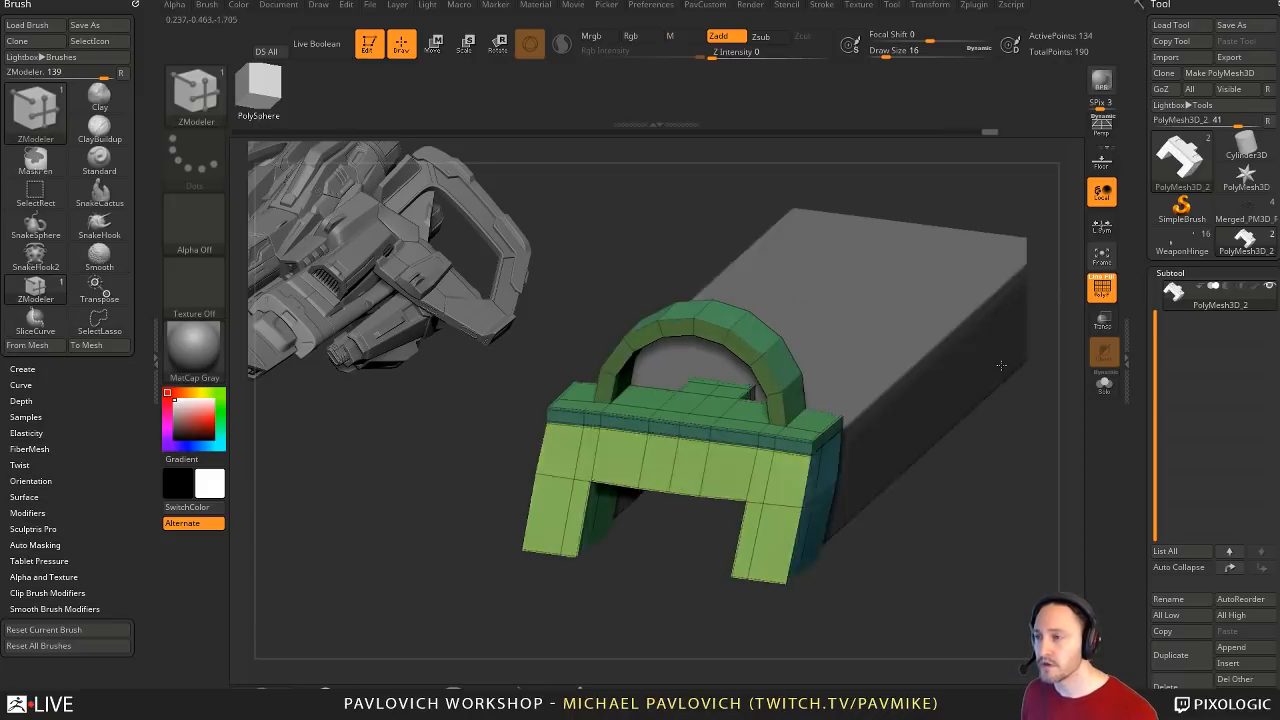
- Undo the visibility changes and the arch bridge between the two top openings
{"action": "key", "text": "ctrl+z"}
{"action": "key", "text": "ctrl+z"}
{"action": "key", "text": "ctrl+z"}
{"action": "key", "text": "ctrl+z"}
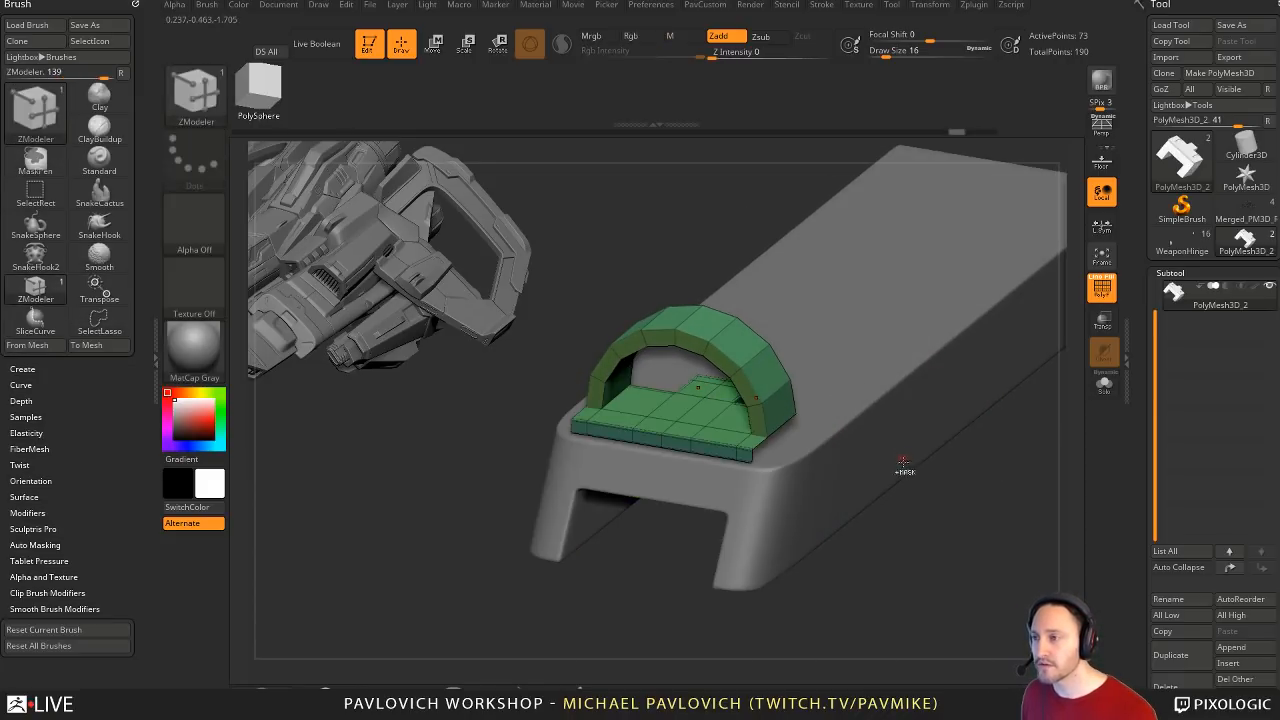
{"action": "key", "text": "ctrl+z"}
{"action": "key", "text": "ctrl+z"}
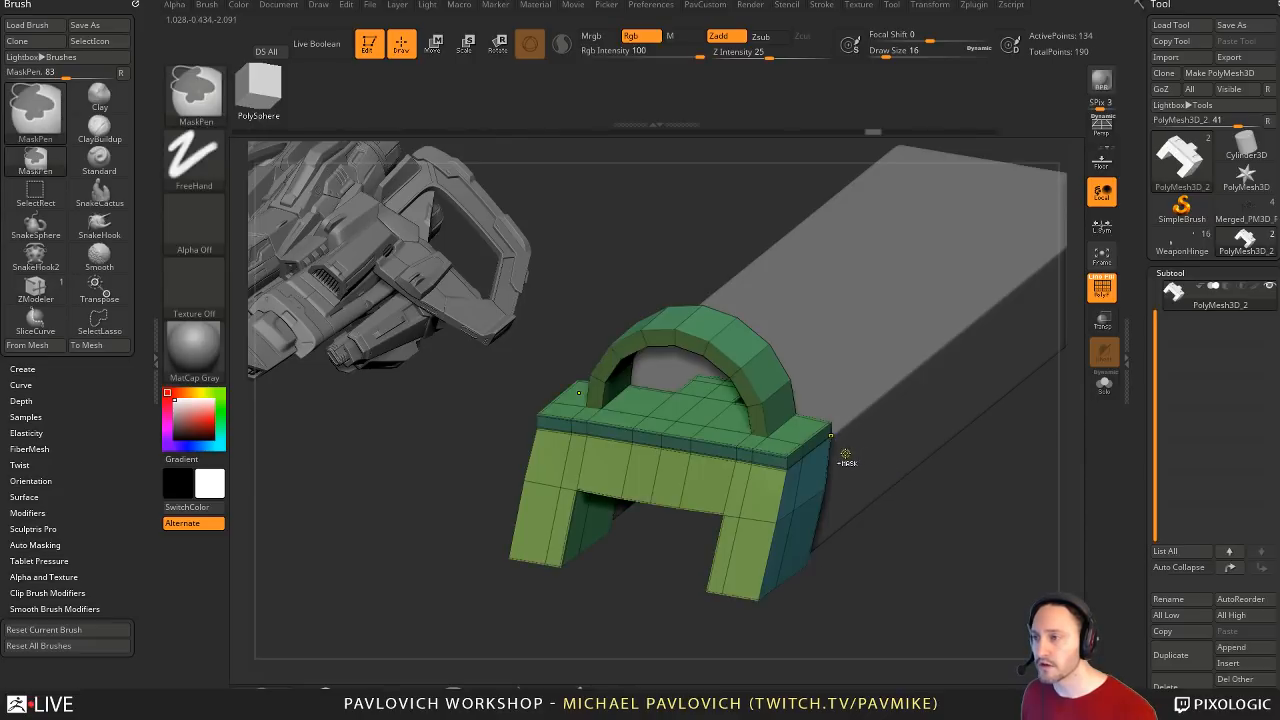
{"action": "left_click", "coordinate": [763, 420]}
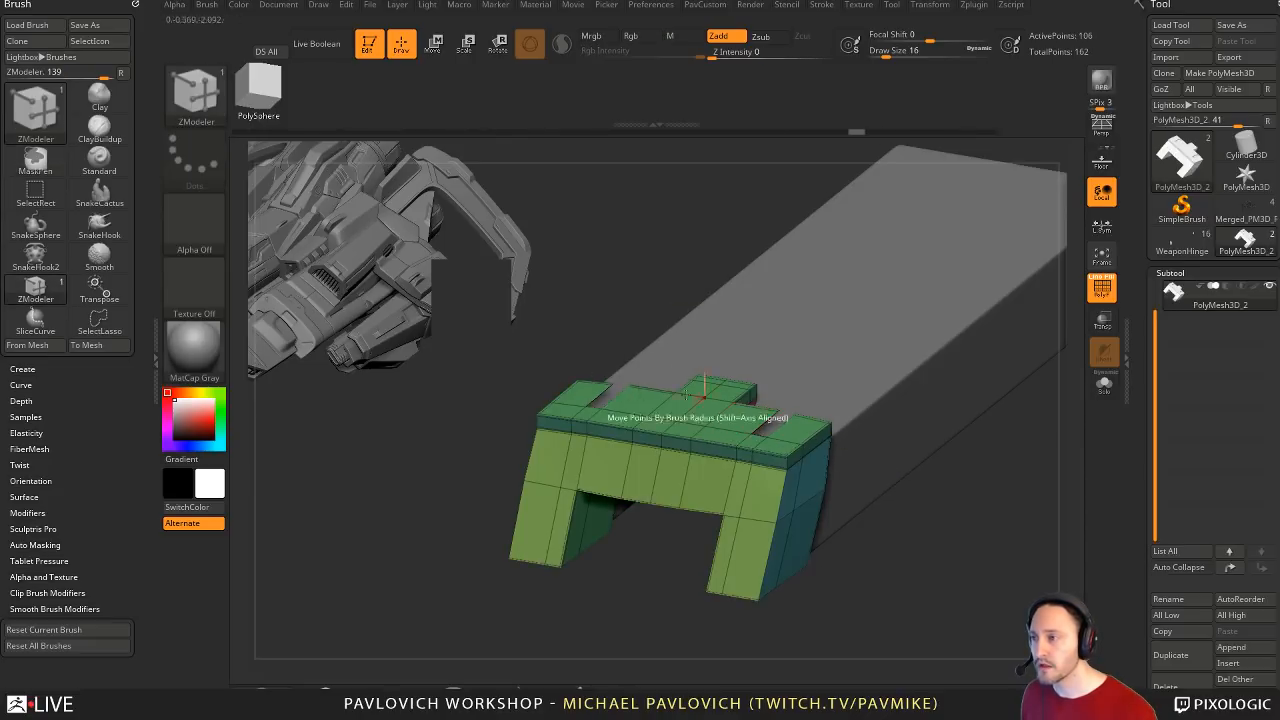
{"action": "left_click", "coordinate": [622, 396]}
{"action": "key", "text": "ctrl+z"}
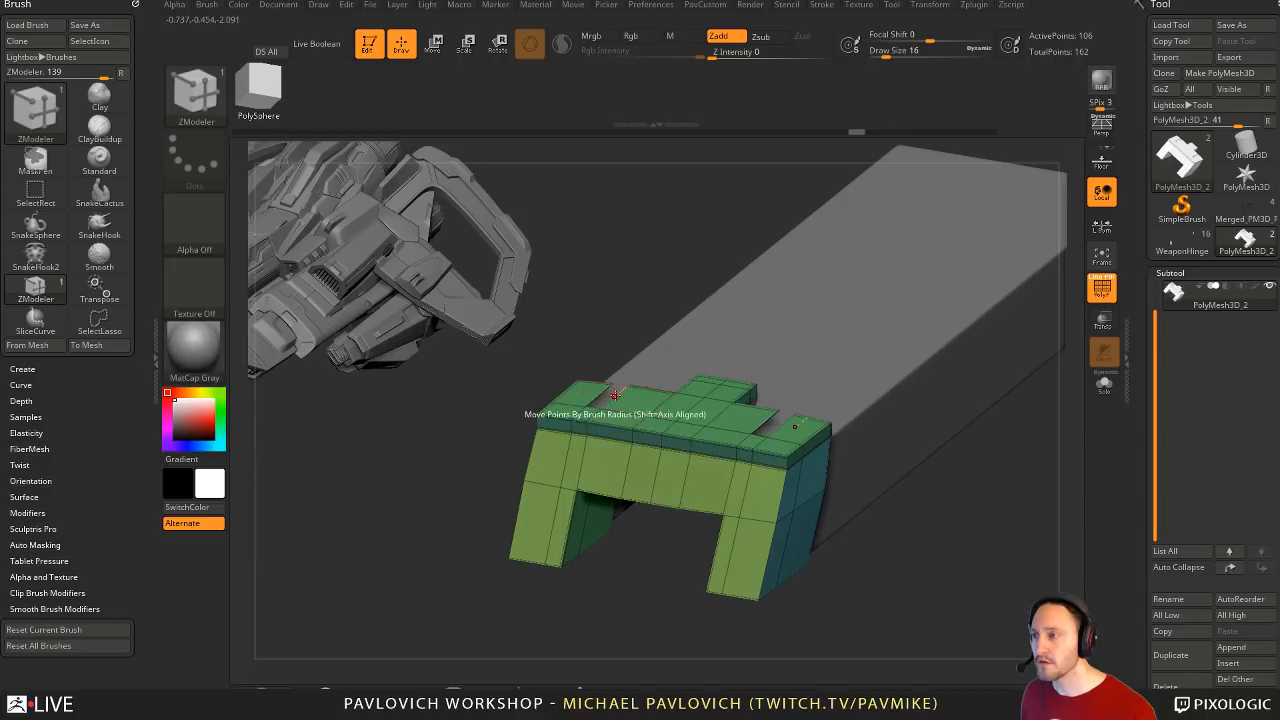
- Set the bridge to Interactive Resolution and Interactive Curvature, and bridge the two top openings into an arch
{"action": "key", "text": "space"}
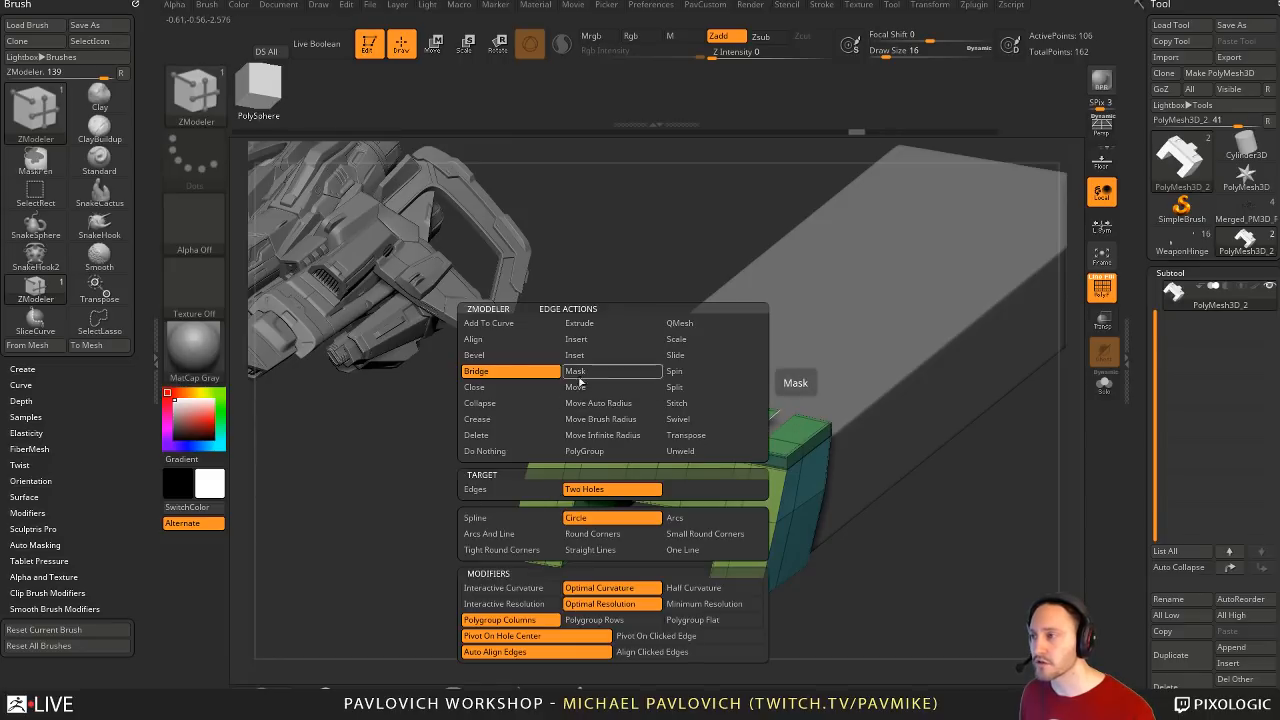
{"action": "left_click", "coordinate": [545, 604]}
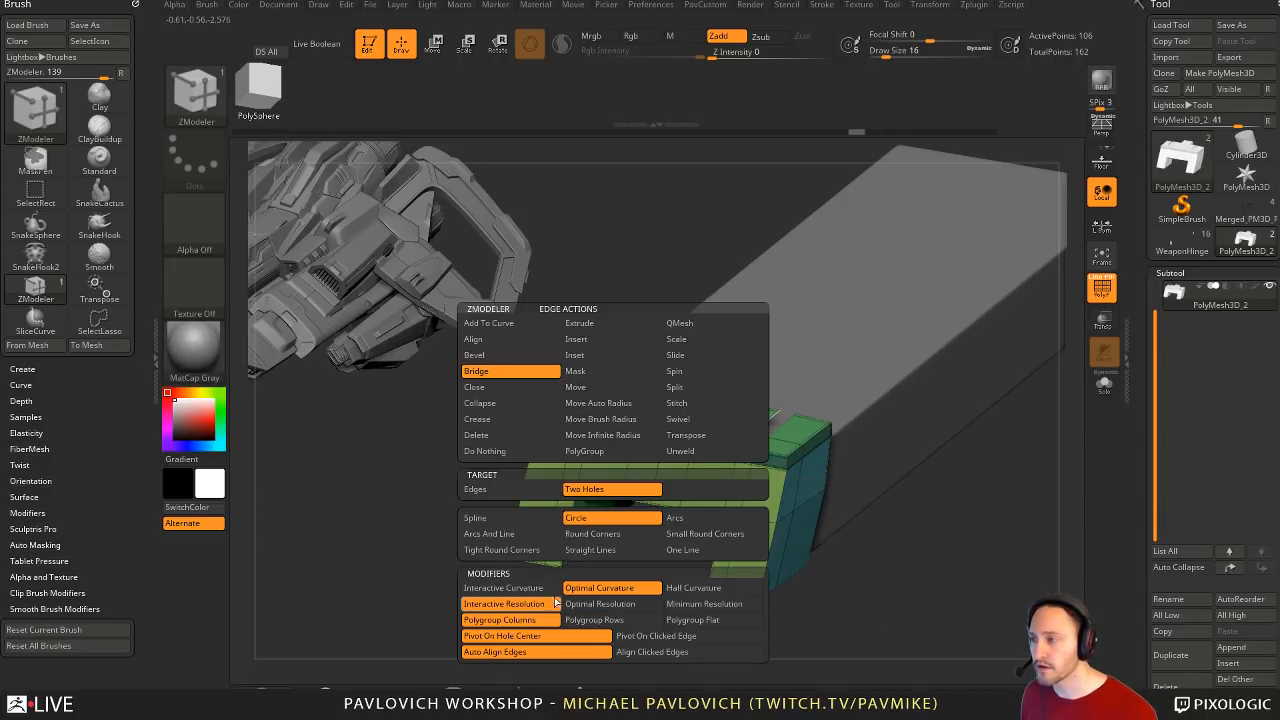
{"action": "left_click", "coordinate": [545, 589]}
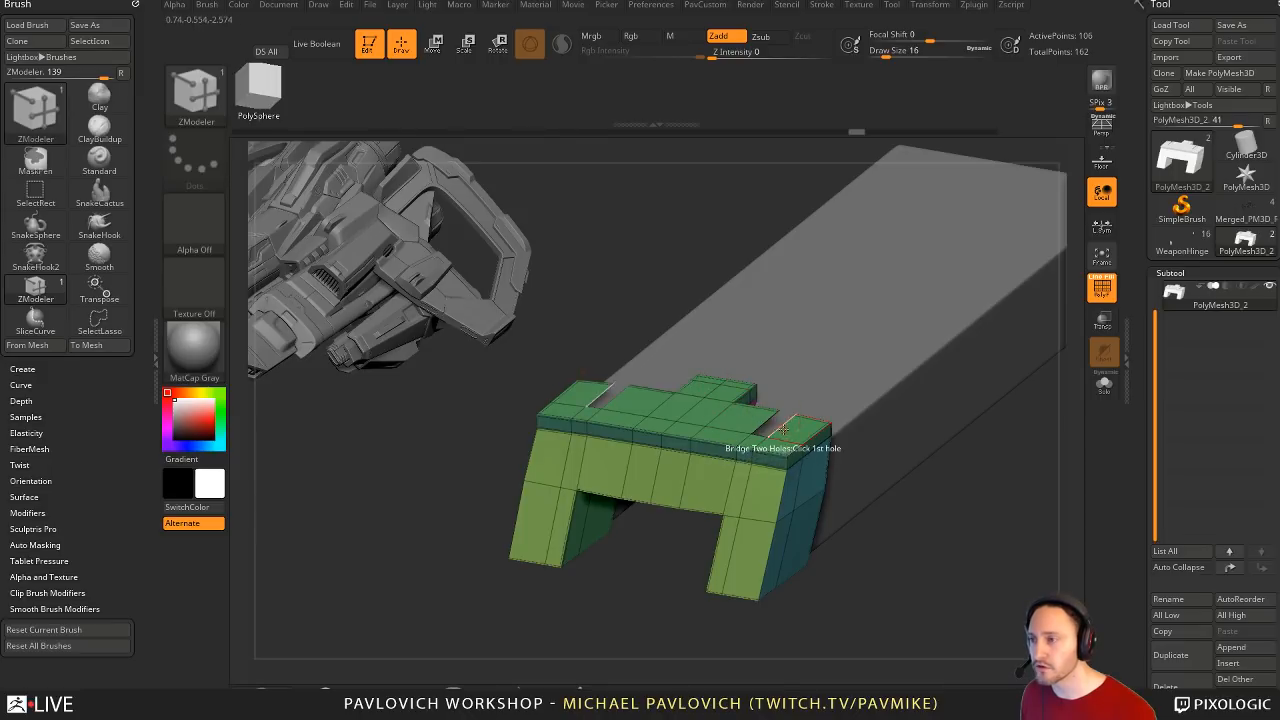
{"action": "mouse_move", "coordinate": [613, 400]}
{"action": "left_mouse_down"}
{"action": "mouse_move", "coordinate": [690, 300]}
{"action": "mouse_move", "coordinate": [745, 355]}
{"action": "left_mouse_up"}
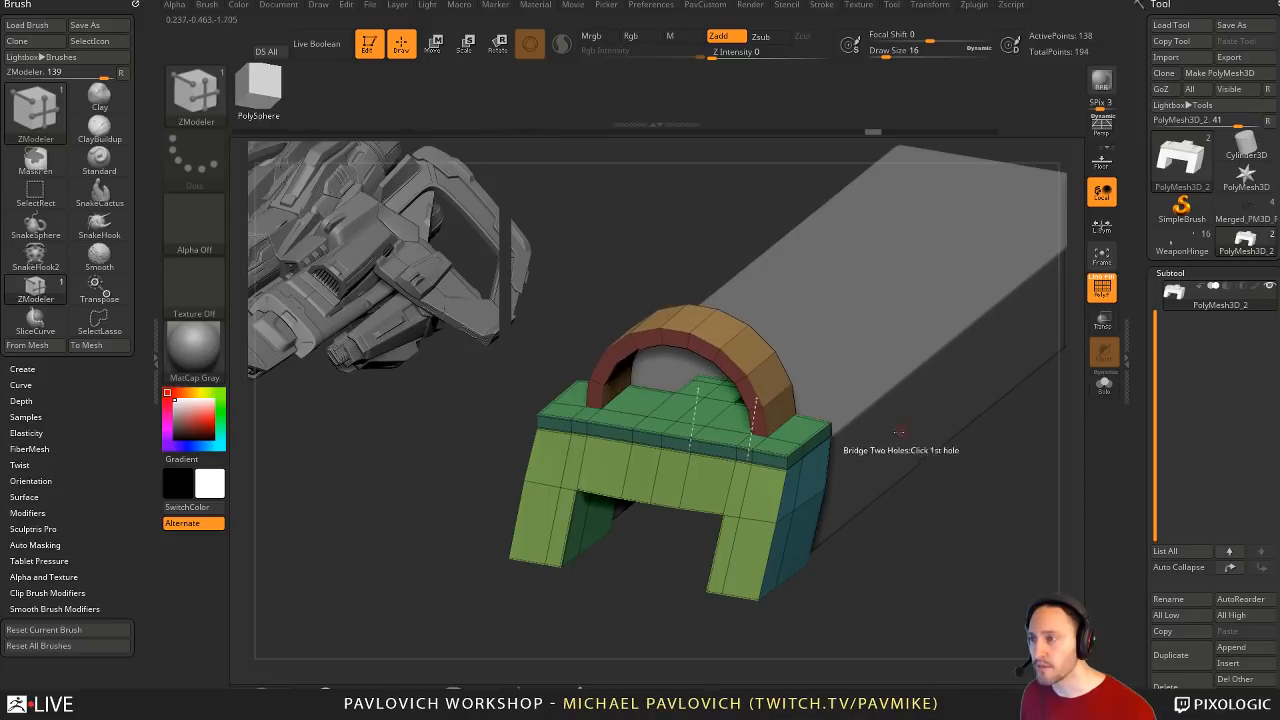
- Isolate the arch, uncrease all its edges and bring back the rest of the cap
{"action": "left_click", "coordinate": [770, 348], "text": "ctrl+shift"}
{"action": "key", "text": "2"}
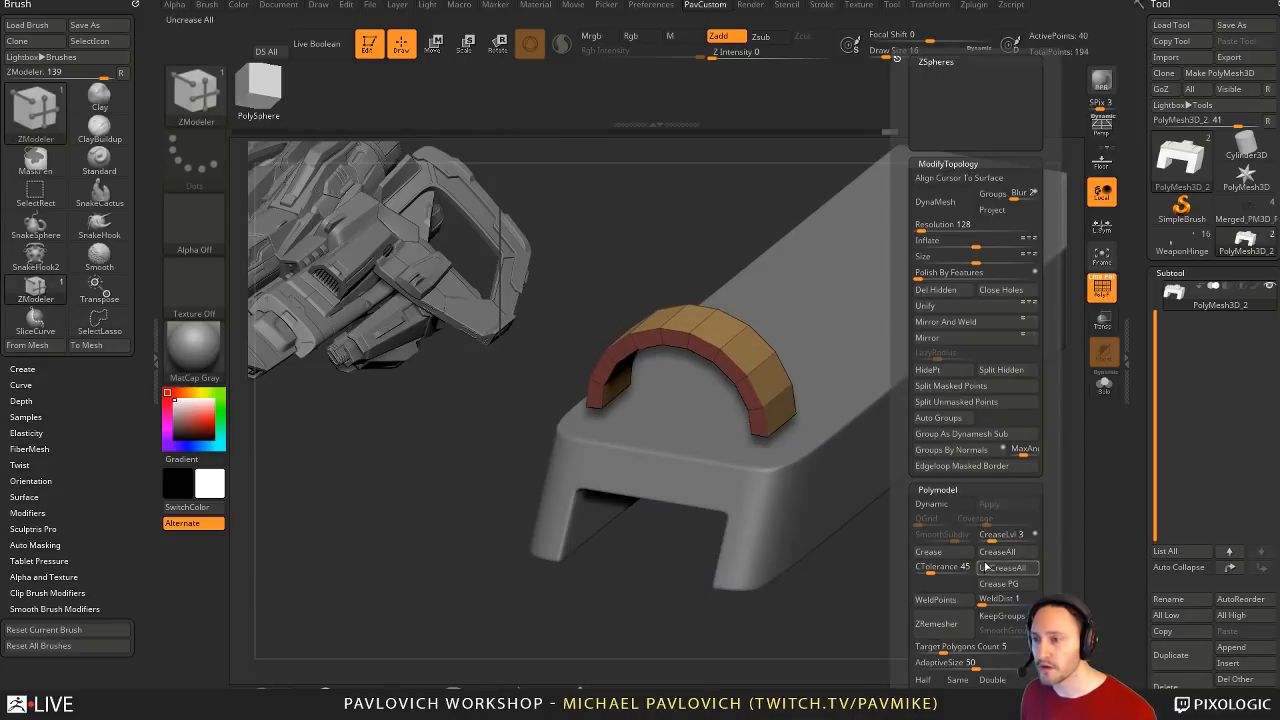
{"action": "left_click", "coordinate": [820, 591], "text": "ctrl+shift"}
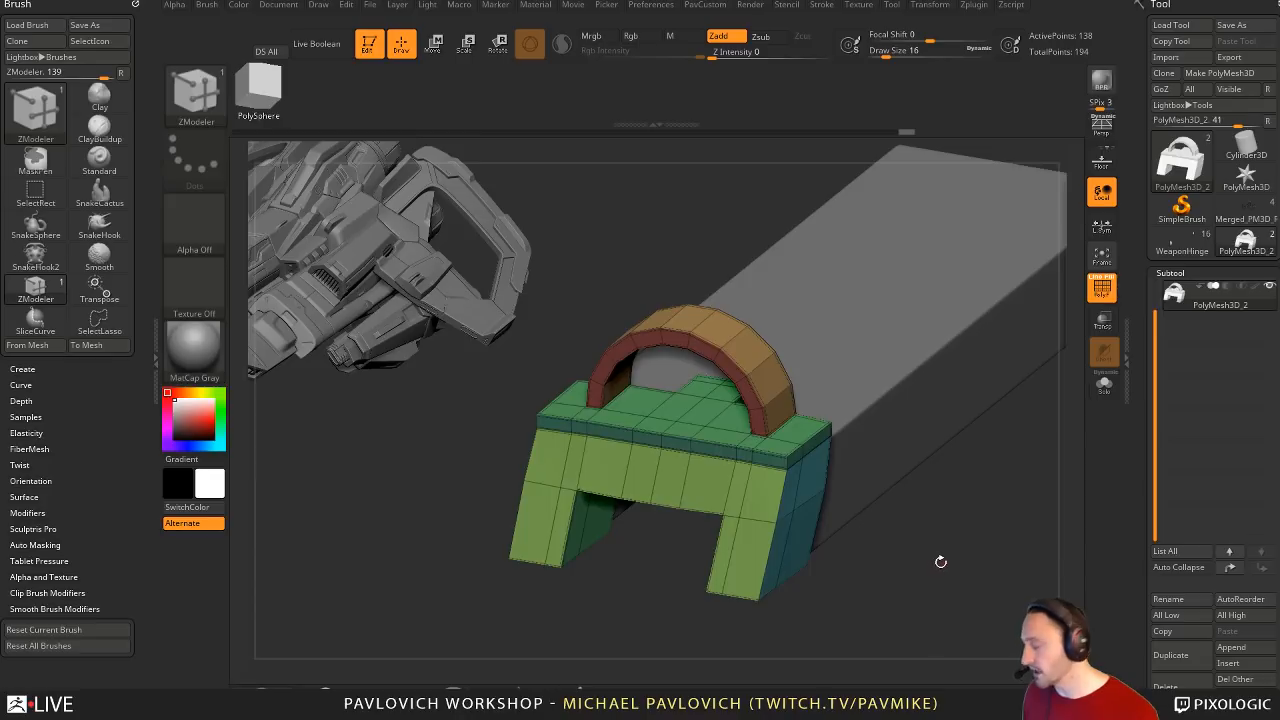
- Turn on the smoothed preview and crease the edges of the cap and arch to sharpen their corners
{"action": "left_click_drag", "start_coordinate": [957, 557], "coordinate": [860, 520]}
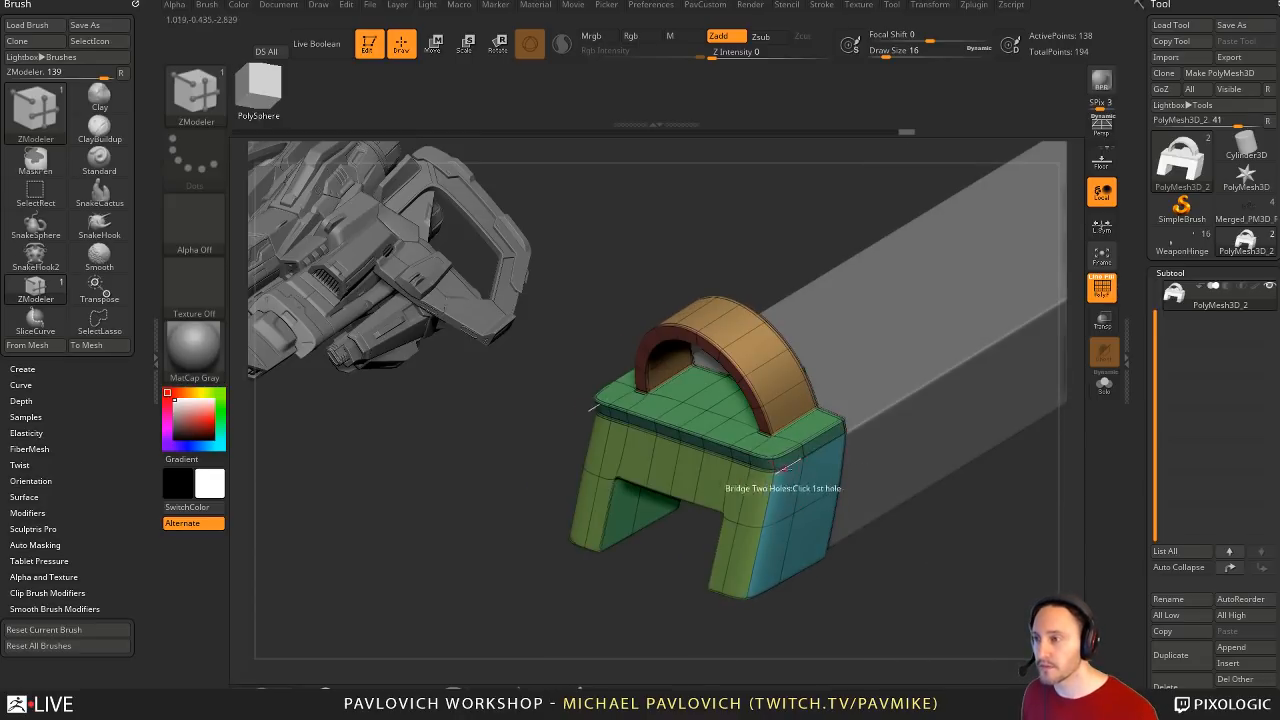
{"action": "key", "text": "space"}
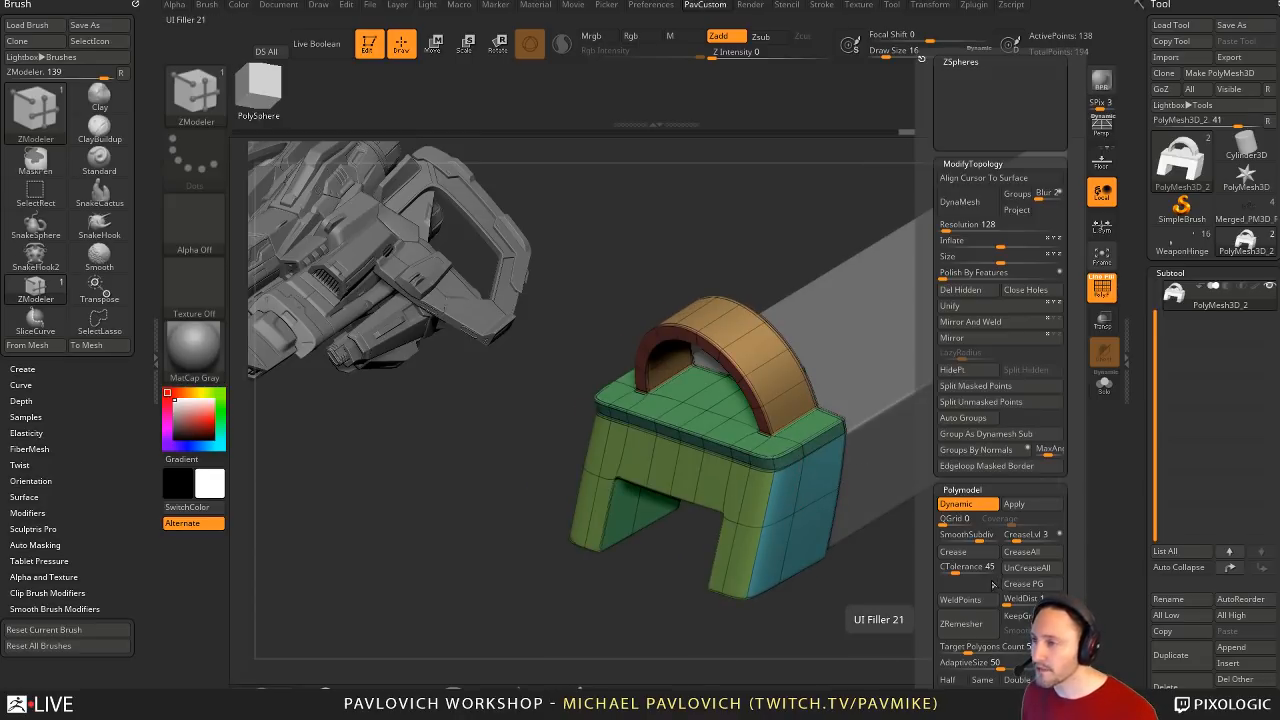
{"action": "key", "text": "space"}
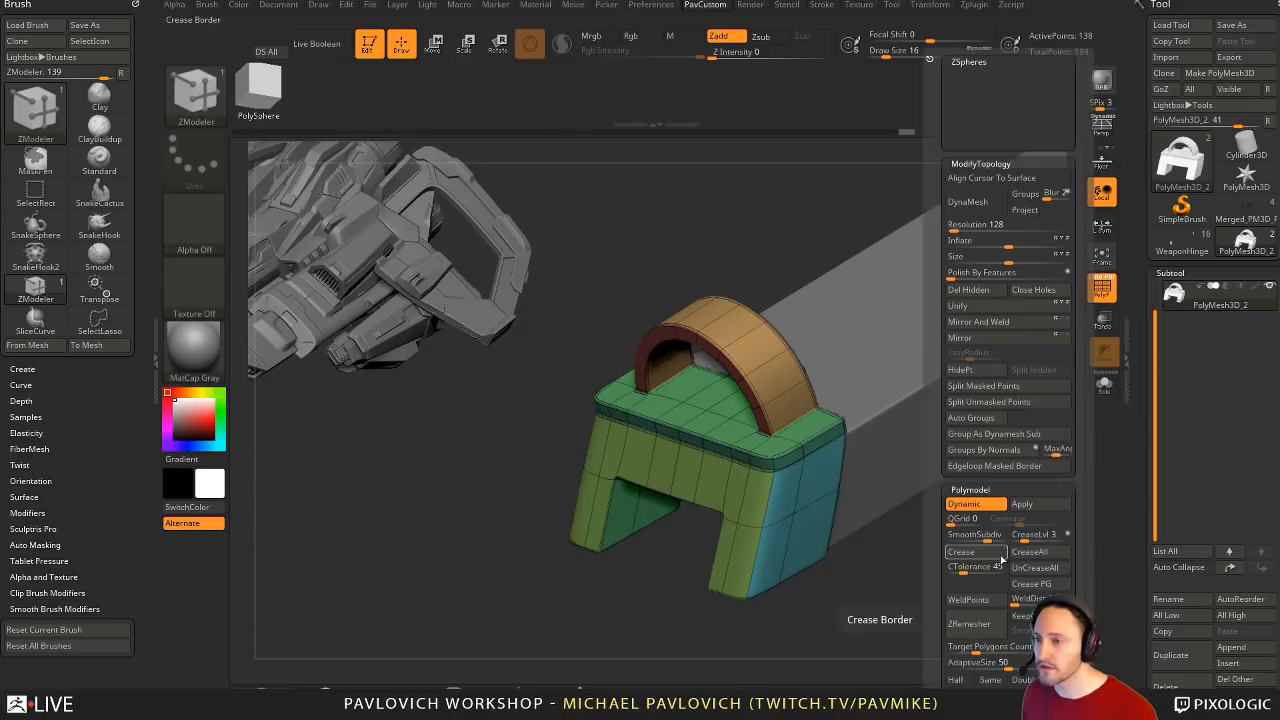
{"action": "left_click_drag", "start_coordinate": [863, 586], "coordinate": [1017, 557]}
{"action": "left_click_drag", "start_coordinate": [1003, 491], "coordinate": [985, 505]}
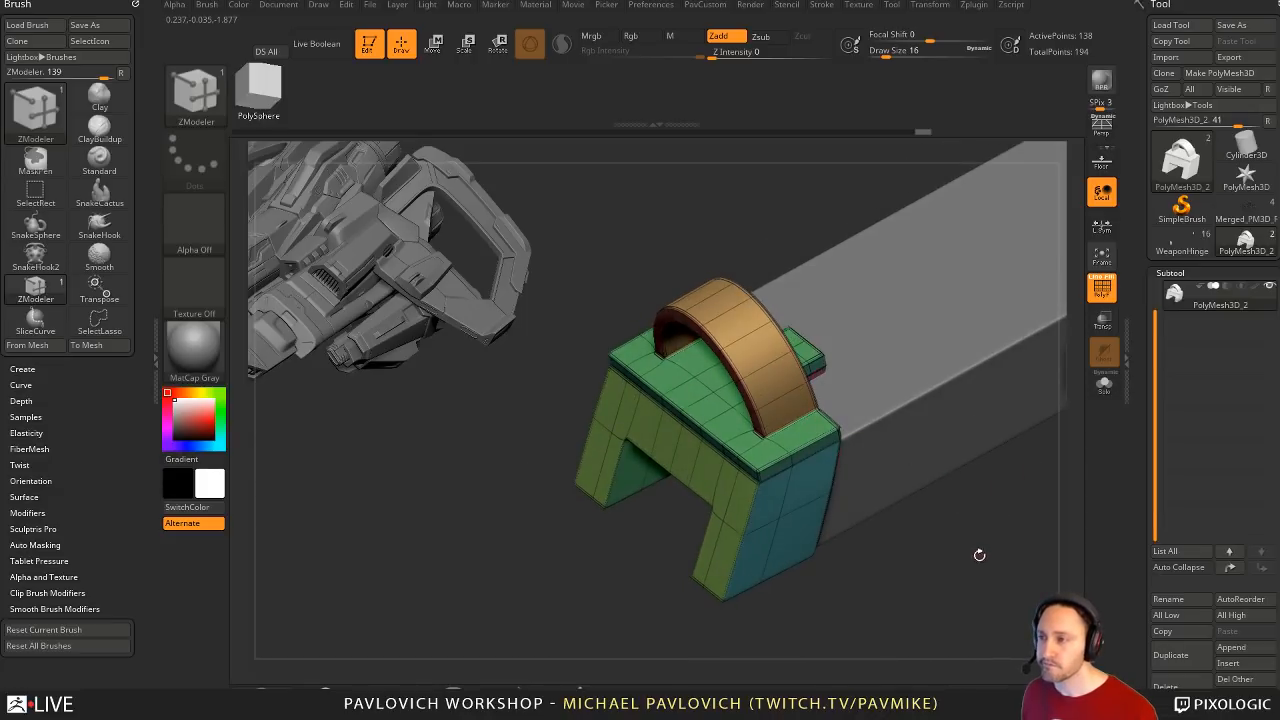
{"action": "left_click_drag", "start_coordinate": [978, 555], "coordinate": [1040, 450]}
{"action": "left_click_drag", "start_coordinate": [986, 508], "coordinate": [939, 570]}
{"action": "scroll", "coordinate": [1145, 518], "scroll_direction": "down", "scroll_amount": 1}
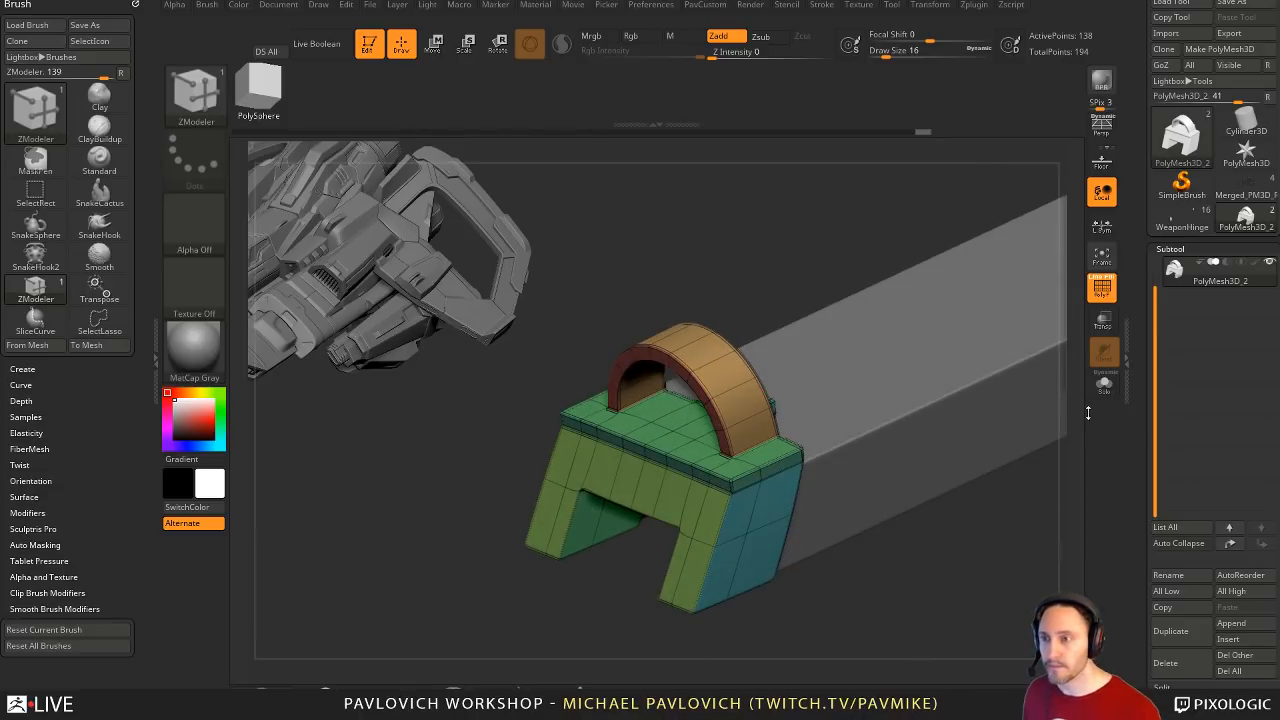
- Show only the cap with Solo, switch to the IMM Boolean brush and choose its Oval insert
{"action": "left_click", "coordinate": [1104, 384]}
{"action": "mouse_move", "coordinate": [986, 508]}
{"action": "left_mouse_down"}
{"action": "mouse_move", "coordinate": [971, 509]}
{"action": "mouse_move", "coordinate": [997, 452]}
{"action": "mouse_move", "coordinate": [979, 489]}
{"action": "left_mouse_up"}
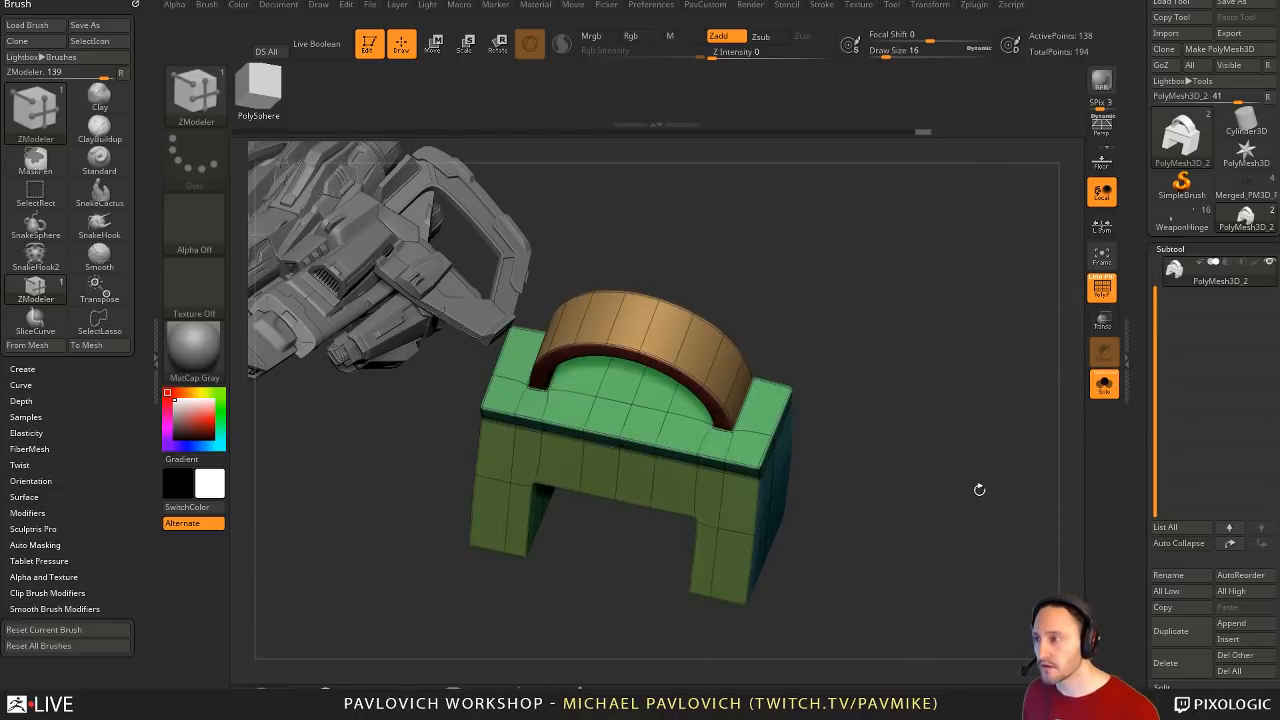
{"action": "key", "text": "b"}
{"action": "key", "text": "i"}
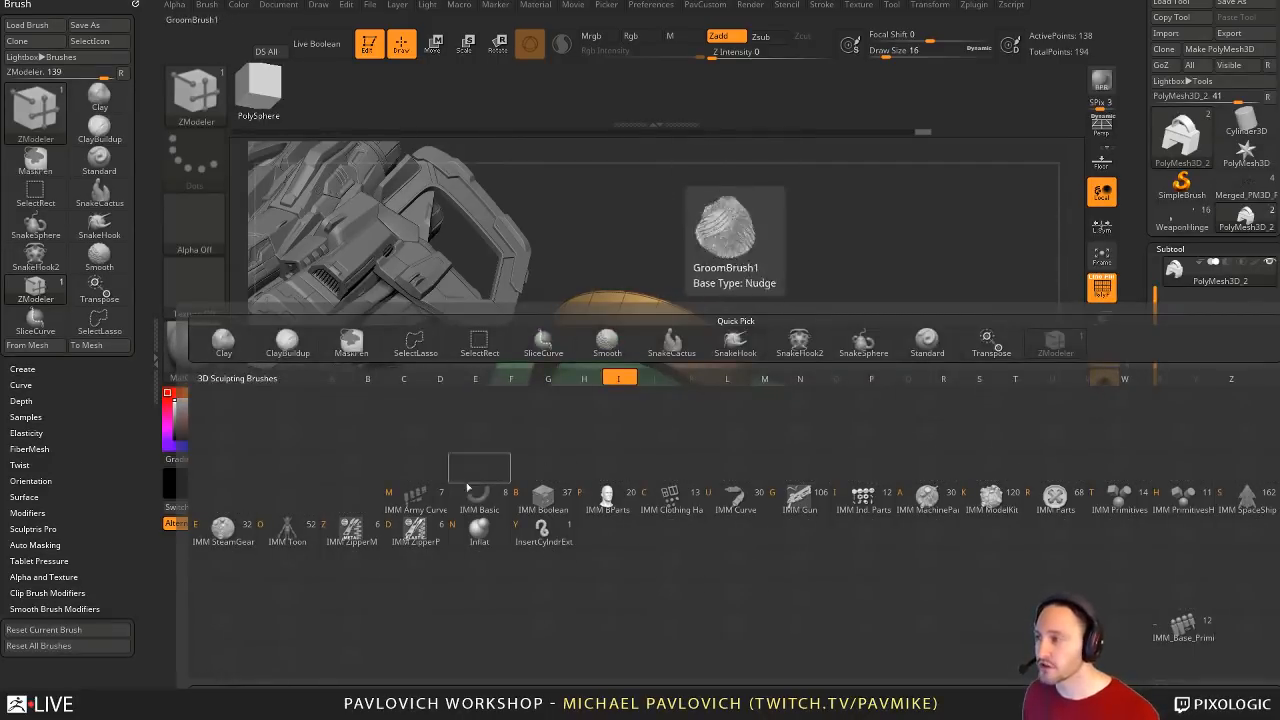
{"action": "key", "text": "b"}
{"action": "mouse_move", "coordinate": [900, 349]}
{"action": "left_mouse_down"}
{"action": "mouse_move", "coordinate": [936, 363]}
{"action": "mouse_move", "coordinate": [980, 240]}
{"action": "left_mouse_up"}
{"action": "left_click", "coordinate": [849, 86]}
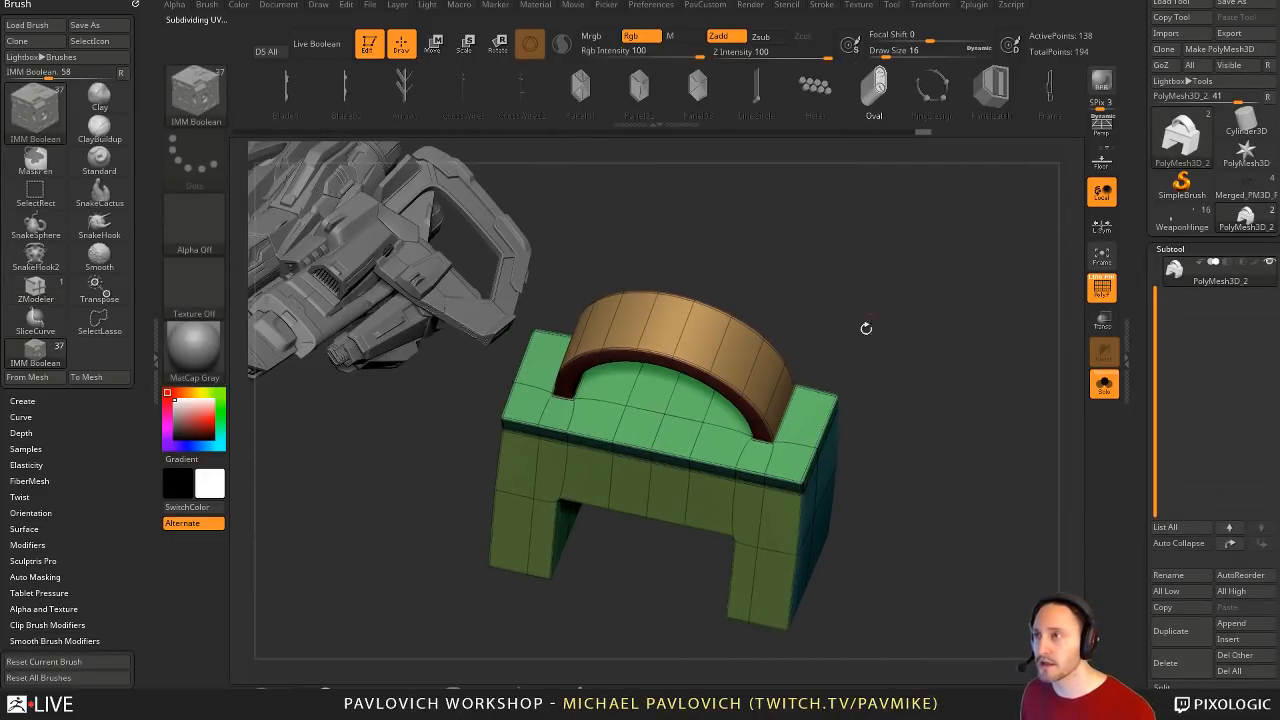
- Insert a mirrored pair of ovals into the cap's top beneath the arch and split them into their own subtool
{"action": "left_click", "coordinate": [846, 417], "text": "ctrl+shift"}
{"action": "left_click_drag", "start_coordinate": [957, 349], "coordinate": [966, 371]}
{"action": "key", "text": "2"}
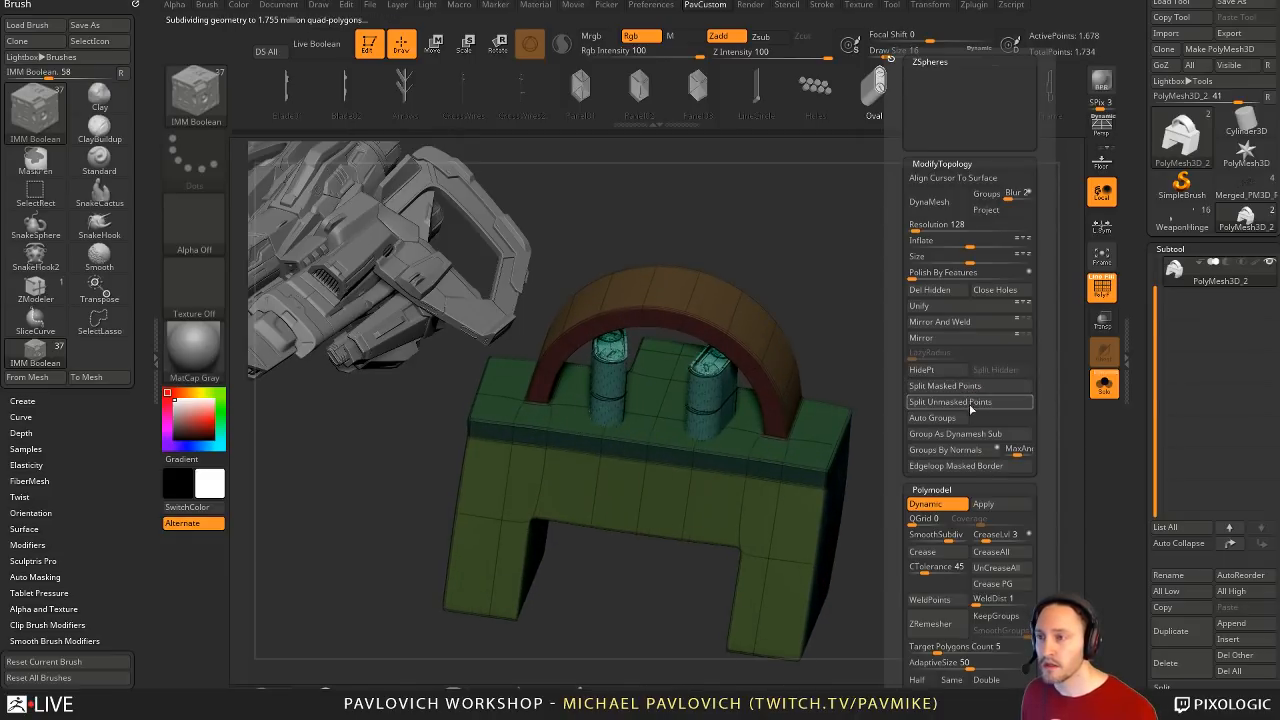
{"action": "key", "text": "2"}
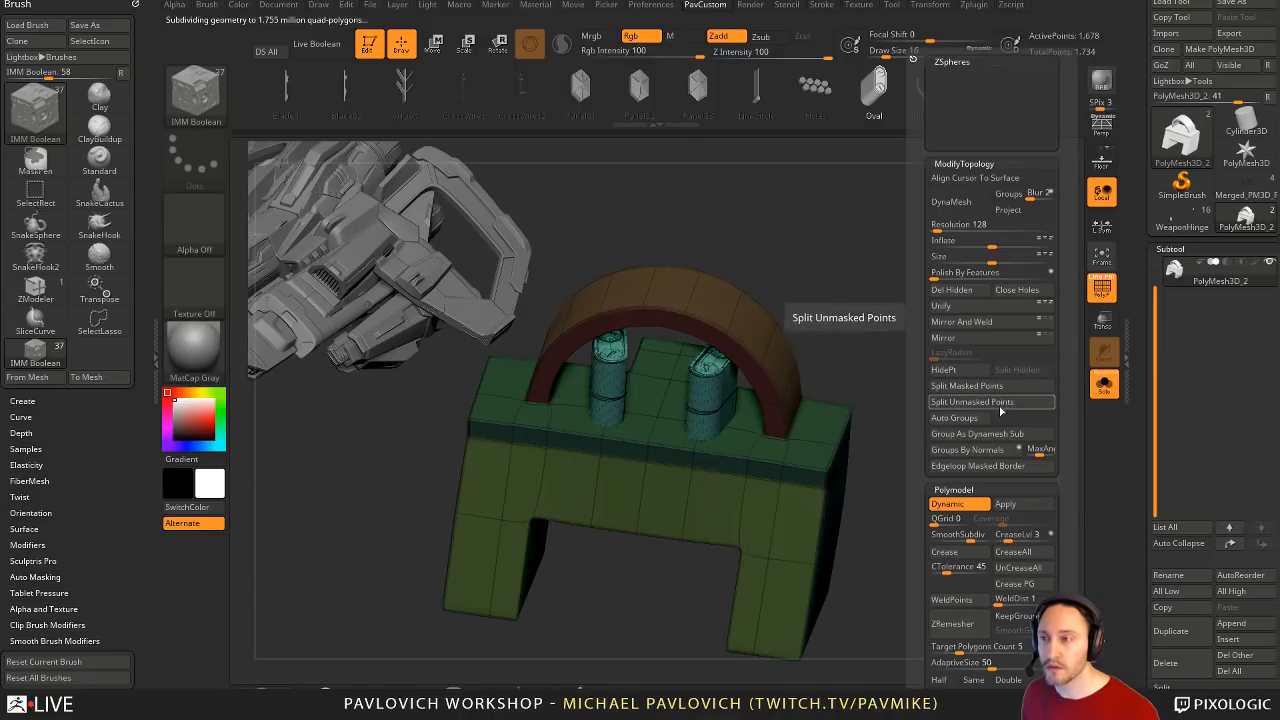
{"action": "left_click", "coordinate": [970, 386]}
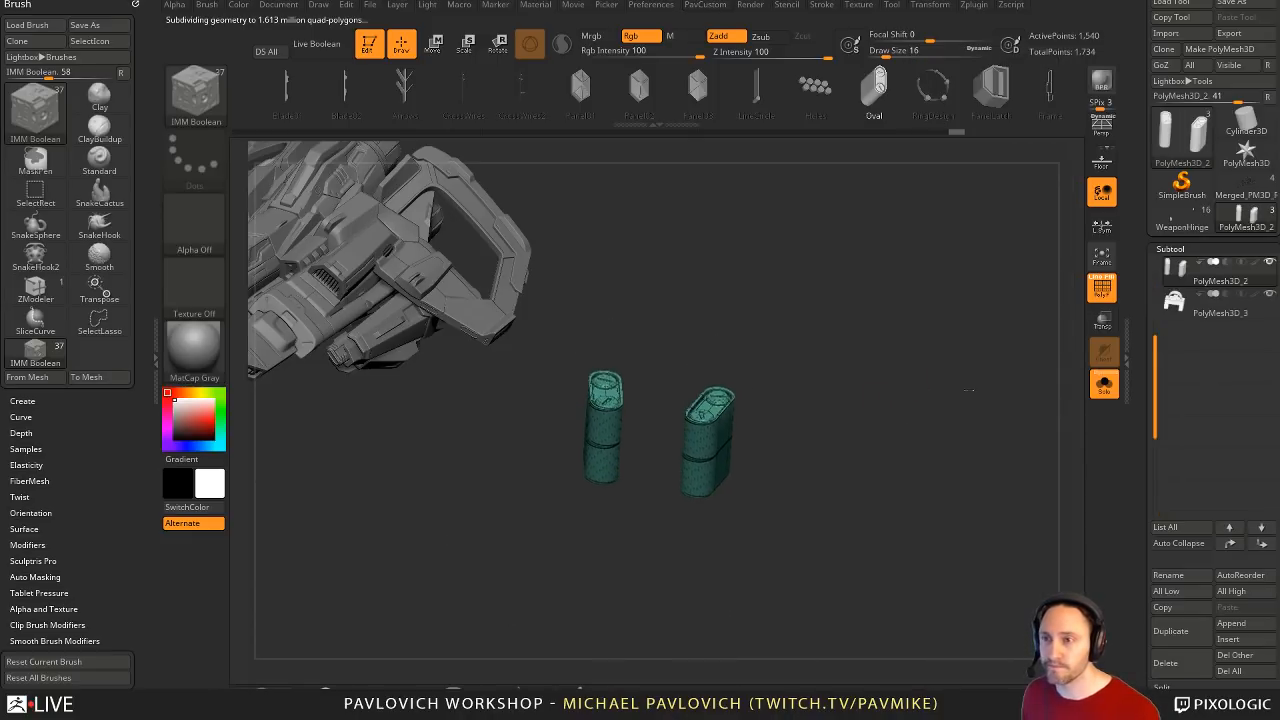
- Move the oval subtool below the cap, adjust its smooth subdivision, set its crease level to 2 and leave Solo
{"action": "left_click", "coordinate": [1262, 543]}
{"action": "key", "text": "2"}
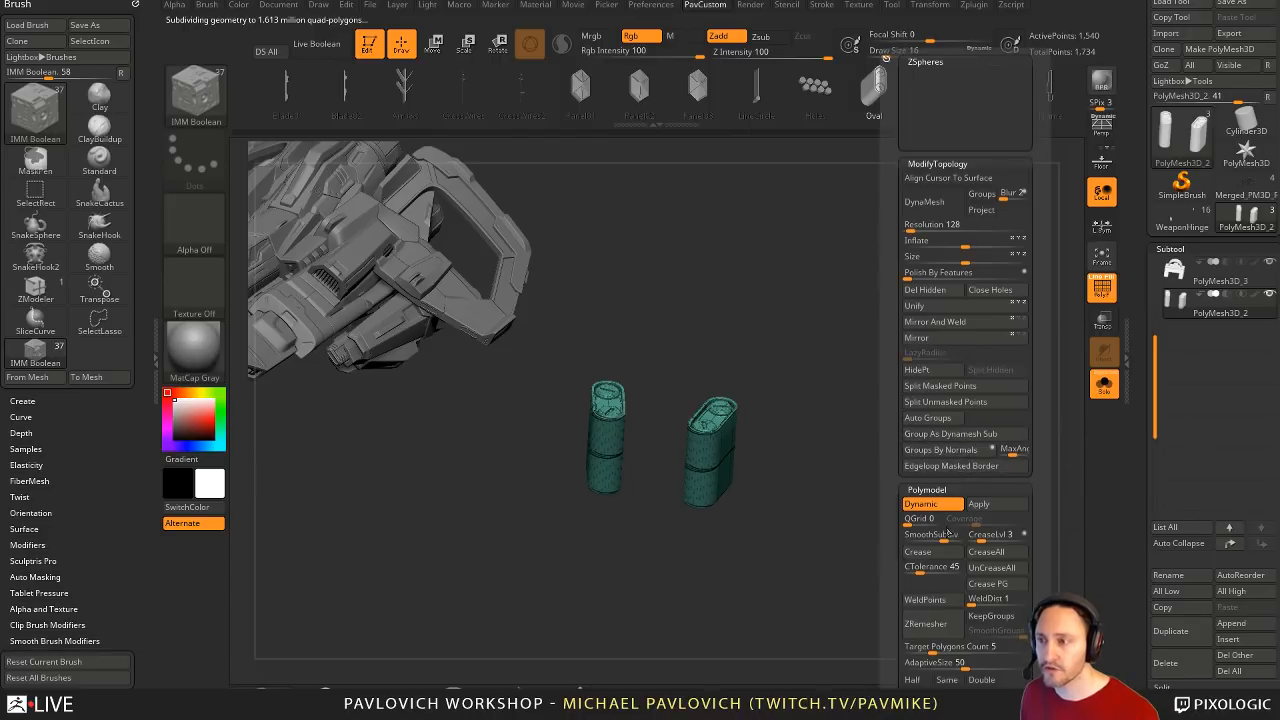
{"action": "left_click_drag", "start_coordinate": [946, 533], "coordinate": [972, 537]}
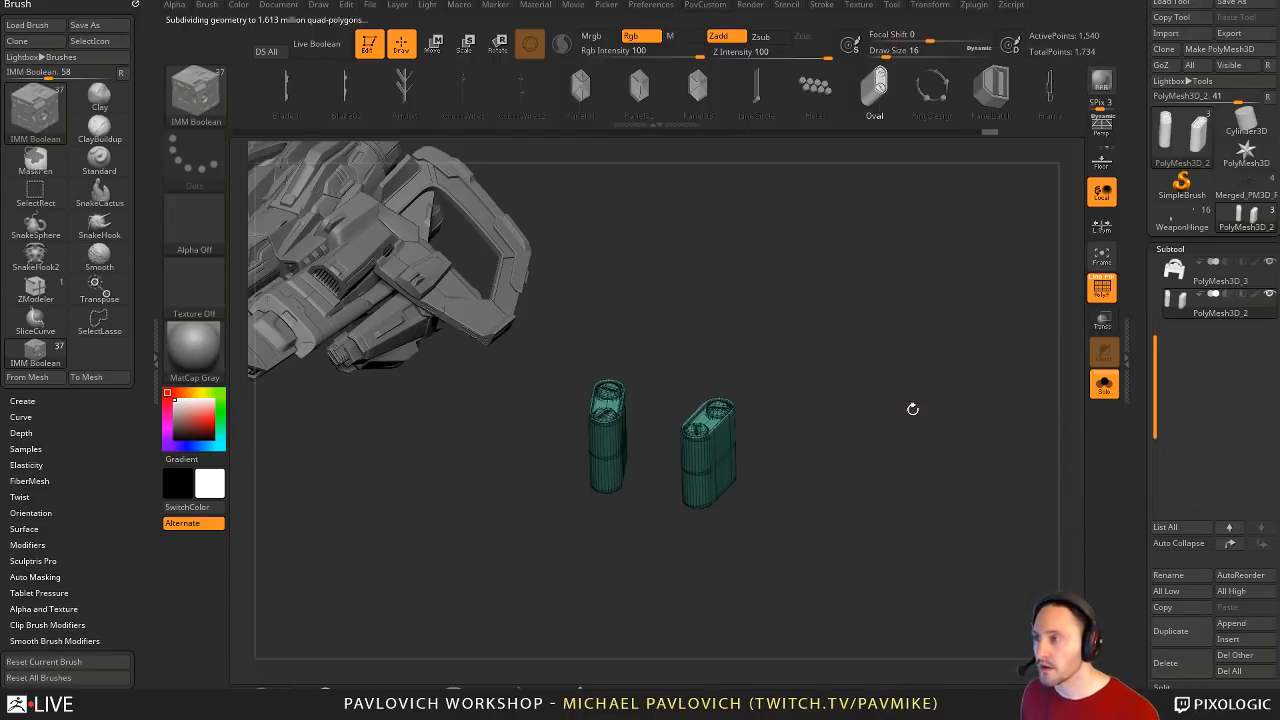
{"action": "left_click", "coordinate": [1104, 384]}
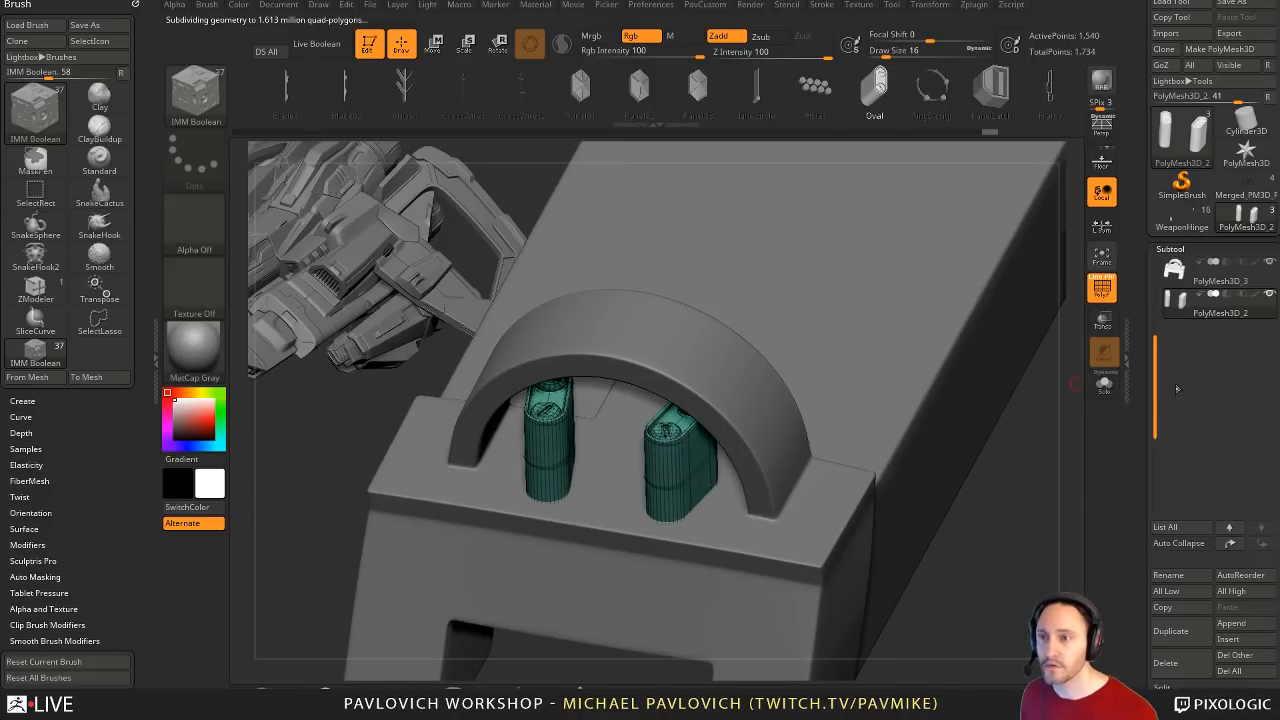
{"action": "key", "text": "space"}
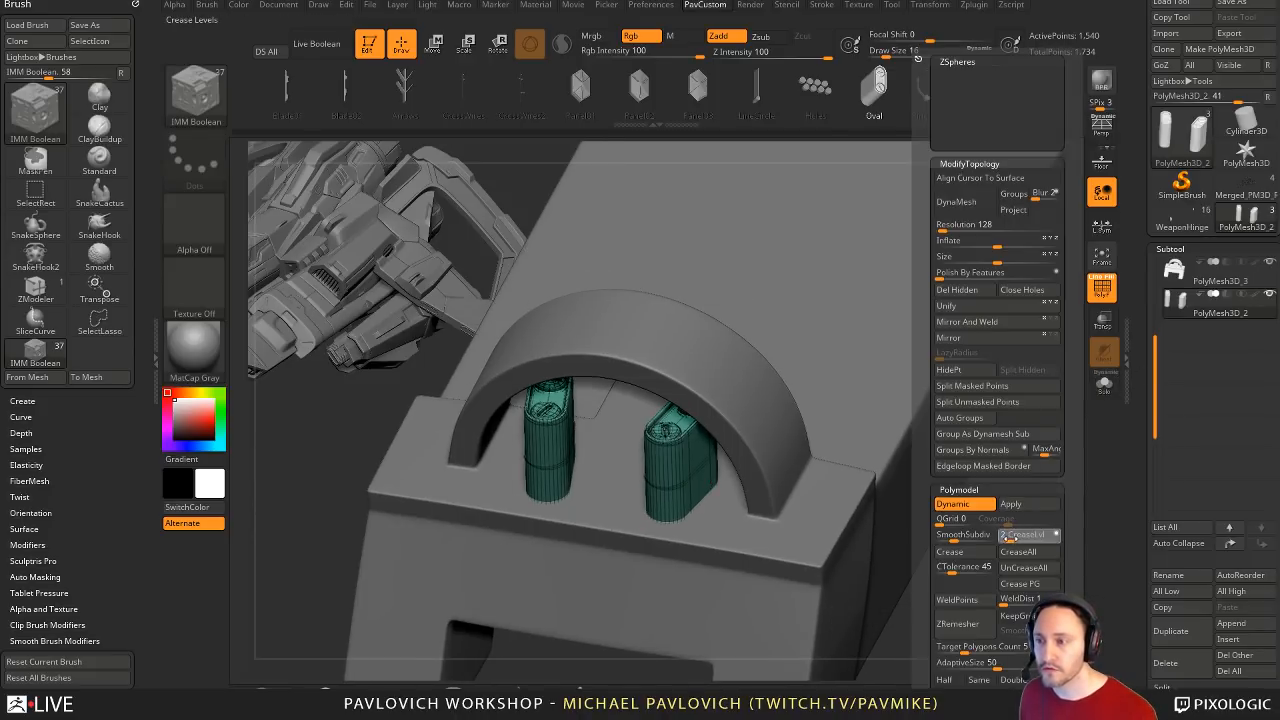
{"action": "left_click_drag", "start_coordinate": [952, 537], "coordinate": [961, 539]}
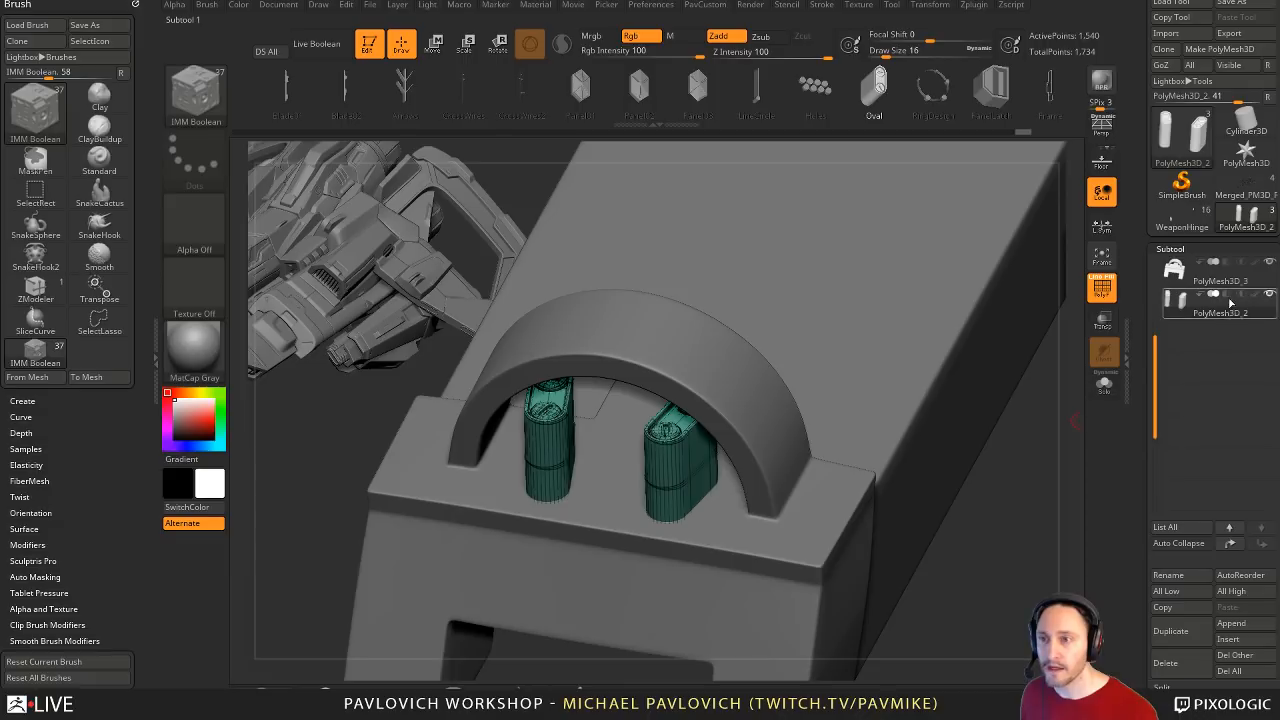
- Preview the ovals as subtractive cutters in the cap with Live Boolean and hide the polyframe
{"action": "key", "text": "l"}
{"action": "right_click_drag", "start_coordinate": [999, 516], "coordinate": [1069, 406], "text": "ctrl"}
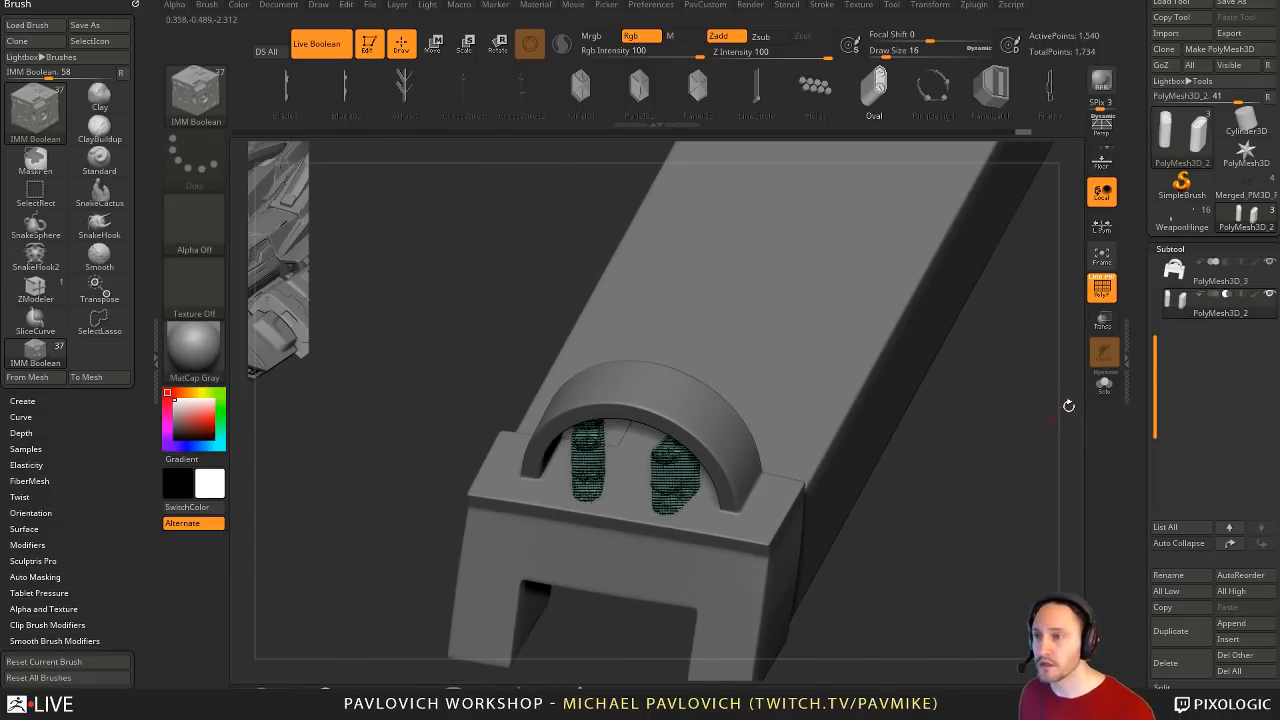
{"action": "left_click", "coordinate": [1101, 294]}
{"action": "right_click_drag", "start_coordinate": [1049, 337], "coordinate": [1007, 408]}
- Duplicate the oval cutters and move the copies outward past the arch's ends onto the cap's outer top areas
{"action": "key", "text": "w"}
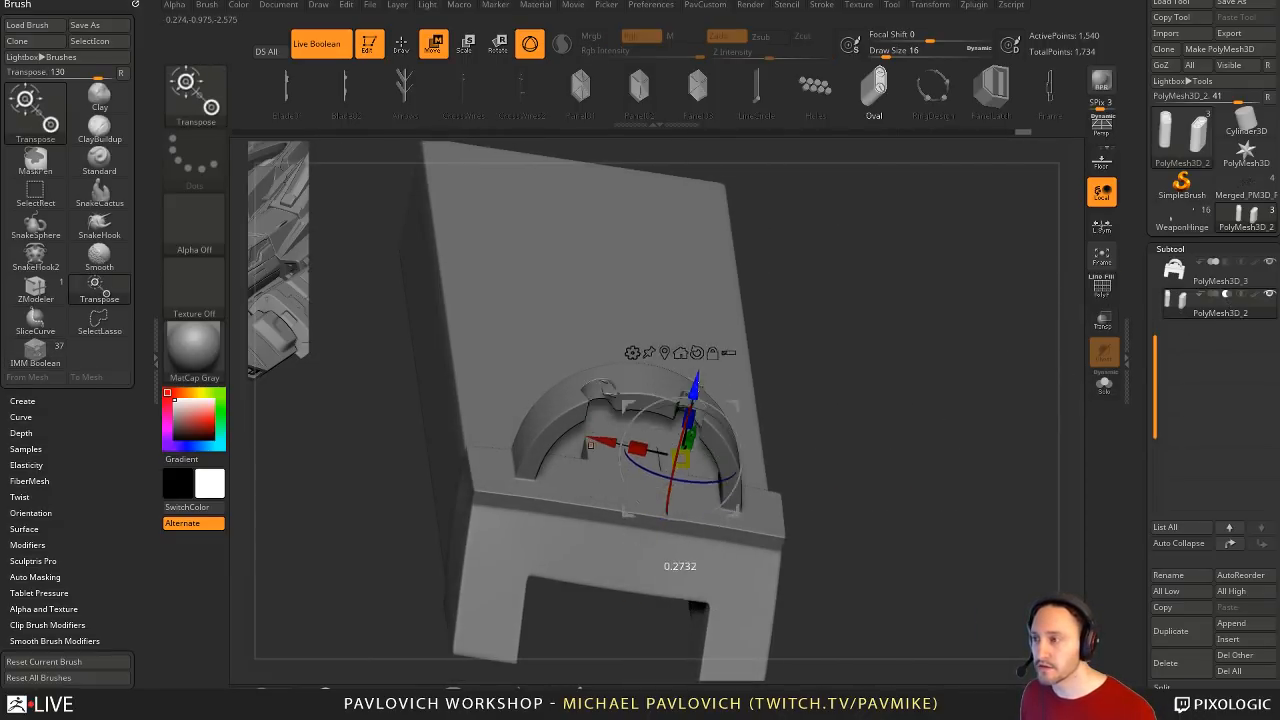
{"action": "right_click_drag", "start_coordinate": [834, 399], "coordinate": [680, 460]}
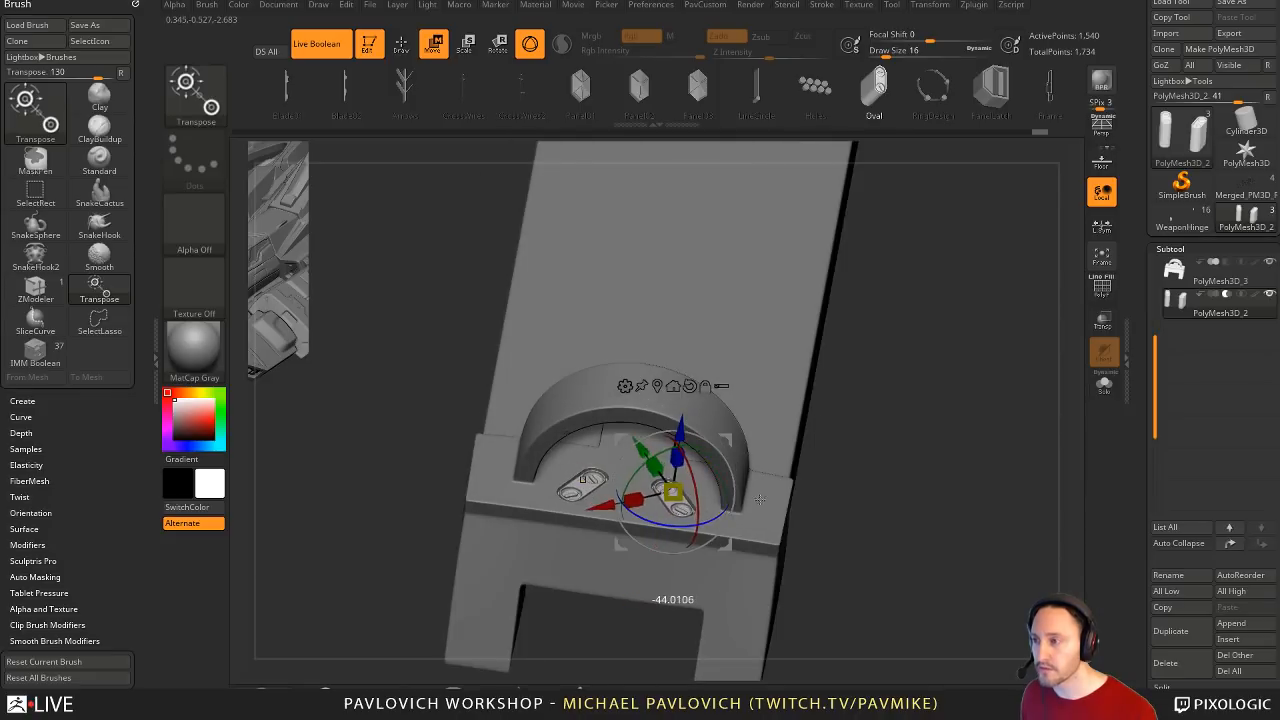
{"action": "left_click_drag", "start_coordinate": [617, 480], "coordinate": [840, 461], "text": "ctrl"}
{"action": "right_click_drag", "start_coordinate": [906, 455], "coordinate": [851, 390]}
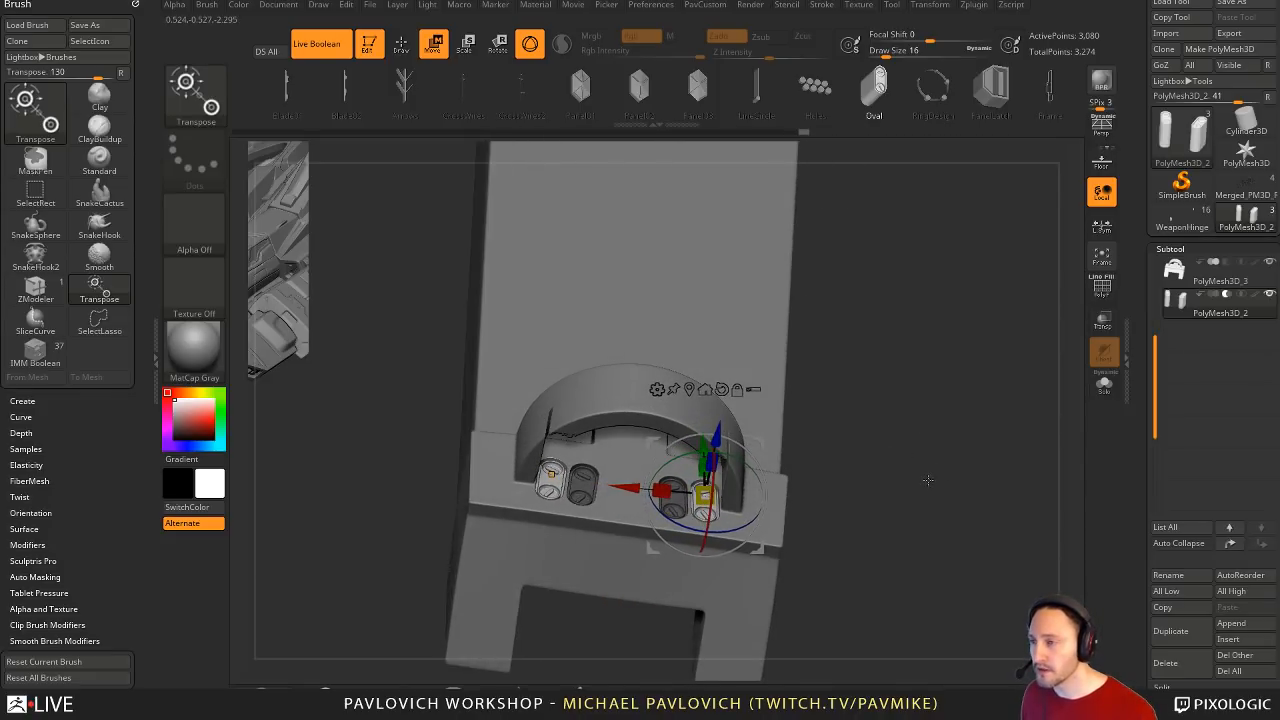
{"action": "right_click_drag", "start_coordinate": [925, 476], "coordinate": [913, 446], "text": "alt"}
{"action": "left_click_drag", "start_coordinate": [648, 462], "coordinate": [696, 496]}
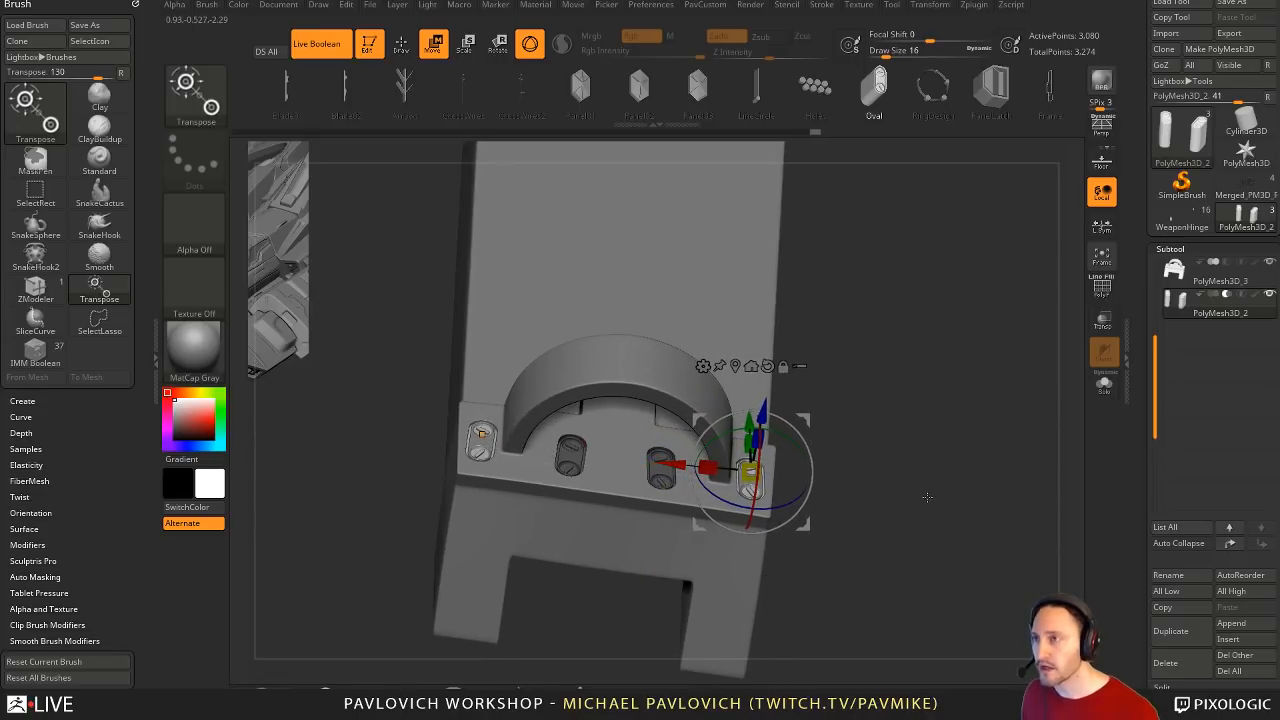
- Replace the outer oval copies with the Holes insert, show the polyframe and rotate the hole clusters a quarter turn
{"action": "left_click", "coordinate": [815, 87]}
{"action": "left_click", "coordinate": [523, 83]}
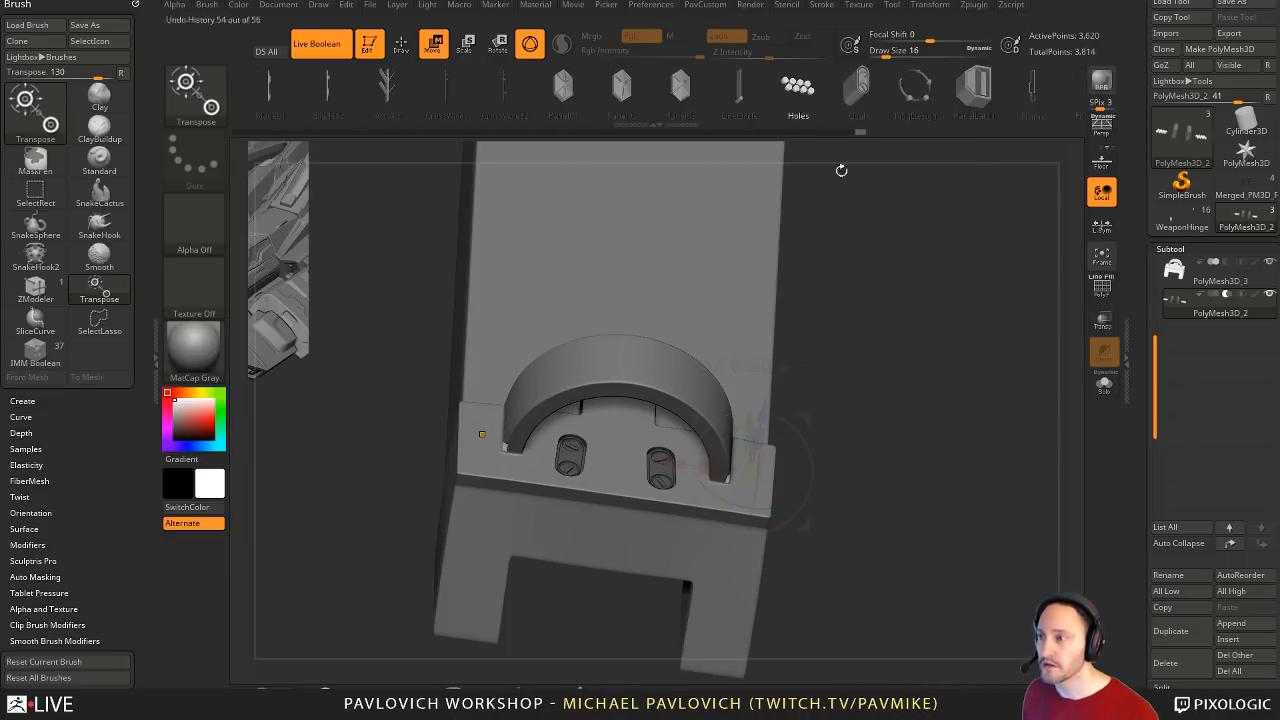
{"action": "left_click", "coordinate": [790, 88]}
{"action": "key", "text": "shift+f"}
{"action": "left_click_drag", "start_coordinate": [880, 300], "coordinate": [880, 420]}
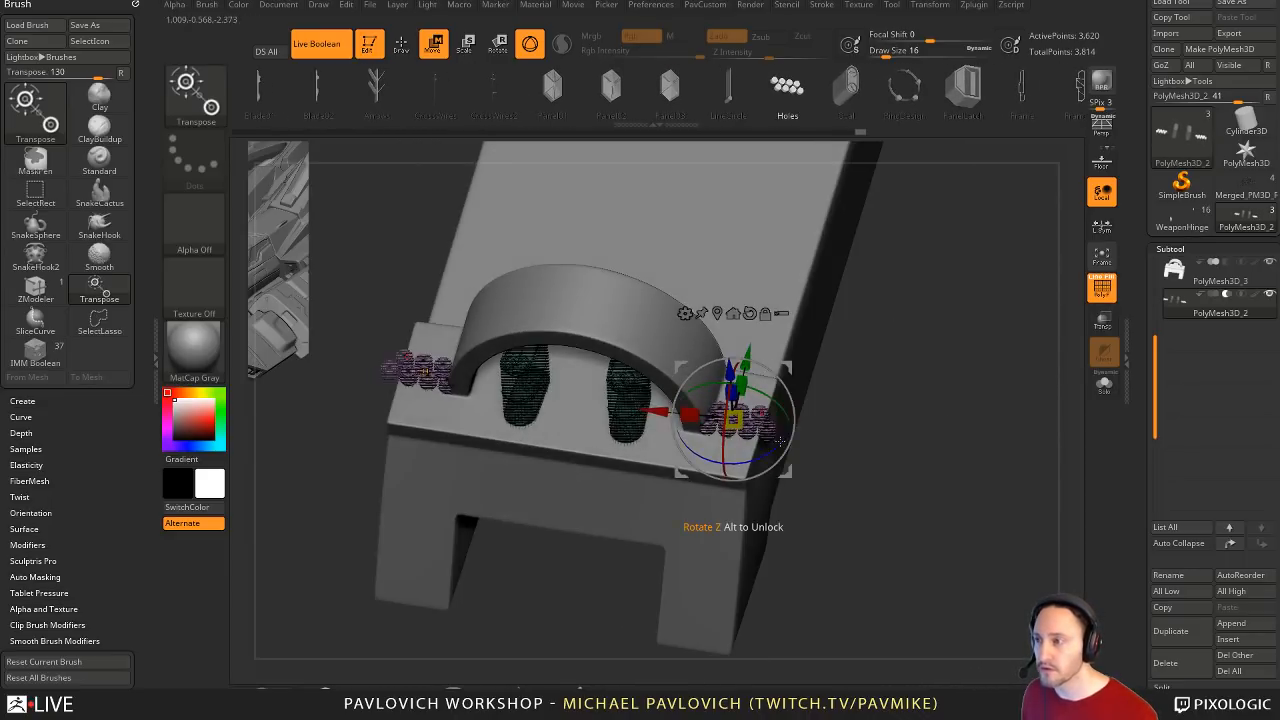
{"action": "mouse_move", "coordinate": [792, 420]}
{"action": "left_mouse_down"}
{"action": "mouse_move", "coordinate": [851, 381]}
{"action": "mouse_move", "coordinate": [842, 352]}
{"action": "mouse_move", "coordinate": [790, 402]}
{"action": "mouse_move", "coordinate": [794, 391]}
{"action": "left_mouse_up"}
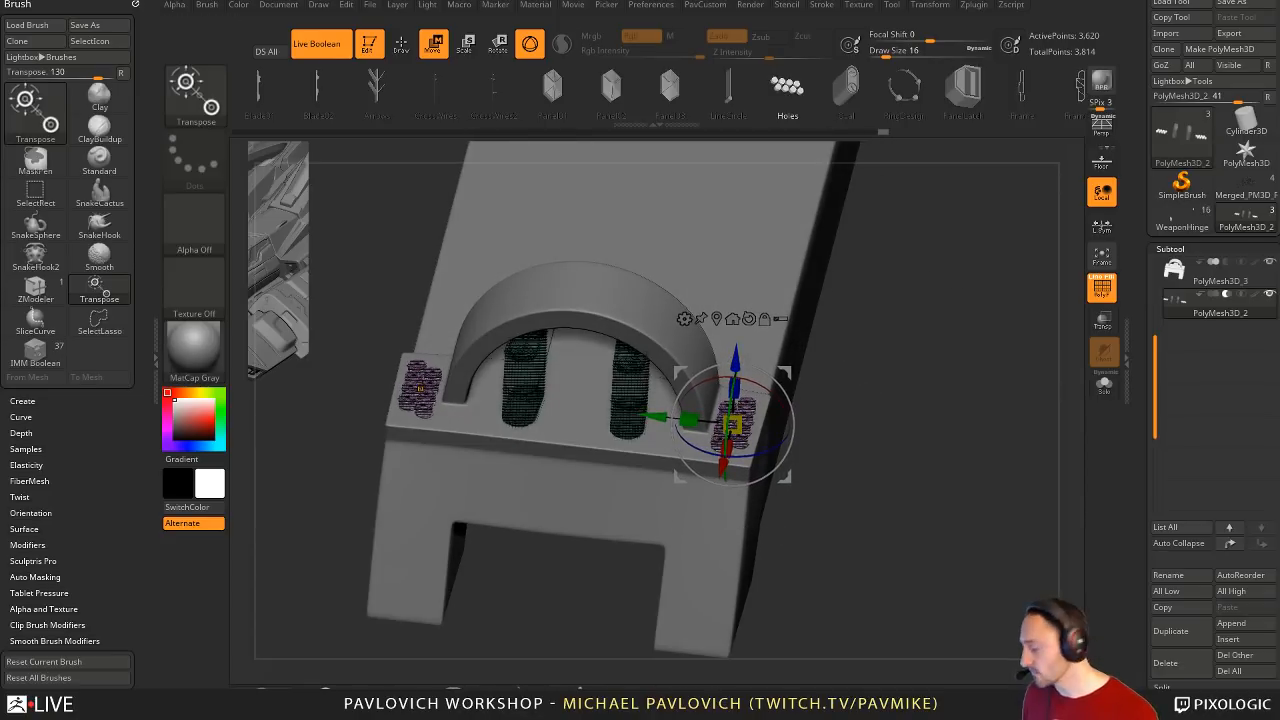
- Hide the polyframe, return to Draw mode and inspect the boolean cuts on the hinge block
{"action": "key", "text": "shift+f"}
{"action": "key", "text": "q"}
{"action": "mouse_move", "coordinate": [900, 560]}
{"action": "left_mouse_down"}
{"action": "mouse_move", "coordinate": [943, 402]}
{"action": "mouse_move", "coordinate": [965, 440]}
{"action": "mouse_move", "coordinate": [1003, 423]}
{"action": "mouse_move", "coordinate": [938, 462]}
{"action": "mouse_move", "coordinate": [1020, 411]}
{"action": "mouse_move", "coordinate": [939, 487]}
{"action": "left_mouse_up"}
{"action": "left_click_drag", "start_coordinate": [1027, 365], "coordinate": [994, 420]}
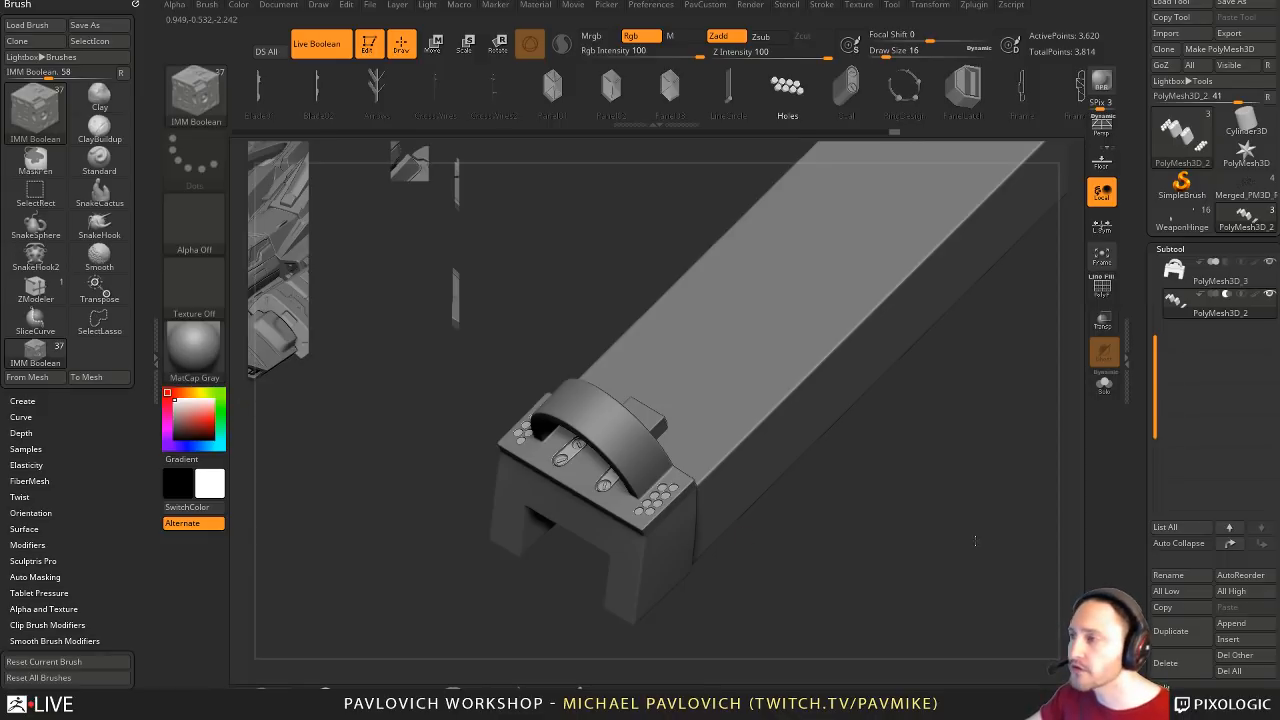
{"action": "left_click_drag", "start_coordinate": [975, 541], "coordinate": [968, 493]}
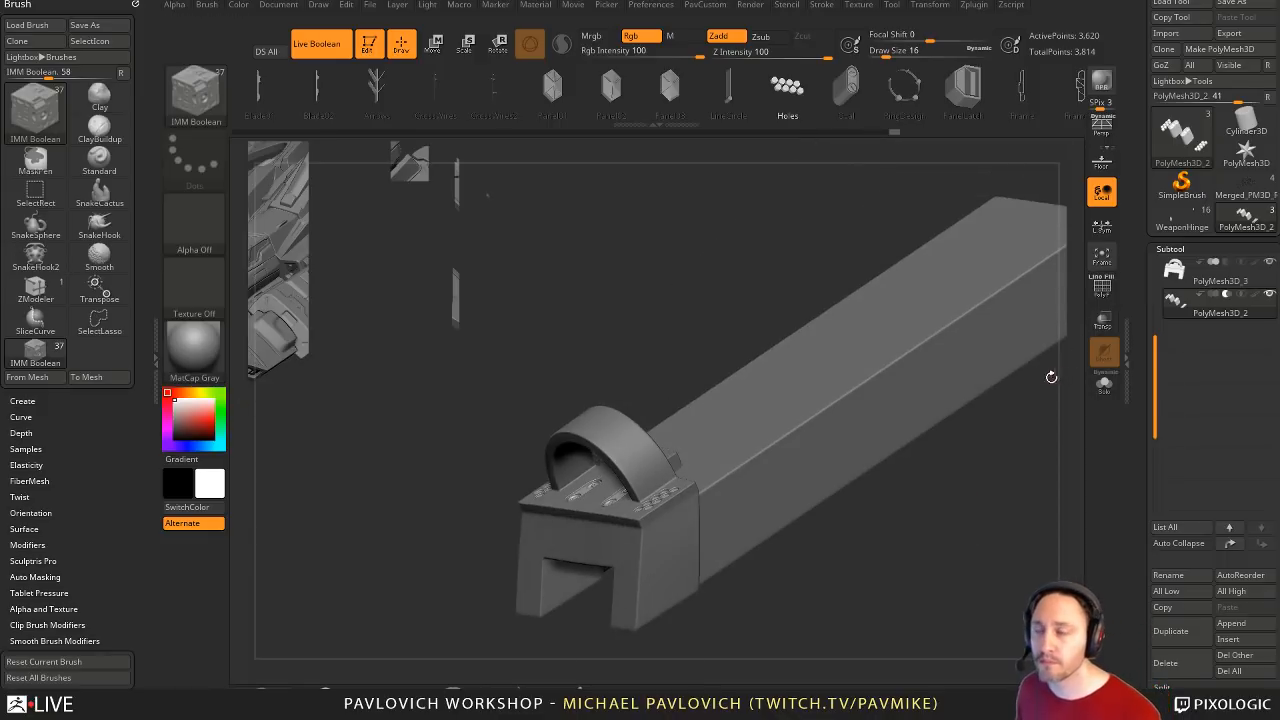
- Turn off Live Boolean, exit Edit mode and clear the canvas
{"action": "left_click", "coordinate": [330, 43]}
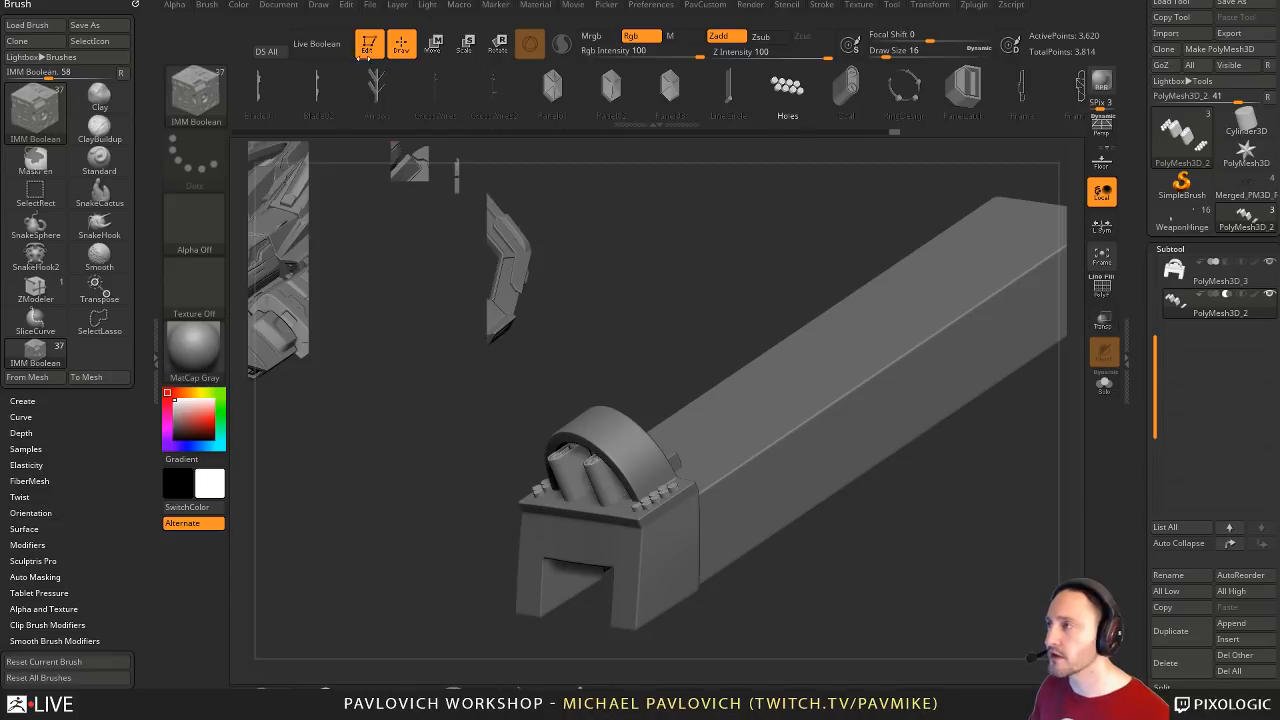
{"action": "left_click", "coordinate": [372, 48]}
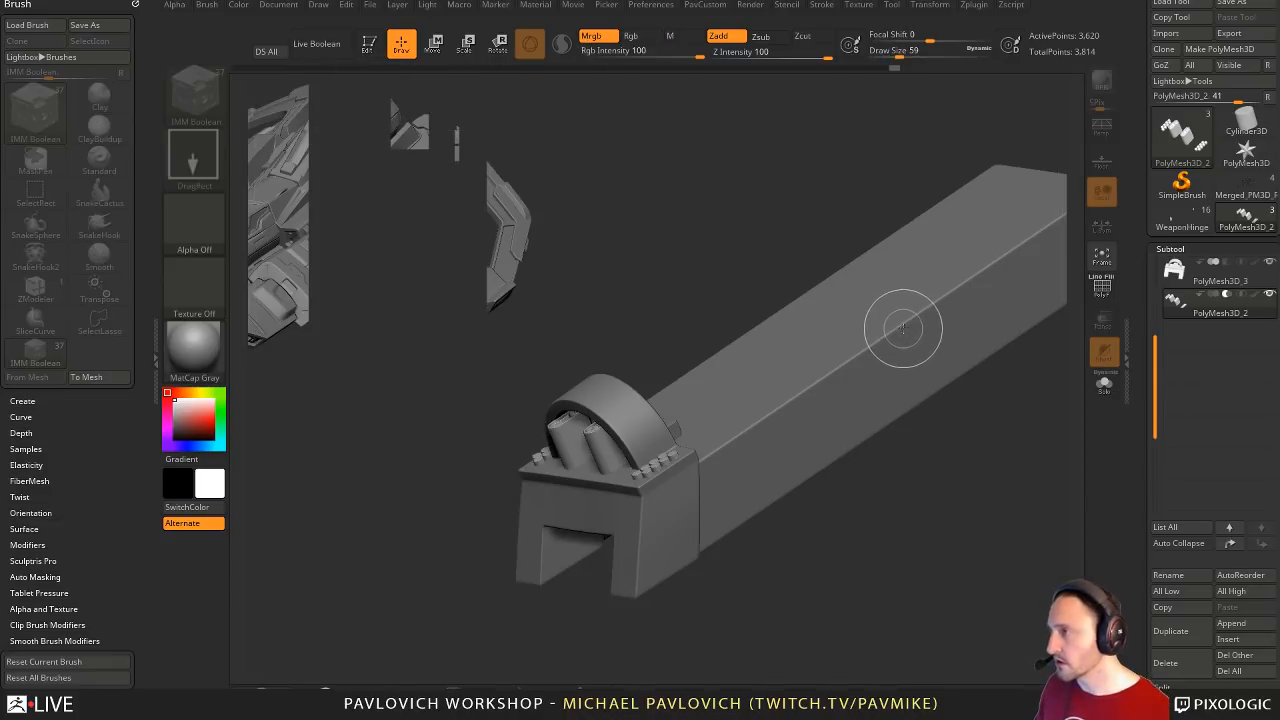
{"action": "key", "text": "ctrl+n"}
- Draw the WeaponHinge tool on the canvas in Edit mode and leave a snapshot of the ship on the canvas
{"action": "left_click", "coordinate": [1181, 215]}
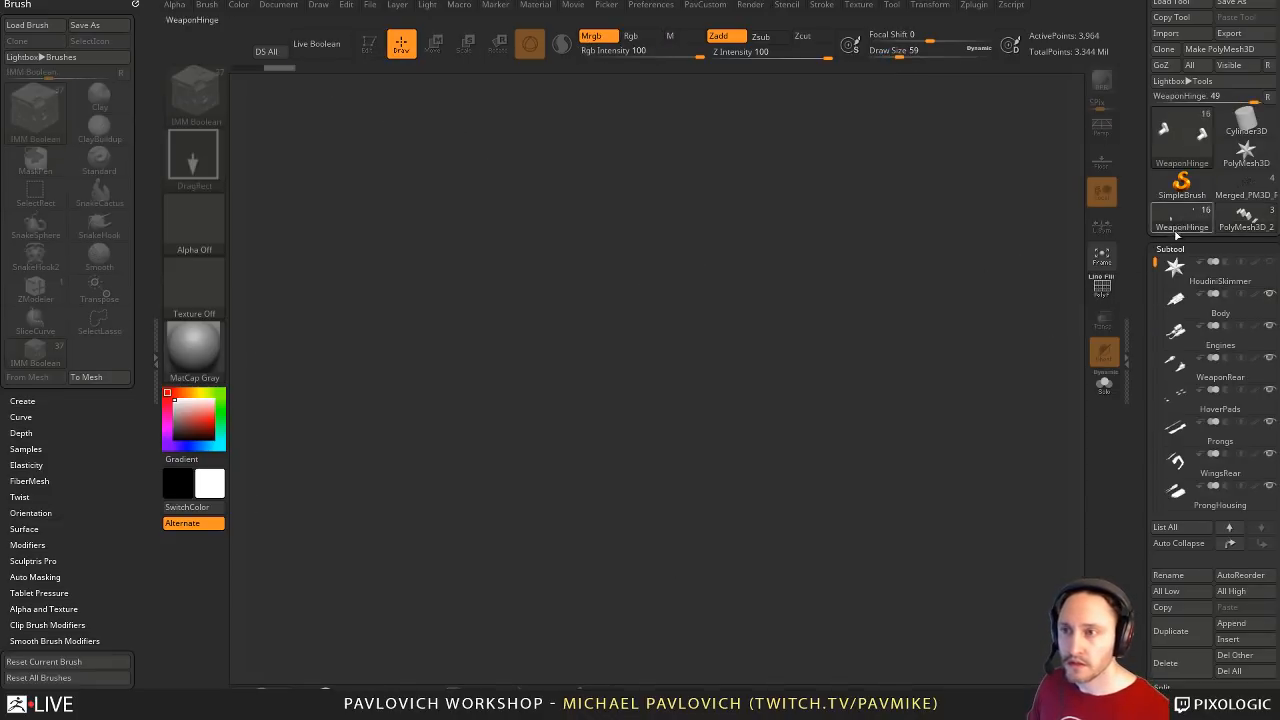
{"action": "left_click_drag", "start_coordinate": [559, 411], "coordinate": [566, 452]}
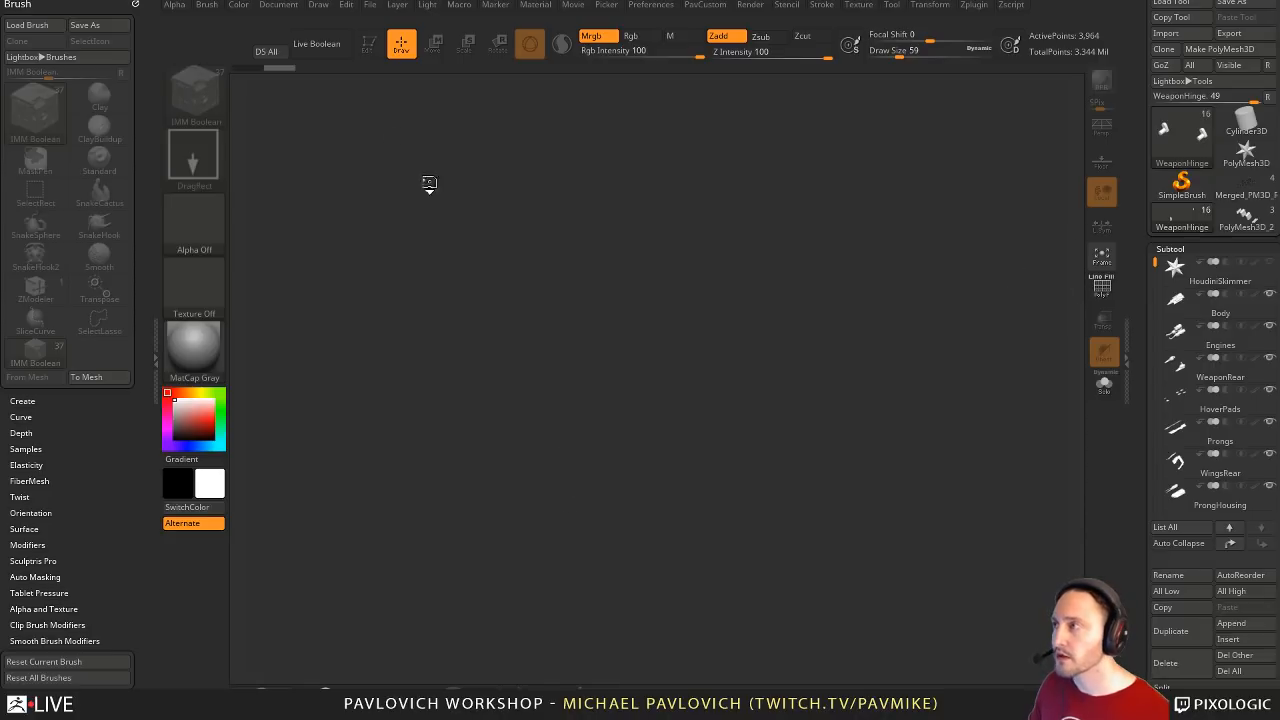
{"action": "left_click", "coordinate": [369, 48]}
{"action": "left_click_drag", "start_coordinate": [804, 285], "coordinate": [926, 435]}
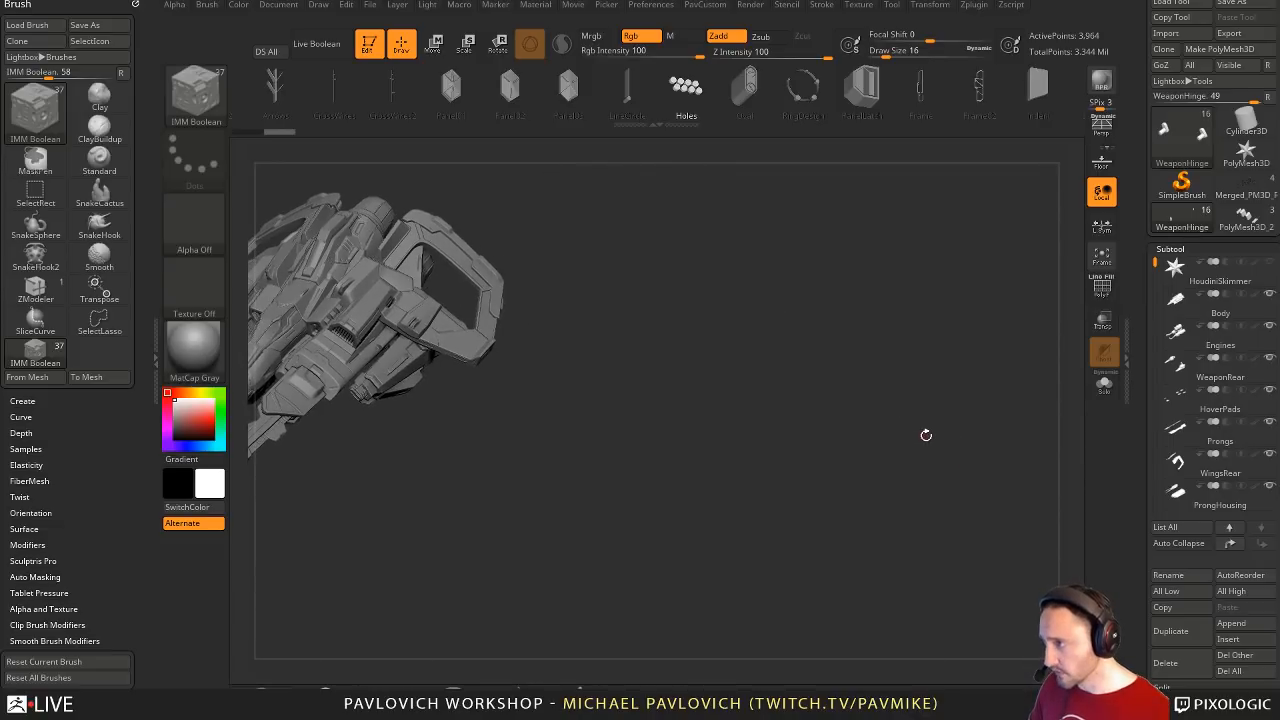
{"action": "left_click_drag", "start_coordinate": [797, 337], "coordinate": [984, 485]}
{"action": "key", "text": "shift+s"}
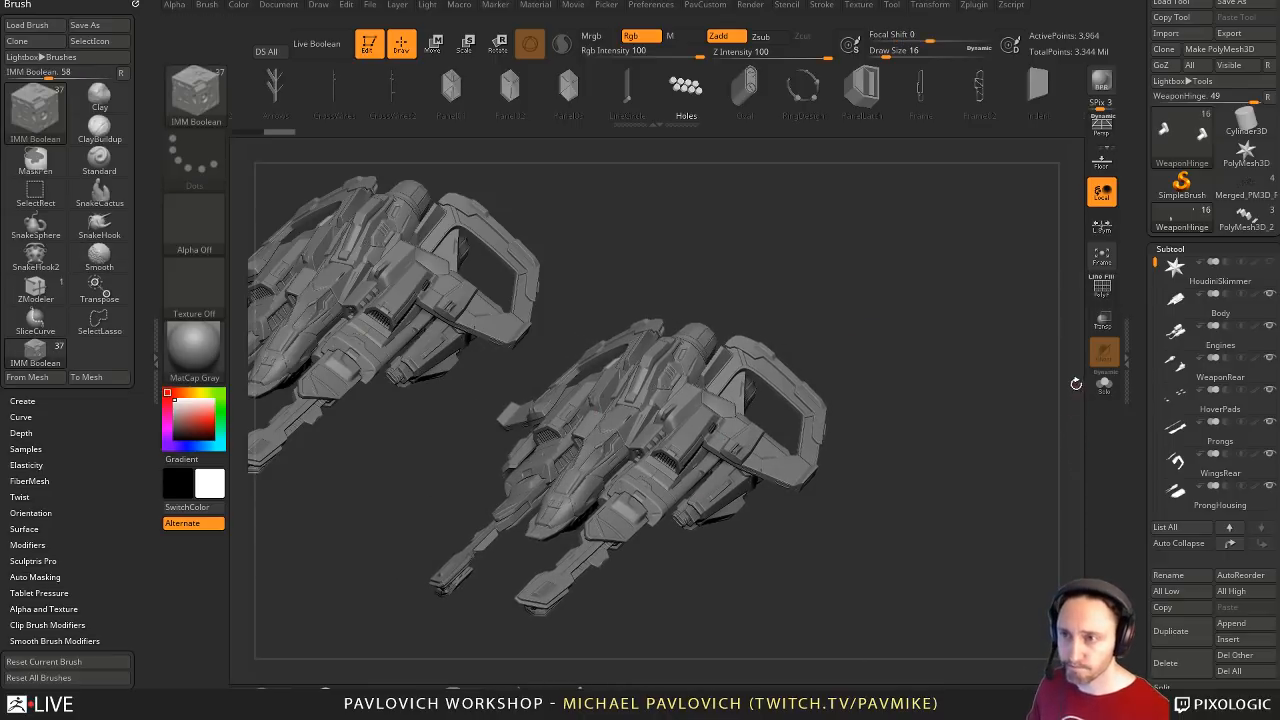
- Switch to the PolyMesh3D star and initialize it as a QCube
{"action": "mouse_move", "coordinate": [1256, 216]}
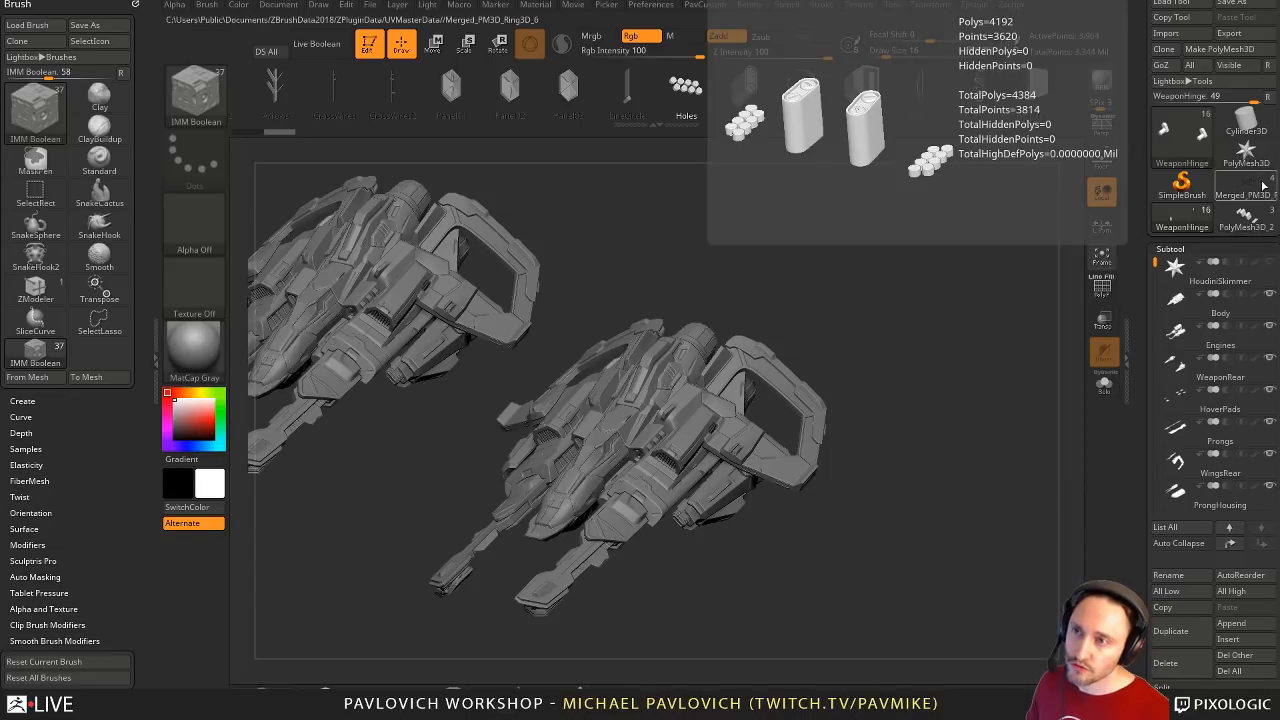
{"action": "left_click", "coordinate": [1246, 216]}
{"action": "scroll", "coordinate": [1184, 496], "scroll_direction": "down", "scroll_amount": 10}
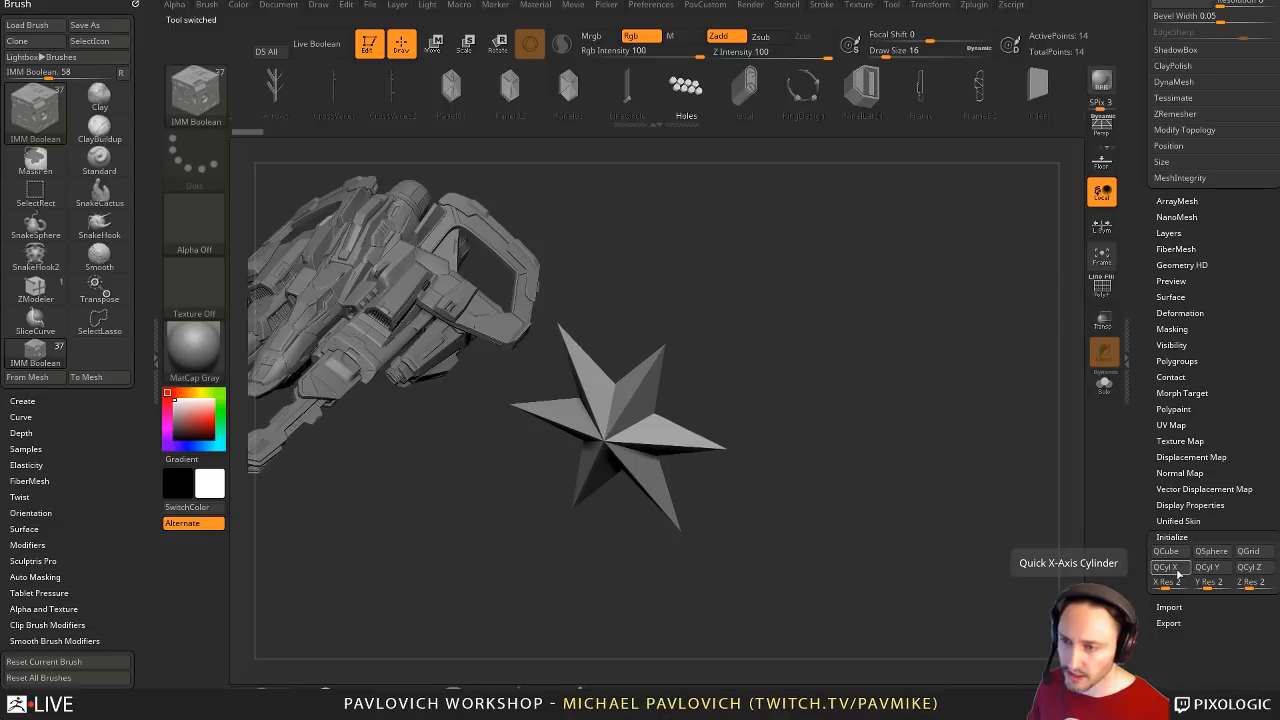
{"action": "left_click", "coordinate": [1167, 552]}
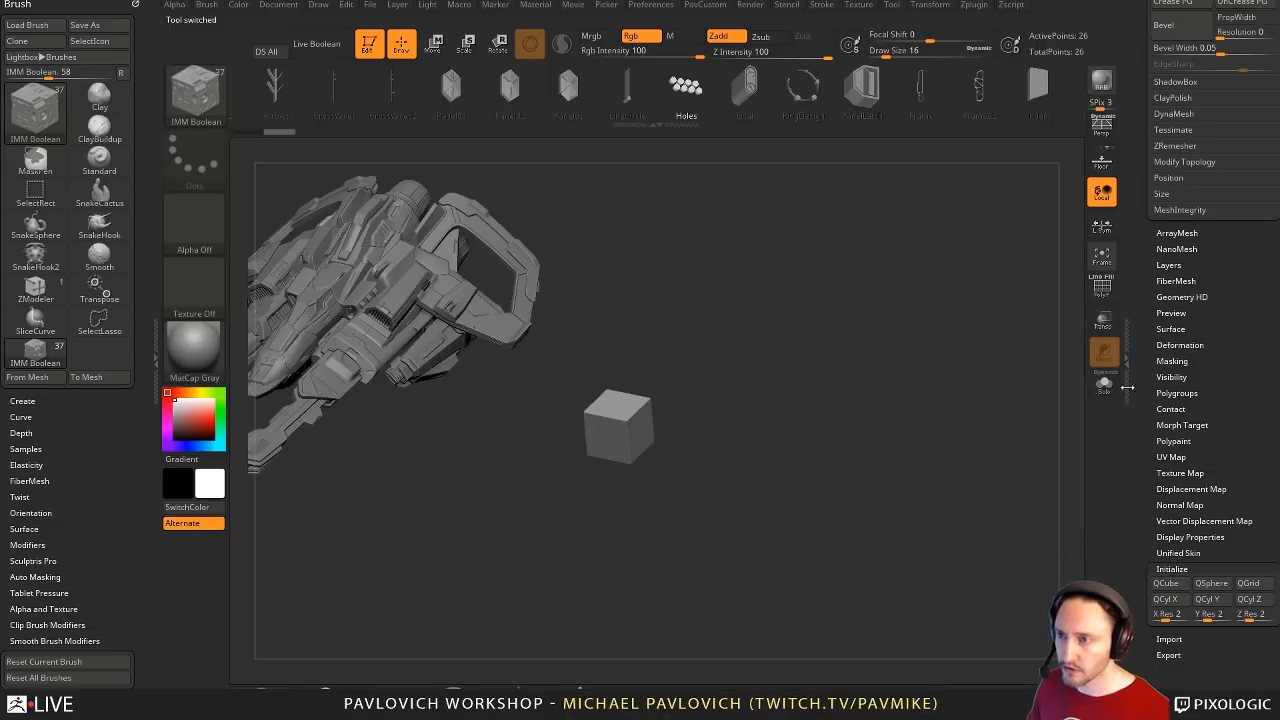
- Unify the cube's size and display its polyframe
{"action": "key", "text": "space"}
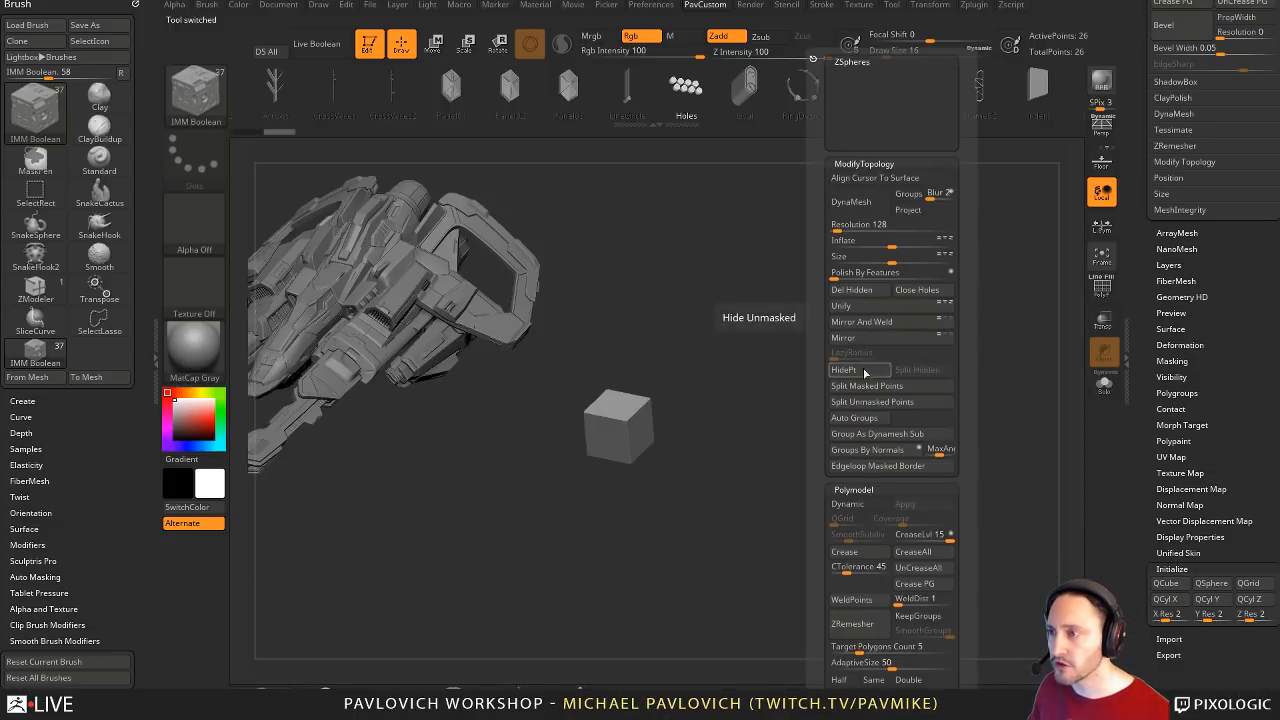
{"action": "left_click", "coordinate": [856, 315]}
{"action": "key", "text": "shift+f"}
{"action": "left_click_drag", "start_coordinate": [920, 380], "coordinate": [949, 357]}
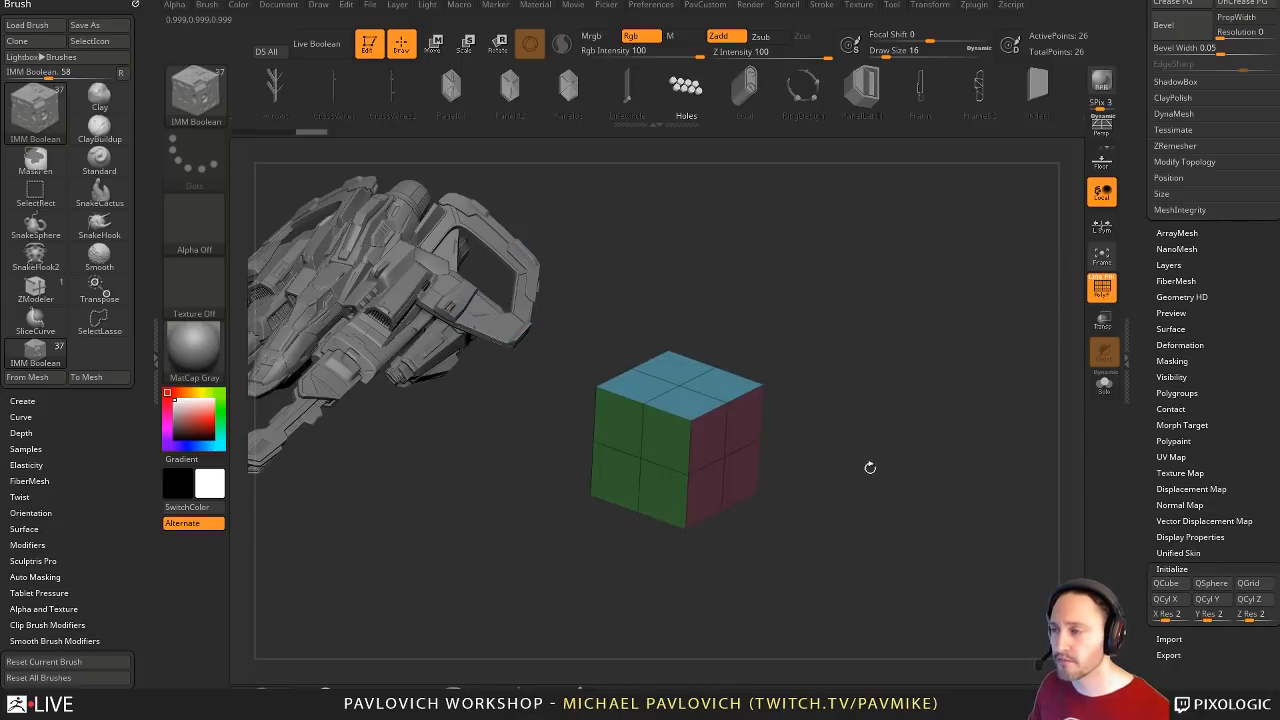
- Reinitialize the mesh as a QCube, unify it again and enlarge it in view
{"action": "left_click", "coordinate": [1166, 583]}
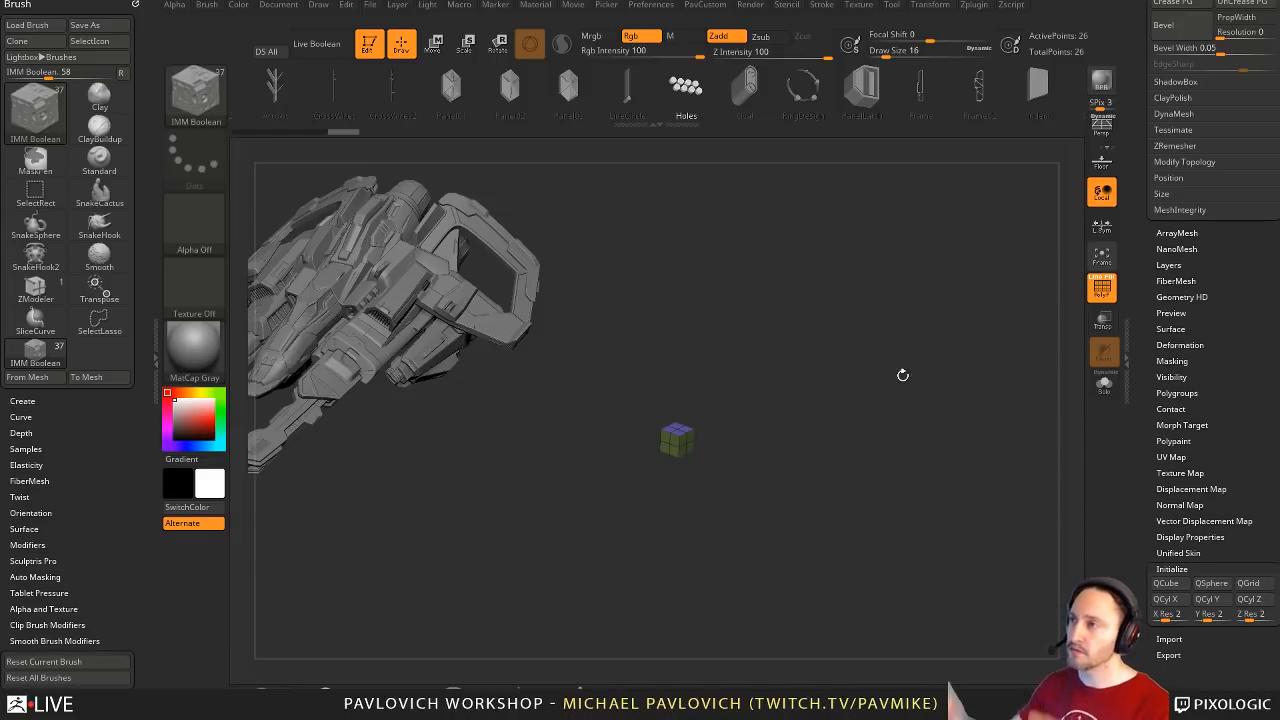
{"action": "key", "text": "2"}
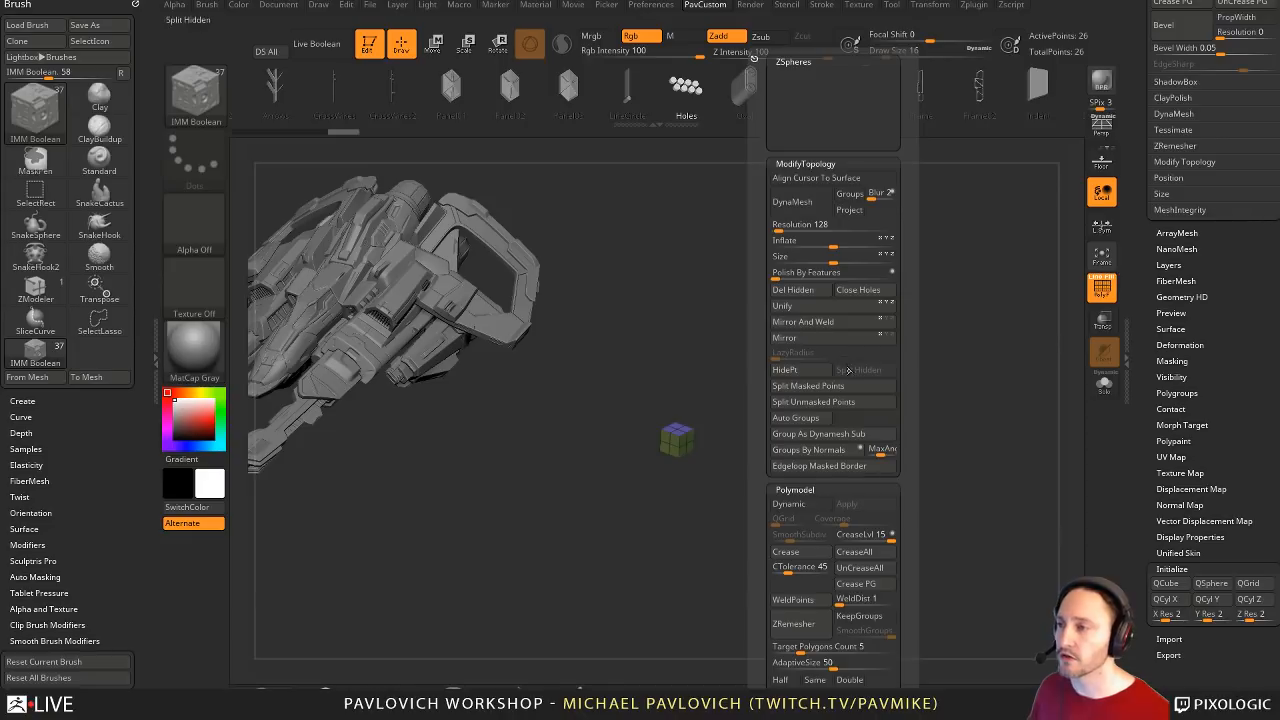
{"action": "left_click", "coordinate": [803, 309]}
{"action": "right_click_drag", "start_coordinate": [889, 285], "coordinate": [974, 340], "text": "ctrl"}
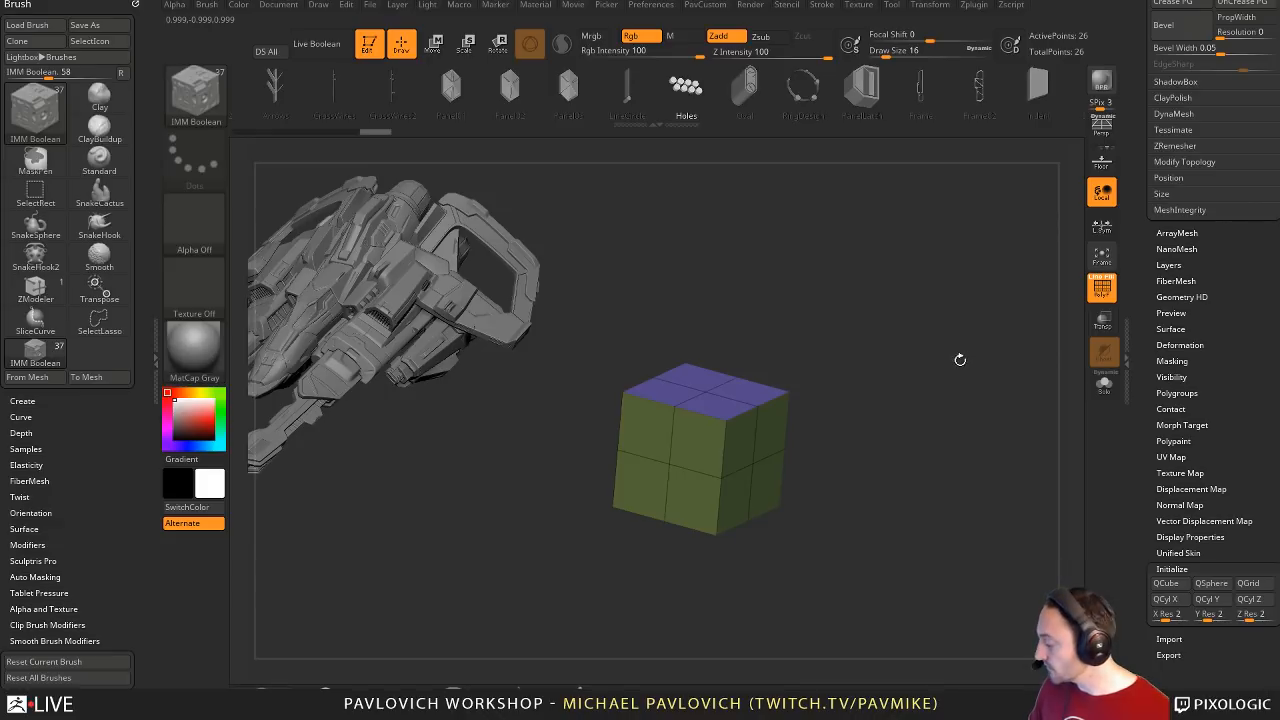
- Apply the Project Primitive deformer to the cube from the gizmo's transform types
{"action": "key", "text": "w"}
{"action": "left_click", "coordinate": [653, 344]}
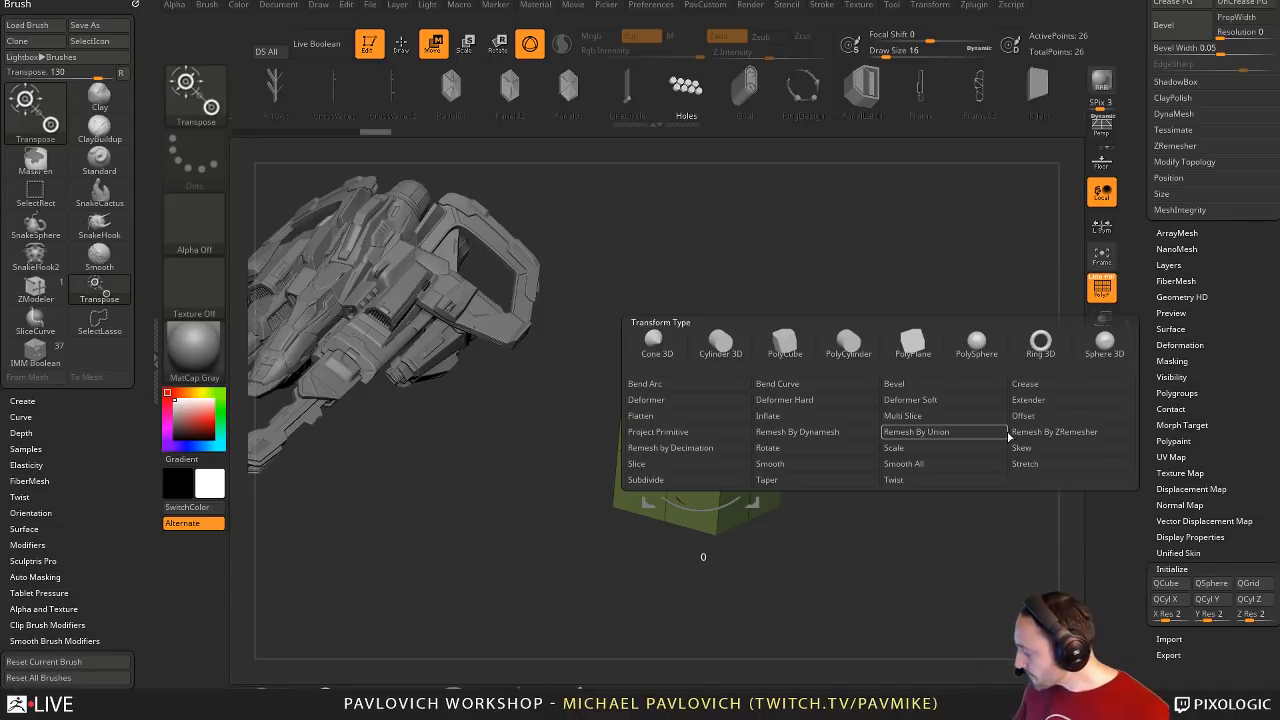
{"action": "left_click", "coordinate": [695, 435]}
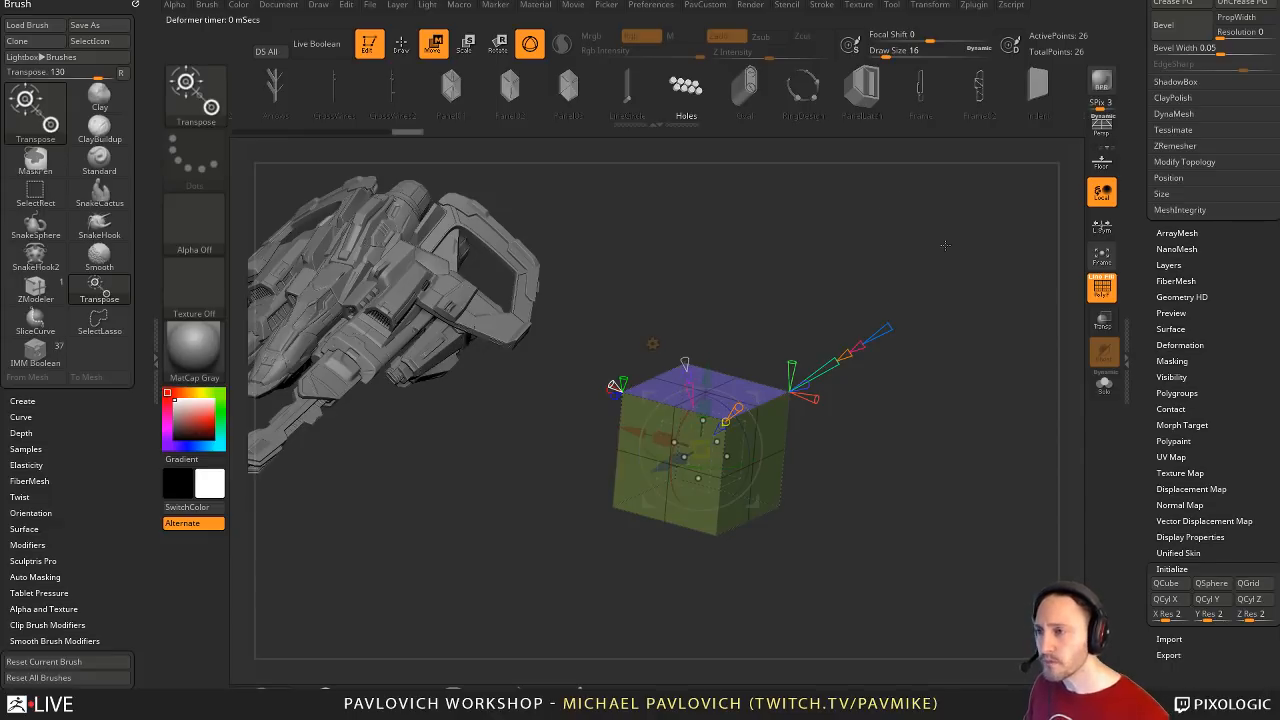
{"action": "left_click_drag", "start_coordinate": [945, 245], "coordinate": [854, 402]}
{"action": "left_click_drag", "start_coordinate": [959, 437], "coordinate": [958, 399], "text": "alt"}
- Scale up the projected sphere so it bulges from the cube's faces, and hide the polyframe
{"action": "left_click_drag", "start_coordinate": [705, 420], "coordinate": [752, 411]}
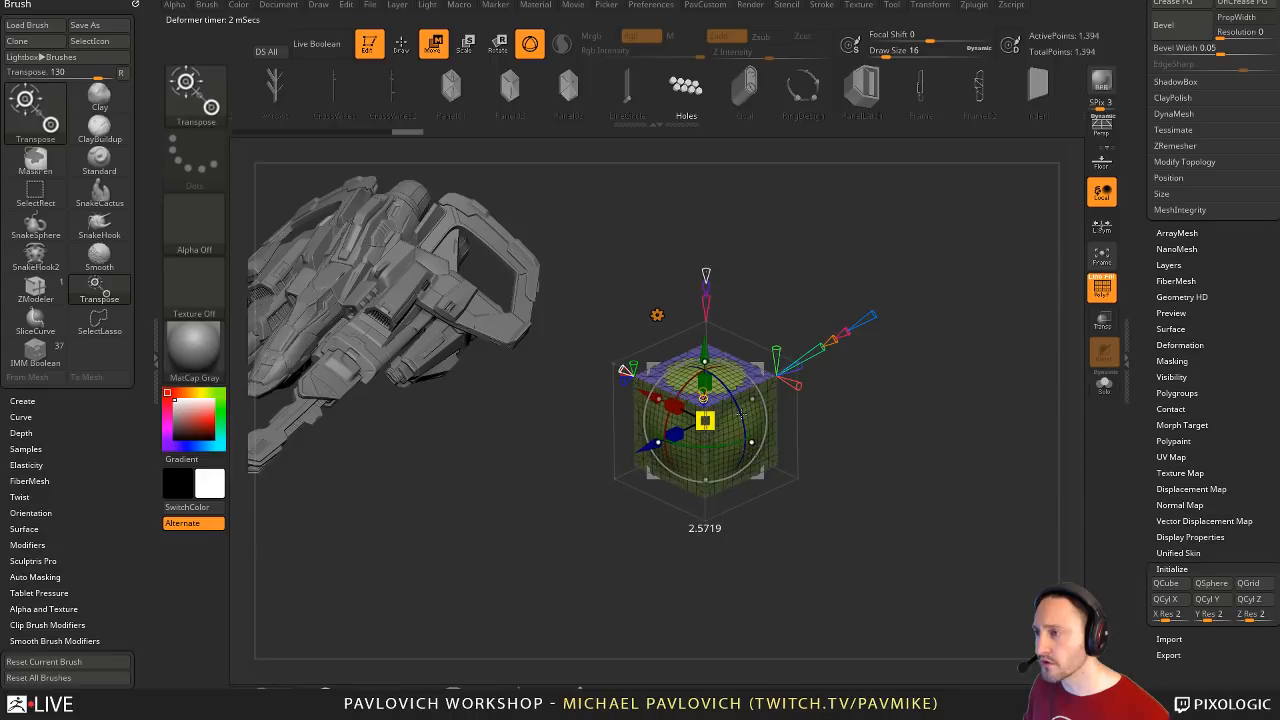
{"action": "left_click_drag", "start_coordinate": [886, 413], "coordinate": [840, 430]}
{"action": "left_click_drag", "start_coordinate": [677, 451], "coordinate": [705, 452]}
{"action": "left_click", "coordinate": [1101, 290]}
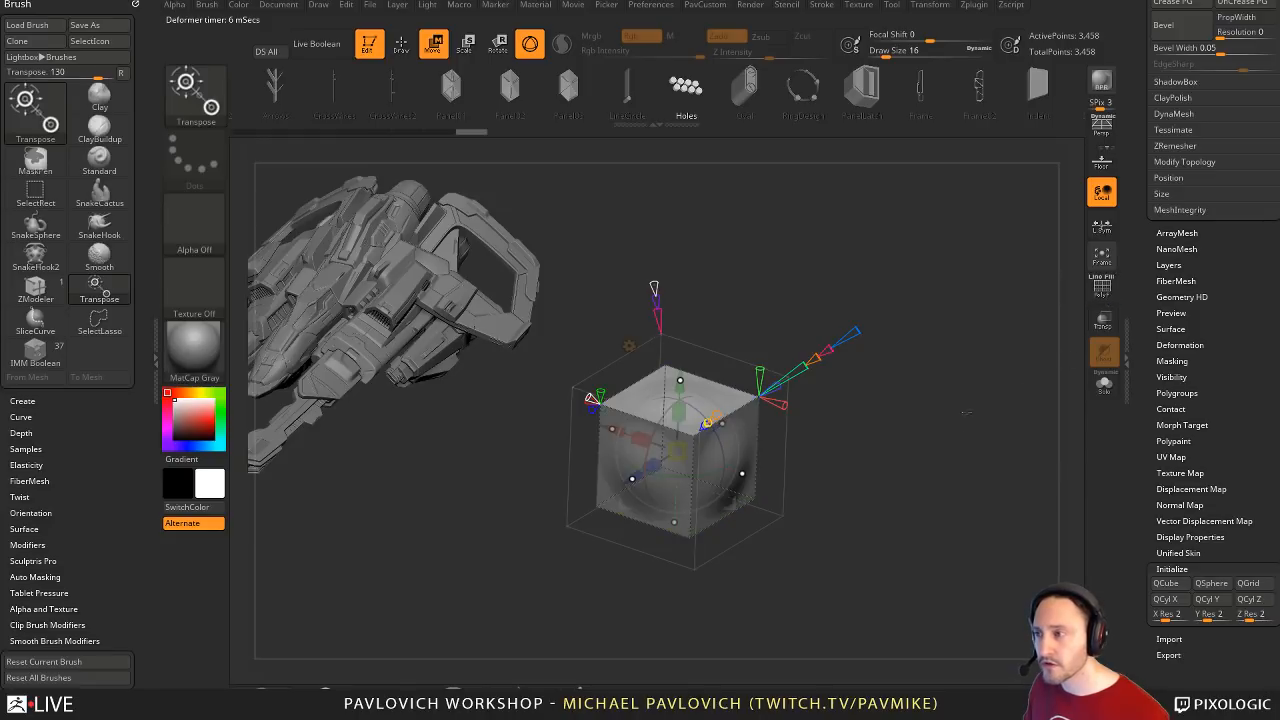
{"action": "left_click_drag", "start_coordinate": [960, 400], "coordinate": [920, 395]}
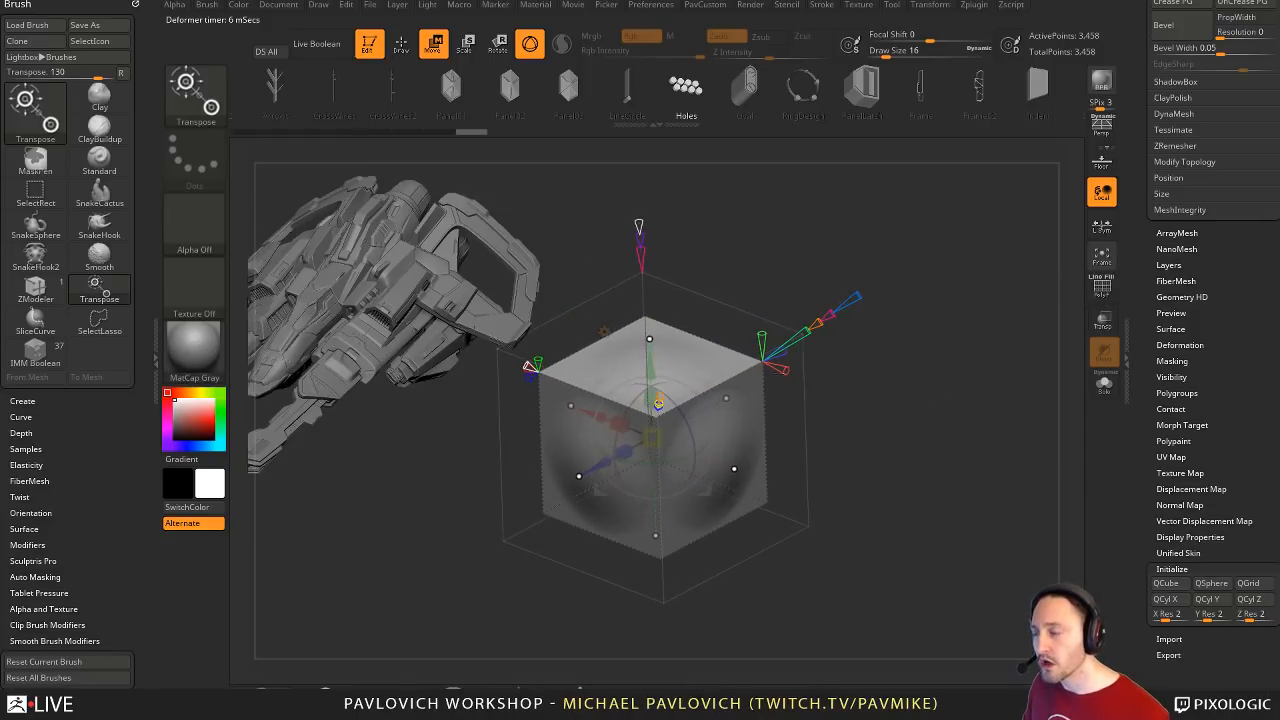
- Resize the projected sphere so that it nearly encloses the whole cube
{"action": "left_click_drag", "start_coordinate": [658, 402], "coordinate": [762, 333], "text": "ctrl"}
{"action": "right_click_drag", "start_coordinate": [540, 405], "coordinate": [537, 363], "text": "ctrl"}
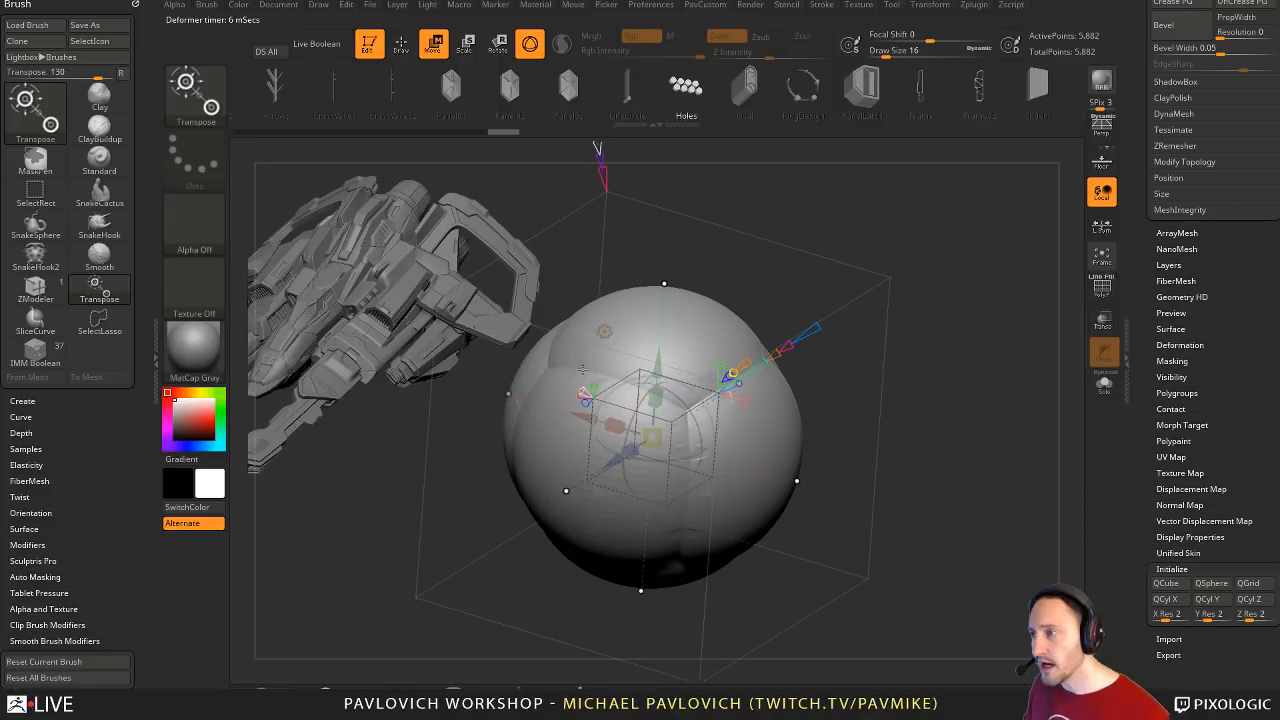
{"action": "left_click_drag", "start_coordinate": [652, 437], "coordinate": [640, 448], "text": "ctrl"}
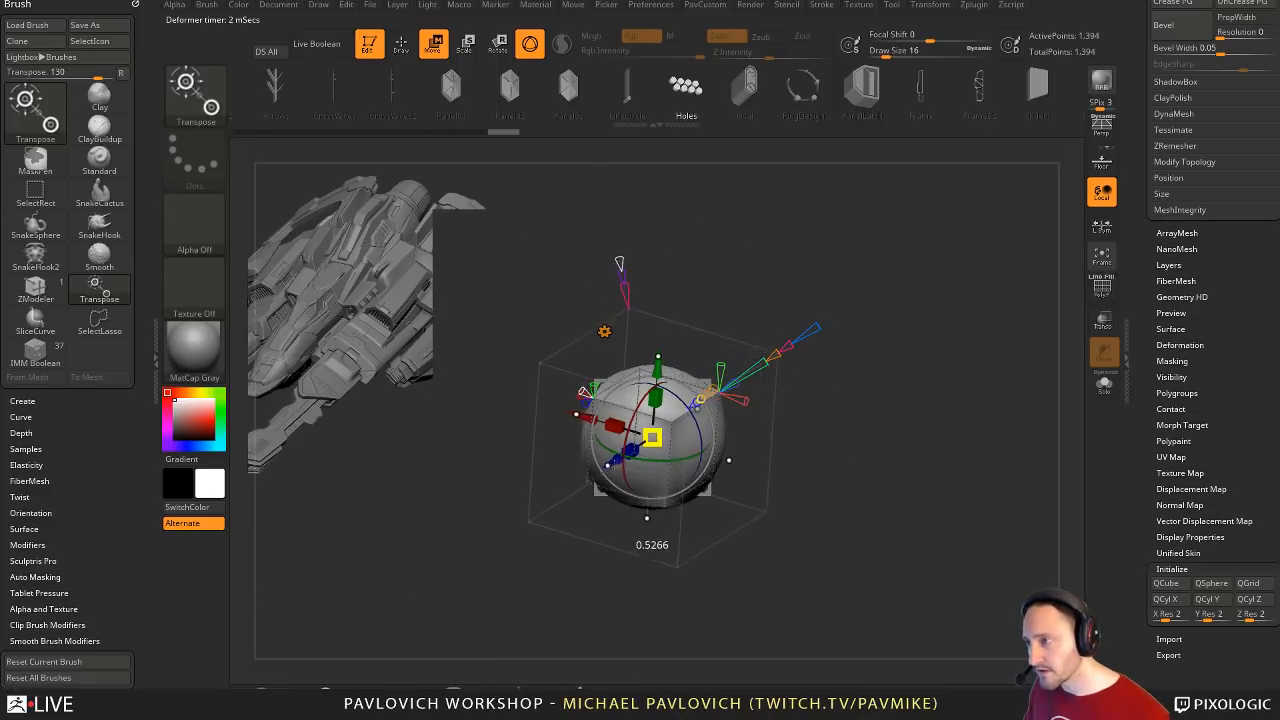
{"action": "left_click_drag", "start_coordinate": [619, 263], "coordinate": [613, 233], "text": "ctrl"}
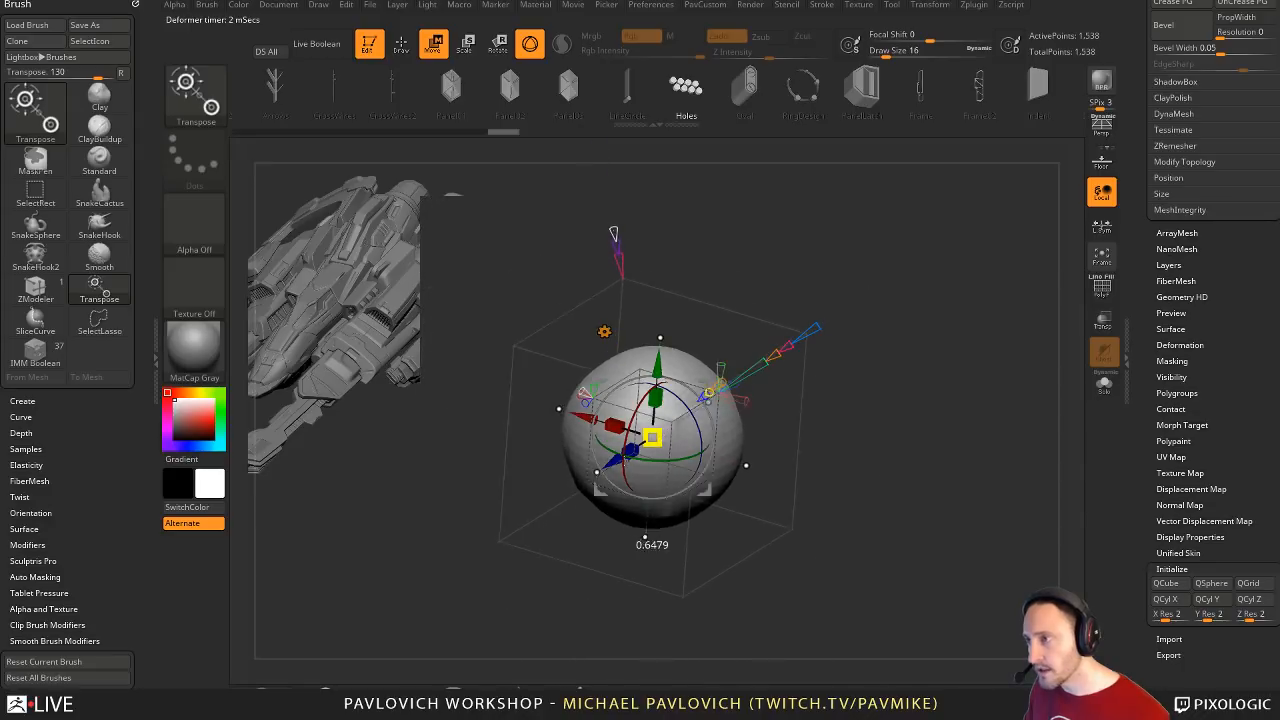
- Fine-tune the projected sphere so it bulges through the cube's faces, and check the topology with the polyframe
{"action": "right_click_drag", "start_coordinate": [880, 400], "coordinate": [943, 409]}
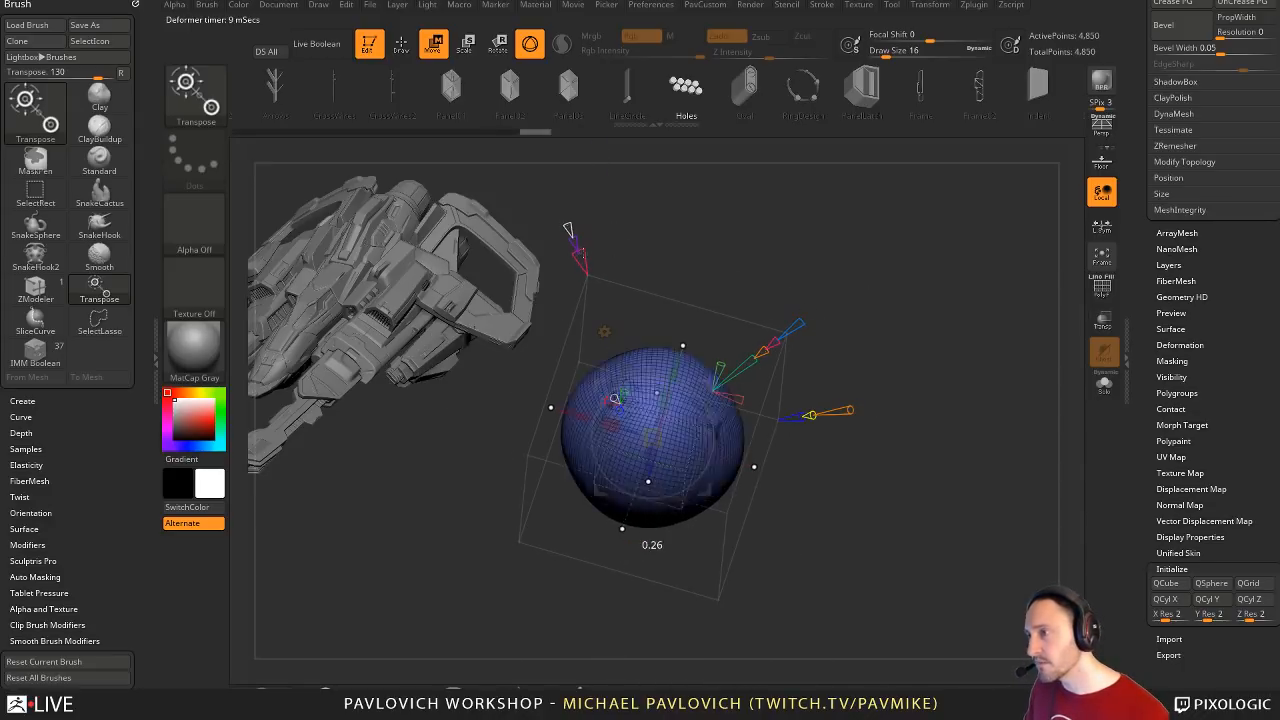
{"action": "left_click_drag", "start_coordinate": [567, 229], "coordinate": [571, 238]}
{"action": "right_click_drag", "start_coordinate": [588, 270], "coordinate": [640, 330]}
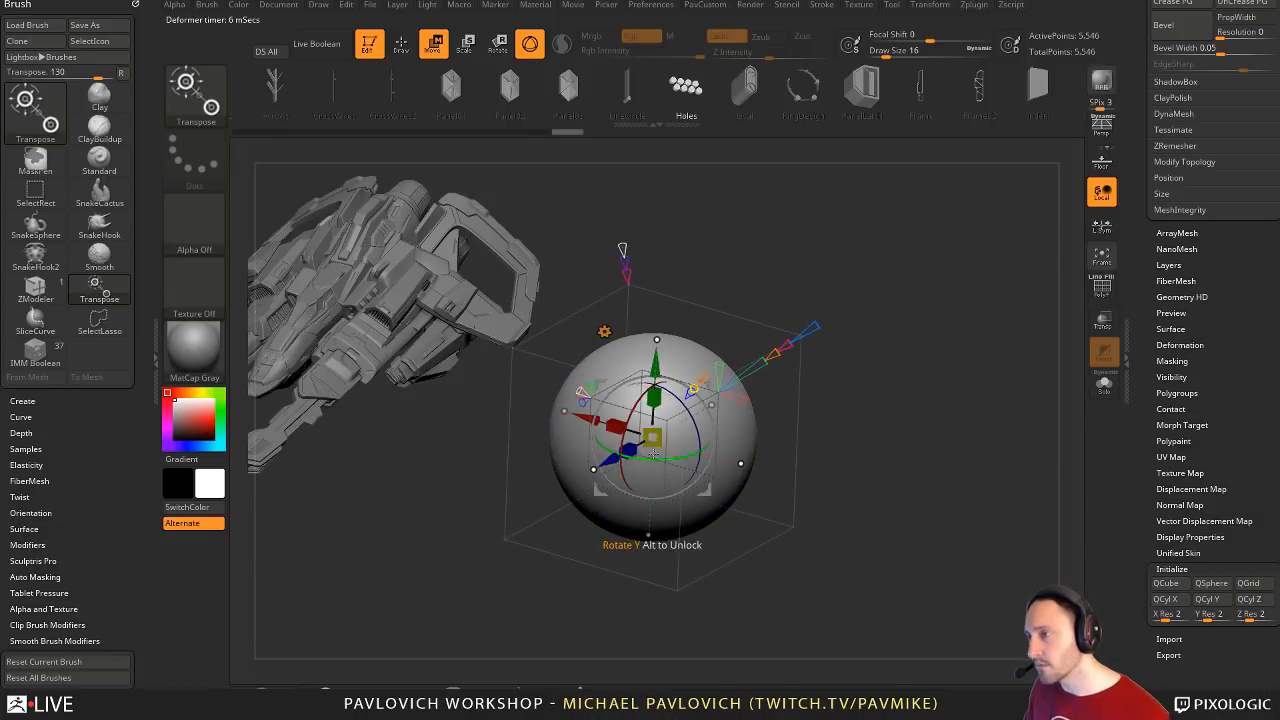
{"action": "mouse_move", "coordinate": [652, 437]}
{"action": "left_mouse_down"}
{"action": "mouse_move", "coordinate": [623, 462]}
{"action": "mouse_move", "coordinate": [648, 440]}
{"action": "left_mouse_up"}
{"action": "left_click", "coordinate": [1106, 290]}
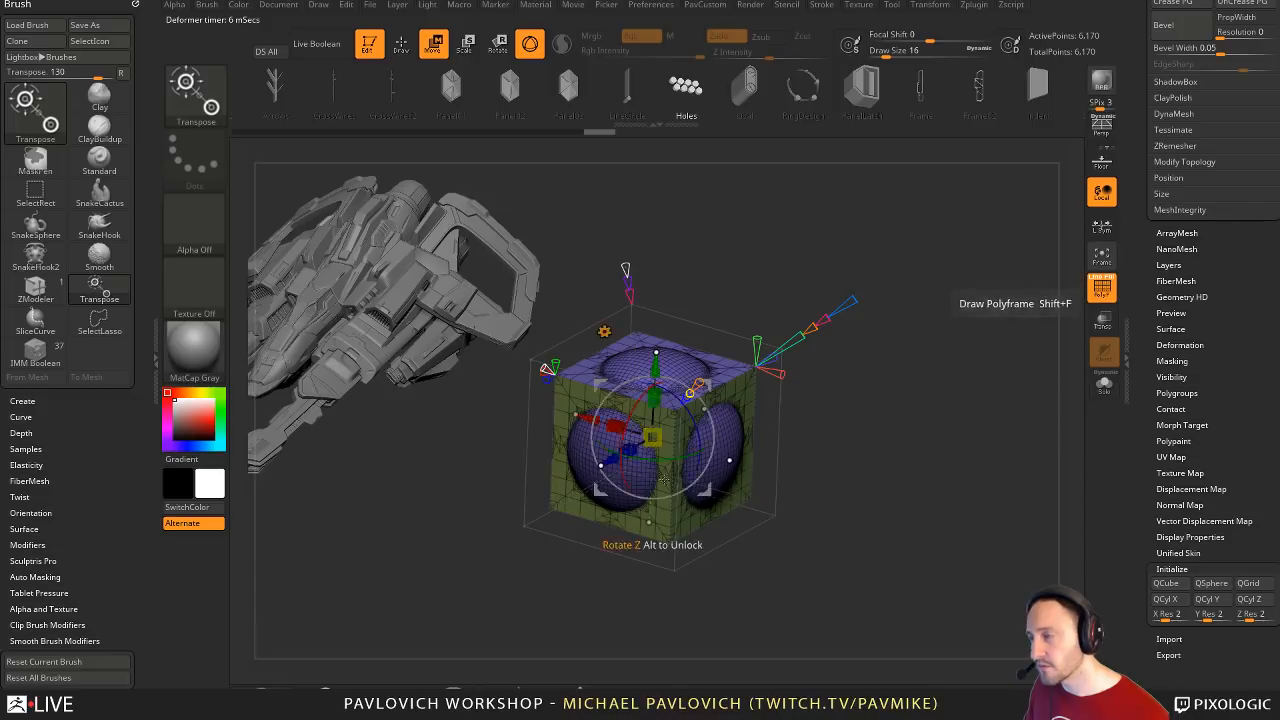
{"action": "left_click", "coordinate": [1108, 294]}
{"action": "right_click_drag", "start_coordinate": [968, 358], "coordinate": [933, 374]}
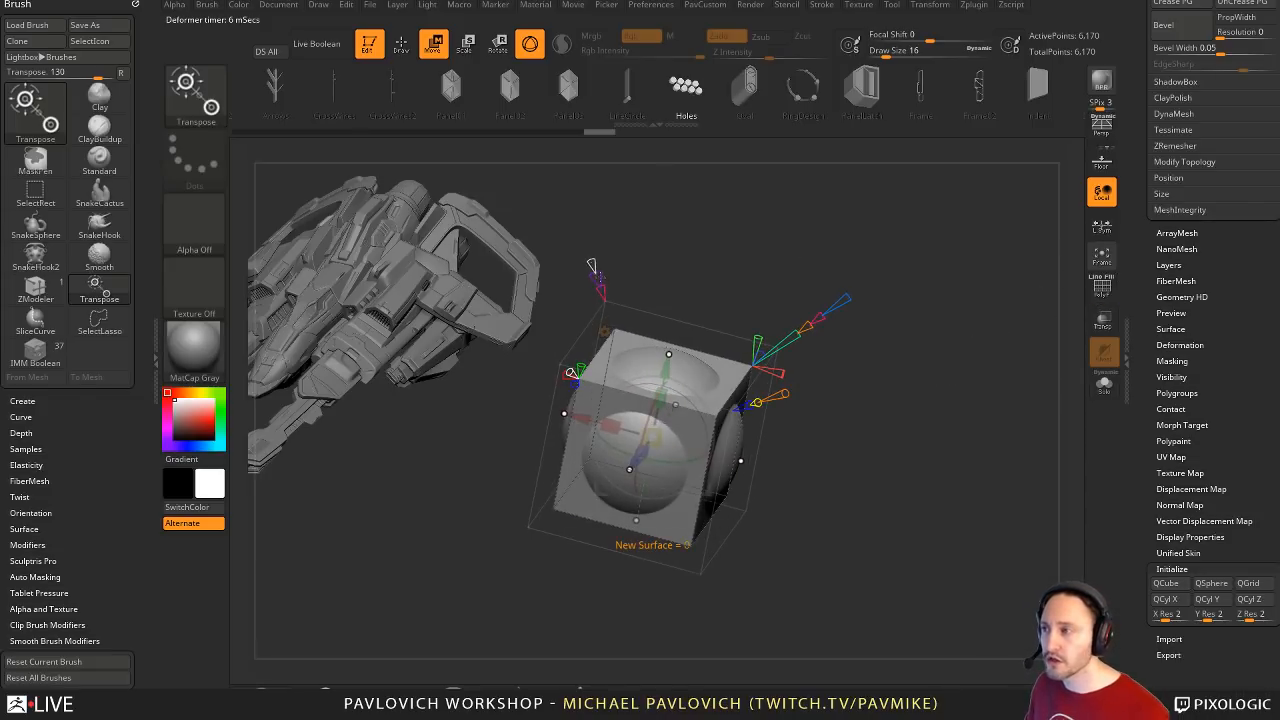
- Turn on New Surface for the projected primitive and move the sphere up along Y above the cube
{"action": "right_click_drag", "start_coordinate": [625, 259], "coordinate": [647, 284], "text": "ctrl"}
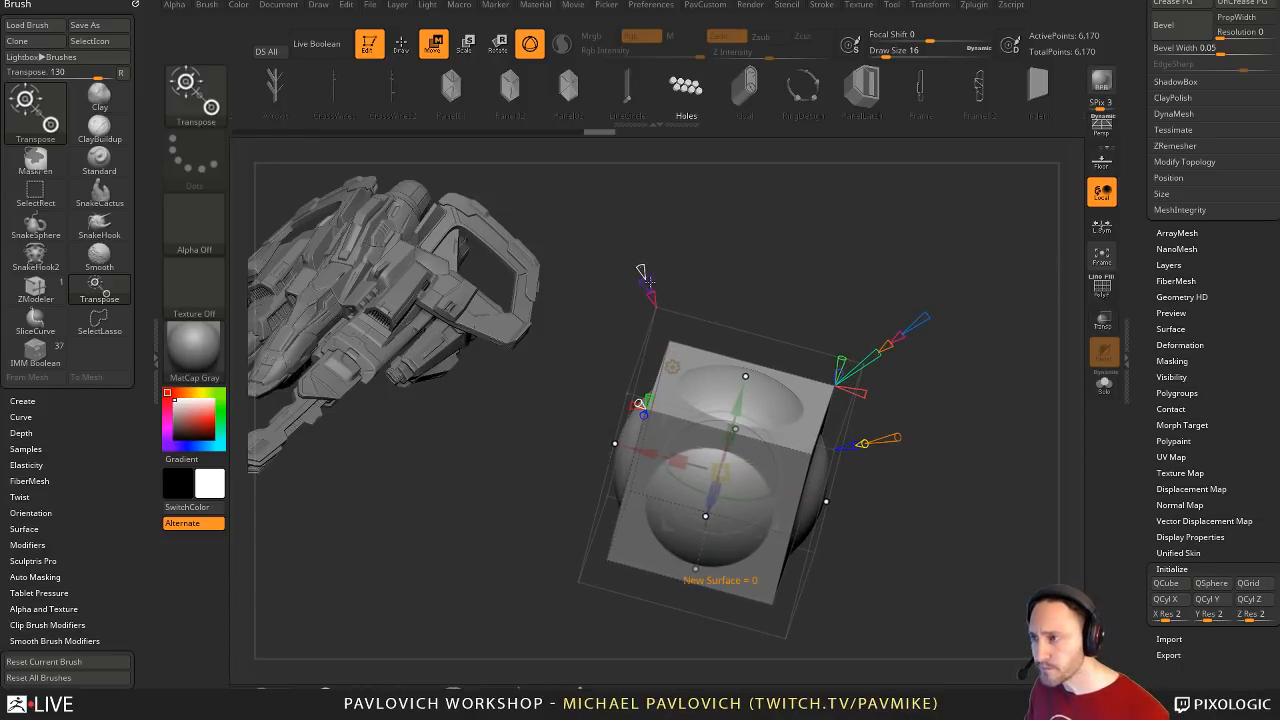
{"action": "left_click_drag", "start_coordinate": [649, 282], "coordinate": [647, 277]}
{"action": "right_click_drag", "start_coordinate": [762, 404], "coordinate": [726, 392]}
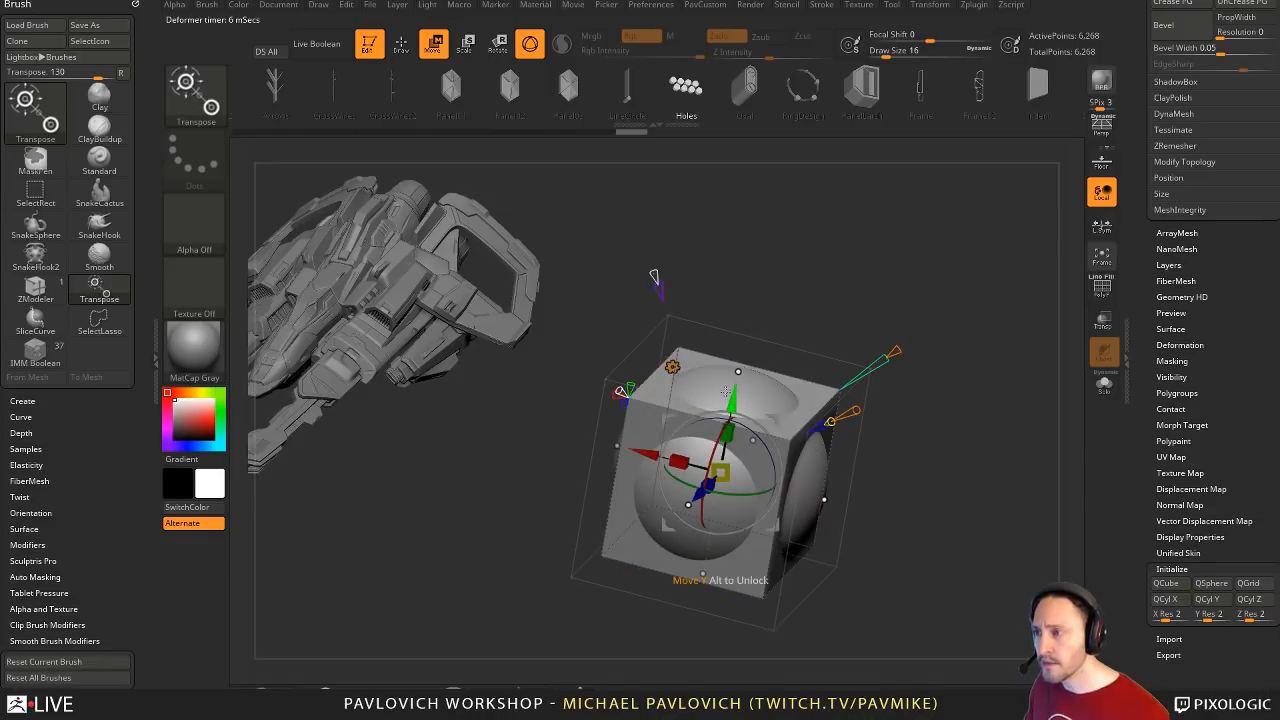
{"action": "left_click_drag", "start_coordinate": [727, 394], "coordinate": [763, 176]}
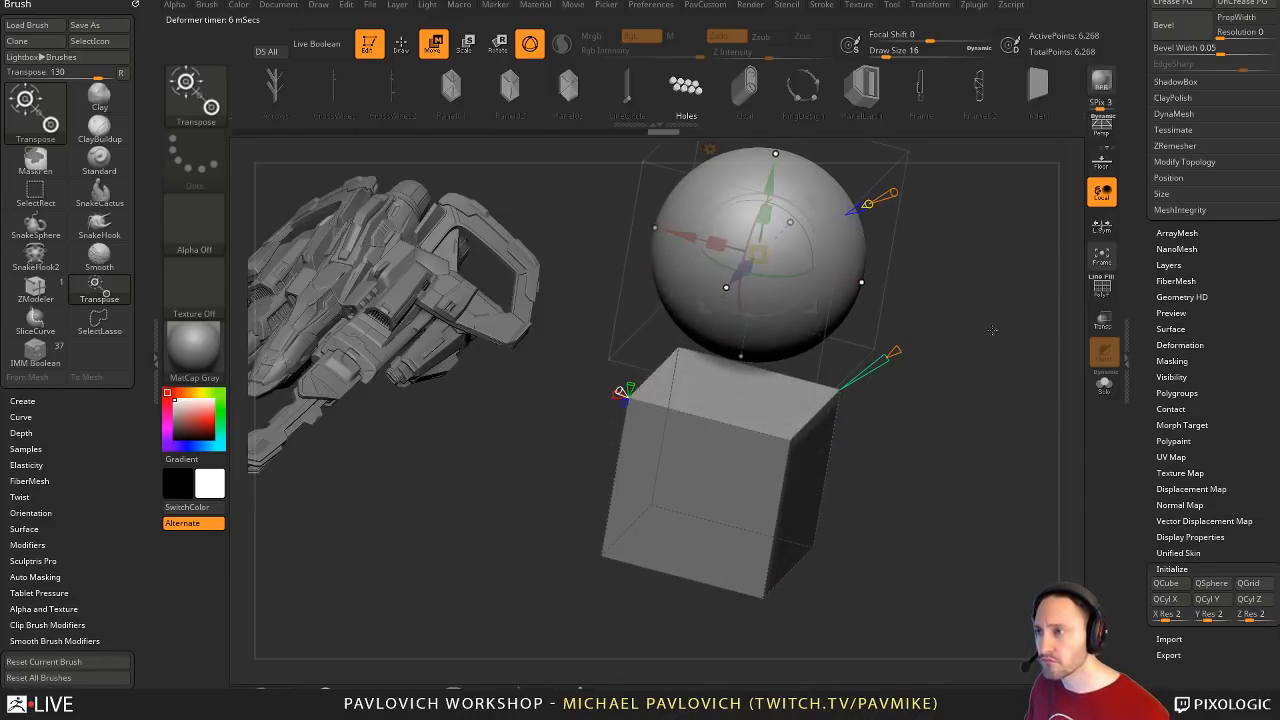
{"action": "right_click_drag", "start_coordinate": [991, 330], "coordinate": [975, 343]}
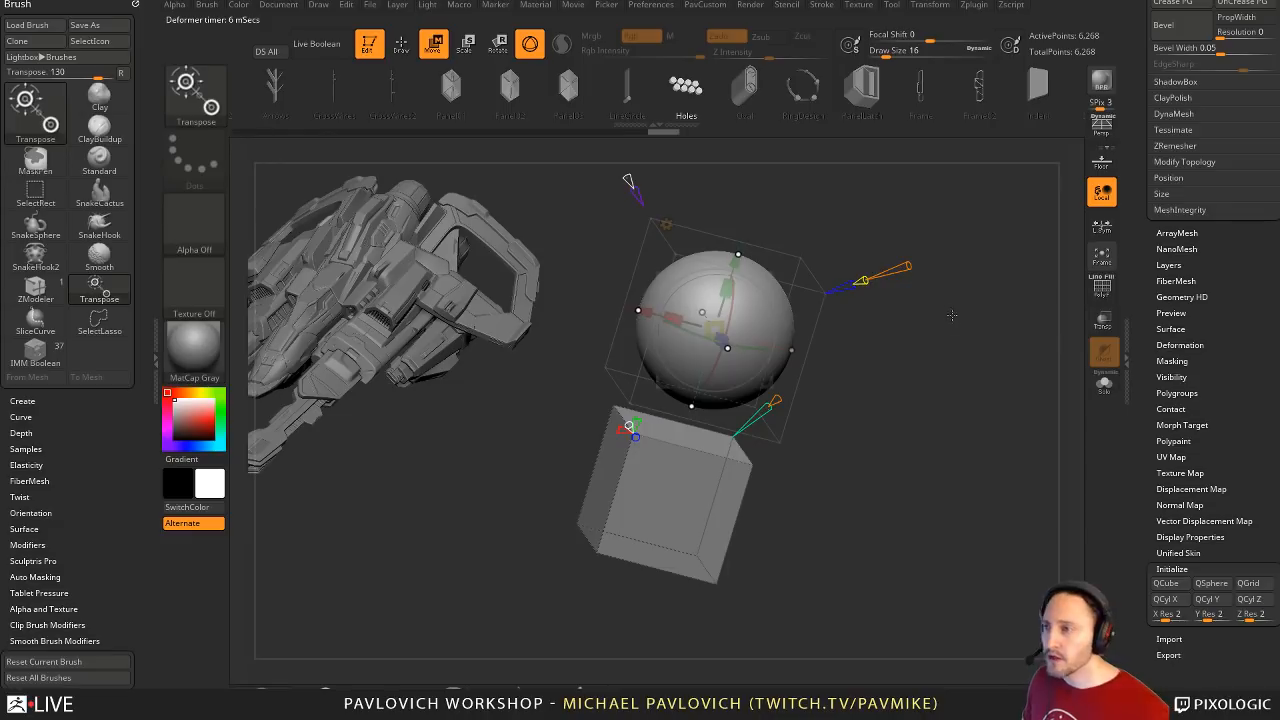
- Adjust the primitive's shape controls to turn the sphere above the cube into a faceted octahedron
{"action": "right_click_drag", "start_coordinate": [868, 308], "coordinate": [890, 302]}
{"action": "mouse_move", "coordinate": [872, 292]}
{"action": "left_mouse_down"}
{"action": "mouse_move", "coordinate": [850, 296]}
{"action": "mouse_move", "coordinate": [895, 290]}
{"action": "mouse_move", "coordinate": [872, 292]}
{"action": "left_mouse_up"}
{"action": "mouse_move", "coordinate": [884, 290]}
{"action": "left_mouse_down"}
{"action": "mouse_move", "coordinate": [896, 287]}
{"action": "mouse_move", "coordinate": [856, 296]}
{"action": "mouse_move", "coordinate": [895, 287]}
{"action": "left_mouse_up"}
{"action": "right_click_drag", "start_coordinate": [896, 287], "coordinate": [863, 362]}
{"action": "left_click_drag", "start_coordinate": [808, 293], "coordinate": [772, 325]}
{"action": "right_click_drag", "start_coordinate": [772, 325], "coordinate": [851, 324]}
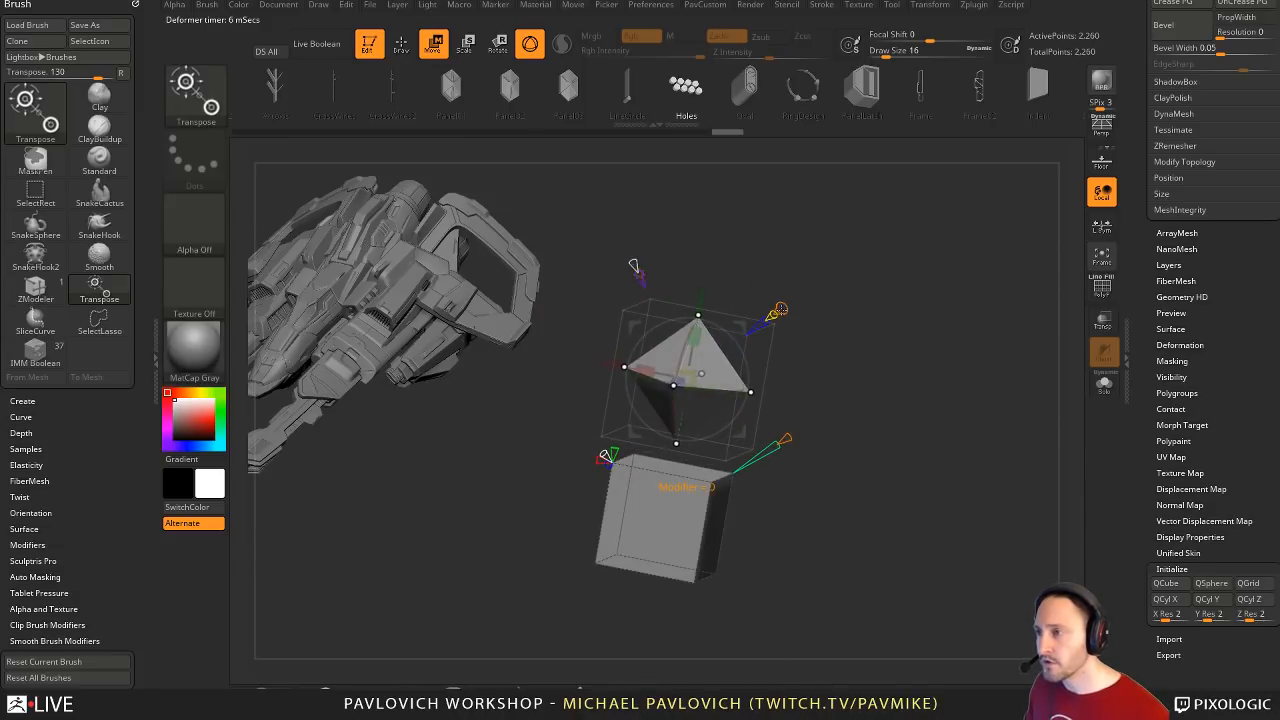
- Adjust the primitive's shape modifier further to turn the octahedron into a box
{"action": "left_click_drag", "start_coordinate": [779, 311], "coordinate": [847, 281]}
{"action": "right_click_drag", "start_coordinate": [900, 352], "coordinate": [912, 345], "text": "shift"}
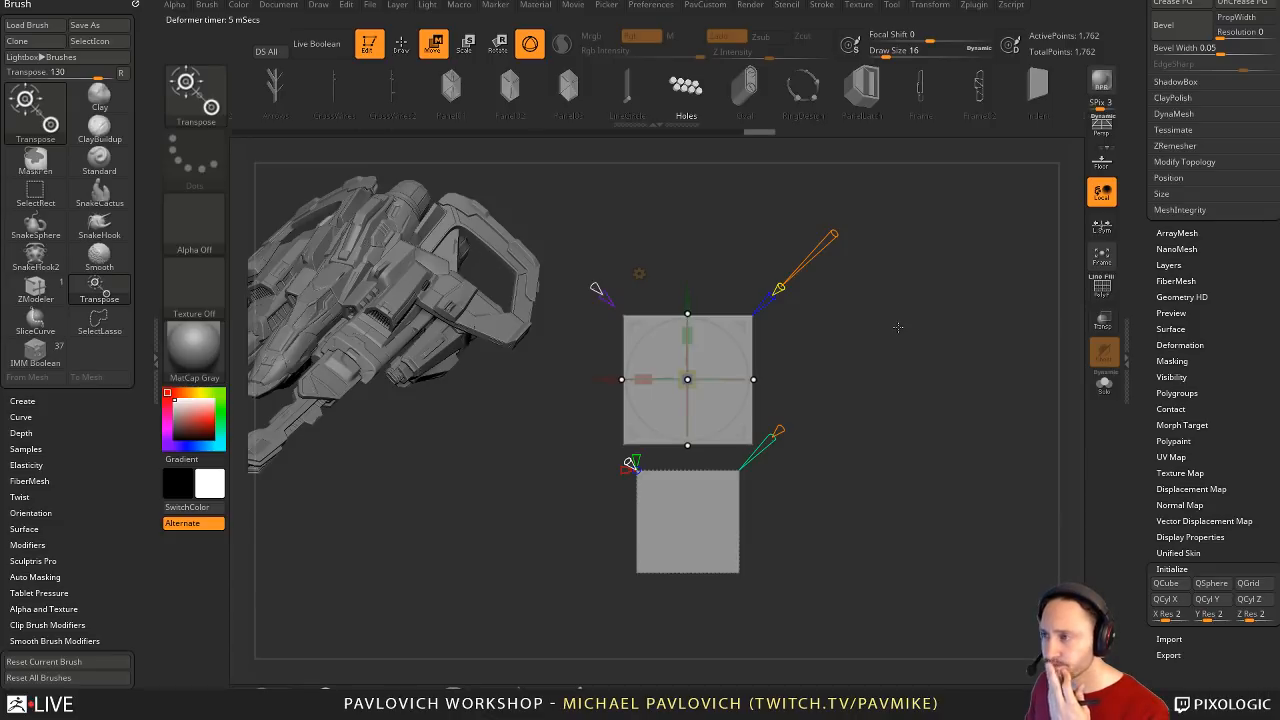
{"action": "right_click_drag", "start_coordinate": [824, 330], "coordinate": [918, 336]}
- Clear the leftover ship snapshot from the canvas around the two boxes
{"action": "right_click_drag", "start_coordinate": [918, 336], "coordinate": [530, 285], "text": "shift"}
{"action": "key", "text": "ctrl+n"}
{"action": "right_click_drag", "start_coordinate": [530, 285], "coordinate": [759, 329], "text": "ctrl"}
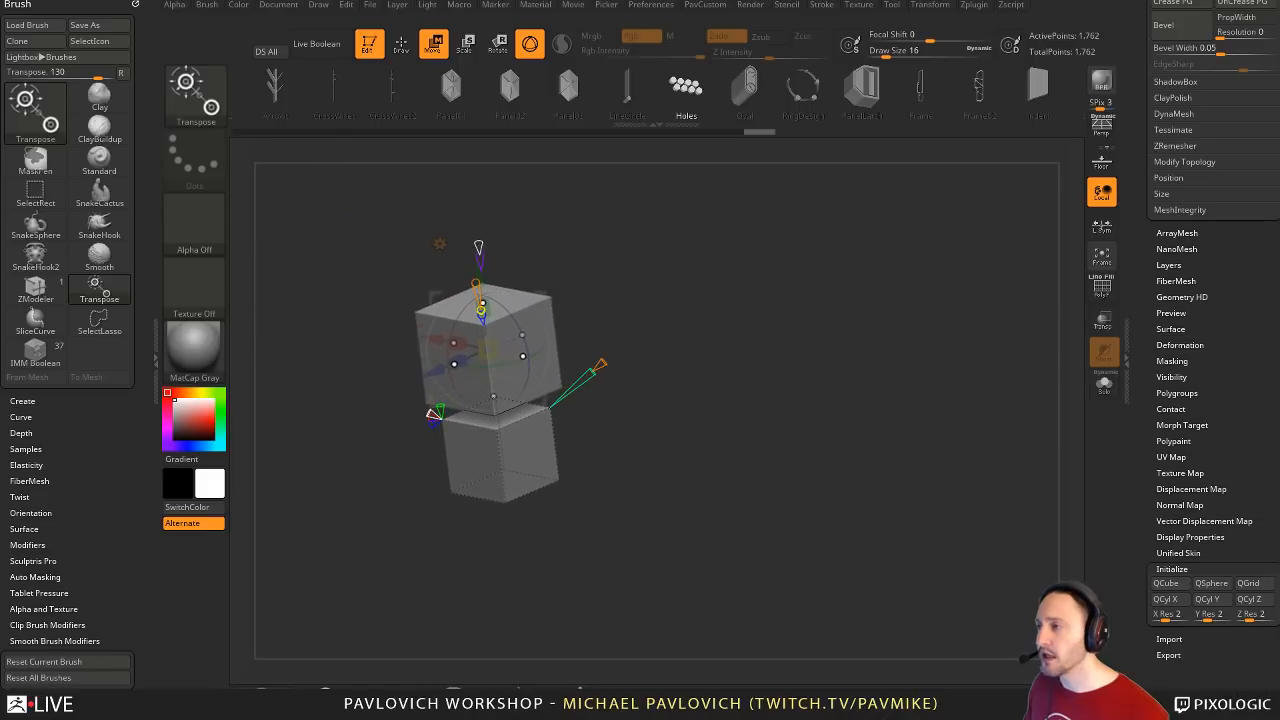
- Turn off New Surface for the primitive above the cube and lower it along Y into the cube
{"action": "left_click_drag", "start_coordinate": [548, 276], "coordinate": [538, 286]}
{"action": "key", "text": "shift+f"}
{"action": "right_click_drag", "start_coordinate": [538, 286], "coordinate": [580, 262], "text": "shift"}
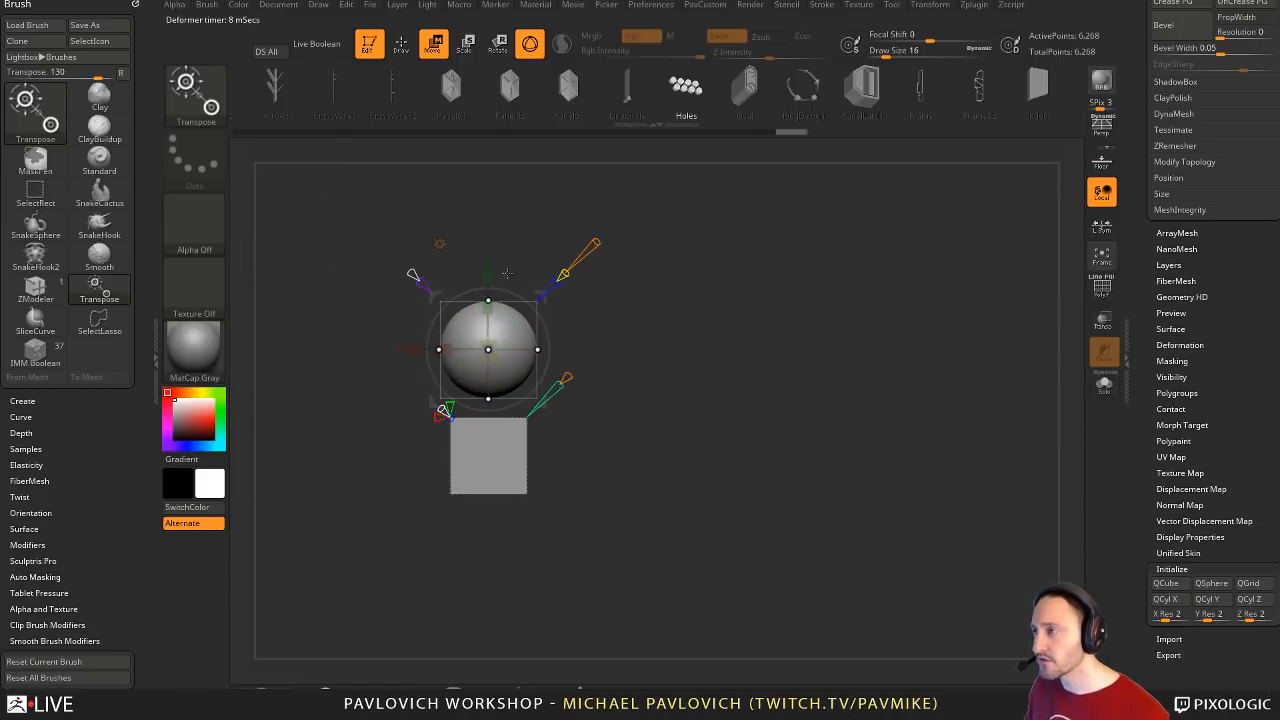
{"action": "left_click", "coordinate": [426, 286]}
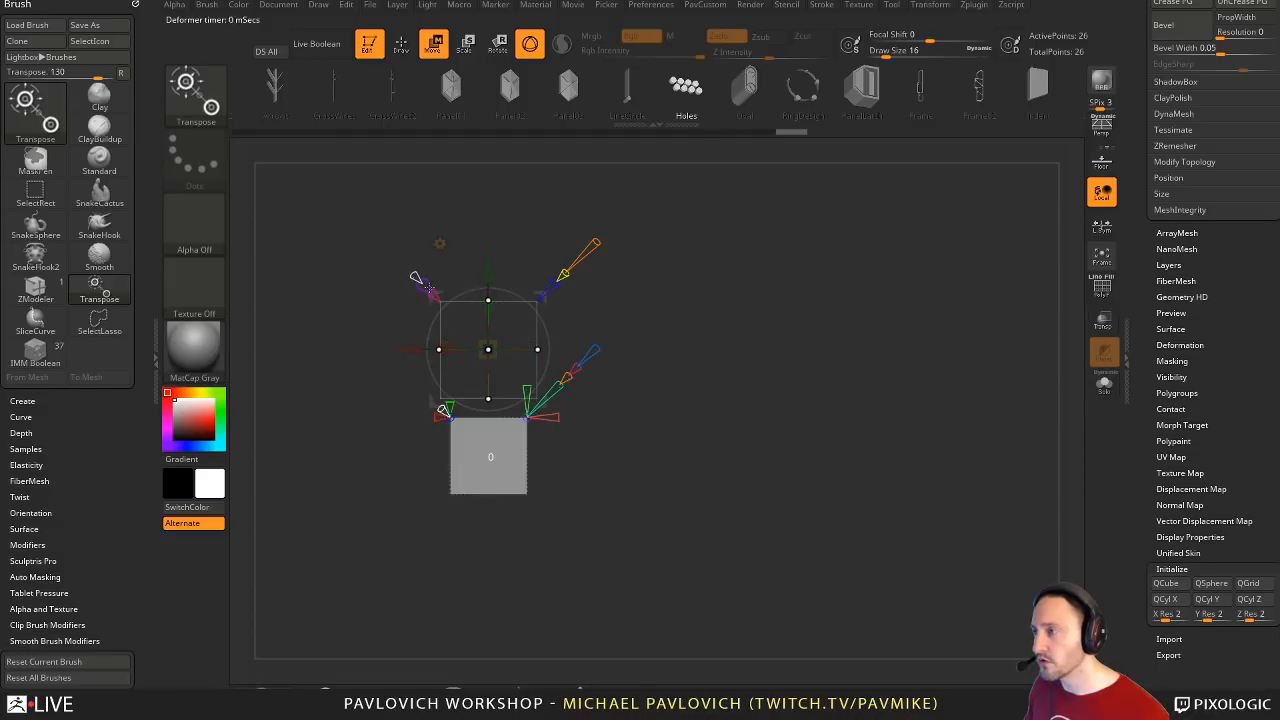
{"action": "left_click_drag", "start_coordinate": [490, 262], "coordinate": [490, 369]}
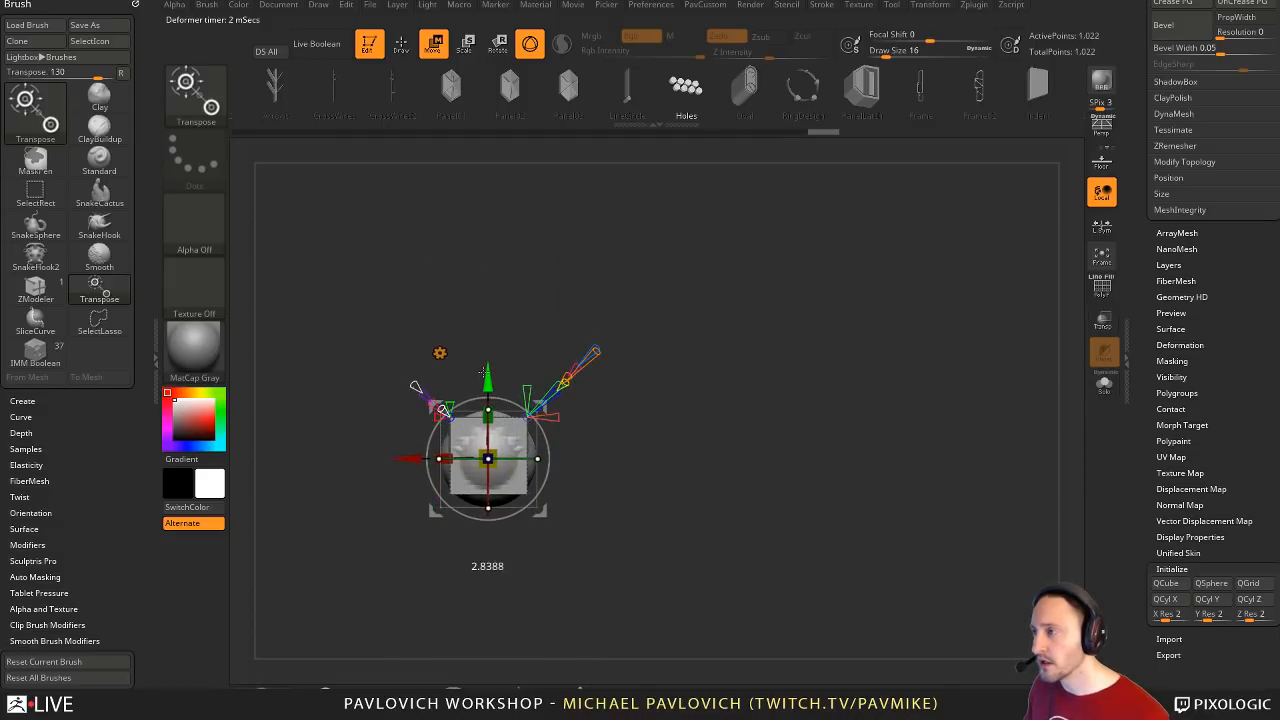
- Start Project Primitive again on the cube, enlarge its sphere until it encloses the whole cube, and display the polyframe
{"action": "left_click", "coordinate": [440, 352]}
{"action": "left_click", "coordinate": [783, 347]}
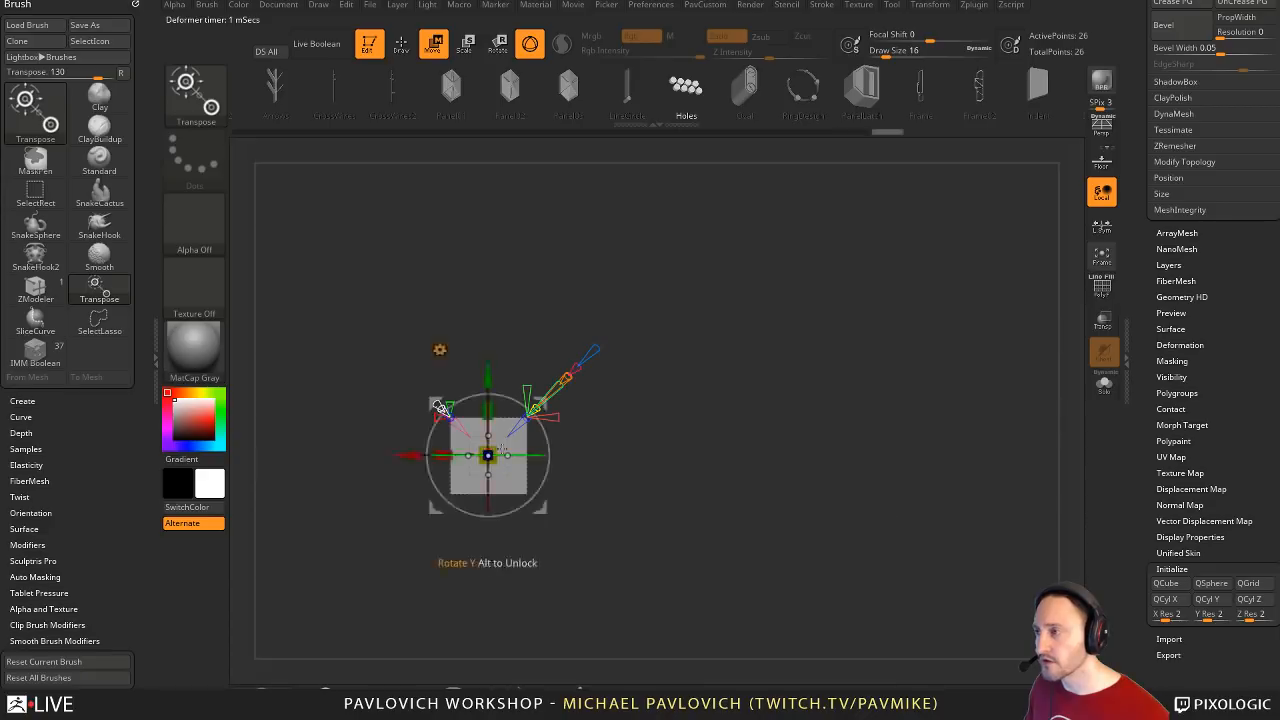
{"action": "left_click_drag", "start_coordinate": [448, 396], "coordinate": [428, 332]}
{"action": "left_click_drag", "start_coordinate": [571, 412], "coordinate": [653, 327]}
{"action": "left_click_drag", "start_coordinate": [403, 305], "coordinate": [432, 345]}
{"action": "left_click", "coordinate": [1095, 297]}
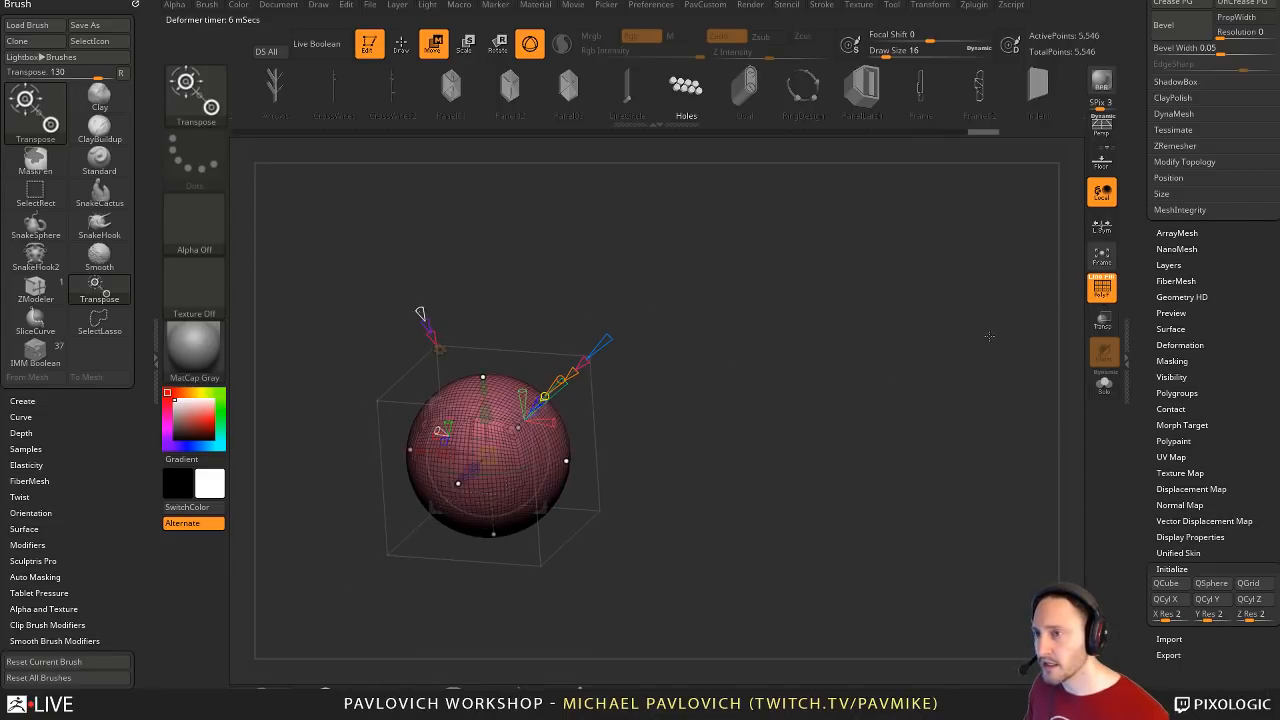
- Adjust the enclosing sphere's shape modifier to turn it into a cube with rounded edges
{"action": "right_click_drag", "start_coordinate": [988, 334], "coordinate": [680, 372], "text": "ctrl"}
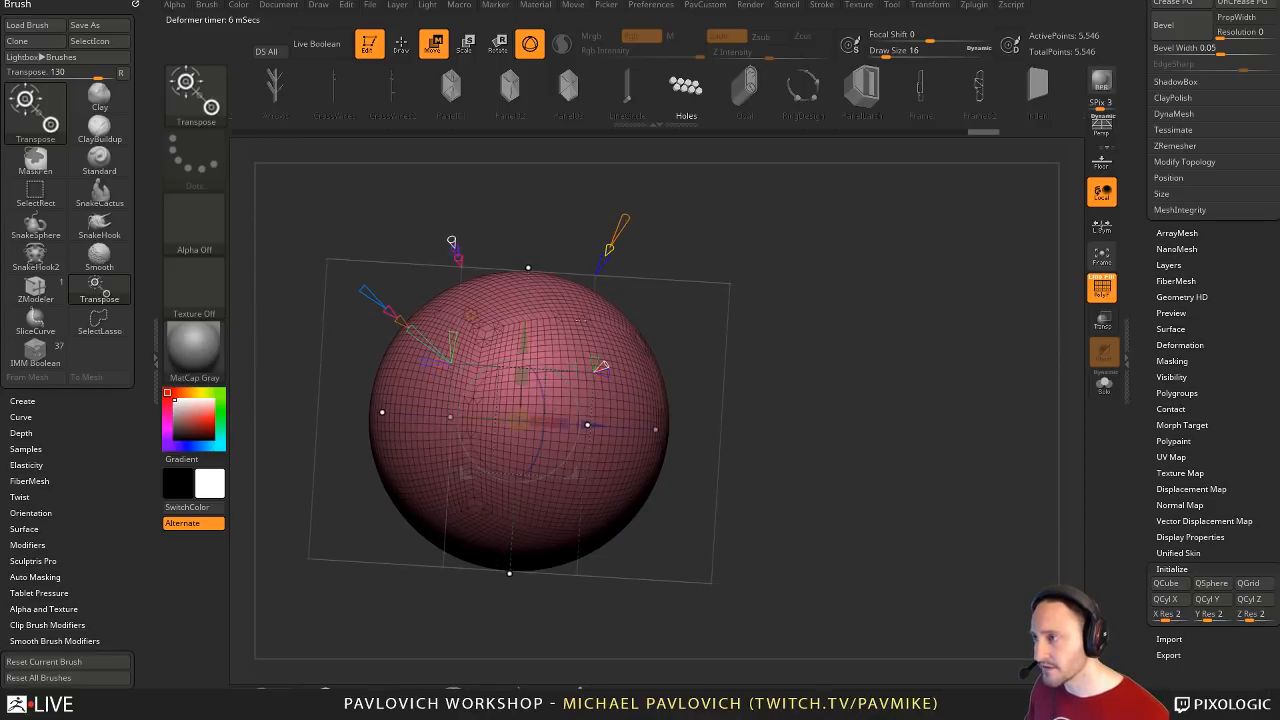
{"action": "right_click_drag", "start_coordinate": [600, 367], "coordinate": [747, 346]}
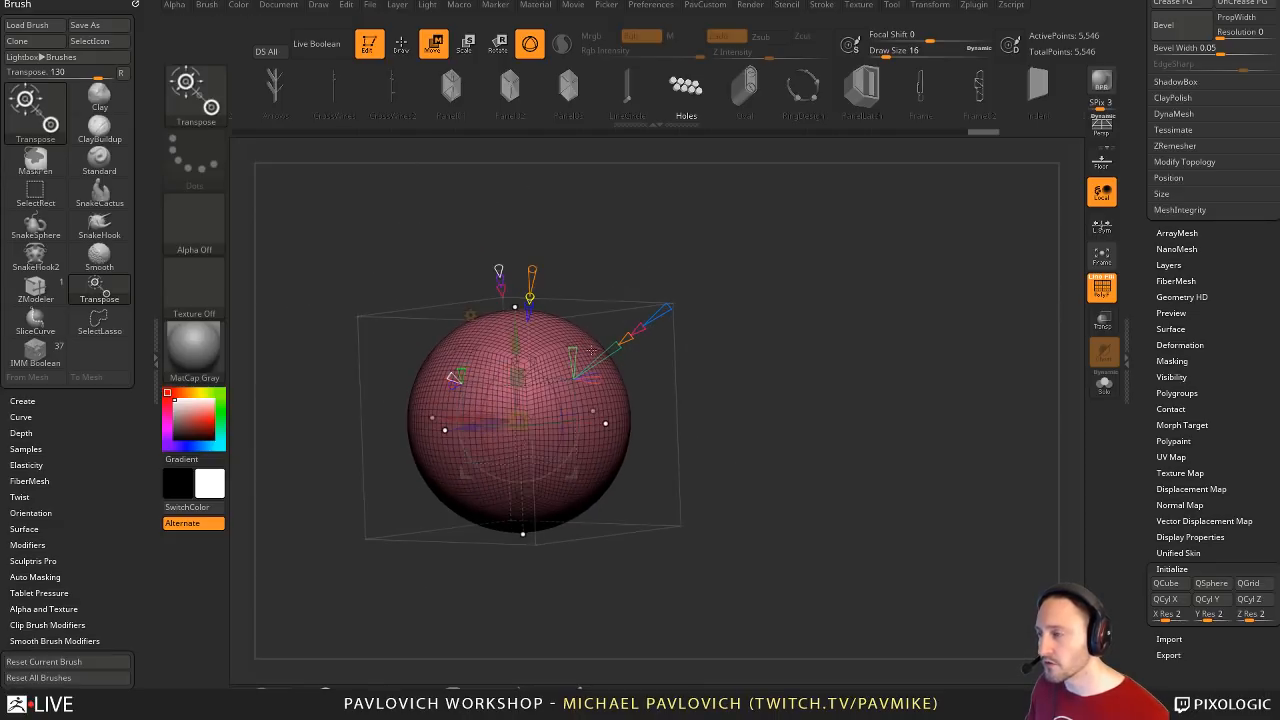
{"action": "right_click_drag", "start_coordinate": [591, 351], "coordinate": [778, 338]}
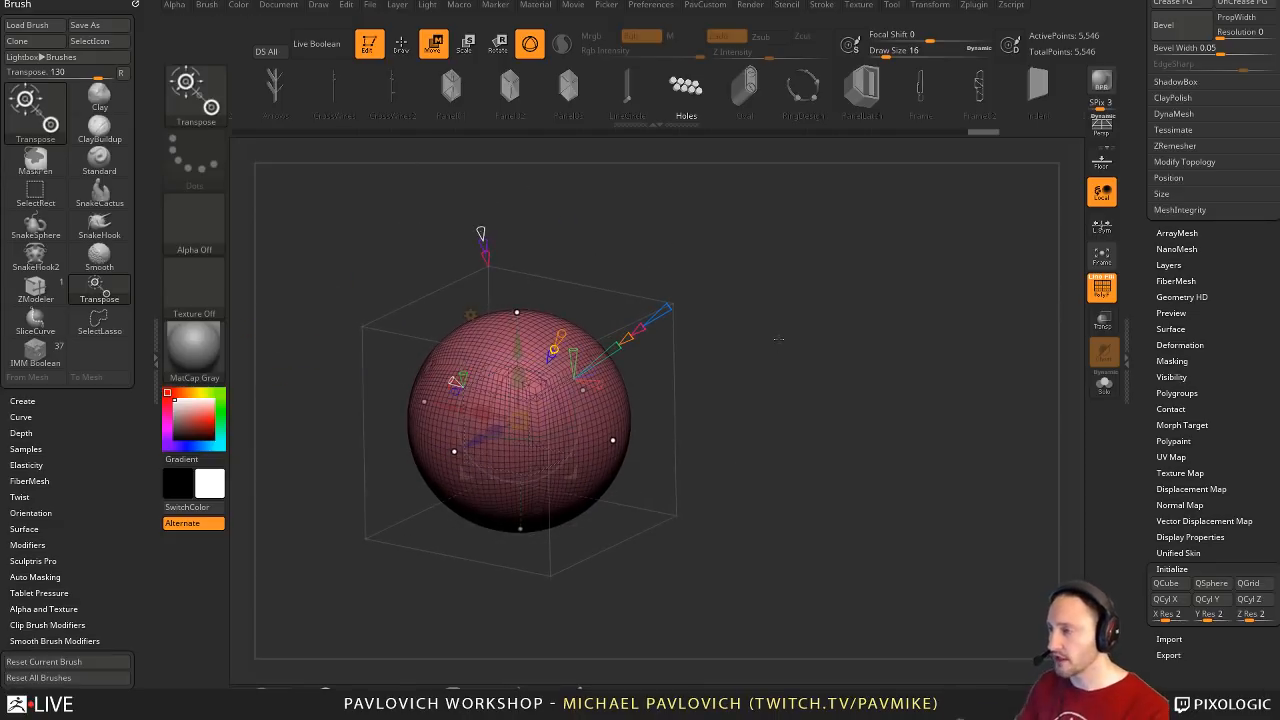
{"action": "right_click_drag", "start_coordinate": [813, 261], "coordinate": [819, 318]}
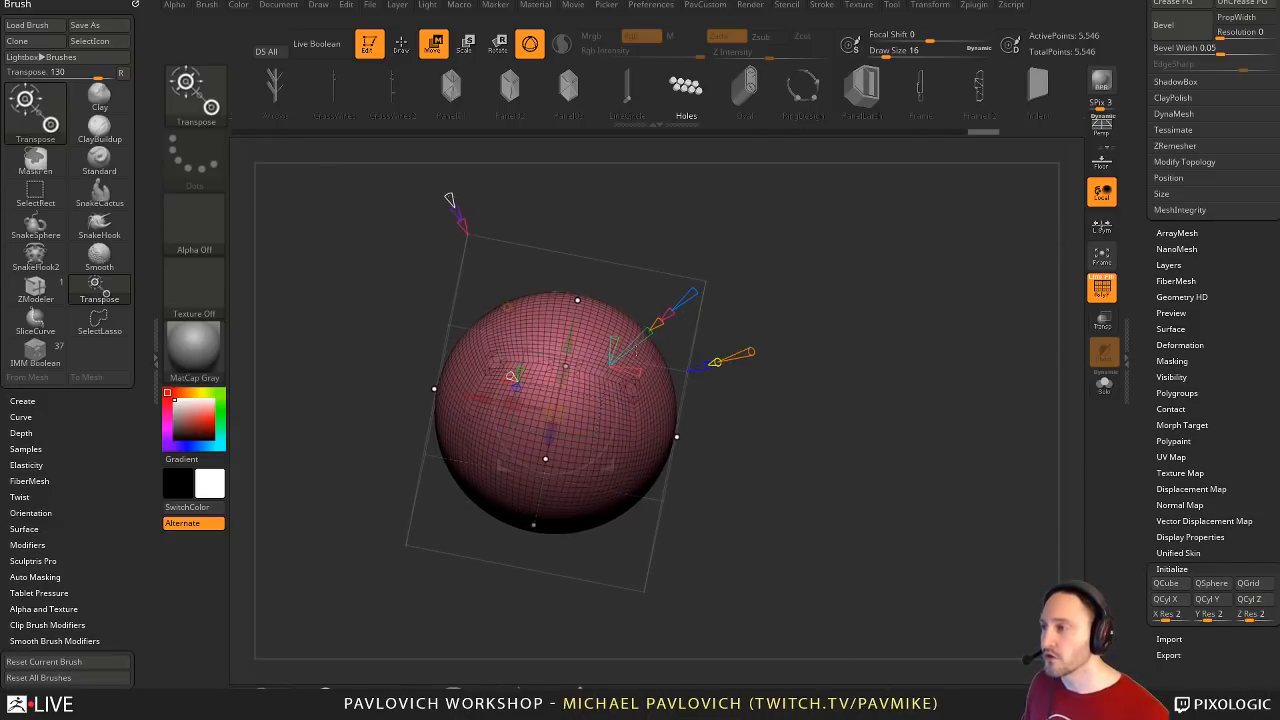
{"action": "right_click_drag", "start_coordinate": [702, 365], "coordinate": [778, 343]}
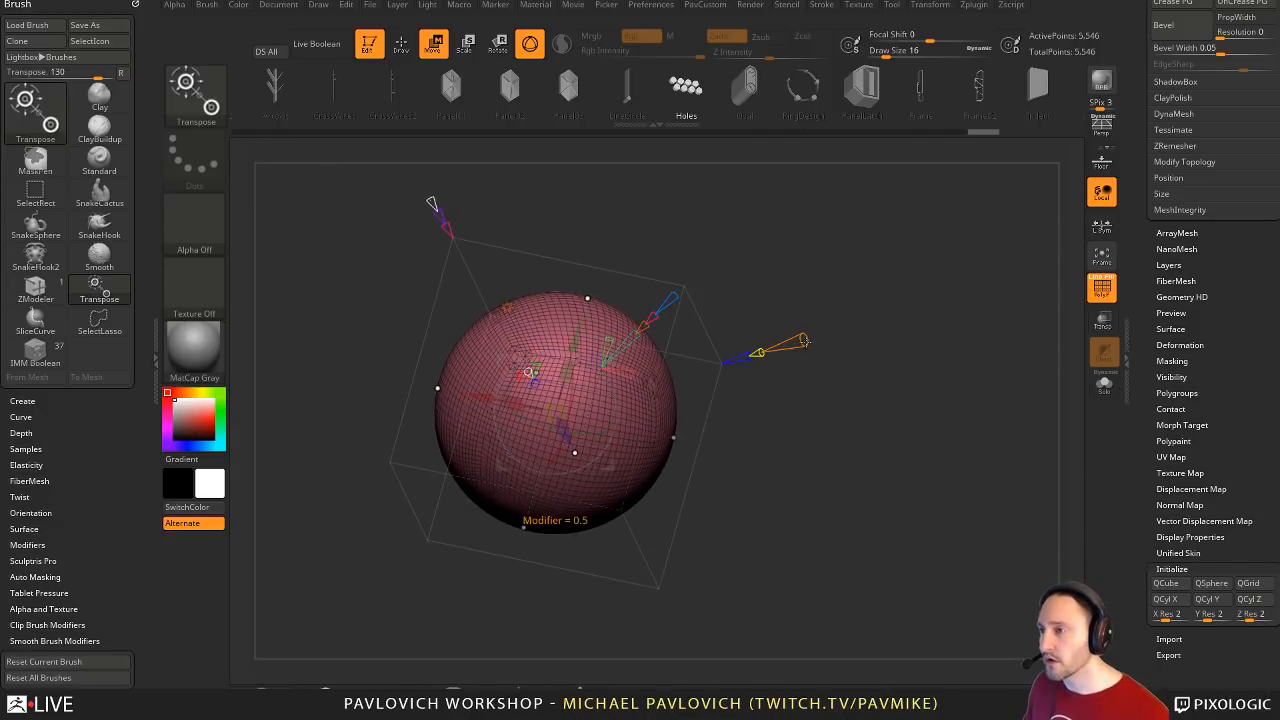
{"action": "mouse_move", "coordinate": [804, 341]}
{"action": "left_mouse_down"}
{"action": "mouse_move", "coordinate": [830, 333]}
{"action": "mouse_move", "coordinate": [808, 340]}
{"action": "left_mouse_up"}
{"action": "right_click_drag", "start_coordinate": [808, 340], "coordinate": [916, 334]}
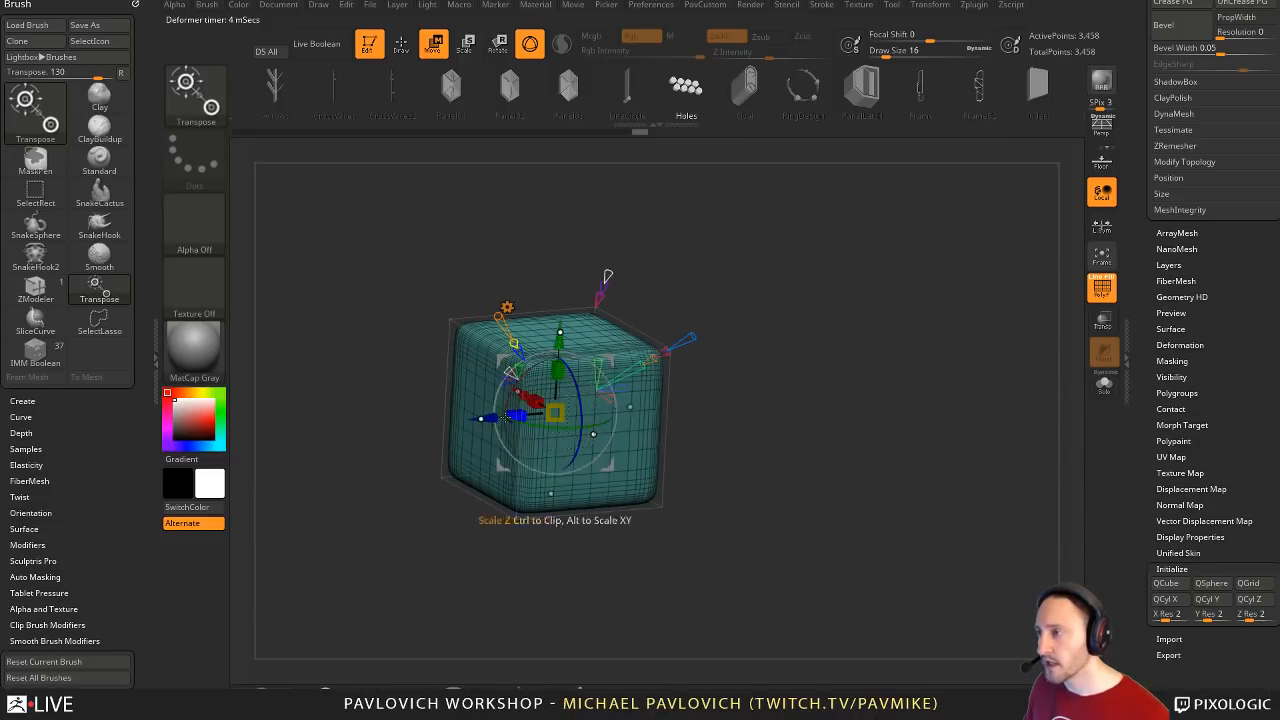
- Try stretching the rounded cube along Z, and undo the scaling
{"action": "left_click_drag", "start_coordinate": [515, 415], "coordinate": [464, 419]}
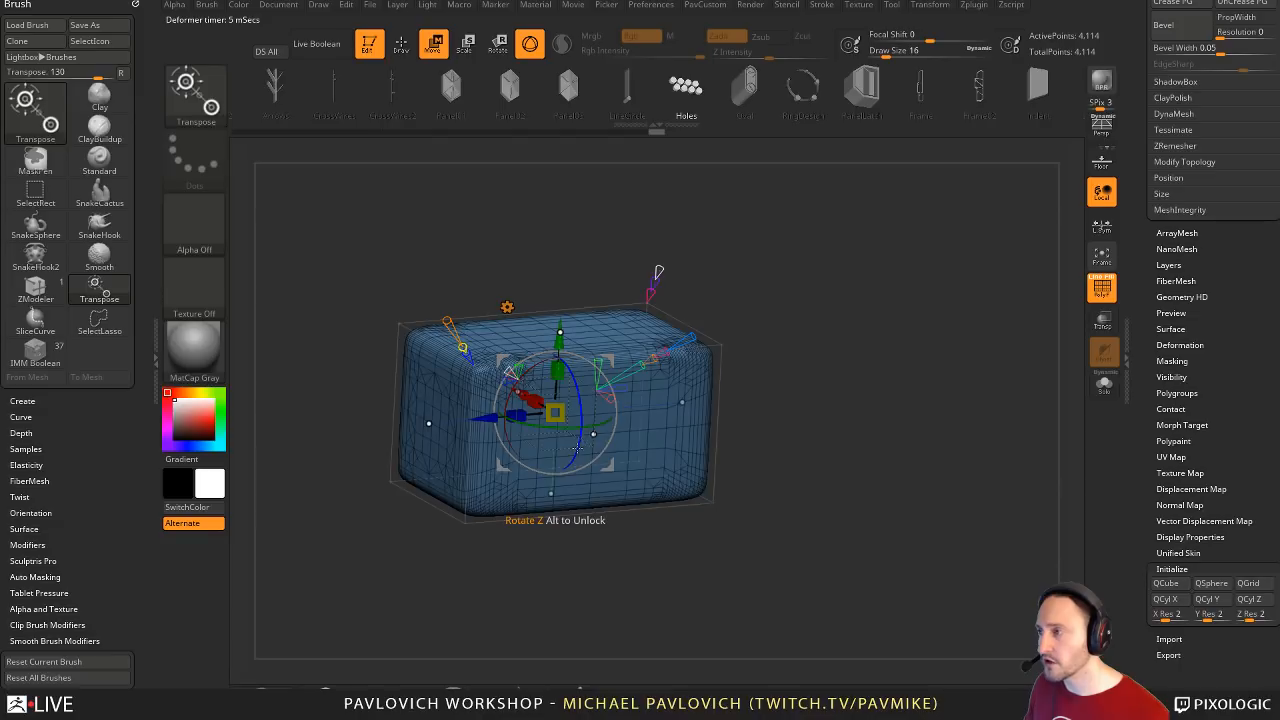
{"action": "key", "text": "ctrl+z"}
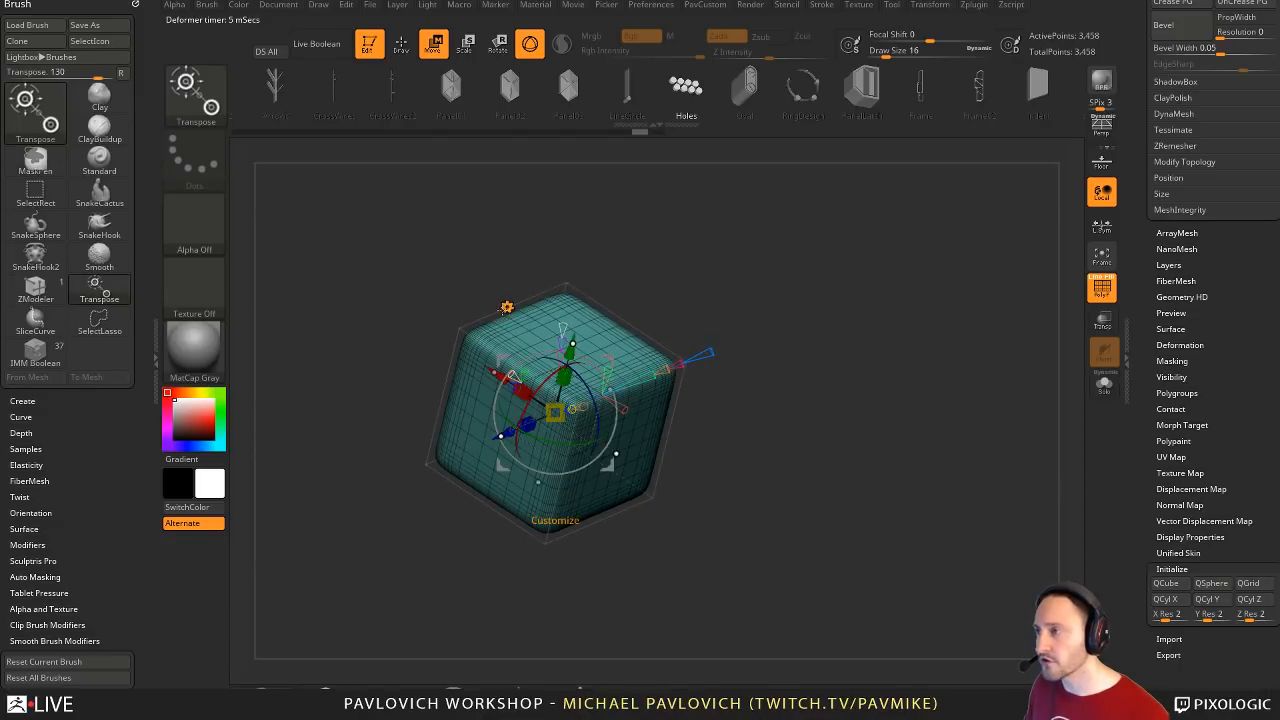
- Add another Project Primitive to the rounded cube and raise it along Y through the top face
{"action": "left_click", "coordinate": [507, 307]}
{"action": "left_click", "coordinate": [638, 333]}
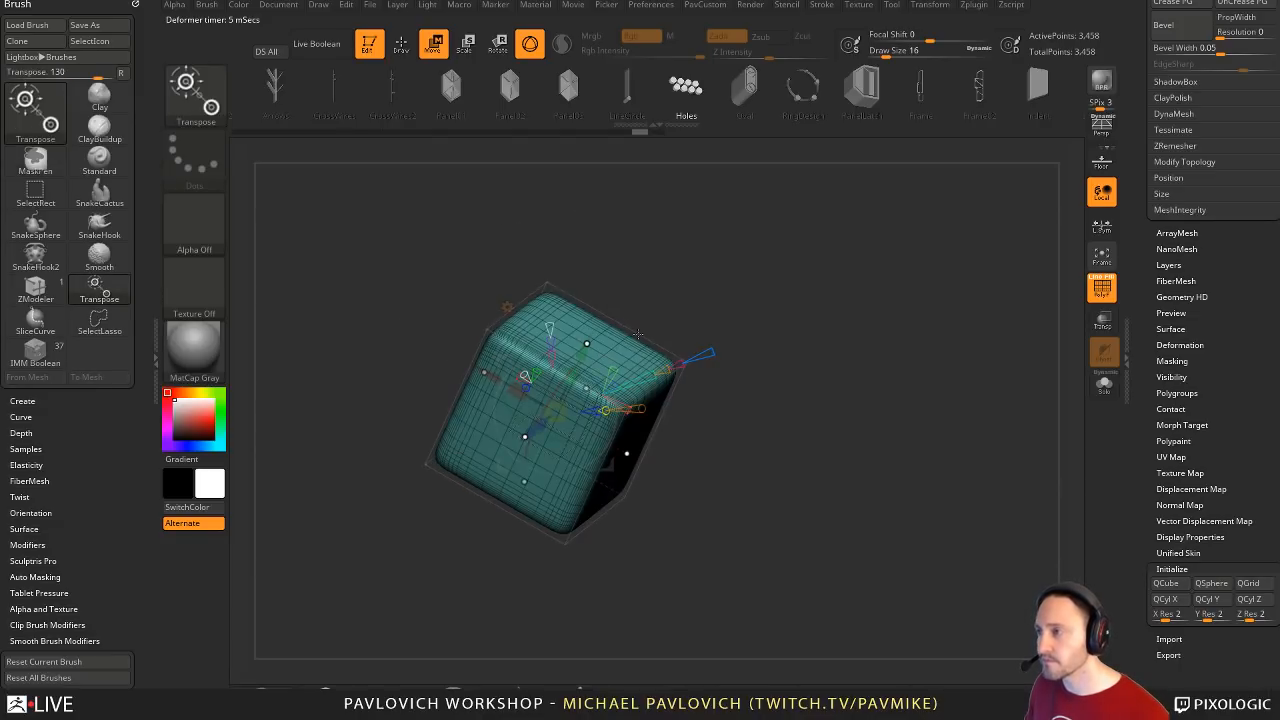
{"action": "left_click", "coordinate": [550, 329]}
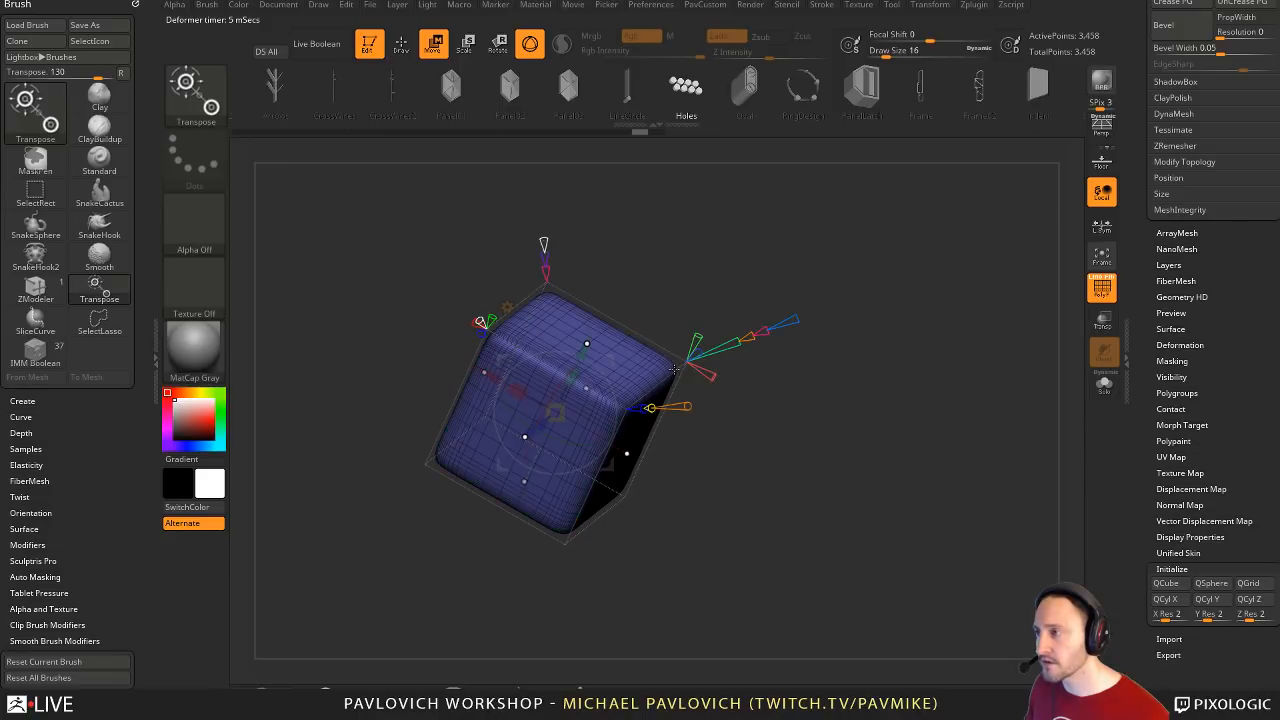
{"action": "left_click_drag", "start_coordinate": [585, 349], "coordinate": [602, 311]}
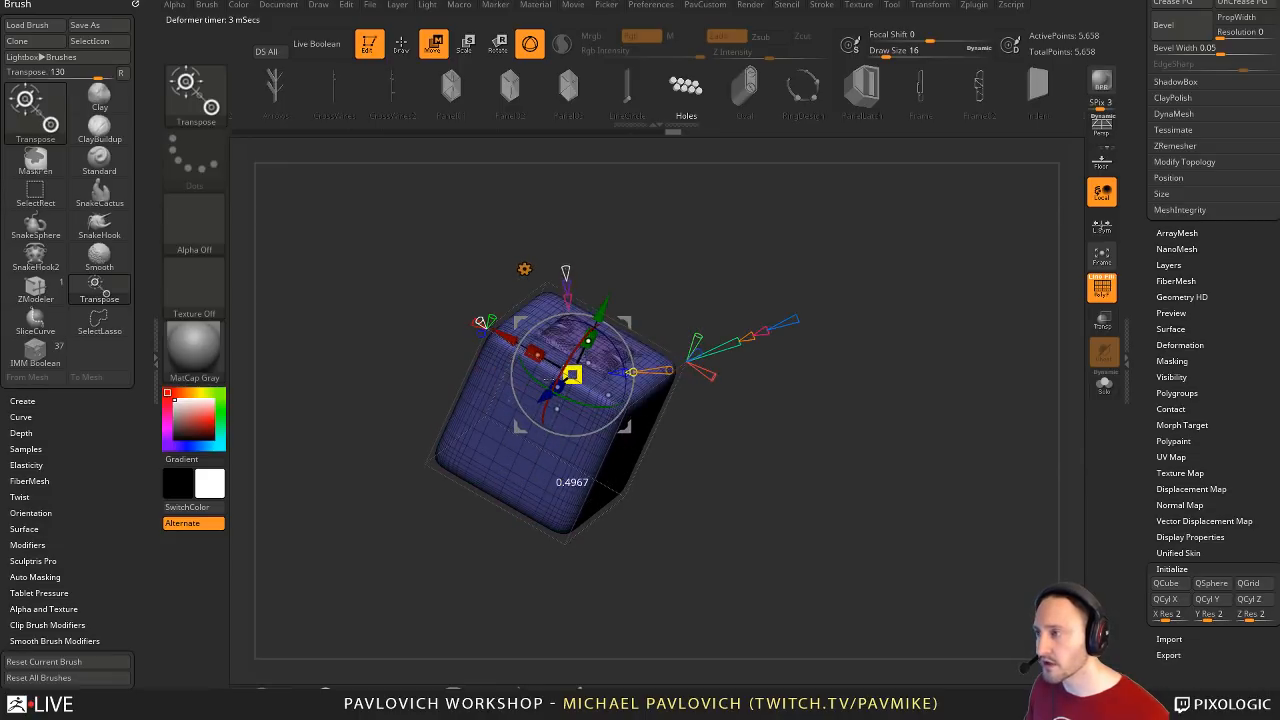
{"action": "left_click_drag", "start_coordinate": [572, 374], "coordinate": [583, 348]}
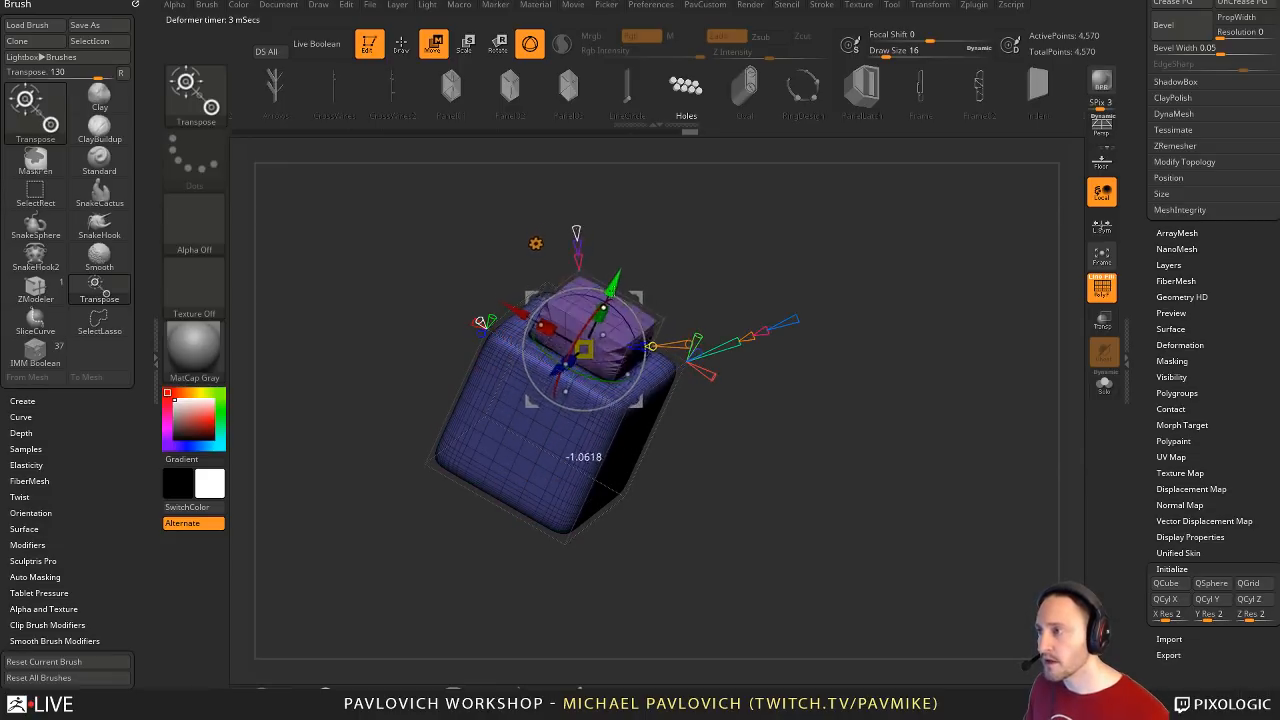
- Reshape the projected primitive so it cuts a square recess into the rounded cube's top face
{"action": "left_click_drag", "start_coordinate": [800, 354], "coordinate": [869, 400], "text": "shift"}
{"action": "left_click_drag", "start_coordinate": [585, 268], "coordinate": [585, 247]}
{"action": "left_click_drag", "start_coordinate": [800, 354], "coordinate": [919, 388]}
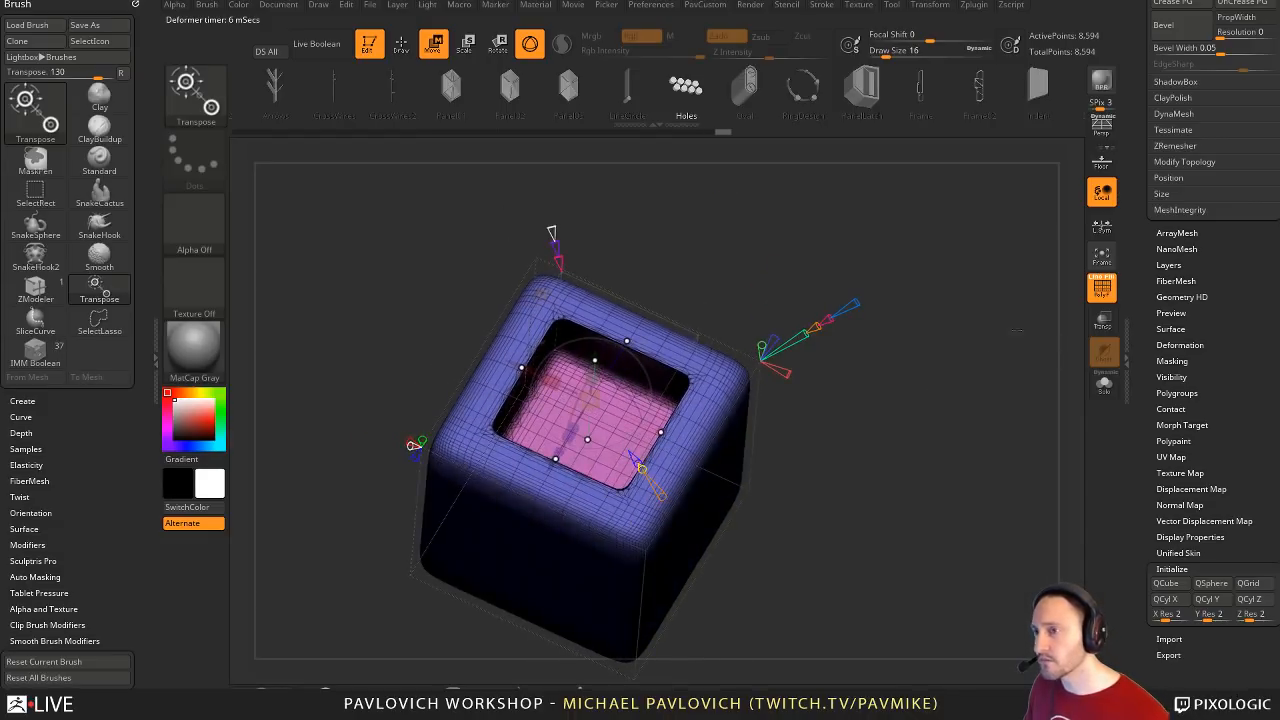
- Hide the polyframe and adjust the primitive's modifier to give the recess rounder corners
{"action": "left_click", "coordinate": [1098, 287]}
{"action": "left_click_drag", "start_coordinate": [975, 330], "coordinate": [880, 420]}
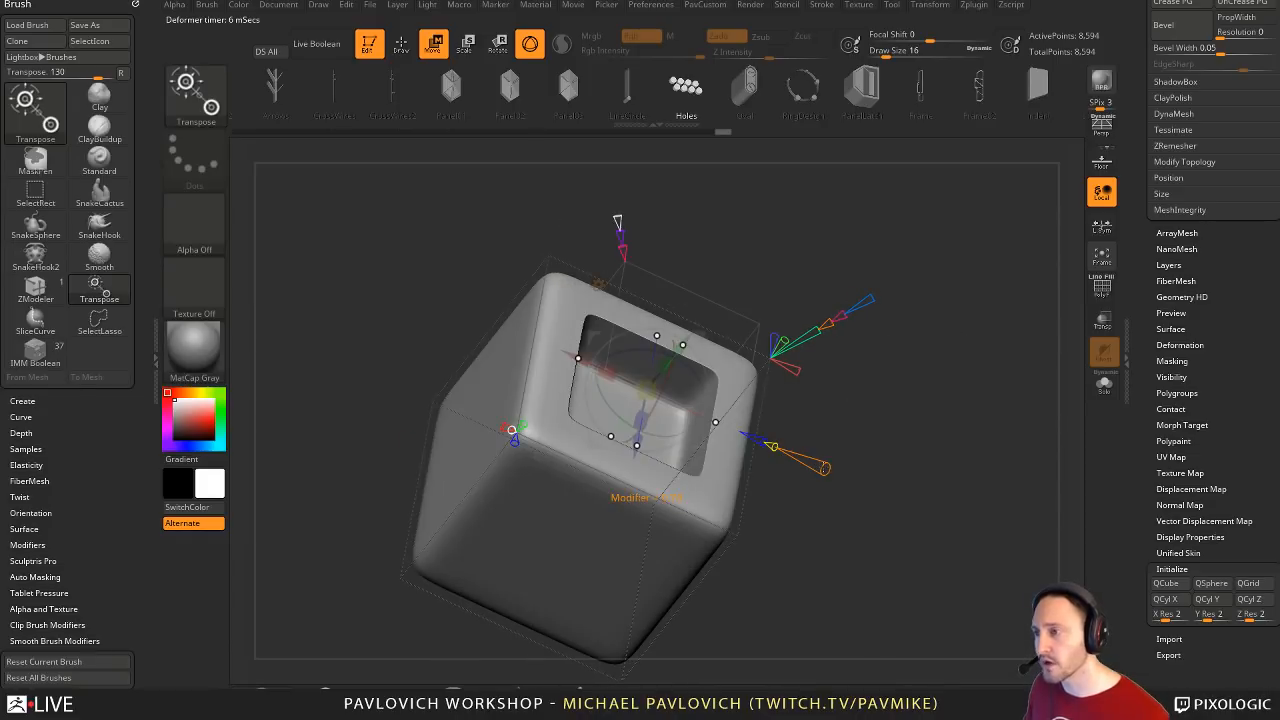
{"action": "mouse_move", "coordinate": [824, 467]}
{"action": "left_mouse_down"}
{"action": "mouse_move", "coordinate": [849, 484]}
{"action": "mouse_move", "coordinate": [771, 446]}
{"action": "mouse_move", "coordinate": [834, 472]}
{"action": "mouse_move", "coordinate": [897, 408]}
{"action": "mouse_move", "coordinate": [957, 400]}
{"action": "left_mouse_up"}
{"action": "key", "text": "q"}
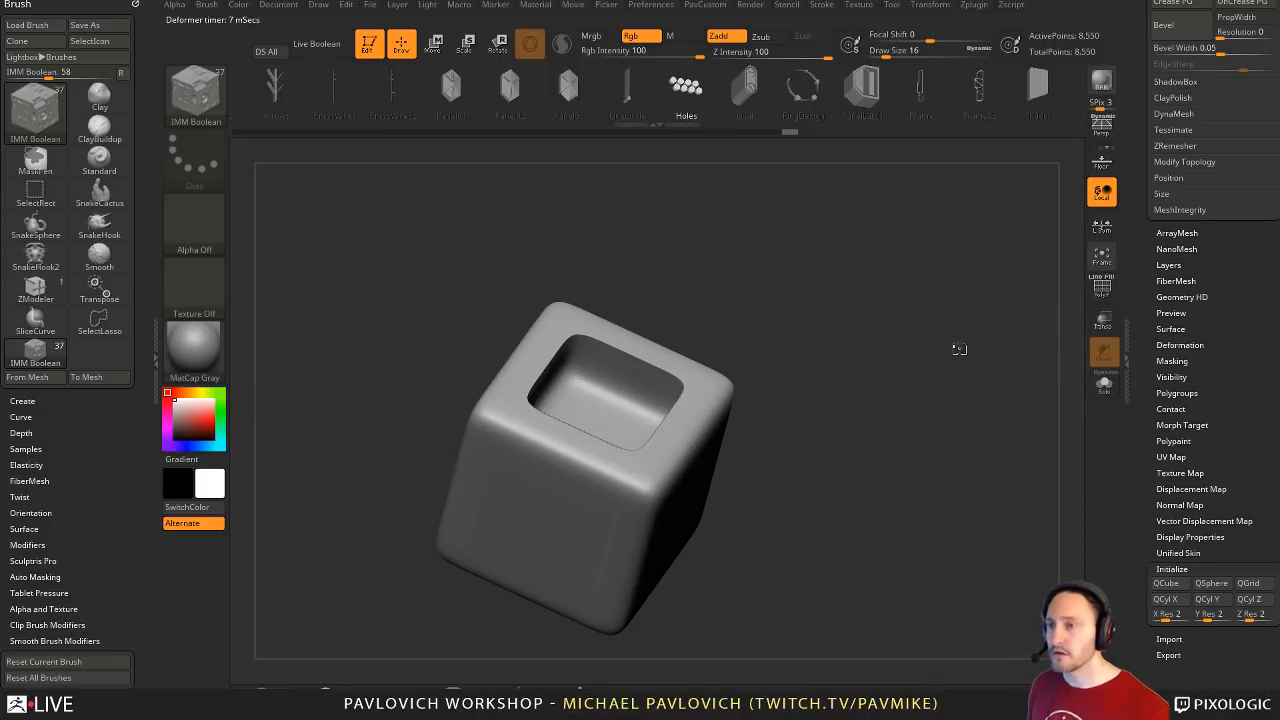
{"action": "scroll", "coordinate": [1210, 300], "scroll_direction": "up", "scroll_amount": 8}
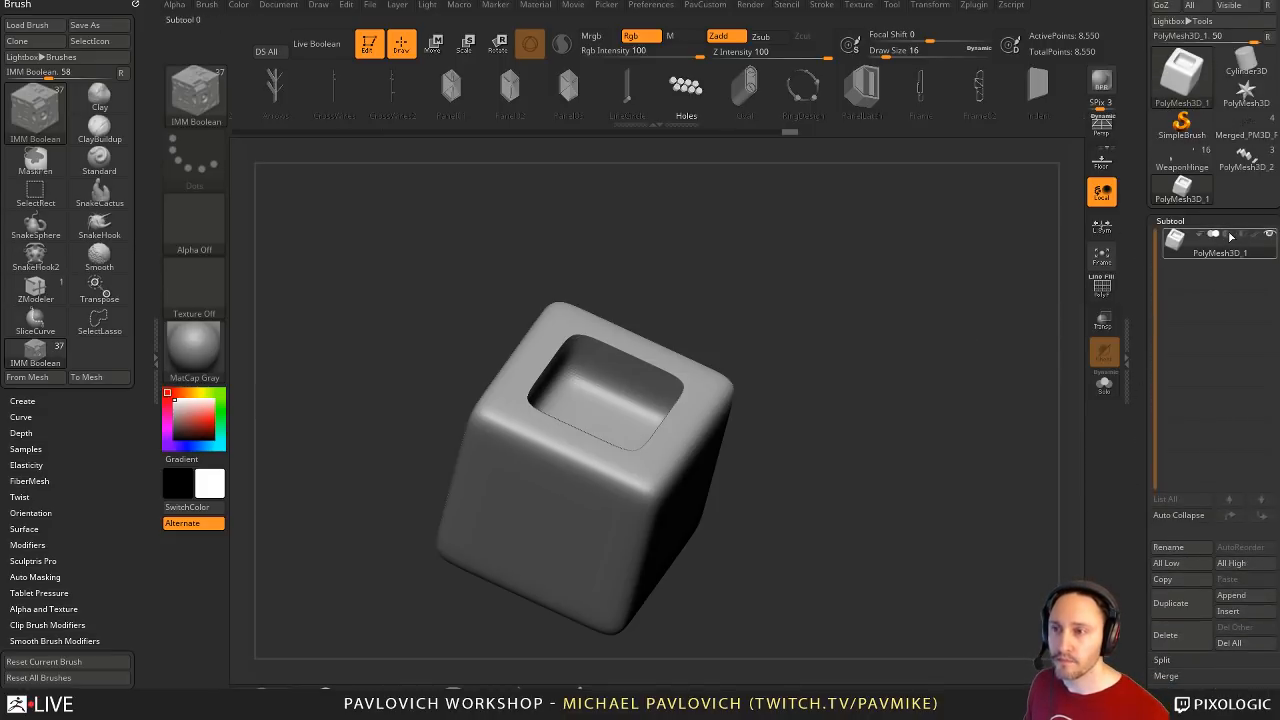
- Turn the recess into a raised rounded block on the cube's top face and adjust its height along Y
{"action": "mouse_move", "coordinate": [830, 318]}
{"action": "left_mouse_down"}
{"action": "mouse_move", "coordinate": [714, 314]}
{"action": "mouse_move", "coordinate": [814, 309]}
{"action": "left_mouse_up"}
{"action": "key", "text": "w"}
{"action": "left_click_drag", "start_coordinate": [728, 415], "coordinate": [842, 341]}
{"action": "right_click_drag", "start_coordinate": [640, 335], "coordinate": [620, 316], "text": "shift"}
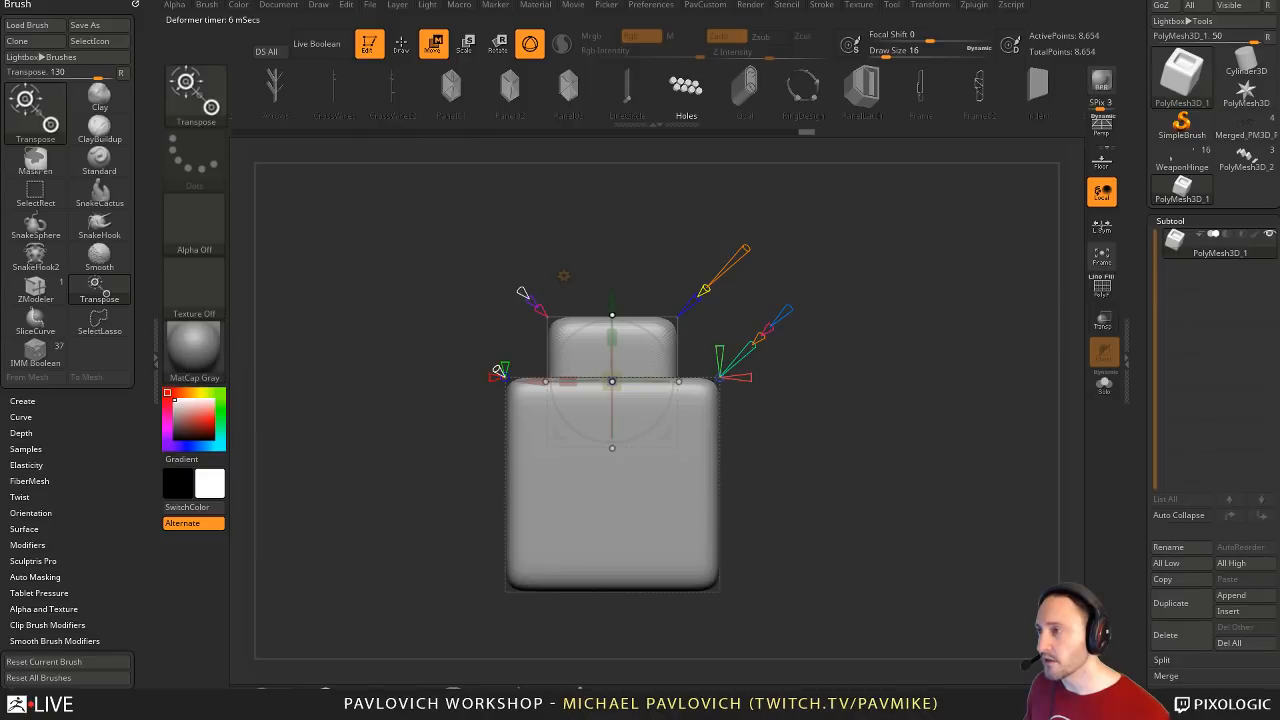
{"action": "left_click_drag", "start_coordinate": [613, 301], "coordinate": [613, 289]}
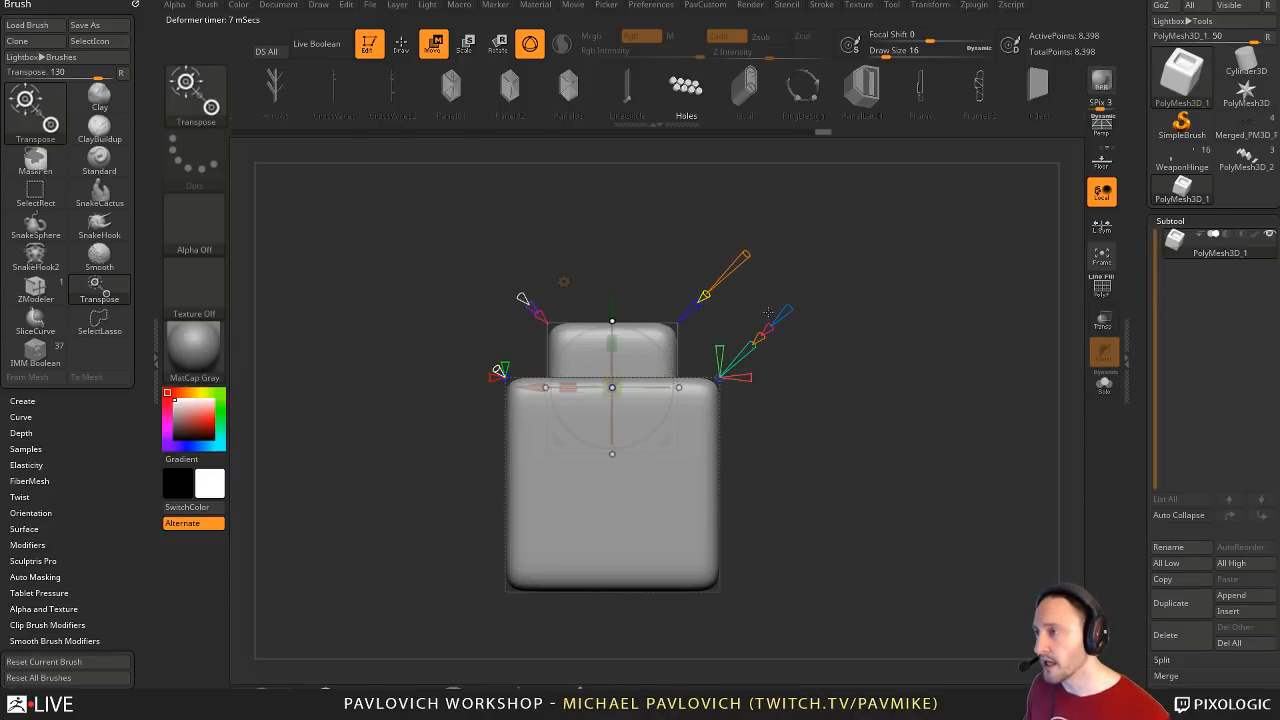
- Move the primitive up along Y until it is well clear of the rounded cube
{"action": "left_click_drag", "start_coordinate": [852, 346], "coordinate": [735, 327]}
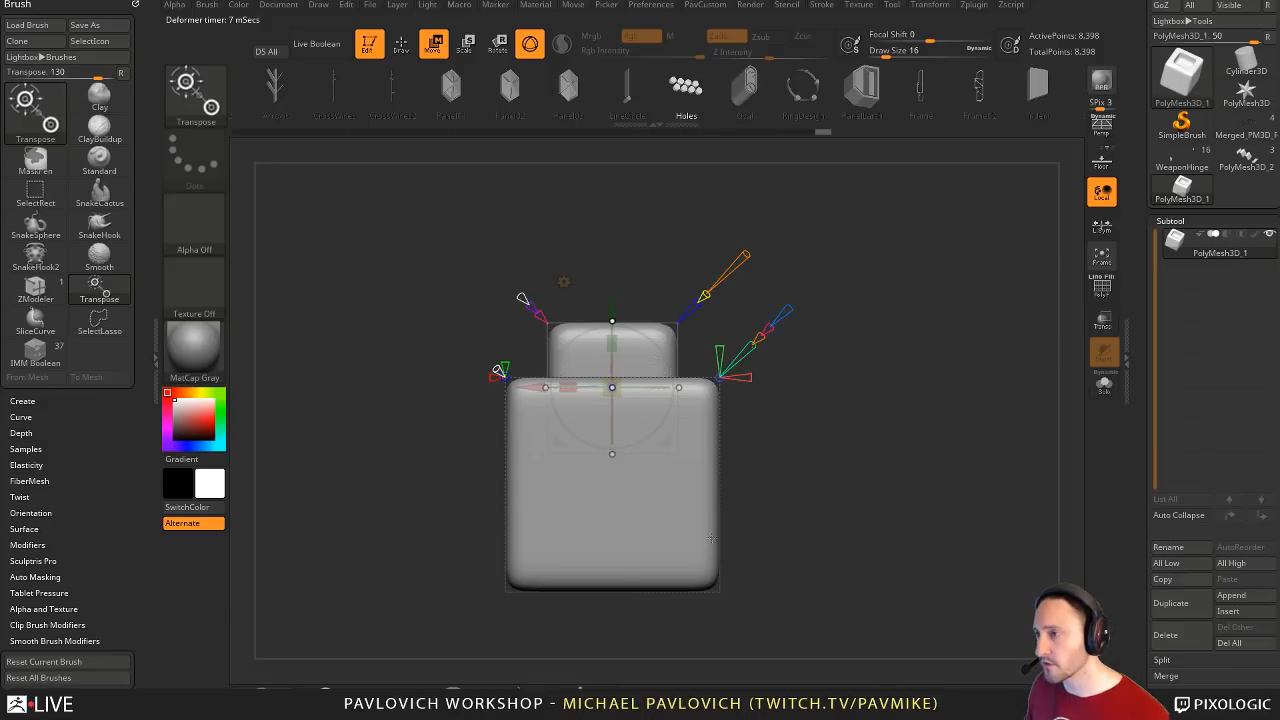
{"action": "left_click_drag", "start_coordinate": [866, 375], "coordinate": [877, 437]}
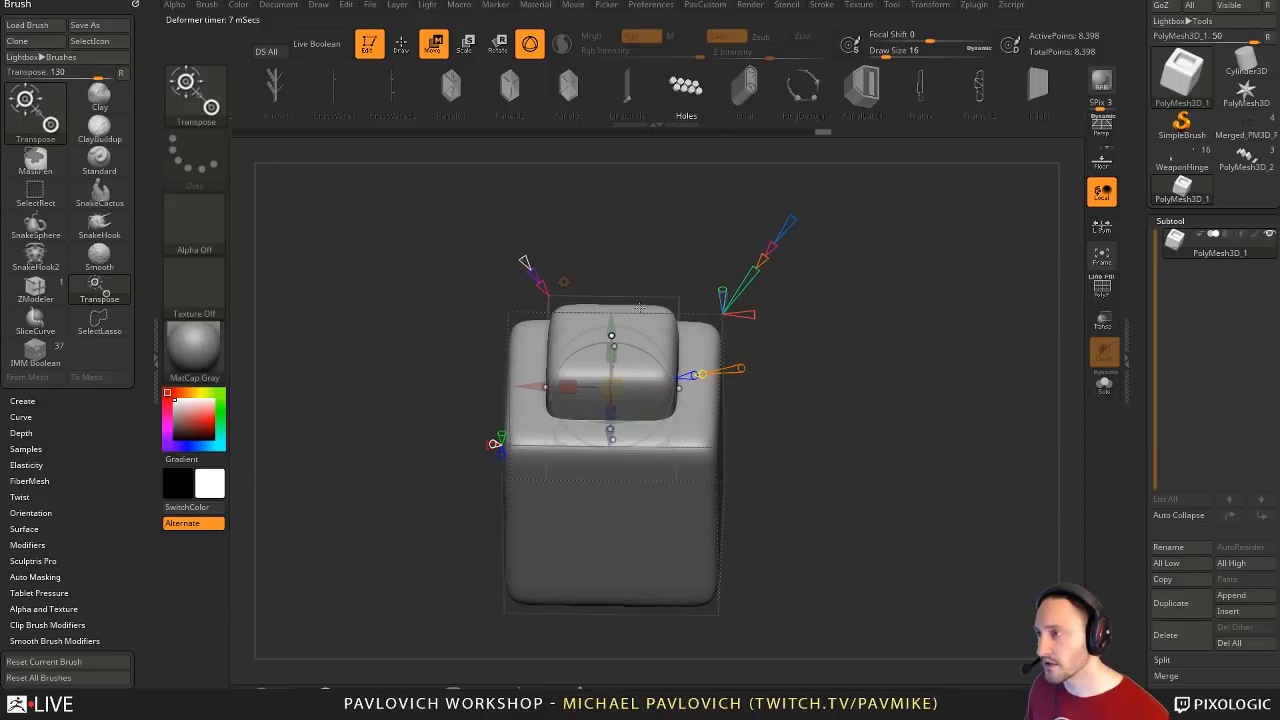
{"action": "left_click_drag", "start_coordinate": [607, 328], "coordinate": [607, 138]}
{"action": "left_click_drag", "start_coordinate": [897, 330], "coordinate": [830, 300], "text": "alt"}
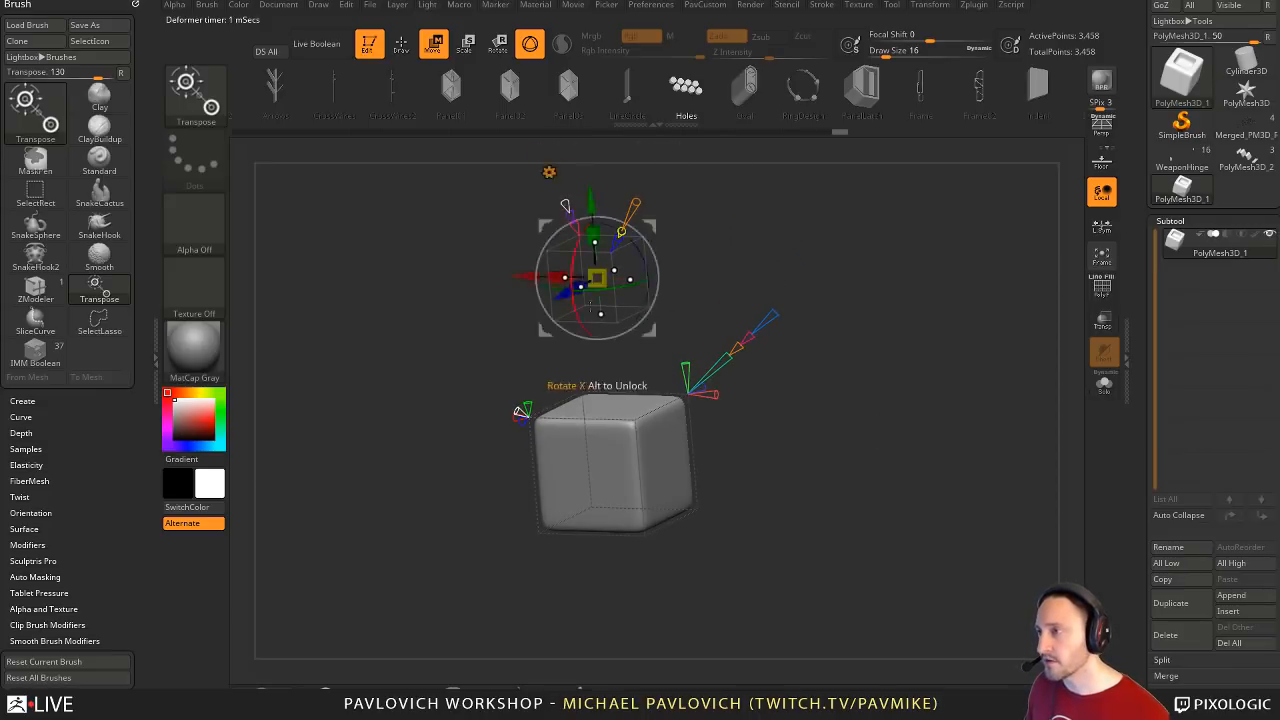
{"action": "left_click_drag", "start_coordinate": [779, 410], "coordinate": [789, 399]}
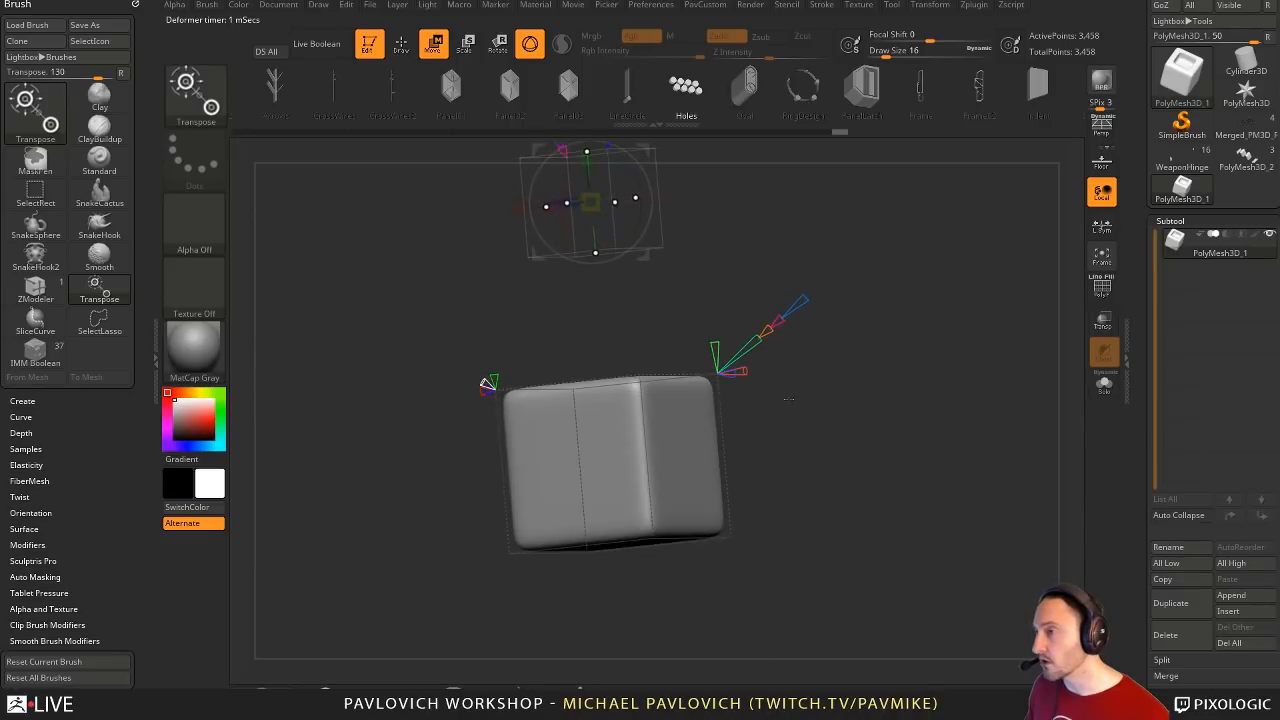
{"action": "left_click_drag", "start_coordinate": [843, 362], "coordinate": [758, 318]}
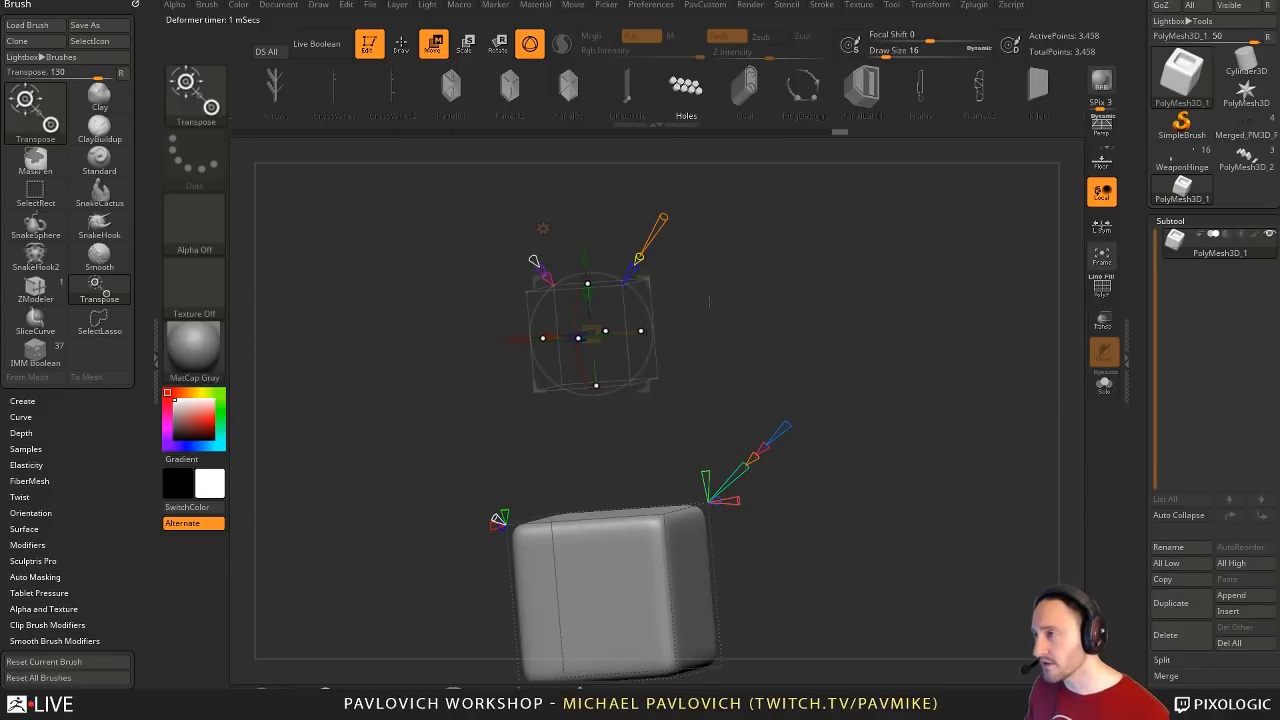
- Turn on New Surface for the detached primitive to create a separate rounded block above the cube
{"action": "left_click_drag", "start_coordinate": [655, 265], "coordinate": [688, 282]}
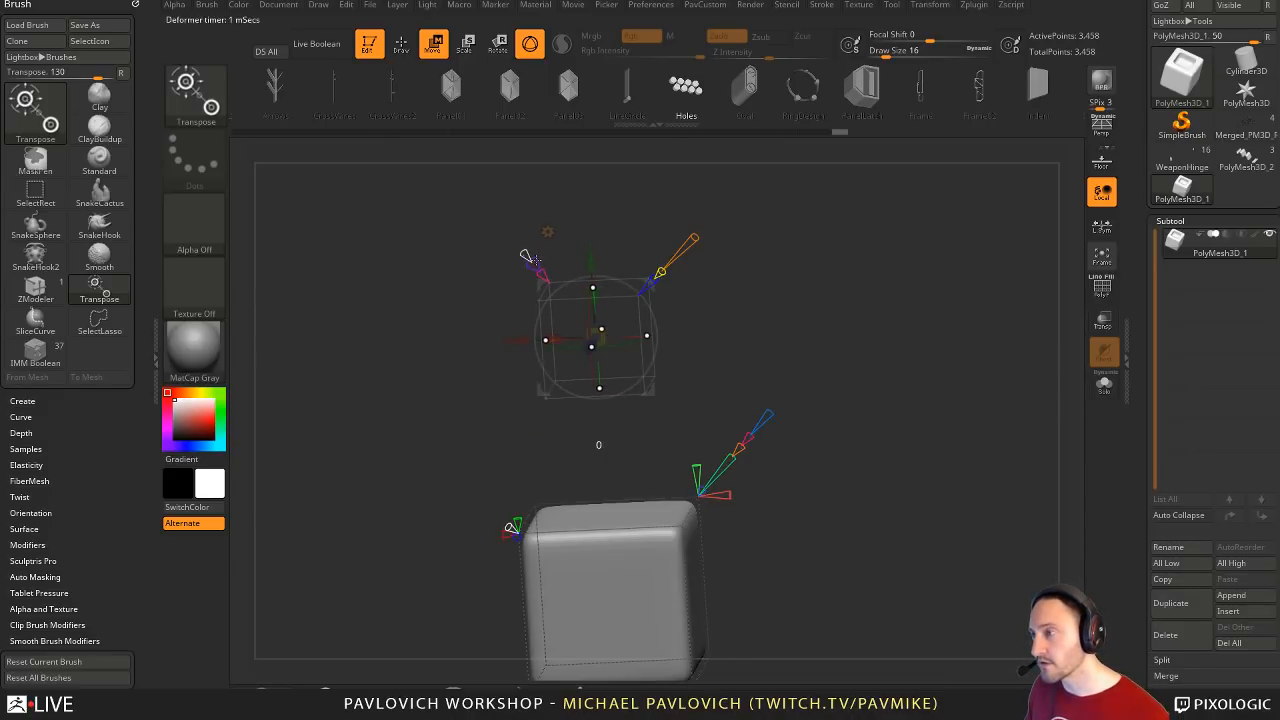
{"action": "left_click_drag", "start_coordinate": [535, 260], "coordinate": [550, 254]}
{"action": "left_click_drag", "start_coordinate": [766, 290], "coordinate": [656, 318]}
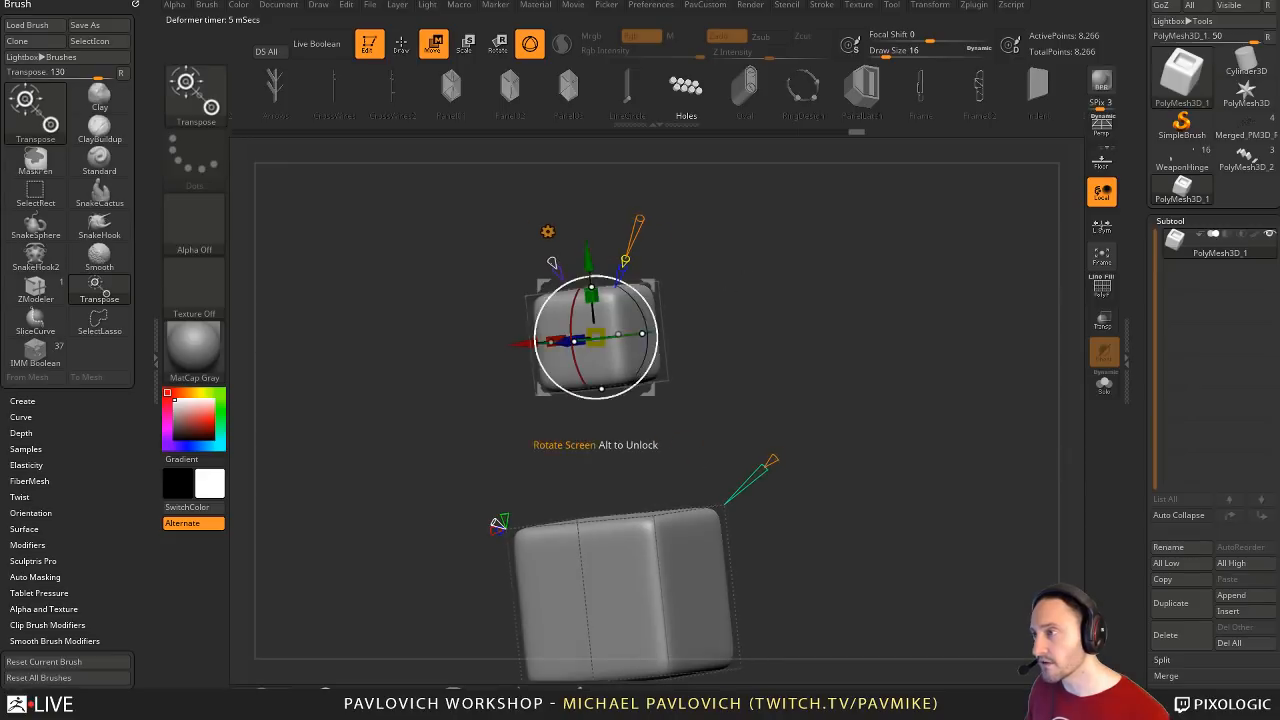
- Lower the rounded block along Y until it intersects the cube's top, and display the polyframe
{"action": "left_click_drag", "start_coordinate": [582, 266], "coordinate": [592, 420]}
{"action": "left_click", "coordinate": [1101, 288]}
{"action": "left_click_drag", "start_coordinate": [900, 420], "coordinate": [712, 405]}
{"action": "left_click_drag", "start_coordinate": [800, 410], "coordinate": [784, 327]}
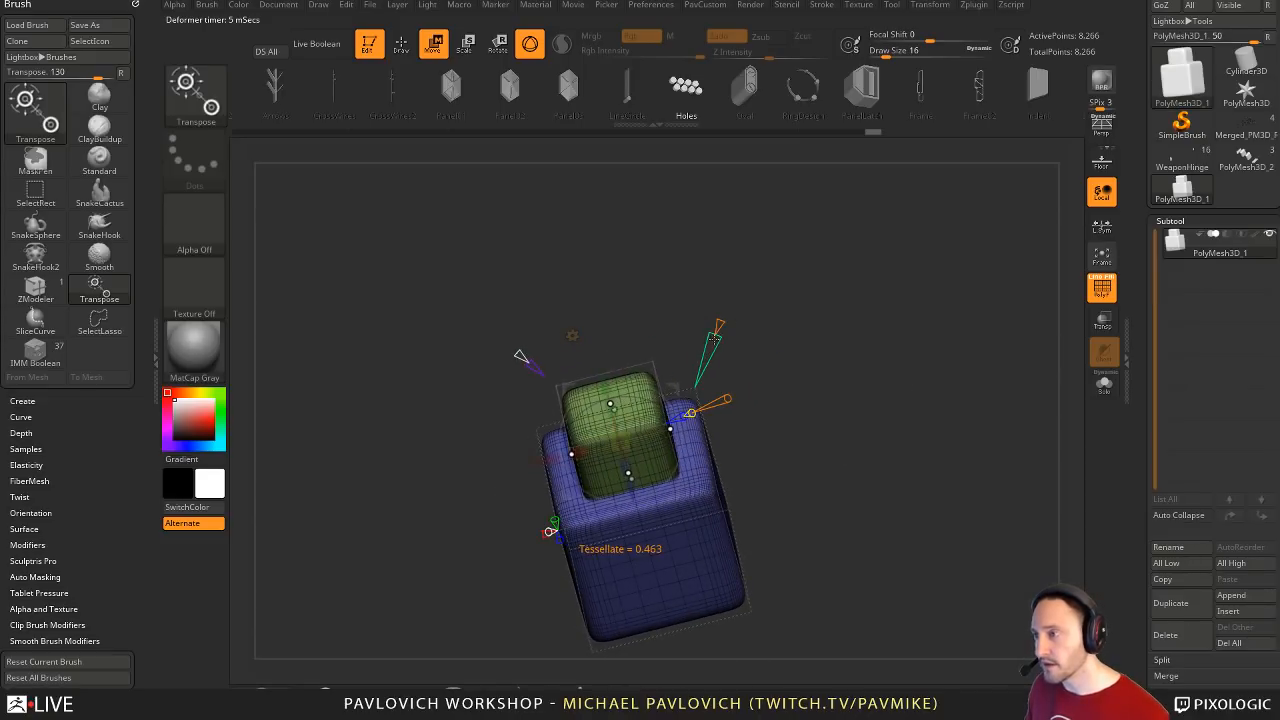
{"action": "left_click_drag", "start_coordinate": [820, 430], "coordinate": [856, 332]}
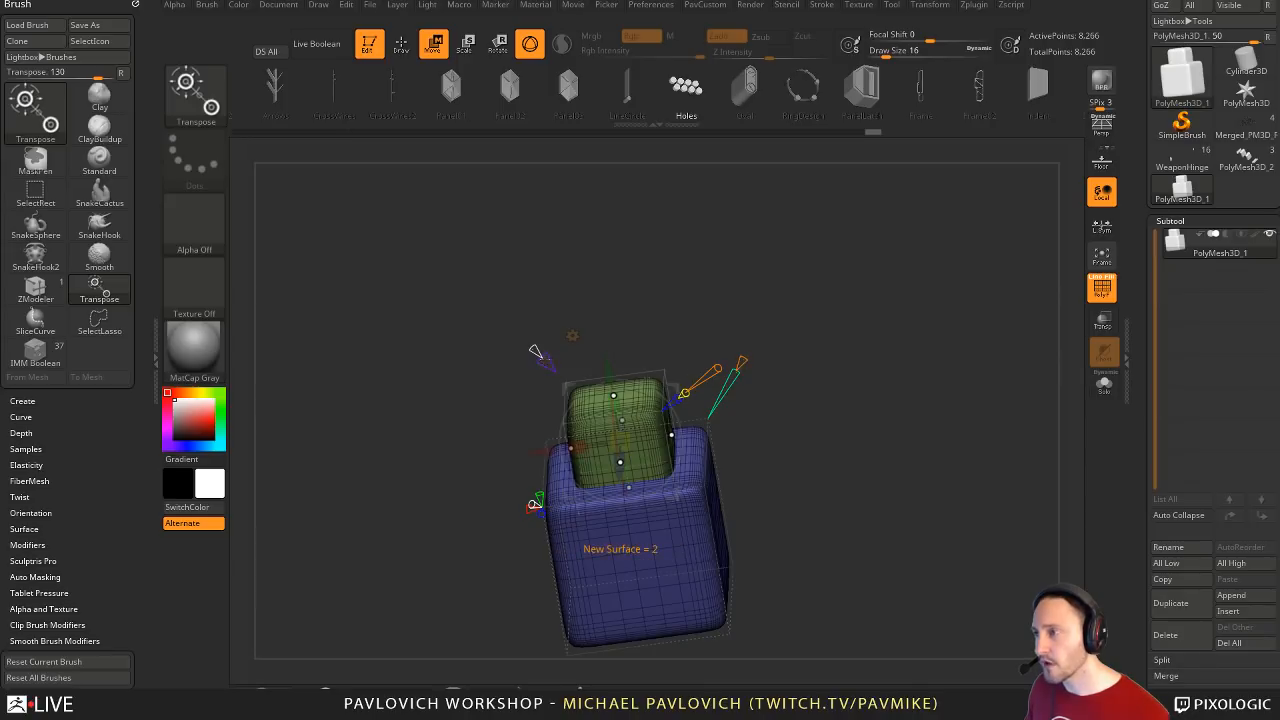
- Turn off New Surface so the primitive cuts a rounded recess into the cube's top, and lower it along Y to deepen the recess
{"action": "left_click_drag", "start_coordinate": [635, 326], "coordinate": [644, 330]}
{"action": "left_click_drag", "start_coordinate": [548, 367], "coordinate": [542, 361]}
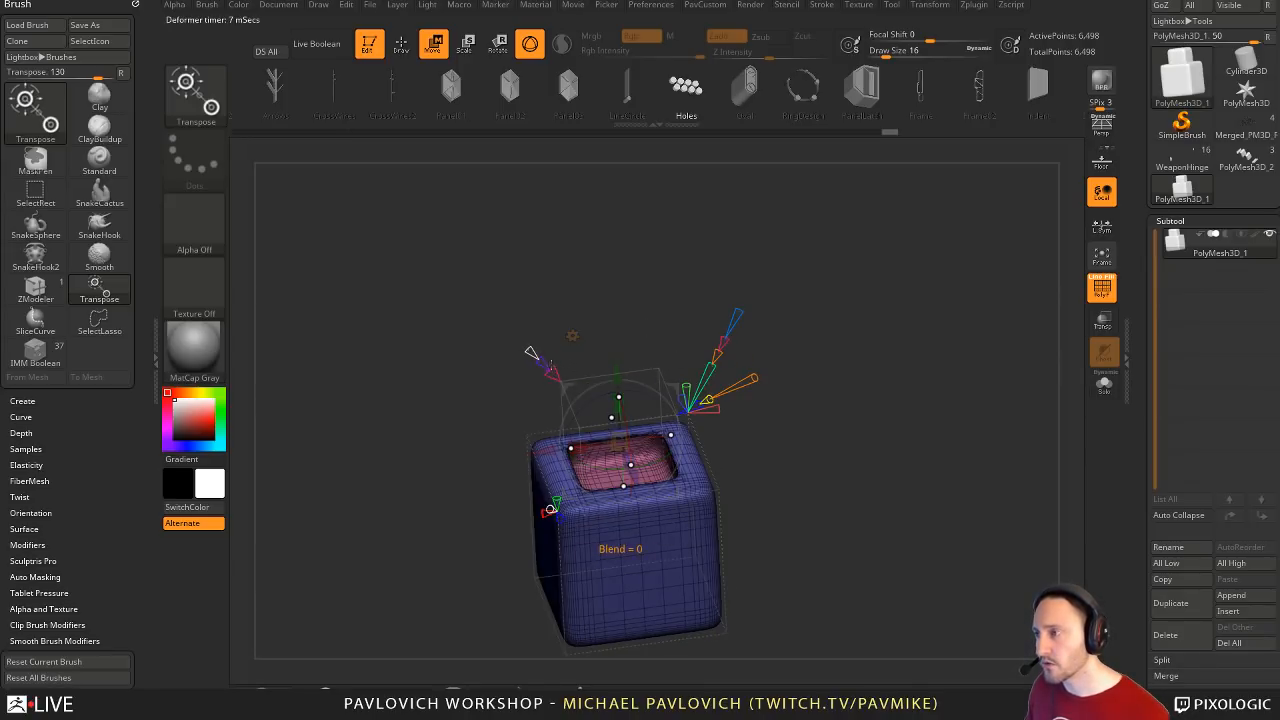
{"action": "left_click_drag", "start_coordinate": [533, 354], "coordinate": [534, 373]}
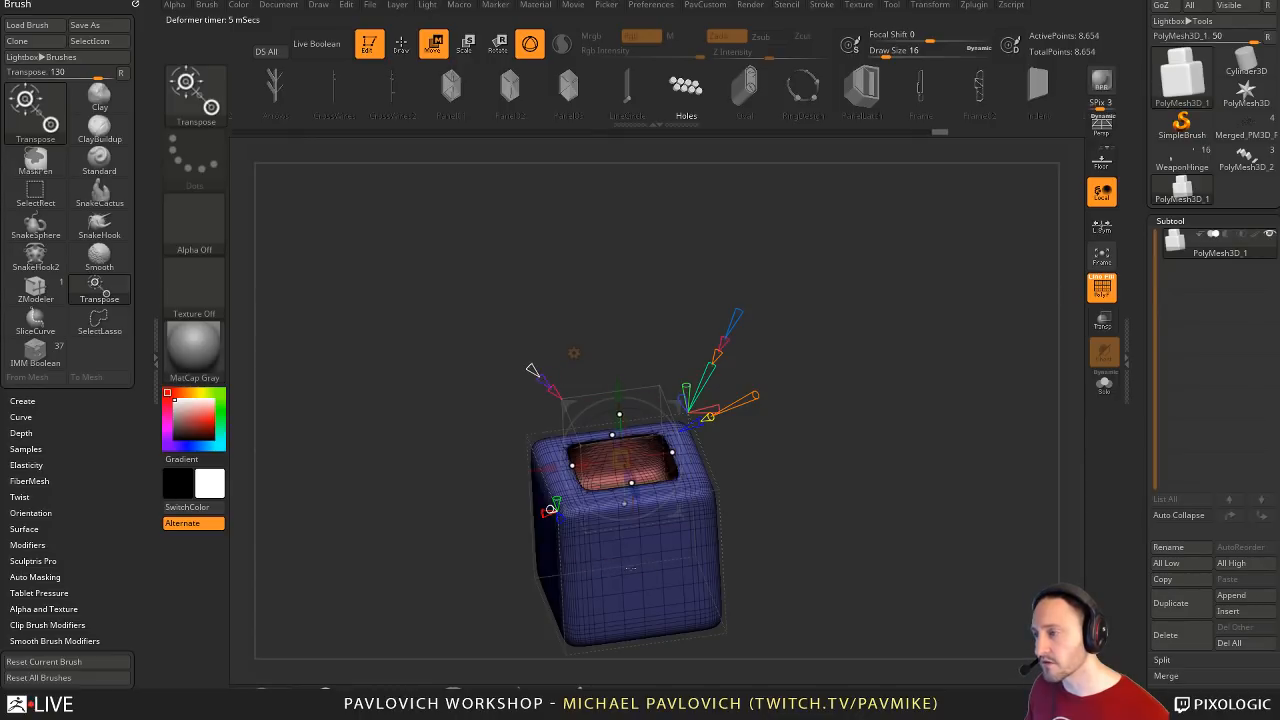
{"action": "left_click_drag", "start_coordinate": [730, 515], "coordinate": [760, 500]}
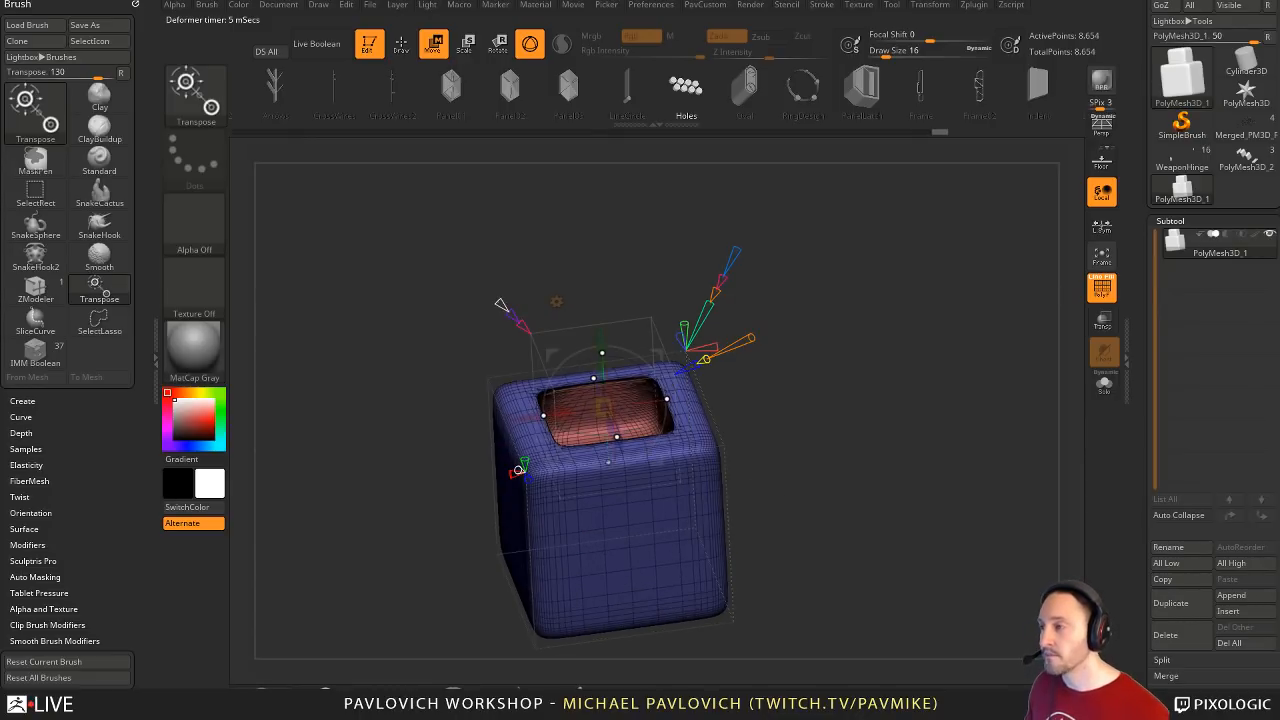
- Adjust the primitive's shape modifiers to reshape the walls of the rounded recess in the cube's top
{"action": "mouse_move", "coordinate": [838, 367]}
{"action": "left_mouse_down"}
{"action": "mouse_move", "coordinate": [832, 392]}
{"action": "mouse_move", "coordinate": [846, 372]}
{"action": "left_mouse_up"}
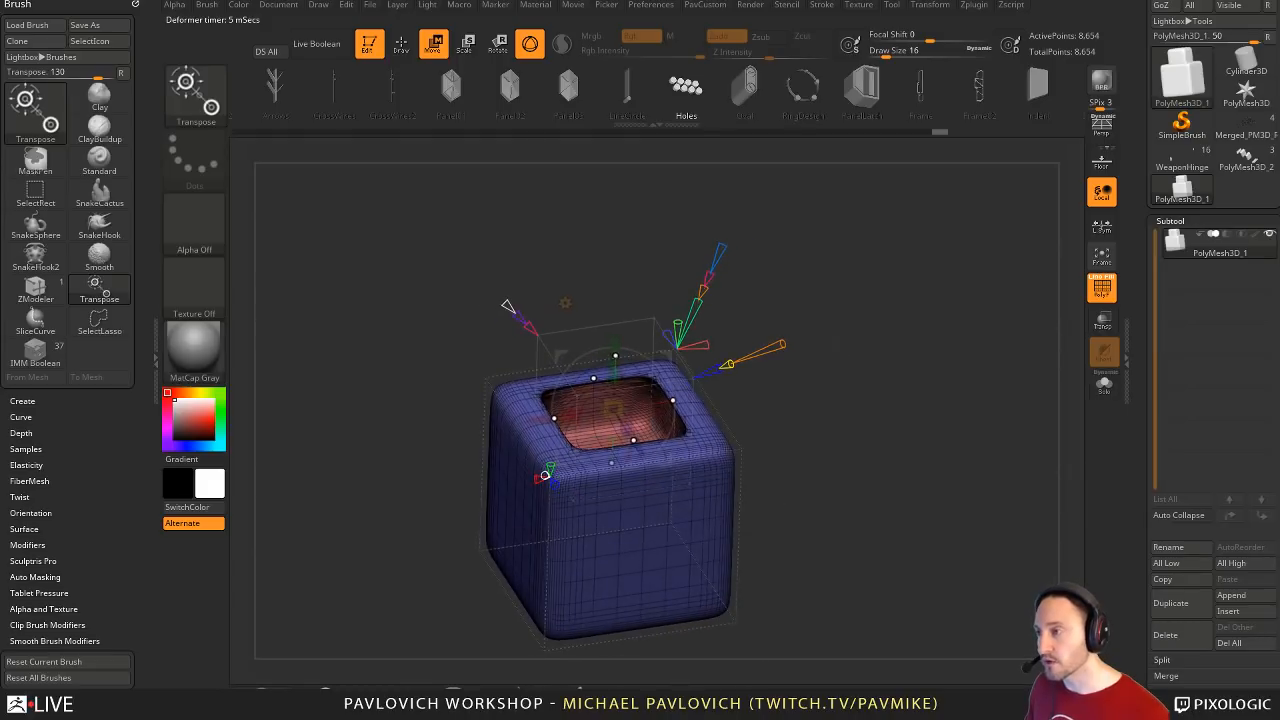
{"action": "mouse_move", "coordinate": [507, 305]}
{"action": "left_mouse_down"}
{"action": "mouse_move", "coordinate": [495, 295]}
{"action": "mouse_move", "coordinate": [507, 305]}
{"action": "left_mouse_up"}
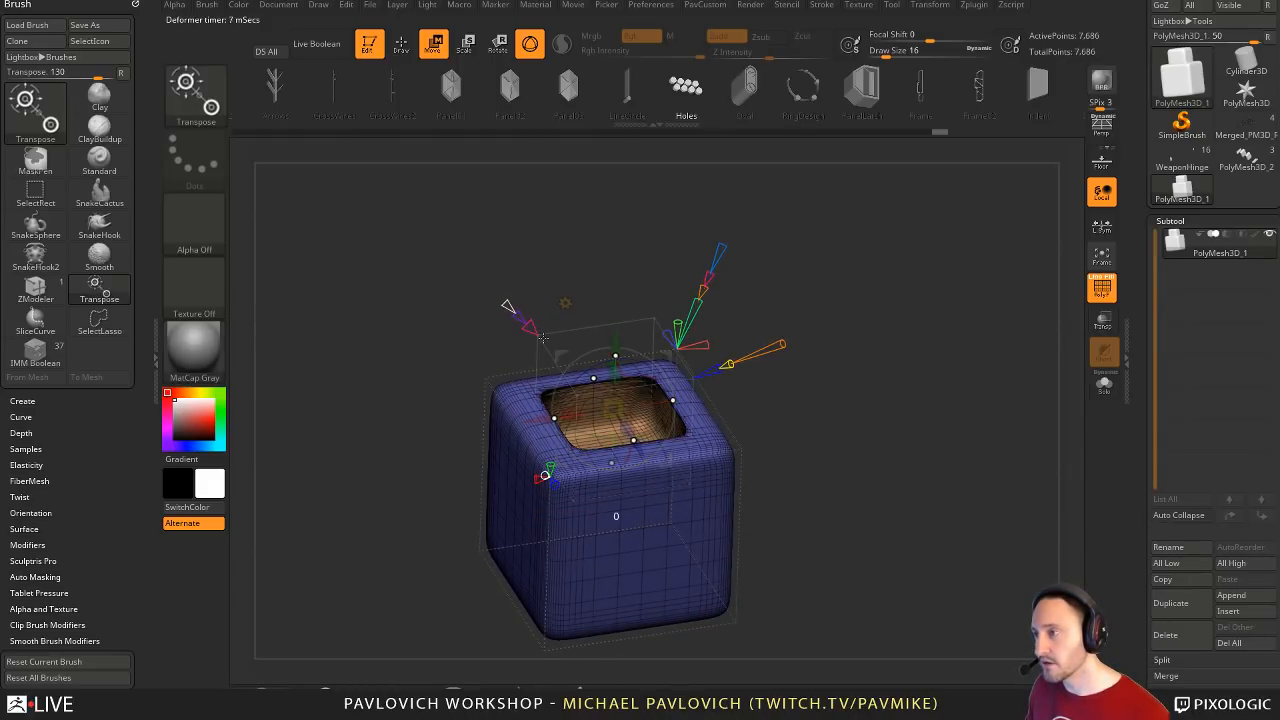
{"action": "left_click_drag", "start_coordinate": [806, 300], "coordinate": [722, 292]}
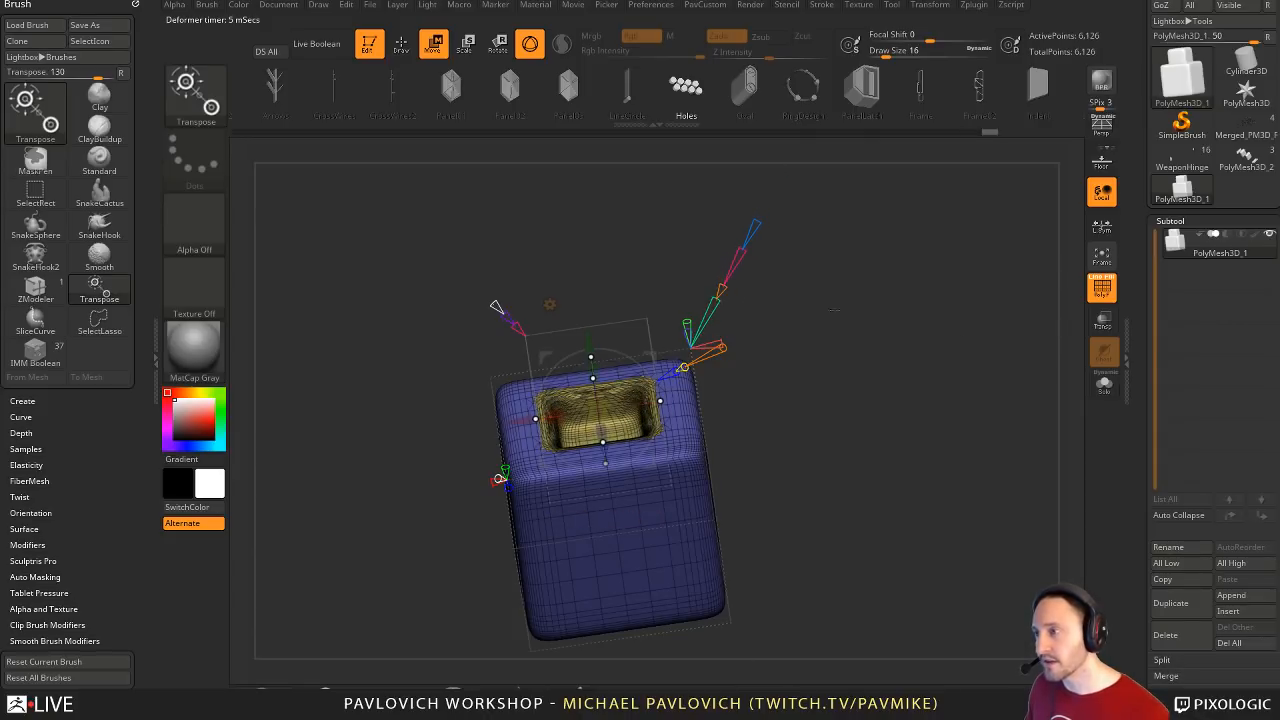
- Hide the polyframe and adjust the primitive's resolution modifier to give the recess a denser mesh
{"action": "left_click", "coordinate": [1102, 290]}
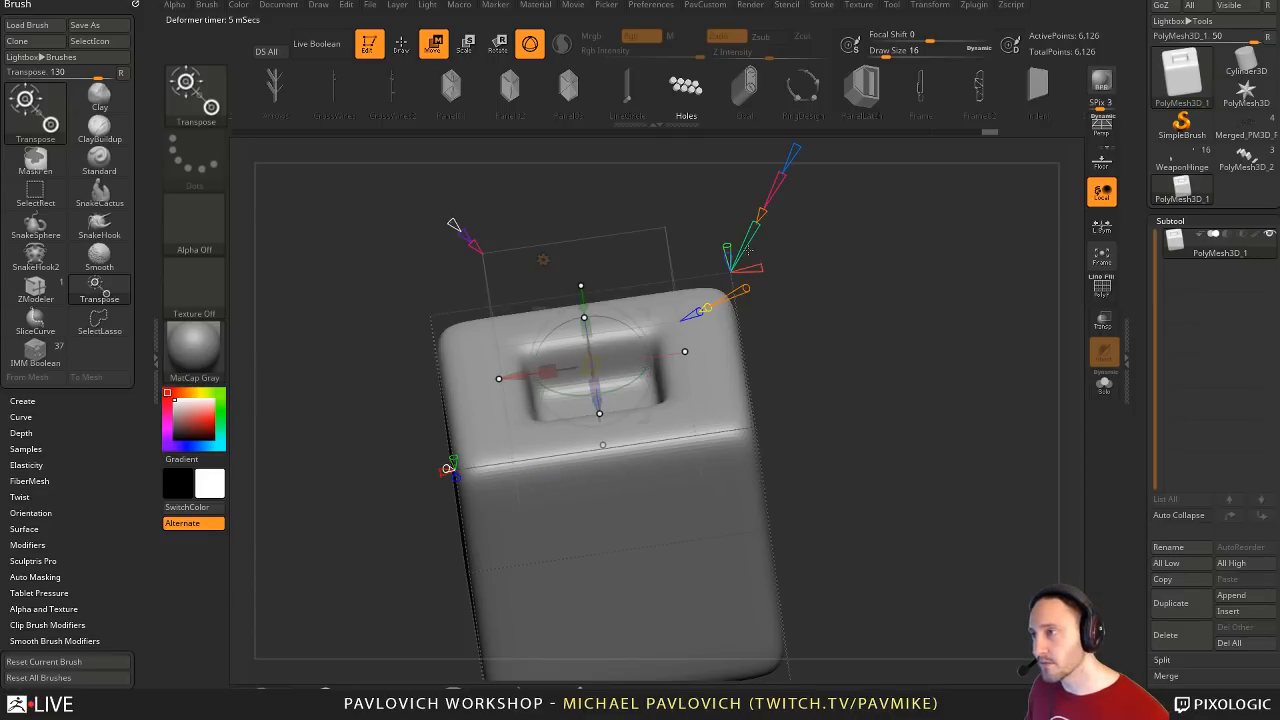
{"action": "left_click_drag", "start_coordinate": [757, 228], "coordinate": [768, 206]}
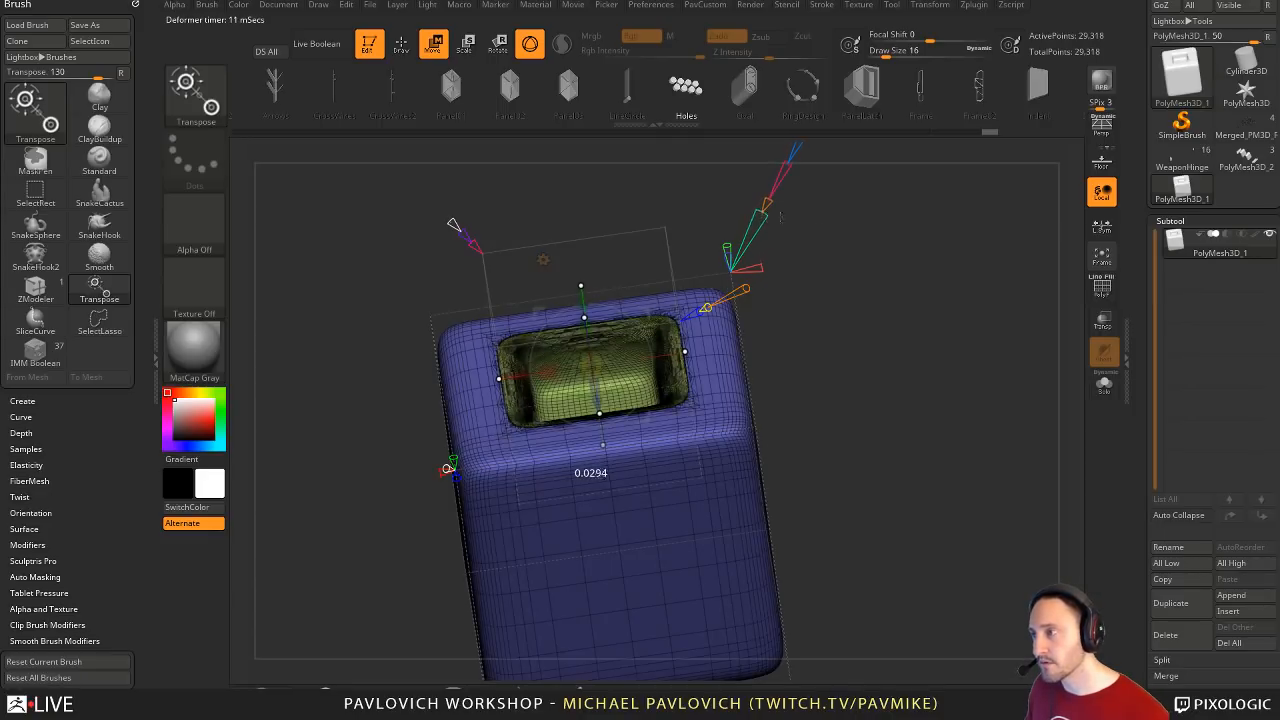
{"action": "left_click_drag", "start_coordinate": [950, 310], "coordinate": [895, 262]}
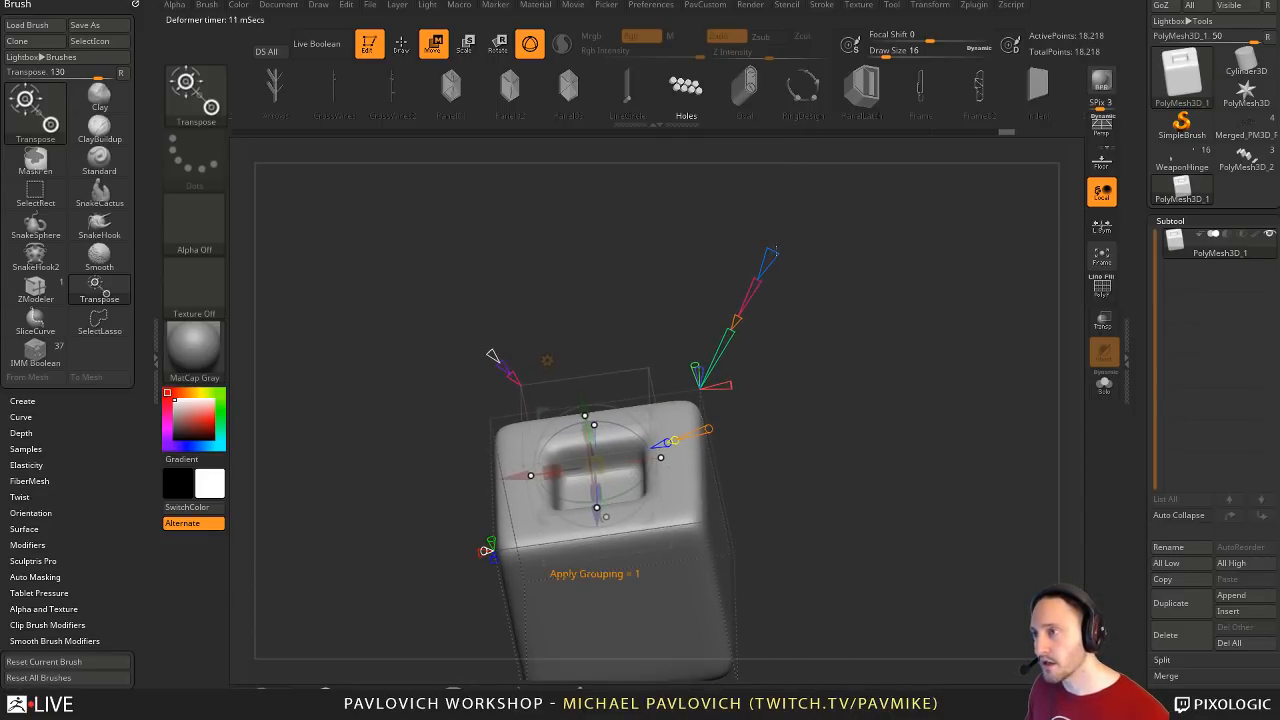
- Display the polyframe and adjust the primitive's Apply Grouping modifier for the recess's polygroup
{"action": "left_click", "coordinate": [1102, 290]}
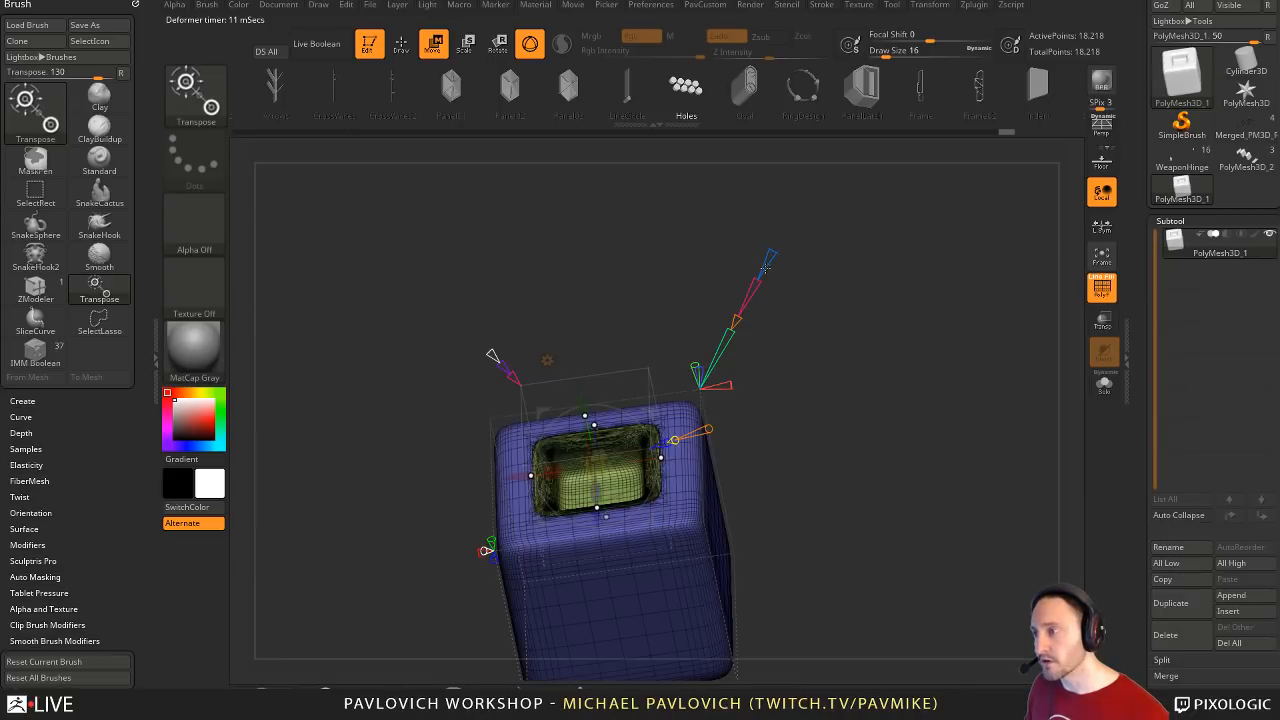
{"action": "mouse_move", "coordinate": [768, 258]}
{"action": "left_mouse_down"}
{"action": "mouse_move", "coordinate": [756, 288]}
{"action": "mouse_move", "coordinate": [780, 243]}
{"action": "left_mouse_up"}
{"action": "mouse_move", "coordinate": [798, 353]}
{"action": "left_mouse_down"}
{"action": "mouse_move", "coordinate": [900, 306]}
{"action": "mouse_move", "coordinate": [856, 342]}
{"action": "left_mouse_up"}
{"action": "key", "text": "q"}
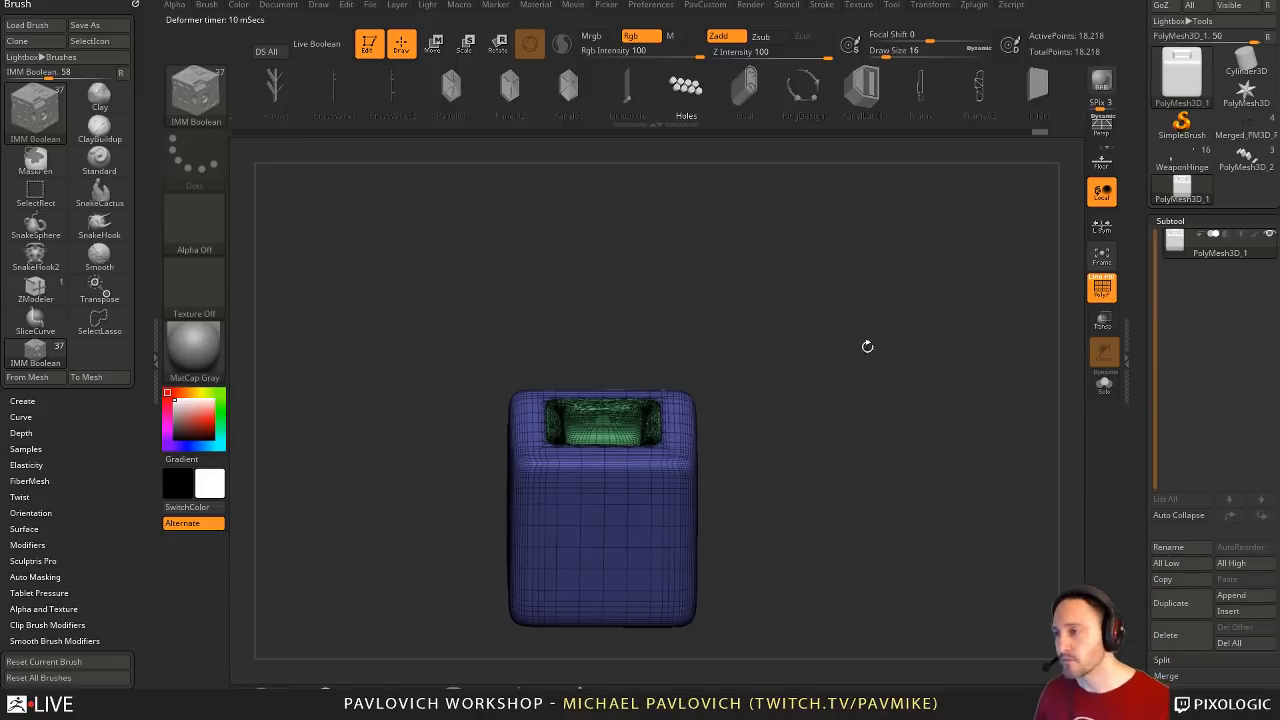
{"action": "left_click", "coordinate": [1102, 290]}
{"action": "left_click_drag", "start_coordinate": [1040, 285], "coordinate": [886, 310]}
{"action": "left_click", "coordinate": [1101, 290]}
{"action": "key", "text": "w"}
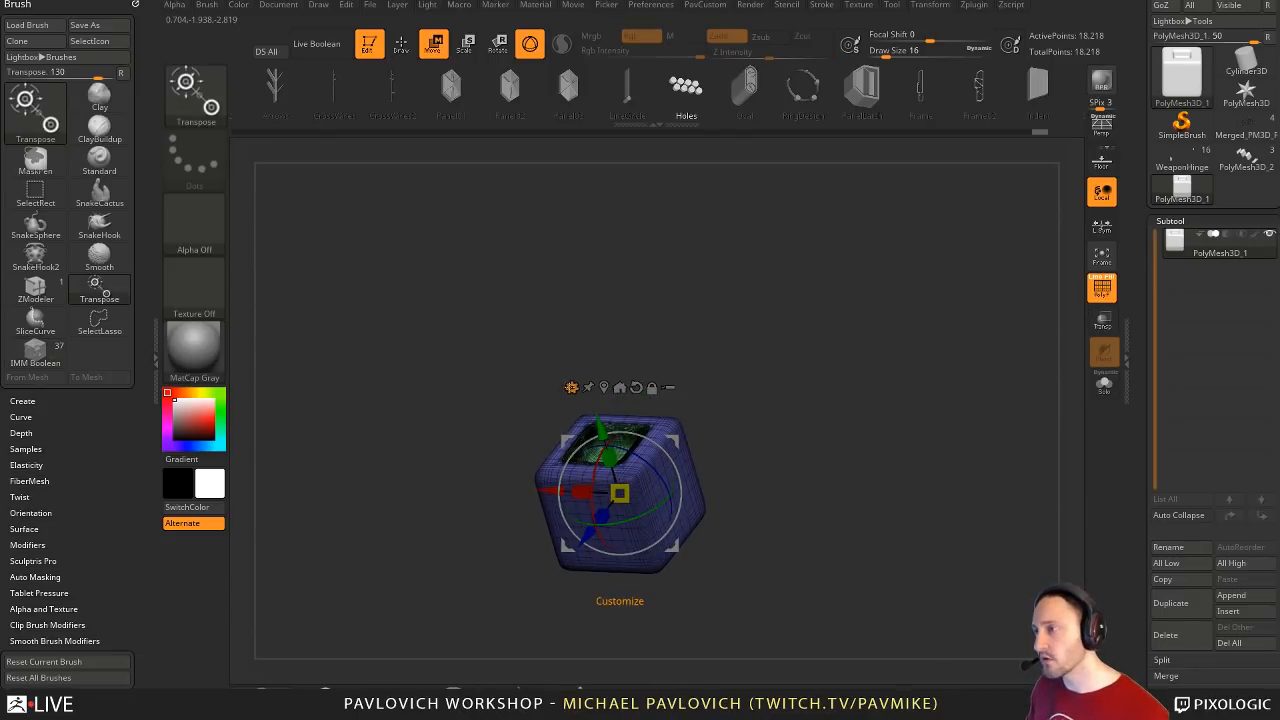
{"action": "left_click_drag", "start_coordinate": [848, 399], "coordinate": [815, 378]}
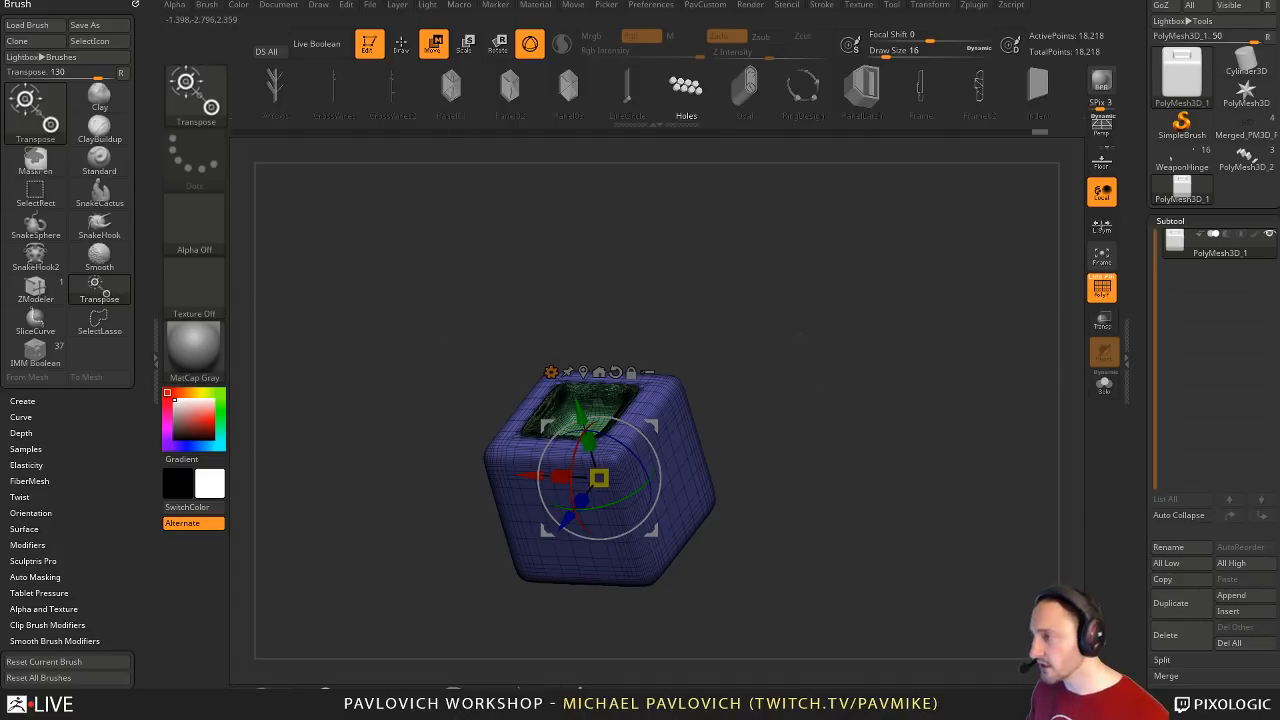
{"action": "key", "text": "ctrl+z"}
- Scale the primitive down uniformly to make the recess in the cube's top smaller
{"action": "left_click_drag", "start_coordinate": [797, 335], "coordinate": [890, 376], "text": "alt"}
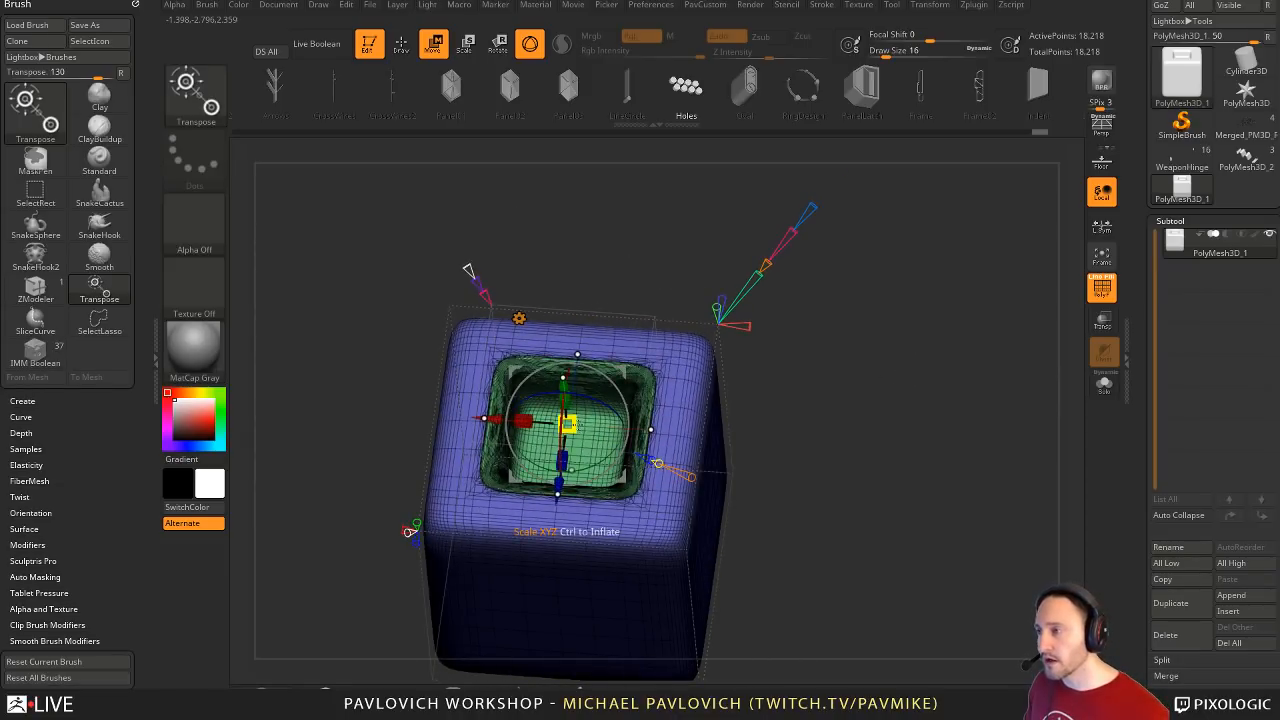
{"action": "left_click_drag", "start_coordinate": [577, 428], "coordinate": [550, 428]}
{"action": "left_click_drag", "start_coordinate": [808, 458], "coordinate": [866, 390]}
{"action": "left_click_drag", "start_coordinate": [285, 397], "coordinate": [447, 424]}
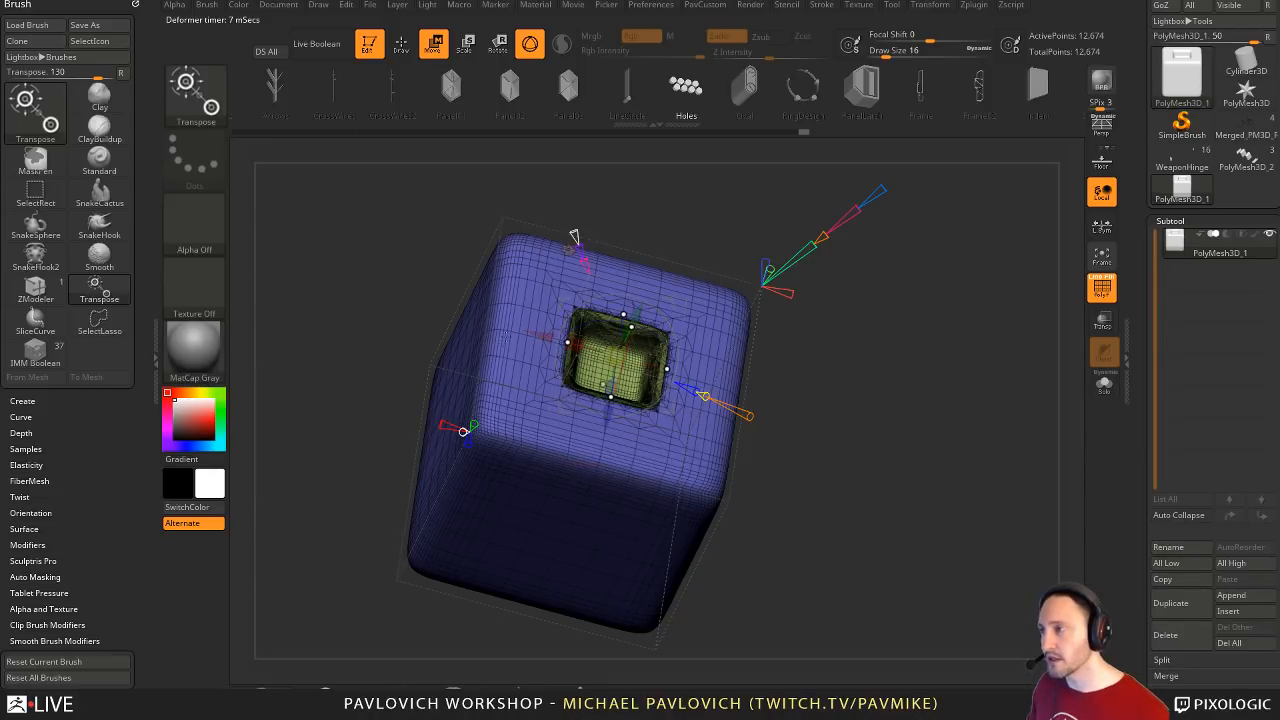
- Turn on the floor grid and check the cube's orientation from several sides
{"action": "left_click", "coordinate": [1101, 159]}
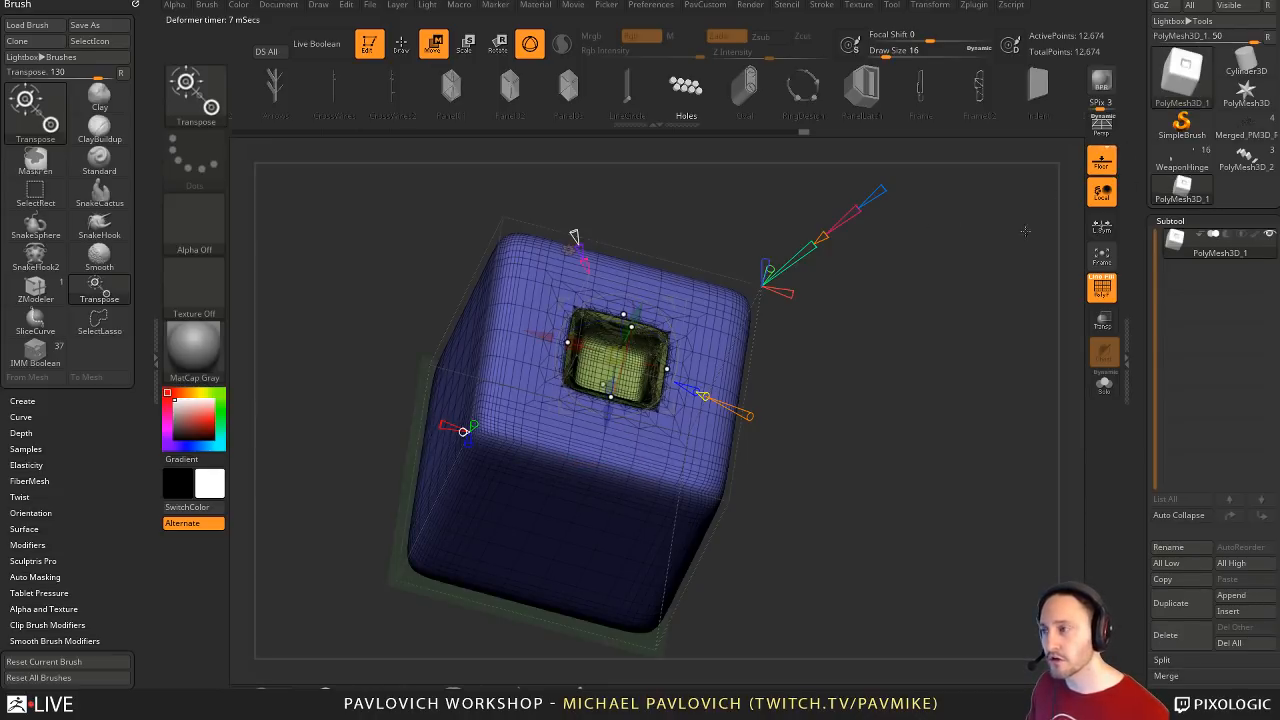
{"action": "right_click_drag", "start_coordinate": [660, 480], "coordinate": [542, 481], "text": "ctrl"}
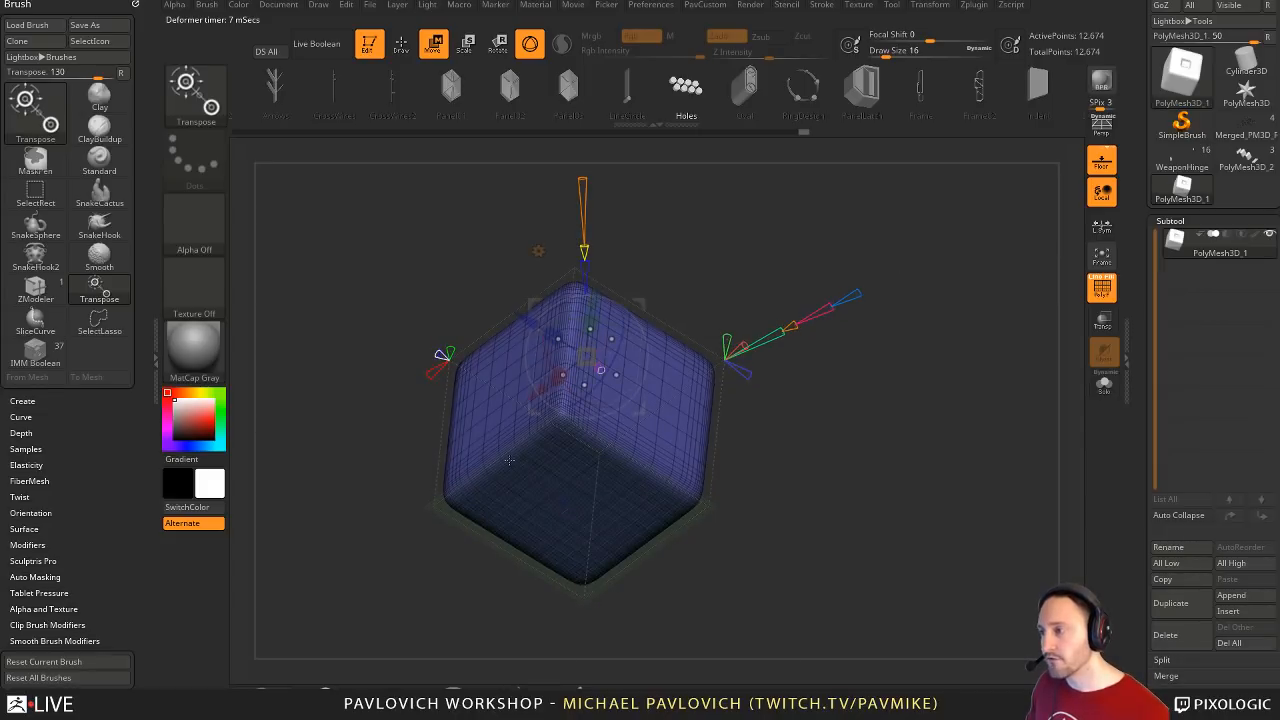
{"action": "right_click_drag", "start_coordinate": [423, 543], "coordinate": [567, 505], "text": "ctrl"}
{"action": "right_click_drag", "start_coordinate": [778, 429], "coordinate": [630, 455]}
{"action": "right_click_drag", "start_coordinate": [822, 452], "coordinate": [601, 426]}
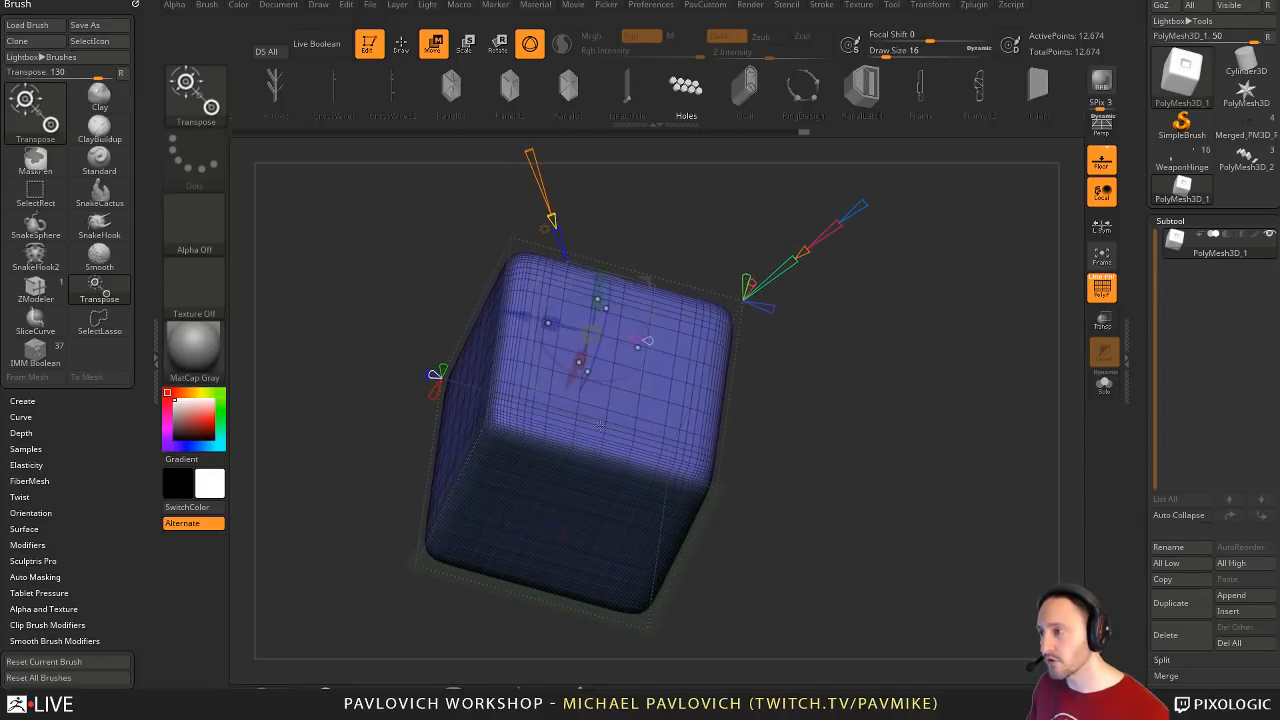
{"action": "right_click_drag", "start_coordinate": [566, 513], "coordinate": [397, 288]}
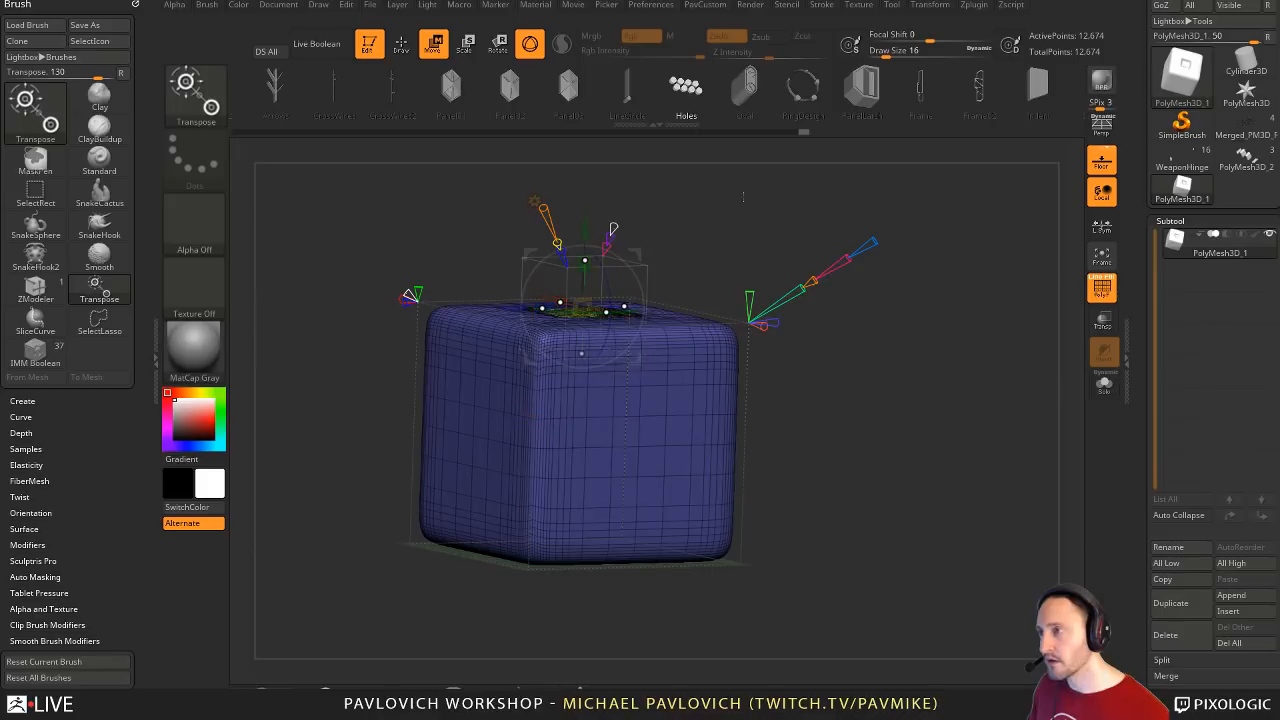
- Set the primitive's symmetry modifier and offset the primitive along X to cut two mirrored recesses in the cube's top
{"action": "left_click_drag", "start_coordinate": [613, 228], "coordinate": [742, 226]}
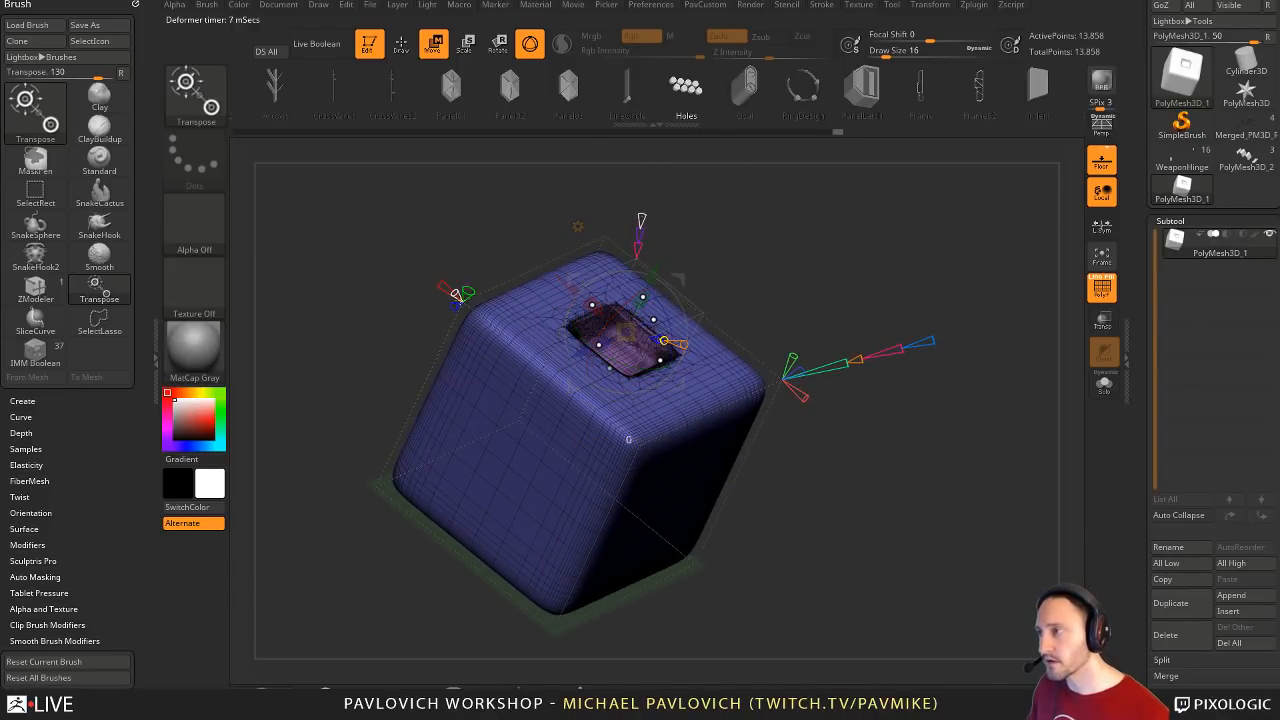
{"action": "left_click_drag", "start_coordinate": [778, 241], "coordinate": [945, 385]}
{"action": "left_click_drag", "start_coordinate": [845, 342], "coordinate": [785, 345]}
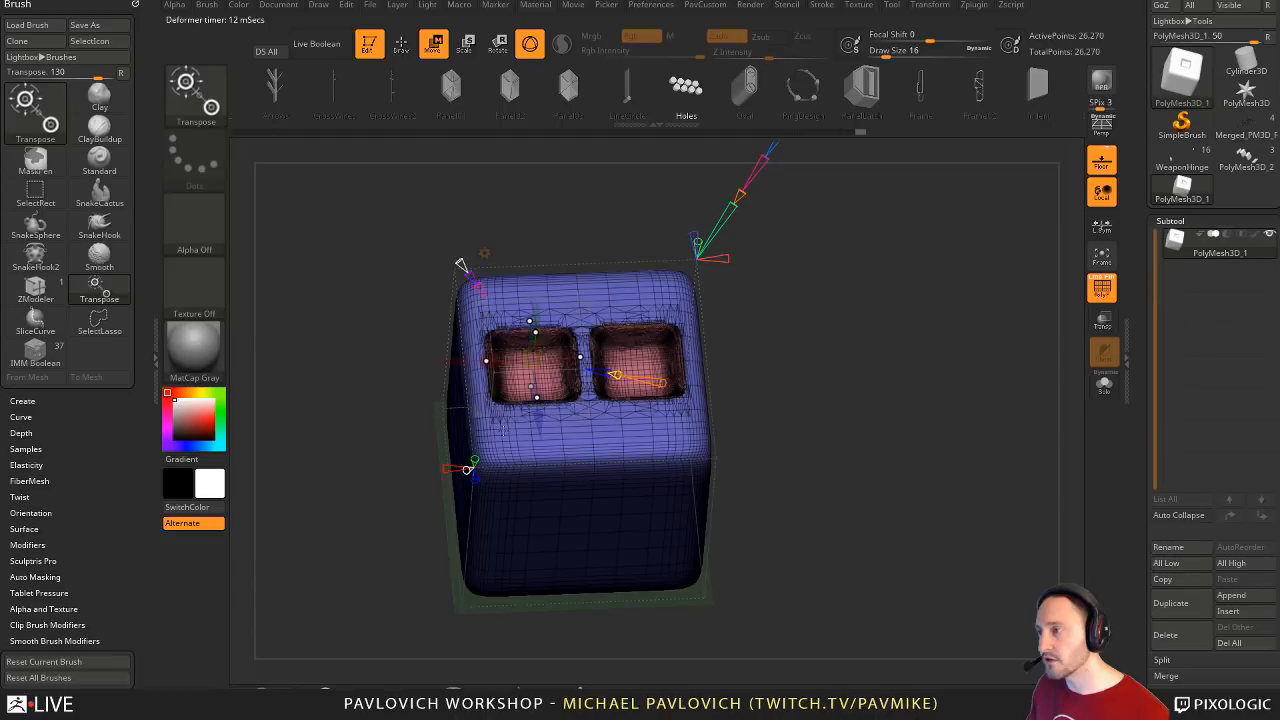
- Move the primitive along Z to cut four symmetrical recesses into the cube's top, and hide the polyframe
{"action": "left_click_drag", "start_coordinate": [806, 406], "coordinate": [851, 421]}
{"action": "left_click_drag", "start_coordinate": [529, 476], "coordinate": [530, 530]}
{"action": "mouse_move", "coordinate": [880, 430]}
{"action": "left_mouse_down"}
{"action": "mouse_move", "coordinate": [820, 430]}
{"action": "mouse_move", "coordinate": [890, 420]}
{"action": "left_mouse_up"}
{"action": "left_click", "coordinate": [1102, 288]}
{"action": "left_click_drag", "start_coordinate": [975, 350], "coordinate": [831, 284], "text": "alt"}
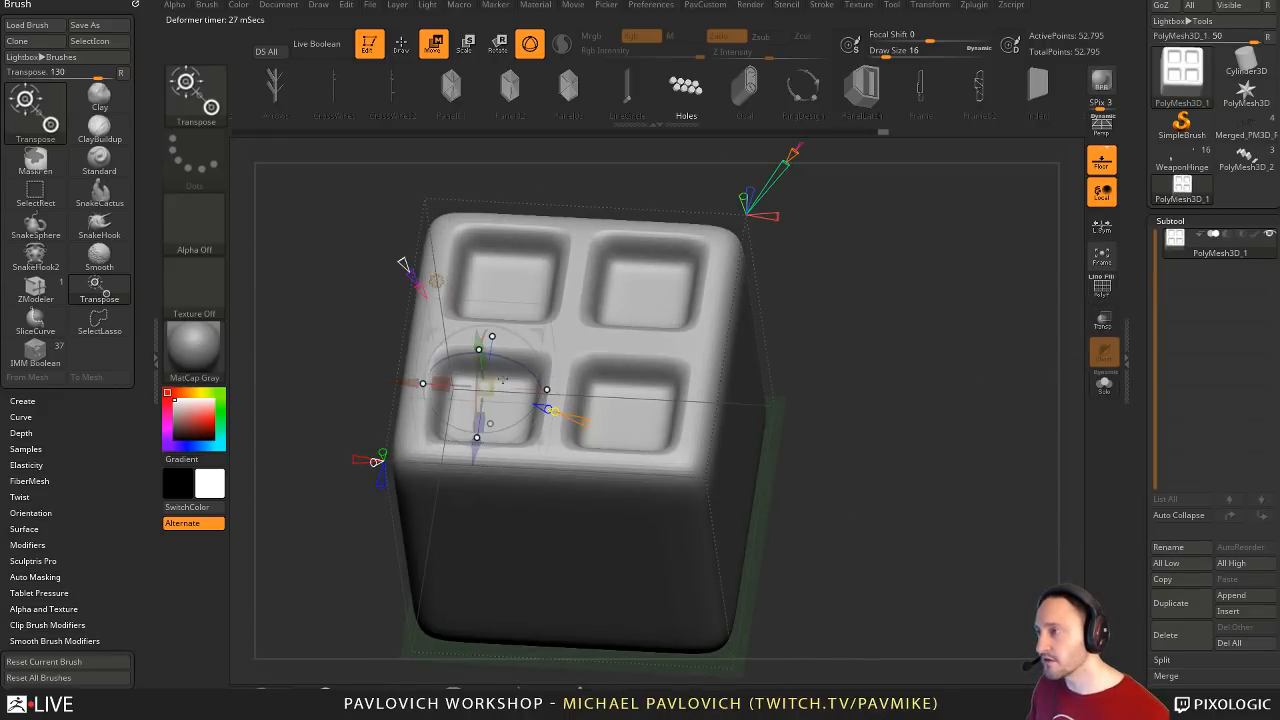
- Pull in the inner Z side of the primitive to shorten the four recesses, leaving a wide flat band between the rows
{"action": "key", "text": "shift+f"}
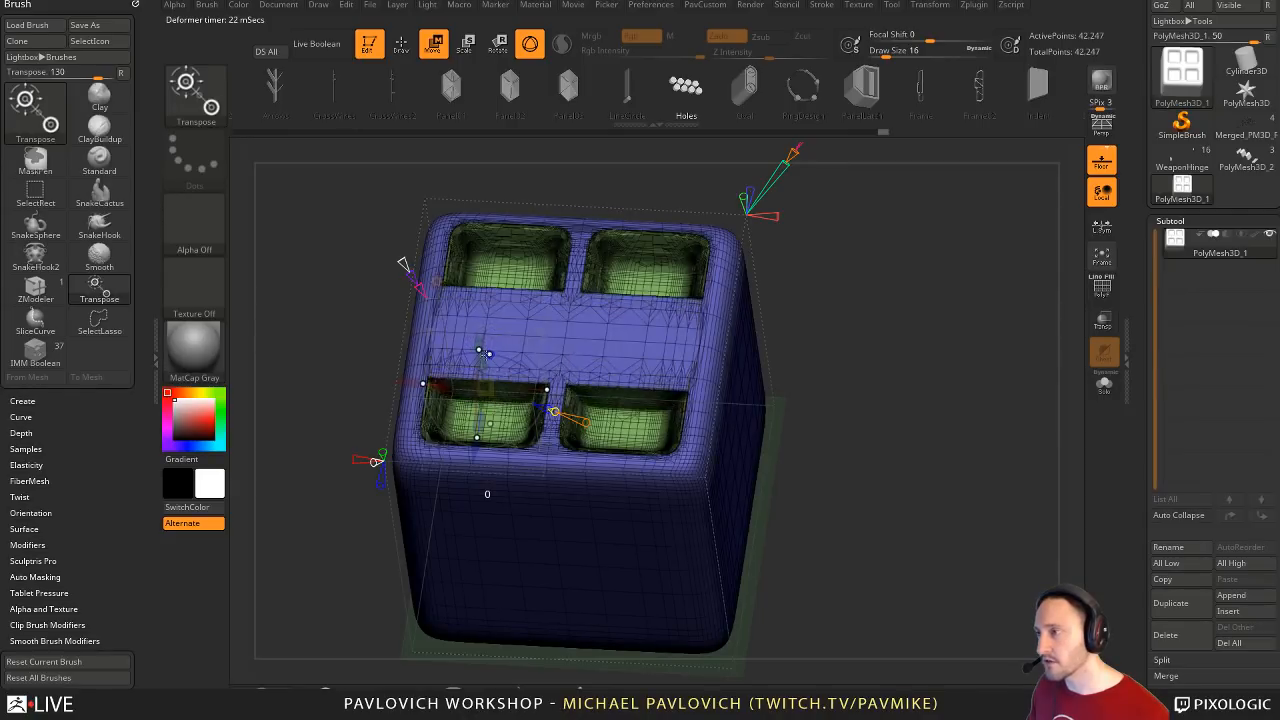
{"action": "key", "text": "shift+f"}
{"action": "right_click_drag", "start_coordinate": [485, 355], "coordinate": [441, 446]}
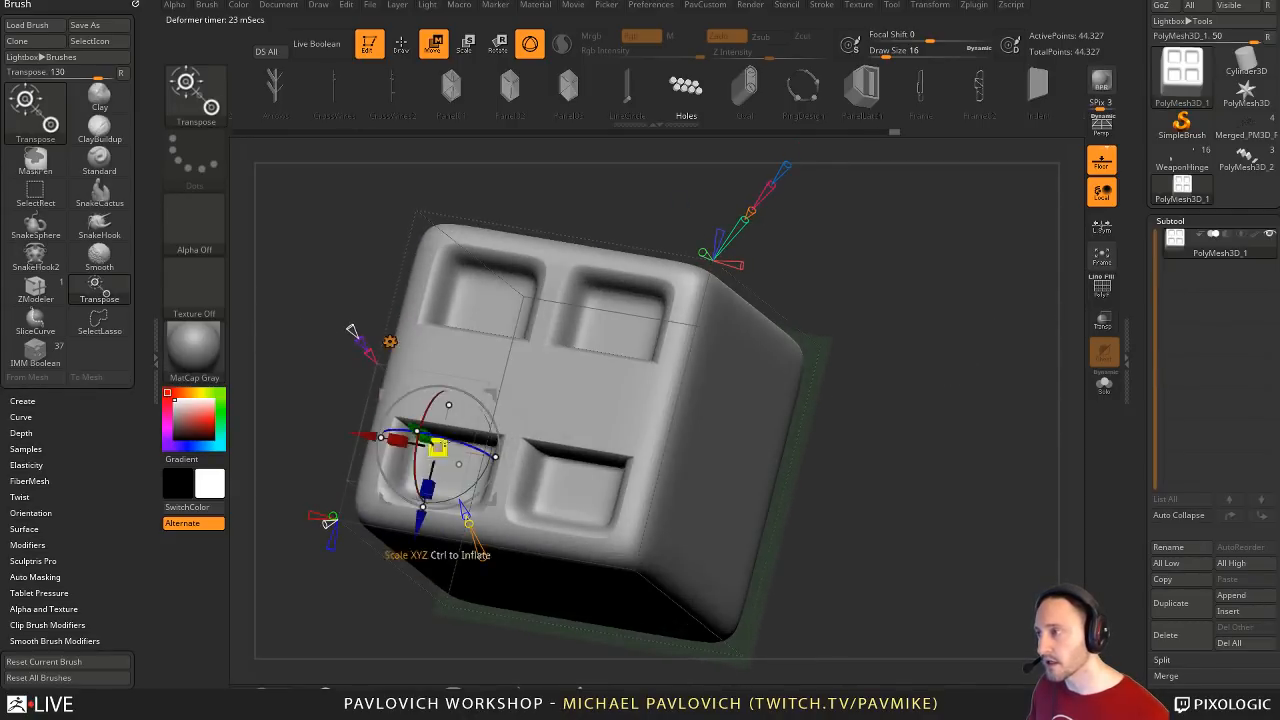
{"action": "left_click_drag", "start_coordinate": [938, 413], "coordinate": [952, 408]}
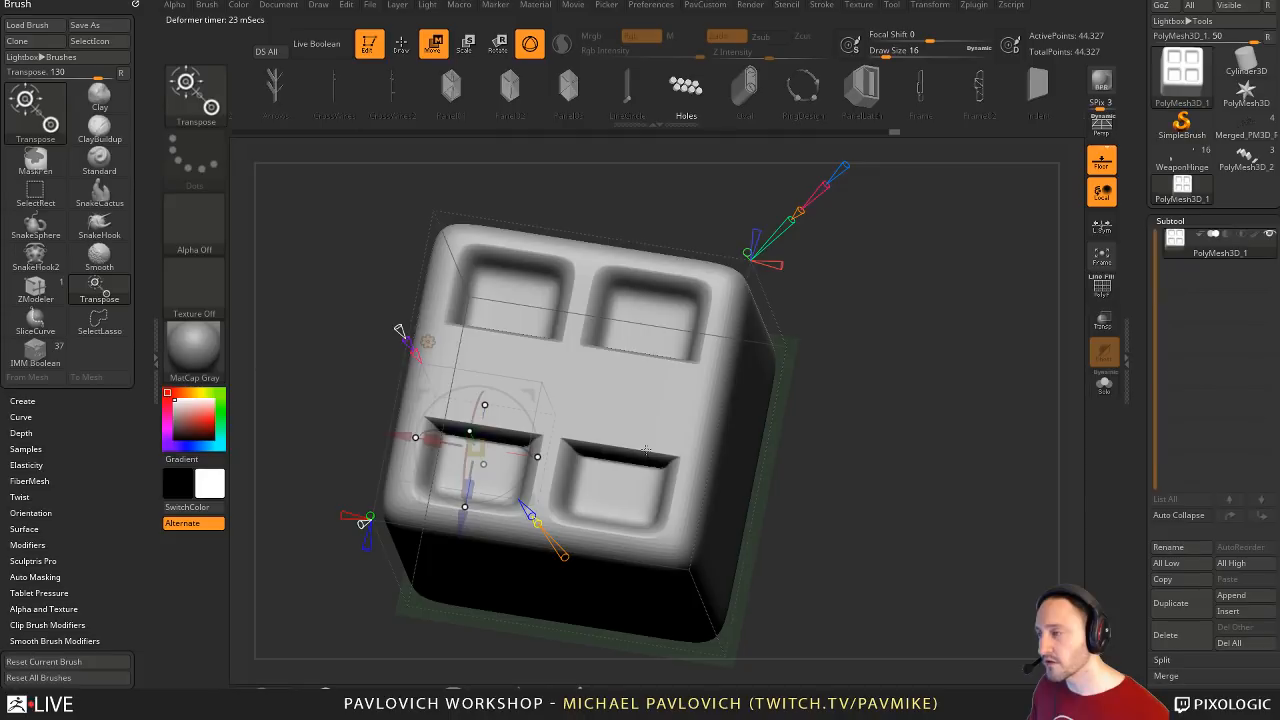
{"action": "mouse_move", "coordinate": [485, 404]}
{"action": "left_mouse_down"}
{"action": "mouse_move", "coordinate": [490, 377]}
{"action": "mouse_move", "coordinate": [480, 426]}
{"action": "mouse_move", "coordinate": [484, 408]}
{"action": "left_mouse_up"}
- Accept the Project Primitive cut with the four recesses
{"action": "key", "text": "shift+f"}
{"action": "key", "text": "q"}
{"action": "mouse_move", "coordinate": [870, 400]}
{"action": "left_mouse_down"}
{"action": "mouse_move", "coordinate": [923, 371]}
{"action": "mouse_move", "coordinate": [930, 340]}
{"action": "mouse_move", "coordinate": [896, 331]}
{"action": "mouse_move", "coordinate": [889, 377]}
{"action": "mouse_move", "coordinate": [916, 321]}
{"action": "mouse_move", "coordinate": [829, 329]}
{"action": "left_mouse_up"}
{"action": "key", "text": "w"}
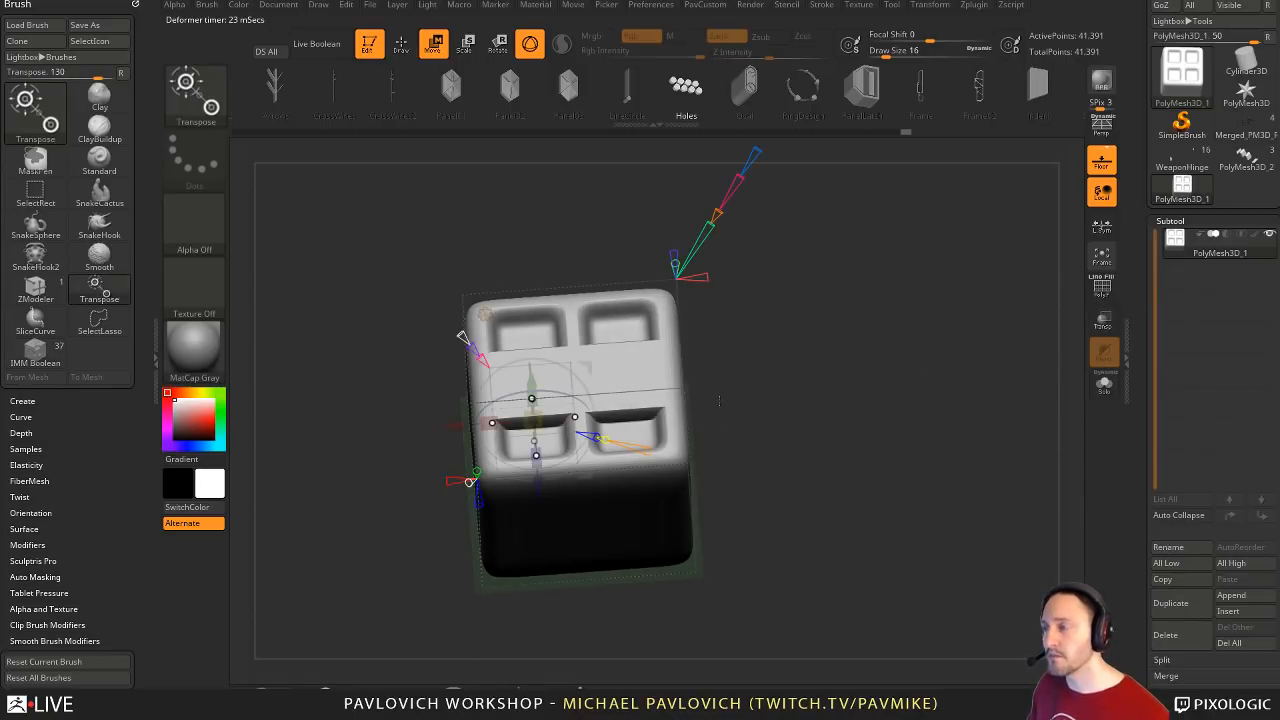
{"action": "left_click", "coordinate": [535, 505]}
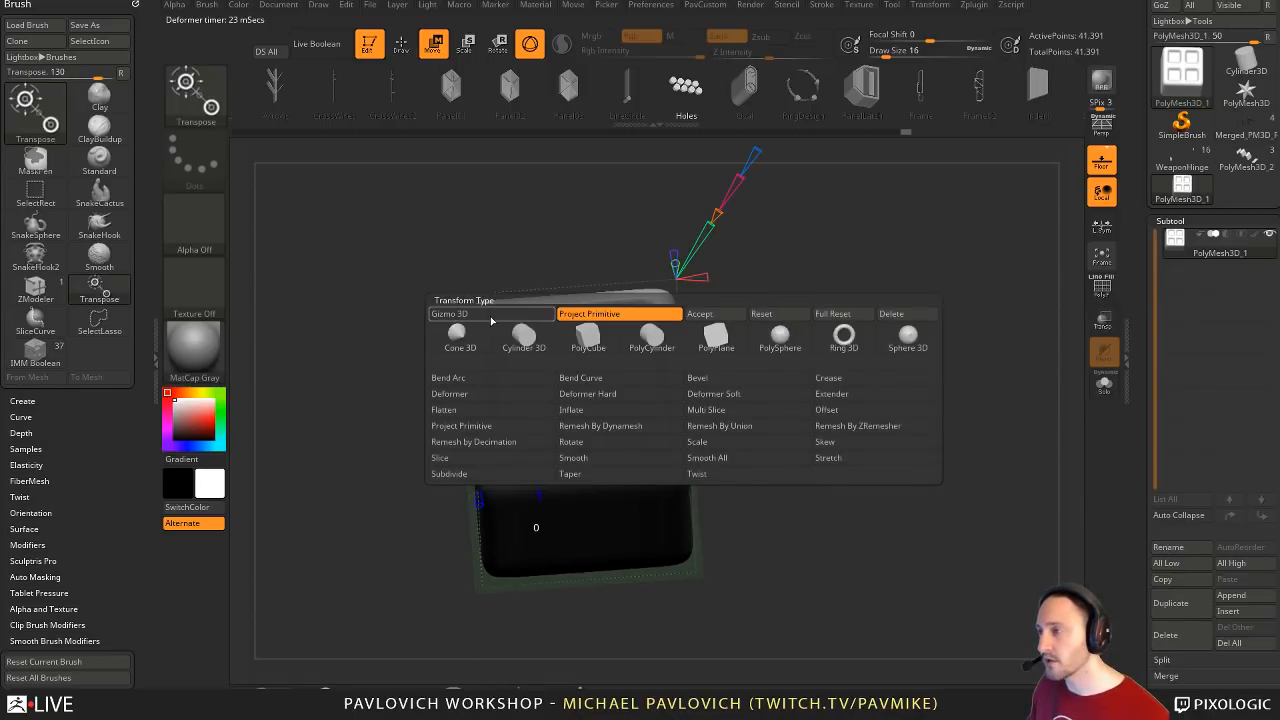
{"action": "left_click", "coordinate": [761, 314]}
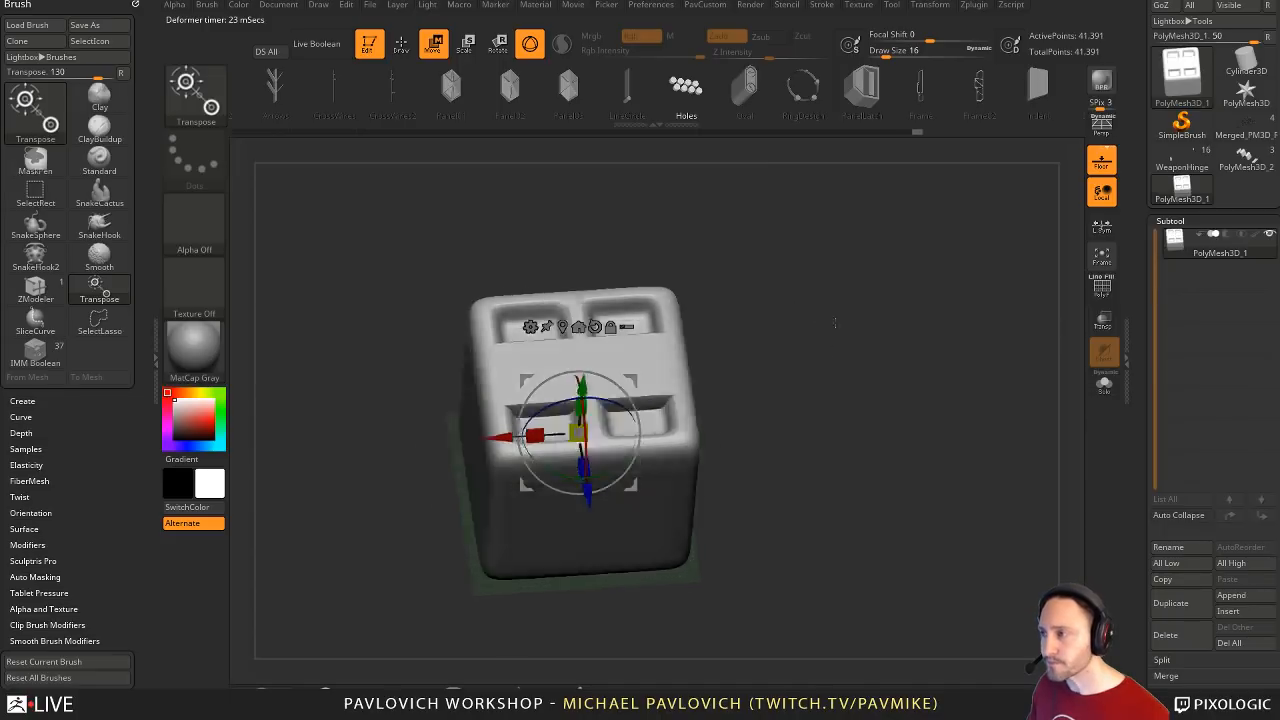
- Apply the Extender deformer in top view with the polyframe displayed, and extend the cube's middle along Z between the recess pairs
{"action": "left_click_drag", "start_coordinate": [826, 333], "coordinate": [820, 333], "text": "shift"}
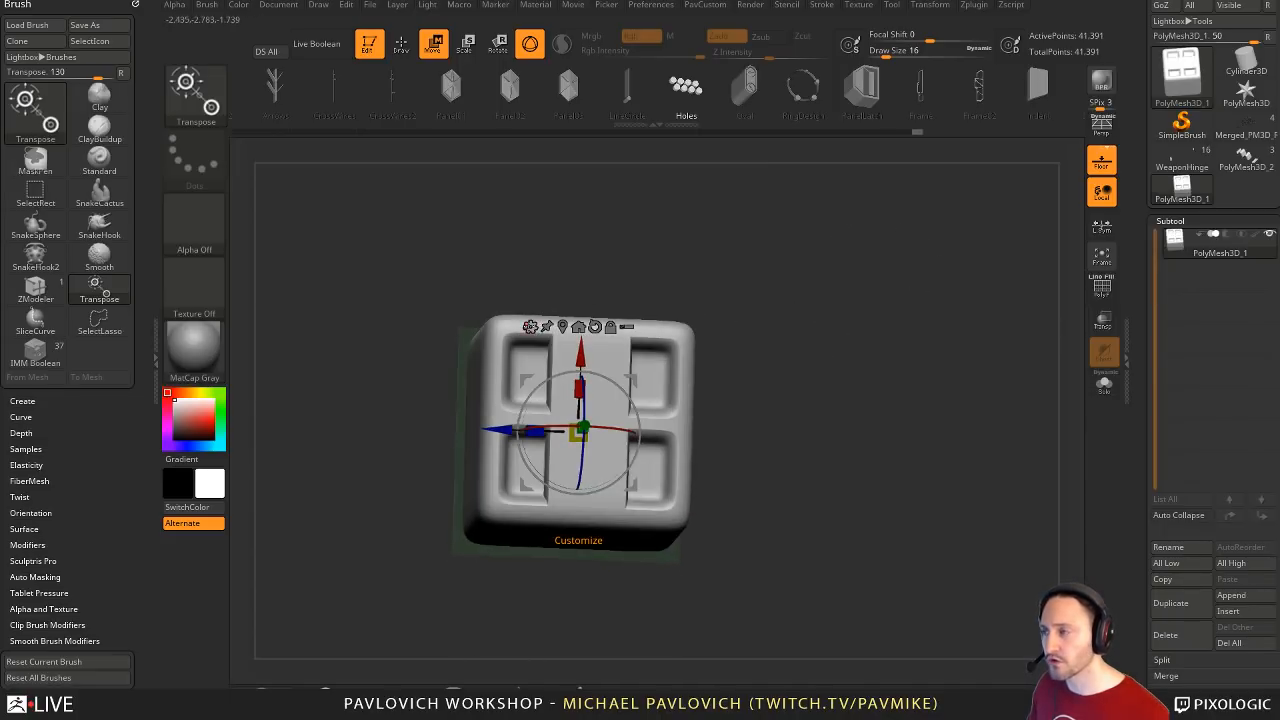
{"action": "left_click", "coordinate": [530, 327]}
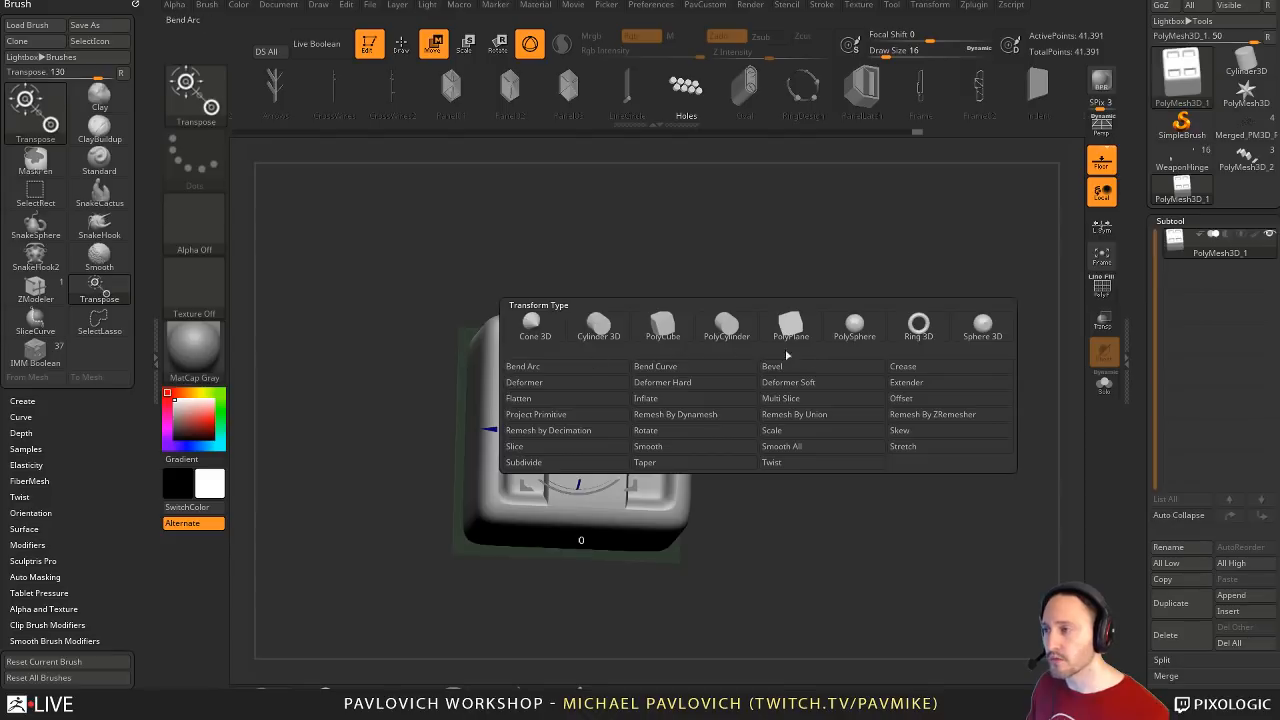
{"action": "left_click_drag", "start_coordinate": [740, 263], "coordinate": [823, 265]}
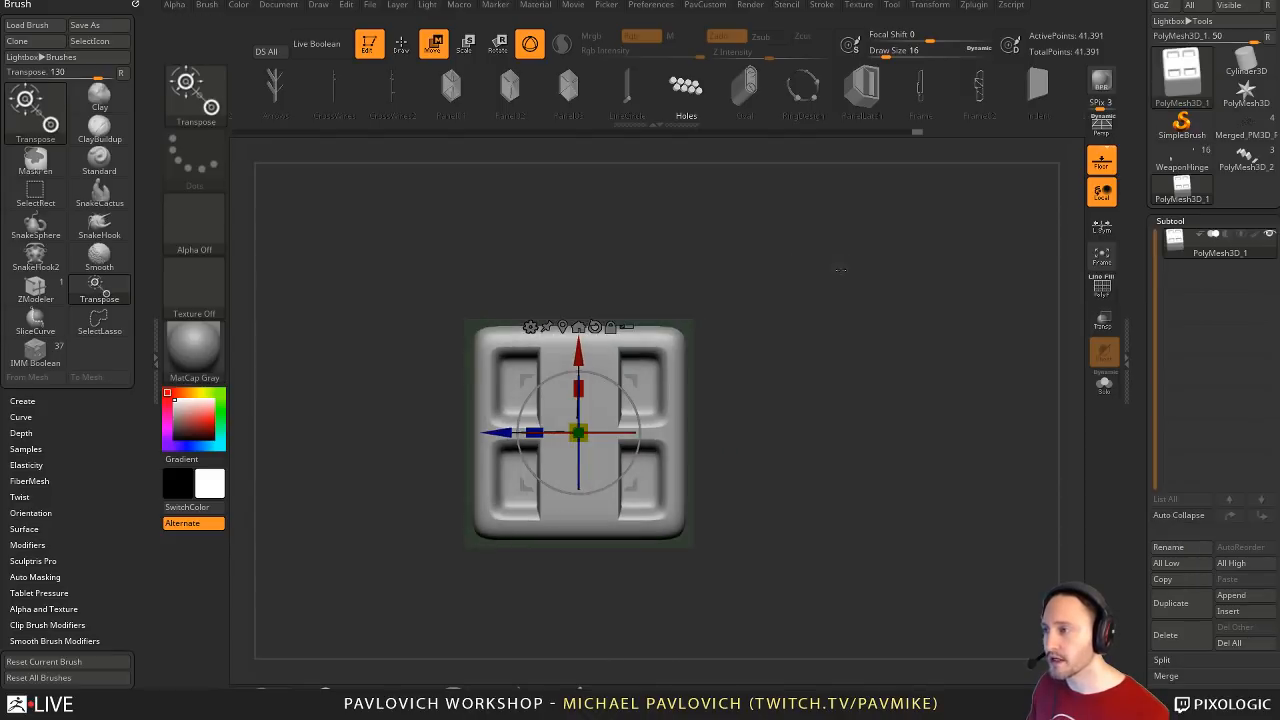
{"action": "left_click", "coordinate": [1101, 287]}
{"action": "left_click", "coordinate": [530, 327]}
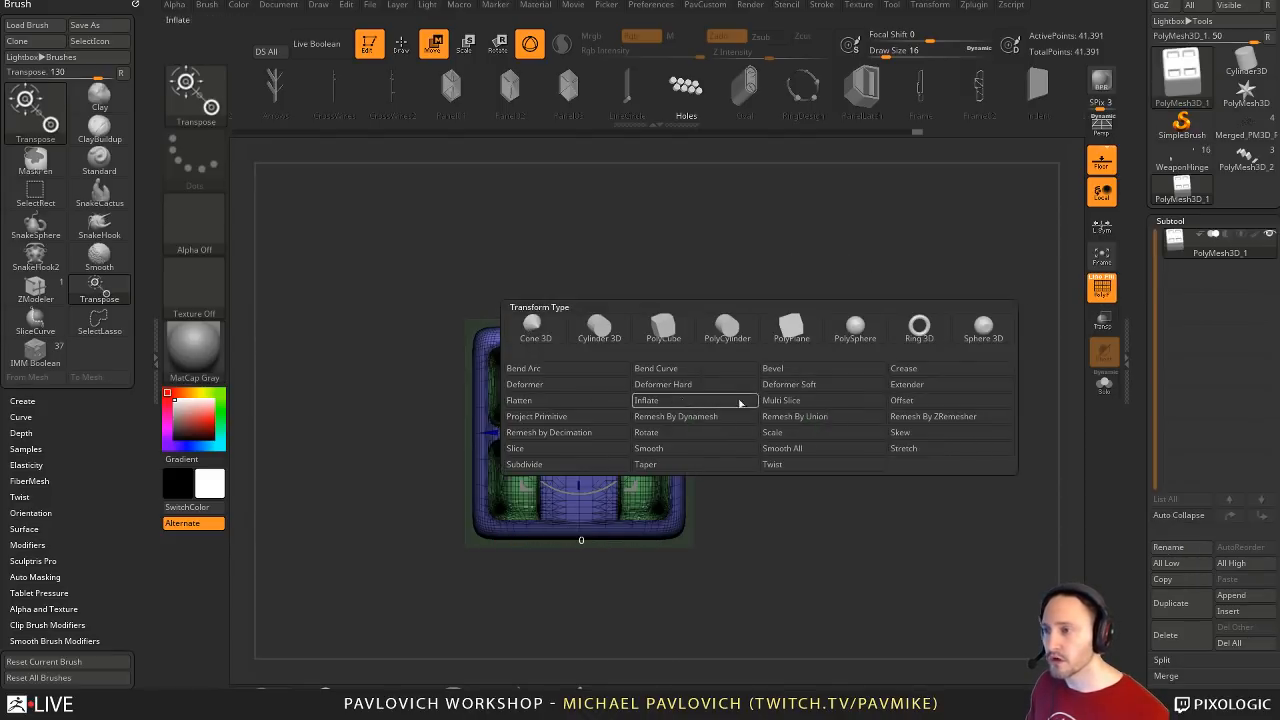
{"action": "left_click", "coordinate": [905, 384]}
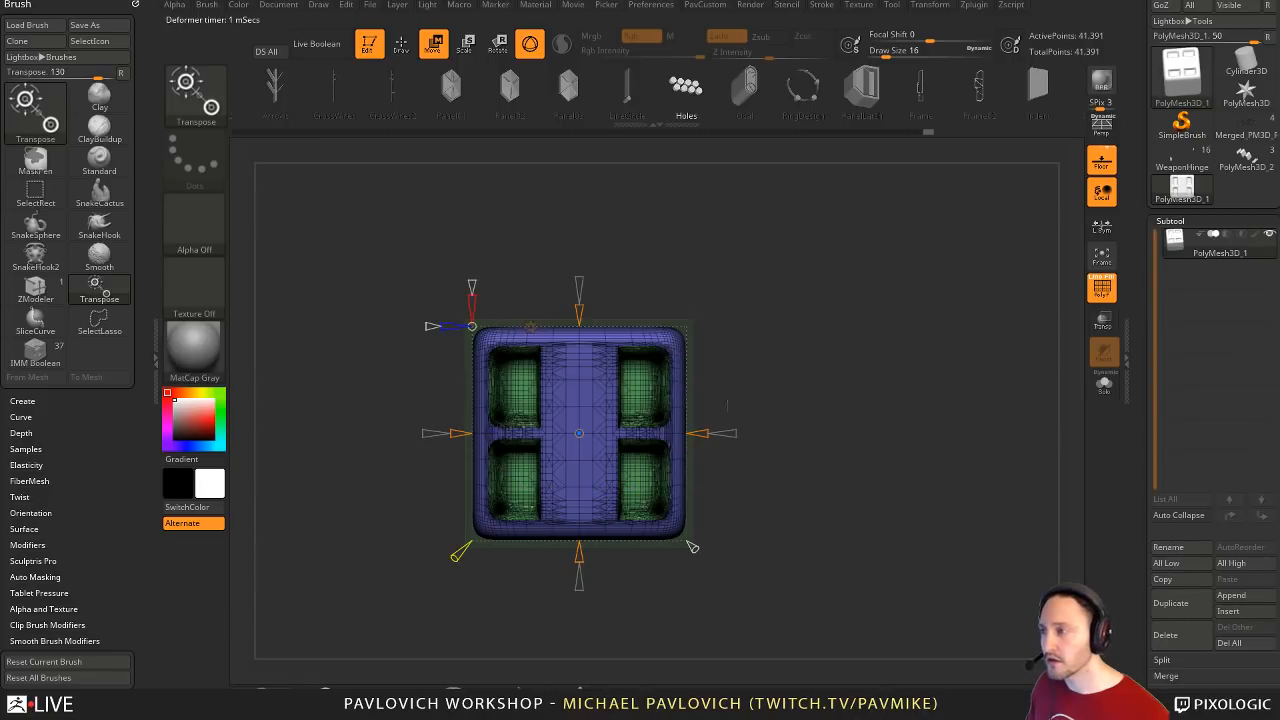
{"action": "left_click_drag", "start_coordinate": [708, 432], "coordinate": [775, 432]}
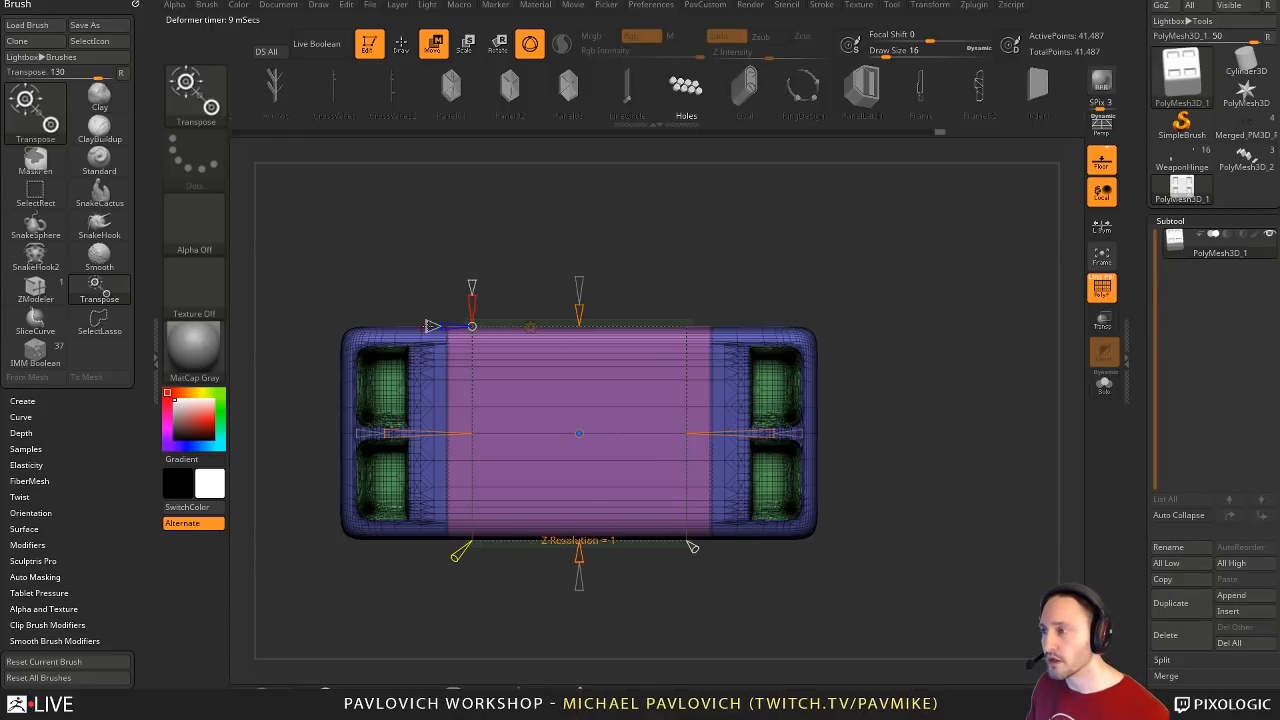
- Raise the Extender's Z Resolution to subdivide the stretched middle section, and accept the deformation
{"action": "left_click_drag", "start_coordinate": [430, 326], "coordinate": [418, 326]}
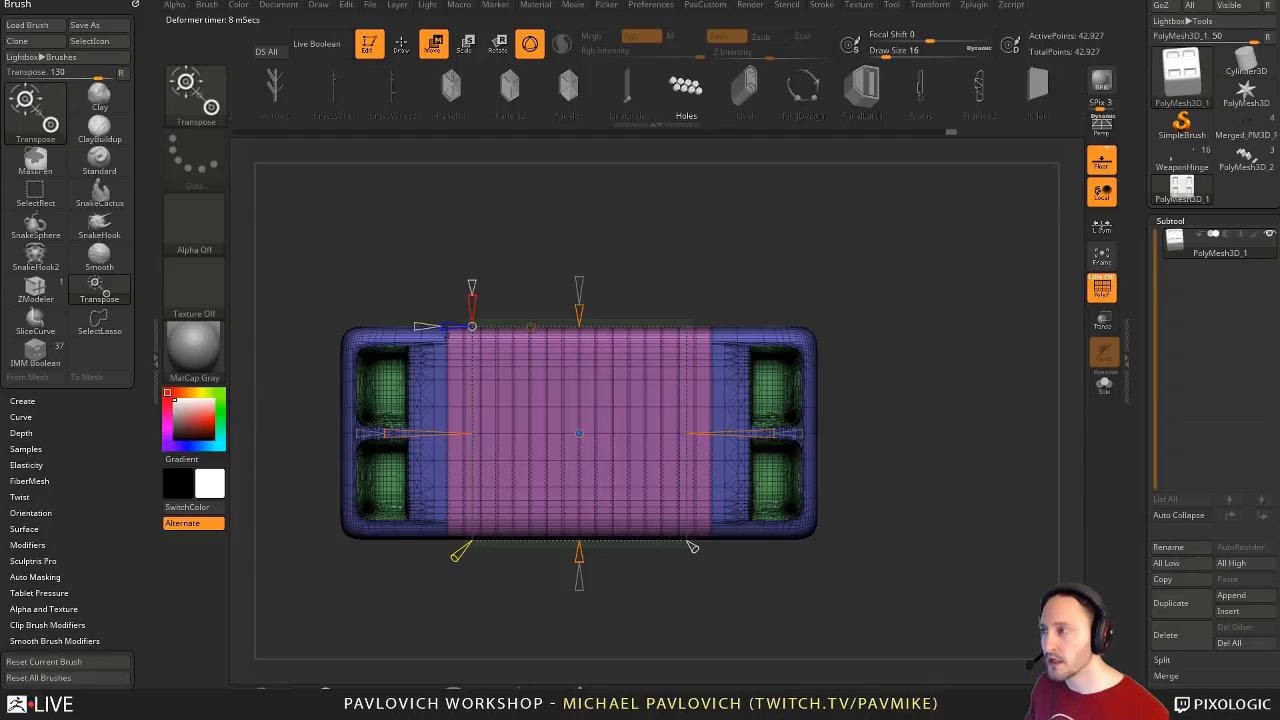
{"action": "left_click", "coordinate": [530, 327]}
{"action": "left_click", "coordinate": [760, 334]}
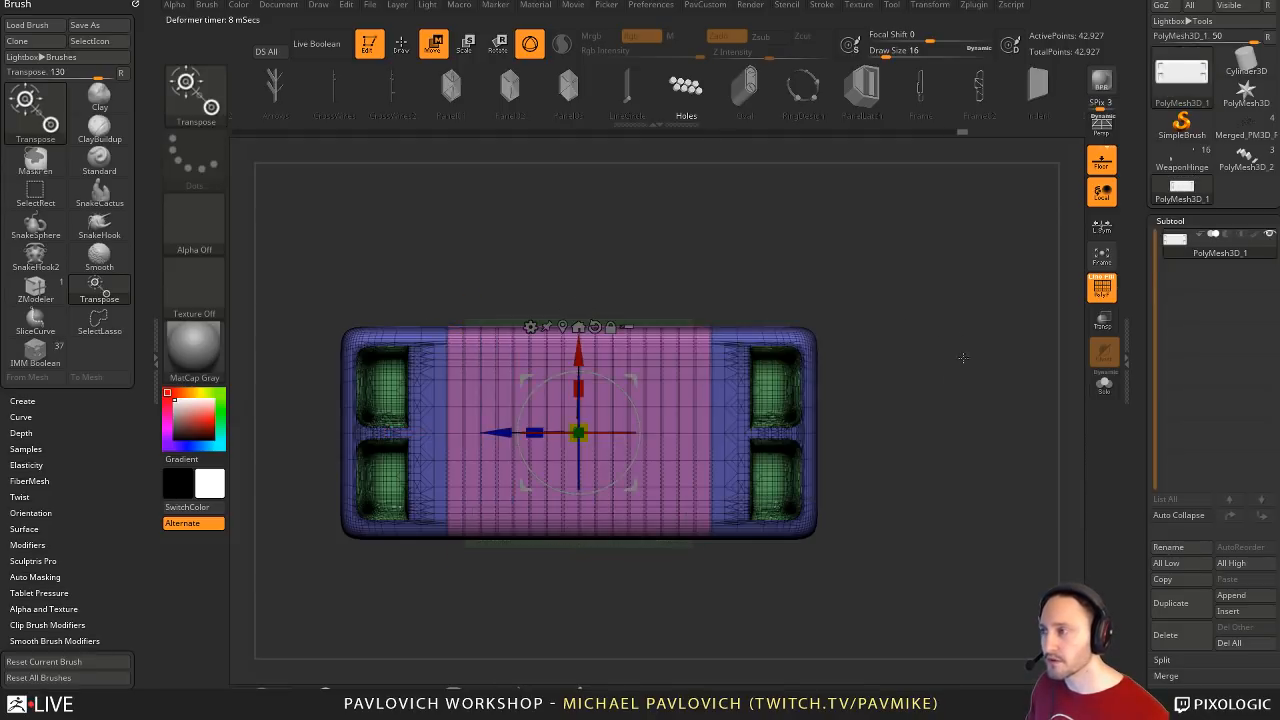
- Apply the Project Primitive deformer to the stretched block in a perspective view
{"action": "left_click_drag", "start_coordinate": [965, 357], "coordinate": [930, 240]}
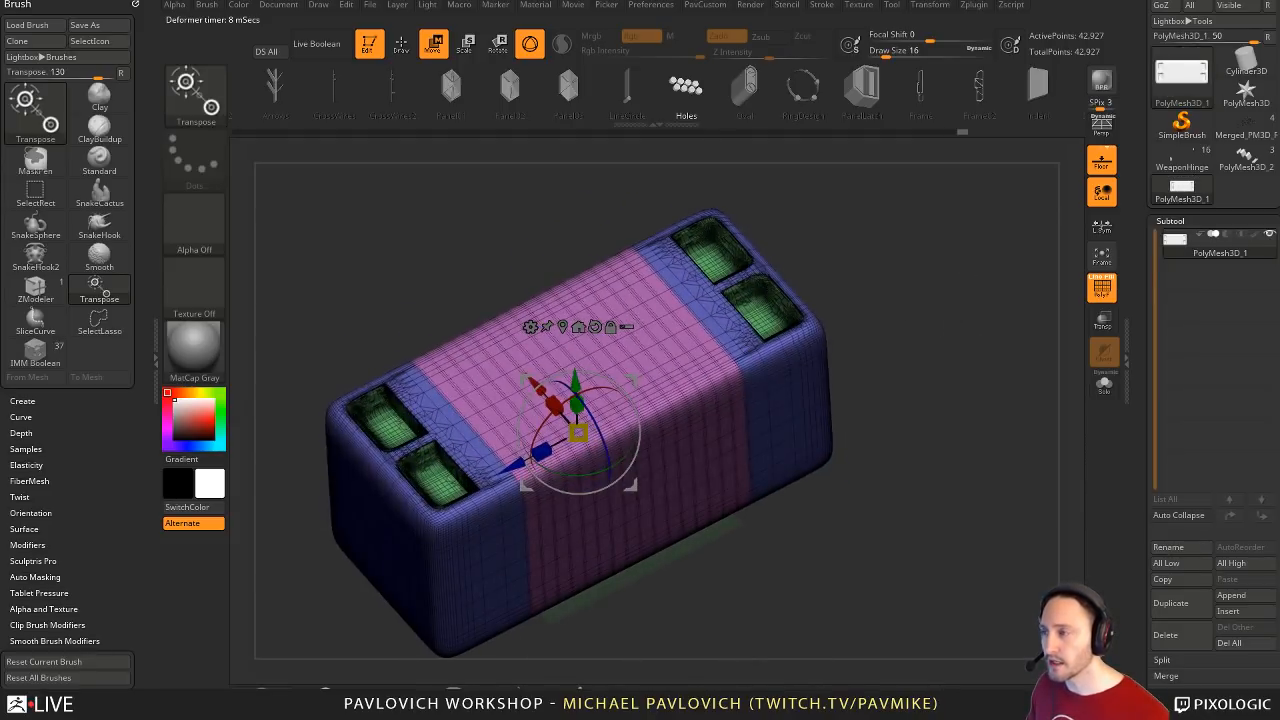
{"action": "left_click", "coordinate": [530, 327]}
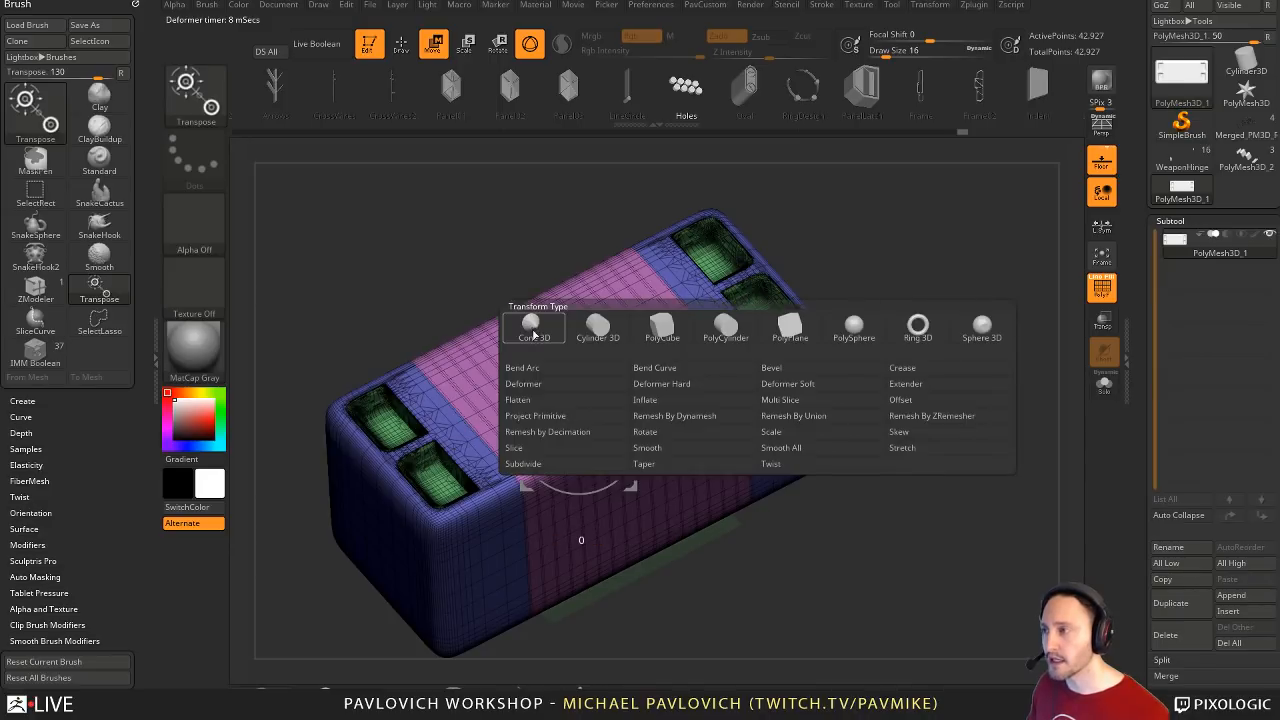
{"action": "left_click", "coordinate": [558, 418]}
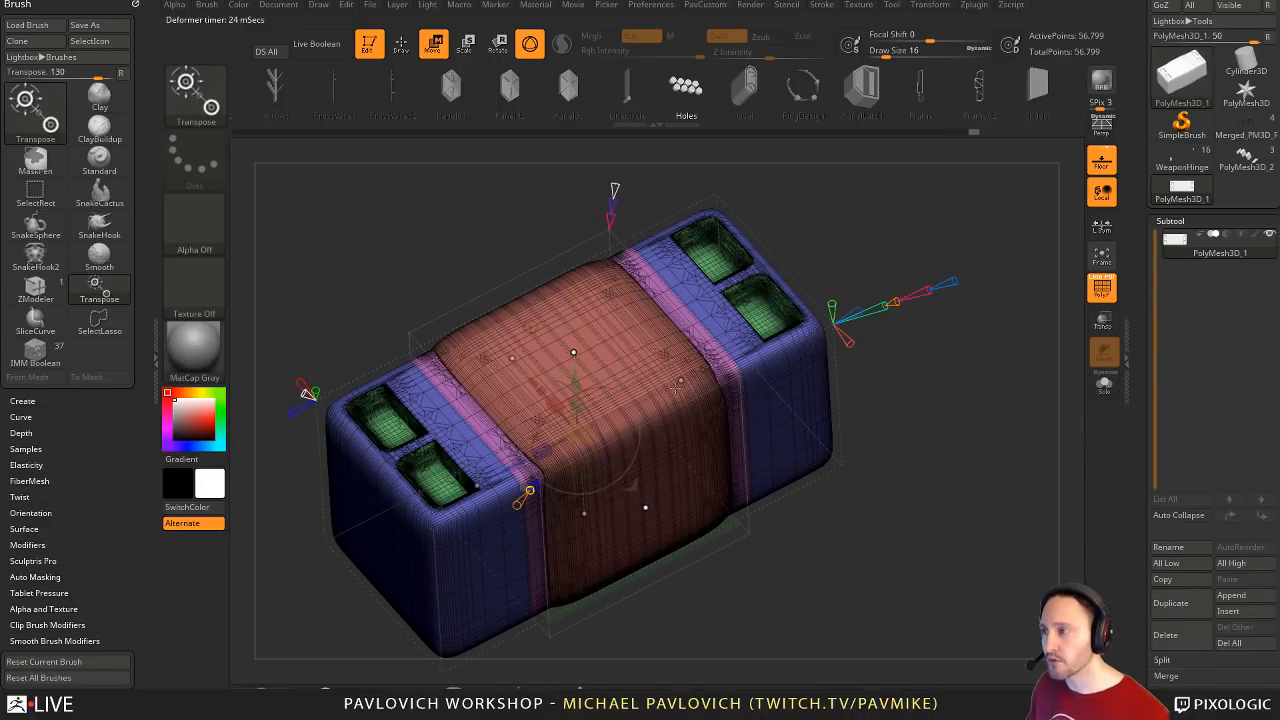
- Try a rounded rectangular recess in the middle of the block's top face, and fully reset the primitive
{"action": "left_click_drag", "start_coordinate": [576, 369], "coordinate": [626, 424]}
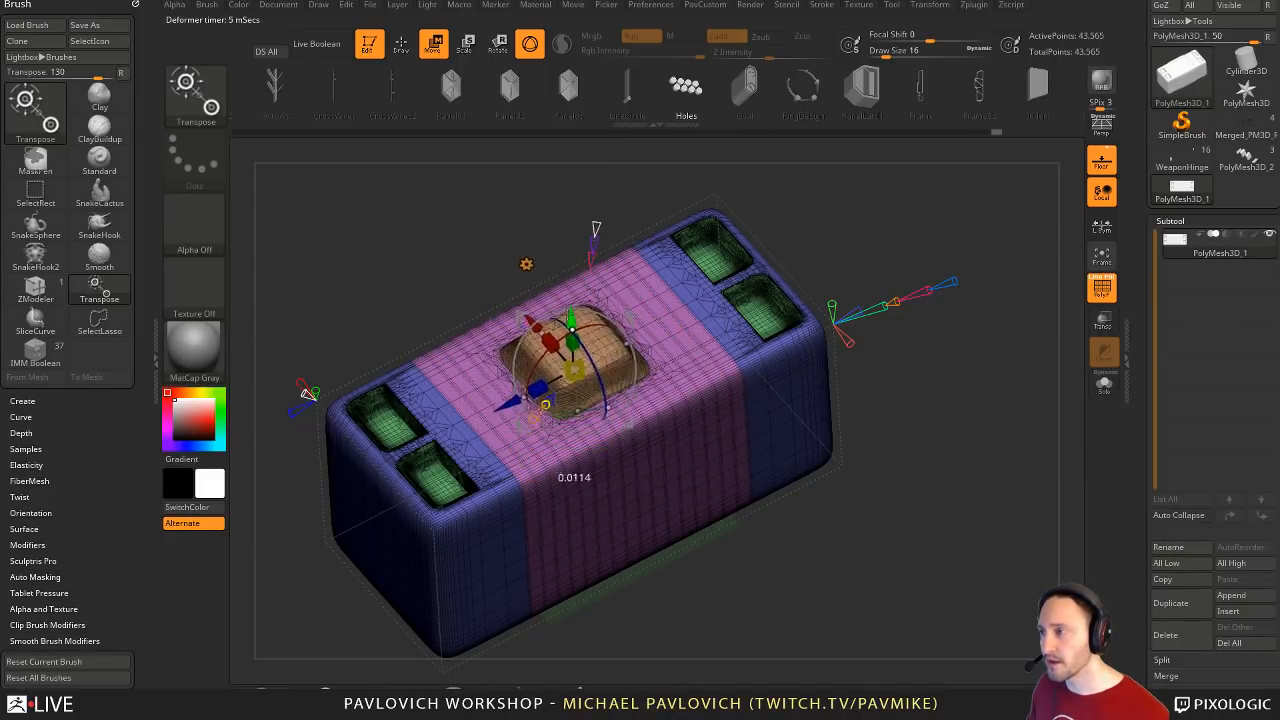
{"action": "right_click_drag", "start_coordinate": [573, 424], "coordinate": [632, 422]}
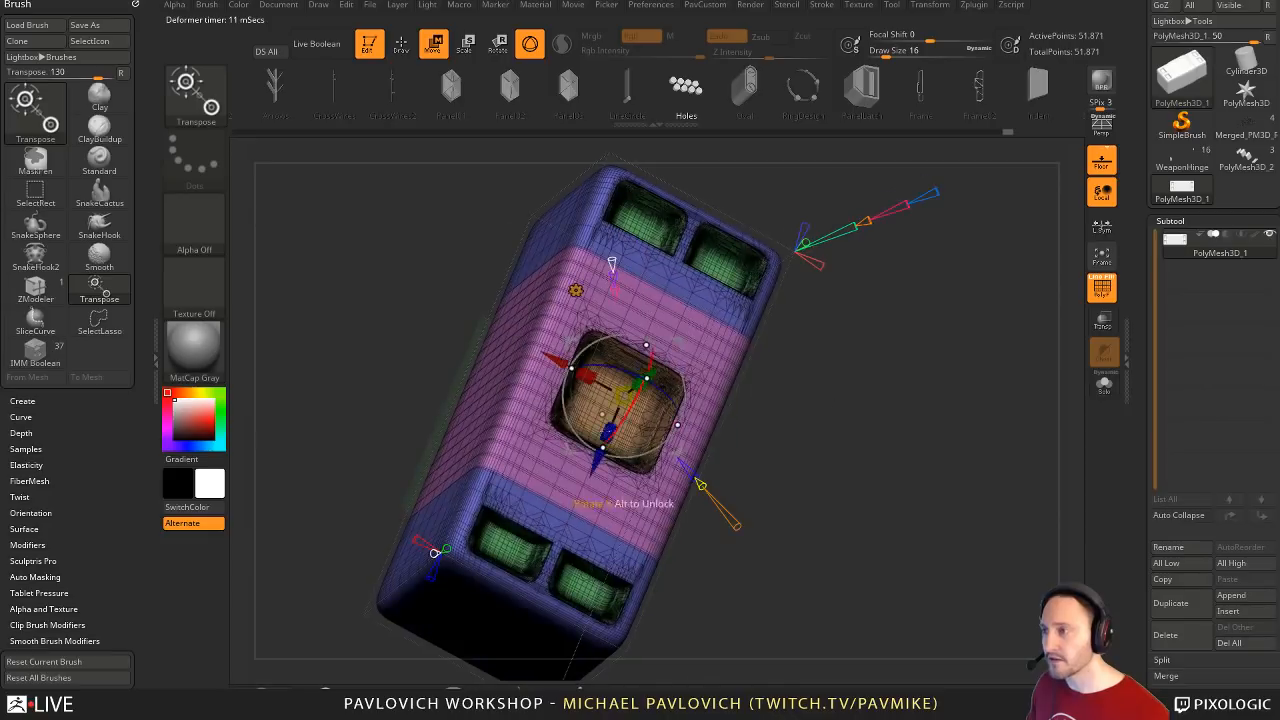
{"action": "right_click_drag", "start_coordinate": [787, 427], "coordinate": [752, 452]}
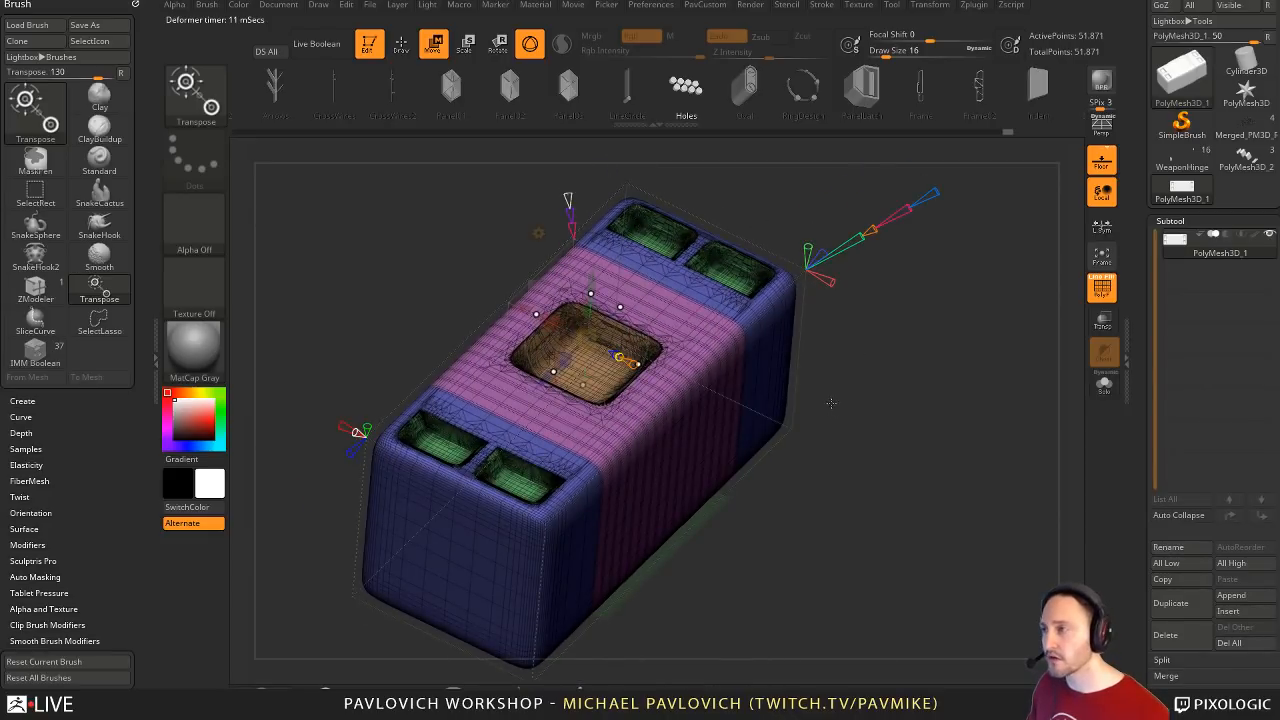
{"action": "left_click", "coordinate": [538, 233]}
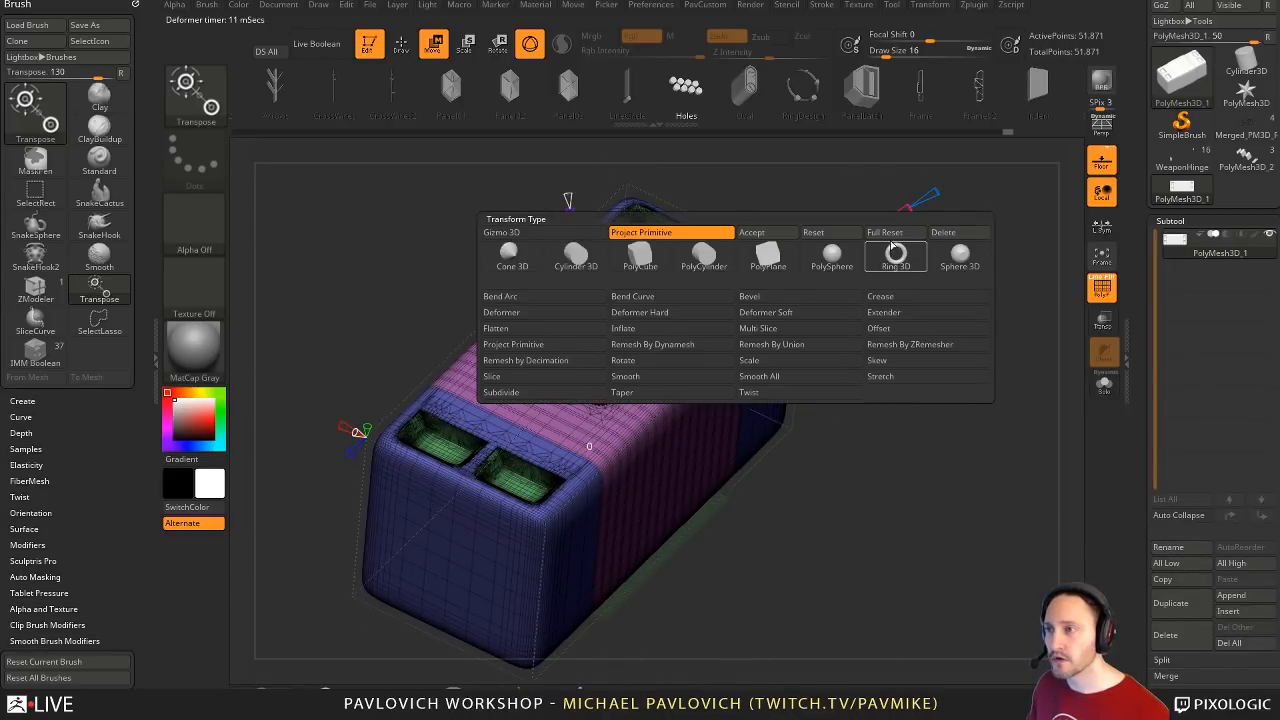
{"action": "left_click", "coordinate": [895, 255]}
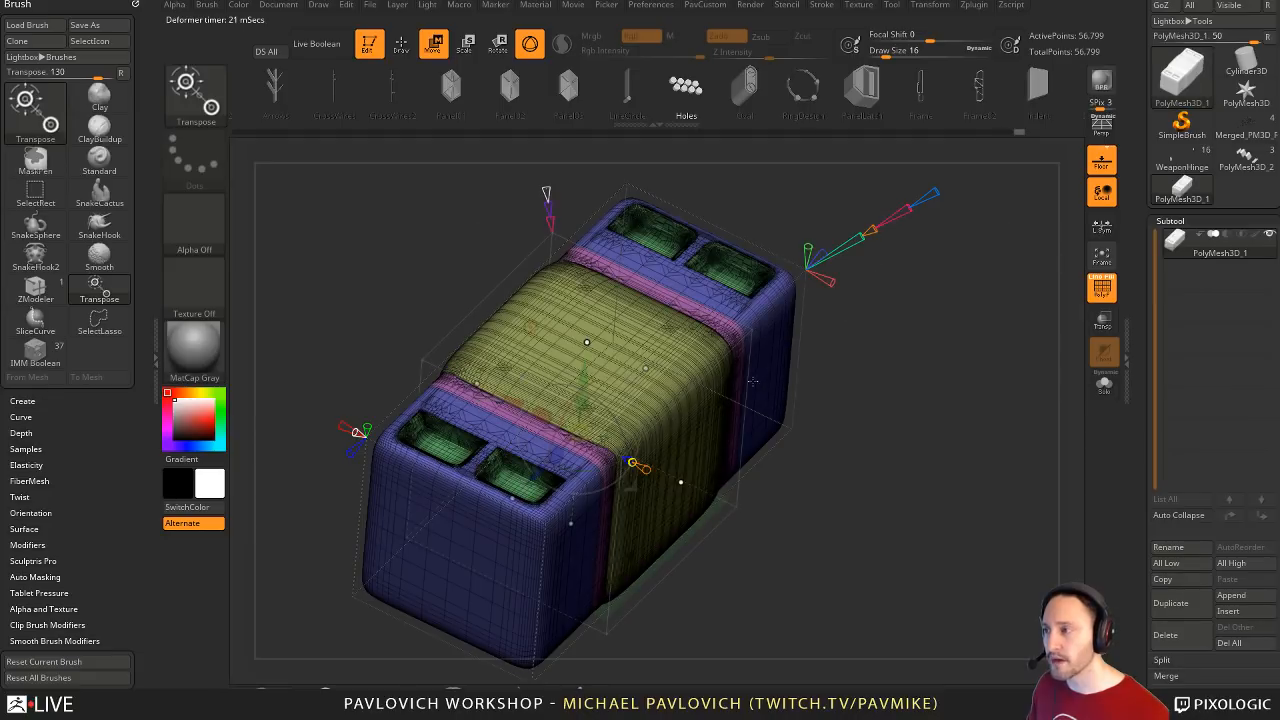
{"action": "left_click", "coordinate": [547, 310]}
{"action": "left_click", "coordinate": [836, 325]}
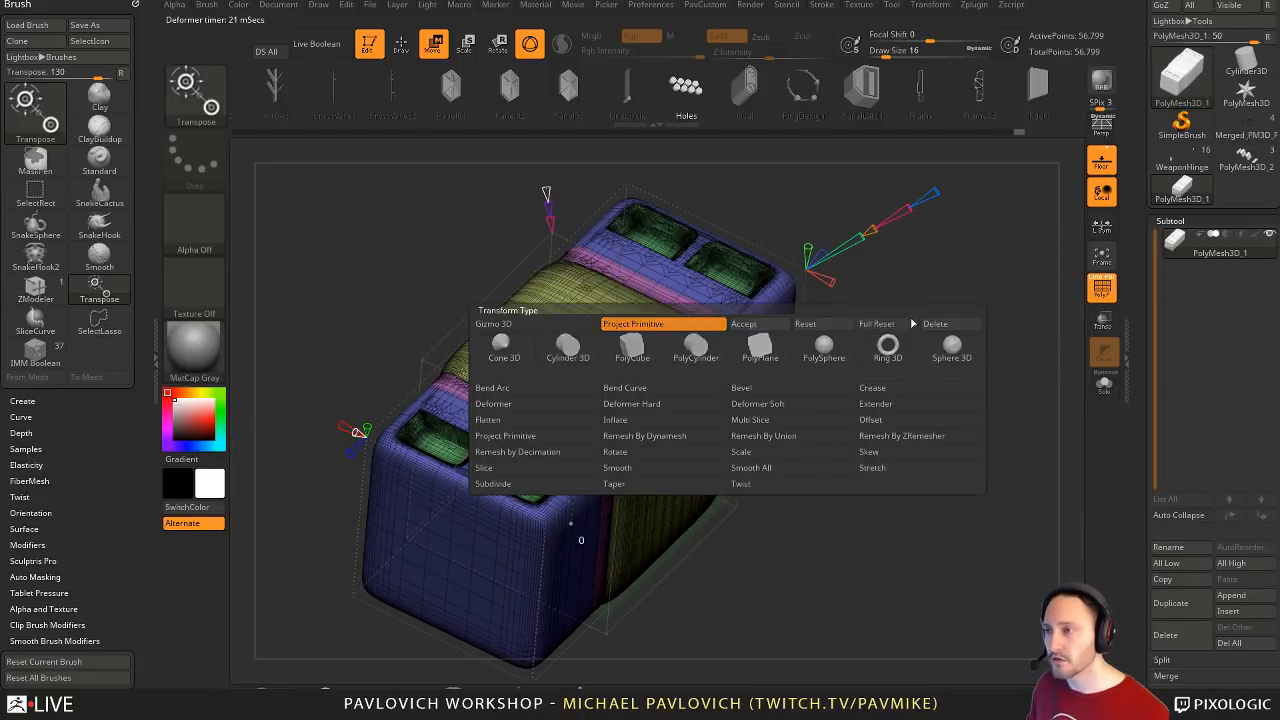
- Raise the primitive to the block's top and shape it into a rounded dome between the recess pairs, checking it without the polyframe
{"action": "left_click_drag", "start_coordinate": [583, 381], "coordinate": [583, 335]}
{"action": "left_click_drag", "start_coordinate": [886, 351], "coordinate": [538, 340]}
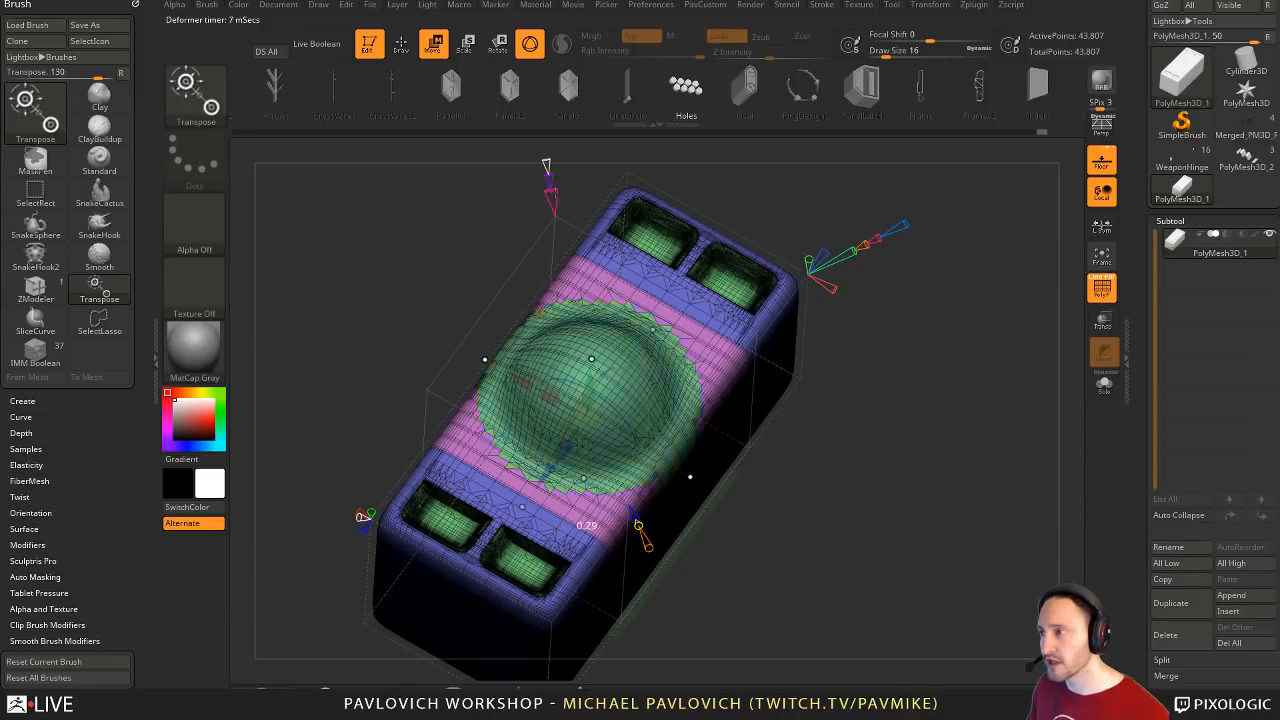
{"action": "left_click_drag", "start_coordinate": [551, 190], "coordinate": [555, 212]}
{"action": "left_click_drag", "start_coordinate": [589, 418], "coordinate": [568, 438]}
{"action": "left_click_drag", "start_coordinate": [808, 500], "coordinate": [894, 423]}
{"action": "left_click", "coordinate": [1101, 290]}
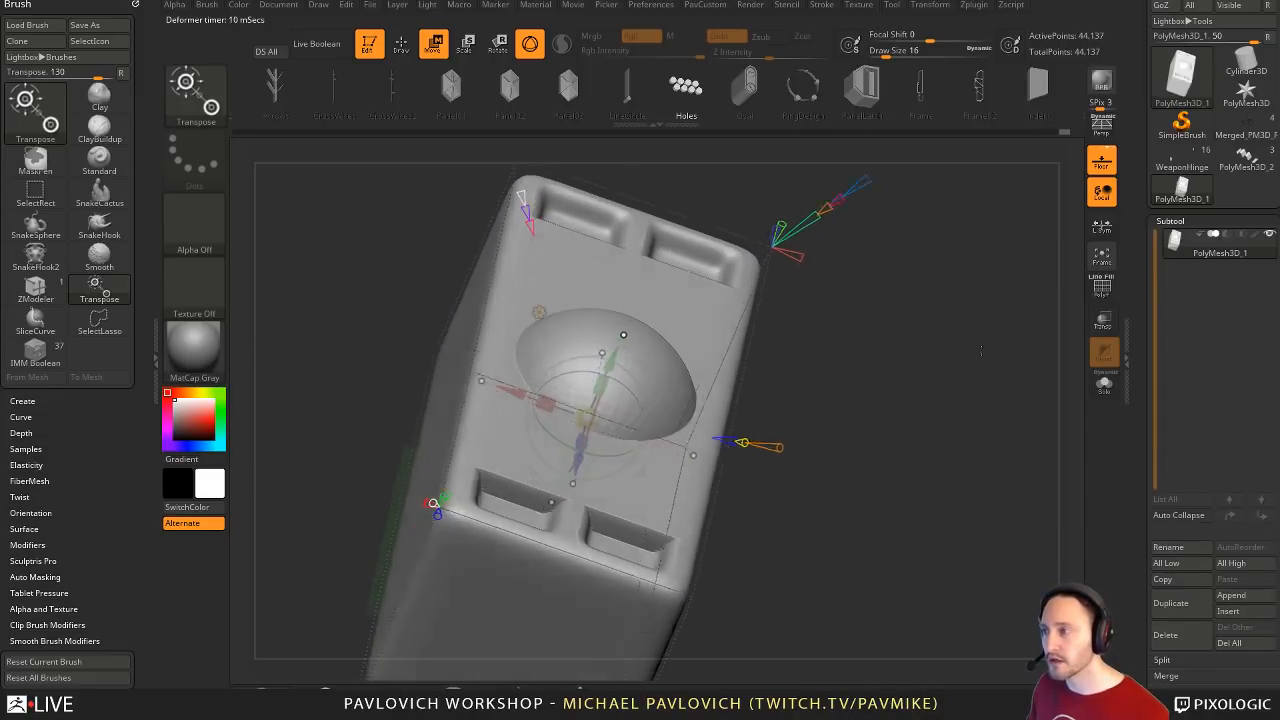
{"action": "key", "text": "shift+f"}
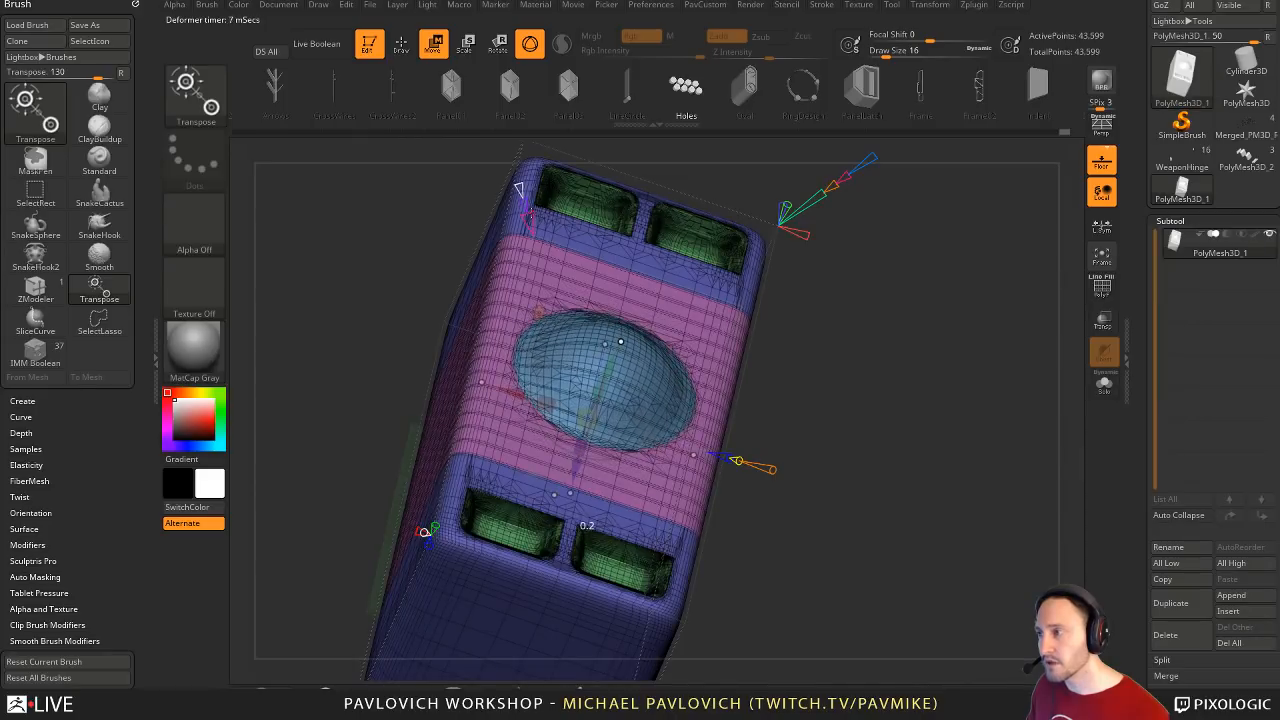
{"action": "key", "text": "shift+f"}
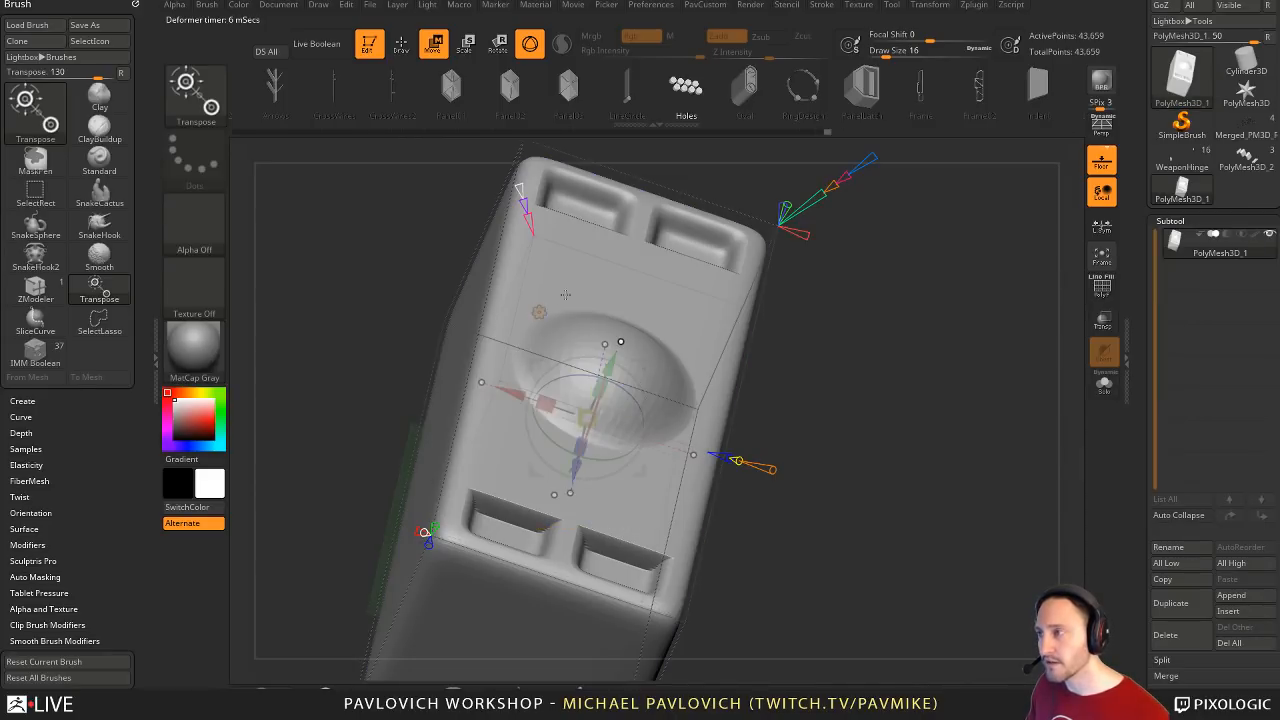
- Refine the profile and height of the primitive so a smooth round dome rises from the block's top
{"action": "left_click_drag", "start_coordinate": [530, 207], "coordinate": [537, 230]}
{"action": "left_click_drag", "start_coordinate": [843, 351], "coordinate": [612, 354]}
{"action": "left_click_drag", "start_coordinate": [938, 398], "coordinate": [847, 422]}
{"action": "key", "text": "shift+f"}
{"action": "key", "text": "shift+f"}
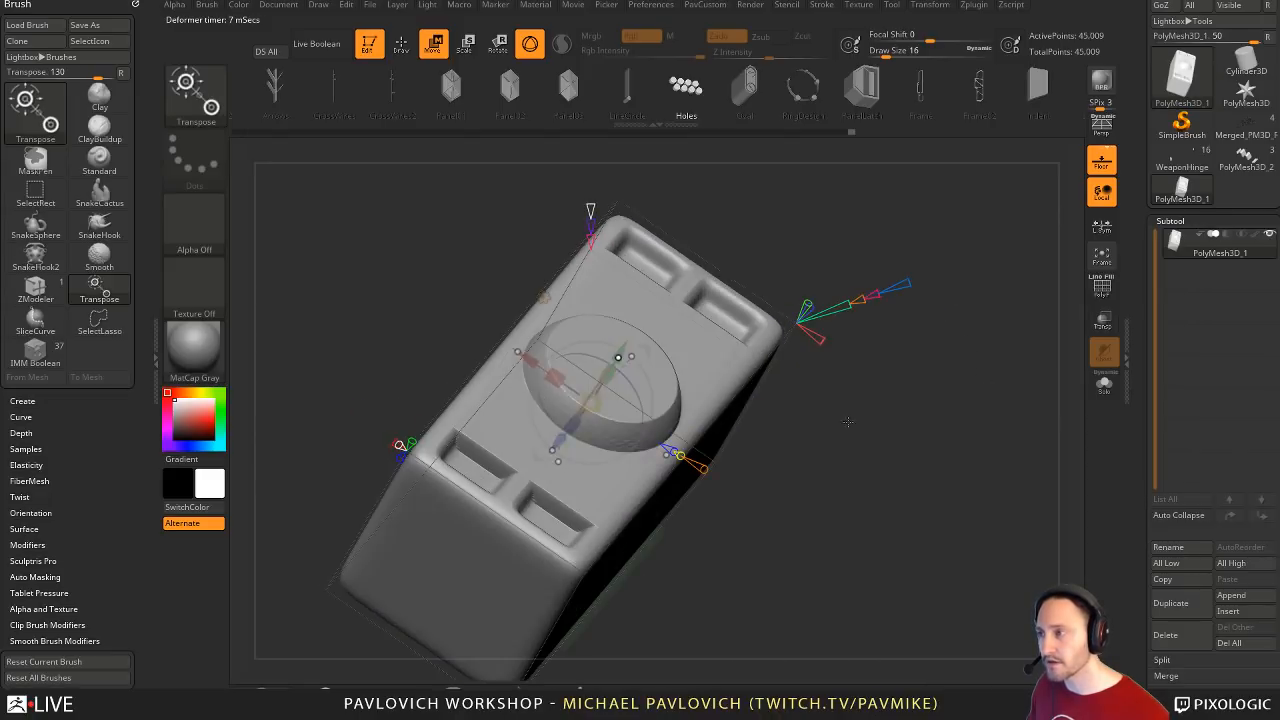
{"action": "left_click_drag", "start_coordinate": [958, 421], "coordinate": [978, 410]}
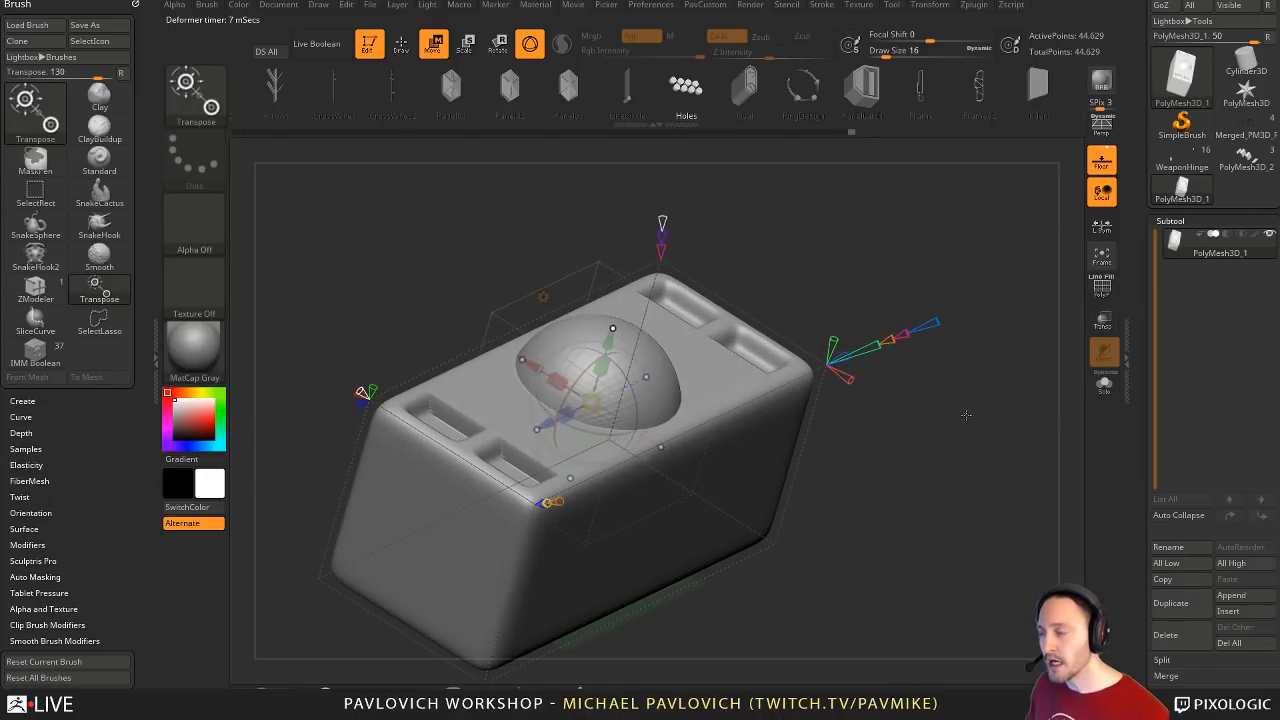
- Accept the Project Primitive dome, and undo the stray gizmo move
{"action": "left_click", "coordinate": [544, 298]}
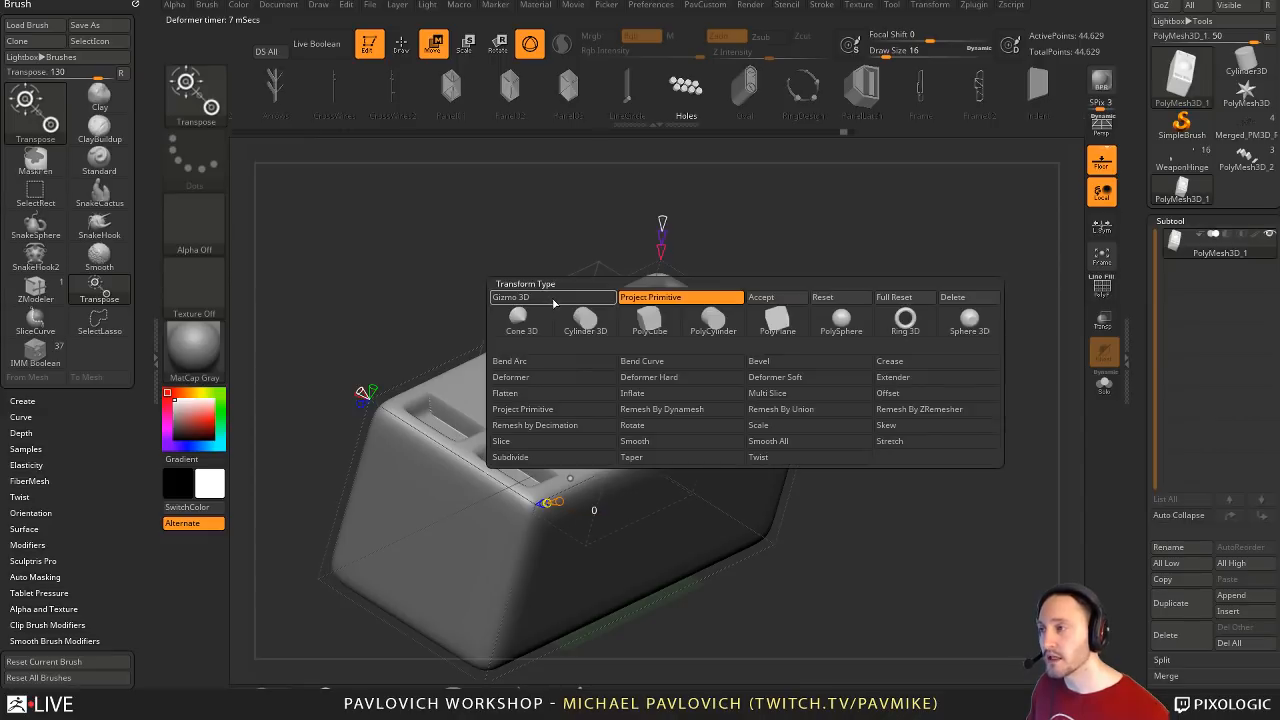
{"action": "left_click", "coordinate": [640, 302]}
{"action": "left_click", "coordinate": [770, 299]}
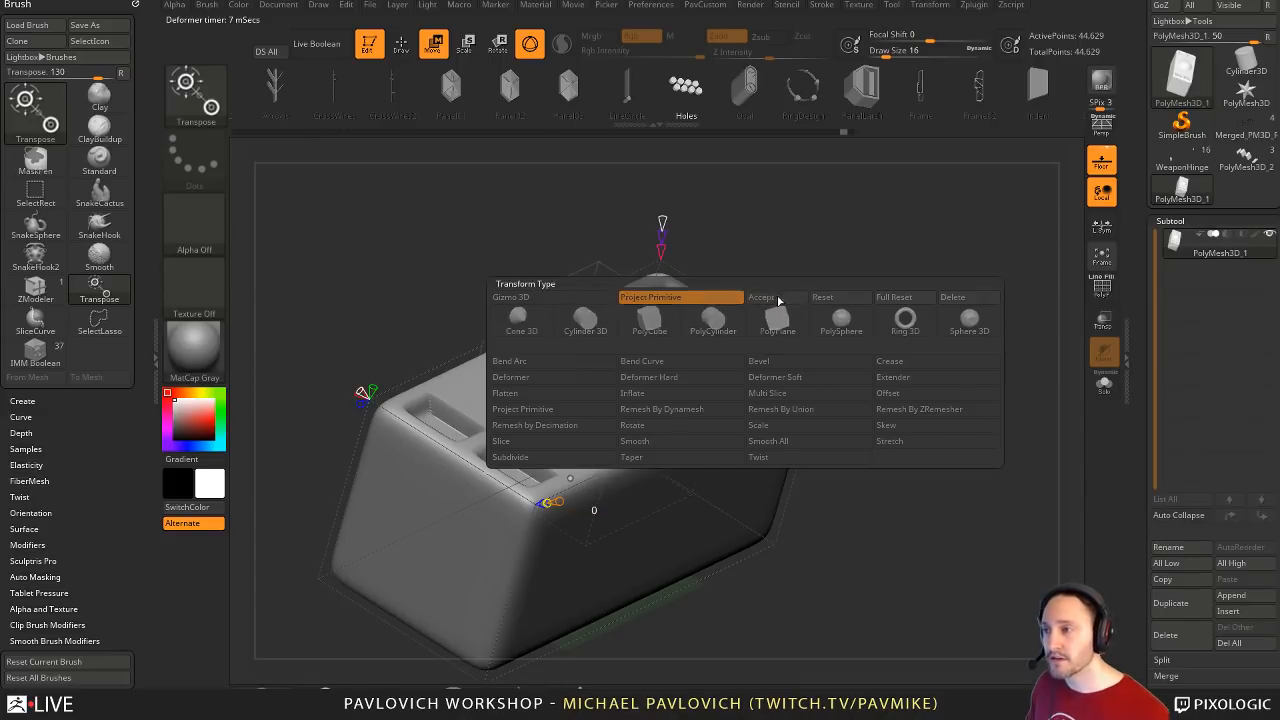
{"action": "left_click_drag", "start_coordinate": [589, 404], "coordinate": [597, 375]}
{"action": "key", "text": "ctrl+z"}
- Apply Project Primitive again to the accepted block and resize the new primitive to surround the dome, checking it with the polyframe
{"action": "left_click", "coordinate": [523, 365]}
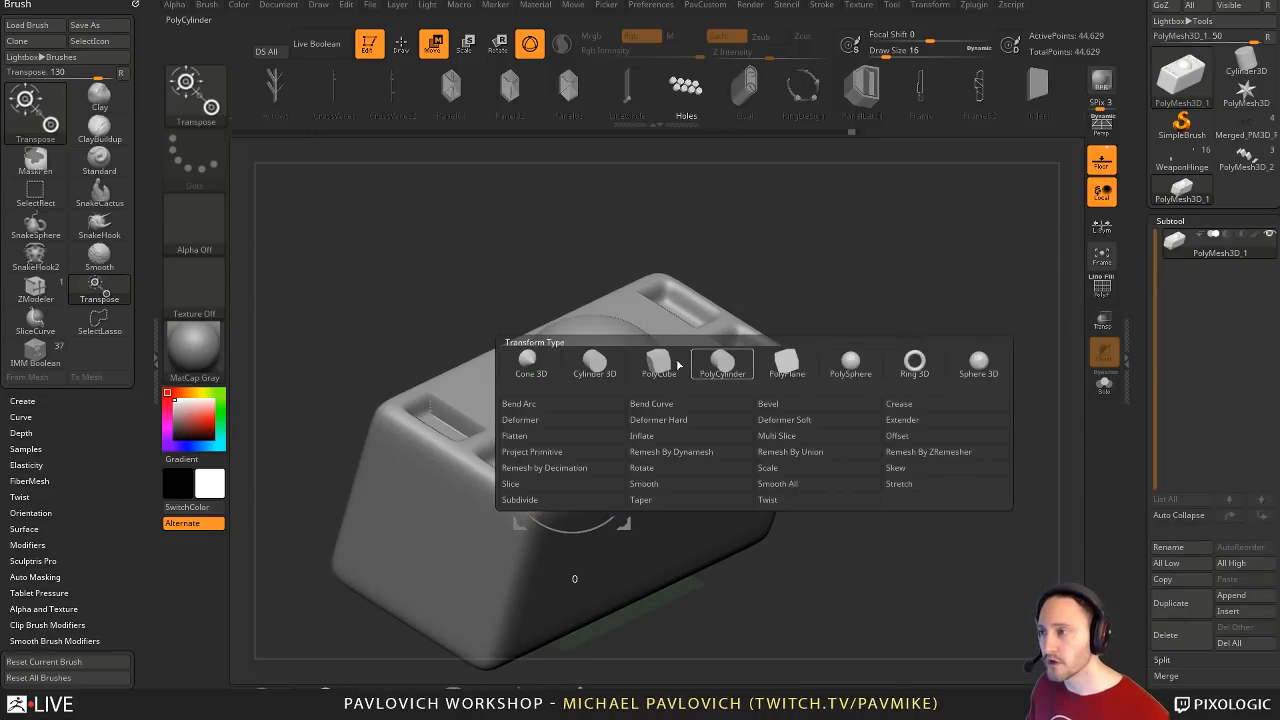
{"action": "left_click", "coordinate": [523, 365]}
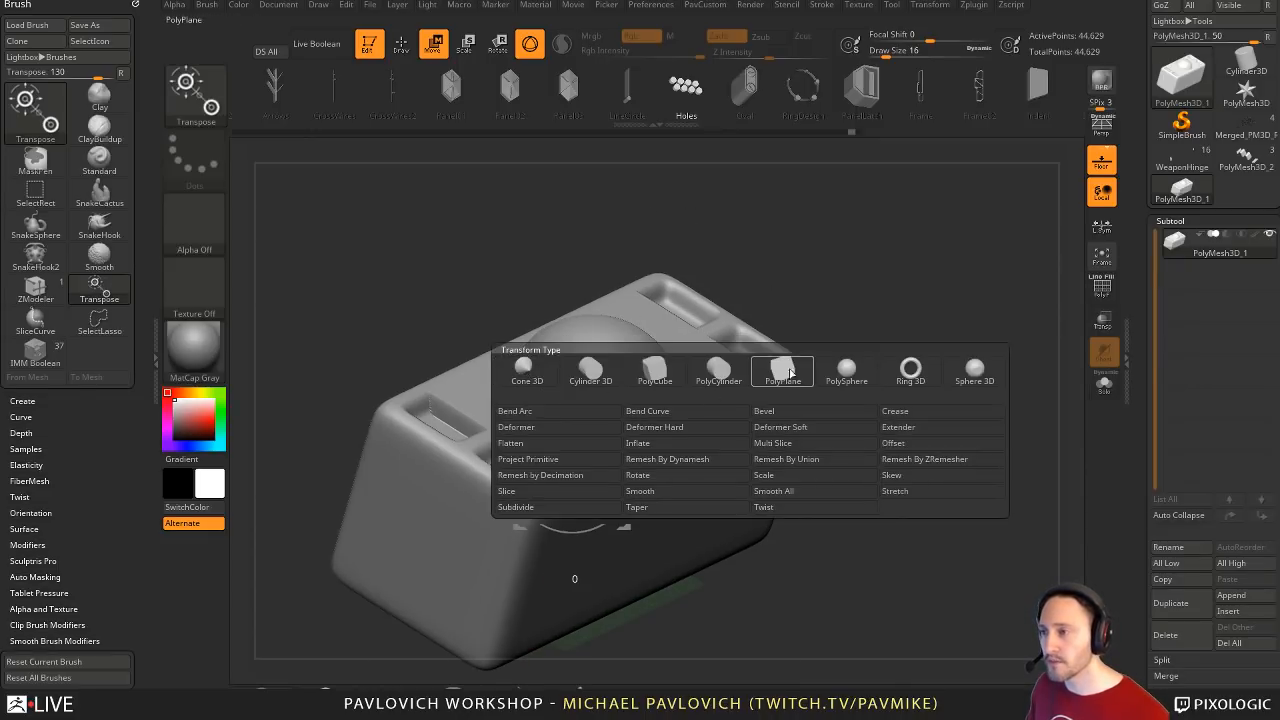
{"action": "left_click", "coordinate": [558, 460]}
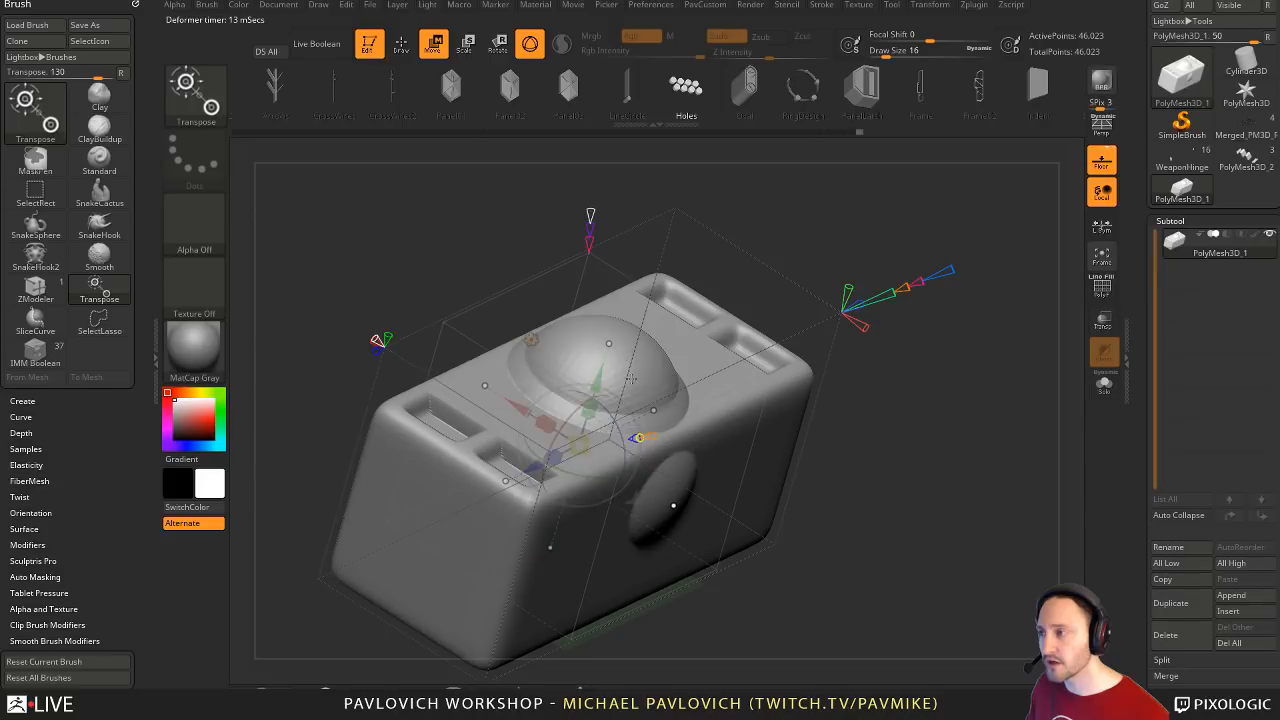
{"action": "mouse_move", "coordinate": [550, 547]}
{"action": "left_mouse_down"}
{"action": "mouse_move", "coordinate": [562, 547]}
{"action": "mouse_move", "coordinate": [551, 546]}
{"action": "left_mouse_up"}
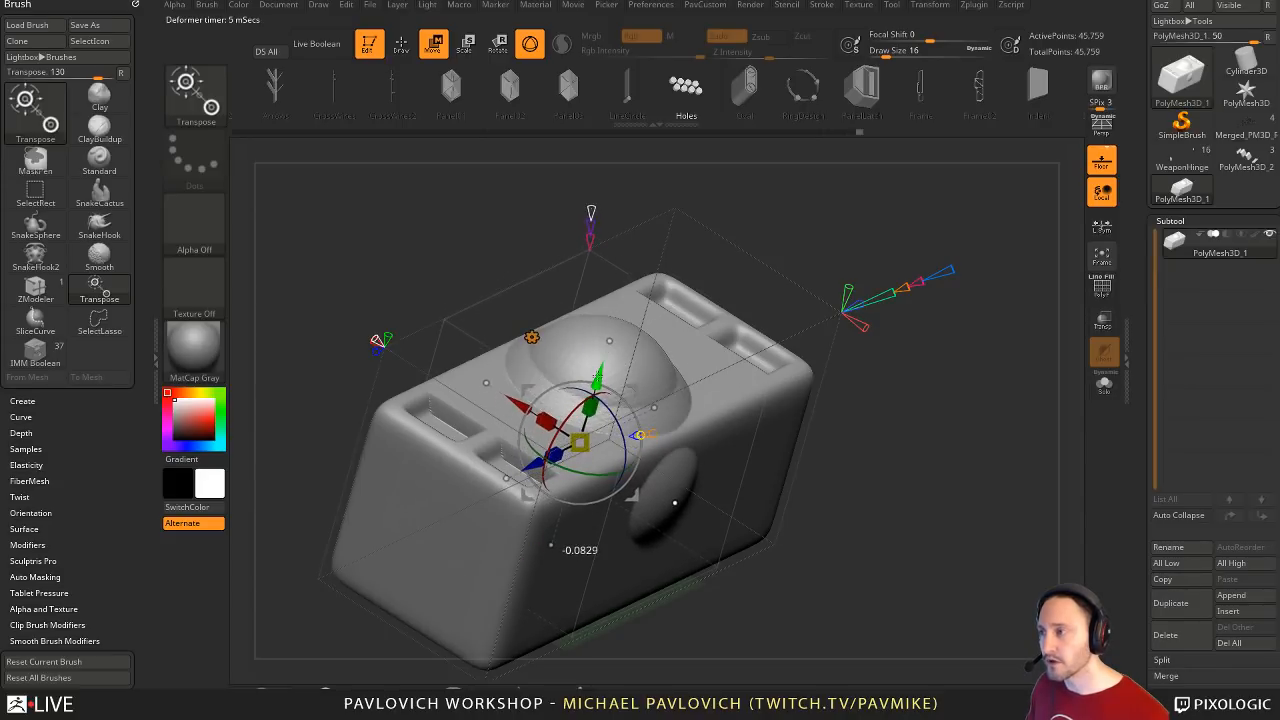
{"action": "right_click_drag", "start_coordinate": [880, 454], "coordinate": [905, 472]}
{"action": "key", "text": "shift+f"}
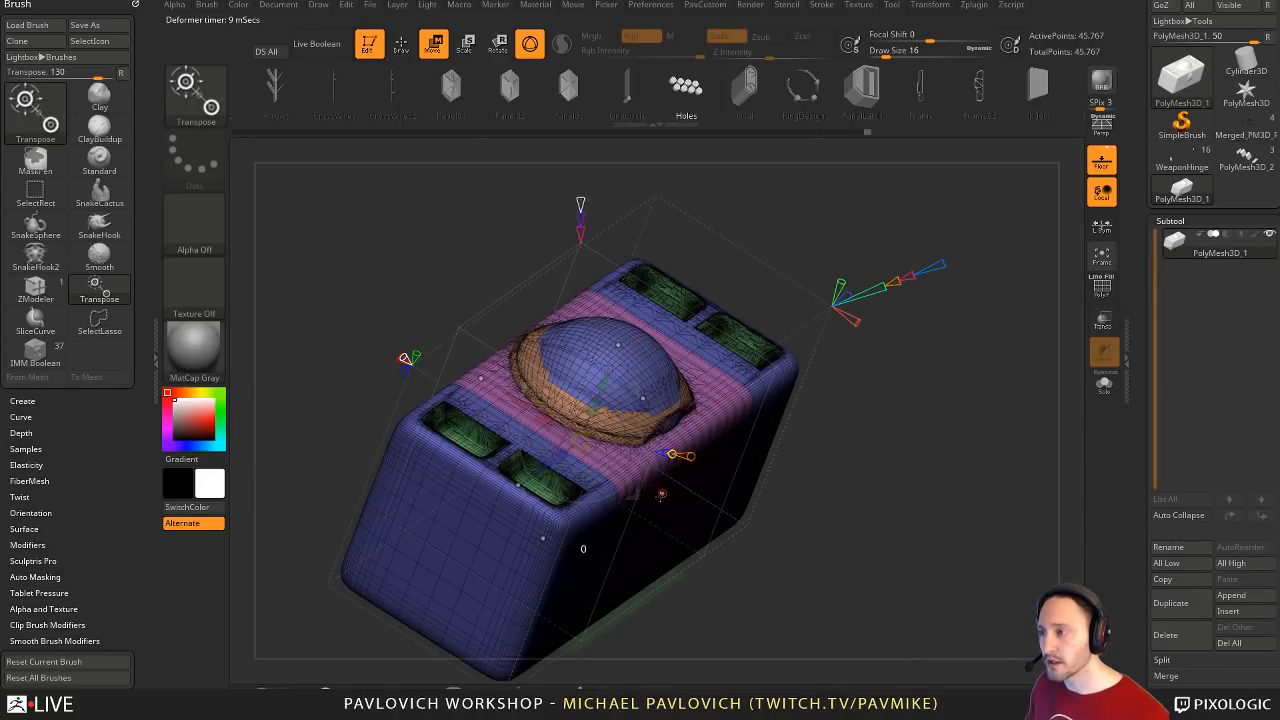
{"action": "key", "text": "shift+f"}
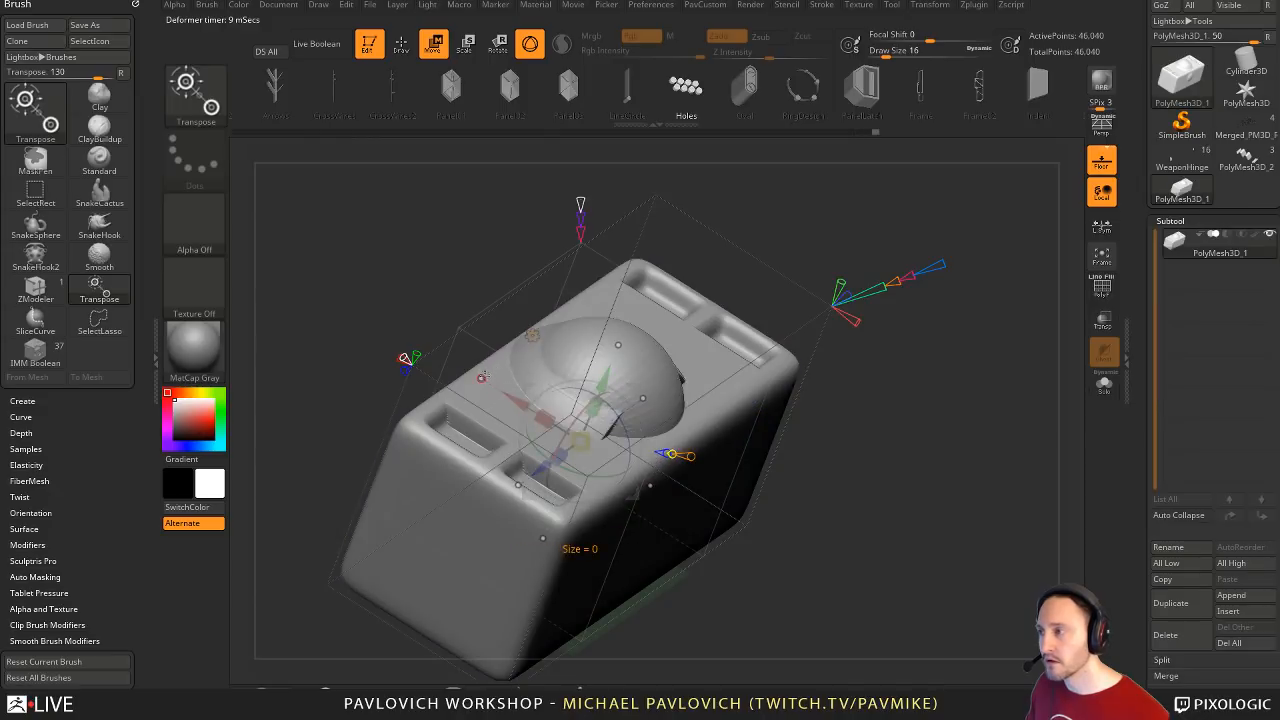
- Reshape the second primitive into a raised arched band crossing over the dome
{"action": "key", "text": "shift+f"}
{"action": "key", "text": "shift+f"}
{"action": "right_click_drag", "start_coordinate": [880, 454], "coordinate": [852, 448]}
{"action": "key", "text": "shift+f"}
{"action": "key", "text": "shift+f"}
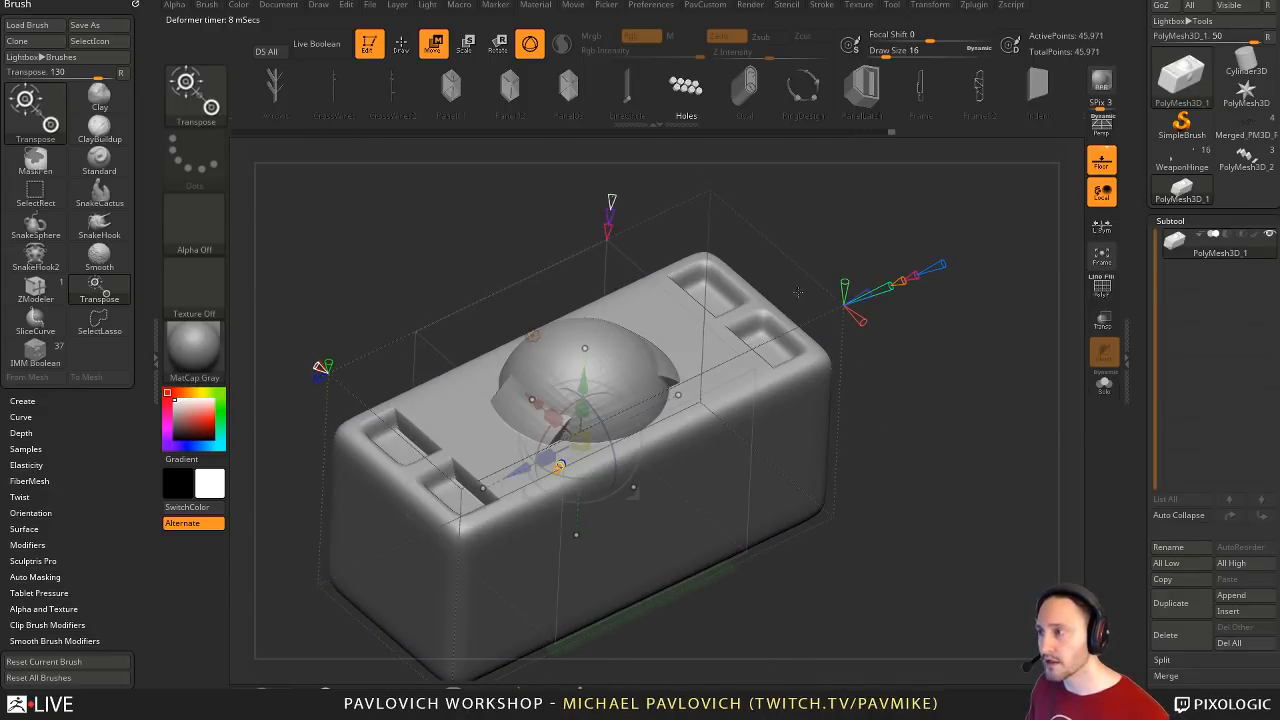
{"action": "right_click_drag", "start_coordinate": [798, 292], "coordinate": [862, 304]}
{"action": "left_click_drag", "start_coordinate": [582, 441], "coordinate": [604, 429]}
{"action": "right_click_drag", "start_coordinate": [950, 450], "coordinate": [934, 391]}
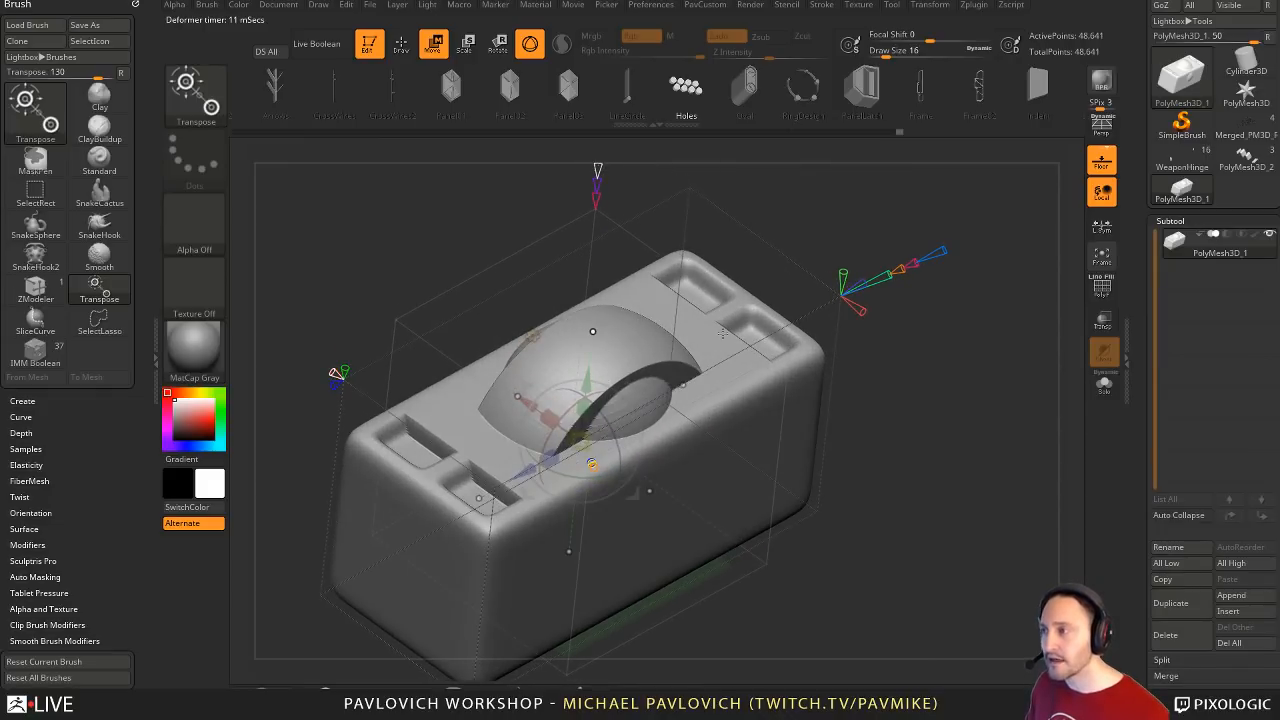
- Fine-tune the profile of the arched band over the dome, comparing the surface with and without the polyframe
{"action": "right_click_drag", "start_coordinate": [558, 170], "coordinate": [555, 222], "text": "alt"}
{"action": "left_click", "coordinate": [595, 222]}
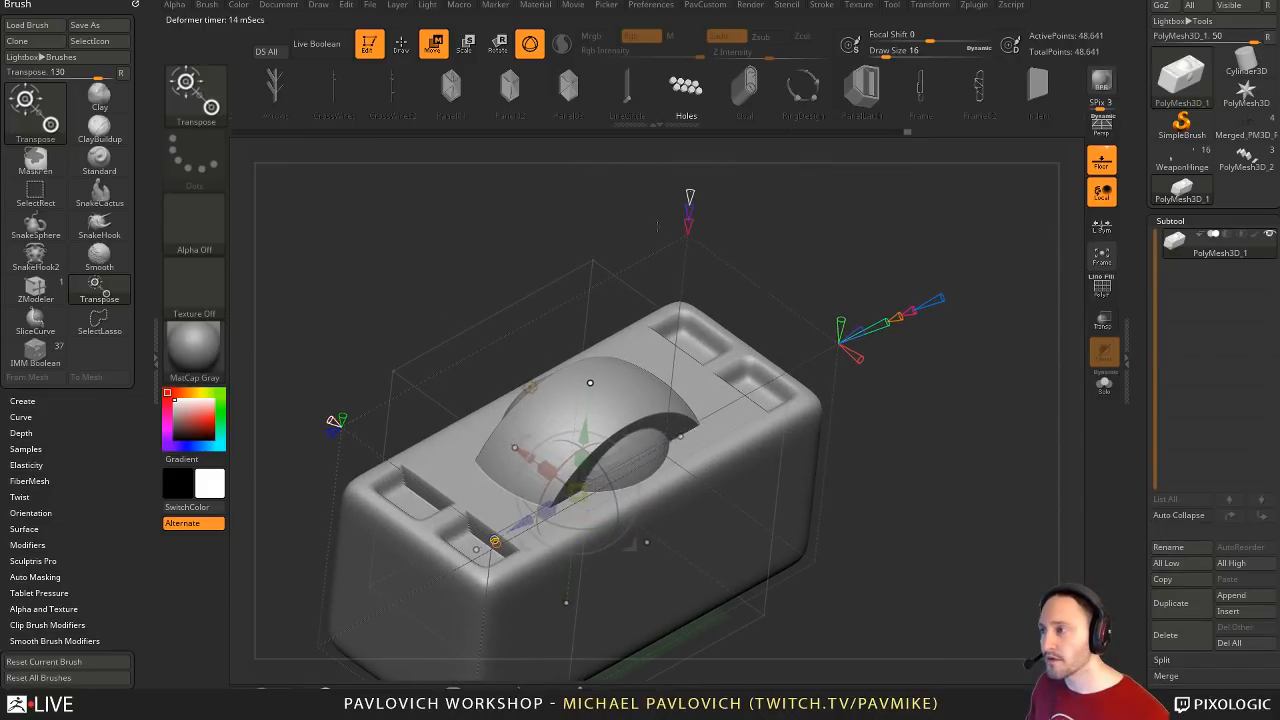
{"action": "left_click_drag", "start_coordinate": [947, 407], "coordinate": [962, 386]}
{"action": "left_click_drag", "start_coordinate": [595, 400], "coordinate": [593, 410]}
{"action": "key", "text": "shift+f"}
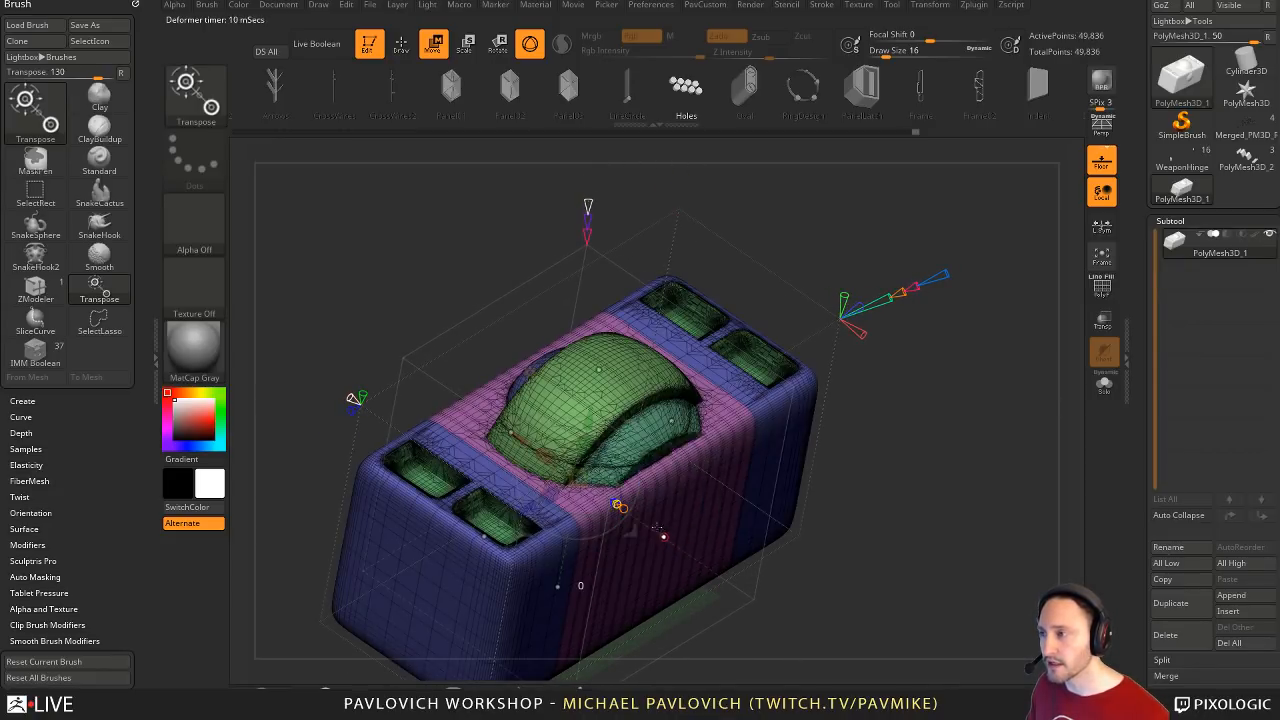
{"action": "key", "text": "shift+f"}
{"action": "left_click_drag", "start_coordinate": [655, 528], "coordinate": [555, 352]}
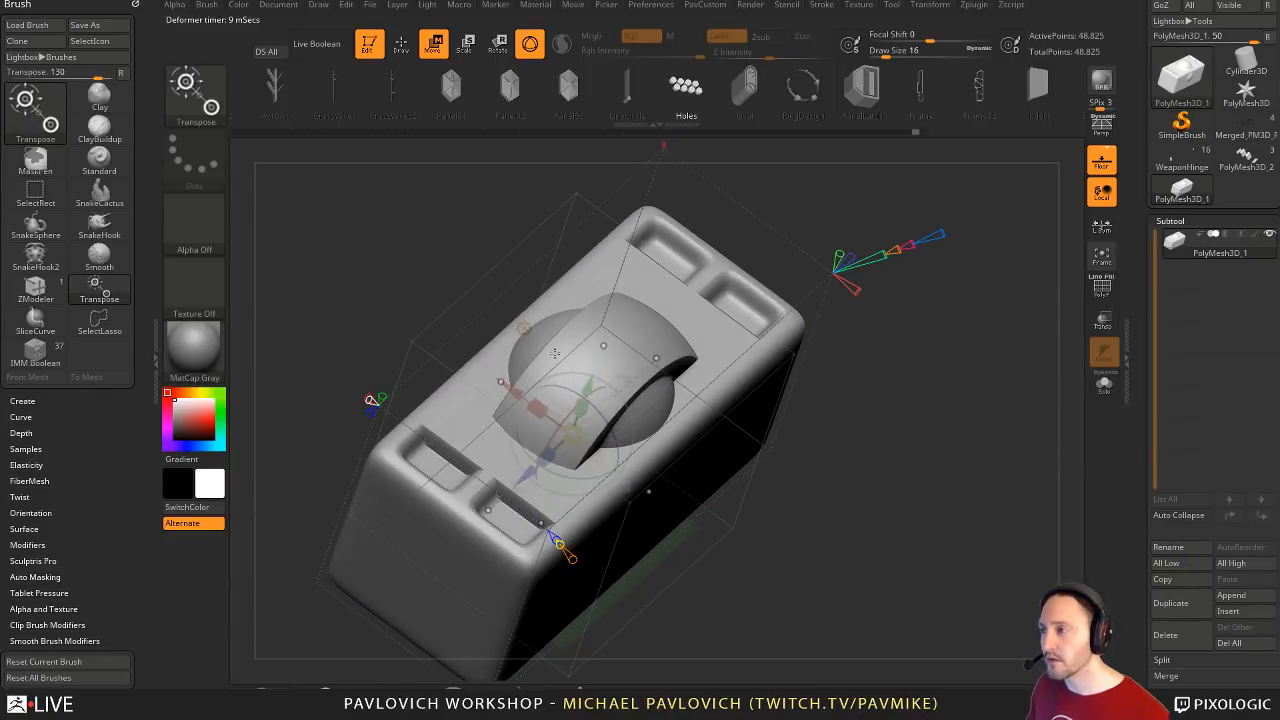
- Try adding stepped edges along both sides of the arched band over the dome
{"action": "key", "text": "shift+f"}
{"action": "key", "text": "shift+f"}
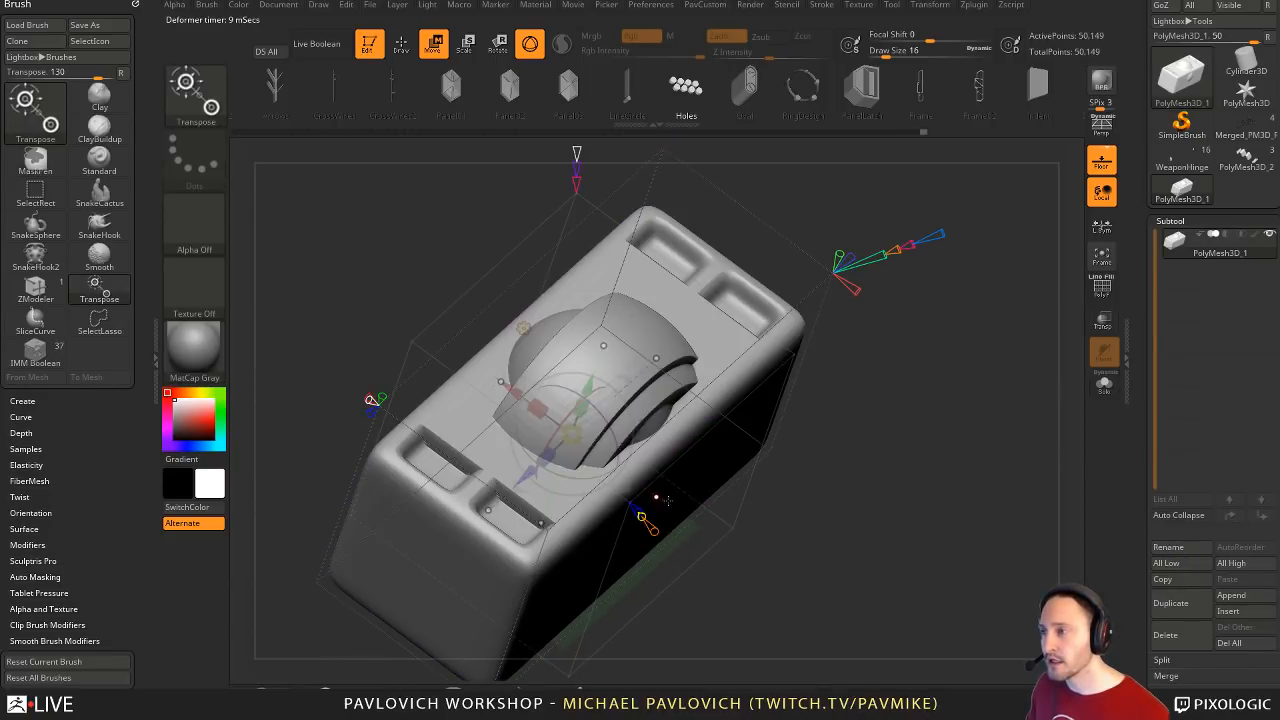
{"action": "key", "text": "shift+f"}
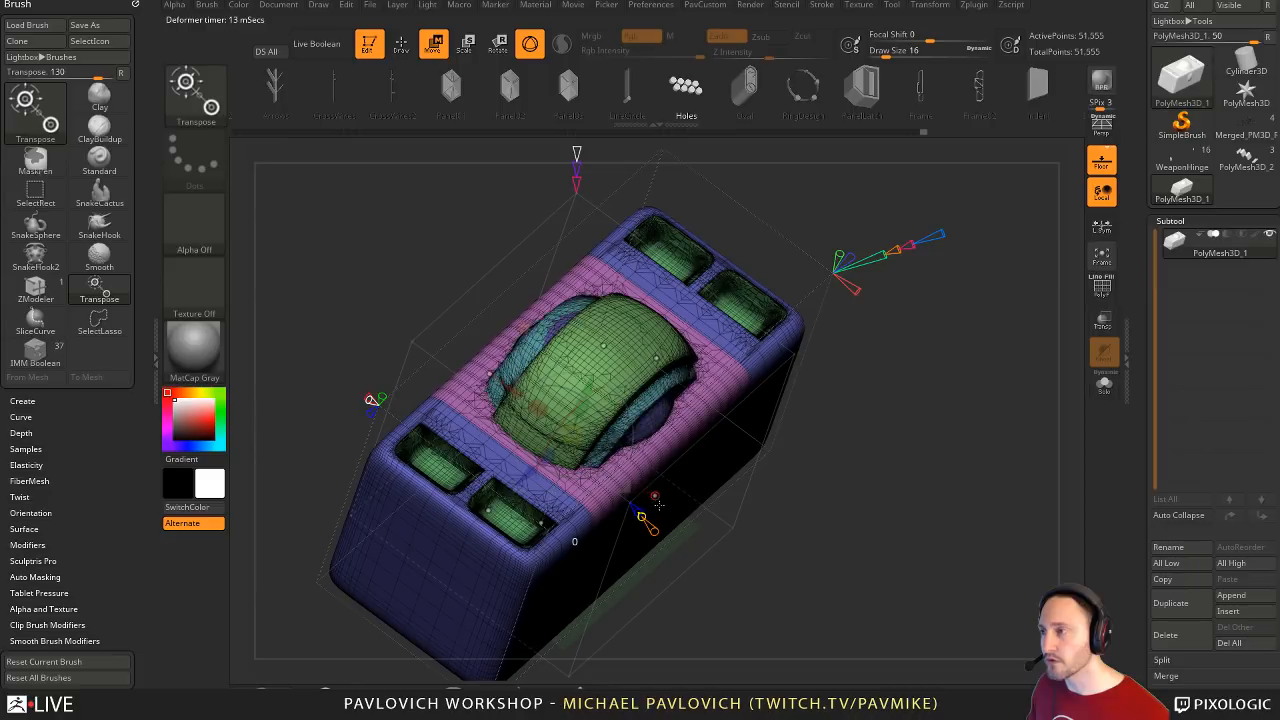
{"action": "key", "text": "shift+f"}
{"action": "left_click_drag", "start_coordinate": [794, 446], "coordinate": [888, 449]}
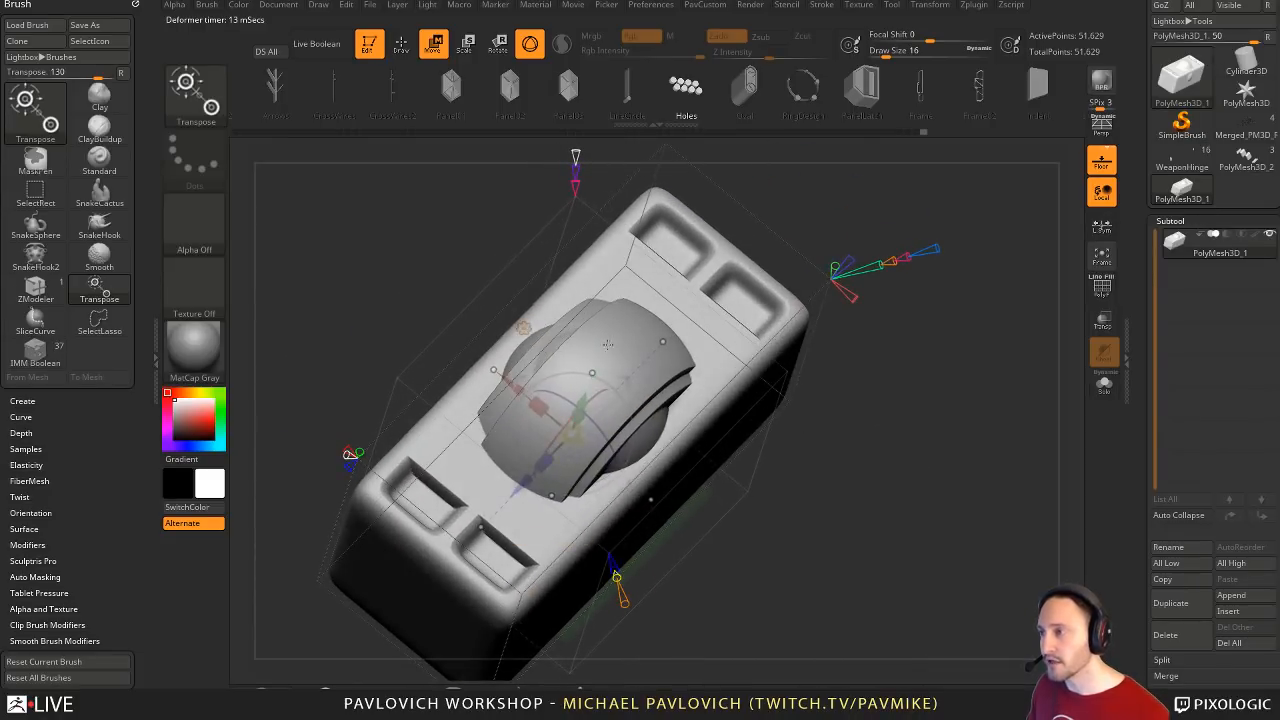
- Accept the plain arched band over the dome
{"action": "left_click_drag", "start_coordinate": [790, 271], "coordinate": [920, 312]}
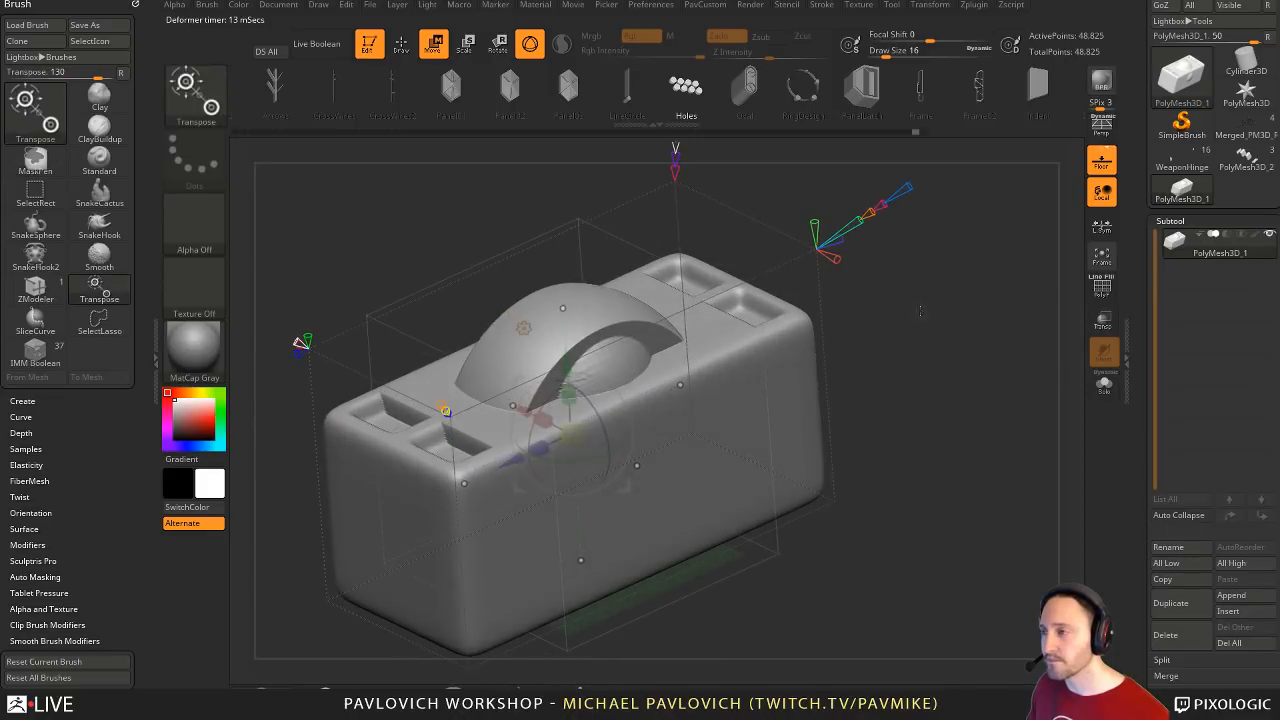
{"action": "left_click", "coordinate": [524, 328]}
{"action": "left_click", "coordinate": [880, 350]}
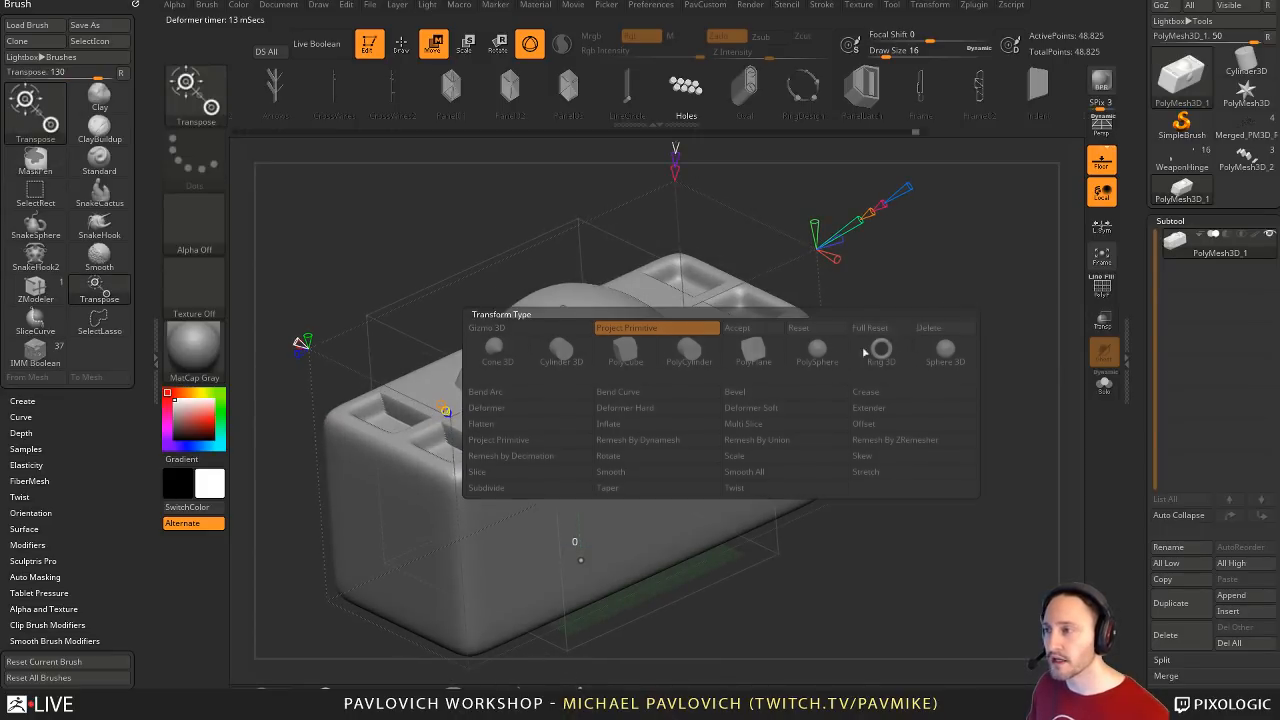
- Start a new Project Primitive on the block and raise it about 2.02 units, above the dome and arched band
{"action": "left_click_drag", "start_coordinate": [750, 351], "coordinate": [803, 349]}
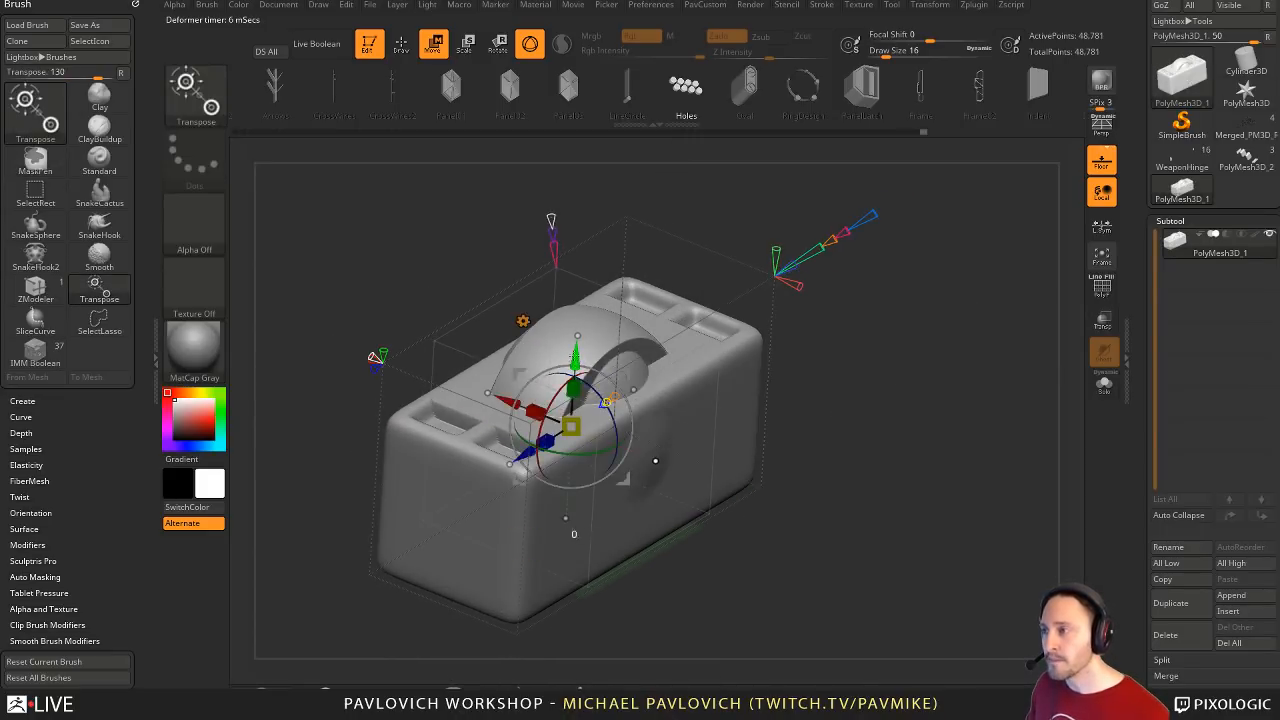
{"action": "left_click_drag", "start_coordinate": [666, 282], "coordinate": [738, 293]}
{"action": "left_click_drag", "start_coordinate": [549, 498], "coordinate": [561, 418]}
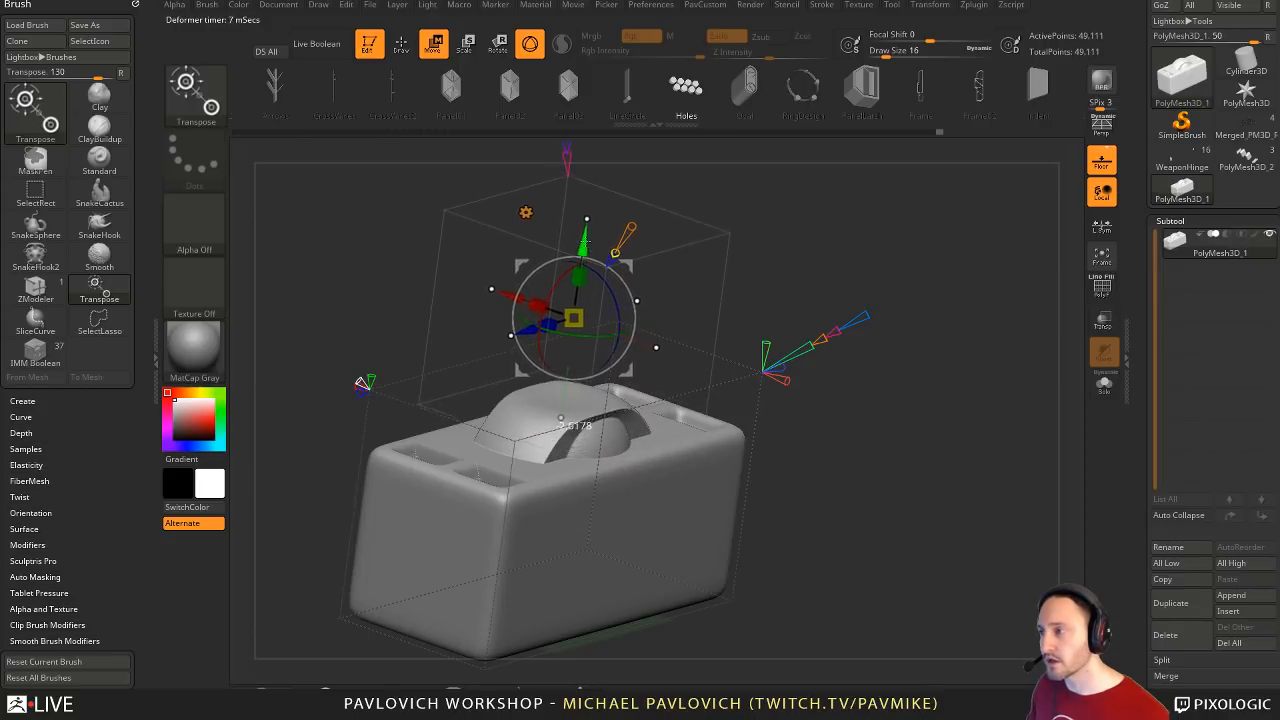
- Adjust the raised primitive so its underside flattens the top of the arched band
{"action": "left_click_drag", "start_coordinate": [570, 153], "coordinate": [568, 171]}
{"action": "left_click_drag", "start_coordinate": [641, 252], "coordinate": [591, 258], "text": "alt"}
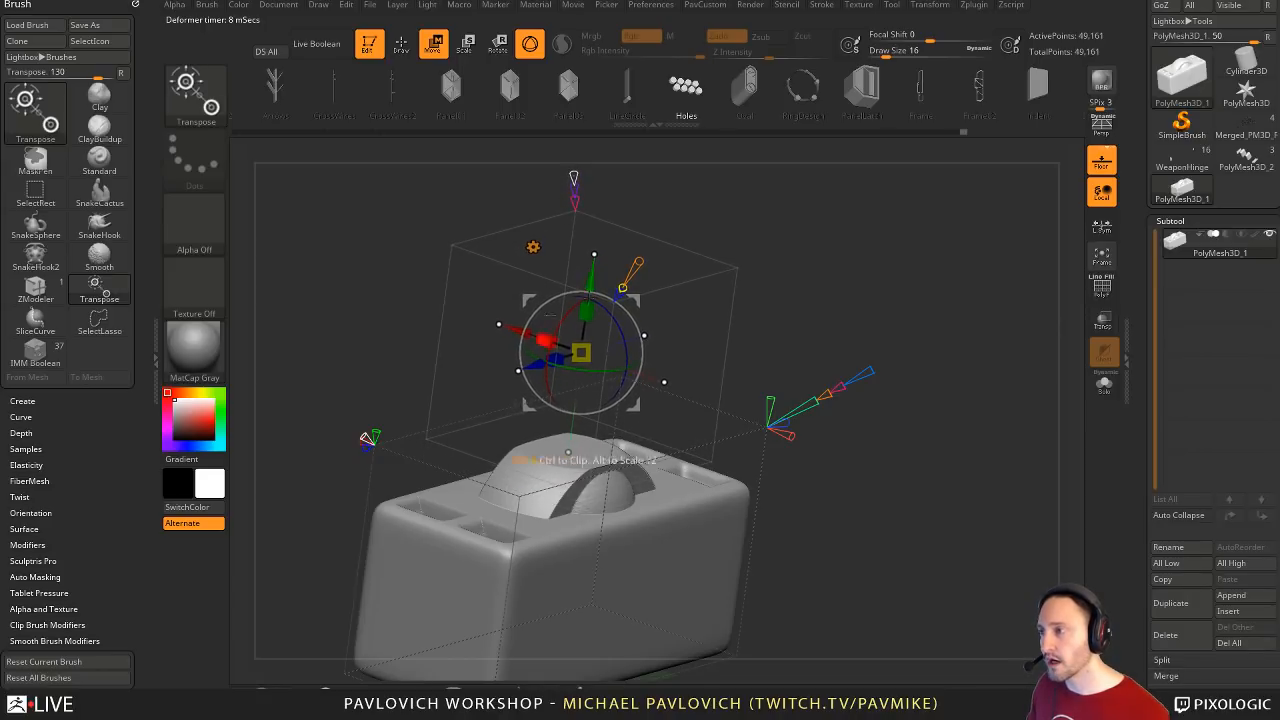
{"action": "left_click_drag", "start_coordinate": [551, 313], "coordinate": [646, 258]}
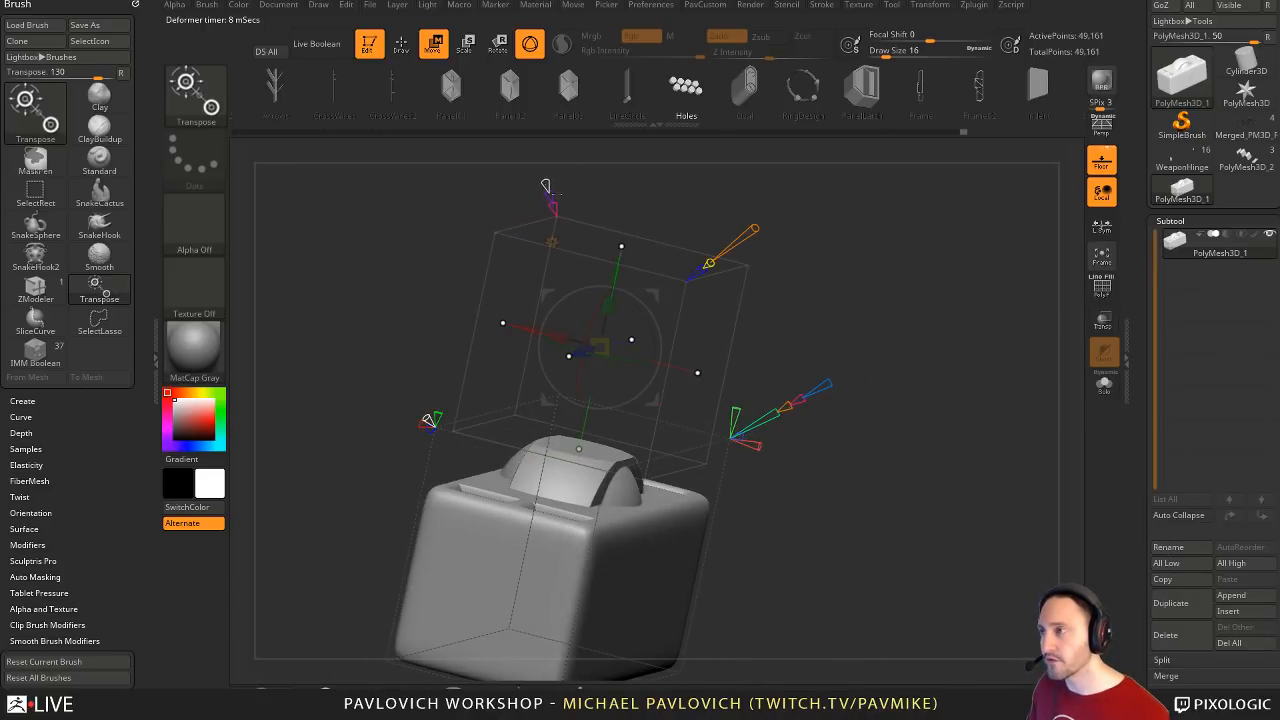
{"action": "left_click_drag", "start_coordinate": [549, 190], "coordinate": [572, 177]}
{"action": "left_click_drag", "start_coordinate": [880, 312], "coordinate": [940, 325]}
{"action": "left_click_drag", "start_coordinate": [806, 400], "coordinate": [845, 377]}
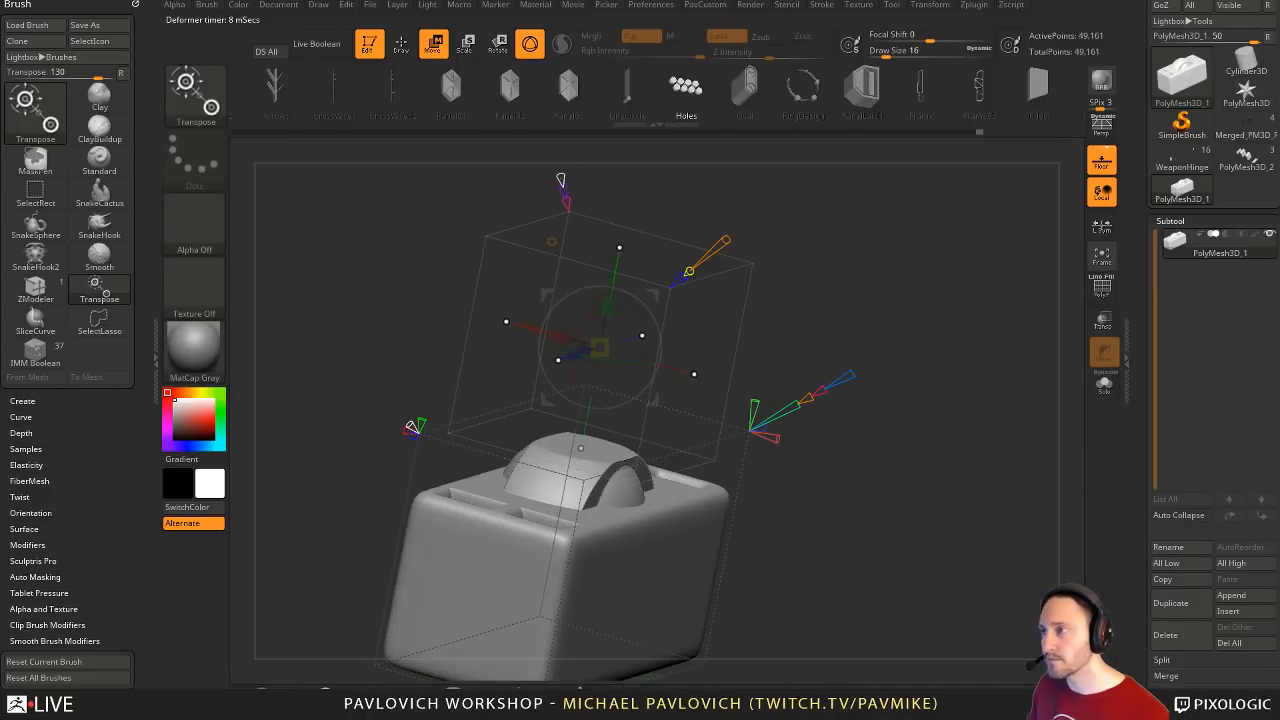
{"action": "left_click_drag", "start_coordinate": [614, 268], "coordinate": [615, 262]}
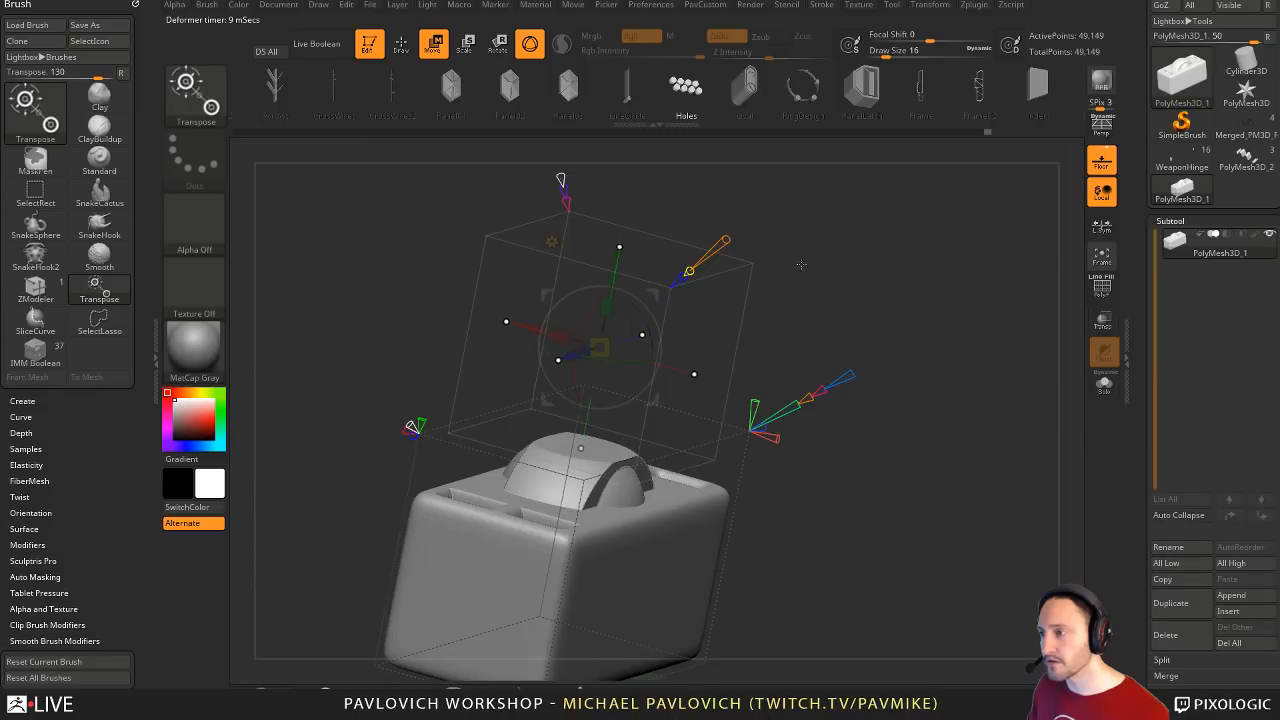
{"action": "left_click_drag", "start_coordinate": [801, 264], "coordinate": [842, 241]}
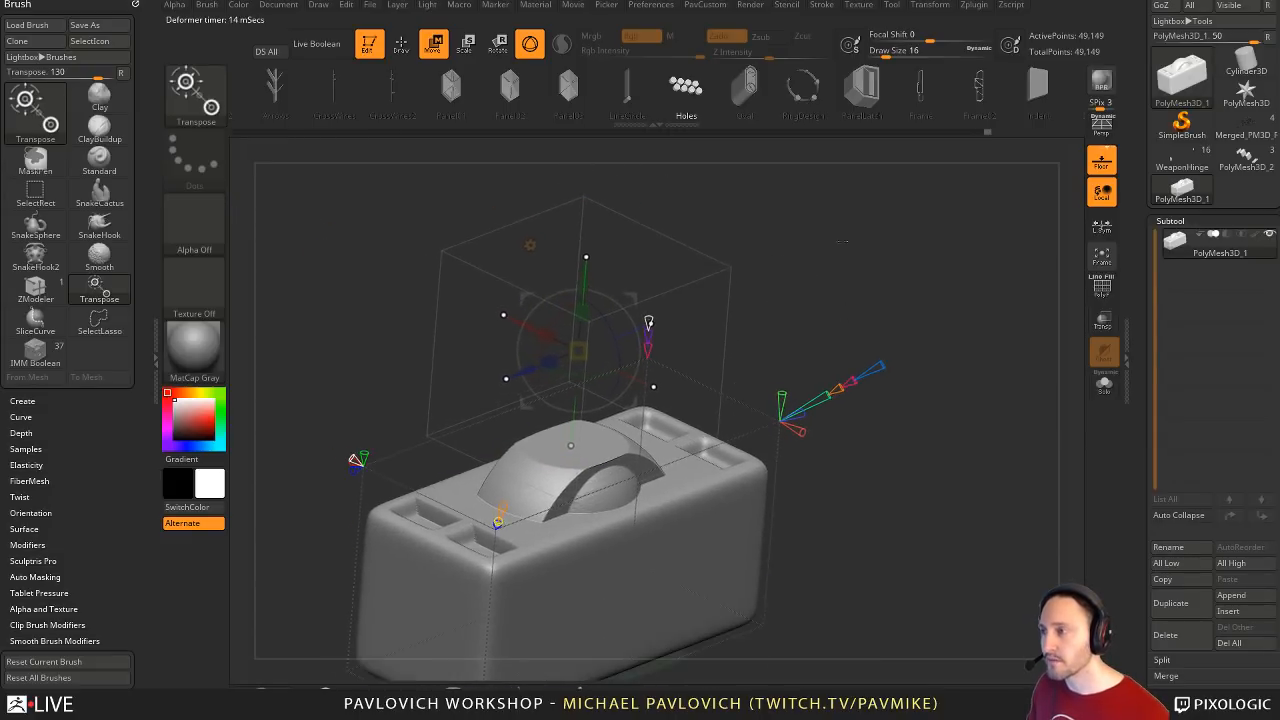
- Turn the primitive into an additive solid above the dome and shape it as an upright cylinder with Primitive Axis 2
{"action": "left_click_drag", "start_coordinate": [666, 331], "coordinate": [451, 168]}
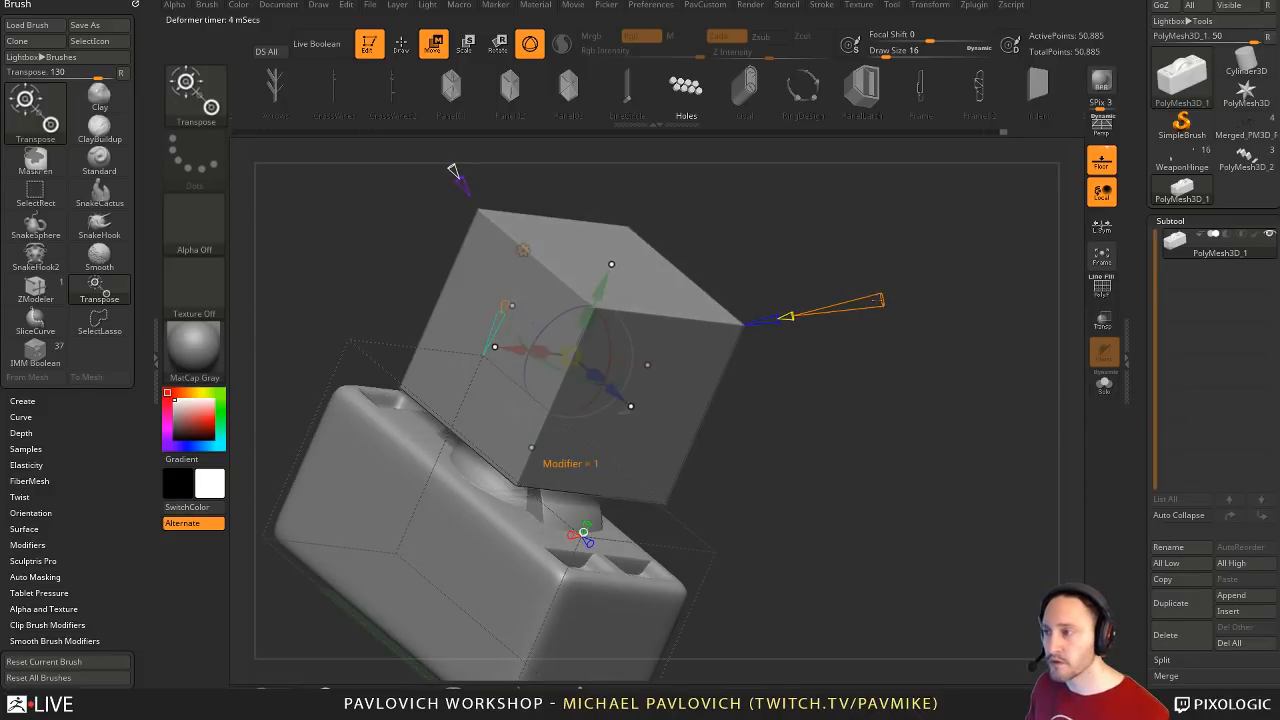
{"action": "left_click_drag", "start_coordinate": [880, 300], "coordinate": [812, 316]}
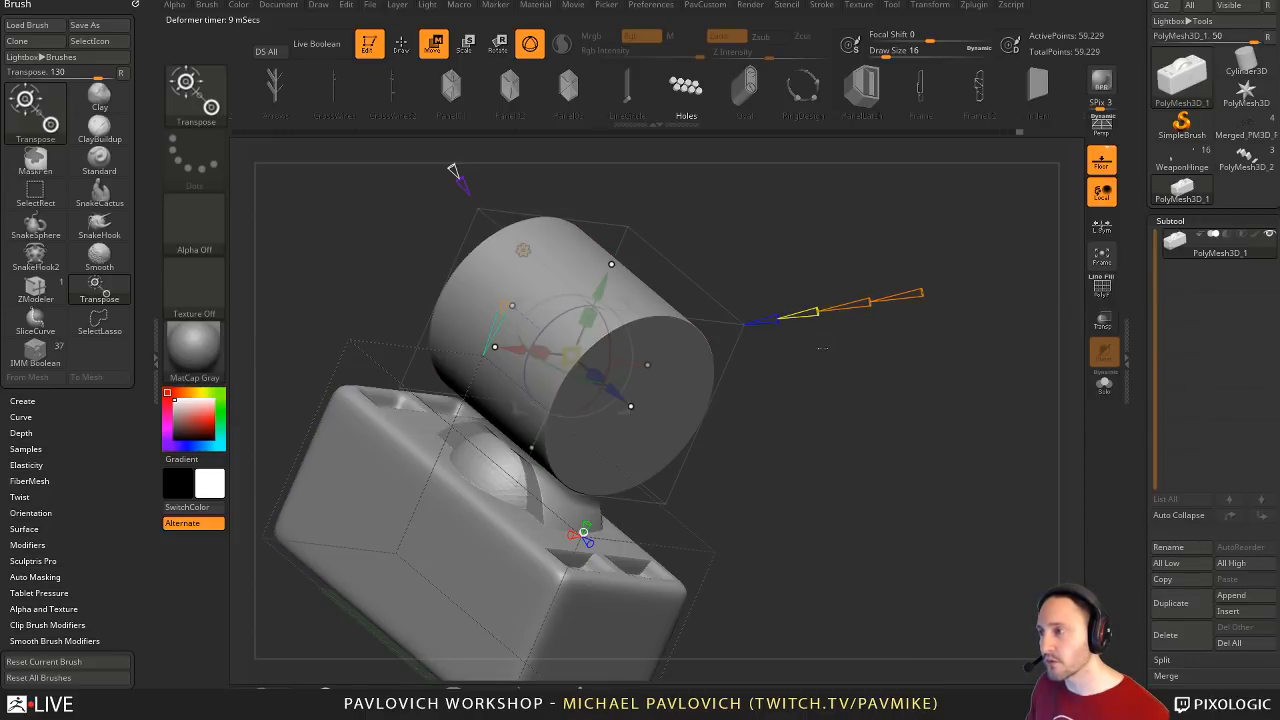
{"action": "mouse_move", "coordinate": [852, 388]}
{"action": "left_mouse_down"}
{"action": "mouse_move", "coordinate": [811, 374]}
{"action": "mouse_move", "coordinate": [842, 385]}
{"action": "left_mouse_up"}
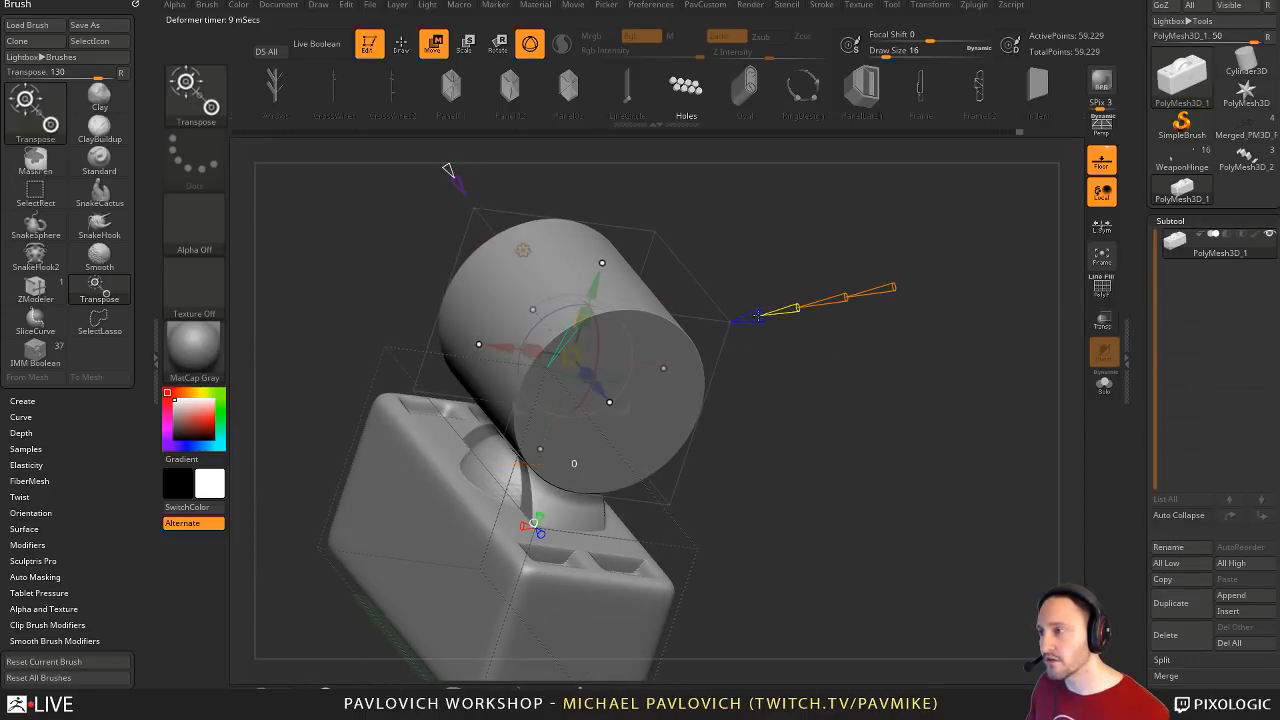
{"action": "left_click", "coordinate": [776, 313]}
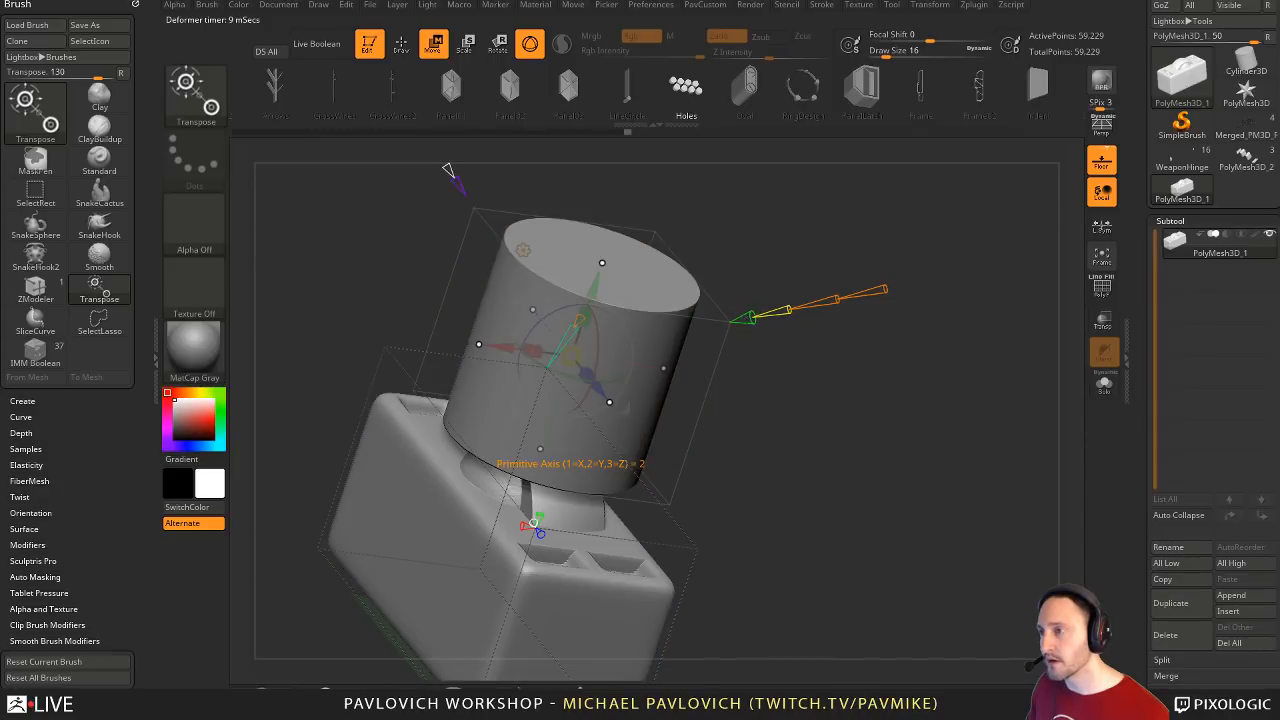
- Shrink the cylinder and sink it into the top of the arched band as a round recess, and save the project
{"action": "left_click_drag", "start_coordinate": [448, 170], "coordinate": [570, 367]}
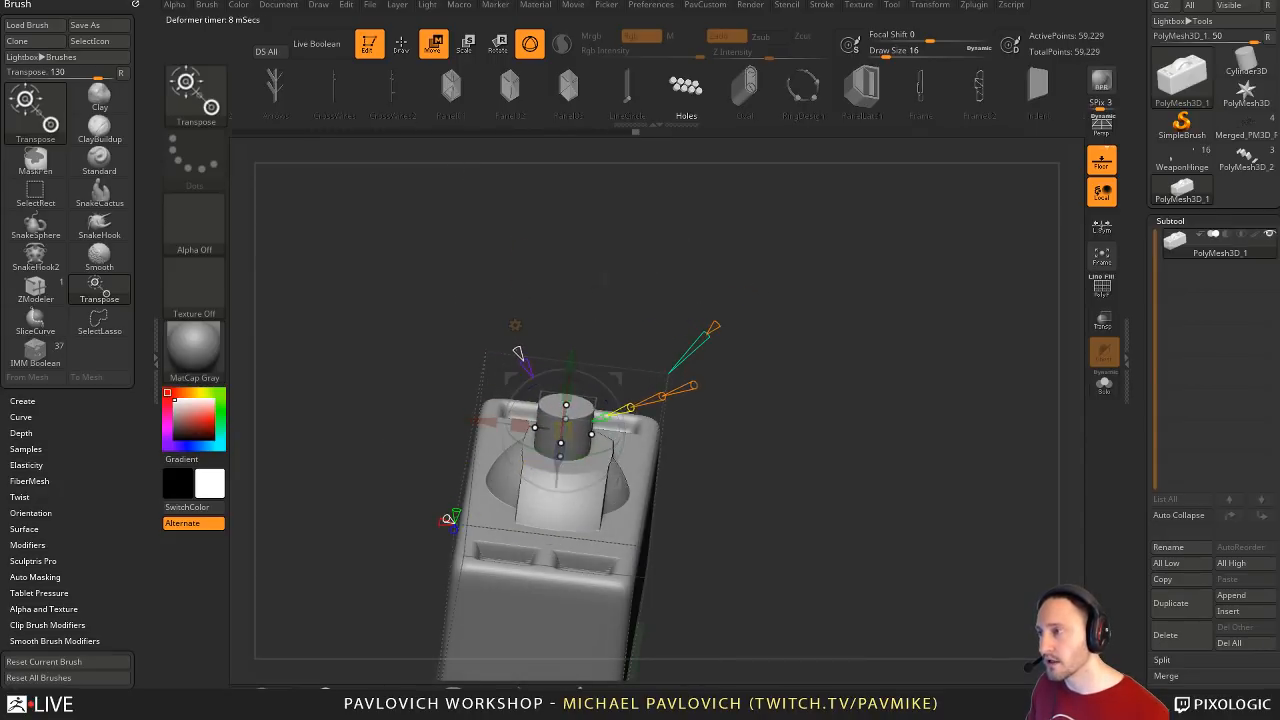
{"action": "left_click_drag", "start_coordinate": [474, 363], "coordinate": [985, 400]}
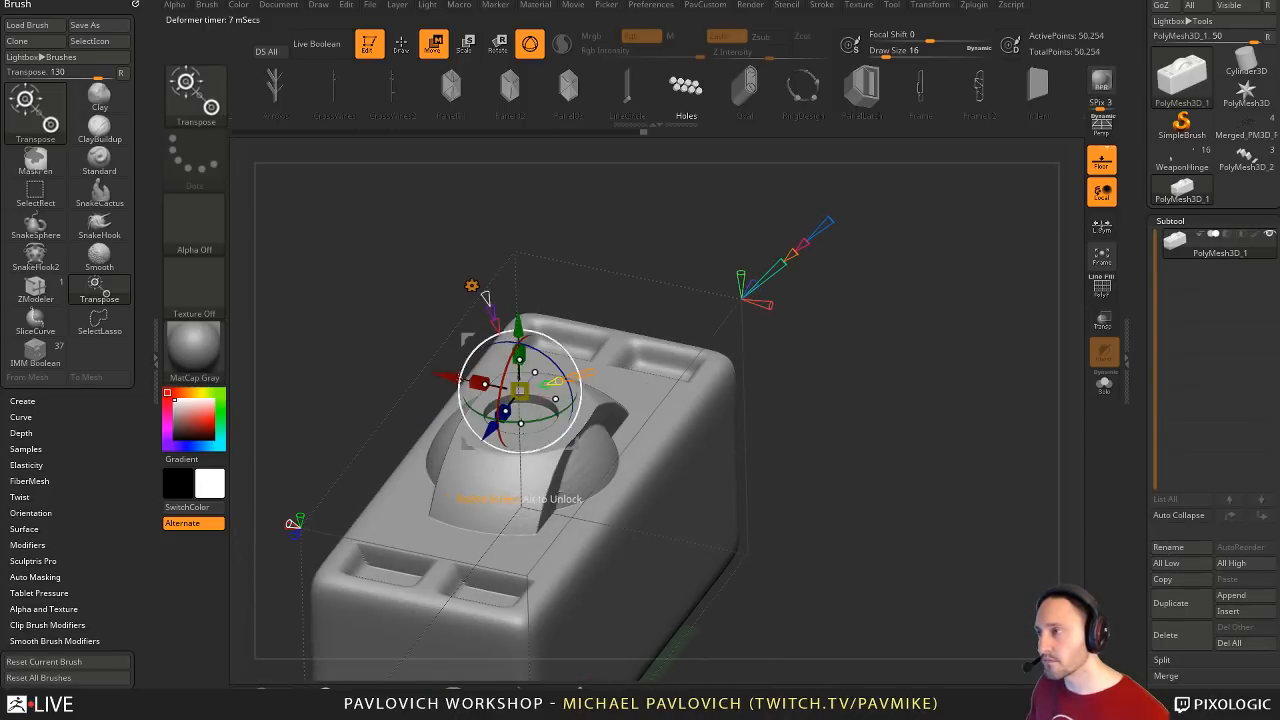
{"action": "mouse_move", "coordinate": [448, 384]}
{"action": "left_mouse_down"}
{"action": "mouse_move", "coordinate": [463, 387]}
{"action": "mouse_move", "coordinate": [452, 385]}
{"action": "left_mouse_up"}
{"action": "left_click_drag", "start_coordinate": [752, 390], "coordinate": [835, 375]}
{"action": "key", "text": "ctrl+s"}
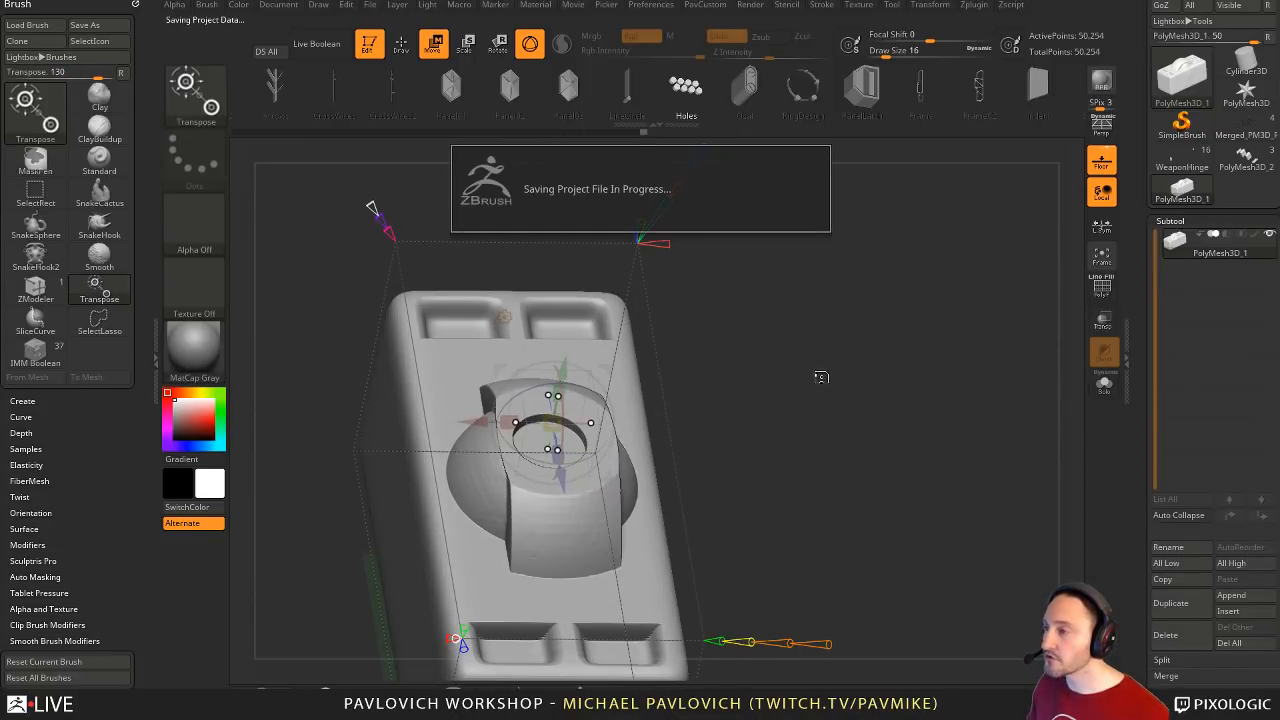
- Adjust the round recess in the arched band, comparing the surface with and without the polyframe
{"action": "left_click_drag", "start_coordinate": [818, 376], "coordinate": [455, 177]}
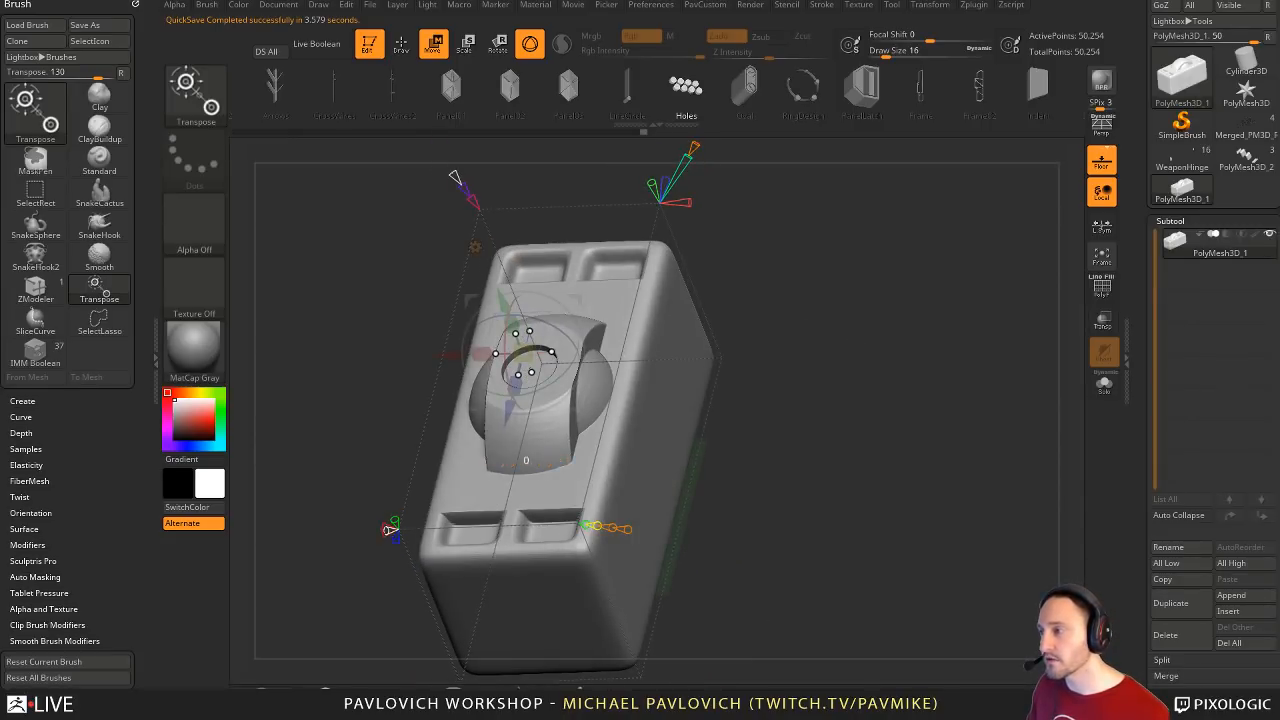
{"action": "left_click_drag", "start_coordinate": [455, 177], "coordinate": [482, 280]}
{"action": "key", "text": "shift+f"}
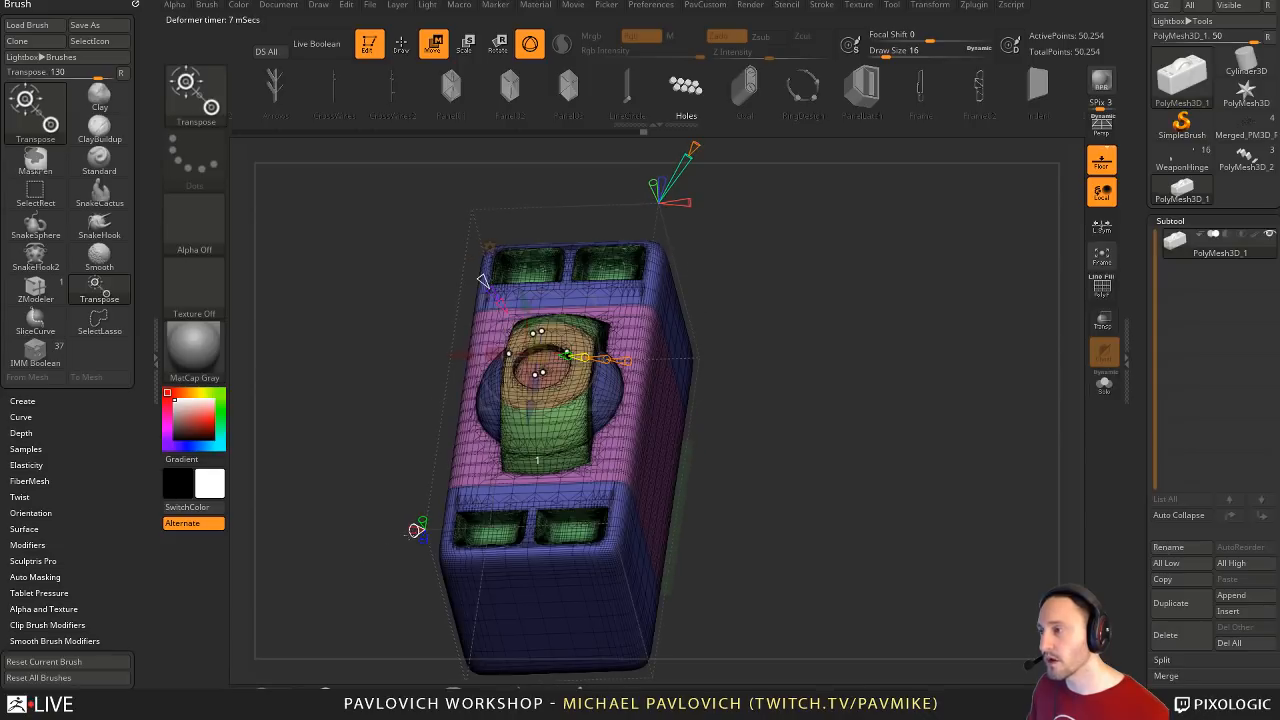
{"action": "key", "text": "shift+f"}
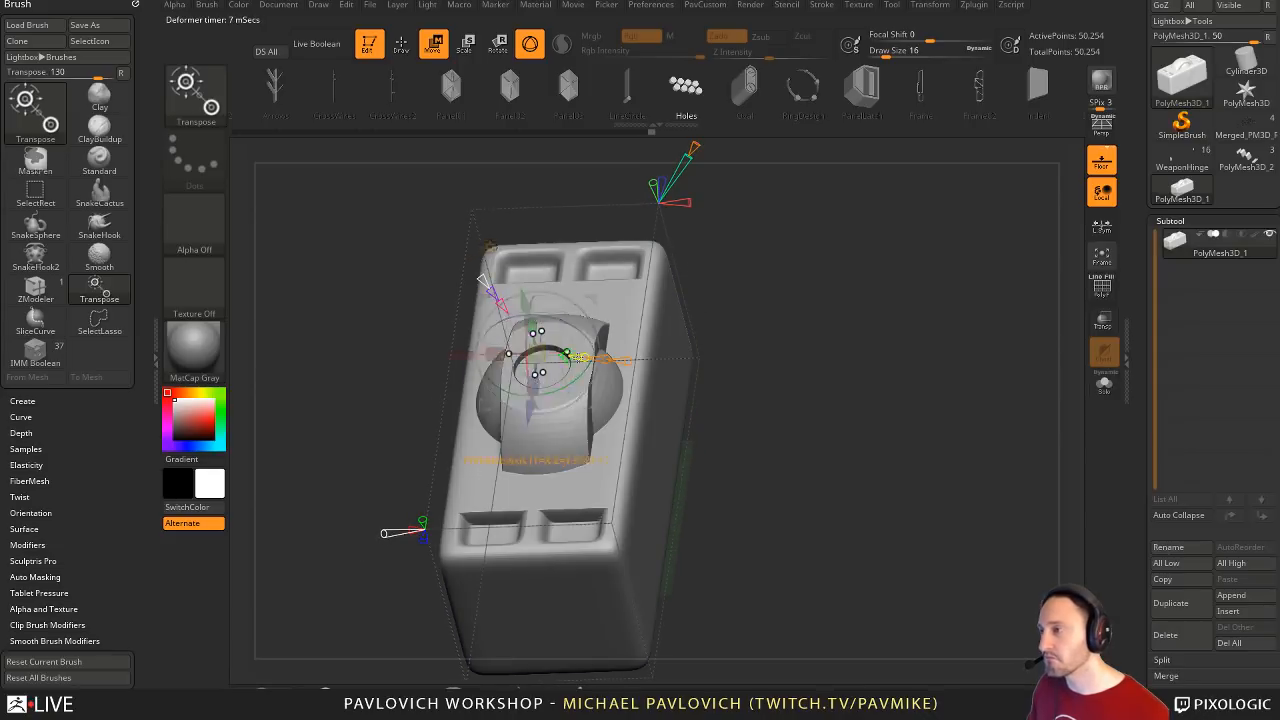
{"action": "left_click_drag", "start_coordinate": [802, 365], "coordinate": [764, 378]}
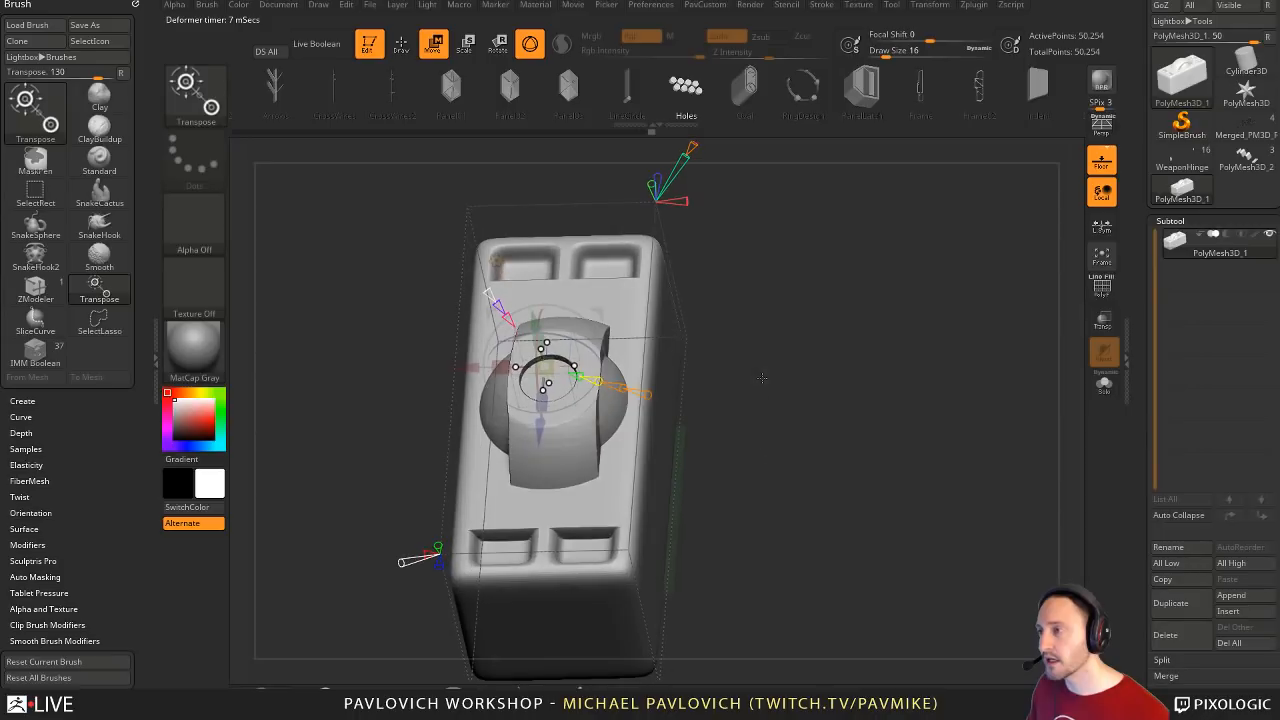
- Try shifting and resizing the round recess around the centre of the arched band
{"action": "left_click_drag", "start_coordinate": [540, 428], "coordinate": [537, 452]}
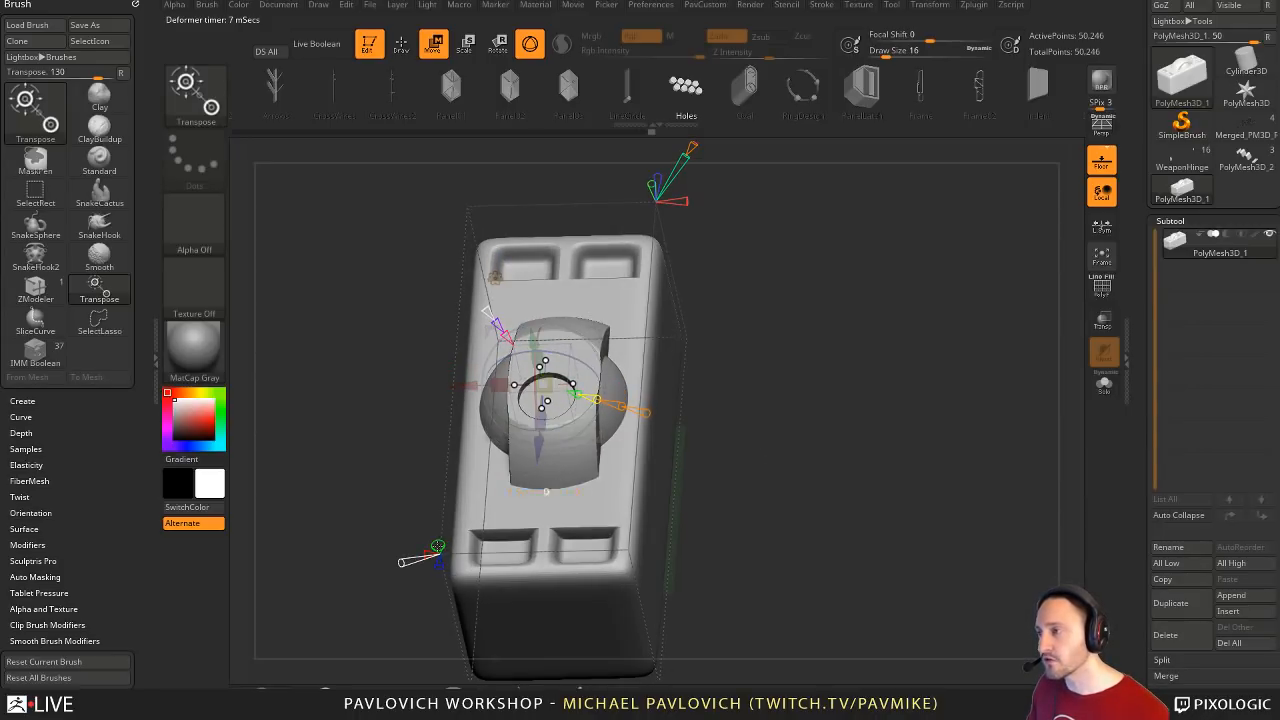
{"action": "left_click_drag", "start_coordinate": [438, 546], "coordinate": [434, 534]}
{"action": "left_click_drag", "start_coordinate": [410, 520], "coordinate": [480, 515]}
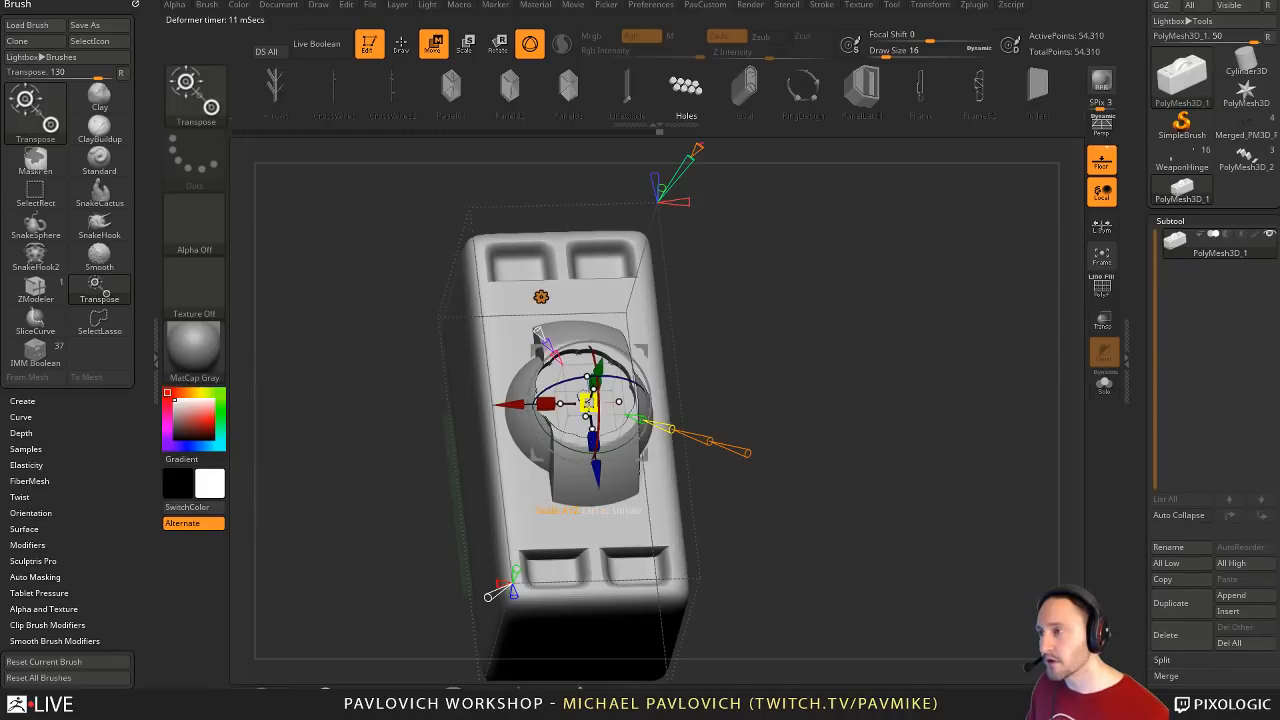
{"action": "mouse_move", "coordinate": [596, 468]}
{"action": "left_mouse_down"}
{"action": "mouse_move", "coordinate": [597, 505]}
{"action": "mouse_move", "coordinate": [596, 485]}
{"action": "left_mouse_up"}
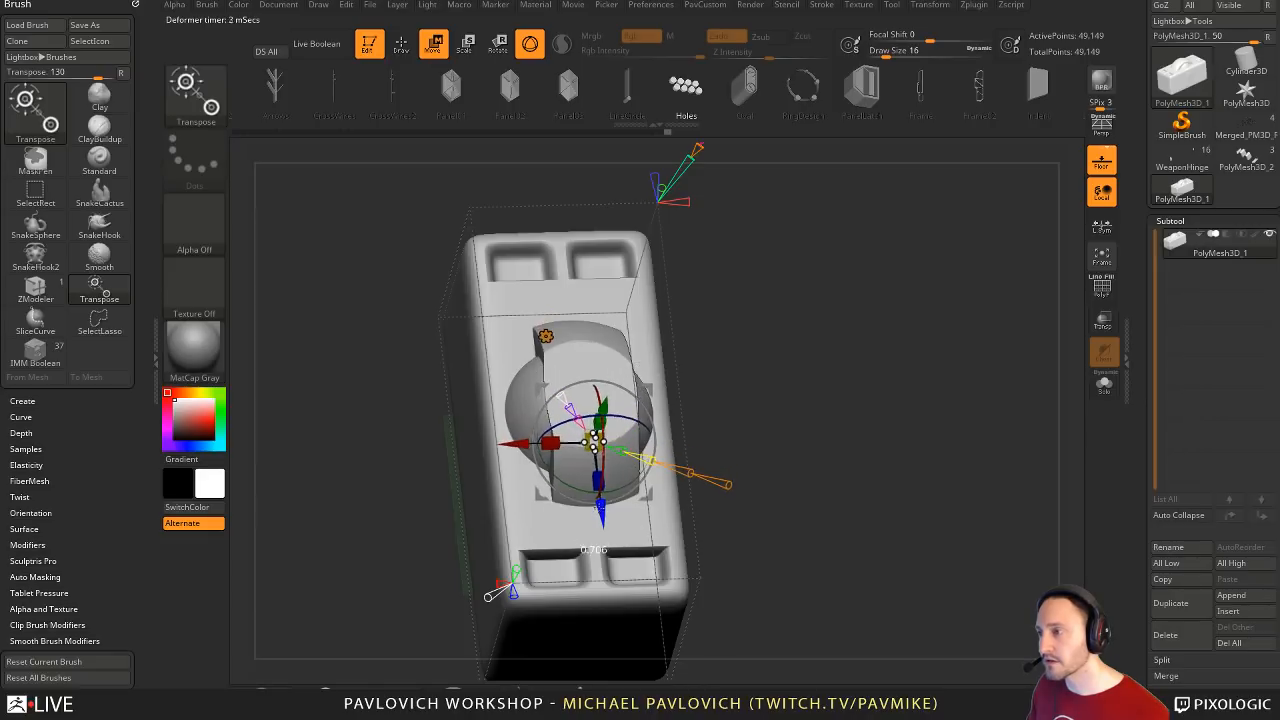
{"action": "left_click_drag", "start_coordinate": [735, 465], "coordinate": [775, 325]}
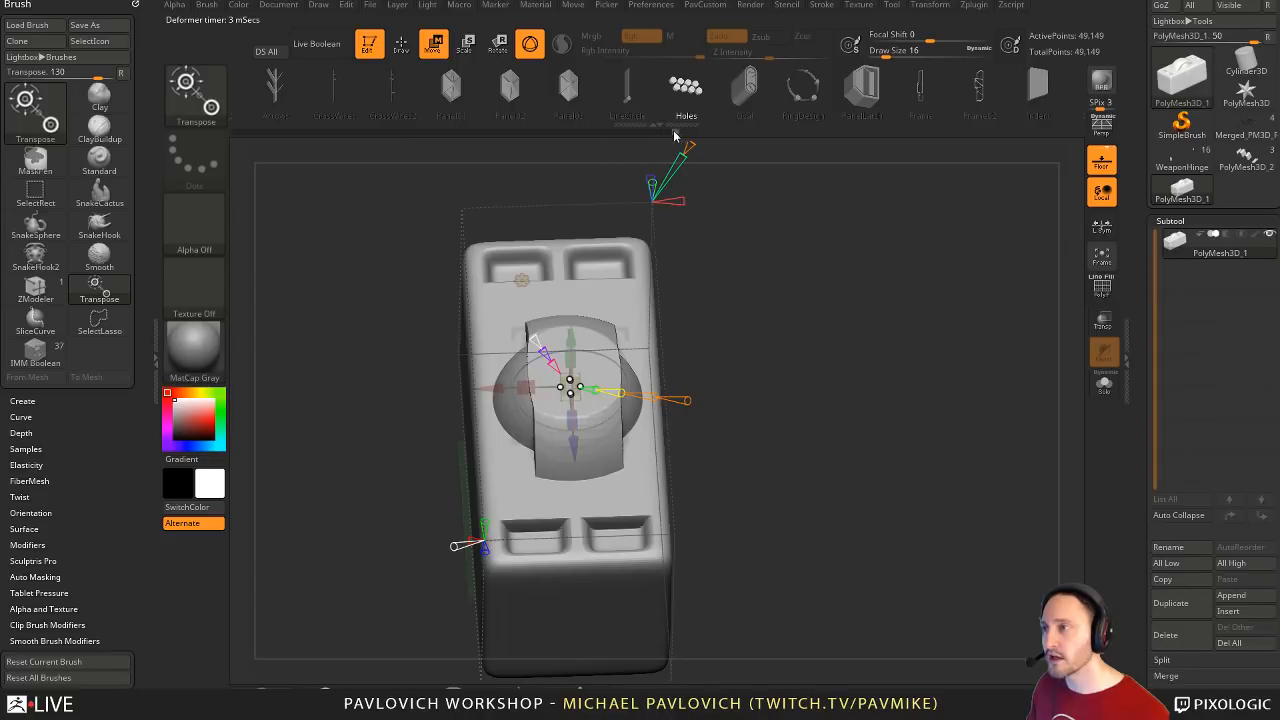
- Roll the model back to the block with only its rectangular recesses, before the dome and arched band were added
{"action": "left_click_drag", "start_coordinate": [674, 131], "coordinate": [495, 158]}
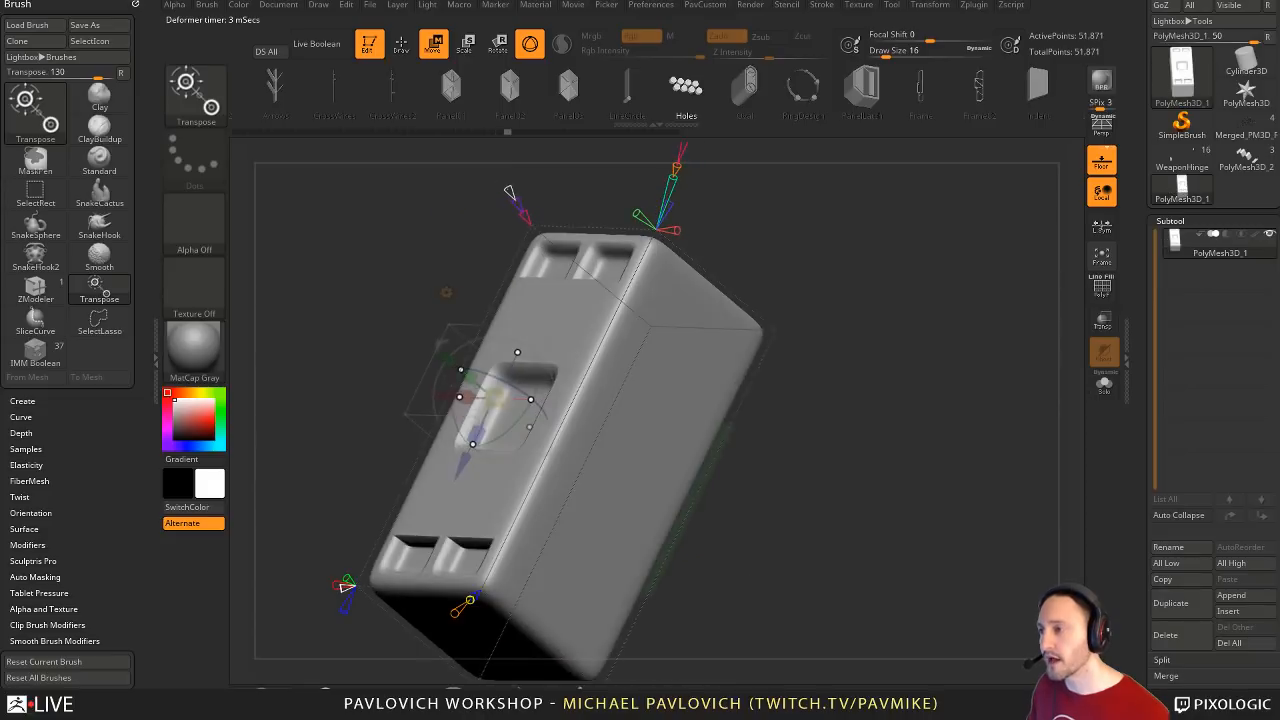
{"action": "key", "text": "ctrl+z"}
{"action": "key", "text": "ctrl+z"}
{"action": "key", "text": "ctrl+z"}
{"action": "left_click_drag", "start_coordinate": [563, 475], "coordinate": [541, 518]}
{"action": "left_click", "coordinate": [546, 570]}
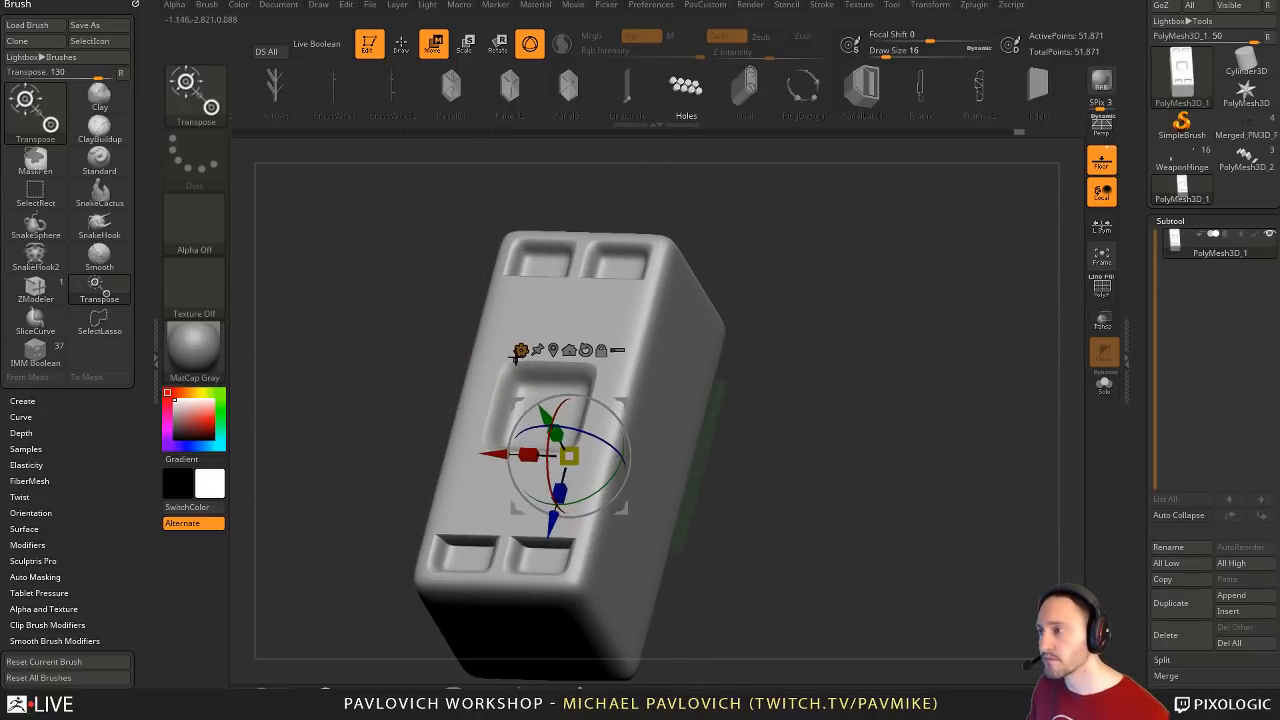
- Start Project Primitive again on the block, undoing a trial move of the primitive
{"action": "left_click", "coordinate": [520, 350]}
{"action": "left_click", "coordinate": [507, 355]}
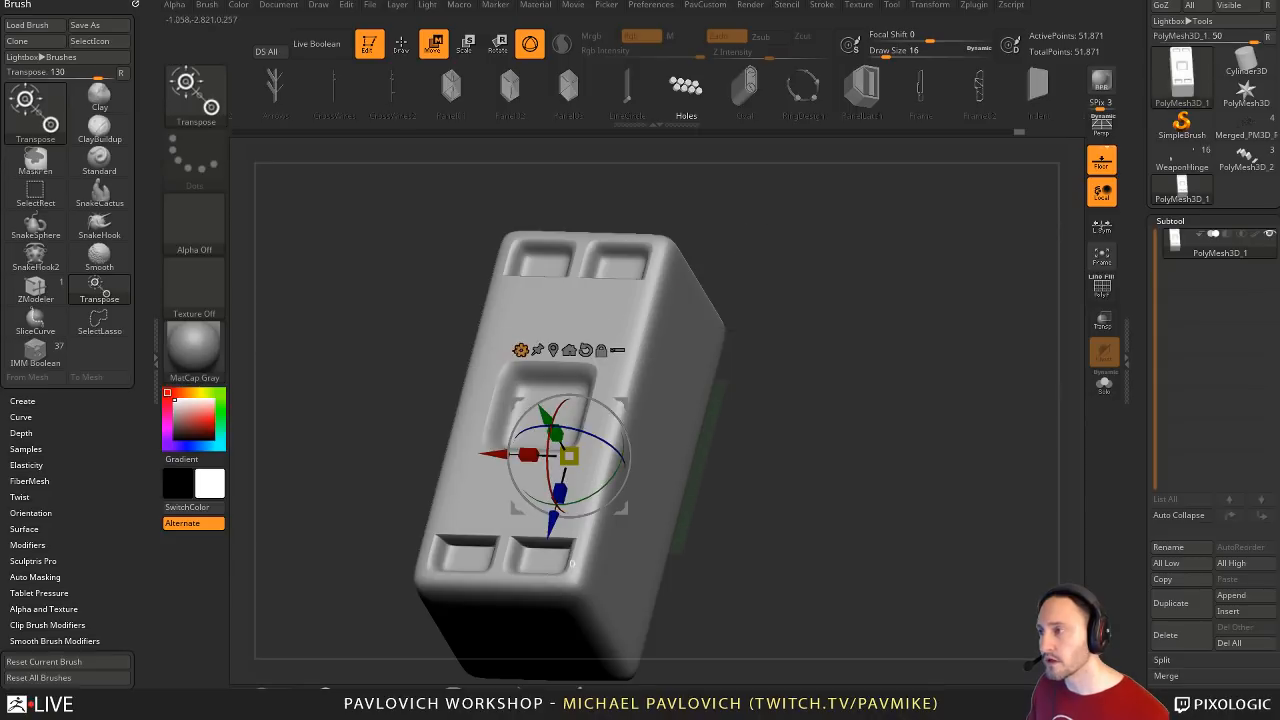
{"action": "left_click", "coordinate": [520, 350]}
{"action": "left_click", "coordinate": [623, 349]}
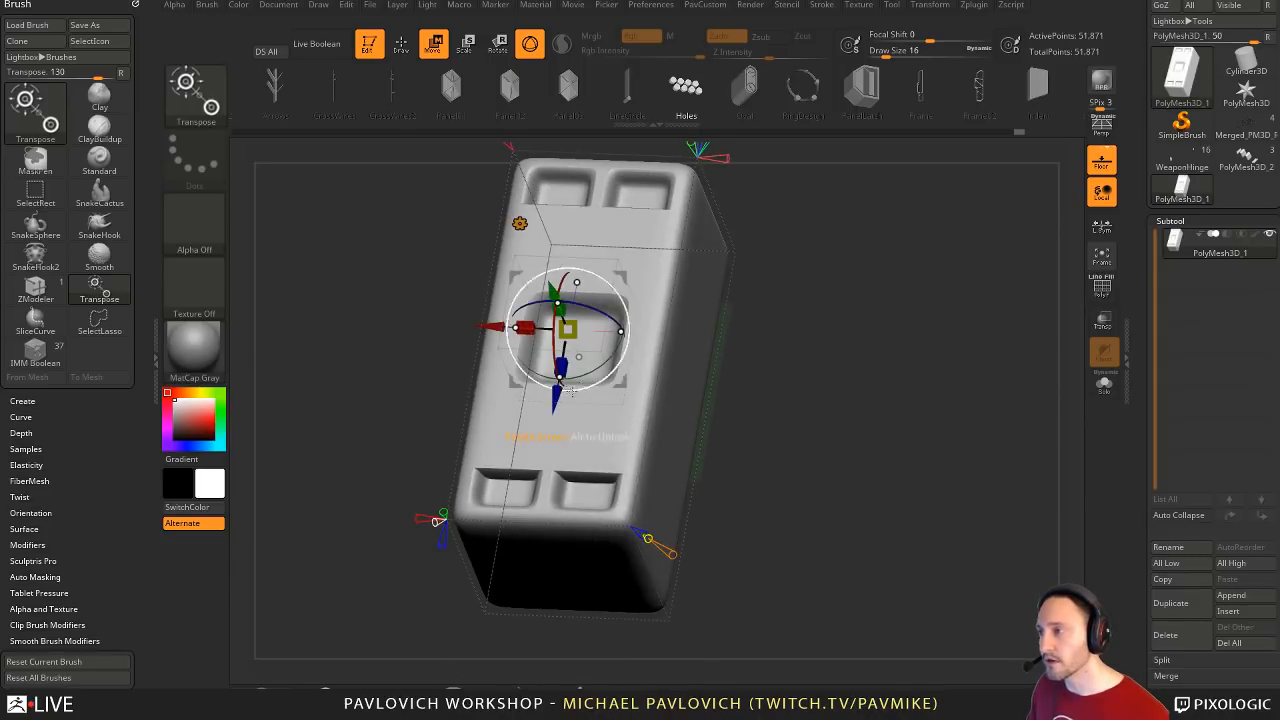
{"action": "mouse_move", "coordinate": [557, 397]}
{"action": "left_mouse_down"}
{"action": "mouse_move", "coordinate": [549, 439]}
{"action": "mouse_move", "coordinate": [555, 401]}
{"action": "left_mouse_up"}
{"action": "key", "text": "ctrl+z"}
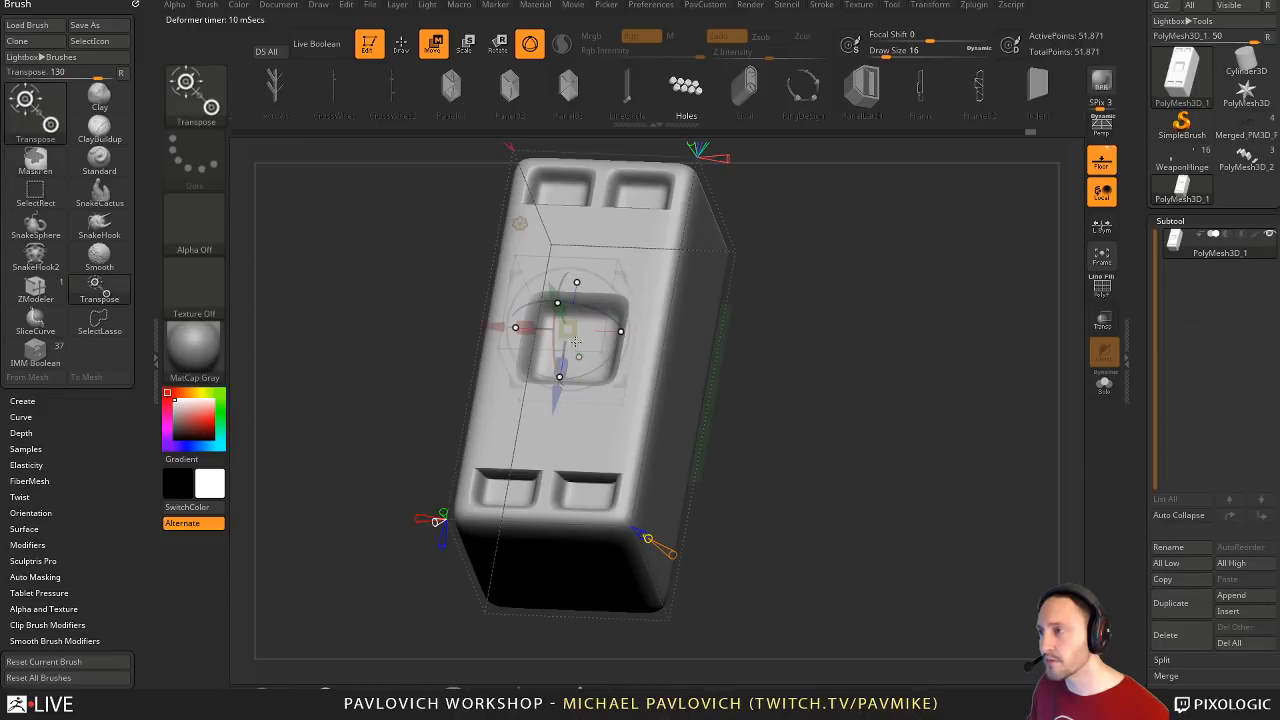
- Shrink the primitive to a small square recess in the middle of the block's top face and turn on its radial repetition
{"action": "left_click_drag", "start_coordinate": [575, 342], "coordinate": [569, 337]}
{"action": "right_click_drag", "start_coordinate": [585, 342], "coordinate": [679, 352]}
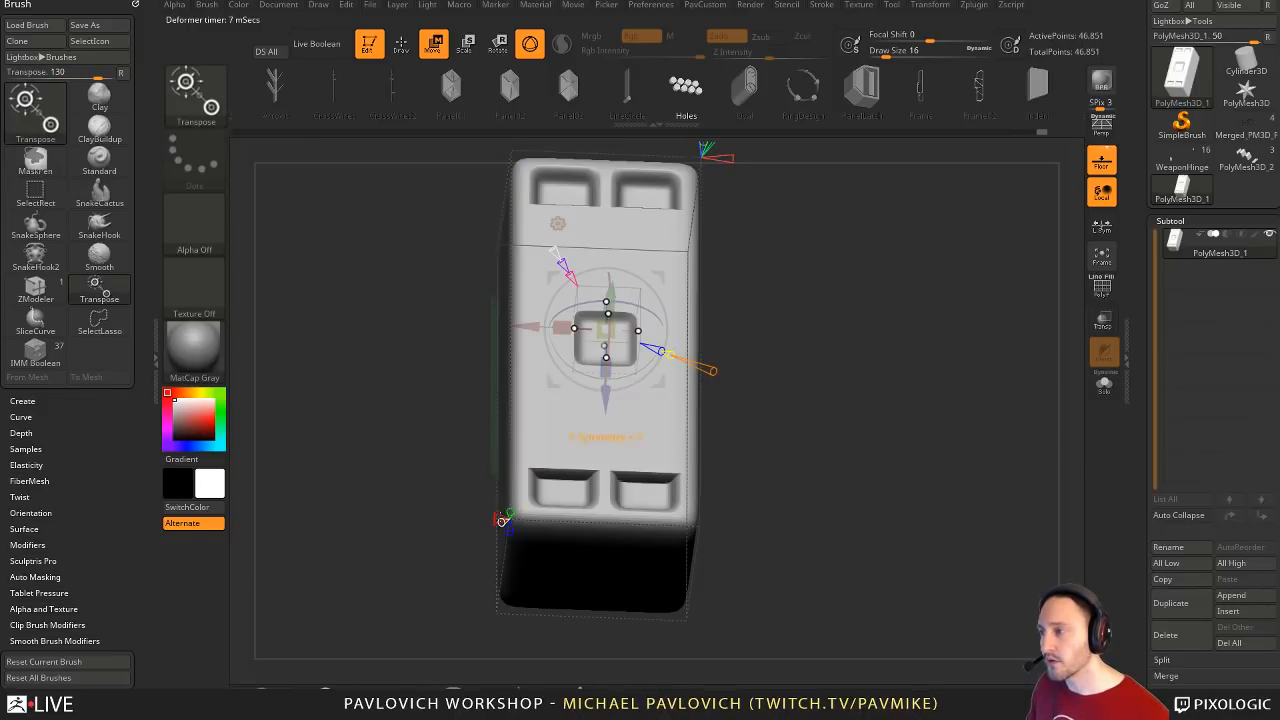
{"action": "right_click_drag", "start_coordinate": [466, 504], "coordinate": [445, 492]}
{"action": "mouse_move", "coordinate": [450, 484]}
{"action": "left_mouse_down"}
{"action": "mouse_move", "coordinate": [458, 468]}
{"action": "mouse_move", "coordinate": [432, 494]}
{"action": "left_mouse_up"}
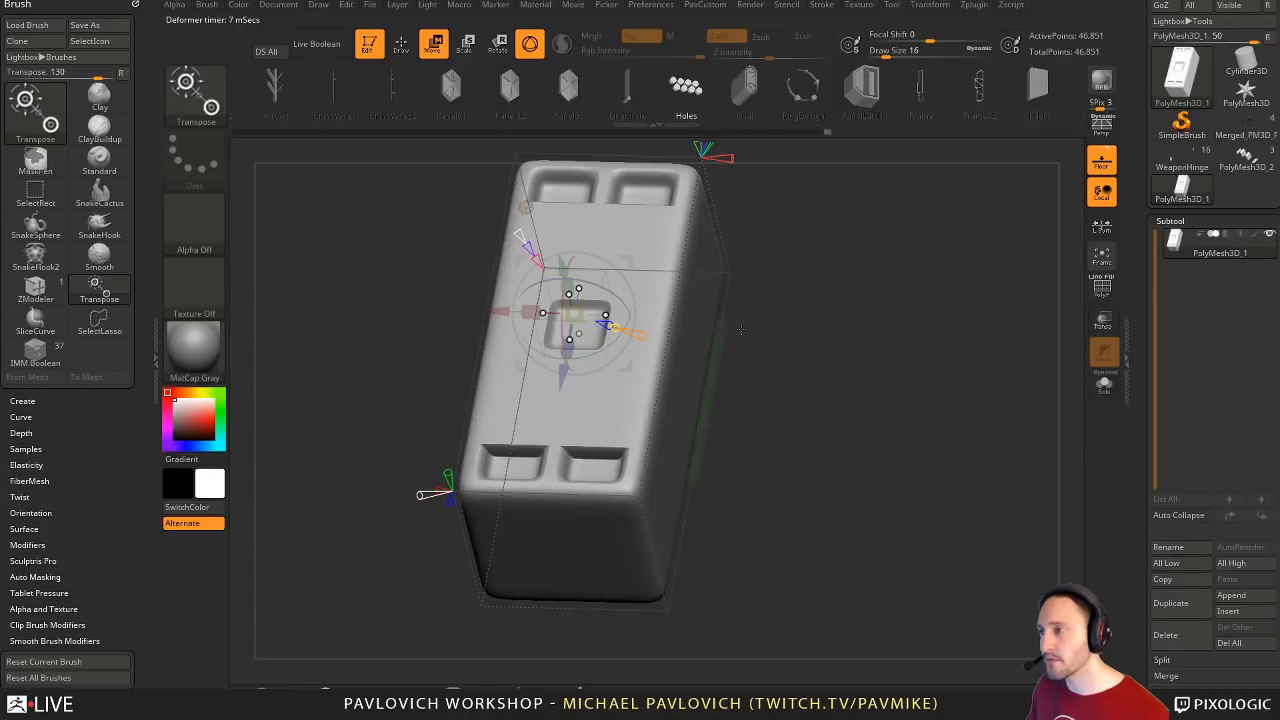
{"action": "right_click_drag", "start_coordinate": [432, 494], "coordinate": [456, 520]}
- Offset the small recess about 0.71 units from the centre to form a ring of five, and reduce the recesses' size
{"action": "left_click_drag", "start_coordinate": [579, 400], "coordinate": [576, 459]}
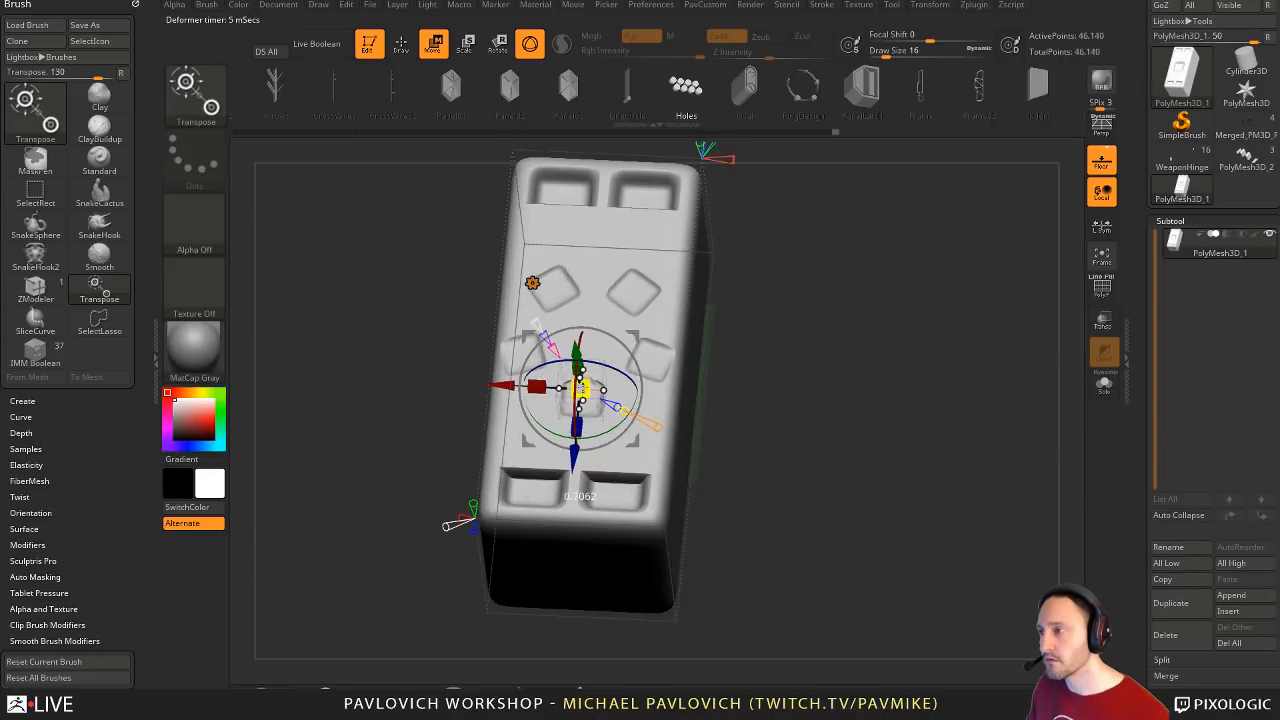
{"action": "right_click_drag", "start_coordinate": [782, 340], "coordinate": [625, 289], "text": "ctrl"}
{"action": "left_click_drag", "start_coordinate": [609, 262], "coordinate": [607, 273]}
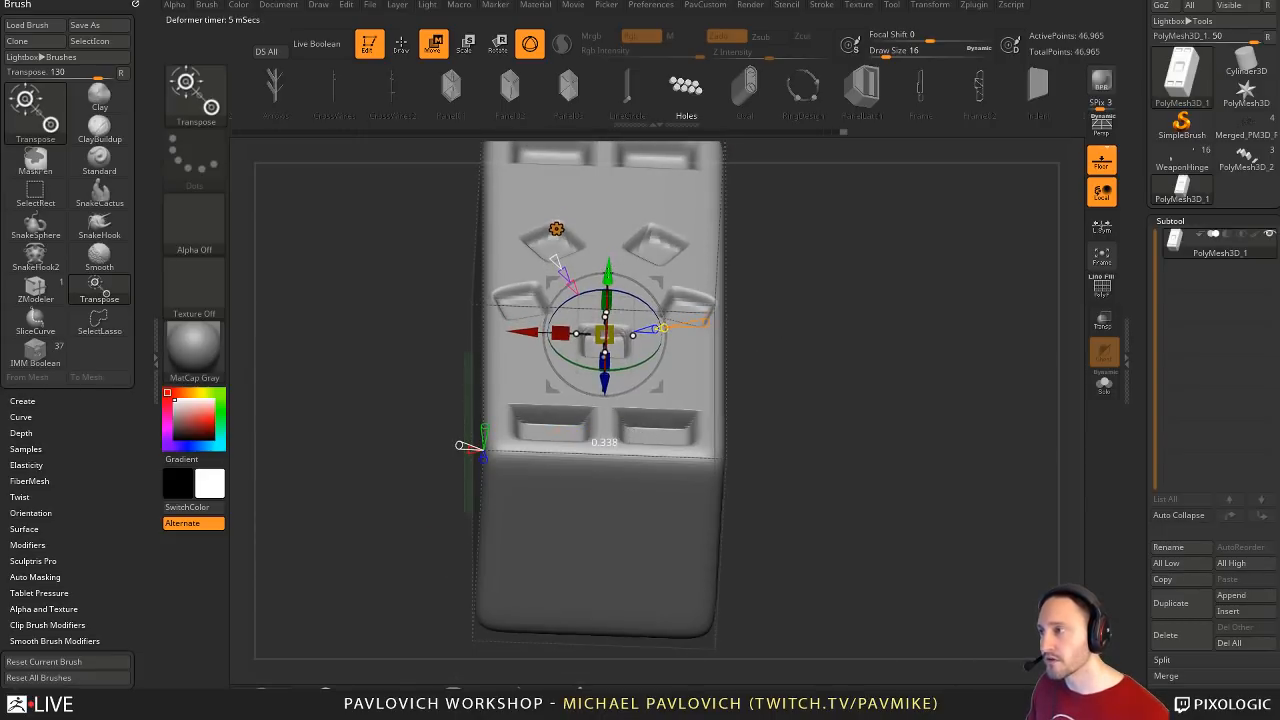
{"action": "right_click_drag", "start_coordinate": [754, 262], "coordinate": [794, 310]}
{"action": "left_click_drag", "start_coordinate": [590, 403], "coordinate": [577, 403]}
{"action": "right_click_drag", "start_coordinate": [771, 346], "coordinate": [497, 475], "text": "ctrl"}
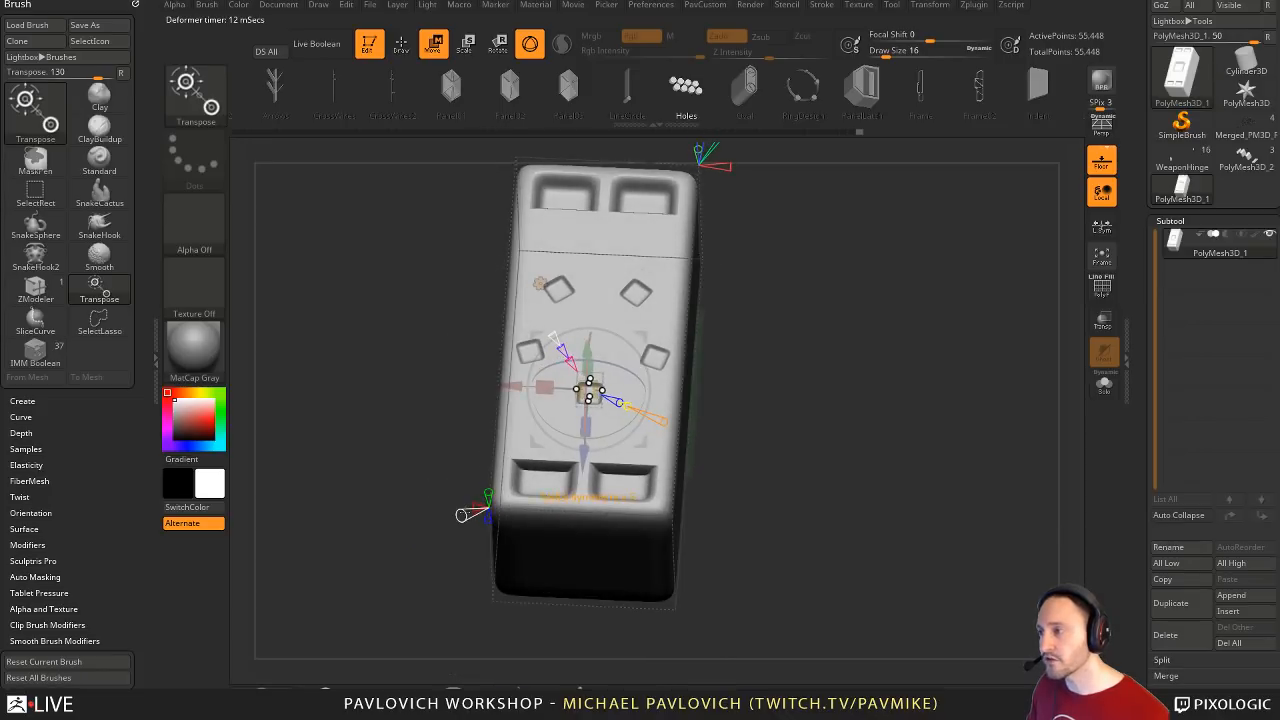
- Increase the ring to eight recesses and fine-tune their tessellation and shape
{"action": "mouse_move", "coordinate": [461, 515]}
{"action": "left_mouse_down"}
{"action": "mouse_move", "coordinate": [437, 523]}
{"action": "mouse_move", "coordinate": [480, 509]}
{"action": "mouse_move", "coordinate": [459, 515]}
{"action": "left_mouse_up"}
{"action": "mouse_move", "coordinate": [812, 416]}
{"action": "right_mouse_down"}
{"action": "mouse_move", "coordinate": [854, 354]}
{"action": "mouse_move", "coordinate": [863, 406]}
{"action": "mouse_move", "coordinate": [917, 386]}
{"action": "mouse_move", "coordinate": [876, 326]}
{"action": "right_mouse_up"}
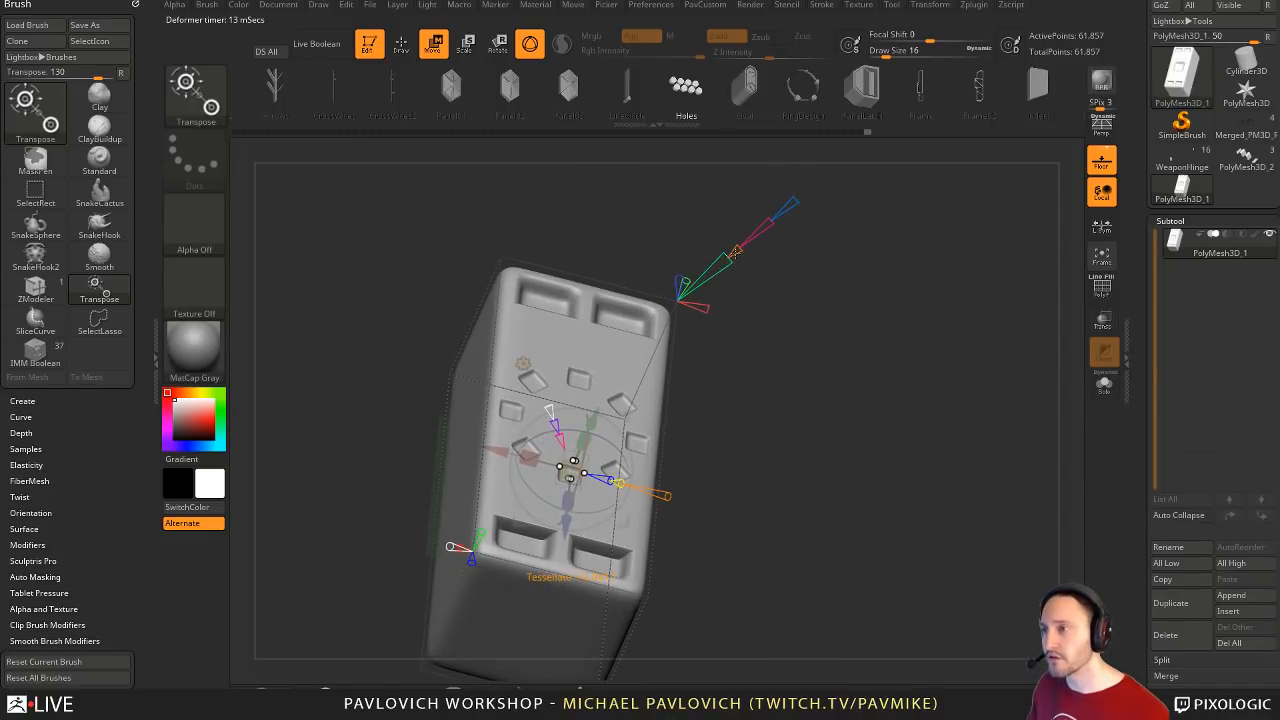
{"action": "left_click_drag", "start_coordinate": [769, 226], "coordinate": [727, 257]}
{"action": "right_click_drag", "start_coordinate": [766, 434], "coordinate": [799, 401], "text": "alt"}
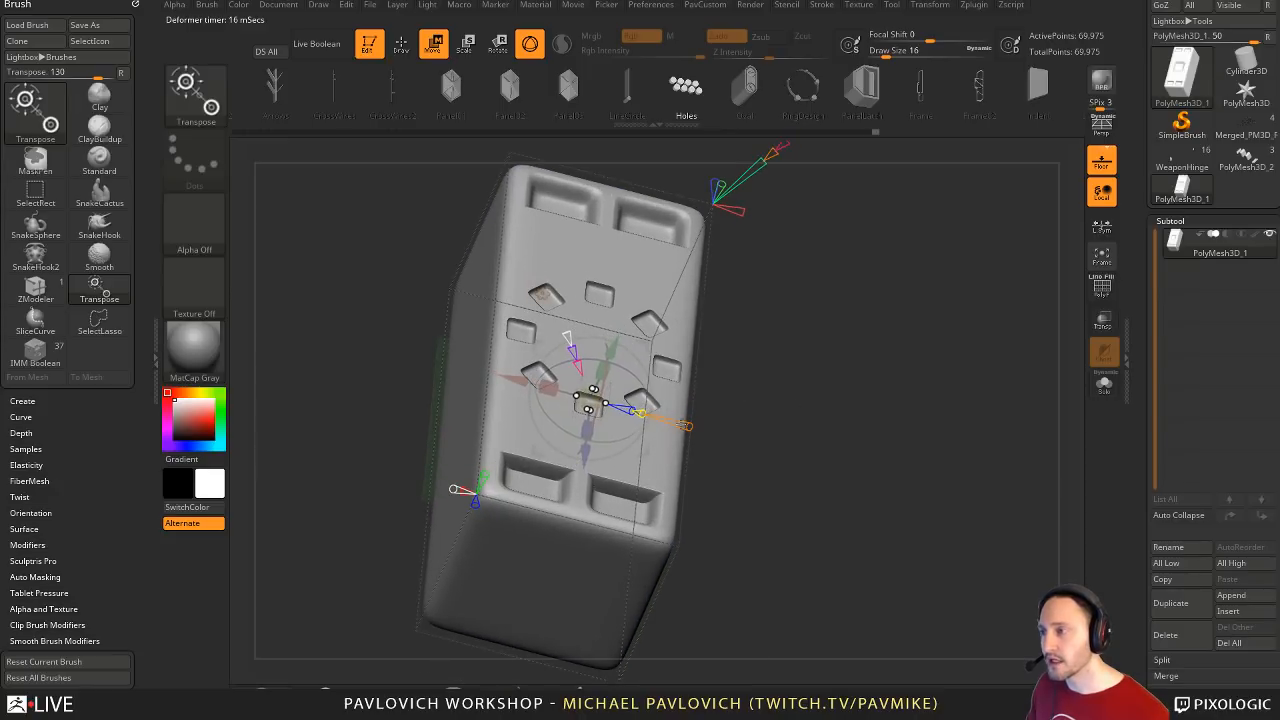
{"action": "left_click_drag", "start_coordinate": [688, 426], "coordinate": [708, 431]}
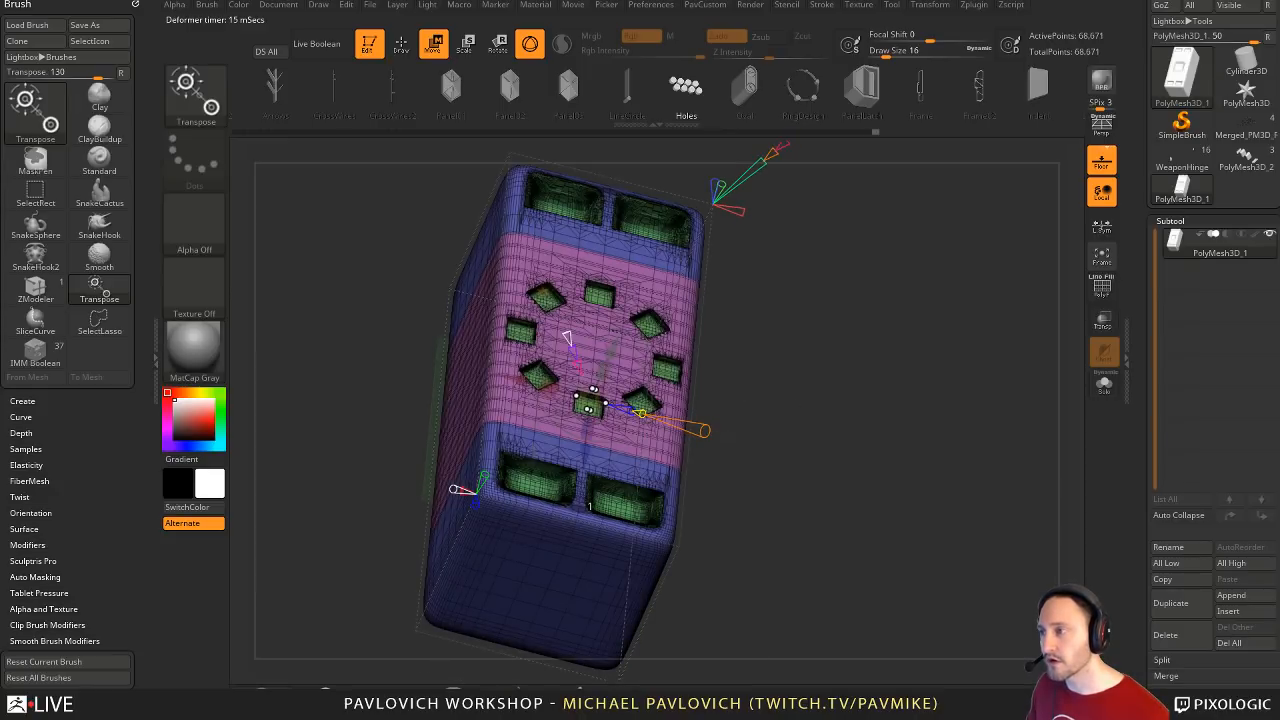
- Adjust the primitive's shape to turn the eight square recesses in the ring into small round dimples
{"action": "right_click_drag", "start_coordinate": [937, 404], "coordinate": [897, 418]}
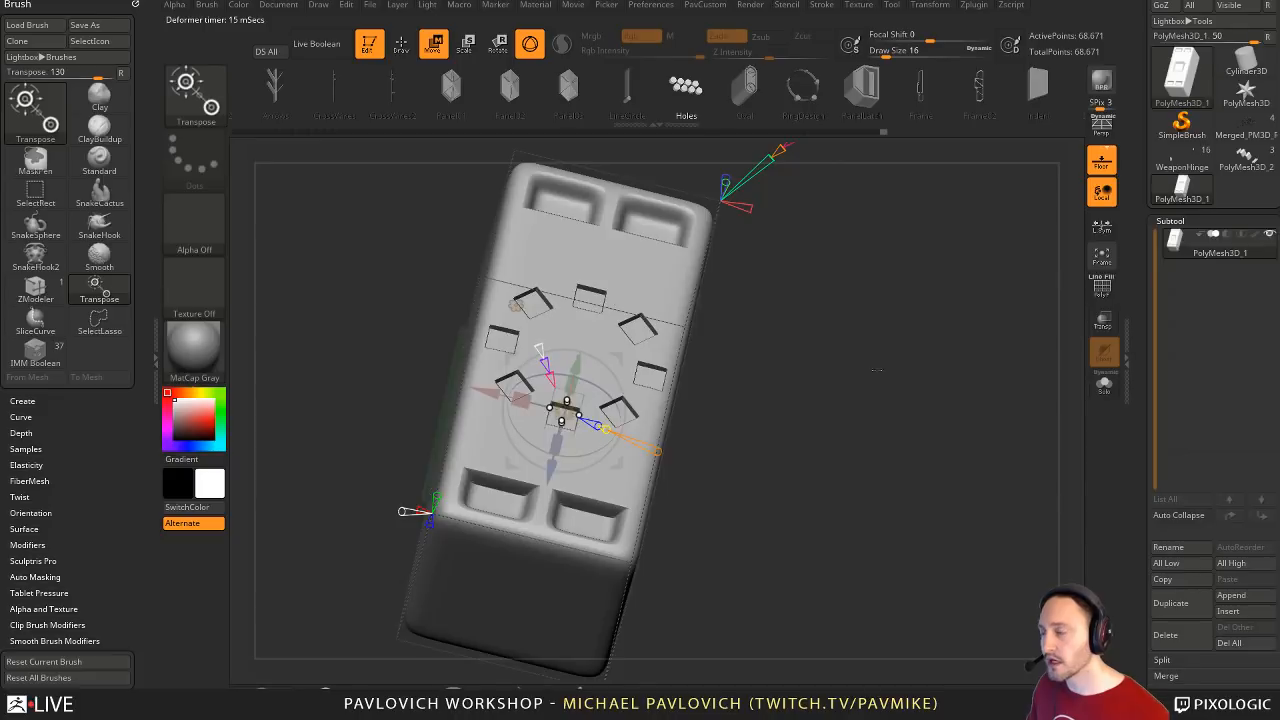
{"action": "mouse_move", "coordinate": [876, 370]}
{"action": "right_mouse_down"}
{"action": "mouse_move", "coordinate": [868, 388]}
{"action": "mouse_move", "coordinate": [886, 379]}
{"action": "right_mouse_up"}
{"action": "left_click_drag", "start_coordinate": [716, 465], "coordinate": [695, 460]}
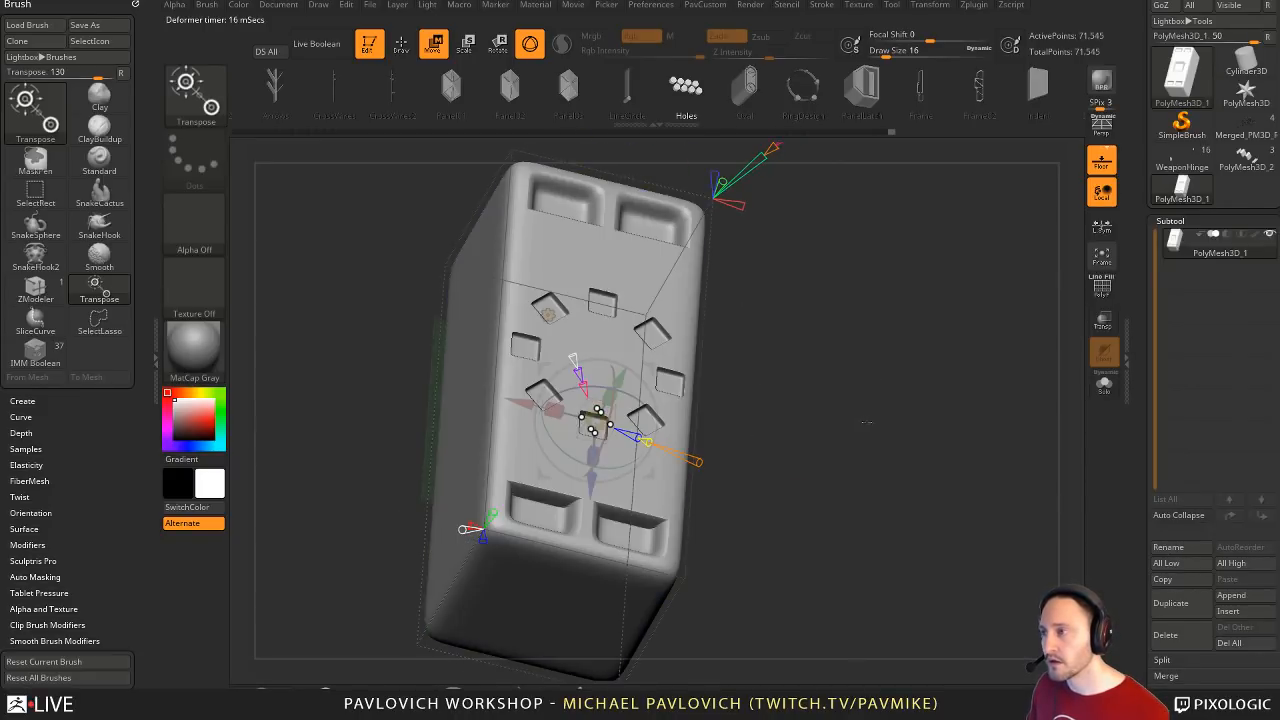
{"action": "mouse_move", "coordinate": [868, 423]}
{"action": "right_mouse_down"}
{"action": "mouse_move", "coordinate": [839, 425]}
{"action": "mouse_move", "coordinate": [868, 420]}
{"action": "right_mouse_up"}
{"action": "left_click_drag", "start_coordinate": [637, 466], "coordinate": [620, 462]}
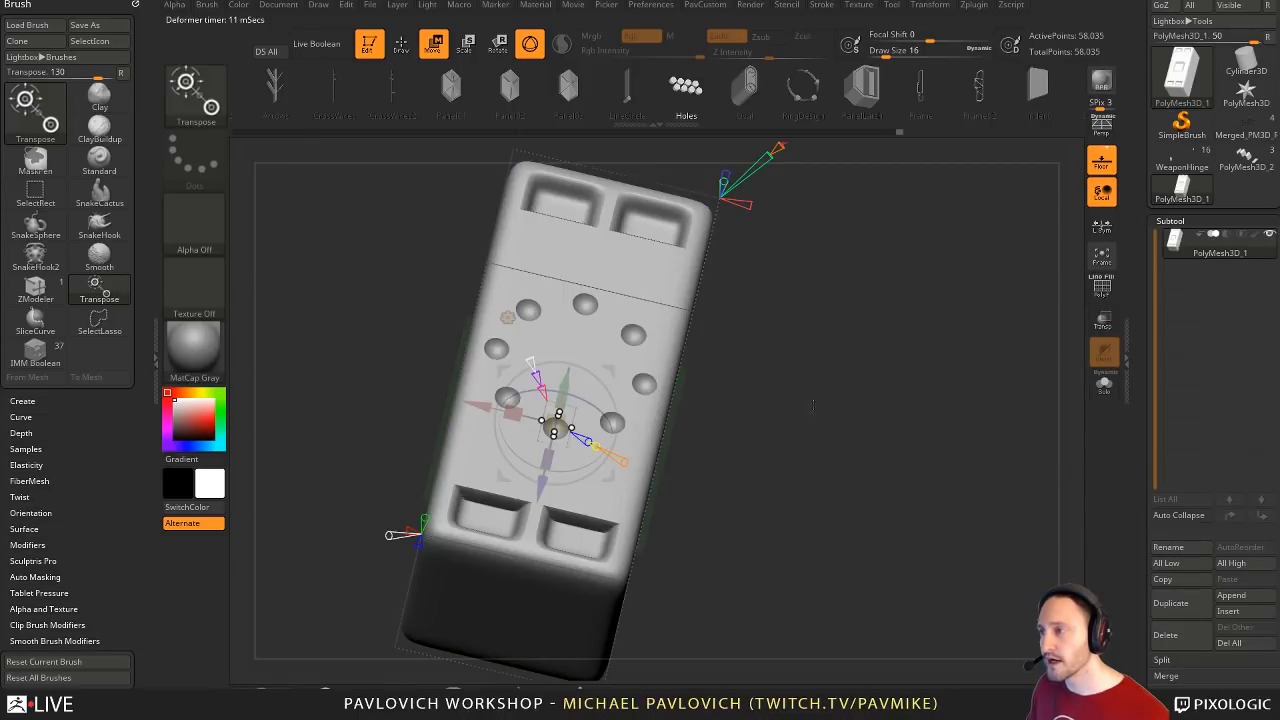
{"action": "right_click_drag", "start_coordinate": [811, 406], "coordinate": [841, 423]}
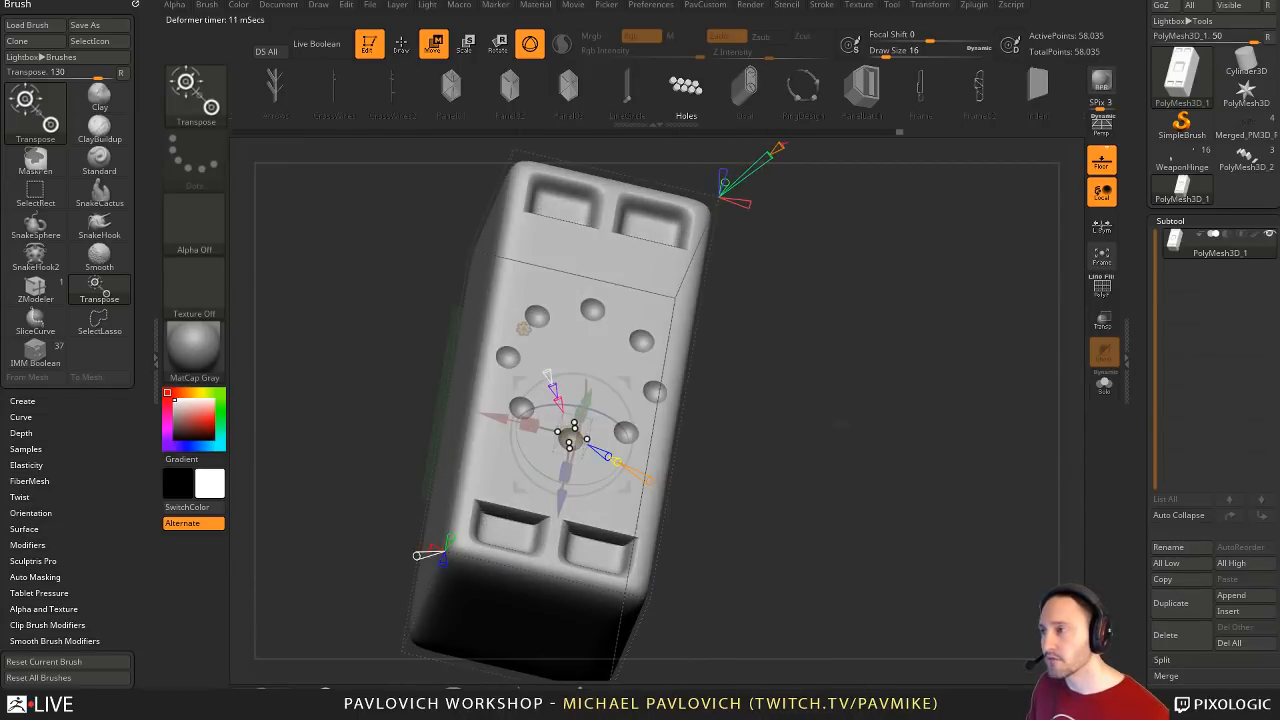
- Fine-tune the depth and roundness of the eight dimples on the block's top face
{"action": "right_click_drag", "start_coordinate": [845, 375], "coordinate": [746, 404], "text": "alt"}
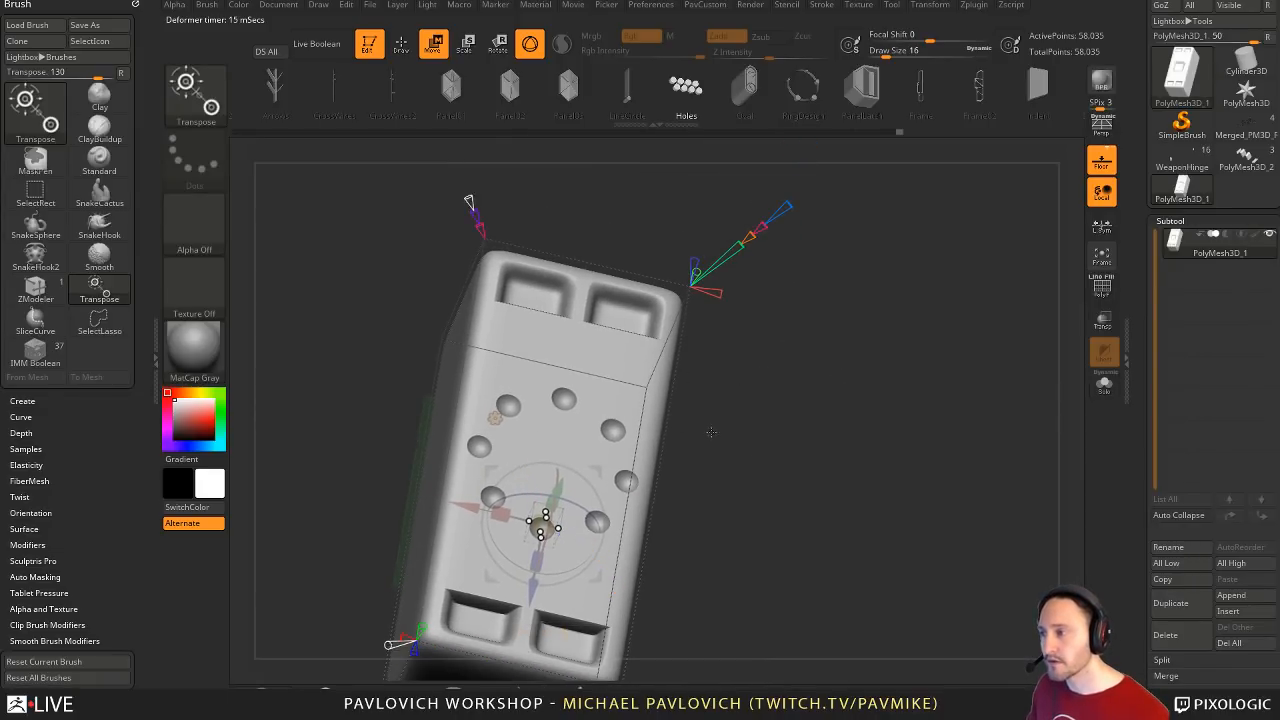
{"action": "right_click_drag", "start_coordinate": [514, 466], "coordinate": [565, 463]}
{"action": "right_click_drag", "start_coordinate": [768, 473], "coordinate": [790, 415], "text": "alt"}
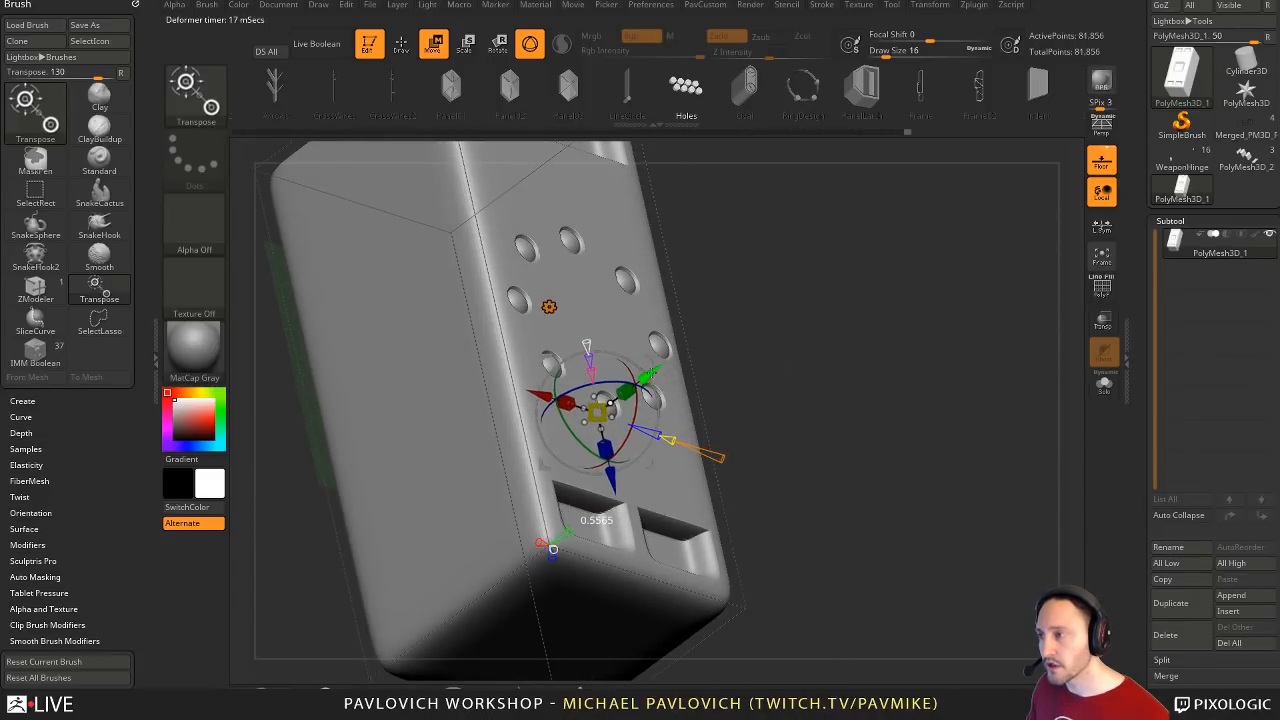
{"action": "right_click_drag", "start_coordinate": [842, 376], "coordinate": [874, 393]}
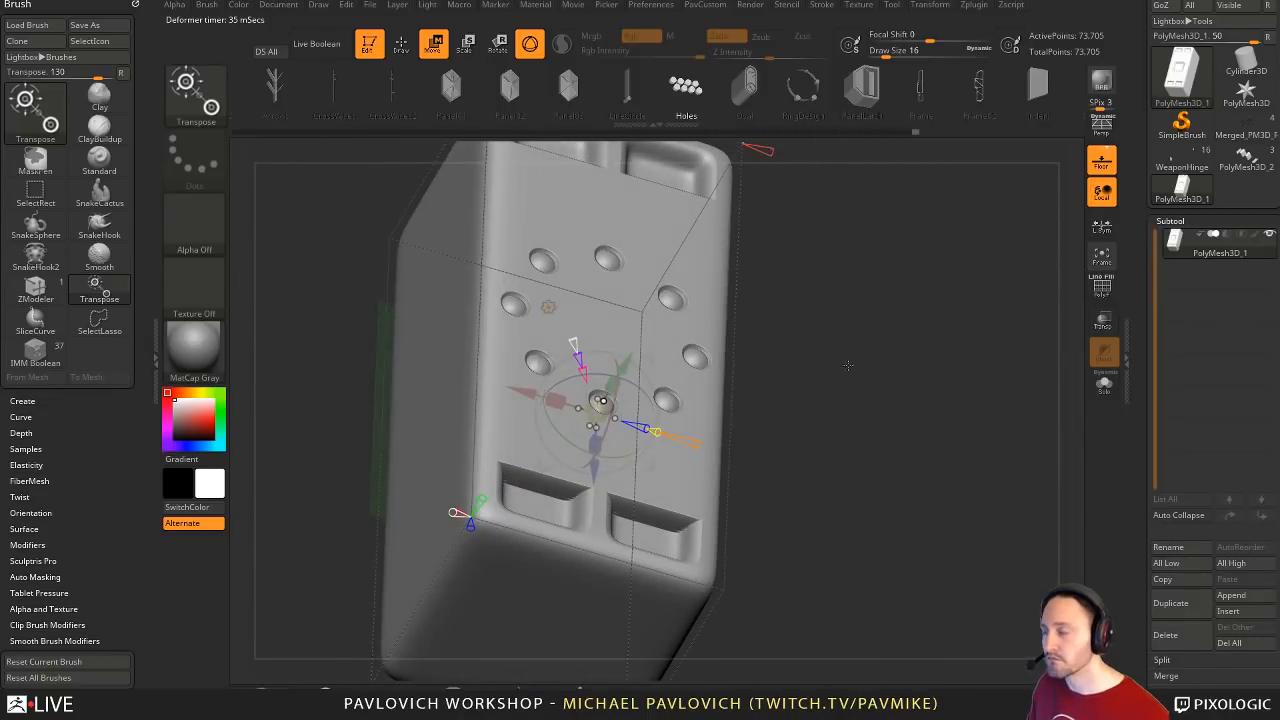
- Accept the Project Primitive result and check the block's polyframe from several sides before hiding it again
{"action": "left_click", "coordinate": [550, 309]}
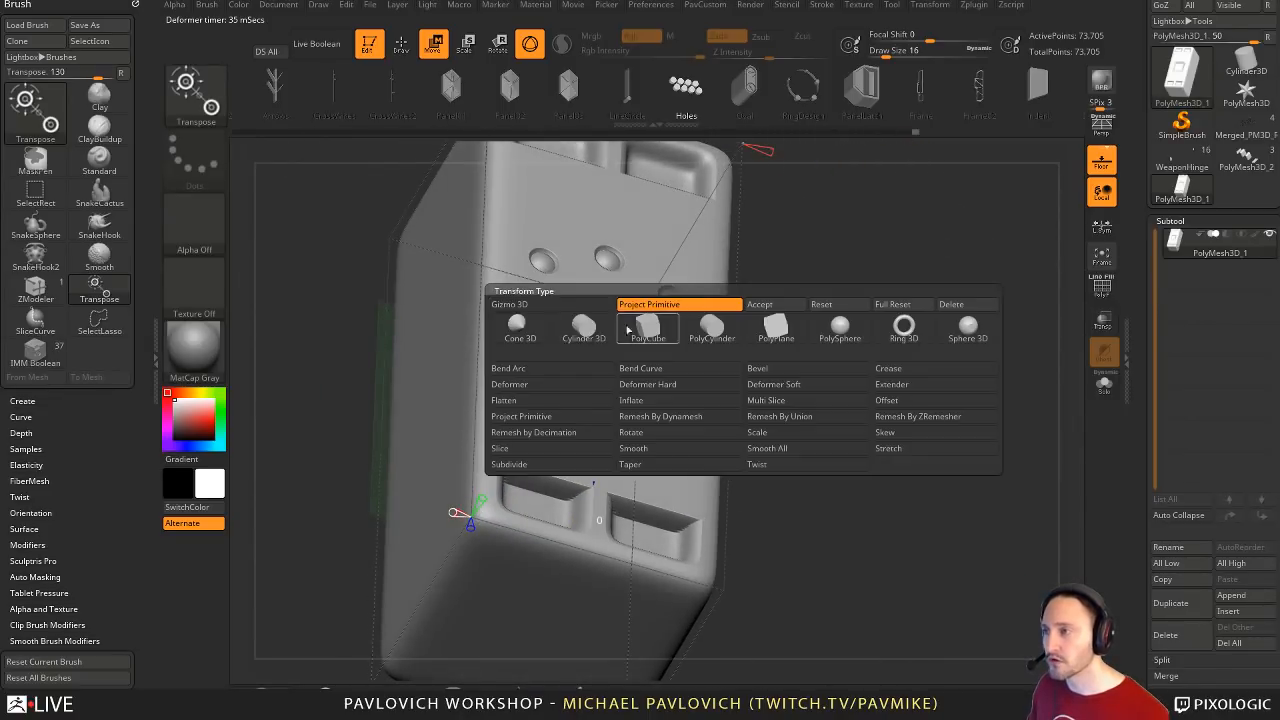
{"action": "left_click", "coordinate": [760, 304]}
{"action": "key", "text": "q"}
{"action": "mouse_move", "coordinate": [850, 330]}
{"action": "right_mouse_down"}
{"action": "mouse_move", "coordinate": [926, 417]}
{"action": "mouse_move", "coordinate": [897, 289]}
{"action": "mouse_move", "coordinate": [956, 367]}
{"action": "mouse_move", "coordinate": [969, 351]}
{"action": "mouse_move", "coordinate": [940, 383]}
{"action": "mouse_move", "coordinate": [1005, 494]}
{"action": "mouse_move", "coordinate": [1020, 557]}
{"action": "mouse_move", "coordinate": [894, 317]}
{"action": "mouse_move", "coordinate": [922, 394]}
{"action": "mouse_move", "coordinate": [971, 417]}
{"action": "mouse_move", "coordinate": [1066, 331]}
{"action": "right_mouse_up"}
{"action": "key", "text": "shift+f"}
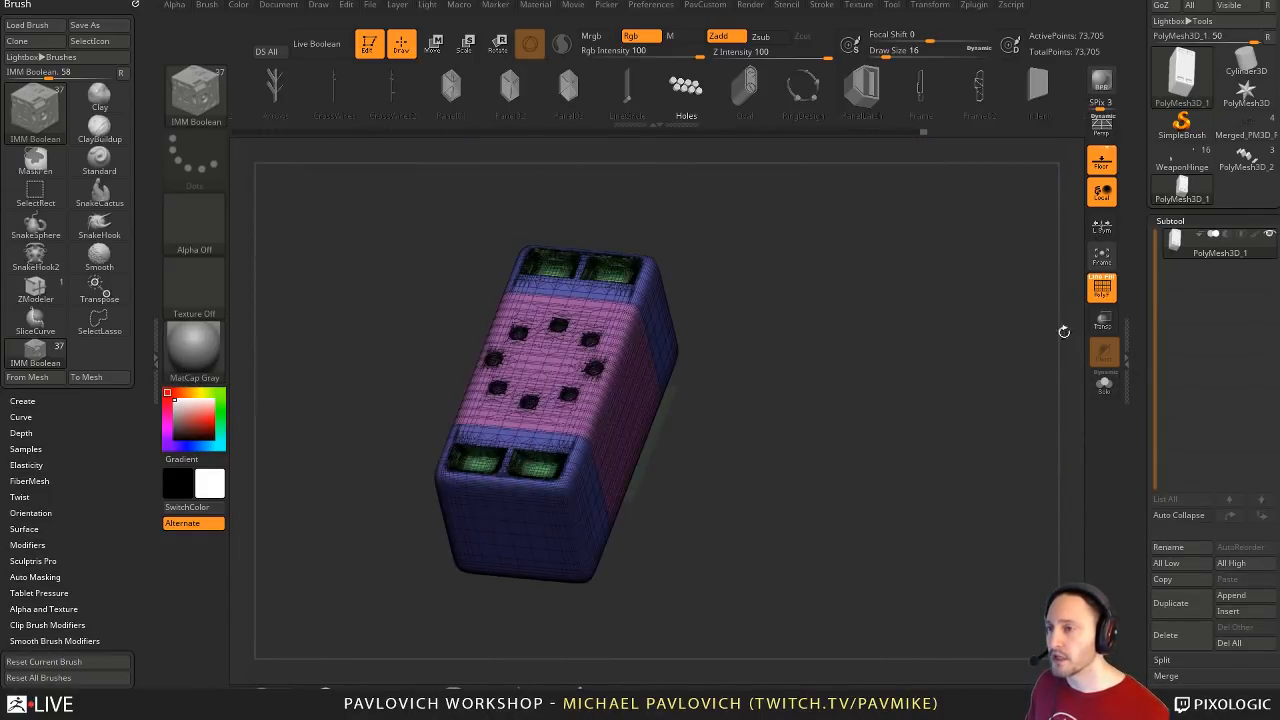
{"action": "left_click", "coordinate": [1102, 287]}
{"action": "mouse_move", "coordinate": [883, 297]}
{"action": "right_mouse_down"}
{"action": "mouse_move", "coordinate": [925, 377]}
{"action": "mouse_move", "coordinate": [971, 374]}
{"action": "mouse_move", "coordinate": [863, 334]}
{"action": "right_mouse_up"}
- Insert the Oval mesh of the IMM Boolean brush upright in the middle of the block's long side face
{"action": "key", "text": "b"}
{"action": "key", "text": "z"}
{"action": "key", "text": "m"}
{"action": "key", "text": "b"}
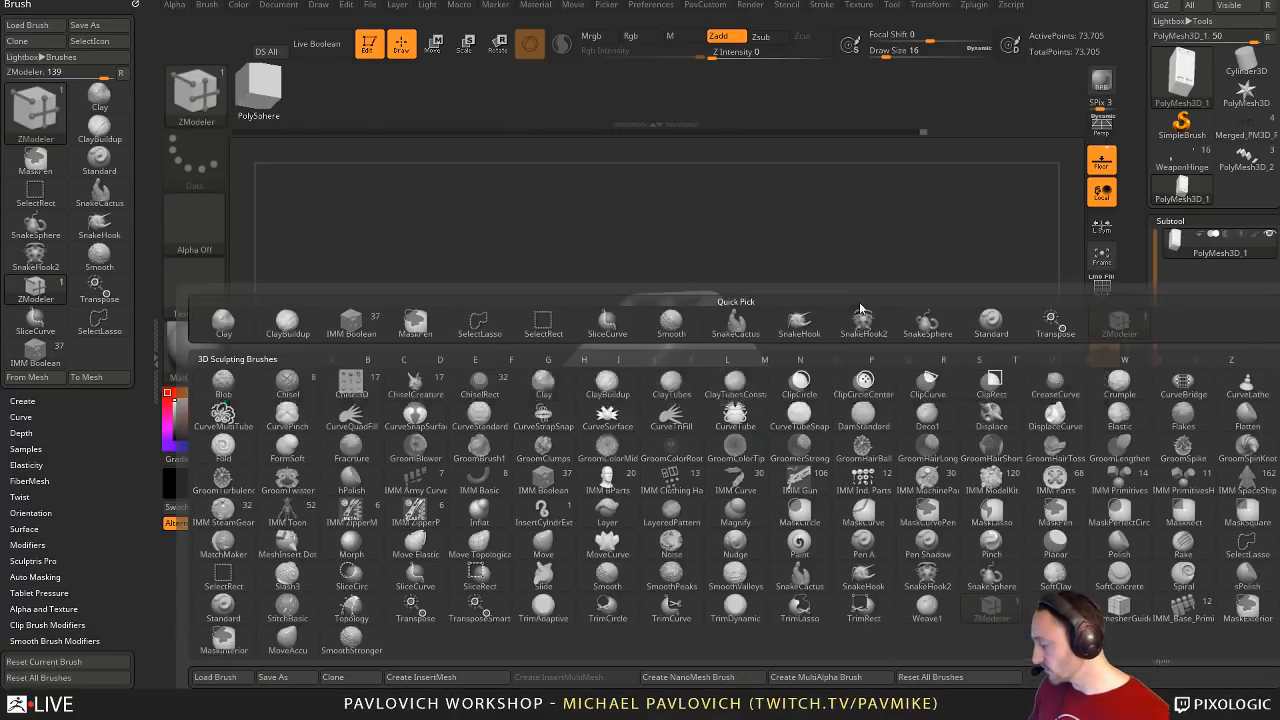
{"action": "key", "text": "i"}
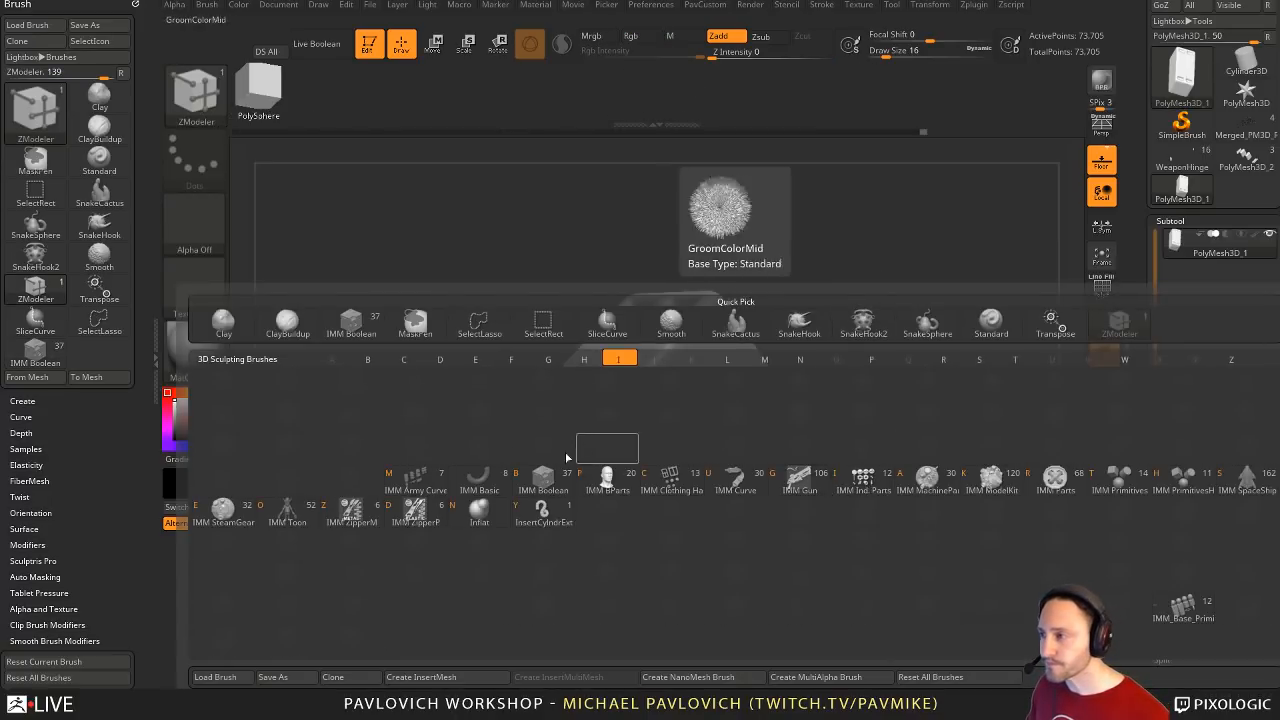
{"action": "left_click", "coordinate": [543, 482]}
{"action": "left_click", "coordinate": [749, 102]}
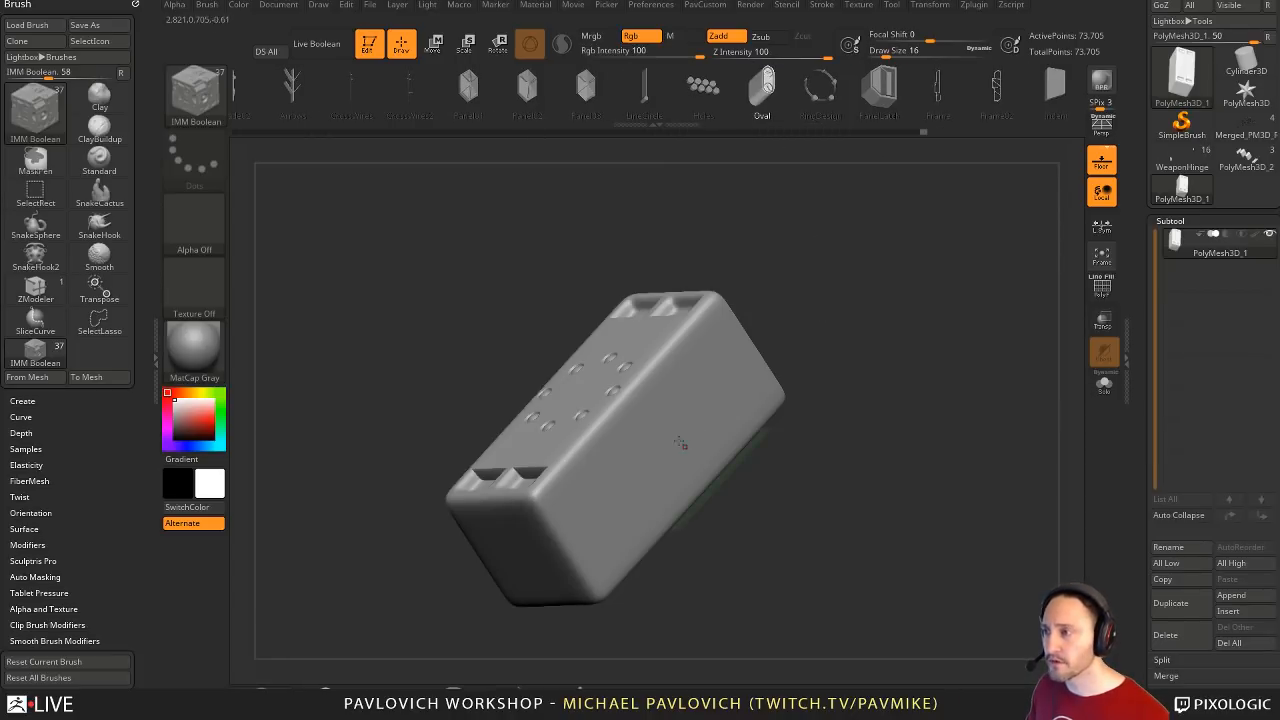
{"action": "mouse_move", "coordinate": [823, 376]}
{"action": "left_mouse_down"}
{"action": "mouse_move", "coordinate": [627, 449]}
{"action": "mouse_move", "coordinate": [629, 519]}
{"action": "left_mouse_up"}
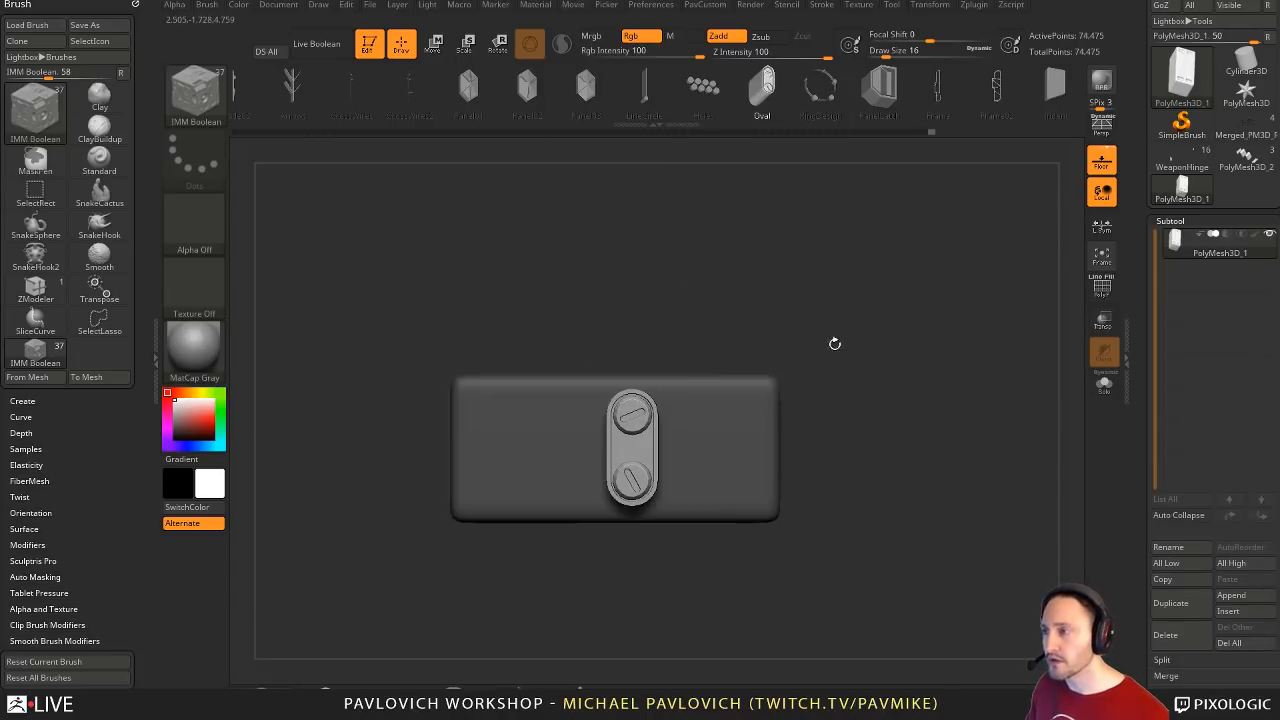
- Split the oval insert into its own subtool and mirror and weld it to the opposite side
{"action": "left_click_drag", "start_coordinate": [834, 343], "coordinate": [908, 400]}
{"action": "key", "text": "2"}
{"action": "left_click", "coordinate": [891, 393]}
{"action": "key", "text": "2"}
{"action": "left_click", "coordinate": [892, 323]}
{"action": "left_click", "coordinate": [894, 326]}
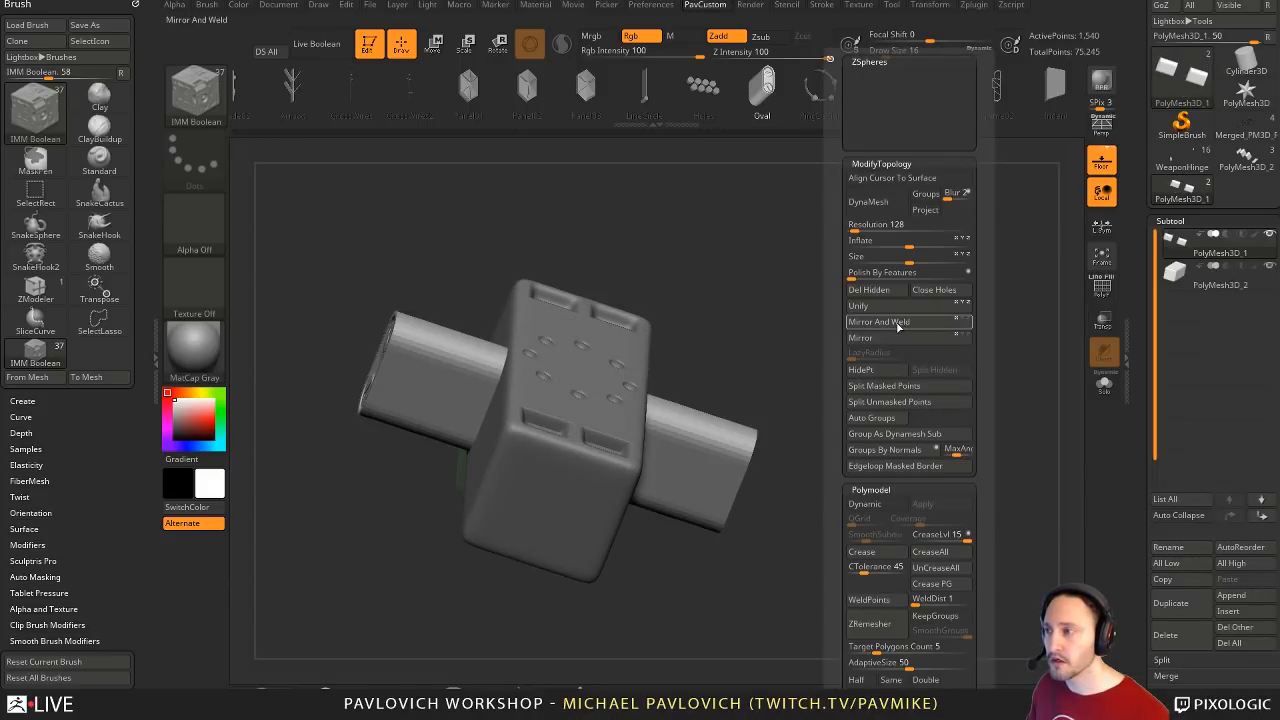
- Place the oval subtool below the block in the subtool order and turn on Live Boolean to preview the cut
{"action": "left_click_drag", "start_coordinate": [815, 348], "coordinate": [761, 268]}
{"action": "left_click", "coordinate": [1260, 516]}
{"action": "left_click", "coordinate": [318, 44]}
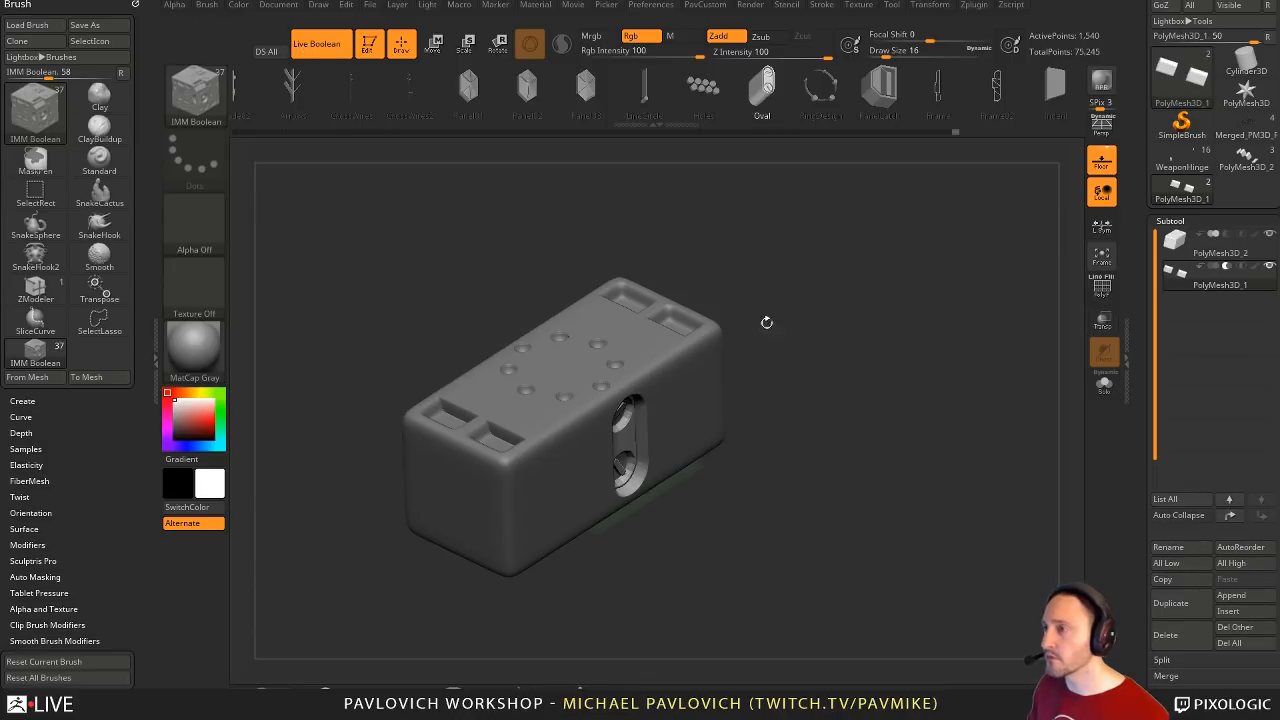
- Move the oval cutter along the side face toward one end of the block and place a trial copy beside it
{"action": "left_click_drag", "start_coordinate": [766, 320], "coordinate": [735, 402]}
{"action": "key", "text": "w"}
{"action": "mouse_move", "coordinate": [553, 447]}
{"action": "left_mouse_down"}
{"action": "mouse_move", "coordinate": [646, 449]}
{"action": "mouse_move", "coordinate": [577, 449]}
{"action": "left_mouse_up"}
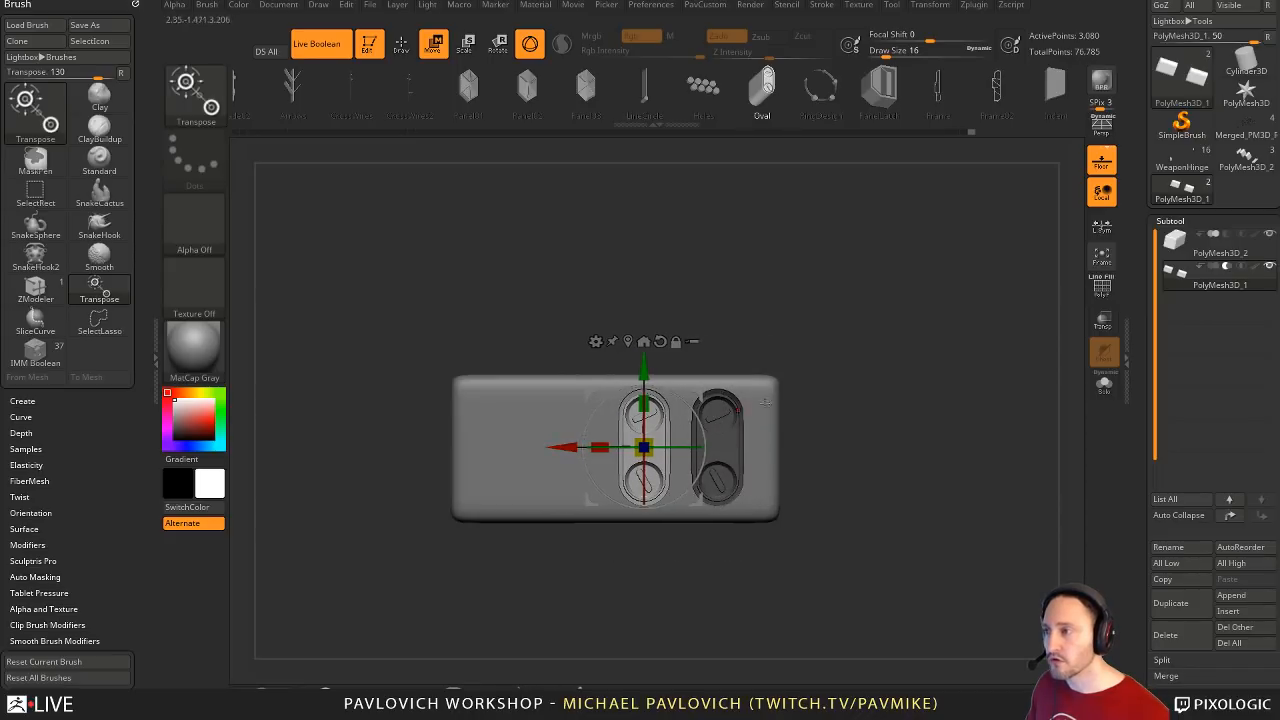
- Undo the trial copy, duplicate the oval cutter with clearer spacing and repeat the duplication into a row along the side
{"action": "key", "text": "ctrl+z"}
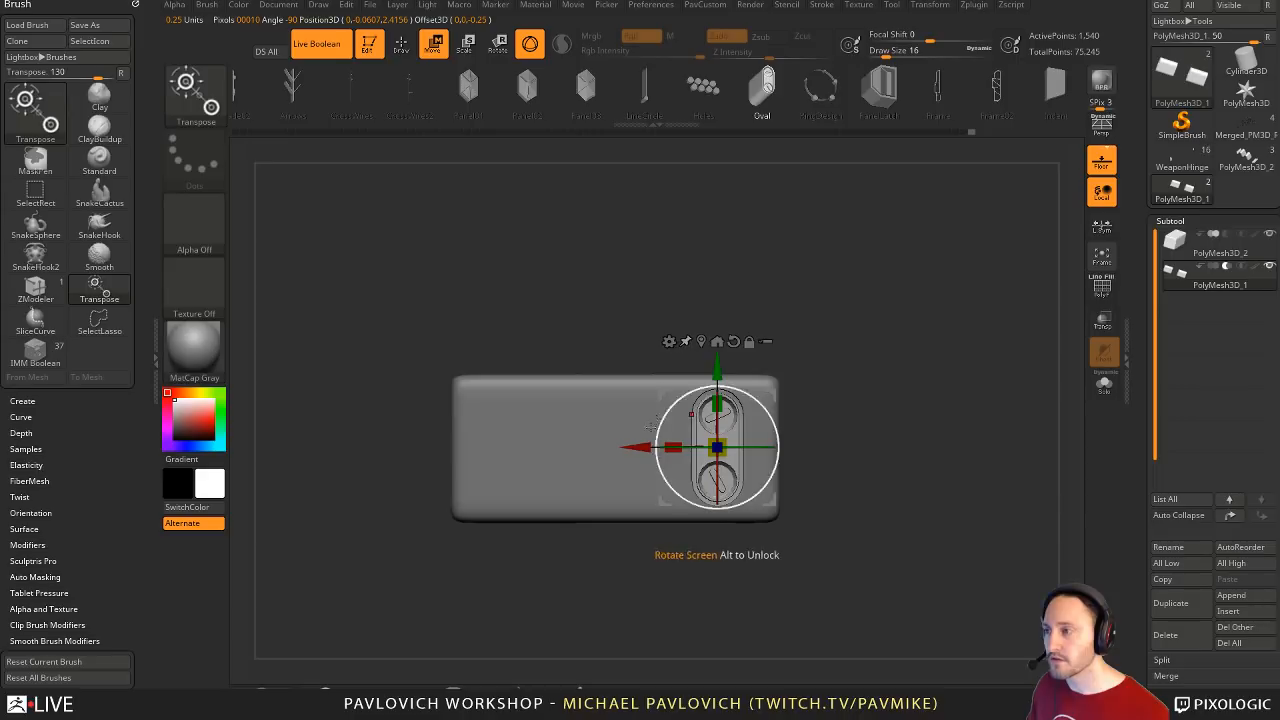
{"action": "left_click_drag", "start_coordinate": [670, 447], "coordinate": [603, 447], "text": "ctrl"}
{"action": "key", "text": "1"}
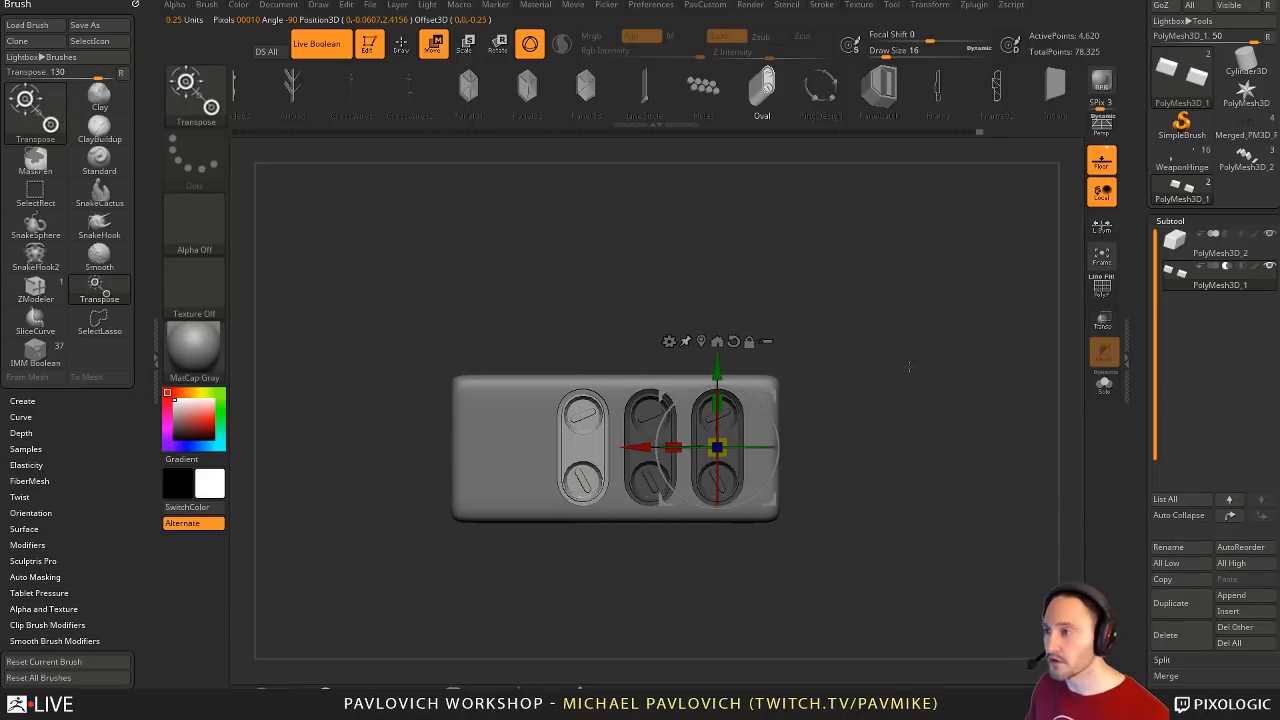
{"action": "key", "text": "1"}
{"action": "mouse_move", "coordinate": [891, 334]}
{"action": "left_mouse_down"}
{"action": "mouse_move", "coordinate": [989, 406]}
{"action": "mouse_move", "coordinate": [915, 359]}
{"action": "mouse_move", "coordinate": [890, 400]}
{"action": "mouse_move", "coordinate": [929, 293]}
{"action": "left_mouse_up"}
- Replace the oval cutter with the Holes insert mesh and shift it toward the block's side face
{"action": "key", "text": "q"}
{"action": "key", "text": "w"}
{"action": "left_click", "coordinate": [705, 88]}
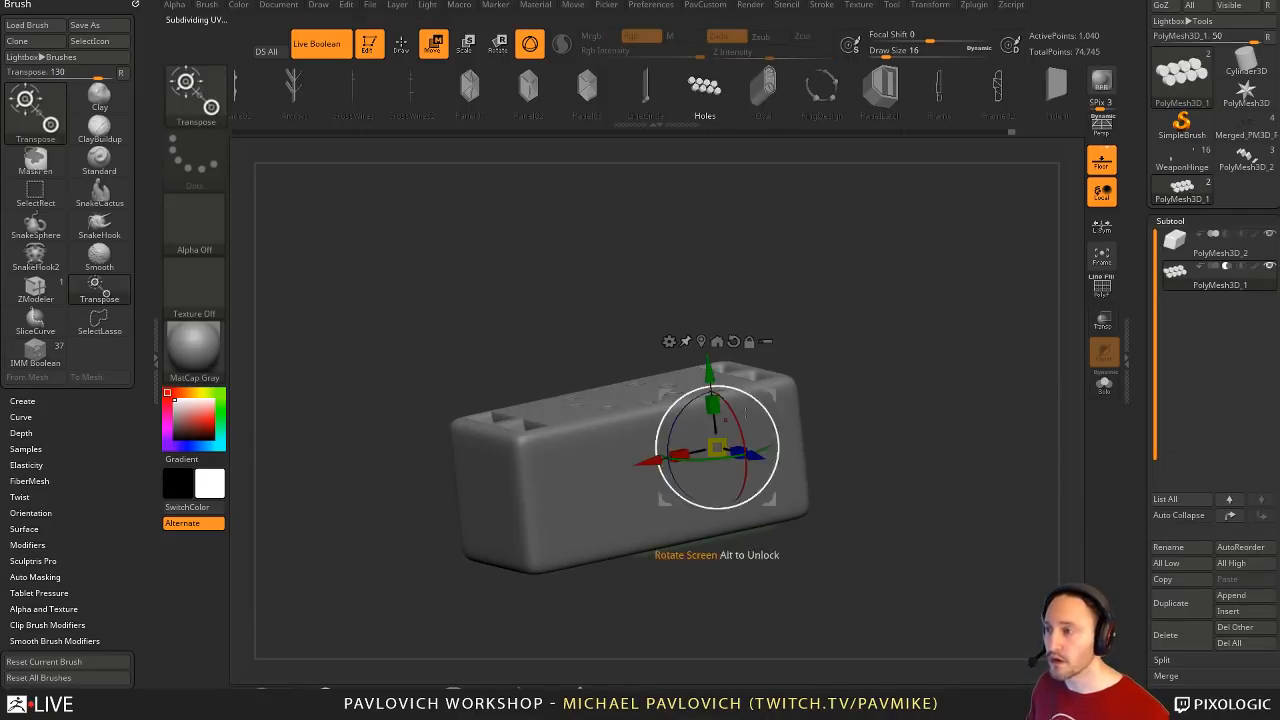
{"action": "left_click_drag", "start_coordinate": [652, 452], "coordinate": [630, 456]}
{"action": "mouse_move", "coordinate": [733, 452]}
{"action": "left_mouse_down"}
{"action": "mouse_move", "coordinate": [769, 460]}
{"action": "mouse_move", "coordinate": [752, 456]}
{"action": "left_mouse_up"}
{"action": "left_click_drag", "start_coordinate": [885, 400], "coordinate": [1030, 389]}
- Position the Holes cutter with polyframe as a guide so its two rows cut into one end of the side face
{"action": "left_click", "coordinate": [1102, 285]}
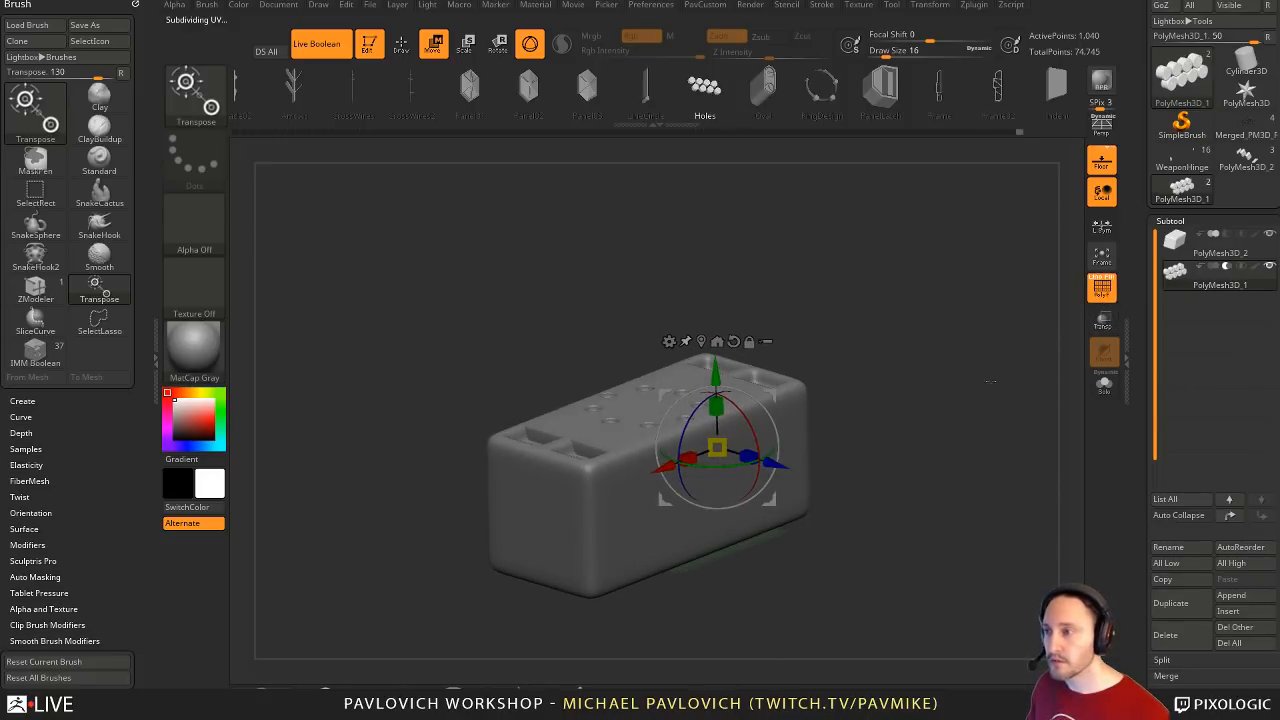
{"action": "right_click_drag", "start_coordinate": [860, 410], "coordinate": [786, 441], "text": "ctrl"}
{"action": "left_click_drag", "start_coordinate": [776, 450], "coordinate": [796, 450]}
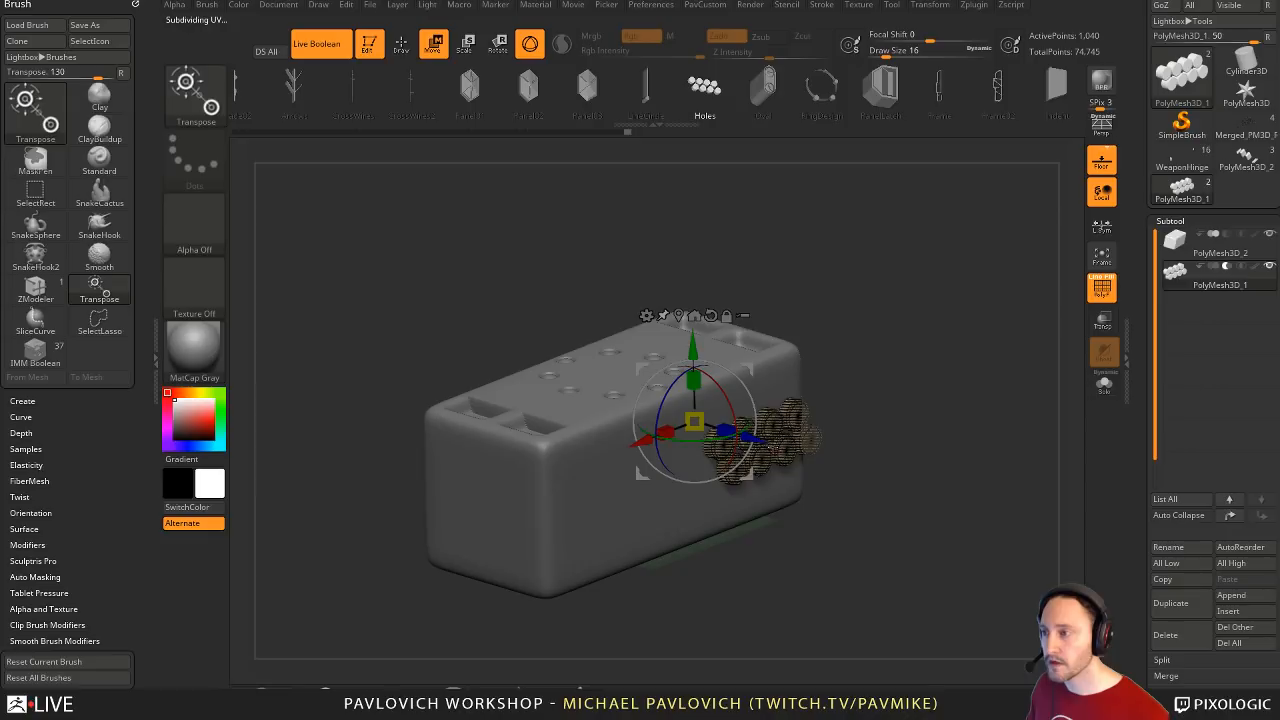
{"action": "left_click_drag", "start_coordinate": [872, 426], "coordinate": [844, 400], "text": "shift"}
{"action": "left_click_drag", "start_coordinate": [622, 421], "coordinate": [582, 421]}
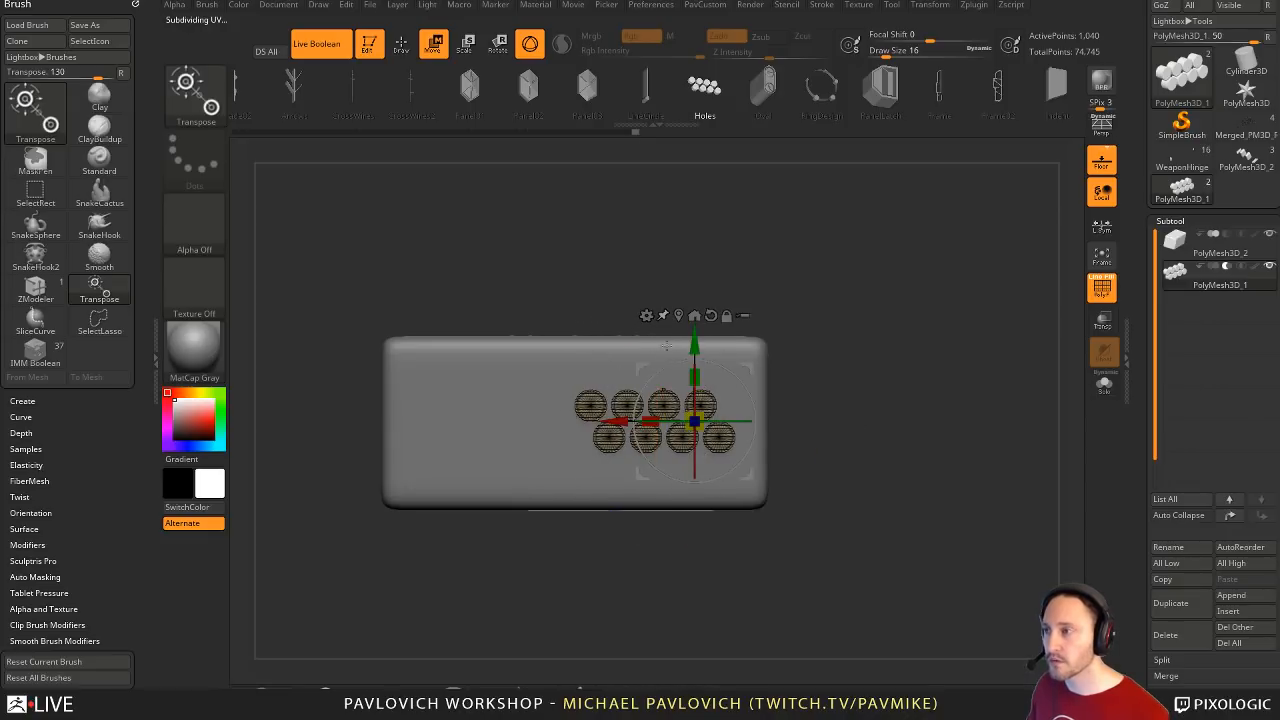
{"action": "left_click", "coordinate": [1101, 288]}
{"action": "left_click_drag", "start_coordinate": [960, 330], "coordinate": [702, 348]}
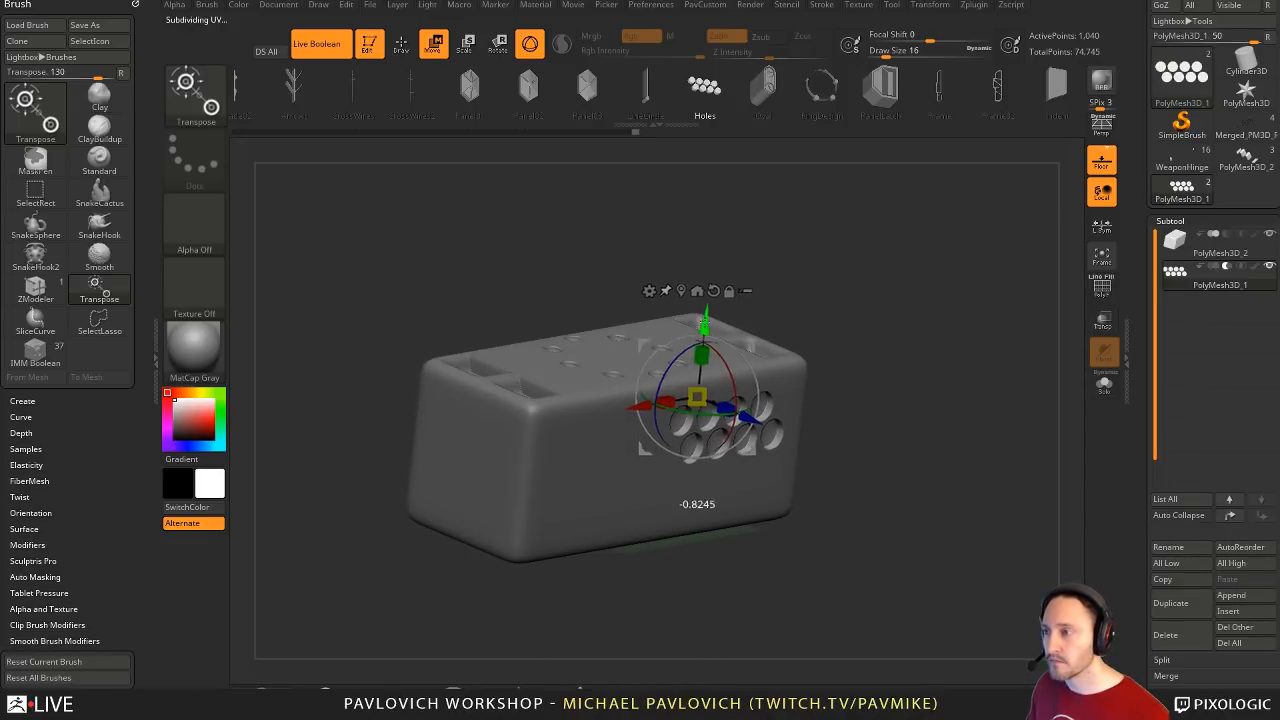
- Mirror the Holes cutter to the opposite side of the block
{"action": "left_click_drag", "start_coordinate": [860, 330], "coordinate": [926, 354]}
{"action": "key", "text": "2"}
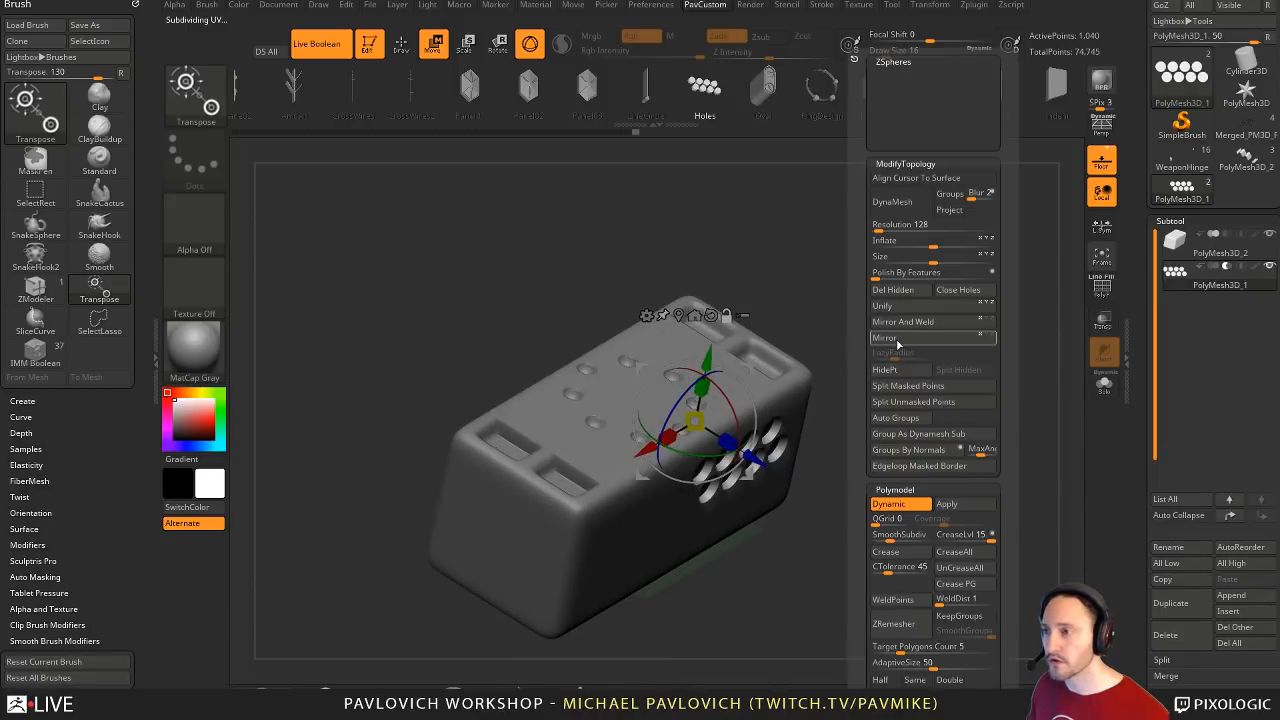
{"action": "left_click", "coordinate": [898, 343]}
{"action": "key", "text": "q"}
{"action": "mouse_move", "coordinate": [940, 400]}
{"action": "left_mouse_down"}
{"action": "mouse_move", "coordinate": [910, 380]}
{"action": "mouse_move", "coordinate": [932, 385]}
{"action": "left_mouse_up"}
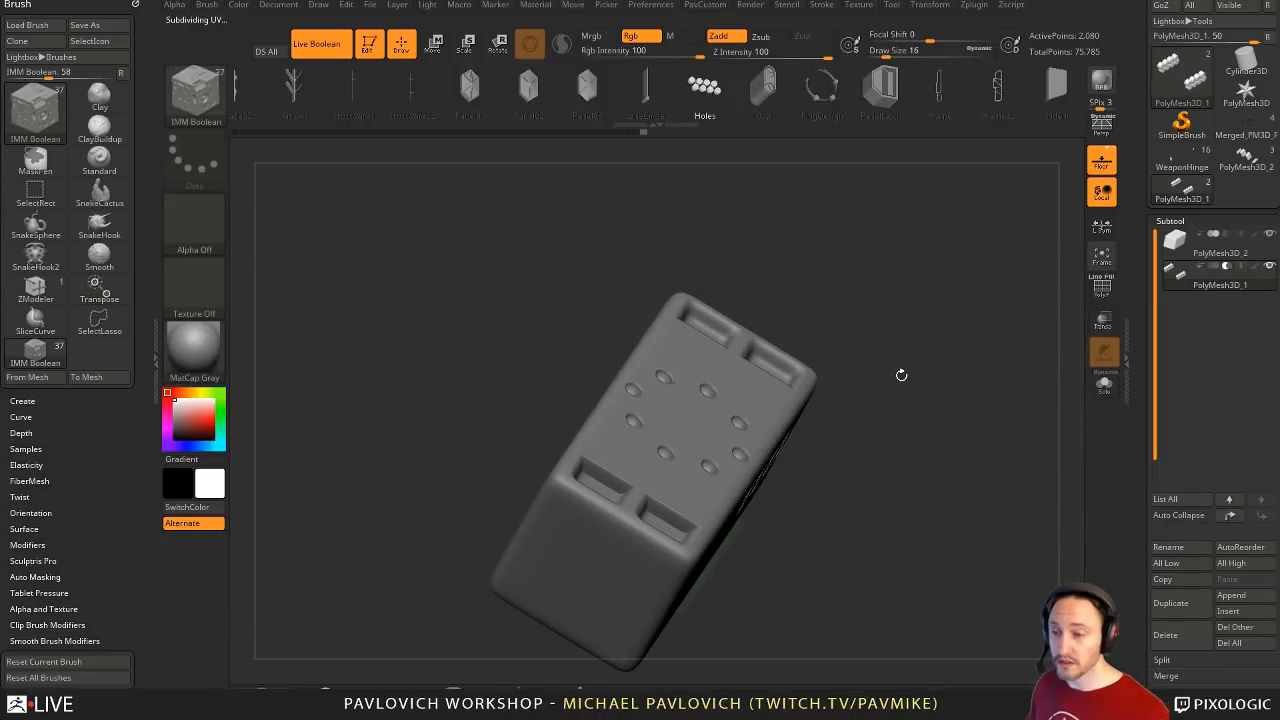
{"action": "left_click_drag", "start_coordinate": [879, 346], "coordinate": [928, 329]}
- Try duplicating the mirrored hole pattern lower down and closer to the other end of the side face
{"action": "key", "text": "w"}
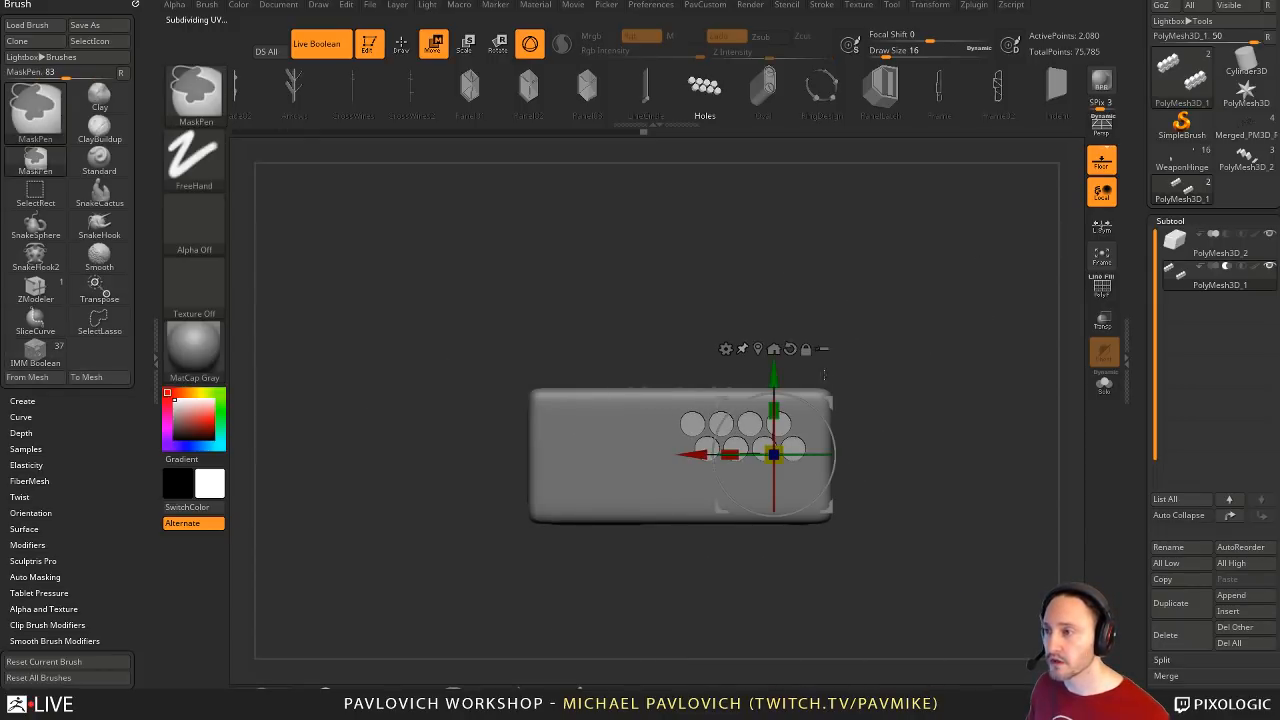
{"action": "left_click_drag", "start_coordinate": [829, 401], "coordinate": [729, 430], "text": "ctrl"}
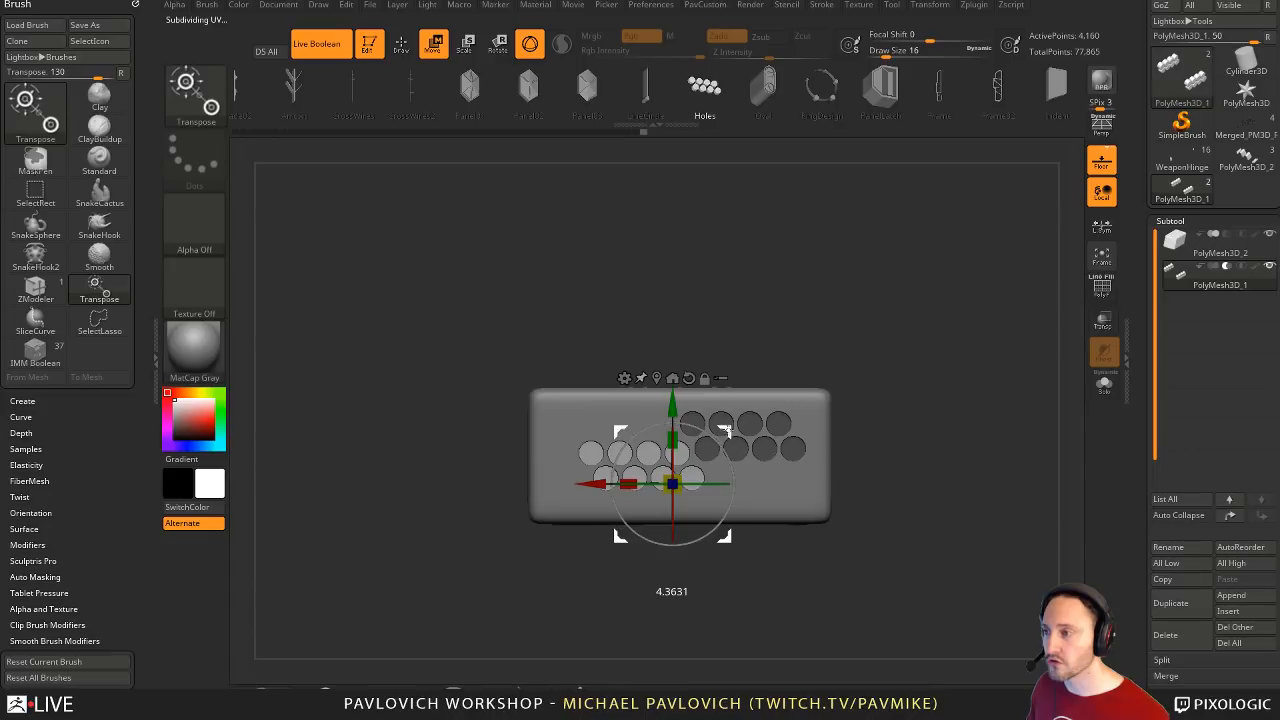
{"action": "left_click_drag", "start_coordinate": [903, 298], "coordinate": [929, 332], "text": "ctrl"}
{"action": "key", "text": "q"}
{"action": "mouse_move", "coordinate": [799, 329]}
{"action": "left_mouse_down"}
{"action": "mouse_move", "coordinate": [958, 442]}
{"action": "mouse_move", "coordinate": [911, 389]}
{"action": "mouse_move", "coordinate": [957, 314]}
{"action": "mouse_move", "coordinate": [924, 317]}
{"action": "mouse_move", "coordinate": [943, 306]}
{"action": "mouse_move", "coordinate": [923, 343]}
{"action": "mouse_move", "coordinate": [917, 334]}
{"action": "mouse_move", "coordinate": [966, 387]}
{"action": "mouse_move", "coordinate": [921, 327]}
{"action": "left_mouse_up"}
- Switch to the IMM_Base_Primitives brush and bring up its selection of insert meshes
{"action": "key", "text": "m"}
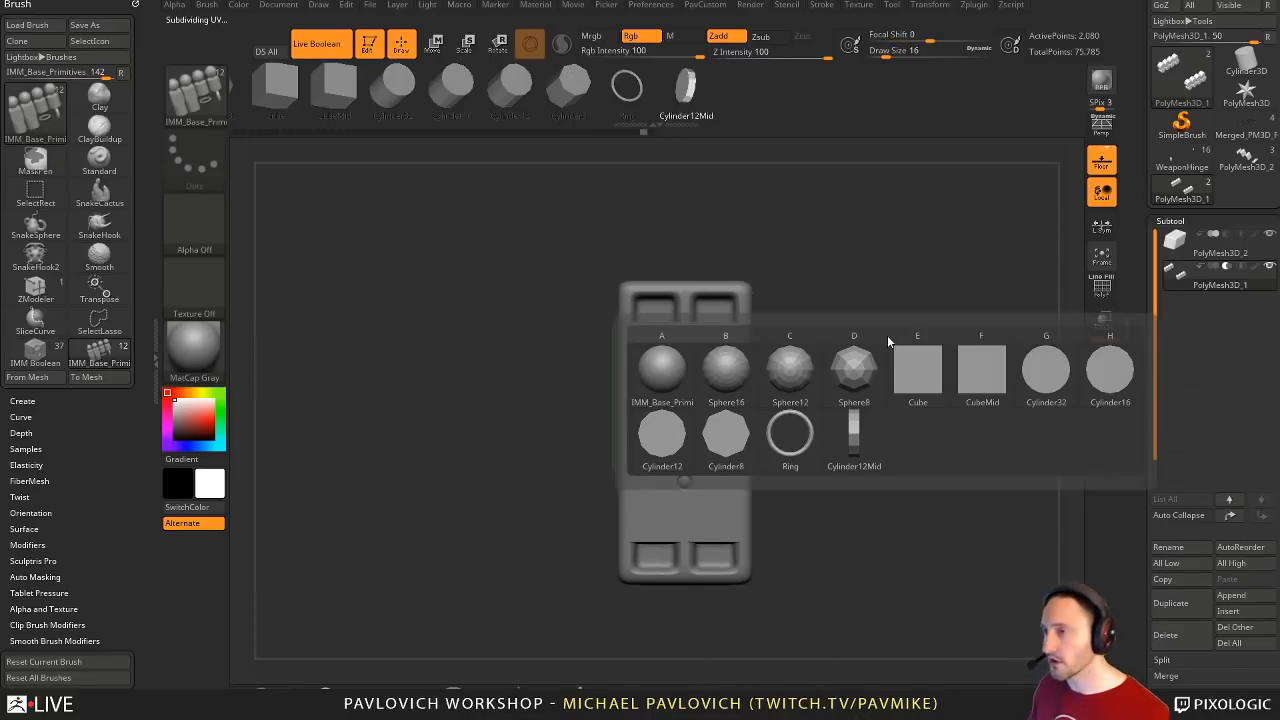
{"action": "key", "text": "b"}
{"action": "key", "text": "i"}
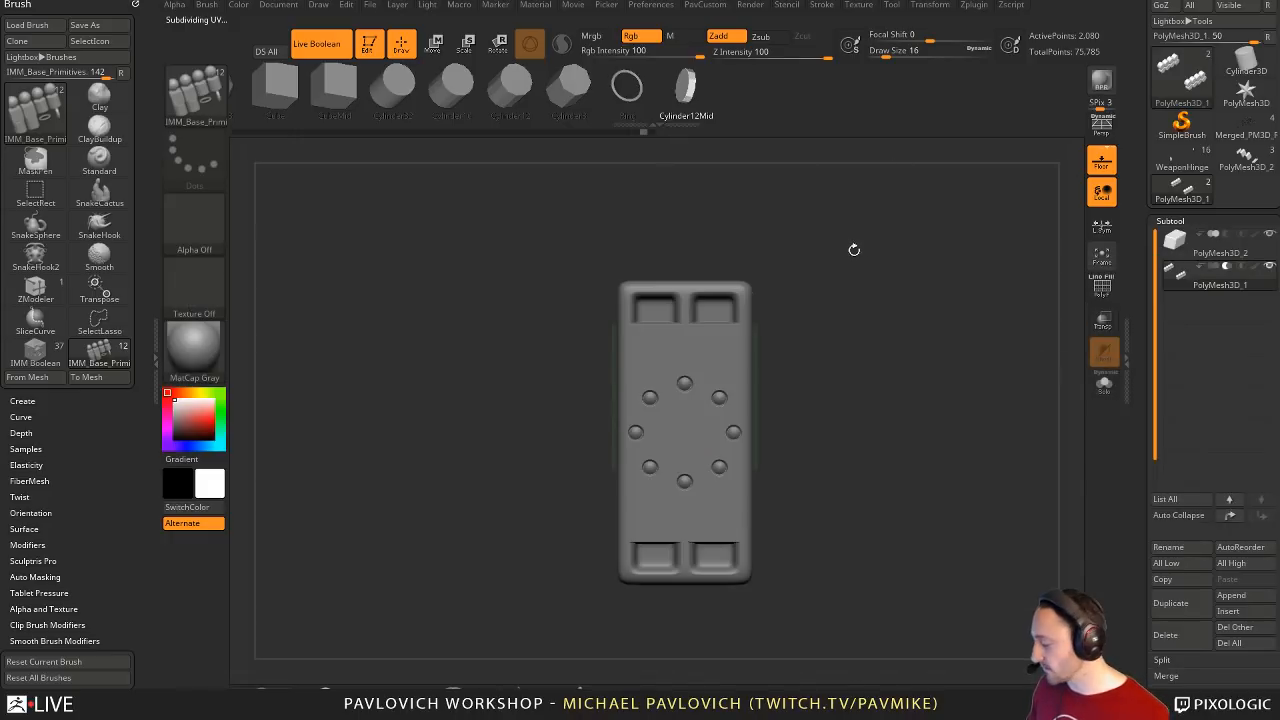
{"action": "key", "text": "m"}
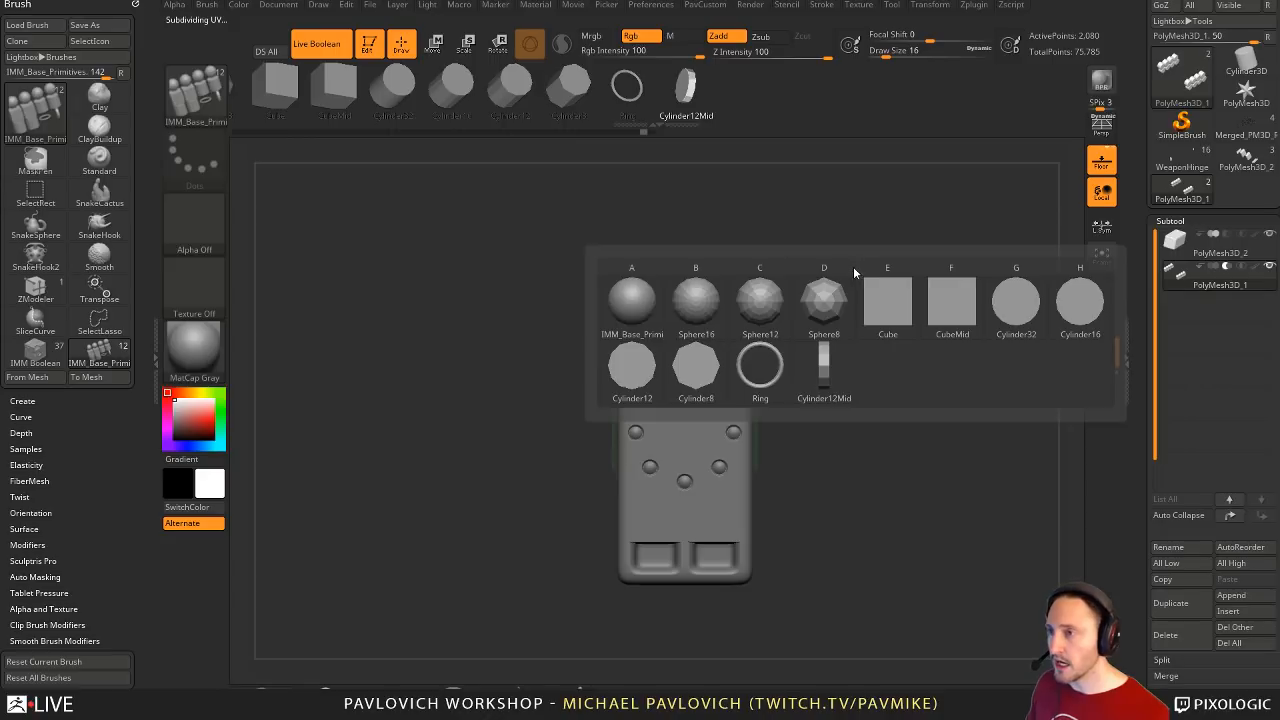
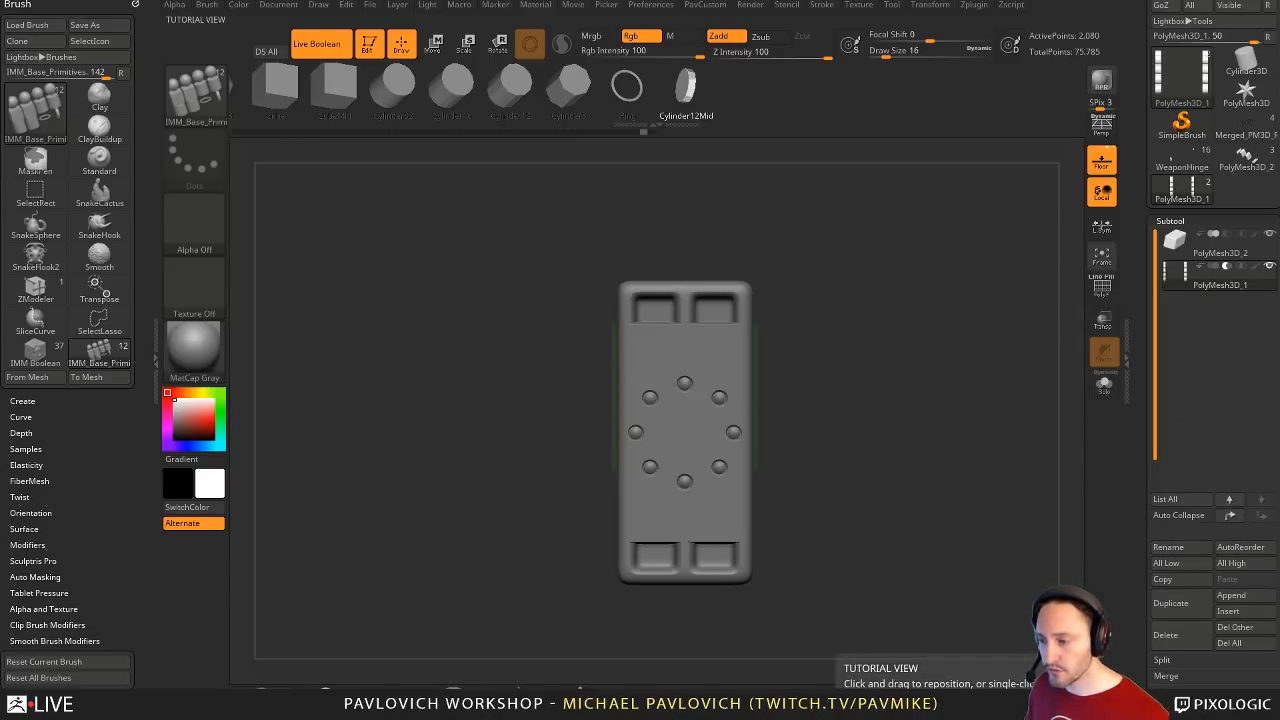
- Show the YouTube channel's created playlists, return to ZBrush and expand the options for creating insert mesh brushes
{"action": "key", "text": "alt+Tab"}
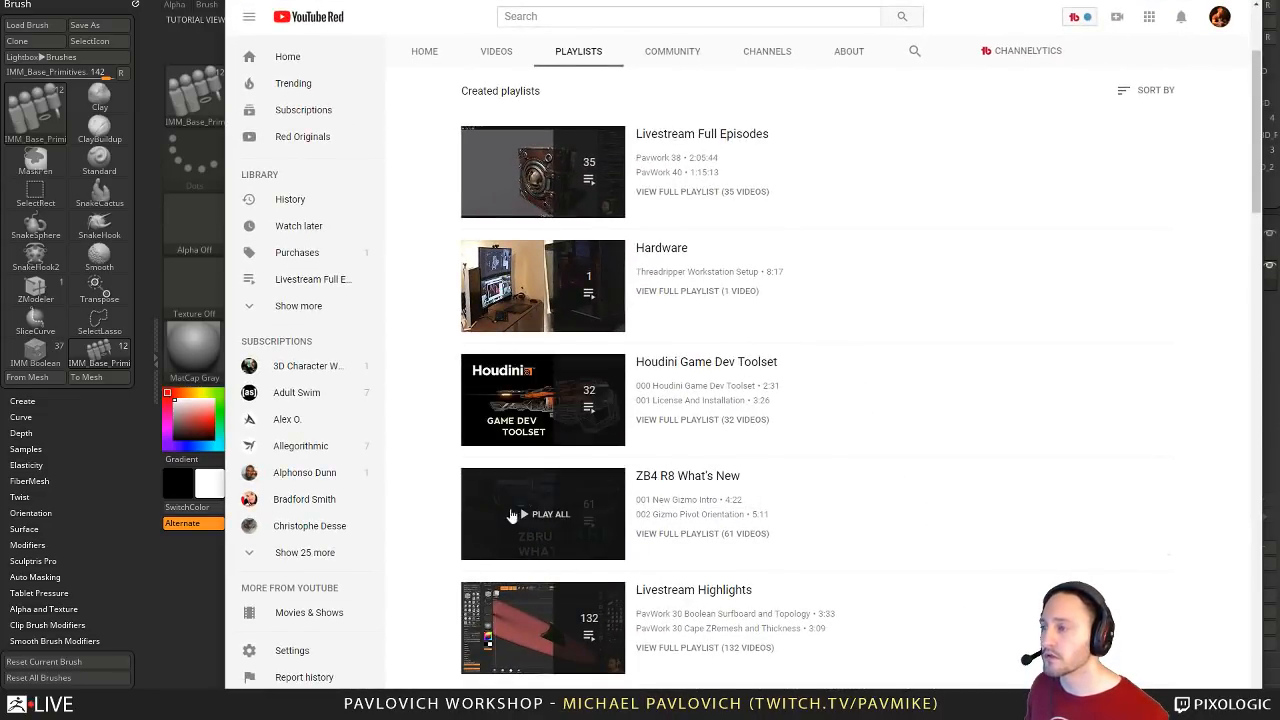
{"action": "key", "text": "alt+Tab"}
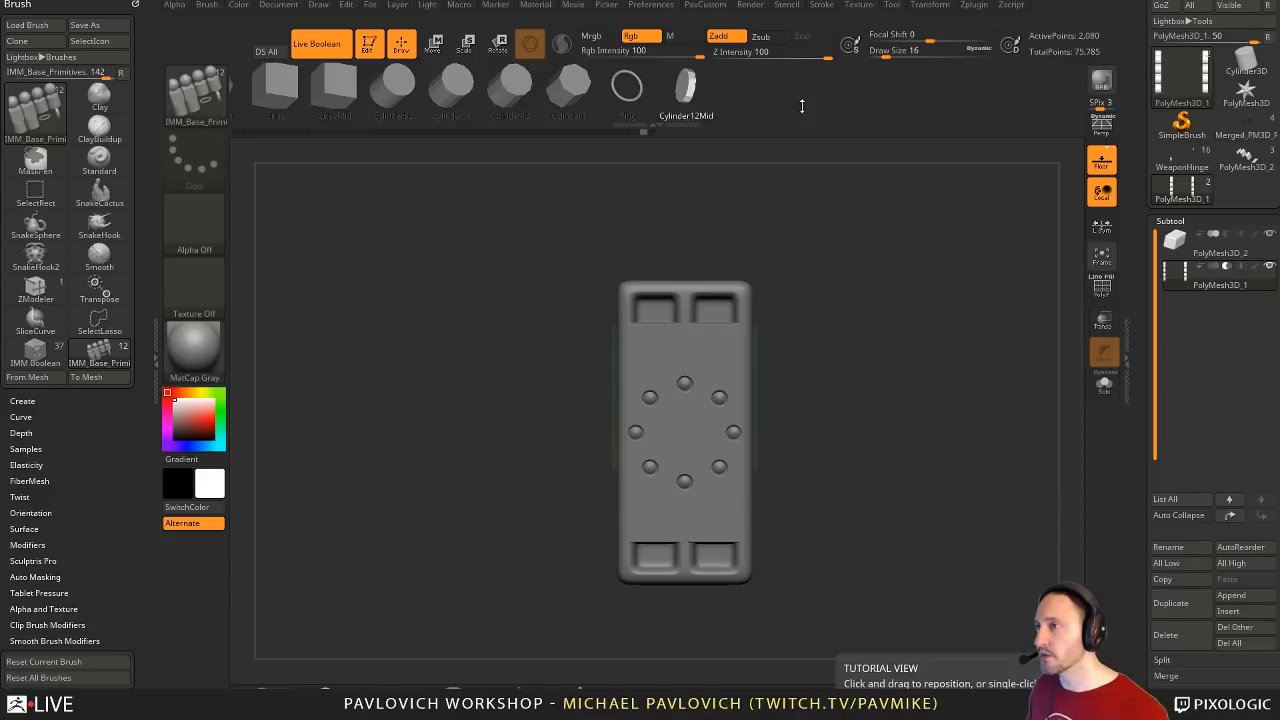
{"action": "left_click", "coordinate": [22, 401]}
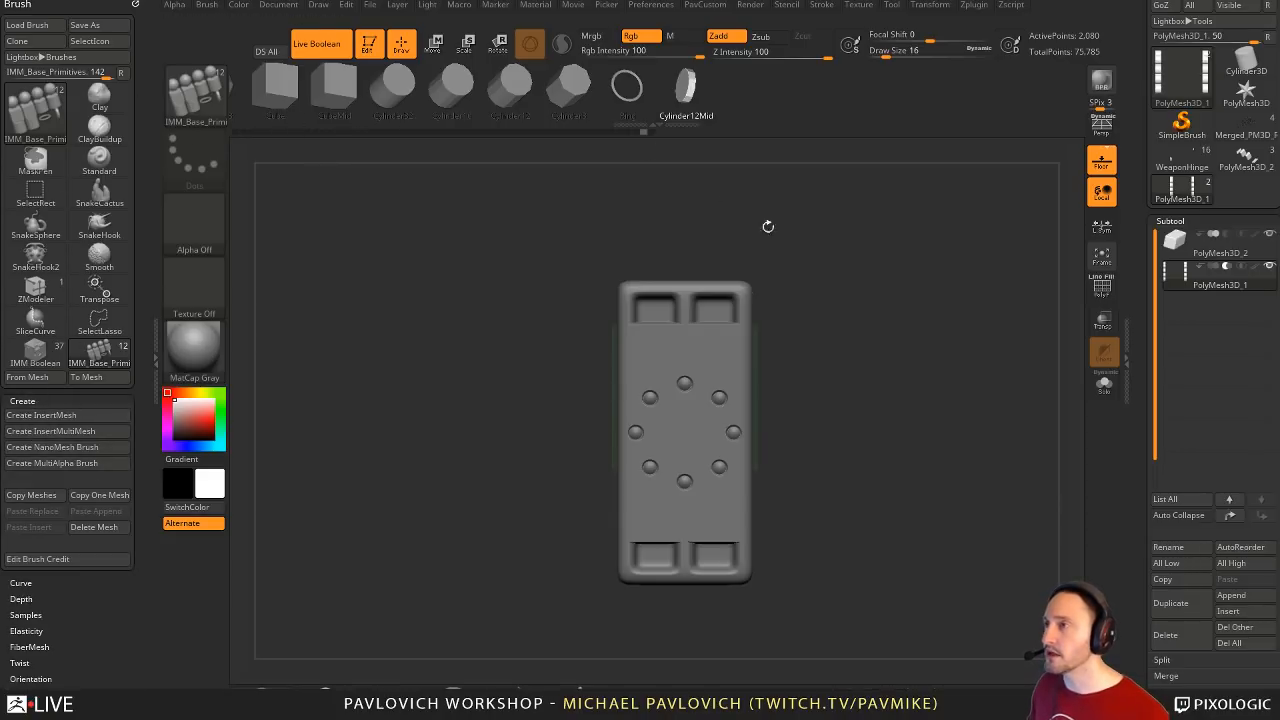
{"action": "left_click_drag", "start_coordinate": [768, 226], "coordinate": [919, 297]}
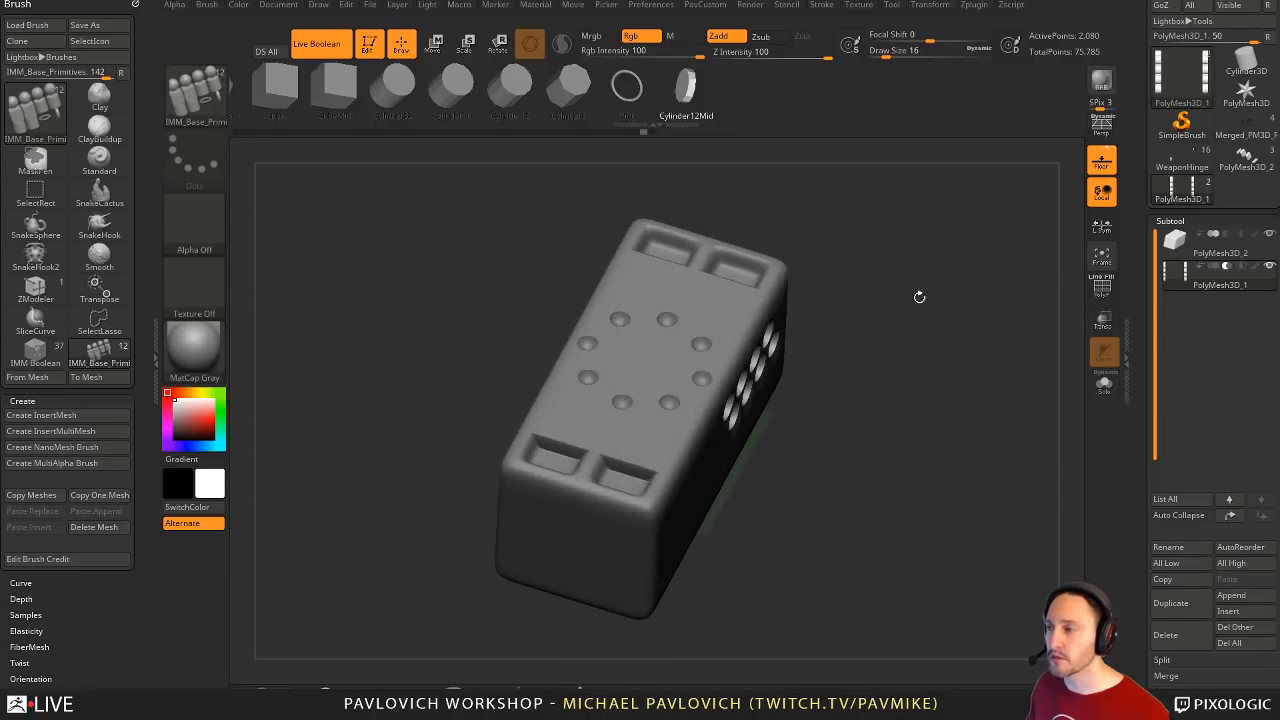
- Pick the CubeMid insert mesh and draw a cube at the centre of the block's top face
{"action": "left_click_drag", "start_coordinate": [884, 241], "coordinate": [913, 273]}
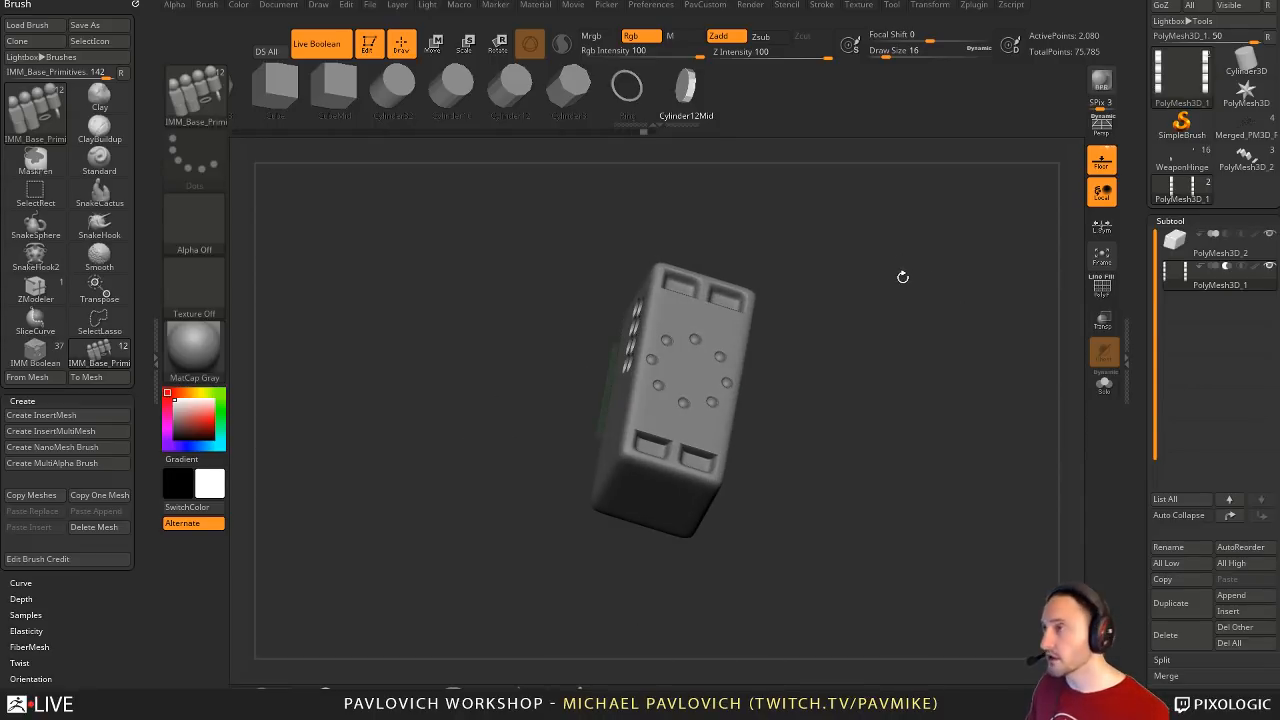
{"action": "key", "text": "m"}
{"action": "left_click", "coordinate": [914, 323]}
{"action": "left_click_drag", "start_coordinate": [905, 325], "coordinate": [797, 341]}
{"action": "key", "text": "2"}
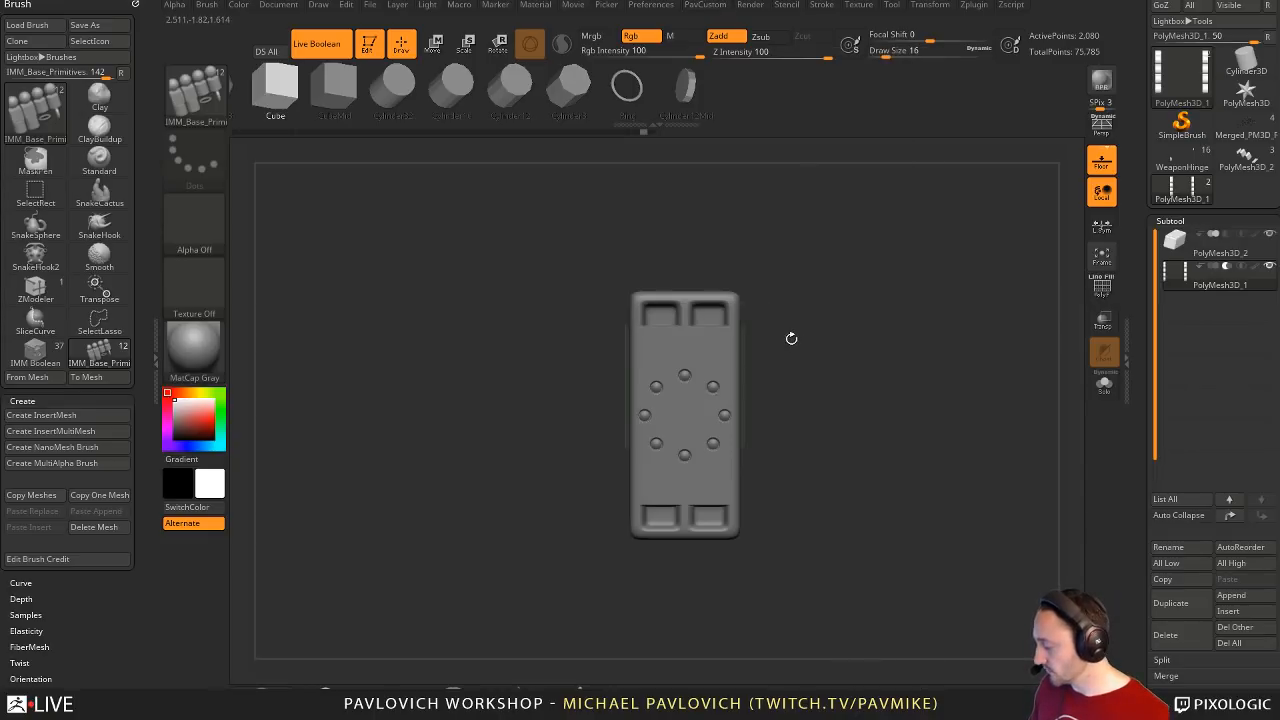
{"action": "key", "text": "m"}
{"action": "left_click", "coordinate": [904, 386]}
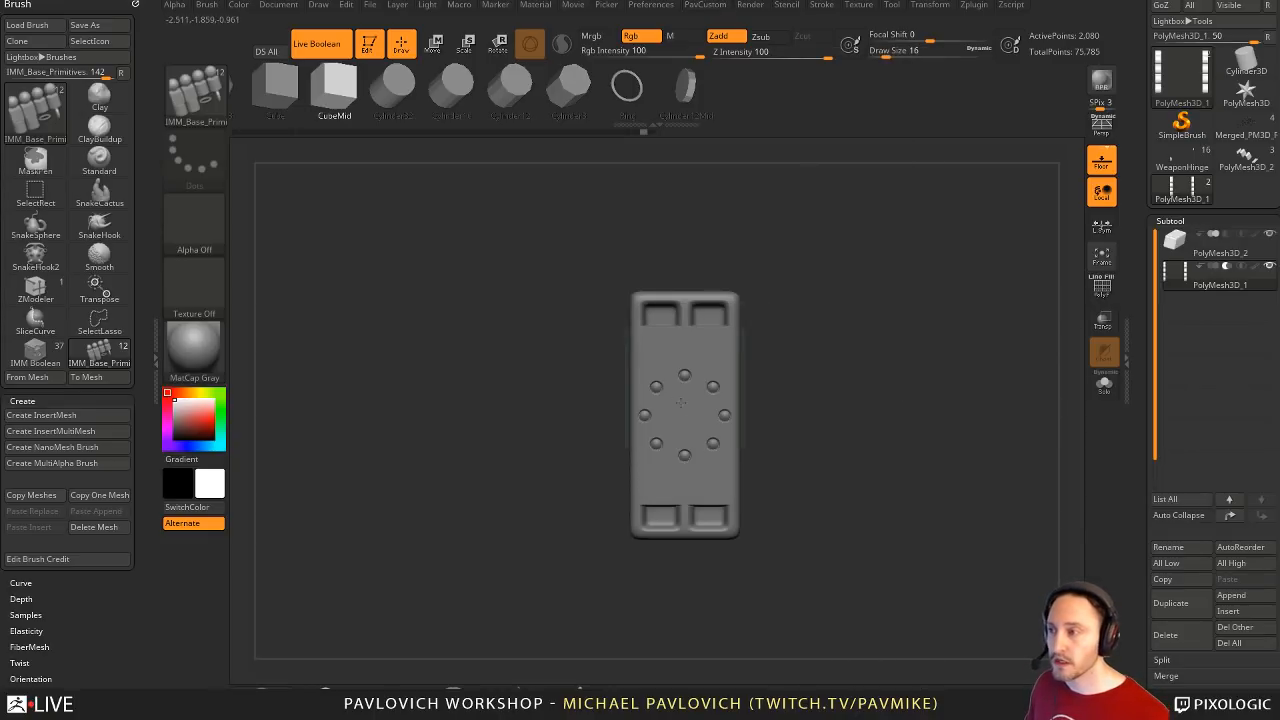
{"action": "left_click_drag", "start_coordinate": [806, 385], "coordinate": [737, 368], "text": "alt"}
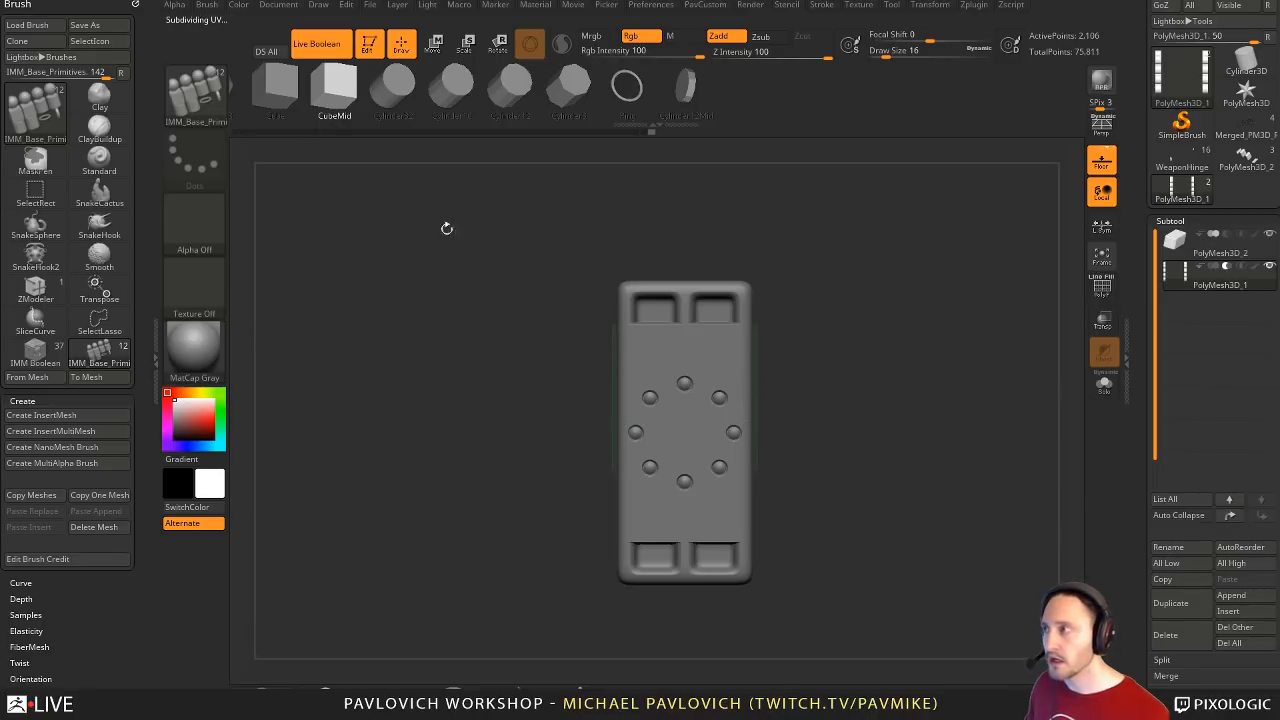
- Inspect the inserted cube with Live Boolean turned off, and restore the Live Boolean preview
{"action": "left_click", "coordinate": [316, 43]}
{"action": "left_click_drag", "start_coordinate": [785, 393], "coordinate": [933, 276]}
{"action": "key", "text": "2"}
{"action": "key", "text": "shift+d"}
{"action": "key", "text": "2"}
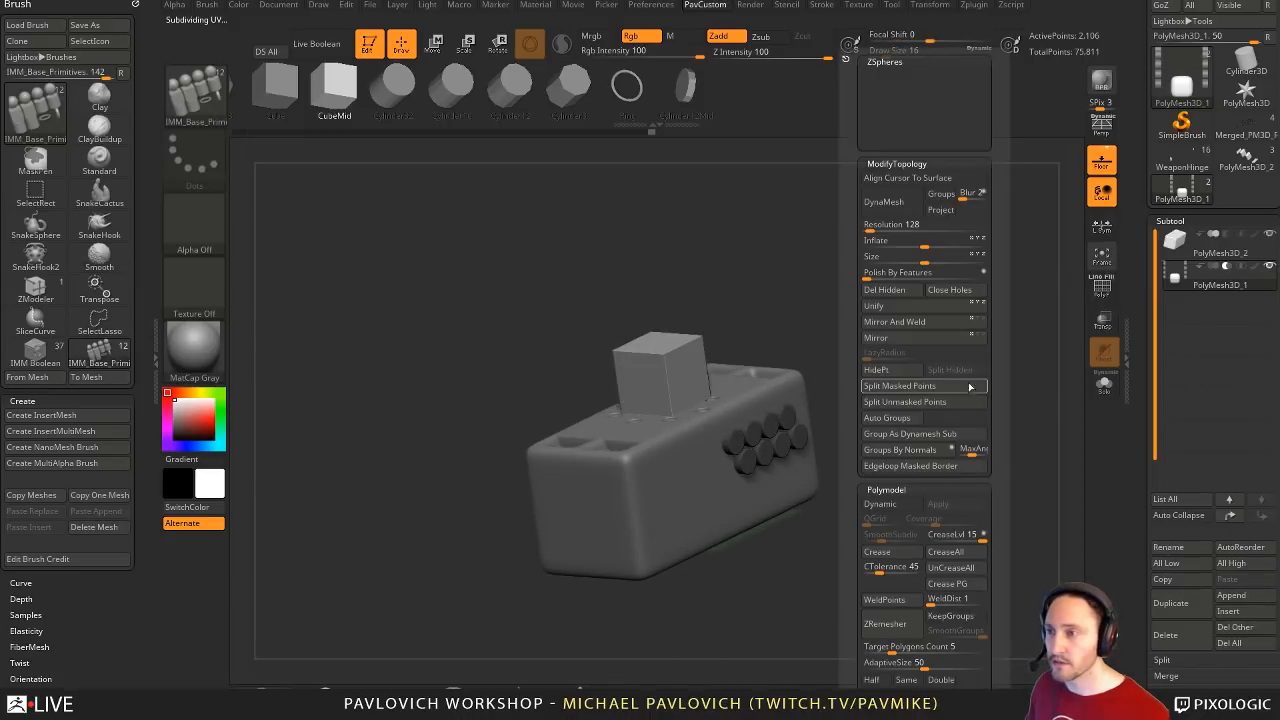
{"action": "left_click_drag", "start_coordinate": [906, 314], "coordinate": [952, 372]}
{"action": "left_click", "coordinate": [316, 43]}
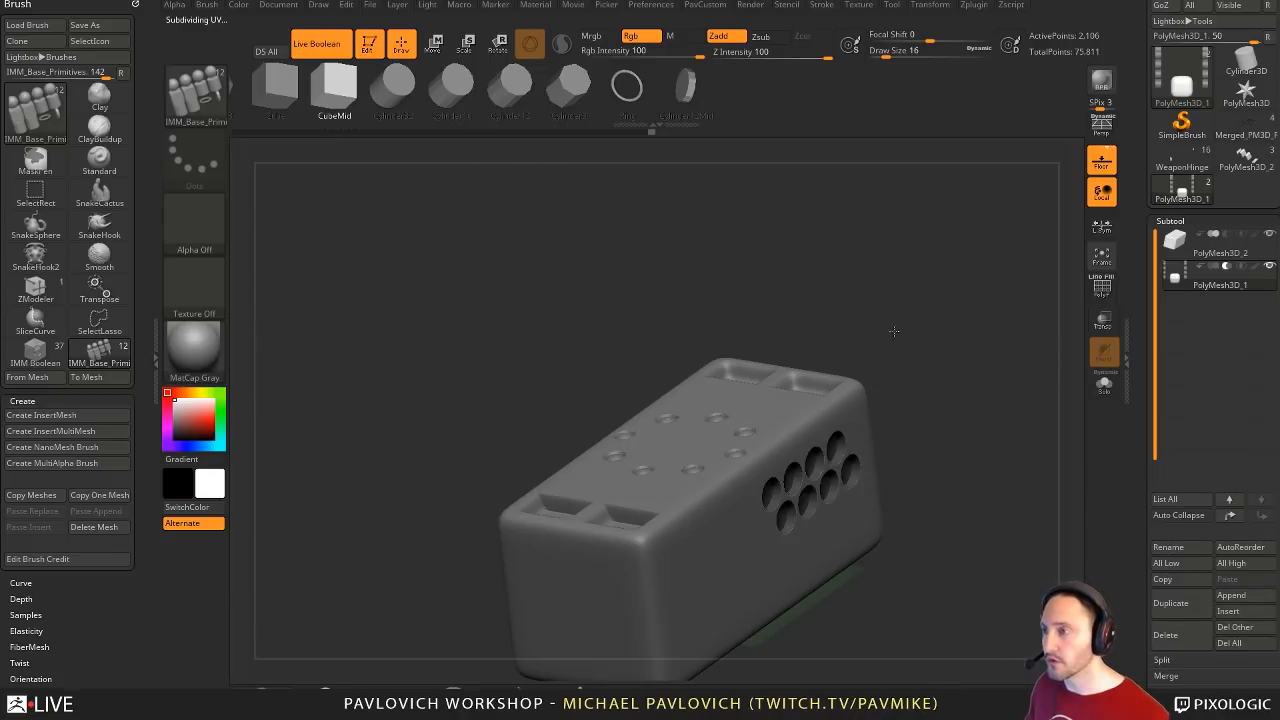
- Flatten the inserted cube along Y into a thin slab cutting across the middle of the block's top face
{"action": "key", "text": "w"}
{"action": "left_click_drag", "start_coordinate": [652, 345], "coordinate": [651, 333]}
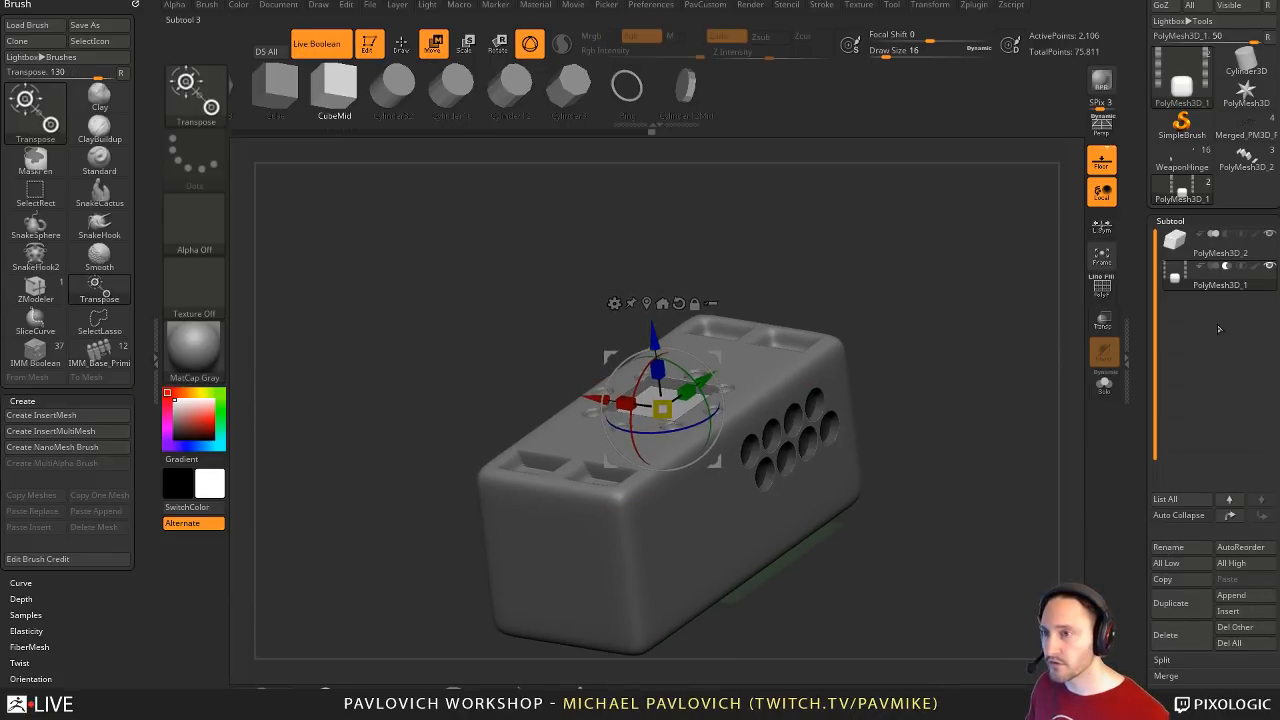
{"action": "left_click_drag", "start_coordinate": [1074, 282], "coordinate": [690, 480]}
{"action": "left_click_drag", "start_coordinate": [706, 363], "coordinate": [655, 418]}
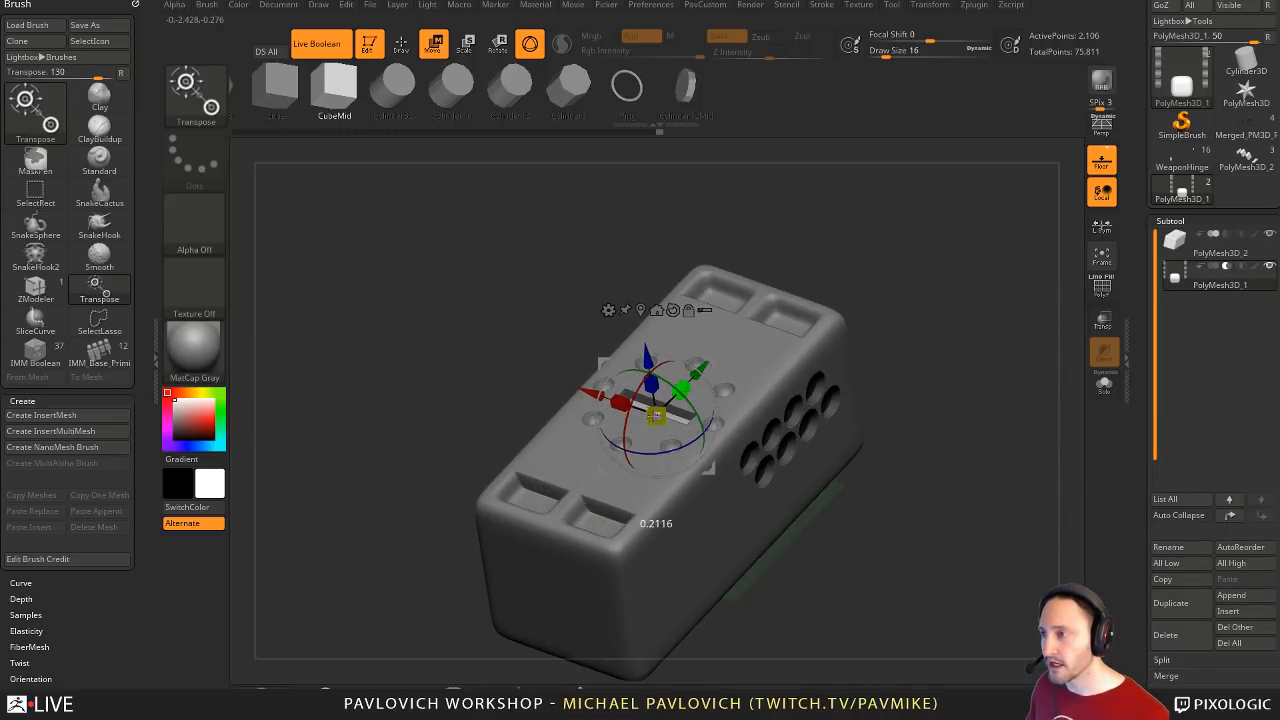
{"action": "right_click_drag", "start_coordinate": [655, 418], "coordinate": [764, 352]}
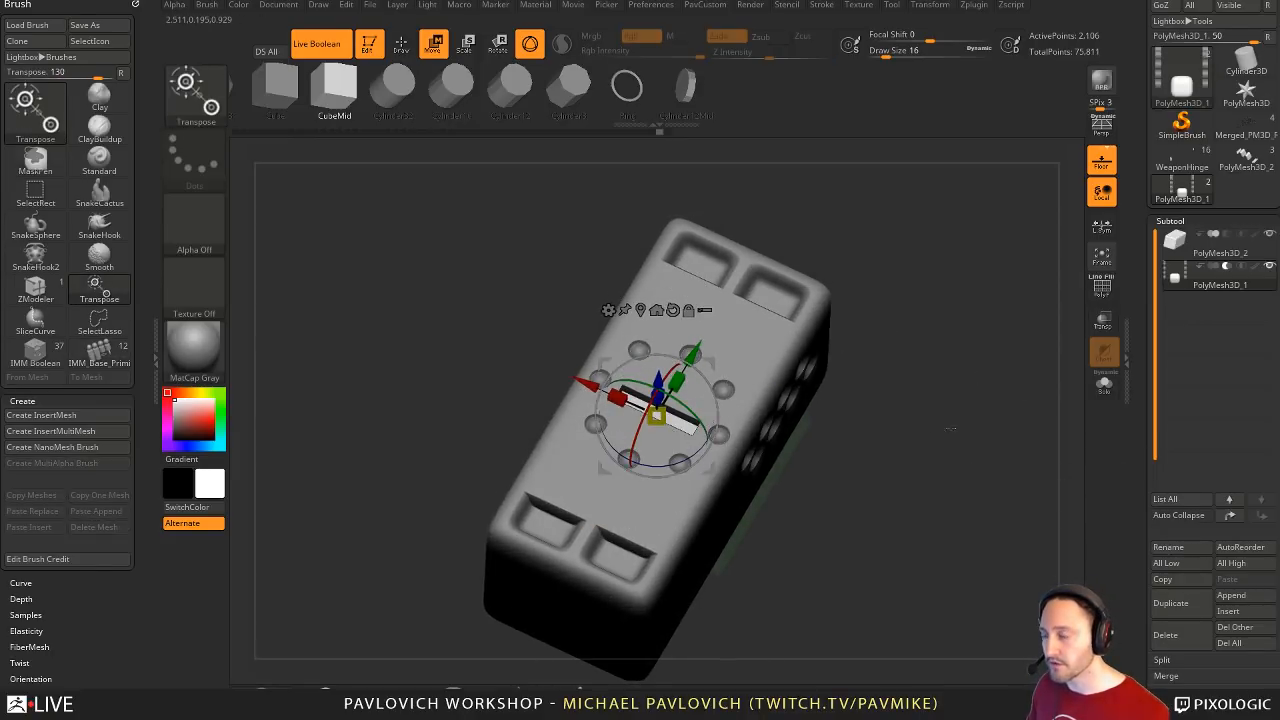
{"action": "right_click_drag", "start_coordinate": [950, 428], "coordinate": [984, 365]}
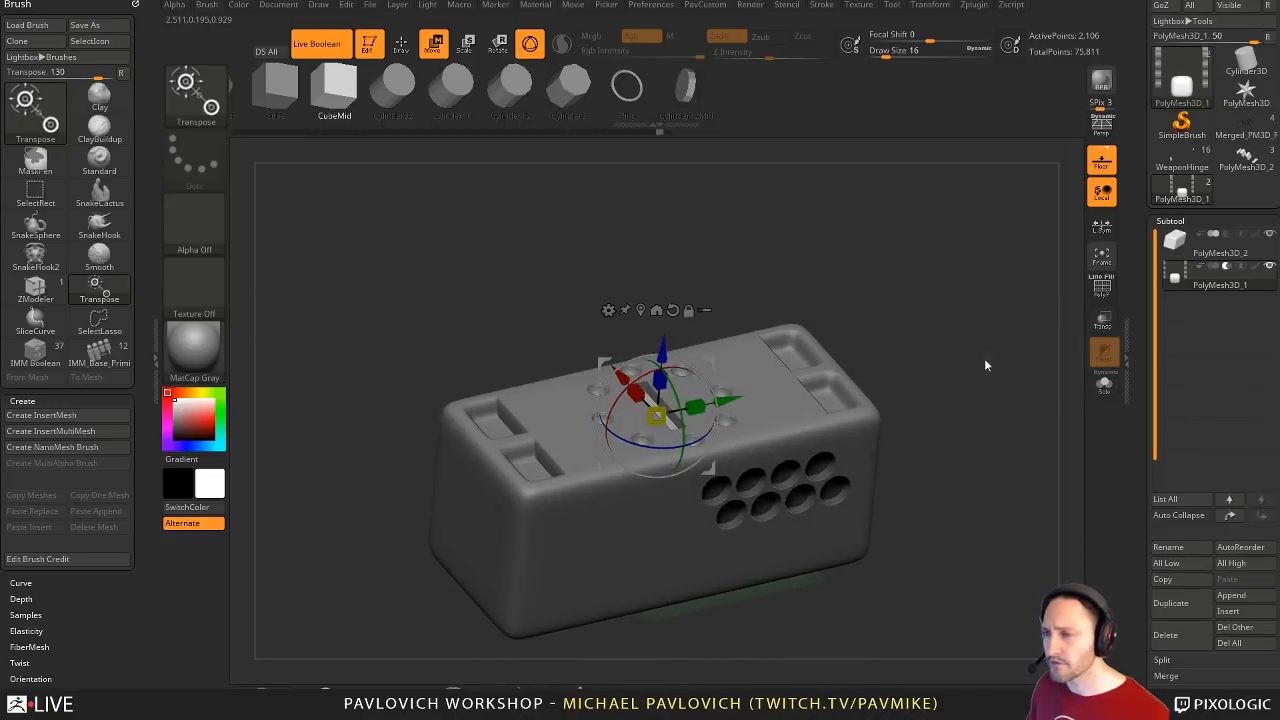
- Split the slab from the masked hole cutters into its own subtool and nudge it slightly along Y
{"action": "key", "text": "2"}
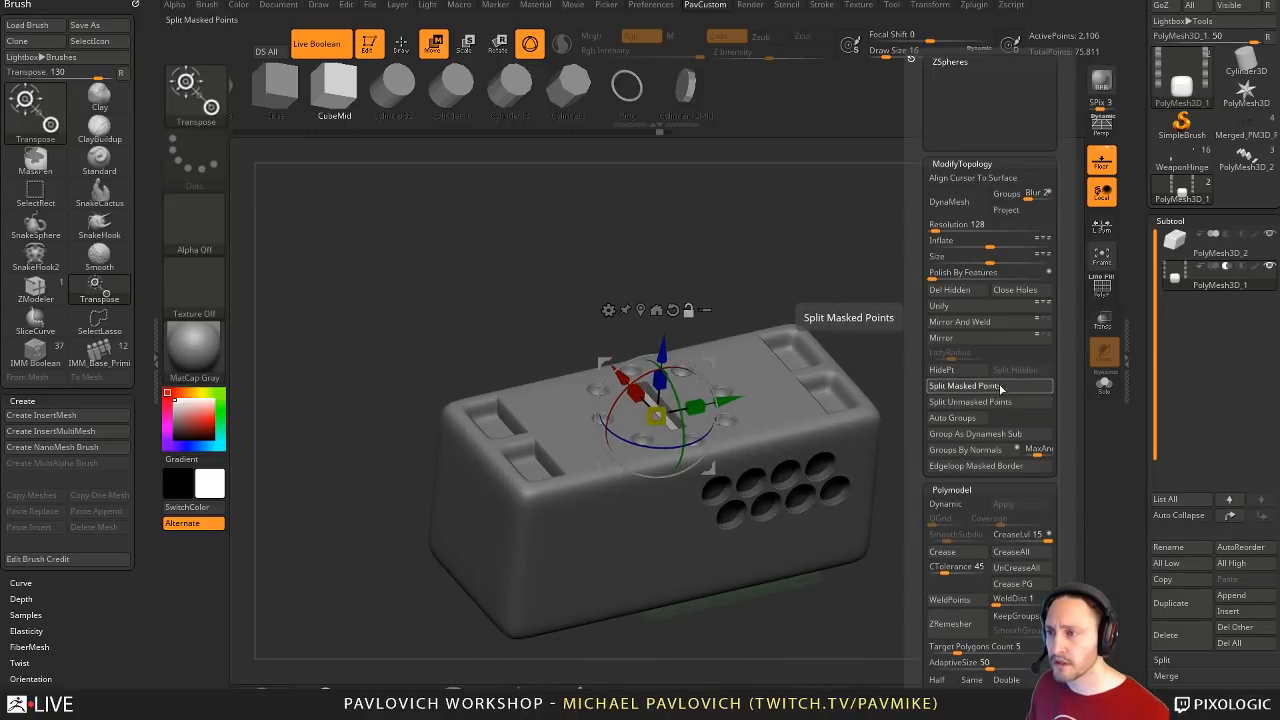
{"action": "left_click", "coordinate": [990, 386]}
{"action": "left_click_drag", "start_coordinate": [728, 392], "coordinate": [734, 398]}
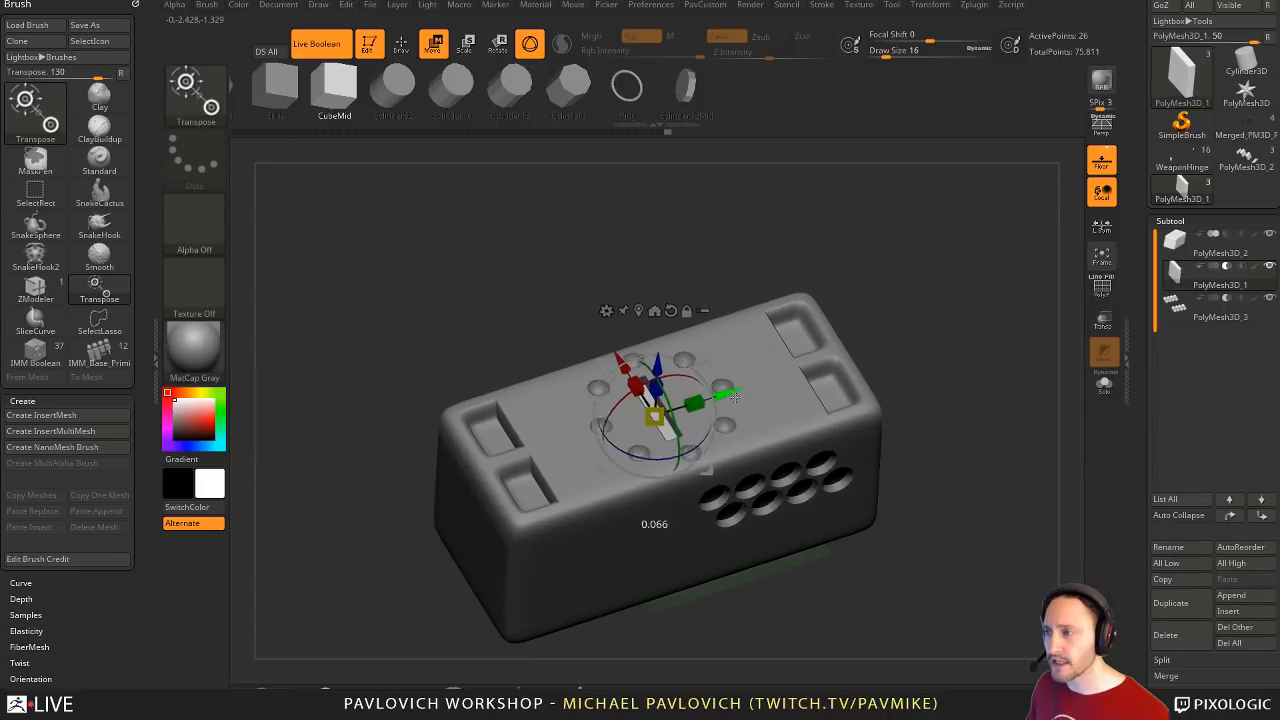
{"action": "left_click_drag", "start_coordinate": [942, 338], "coordinate": [975, 310]}
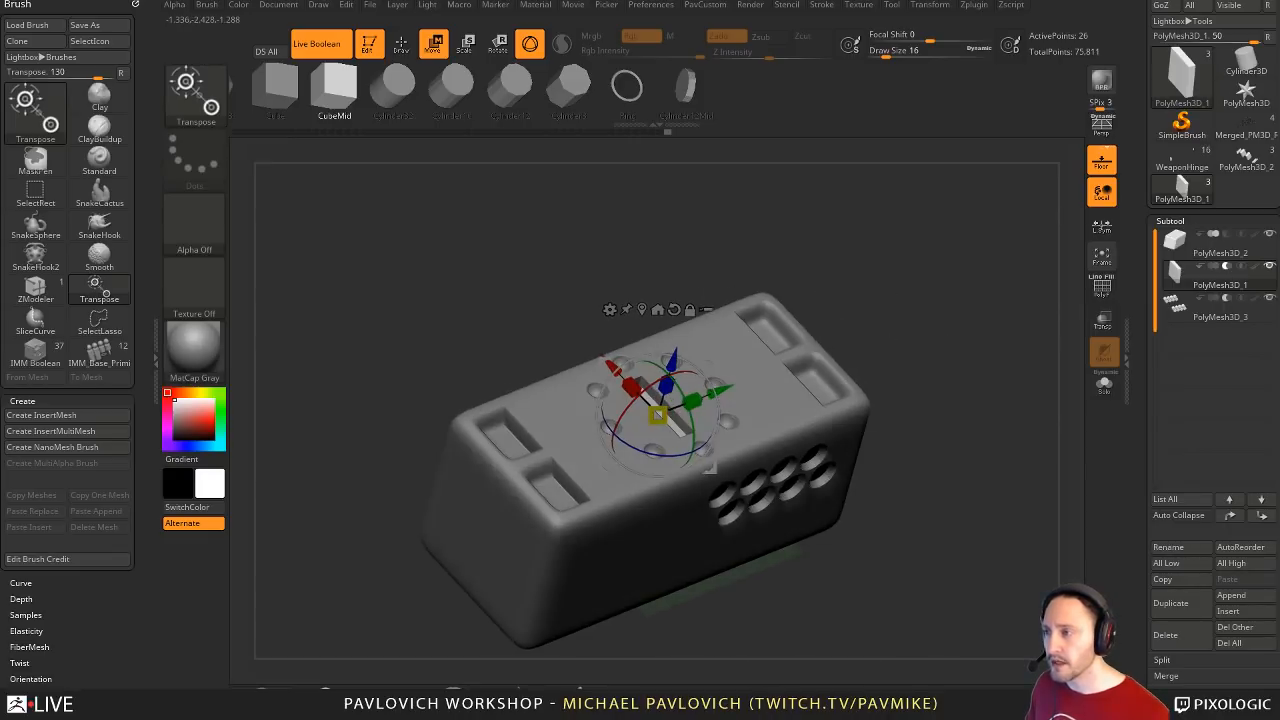
{"action": "left_click_drag", "start_coordinate": [881, 310], "coordinate": [651, 355]}
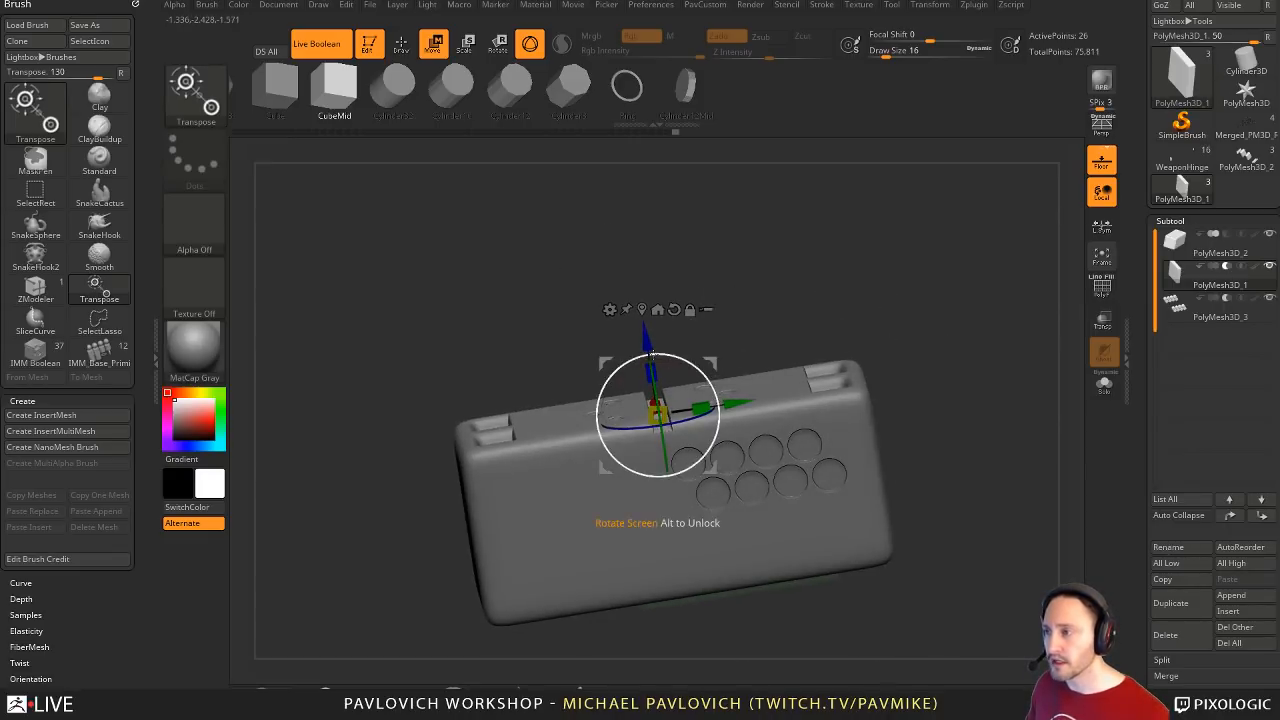
- Display the polyframe and move the slab down into the block, shifting it clear of the side holes
{"action": "left_click", "coordinate": [1102, 285]}
{"action": "left_click_drag", "start_coordinate": [1040, 300], "coordinate": [946, 288], "text": "shift"}
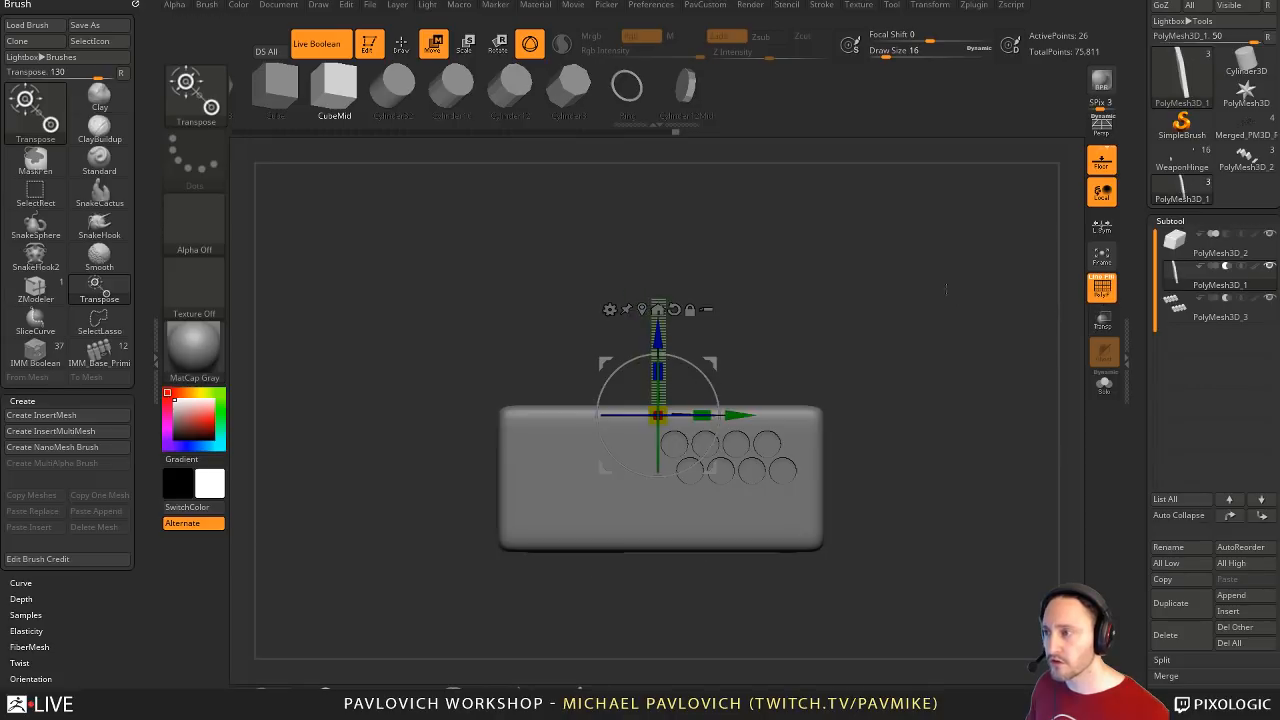
{"action": "left_click_drag", "start_coordinate": [657, 415], "coordinate": [657, 533]}
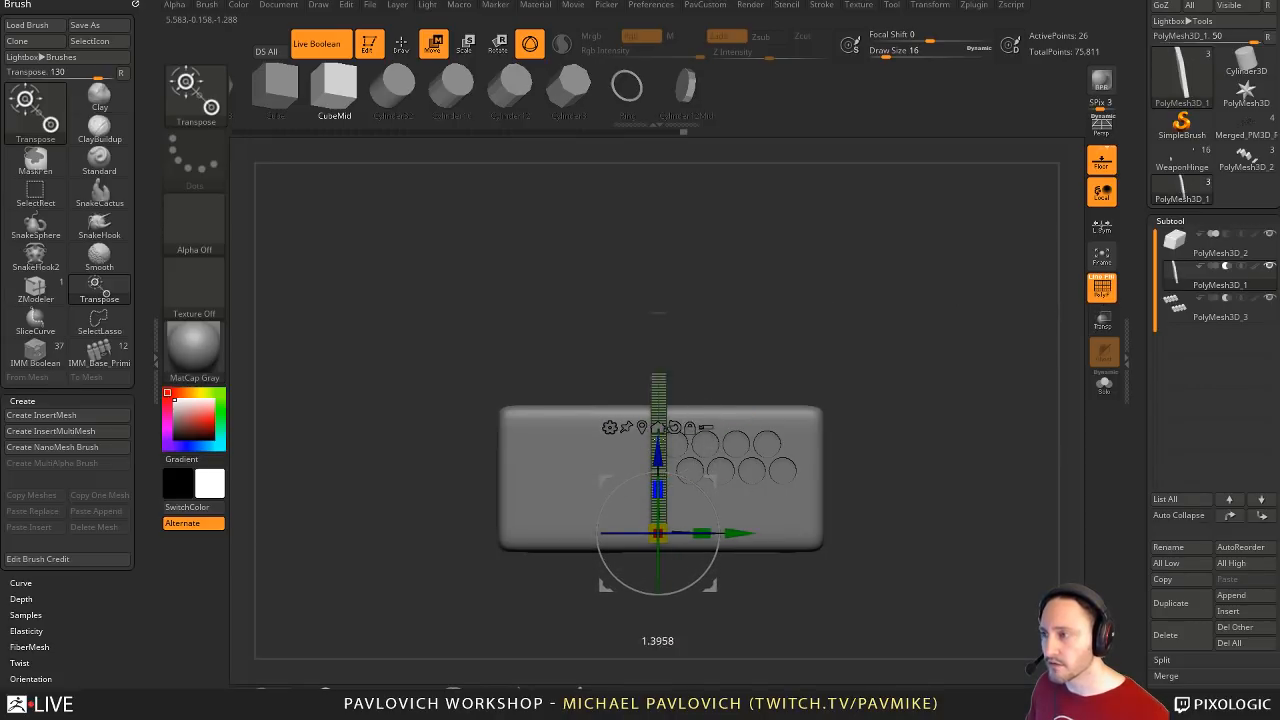
{"action": "left_click_drag", "start_coordinate": [606, 482], "coordinate": [595, 438]}
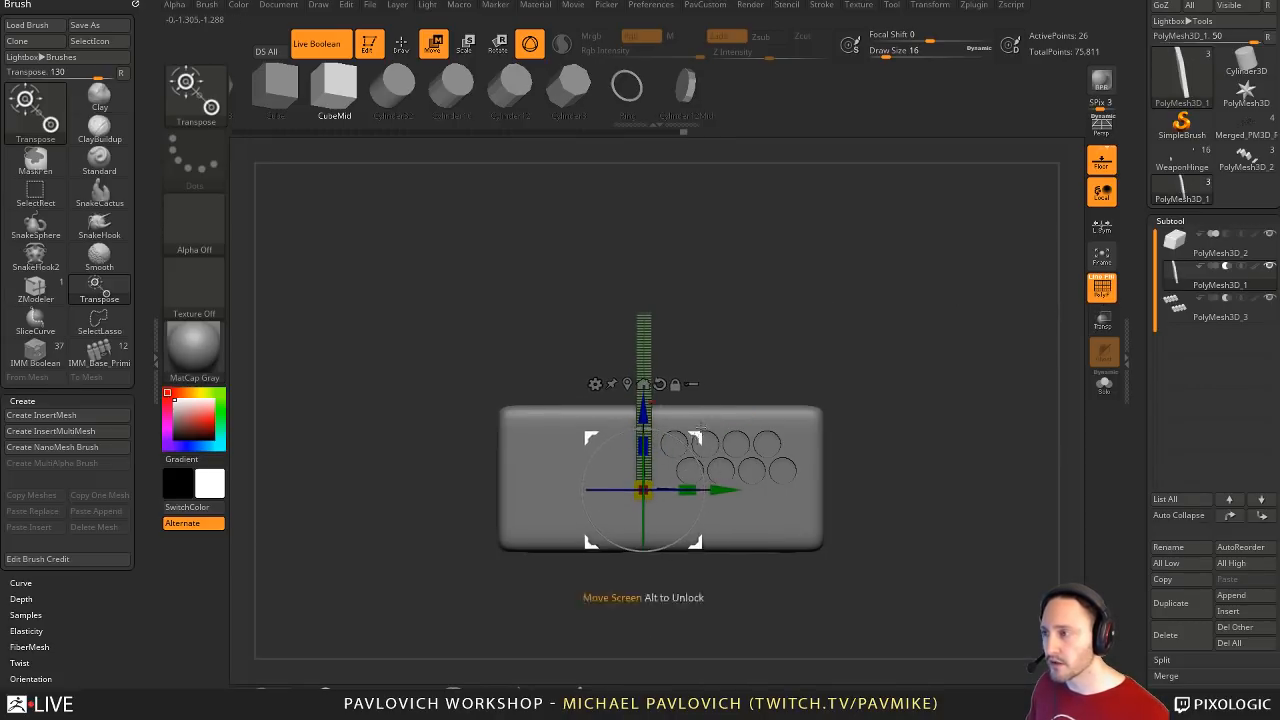
- Thin the slab along Y to about 0.37 of its thickness so it cuts a narrow gap through the block
{"action": "key", "text": "q"}
{"action": "mouse_move", "coordinate": [820, 349]}
{"action": "left_mouse_down"}
{"action": "mouse_move", "coordinate": [908, 350]}
{"action": "mouse_move", "coordinate": [898, 328]}
{"action": "mouse_move", "coordinate": [903, 346]}
{"action": "left_mouse_up"}
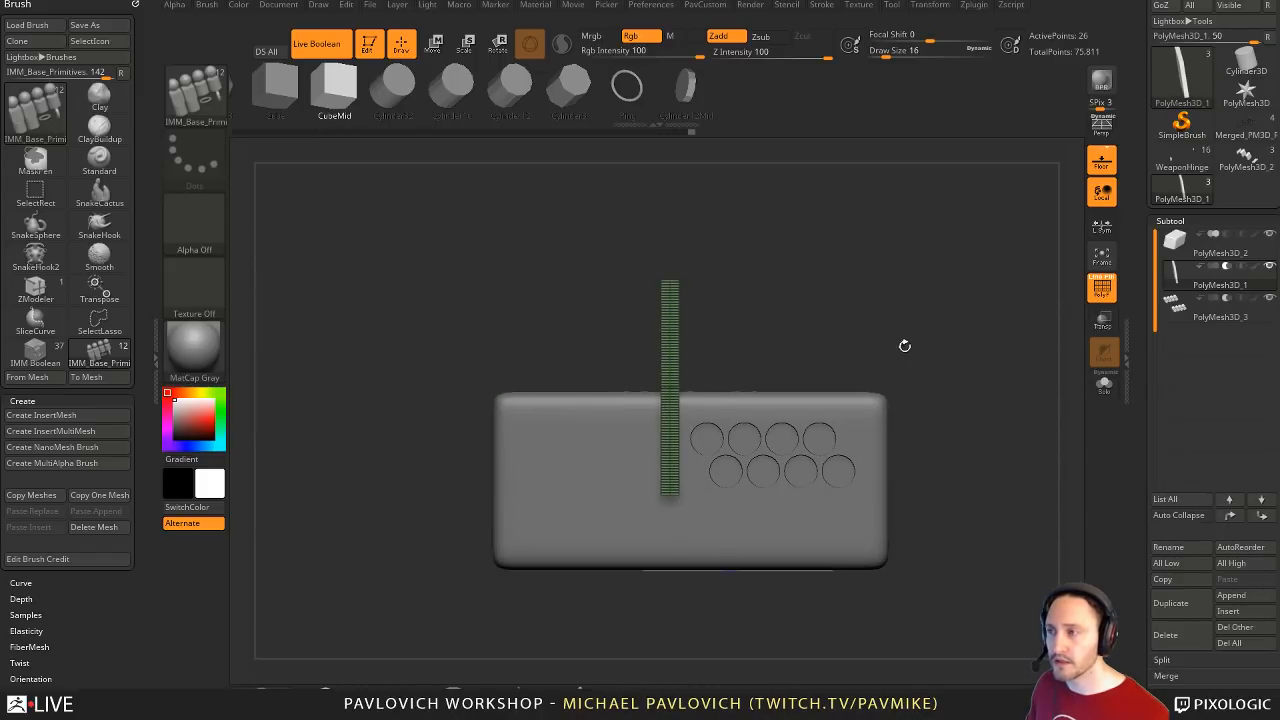
{"action": "key", "text": "w"}
{"action": "left_click_drag", "start_coordinate": [712, 493], "coordinate": [707, 494]}
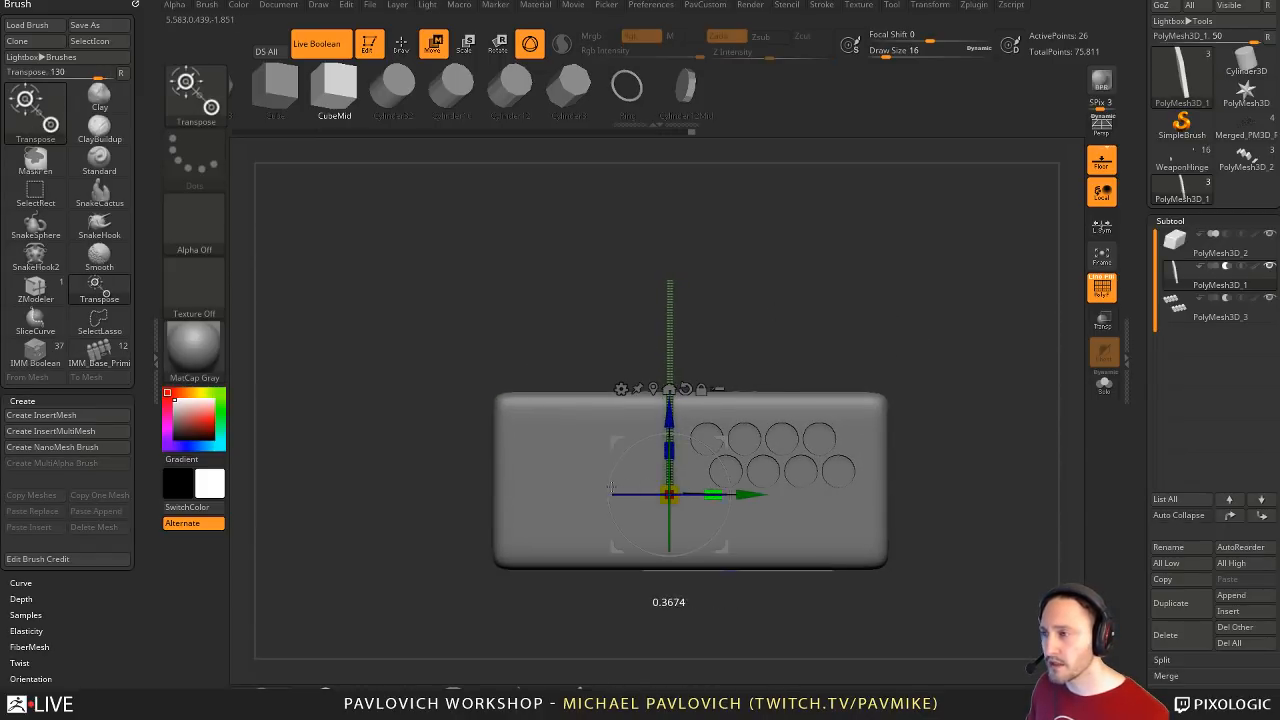
{"action": "left_click_drag", "start_coordinate": [611, 488], "coordinate": [610, 486]}
{"action": "key", "text": "q"}
{"action": "left_click_drag", "start_coordinate": [800, 330], "coordinate": [874, 377]}
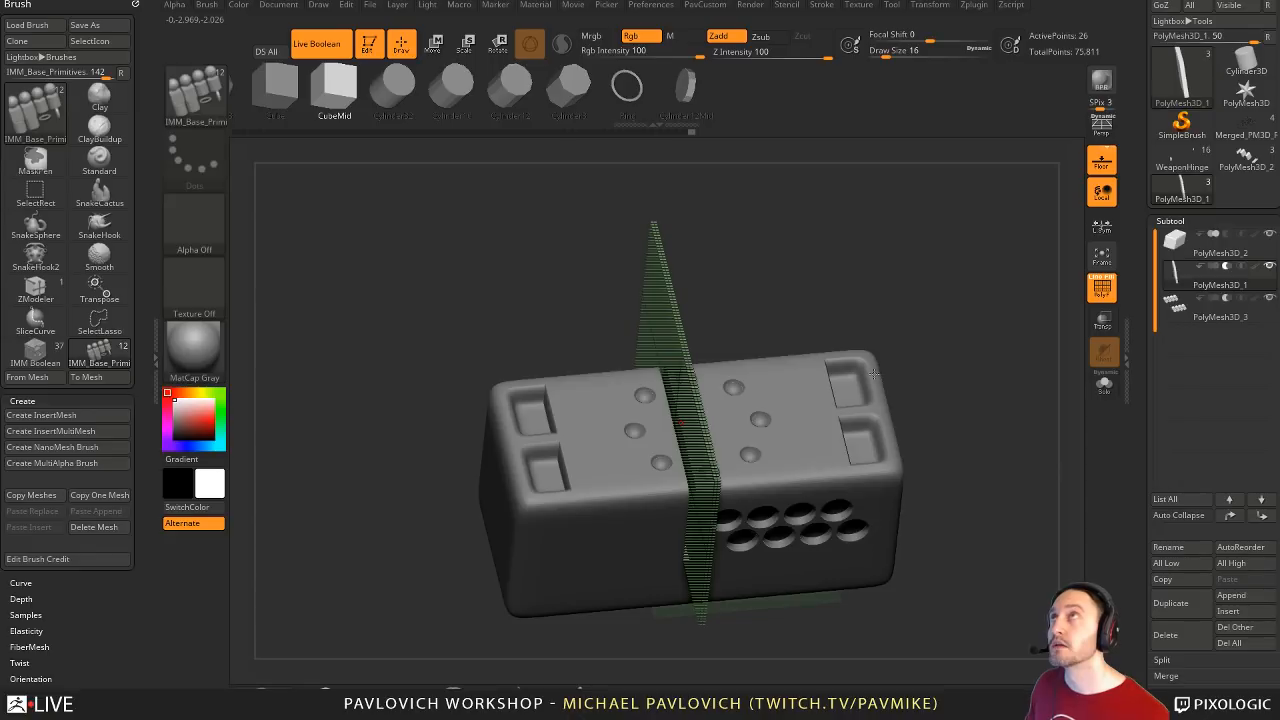
- Try extruding the slab's lower end diagonally out through the block's lower edge
{"action": "mouse_move", "coordinate": [951, 309]}
{"action": "left_mouse_down"}
{"action": "mouse_move", "coordinate": [968, 372]}
{"action": "mouse_move", "coordinate": [949, 298]}
{"action": "mouse_move", "coordinate": [955, 330]}
{"action": "left_mouse_up"}
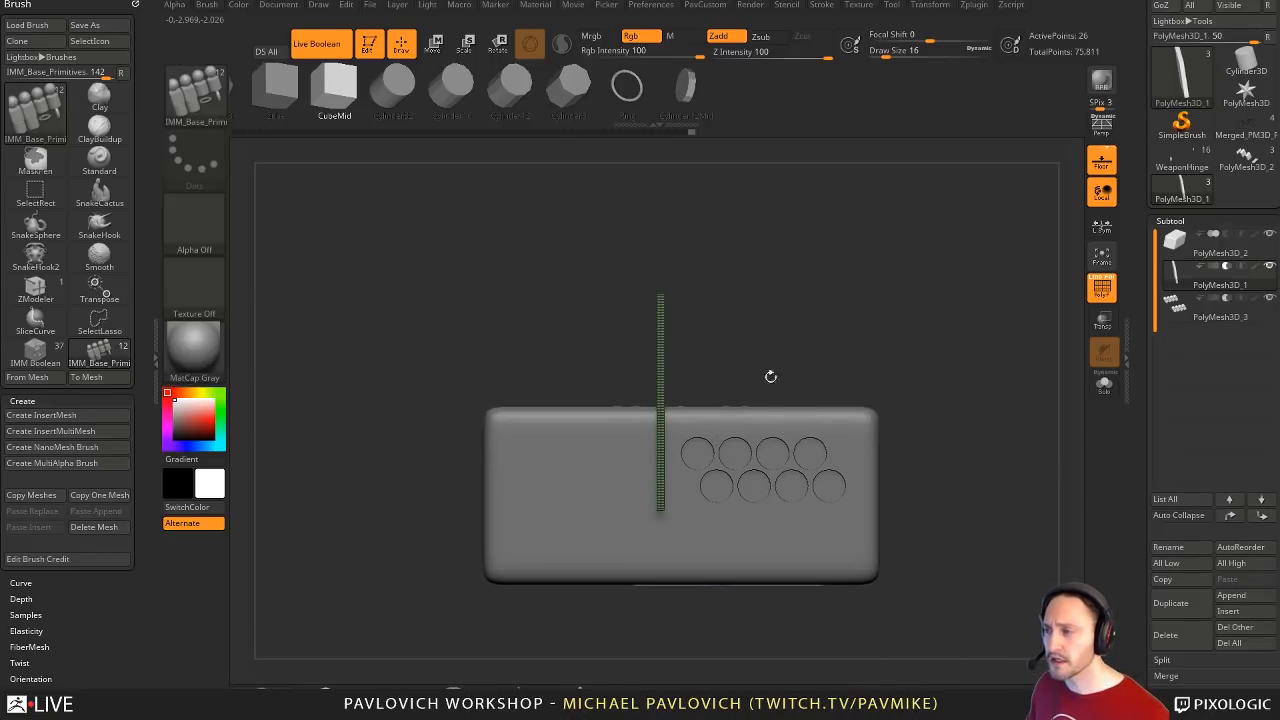
{"action": "left_click_drag", "start_coordinate": [769, 657], "coordinate": [580, 501], "text": "ctrl"}
{"action": "left_click_drag", "start_coordinate": [950, 400], "coordinate": [978, 343], "text": "alt"}
{"action": "key", "text": "w"}
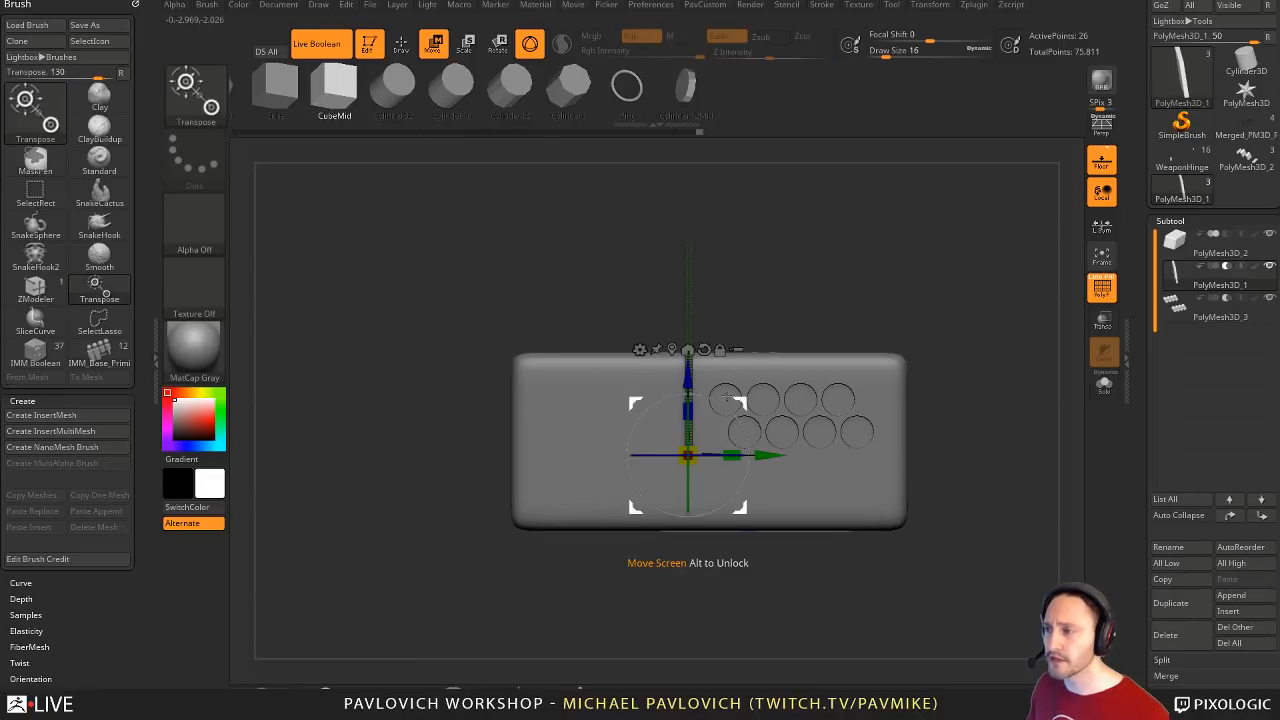
{"action": "left_click_drag", "start_coordinate": [686, 457], "coordinate": [580, 570]}
{"action": "key", "text": "q"}
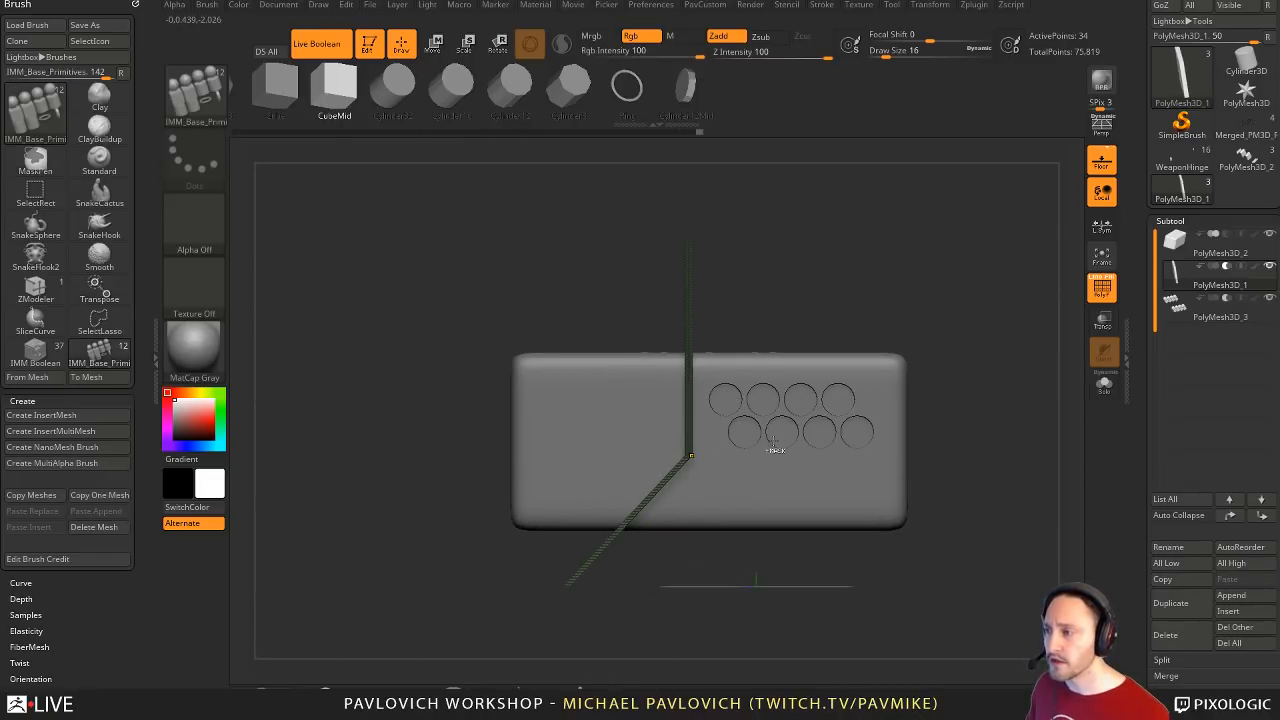
{"action": "key", "text": "ctrl+z"}
- Mask the slab, extrude its lower end diagonally past the block's lower edge, and clear the mask
{"action": "left_click_drag", "start_coordinate": [951, 423], "coordinate": [949, 381], "text": "alt"}
{"action": "mouse_move", "coordinate": [753, 553]}
{"action": "left_mouse_down", "text": "ctrl"}
{"action": "mouse_move", "coordinate": [641, 420]}
{"action": "mouse_move", "coordinate": [543, 571]}
{"action": "mouse_move", "coordinate": [563, 561]}
{"action": "left_mouse_up", "text": "ctrl"}
{"action": "key", "text": "w"}
{"action": "left_click_drag", "start_coordinate": [790, 557], "coordinate": [632, 422], "text": "ctrl"}
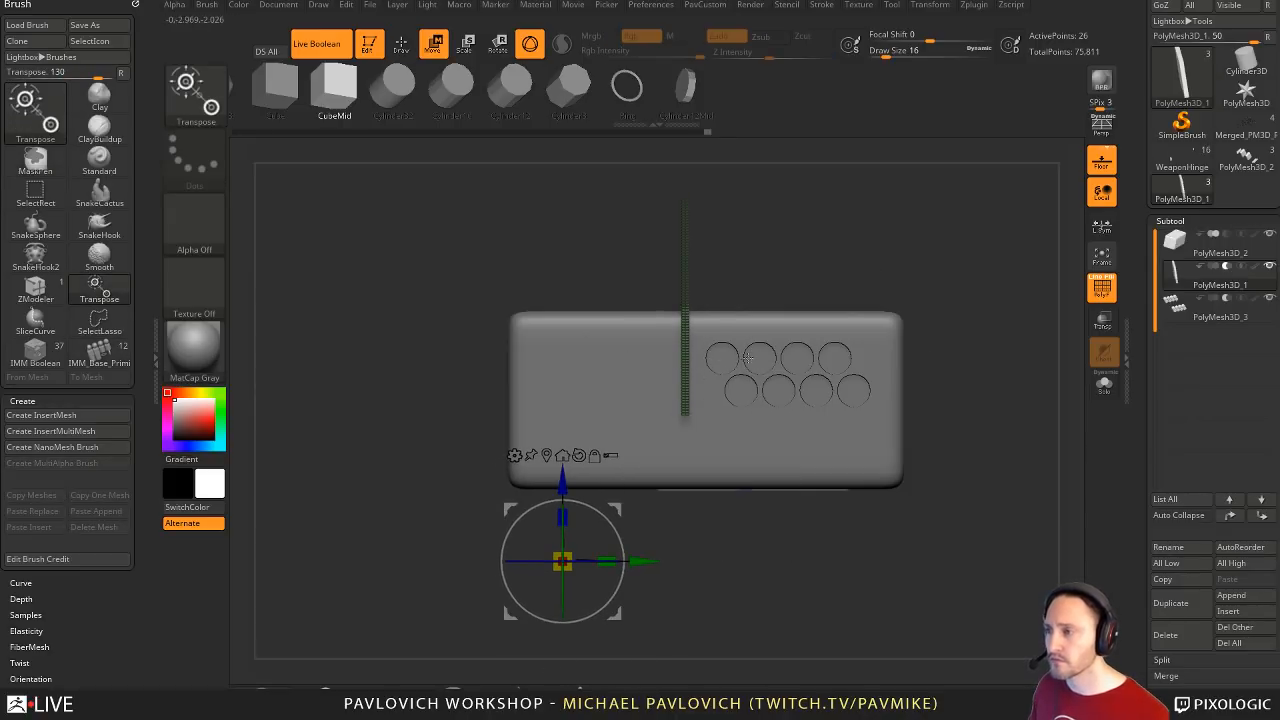
{"action": "left_click_drag", "start_coordinate": [615, 510], "coordinate": [494, 626], "text": "ctrl"}
{"action": "left_click_drag", "start_coordinate": [1001, 271], "coordinate": [1013, 323], "text": "ctrl"}
- Switch to the ZModeler brush and set its edge action to Bevel with the EdgeLoop Complete target
{"action": "key", "text": "q"}
{"action": "mouse_move", "coordinate": [953, 312]}
{"action": "left_mouse_down"}
{"action": "mouse_move", "coordinate": [984, 349]}
{"action": "mouse_move", "coordinate": [920, 289]}
{"action": "mouse_move", "coordinate": [969, 357]}
{"action": "mouse_move", "coordinate": [979, 328]}
{"action": "mouse_move", "coordinate": [1074, 340]}
{"action": "mouse_move", "coordinate": [1030, 370]}
{"action": "mouse_move", "coordinate": [1006, 335]}
{"action": "left_mouse_up"}
{"action": "left_click", "coordinate": [1103, 293]}
{"action": "left_click", "coordinate": [1102, 290]}
{"action": "key", "text": "b"}
{"action": "key", "text": "z"}
{"action": "key", "text": "m"}
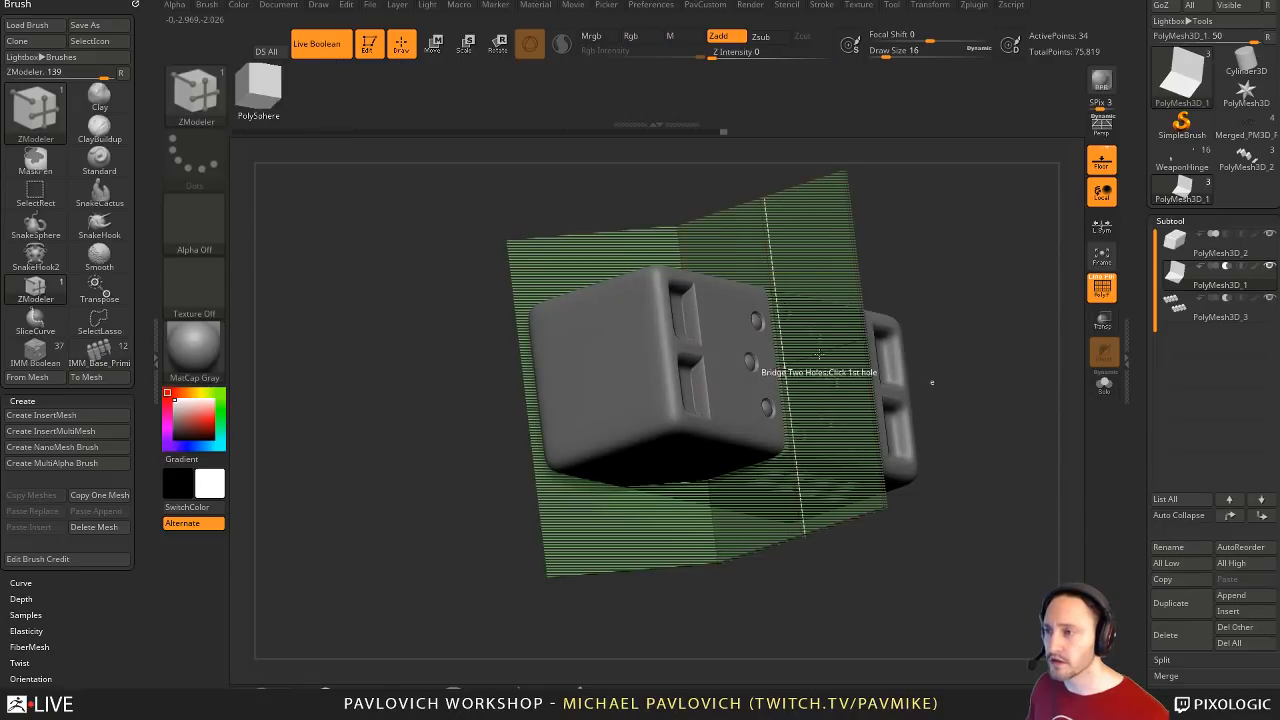
{"action": "key", "text": "space"}
{"action": "left_click", "coordinate": [710, 355]}
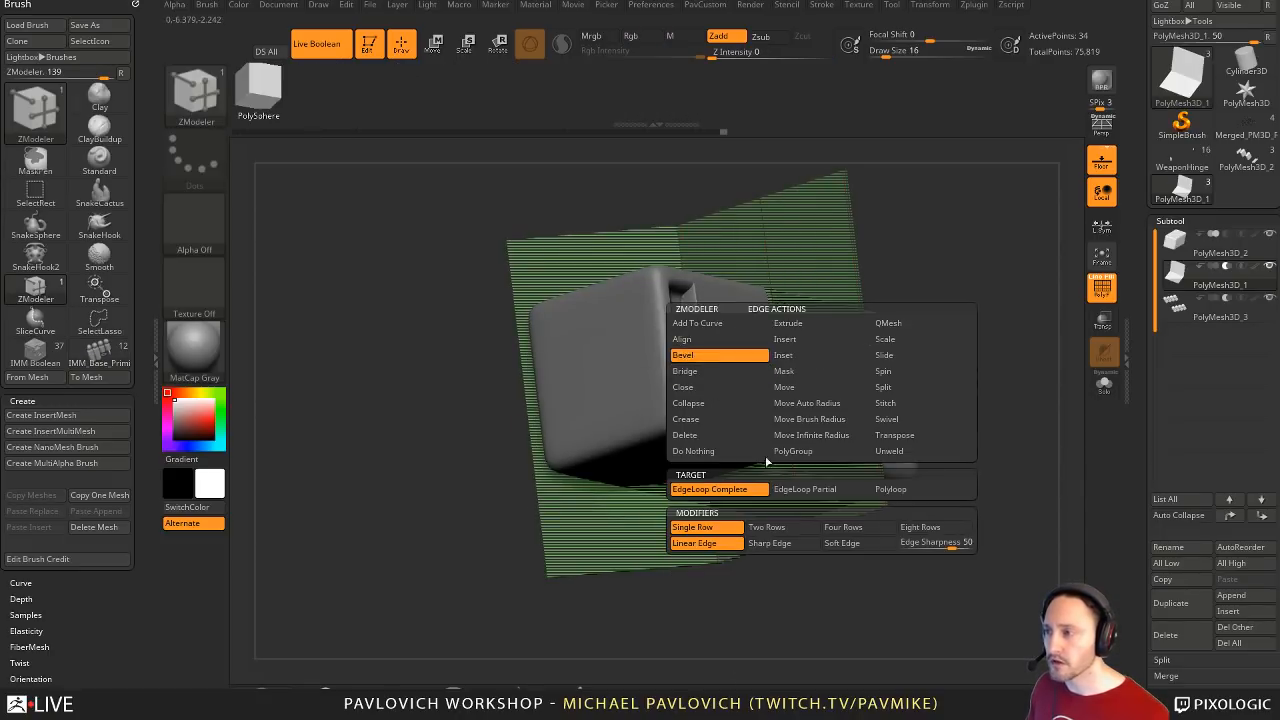
{"action": "key", "text": "ctrl"}
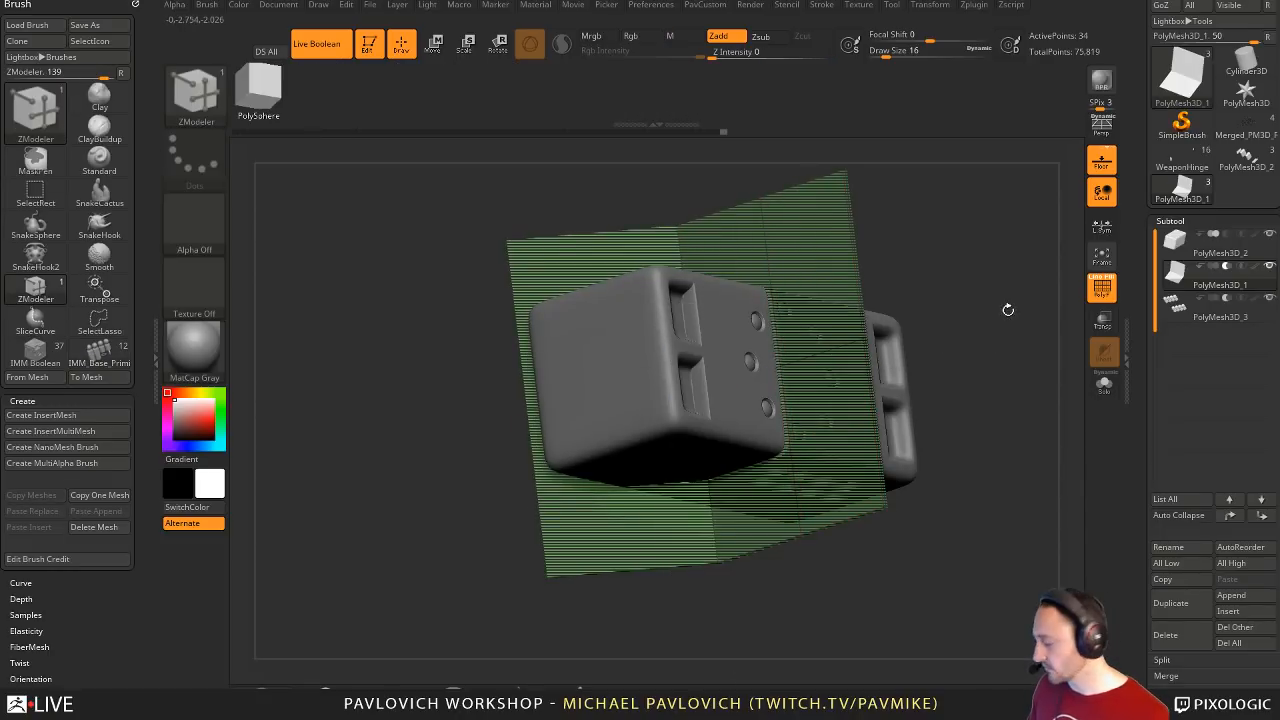
- Isolate the bent slab and bevel its central lengthwise edge loop into a narrow band
{"action": "left_click_drag", "start_coordinate": [909, 346], "coordinate": [983, 321]}
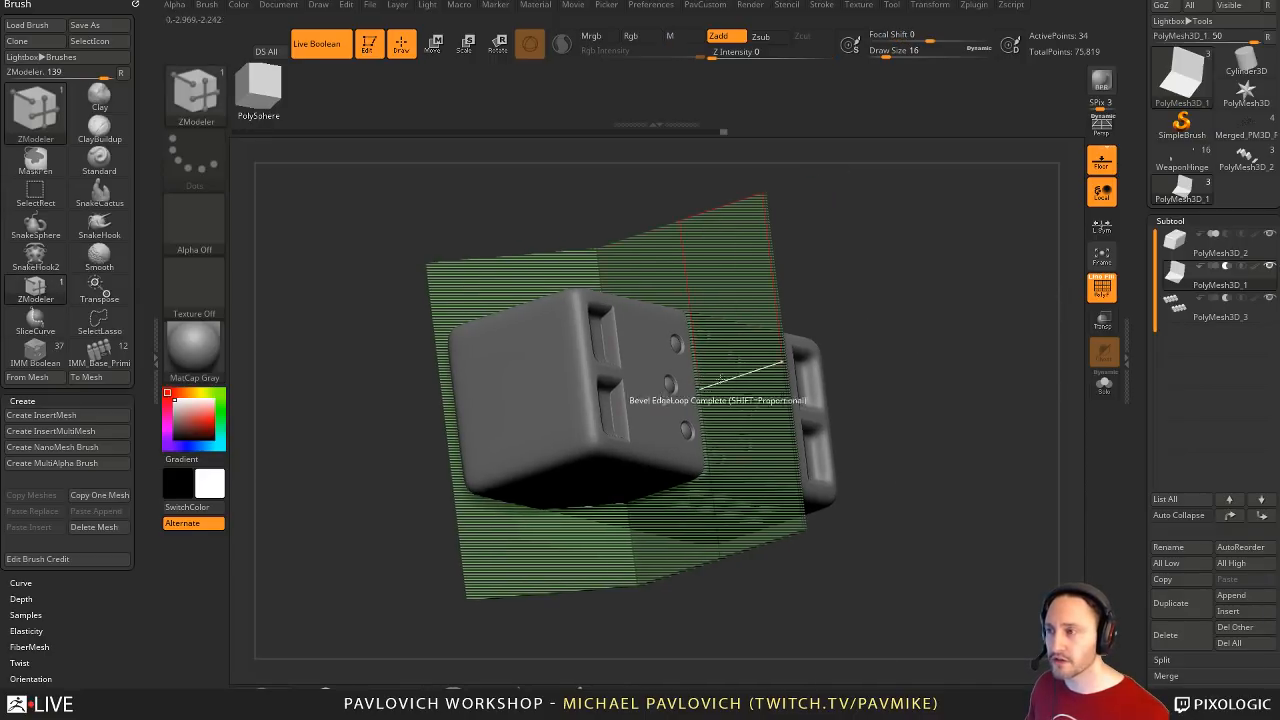
{"action": "left_click", "coordinate": [1103, 383]}
{"action": "right_click_drag", "start_coordinate": [1000, 376], "coordinate": [880, 376], "text": "ctrl"}
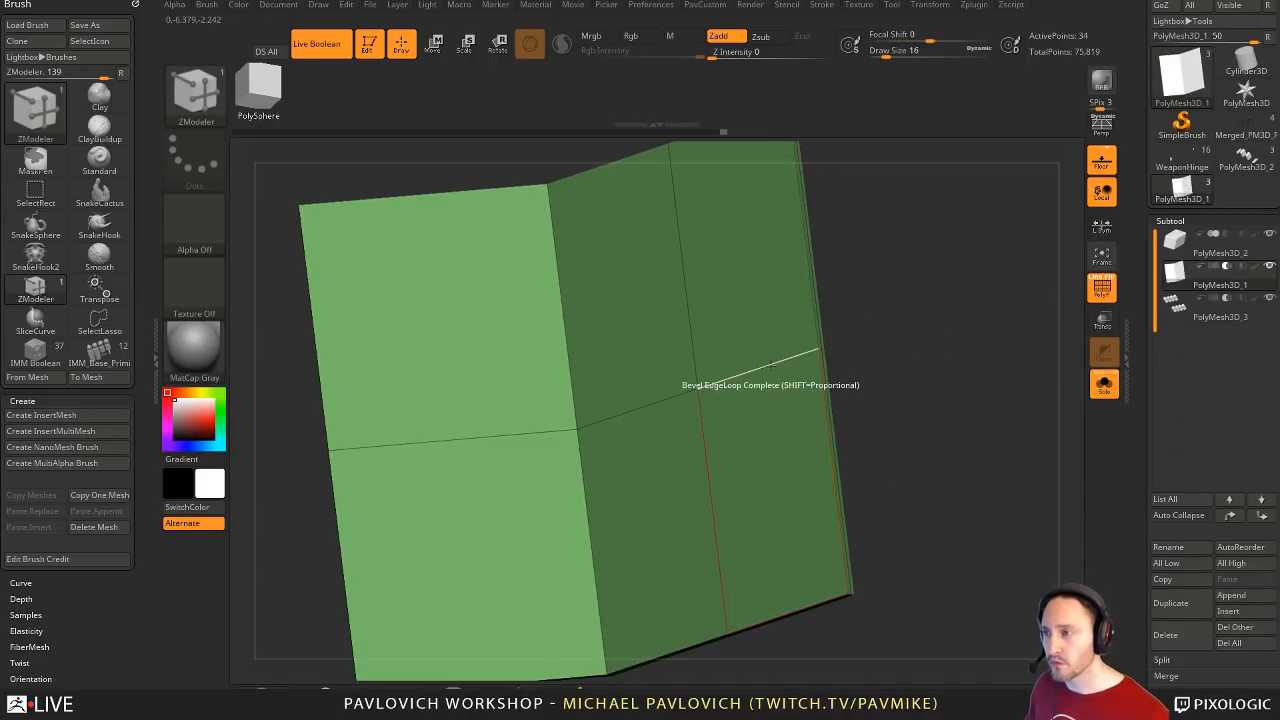
{"action": "left_click_drag", "start_coordinate": [770, 365], "coordinate": [786, 392]}
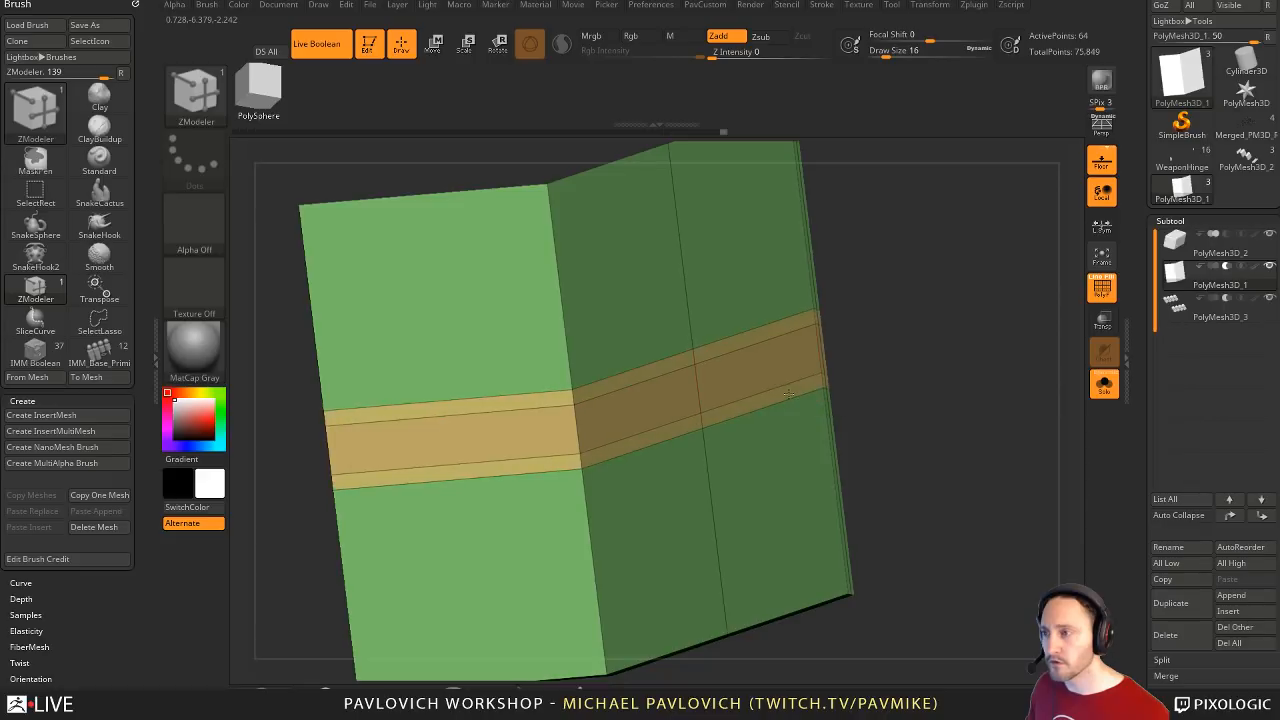
- Mask the beveled band with ZModeler's edge Mask action on the Polyloop target, and invert the mask
{"action": "key", "text": "space"}
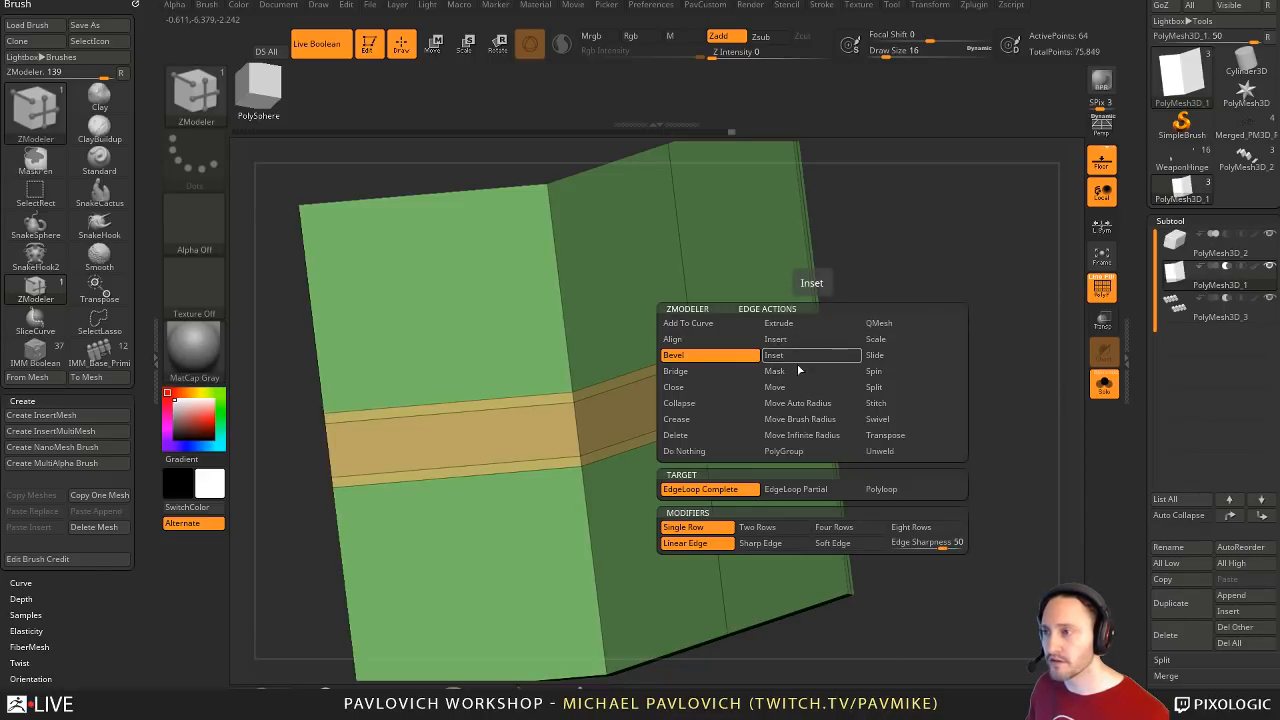
{"action": "left_click", "coordinate": [797, 371]}
{"action": "left_click", "coordinate": [733, 506]}
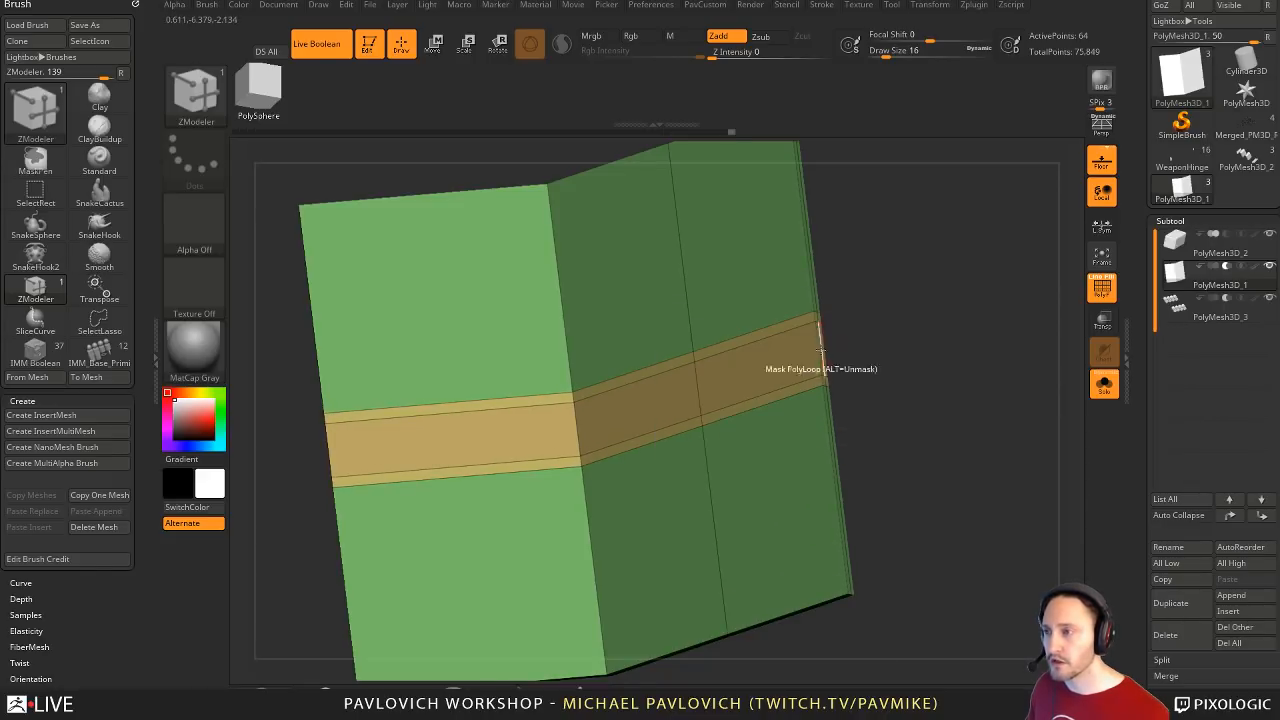
{"action": "left_click", "coordinate": [816, 349]}
{"action": "left_click", "coordinate": [948, 382], "text": "ctrl"}
- Shift the unmasked band along Y to form an angled, raised key along the bent slab's centre
{"action": "right_click_drag", "start_coordinate": [948, 382], "coordinate": [880, 350], "text": "ctrl"}
{"action": "key", "text": "w"}
{"action": "left_click_drag", "start_coordinate": [657, 355], "coordinate": [638, 355]}
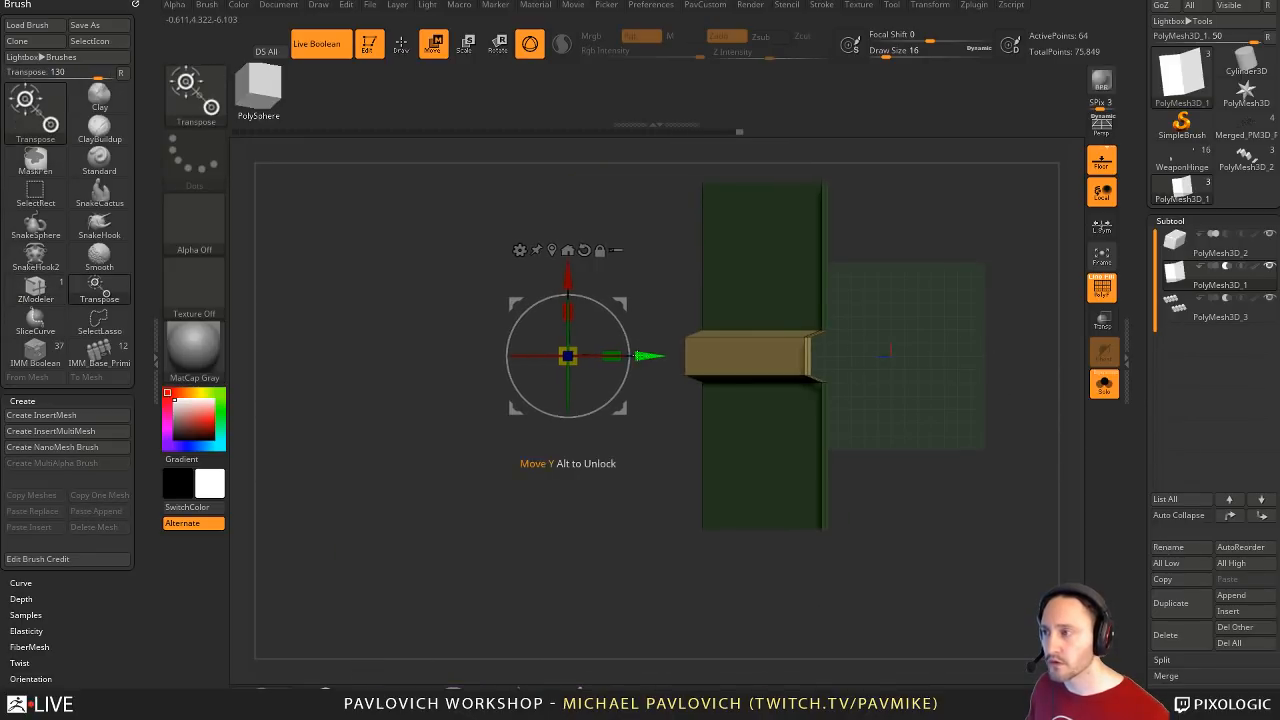
{"action": "left_click_drag", "start_coordinate": [570, 312], "coordinate": [568, 314]}
{"action": "key", "text": "q"}
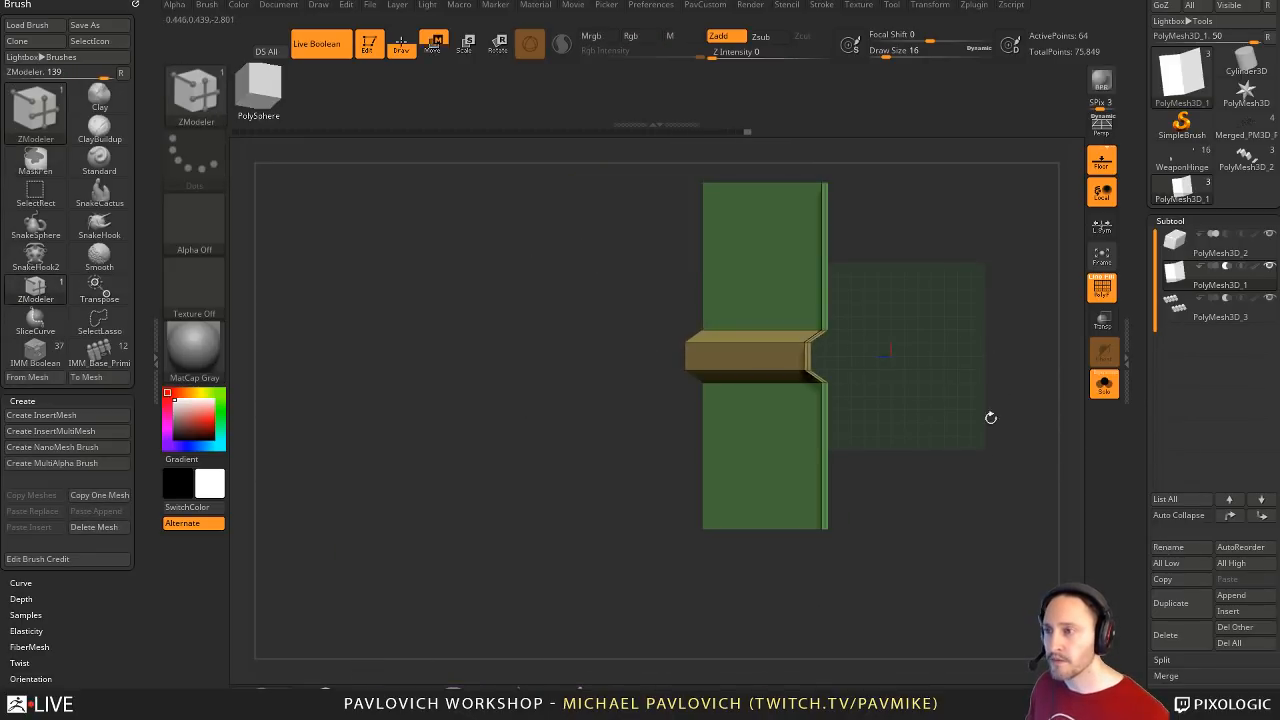
{"action": "mouse_move", "coordinate": [988, 417]}
{"action": "left_mouse_down"}
{"action": "mouse_move", "coordinate": [960, 334]}
{"action": "mouse_move", "coordinate": [1083, 350]}
{"action": "left_mouse_up"}
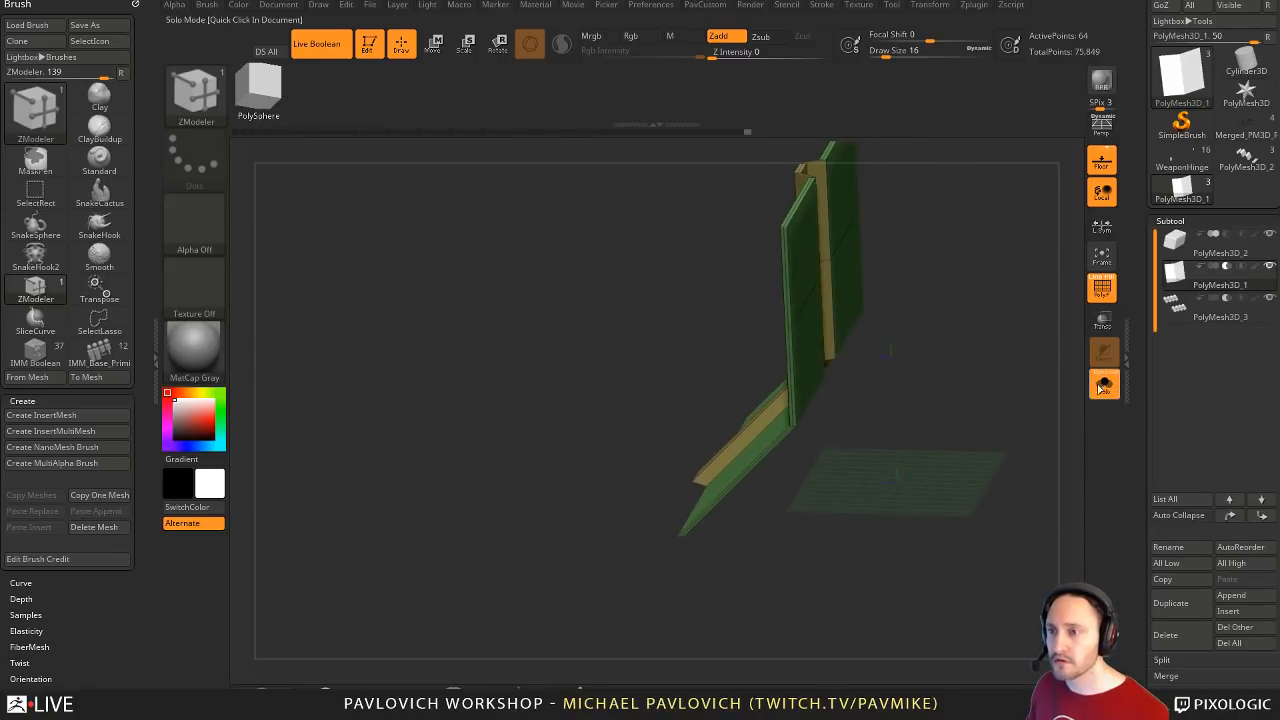
- Leave solo mode and examine the keyed Live Boolean cut across the block
{"action": "left_click", "coordinate": [1102, 387]}
{"action": "left_click_drag", "start_coordinate": [855, 532], "coordinate": [971, 528]}
{"action": "key", "text": "w"}
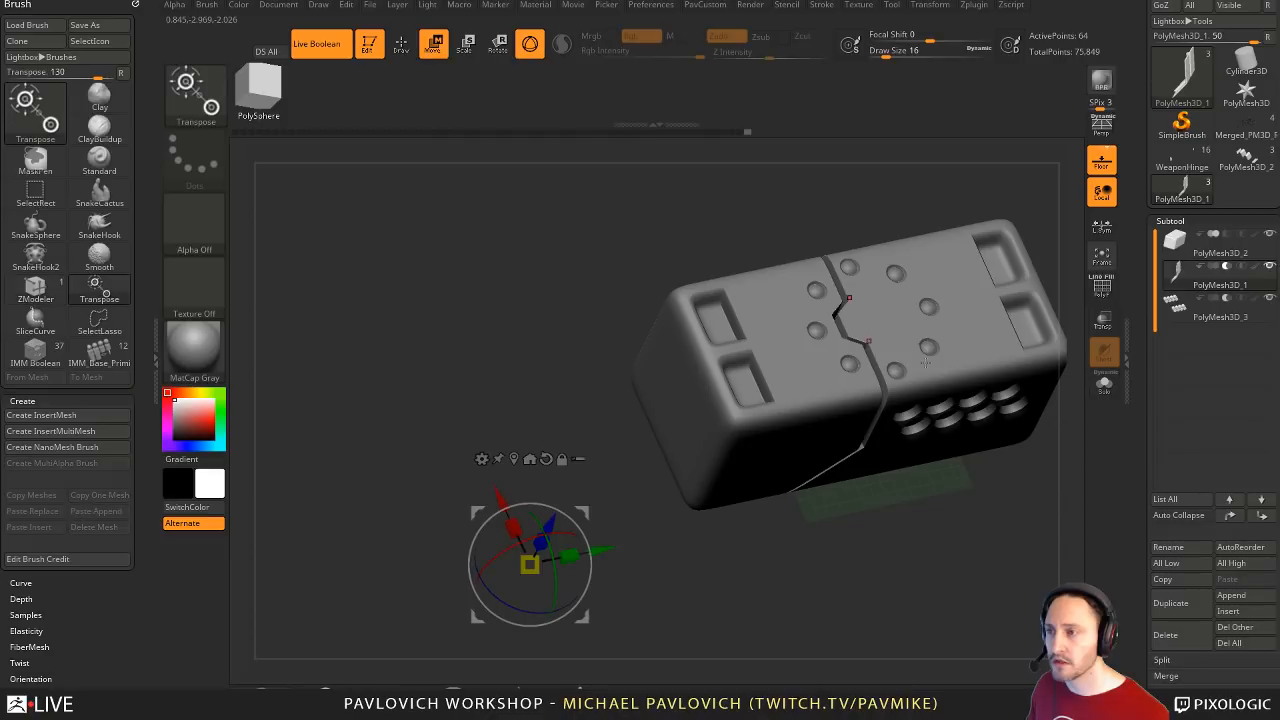
{"action": "mouse_move", "coordinate": [632, 526]}
{"action": "left_mouse_down"}
{"action": "mouse_move", "coordinate": [659, 520]}
{"action": "mouse_move", "coordinate": [573, 534]}
{"action": "mouse_move", "coordinate": [626, 545]}
{"action": "mouse_move", "coordinate": [785, 507]}
{"action": "left_mouse_up"}
{"action": "key", "text": "q"}
{"action": "left_click_drag", "start_coordinate": [910, 553], "coordinate": [766, 542], "text": "alt"}
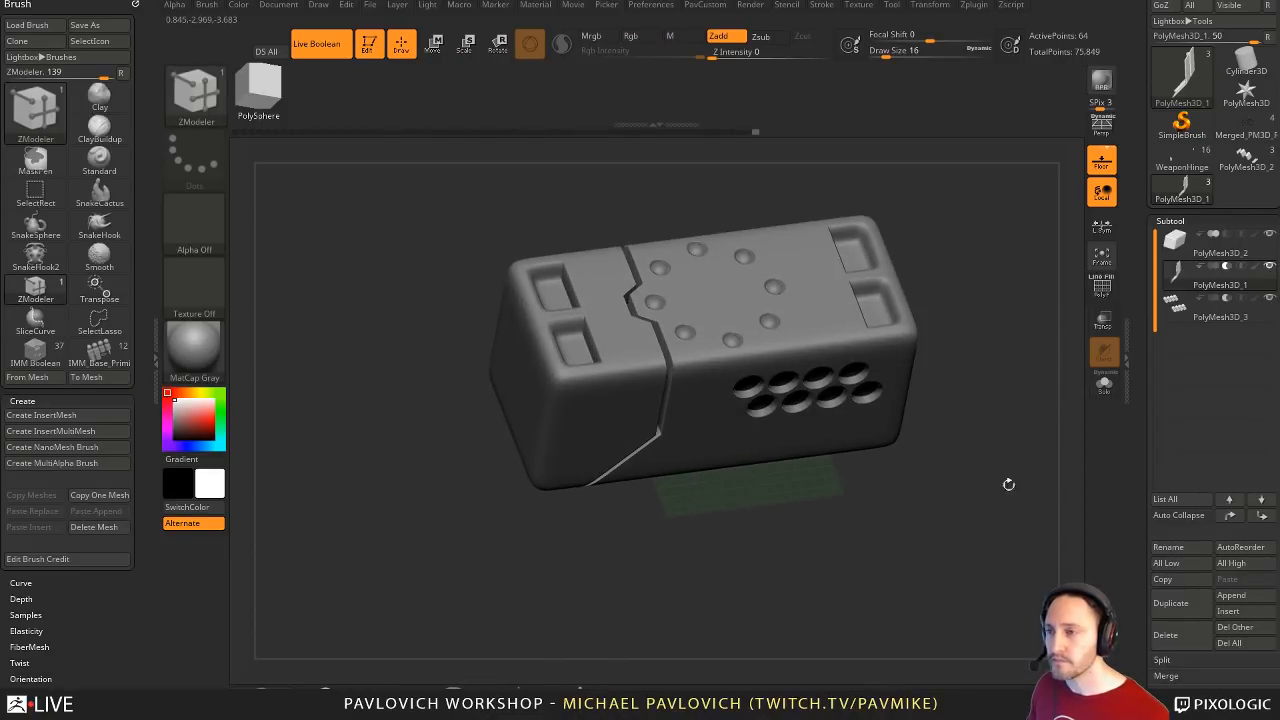
{"action": "key", "text": "shift+f"}
{"action": "left_click_drag", "start_coordinate": [1008, 484], "coordinate": [1023, 355]}
- Turn on Dynamic Subdivision for the keyed slab, set its crease level to 2, and check the softened cut
{"action": "key", "text": "2"}
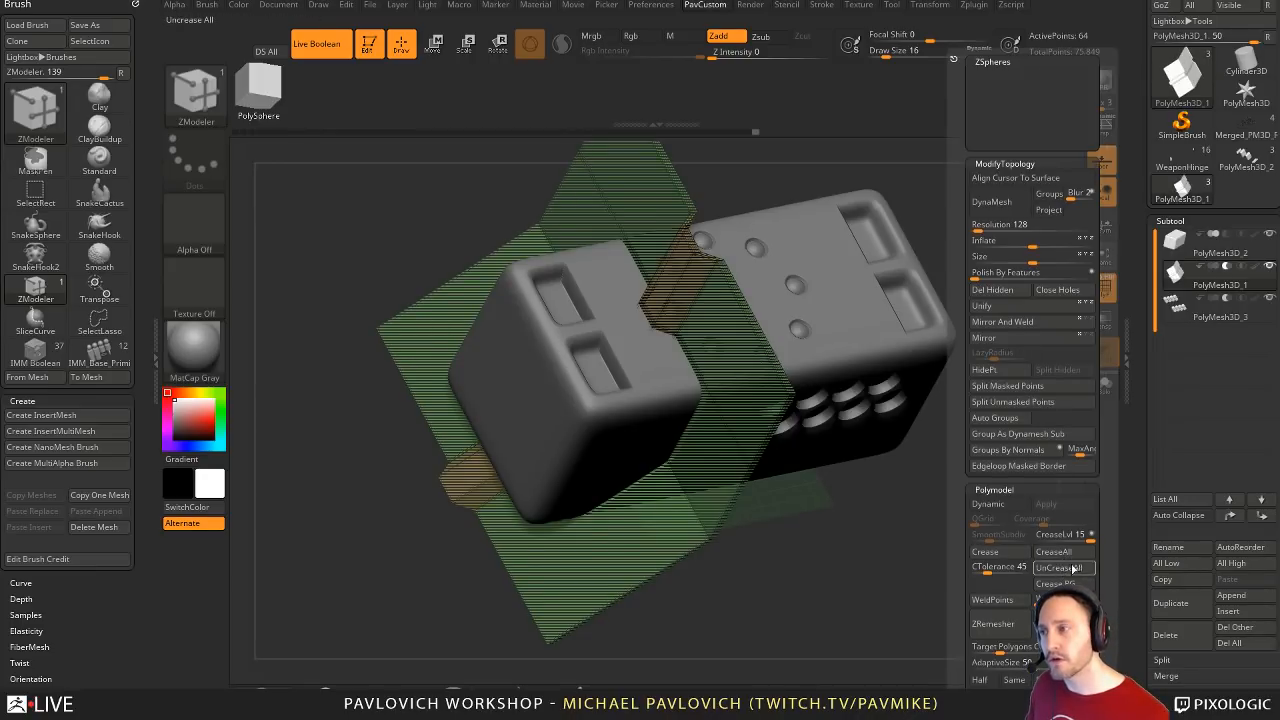
{"action": "left_click", "coordinate": [1003, 508]}
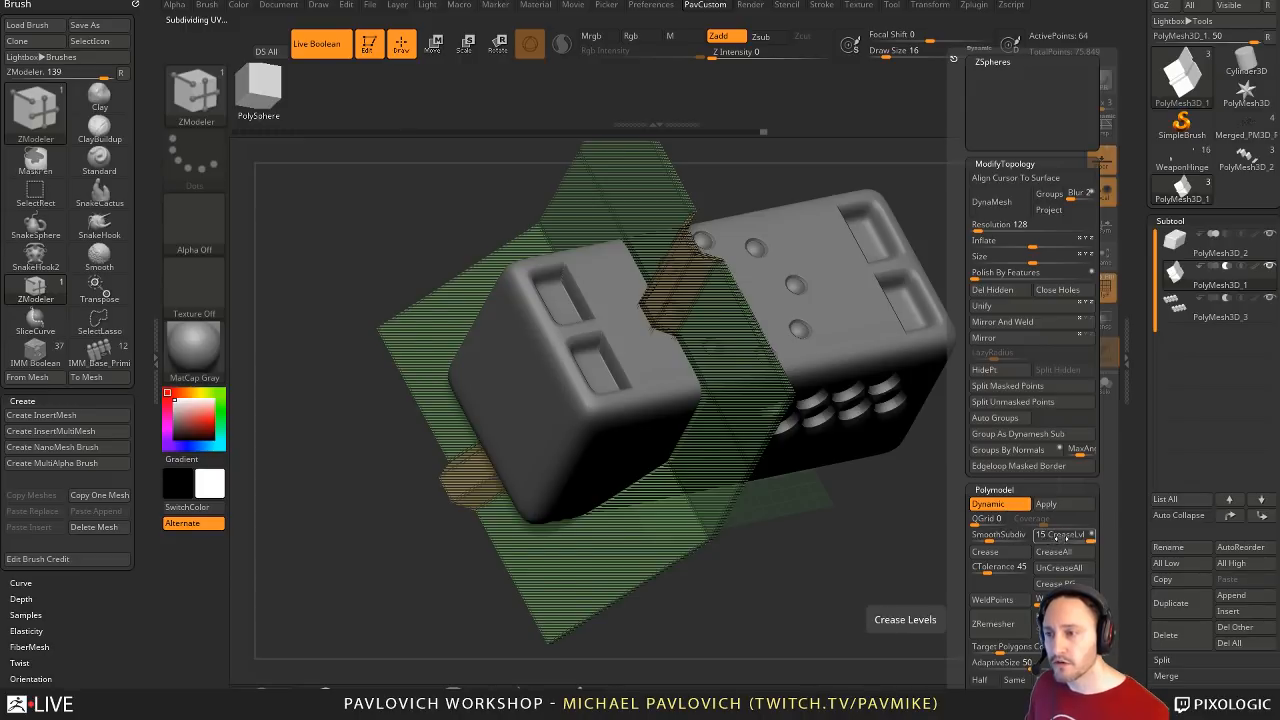
{"action": "left_click", "coordinate": [1047, 537]}
{"action": "left_click", "coordinate": [1018, 551]}
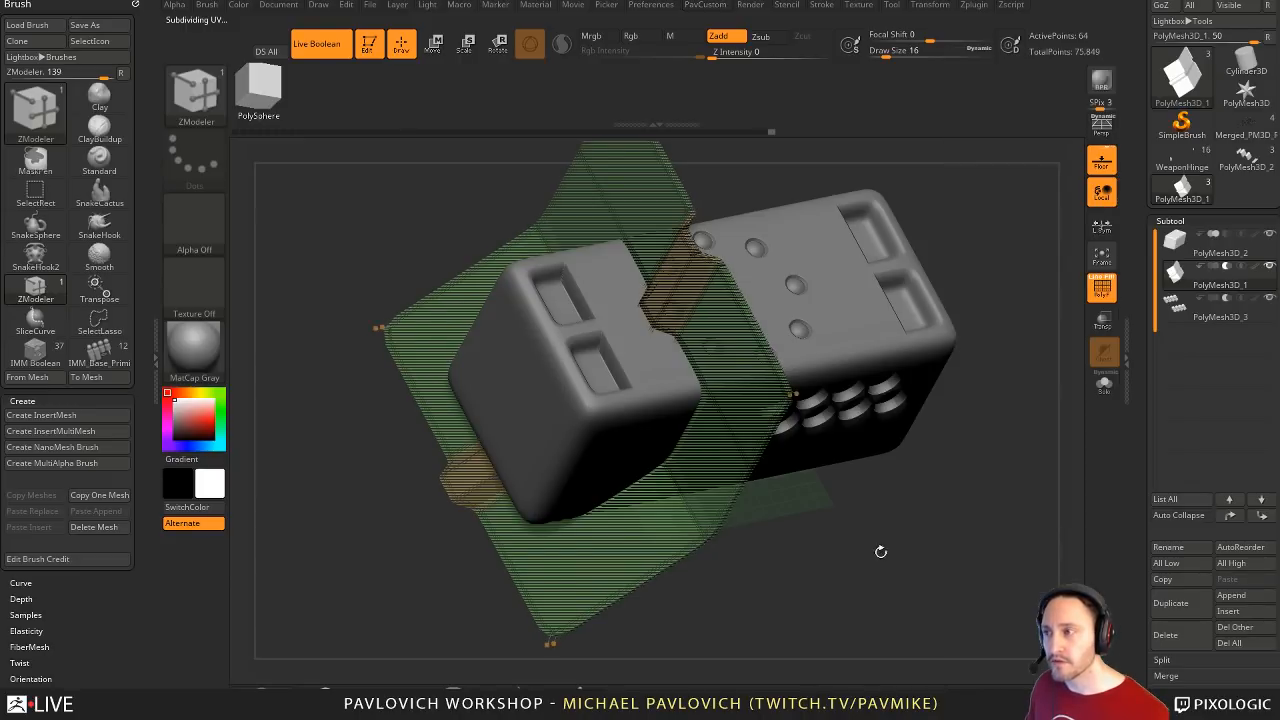
{"action": "left_click_drag", "start_coordinate": [1025, 399], "coordinate": [989, 411]}
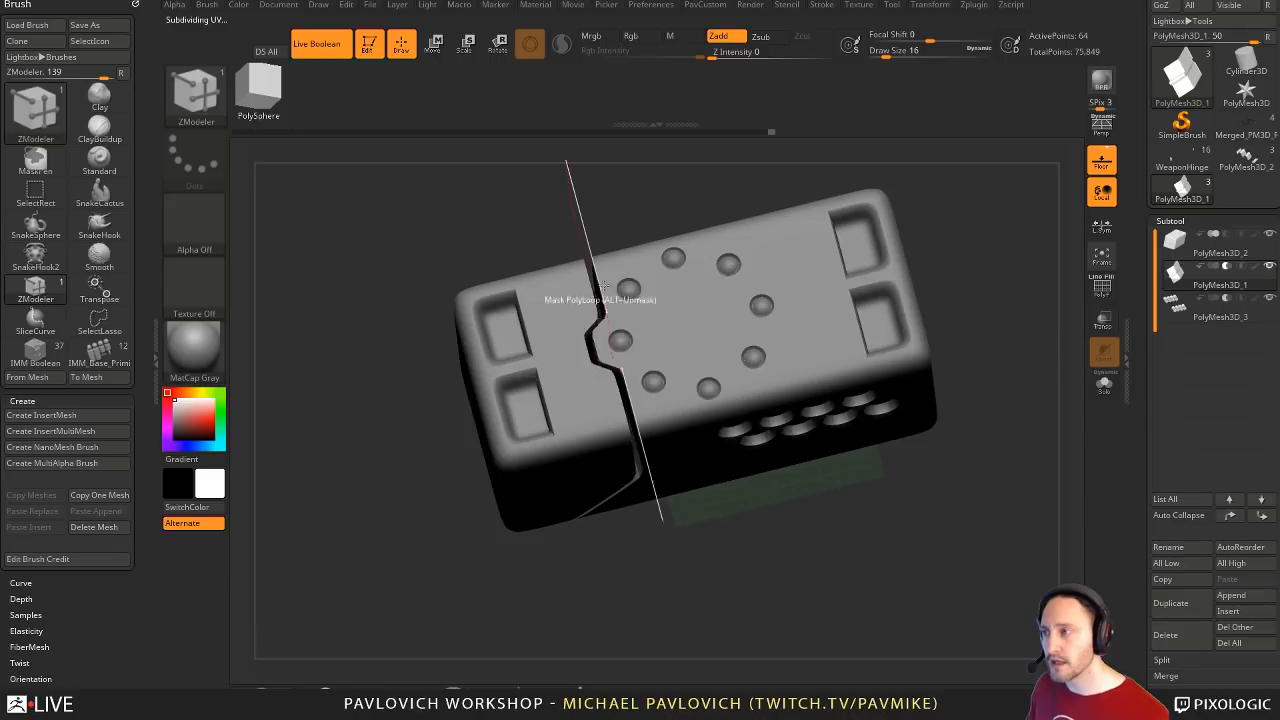
{"action": "left_click_drag", "start_coordinate": [983, 507], "coordinate": [1011, 329]}
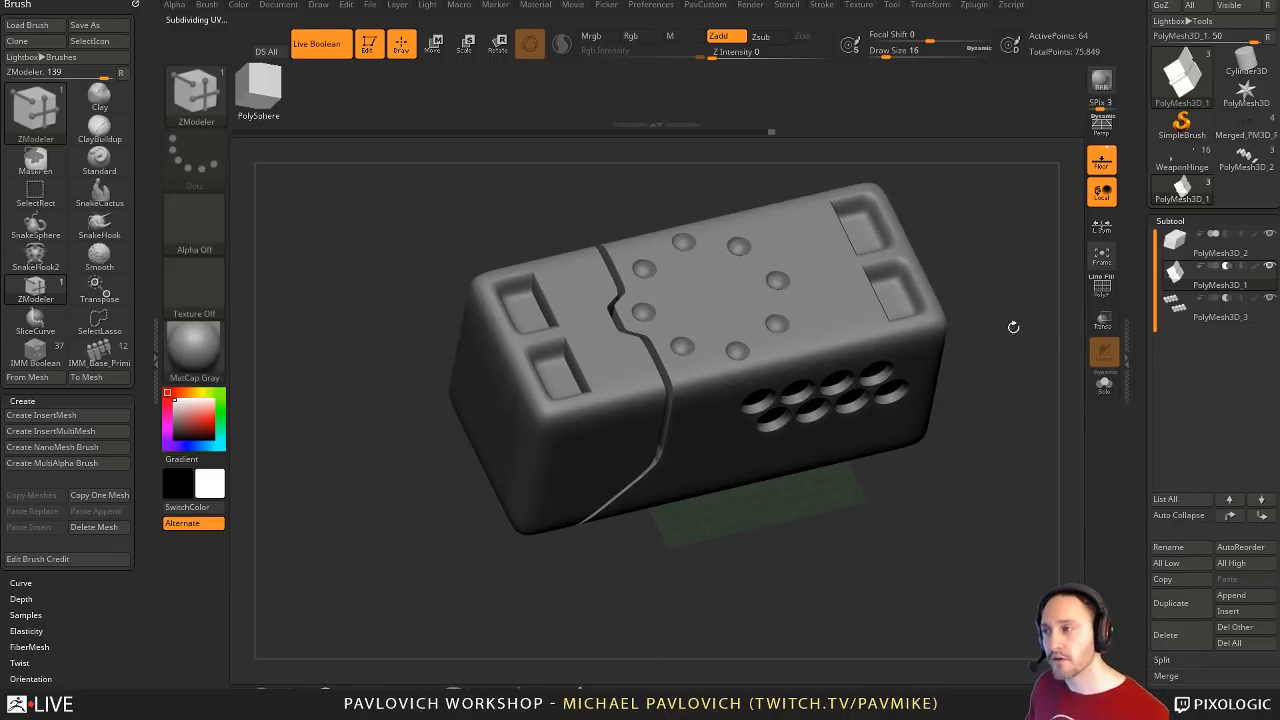
- Set the slab's crease level to 4 and its smooth subdivisions to 5, ending with Dynamic Subdivision switched off
{"action": "key", "text": "t"}
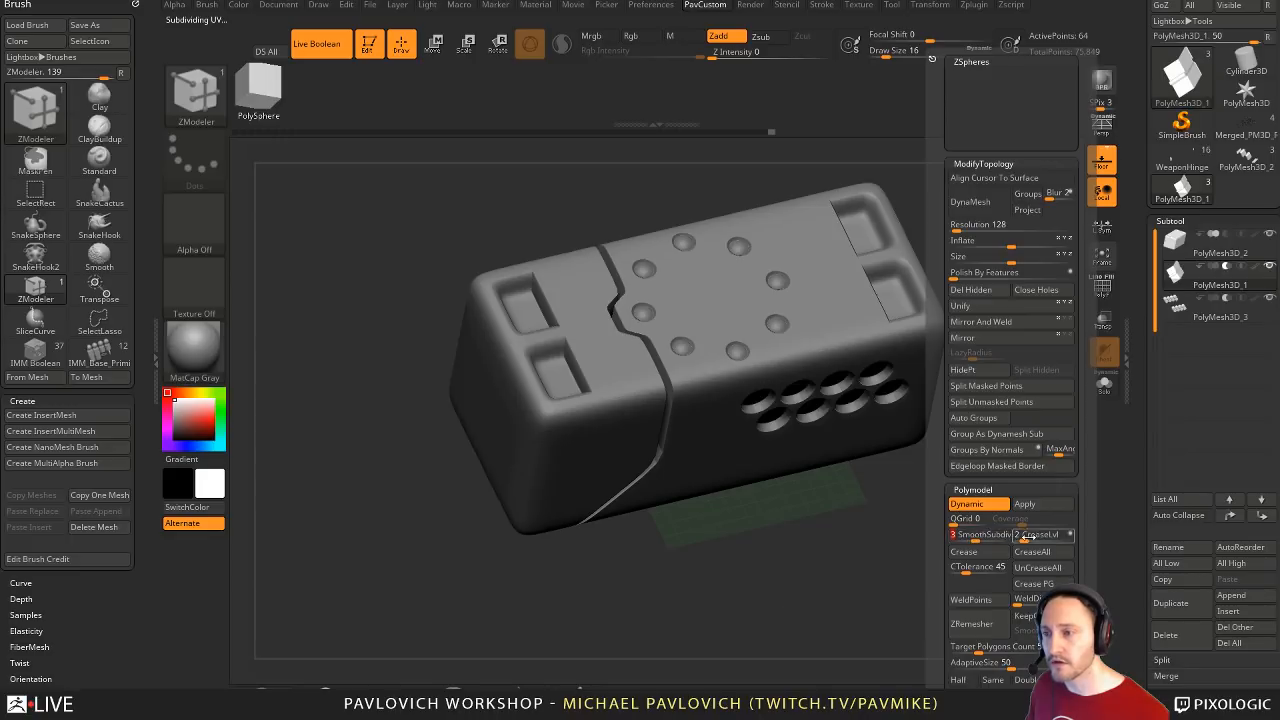
{"action": "left_click_drag", "start_coordinate": [1020, 537], "coordinate": [977, 538]}
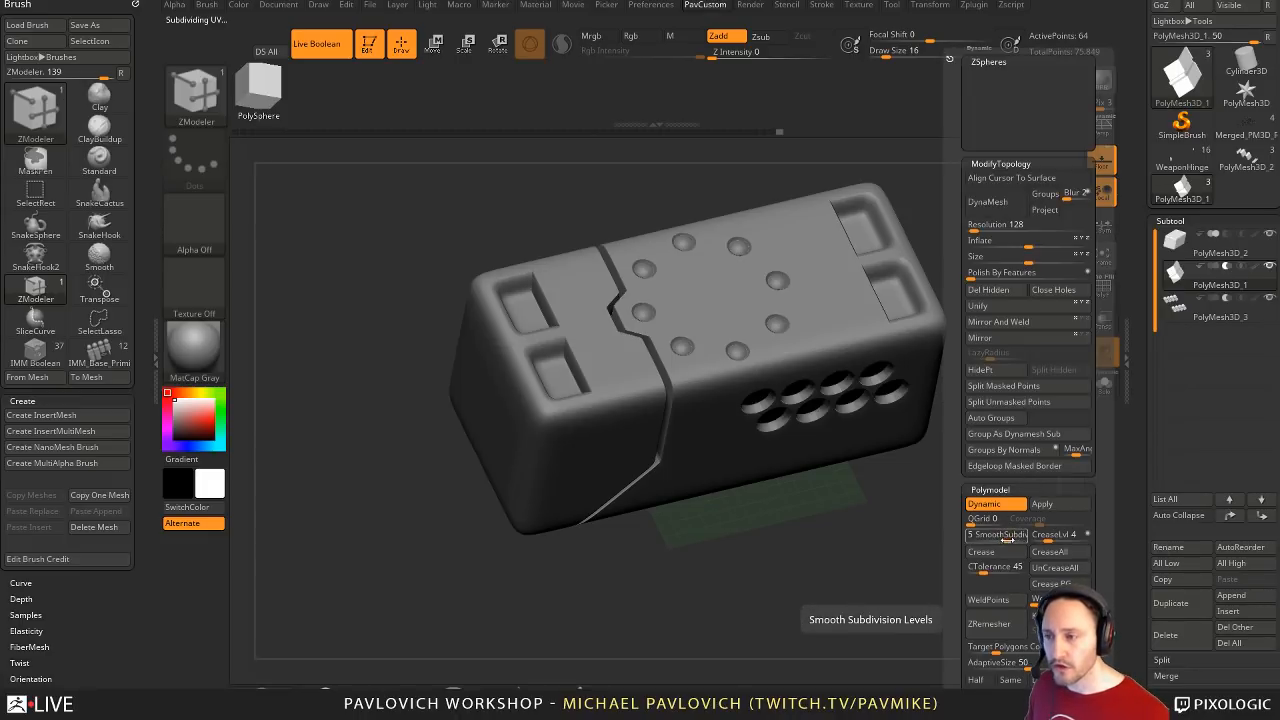
{"action": "left_click", "coordinate": [983, 504]}
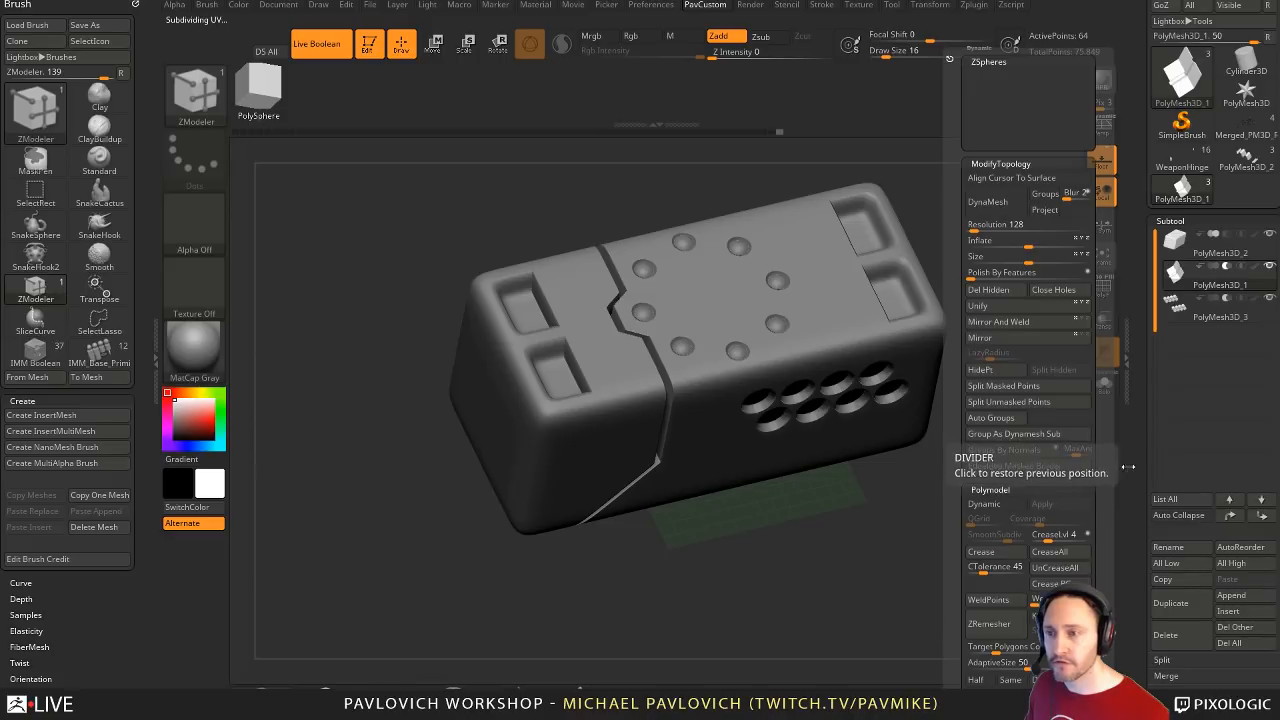
- Isolate the slab with polyframe shown and delete the edge loop along the middle of its thin side using ZModeler's edge Insert action
{"action": "left_click", "coordinate": [1128, 466]}
{"action": "left_click", "coordinate": [1102, 288]}
{"action": "left_click", "coordinate": [1104, 383]}
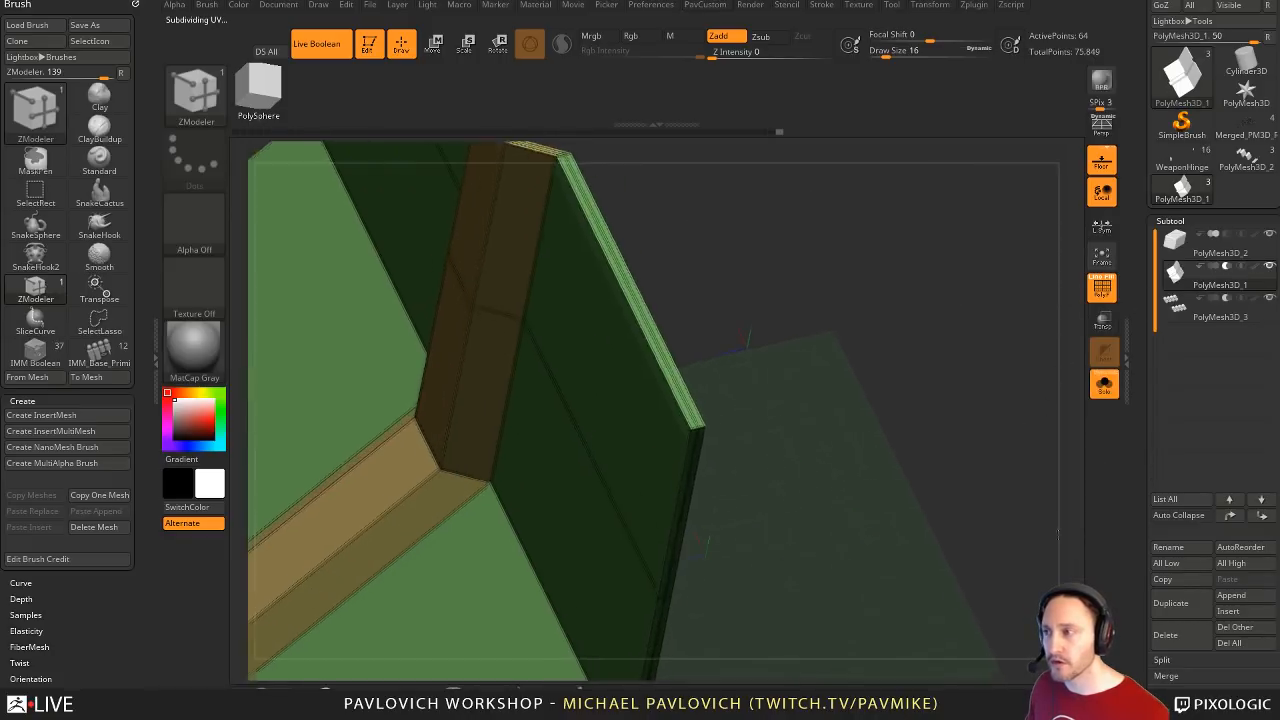
{"action": "left_click_drag", "start_coordinate": [1058, 535], "coordinate": [1037, 337]}
{"action": "key", "text": "space"}
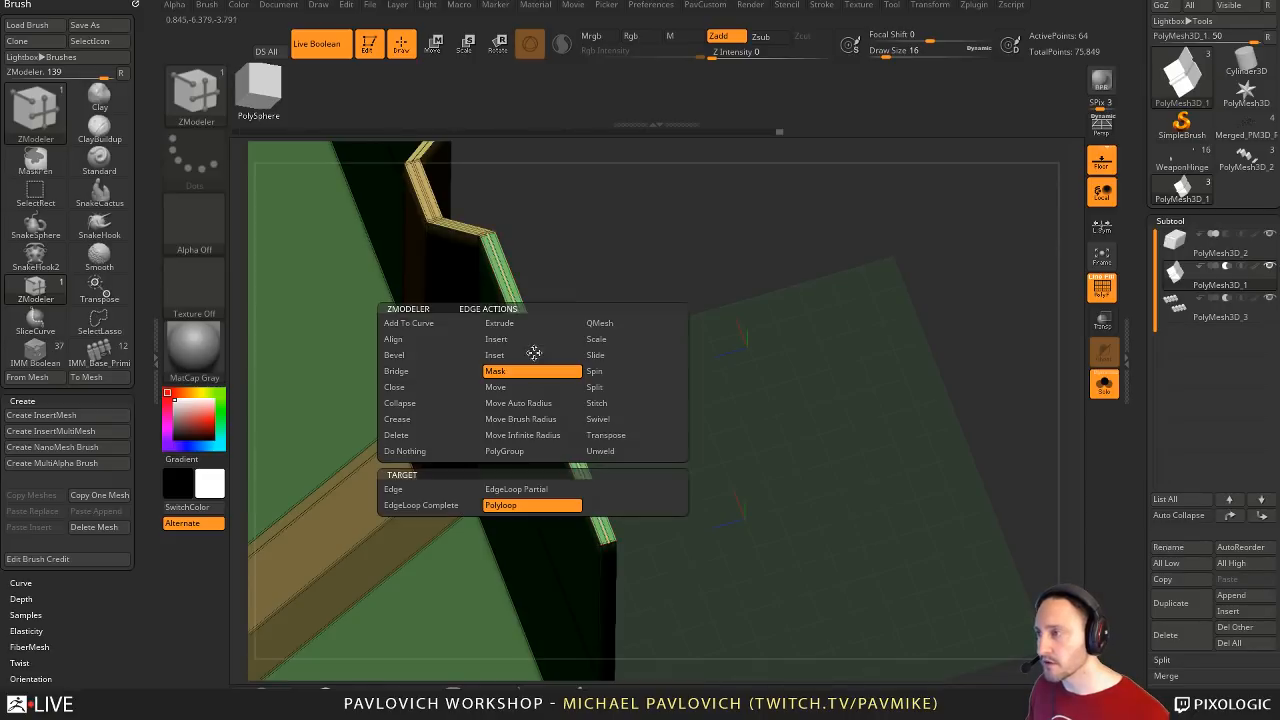
{"action": "left_click", "coordinate": [505, 339]}
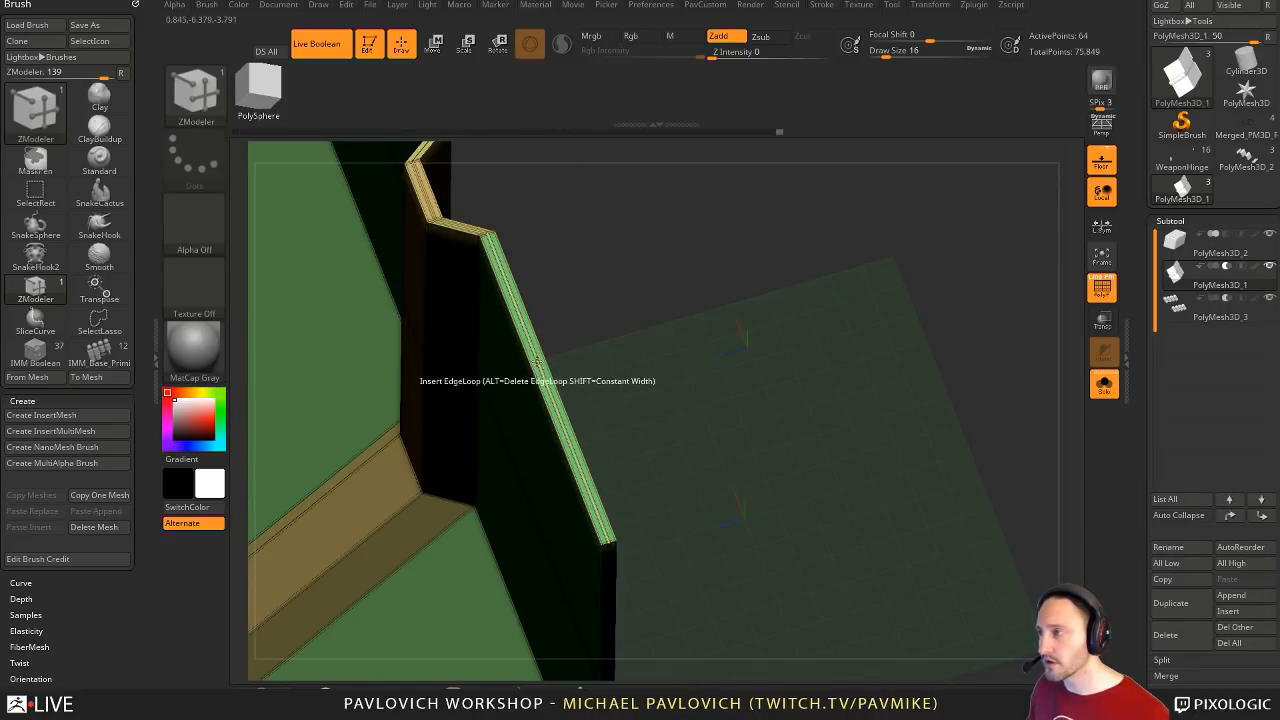
{"action": "left_click", "coordinate": [537, 362], "text": "alt"}
{"action": "left_click_drag", "start_coordinate": [620, 350], "coordinate": [712, 273]}
- Bevel the slab's creased edges with a bevel width of 0.06468
{"action": "left_click_drag", "start_coordinate": [1148, 434], "coordinate": [1151, 178]}
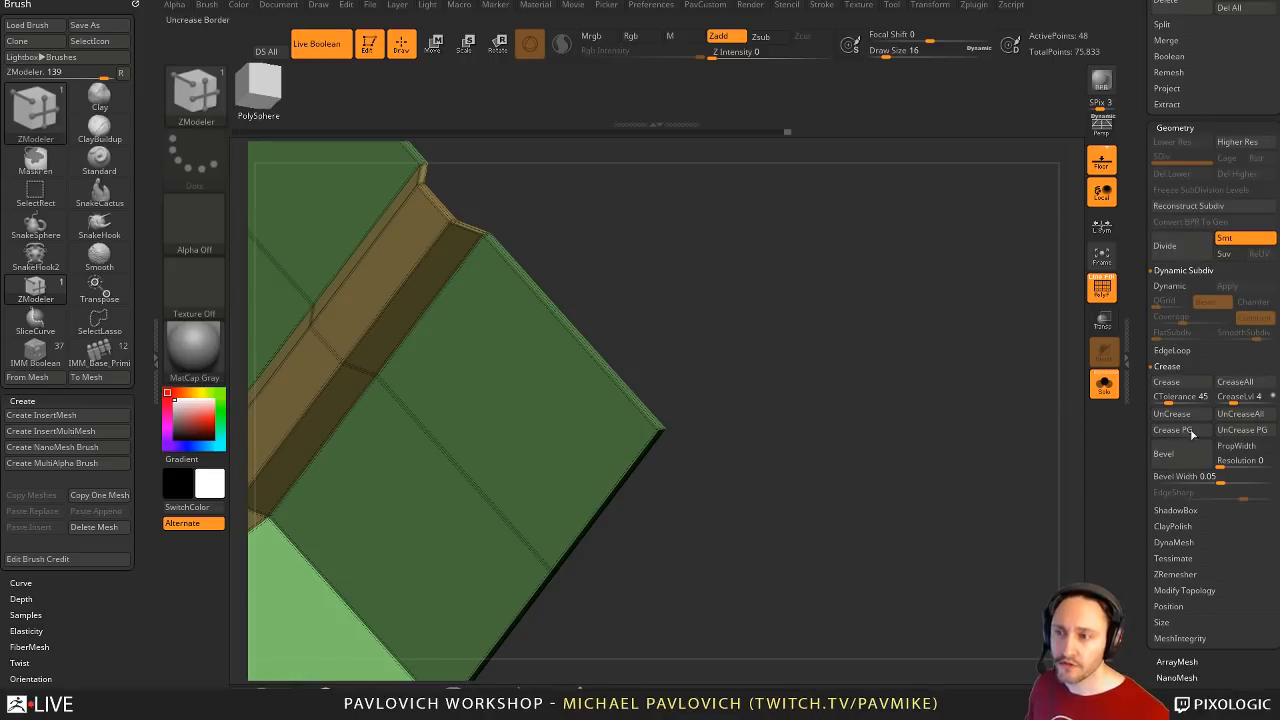
{"action": "left_click_drag", "start_coordinate": [1220, 481], "coordinate": [1227, 483]}
{"action": "left_click_drag", "start_coordinate": [894, 426], "coordinate": [858, 413]}
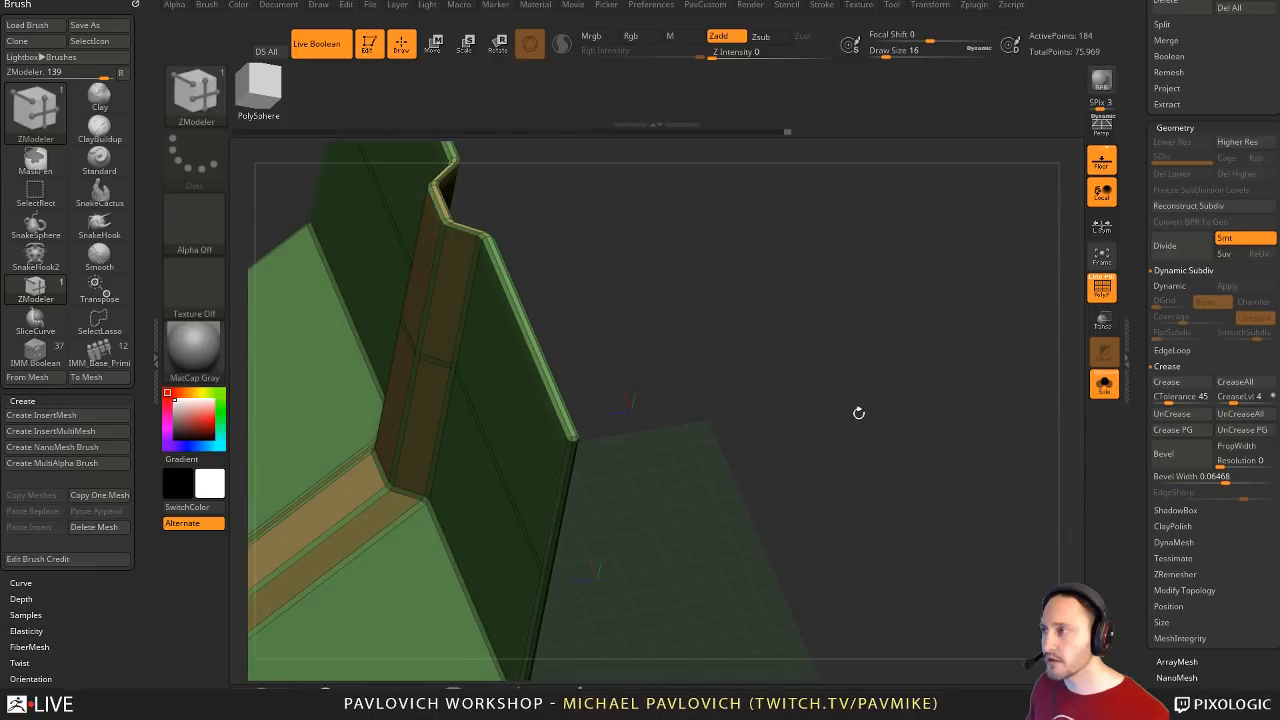
{"action": "key", "text": "w"}
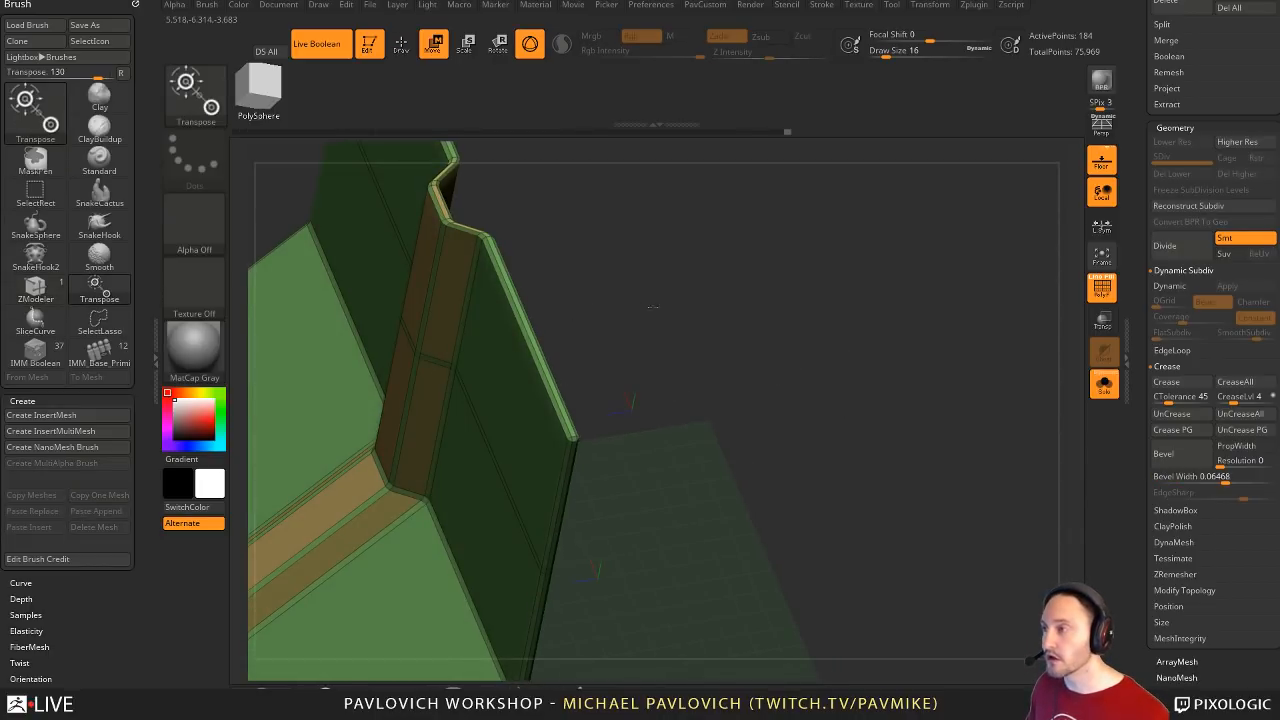
{"action": "right_click_drag", "start_coordinate": [653, 307], "coordinate": [639, 187], "text": "ctrl"}
{"action": "left_click", "coordinate": [375, 467]}
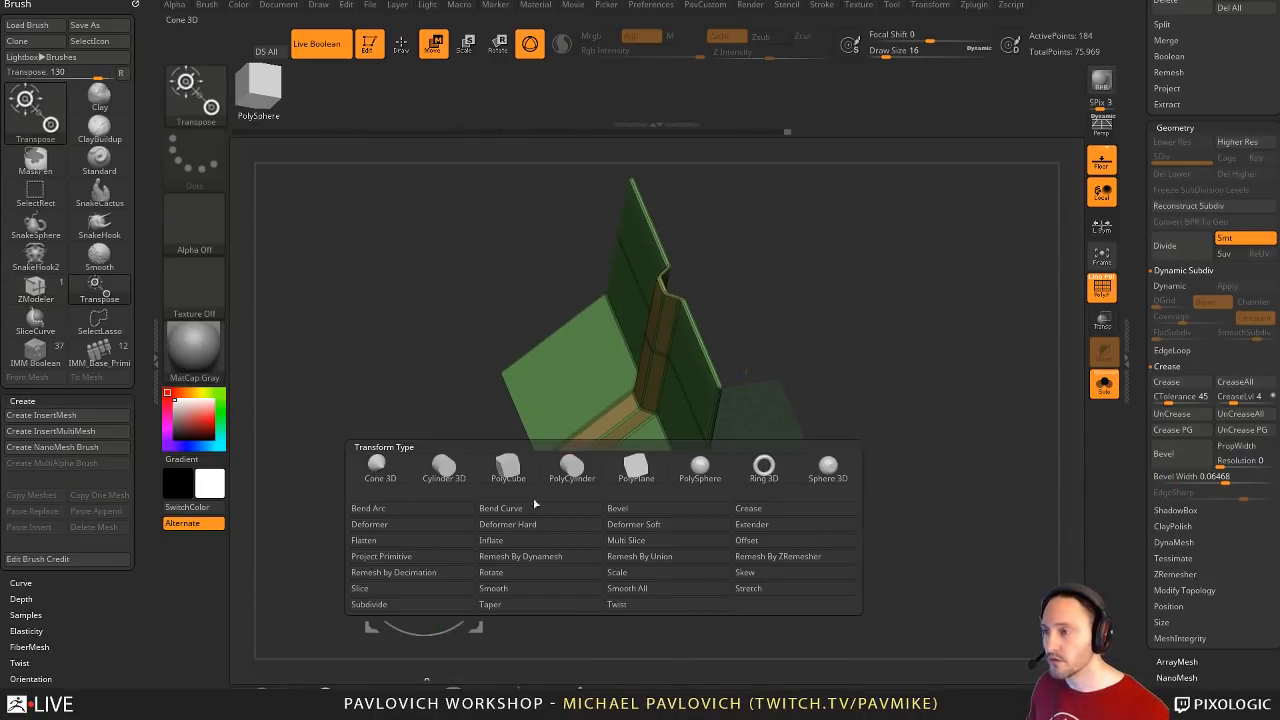
{"action": "left_click", "coordinate": [668, 513]}
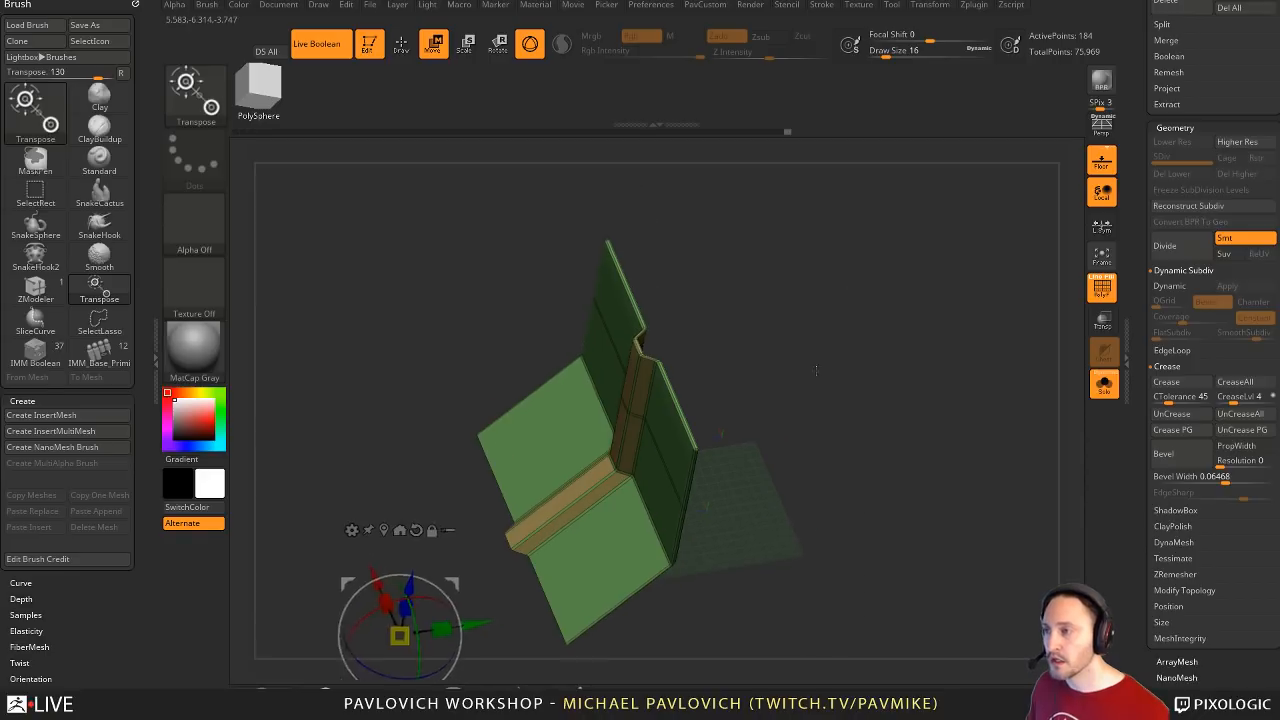
{"action": "right_click_drag", "start_coordinate": [760, 440], "coordinate": [860, 377], "text": "ctrl"}
{"action": "mouse_move", "coordinate": [780, 372]}
{"action": "right_mouse_down"}
{"action": "mouse_move", "coordinate": [851, 360]}
{"action": "mouse_move", "coordinate": [793, 370]}
{"action": "right_mouse_up"}
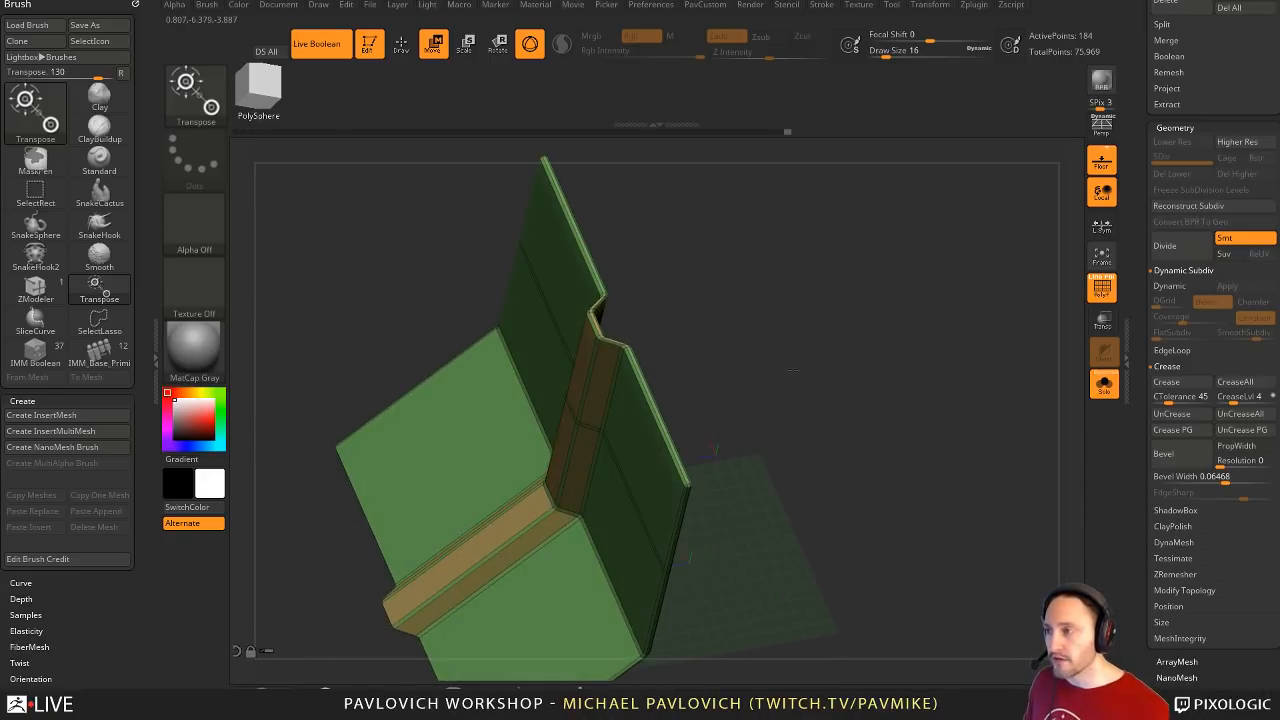
- Show the whole block without polyframe and turn on Dynamic Subdivision for the slab to smooth the cut
{"action": "left_click", "coordinate": [1104, 383]}
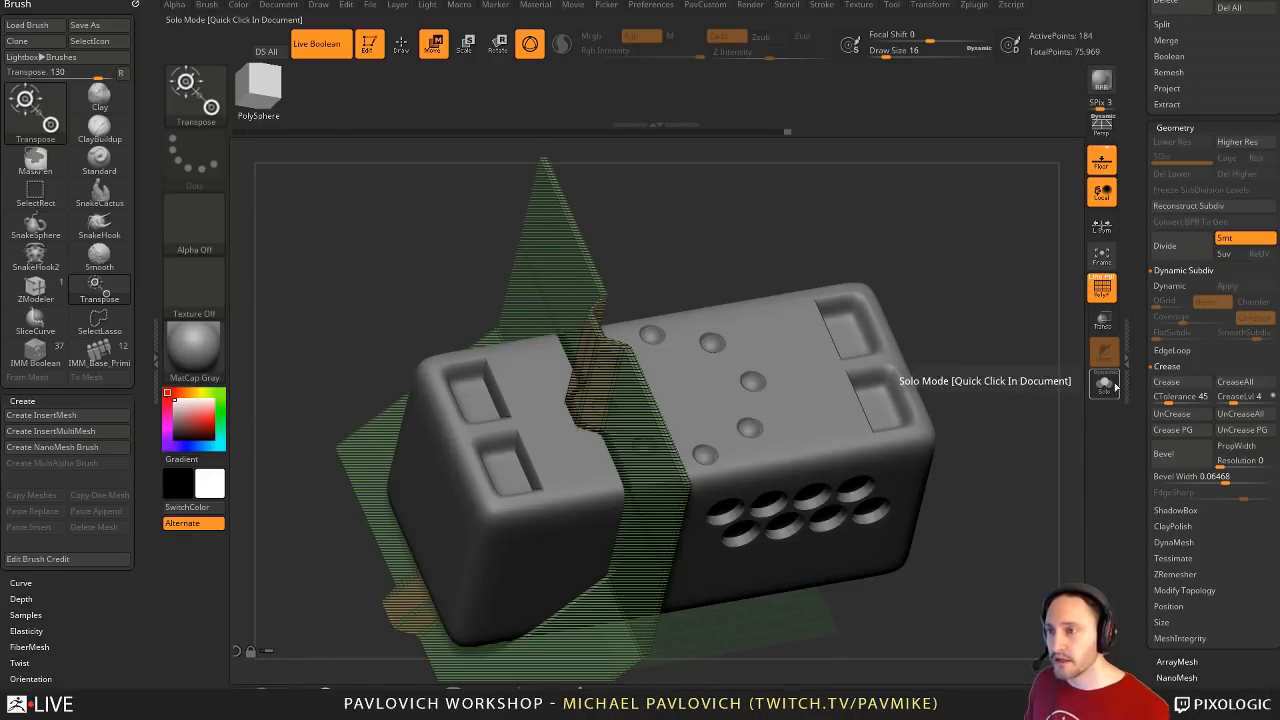
{"action": "left_click", "coordinate": [1101, 287]}
{"action": "right_click_drag", "start_coordinate": [1015, 296], "coordinate": [826, 426]}
{"action": "key", "text": "d"}
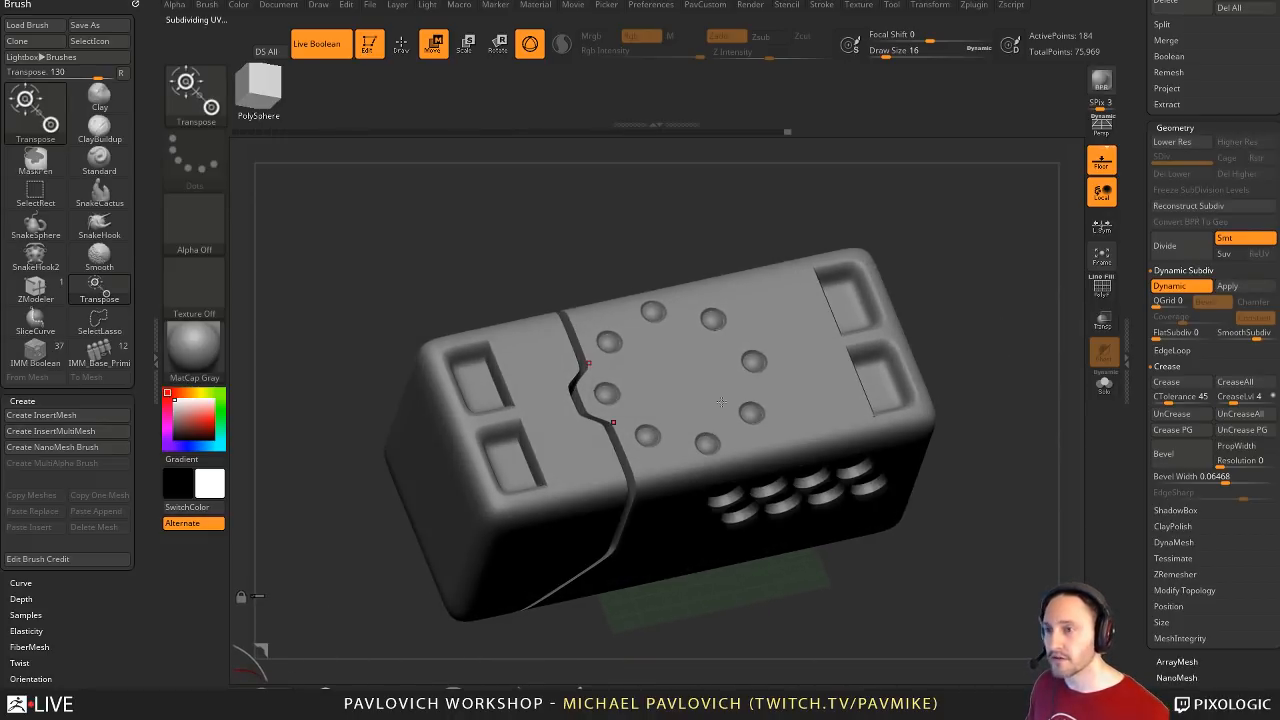
- Redo the slab's crease bevel with a width of 0.20421 and re-enable Dynamic Subdivision to round the key
{"action": "left_click_drag", "start_coordinate": [1218, 480], "coordinate": [1256, 484]}
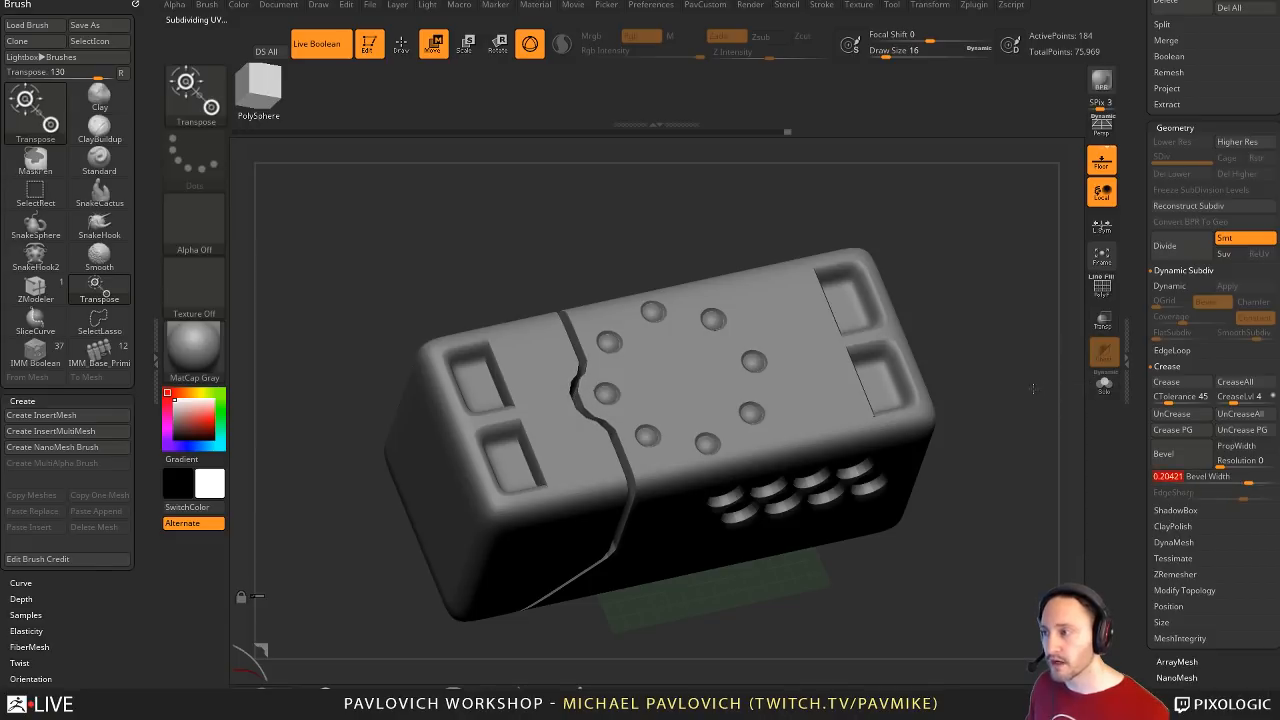
{"action": "key", "text": "d"}
{"action": "key", "text": "q"}
{"action": "mouse_move", "coordinate": [1033, 393]}
{"action": "right_mouse_down"}
{"action": "mouse_move", "coordinate": [1012, 281]}
{"action": "mouse_move", "coordinate": [1012, 416]}
{"action": "mouse_move", "coordinate": [1040, 383]}
{"action": "right_mouse_up"}
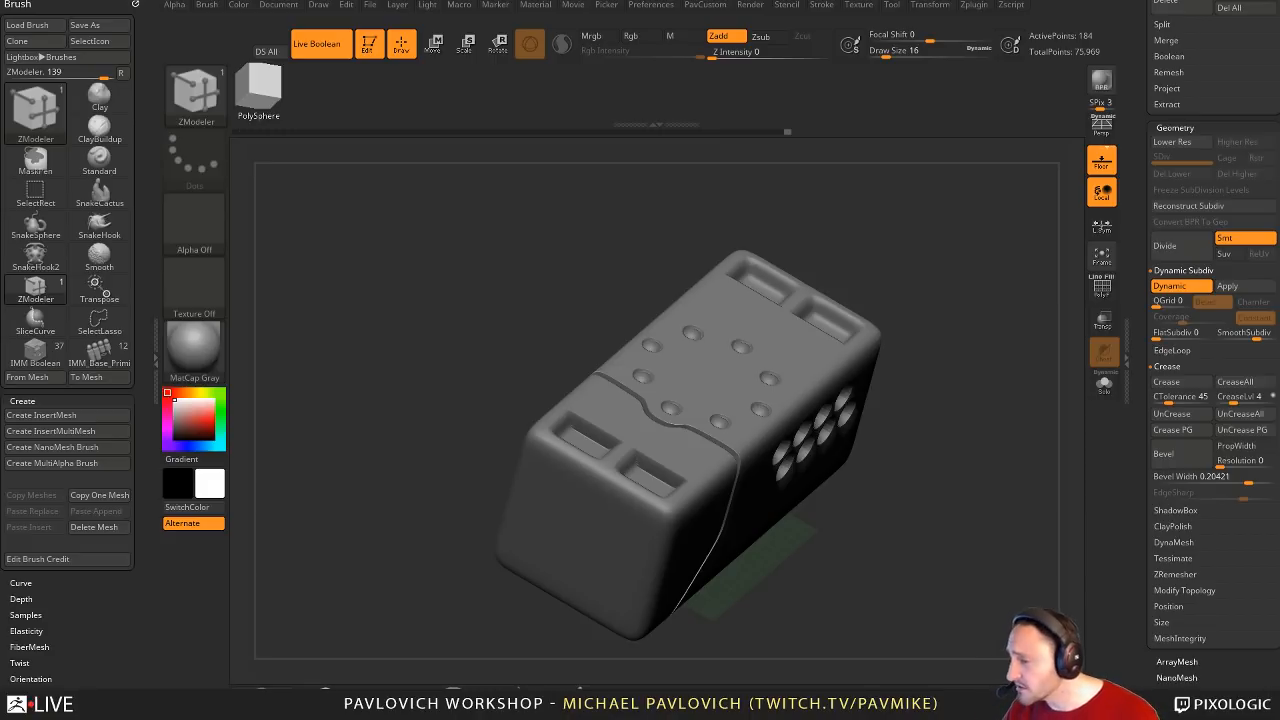
{"action": "left_click_drag", "start_coordinate": [945, 548], "coordinate": [918, 543]}
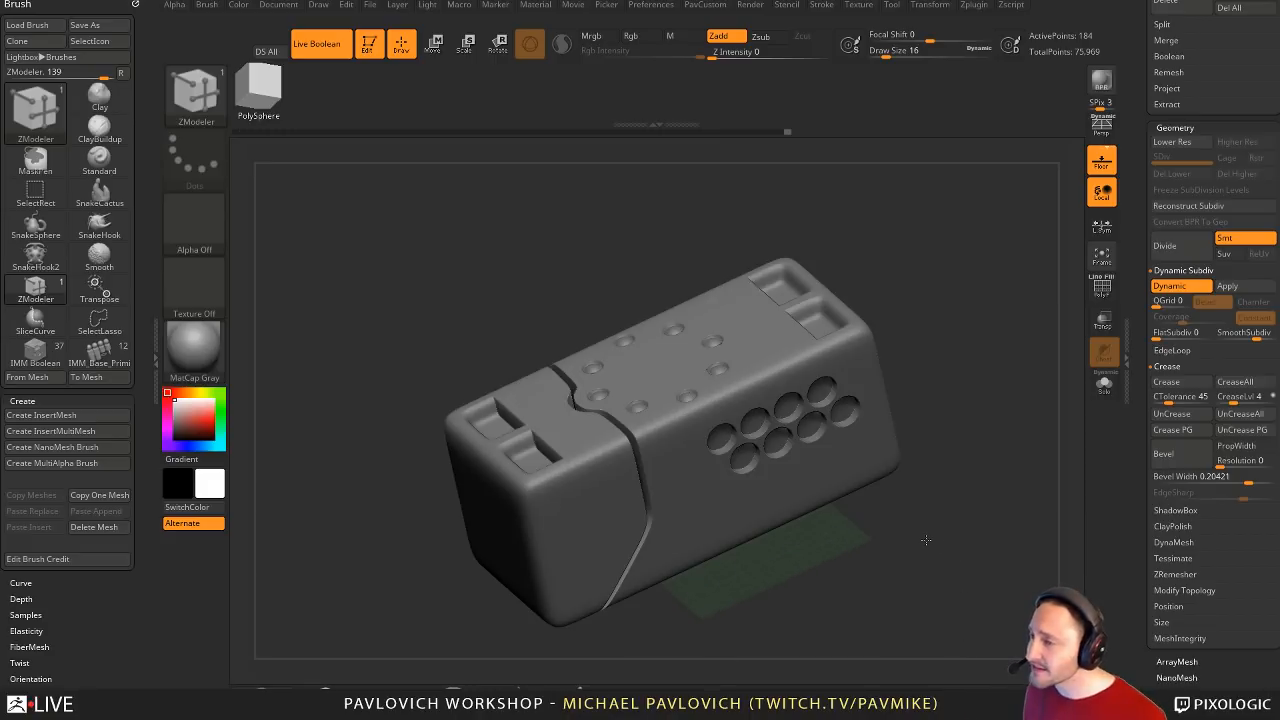
- Bring up the SourceVideo folder window, look through its recording files, and return to the block
{"action": "left_click_drag", "start_coordinate": [590, 688], "coordinate": [569, 30]}
{"action": "scroll", "coordinate": [365, 367], "scroll_direction": "down", "scroll_amount": 2}
{"action": "scroll", "coordinate": [365, 367], "scroll_direction": "up", "scroll_amount": 2}
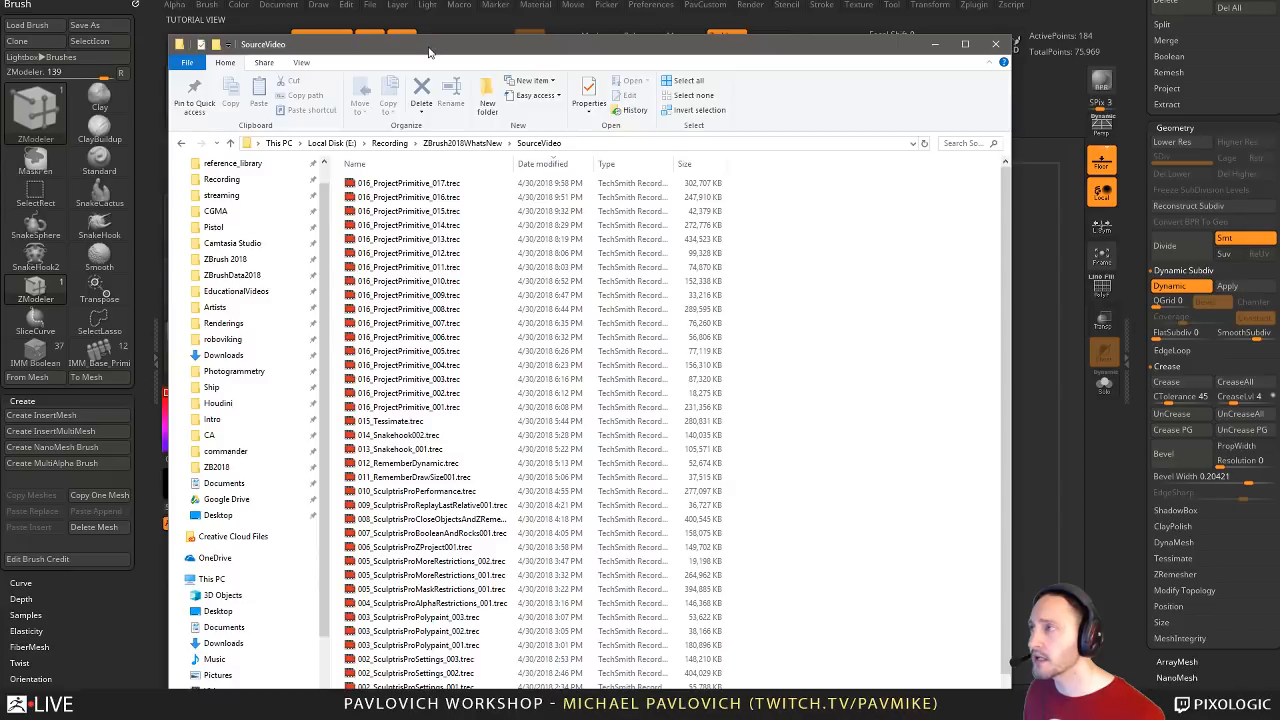
{"action": "left_click_drag", "start_coordinate": [429, 48], "coordinate": [600, 688]}
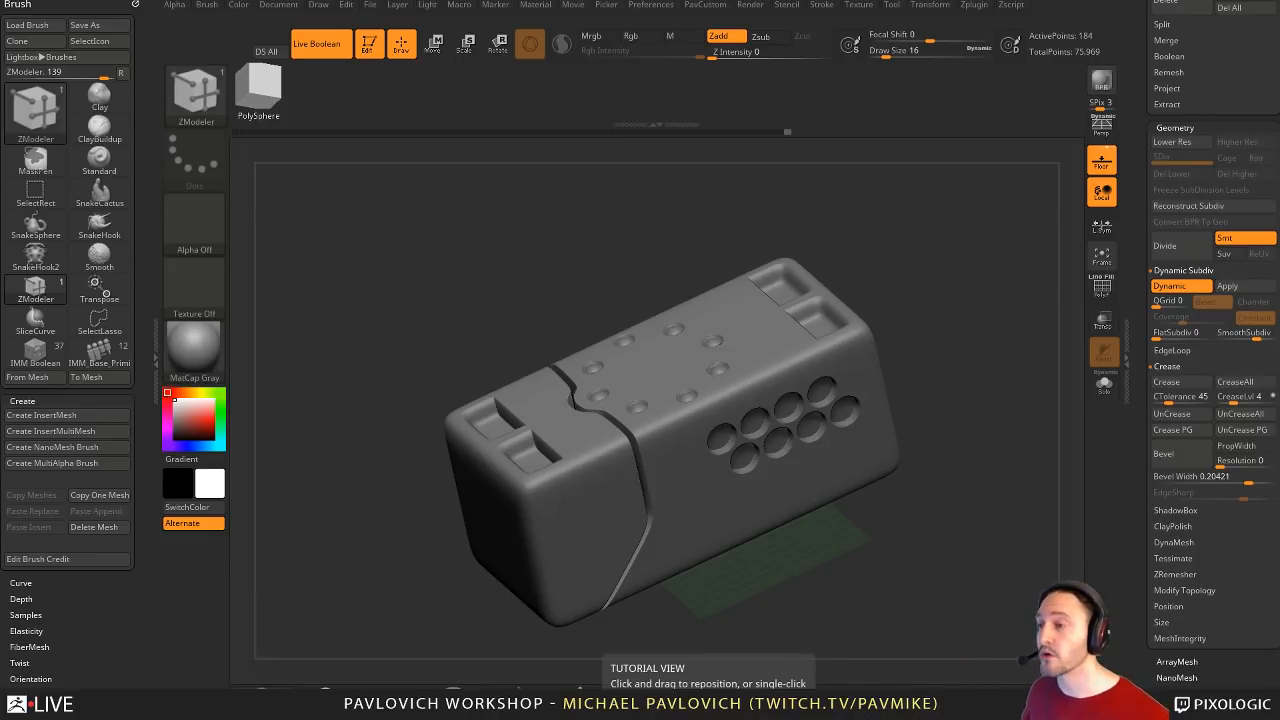
{"action": "left_click_drag", "start_coordinate": [905, 211], "coordinate": [932, 294]}
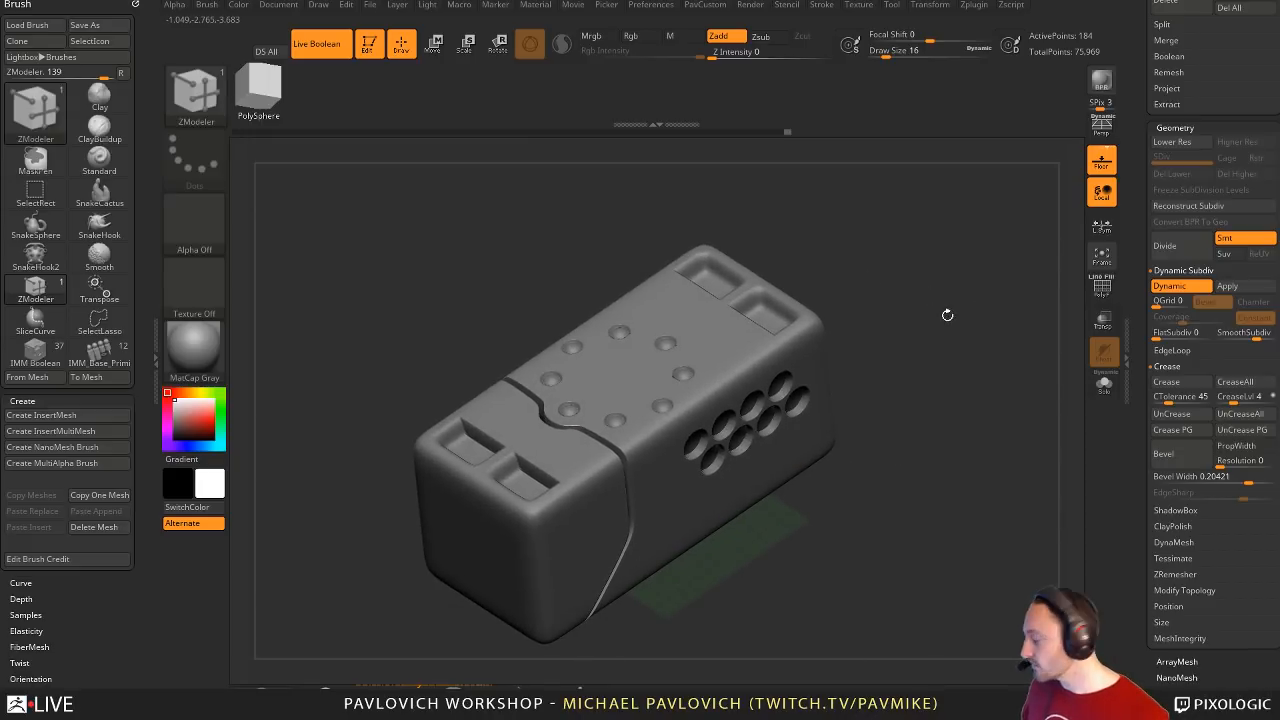
- Turn off Live Boolean and load the MaleAverage.ZTL figure from the LightBox tools
{"action": "mouse_move", "coordinate": [325, 689]}
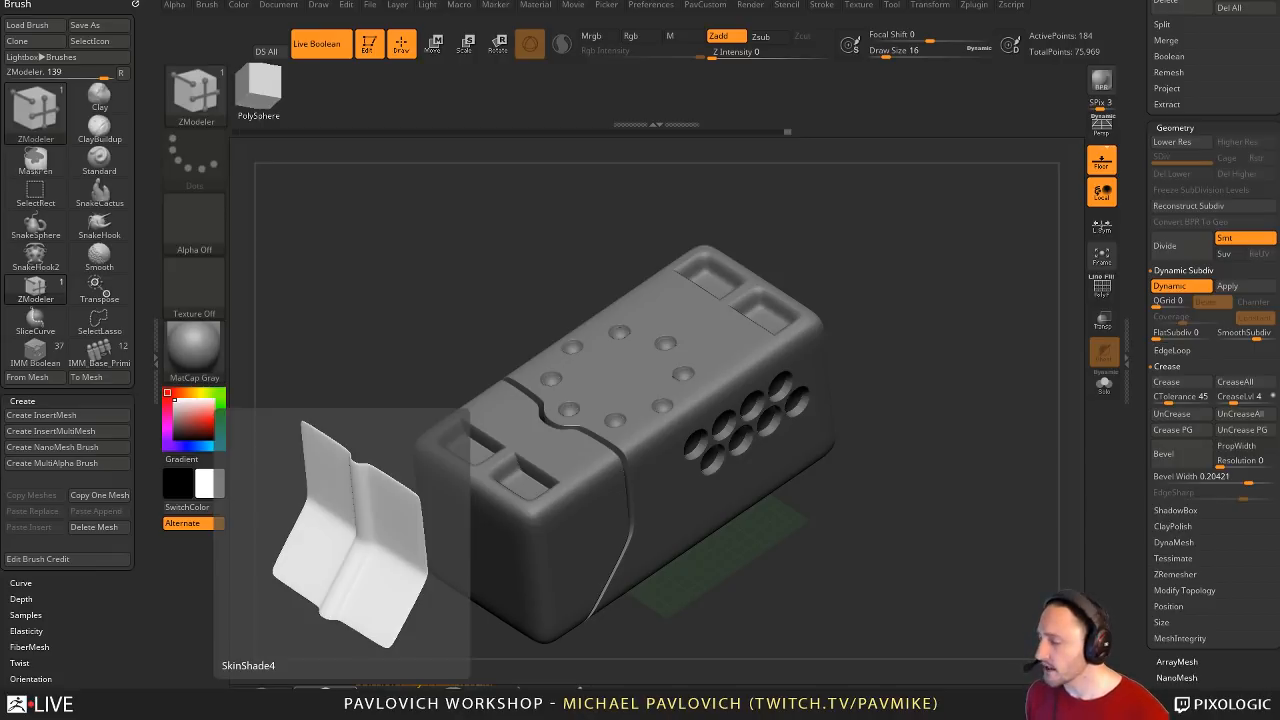
{"action": "left_click", "coordinate": [316, 43]}
{"action": "left_click_drag", "start_coordinate": [1141, 229], "coordinate": [1144, 551]}
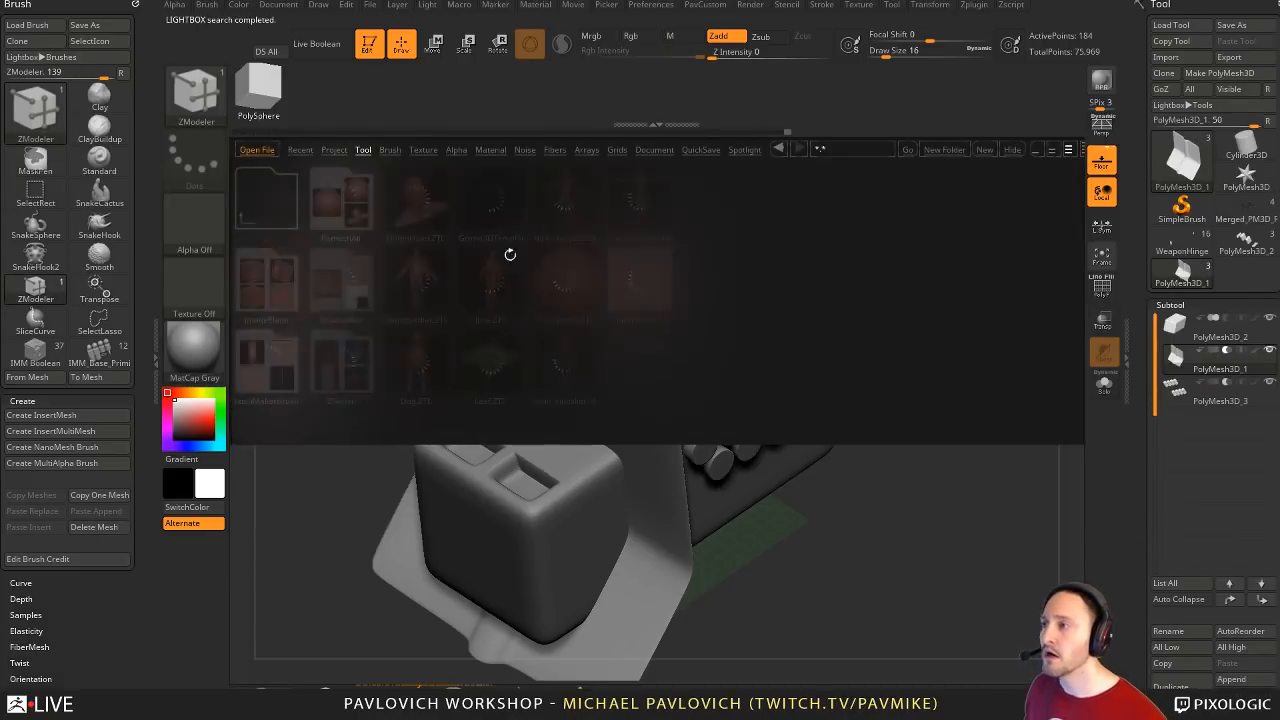
{"action": "double_click", "coordinate": [566, 201]}
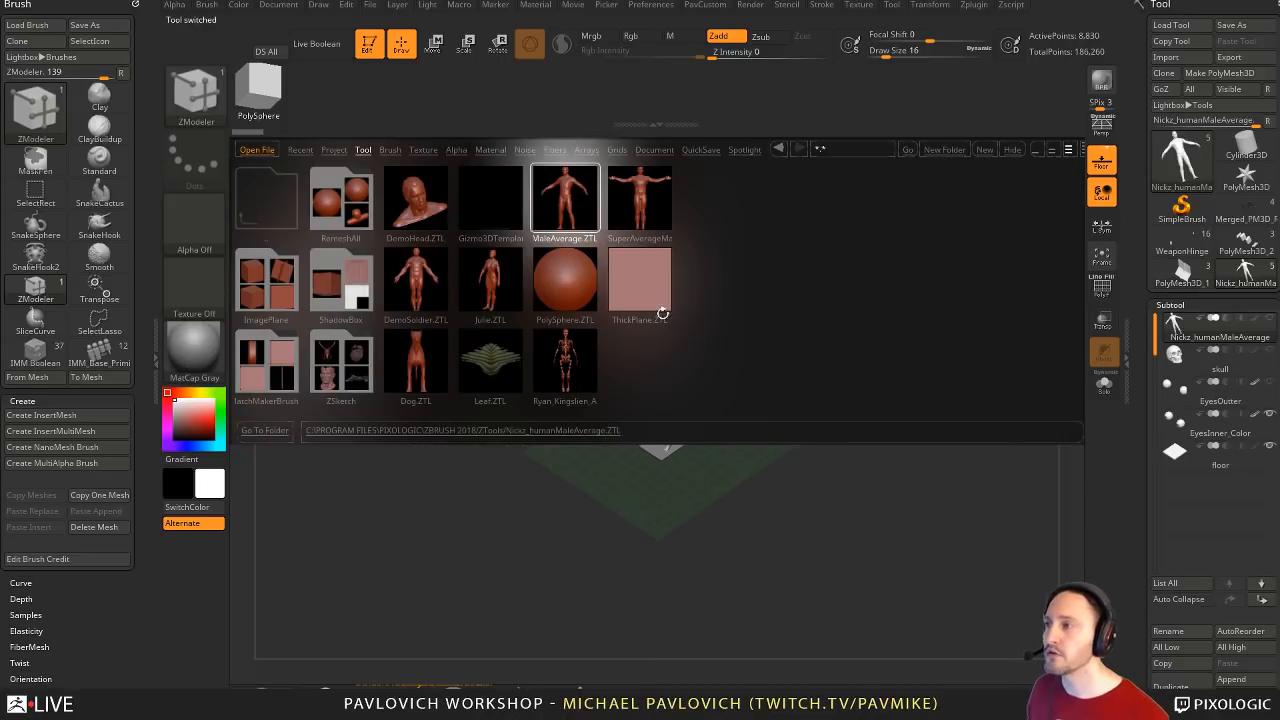
{"action": "left_click", "coordinate": [1010, 149]}
- Hide the floor grid beneath the male figure
{"action": "left_click_drag", "start_coordinate": [940, 300], "coordinate": [891, 309]}
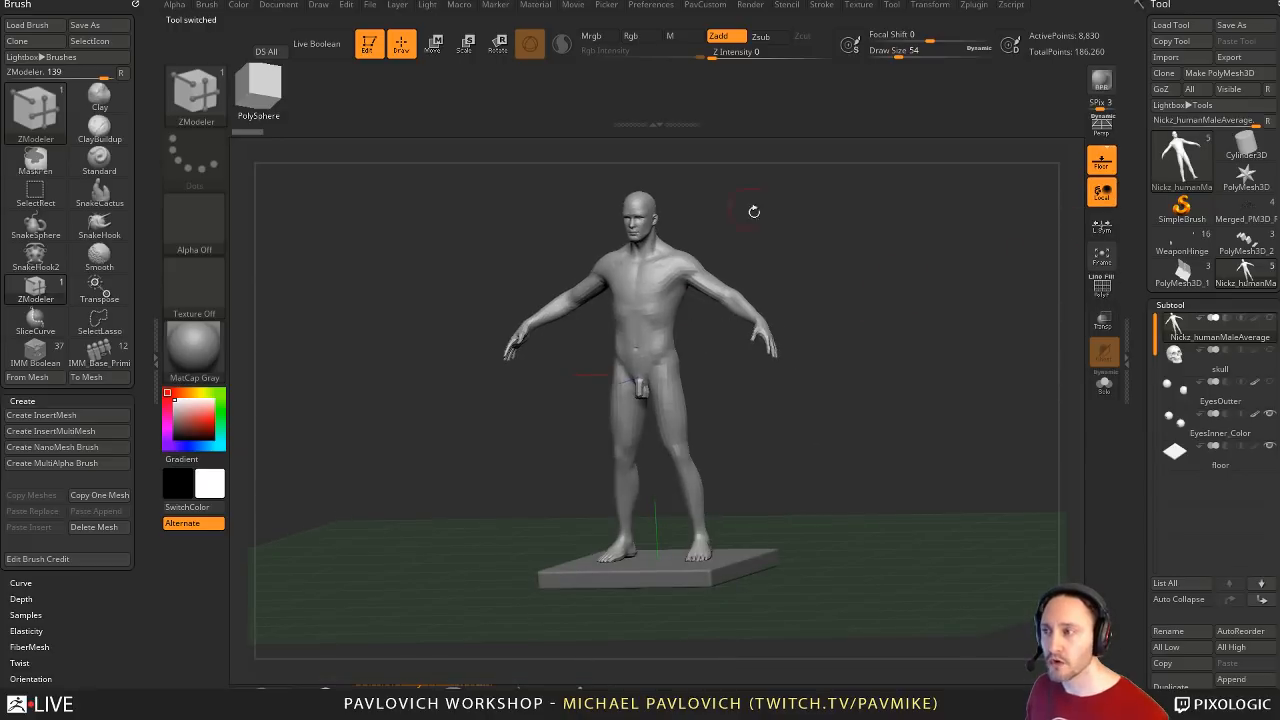
{"action": "left_click", "coordinate": [1102, 163]}
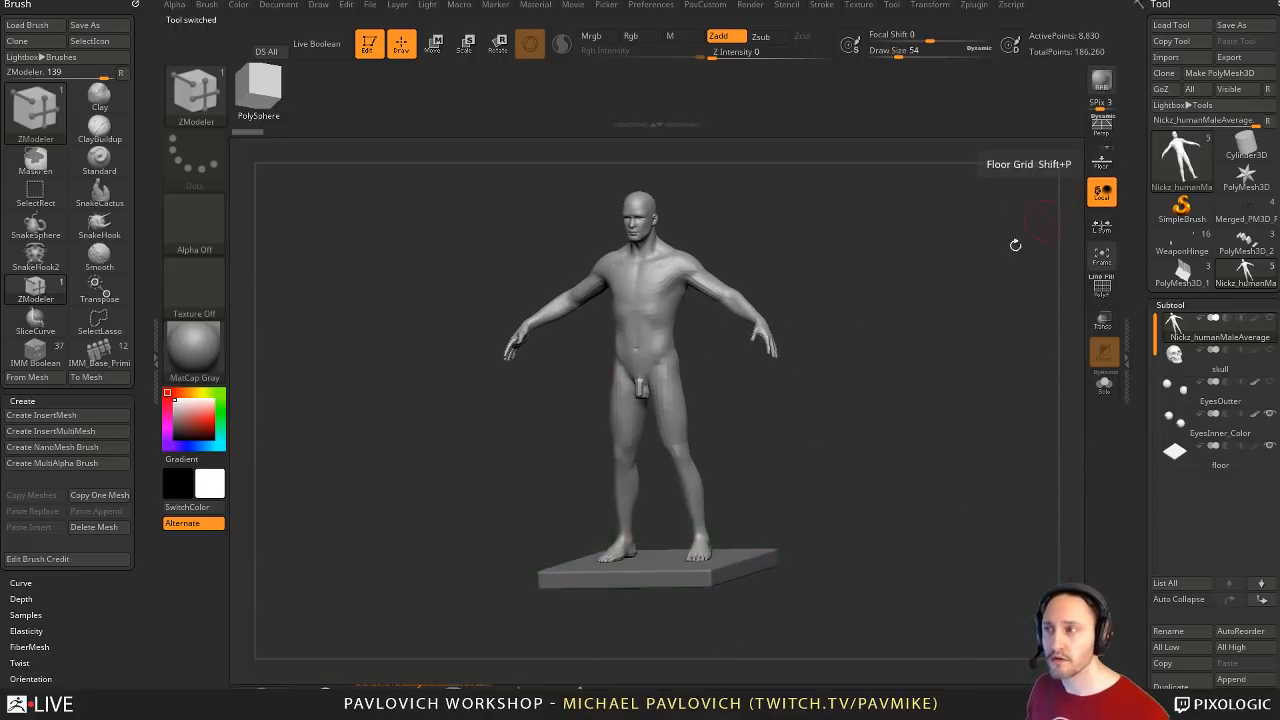
{"action": "left_click_drag", "start_coordinate": [1014, 243], "coordinate": [984, 355]}
- Go through the figure's skull, EyesOutter, EyesInner_Color and floor subtools, ending with floor selected
{"action": "left_click_drag", "start_coordinate": [1154, 362], "coordinate": [1154, 291]}
{"action": "left_click", "coordinate": [1195, 284]}
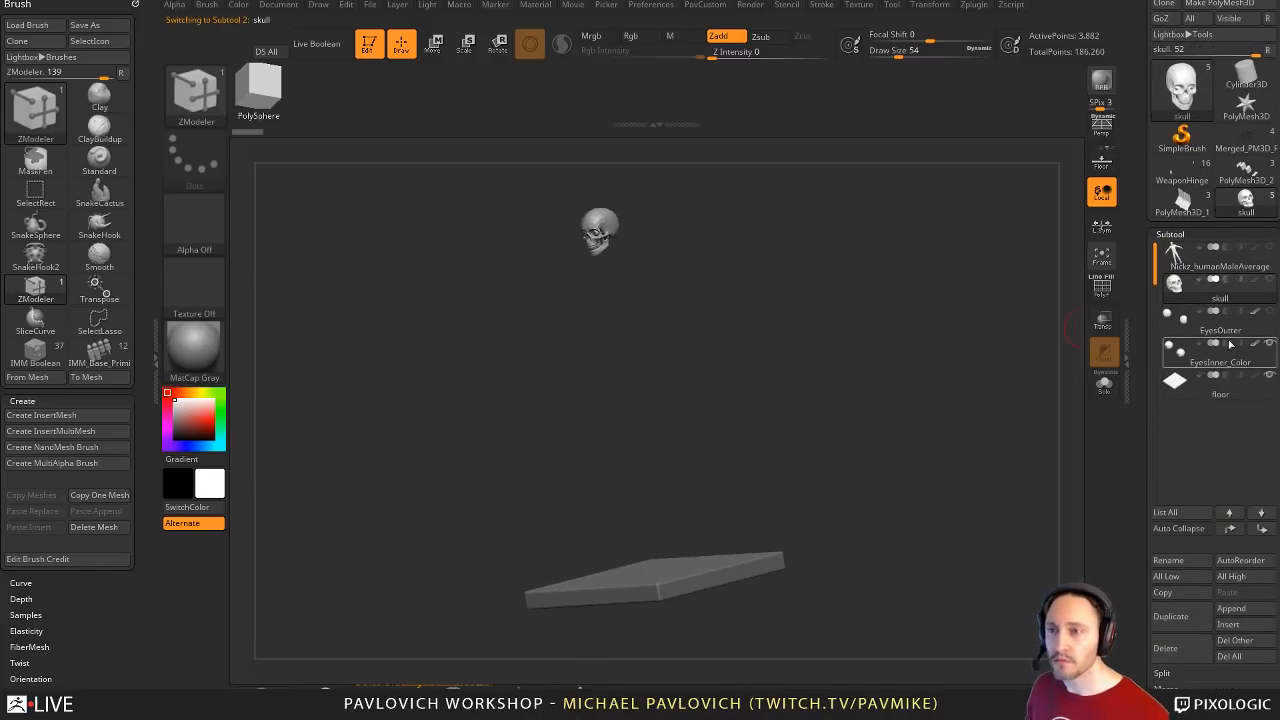
{"action": "left_click", "coordinate": [1205, 322]}
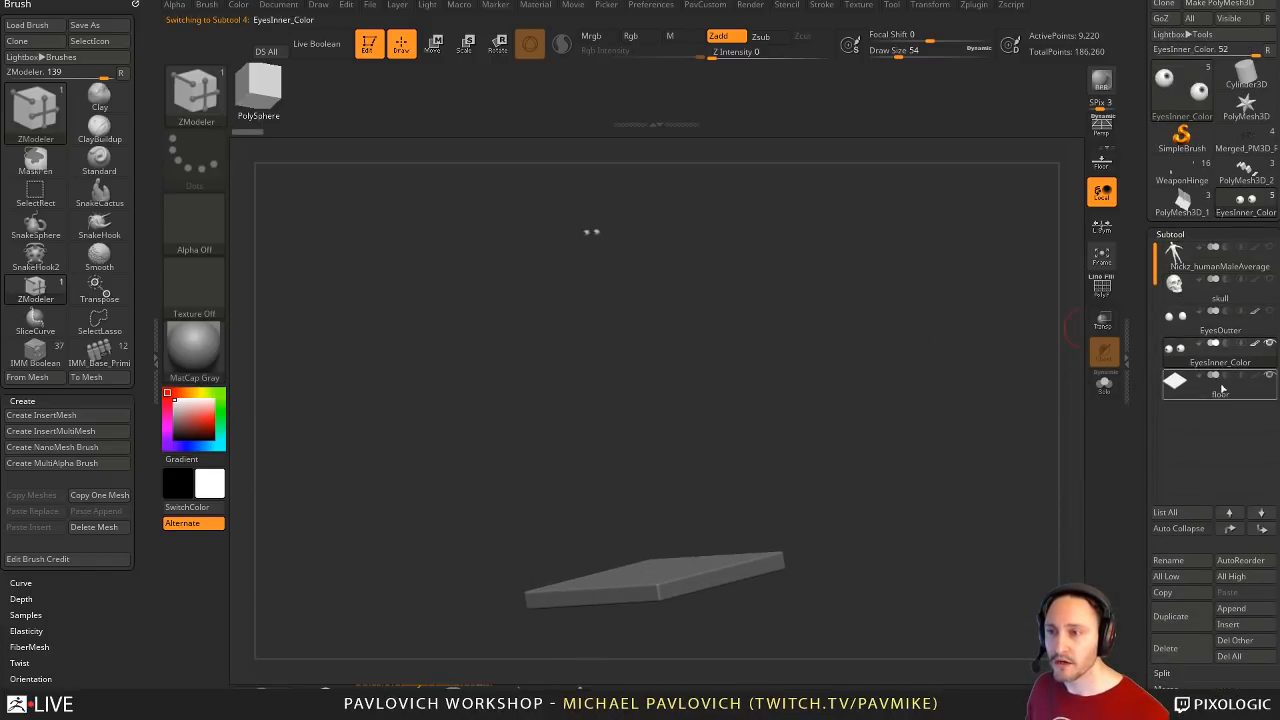
{"action": "left_click", "coordinate": [1220, 385]}
{"action": "left_click_drag", "start_coordinate": [934, 357], "coordinate": [965, 360]}
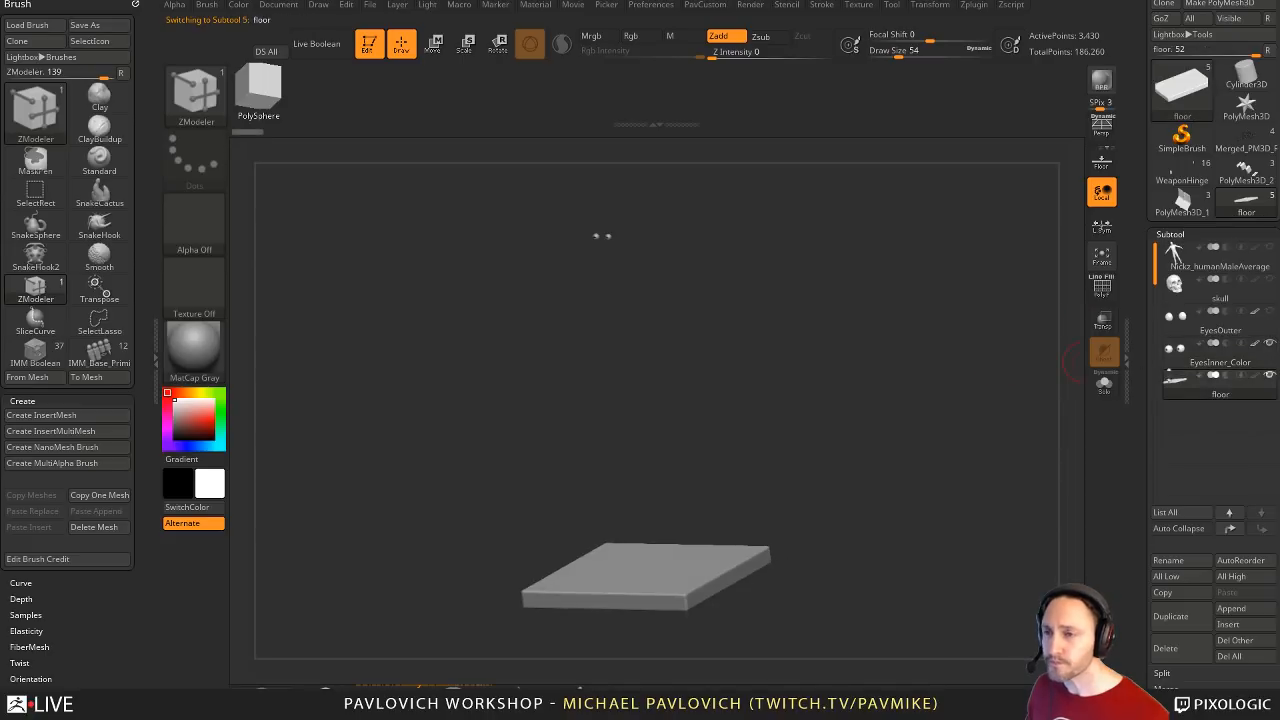
- Select the Nickz_humanMaleAverage subtool and delete all the other subtools
{"action": "left_click", "coordinate": [1213, 268]}
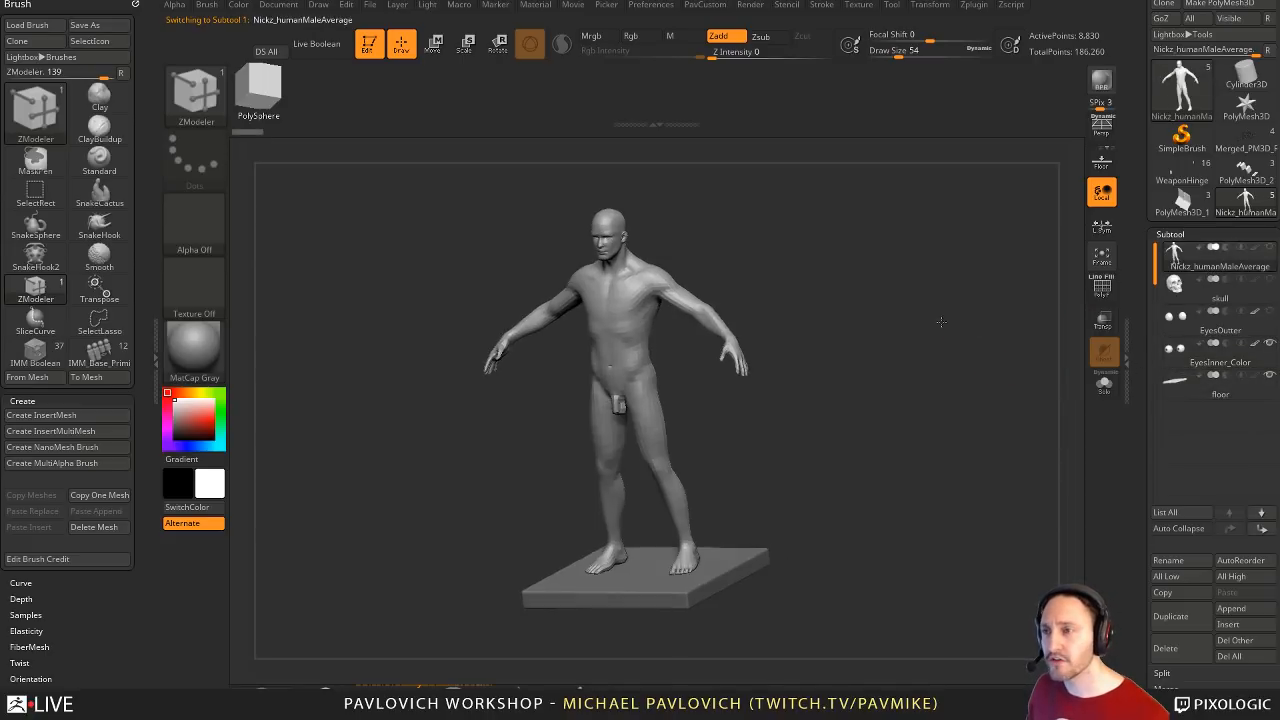
{"action": "left_click", "coordinate": [1124, 547]}
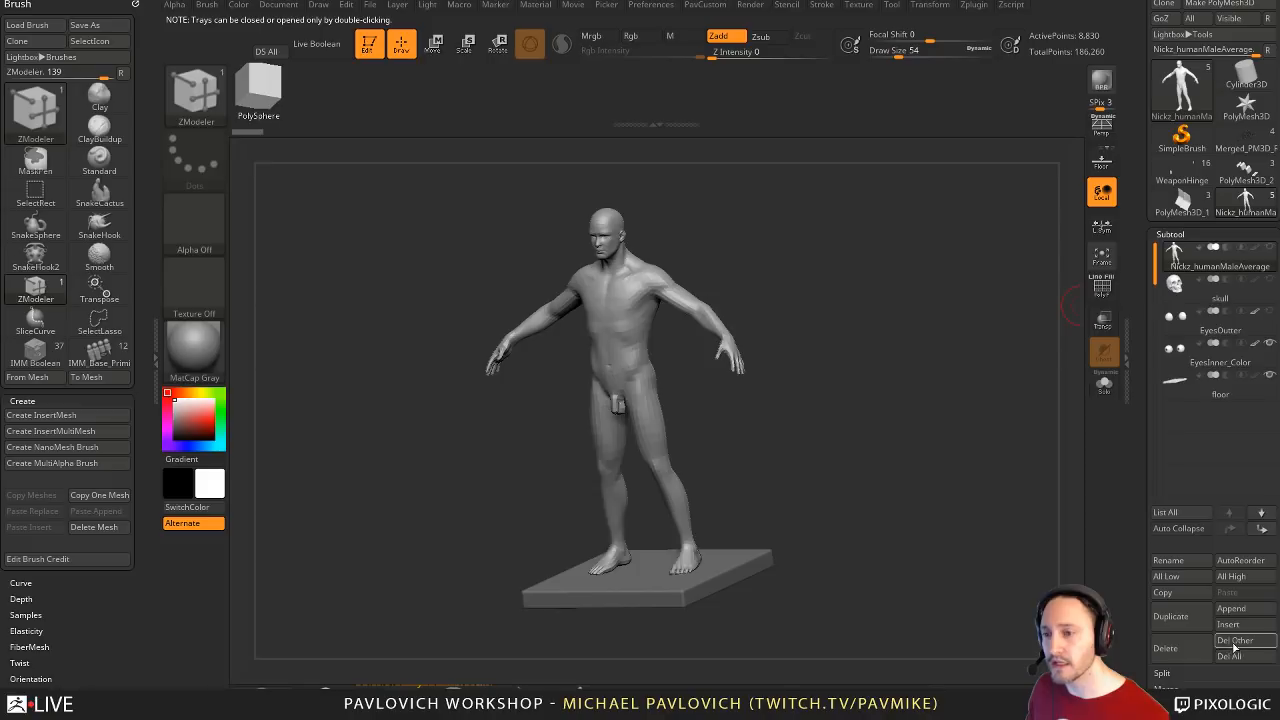
{"action": "left_click", "coordinate": [1235, 640]}
{"action": "left_click", "coordinate": [1070, 671]}
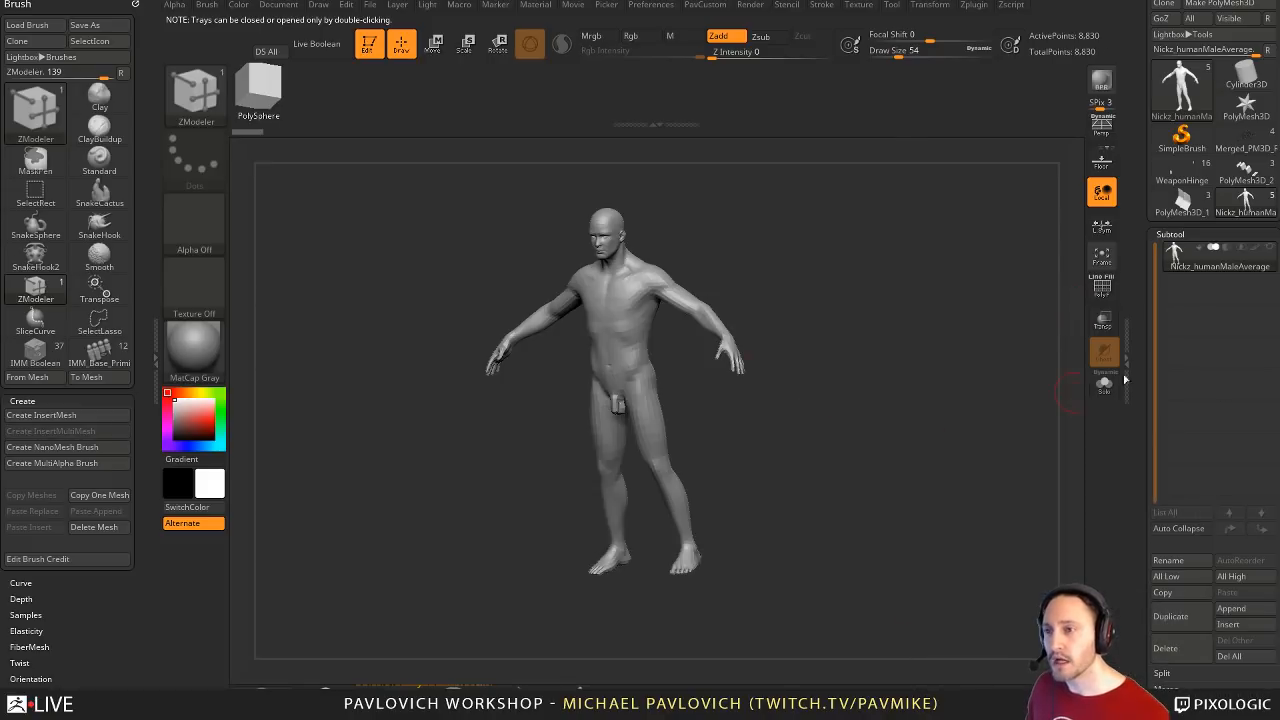
- Open the figure's layer settings and turn on the armsUp layer
{"action": "scroll", "coordinate": [1152, 288], "scroll_direction": "down", "scroll_amount": 5}
{"action": "scroll", "coordinate": [1152, 288], "scroll_direction": "down", "scroll_amount": 2}
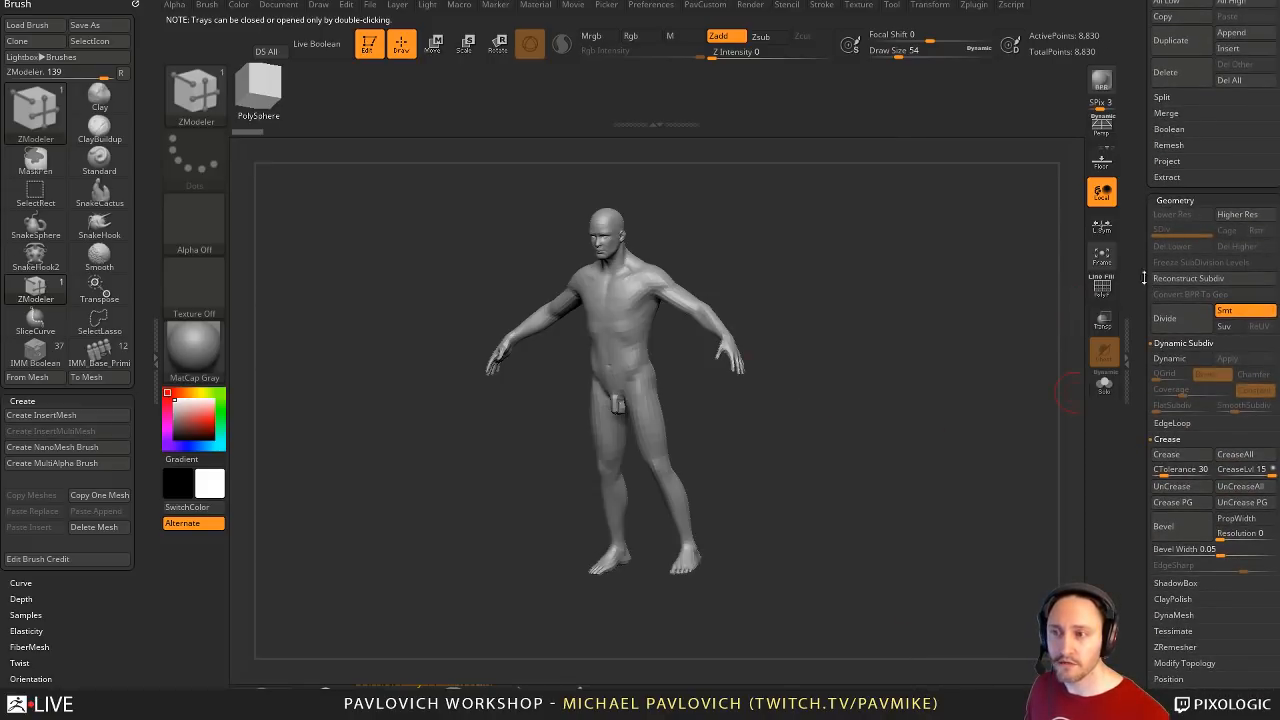
{"action": "scroll", "coordinate": [1150, 290], "scroll_direction": "down", "scroll_amount": 10}
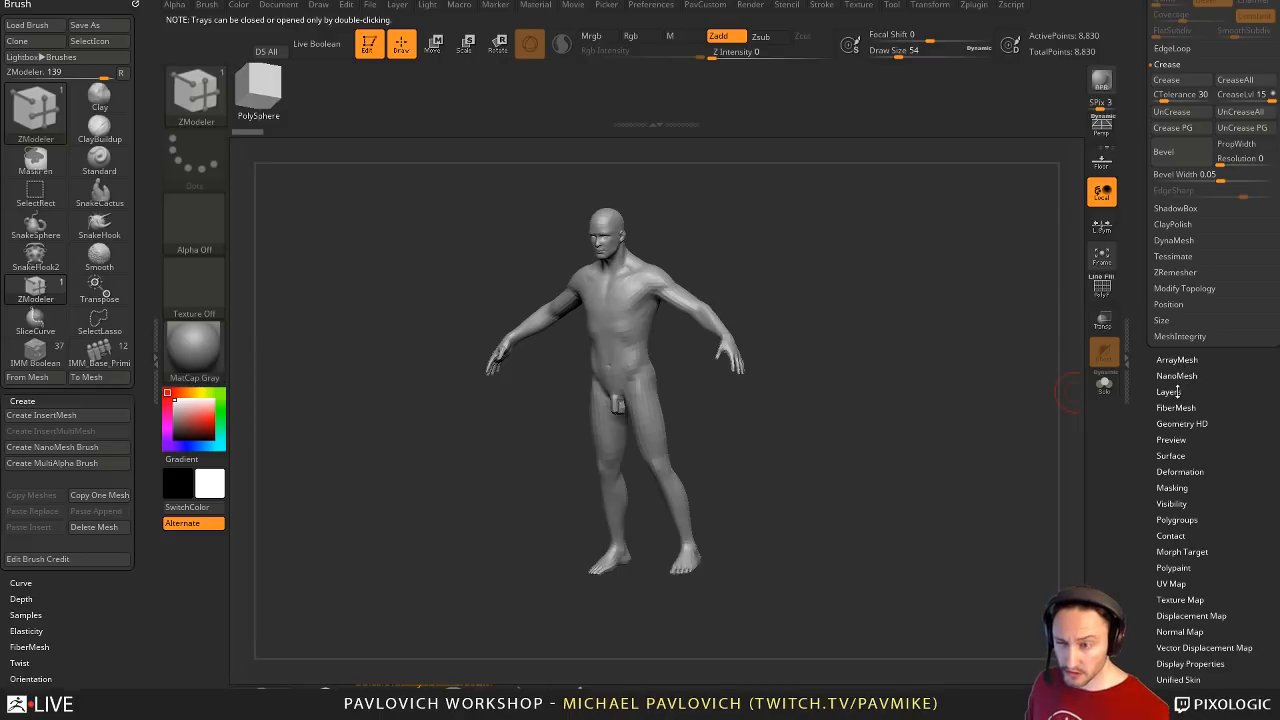
{"action": "key", "text": "shift"}
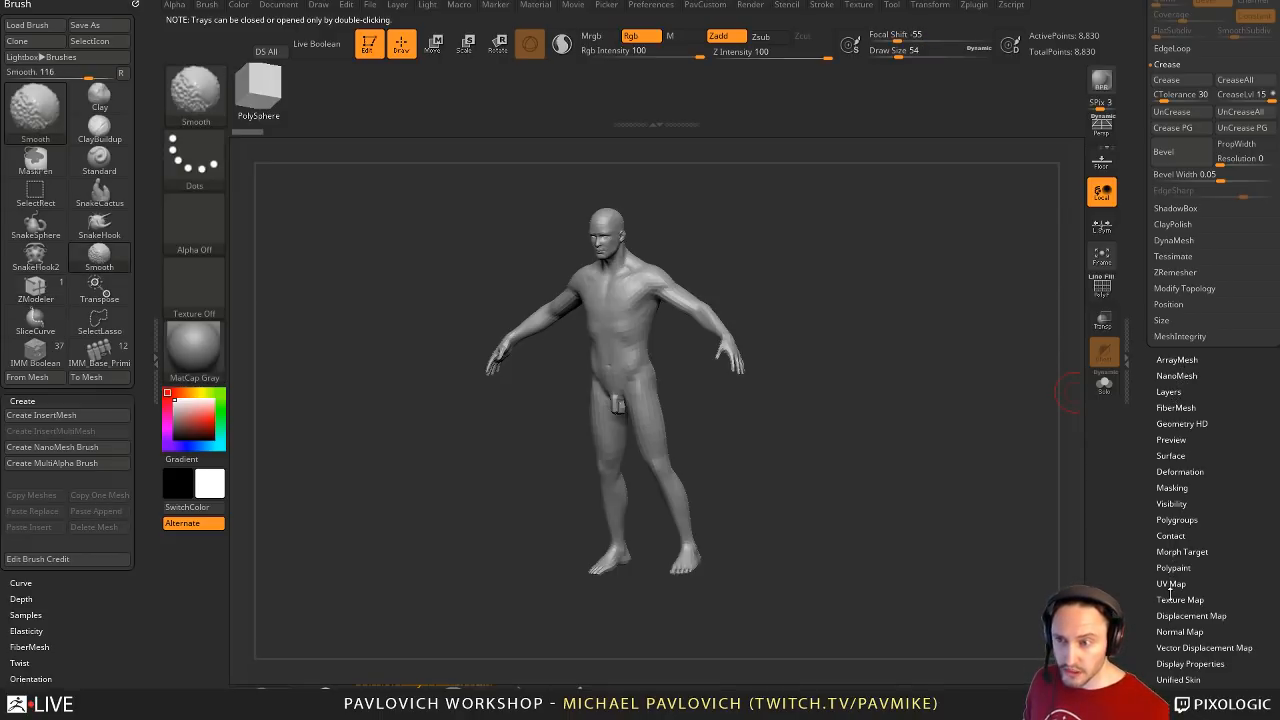
{"action": "left_click", "coordinate": [1168, 392]}
{"action": "left_click", "coordinate": [1195, 420]}
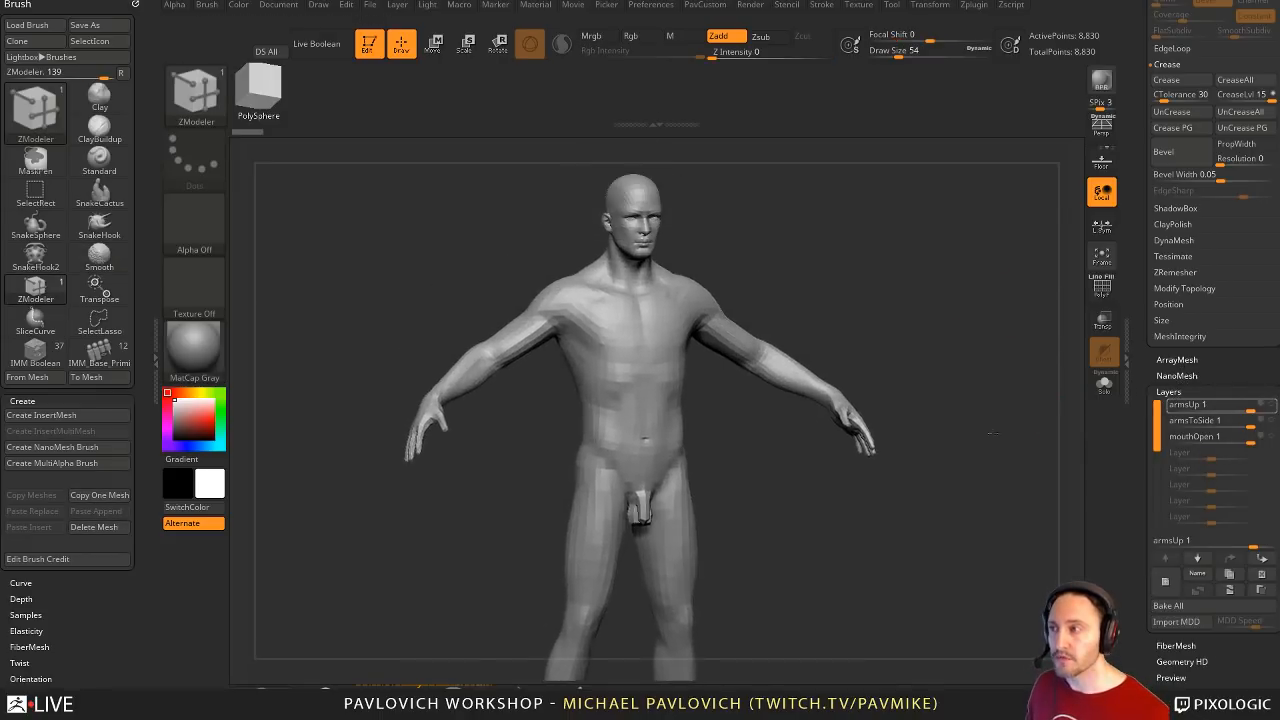
{"action": "left_click", "coordinate": [1215, 404]}
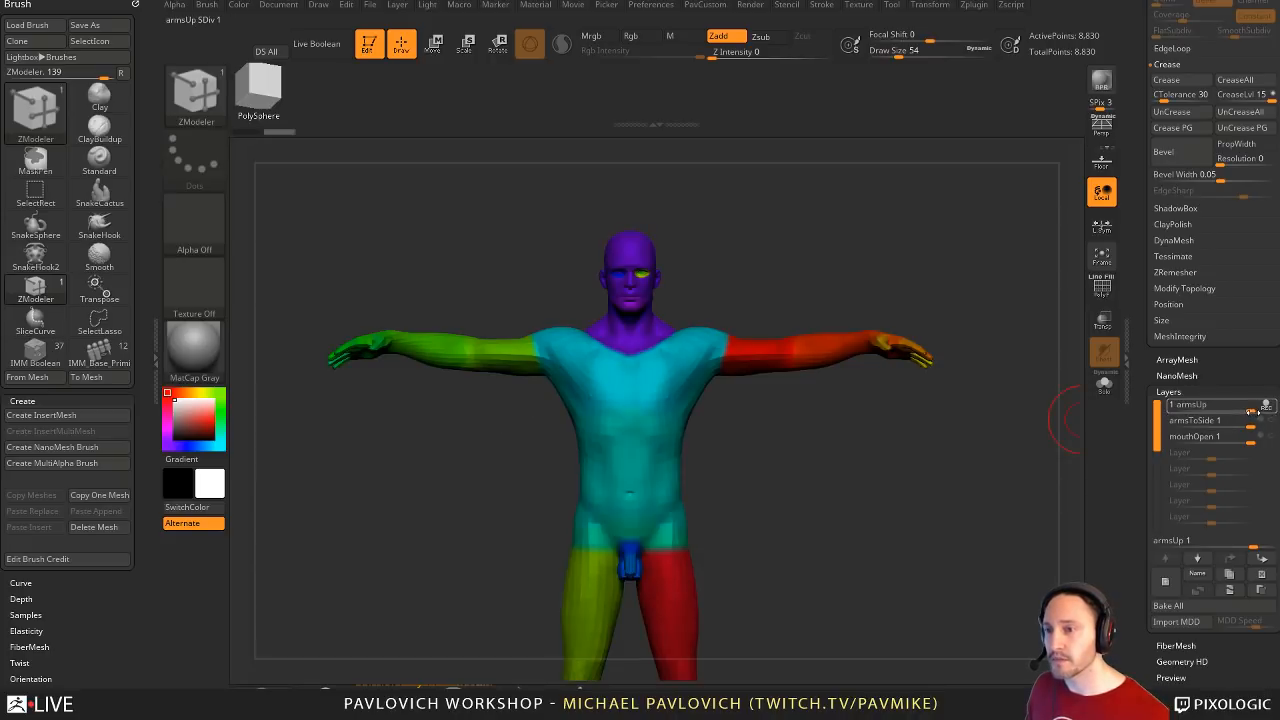
- Set the intensity of both the armsUp and armsToSide layers to 0
{"action": "left_click_drag", "start_coordinate": [1262, 408], "coordinate": [1213, 428]}
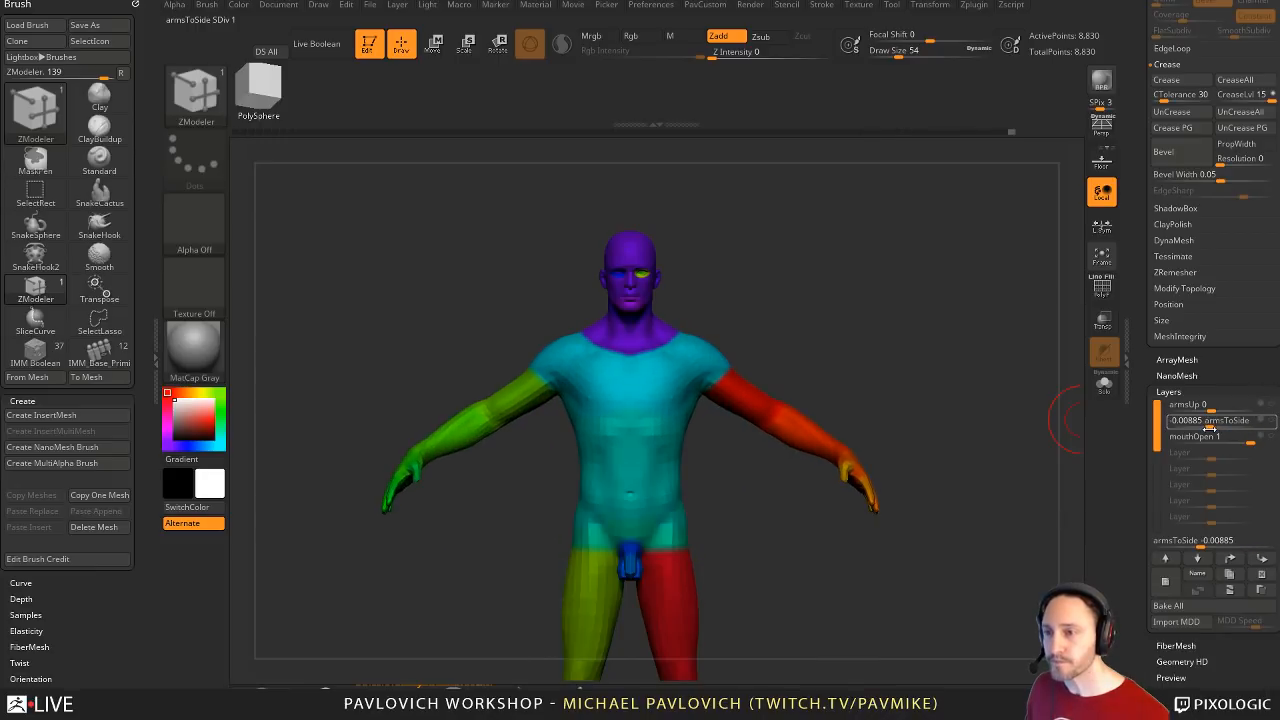
{"action": "left_click_drag", "start_coordinate": [1209, 427], "coordinate": [1201, 424]}
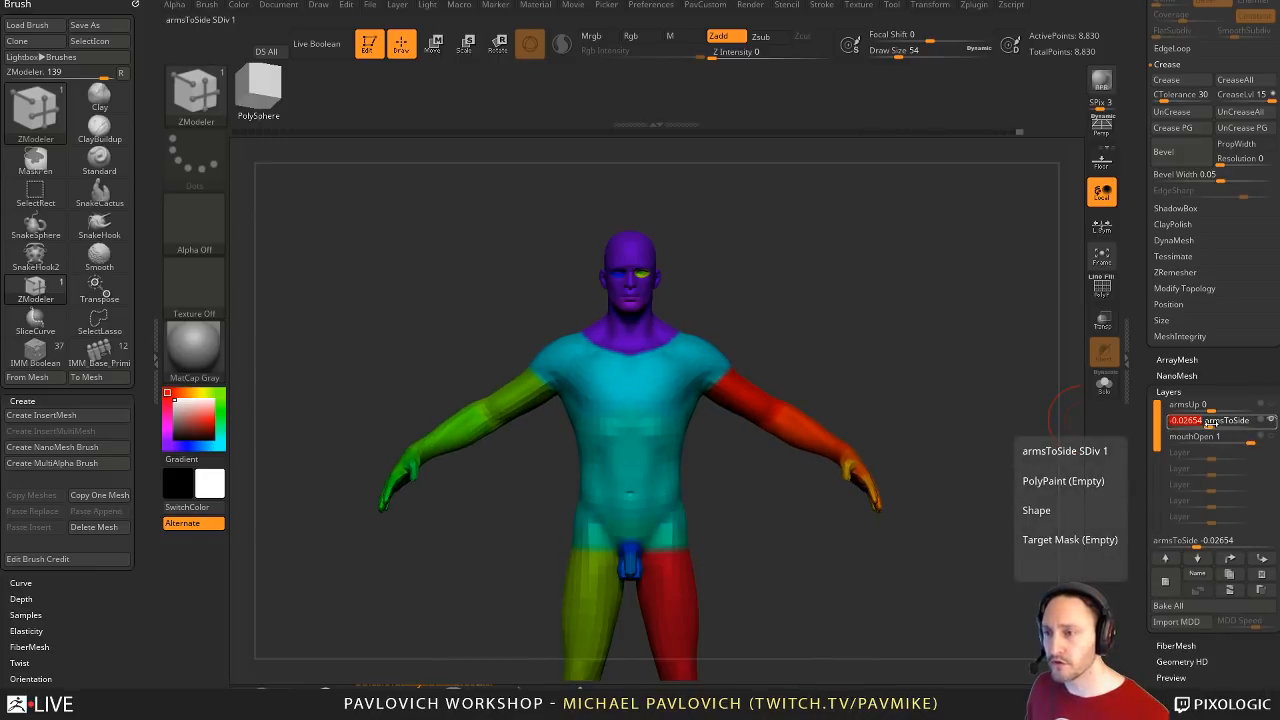
{"action": "type", "text": "0"}
{"action": "key", "text": "Return"}
- Adjust the mouthOpen layer's intensity to about 0.2 and bake all layers into the figure
{"action": "mouse_move", "coordinate": [1212, 440]}
{"action": "left_mouse_down"}
{"action": "mouse_move", "coordinate": [1250, 443]}
{"action": "mouse_move", "coordinate": [1233, 444]}
{"action": "left_mouse_up"}
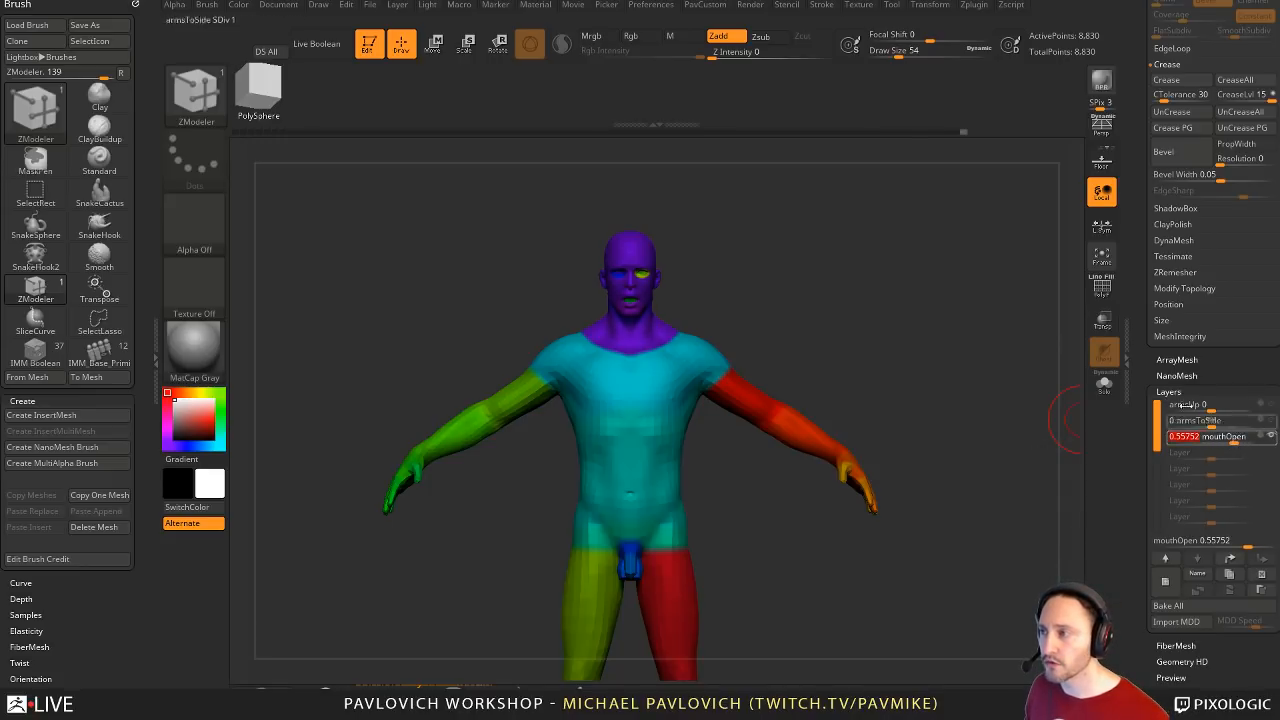
{"action": "mouse_move", "coordinate": [1010, 380]}
{"action": "left_mouse_down"}
{"action": "mouse_move", "coordinate": [1074, 380]}
{"action": "mouse_move", "coordinate": [960, 366]}
{"action": "mouse_move", "coordinate": [990, 375]}
{"action": "left_mouse_up"}
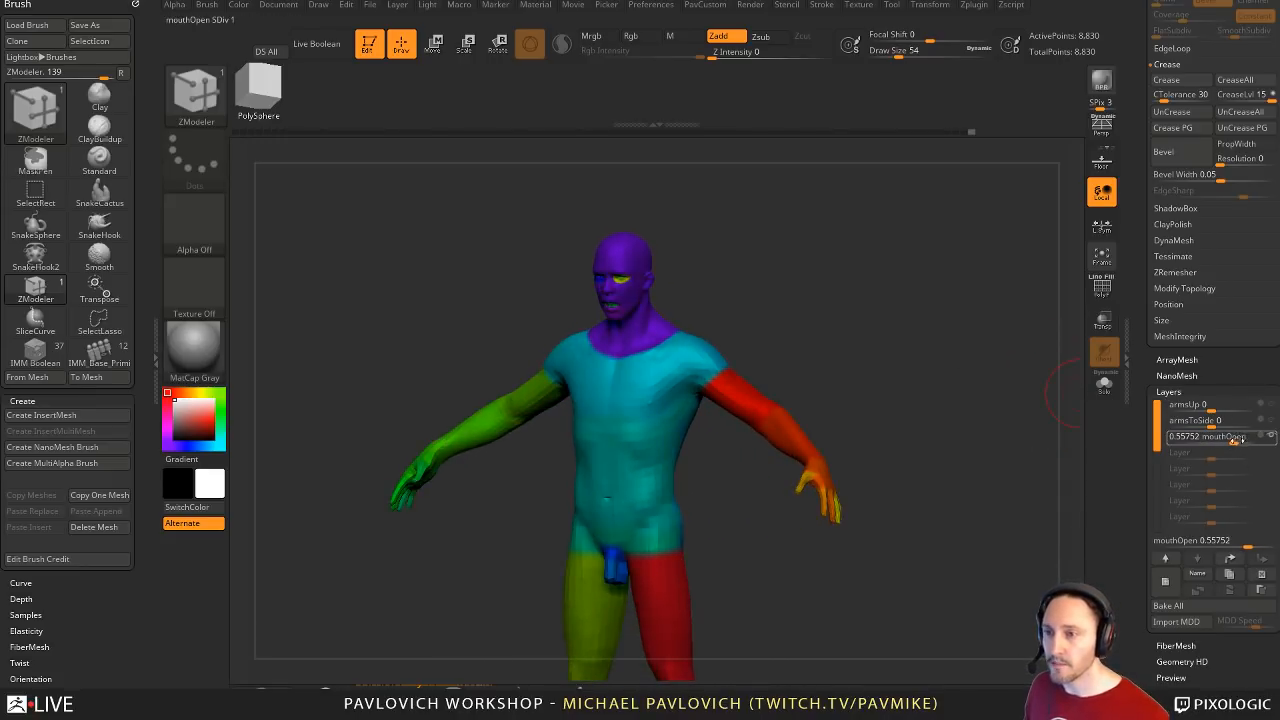
{"action": "mouse_move", "coordinate": [1234, 440]}
{"action": "left_mouse_down"}
{"action": "mouse_move", "coordinate": [1252, 441]}
{"action": "mouse_move", "coordinate": [1220, 442]}
{"action": "left_mouse_up"}
{"action": "left_click_drag", "start_coordinate": [1084, 419], "coordinate": [1183, 332]}
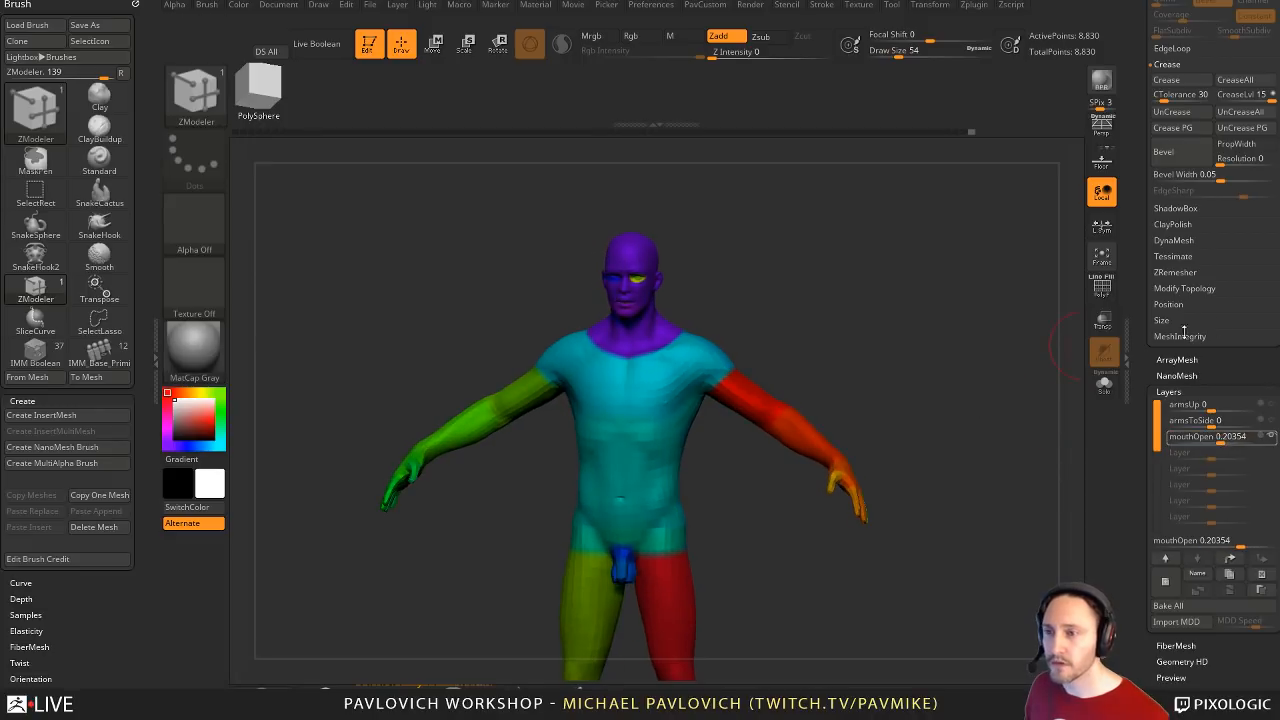
{"action": "left_click", "coordinate": [1172, 604]}
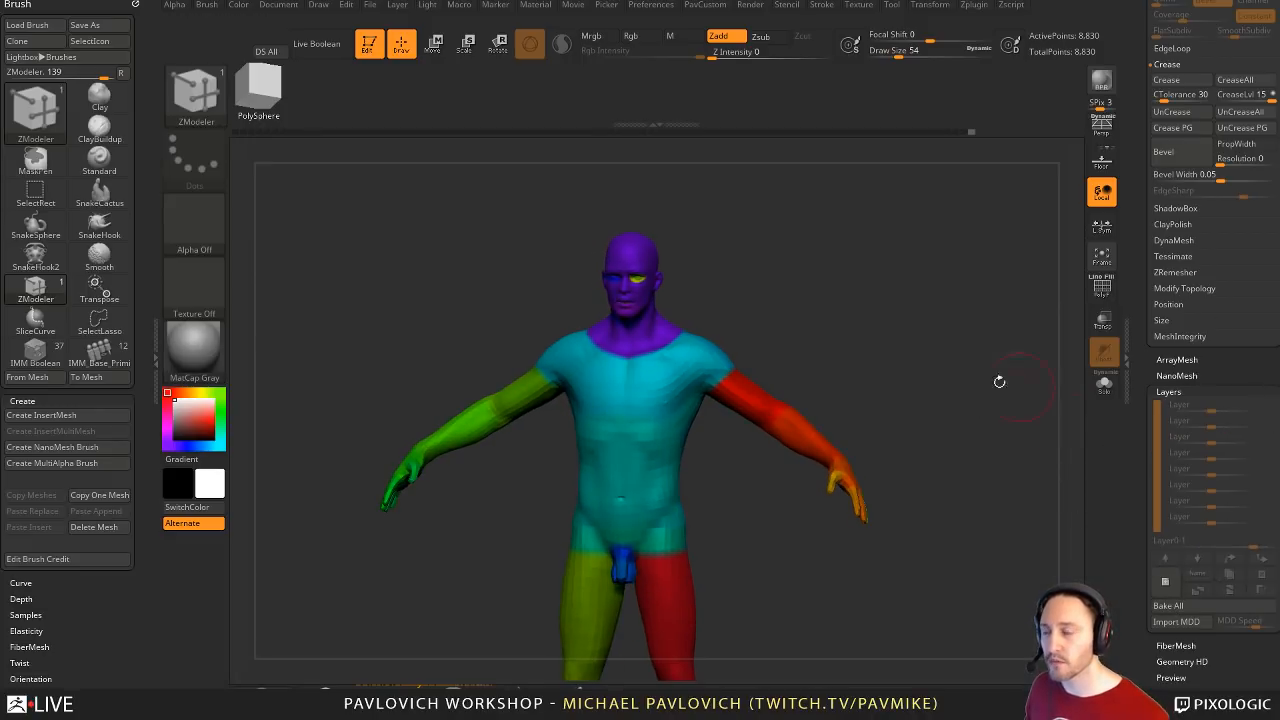
- Pick up the torso's cyan colour, switch to the Standard brush and make the limb polygroups match on both sides of the body
{"action": "left_click_drag", "start_coordinate": [999, 382], "coordinate": [923, 417], "text": "alt"}
{"action": "left_click_drag", "start_coordinate": [829, 392], "coordinate": [873, 307], "text": "alt"}
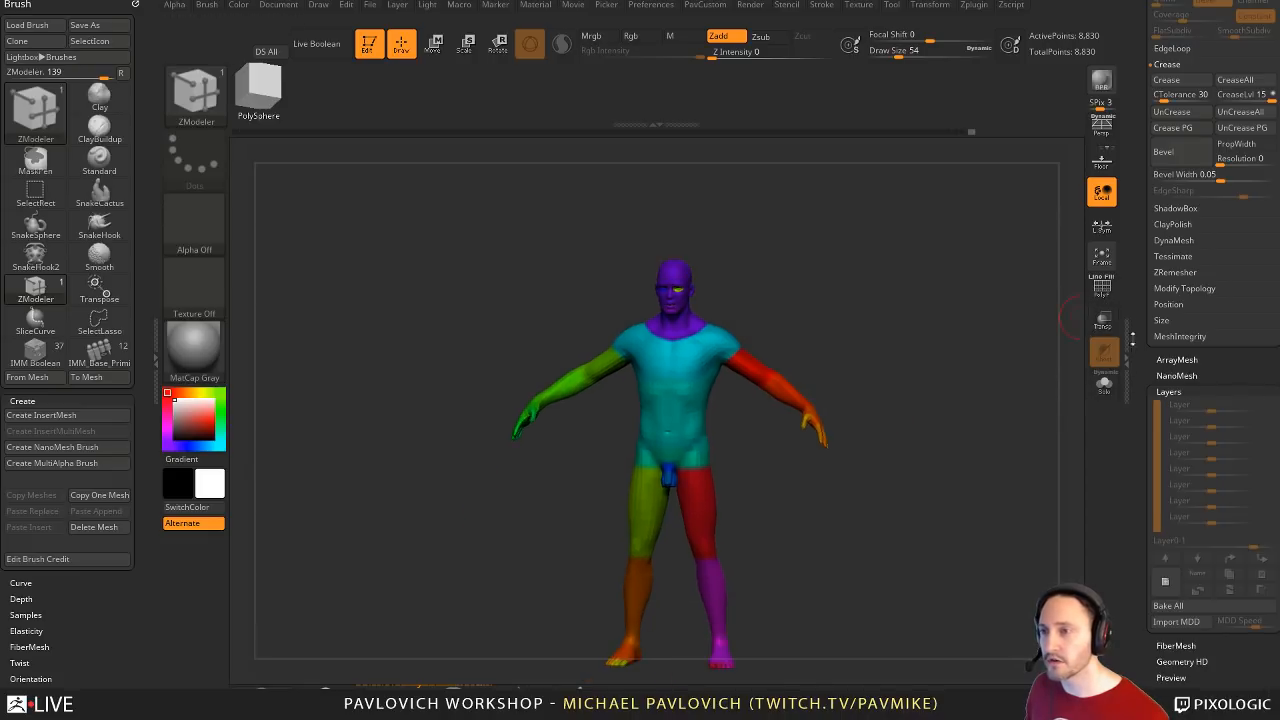
{"action": "scroll", "coordinate": [1113, 561], "scroll_direction": "up", "scroll_amount": 10}
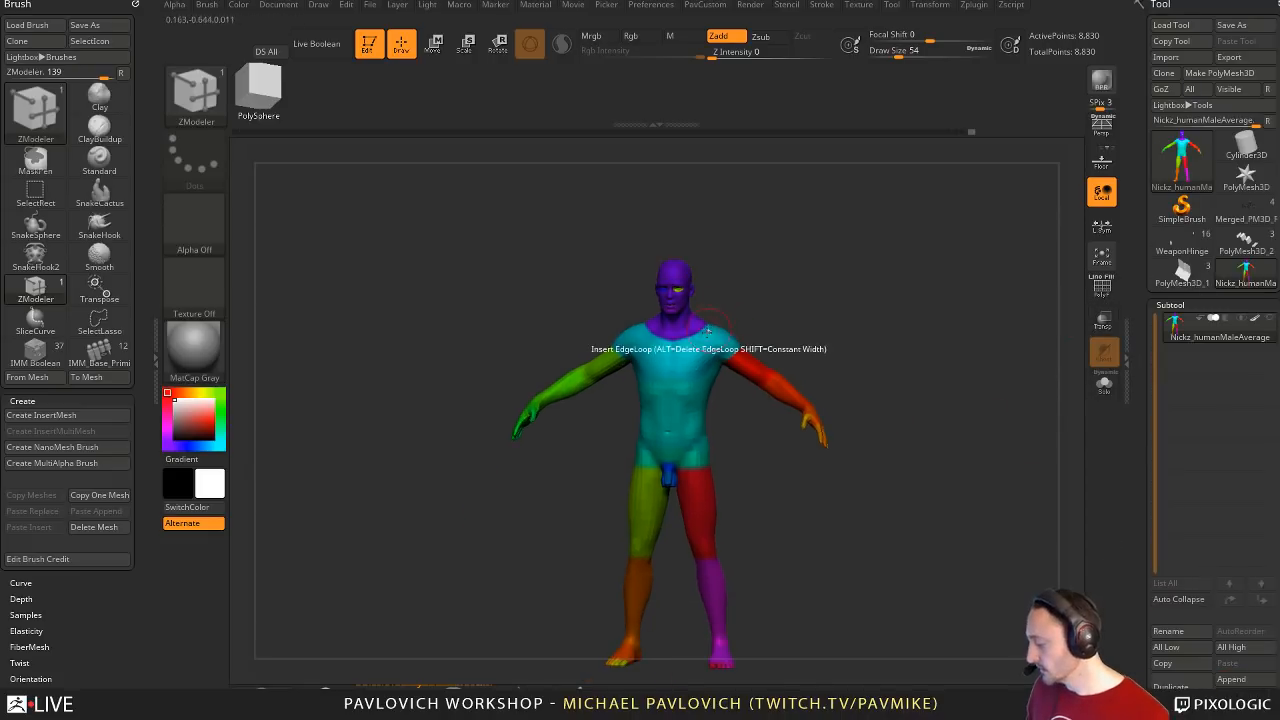
{"action": "key", "text": "c"}
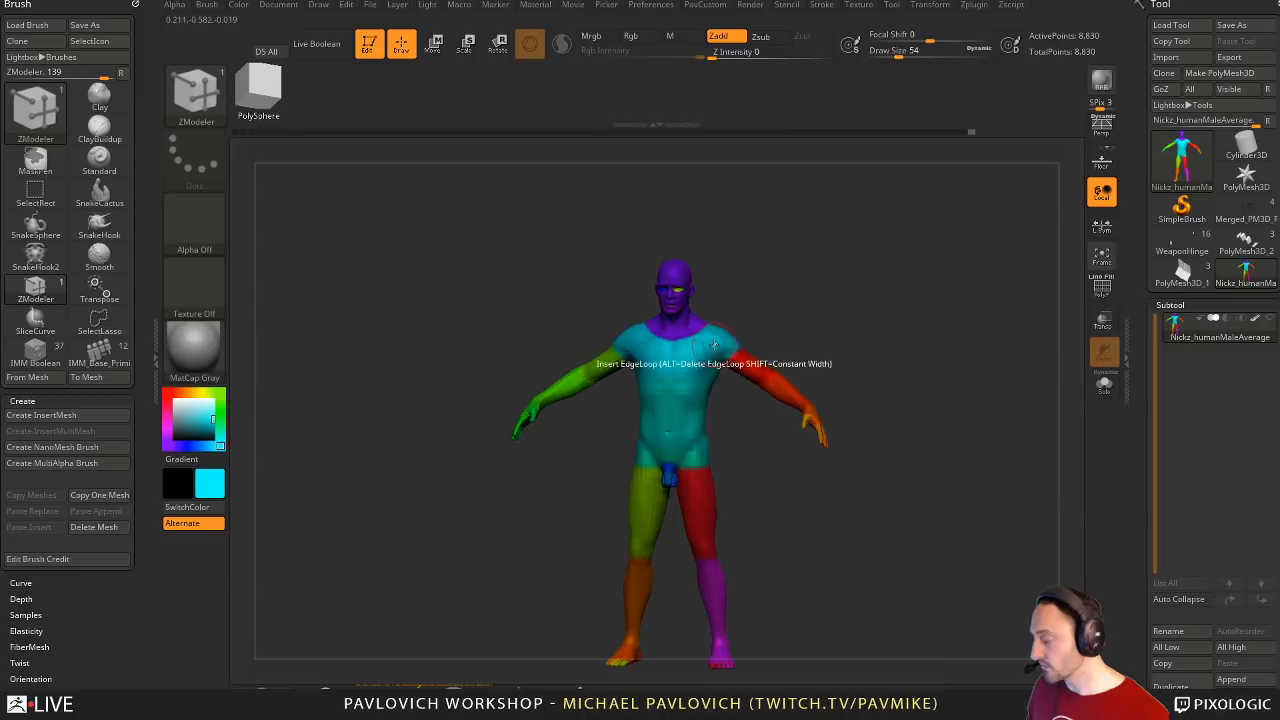
{"action": "left_click_drag", "start_coordinate": [784, 298], "coordinate": [721, 306], "text": "alt"}
{"action": "left_click_drag", "start_coordinate": [837, 197], "coordinate": [812, 360], "text": "alt"}
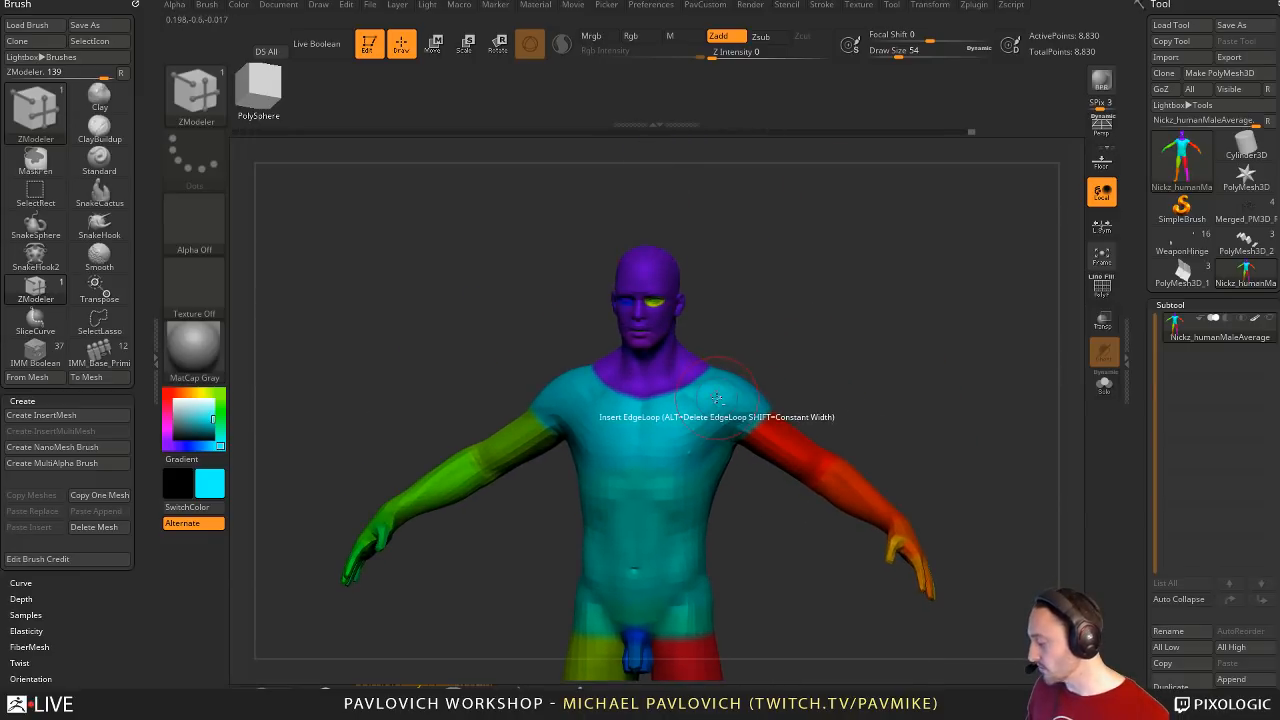
{"action": "key", "text": "b"}
{"action": "key", "text": "s"}
{"action": "key", "text": "t"}
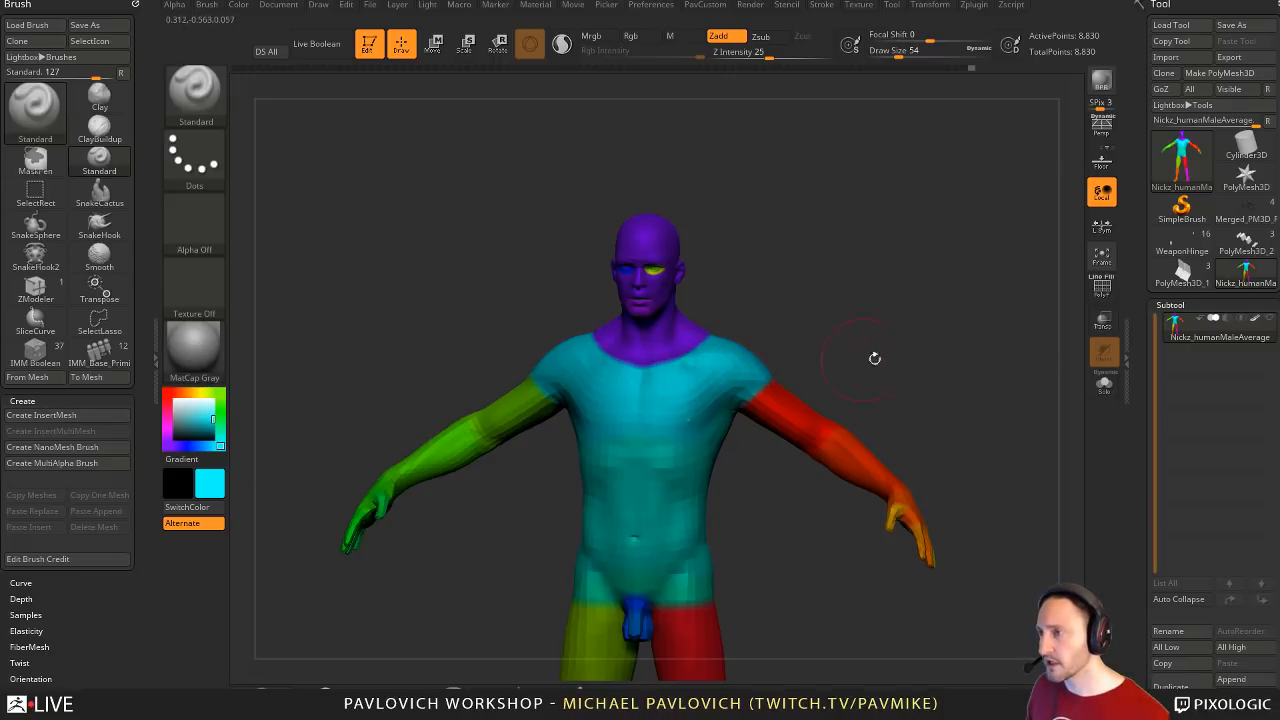
{"action": "key", "text": "shift+g"}
{"action": "left_click", "coordinate": [917, 323]}
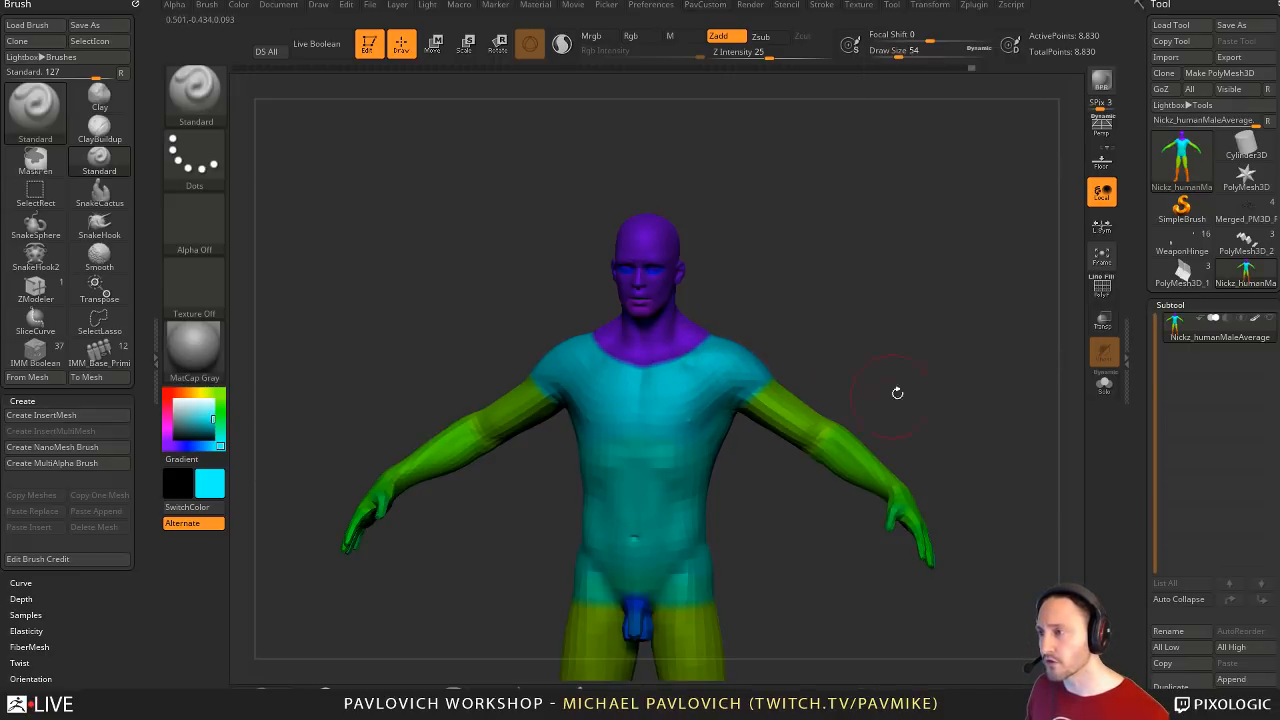
- Reduce the draw size to 23 and show the polygon wireframe on the figure
{"action": "key", "text": "s"}
{"action": "left_click_drag", "start_coordinate": [932, 390], "coordinate": [888, 381]}
{"action": "left_click_drag", "start_coordinate": [876, 372], "coordinate": [906, 363]}
{"action": "left_click", "coordinate": [1108, 290]}
{"action": "mouse_move", "coordinate": [950, 280]}
{"action": "left_mouse_down", "text": "alt"}
{"action": "mouse_move", "coordinate": [934, 338]}
{"action": "mouse_move", "coordinate": [980, 408]}
{"action": "mouse_move", "coordinate": [1007, 380]}
{"action": "left_mouse_up", "text": "alt"}
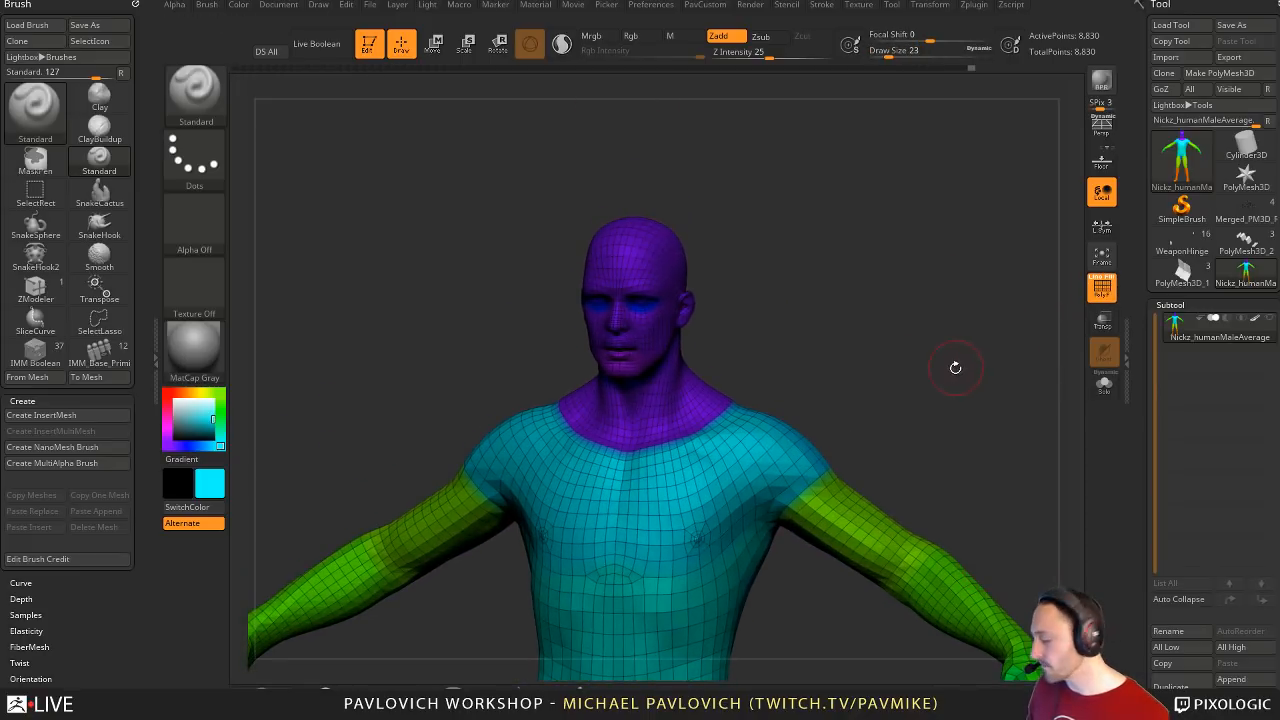
- Frame the whole figure in Move mode and apply the Project Primitive deformer to it
{"action": "key", "text": "w"}
{"action": "key", "text": "f"}
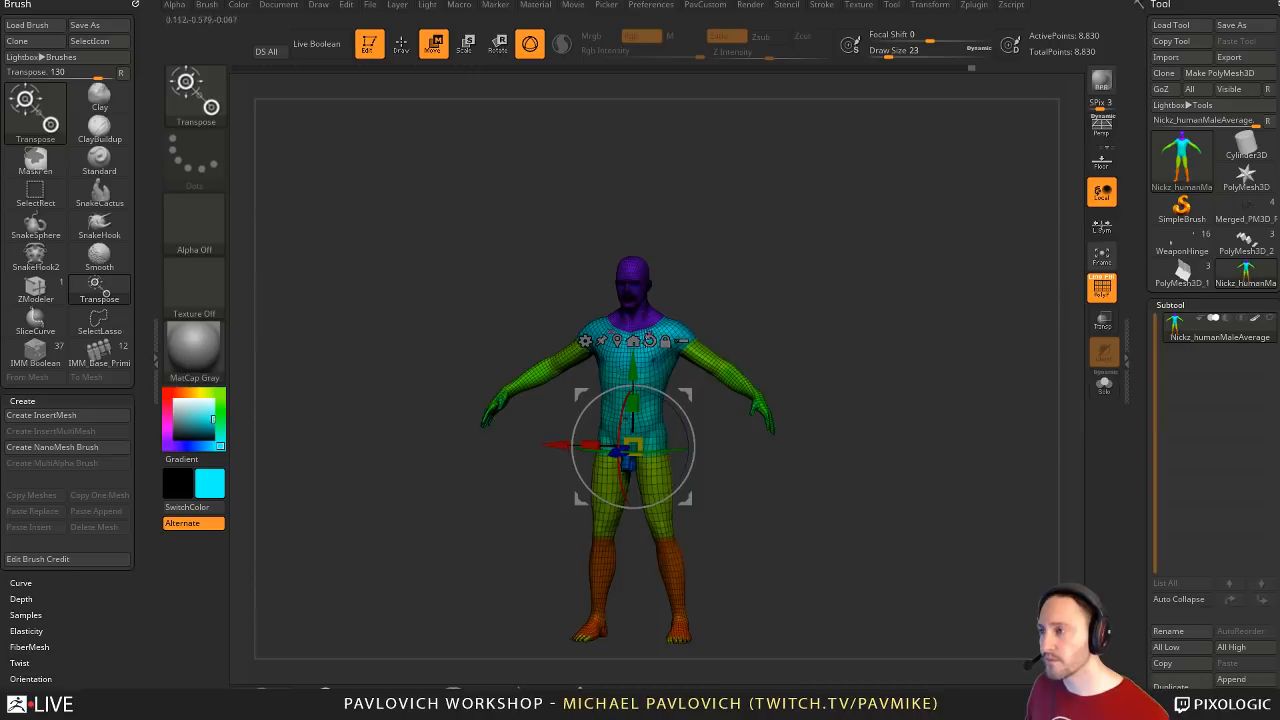
{"action": "left_click", "coordinate": [586, 341]}
{"action": "left_click", "coordinate": [622, 432]}
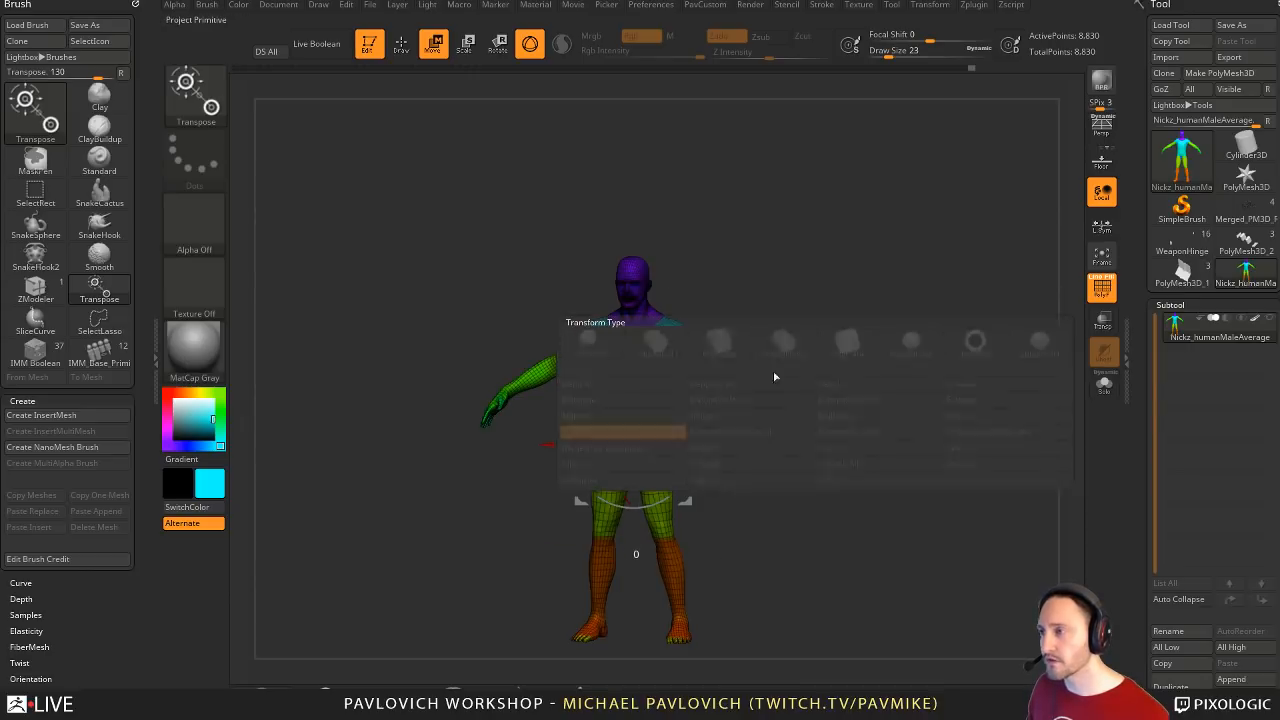
{"action": "key", "text": "shift+f"}
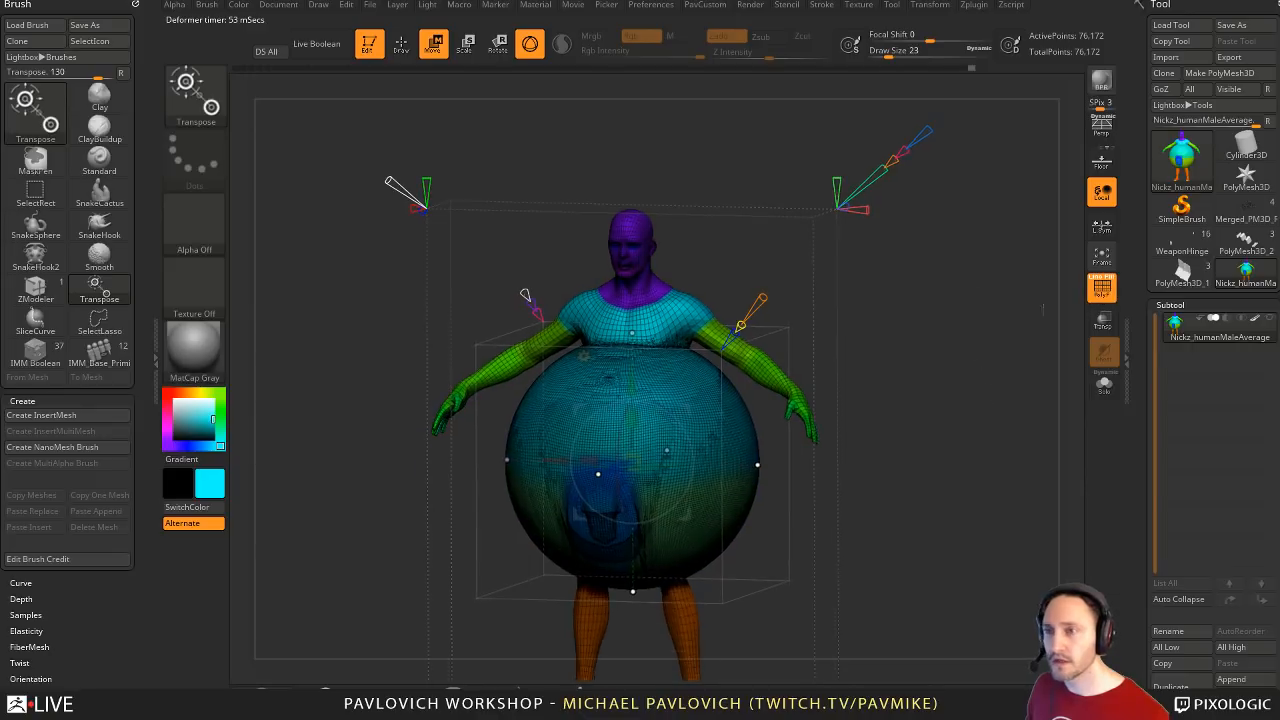
{"action": "key", "text": "shift+f"}
- Scale down the projected sphere and move it up from the belly onto the head
{"action": "left_click_drag", "start_coordinate": [634, 444], "coordinate": [575, 448]}
{"action": "left_click_drag", "start_coordinate": [631, 388], "coordinate": [631, 186]}
{"action": "right_click_drag", "start_coordinate": [857, 175], "coordinate": [800, 410], "text": "ctrl"}
{"action": "left_click_drag", "start_coordinate": [655, 426], "coordinate": [629, 428]}
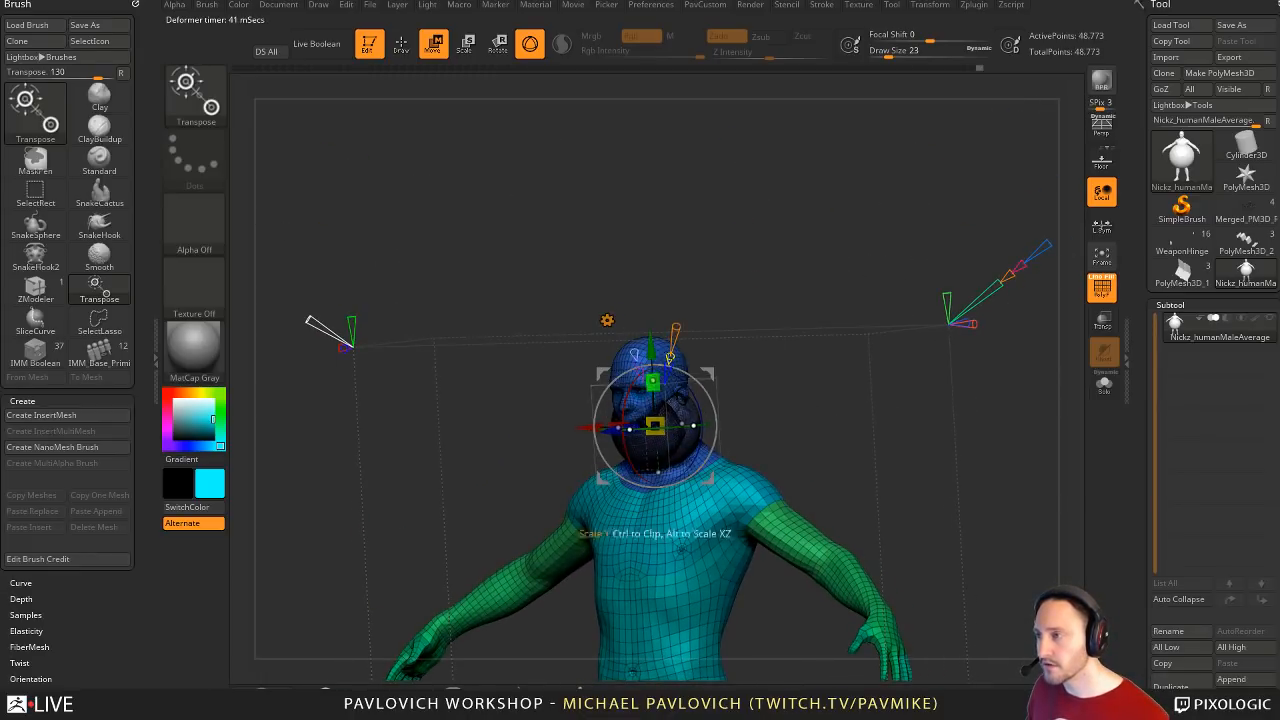
{"action": "key", "text": "shift+f"}
- Hide the wireframe and try the projected sphere's control cones on the head, undoing the last change
{"action": "left_click_drag", "start_coordinate": [696, 285], "coordinate": [868, 436]}
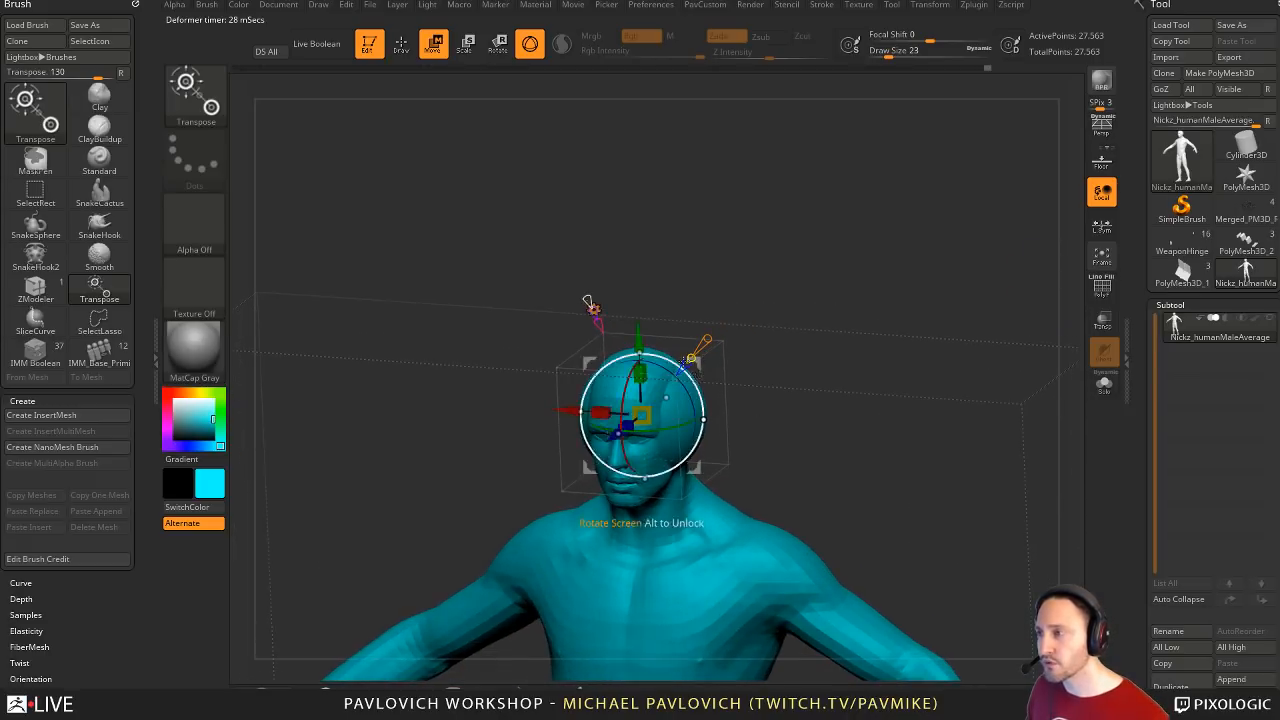
{"action": "key", "text": "shift+f"}
{"action": "left_click_drag", "start_coordinate": [597, 318], "coordinate": [593, 308]}
{"action": "left_click_drag", "start_coordinate": [770, 385], "coordinate": [535, 470]}
{"action": "key", "text": "ctrl+z"}
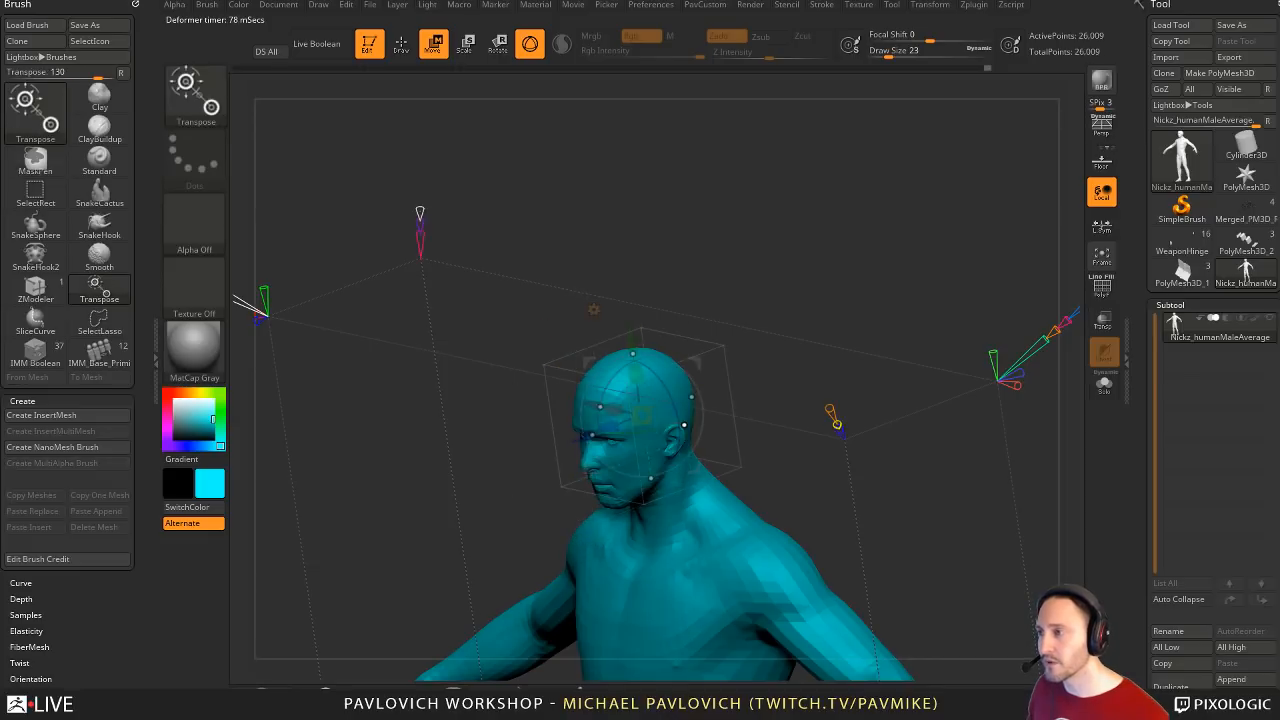
{"action": "left_click_drag", "start_coordinate": [690, 330], "coordinate": [735, 165]}
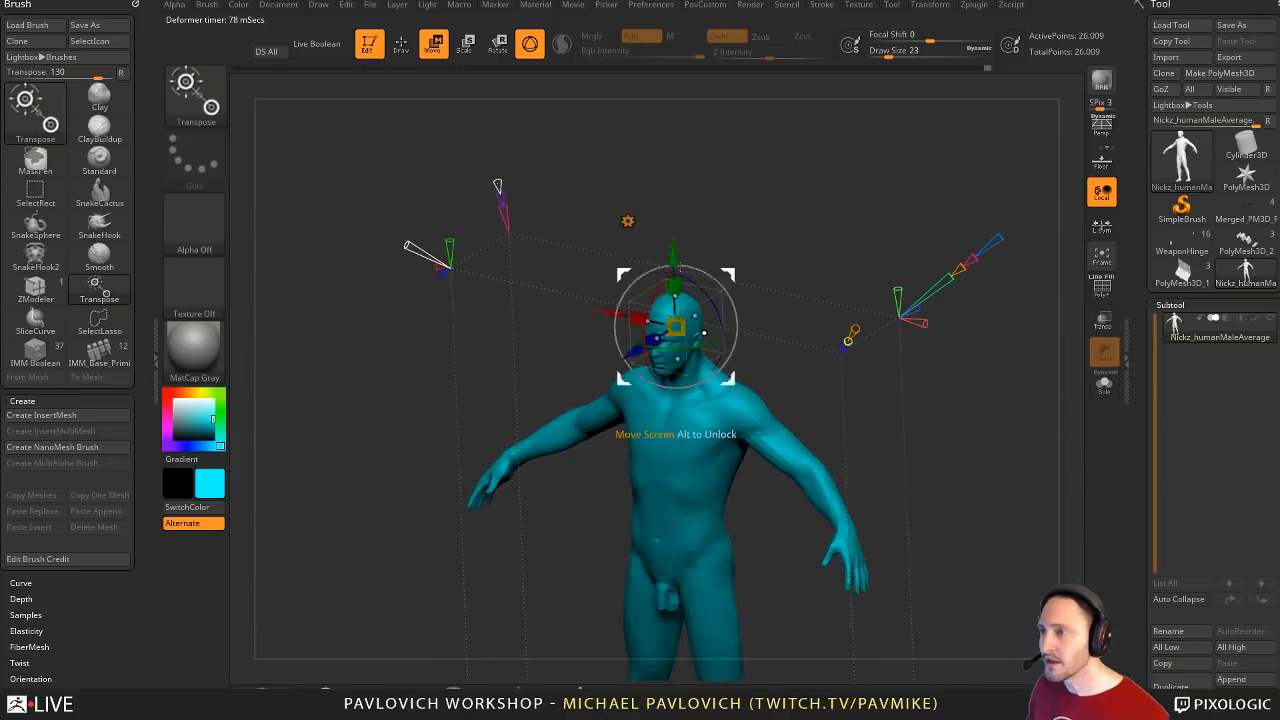
- Use the transform type options to project a fresh sphere and position it around the figure's hips
{"action": "left_click", "coordinate": [628, 222]}
{"action": "left_click", "coordinate": [924, 245]}
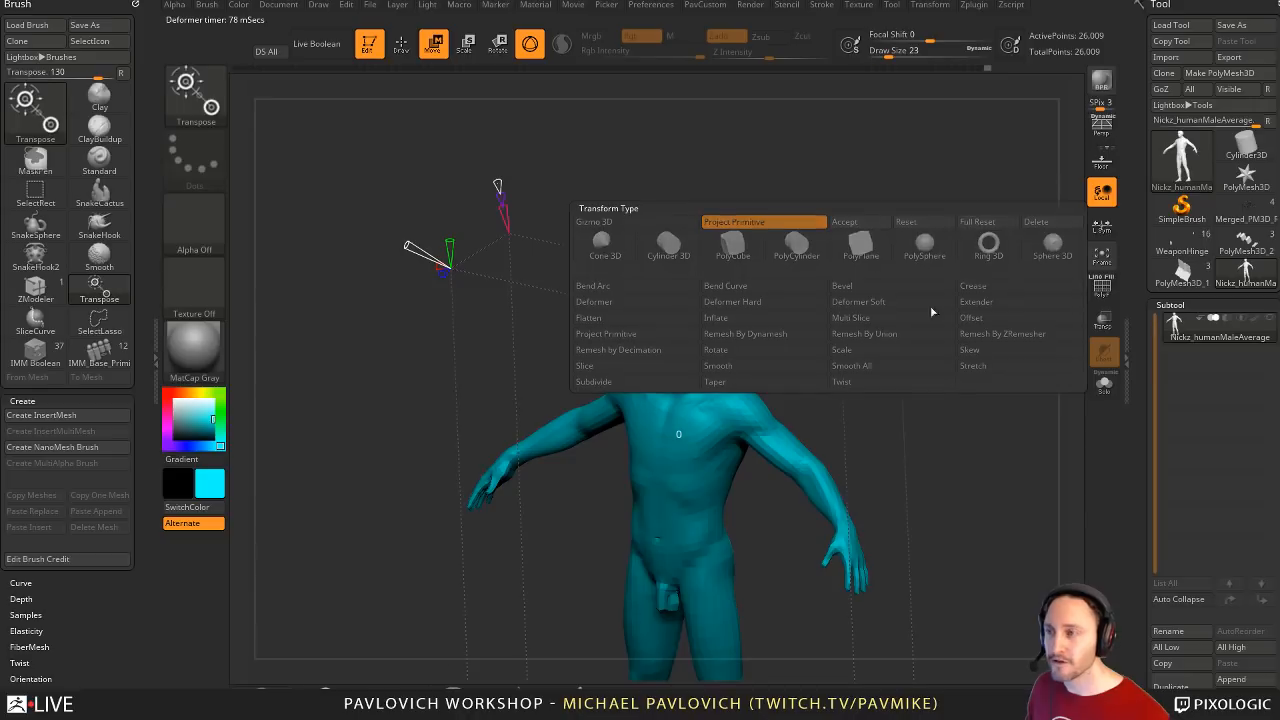
{"action": "mouse_move", "coordinate": [669, 405]}
{"action": "left_mouse_down"}
{"action": "mouse_move", "coordinate": [669, 372]}
{"action": "mouse_move", "coordinate": [669, 384]}
{"action": "left_mouse_up"}
{"action": "left_click_drag", "start_coordinate": [671, 455], "coordinate": [651, 462]}
{"action": "right_click_drag", "start_coordinate": [651, 462], "coordinate": [690, 455], "text": "shift"}
{"action": "left_click_drag", "start_coordinate": [677, 371], "coordinate": [676, 404]}
- Shrink the hip sphere in side view and shift it slightly up and back
{"action": "right_click_drag", "start_coordinate": [930, 395], "coordinate": [853, 406]}
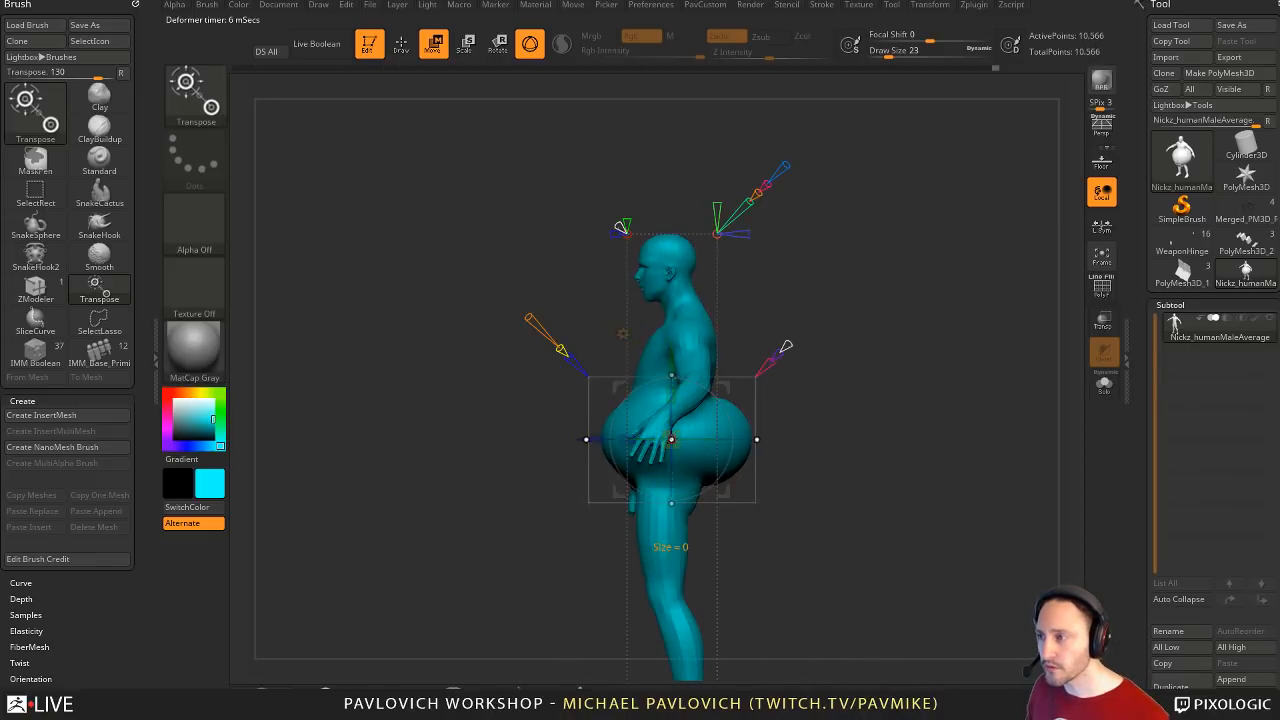
{"action": "left_click_drag", "start_coordinate": [671, 439], "coordinate": [670, 440]}
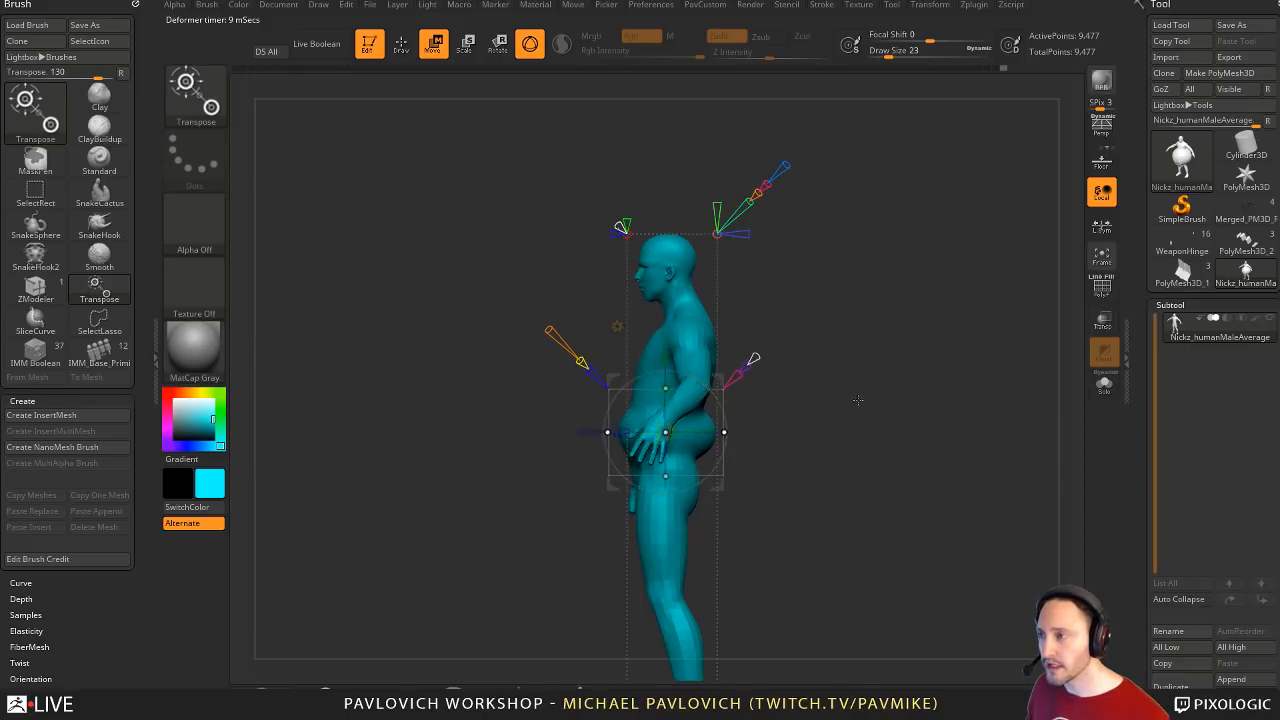
{"action": "right_click_drag", "start_coordinate": [858, 400], "coordinate": [648, 433]}
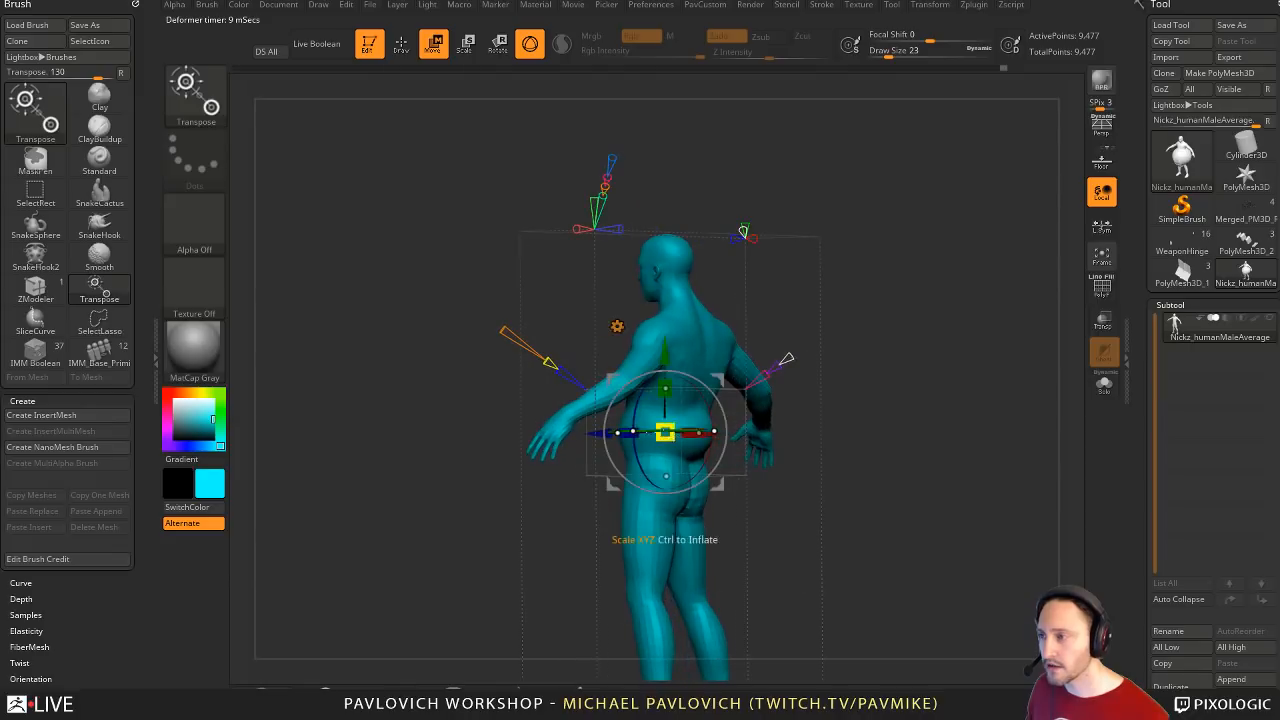
{"action": "right_click_drag", "start_coordinate": [857, 418], "coordinate": [707, 486]}
- Reshape the projected sphere and pull it forward to form a rounded belly, and adjust its corner control cone
{"action": "left_click_drag", "start_coordinate": [707, 486], "coordinate": [687, 491]}
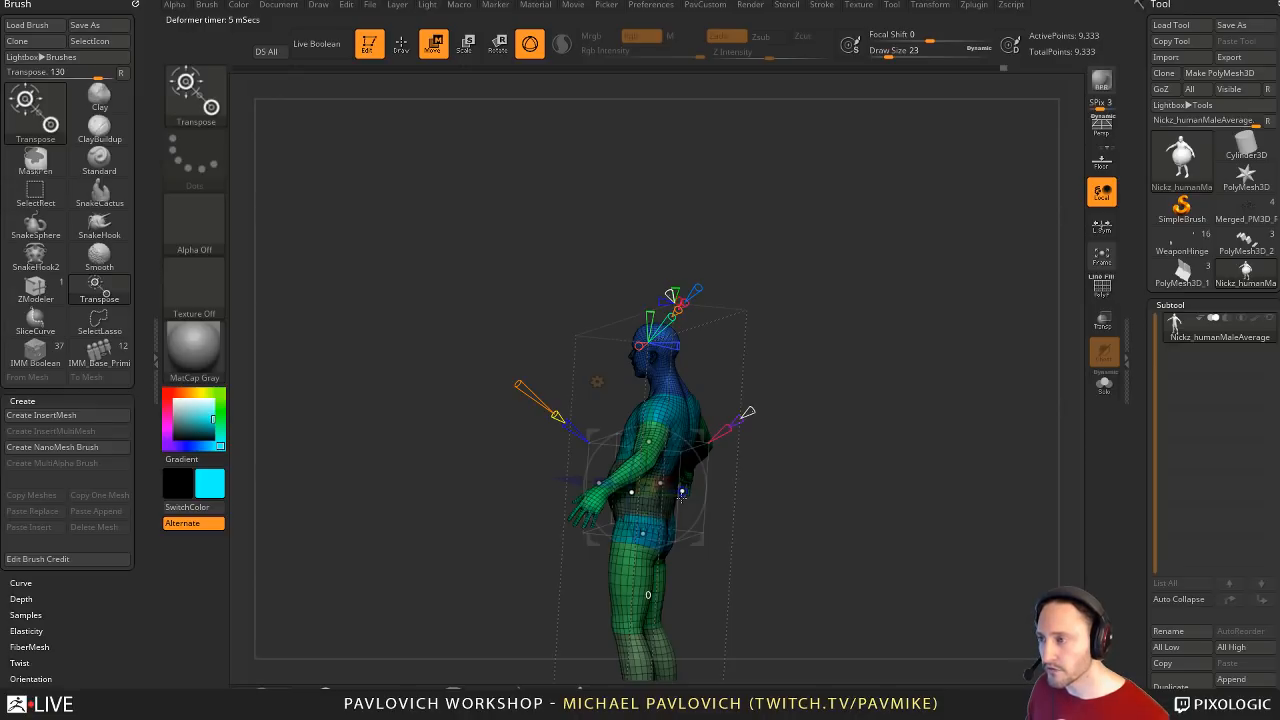
{"action": "left_click_drag", "start_coordinate": [684, 497], "coordinate": [572, 494]}
{"action": "left_click_drag", "start_coordinate": [728, 427], "coordinate": [720, 432]}
{"action": "right_click_drag", "start_coordinate": [760, 430], "coordinate": [977, 420]}
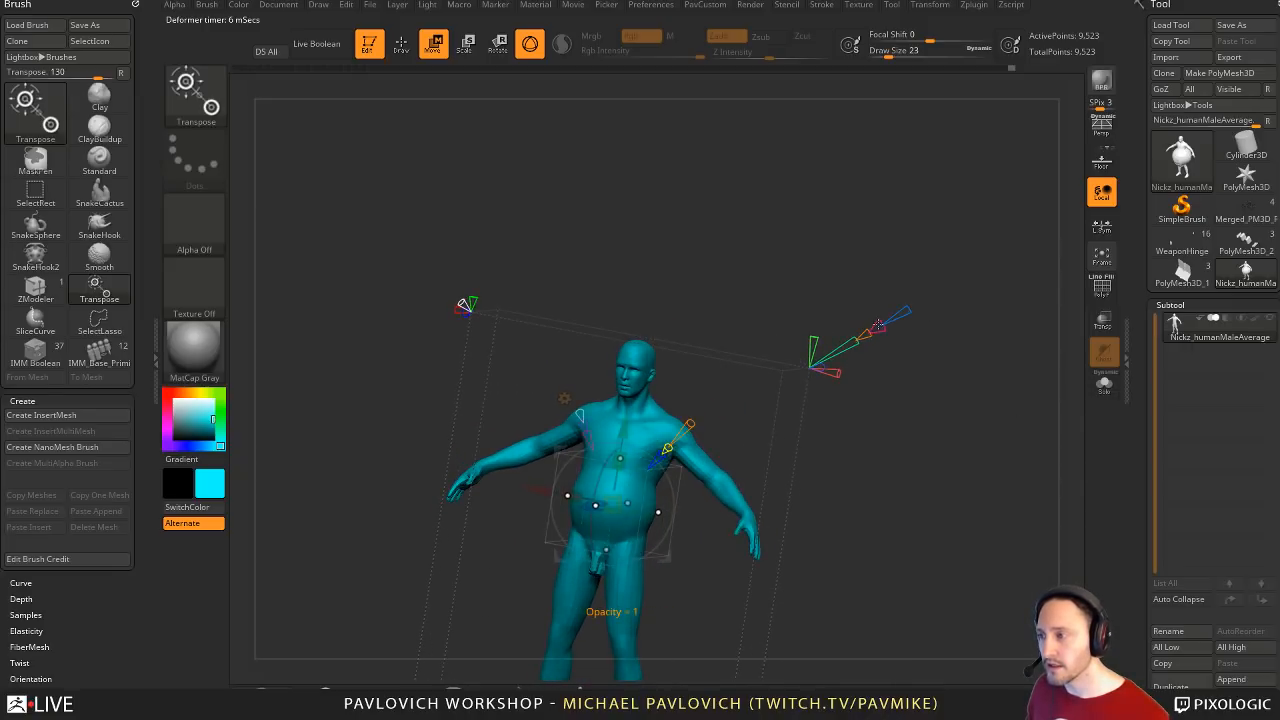
{"action": "left_click_drag", "start_coordinate": [878, 325], "coordinate": [908, 309]}
{"action": "right_click_drag", "start_coordinate": [955, 398], "coordinate": [915, 396]}
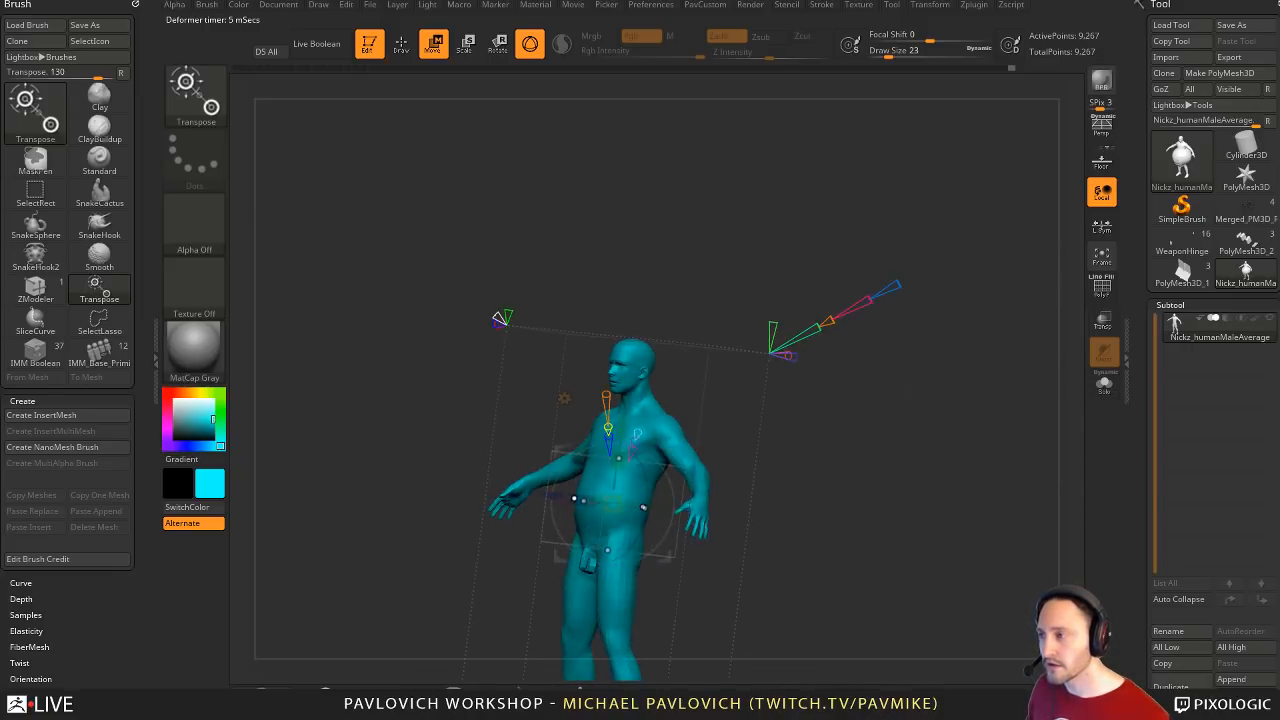
- Move the projected sphere up from the belly to the chest and nudge it forward in side view
{"action": "right_click_drag", "start_coordinate": [818, 424], "coordinate": [886, 434]}
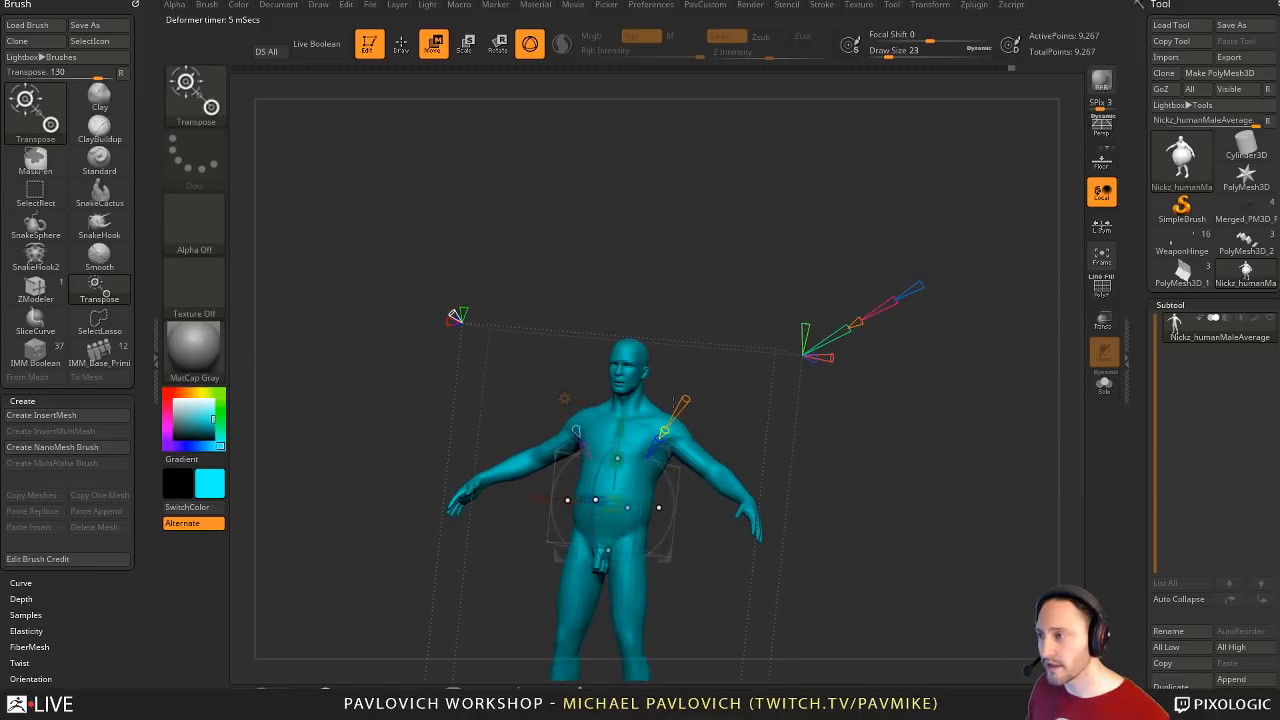
{"action": "mouse_move", "coordinate": [682, 404]}
{"action": "left_mouse_down"}
{"action": "mouse_move", "coordinate": [800, 305]}
{"action": "mouse_move", "coordinate": [682, 404]}
{"action": "left_mouse_up"}
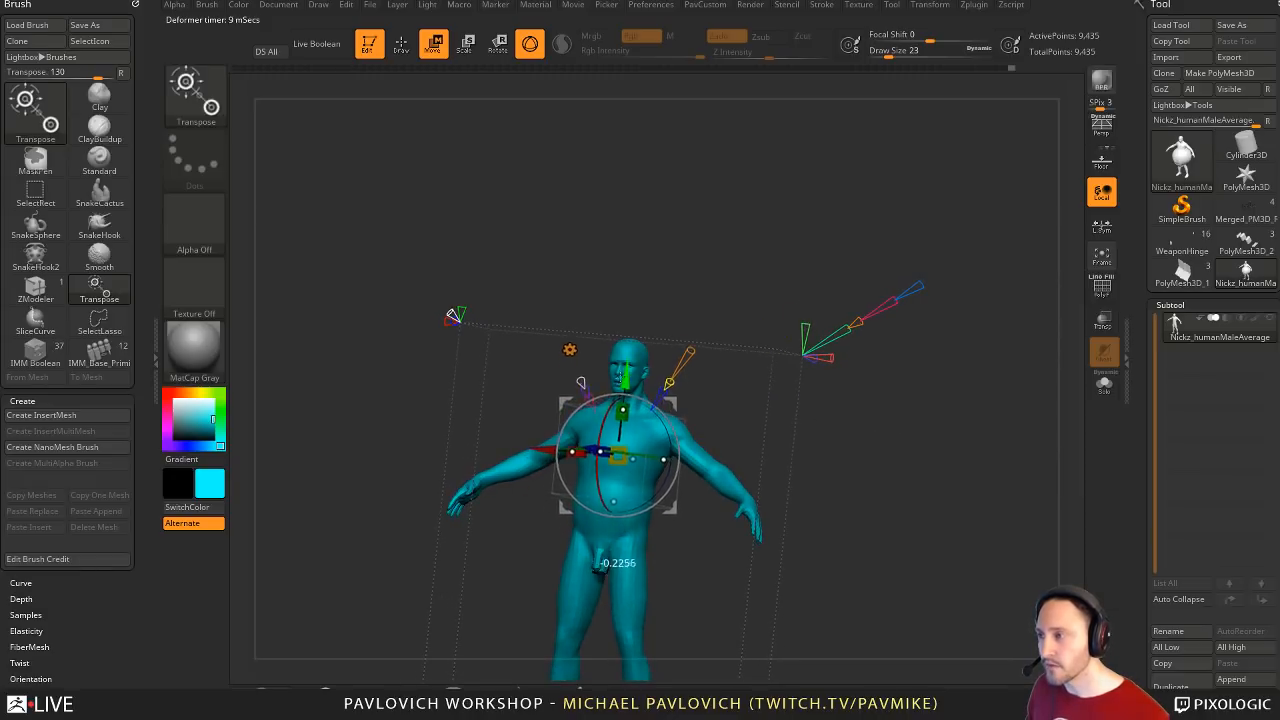
{"action": "left_click_drag", "start_coordinate": [618, 366], "coordinate": [618, 378]}
{"action": "right_click_drag", "start_coordinate": [769, 407], "coordinate": [618, 460]}
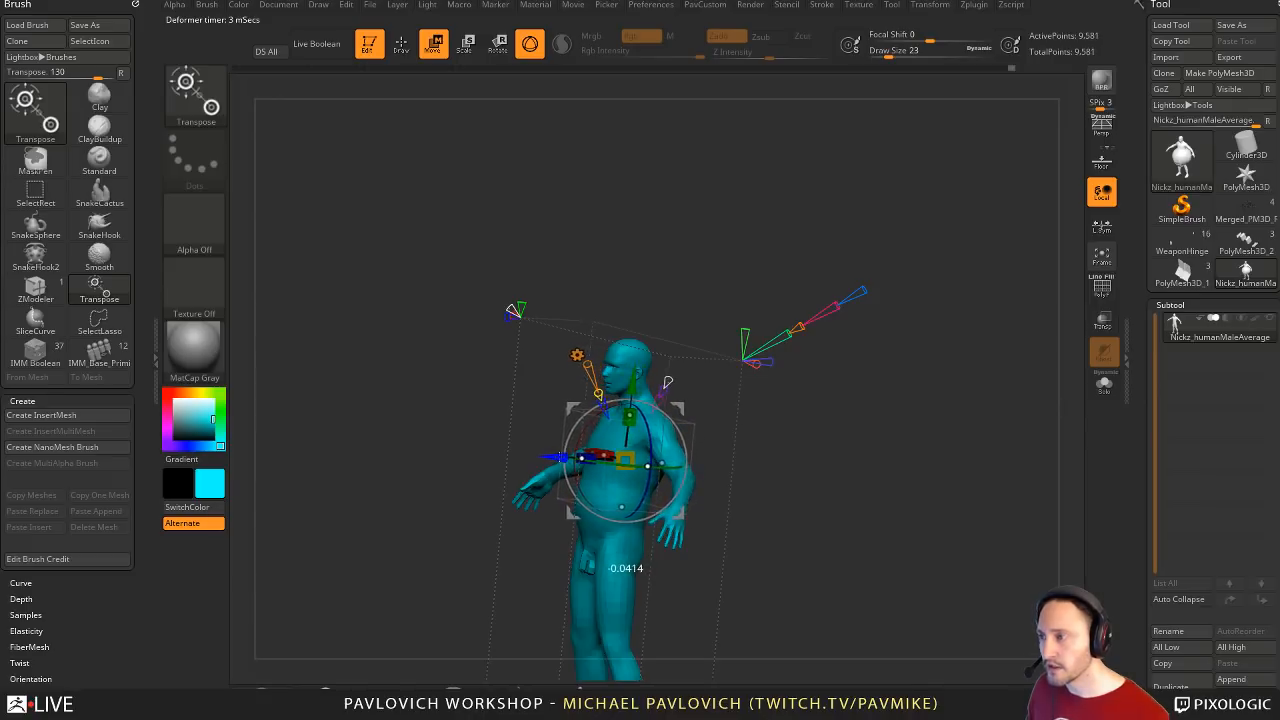
{"action": "left_click_drag", "start_coordinate": [560, 457], "coordinate": [556, 457]}
- Check the mesh wireframe briefly, hide it again, and raise the projected sphere to the figure's head
{"action": "mouse_move", "coordinate": [800, 430]}
{"action": "right_mouse_down"}
{"action": "mouse_move", "coordinate": [890, 425]}
{"action": "mouse_move", "coordinate": [707, 421]}
{"action": "mouse_move", "coordinate": [685, 441]}
{"action": "mouse_move", "coordinate": [873, 435]}
{"action": "mouse_move", "coordinate": [857, 426]}
{"action": "mouse_move", "coordinate": [868, 490]}
{"action": "mouse_move", "coordinate": [905, 492]}
{"action": "right_mouse_up"}
{"action": "key", "text": "shift+f"}
{"action": "key", "text": "shift+f"}
{"action": "left_click_drag", "start_coordinate": [651, 464], "coordinate": [651, 360]}
{"action": "right_click_drag", "start_coordinate": [651, 360], "coordinate": [540, 445], "text": "ctrl"}
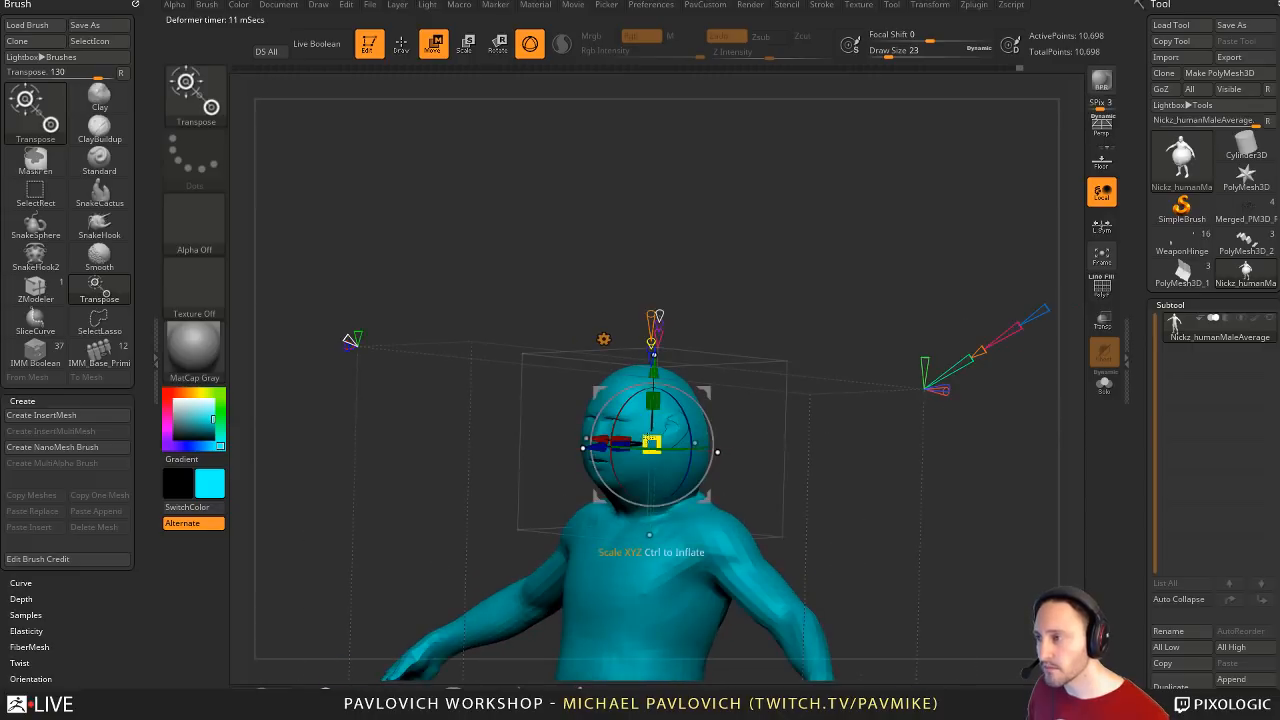
- Shrink the projected sphere on the head, adjust its control cone, and position it around the face and jaw in side view
{"action": "left_click_drag", "start_coordinate": [651, 443], "coordinate": [563, 449]}
{"action": "right_click_drag", "start_coordinate": [572, 456], "coordinate": [766, 446]}
{"action": "left_click_drag", "start_coordinate": [761, 358], "coordinate": [772, 351]}
{"action": "mouse_move", "coordinate": [797, 420]}
{"action": "right_mouse_down", "text": "ctrl"}
{"action": "mouse_move", "coordinate": [797, 461]}
{"action": "mouse_move", "coordinate": [663, 404]}
{"action": "right_mouse_up", "text": "ctrl"}
{"action": "left_click_drag", "start_coordinate": [678, 450], "coordinate": [760, 457]}
{"action": "right_click_drag", "start_coordinate": [760, 457], "coordinate": [700, 450]}
{"action": "left_click_drag", "start_coordinate": [631, 445], "coordinate": [622, 446]}
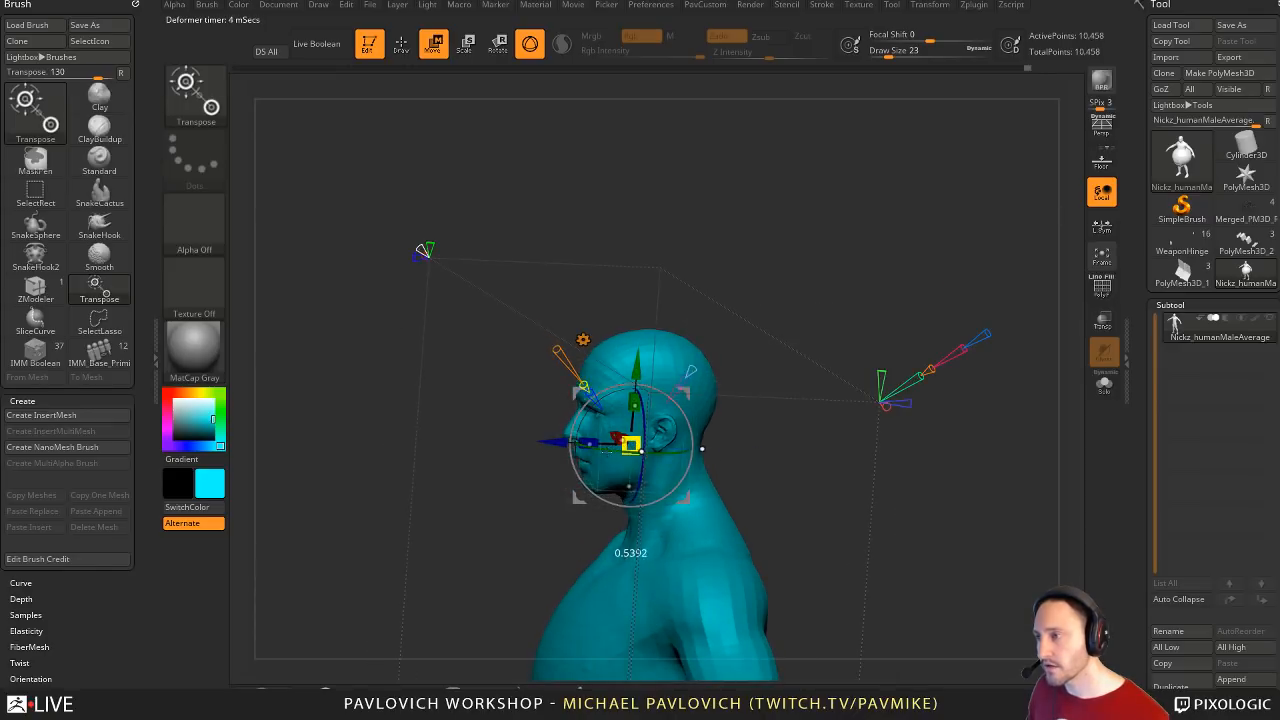
- Raise the sphere from the face to the top of the head and fine-tune its width and height in front view
{"action": "right_click_drag", "start_coordinate": [617, 449], "coordinate": [673, 452]}
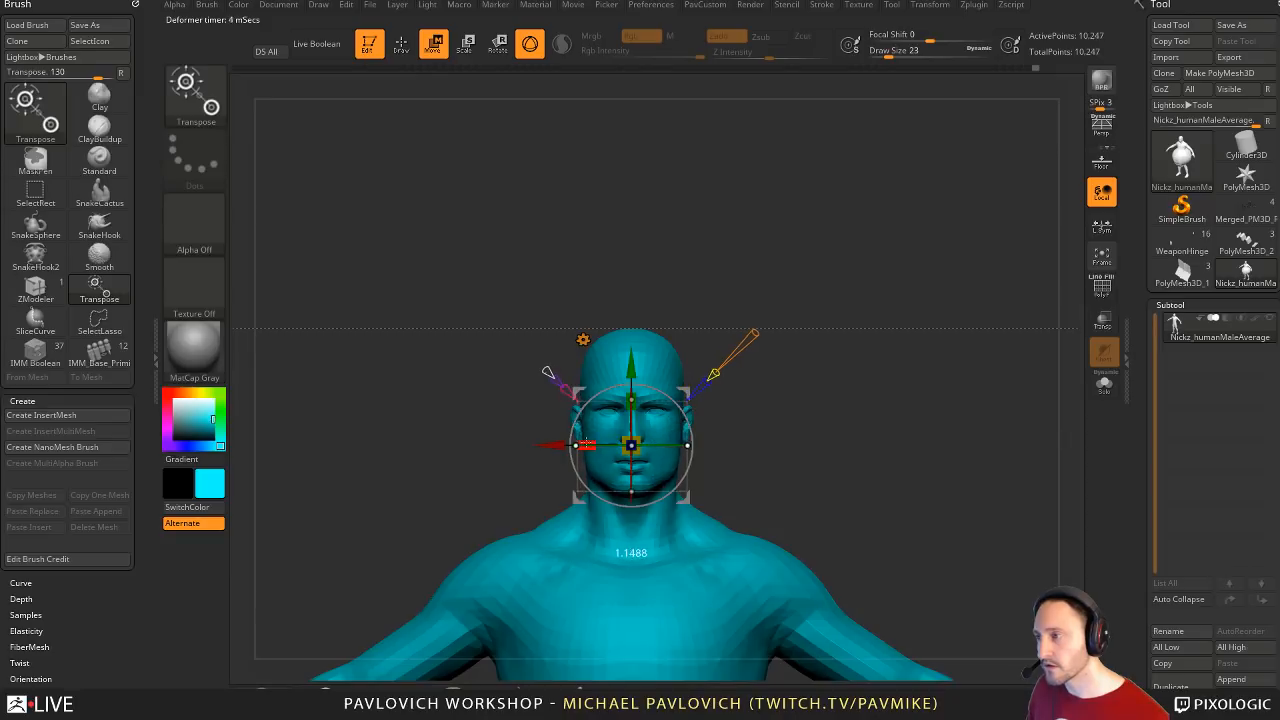
{"action": "right_click_drag", "start_coordinate": [551, 373], "coordinate": [625, 373]}
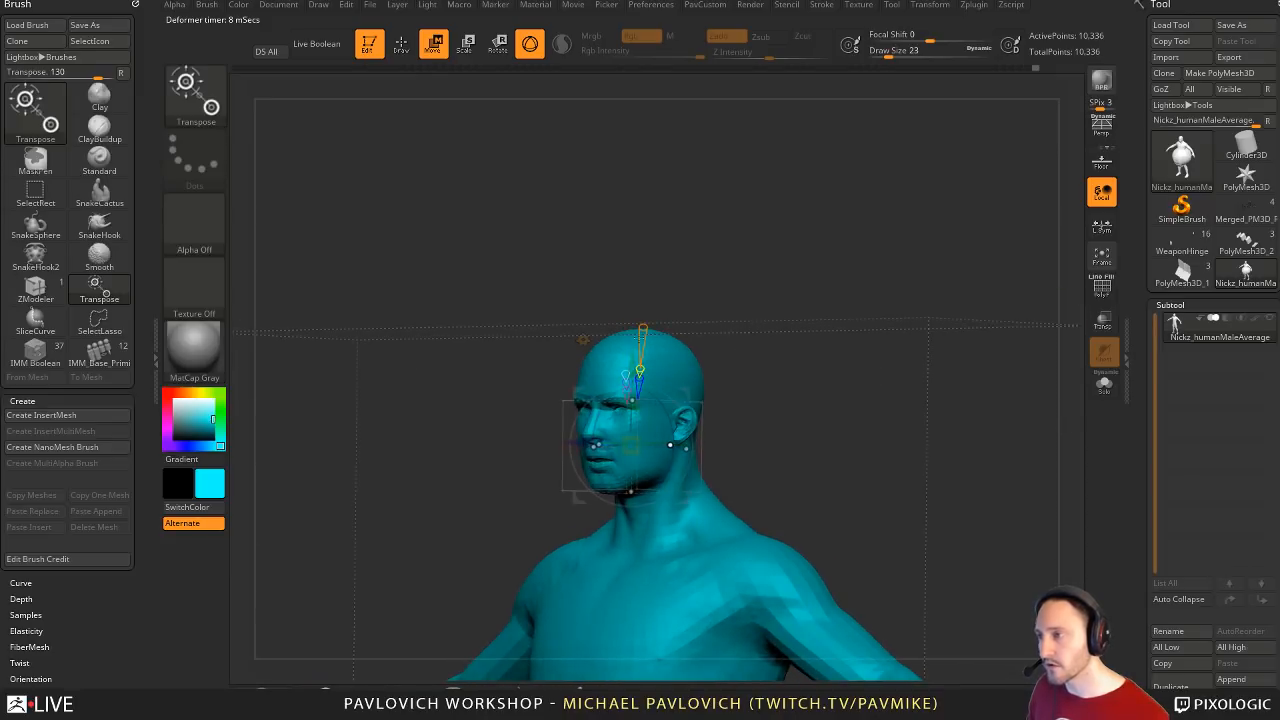
{"action": "left_click", "coordinate": [626, 374]}
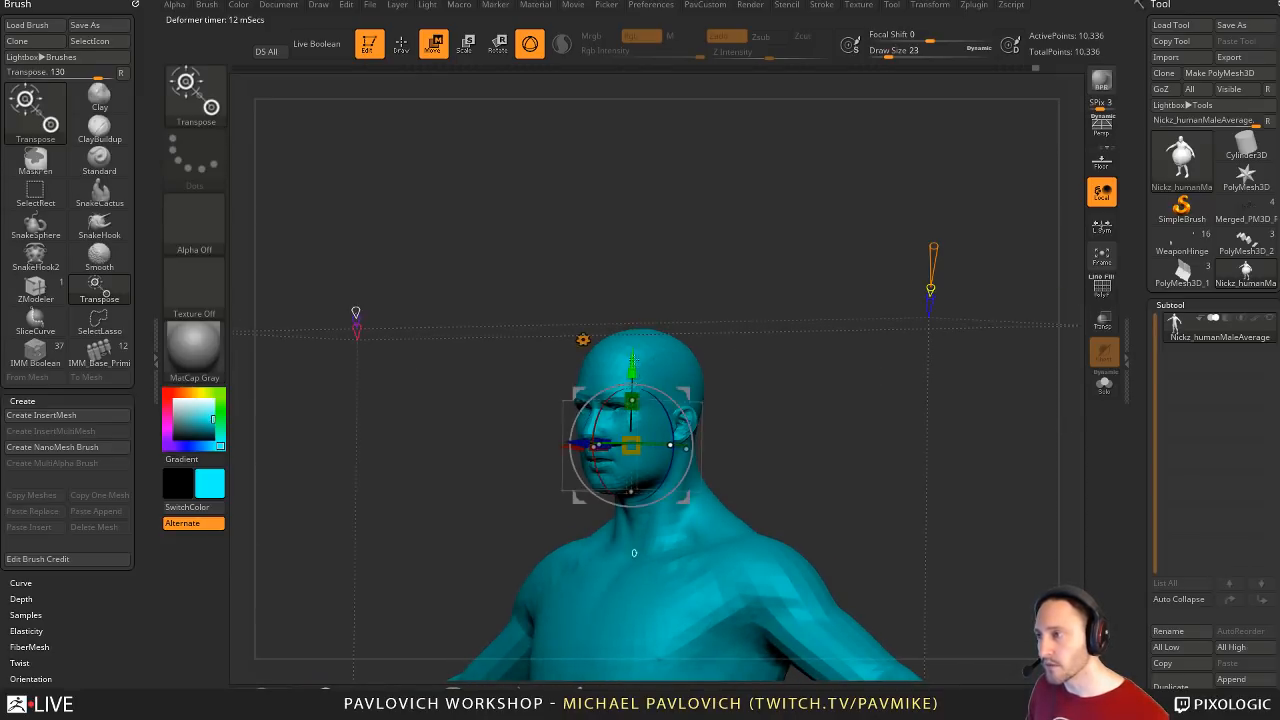
{"action": "left_click_drag", "start_coordinate": [633, 367], "coordinate": [633, 283]}
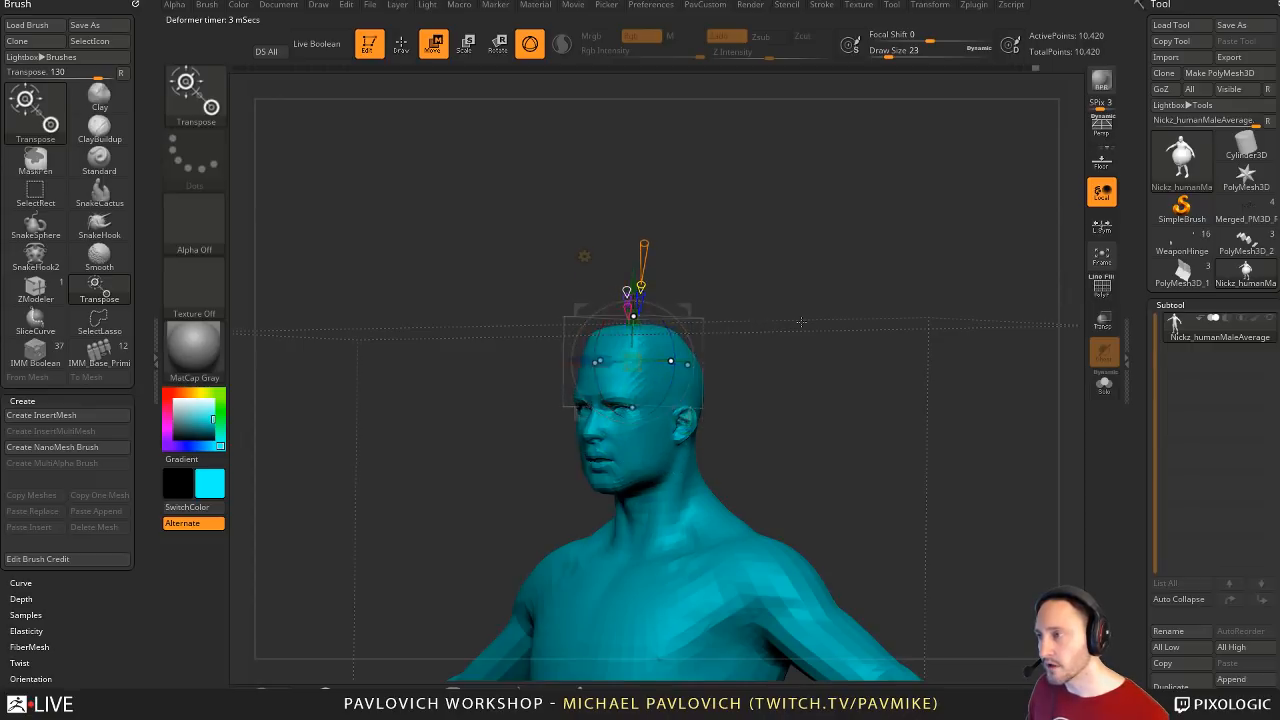
{"action": "right_click_drag", "start_coordinate": [600, 366], "coordinate": [646, 366], "text": "shift"}
{"action": "left_click_drag", "start_coordinate": [590, 362], "coordinate": [580, 362]}
{"action": "left_click_drag", "start_coordinate": [636, 291], "coordinate": [636, 297]}
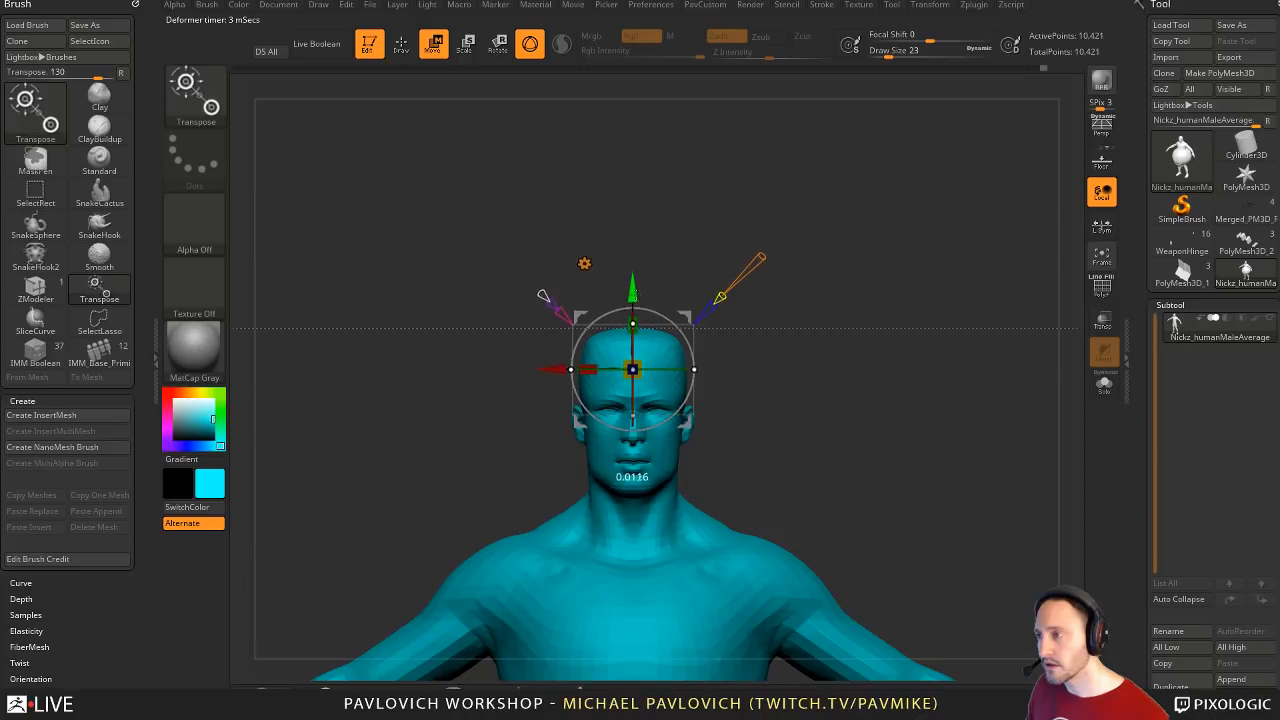
- Adjust the crown sphere's control cones, stretch it sideways, and set its blend to about 0.21
{"action": "mouse_move", "coordinate": [760, 257]}
{"action": "left_mouse_down"}
{"action": "mouse_move", "coordinate": [773, 245]}
{"action": "mouse_move", "coordinate": [745, 287]}
{"action": "mouse_move", "coordinate": [784, 251]}
{"action": "left_mouse_up"}
{"action": "mouse_move", "coordinate": [843, 286]}
{"action": "left_mouse_down"}
{"action": "mouse_move", "coordinate": [769, 297]}
{"action": "mouse_move", "coordinate": [843, 288]}
{"action": "left_mouse_up"}
{"action": "mouse_move", "coordinate": [758, 256]}
{"action": "left_mouse_down"}
{"action": "mouse_move", "coordinate": [737, 272]}
{"action": "mouse_move", "coordinate": [754, 255]}
{"action": "left_mouse_up"}
{"action": "left_click_drag", "start_coordinate": [843, 286], "coordinate": [769, 297]}
{"action": "left_click_drag", "start_coordinate": [591, 367], "coordinate": [561, 369]}
{"action": "left_click", "coordinate": [568, 369]}
{"action": "left_click_drag", "start_coordinate": [470, 300], "coordinate": [552, 290]}
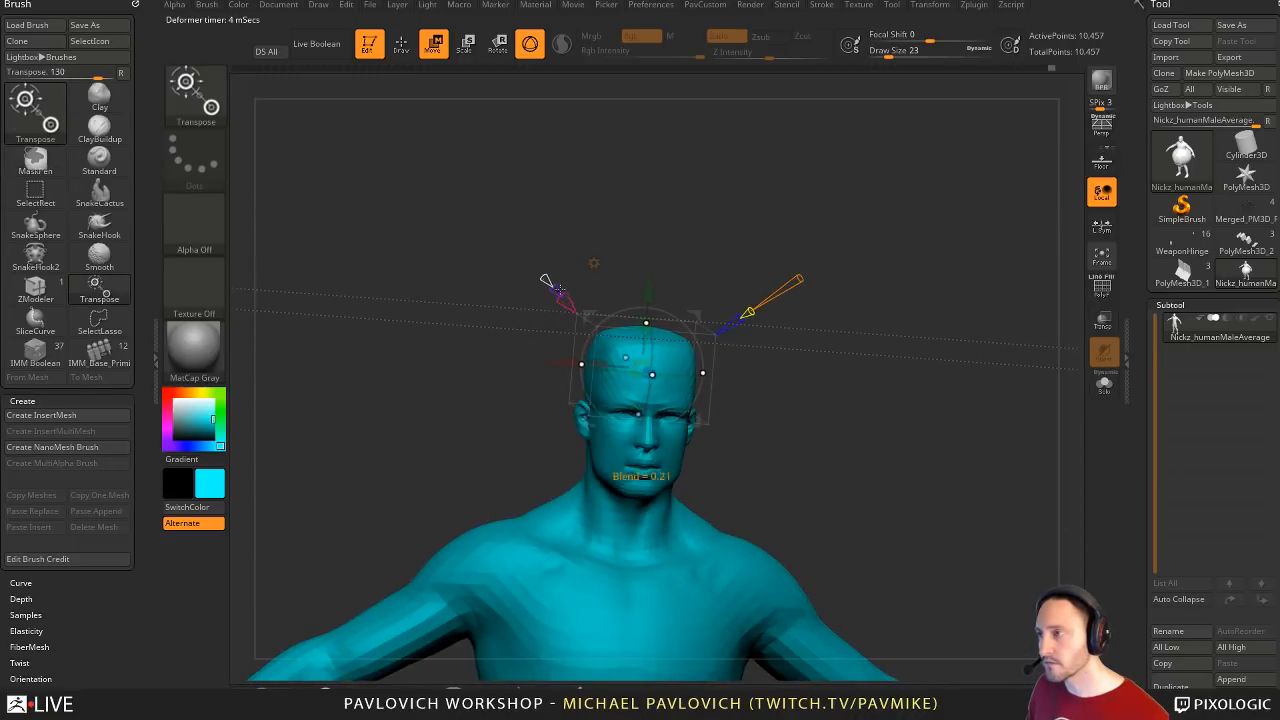
- Switch from the transform gizmo to Draw mode with the Standard brush and set the draw size to 27
{"action": "mouse_move", "coordinate": [834, 371]}
{"action": "left_mouse_down", "text": "alt"}
{"action": "mouse_move", "coordinate": [880, 420]}
{"action": "mouse_move", "coordinate": [728, 384]}
{"action": "mouse_move", "coordinate": [912, 402]}
{"action": "left_mouse_up", "text": "alt"}
{"action": "key", "text": "q"}
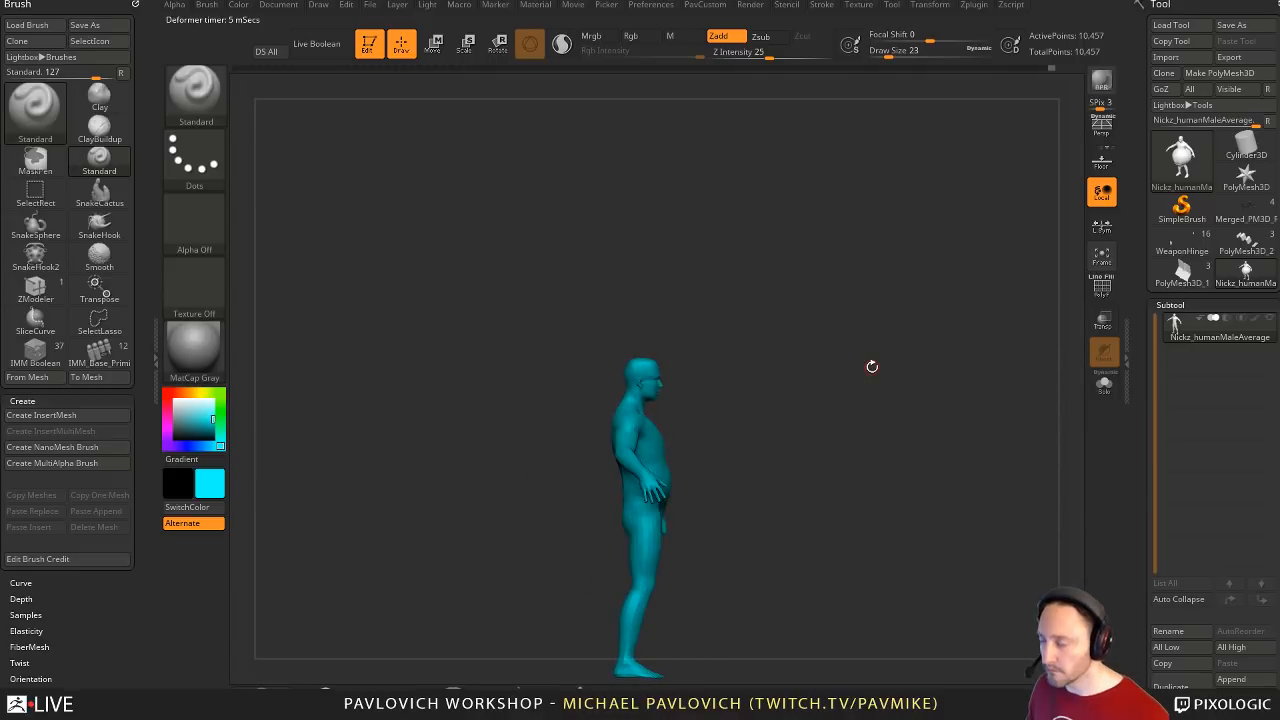
{"action": "left_click_drag", "start_coordinate": [788, 339], "coordinate": [817, 383]}
{"action": "key", "text": "s"}
{"action": "left_click_drag", "start_coordinate": [817, 383], "coordinate": [822, 383]}
{"action": "left_click_drag", "start_coordinate": [860, 459], "coordinate": [864, 311], "text": "alt"}
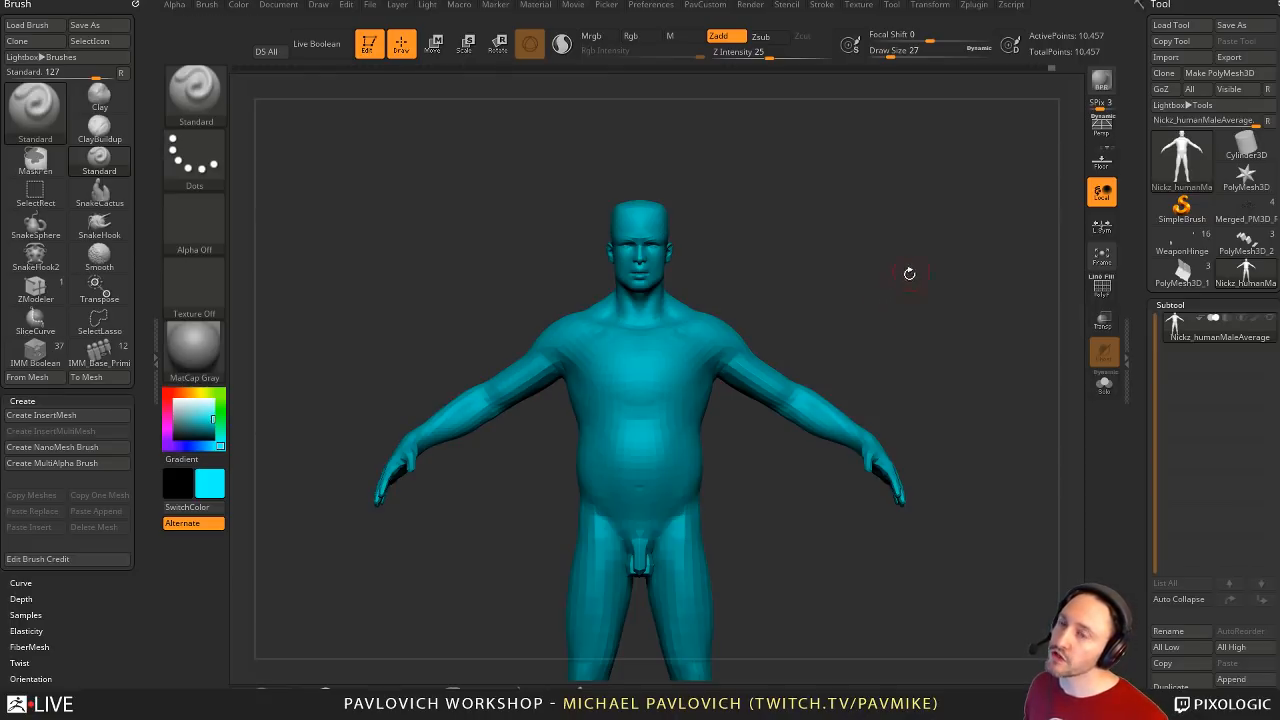
{"action": "left_click_drag", "start_coordinate": [909, 273], "coordinate": [893, 331], "text": "alt"}
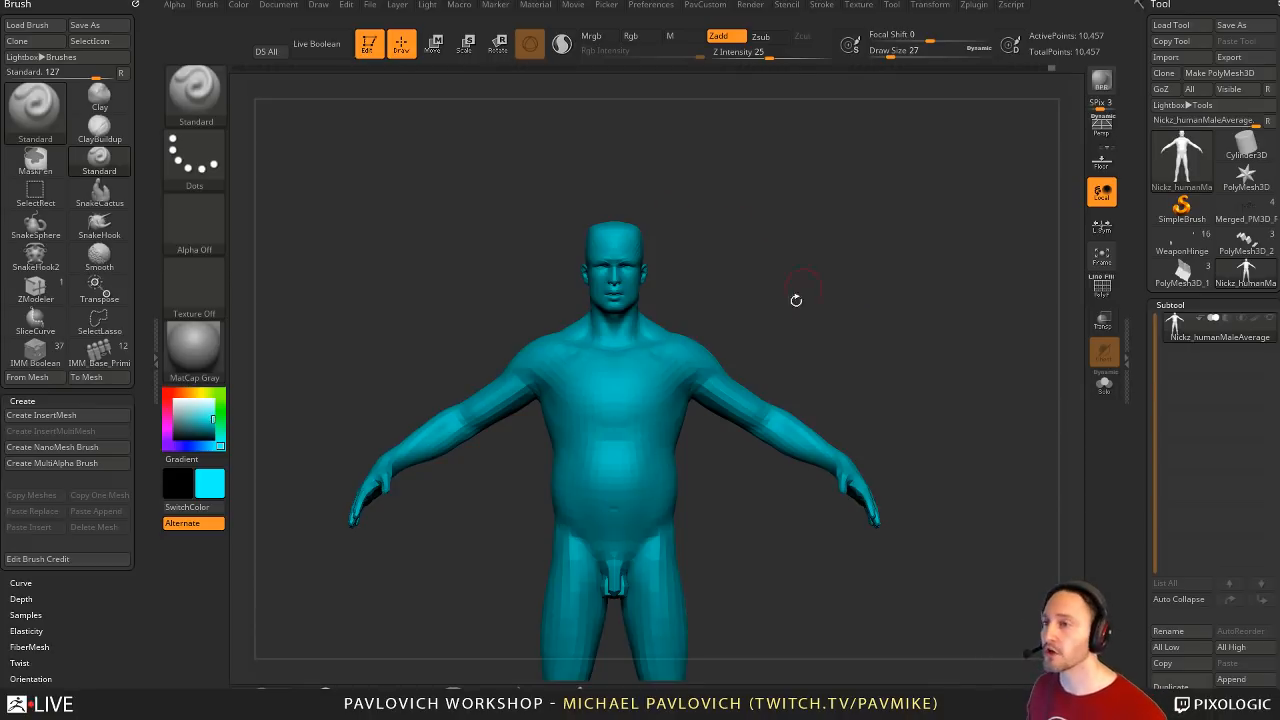
{"action": "left_click_drag", "start_coordinate": [796, 300], "coordinate": [764, 243], "text": "alt"}
- Show the wireframe with polygroups on the male body and merge the whole mesh into a single polygroup
{"action": "left_click", "coordinate": [1101, 287]}
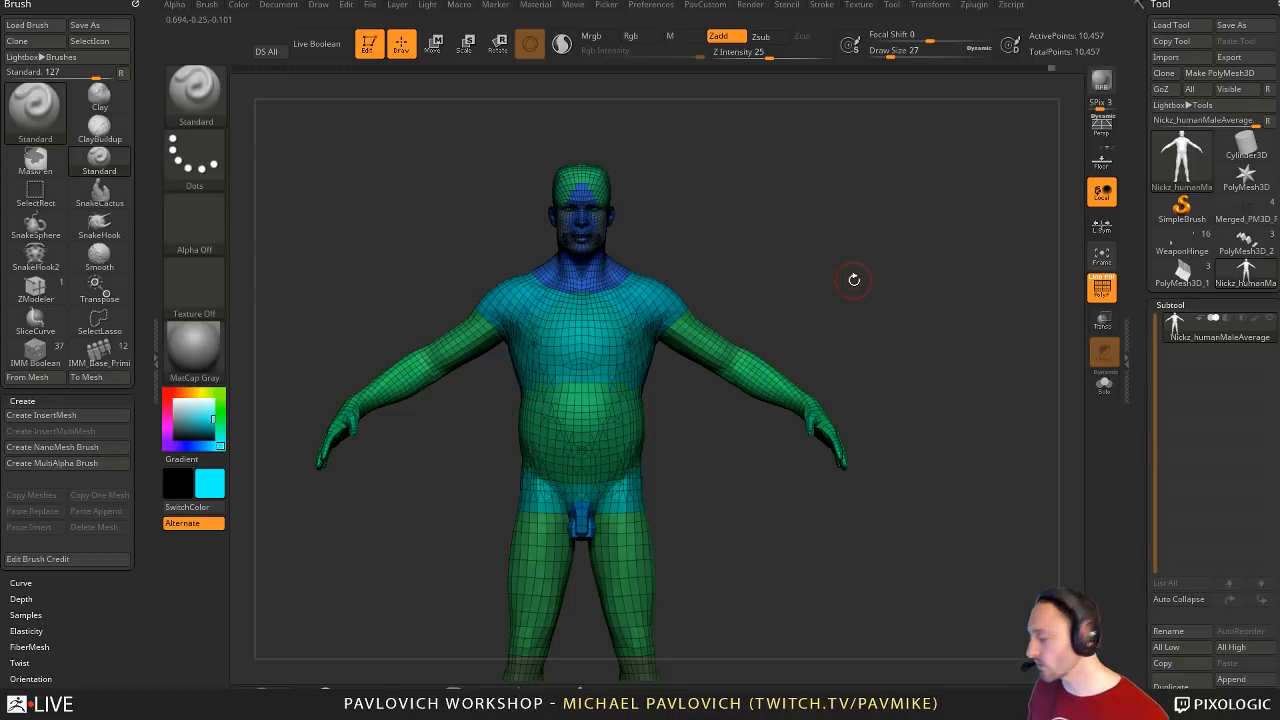
{"action": "key", "text": "shift+f"}
{"action": "left_click_drag", "start_coordinate": [726, 323], "coordinate": [749, 327]}
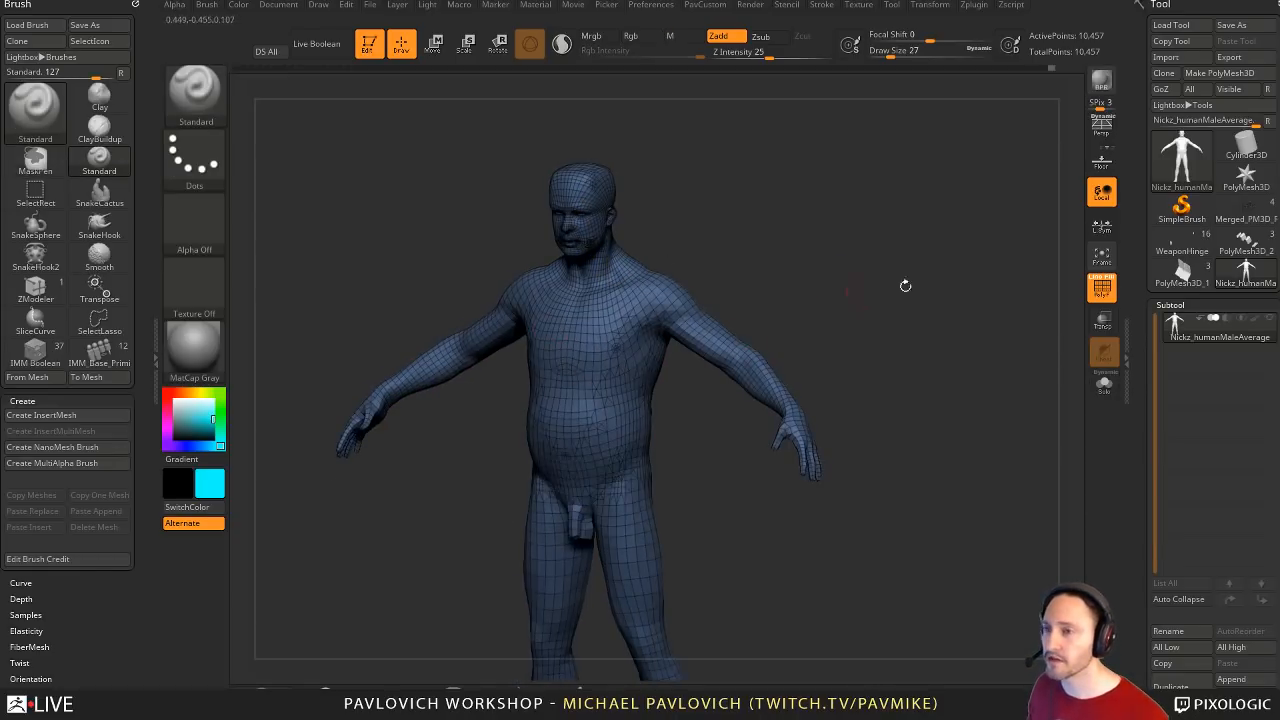
- Duplicate the male body subtool and make the copy active in a straight front view
{"action": "scroll", "coordinate": [1180, 602], "scroll_direction": "down", "scroll_amount": 3}
{"action": "left_click", "coordinate": [1182, 563]}
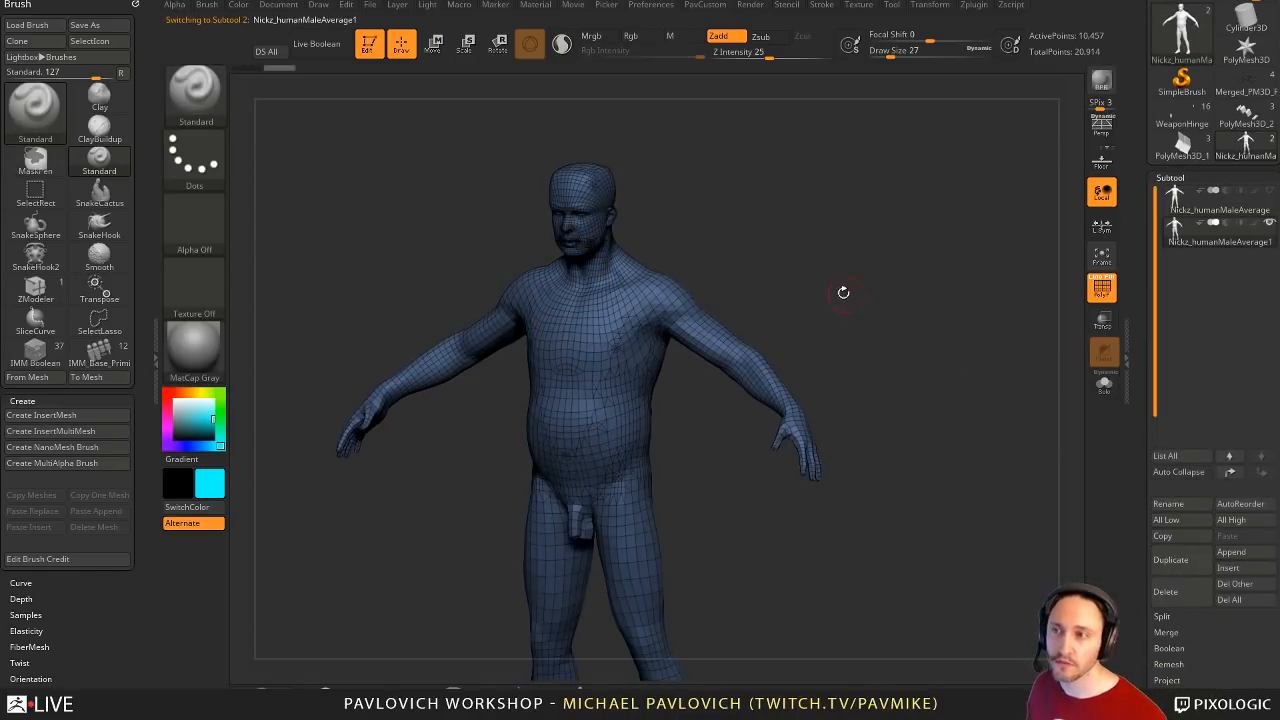
{"action": "left_click_drag", "start_coordinate": [843, 291], "coordinate": [823, 286], "text": "shift"}
- Try isolating the torso and upper sleeves with a lasso selection, and restore the full body's visibility
{"action": "key", "text": "ctrl+shift"}
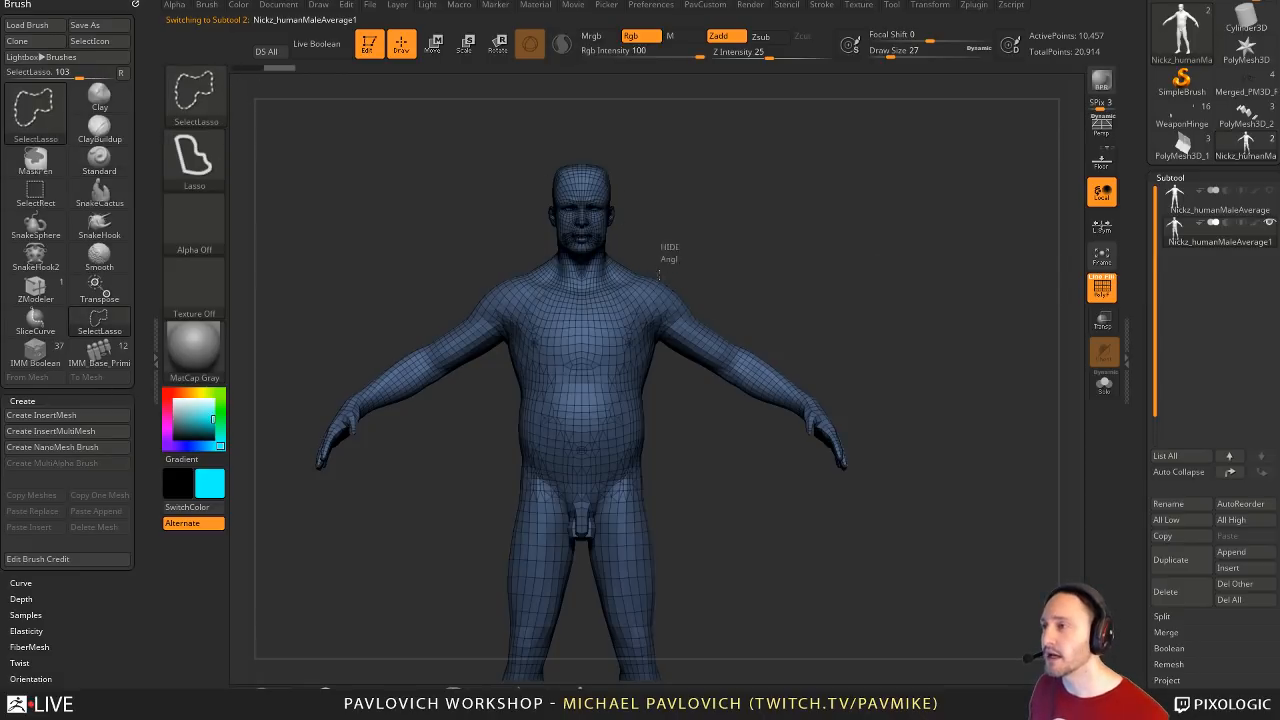
{"action": "mouse_move", "coordinate": [659, 265]}
{"action": "left_mouse_down", "text": "ctrl+shift"}
{"action": "mouse_move", "coordinate": [490, 250]}
{"action": "mouse_move", "coordinate": [445, 395]}
{"action": "mouse_move", "coordinate": [620, 470]}
{"action": "mouse_move", "coordinate": [662, 435]}
{"action": "left_mouse_up", "text": "ctrl+shift"}
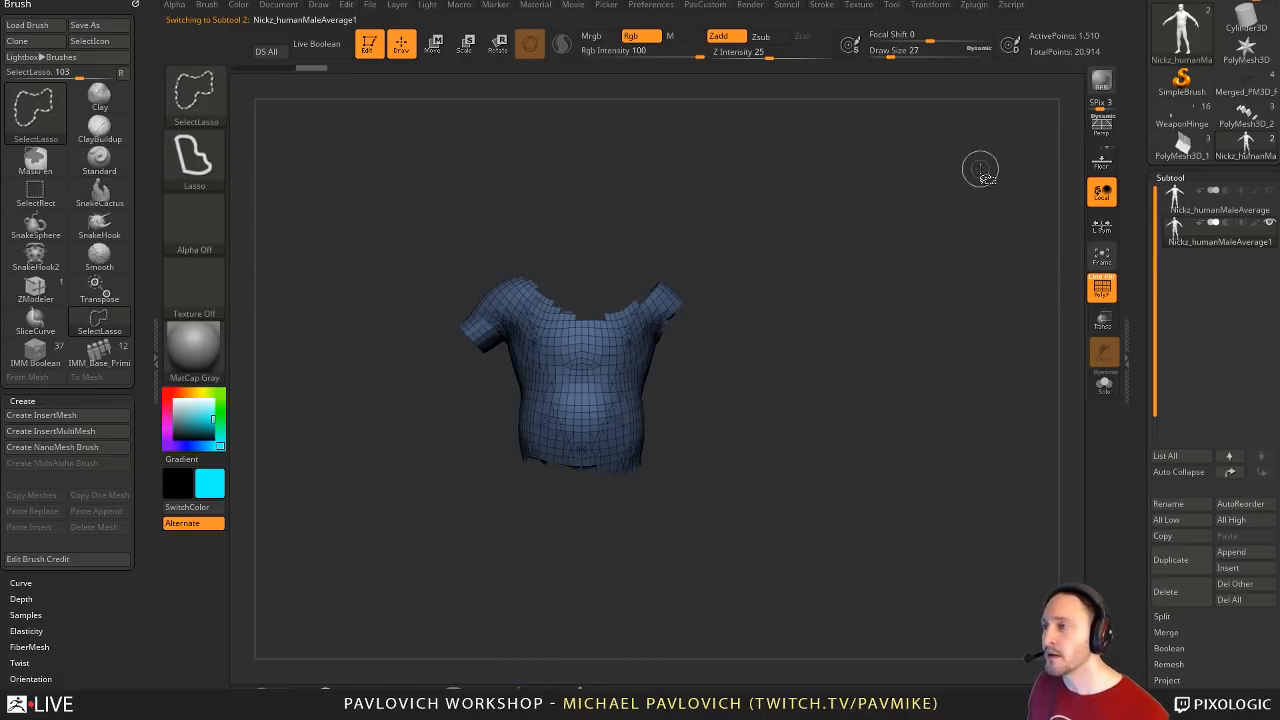
{"action": "left_click", "coordinate": [856, 334], "text": "ctrl+shift"}
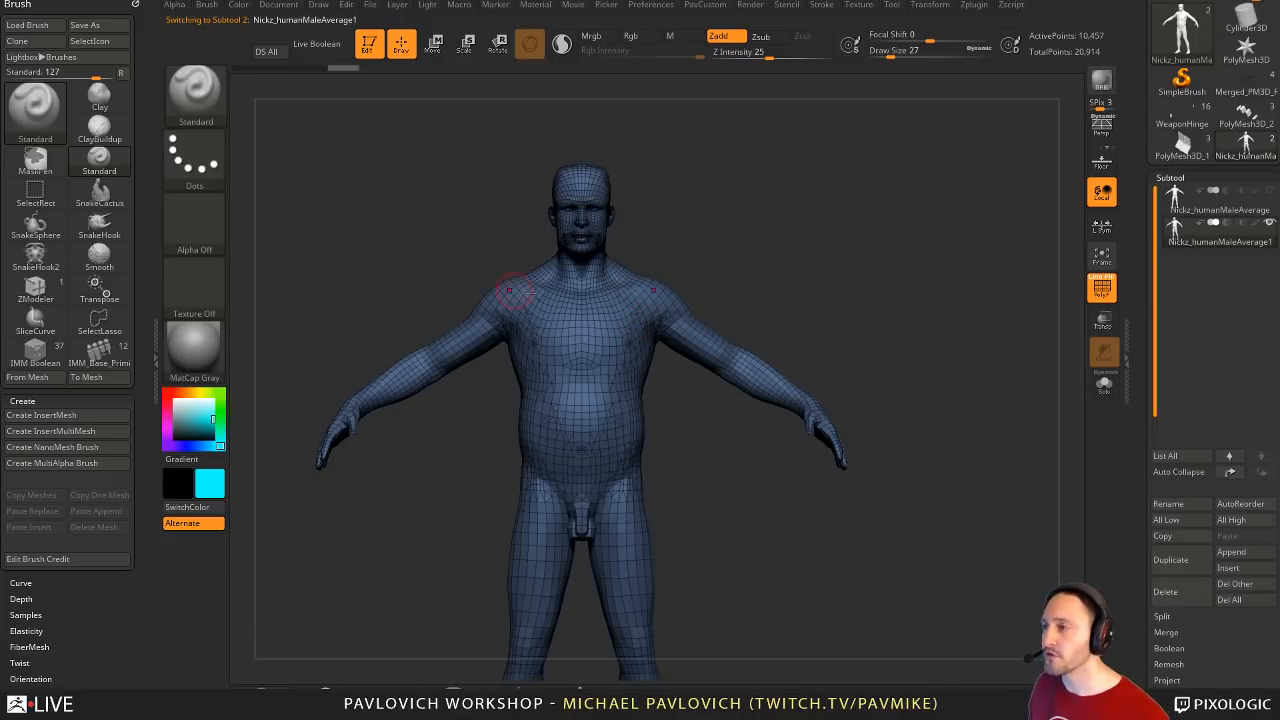
- Paint a T-shirt-shaped mask over the chest, belly, shoulders, sides and back with a draw size of 46
{"action": "mouse_move", "coordinate": [520, 303]}
{"action": "left_mouse_down", "text": "ctrl"}
{"action": "mouse_move", "coordinate": [555, 318]}
{"action": "mouse_move", "coordinate": [578, 300]}
{"action": "left_mouse_up", "text": "ctrl"}
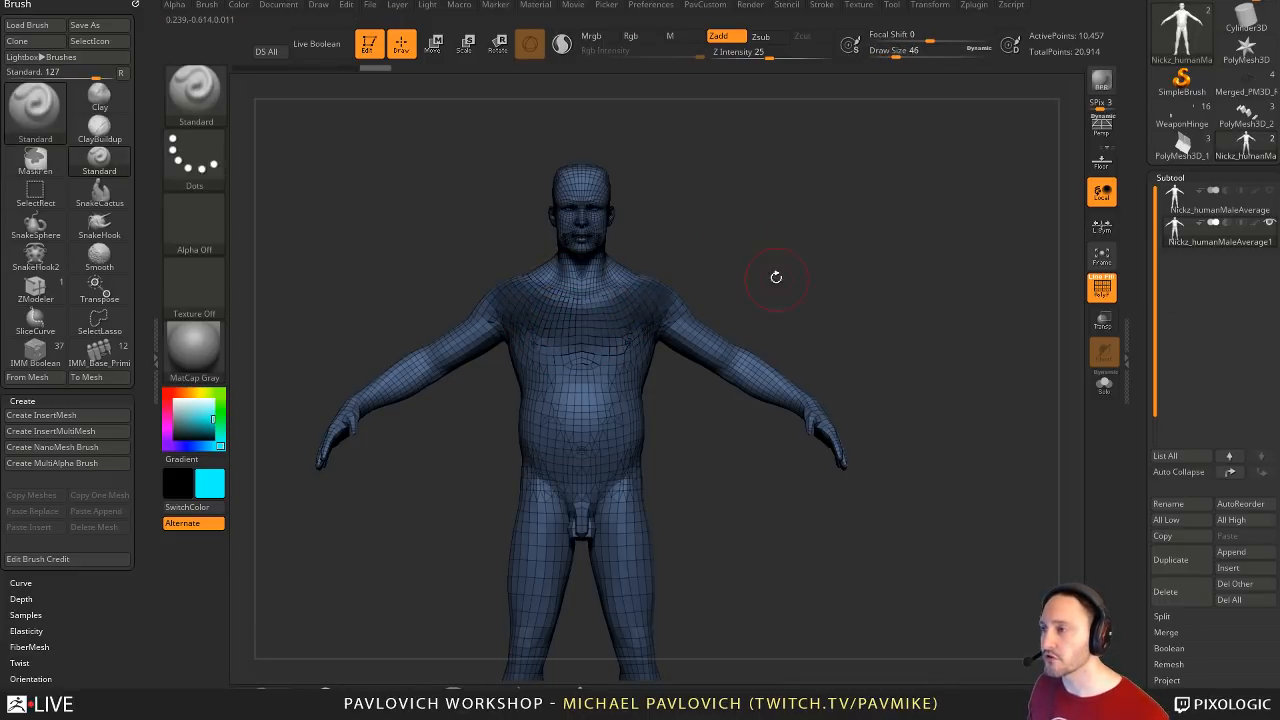
{"action": "left_click_drag", "start_coordinate": [775, 275], "coordinate": [720, 278]}
{"action": "mouse_move", "coordinate": [550, 373]}
{"action": "left_mouse_down", "text": "ctrl"}
{"action": "mouse_move", "coordinate": [600, 372]}
{"action": "mouse_move", "coordinate": [562, 424]}
{"action": "mouse_move", "coordinate": [590, 438]}
{"action": "left_mouse_up", "text": "ctrl"}
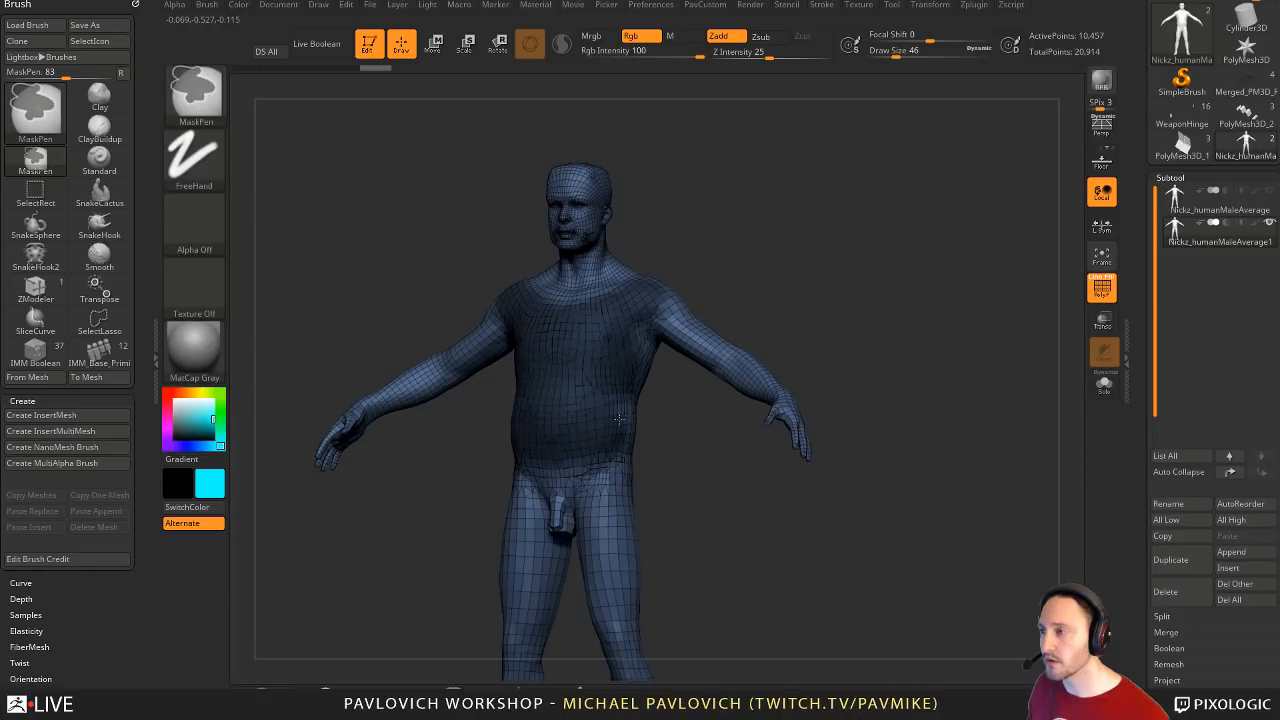
{"action": "left_click_drag", "start_coordinate": [760, 430], "coordinate": [649, 366]}
{"action": "mouse_move", "coordinate": [628, 312]}
{"action": "left_mouse_down", "text": "ctrl"}
{"action": "mouse_move", "coordinate": [603, 376]}
{"action": "mouse_move", "coordinate": [548, 432]}
{"action": "left_mouse_up", "text": "ctrl"}
{"action": "mouse_move", "coordinate": [830, 350]}
{"action": "left_mouse_down"}
{"action": "mouse_move", "coordinate": [806, 394]}
{"action": "mouse_move", "coordinate": [701, 284]}
{"action": "left_mouse_up"}
{"action": "mouse_move", "coordinate": [738, 338]}
{"action": "left_mouse_down", "text": "ctrl"}
{"action": "mouse_move", "coordinate": [714, 276]}
{"action": "mouse_move", "coordinate": [703, 422]}
{"action": "left_mouse_up", "text": "ctrl"}
{"action": "left_click_drag", "start_coordinate": [849, 233], "coordinate": [880, 262]}
{"action": "left_click_drag", "start_coordinate": [612, 282], "coordinate": [672, 303], "text": "ctrl"}
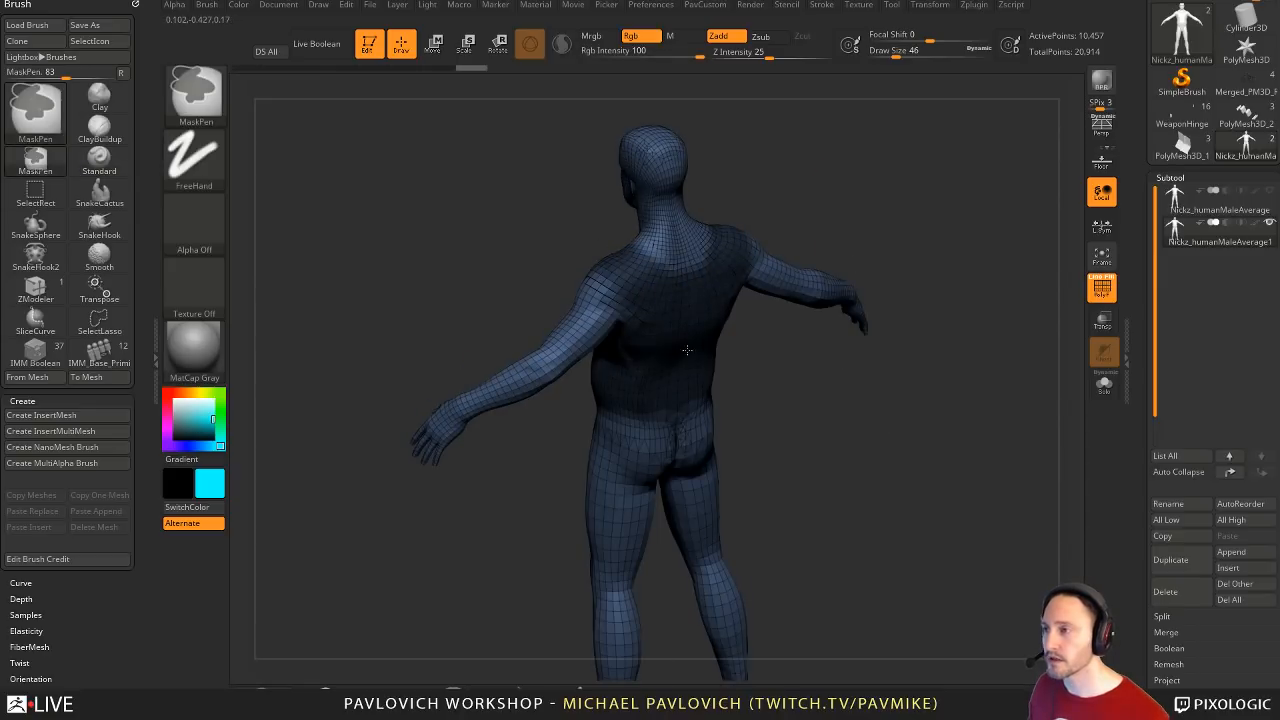
{"action": "mouse_move", "coordinate": [775, 338]}
{"action": "left_mouse_down"}
{"action": "mouse_move", "coordinate": [934, 230]}
{"action": "mouse_move", "coordinate": [903, 240]}
{"action": "left_mouse_up"}
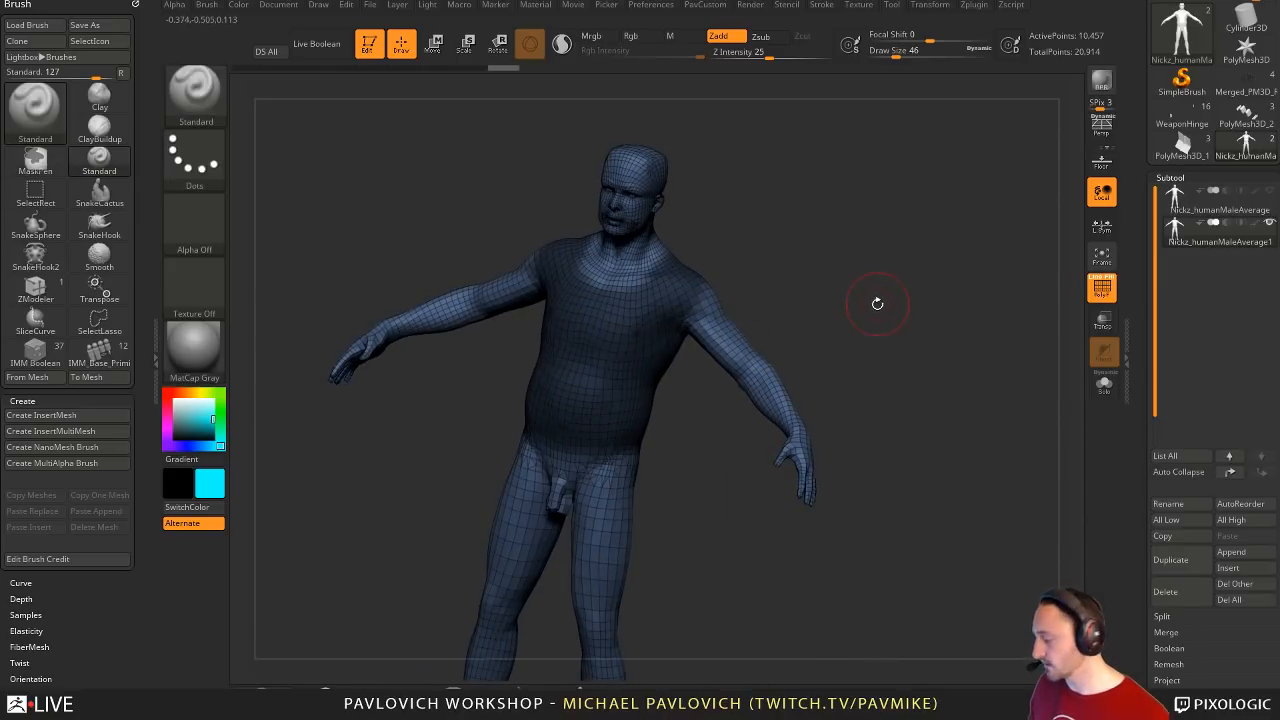
- Turn the masked shirt area into its own polygroup and isolate it from the rest of the body
{"action": "key", "text": "ctrl+w"}
{"action": "left_click_drag", "start_coordinate": [866, 283], "coordinate": [892, 343], "text": "alt"}
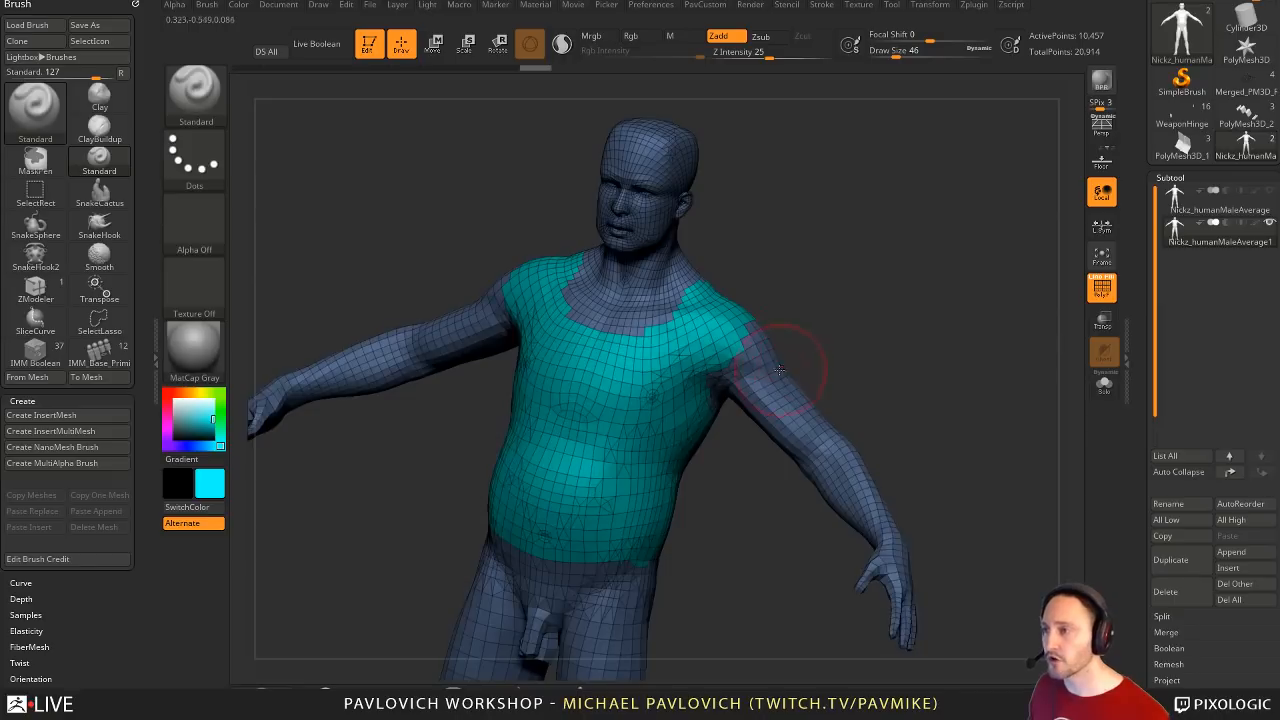
{"action": "left_click", "coordinate": [717, 317], "text": "ctrl+shift"}
- Try Polish By Features on the isolated shirt's jagged edges, undoing each attempt
{"action": "key", "text": "2"}
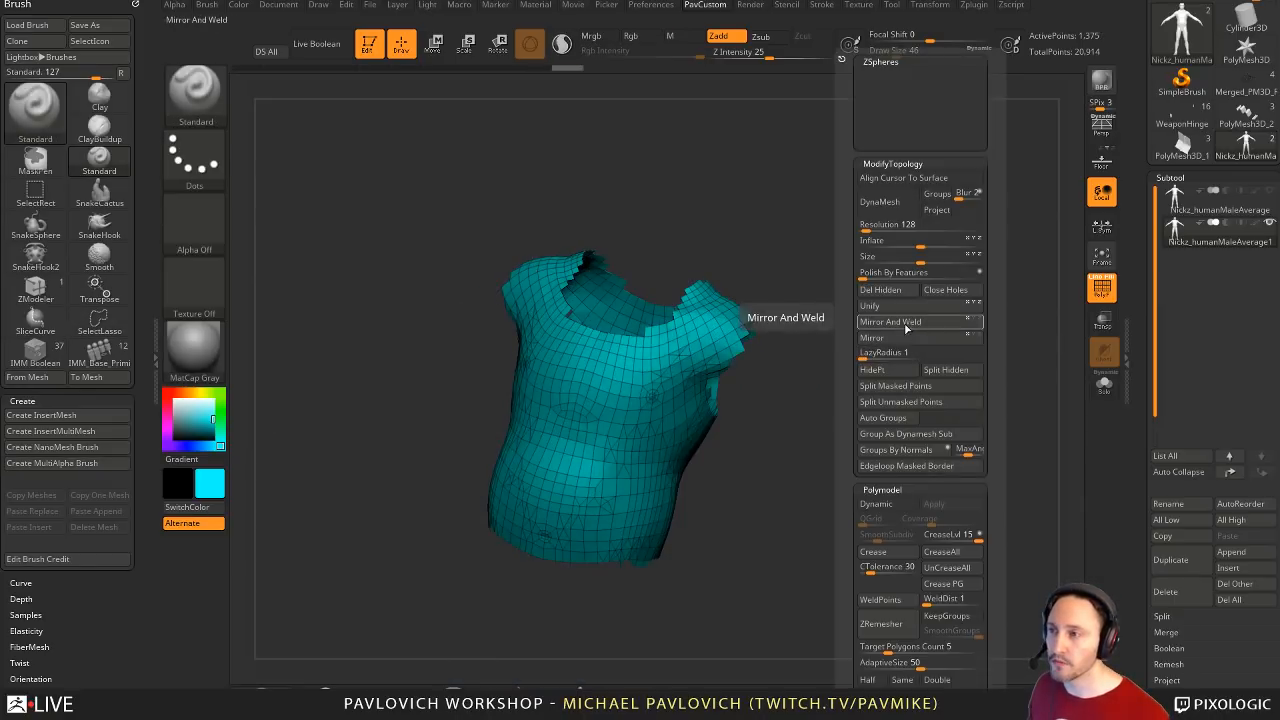
{"action": "left_click", "coordinate": [905, 272]}
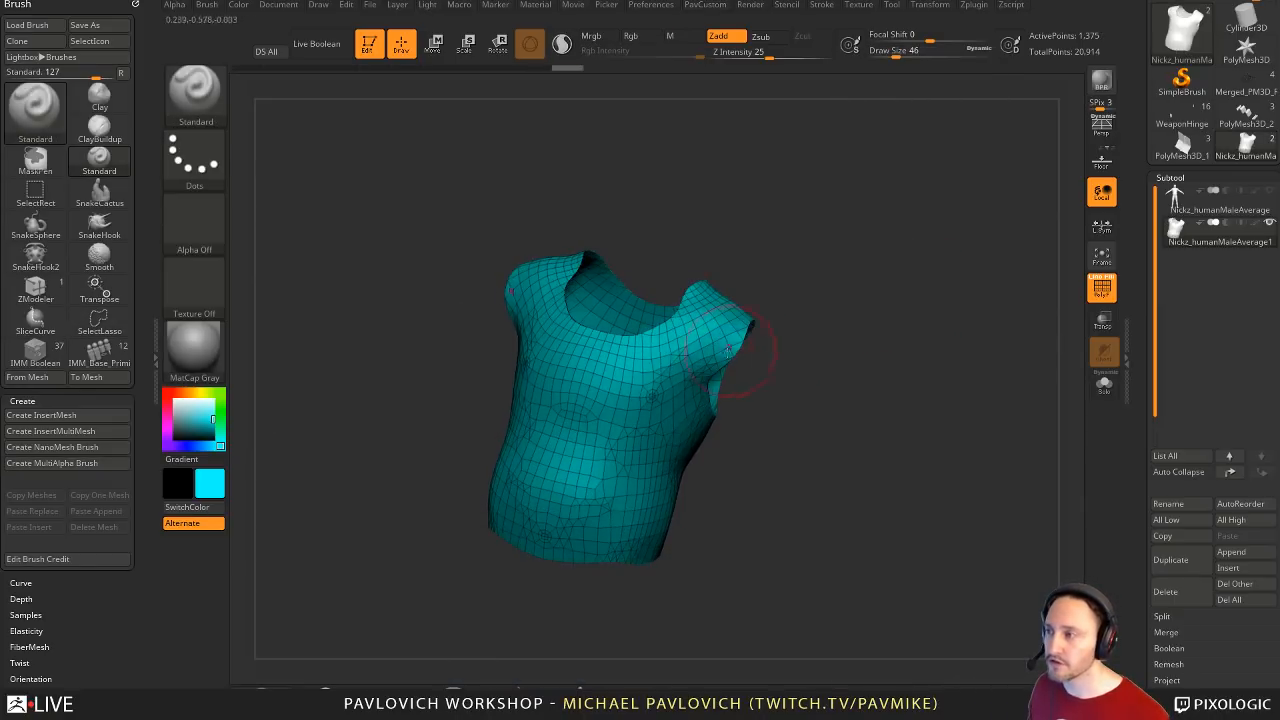
{"action": "key", "text": "ctrl+z"}
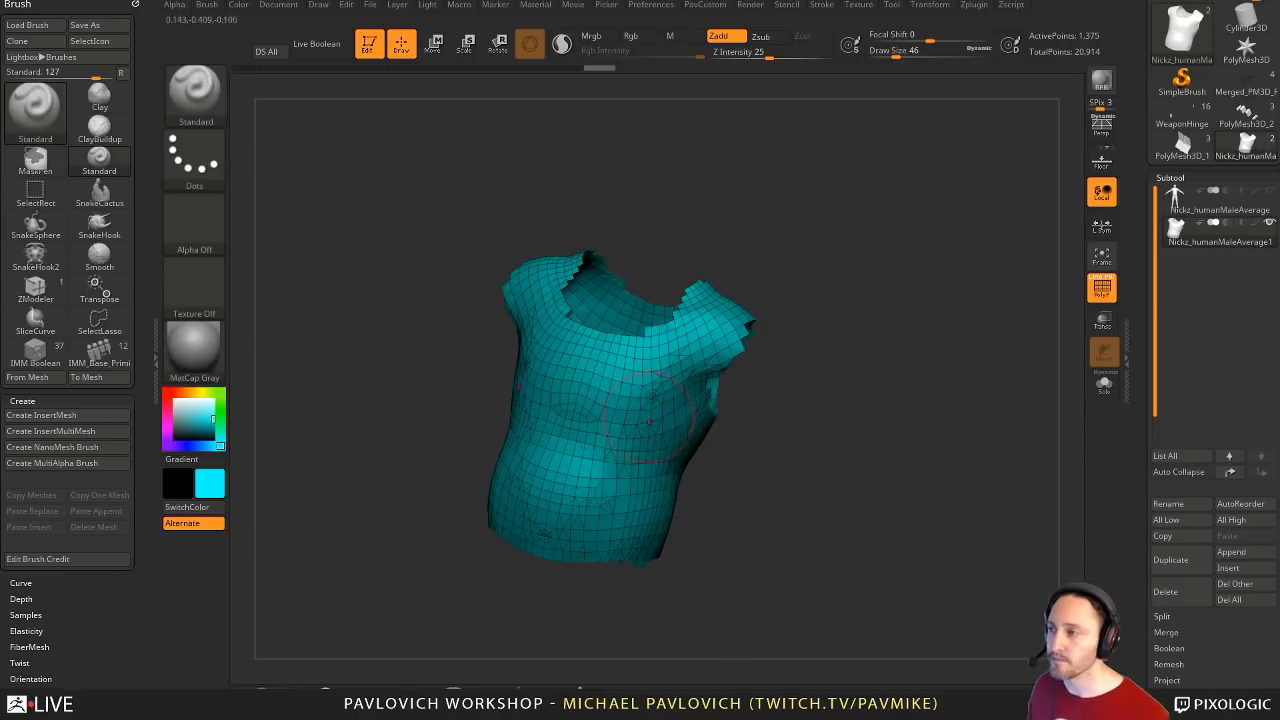
{"action": "key", "text": "2"}
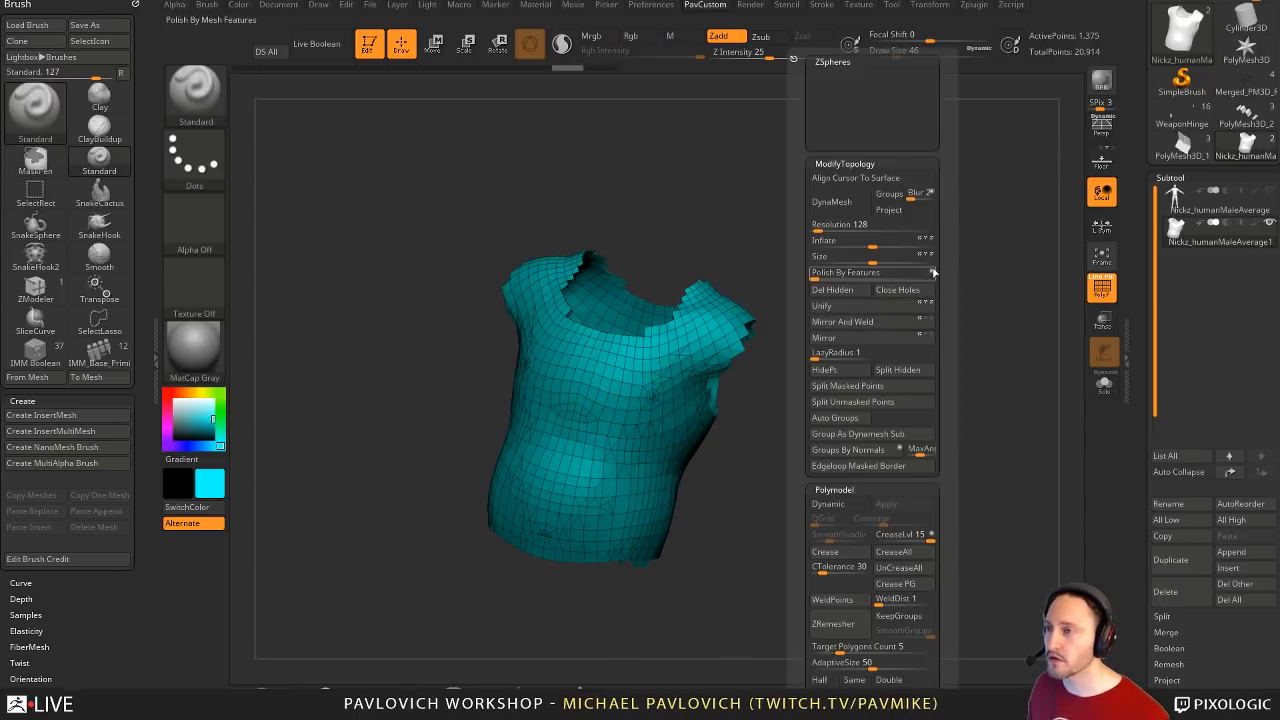
{"action": "left_click", "coordinate": [845, 275]}
{"action": "key", "text": "ctrl+z"}
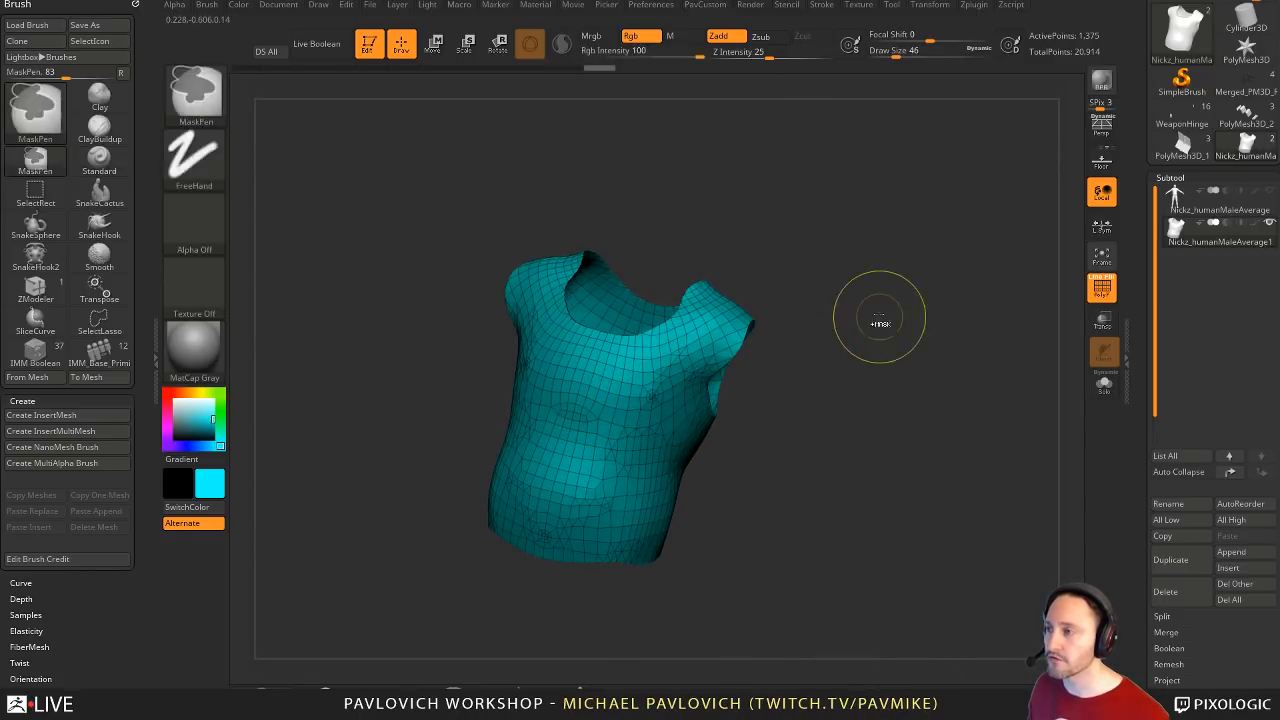
- Try Polish By Features at about 24 in its open-circle mode on the isolated shirt
{"action": "key", "text": "2"}
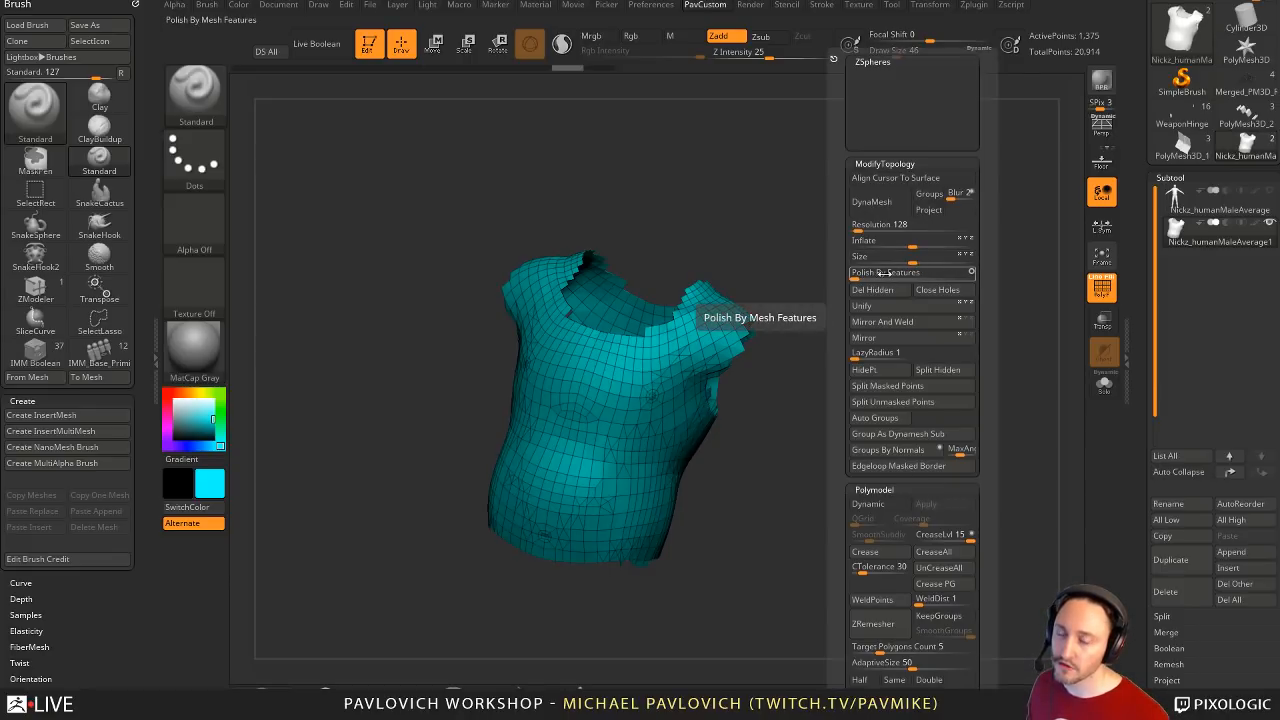
{"action": "left_click_drag", "start_coordinate": [1152, 377], "coordinate": [1163, 260]}
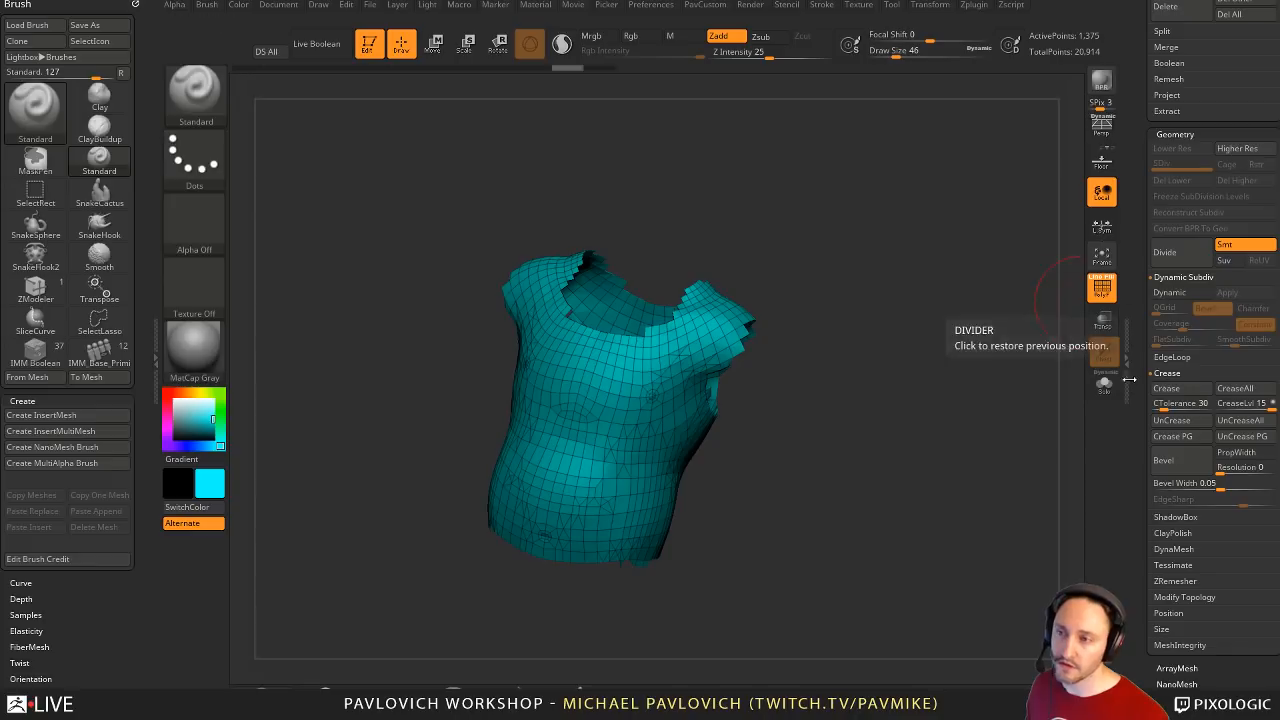
{"action": "left_click_drag", "start_coordinate": [1141, 425], "coordinate": [1150, 206]}
{"action": "left_click", "coordinate": [1172, 212], "text": "shift"}
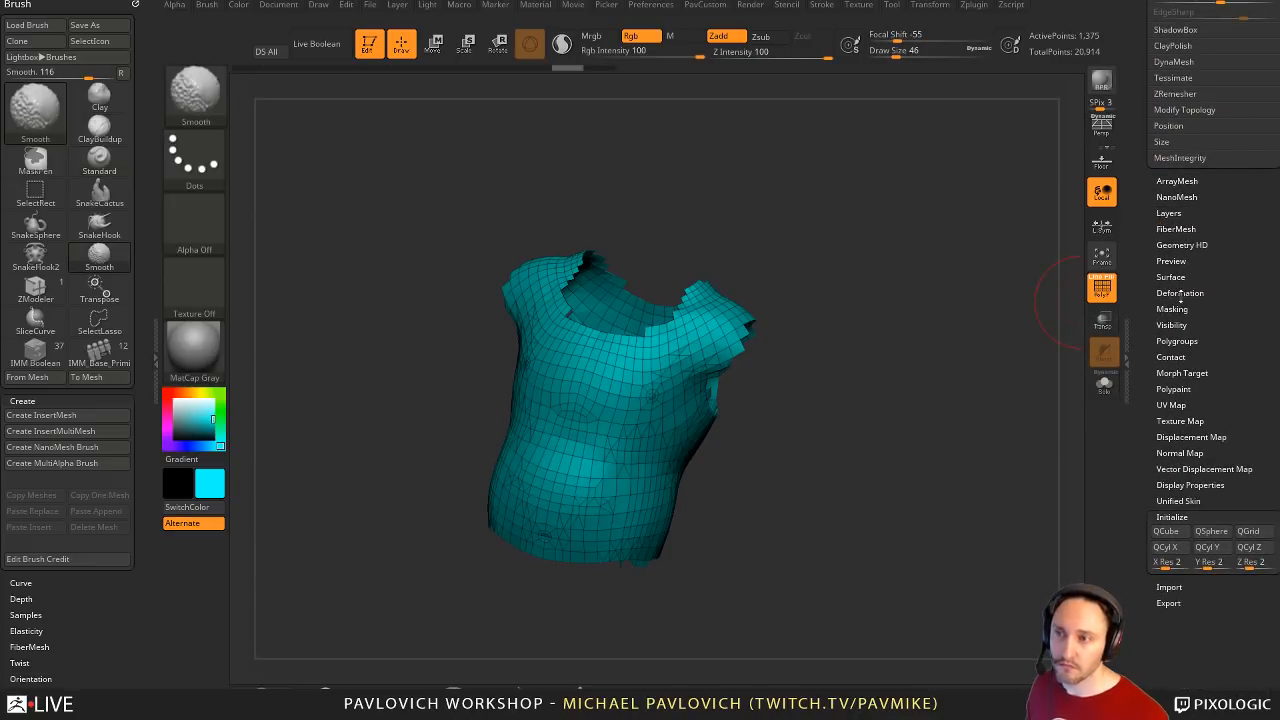
{"action": "left_click", "coordinate": [1180, 294]}
{"action": "key", "text": "space"}
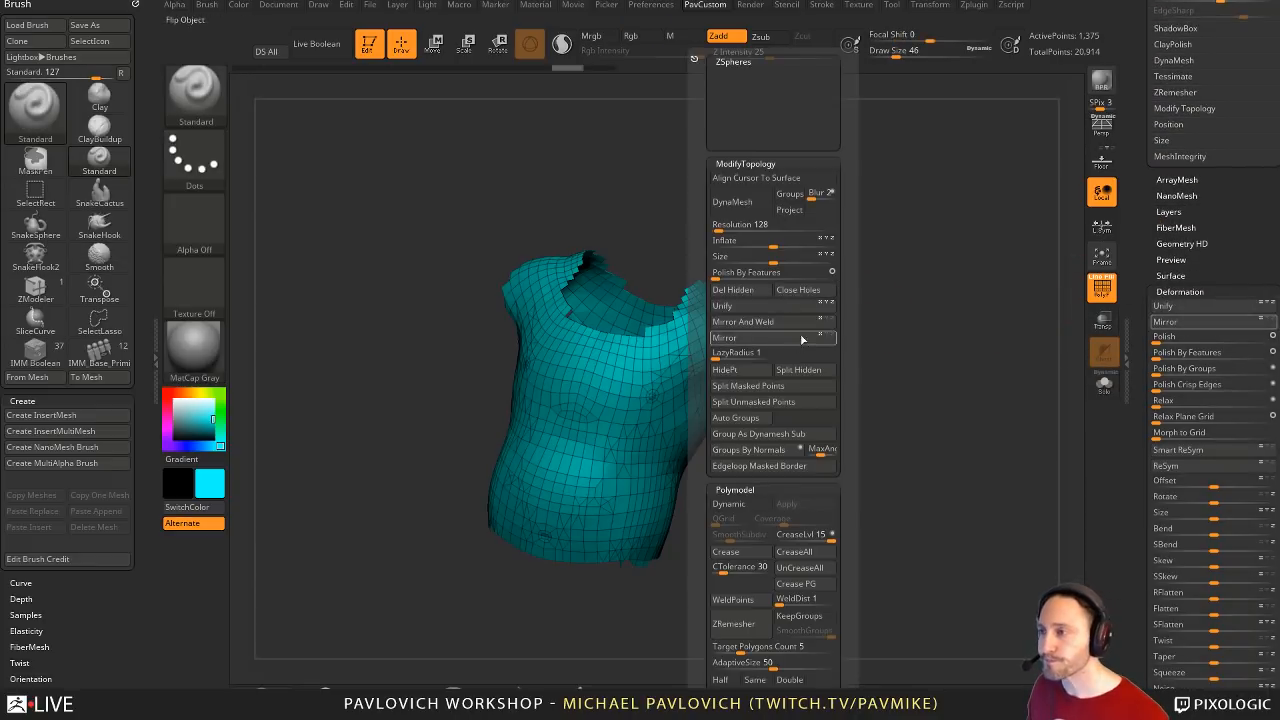
{"action": "left_click", "coordinate": [738, 272]}
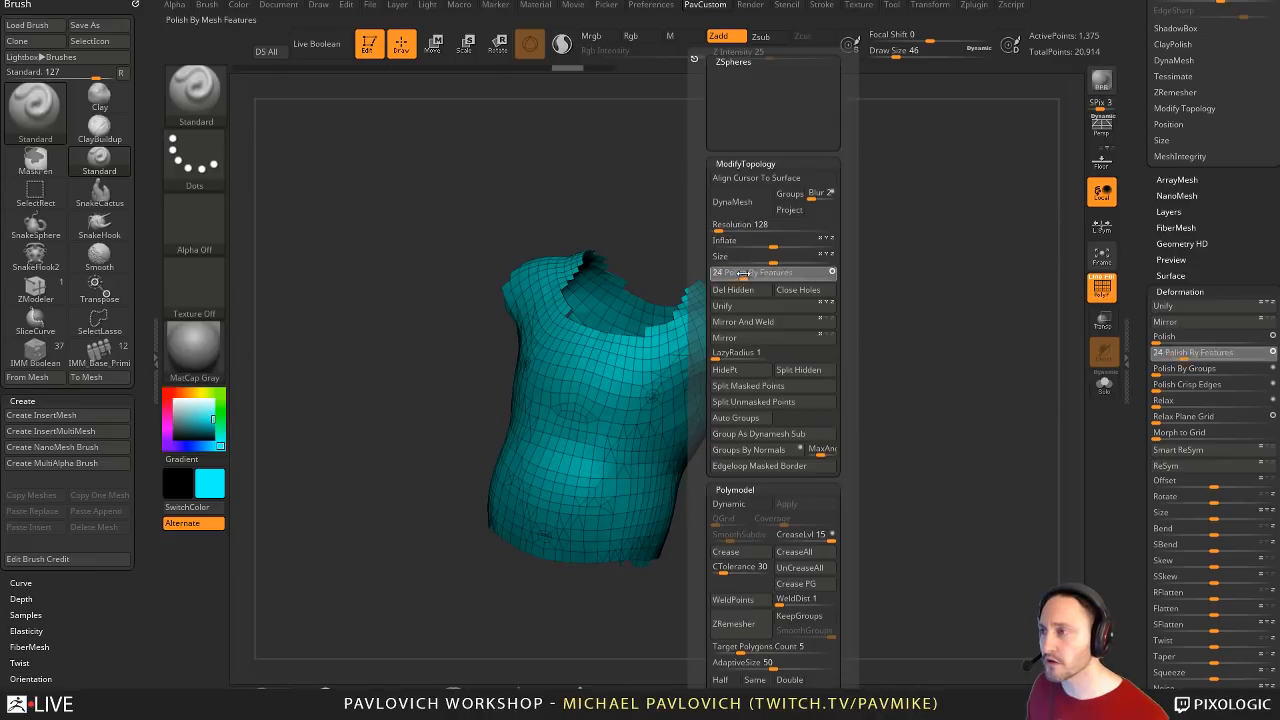
- Set the draw size to 7 and undo the polish and polygroup changes back to the masked full body
{"action": "right_click_drag", "start_coordinate": [672, 292], "coordinate": [867, 287]}
{"action": "key", "text": "s"}
{"action": "left_click", "coordinate": [810, 389]}
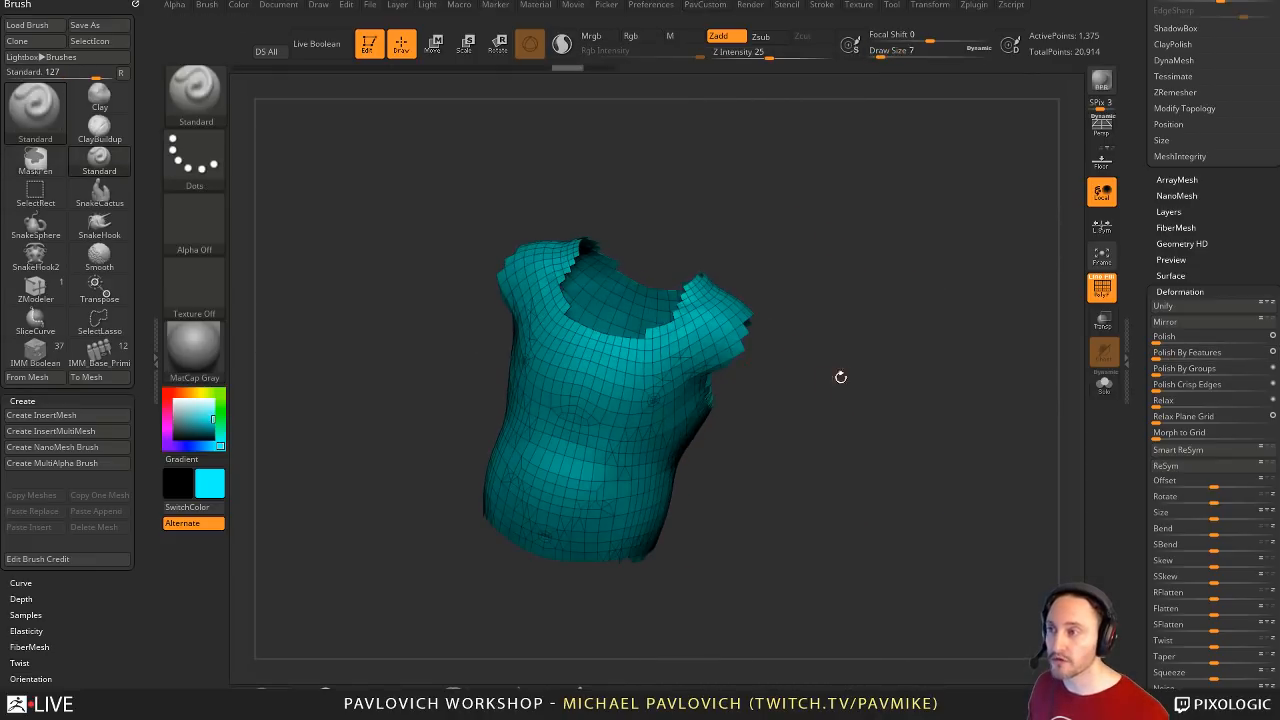
{"action": "left_click", "coordinate": [637, 326], "text": "alt"}
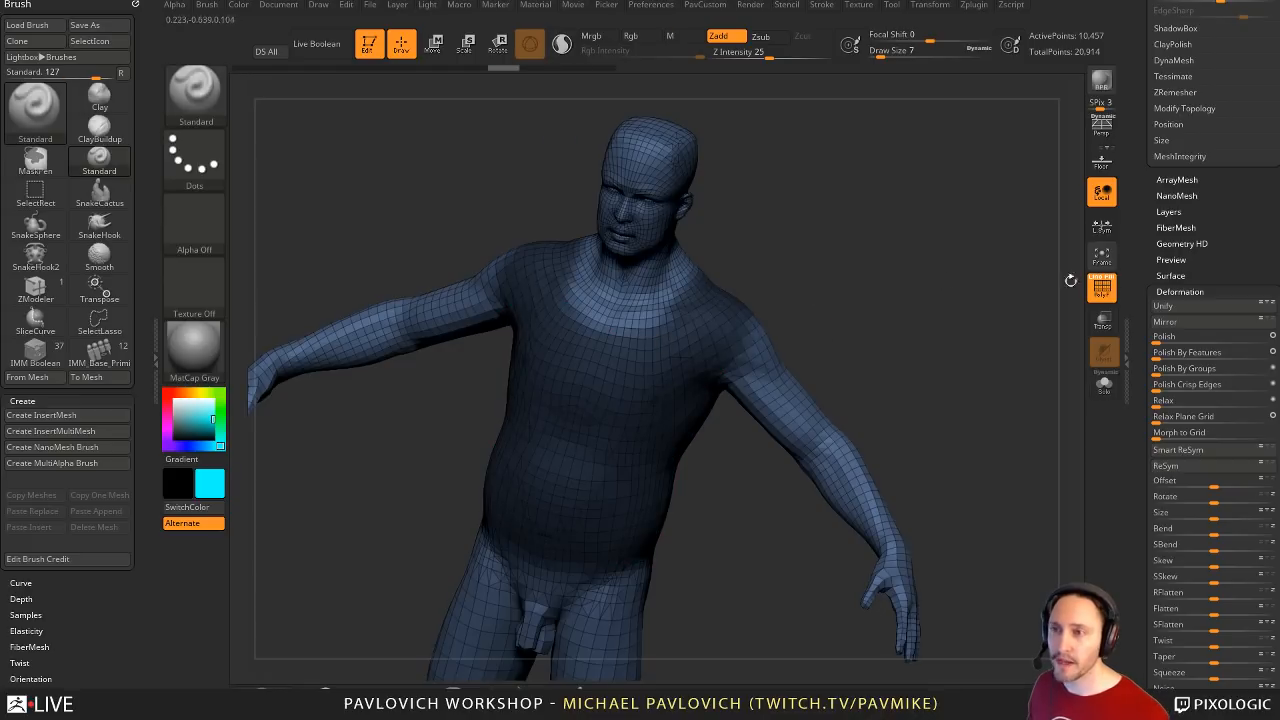
- Apply Edgeloop Masked Border to give the masked shirt area a clean boundary loop and its own polygroup
{"action": "scroll", "coordinate": [1139, 237], "scroll_direction": "up", "scroll_amount": 5}
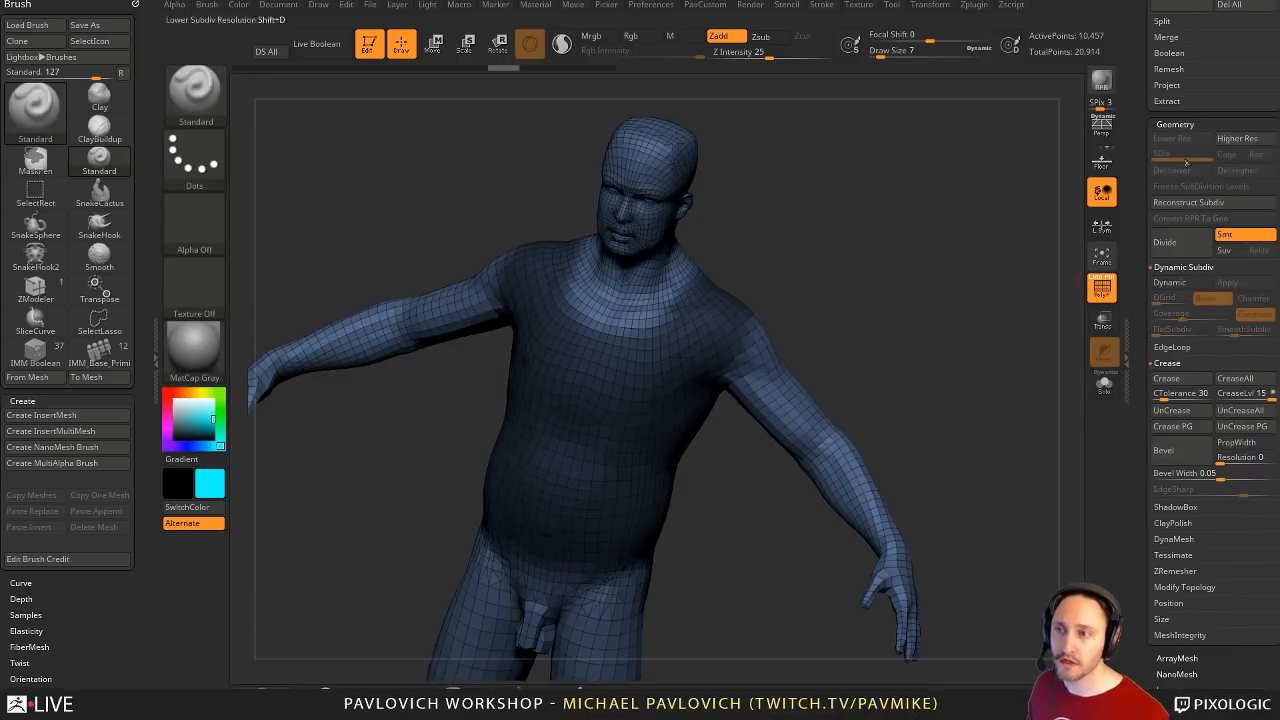
{"action": "left_click", "coordinate": [1172, 347]}
{"action": "left_click", "coordinate": [1172, 386]}
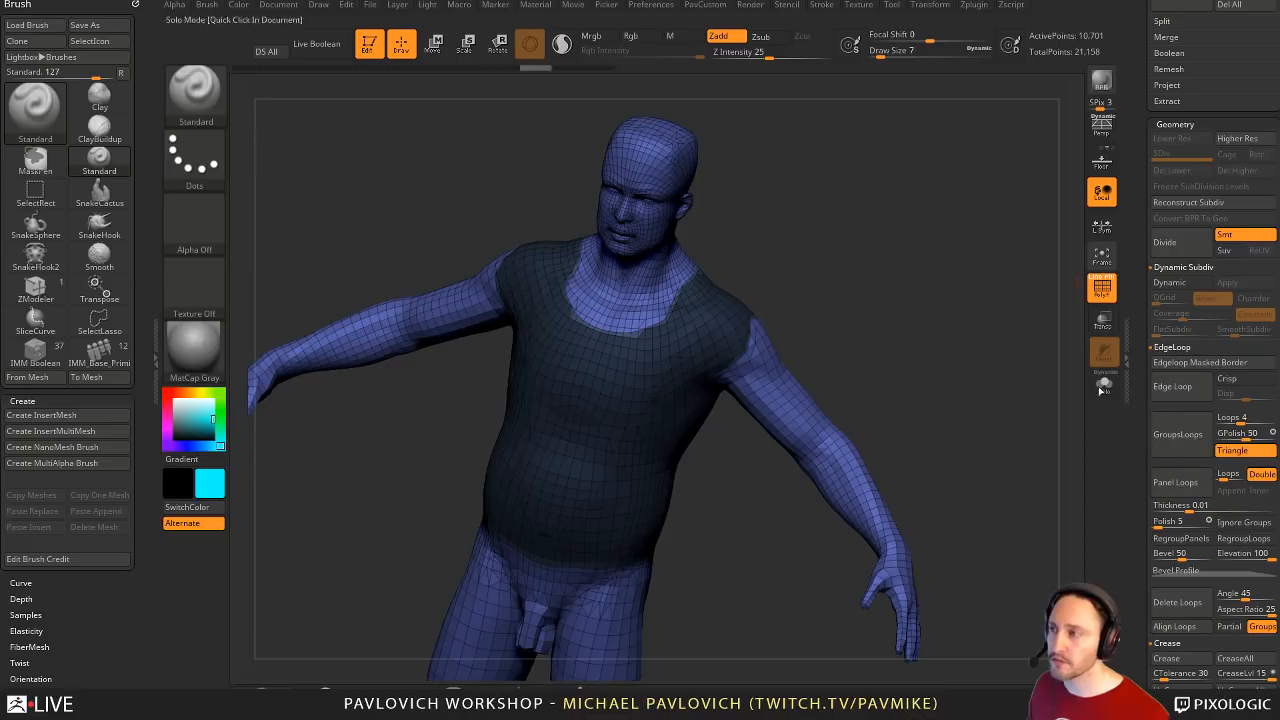
- Isolate the shirt polygroup and delete the hidden body geometry from the duplicate
{"action": "left_click_drag", "start_coordinate": [992, 351], "coordinate": [978, 352]}
{"action": "left_click", "coordinate": [681, 331], "text": "ctrl+shift"}
{"action": "left_click_drag", "start_coordinate": [858, 330], "coordinate": [779, 387]}
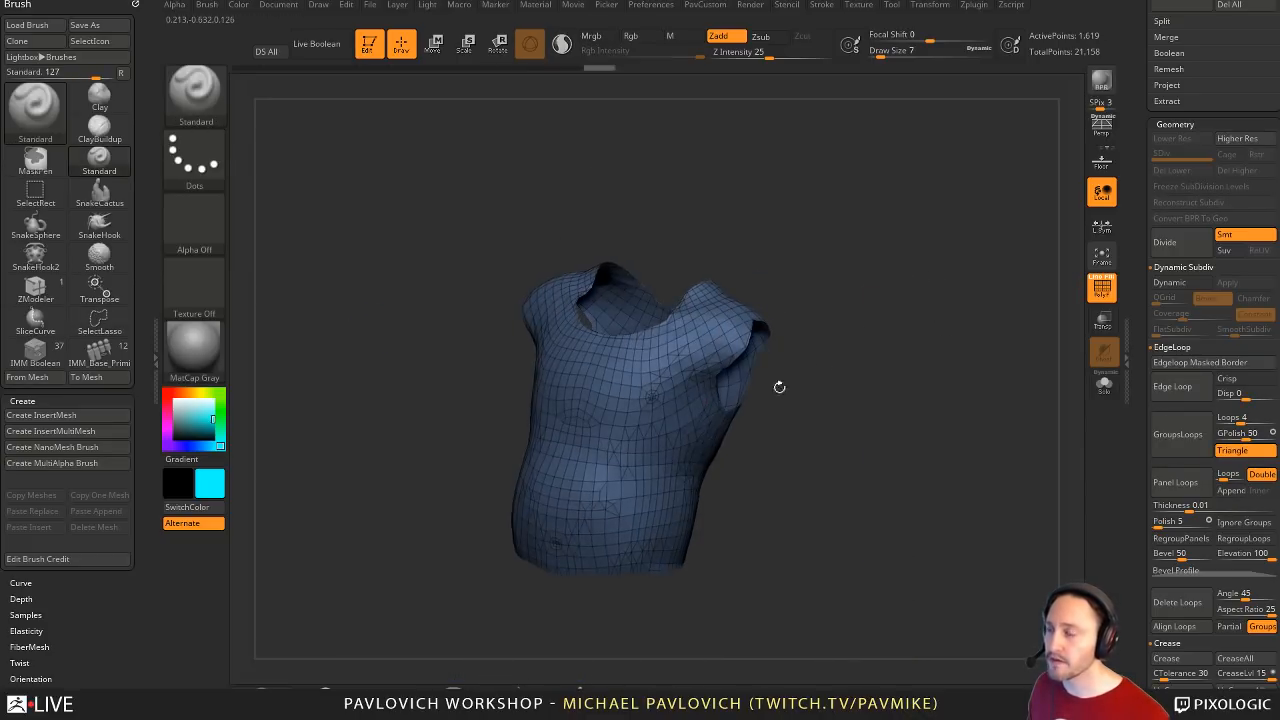
{"action": "key", "text": "space"}
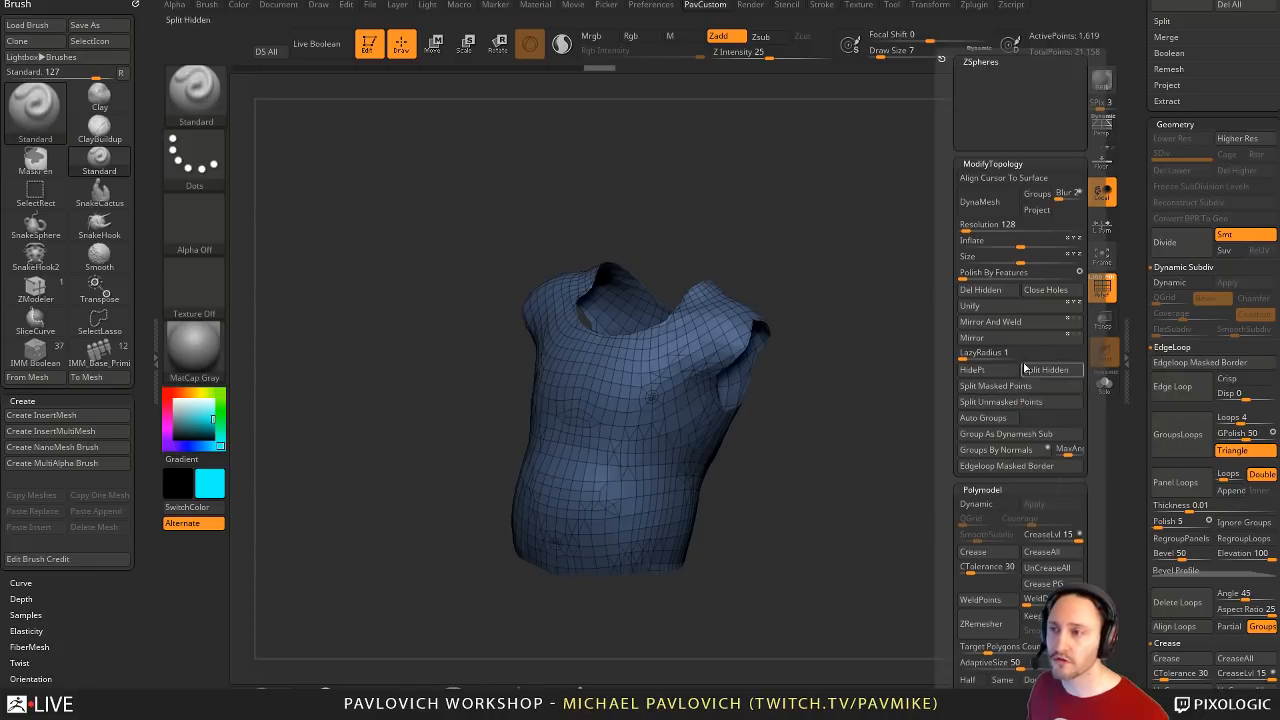
{"action": "left_click", "coordinate": [985, 290]}
- Set MaskByFeature to Border only, with Groups and Crease off, and mask the shirt's open edges
{"action": "left_click_drag", "start_coordinate": [1145, 480], "coordinate": [1233, 231]}
{"action": "left_click", "coordinate": [1168, 228]}
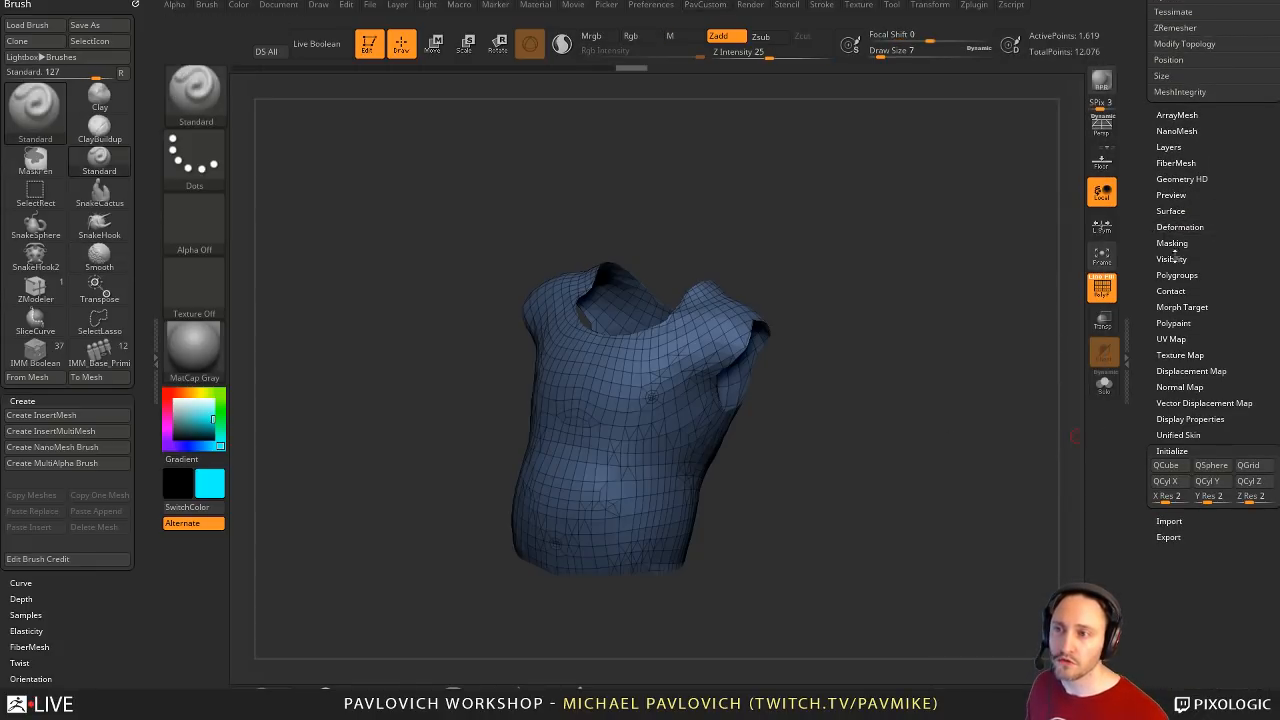
{"action": "left_click", "coordinate": [1172, 245]}
{"action": "left_click_drag", "start_coordinate": [1242, 358], "coordinate": [1240, 369]}
{"action": "left_click", "coordinate": [1172, 256]}
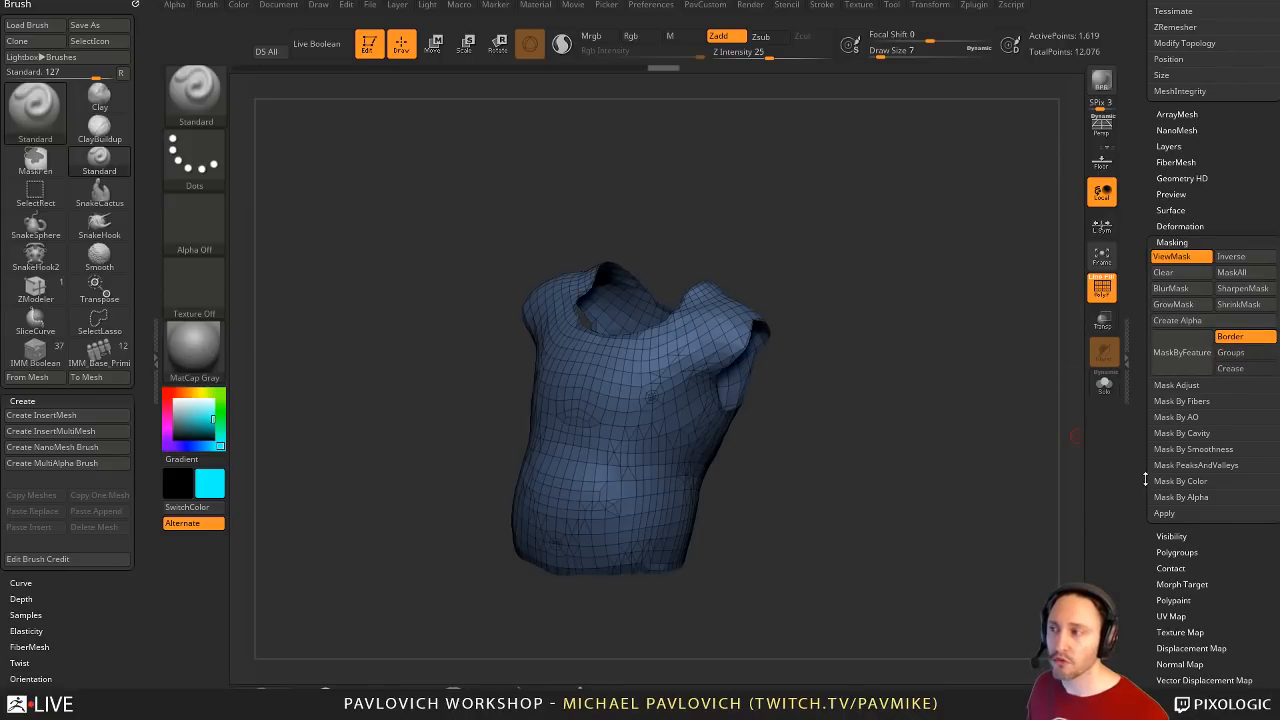
- Assign the whole unmasked shirt a new polygroup and mask its open borders by feature
{"action": "mouse_move", "coordinate": [878, 355]}
{"action": "left_mouse_down"}
{"action": "mouse_move", "coordinate": [957, 320]}
{"action": "mouse_move", "coordinate": [888, 371]}
{"action": "left_mouse_up"}
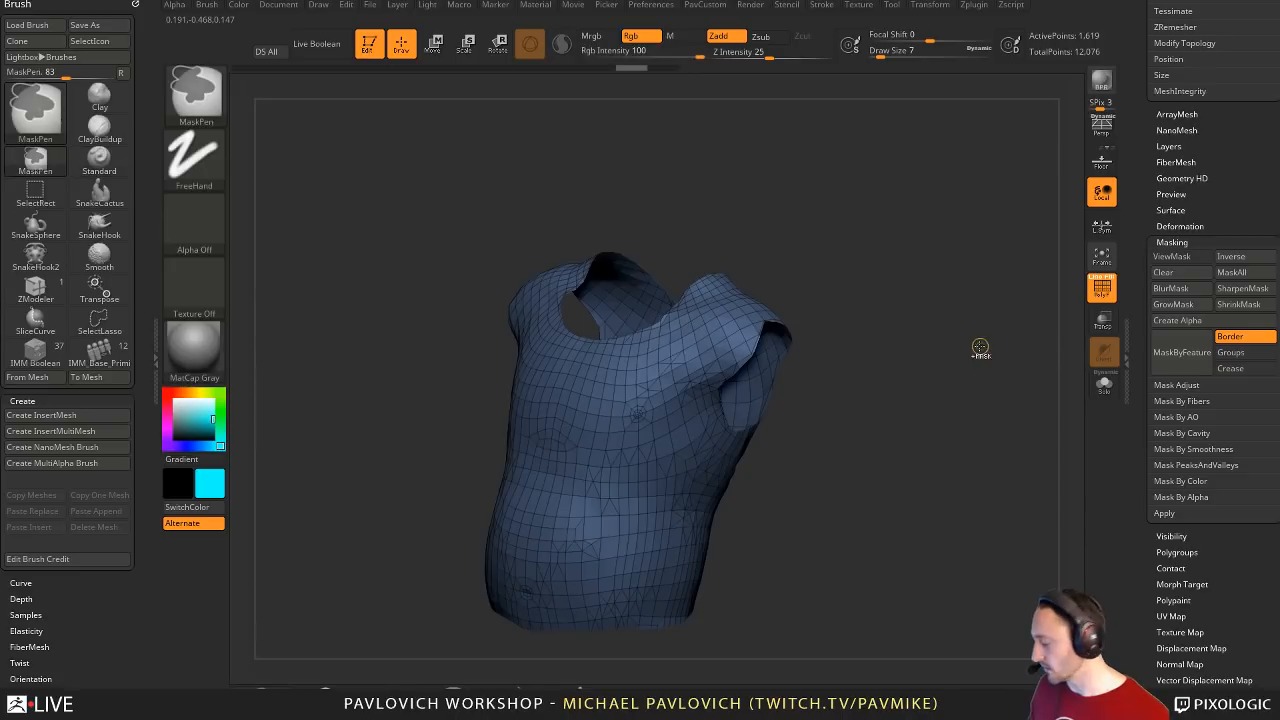
{"action": "key", "text": "ctrl+h"}
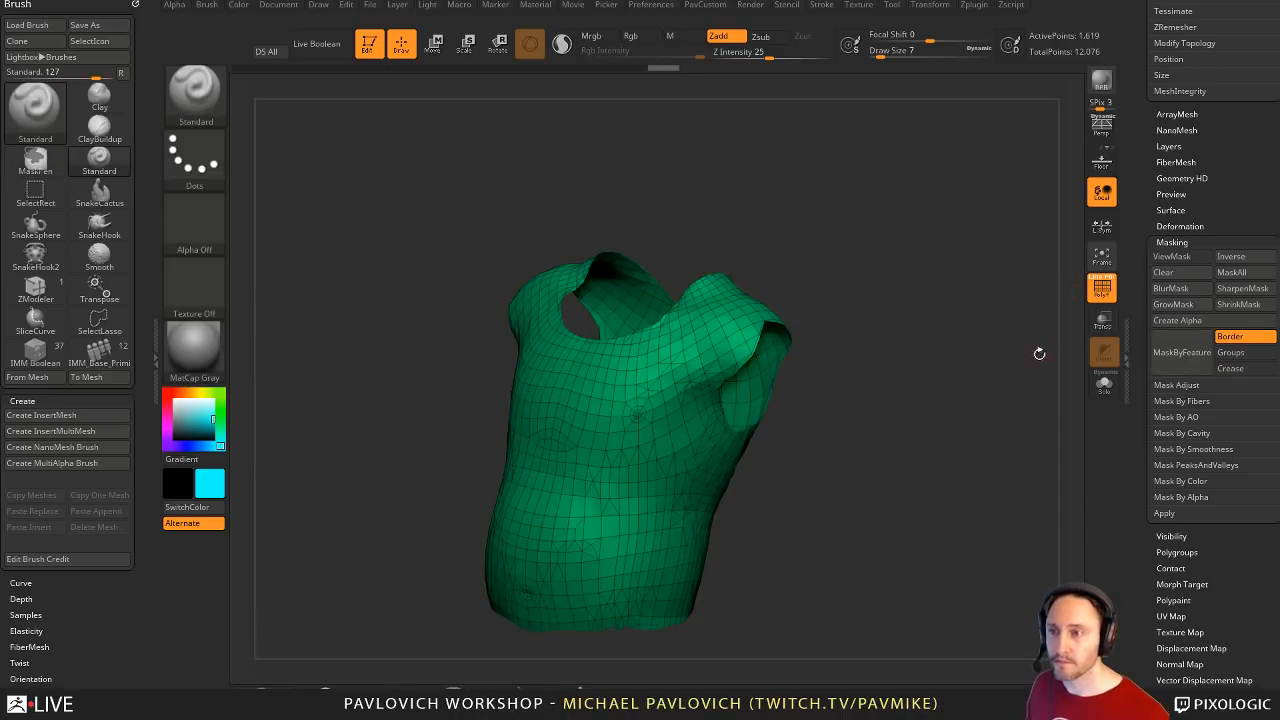
{"action": "left_click", "coordinate": [1172, 362]}
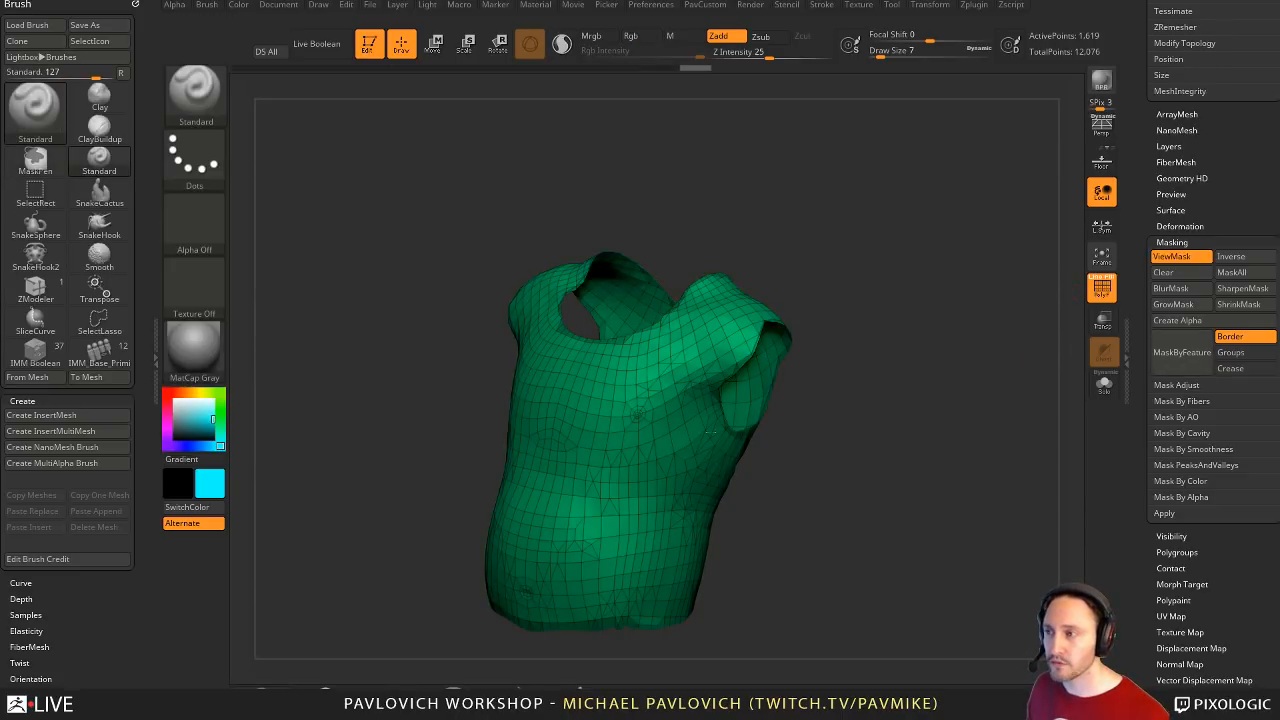
- Grow and invert the border mask, and smooth the shirt's open edges with Polish By Features
{"action": "left_click", "coordinate": [1186, 305]}
{"action": "left_click", "coordinate": [1026, 410], "text": "ctrl"}
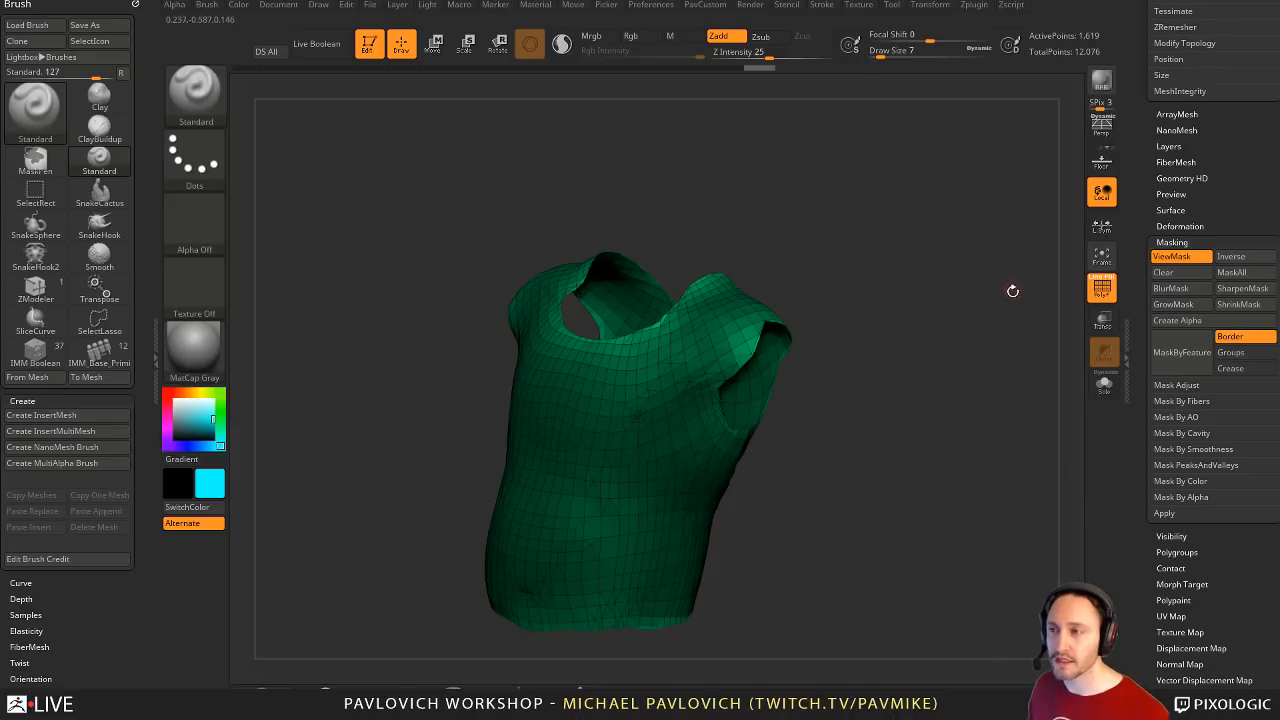
{"action": "key", "text": "5"}
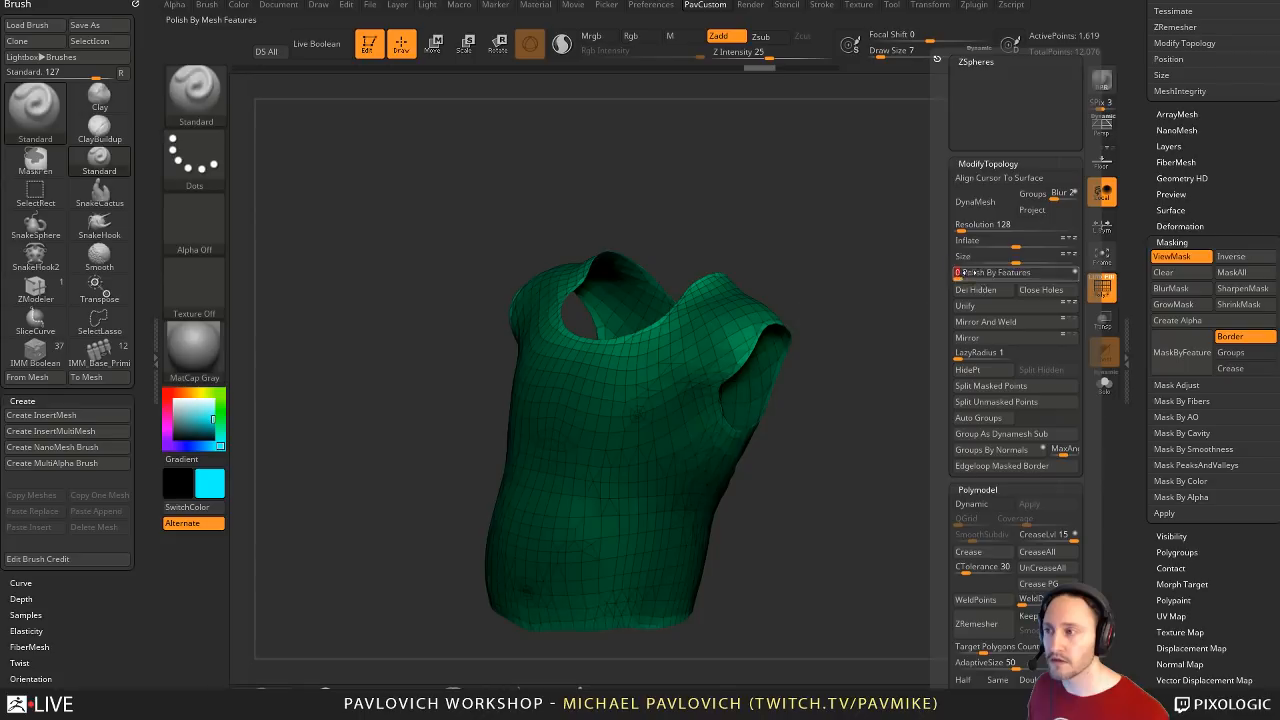
{"action": "left_click_drag", "start_coordinate": [848, 258], "coordinate": [1001, 327]}
{"action": "key", "text": "2"}
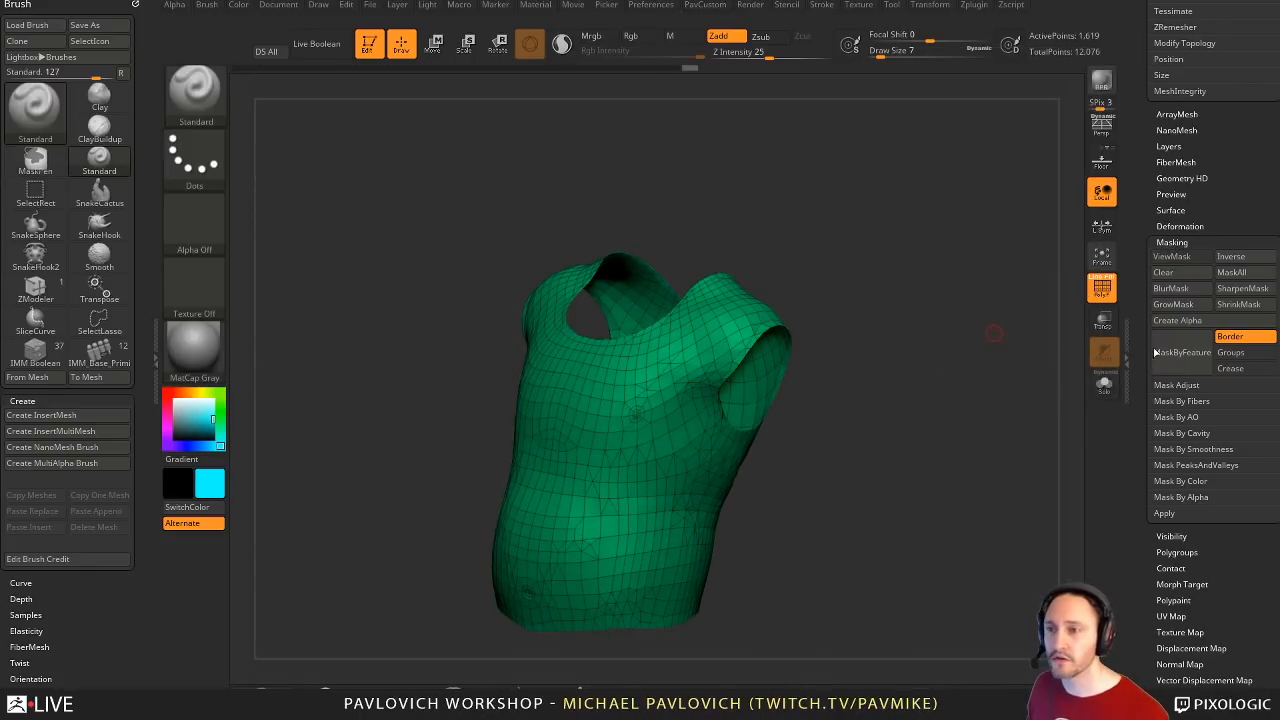
- Expand the ZRemesher settings and set the shirt's remesh target to Half the polygon count
{"action": "left_click_drag", "start_coordinate": [1169, 240], "coordinate": [1146, 352]}
{"action": "key", "text": "2"}
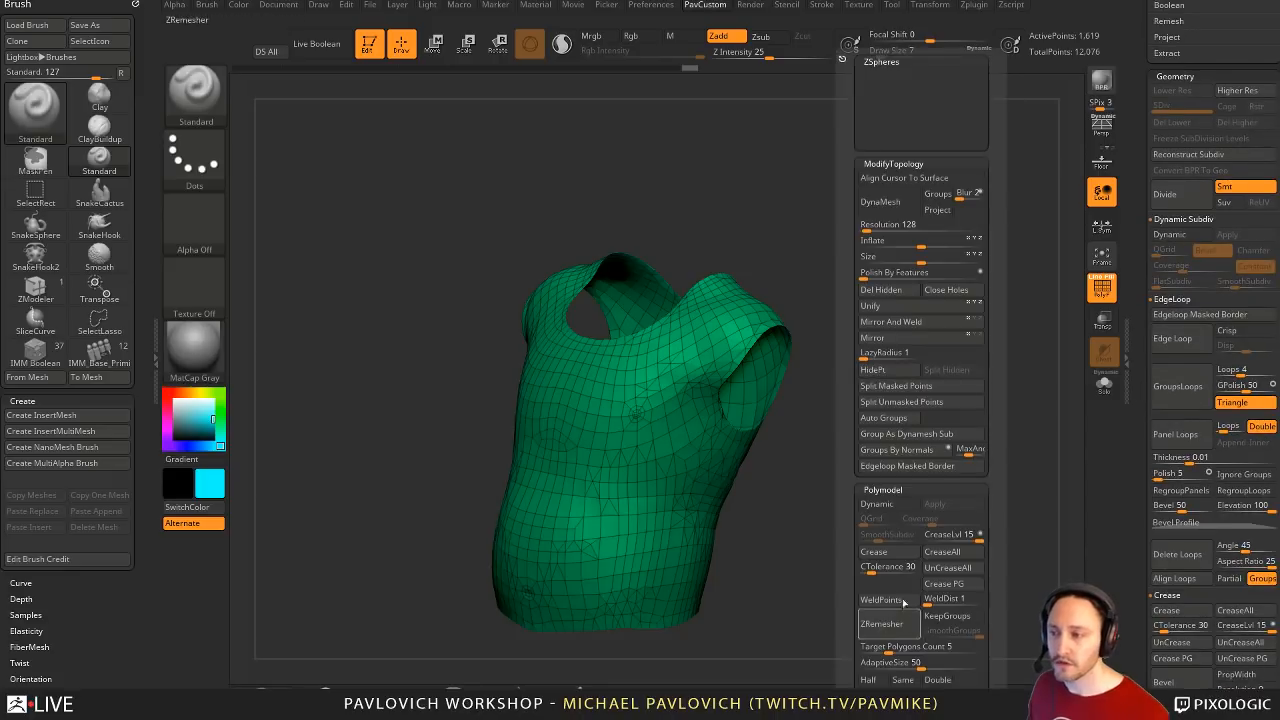
{"action": "left_click_drag", "start_coordinate": [1152, 595], "coordinate": [1152, 417]}
{"action": "left_click", "coordinate": [1166, 417], "text": "shift"}
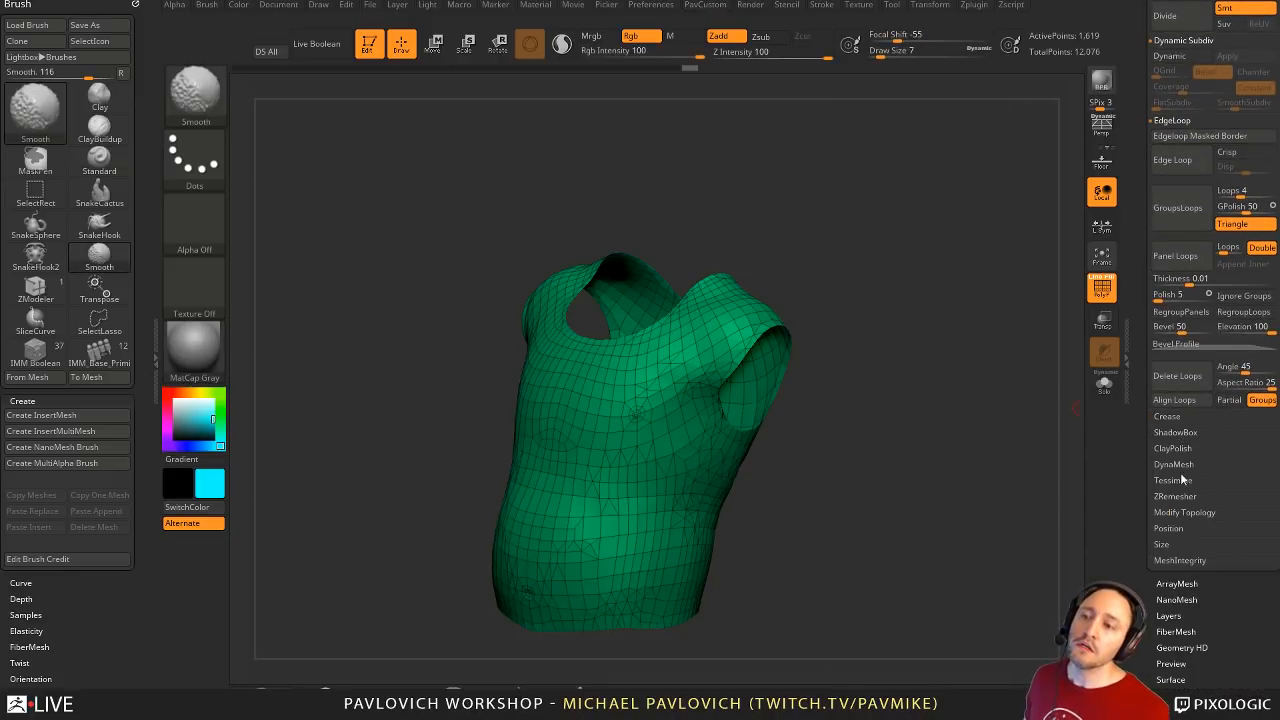
{"action": "left_click", "coordinate": [1175, 497]}
{"action": "mouse_move", "coordinate": [1152, 590]}
{"action": "left_mouse_down"}
{"action": "mouse_move", "coordinate": [1152, 410]}
{"action": "mouse_move", "coordinate": [1214, 416]}
{"action": "left_mouse_up"}
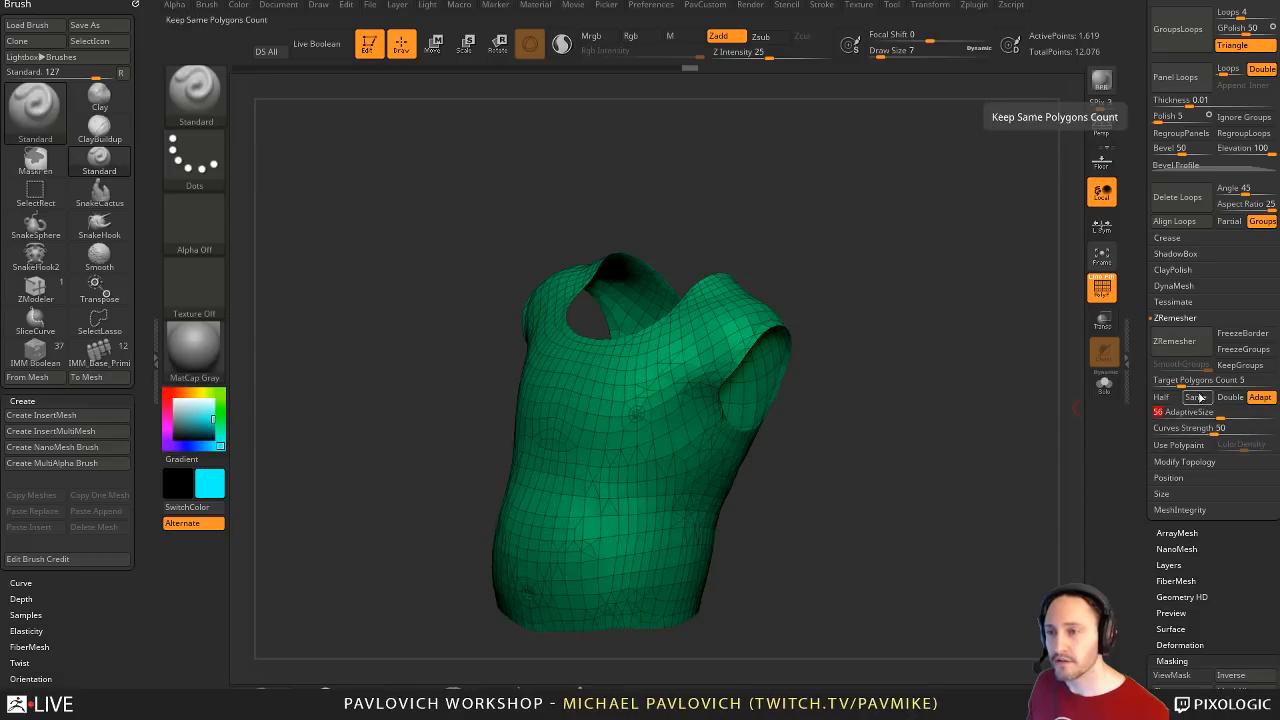
{"action": "left_click", "coordinate": [1162, 397]}
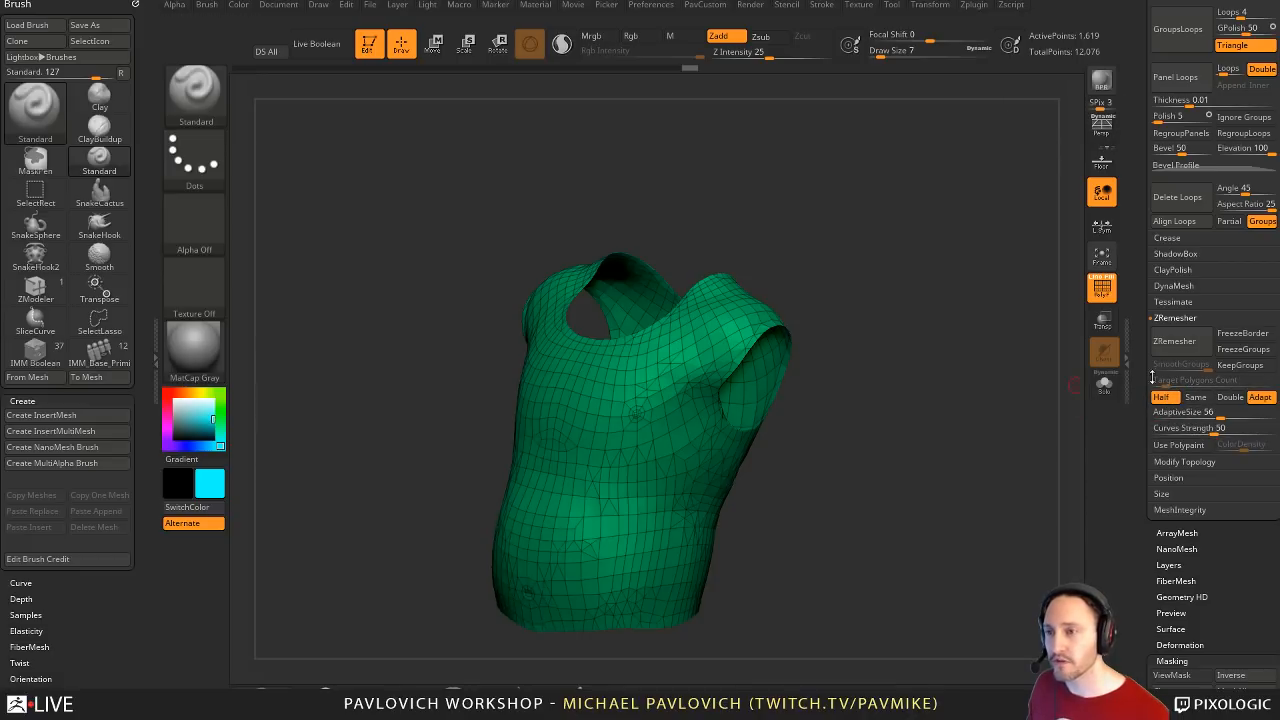
- Try ZRemeshing the shirt at Half with AdaptiveSize 56, and return to the denser mesh
{"action": "left_click", "coordinate": [1174, 341]}
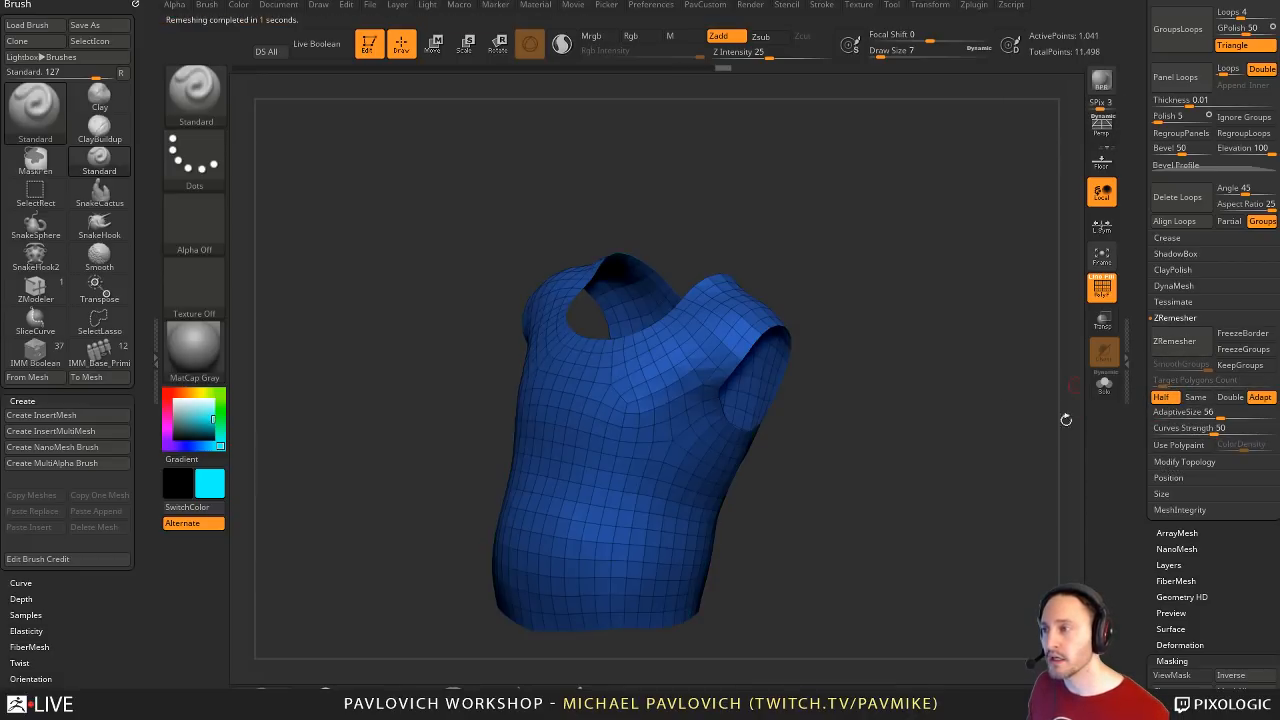
{"action": "left_click_drag", "start_coordinate": [1063, 420], "coordinate": [981, 397]}
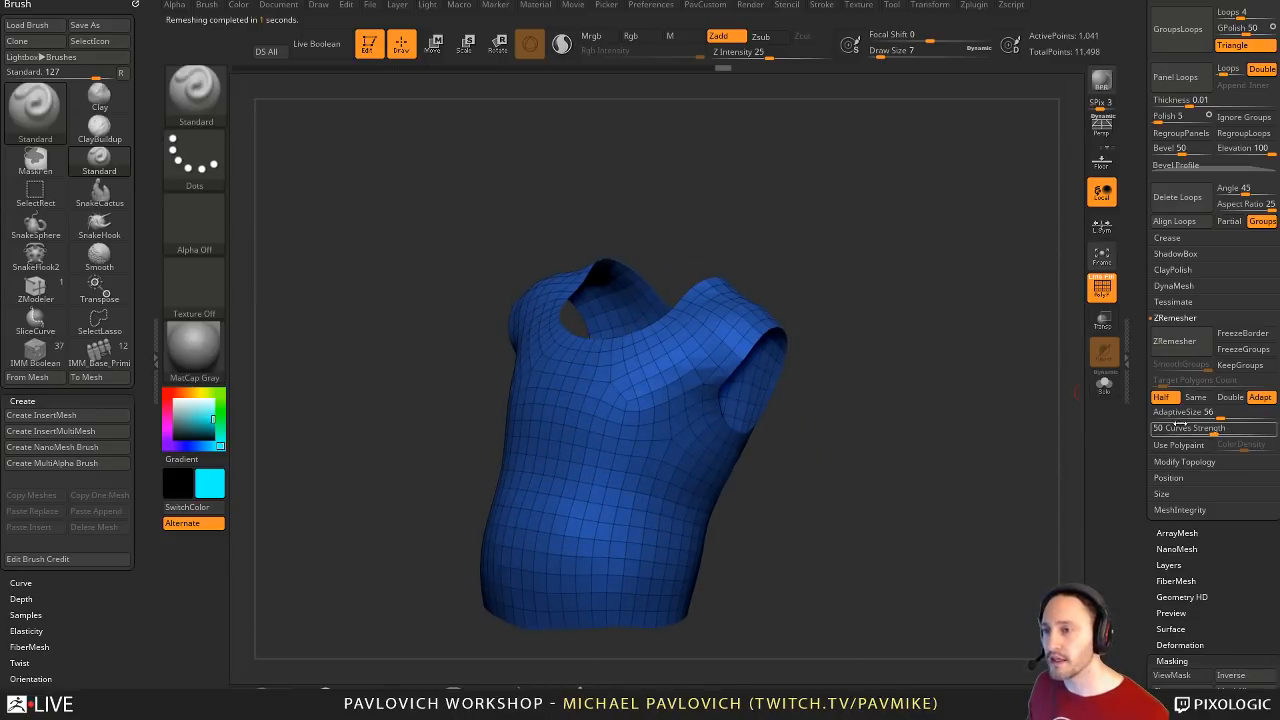
{"action": "left_click", "coordinate": [1160, 397]}
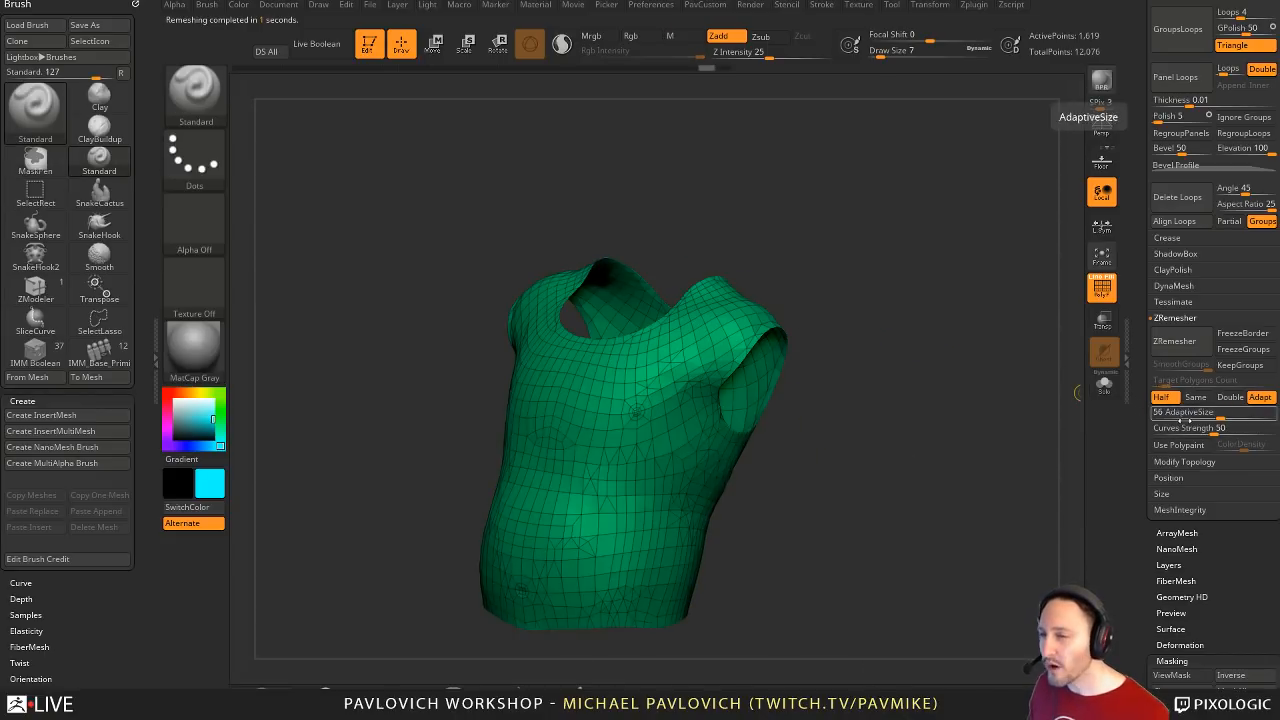
- Set AdaptiveSize to 0 and ZRemesh the shirt repeatedly at Half until its quads are large and even
{"action": "left_click_drag", "start_coordinate": [1212, 413], "coordinate": [1152, 413]}
{"action": "left_click", "coordinate": [1174, 341]}
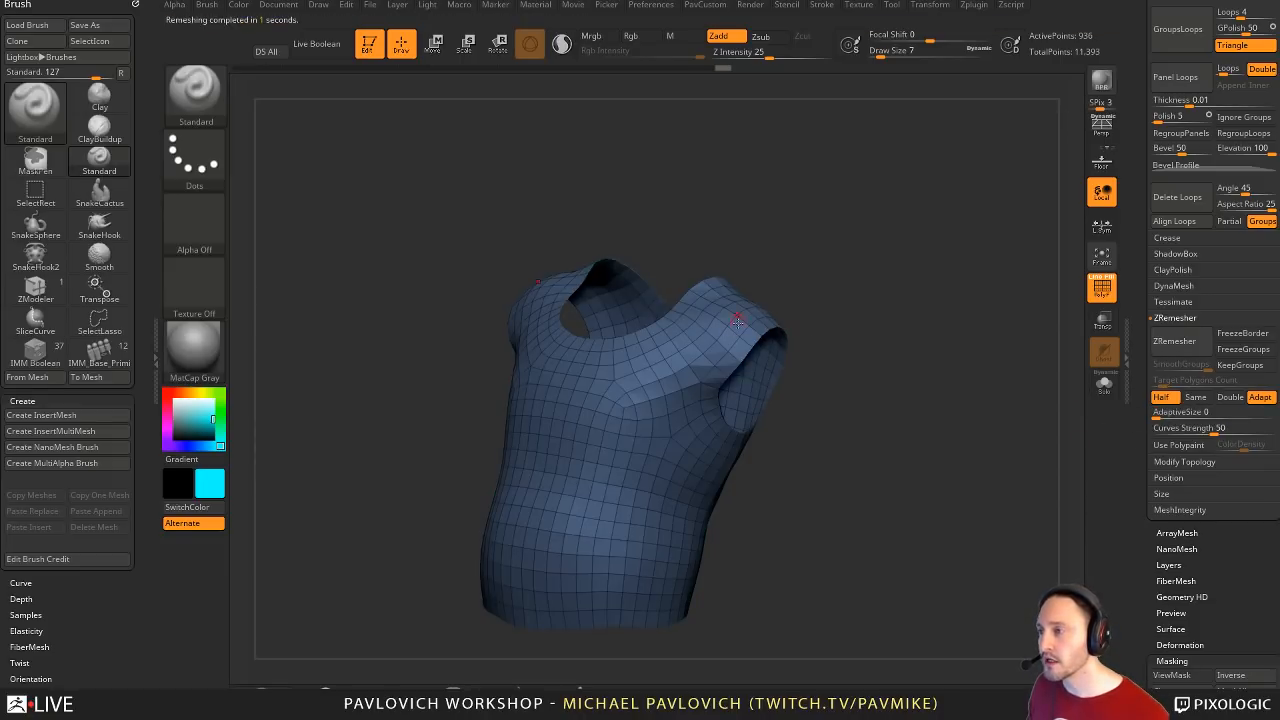
{"action": "mouse_move", "coordinate": [781, 477]}
{"action": "left_mouse_down"}
{"action": "mouse_move", "coordinate": [894, 414]}
{"action": "mouse_move", "coordinate": [970, 345]}
{"action": "mouse_move", "coordinate": [831, 403]}
{"action": "mouse_move", "coordinate": [460, 374]}
{"action": "mouse_move", "coordinate": [820, 417]}
{"action": "mouse_move", "coordinate": [889, 398]}
{"action": "mouse_move", "coordinate": [880, 374]}
{"action": "mouse_move", "coordinate": [920, 380]}
{"action": "mouse_move", "coordinate": [923, 283]}
{"action": "mouse_move", "coordinate": [999, 402]}
{"action": "mouse_move", "coordinate": [975, 376]}
{"action": "mouse_move", "coordinate": [1003, 374]}
{"action": "mouse_move", "coordinate": [1000, 400]}
{"action": "mouse_move", "coordinate": [985, 403]}
{"action": "left_mouse_up"}
{"action": "key", "text": "s"}
{"action": "key", "text": "s"}
{"action": "mouse_move", "coordinate": [988, 402]}
{"action": "left_mouse_down", "text": "alt"}
{"action": "mouse_move", "coordinate": [954, 398]}
{"action": "mouse_move", "coordinate": [988, 414]}
{"action": "left_mouse_up", "text": "alt"}
{"action": "left_click", "coordinate": [1169, 347]}
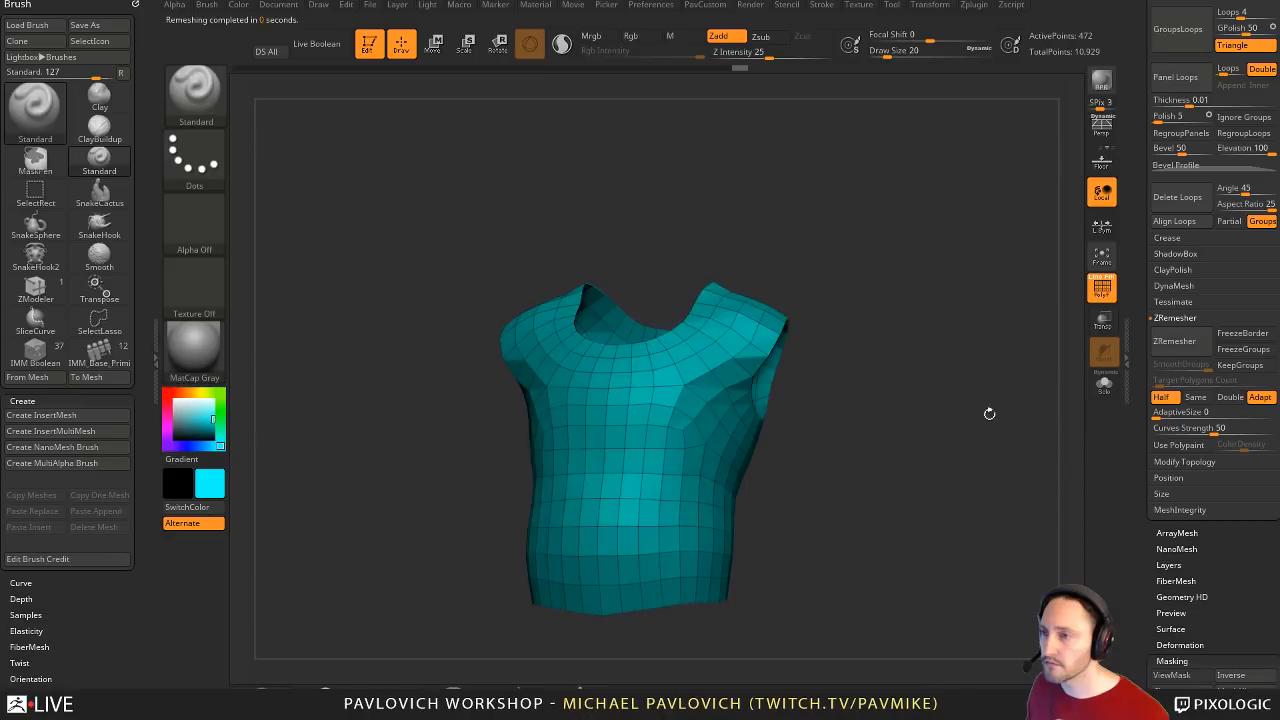
- Make the body subtool visible again together with the low-poly shirt
{"action": "left_click_drag", "start_coordinate": [1003, 334], "coordinate": [1134, 485]}
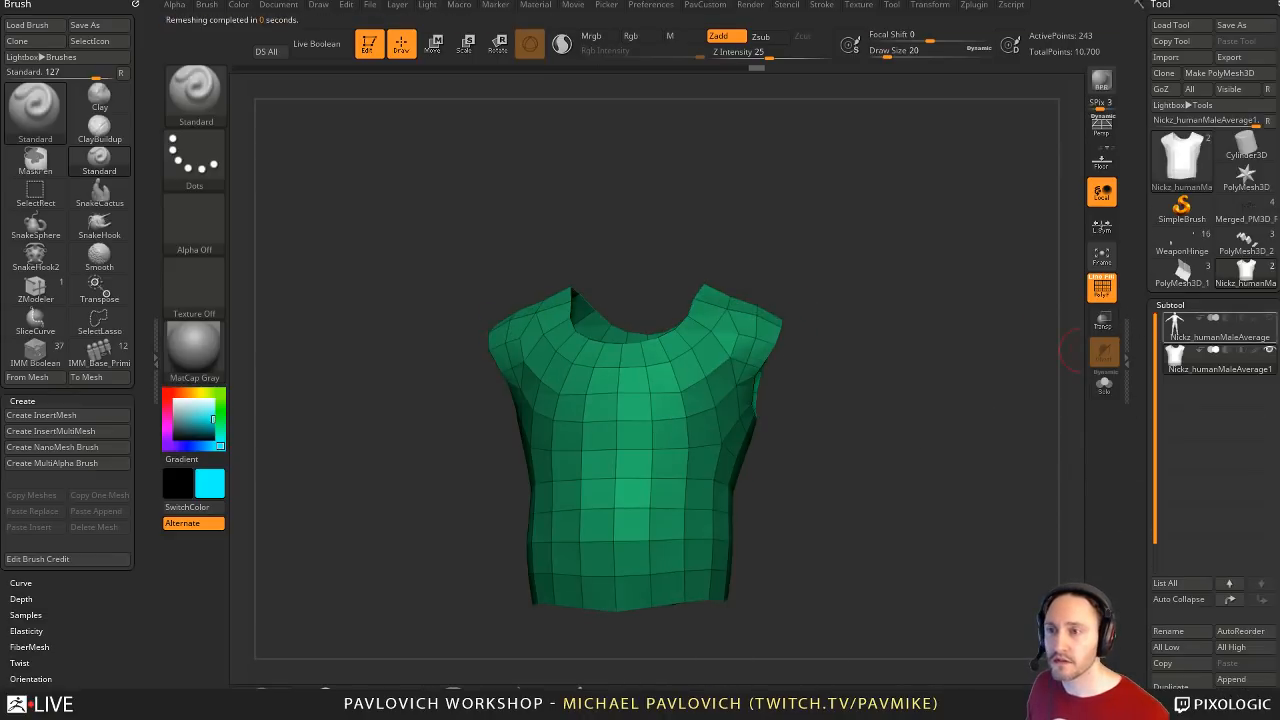
{"action": "left_click", "coordinate": [1271, 319]}
{"action": "left_click_drag", "start_coordinate": [946, 317], "coordinate": [963, 325]}
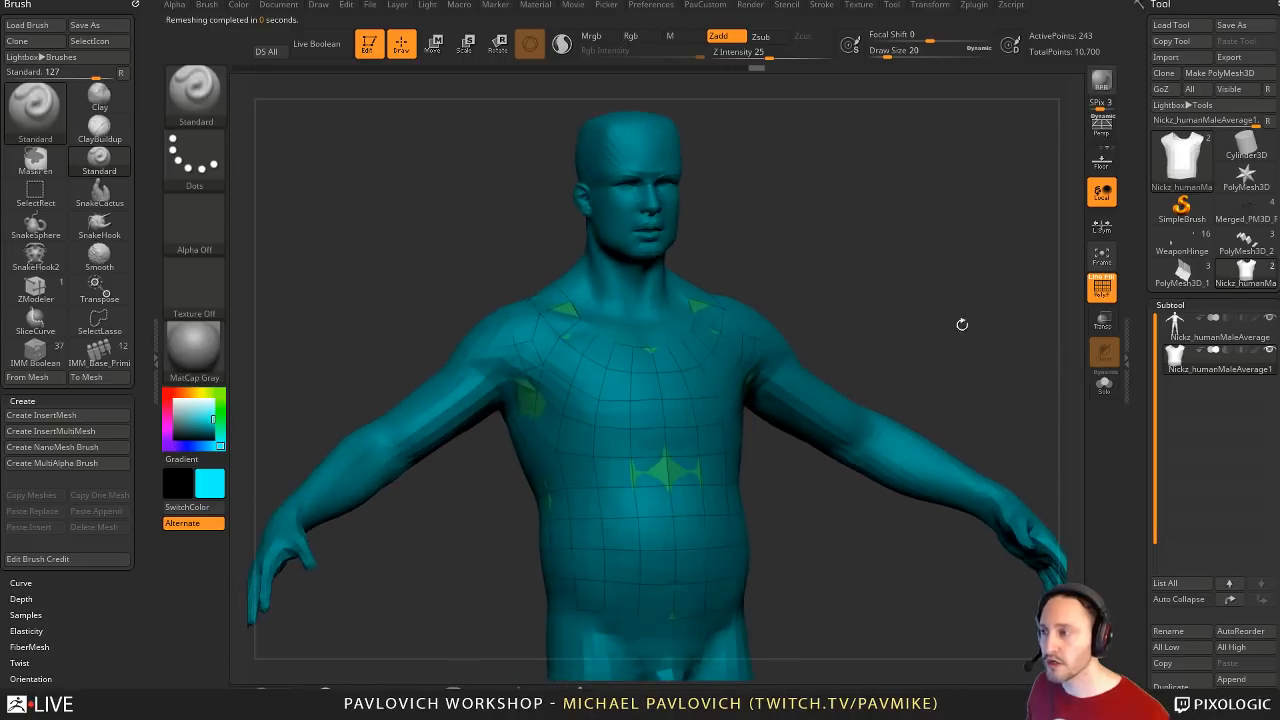
- Thicken the whole shirt into a shell with the ZModeler brush, using QMesh on Polygroup All
{"action": "key", "text": "b"}
{"action": "key", "text": "z"}
{"action": "key", "text": "m"}
{"action": "key", "text": "space"}
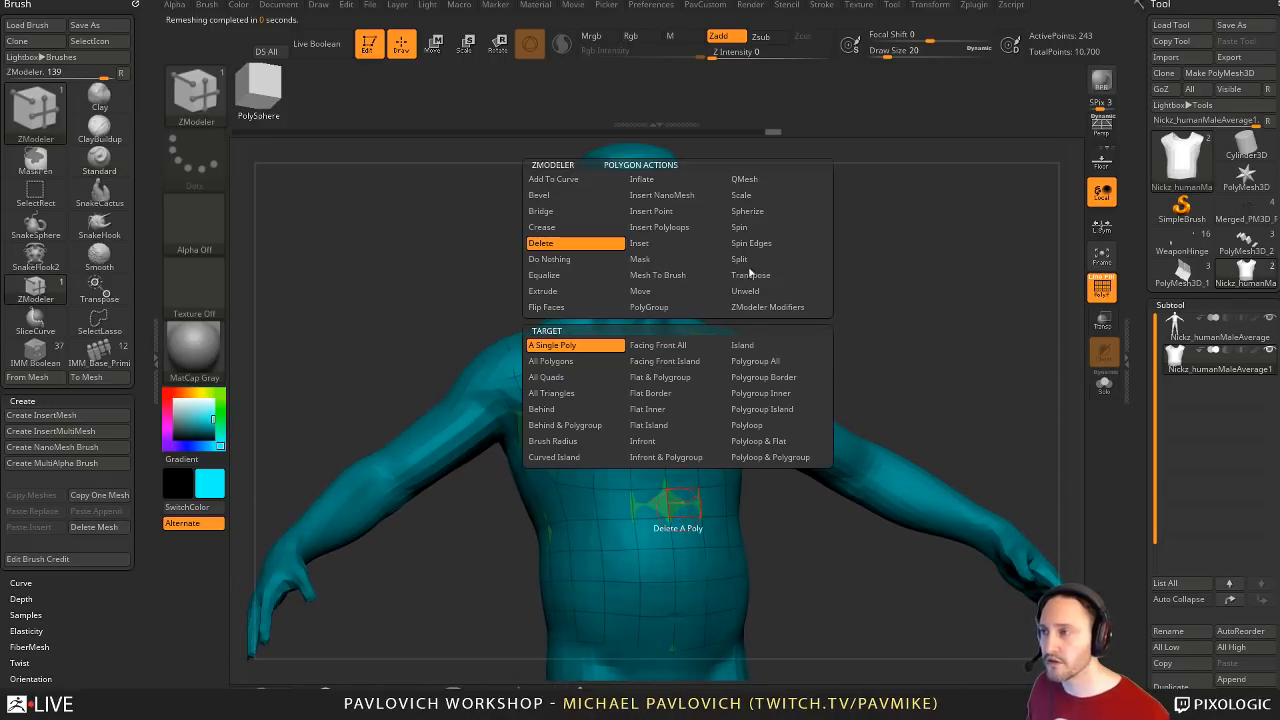
{"action": "left_click", "coordinate": [718, 522]}
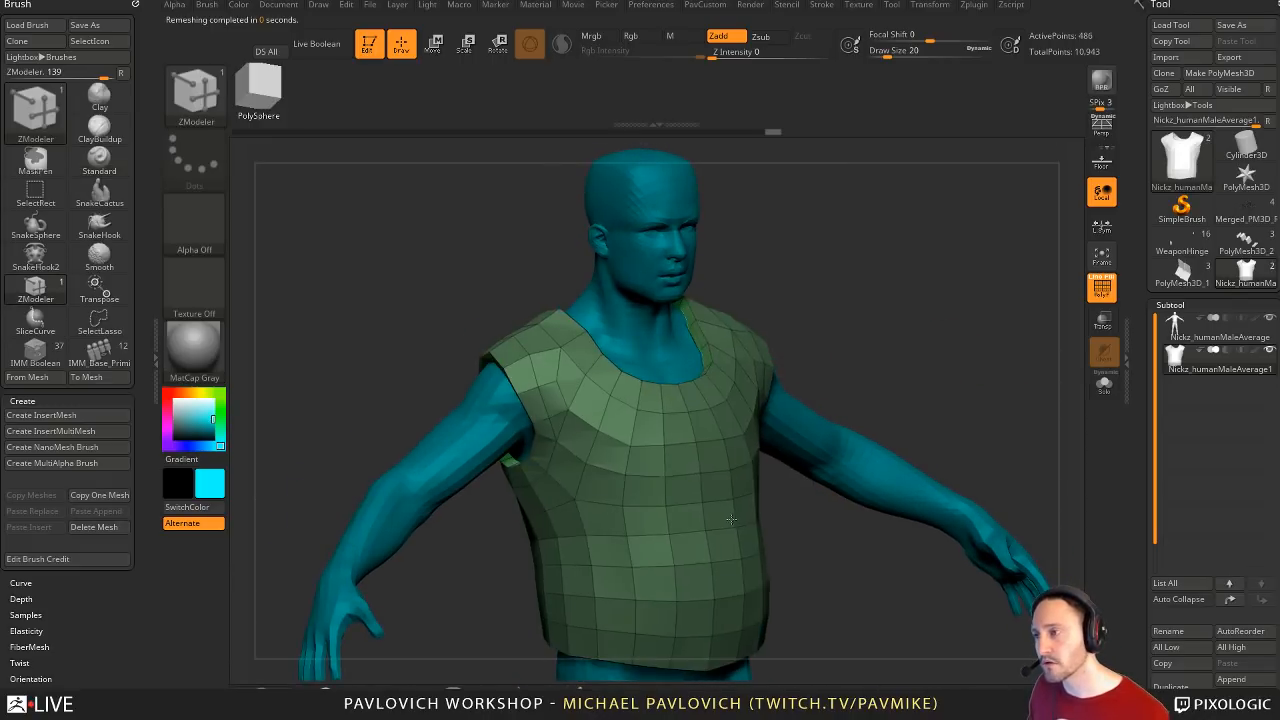
- Crease the shirt along its polygroup borders with Crease PG and preview it with dynamic subdivision, without the wireframe
{"action": "key", "text": "2"}
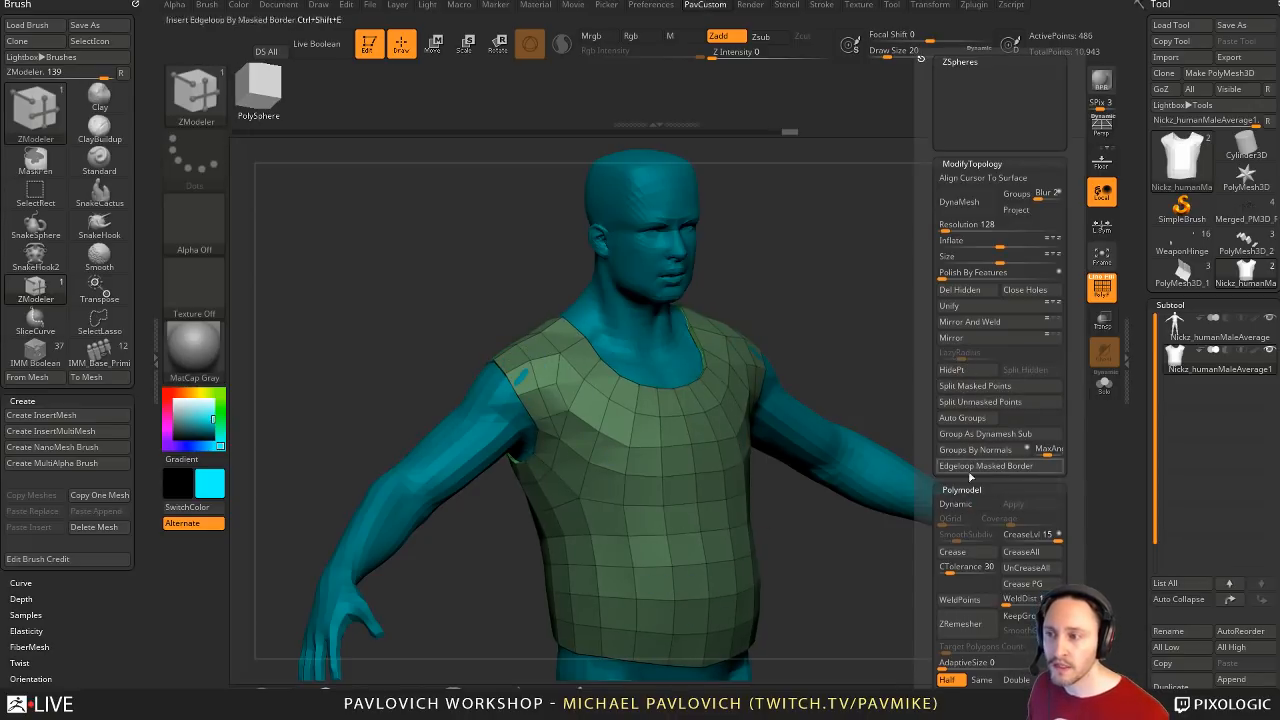
{"action": "left_click", "coordinate": [1022, 585]}
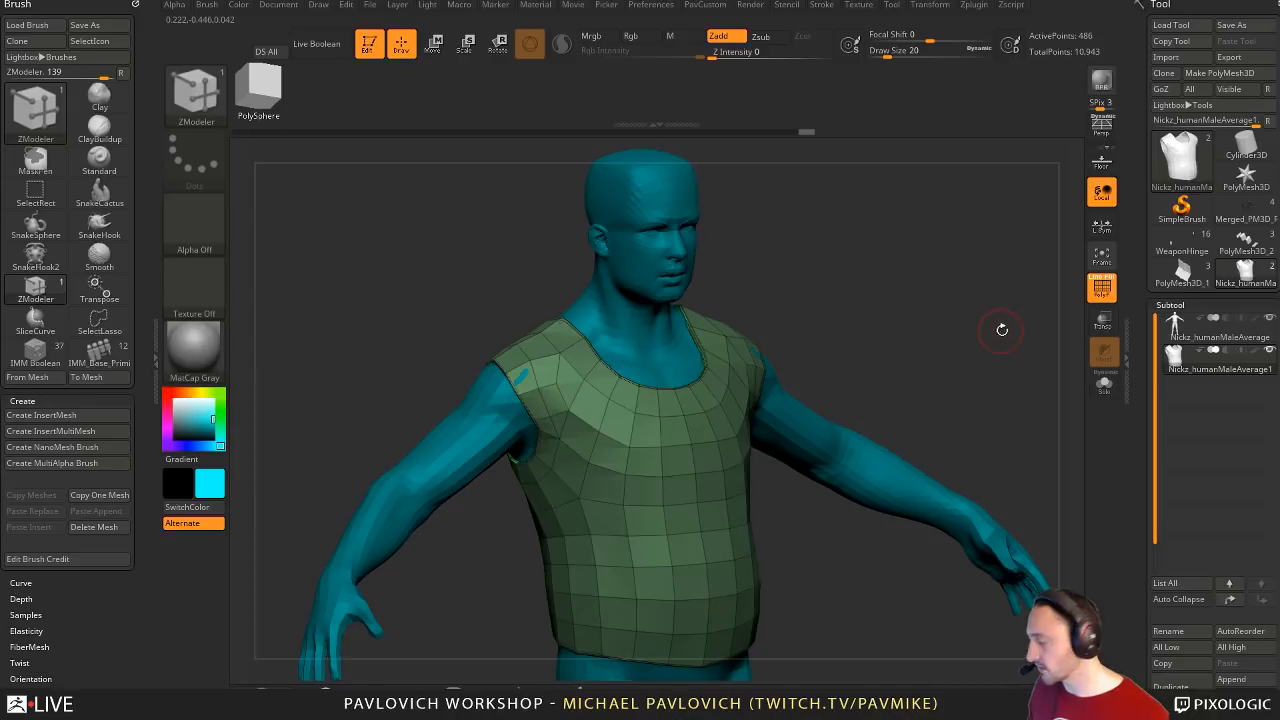
{"action": "key", "text": "d"}
{"action": "left_click", "coordinate": [1102, 294]}
{"action": "left_click_drag", "start_coordinate": [1012, 331], "coordinate": [966, 331]}
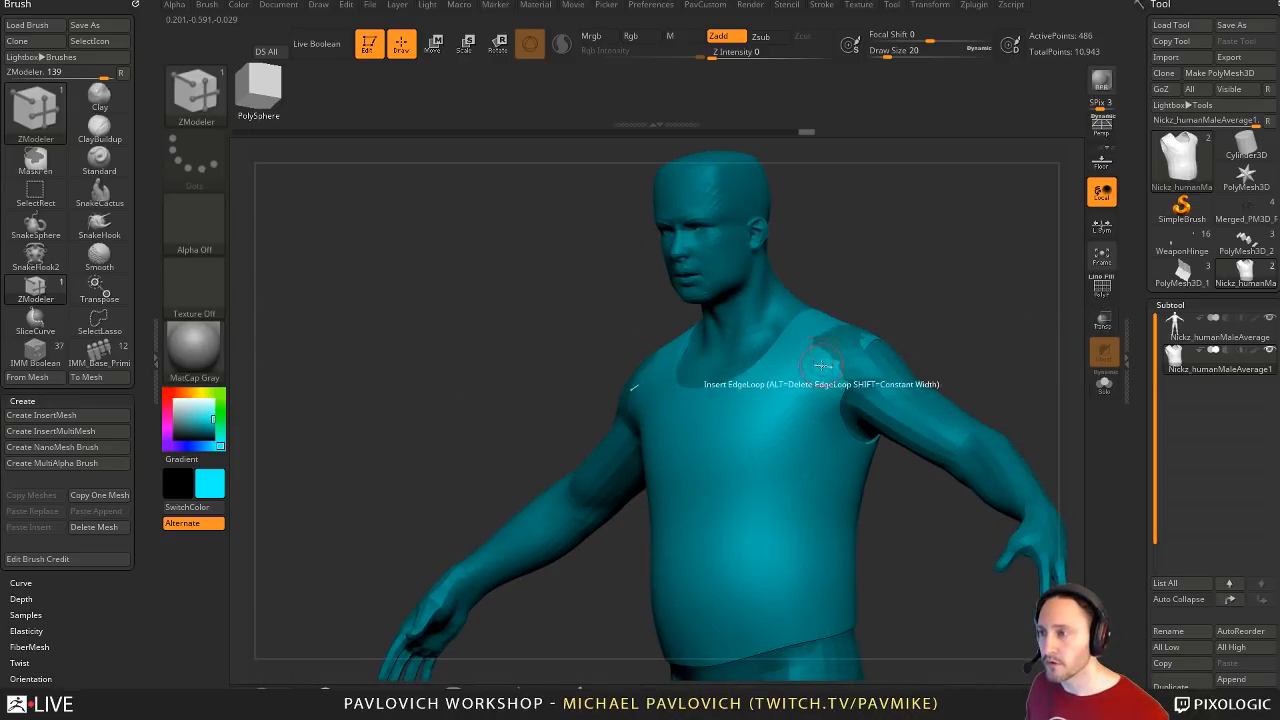
- Pull the shirt's outer surface farther from the body with ZModeler's QMesh Polygroup All
{"action": "key", "text": "space"}
{"action": "left_click", "coordinate": [927, 177]}
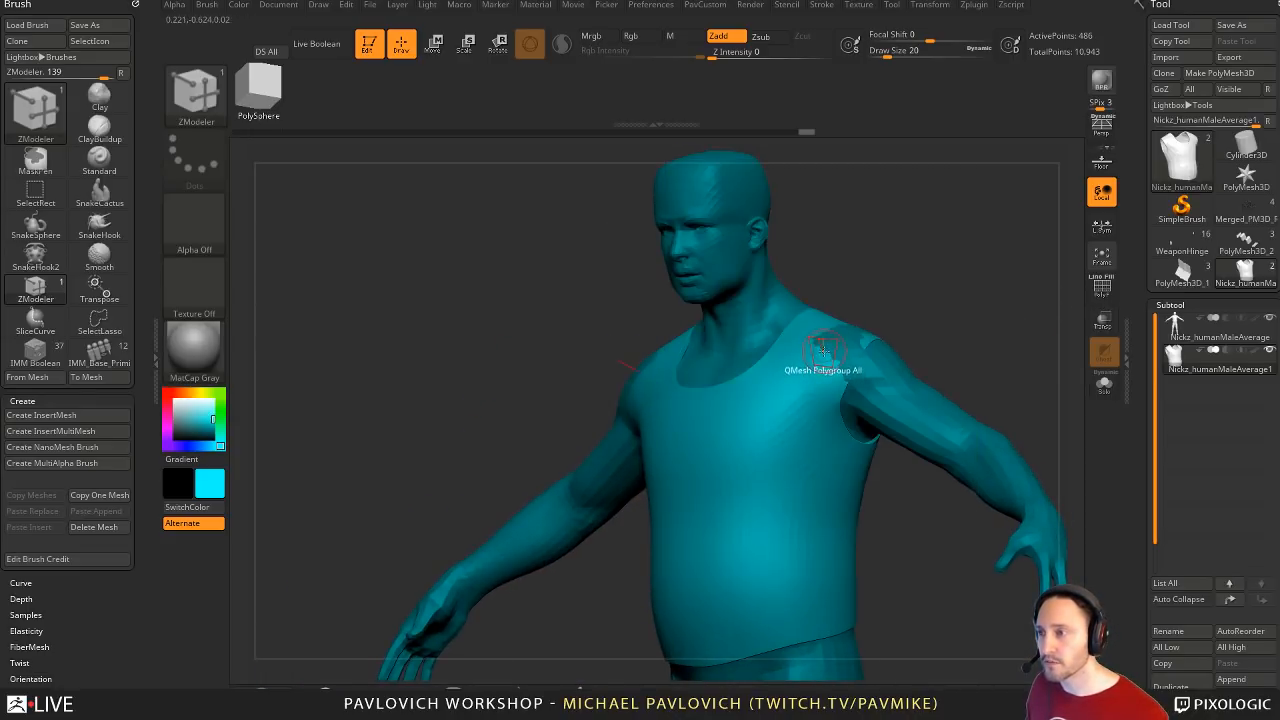
{"action": "left_click_drag", "start_coordinate": [823, 347], "coordinate": [816, 342]}
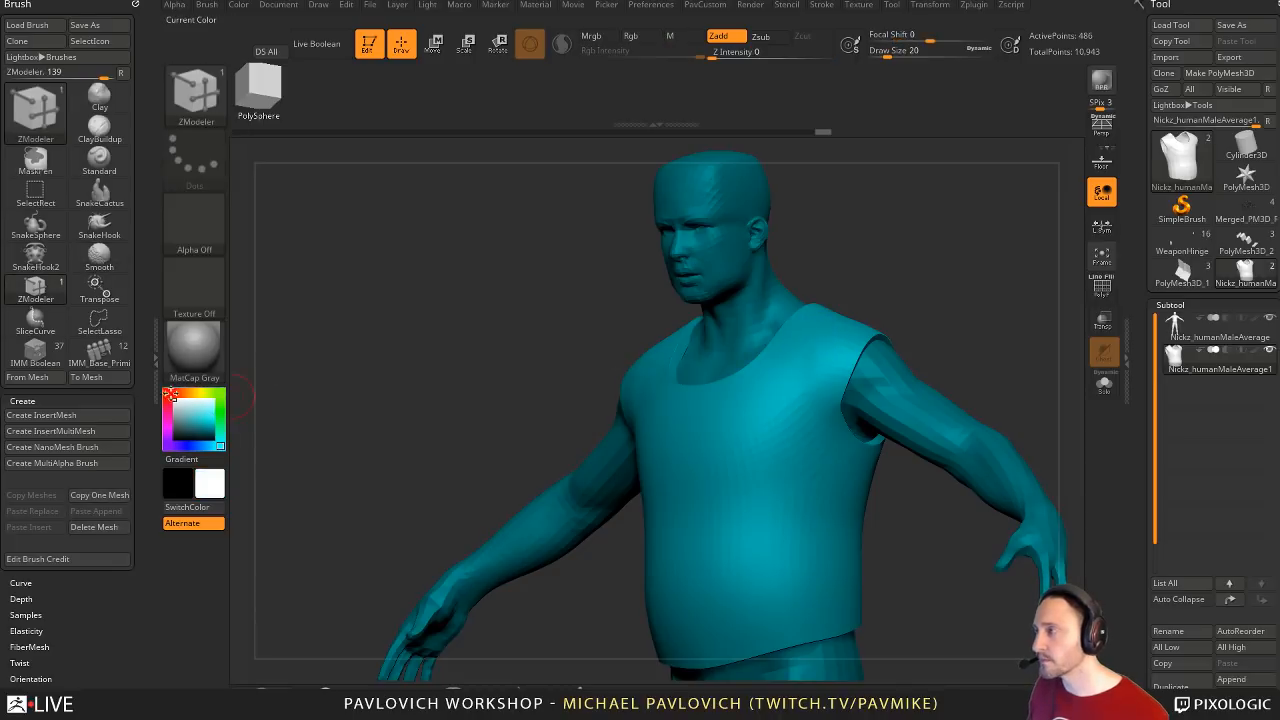
- Set the current colour to white so the body and shirt display in neutral grey
{"action": "left_click_drag", "start_coordinate": [171, 394], "coordinate": [168, 390]}
{"action": "left_click_drag", "start_coordinate": [971, 300], "coordinate": [1040, 300]}
{"action": "left_click_drag", "start_coordinate": [1040, 300], "coordinate": [974, 254], "text": "alt"}
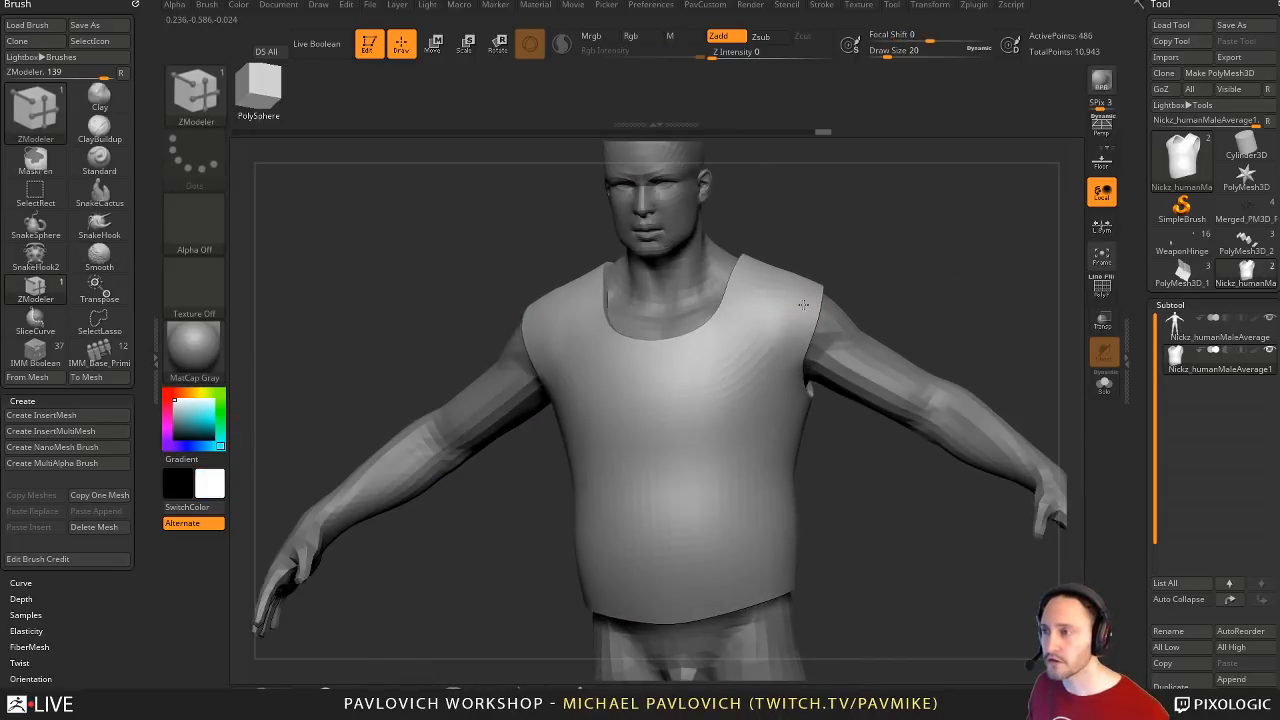
{"action": "left_click_drag", "start_coordinate": [950, 304], "coordinate": [885, 338]}
- Show the shirt's polygroup wireframe and turn off its dynamic subdivision preview
{"action": "key", "text": "2"}
{"action": "key", "text": "2"}
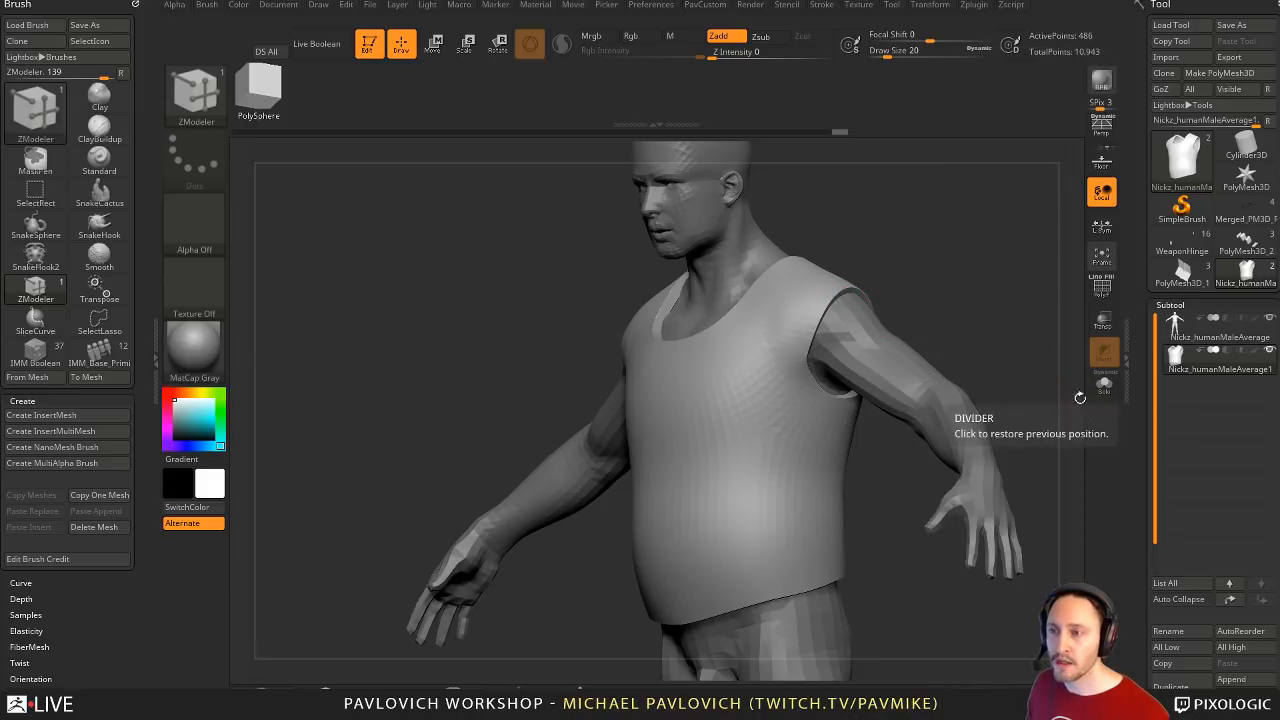
{"action": "left_click", "coordinate": [1101, 287]}
{"action": "scroll", "coordinate": [1141, 287], "scroll_direction": "down", "scroll_amount": 5}
{"action": "scroll", "coordinate": [1141, 287], "scroll_direction": "down", "scroll_amount": 3}
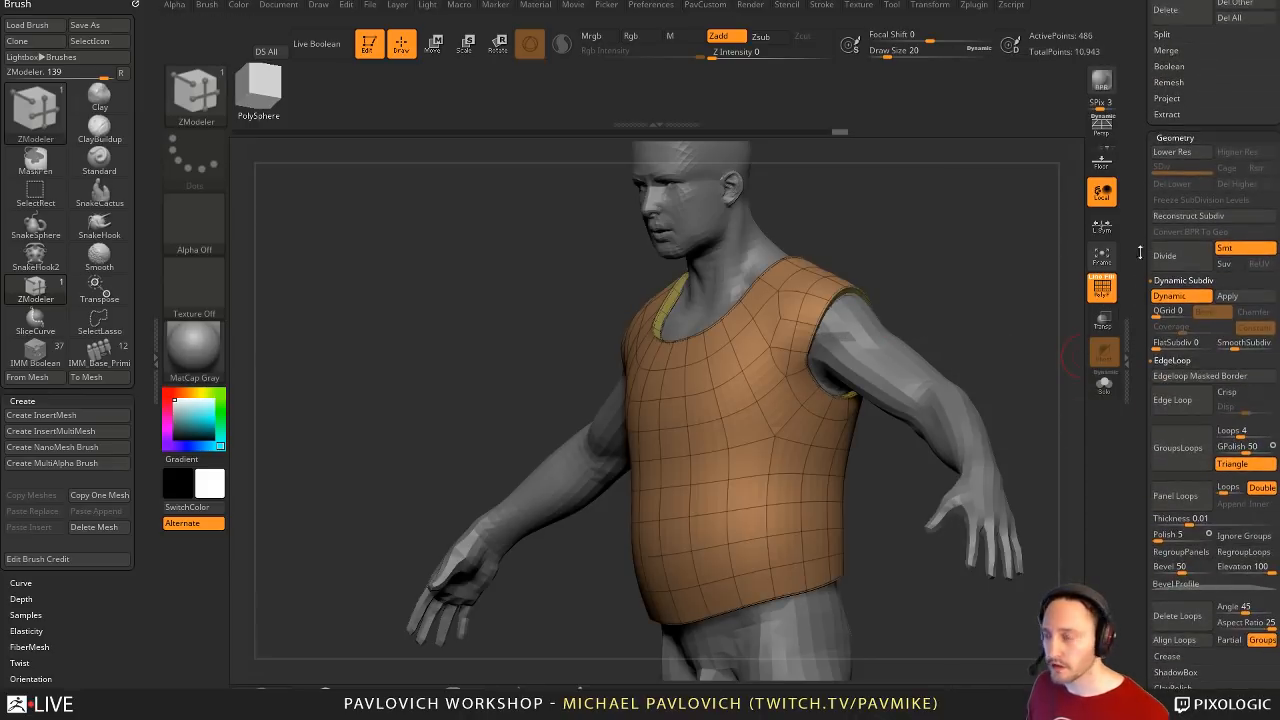
{"action": "key", "text": "shift+d"}
- Expand the Crease settings for the shirt and set Bevel Width to 0.00957
{"action": "scroll", "coordinate": [1193, 366], "scroll_direction": "down", "scroll_amount": 5}
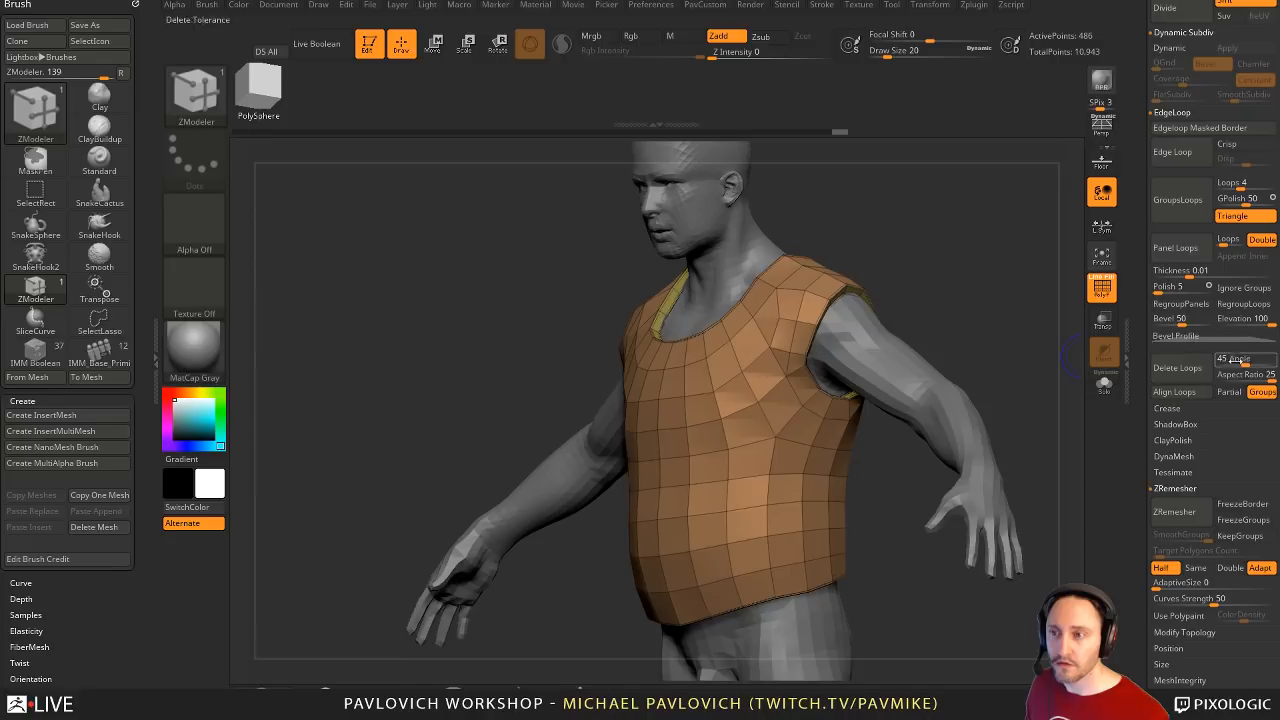
{"action": "left_click_drag", "start_coordinate": [1138, 420], "coordinate": [1134, 458]}
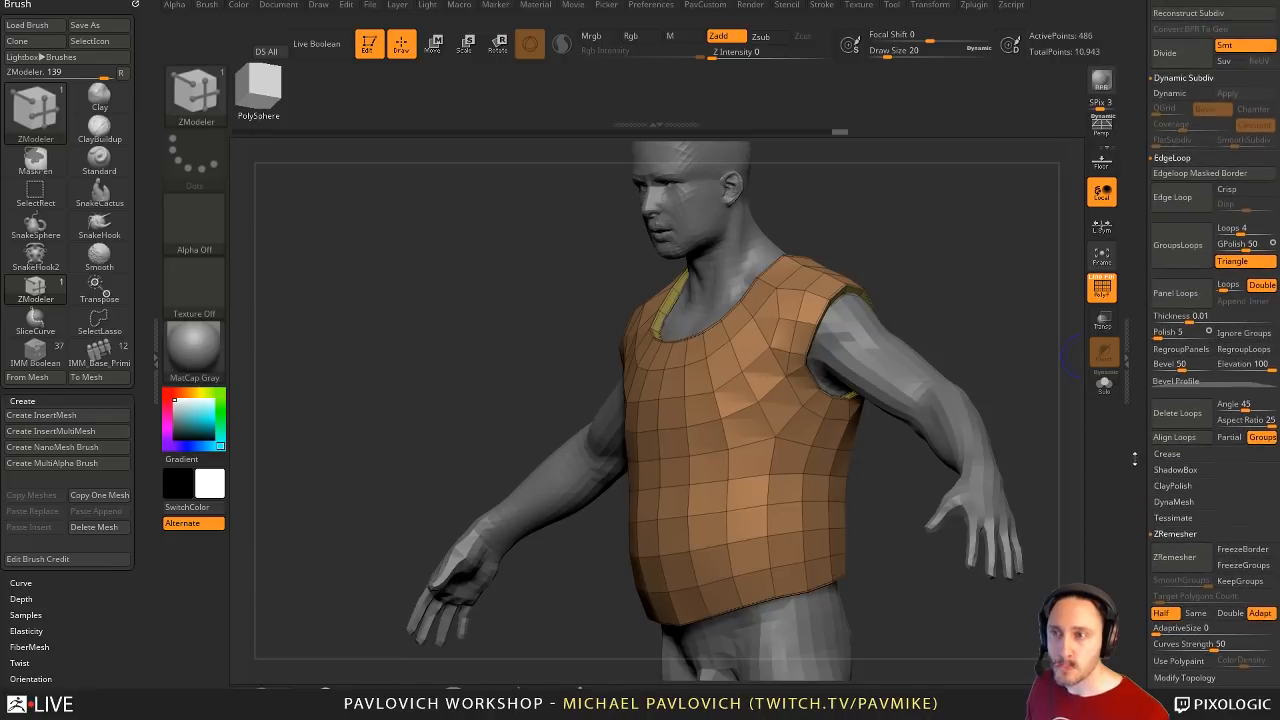
{"action": "left_click", "coordinate": [1172, 158]}
{"action": "left_click", "coordinate": [1167, 173]}
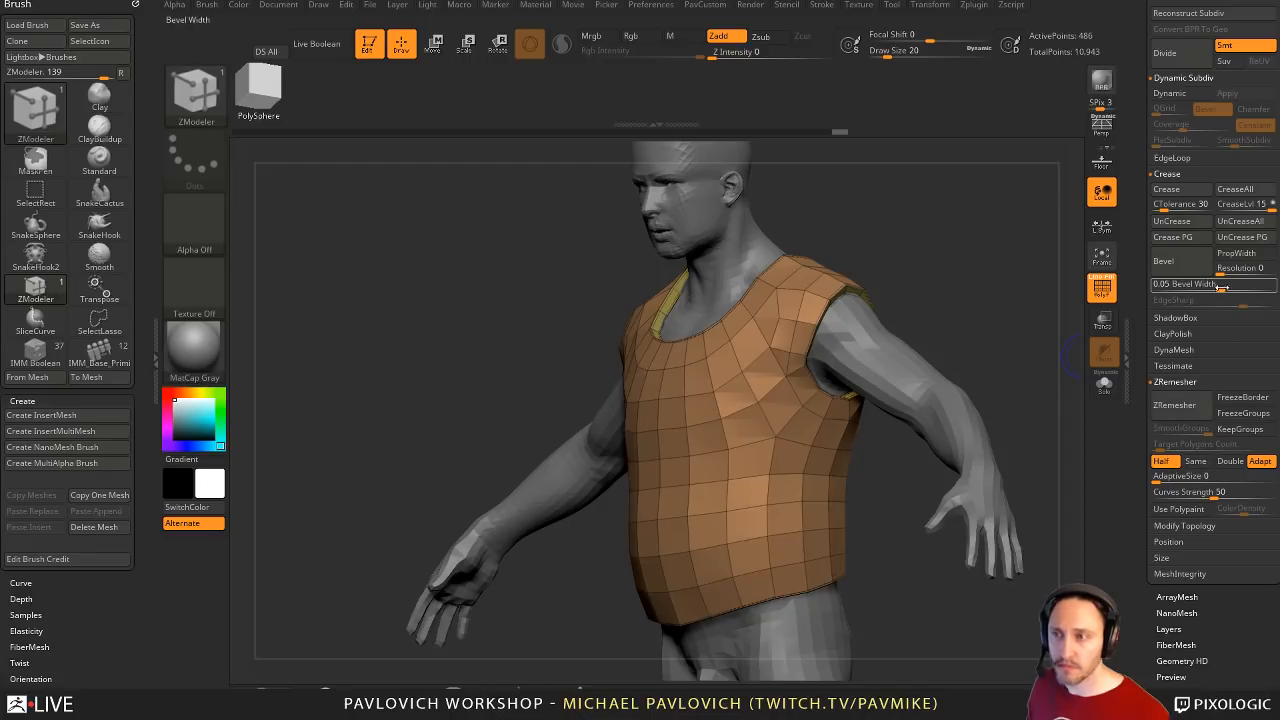
{"action": "left_click_drag", "start_coordinate": [1222, 287], "coordinate": [1206, 317]}
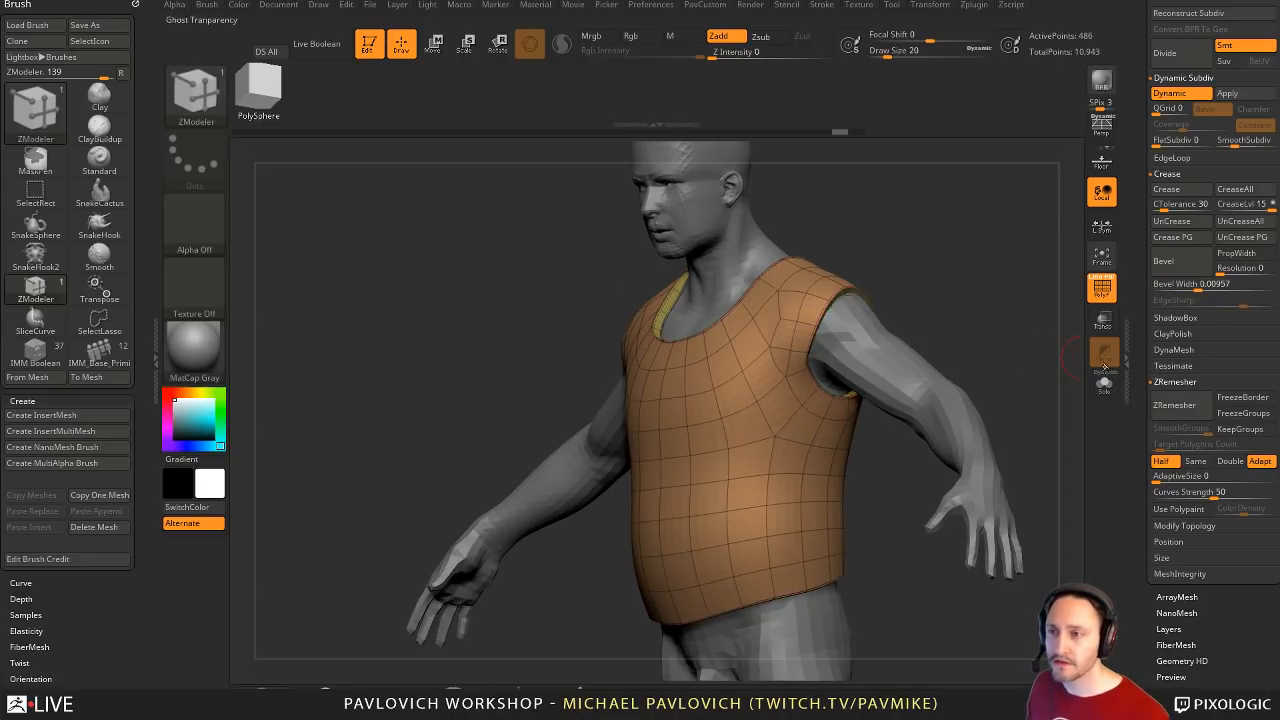
- Set the shirt's crease level to 2 and hide the wireframe on the smoothed preview
{"action": "key", "text": "2"}
{"action": "left_click", "coordinate": [1041, 535]}
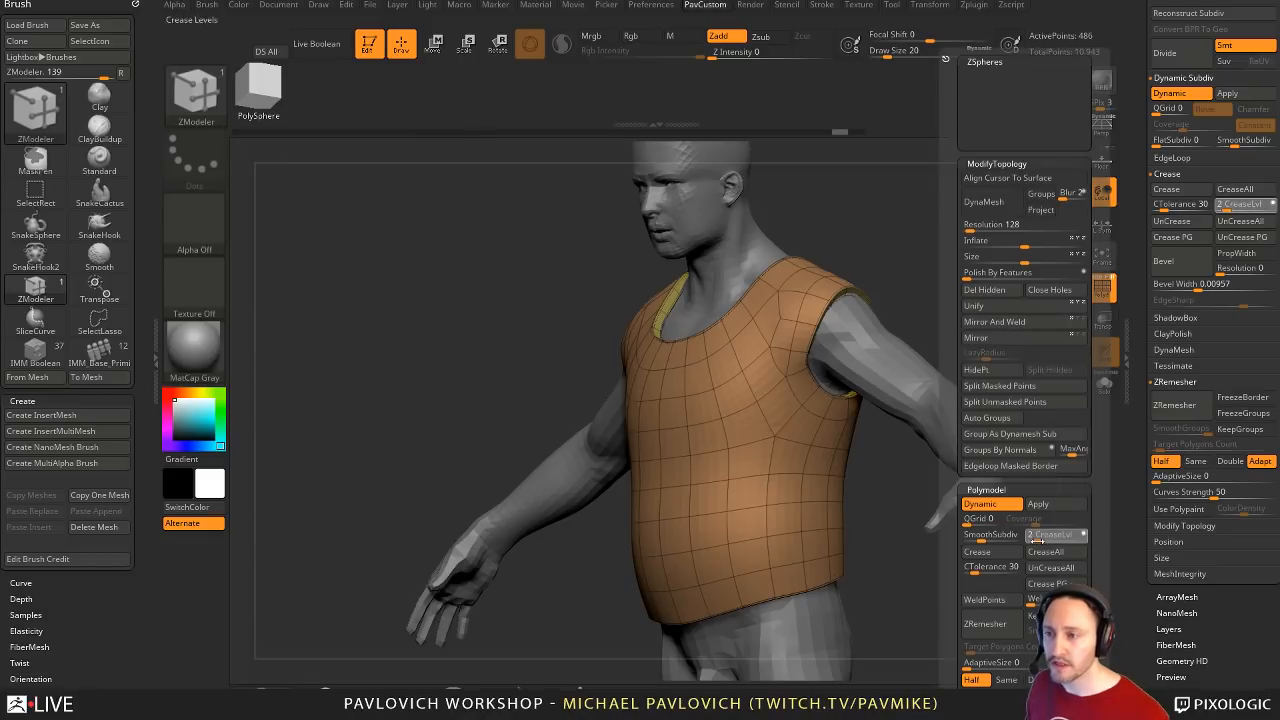
{"action": "mouse_move", "coordinate": [997, 537]}
{"action": "left_mouse_down"}
{"action": "mouse_move", "coordinate": [965, 537]}
{"action": "mouse_move", "coordinate": [1012, 540]}
{"action": "left_mouse_up"}
{"action": "left_click", "coordinate": [1102, 287]}
{"action": "key", "text": "2"}
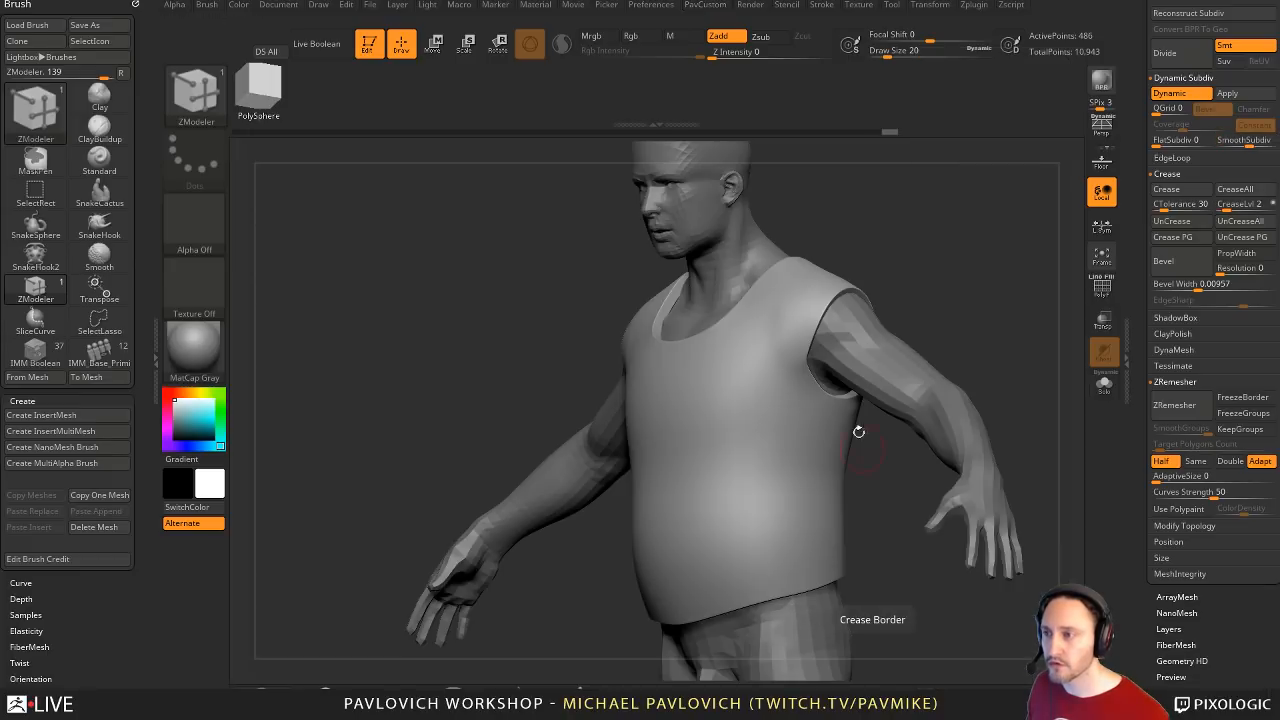
- Switch to the Move brush with draw size 29 and show the shirt's wireframe over the smoothed preview
{"action": "key", "text": "shift+d"}
{"action": "key", "text": "d"}
{"action": "mouse_move", "coordinate": [1014, 291]}
{"action": "left_mouse_down"}
{"action": "mouse_move", "coordinate": [994, 325]}
{"action": "mouse_move", "coordinate": [834, 400]}
{"action": "mouse_move", "coordinate": [804, 403]}
{"action": "mouse_move", "coordinate": [808, 384]}
{"action": "mouse_move", "coordinate": [794, 384]}
{"action": "mouse_move", "coordinate": [992, 287]}
{"action": "mouse_move", "coordinate": [982, 340]}
{"action": "left_mouse_up"}
{"action": "key", "text": "s"}
{"action": "key", "text": "b"}
{"action": "key", "text": "m"}
{"action": "key", "text": "v"}
{"action": "key", "text": "s"}
{"action": "key", "text": "shift+f"}
- Assign a new polygroup to the polygon loop around the shirt's waist with ZModeler's PolyGroup edge action
{"action": "key", "text": "b"}
{"action": "key", "text": "z"}
{"action": "key", "text": "m"}
{"action": "key", "text": "space"}
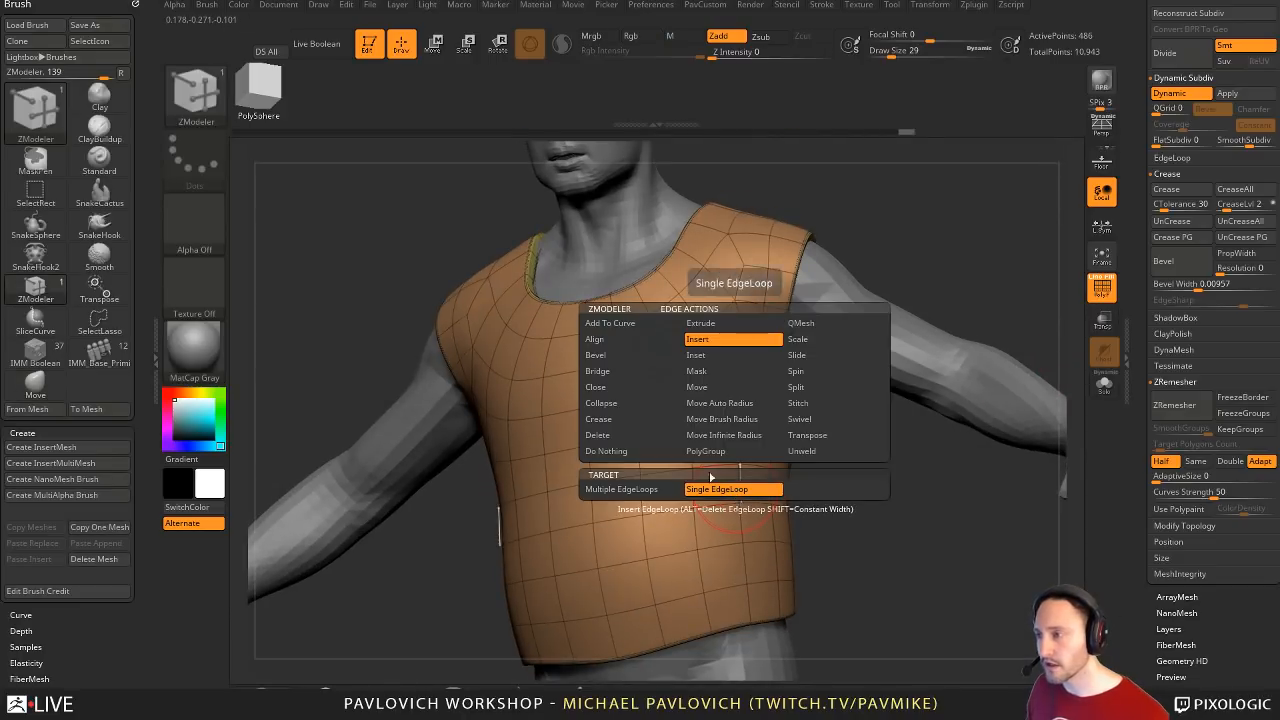
{"action": "left_click", "coordinate": [722, 450]}
{"action": "left_click", "coordinate": [738, 488]}
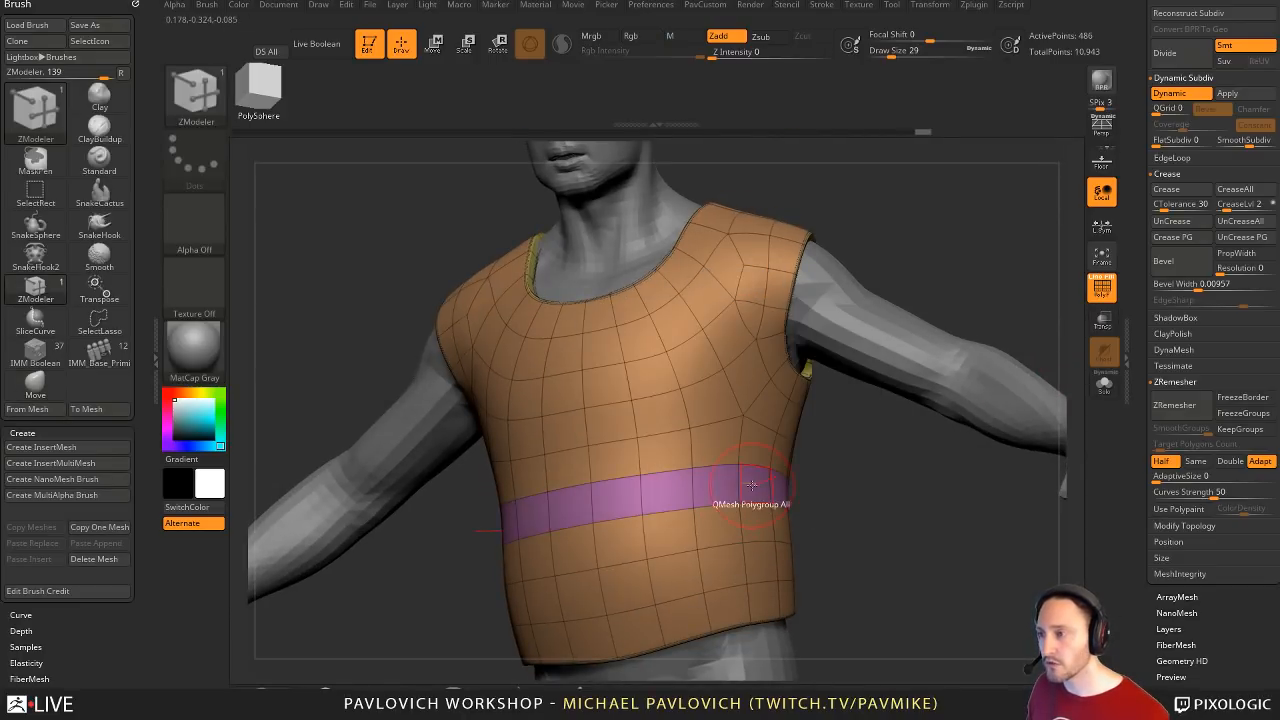
- Try extruding the single waist band outward with QMesh Polygroup All, and undo it
{"action": "left_click_drag", "start_coordinate": [752, 484], "coordinate": [776, 486]}
{"action": "right_click_drag", "start_coordinate": [776, 486], "coordinate": [832, 494], "text": "ctrl"}
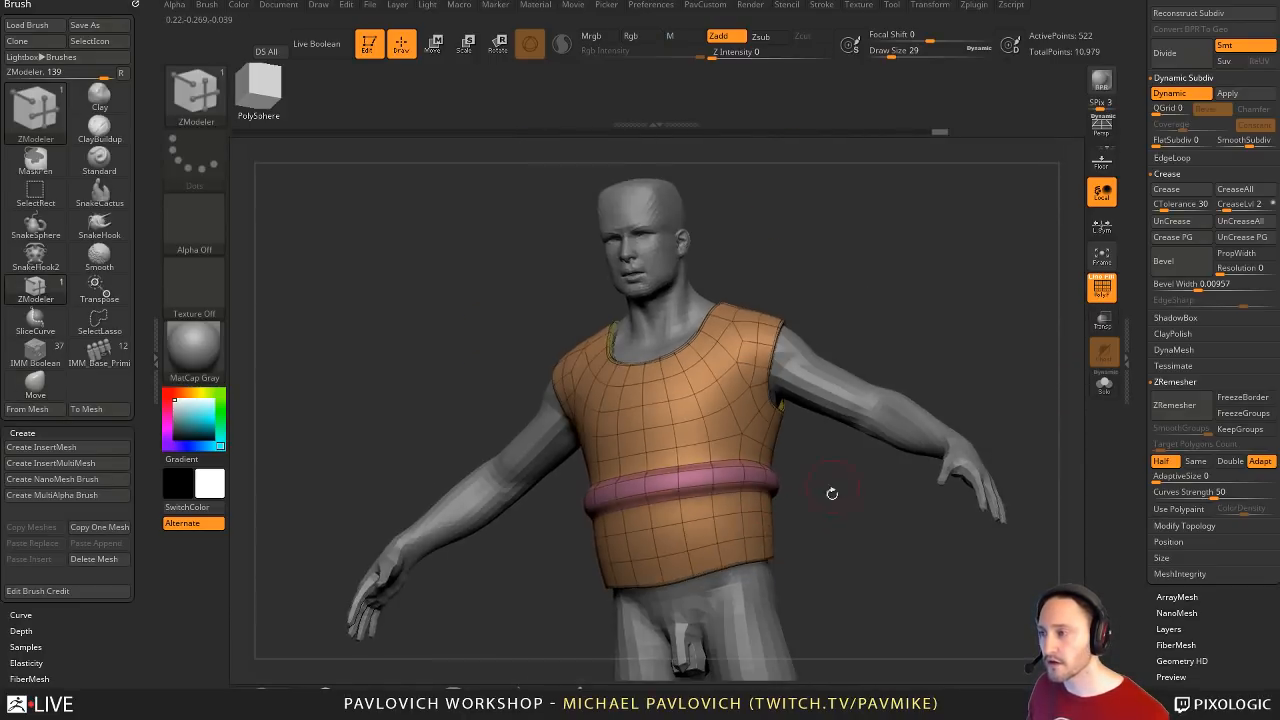
{"action": "key", "text": "ctrl+z"}
- Add a second, lower polygon loop to the waist band's polygroup and extrude both bands outward with QMesh Polygroup All
{"action": "left_click", "coordinate": [743, 523]}
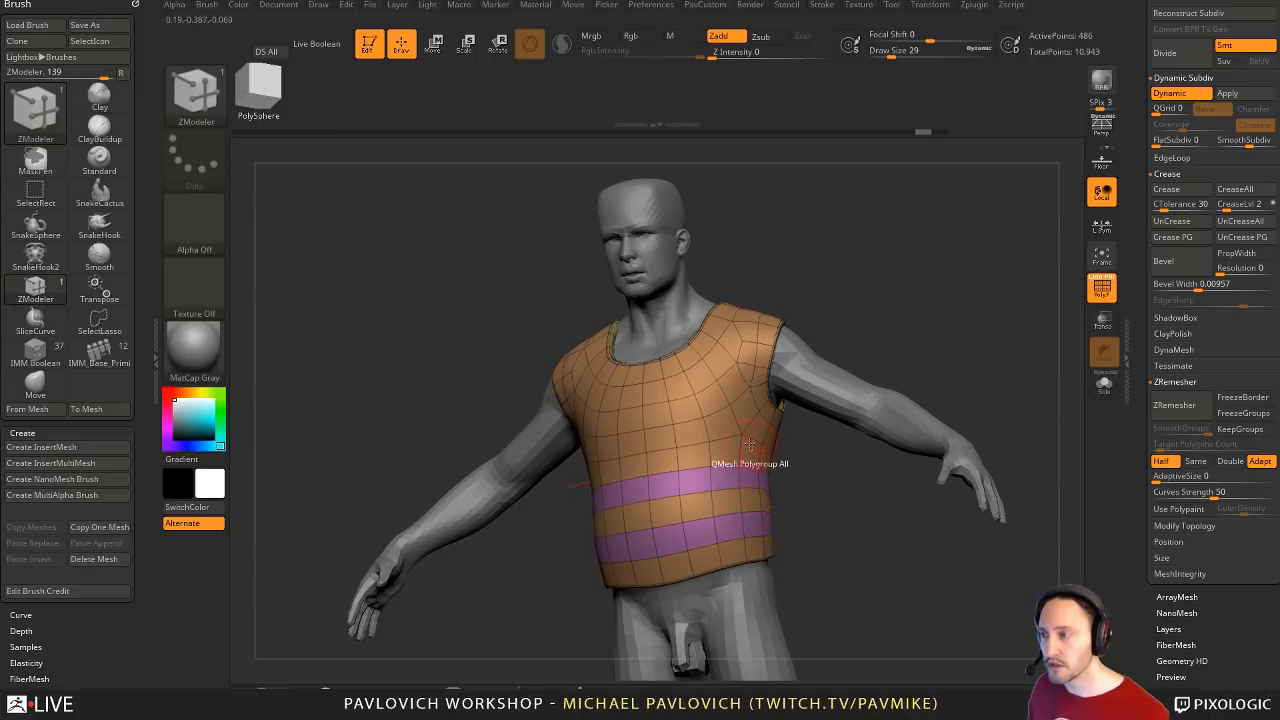
{"action": "left_click_drag", "start_coordinate": [758, 490], "coordinate": [763, 479]}
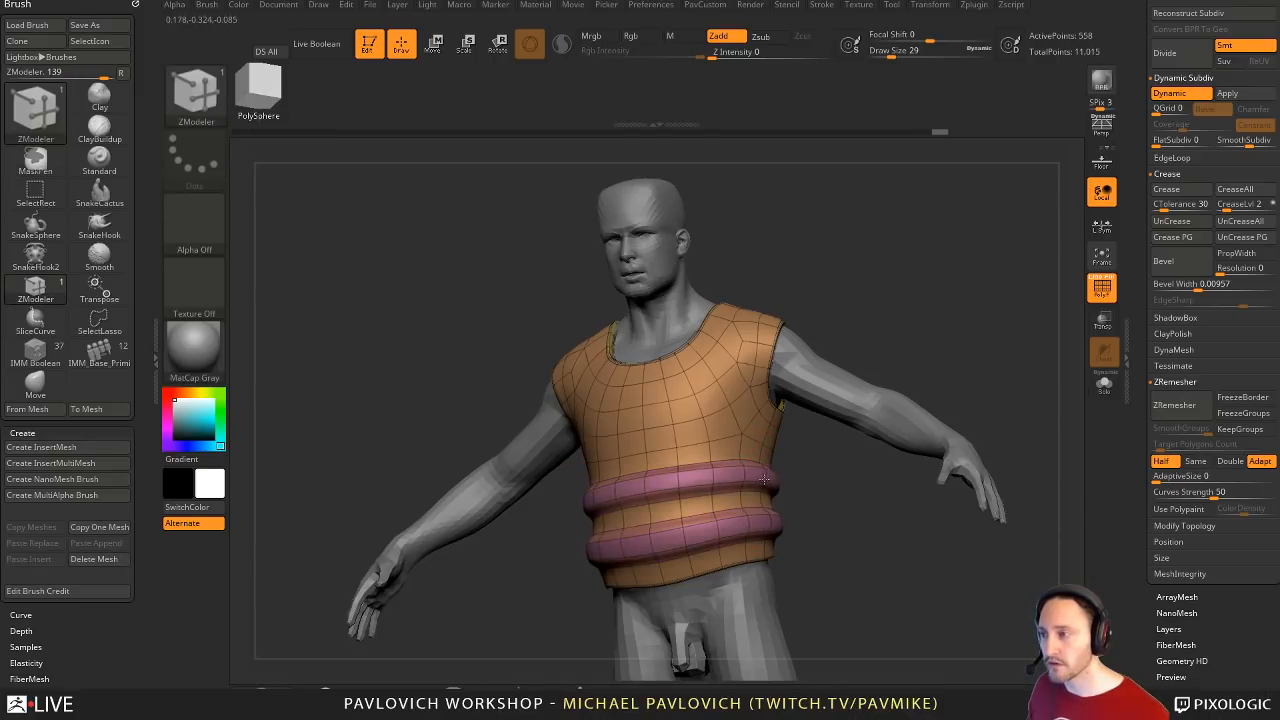
- Undo the raised bands, the shirt's thickness and the Dynamic Subdivision preview, returning to the single-layer low-poly shirt with its wireframe shown
{"action": "left_click", "coordinate": [1092, 298]}
{"action": "mouse_move", "coordinate": [993, 304]}
{"action": "right_mouse_down"}
{"action": "mouse_move", "coordinate": [1014, 337]}
{"action": "mouse_move", "coordinate": [1005, 310]}
{"action": "right_mouse_up"}
{"action": "right_click_drag", "start_coordinate": [1005, 310], "coordinate": [950, 372]}
{"action": "right_click_drag", "start_coordinate": [950, 372], "coordinate": [1005, 350]}
{"action": "key", "text": "ctrl+z"}
{"action": "left_click", "coordinate": [1103, 289]}
{"action": "key", "text": "ctrl"}
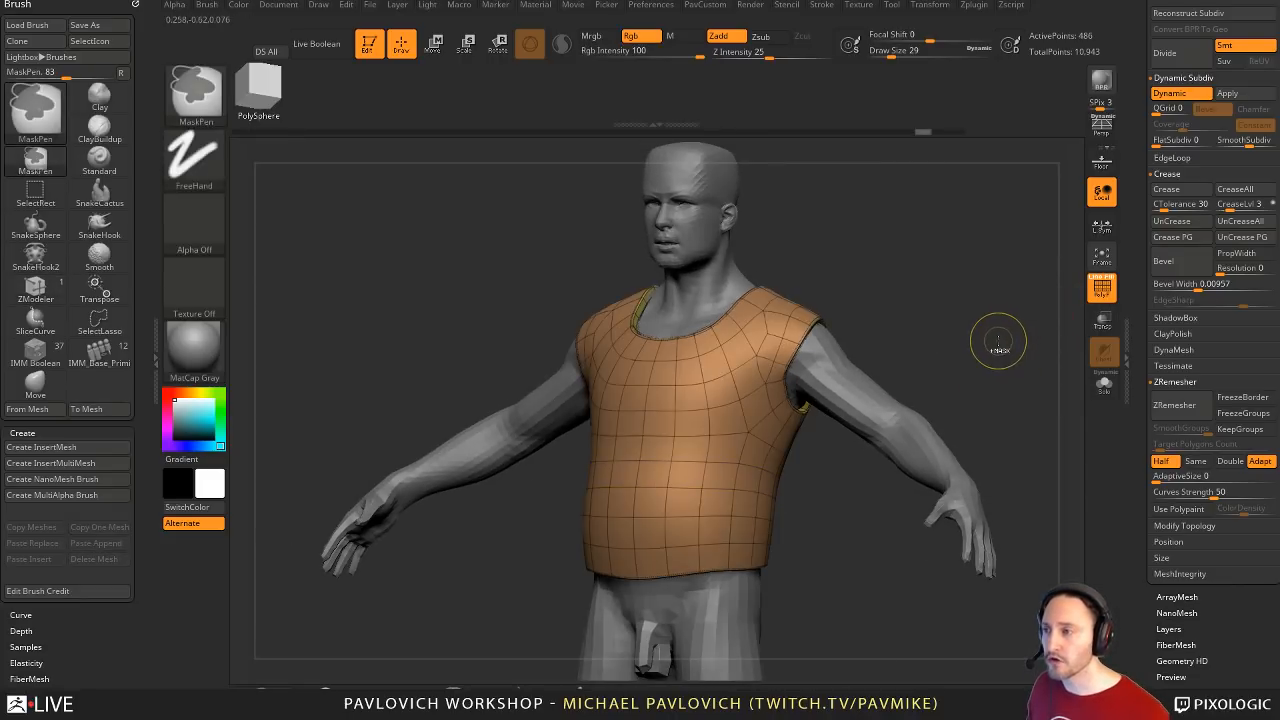
{"action": "key", "text": "ctrl+z"}
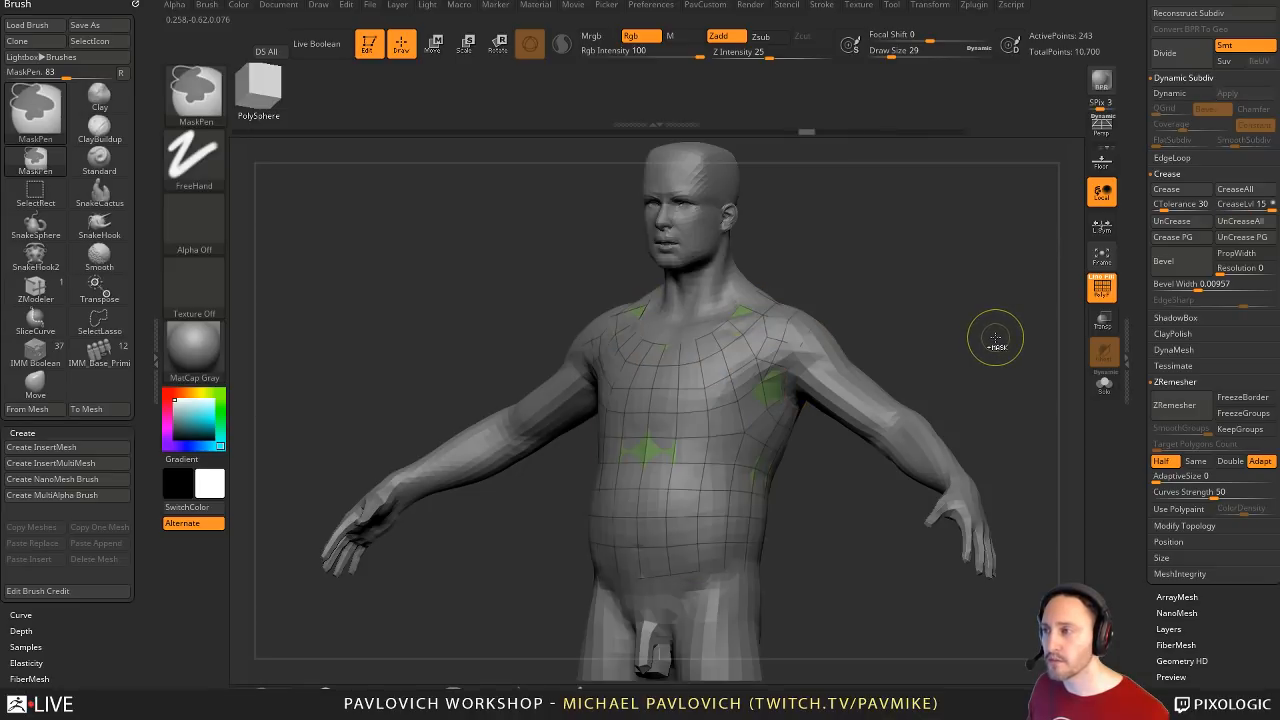
{"action": "mouse_move", "coordinate": [943, 294]}
{"action": "right_mouse_down"}
{"action": "mouse_move", "coordinate": [900, 364]}
{"action": "mouse_move", "coordinate": [883, 349]}
{"action": "right_mouse_up"}
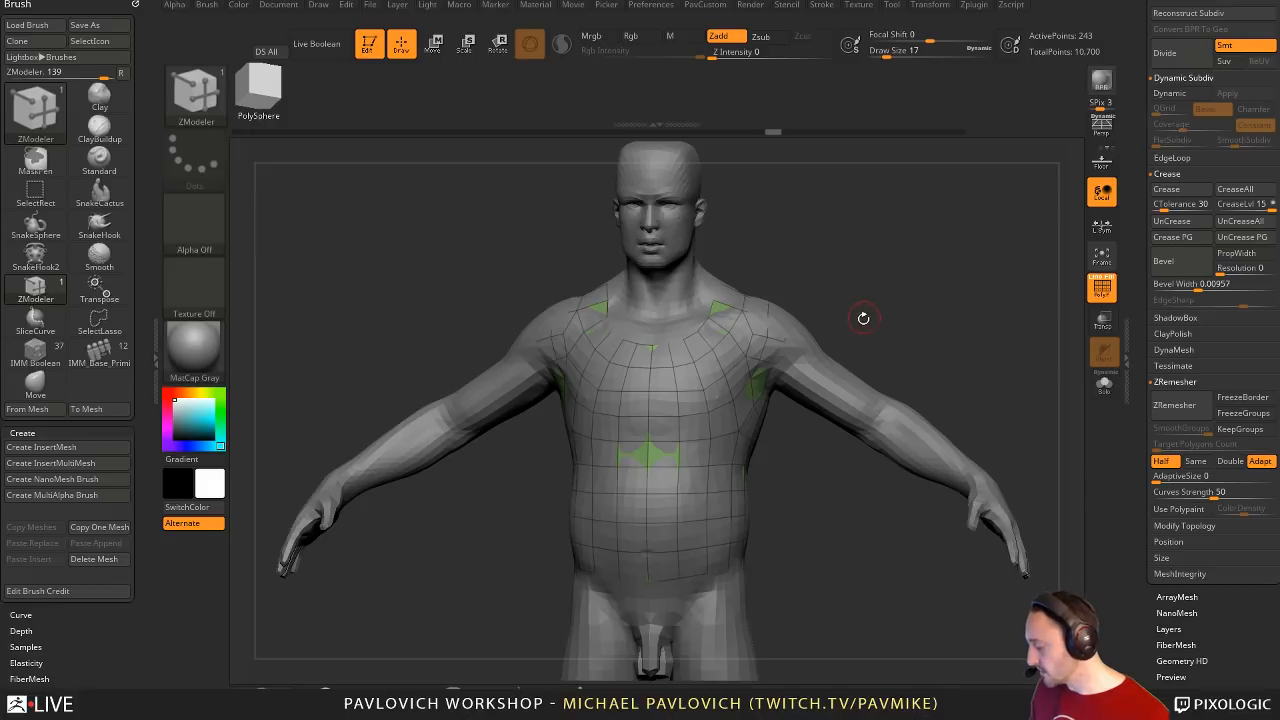
{"action": "key", "text": "b"}
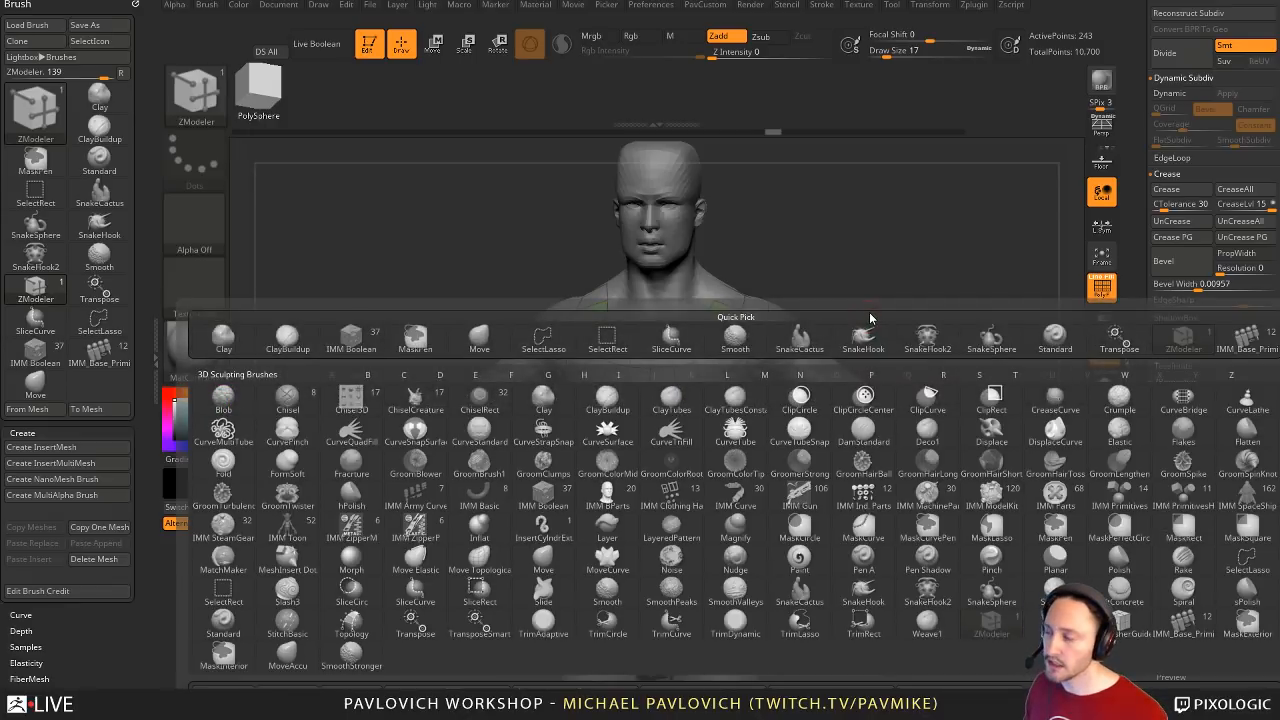
{"action": "key", "text": "Escape"}
{"action": "key", "text": "b"}
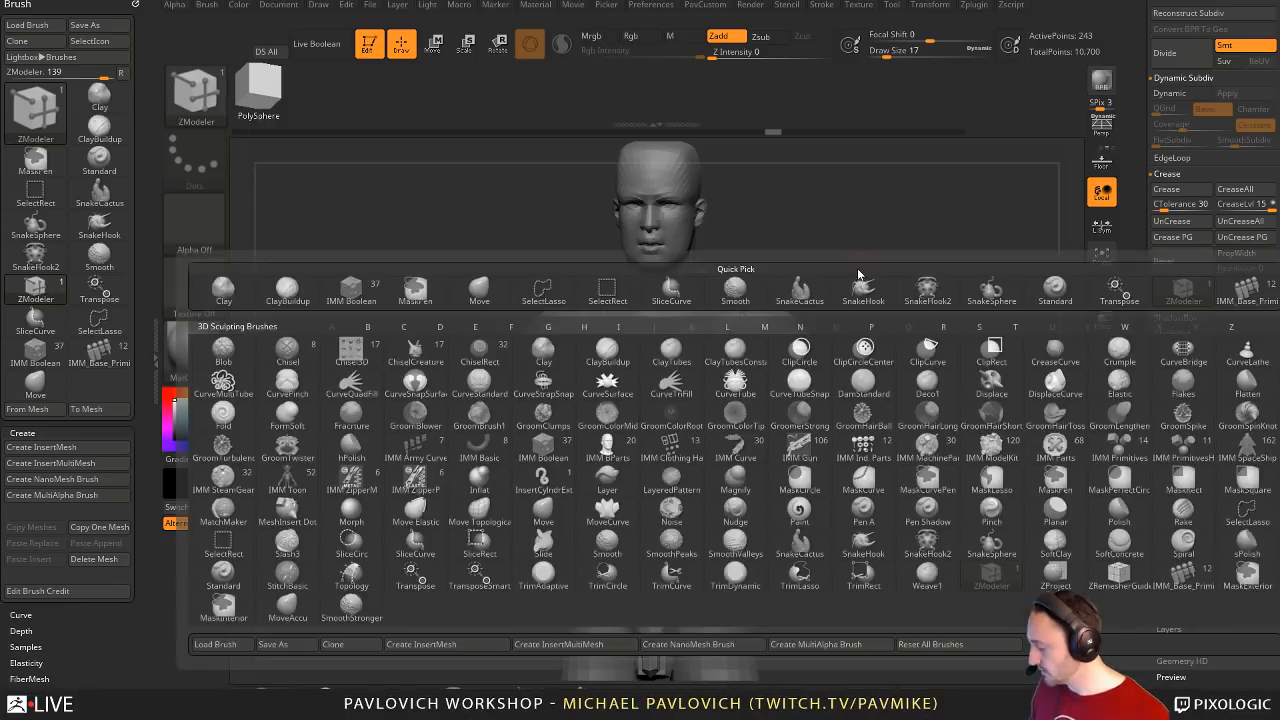
{"action": "key", "text": "Escape"}
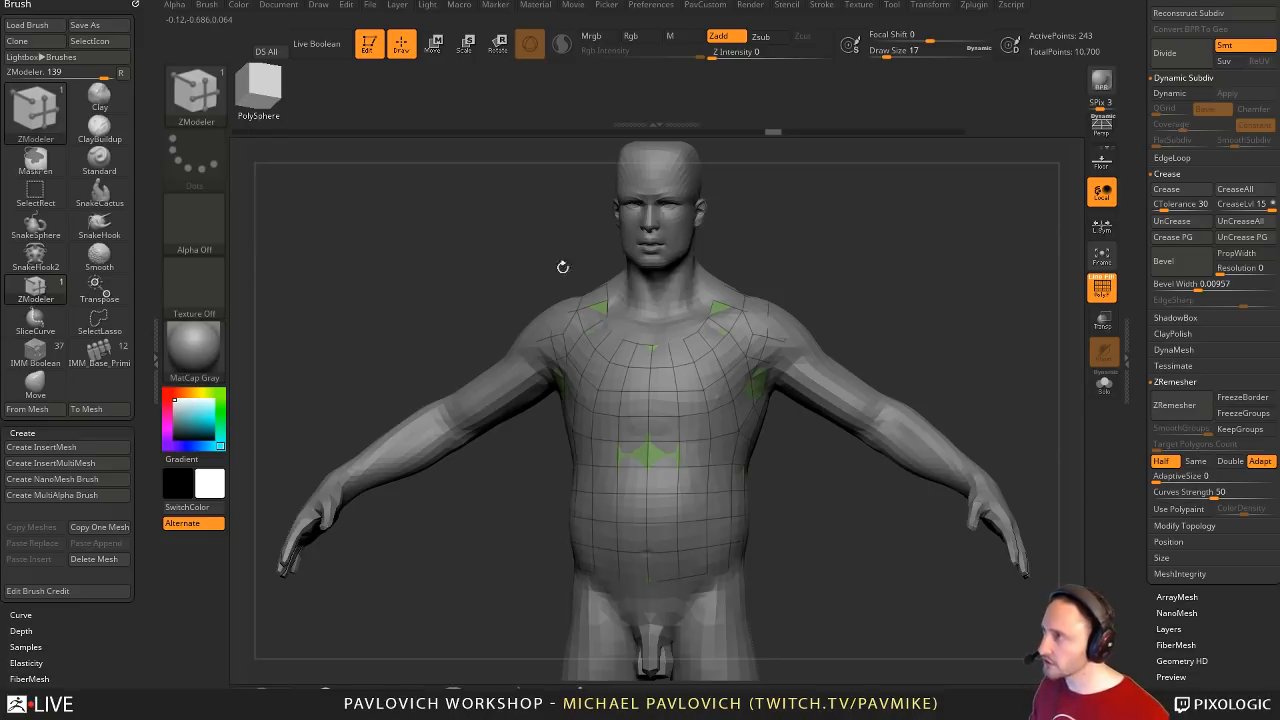
- Cover the shirt's polygons with cubes using ZModeler's Insert NanoMesh polygon action with the Polygroup All target
{"action": "key", "text": "space"}
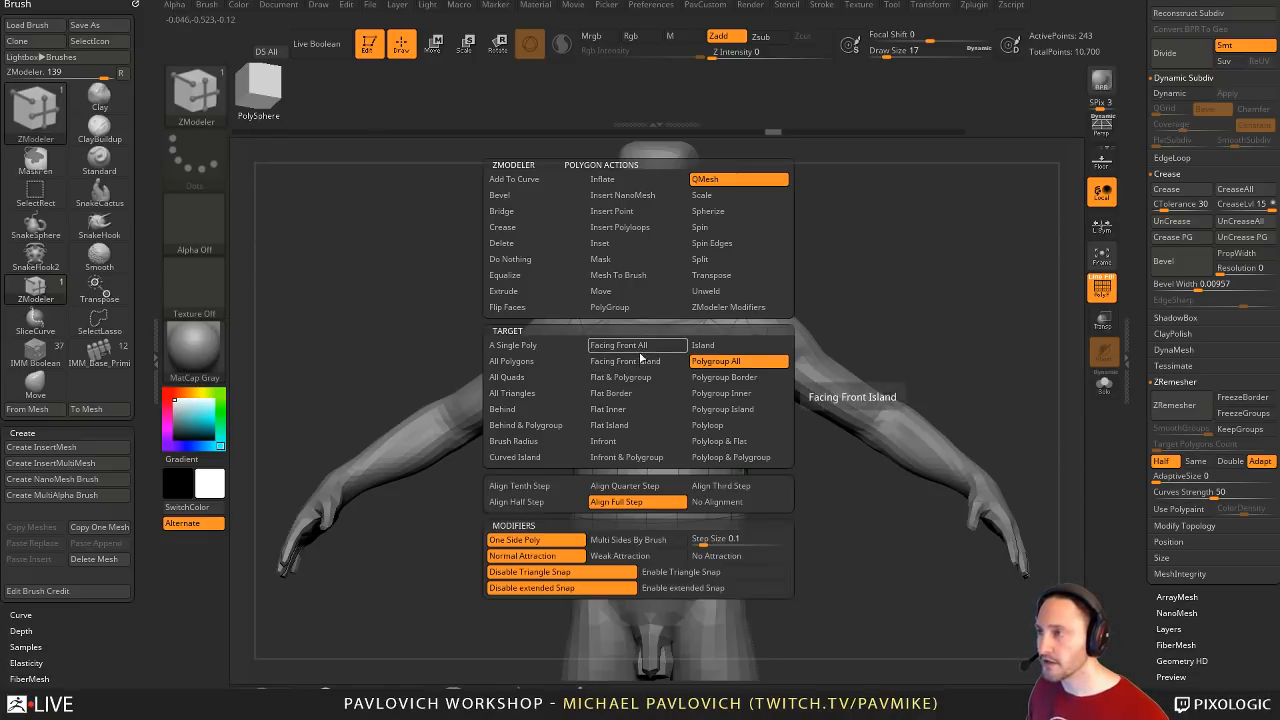
{"action": "left_click", "coordinate": [603, 243]}
{"action": "left_click", "coordinate": [630, 196]}
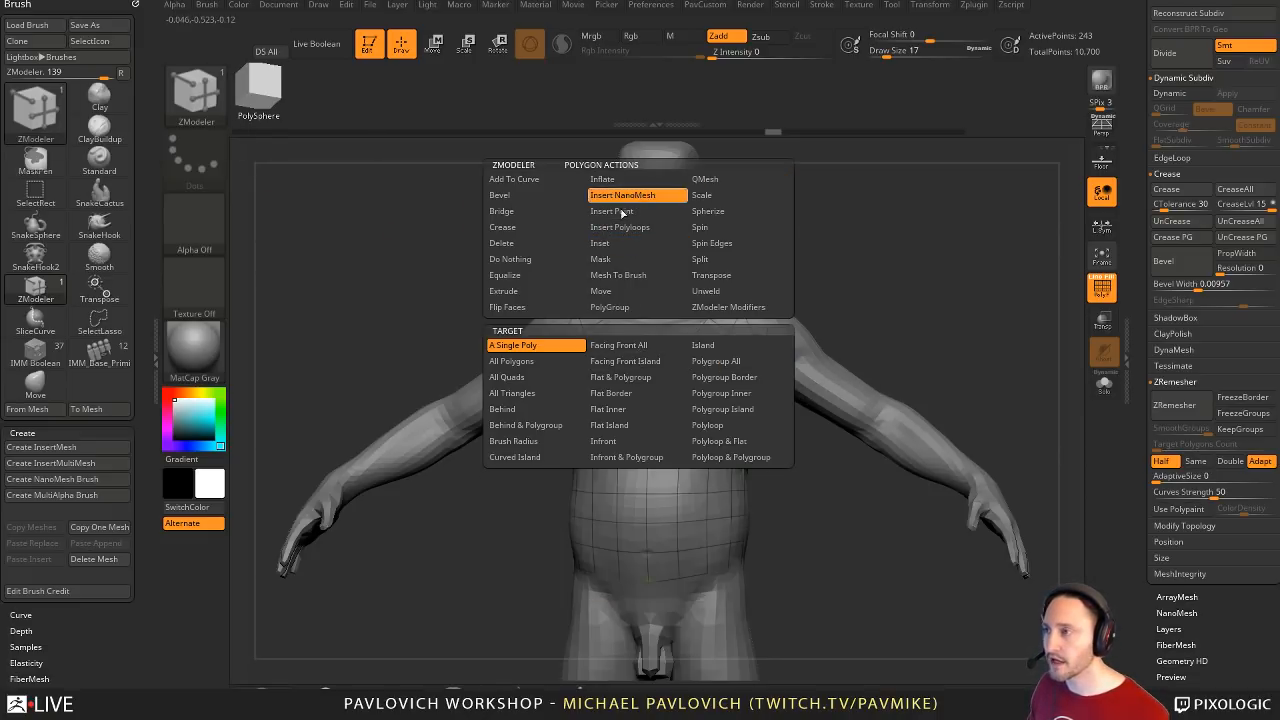
{"action": "left_click", "coordinate": [740, 361]}
{"action": "left_click_drag", "start_coordinate": [700, 405], "coordinate": [696, 425]}
{"action": "left_click_drag", "start_coordinate": [960, 348], "coordinate": [931, 346]}
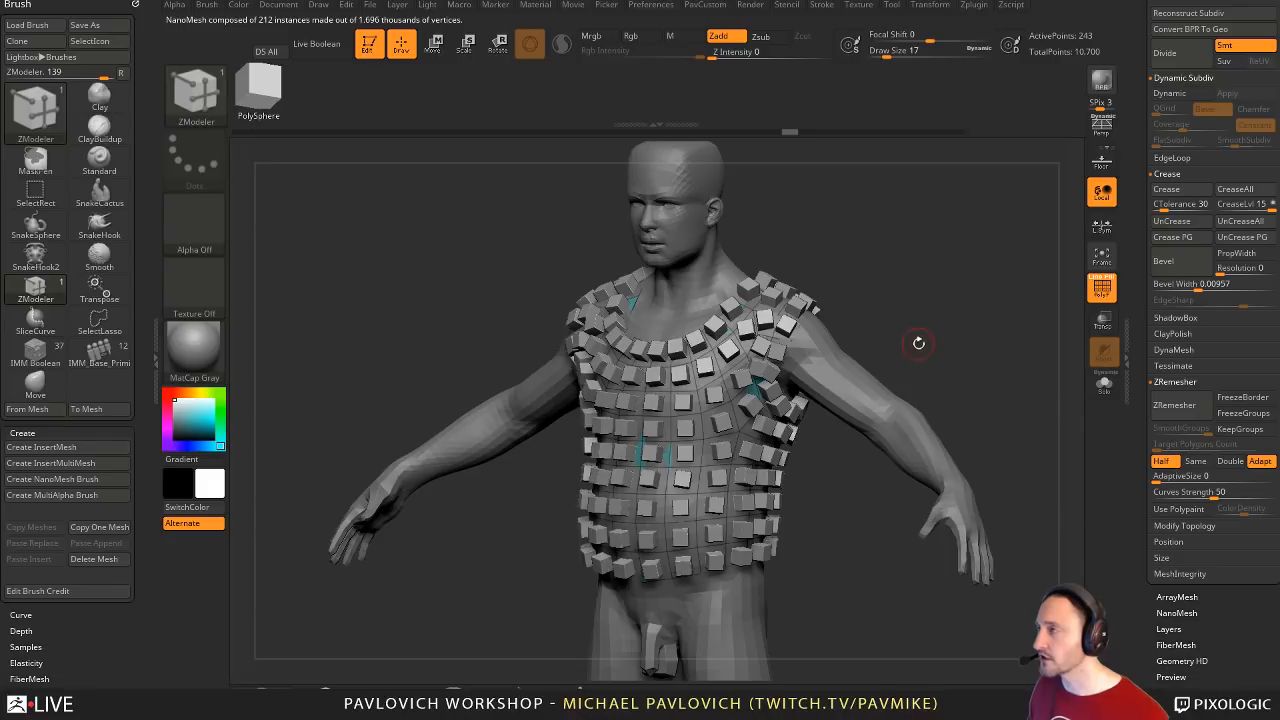
- Hide the placement polygons under the cubes by turning off ShowPlacement in the NanoMesh settings
{"action": "scroll", "coordinate": [1150, 360], "scroll_direction": "down", "scroll_amount": 5}
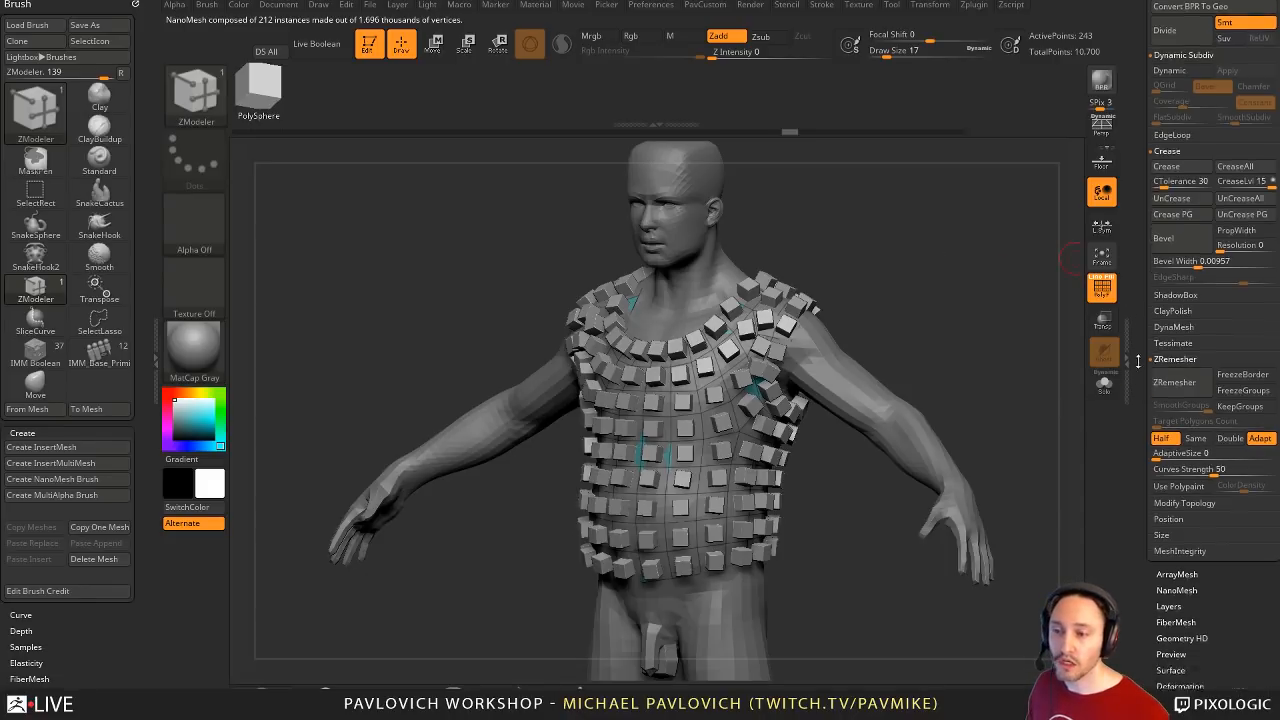
{"action": "key", "text": "shift"}
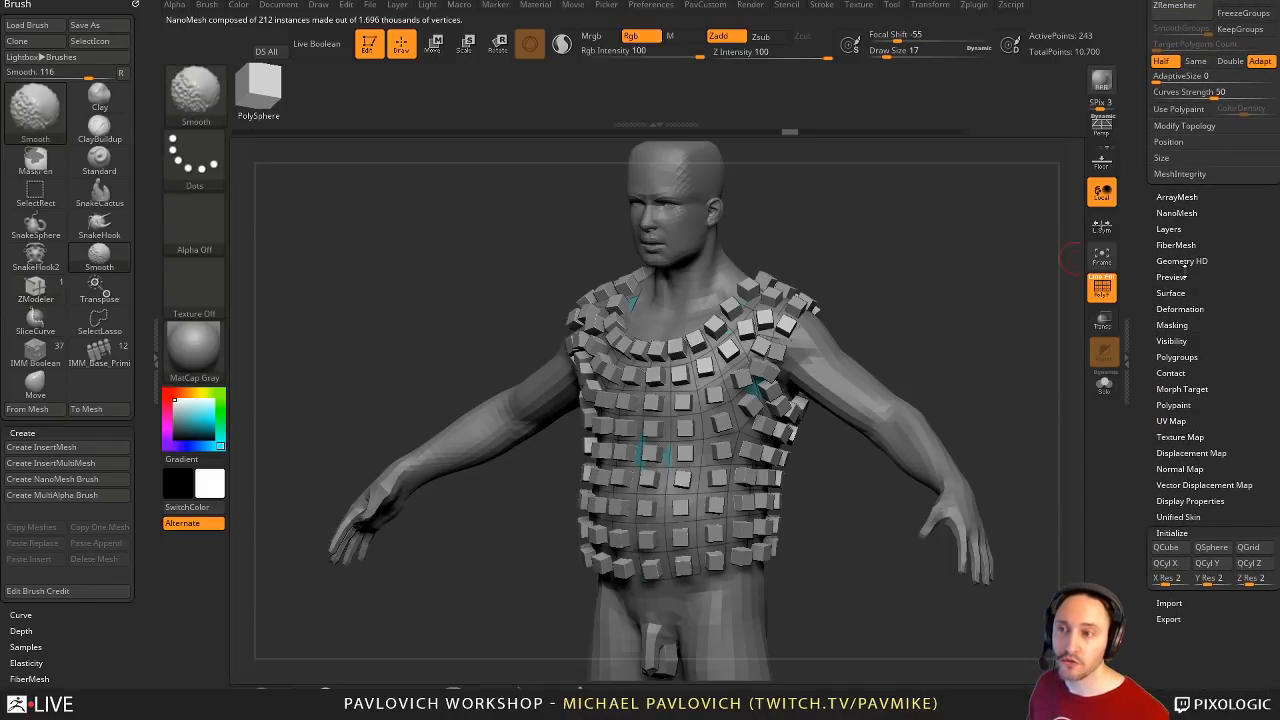
{"action": "left_click", "coordinate": [1178, 213]}
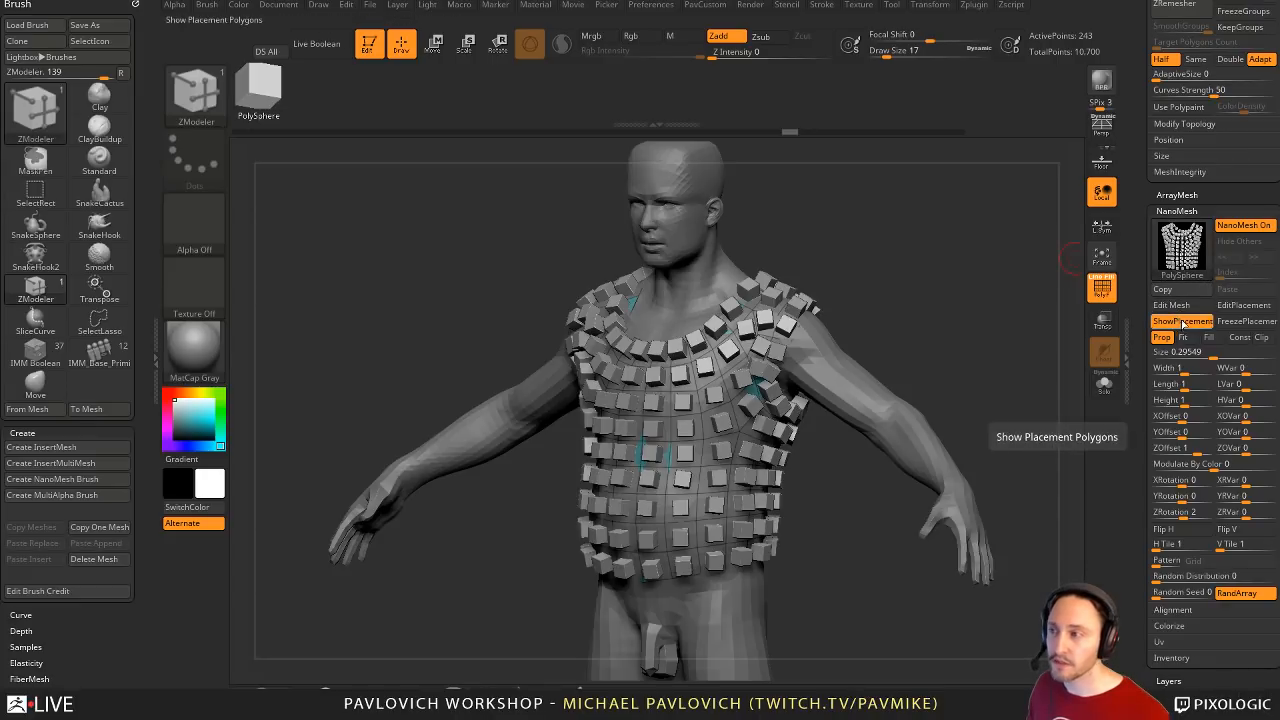
{"action": "left_click", "coordinate": [1183, 322]}
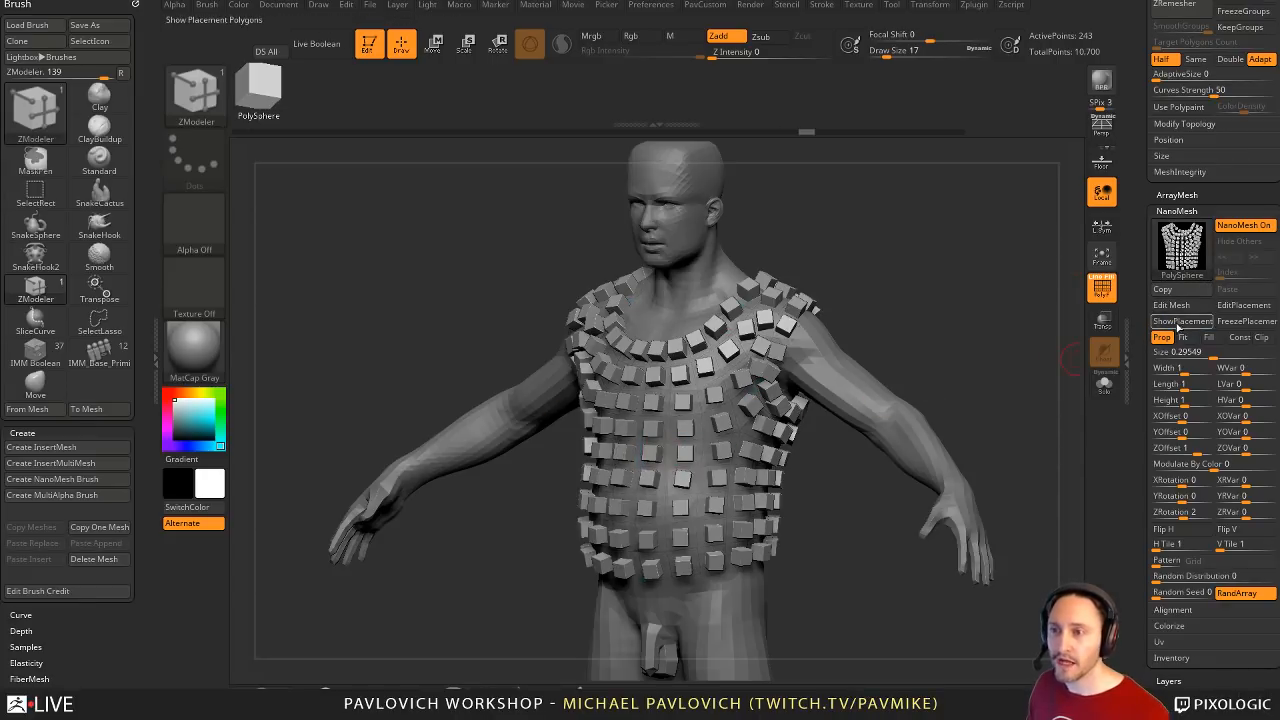
{"action": "left_click", "coordinate": [1180, 321]}
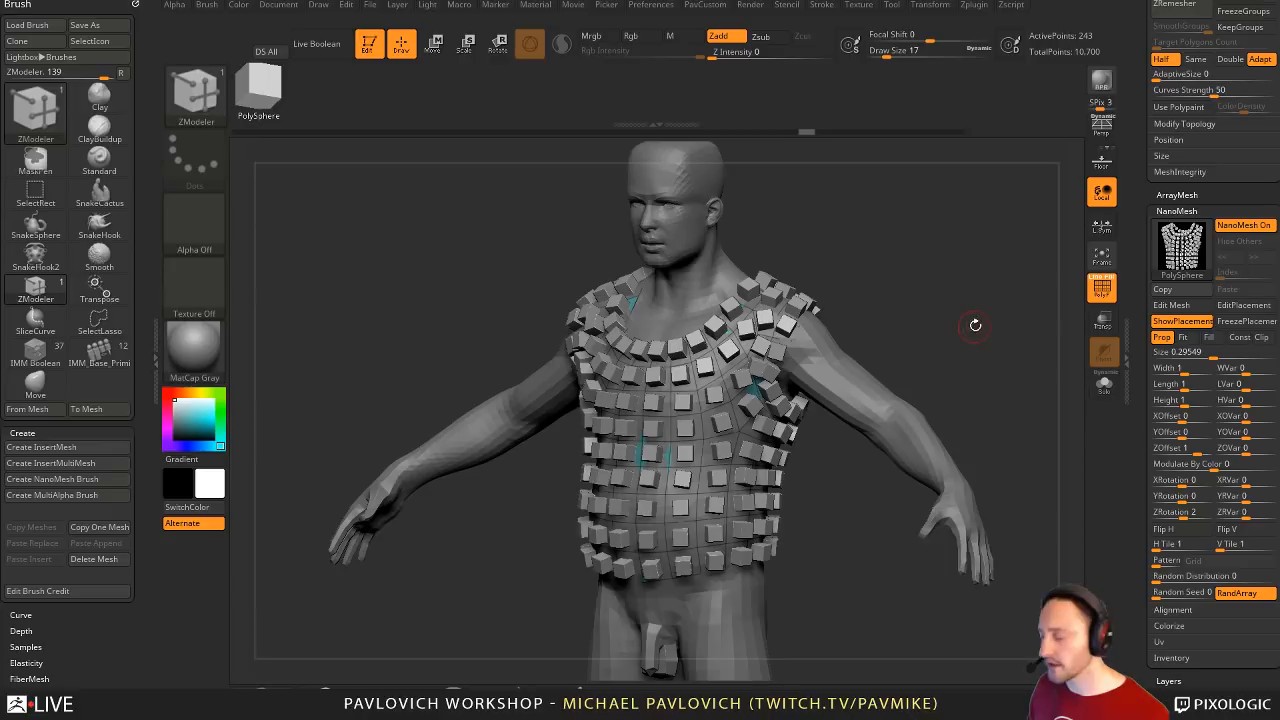
{"action": "left_click", "coordinate": [1198, 322]}
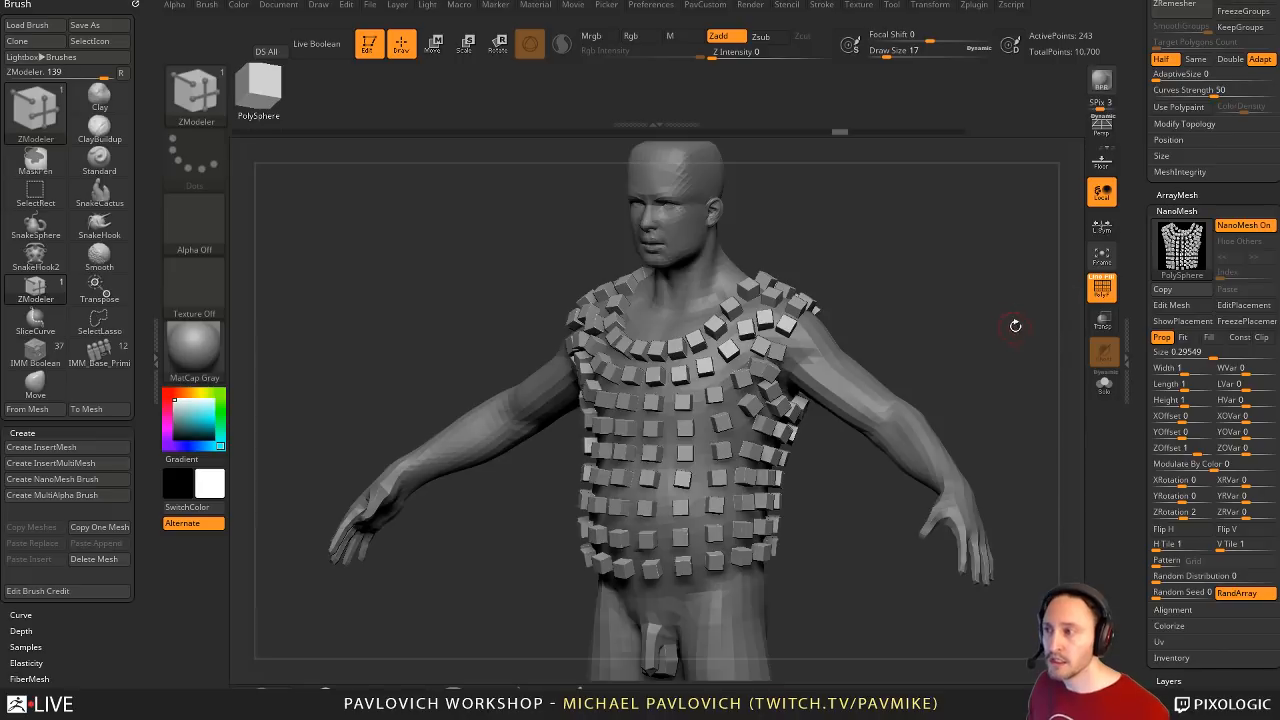
{"action": "left_click_drag", "start_coordinate": [1014, 323], "coordinate": [1140, 291]}
- Edit the NanoMesh source cube, flatten it vertically to about 0.104 and isolate it in Solo mode
{"action": "left_click", "coordinate": [1180, 306]}
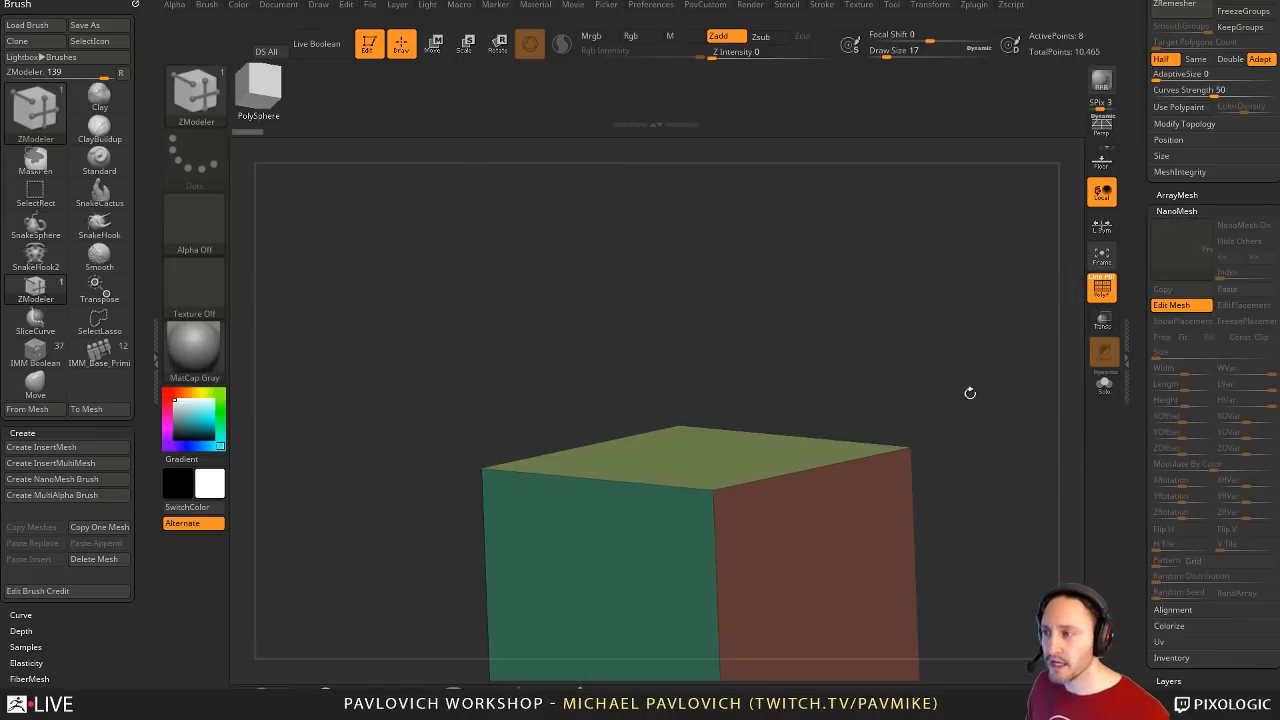
{"action": "key", "text": "f"}
{"action": "key", "text": "w"}
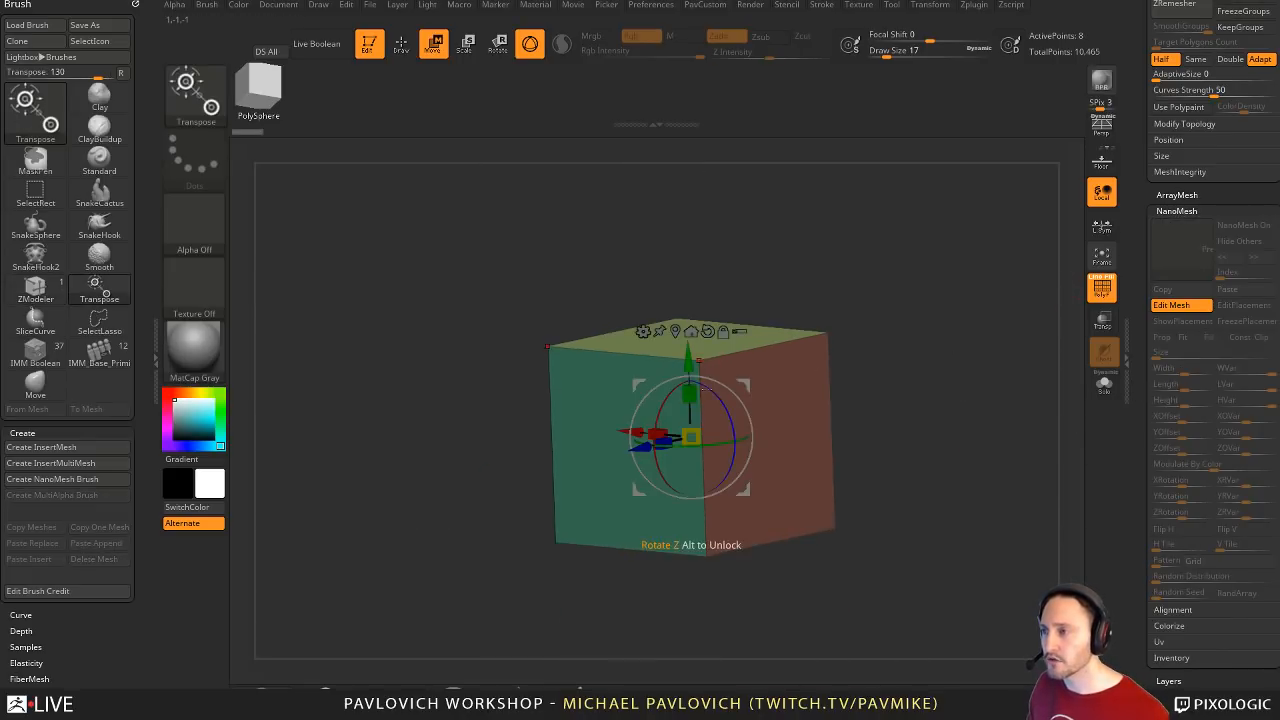
{"action": "left_click_drag", "start_coordinate": [689, 394], "coordinate": [798, 469]}
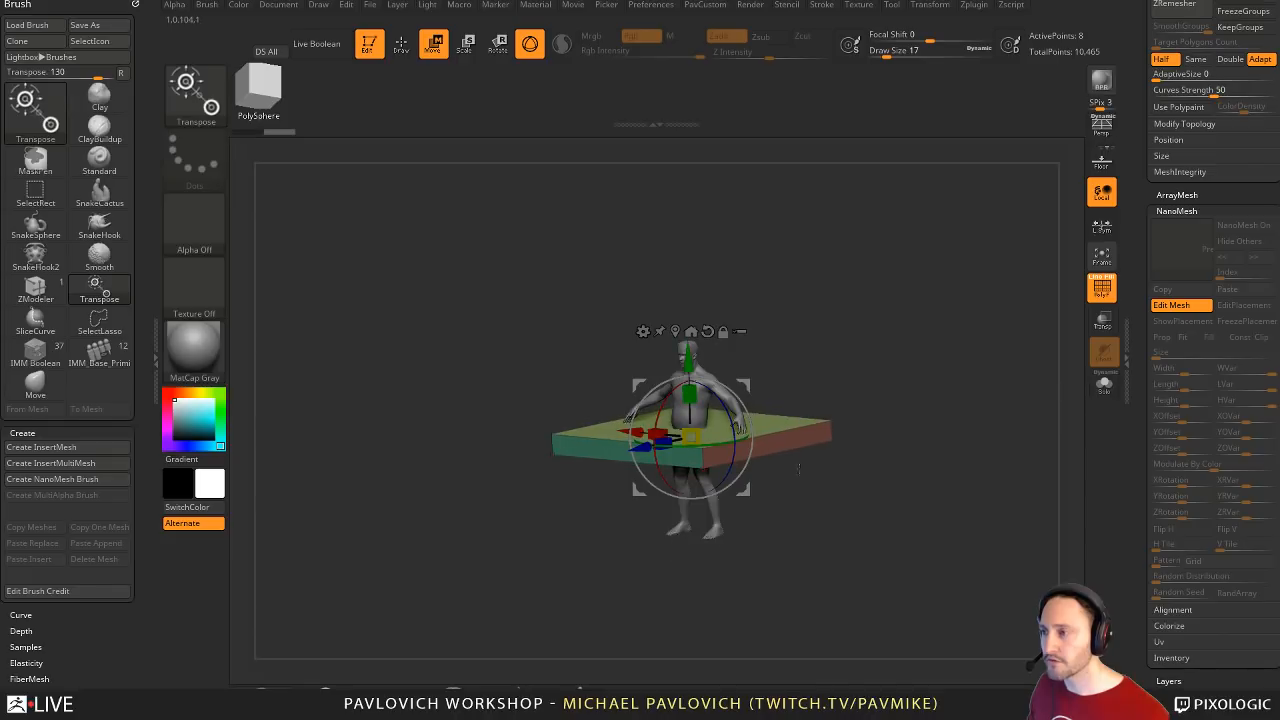
{"action": "left_click", "coordinate": [1113, 389]}
{"action": "right_click_drag", "start_coordinate": [1011, 392], "coordinate": [927, 301], "text": "ctrl"}
- Insert an edge loop along the slab's middle with ZModeler and bevel it with EdgeLoop Complete into a central strip
{"action": "key", "text": "q"}
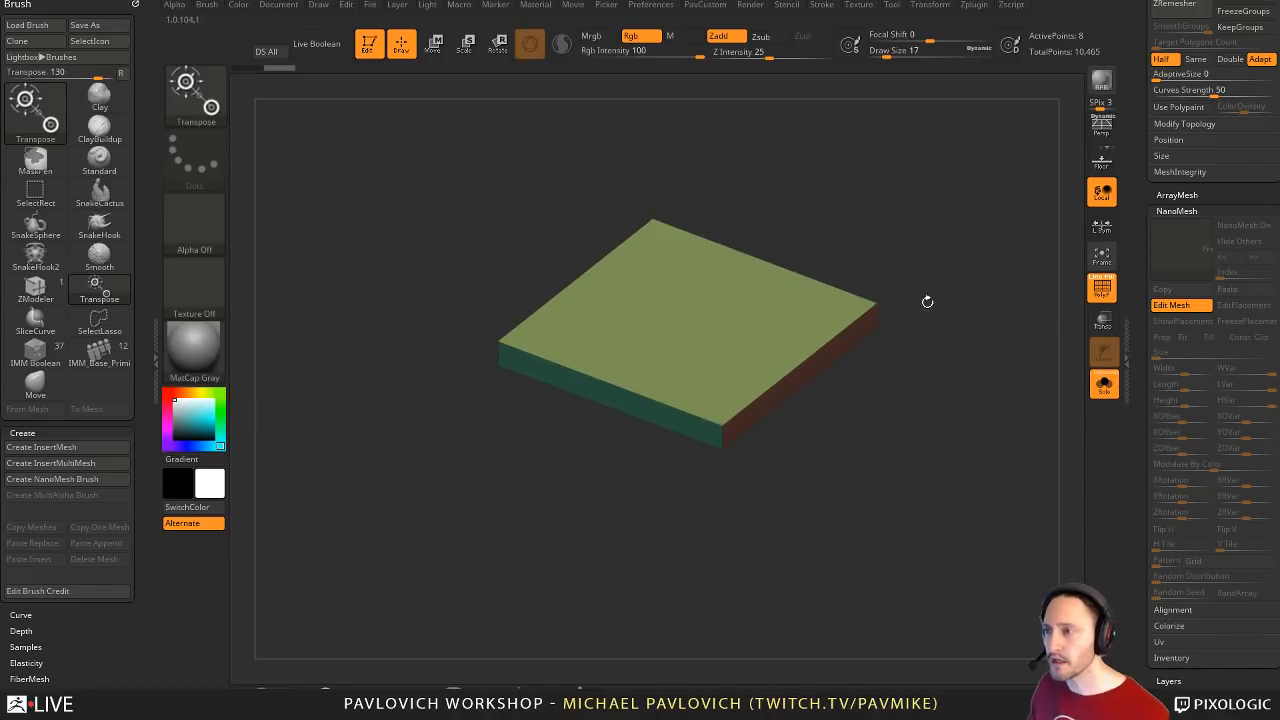
{"action": "key", "text": "5"}
{"action": "left_click", "coordinate": [934, 322]}
{"action": "key", "text": "b"}
{"action": "key", "text": "z"}
{"action": "key", "text": "m"}
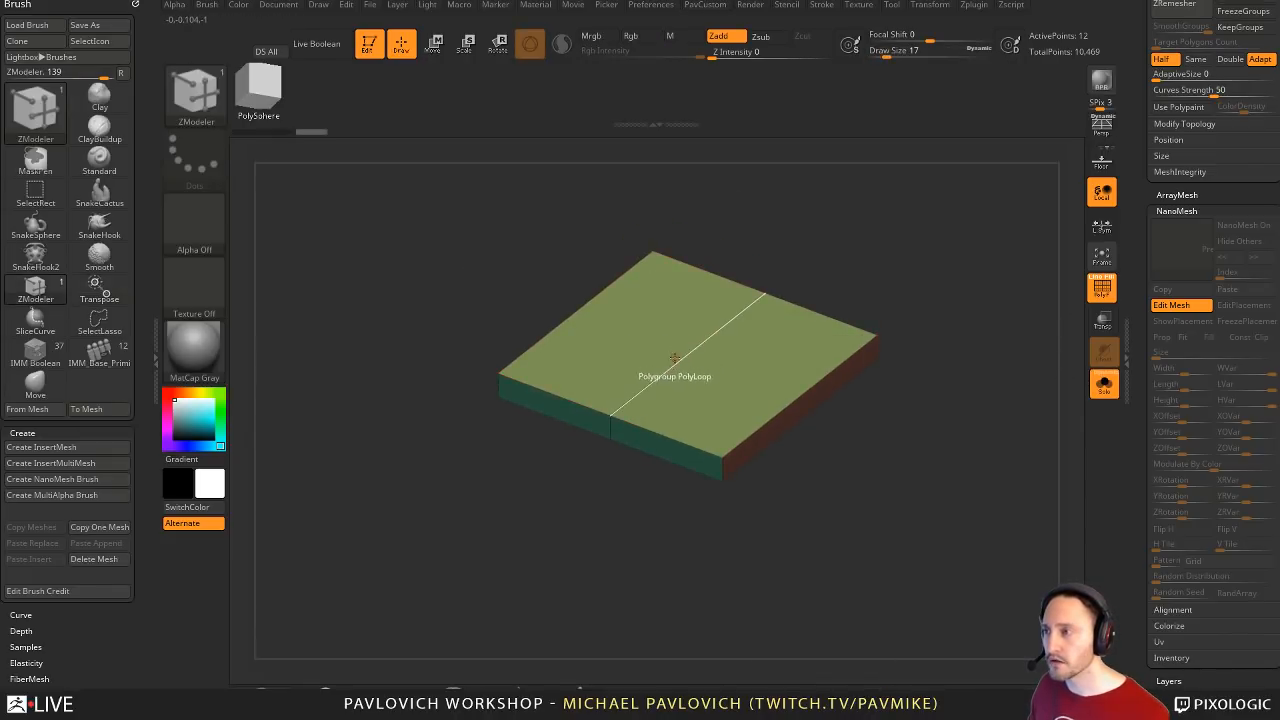
{"action": "key", "text": "space"}
{"action": "left_click", "coordinate": [577, 357]}
{"action": "left_click", "coordinate": [665, 452]}
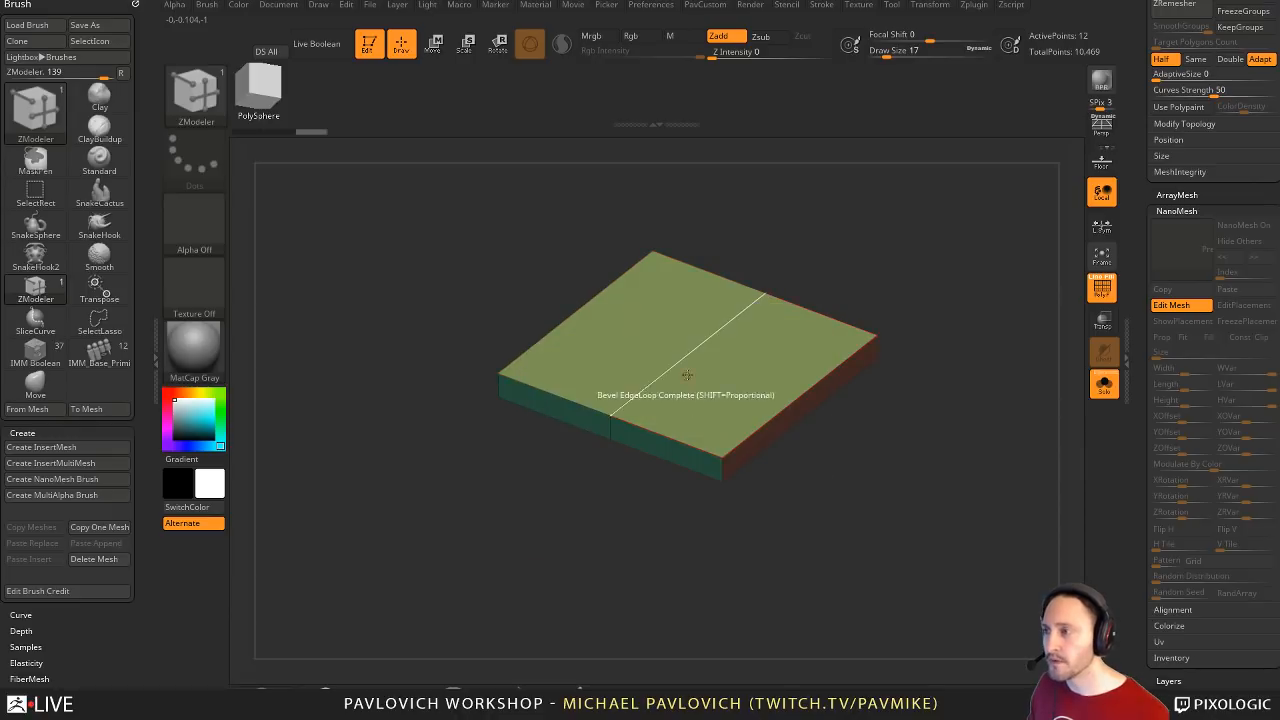
{"action": "left_click", "coordinate": [700, 365]}
- Mask the slab except the central strip's front edge and move that edge outward to give the slab a tapered end
{"action": "right_click_drag", "start_coordinate": [742, 313], "coordinate": [911, 340], "text": "shift"}
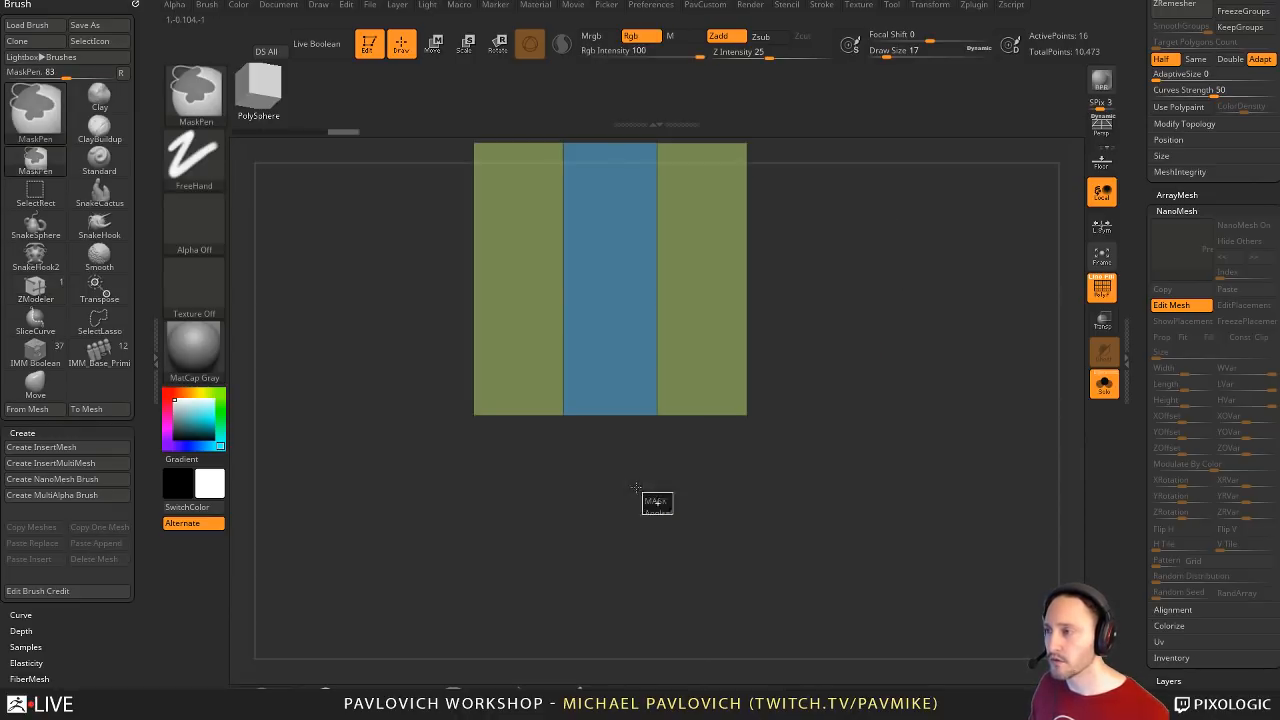
{"action": "left_click_drag", "start_coordinate": [674, 514], "coordinate": [526, 389], "text": "ctrl+alt"}
{"action": "key", "text": "w"}
{"action": "left_click_drag", "start_coordinate": [610, 357], "coordinate": [610, 413]}
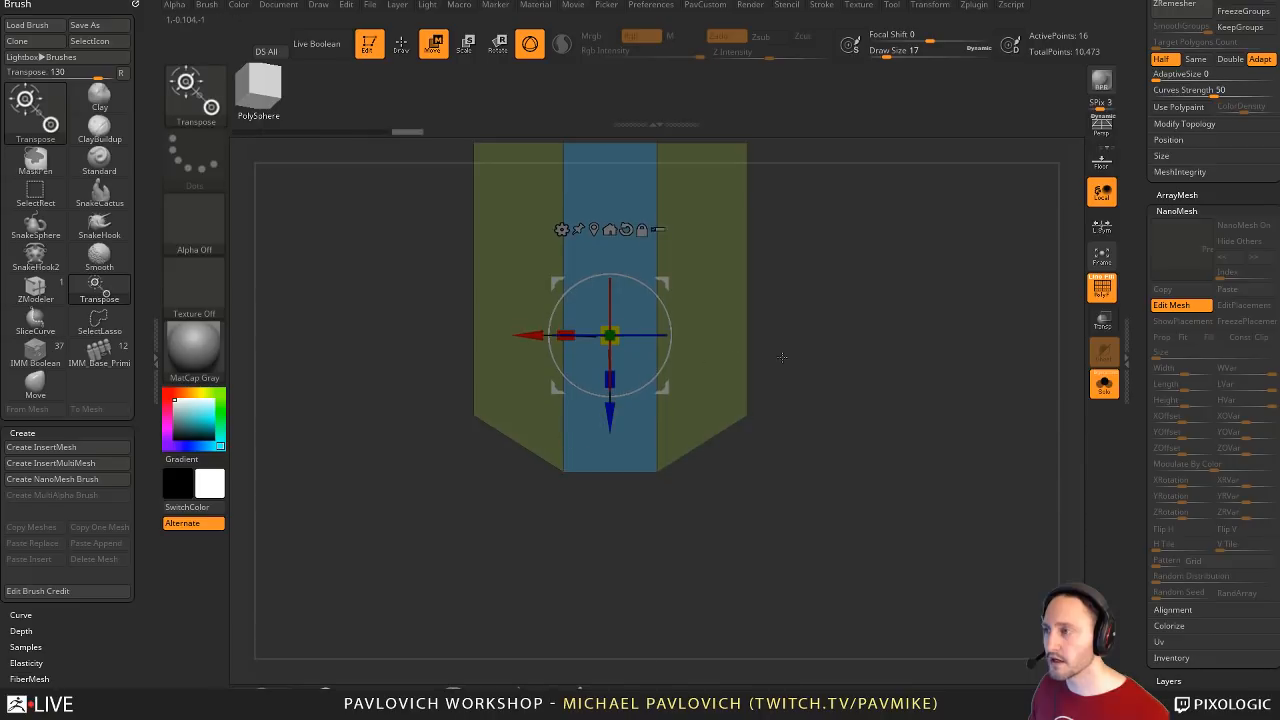
{"action": "right_click_drag", "start_coordinate": [786, 357], "coordinate": [961, 380]}
{"action": "key", "text": "2"}
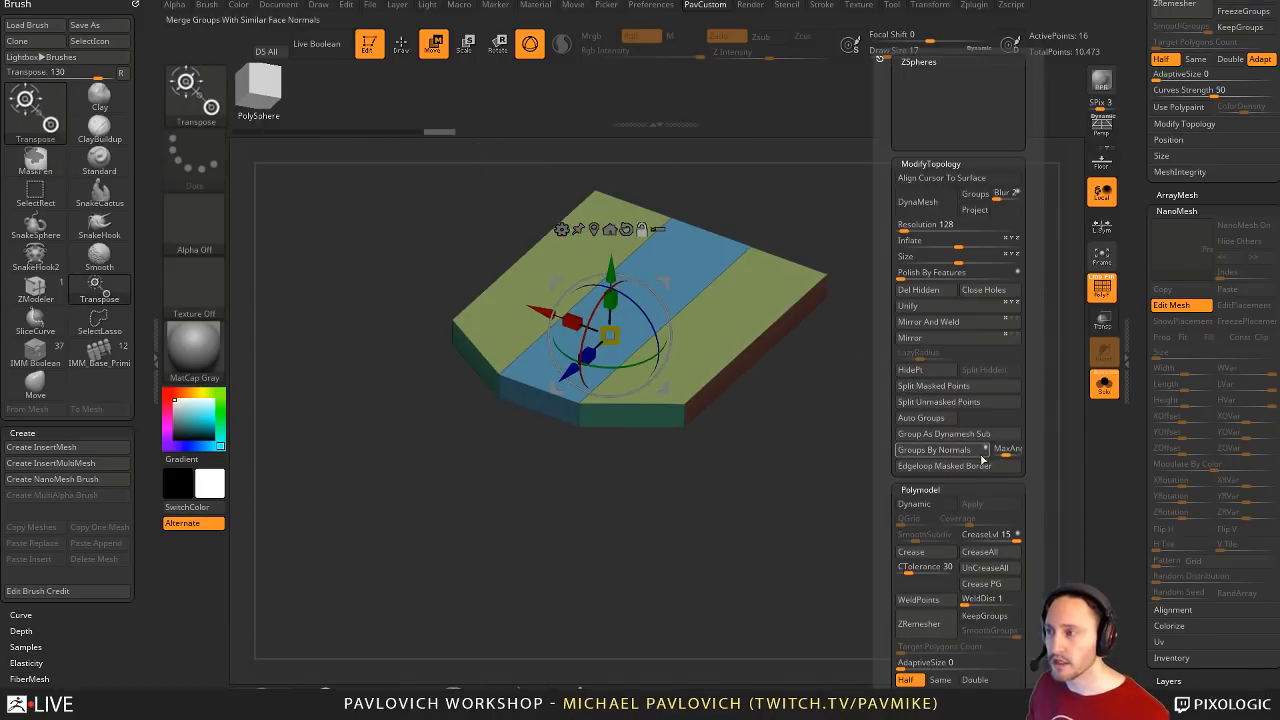
{"action": "mouse_move", "coordinate": [866, 398]}
{"action": "right_mouse_down"}
{"action": "mouse_move", "coordinate": [919, 465]}
{"action": "mouse_move", "coordinate": [984, 438]}
{"action": "mouse_move", "coordinate": [969, 415]}
{"action": "right_mouse_up"}
- Insert a single edge loop straight across the slab with ZModeler, undoing the skewed placement
{"action": "key", "text": "q"}
{"action": "key", "text": "space"}
{"action": "left_click", "coordinate": [766, 339]}
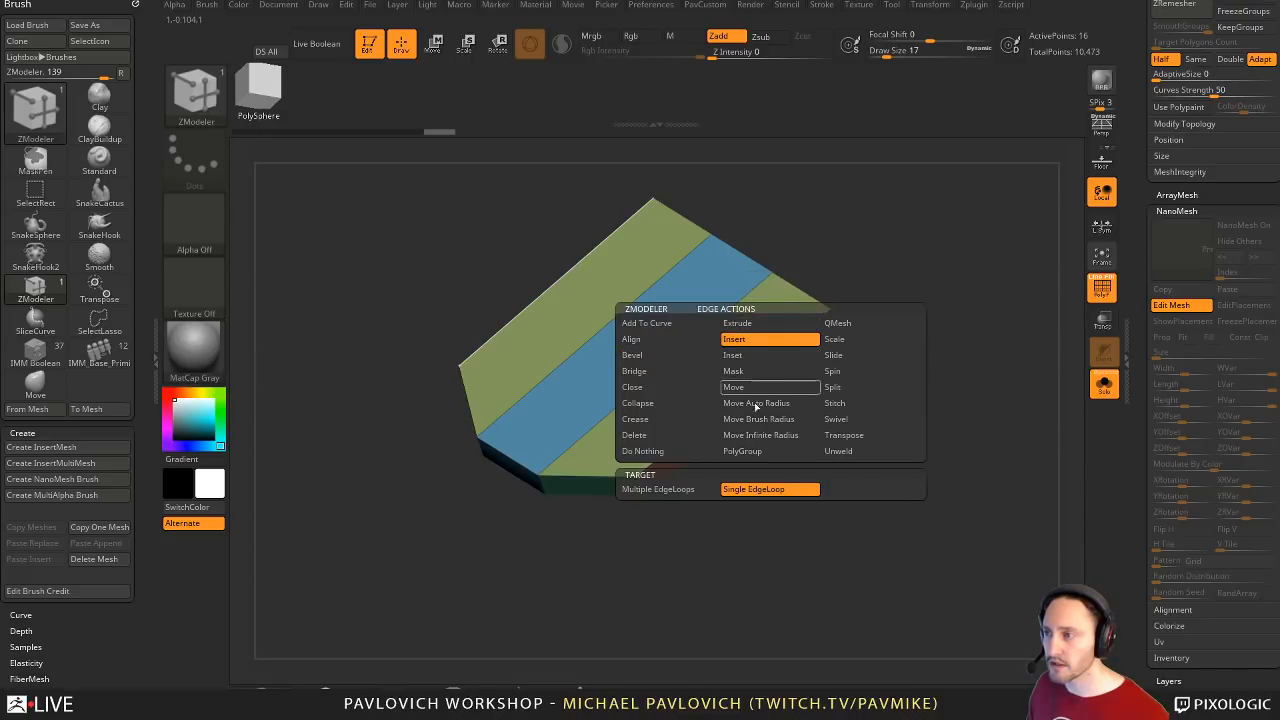
{"action": "left_click", "coordinate": [787, 349]}
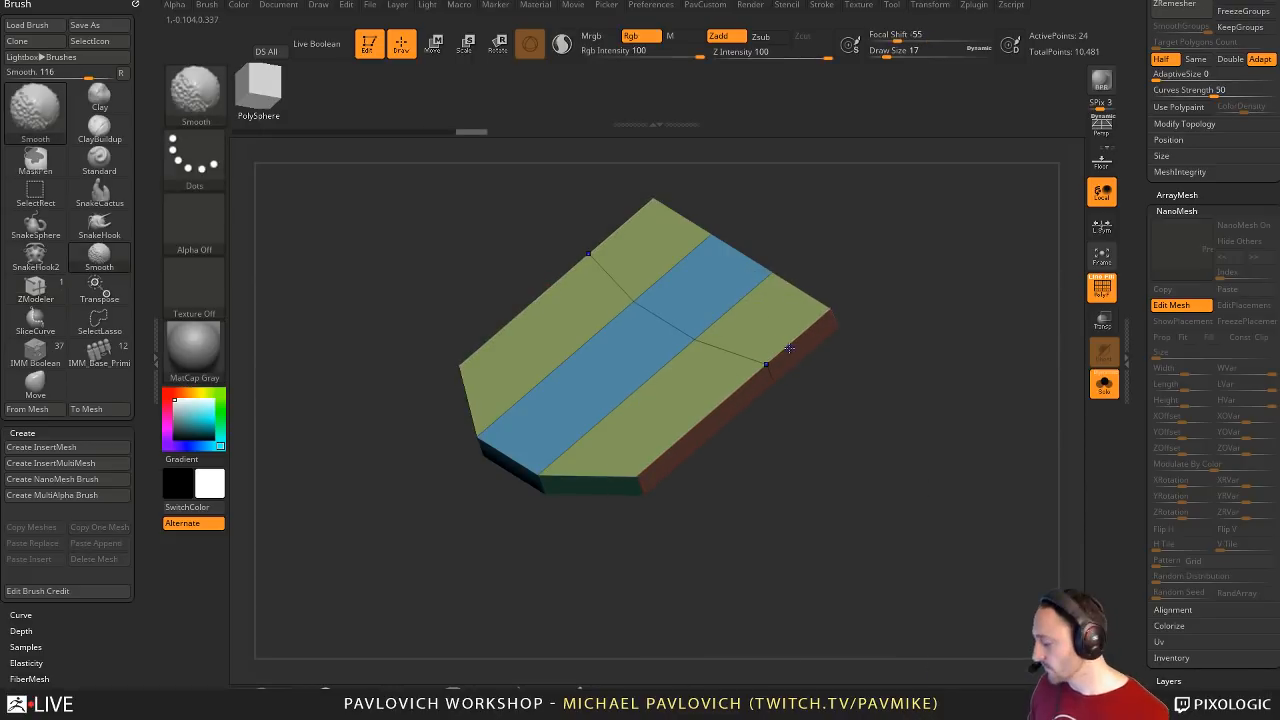
{"action": "key", "text": "ctrl+z"}
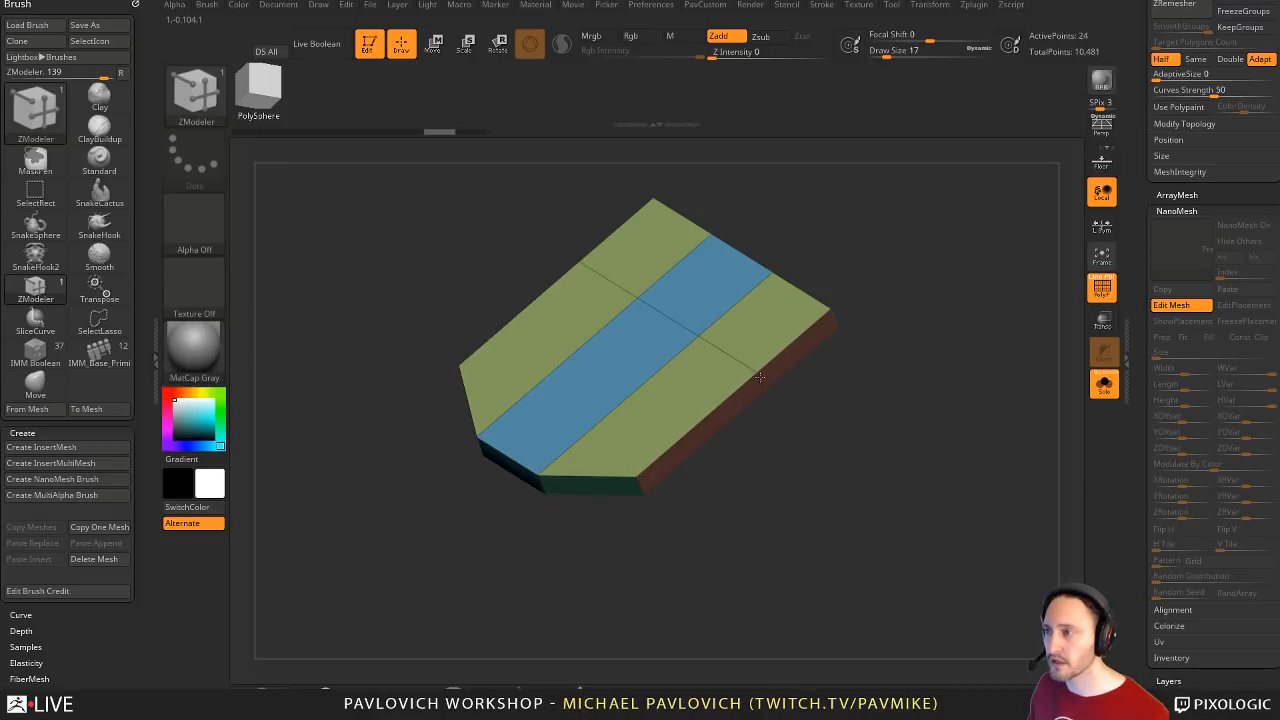
- Assign a new polygroup to the slab's rear polyloop with ZModeler's PolyGroup edge action and extrude that section outward with QMesh
{"action": "key", "text": "space"}
{"action": "left_click", "coordinate": [757, 449]}
{"action": "left_click", "coordinate": [666, 523]}
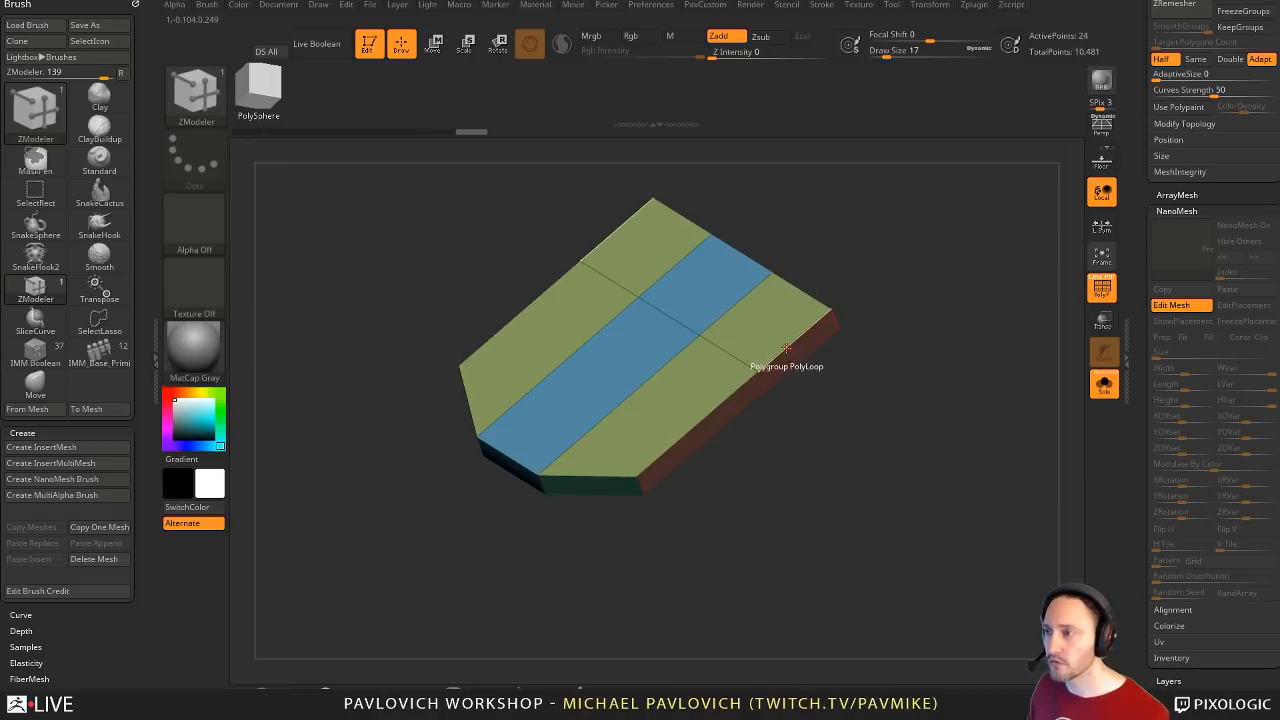
{"action": "left_click", "coordinate": [786, 348]}
{"action": "key", "text": "space"}
{"action": "left_click", "coordinate": [831, 179]}
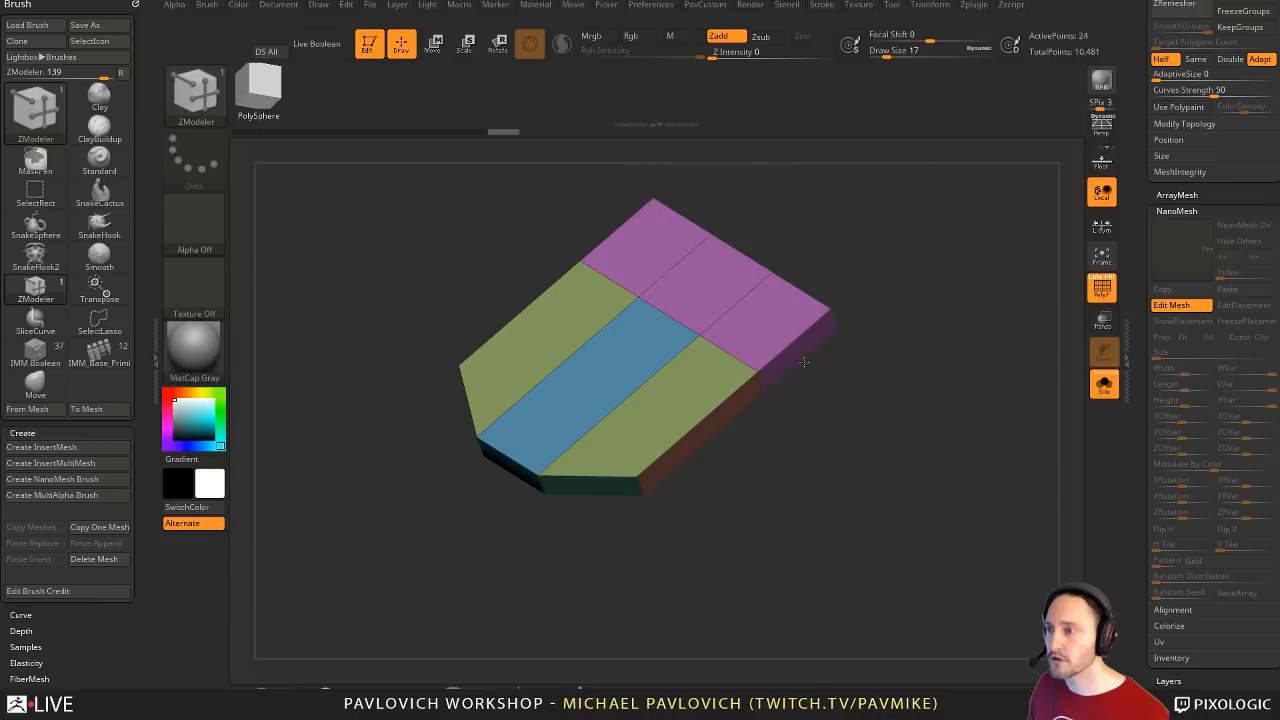
{"action": "left_click_drag", "start_coordinate": [786, 345], "coordinate": [938, 381]}
- Leave the NanoMesh source editing and show the plates on the full body, without wireframe or Solo mode
{"action": "left_click", "coordinate": [1172, 305]}
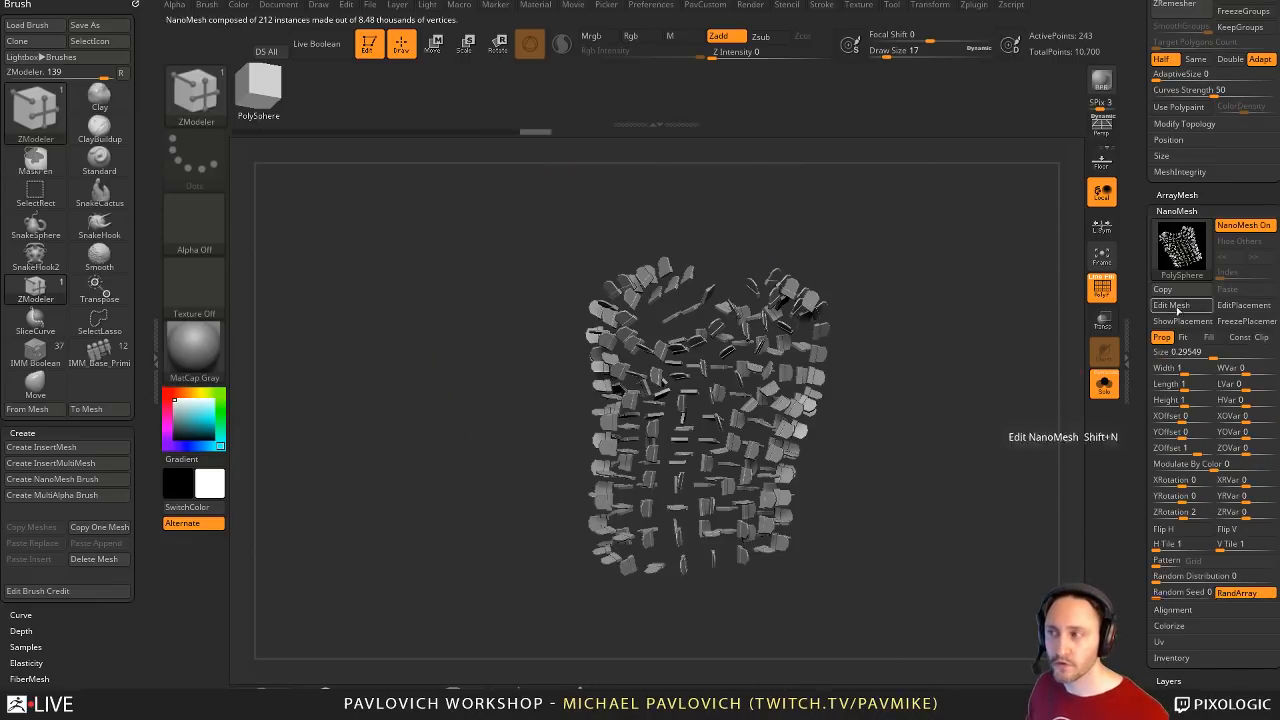
{"action": "left_click_drag", "start_coordinate": [982, 417], "coordinate": [1029, 434]}
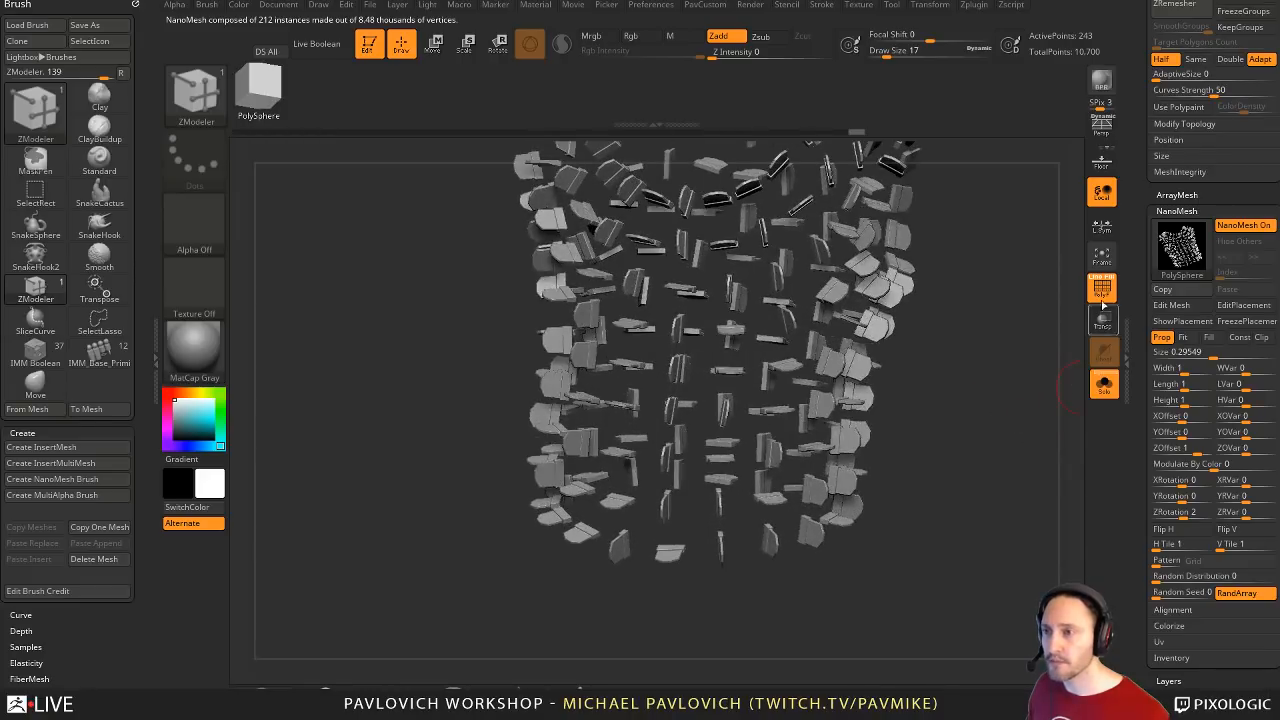
{"action": "left_click", "coordinate": [1102, 289]}
{"action": "key", "text": "f"}
{"action": "left_click", "coordinate": [1104, 385]}
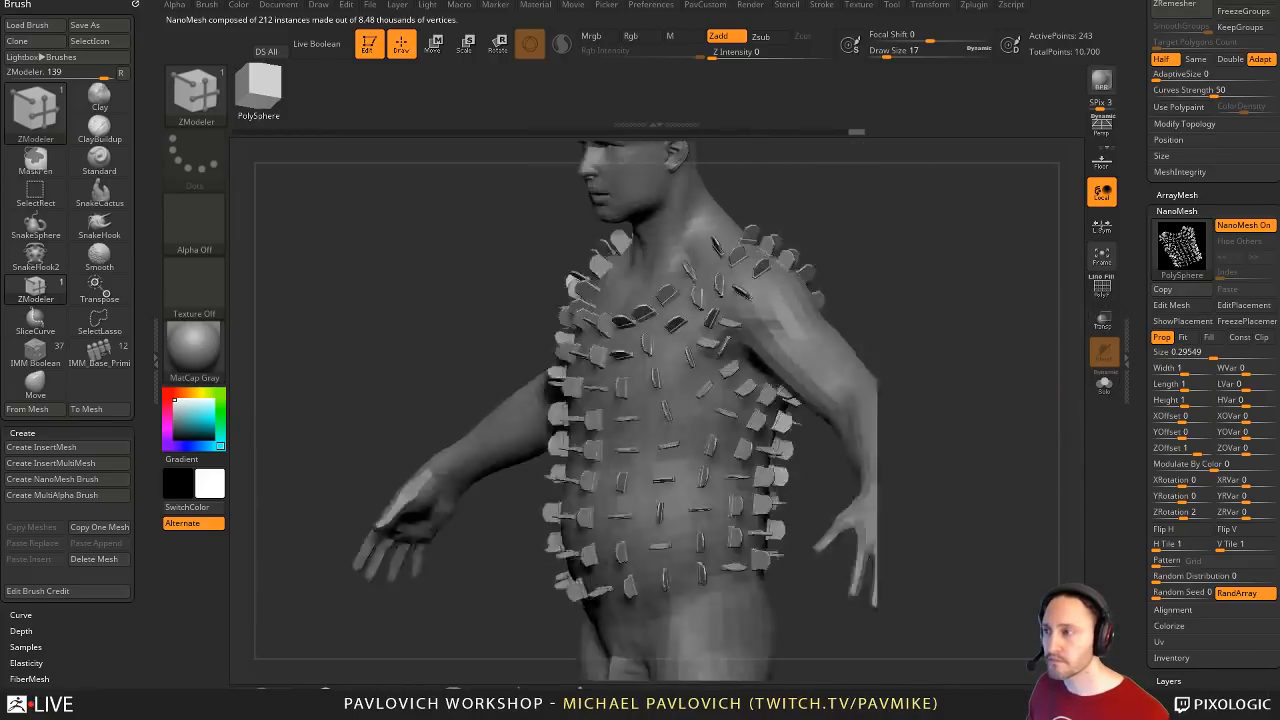
{"action": "left_click_drag", "start_coordinate": [1050, 376], "coordinate": [1012, 373]}
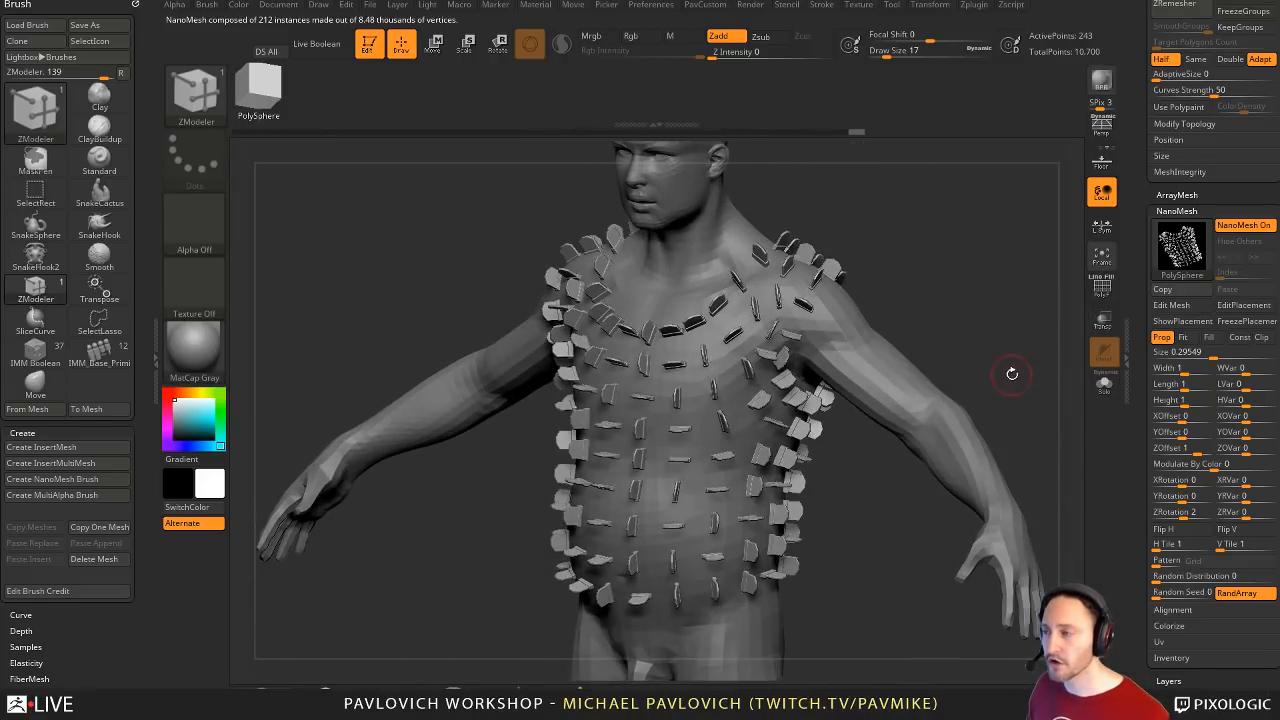
- Compare the NanoMesh plates with their placement polygons shown and hidden
{"action": "left_click", "coordinate": [1160, 322]}
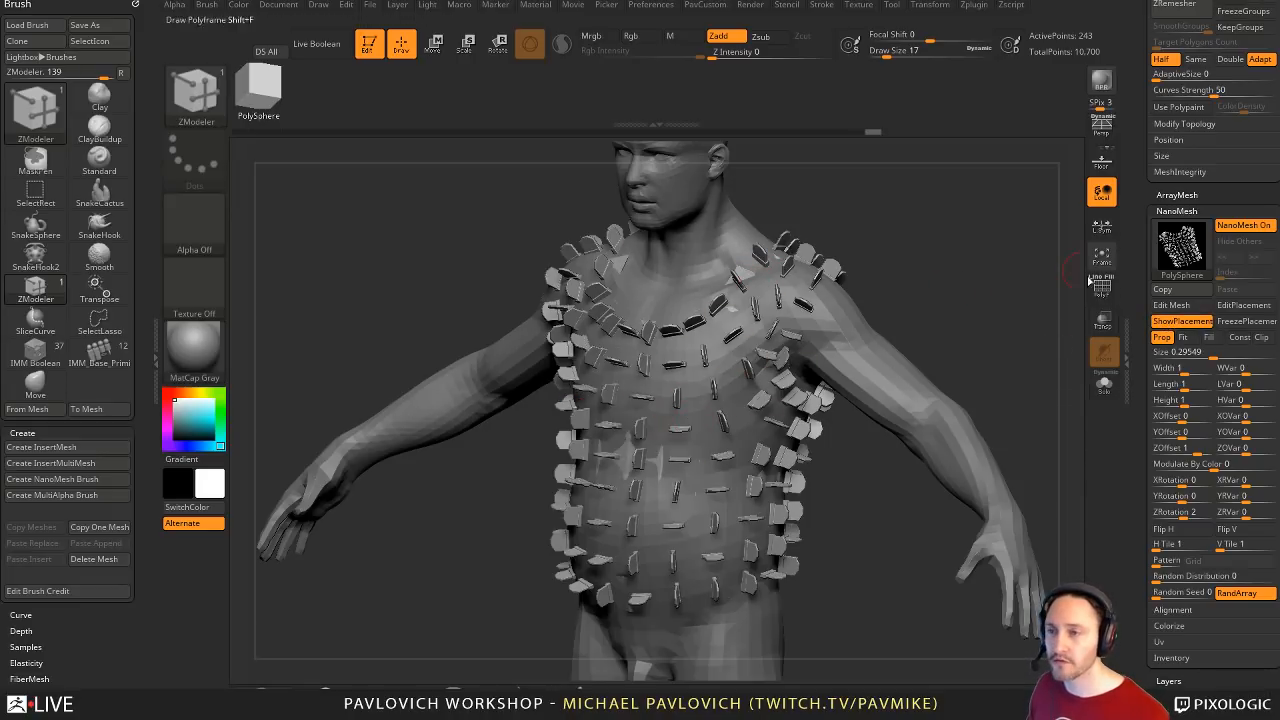
{"action": "left_click", "coordinate": [1186, 323]}
{"action": "left_click_drag", "start_coordinate": [967, 332], "coordinate": [980, 334]}
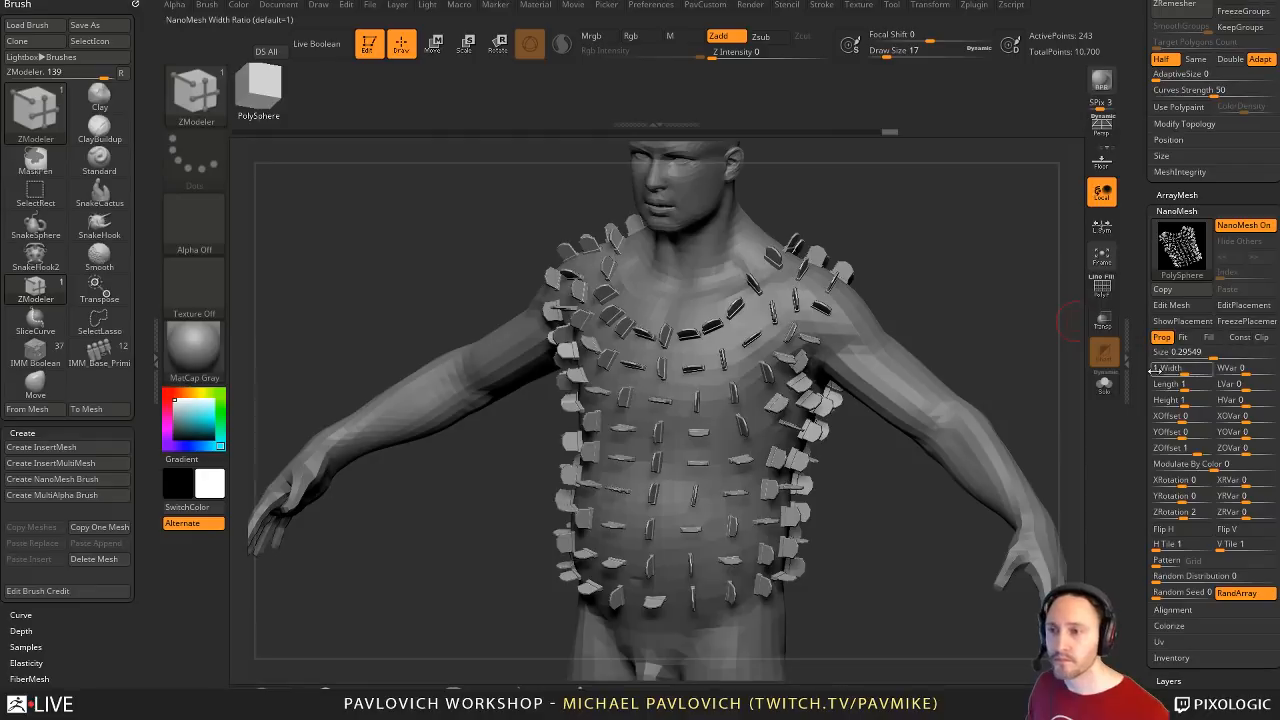
- Align the NanoMesh plates to the surface normal and tilt them with an X rotation of -82
{"action": "left_click_drag", "start_coordinate": [1139, 388], "coordinate": [1139, 167]}
{"action": "key", "text": "shift"}
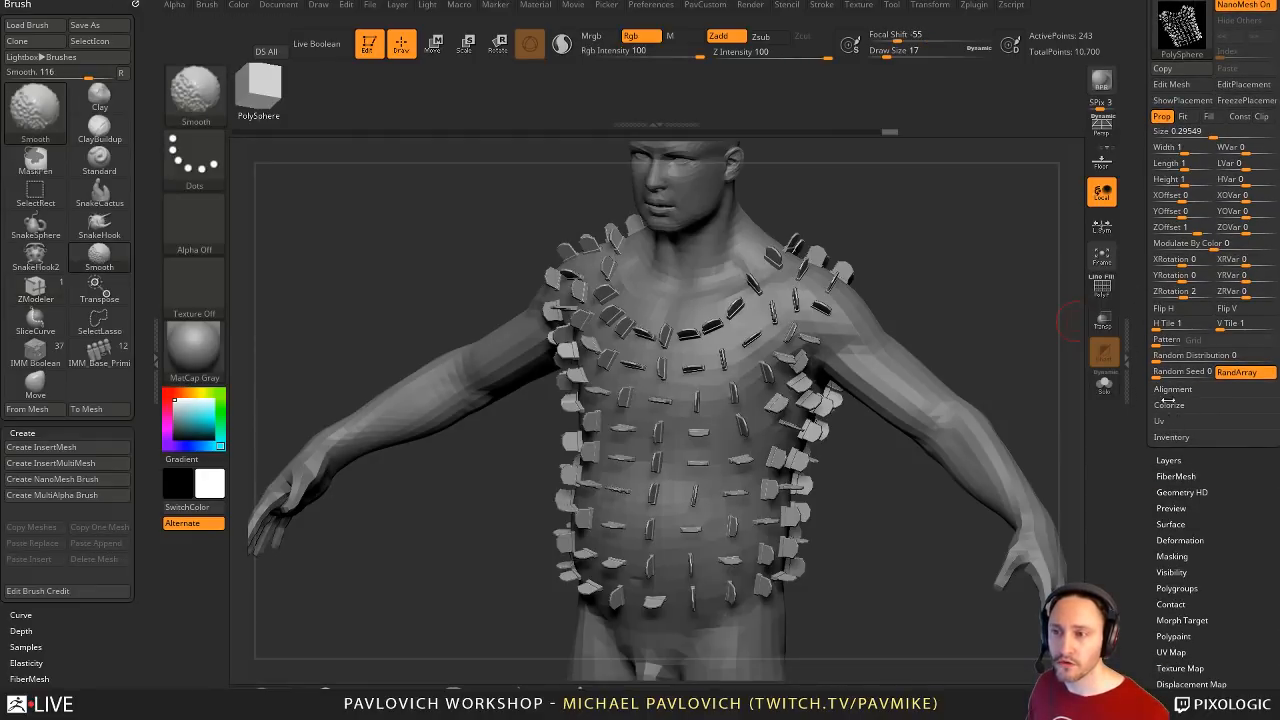
{"action": "left_click", "coordinate": [1172, 389]}
{"action": "left_click", "coordinate": [1196, 362]}
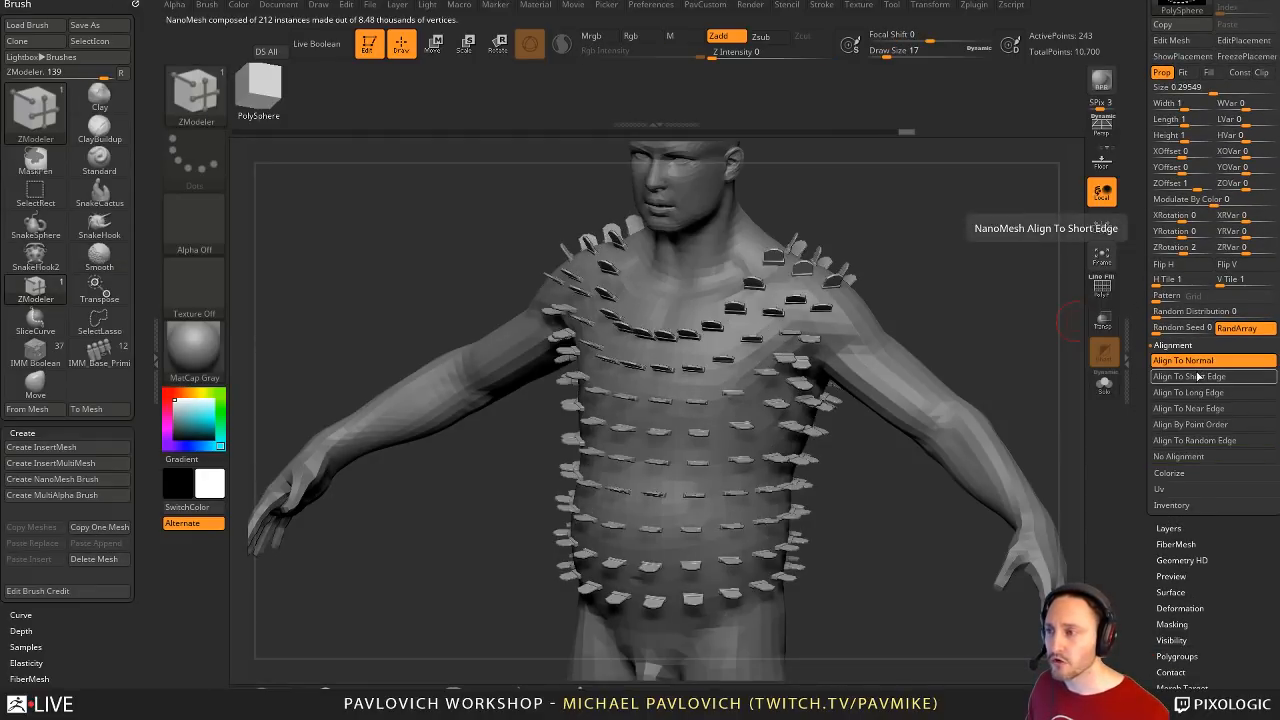
{"action": "scroll", "coordinate": [1205, 365], "scroll_direction": "up", "scroll_amount": 3}
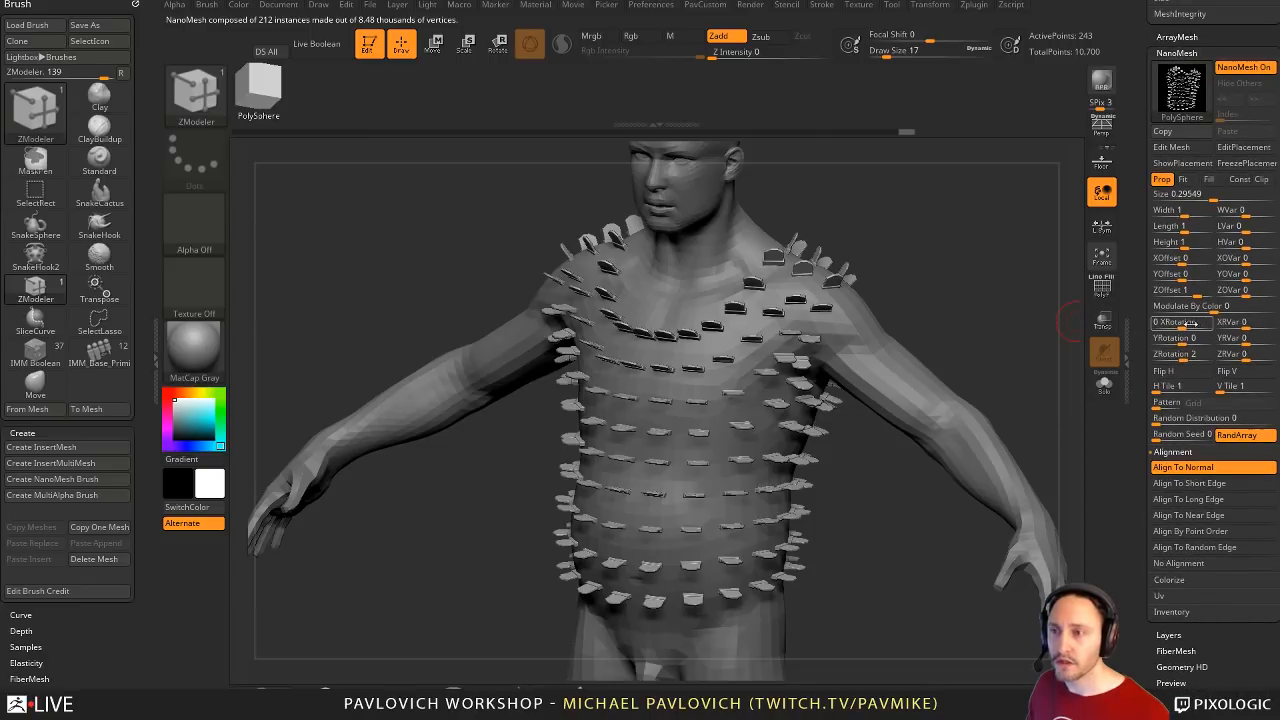
{"action": "left_click_drag", "start_coordinate": [1190, 322], "coordinate": [1163, 329]}
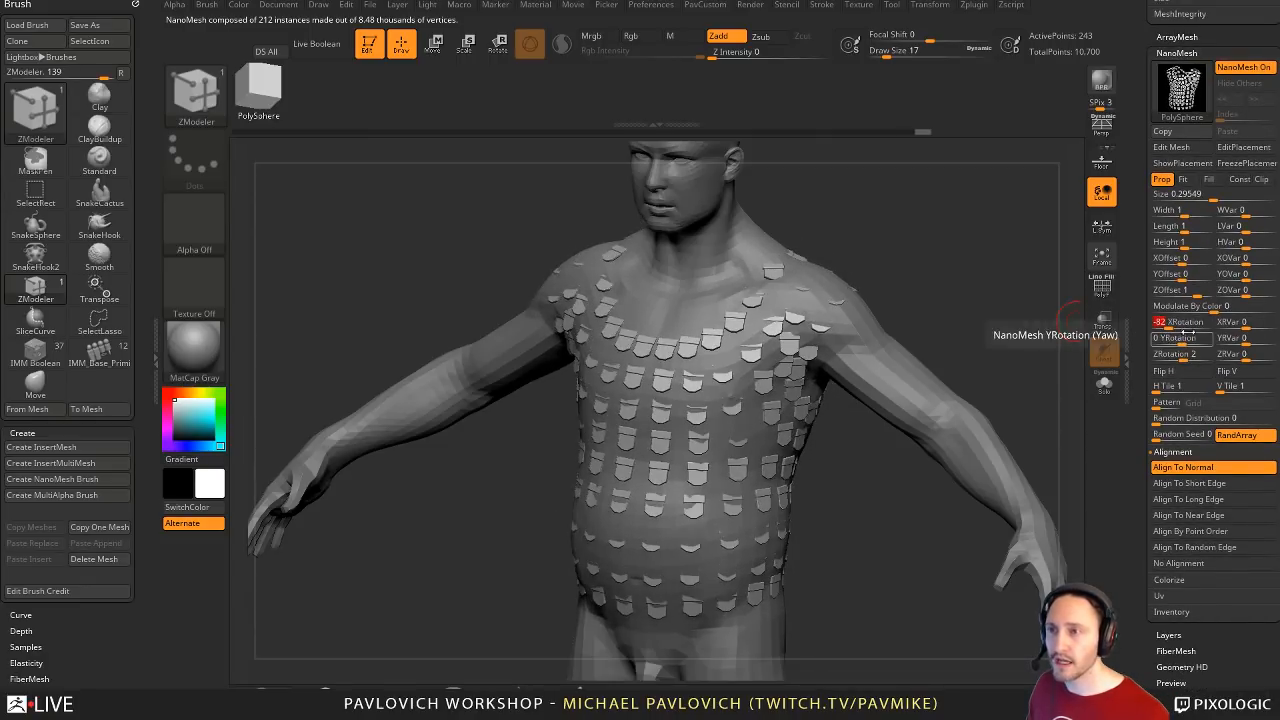
- Enlarge the plates to a NanoMesh size of 0.56683 and undo the trial rotation change
{"action": "left_click_drag", "start_coordinate": [1213, 199], "coordinate": [1216, 201]}
{"action": "left_click_drag", "start_coordinate": [1190, 340], "coordinate": [1189, 354]}
{"action": "type", "text": "0"}
{"action": "key", "text": "Return"}
{"action": "key", "text": "ctrl+z"}
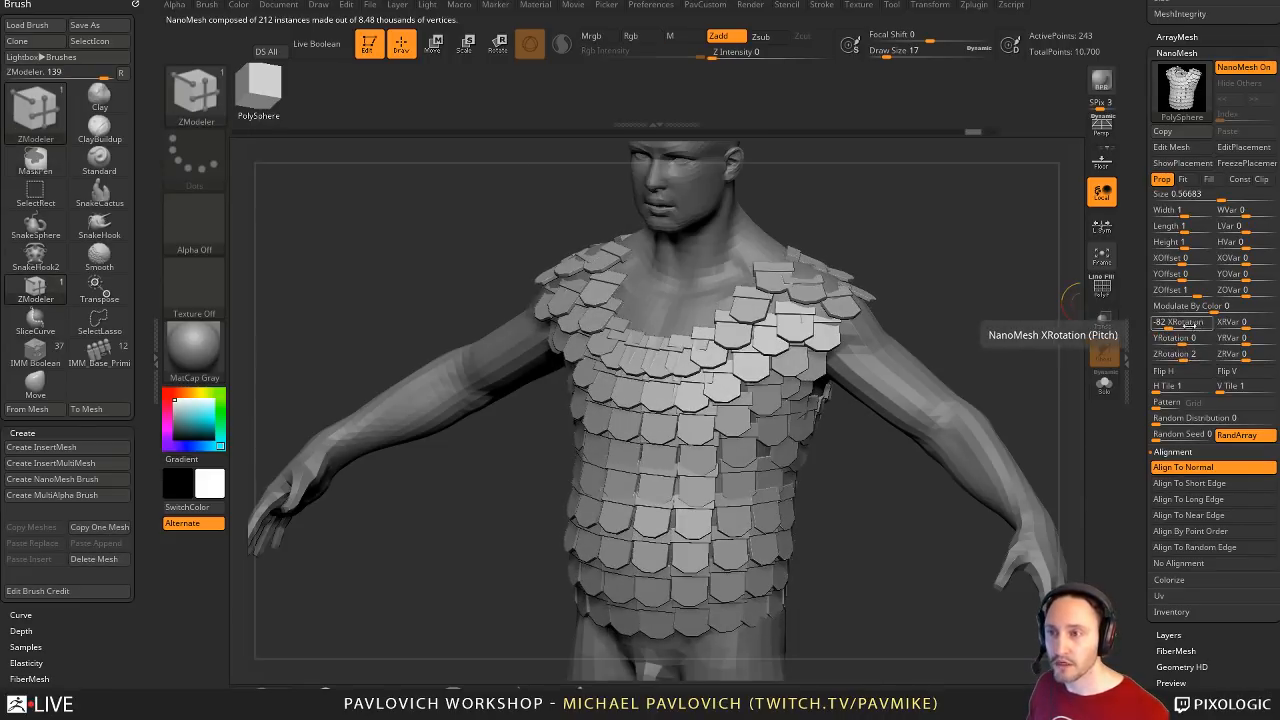
- Set the plates' Z rotation to 0 and X rotation to -77 so they lie like overlapping scales
{"action": "left_click", "coordinate": [1187, 354]}
{"action": "type", "text": "0"}
{"action": "key", "text": "Return"}
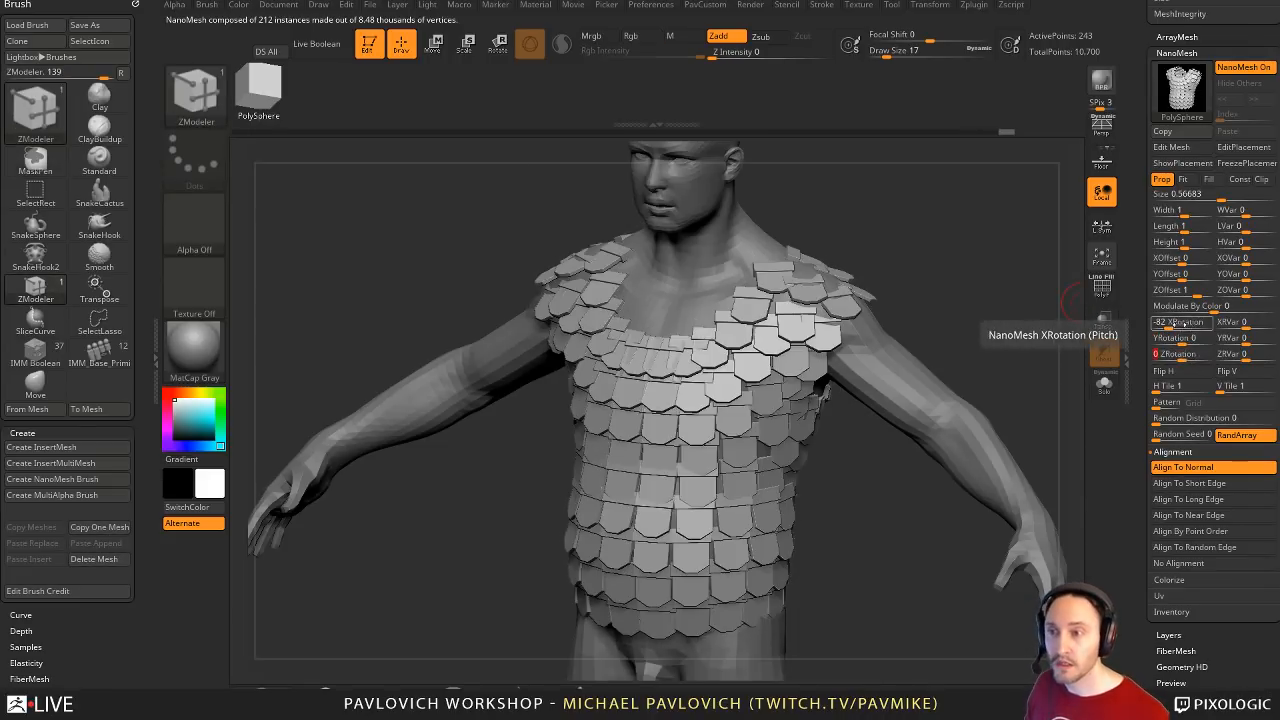
{"action": "mouse_move", "coordinate": [1169, 323]}
{"action": "left_mouse_down"}
{"action": "mouse_move", "coordinate": [1205, 325]}
{"action": "mouse_move", "coordinate": [1167, 329]}
{"action": "mouse_move", "coordinate": [1177, 340]}
{"action": "left_mouse_up"}
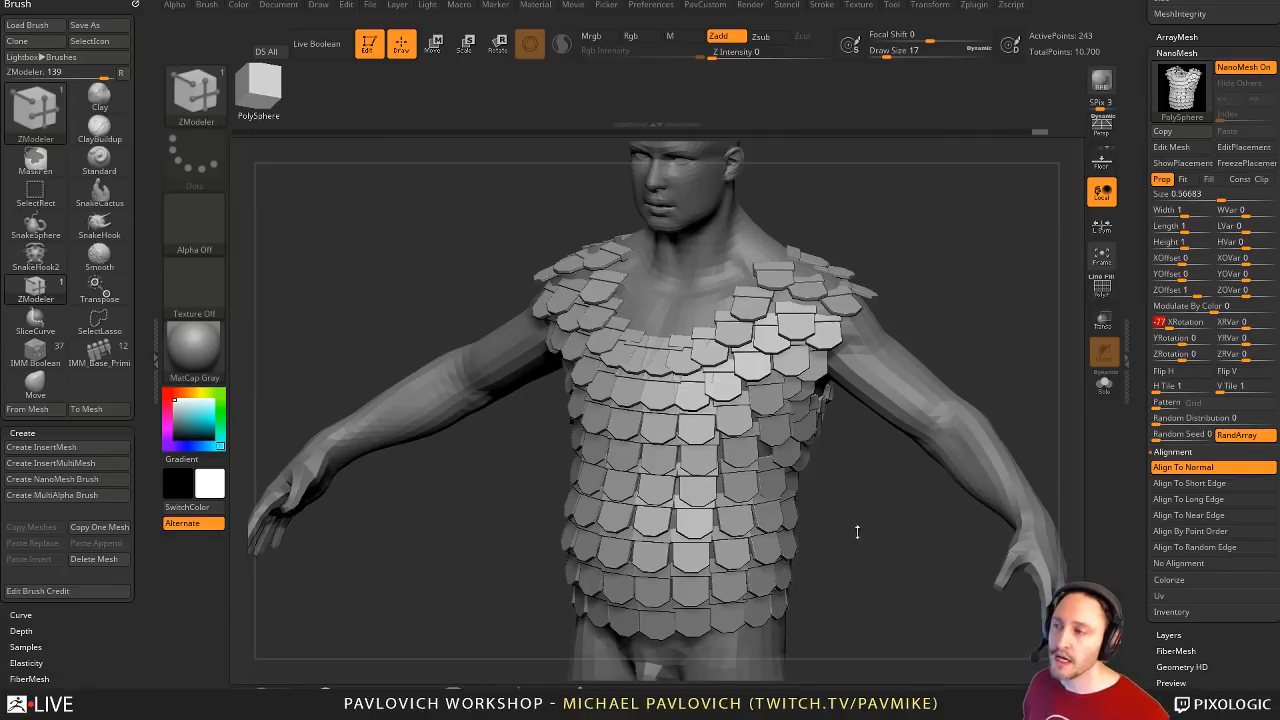
- Turn the body to face the front and switch to the Move brush
{"action": "left_click_drag", "start_coordinate": [952, 294], "coordinate": [946, 284]}
{"action": "key", "text": "s"}
{"action": "left_click_drag", "start_coordinate": [867, 232], "coordinate": [910, 262]}
{"action": "key", "text": "b"}
{"action": "key", "text": "m"}
{"action": "key", "text": "v"}
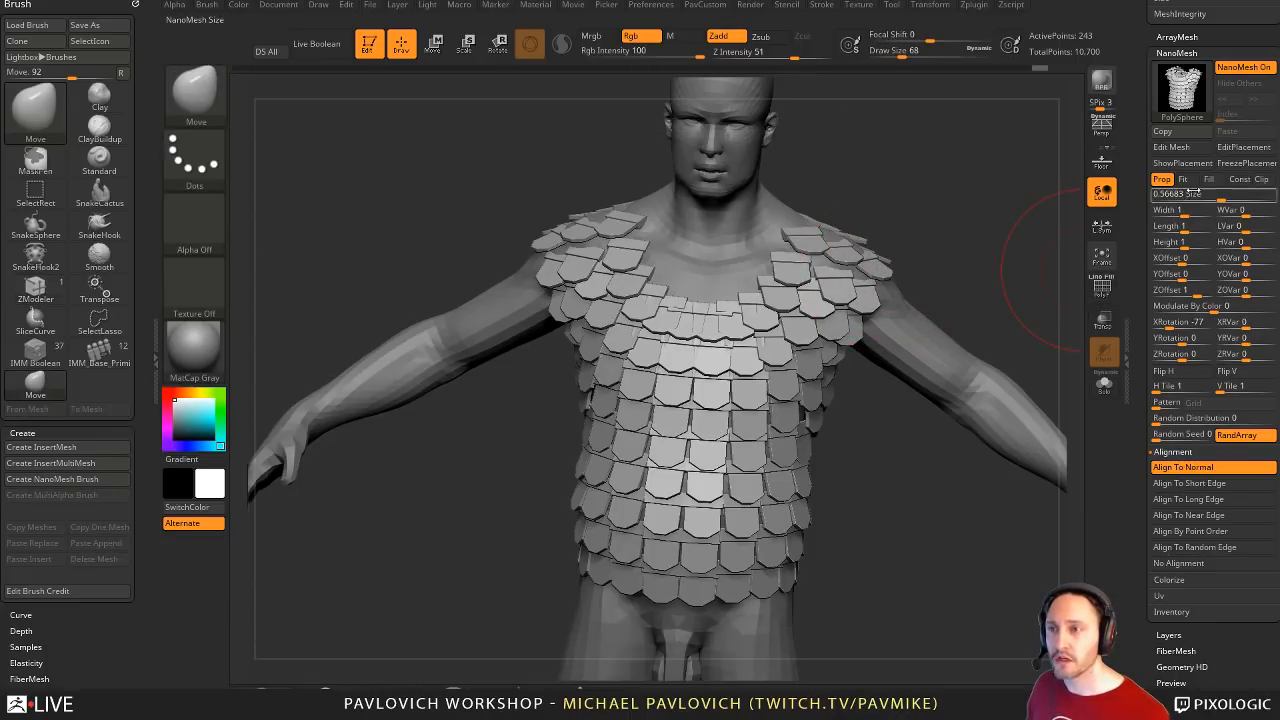
- Isolate the plated shirt with its placement polygons and wireframe shown, and switch to ZModeler with a draw size of 27
{"action": "left_click", "coordinate": [1182, 163]}
{"action": "left_click", "coordinate": [1103, 383]}
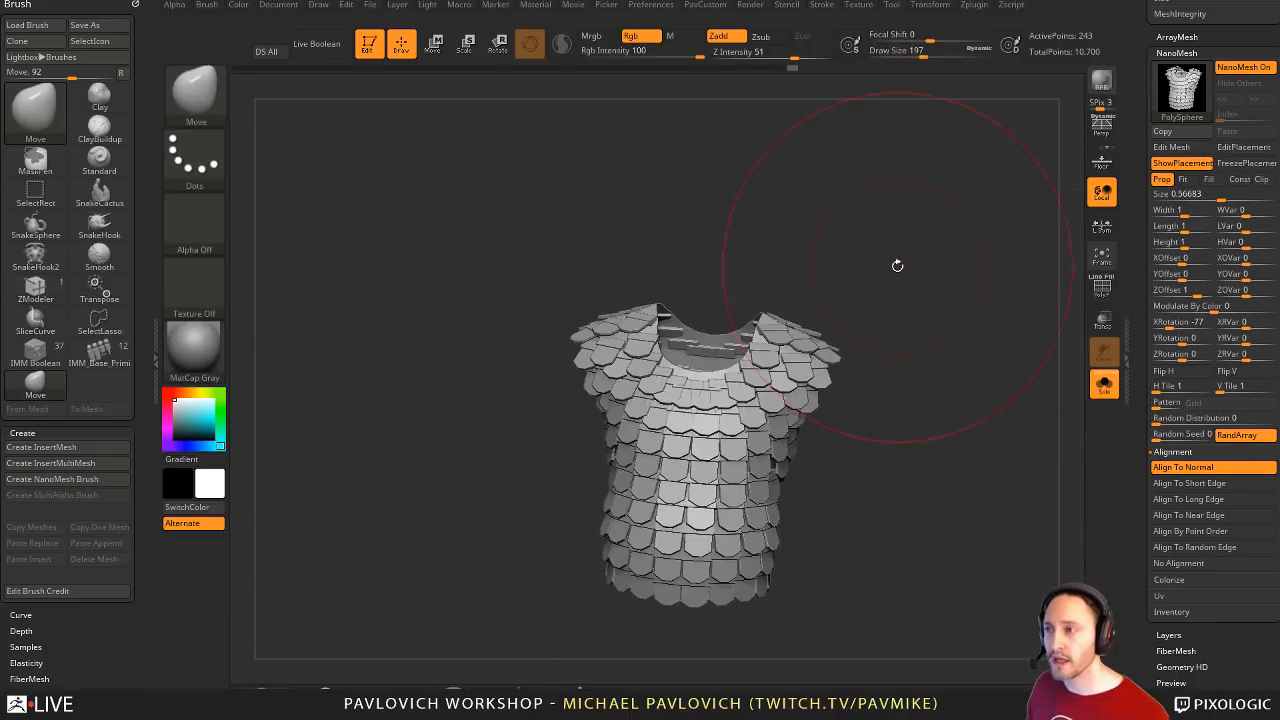
{"action": "left_click", "coordinate": [1100, 288]}
{"action": "key", "text": "s"}
{"action": "mouse_move", "coordinate": [884, 318]}
{"action": "left_mouse_down"}
{"action": "mouse_move", "coordinate": [843, 318]}
{"action": "mouse_move", "coordinate": [926, 157]}
{"action": "mouse_move", "coordinate": [952, 393]}
{"action": "mouse_move", "coordinate": [634, 449]}
{"action": "mouse_move", "coordinate": [571, 481]}
{"action": "mouse_move", "coordinate": [946, 443]}
{"action": "mouse_move", "coordinate": [900, 400]}
{"action": "left_mouse_up"}
{"action": "key", "text": "b"}
{"action": "key", "text": "z"}
{"action": "key", "text": "m"}
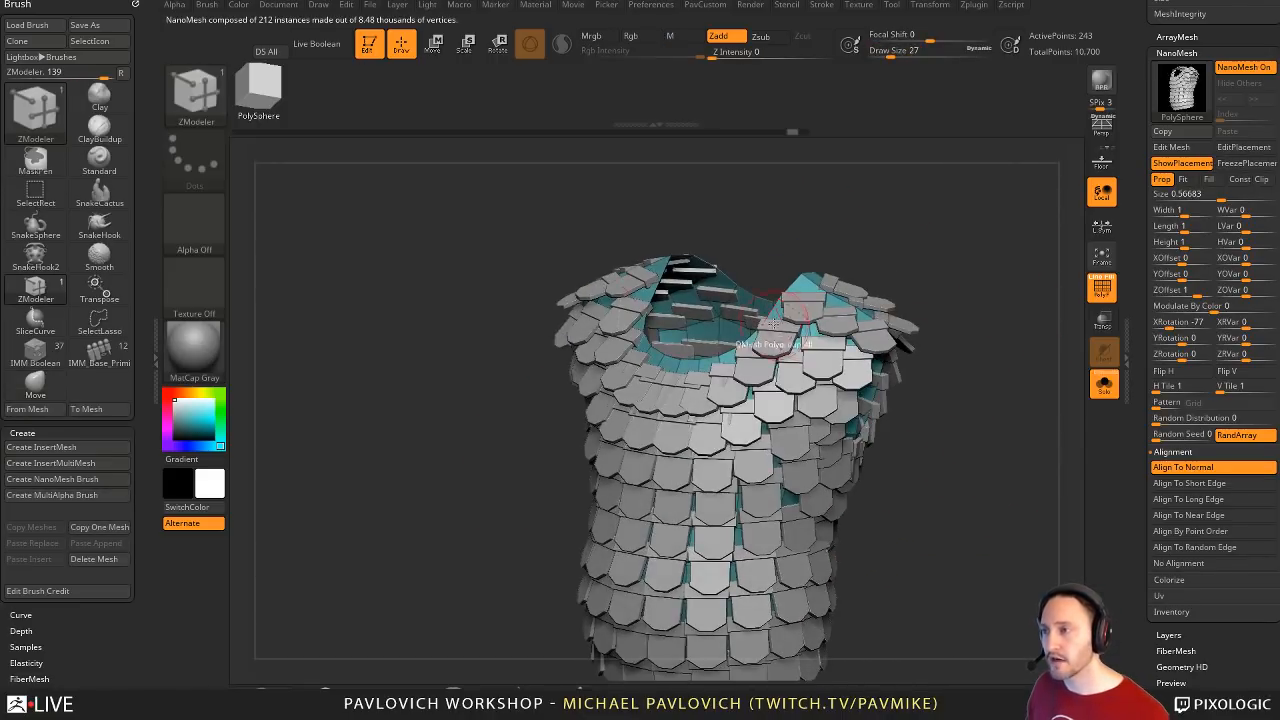
- Try removing the plates from the upper chest and shoulder polygons with ZModeler and undo it
{"action": "key", "text": "space"}
{"action": "key", "text": "space"}
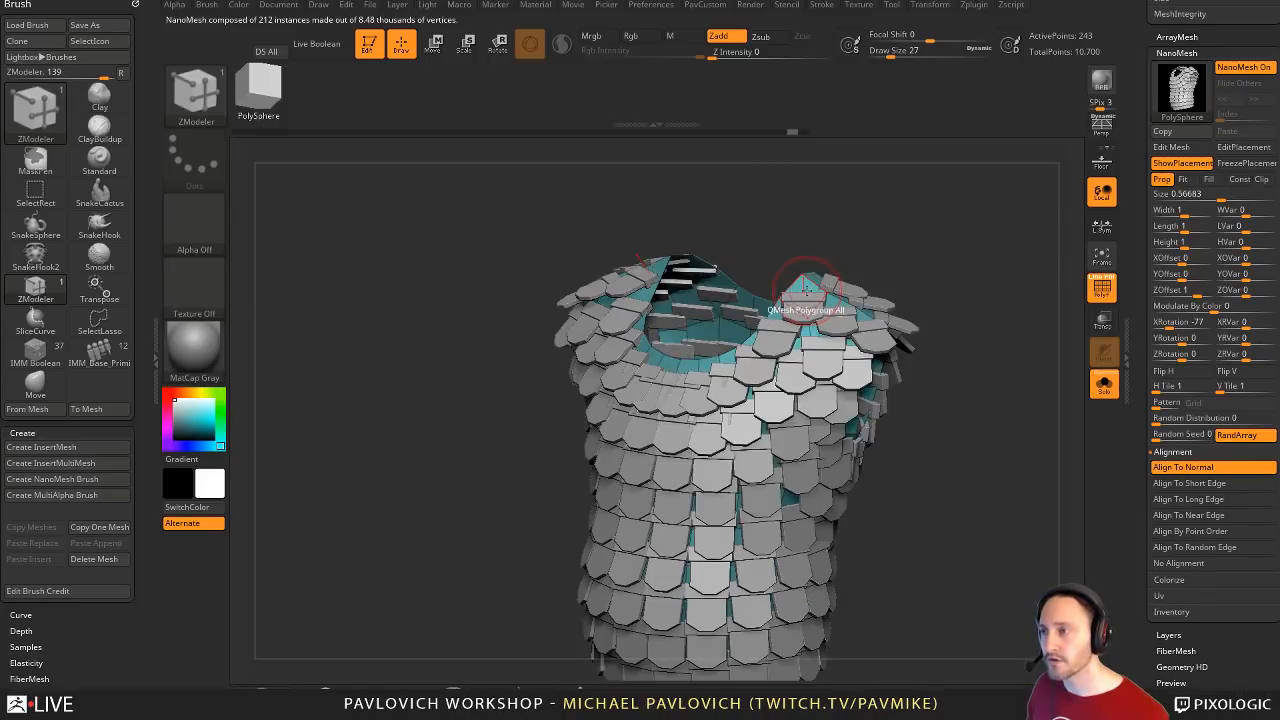
{"action": "left_click", "coordinate": [808, 292]}
{"action": "mouse_move", "coordinate": [808, 300]}
{"action": "left_mouse_down"}
{"action": "mouse_move", "coordinate": [835, 313]}
{"action": "mouse_move", "coordinate": [750, 385]}
{"action": "mouse_move", "coordinate": [775, 420]}
{"action": "mouse_move", "coordinate": [700, 420]}
{"action": "mouse_move", "coordinate": [791, 455]}
{"action": "mouse_move", "coordinate": [681, 444]}
{"action": "left_mouse_up"}
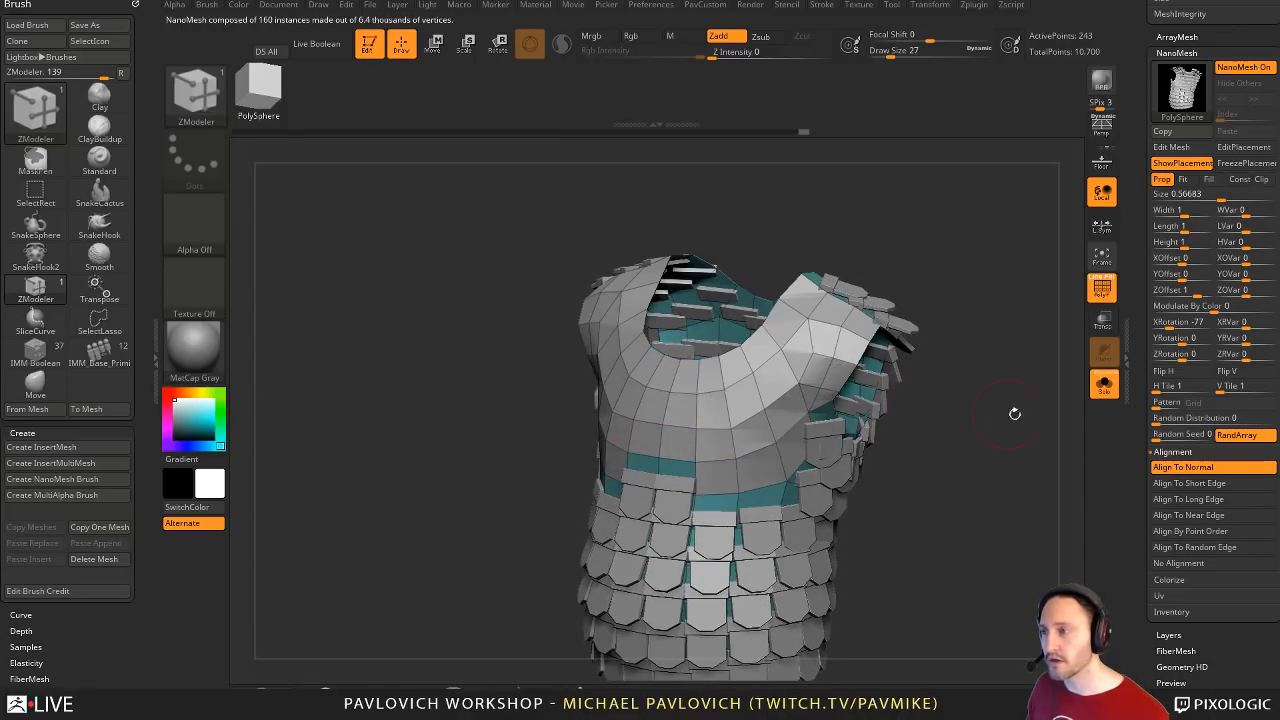
{"action": "key", "text": "ctrl+z"}
{"action": "key", "text": "ctrl+z"}
{"action": "key", "text": "ctrl+z"}
{"action": "key", "text": "ctrl+z"}
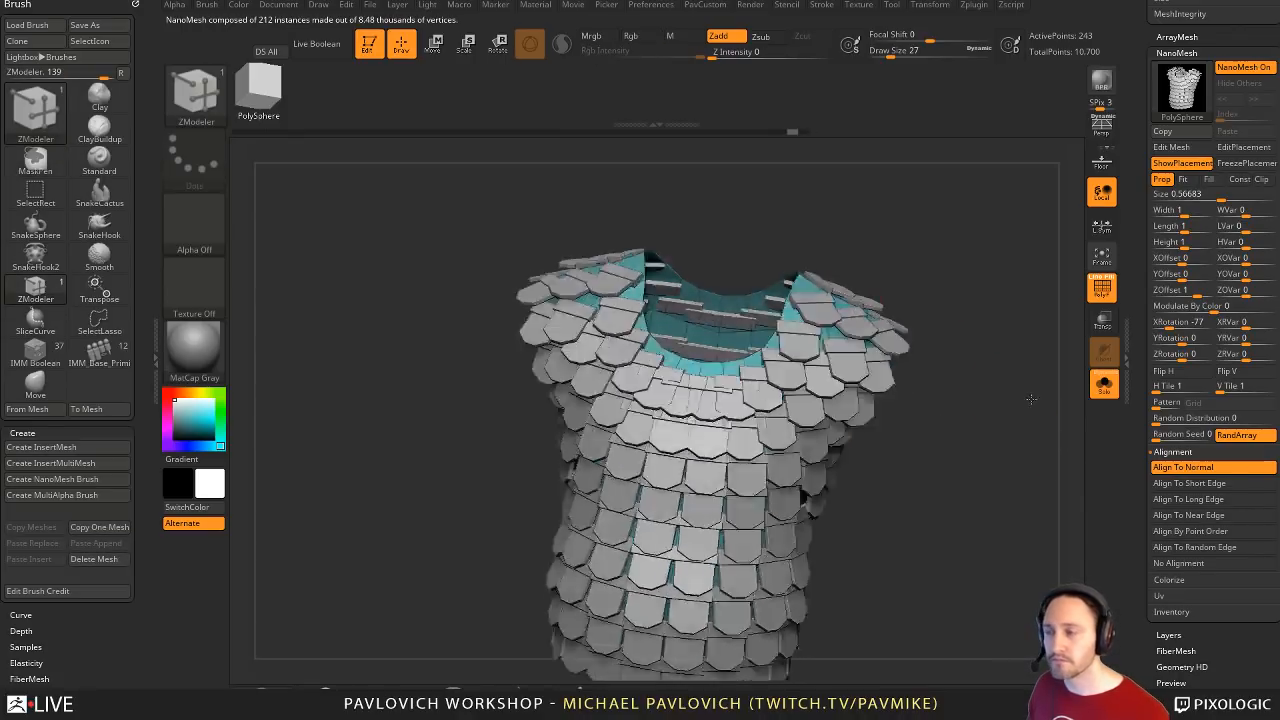
{"action": "key", "text": "s"}
{"action": "left_click_drag", "start_coordinate": [972, 392], "coordinate": [969, 392]}
{"action": "left_click_drag", "start_coordinate": [891, 435], "coordinate": [866, 397], "text": "alt"}
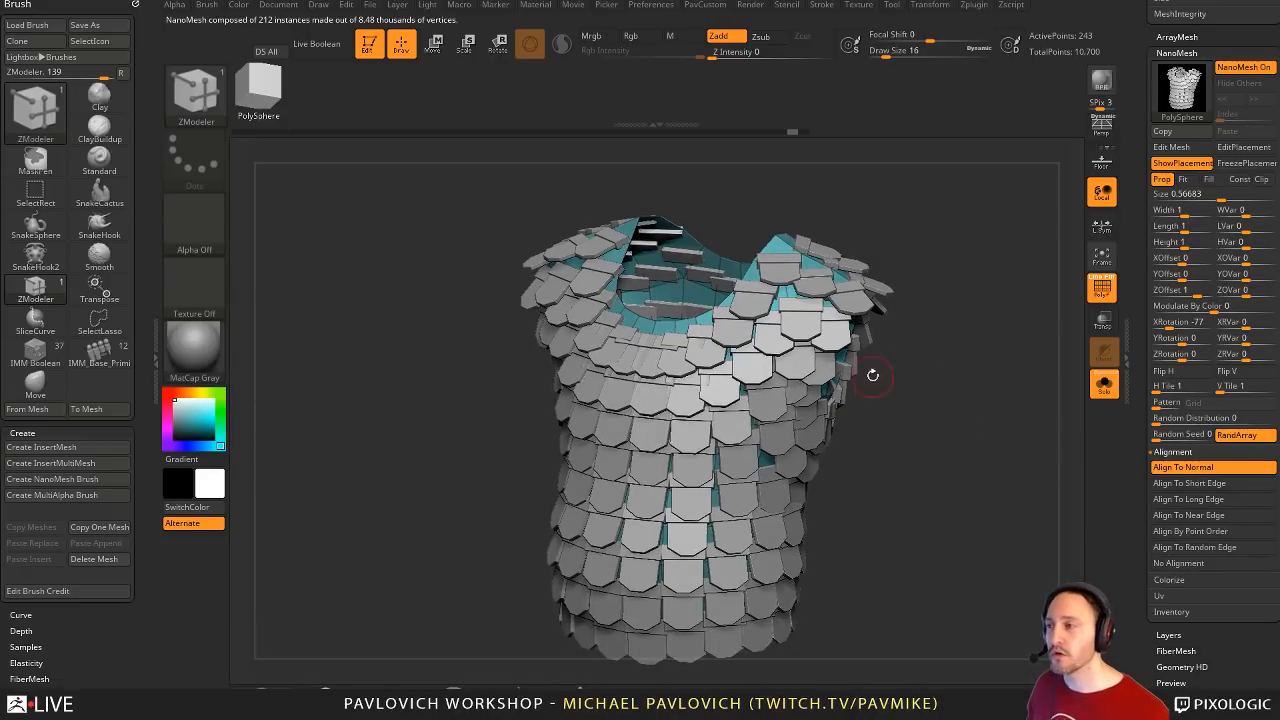
{"action": "left_click_drag", "start_coordinate": [1138, 267], "coordinate": [1138, 453]}
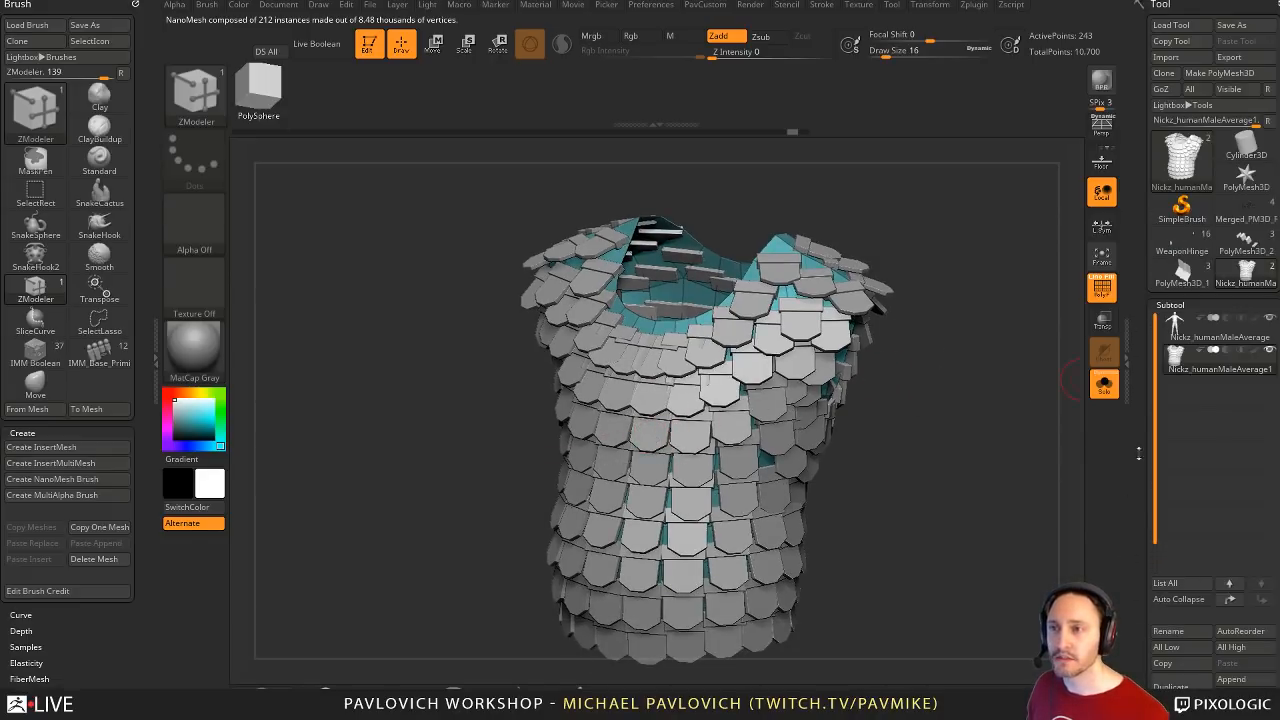
{"action": "key", "text": "s"}
{"action": "mouse_move", "coordinate": [1023, 323]}
{"action": "left_mouse_down"}
{"action": "mouse_move", "coordinate": [1031, 331]}
{"action": "mouse_move", "coordinate": [990, 353]}
{"action": "left_mouse_up"}
{"action": "key", "text": "s"}
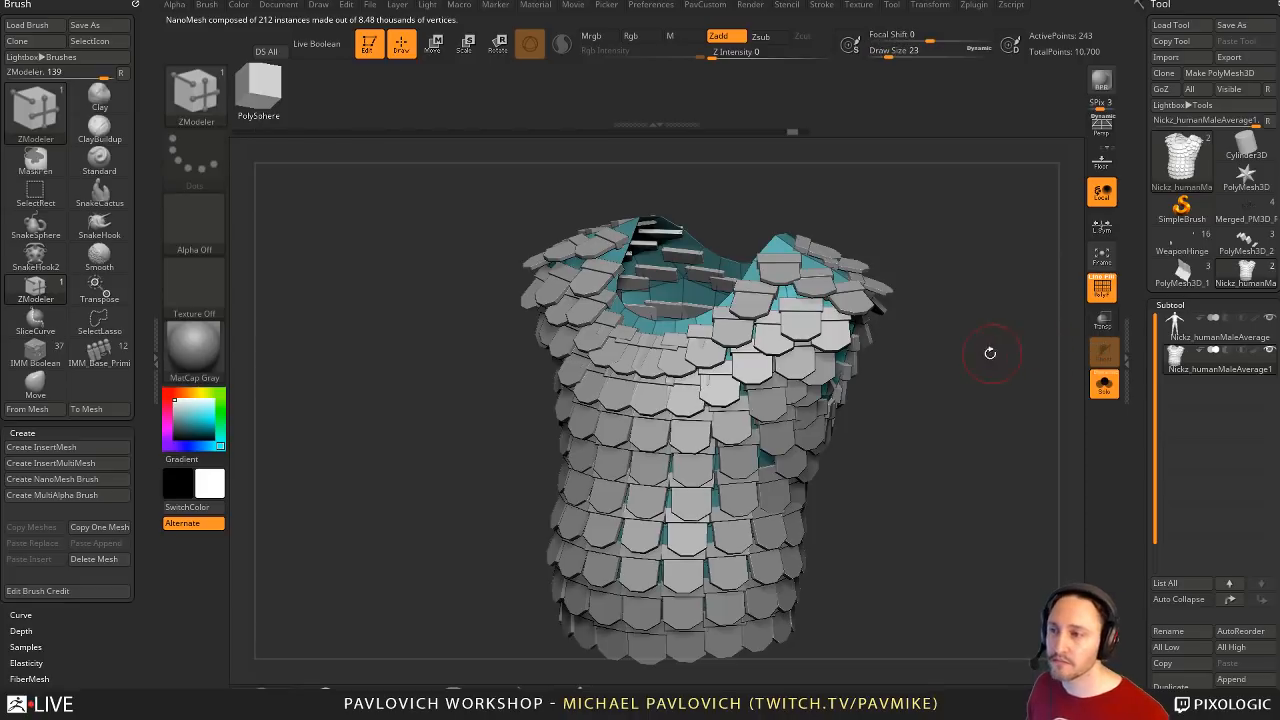
{"action": "left_click_drag", "start_coordinate": [1146, 410], "coordinate": [1143, 229]}
{"action": "left_click_drag", "start_coordinate": [999, 379], "coordinate": [982, 371], "text": "alt"}
{"action": "key", "text": "s"}
{"action": "left_click_drag", "start_coordinate": [983, 371], "coordinate": [976, 392]}
{"action": "key", "text": "s"}
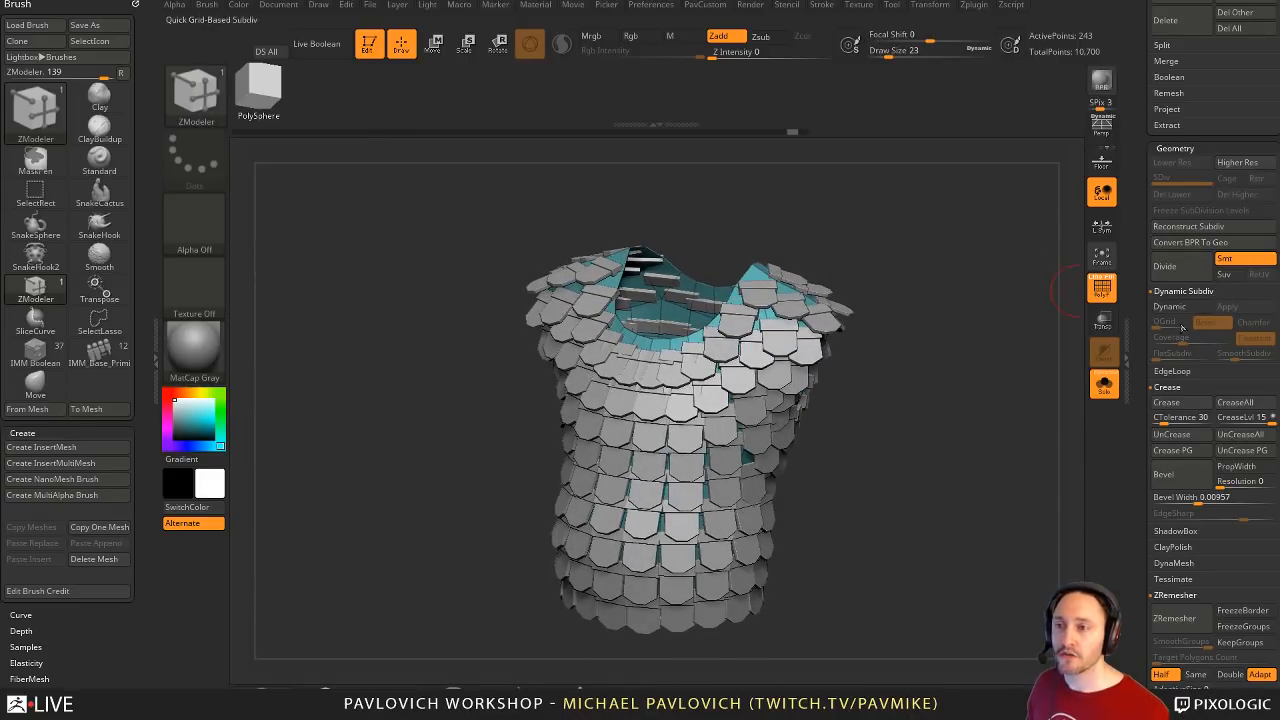
- Open the NanoMesh source plate for editing and choose the IMM SpaceShip insert brush
{"action": "left_click_drag", "start_coordinate": [1142, 244], "coordinate": [1144, 10]}
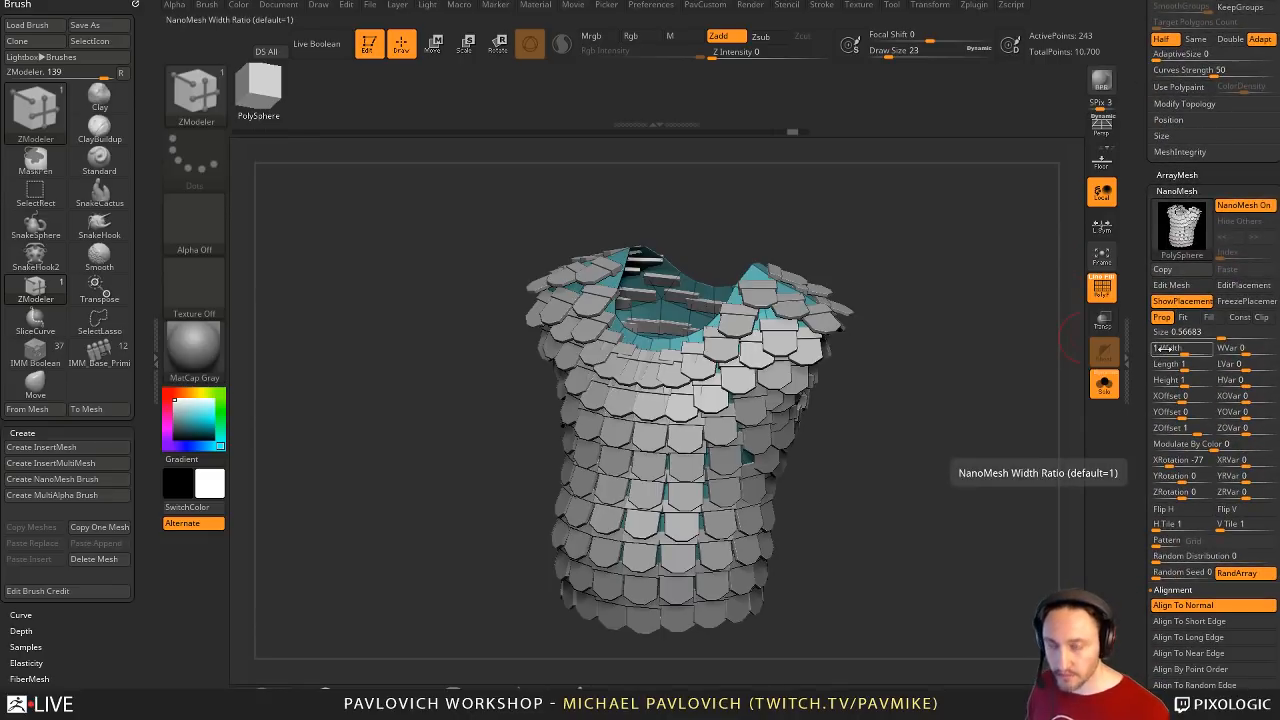
{"action": "left_click", "coordinate": [1171, 285]}
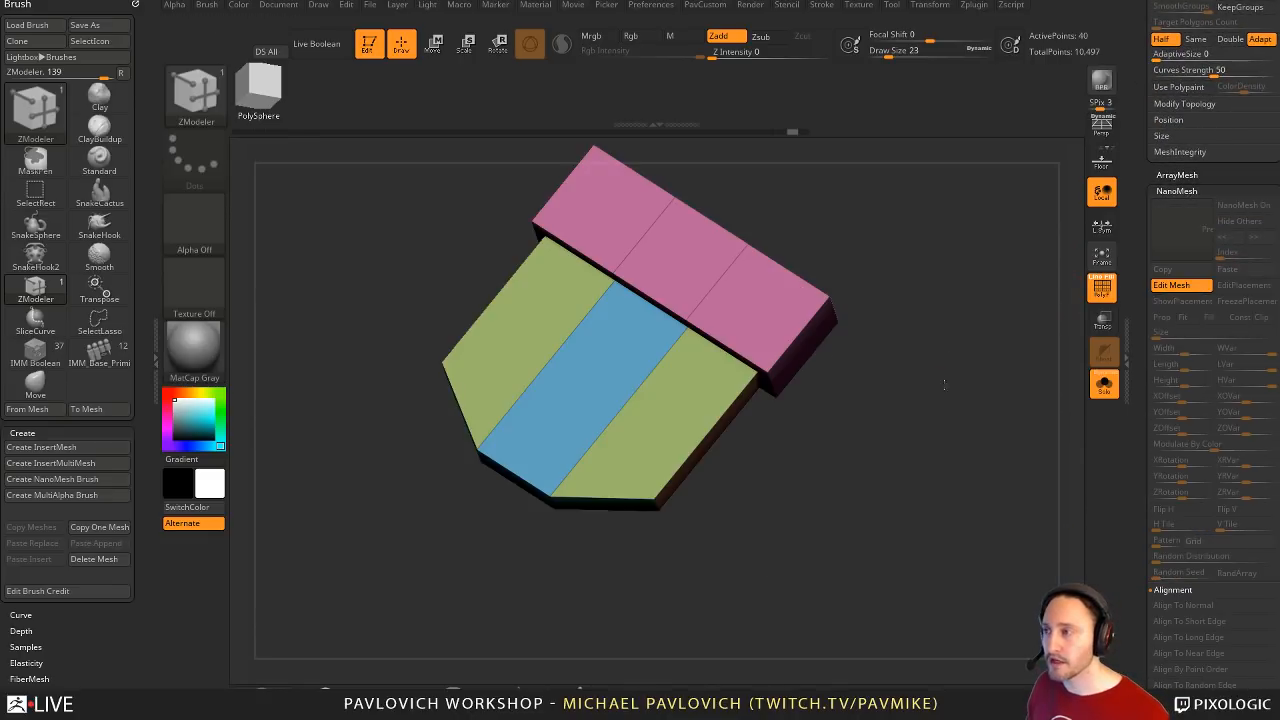
{"action": "left_click_drag", "start_coordinate": [944, 384], "coordinate": [957, 353]}
{"action": "key", "text": "b"}
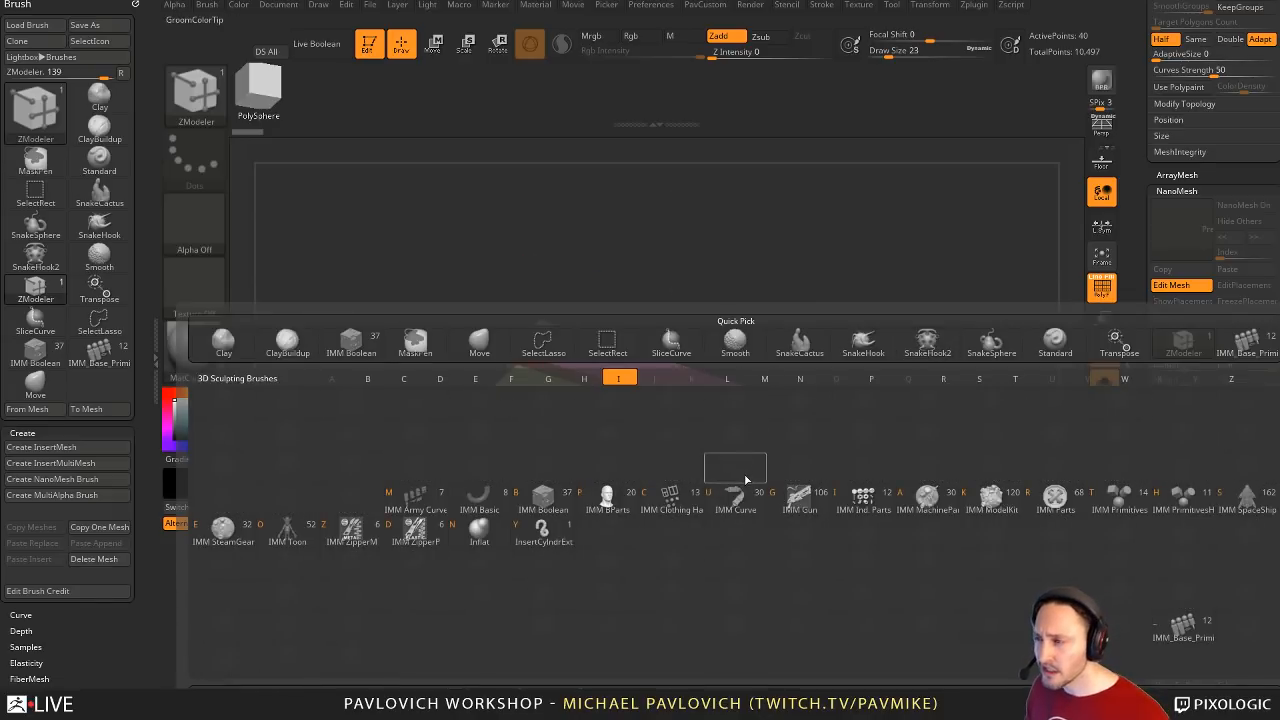
{"action": "left_click", "coordinate": [1246, 497]}
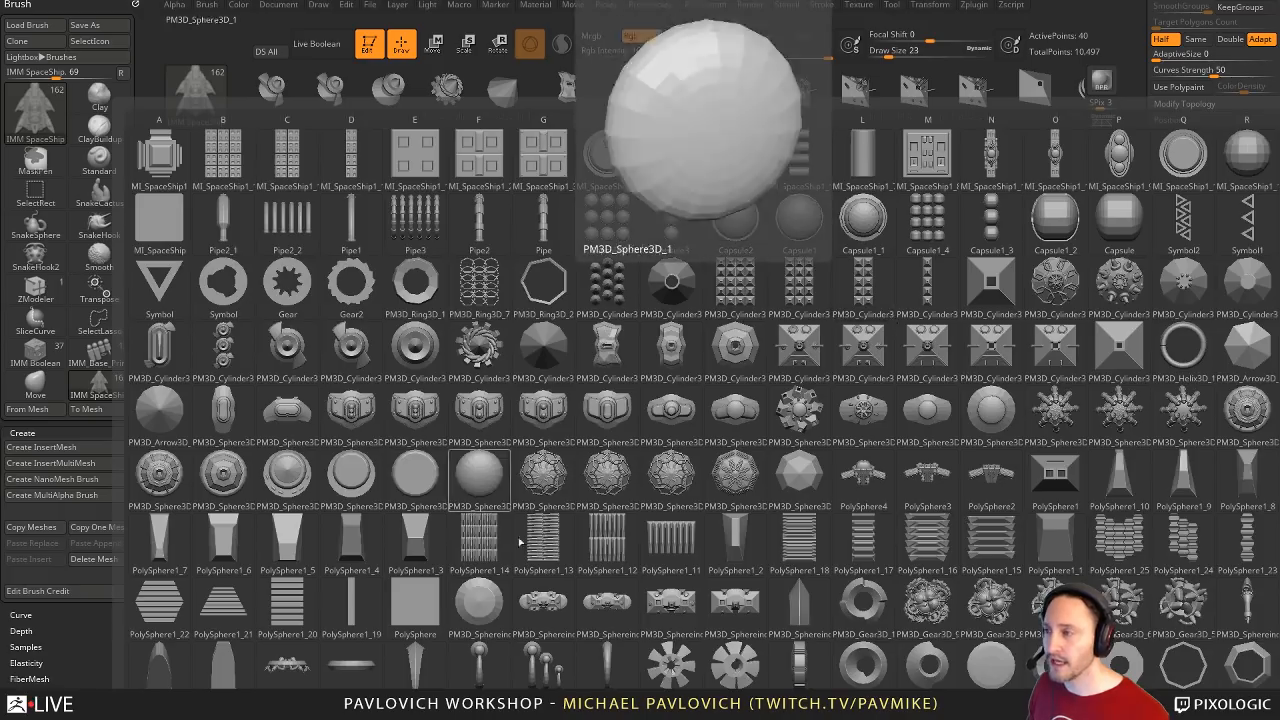
{"action": "left_click", "coordinate": [855, 579]}
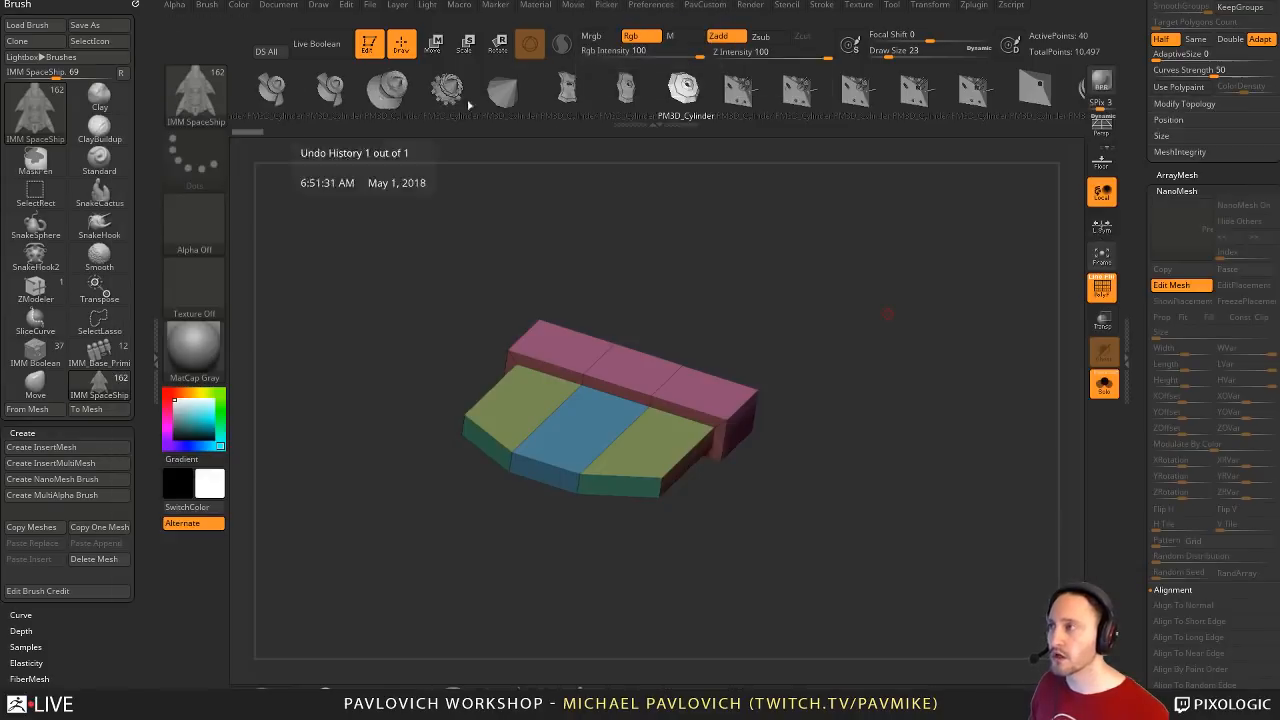
- Replace the source plate with the PolySphere1_1 part, leave source editing, and set X rotation to 7 and Z offset to 0
{"action": "key", "text": "w"}
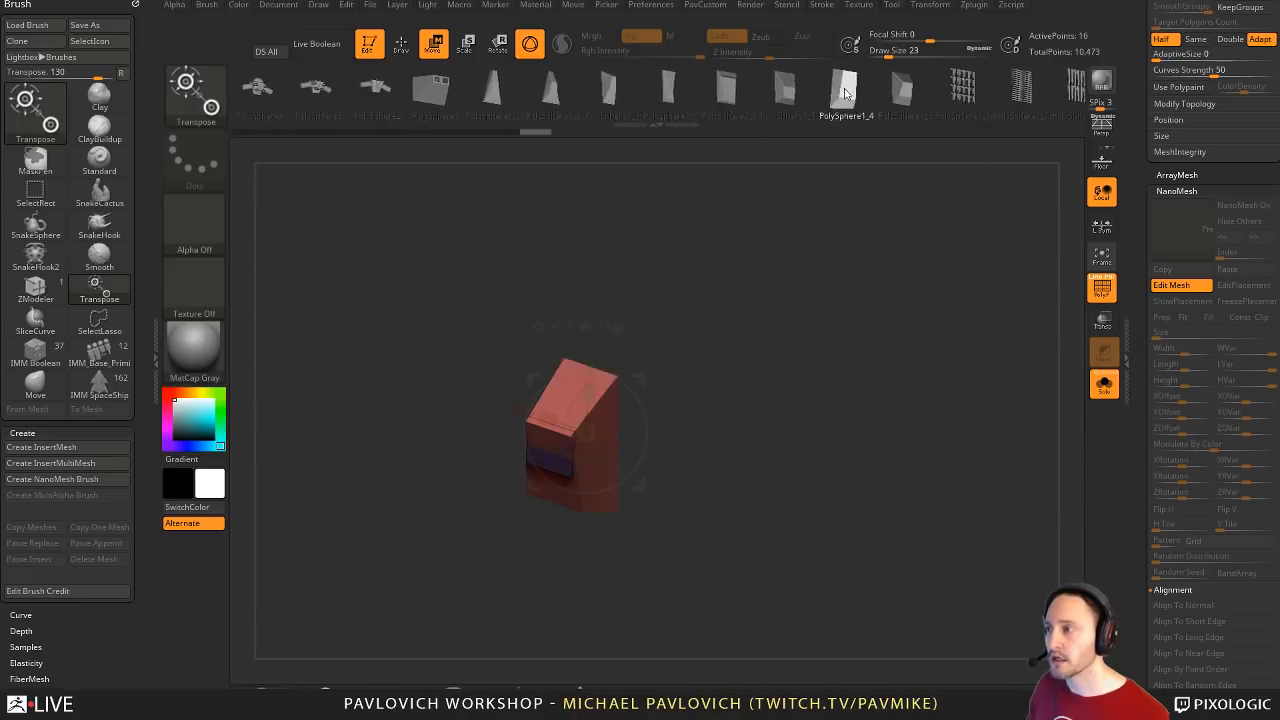
{"action": "left_click", "coordinate": [810, 104]}
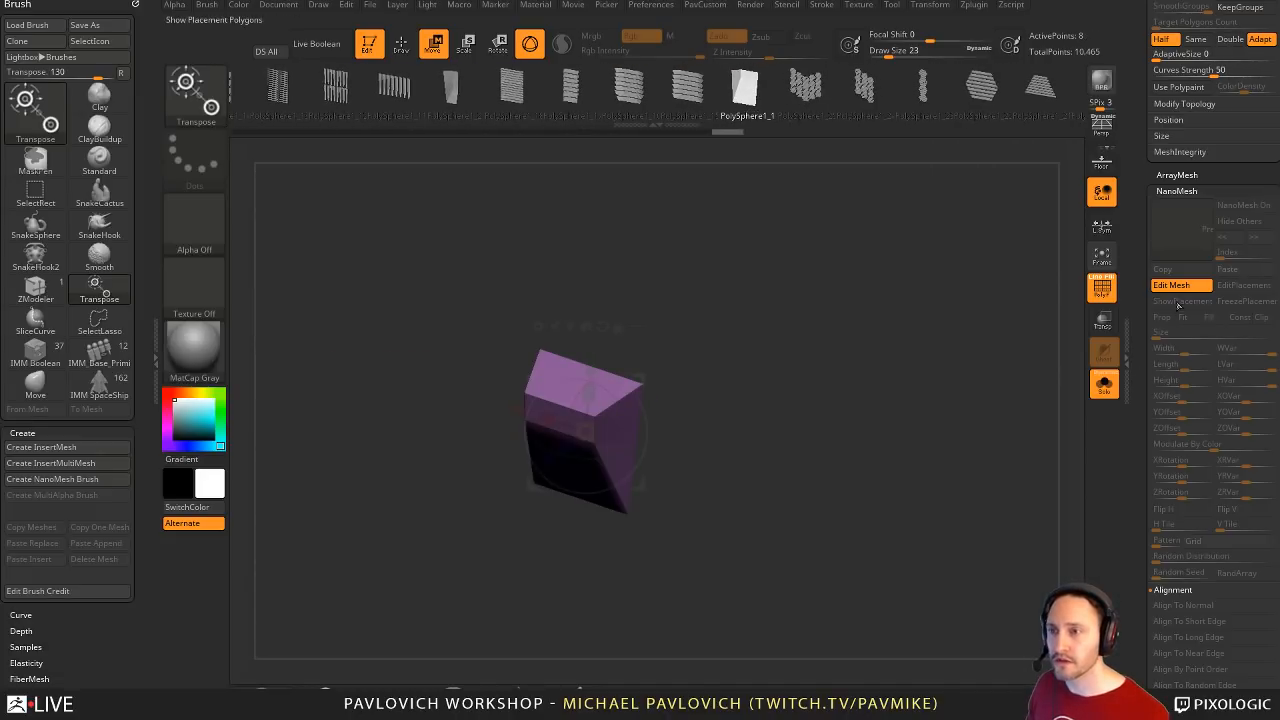
{"action": "left_click", "coordinate": [1171, 285]}
{"action": "left_click_drag", "start_coordinate": [985, 332], "coordinate": [905, 338]}
{"action": "left_click_drag", "start_coordinate": [1170, 462], "coordinate": [1178, 430]}
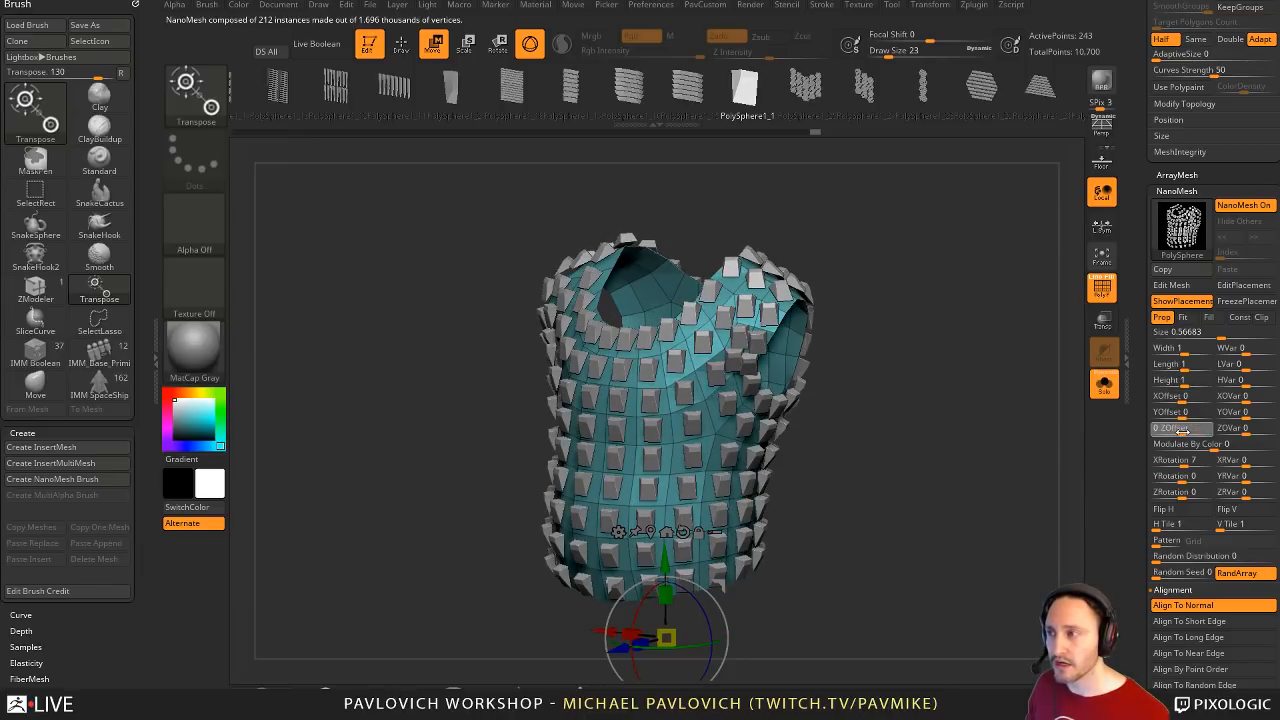
- Reopen the wedge-shaped NanoMesh source, resize it with Unify, and return to the shirt
{"action": "left_click", "coordinate": [1173, 286]}
{"action": "key", "text": "2"}
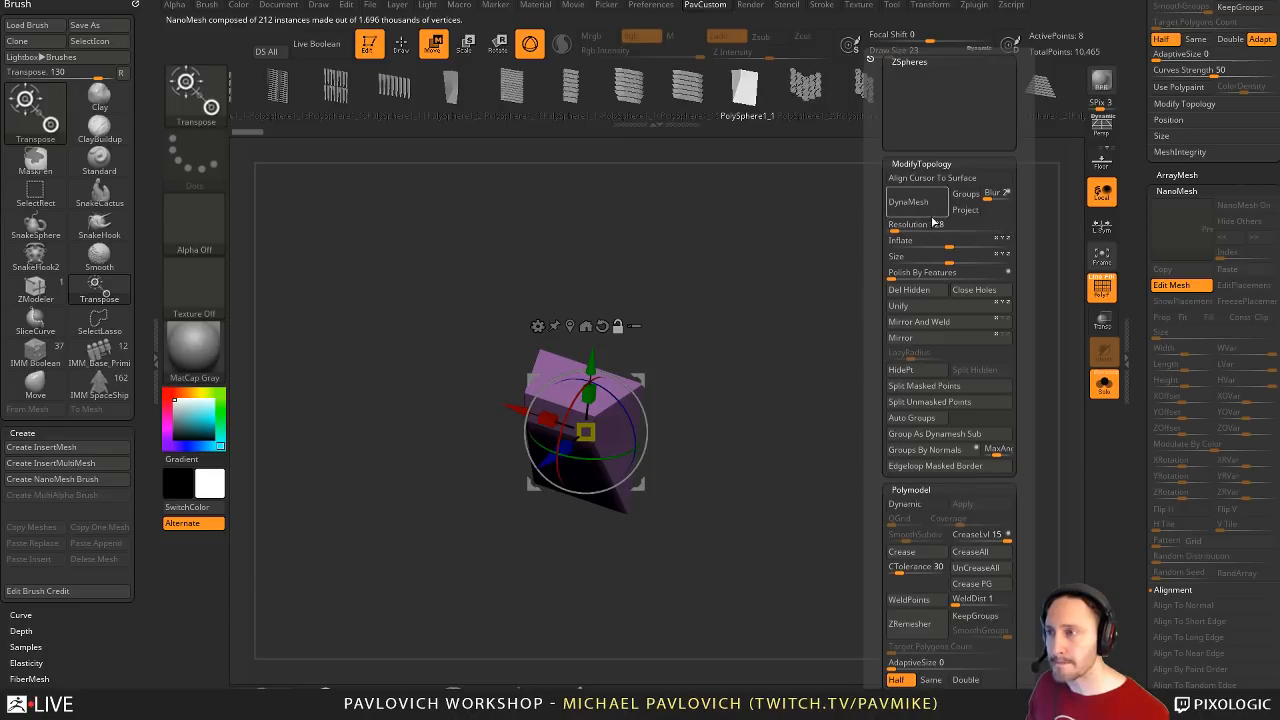
{"action": "left_click", "coordinate": [920, 307]}
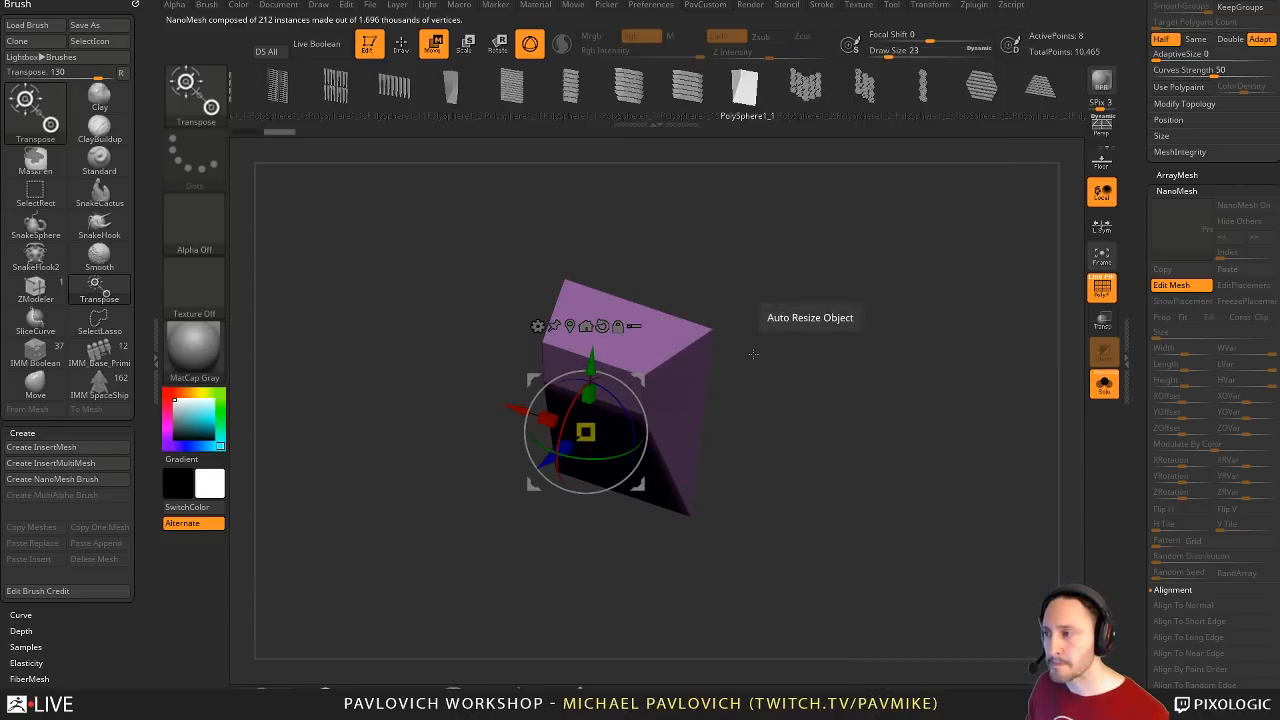
{"action": "left_click_drag", "start_coordinate": [766, 323], "coordinate": [856, 376]}
{"action": "left_click", "coordinate": [1171, 285]}
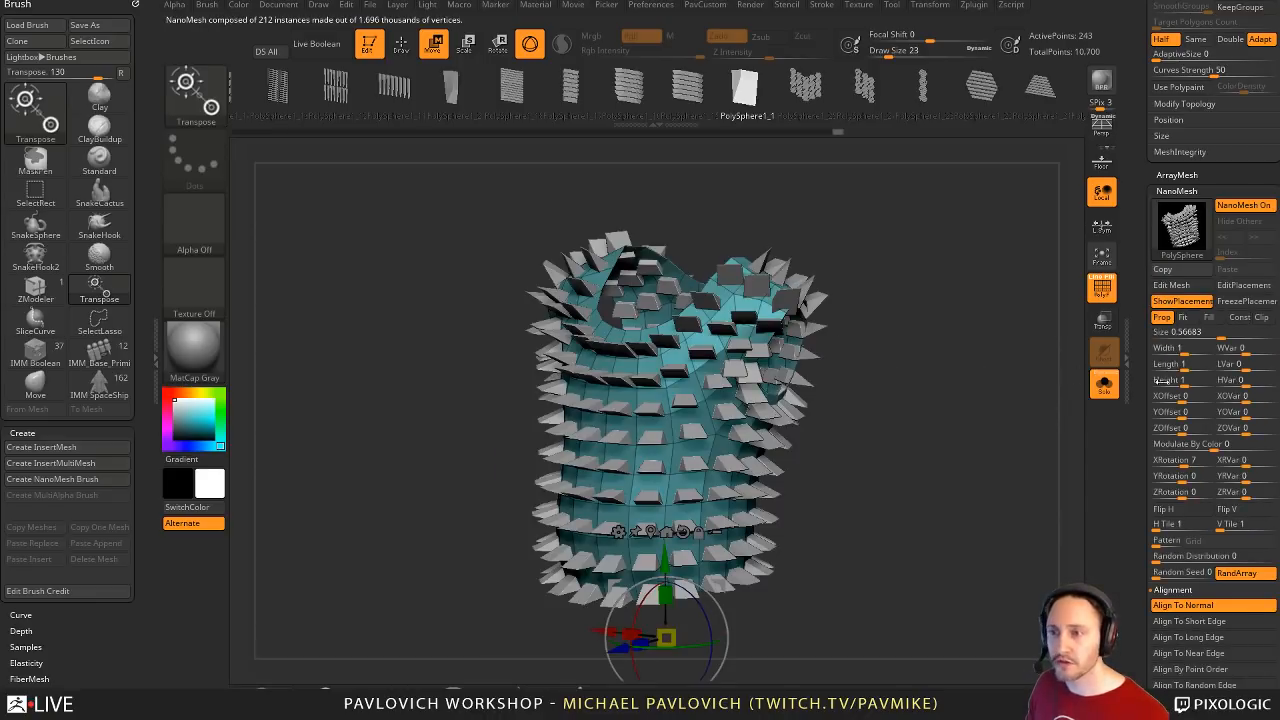
- Set the plates' X rotation to -63 and their Y offset to 0.3252
{"action": "left_click", "coordinate": [1183, 463]}
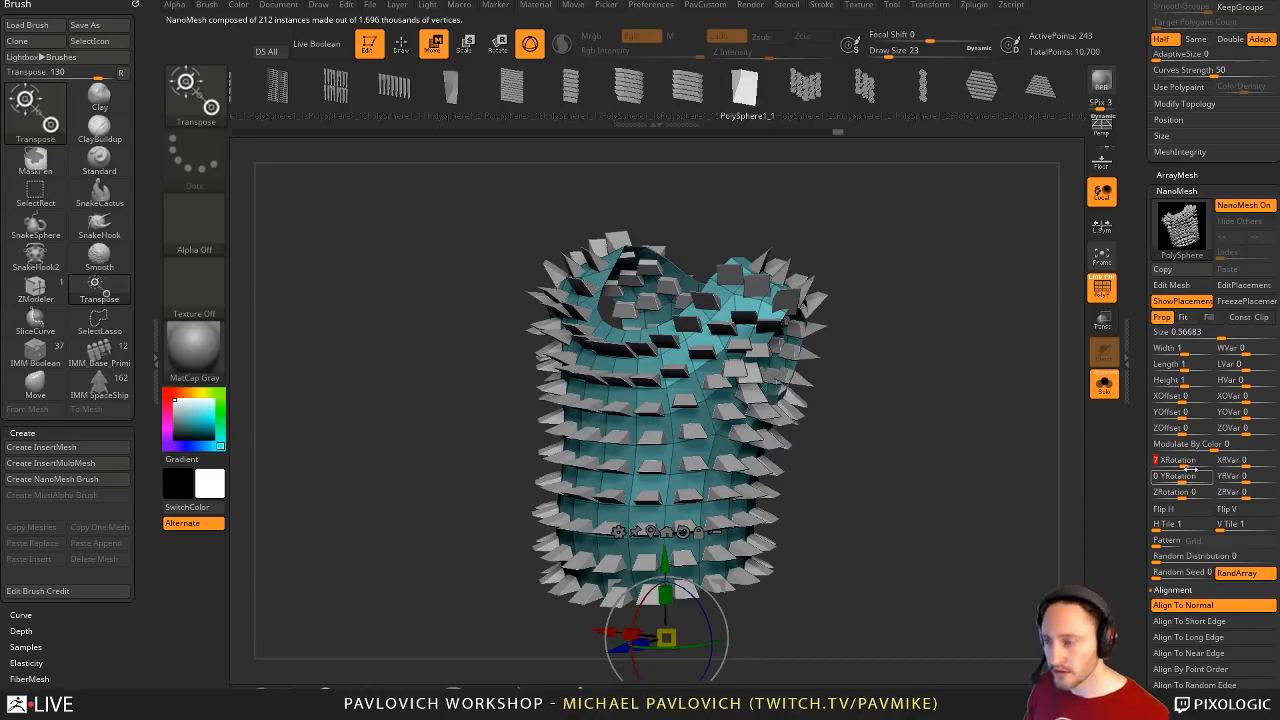
{"action": "type", "text": "0"}
{"action": "key", "text": "Return"}
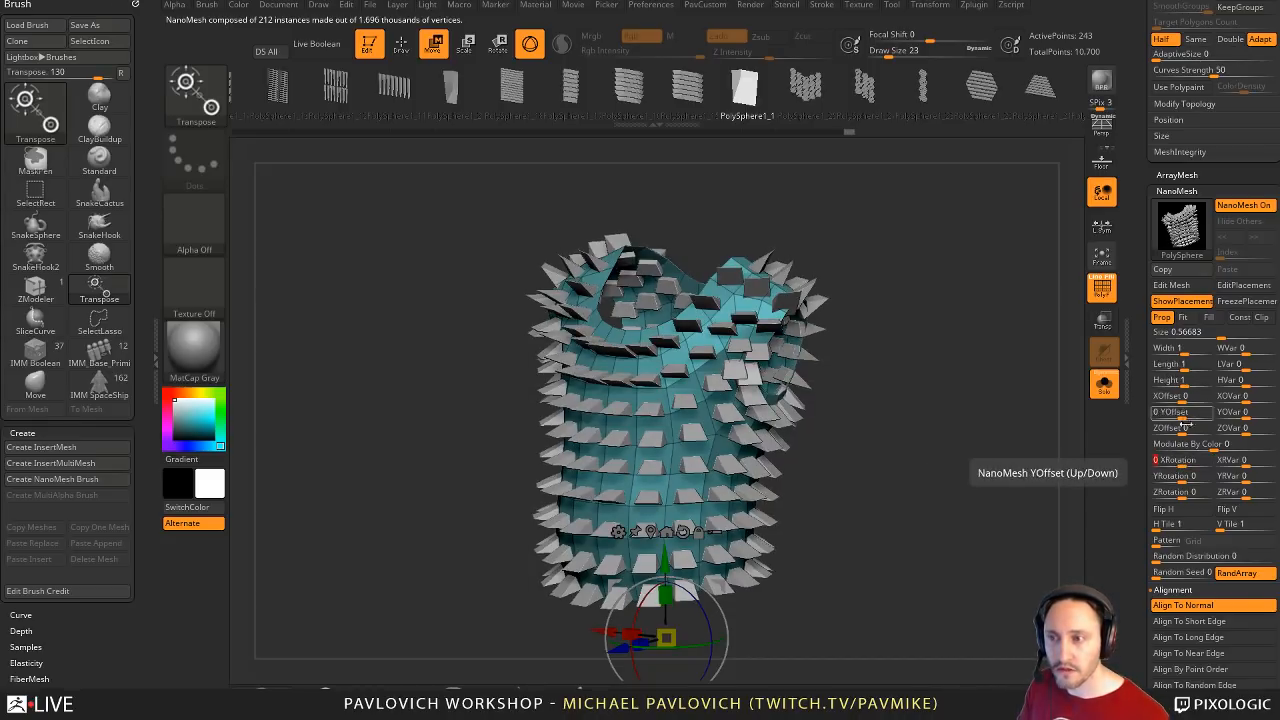
{"action": "mouse_move", "coordinate": [1183, 479]}
{"action": "left_mouse_down"}
{"action": "mouse_move", "coordinate": [1195, 492]}
{"action": "mouse_move", "coordinate": [1173, 466]}
{"action": "mouse_move", "coordinate": [1160, 470]}
{"action": "left_mouse_up"}
{"action": "key", "text": "ctrl+z"}
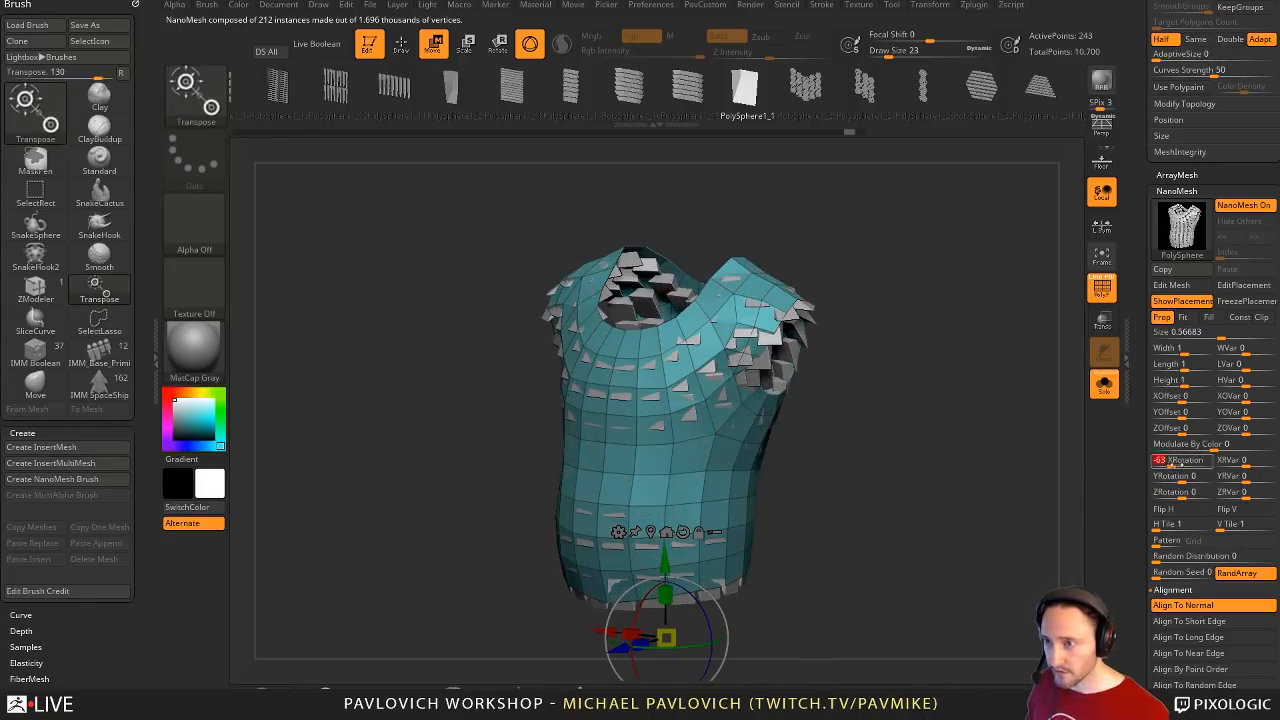
{"action": "left_click_drag", "start_coordinate": [1185, 414], "coordinate": [1194, 414]}
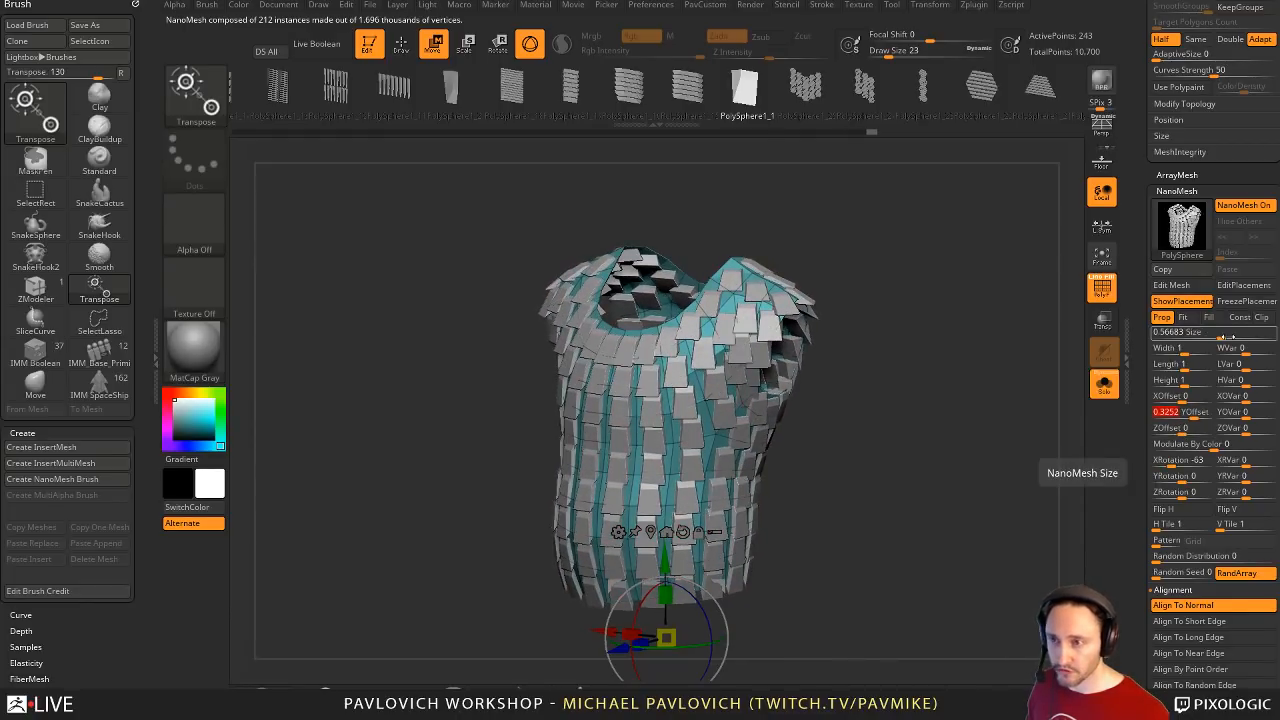
- Try Fit and Fill placement, return to Prop, and set the NanoMesh size to 0.83913 and Random Distribution to 1.15695
{"action": "mouse_move", "coordinate": [1180, 332]}
{"action": "left_mouse_down"}
{"action": "mouse_move", "coordinate": [1224, 338]}
{"action": "mouse_move", "coordinate": [1168, 336]}
{"action": "left_mouse_up"}
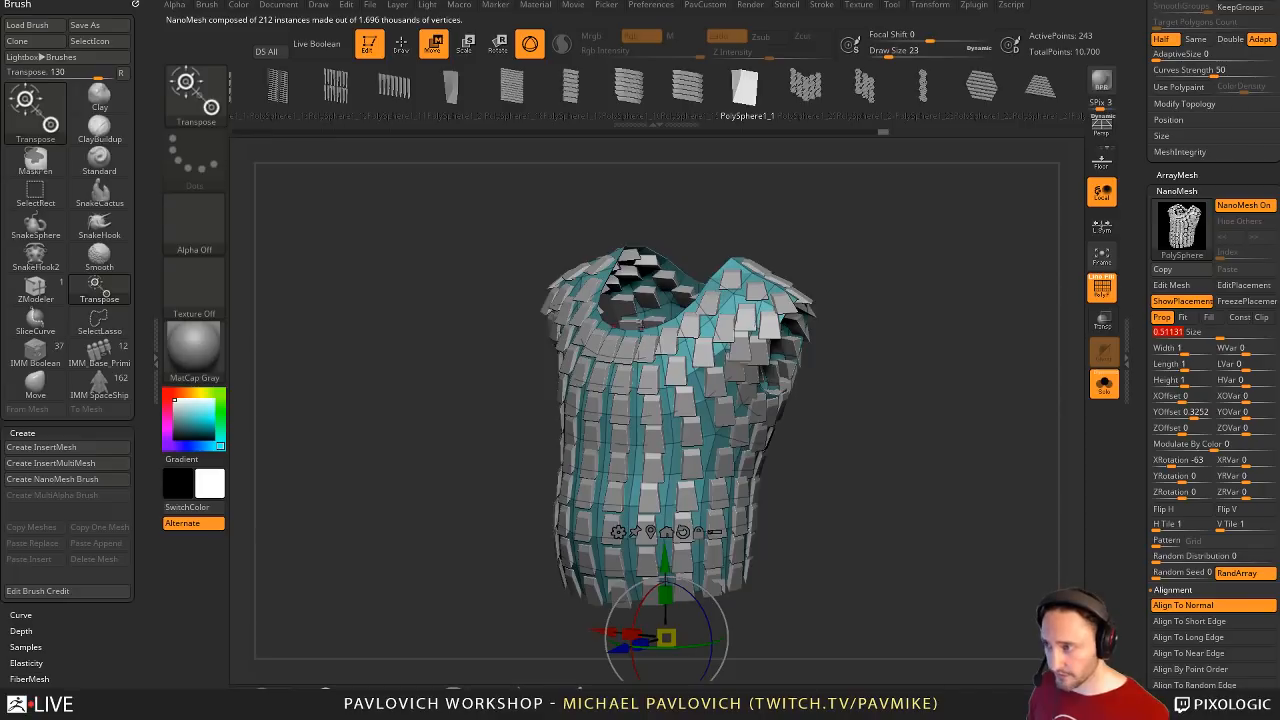
{"action": "left_click", "coordinate": [1183, 317]}
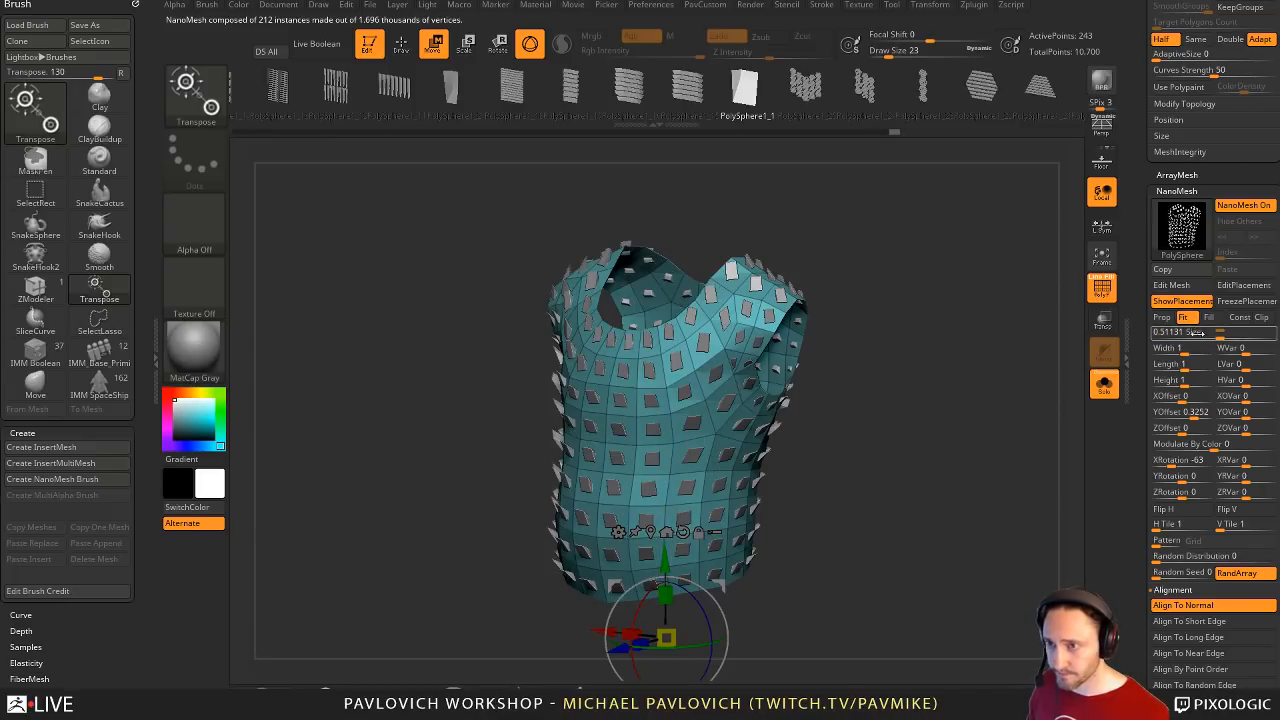
{"action": "mouse_move", "coordinate": [1218, 338]}
{"action": "left_mouse_down"}
{"action": "mouse_move", "coordinate": [1248, 337]}
{"action": "mouse_move", "coordinate": [1220, 337]}
{"action": "left_mouse_up"}
{"action": "left_click", "coordinate": [1209, 317]}
{"action": "left_click", "coordinate": [1163, 318]}
{"action": "left_click_drag", "start_coordinate": [1148, 470], "coordinate": [1202, 356]}
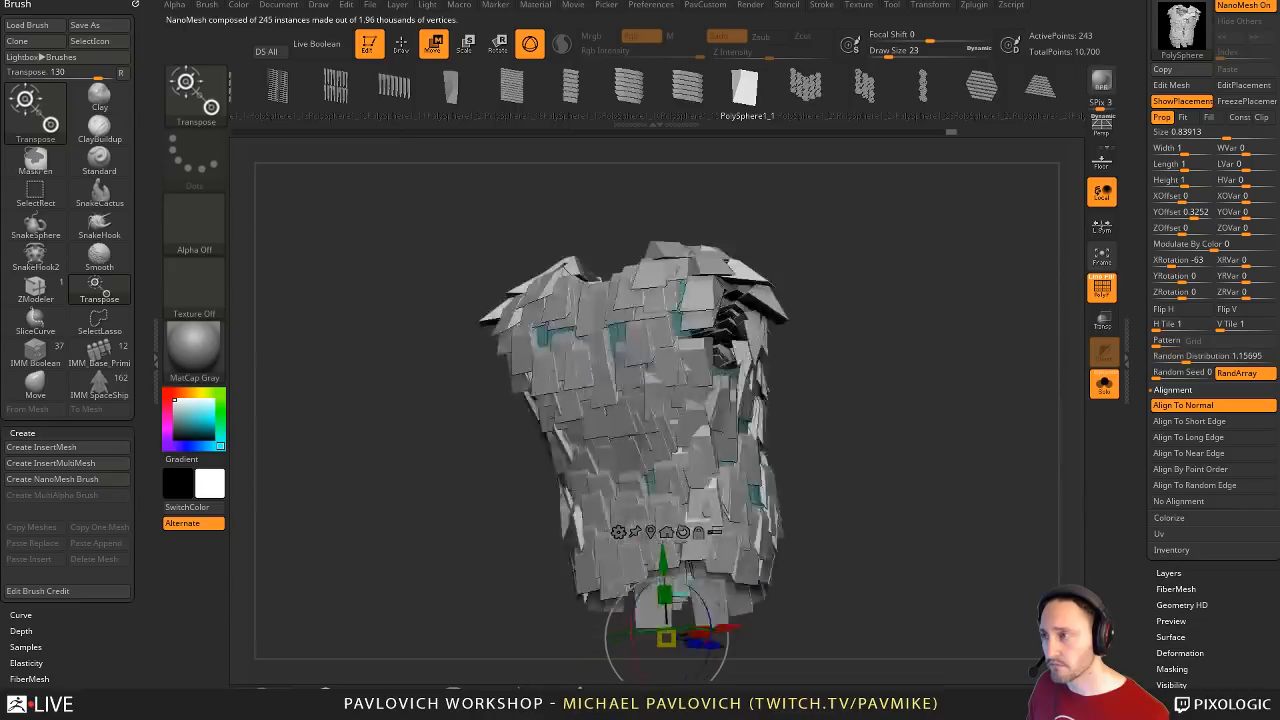
- Quick-save the project and view the plated shirt from another side
{"action": "left_click_drag", "start_coordinate": [880, 365], "coordinate": [834, 362]}
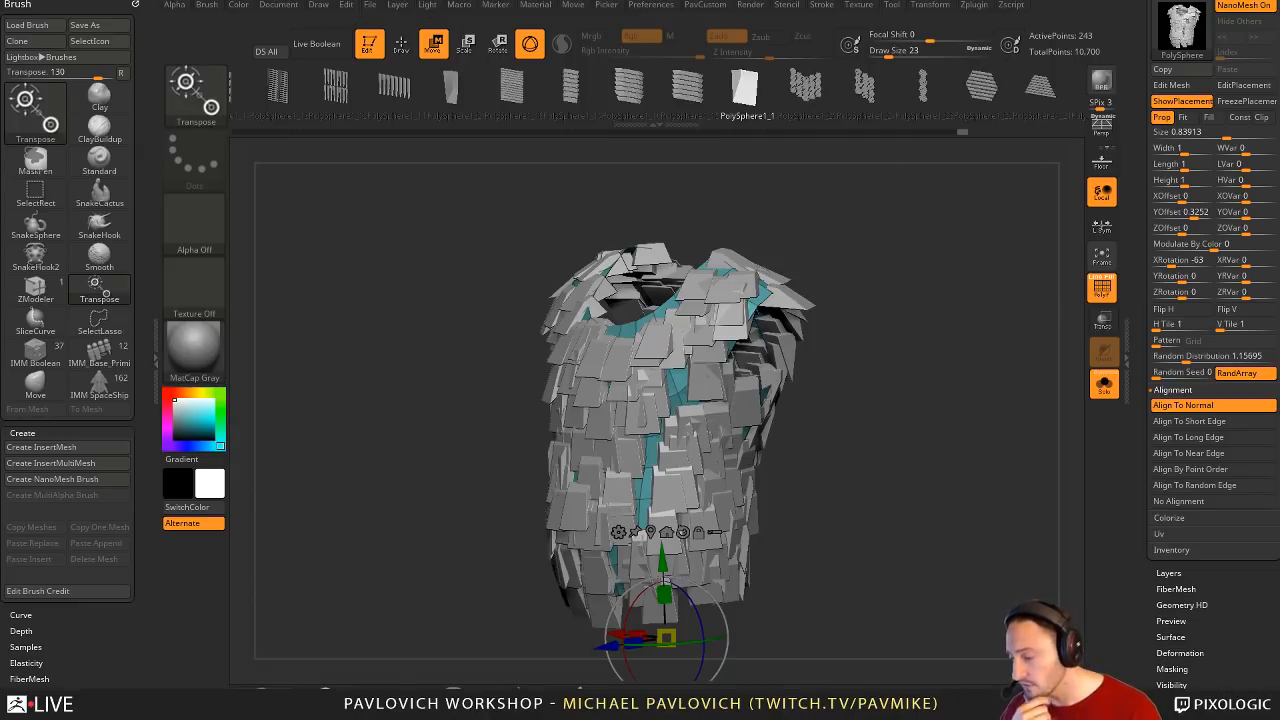
{"action": "key", "text": "ctrl+s"}
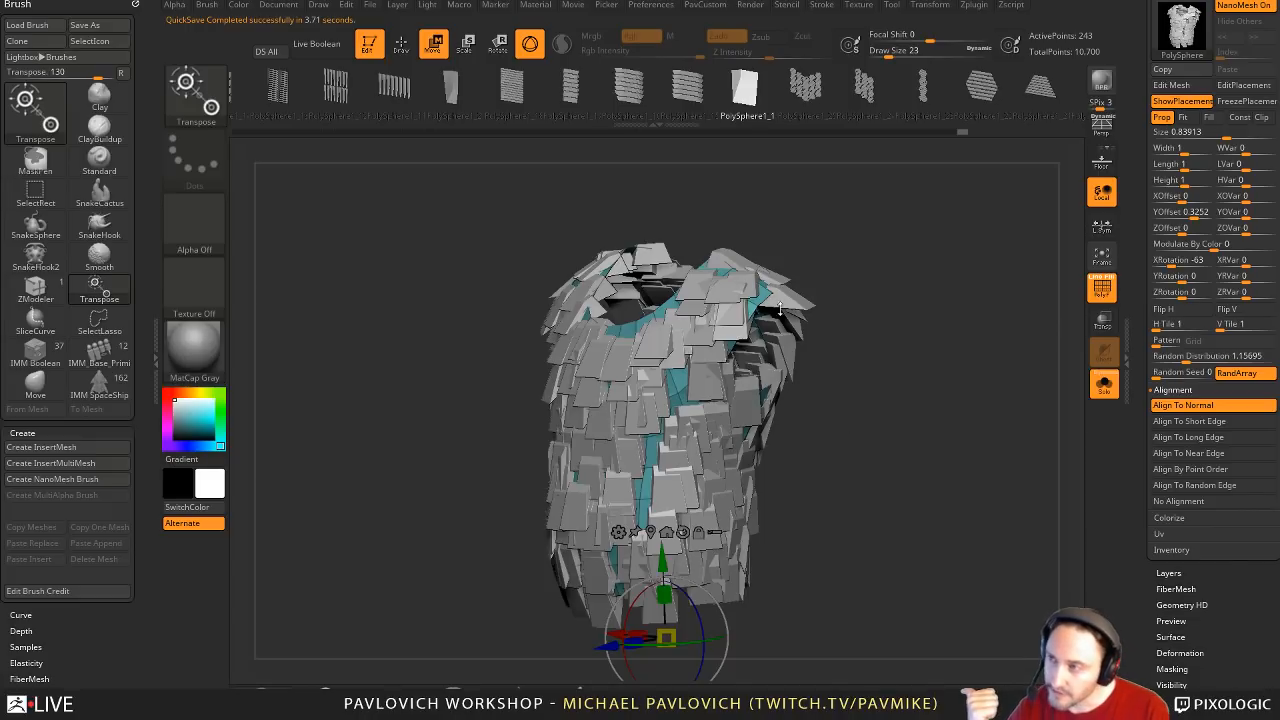
{"action": "left_click_drag", "start_coordinate": [826, 306], "coordinate": [832, 304]}
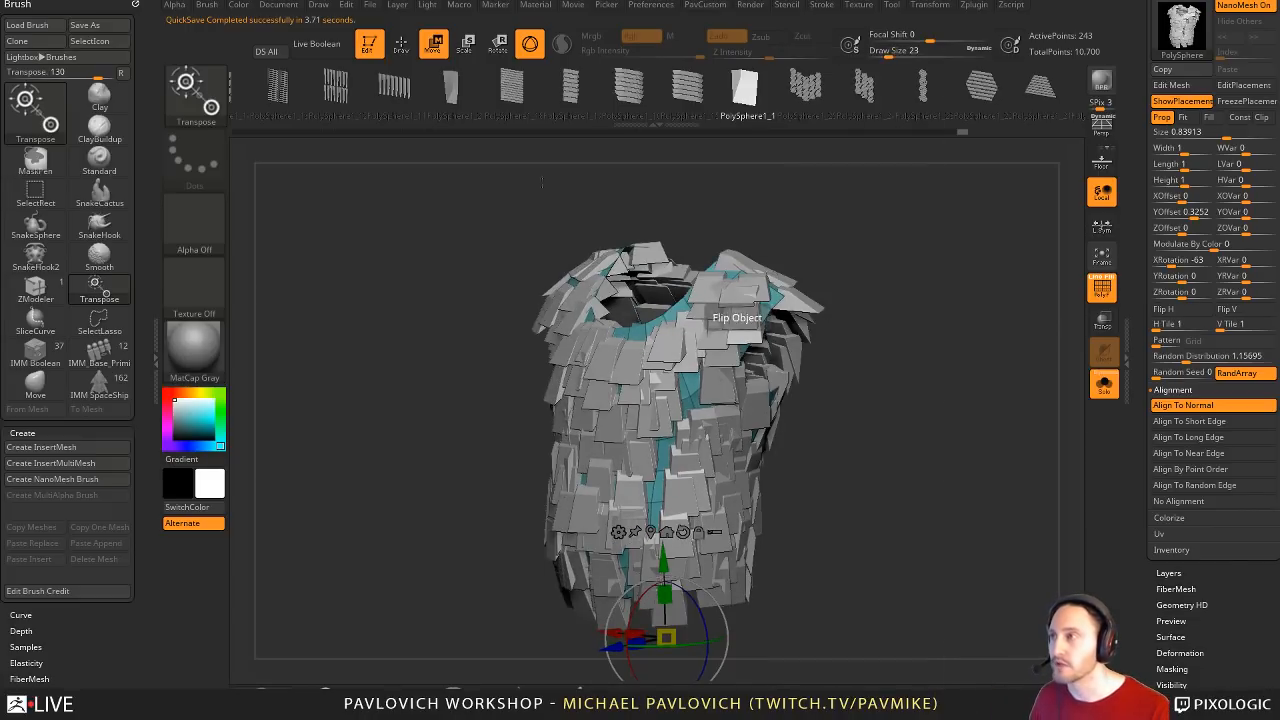
{"action": "left_click", "coordinate": [706, 6]}
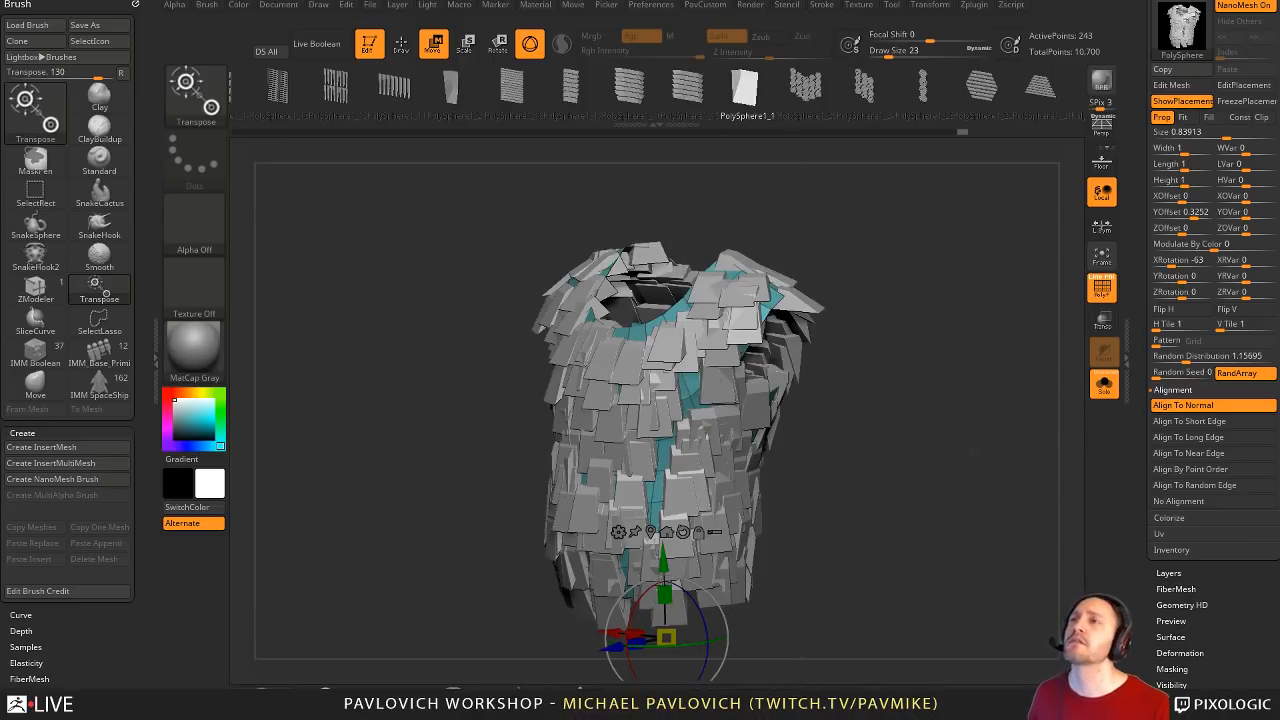
{"action": "key", "text": "2"}
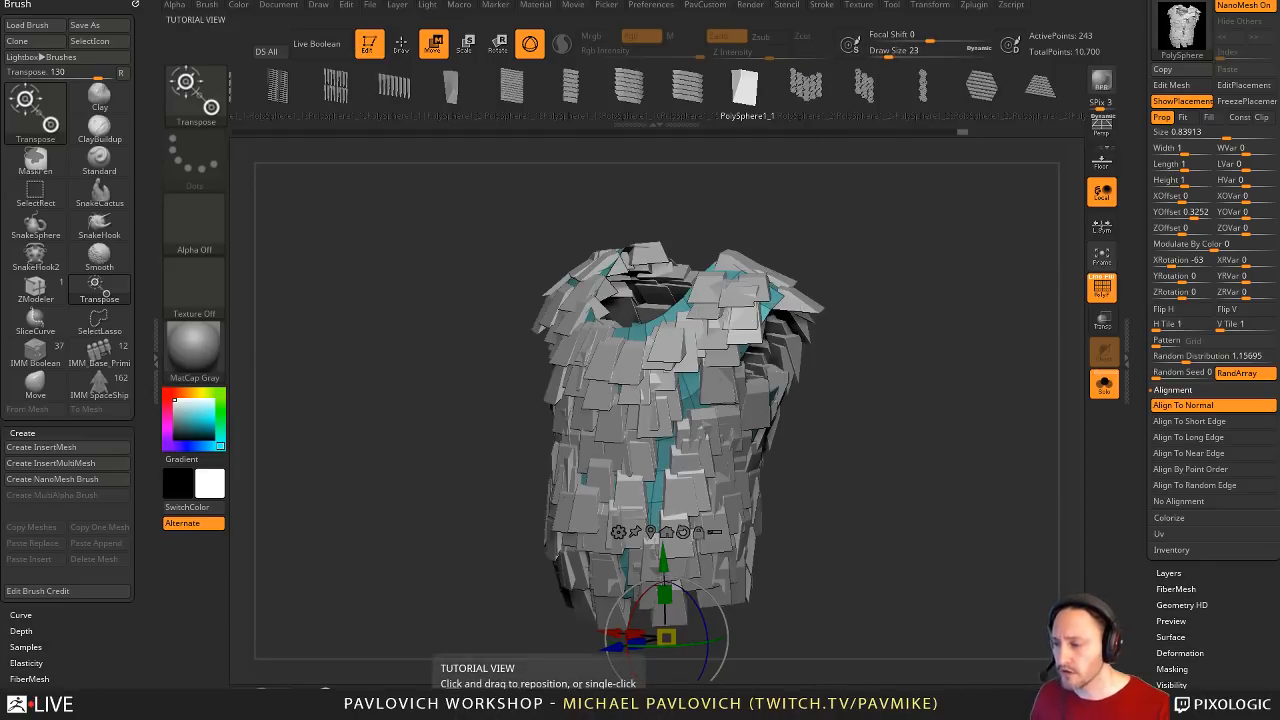
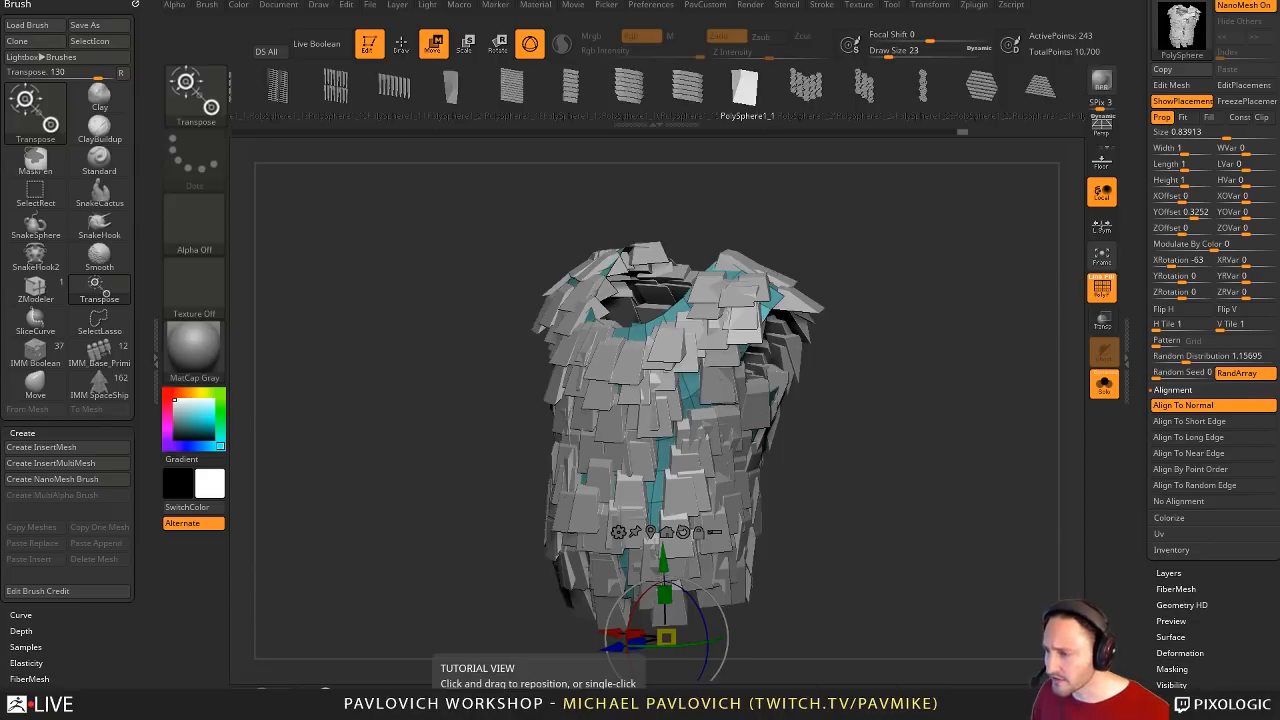
{"action": "key", "text": "2"}
{"action": "key", "text": "2"}
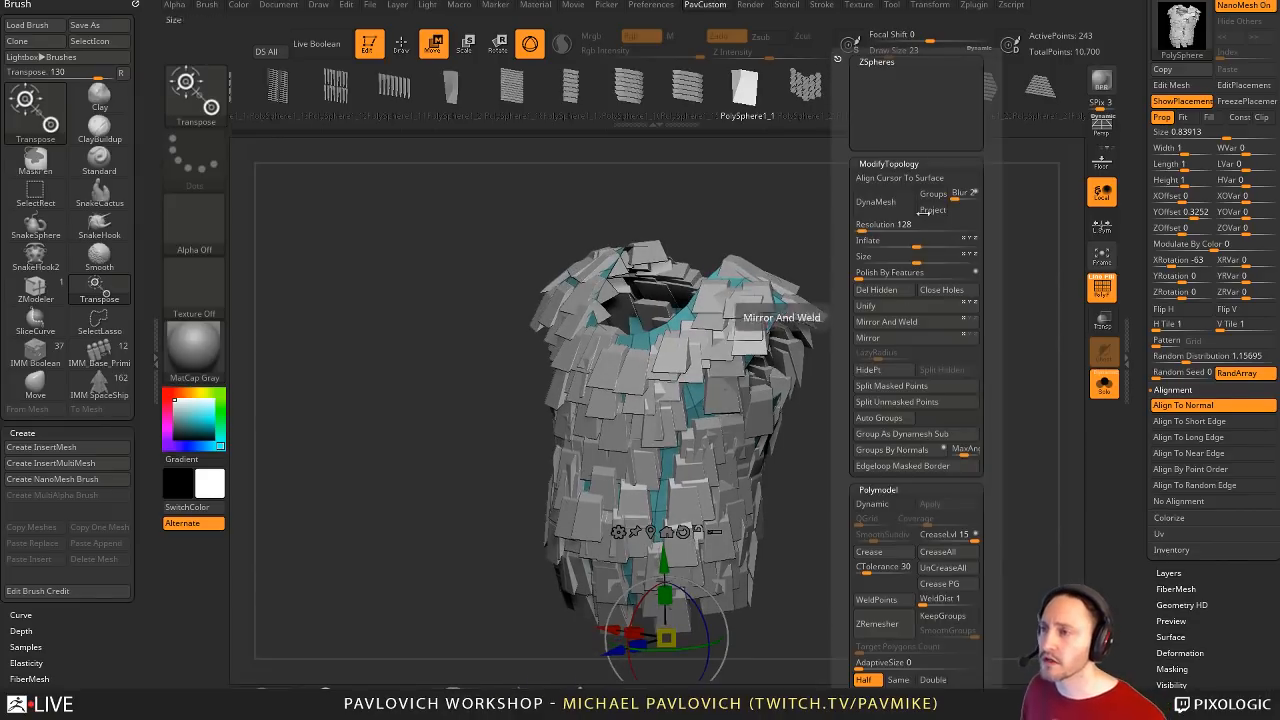
{"action": "left_click", "coordinate": [888, 401]}
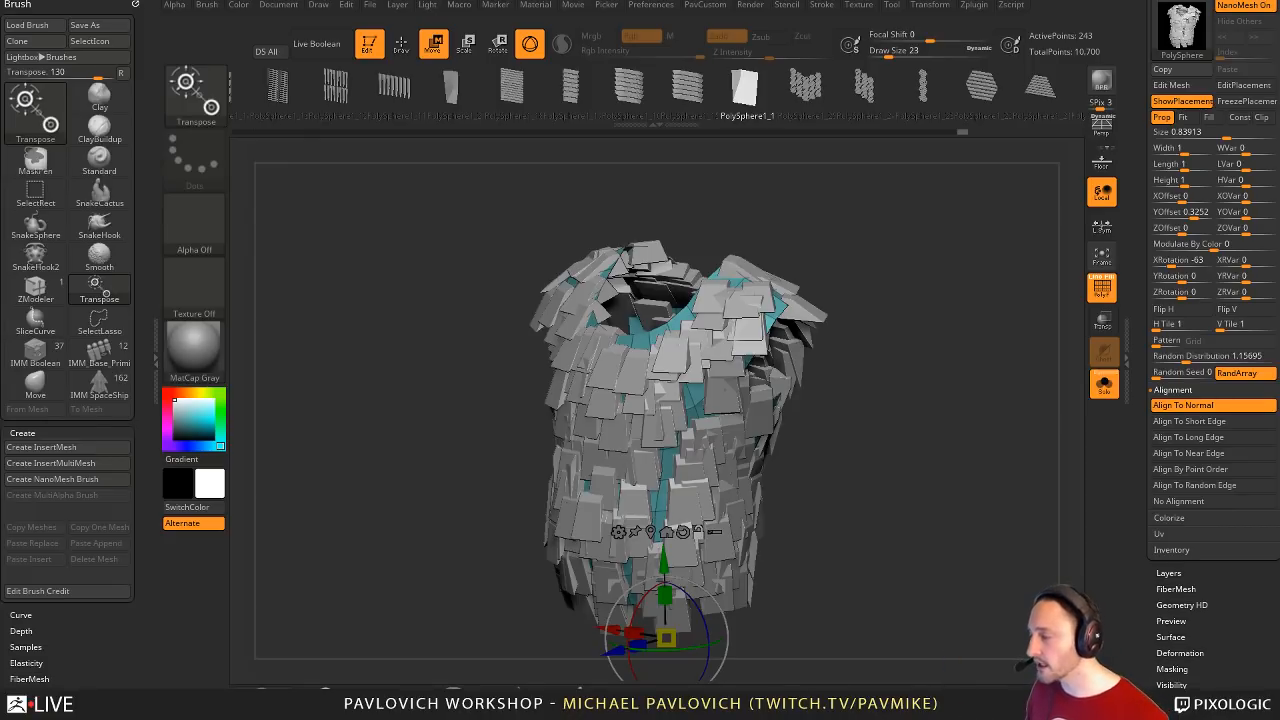
{"action": "key", "text": "alt+Tab"}
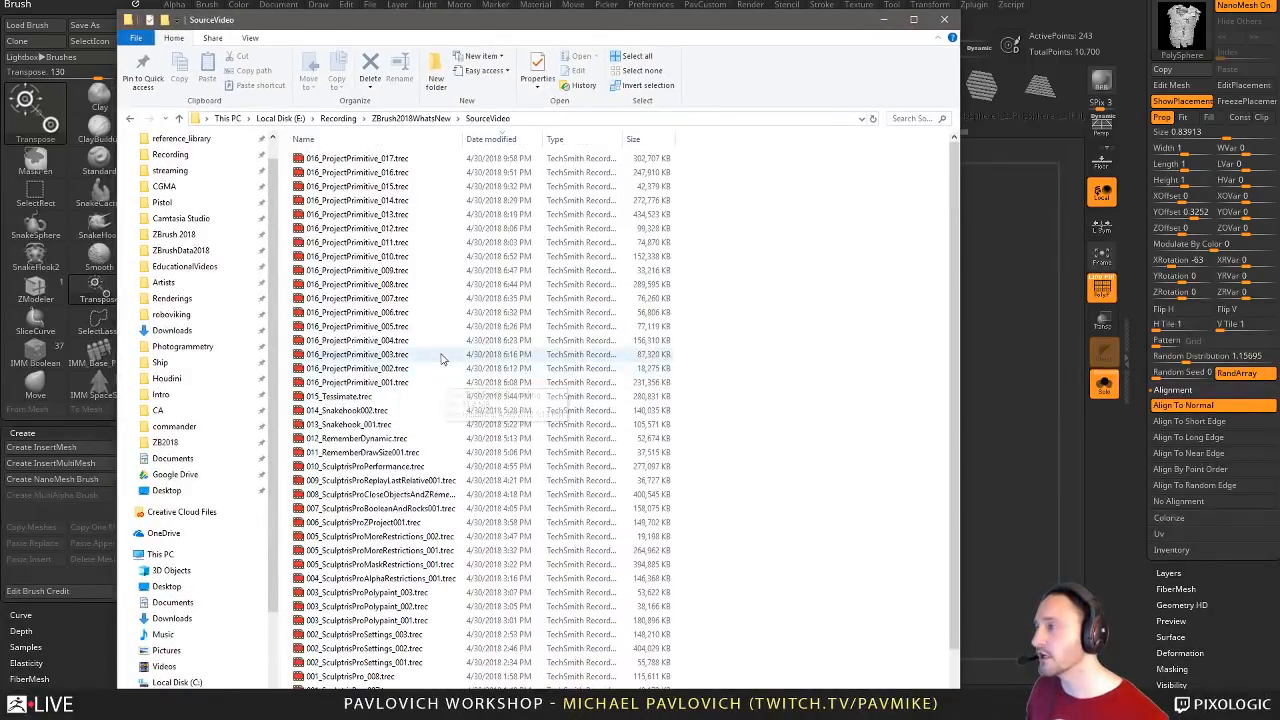
{"action": "key", "text": "alt+Tab"}
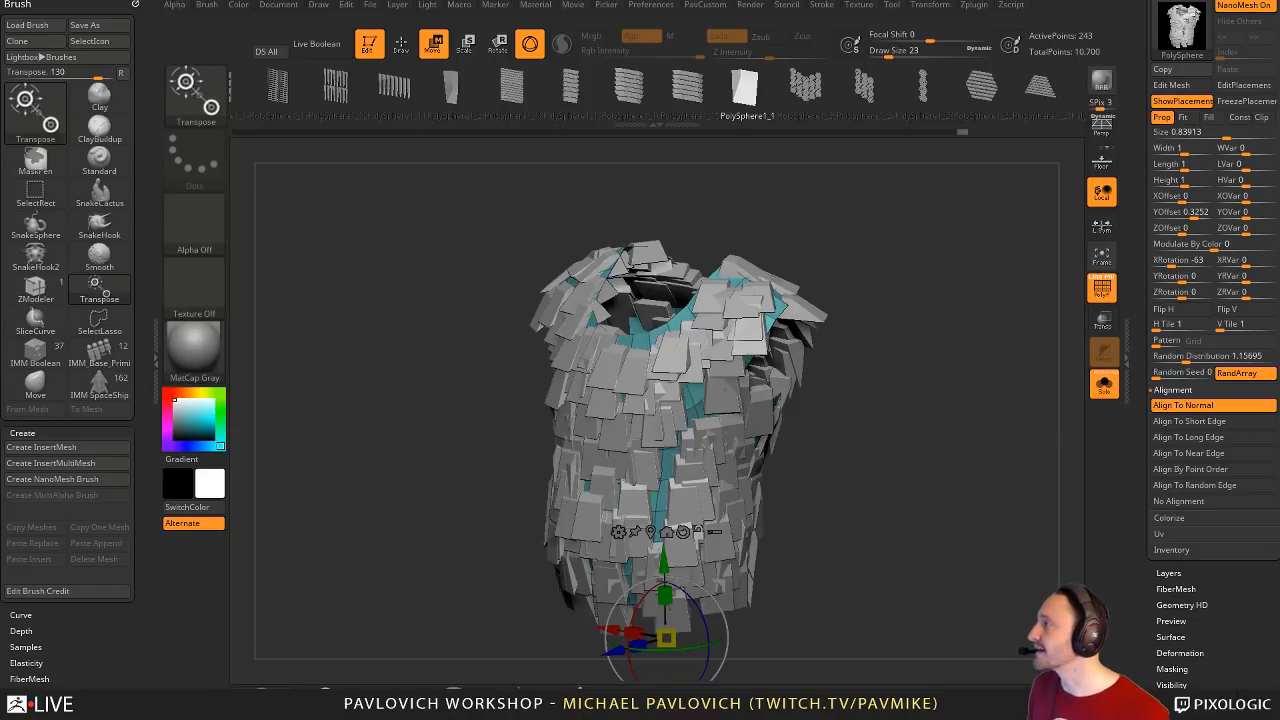
- Set the plates' Random Distribution to 0
{"action": "left_click_drag", "start_coordinate": [911, 460], "coordinate": [990, 458]}
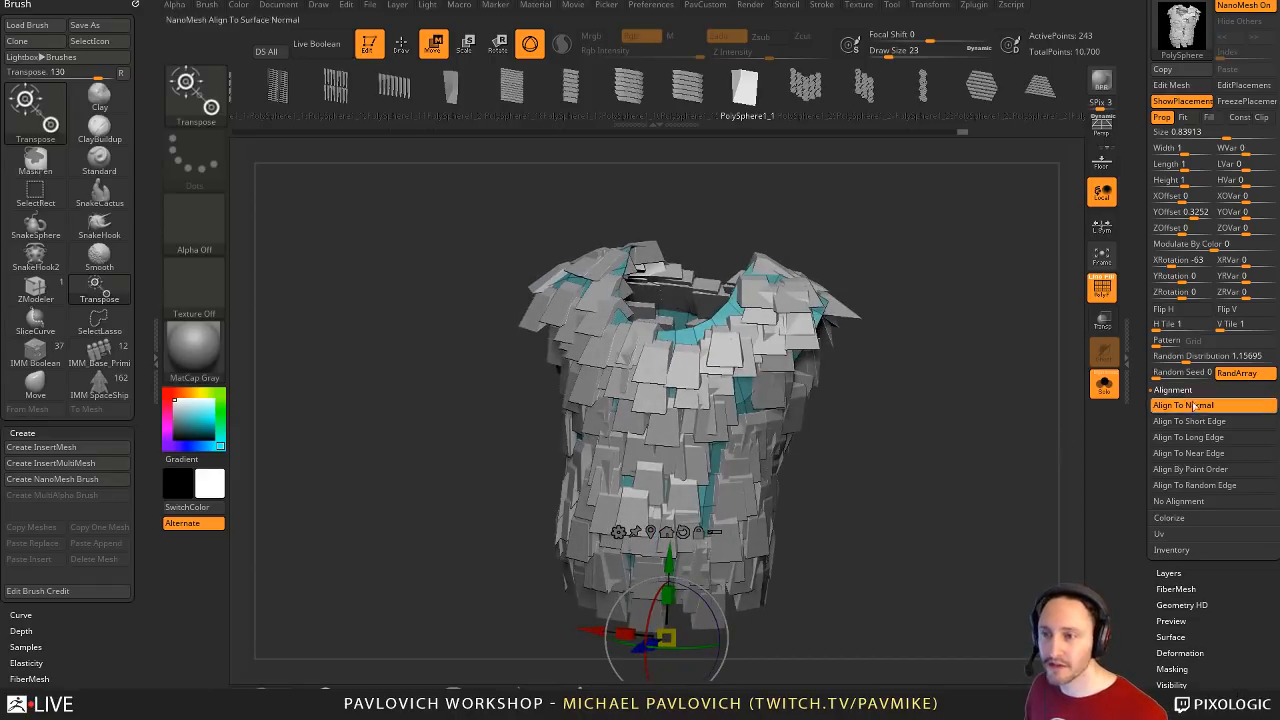
{"action": "type", "text": "0"}
{"action": "key", "text": "Return"}
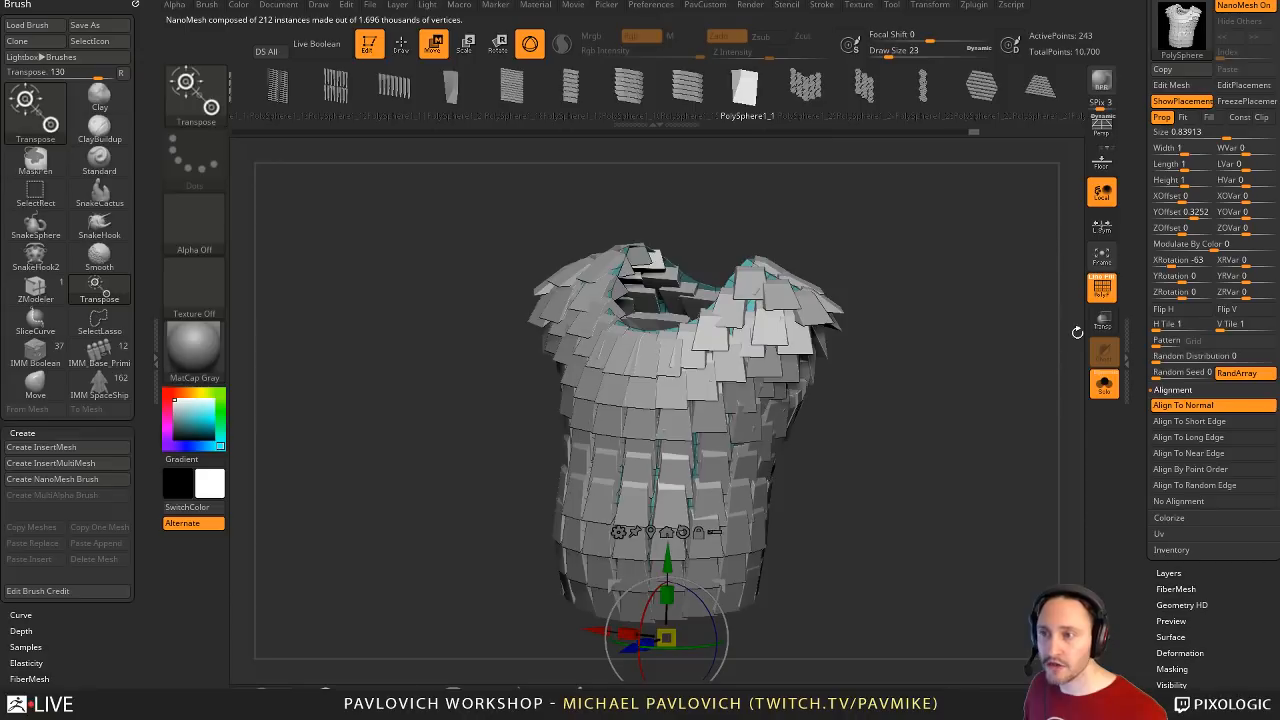
- Set the plates' X rotation to -68 so that they lie close to the shirt
{"action": "left_click", "coordinate": [1175, 259]}
{"action": "type", "text": "-63"}
{"action": "key", "text": "Return"}
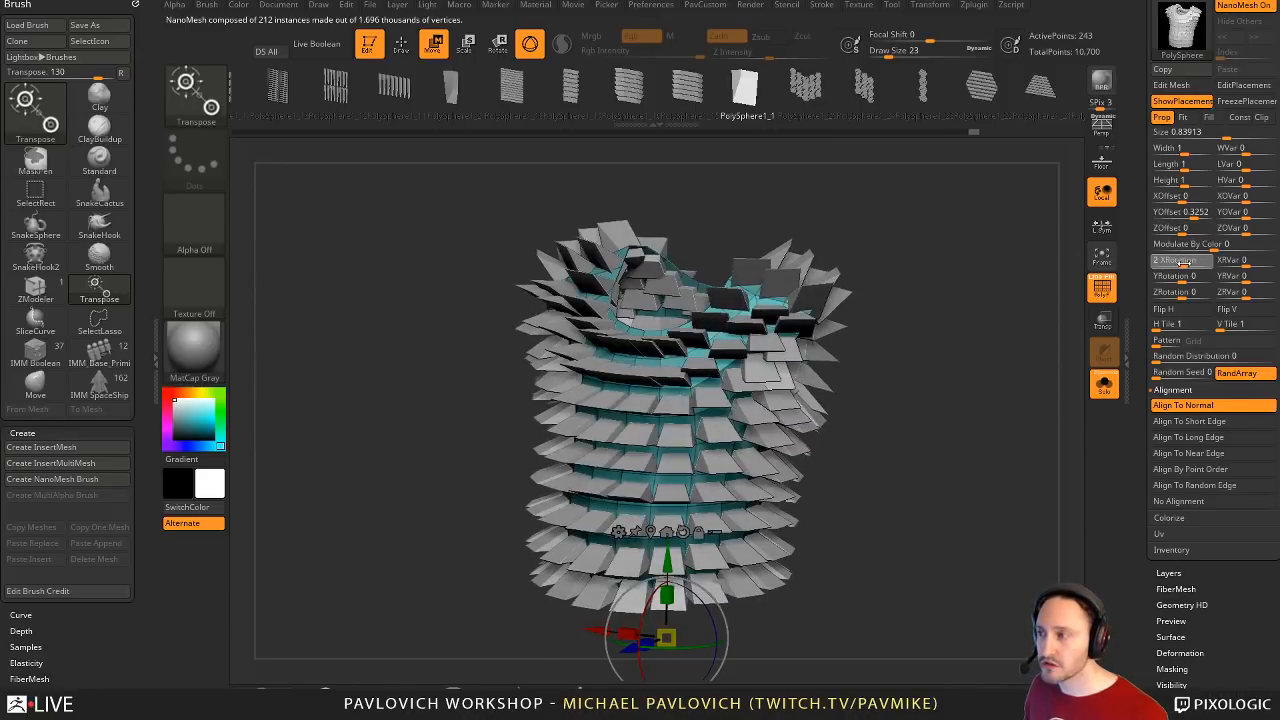
{"action": "left_click_drag", "start_coordinate": [1163, 262], "coordinate": [1170, 262]}
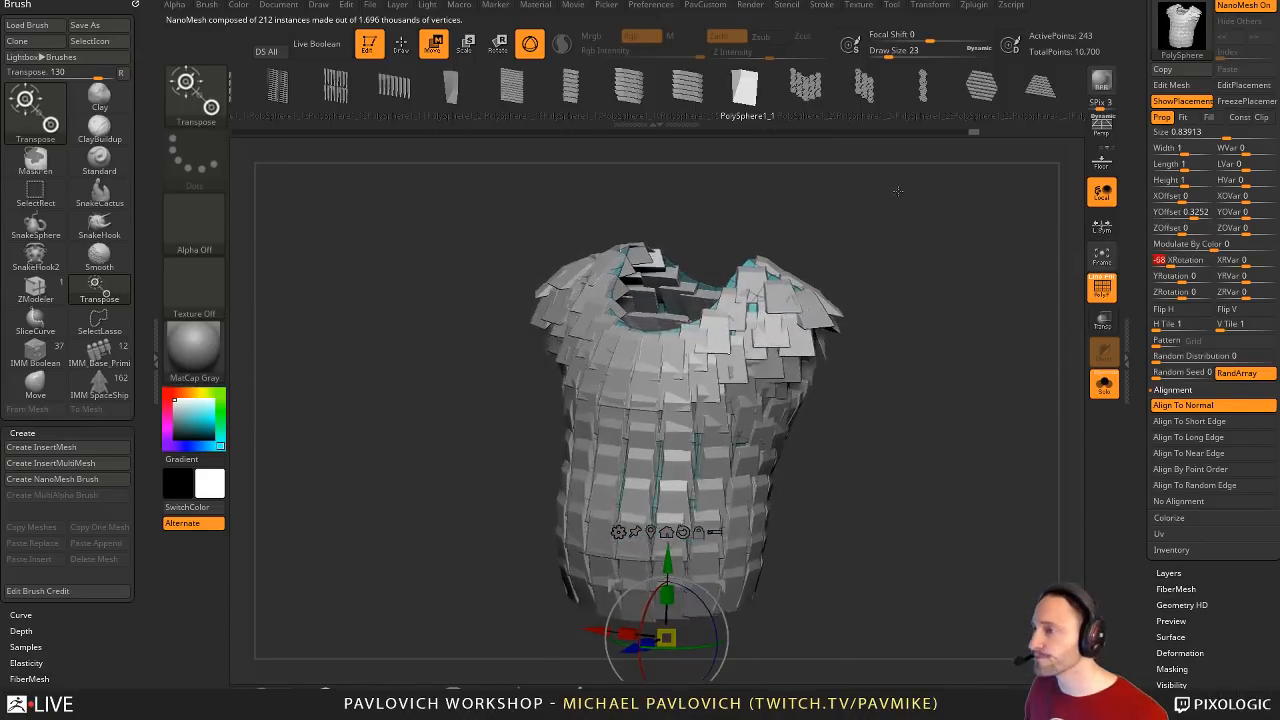
{"action": "left_click_drag", "start_coordinate": [897, 191], "coordinate": [919, 202]}
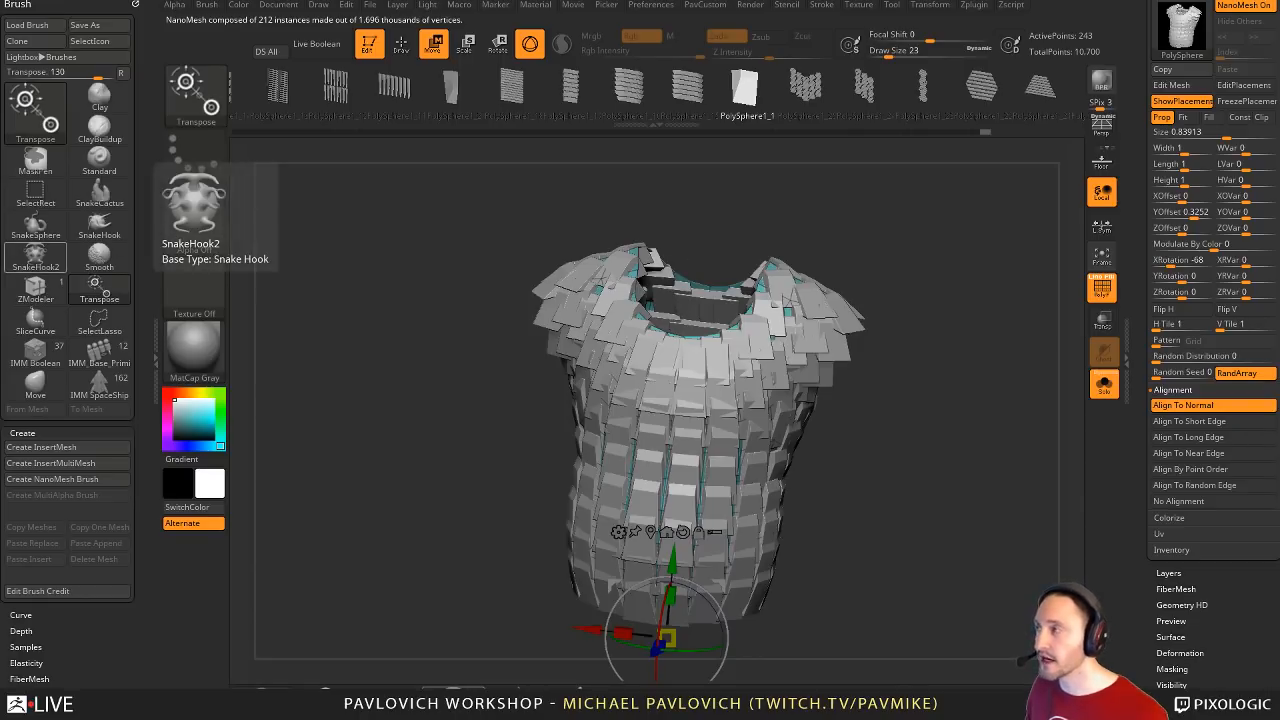
{"action": "left_click_drag", "start_coordinate": [1012, 376], "coordinate": [991, 370]}
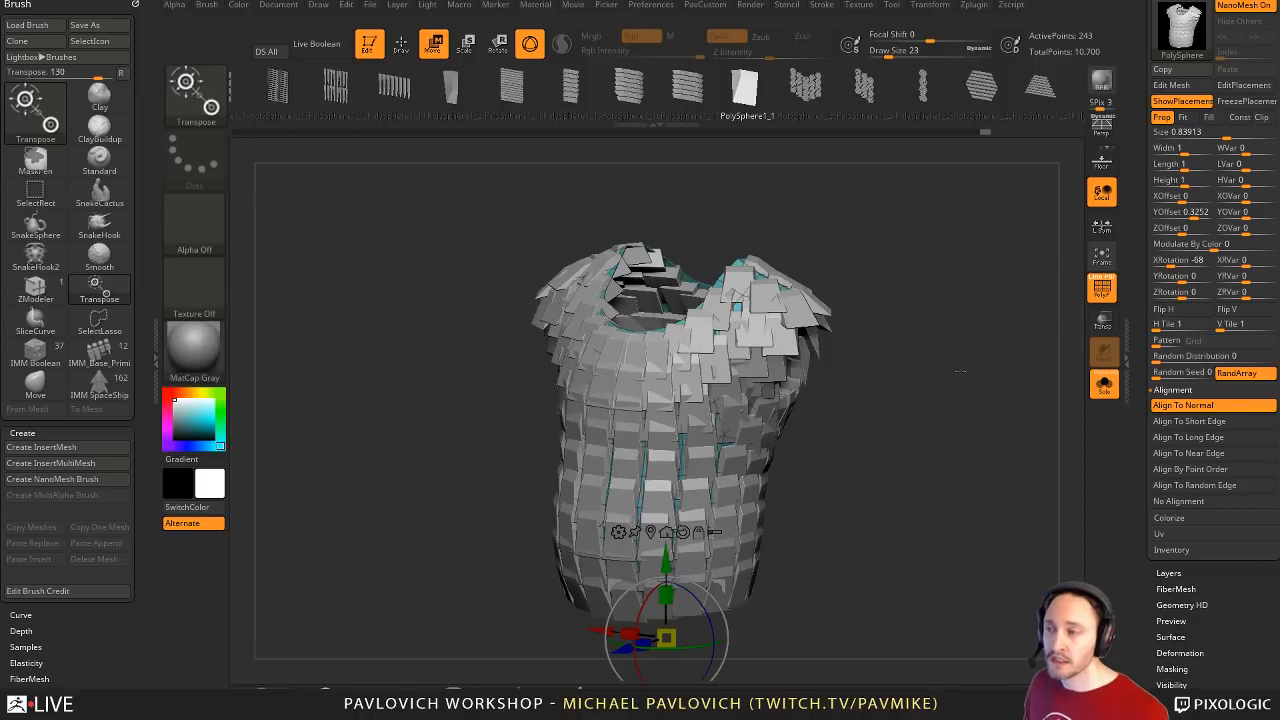
- Start loading a saved tool, switch to the Chrome browser and select the address of the Pavlovich Workshop playlist
{"action": "left_click_drag", "start_coordinate": [1137, 248], "coordinate": [1150, 400]}
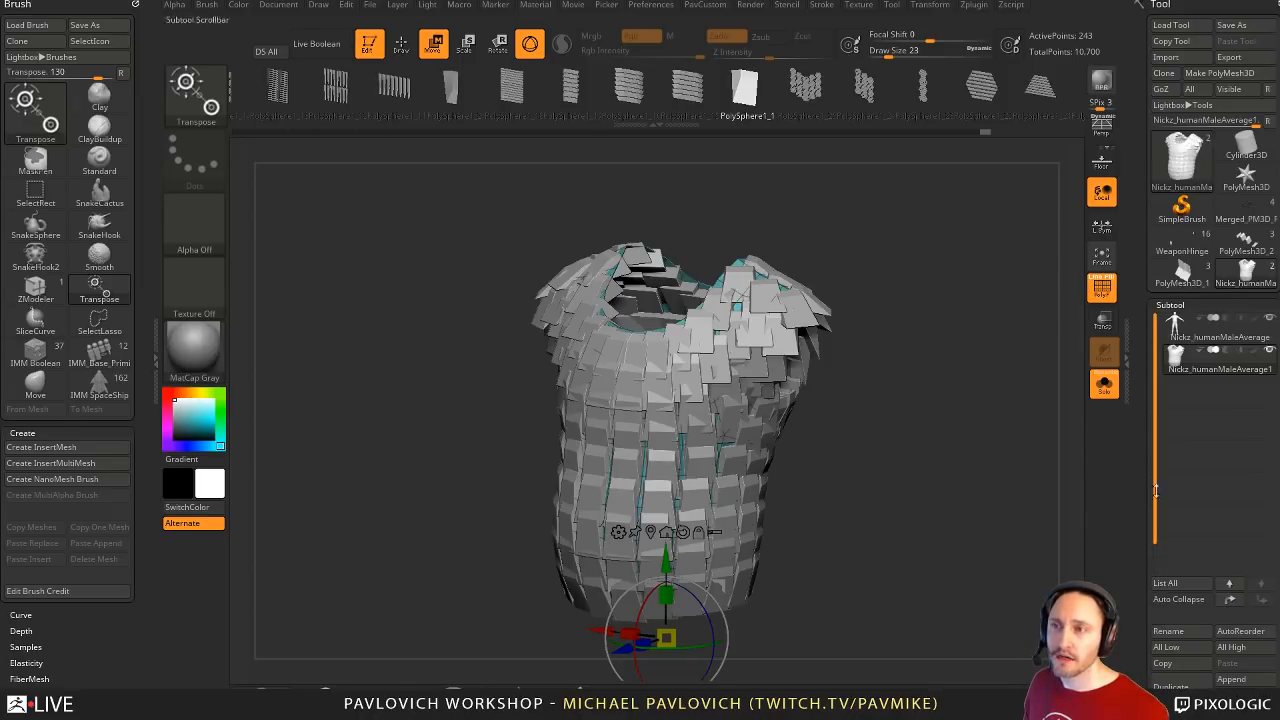
{"action": "left_click", "coordinate": [1171, 24]}
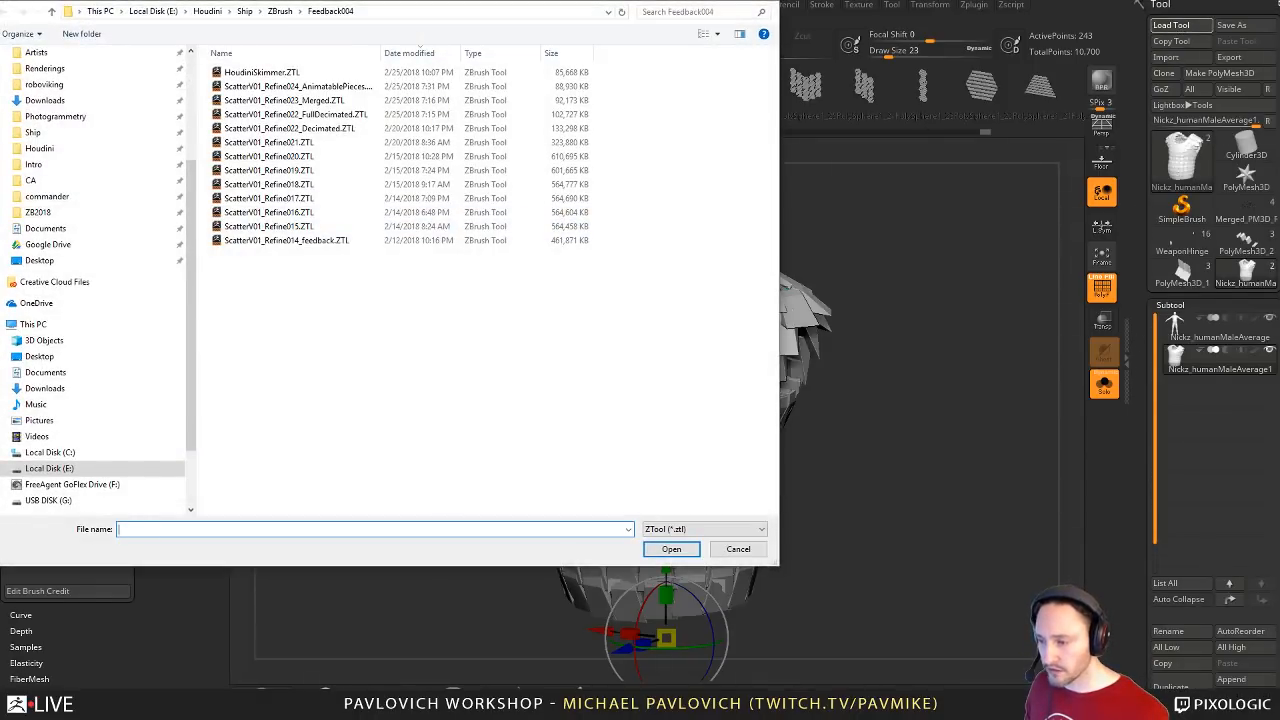
{"action": "key", "text": "alt+Tab"}
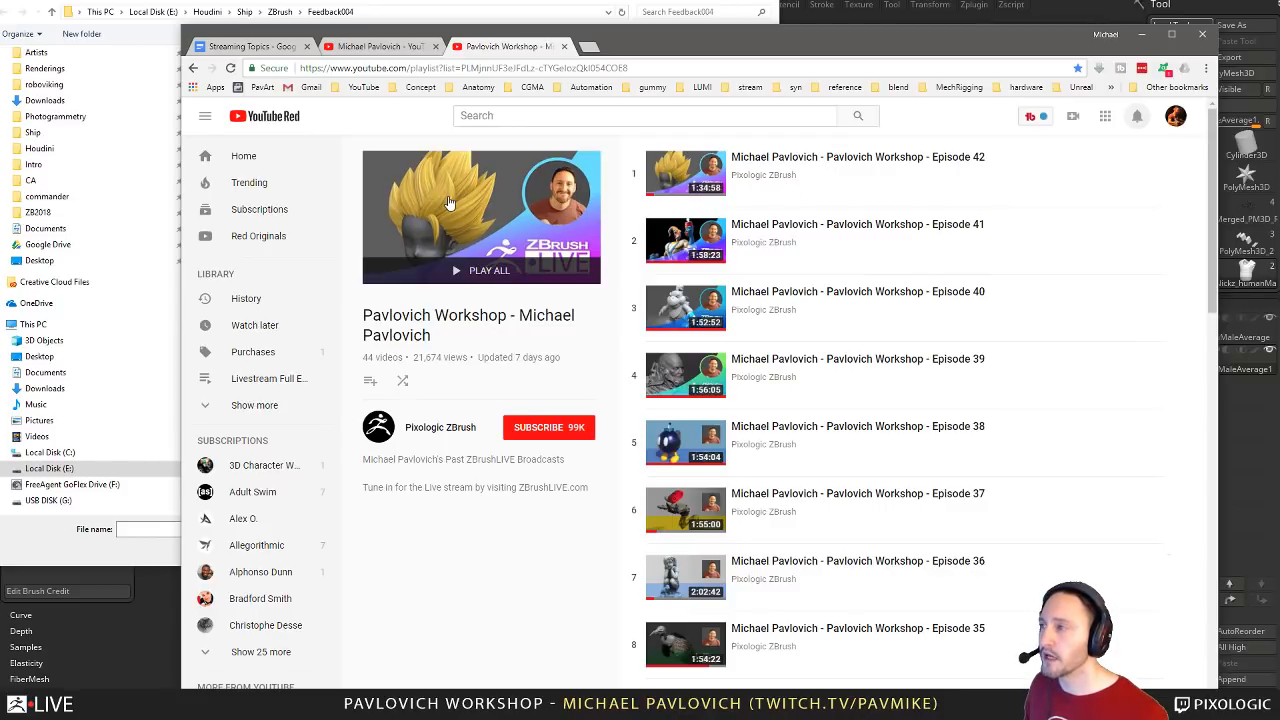
{"action": "left_click", "coordinate": [652, 66]}
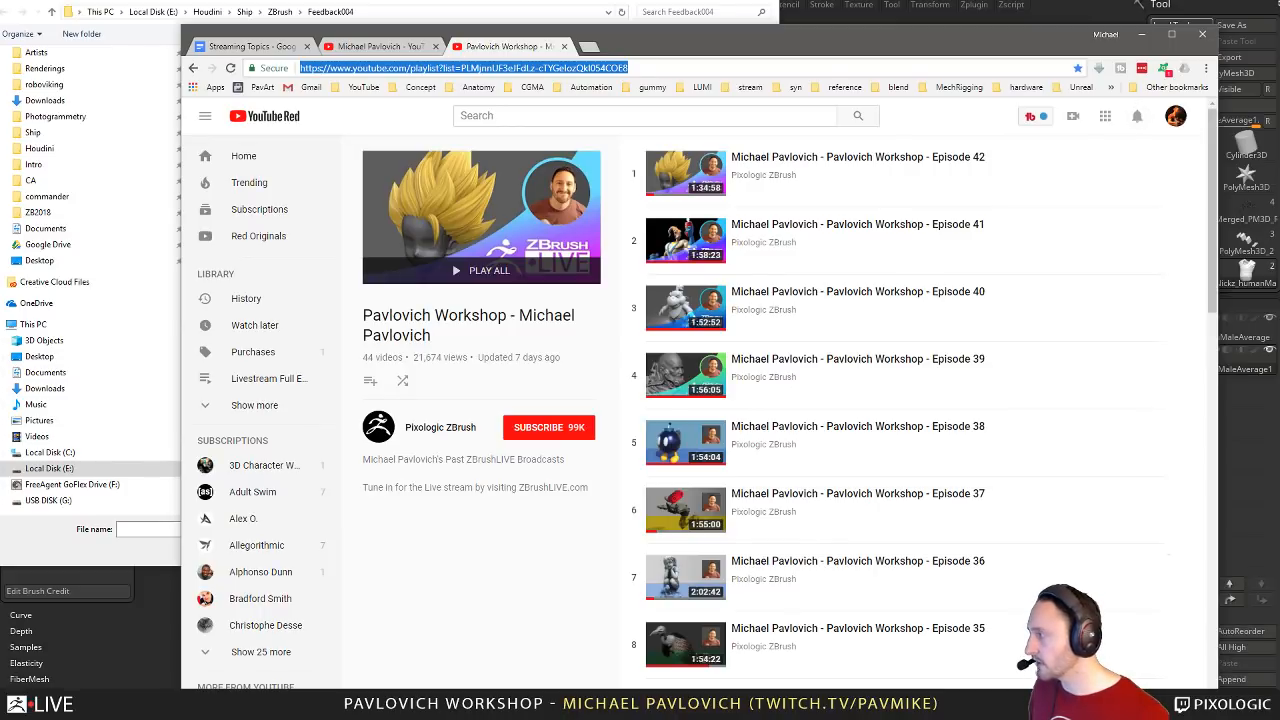
{"action": "key", "text": "alt+Tab"}
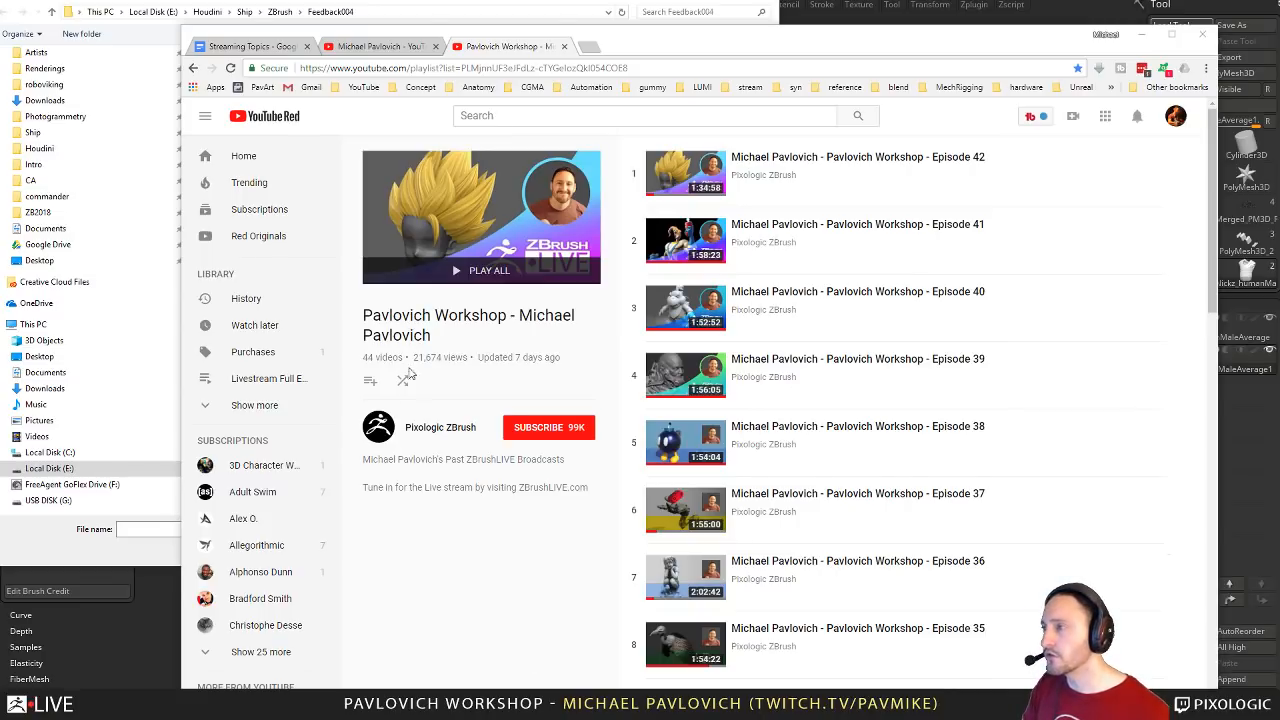
- Open the Pixologic ZBrush channel on YouTube and look through its uploaded videos
{"action": "left_click", "coordinate": [425, 434]}
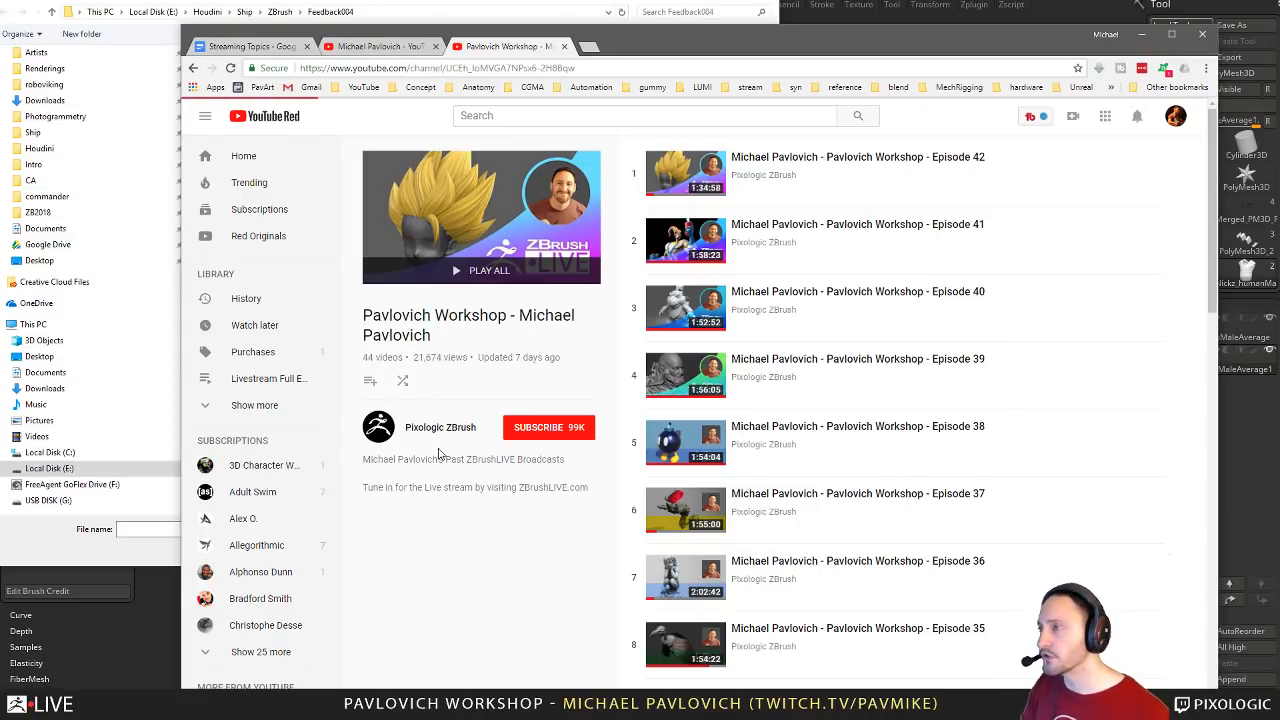
{"action": "scroll", "coordinate": [440, 430], "scroll_direction": "down", "scroll_amount": 2}
{"action": "scroll", "coordinate": [445, 400], "scroll_direction": "up", "scroll_amount": 2}
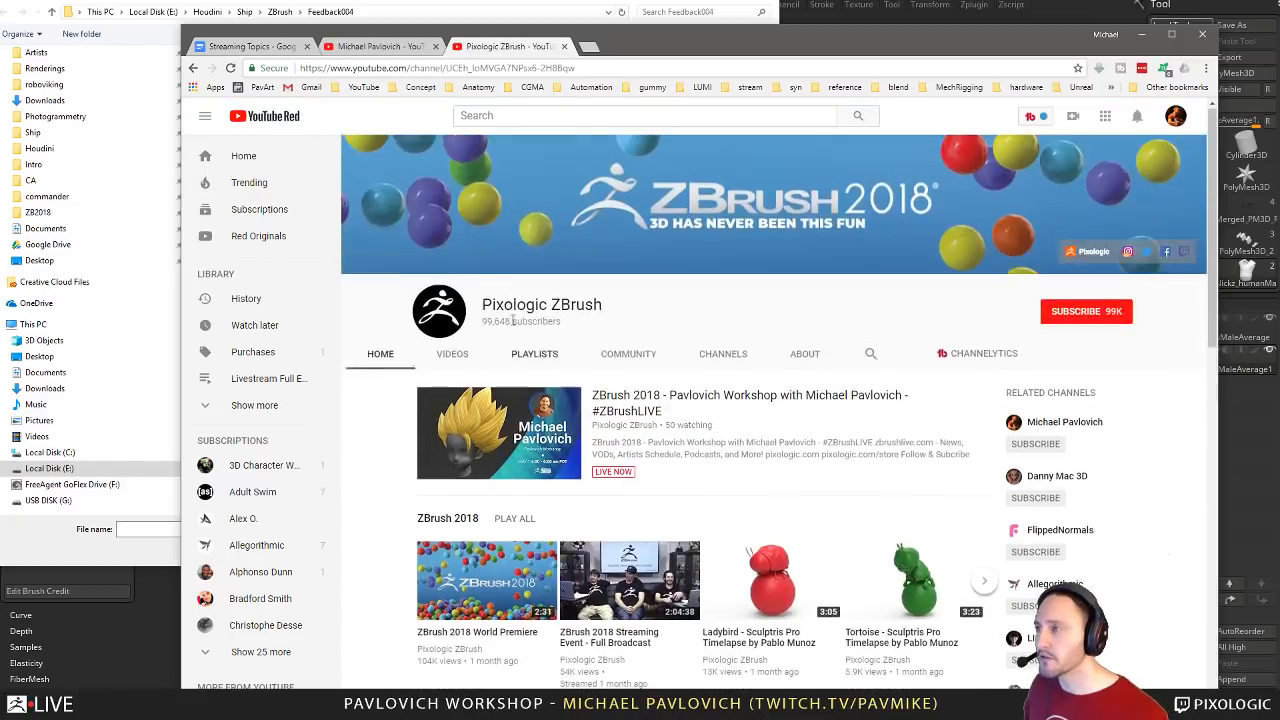
{"action": "left_click", "coordinate": [452, 355]}
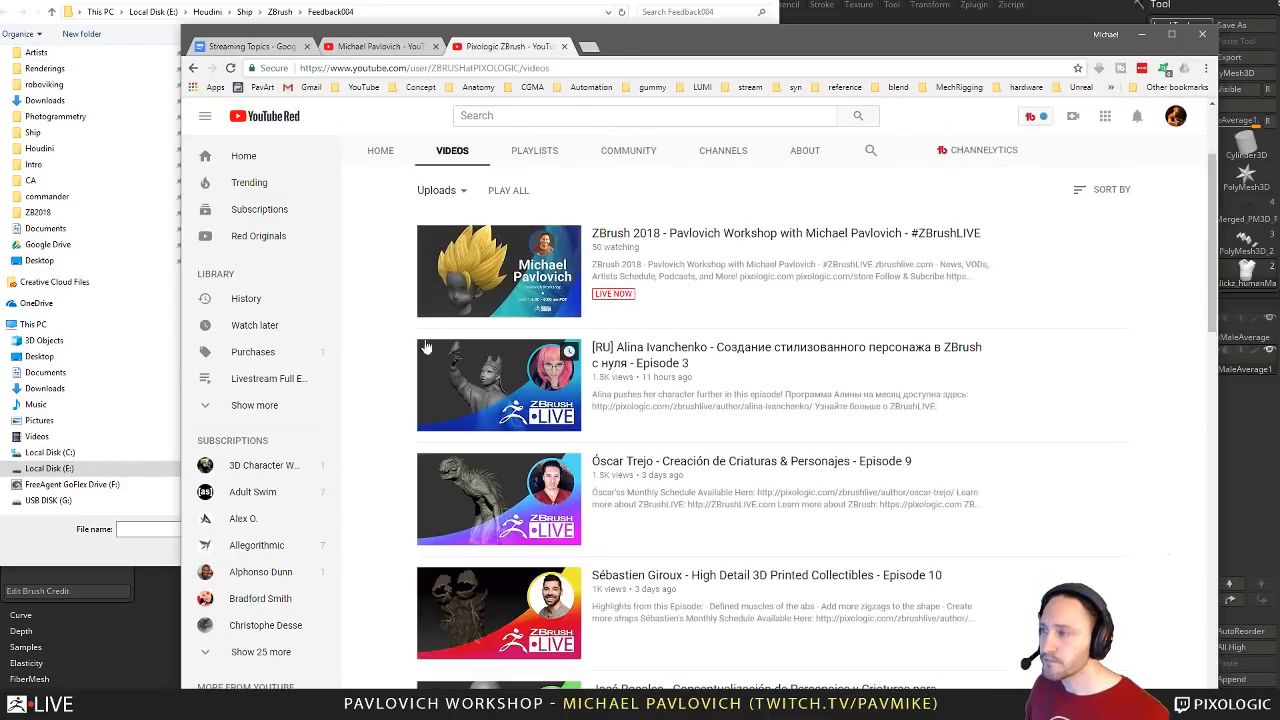
{"action": "scroll", "coordinate": [400, 330], "scroll_direction": "down", "scroll_amount": 4}
{"action": "scroll", "coordinate": [403, 332], "scroll_direction": "down", "scroll_amount": 10}
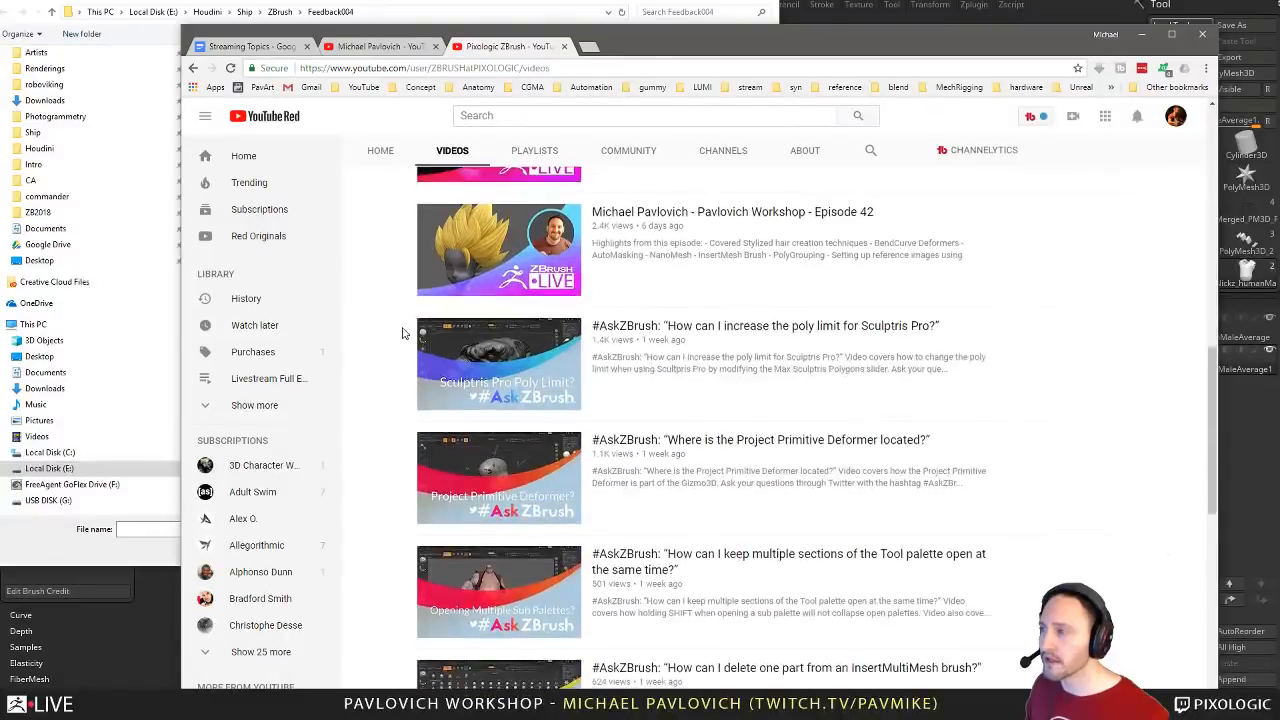
{"action": "scroll", "coordinate": [403, 332], "scroll_direction": "down", "scroll_amount": 6}
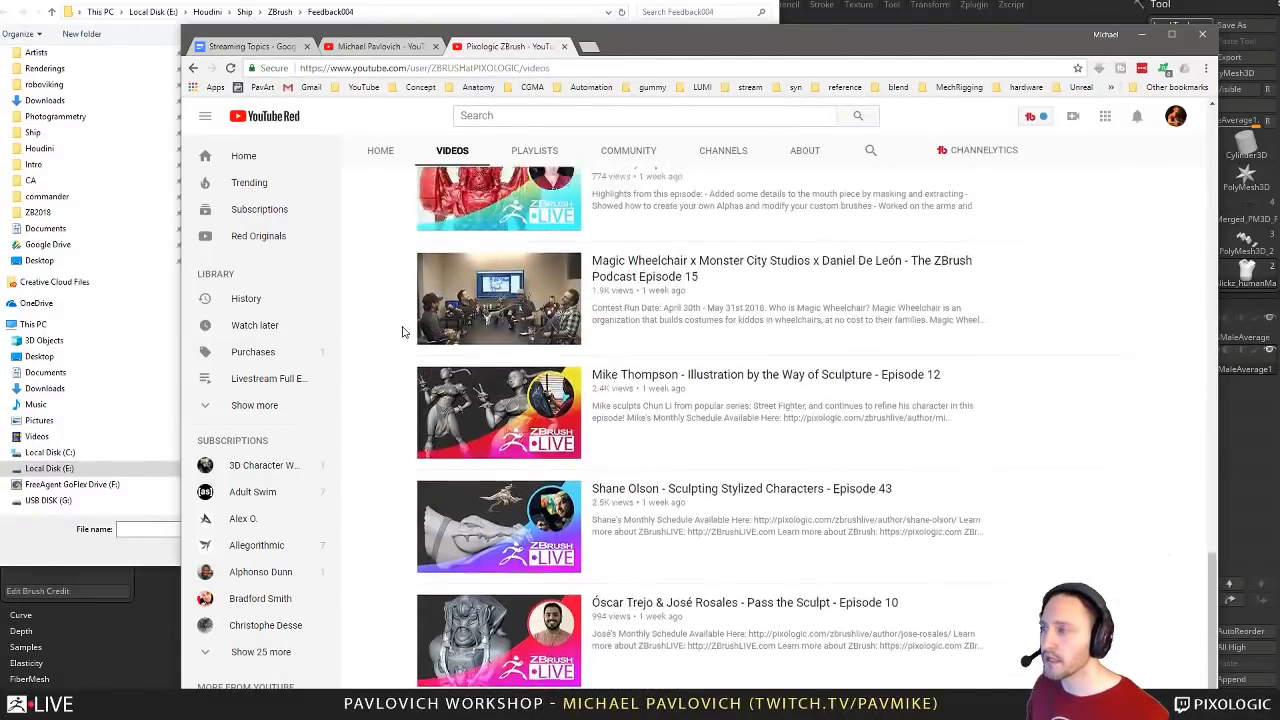
{"action": "scroll", "coordinate": [408, 308], "scroll_direction": "up", "scroll_amount": 5}
{"action": "scroll", "coordinate": [408, 308], "scroll_direction": "down", "scroll_amount": 8}
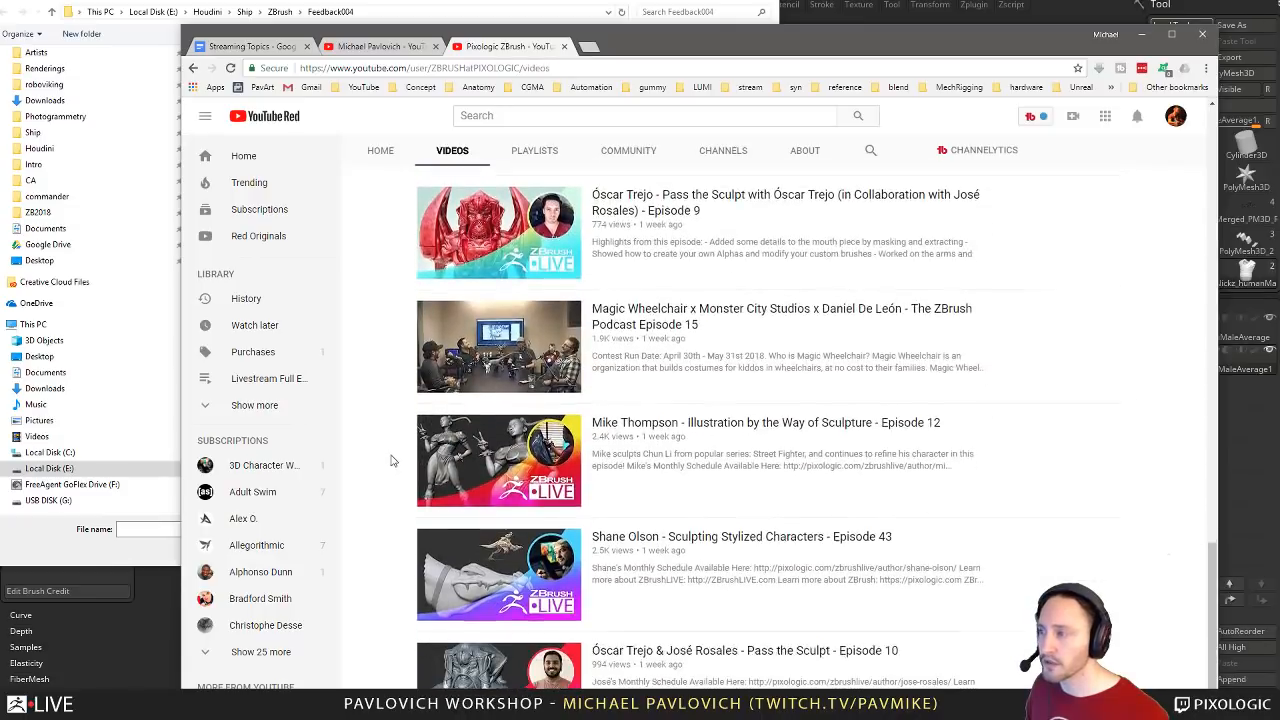
{"action": "scroll", "coordinate": [392, 458], "scroll_direction": "down", "scroll_amount": 3}
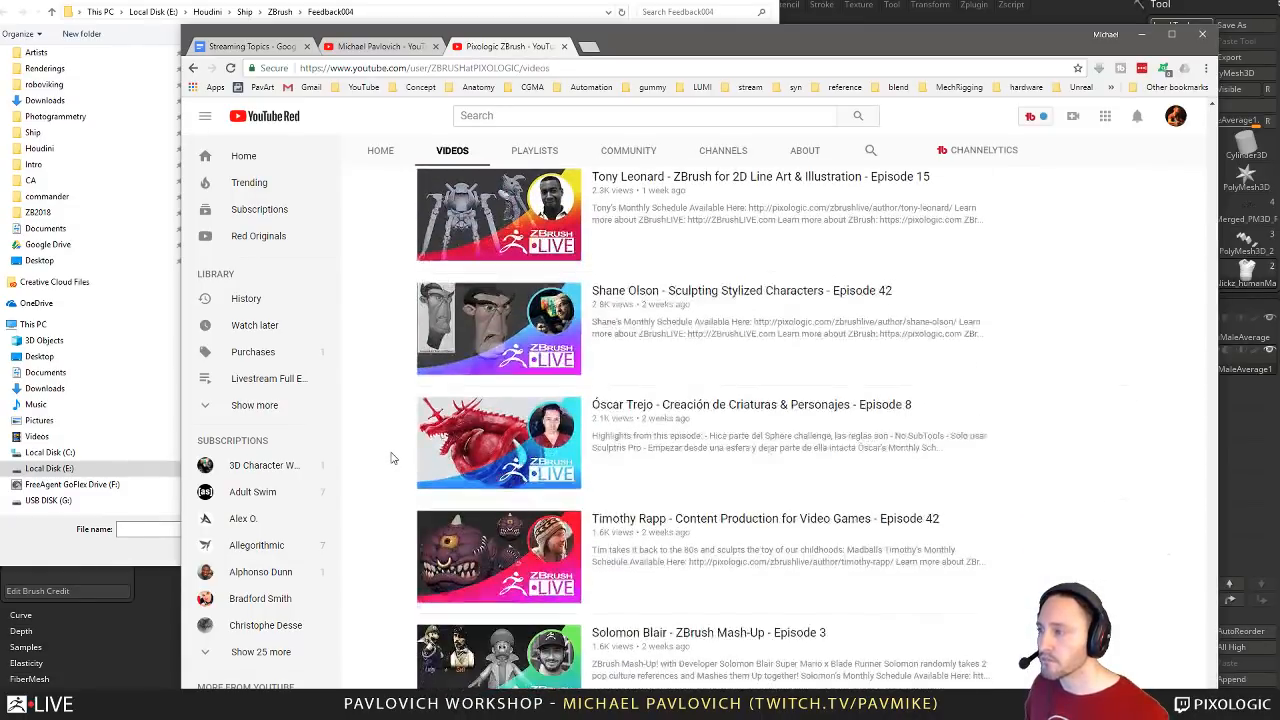
{"action": "scroll", "coordinate": [392, 458], "scroll_direction": "up", "scroll_amount": 10}
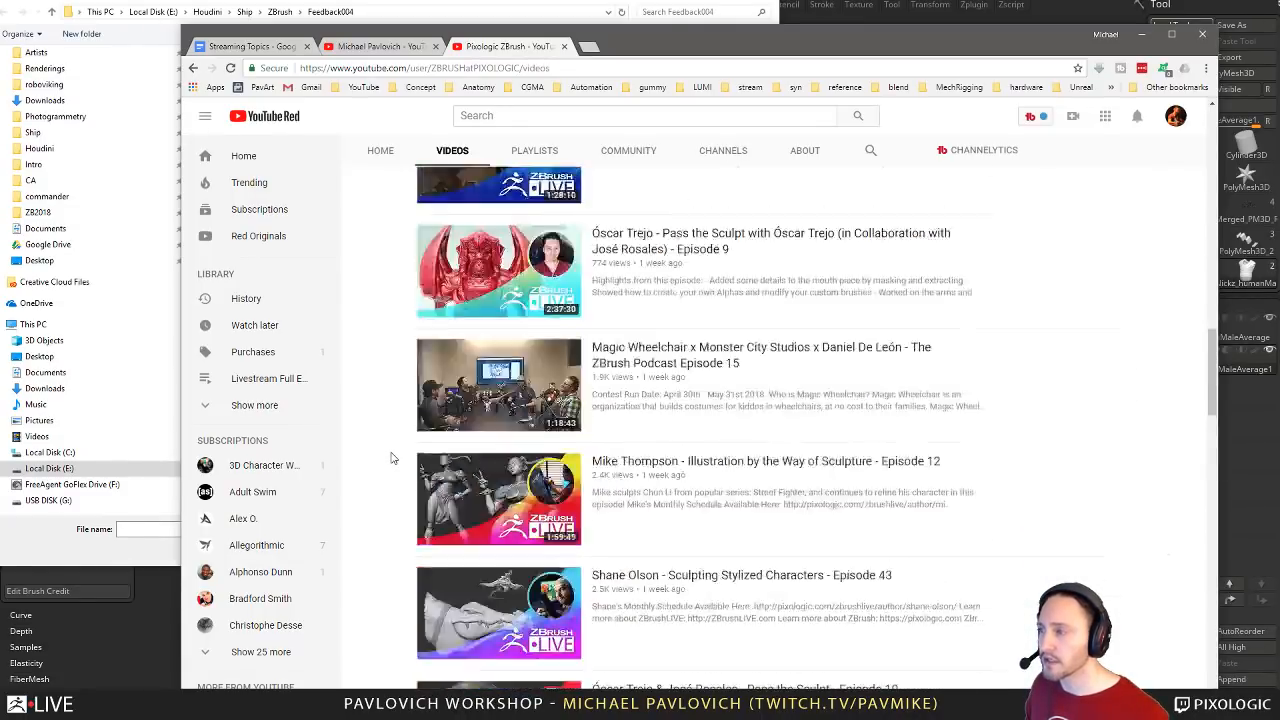
{"action": "scroll", "coordinate": [392, 458], "scroll_direction": "up", "scroll_amount": 10}
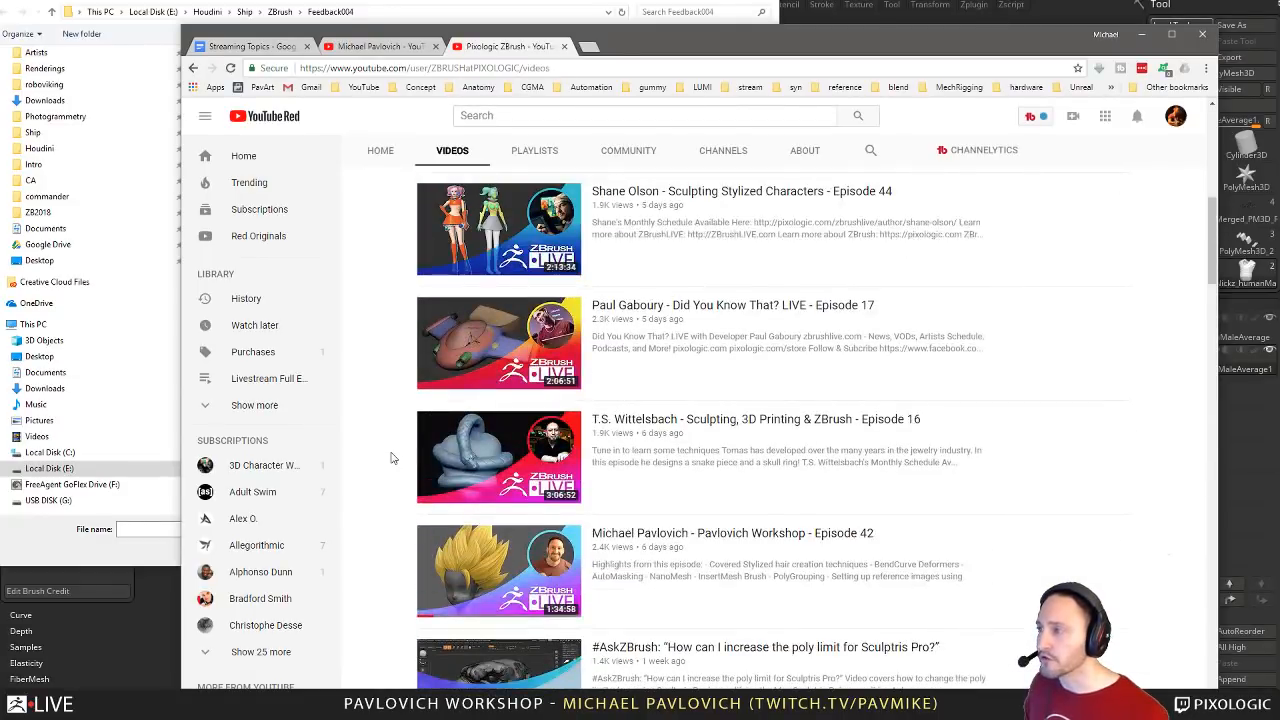
{"action": "scroll", "coordinate": [550, 530], "scroll_direction": "up", "scroll_amount": 3}
{"action": "scroll", "coordinate": [520, 520], "scroll_direction": "down", "scroll_amount": 3}
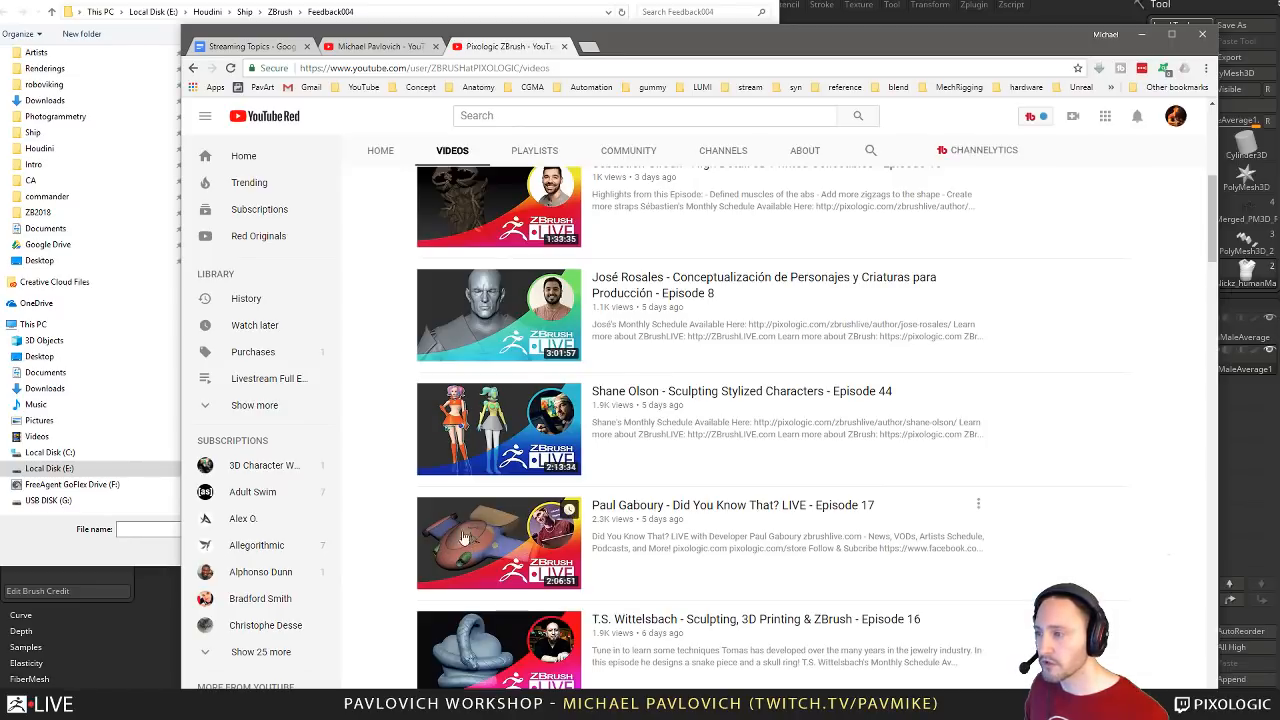
{"action": "scroll", "coordinate": [380, 455], "scroll_direction": "up", "scroll_amount": 6}
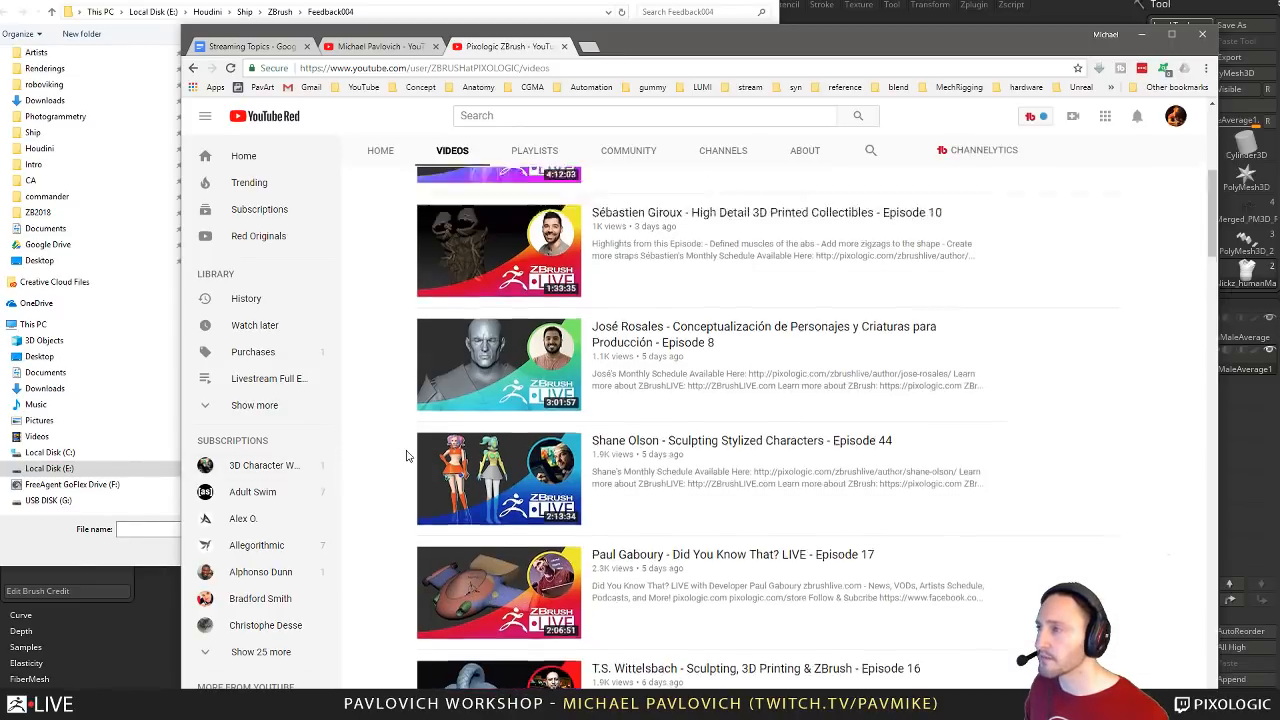
- Return to ZBrush, cancel loading a saved tool and show the options of the Scale Master plugin
{"action": "left_click", "coordinate": [632, 22]}
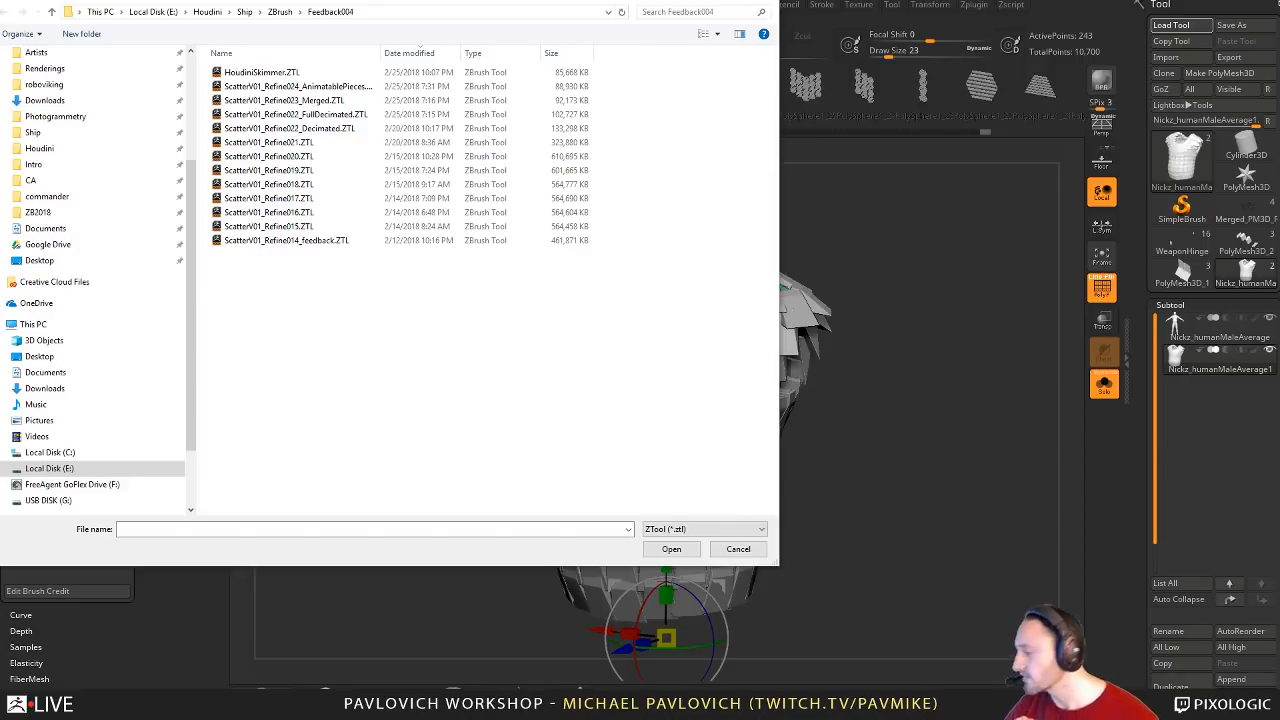
{"action": "key", "text": "Escape"}
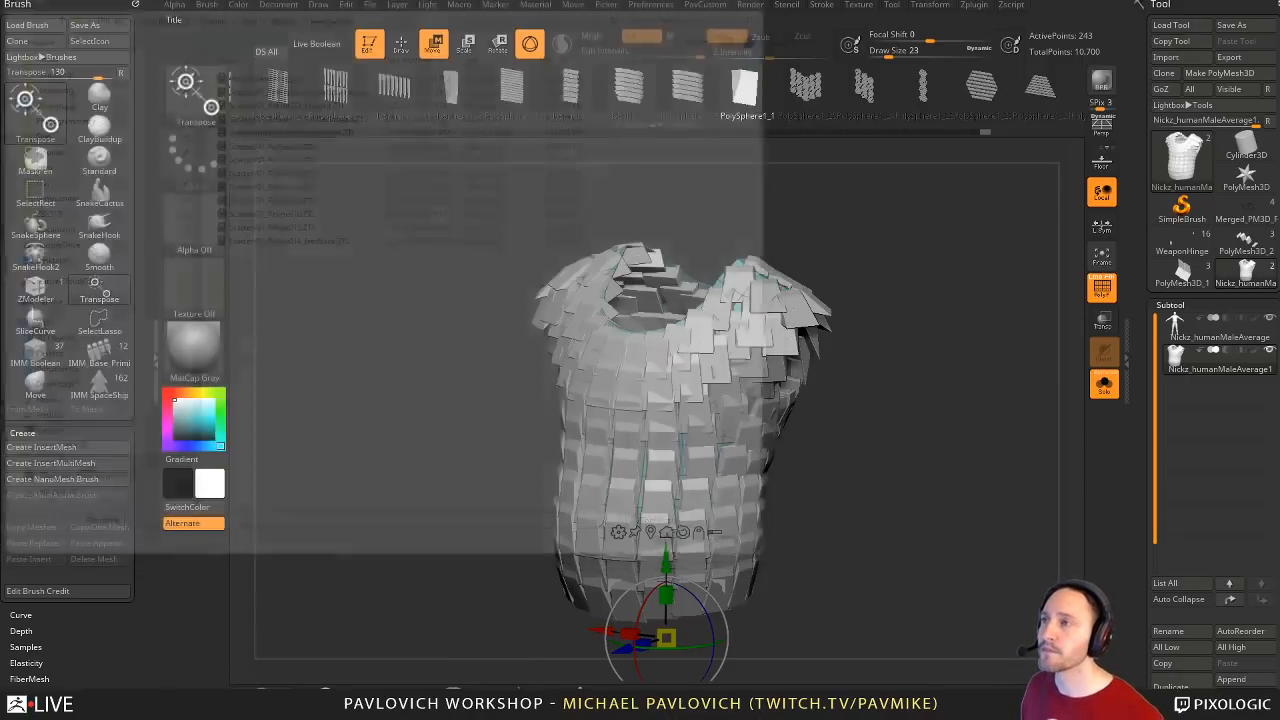
{"action": "left_click", "coordinate": [973, 5]}
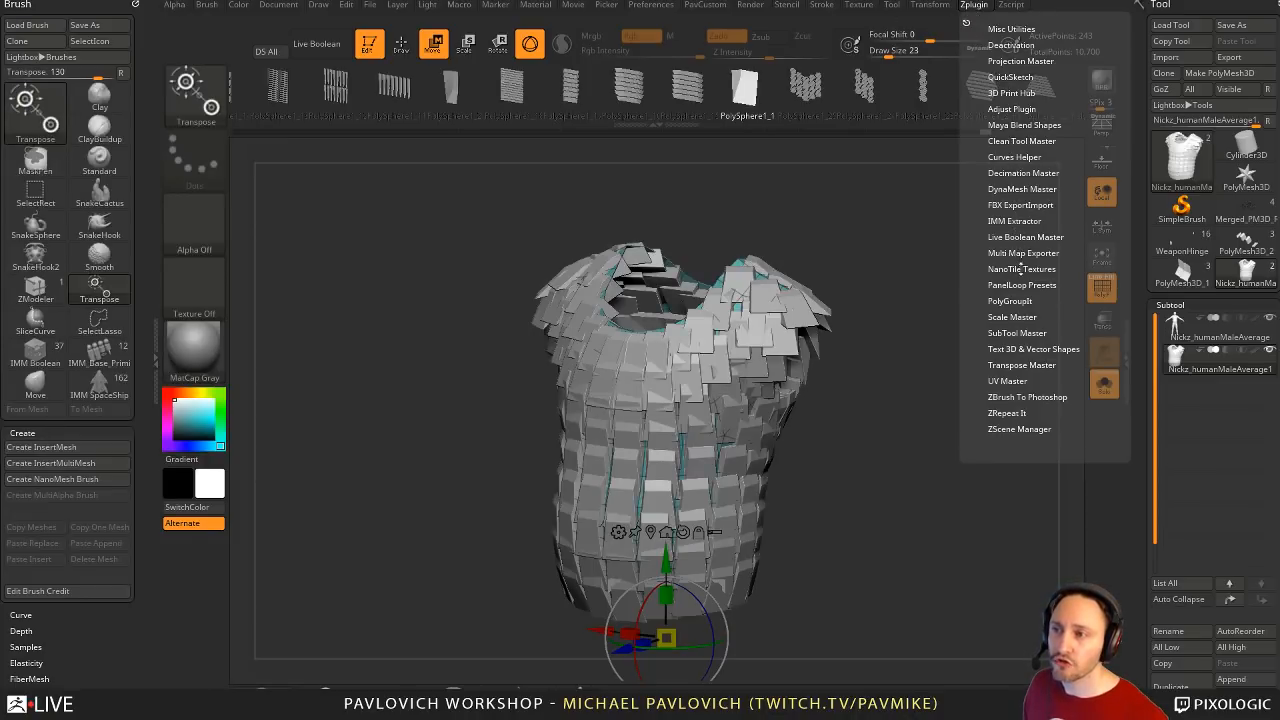
{"action": "left_click", "coordinate": [1016, 318]}
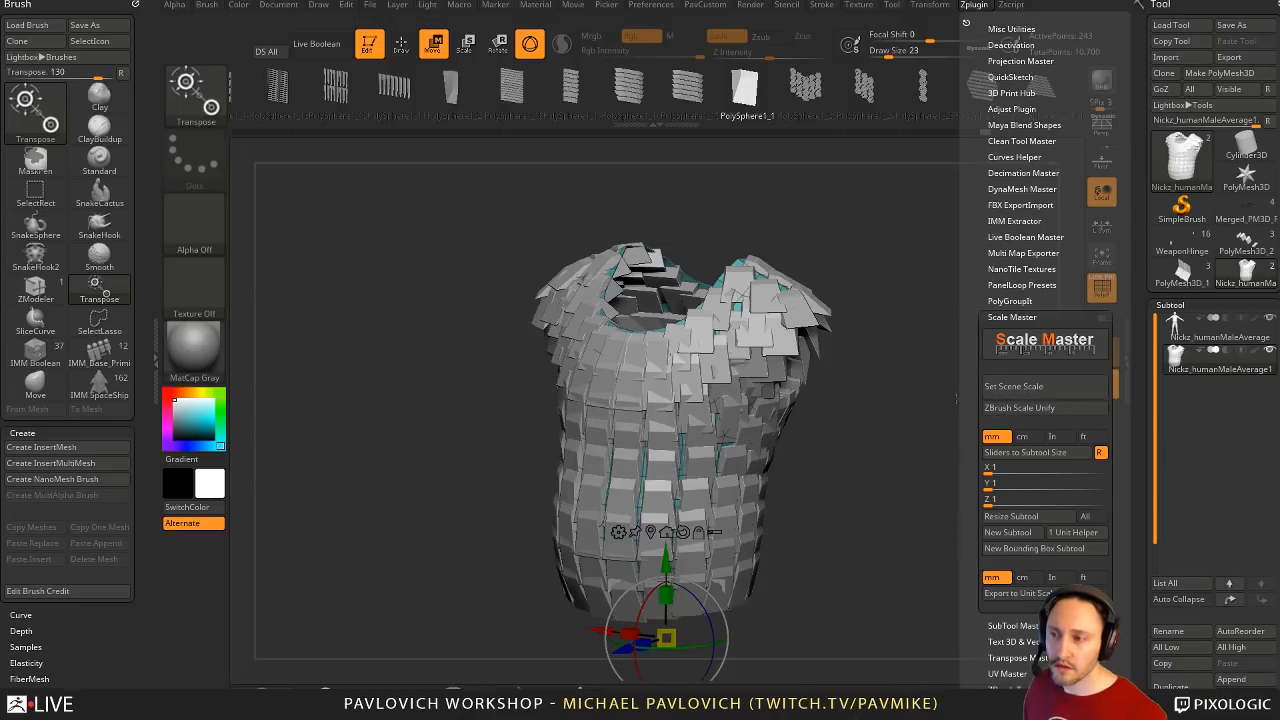
{"action": "key", "text": "ctrl"}
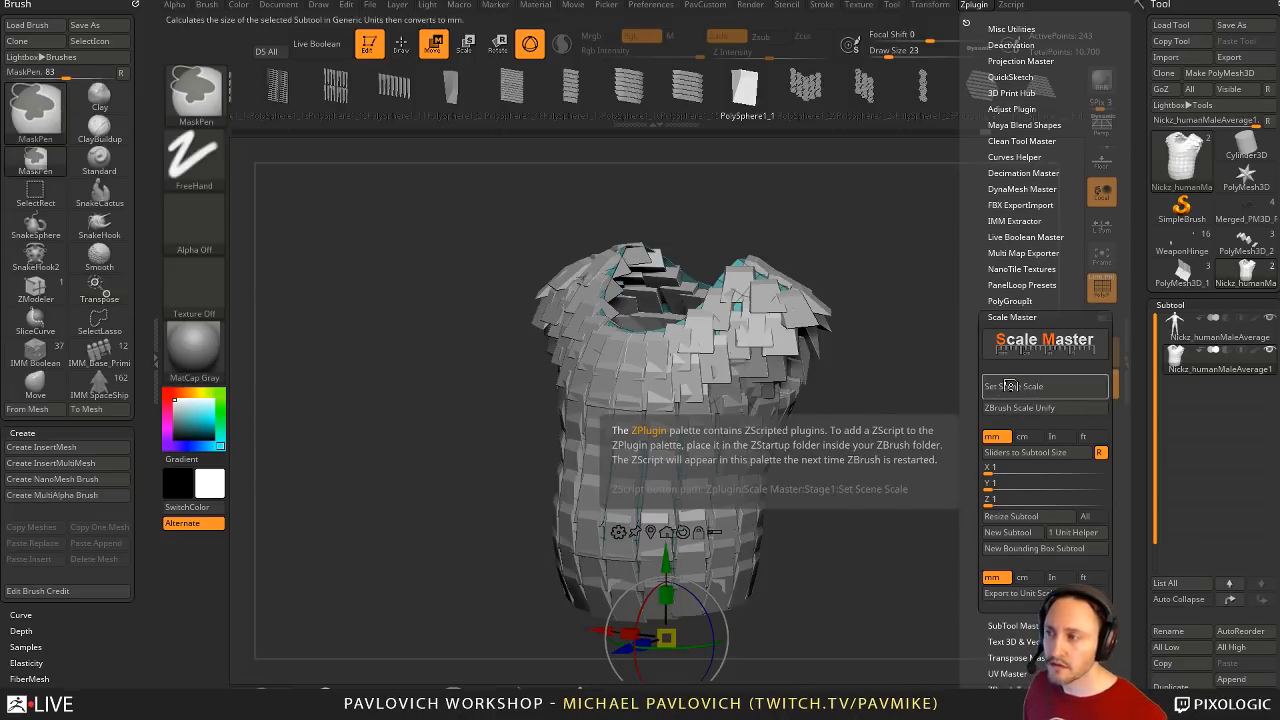
- Read through the four pages of Scale Master's built-in guide, then close it
{"action": "left_click", "coordinate": [1045, 340]}
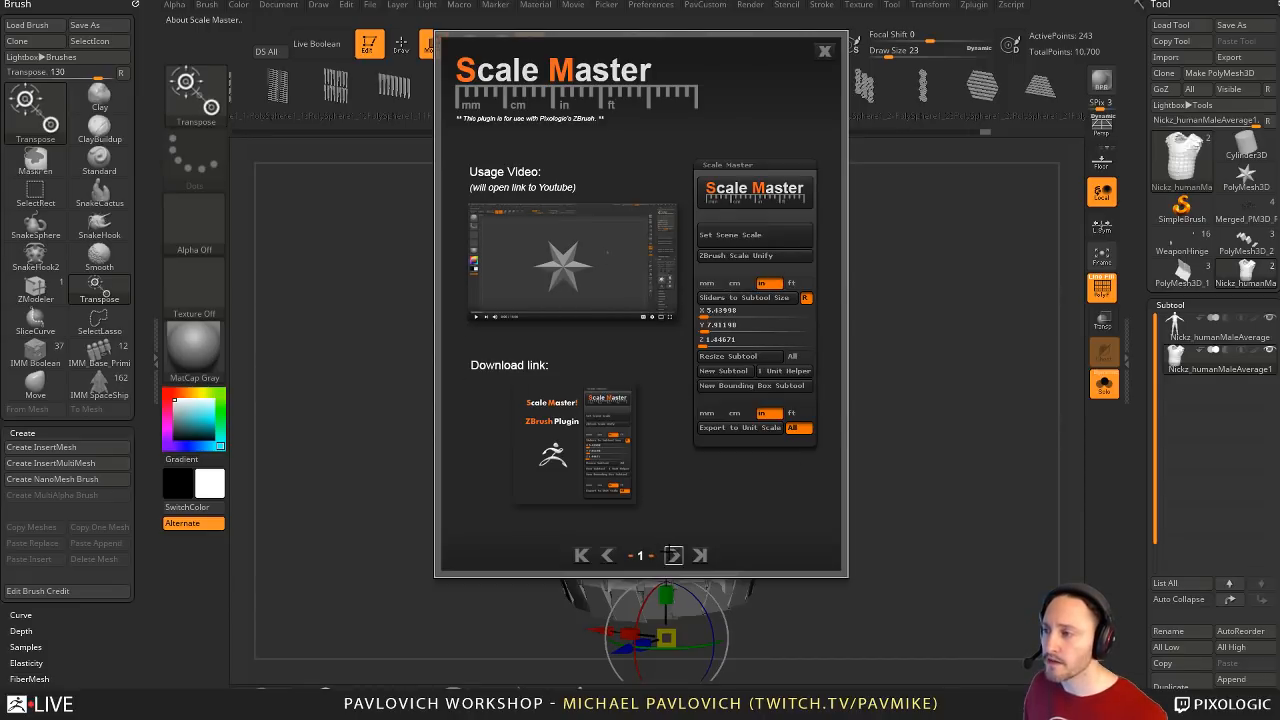
{"action": "left_click", "coordinate": [672, 554]}
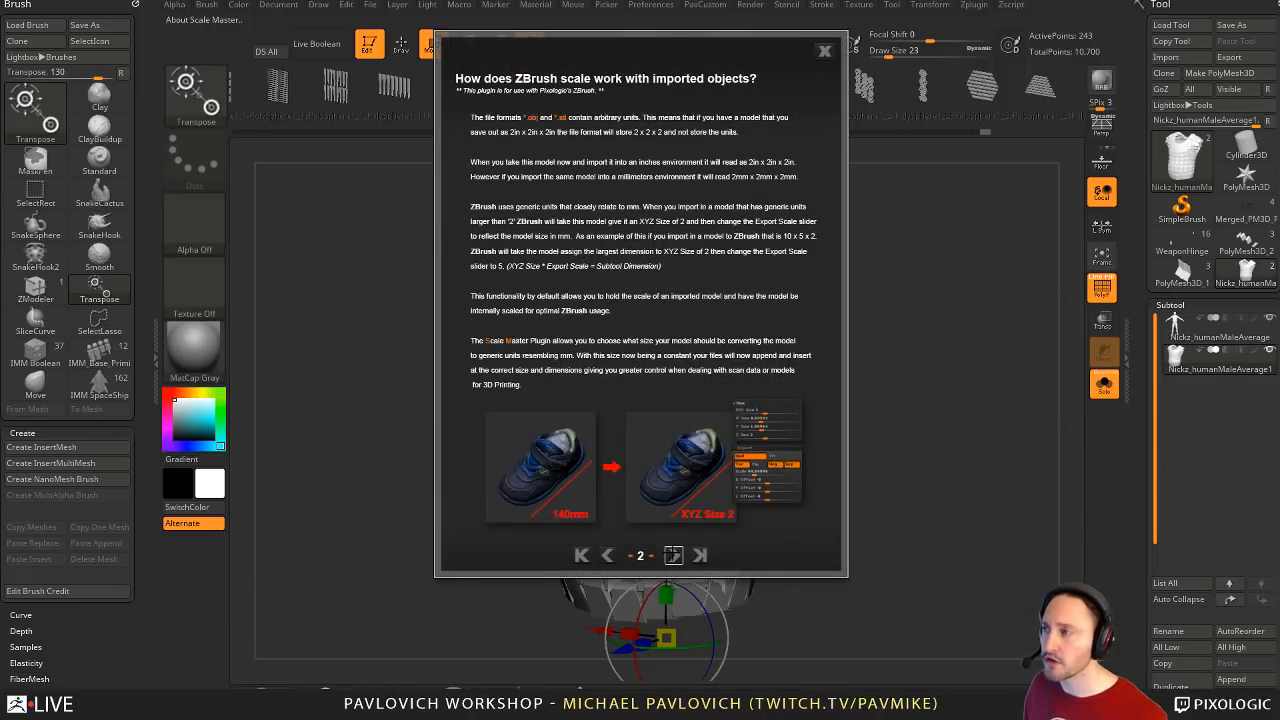
{"action": "left_click", "coordinate": [672, 554]}
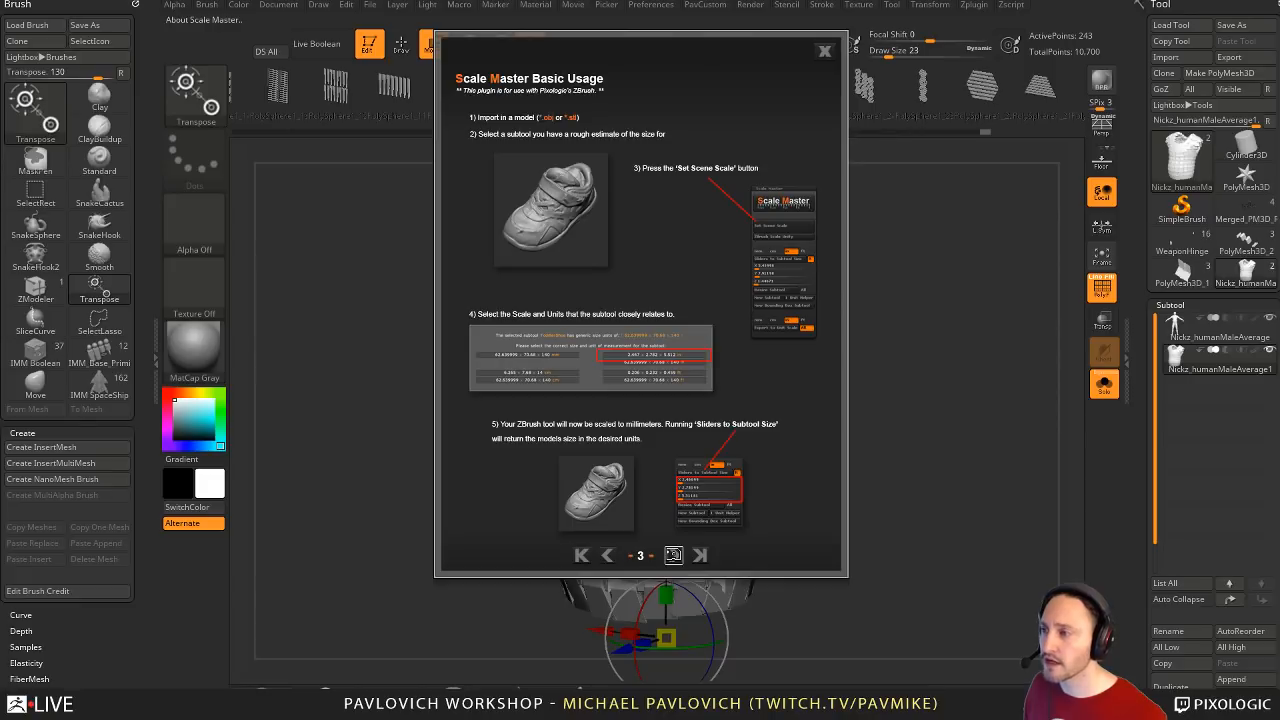
{"action": "left_click", "coordinate": [672, 554]}
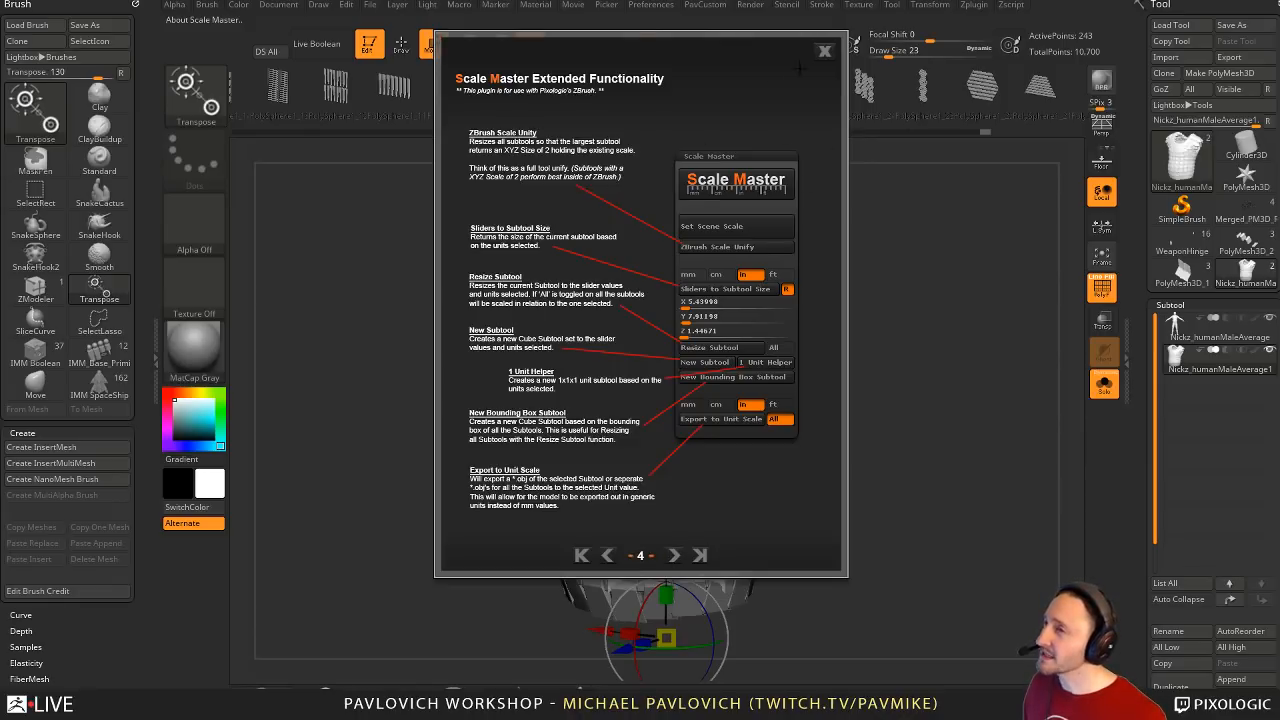
{"action": "left_click", "coordinate": [825, 51]}
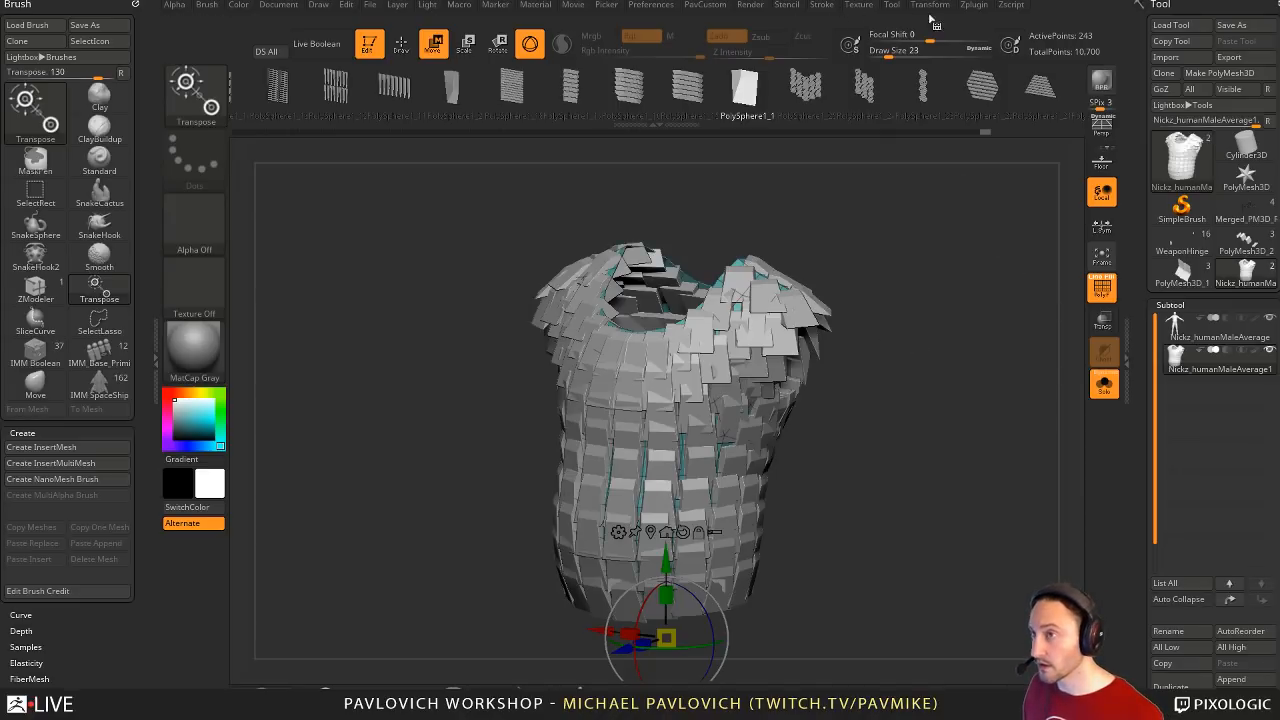
{"action": "left_click", "coordinate": [977, 6]}
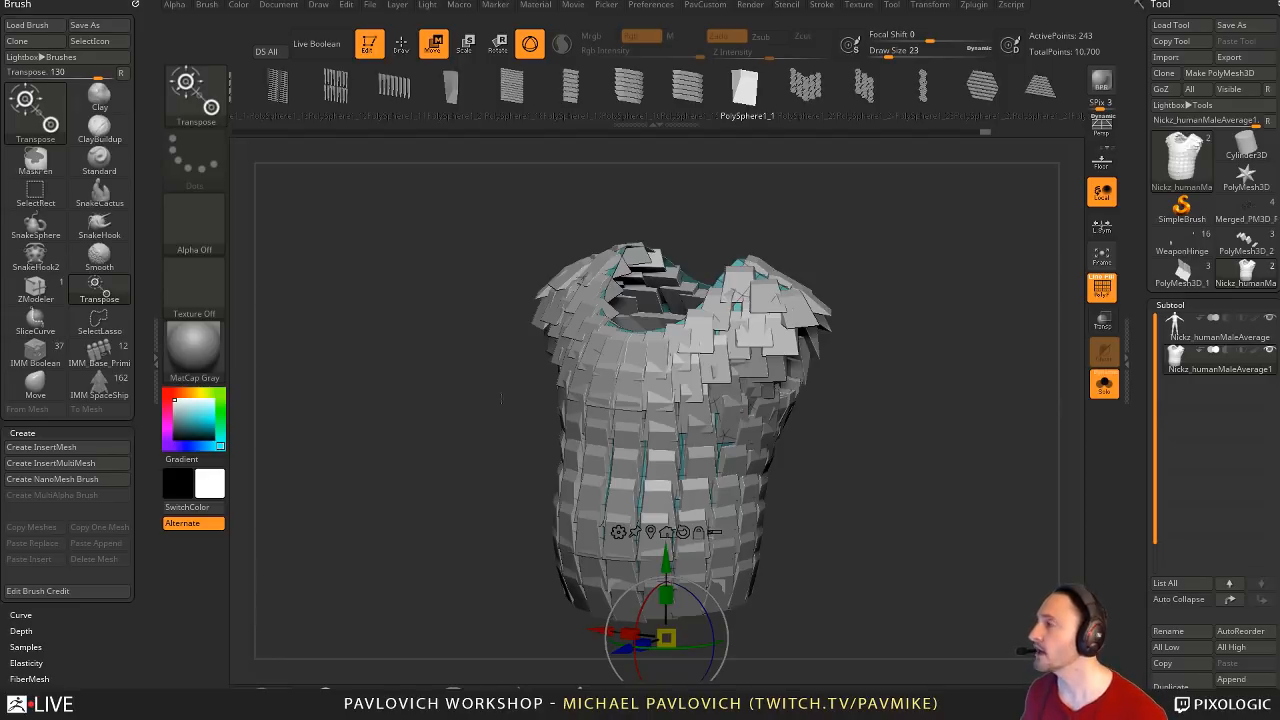
{"action": "left_click_drag", "start_coordinate": [966, 310], "coordinate": [931, 299]}
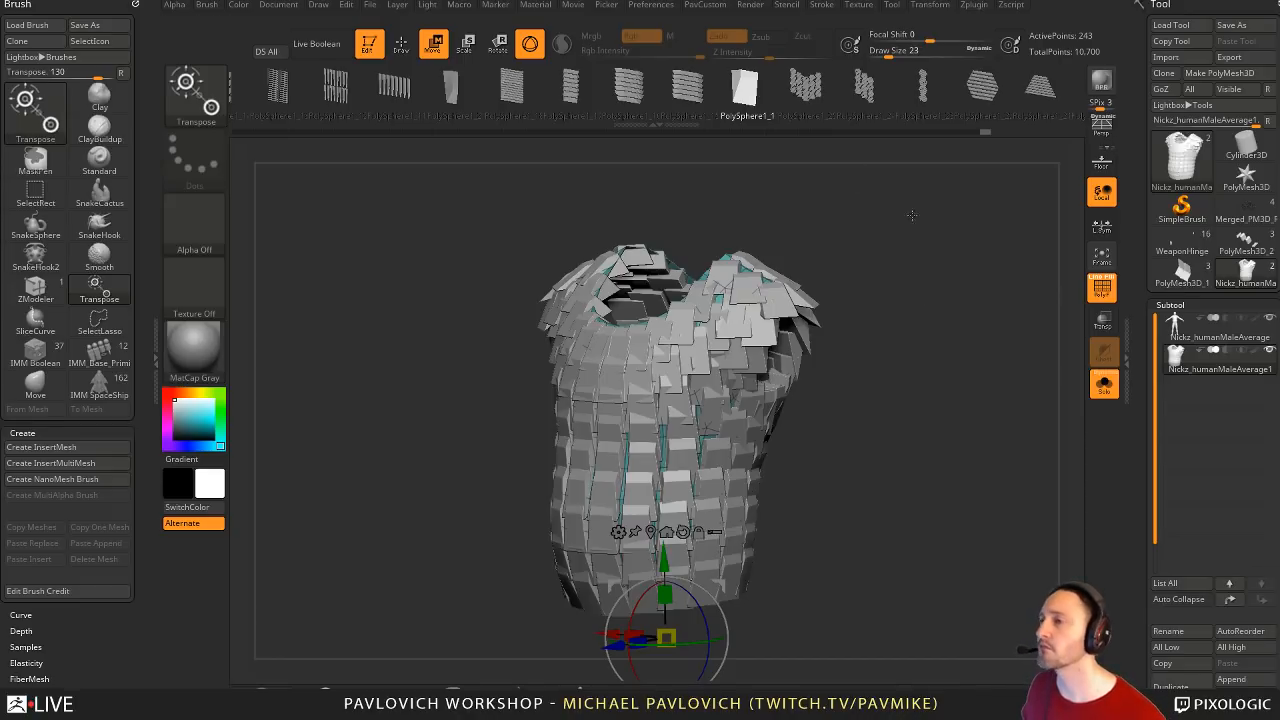
{"action": "mouse_move", "coordinate": [912, 216]}
{"action": "left_mouse_down"}
{"action": "mouse_move", "coordinate": [934, 238]}
{"action": "mouse_move", "coordinate": [857, 240]}
{"action": "left_mouse_up"}
{"action": "key", "text": "q"}
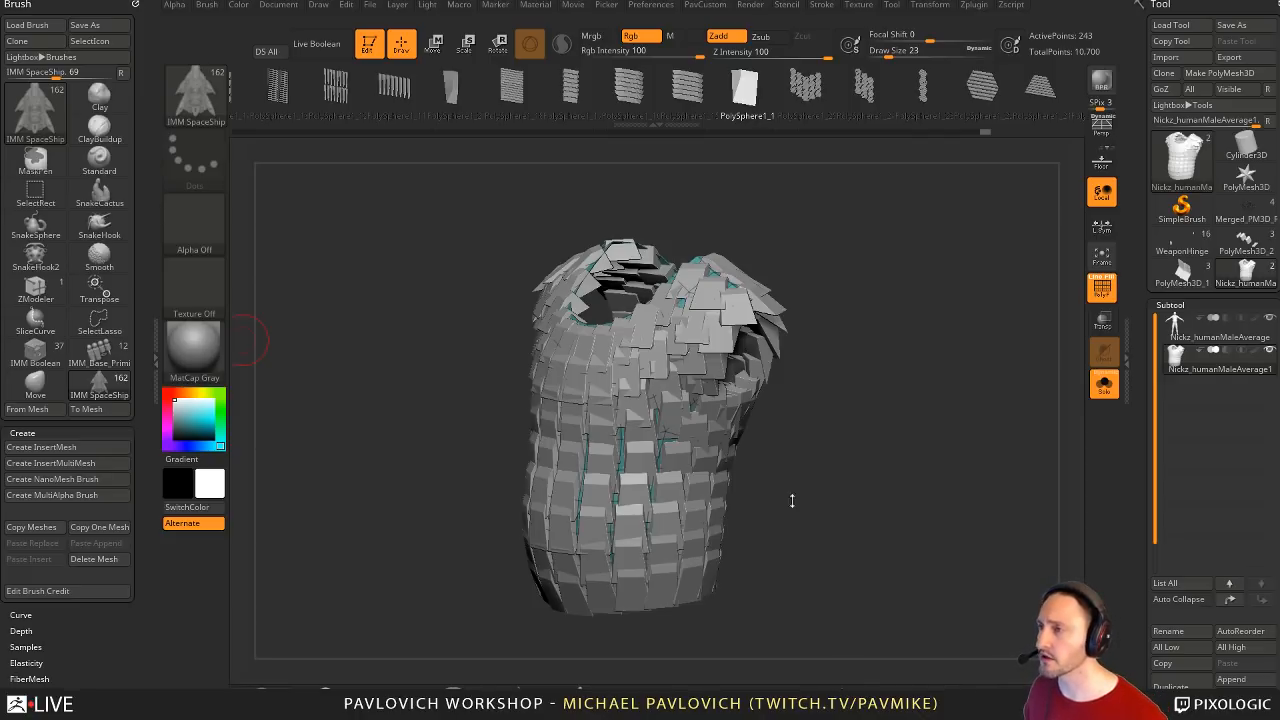
{"action": "left_click_drag", "start_coordinate": [917, 297], "coordinate": [901, 328]}
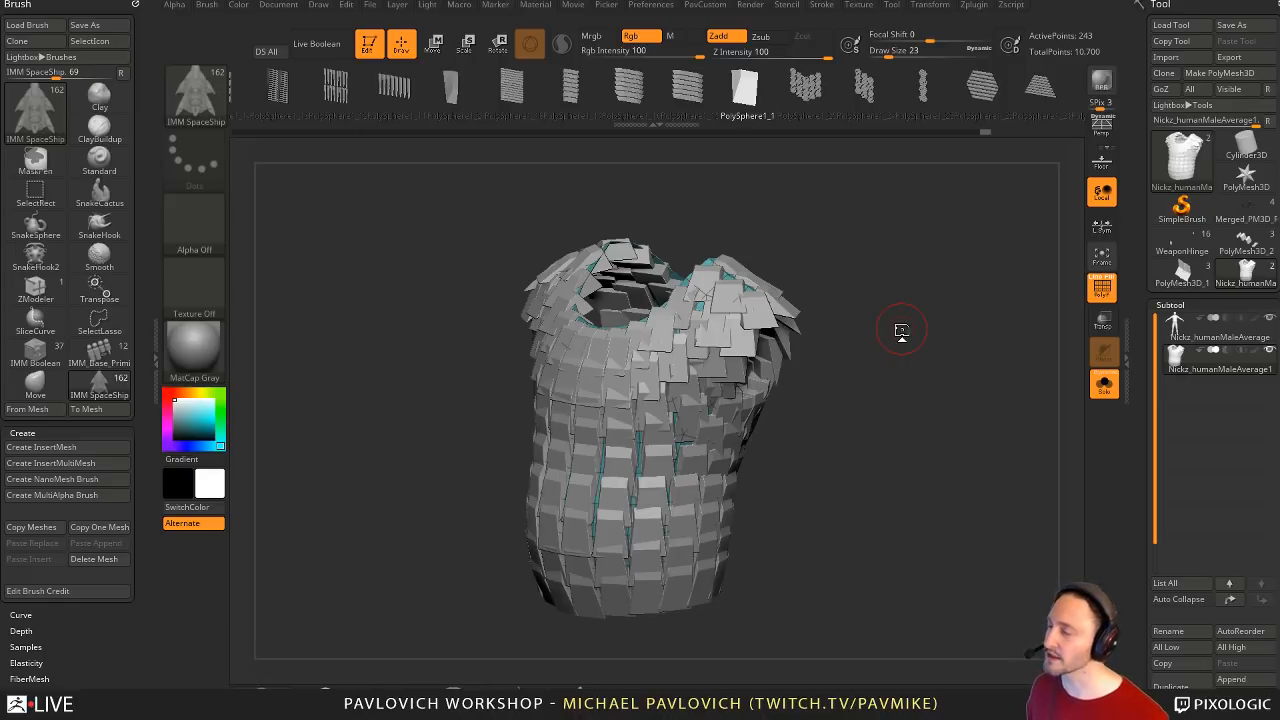
{"action": "left_click_drag", "start_coordinate": [968, 286], "coordinate": [857, 301]}
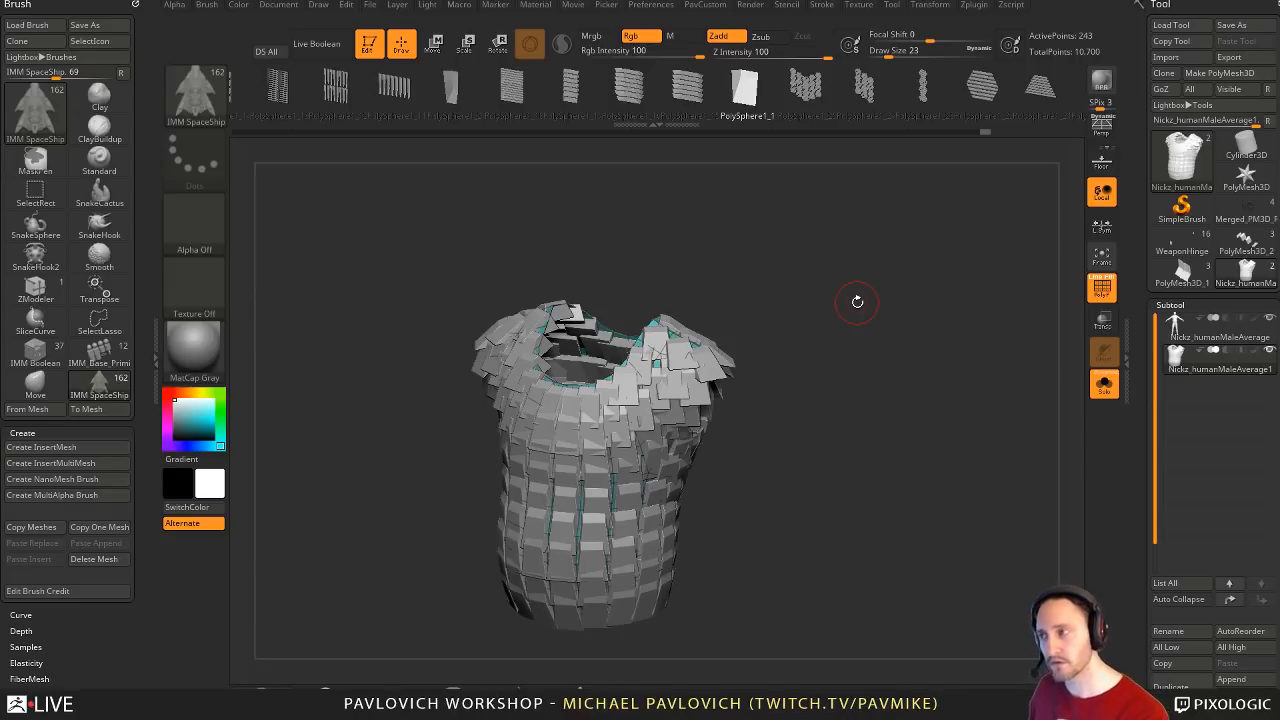
{"action": "left_click_drag", "start_coordinate": [857, 301], "coordinate": [860, 324]}
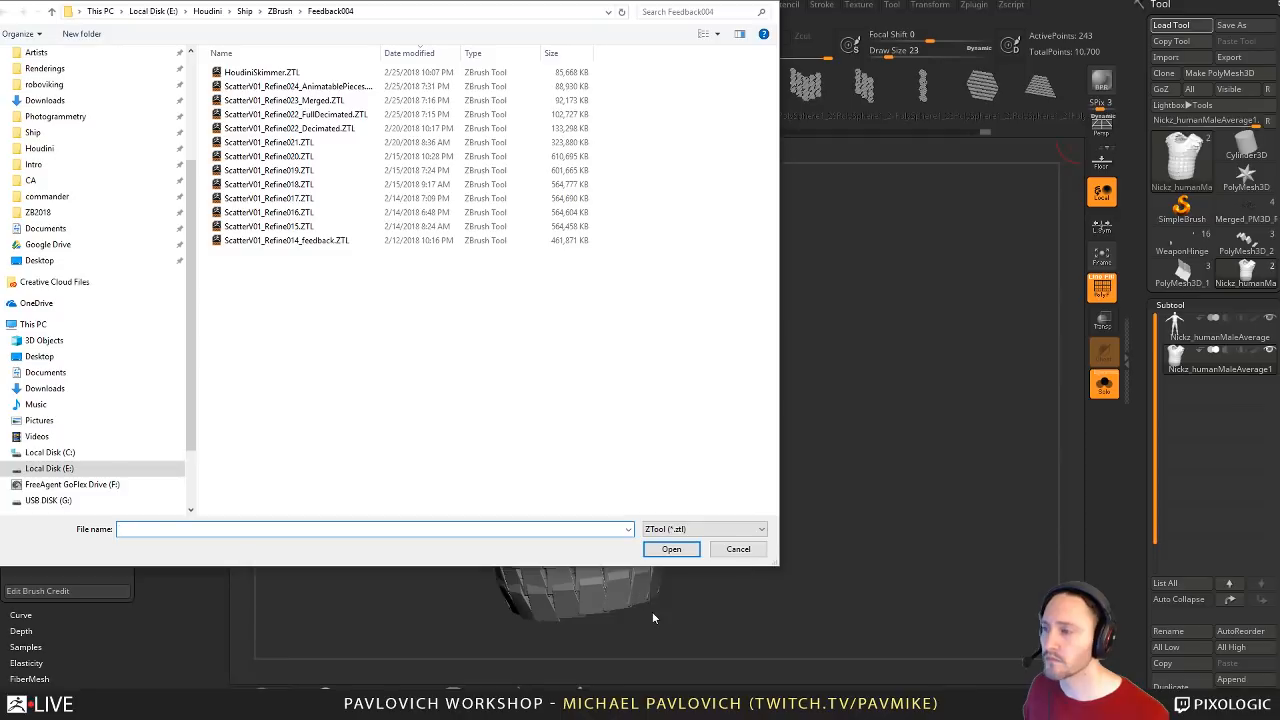
{"action": "left_click", "coordinate": [741, 552]}
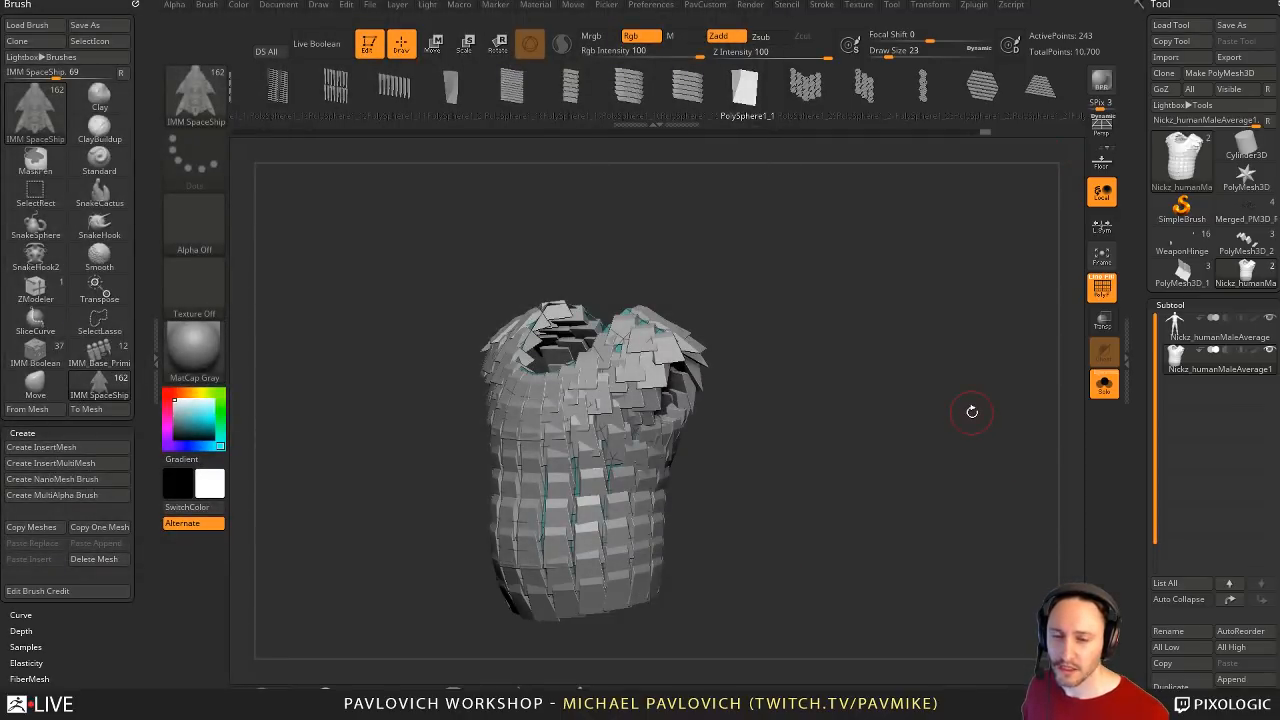
{"action": "left_click_drag", "start_coordinate": [960, 403], "coordinate": [956, 399]}
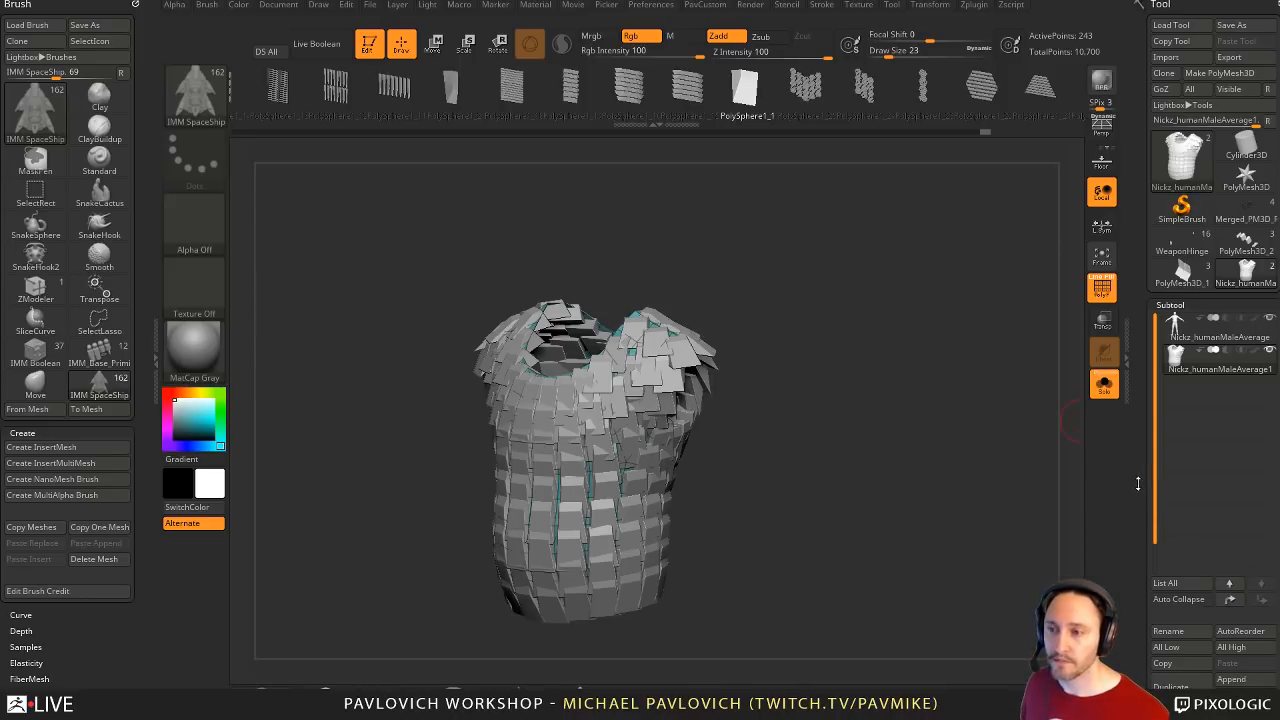
- Delete all subtools of the plated shirt and male body tool
{"action": "left_click_drag", "start_coordinate": [1137, 483], "coordinate": [829, 291]}
{"action": "left_click", "coordinate": [658, 8]}
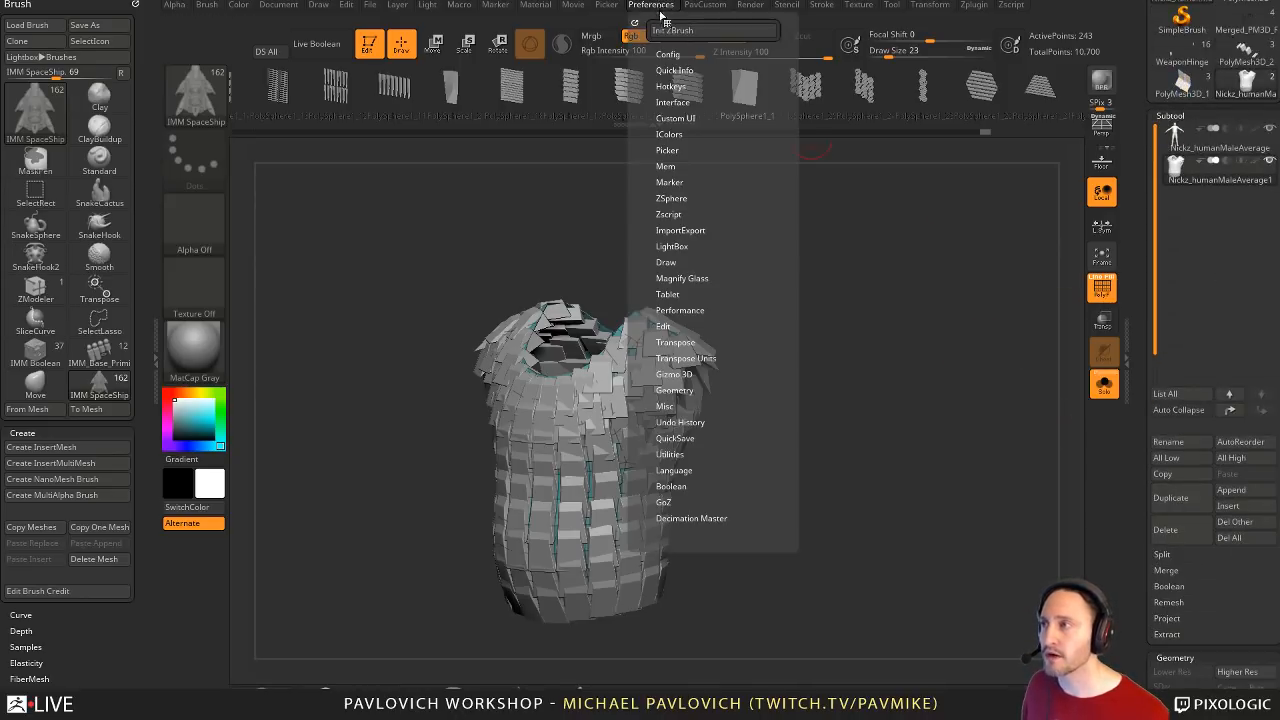
{"action": "left_click_drag", "start_coordinate": [1148, 300], "coordinate": [1143, 284]}
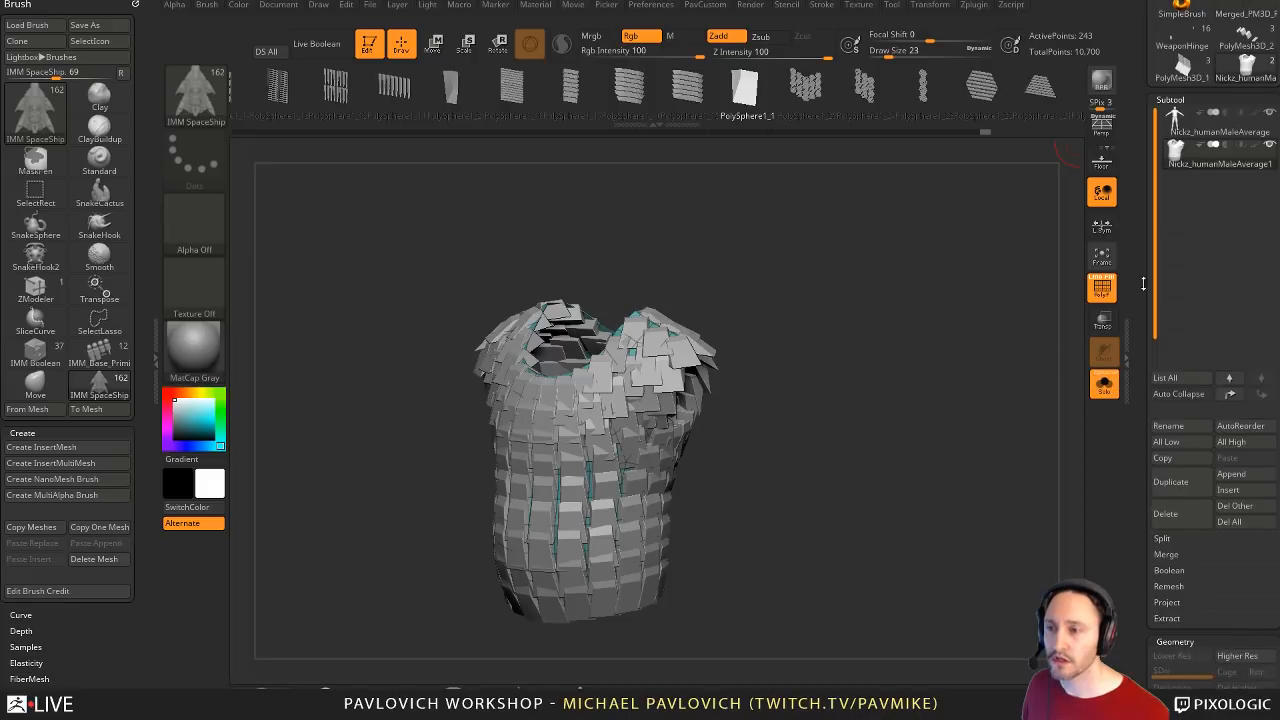
{"action": "left_click", "coordinate": [1229, 522]}
{"action": "key", "text": "Return"}
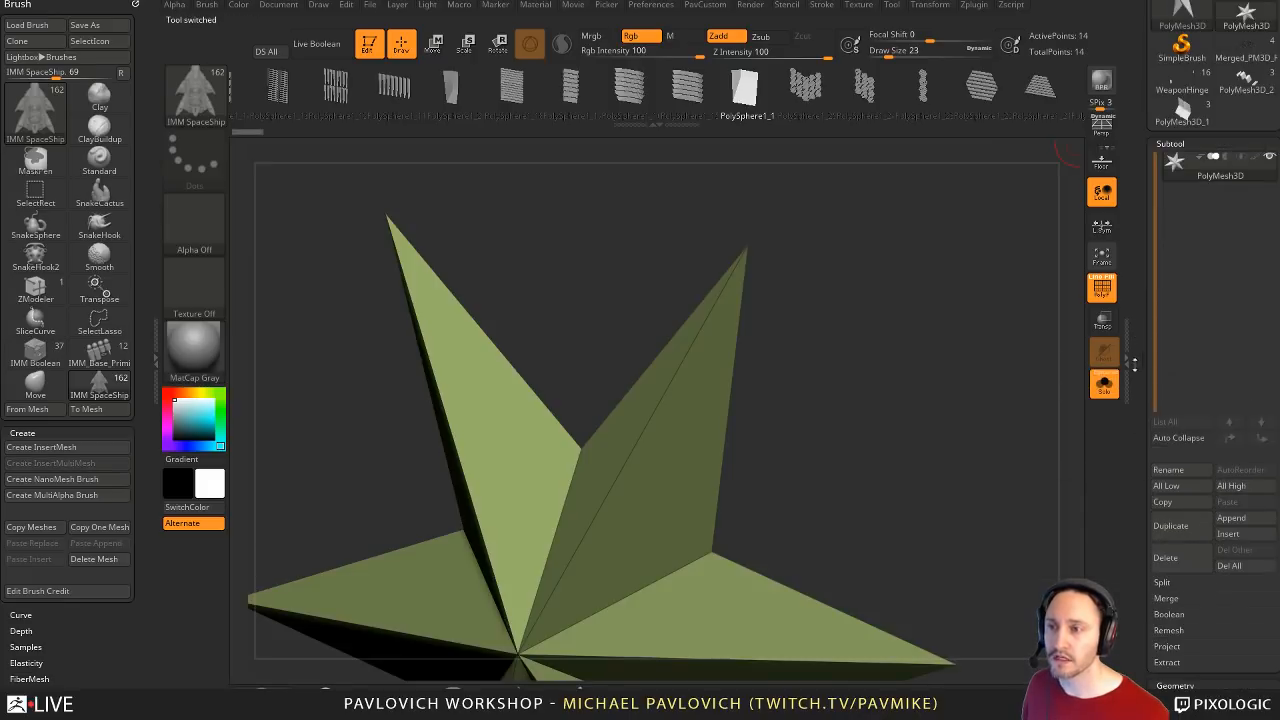
- Delete all subtools of the PolyMesh3D_2 and PolyMesh3D_1 tools
{"action": "left_click", "coordinate": [1246, 85]}
{"action": "left_click", "coordinate": [1237, 565]}
{"action": "key", "text": "Return"}
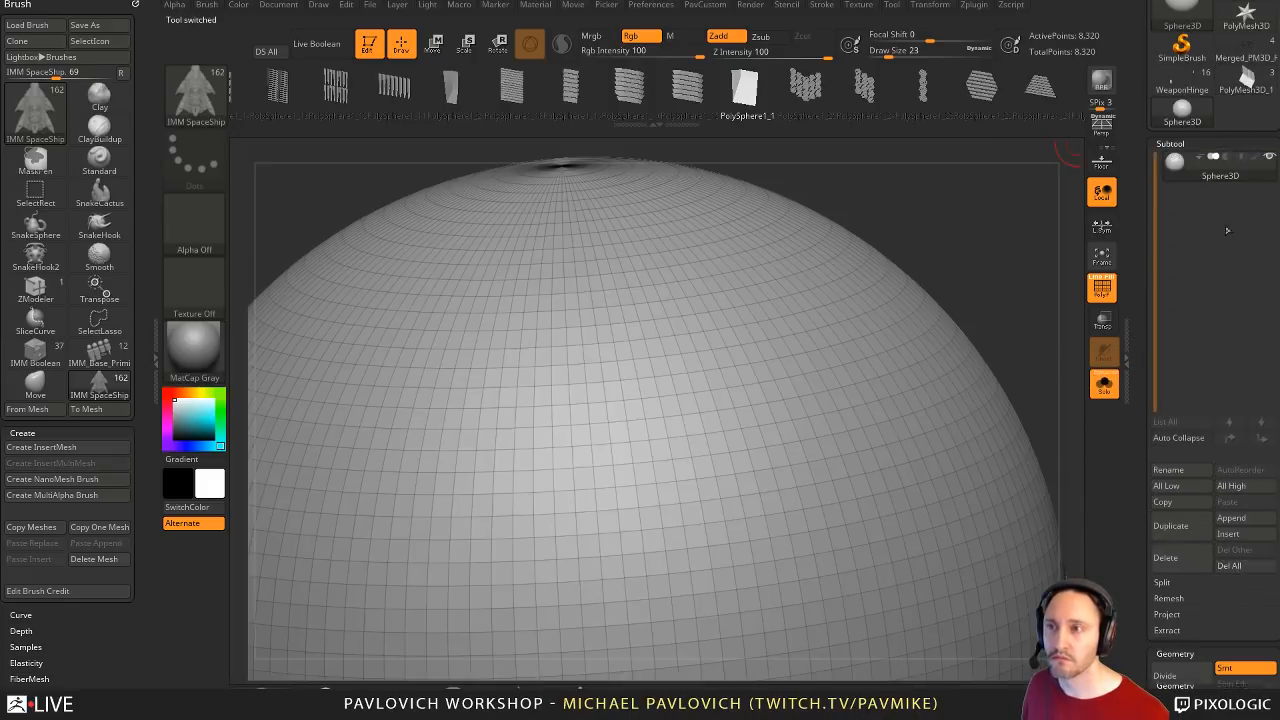
{"action": "left_click", "coordinate": [1246, 80]}
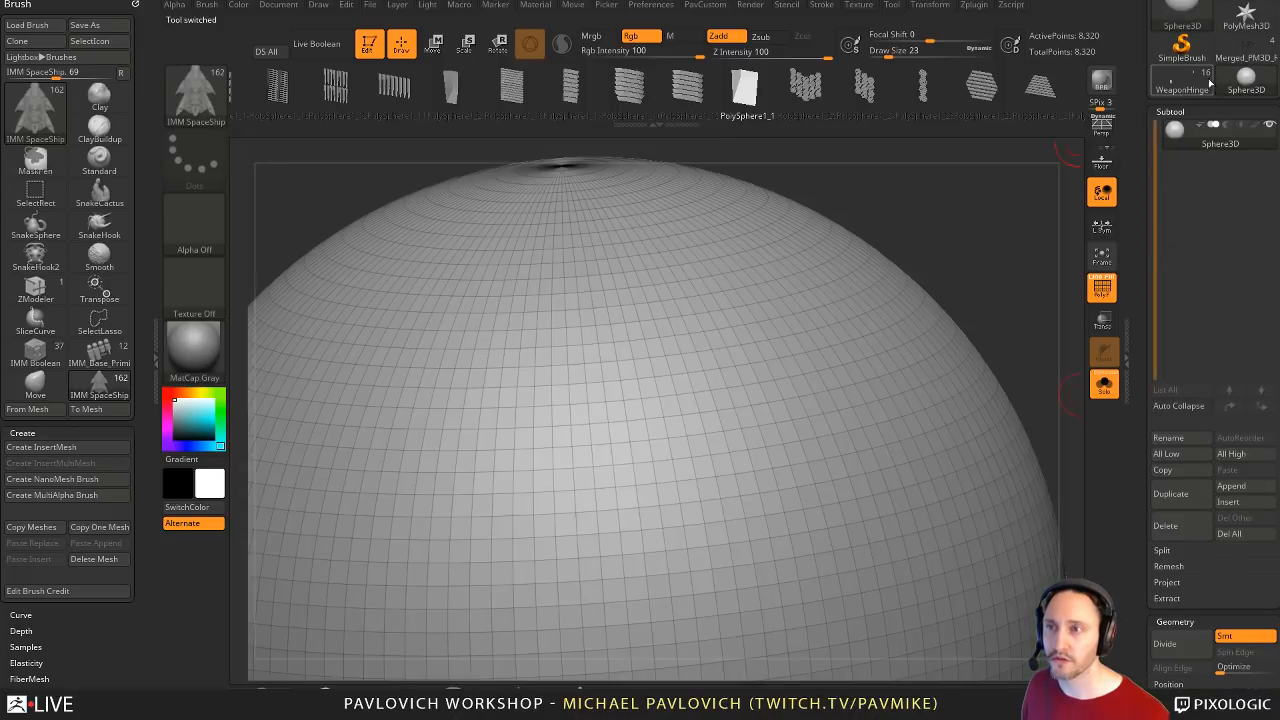
- Make the sprinkled doughnuts tool active, frame it in view and turn off PolyFrame and Solo
{"action": "left_click", "coordinate": [1197, 85]}
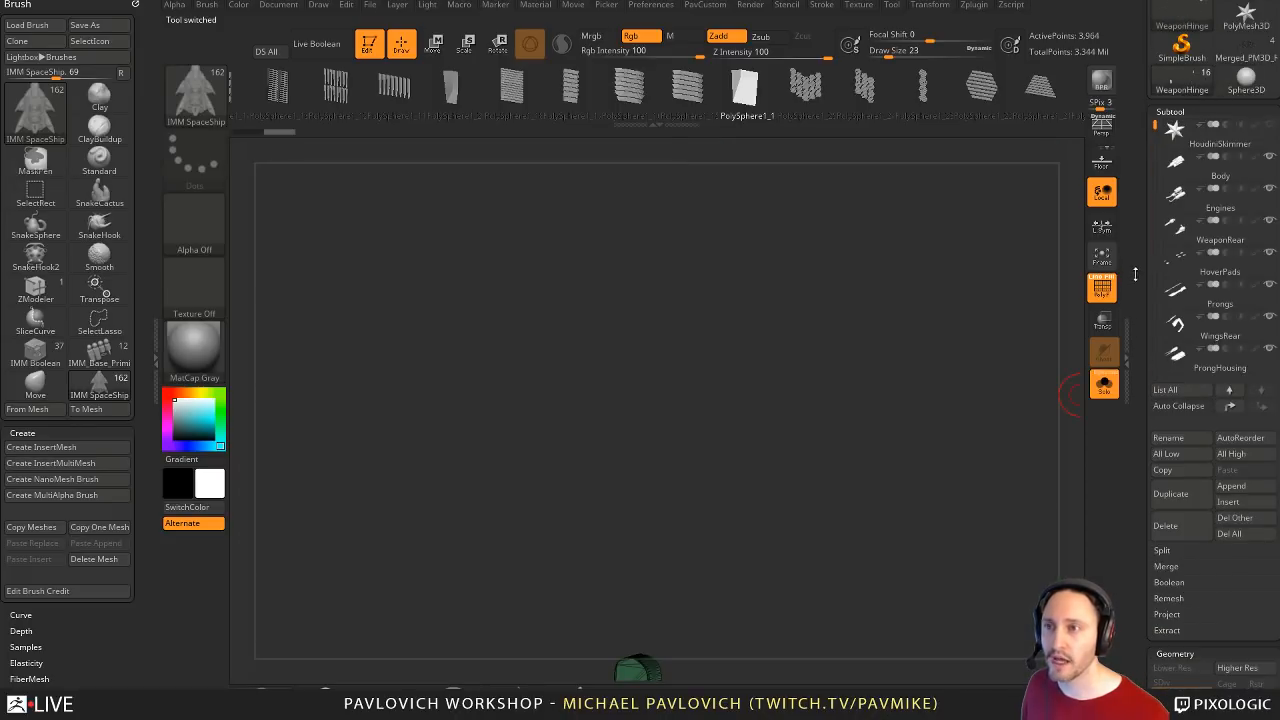
{"action": "left_click", "coordinate": [370, 5]}
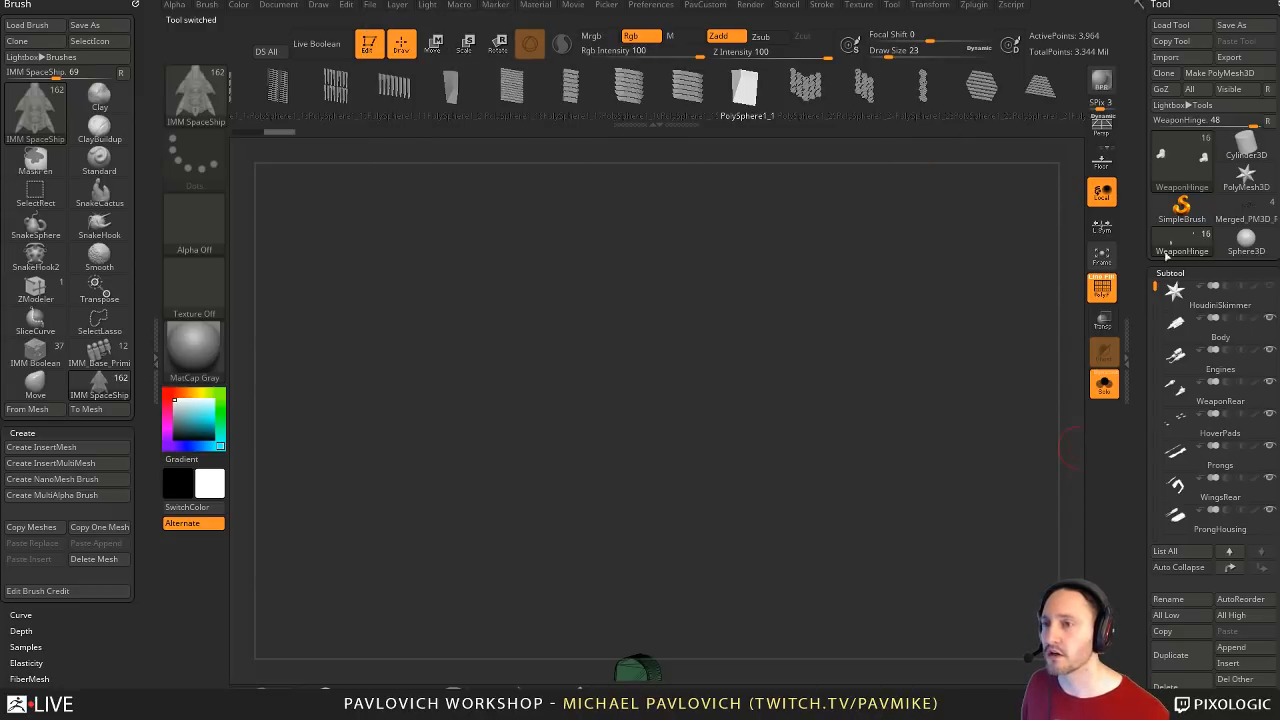
{"action": "left_click", "coordinate": [1250, 208]}
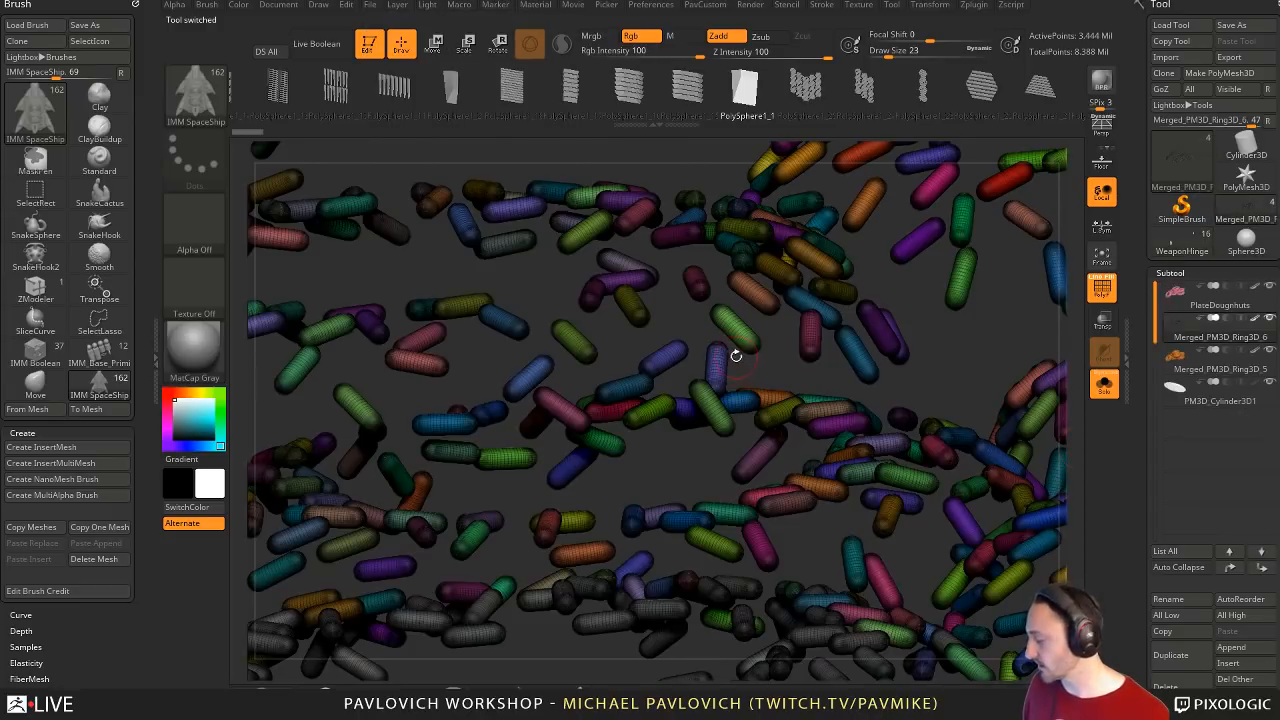
{"action": "key", "text": "f"}
{"action": "left_click", "coordinate": [1102, 287]}
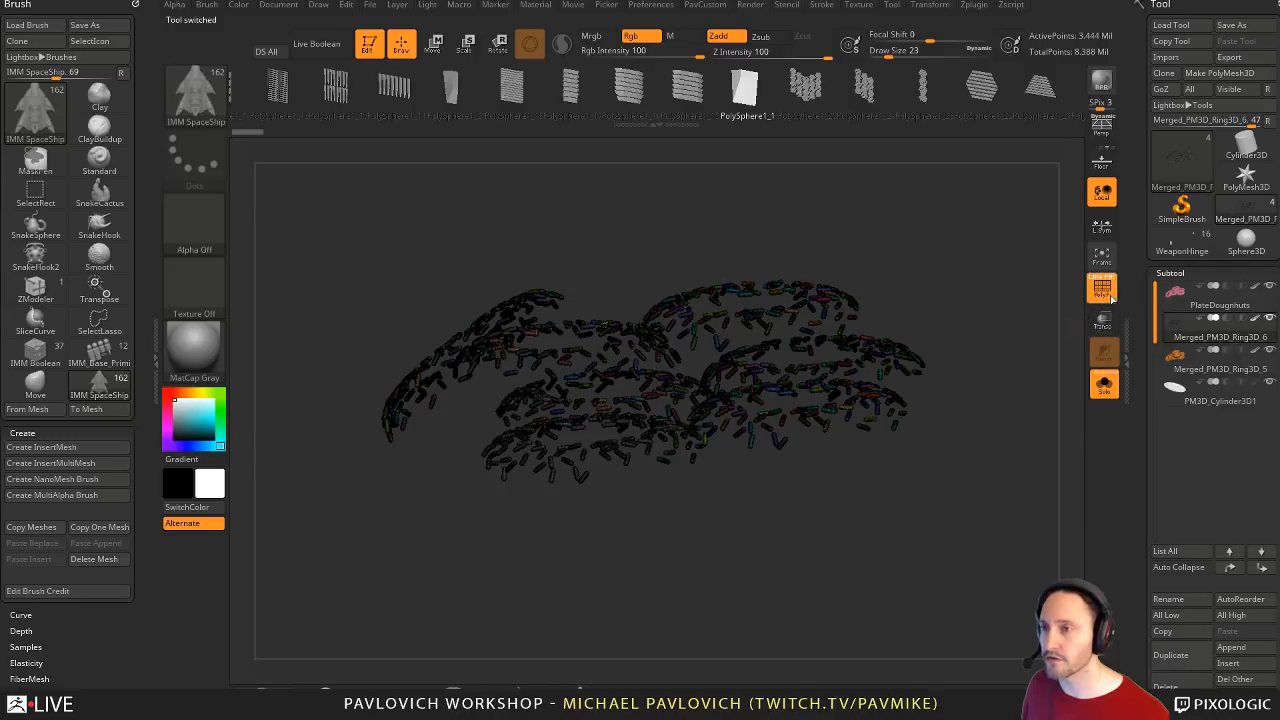
{"action": "left_click", "coordinate": [1104, 388]}
- Delete all subtools of the doughnuts tool
{"action": "scroll", "coordinate": [1138, 250], "scroll_direction": "down", "scroll_amount": 1}
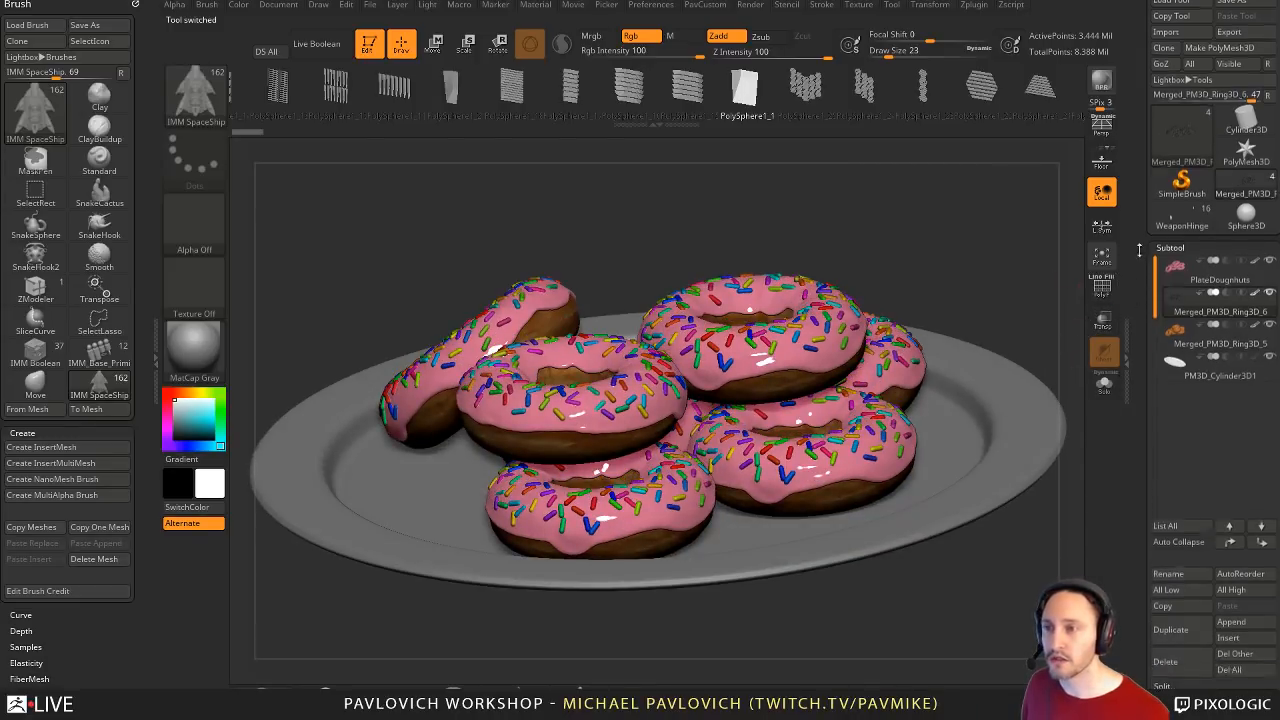
{"action": "scroll", "coordinate": [1138, 250], "scroll_direction": "down", "scroll_amount": 5}
{"action": "left_click", "coordinate": [1229, 524]}
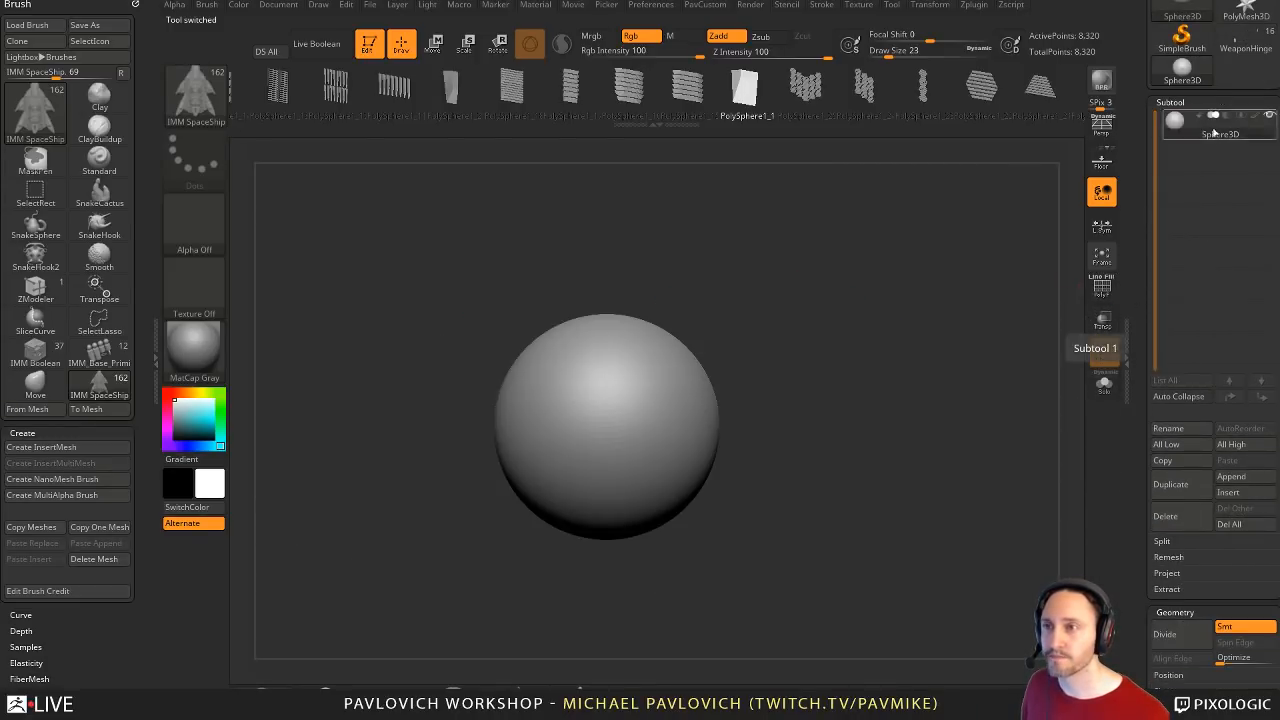
- Make the WeaponHinge spaceship tool active and delete all of its subtools
{"action": "left_click", "coordinate": [1246, 45]}
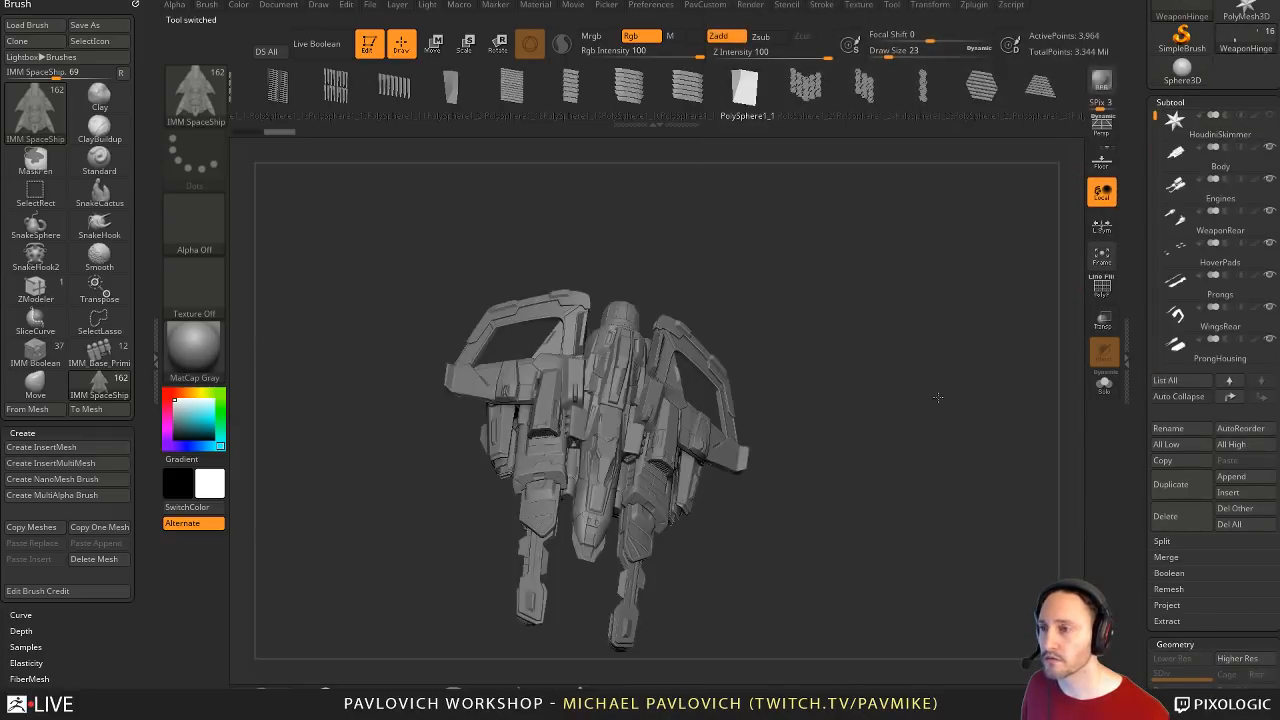
{"action": "left_click_drag", "start_coordinate": [937, 397], "coordinate": [949, 225]}
{"action": "left_click", "coordinate": [1229, 524]}
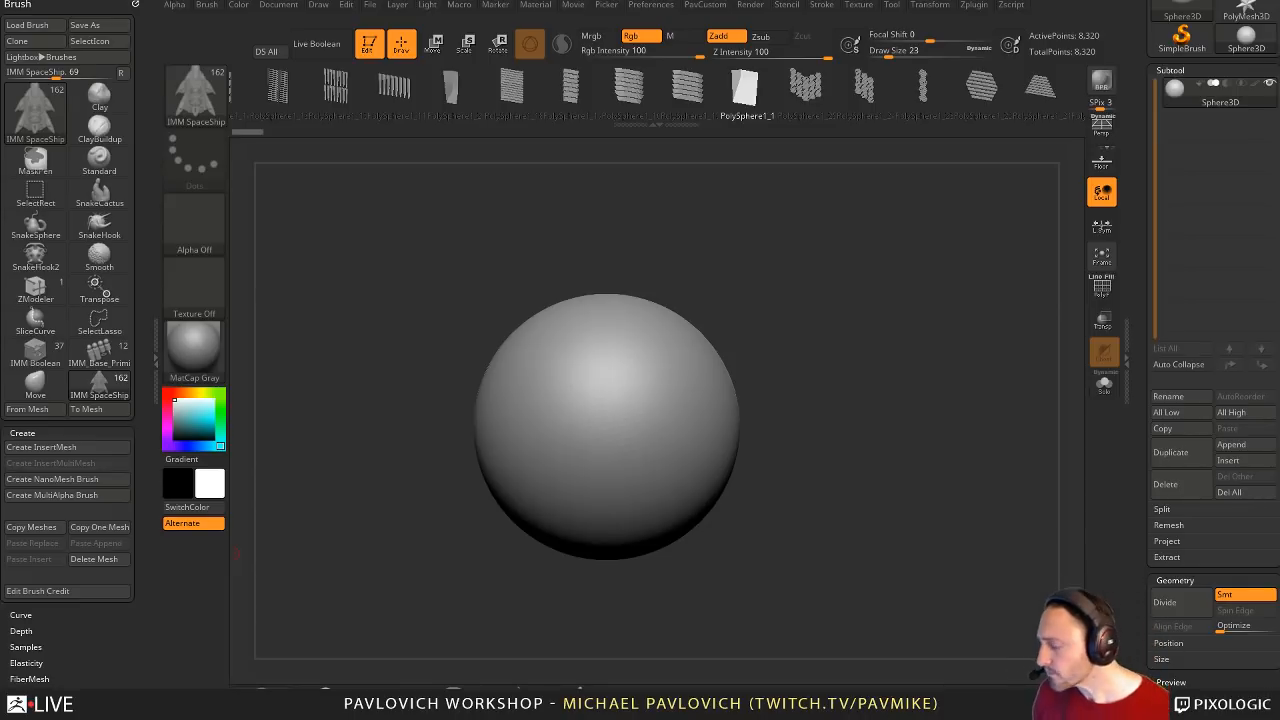
{"action": "key", "text": "Return"}
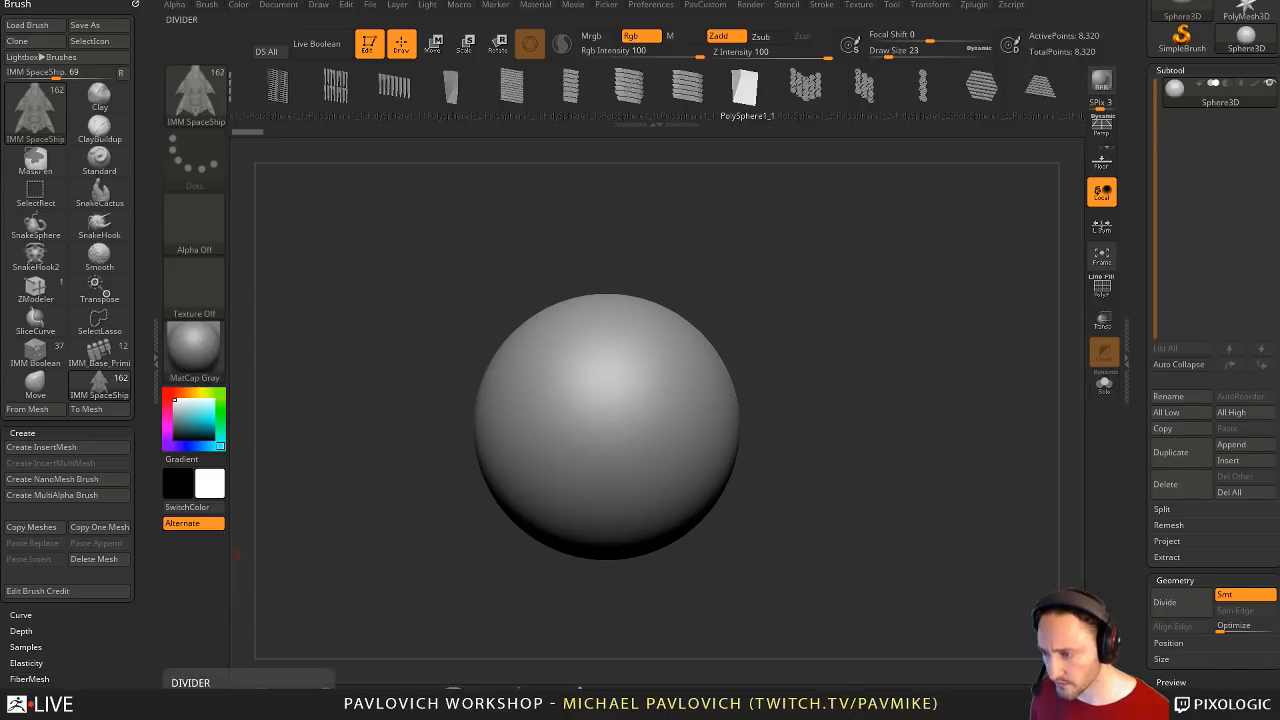
- Switch back to Chrome and look further down the Pixologic ZBrush channel's video list
{"action": "left_click_drag", "start_coordinate": [711, 203], "coordinate": [669, 30]}
{"action": "scroll", "coordinate": [757, 487], "scroll_direction": "down", "scroll_amount": 7}
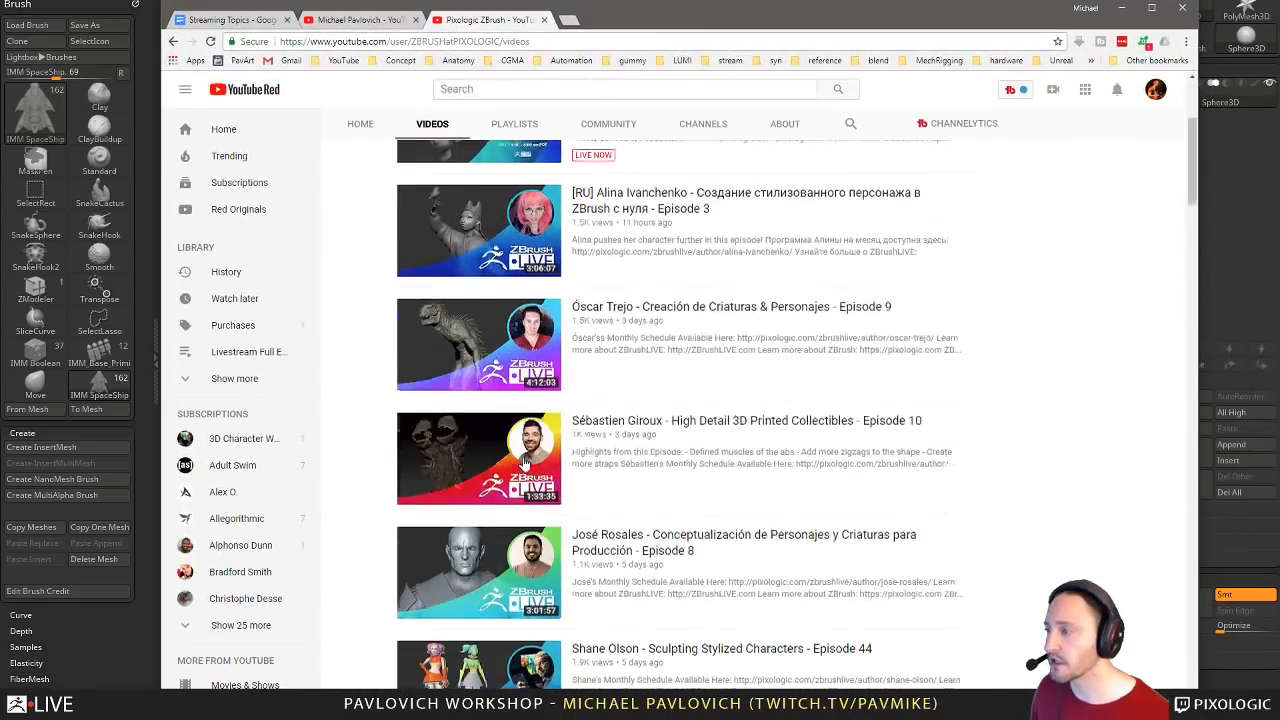
{"action": "scroll", "coordinate": [757, 487], "scroll_direction": "down", "scroll_amount": 8}
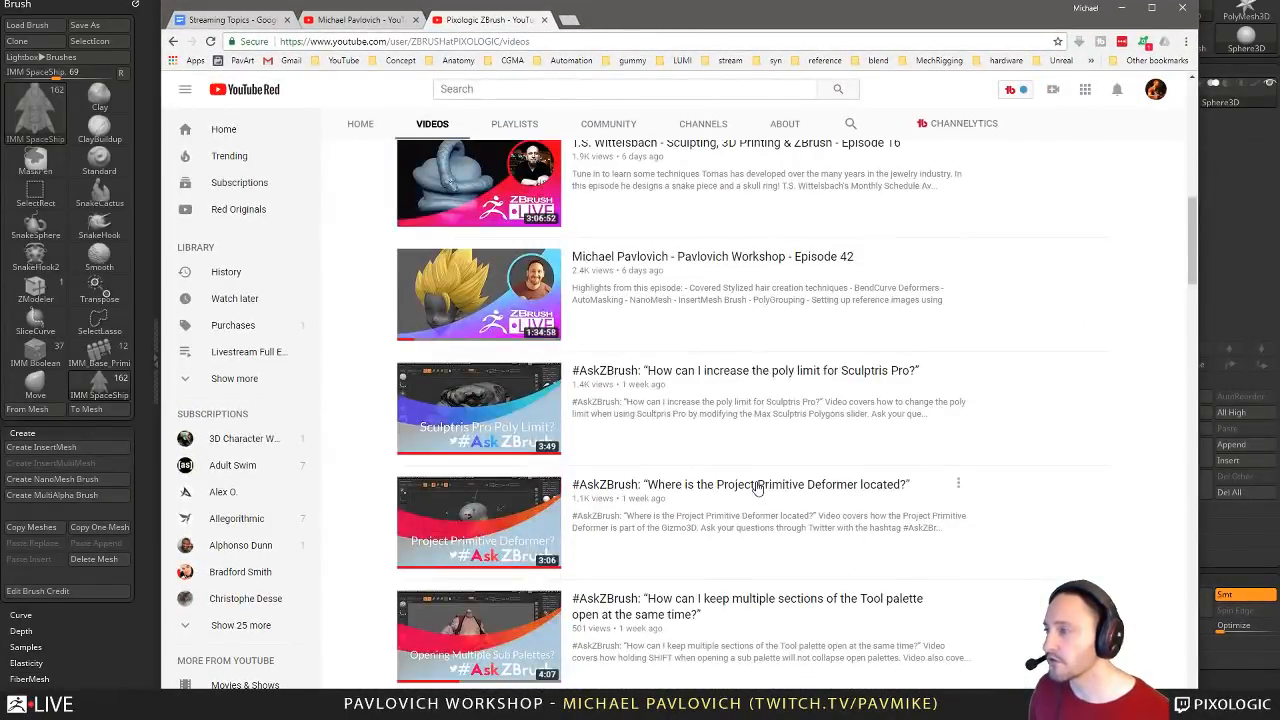
{"action": "scroll", "coordinate": [757, 487], "scroll_direction": "down", "scroll_amount": 2}
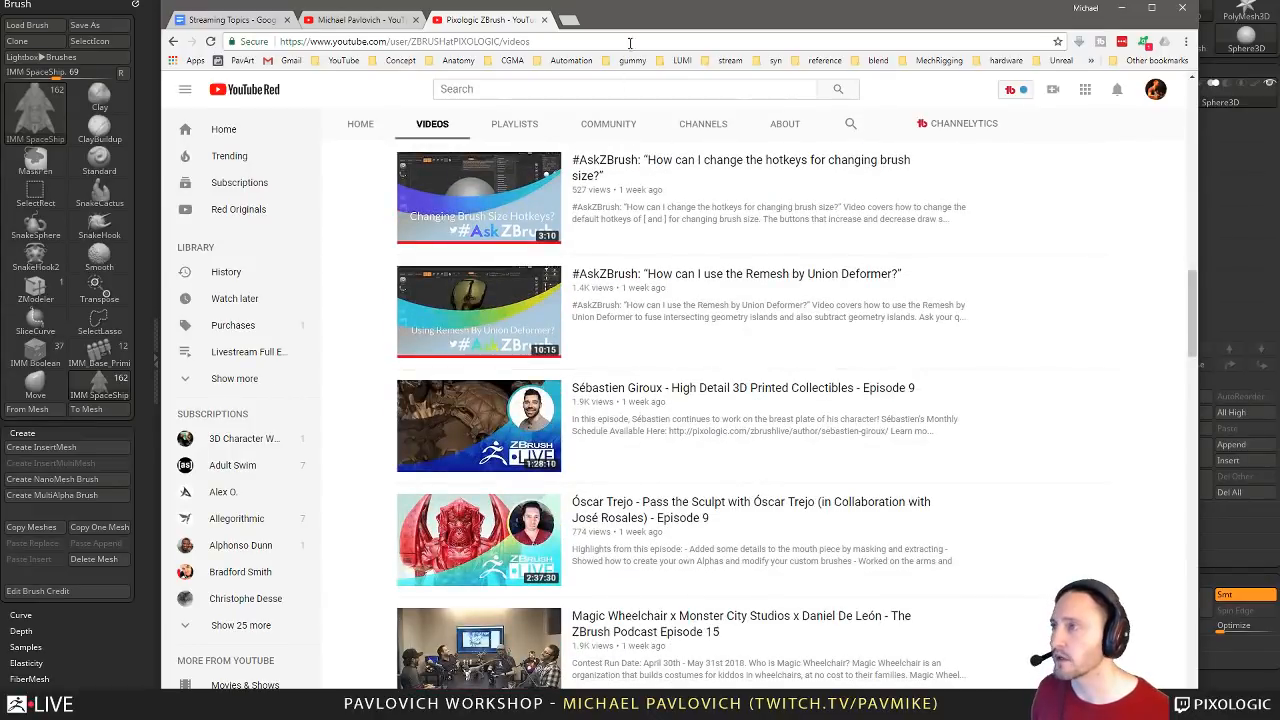
- Look through the playlists on the host's own YouTube channel for the ZBrushGuides: Stylized Rendering series, and move the browser window out of view
{"action": "key", "text": "alt+Tab"}
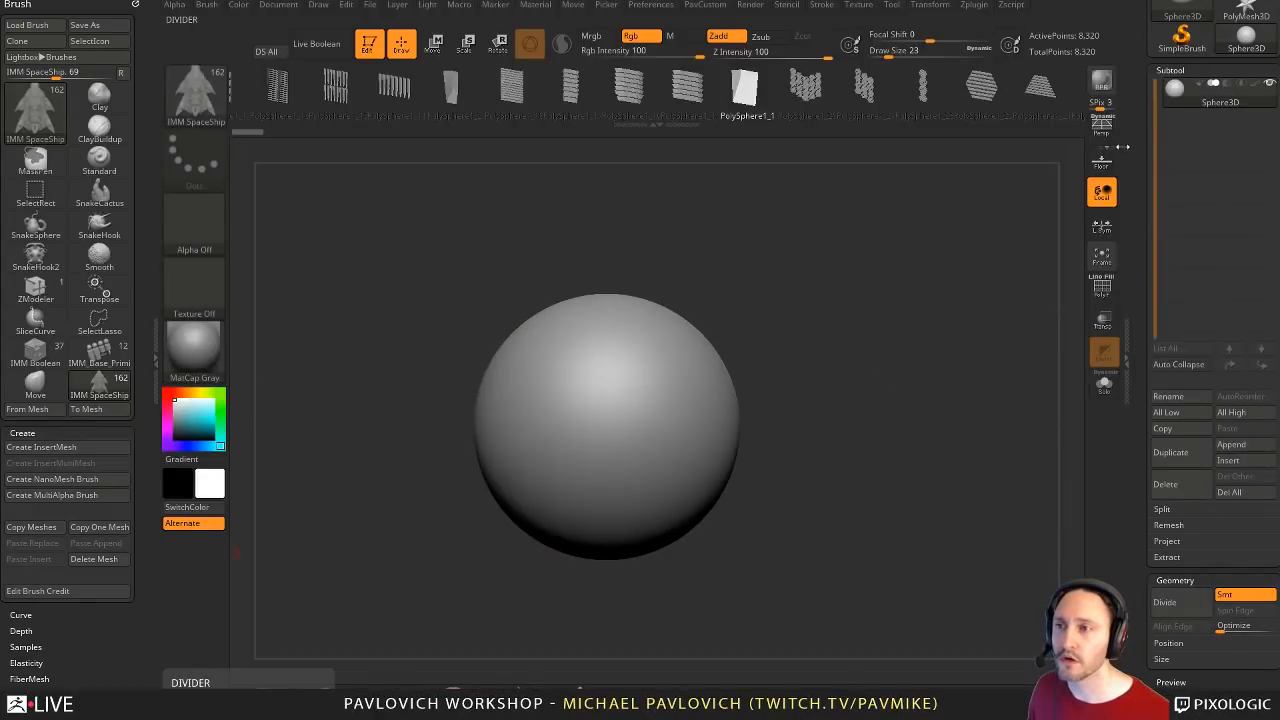
{"action": "key", "text": "alt+Tab"}
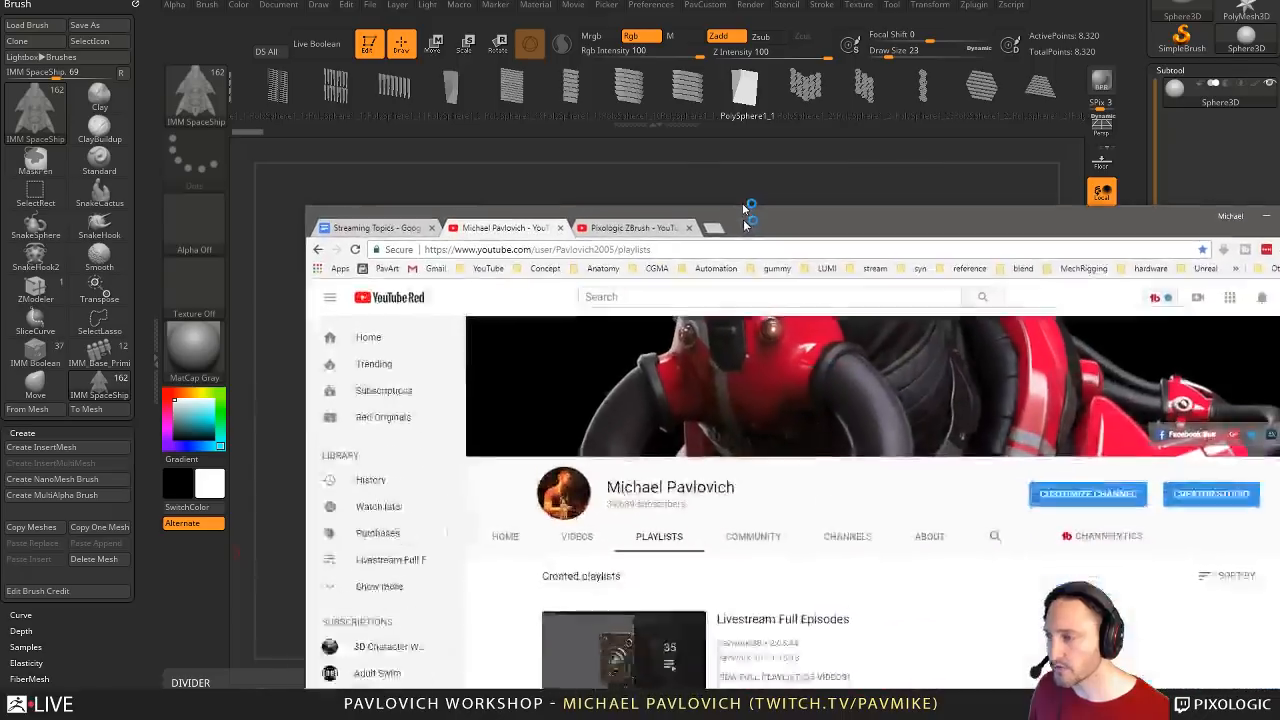
{"action": "scroll", "coordinate": [718, 615], "scroll_direction": "down", "scroll_amount": 4}
{"action": "scroll", "coordinate": [718, 615], "scroll_direction": "down", "scroll_amount": 10}
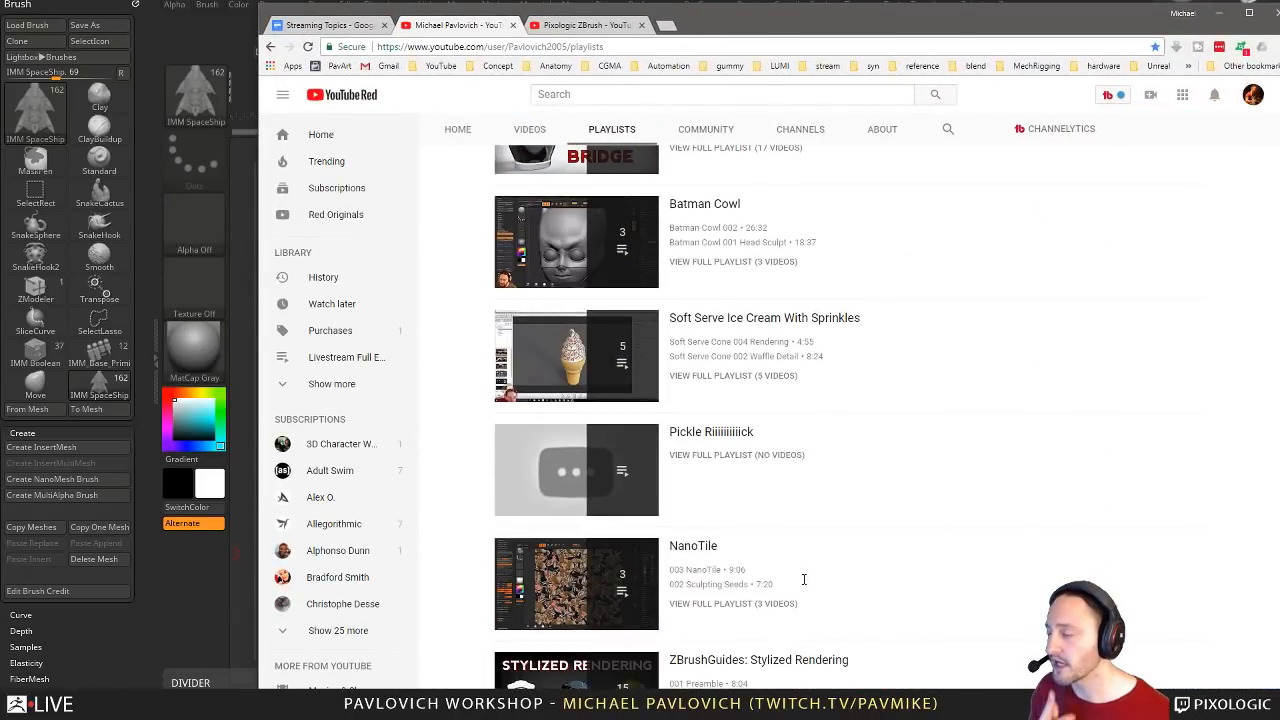
{"action": "scroll", "coordinate": [803, 579], "scroll_direction": "down", "scroll_amount": 3}
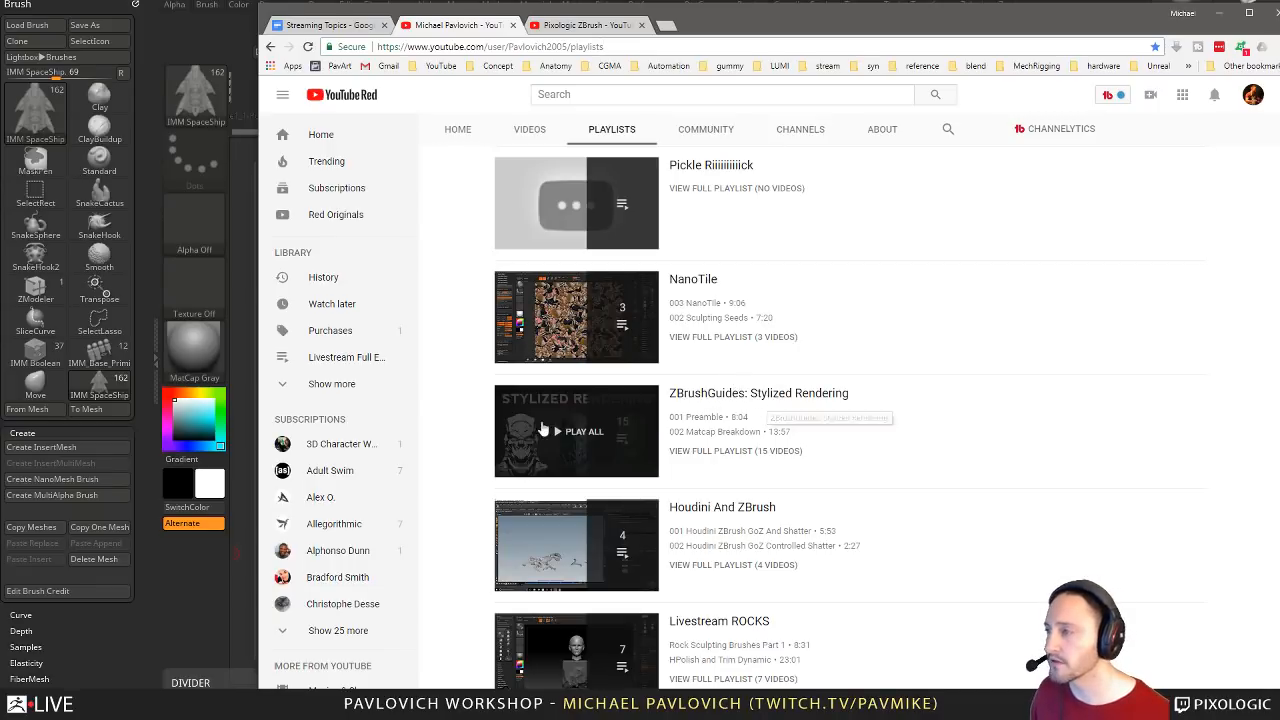
{"action": "left_click_drag", "start_coordinate": [857, 19], "coordinate": [1279, 22]}
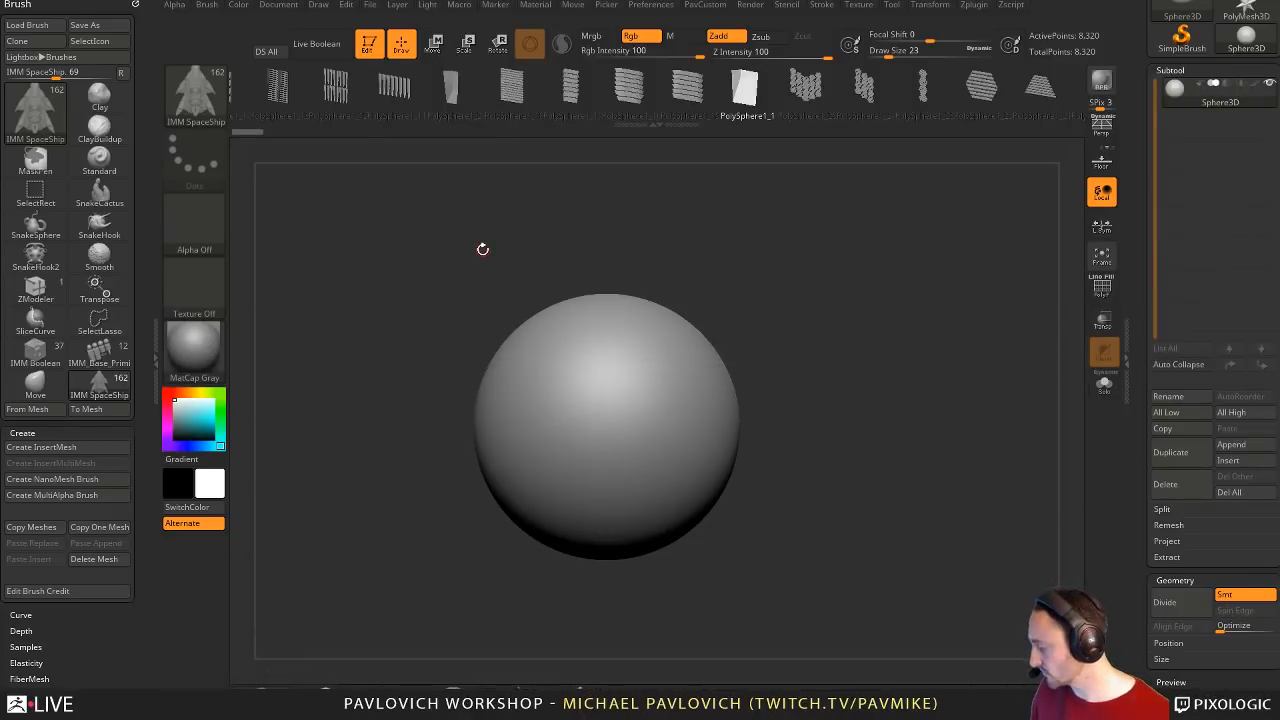
- Show the Material files in LightBox and open the ZMaterials folder of ZBrush 2018 in File Explorer
{"action": "key", "text": "comma"}
{"action": "left_click", "coordinate": [492, 150]}
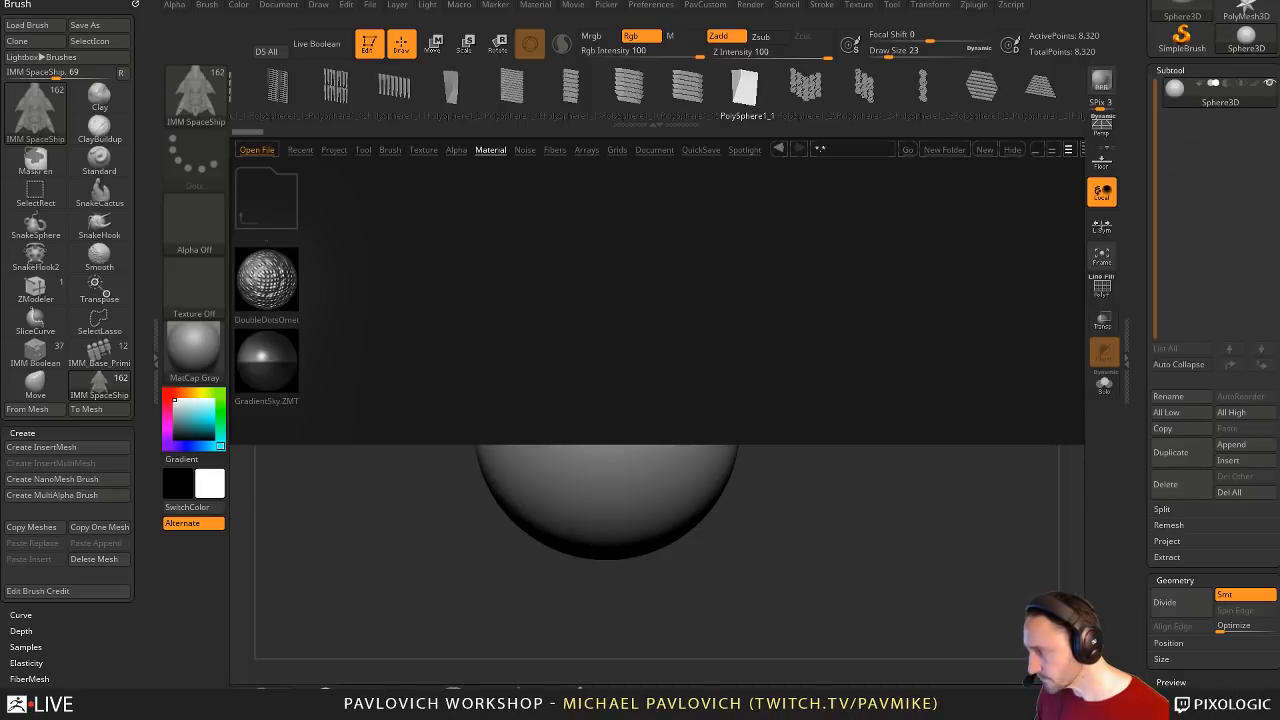
{"action": "left_click_drag", "start_coordinate": [1279, 108], "coordinate": [543, 45]}
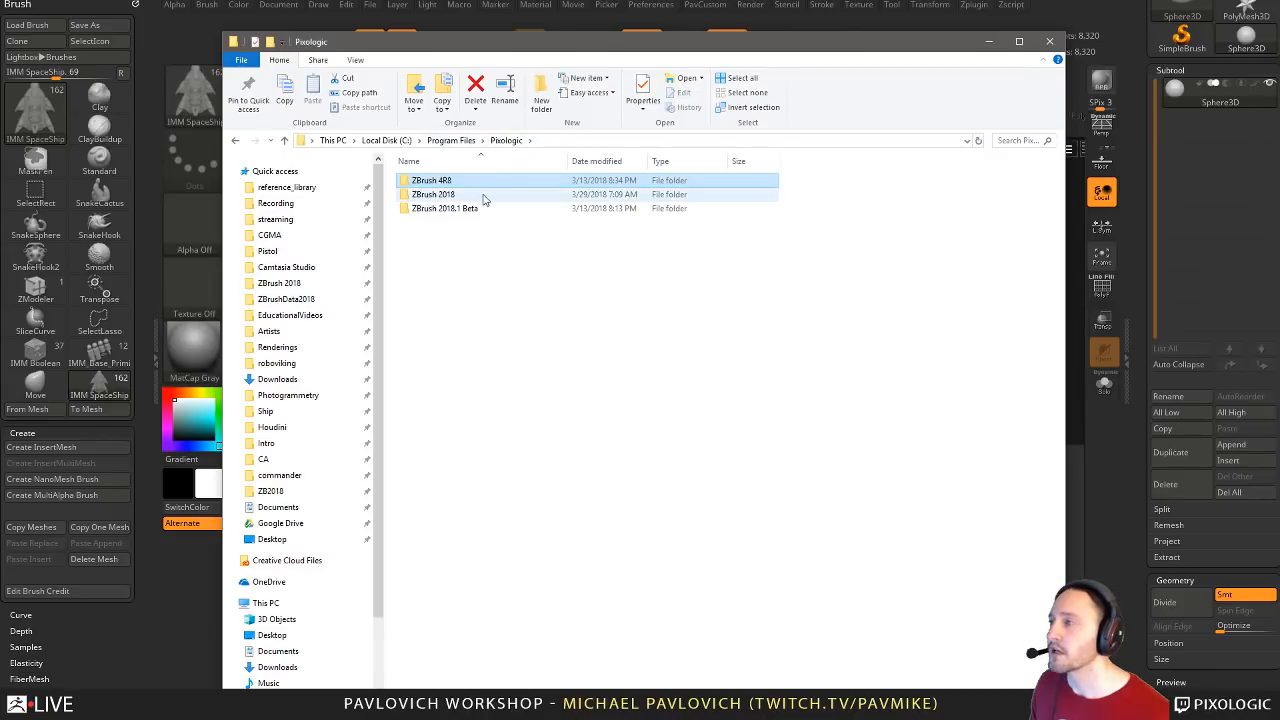
{"action": "double_click", "coordinate": [434, 197]}
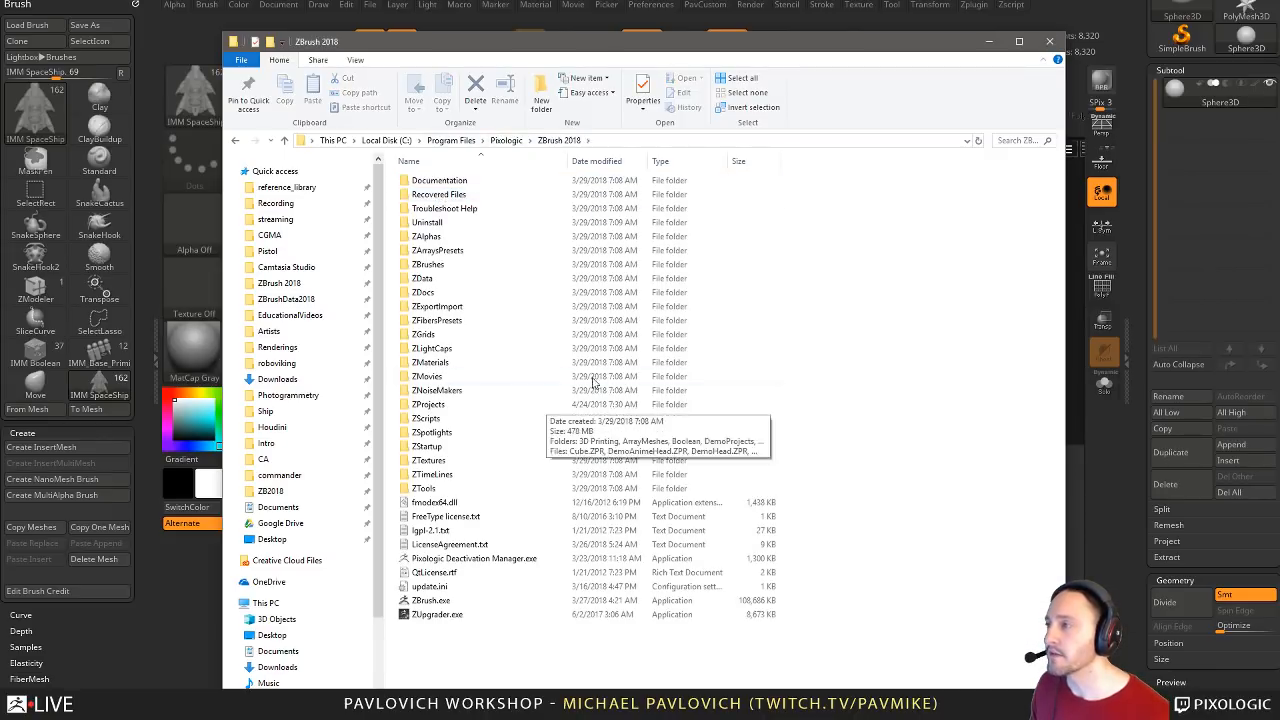
{"action": "double_click", "coordinate": [445, 362]}
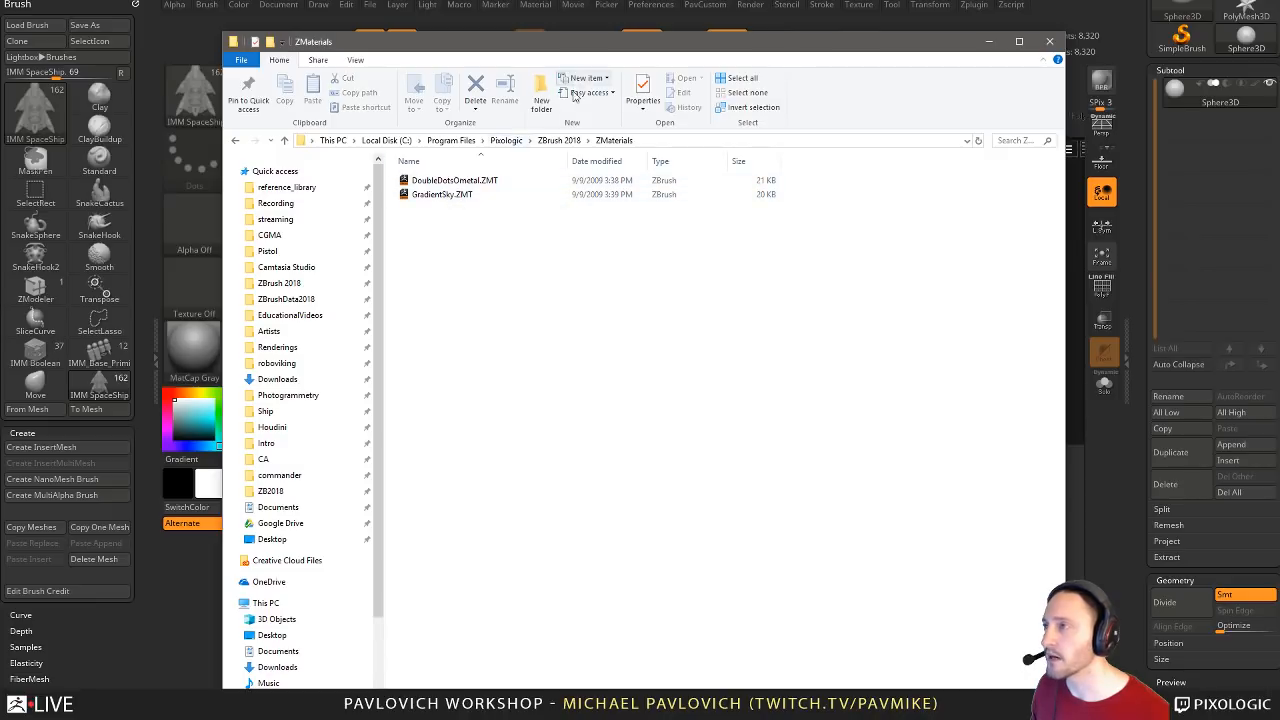
- Open the ComicStyleRendering folder inside the ZMaterials folder of ZBrush 4R8
{"action": "left_click", "coordinate": [508, 141]}
{"action": "double_click", "coordinate": [435, 180]}
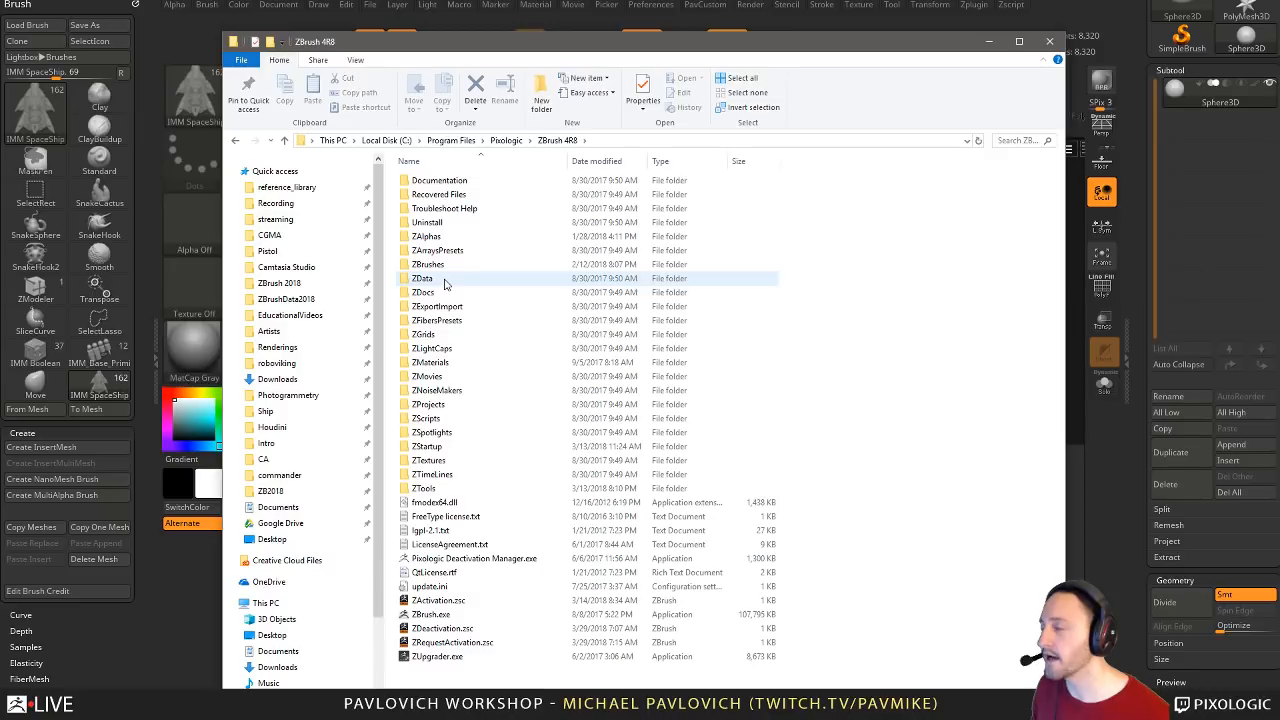
{"action": "double_click", "coordinate": [458, 363]}
{"action": "left_click", "coordinate": [446, 182]}
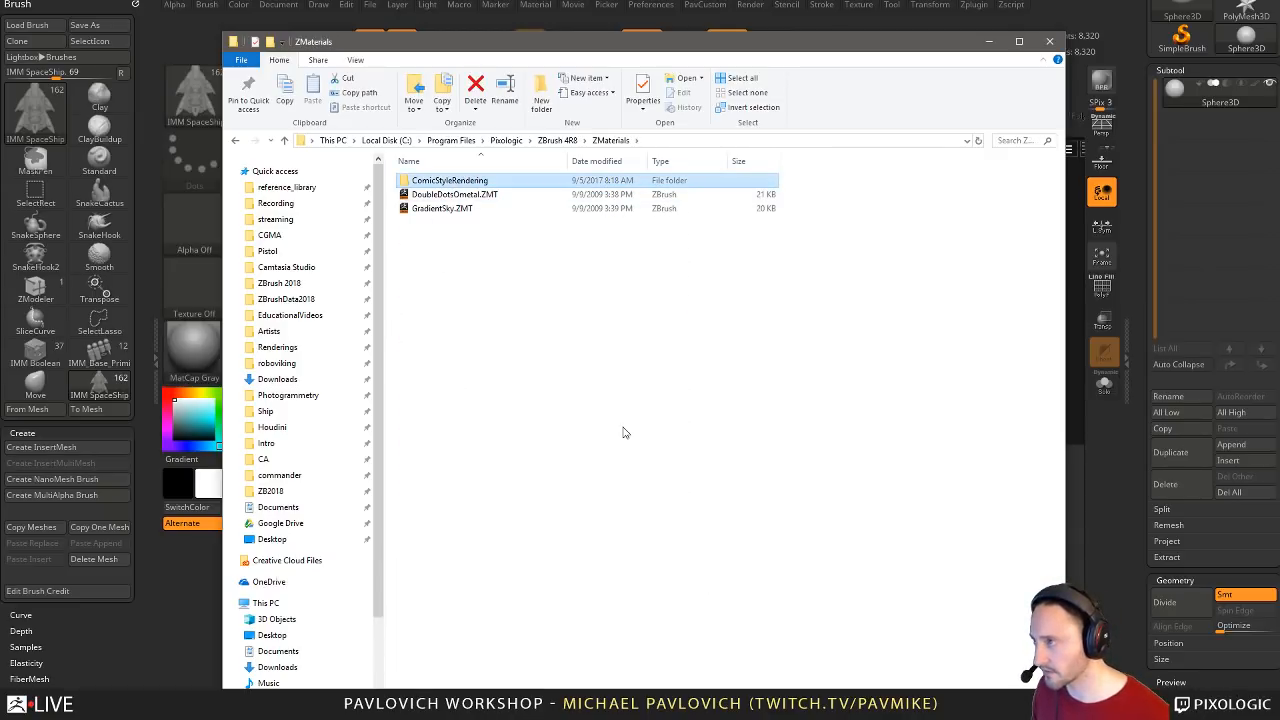
{"action": "double_click", "coordinate": [512, 184]}
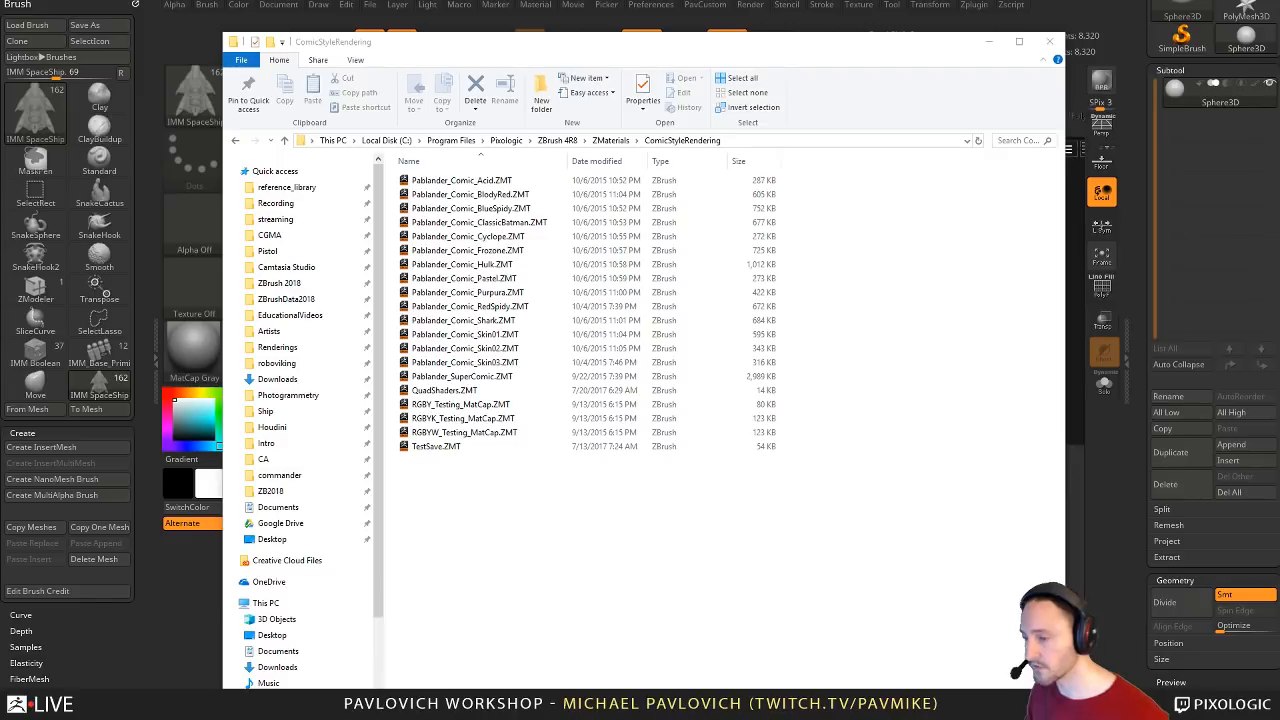
- Bring the ZBrushGuides.com site into view in the browser and open its eBooks page from the tutorials section
{"action": "left_click_drag", "start_coordinate": [910, 688], "coordinate": [688, 6]}
{"action": "scroll", "coordinate": [600, 430], "scroll_direction": "down", "scroll_amount": 4}
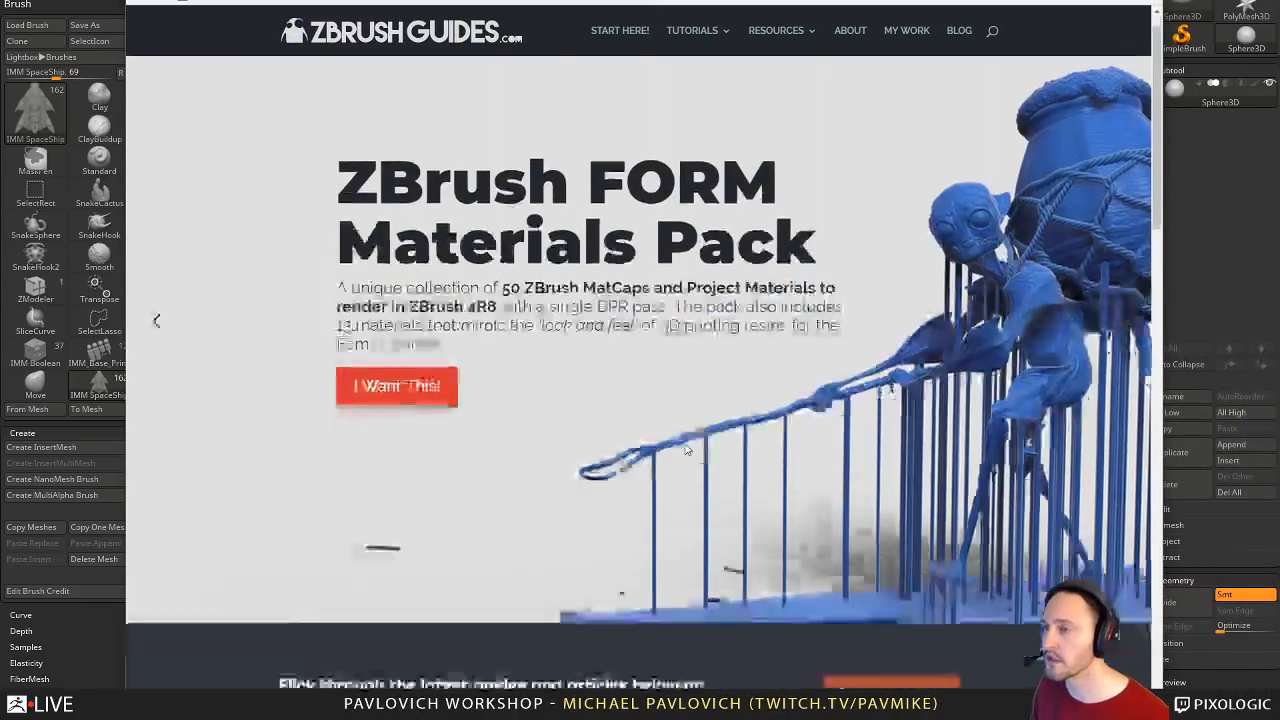
{"action": "scroll", "coordinate": [727, 443], "scroll_direction": "up", "scroll_amount": 5}
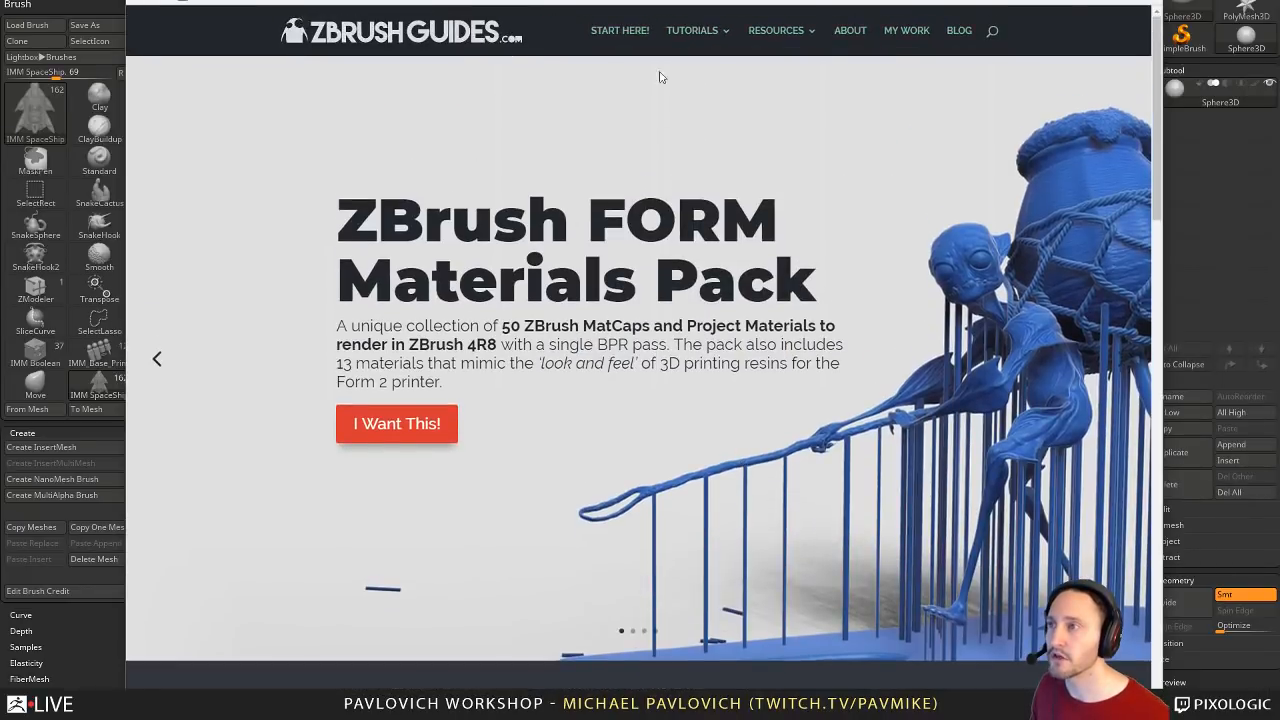
{"action": "mouse_move", "coordinate": [695, 34]}
{"action": "left_click", "coordinate": [705, 84]}
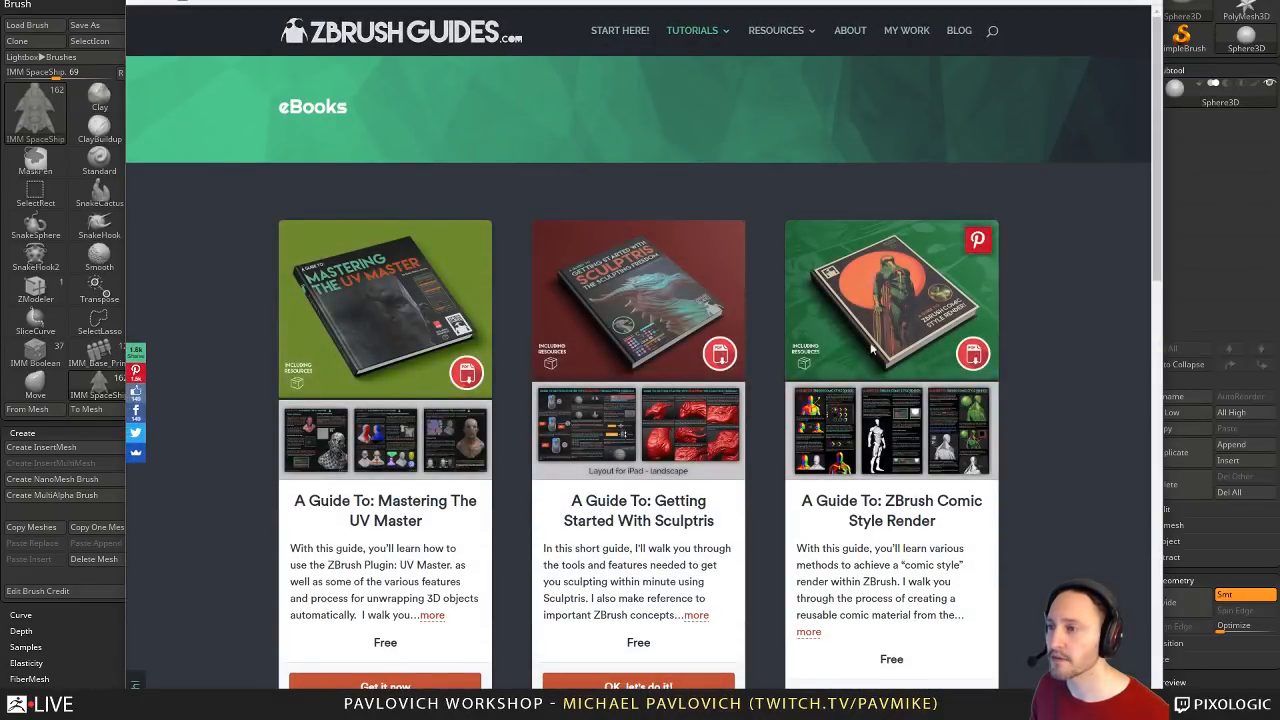
- Open the ZBrushGuides: Stylized Rendering playlist on YouTube, review its video list and return to File Explorer
{"action": "key", "text": "ctrl+Tab"}
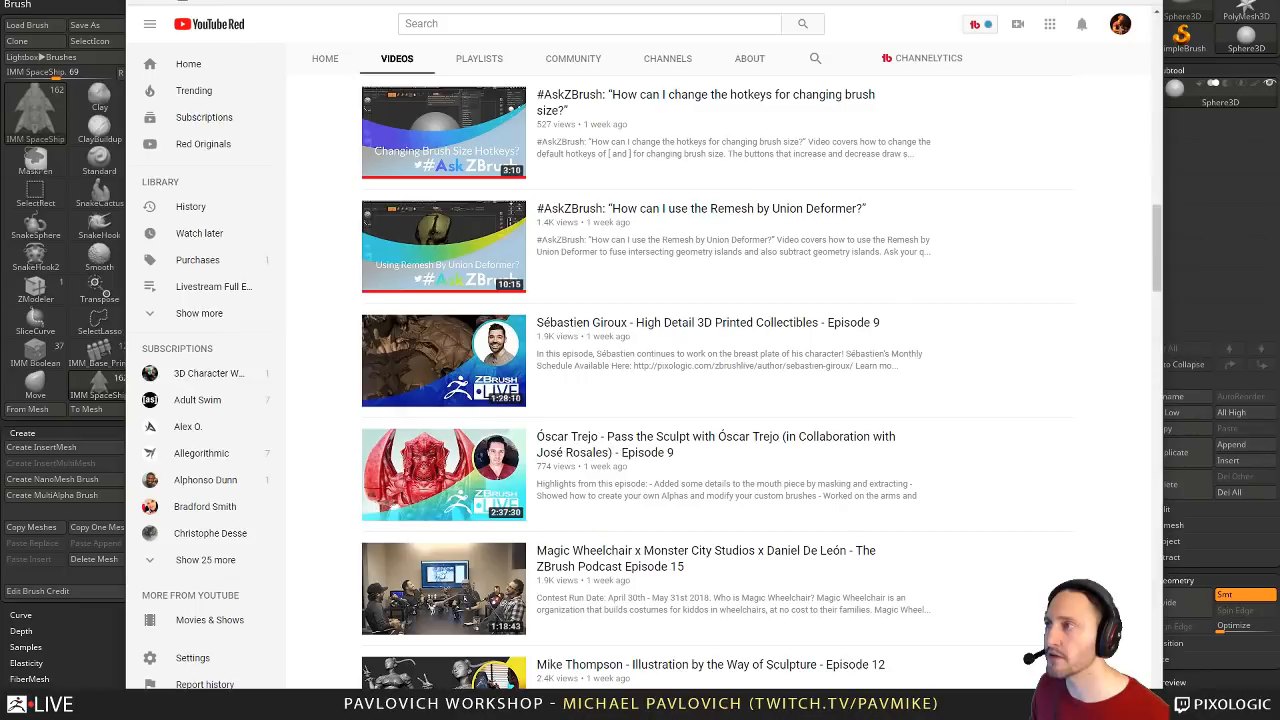
{"action": "left_click", "coordinate": [479, 58]}
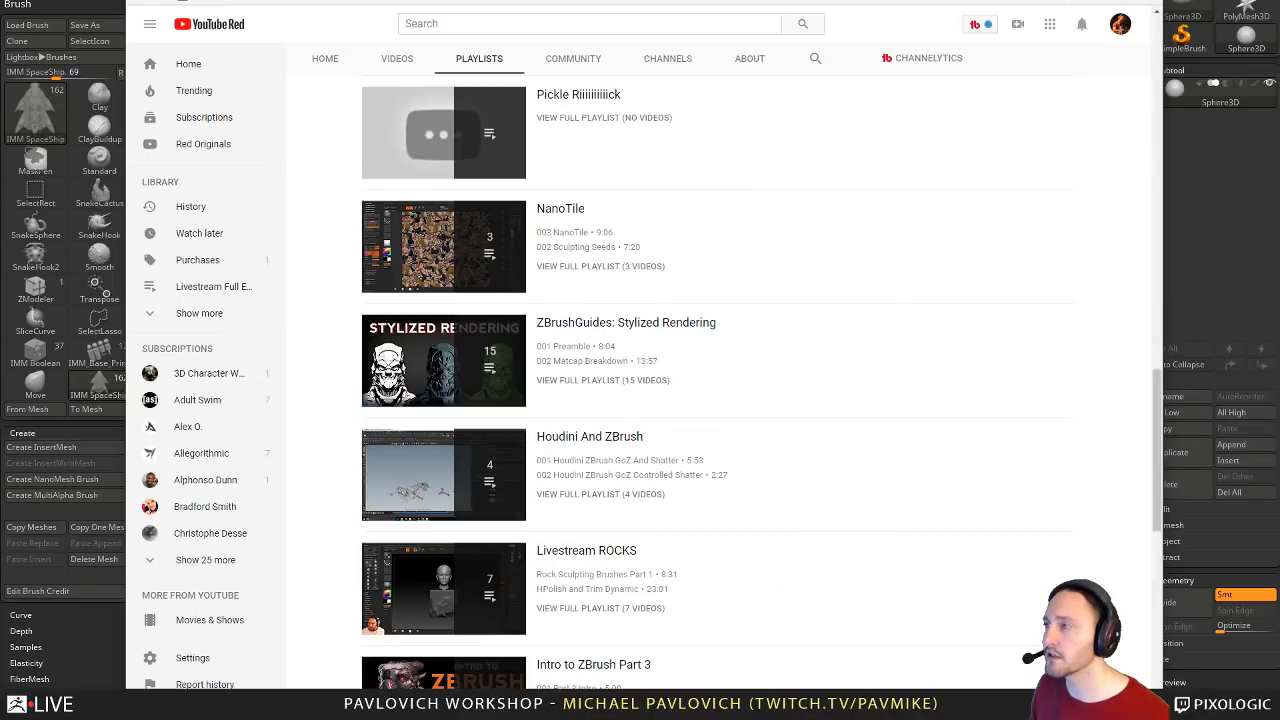
{"action": "left_click", "coordinate": [620, 326]}
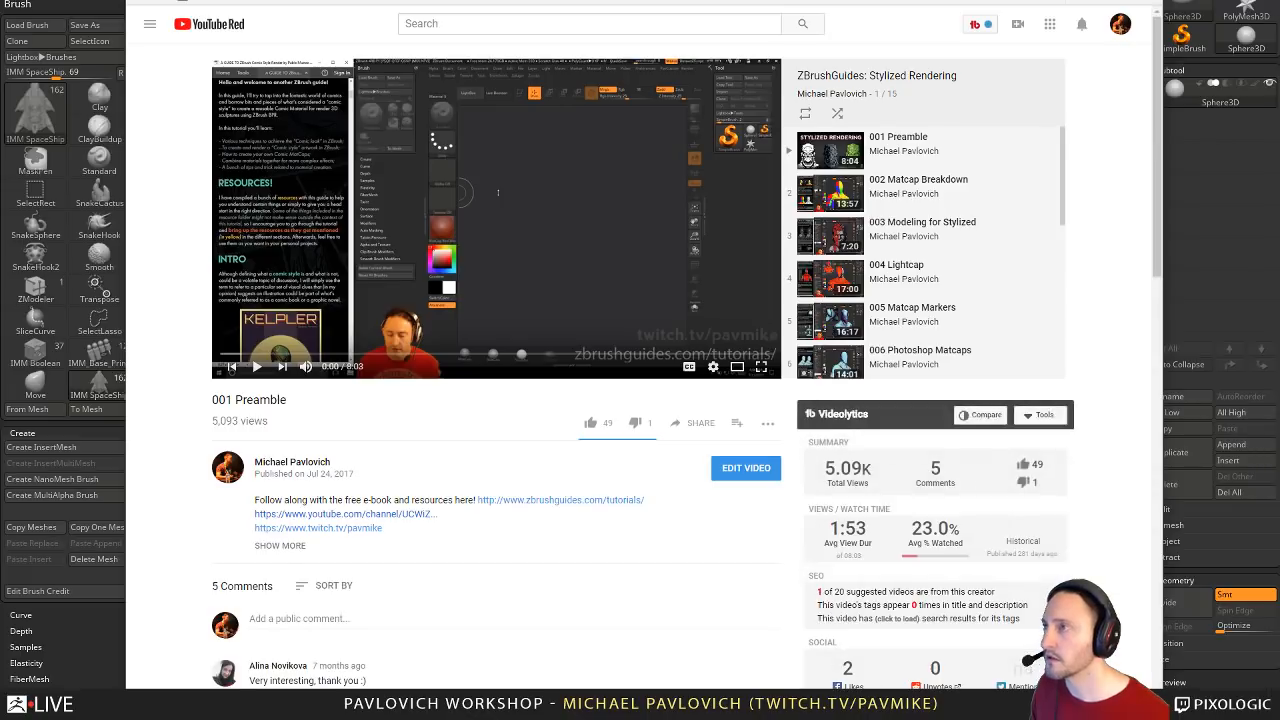
{"action": "mouse_move", "coordinate": [678, 2]}
{"action": "left_mouse_down"}
{"action": "mouse_move", "coordinate": [660, 708]}
{"action": "mouse_move", "coordinate": [670, 24]}
{"action": "left_mouse_up"}
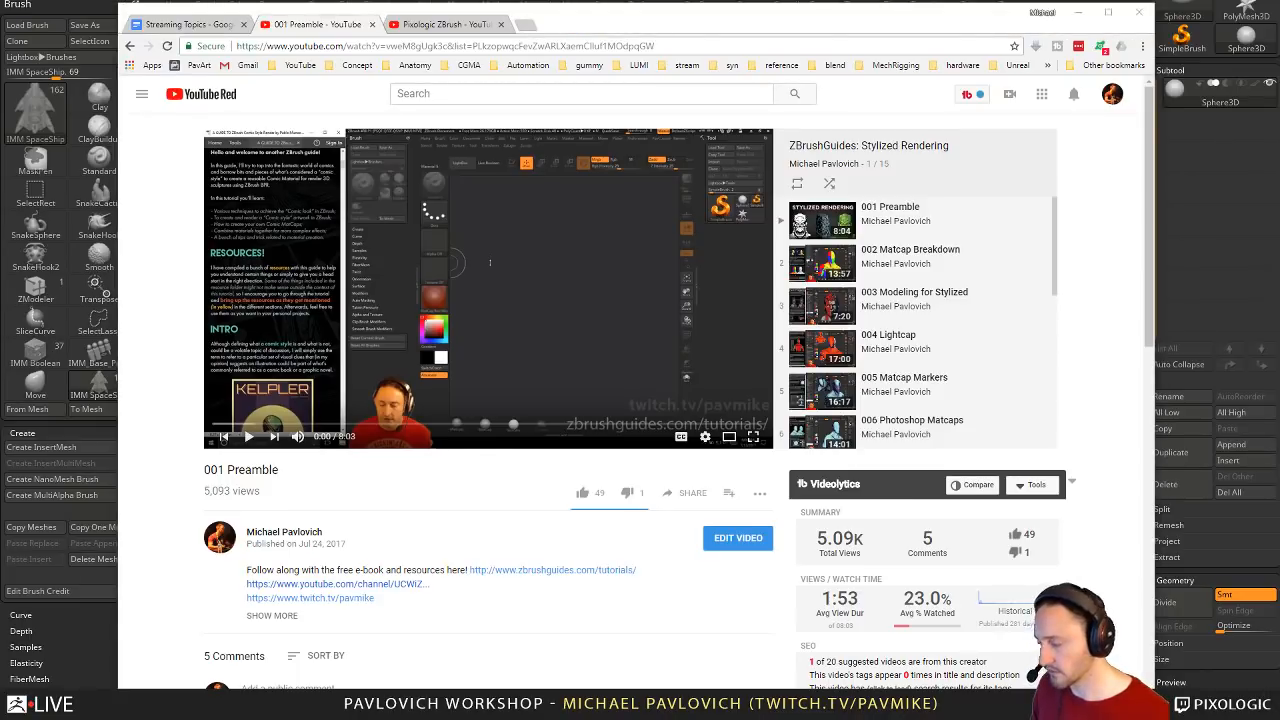
{"action": "scroll", "coordinate": [878, 333], "scroll_direction": "down", "scroll_amount": 4}
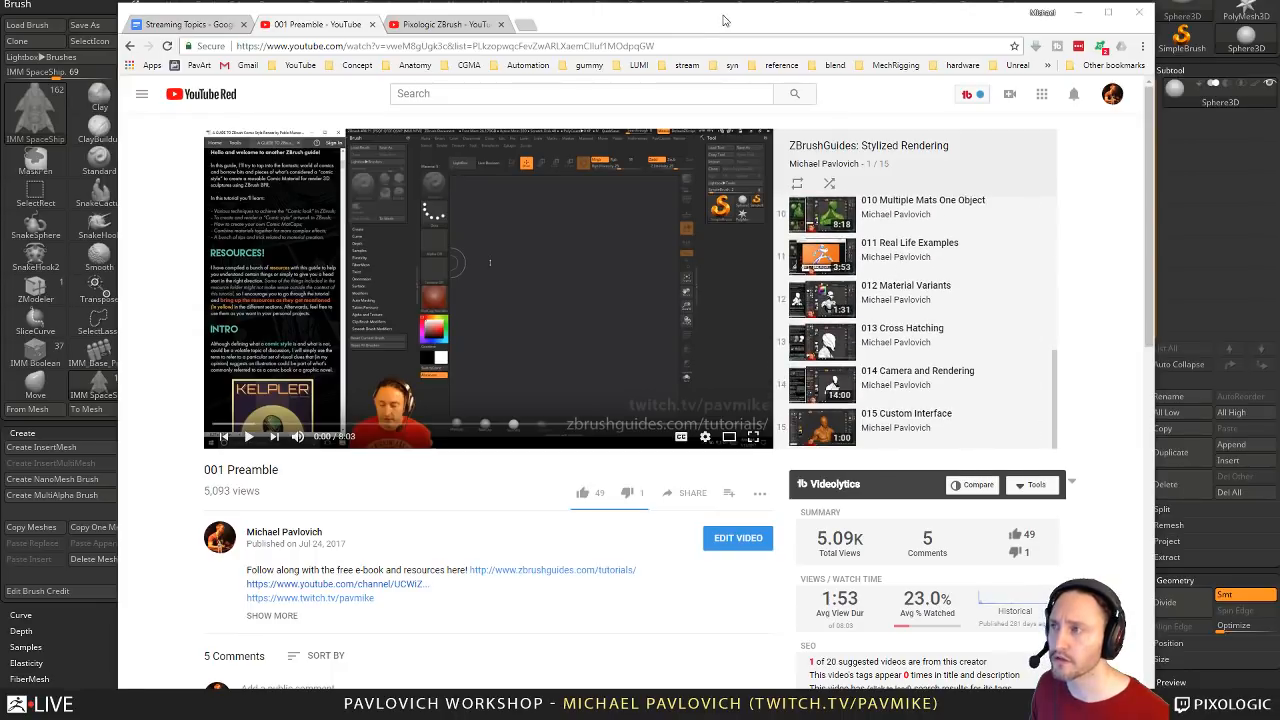
{"action": "left_click_drag", "start_coordinate": [724, 20], "coordinate": [724, 708]}
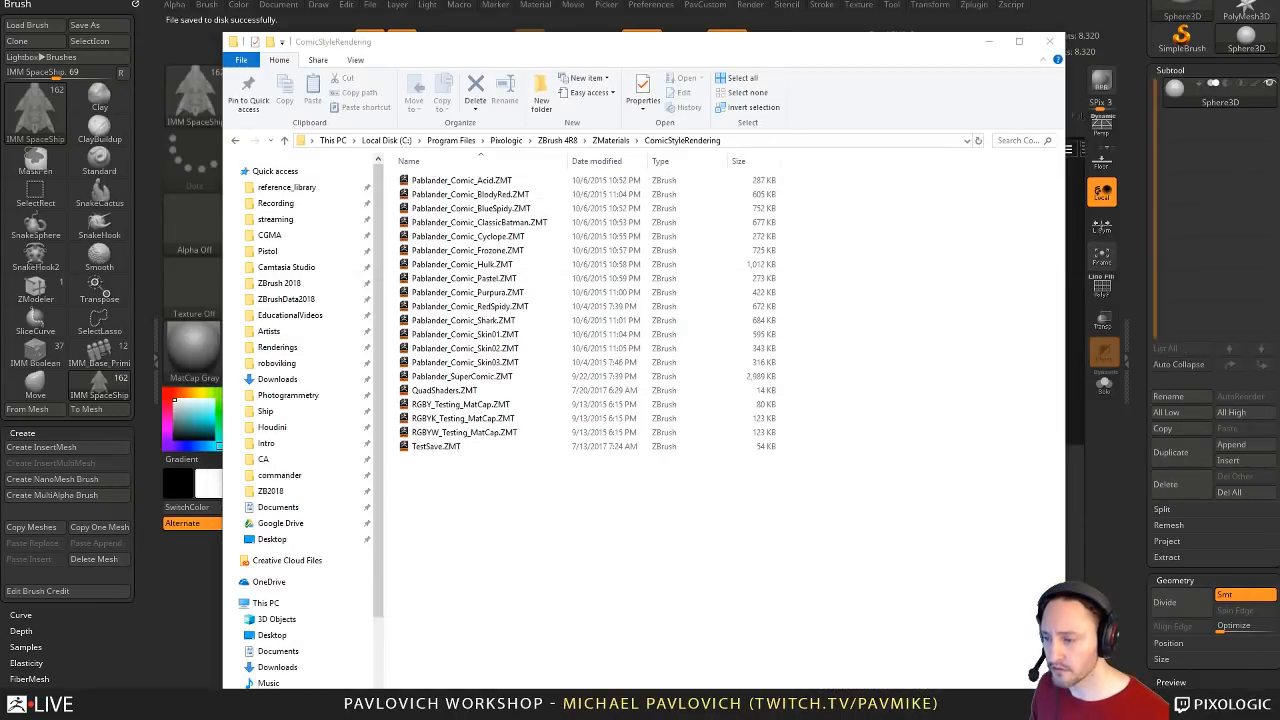
{"action": "key", "text": "alt+Tab"}
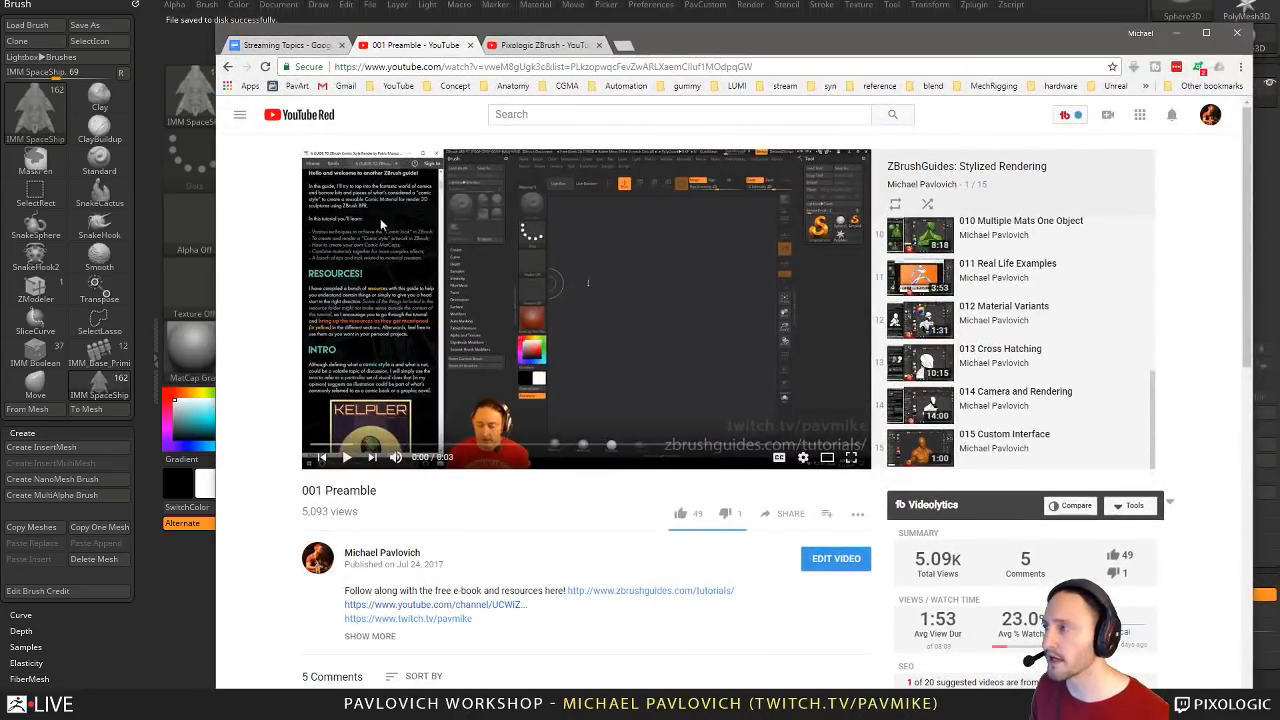
{"action": "left_click_drag", "start_coordinate": [661, 50], "coordinate": [661, 710]}
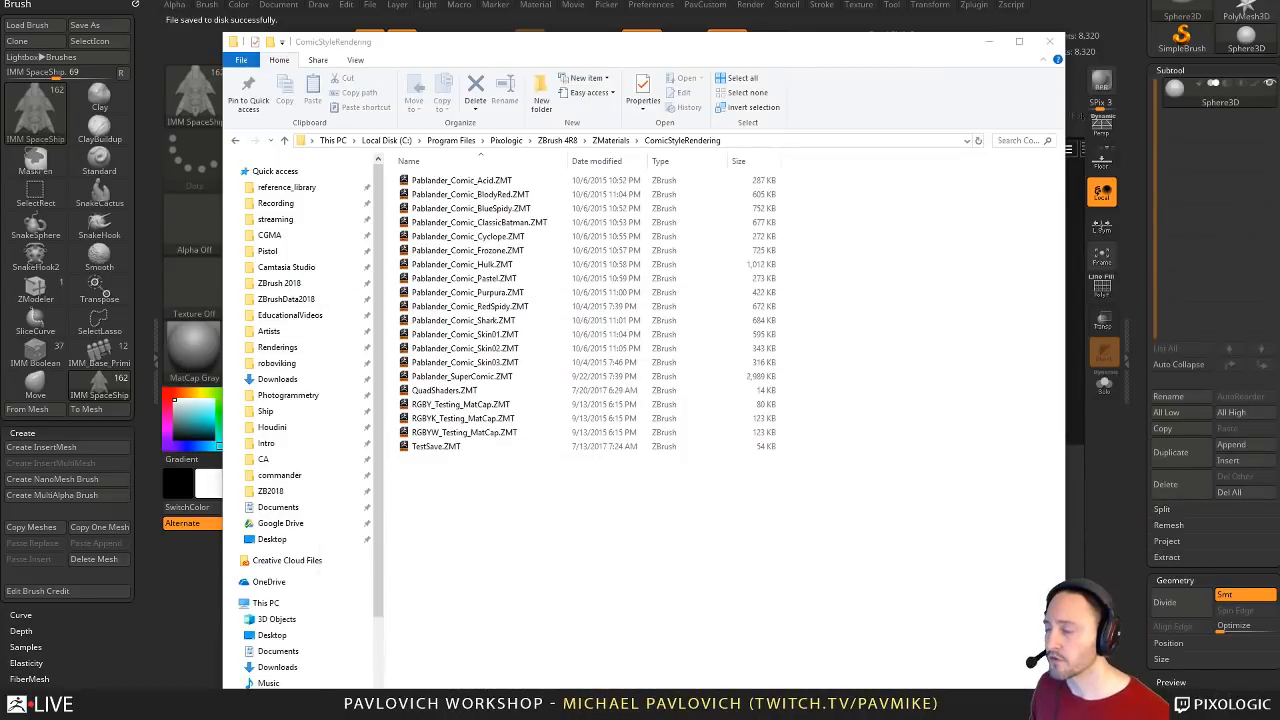
- Copy the ComicStyleRendering folder from ZBrush 4R8's ZMaterials into ZBrush 2018's ZMaterials, check the copied files and close File Explorer
{"action": "left_click", "coordinate": [604, 145]}
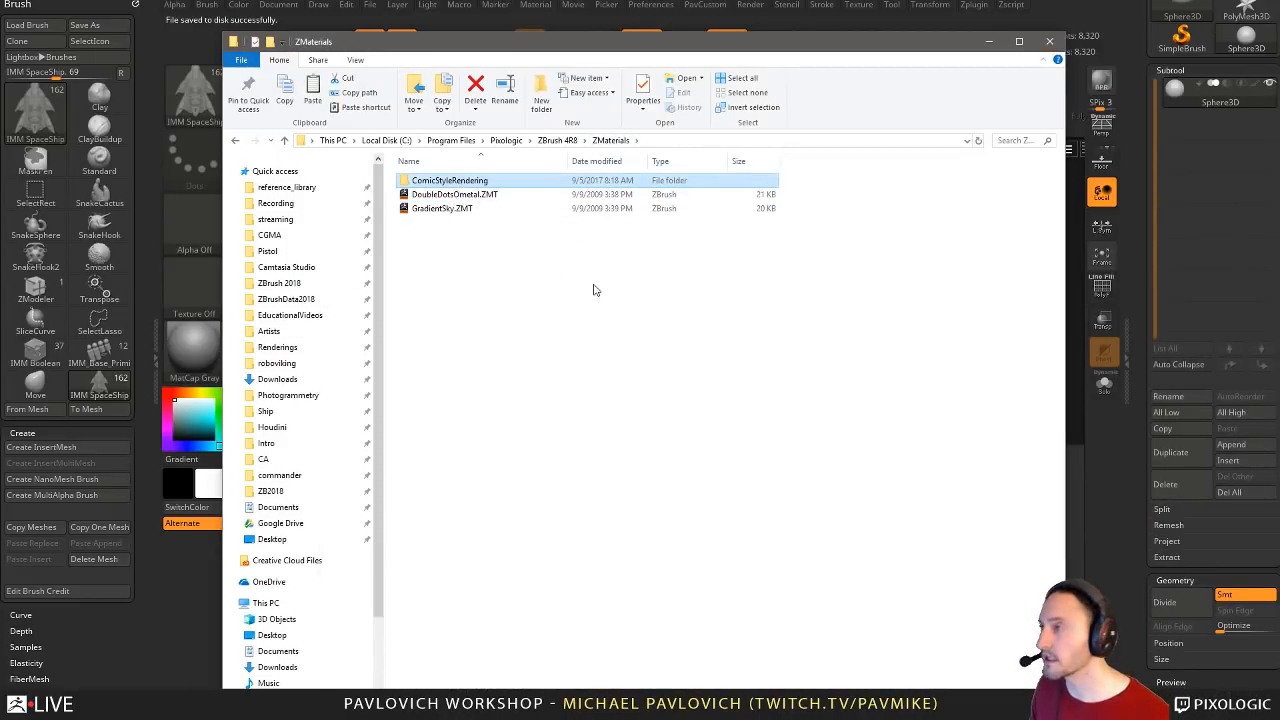
{"action": "left_click", "coordinate": [553, 141]}
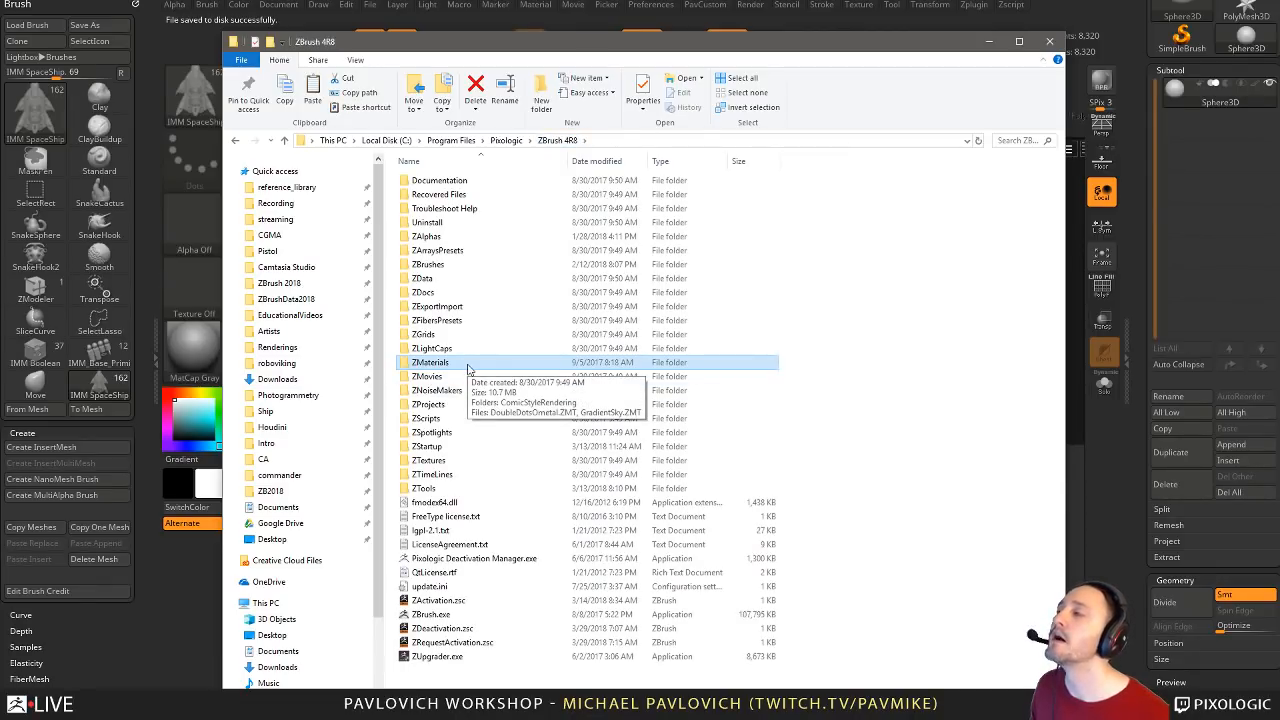
{"action": "left_click", "coordinate": [506, 140]}
{"action": "double_click", "coordinate": [445, 195]}
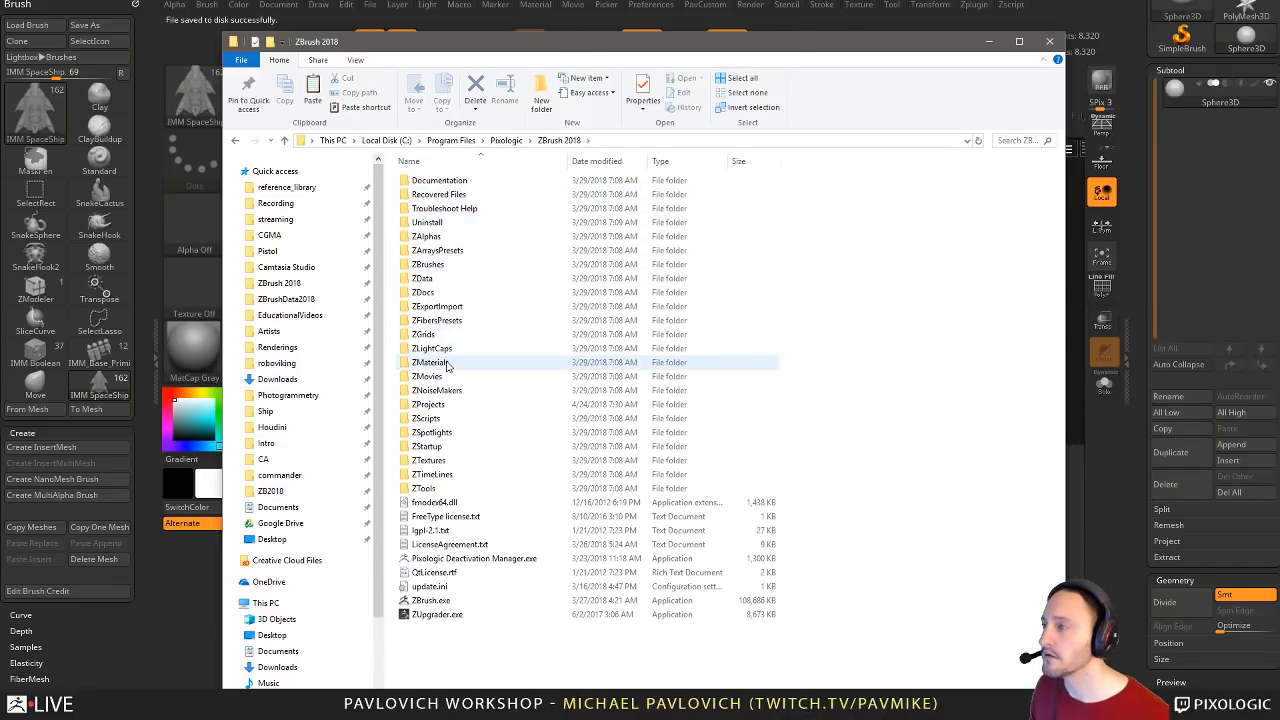
{"action": "double_click", "coordinate": [440, 362]}
{"action": "key", "text": "ctrl+v"}
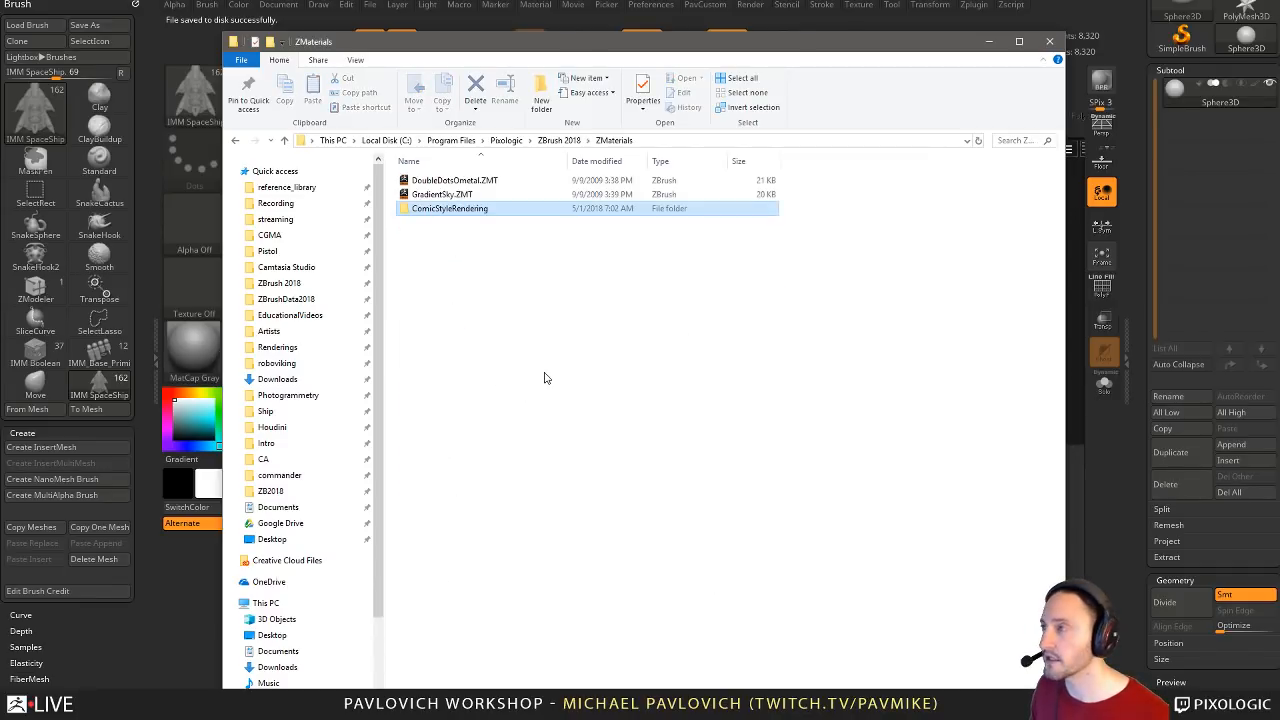
{"action": "double_click", "coordinate": [456, 214]}
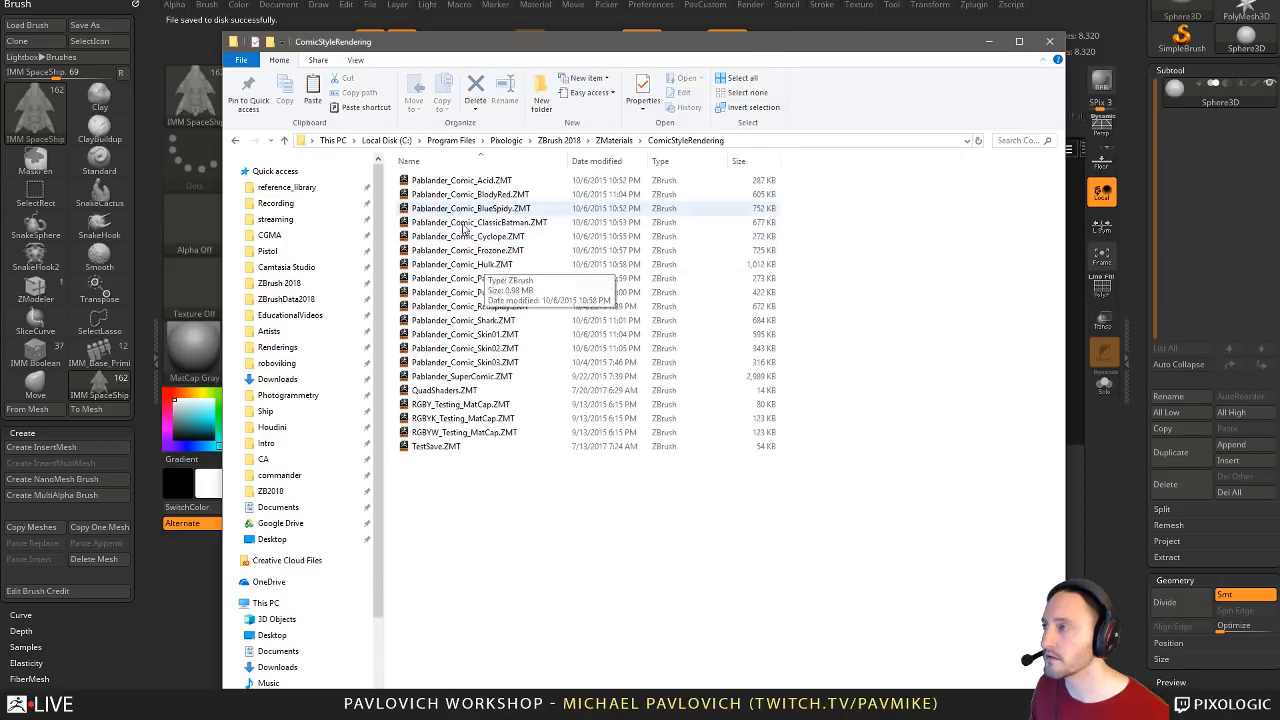
{"action": "left_click", "coordinate": [1053, 44]}
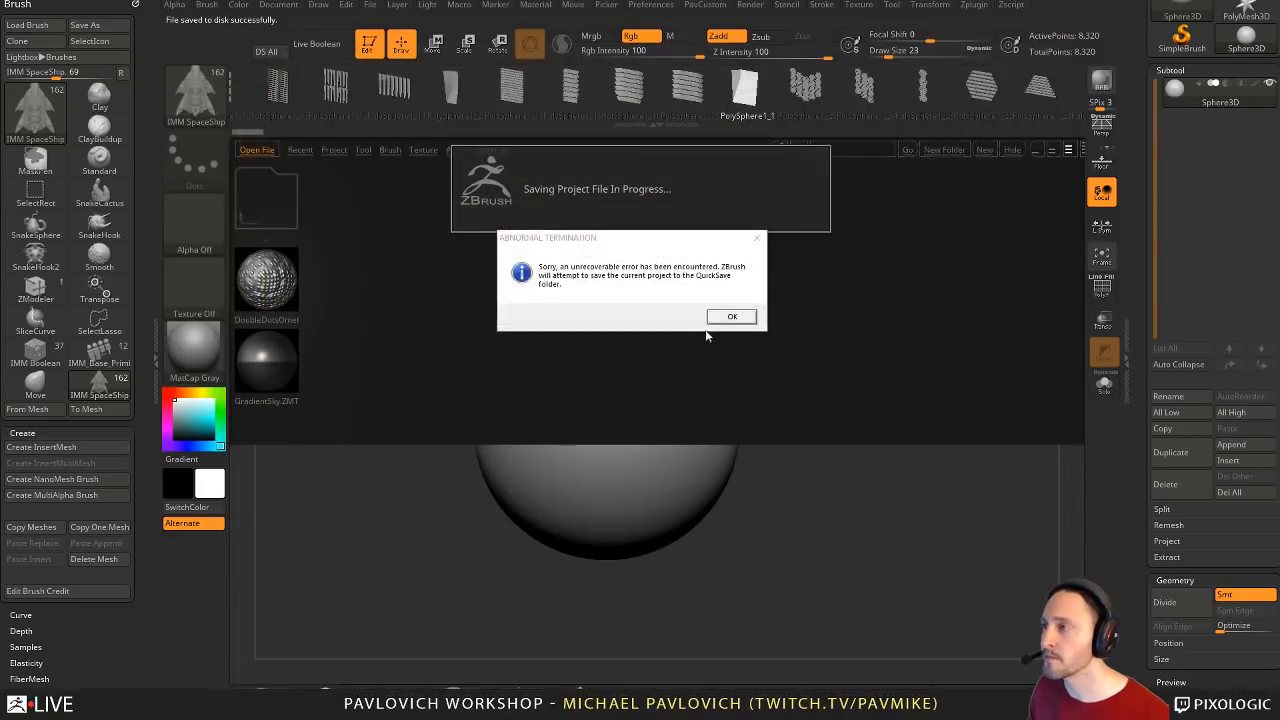
- Dismiss the crash dialogs, restart ZBrush and acknowledge the abnormal termination note
{"action": "left_click", "coordinate": [732, 316]}
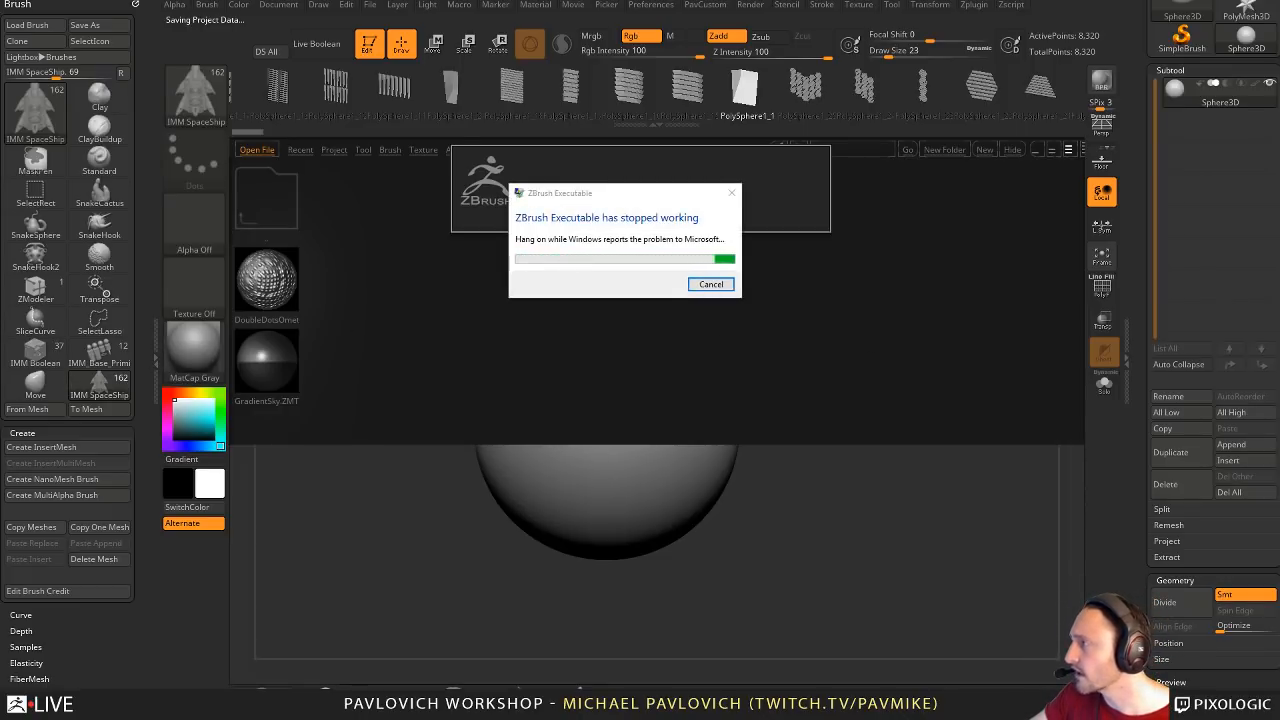
{"action": "left_click", "coordinate": [714, 295]}
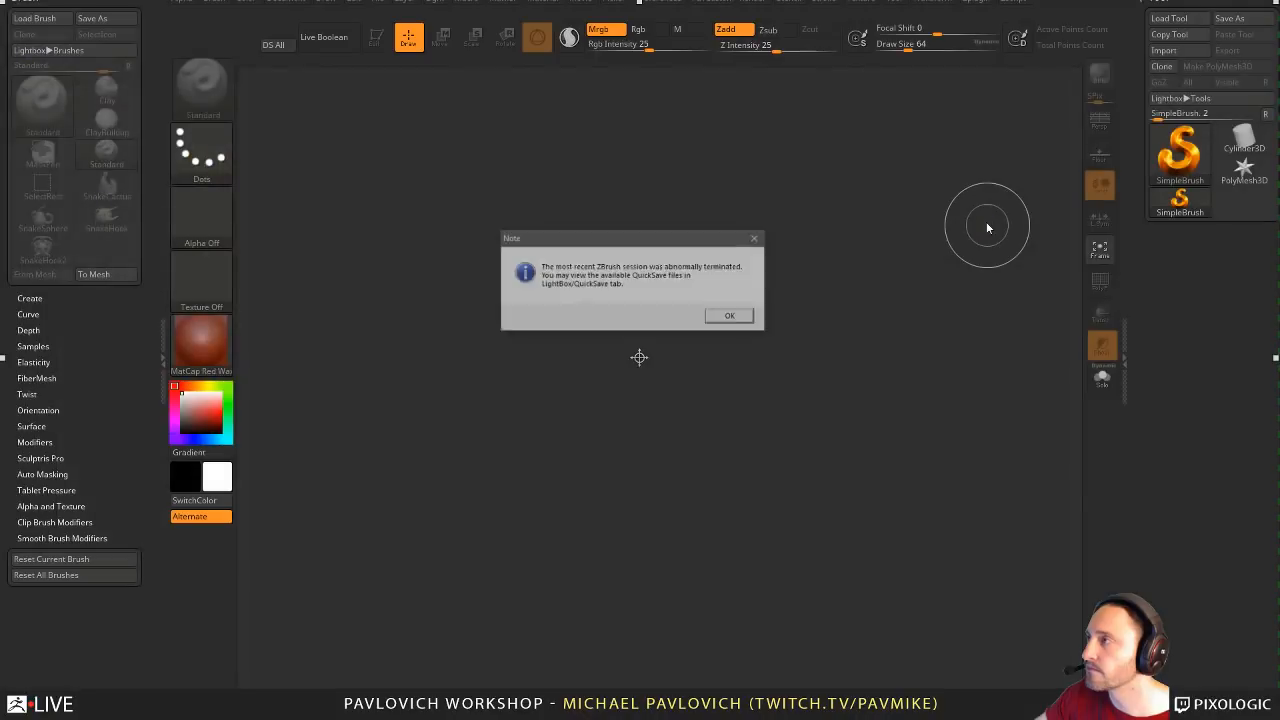
{"action": "left_click", "coordinate": [731, 317]}
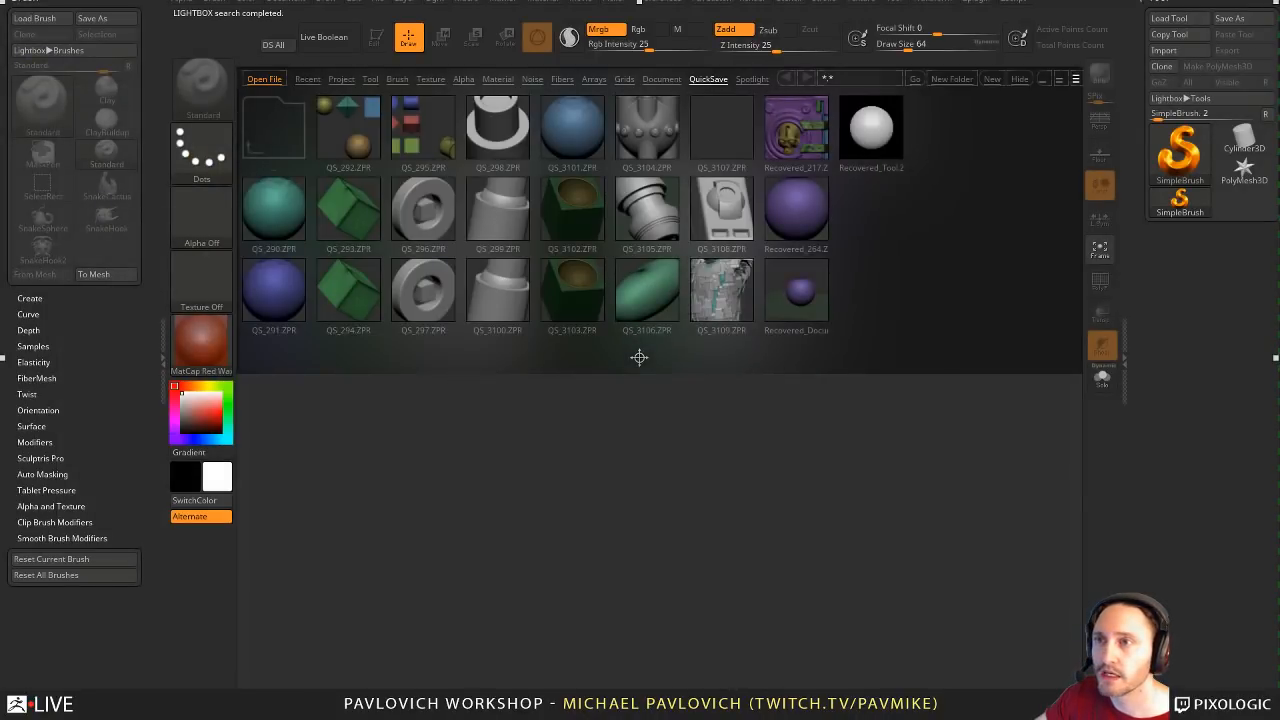
- Restore the ZBrush window from full screen, then reposition and resize it to fill the visible recording area
{"action": "key", "text": "super+Up"}
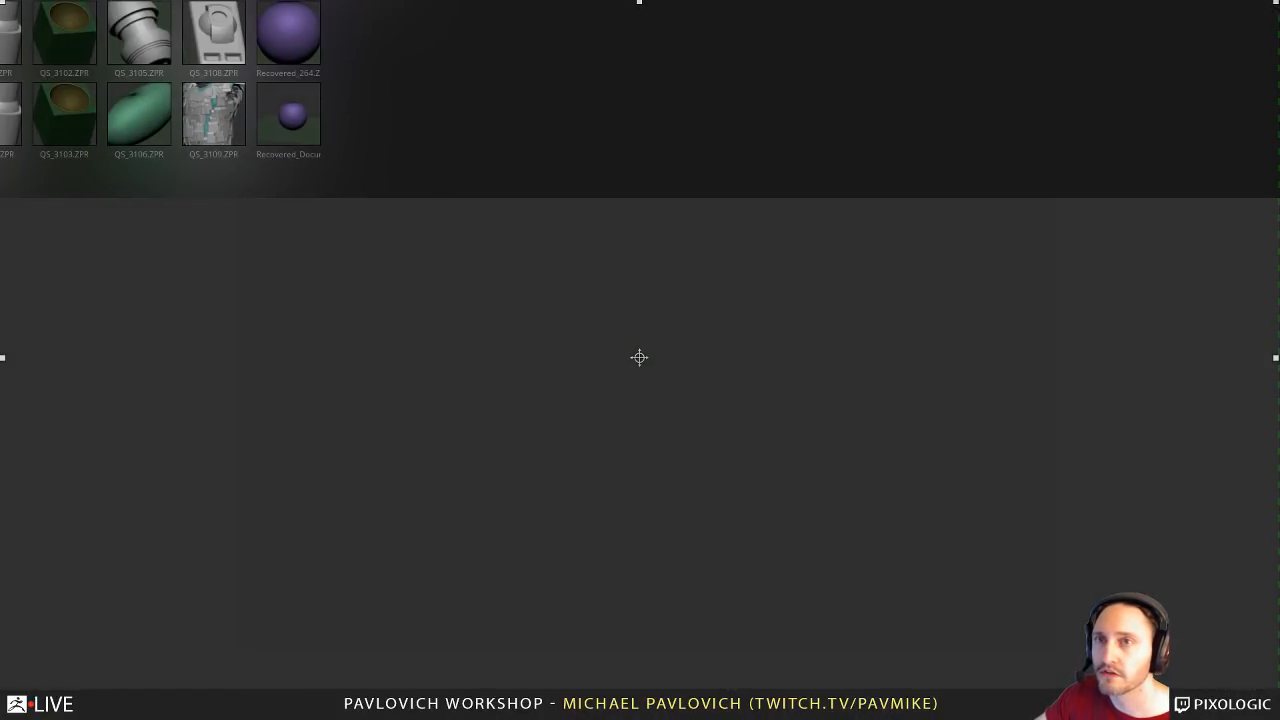
{"action": "key", "text": "super+Down"}
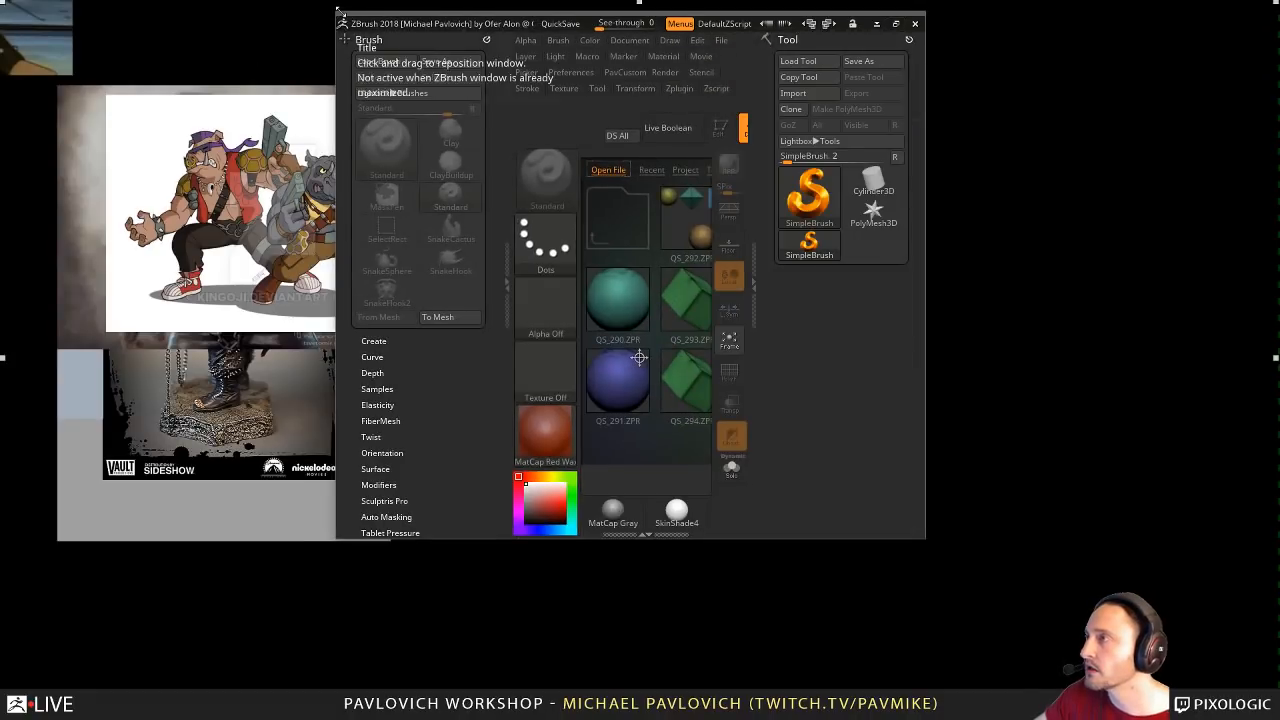
{"action": "left_click_drag", "start_coordinate": [338, 12], "coordinate": [7, 17]}
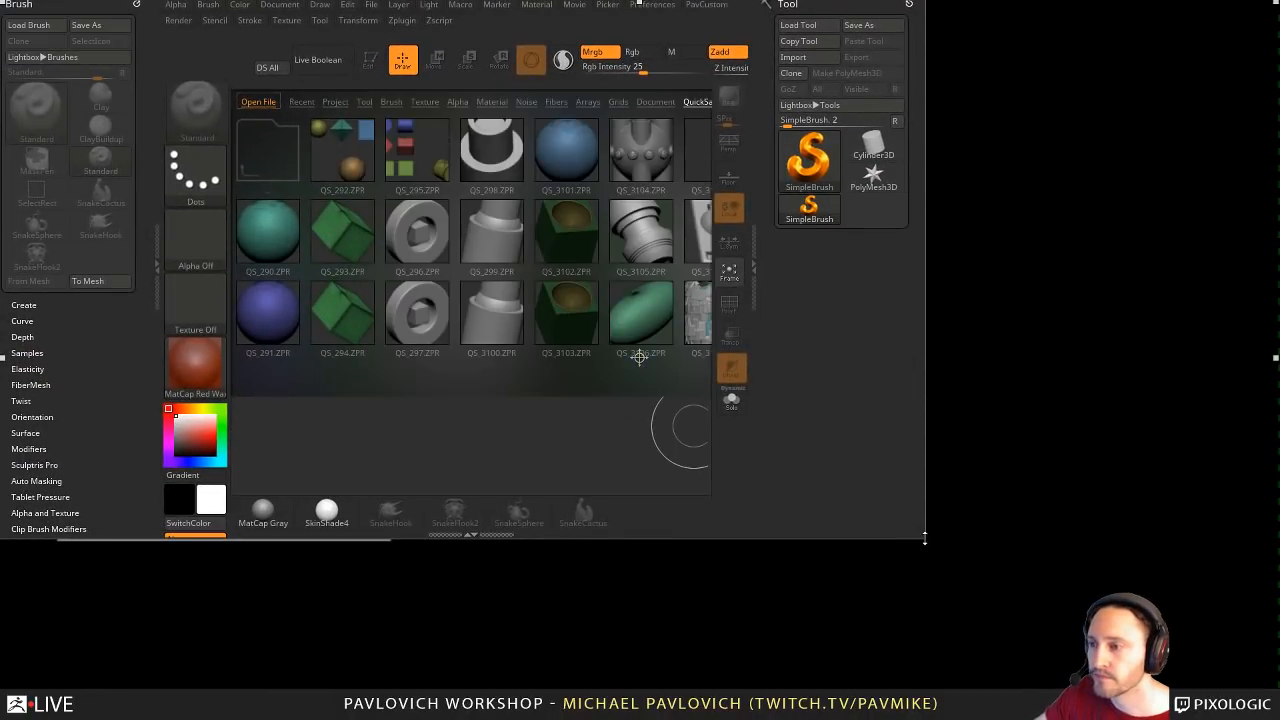
{"action": "left_click_drag", "start_coordinate": [925, 540], "coordinate": [1278, 688]}
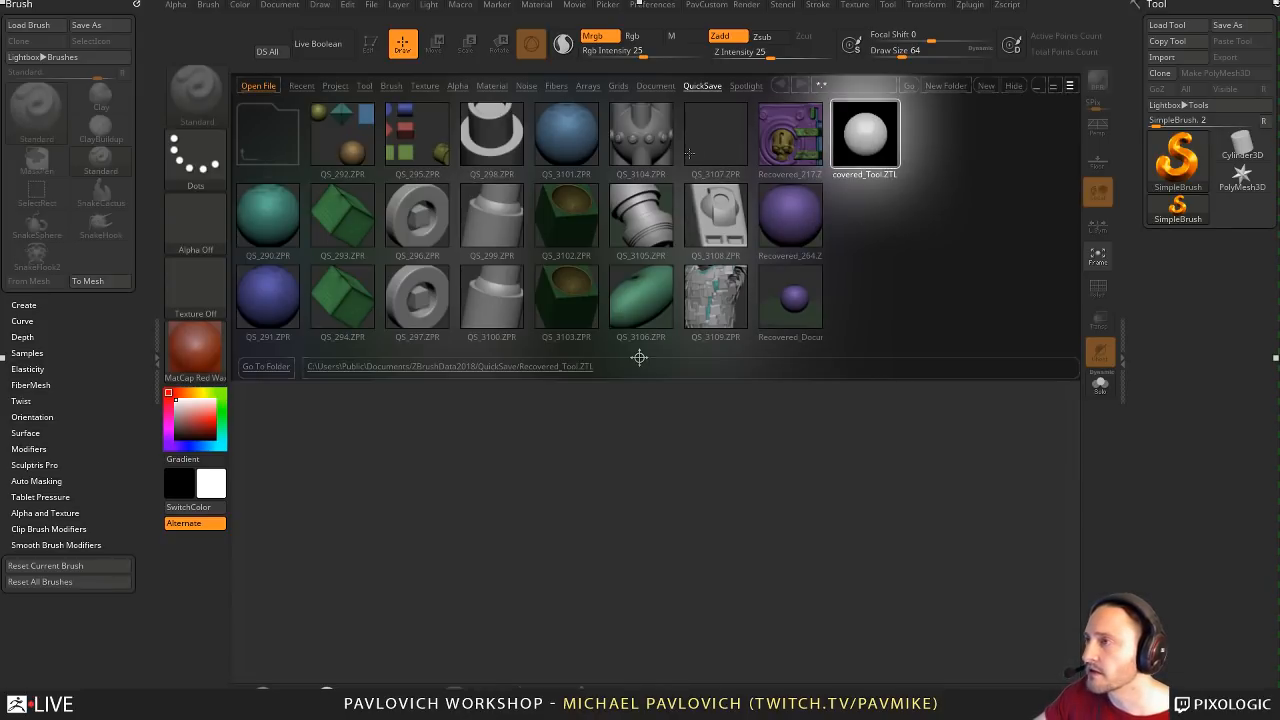
- Load the MooseHead.ZTL tool from the Recording > ZBrush2018WhatsNew > WorkingFiles folder
{"action": "left_click", "coordinate": [1167, 25]}
{"action": "left_click_drag", "start_coordinate": [192, 172], "coordinate": [194, 58]}
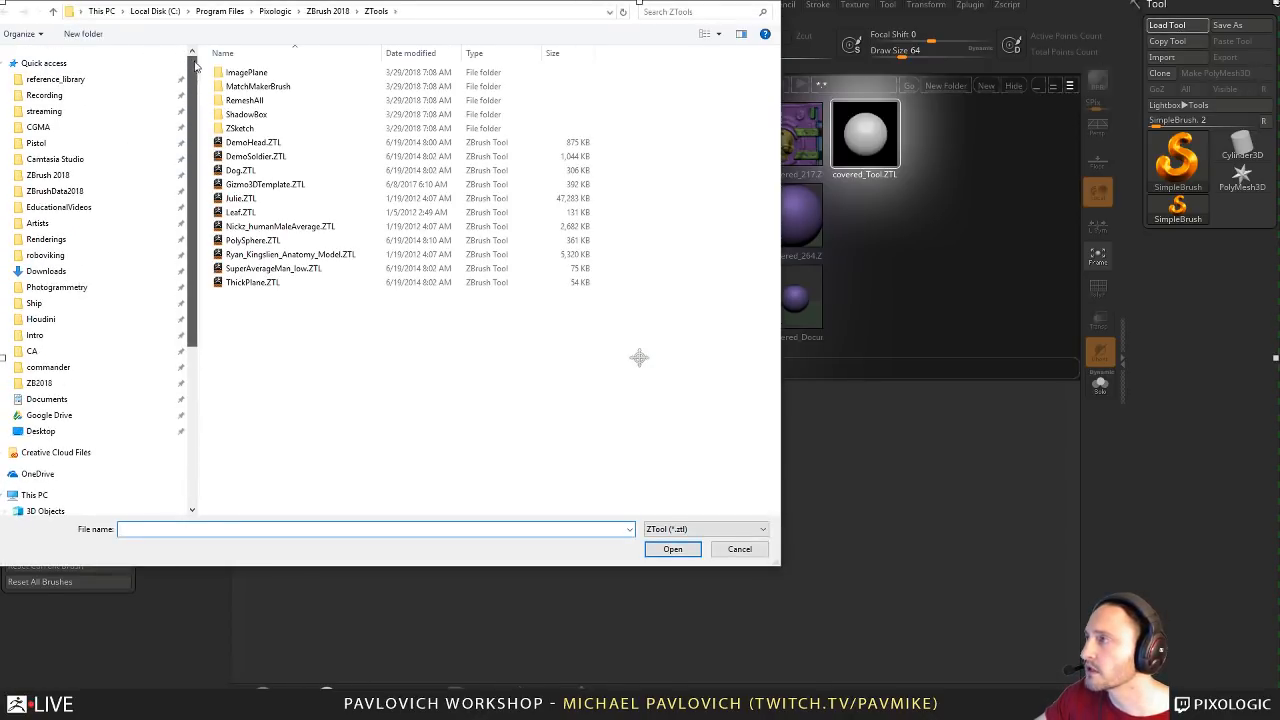
{"action": "left_click", "coordinate": [75, 96]}
{"action": "left_click", "coordinate": [89, 113]}
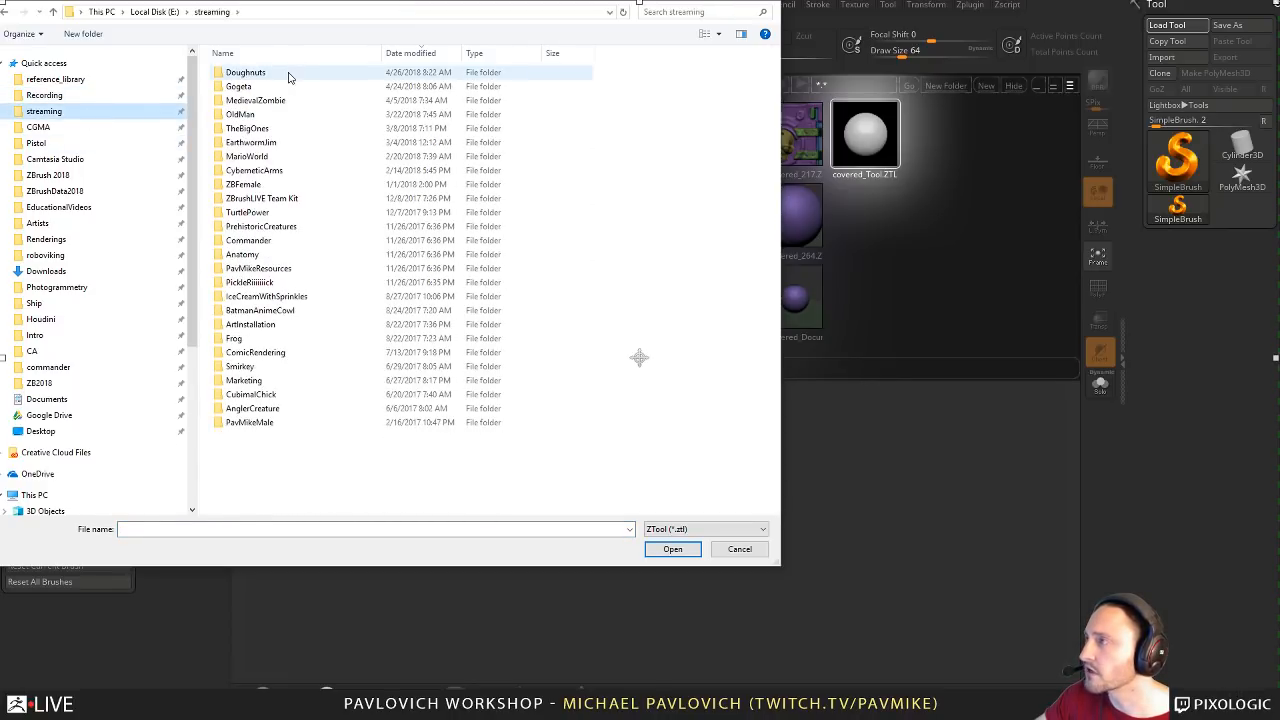
{"action": "left_click", "coordinate": [60, 96]}
{"action": "left_click", "coordinate": [63, 110]}
{"action": "left_click", "coordinate": [70, 96]}
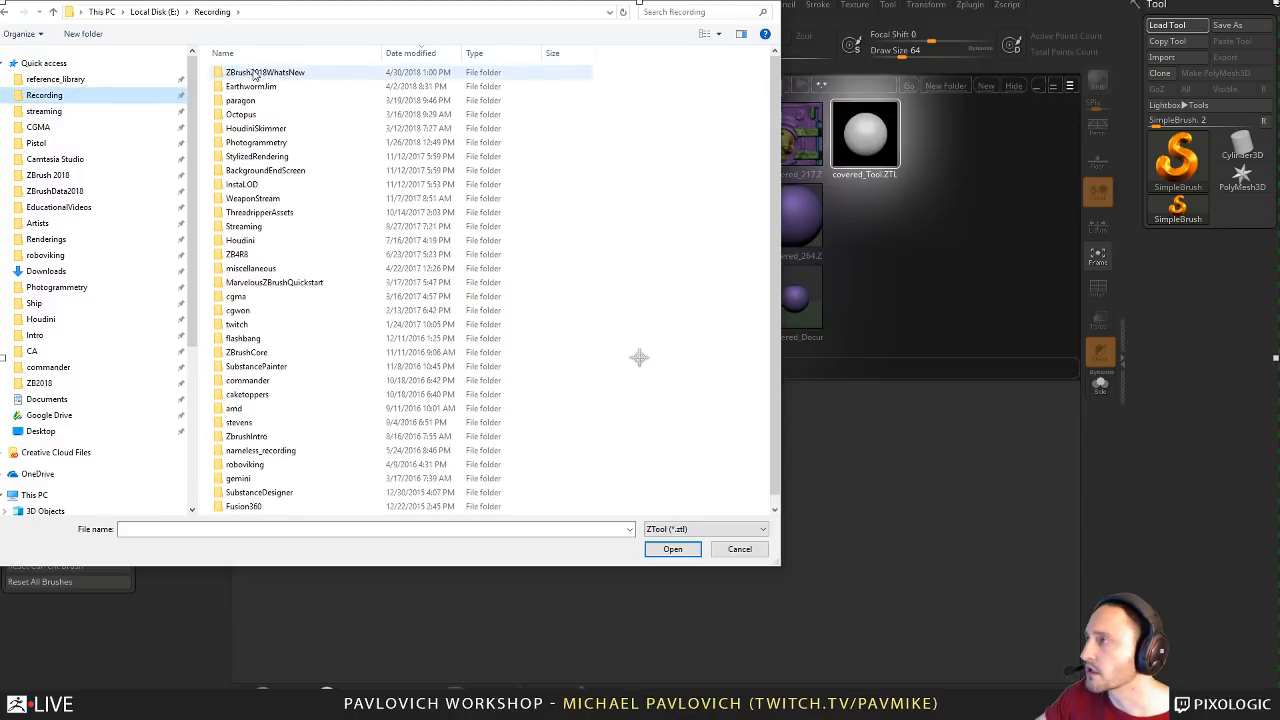
{"action": "double_click", "coordinate": [250, 73]}
{"action": "double_click", "coordinate": [250, 86]}
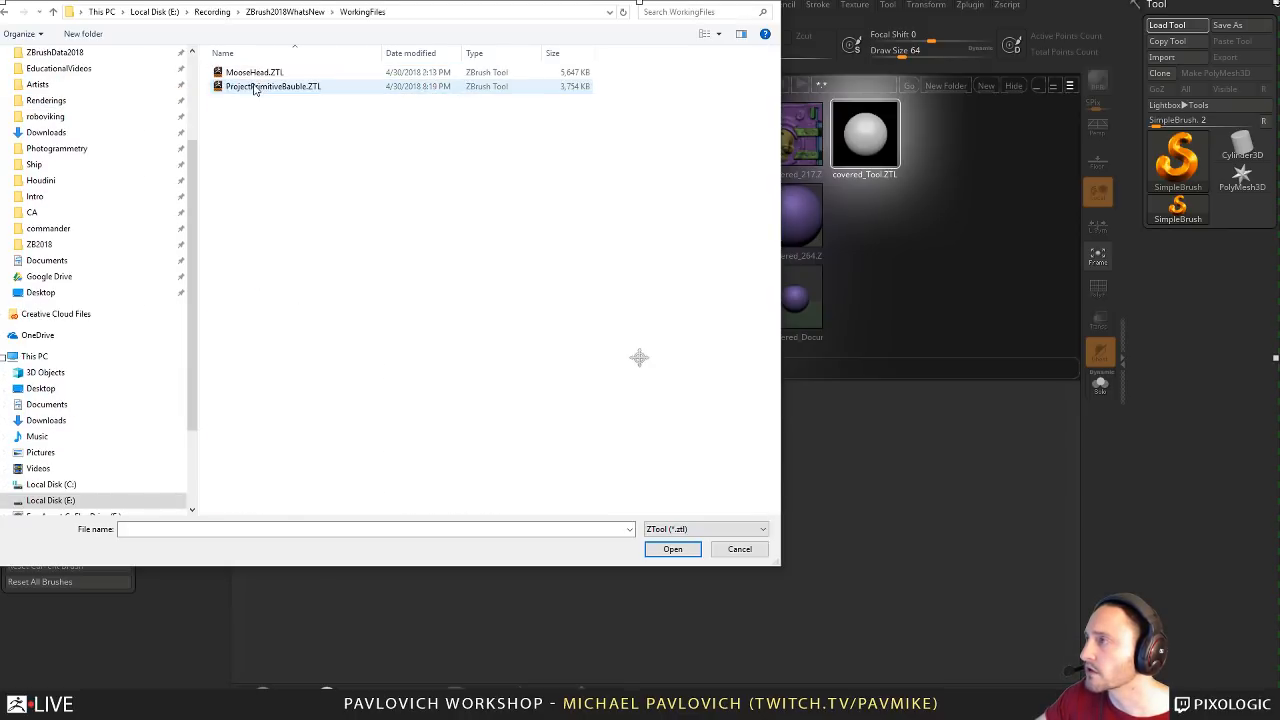
{"action": "double_click", "coordinate": [251, 72]}
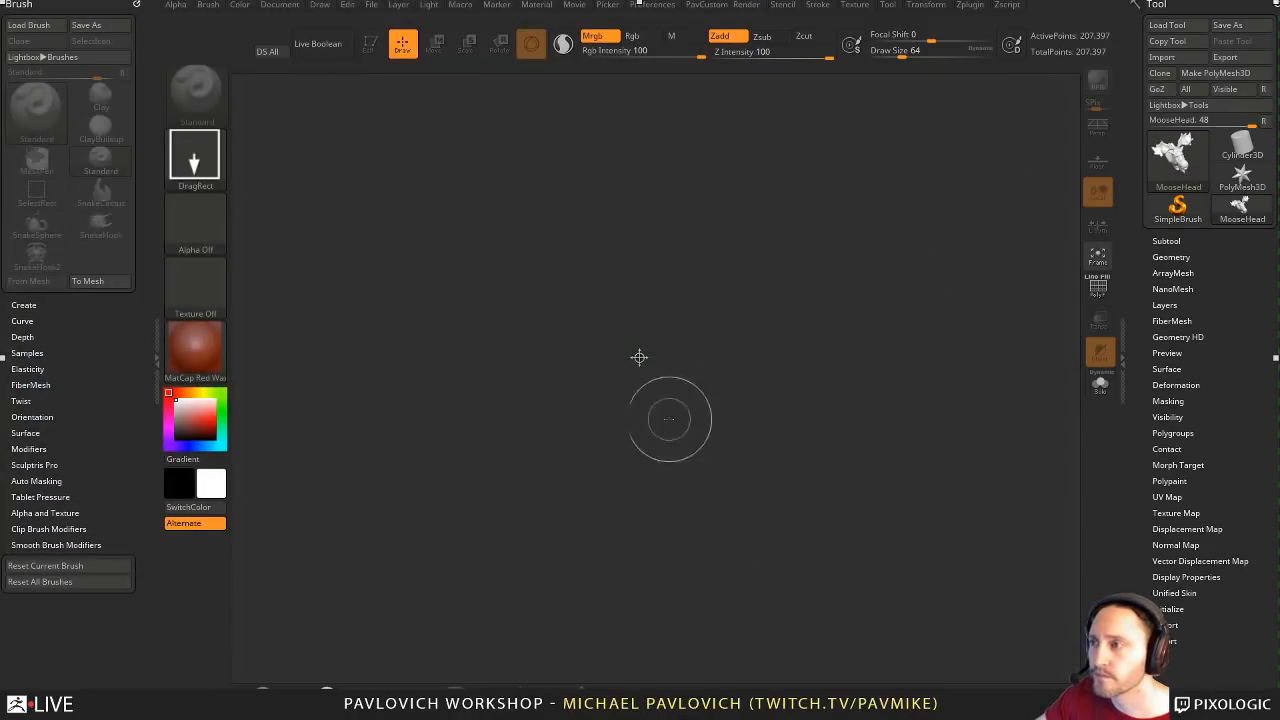
- Draw the moose head on the canvas, enter Edit mode and apply the MatCap Gray material
{"action": "left_click_drag", "start_coordinate": [640, 357], "coordinate": [414, 129]}
{"action": "left_click", "coordinate": [370, 43]}
{"action": "left_click", "coordinate": [266, 687]}
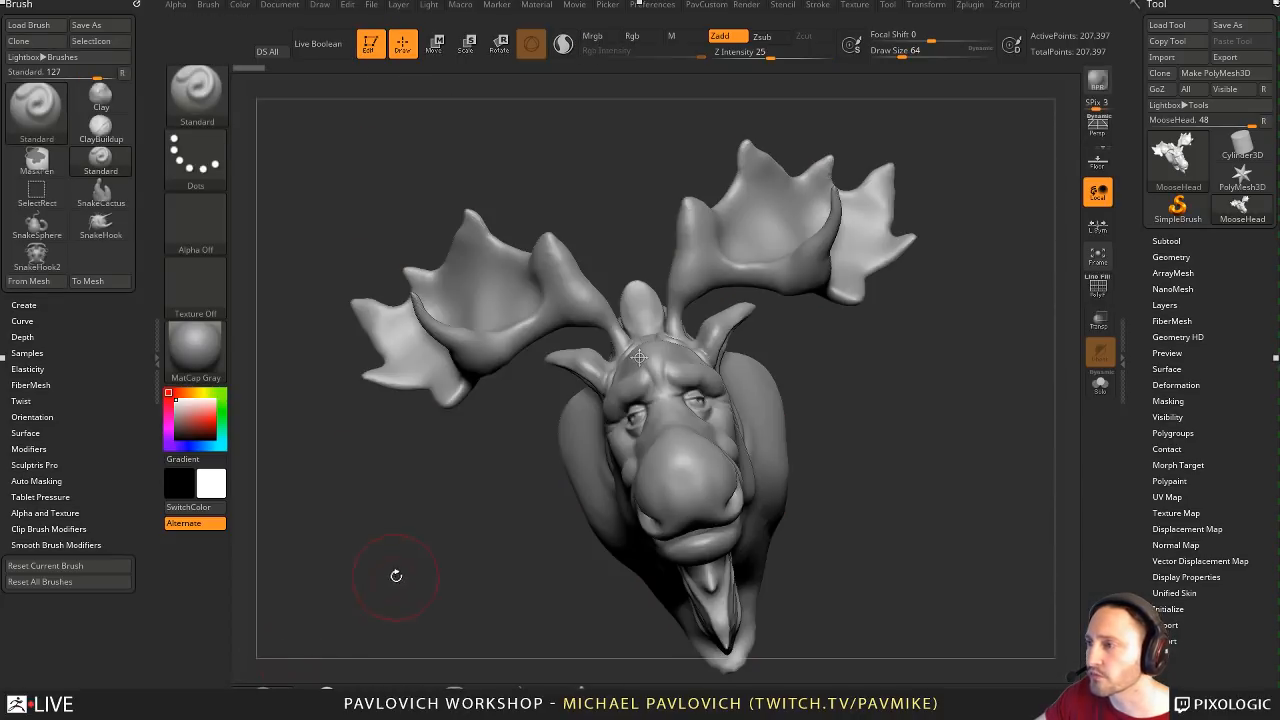
{"action": "left_click_drag", "start_coordinate": [397, 574], "coordinate": [887, 457], "text": "shift"}
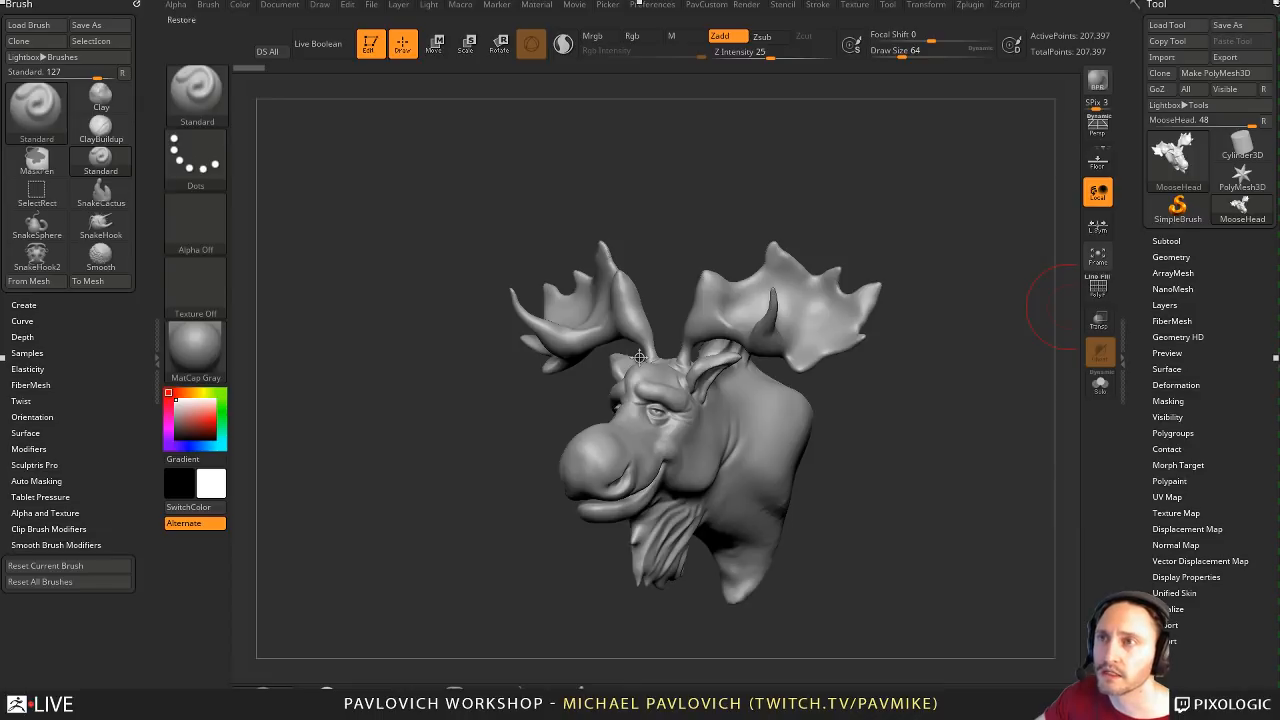
{"action": "left_click_drag", "start_coordinate": [715, 205], "coordinate": [812, 276]}
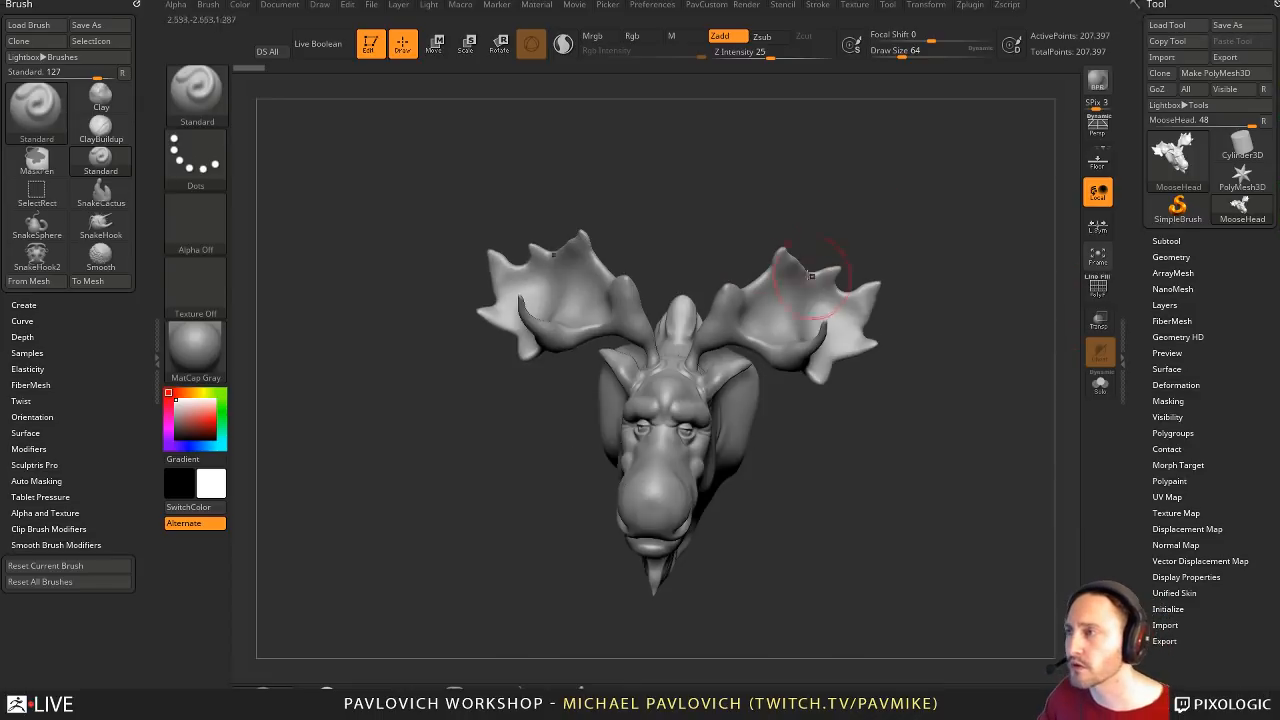
- Try to smooth away the antlers with a large Smooth brush and undo the stroke
{"action": "key", "text": "shift"}
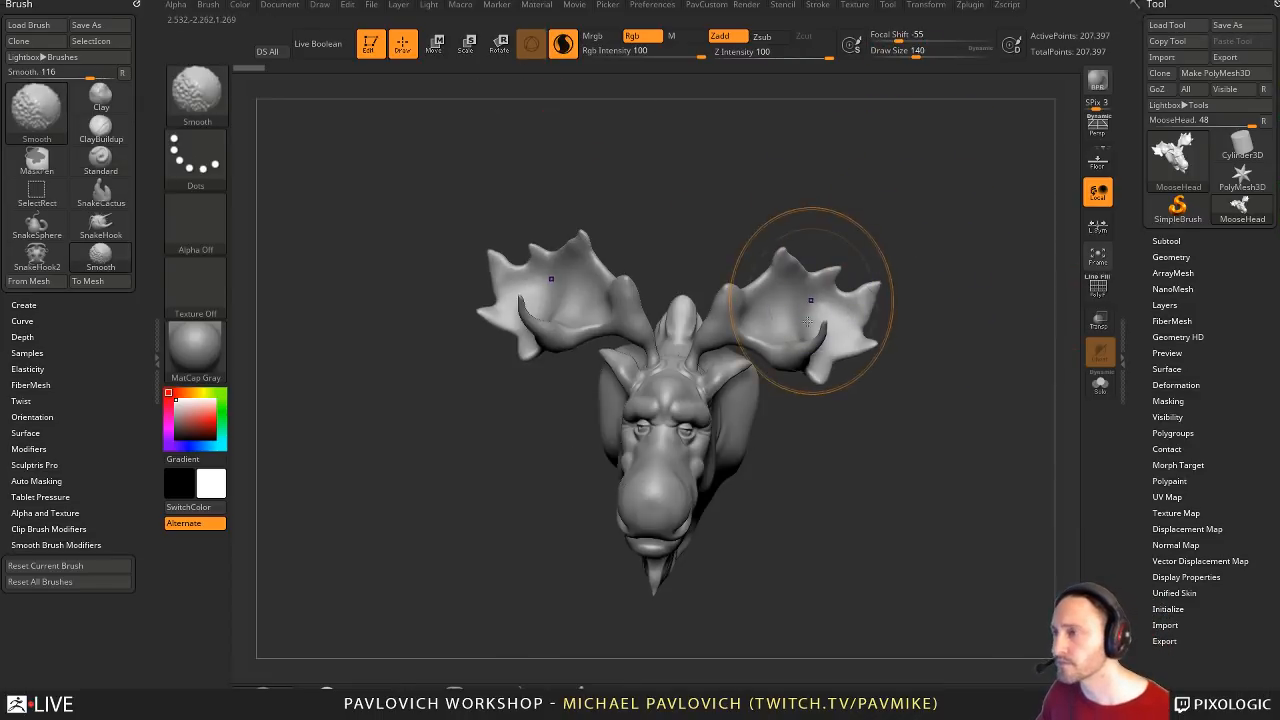
{"action": "left_click_drag", "start_coordinate": [808, 321], "coordinate": [750, 330], "text": "shift"}
{"action": "left_click_drag", "start_coordinate": [880, 305], "coordinate": [840, 315]}
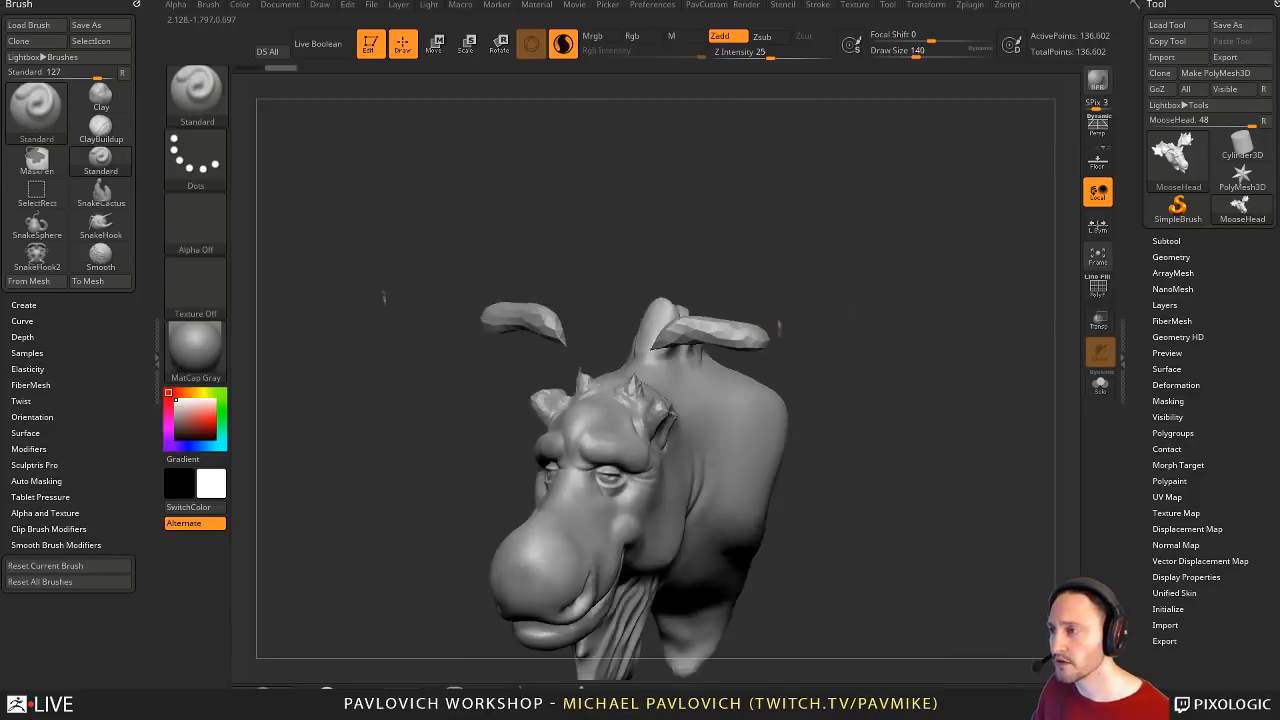
{"action": "key", "text": "ctrl+z"}
- Smooth the antler edges lightly and mask the rest of the moose head so only the antlers stay editable
{"action": "right_click_drag", "start_coordinate": [843, 283], "coordinate": [900, 262]}
{"action": "mouse_move", "coordinate": [866, 300]}
{"action": "left_mouse_down", "text": "shift"}
{"action": "mouse_move", "coordinate": [845, 335]}
{"action": "mouse_move", "coordinate": [805, 293]}
{"action": "mouse_move", "coordinate": [832, 298]}
{"action": "left_mouse_up", "text": "shift"}
{"action": "key", "text": "w"}
{"action": "left_click", "coordinate": [734, 294], "text": "ctrl"}
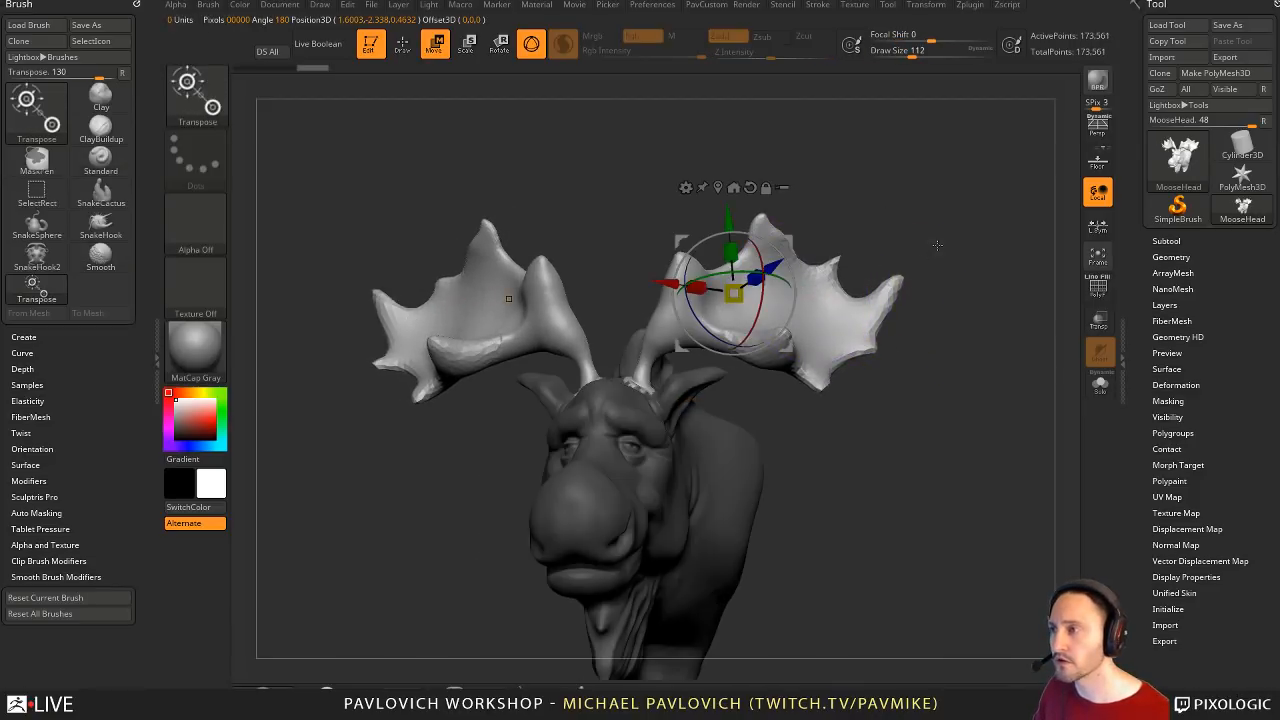
{"action": "left_click", "coordinate": [1098, 287]}
{"action": "left_click", "coordinate": [1098, 287]}
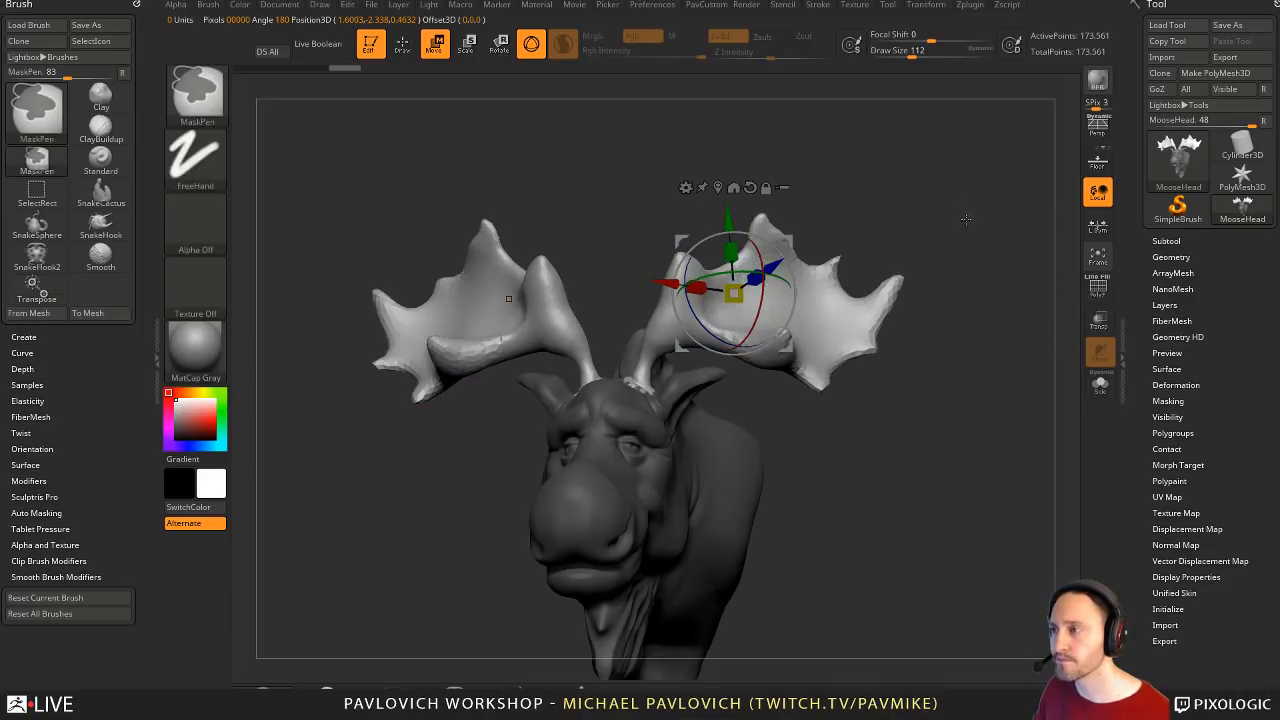
{"action": "key", "text": "ctrl+z"}
{"action": "key", "text": "ctrl+shift+z"}
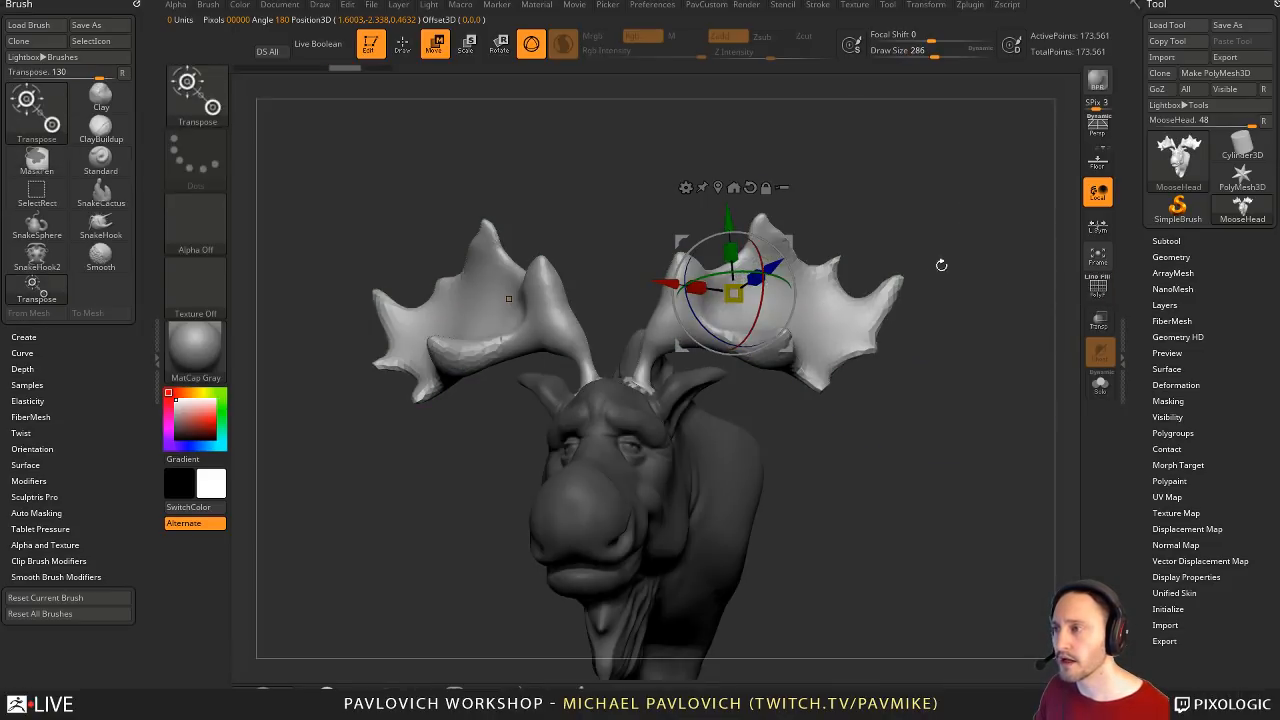
- Try smoothing the antlers away with the head masked, clear the mask, and undo back to the masked antlers
{"action": "key", "text": "q"}
{"action": "mouse_move", "coordinate": [774, 298]}
{"action": "left_mouse_down", "text": "shift"}
{"action": "mouse_move", "coordinate": [712, 294]}
{"action": "mouse_move", "coordinate": [850, 305]}
{"action": "mouse_move", "coordinate": [800, 300]}
{"action": "mouse_move", "coordinate": [794, 286]}
{"action": "left_mouse_up", "text": "shift"}
{"action": "key", "text": "ctrl+z"}
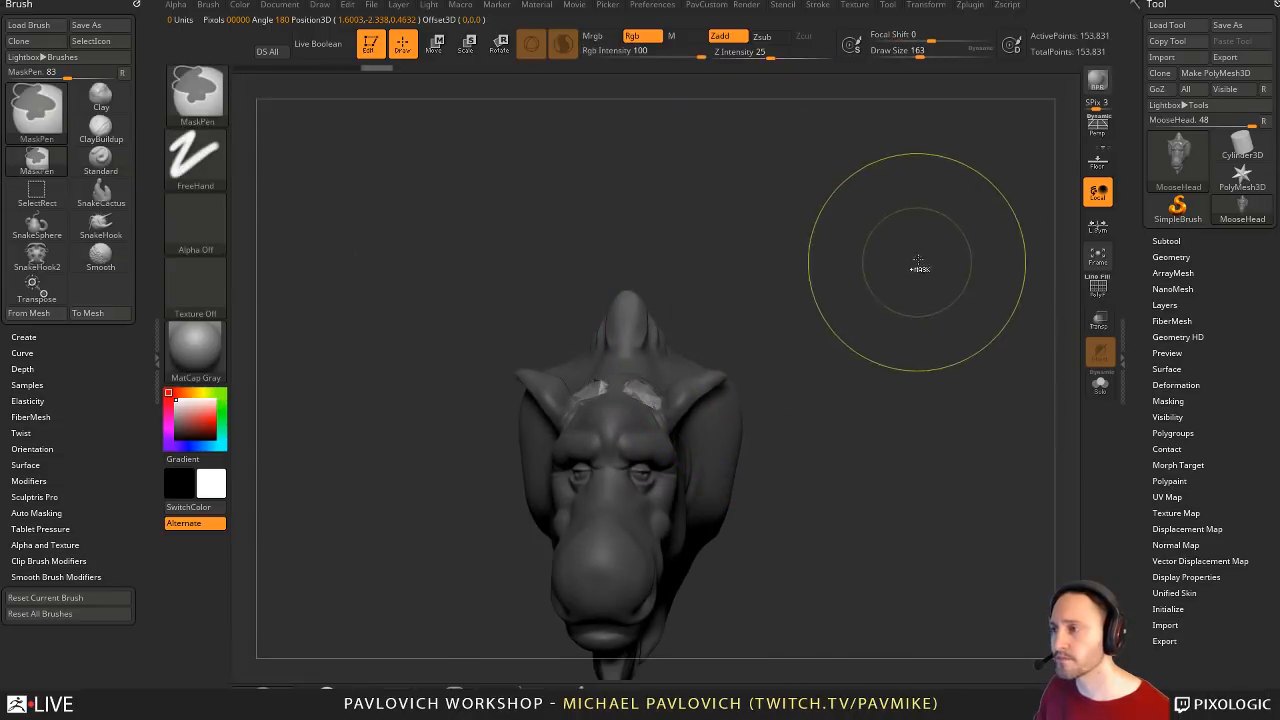
{"action": "left_click_drag", "start_coordinate": [918, 262], "coordinate": [932, 290], "text": "ctrl"}
{"action": "key", "text": "2"}
{"action": "left_click", "coordinate": [928, 322]}
{"action": "key", "text": "bracketleft"}
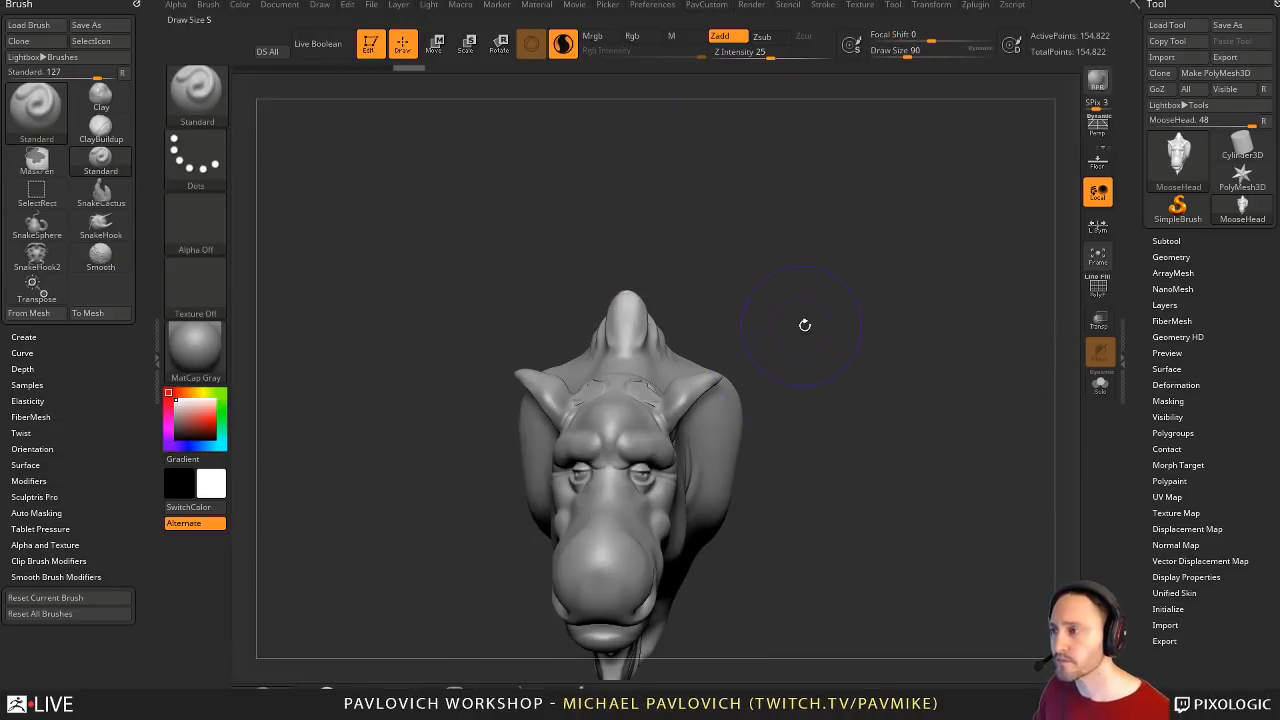
{"action": "key", "text": "ctrl+z"}
{"action": "key", "text": "ctrl+z"}
{"action": "key", "text": "ctrl+z"}
{"action": "key", "text": "ctrl+z"}
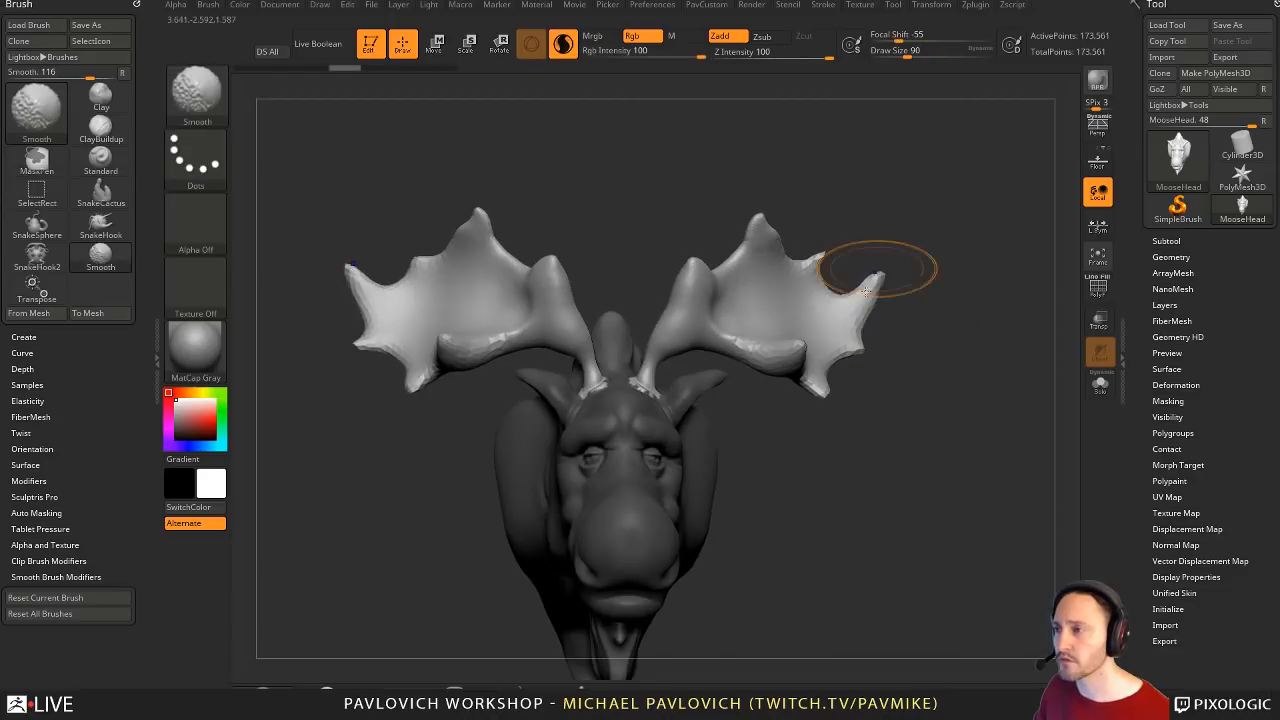
- Smooth the antlers down into simpler rounded shapes, adjusting the brush size and undoing an excess stroke
{"action": "mouse_move", "coordinate": [866, 292]}
{"action": "left_mouse_down", "text": "shift"}
{"action": "mouse_move", "coordinate": [846, 340]}
{"action": "mouse_move", "coordinate": [785, 360]}
{"action": "left_mouse_up", "text": "shift"}
{"action": "key", "text": "bracketright"}
{"action": "mouse_move", "coordinate": [837, 318]}
{"action": "left_mouse_down", "text": "shift"}
{"action": "mouse_move", "coordinate": [762, 258]}
{"action": "mouse_move", "coordinate": [700, 316]}
{"action": "mouse_move", "coordinate": [740, 290]}
{"action": "mouse_move", "coordinate": [823, 273]}
{"action": "mouse_move", "coordinate": [560, 285]}
{"action": "mouse_move", "coordinate": [917, 291]}
{"action": "mouse_move", "coordinate": [708, 295]}
{"action": "mouse_move", "coordinate": [780, 333]}
{"action": "mouse_move", "coordinate": [769, 295]}
{"action": "mouse_move", "coordinate": [800, 300]}
{"action": "left_mouse_up", "text": "shift"}
{"action": "key", "text": "ctrl+z"}
{"action": "left_click_drag", "start_coordinate": [1030, 315], "coordinate": [925, 321]}
{"action": "key", "text": "s"}
{"action": "mouse_move", "coordinate": [955, 306]}
{"action": "left_mouse_down"}
{"action": "mouse_move", "coordinate": [985, 308]}
{"action": "mouse_move", "coordinate": [900, 311]}
{"action": "left_mouse_up"}
- Switch to the Spiral brush, smooth the antlers once more and swirl them into a first curl
{"action": "key", "text": "b"}
{"action": "key", "text": "s"}
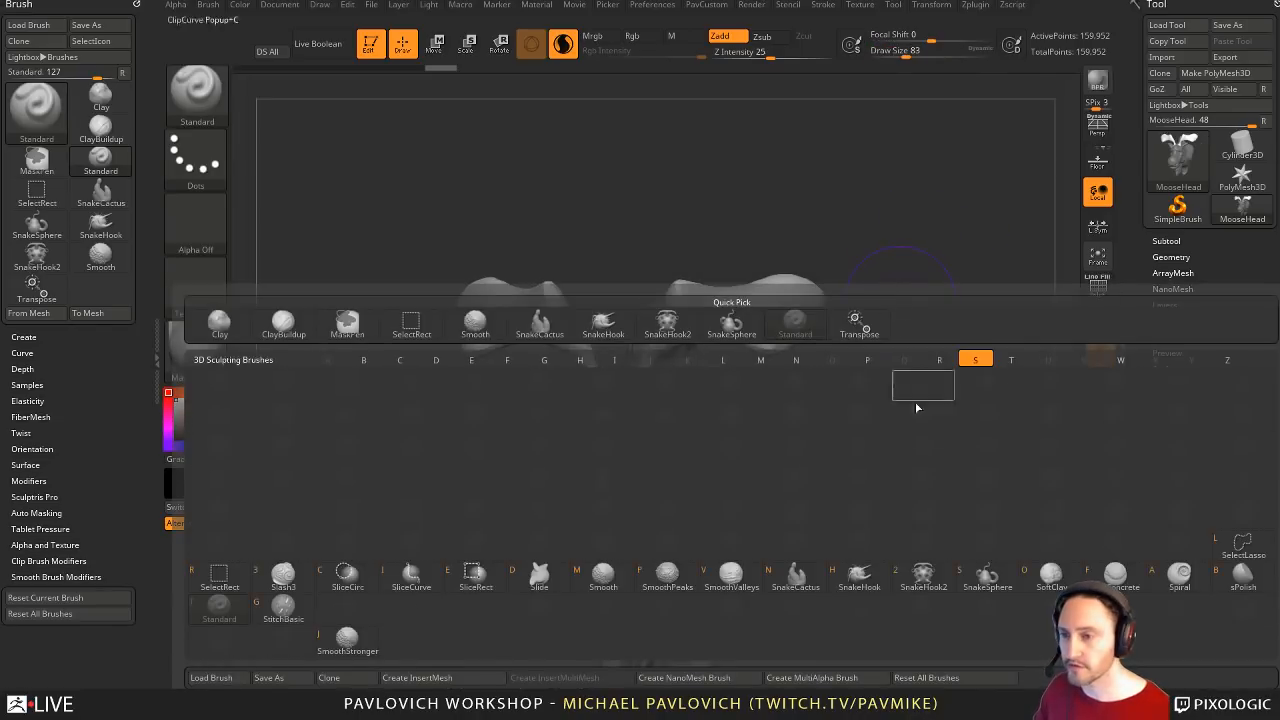
{"action": "left_click", "coordinate": [1178, 578]}
{"action": "mouse_move", "coordinate": [836, 336]}
{"action": "left_mouse_down", "text": "shift"}
{"action": "mouse_move", "coordinate": [831, 314]}
{"action": "mouse_move", "coordinate": [757, 286]}
{"action": "mouse_move", "coordinate": [762, 298]}
{"action": "mouse_move", "coordinate": [772, 292]}
{"action": "mouse_move", "coordinate": [740, 265]}
{"action": "mouse_move", "coordinate": [760, 256]}
{"action": "mouse_move", "coordinate": [789, 281]}
{"action": "mouse_move", "coordinate": [764, 318]}
{"action": "left_mouse_up", "text": "shift"}
{"action": "key", "text": "s"}
{"action": "left_click_drag", "start_coordinate": [714, 268], "coordinate": [678, 325]}
- Reduce the brush size and add more spiral curls along the antlers, checking the mesh with PolyFrame
{"action": "mouse_move", "coordinate": [950, 262]}
{"action": "left_mouse_down"}
{"action": "mouse_move", "coordinate": [880, 266]}
{"action": "mouse_move", "coordinate": [903, 174]}
{"action": "mouse_move", "coordinate": [957, 237]}
{"action": "mouse_move", "coordinate": [927, 181]}
{"action": "left_mouse_up"}
{"action": "key", "text": "shift+f"}
{"action": "key", "text": "bracketleft"}
{"action": "left_click_drag", "start_coordinate": [628, 388], "coordinate": [622, 372]}
{"action": "left_click_drag", "start_coordinate": [698, 302], "coordinate": [708, 275]}
{"action": "left_click_drag", "start_coordinate": [788, 234], "coordinate": [795, 212]}
{"action": "mouse_move", "coordinate": [935, 205]}
{"action": "left_mouse_down"}
{"action": "mouse_move", "coordinate": [929, 140]}
{"action": "mouse_move", "coordinate": [905, 260]}
{"action": "left_mouse_up"}
{"action": "key", "text": "shift+f"}
{"action": "left_click_drag", "start_coordinate": [1014, 229], "coordinate": [981, 230], "text": "alt"}
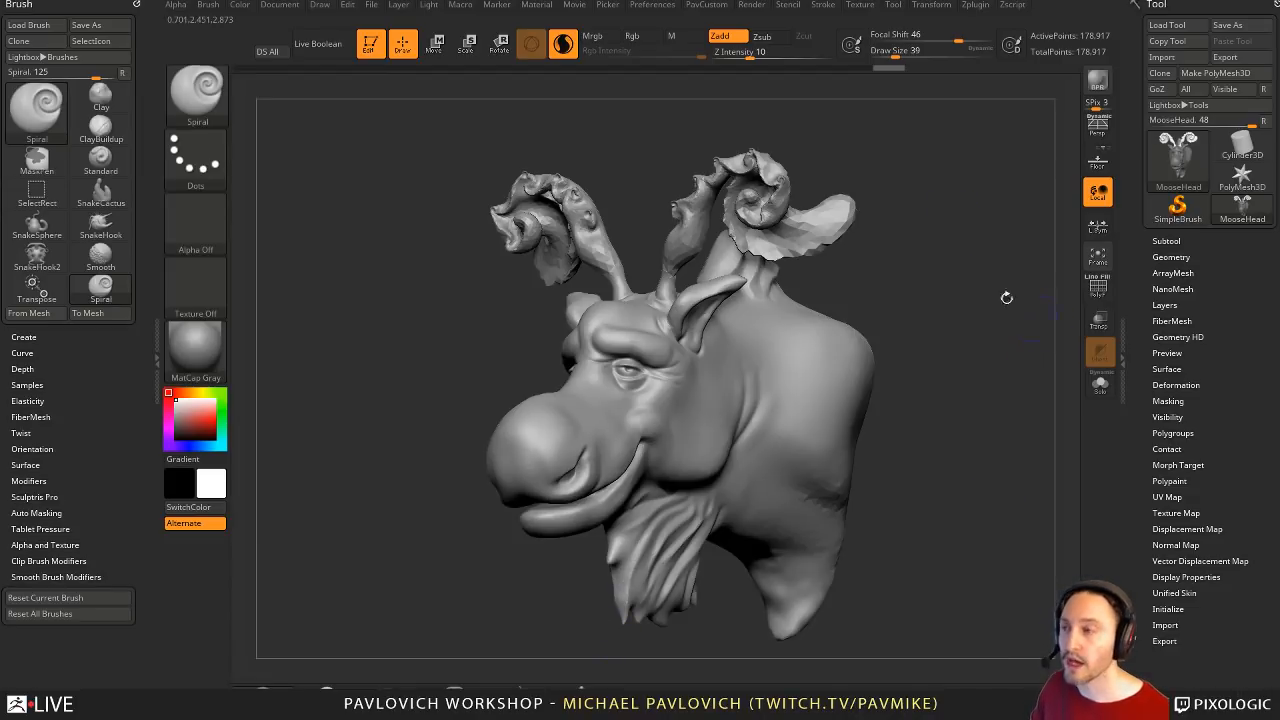
- Load the Pablander_SuperComic material from LightBox onto the moose head and hide LightBox
{"action": "left_click_drag", "start_coordinate": [1006, 297], "coordinate": [943, 251]}
{"action": "key", "text": "comma"}
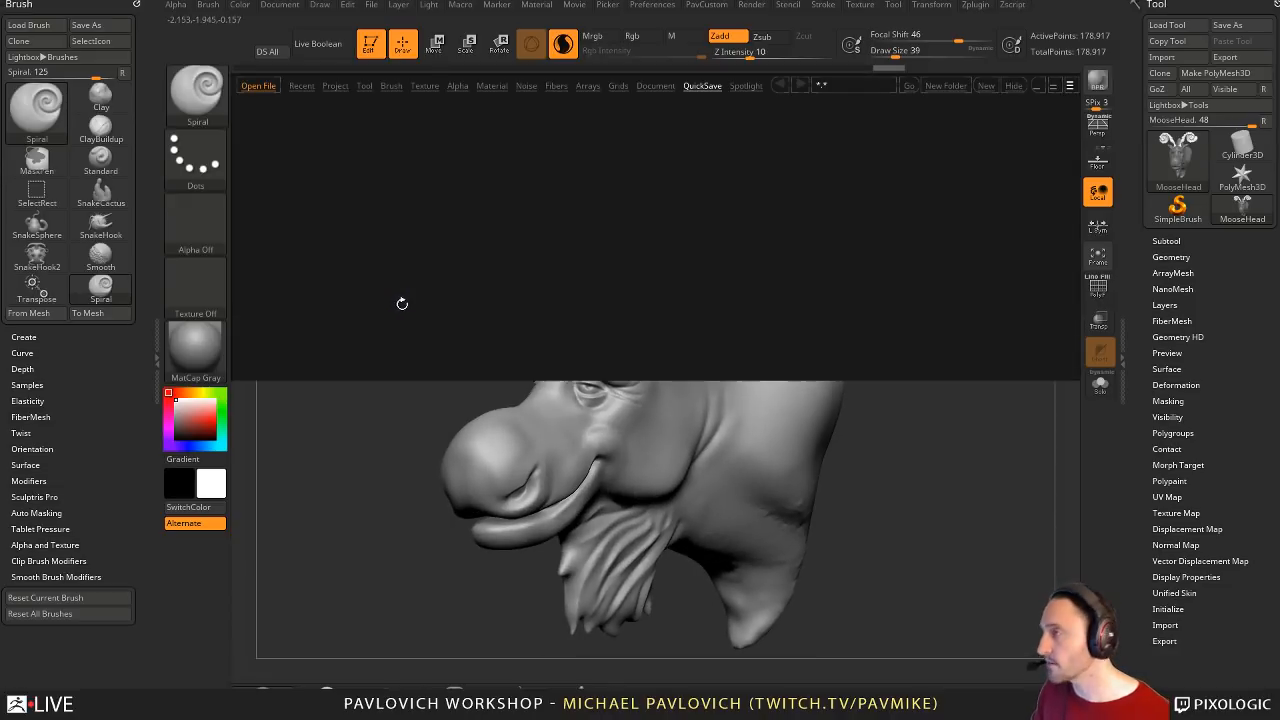
{"action": "left_click", "coordinate": [491, 86]}
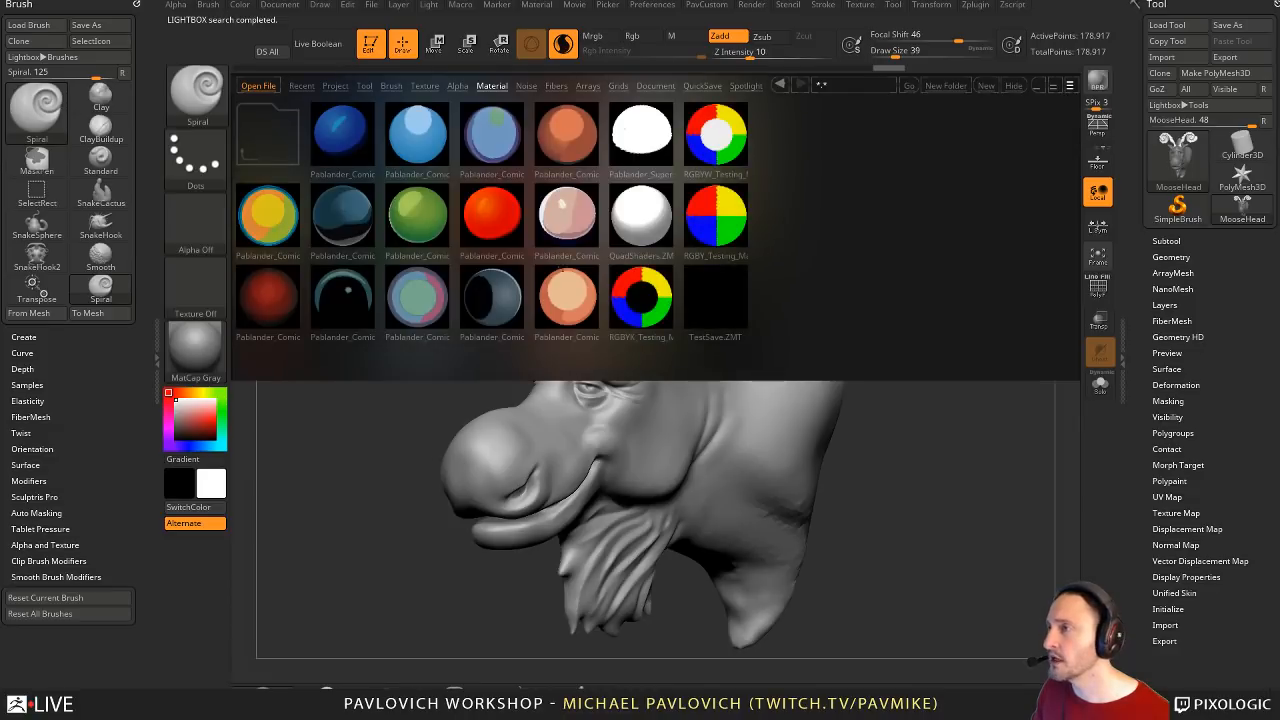
{"action": "double_click", "coordinate": [637, 127]}
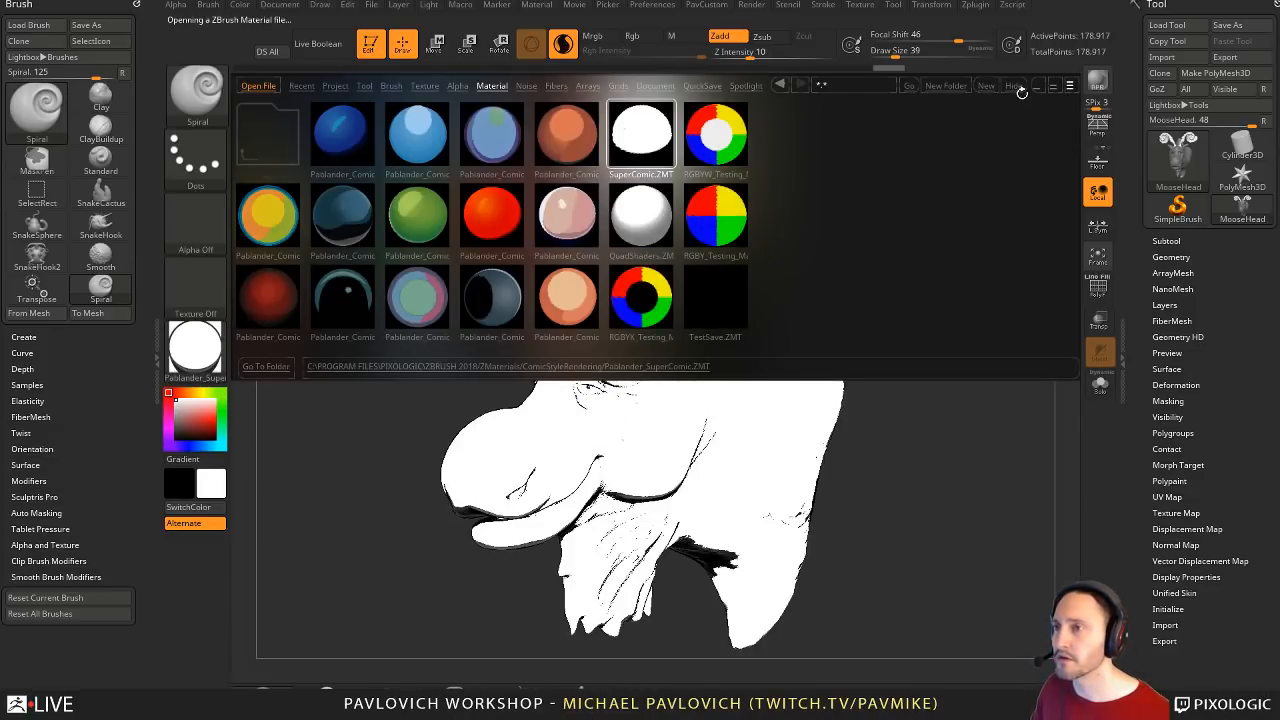
{"action": "left_click", "coordinate": [1016, 87]}
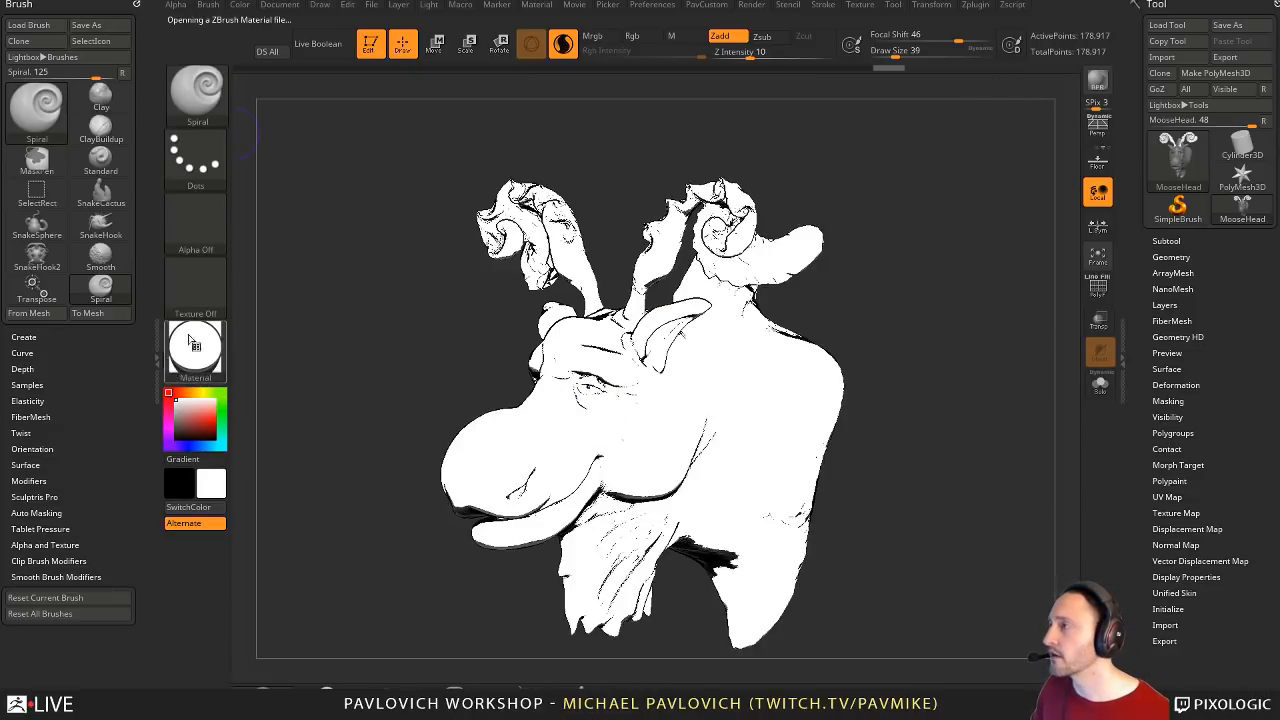
{"action": "mouse_move", "coordinate": [197, 350]}
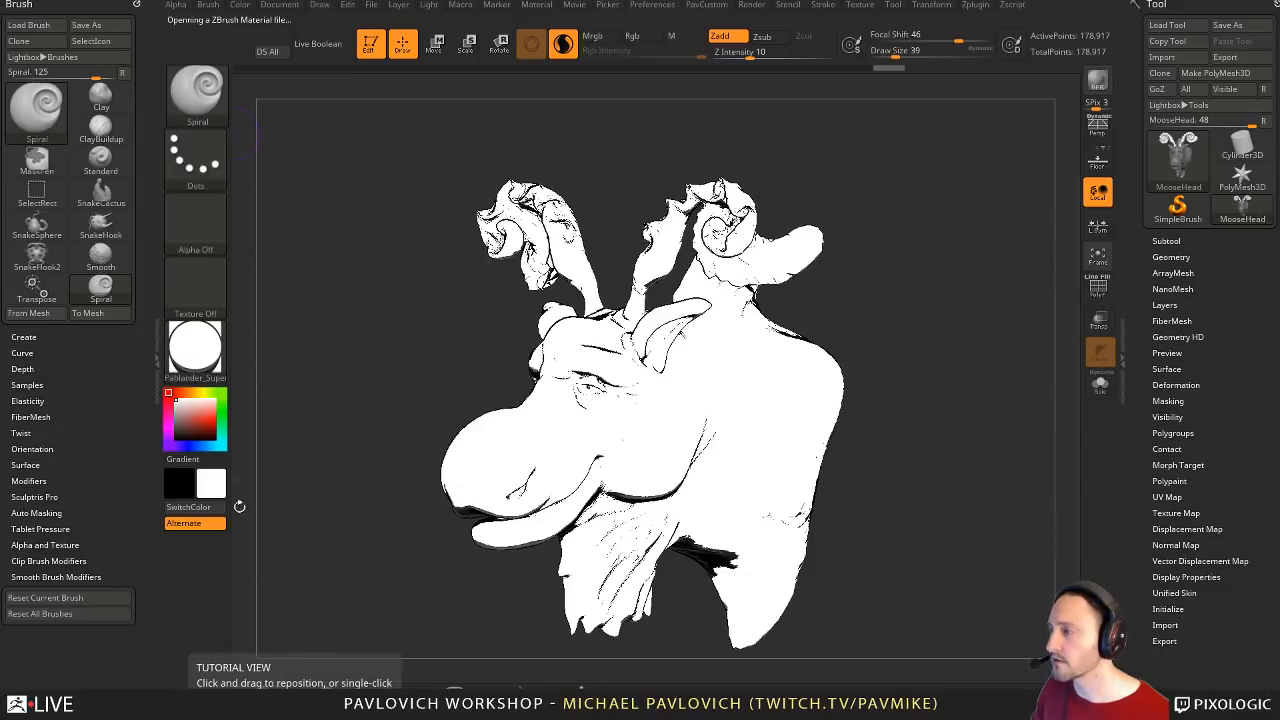
- Dock the Material palette in the tray in place of the Brush palette and expand the SuperComic material's Modifiers
{"action": "left_click", "coordinate": [183, 360]}
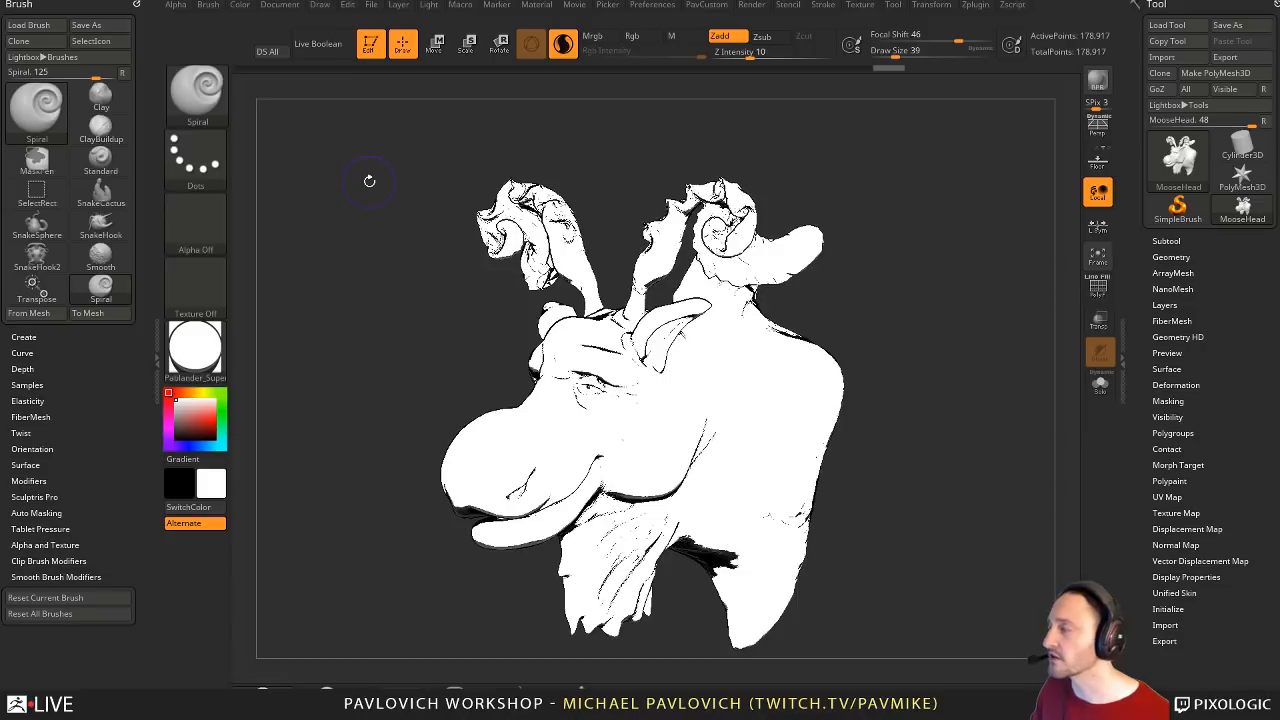
{"action": "left_click", "coordinate": [137, 5]}
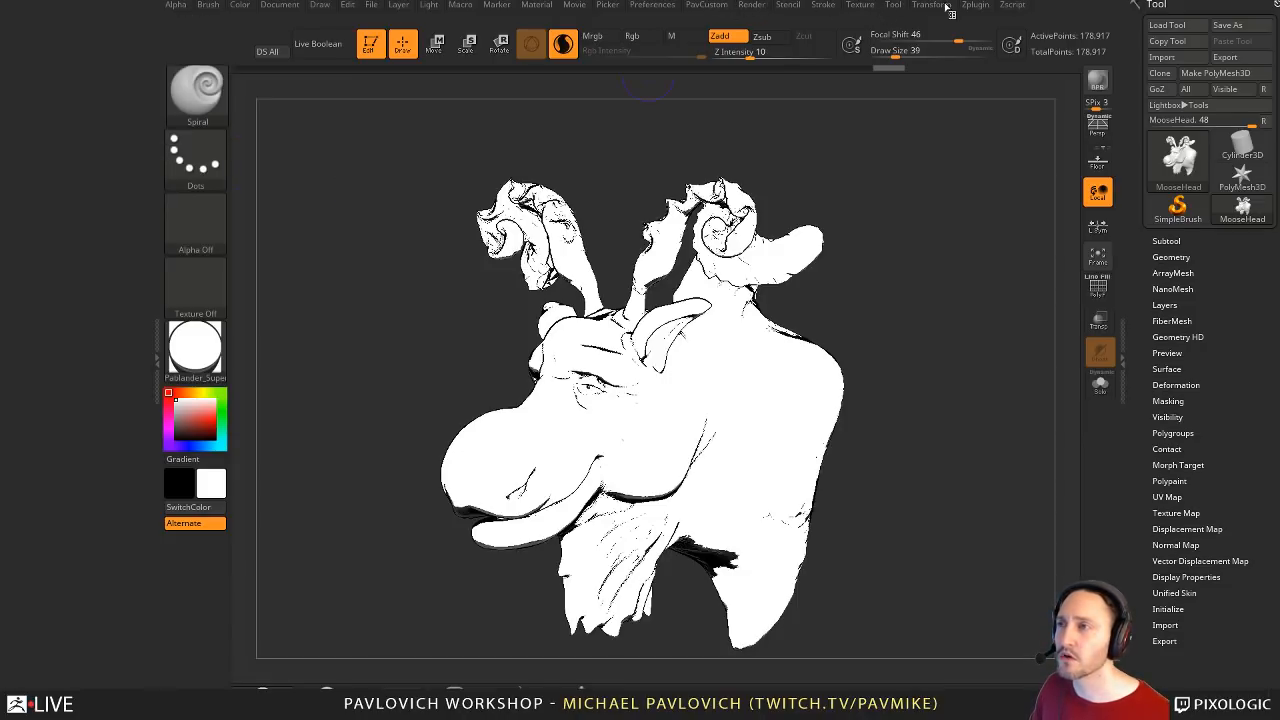
{"action": "left_click", "coordinate": [537, 5]}
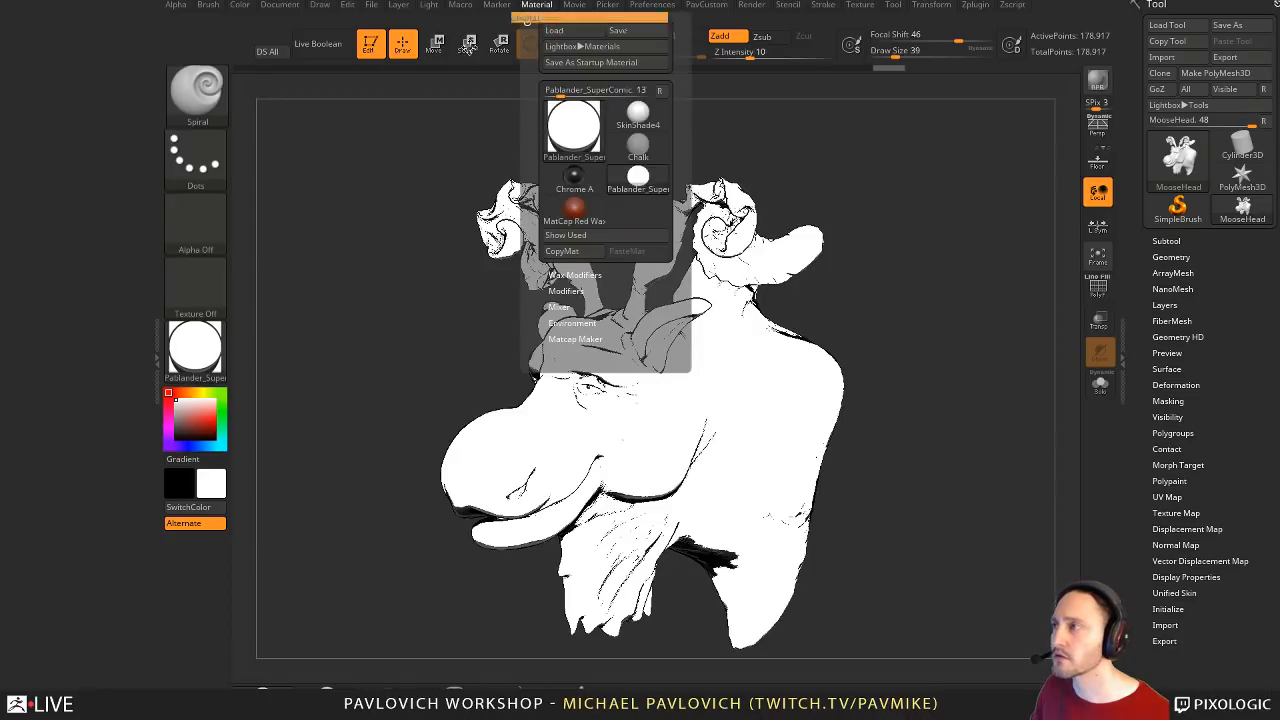
{"action": "left_click", "coordinate": [528, 21]}
{"action": "left_click", "coordinate": [30, 286]}
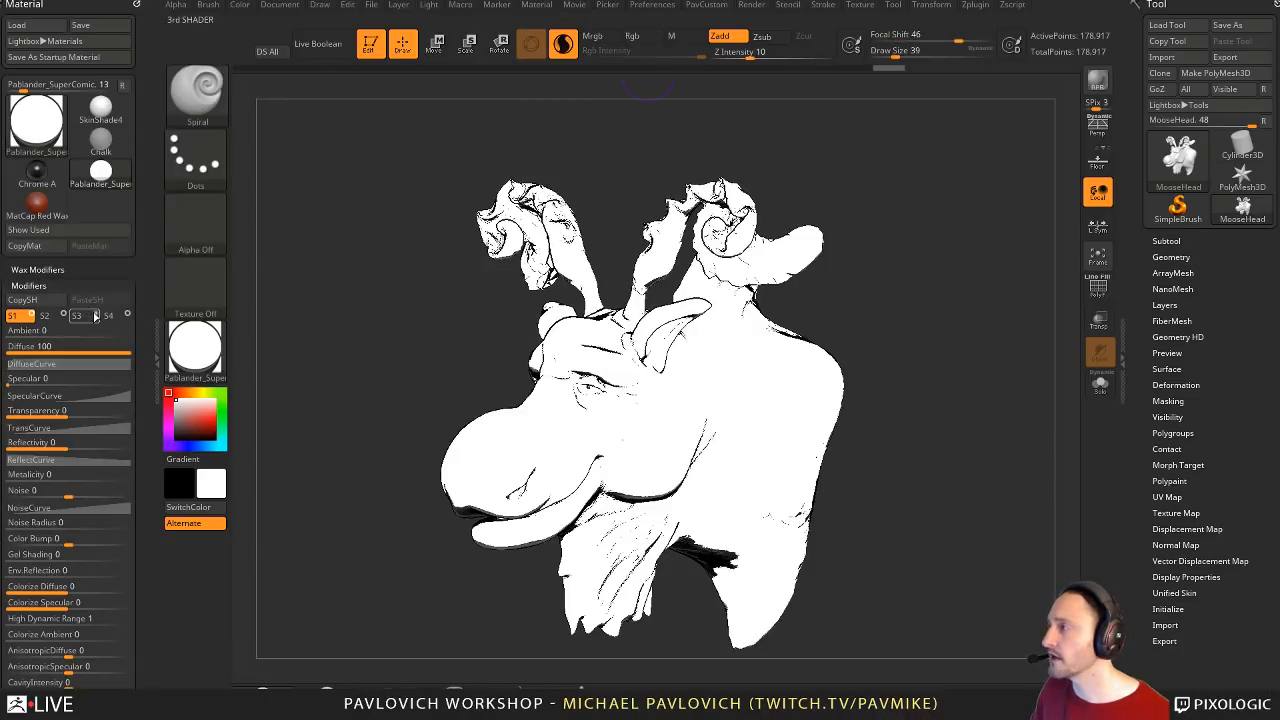
{"action": "mouse_move", "coordinate": [780, 368]}
{"action": "left_mouse_down"}
{"action": "mouse_move", "coordinate": [902, 317]}
{"action": "mouse_move", "coordinate": [960, 318]}
{"action": "mouse_move", "coordinate": [905, 316]}
{"action": "mouse_move", "coordinate": [976, 318]}
{"action": "mouse_move", "coordinate": [934, 326]}
{"action": "left_mouse_up"}
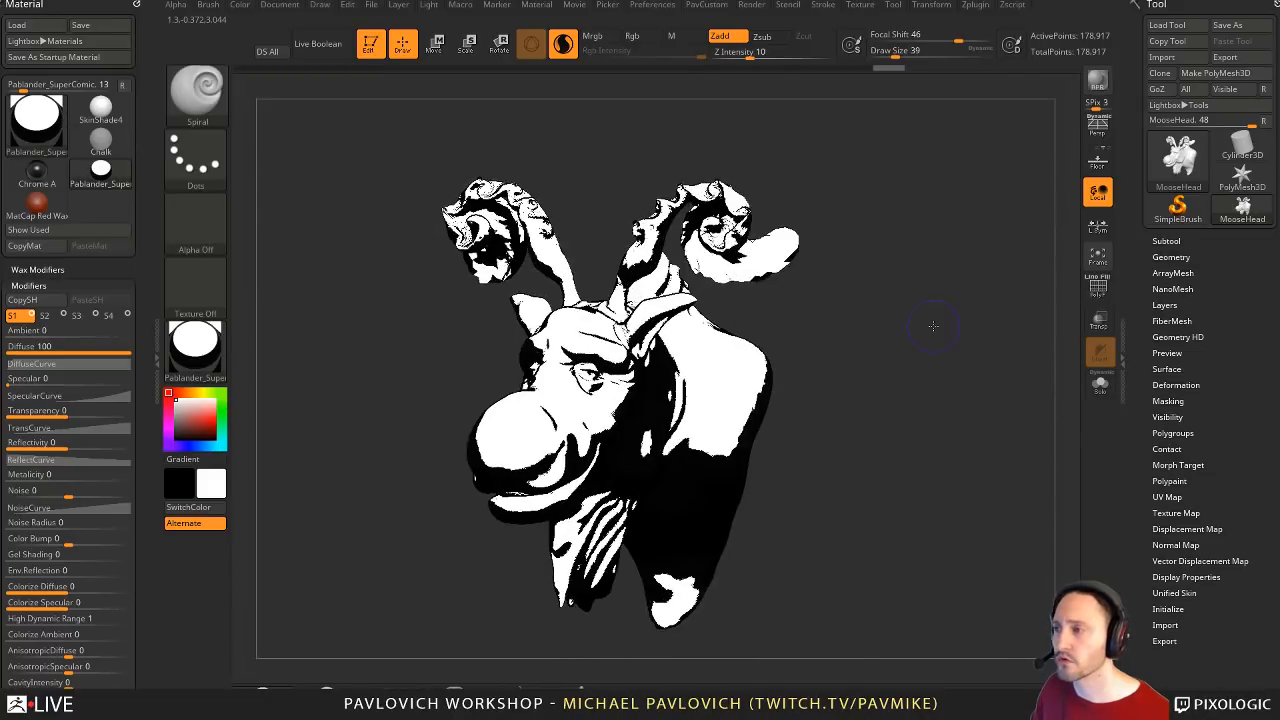
- Load the armored creature sculpt with the breathing hoses from the _SampleFiles folder inside Intro and enlarge it on the canvas
{"action": "left_click", "coordinate": [1167, 25]}
{"action": "scroll", "coordinate": [86, 196], "scroll_direction": "up", "scroll_amount": 4}
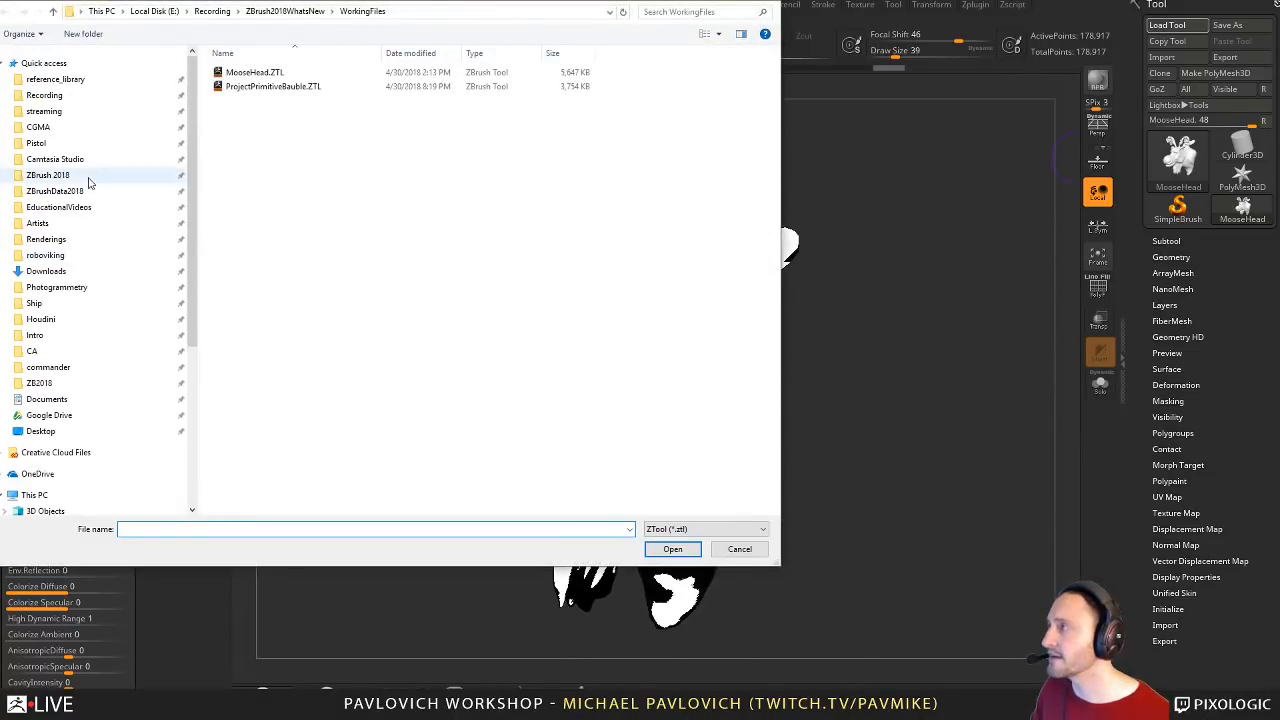
{"action": "left_click", "coordinate": [133, 333]}
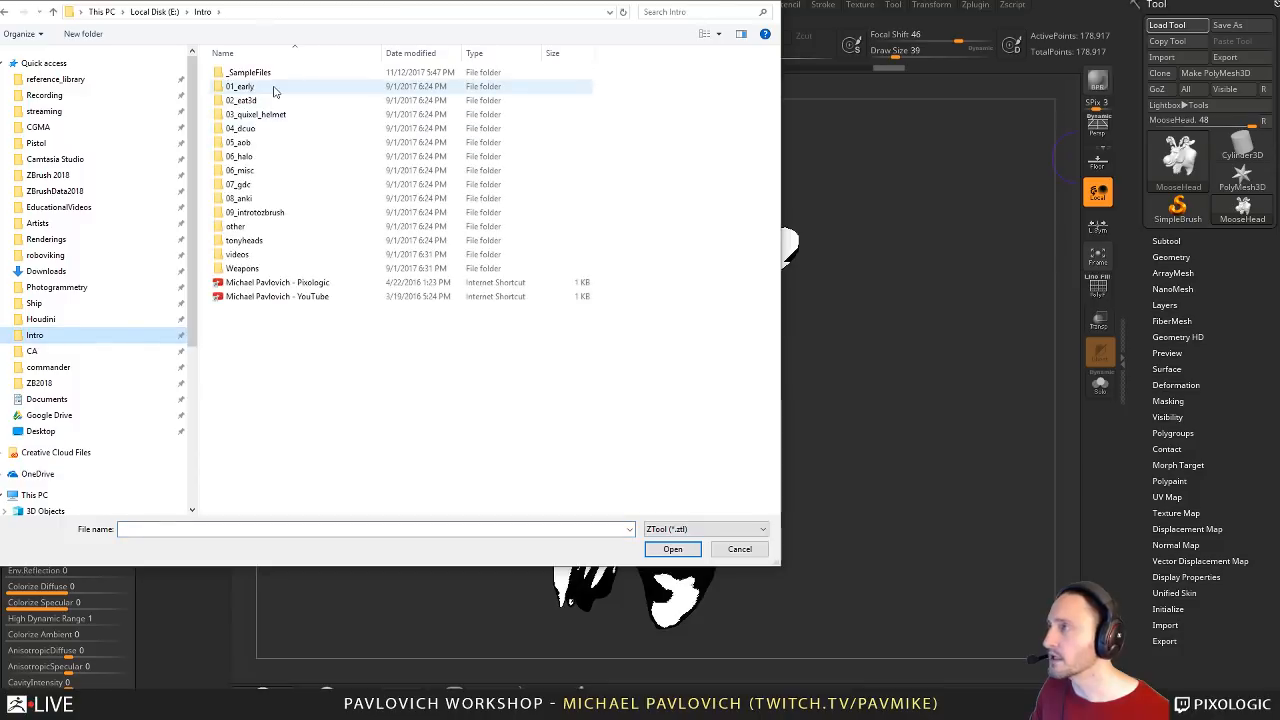
{"action": "double_click", "coordinate": [278, 76]}
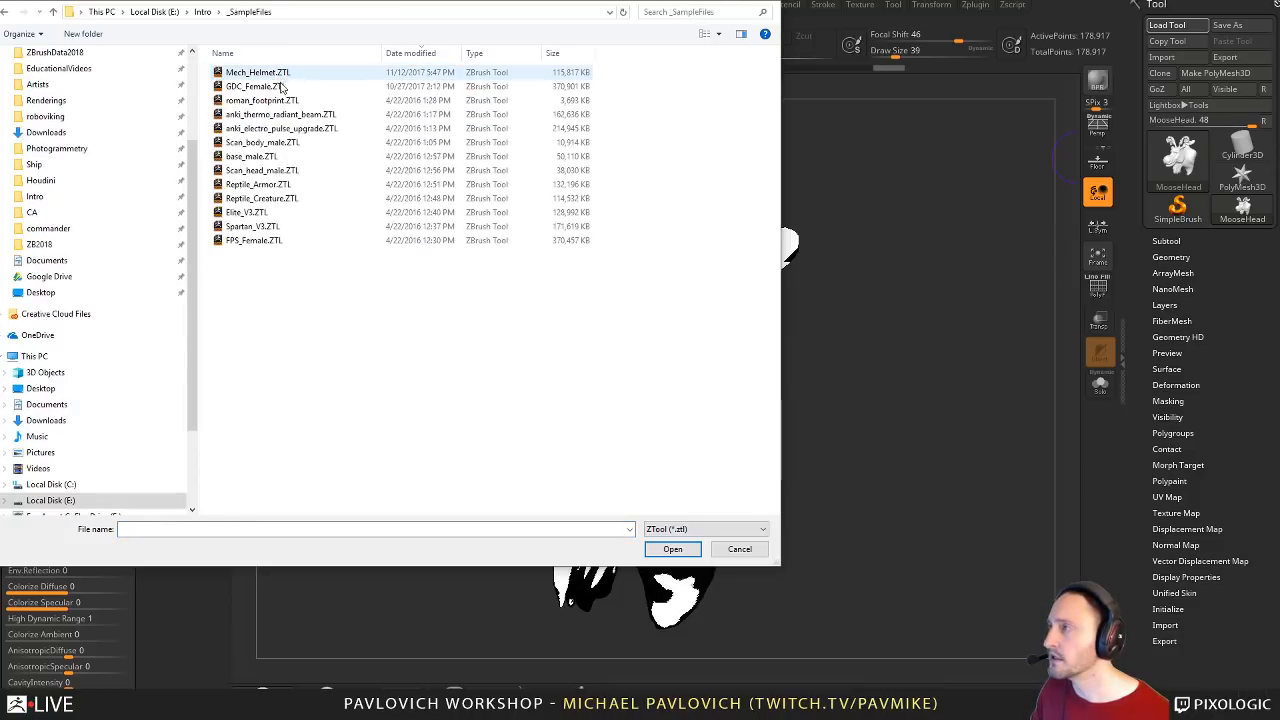
{"action": "double_click", "coordinate": [262, 170]}
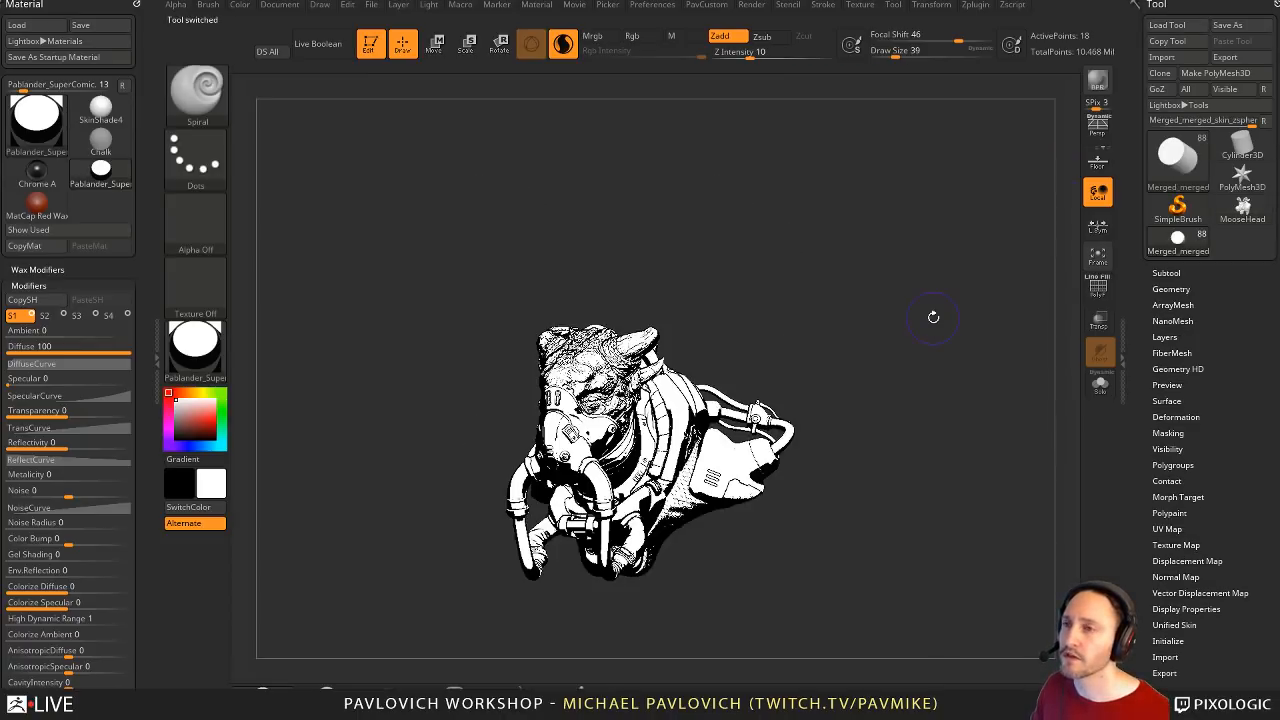
{"action": "left_click_drag", "start_coordinate": [915, 320], "coordinate": [975, 248]}
- Load HoudiniSkimmer.ZTL from the Feedback004 folder under Houdini, Ship, ZBrush
{"action": "left_click", "coordinate": [1167, 25]}
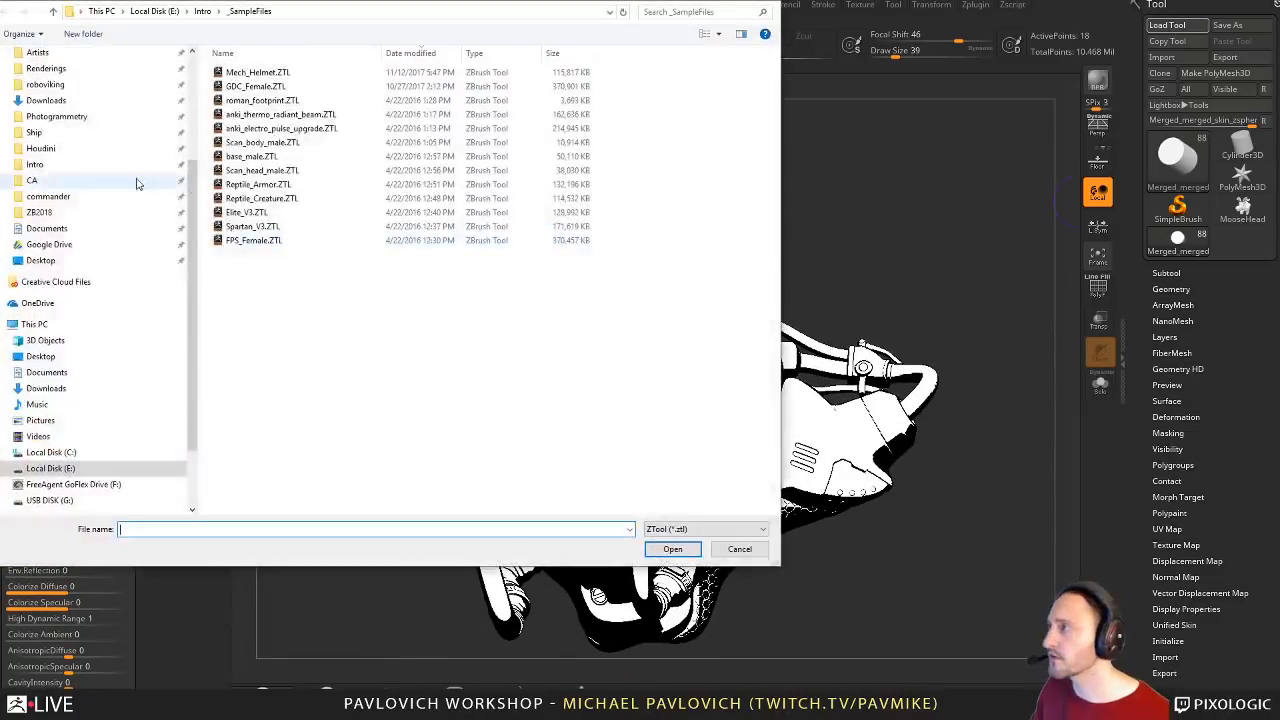
{"action": "left_click", "coordinate": [70, 212]}
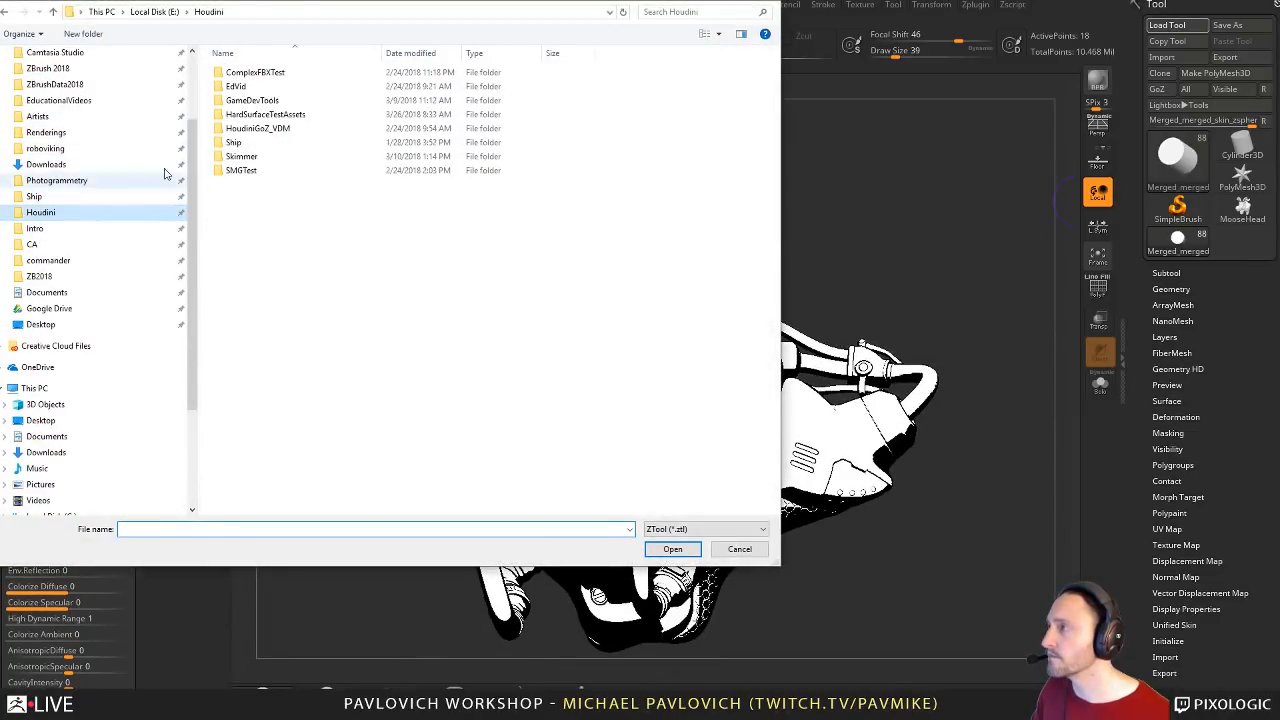
{"action": "double_click", "coordinate": [257, 143]}
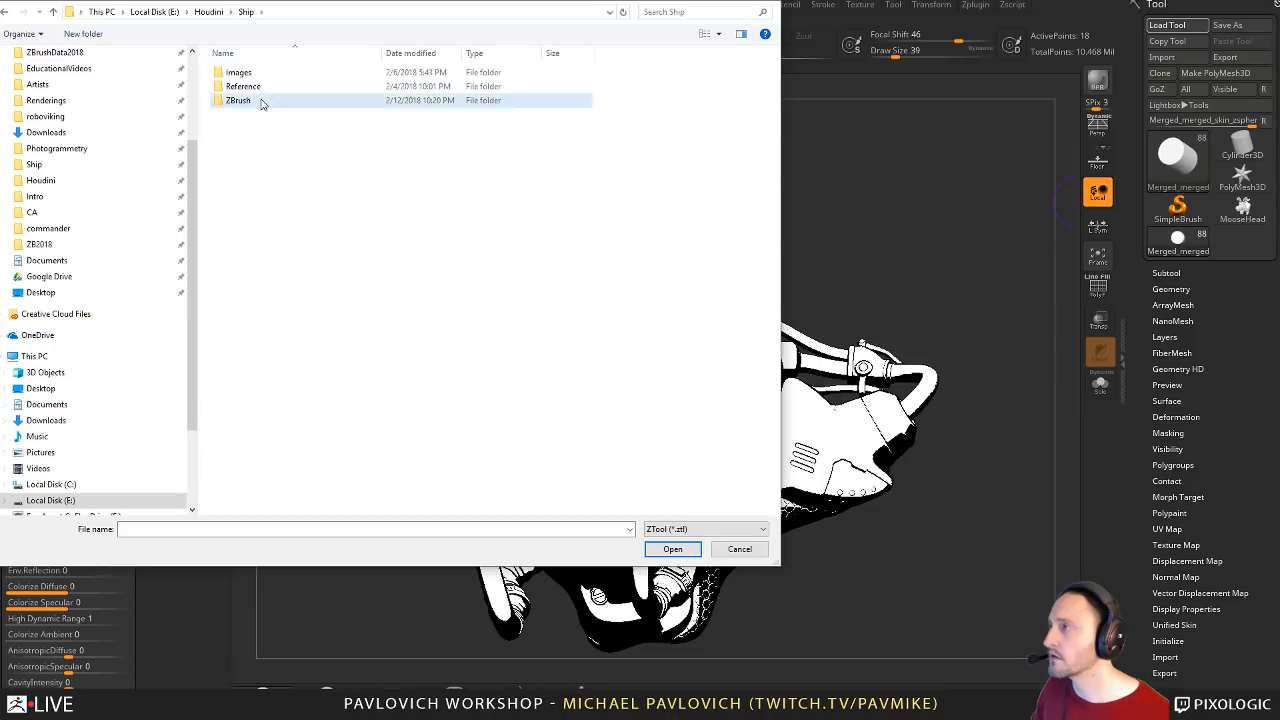
{"action": "double_click", "coordinate": [258, 100]}
{"action": "double_click", "coordinate": [248, 240]}
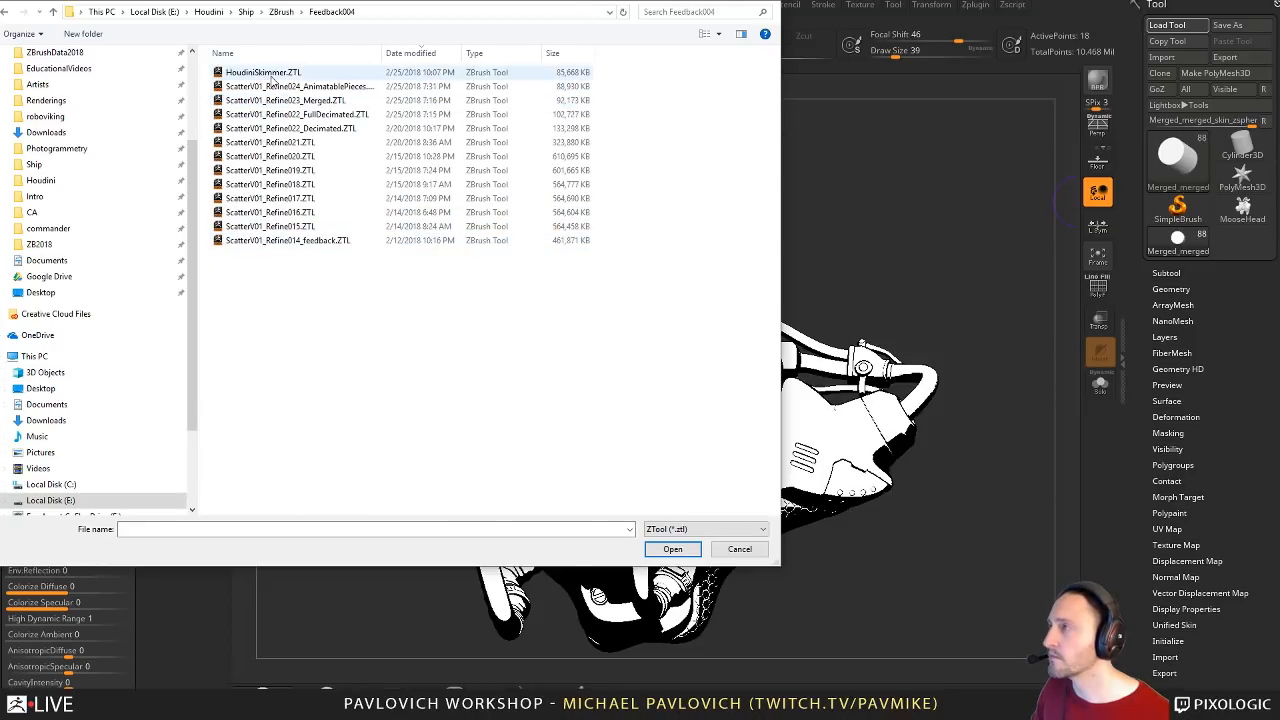
{"action": "double_click", "coordinate": [250, 75]}
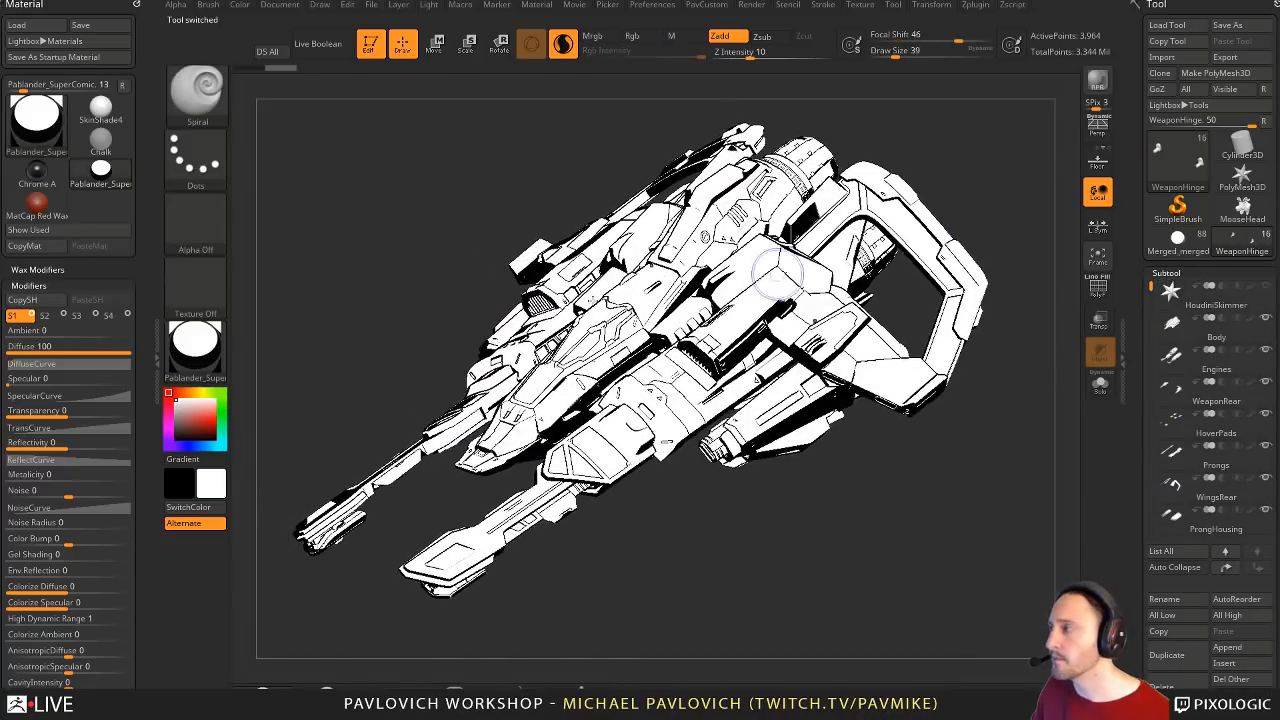
- Load the Pablander_Comic_Shark material from LightBox onto the ship, hide LightBox and make a BPR render
{"action": "left_click", "coordinate": [195, 345]}
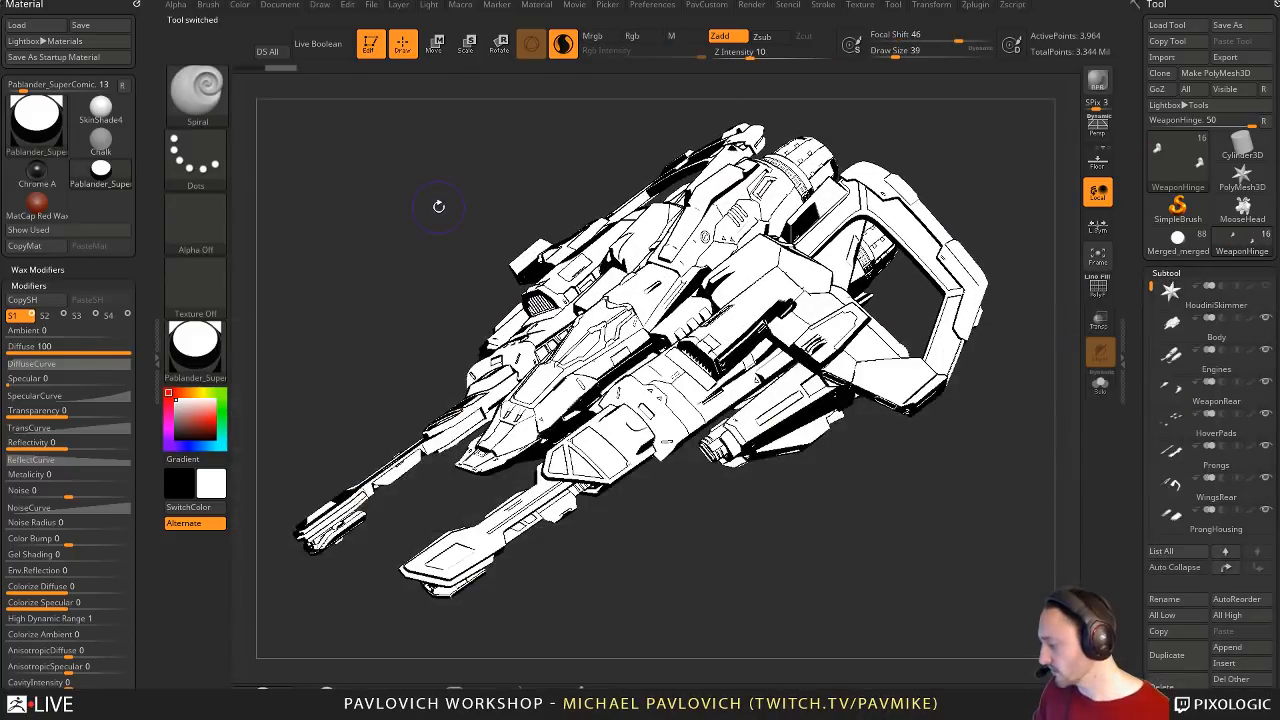
{"action": "key", "text": "comma"}
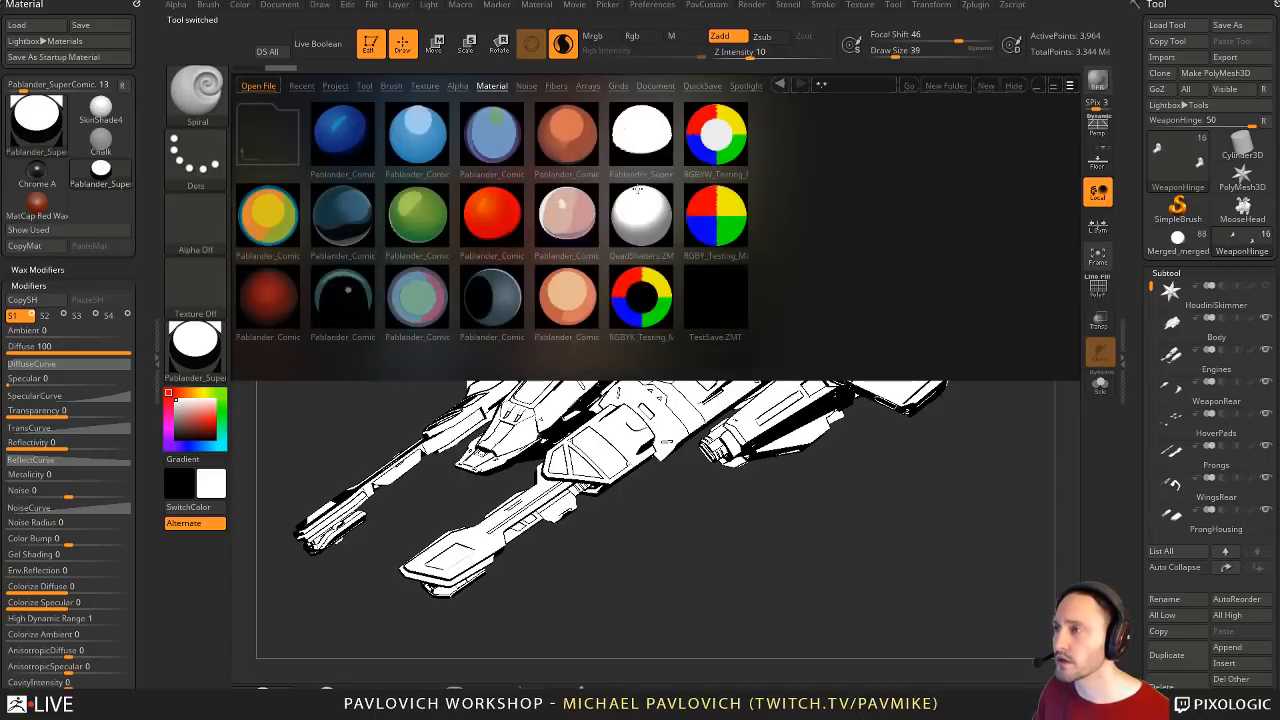
{"action": "double_click", "coordinate": [509, 299]}
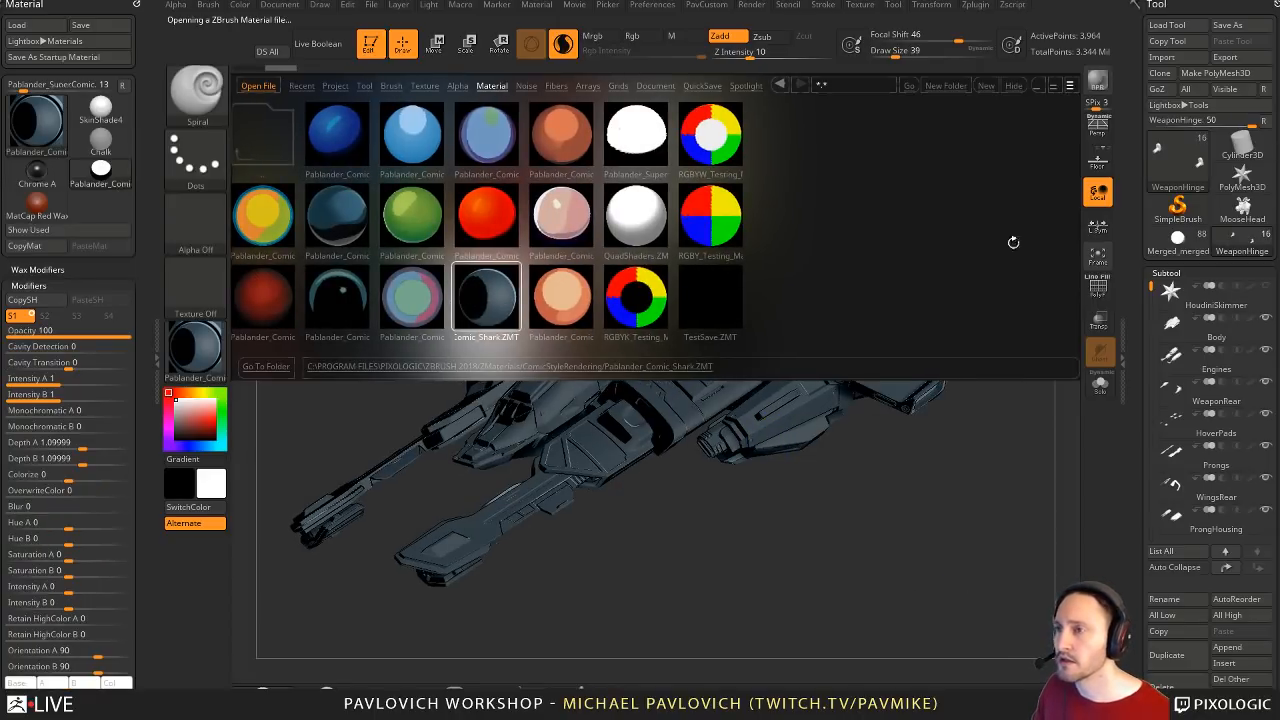
{"action": "left_click", "coordinate": [1004, 86]}
{"action": "left_click_drag", "start_coordinate": [1001, 140], "coordinate": [820, 449]}
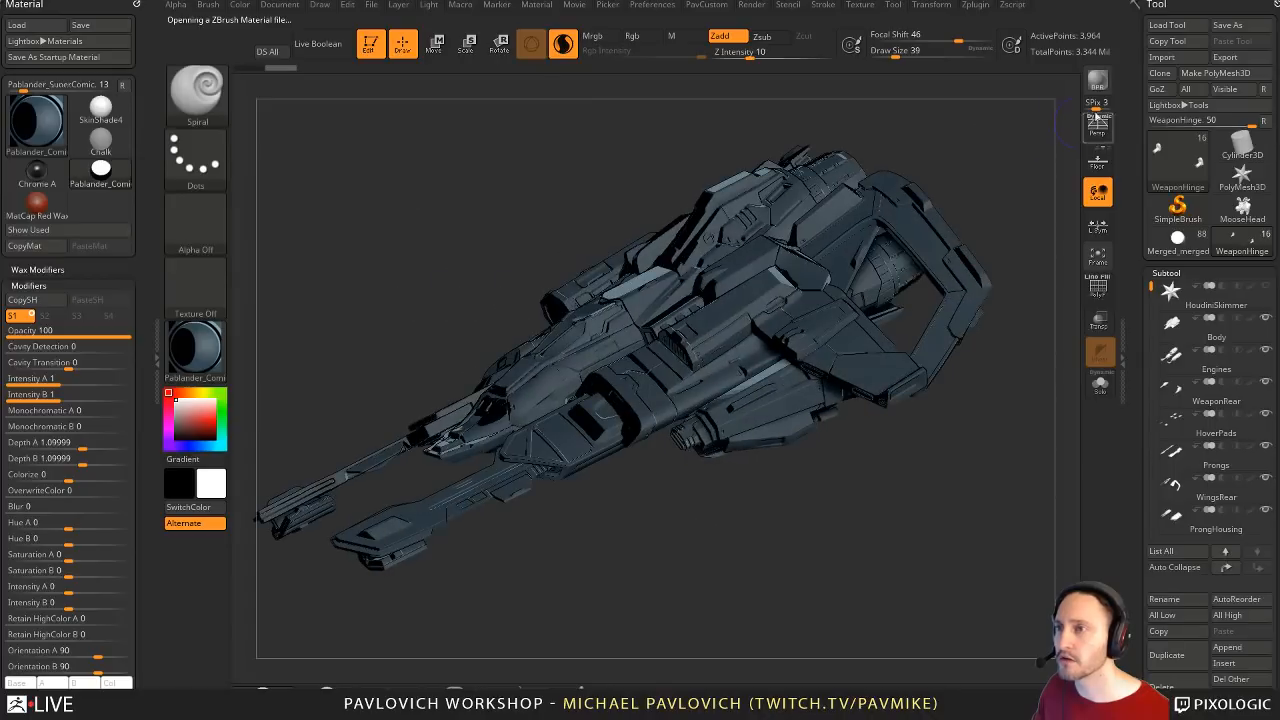
{"action": "key", "text": "shift+r"}
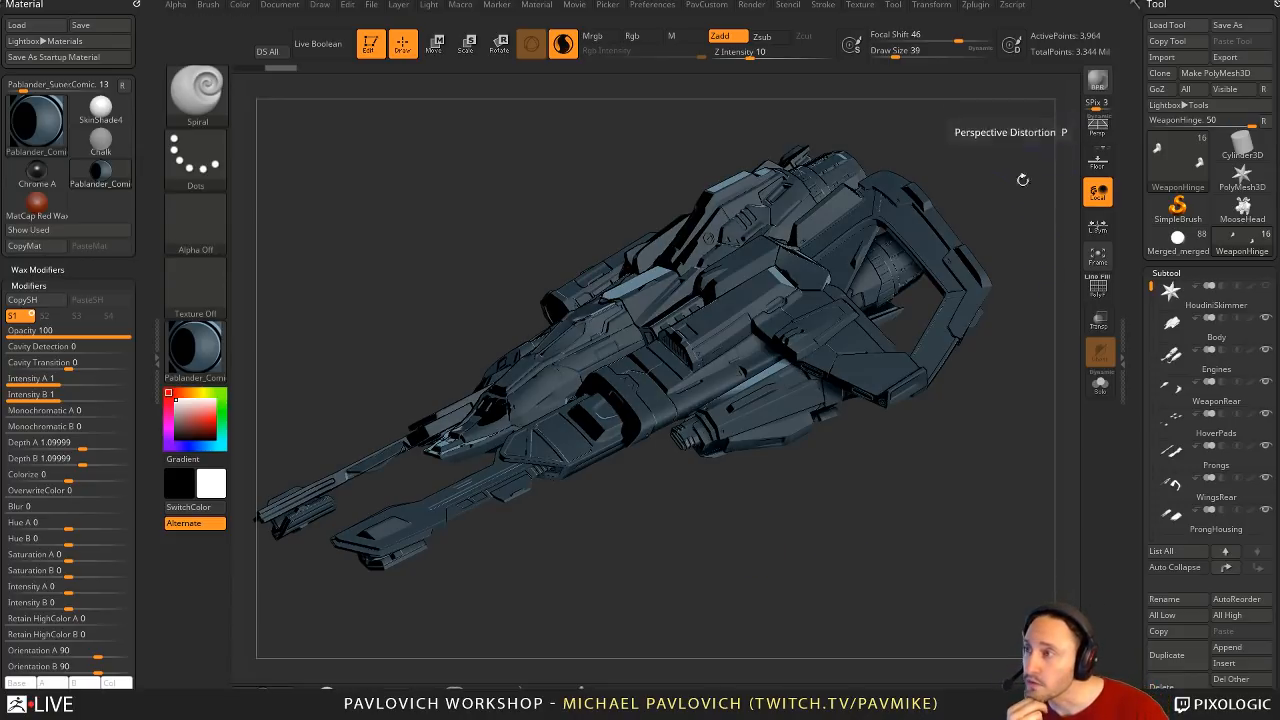
- Dock the Draw palette in the tray, set the camera Angle of View to about 137 and turn on perspective
{"action": "mouse_move", "coordinate": [1023, 178]}
{"action": "left_mouse_down"}
{"action": "mouse_move", "coordinate": [994, 187]}
{"action": "mouse_move", "coordinate": [1017, 149]}
{"action": "left_mouse_up"}
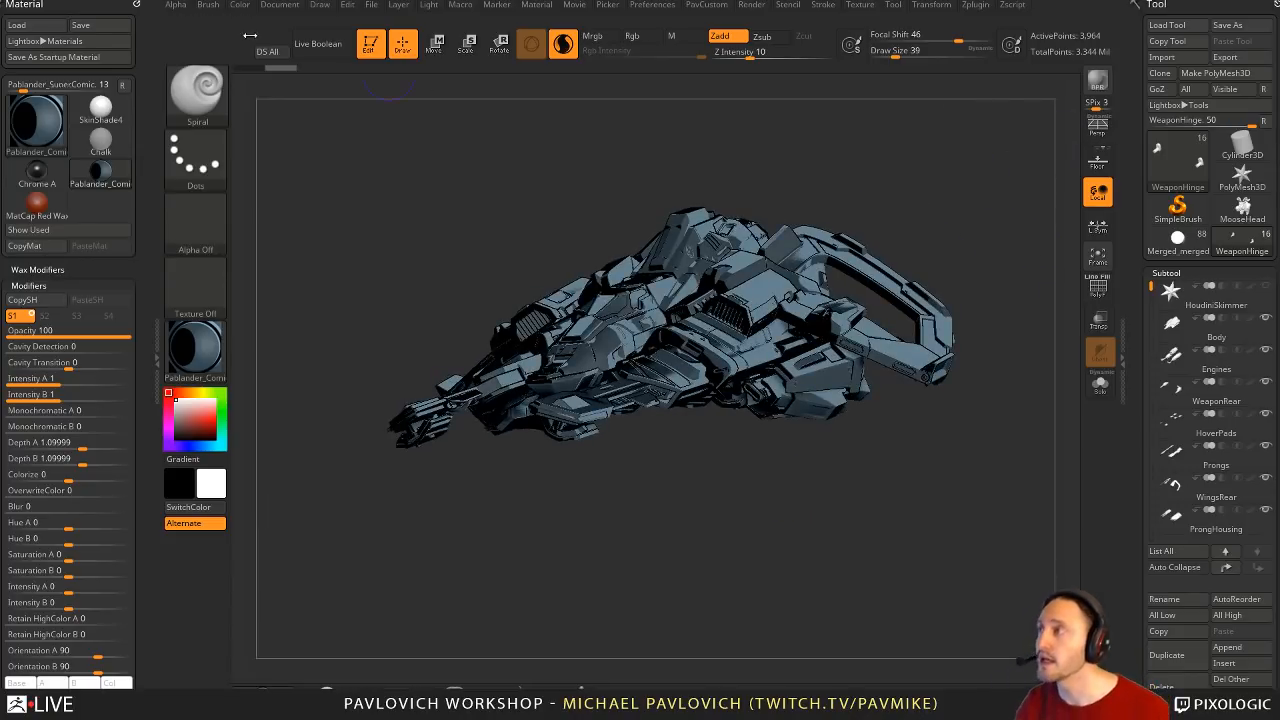
{"action": "left_click_drag", "start_coordinate": [335, 188], "coordinate": [353, 206]}
{"action": "left_click", "coordinate": [321, 6]}
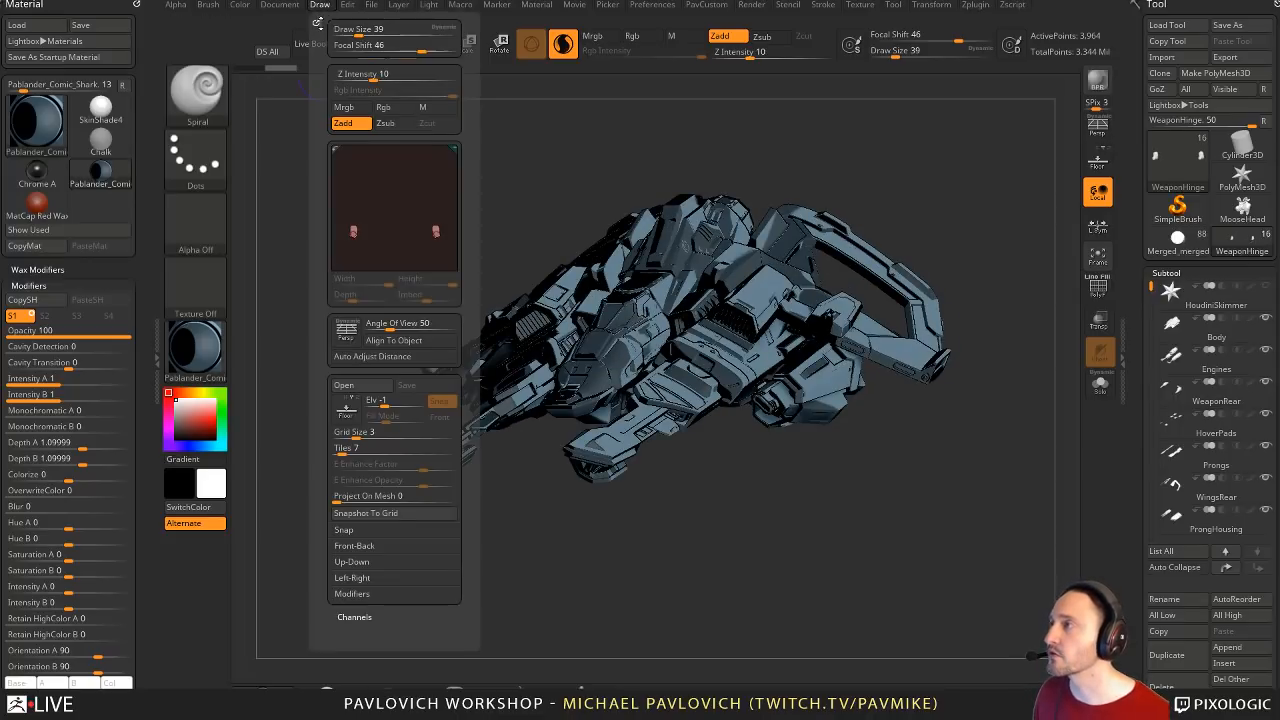
{"action": "left_click", "coordinate": [314, 22]}
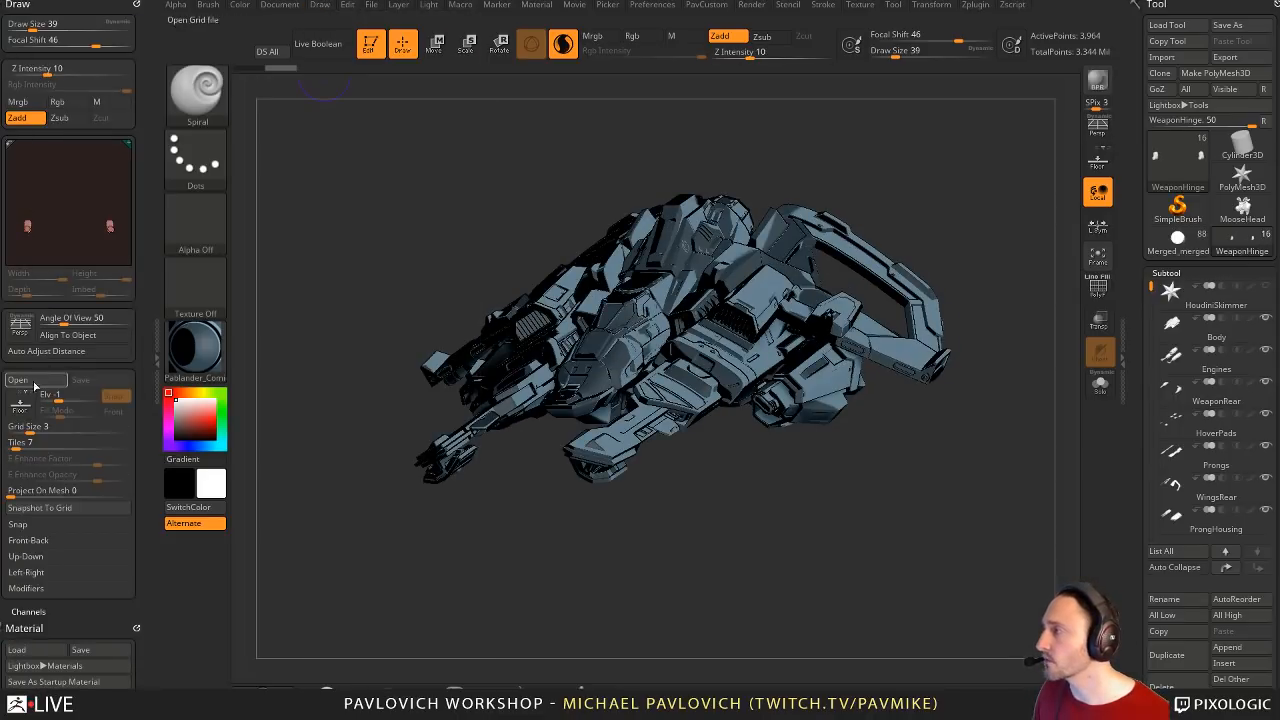
{"action": "left_click", "coordinate": [70, 318]}
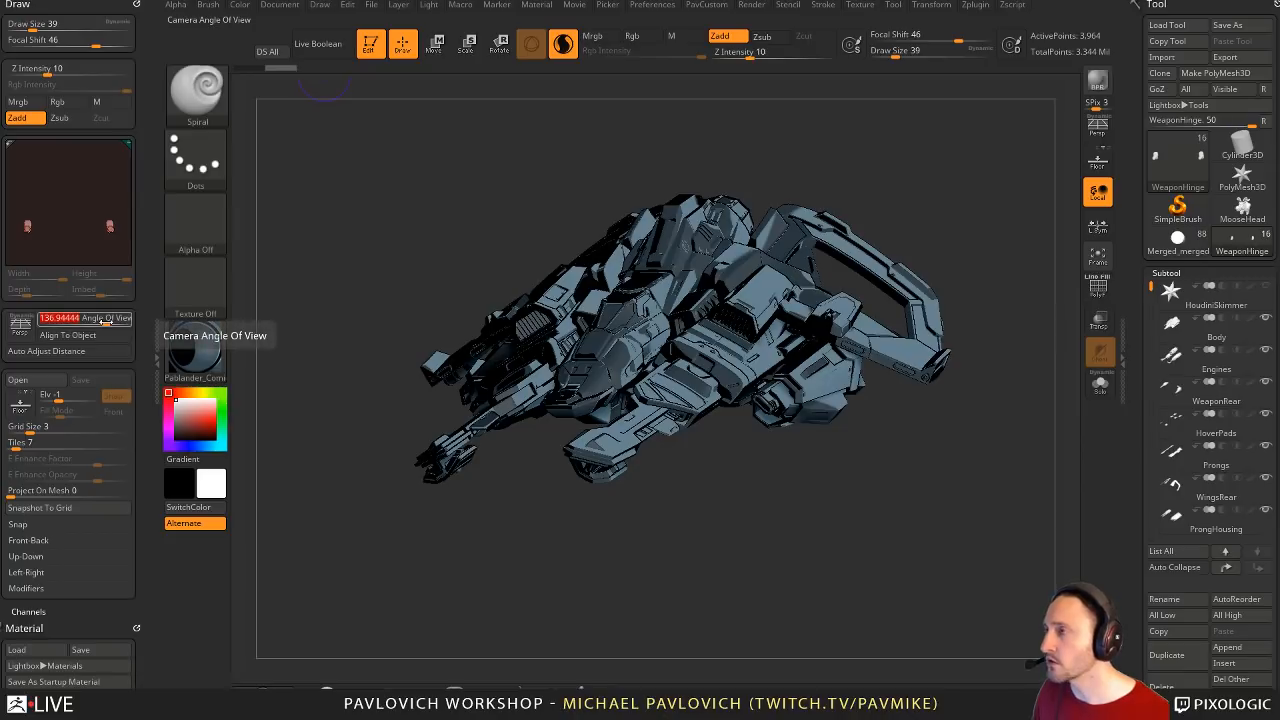
{"action": "left_click", "coordinate": [1097, 127]}
{"action": "left_click_drag", "start_coordinate": [998, 150], "coordinate": [798, 216]}
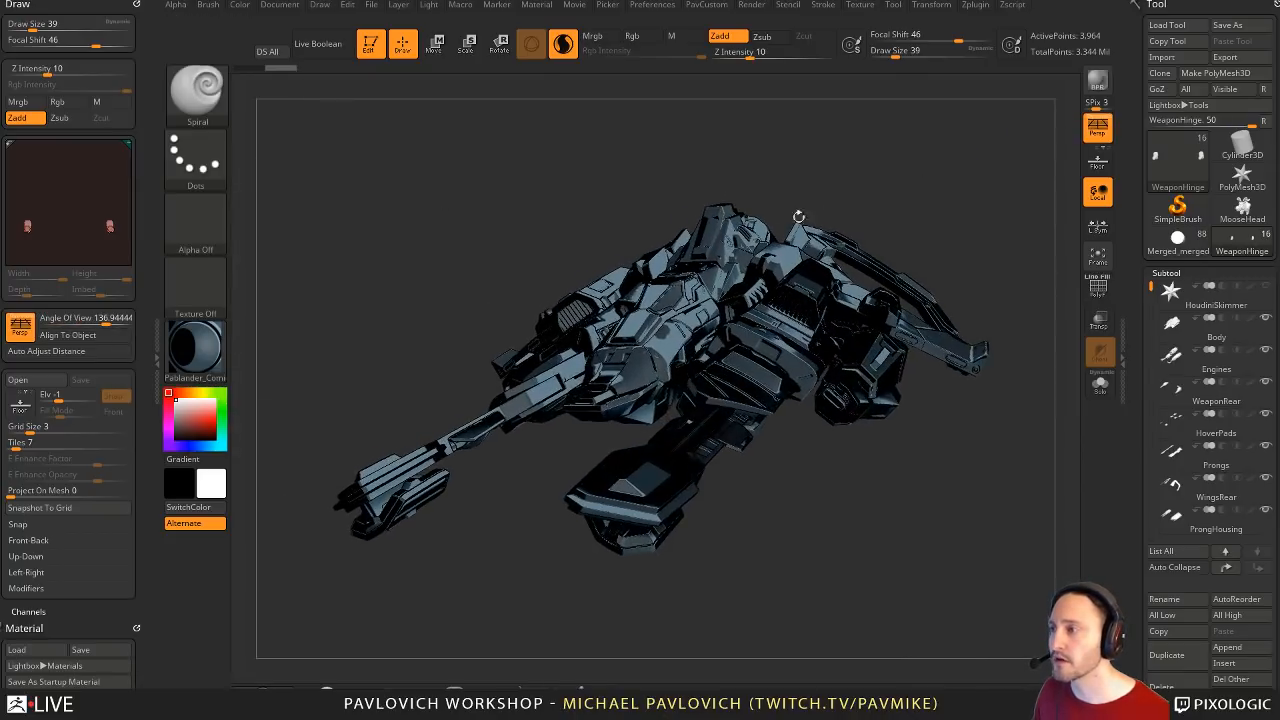
- Increase the camera Angle of View to about 151 and make a BPR render of the ship from a new angle
{"action": "mouse_move", "coordinate": [102, 321]}
{"action": "left_mouse_down"}
{"action": "mouse_move", "coordinate": [38, 324]}
{"action": "mouse_move", "coordinate": [133, 325]}
{"action": "mouse_move", "coordinate": [114, 319]}
{"action": "left_mouse_up"}
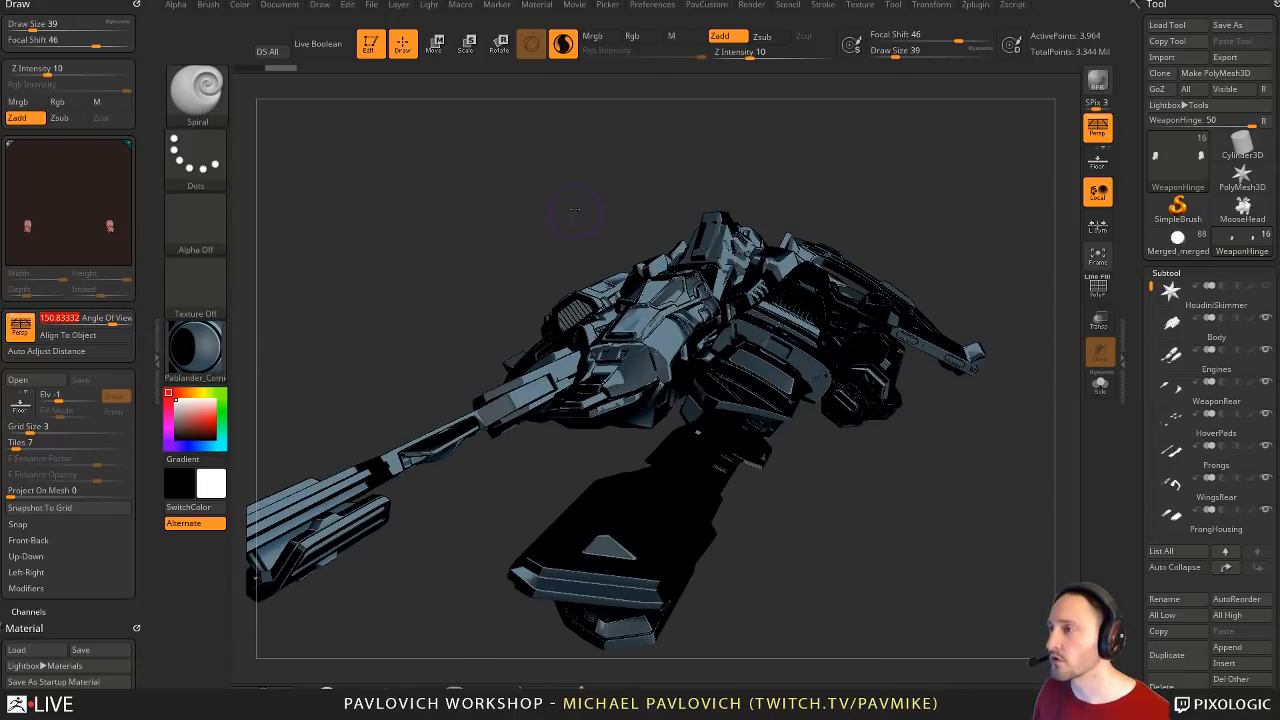
{"action": "left_click_drag", "start_coordinate": [415, 277], "coordinate": [574, 225]}
{"action": "key", "text": "shift+r"}
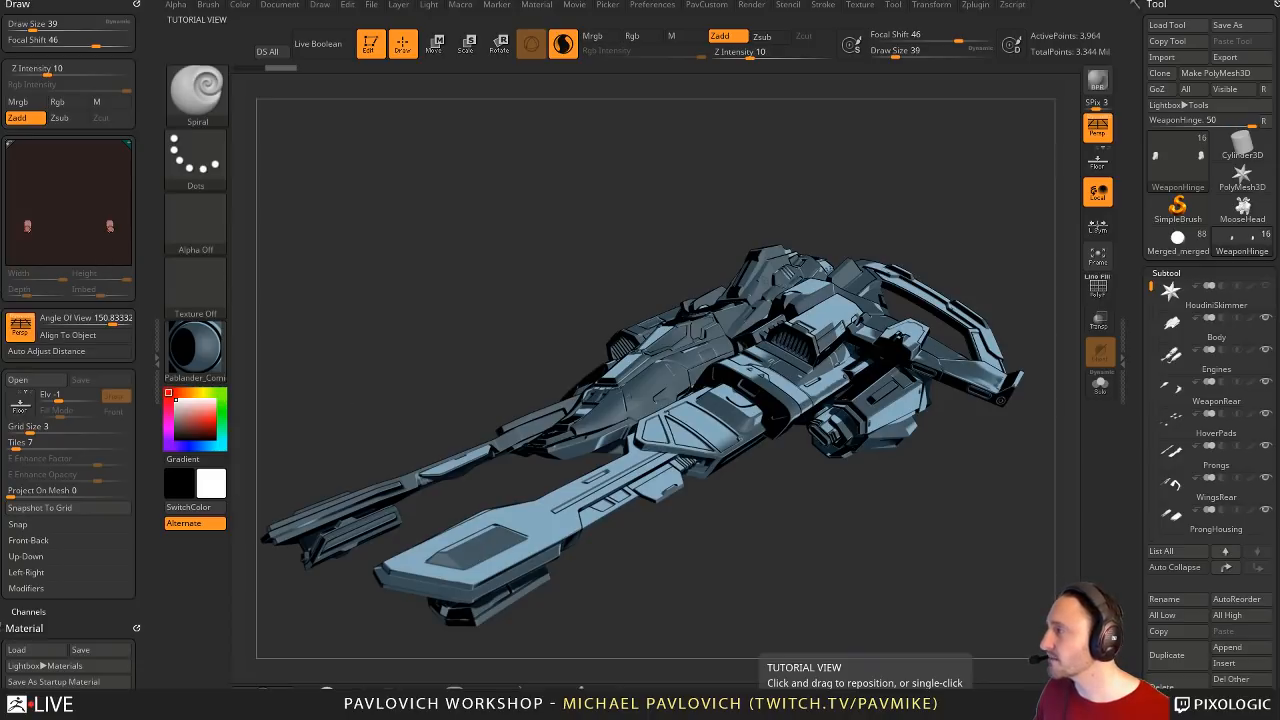
- Check the computer's processor and installed memory in the Windows system information, then get the file windows out of the way
{"action": "key", "text": "super+e"}
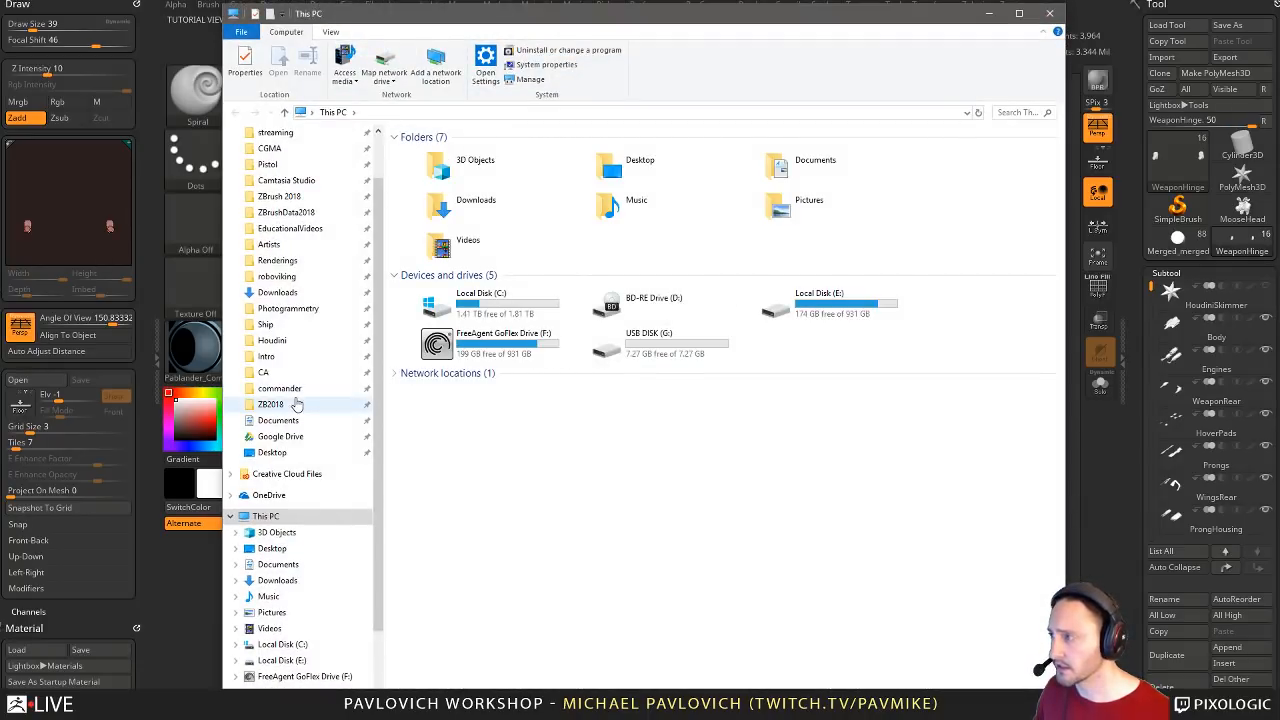
{"action": "right_click", "coordinate": [307, 520]}
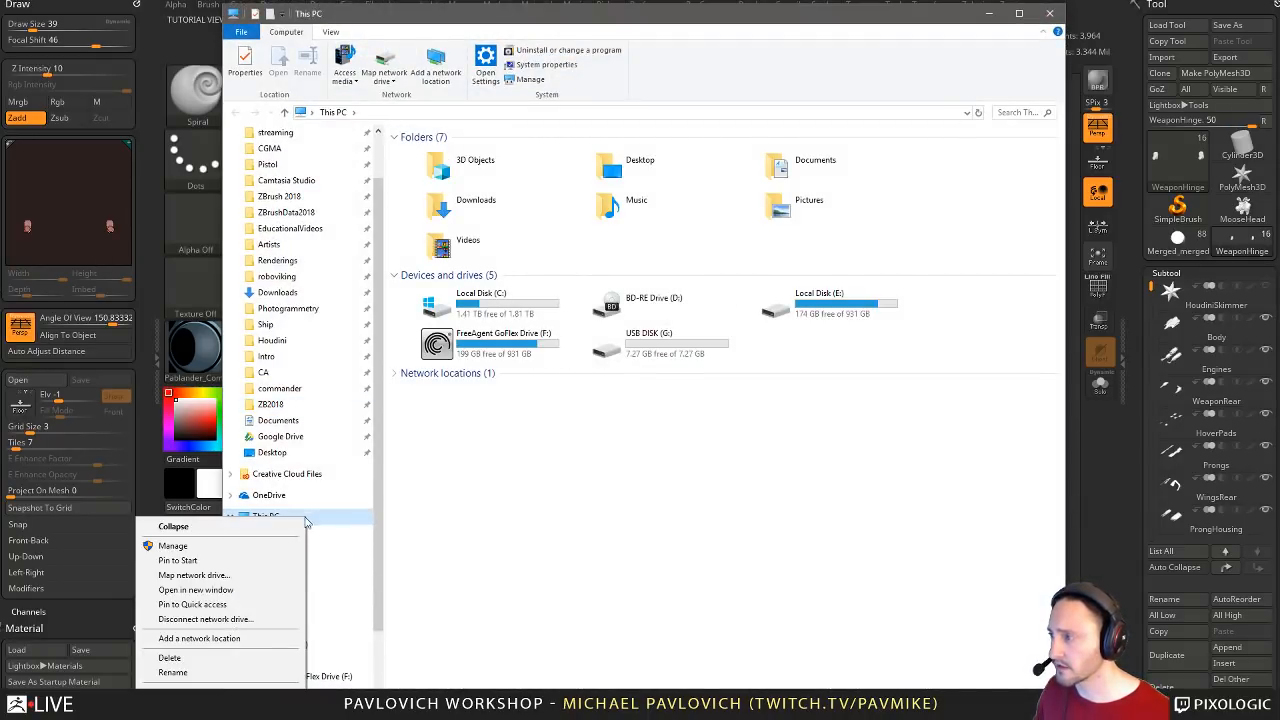
{"action": "key", "text": "Escape"}
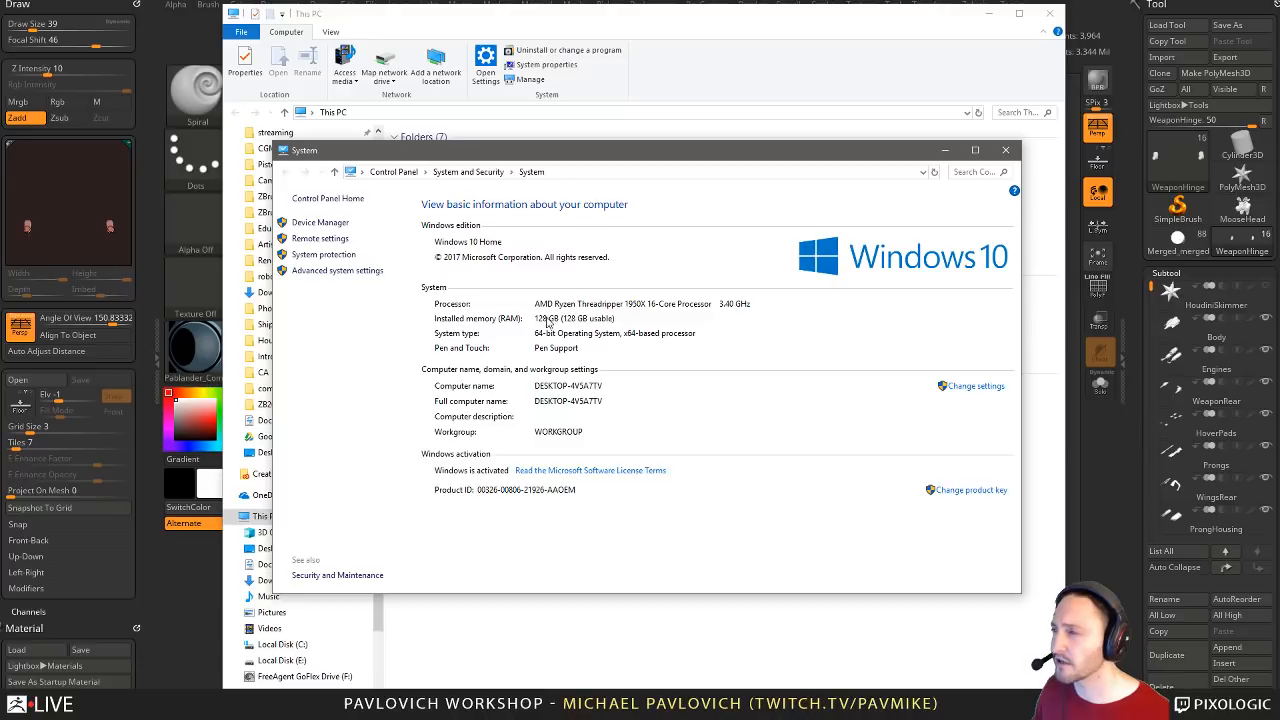
{"action": "left_click", "coordinate": [1006, 151]}
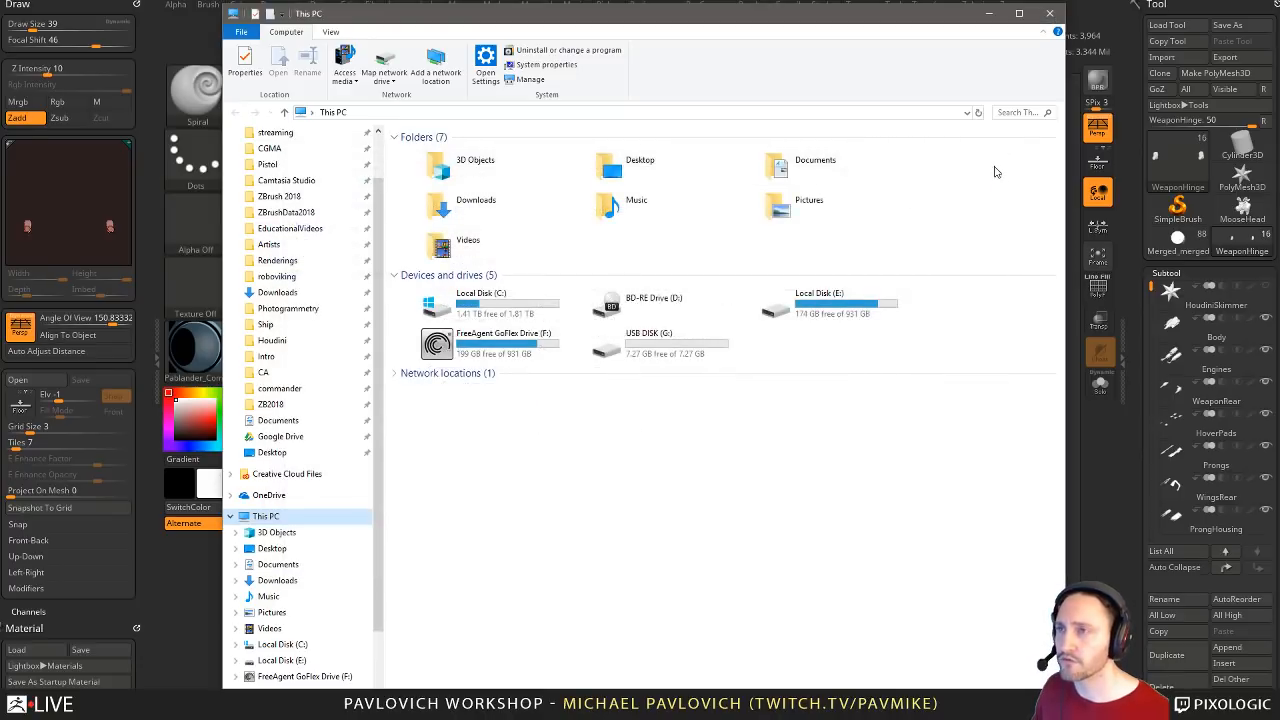
{"action": "left_click", "coordinate": [988, 13]}
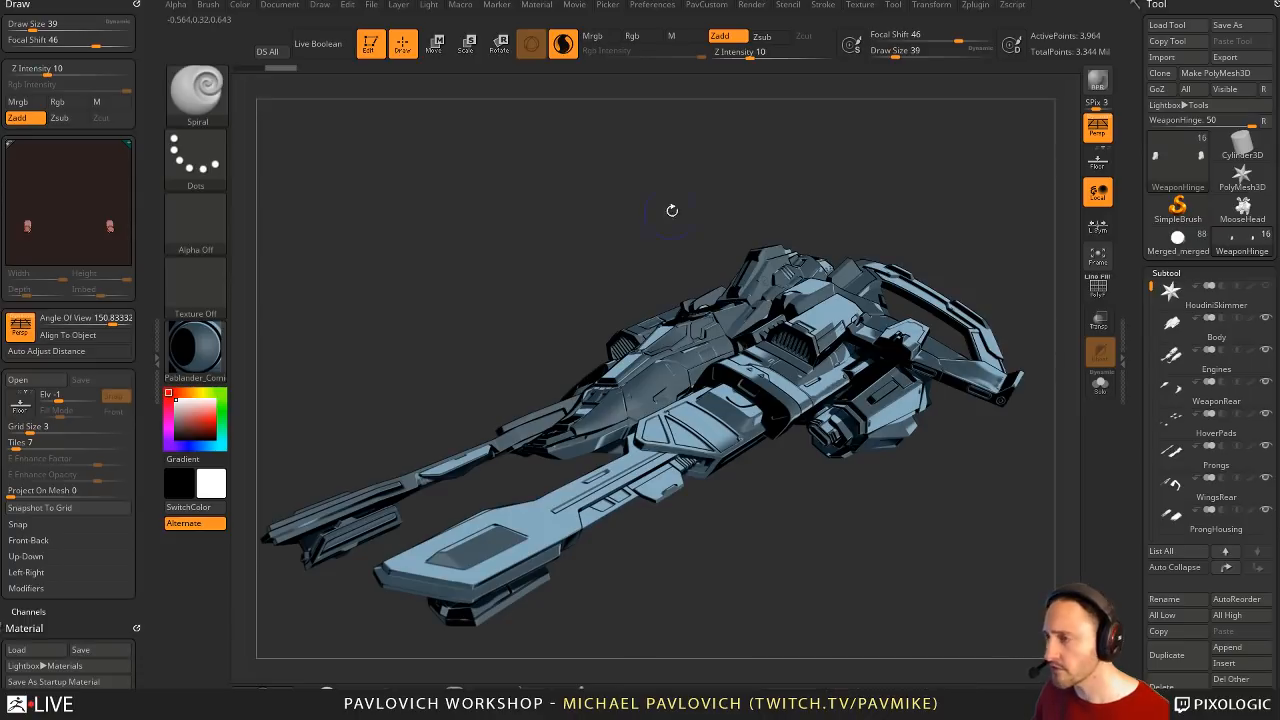
- Set the brush Draw Size to 54 and expand the Mem preferences to examine the Max Sculptris Polygons setting
{"action": "key", "text": "s"}
{"action": "left_click_drag", "start_coordinate": [939, 154], "coordinate": [944, 154]}
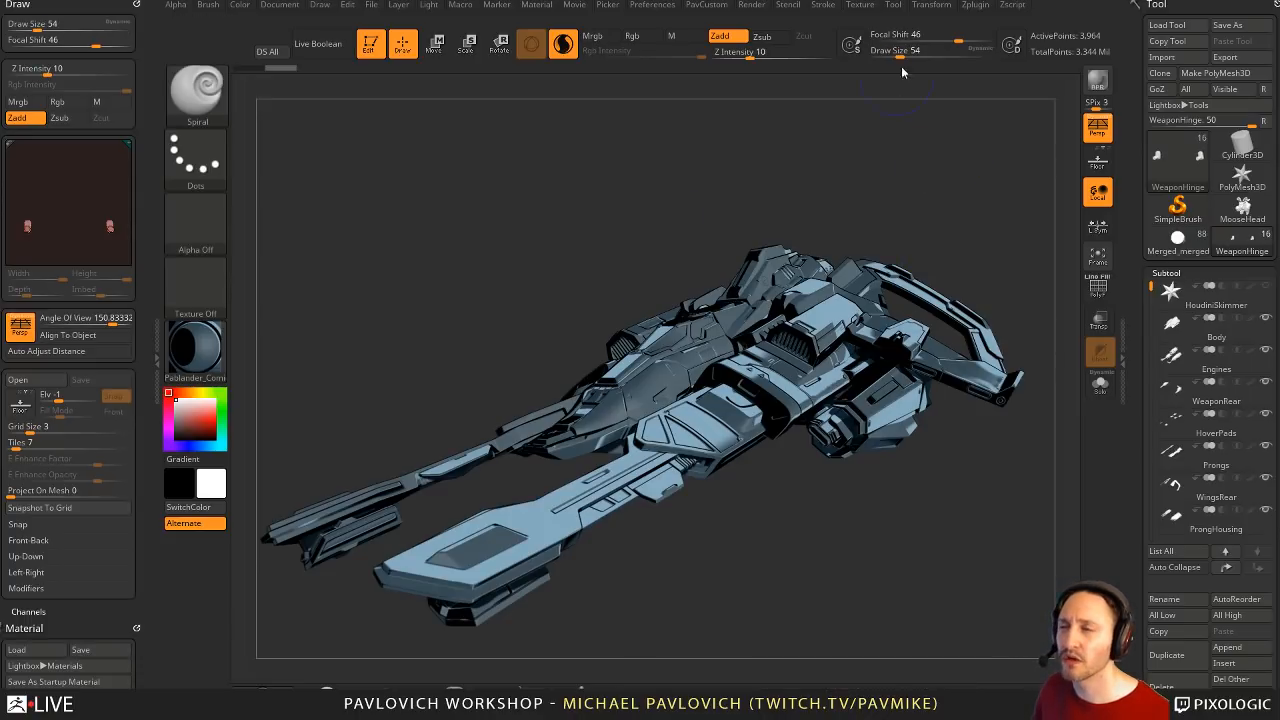
{"action": "left_click", "coordinate": [973, 6]}
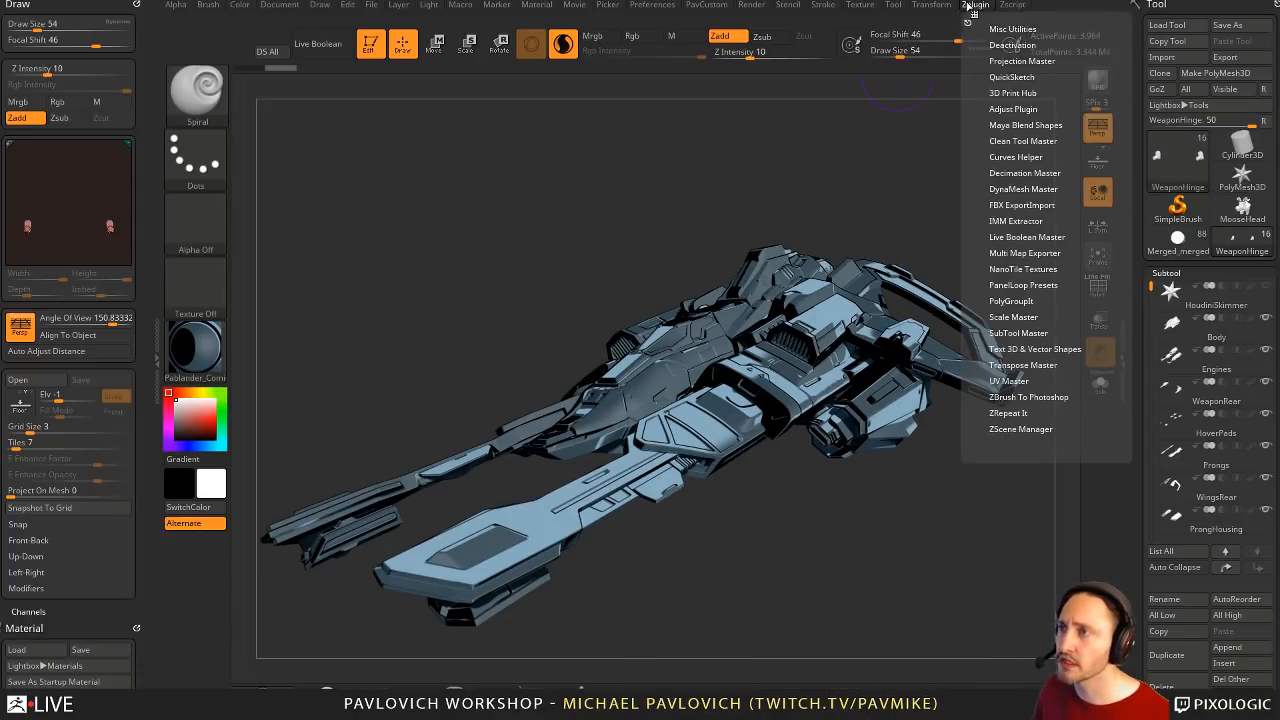
{"action": "left_click", "coordinate": [790, 6]}
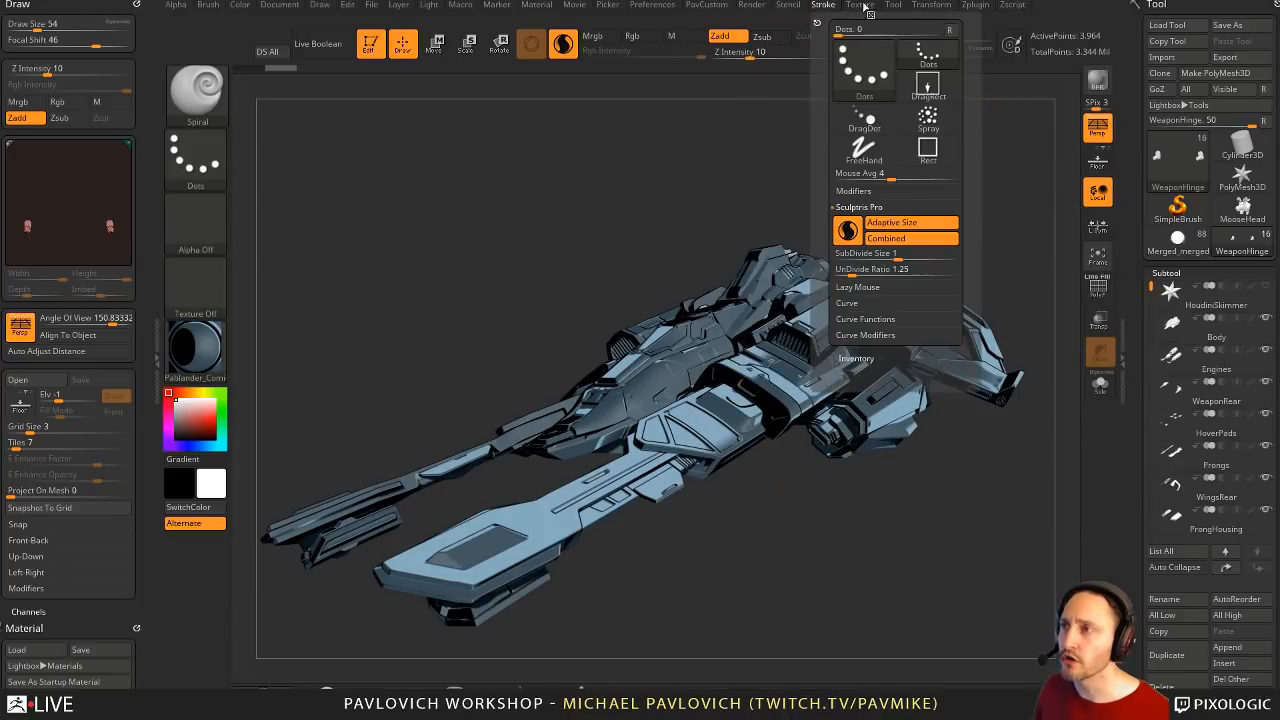
{"action": "mouse_move", "coordinate": [910, 8]}
{"action": "mouse_move", "coordinate": [668, 6]}
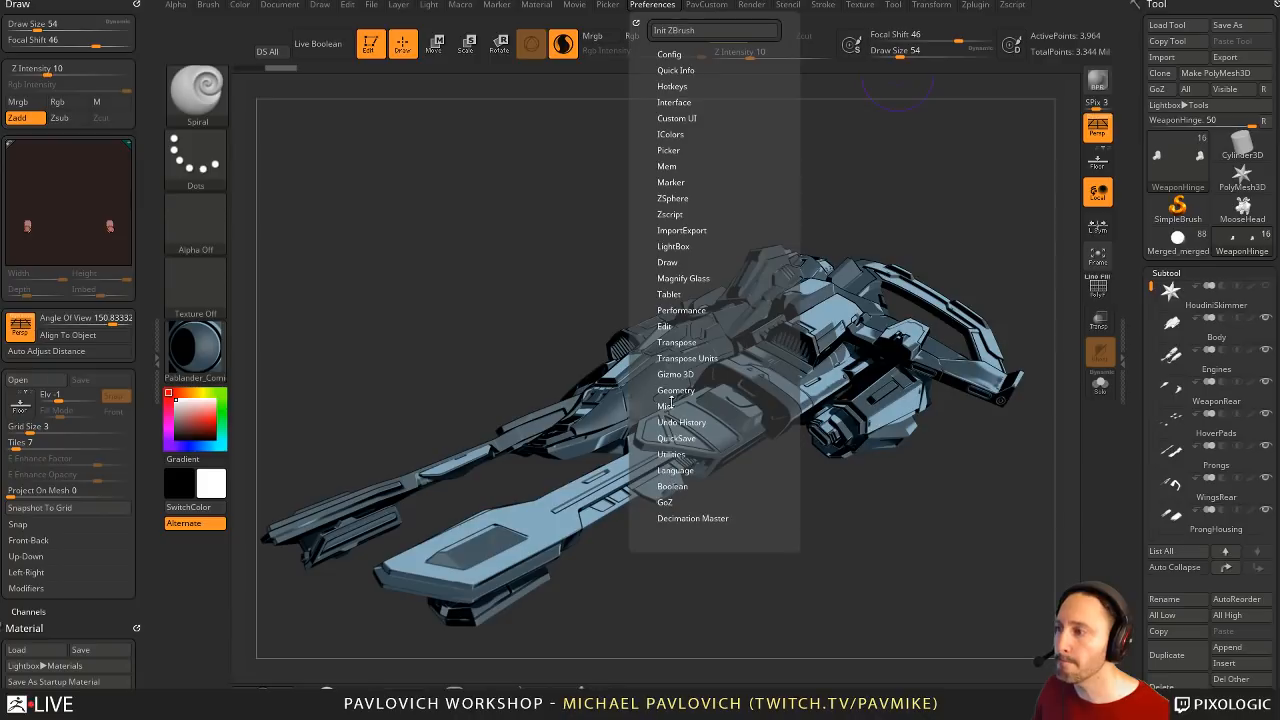
{"action": "left_click", "coordinate": [670, 167]}
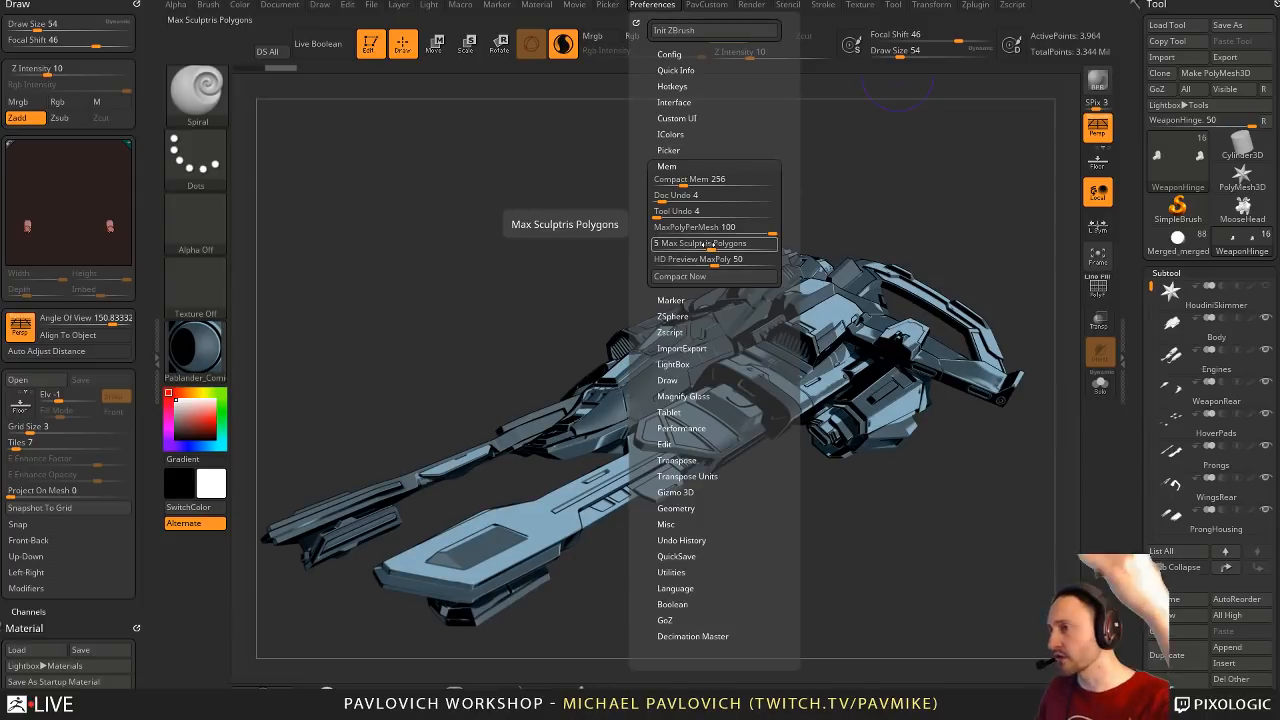
{"action": "key", "text": "ctrl"}
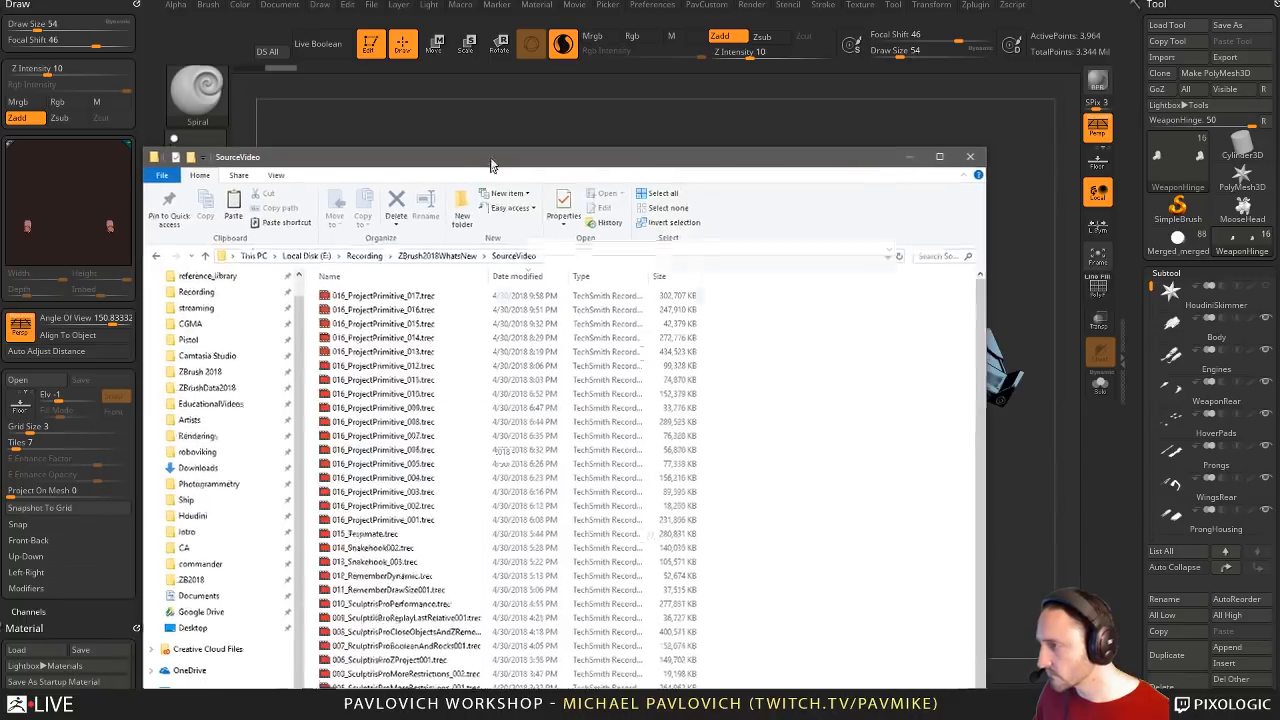
{"action": "left_click_drag", "start_coordinate": [491, 163], "coordinate": [526, 14]}
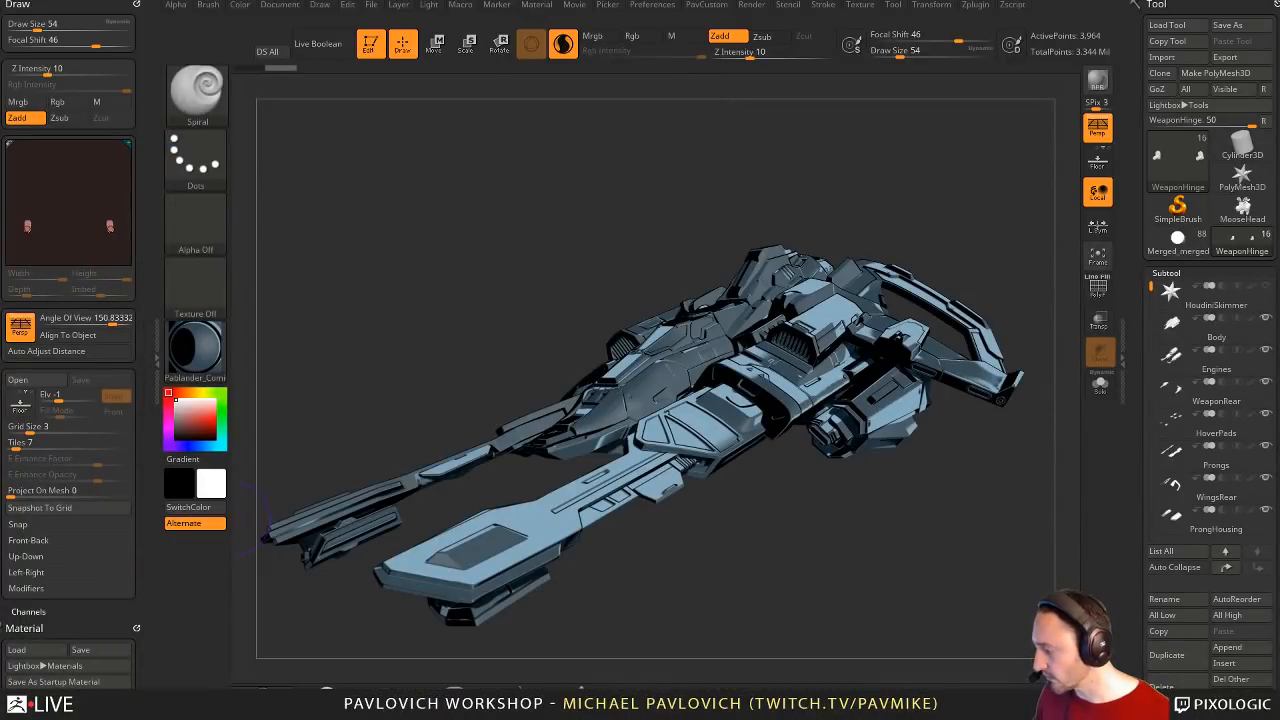
{"action": "left_click_drag", "start_coordinate": [923, 166], "coordinate": [926, 154]}
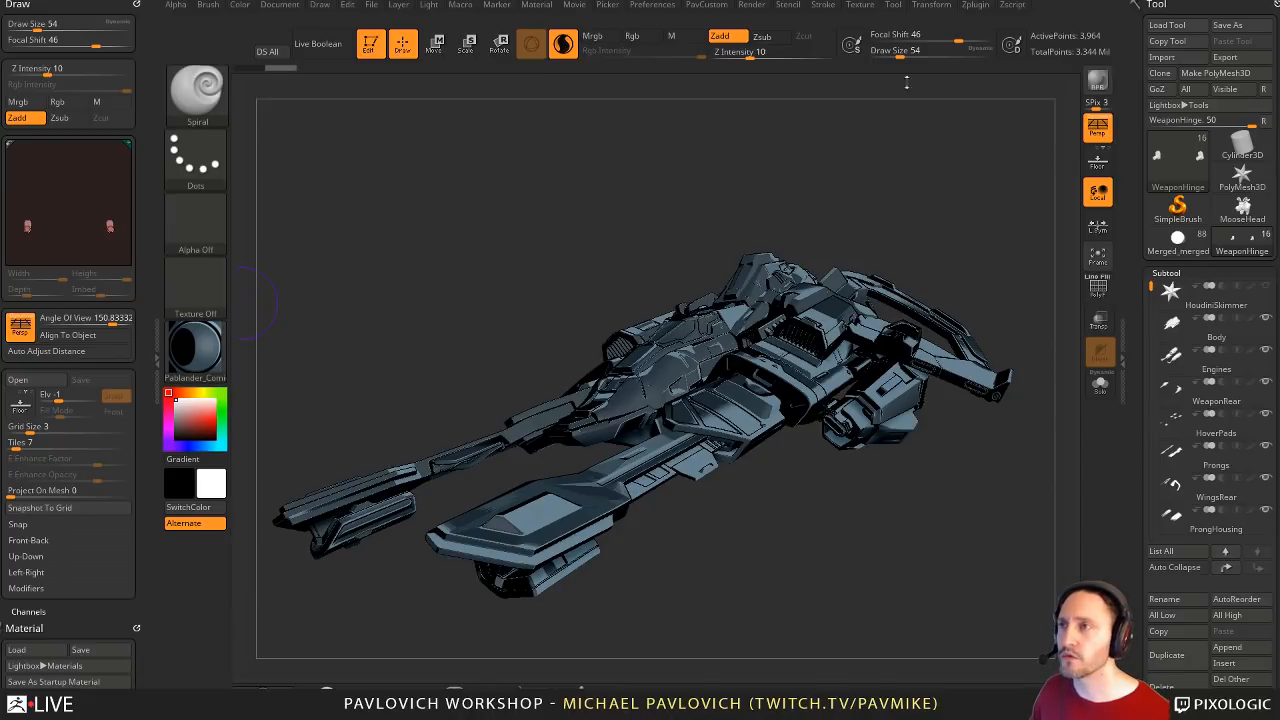
{"action": "left_click", "coordinate": [977, 6]}
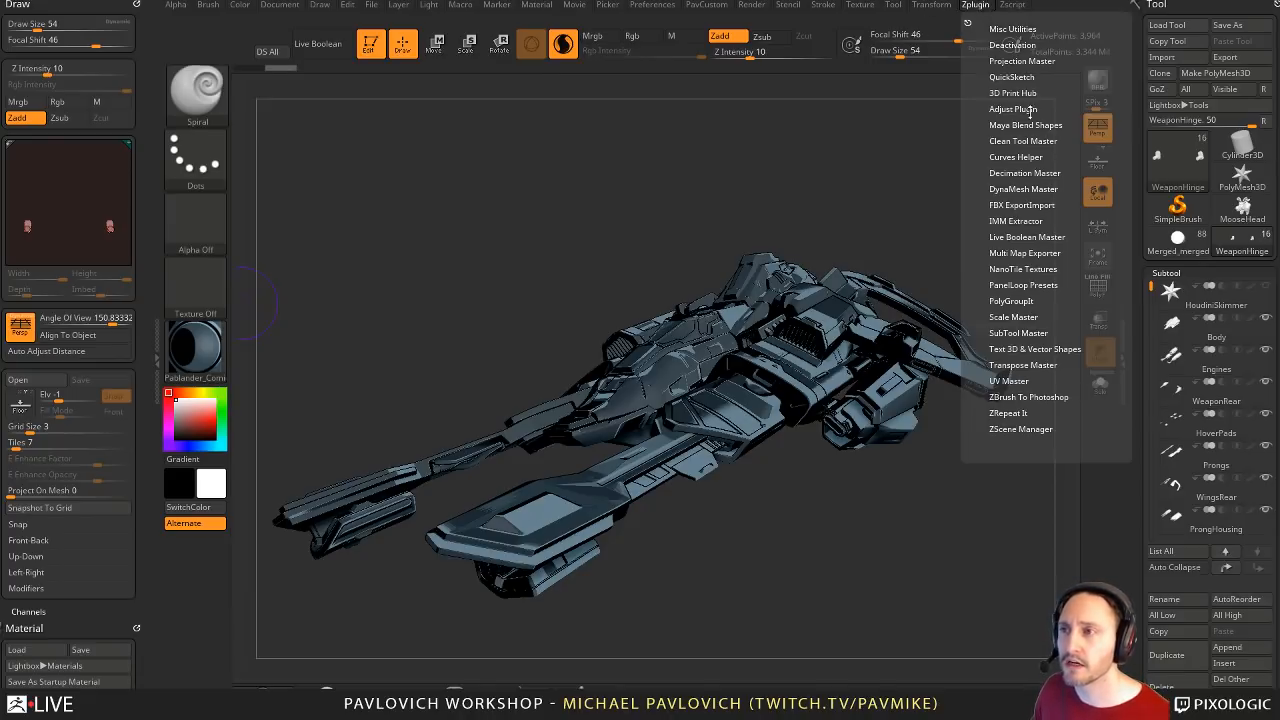
{"action": "left_click", "coordinate": [1012, 141]}
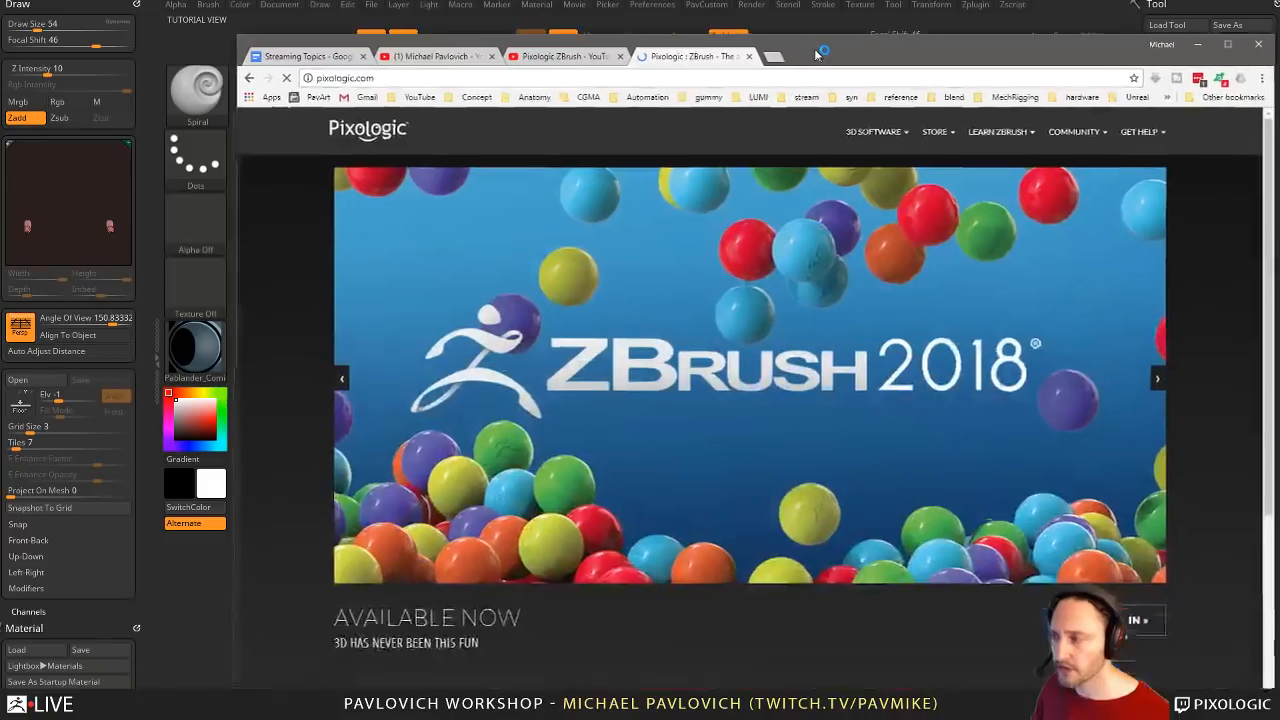
- Switch to the web browser and look over the Pixologic home page and its site navigation
{"action": "left_click_drag", "start_coordinate": [820, 48], "coordinate": [760, 2]}
{"action": "scroll", "coordinate": [757, 471], "scroll_direction": "down", "scroll_amount": 8}
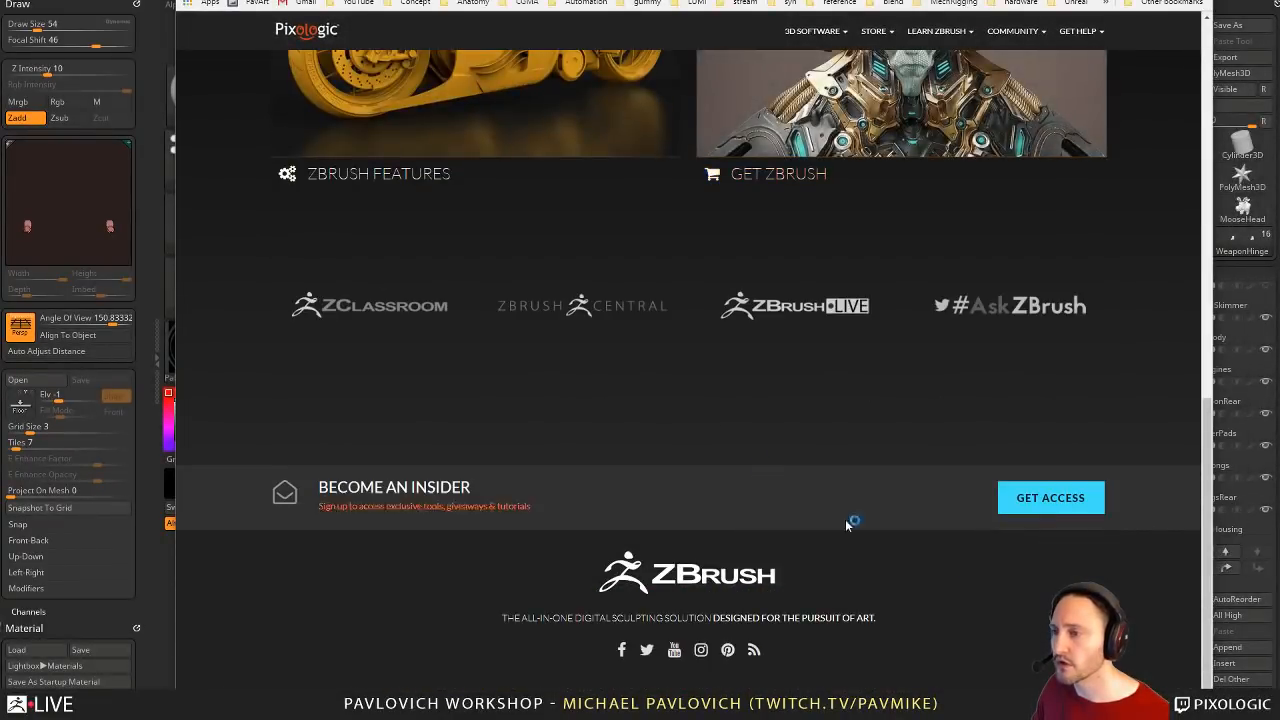
{"action": "scroll", "coordinate": [777, 356], "scroll_direction": "up", "scroll_amount": 8}
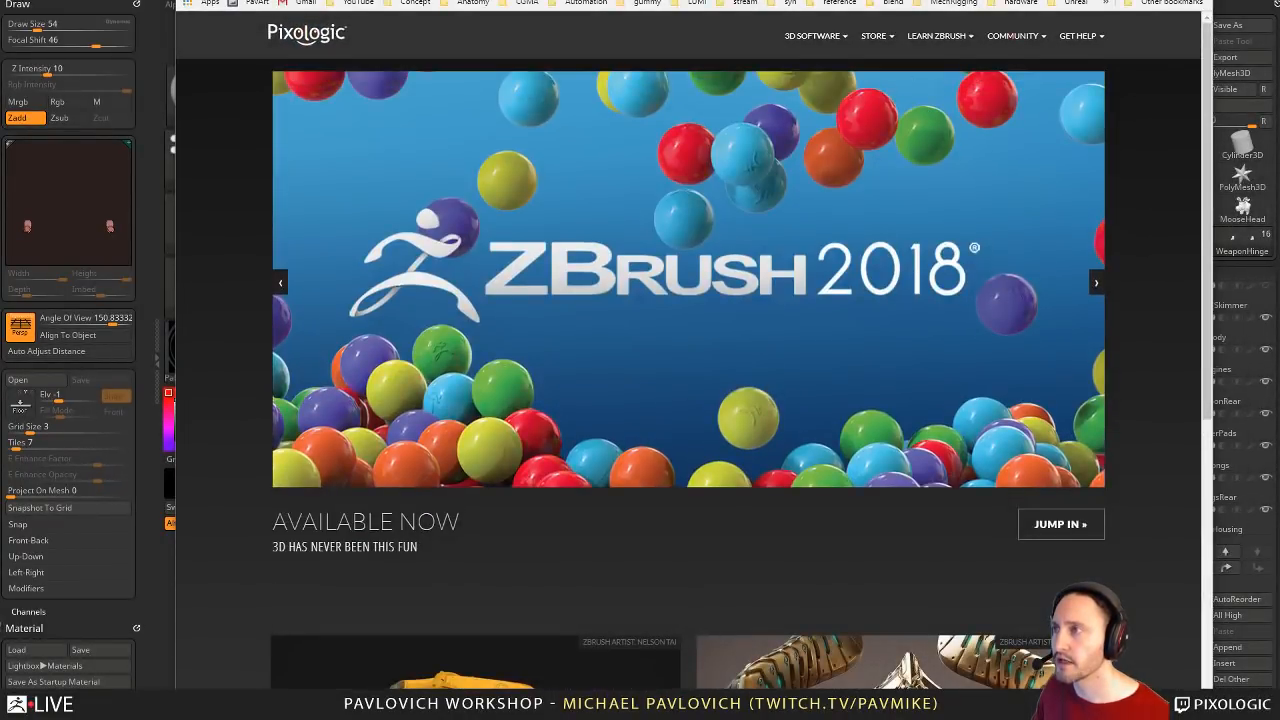
{"action": "left_click_drag", "start_coordinate": [758, 3], "coordinate": [800, 690]}
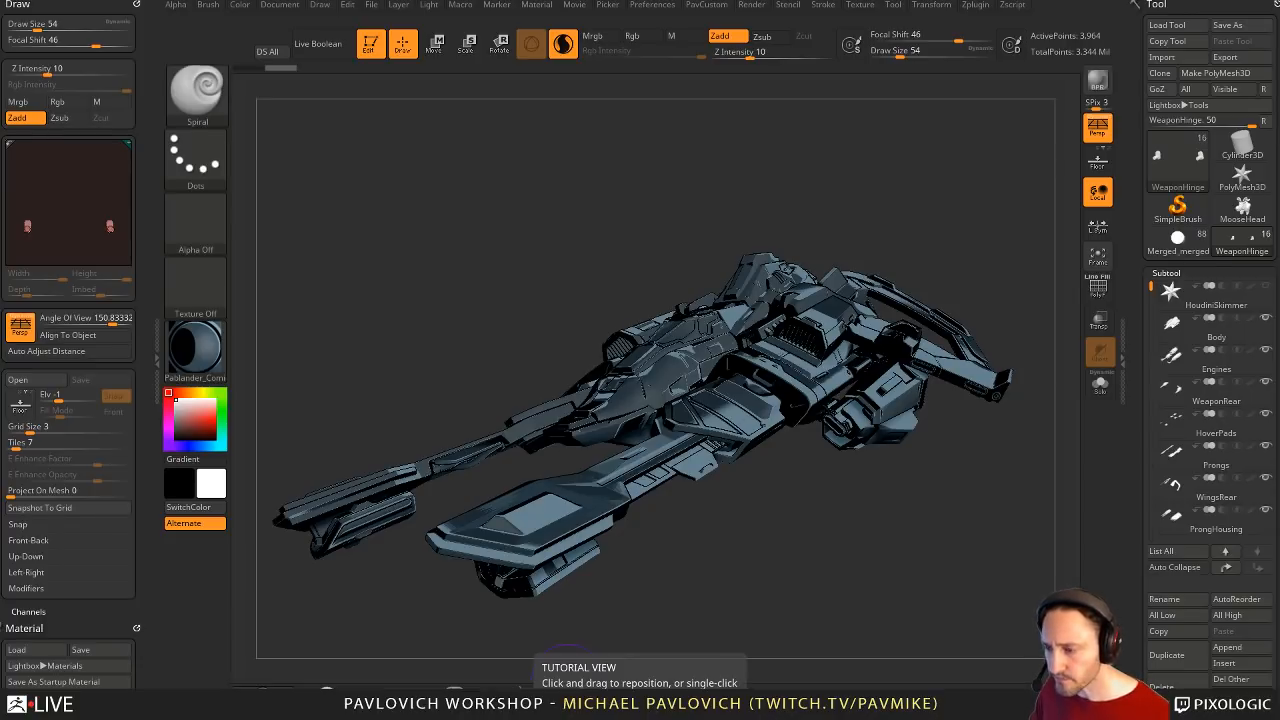
{"action": "left_click_drag", "start_coordinate": [926, 688], "coordinate": [756, 30]}
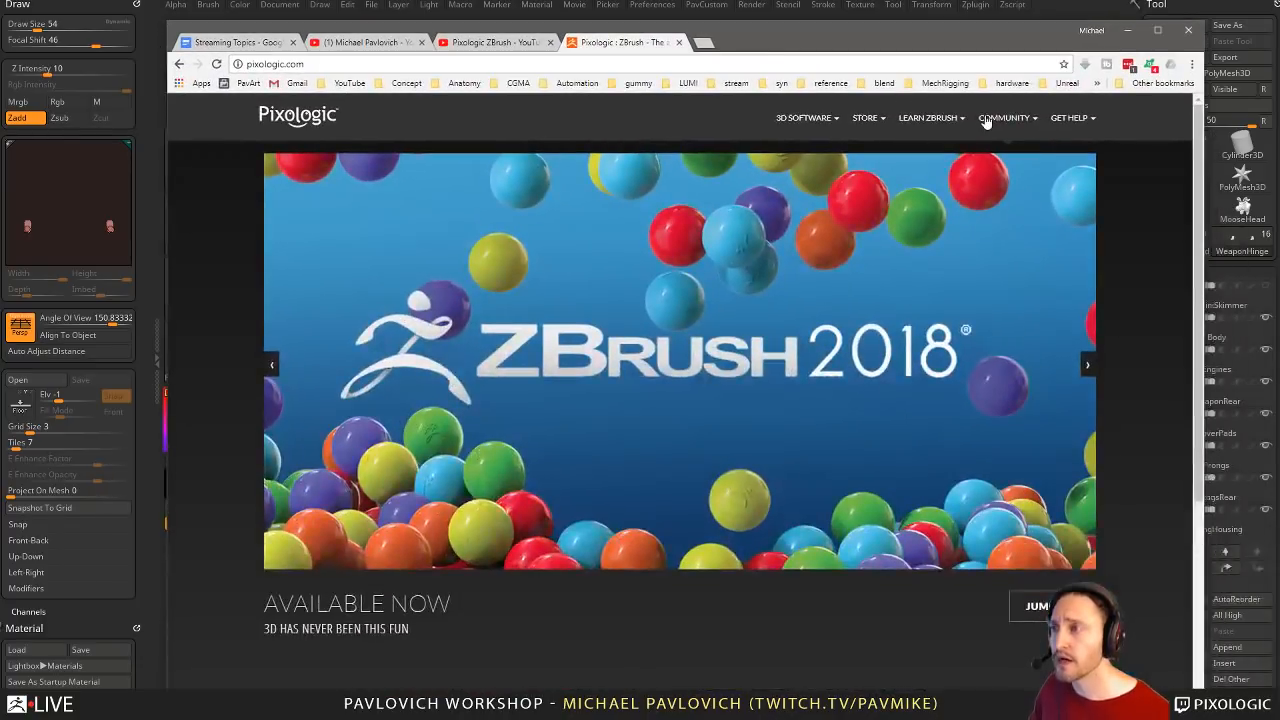
{"action": "mouse_move", "coordinate": [958, 123]}
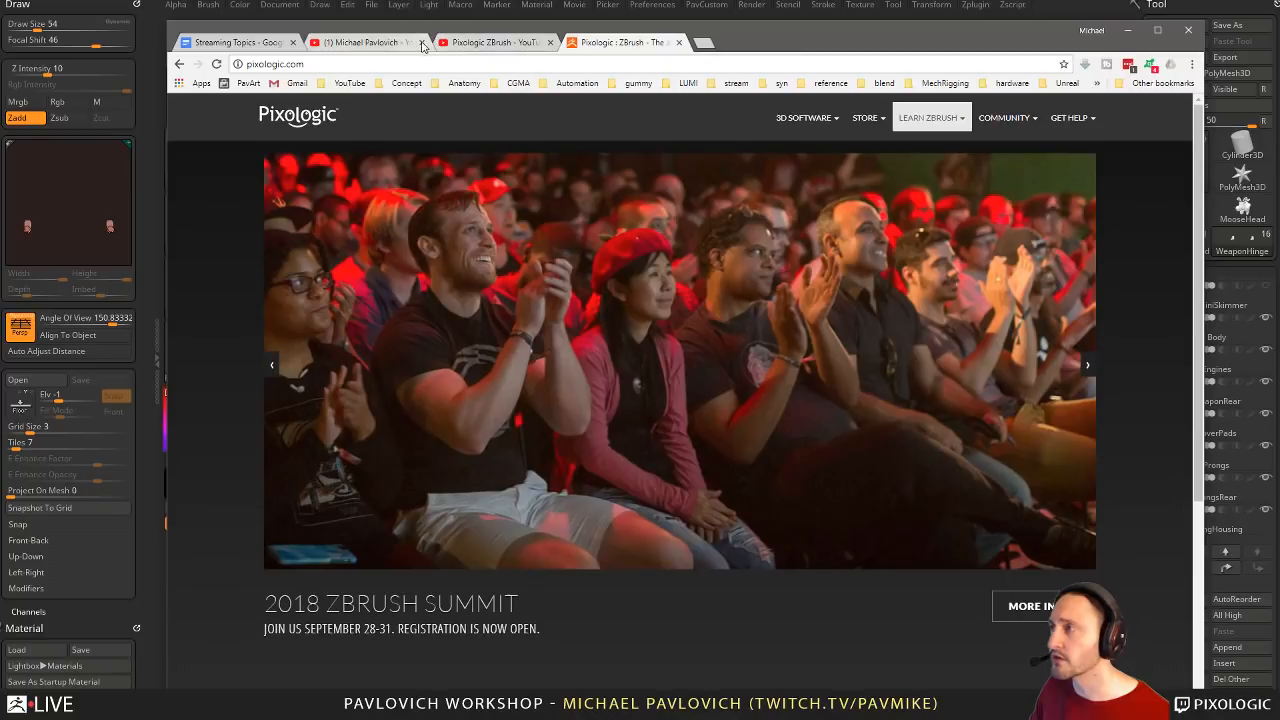
- Switch to the artist's YouTube channel page, look over its uploads and open its list of created playlists
{"action": "left_click", "coordinate": [378, 42]}
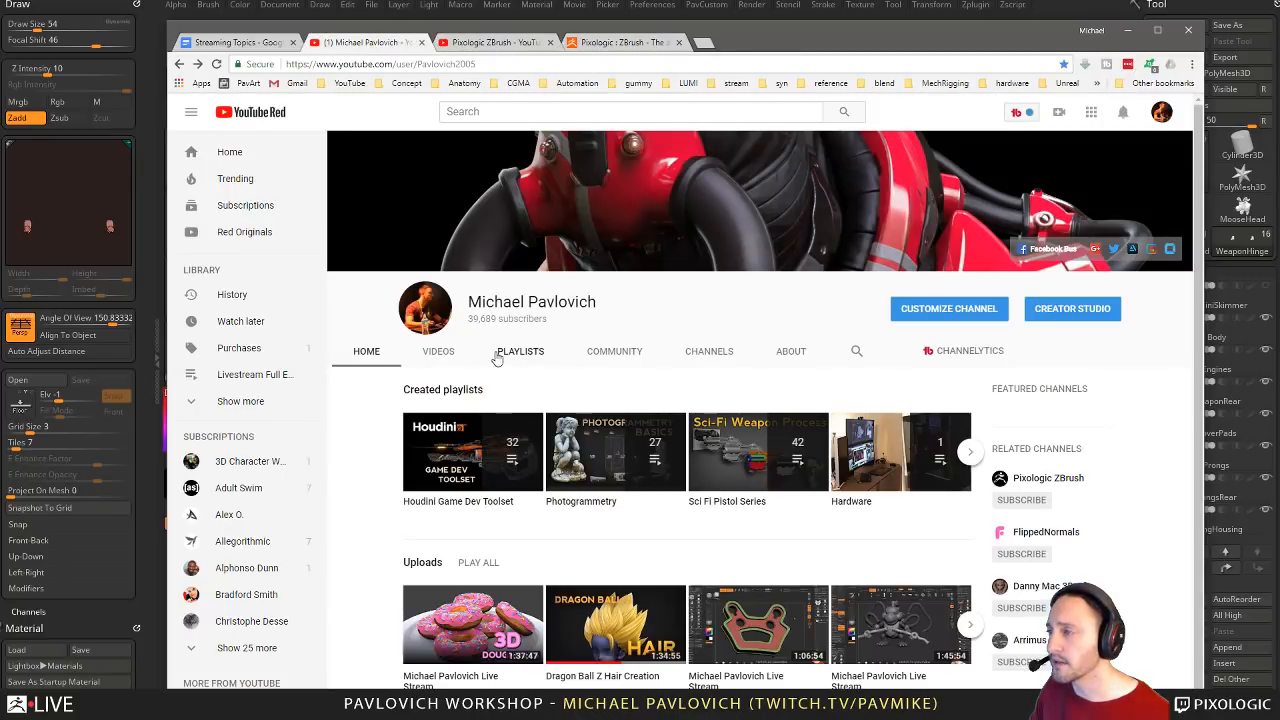
{"action": "scroll", "coordinate": [606, 338], "scroll_direction": "down", "scroll_amount": 2}
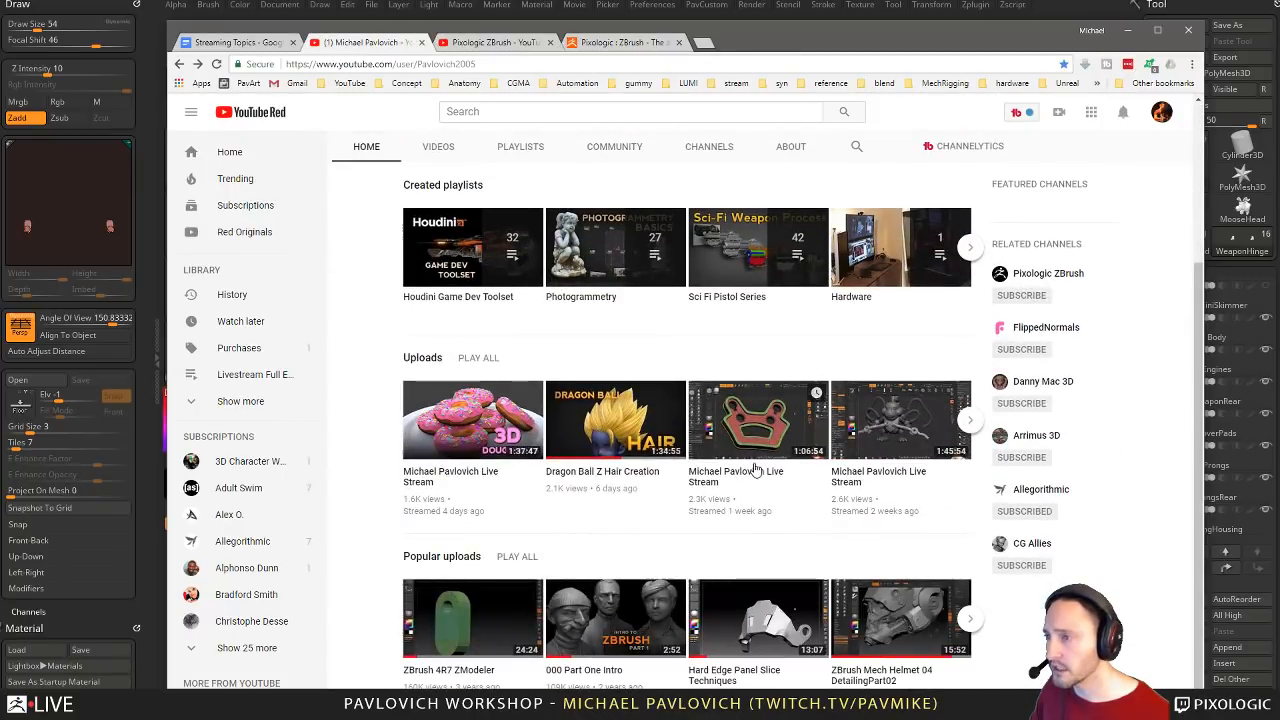
{"action": "scroll", "coordinate": [790, 482], "scroll_direction": "up", "scroll_amount": 2}
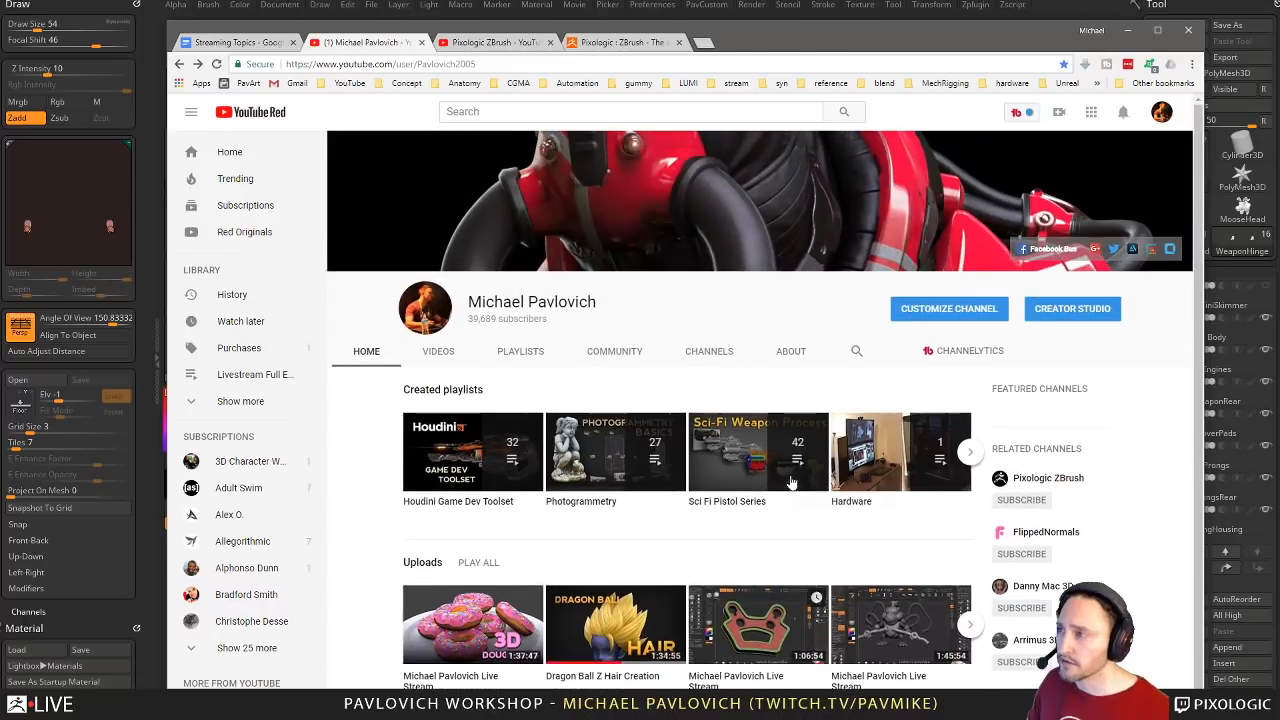
{"action": "left_click", "coordinate": [520, 354]}
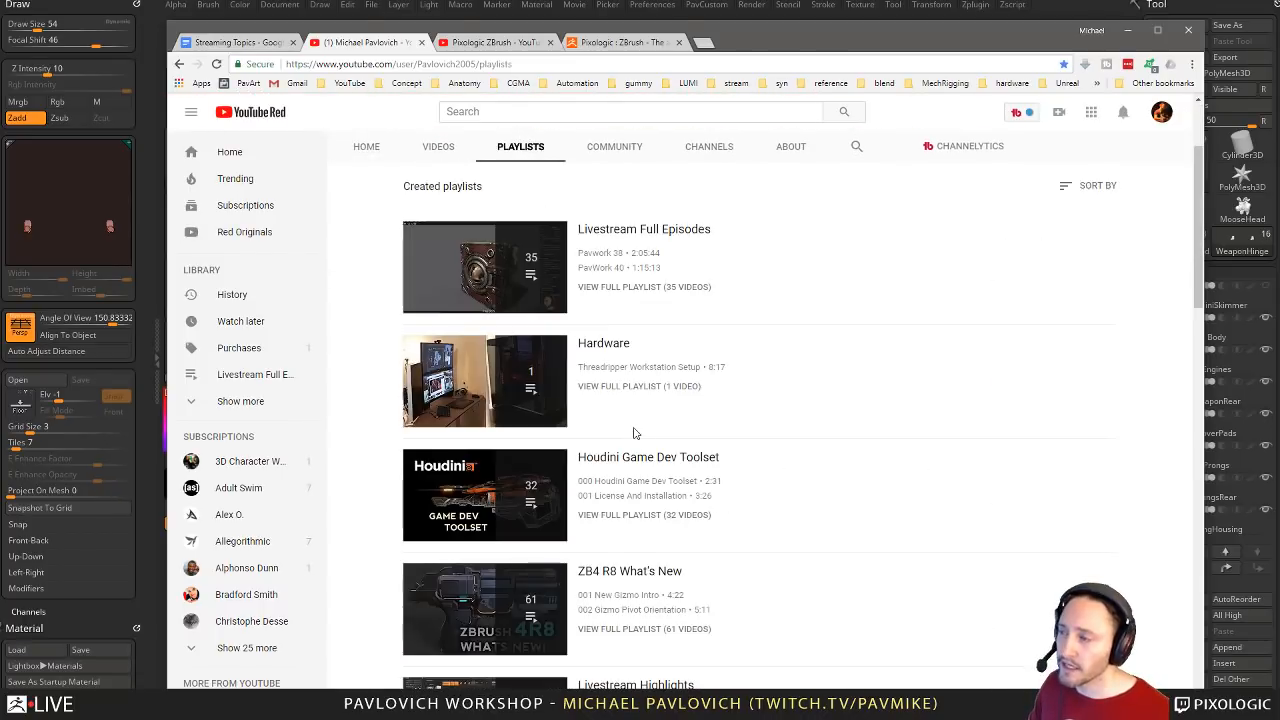
- Look through the channel's created playlists for ZBrush tutorial series, including the stylized rendering guides
{"action": "scroll", "coordinate": [634, 434], "scroll_direction": "down", "scroll_amount": 8}
{"action": "scroll", "coordinate": [634, 432], "scroll_direction": "down", "scroll_amount": 5}
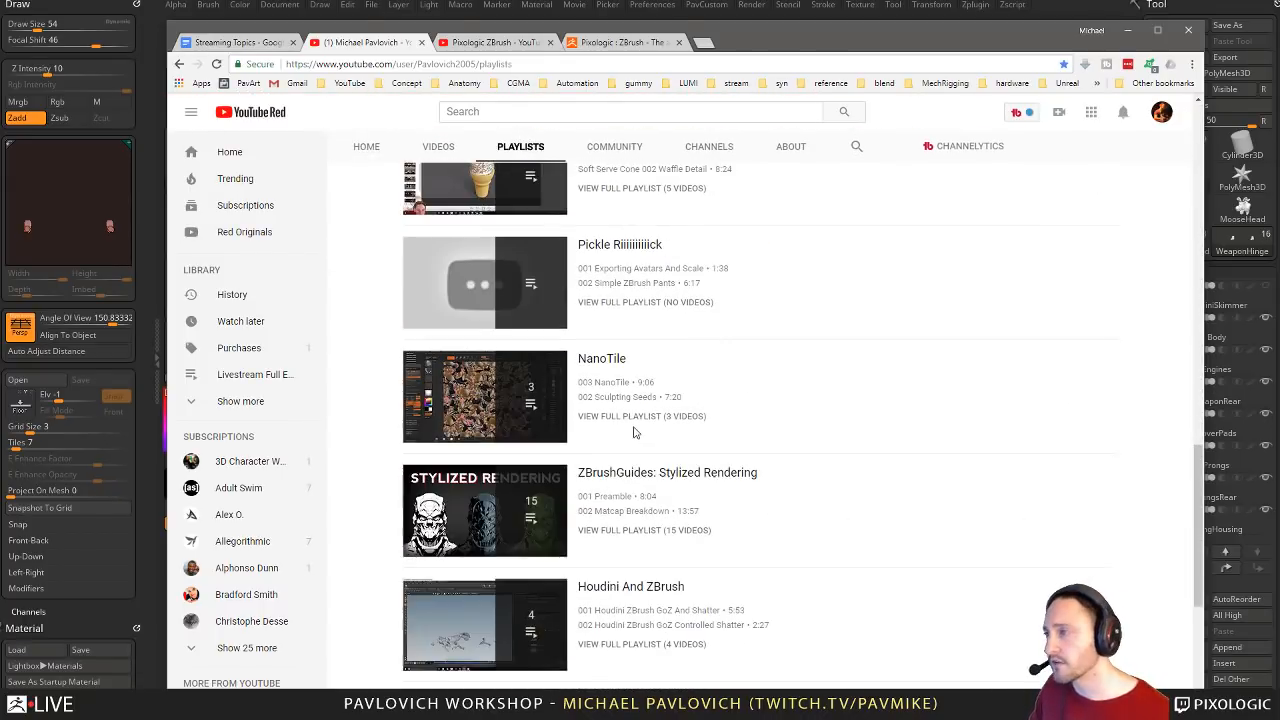
{"action": "scroll", "coordinate": [632, 428], "scroll_direction": "up", "scroll_amount": 10}
{"action": "scroll", "coordinate": [630, 420], "scroll_direction": "up", "scroll_amount": 2}
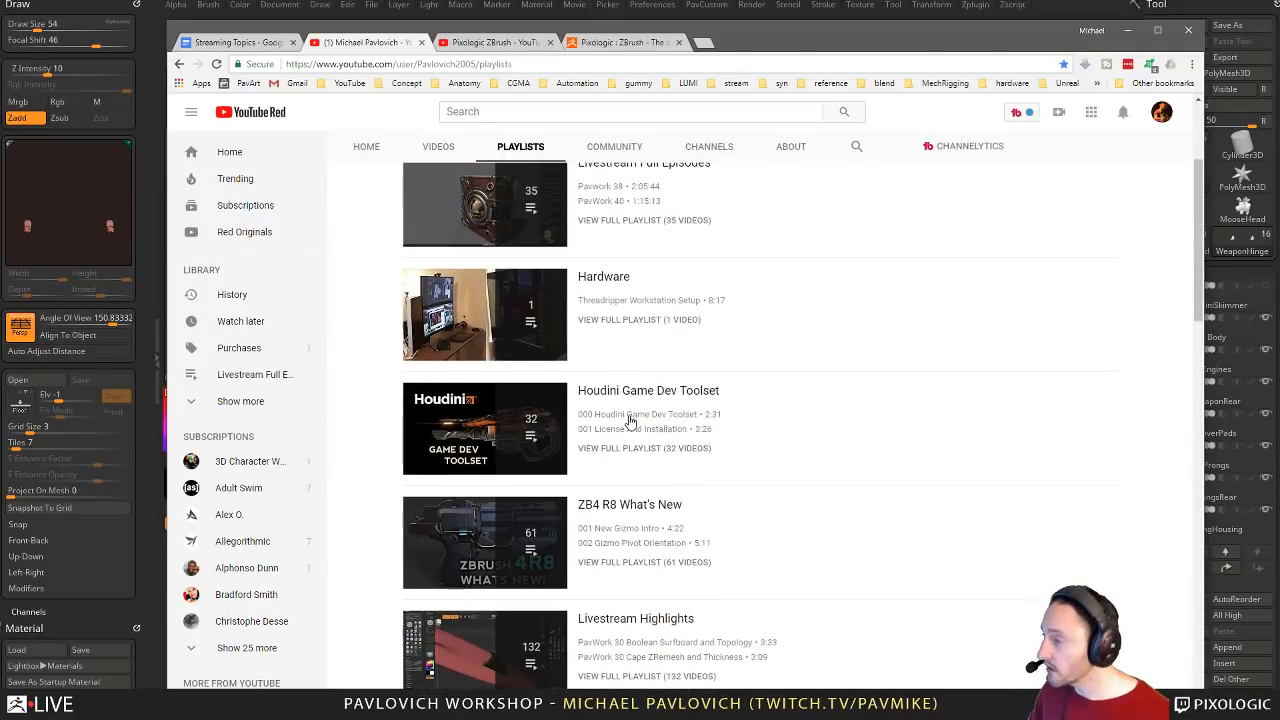
{"action": "scroll", "coordinate": [748, 421], "scroll_direction": "up", "scroll_amount": 1}
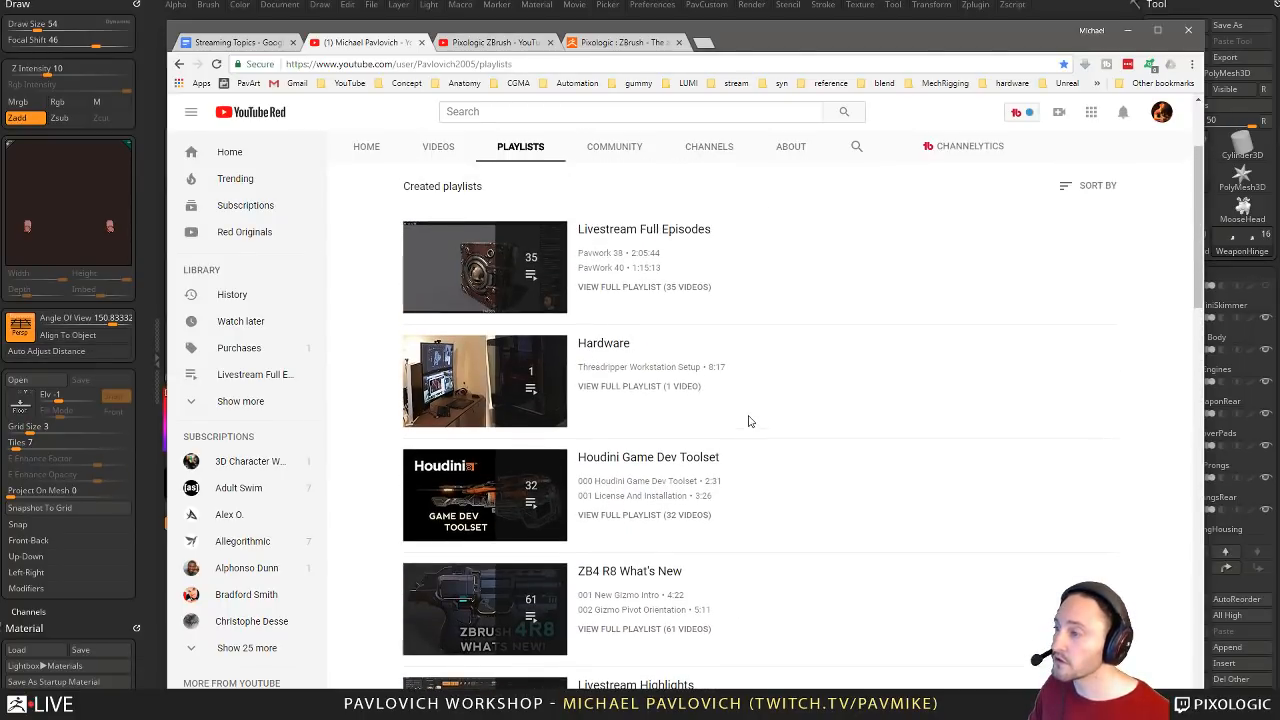
{"action": "scroll", "coordinate": [749, 422], "scroll_direction": "down", "scroll_amount": 5}
{"action": "scroll", "coordinate": [748, 421], "scroll_direction": "down", "scroll_amount": 3}
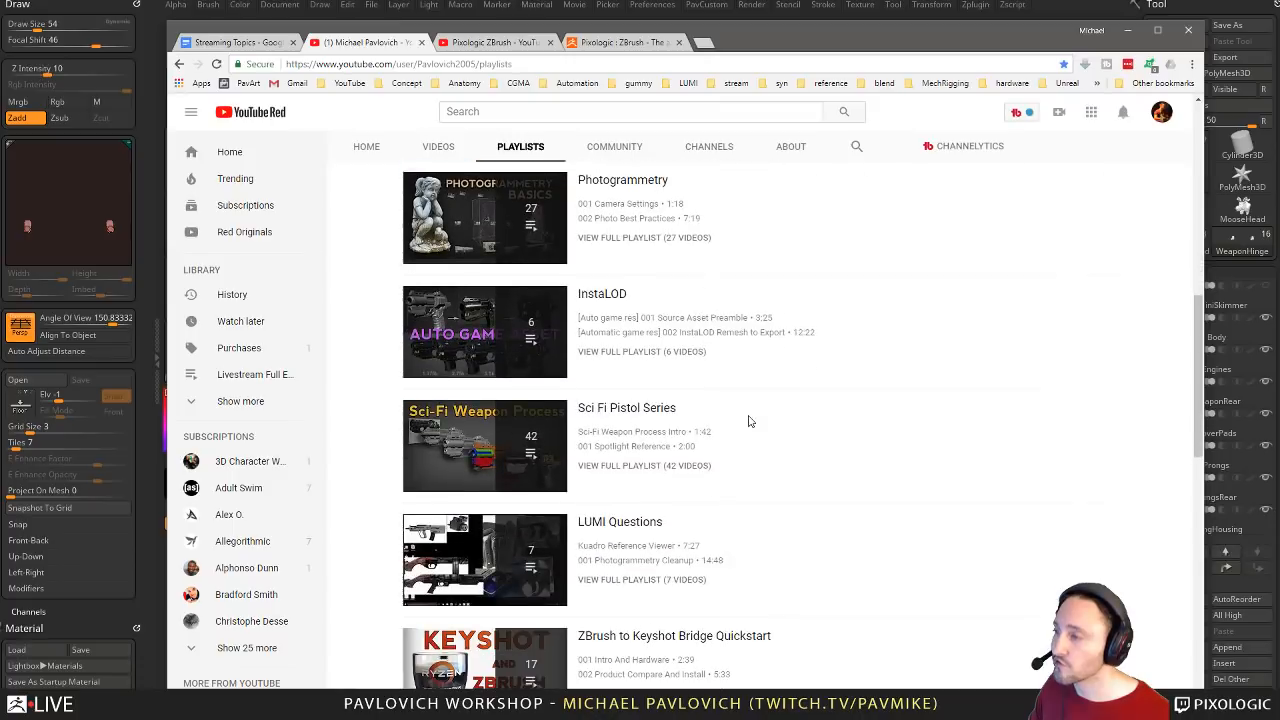
{"action": "scroll", "coordinate": [631, 420], "scroll_direction": "down", "scroll_amount": 4}
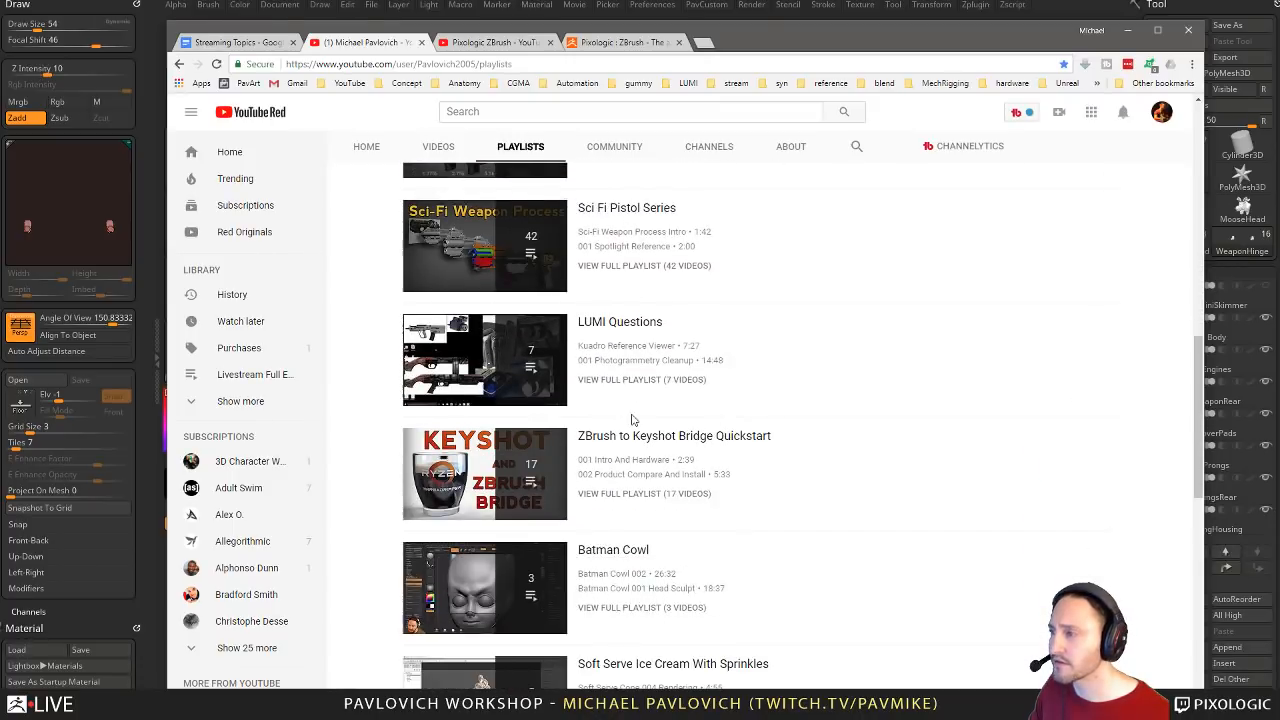
{"action": "scroll", "coordinate": [803, 323], "scroll_direction": "up", "scroll_amount": 1}
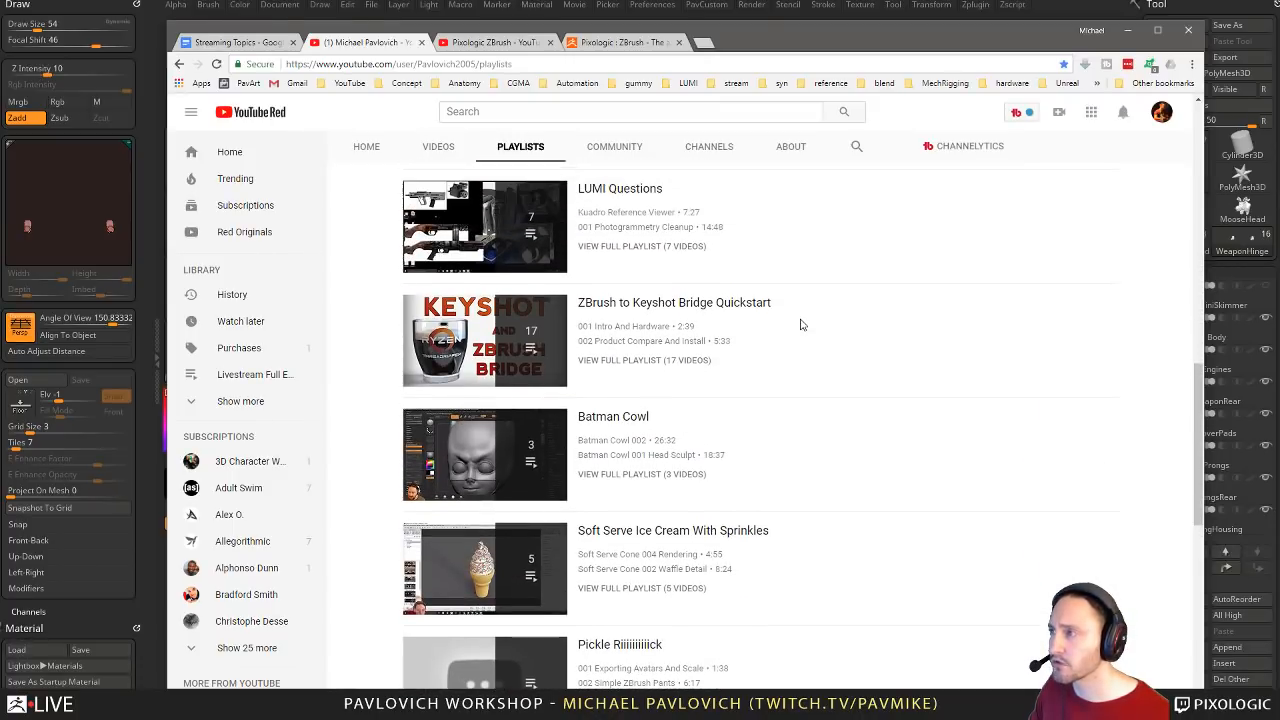
{"action": "scroll", "coordinate": [803, 323], "scroll_direction": "down", "scroll_amount": 3}
{"action": "scroll", "coordinate": [800, 324], "scroll_direction": "down", "scroll_amount": 5}
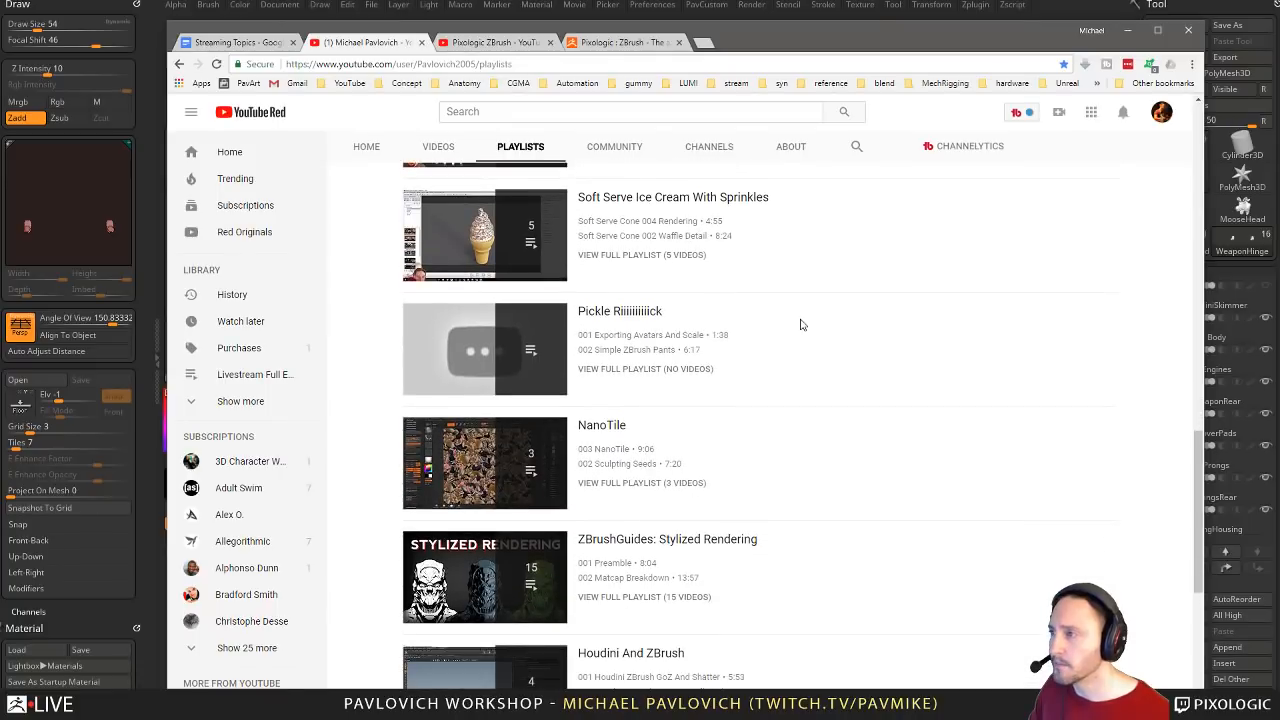
- Look through the YouTube channel's playlists, including the ZBrush Core, Boot Tutorial, Substance and Intro to ZBrush series
{"action": "scroll", "coordinate": [803, 323], "scroll_direction": "down", "scroll_amount": 4}
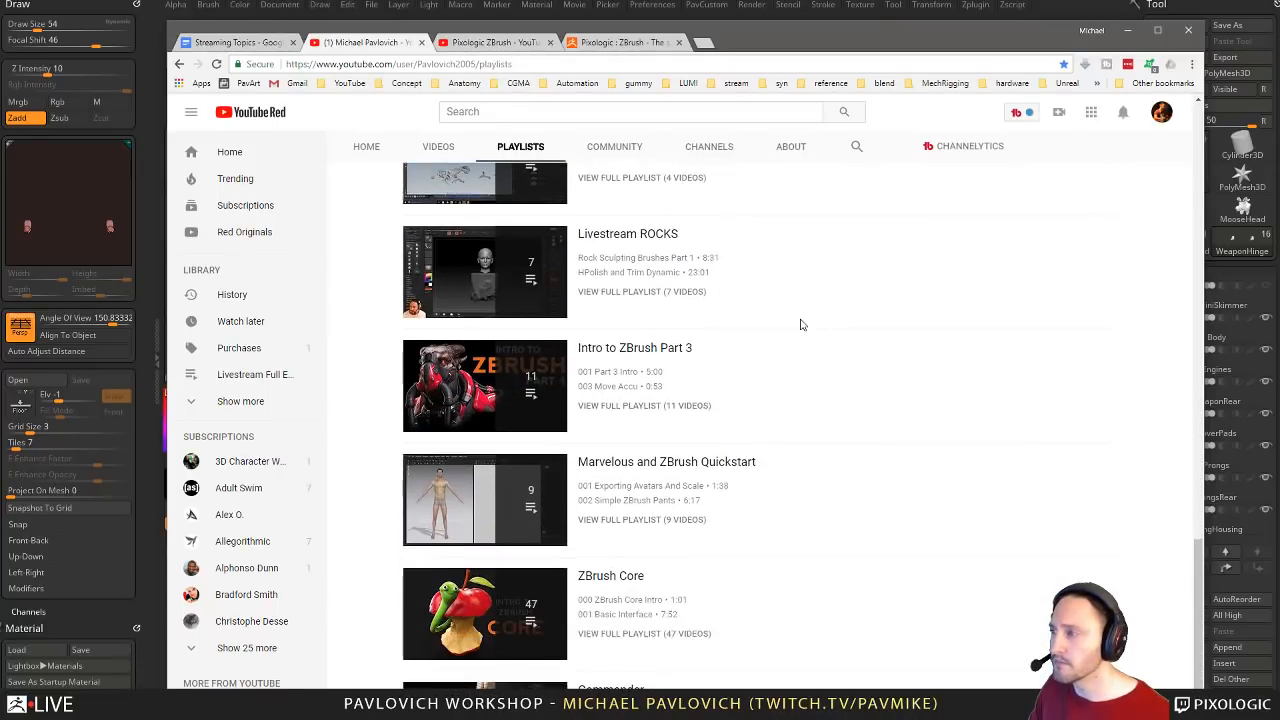
{"action": "scroll", "coordinate": [785, 324], "scroll_direction": "up", "scroll_amount": 1}
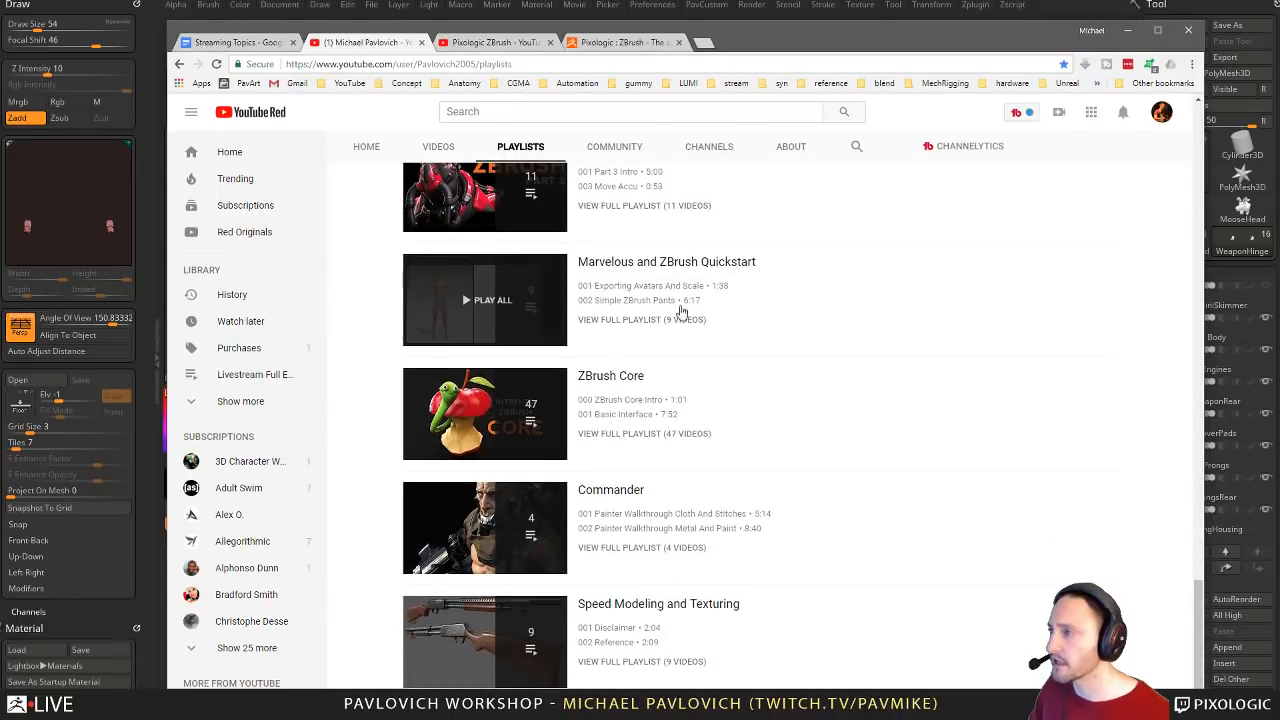
{"action": "scroll", "coordinate": [819, 292], "scroll_direction": "down", "scroll_amount": 2}
{"action": "scroll", "coordinate": [865, 340], "scroll_direction": "down", "scroll_amount": 5}
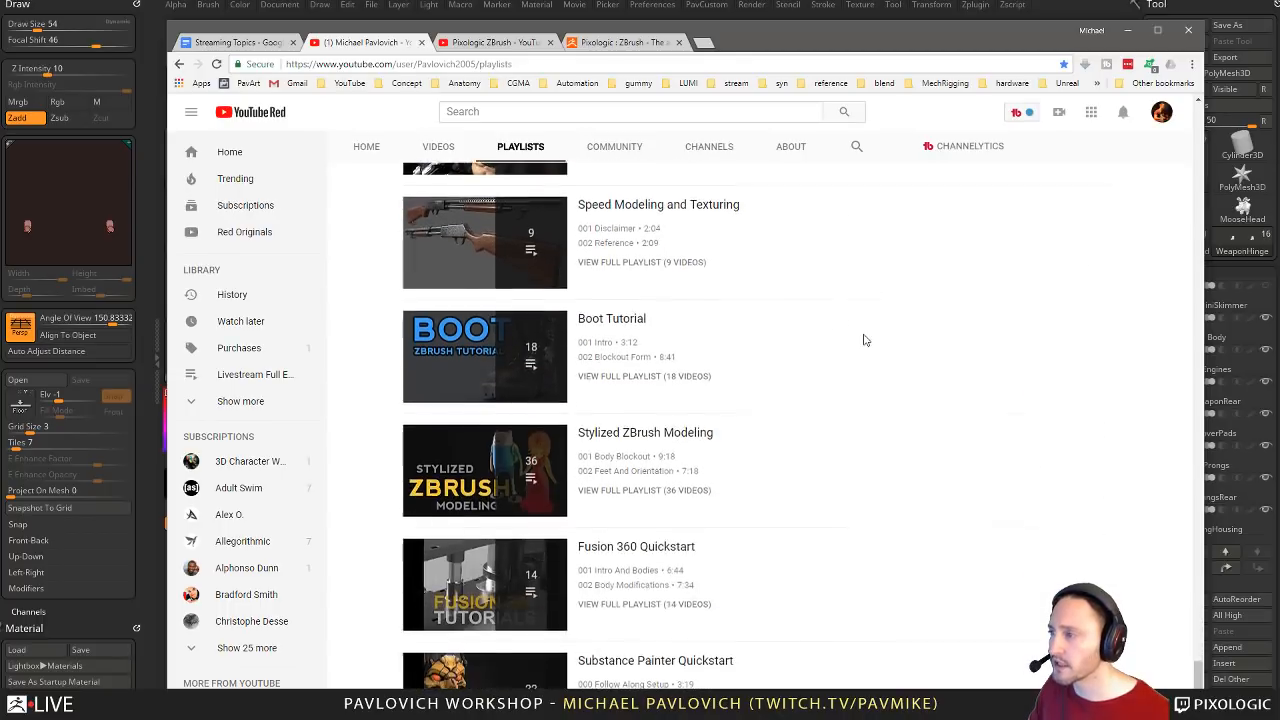
{"action": "scroll", "coordinate": [871, 386], "scroll_direction": "down", "scroll_amount": 4}
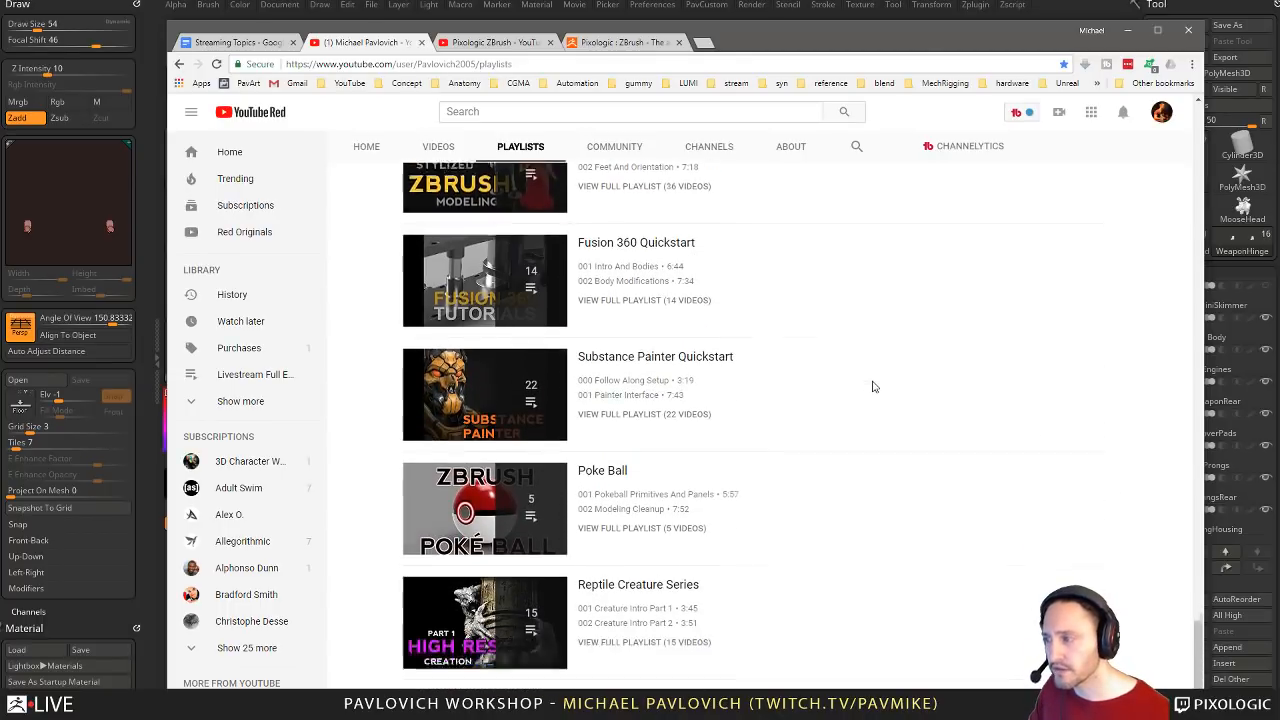
{"action": "scroll", "coordinate": [871, 386], "scroll_direction": "up", "scroll_amount": 2}
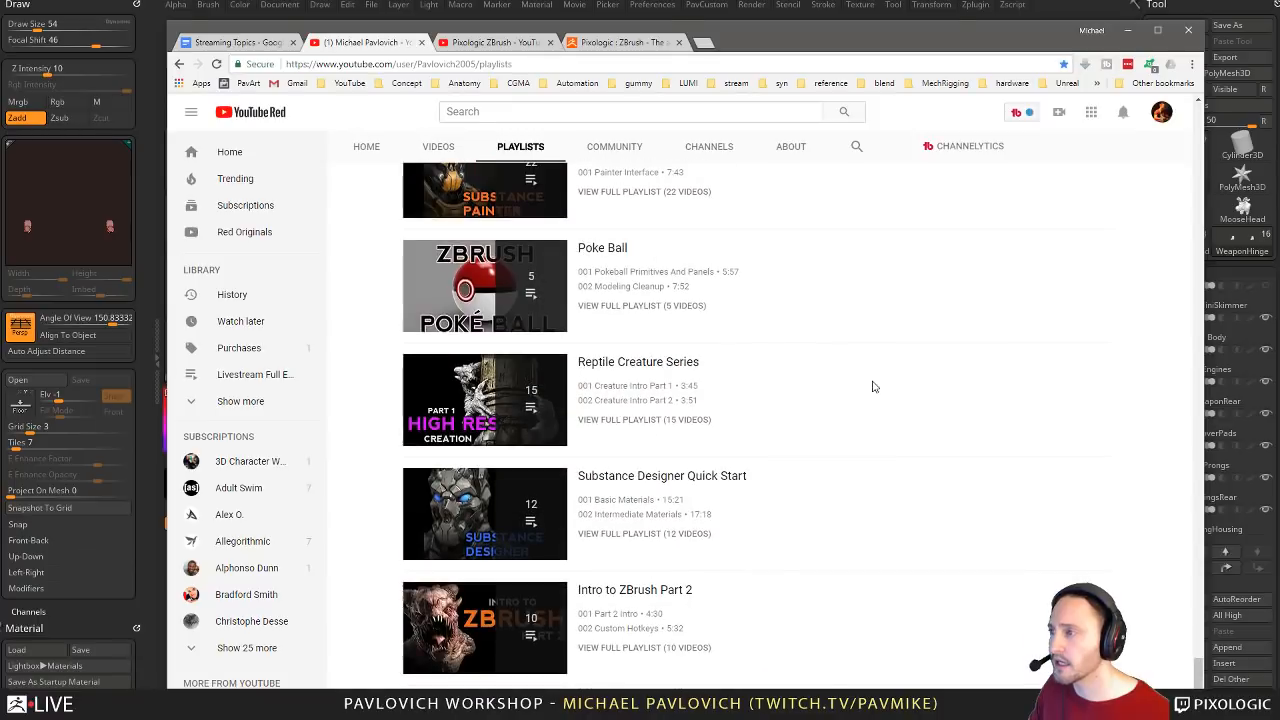
{"action": "scroll", "coordinate": [834, 380], "scroll_direction": "down", "scroll_amount": 5}
{"action": "scroll", "coordinate": [835, 384], "scroll_direction": "down", "scroll_amount": 1}
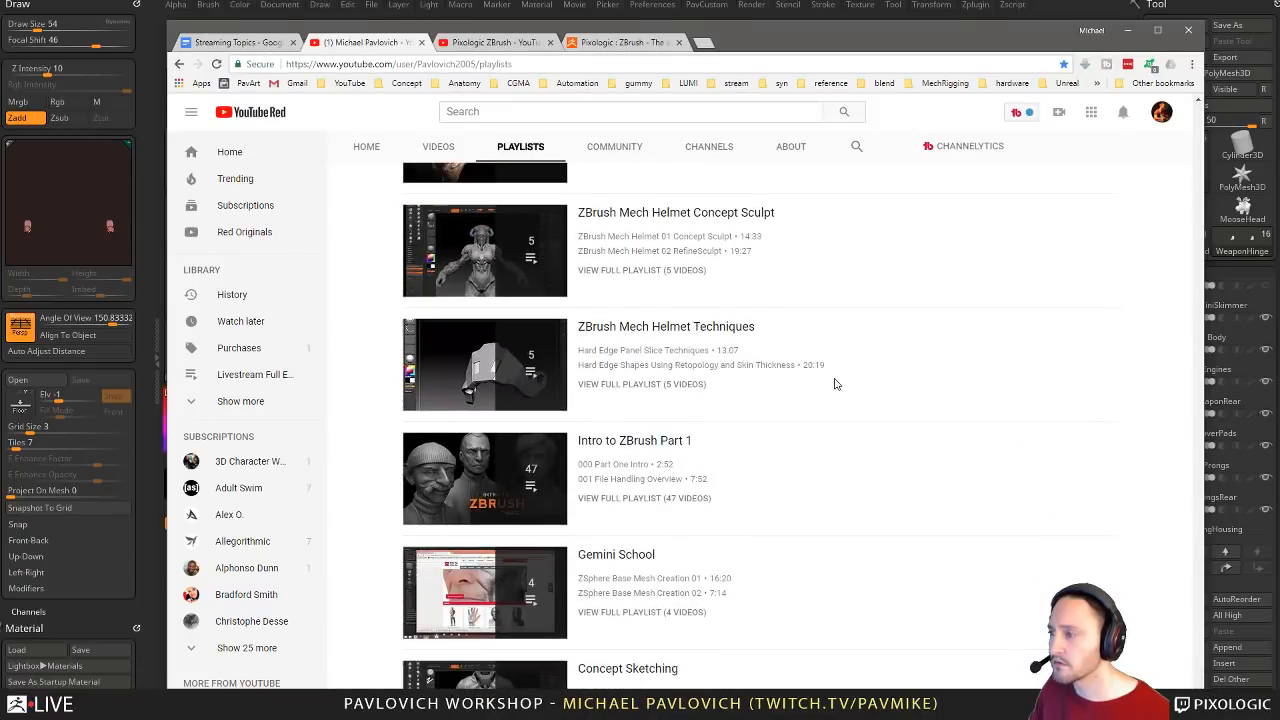
{"action": "scroll", "coordinate": [834, 381], "scroll_direction": "up", "scroll_amount": 14}
{"action": "scroll", "coordinate": [775, 333], "scroll_direction": "up", "scroll_amount": 18}
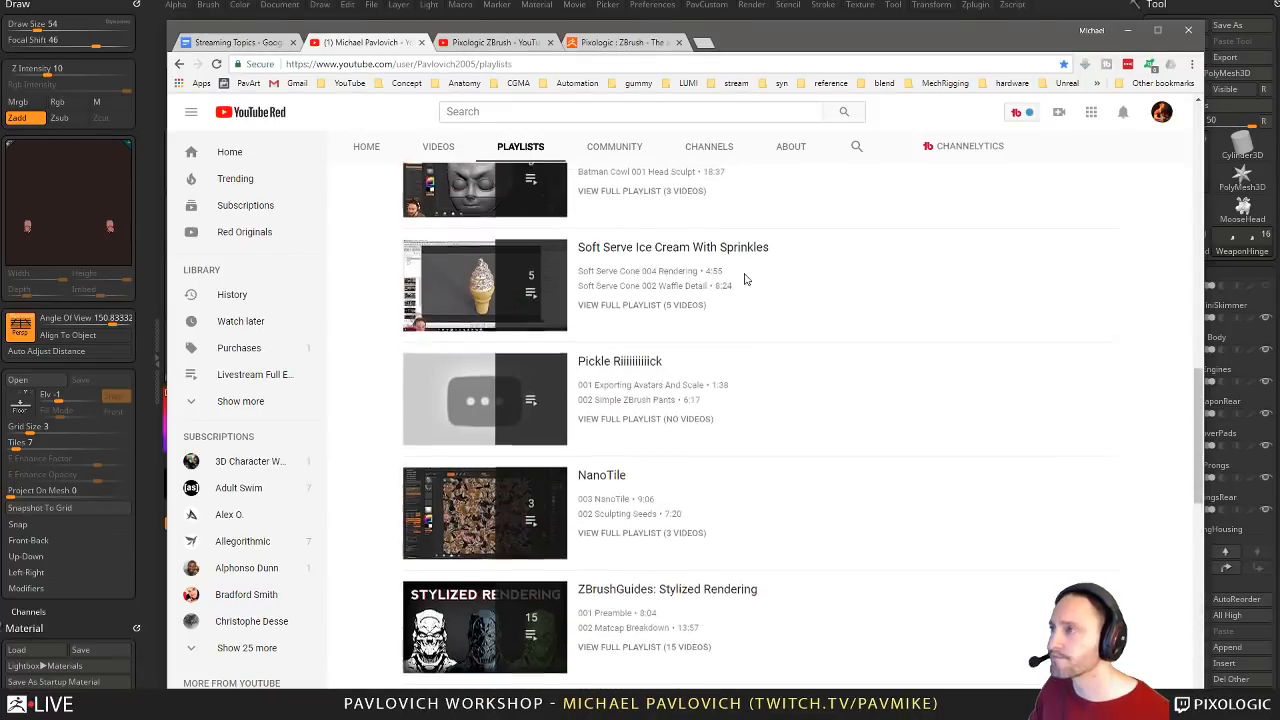
{"action": "scroll", "coordinate": [858, 390], "scroll_direction": "up", "scroll_amount": 10}
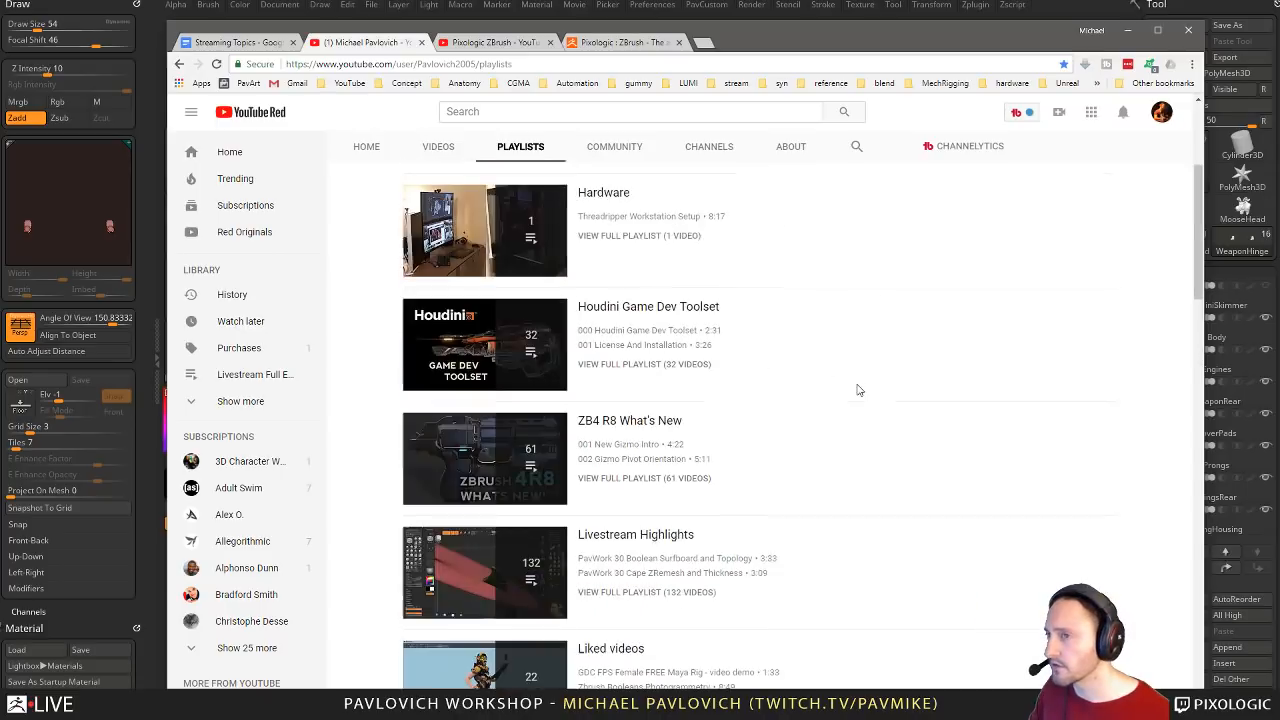
- Switch to ZBrush and apply the MatCap Pearl Cavity material to the ship model
{"action": "key", "text": "alt+Tab"}
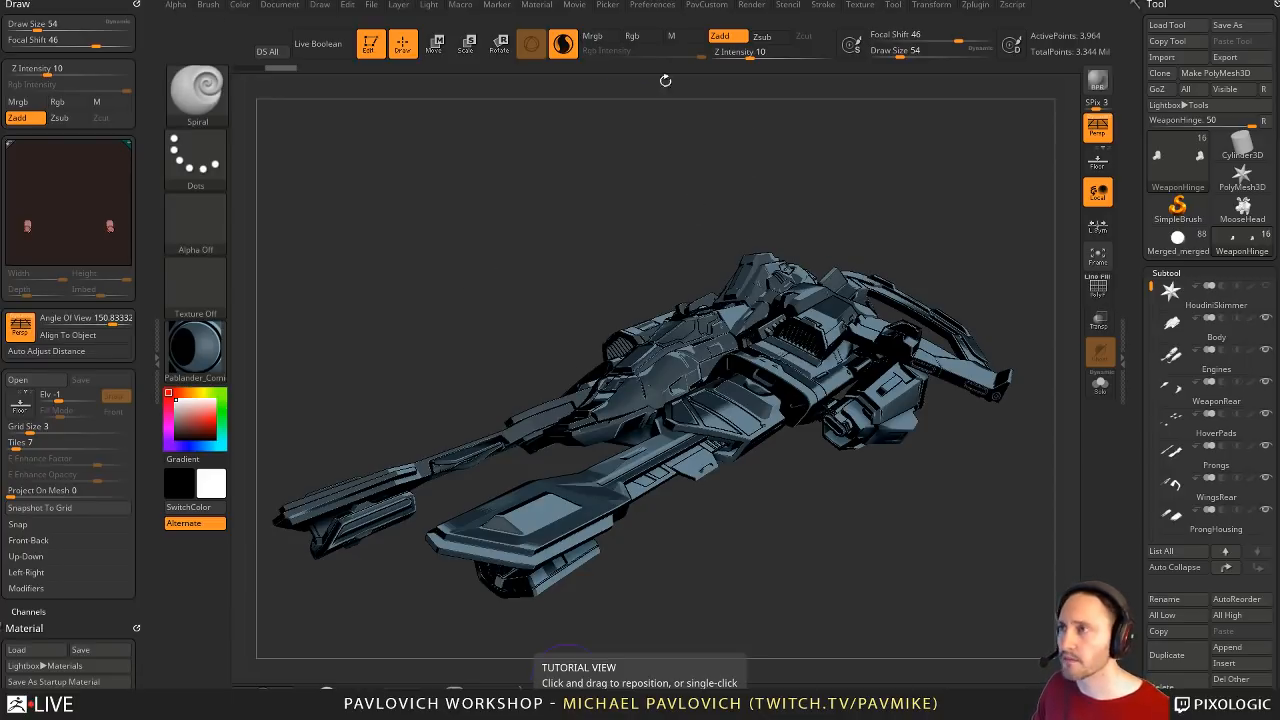
{"action": "left_click_drag", "start_coordinate": [665, 80], "coordinate": [650, 18]}
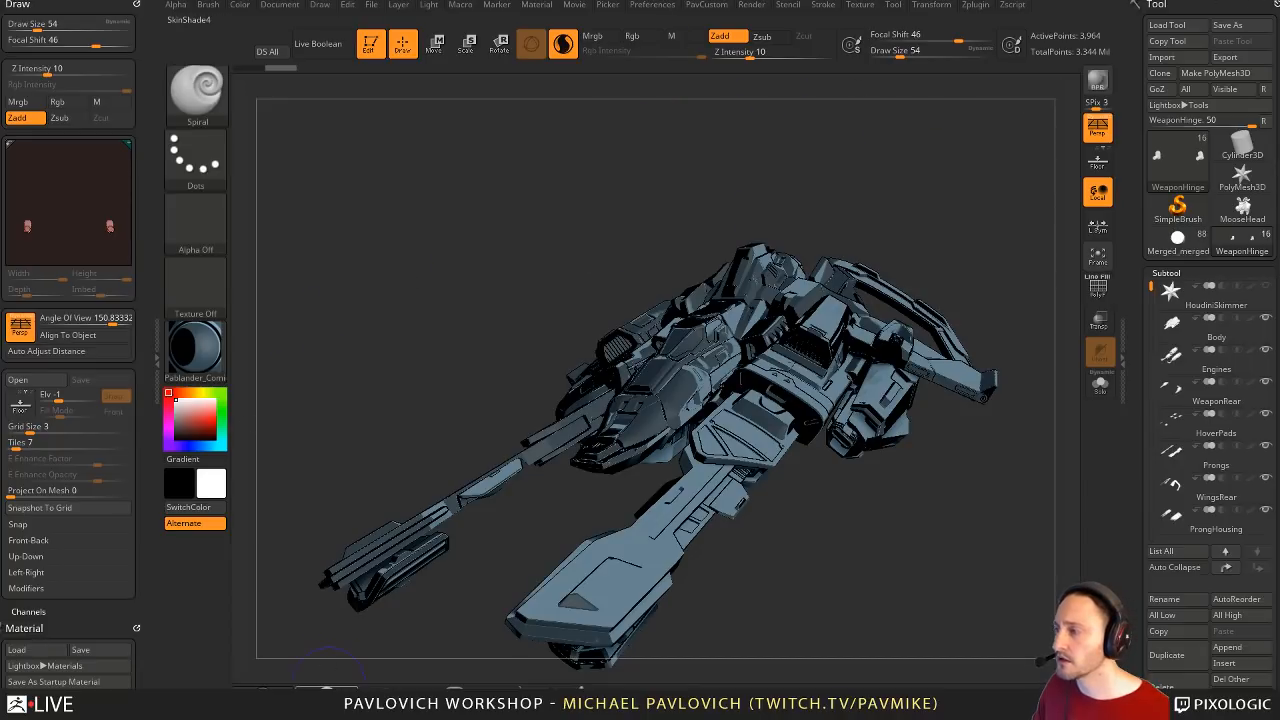
{"action": "mouse_move", "coordinate": [1024, 167]}
{"action": "left_mouse_down"}
{"action": "mouse_move", "coordinate": [1069, 196]}
{"action": "mouse_move", "coordinate": [1003, 170]}
{"action": "left_mouse_up"}
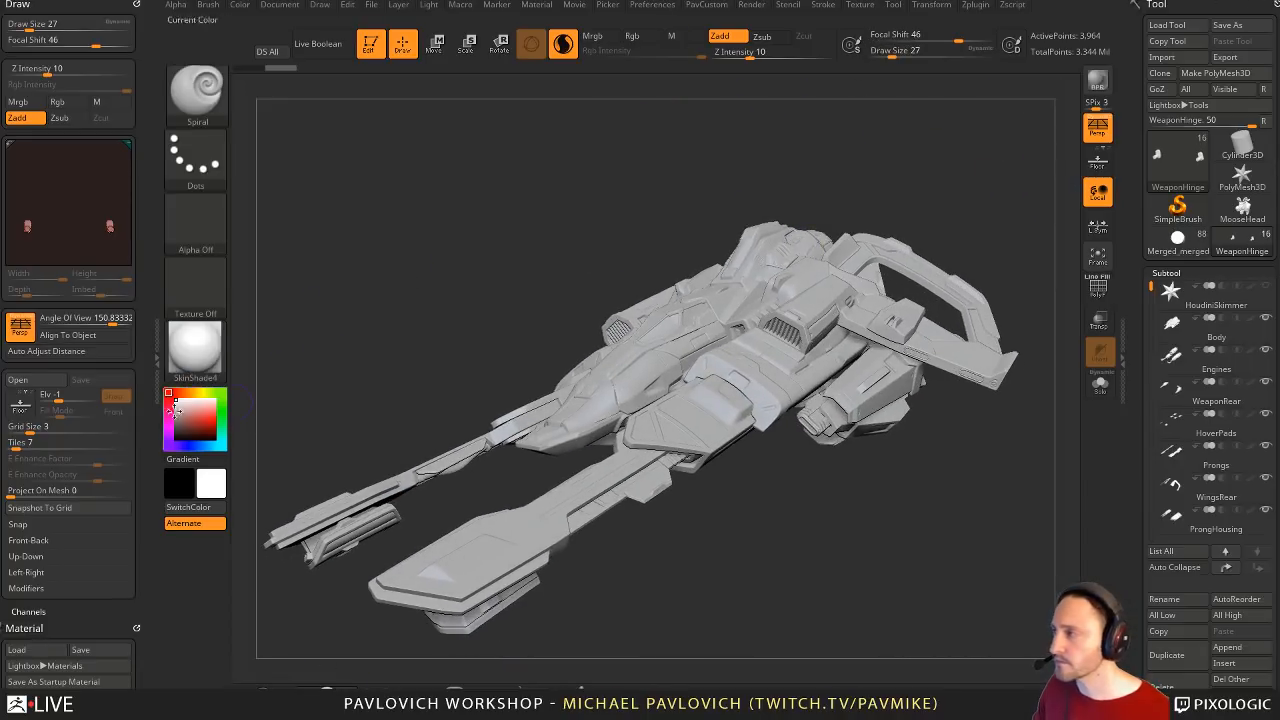
{"action": "left_click", "coordinate": [200, 352]}
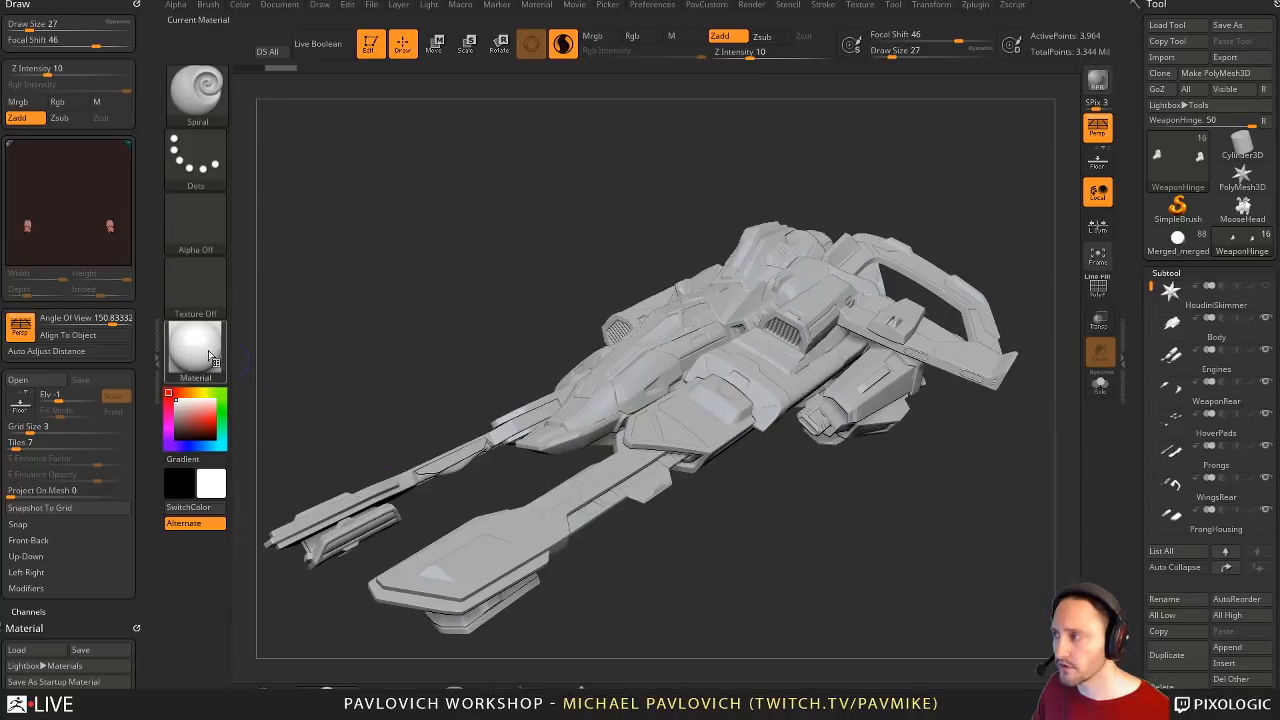
{"action": "left_click", "coordinate": [200, 352]}
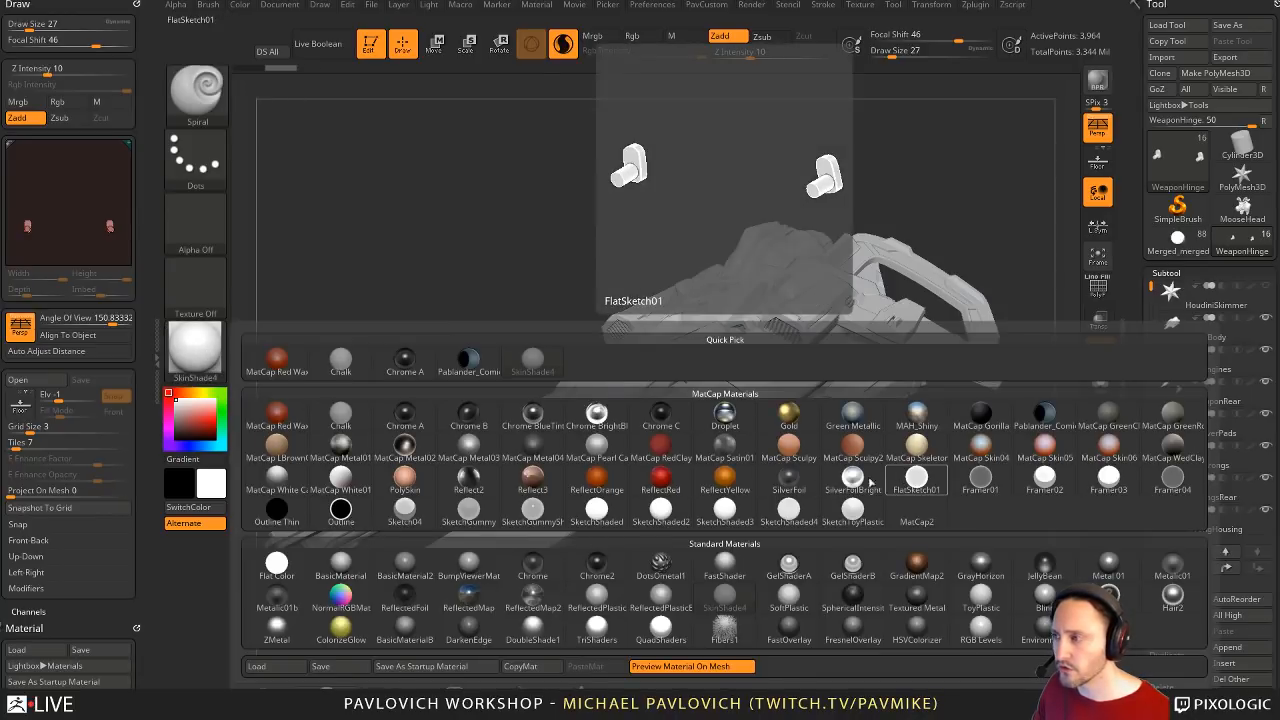
{"action": "left_click", "coordinate": [597, 447]}
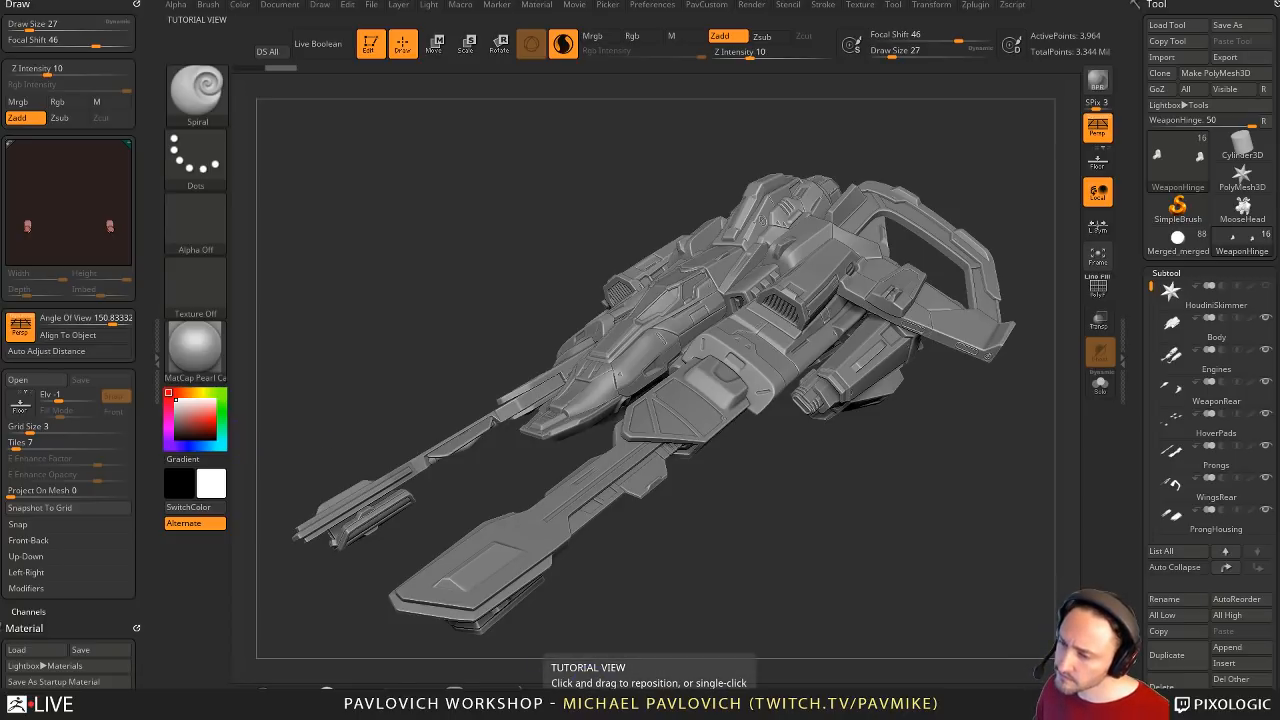
- Switch to the browser and review the YouTube playlists between Livestream Full Episodes and Intro to ZBrush Part 3
{"action": "left_click_drag", "start_coordinate": [909, 719], "coordinate": [781, 3]}
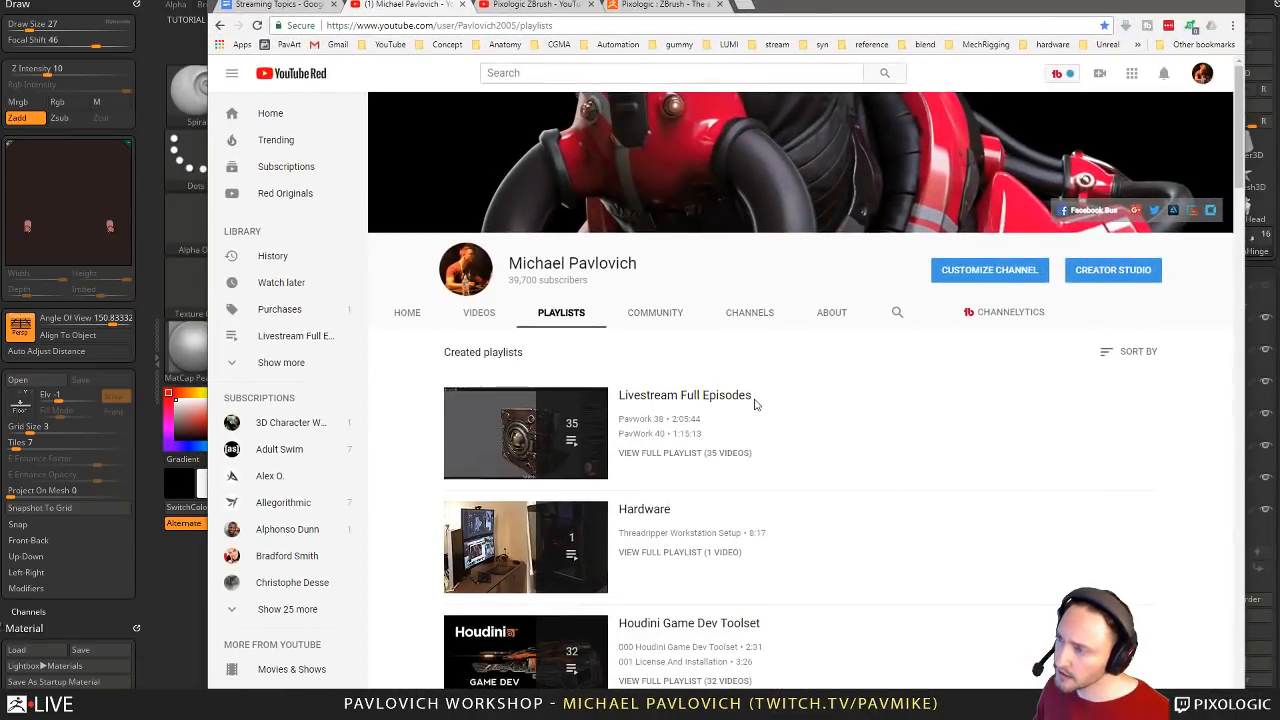
{"action": "scroll", "coordinate": [755, 403], "scroll_direction": "down", "scroll_amount": 4}
{"action": "left_click", "coordinate": [718, 27]}
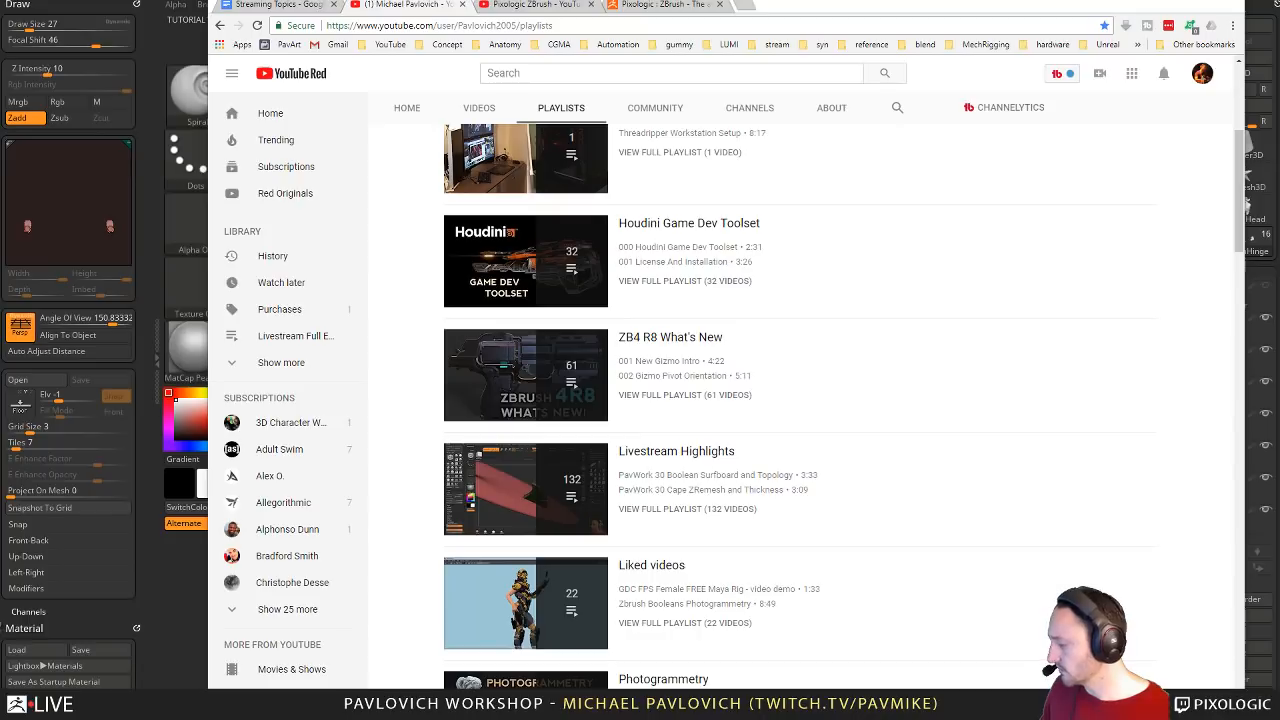
{"action": "scroll", "coordinate": [650, 500], "scroll_direction": "down", "scroll_amount": 6}
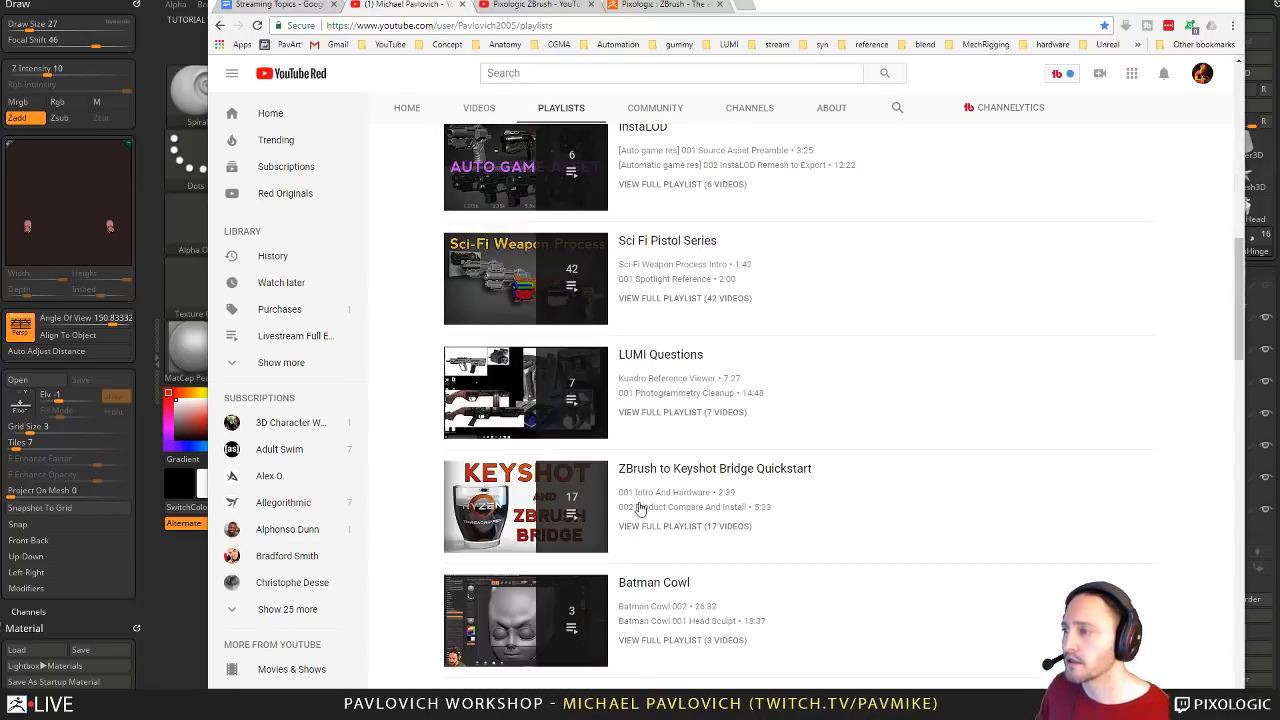
{"action": "scroll", "coordinate": [672, 524], "scroll_direction": "down", "scroll_amount": 10}
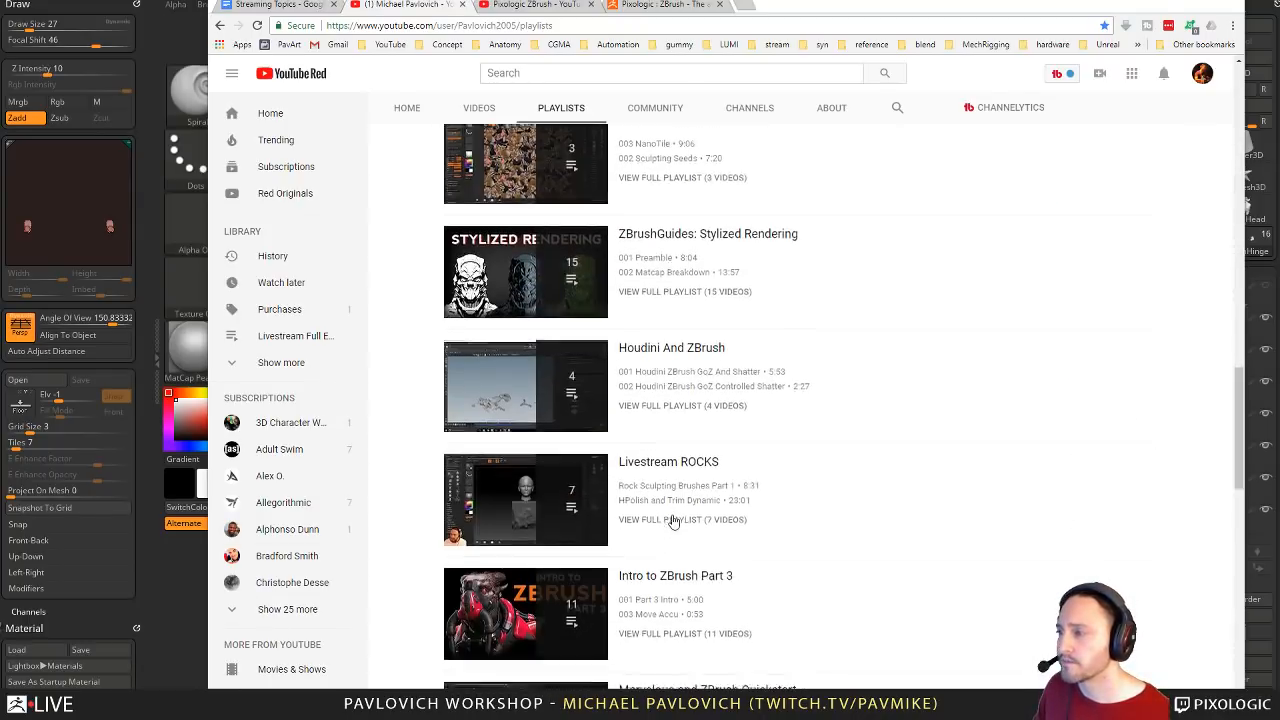
{"action": "scroll", "coordinate": [672, 521], "scroll_direction": "up", "scroll_amount": 13}
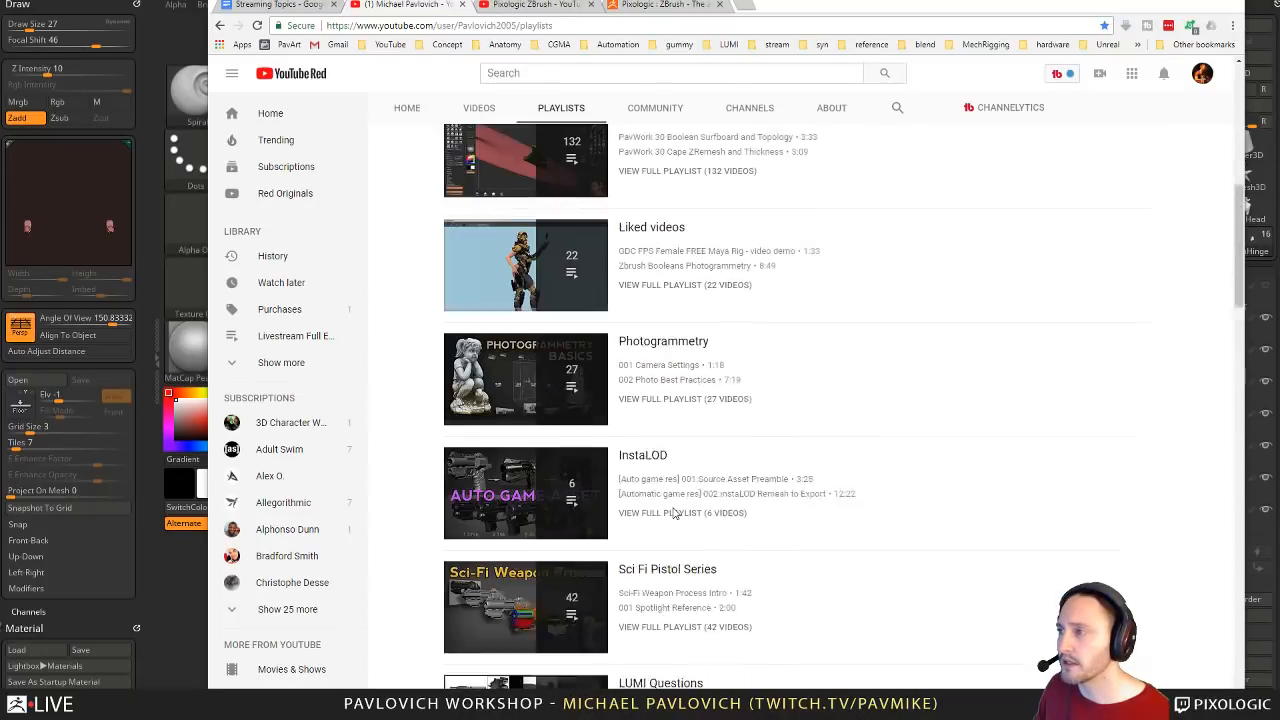
{"action": "scroll", "coordinate": [674, 514], "scroll_direction": "down", "scroll_amount": 1}
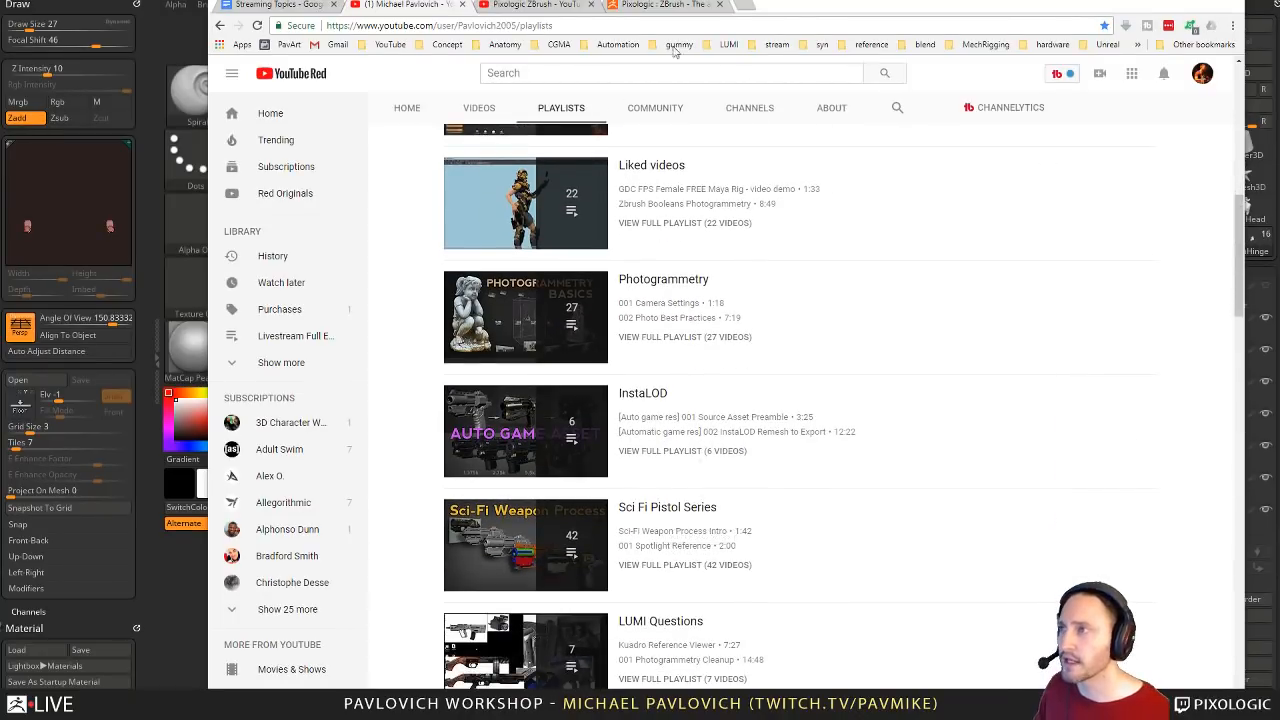
- Switch back to ZBrush and load the tool file Gun_Bake_ZB.ZTL from the Pistol folder
{"action": "left_click_drag", "start_coordinate": [772, 10], "coordinate": [1279, 100]}
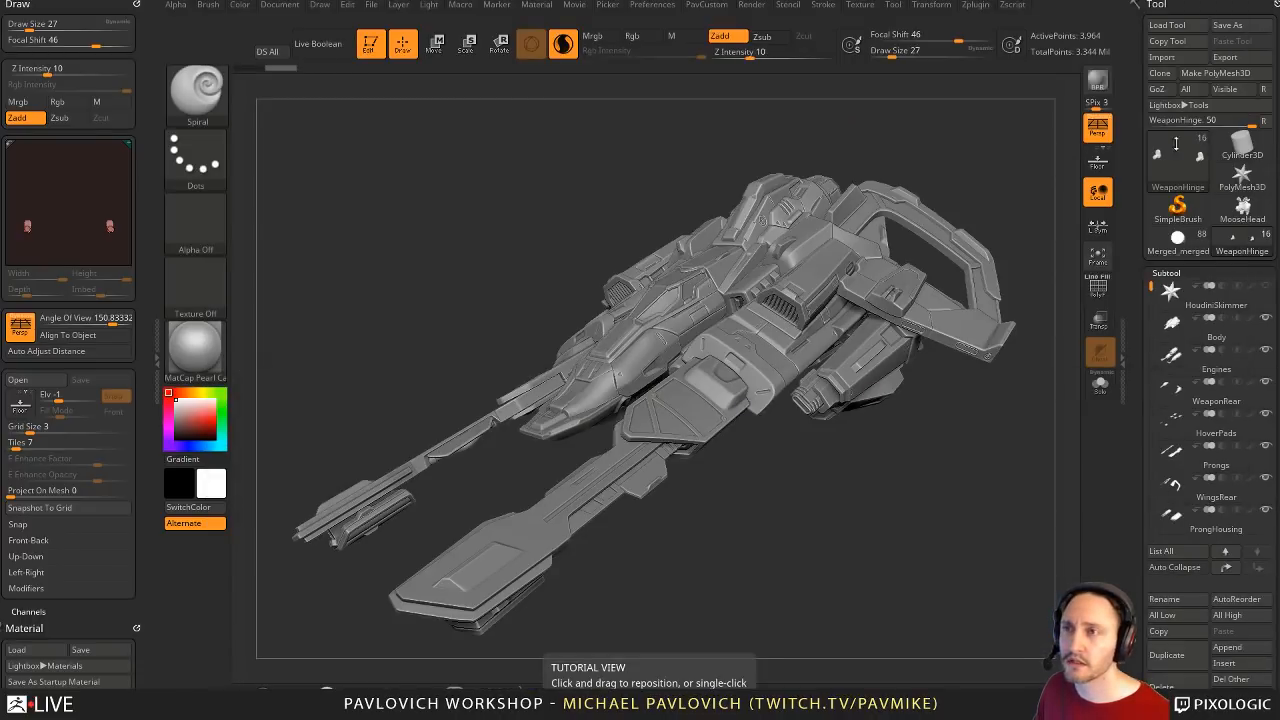
{"action": "left_click", "coordinate": [1198, 26]}
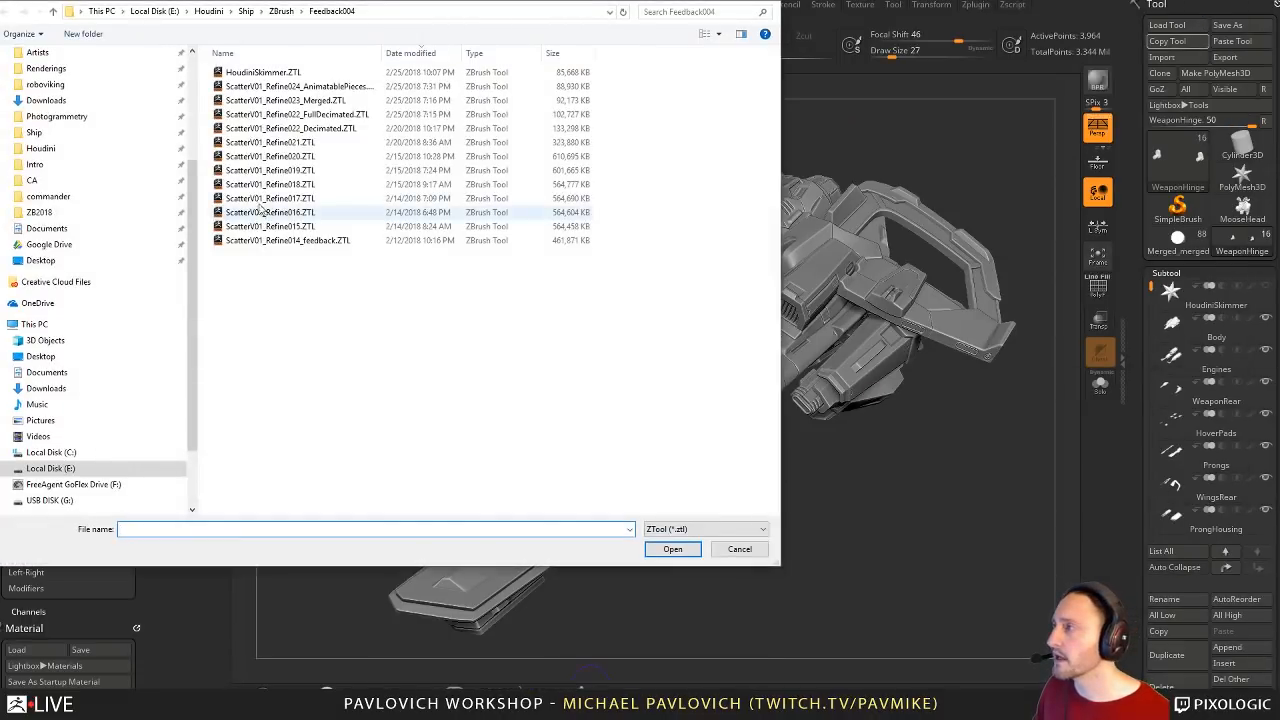
{"action": "scroll", "coordinate": [60, 165], "scroll_direction": "up", "scroll_amount": 4}
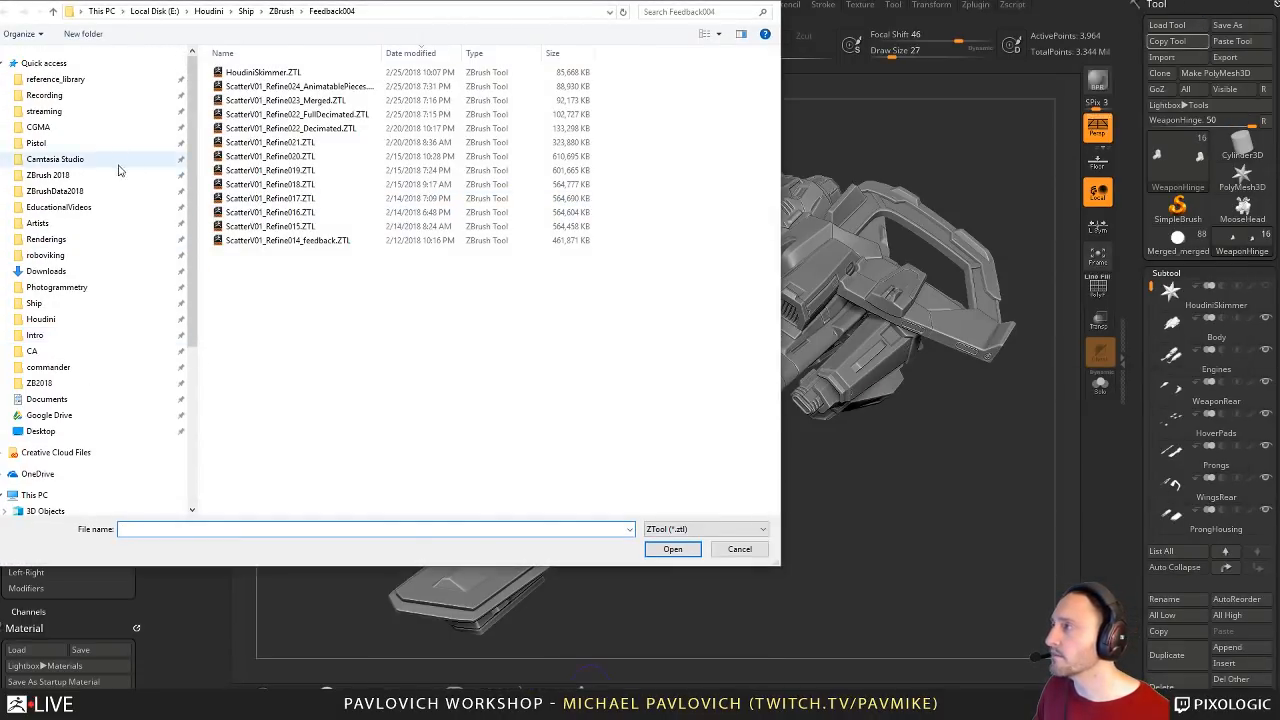
{"action": "left_click", "coordinate": [48, 143]}
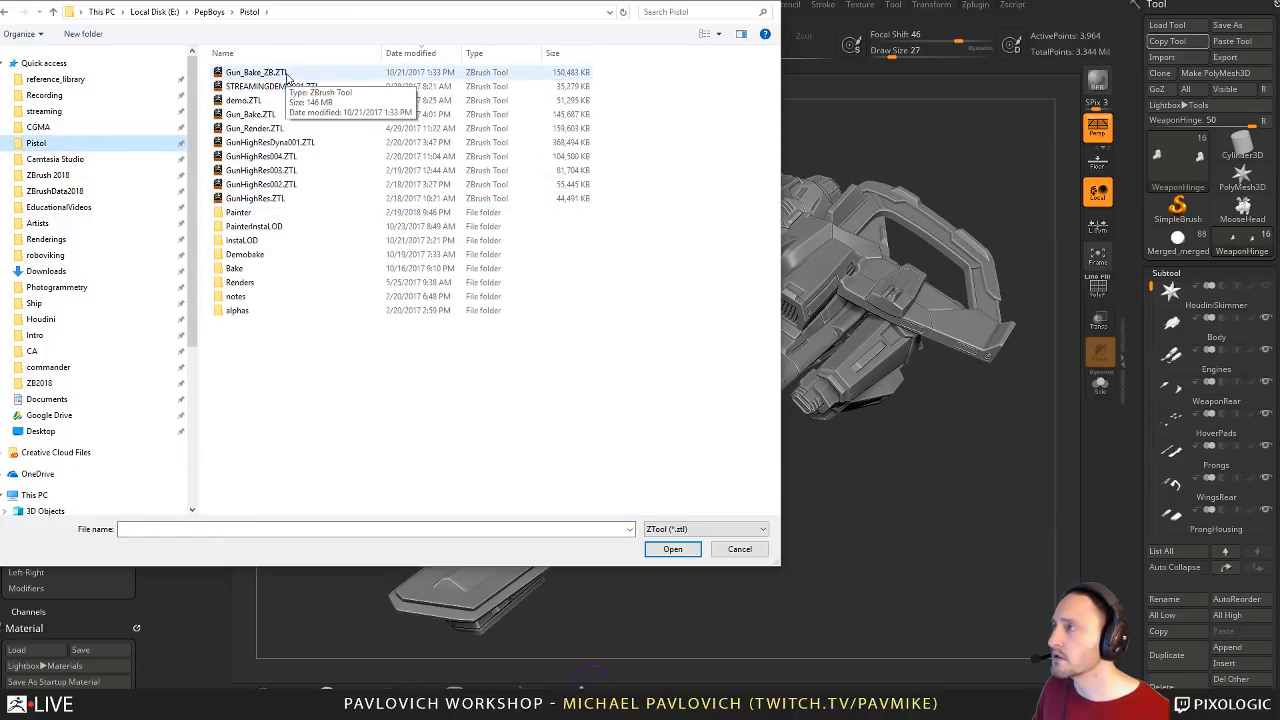
{"action": "double_click", "coordinate": [285, 76]}
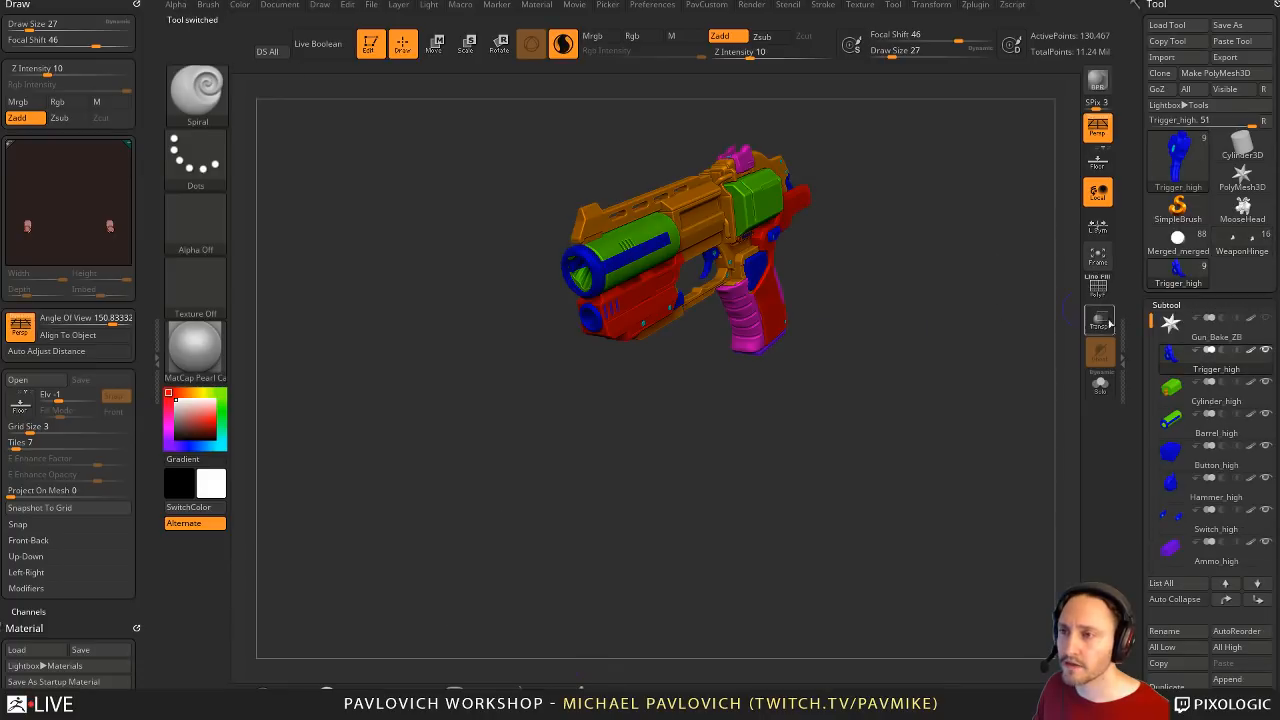
- Turn off the polypaint colour display on all subtools of the pistol
{"action": "left_click", "coordinate": [1249, 351], "text": "shift"}
{"action": "left_click_drag", "start_coordinate": [974, 323], "coordinate": [925, 387]}
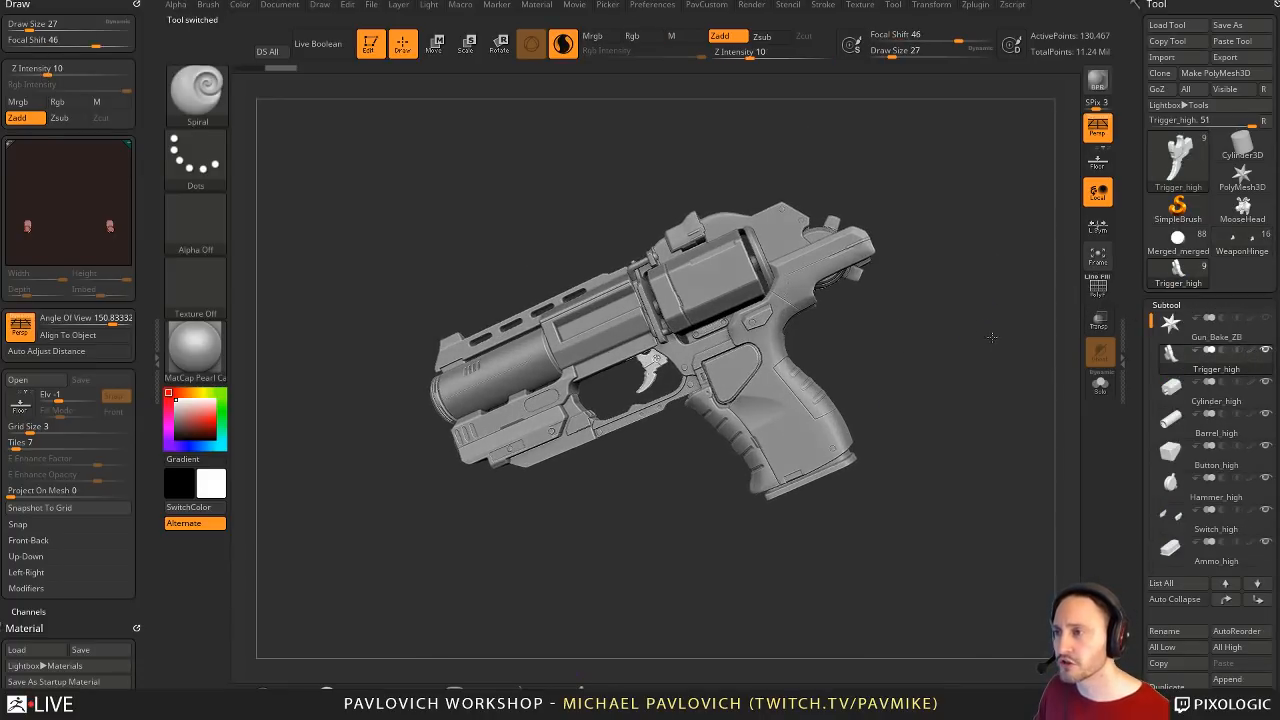
{"action": "mouse_move", "coordinate": [991, 337]}
{"action": "left_mouse_down", "text": "shift"}
{"action": "mouse_move", "coordinate": [934, 311]}
{"action": "mouse_move", "coordinate": [1080, 181]}
{"action": "left_mouse_up", "text": "shift"}
- Disable perspective for the pistol view and set the draw size to 20
{"action": "key", "text": "s"}
{"action": "left_click", "coordinate": [1097, 131]}
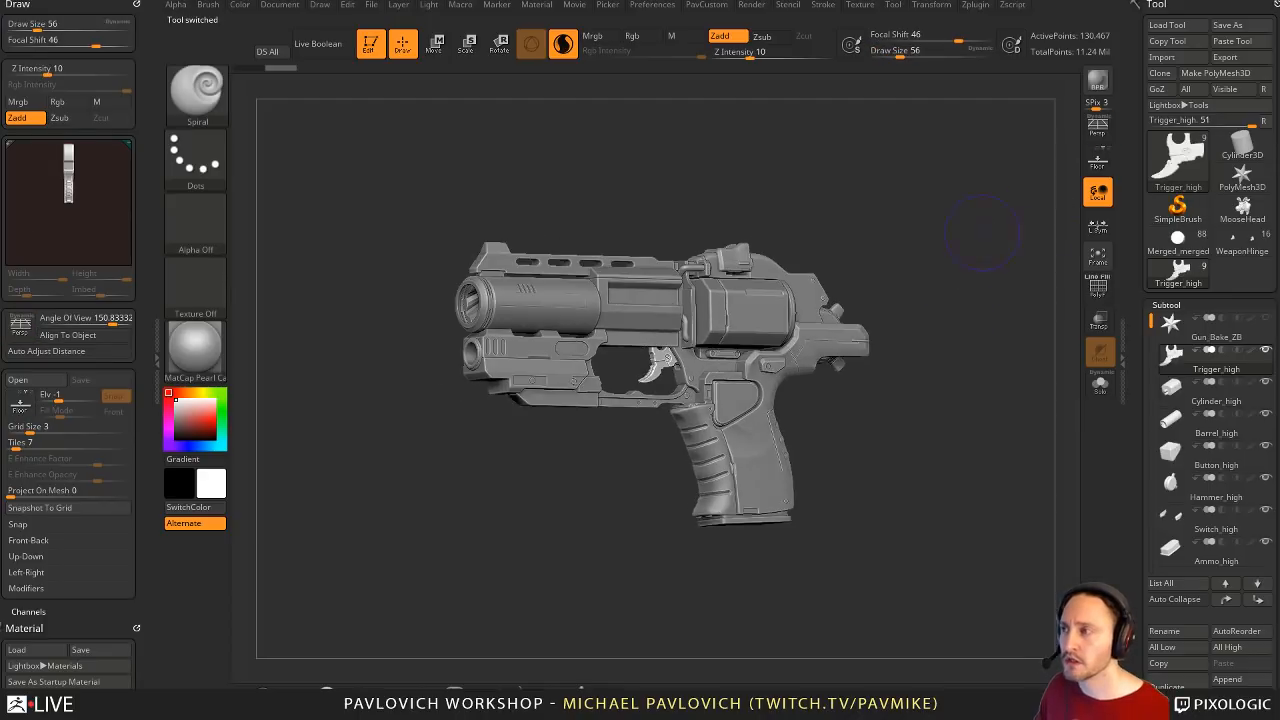
{"action": "mouse_move", "coordinate": [1010, 230]}
{"action": "left_mouse_down"}
{"action": "mouse_move", "coordinate": [1000, 300]}
{"action": "mouse_move", "coordinate": [968, 264]}
{"action": "mouse_move", "coordinate": [913, 288]}
{"action": "mouse_move", "coordinate": [994, 241]}
{"action": "mouse_move", "coordinate": [1066, 264]}
{"action": "mouse_move", "coordinate": [952, 293]}
{"action": "mouse_move", "coordinate": [1014, 237]}
{"action": "mouse_move", "coordinate": [945, 243]}
{"action": "left_mouse_up"}
{"action": "key", "text": "s"}
{"action": "key", "text": "s"}
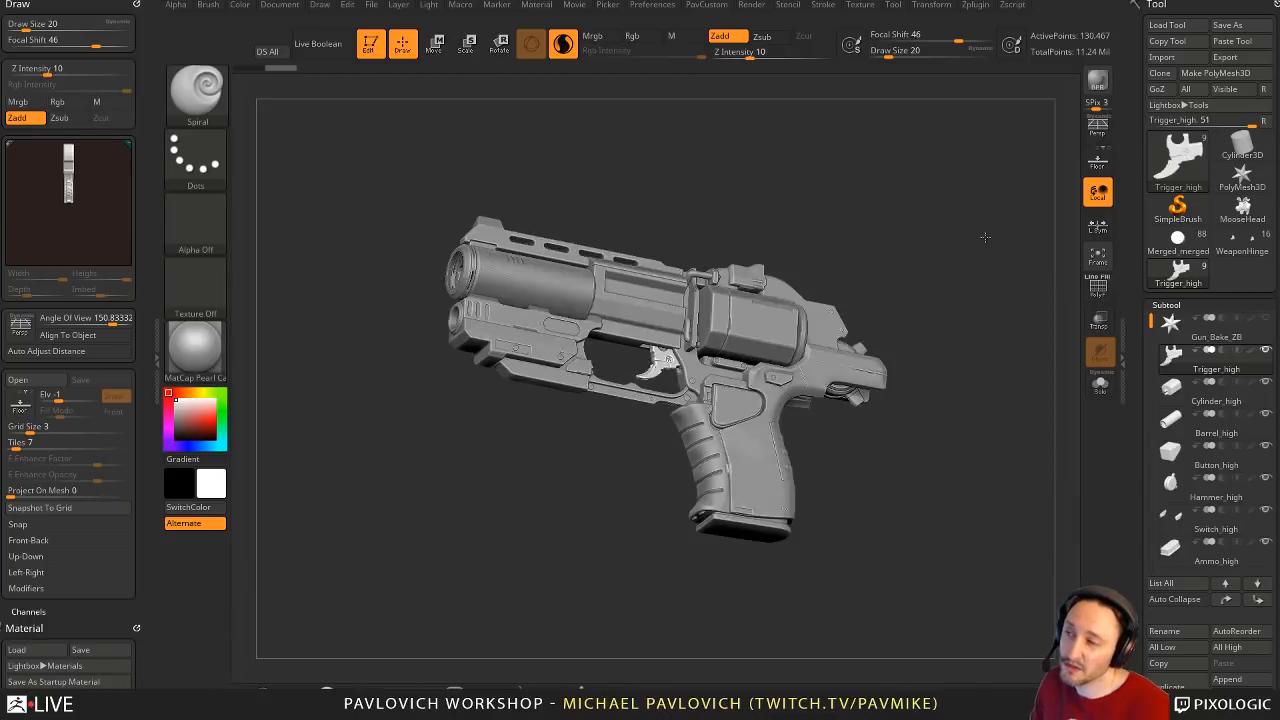
- Check the YouTube playlists in the browser down to Speed Modeling and Texturing and Boot Tutorial, and return to ZBrush
{"action": "key", "text": "alt+Tab"}
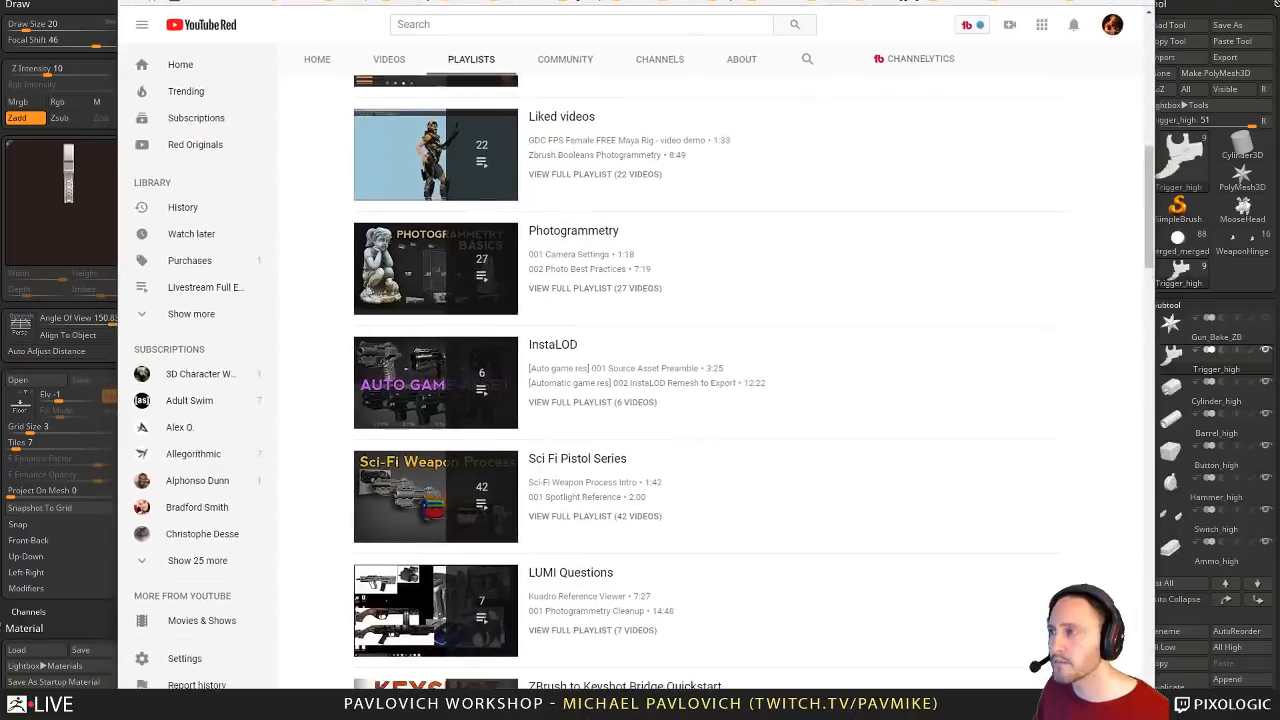
{"action": "scroll", "coordinate": [608, 393], "scroll_direction": "down", "scroll_amount": 6}
{"action": "scroll", "coordinate": [608, 393], "scroll_direction": "down", "scroll_amount": 9}
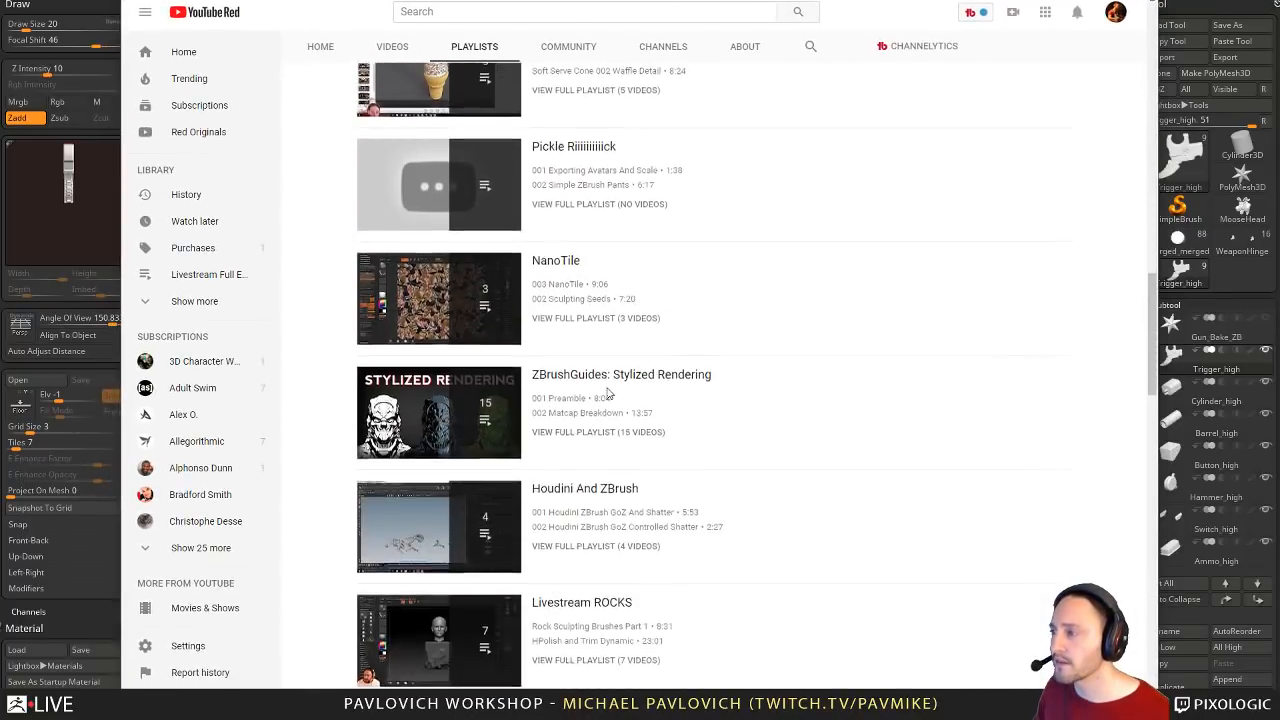
{"action": "scroll", "coordinate": [610, 390], "scroll_direction": "down", "scroll_amount": 3}
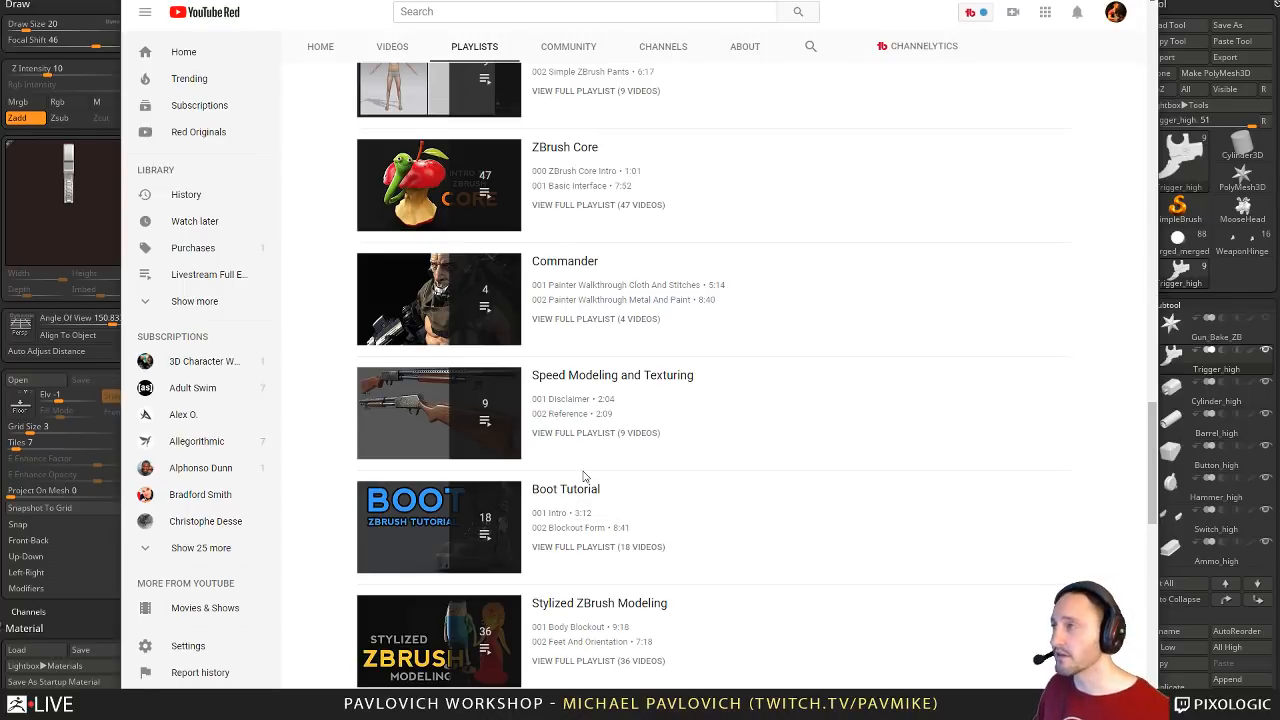
{"action": "key", "text": "alt+Tab"}
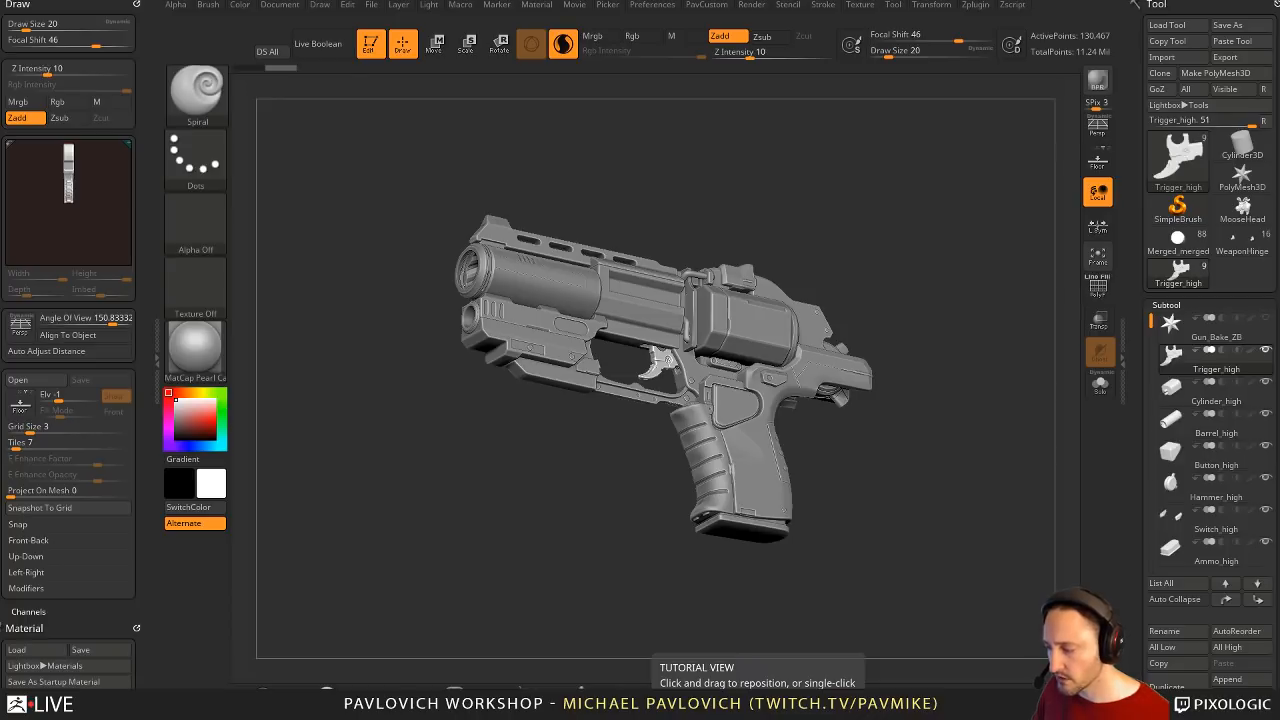
- Switch to the browser's ArtStation portfolio page and look over the tutorial projects around Sci-Fi Weapon Process
{"action": "left_click_drag", "start_coordinate": [903, 719], "coordinate": [845, 8]}
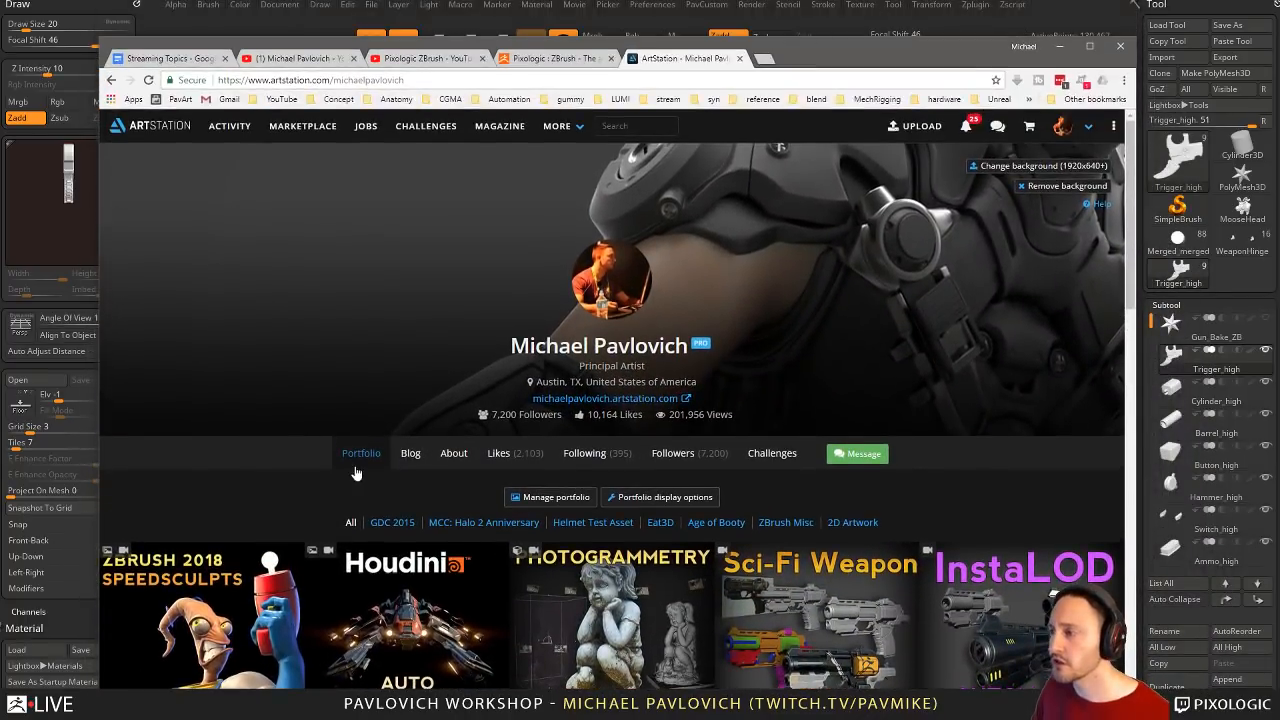
{"action": "scroll", "coordinate": [390, 483], "scroll_direction": "down", "scroll_amount": 3}
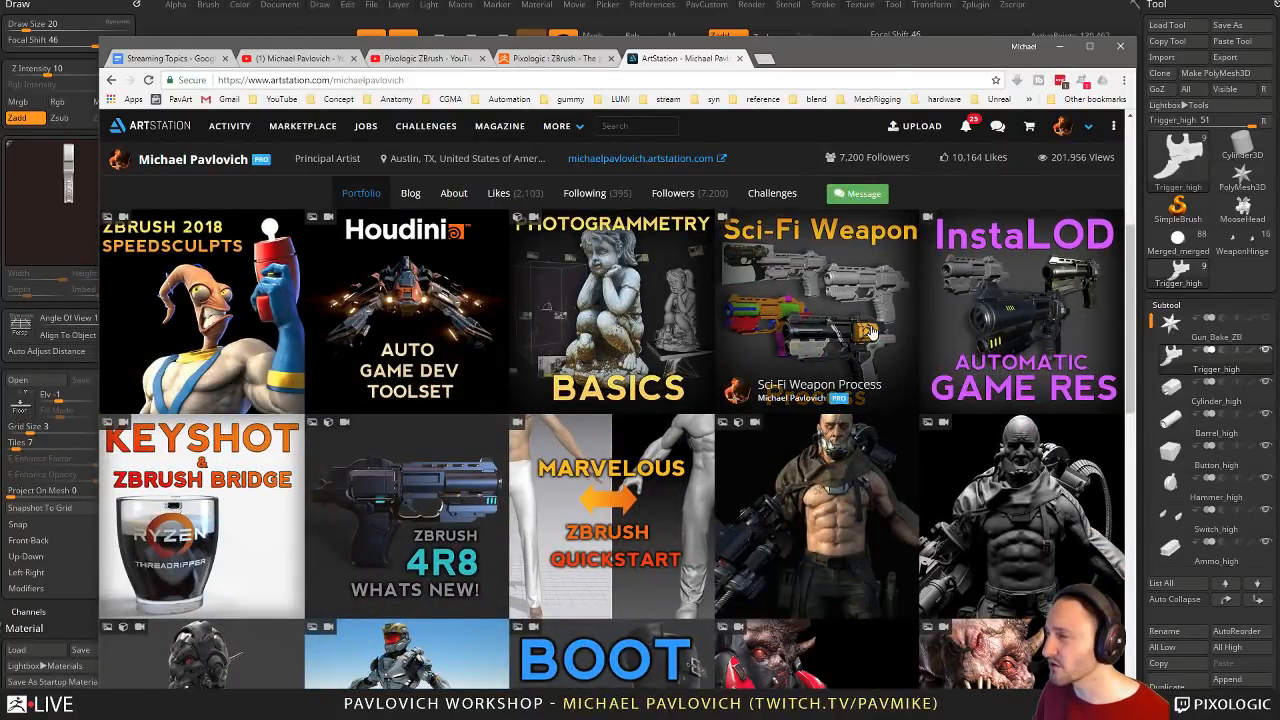
{"action": "scroll", "coordinate": [851, 318], "scroll_direction": "down", "scroll_amount": 1}
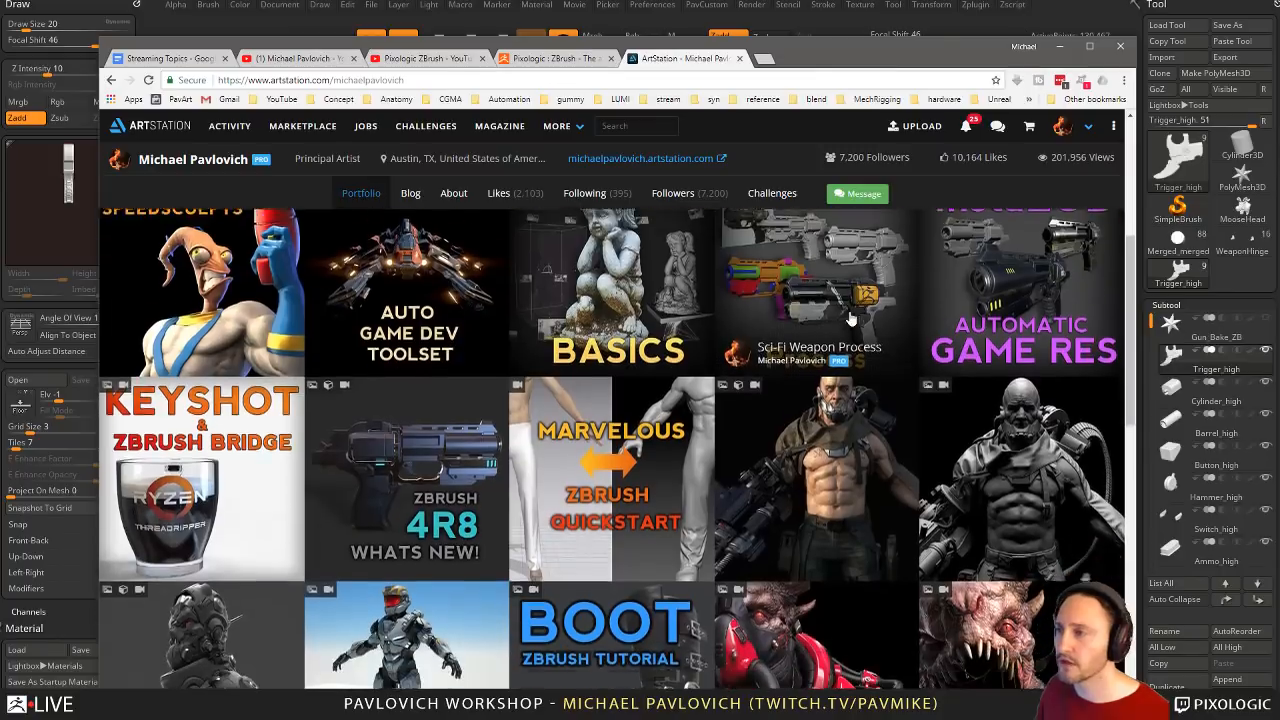
- Open the Commander - High Res Process project from the portfolio and look through its renders, printed figure photos and High Res Render Passes video
{"action": "left_click", "coordinate": [1015, 418]}
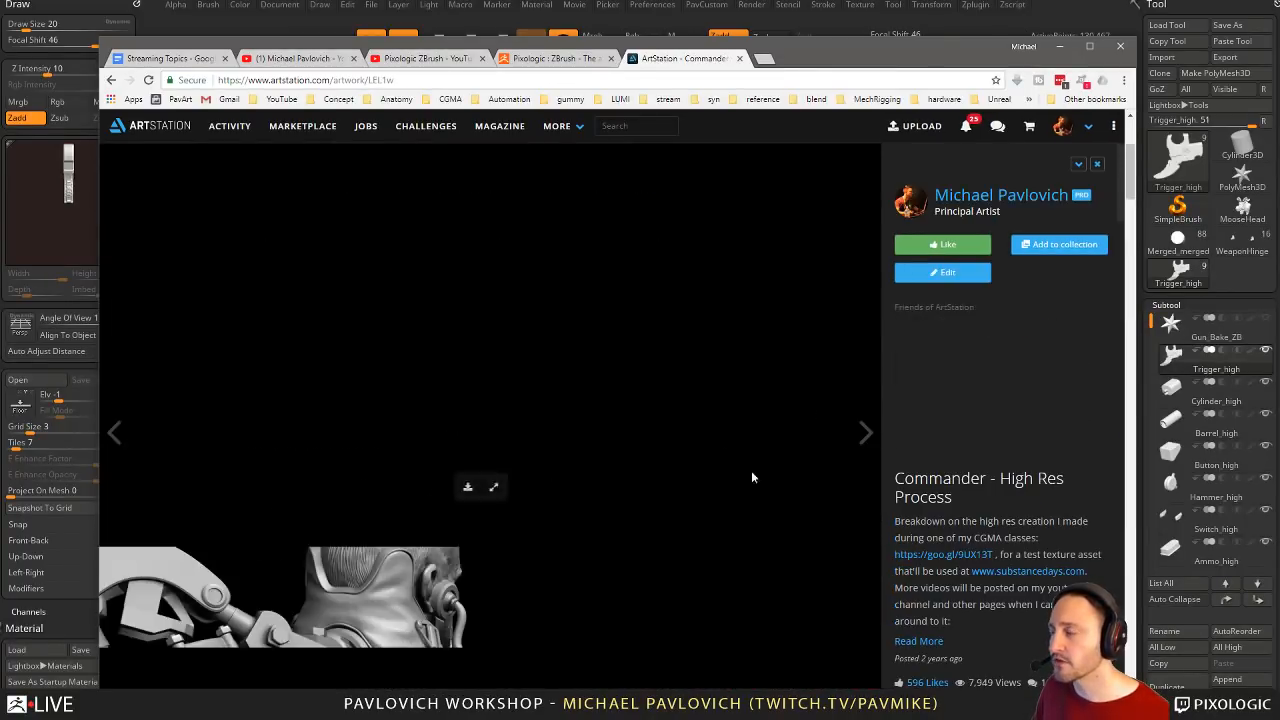
{"action": "scroll", "coordinate": [386, 332], "scroll_direction": "down", "scroll_amount": 5}
{"action": "scroll", "coordinate": [598, 346], "scroll_direction": "up", "scroll_amount": 3}
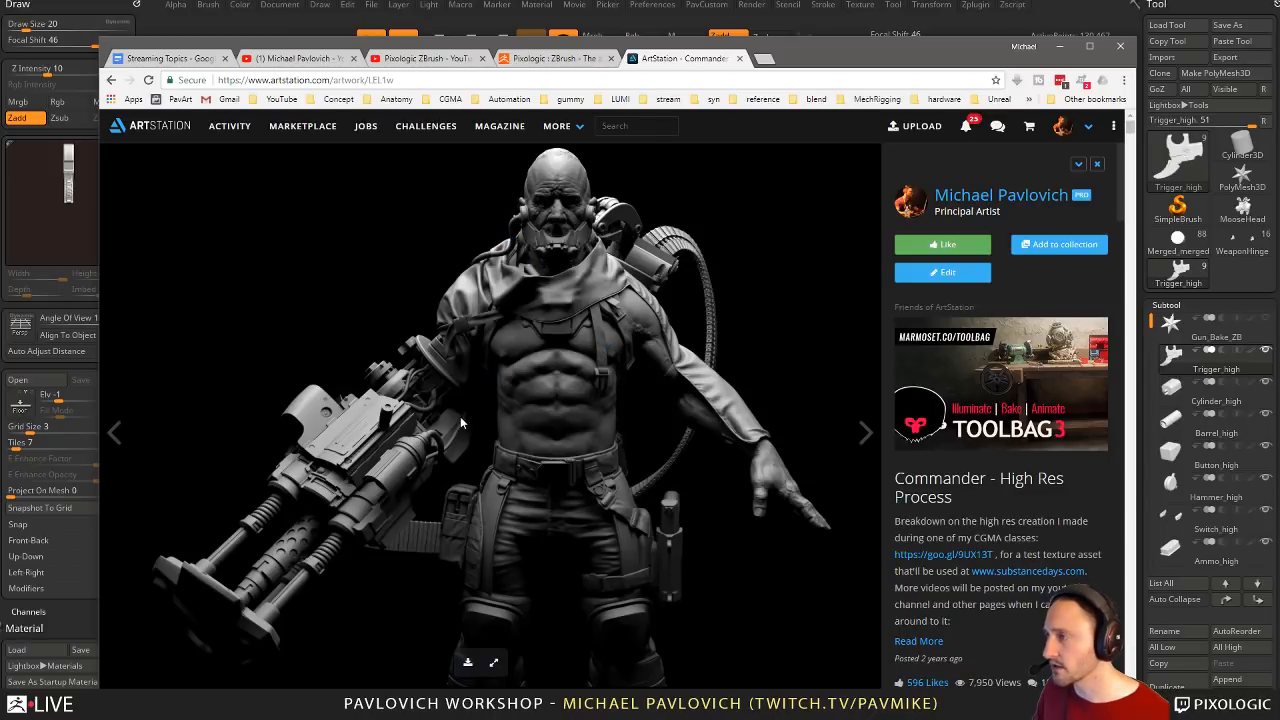
{"action": "scroll", "coordinate": [461, 424], "scroll_direction": "down", "scroll_amount": 10}
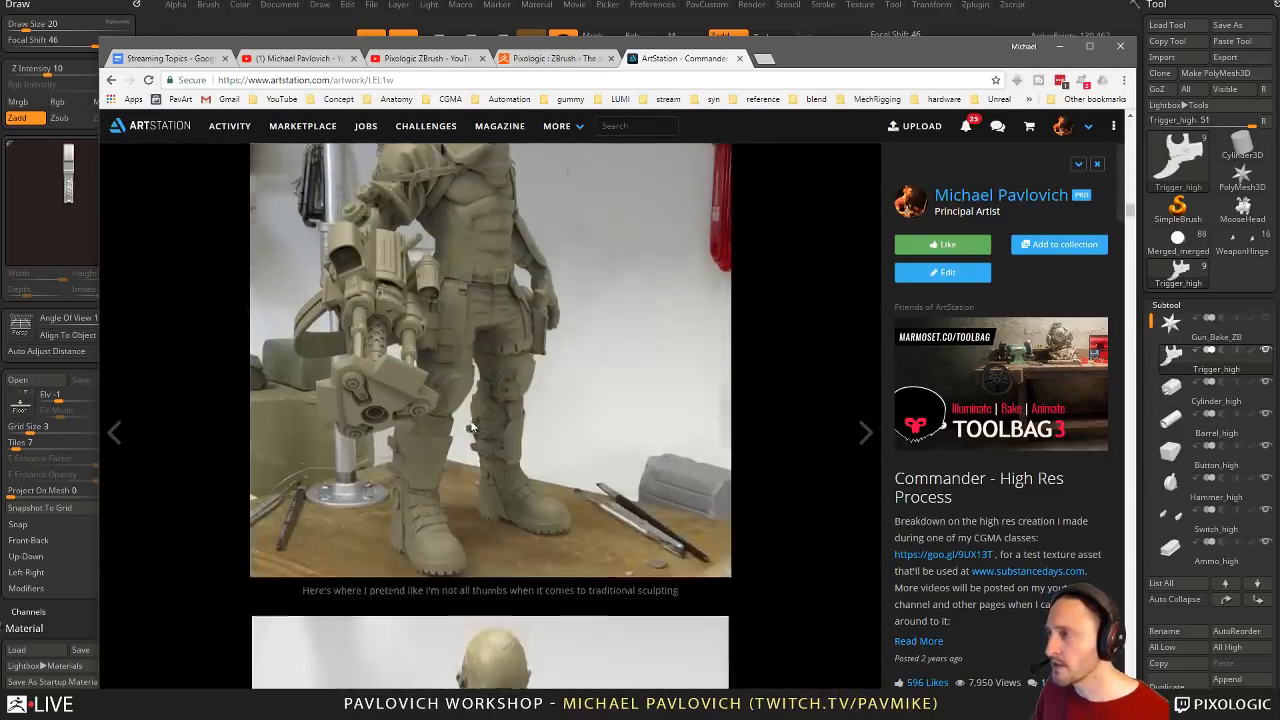
{"action": "scroll", "coordinate": [470, 427], "scroll_direction": "down", "scroll_amount": 15}
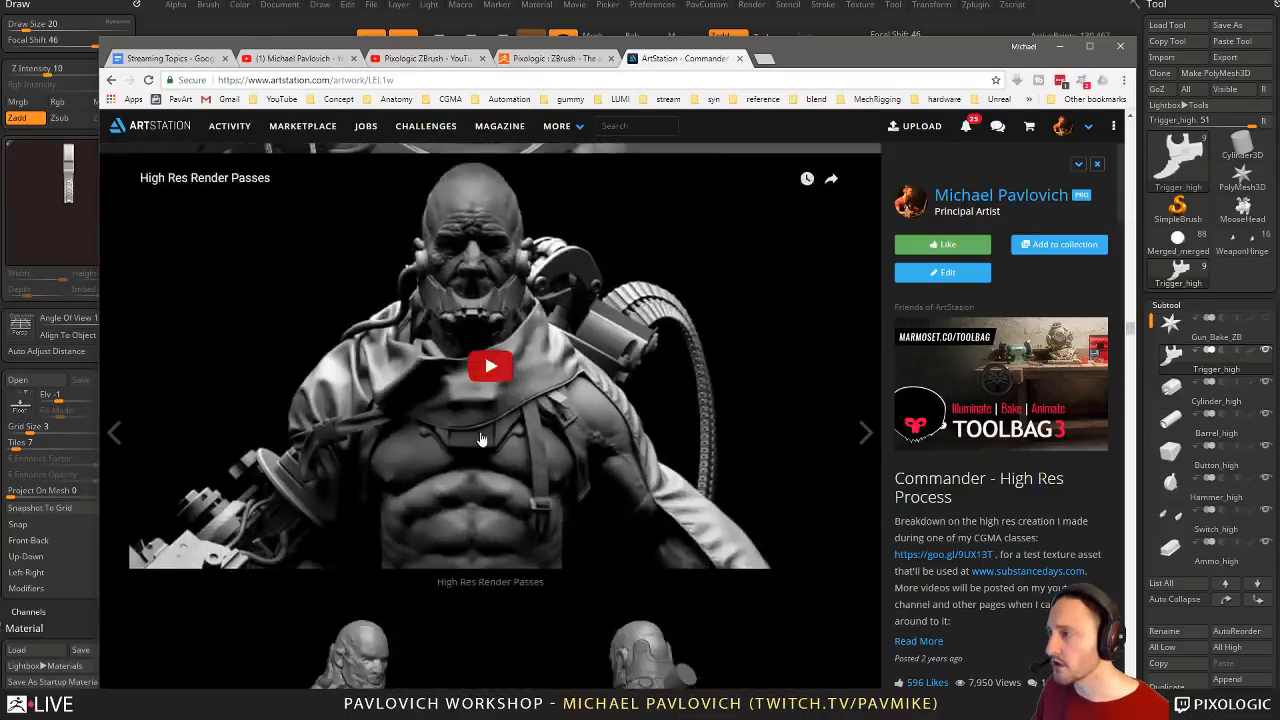
{"action": "scroll", "coordinate": [481, 436], "scroll_direction": "down", "scroll_amount": 5}
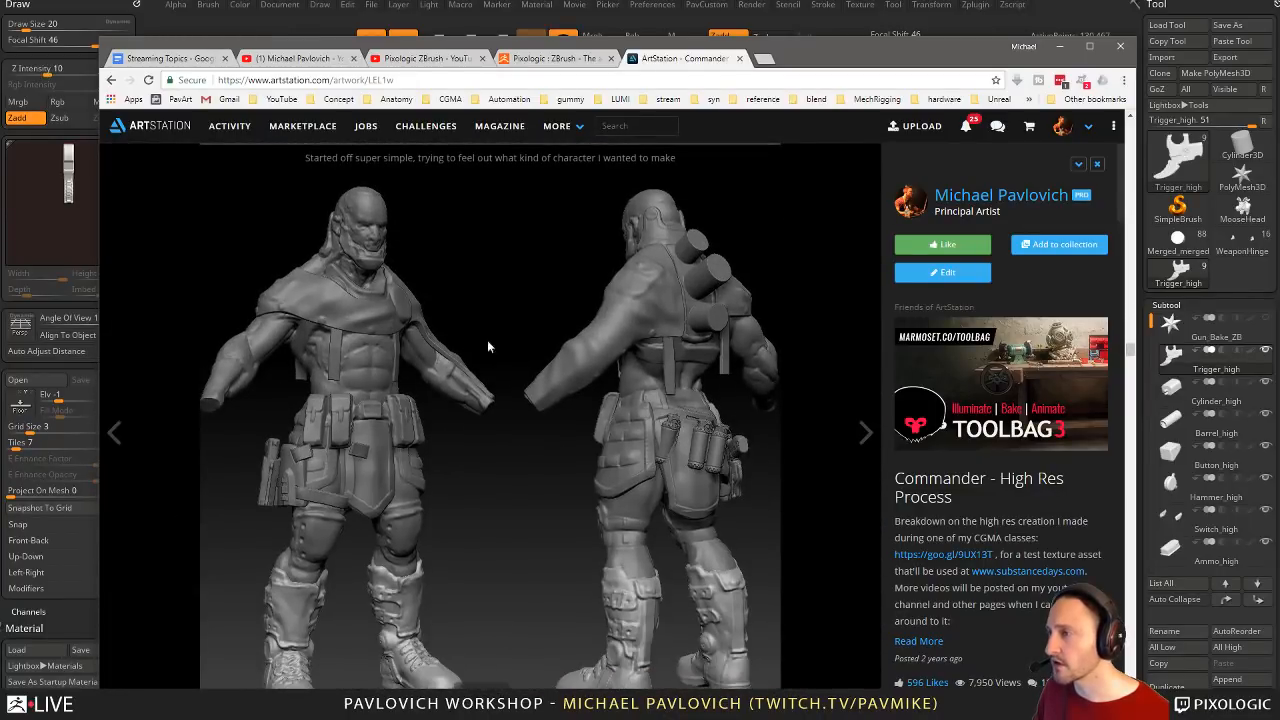
- Examine the Commander's blockout stages, from the early cloak version to the full-body blockout with the mechanical arm
{"action": "scroll", "coordinate": [368, 420], "scroll_direction": "down", "scroll_amount": 2}
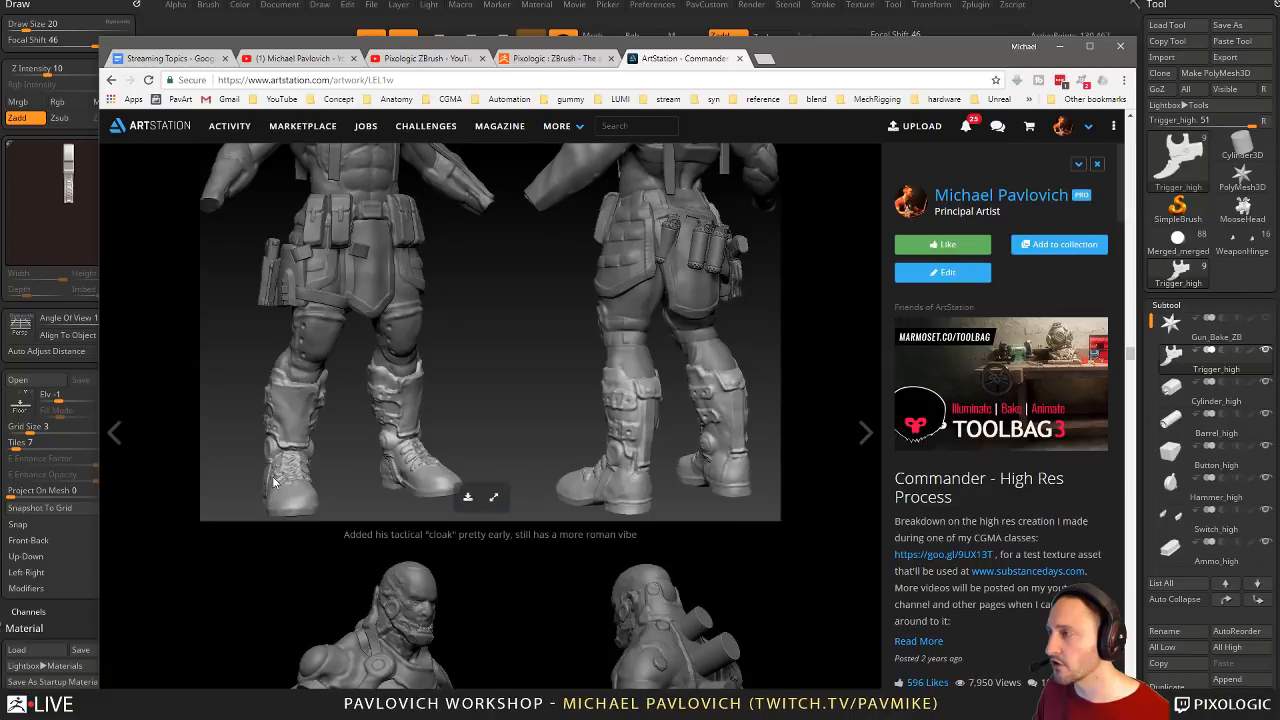
{"action": "scroll", "coordinate": [295, 451], "scroll_direction": "down", "scroll_amount": 4}
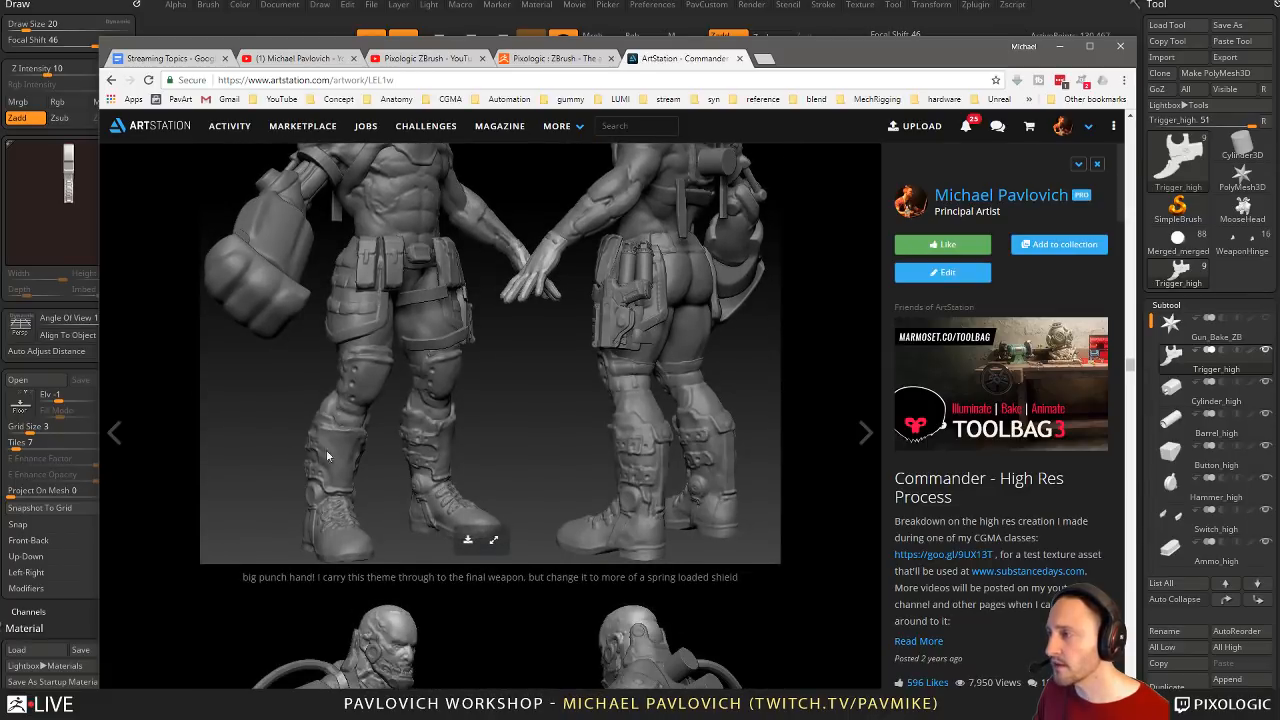
{"action": "scroll", "coordinate": [329, 505], "scroll_direction": "down", "scroll_amount": 10}
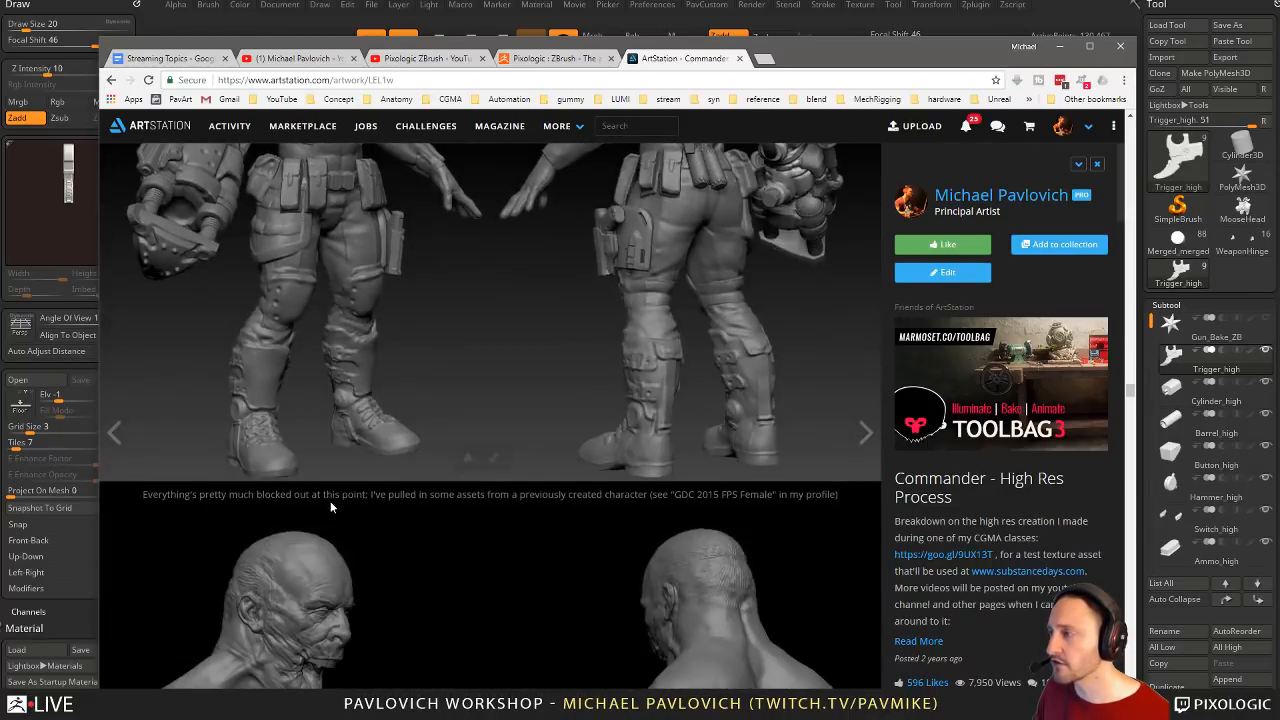
{"action": "scroll", "coordinate": [290, 434], "scroll_direction": "down", "scroll_amount": 3}
{"action": "scroll", "coordinate": [290, 432], "scroll_direction": "up", "scroll_amount": 3}
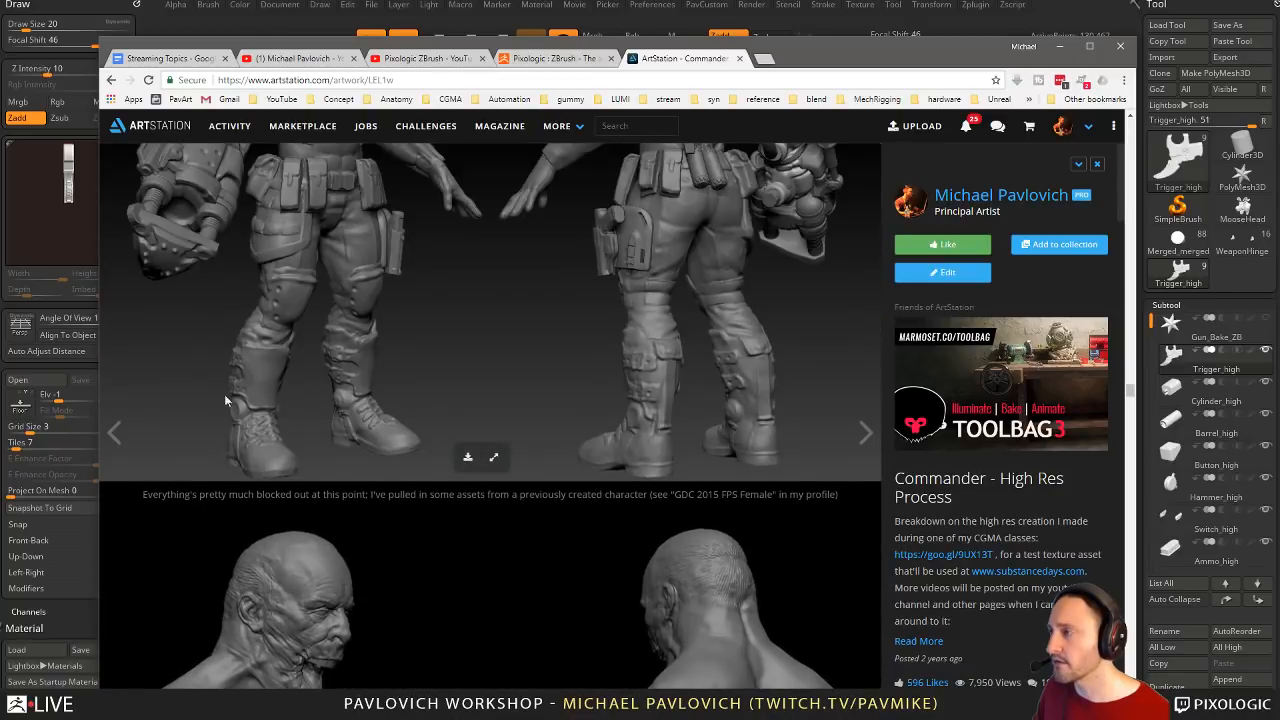
{"action": "scroll", "coordinate": [280, 400], "scroll_direction": "up", "scroll_amount": 3}
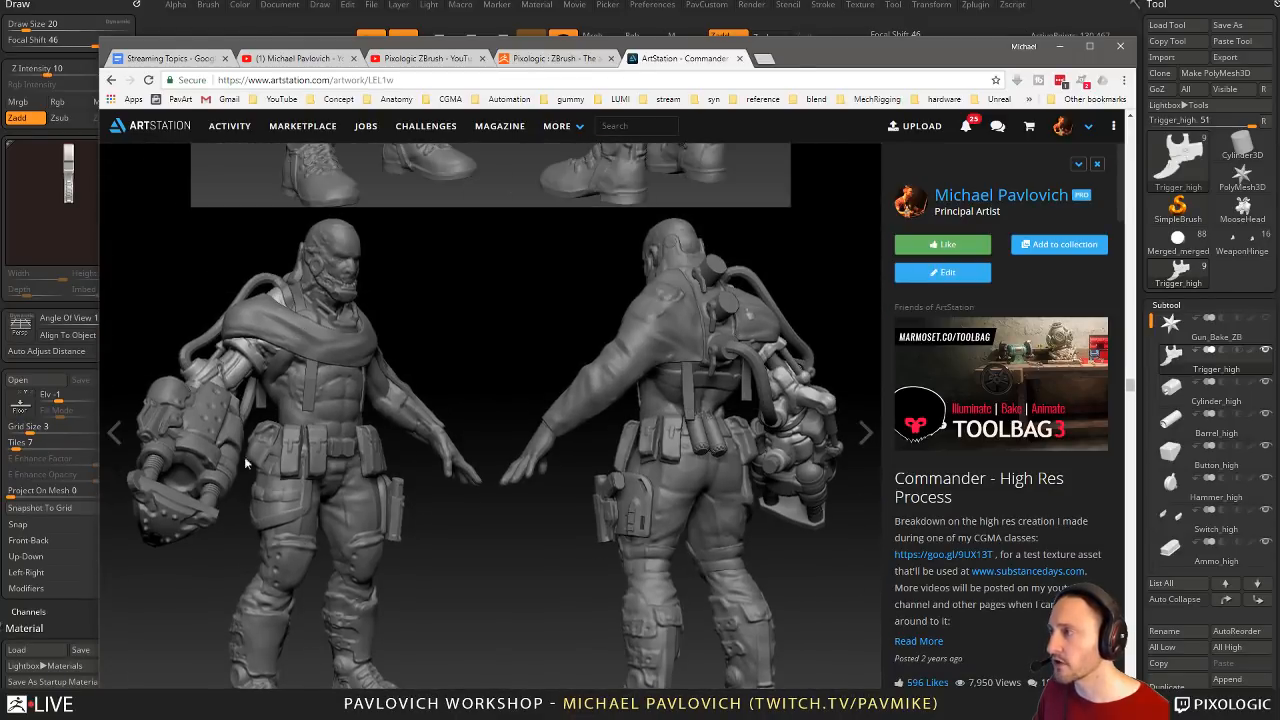
- Review the Commander's weapon blockout, head and armour, and compare the boot images from rebuilt major forms to detailed wrinkles
{"action": "scroll", "coordinate": [286, 374], "scroll_direction": "down", "scroll_amount": 15}
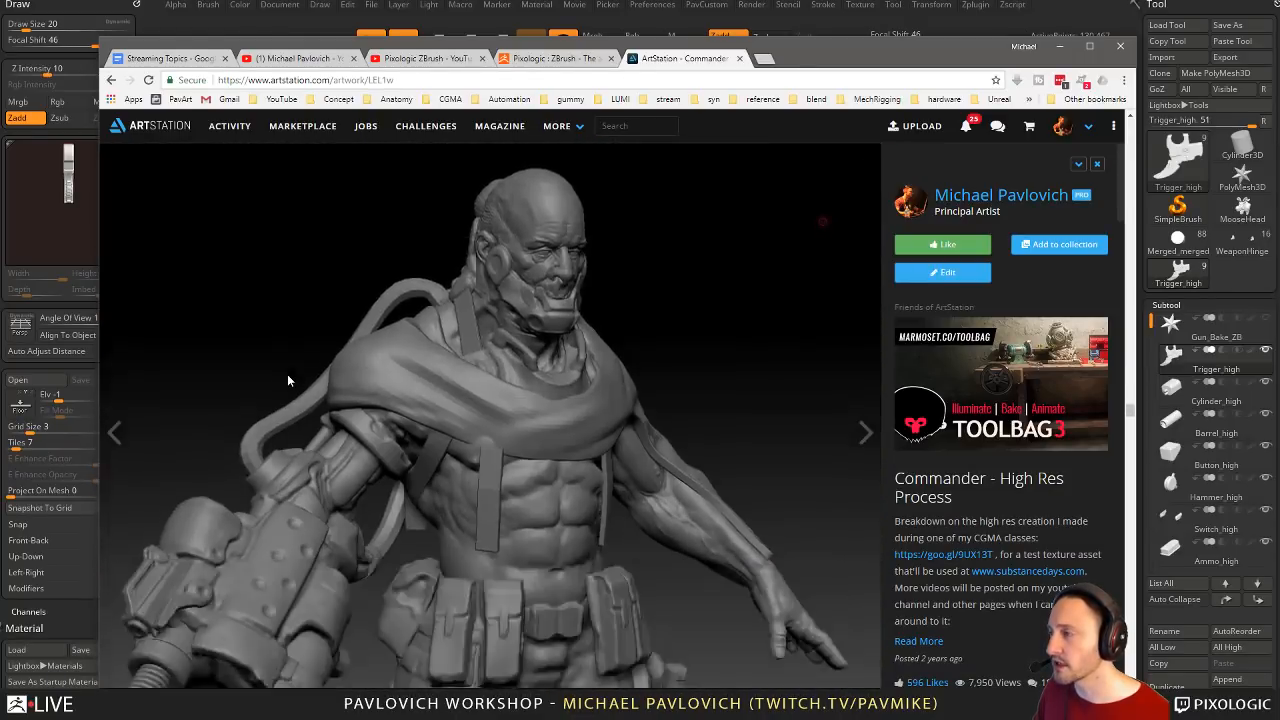
{"action": "scroll", "coordinate": [287, 378], "scroll_direction": "down", "scroll_amount": 15}
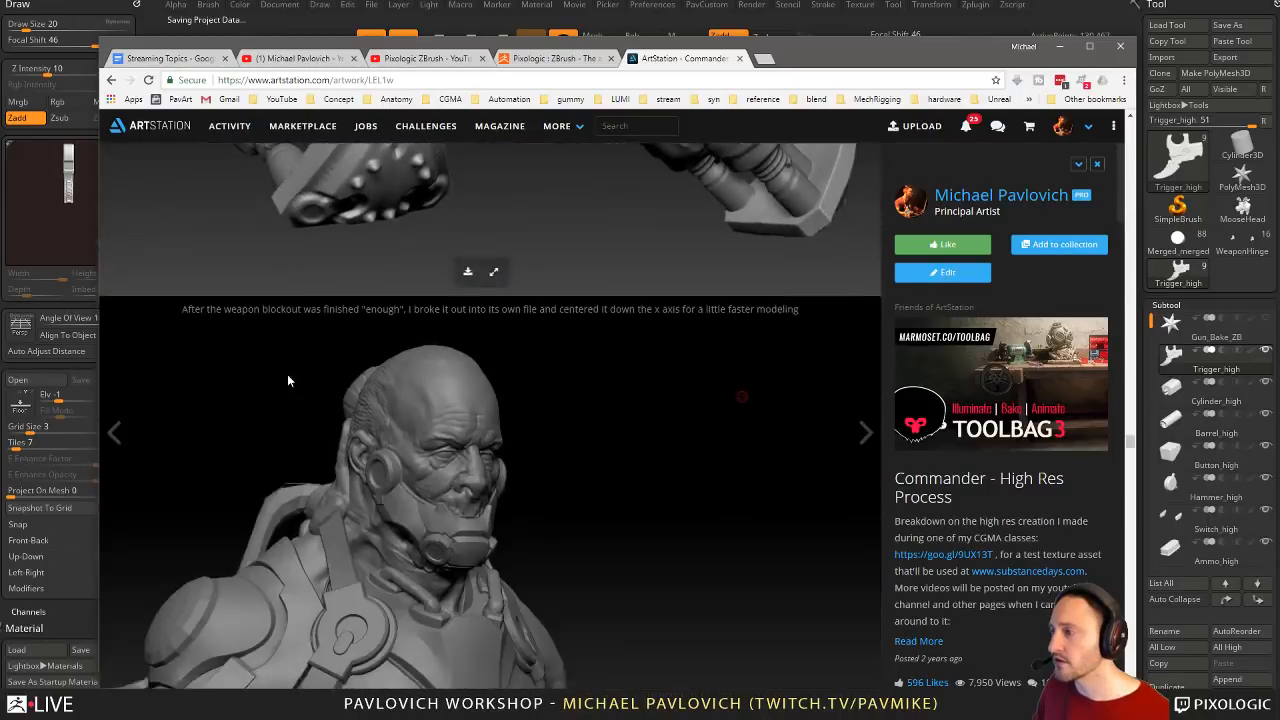
{"action": "scroll", "coordinate": [289, 374], "scroll_direction": "down", "scroll_amount": 12}
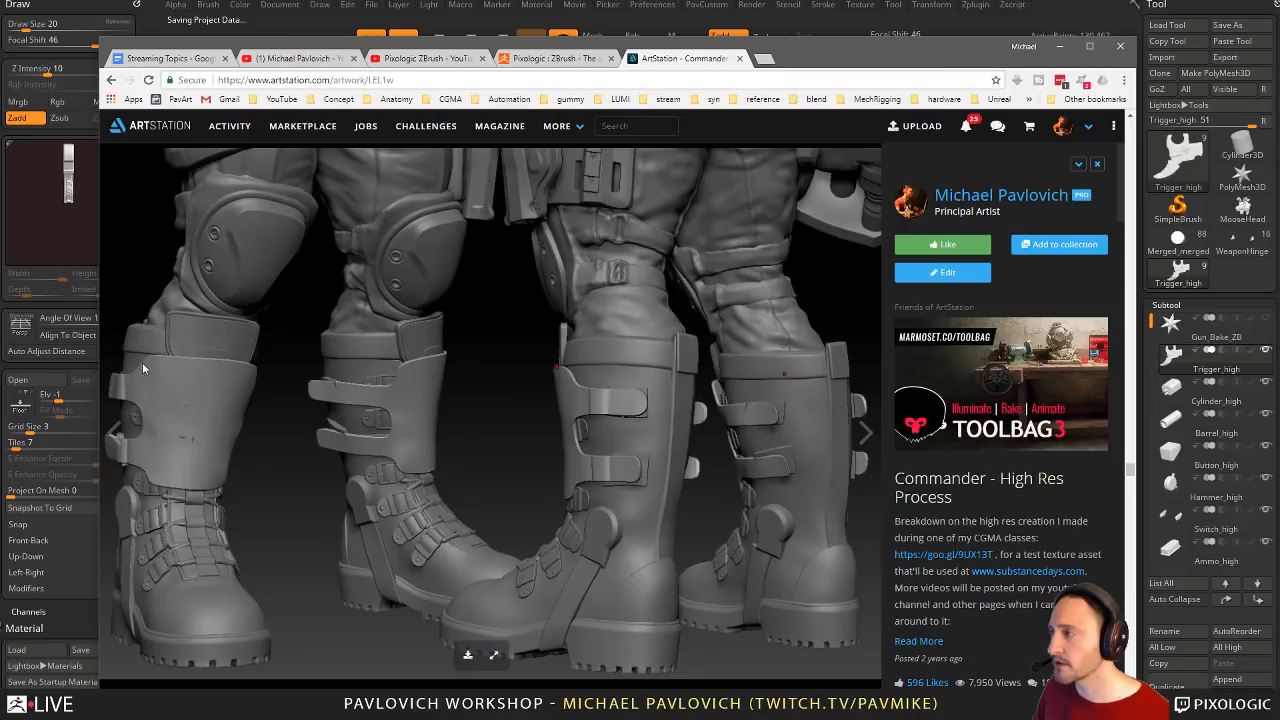
{"action": "scroll", "coordinate": [192, 436], "scroll_direction": "down", "scroll_amount": 5}
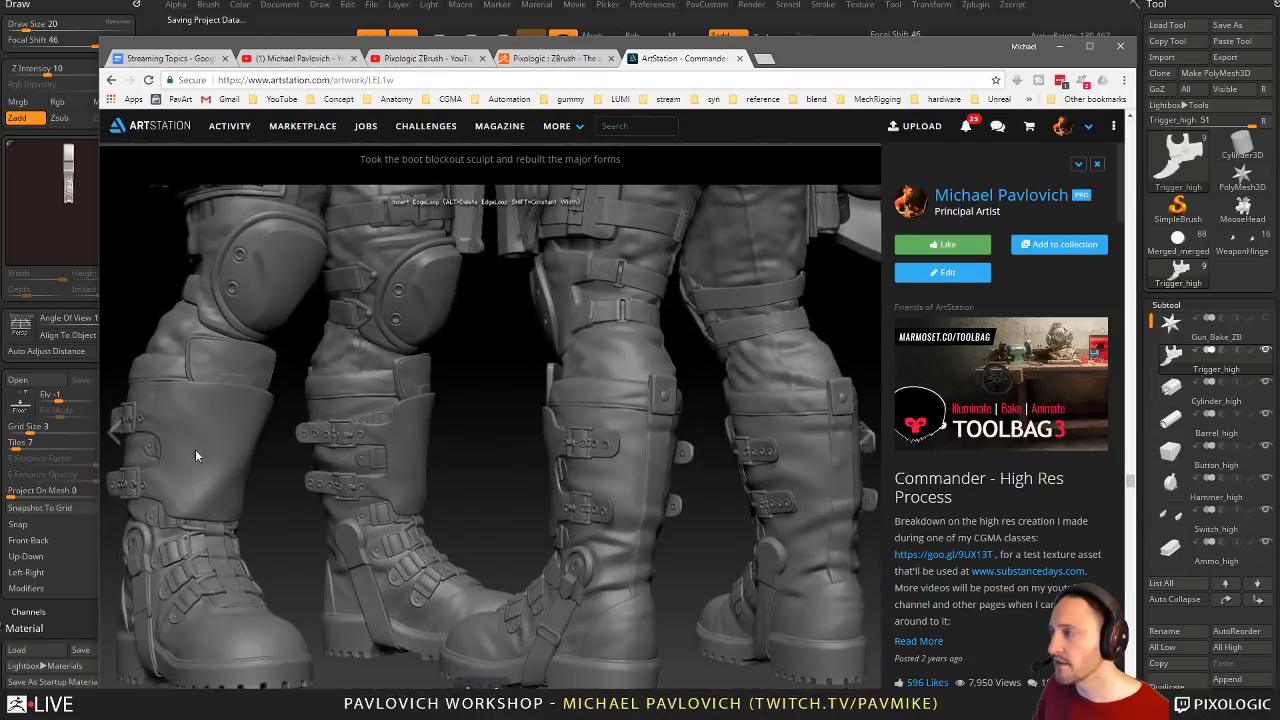
{"action": "scroll", "coordinate": [204, 428], "scroll_direction": "down", "scroll_amount": 5}
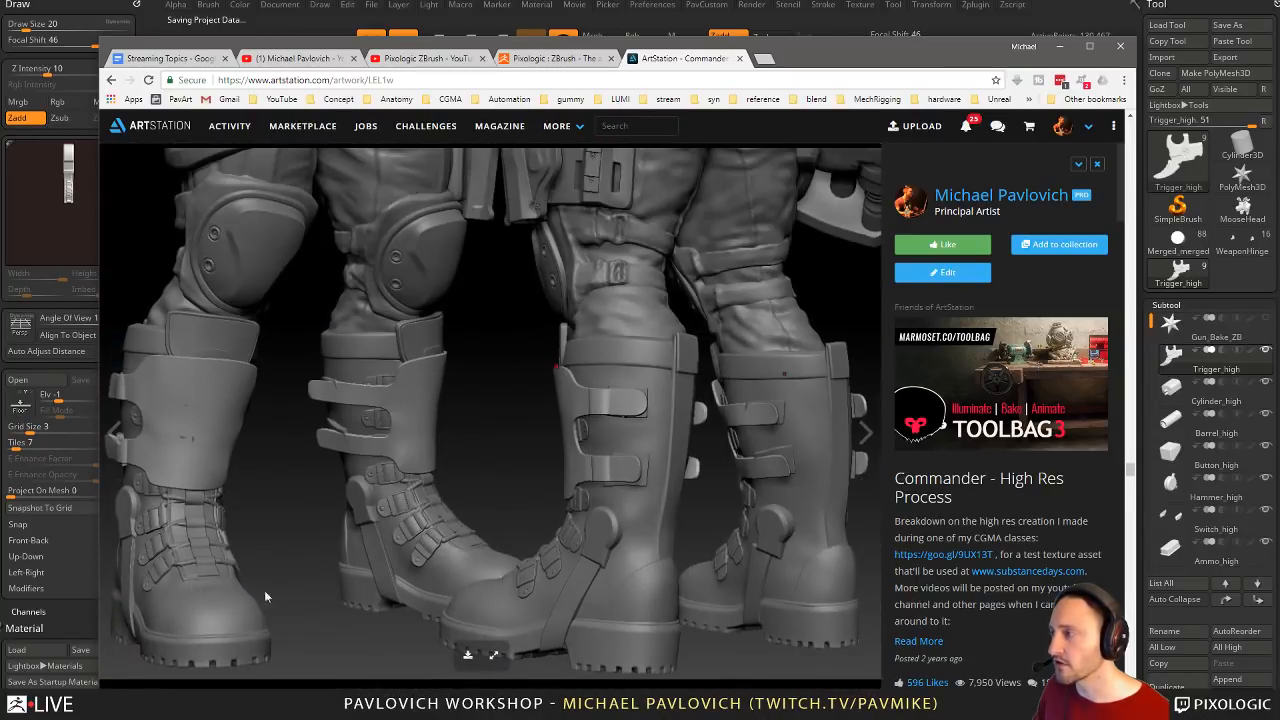
{"action": "scroll", "coordinate": [671, 538], "scroll_direction": "down", "scroll_amount": 5}
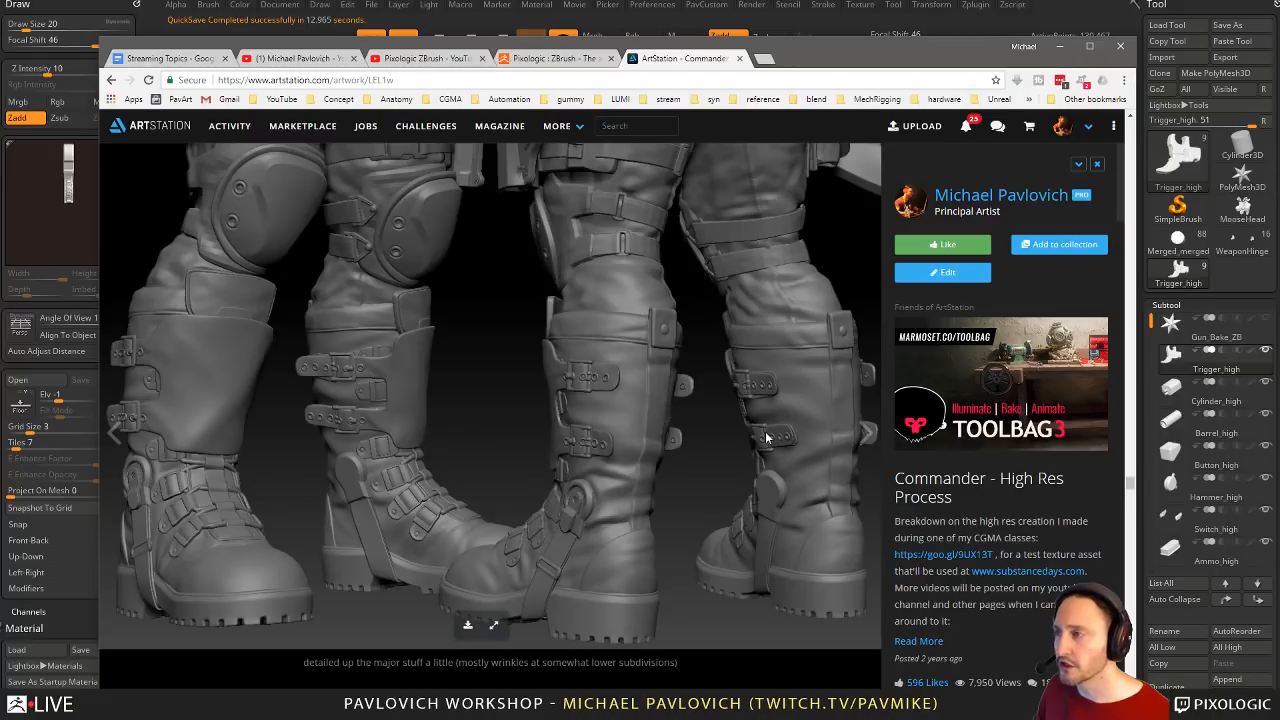
- Return to the portfolio, open the Boot ZBrush Tutorial project and look through its Boot Tutorial video playlist
{"action": "left_click", "coordinate": [112, 80]}
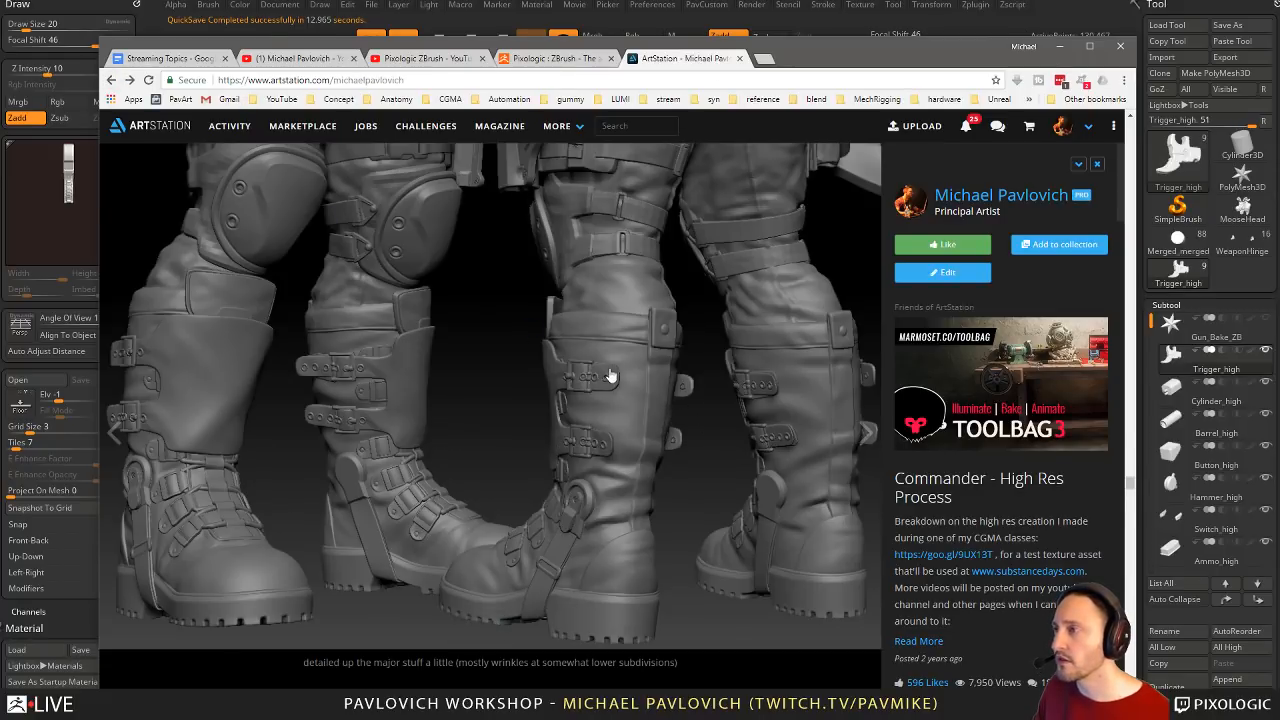
{"action": "scroll", "coordinate": [618, 433], "scroll_direction": "down", "scroll_amount": 6}
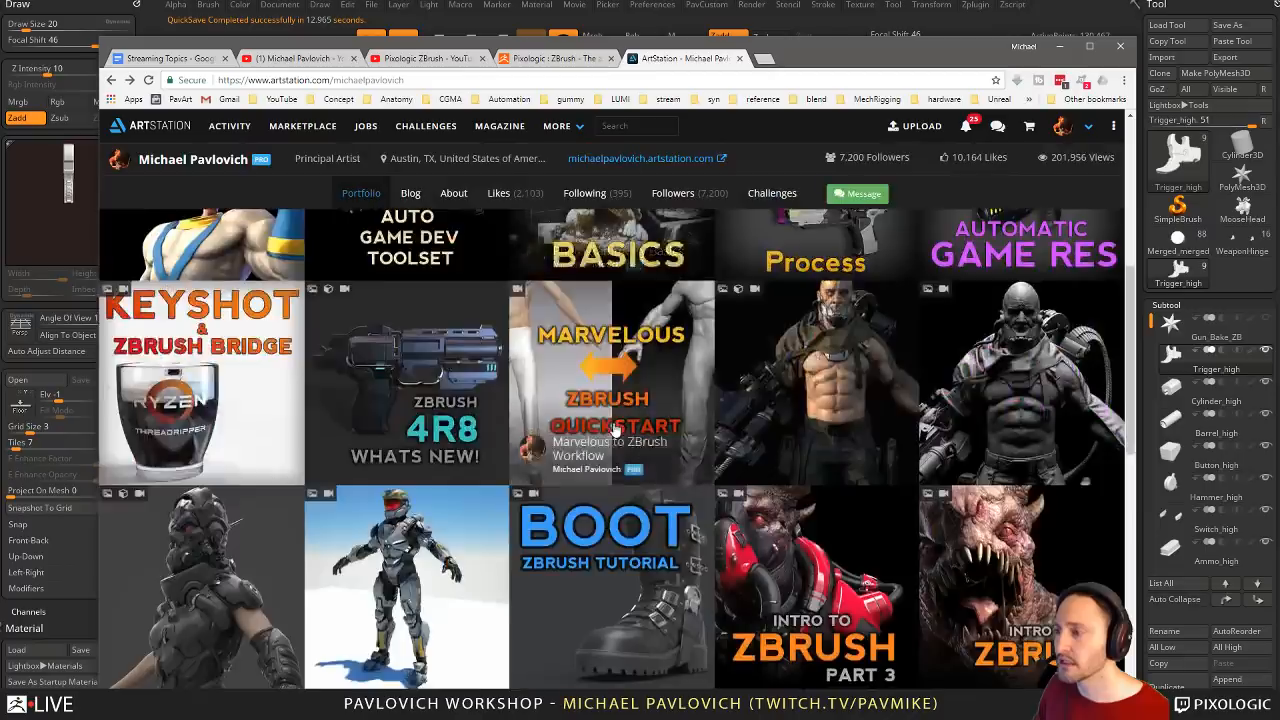
{"action": "left_click", "coordinate": [617, 337]}
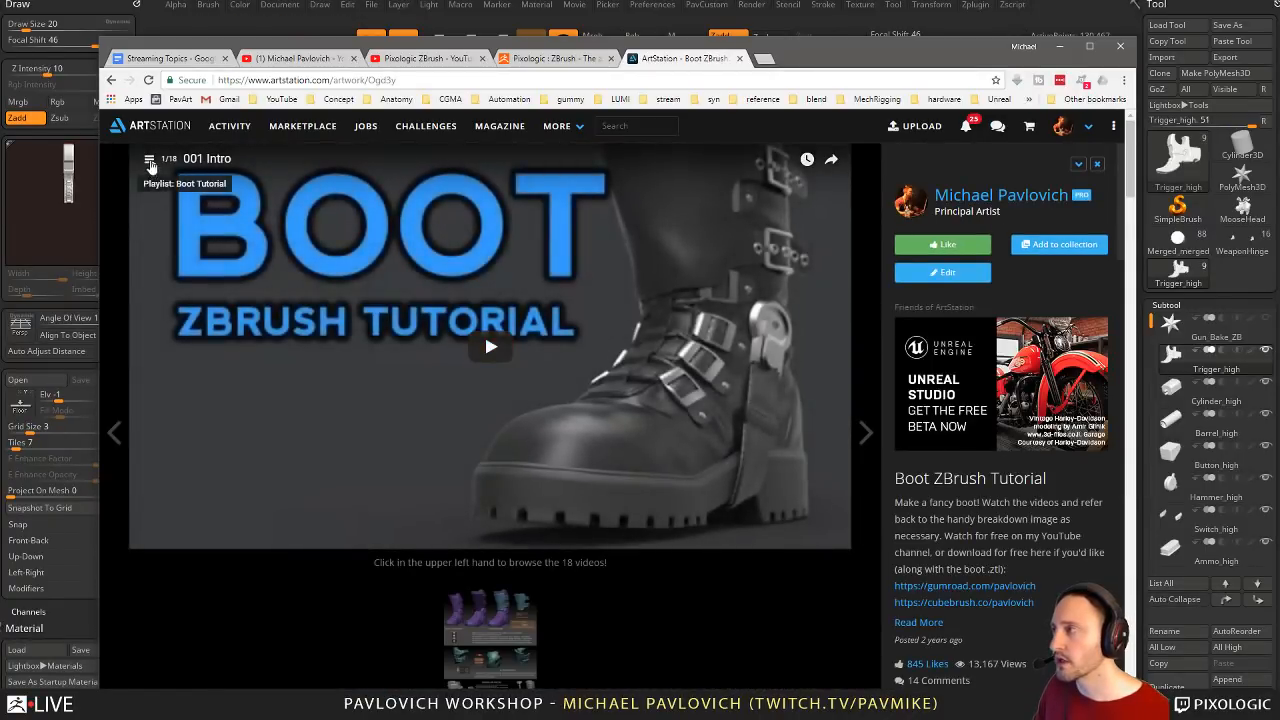
{"action": "left_click", "coordinate": [143, 162]}
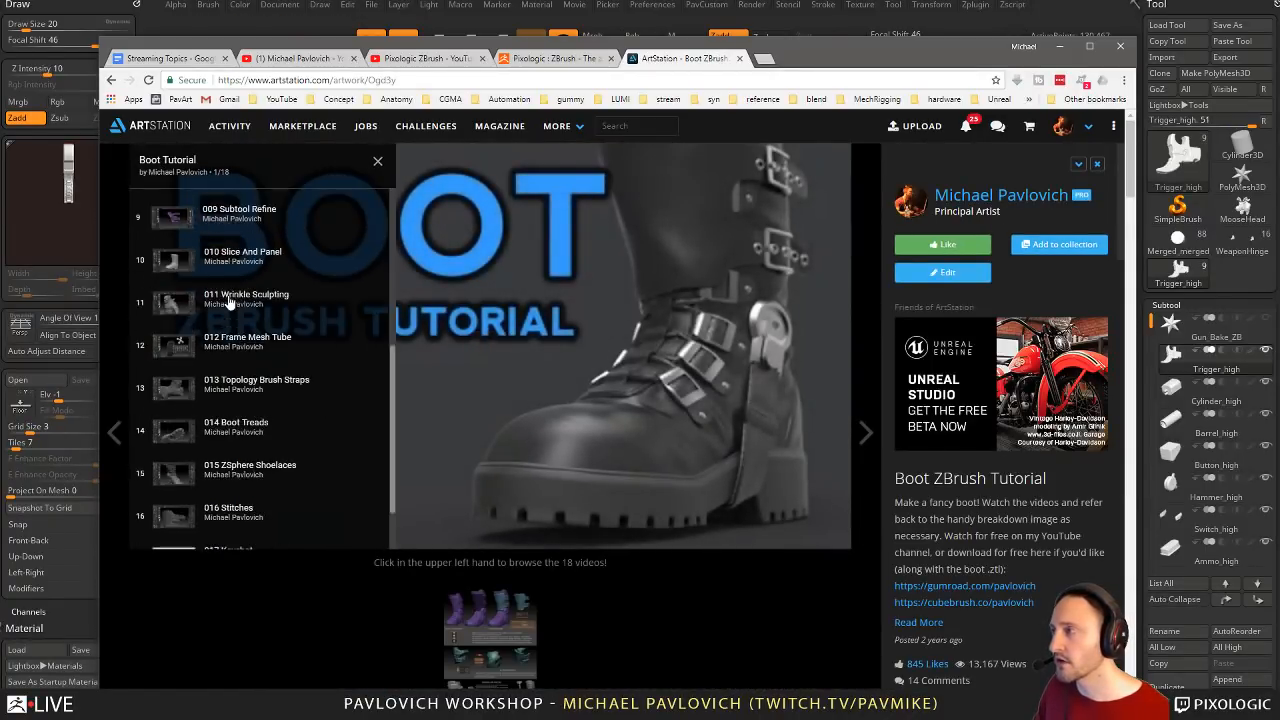
{"action": "scroll", "coordinate": [565, 390], "scroll_direction": "down", "scroll_amount": 3}
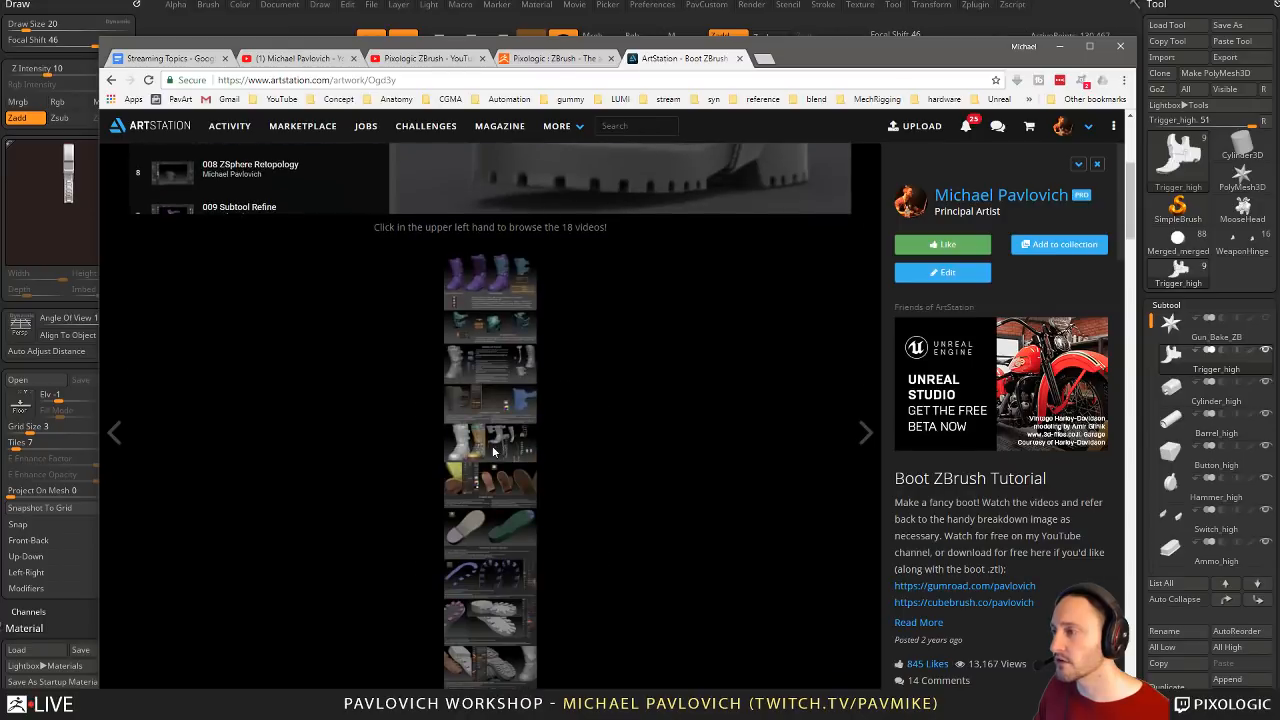
- View the boot process breakdown image at full size, read through its ZModeler and final boot sections, and close the image
{"action": "scroll", "coordinate": [492, 442], "scroll_direction": "down", "scroll_amount": 5}
{"action": "left_click", "coordinate": [497, 311]}
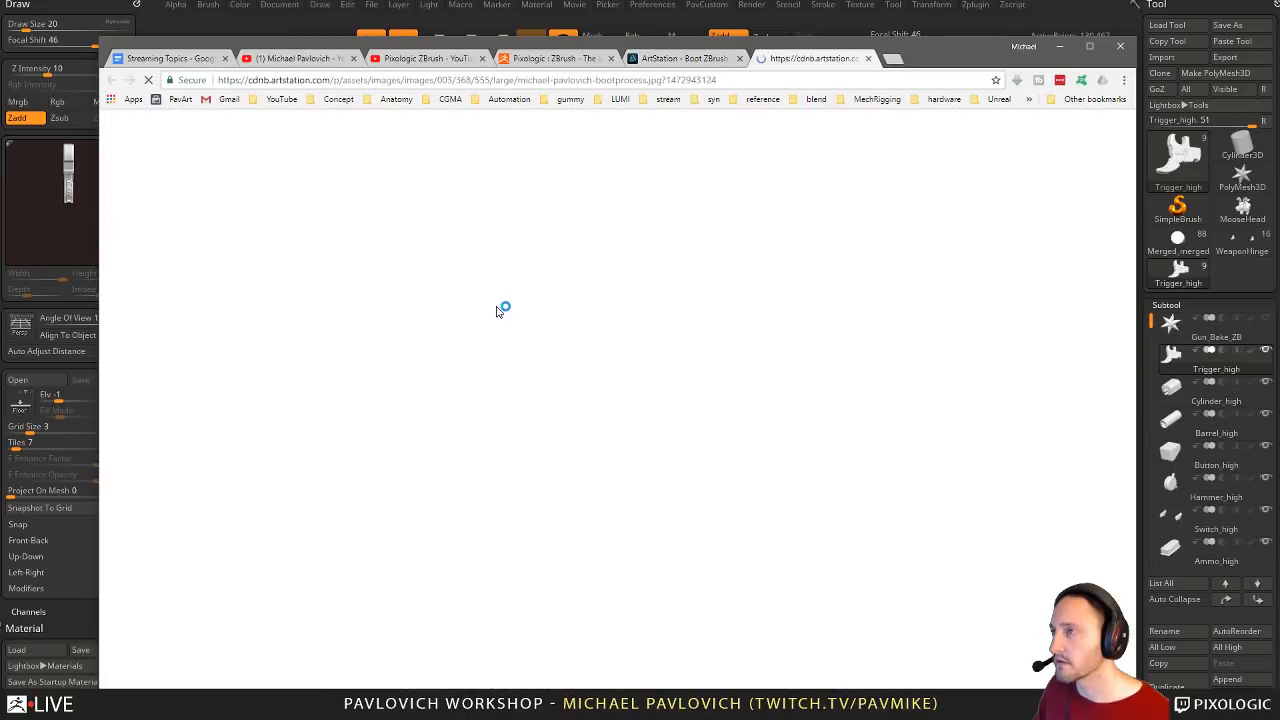
{"action": "left_click", "coordinate": [633, 286]}
{"action": "scroll", "coordinate": [629, 274], "scroll_direction": "up", "scroll_amount": 10}
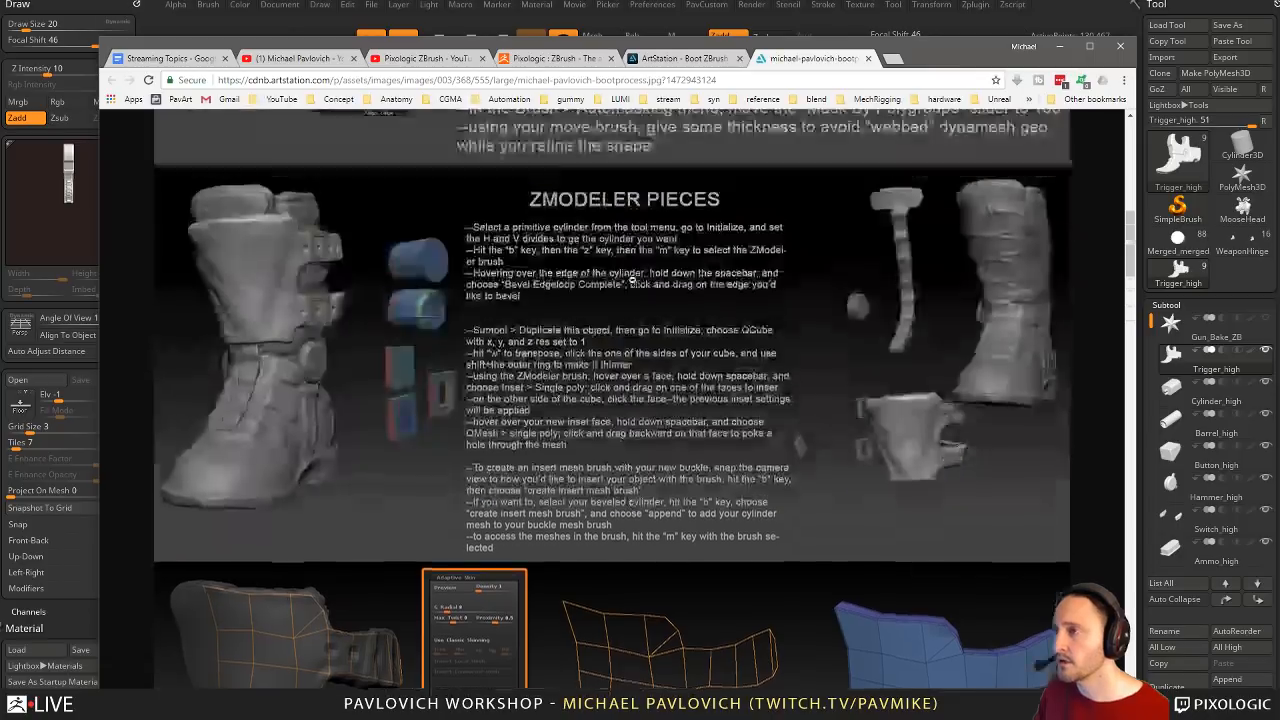
{"action": "scroll", "coordinate": [629, 274], "scroll_direction": "down", "scroll_amount": 20}
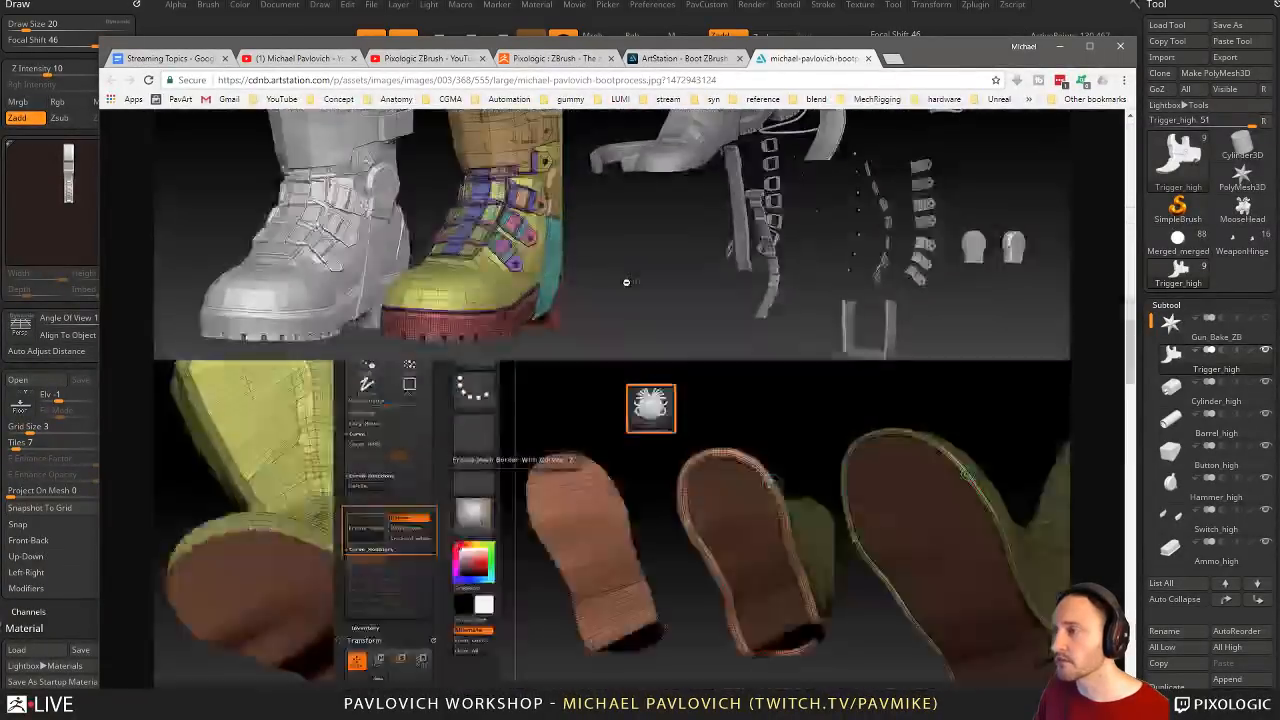
{"action": "scroll", "coordinate": [624, 291], "scroll_direction": "down", "scroll_amount": 10}
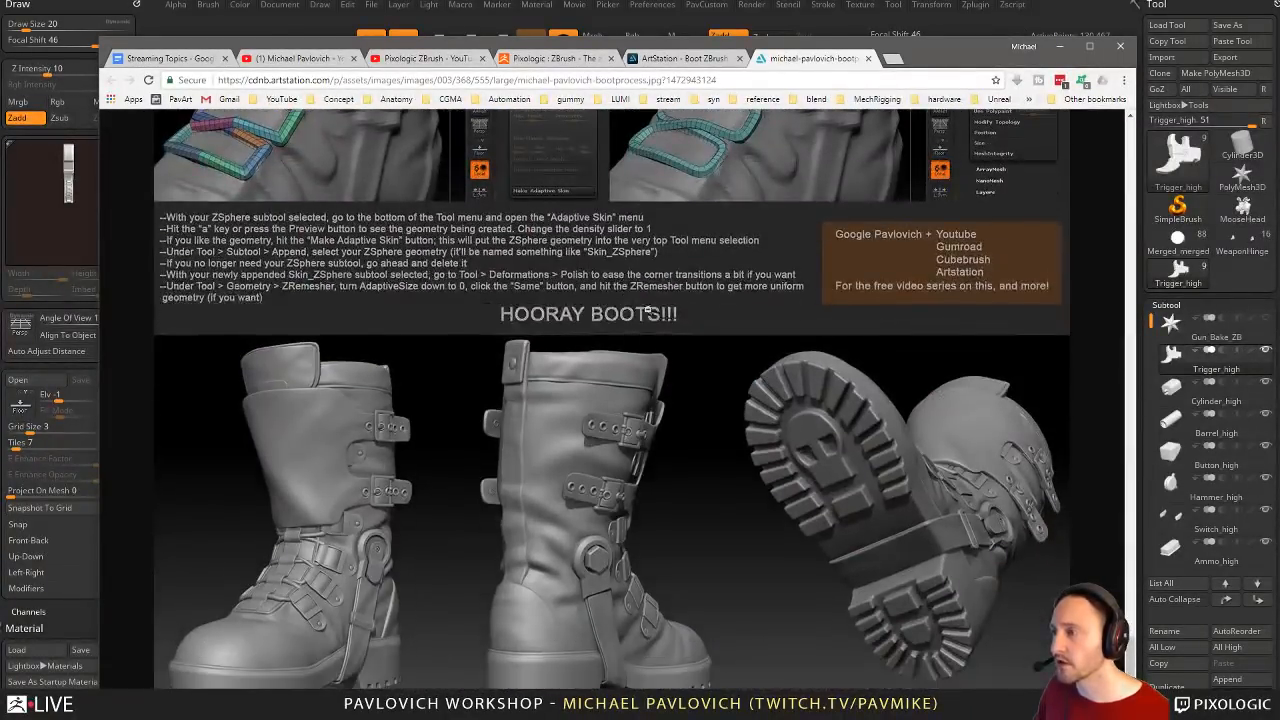
{"action": "scroll", "coordinate": [648, 337], "scroll_direction": "up", "scroll_amount": 15}
{"action": "scroll", "coordinate": [648, 337], "scroll_direction": "up", "scroll_amount": 20}
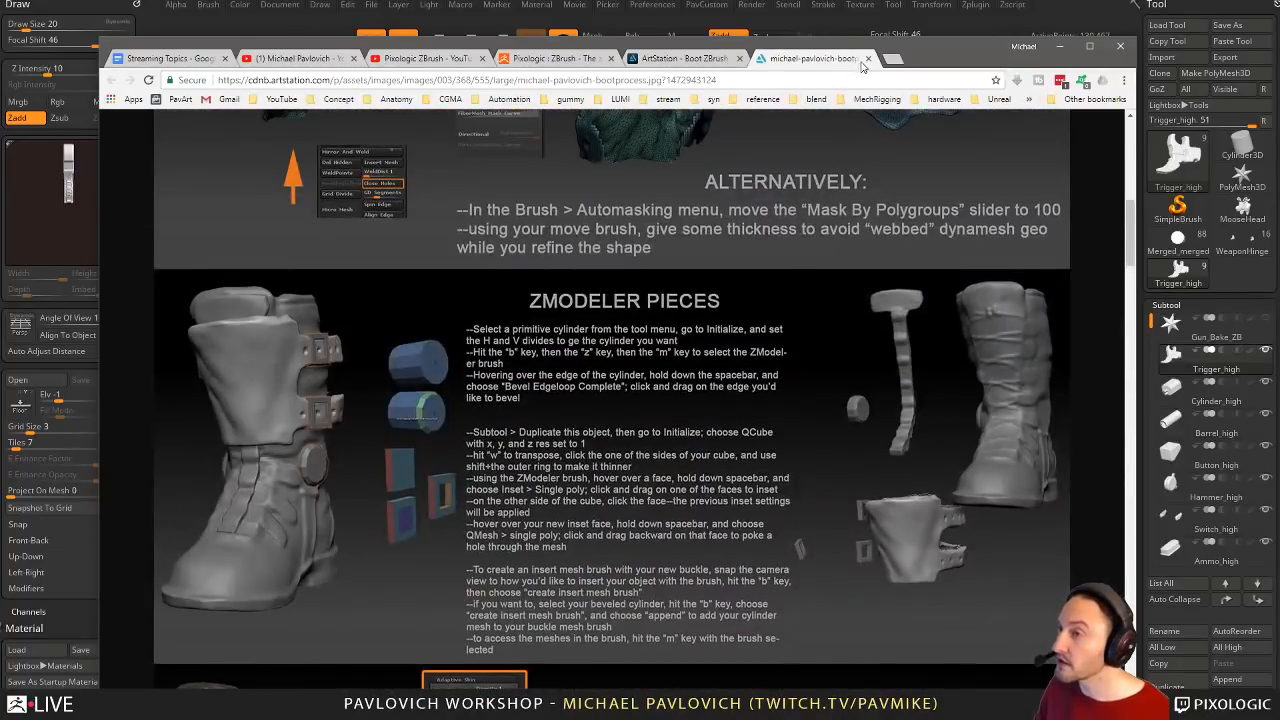
{"action": "left_click", "coordinate": [868, 59]}
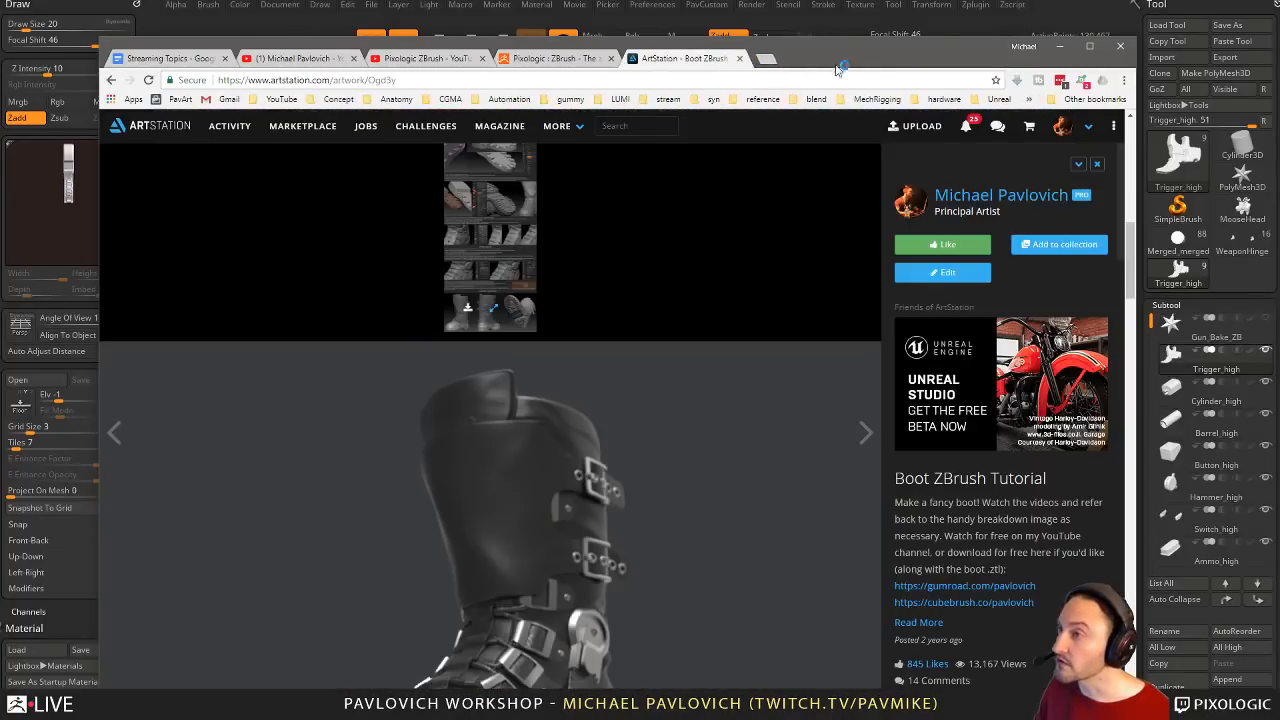
- Return to the portfolio and look over the tutorial projects from Boot ZBrush Tutorial down to Substance Painter and Fusion 360
{"action": "left_click", "coordinate": [111, 80]}
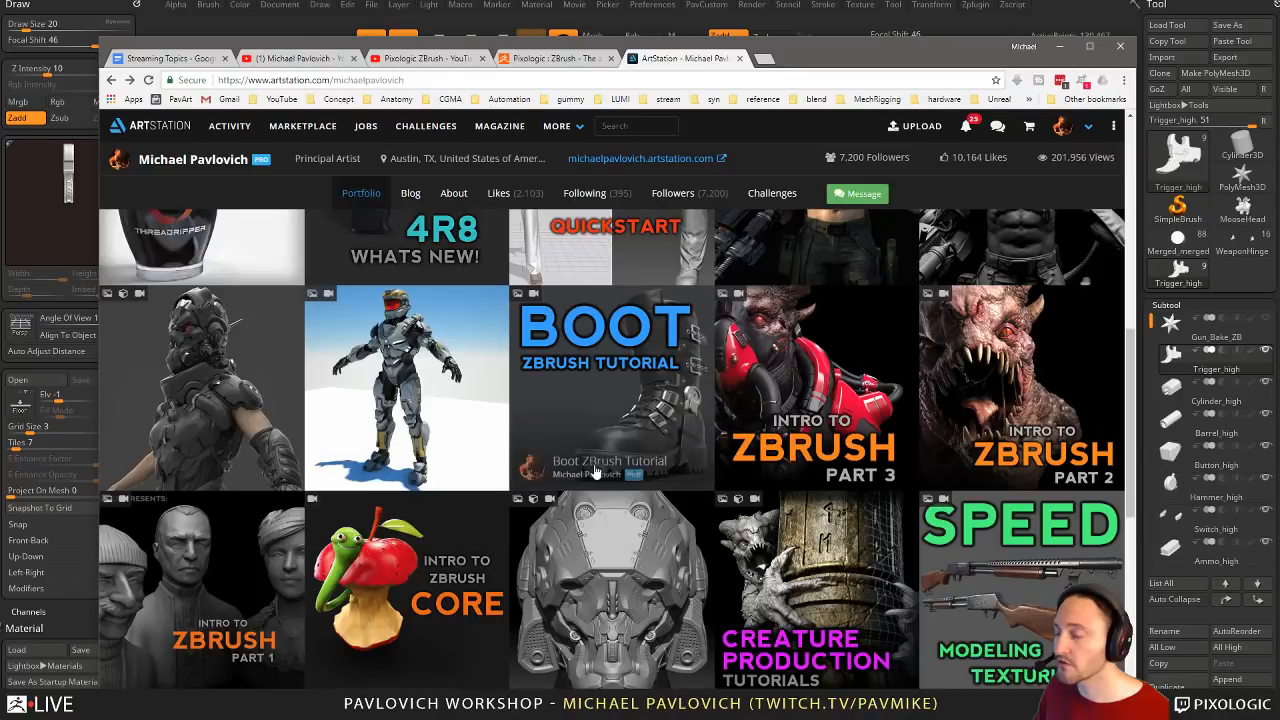
{"action": "scroll", "coordinate": [654, 484], "scroll_direction": "down", "scroll_amount": 1}
{"action": "scroll", "coordinate": [654, 484], "scroll_direction": "down", "scroll_amount": 2}
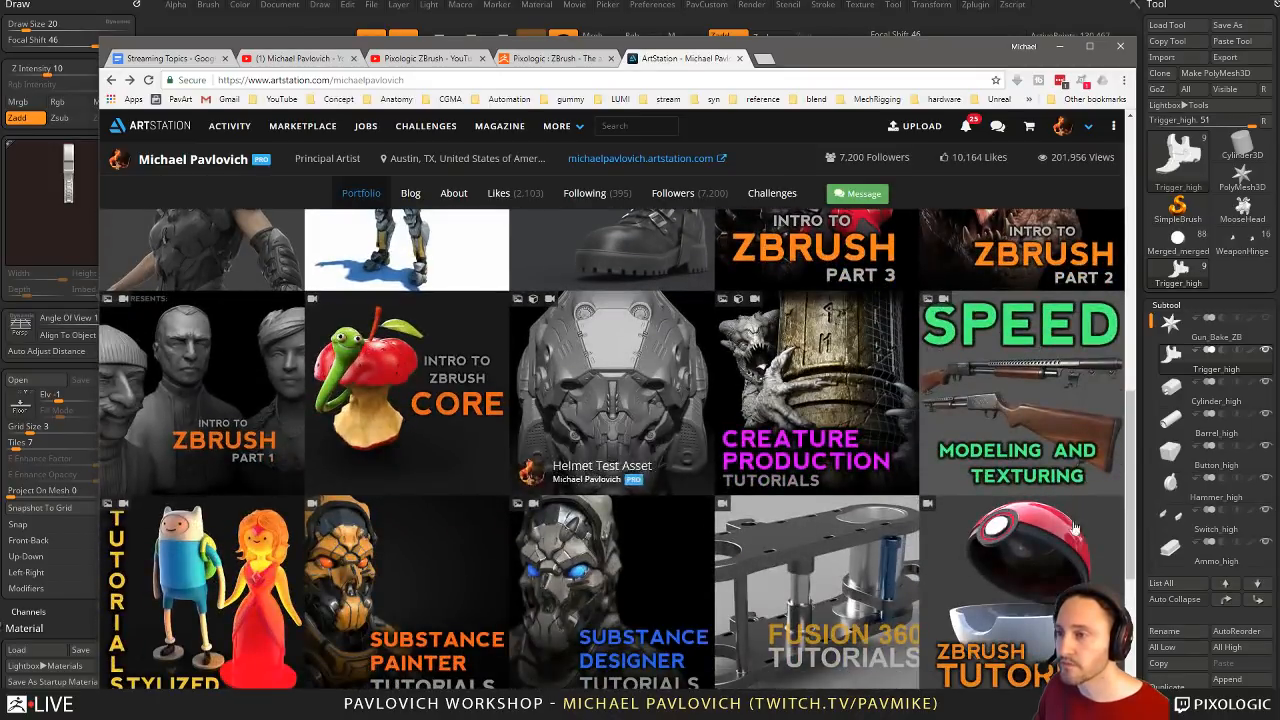
{"action": "scroll", "coordinate": [616, 373], "scroll_direction": "up", "scroll_amount": 4}
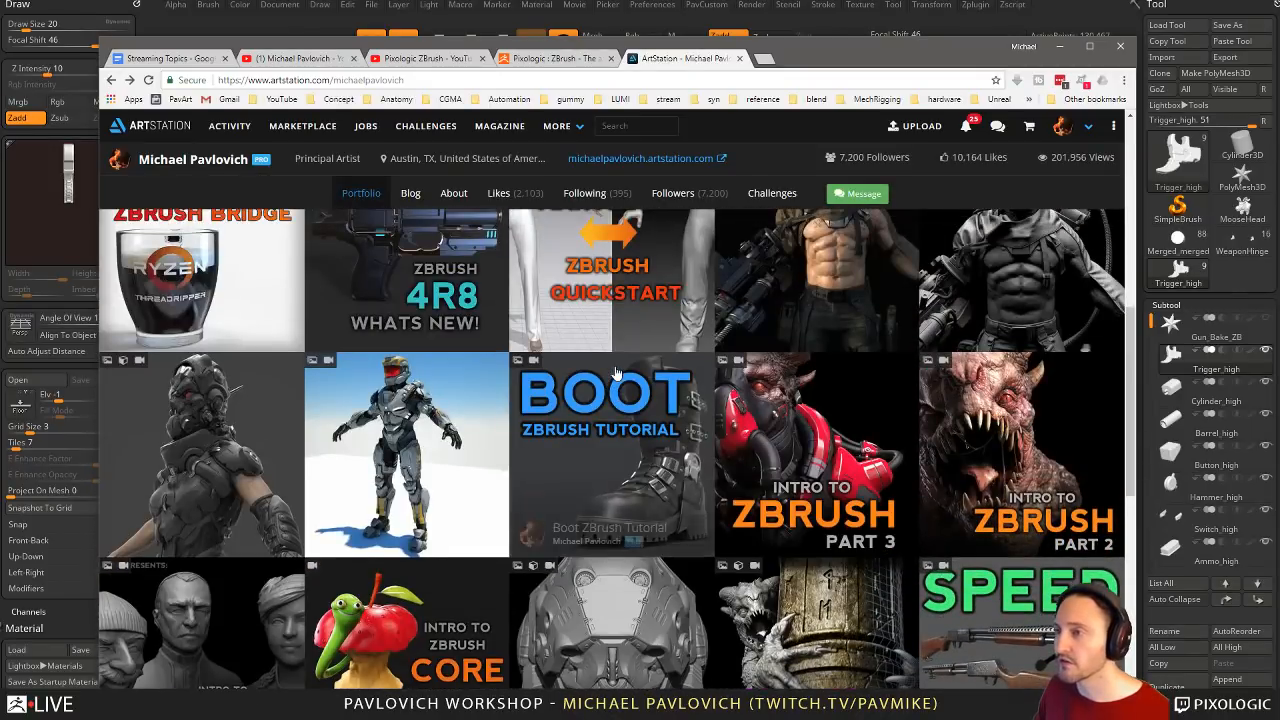
{"action": "scroll", "coordinate": [616, 373], "scroll_direction": "up", "scroll_amount": 1}
{"action": "scroll", "coordinate": [616, 373], "scroll_direction": "down", "scroll_amount": 2}
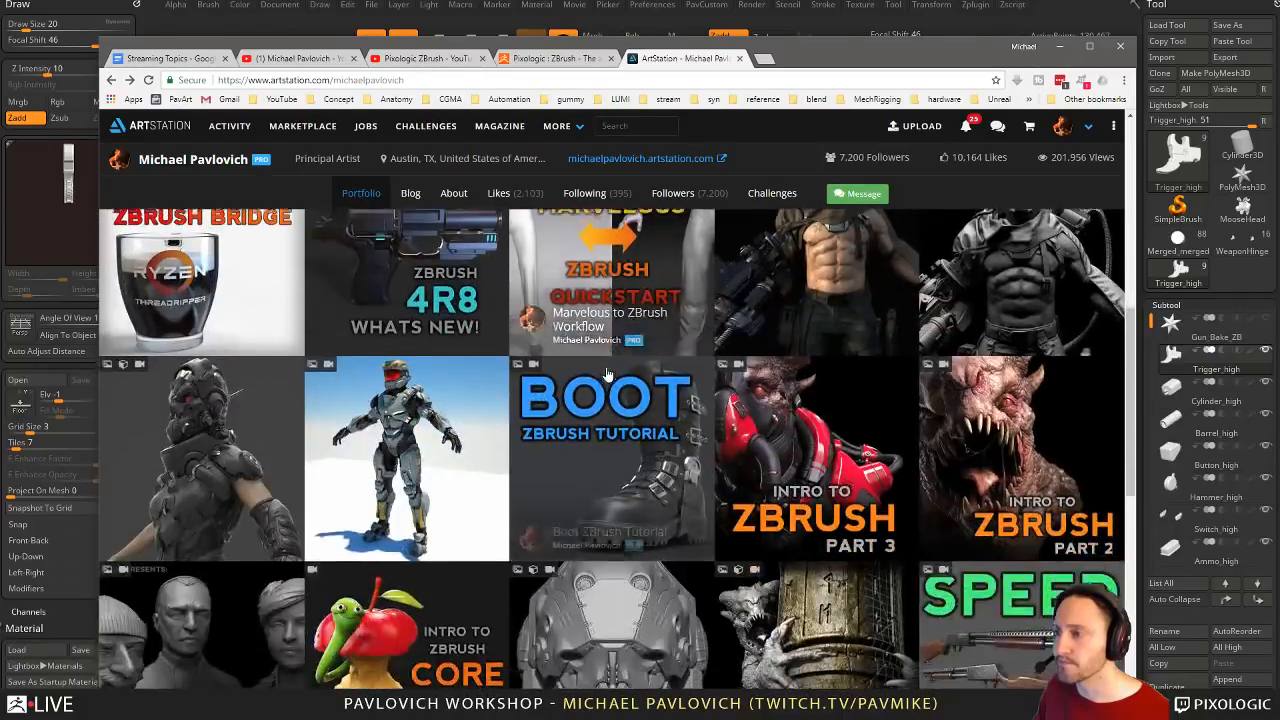
{"action": "scroll", "coordinate": [952, 302], "scroll_direction": "up", "scroll_amount": 3}
- Open the Sci-Fi Weapon Process project and browse its Sci Fi Pistol Series video list through 041 Normal Stamping
{"action": "left_click", "coordinate": [815, 310]}
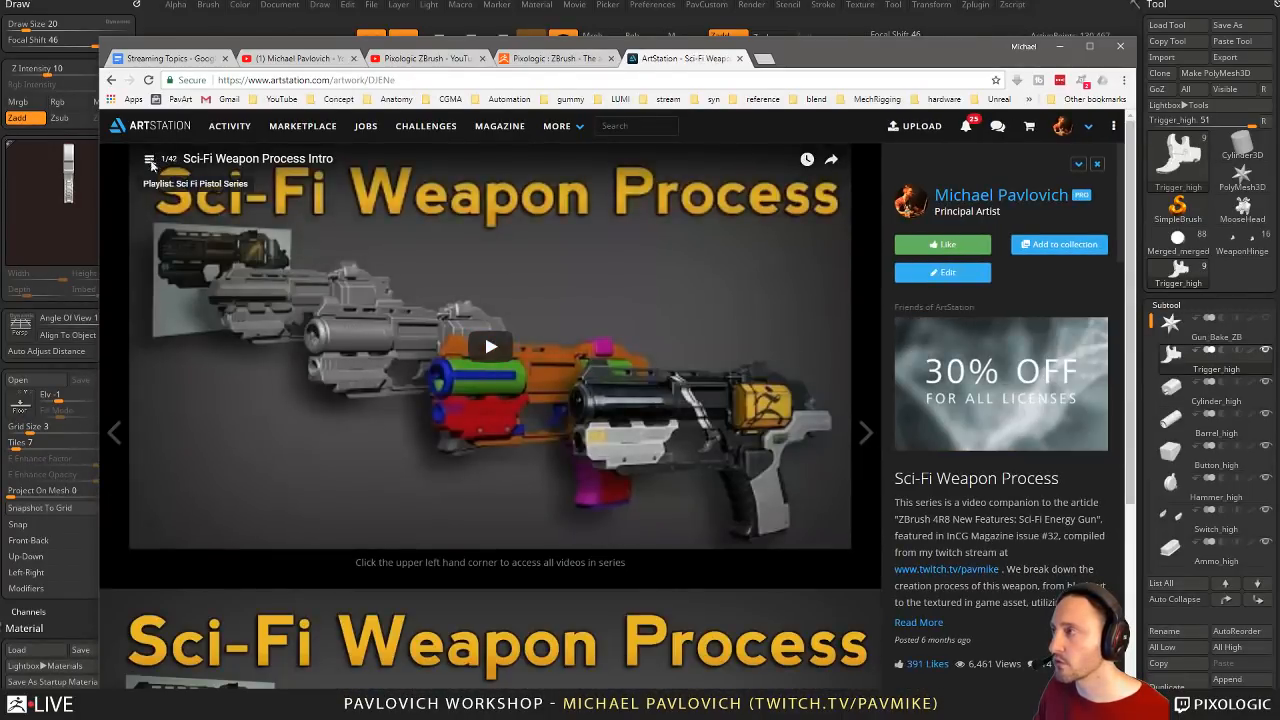
{"action": "left_click", "coordinate": [149, 159]}
{"action": "scroll", "coordinate": [260, 320], "scroll_direction": "down", "scroll_amount": 3}
{"action": "scroll", "coordinate": [271, 323], "scroll_direction": "down", "scroll_amount": 10}
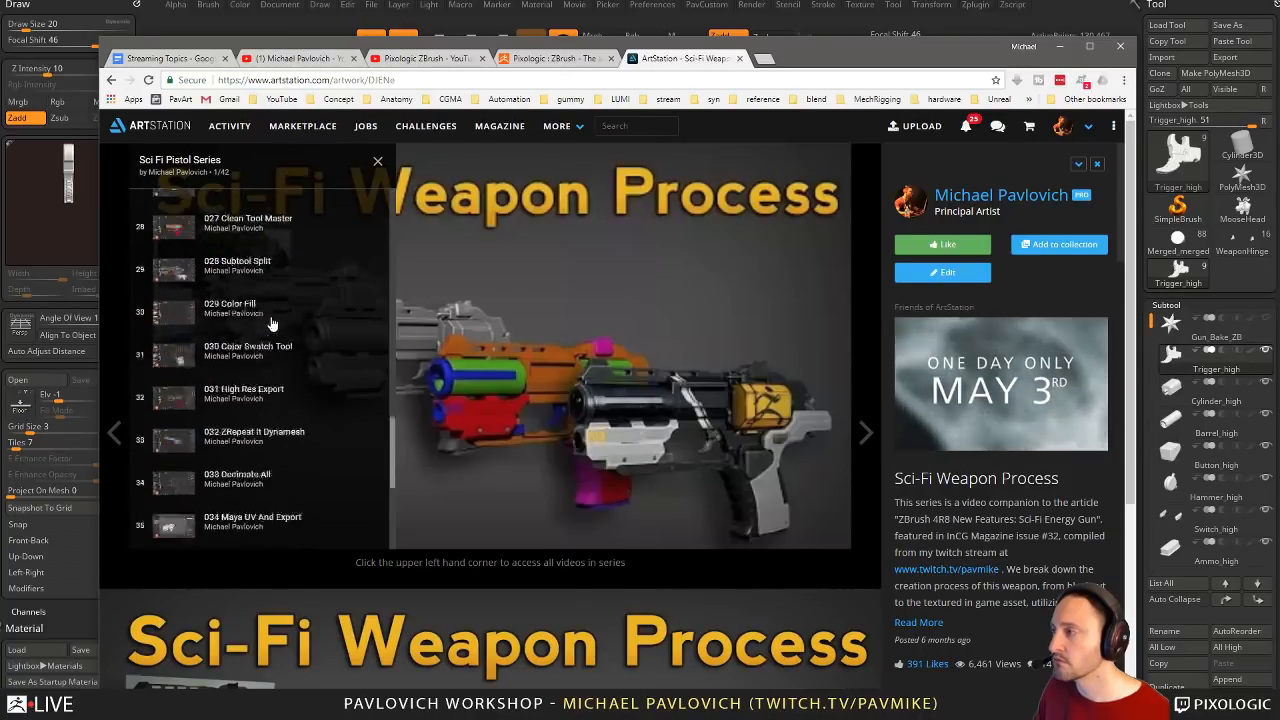
{"action": "scroll", "coordinate": [810, 444], "scroll_direction": "down", "scroll_amount": 3}
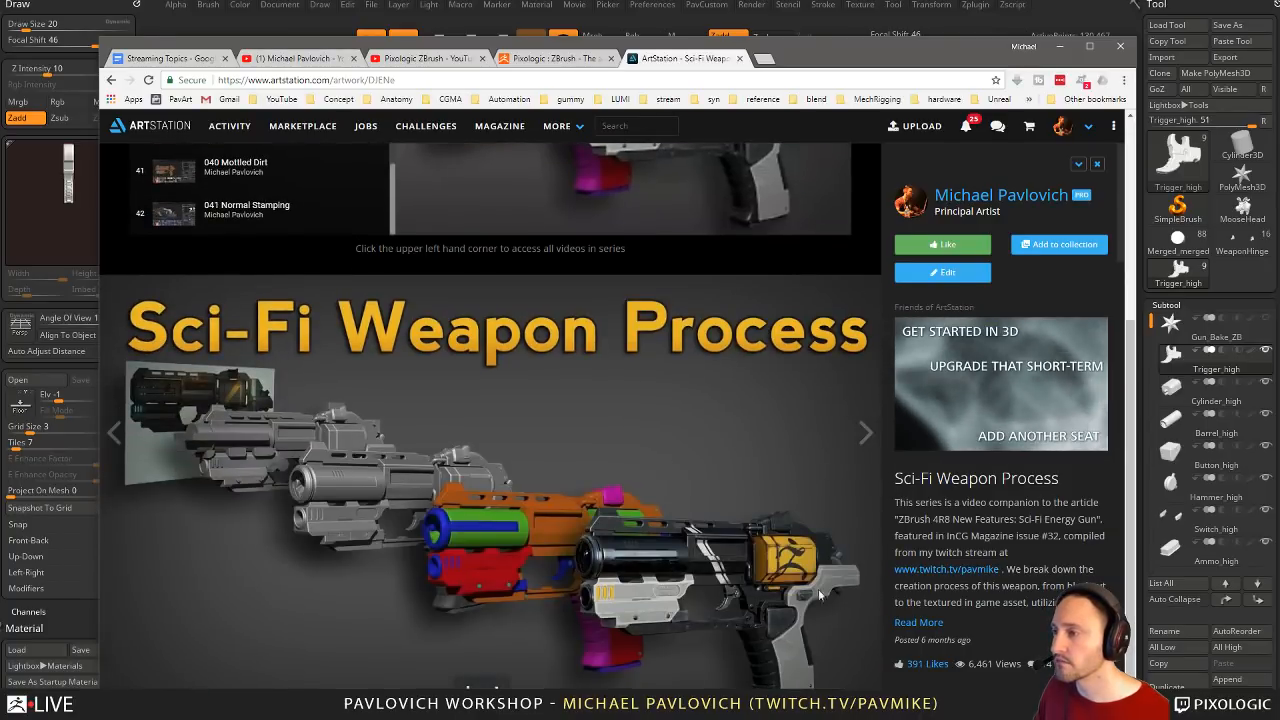
{"action": "left_click_drag", "start_coordinate": [809, 46], "coordinate": [827, 49]}
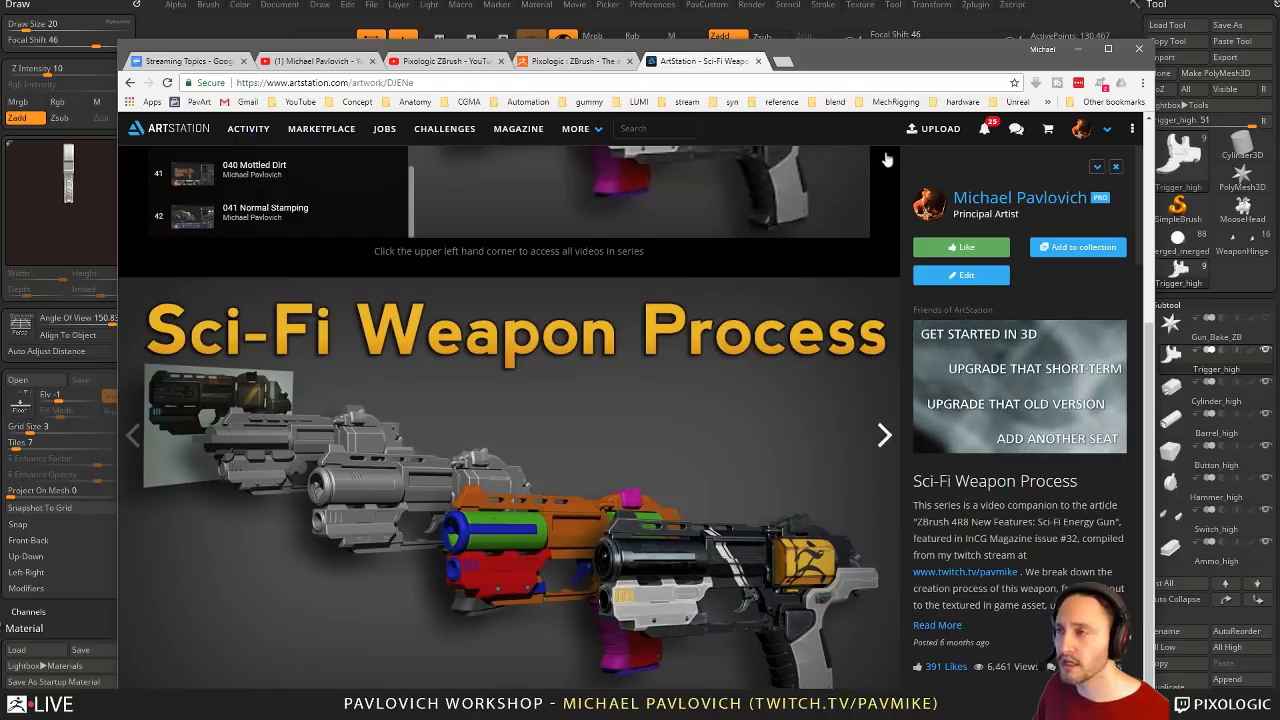
- Look back over the Sci-Fi Weapon Process project and the end of its Sci Fi Pistol Series video list
{"action": "left_click_drag", "start_coordinate": [828, 51], "coordinate": [1026, 719]}
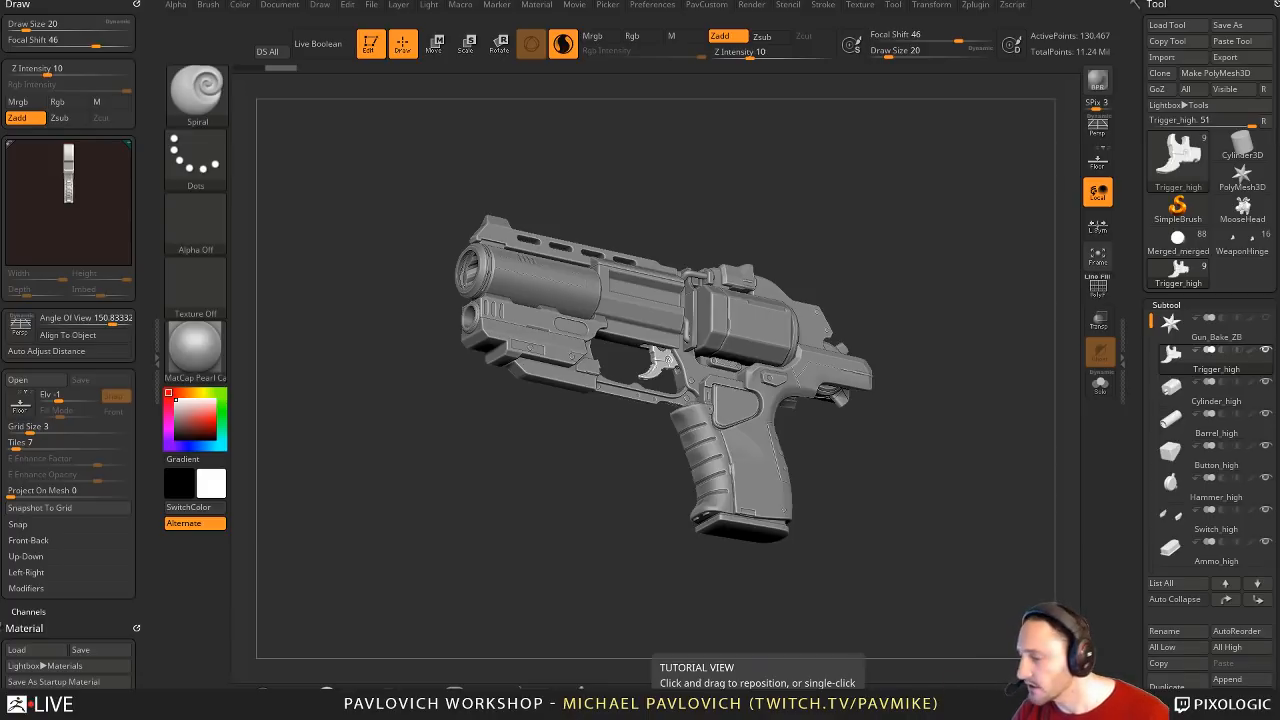
{"action": "left_click_drag", "start_coordinate": [1279, 150], "coordinate": [829, 68]}
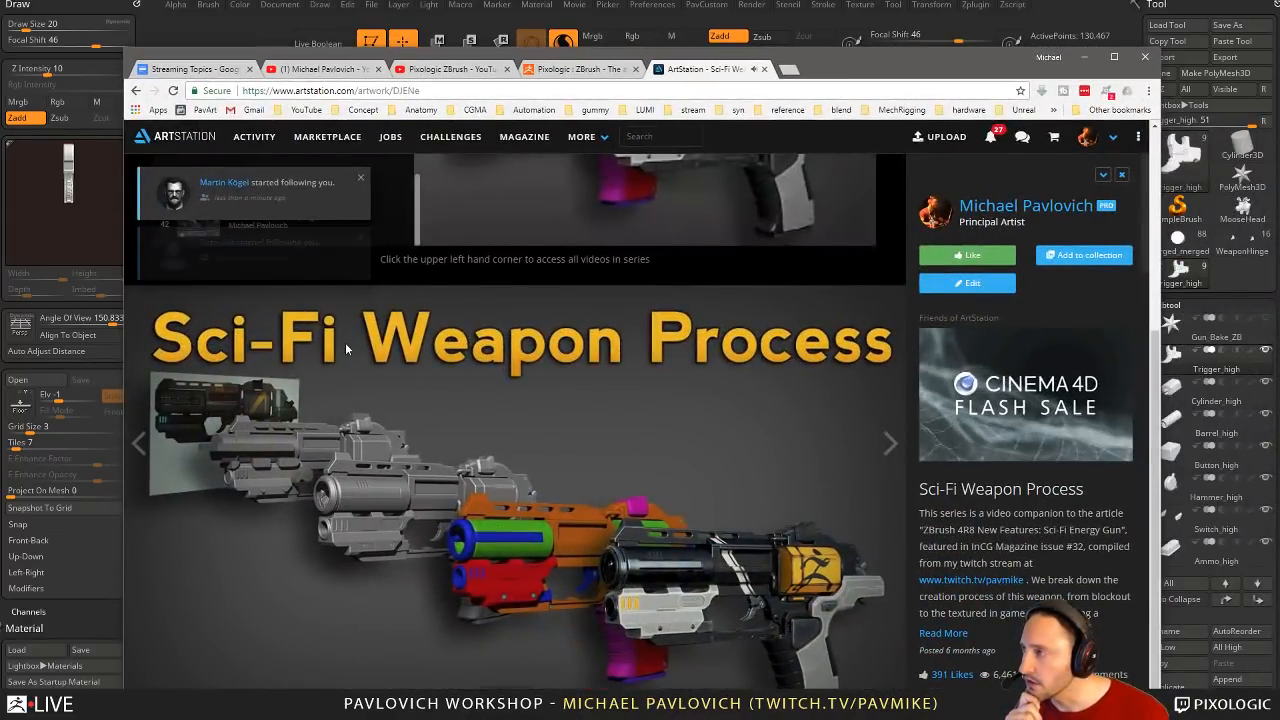
{"action": "scroll", "coordinate": [568, 369], "scroll_direction": "up", "scroll_amount": 3}
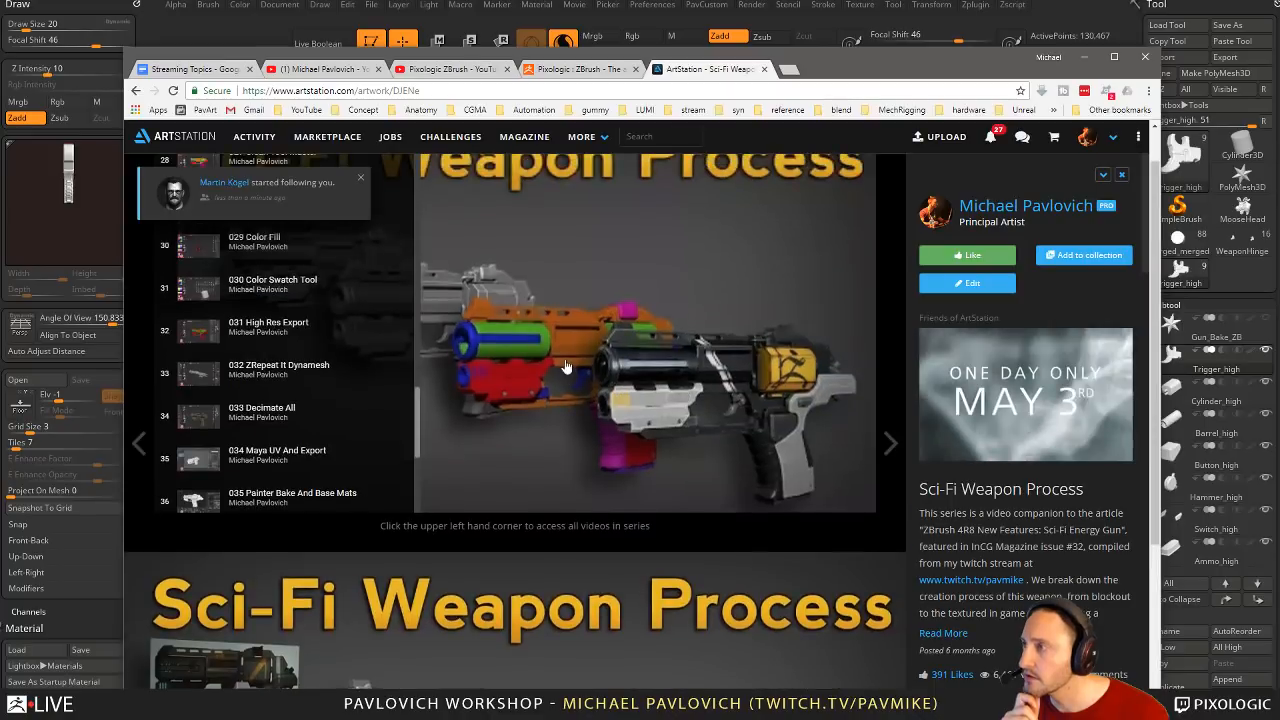
{"action": "scroll", "coordinate": [277, 452], "scroll_direction": "down", "scroll_amount": 4}
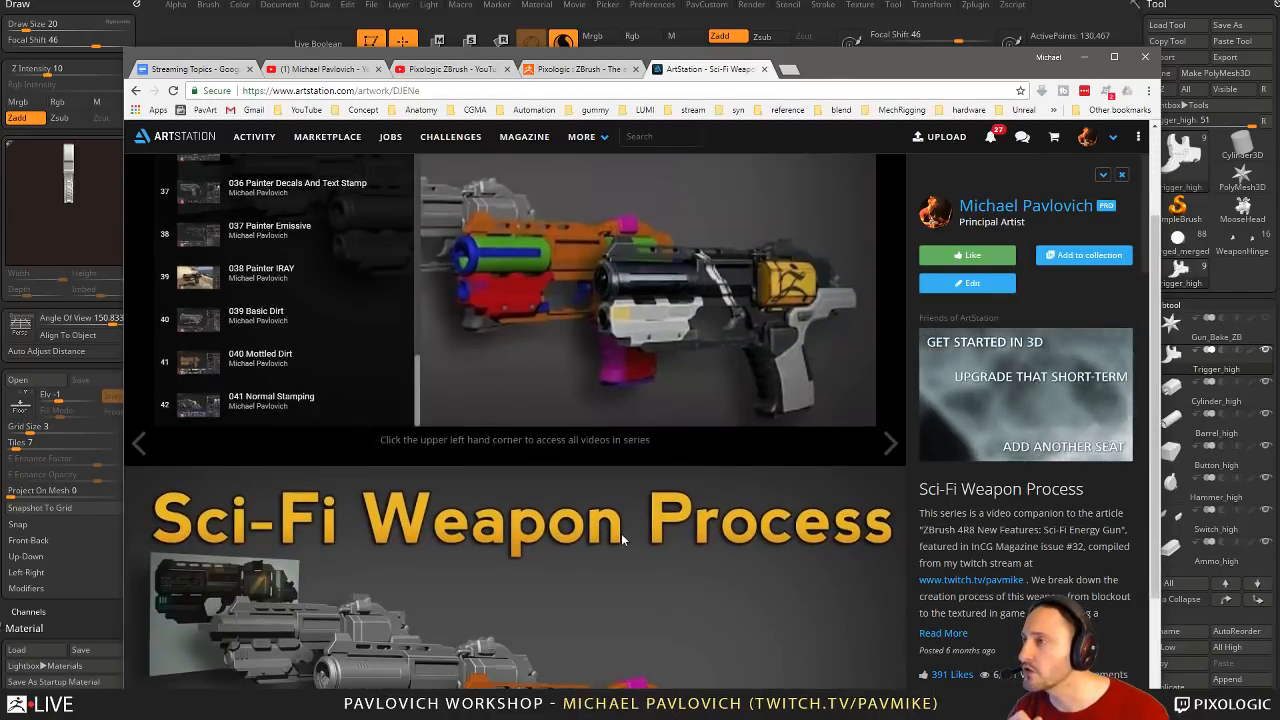
{"action": "scroll", "coordinate": [621, 533], "scroll_direction": "up", "scroll_amount": 1}
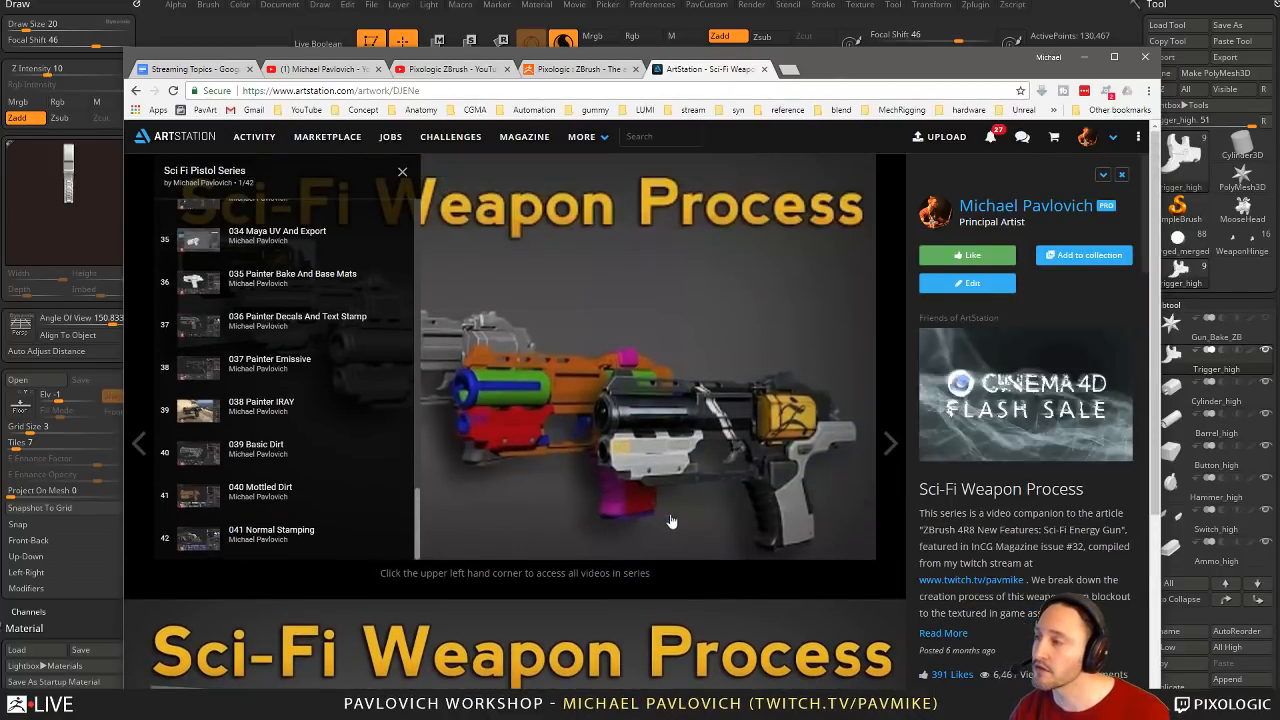
{"action": "scroll", "coordinate": [285, 413], "scroll_direction": "up", "scroll_amount": 1}
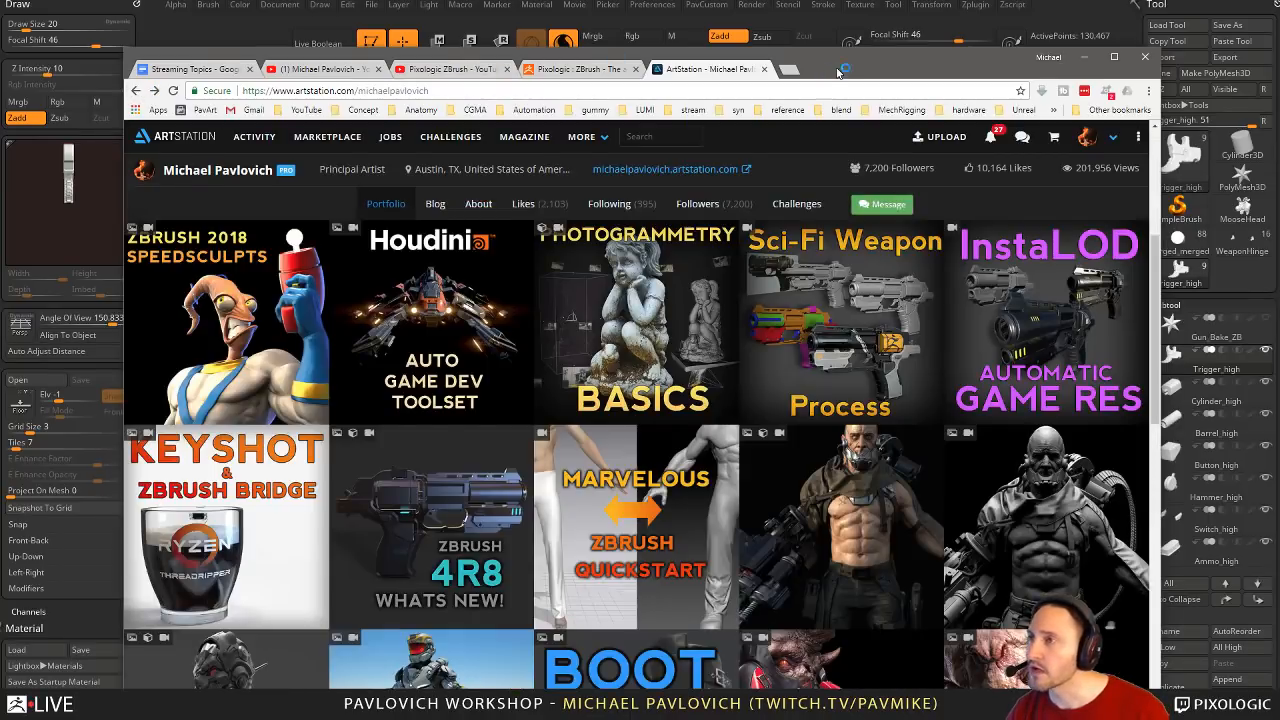
- Return to the portfolio, open the Houdini Game Dev Toolset project and browse its video list through 028 Skimmer PolyReduce
{"action": "left_click", "coordinate": [1084, 57]}
{"action": "key", "text": "alt+Tab"}
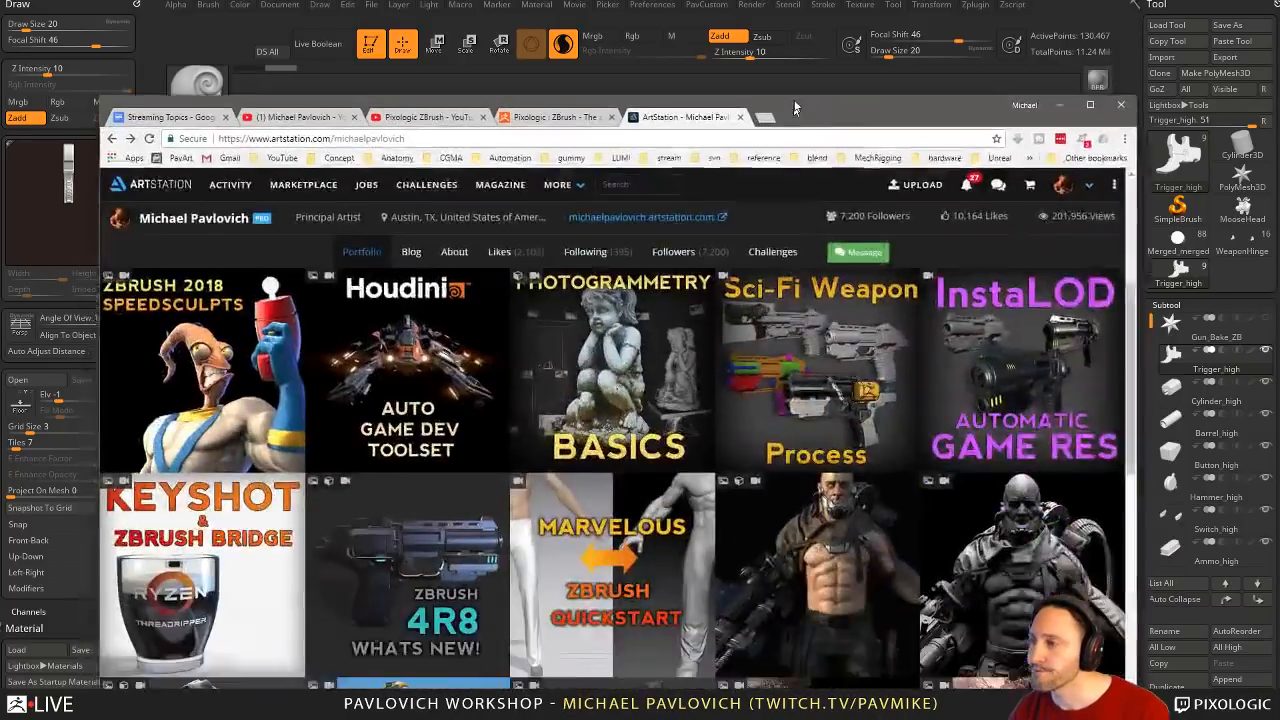
{"action": "left_click", "coordinate": [428, 305]}
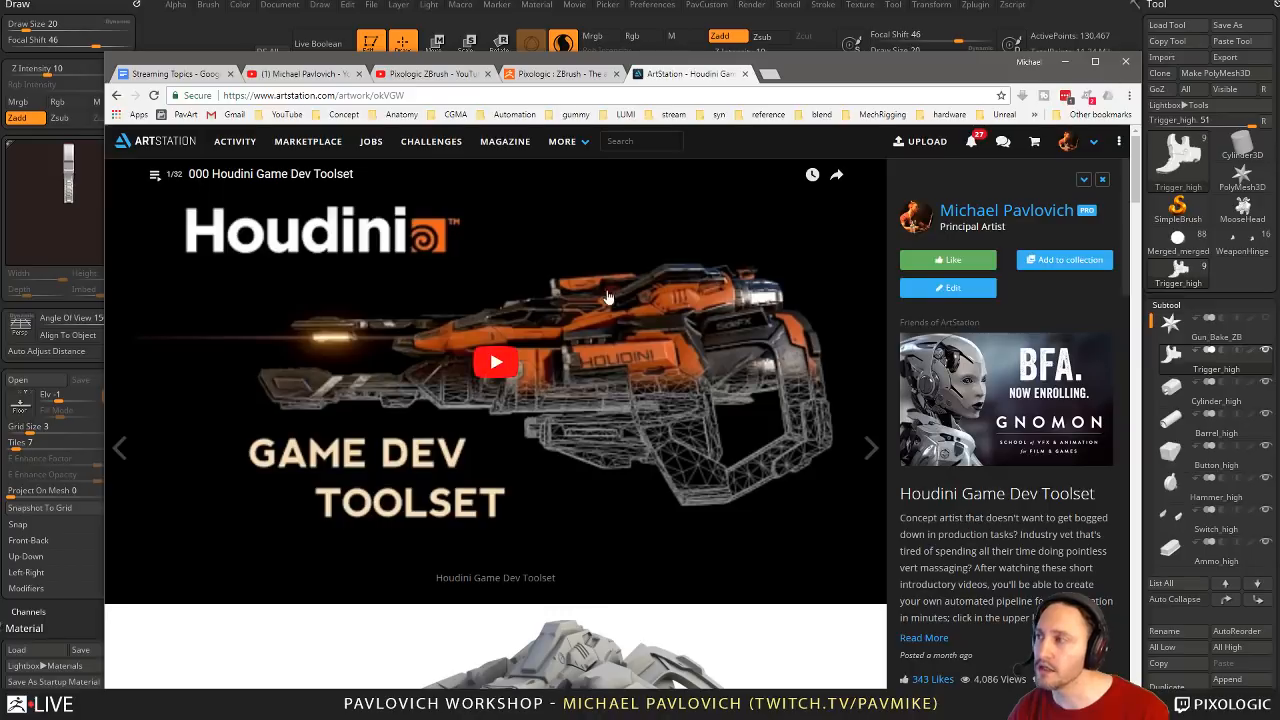
{"action": "left_click", "coordinate": [151, 176]}
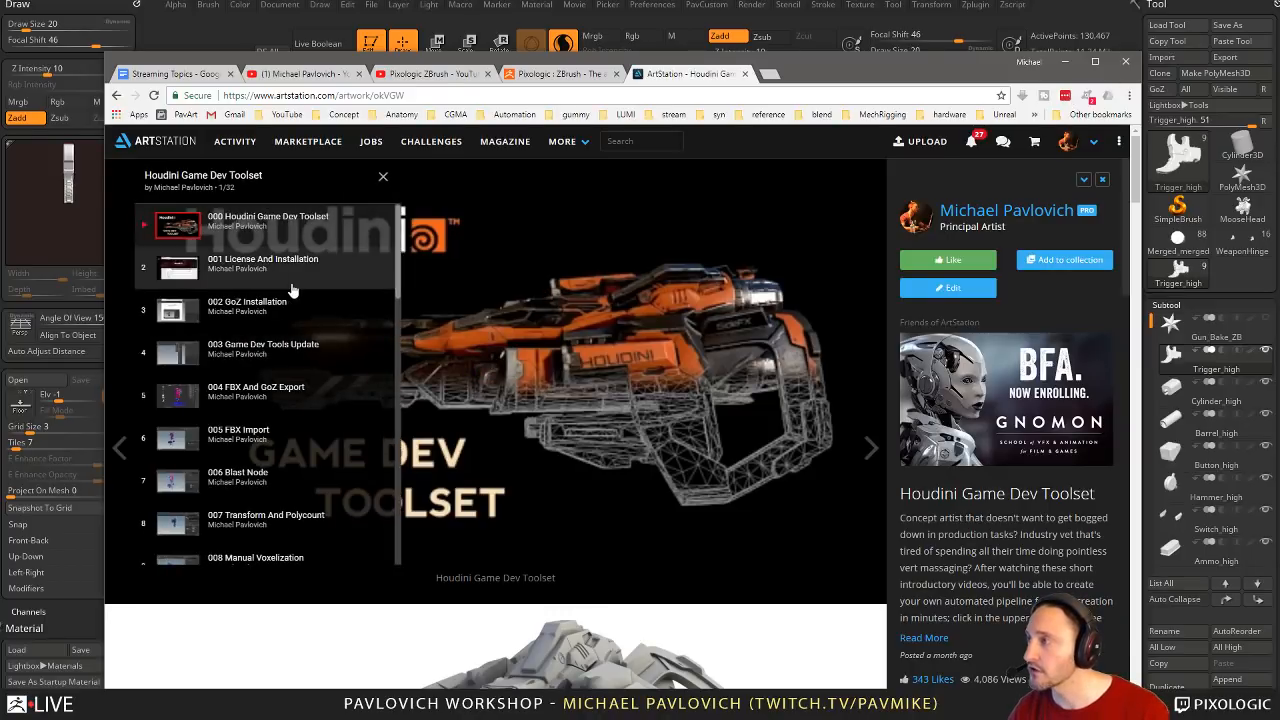
{"action": "scroll", "coordinate": [293, 290], "scroll_direction": "down", "scroll_amount": 3}
{"action": "scroll", "coordinate": [293, 290], "scroll_direction": "down", "scroll_amount": 7}
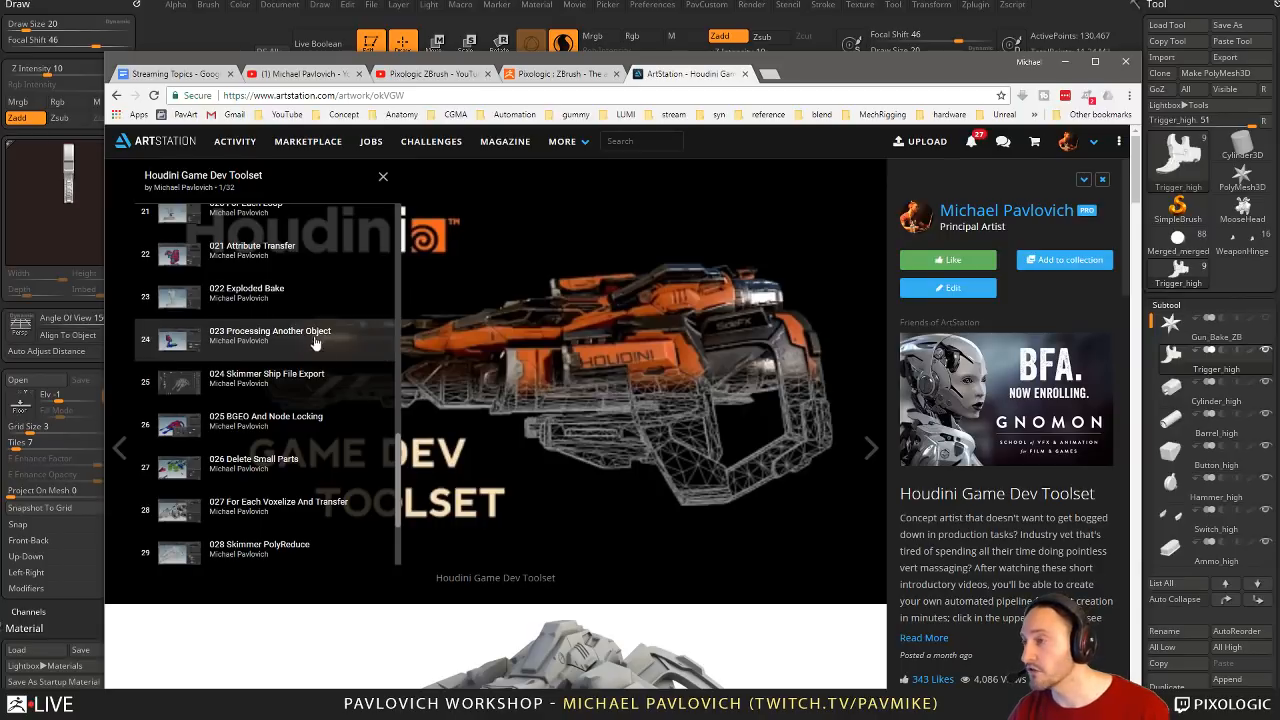
- Look through the project's spaceship images, from the untextured grey renders to the textured orange versions
{"action": "scroll", "coordinate": [592, 290], "scroll_direction": "down", "scroll_amount": 3}
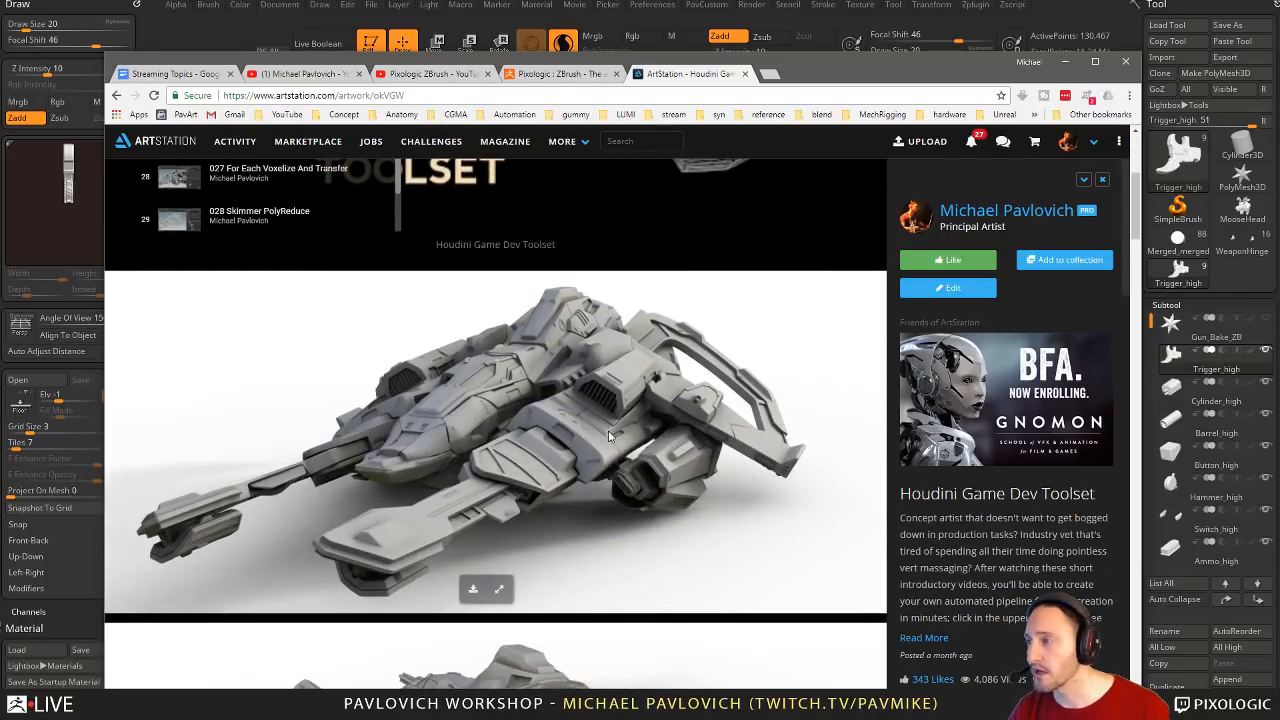
{"action": "scroll", "coordinate": [547, 425], "scroll_direction": "up", "scroll_amount": 3}
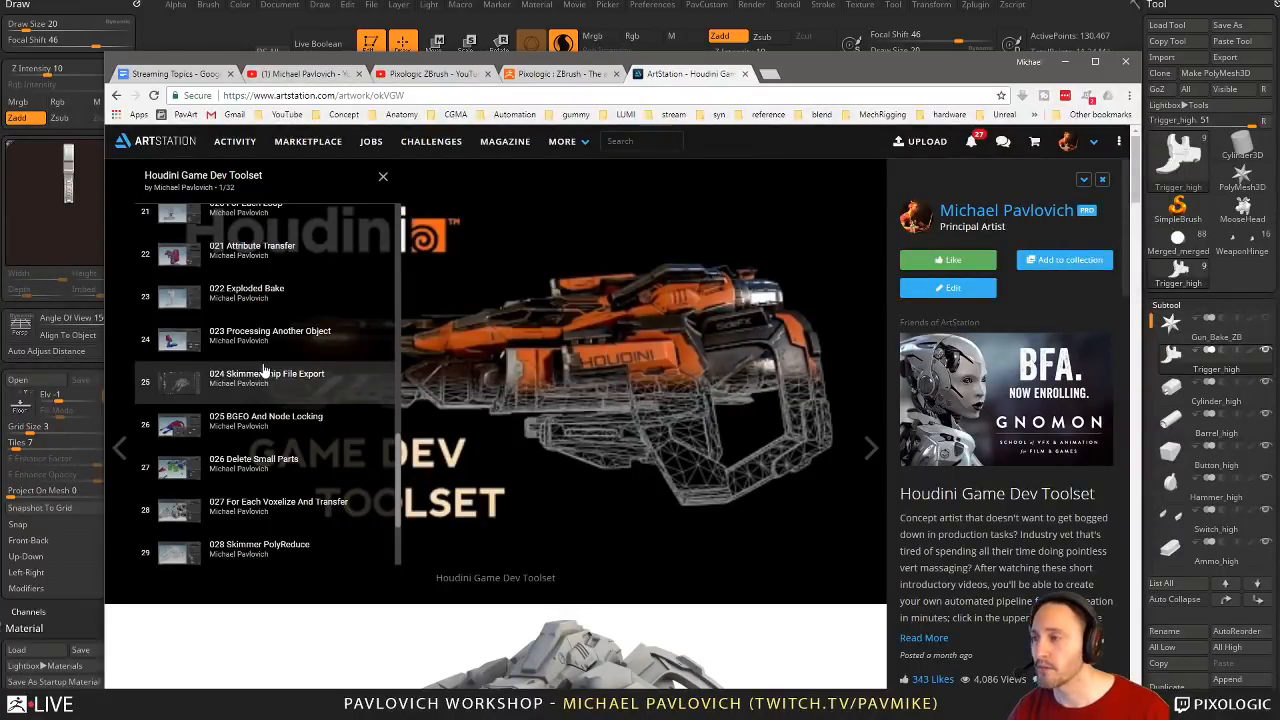
{"action": "scroll", "coordinate": [265, 370], "scroll_direction": "down", "scroll_amount": 8}
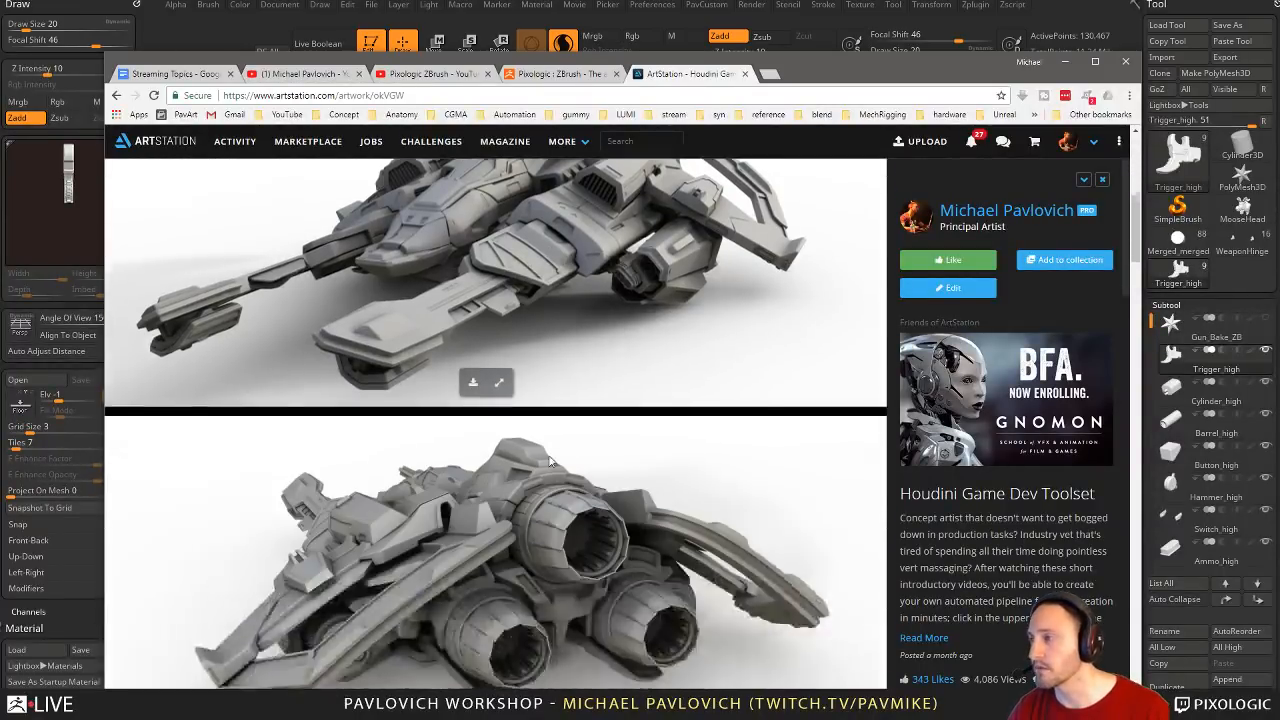
{"action": "scroll", "coordinate": [549, 460], "scroll_direction": "down", "scroll_amount": 20}
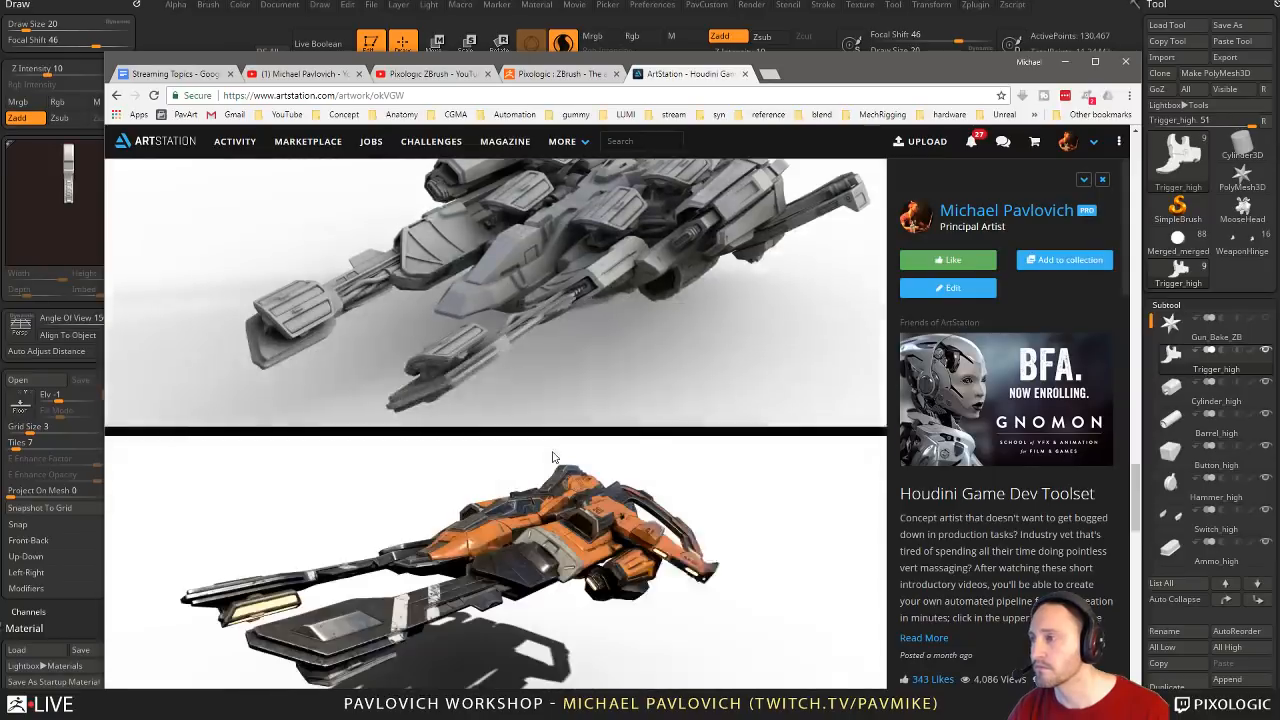
{"action": "scroll", "coordinate": [555, 457], "scroll_direction": "down", "scroll_amount": 2}
{"action": "scroll", "coordinate": [445, 437], "scroll_direction": "down", "scroll_amount": 10}
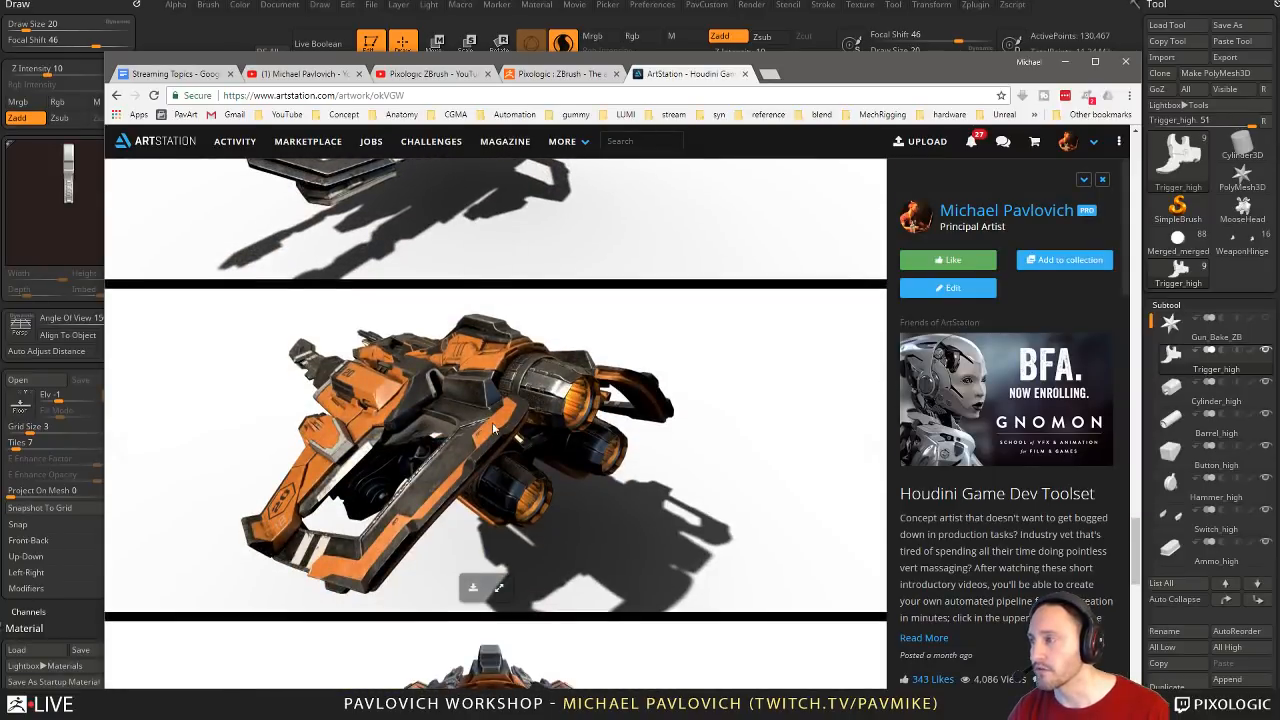
{"action": "scroll", "coordinate": [508, 440], "scroll_direction": "down", "scroll_amount": 5}
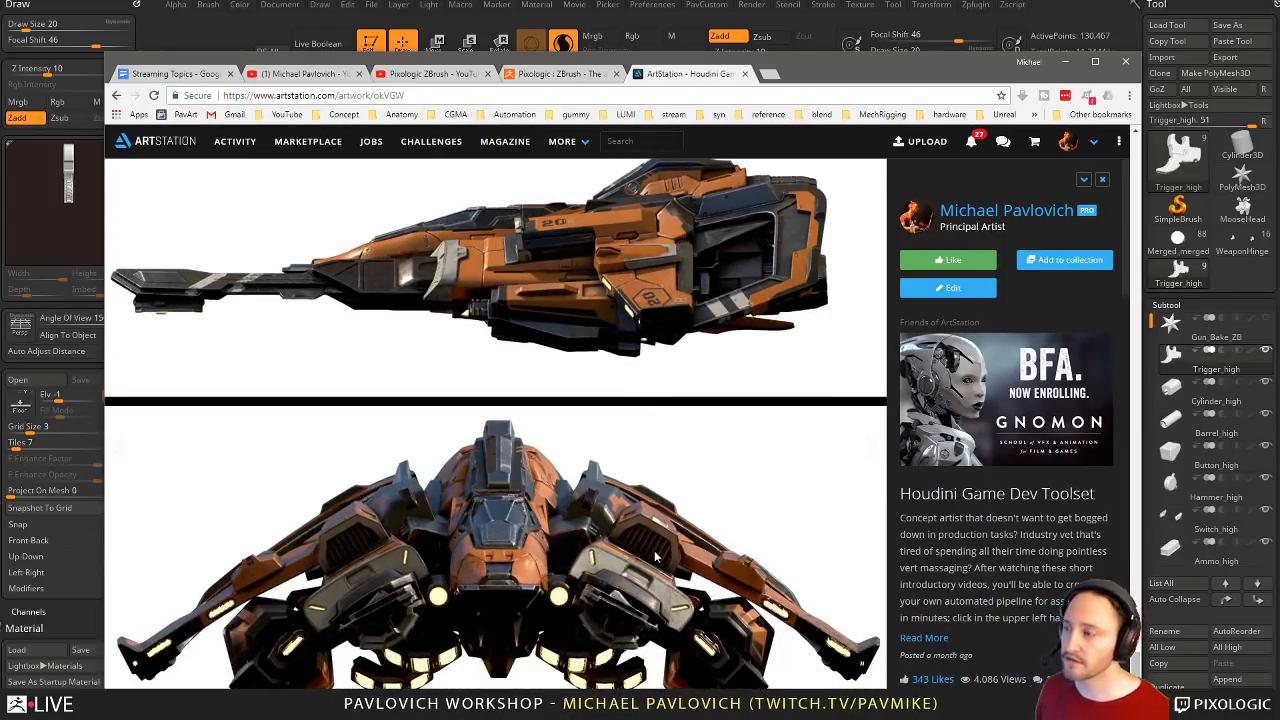
- Switch back to ZBrush and examine the high-poly pistol model from several angles
{"action": "left_click_drag", "start_coordinate": [810, 79], "coordinate": [818, 715]}
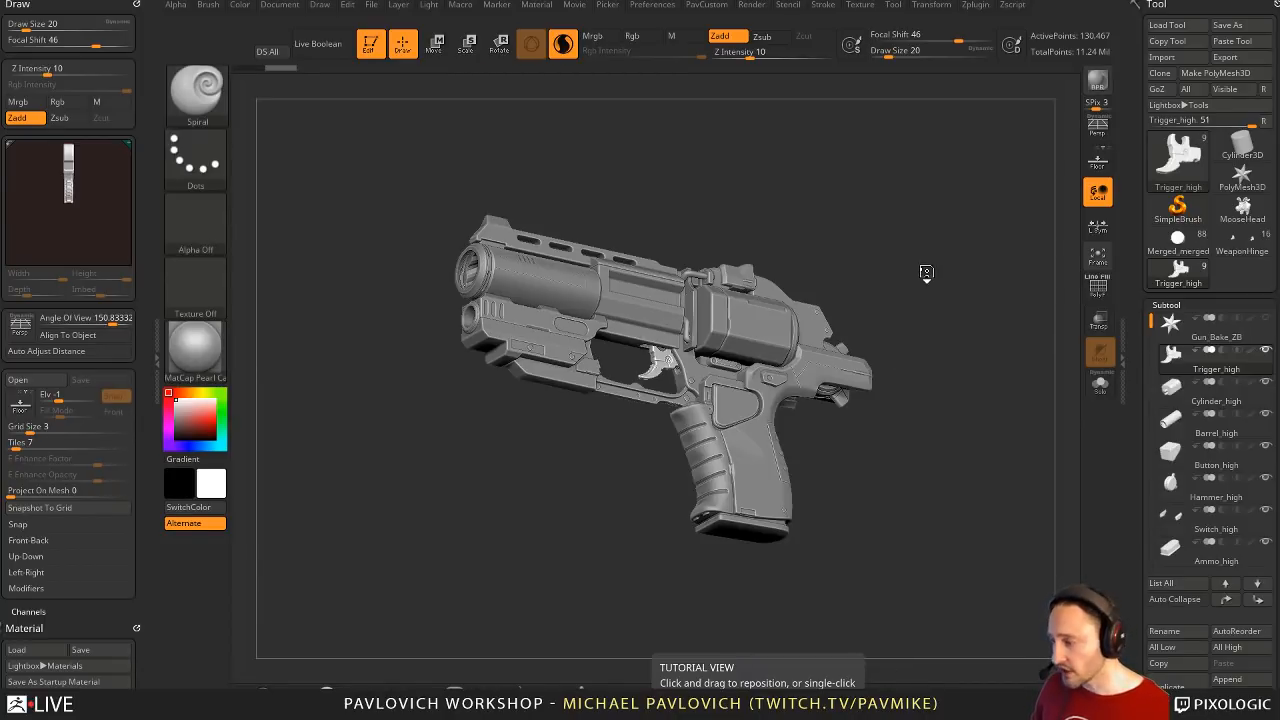
{"action": "left_click_drag", "start_coordinate": [926, 272], "coordinate": [660, 614]}
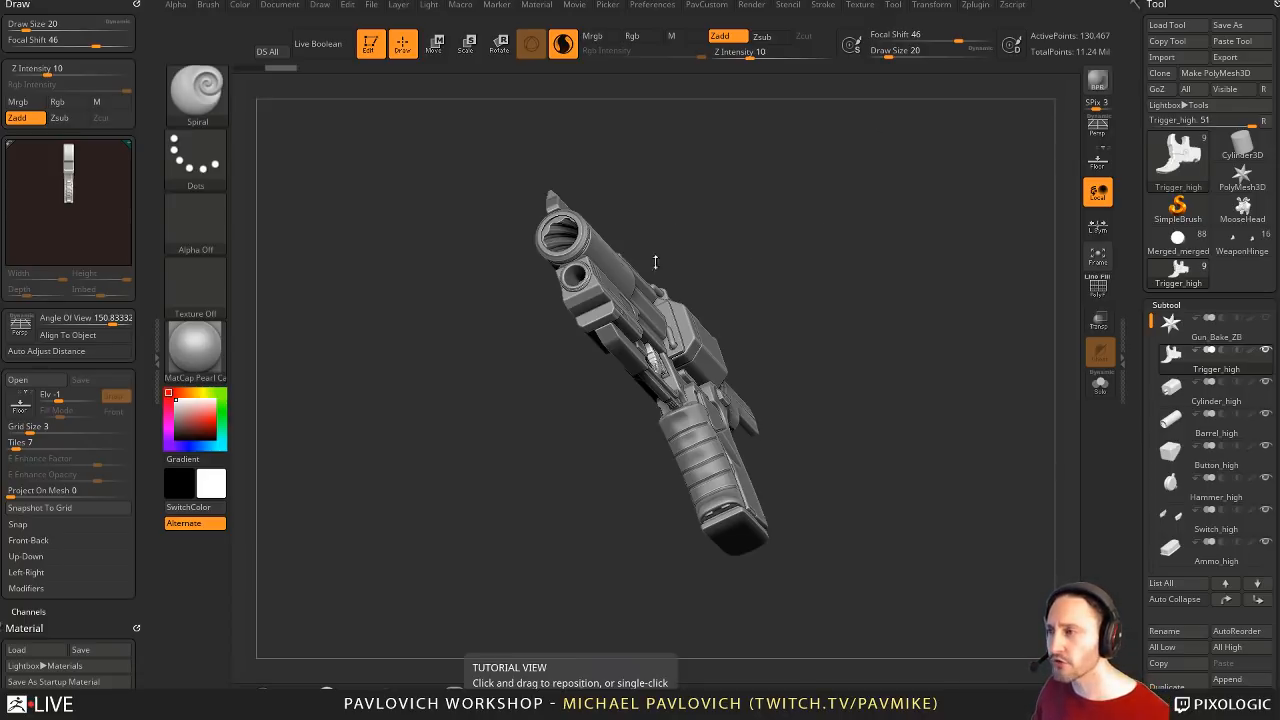
{"action": "left_click_drag", "start_coordinate": [655, 262], "coordinate": [804, 226]}
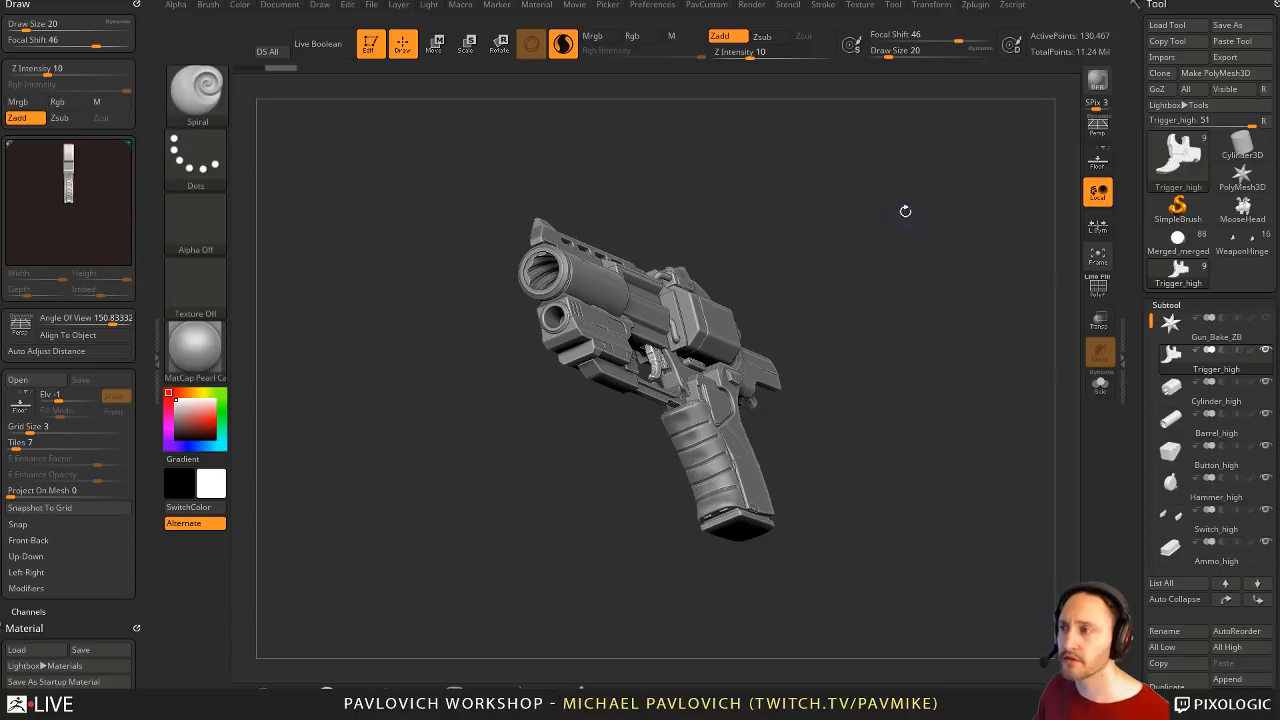
{"action": "mouse_move", "coordinate": [903, 209]}
{"action": "left_mouse_down"}
{"action": "mouse_move", "coordinate": [863, 246]}
{"action": "mouse_move", "coordinate": [895, 211]}
{"action": "left_mouse_up"}
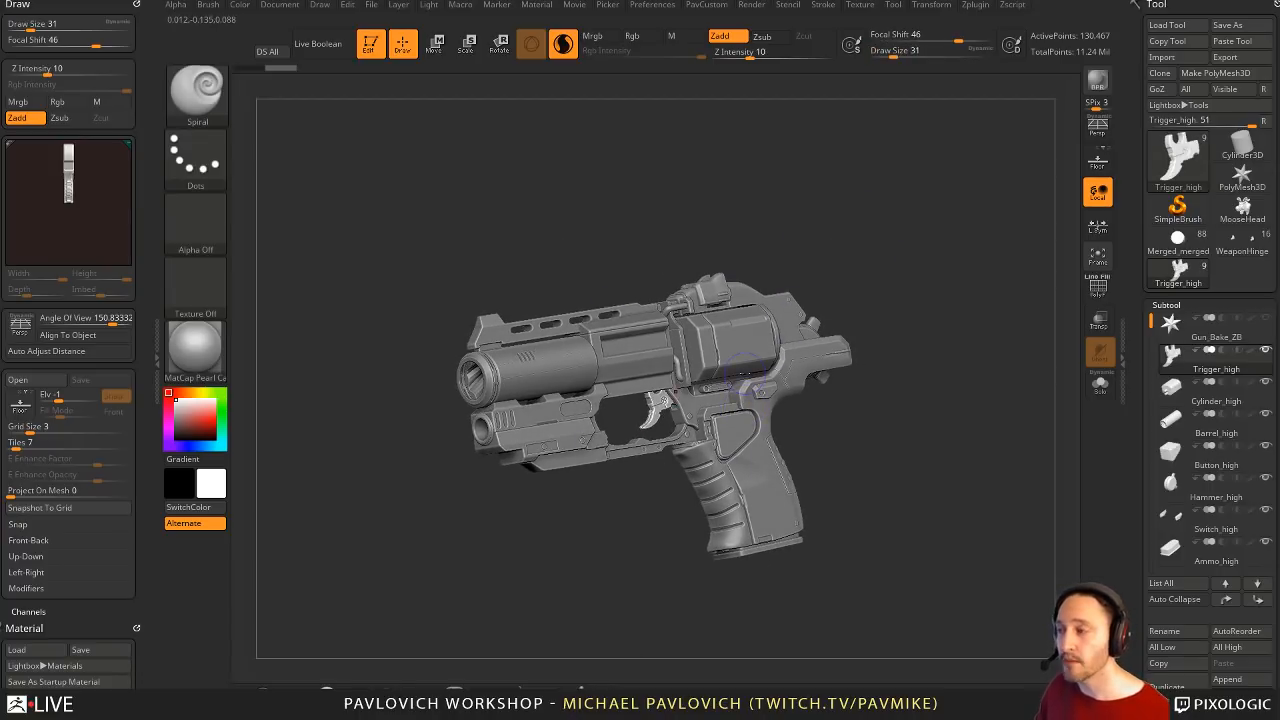
{"action": "left_click_drag", "start_coordinate": [812, 237], "coordinate": [857, 251]}
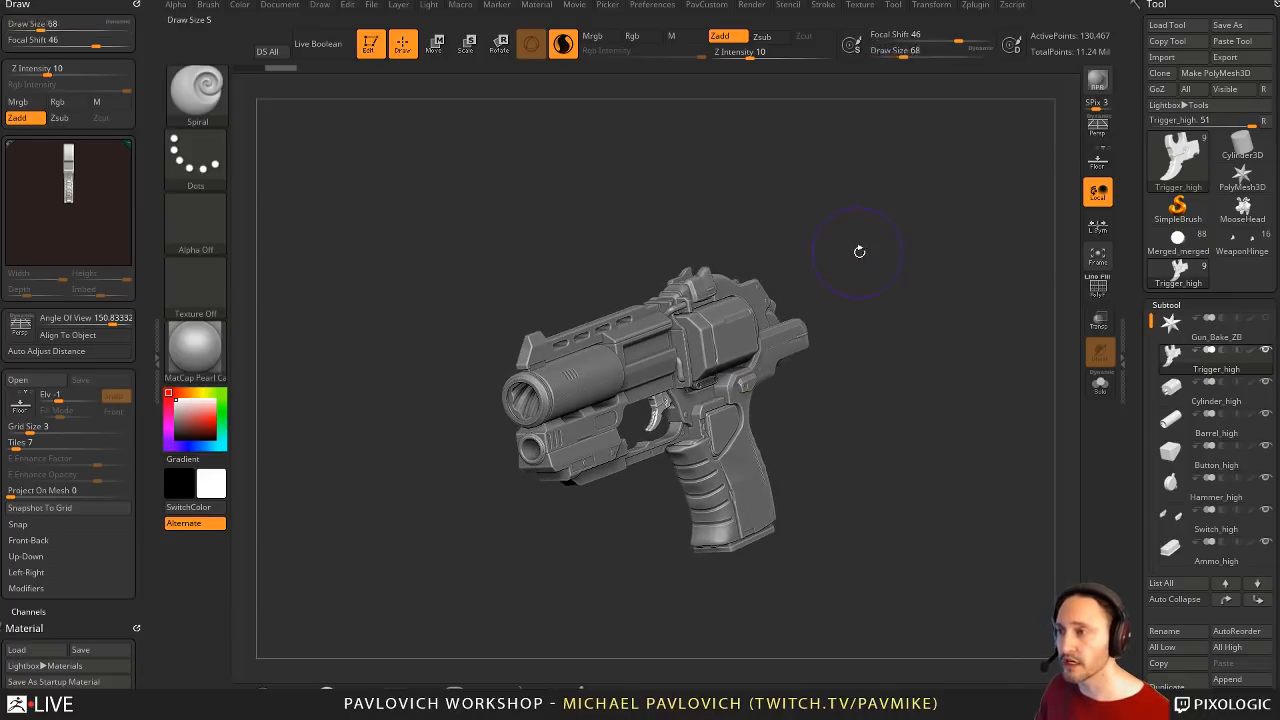
- Remove the Draw and Material palettes from the side tray and view the pistol from a slightly different angle
{"action": "left_click", "coordinate": [136, 6]}
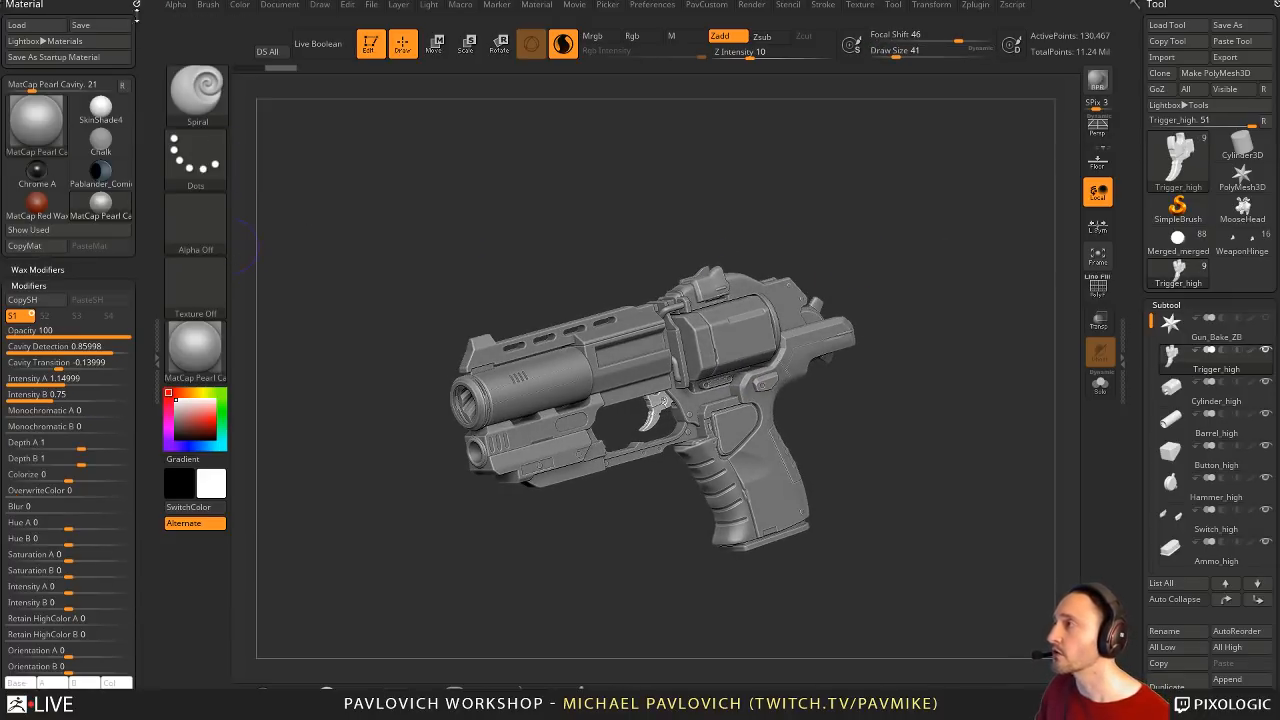
{"action": "left_click", "coordinate": [137, 6]}
{"action": "left_click_drag", "start_coordinate": [958, 344], "coordinate": [1003, 345]}
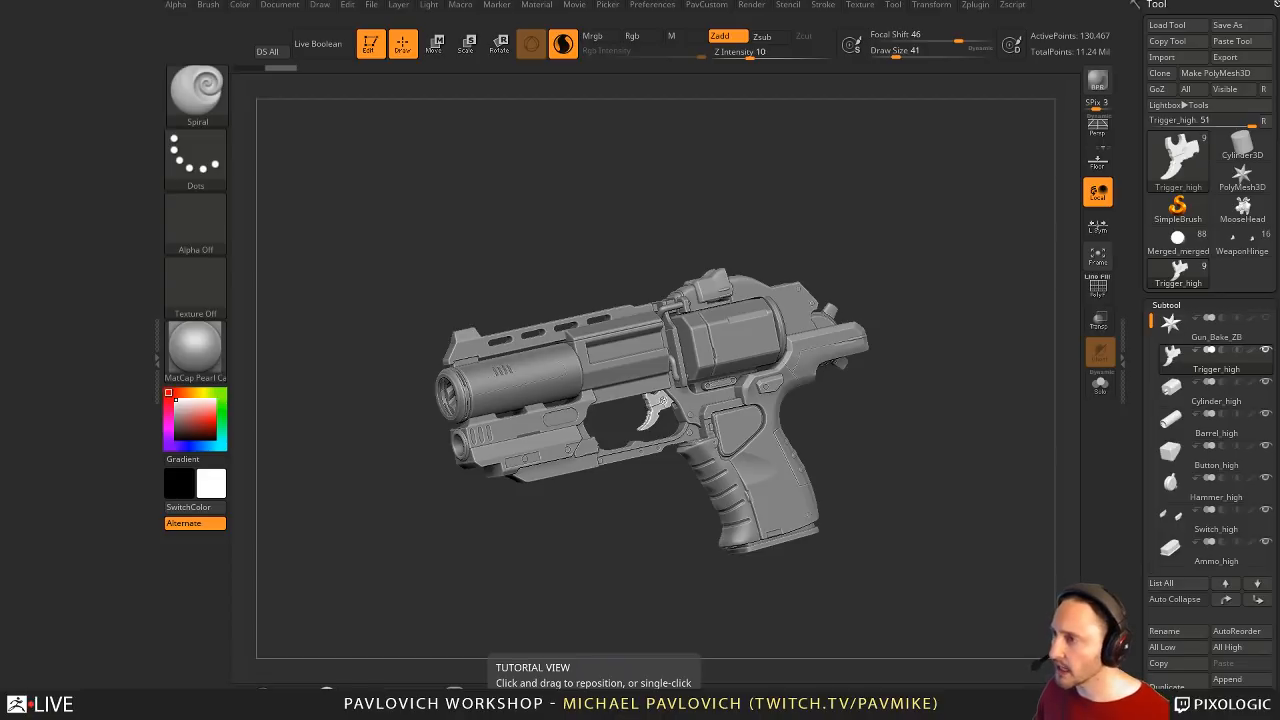
{"action": "left_click_drag", "start_coordinate": [957, 451], "coordinate": [925, 245]}
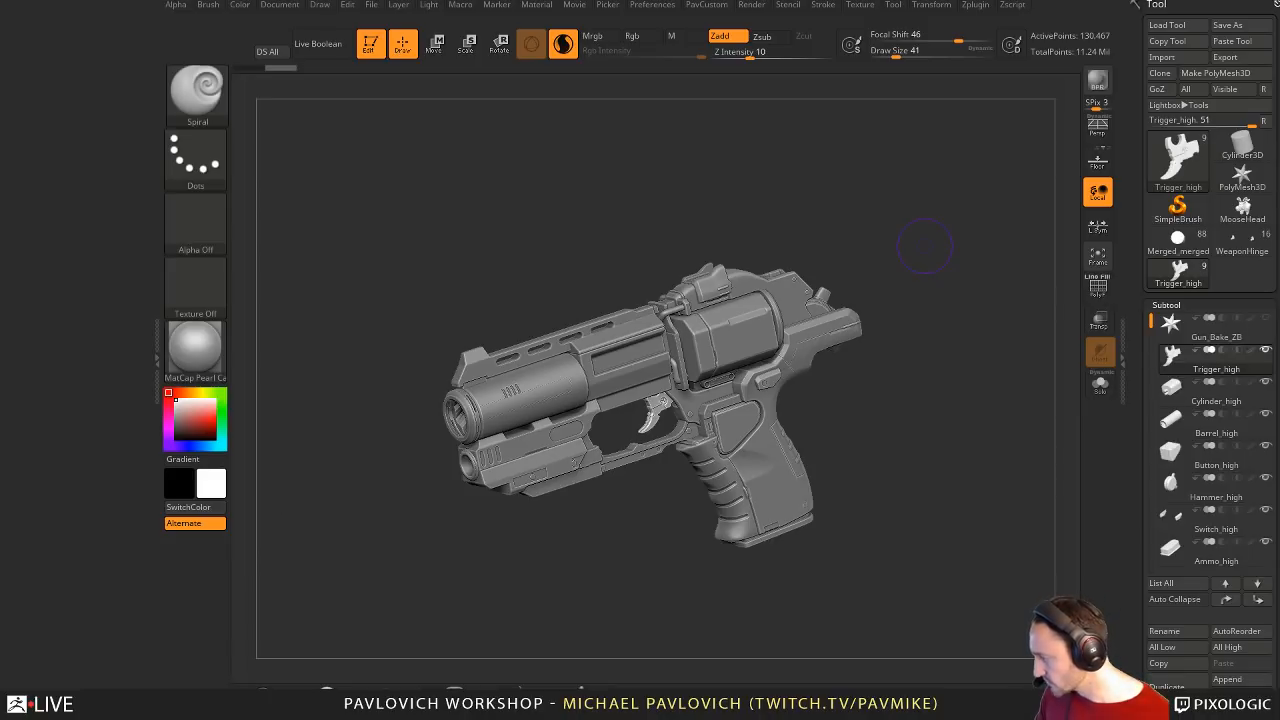
- Check the computer's processor and memory in the Windows System information, and return to the pistol model
{"action": "key", "text": "super+Pause"}
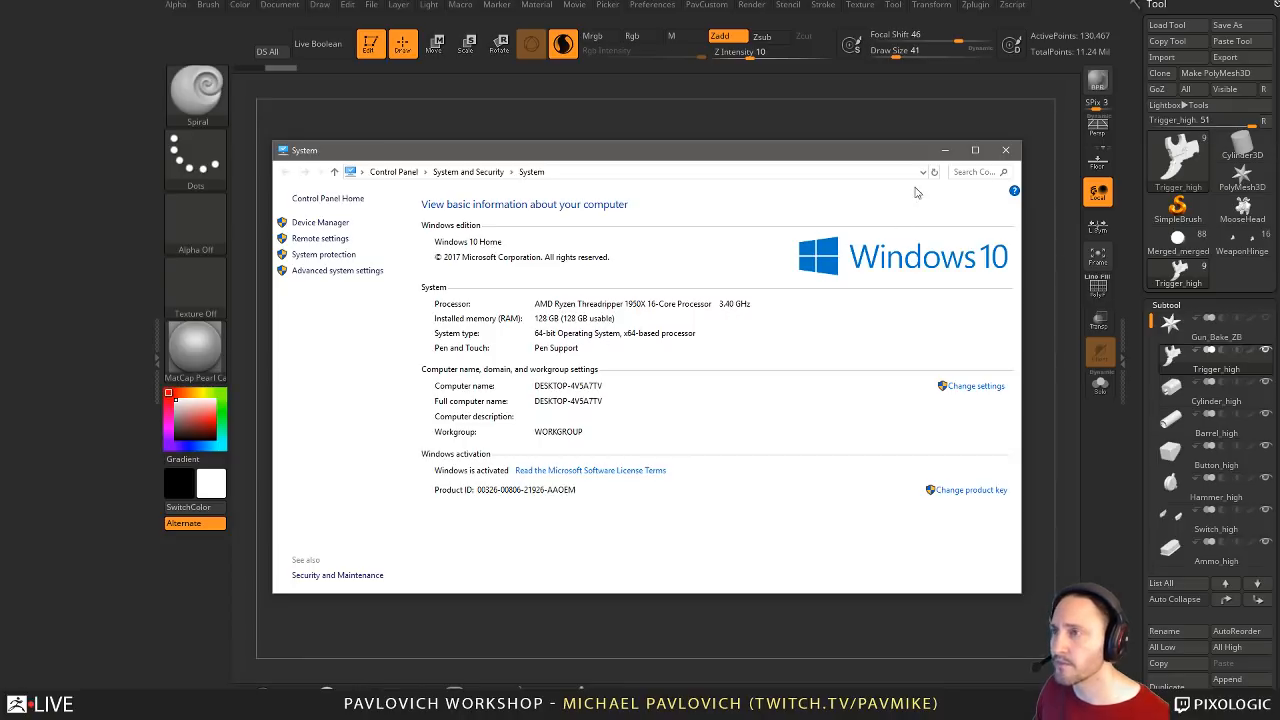
{"action": "left_click_drag", "start_coordinate": [897, 159], "coordinate": [805, 719]}
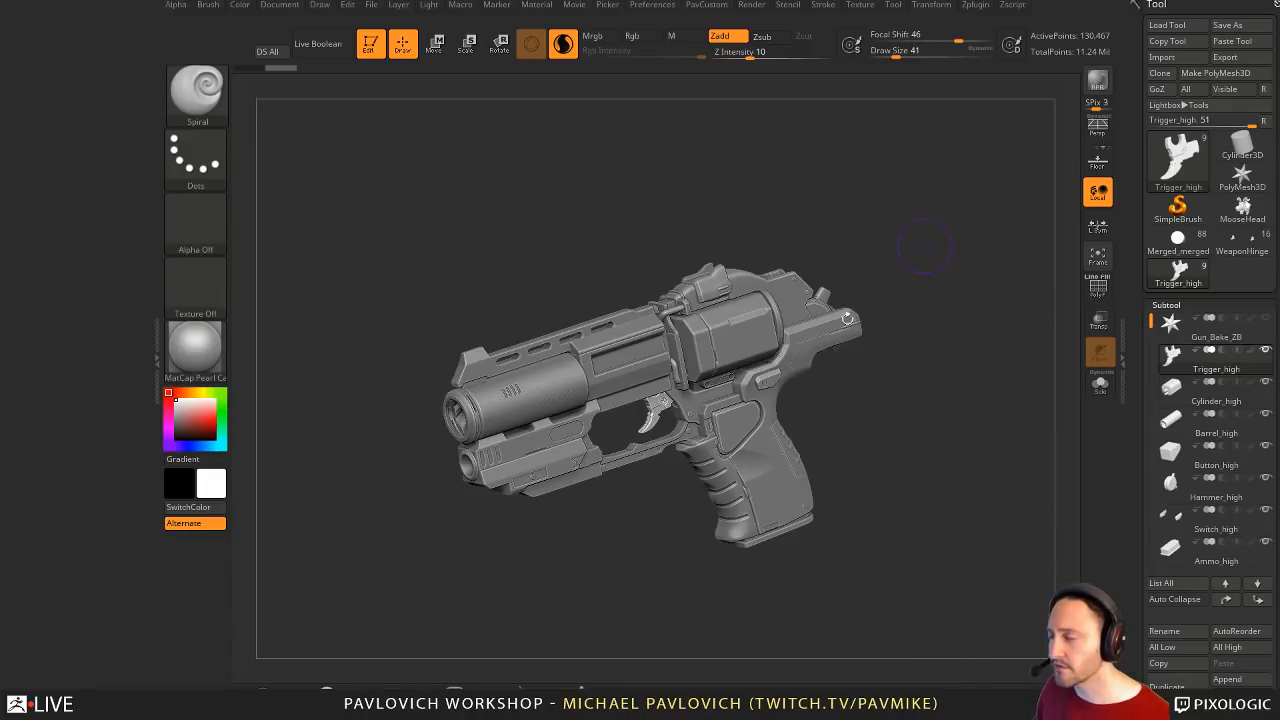
{"action": "left_click_drag", "start_coordinate": [754, 234], "coordinate": [790, 212]}
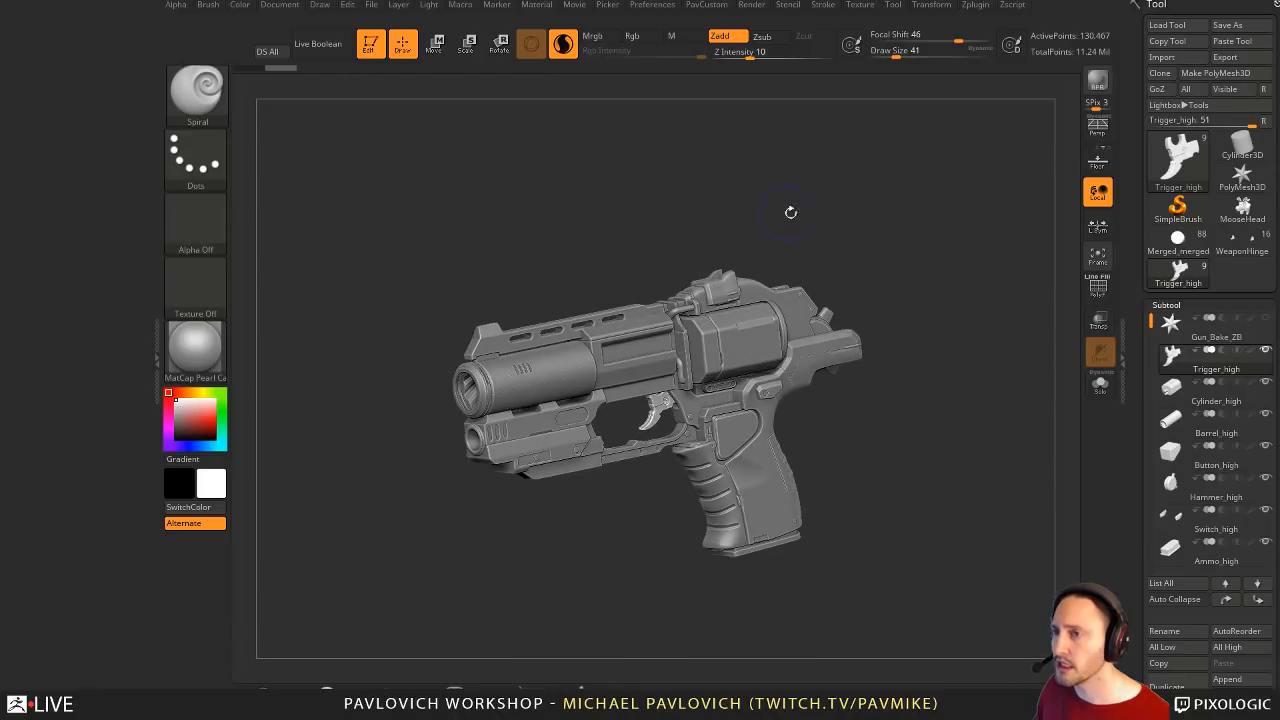
- Make MooseHead the active tool and frame it in a three-quarter view
{"action": "left_click", "coordinate": [1242, 208]}
{"action": "left_click_drag", "start_coordinate": [748, 125], "coordinate": [446, 560], "text": "alt"}
{"action": "left_click_drag", "start_coordinate": [939, 377], "coordinate": [951, 465]}
{"action": "left_click_drag", "start_coordinate": [951, 465], "coordinate": [953, 326], "text": "alt"}
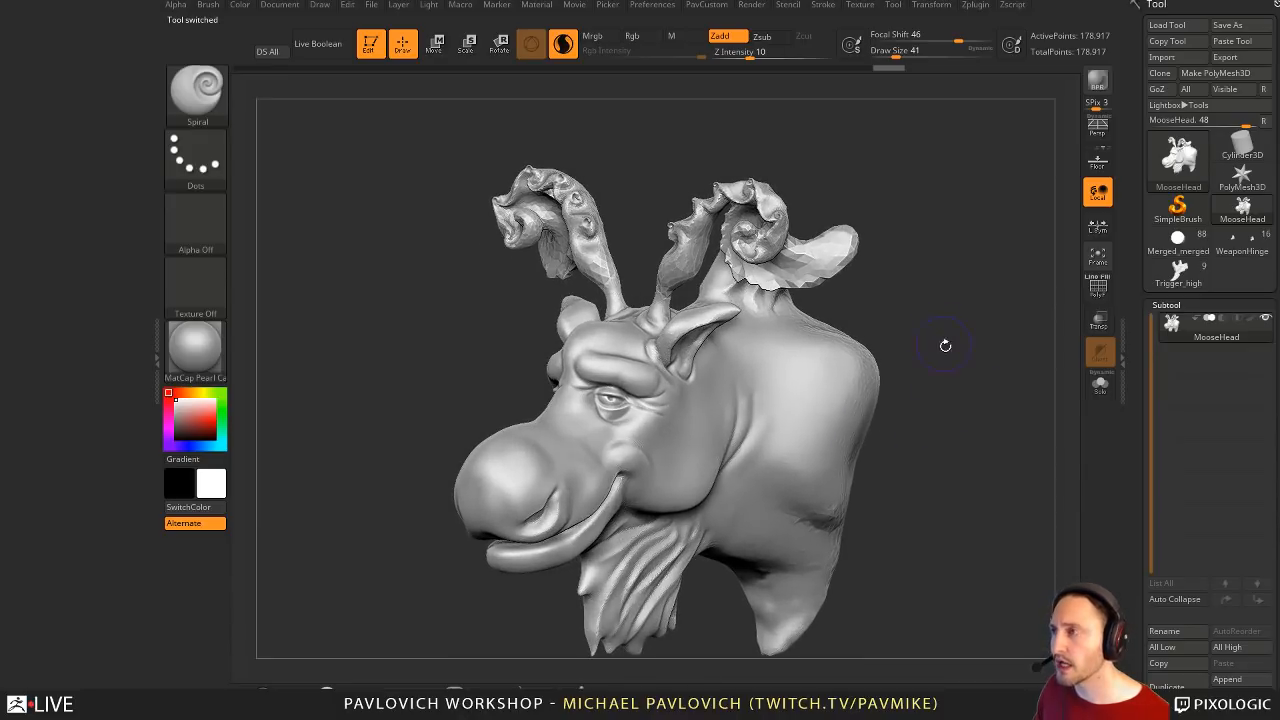
- Try out PolyGroupIt on the MooseHead model and cancel without applying any polygroups
{"action": "left_click", "coordinate": [976, 6]}
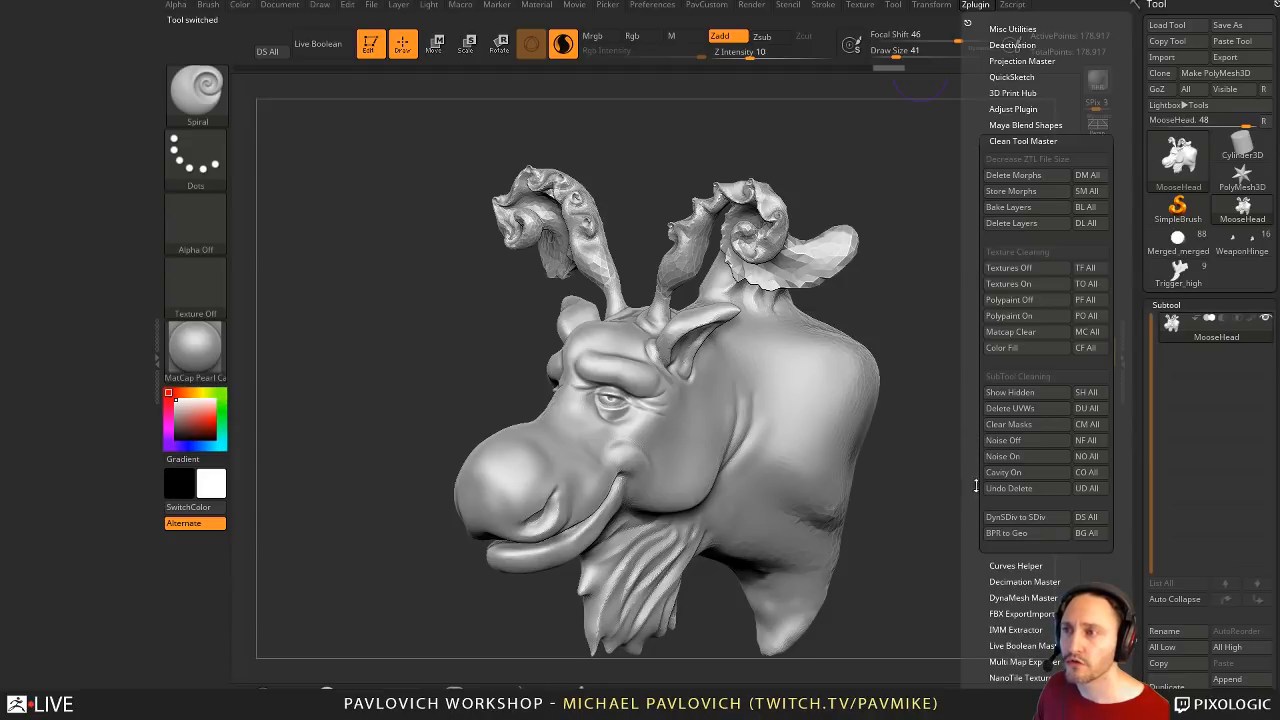
{"action": "left_click", "coordinate": [996, 142]}
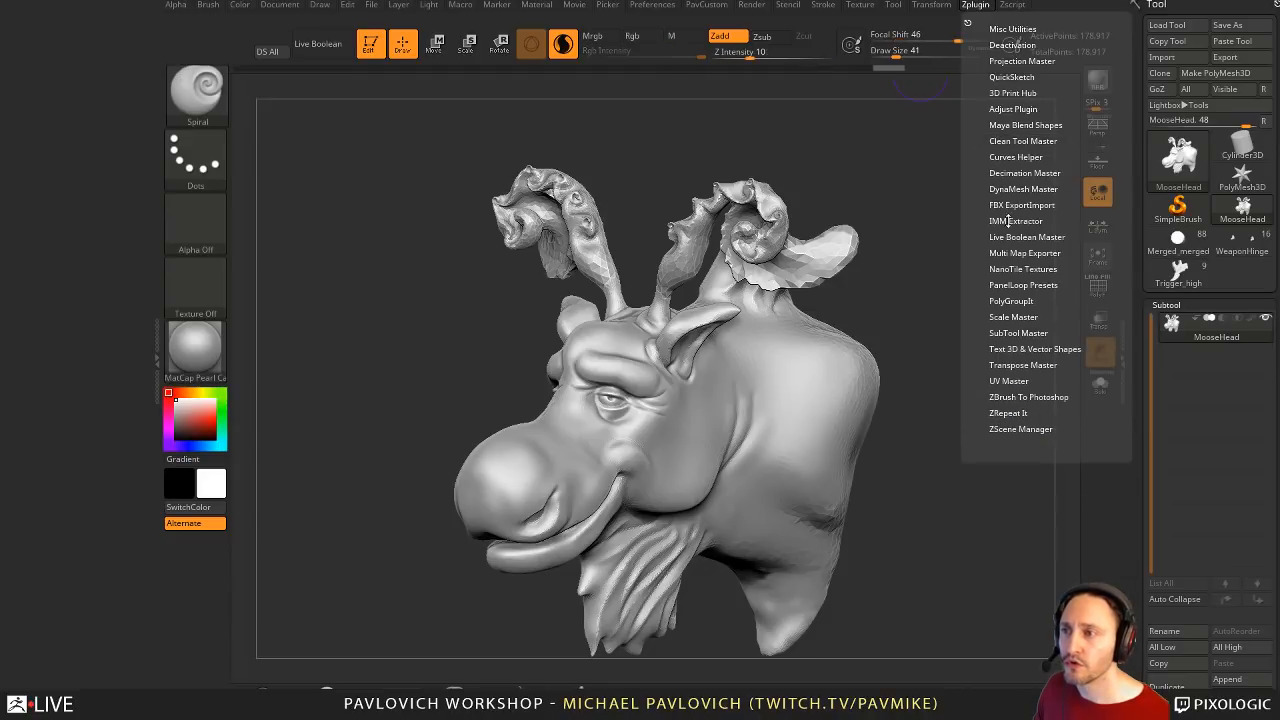
{"action": "left_click", "coordinate": [1010, 301]}
{"action": "left_click", "coordinate": [1025, 318]}
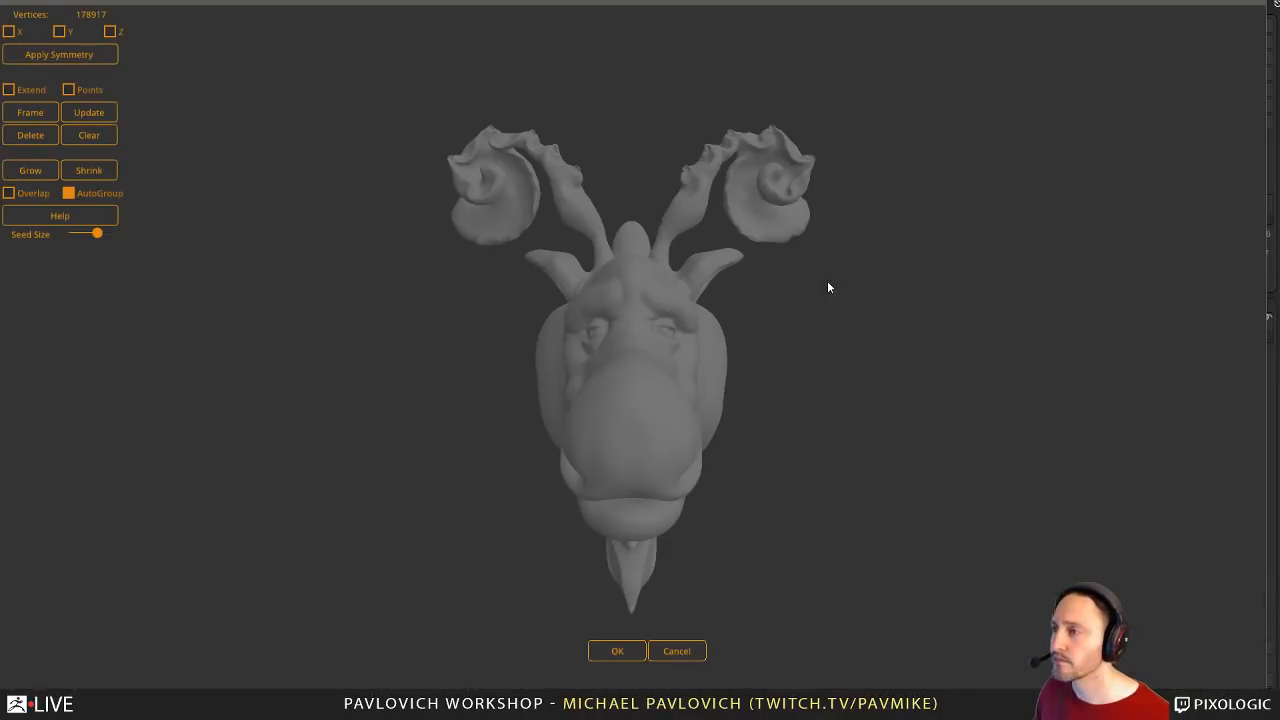
{"action": "left_click_drag", "start_coordinate": [829, 286], "coordinate": [782, 470]}
{"action": "left_click", "coordinate": [745, 347]}
{"action": "left_click", "coordinate": [676, 651]}
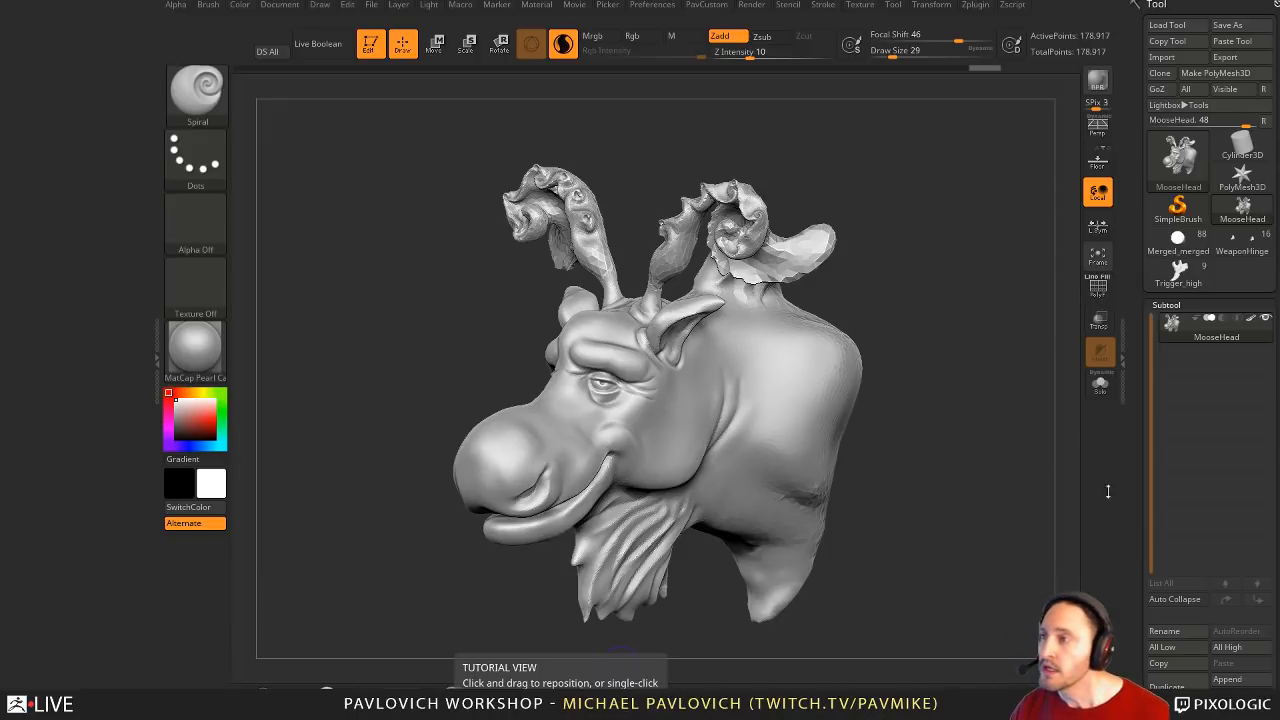
- Switch the sculpting brush to Standard
{"action": "left_click_drag", "start_coordinate": [991, 203], "coordinate": [964, 270]}
{"action": "key", "text": "b"}
{"action": "key", "text": "s"}
{"action": "key", "text": "t"}
{"action": "key", "text": "s"}
- Make the Merged_merged armored creature the active tool and select the small fitting in its round rear armor plate
{"action": "left_click", "coordinate": [1176, 250]}
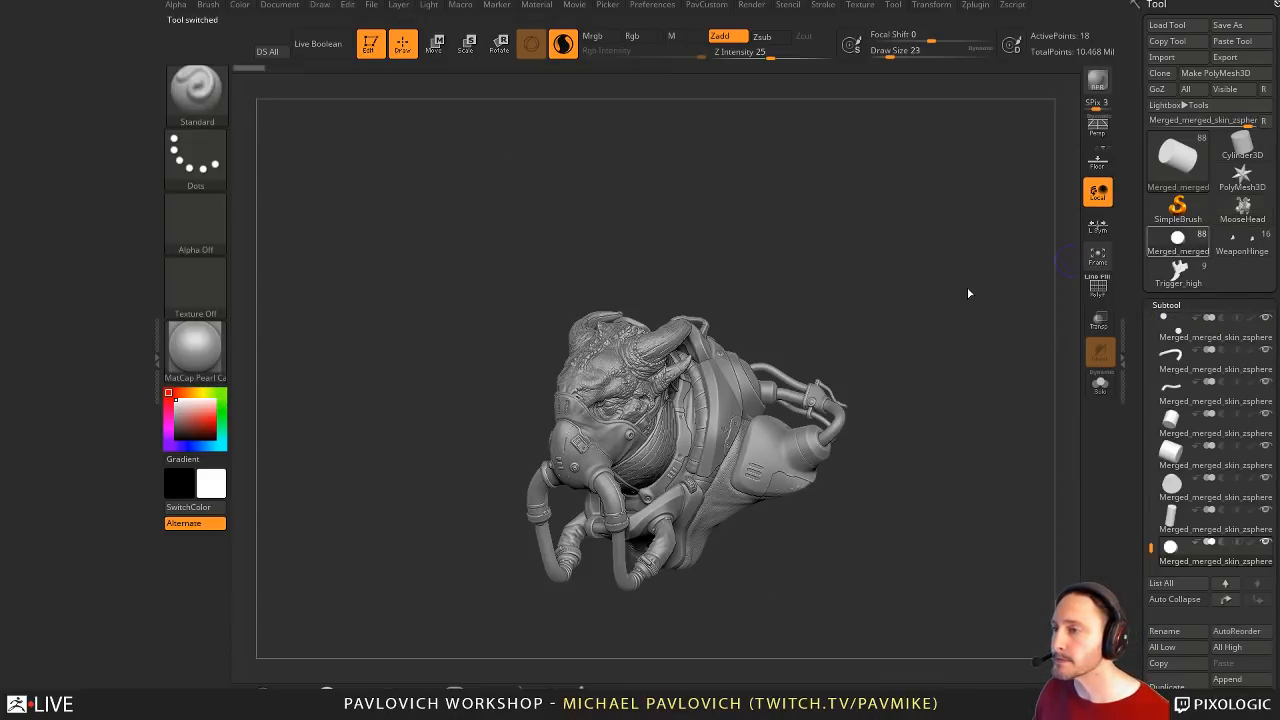
{"action": "left_click_drag", "start_coordinate": [890, 304], "coordinate": [894, 280]}
{"action": "left_click_drag", "start_coordinate": [926, 334], "coordinate": [930, 205], "text": "alt"}
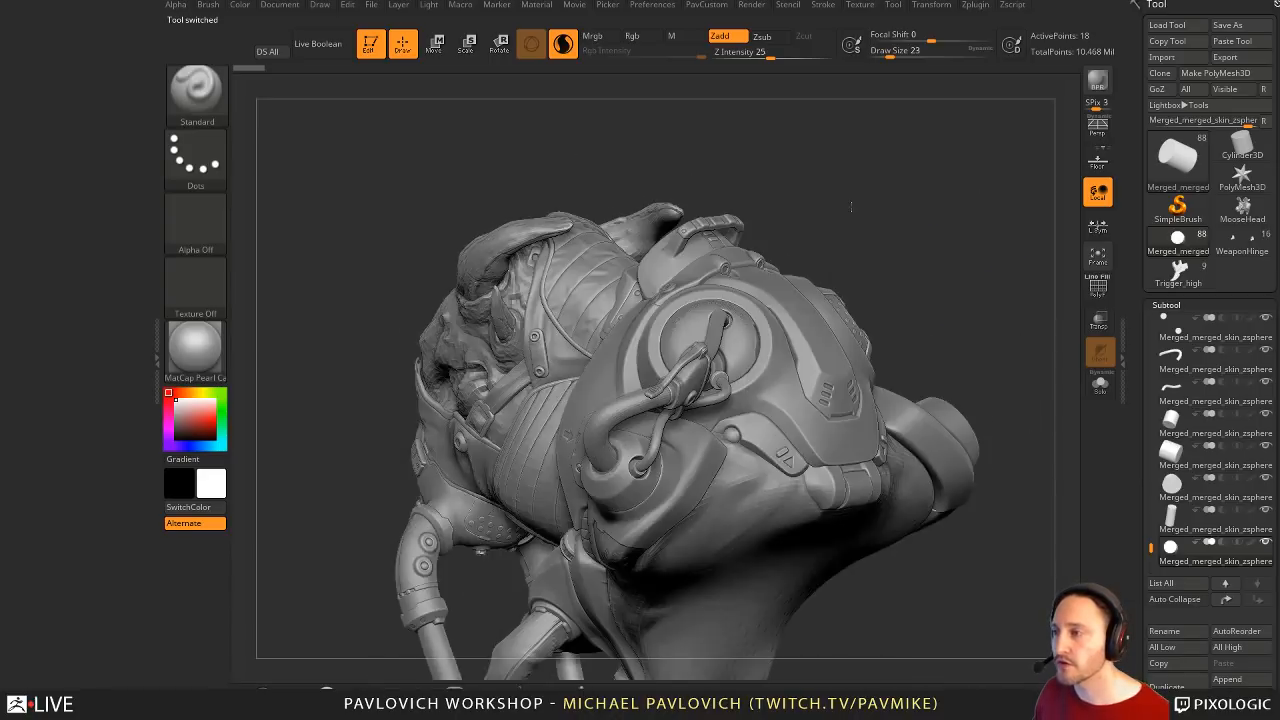
{"action": "left_click", "coordinate": [737, 354], "text": "alt"}
{"action": "mouse_move", "coordinate": [887, 298]}
{"action": "left_mouse_down"}
{"action": "mouse_move", "coordinate": [886, 323]}
{"action": "mouse_move", "coordinate": [900, 282]}
{"action": "left_mouse_up"}
{"action": "left_click", "coordinate": [886, 323], "text": "alt"}
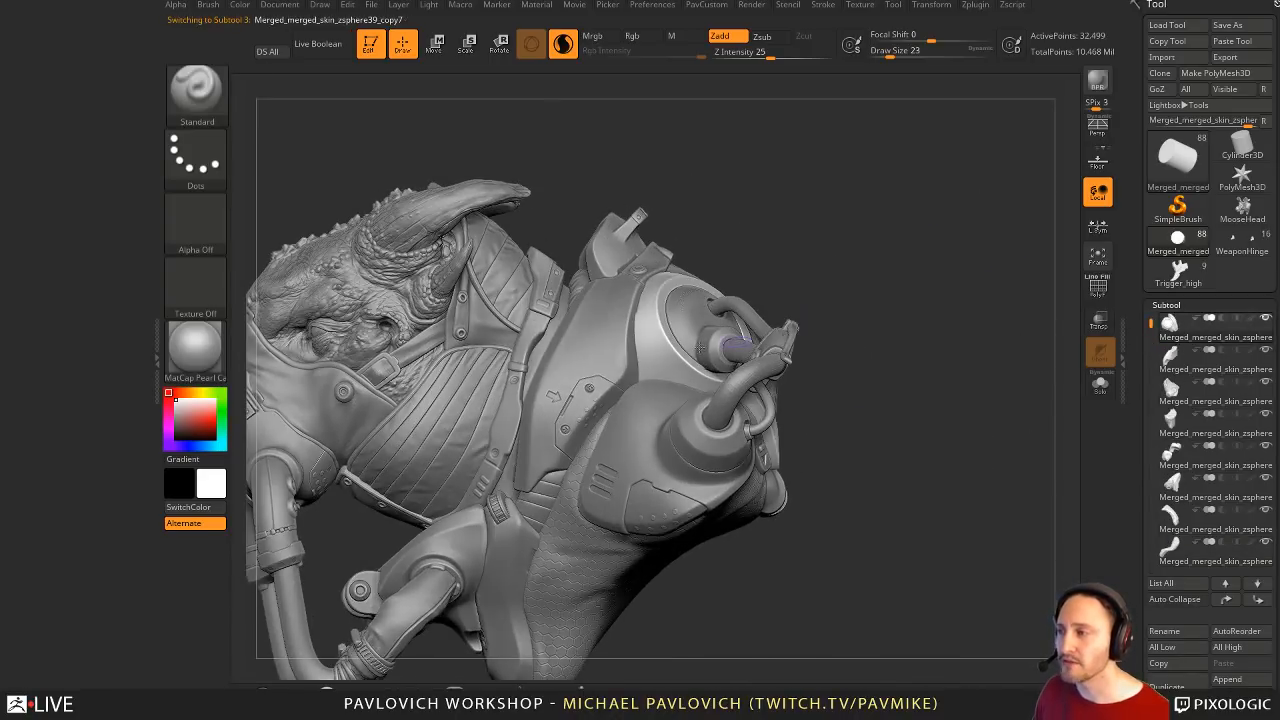
- Select the creature's rear armor shell, then the light chest collar piece below the breathing mask
{"action": "left_click_drag", "start_coordinate": [774, 290], "coordinate": [870, 232]}
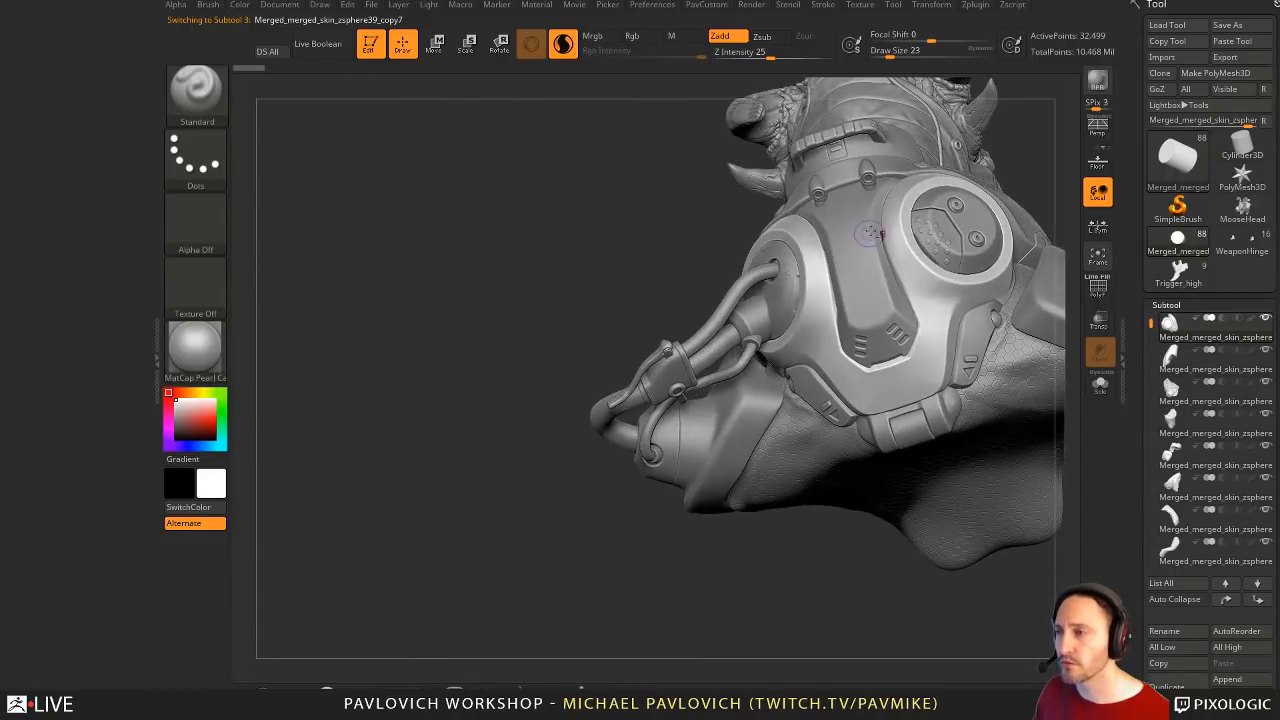
{"action": "left_click", "coordinate": [870, 232], "text": "alt"}
{"action": "left_click_drag", "start_coordinate": [561, 297], "coordinate": [797, 458]}
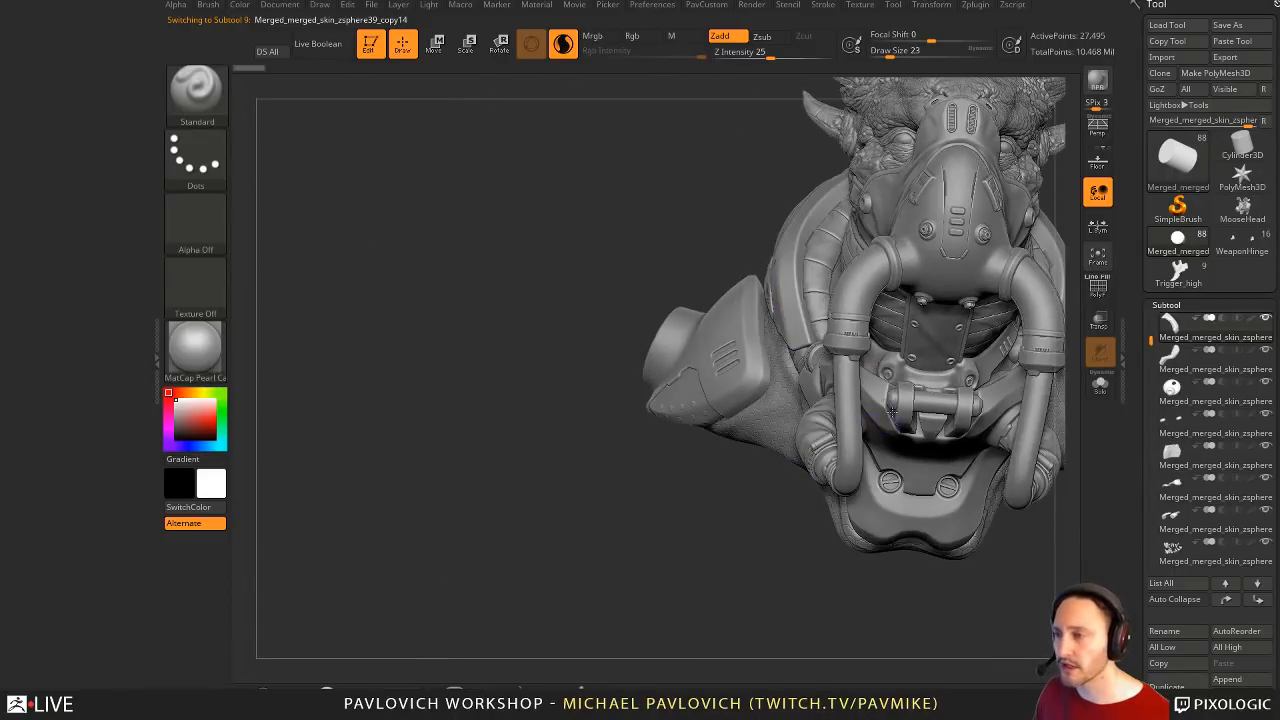
{"action": "left_click", "coordinate": [892, 411], "text": "alt"}
{"action": "left_click_drag", "start_coordinate": [892, 411], "coordinate": [718, 462]}
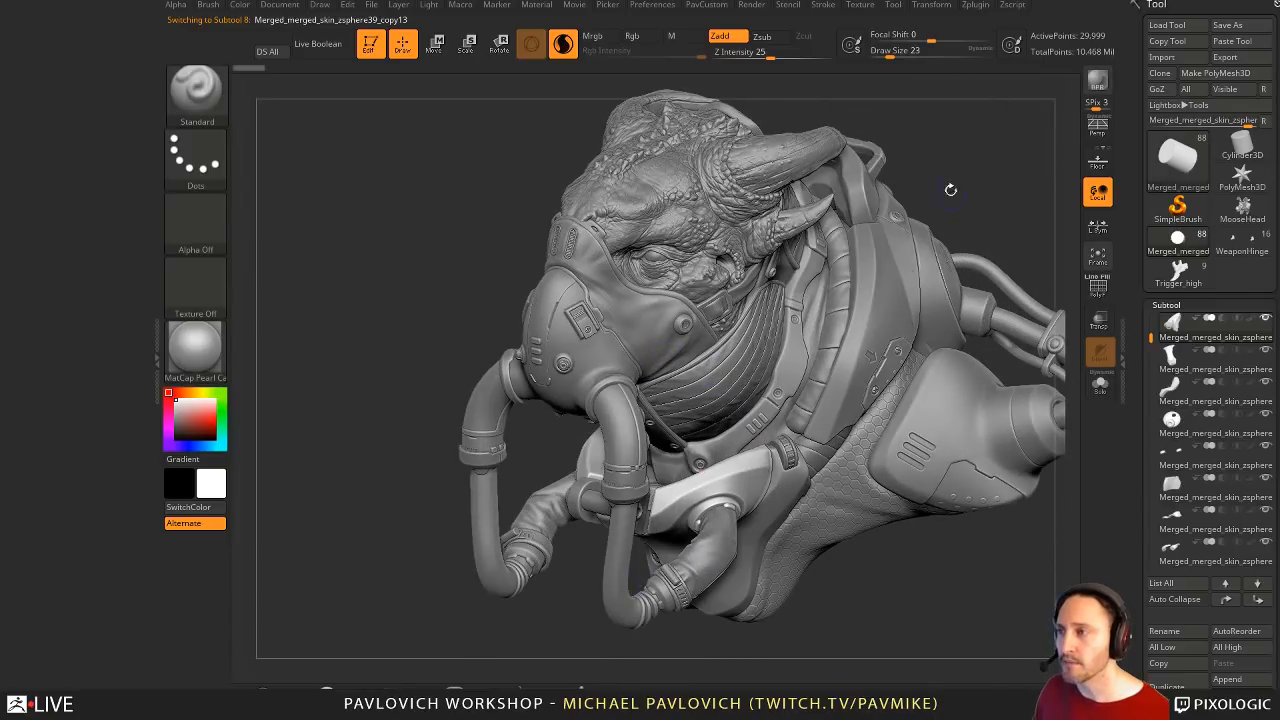
- Turn on perspective and examine the whole creature from the front and the side
{"action": "left_click_drag", "start_coordinate": [951, 190], "coordinate": [1040, 170], "text": "shift"}
{"action": "left_click", "coordinate": [1097, 128]}
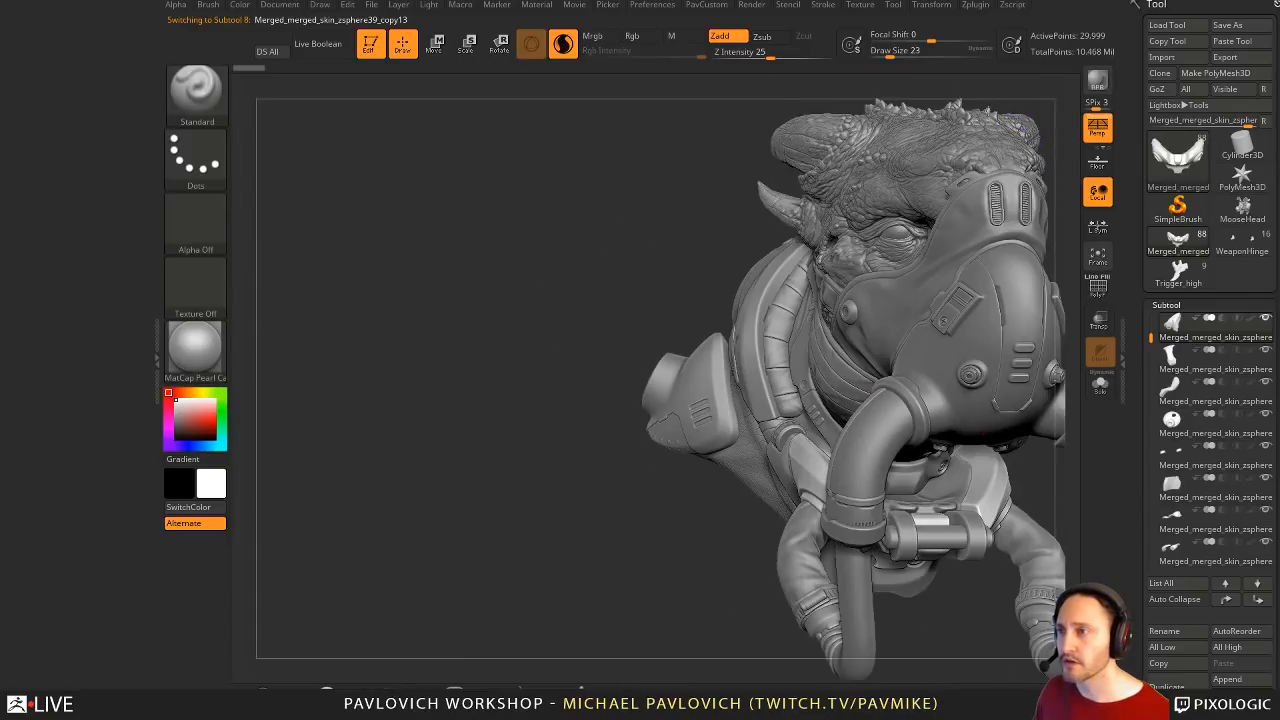
{"action": "left_click_drag", "start_coordinate": [973, 101], "coordinate": [528, 305]}
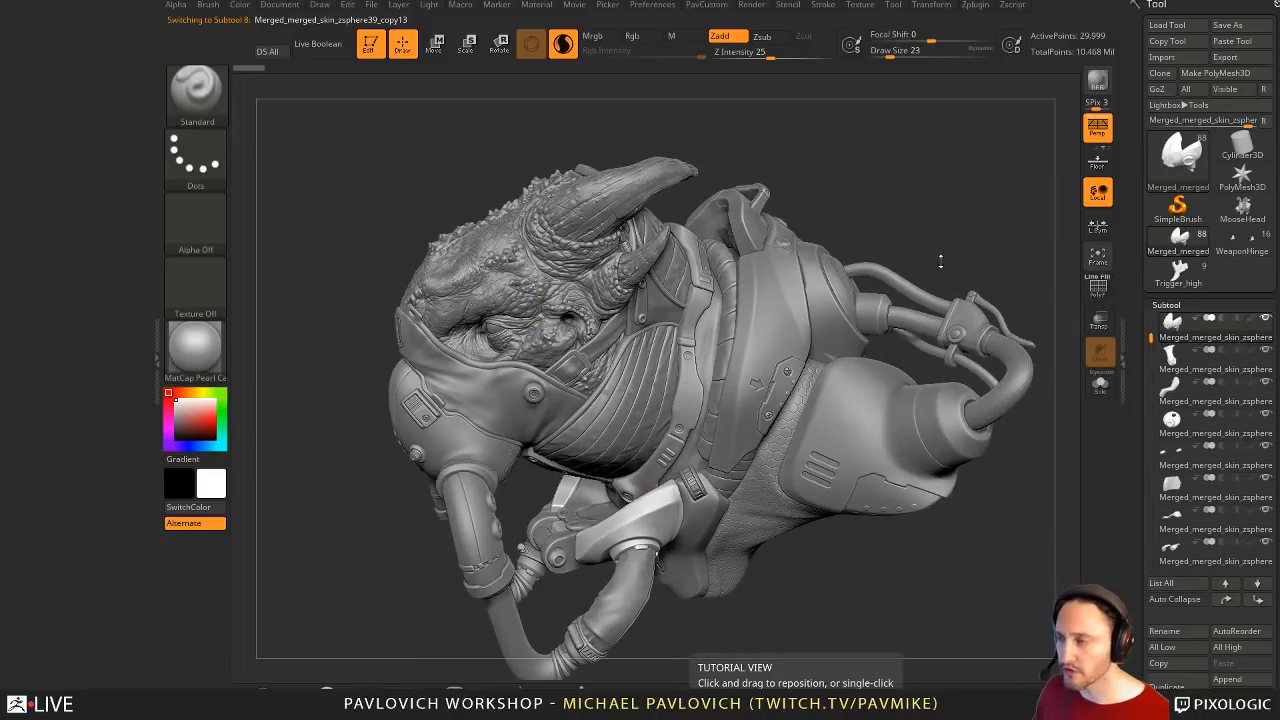
{"action": "left_click_drag", "start_coordinate": [940, 260], "coordinate": [958, 172]}
- Make the creature's head, Reptile_Armor, the active subtool and toggle Solo mode on and off
{"action": "left_click", "coordinate": [540, 289], "text": "alt"}
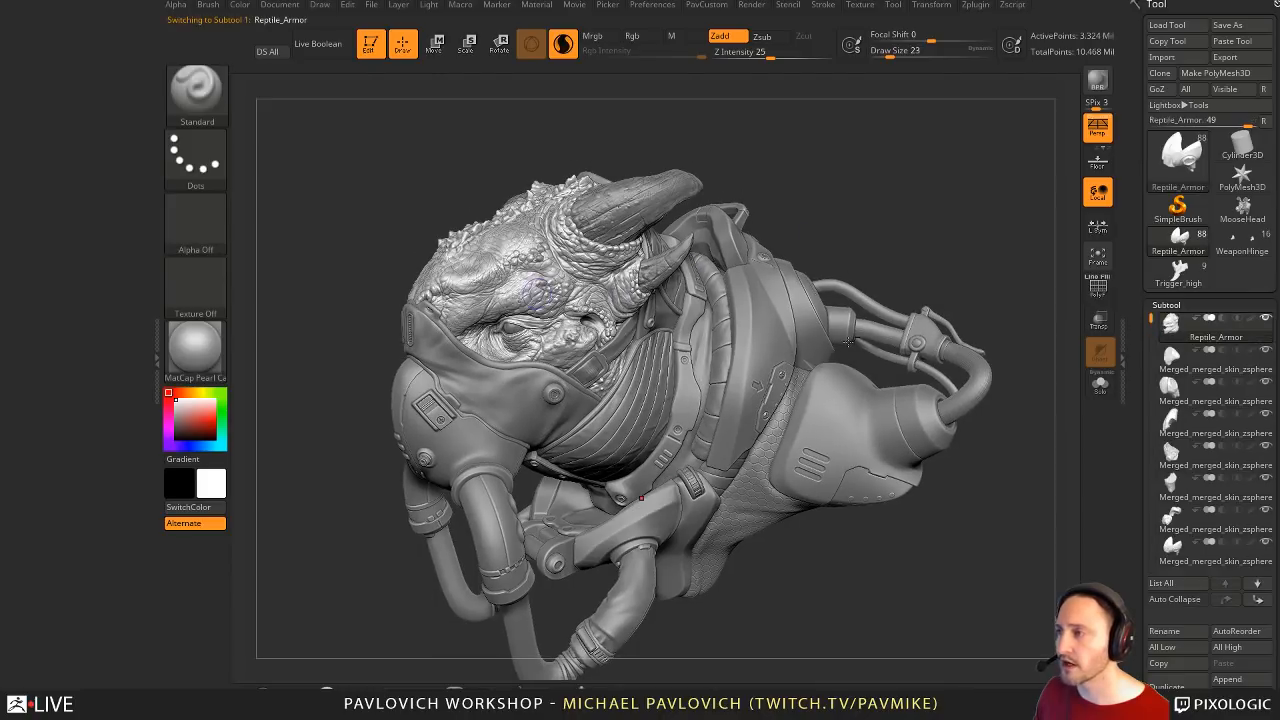
{"action": "left_click", "coordinate": [1099, 386]}
{"action": "left_click", "coordinate": [1099, 386]}
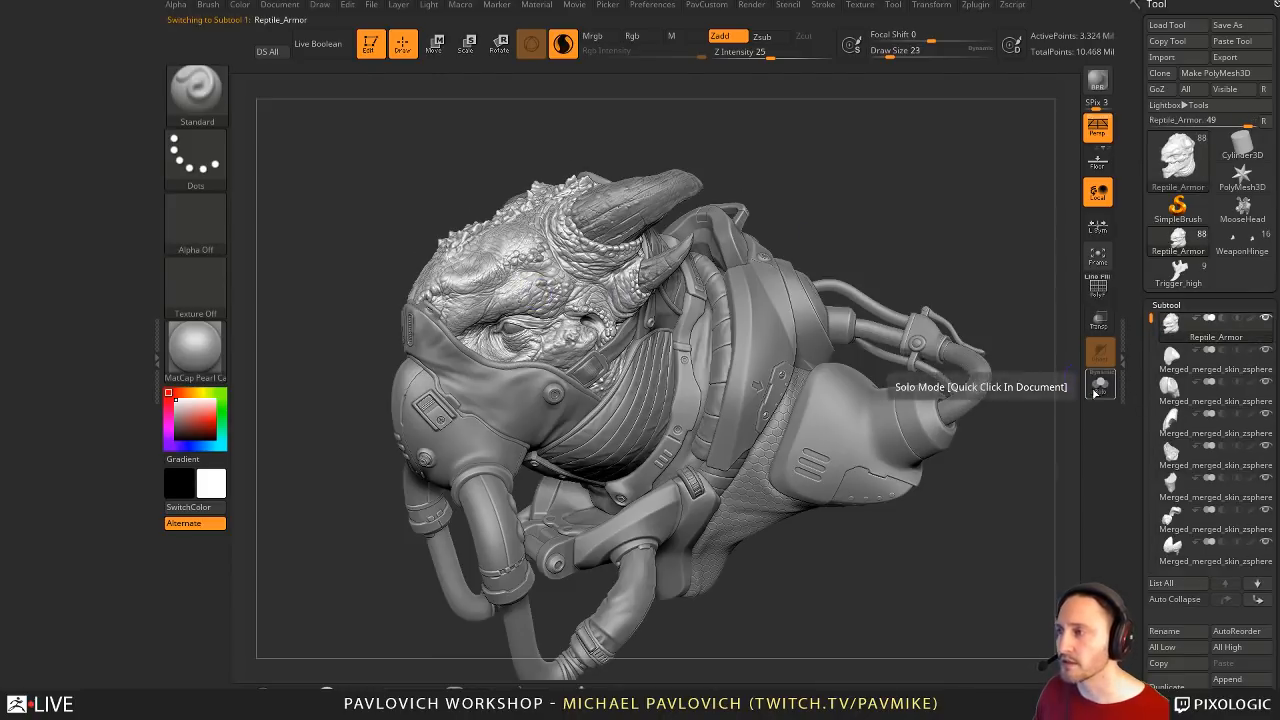
- Select the armor plate over the creature's back and shoulder and set the draw size to 33
{"action": "left_click", "coordinate": [672, 248], "text": "alt"}
{"action": "mouse_move", "coordinate": [914, 187]}
{"action": "left_mouse_down"}
{"action": "mouse_move", "coordinate": [905, 200]}
{"action": "mouse_move", "coordinate": [957, 223]}
{"action": "mouse_move", "coordinate": [1050, 234]}
{"action": "mouse_move", "coordinate": [941, 234]}
{"action": "mouse_move", "coordinate": [975, 217]}
{"action": "mouse_move", "coordinate": [938, 130]}
{"action": "mouse_move", "coordinate": [985, 207]}
{"action": "mouse_move", "coordinate": [1000, 371]}
{"action": "mouse_move", "coordinate": [1040, 225]}
{"action": "mouse_move", "coordinate": [985, 508]}
{"action": "mouse_move", "coordinate": [1043, 90]}
{"action": "mouse_move", "coordinate": [937, 506]}
{"action": "mouse_move", "coordinate": [1029, 529]}
{"action": "mouse_move", "coordinate": [1003, 553]}
{"action": "mouse_move", "coordinate": [721, 473]}
{"action": "mouse_move", "coordinate": [871, 427]}
{"action": "mouse_move", "coordinate": [999, 535]}
{"action": "mouse_move", "coordinate": [949, 575]}
{"action": "mouse_move", "coordinate": [1000, 540]}
{"action": "mouse_move", "coordinate": [843, 457]}
{"action": "mouse_move", "coordinate": [1016, 536]}
{"action": "mouse_move", "coordinate": [977, 540]}
{"action": "mouse_move", "coordinate": [788, 377]}
{"action": "mouse_move", "coordinate": [938, 588]}
{"action": "mouse_move", "coordinate": [820, 333]}
{"action": "mouse_move", "coordinate": [949, 261]}
{"action": "mouse_move", "coordinate": [926, 311]}
{"action": "mouse_move", "coordinate": [948, 311]}
{"action": "left_mouse_up"}
{"action": "left_click", "coordinate": [789, 279], "text": "alt"}
{"action": "key", "text": "s"}
{"action": "left_click", "coordinate": [910, 311]}
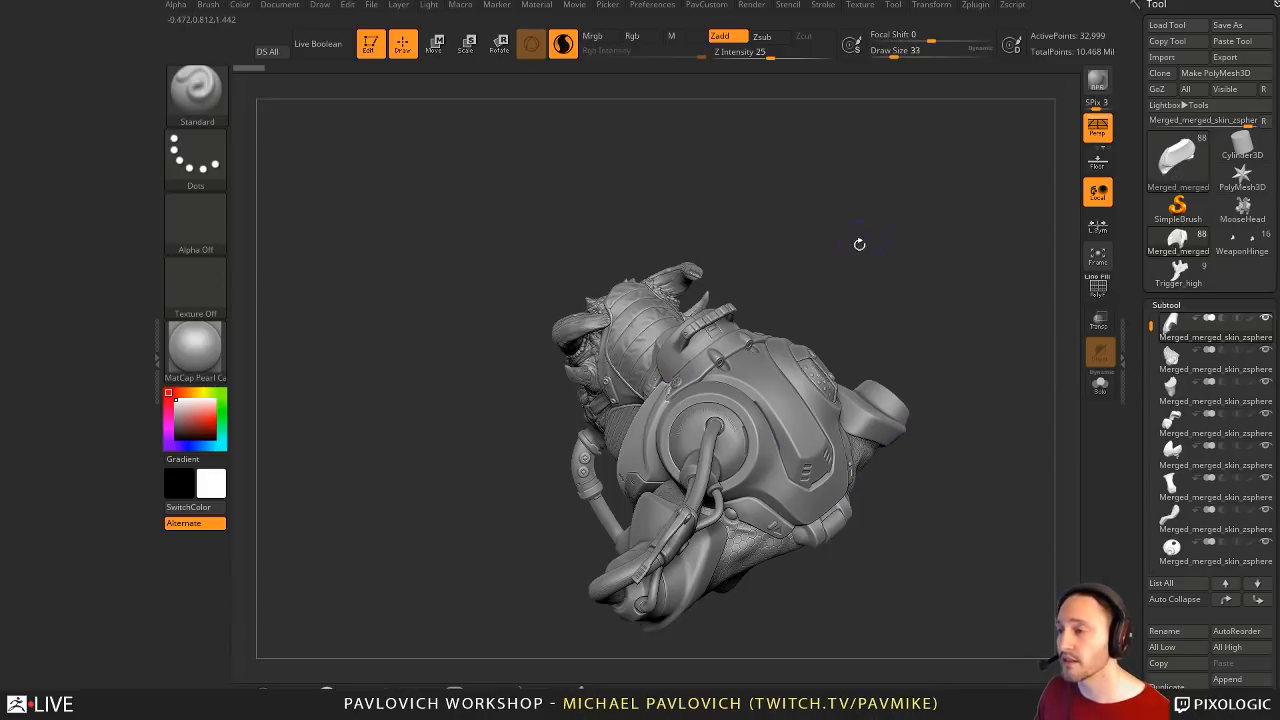
- View the creature's hose side from the rear and set the draw size to 29
{"action": "mouse_move", "coordinate": [911, 286]}
{"action": "left_mouse_down"}
{"action": "mouse_move", "coordinate": [935, 305]}
{"action": "mouse_move", "coordinate": [891, 334]}
{"action": "mouse_move", "coordinate": [948, 311]}
{"action": "mouse_move", "coordinate": [929, 349]}
{"action": "left_mouse_up"}
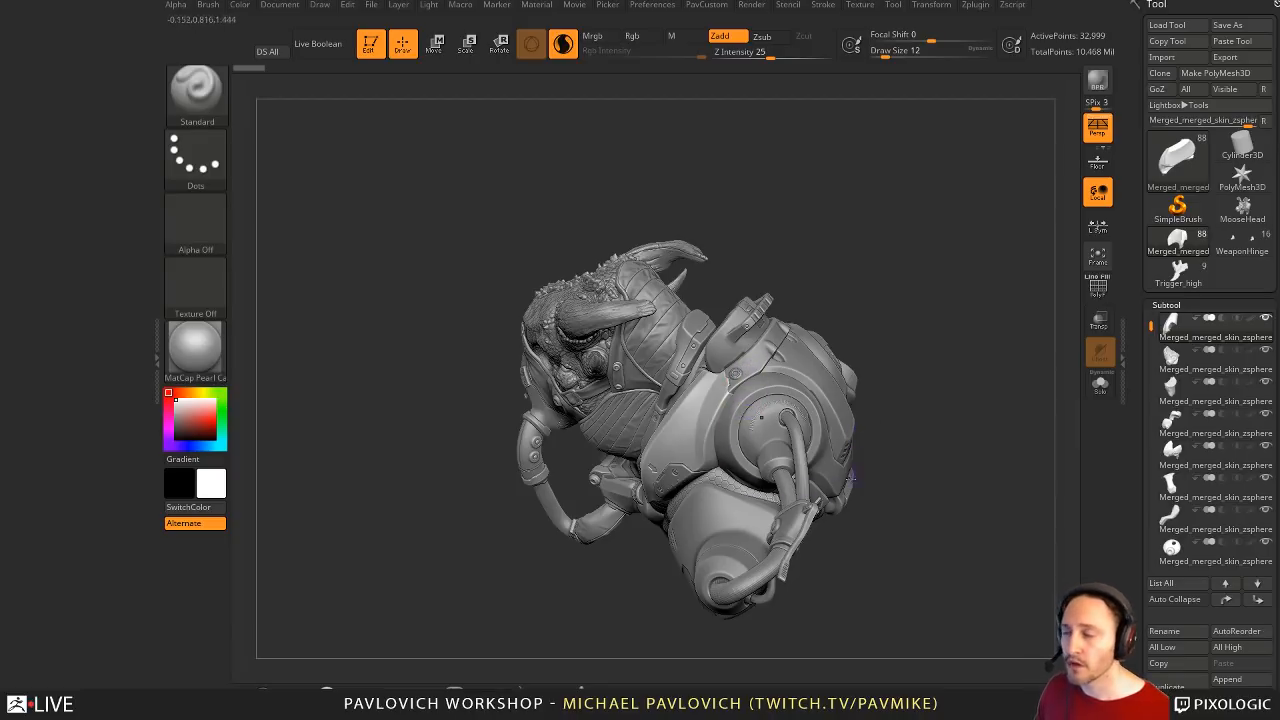
{"action": "mouse_move", "coordinate": [924, 410]}
{"action": "left_mouse_down"}
{"action": "mouse_move", "coordinate": [923, 320]}
{"action": "mouse_move", "coordinate": [914, 337]}
{"action": "left_mouse_up"}
{"action": "key", "text": "s"}
{"action": "left_click", "coordinate": [921, 327]}
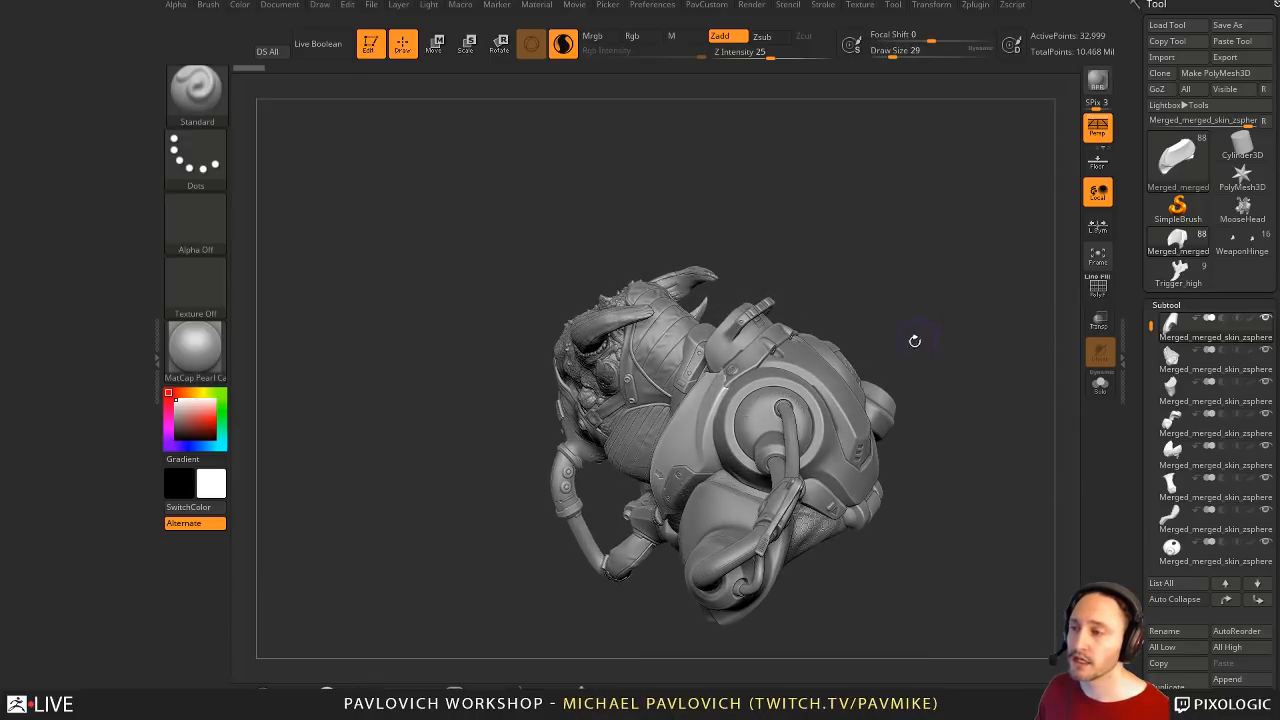
- Look closely at the round rear armor plate with its hose and turn off perspective
{"action": "left_click_drag", "start_coordinate": [934, 464], "coordinate": [900, 398]}
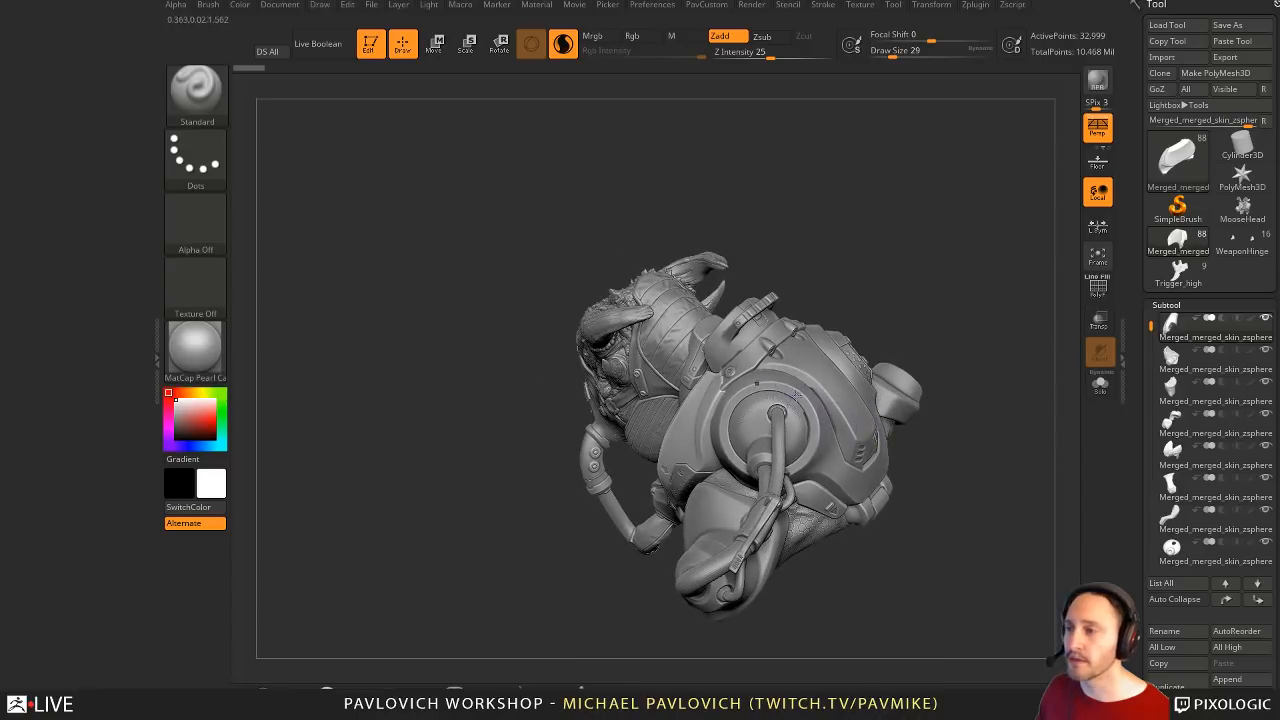
{"action": "left_click_drag", "start_coordinate": [985, 394], "coordinate": [880, 477], "text": "alt"}
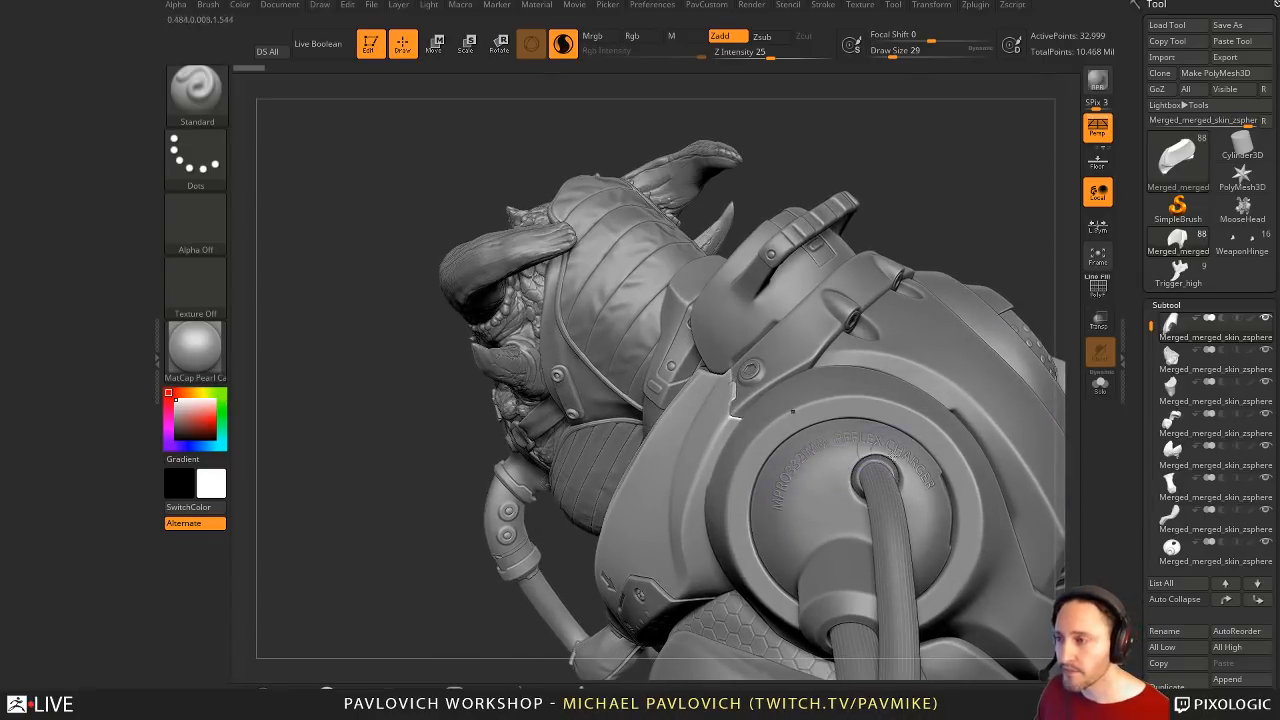
{"action": "mouse_move", "coordinate": [1011, 217]}
{"action": "left_mouse_down", "text": "alt"}
{"action": "mouse_move", "coordinate": [949, 166]}
{"action": "mouse_move", "coordinate": [906, 258]}
{"action": "mouse_move", "coordinate": [935, 211]}
{"action": "mouse_move", "coordinate": [960, 271]}
{"action": "mouse_move", "coordinate": [950, 285]}
{"action": "mouse_move", "coordinate": [971, 243]}
{"action": "mouse_move", "coordinate": [963, 265]}
{"action": "mouse_move", "coordinate": [1010, 310]}
{"action": "mouse_move", "coordinate": [971, 289]}
{"action": "left_mouse_up", "text": "alt"}
{"action": "left_click", "coordinate": [1097, 132]}
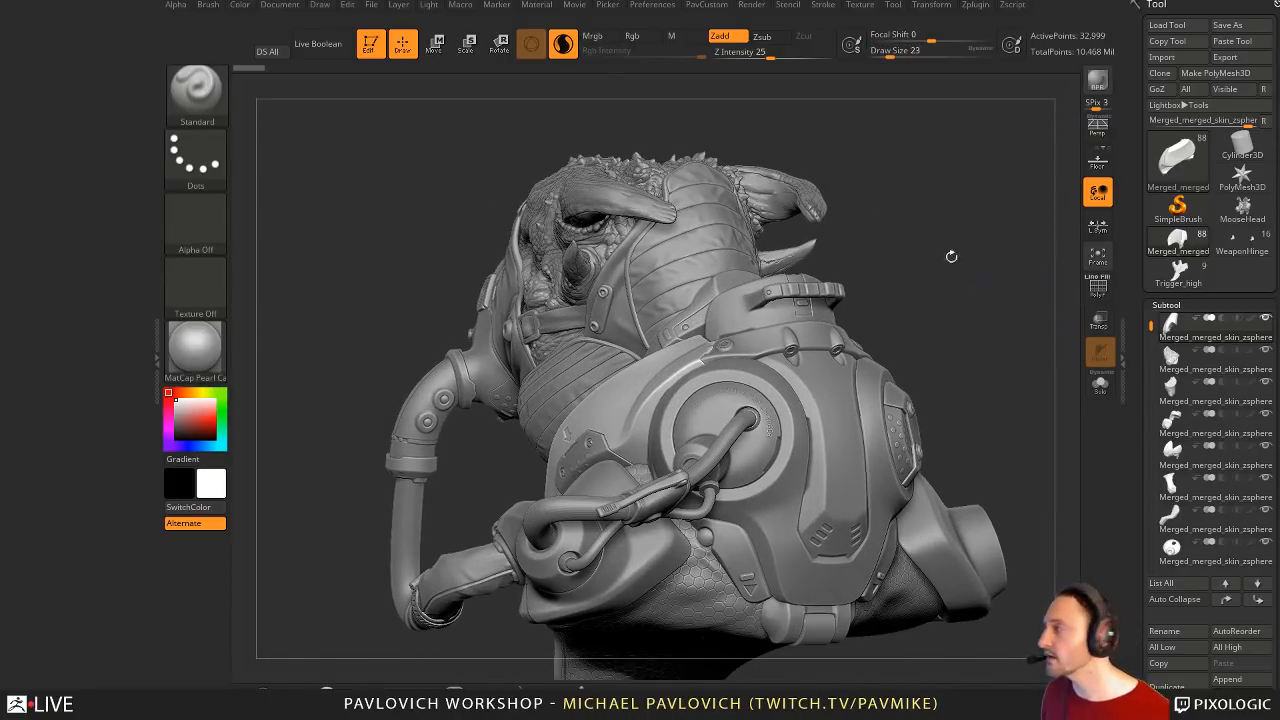
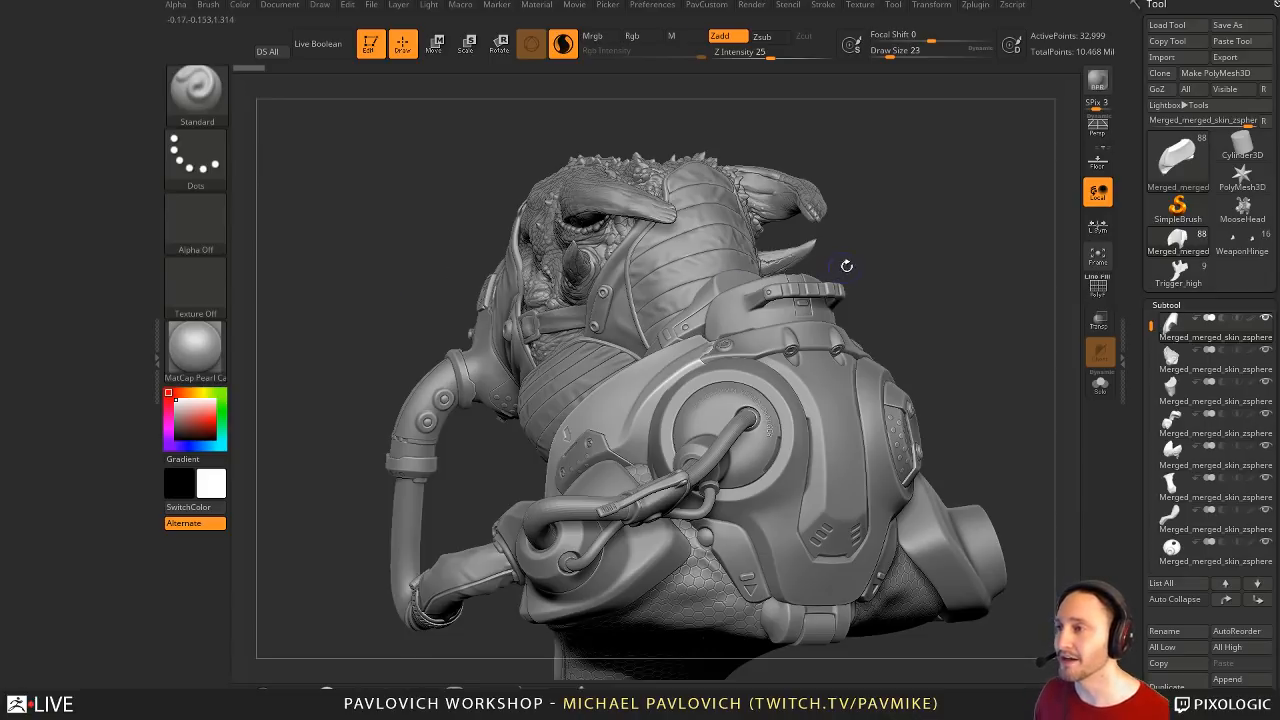
- Delete all subtools of the armored creature and accept the deletion
{"action": "left_click_drag", "start_coordinate": [932, 205], "coordinate": [911, 213]}
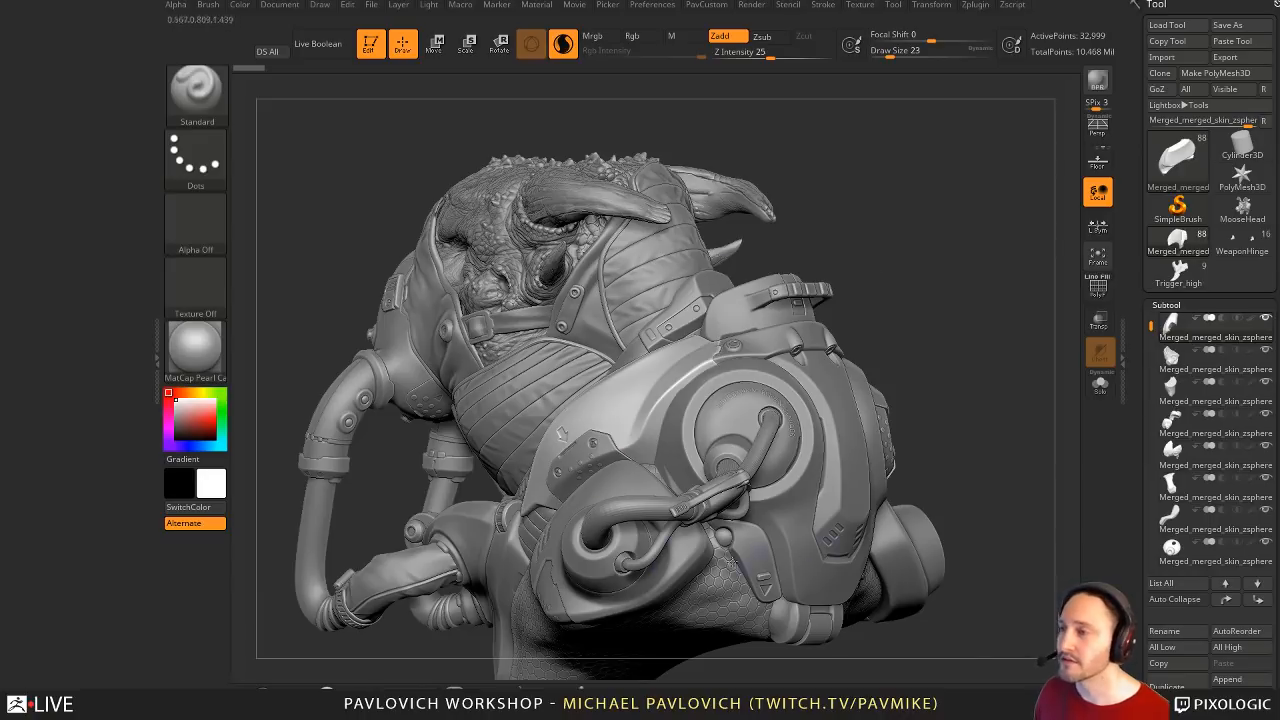
{"action": "mouse_move", "coordinate": [927, 262]}
{"action": "left_mouse_down"}
{"action": "mouse_move", "coordinate": [935, 196]}
{"action": "mouse_move", "coordinate": [960, 197]}
{"action": "mouse_move", "coordinate": [949, 200]}
{"action": "mouse_move", "coordinate": [954, 150]}
{"action": "left_mouse_up"}
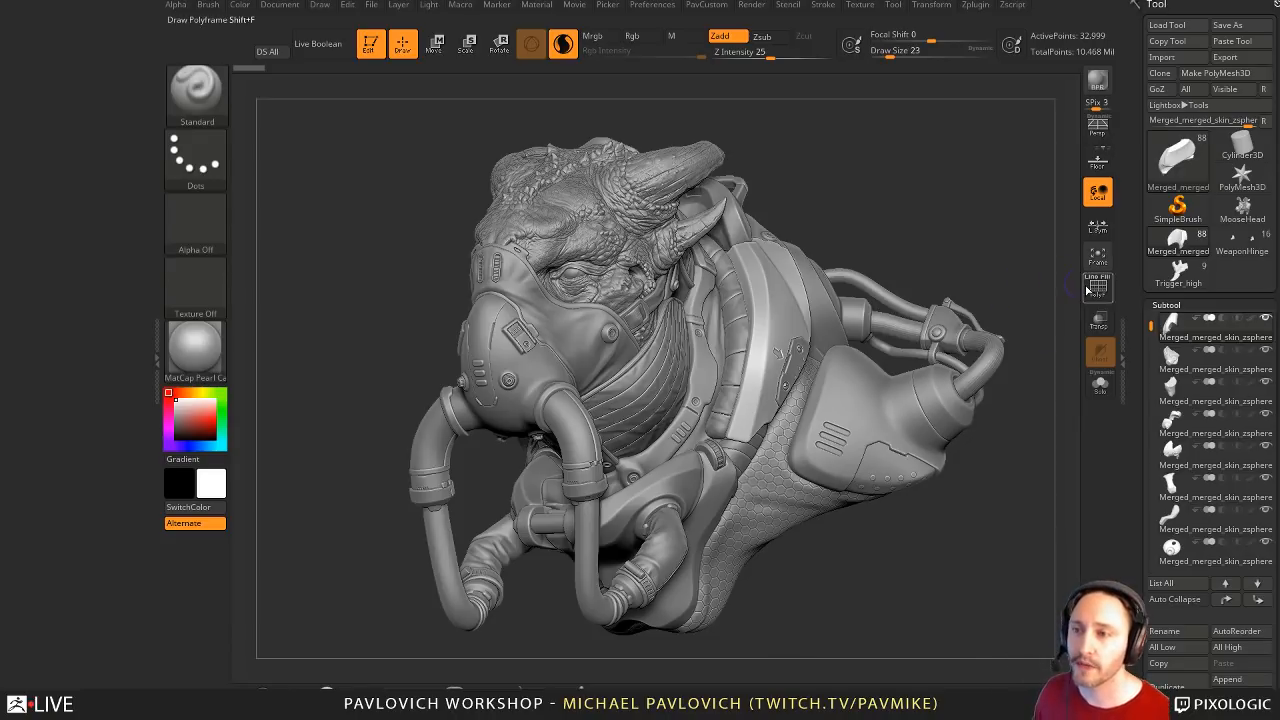
{"action": "scroll", "coordinate": [1130, 538], "scroll_direction": "down", "scroll_amount": 3}
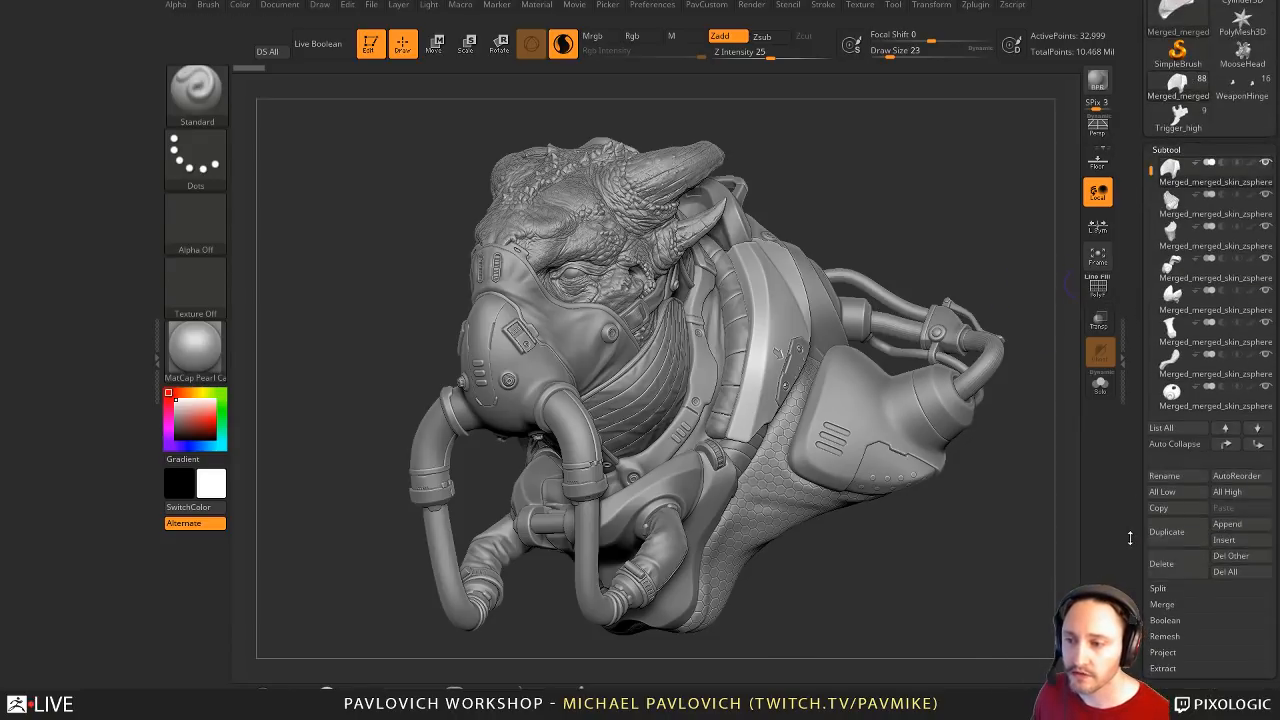
{"action": "left_click", "coordinate": [1225, 571]}
{"action": "left_click", "coordinate": [1055, 598]}
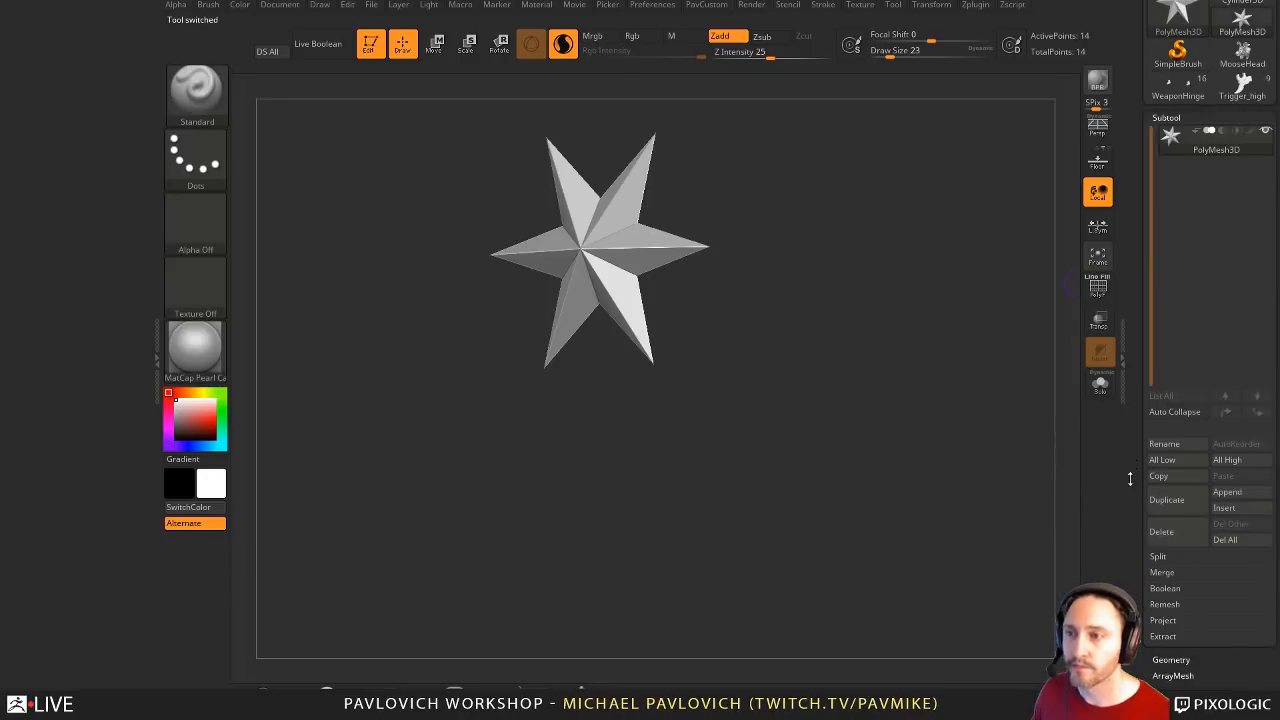
- Make the Trigger_high pistol the active tool and delete all of its subtools
{"action": "left_click", "coordinate": [1241, 243]}
{"action": "scroll", "coordinate": [1145, 522], "scroll_direction": "down", "scroll_amount": 3}
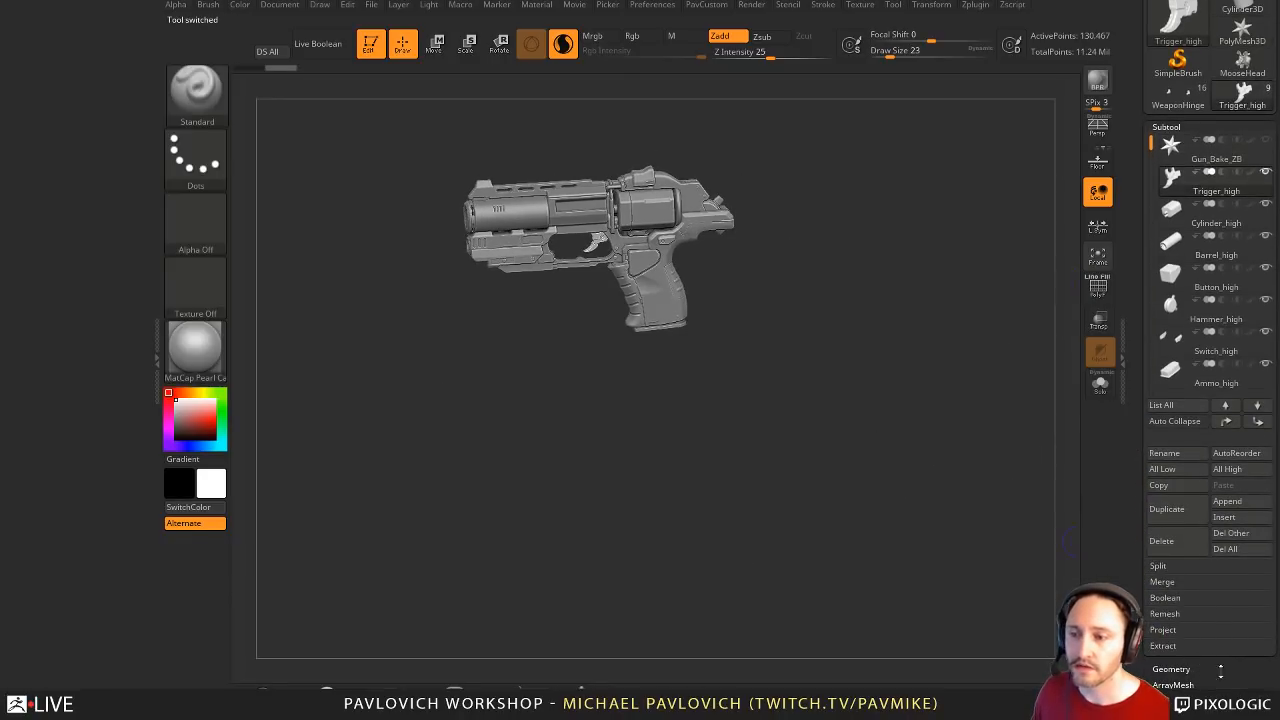
{"action": "left_click", "coordinate": [1225, 549]}
{"action": "scroll", "coordinate": [1132, 442], "scroll_direction": "up", "scroll_amount": 3}
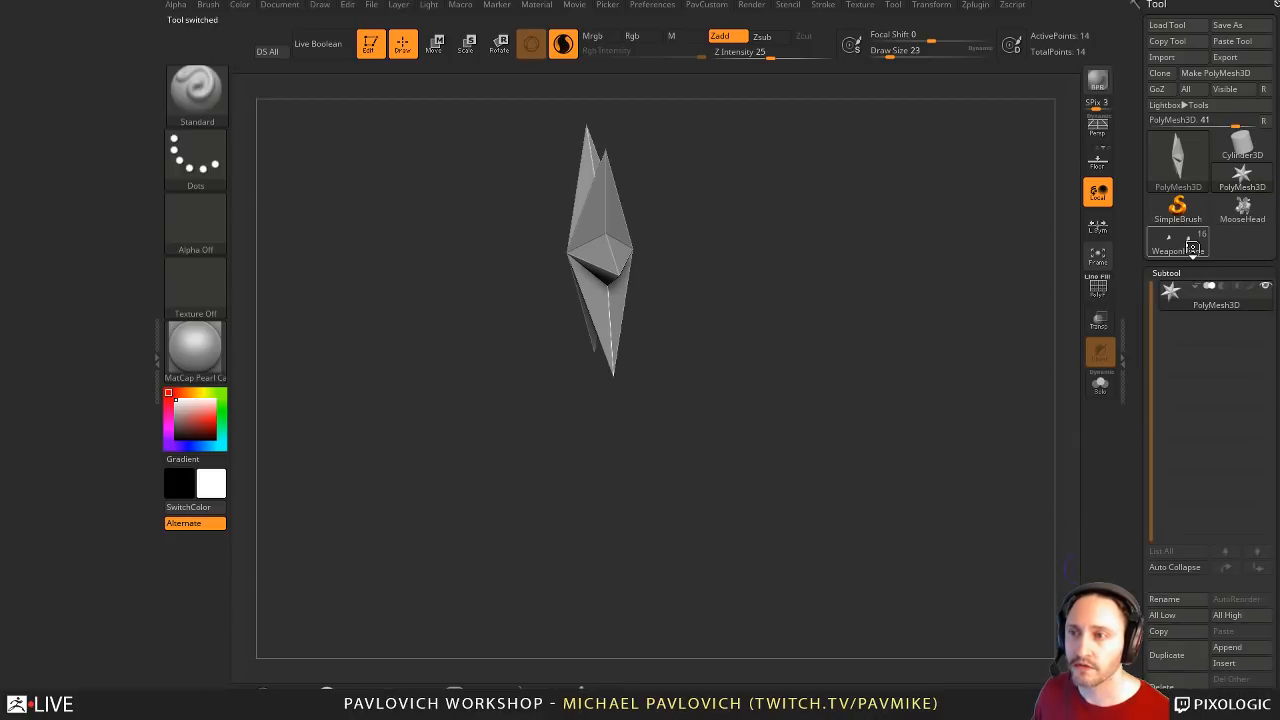
- Make the WeaponHinge spaceship the active tool and examine its rear wings and engines from above
{"action": "left_click", "coordinate": [1192, 248]}
{"action": "scroll", "coordinate": [1140, 326], "scroll_direction": "down", "scroll_amount": 1}
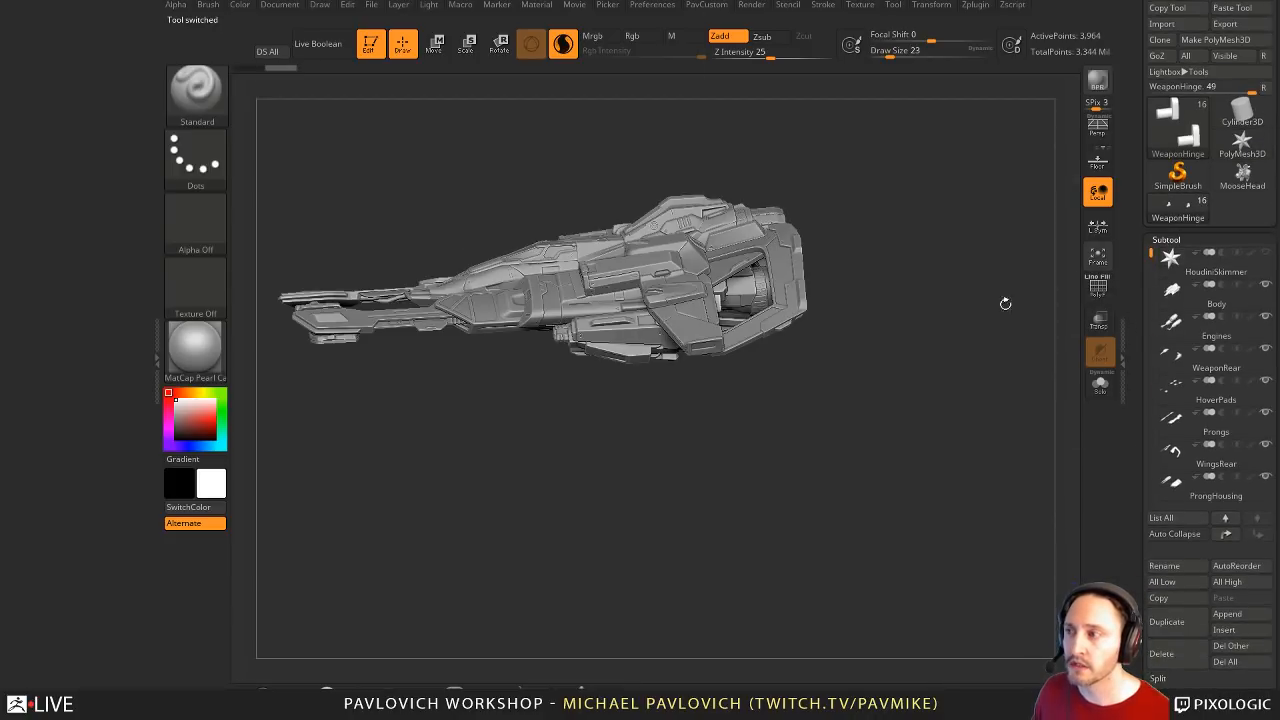
{"action": "left_click_drag", "start_coordinate": [1006, 300], "coordinate": [817, 386]}
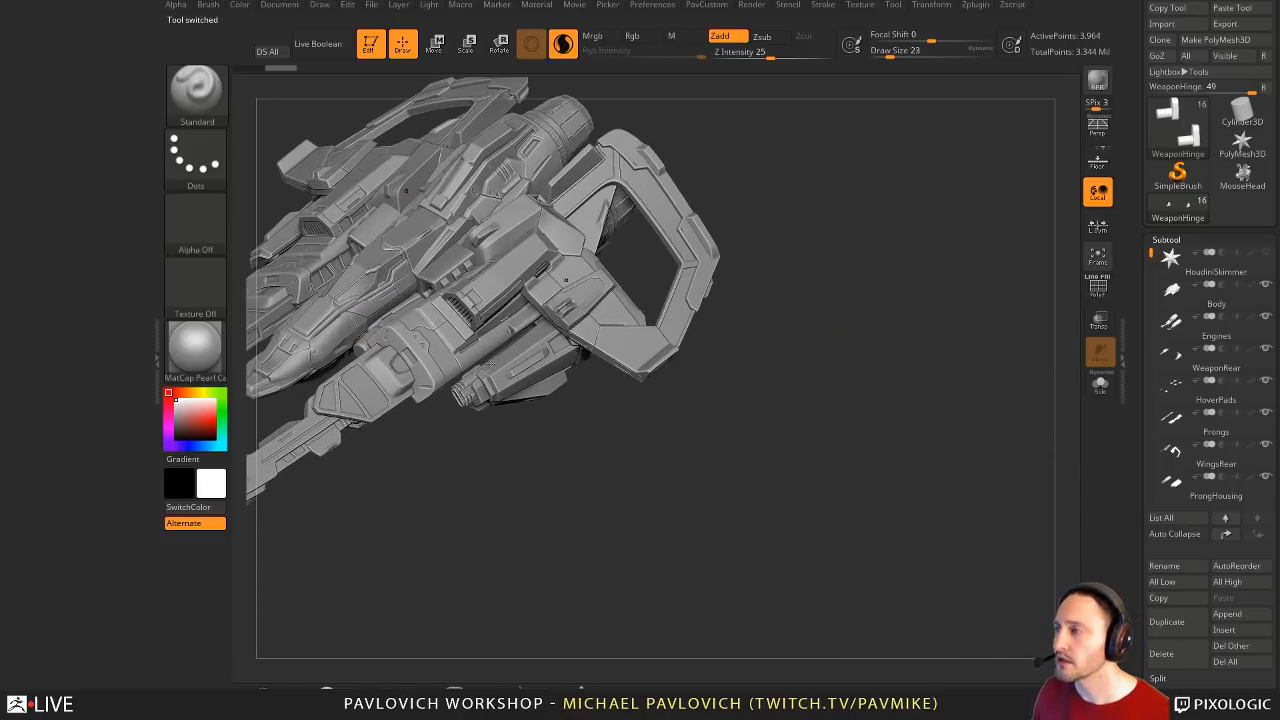
{"action": "left_click_drag", "start_coordinate": [742, 428], "coordinate": [795, 395]}
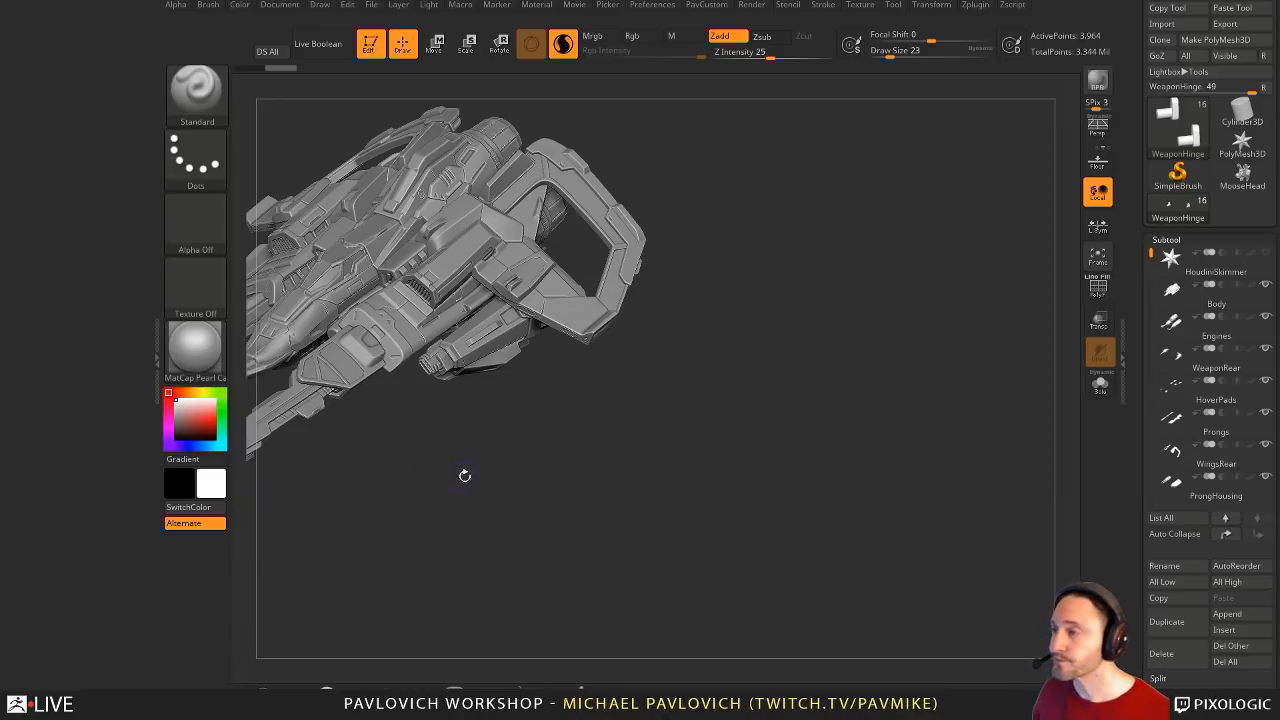
{"action": "left_click_drag", "start_coordinate": [464, 475], "coordinate": [551, 558]}
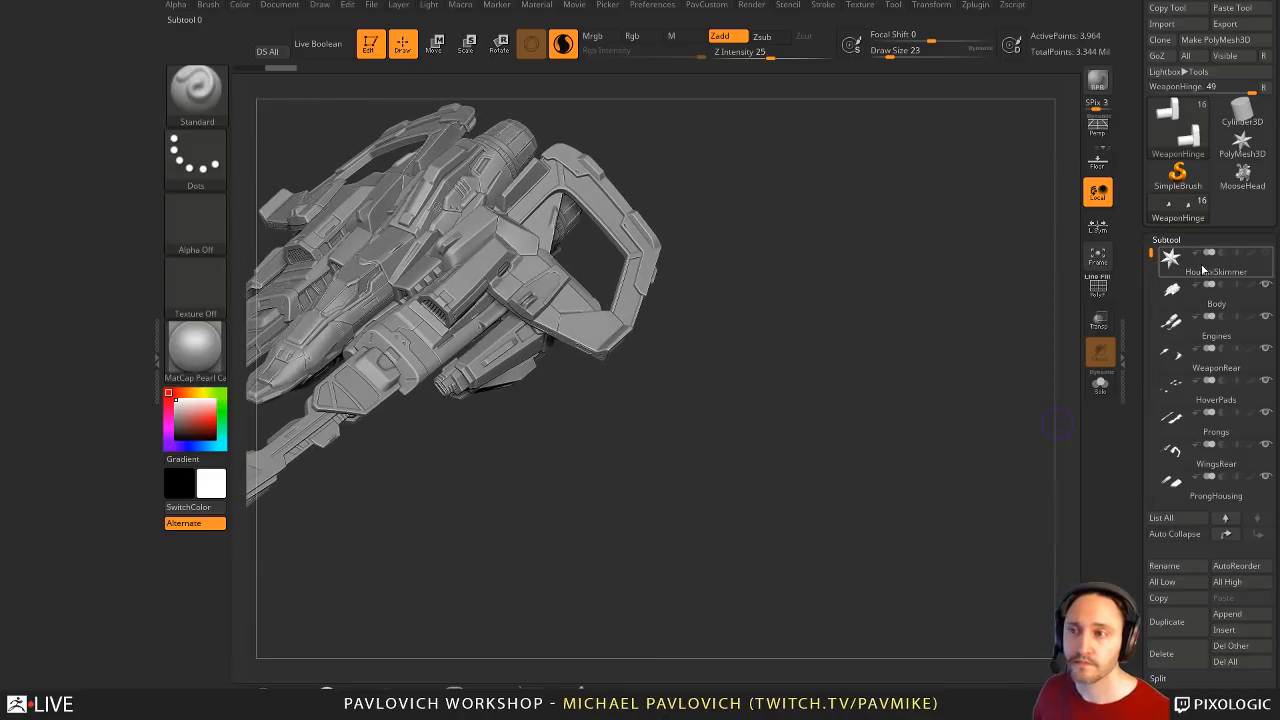
- Make MooseHead the active tool and fit the whole model in a three-quarter view
{"action": "left_click", "coordinate": [1242, 178]}
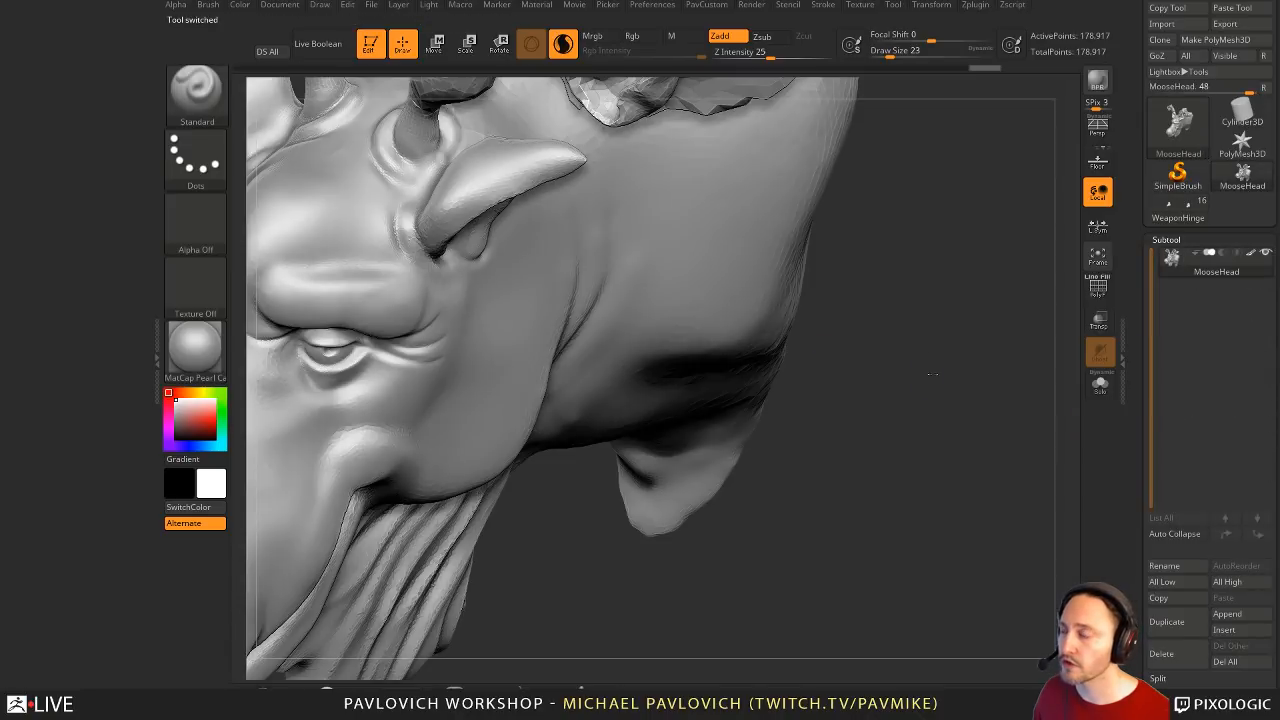
{"action": "key", "text": "f"}
{"action": "left_click_drag", "start_coordinate": [933, 373], "coordinate": [1018, 284]}
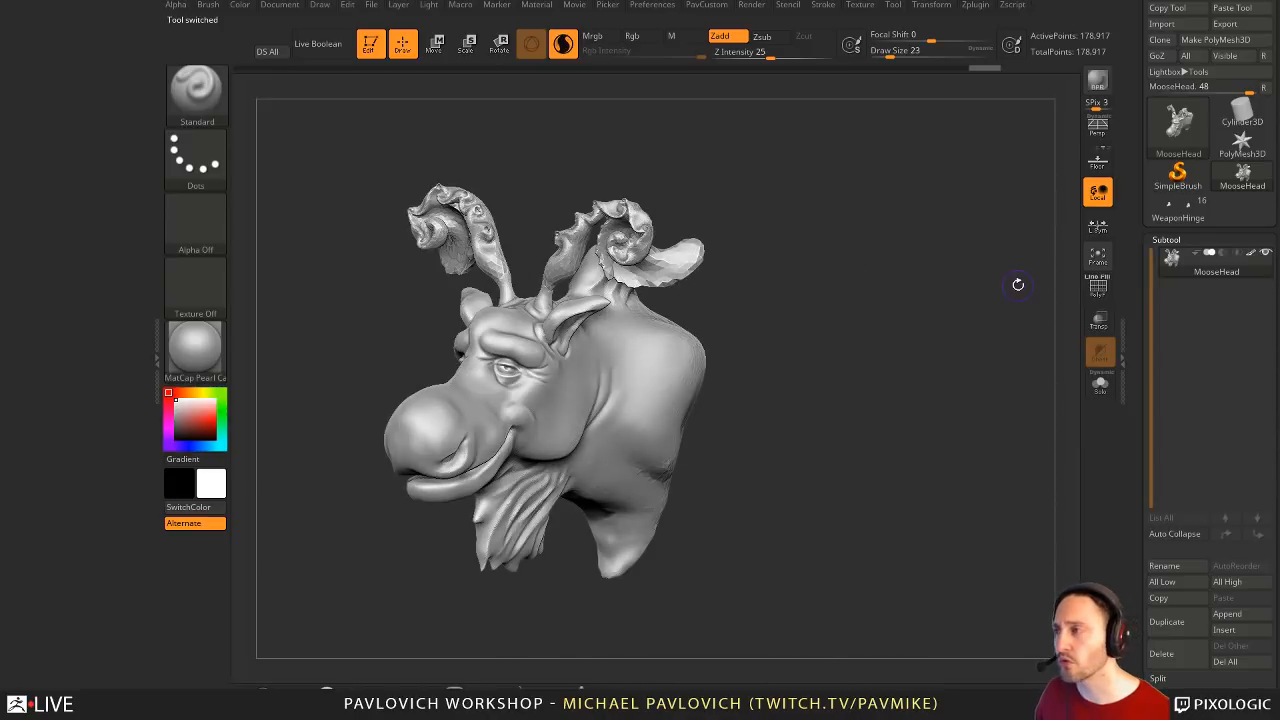
- Set the draw size to 29 and smooth the moose's antlers with the Smooth brush
{"action": "mouse_move", "coordinate": [767, 191]}
{"action": "left_mouse_down"}
{"action": "mouse_move", "coordinate": [788, 180]}
{"action": "mouse_move", "coordinate": [868, 281]}
{"action": "left_mouse_up"}
{"action": "key", "text": "s"}
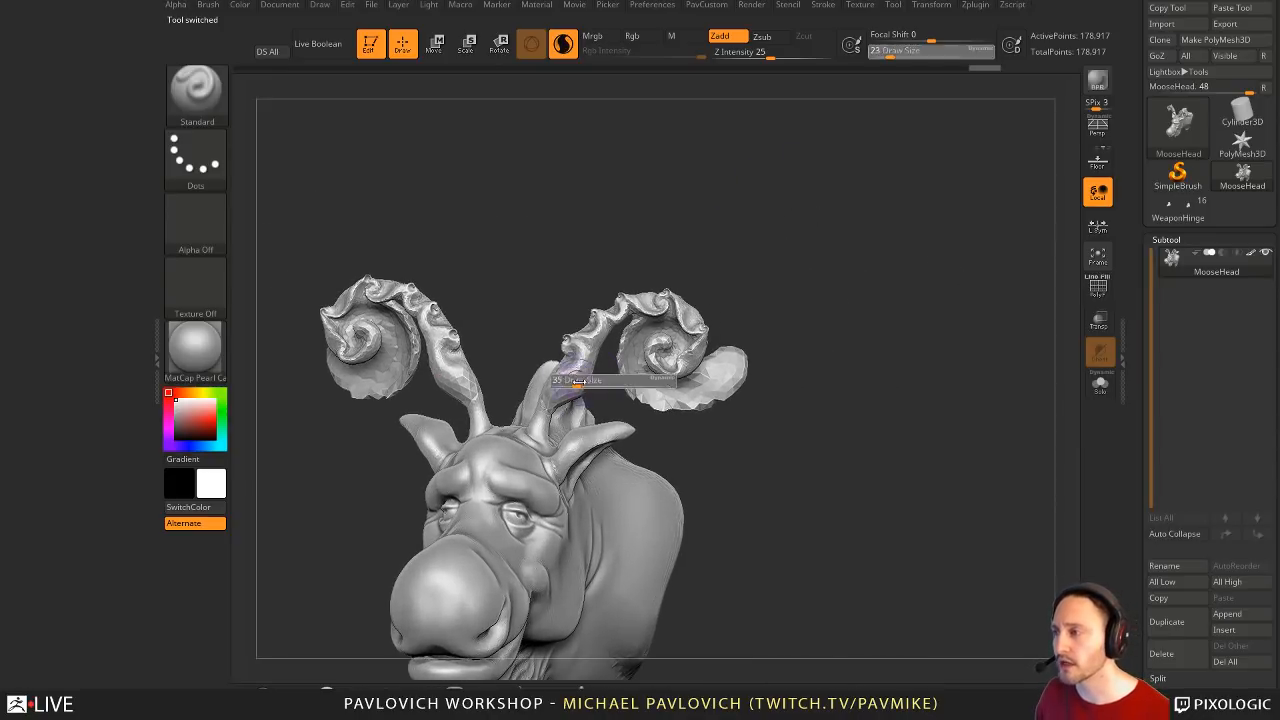
{"action": "left_click_drag", "start_coordinate": [567, 381], "coordinate": [573, 381]}
{"action": "key", "text": "shift"}
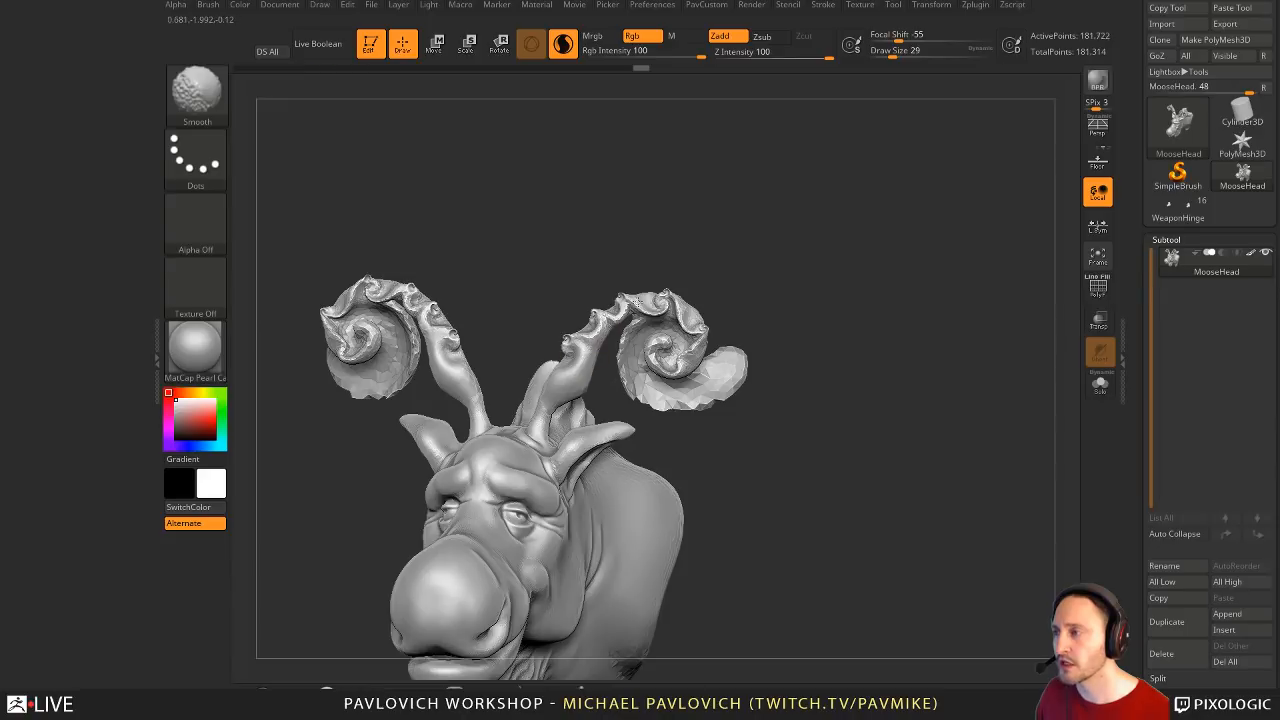
{"action": "mouse_move", "coordinate": [648, 366]}
{"action": "left_mouse_down", "text": "shift"}
{"action": "mouse_move", "coordinate": [650, 400]}
{"action": "mouse_move", "coordinate": [630, 390]}
{"action": "mouse_move", "coordinate": [736, 354]}
{"action": "mouse_move", "coordinate": [840, 217]}
{"action": "mouse_move", "coordinate": [870, 320]}
{"action": "left_mouse_up", "text": "shift"}
- Show the polyframe, mask the moose's head and body so only the antlers stay editable, and clear the mask
{"action": "left_click", "coordinate": [1097, 290]}
{"action": "key", "text": "ctrl"}
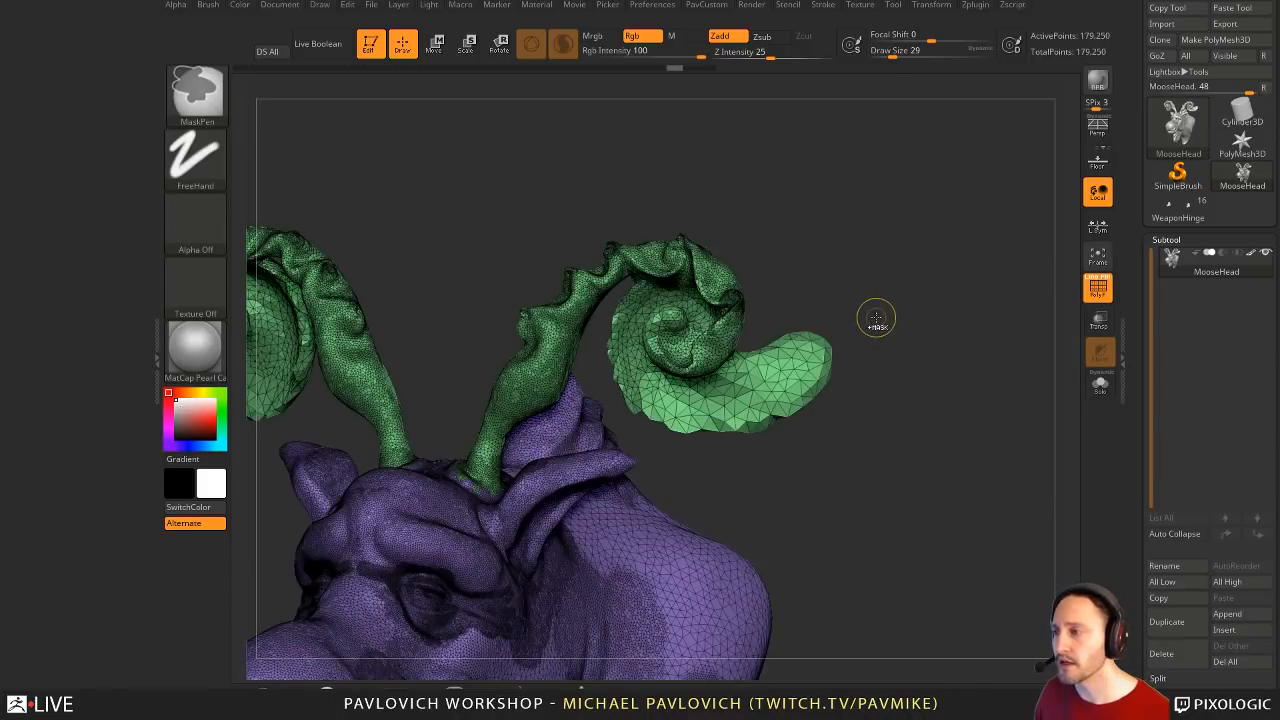
{"action": "key", "text": "ctrl"}
{"action": "left_click", "coordinate": [868, 325], "text": "ctrl"}
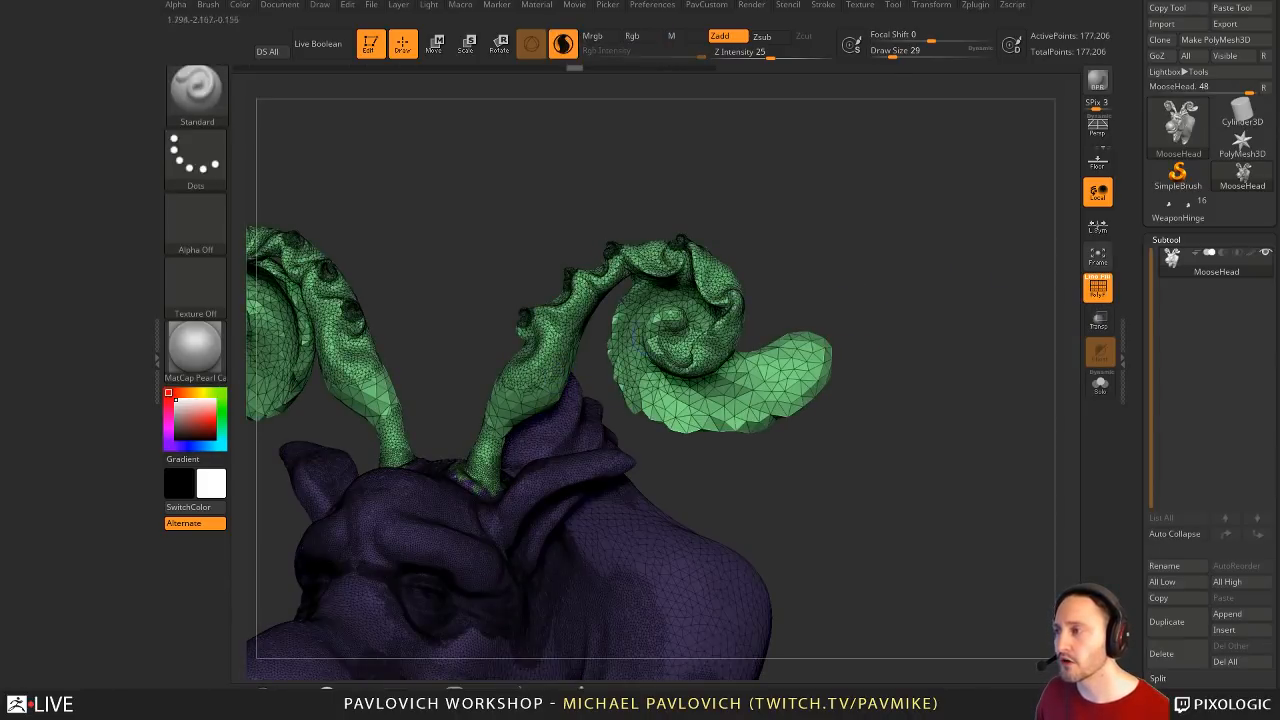
{"action": "left_click", "coordinate": [895, 285], "text": "ctrl"}
- Set the draw size to 37, try a smoothing stroke on the curled antler's tip and undo it
{"action": "left_click_drag", "start_coordinate": [870, 307], "coordinate": [894, 323], "text": "alt"}
{"action": "key", "text": "s"}
{"action": "left_click", "coordinate": [887, 331]}
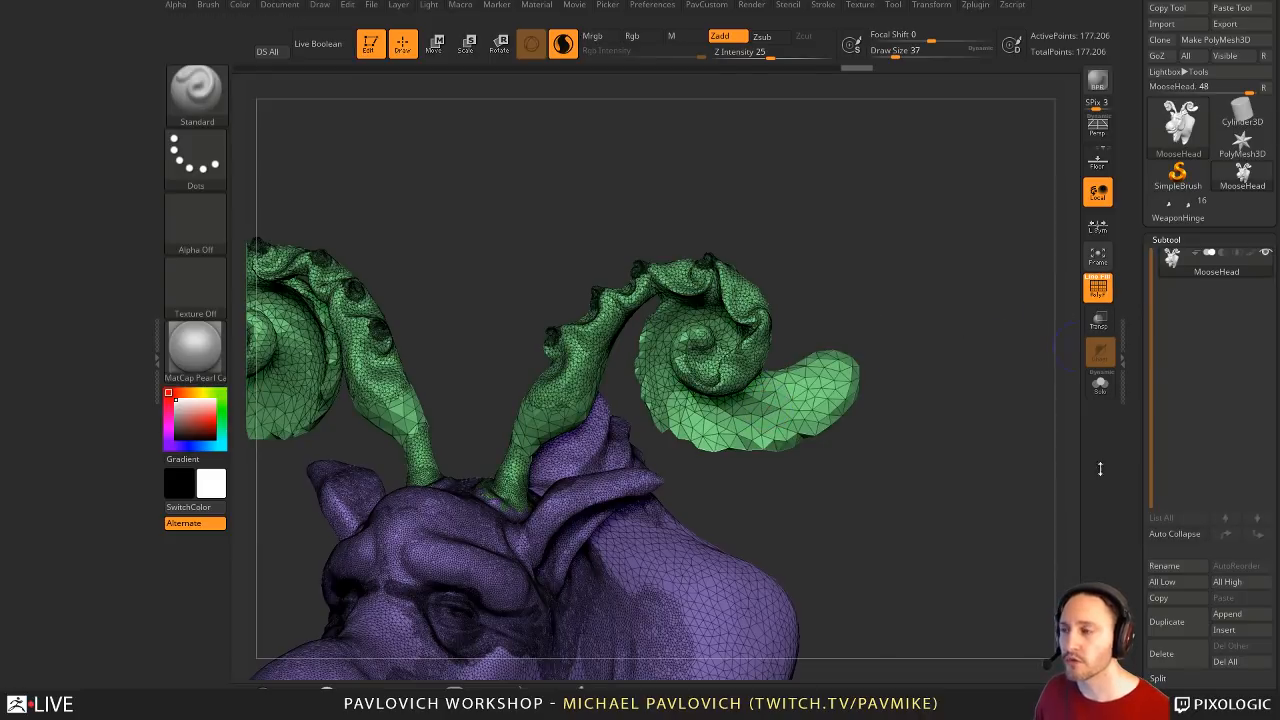
{"action": "mouse_move", "coordinate": [800, 390]}
{"action": "left_mouse_down", "text": "shift"}
{"action": "mouse_move", "coordinate": [770, 410]}
{"action": "mouse_move", "coordinate": [790, 400]}
{"action": "left_mouse_up", "text": "shift"}
{"action": "key", "text": "ctrl+z"}
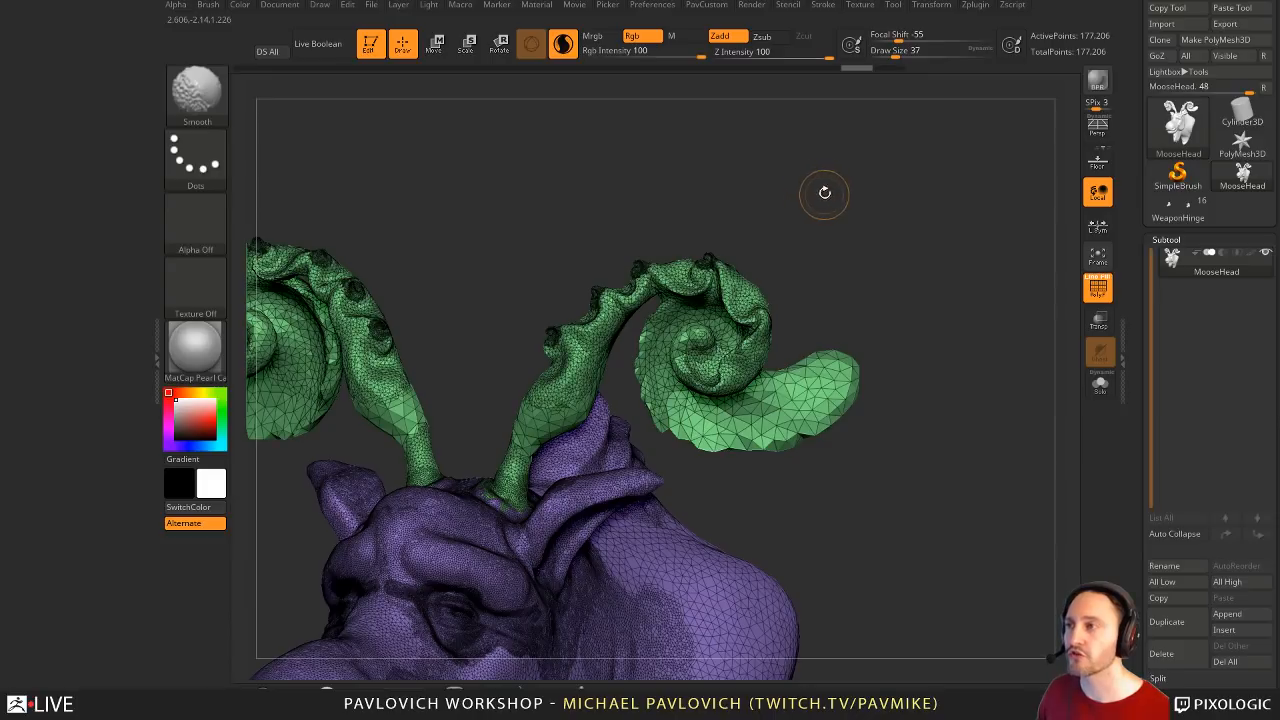
- Set the Smooth brush's Z Intensity to 0 and display the moose with transparency on and the polyframe hidden
{"action": "left_click_drag", "start_coordinate": [829, 57], "coordinate": [712, 57]}
{"action": "left_click", "coordinate": [1099, 320]}
{"action": "right_click_drag", "start_coordinate": [1021, 310], "coordinate": [1039, 354], "text": "ctrl"}
{"action": "key", "text": "shift+f"}
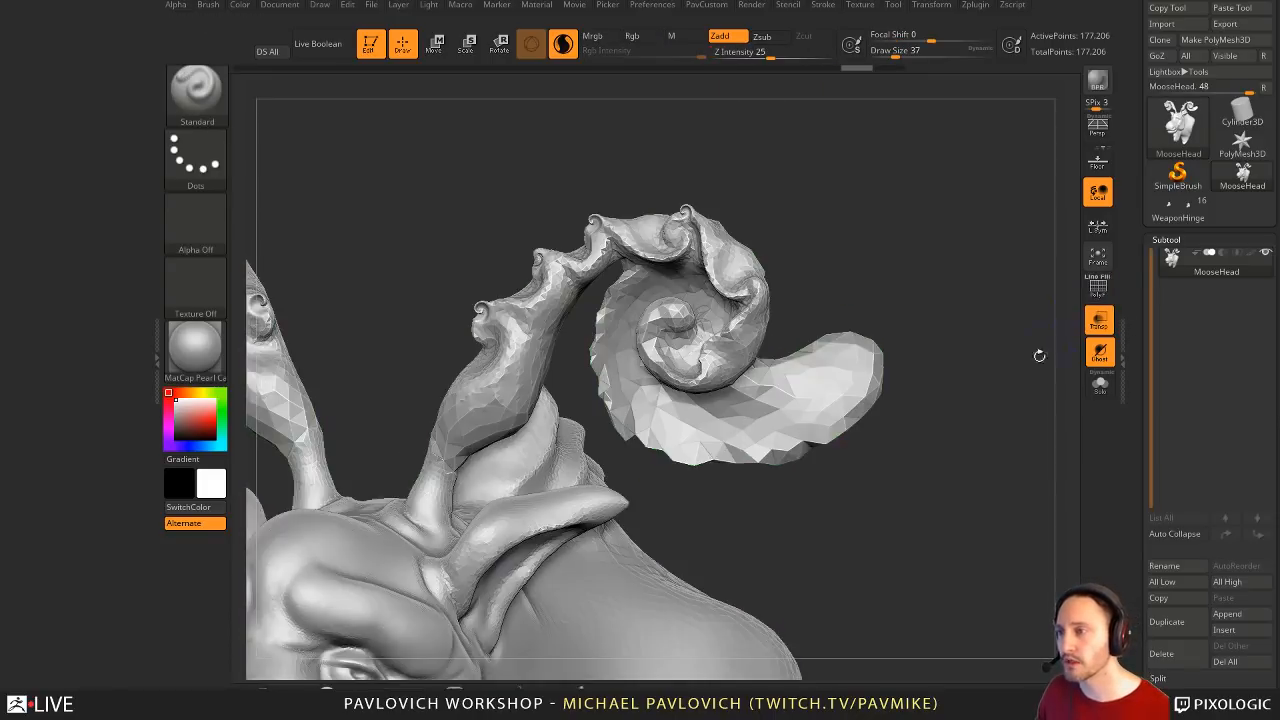
- Retessellate the flat tip of the curled antler with the Smooth brush and show the polyframe
{"action": "right_click_drag", "start_coordinate": [808, 440], "coordinate": [862, 378], "text": "alt"}
{"action": "key", "text": "shift"}
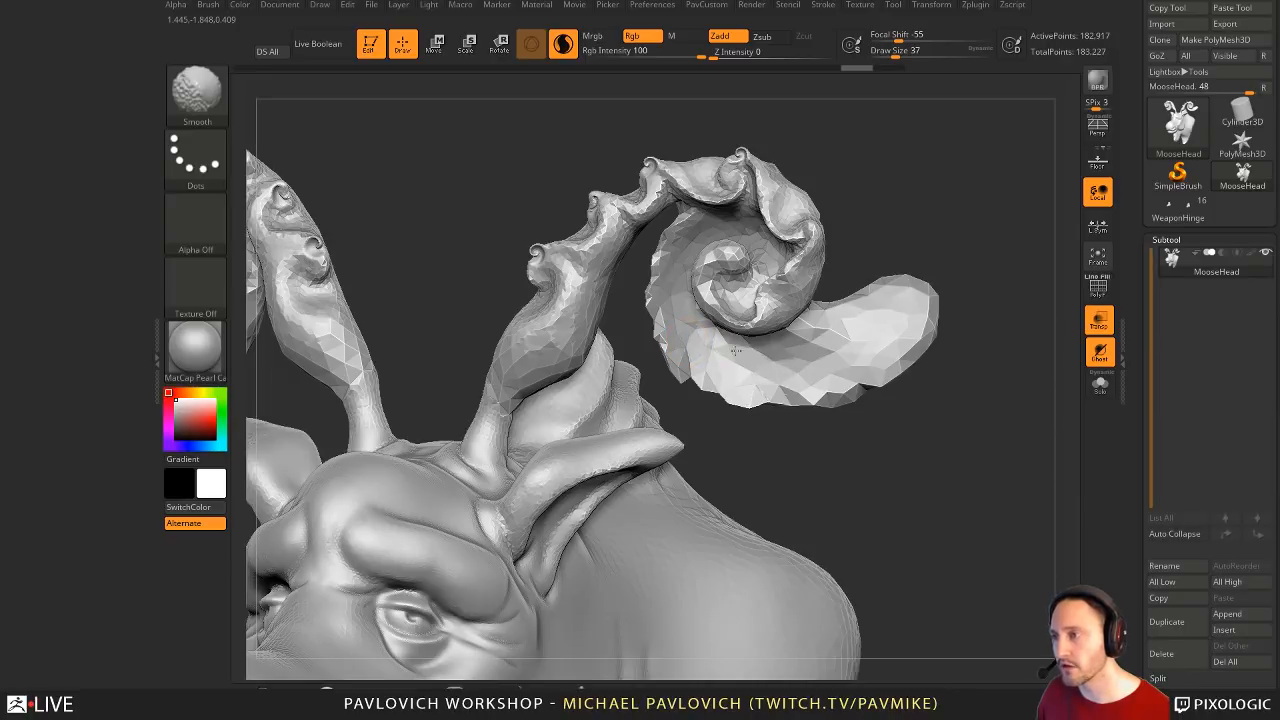
{"action": "key", "text": "shift+f"}
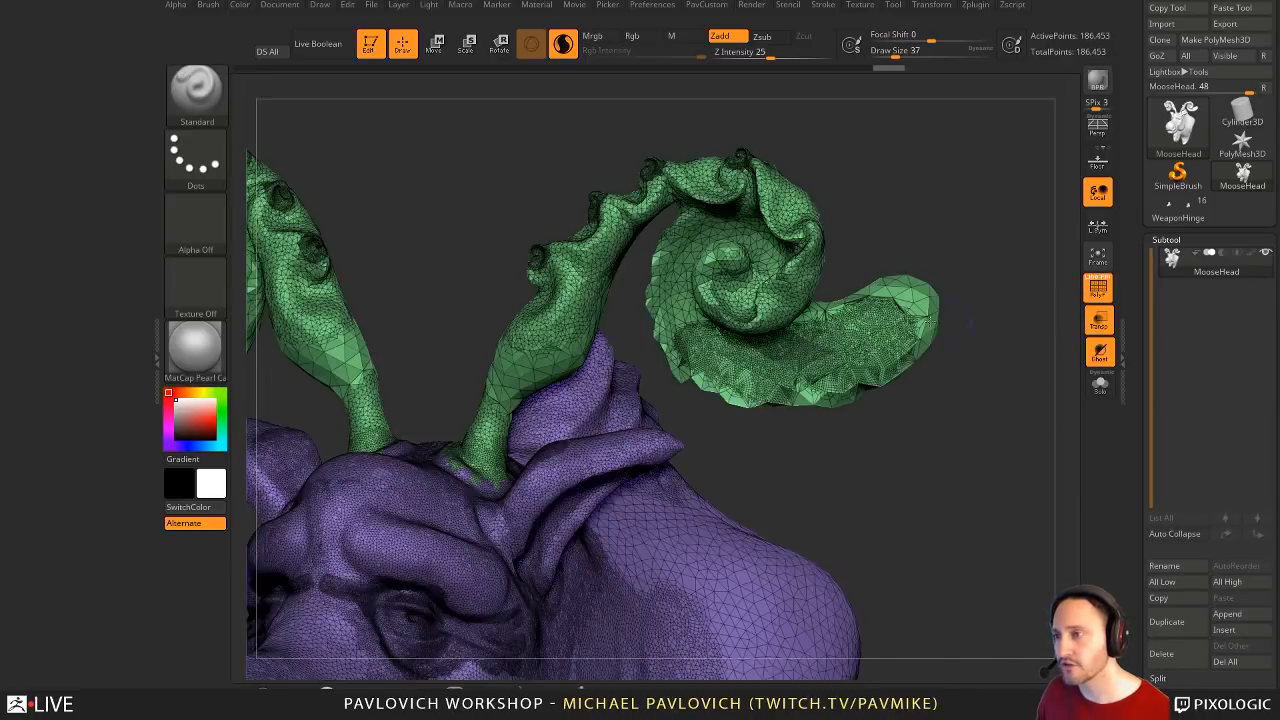
- Retessellate the curled antler's flat tip and trailing edge with more Smooth brush strokes at draw size 37
{"action": "right_click_drag", "start_coordinate": [876, 366], "coordinate": [800, 314]}
{"action": "key", "text": "shift"}
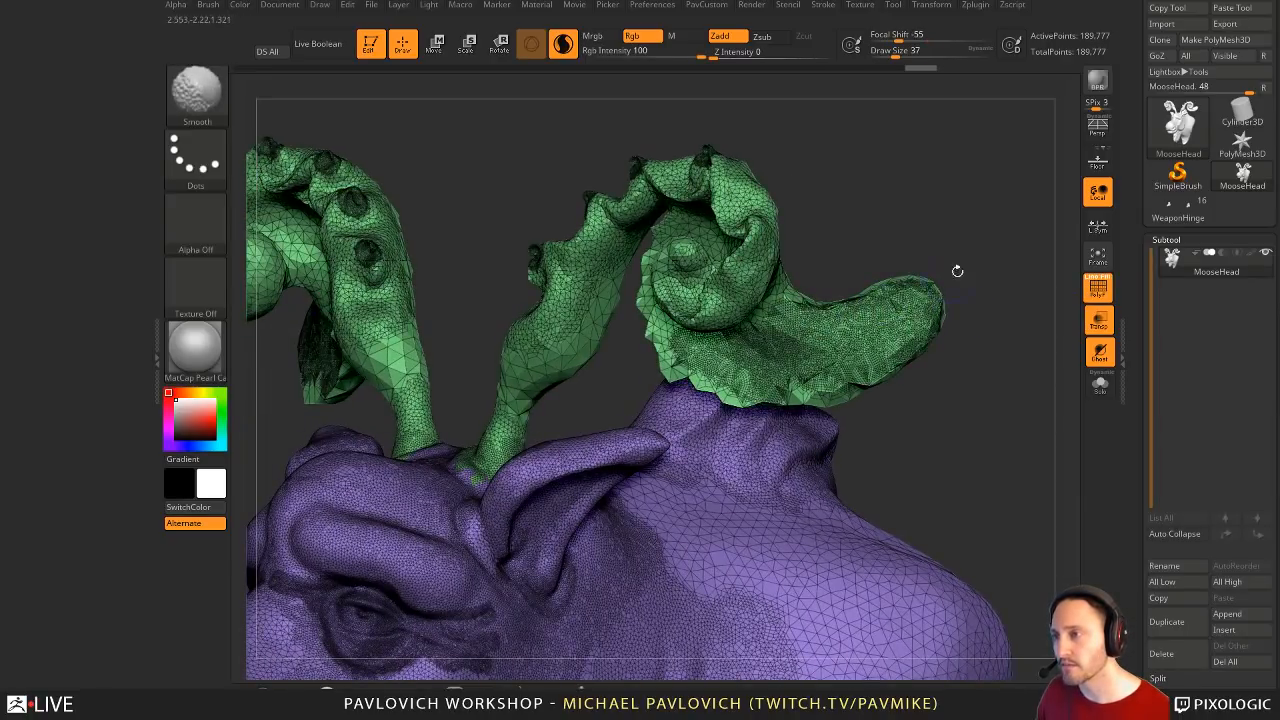
{"action": "right_click_drag", "start_coordinate": [954, 274], "coordinate": [680, 300]}
{"action": "mouse_move", "coordinate": [686, 312]}
{"action": "left_mouse_down", "text": "shift"}
{"action": "mouse_move", "coordinate": [709, 390]}
{"action": "mouse_move", "coordinate": [848, 398]}
{"action": "mouse_move", "coordinate": [896, 368]}
{"action": "left_mouse_up", "text": "shift"}
{"action": "right_click_drag", "start_coordinate": [1005, 227], "coordinate": [853, 278], "text": "alt"}
- Try pulling long tendrils out of the antler's tip with the SnakeHook brush and undo them
{"action": "key", "text": "b"}
{"action": "key", "text": "s"}
{"action": "key", "text": "h"}
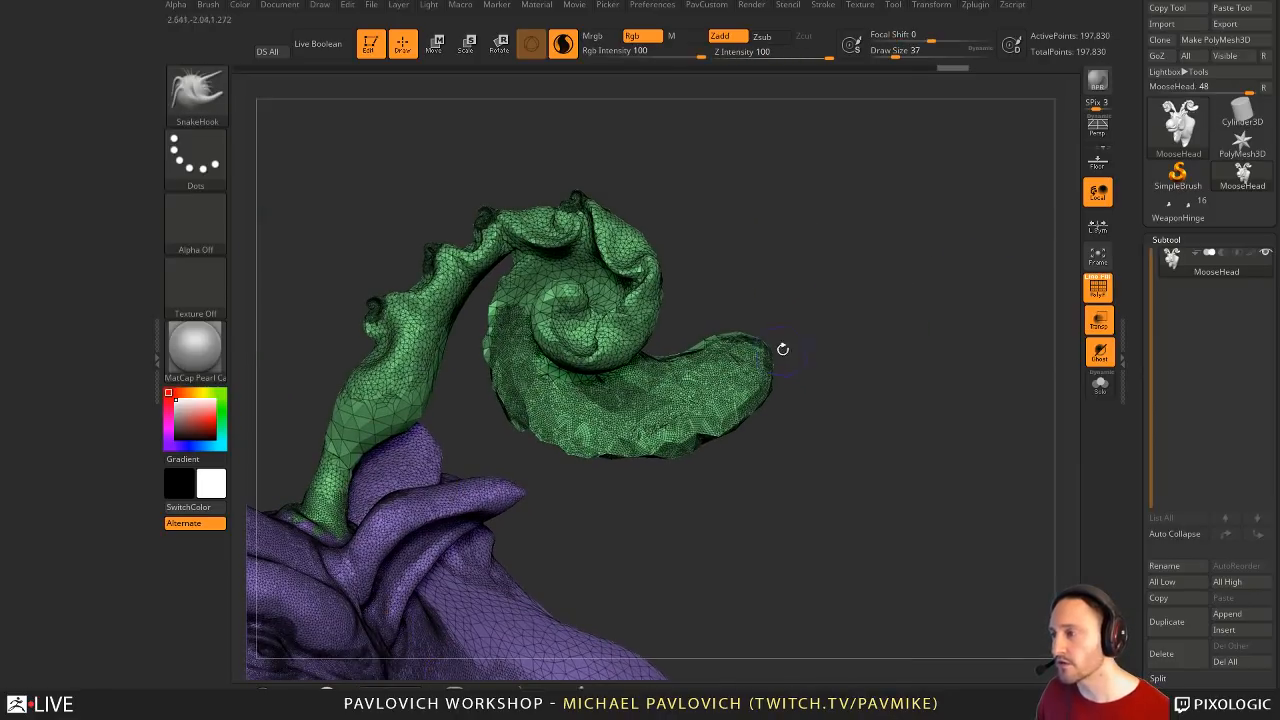
{"action": "mouse_move", "coordinate": [768, 352]}
{"action": "left_mouse_down"}
{"action": "mouse_move", "coordinate": [867, 347]}
{"action": "mouse_move", "coordinate": [915, 250]}
{"action": "left_mouse_up"}
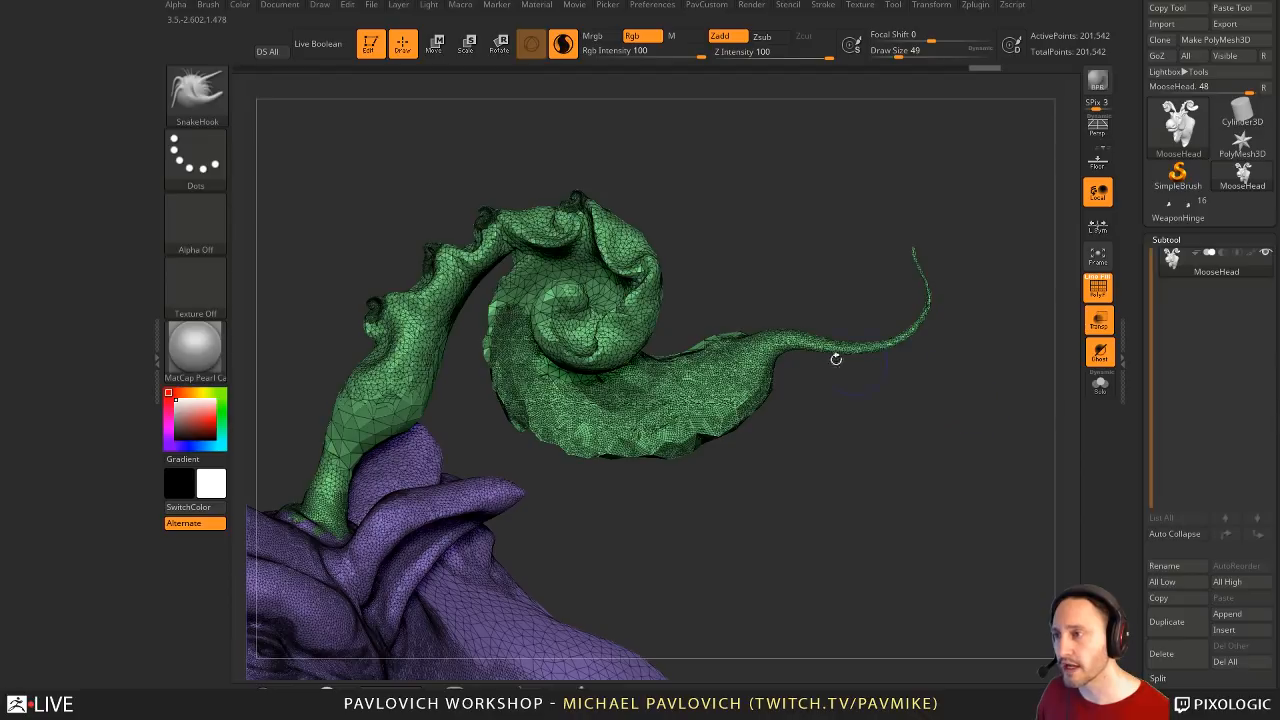
{"action": "mouse_move", "coordinate": [764, 356]}
{"action": "left_mouse_down"}
{"action": "mouse_move", "coordinate": [906, 428]}
{"action": "mouse_move", "coordinate": [914, 414]}
{"action": "left_mouse_up"}
{"action": "key", "text": "ctrl+z"}
{"action": "key", "text": "ctrl+z"}
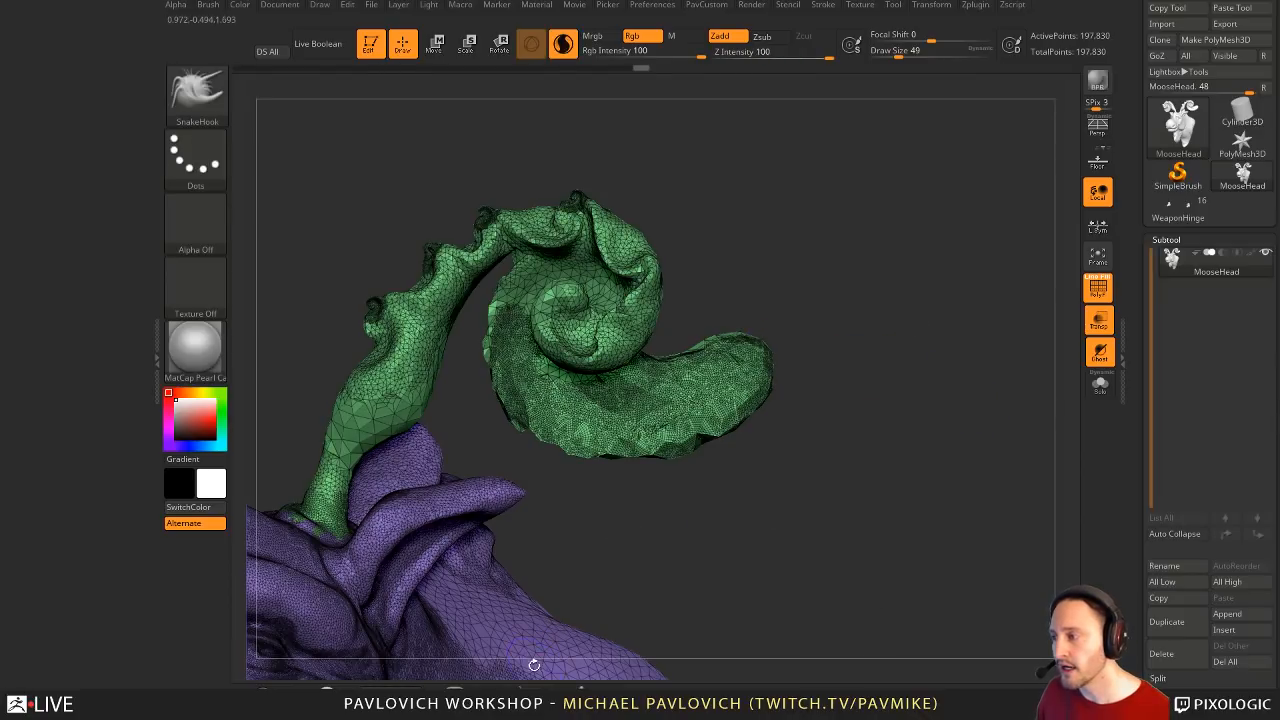
- Draw long winding tubes out from the antlers with the SnakeSphere brush and hide the polyframe
{"action": "key", "text": "b"}
{"action": "key", "text": "s"}
{"action": "key", "text": "s"}
{"action": "mouse_move", "coordinate": [657, 534]}
{"action": "left_mouse_down", "text": "alt"}
{"action": "mouse_move", "coordinate": [871, 431]}
{"action": "mouse_move", "coordinate": [808, 322]}
{"action": "left_mouse_up", "text": "alt"}
{"action": "mouse_move", "coordinate": [562, 409]}
{"action": "left_mouse_down"}
{"action": "mouse_move", "coordinate": [697, 342]}
{"action": "mouse_move", "coordinate": [690, 510]}
{"action": "mouse_move", "coordinate": [740, 456]}
{"action": "mouse_move", "coordinate": [776, 342]}
{"action": "left_mouse_up"}
{"action": "mouse_move", "coordinate": [813, 268]}
{"action": "left_mouse_down"}
{"action": "mouse_move", "coordinate": [908, 314]}
{"action": "mouse_move", "coordinate": [948, 402]}
{"action": "mouse_move", "coordinate": [806, 300]}
{"action": "mouse_move", "coordinate": [786, 214]}
{"action": "mouse_move", "coordinate": [250, 230]}
{"action": "left_mouse_up"}
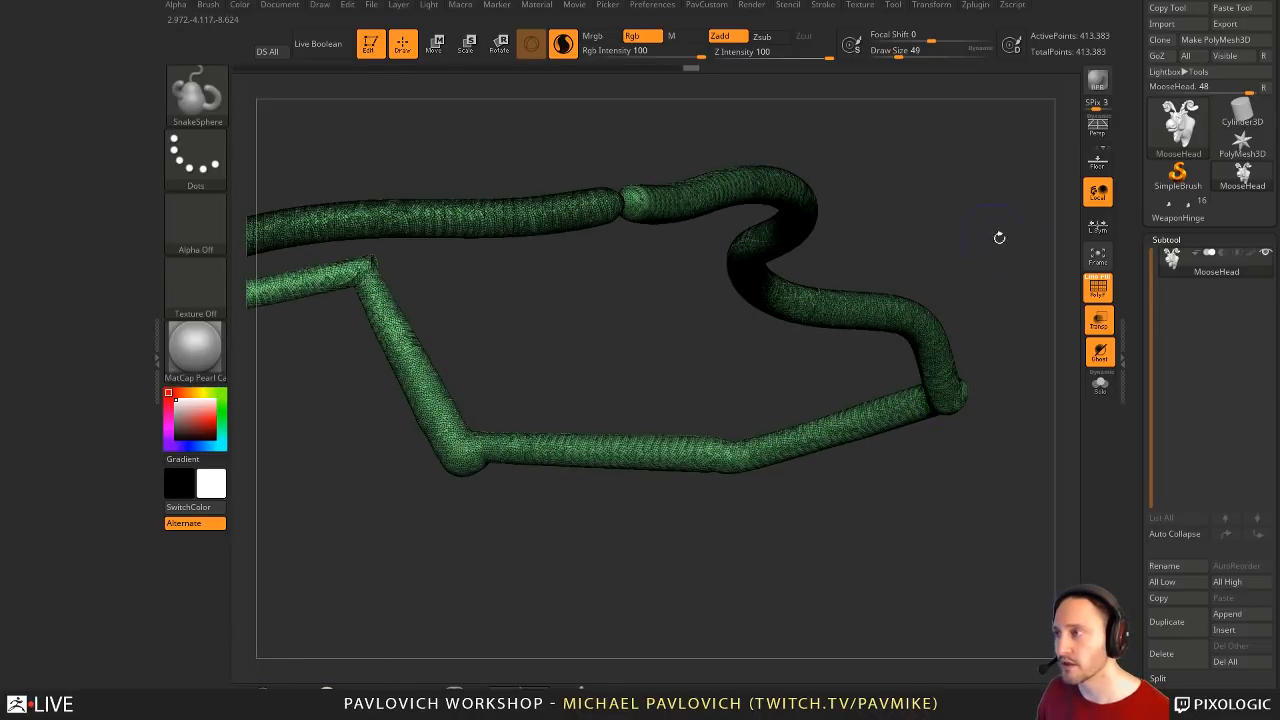
{"action": "left_click_drag", "start_coordinate": [999, 237], "coordinate": [957, 204]}
{"action": "left_click_drag", "start_coordinate": [1034, 283], "coordinate": [960, 234]}
{"action": "key", "text": "shift+f"}
{"action": "left_click_drag", "start_coordinate": [834, 212], "coordinate": [970, 195]}
{"action": "mouse_move", "coordinate": [991, 283]}
{"action": "left_mouse_down"}
{"action": "mouse_move", "coordinate": [1043, 360]}
{"action": "mouse_move", "coordinate": [986, 356]}
{"action": "mouse_move", "coordinate": [899, 295]}
{"action": "mouse_move", "coordinate": [1066, 371]}
{"action": "left_mouse_up"}
- Undo the SnakeSphere tubes and the last antler retessellation stroke
{"action": "key", "text": "ctrl+z"}
{"action": "key", "text": "ctrl+z"}
{"action": "key", "text": "ctrl+z"}
{"action": "key", "text": "ctrl+z"}
{"action": "key", "text": "ctrl+z"}
{"action": "key", "text": "ctrl+z"}
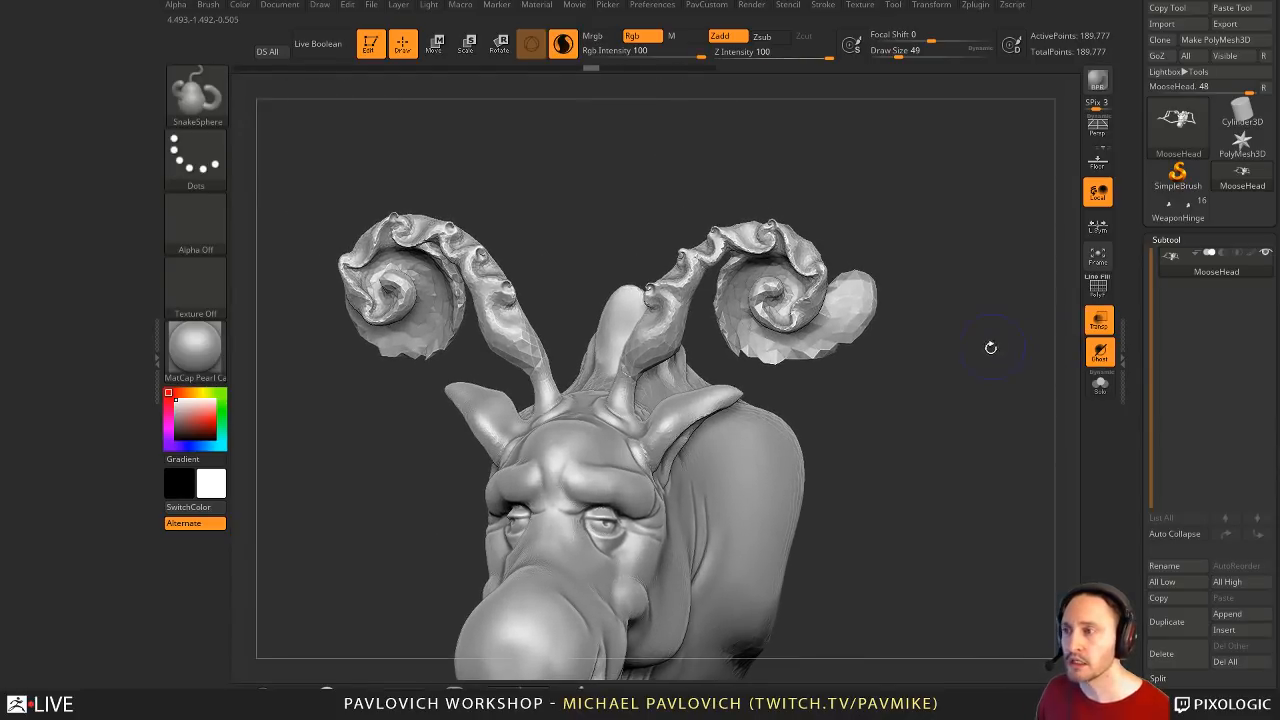
- Set the draw size to 77 and view the moose's antlers from the front
{"action": "left_click_drag", "start_coordinate": [992, 349], "coordinate": [993, 295], "text": "shift"}
{"action": "key", "text": "bracketright"}
{"action": "left_click_drag", "start_coordinate": [867, 238], "coordinate": [871, 266], "text": "alt"}
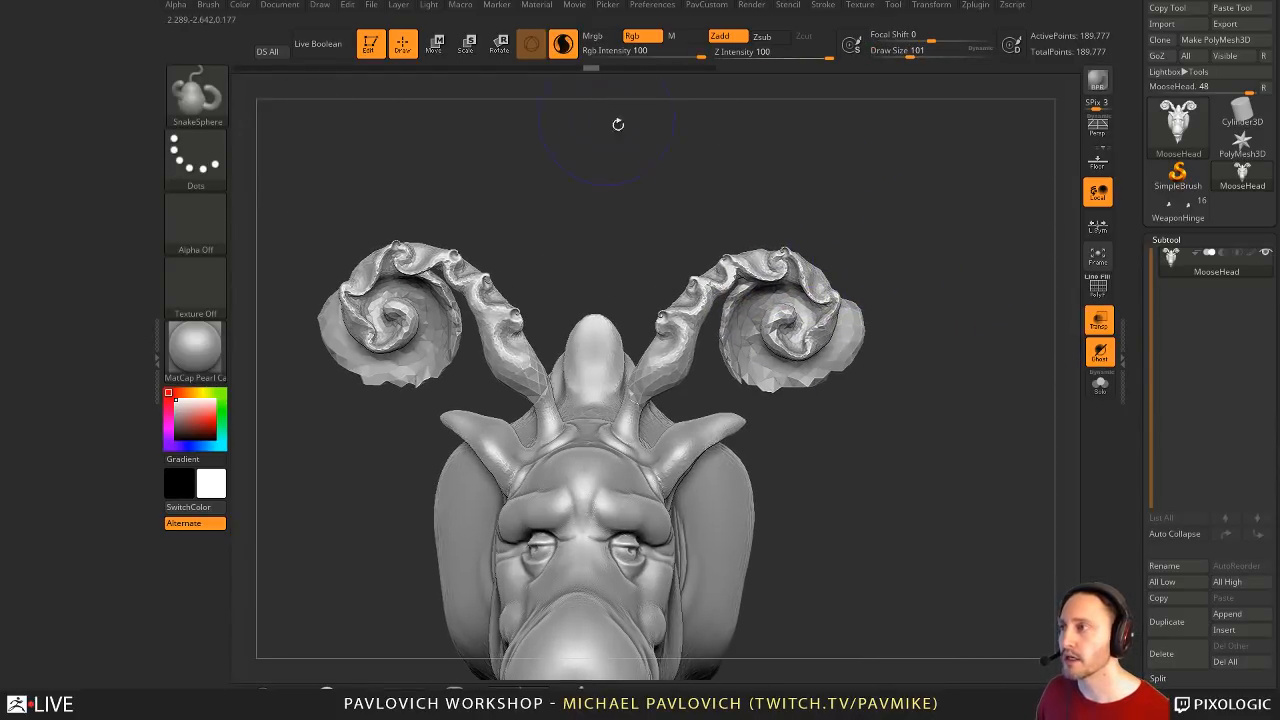
{"action": "key", "text": "space"}
{"action": "key", "text": "s"}
{"action": "left_click_drag", "start_coordinate": [667, 335], "coordinate": [662, 335]}
{"action": "left_click_drag", "start_coordinate": [848, 293], "coordinate": [840, 346]}
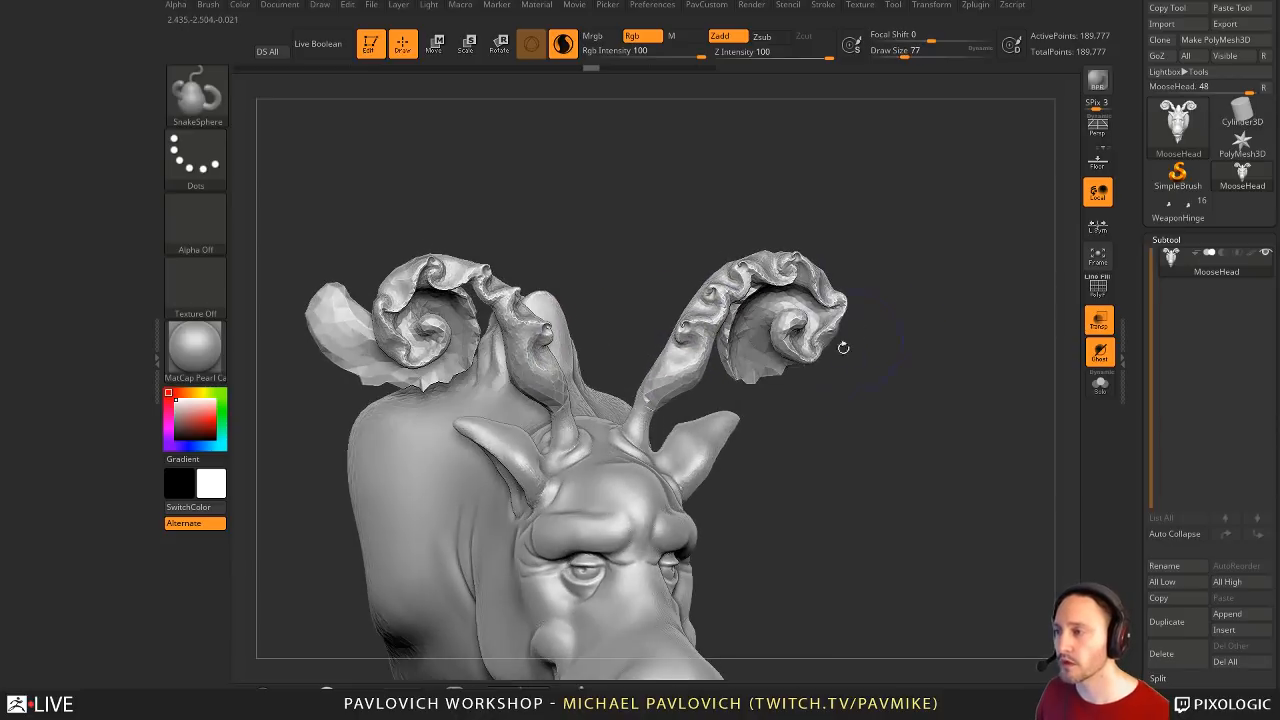
- Show the polyframe, invert the mask back and forth so only the antlers stay editable, and return to Draw mode
{"action": "key", "text": "w"}
{"action": "key", "text": "shift+f"}
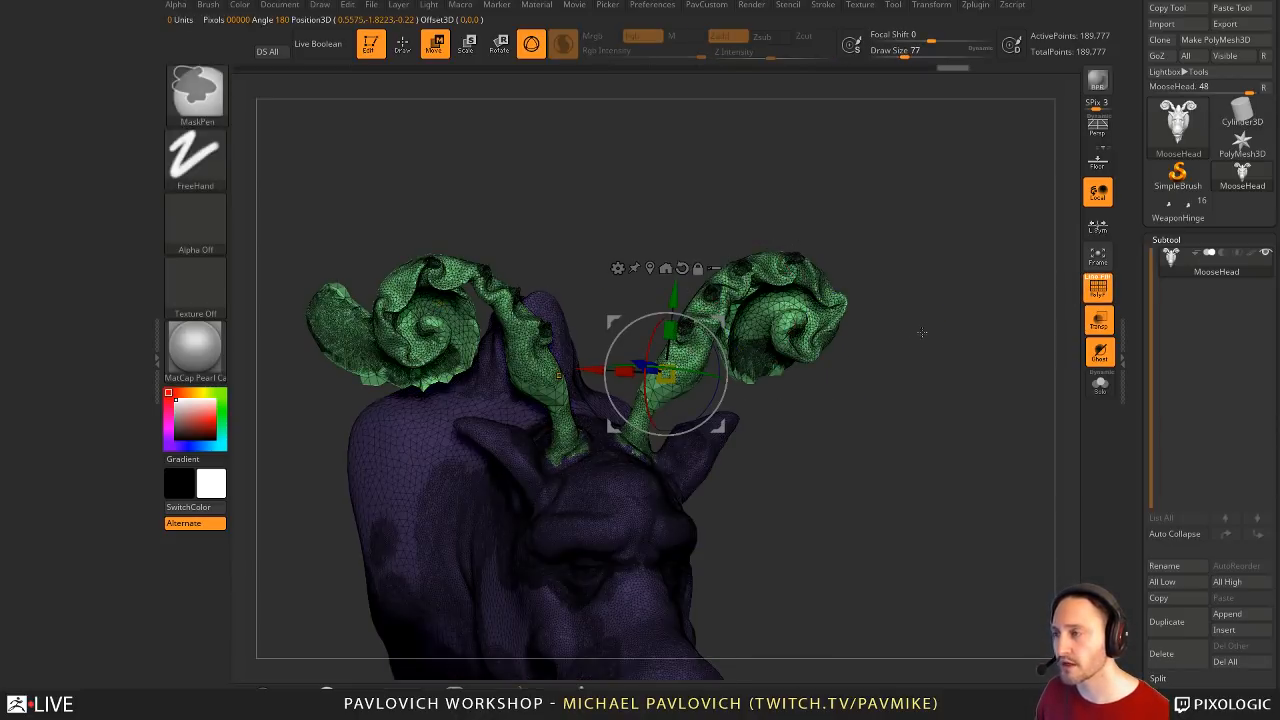
{"action": "left_click", "coordinate": [944, 414], "text": "ctrl"}
{"action": "left_click", "coordinate": [941, 392], "text": "ctrl"}
{"action": "left_click", "coordinate": [958, 383], "text": "ctrl"}
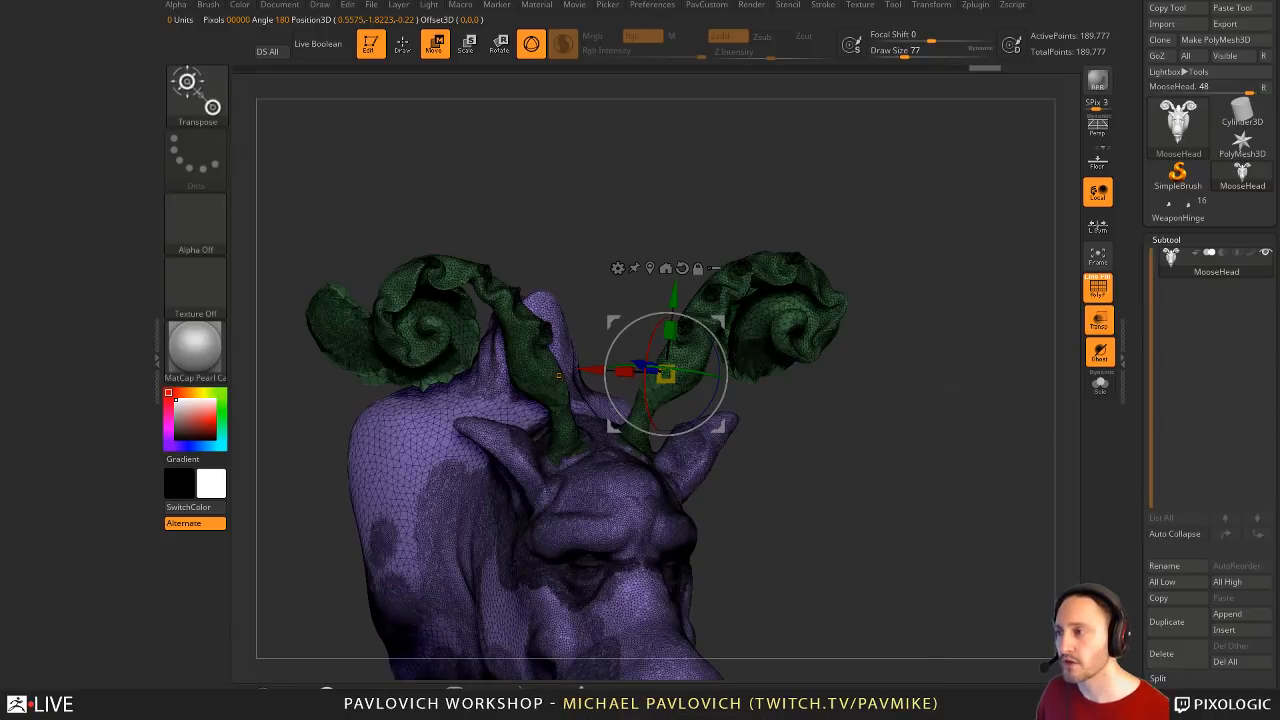
{"action": "left_click", "coordinate": [959, 385], "text": "ctrl"}
{"action": "key", "text": "q"}
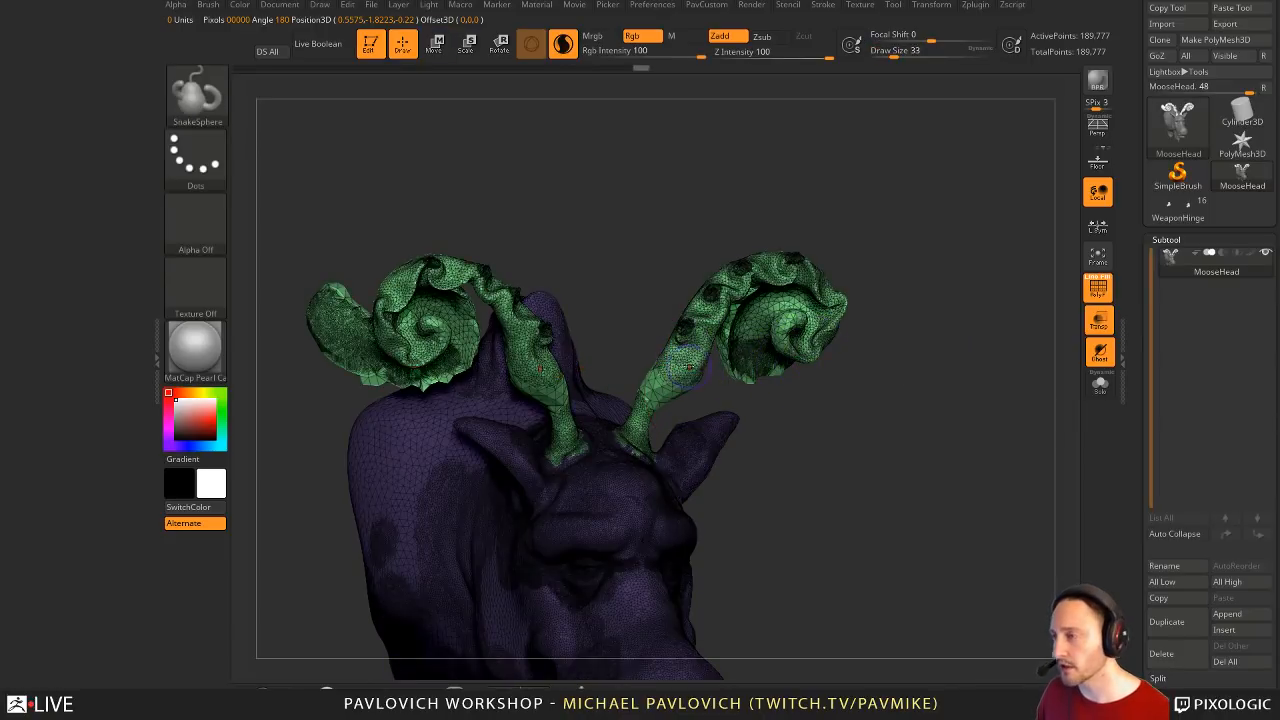
- Set the draw size to 116 and retessellate the lower stems of the antlers more coarsely
{"action": "key", "text": "s"}
{"action": "mouse_move", "coordinate": [690, 362]}
{"action": "left_mouse_down"}
{"action": "mouse_move", "coordinate": [650, 400]}
{"action": "mouse_move", "coordinate": [700, 346]}
{"action": "left_mouse_up"}
{"action": "key", "text": "s"}
{"action": "key", "text": "s"}
{"action": "left_click_drag", "start_coordinate": [665, 378], "coordinate": [712, 328]}
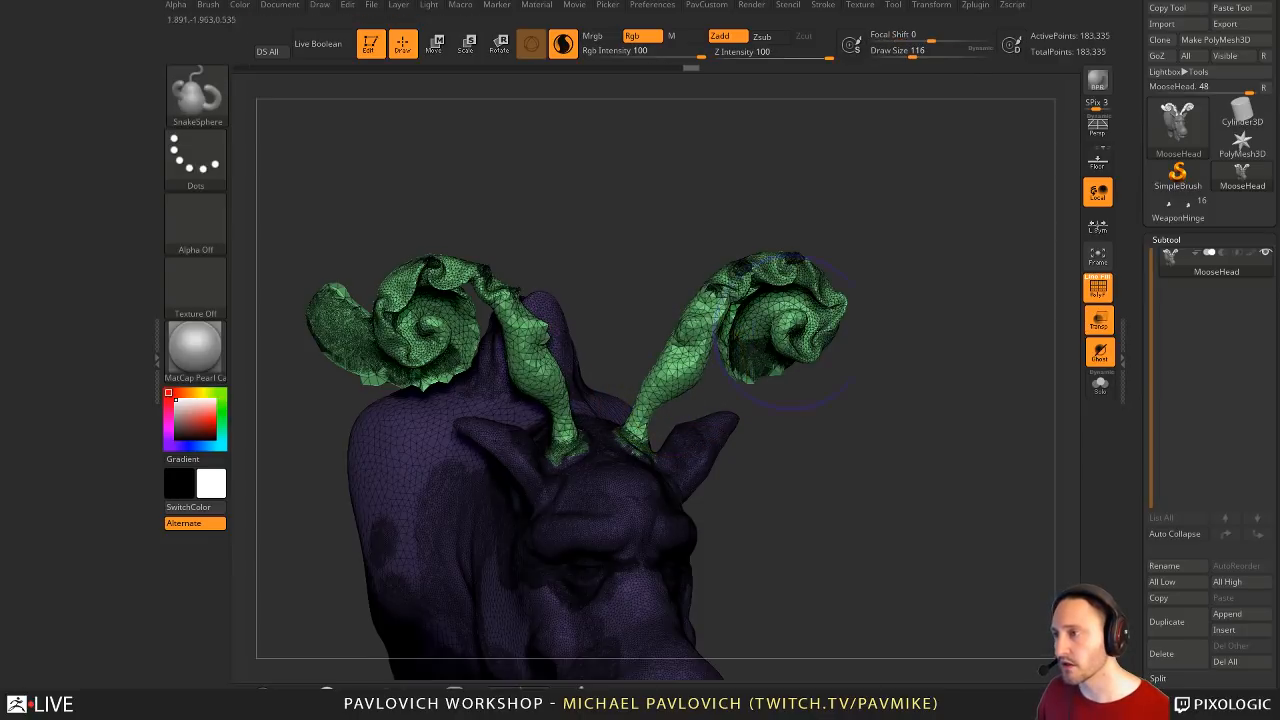
{"action": "left_click_drag", "start_coordinate": [754, 208], "coordinate": [720, 205]}
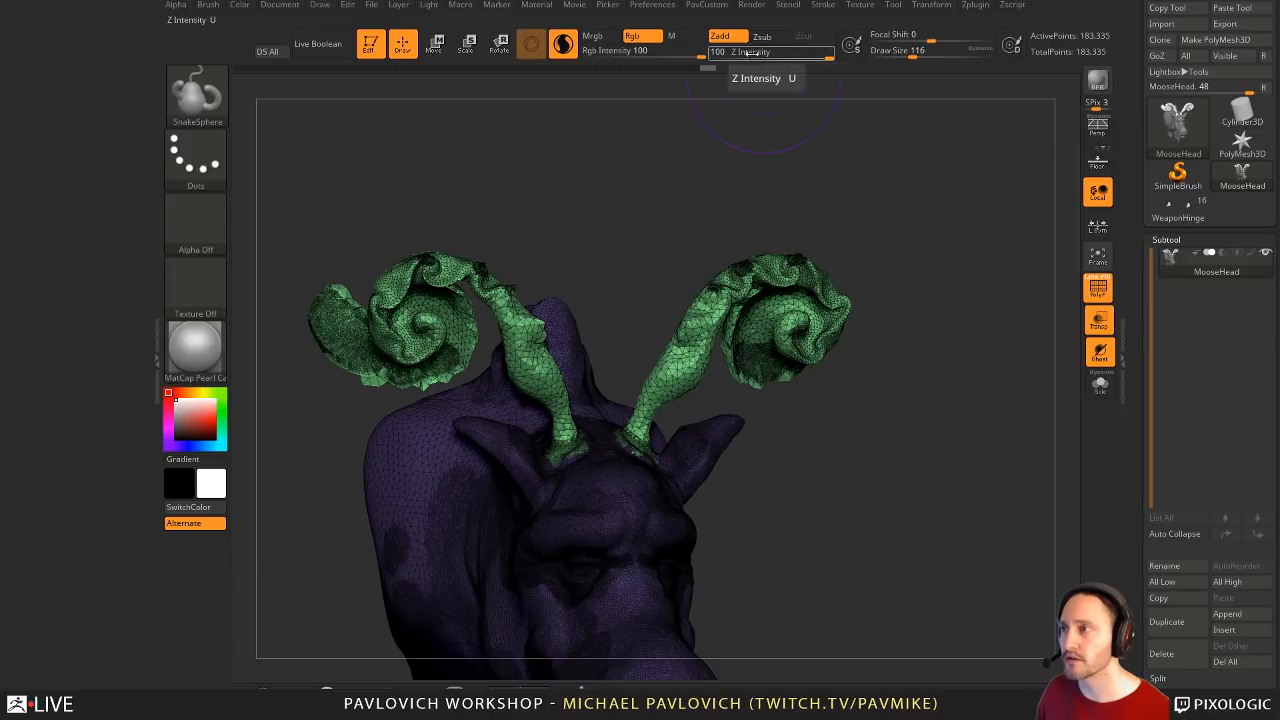
- Set the Smooth brush's Z Intensity to 100 and draw size to 51, and try smoothing the antlers before undoing it
{"action": "left_click_drag", "start_coordinate": [764, 52], "coordinate": [838, 52], "text": "shift"}
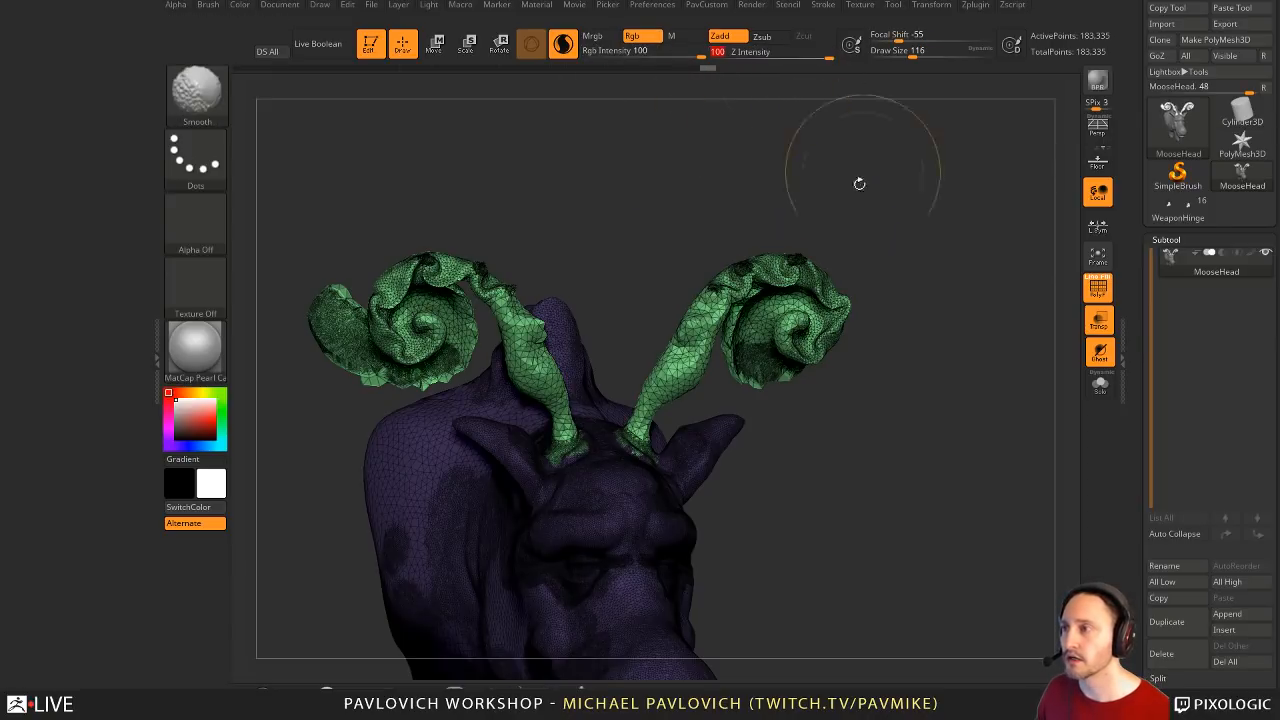
{"action": "key", "text": "s"}
{"action": "left_click_drag", "start_coordinate": [688, 386], "coordinate": [676, 386]}
{"action": "mouse_move", "coordinate": [676, 382]}
{"action": "left_mouse_down", "text": "shift"}
{"action": "mouse_move", "coordinate": [750, 280]}
{"action": "mouse_move", "coordinate": [772, 362]}
{"action": "left_mouse_up", "text": "shift"}
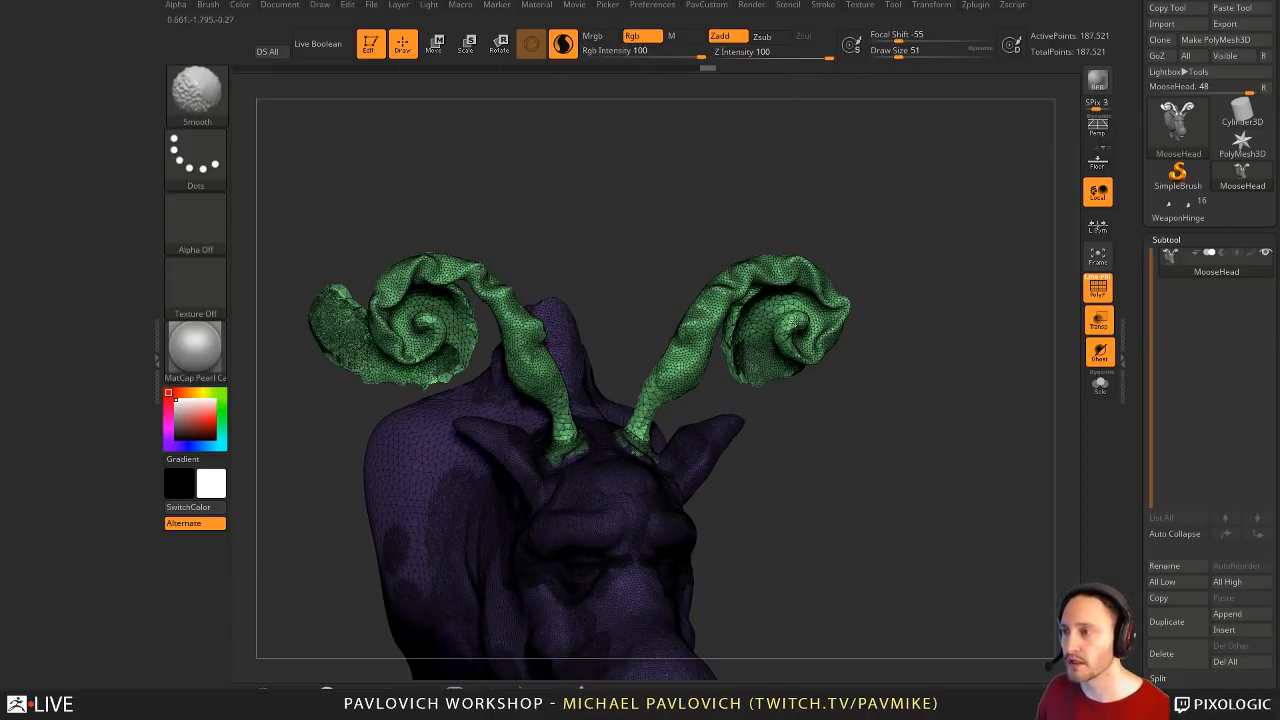
{"action": "key", "text": "ctrl+z"}
- Set the Smooth brush's Z Intensity back to 0 and retessellate the antlers without smoothing their shape
{"action": "left_click_drag", "start_coordinate": [762, 53], "coordinate": [712, 54], "text": "shift"}
{"action": "mouse_move", "coordinate": [704, 356]}
{"action": "left_mouse_down", "text": "shift"}
{"action": "mouse_move", "coordinate": [700, 322]}
{"action": "mouse_move", "coordinate": [795, 268]}
{"action": "mouse_move", "coordinate": [768, 311]}
{"action": "mouse_move", "coordinate": [772, 374]}
{"action": "mouse_move", "coordinate": [792, 368]}
{"action": "left_mouse_up", "text": "shift"}
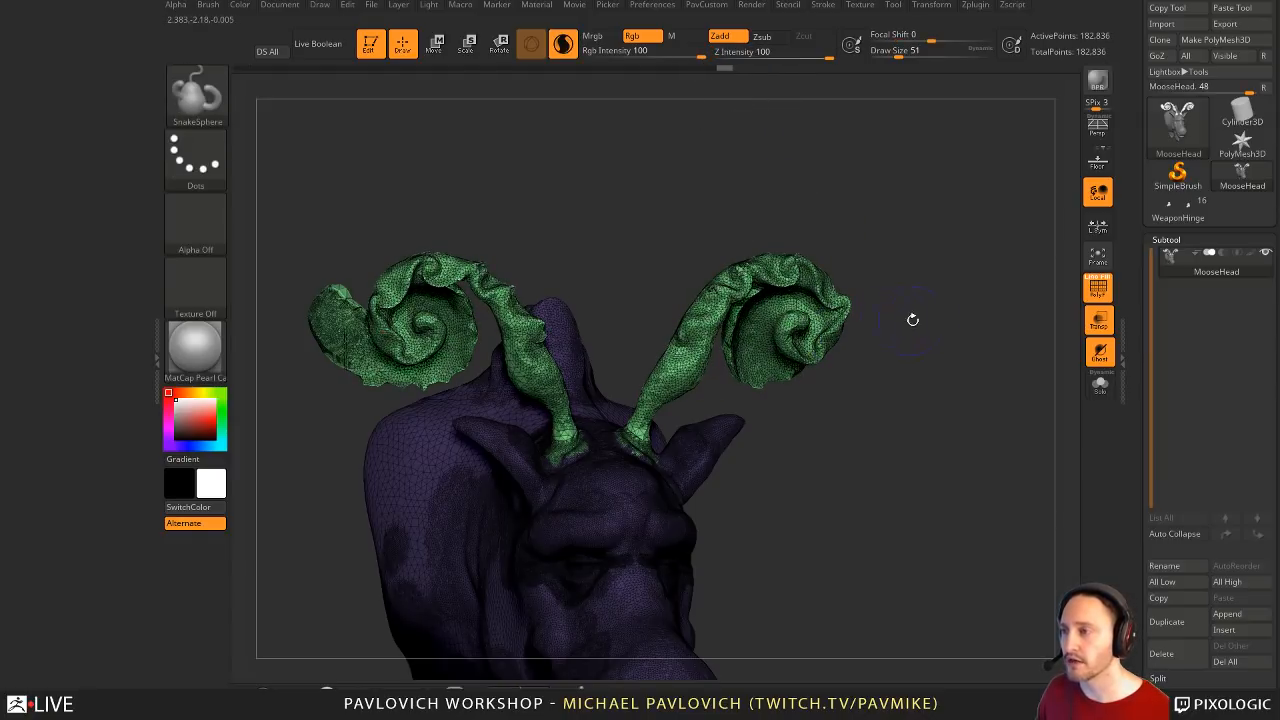
{"action": "mouse_move", "coordinate": [1134, 340]}
{"action": "left_mouse_down"}
{"action": "mouse_move", "coordinate": [1130, 235]}
{"action": "mouse_move", "coordinate": [1166, 226]}
{"action": "left_mouse_up"}
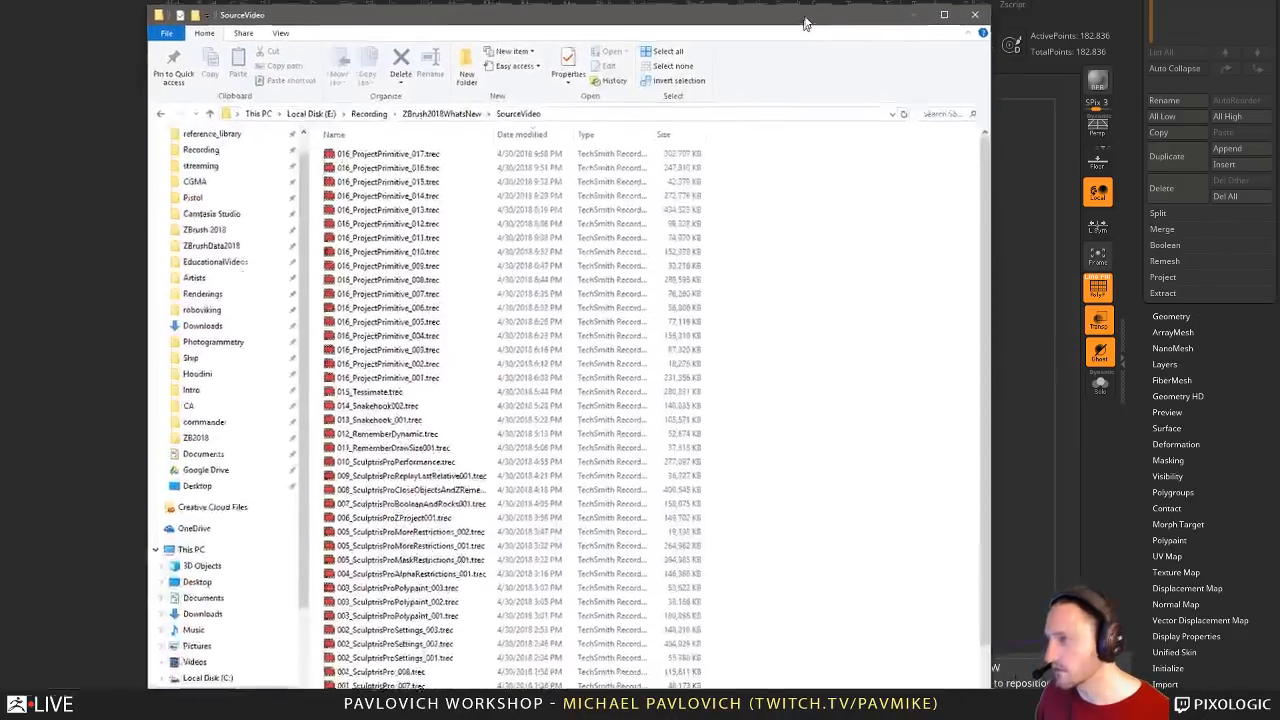
{"action": "left_click_drag", "start_coordinate": [806, 23], "coordinate": [796, 2]}
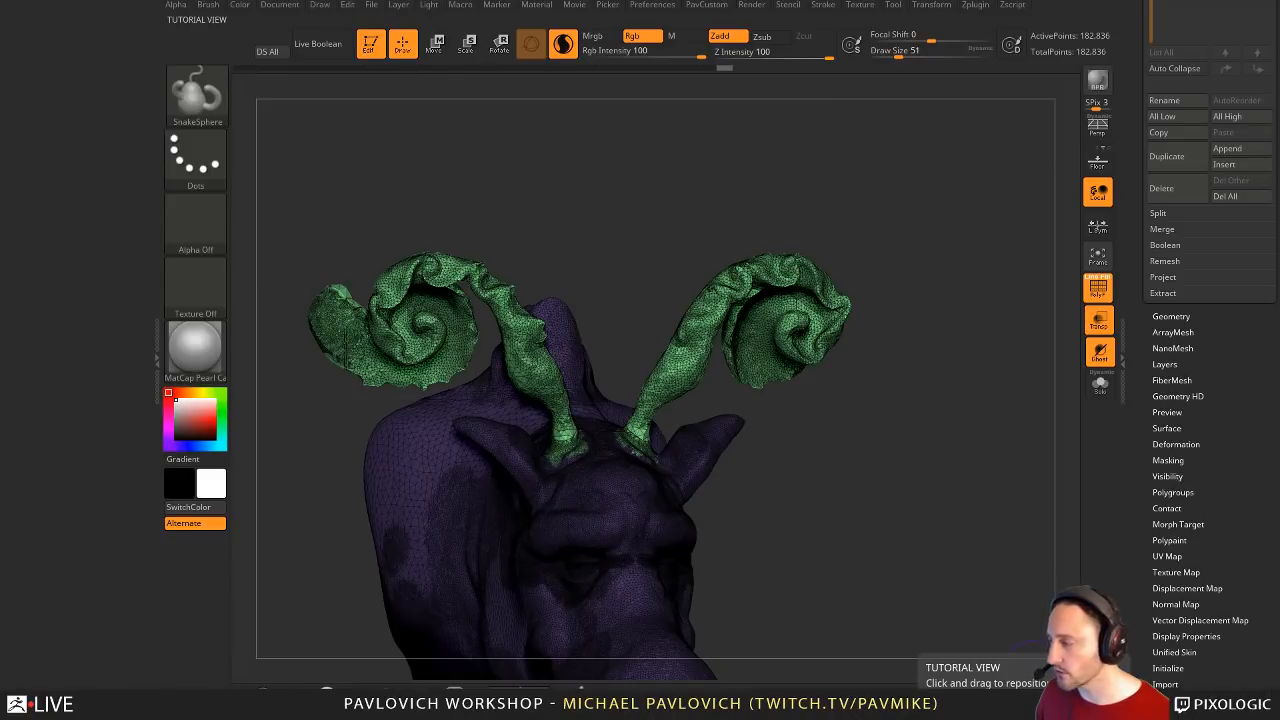
{"action": "left_click_drag", "start_coordinate": [1020, 235], "coordinate": [983, 230]}
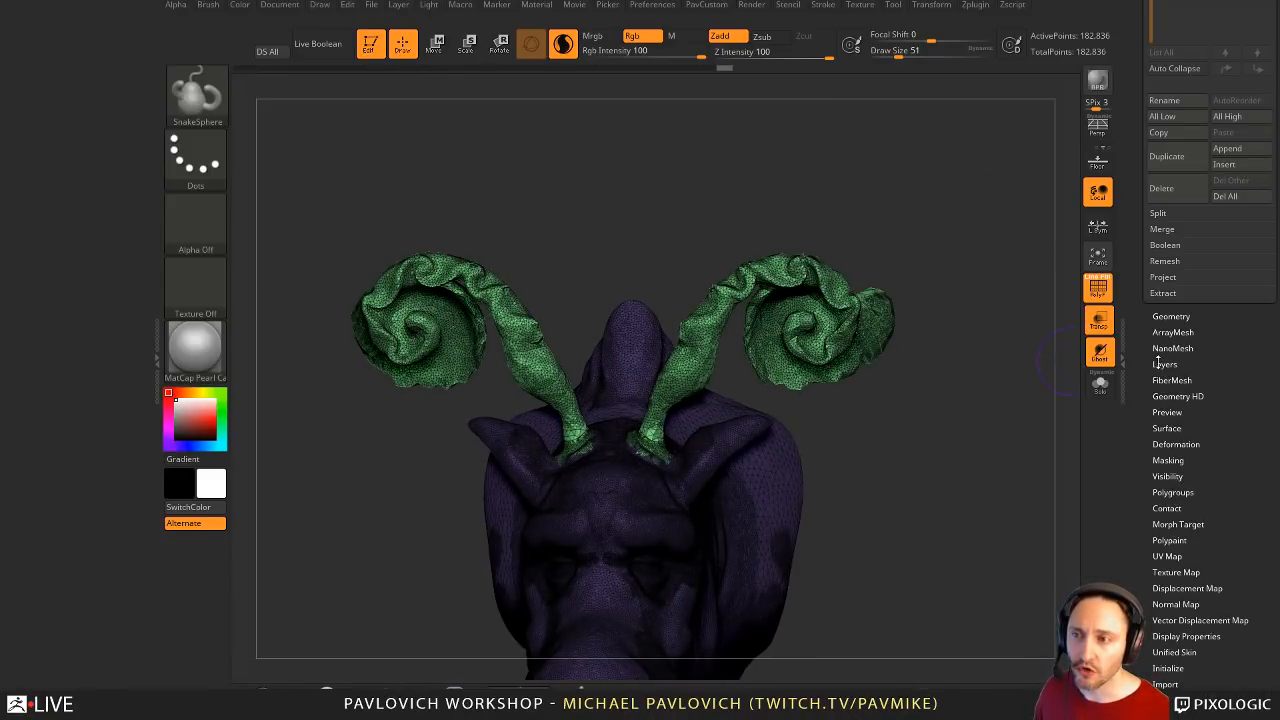
- Dock the Stroke palette with its global Sculptris Pro settings beside the canvas and expand the SnakeSphere brush's own Sculptris Pro settings
{"action": "left_click", "coordinate": [823, 5]}
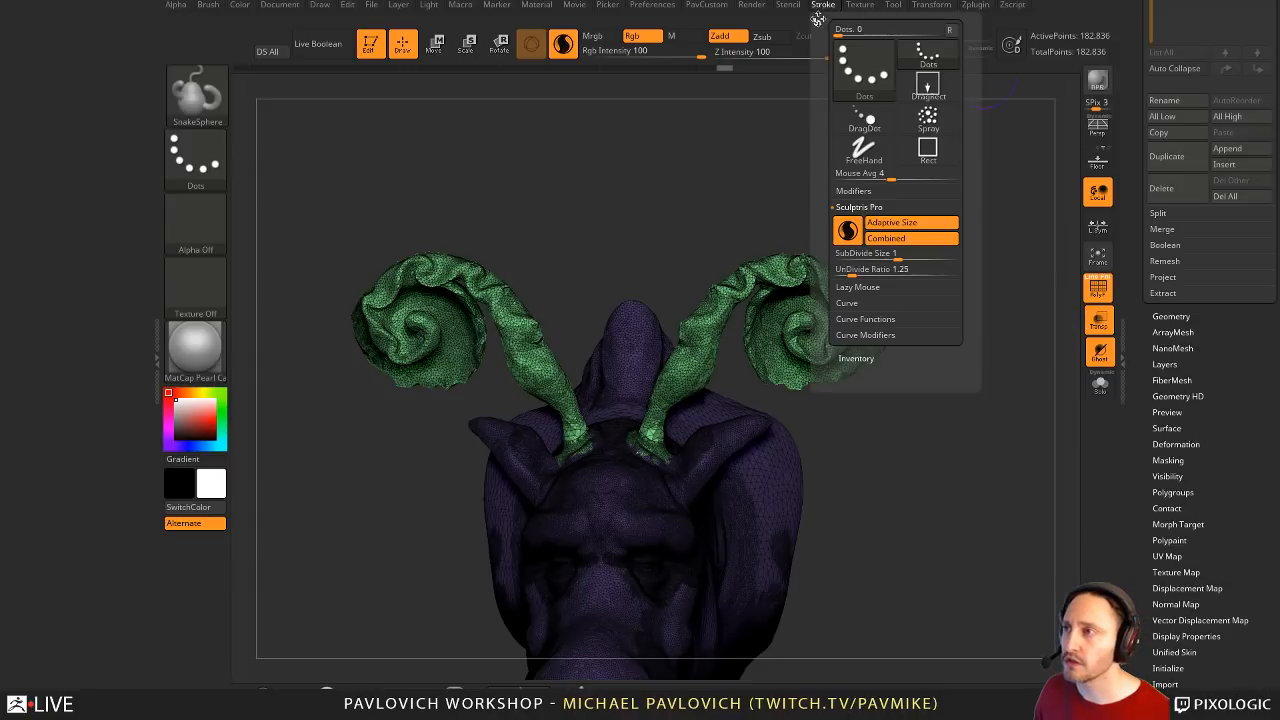
{"action": "left_click_drag", "start_coordinate": [816, 22], "coordinate": [52, 150]}
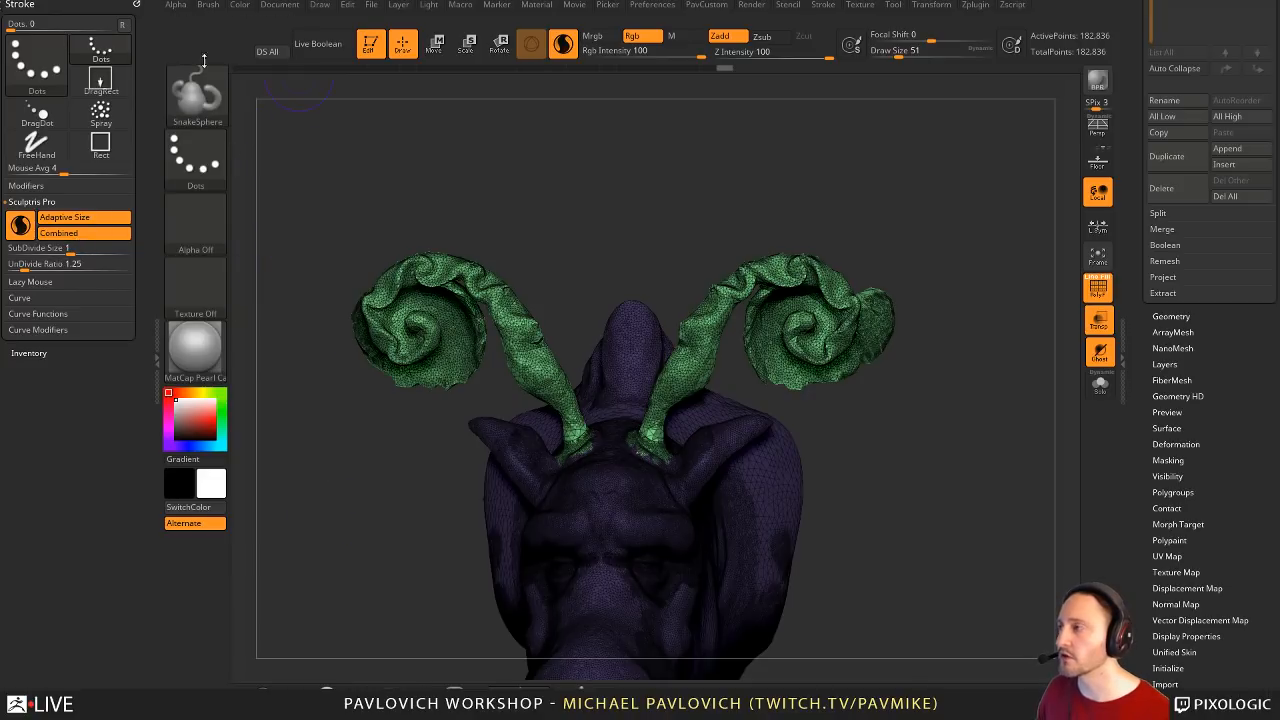
{"action": "left_click", "coordinate": [208, 4]}
{"action": "left_click", "coordinate": [247, 501]}
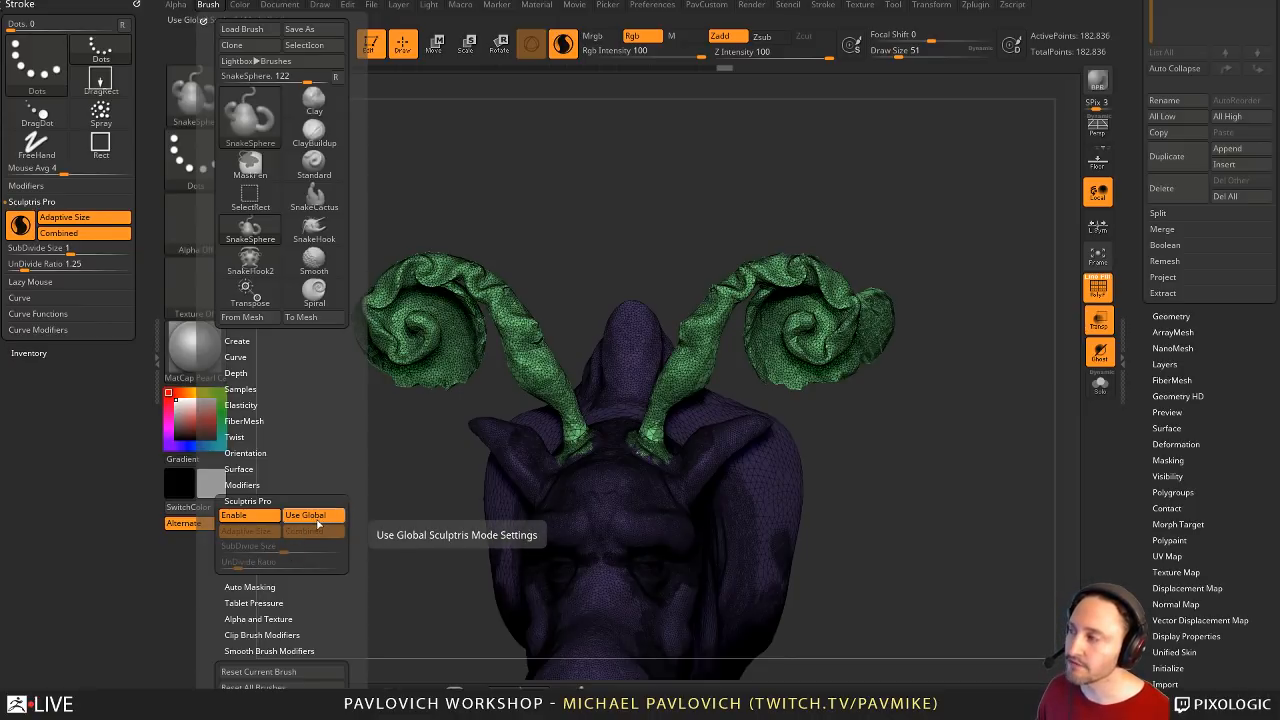
{"action": "left_click", "coordinate": [208, 4]}
{"action": "left_click", "coordinate": [300, 517]}
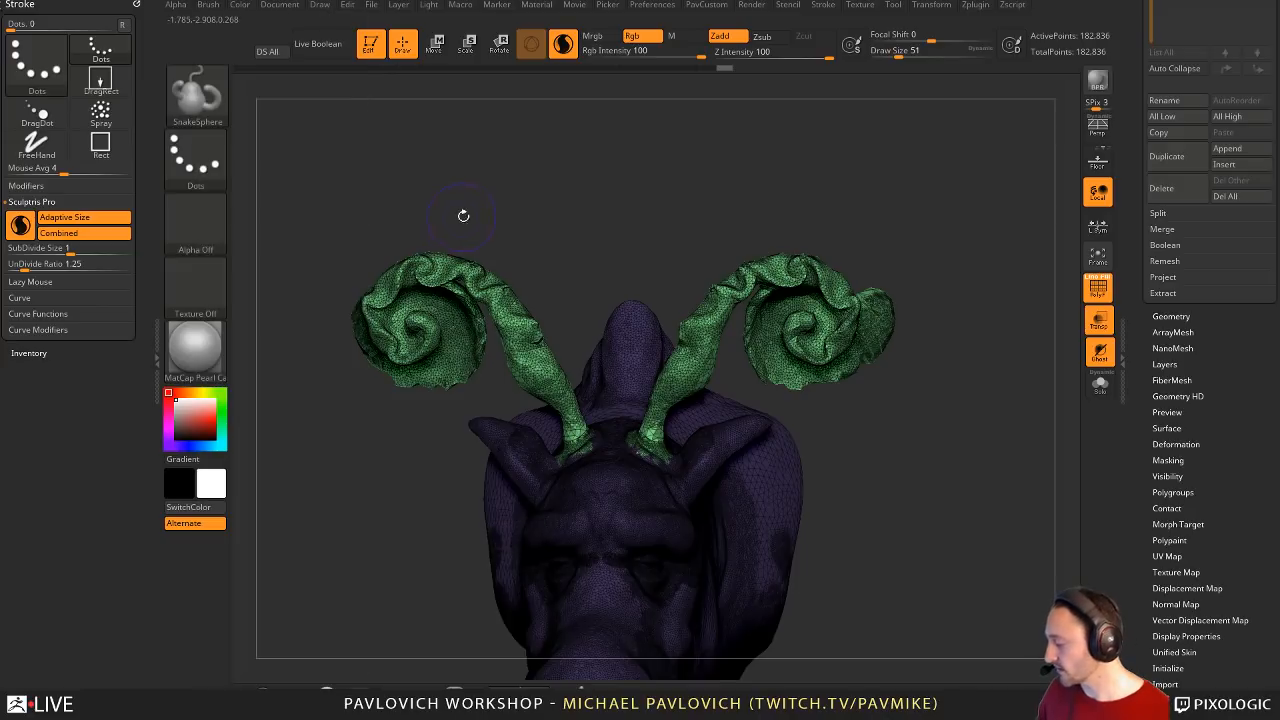
- Select the hPolish brush and disable Sculptris Pro for it
{"action": "key", "text": "b"}
{"action": "key", "text": "h"}
{"action": "key", "text": "p"}
{"action": "left_click", "coordinate": [209, 5]}
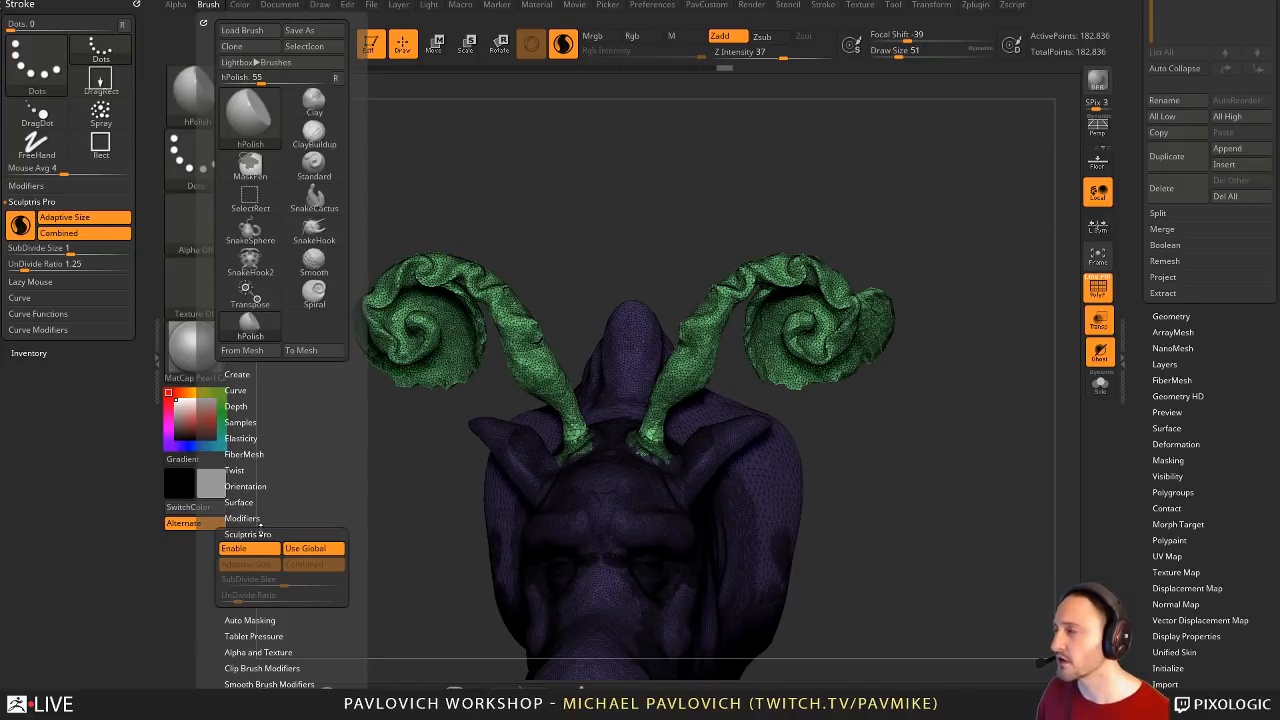
{"action": "left_click", "coordinate": [264, 549]}
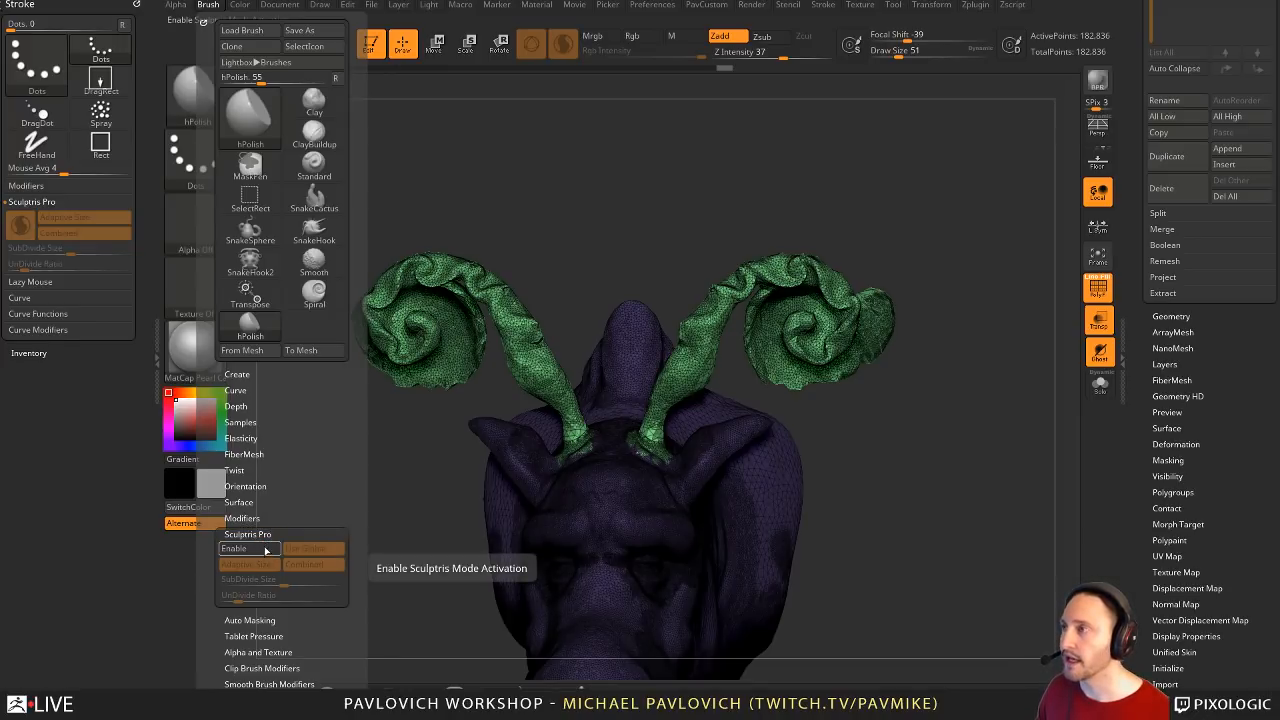
- Switch to the Standard brush and back to hPolish to compare their Sculptris Pro states
{"action": "key", "text": "b"}
{"action": "key", "text": "s"}
{"action": "key", "text": "t"}
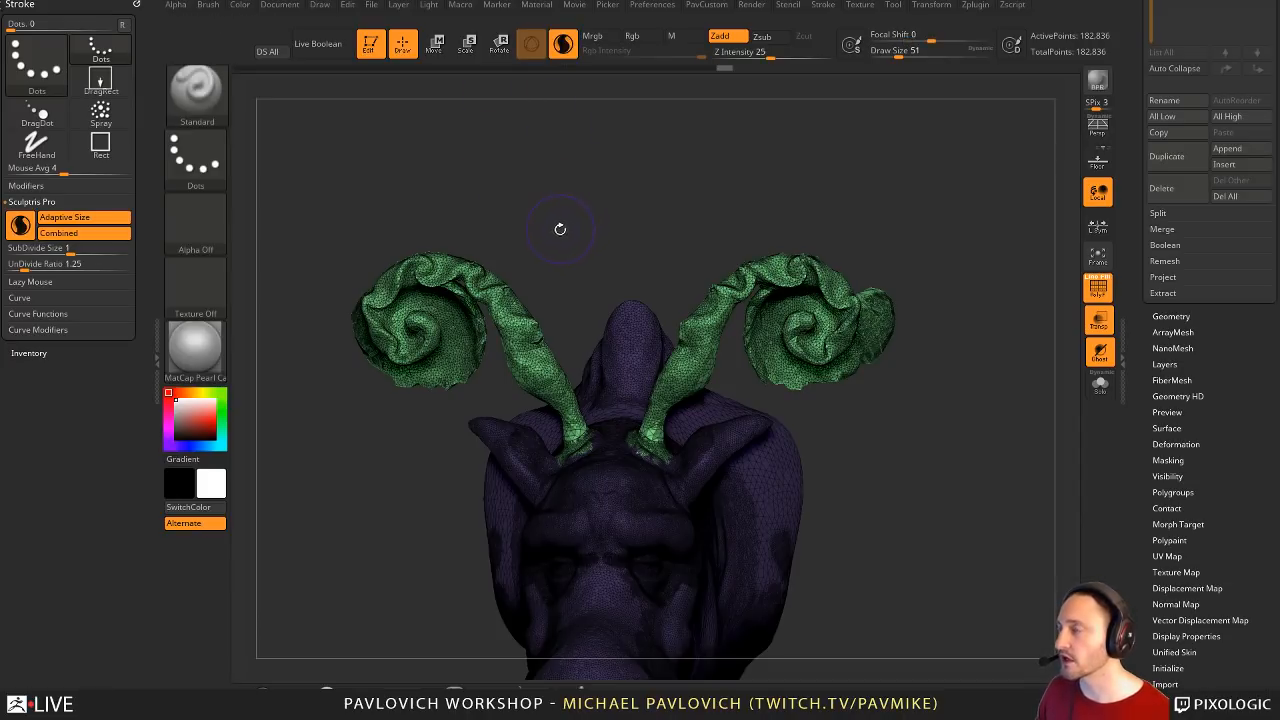
{"action": "key", "text": "b"}
{"action": "key", "text": "h"}
{"action": "key", "text": "p"}
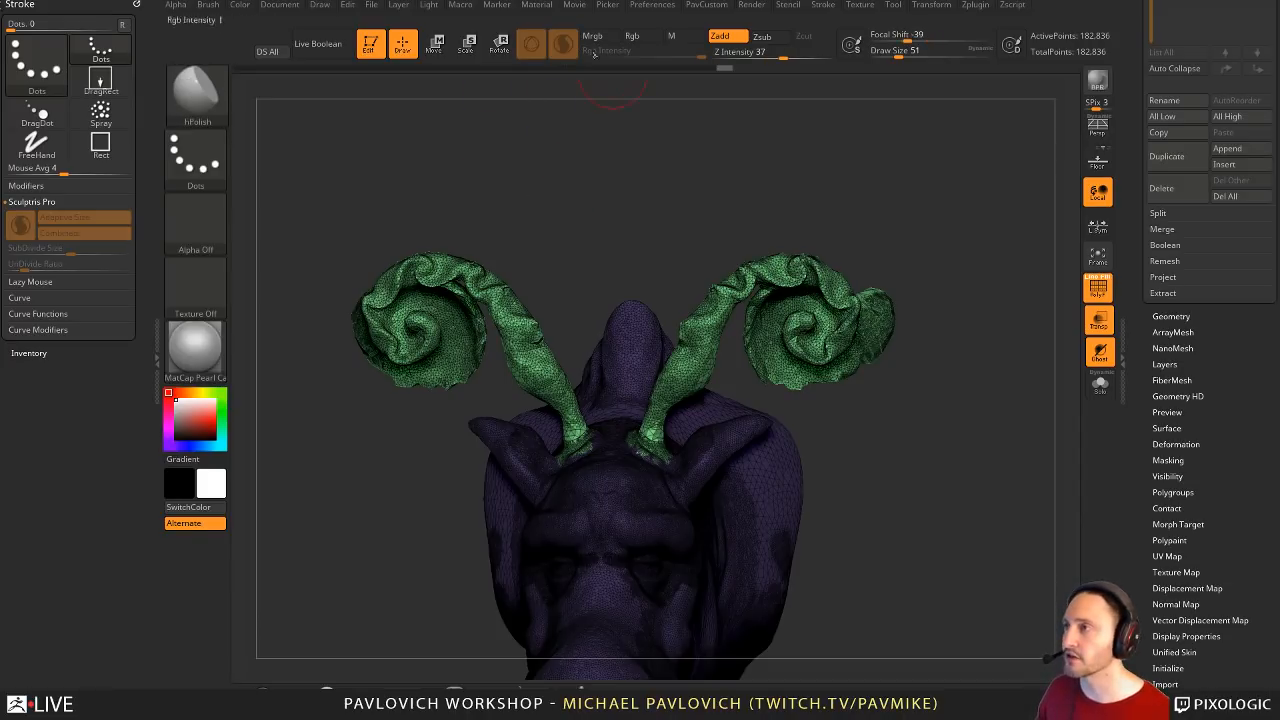
- Start saving the hPolish brush preset, browse to the ZBrush 2018 ZData\BrushPresets folder and cancel the save
{"action": "left_click", "coordinate": [208, 6]}
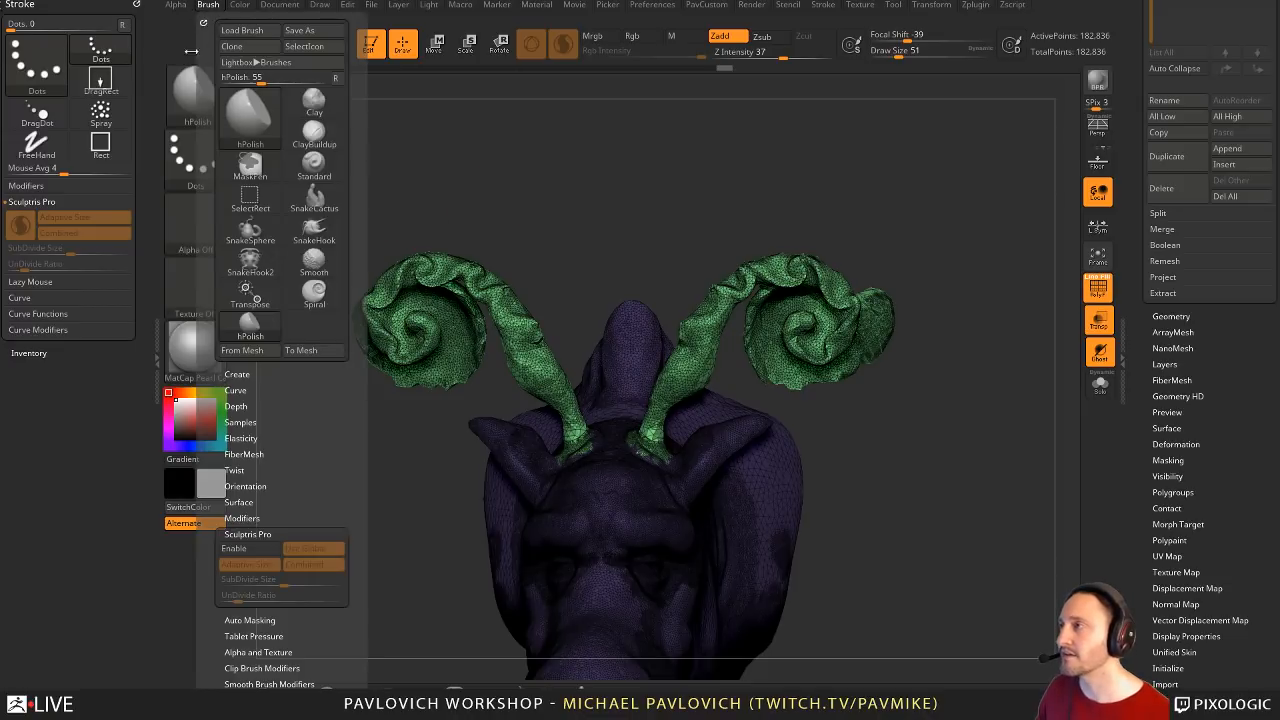
{"action": "left_click", "coordinate": [299, 31]}
{"action": "scroll", "coordinate": [75, 180], "scroll_direction": "up", "scroll_amount": 3}
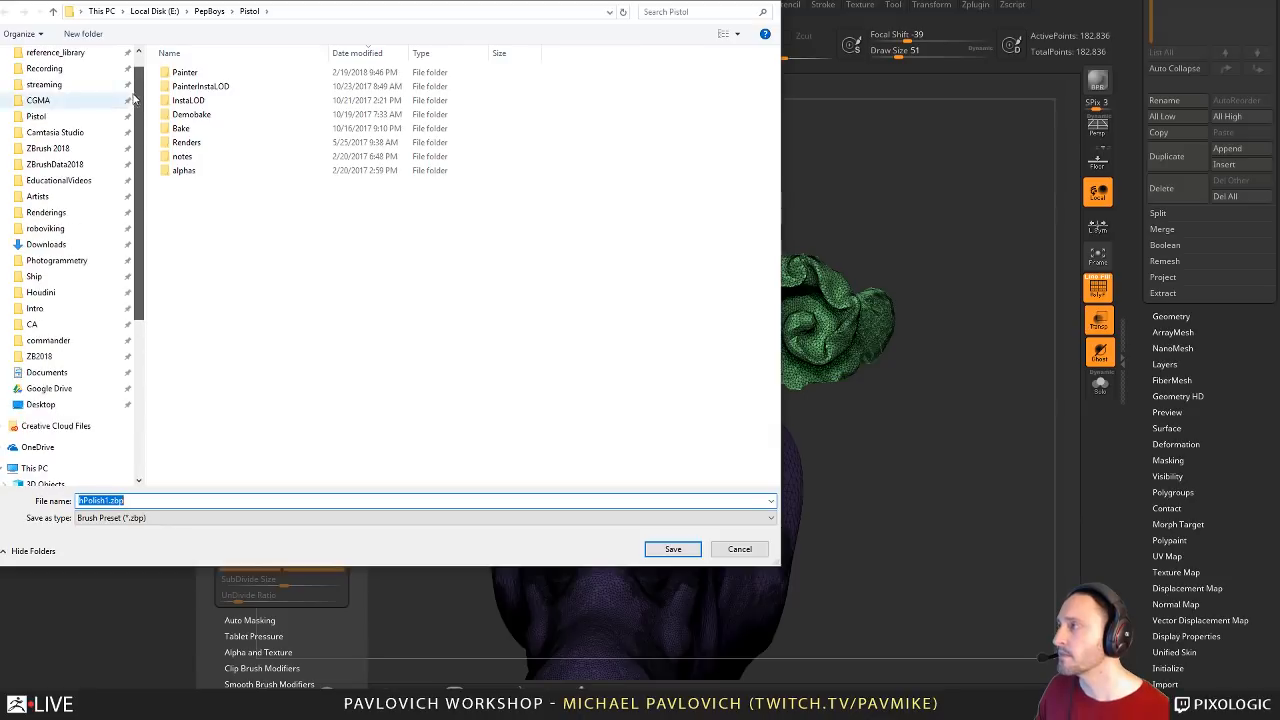
{"action": "left_click", "coordinate": [78, 165]}
{"action": "left_click", "coordinate": [78, 148]}
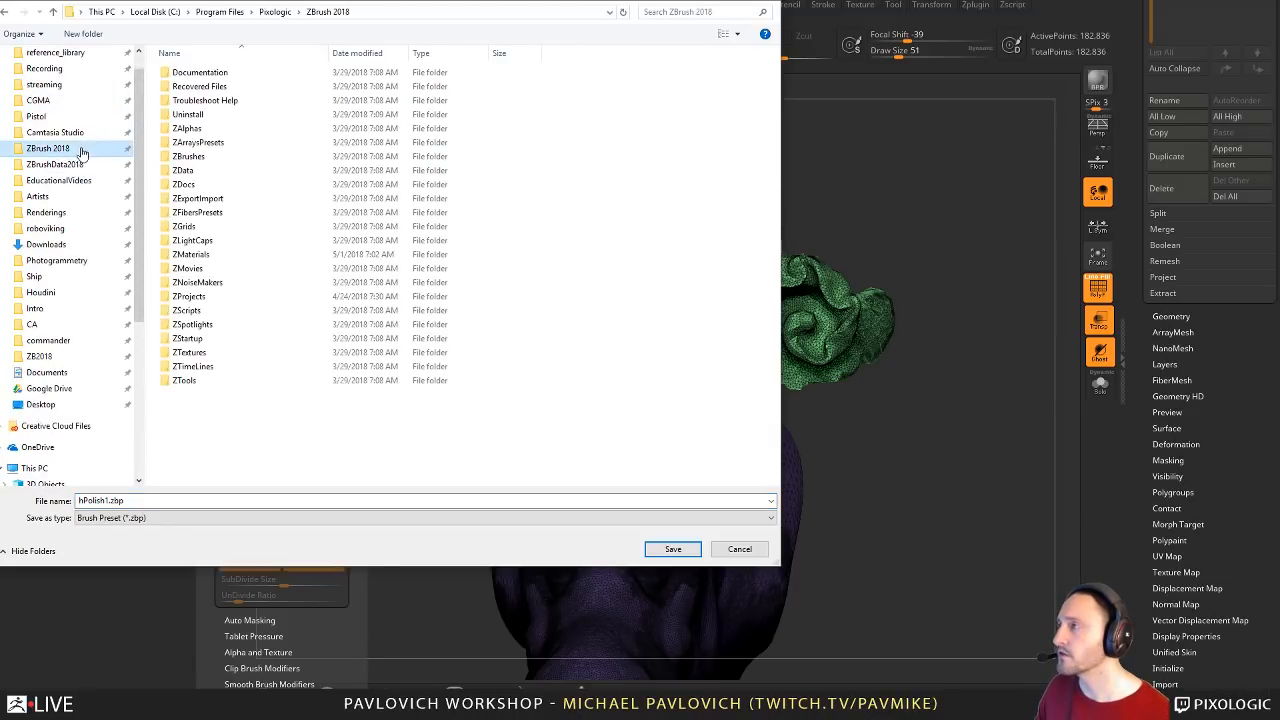
{"action": "double_click", "coordinate": [209, 171]}
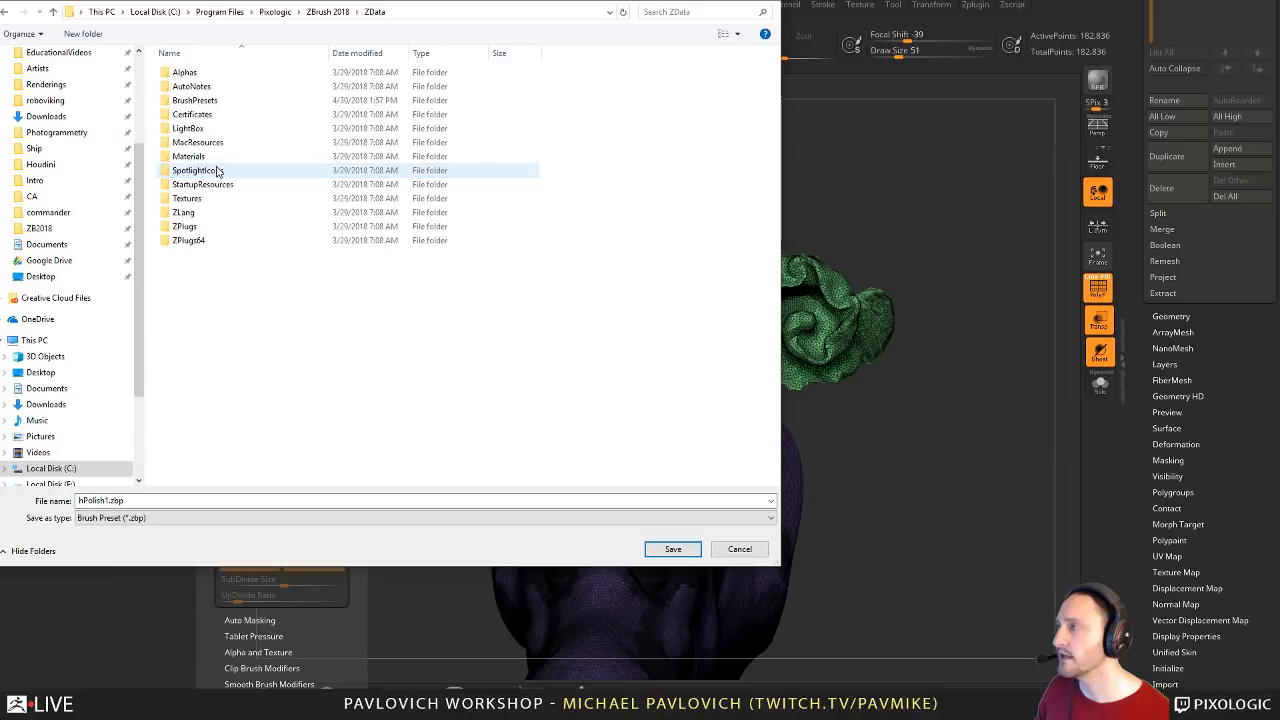
{"action": "double_click", "coordinate": [224, 100]}
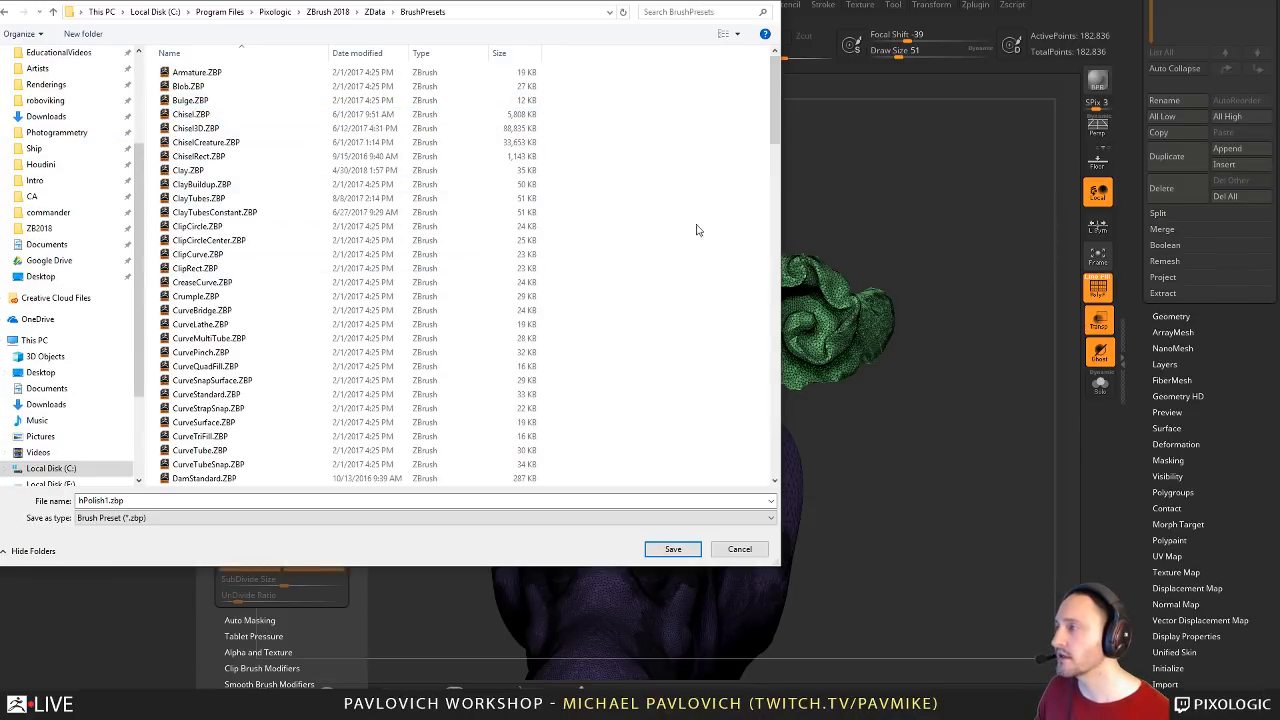
{"action": "scroll", "coordinate": [765, 200], "scroll_direction": "down", "scroll_amount": 17}
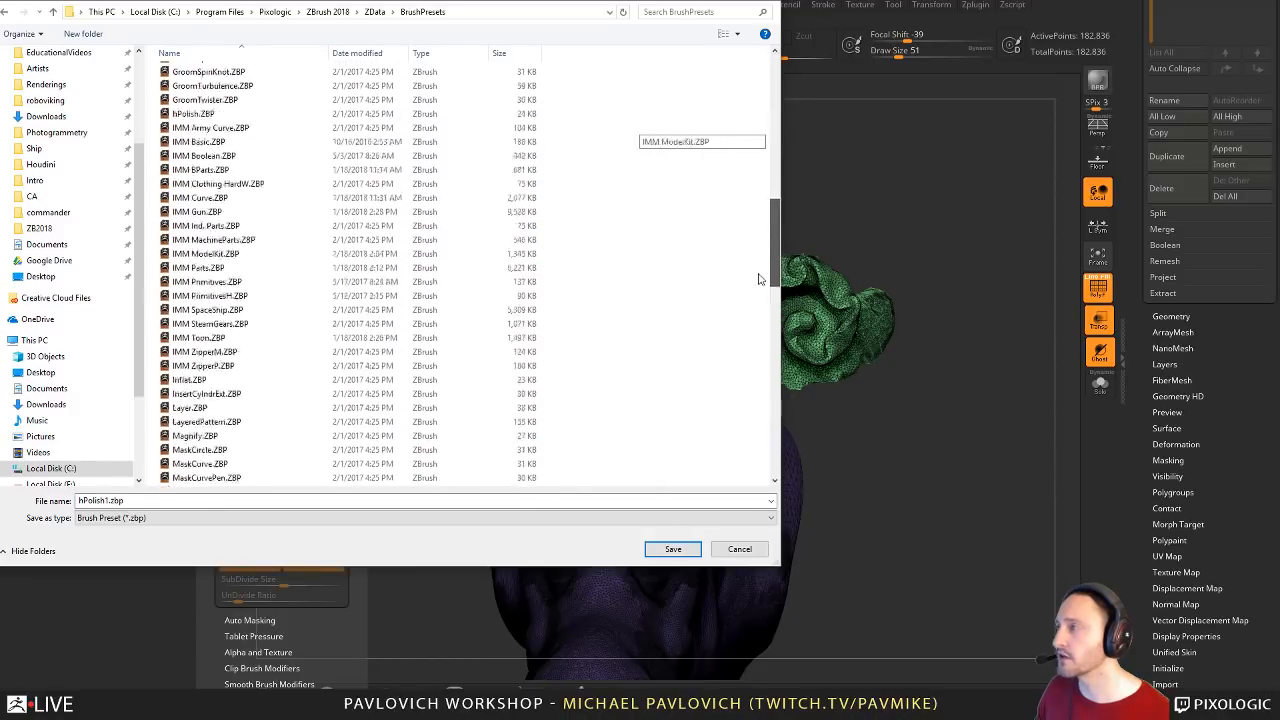
{"action": "scroll", "coordinate": [758, 279], "scroll_direction": "up", "scroll_amount": 4}
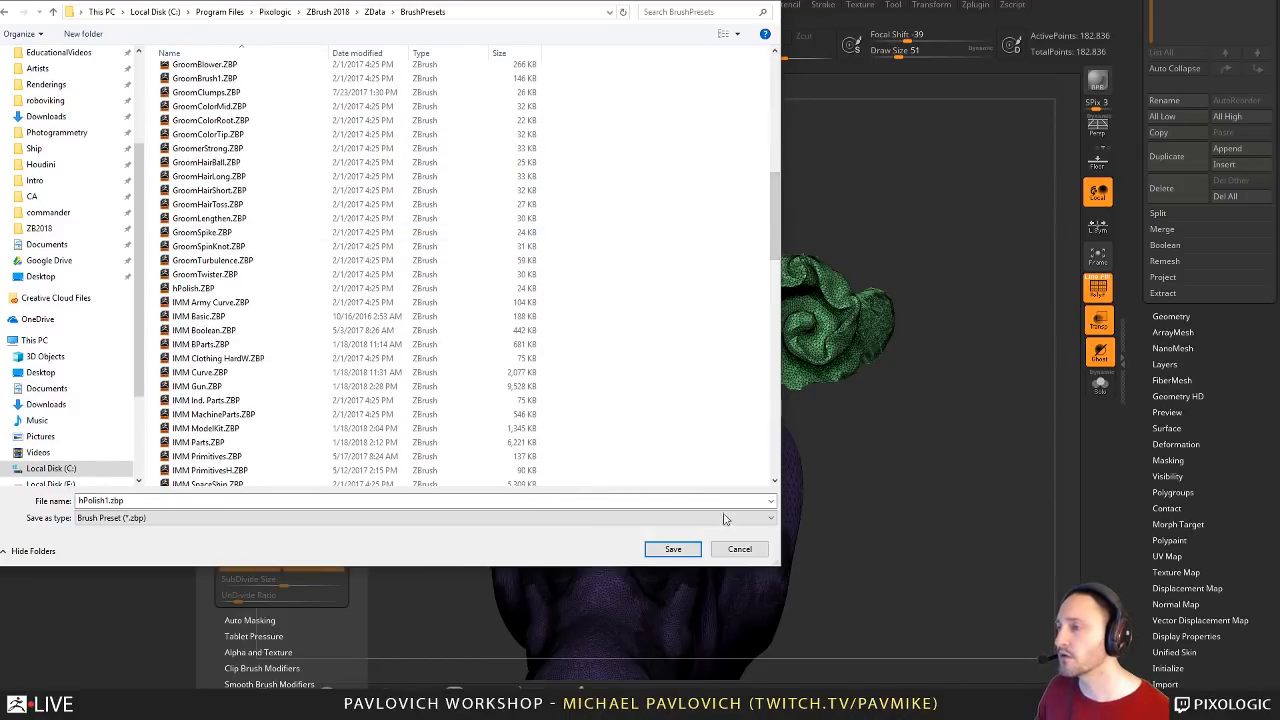
{"action": "left_click", "coordinate": [738, 549]}
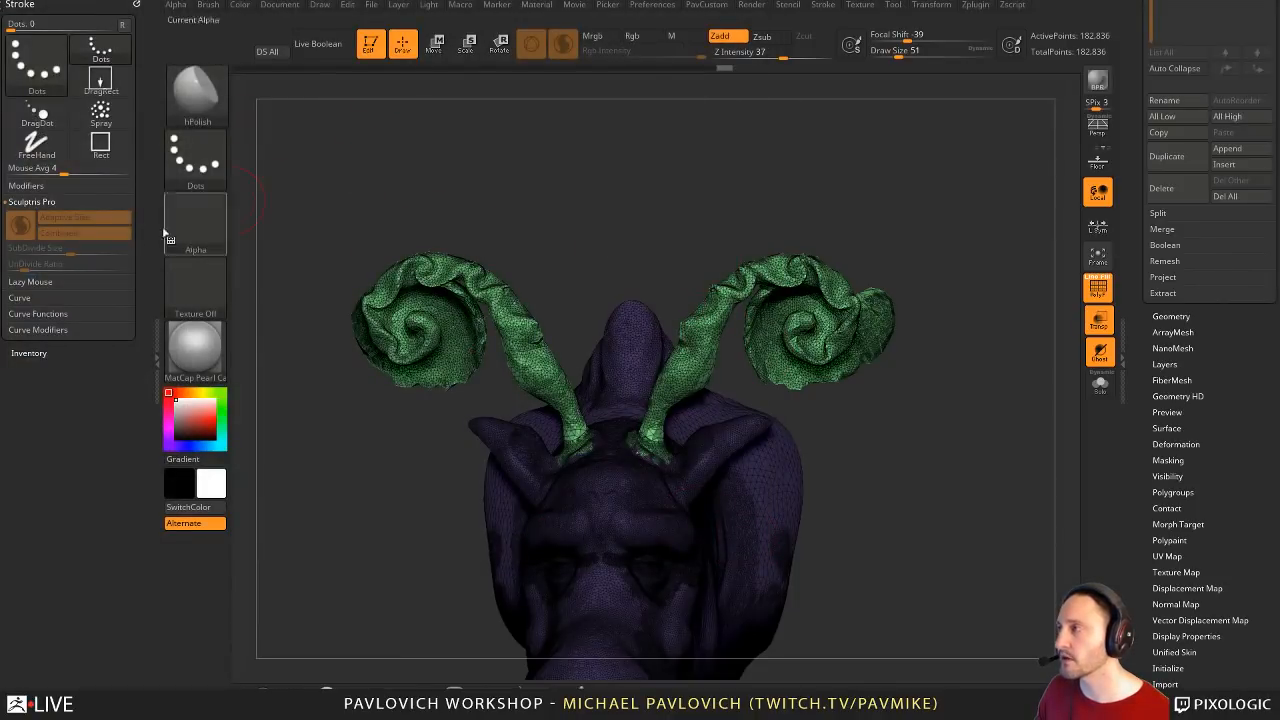
- Enable Sculptris Pro for the hPolish brush and make it use the global Sculptris Pro settings
{"action": "left_click", "coordinate": [208, 4]}
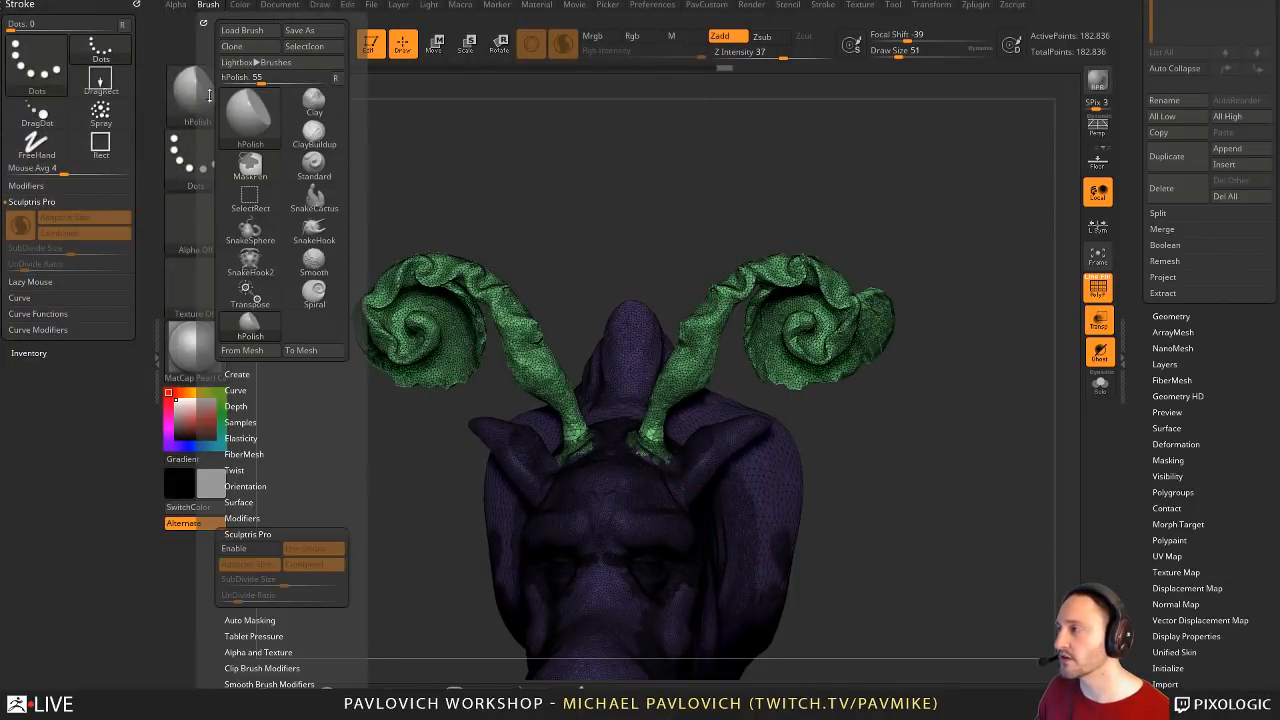
{"action": "left_click", "coordinate": [255, 558]}
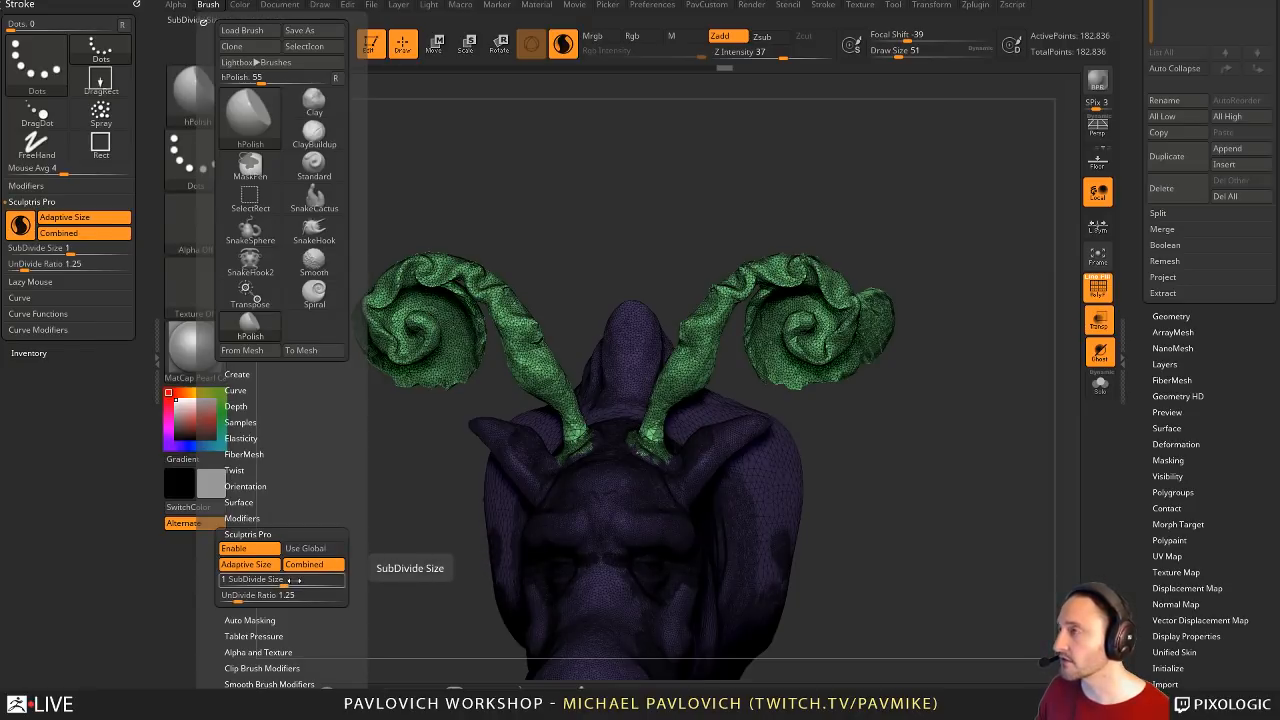
{"action": "left_click", "coordinate": [315, 550]}
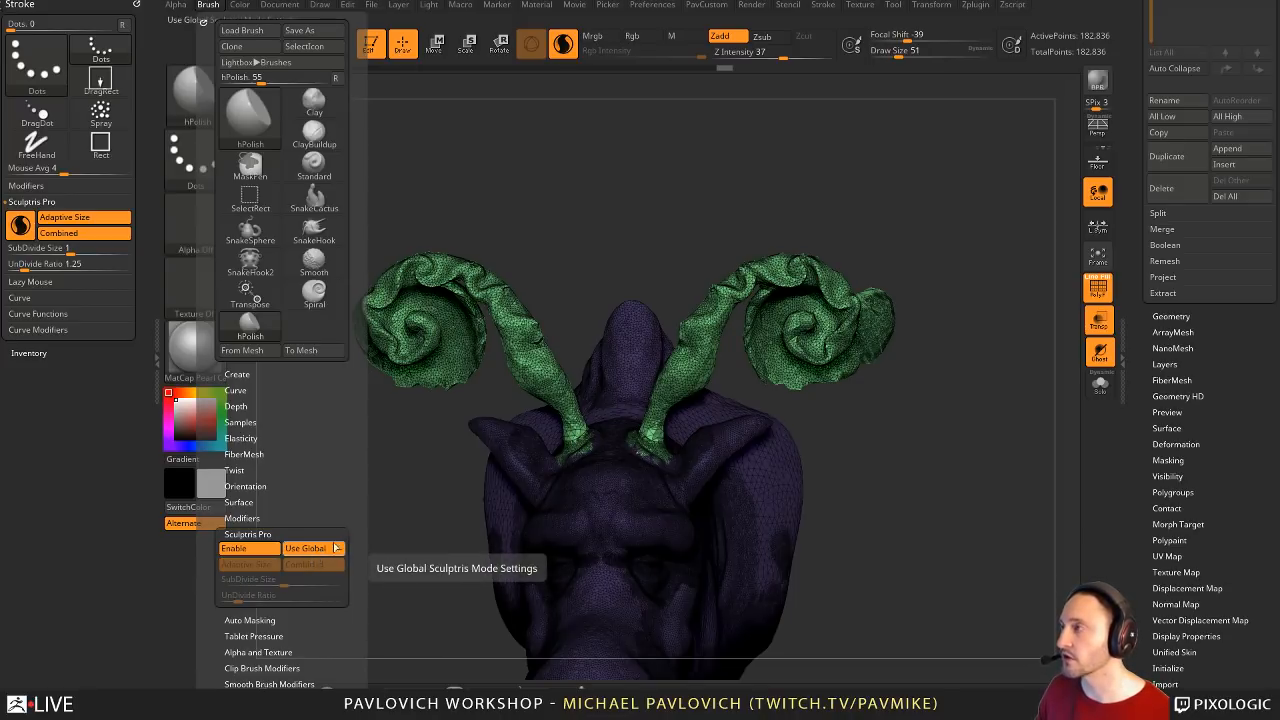
- Clone the hPolish brush and locate the copy among the 3D sculpting brushes
{"action": "left_click", "coordinate": [195, 95]}
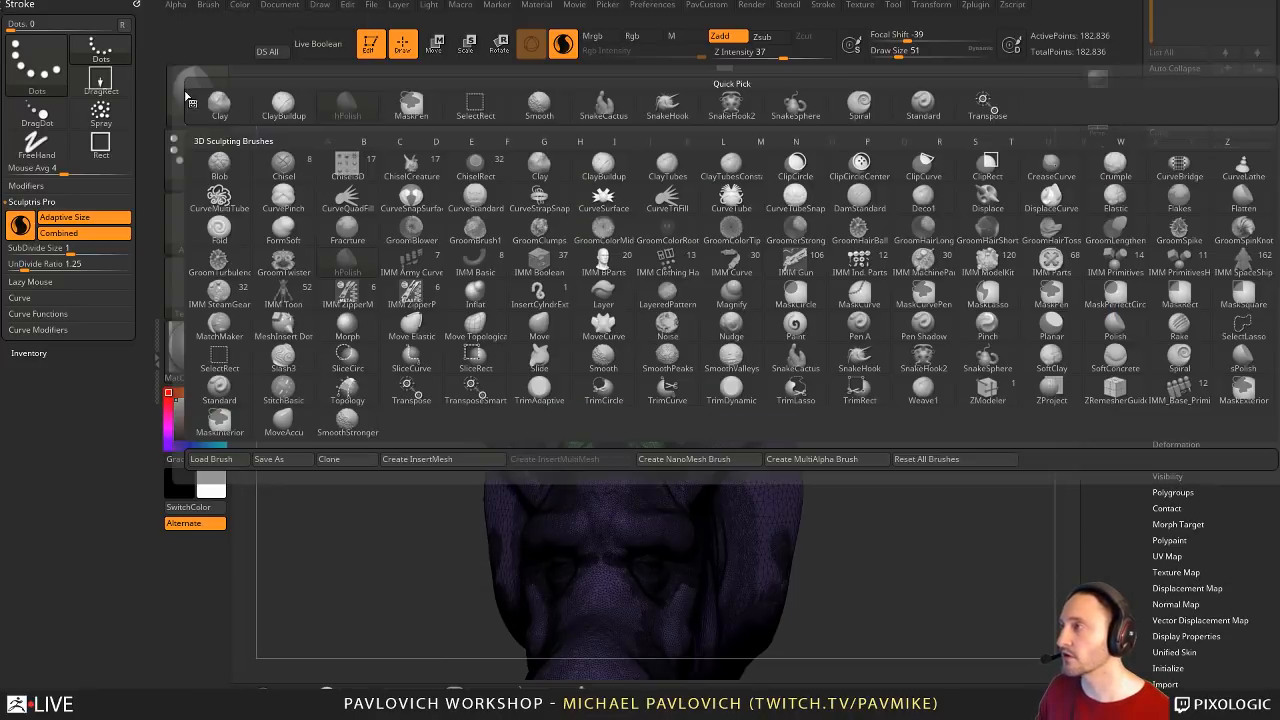
{"action": "left_click", "coordinate": [341, 460]}
{"action": "key", "text": "b"}
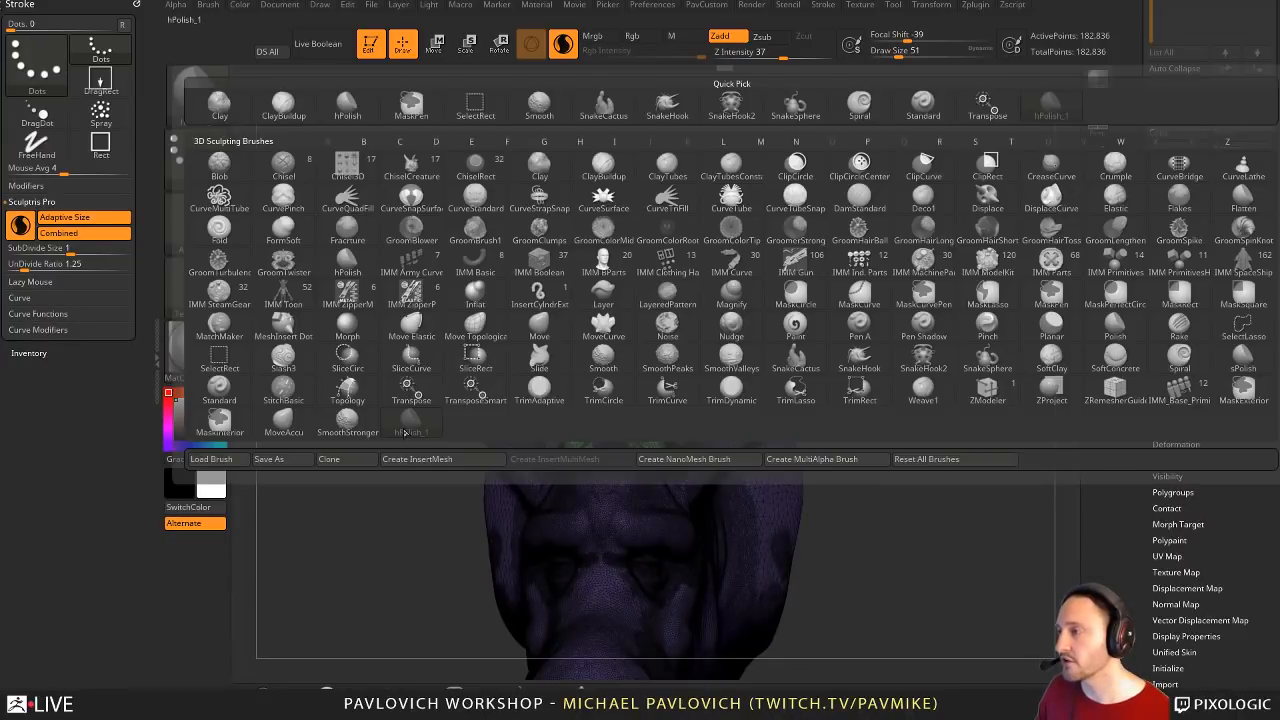
{"action": "mouse_move", "coordinate": [410, 432]}
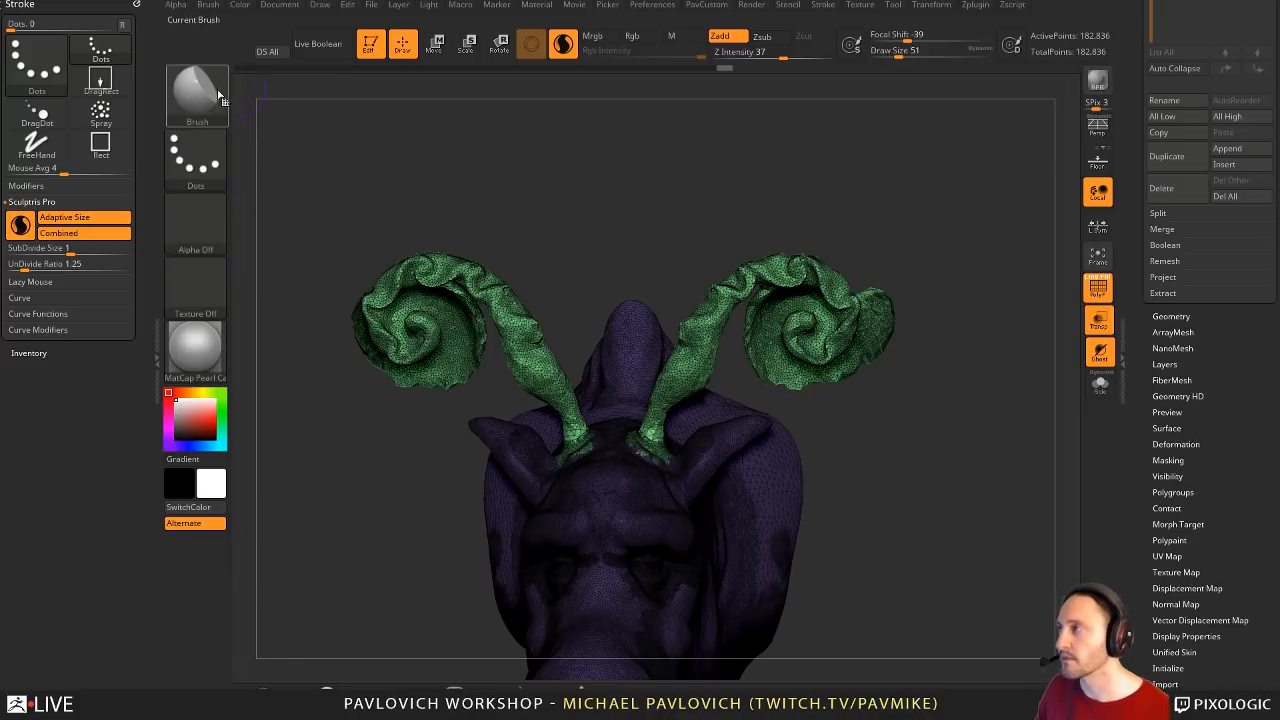
- Dock the Brush palette beside the canvas and expand the cloned hPolish brush's Samples and Modifiers settings
{"action": "left_click", "coordinate": [208, 5]}
{"action": "left_click_drag", "start_coordinate": [91, 20], "coordinate": [92, 22]}
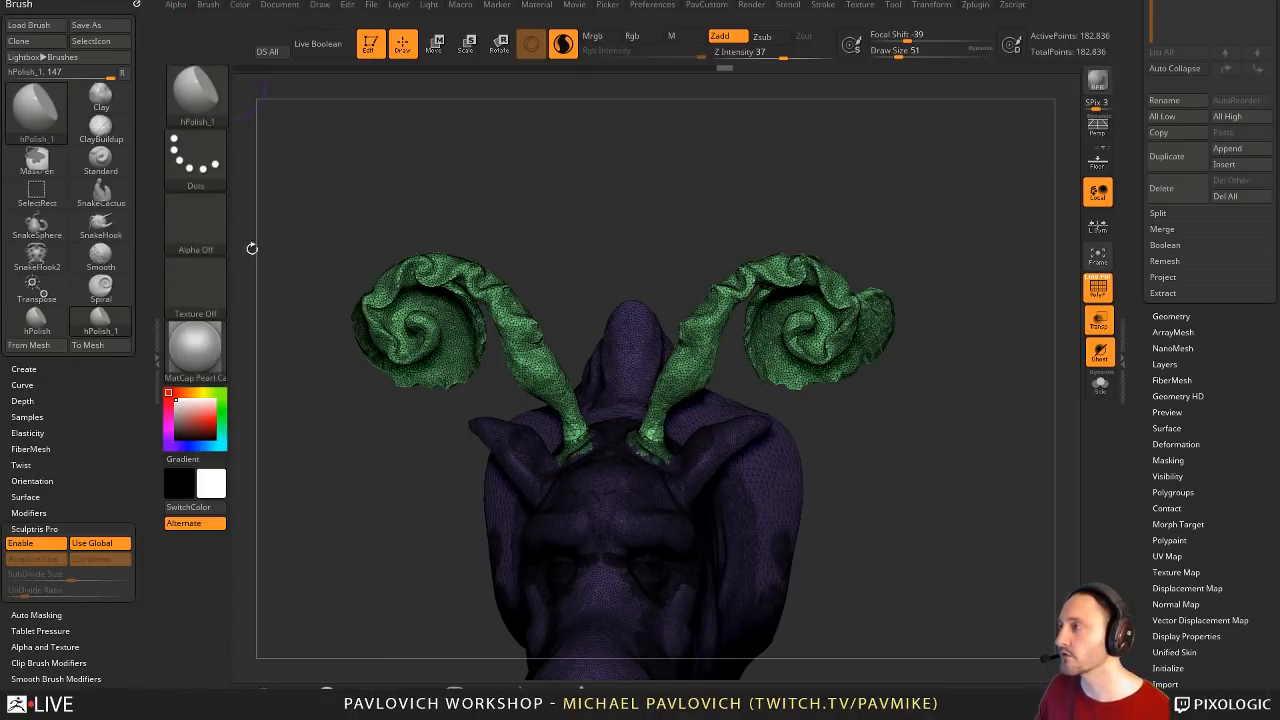
{"action": "left_click", "coordinate": [30, 417]}
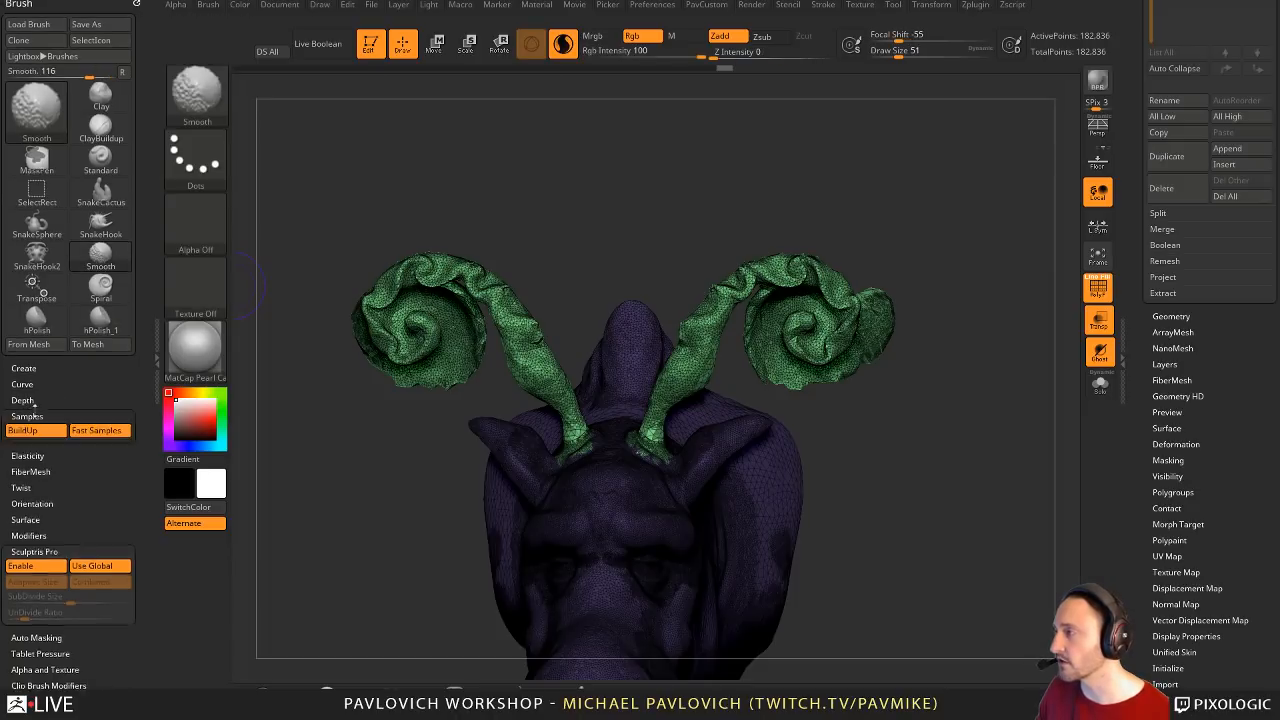
{"action": "left_click_drag", "start_coordinate": [70, 411], "coordinate": [70, 323]}
{"action": "scroll", "coordinate": [70, 323], "scroll_direction": "down", "scroll_amount": 1}
{"action": "scroll", "coordinate": [44, 447], "scroll_direction": "down", "scroll_amount": 4}
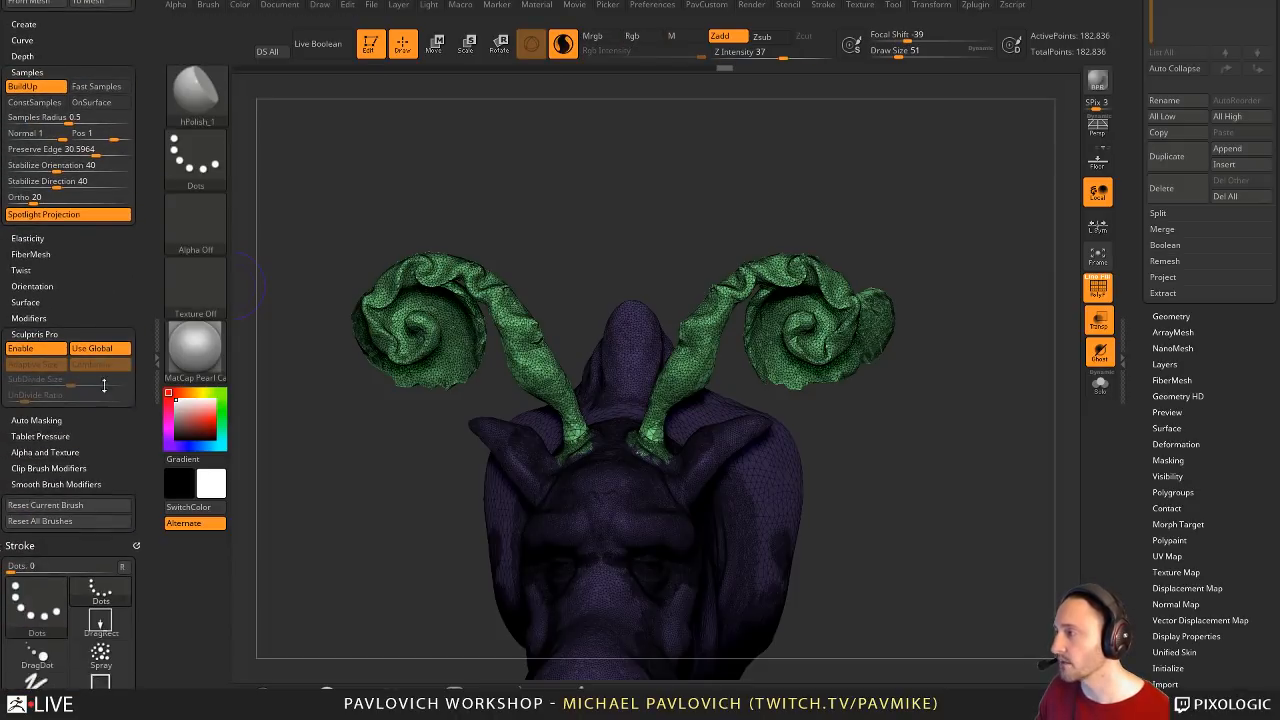
{"action": "left_click", "coordinate": [21, 320]}
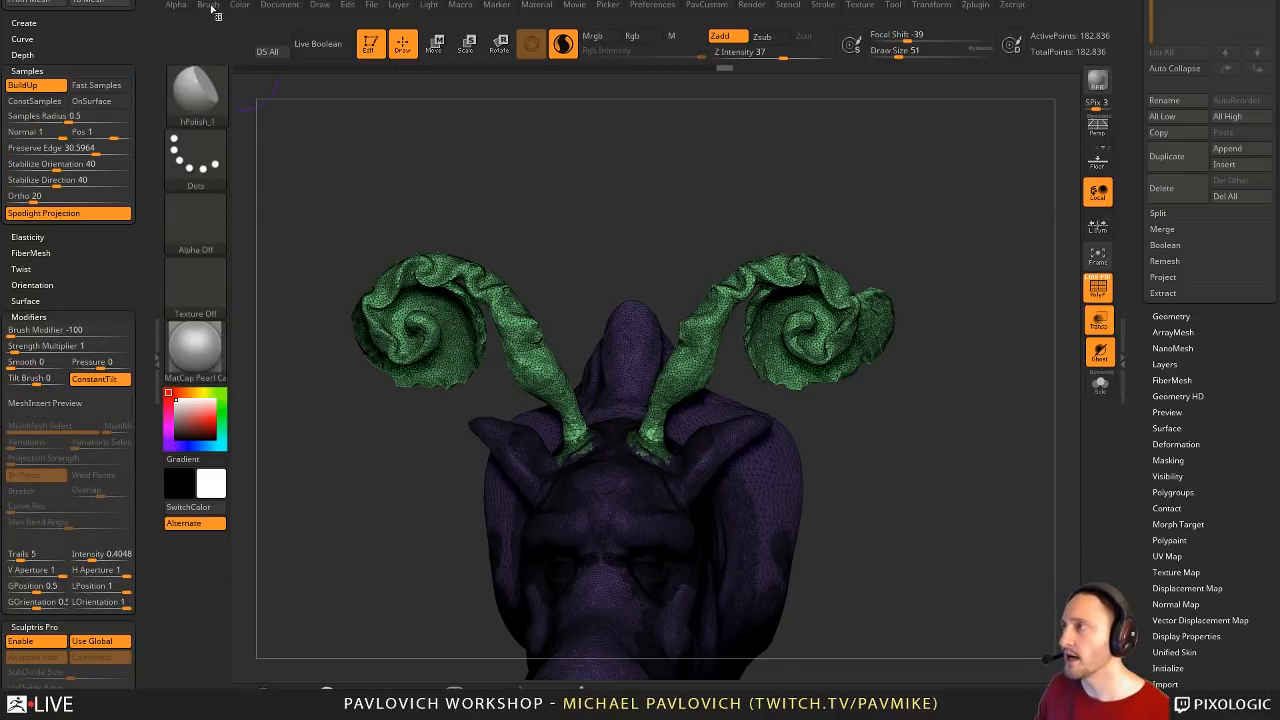
- Open the LightBox brush library, start saving the cloned hPolish preset and browse to the ZBrush 2018\ZBrushes folder
{"action": "left_click", "coordinate": [208, 6]}
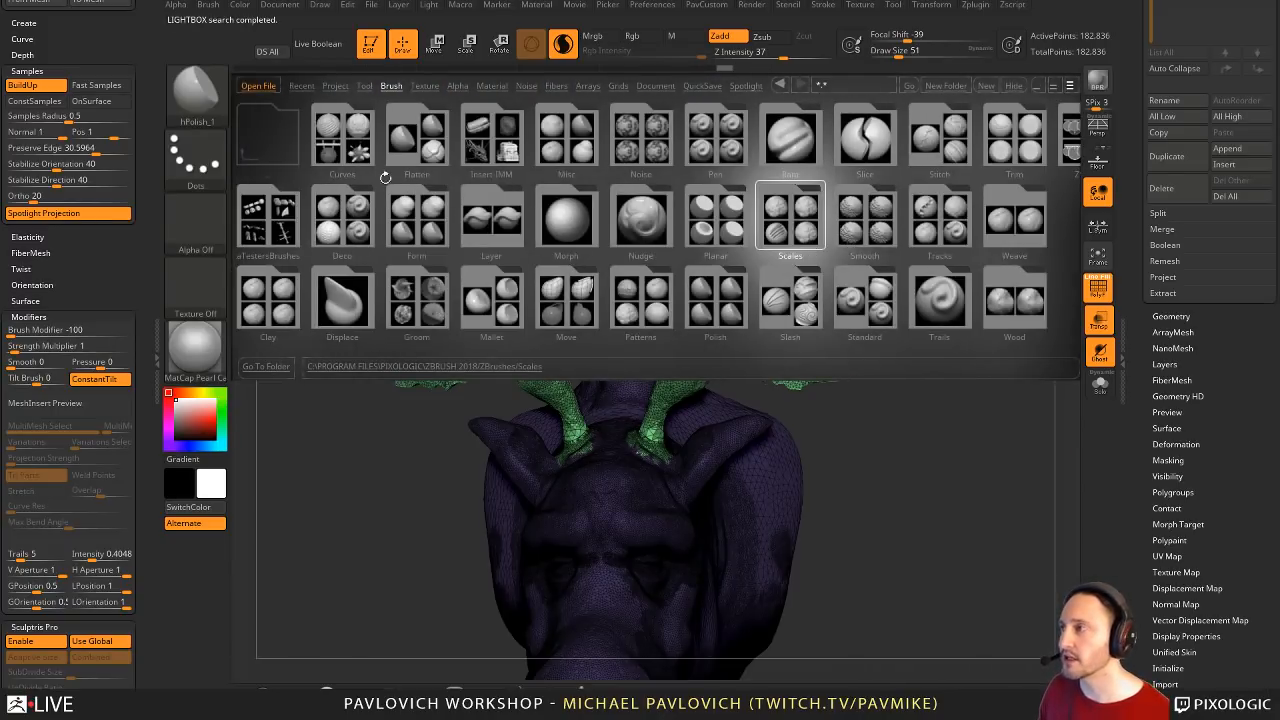
{"action": "left_click", "coordinate": [207, 5]}
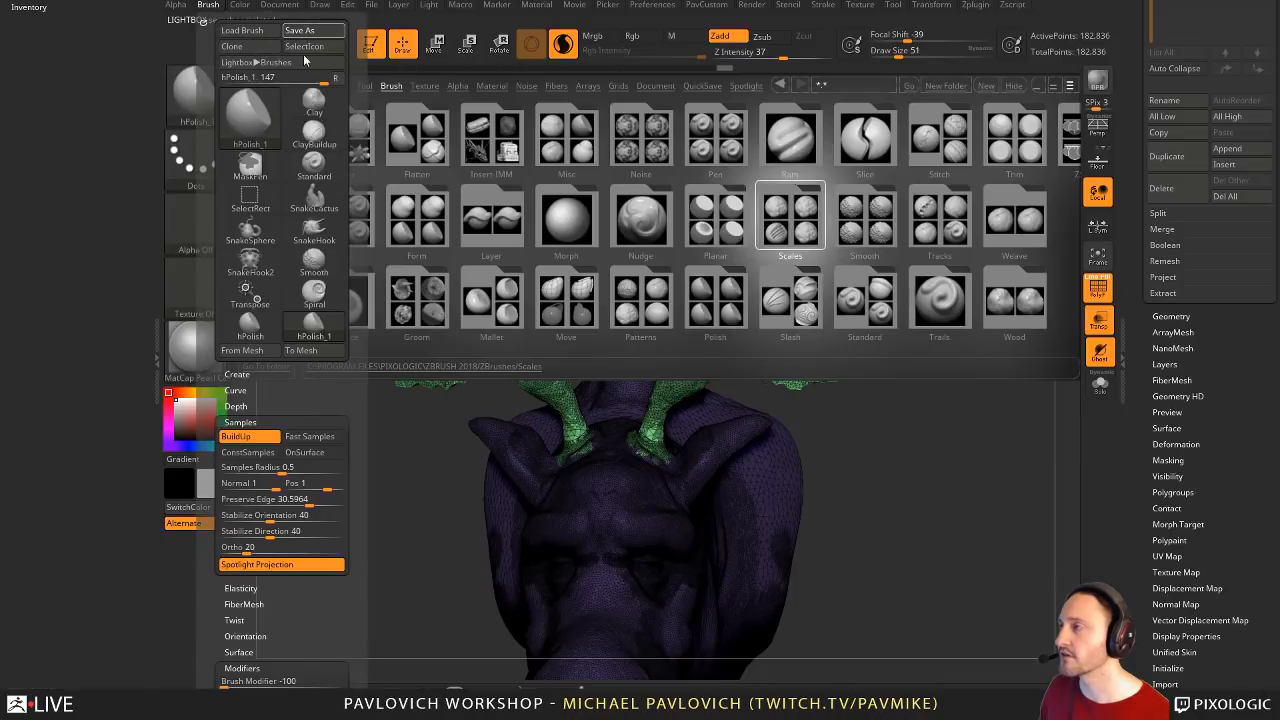
{"action": "left_click", "coordinate": [300, 32]}
{"action": "scroll", "coordinate": [100, 150], "scroll_direction": "up", "scroll_amount": 5}
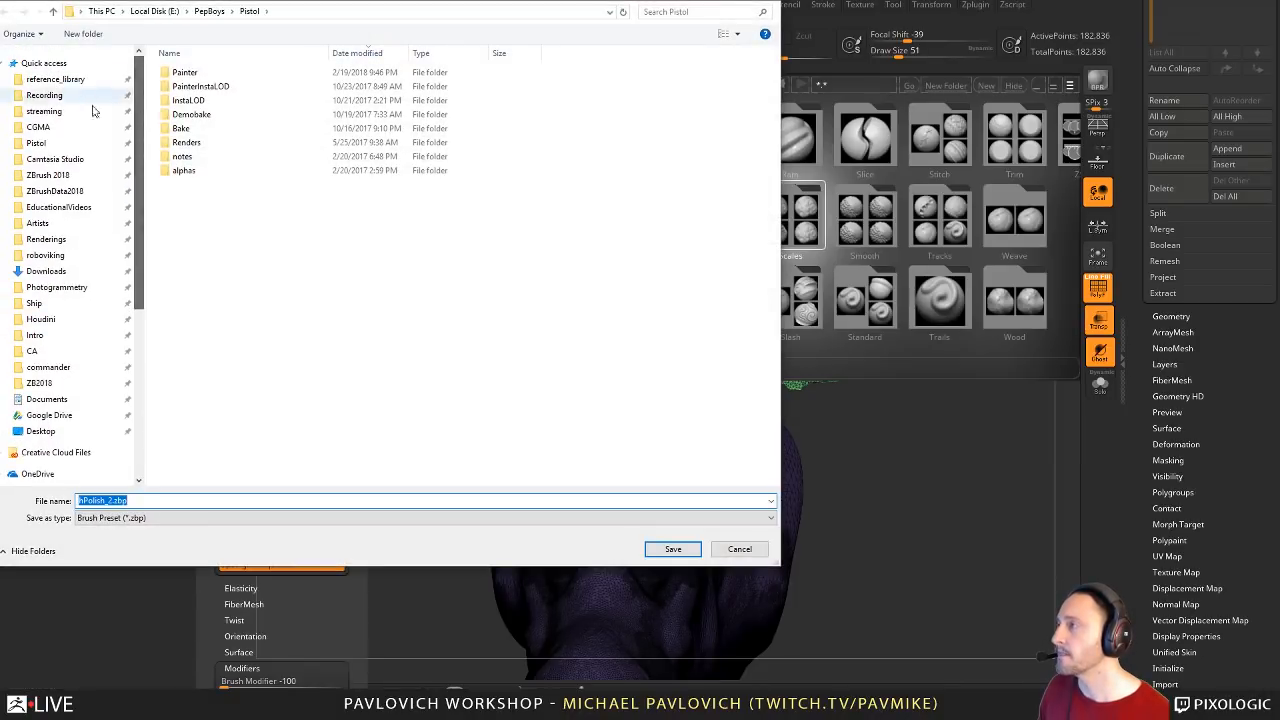
{"action": "left_click", "coordinate": [60, 175]}
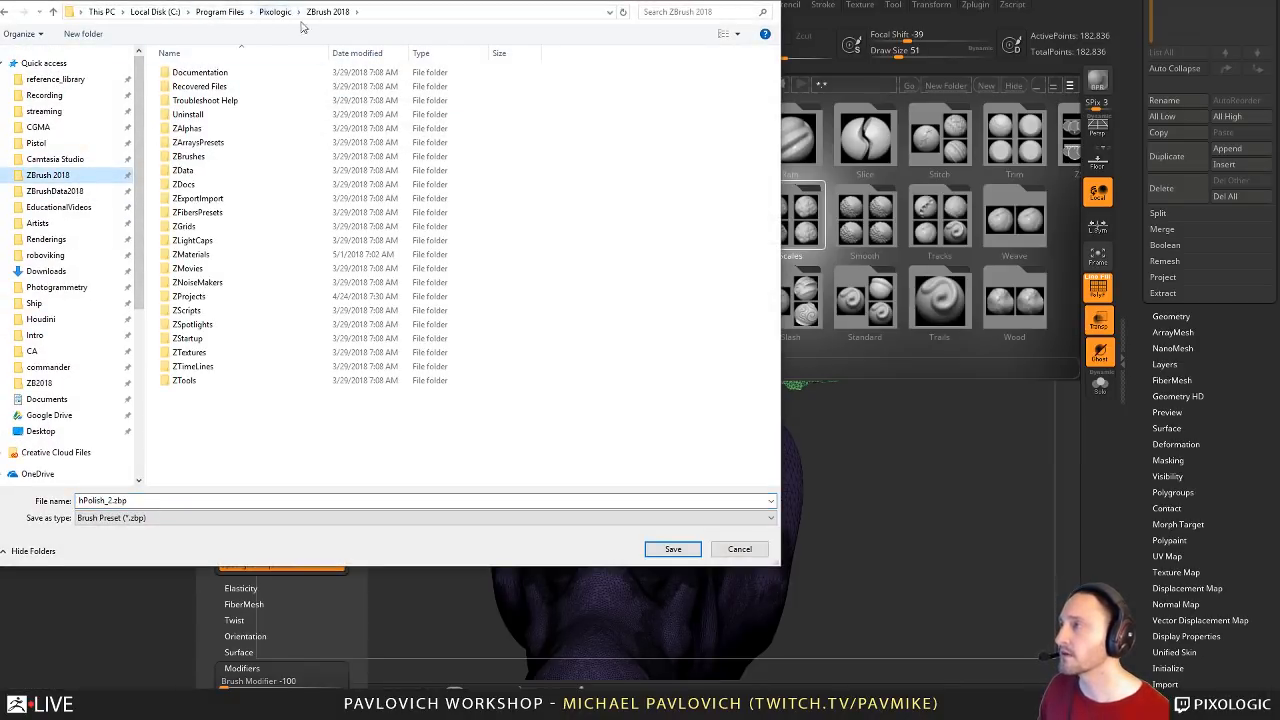
{"action": "left_click", "coordinate": [201, 159]}
{"action": "double_click", "coordinate": [204, 160]}
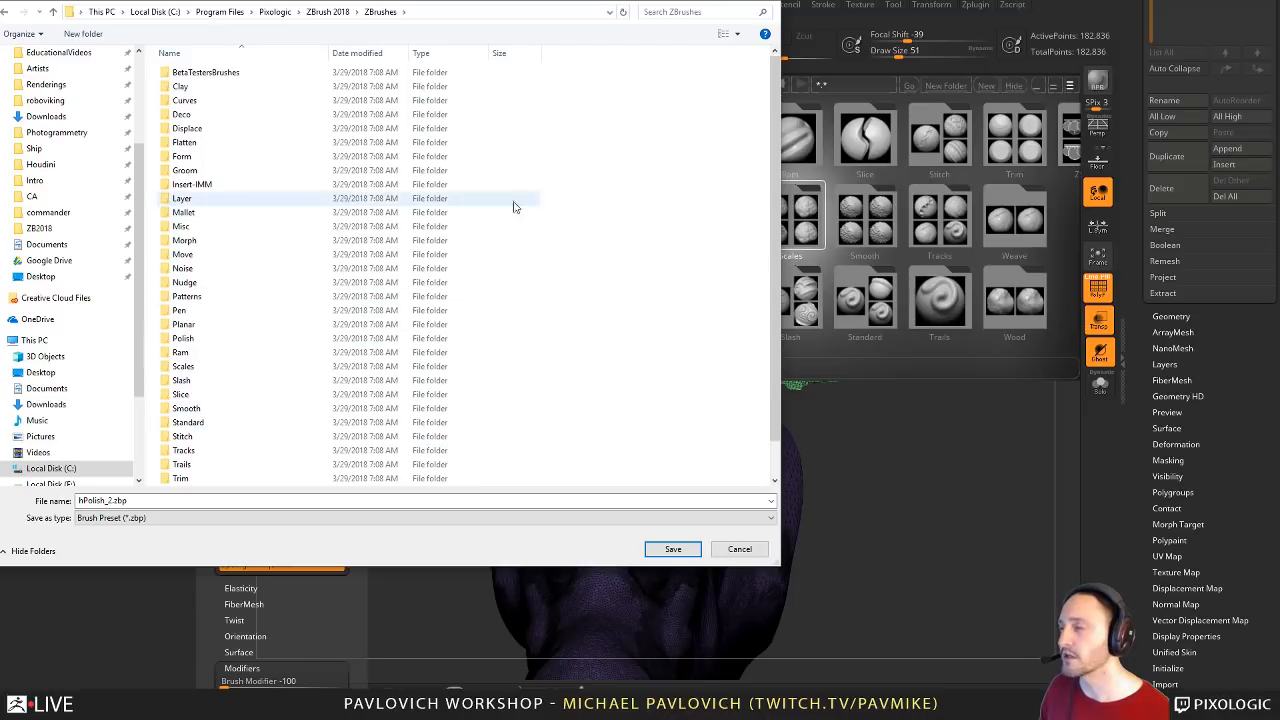
{"action": "right_click", "coordinate": [491, 175]}
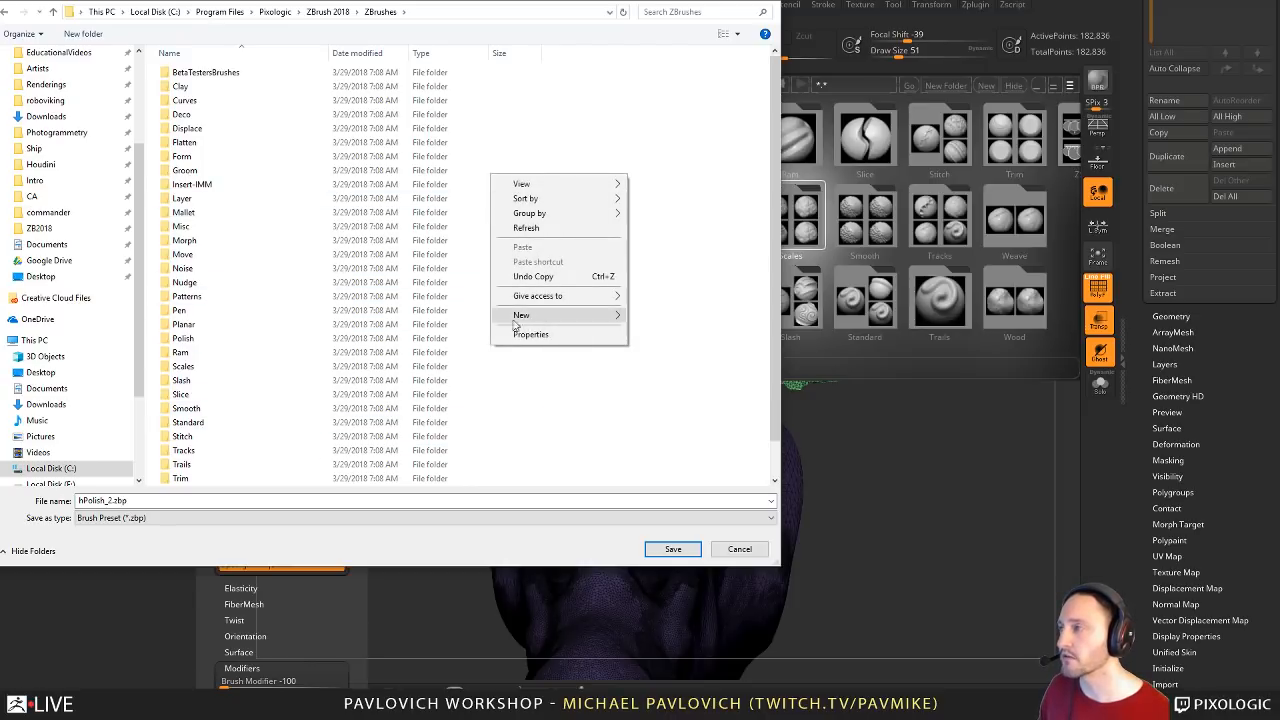
{"action": "left_click", "coordinate": [712, 120]}
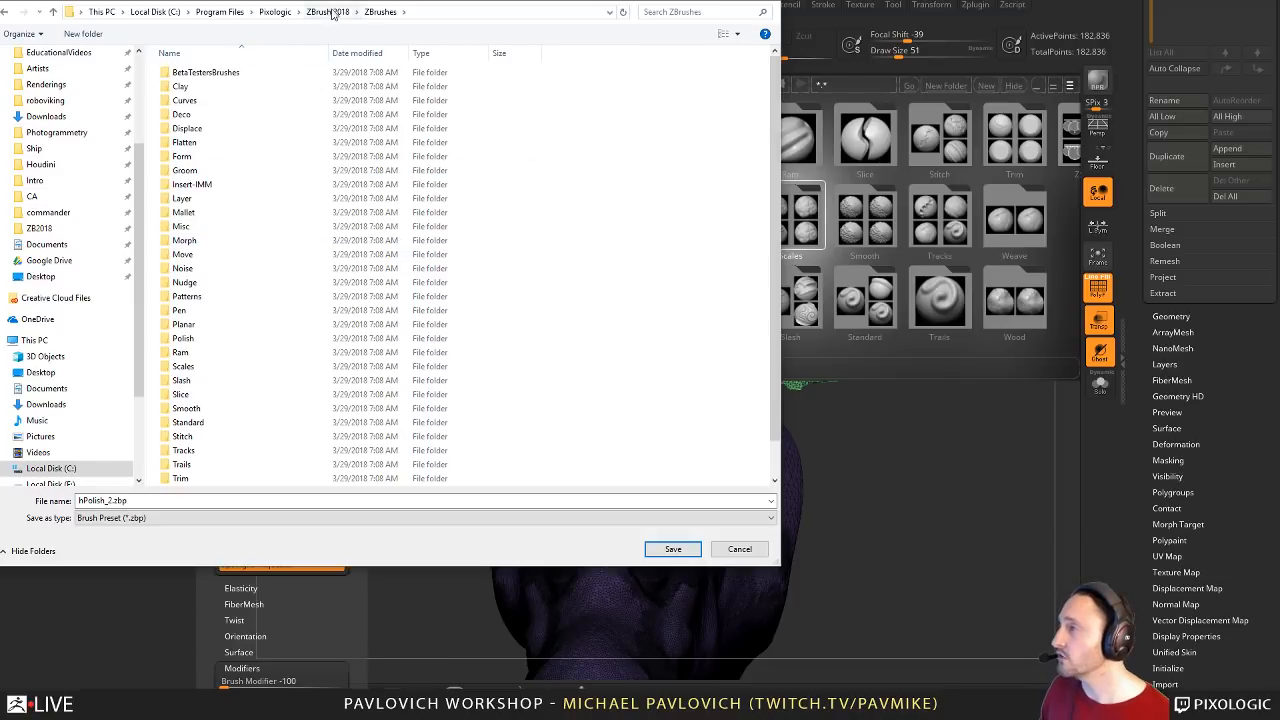
- Browse to the ZBrush 2018\ZStartup\BrushPresets folder and cancel saving the brush preset
{"action": "left_click", "coordinate": [330, 13]}
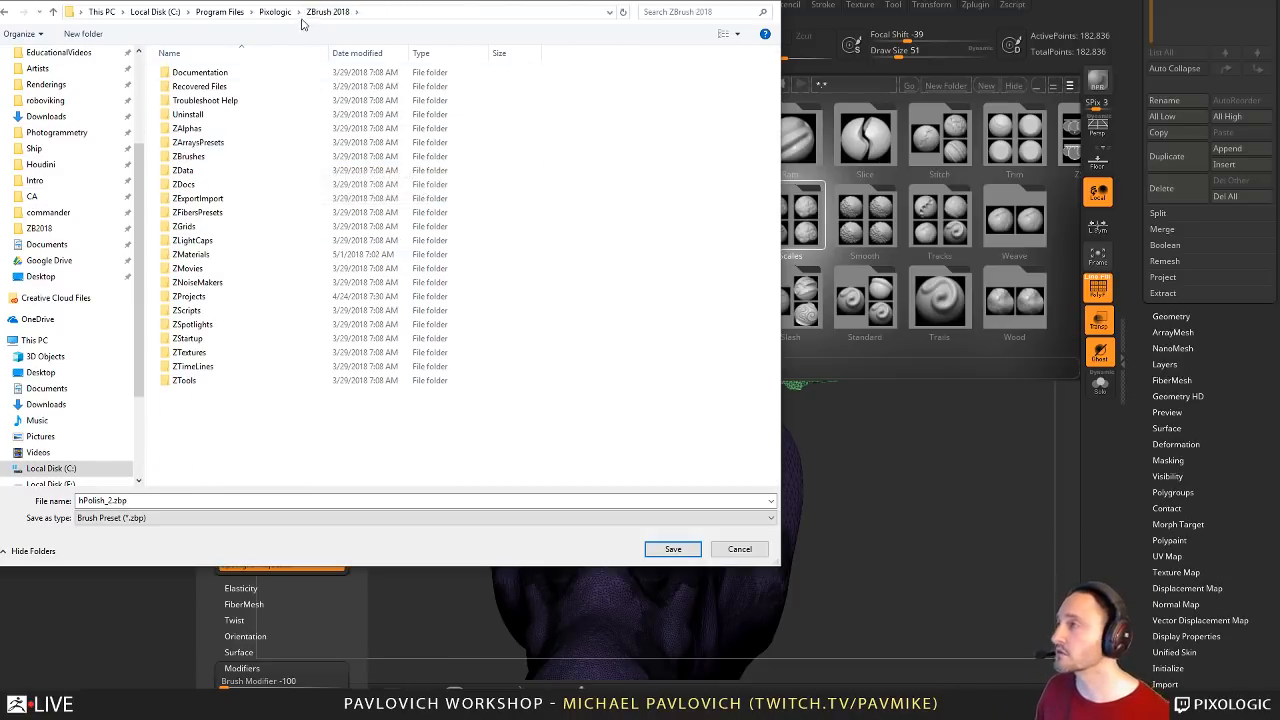
{"action": "left_click", "coordinate": [212, 339]}
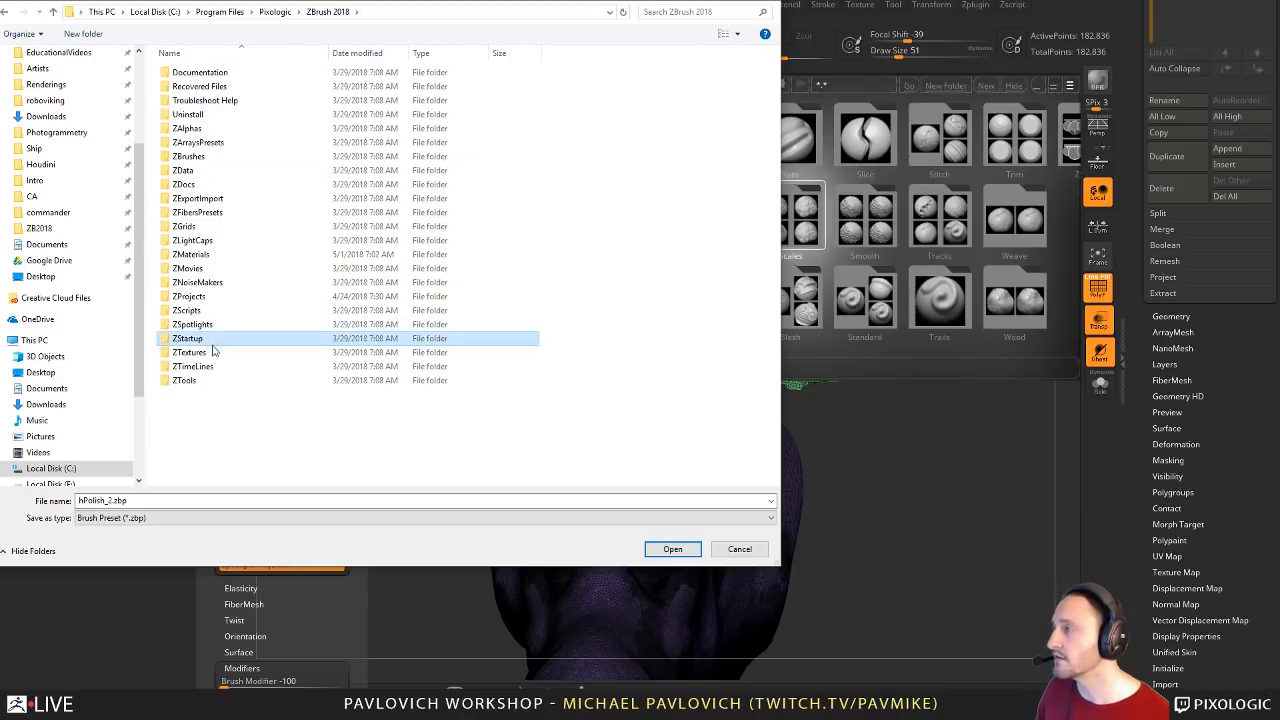
{"action": "double_click", "coordinate": [212, 343]}
{"action": "double_click", "coordinate": [238, 88]}
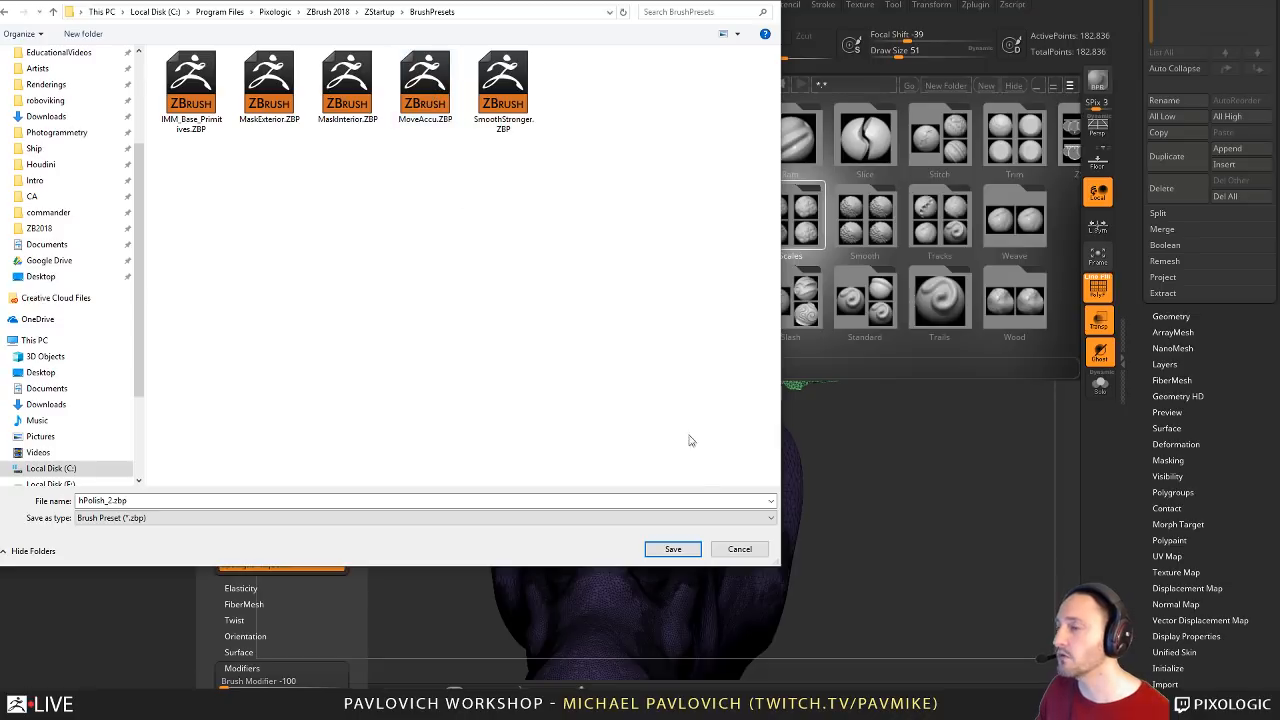
{"action": "left_click", "coordinate": [740, 549]}
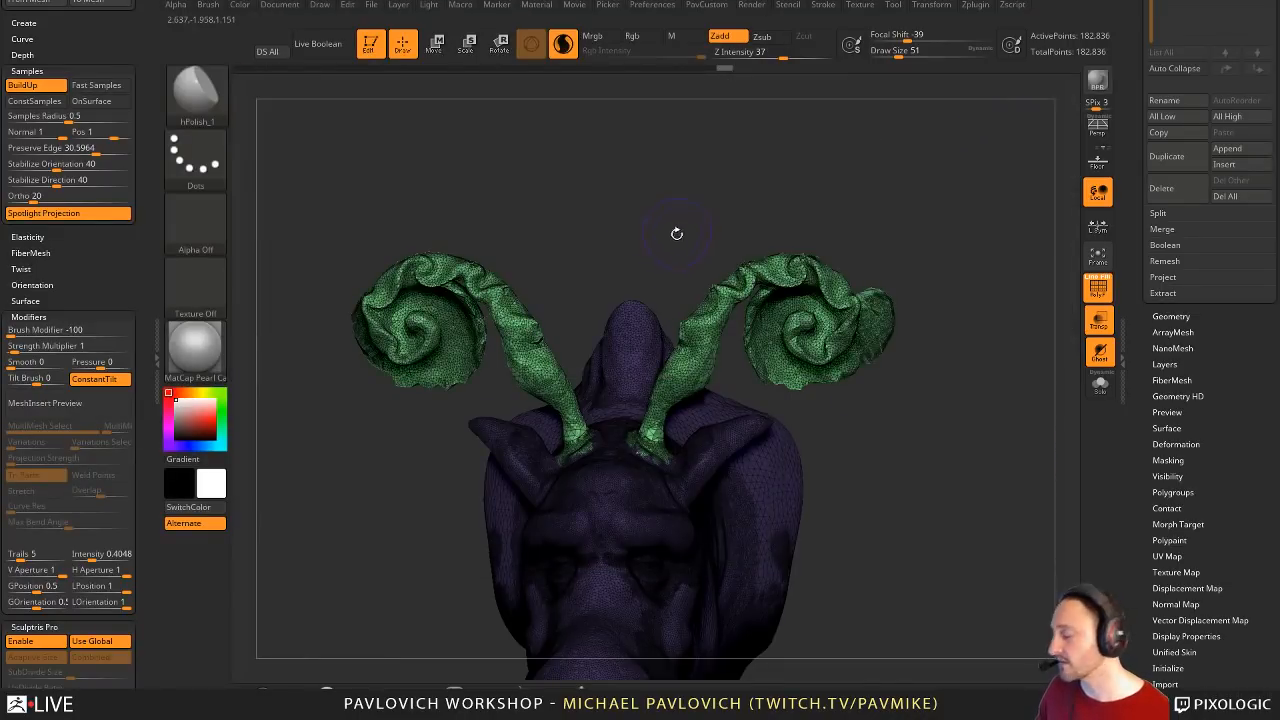
- Select the Move brush and collapse the Modifiers and Samples settings in the docked Brush palette
{"action": "key", "text": "b"}
{"action": "key", "text": "m"}
{"action": "key", "text": "v"}
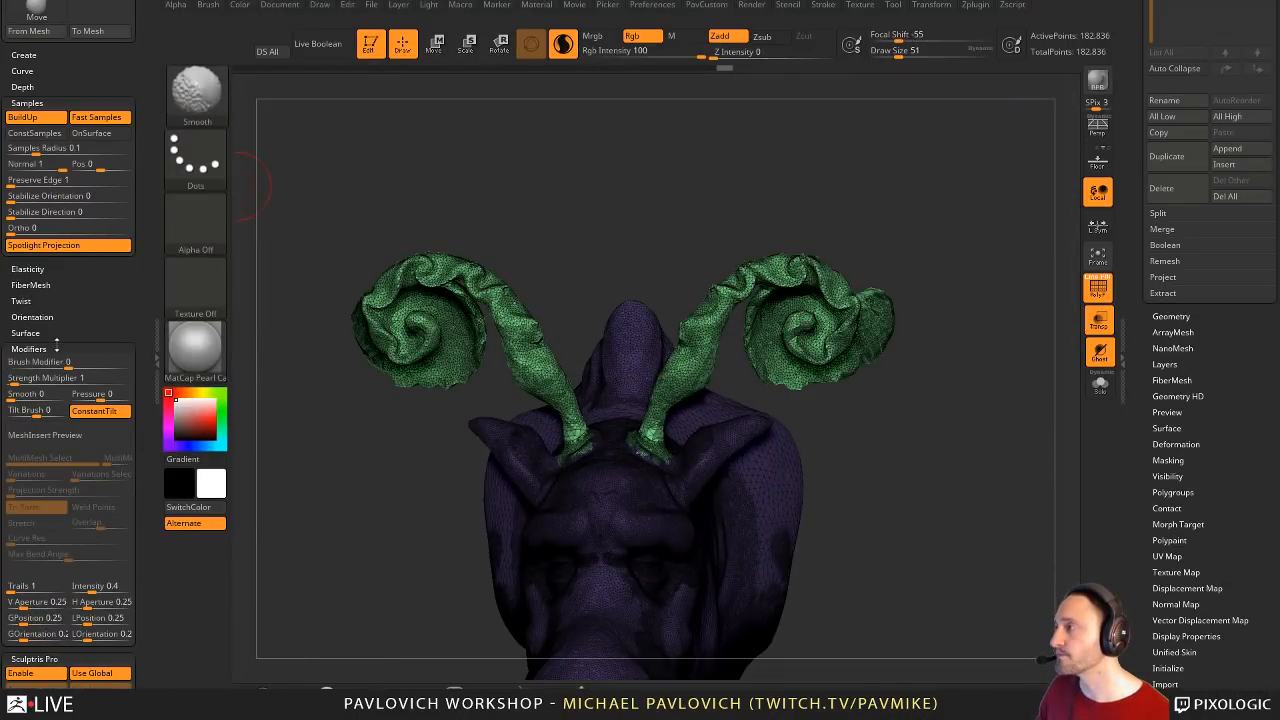
{"action": "left_click", "coordinate": [54, 349], "text": "shift"}
{"action": "left_click", "coordinate": [28, 105], "text": "shift"}
- Test the Move brush by pulling up the antler curls and, with the polyframe hidden, the back of the neck base, and undo the pulls
{"action": "left_click_drag", "start_coordinate": [743, 225], "coordinate": [705, 277], "text": "alt"}
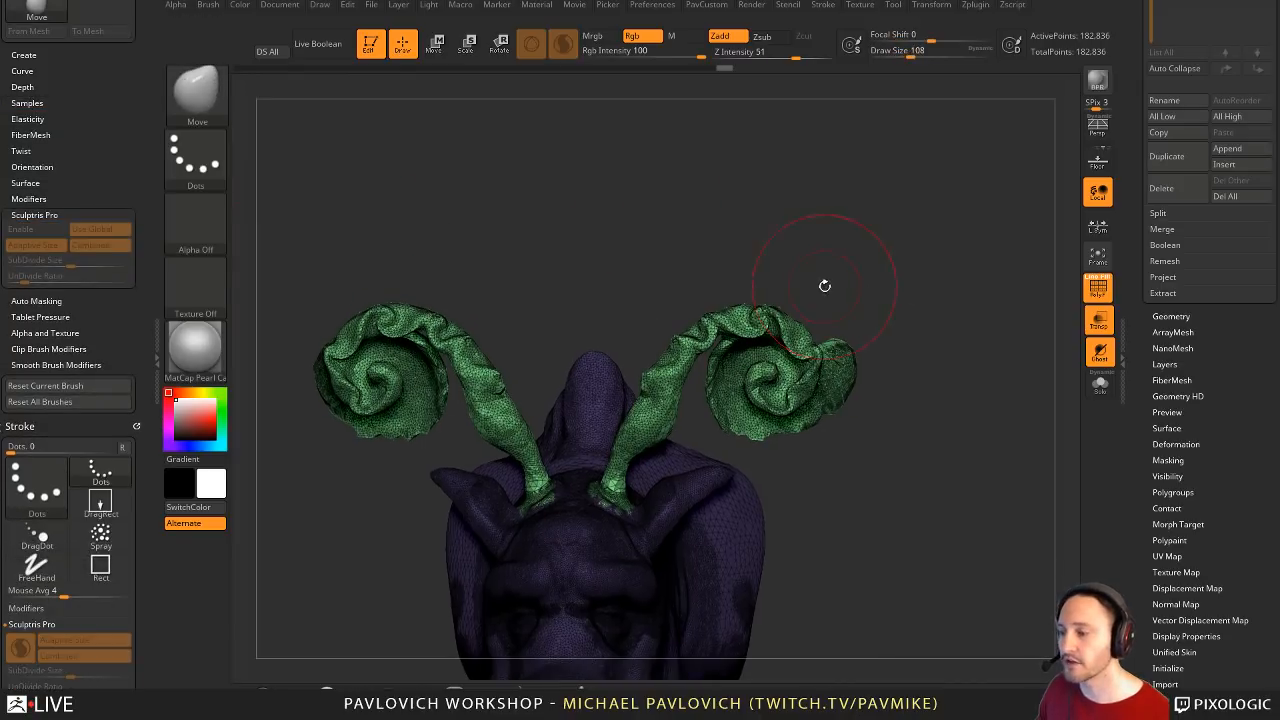
{"action": "left_click_drag", "start_coordinate": [768, 310], "coordinate": [769, 212]}
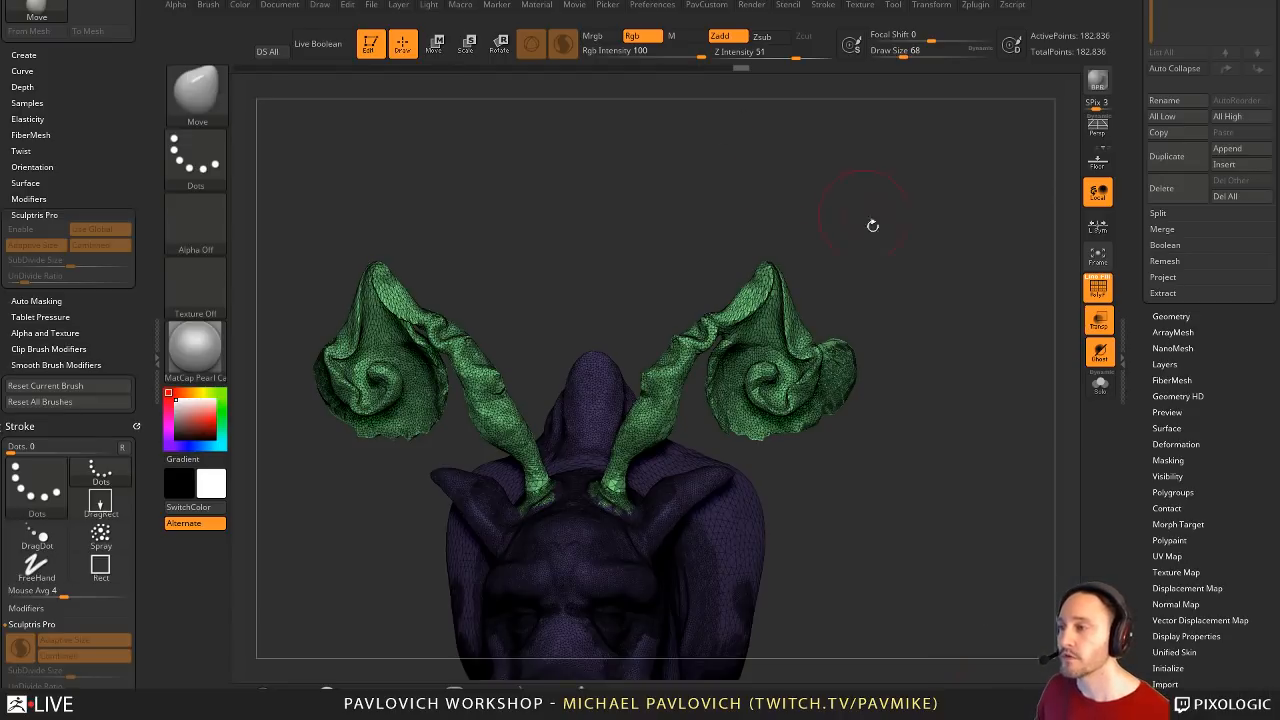
{"action": "key", "text": "shift+f"}
{"action": "mouse_move", "coordinate": [872, 226]}
{"action": "left_mouse_down"}
{"action": "mouse_move", "coordinate": [920, 320]}
{"action": "mouse_move", "coordinate": [980, 391]}
{"action": "mouse_move", "coordinate": [955, 298]}
{"action": "mouse_move", "coordinate": [825, 275]}
{"action": "left_mouse_up"}
{"action": "key", "text": "s"}
{"action": "left_click_drag", "start_coordinate": [801, 419], "coordinate": [812, 391]}
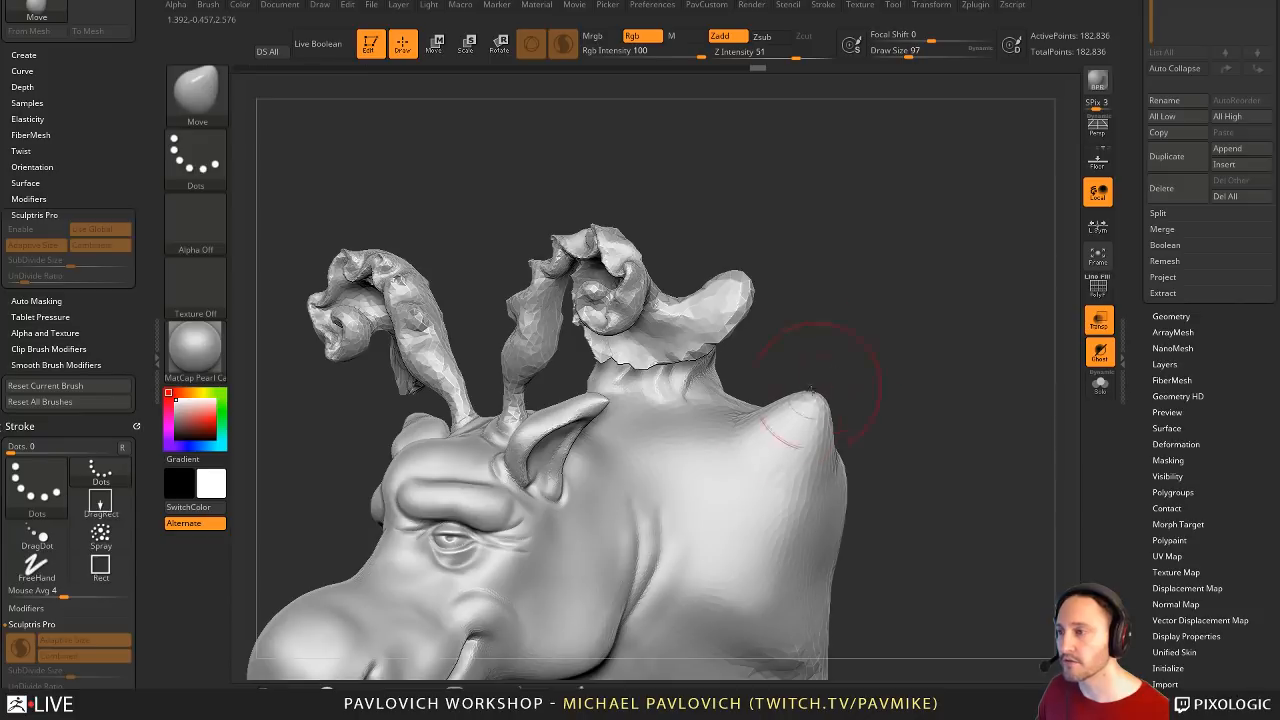
{"action": "key", "text": "ctrl+z"}
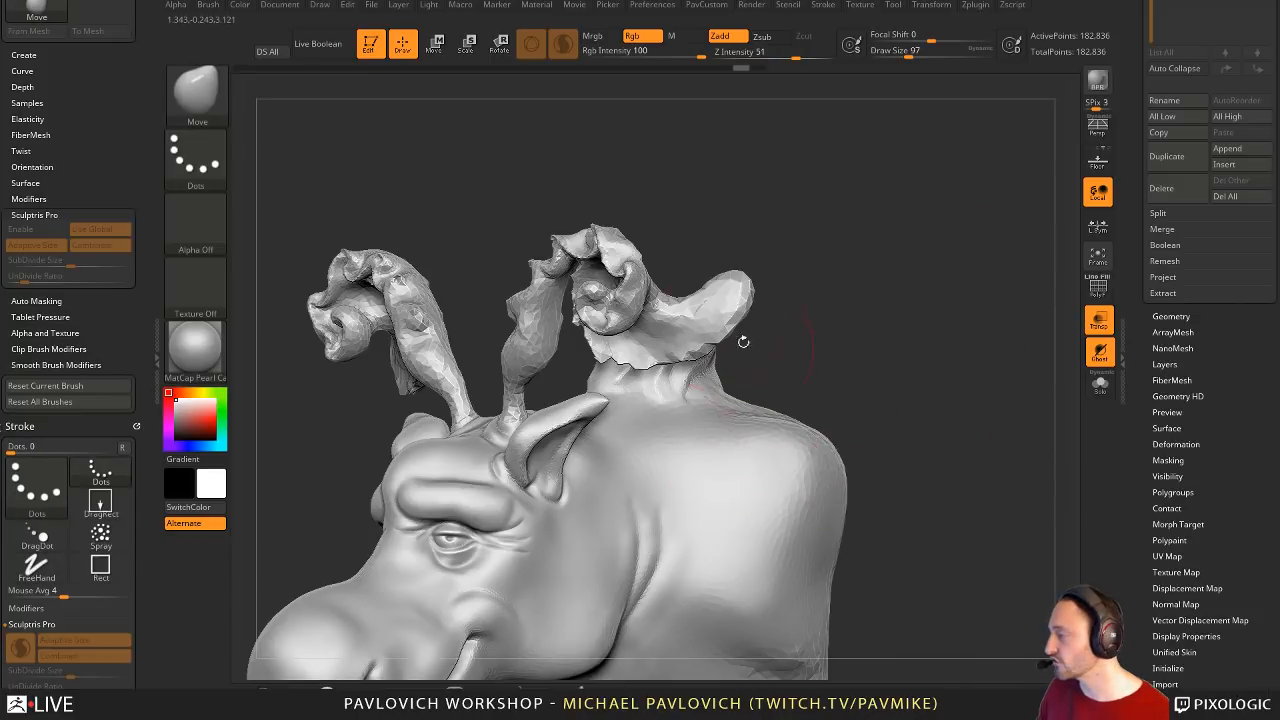
- Enable AccuCurve for the Move brush, test it with a pull on the neck base's back edge, and undo that pull
{"action": "left_click_drag", "start_coordinate": [87, 183], "coordinate": [87, 211]}
{"action": "left_click", "coordinate": [22, 100]}
{"action": "left_click", "coordinate": [30, 131]}
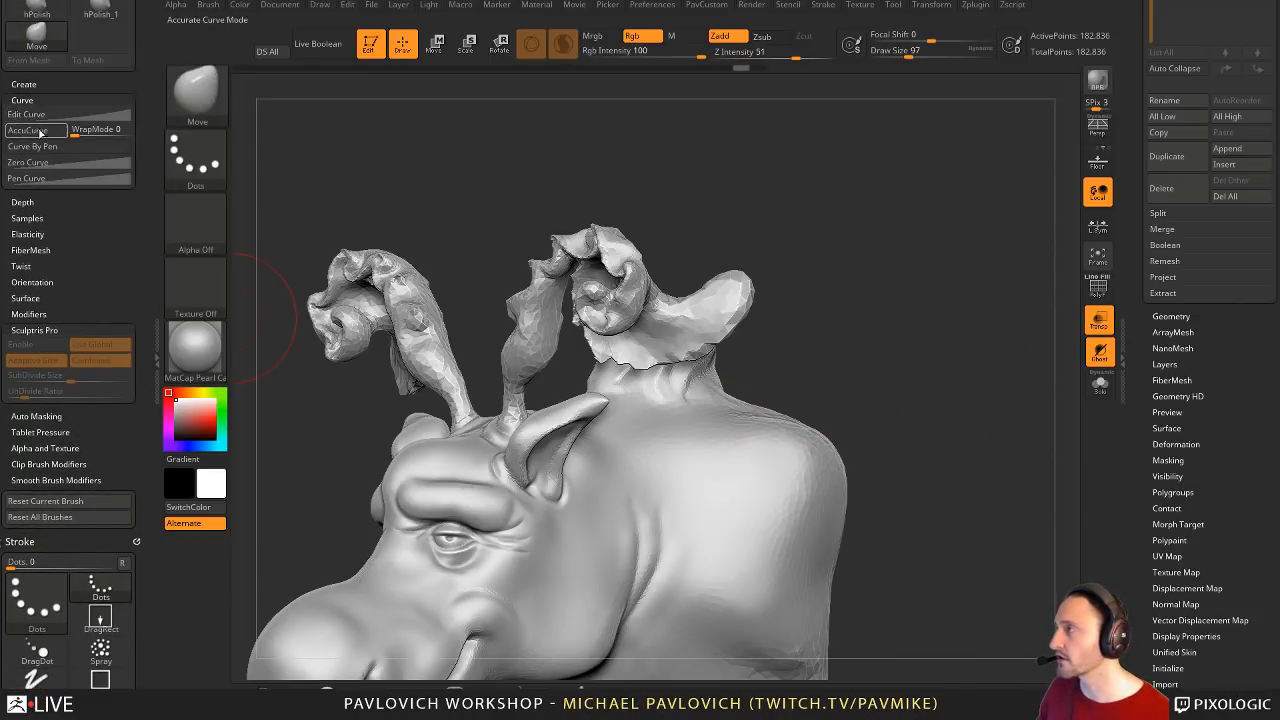
{"action": "left_click_drag", "start_coordinate": [806, 440], "coordinate": [838, 418]}
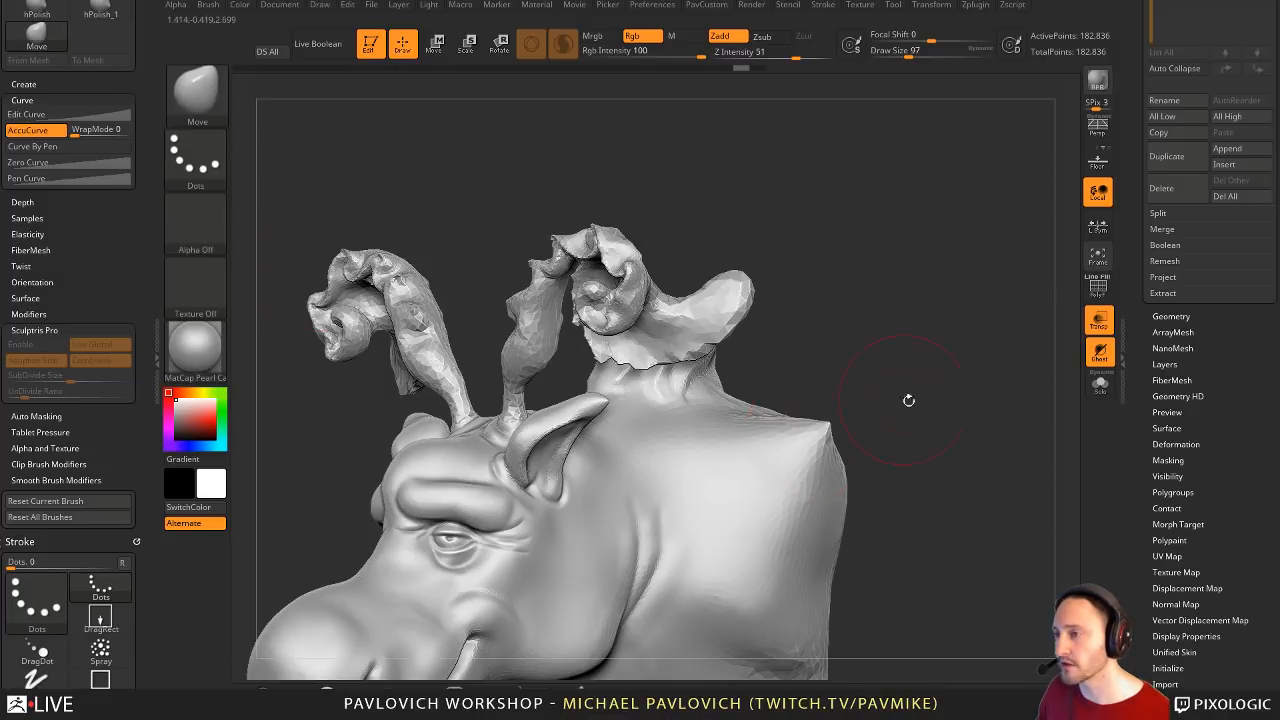
{"action": "mouse_move", "coordinate": [908, 400]}
{"action": "left_mouse_down"}
{"action": "mouse_move", "coordinate": [934, 392]}
{"action": "mouse_move", "coordinate": [908, 354]}
{"action": "left_mouse_up"}
{"action": "key", "text": "ctrl+z"}
- Pull the edges of the neck base into sharp corners with the Move brush, reducing the draw size to 77
{"action": "key", "text": "bracketright"}
{"action": "left_click_drag", "start_coordinate": [829, 409], "coordinate": [805, 398]}
{"action": "key", "text": "bracketleft"}
{"action": "key", "text": "bracketleft"}
{"action": "mouse_move", "coordinate": [786, 548]}
{"action": "left_mouse_down"}
{"action": "mouse_move", "coordinate": [806, 514]}
{"action": "mouse_move", "coordinate": [784, 543]}
{"action": "left_mouse_up"}
{"action": "key", "text": "s"}
{"action": "left_click_drag", "start_coordinate": [782, 491], "coordinate": [787, 493]}
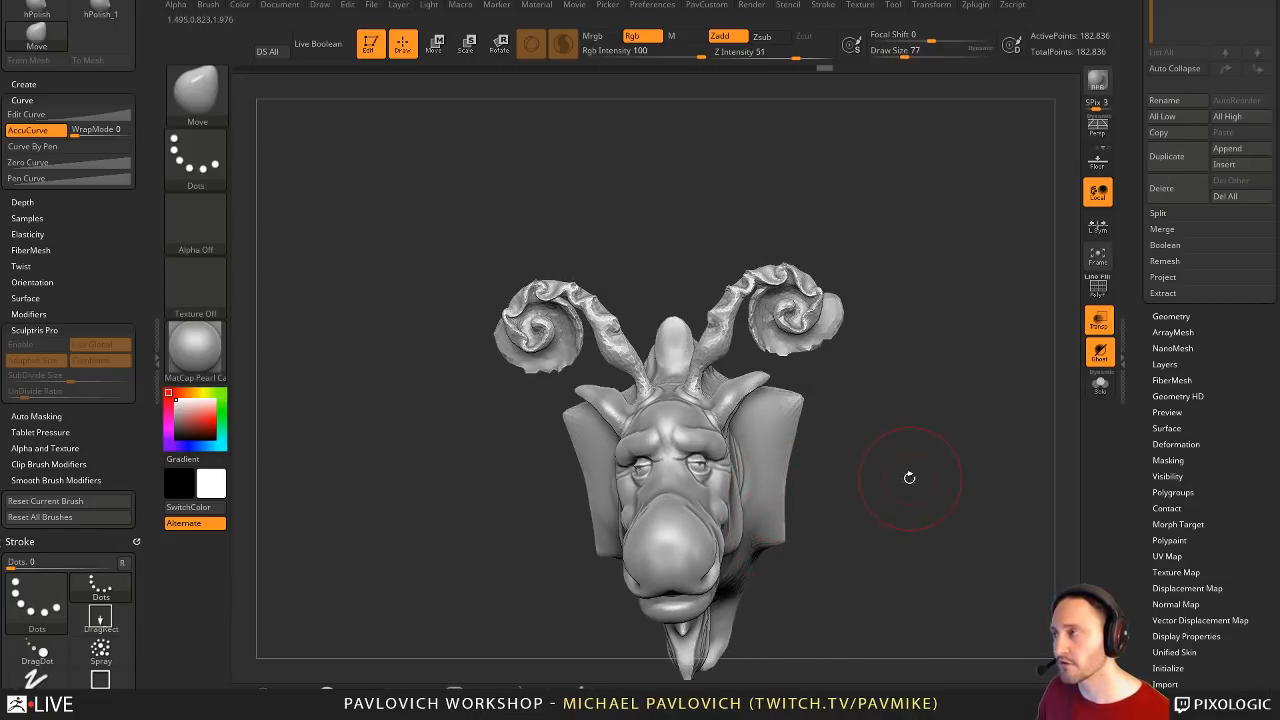
- Turn off AccuCurve for the Move brush and select the MoveAccu brush
{"action": "left_click", "coordinate": [47, 131]}
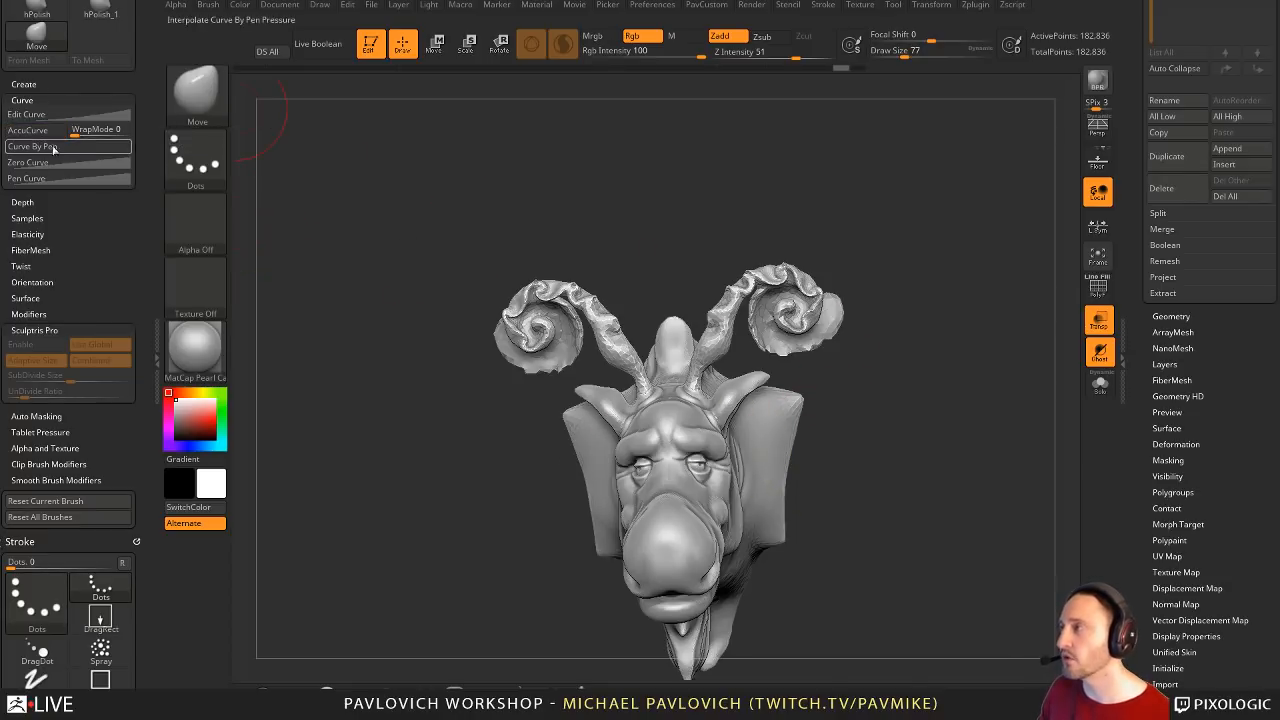
{"action": "key", "text": "space"}
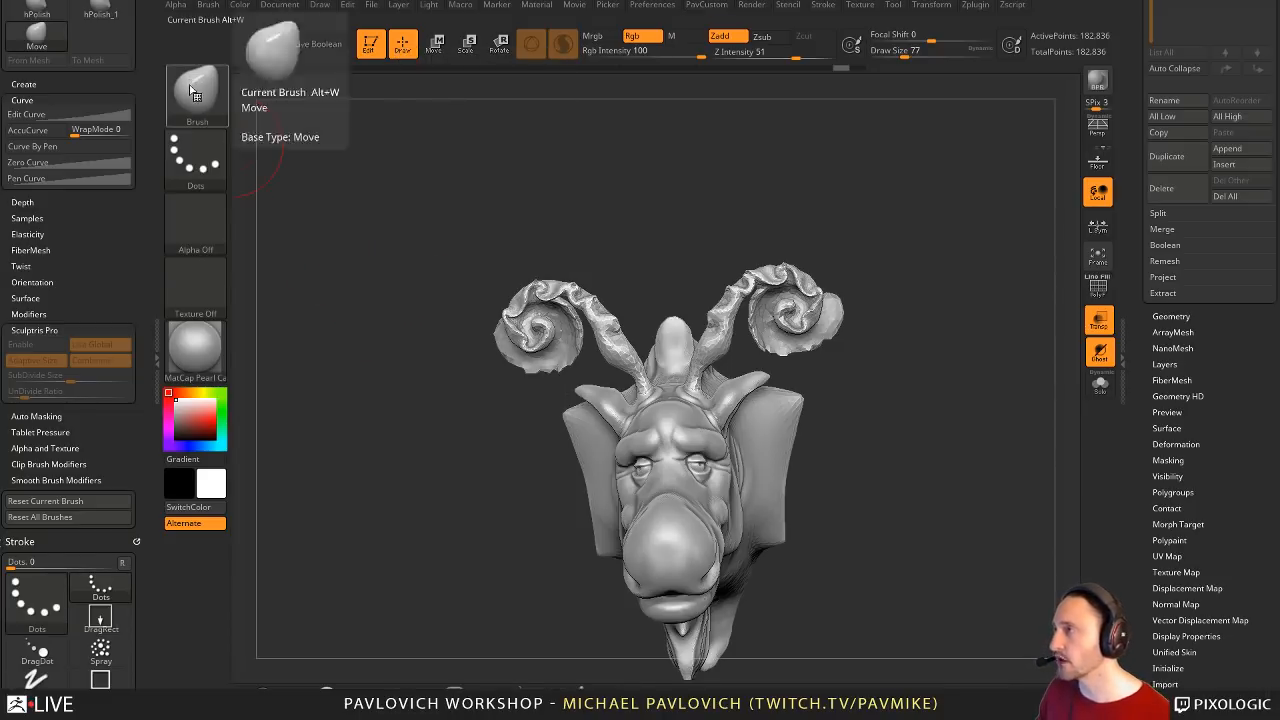
{"action": "left_click", "coordinate": [212, 118]}
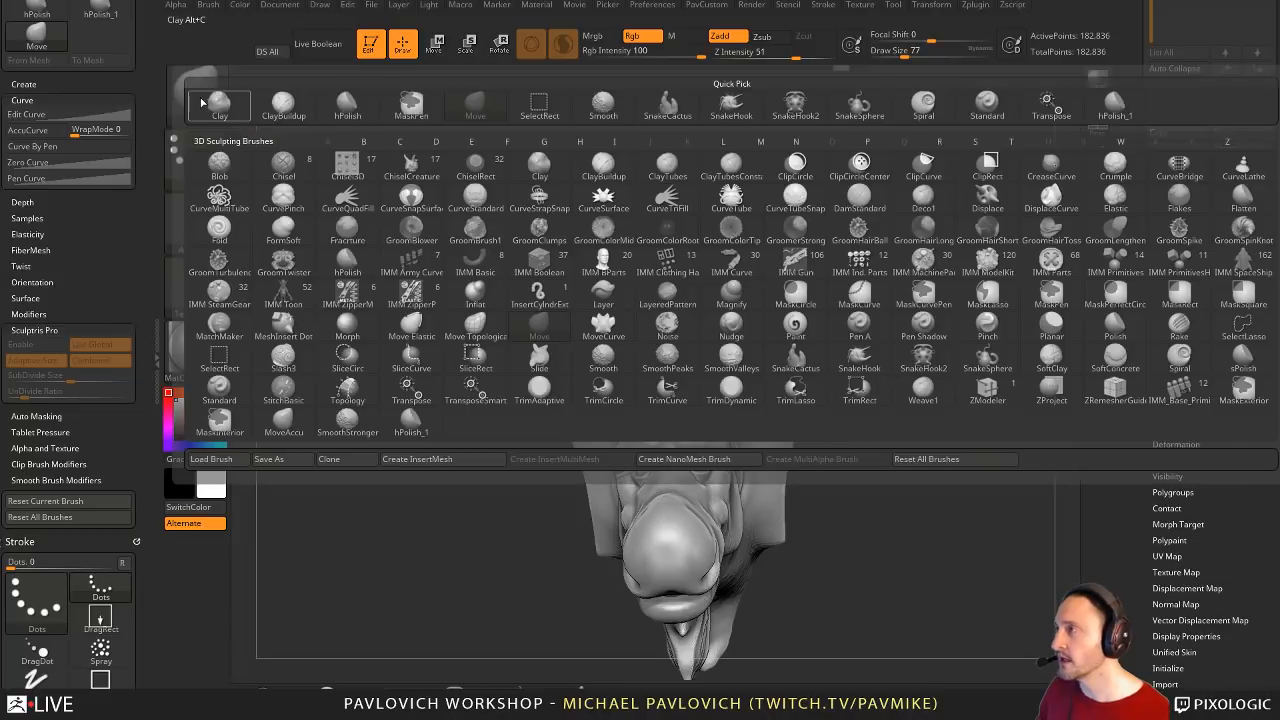
{"action": "left_click", "coordinate": [284, 424]}
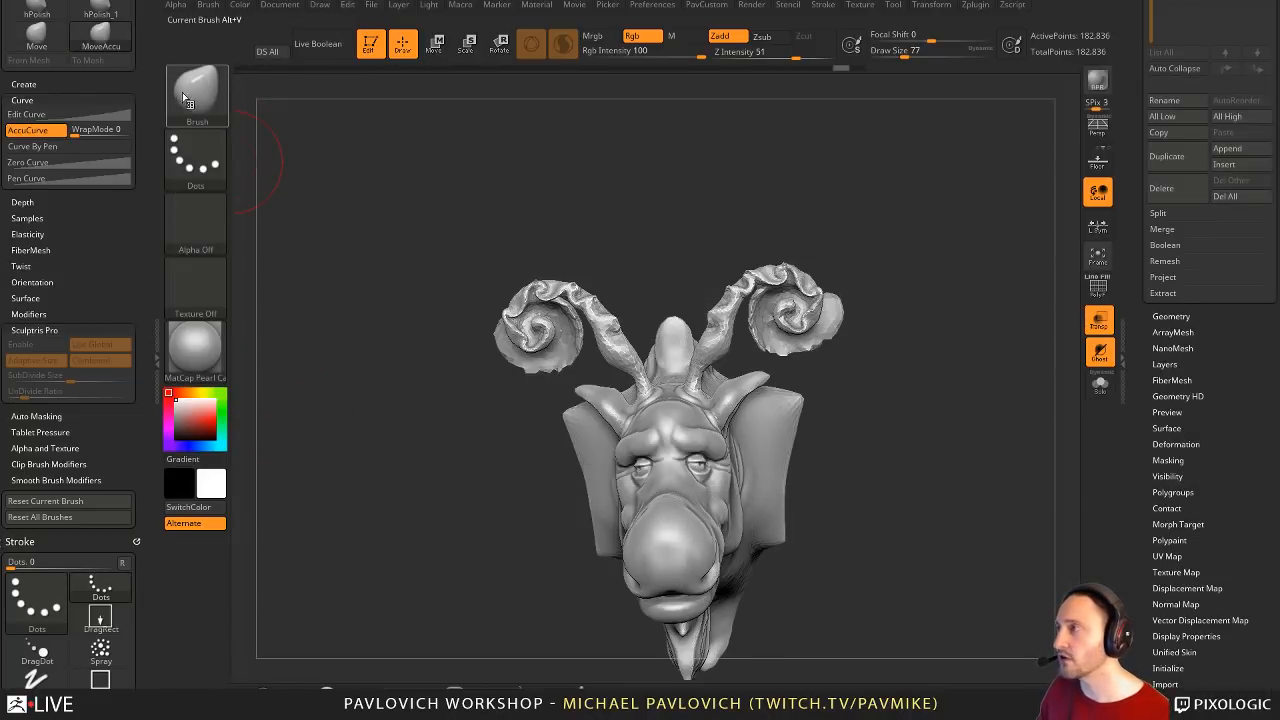
- Save the MoveAccu brush preset as MoveAccu.ZBP in the ZBrush 2018 ZStartup BrushPresets folder
{"action": "left_click", "coordinate": [208, 5]}
{"action": "left_click", "coordinate": [300, 30]}
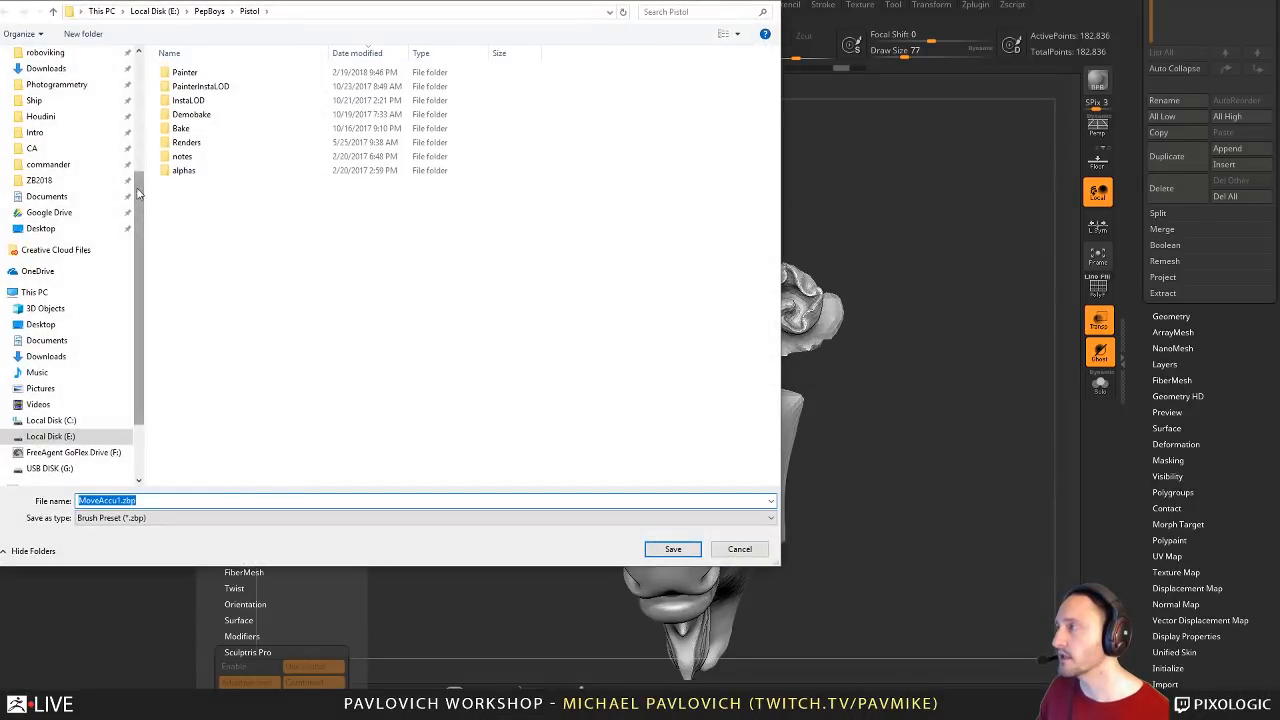
{"action": "scroll", "coordinate": [70, 200], "scroll_direction": "up", "scroll_amount": 5}
{"action": "left_click", "coordinate": [78, 175]}
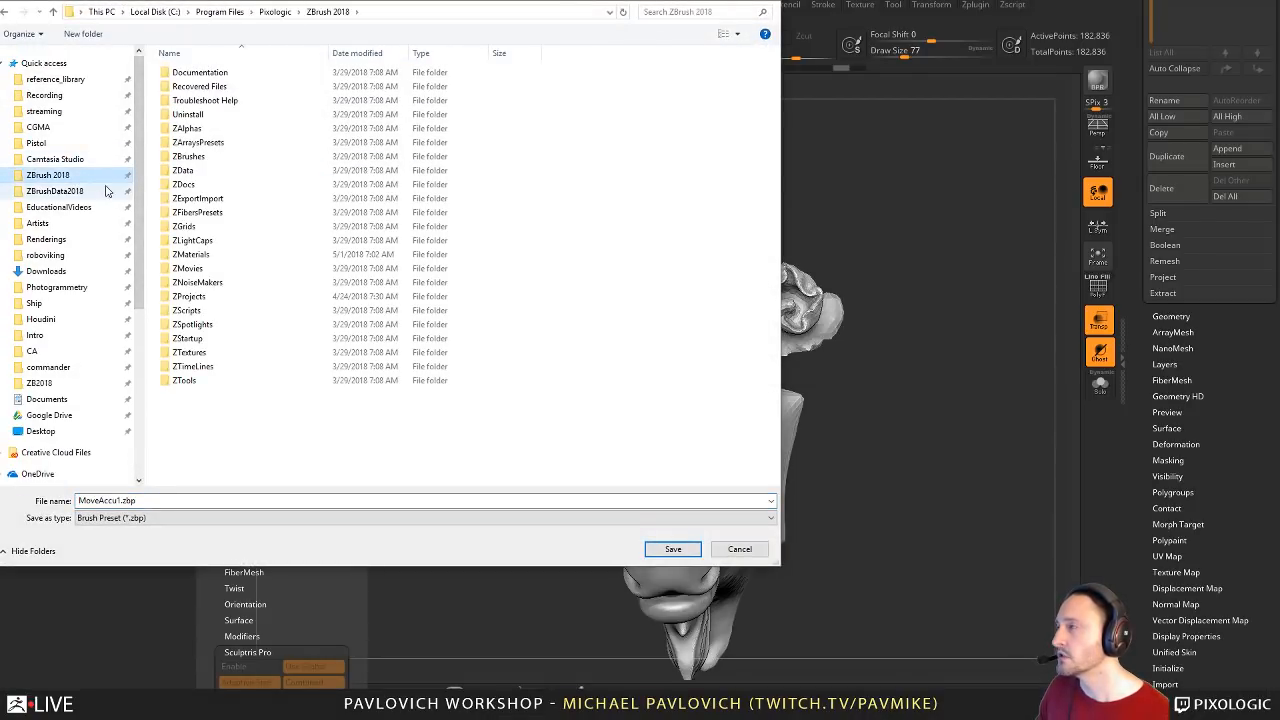
{"action": "double_click", "coordinate": [217, 157]}
{"action": "left_click", "coordinate": [325, 12]}
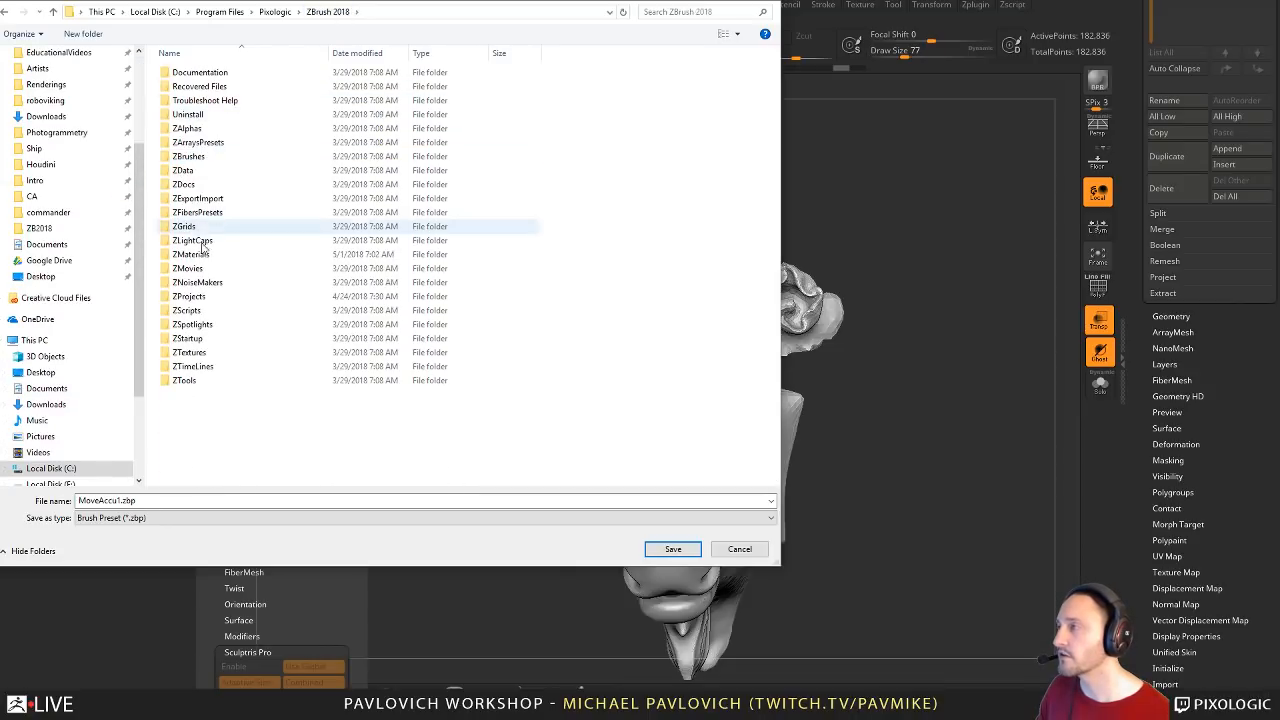
{"action": "double_click", "coordinate": [189, 338]}
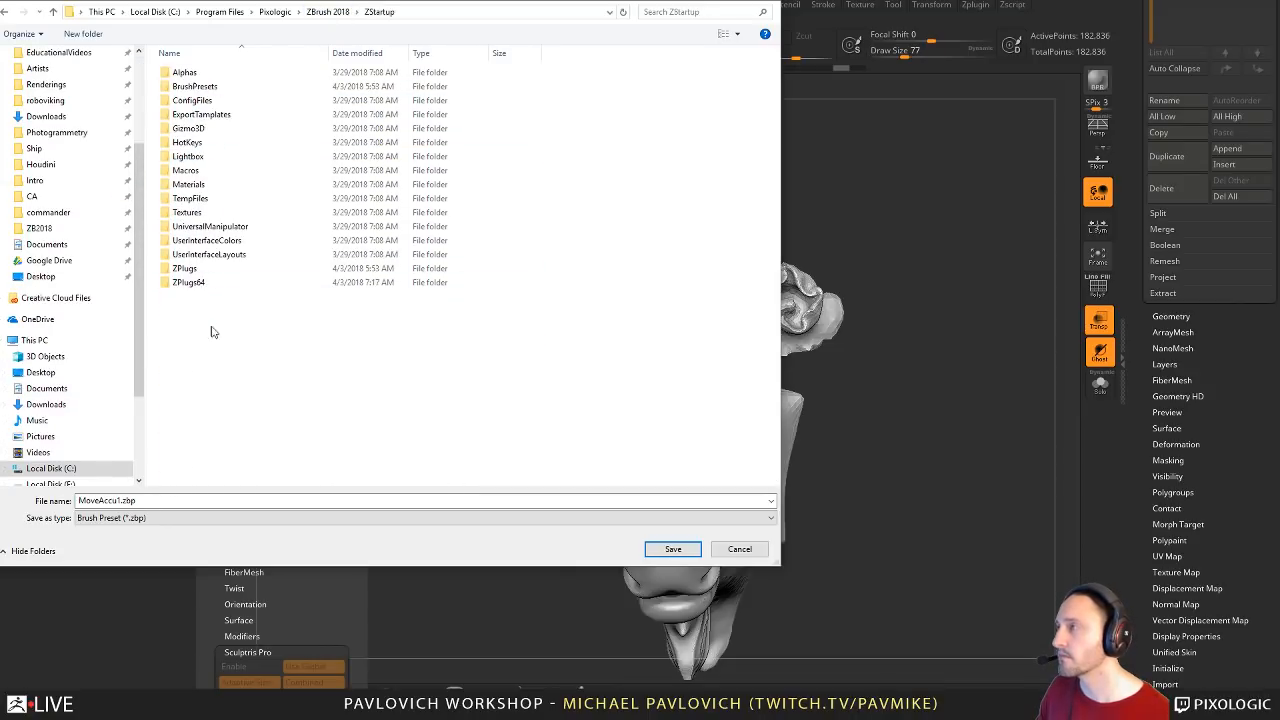
{"action": "double_click", "coordinate": [226, 87]}
{"action": "left_click", "coordinate": [425, 92]}
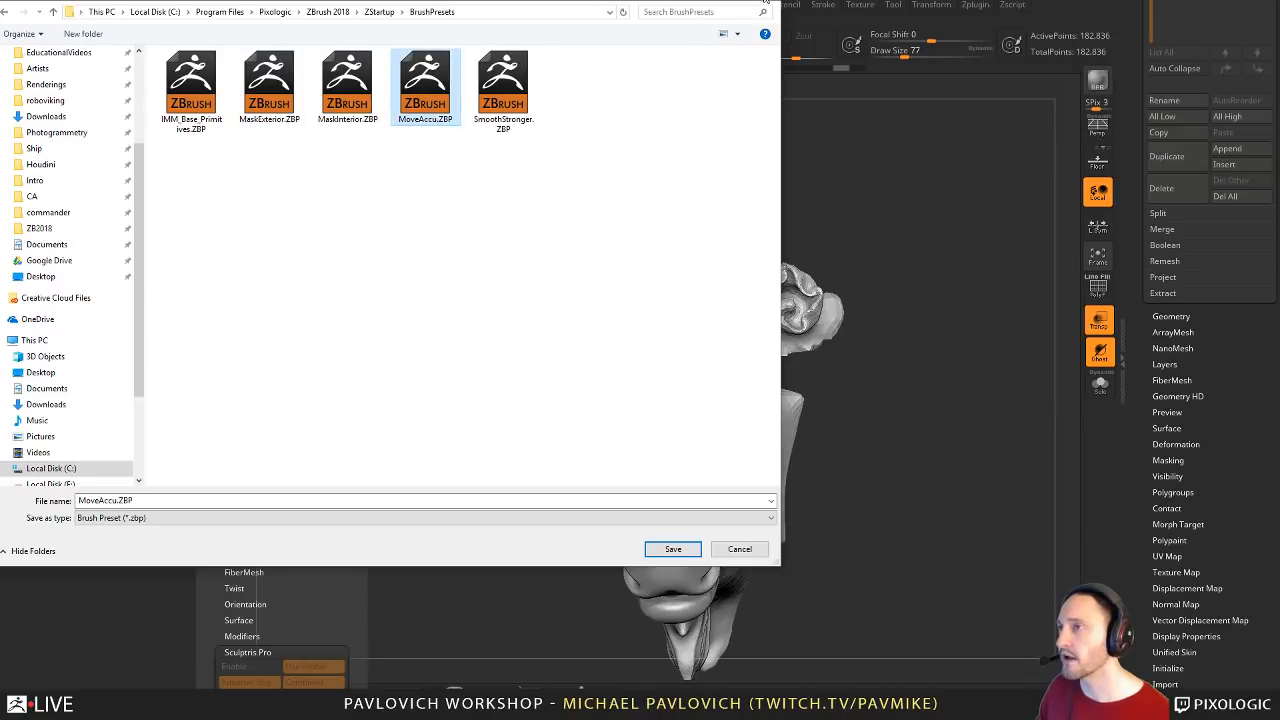
{"action": "key", "text": "Return"}
- Select the MoveAccu brush and pull the outer end of the antler curls into a sharp point
{"action": "key", "text": "b"}
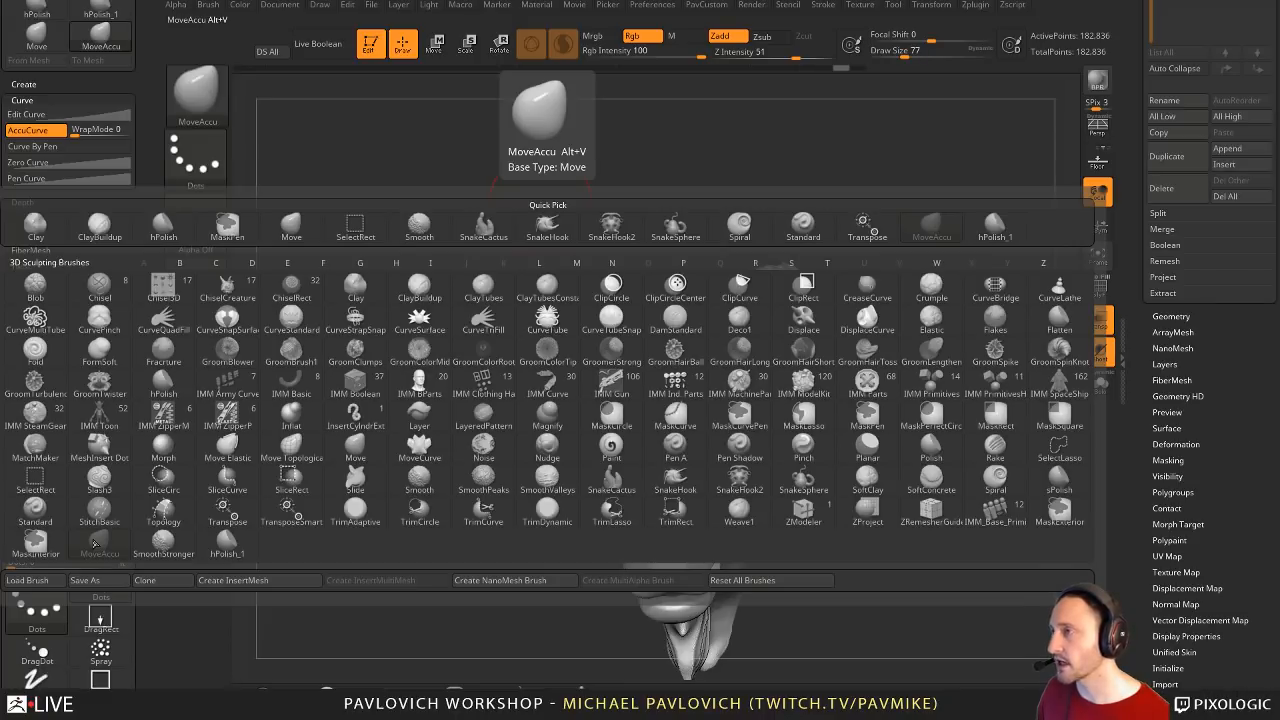
{"action": "left_click", "coordinate": [97, 548]}
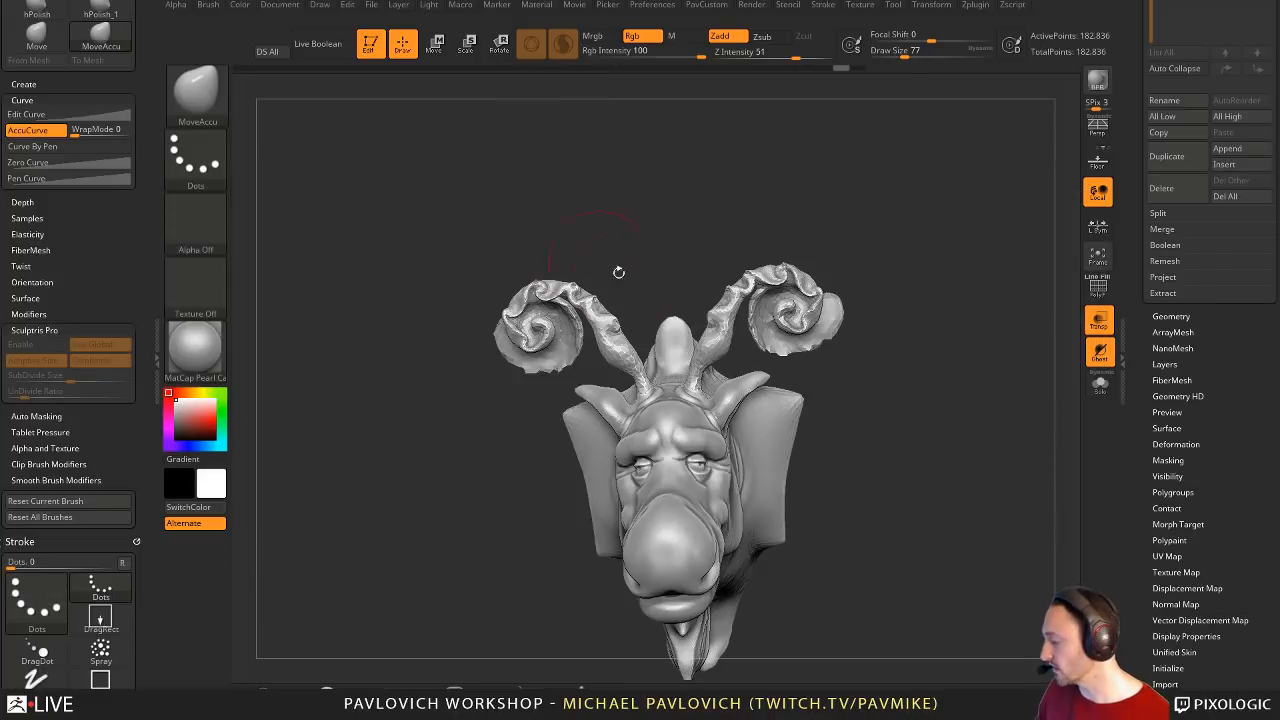
{"action": "left_click_drag", "start_coordinate": [614, 271], "coordinate": [746, 194]}
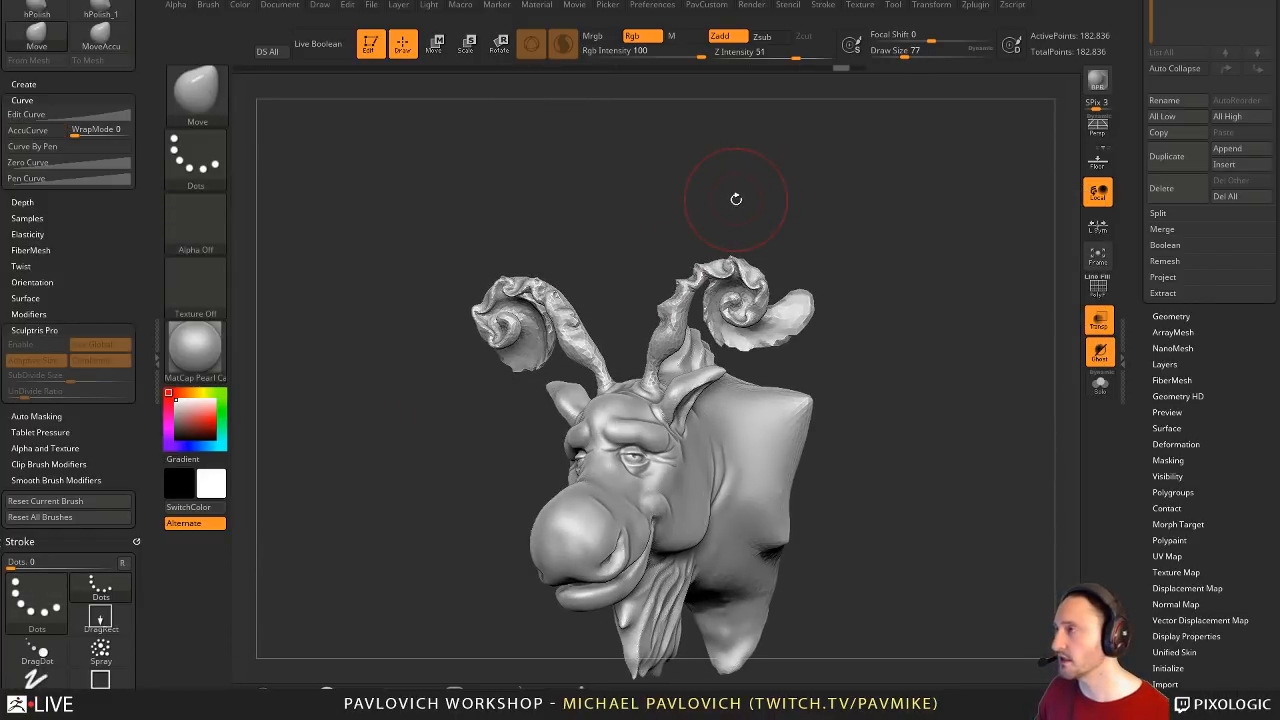
{"action": "key", "text": "alt+v"}
{"action": "mouse_move", "coordinate": [786, 301]}
{"action": "left_mouse_down"}
{"action": "mouse_move", "coordinate": [847, 266]}
{"action": "mouse_move", "coordinate": [886, 280]}
{"action": "mouse_move", "coordinate": [860, 268]}
{"action": "left_mouse_up"}
- Adjust the draw size to 71 and pull sharp corners into the antler curls and stems with MoveAccu
{"action": "key", "text": "s"}
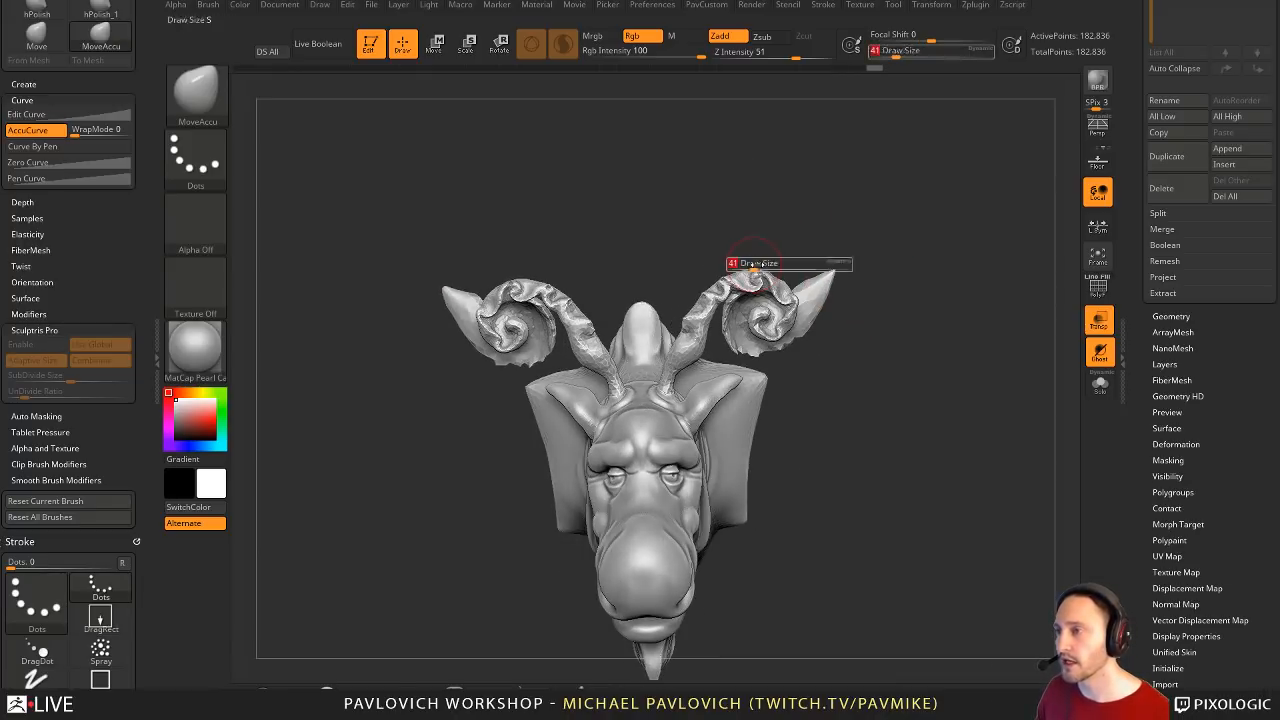
{"action": "left_click_drag", "start_coordinate": [765, 292], "coordinate": [765, 262]}
{"action": "left_click_drag", "start_coordinate": [770, 335], "coordinate": [762, 318]}
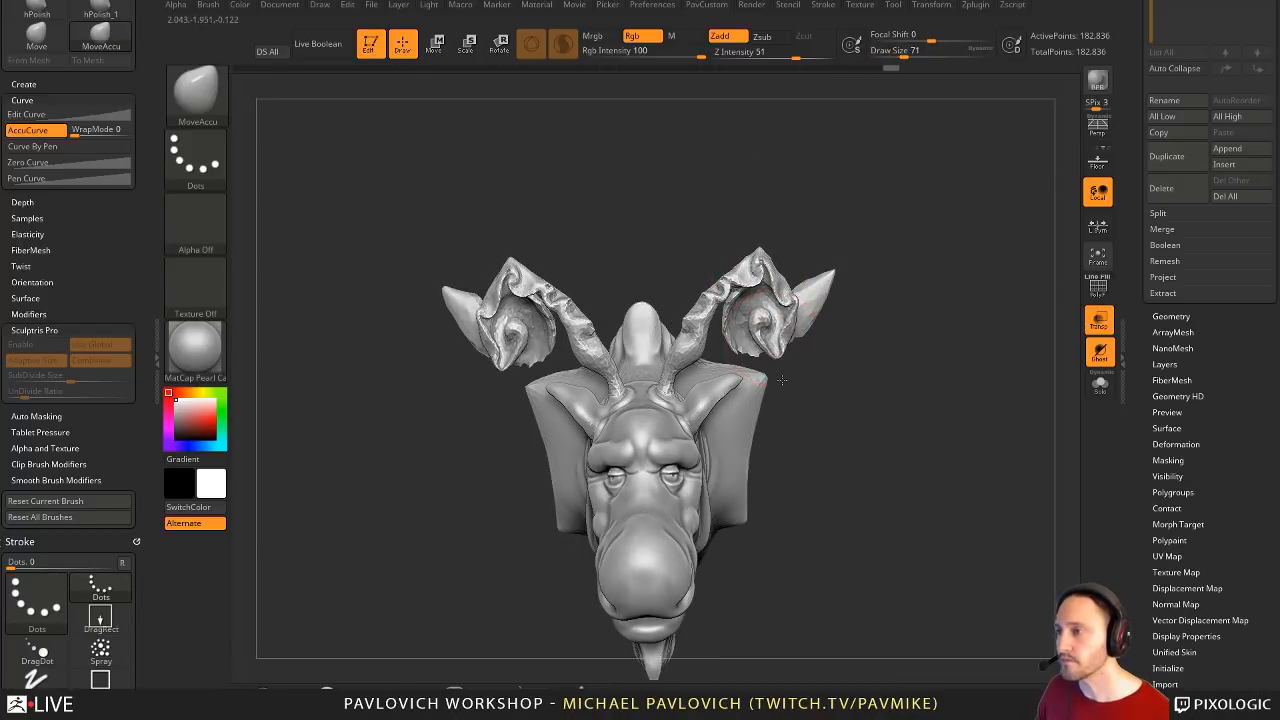
{"action": "mouse_move", "coordinate": [690, 290]}
{"action": "left_mouse_down"}
{"action": "mouse_move", "coordinate": [728, 280]}
{"action": "mouse_move", "coordinate": [714, 286]}
{"action": "left_mouse_up"}
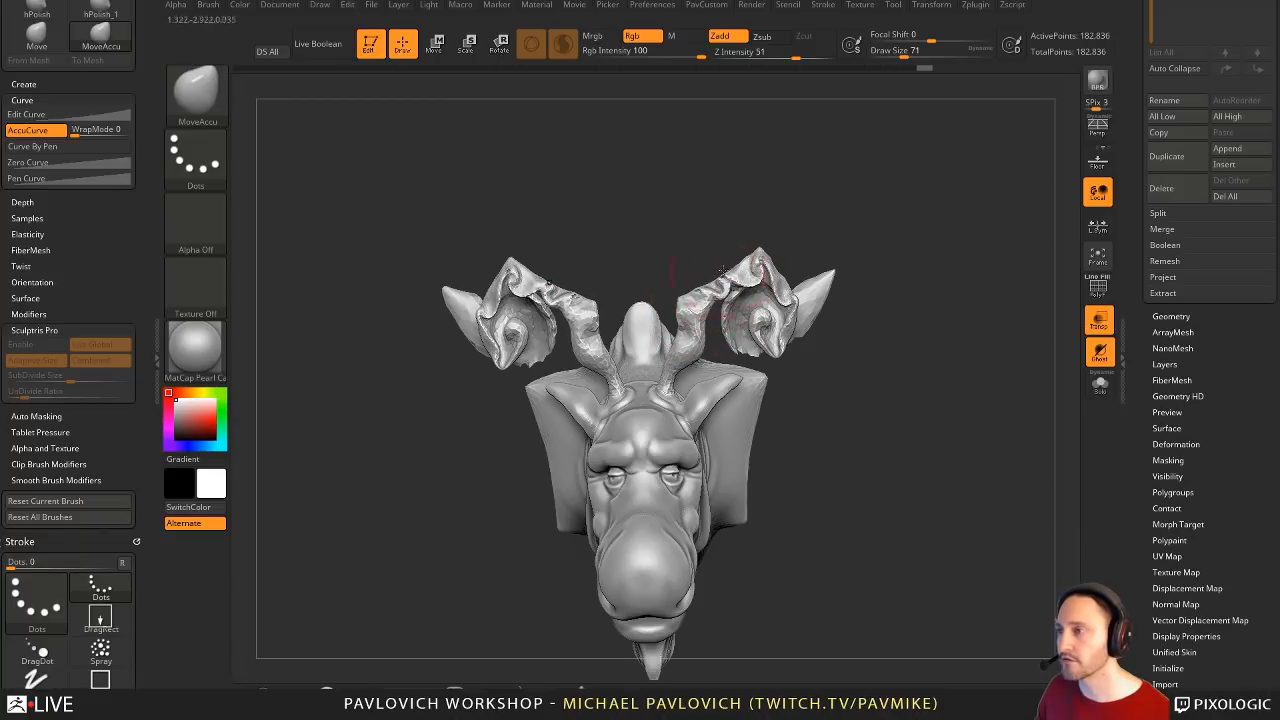
{"action": "mouse_move", "coordinate": [697, 354]}
{"action": "left_mouse_down"}
{"action": "mouse_move", "coordinate": [679, 345]}
{"action": "mouse_move", "coordinate": [700, 330]}
{"action": "left_mouse_up"}
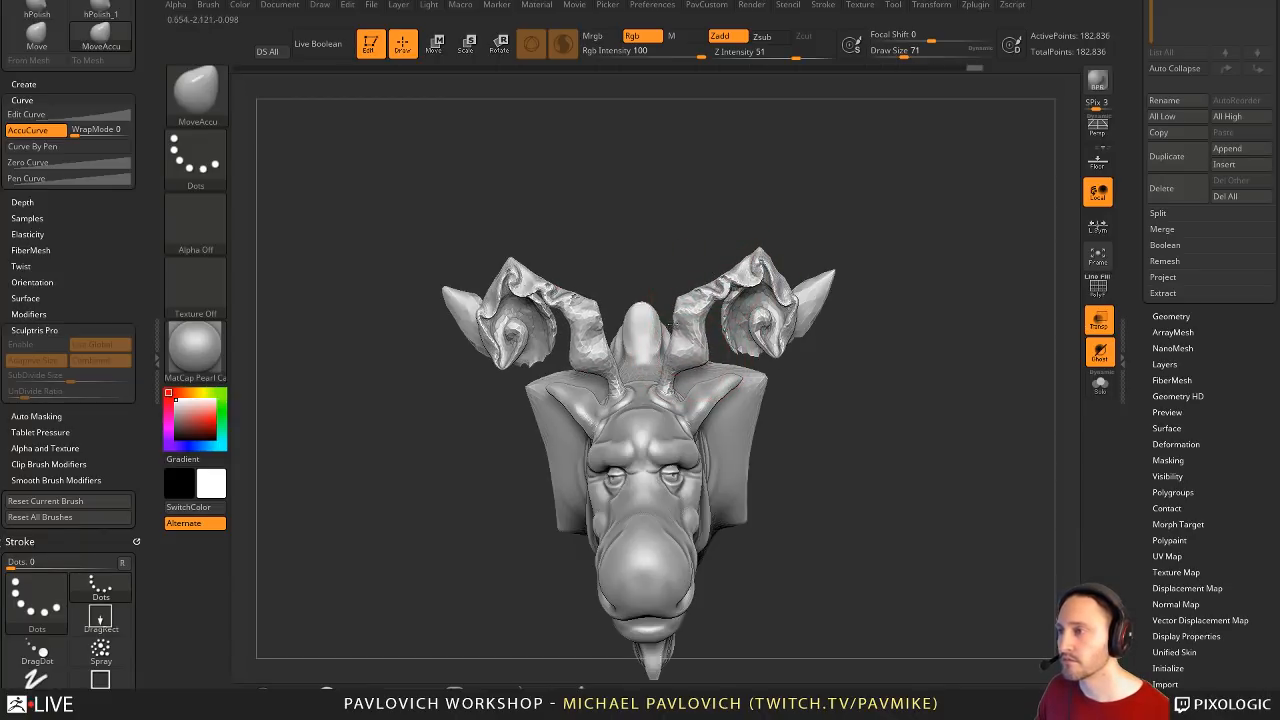
{"action": "mouse_move", "coordinate": [958, 340]}
{"action": "left_mouse_down"}
{"action": "mouse_move", "coordinate": [928, 344]}
{"action": "mouse_move", "coordinate": [945, 349]}
{"action": "left_mouse_up"}
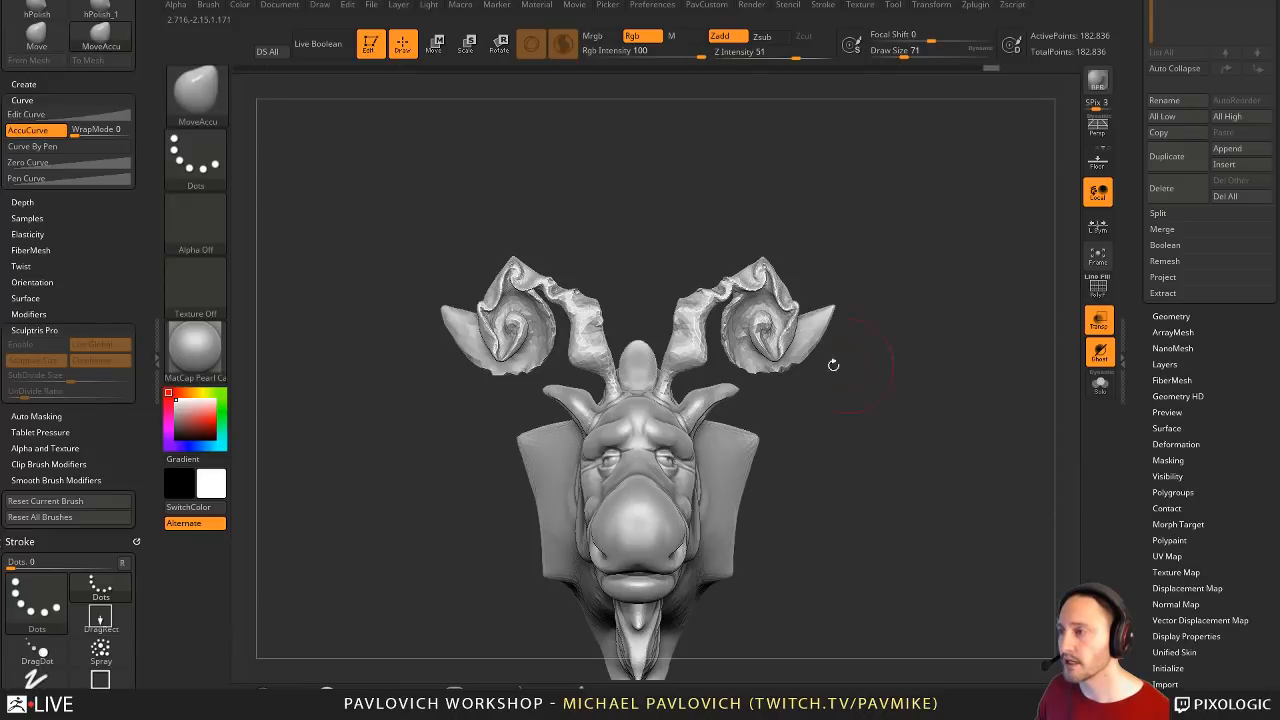
- Switch to the regular Move brush and pull the lower outer edge of the antler curls into a rounder shape
{"action": "key", "text": "b"}
{"action": "key", "text": "m"}
{"action": "key", "text": "v"}
{"action": "mouse_move", "coordinate": [815, 340]}
{"action": "left_mouse_down"}
{"action": "mouse_move", "coordinate": [818, 358]}
{"action": "mouse_move", "coordinate": [785, 378]}
{"action": "mouse_move", "coordinate": [735, 370]}
{"action": "left_mouse_up"}
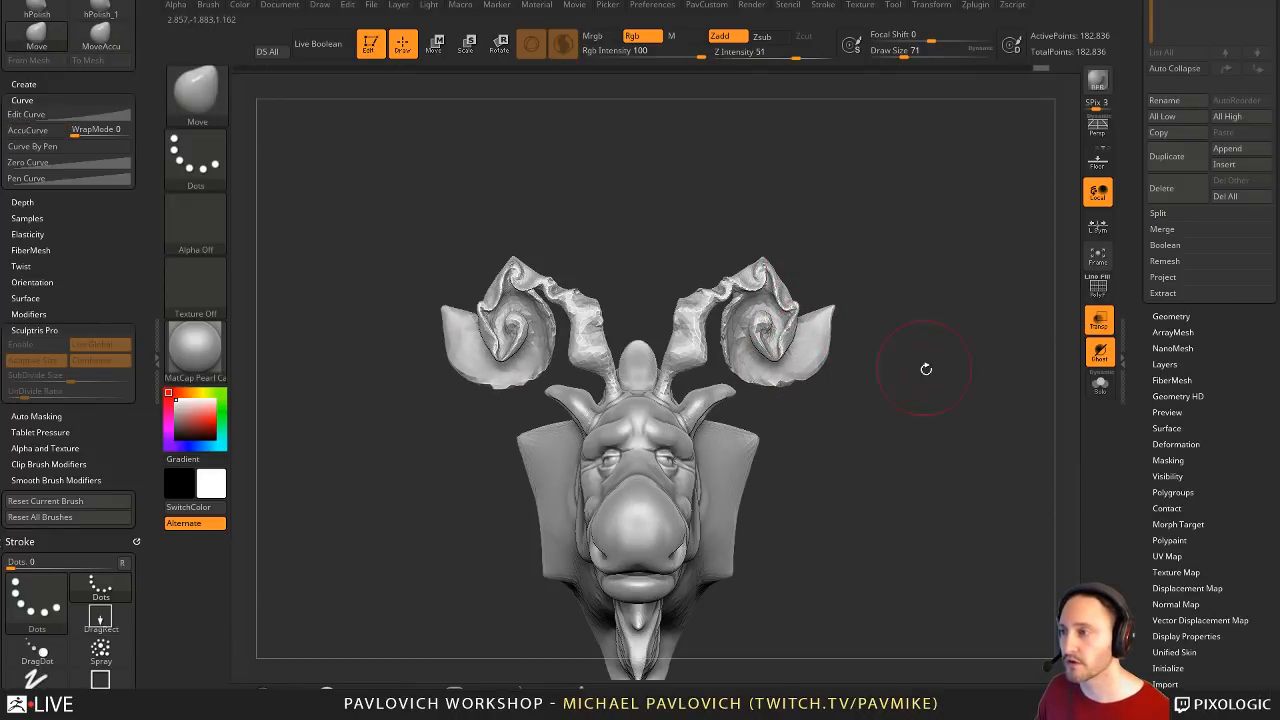
{"action": "mouse_move", "coordinate": [926, 369]}
{"action": "left_mouse_down"}
{"action": "mouse_move", "coordinate": [880, 368]}
{"action": "mouse_move", "coordinate": [912, 396]}
{"action": "mouse_move", "coordinate": [903, 403]}
{"action": "mouse_move", "coordinate": [920, 371]}
{"action": "left_mouse_up"}
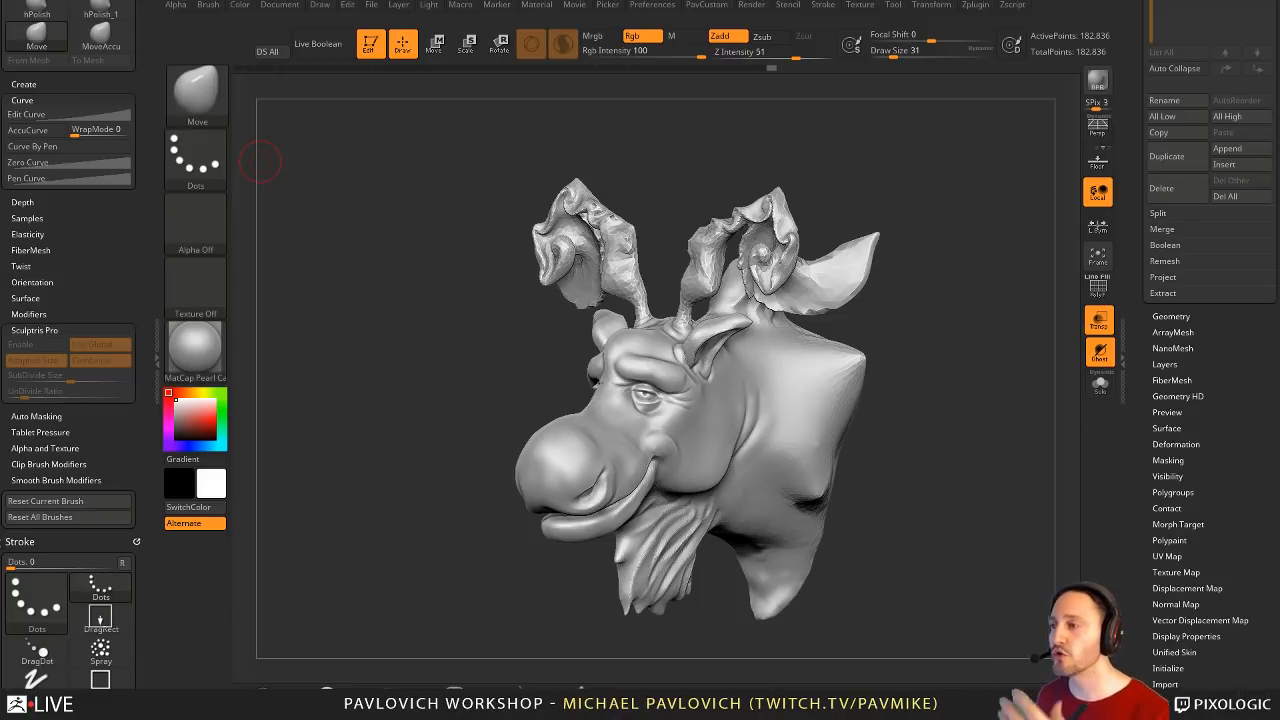
- Set the draw size to 54 and nudge the side edge of the neck base with the Move brush
{"action": "mouse_move", "coordinate": [823, 194]}
{"action": "left_mouse_down"}
{"action": "mouse_move", "coordinate": [860, 240]}
{"action": "mouse_move", "coordinate": [919, 257]}
{"action": "mouse_move", "coordinate": [940, 280]}
{"action": "left_mouse_up"}
{"action": "left_click_drag", "start_coordinate": [676, 436], "coordinate": [832, 286]}
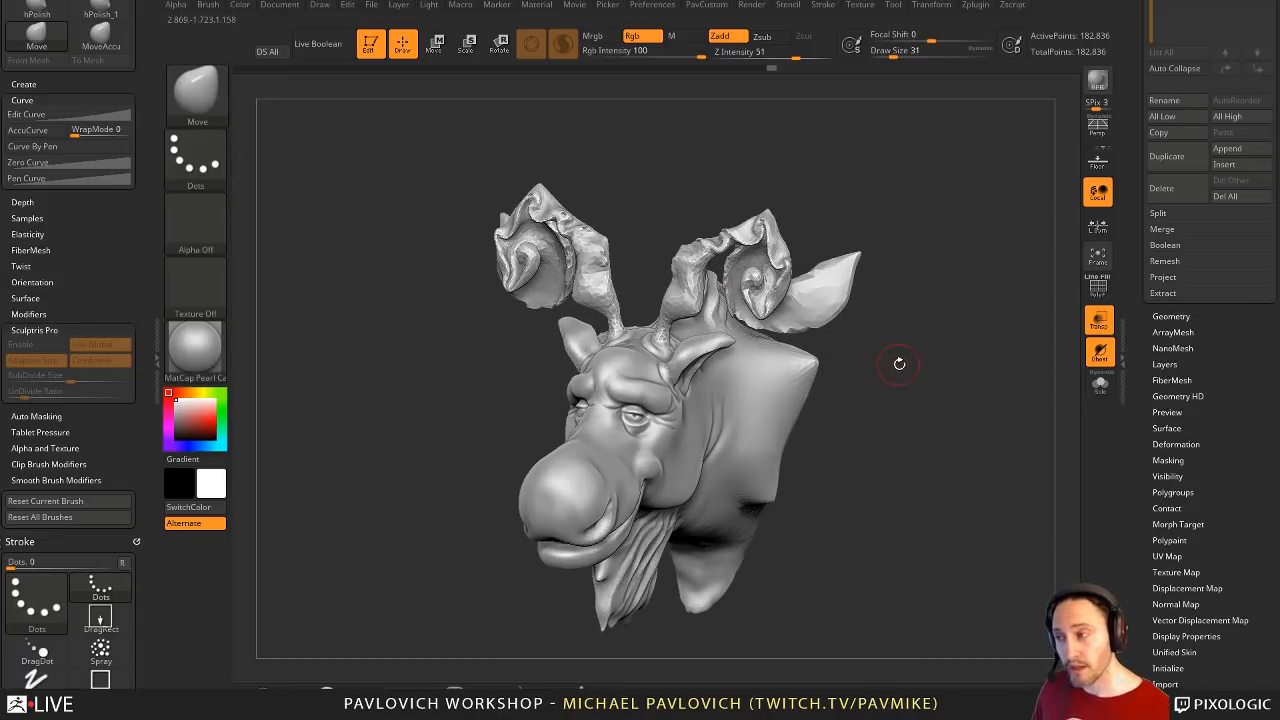
{"action": "left_click_drag", "start_coordinate": [920, 345], "coordinate": [903, 340]}
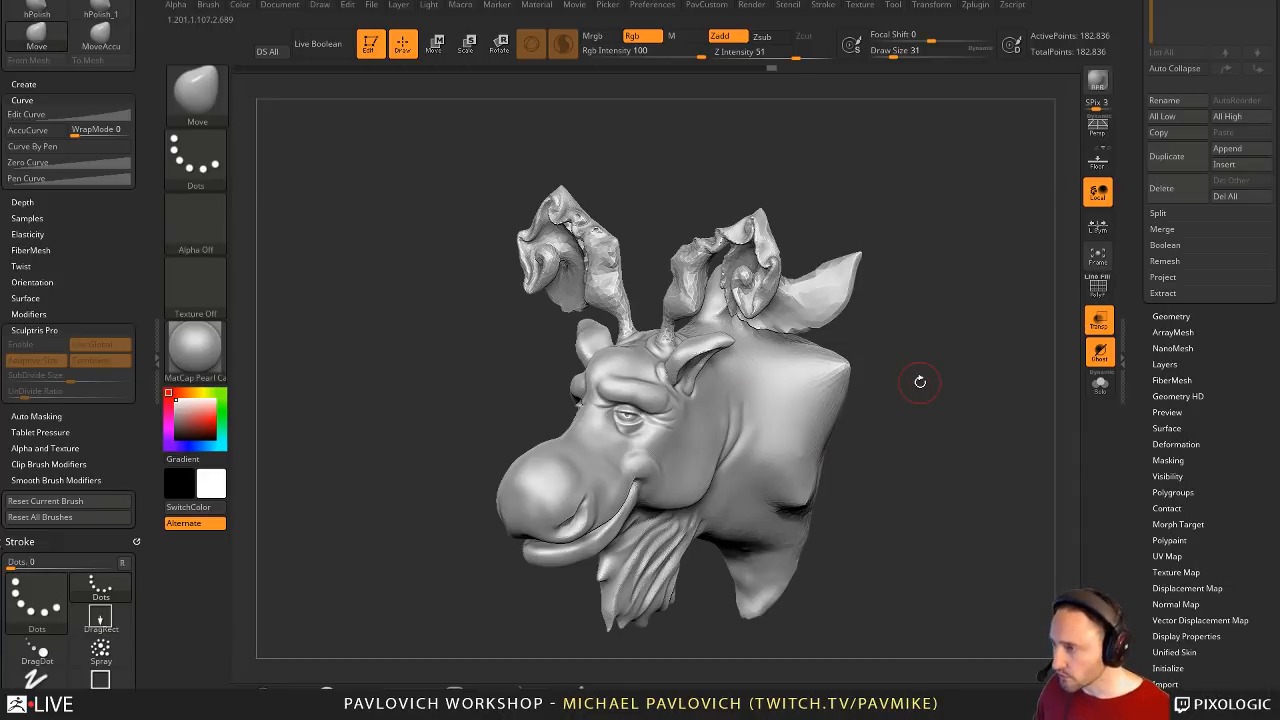
{"action": "mouse_move", "coordinate": [938, 294]}
{"action": "left_mouse_down"}
{"action": "mouse_move", "coordinate": [968, 268]}
{"action": "mouse_move", "coordinate": [927, 273]}
{"action": "mouse_move", "coordinate": [890, 385]}
{"action": "mouse_move", "coordinate": [980, 403]}
{"action": "left_mouse_up"}
{"action": "key", "text": "s"}
{"action": "mouse_move", "coordinate": [898, 409]}
{"action": "left_mouse_down"}
{"action": "mouse_move", "coordinate": [818, 428]}
{"action": "mouse_move", "coordinate": [836, 445]}
{"action": "left_mouse_up"}
{"action": "key", "text": "s"}
{"action": "key", "text": "s"}
{"action": "mouse_move", "coordinate": [836, 446]}
{"action": "left_mouse_down"}
{"action": "mouse_move", "coordinate": [803, 456]}
{"action": "mouse_move", "coordinate": [820, 418]}
{"action": "left_mouse_up"}
{"action": "left_click_drag", "start_coordinate": [823, 371], "coordinate": [830, 367]}
{"action": "mouse_move", "coordinate": [885, 385]}
{"action": "left_mouse_down"}
{"action": "mouse_move", "coordinate": [946, 382]}
{"action": "mouse_move", "coordinate": [871, 385]}
{"action": "mouse_move", "coordinate": [920, 366]}
{"action": "left_mouse_up"}
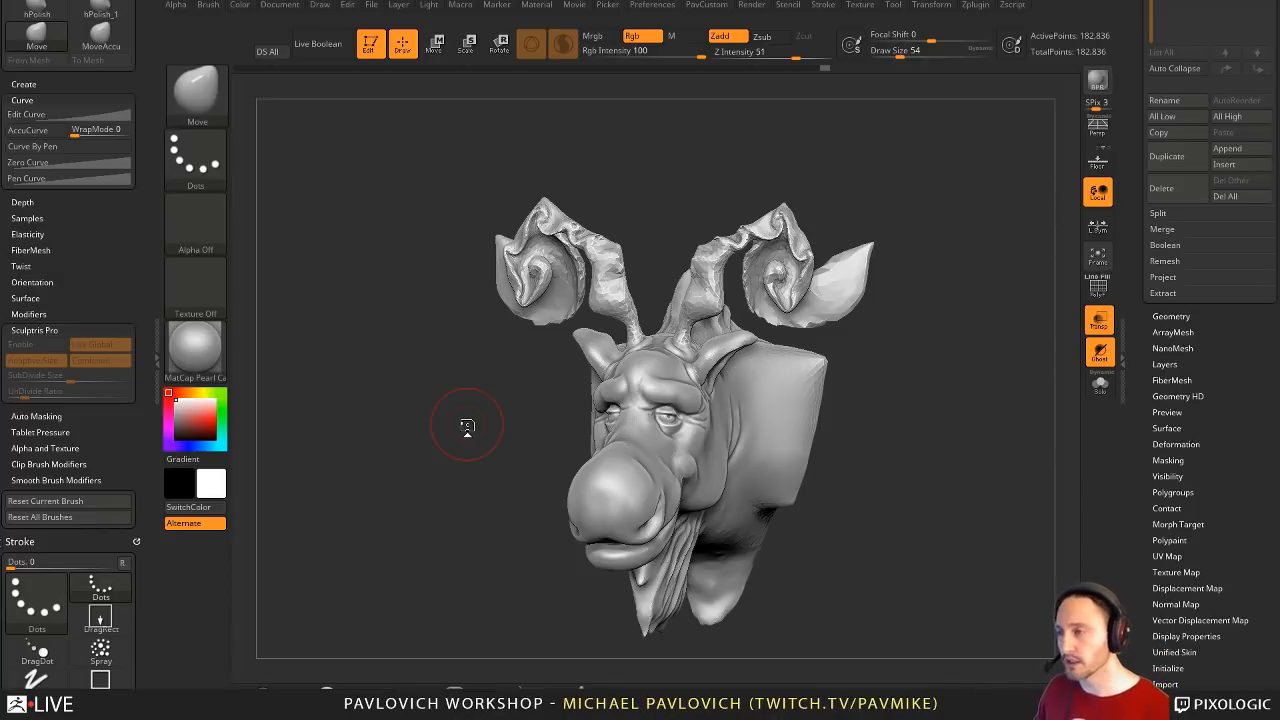
- Set the Move brush's draw size to 44
{"action": "type", "text": "s"}
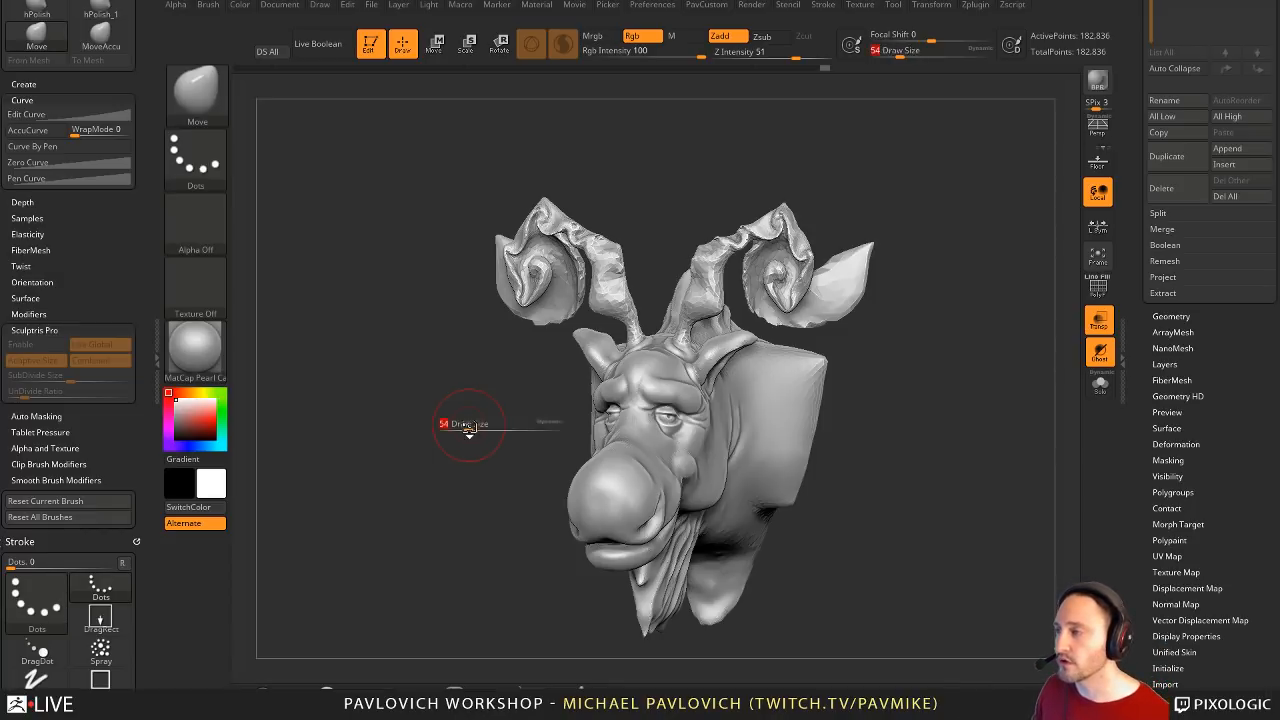
{"action": "type", "text": "44"}
{"action": "key", "text": "Return"}
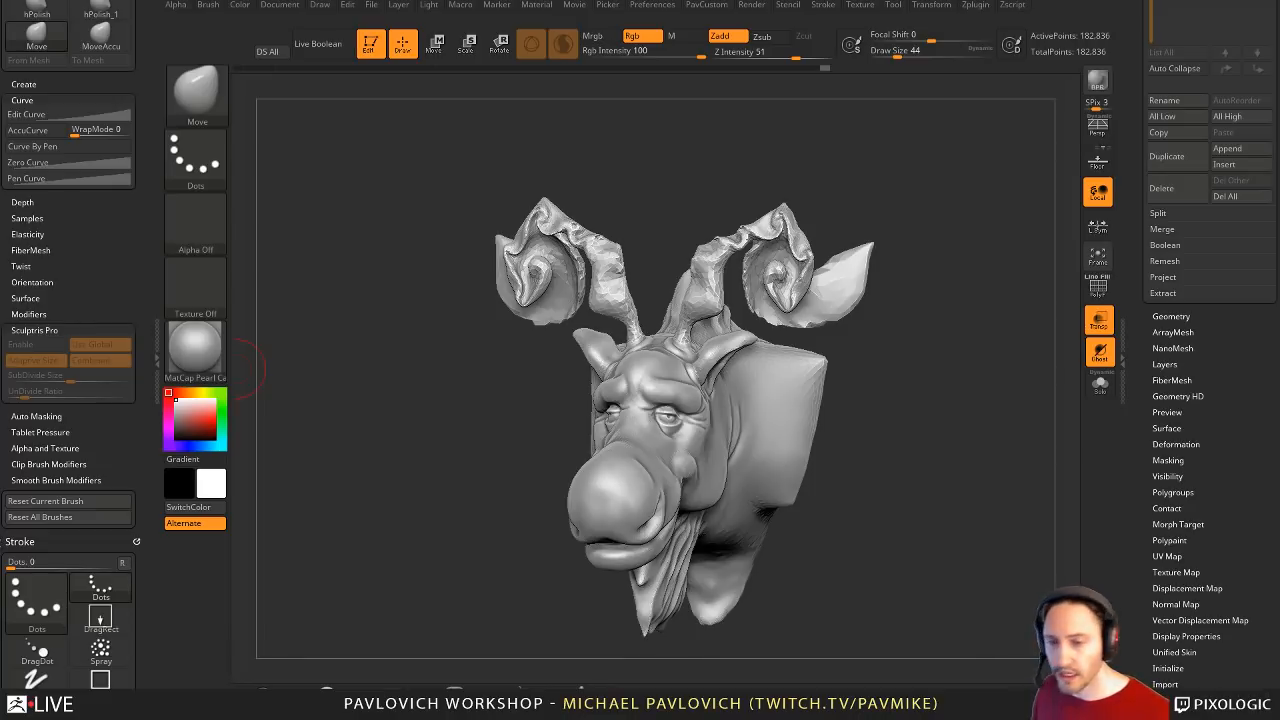
{"action": "left_click_drag", "start_coordinate": [443, 409], "coordinate": [520, 405]}
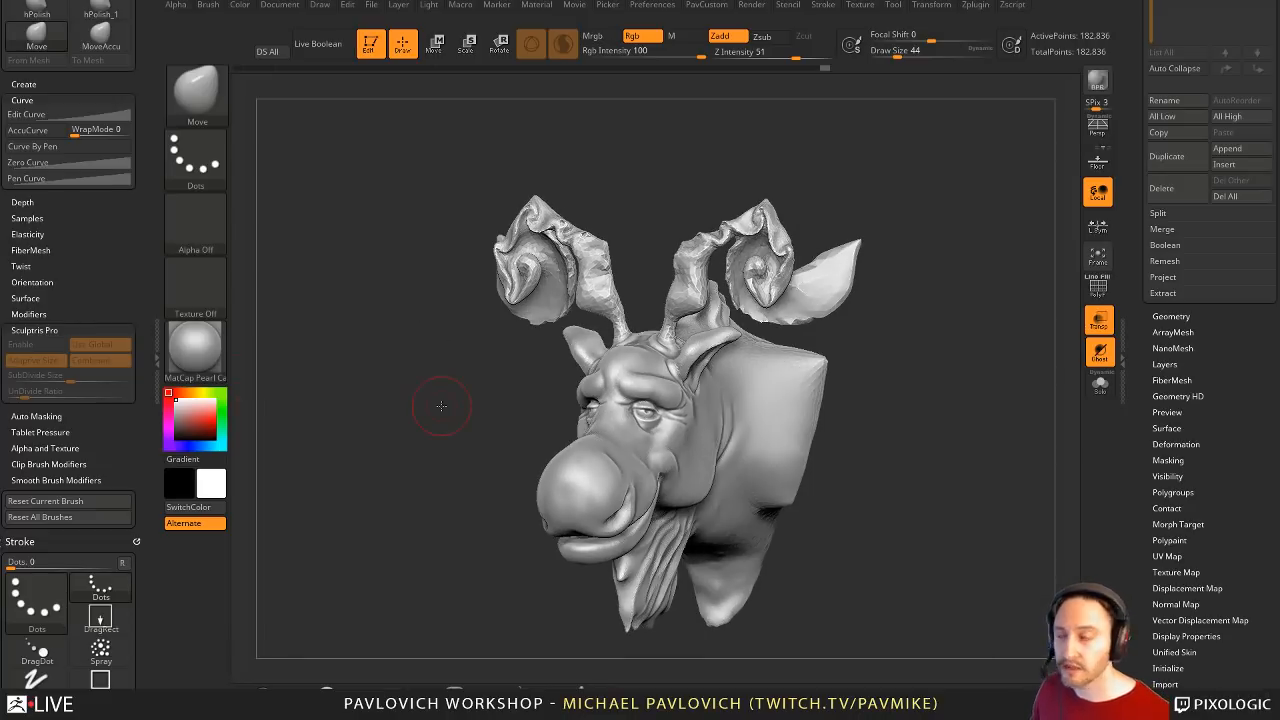
- Switch to the Standard brush with Sculptris Pro active and set the draw size to 46
{"action": "key", "text": "1"}
{"action": "key", "text": "s"}
{"action": "mouse_move", "coordinate": [906, 364]}
{"action": "left_mouse_down"}
{"action": "mouse_move", "coordinate": [920, 364]}
{"action": "mouse_move", "coordinate": [872, 397]}
{"action": "left_mouse_up"}
{"action": "key", "text": "s"}
{"action": "left_click_drag", "start_coordinate": [705, 319], "coordinate": [682, 319]}
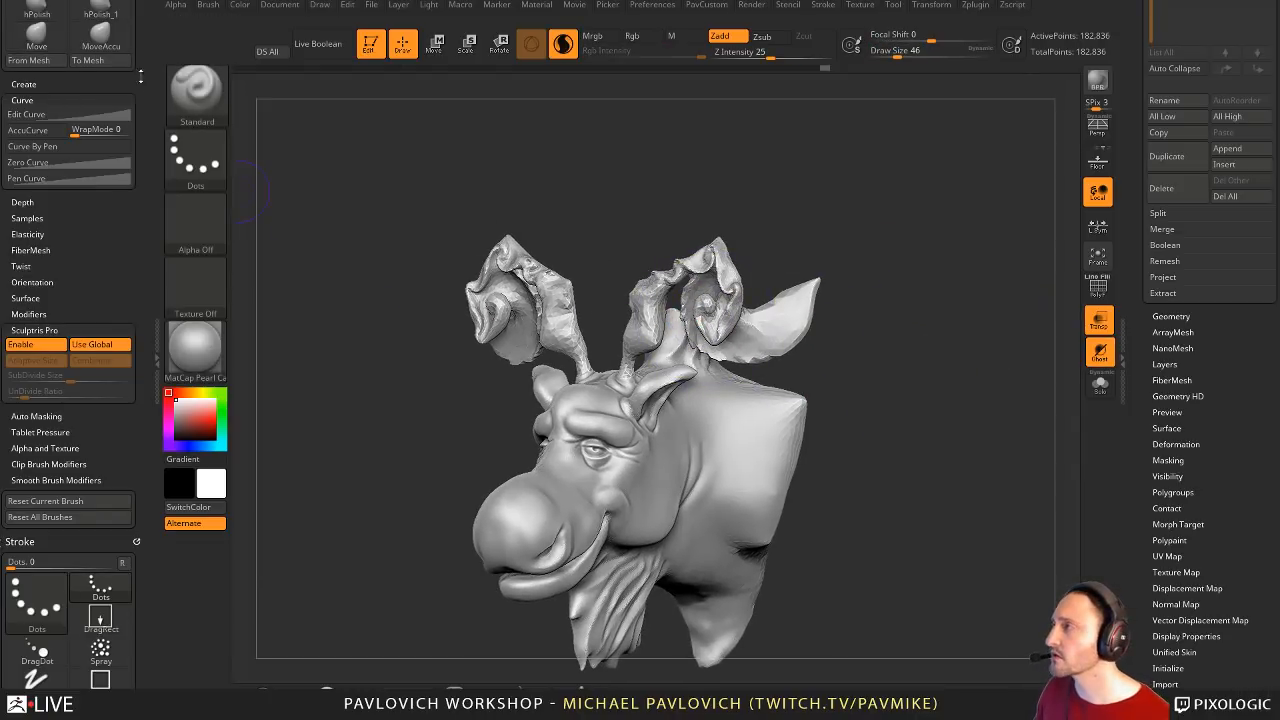
- Dock the Zplugin palette in the tray and collapse its PolyGroupIt section
{"action": "scroll", "coordinate": [152, 328], "scroll_direction": "up", "scroll_amount": 5}
{"action": "scroll", "coordinate": [70, 330], "scroll_direction": "down", "scroll_amount": 5}
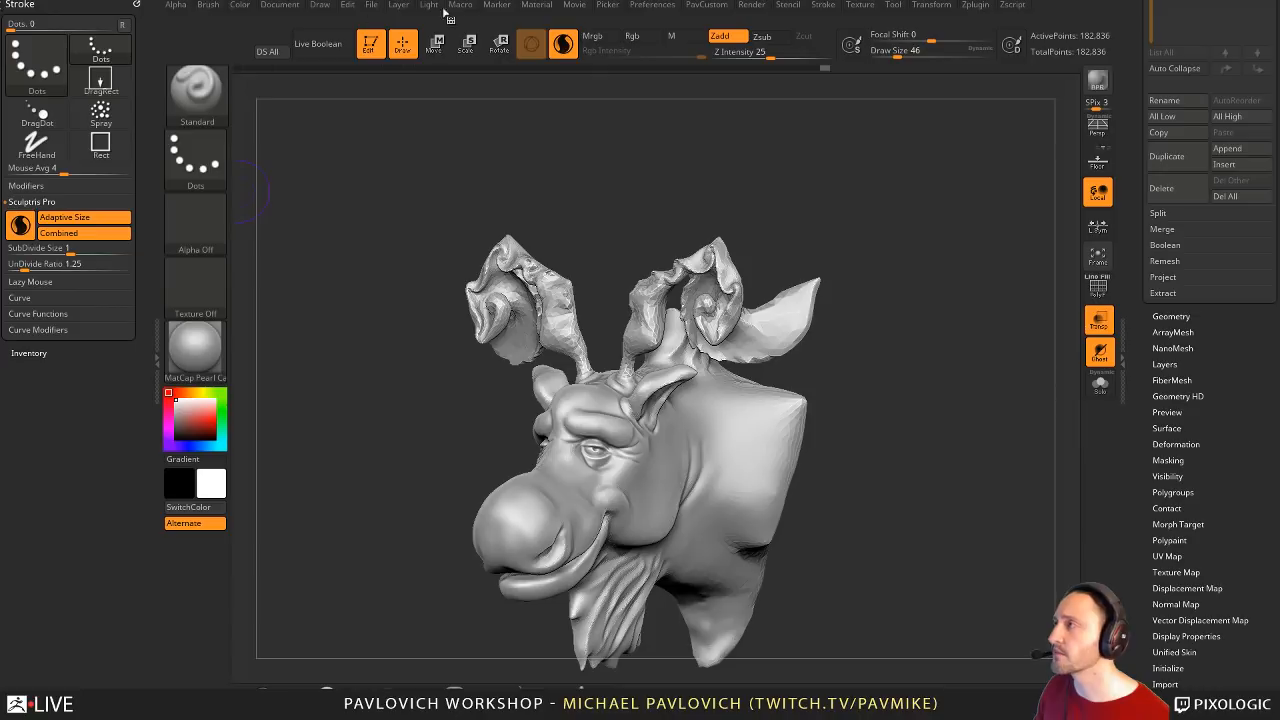
{"action": "left_click", "coordinate": [966, 8]}
{"action": "mouse_move", "coordinate": [966, 24]}
{"action": "left_mouse_down"}
{"action": "mouse_move", "coordinate": [408, 126]}
{"action": "mouse_move", "coordinate": [15, 80]}
{"action": "left_mouse_up"}
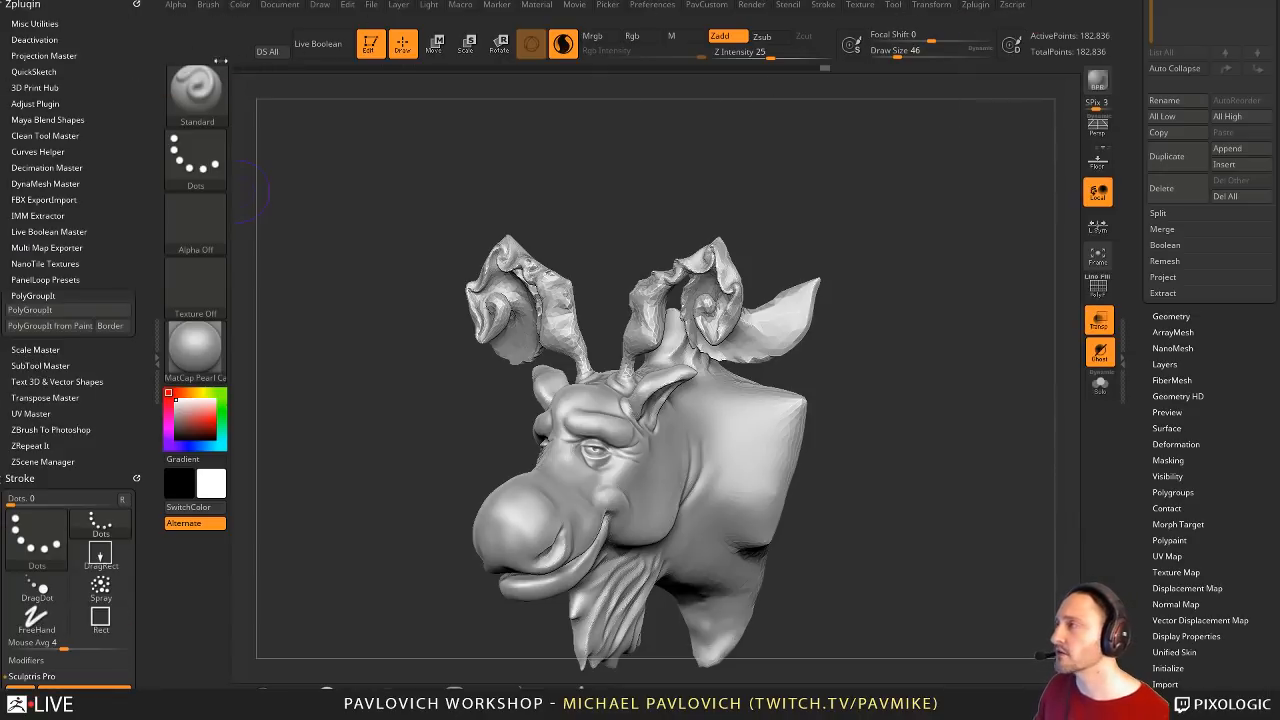
{"action": "left_click", "coordinate": [68, 292]}
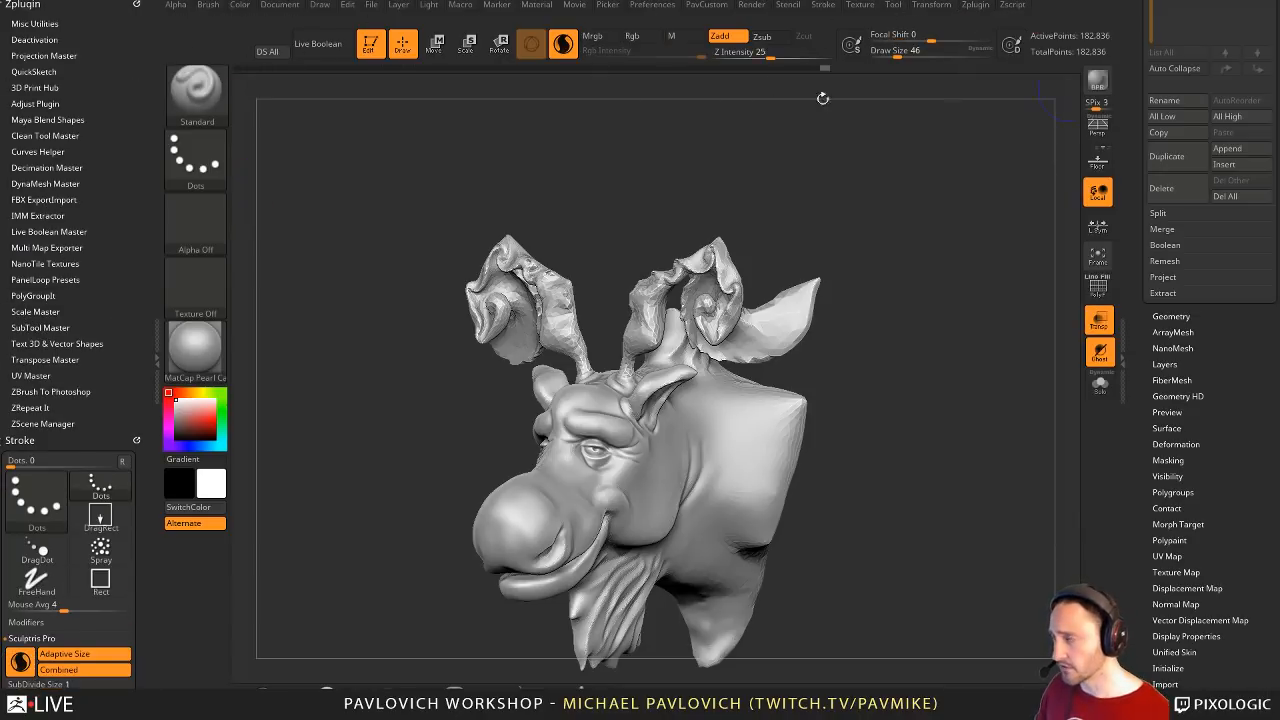
- Expand FBX ExportImport and its additional options to examine the polygroup and smoothing export settings
{"action": "left_click", "coordinate": [17, 200]}
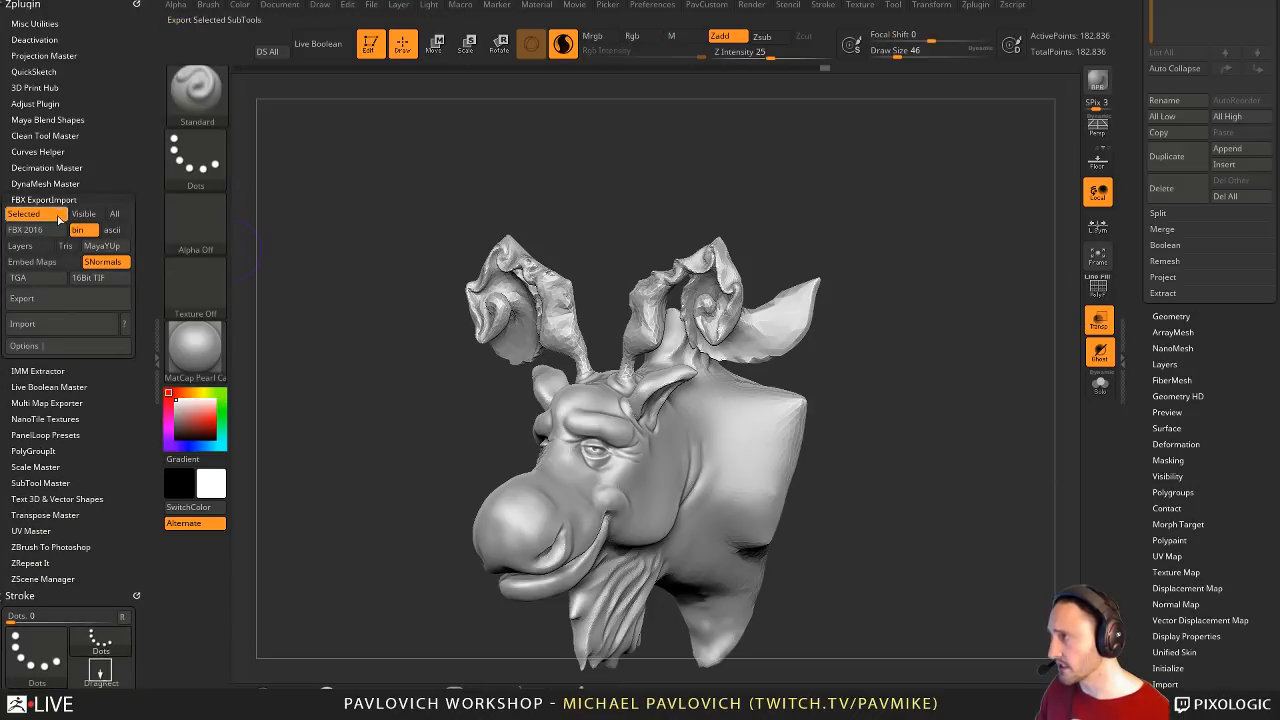
{"action": "left_click", "coordinate": [71, 349]}
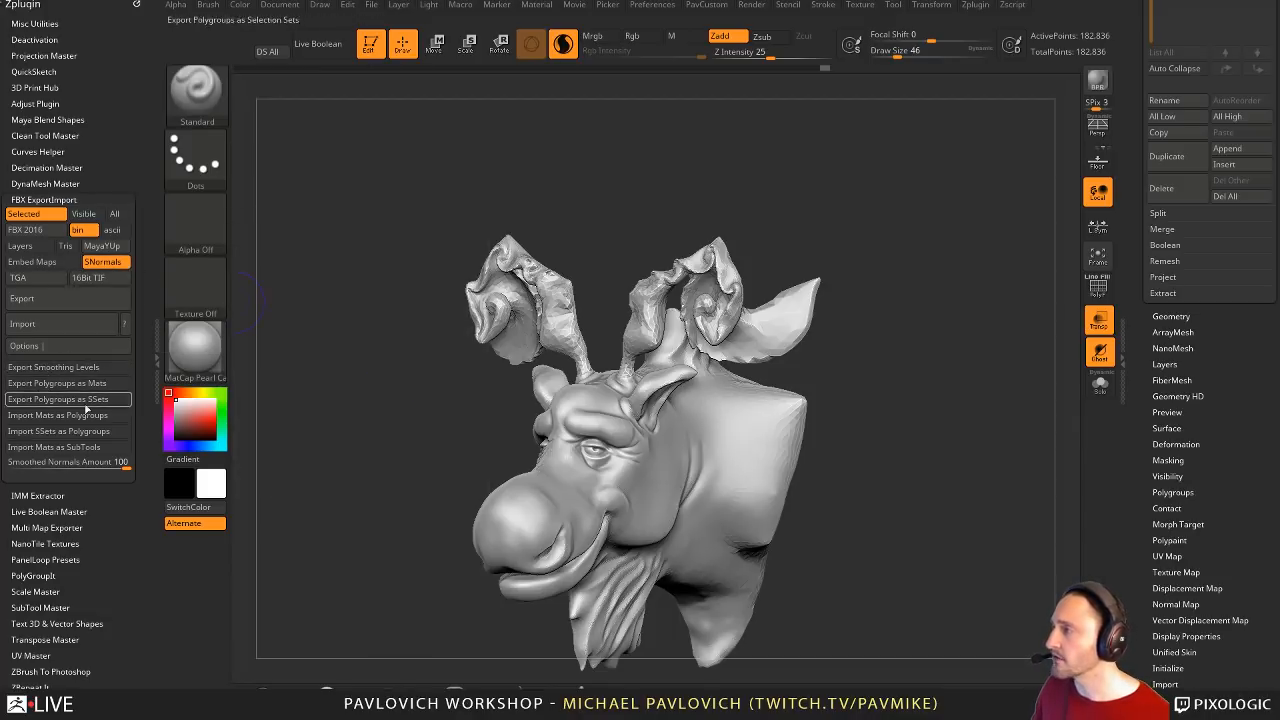
{"action": "mouse_move", "coordinate": [832, 206]}
{"action": "left_mouse_down"}
{"action": "mouse_move", "coordinate": [872, 200]}
{"action": "mouse_move", "coordinate": [845, 181]}
{"action": "left_mouse_up"}
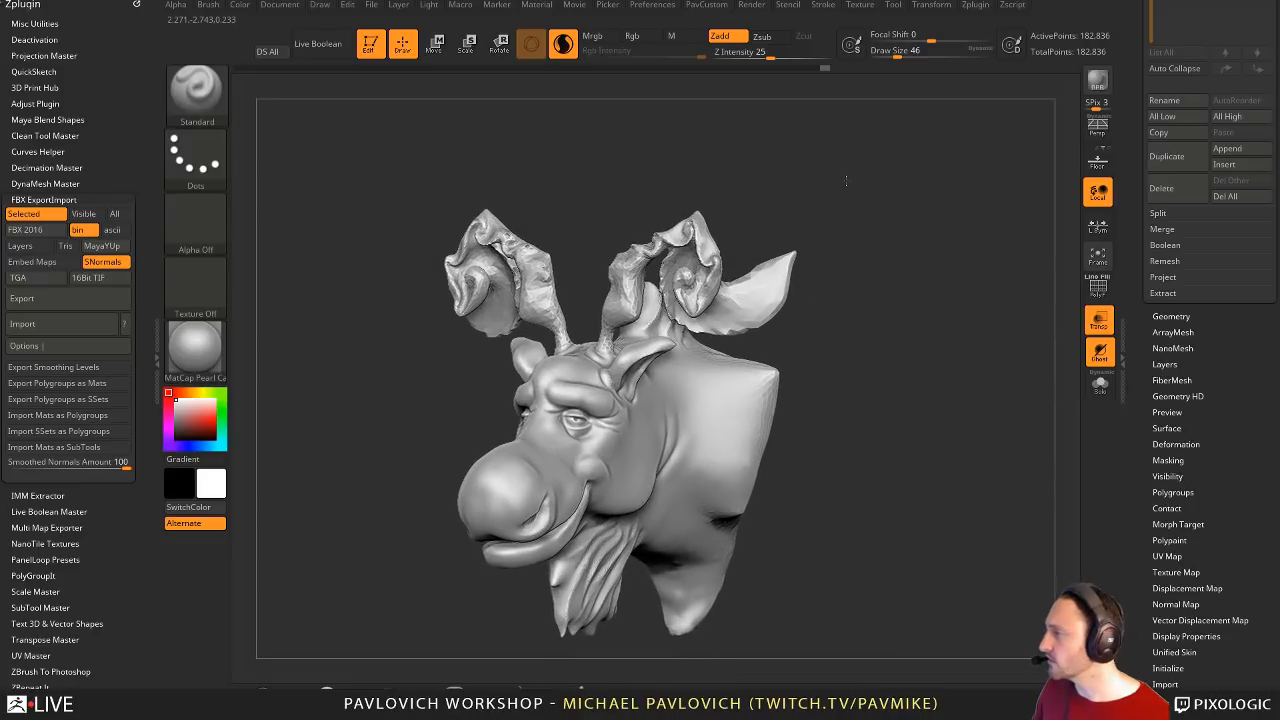
- Set the Smooth brush to draw size 49 and Z intensity 40, and smooth the antler stems
{"action": "mouse_move", "coordinate": [892, 349]}
{"action": "left_mouse_down", "text": "shift"}
{"action": "mouse_move", "coordinate": [913, 352]}
{"action": "mouse_move", "coordinate": [900, 153]}
{"action": "mouse_move", "coordinate": [953, 170]}
{"action": "left_mouse_up", "text": "shift"}
{"action": "mouse_move", "coordinate": [826, 158]}
{"action": "left_mouse_down", "text": "alt"}
{"action": "mouse_move", "coordinate": [909, 249]}
{"action": "mouse_move", "coordinate": [914, 225]}
{"action": "left_mouse_up", "text": "alt"}
{"action": "mouse_move", "coordinate": [699, 384]}
{"action": "left_mouse_down", "text": "shift"}
{"action": "mouse_move", "coordinate": [708, 358]}
{"action": "mouse_move", "coordinate": [714, 376]}
{"action": "mouse_move", "coordinate": [694, 382]}
{"action": "left_mouse_up", "text": "shift"}
{"action": "key", "text": "s"}
{"action": "left_click", "coordinate": [783, 55], "text": "shift"}
{"action": "key", "text": "s"}
{"action": "mouse_move", "coordinate": [678, 440]}
{"action": "left_mouse_down", "text": "shift"}
{"action": "mouse_move", "coordinate": [690, 395]}
{"action": "mouse_move", "coordinate": [780, 298]}
{"action": "left_mouse_up", "text": "shift"}
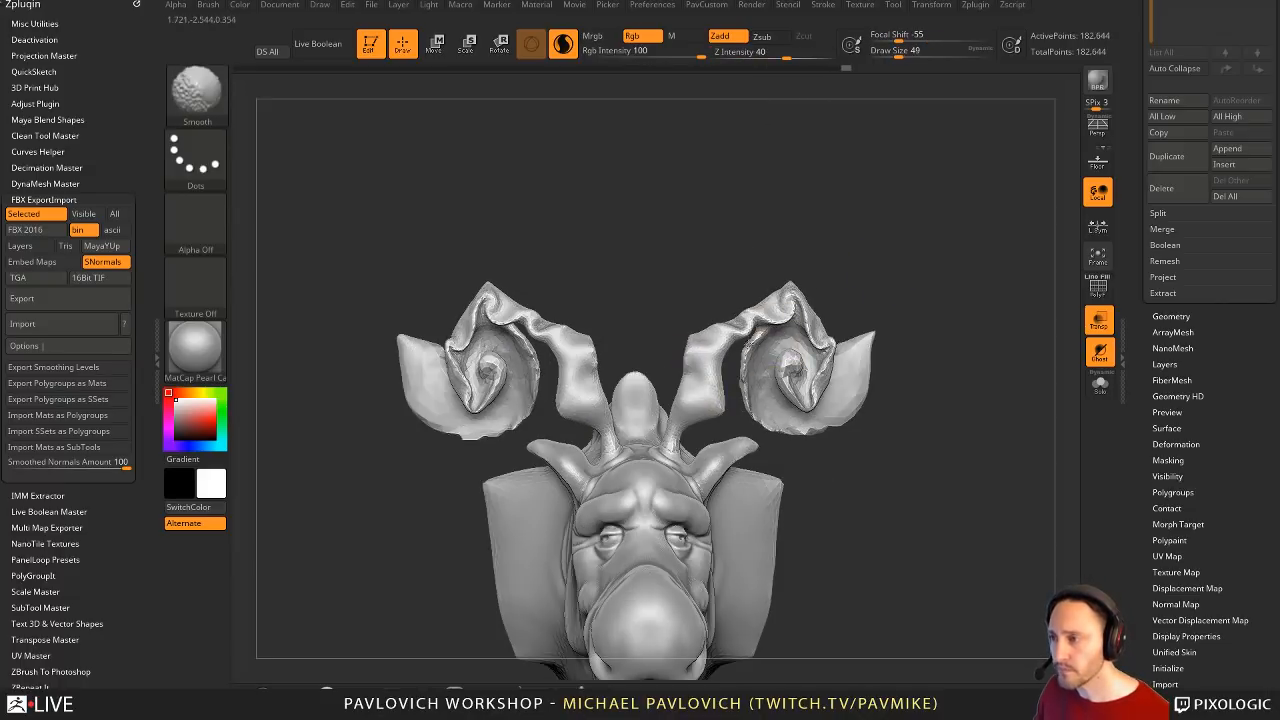
- Smooth the inner spirals and outer surfaces of the antler curls from the front and side
{"action": "left_click_drag", "start_coordinate": [822, 354], "coordinate": [805, 398], "text": "shift"}
{"action": "left_click_drag", "start_coordinate": [940, 350], "coordinate": [890, 343]}
{"action": "left_click_drag", "start_coordinate": [840, 370], "coordinate": [880, 340], "text": "shift"}
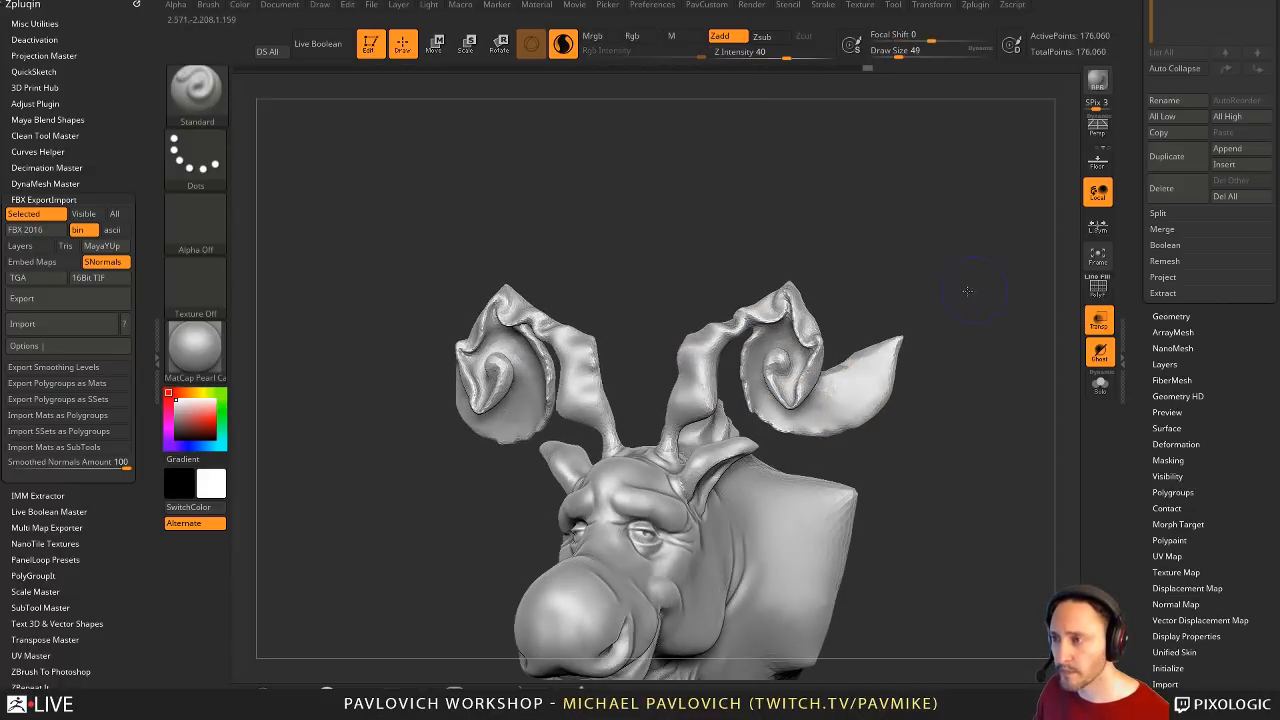
{"action": "mouse_move", "coordinate": [971, 289]}
{"action": "left_mouse_down", "text": "shift"}
{"action": "mouse_move", "coordinate": [823, 315]}
{"action": "mouse_move", "coordinate": [778, 358]}
{"action": "left_mouse_up", "text": "shift"}
{"action": "left_click_drag", "start_coordinate": [813, 304], "coordinate": [854, 332], "text": "shift"}
{"action": "mouse_move", "coordinate": [912, 290]}
{"action": "left_mouse_down"}
{"action": "mouse_move", "coordinate": [934, 323]}
{"action": "mouse_move", "coordinate": [880, 372]}
{"action": "left_mouse_up"}
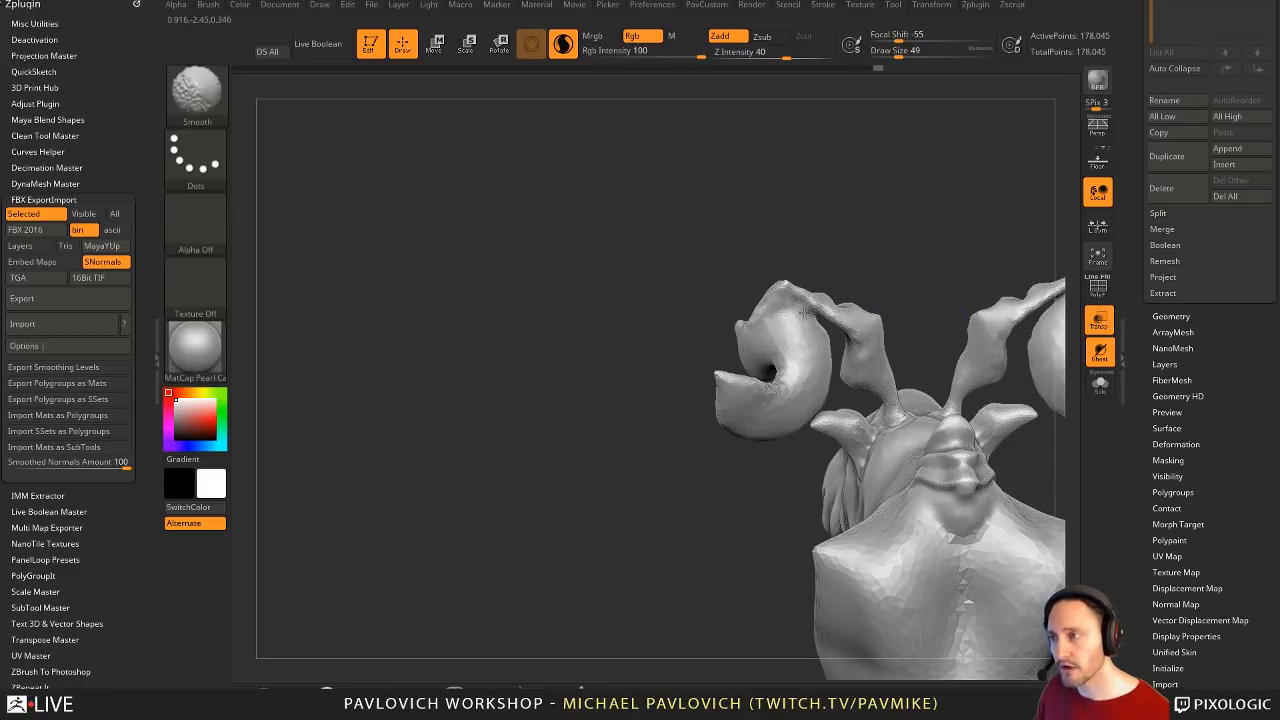
- Smooth the back of the antlers, their upper bends and the lower rims of the curls
{"action": "left_click_drag", "start_coordinate": [804, 313], "coordinate": [812, 306], "text": "shift"}
{"action": "mouse_move", "coordinate": [840, 236]}
{"action": "left_mouse_down"}
{"action": "mouse_move", "coordinate": [923, 231]}
{"action": "mouse_move", "coordinate": [991, 246]}
{"action": "left_mouse_up"}
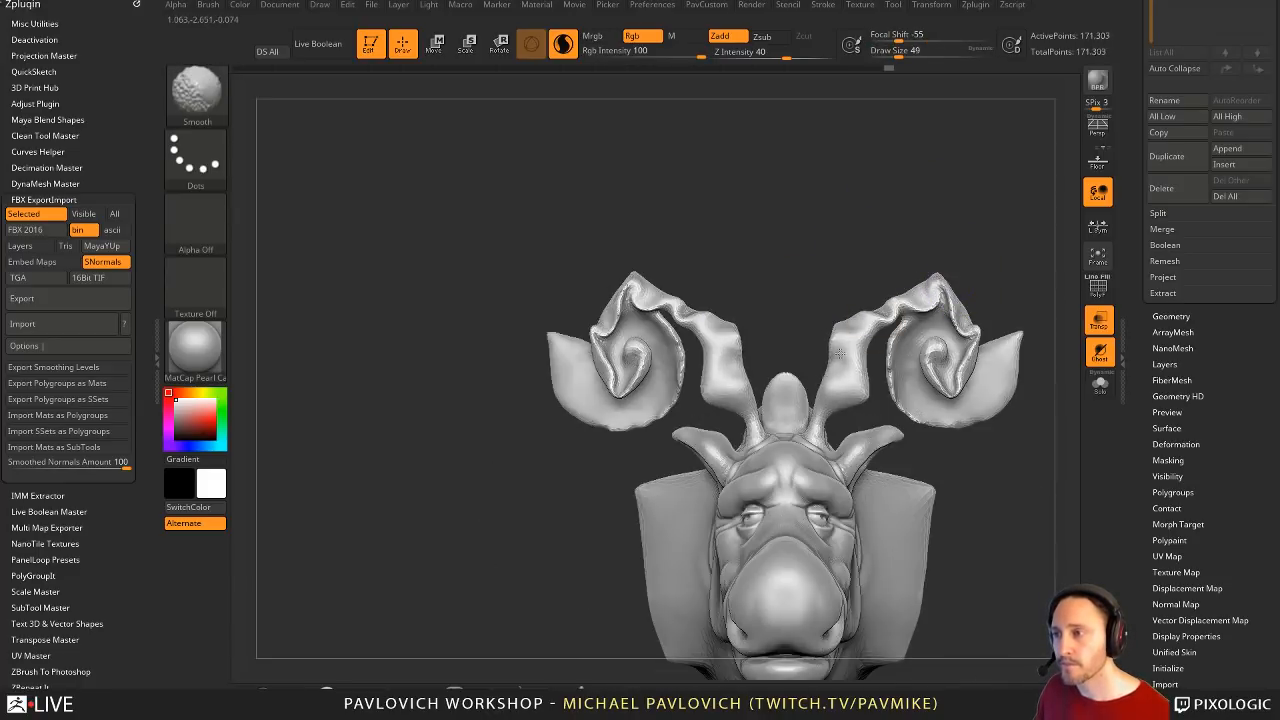
{"action": "left_click_drag", "start_coordinate": [903, 326], "coordinate": [938, 308], "text": "shift"}
{"action": "right_click_drag", "start_coordinate": [921, 352], "coordinate": [832, 378], "text": "alt"}
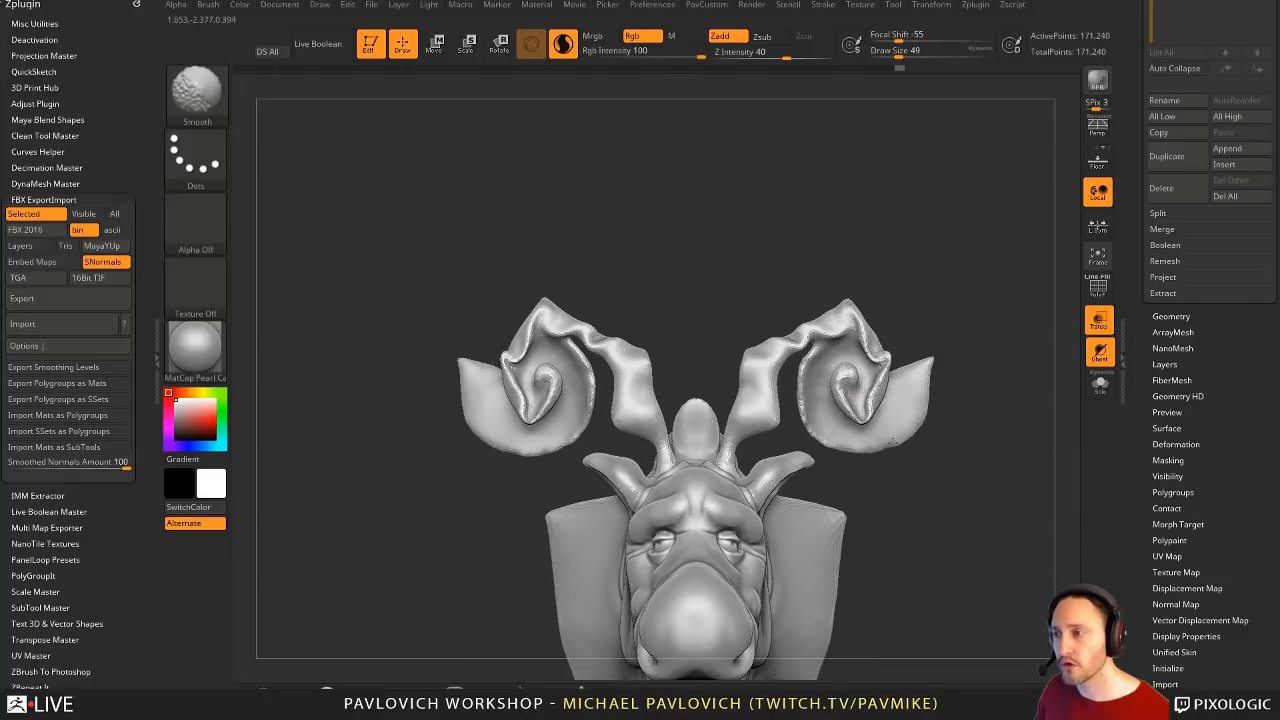
{"action": "left_click_drag", "start_coordinate": [893, 441], "coordinate": [915, 425], "text": "shift"}
{"action": "mouse_move", "coordinate": [1012, 346]}
{"action": "left_mouse_down"}
{"action": "mouse_move", "coordinate": [971, 351]}
{"action": "mouse_move", "coordinate": [880, 305]}
{"action": "left_mouse_up"}
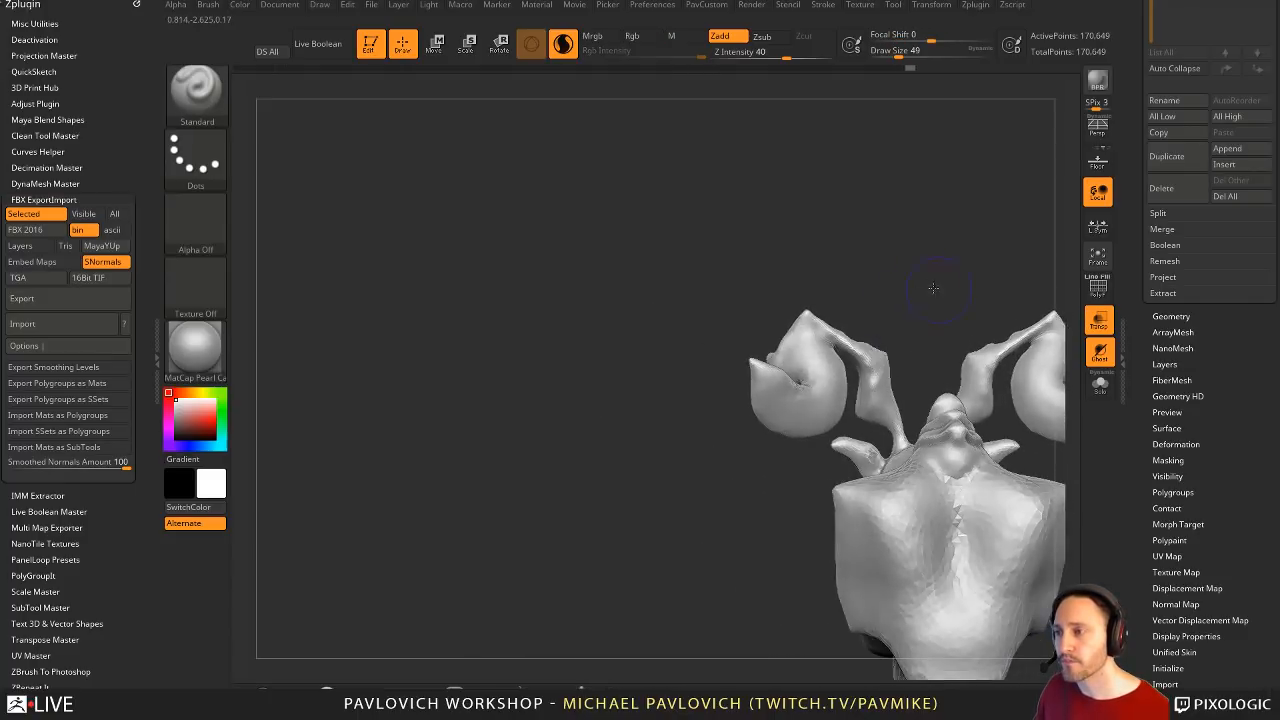
- Smooth the back of the antler curls further and show the polyframe to inspect the mesh density
{"action": "right_click_drag", "start_coordinate": [933, 288], "coordinate": [890, 248], "text": "ctrl"}
{"action": "left_click_drag", "start_coordinate": [890, 248], "coordinate": [909, 251]}
{"action": "left_click_drag", "start_coordinate": [840, 366], "coordinate": [832, 370], "text": "shift"}
{"action": "right_click_drag", "start_coordinate": [891, 271], "coordinate": [911, 277], "text": "ctrl"}
{"action": "mouse_move", "coordinate": [911, 277]}
{"action": "left_mouse_down"}
{"action": "mouse_move", "coordinate": [1040, 264]}
{"action": "mouse_move", "coordinate": [1024, 350]}
{"action": "mouse_move", "coordinate": [842, 328]}
{"action": "mouse_move", "coordinate": [959, 322]}
{"action": "mouse_move", "coordinate": [890, 324]}
{"action": "left_mouse_up"}
{"action": "key", "text": "shift+f"}
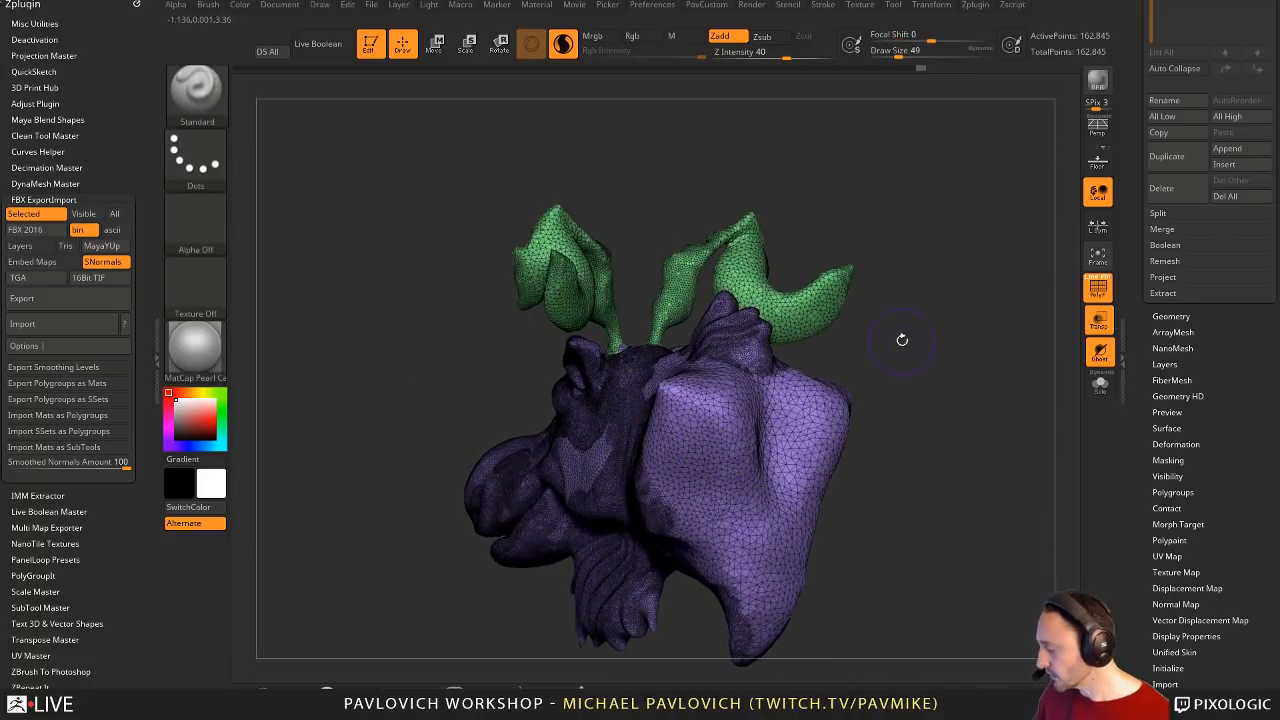
- Give a copy of the Standard brush the DragRect stroke, the star-shaped Alpha 10 and a focal shift of -100
{"action": "mouse_move", "coordinate": [872, 370]}
{"action": "left_mouse_down"}
{"action": "mouse_move", "coordinate": [880, 308]}
{"action": "mouse_move", "coordinate": [975, 318]}
{"action": "left_mouse_up"}
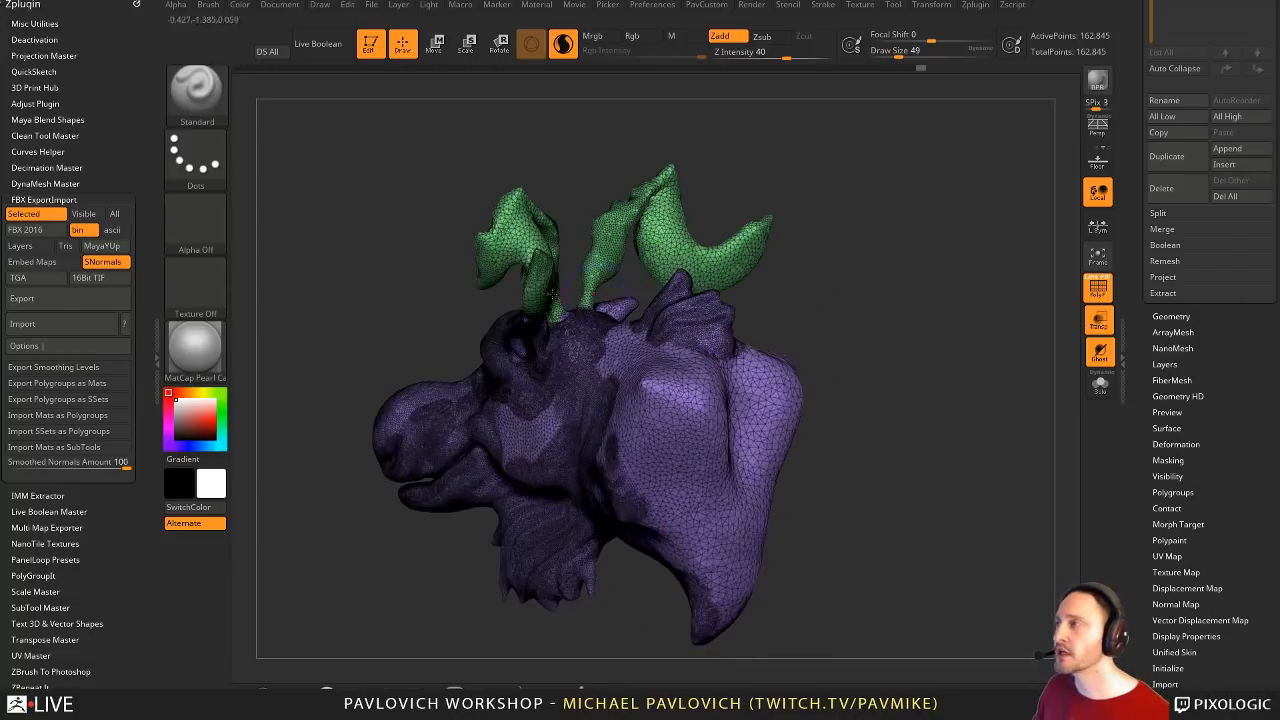
{"action": "left_click", "coordinate": [220, 105]}
{"action": "left_click", "coordinate": [195, 160]}
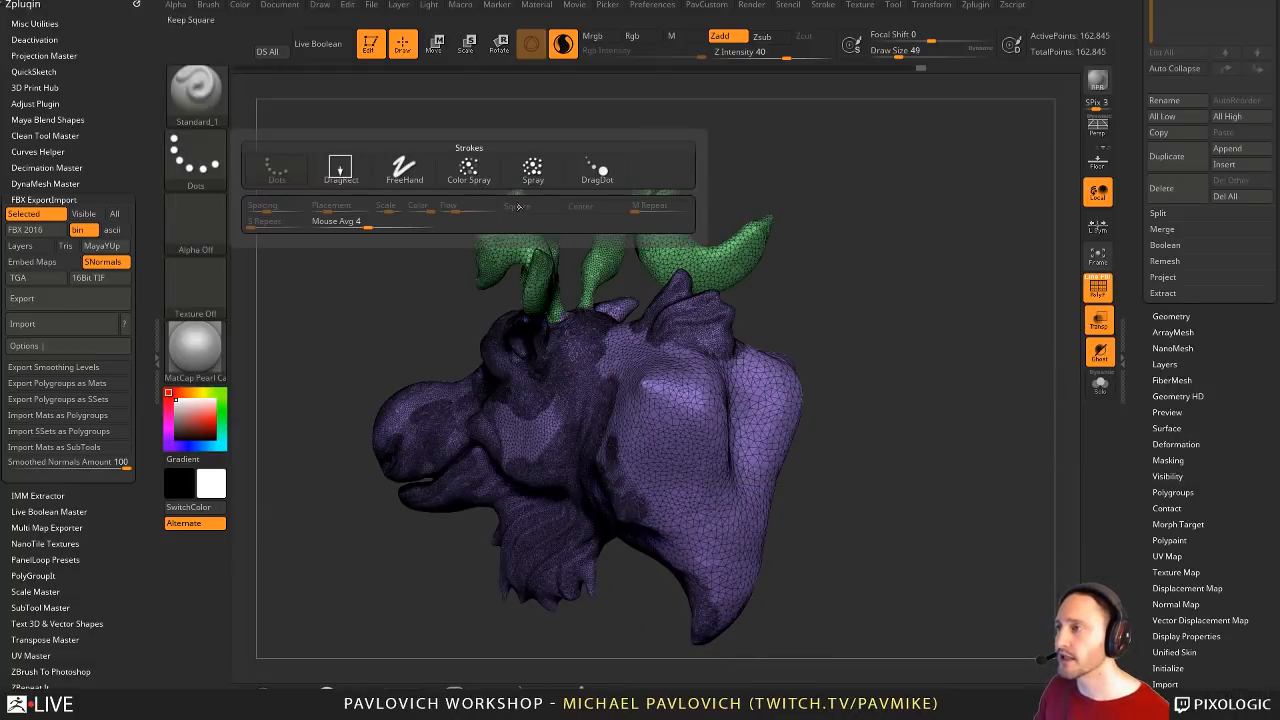
{"action": "left_click", "coordinate": [340, 170]}
{"action": "left_click", "coordinate": [195, 220]}
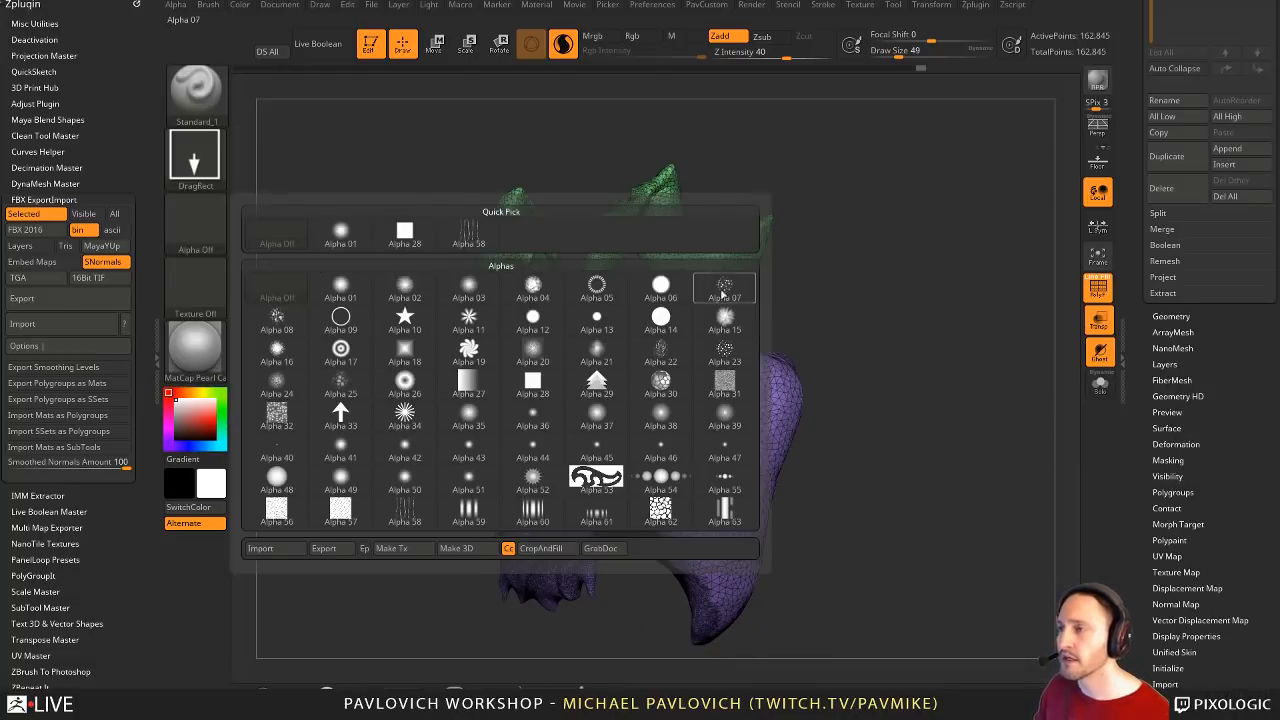
{"action": "left_click", "coordinate": [404, 318]}
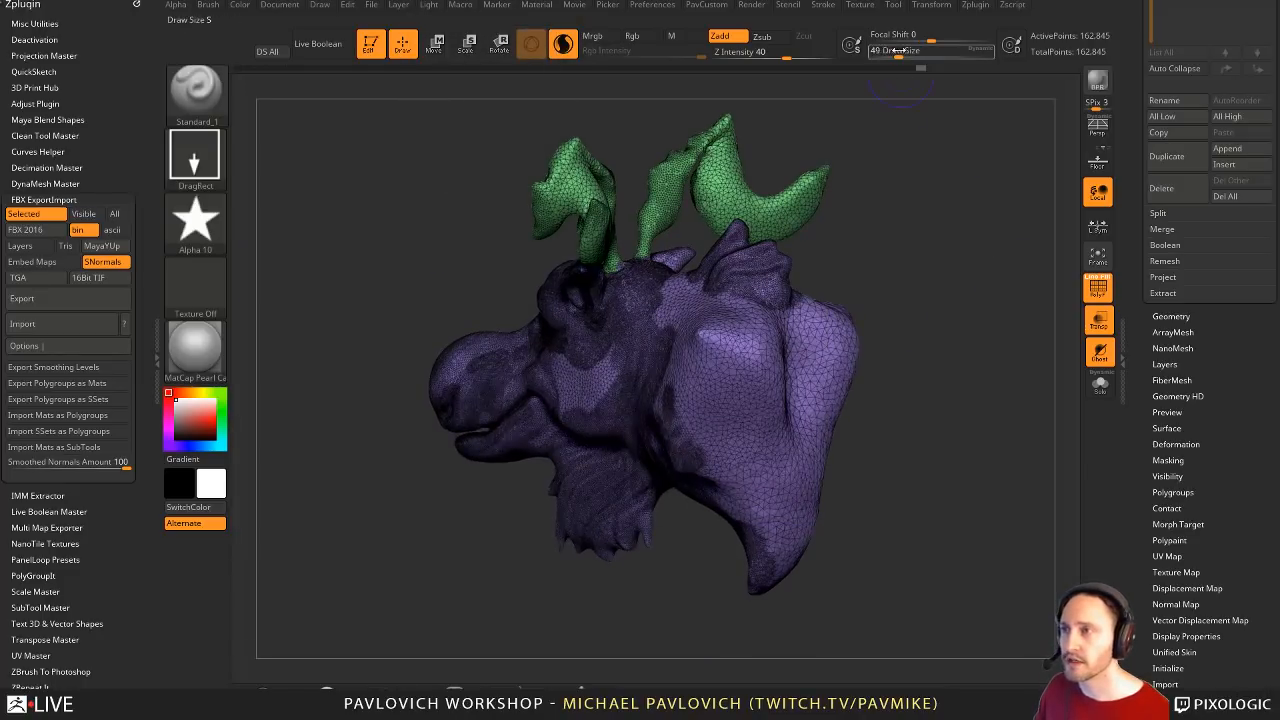
{"action": "left_click_drag", "start_coordinate": [900, 38], "coordinate": [871, 40]}
{"action": "left_click_drag", "start_coordinate": [1022, 390], "coordinate": [900, 380]}
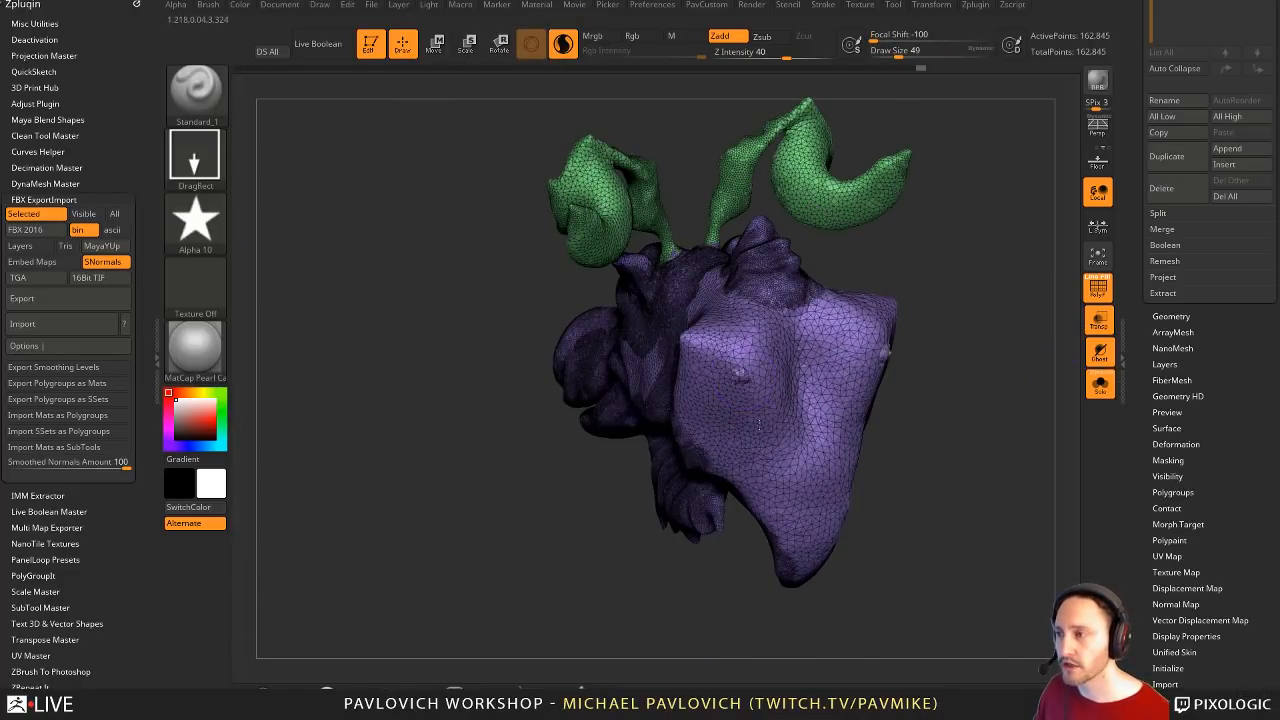
- Try a star stamp on the side of the neck, view it without the polyframe and undo it
{"action": "left_click_drag", "start_coordinate": [740, 372], "coordinate": [765, 438]}
{"action": "left_click", "coordinate": [1097, 287]}
{"action": "left_click_drag", "start_coordinate": [1006, 309], "coordinate": [863, 166]}
{"action": "key", "text": "ctrl+z"}
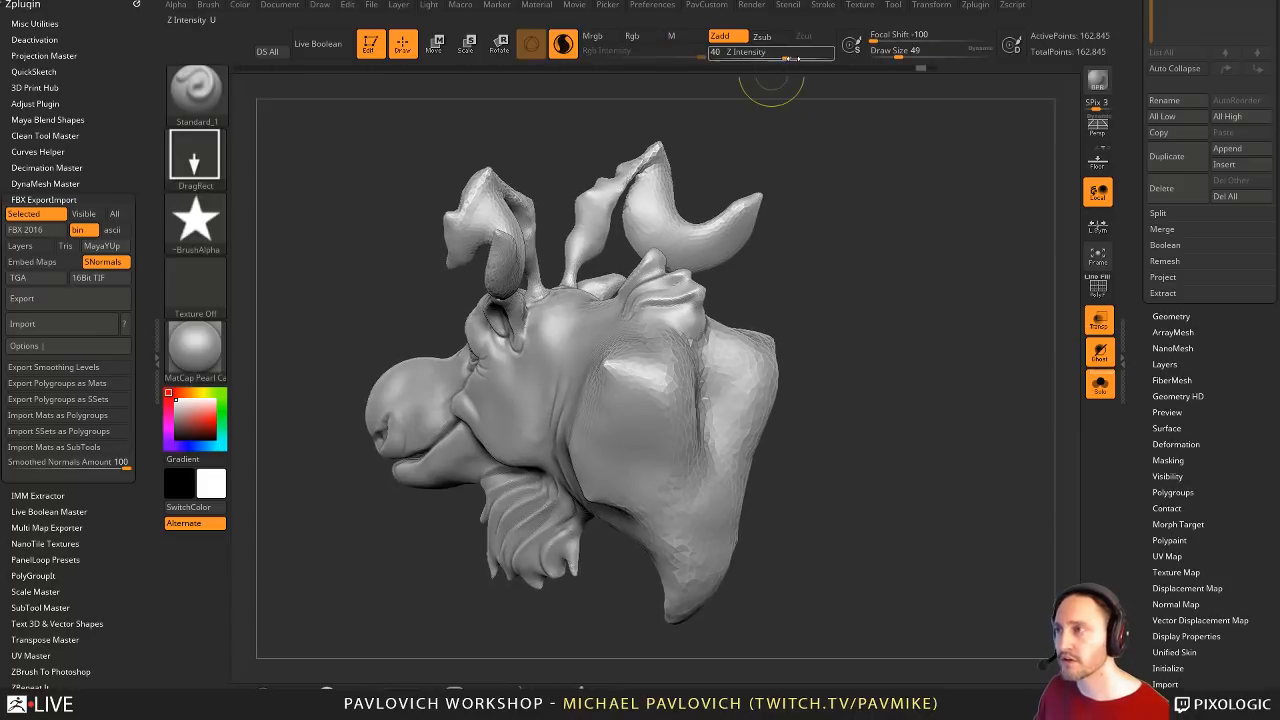
- Set the brush's Z intensity to 19 and try star stamps on the neck and cheek, undoing the unwanted ones
{"action": "left_click_drag", "start_coordinate": [789, 58], "coordinate": [763, 58]}
{"action": "left_click_drag", "start_coordinate": [920, 310], "coordinate": [795, 325]}
{"action": "left_click_drag", "start_coordinate": [812, 383], "coordinate": [822, 333]}
{"action": "key", "text": "ctrl+z"}
{"action": "left_click_drag", "start_coordinate": [649, 412], "coordinate": [700, 460]}
{"action": "left_click_drag", "start_coordinate": [811, 460], "coordinate": [470, 428]}
{"action": "key", "text": "ctrl+z"}
{"action": "left_click_drag", "start_coordinate": [822, 346], "coordinate": [931, 329]}
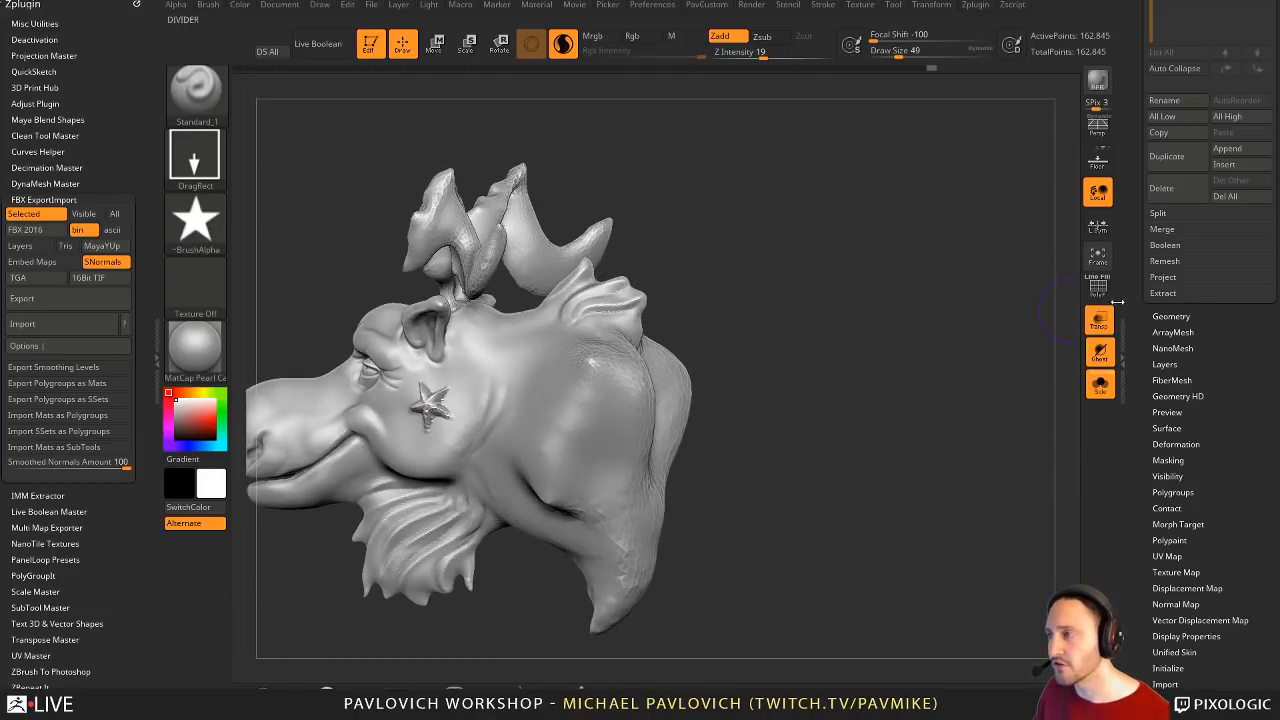
- Check the cheek star's polyframe with transparency and Solo turned off, and undo the star
{"action": "key", "text": "shift+f"}
{"action": "left_click", "coordinate": [1102, 328]}
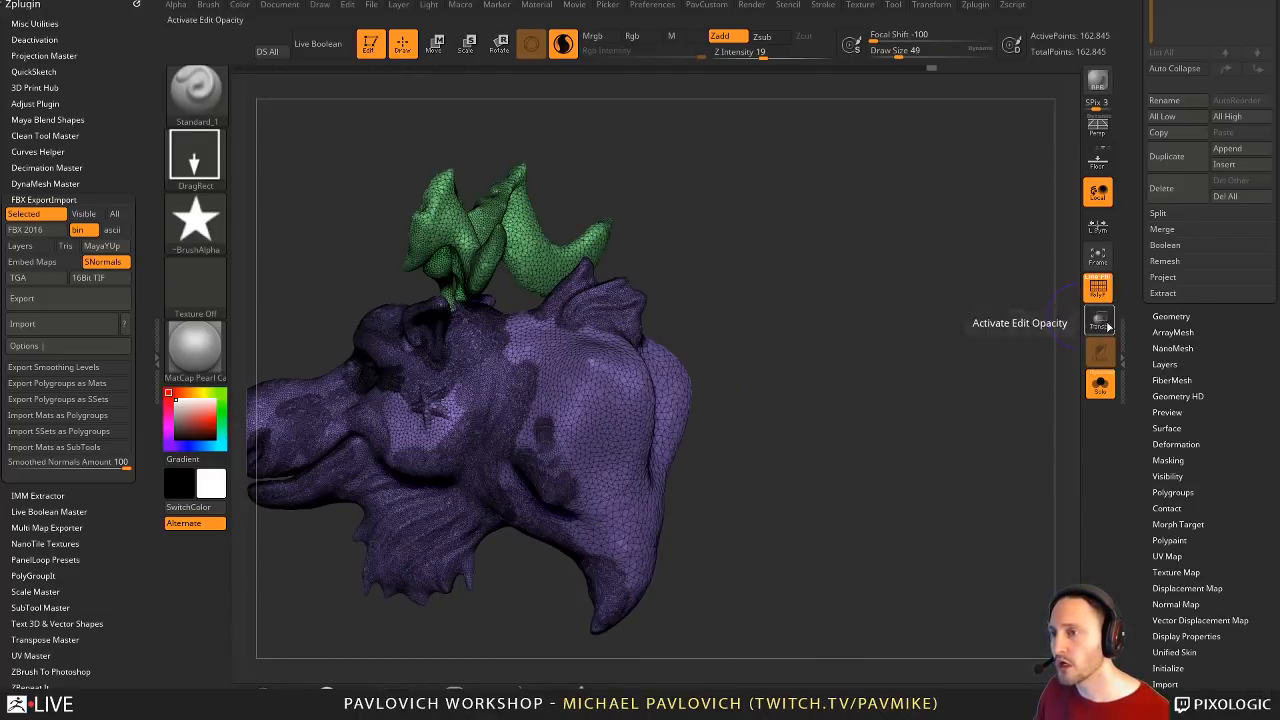
{"action": "left_click", "coordinate": [1100, 378]}
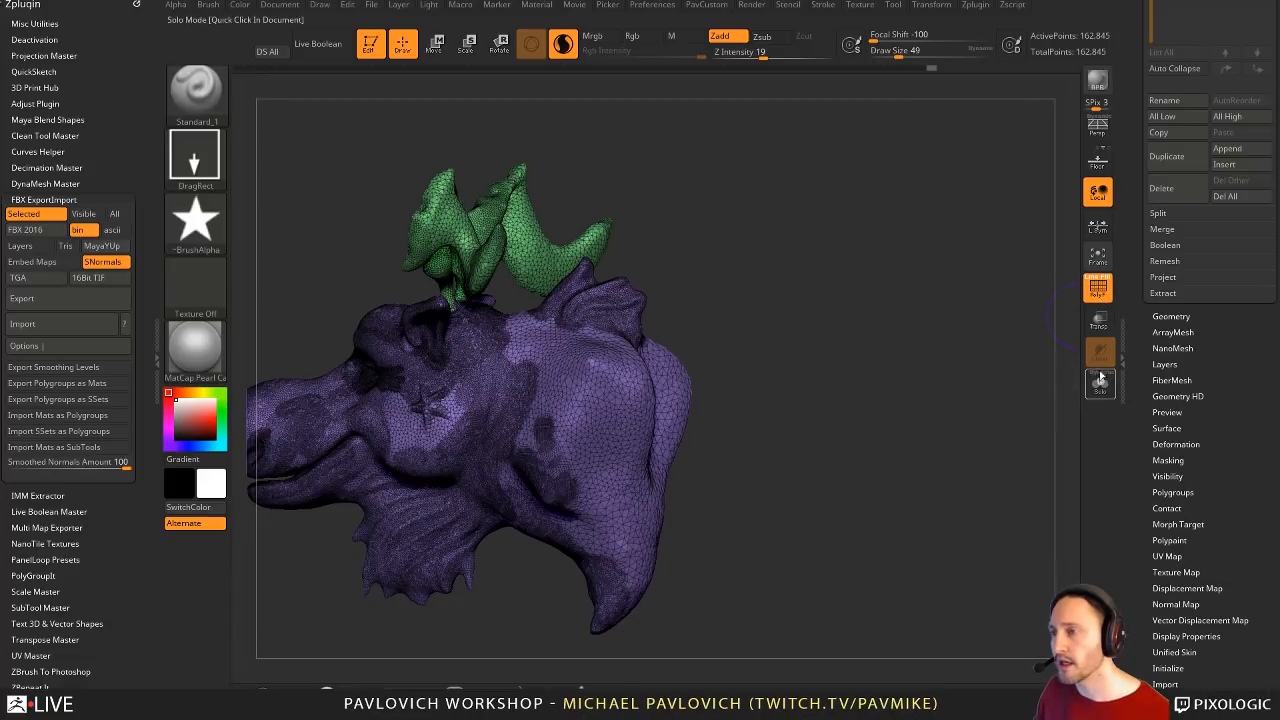
{"action": "left_click", "coordinate": [1098, 290]}
{"action": "left_click_drag", "start_coordinate": [866, 343], "coordinate": [651, 457]}
{"action": "key", "text": "ctrl+z"}
- Try a large star stamp on the side of the neck, inspect its stretched polyframe and undo the stamp
{"action": "right_click_drag", "start_coordinate": [743, 431], "coordinate": [683, 417]}
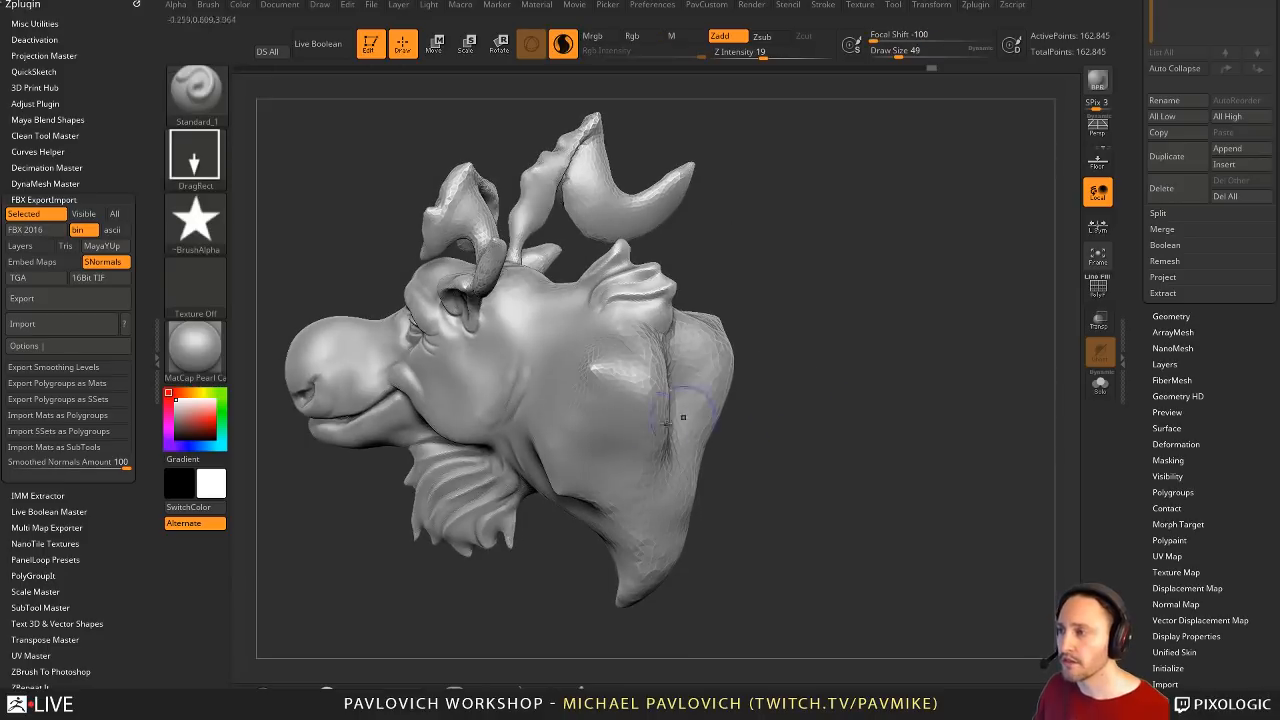
{"action": "left_click_drag", "start_coordinate": [630, 413], "coordinate": [770, 370]}
{"action": "left_click", "coordinate": [1098, 290]}
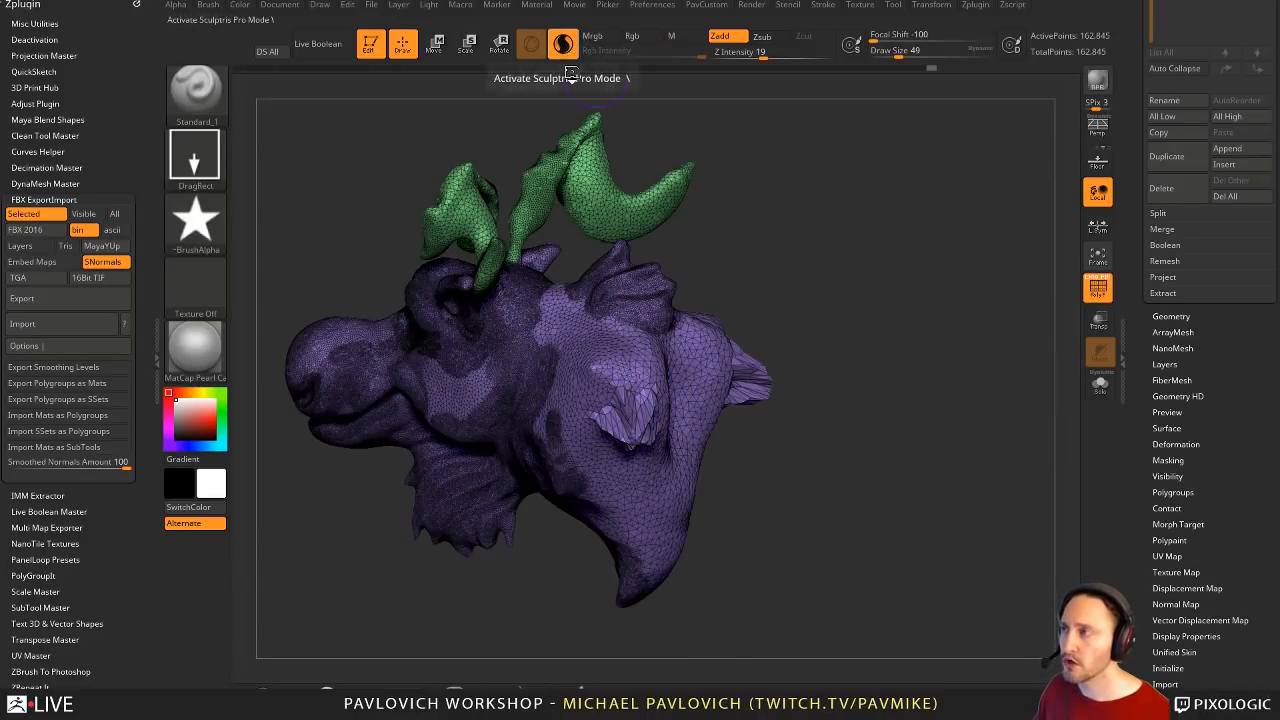
{"action": "key", "text": "ctrl+z"}
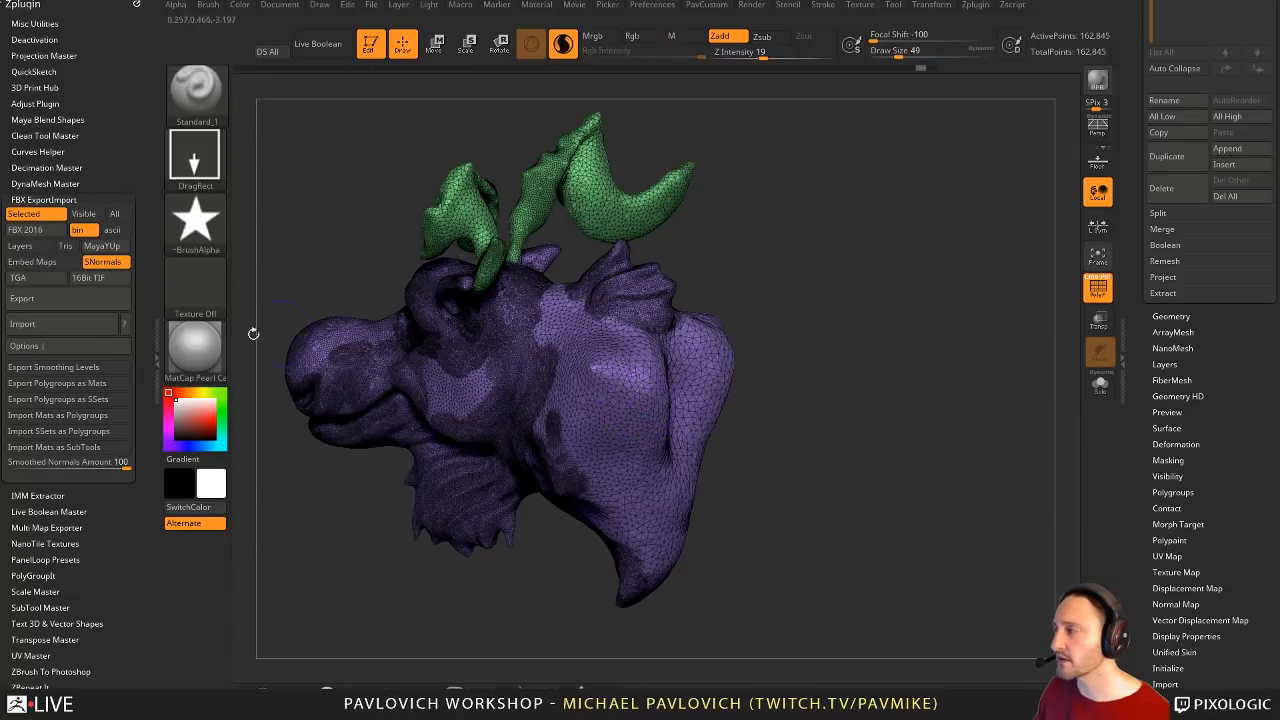
- Dock the Brush palette, expand Auto Masking and set Mask By Polygroups to 100
{"action": "left_click", "coordinate": [68, 197], "text": "shift"}
{"action": "mouse_move", "coordinate": [136, 4]}
{"action": "left_mouse_down"}
{"action": "mouse_move", "coordinate": [204, 8]}
{"action": "mouse_move", "coordinate": [100, 160]}
{"action": "left_mouse_up"}
{"action": "left_click", "coordinate": [206, 6]}
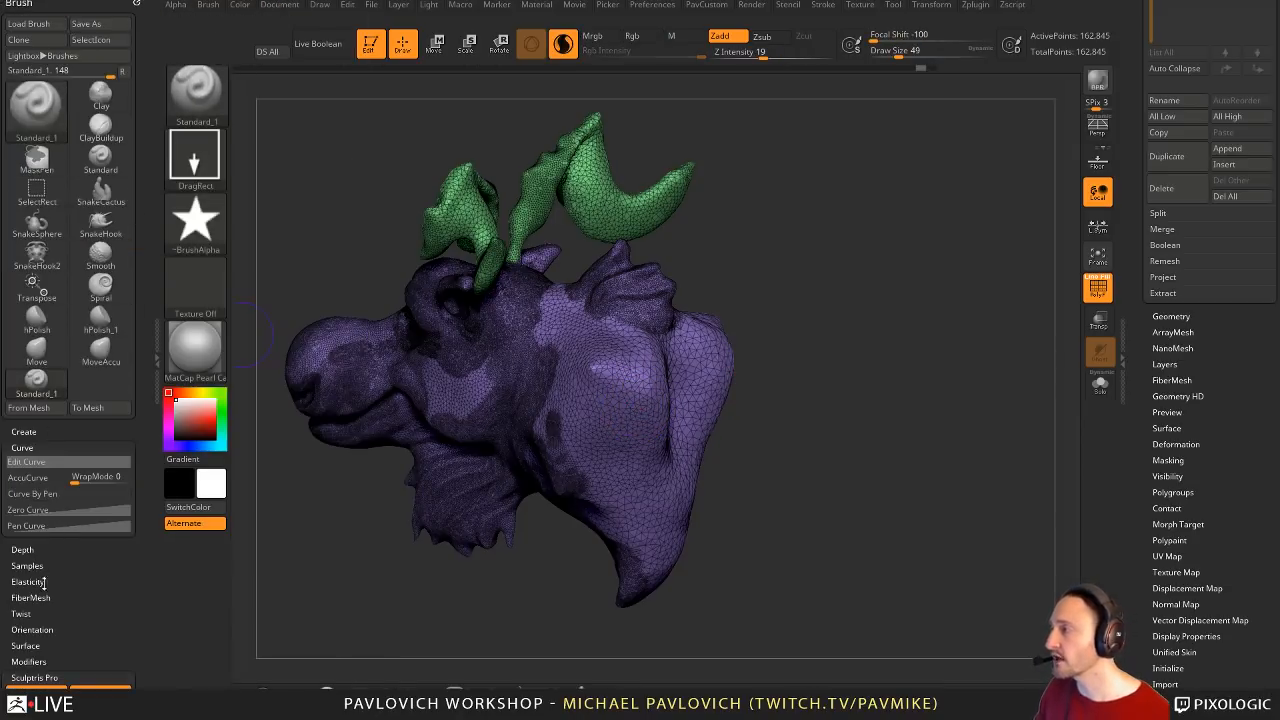
{"action": "scroll", "coordinate": [46, 584], "scroll_direction": "down", "scroll_amount": 3}
{"action": "left_click", "coordinate": [45, 535], "text": "shift"}
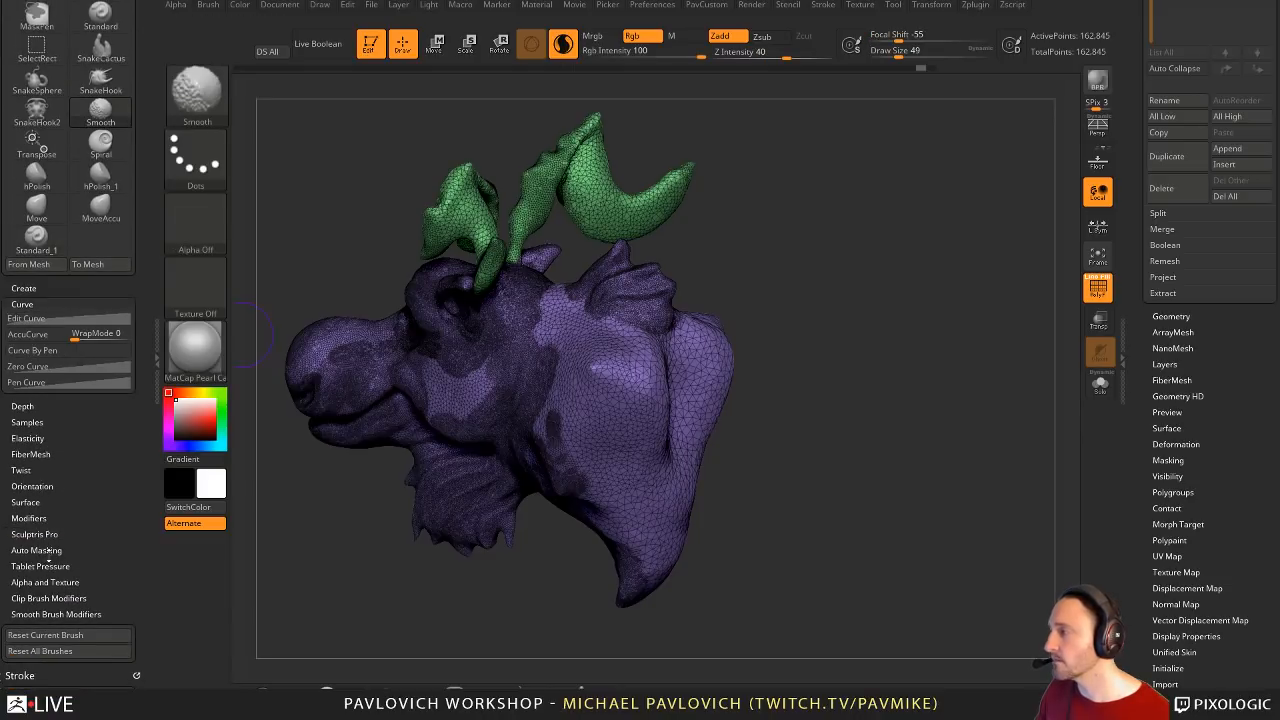
{"action": "left_click", "coordinate": [57, 550]}
{"action": "left_click_drag", "start_coordinate": [803, 360], "coordinate": [828, 332]}
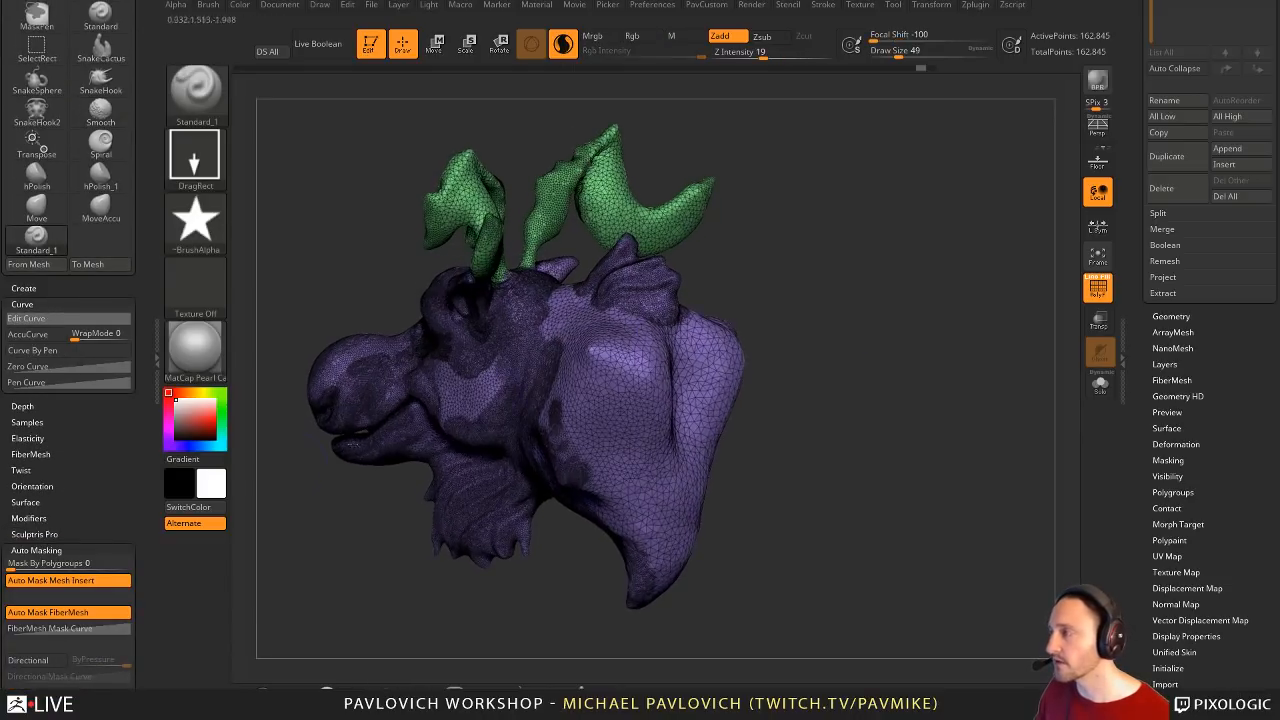
{"action": "left_click_drag", "start_coordinate": [70, 565], "coordinate": [131, 564]}
- Remove the star alpha, choose the Dots stroke and sculpt a raised bulge on the neck at draw size 44
{"action": "left_click_drag", "start_coordinate": [775, 297], "coordinate": [758, 291]}
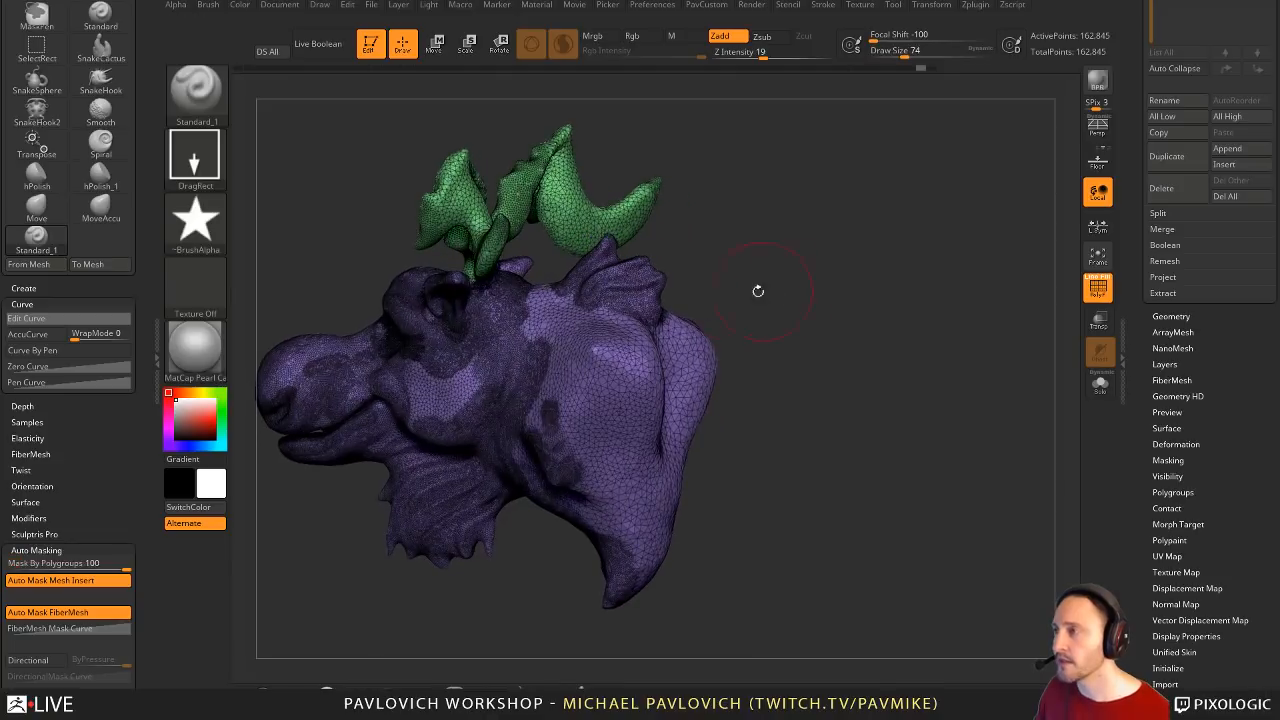
{"action": "left_click", "coordinate": [207, 234]}
{"action": "left_click", "coordinate": [277, 229]}
{"action": "left_click", "coordinate": [195, 160]}
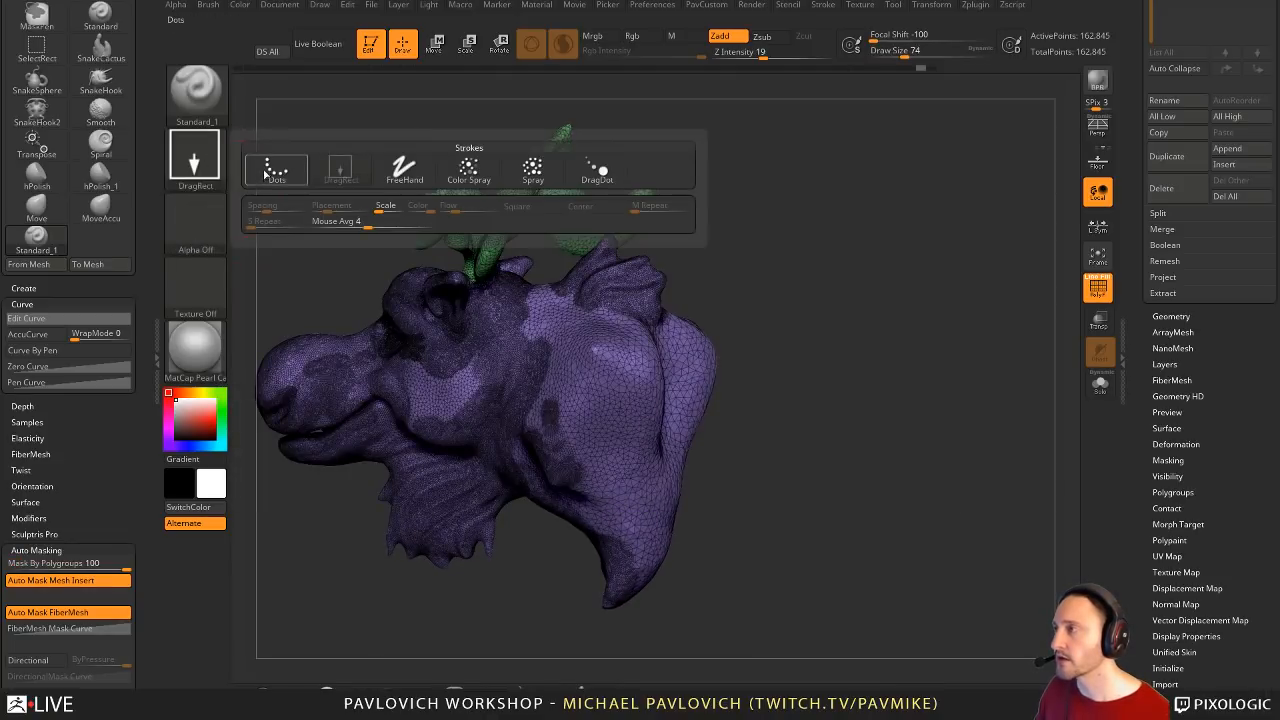
{"action": "left_click", "coordinate": [270, 172]}
{"action": "mouse_move", "coordinate": [591, 370]}
{"action": "left_mouse_down"}
{"action": "mouse_move", "coordinate": [615, 430]}
{"action": "mouse_move", "coordinate": [600, 360]}
{"action": "mouse_move", "coordinate": [640, 420]}
{"action": "mouse_move", "coordinate": [620, 440]}
{"action": "left_mouse_up"}
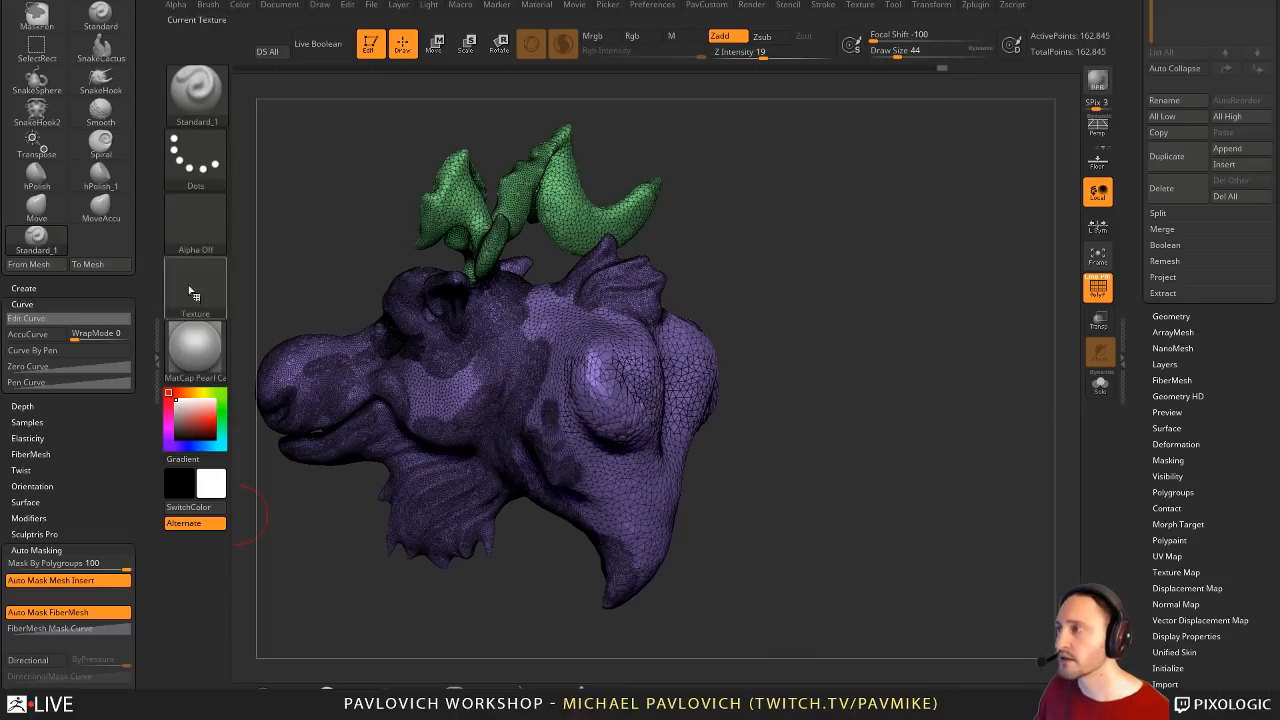
- Set Mask By Polygroups back to 0 and undo the strokes on the neck
{"action": "left_click_drag", "start_coordinate": [62, 564], "coordinate": [8, 564]}
{"action": "mouse_move", "coordinate": [839, 343]}
{"action": "left_mouse_down", "text": "alt"}
{"action": "mouse_move", "coordinate": [886, 367]}
{"action": "mouse_move", "coordinate": [916, 357]}
{"action": "mouse_move", "coordinate": [808, 387]}
{"action": "left_mouse_up", "text": "alt"}
{"action": "key", "text": "ctrl+z"}
{"action": "key", "text": "ctrl+z"}
{"action": "key", "text": "ctrl+z"}
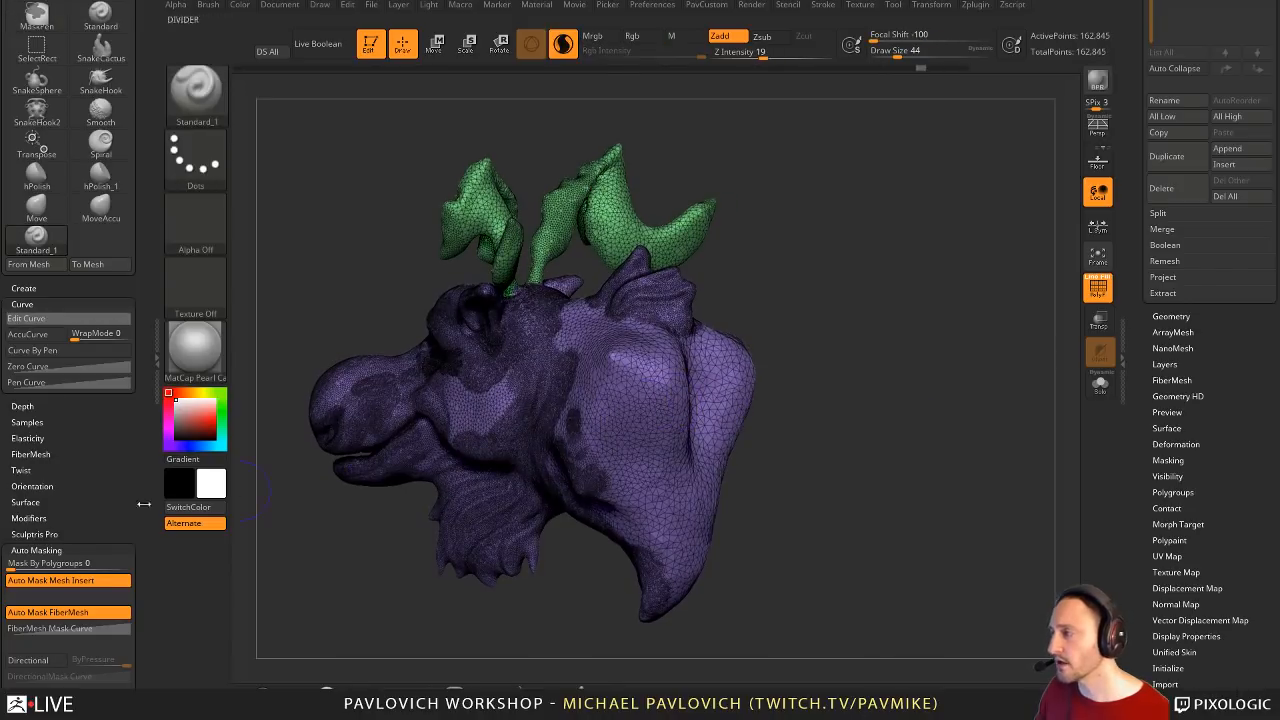
- Restore the DragRect stroke and the star alpha on the brush, and stamp a star on the neck
{"action": "scroll", "coordinate": [35, 495], "scroll_direction": "down", "scroll_amount": 3}
{"action": "mouse_move", "coordinate": [99, 352]}
{"action": "left_mouse_down"}
{"action": "mouse_move", "coordinate": [103, 309]}
{"action": "mouse_move", "coordinate": [100, 417]}
{"action": "left_mouse_up"}
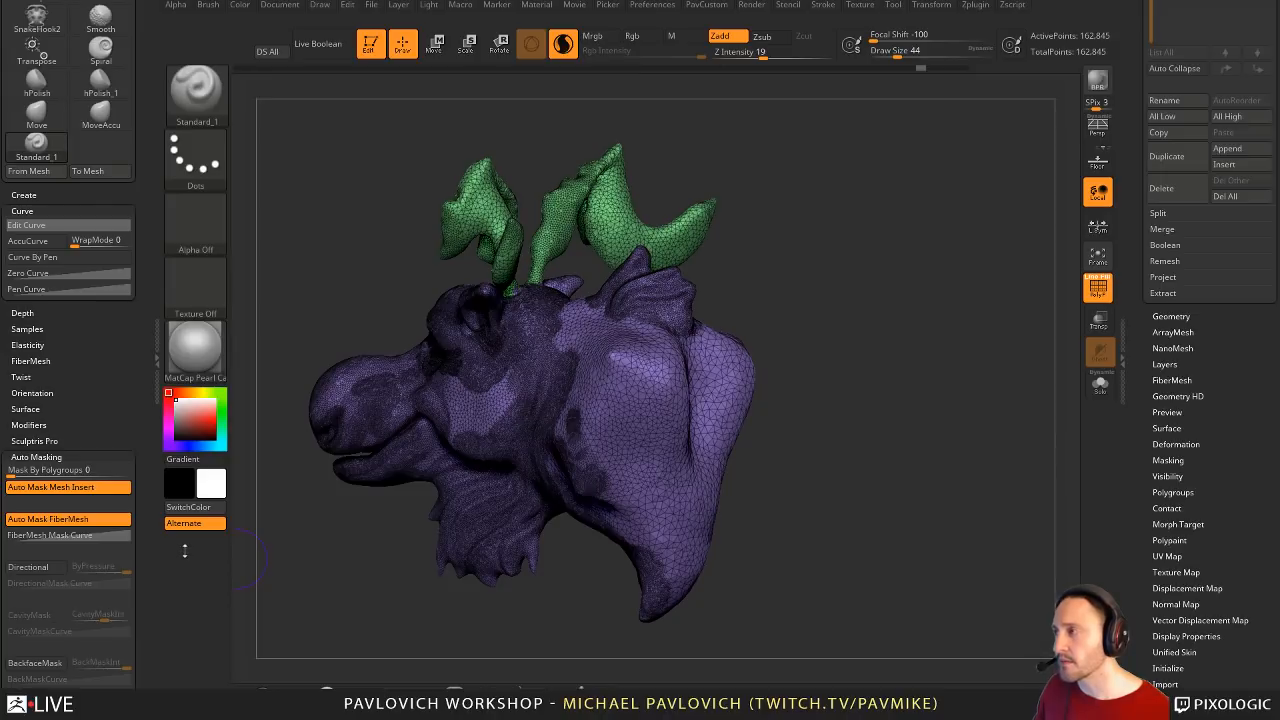
{"action": "left_click_drag", "start_coordinate": [772, 314], "coordinate": [842, 280]}
{"action": "left_click", "coordinate": [200, 170]}
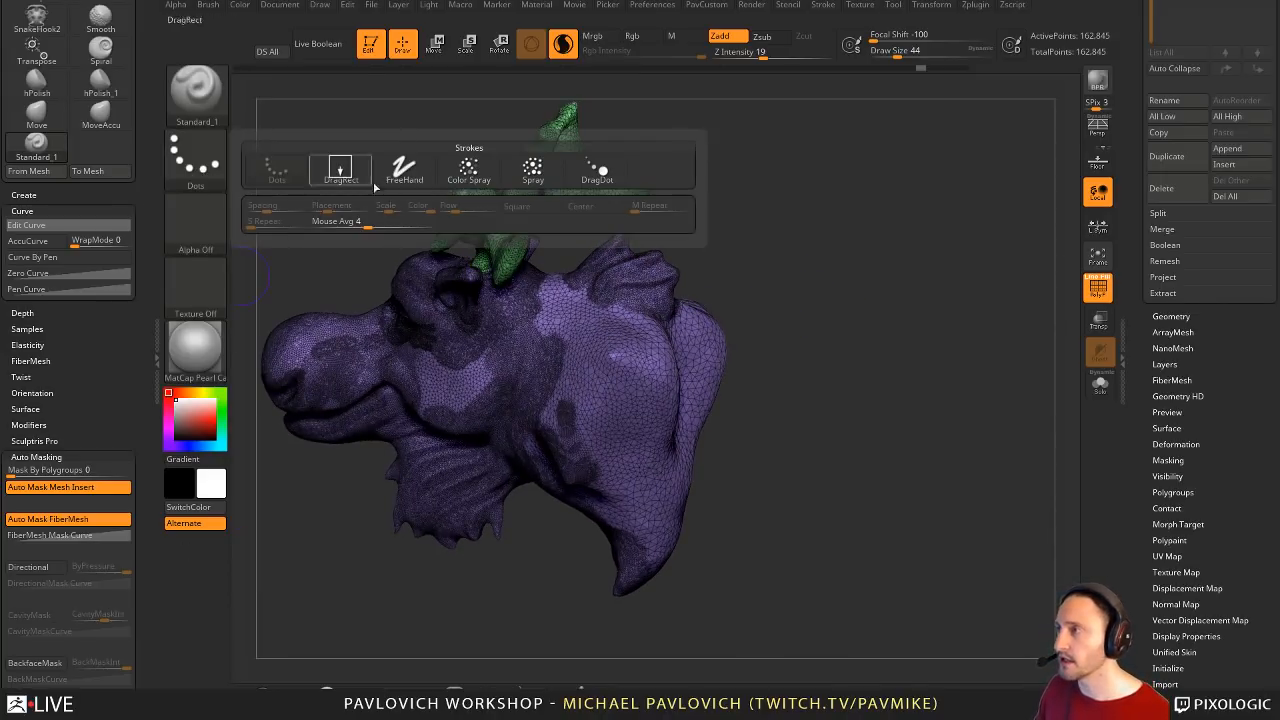
{"action": "left_click", "coordinate": [341, 170]}
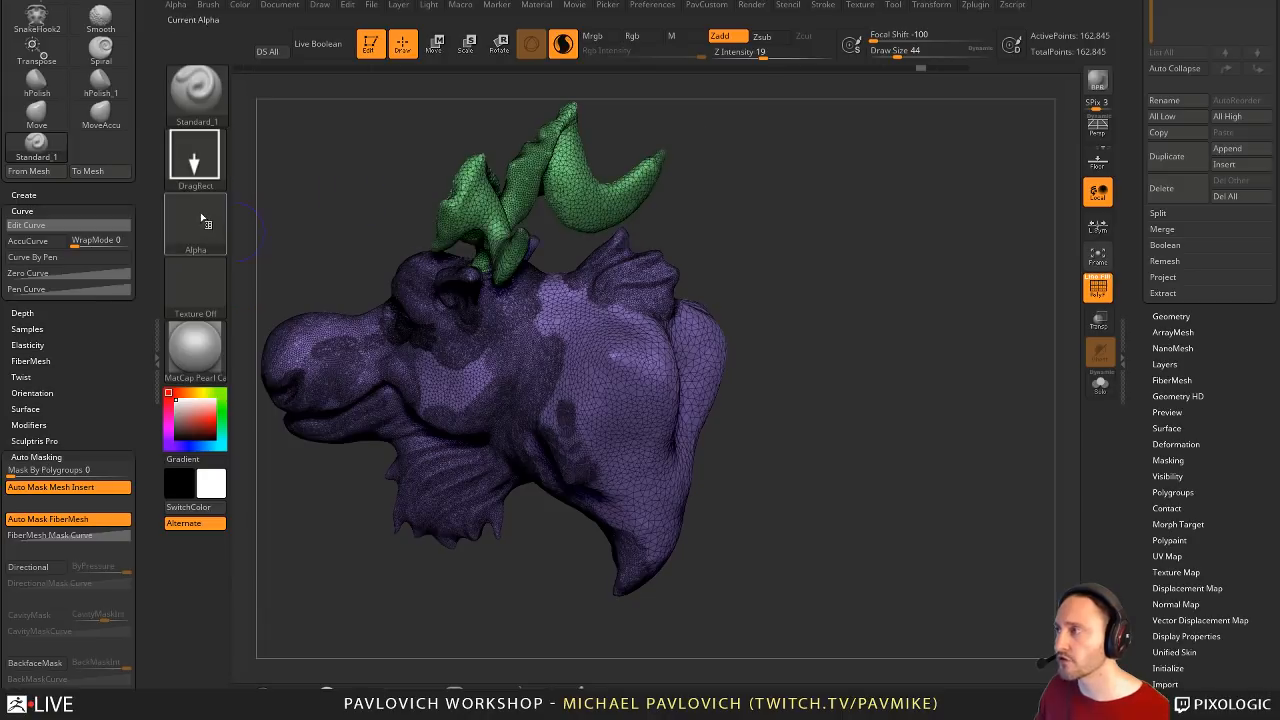
{"action": "left_click", "coordinate": [196, 220]}
{"action": "left_click", "coordinate": [598, 228]}
{"action": "left_click_drag", "start_coordinate": [609, 393], "coordinate": [655, 432]}
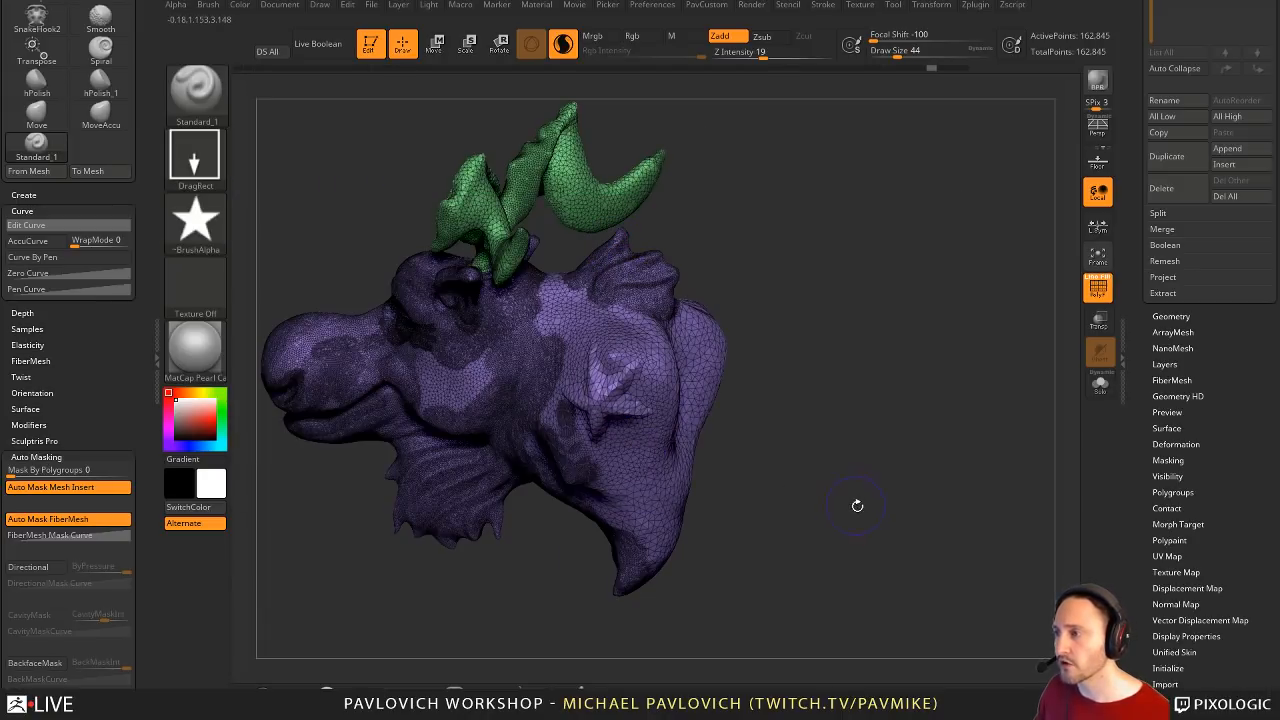
- Set the Smooth brush's Z intensity to 0 and undo the last change on the neck
{"action": "left_click_drag", "start_coordinate": [837, 480], "coordinate": [843, 449]}
{"action": "key", "text": "shift"}
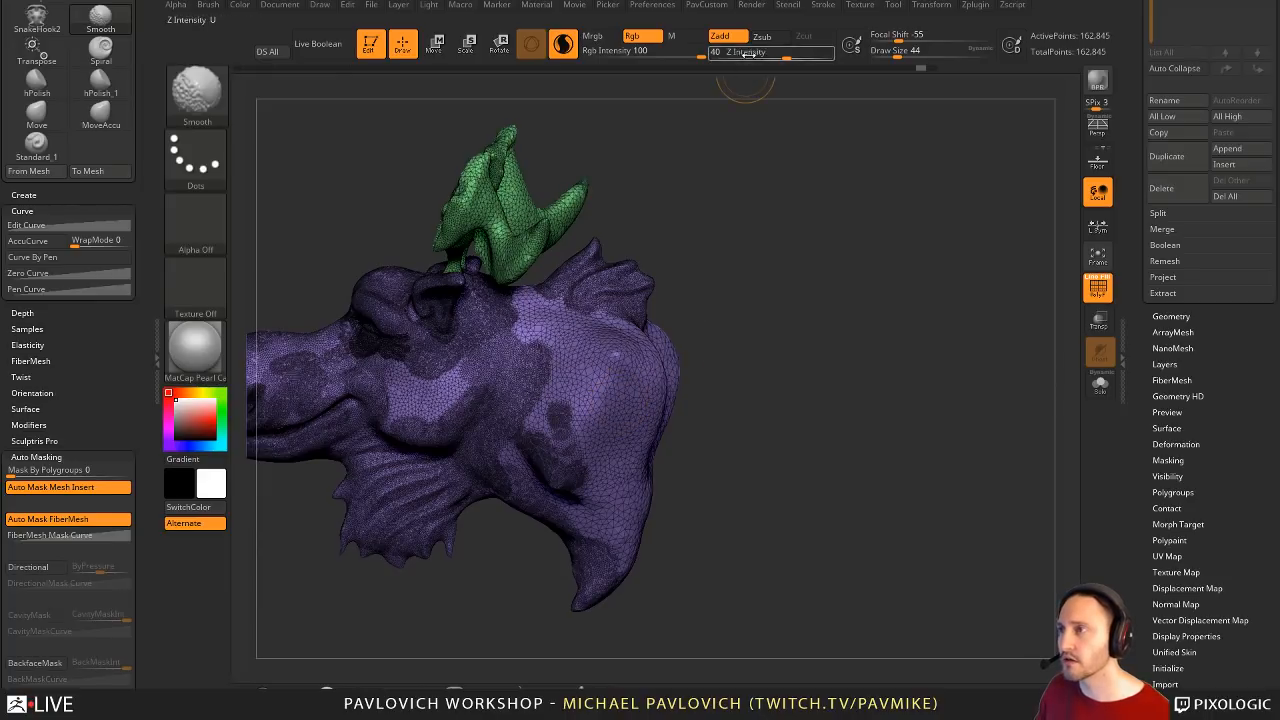
{"action": "left_click_drag", "start_coordinate": [748, 55], "coordinate": [715, 57]}
{"action": "left_click_drag", "start_coordinate": [725, 237], "coordinate": [786, 314]}
{"action": "key", "text": "shift"}
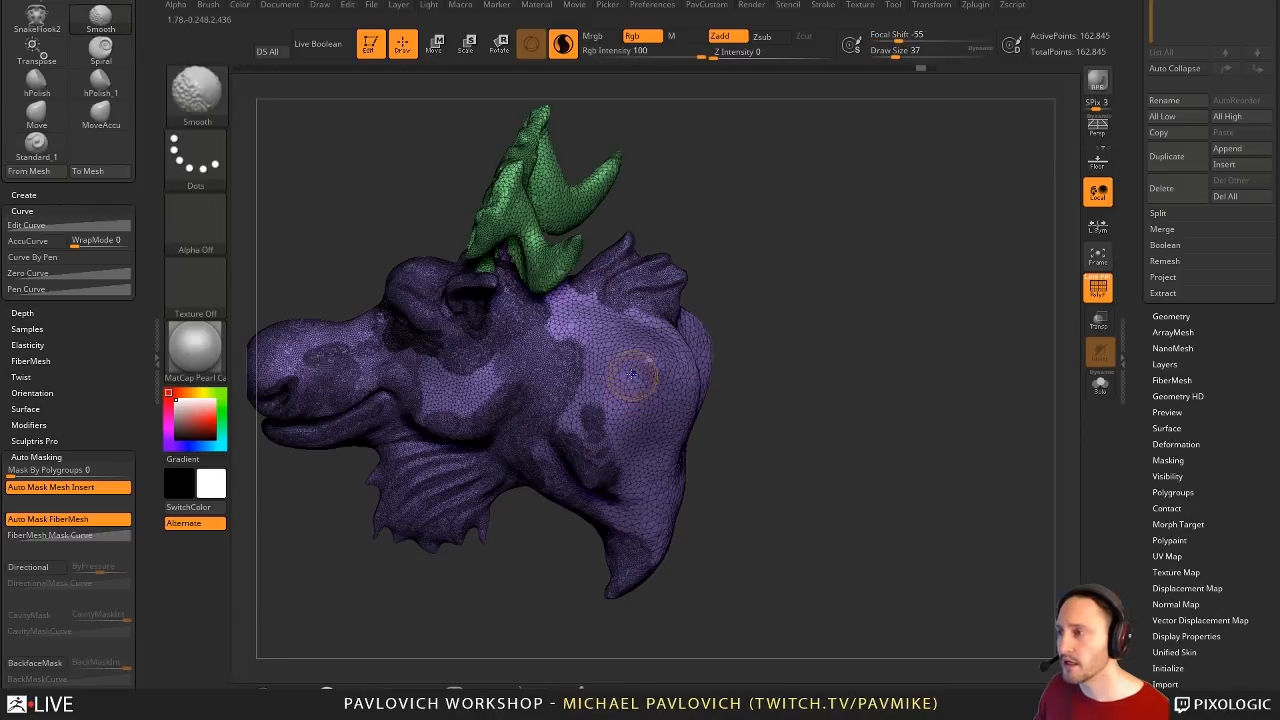
{"action": "key", "text": "ctrl"}
{"action": "key", "text": "ctrl+z"}
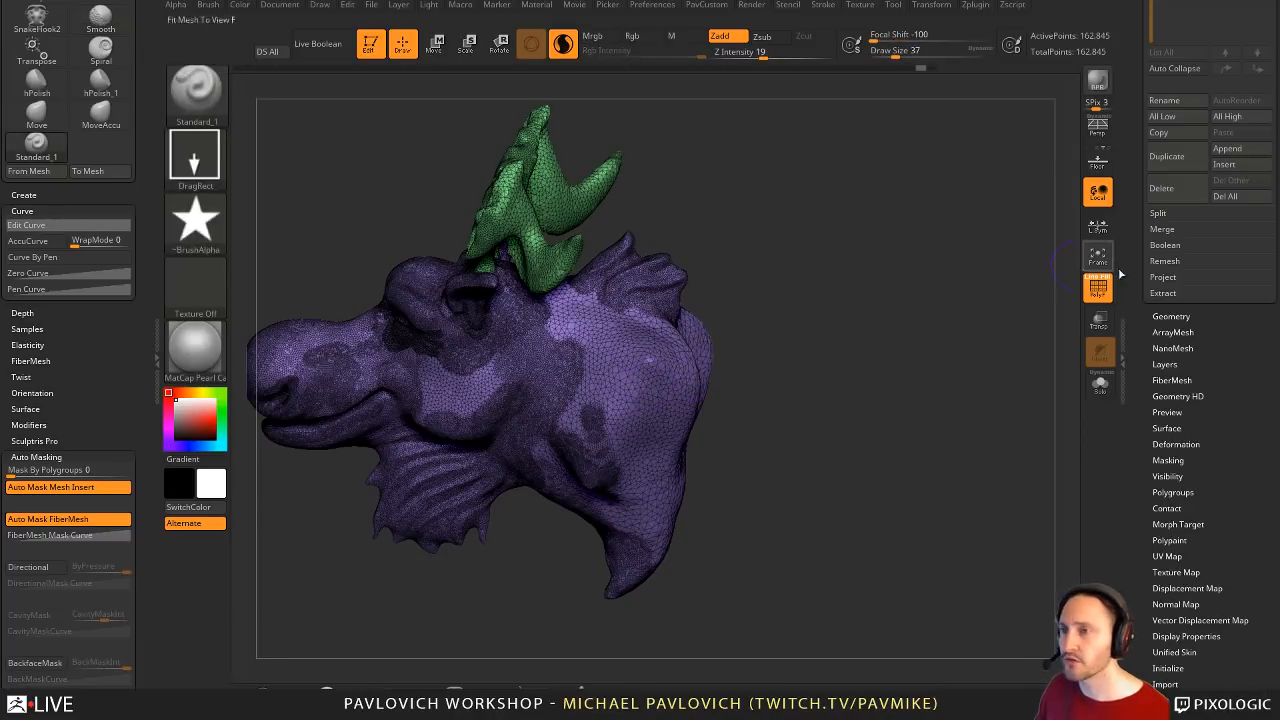
- Dock the Stroke palette and densify a round neck patch with the Smooth brush at draw sizes 37 and 16
{"action": "left_click", "coordinate": [814, 8]}
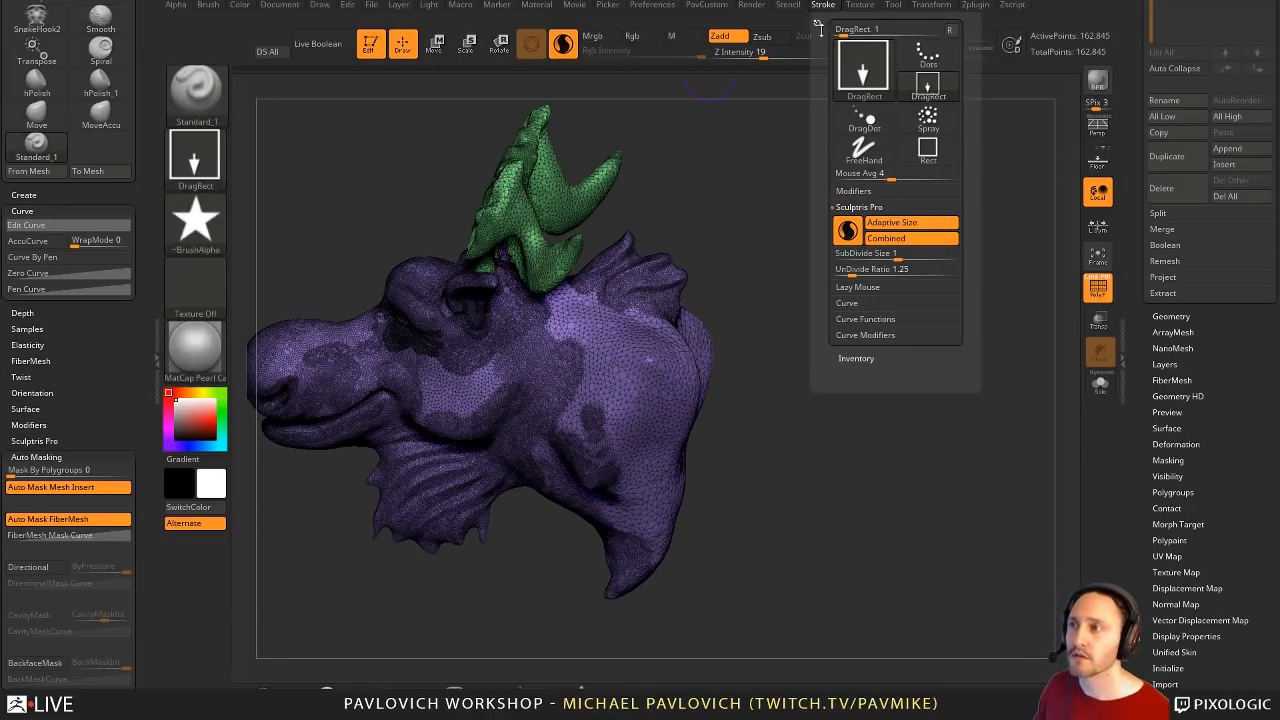
{"action": "mouse_move", "coordinate": [1138, 40]}
{"action": "left_mouse_down"}
{"action": "mouse_move", "coordinate": [1234, 300]}
{"action": "mouse_move", "coordinate": [1138, 313]}
{"action": "mouse_move", "coordinate": [1138, 680]}
{"action": "left_mouse_up"}
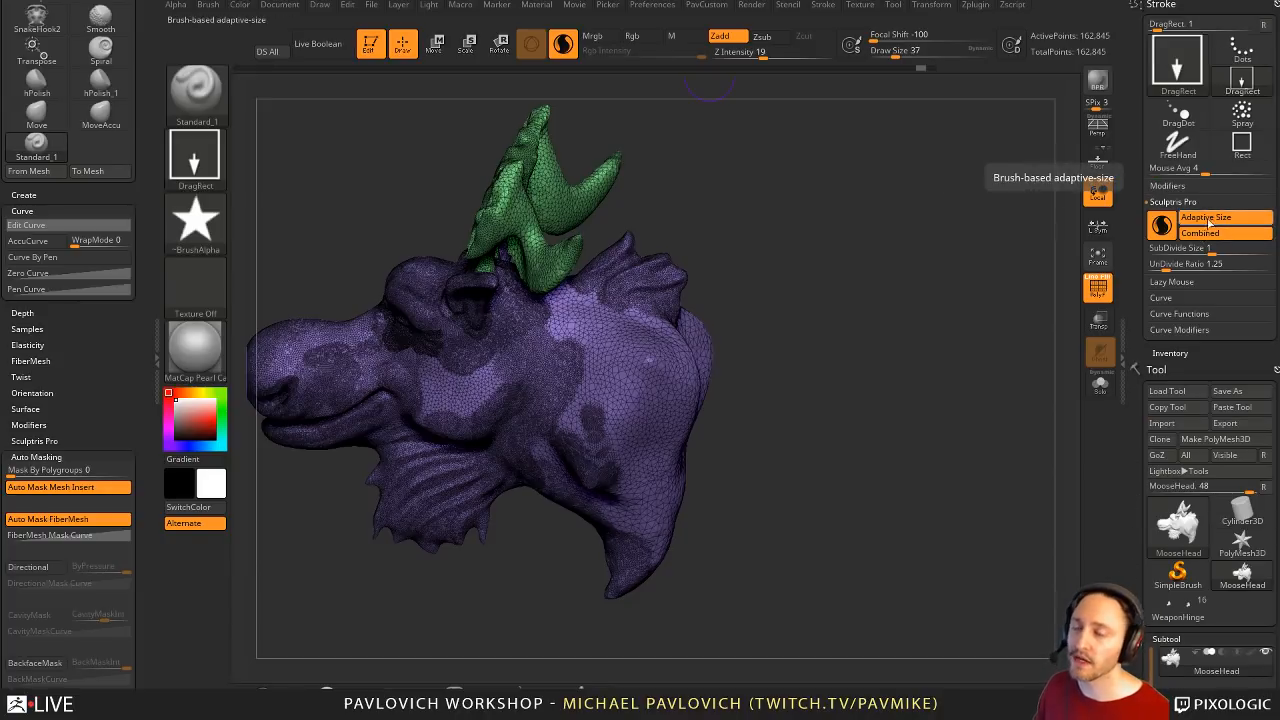
{"action": "key", "text": "shift"}
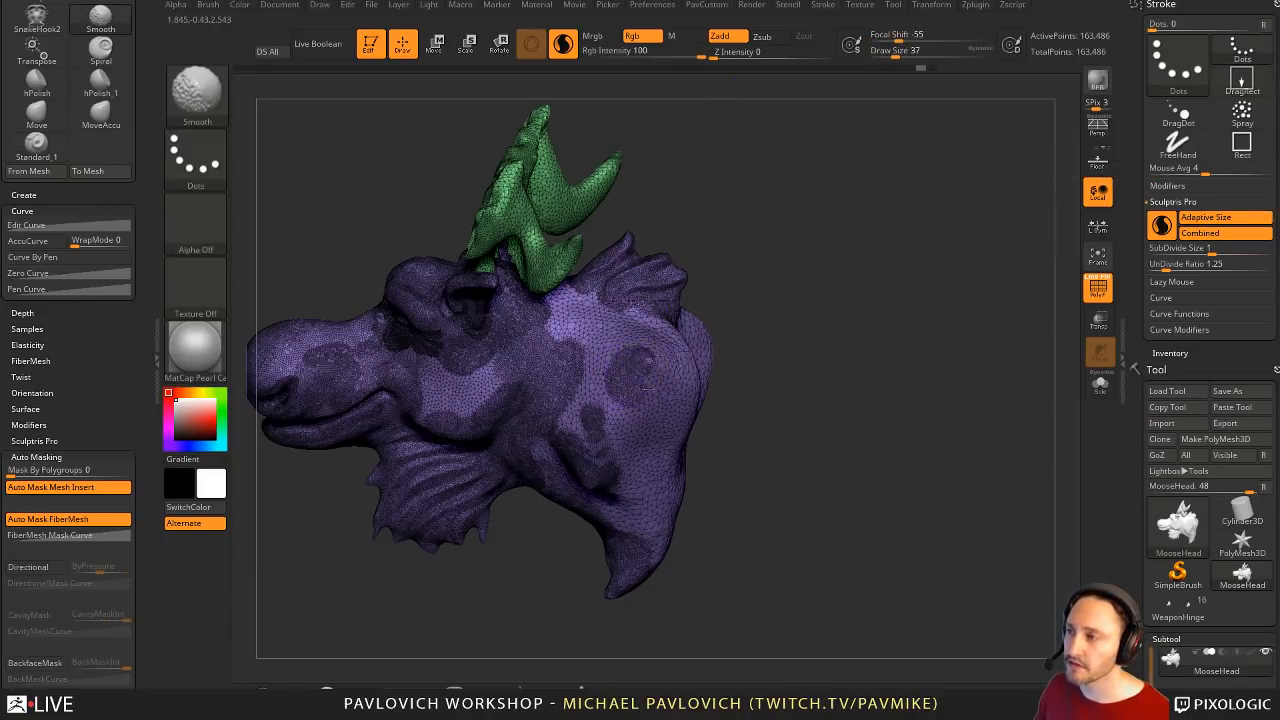
{"action": "key", "text": "s"}
{"action": "left_click_drag", "start_coordinate": [635, 367], "coordinate": [631, 376]}
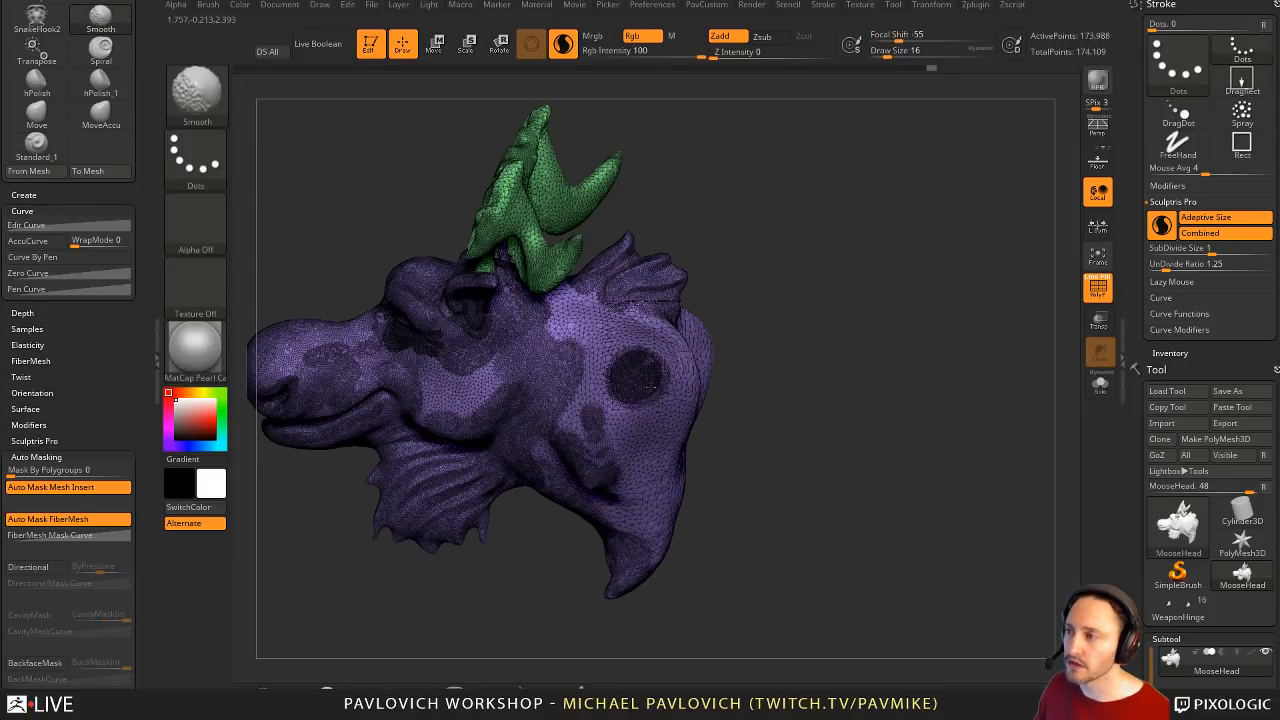
- Retessellate the dense neck patch more coarsely by smoothing it at larger draw sizes, up to 90
{"action": "mouse_move", "coordinate": [650, 388]}
{"action": "right_mouse_down", "text": "ctrl"}
{"action": "mouse_move", "coordinate": [730, 525]}
{"action": "mouse_move", "coordinate": [762, 392]}
{"action": "right_mouse_up", "text": "ctrl"}
{"action": "key", "text": "s"}
{"action": "mouse_move", "coordinate": [672, 362]}
{"action": "left_mouse_down"}
{"action": "mouse_move", "coordinate": [694, 362]}
{"action": "mouse_move", "coordinate": [640, 371]}
{"action": "mouse_move", "coordinate": [653, 355]}
{"action": "mouse_move", "coordinate": [630, 410]}
{"action": "mouse_move", "coordinate": [615, 350]}
{"action": "mouse_move", "coordinate": [623, 376]}
{"action": "mouse_move", "coordinate": [645, 364]}
{"action": "mouse_move", "coordinate": [651, 392]}
{"action": "mouse_move", "coordinate": [612, 345]}
{"action": "mouse_move", "coordinate": [622, 400]}
{"action": "mouse_move", "coordinate": [648, 388]}
{"action": "mouse_move", "coordinate": [620, 362]}
{"action": "mouse_move", "coordinate": [627, 380]}
{"action": "mouse_move", "coordinate": [657, 353]}
{"action": "mouse_move", "coordinate": [640, 384]}
{"action": "mouse_move", "coordinate": [737, 451]}
{"action": "left_mouse_up"}
{"action": "key", "text": "s"}
{"action": "left_click", "coordinate": [651, 364]}
{"action": "key", "text": "s"}
{"action": "key", "text": "s"}
{"action": "key", "text": "s"}
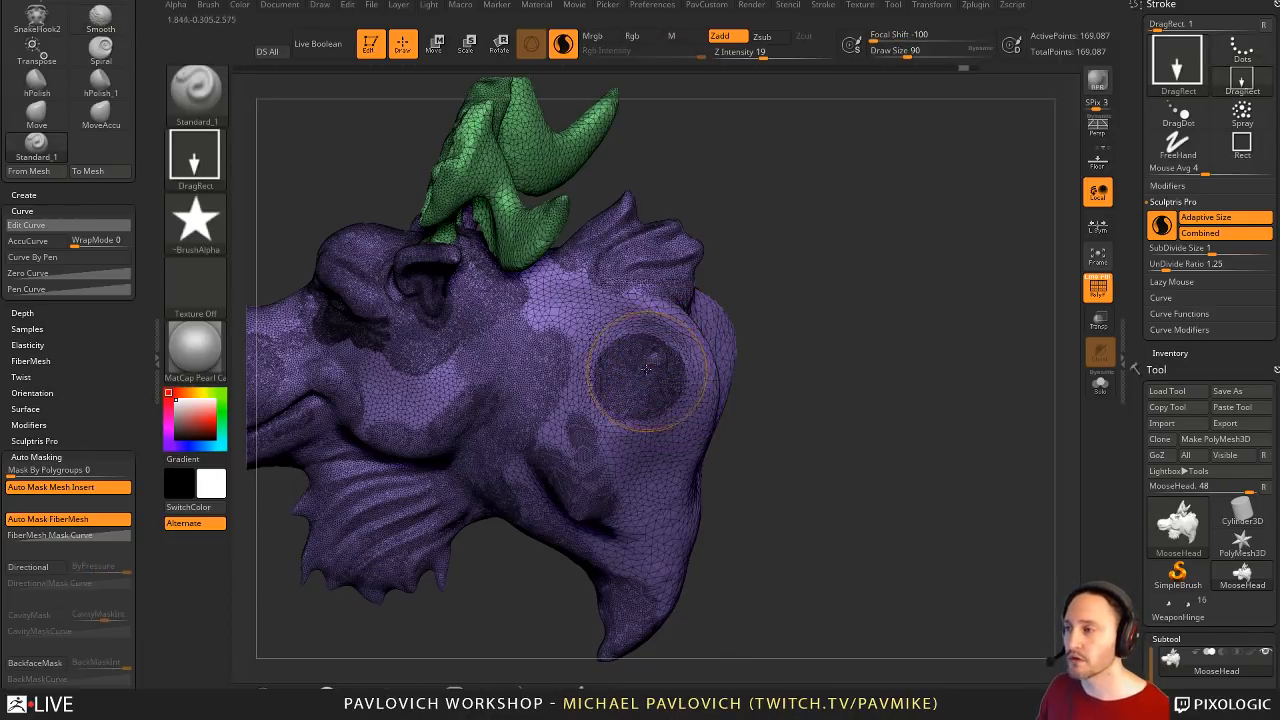
- Coarsen the mesh across the whole side of the neck with the Smooth brush at draw size 87
{"action": "key", "text": "]"}
{"action": "mouse_move", "coordinate": [646, 386]}
{"action": "left_mouse_down", "text": "shift"}
{"action": "mouse_move", "coordinate": [625, 362]}
{"action": "mouse_move", "coordinate": [642, 374]}
{"action": "mouse_move", "coordinate": [525, 386]}
{"action": "mouse_move", "coordinate": [617, 436]}
{"action": "left_mouse_up", "text": "shift"}
{"action": "mouse_move", "coordinate": [530, 380]}
{"action": "left_mouse_down"}
{"action": "mouse_move", "coordinate": [582, 400]}
{"action": "mouse_move", "coordinate": [572, 418]}
{"action": "mouse_move", "coordinate": [600, 412]}
{"action": "left_mouse_up"}
{"action": "key", "text": "ctrl+z"}
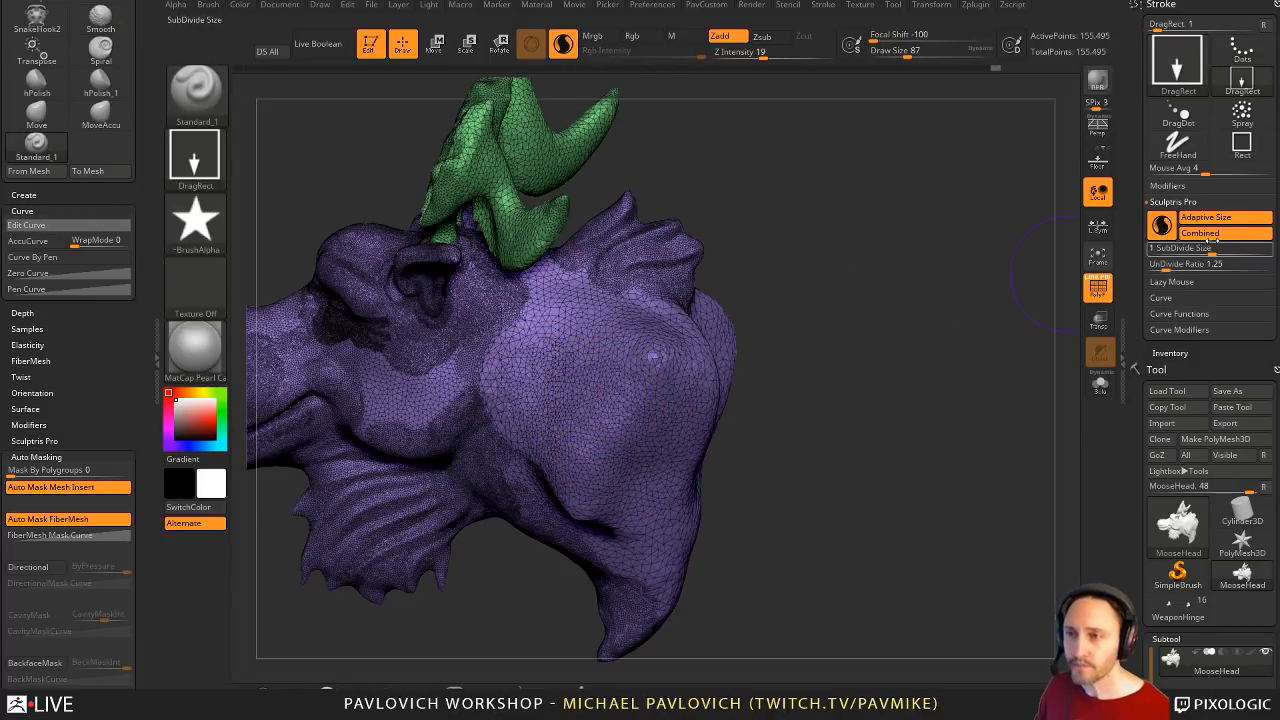
- Retessellate the cheek and neck with the Smooth brush at draw size 49, first with Combined on and again with it off
{"action": "mouse_move", "coordinate": [460, 418]}
{"action": "left_mouse_down", "text": "shift"}
{"action": "mouse_move", "coordinate": [530, 400]}
{"action": "mouse_move", "coordinate": [625, 410]}
{"action": "mouse_move", "coordinate": [577, 349]}
{"action": "mouse_move", "coordinate": [515, 410]}
{"action": "mouse_move", "coordinate": [650, 445]}
{"action": "mouse_move", "coordinate": [505, 350]}
{"action": "mouse_move", "coordinate": [460, 350]}
{"action": "left_mouse_up", "text": "shift"}
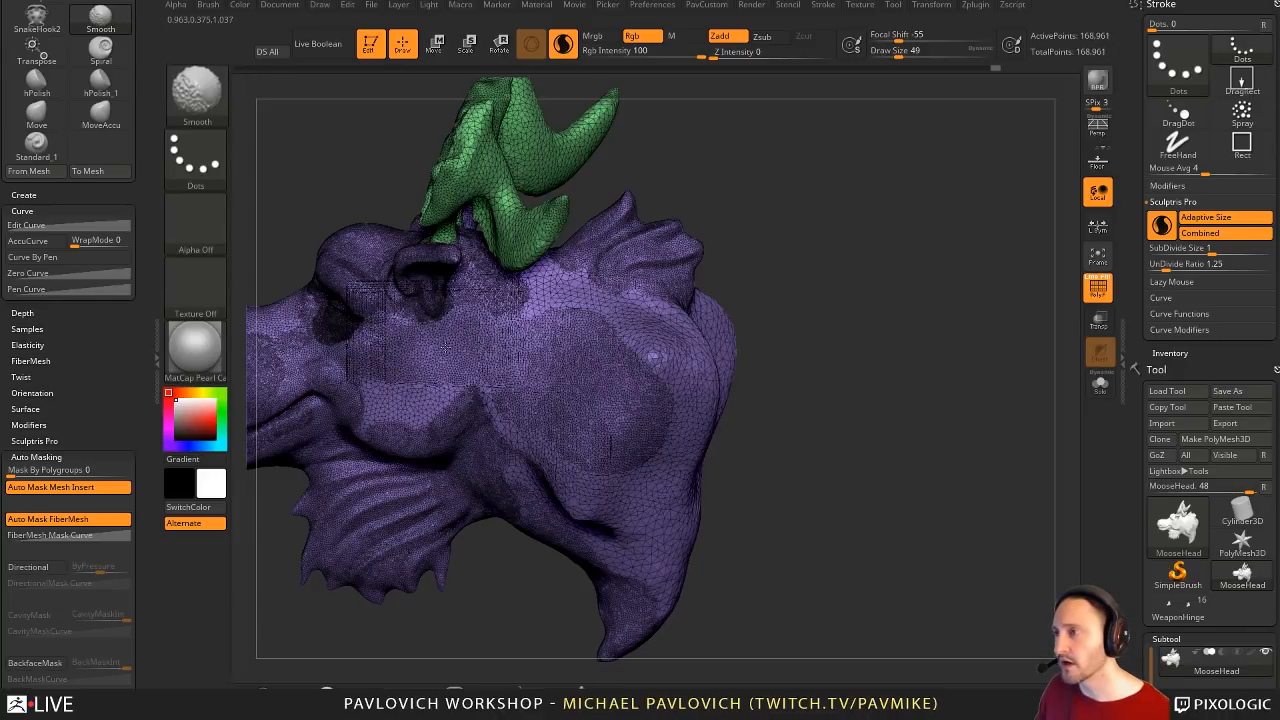
{"action": "mouse_move", "coordinate": [445, 347]}
{"action": "left_mouse_down", "text": "shift"}
{"action": "mouse_move", "coordinate": [440, 302]}
{"action": "mouse_move", "coordinate": [482, 258]}
{"action": "mouse_move", "coordinate": [504, 195]}
{"action": "mouse_move", "coordinate": [540, 258]}
{"action": "mouse_move", "coordinate": [394, 317]}
{"action": "mouse_move", "coordinate": [331, 321]}
{"action": "mouse_move", "coordinate": [337, 284]}
{"action": "mouse_move", "coordinate": [400, 284]}
{"action": "mouse_move", "coordinate": [442, 262]}
{"action": "mouse_move", "coordinate": [508, 360]}
{"action": "left_mouse_up", "text": "shift"}
{"action": "left_click_drag", "start_coordinate": [856, 447], "coordinate": [915, 439], "text": "alt"}
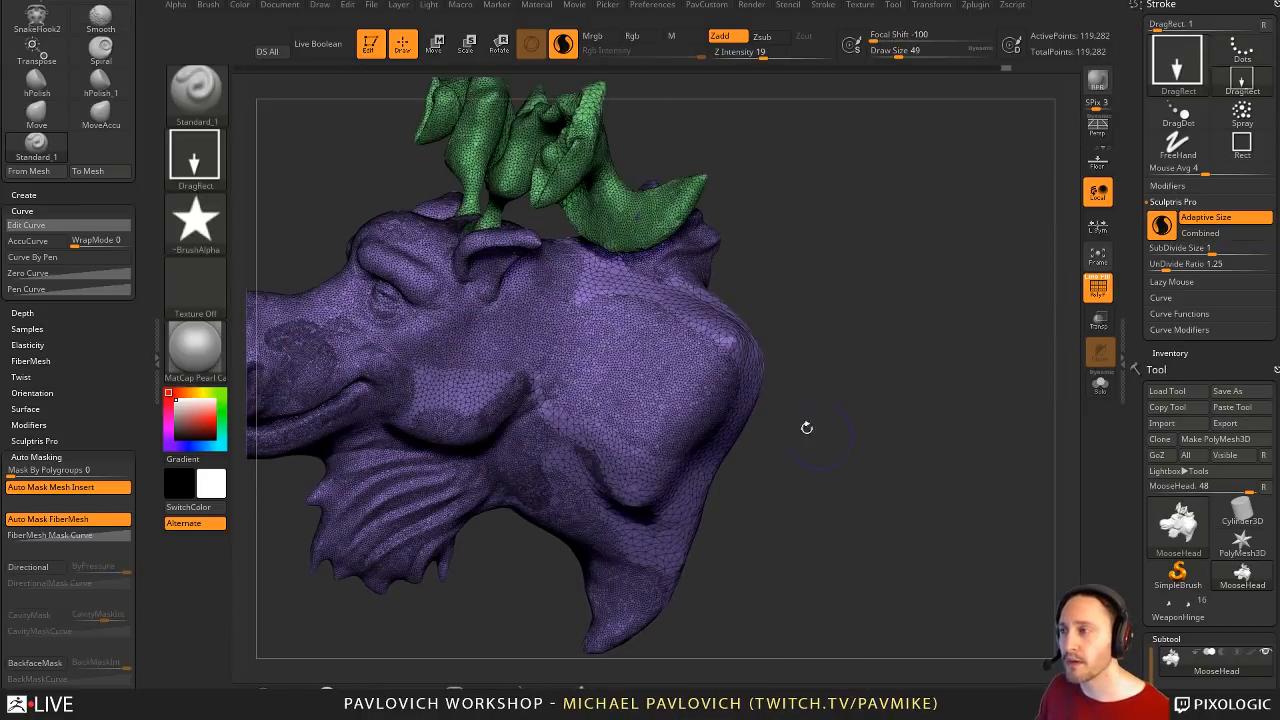
{"action": "key", "text": "shift"}
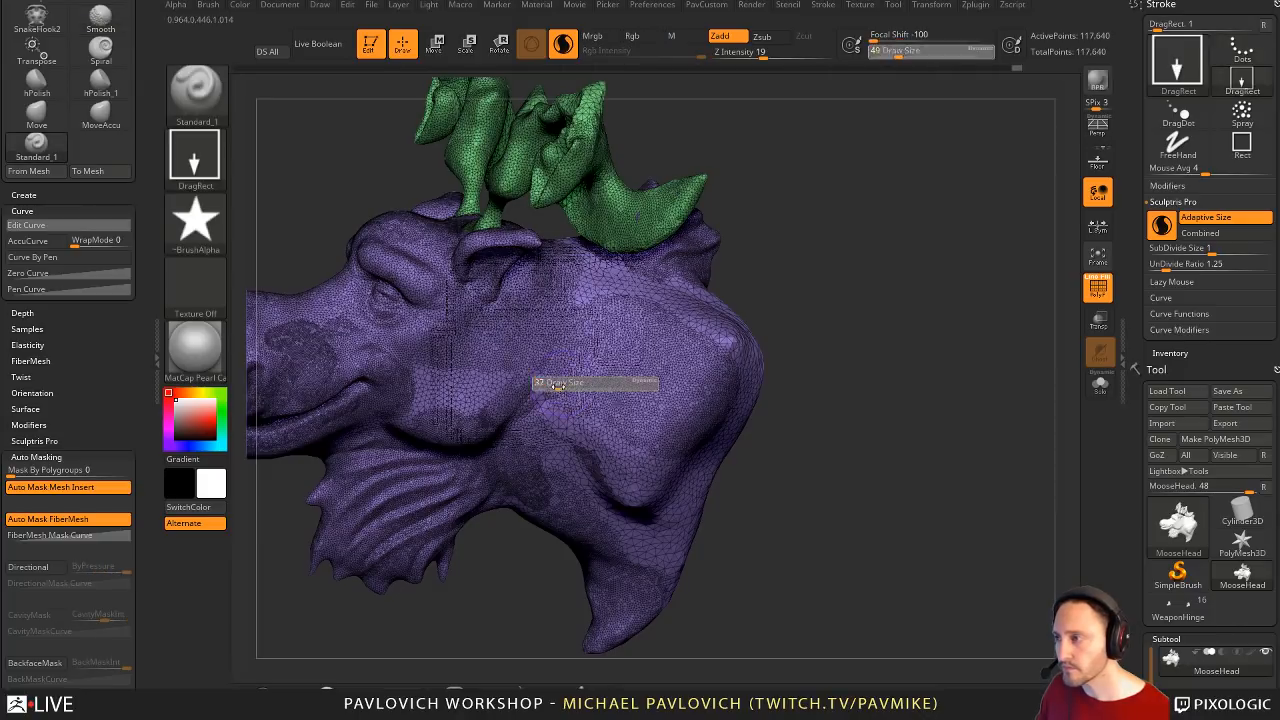
- Stroke the side of the neck with the Standard brush at draw size 17 and again at 68, with Combined off
{"action": "left_click_drag", "start_coordinate": [551, 357], "coordinate": [575, 375]}
{"action": "key", "text": "b"}
{"action": "key", "text": "s"}
{"action": "key", "text": "t"}
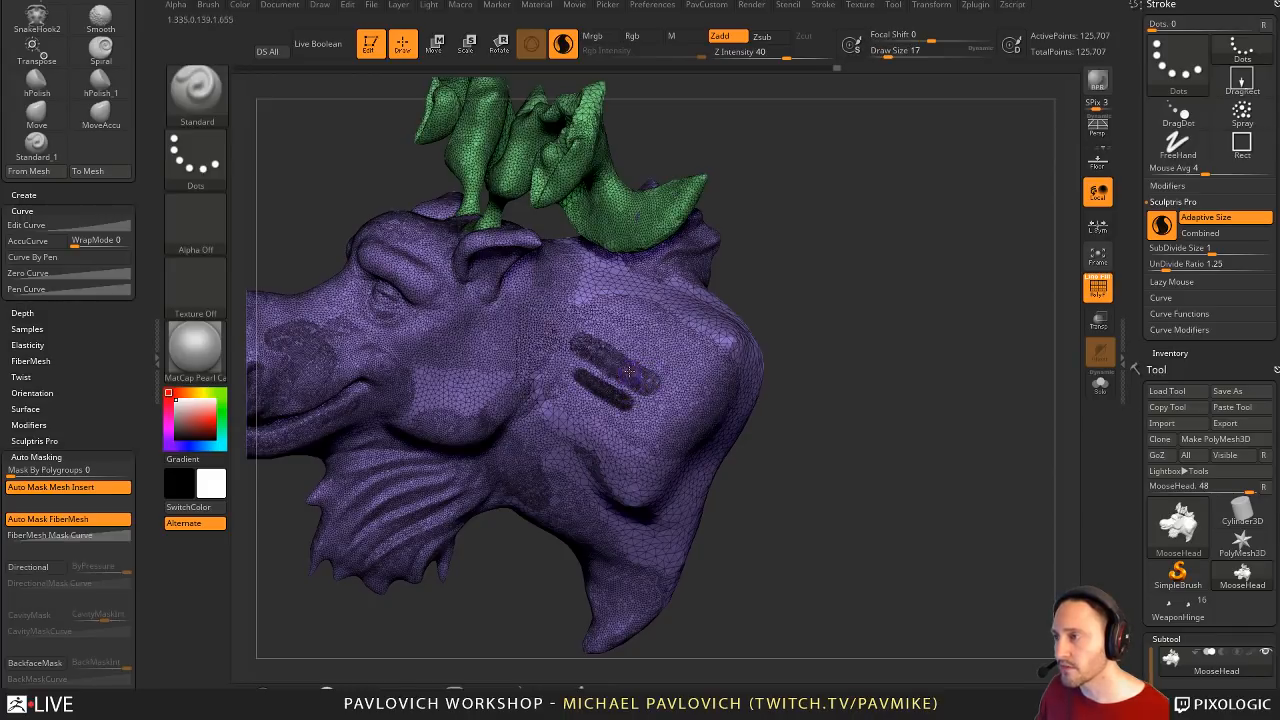
{"action": "key", "text": "s"}
{"action": "left_click_drag", "start_coordinate": [630, 371], "coordinate": [648, 371]}
{"action": "mouse_move", "coordinate": [628, 310]}
{"action": "left_mouse_down"}
{"action": "mouse_move", "coordinate": [690, 350]}
{"action": "mouse_move", "coordinate": [690, 380]}
{"action": "mouse_move", "coordinate": [640, 430]}
{"action": "mouse_move", "coordinate": [580, 410]}
{"action": "mouse_move", "coordinate": [748, 377]}
{"action": "left_mouse_up"}
{"action": "key", "text": "s"}
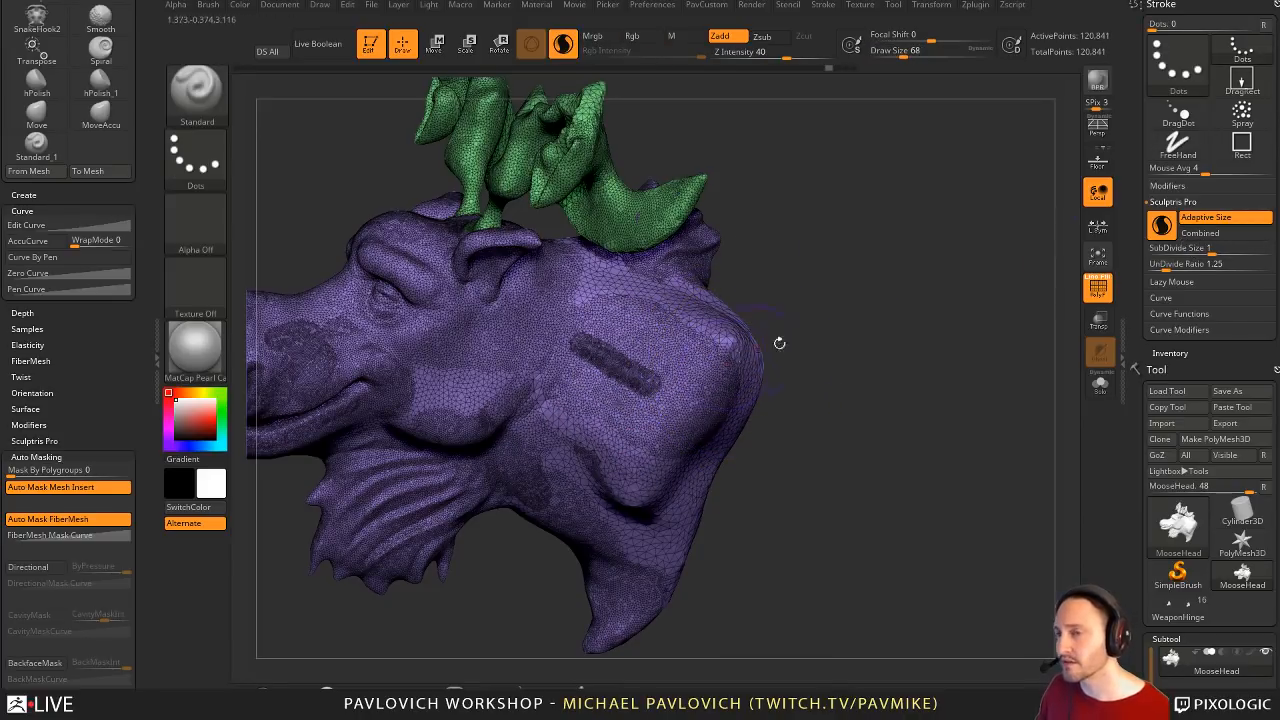
{"action": "left_click_drag", "start_coordinate": [578, 345], "coordinate": [655, 385], "text": "shift"}
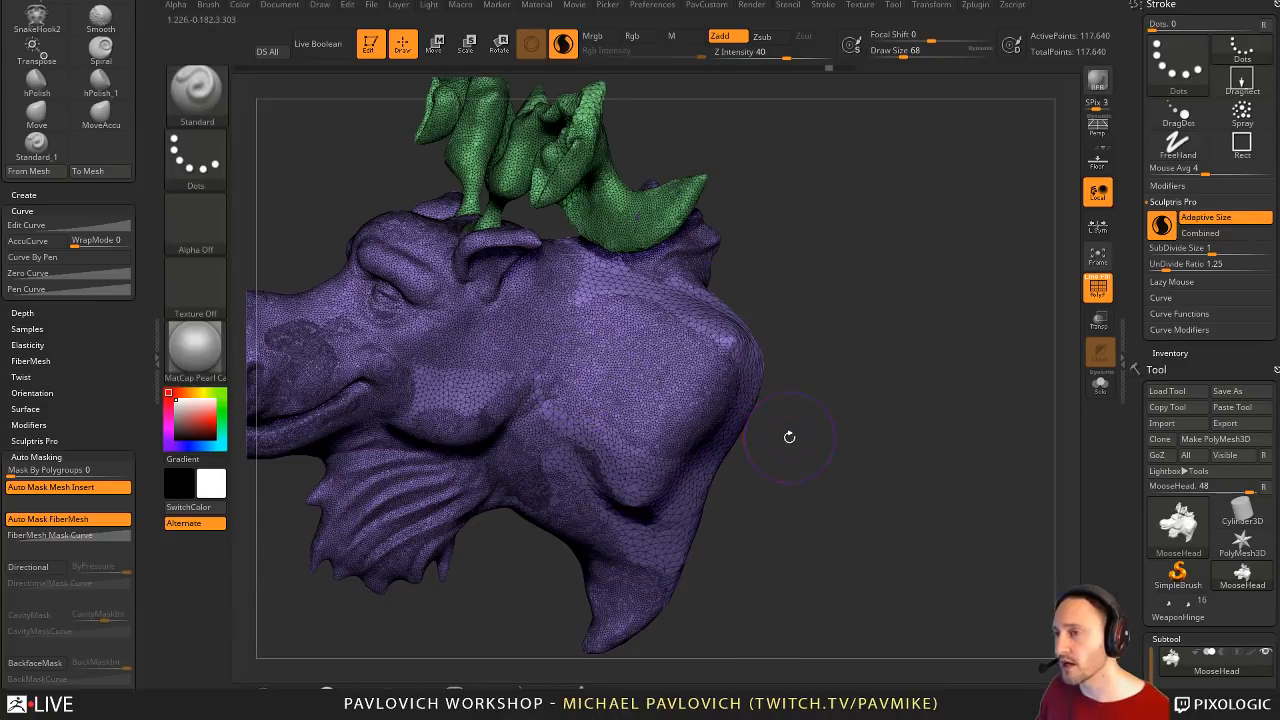
- Turn on Combined for Sculptris Pro and try Standard brush strokes on the neck around draw sizes 22 and 25, undoing each one
{"action": "left_click", "coordinate": [1225, 232]}
{"action": "left_click_drag", "start_coordinate": [580, 343], "coordinate": [672, 406]}
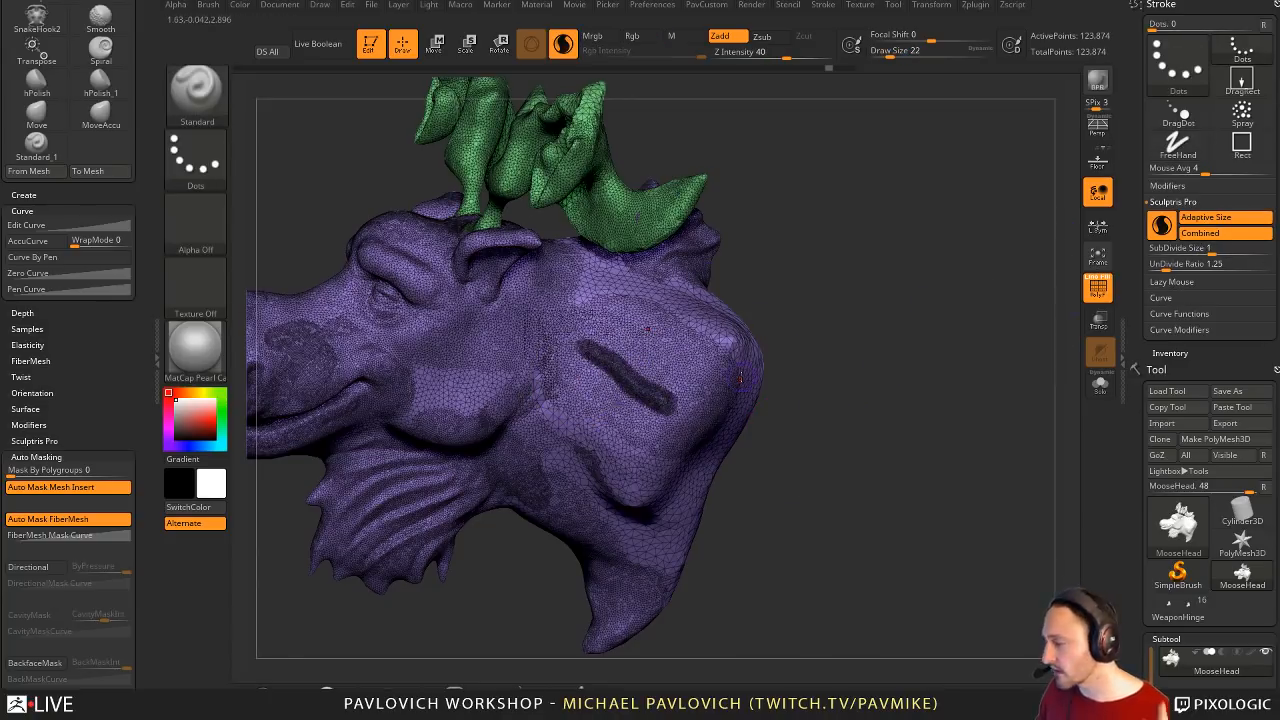
{"action": "key", "text": "ctrl+z"}
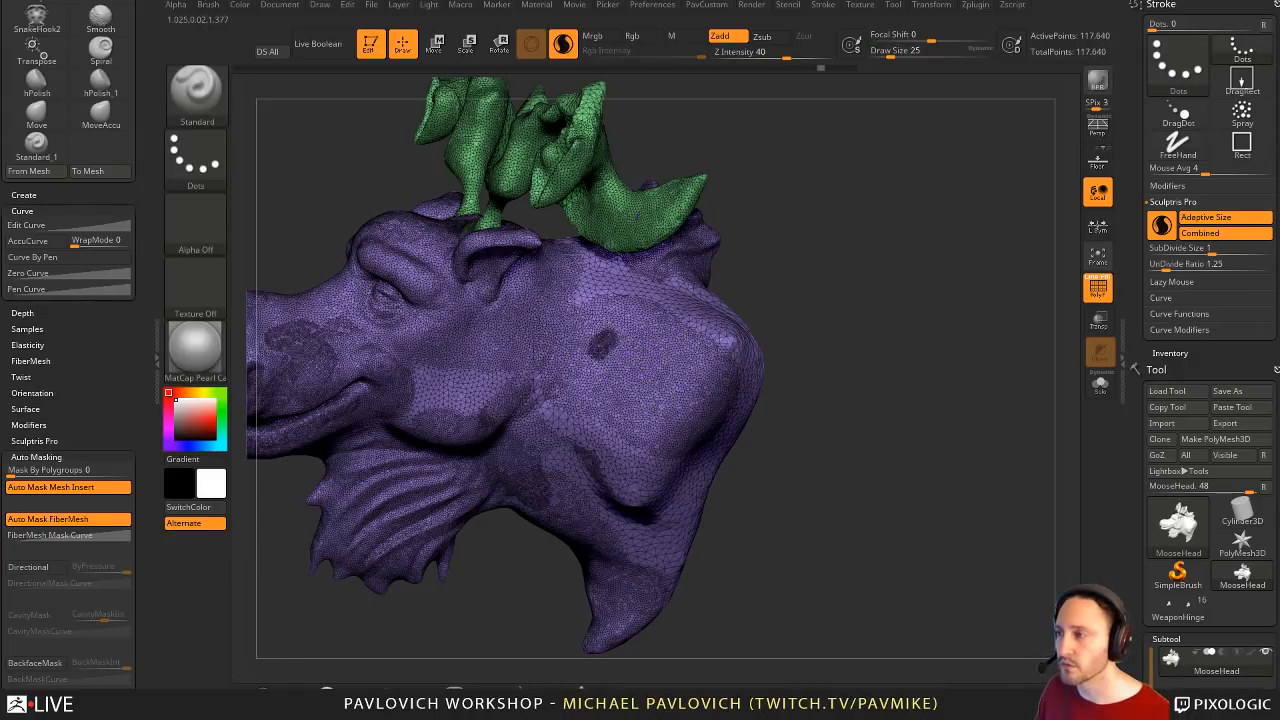
{"action": "mouse_move", "coordinate": [603, 343]}
{"action": "left_mouse_down"}
{"action": "mouse_move", "coordinate": [692, 342]}
{"action": "mouse_move", "coordinate": [590, 354]}
{"action": "left_mouse_up"}
{"action": "key", "text": "ctrl+z"}
{"action": "left_click_drag", "start_coordinate": [801, 305], "coordinate": [856, 308]}
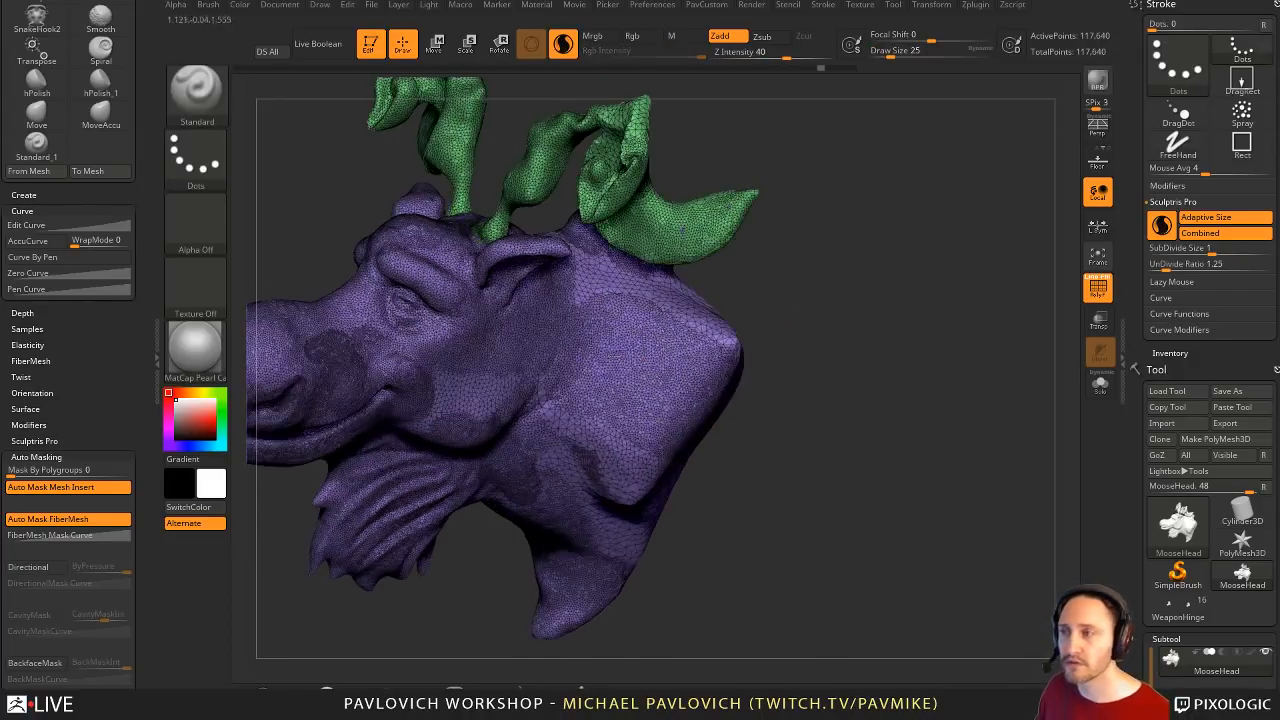
{"action": "mouse_move", "coordinate": [570, 345]}
{"action": "left_mouse_down"}
{"action": "mouse_move", "coordinate": [630, 400]}
{"action": "mouse_move", "coordinate": [718, 350]}
{"action": "left_mouse_up"}
{"action": "key", "text": "ctrl+z"}
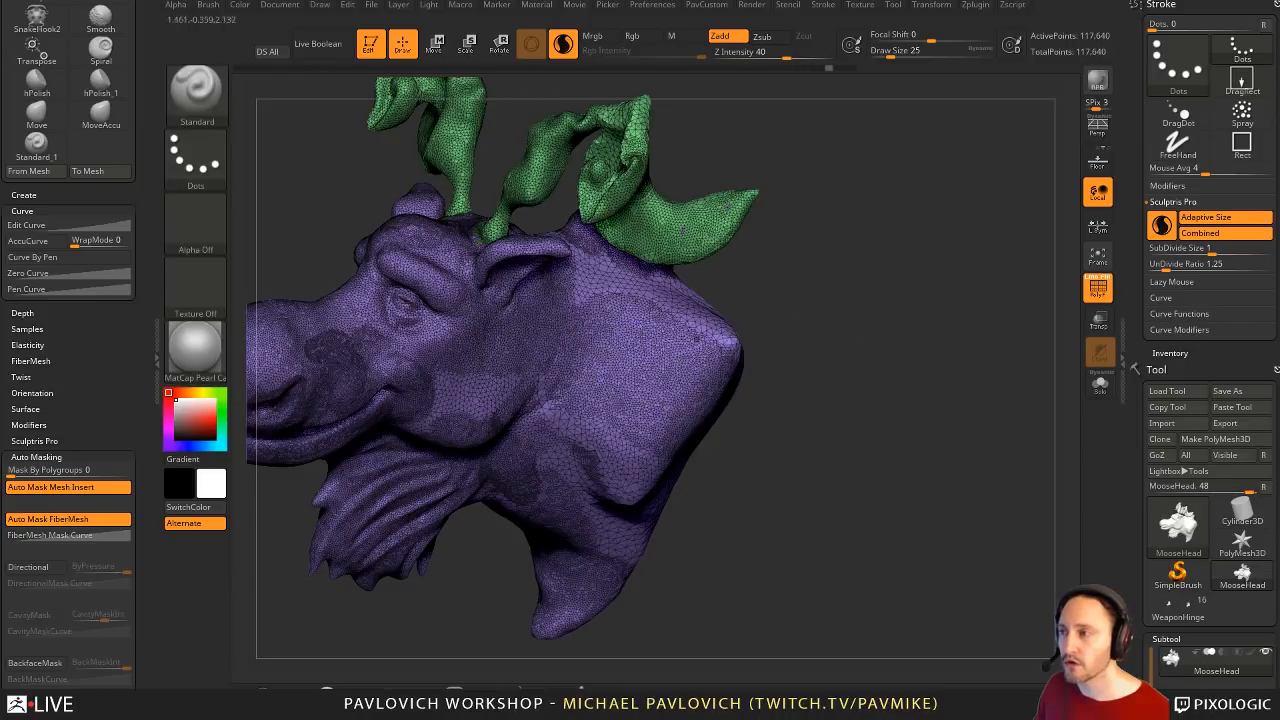
- Draw a wavy stroke across the neck with the Standard brush at draw size 16, then undo it
{"action": "mouse_move", "coordinate": [597, 347]}
{"action": "left_mouse_down"}
{"action": "mouse_move", "coordinate": [600, 390]}
{"action": "mouse_move", "coordinate": [690, 335]}
{"action": "left_mouse_up"}
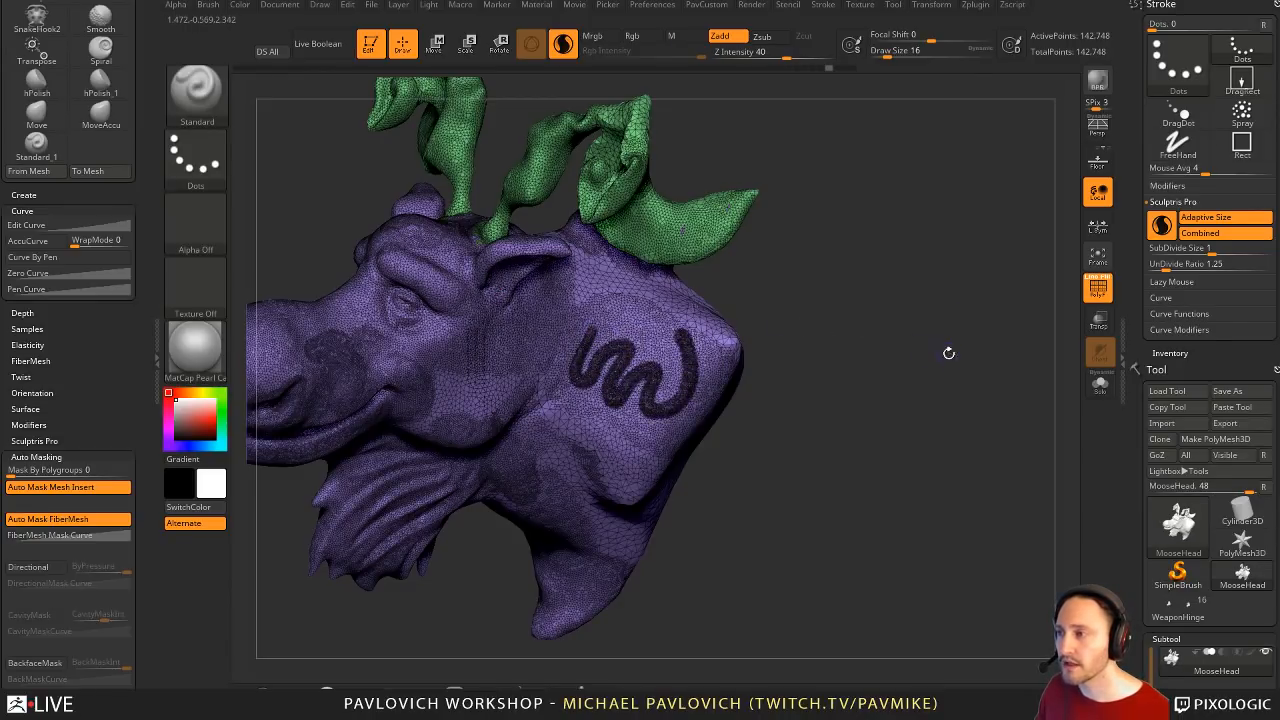
{"action": "left_click_drag", "start_coordinate": [946, 354], "coordinate": [1097, 295]}
{"action": "left_click", "coordinate": [1097, 292]}
{"action": "key", "text": "ctrl+z"}
{"action": "key", "text": "shift+f"}
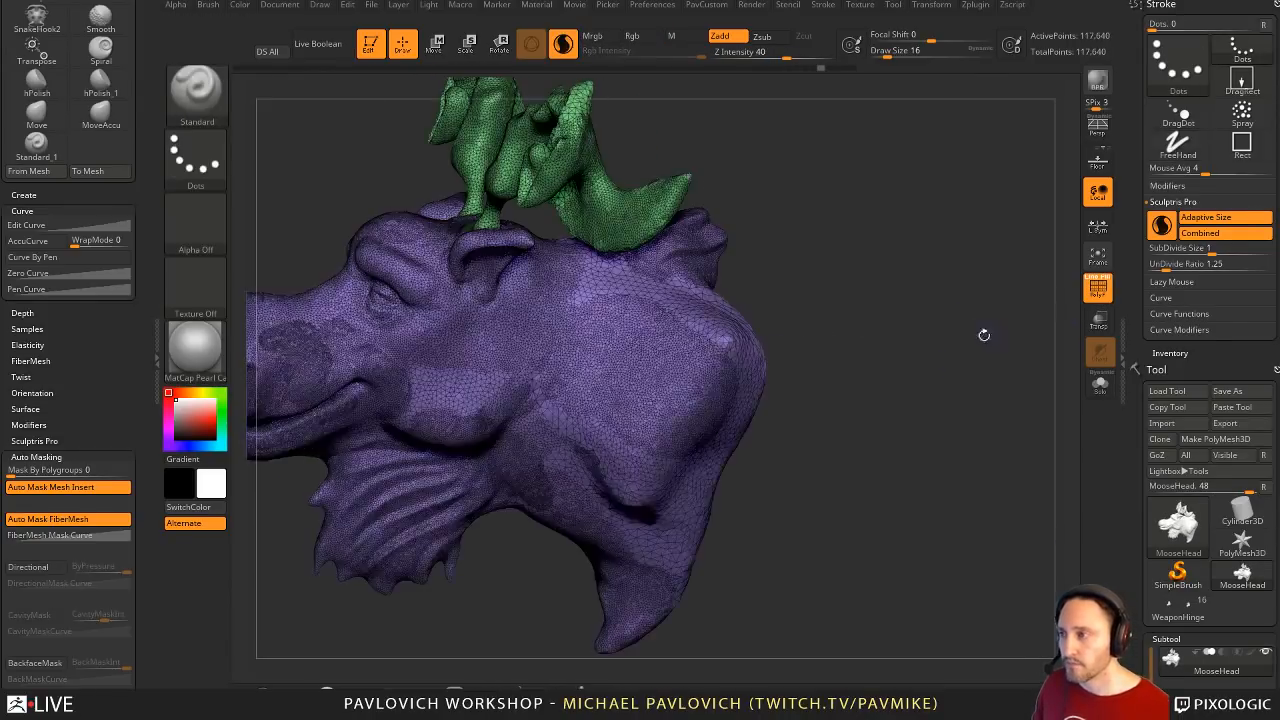
{"action": "left_click_drag", "start_coordinate": [983, 334], "coordinate": [577, 371]}
{"action": "key", "text": "ctrl+z"}
- Smooth the neck with a larger brush, then densify a round patch on it with the Smooth brush at draw size 16
{"action": "left_click_drag", "start_coordinate": [829, 323], "coordinate": [760, 330]}
{"action": "key", "text": "s"}
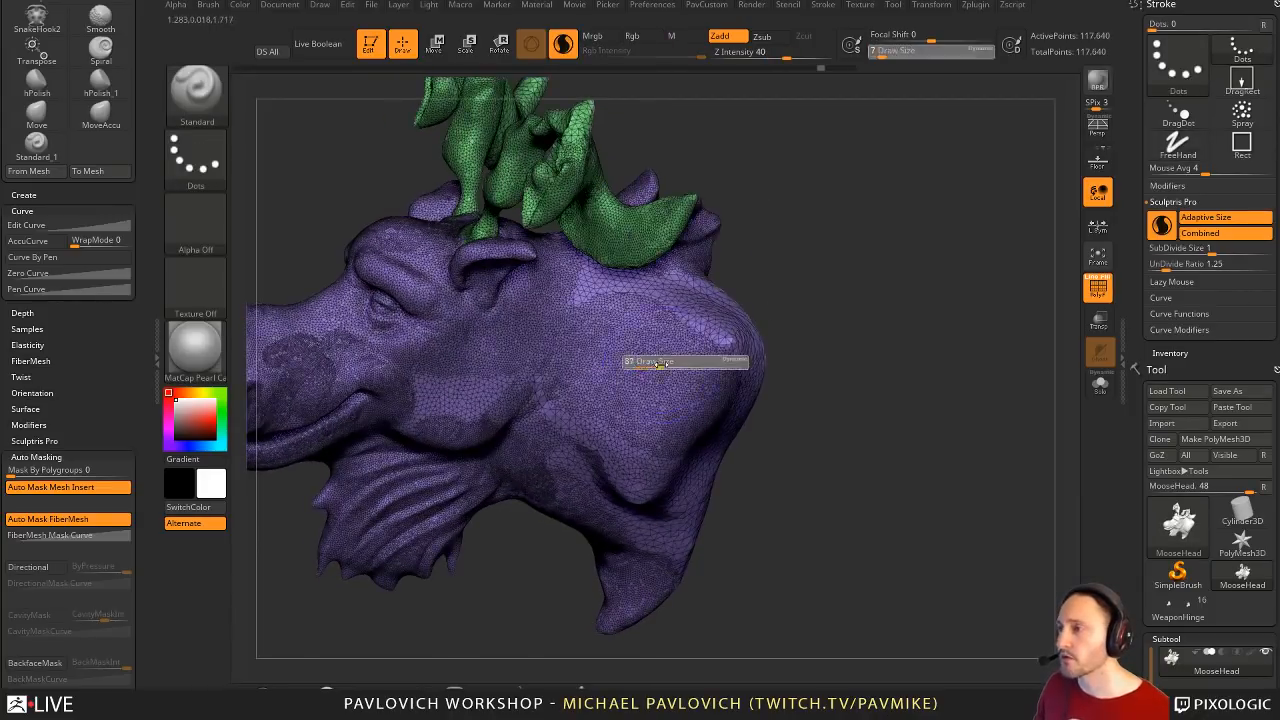
{"action": "left_click", "coordinate": [661, 362]}
{"action": "mouse_move", "coordinate": [651, 357]}
{"action": "left_mouse_down", "text": "shift"}
{"action": "mouse_move", "coordinate": [629, 383]}
{"action": "mouse_move", "coordinate": [617, 364]}
{"action": "mouse_move", "coordinate": [628, 357]}
{"action": "left_mouse_up", "text": "shift"}
{"action": "key", "text": "bracketleft"}
{"action": "key", "text": "bracketleft"}
{"action": "key", "text": "s"}
{"action": "left_click_drag", "start_coordinate": [640, 335], "coordinate": [600, 350], "text": "shift"}
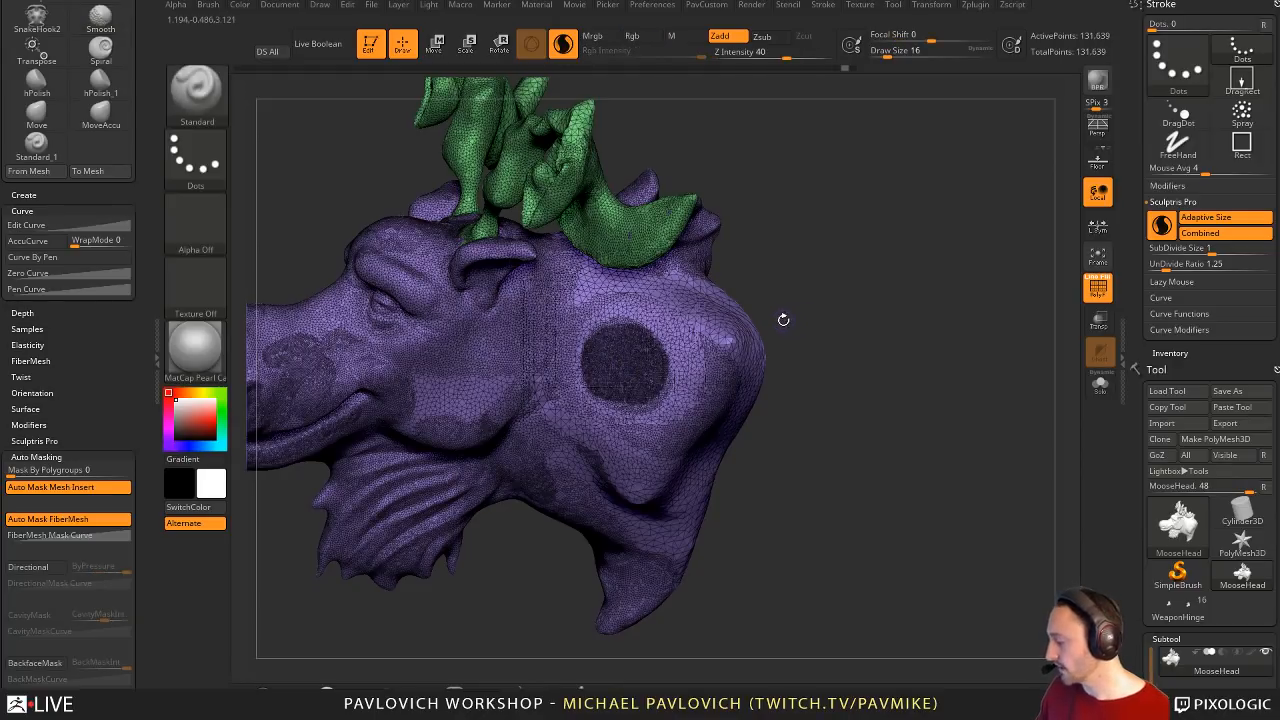
- Hide the polyframe and stamp a star on the densified neck patch with the Standard_1 brush
{"action": "key", "text": "b"}
{"action": "left_click", "coordinate": [474, 658]}
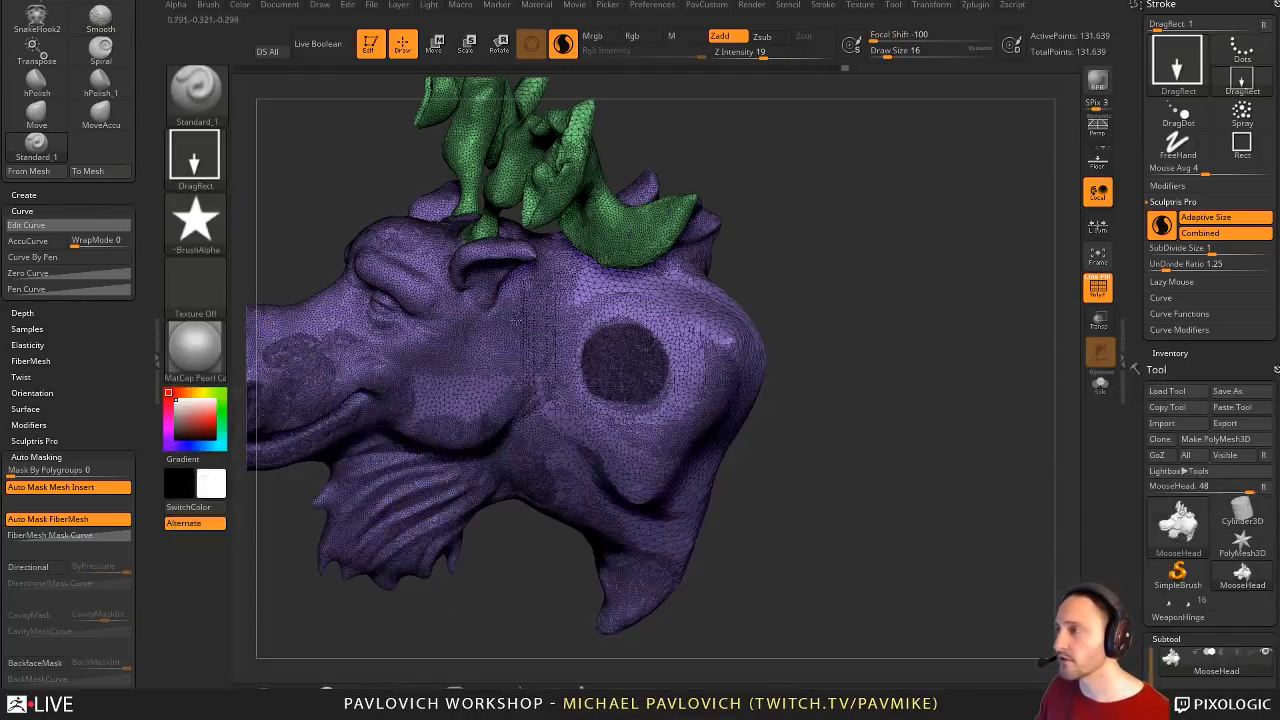
{"action": "left_click", "coordinate": [1098, 287]}
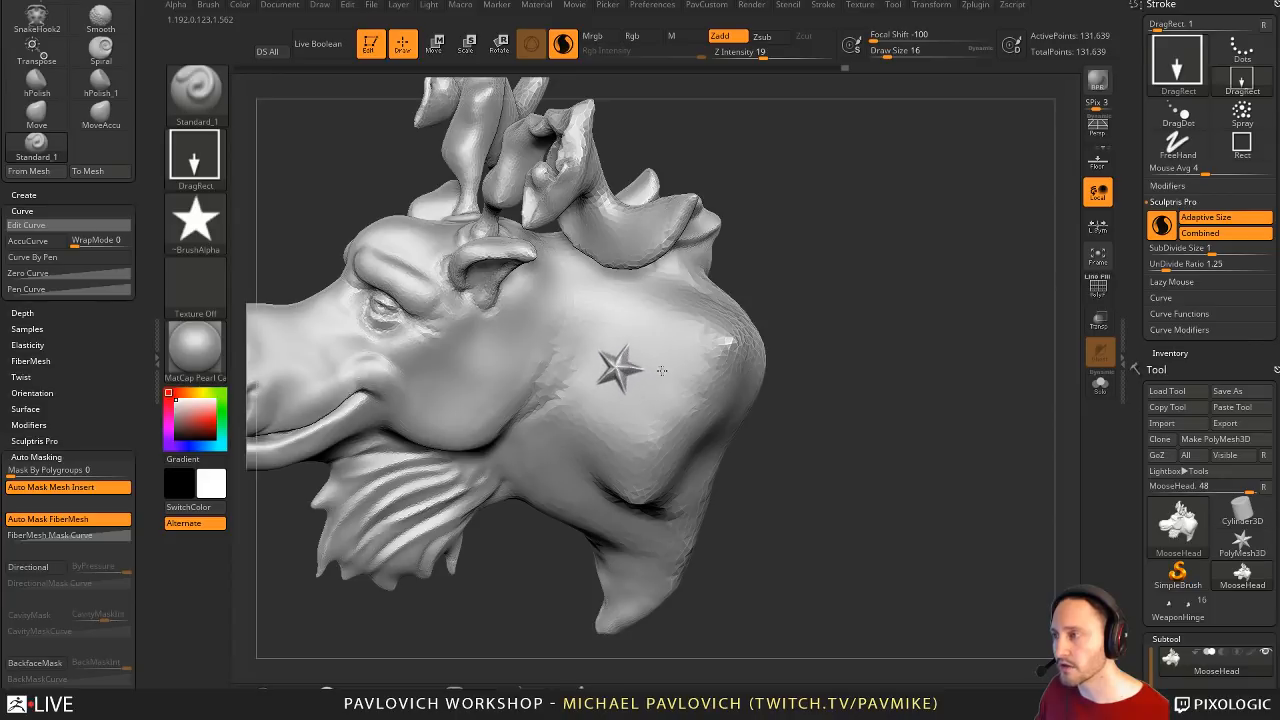
{"action": "left_click_drag", "start_coordinate": [880, 380], "coordinate": [986, 379]}
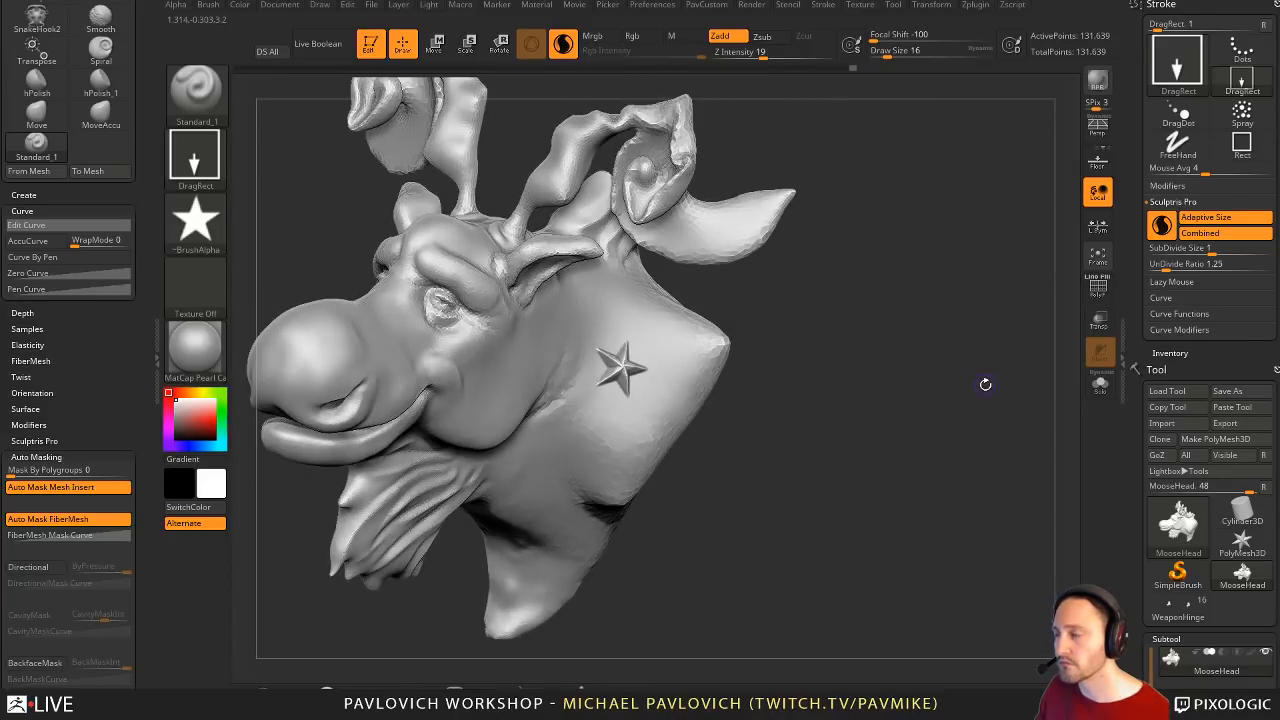
{"action": "left_click_drag", "start_coordinate": [790, 330], "coordinate": [794, 321]}
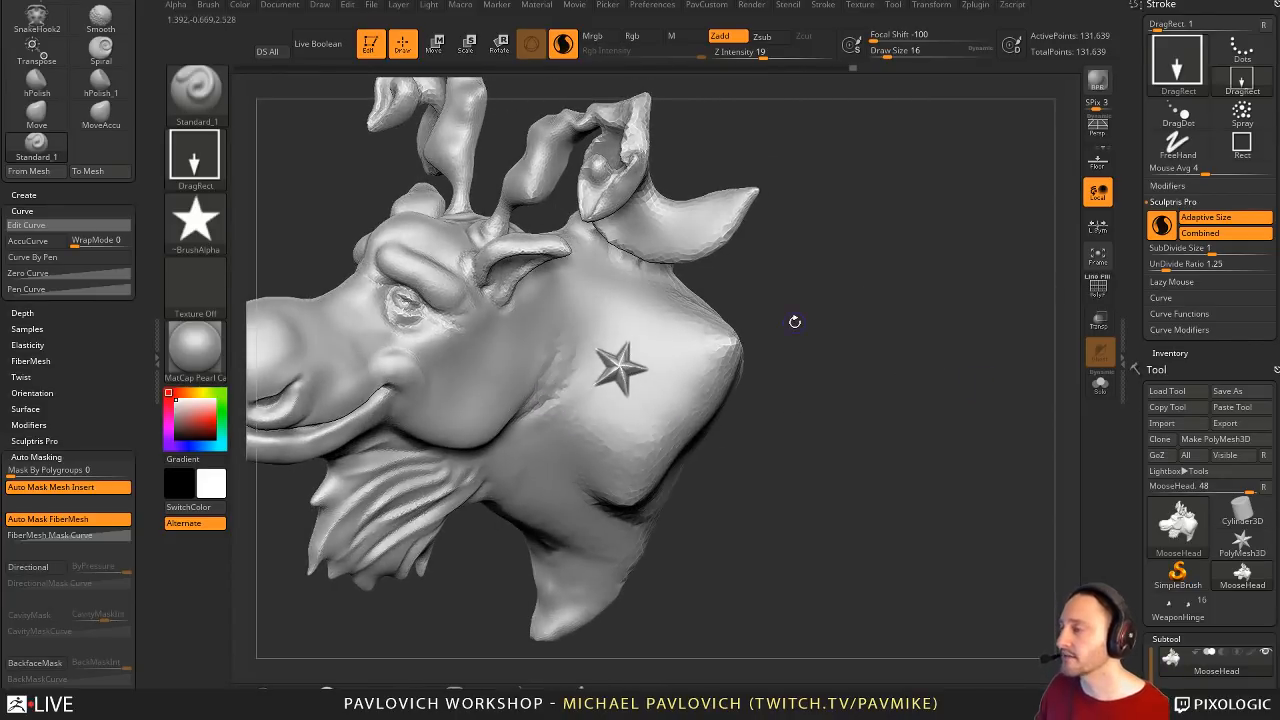
{"action": "left_click_drag", "start_coordinate": [827, 272], "coordinate": [883, 280]}
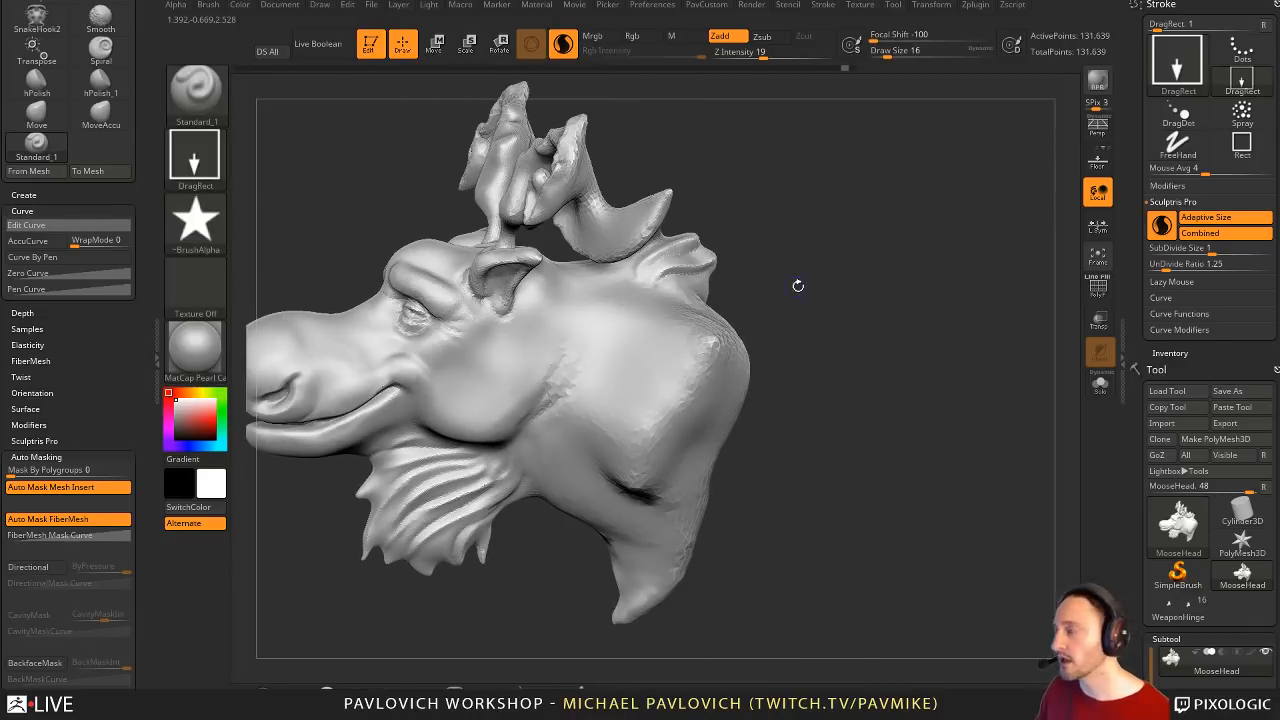
- Select the ChiselCreature brush and set the Smooth brush's Z intensity to 100
{"action": "key", "text": "b"}
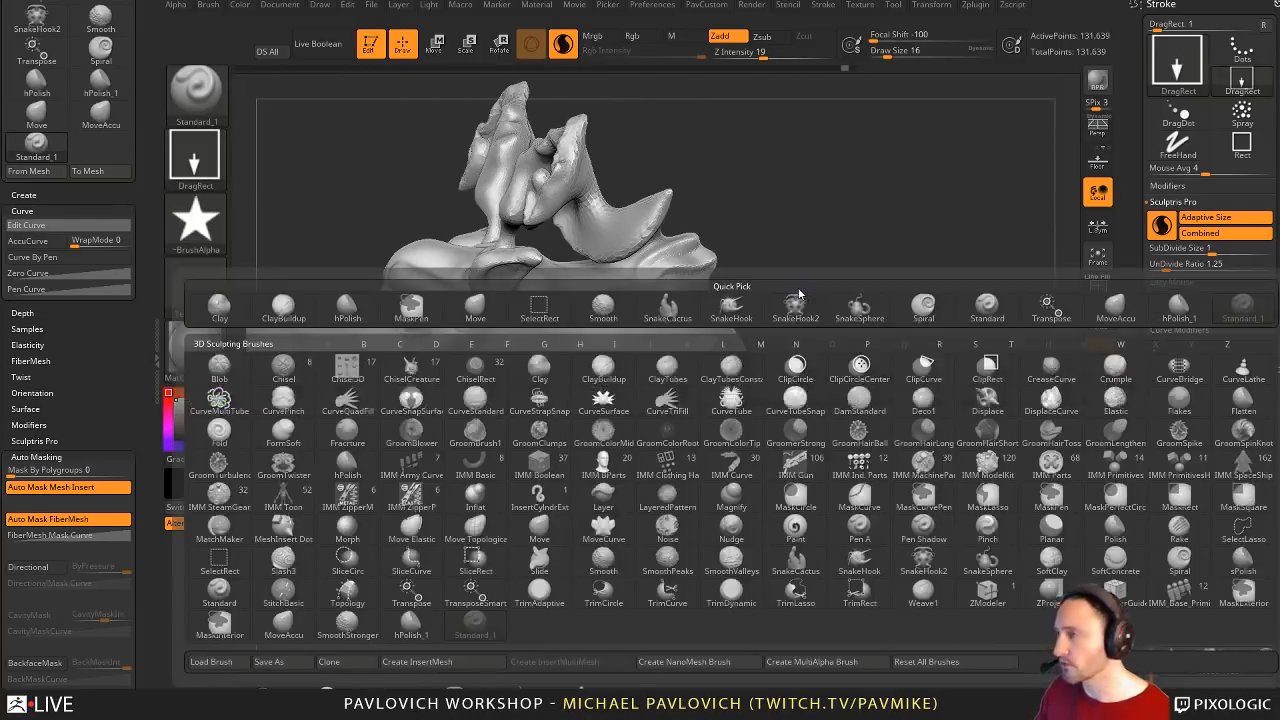
{"action": "key", "text": "i"}
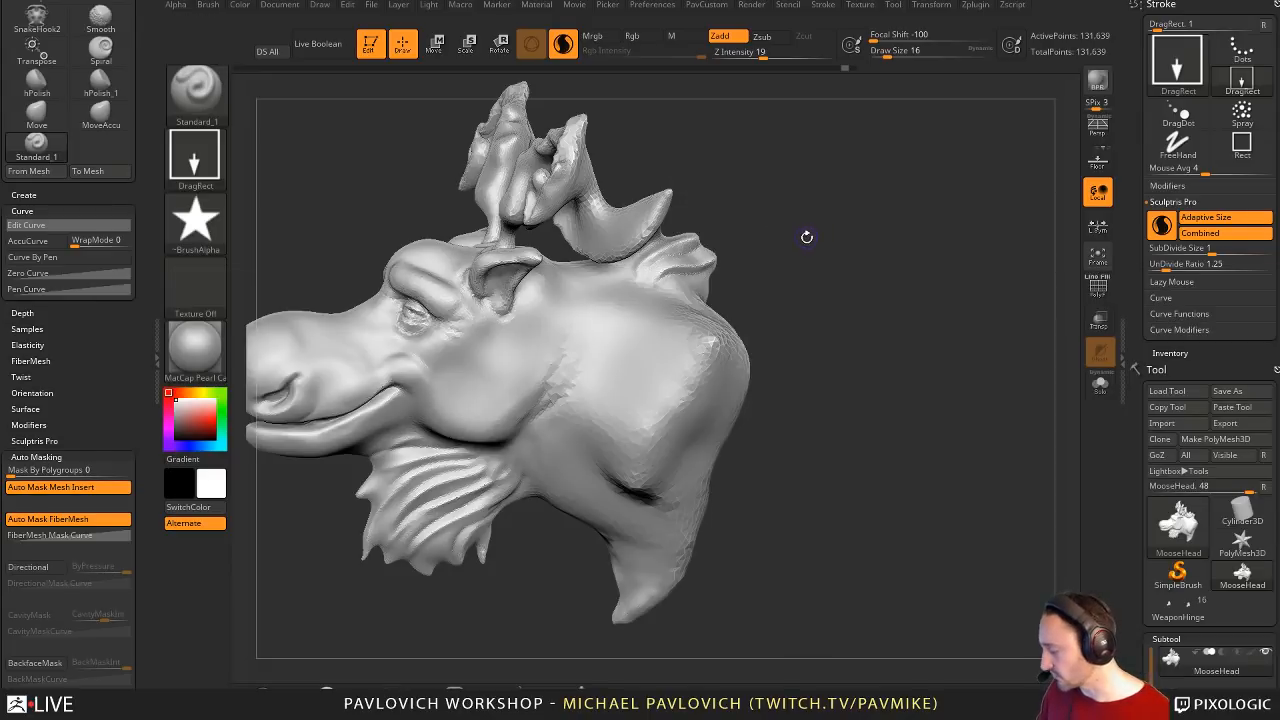
{"action": "key", "text": "b"}
{"action": "key", "text": "c"}
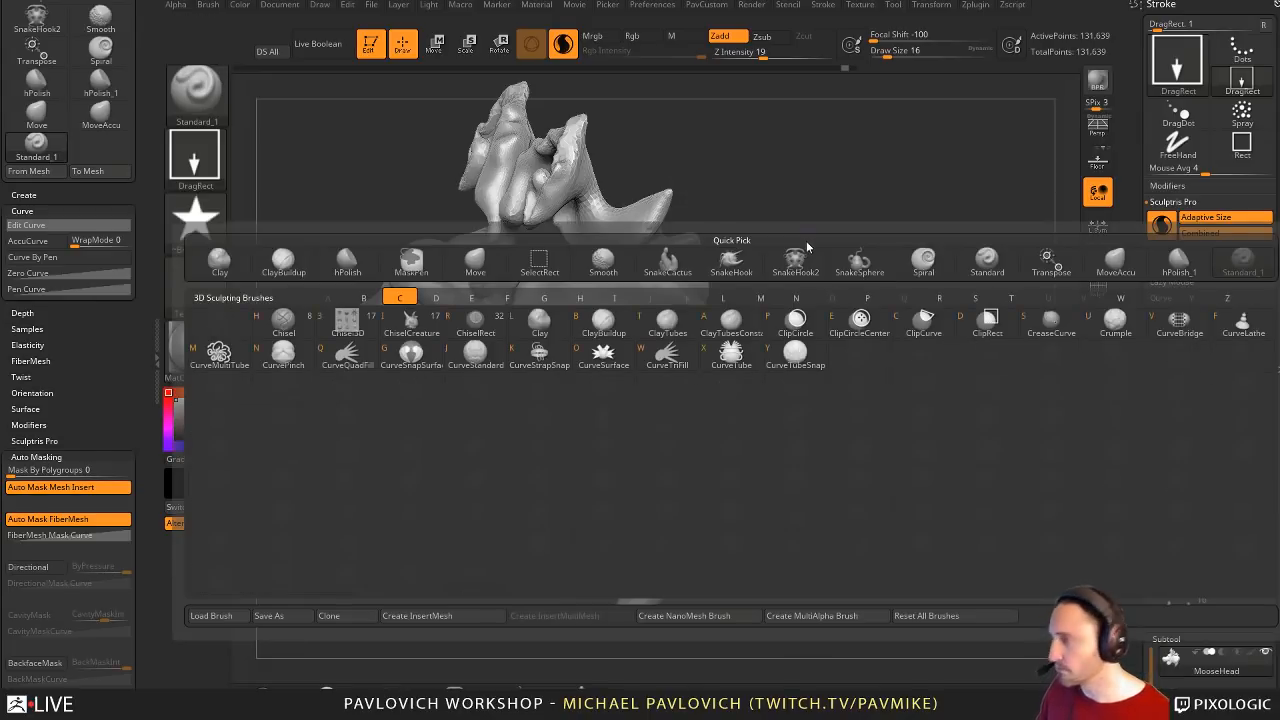
{"action": "left_click", "coordinate": [413, 330]}
{"action": "mouse_move", "coordinate": [891, 271]}
{"action": "left_mouse_down"}
{"action": "mouse_move", "coordinate": [874, 237]}
{"action": "mouse_move", "coordinate": [933, 311]}
{"action": "left_mouse_up"}
{"action": "key", "text": "s"}
{"action": "left_click_drag", "start_coordinate": [917, 300], "coordinate": [940, 300]}
{"action": "left_click", "coordinate": [750, 52], "text": "shift"}
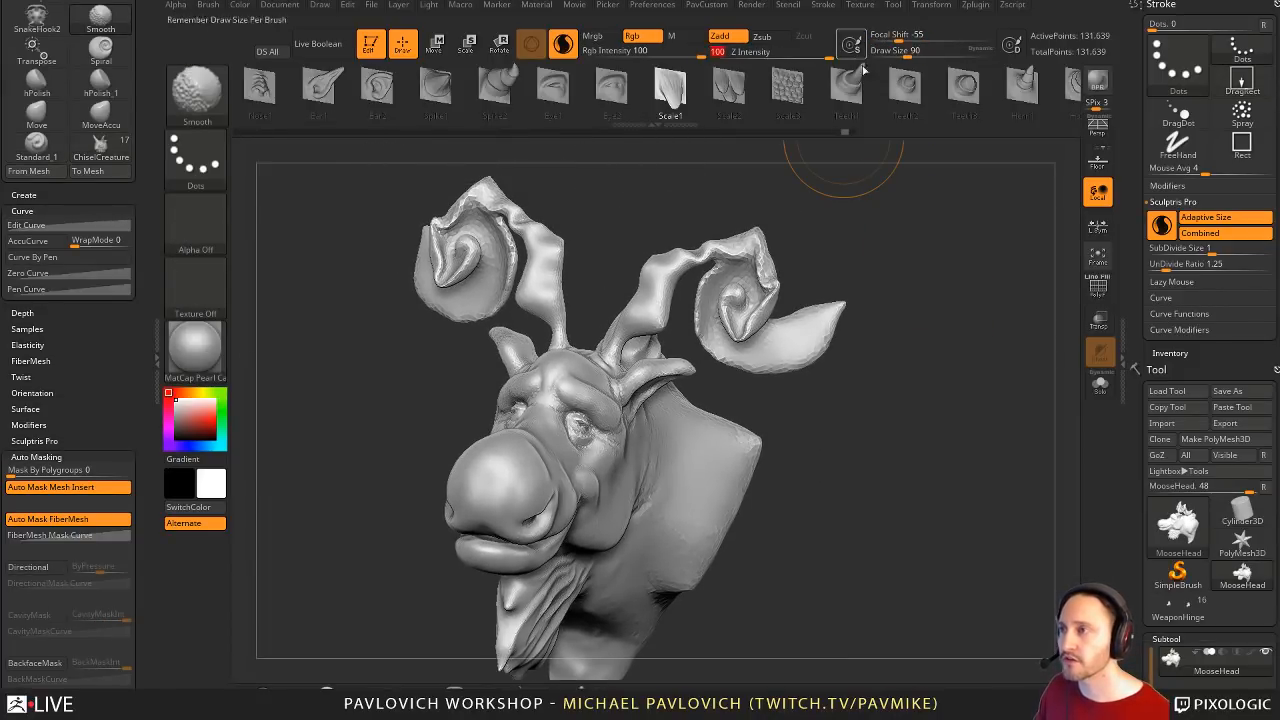
- Smooth through the antler stems with Sculptris Pro at draw size 83, then undo the smoothing
{"action": "left_click_drag", "start_coordinate": [870, 240], "coordinate": [840, 300]}
{"action": "left_click_drag", "start_coordinate": [643, 337], "coordinate": [668, 312], "text": "shift"}
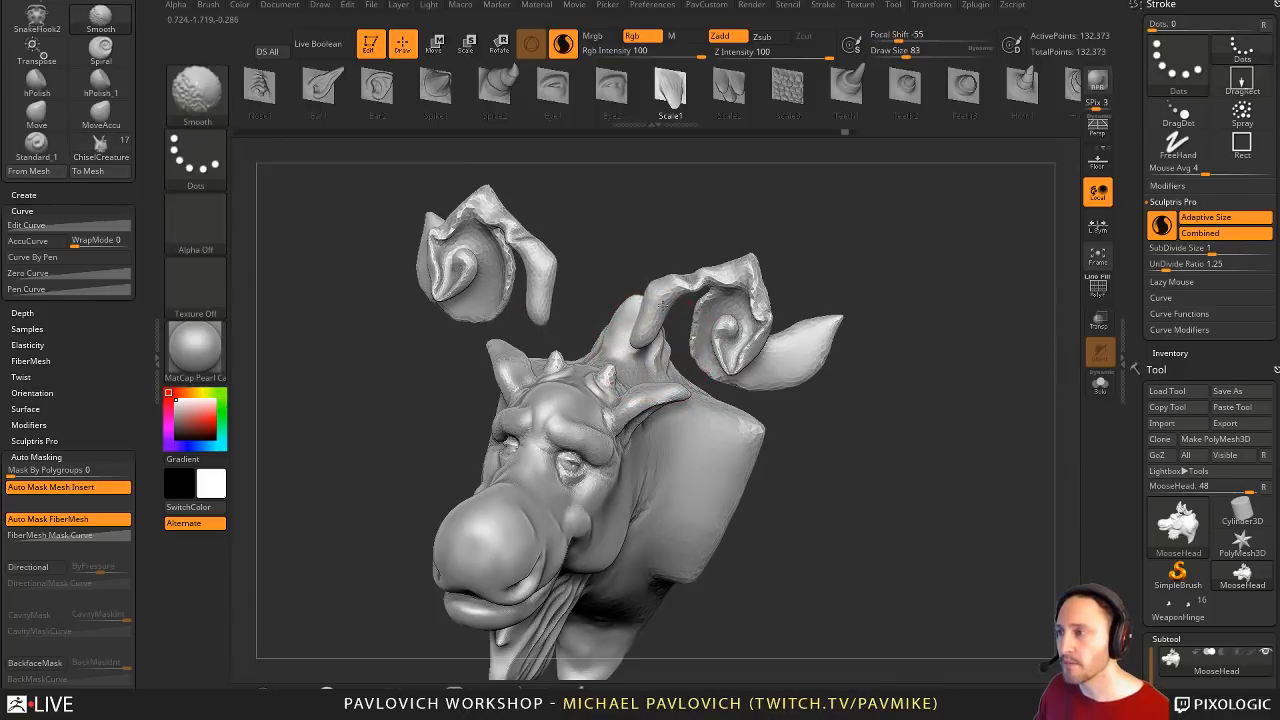
{"action": "mouse_move", "coordinate": [874, 276]}
{"action": "left_mouse_down"}
{"action": "mouse_move", "coordinate": [831, 263]}
{"action": "mouse_move", "coordinate": [858, 282]}
{"action": "left_mouse_up"}
{"action": "key", "text": "ctrl+z"}
- Try to smooth down the ear below the antler, raising the draw size to 104
{"action": "key", "text": "s"}
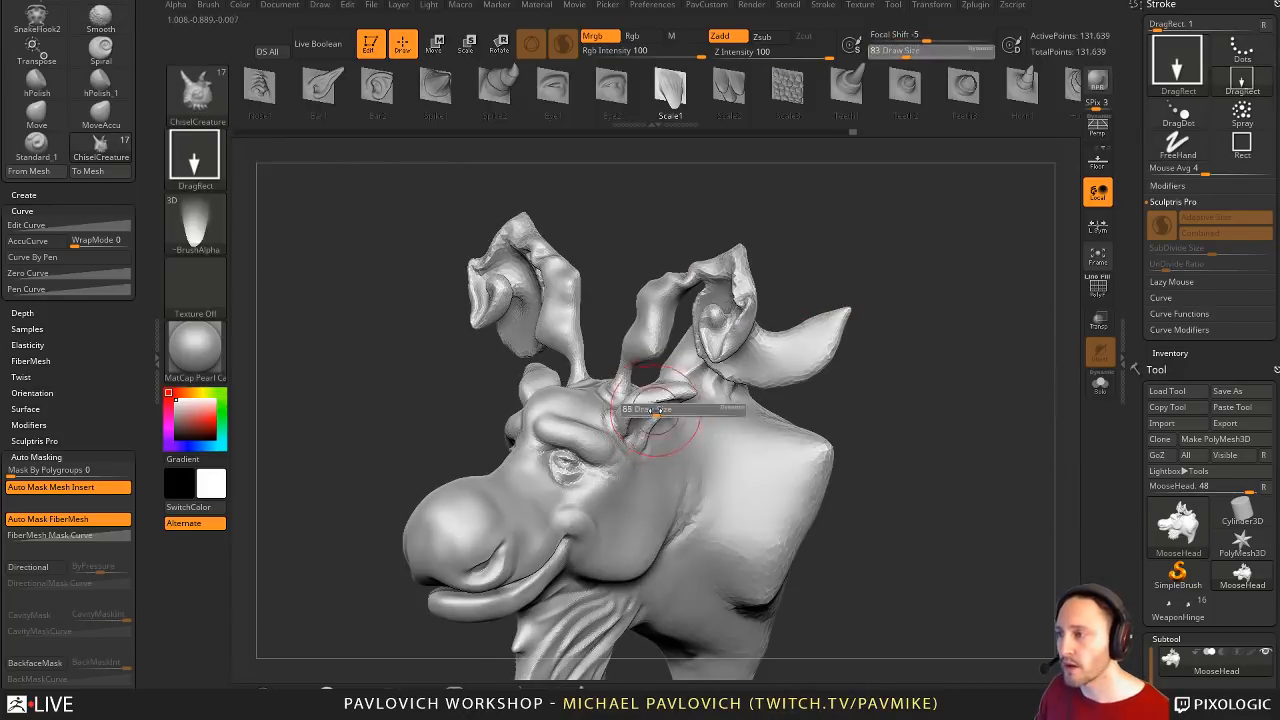
{"action": "left_click_drag", "start_coordinate": [654, 408], "coordinate": [649, 408]}
{"action": "mouse_move", "coordinate": [660, 402]}
{"action": "left_mouse_down", "text": "shift"}
{"action": "mouse_move", "coordinate": [676, 392]}
{"action": "mouse_move", "coordinate": [650, 415]}
{"action": "left_mouse_up", "text": "shift"}
{"action": "right_click_drag", "start_coordinate": [700, 300], "coordinate": [734, 371]}
{"action": "key", "text": "ctrl+z"}
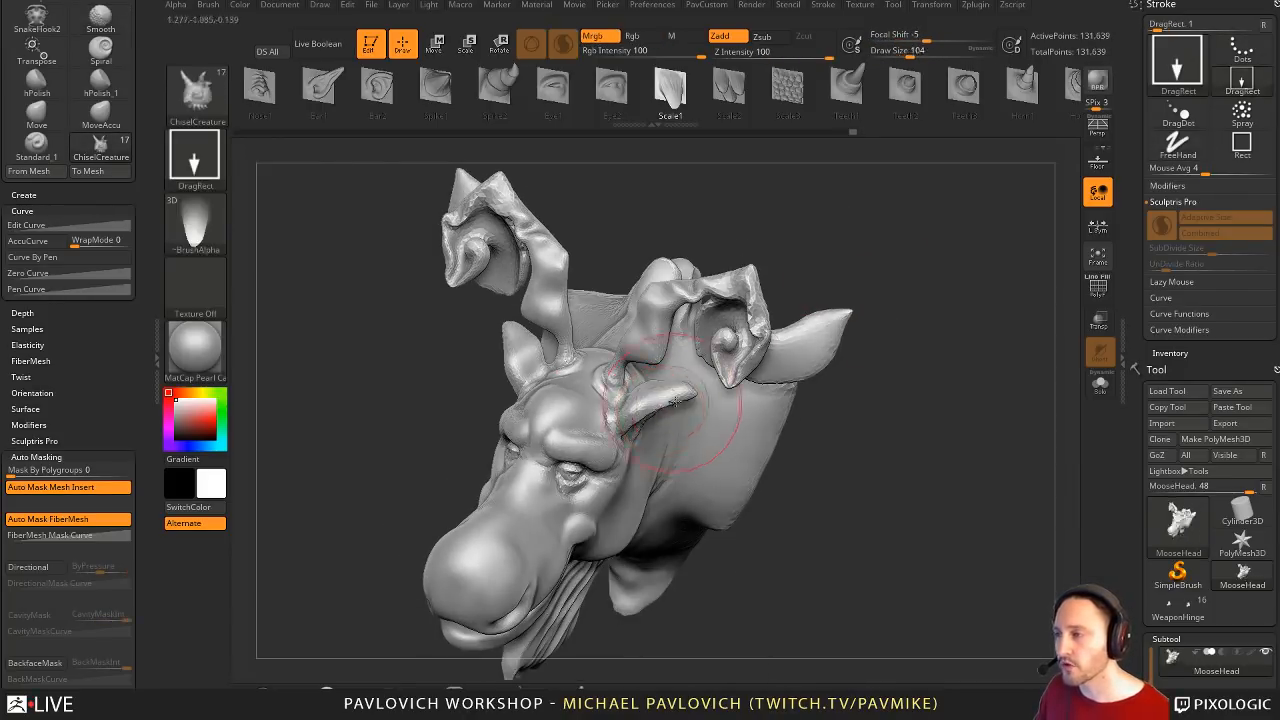
{"action": "right_click_drag", "start_coordinate": [686, 423], "coordinate": [717, 299]}
{"action": "key", "text": "shift"}
{"action": "key", "text": "shift"}
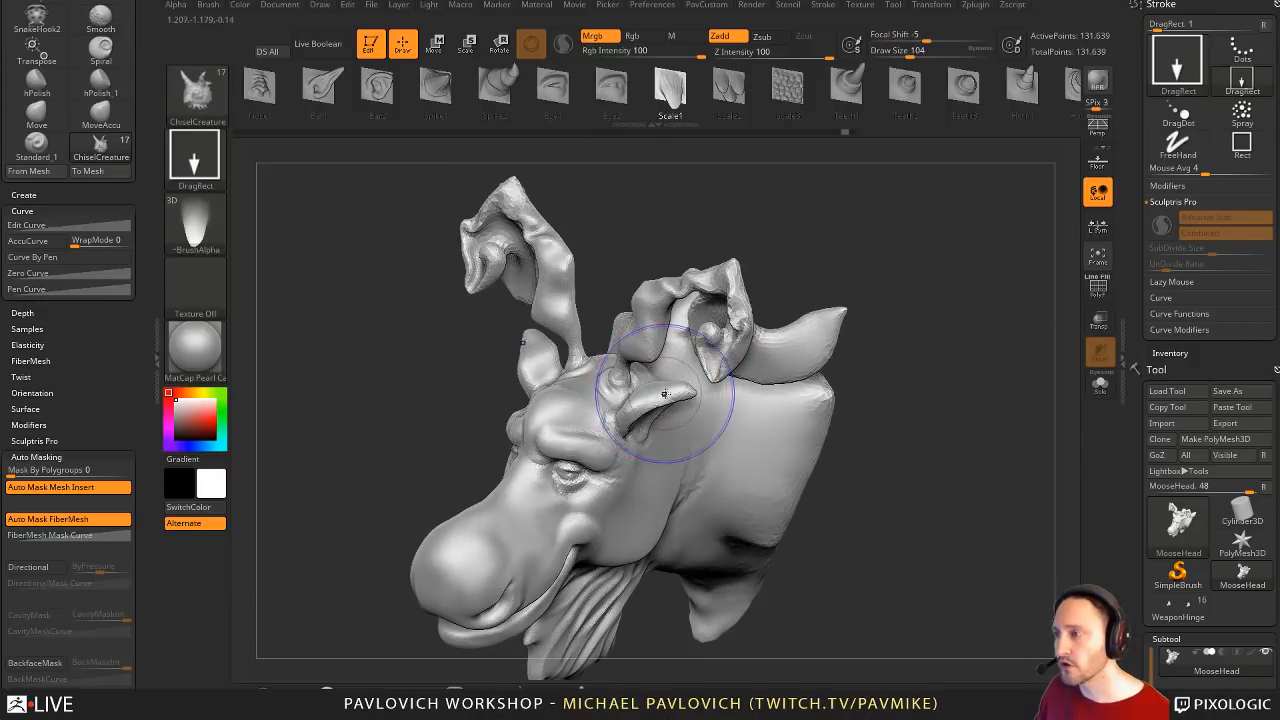
{"action": "mouse_move", "coordinate": [666, 393]}
{"action": "left_mouse_down", "text": "shift"}
{"action": "mouse_move", "coordinate": [660, 404]}
{"action": "mouse_move", "coordinate": [680, 392]}
{"action": "left_mouse_up", "text": "shift"}
{"action": "right_click_drag", "start_coordinate": [794, 374], "coordinate": [936, 396]}
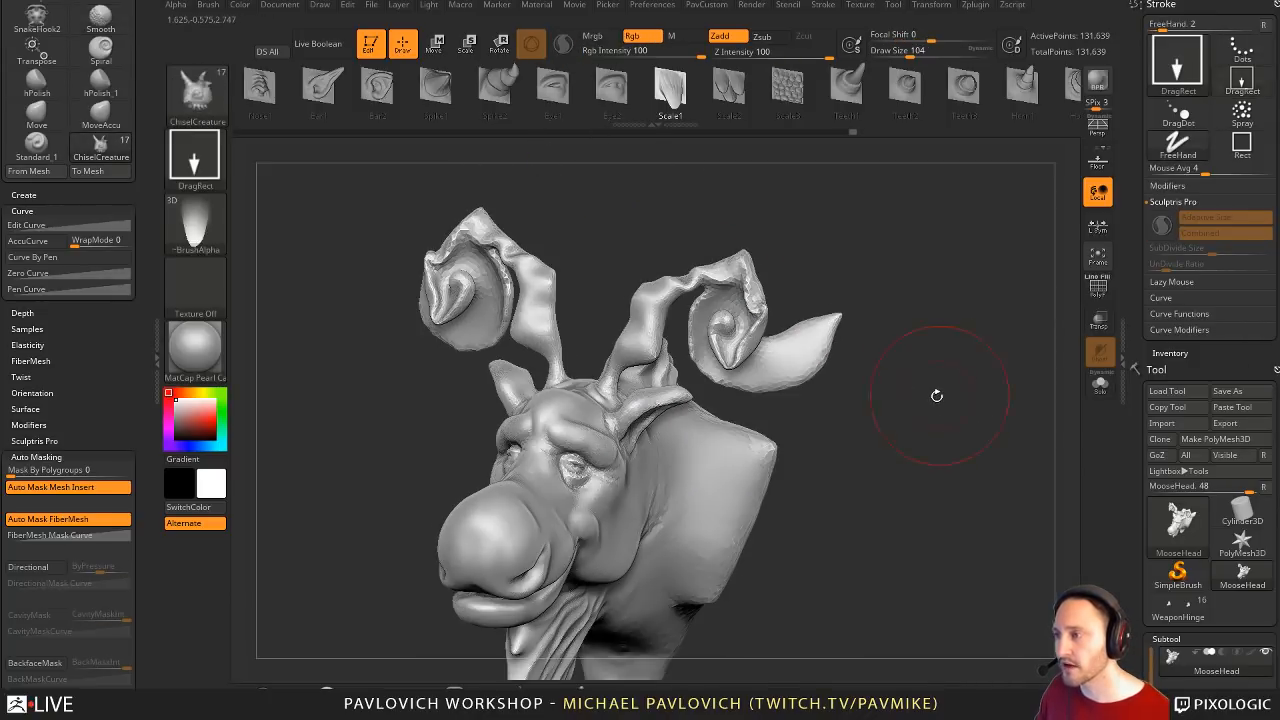
- Set the draw size to 65 and hide both ears with the SelectLasso brush
{"action": "key", "text": "s"}
{"action": "left_click_drag", "start_coordinate": [931, 405], "coordinate": [905, 405]}
{"action": "key", "text": "s"}
{"action": "mouse_move", "coordinate": [911, 418]}
{"action": "right_mouse_down"}
{"action": "mouse_move", "coordinate": [908, 472]}
{"action": "mouse_move", "coordinate": [780, 410]}
{"action": "mouse_move", "coordinate": [722, 420]}
{"action": "right_mouse_up"}
{"action": "left_click", "coordinate": [197, 94], "text": "ctrl+shift"}
{"action": "left_click", "coordinate": [540, 168], "text": "ctrl+shift"}
{"action": "key", "text": "ctrl+shift"}
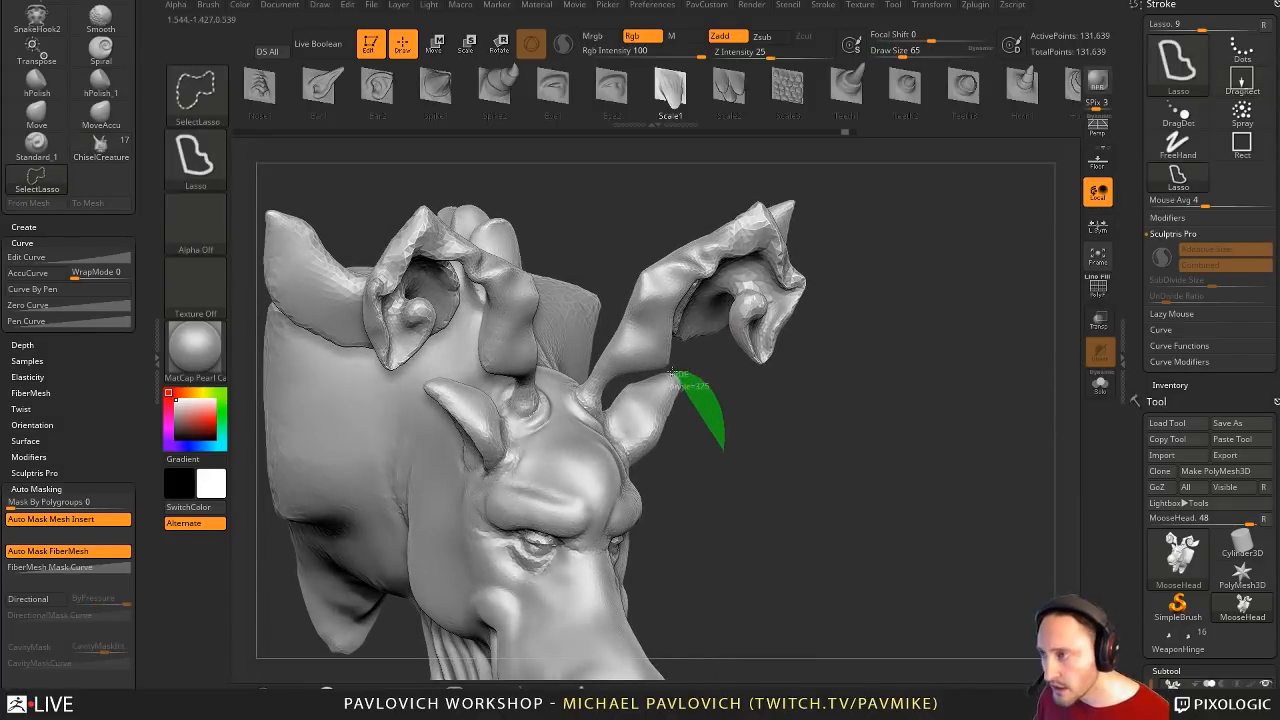
{"action": "left_click_drag", "start_coordinate": [724, 448], "coordinate": [630, 490], "text": "ctrl+shift"}
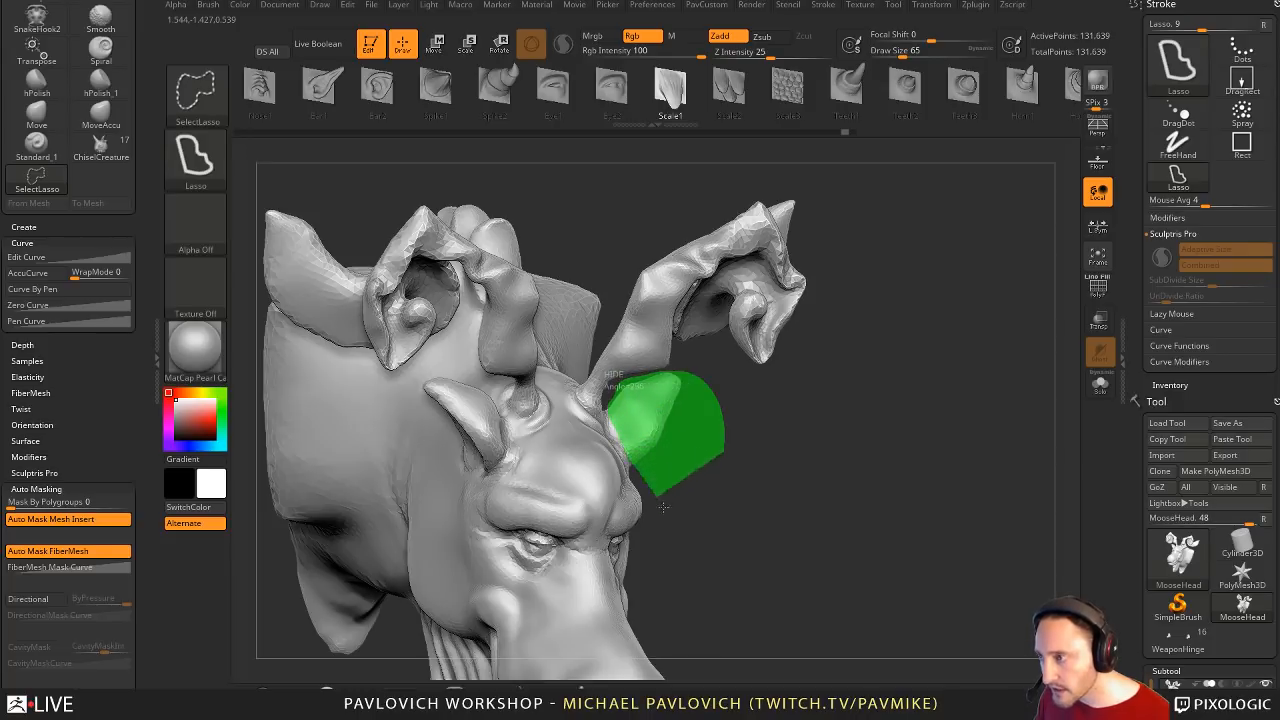
{"action": "left_click", "coordinate": [912, 349], "text": "ctrl+shift"}
- Delete the hidden ear geometry and close the holes left in the head
{"action": "key", "text": "space"}
{"action": "left_click", "coordinate": [906, 292]}
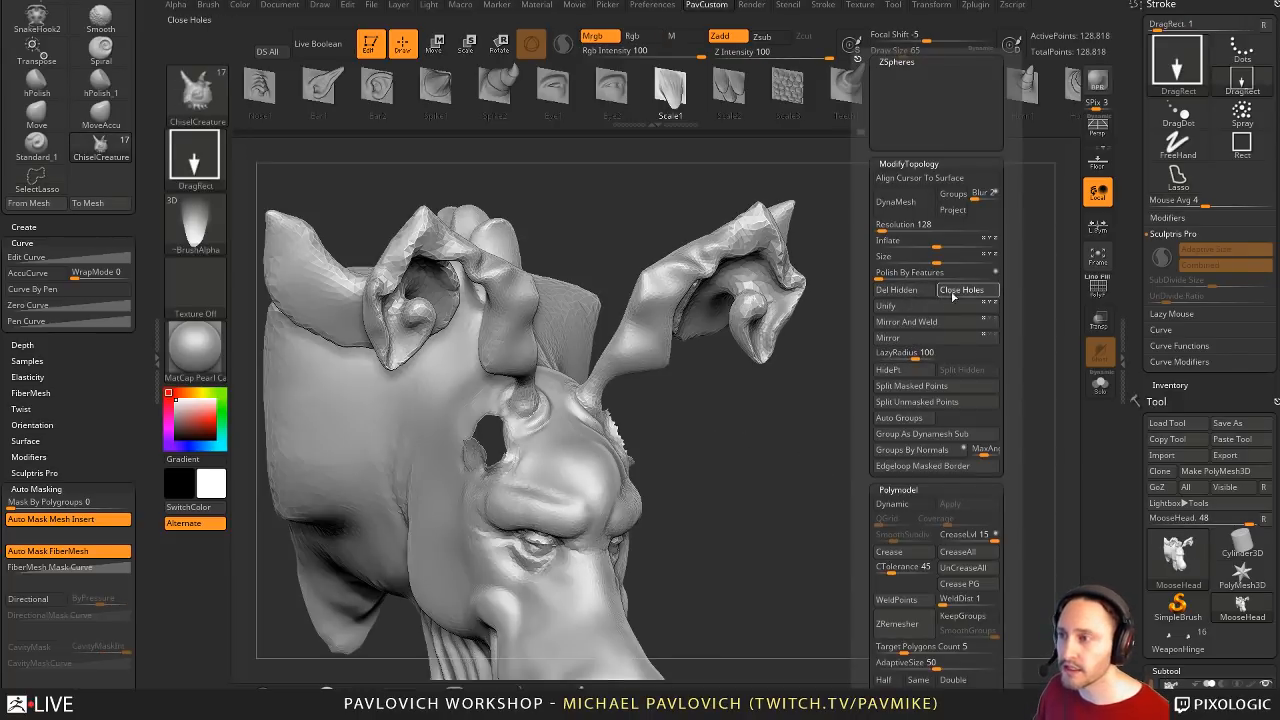
{"action": "left_click_drag", "start_coordinate": [802, 411], "coordinate": [648, 440]}
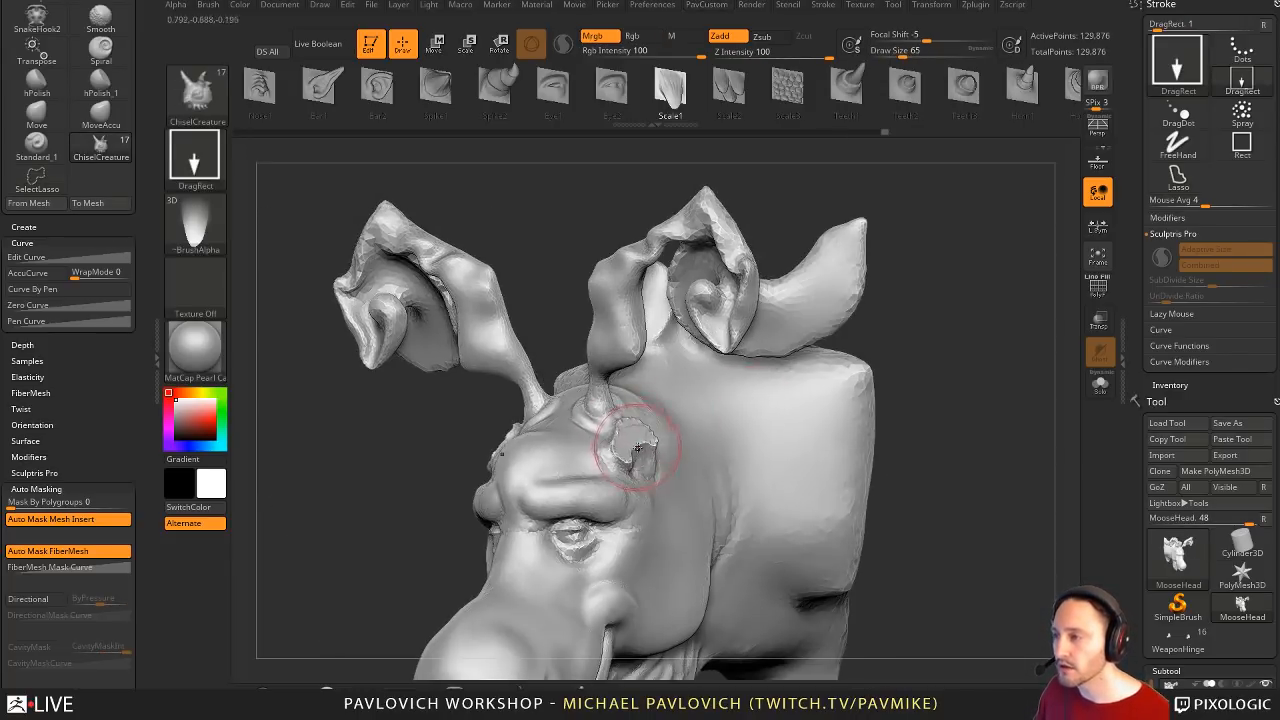
- Show the polyframe again and undo the removal of the ears
{"action": "key", "text": "shift"}
{"action": "key", "text": "shift+f"}
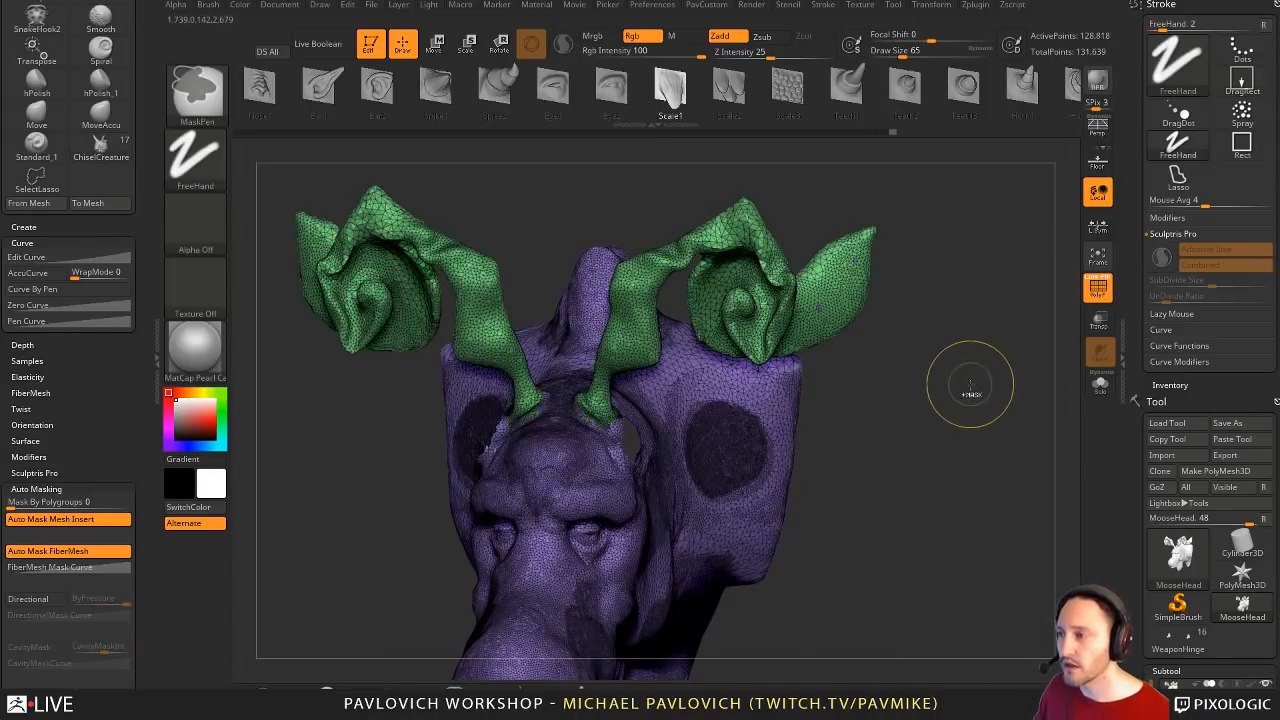
{"action": "key", "text": "ctrl+z"}
{"action": "key", "text": "ctrl+z"}
{"action": "key", "text": "ctrl+z"}
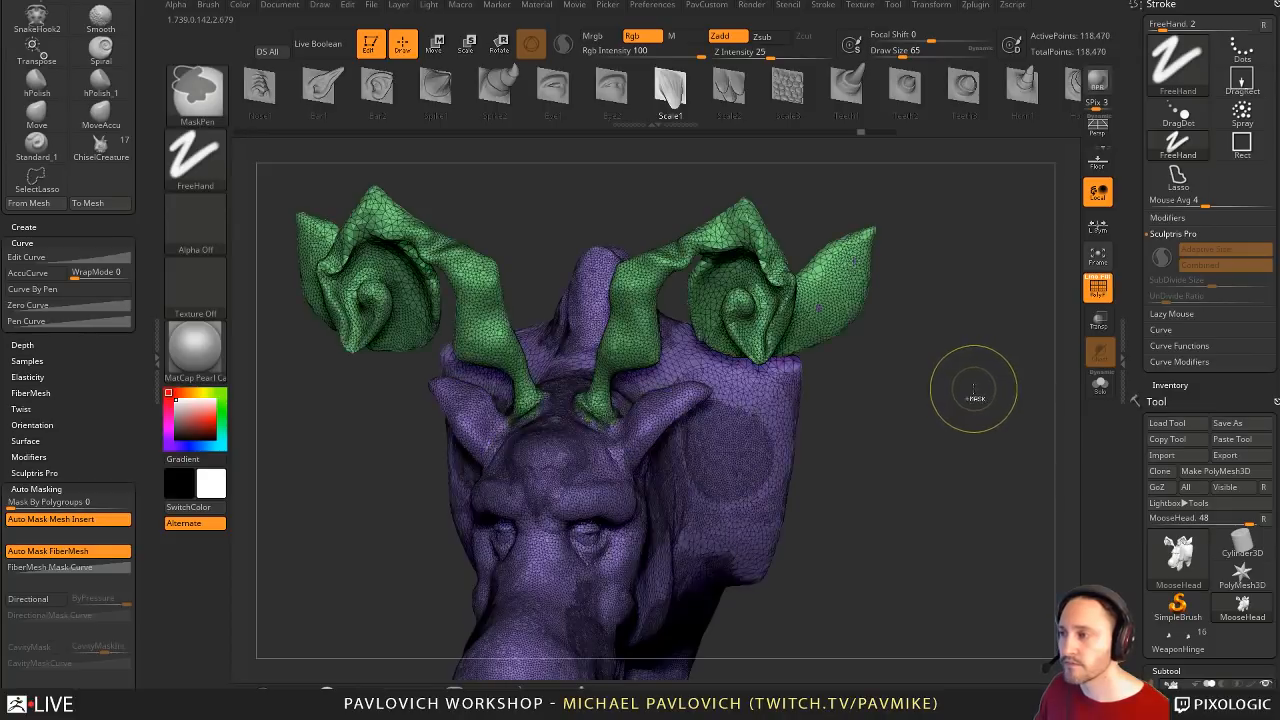
- Smooth both ears down toward the head with Sculptris Pro and Combined on, reducing the draw size to 56
{"action": "key", "text": "backslash"}
{"action": "mouse_move", "coordinate": [731, 409]}
{"action": "right_mouse_down"}
{"action": "mouse_move", "coordinate": [663, 420]}
{"action": "mouse_move", "coordinate": [890, 430]}
{"action": "right_mouse_up"}
{"action": "key", "text": "bracketright"}
{"action": "key", "text": "bracketright"}
{"action": "key", "text": "s"}
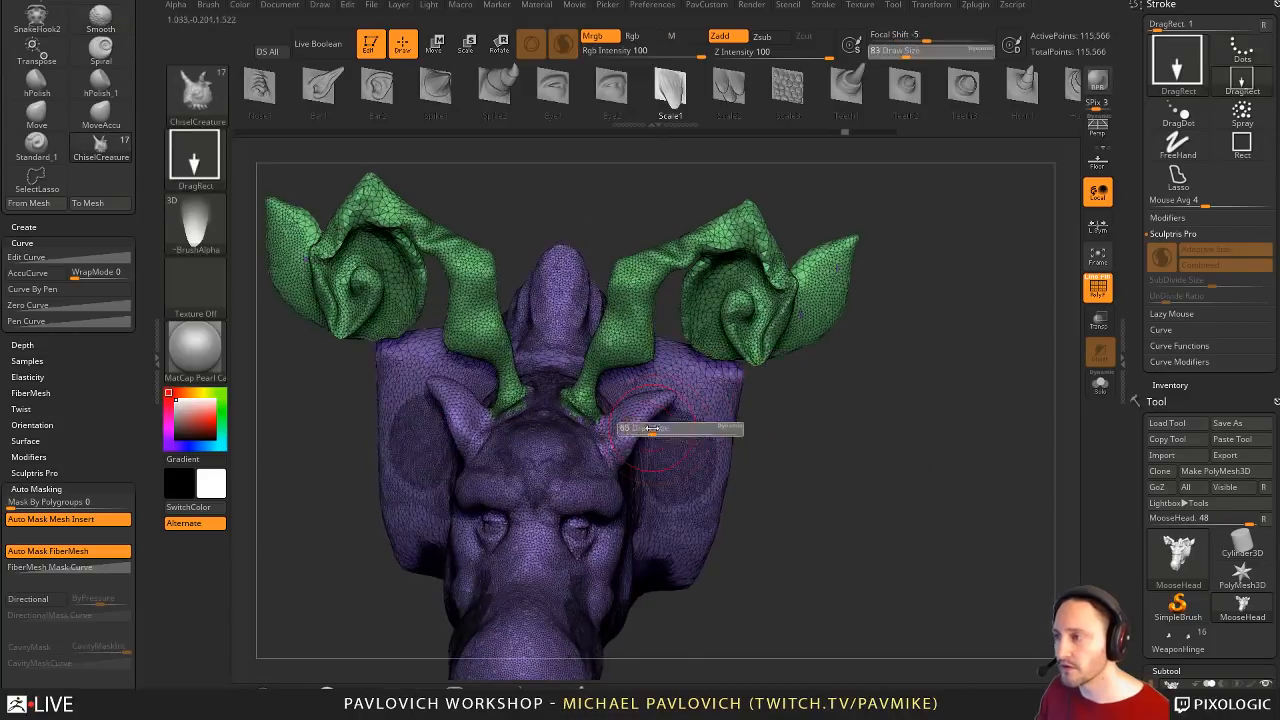
{"action": "left_click_drag", "start_coordinate": [650, 429], "coordinate": [660, 407], "text": "shift"}
{"action": "key", "text": "s"}
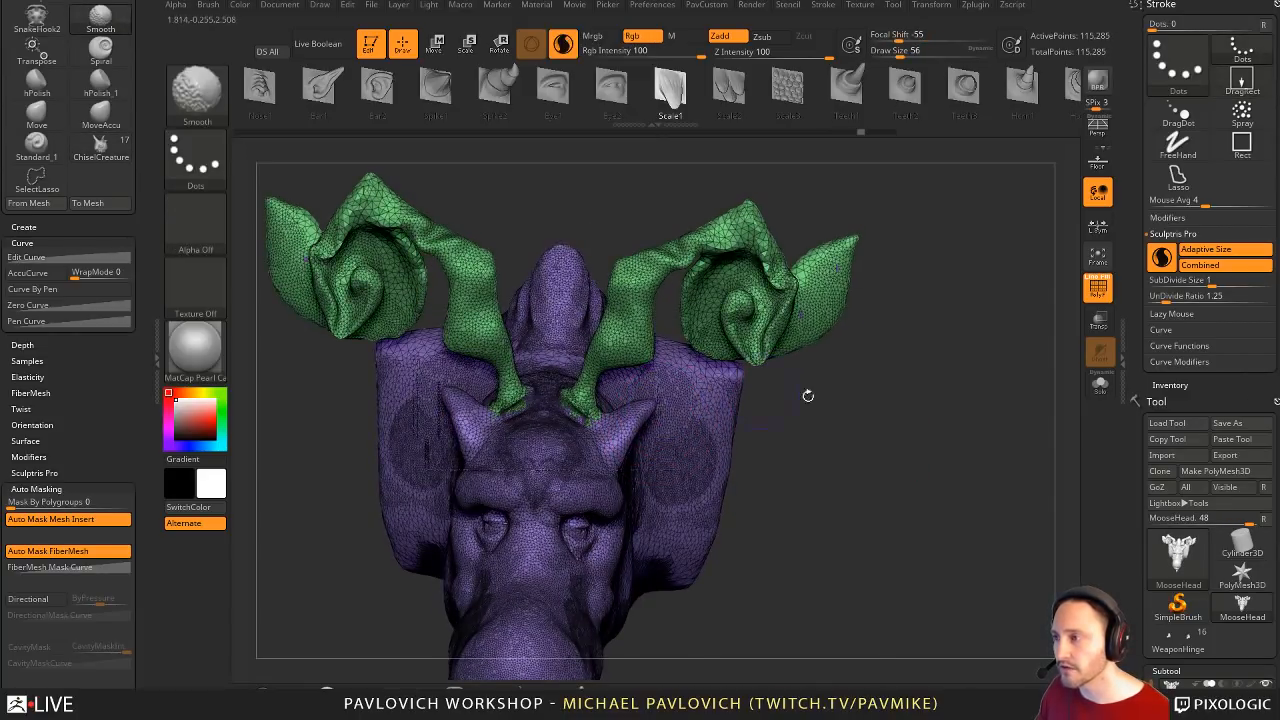
{"action": "right_click_drag", "start_coordinate": [808, 396], "coordinate": [660, 404]}
{"action": "key", "text": "s"}
- Switch to the Move gizmo and mask the antlers by isolating the purple head polygroup
{"action": "mouse_move", "coordinate": [575, 415]}
{"action": "right_mouse_down"}
{"action": "mouse_move", "coordinate": [660, 432]}
{"action": "mouse_move", "coordinate": [617, 392]}
{"action": "right_mouse_up"}
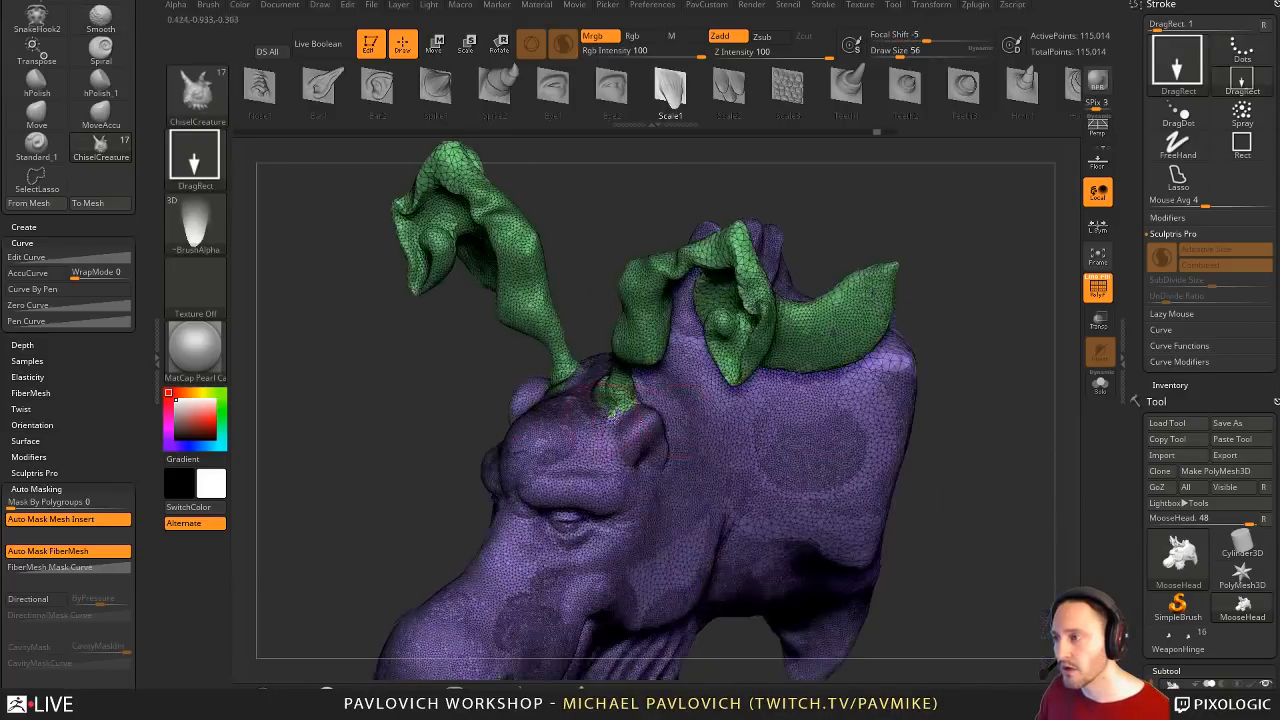
{"action": "key", "text": "w"}
{"action": "left_click", "coordinate": [738, 456], "text": "ctrl"}
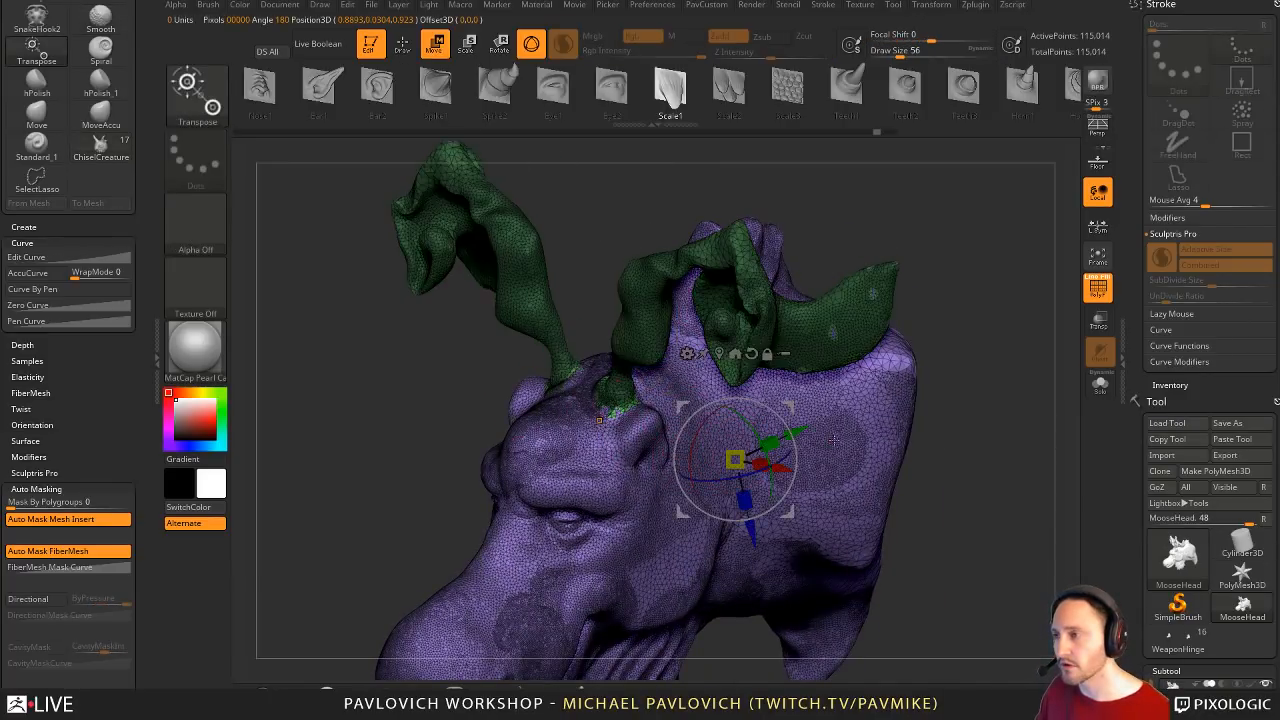
- Return to Draw mode, smooth the ear remnant on the side of the head and hide the polyframe
{"action": "key", "text": "q"}
{"action": "left_click_drag", "start_coordinate": [668, 408], "coordinate": [652, 431], "text": "shift"}
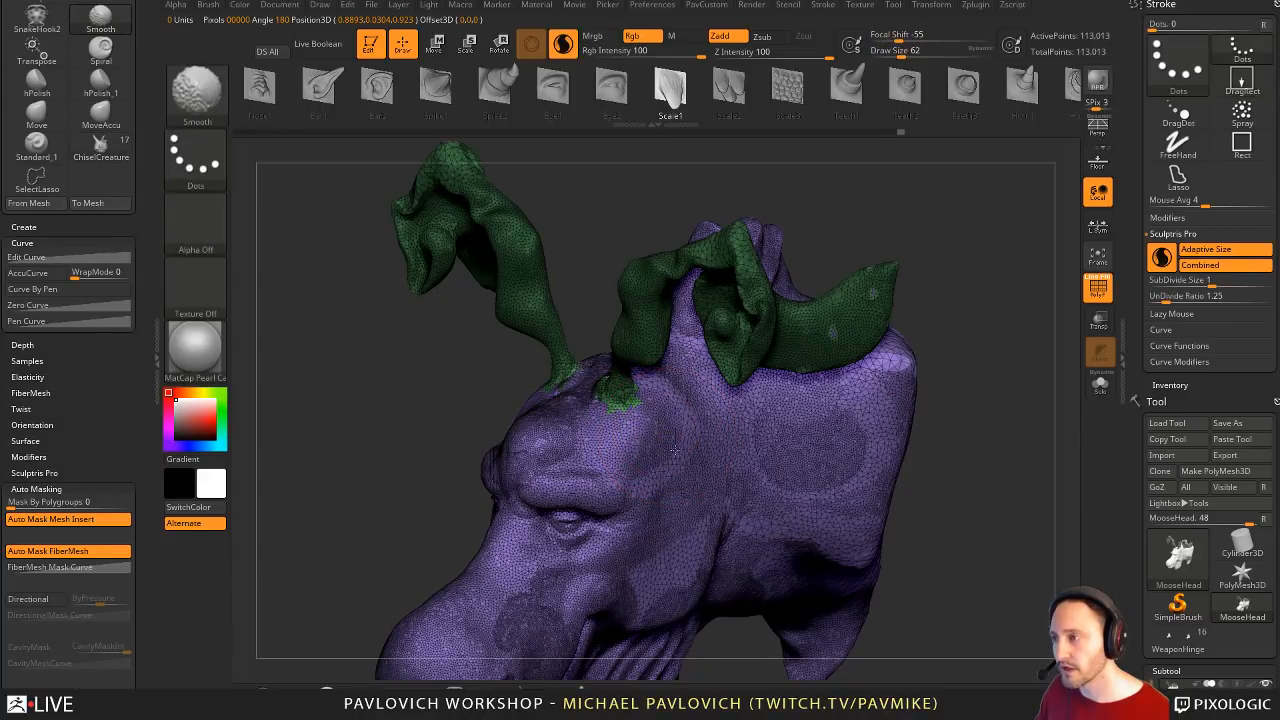
{"action": "left_click_drag", "start_coordinate": [940, 410], "coordinate": [955, 360]}
{"action": "key", "text": "shift+f"}
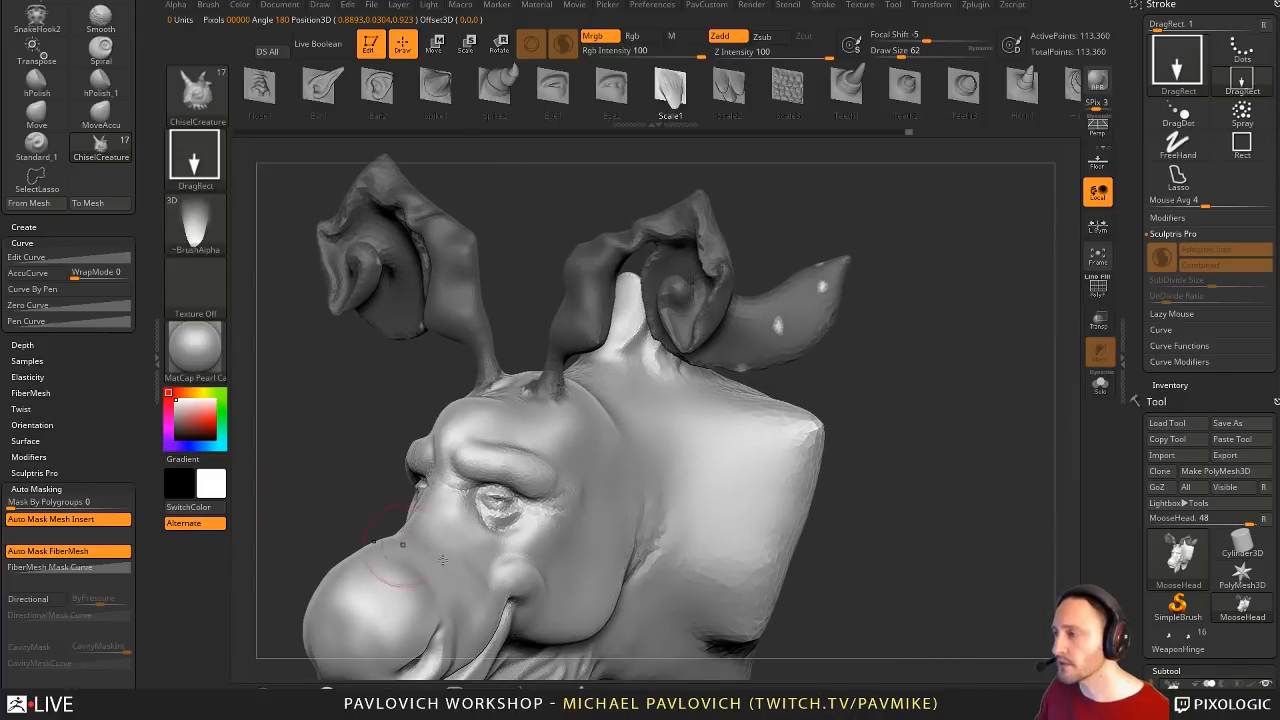
- Sculpt a rounded bump on each side of the back of the head, undoing a stray stroke
{"action": "key", "text": "4"}
{"action": "mouse_move", "coordinate": [865, 371]}
{"action": "left_mouse_down", "text": "alt"}
{"action": "mouse_move", "coordinate": [823, 417]}
{"action": "mouse_move", "coordinate": [805, 418]}
{"action": "mouse_move", "coordinate": [850, 383]}
{"action": "left_mouse_up", "text": "alt"}
{"action": "mouse_move", "coordinate": [931, 340]}
{"action": "left_mouse_down"}
{"action": "mouse_move", "coordinate": [863, 337]}
{"action": "mouse_move", "coordinate": [745, 437]}
{"action": "mouse_move", "coordinate": [694, 454]}
{"action": "left_mouse_up"}
{"action": "key", "text": "2"}
{"action": "key", "text": "s"}
{"action": "key", "text": "ctrl+z"}
{"action": "key", "text": "]"}
{"action": "left_click_drag", "start_coordinate": [865, 391], "coordinate": [888, 373]}
{"action": "key", "text": "s"}
{"action": "left_click_drag", "start_coordinate": [888, 373], "coordinate": [841, 373]}
{"action": "mouse_move", "coordinate": [802, 426]}
{"action": "left_mouse_down", "text": "alt"}
{"action": "mouse_move", "coordinate": [692, 456]}
{"action": "mouse_move", "coordinate": [726, 436]}
{"action": "left_mouse_up", "text": "alt"}
- Switch to the SnakeHook brush with a draw size of 27 for work on the rounded bumps
{"action": "key", "text": "3"}
{"action": "key", "text": "s"}
{"action": "left_click", "coordinate": [710, 475]}
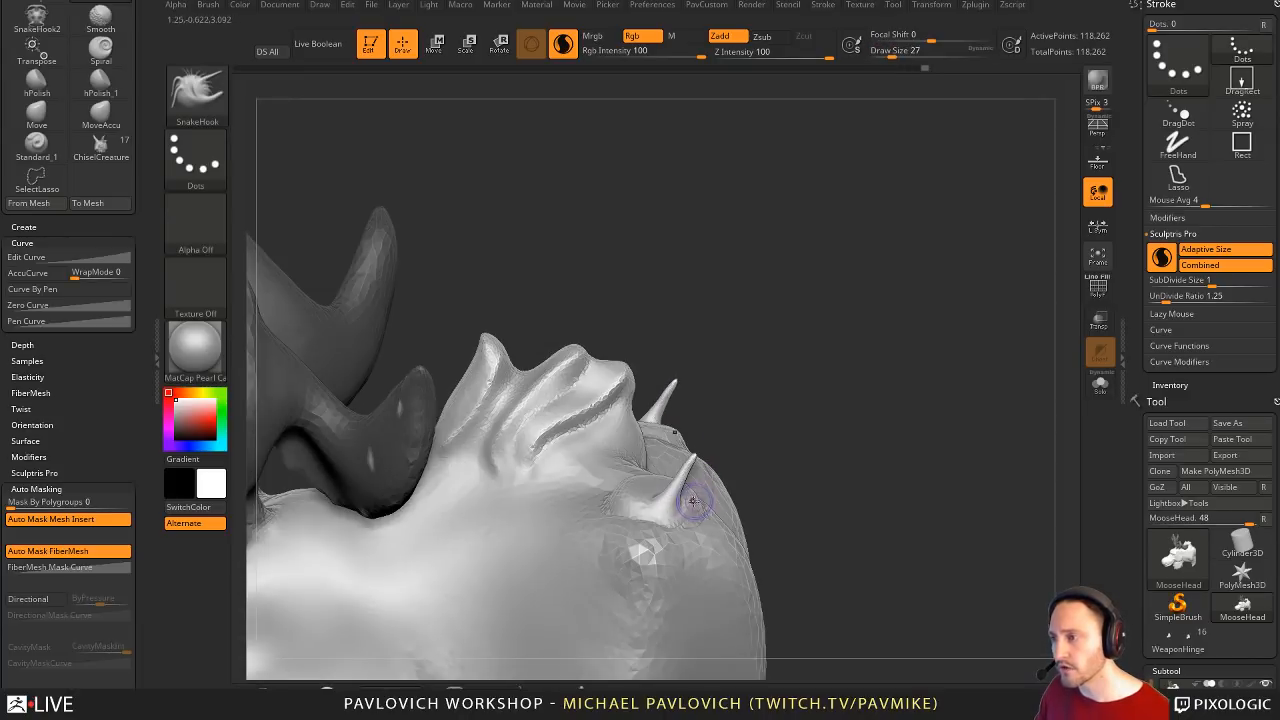
- Pull a row of thin spikes out of the rounded bumps with the SnakeHook brush
{"action": "left_click_drag", "start_coordinate": [691, 500], "coordinate": [721, 459]}
{"action": "left_click_drag", "start_coordinate": [757, 363], "coordinate": [646, 457]}
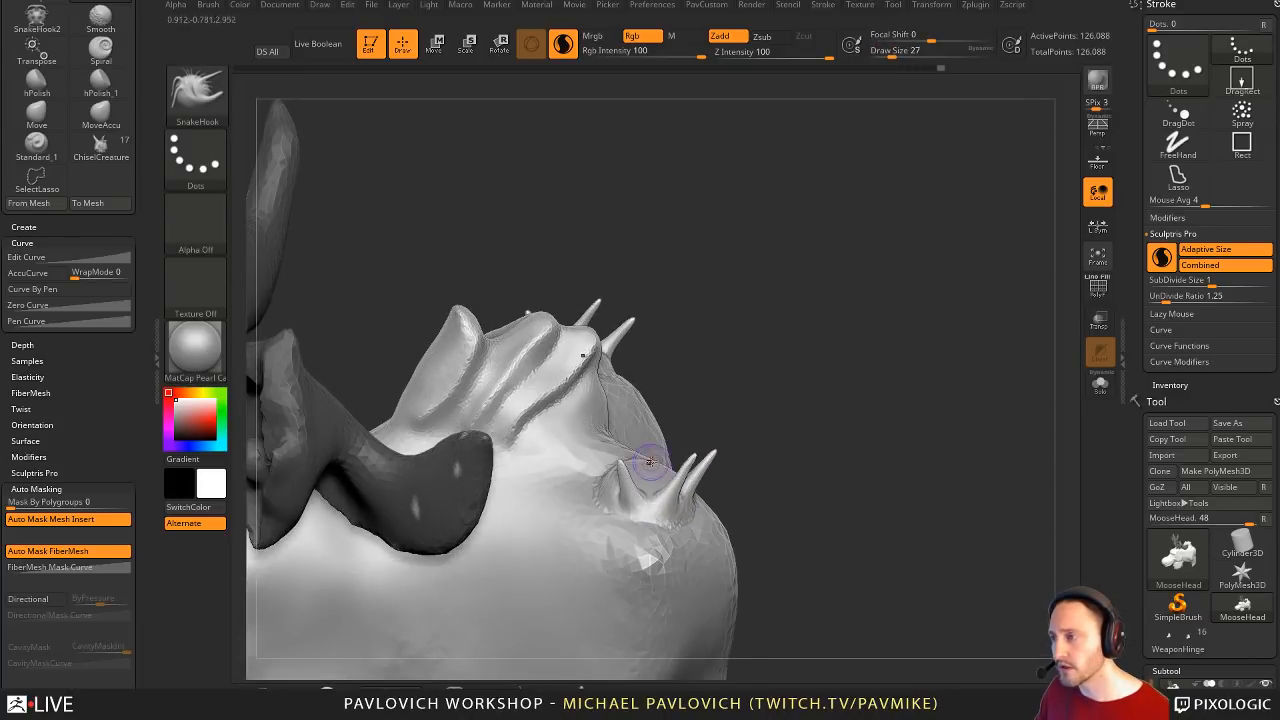
{"action": "mouse_move", "coordinate": [743, 366]}
{"action": "left_mouse_down"}
{"action": "mouse_move", "coordinate": [690, 463]}
{"action": "mouse_move", "coordinate": [711, 425]}
{"action": "left_mouse_up"}
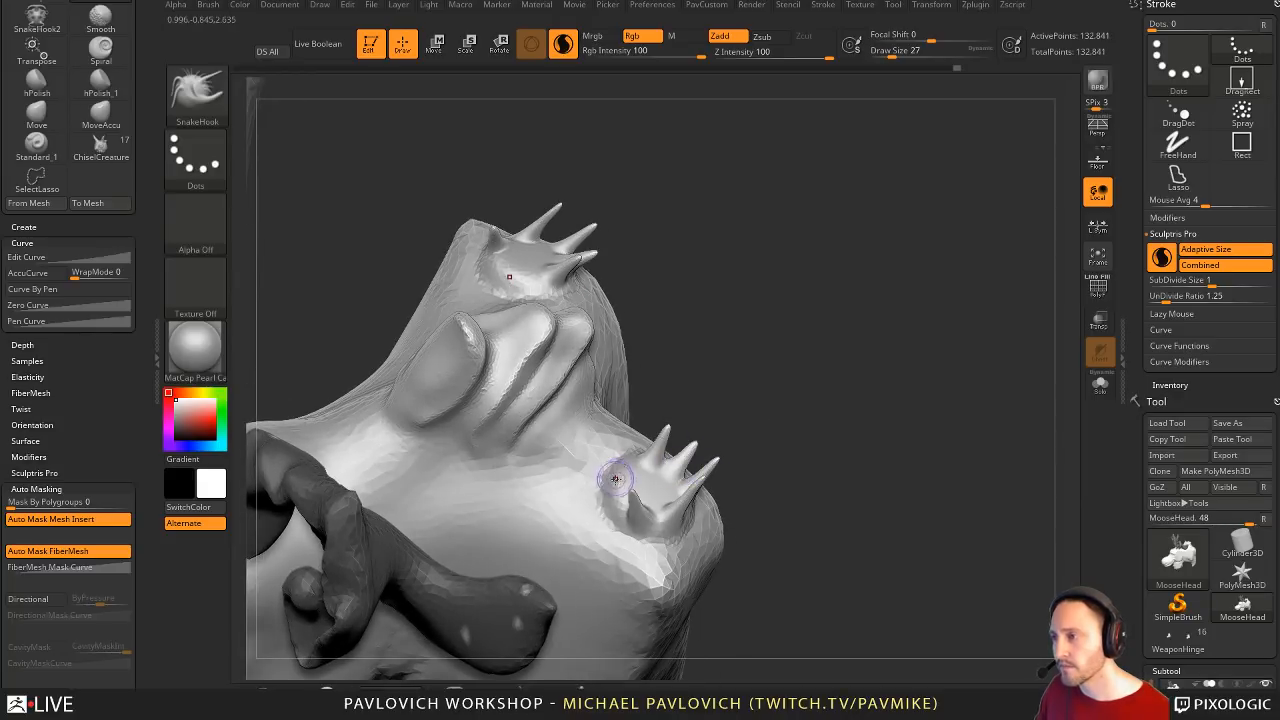
{"action": "left_click_drag", "start_coordinate": [615, 479], "coordinate": [612, 443]}
{"action": "mouse_move", "coordinate": [774, 380]}
{"action": "left_mouse_down"}
{"action": "mouse_move", "coordinate": [860, 390]}
{"action": "mouse_move", "coordinate": [826, 386]}
{"action": "left_mouse_up"}
- Undo all the spikes pulled from the rounded bumps
{"action": "key", "text": "ctrl+z"}
{"action": "key", "text": "ctrl+z"}
{"action": "key", "text": "ctrl+z"}
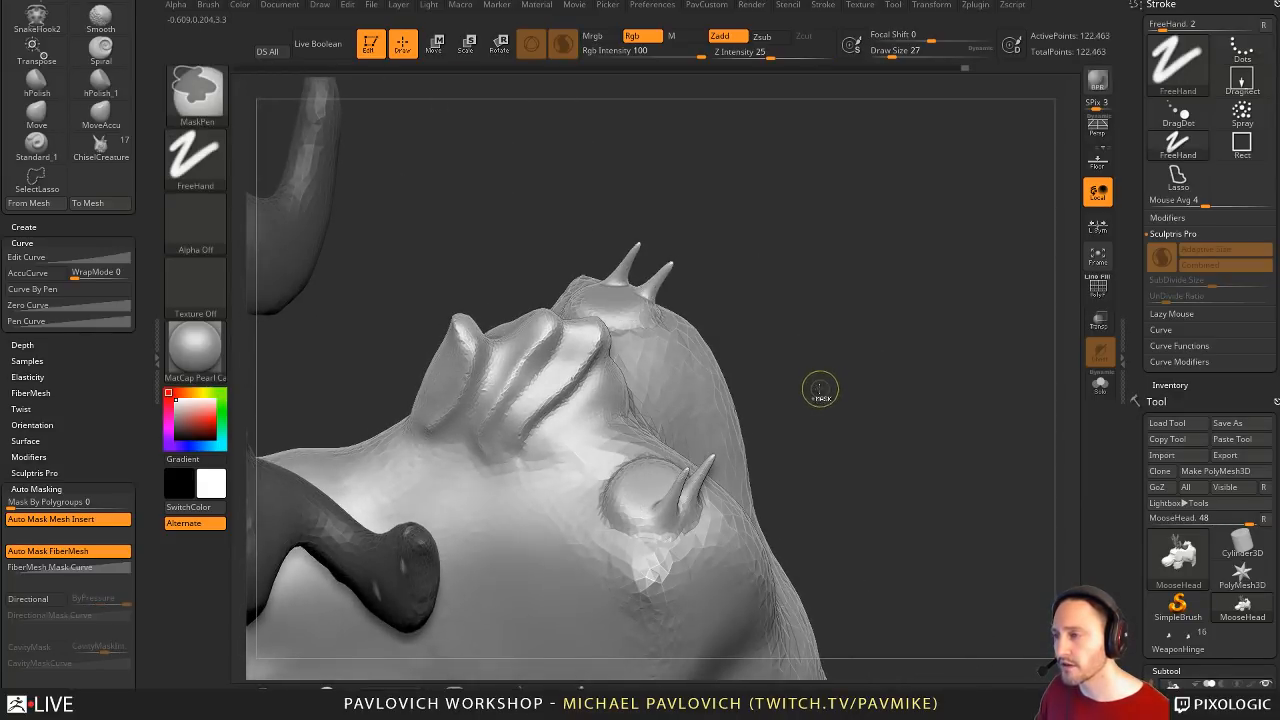
{"action": "key", "text": "ctrl+z"}
{"action": "key", "text": "ctrl+z"}
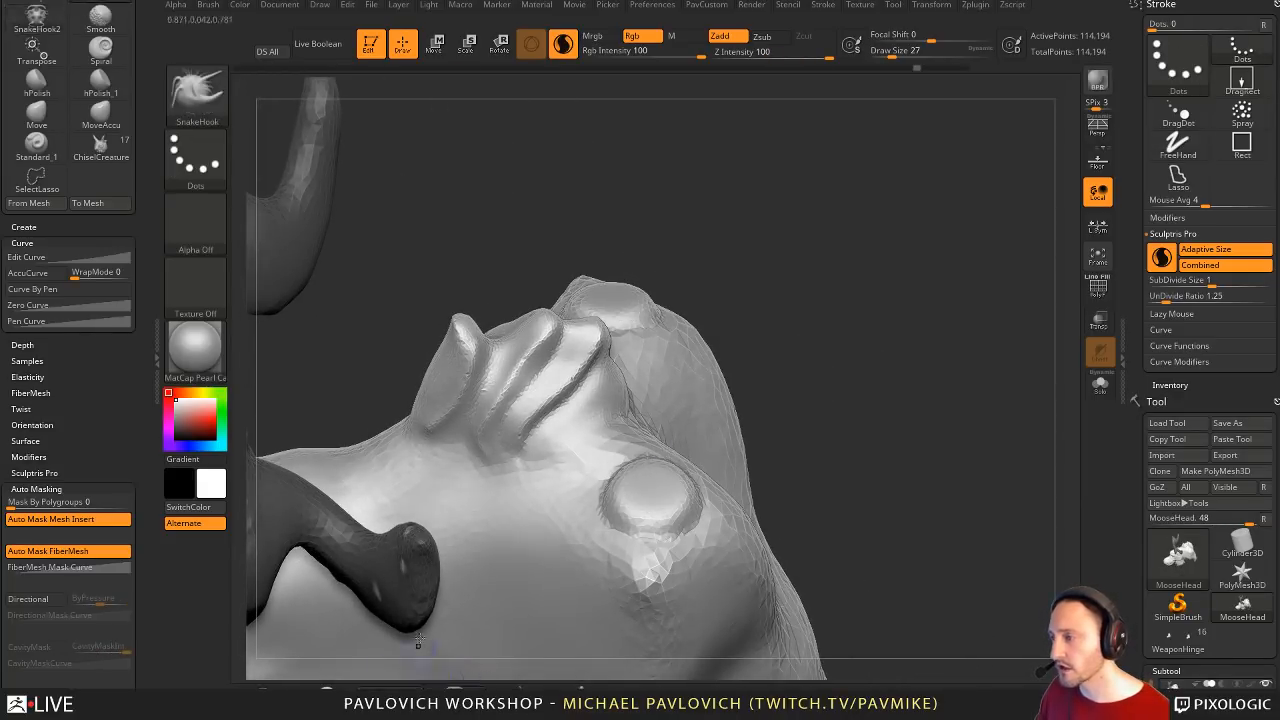
- Pull a trial spike from the bumps, undo it, and pull a longer, curved spike at their rear edges
{"action": "right_click_drag", "start_coordinate": [418, 642], "coordinate": [699, 455]}
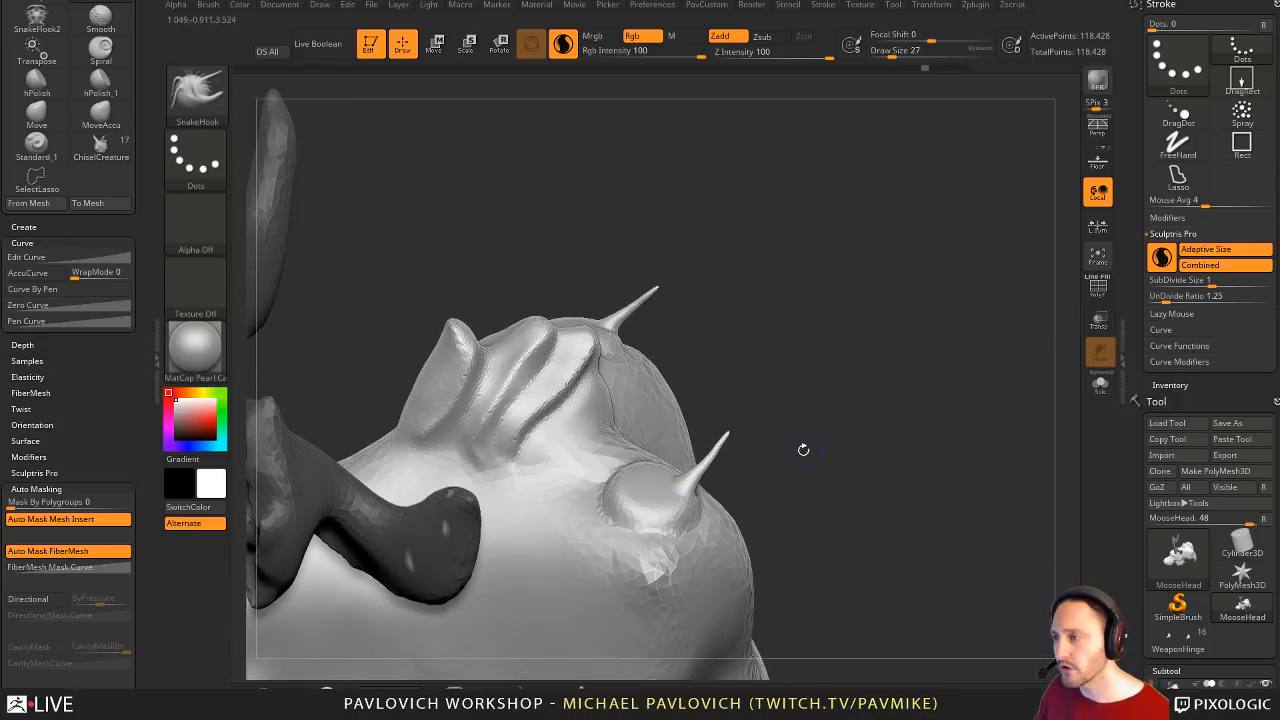
{"action": "right_click_drag", "start_coordinate": [803, 450], "coordinate": [711, 514]}
{"action": "key", "text": "ctrl+z"}
{"action": "left_click_drag", "start_coordinate": [713, 521], "coordinate": [791, 460]}
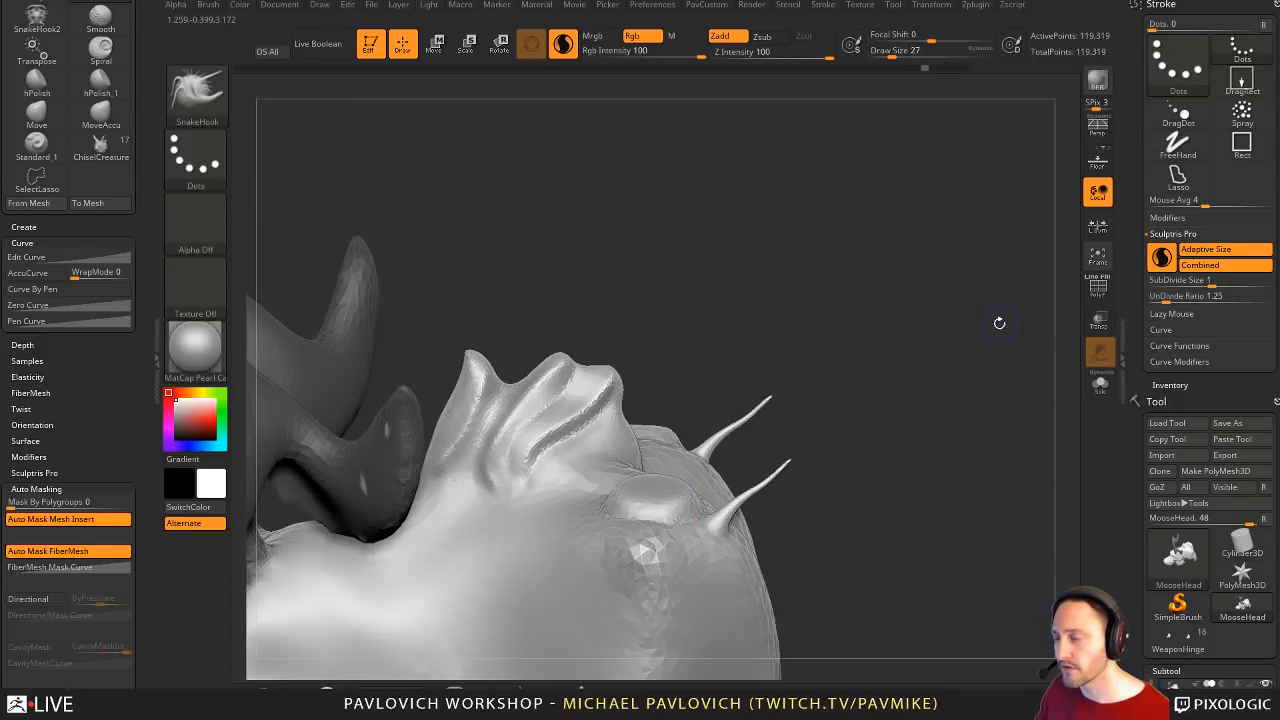
- Undo the last SnakeHook spike and expand the Modifiers settings of the SnakeHook brush
{"action": "key", "text": "ctrl+z"}
{"action": "left_click_drag", "start_coordinate": [64, 440], "coordinate": [24, 240]}
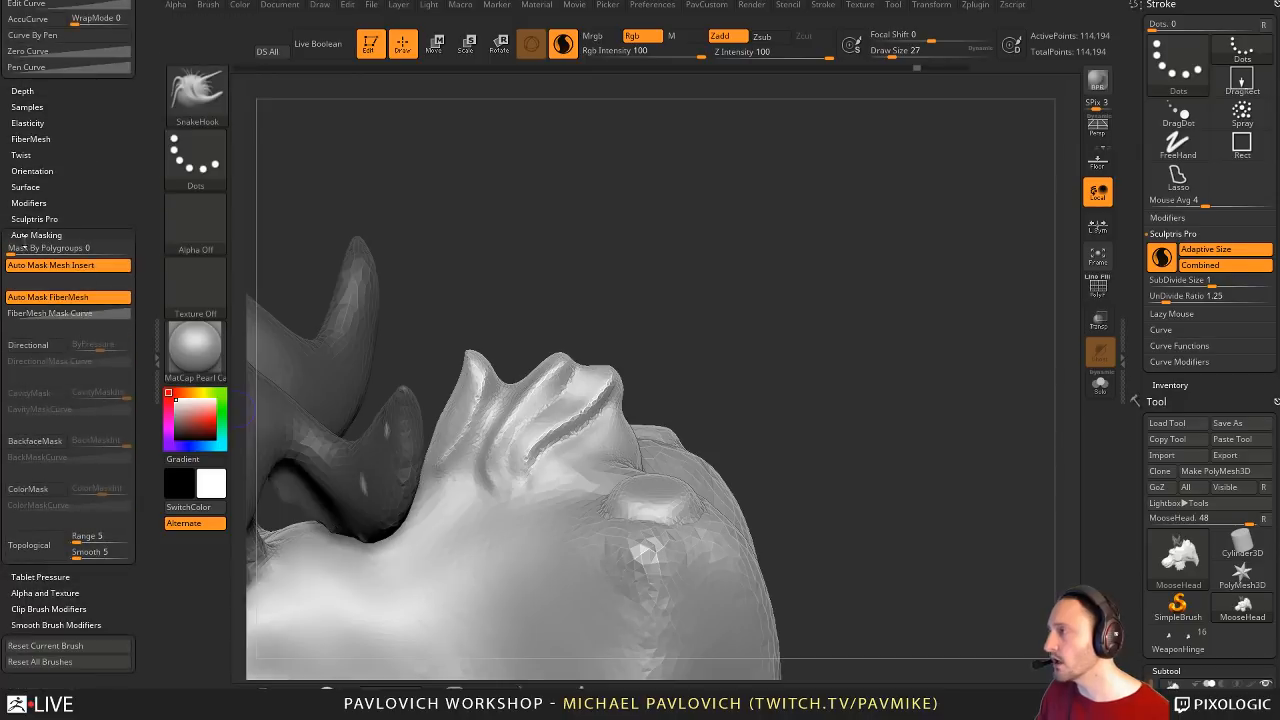
{"action": "key", "text": "shift"}
{"action": "left_click", "coordinate": [34, 234]}
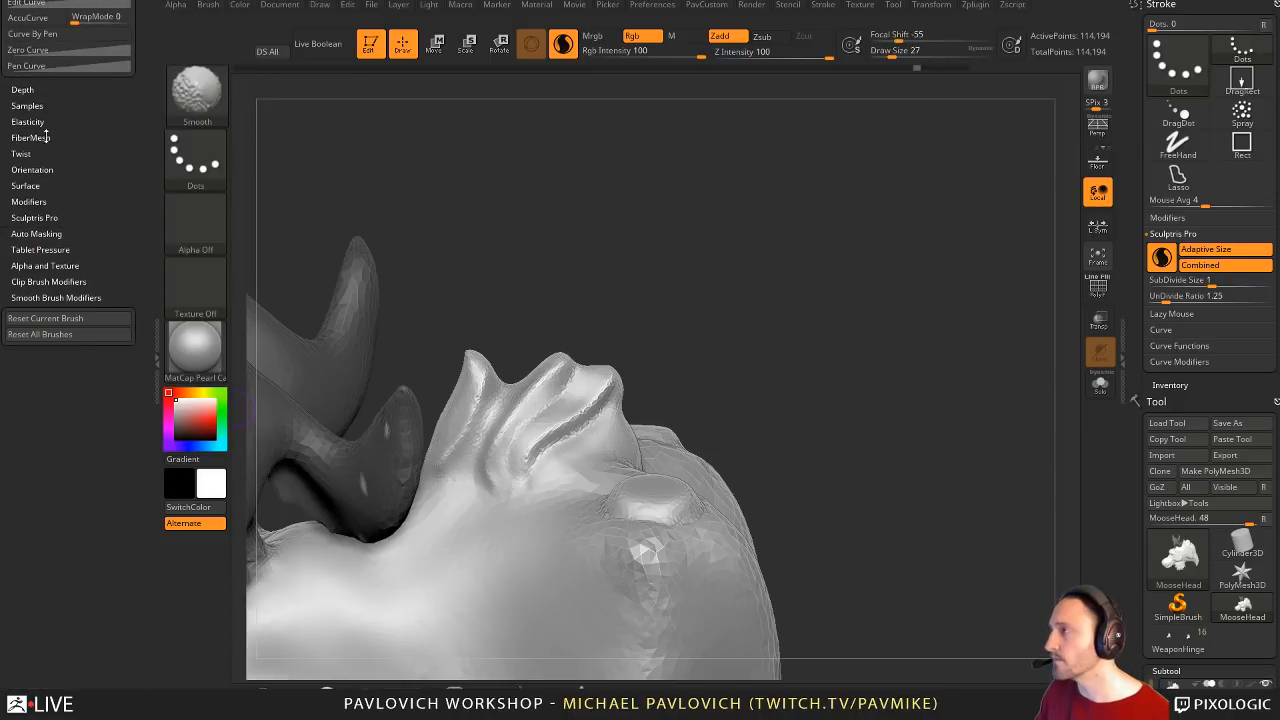
{"action": "left_click", "coordinate": [40, 200], "text": "shift"}
{"action": "left_click_drag", "start_coordinate": [71, 123], "coordinate": [56, 610]}
{"action": "left_click_drag", "start_coordinate": [87, 480], "coordinate": [55, 220]}
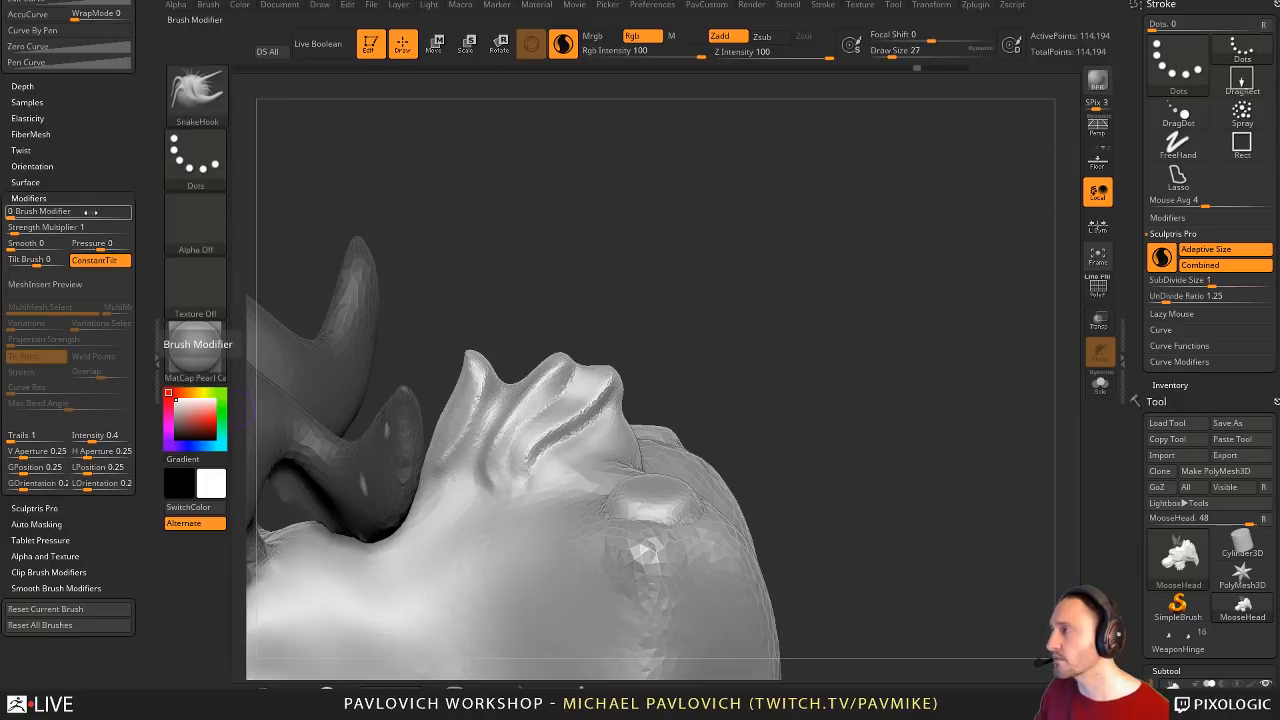
- Try pulling four SnakeHook tendrils out of and around the rounded bump on the head with Brush Modifier 0
{"action": "left_click_drag", "start_coordinate": [670, 500], "coordinate": [684, 470]}
{"action": "left_click_drag", "start_coordinate": [656, 428], "coordinate": [663, 400]}
{"action": "left_click_drag", "start_coordinate": [696, 518], "coordinate": [750, 482]}
{"action": "left_click_drag", "start_coordinate": [692, 445], "coordinate": [728, 412]}
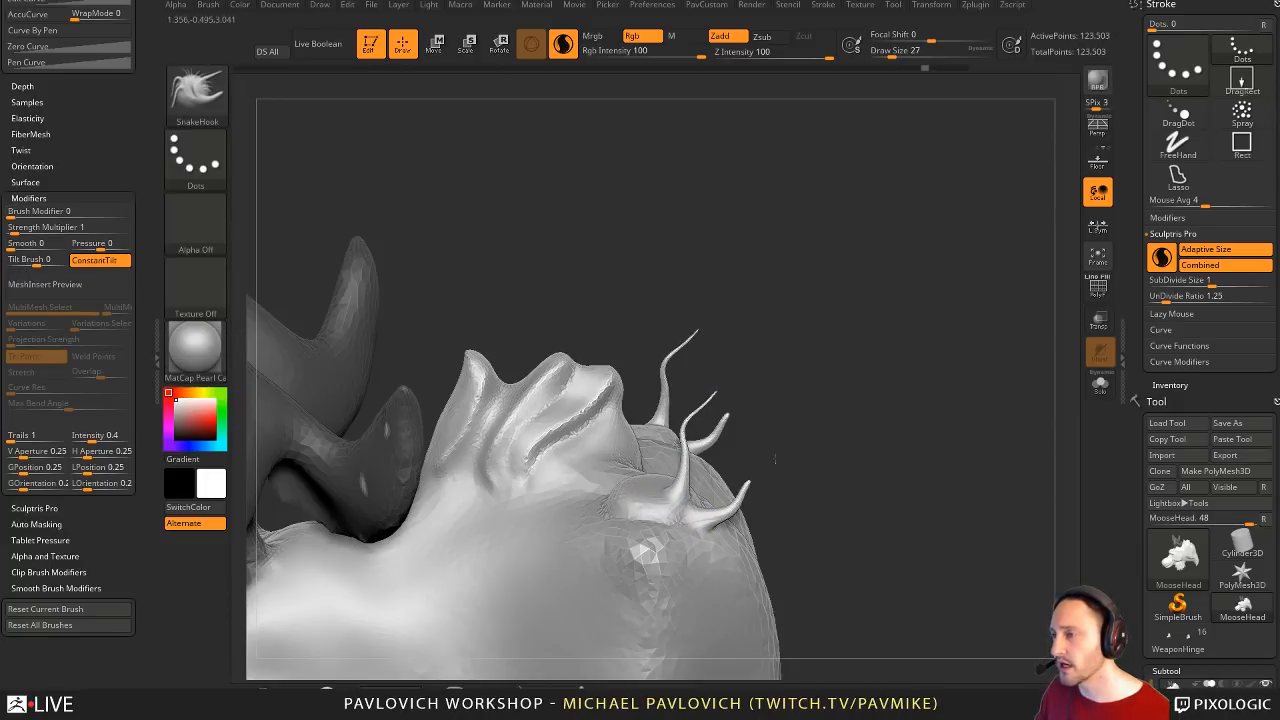
{"action": "key", "text": "ctrl+z"}
{"action": "key", "text": "ctrl+z"}
{"action": "key", "text": "ctrl+z"}
{"action": "key", "text": "ctrl+z"}
- Set the SnakeHook Brush Modifier to 100 and try pulling a single spike from the rounded bump
{"action": "left_click_drag", "start_coordinate": [40, 211], "coordinate": [142, 206]}
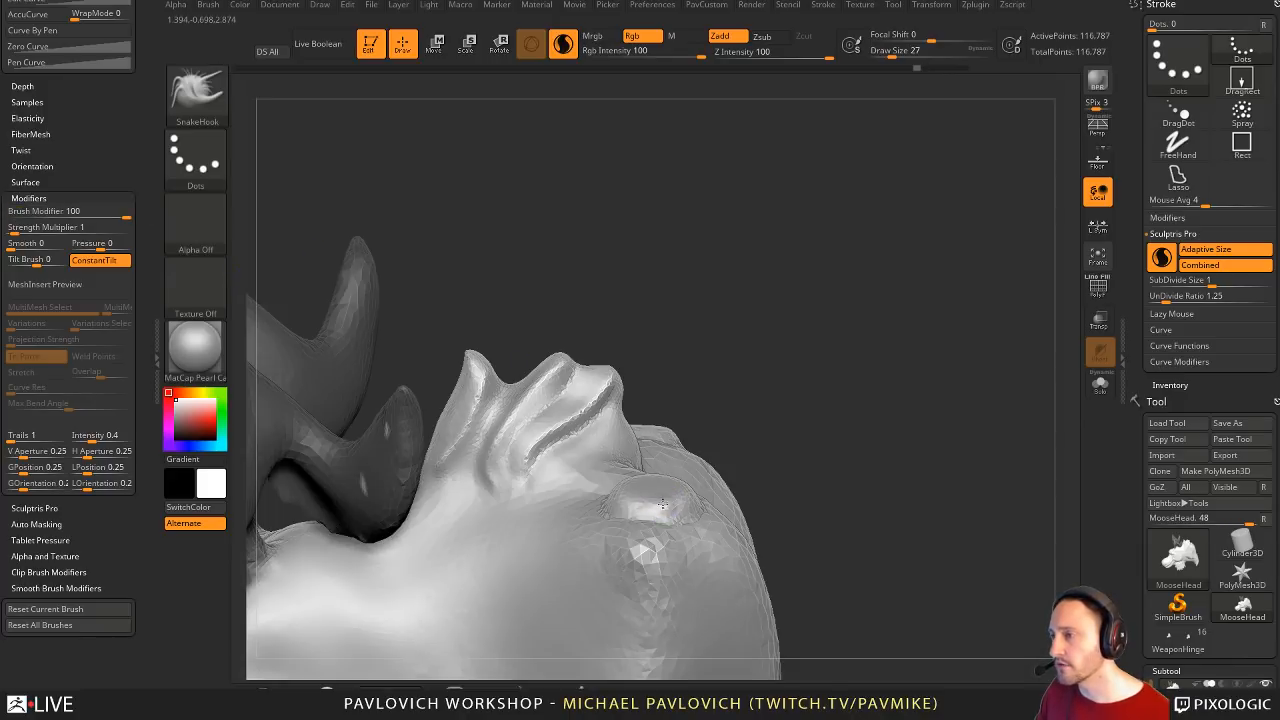
{"action": "mouse_move", "coordinate": [770, 427]}
{"action": "left_mouse_down"}
{"action": "mouse_move", "coordinate": [812, 450]}
{"action": "mouse_move", "coordinate": [735, 482]}
{"action": "left_mouse_up"}
{"action": "key", "text": "ctrl+z"}
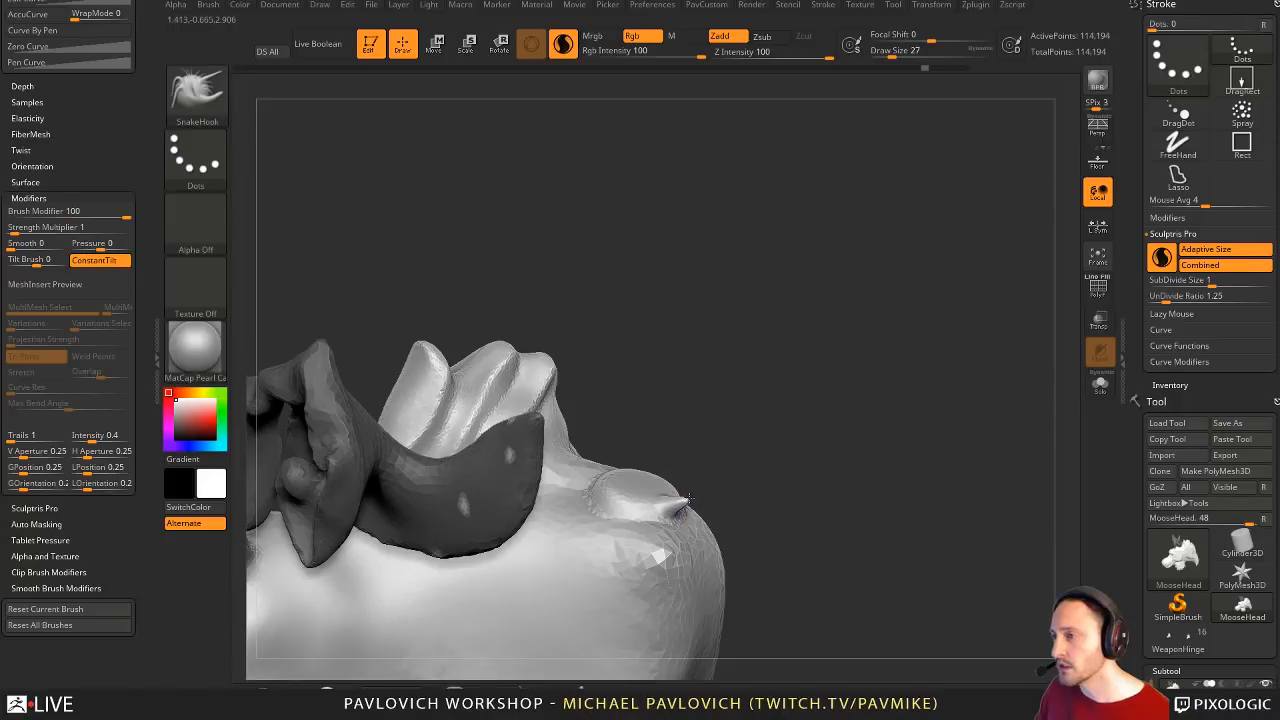
{"action": "key", "text": "ctrl+z"}
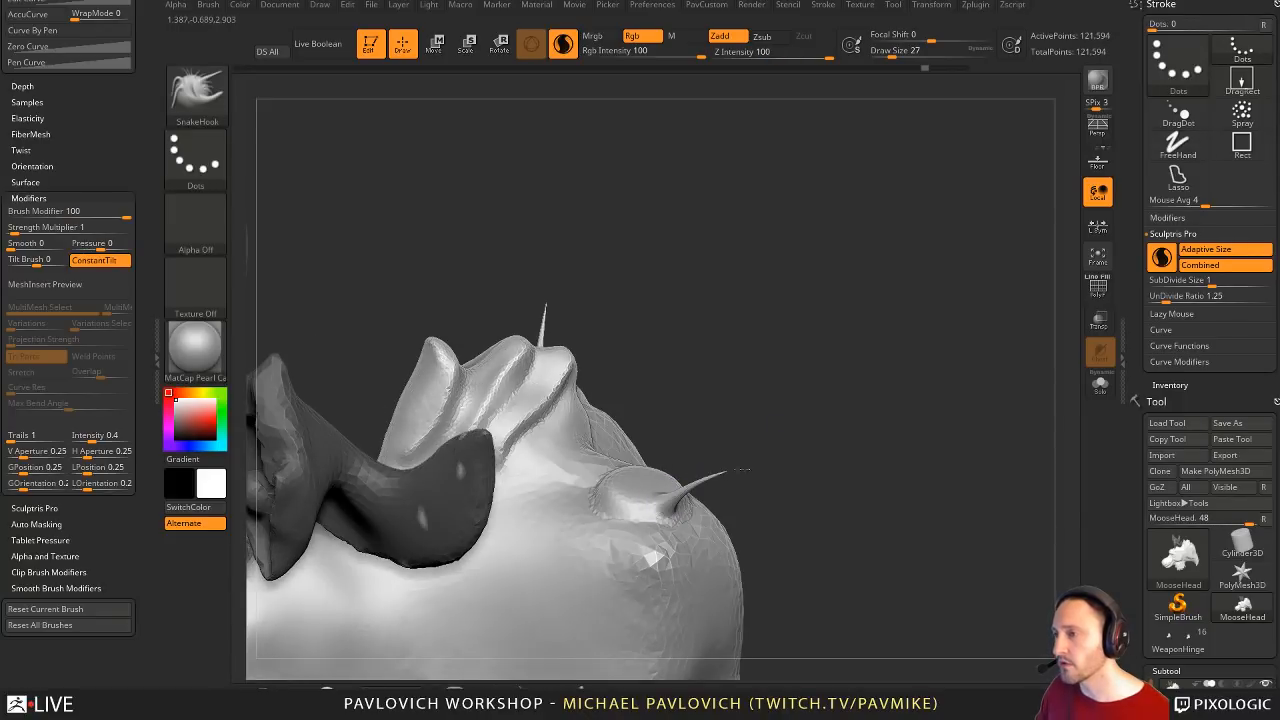
{"action": "key", "text": "ctrl+z"}
- Increase the Draw Size to 46 and try pulling a curling tendril from the rounded bump
{"action": "key", "text": "bracketright"}
{"action": "left_click_drag", "start_coordinate": [662, 504], "coordinate": [691, 461]}
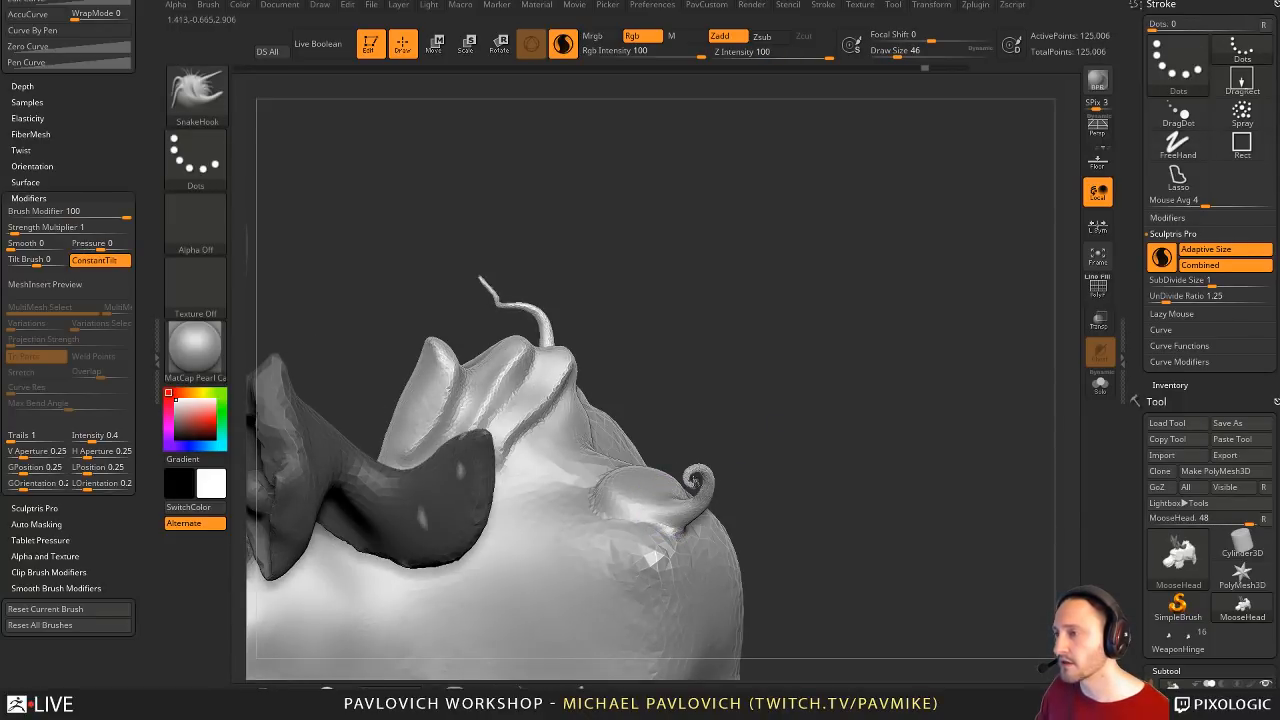
{"action": "mouse_move", "coordinate": [774, 431]}
{"action": "left_mouse_down"}
{"action": "mouse_move", "coordinate": [786, 543]}
{"action": "mouse_move", "coordinate": [769, 454]}
{"action": "left_mouse_up"}
{"action": "key", "text": "ctrl+z"}
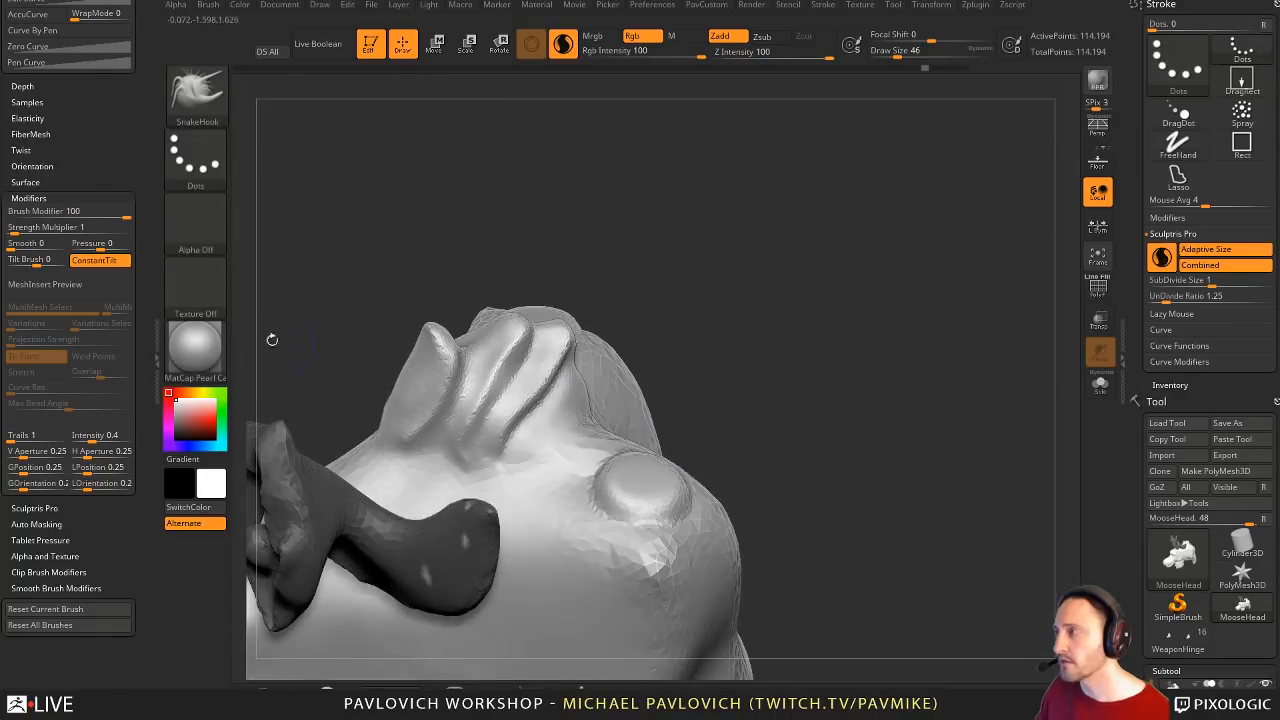
{"action": "left_click_drag", "start_coordinate": [683, 494], "coordinate": [825, 410]}
{"action": "key", "text": "ctrl+z"}
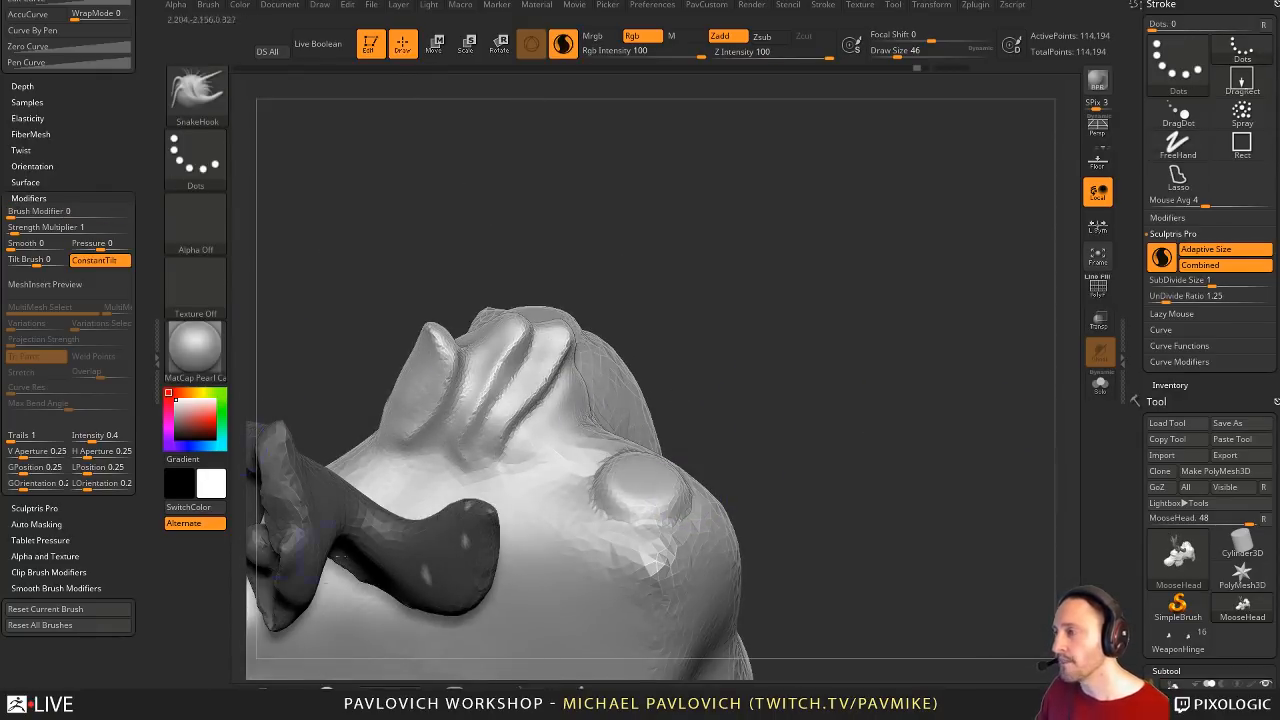
- Switch to the SnakeSphere brush with Draw Size 37 and try pulling a strand from the rounded bump
{"action": "left_click", "coordinate": [453, 686]}
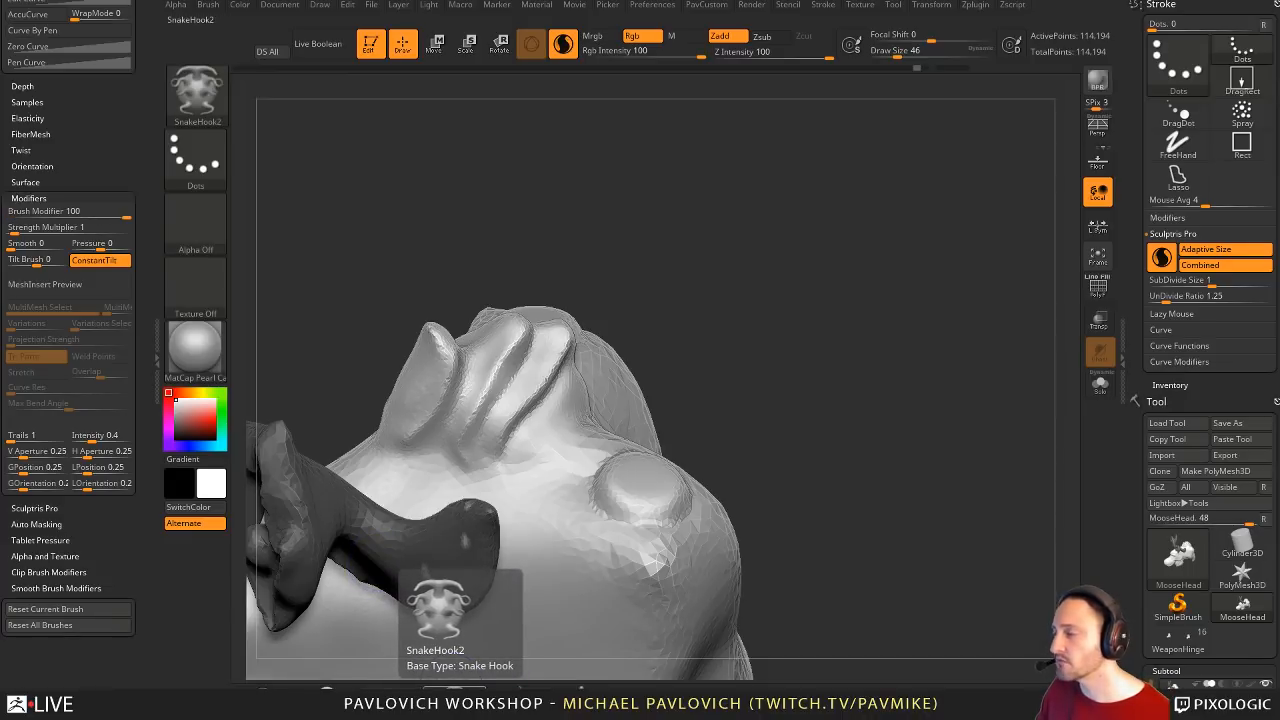
{"action": "left_click", "coordinate": [512, 686]}
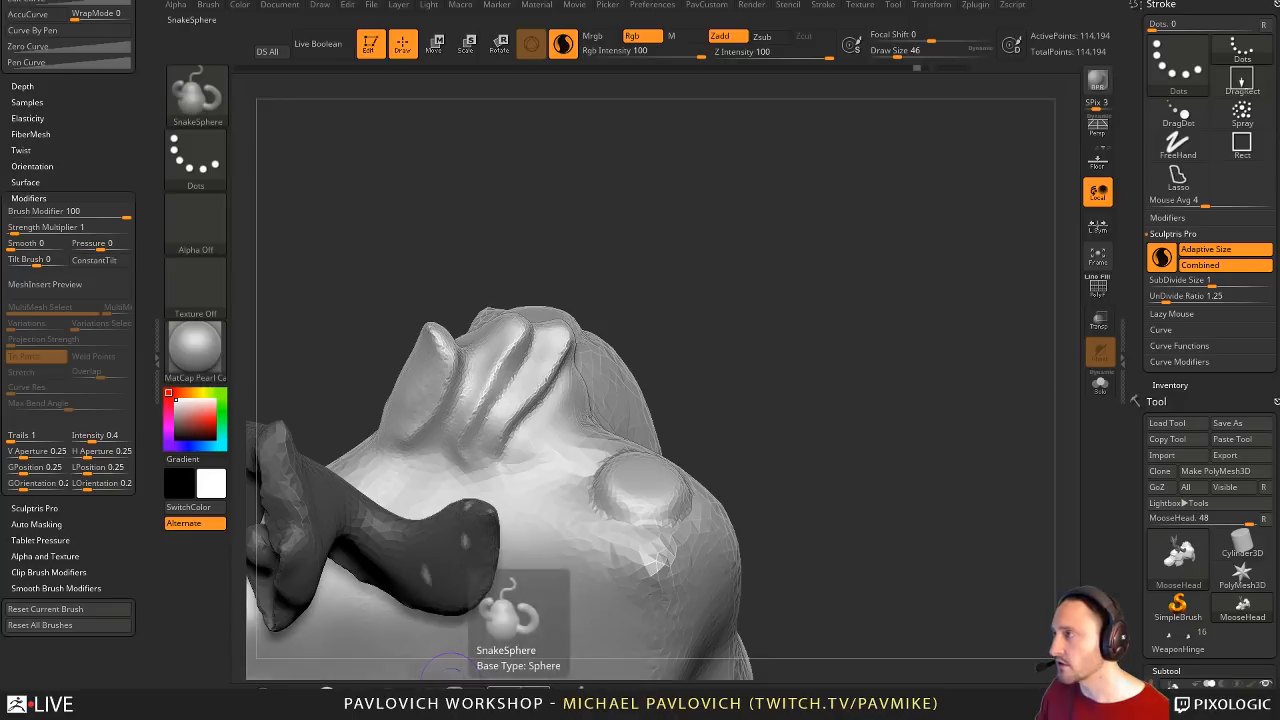
{"action": "key", "text": "["}
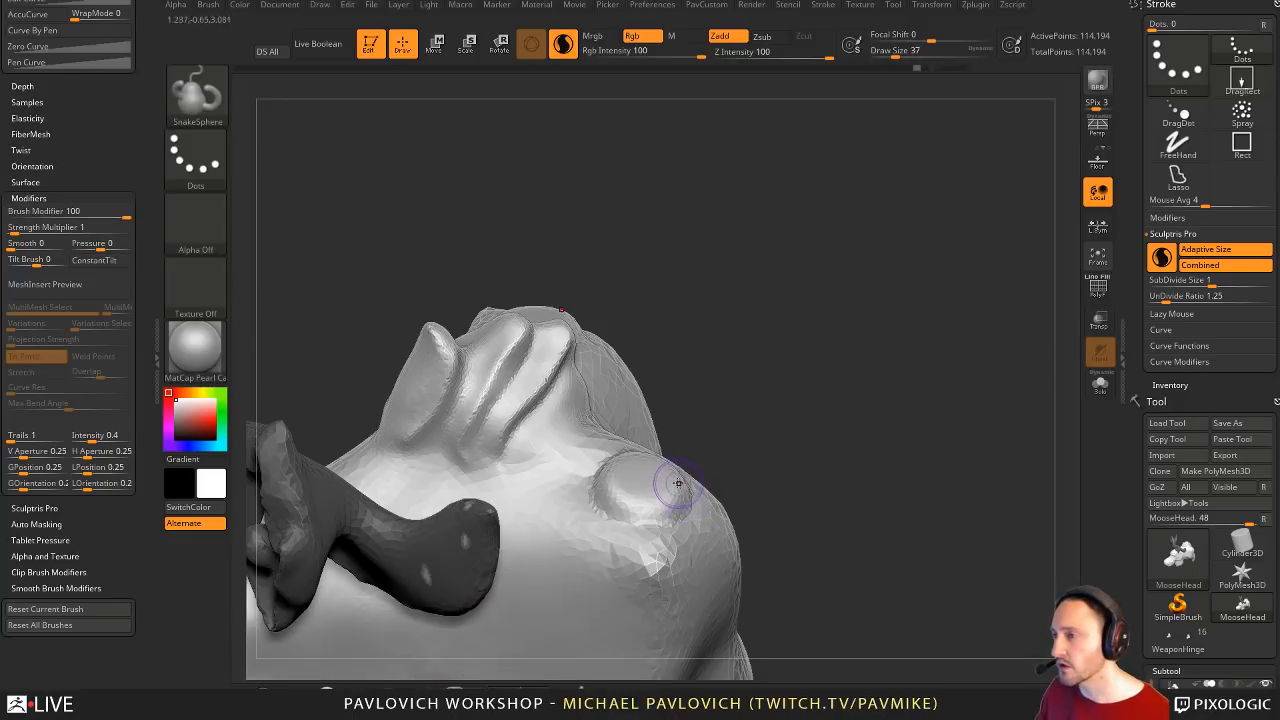
{"action": "left_click_drag", "start_coordinate": [679, 486], "coordinate": [722, 558]}
{"action": "left_click_drag", "start_coordinate": [808, 497], "coordinate": [854, 486]}
{"action": "key", "text": "ctrl+z"}
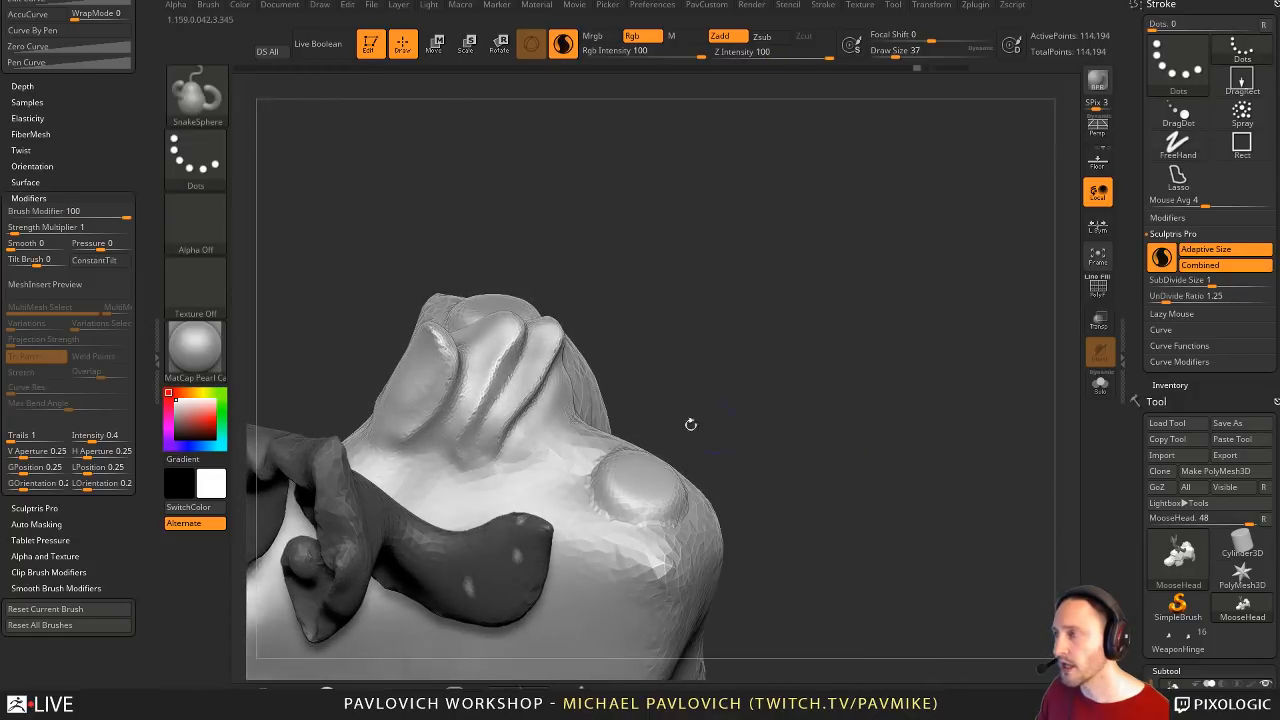
- Set the SnakeSphere Brush Modifier to 45 and try pulling short rounded prongs from the bump
{"action": "left_click_drag", "start_coordinate": [75, 212], "coordinate": [8, 212]}
{"action": "left_click_drag", "start_coordinate": [831, 397], "coordinate": [323, 314]}
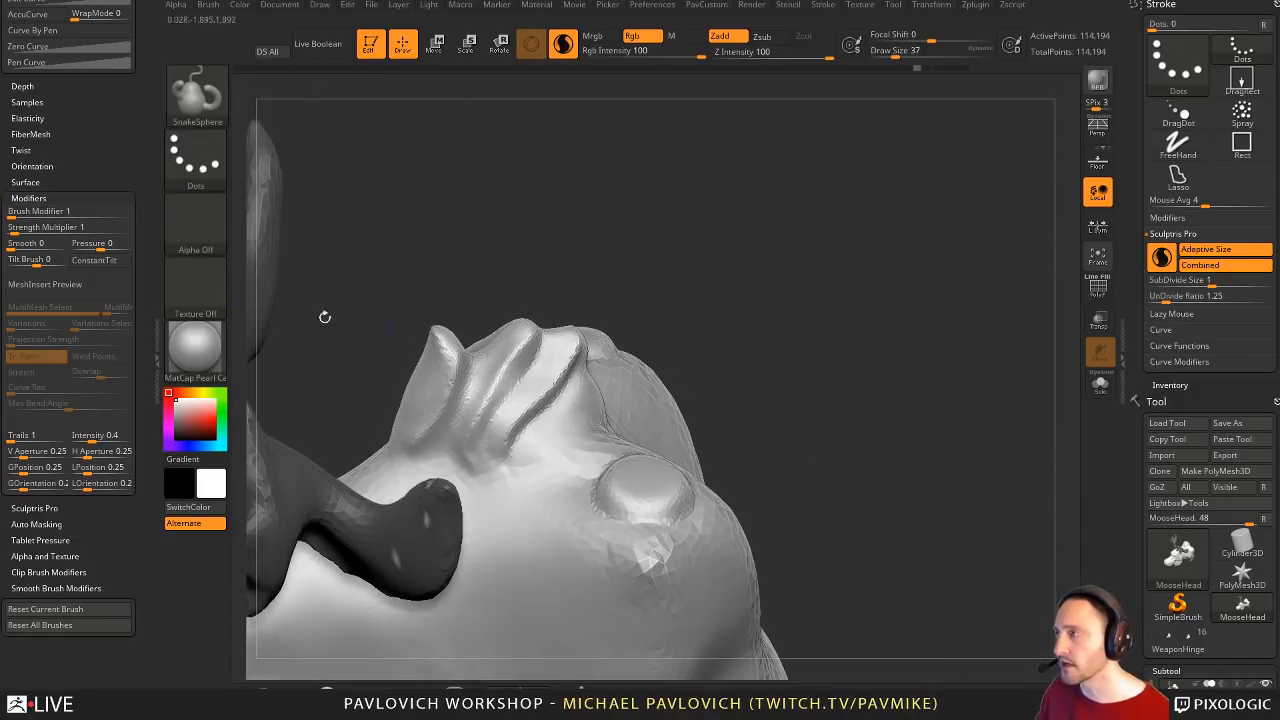
{"action": "left_click", "coordinate": [11, 211]}
{"action": "type", "text": "45"}
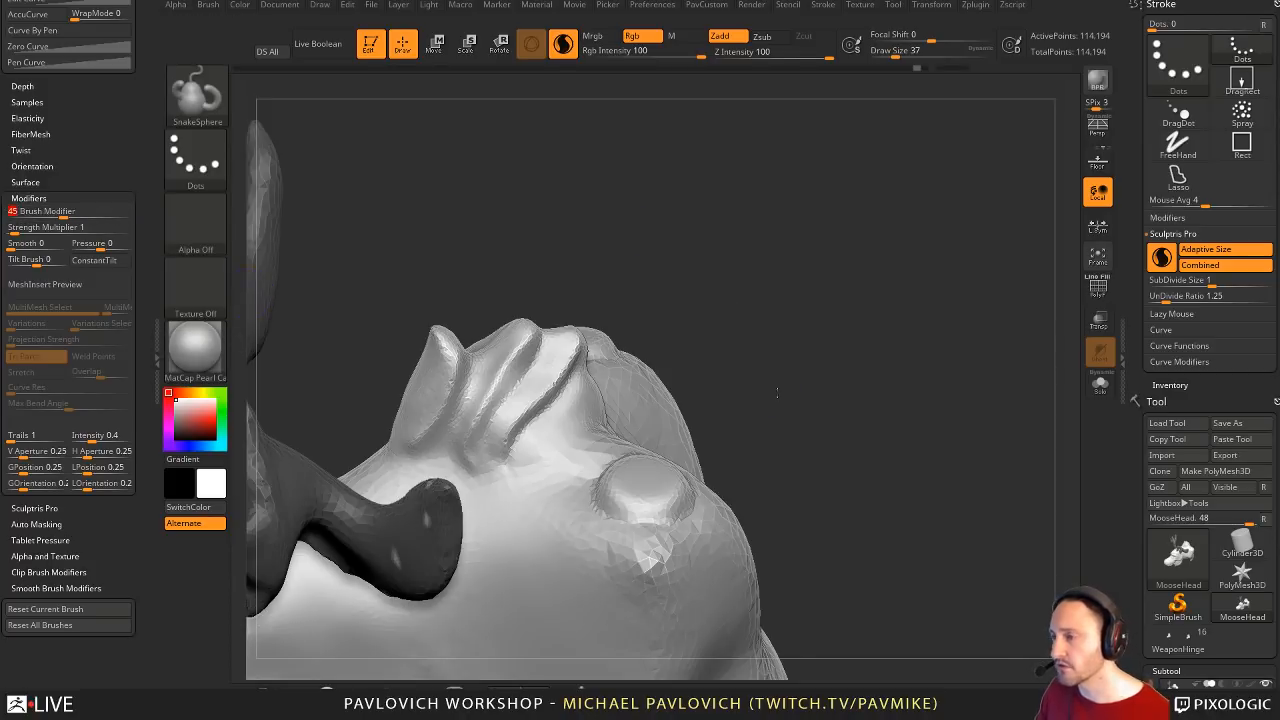
{"action": "key", "text": "Return"}
{"action": "mouse_move", "coordinate": [780, 394]}
{"action": "left_mouse_down"}
{"action": "mouse_move", "coordinate": [678, 489]}
{"action": "mouse_move", "coordinate": [705, 460]}
{"action": "left_mouse_up"}
{"action": "left_click_drag", "start_coordinate": [803, 426], "coordinate": [785, 458]}
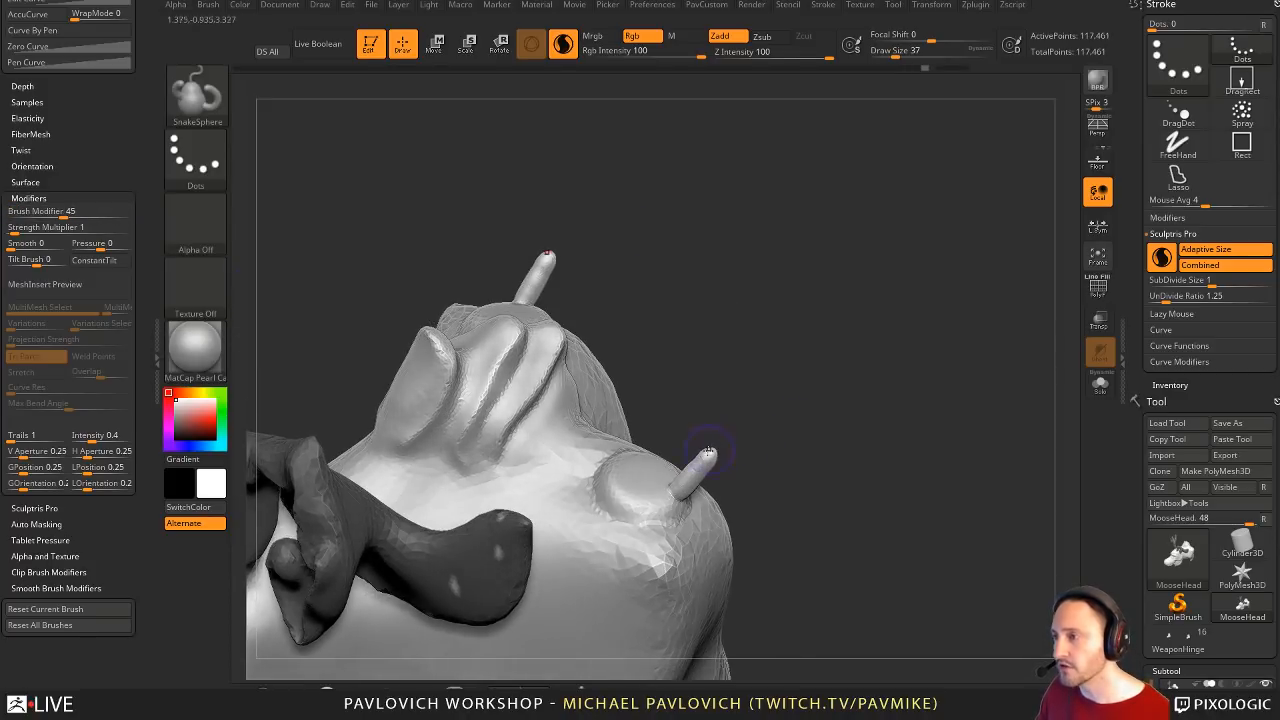
{"action": "key", "text": "ctrl+z"}
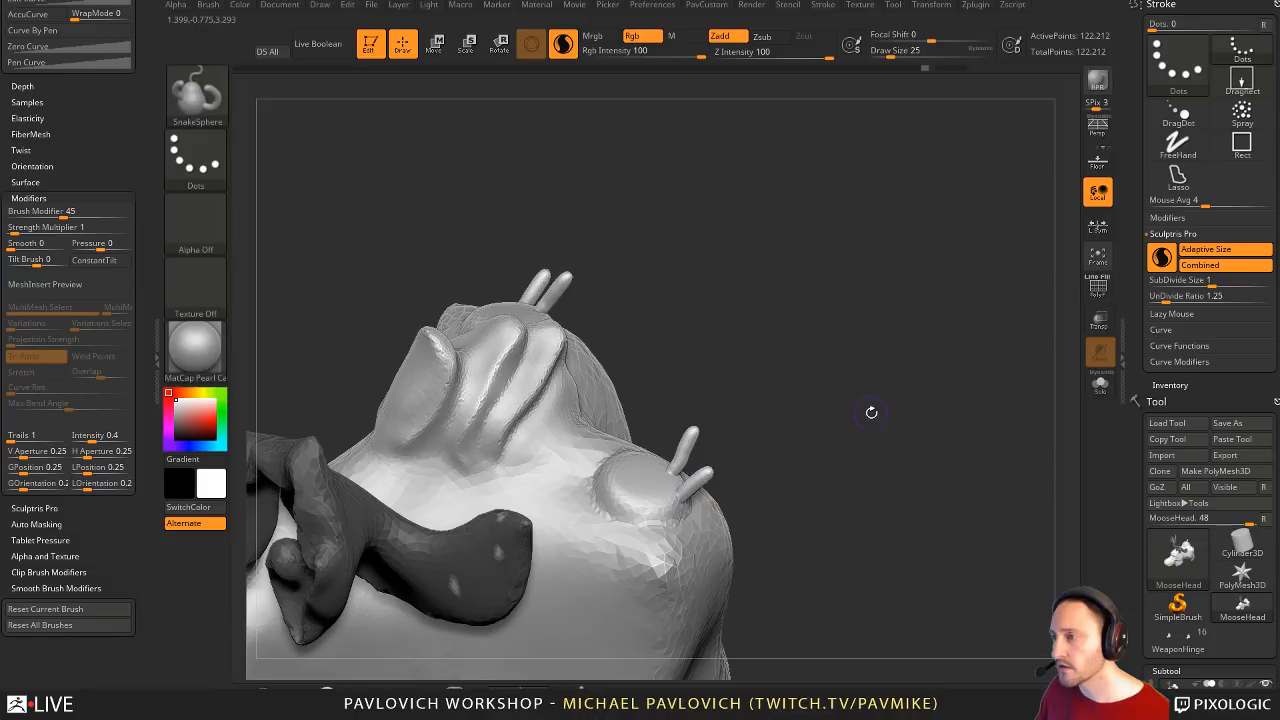
{"action": "key", "text": "ctrl+z"}
{"action": "key", "text": "ctrl+z"}
- Switch to the SnakeHook brush, set its Brush Modifier to 37 and pull three short spikes from the rounded bump at Draw Size 25
{"action": "left_click", "coordinate": [452, 687]}
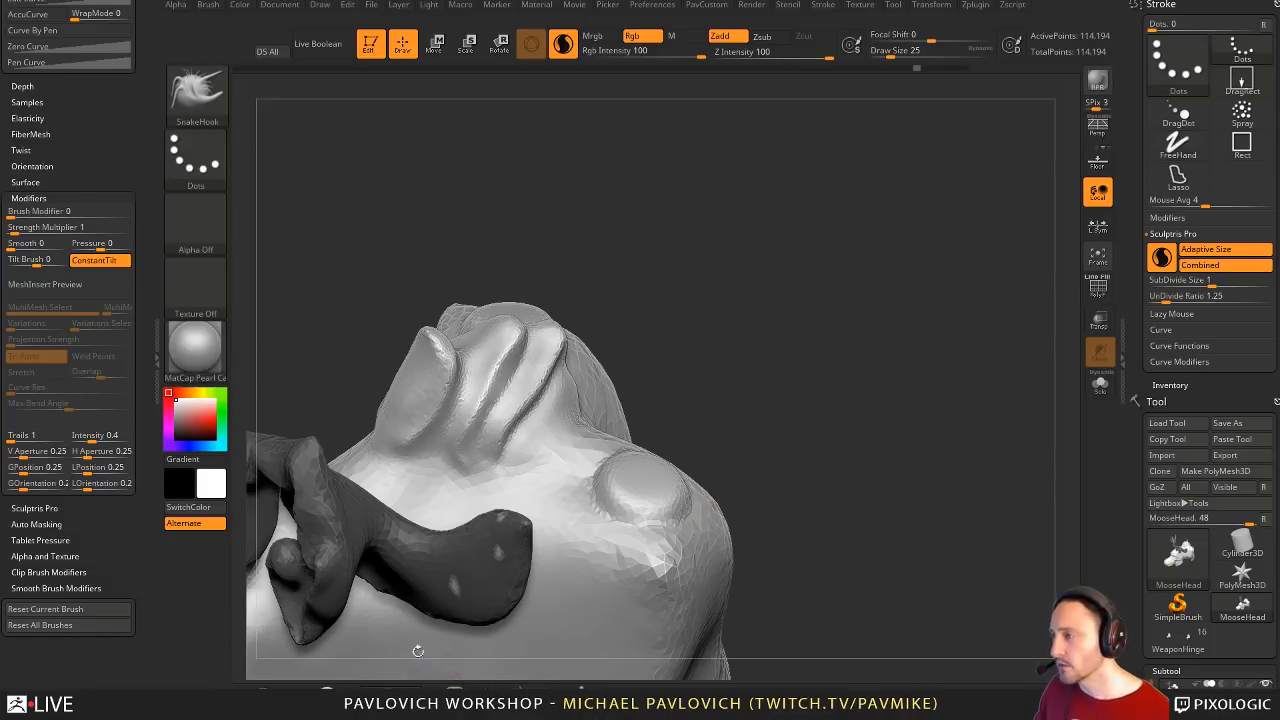
{"action": "left_click", "coordinate": [53, 214]}
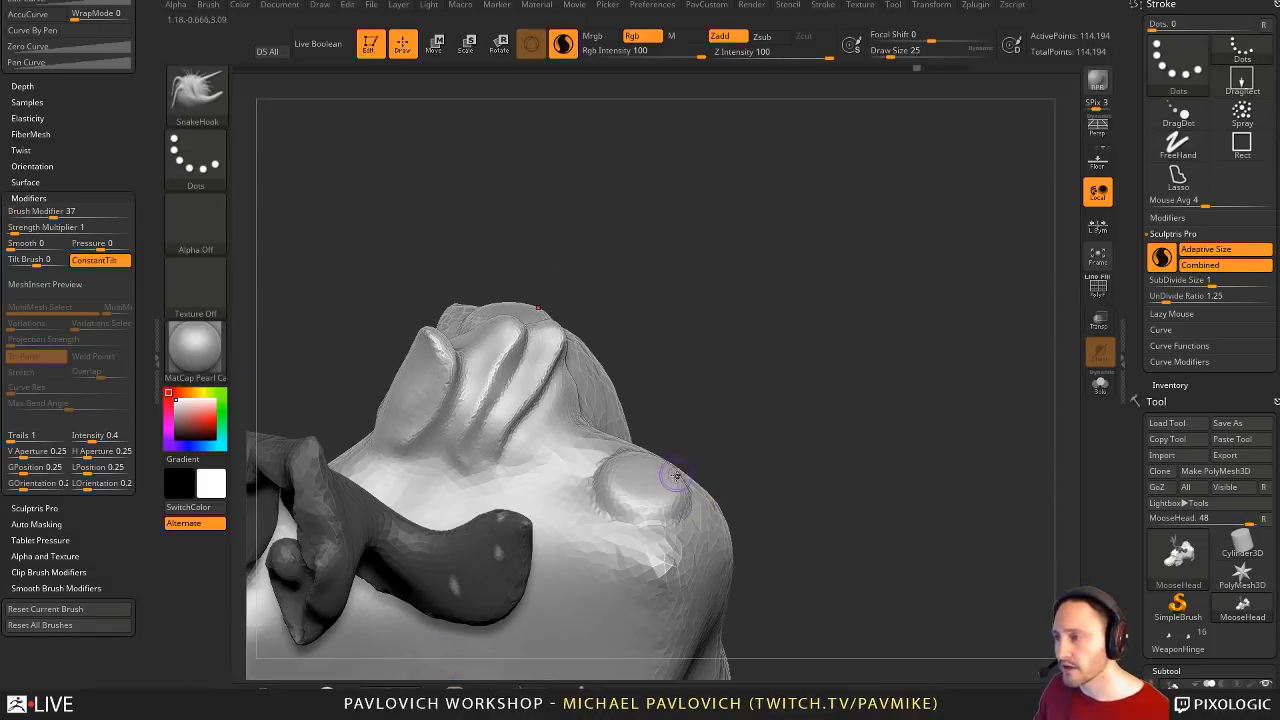
{"action": "left_click_drag", "start_coordinate": [676, 475], "coordinate": [718, 433]}
{"action": "key", "text": "ctrl+z"}
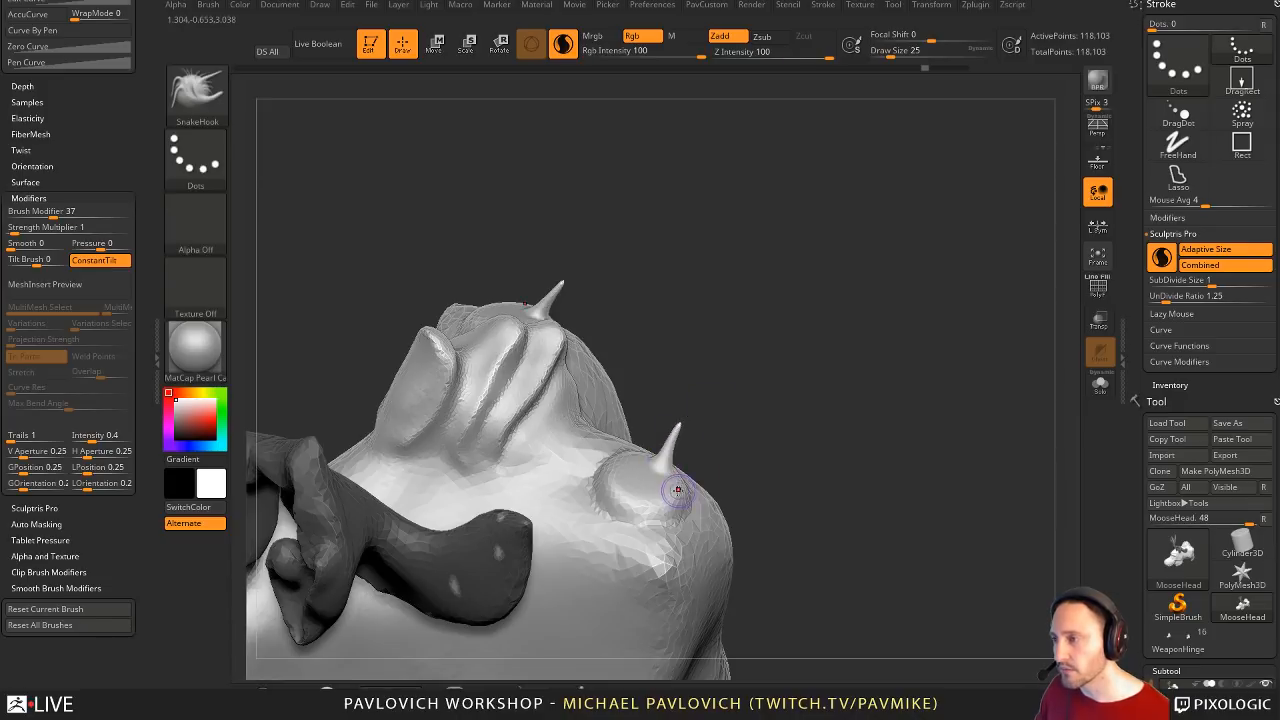
{"action": "left_click_drag", "start_coordinate": [678, 490], "coordinate": [705, 473]}
{"action": "mouse_move", "coordinate": [800, 441]}
{"action": "left_mouse_down"}
{"action": "mouse_move", "coordinate": [823, 463]}
{"action": "mouse_move", "coordinate": [830, 505]}
{"action": "left_mouse_up"}
{"action": "left_click_drag", "start_coordinate": [672, 512], "coordinate": [706, 527]}
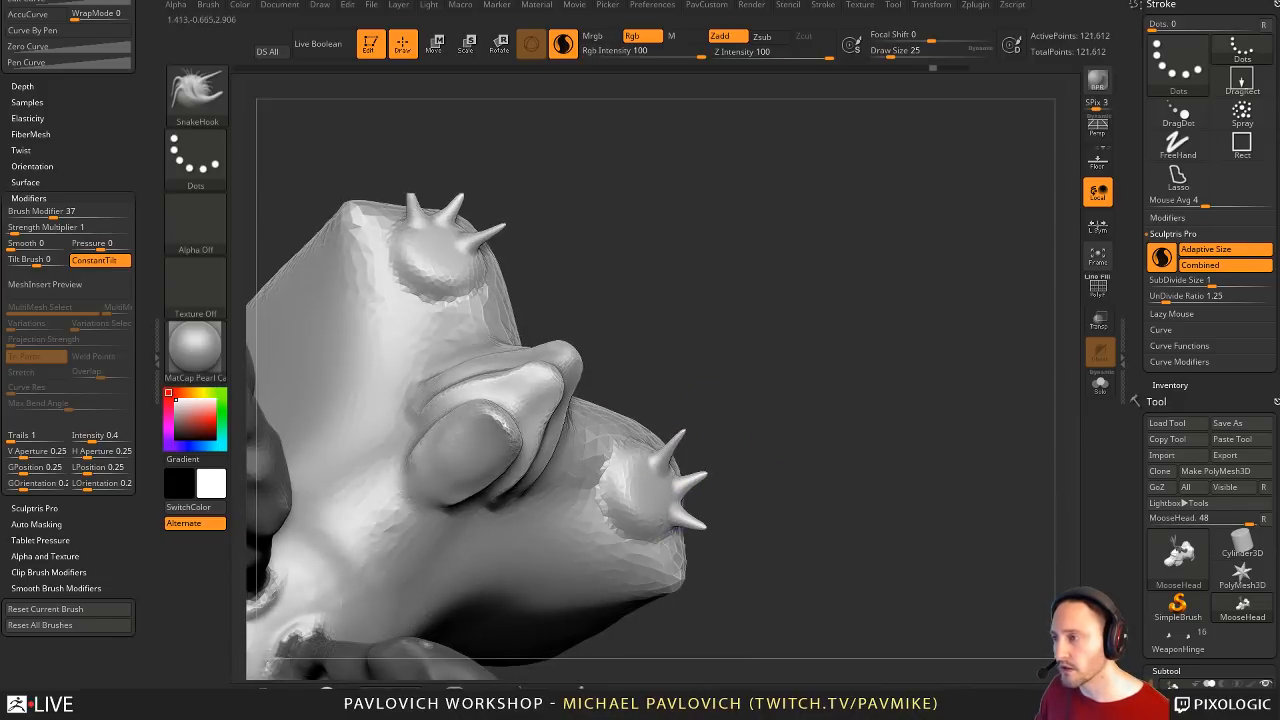
- Pull more SnakeHook spikes all around the rounded bump, lengthening some of them into a crown
{"action": "left_click_drag", "start_coordinate": [786, 473], "coordinate": [736, 545]}
{"action": "left_click_drag", "start_coordinate": [645, 532], "coordinate": [644, 580]}
{"action": "mouse_move", "coordinate": [610, 624]}
{"action": "left_mouse_down"}
{"action": "mouse_move", "coordinate": [622, 526]}
{"action": "mouse_move", "coordinate": [592, 542]}
{"action": "left_mouse_up"}
{"action": "right_click_drag", "start_coordinate": [594, 542], "coordinate": [617, 484]}
{"action": "left_click_drag", "start_coordinate": [617, 483], "coordinate": [576, 445]}
{"action": "right_click_drag", "start_coordinate": [576, 445], "coordinate": [608, 471]}
{"action": "left_click_drag", "start_coordinate": [608, 471], "coordinate": [600, 410]}
{"action": "mouse_move", "coordinate": [692, 308]}
{"action": "left_mouse_down"}
{"action": "mouse_move", "coordinate": [751, 366]}
{"action": "mouse_move", "coordinate": [738, 427]}
{"action": "left_mouse_up"}
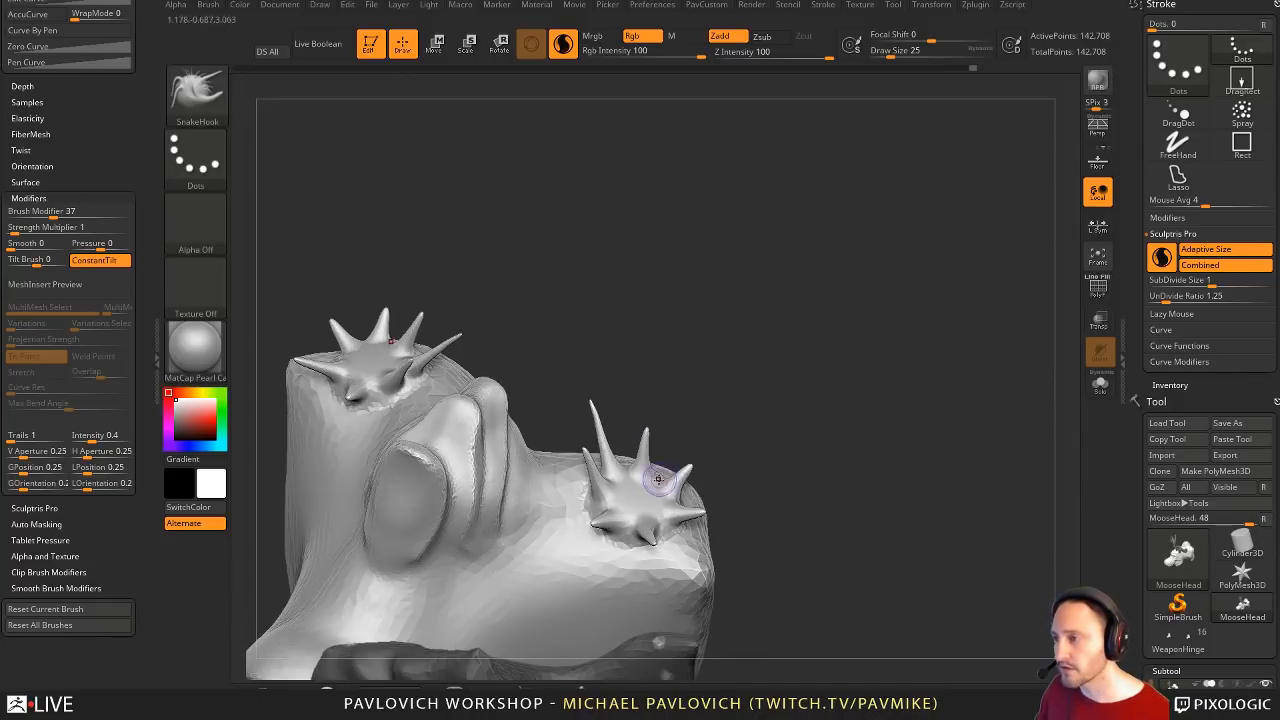
{"action": "left_click_drag", "start_coordinate": [660, 481], "coordinate": [686, 418]}
{"action": "left_click_drag", "start_coordinate": [816, 421], "coordinate": [792, 379]}
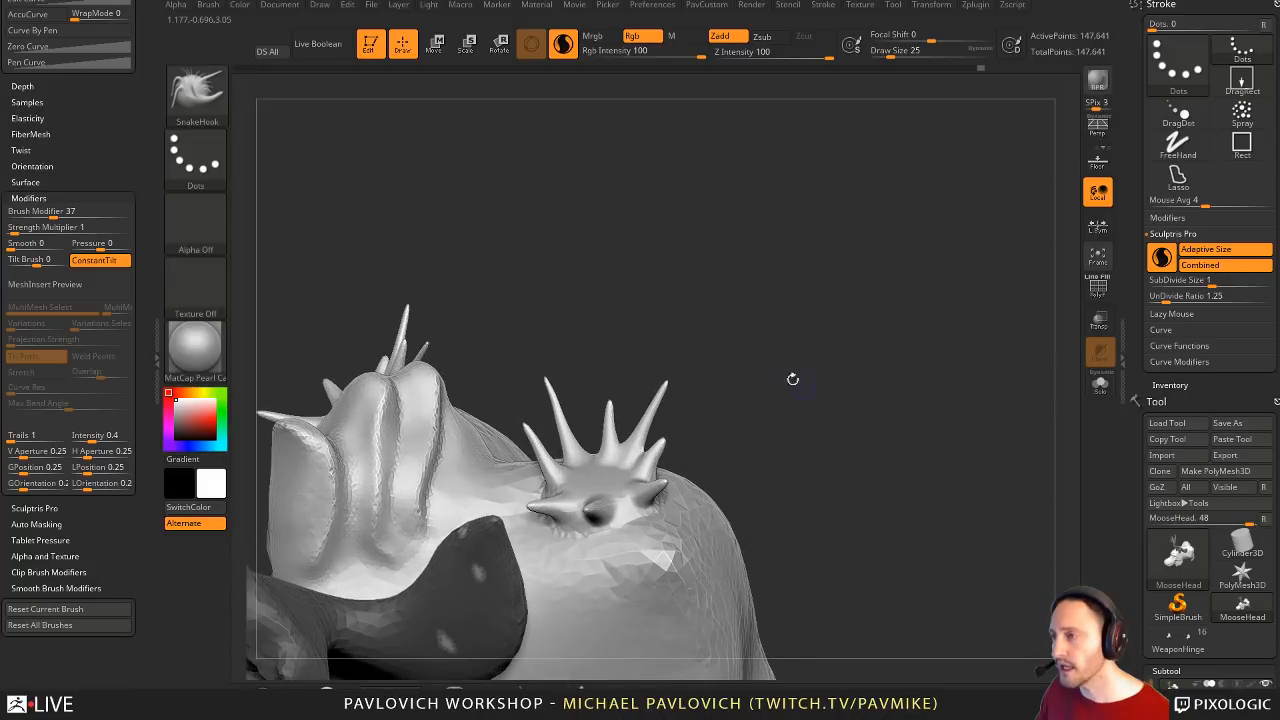
- Smooth the tips and shafts of the longest spikes at Draw Size 25
{"action": "key", "text": "shift"}
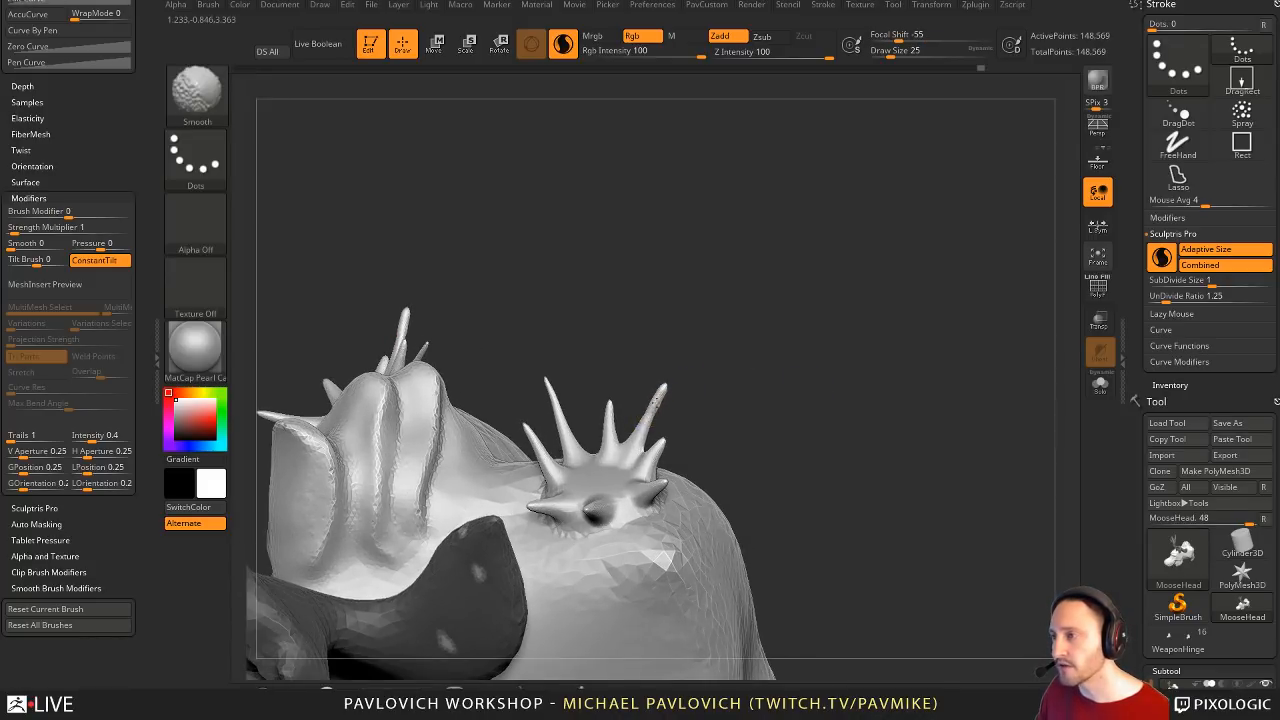
{"action": "left_click_drag", "start_coordinate": [763, 366], "coordinate": [752, 368]}
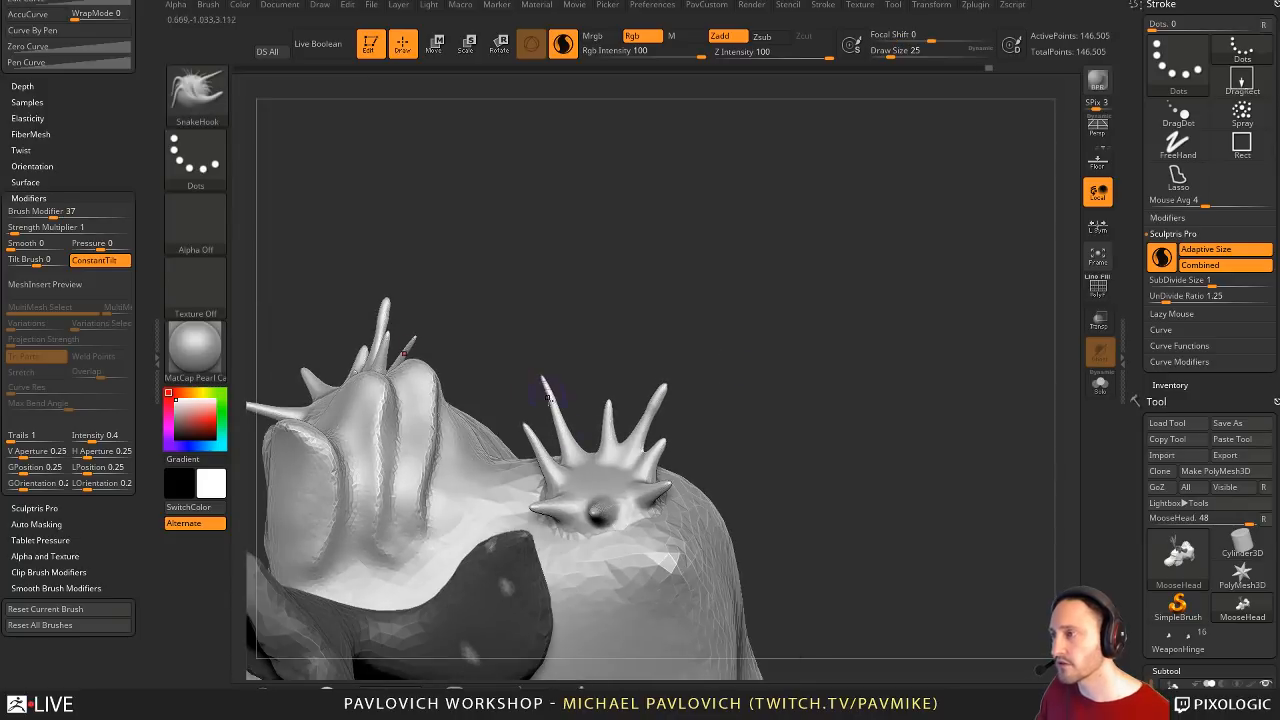
{"action": "key", "text": "shift"}
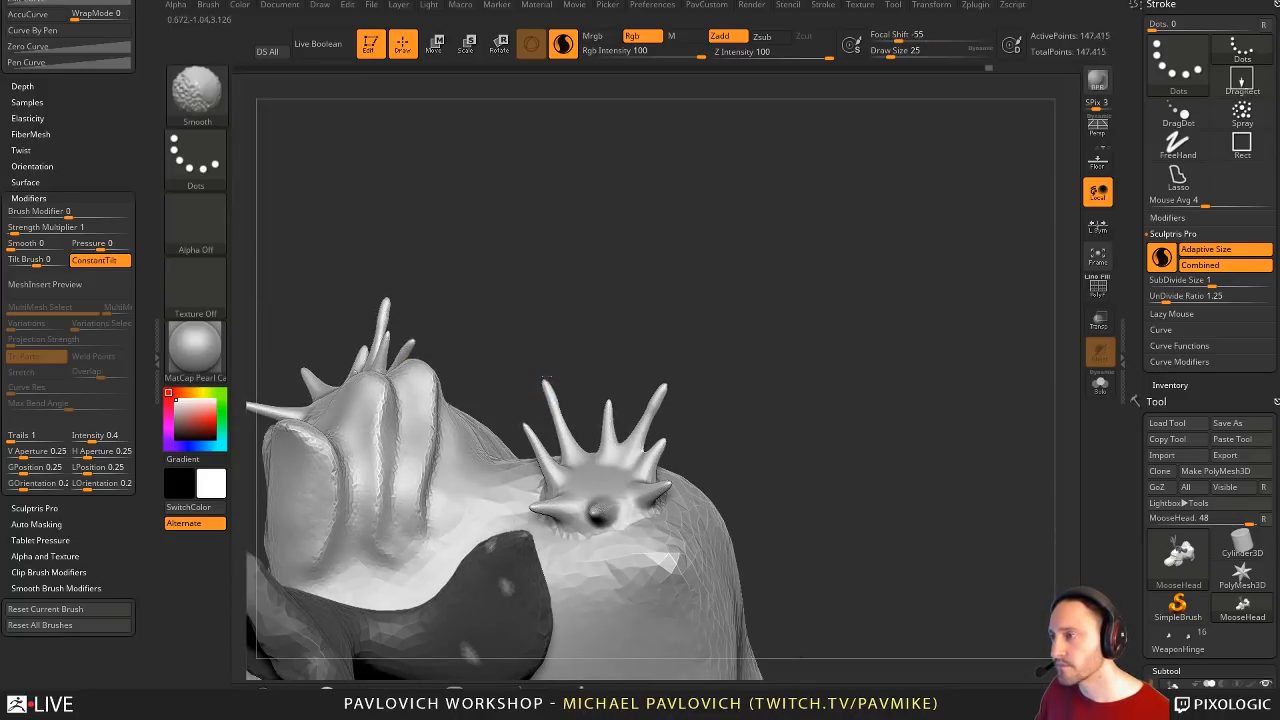
{"action": "mouse_move", "coordinate": [820, 364]}
{"action": "left_mouse_down"}
{"action": "mouse_move", "coordinate": [727, 349]}
{"action": "mouse_move", "coordinate": [740, 395]}
{"action": "left_mouse_up"}
{"action": "key", "text": "shift"}
- Raise the Draw Size to 35 and smooth the spikes around the bump until they thin out and shrink
{"action": "key", "text": "s"}
{"action": "key", "text": "s"}
{"action": "key", "text": "shift"}
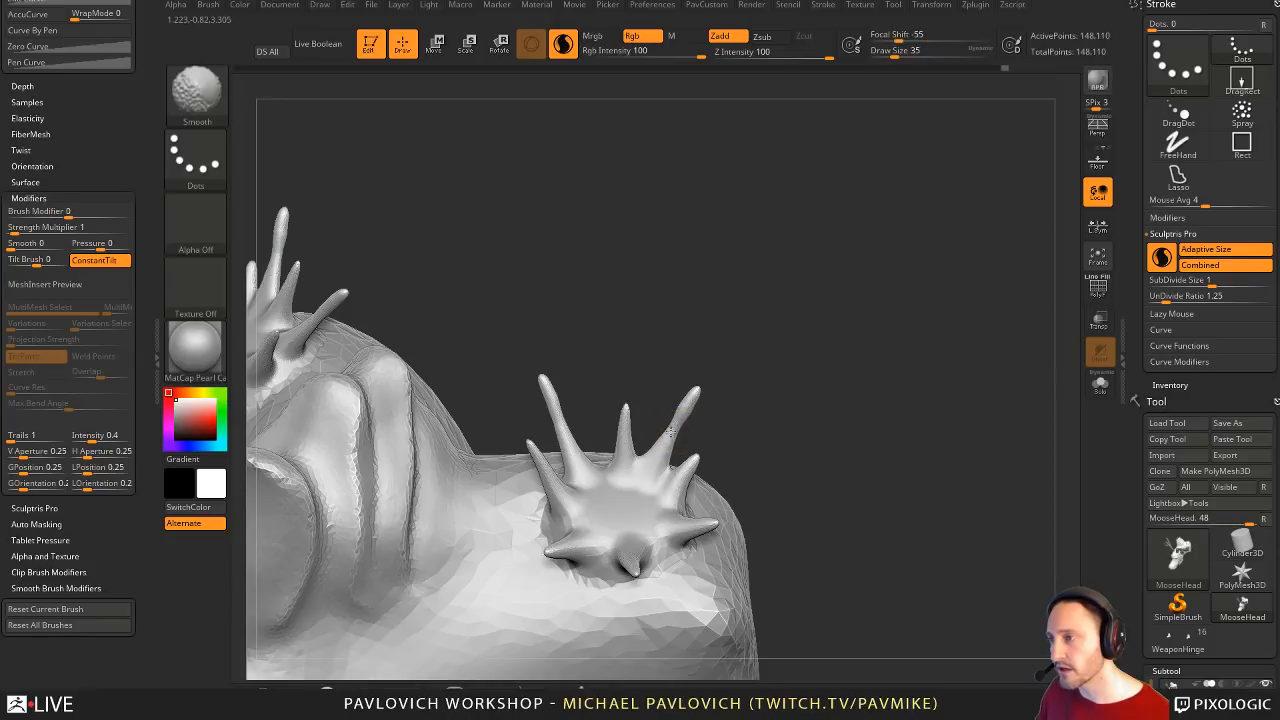
{"action": "mouse_move", "coordinate": [722, 383]}
{"action": "left_mouse_down"}
{"action": "mouse_move", "coordinate": [714, 503]}
{"action": "mouse_move", "coordinate": [667, 482]}
{"action": "left_mouse_up"}
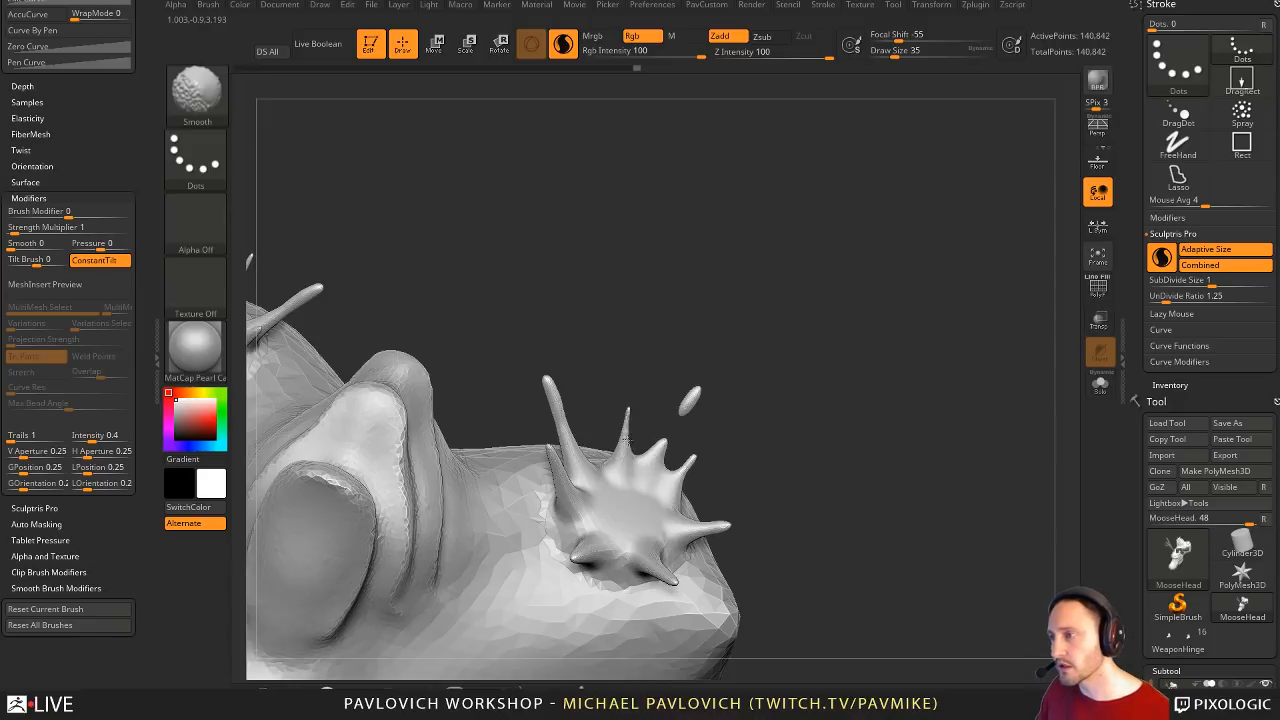
{"action": "mouse_move", "coordinate": [673, 378]}
{"action": "left_mouse_down"}
{"action": "mouse_move", "coordinate": [603, 377]}
{"action": "mouse_move", "coordinate": [570, 434]}
{"action": "mouse_move", "coordinate": [500, 410]}
{"action": "left_mouse_up"}
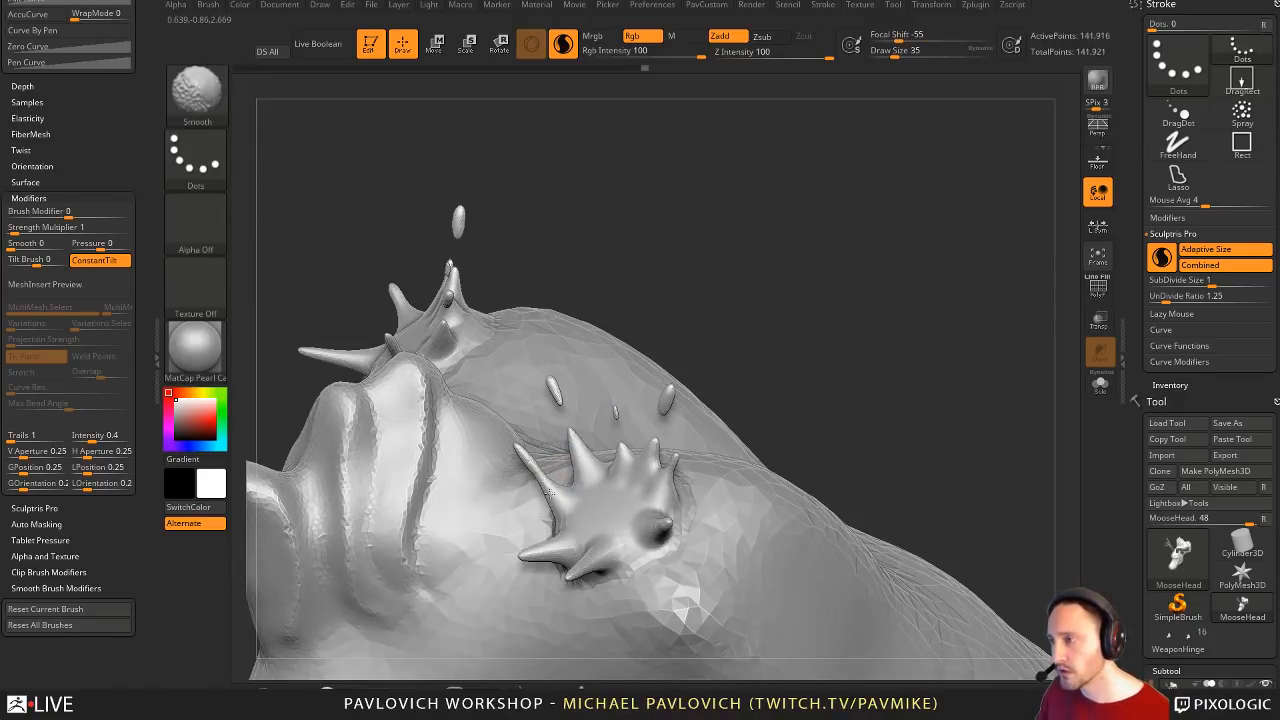
{"action": "left_click_drag", "start_coordinate": [553, 497], "coordinate": [575, 464], "text": "shift"}
{"action": "left_click_drag", "start_coordinate": [883, 300], "coordinate": [883, 381]}
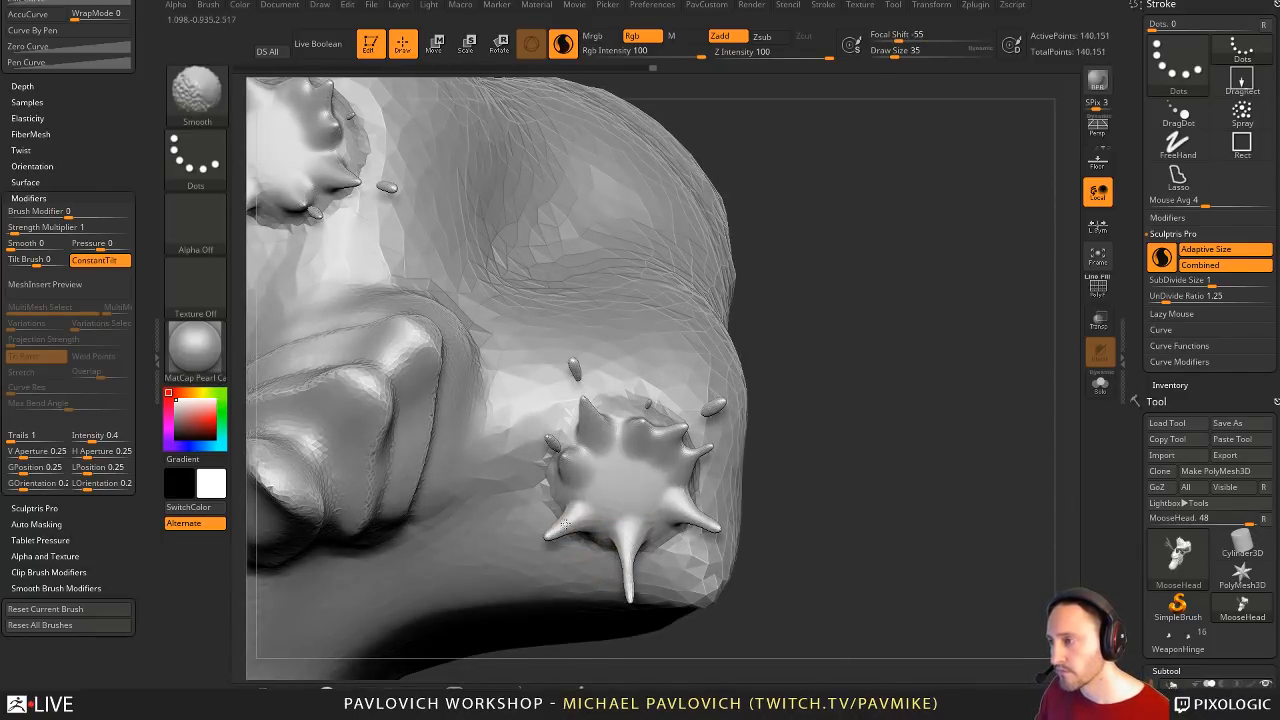
{"action": "left_click_drag", "start_coordinate": [585, 515], "coordinate": [569, 526], "text": "shift"}
{"action": "mouse_move", "coordinate": [774, 417]}
{"action": "left_mouse_down"}
{"action": "mouse_move", "coordinate": [931, 334]}
{"action": "mouse_move", "coordinate": [866, 311]}
{"action": "mouse_move", "coordinate": [848, 333]}
{"action": "mouse_move", "coordinate": [884, 302]}
{"action": "left_mouse_up"}
- Set the Draw Size to 46 and smooth away the remaining spikes, loose fragments and bumps
{"action": "mouse_move", "coordinate": [1011, 294]}
{"action": "left_mouse_down"}
{"action": "mouse_move", "coordinate": [846, 314]}
{"action": "mouse_move", "coordinate": [788, 409]}
{"action": "left_mouse_up"}
{"action": "key", "text": "s"}
{"action": "mouse_move", "coordinate": [652, 462]}
{"action": "left_mouse_down"}
{"action": "mouse_move", "coordinate": [582, 500]}
{"action": "mouse_move", "coordinate": [600, 512]}
{"action": "left_mouse_up"}
{"action": "left_click_drag", "start_coordinate": [757, 423], "coordinate": [924, 143]}
{"action": "key", "text": "s"}
{"action": "left_click_drag", "start_coordinate": [617, 427], "coordinate": [601, 425]}
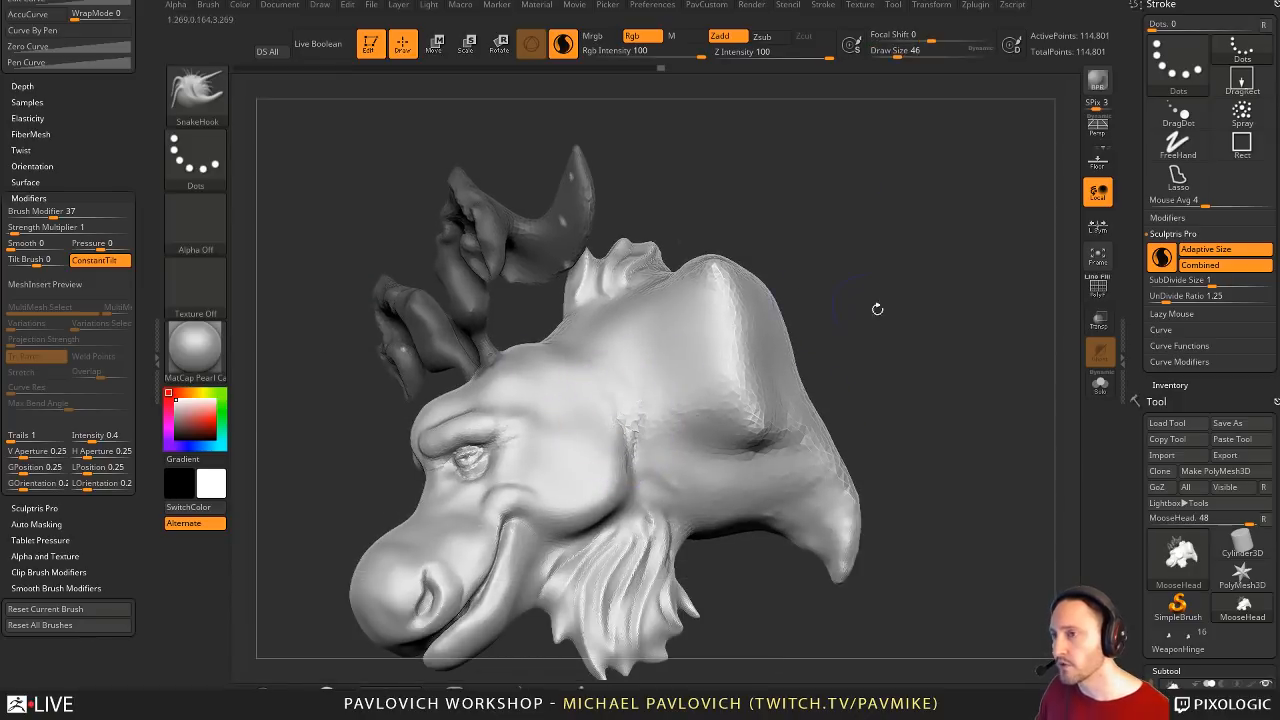
- Turn on the PolyFrame display and turn the whole moose head to a three-quarter front view
{"action": "left_click_drag", "start_coordinate": [877, 309], "coordinate": [1044, 323]}
{"action": "left_click", "coordinate": [1100, 296]}
{"action": "mouse_move", "coordinate": [930, 320]}
{"action": "left_mouse_down"}
{"action": "mouse_move", "coordinate": [1011, 306]}
{"action": "mouse_move", "coordinate": [927, 355]}
{"action": "left_mouse_up"}
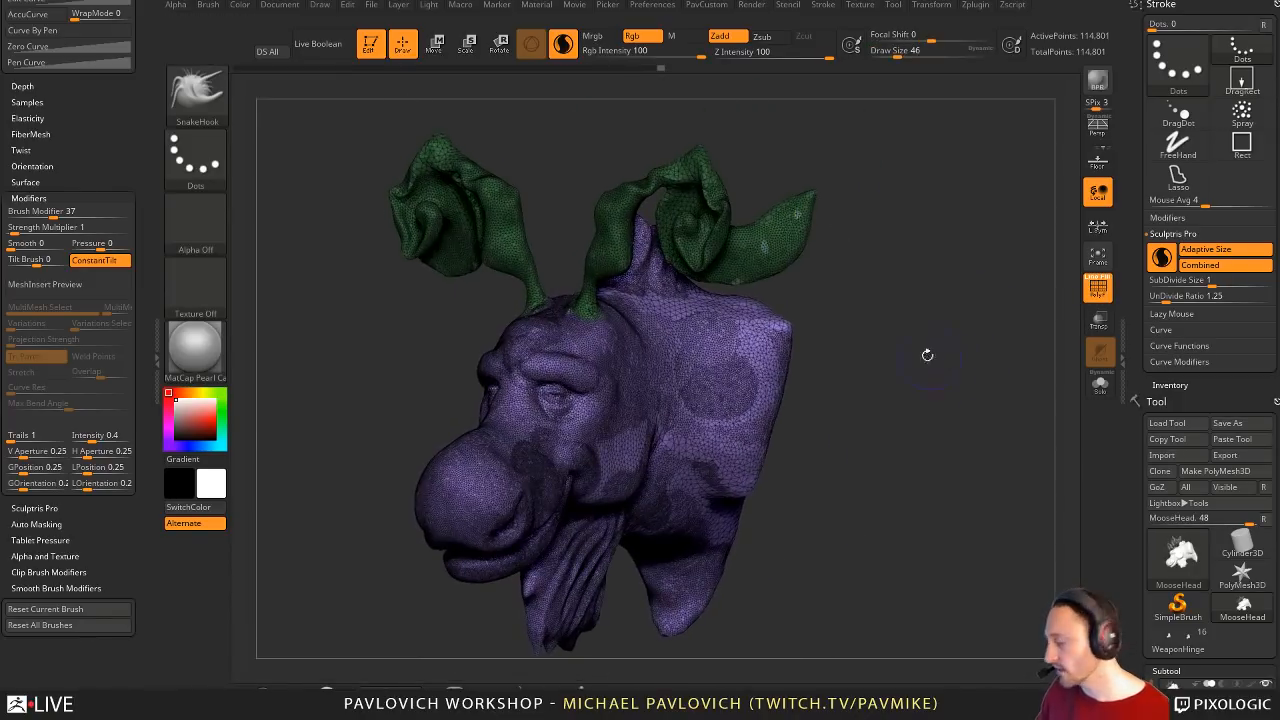
- Choose the ChiselCreature brush and pick its Ear2 insert
{"action": "key", "text": "b"}
{"action": "key", "text": "c"}
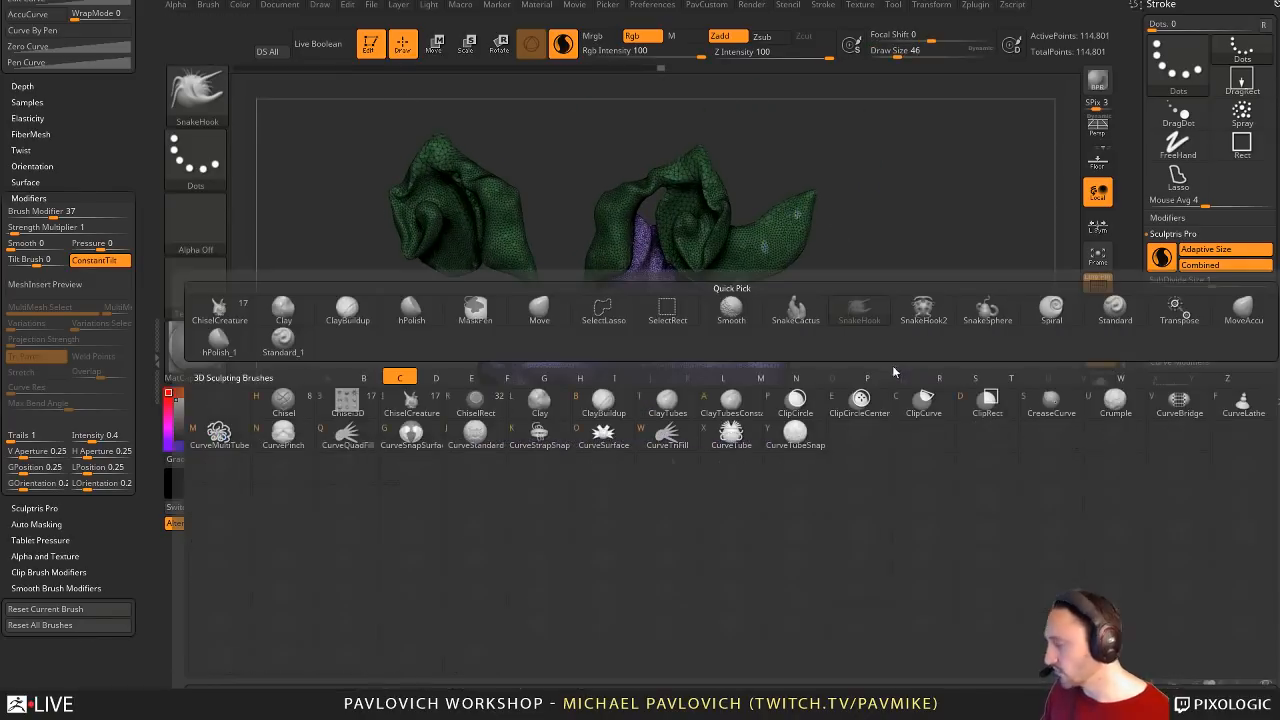
{"action": "left_click", "coordinate": [411, 405]}
{"action": "key", "text": "m"}
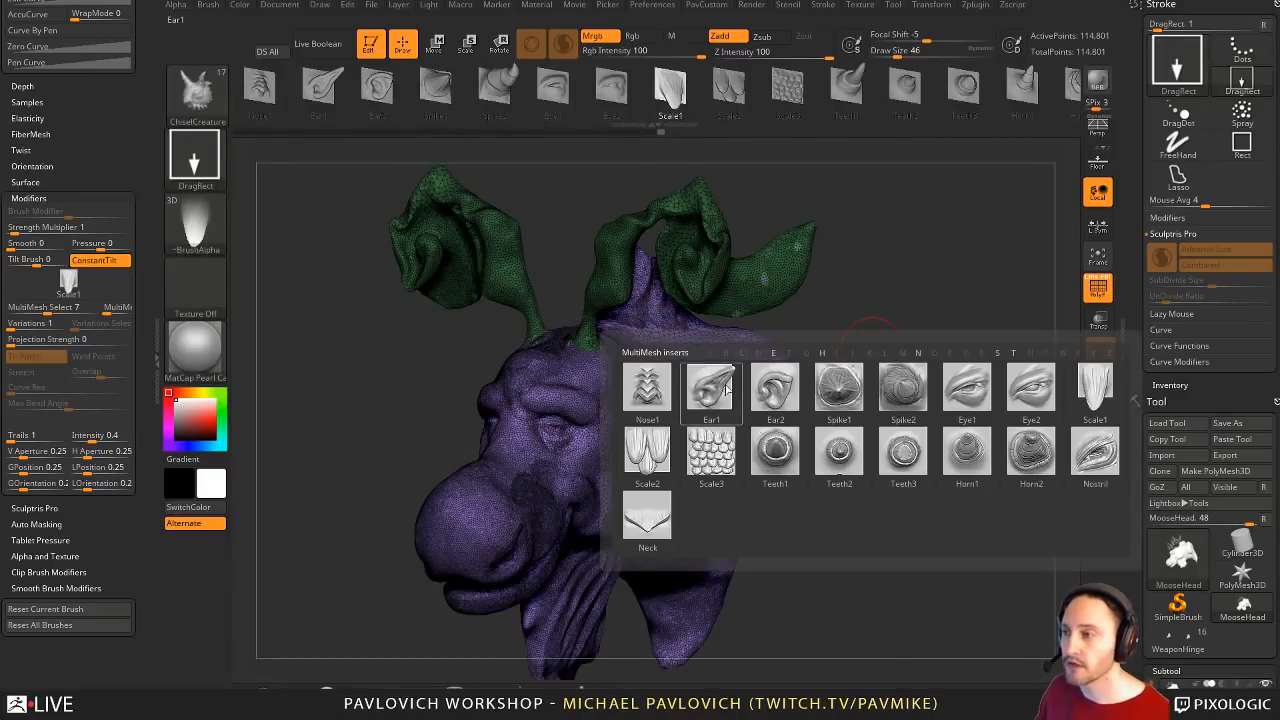
{"action": "left_click", "coordinate": [777, 392]}
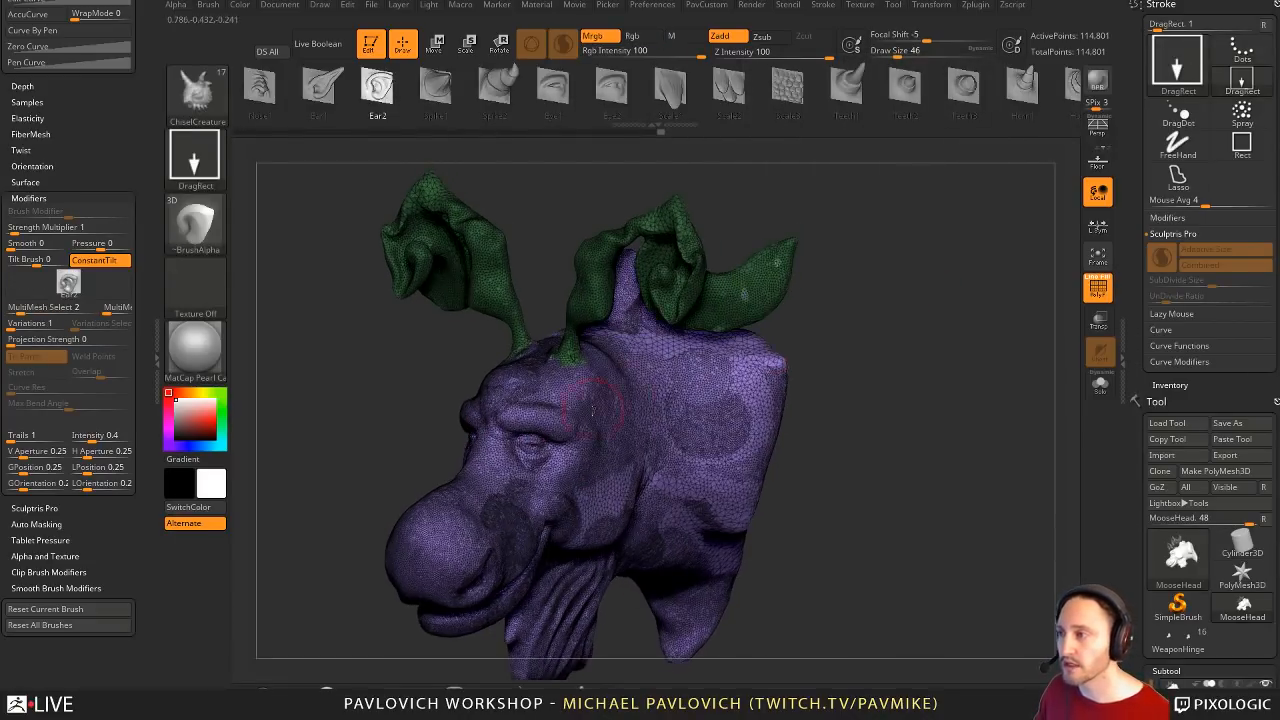
- Hide the PolyFrame and pull a large Ear2 out of the side of the moose head behind the eye
{"action": "key", "text": "shift+f"}
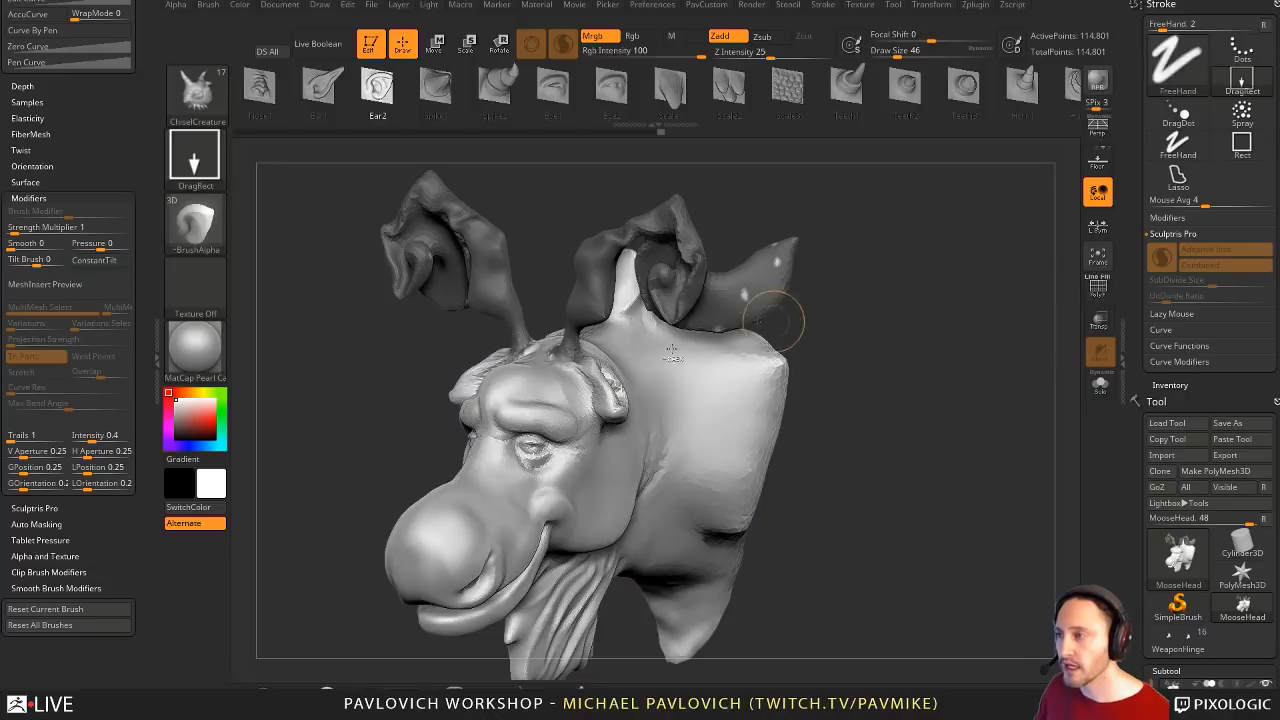
{"action": "left_click_drag", "start_coordinate": [610, 400], "coordinate": [623, 435]}
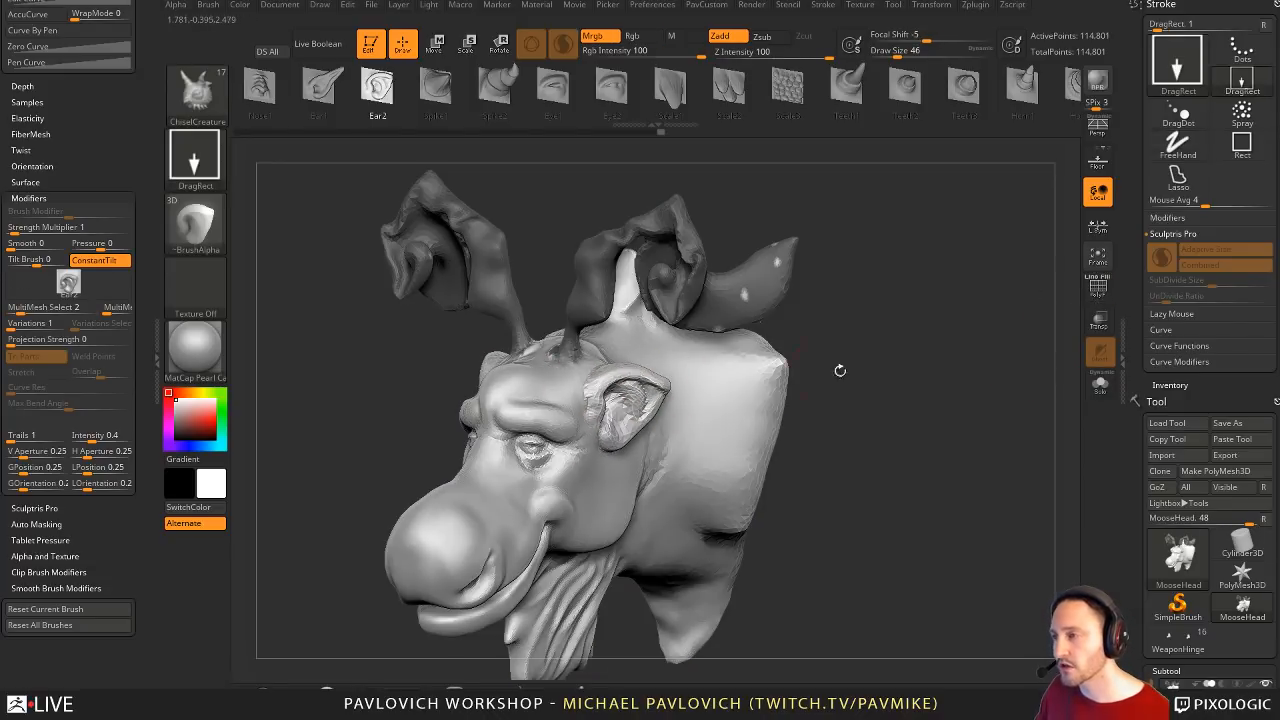
{"action": "left_click_drag", "start_coordinate": [840, 370], "coordinate": [874, 366]}
{"action": "left_click_drag", "start_coordinate": [888, 309], "coordinate": [918, 349]}
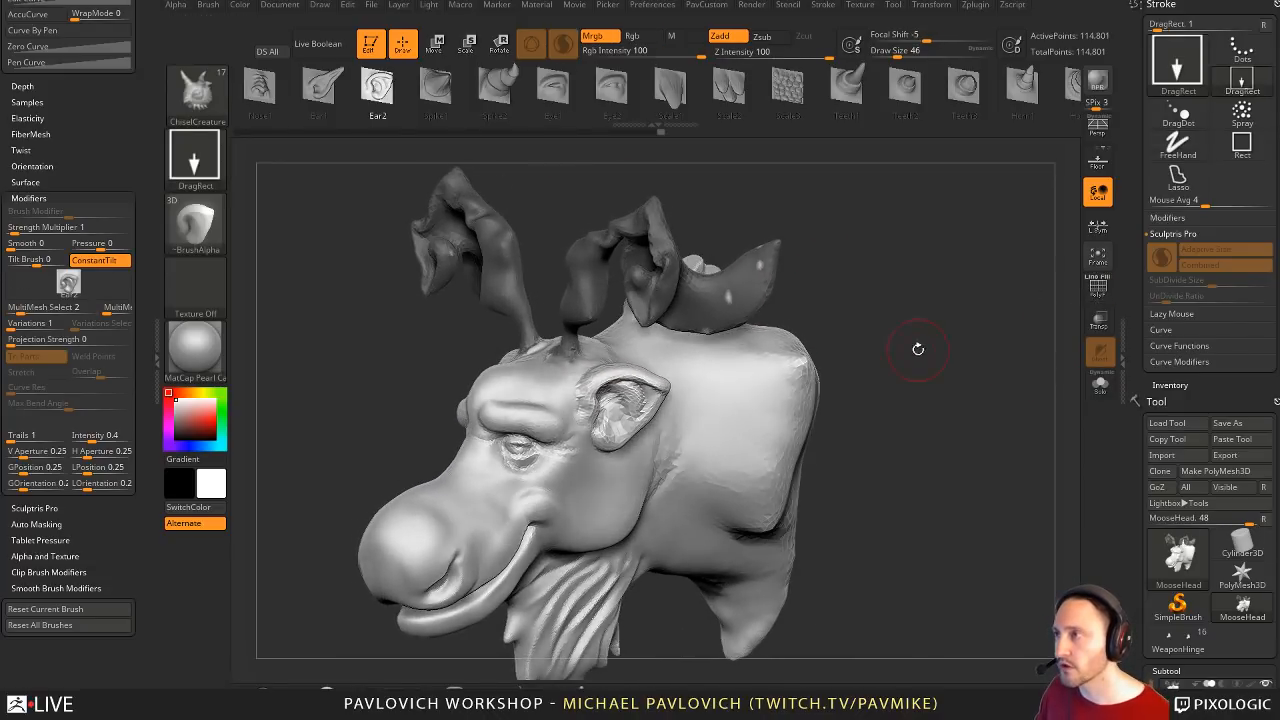
- Undo the inserted ear and show the PolyFrame on the moose head again
{"action": "key", "text": "ctrl+z"}
{"action": "key", "text": "ctrl+z"}
{"action": "key", "text": "shift+f"}
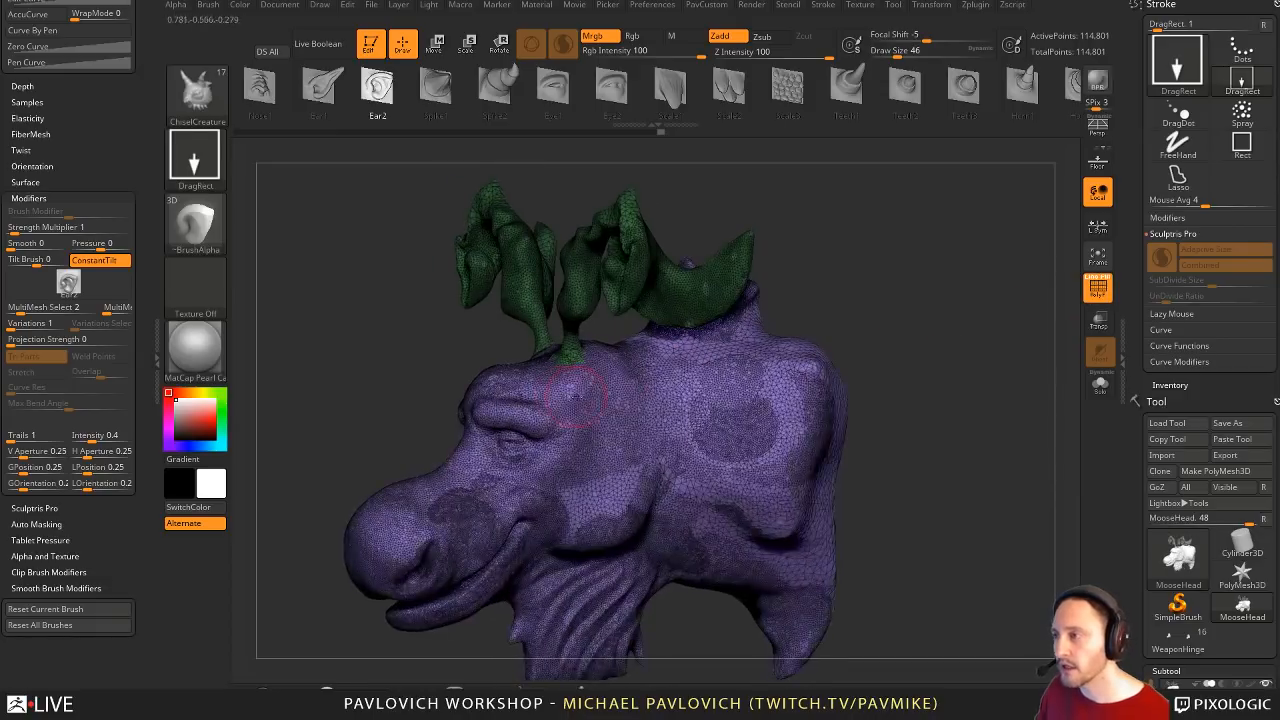
- Smooth the area behind the eye at Draw Sizes 22 and 16 to make its mesh denser
{"action": "key", "text": "shift"}
{"action": "left_click_drag", "start_coordinate": [592, 400], "coordinate": [563, 390], "text": "shift"}
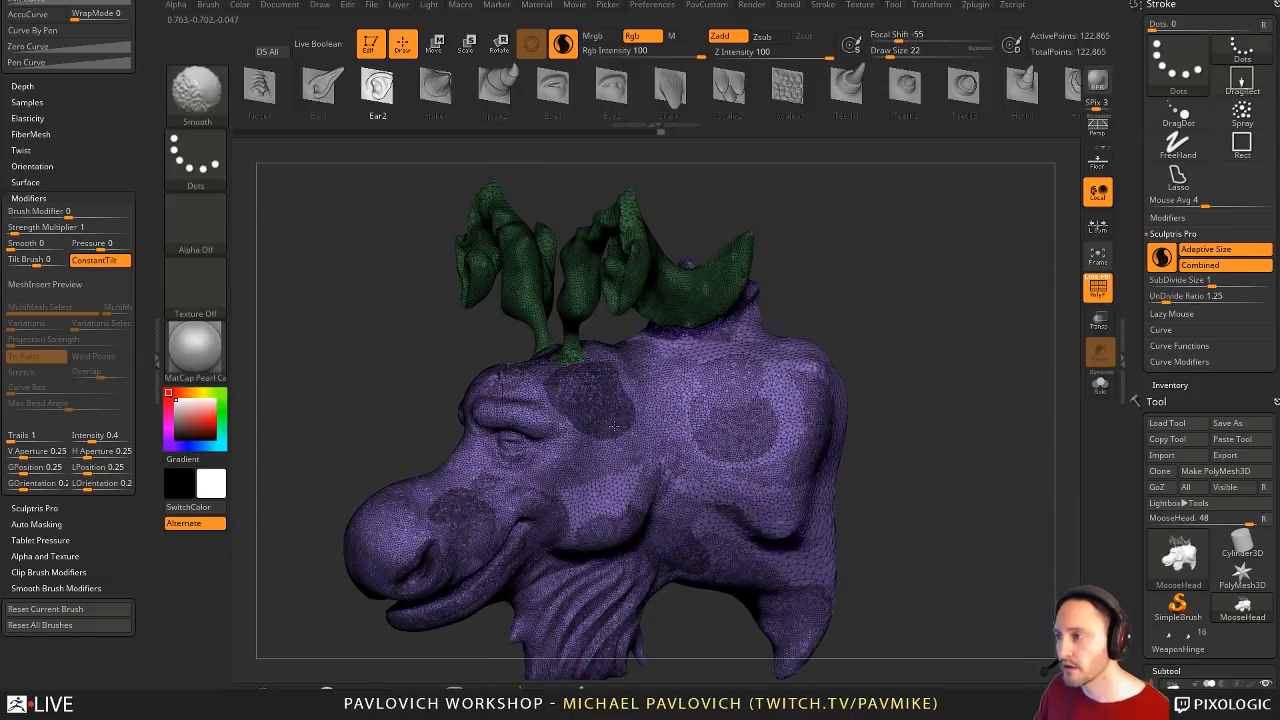
{"action": "left_click_drag", "start_coordinate": [614, 427], "coordinate": [580, 410], "text": "shift"}
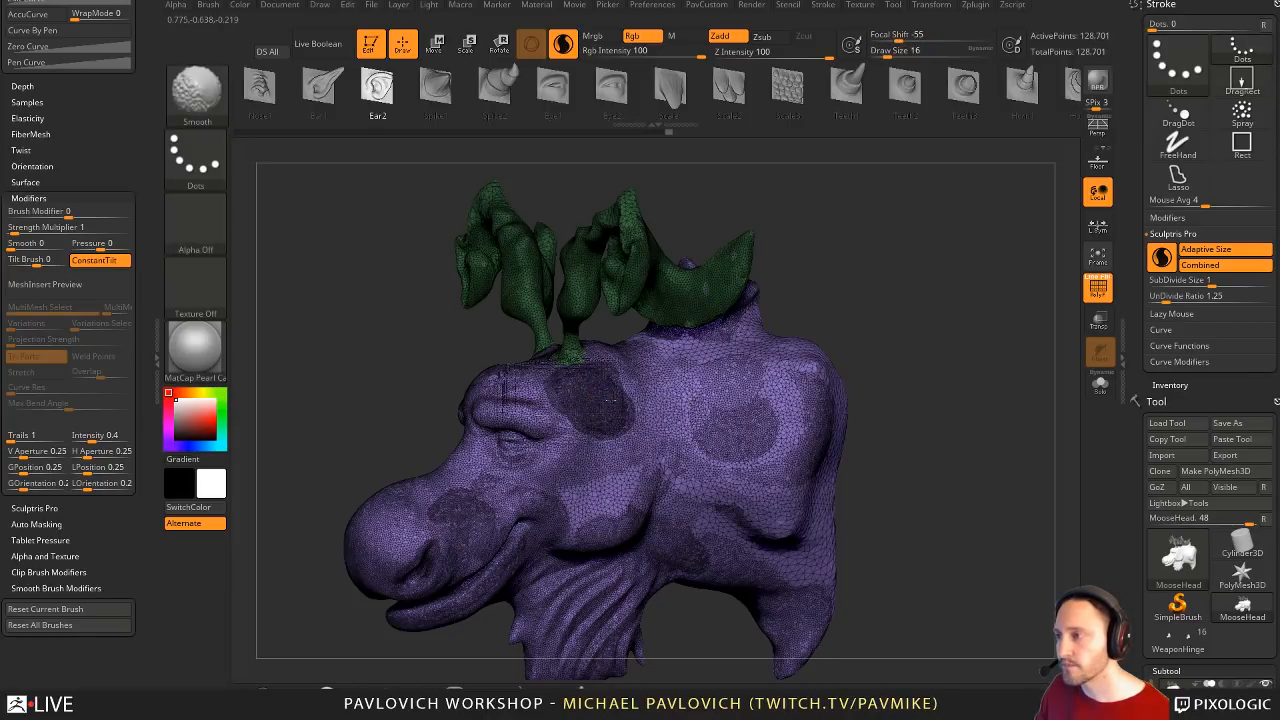
- Turn on Transparency, hide the PolyFrame and place a small Ear2 on the densified area behind the eye
{"action": "left_click_drag", "start_coordinate": [871, 300], "coordinate": [780, 341]}
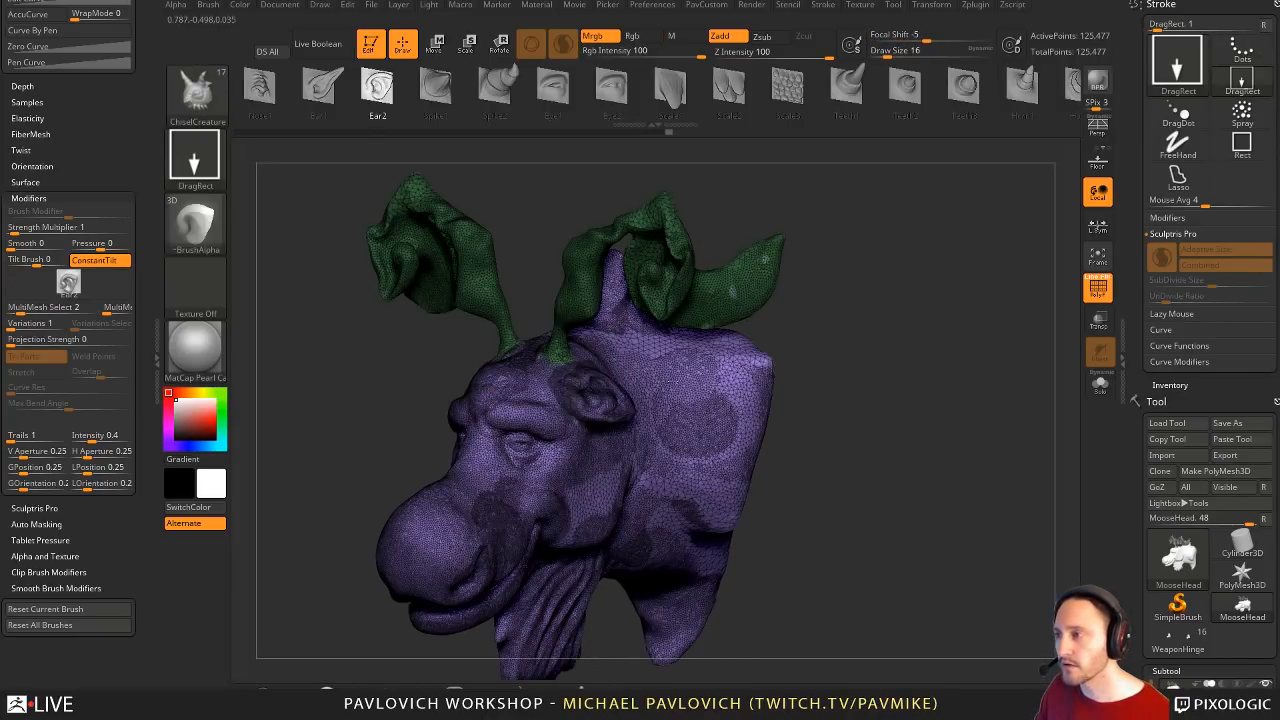
{"action": "left_click", "coordinate": [1098, 321]}
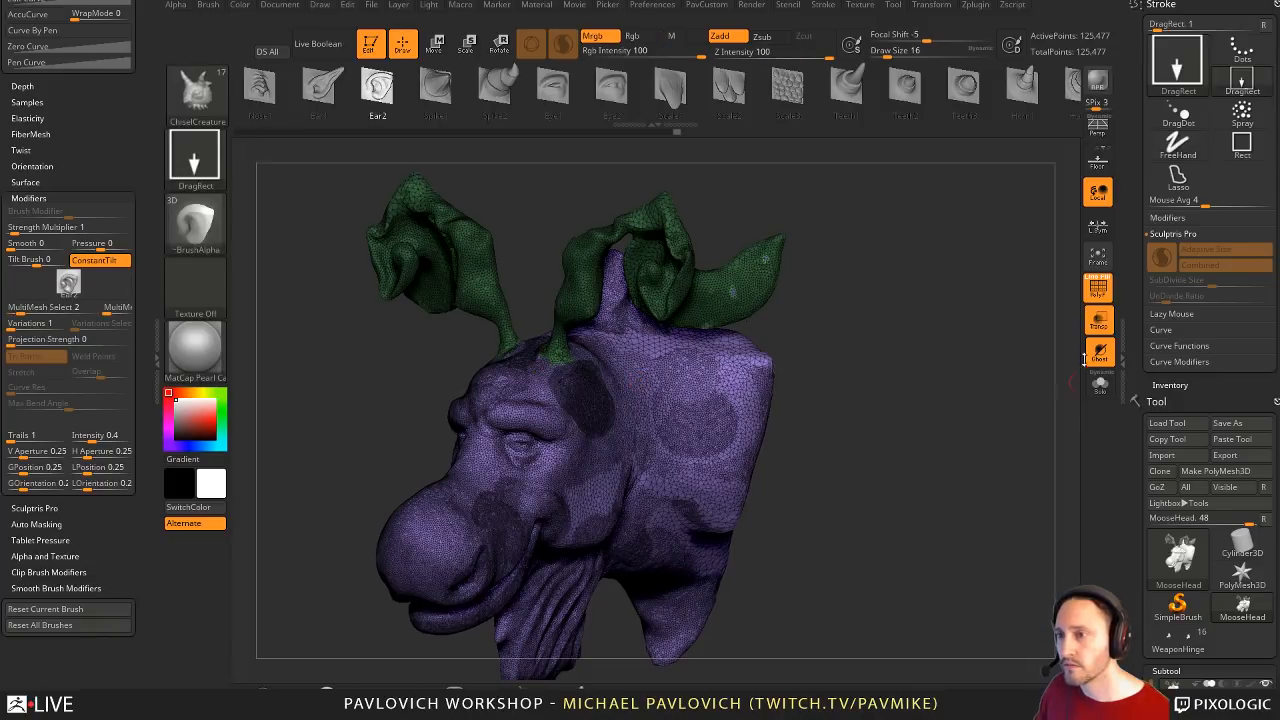
{"action": "left_click", "coordinate": [1098, 289]}
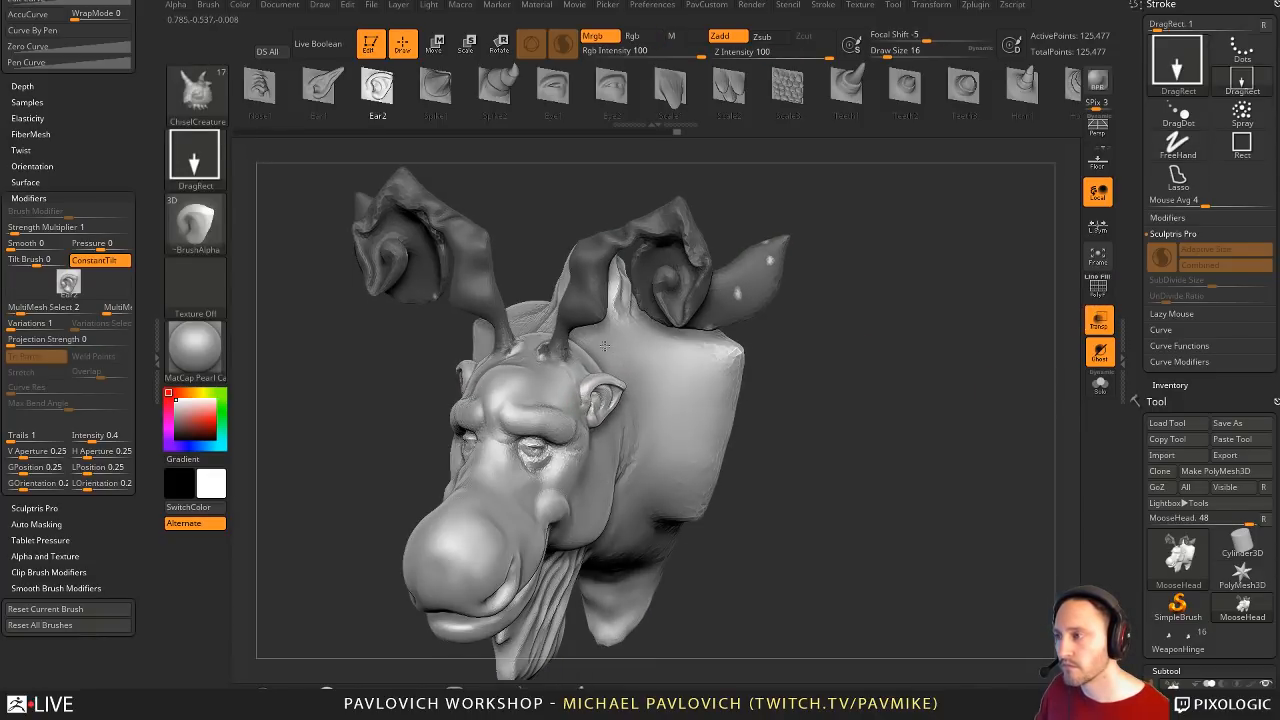
{"action": "left_click_drag", "start_coordinate": [628, 366], "coordinate": [906, 367]}
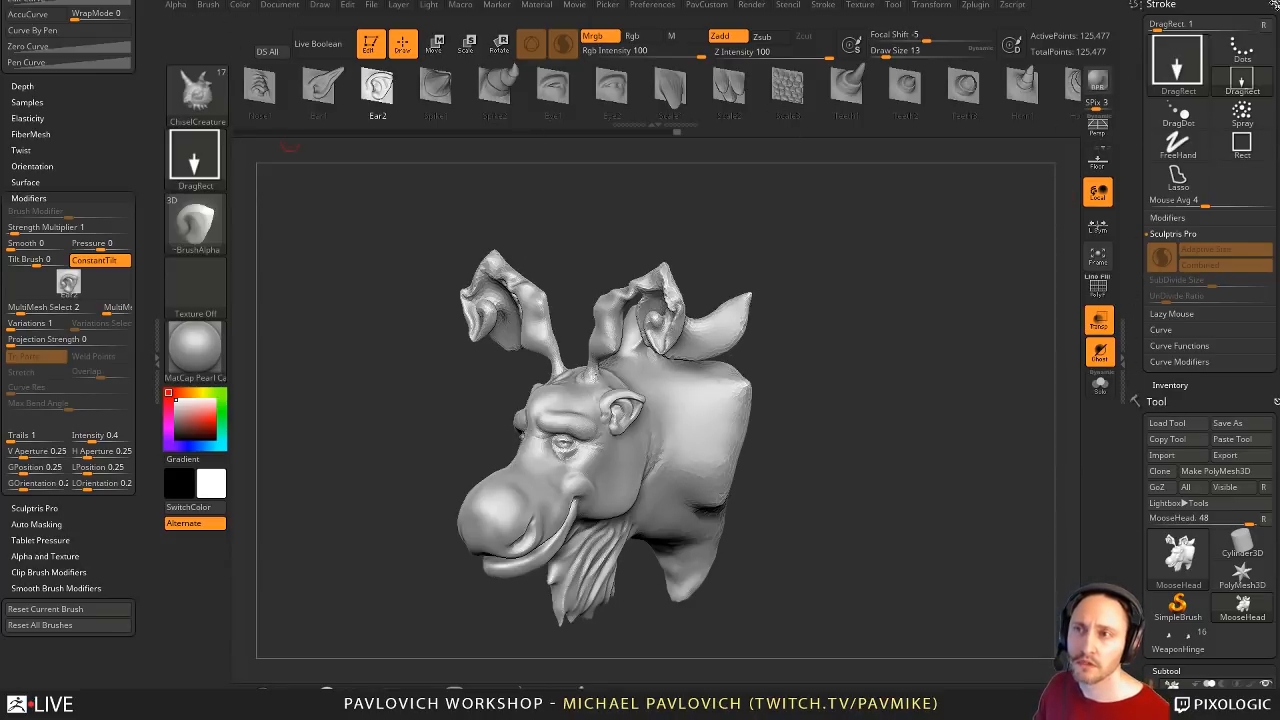
- Switch from the moose head to the SimpleBrush tool and clear the canvas
{"action": "scroll", "coordinate": [1190, 248], "scroll_direction": "down", "scroll_amount": 5}
{"action": "left_click", "coordinate": [1178, 208]}
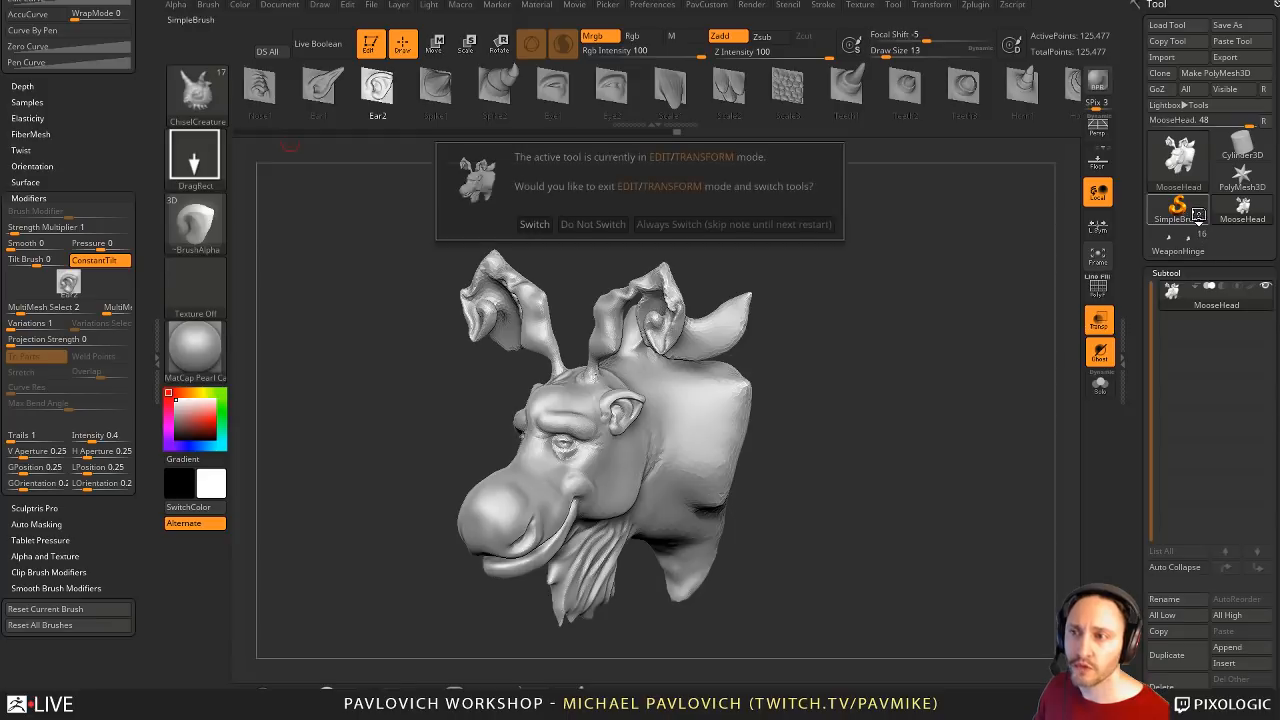
{"action": "left_click", "coordinate": [534, 218]}
{"action": "key", "text": "ctrl+n"}
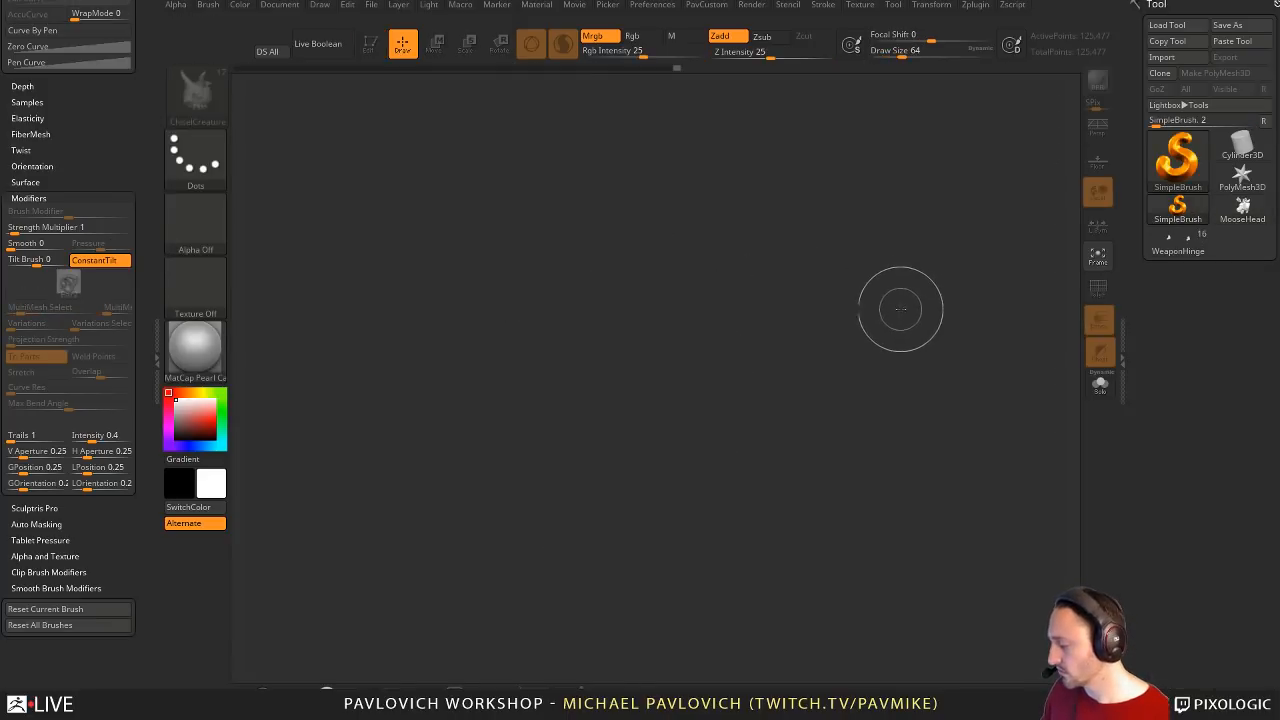
- Open LightBox and go to the Misc folder of the projects
{"action": "key", "text": "comma"}
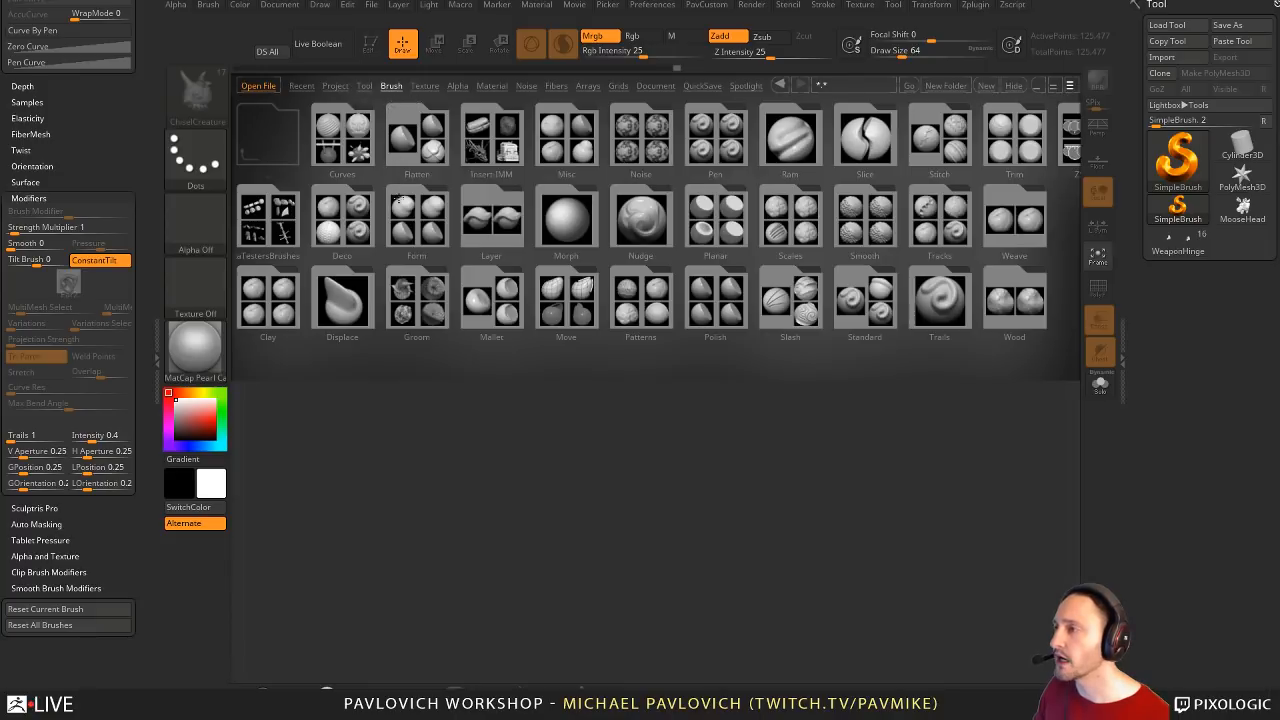
{"action": "left_click", "coordinate": [340, 87]}
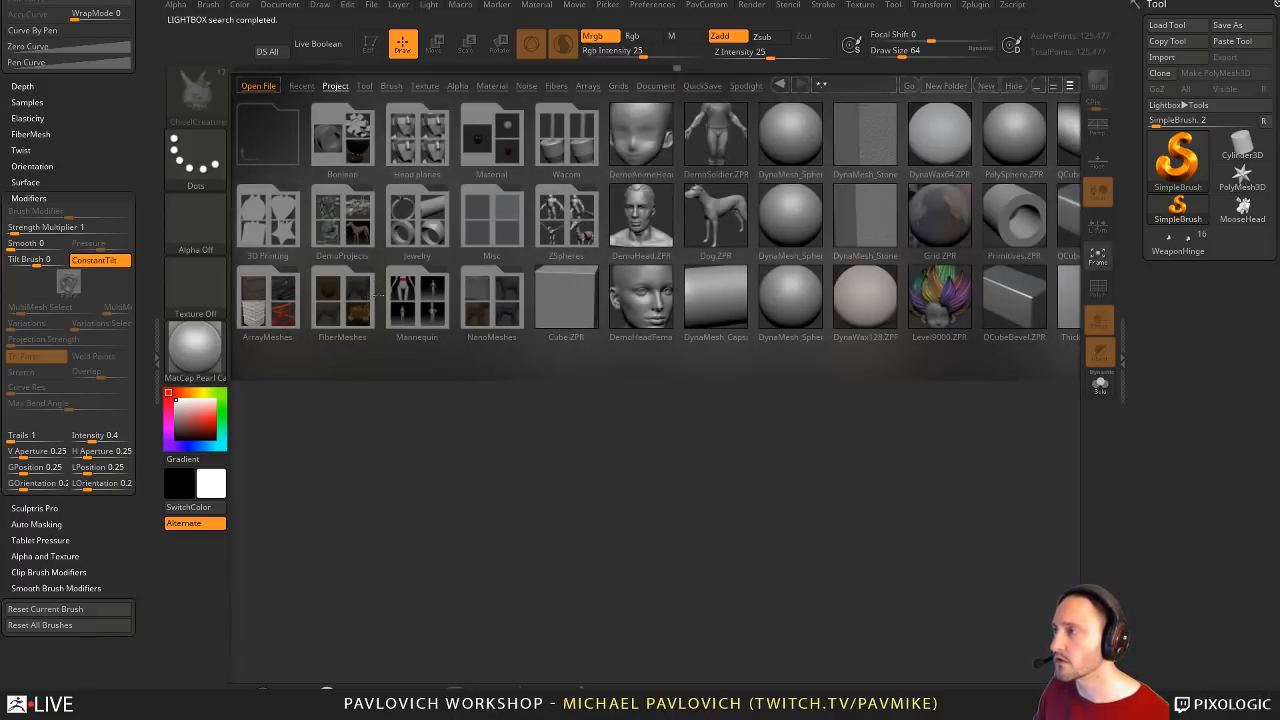
{"action": "left_click", "coordinate": [510, 222]}
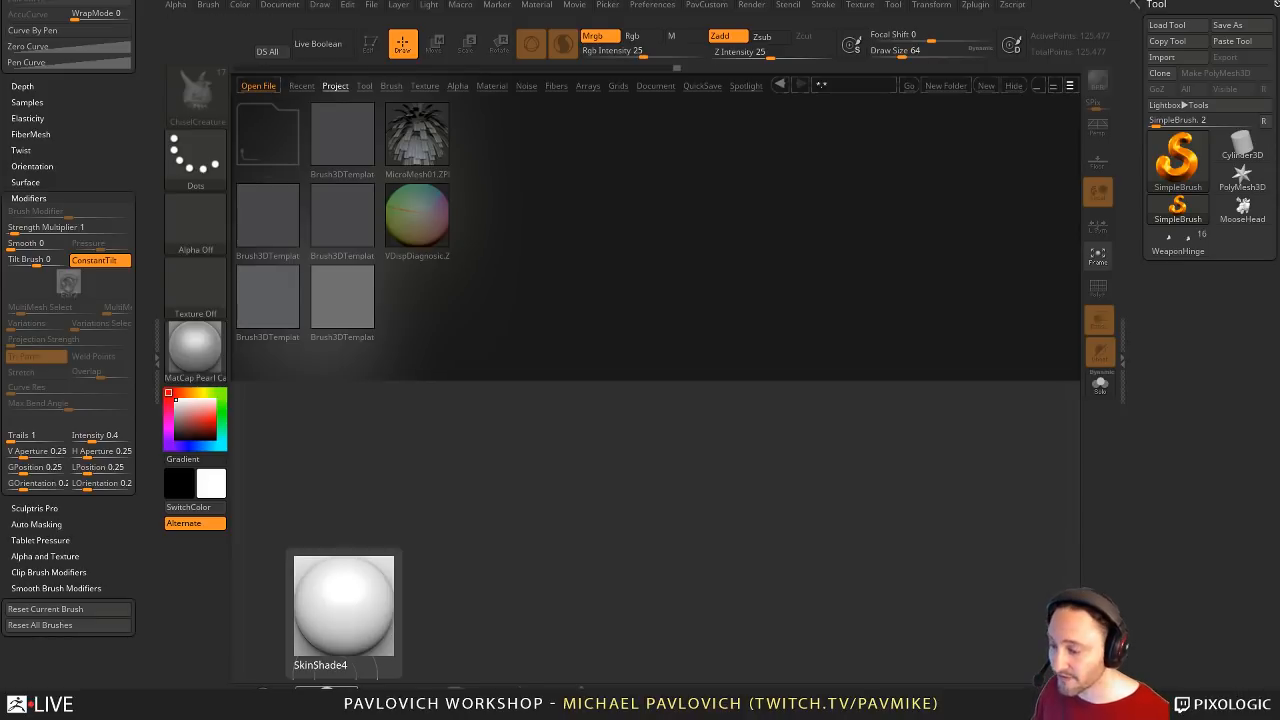
- Switch to the web browser and look through the YouTube channel's playlists
{"action": "key", "text": "alt+Tab"}
{"action": "scroll", "coordinate": [851, 410], "scroll_direction": "down", "scroll_amount": 5}
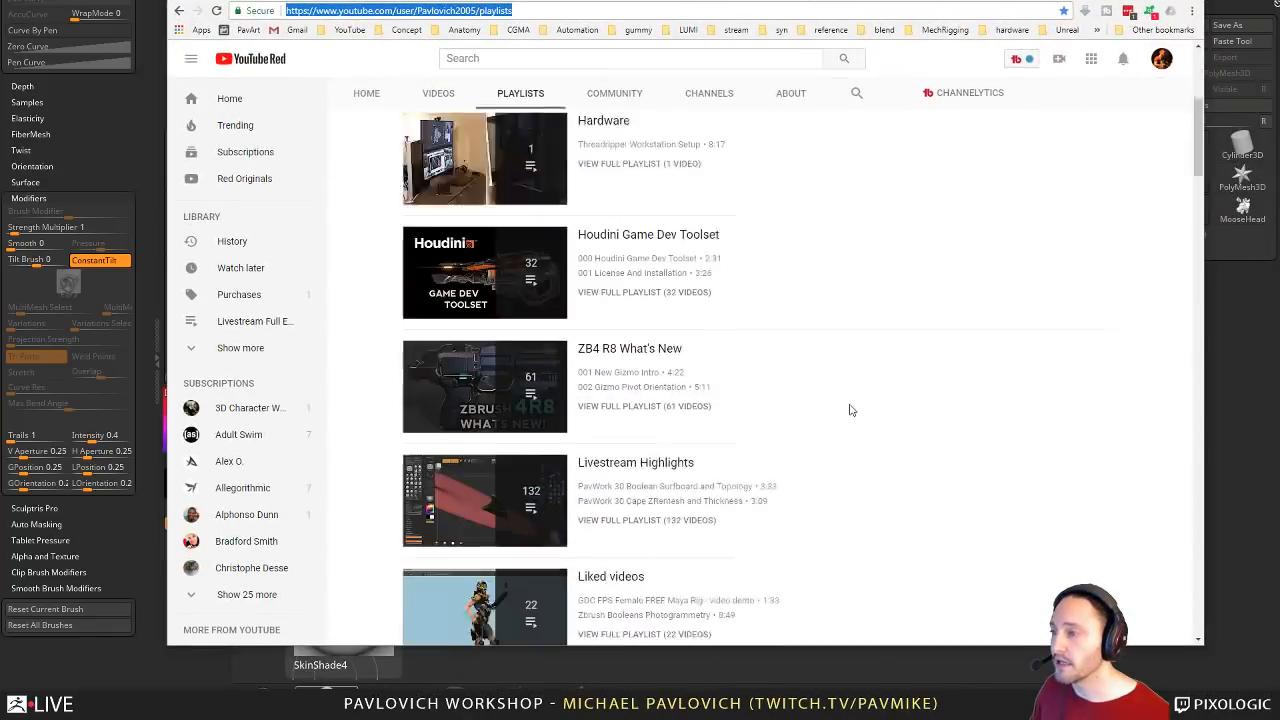
{"action": "scroll", "coordinate": [851, 410], "scroll_direction": "down", "scroll_amount": 7}
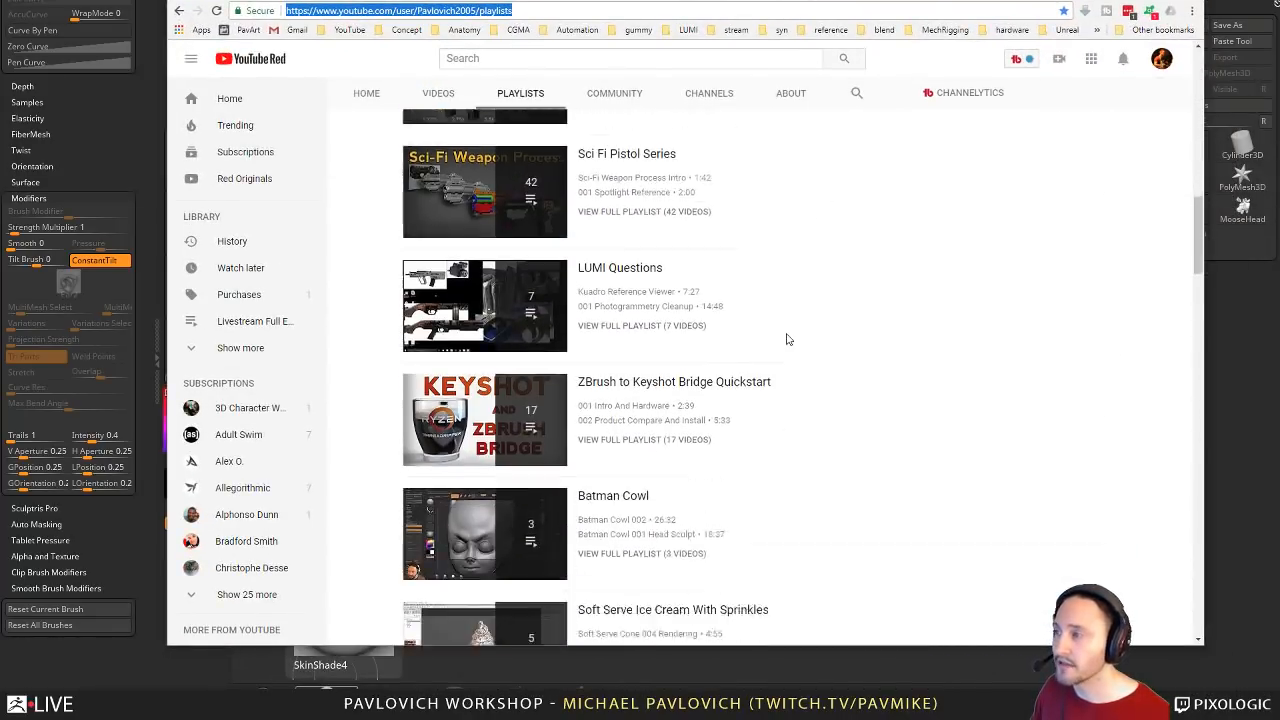
{"action": "scroll", "coordinate": [806, 374], "scroll_direction": "up", "scroll_amount": 12}
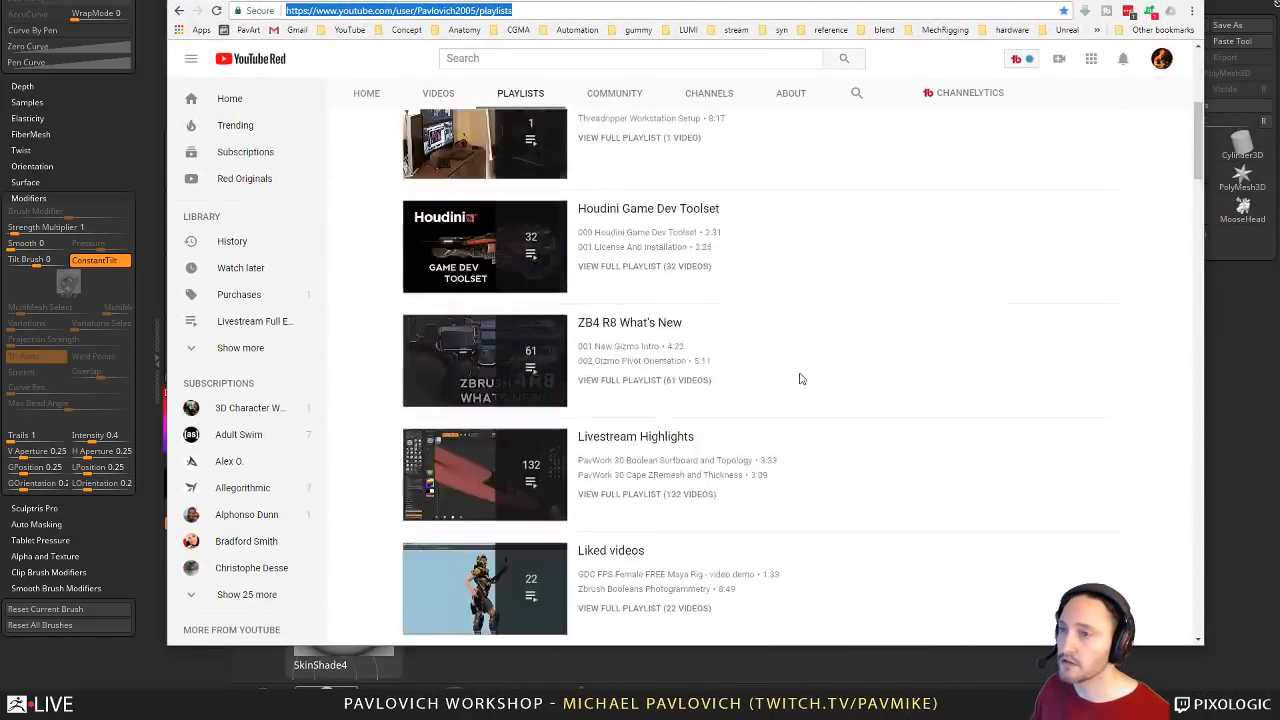
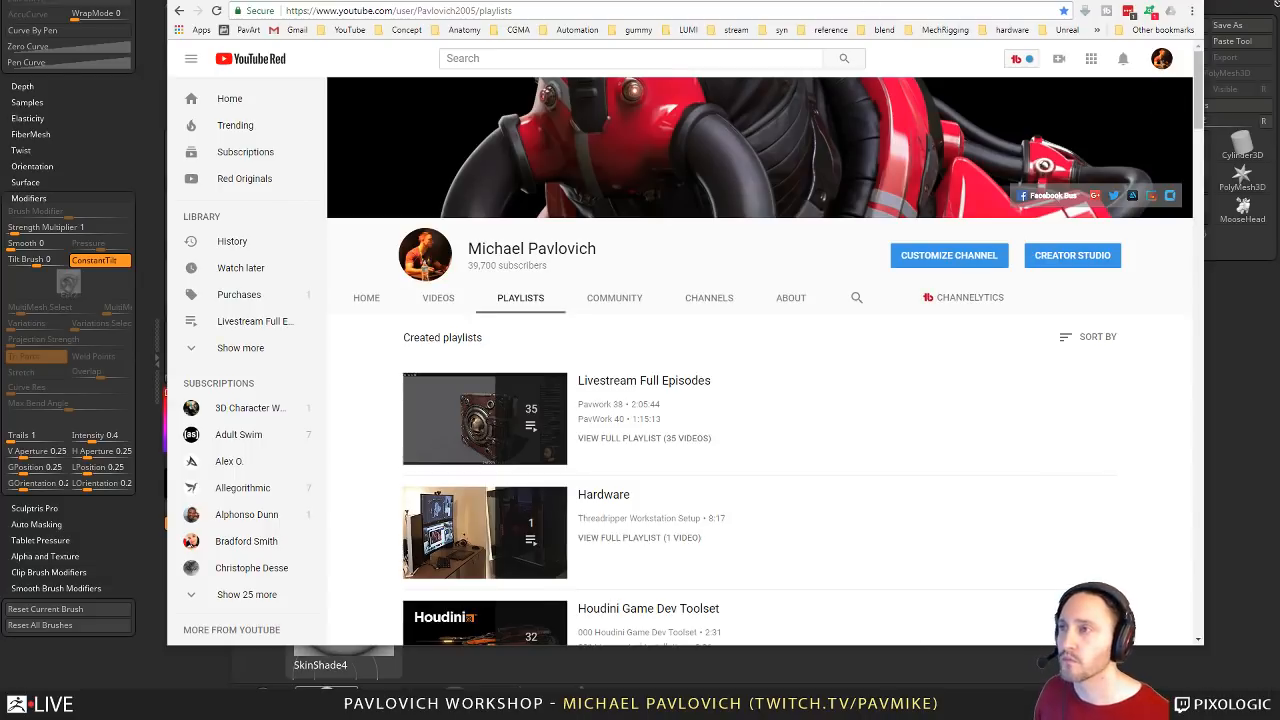
- Switch back to ZBrush and load the first Brush3DTemplate project in the second row
{"action": "key", "text": "alt+Tab"}
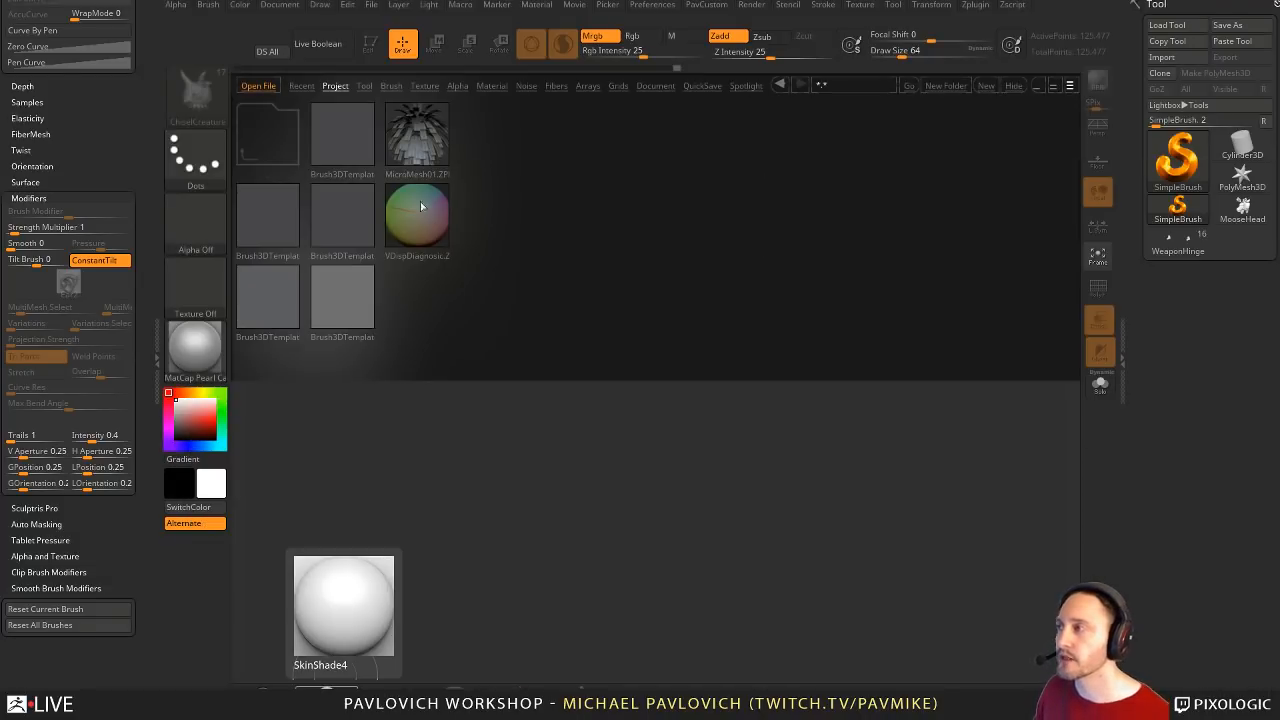
{"action": "double_click", "coordinate": [281, 217]}
{"action": "left_click", "coordinate": [668, 314]}
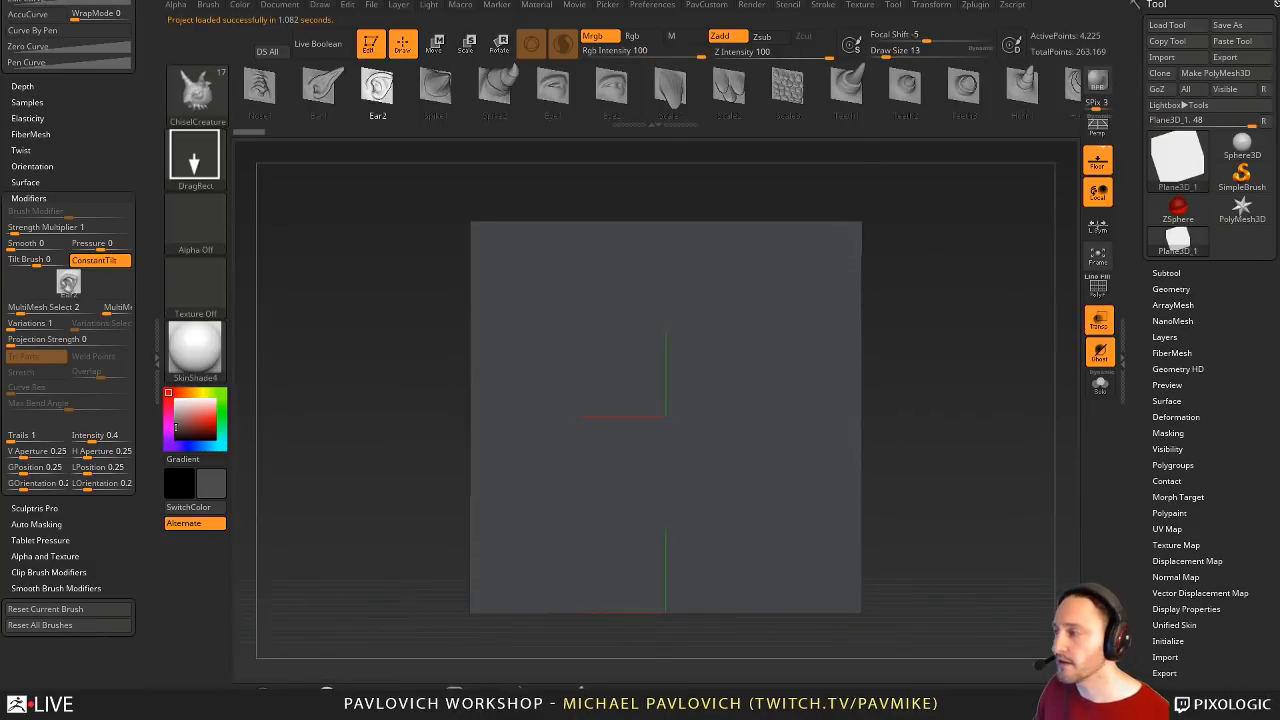
- Lighten the template plane's colour to near white and expand its Geometry settings
{"action": "left_click_drag", "start_coordinate": [201, 431], "coordinate": [176, 403]}
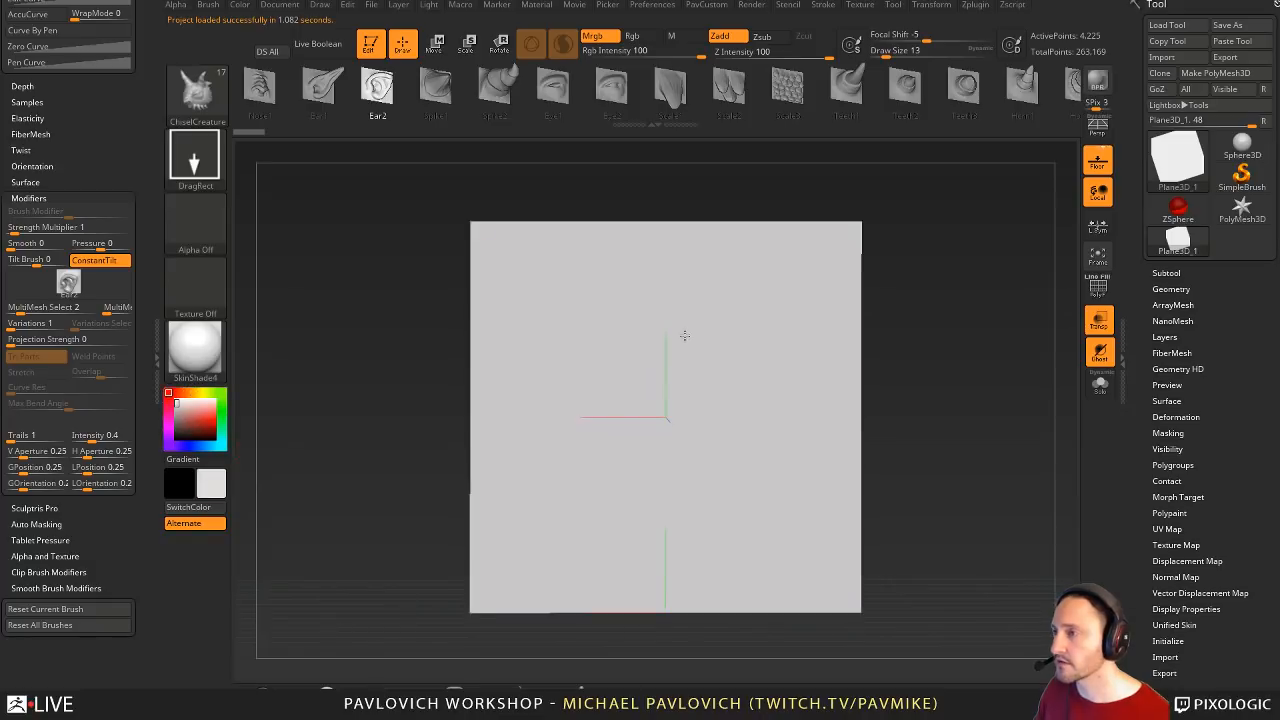
{"action": "left_click_drag", "start_coordinate": [975, 347], "coordinate": [757, 329], "text": "alt"}
{"action": "left_click", "coordinate": [1171, 289], "text": "shift"}
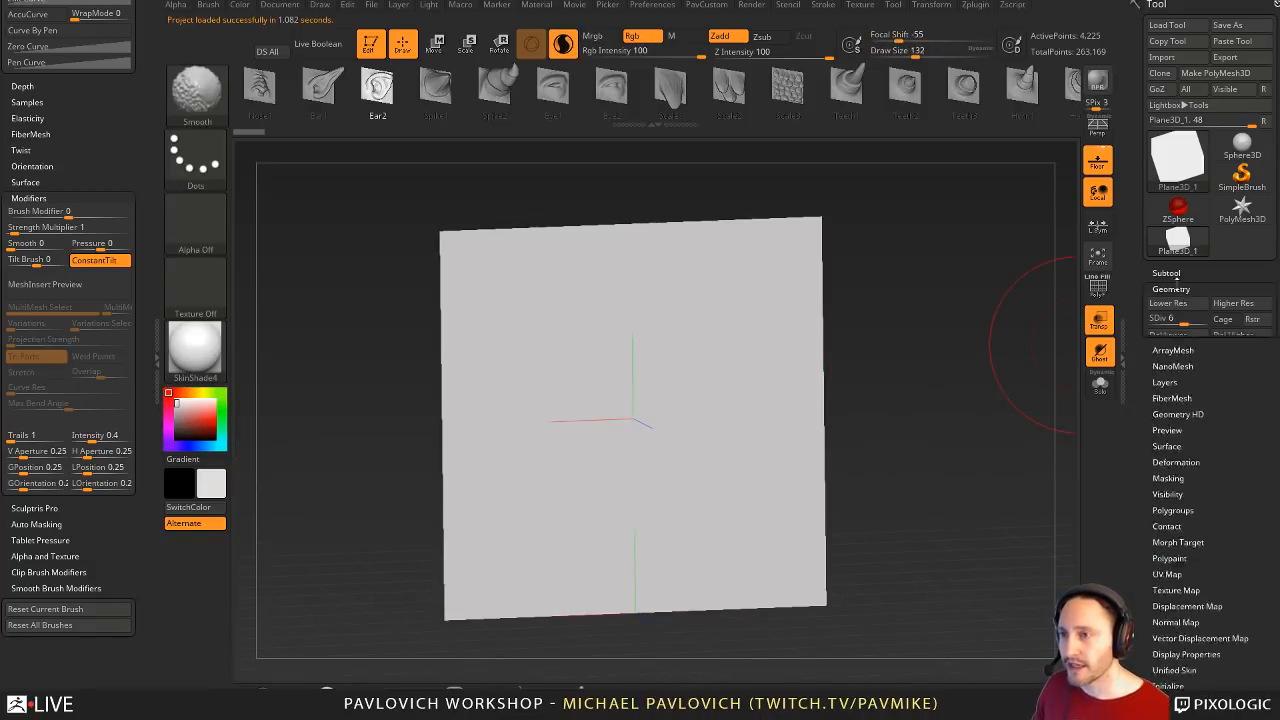
- Show the PolyFrame and try out round bulges near the plane's centre at Draw Size 132, undoing each one
{"action": "left_click_drag", "start_coordinate": [938, 337], "coordinate": [1006, 331]}
{"action": "mouse_move", "coordinate": [697, 354]}
{"action": "left_mouse_down"}
{"action": "mouse_move", "coordinate": [718, 366]}
{"action": "mouse_move", "coordinate": [705, 368]}
{"action": "mouse_move", "coordinate": [754, 374]}
{"action": "left_mouse_up"}
{"action": "key", "text": "ctrl+z"}
{"action": "left_click_drag", "start_coordinate": [631, 380], "coordinate": [755, 420]}
{"action": "key", "text": "shift+f"}
{"action": "key", "text": "ctrl+z"}
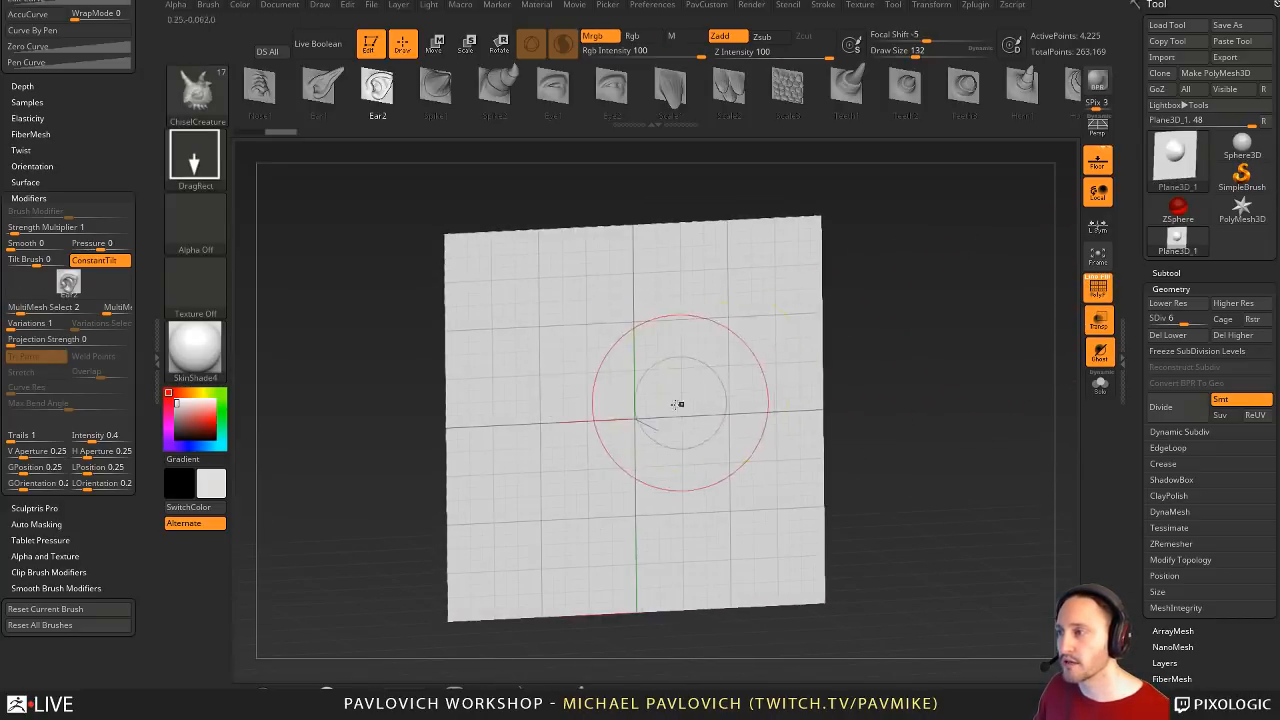
{"action": "left_click_drag", "start_coordinate": [651, 418], "coordinate": [746, 446]}
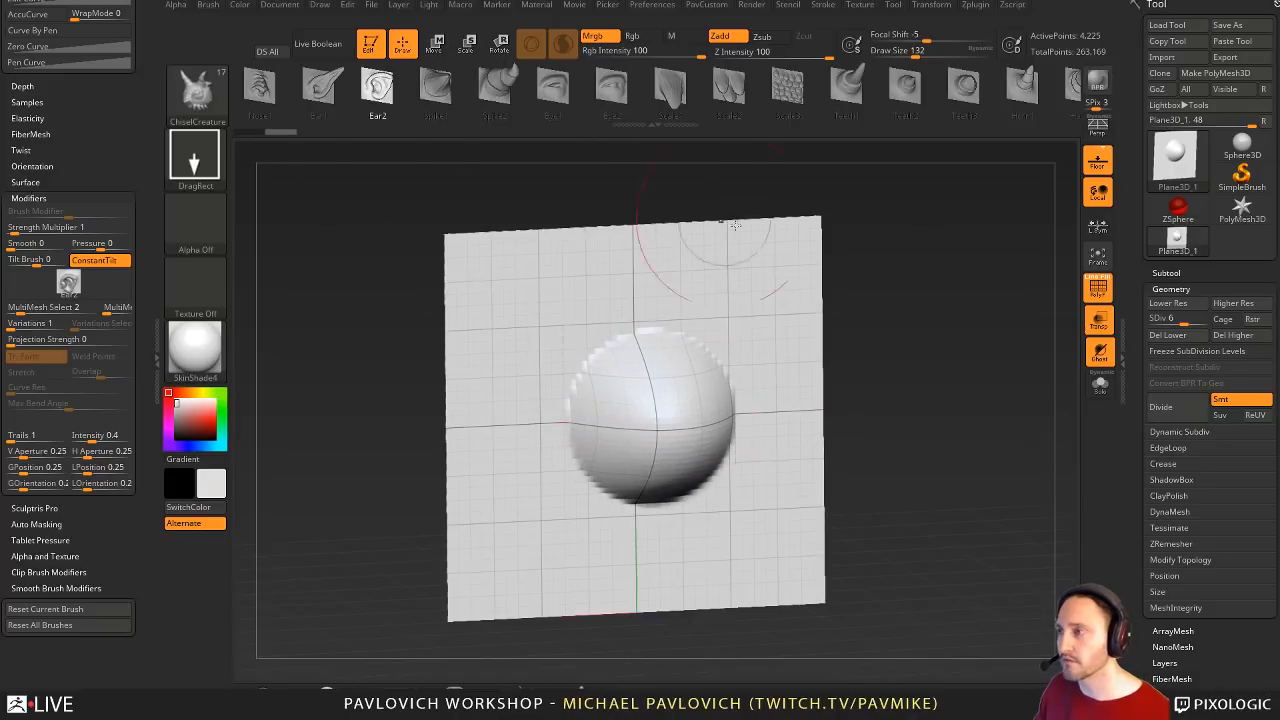
{"action": "left_click_drag", "start_coordinate": [872, 210], "coordinate": [891, 309]}
{"action": "key", "text": "ctrl+z"}
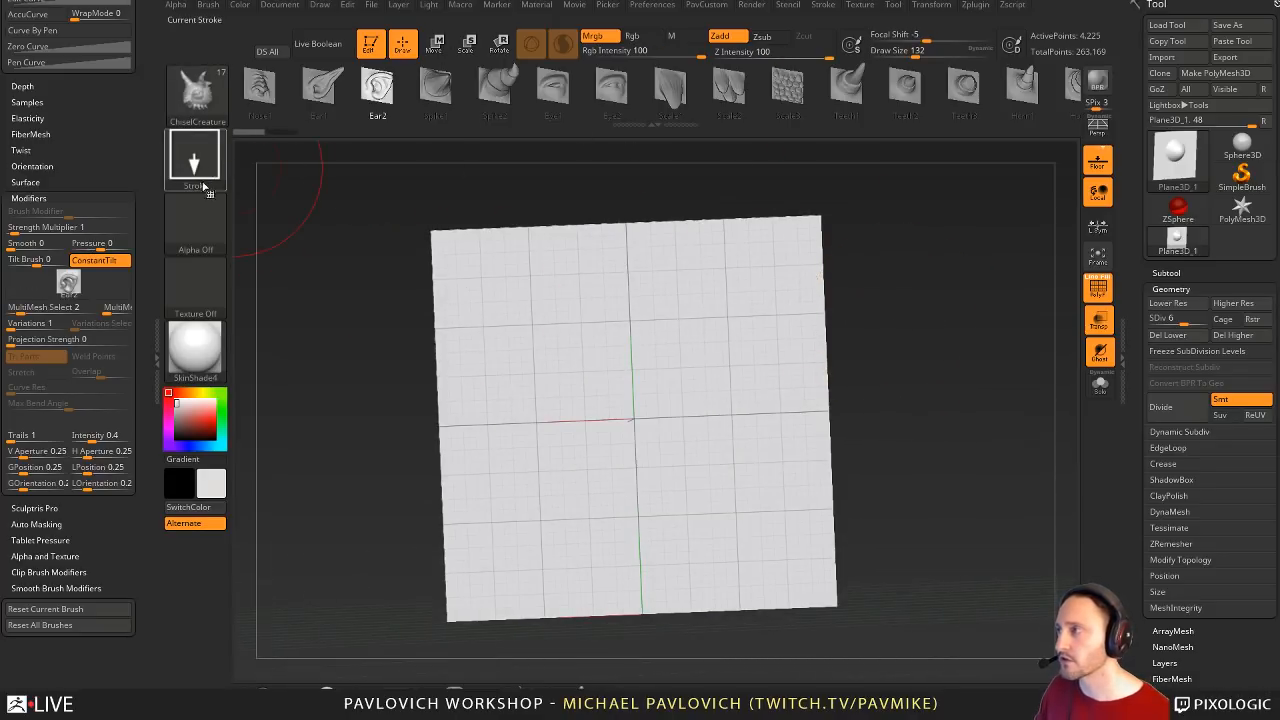
- Pick the Ear1 insert, stamp it at the plane's centre and undo the stamp
{"action": "left_click", "coordinate": [322, 88]}
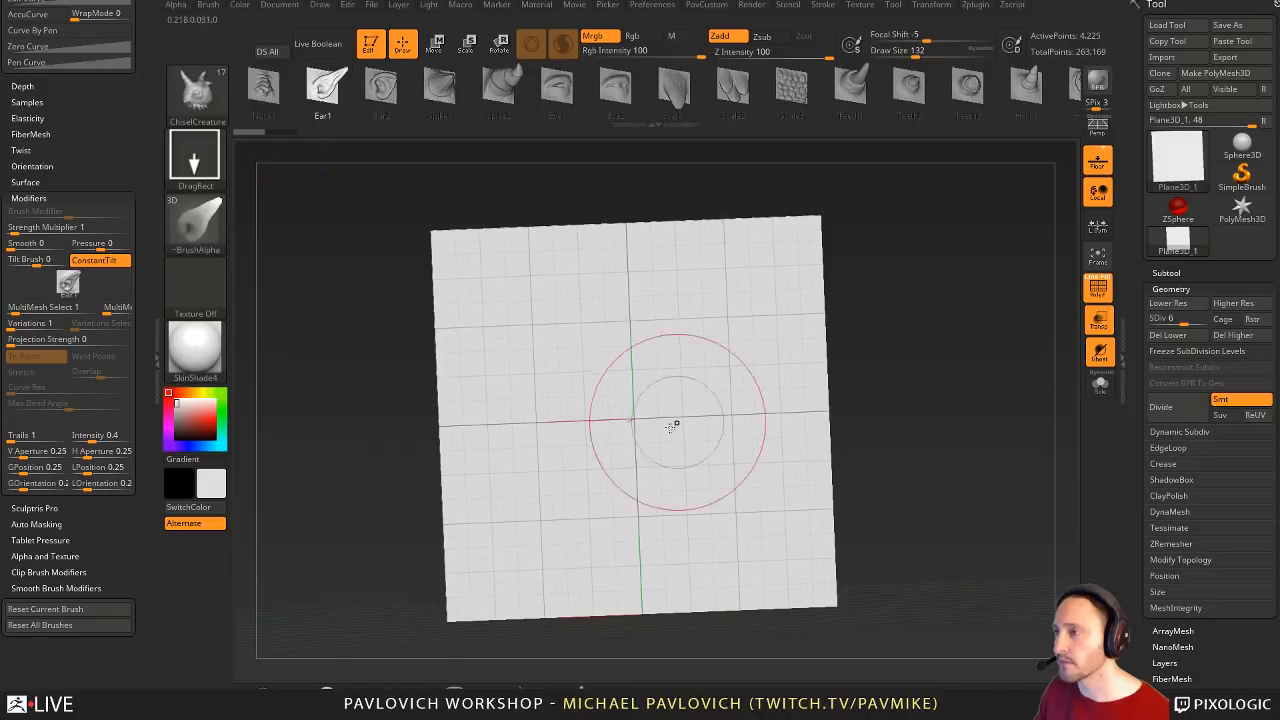
{"action": "left_click_drag", "start_coordinate": [672, 423], "coordinate": [754, 427]}
{"action": "left_click_drag", "start_coordinate": [856, 381], "coordinate": [786, 334]}
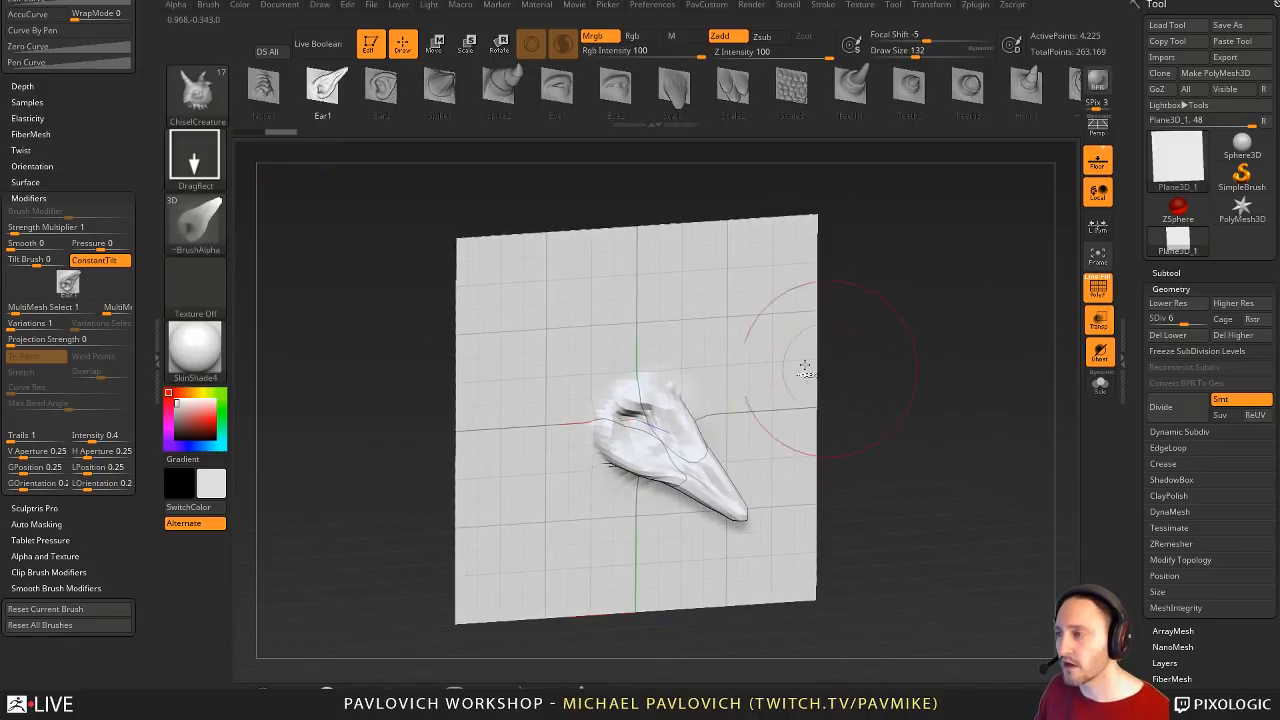
{"action": "key", "text": "ctrl+z"}
- Stamp Ear1 on the plane in other orientations, undoing each stamp
{"action": "mouse_move", "coordinate": [690, 377]}
{"action": "left_mouse_down"}
{"action": "mouse_move", "coordinate": [737, 385]}
{"action": "mouse_move", "coordinate": [794, 332]}
{"action": "left_mouse_up"}
{"action": "key", "text": "ctrl+z"}
{"action": "key", "text": "ctrl+z"}
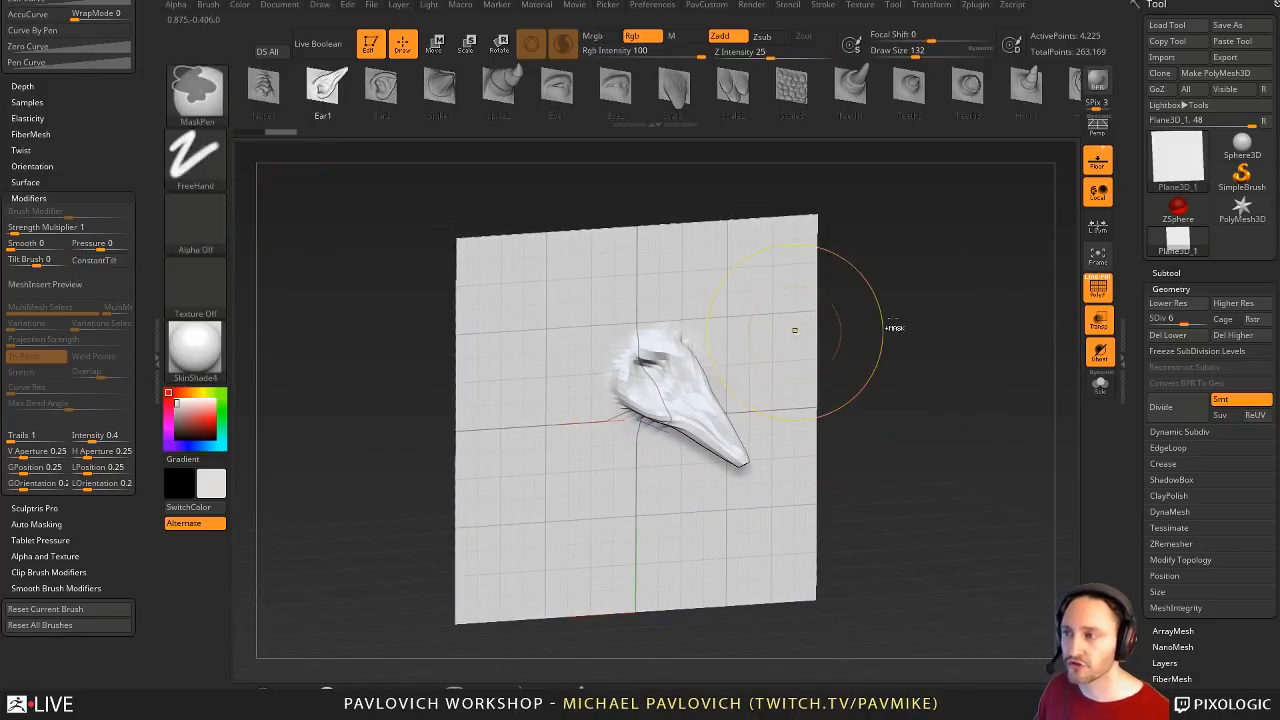
{"action": "mouse_move", "coordinate": [651, 400]}
{"action": "left_mouse_down"}
{"action": "mouse_move", "coordinate": [663, 471]}
{"action": "mouse_move", "coordinate": [650, 394]}
{"action": "left_mouse_up"}
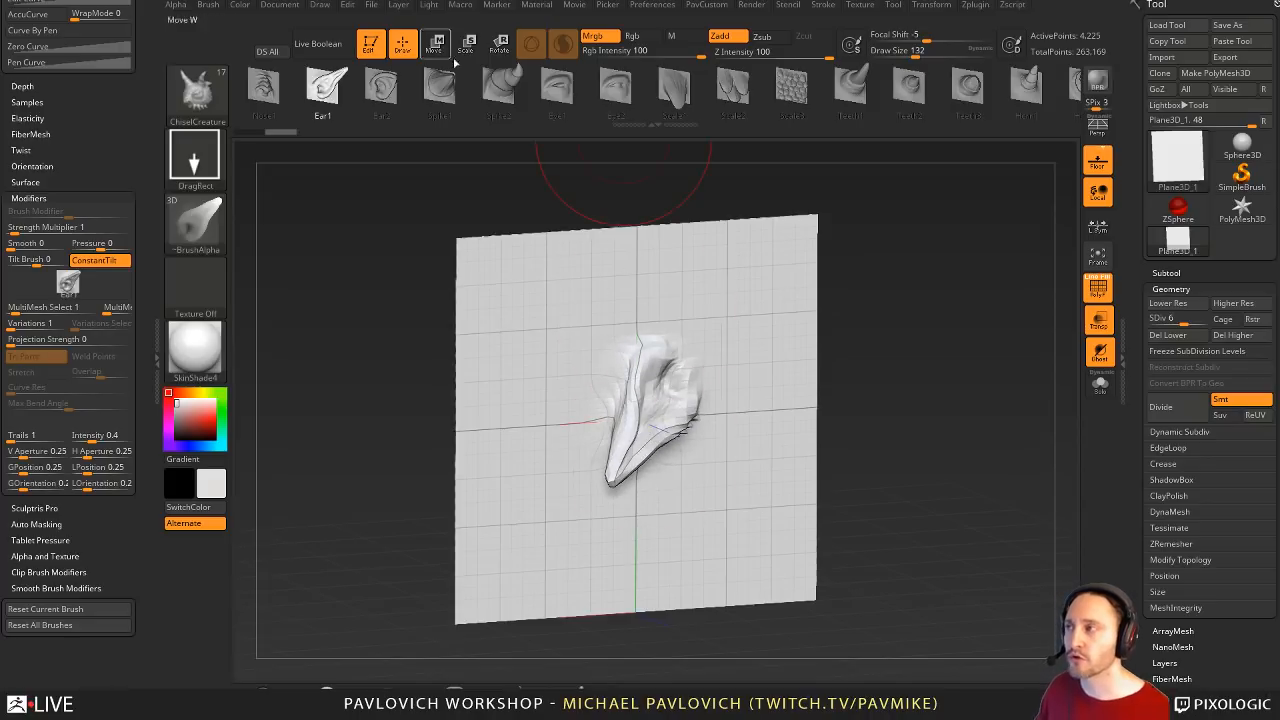
{"action": "key", "text": "ctrl+z"}
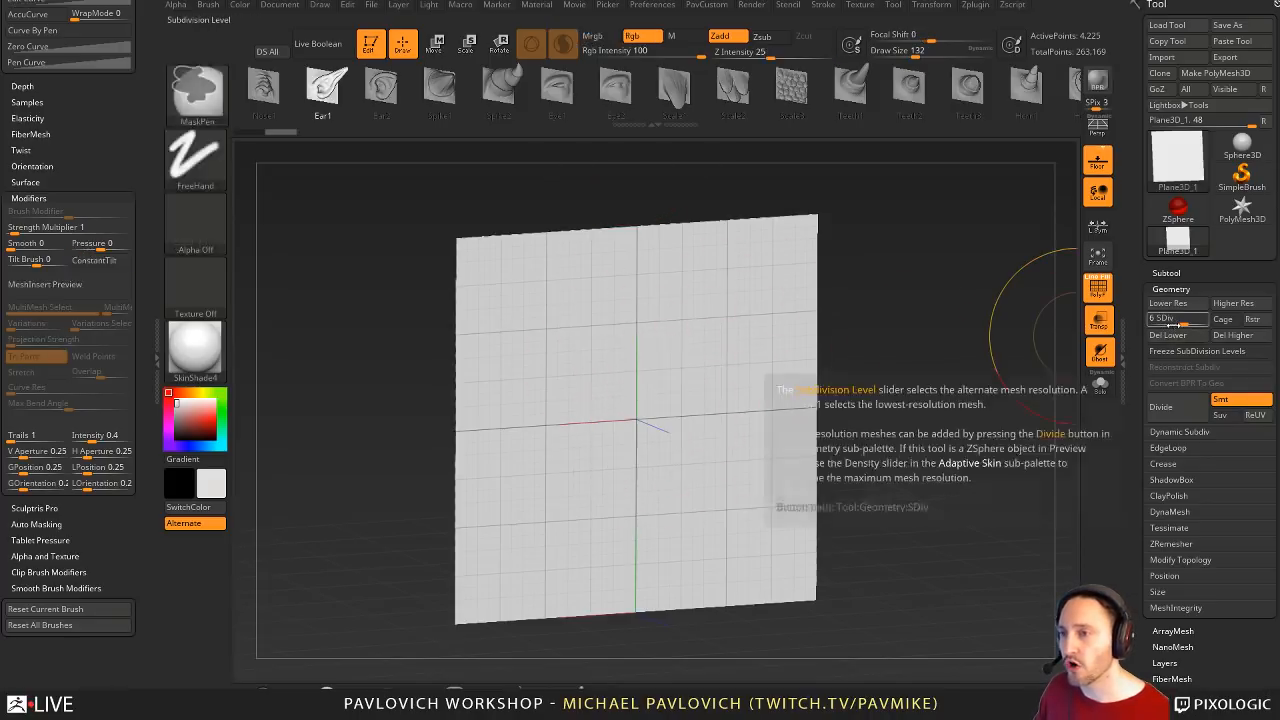
- Lower the plane's subdivision level to 1 and hide the PolyFrame
{"action": "left_click", "coordinate": [1153, 321]}
{"action": "left_click_drag", "start_coordinate": [856, 447], "coordinate": [989, 383]}
{"action": "left_click", "coordinate": [1098, 287]}
{"action": "left_click_drag", "start_coordinate": [951, 334], "coordinate": [951, 353]}
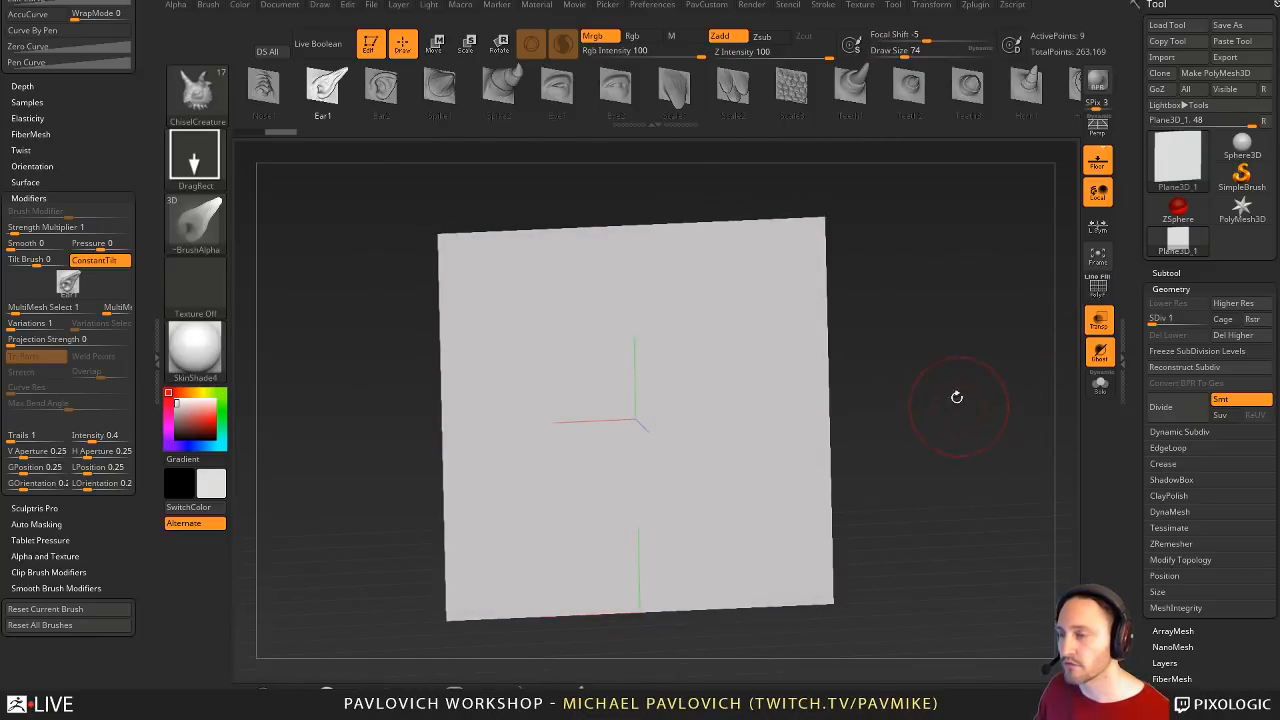
- Set the plane's subdivision level to 7, delete its higher levels, and turn off the PolyFrame and transparency display
{"action": "left_click", "coordinate": [1098, 287]}
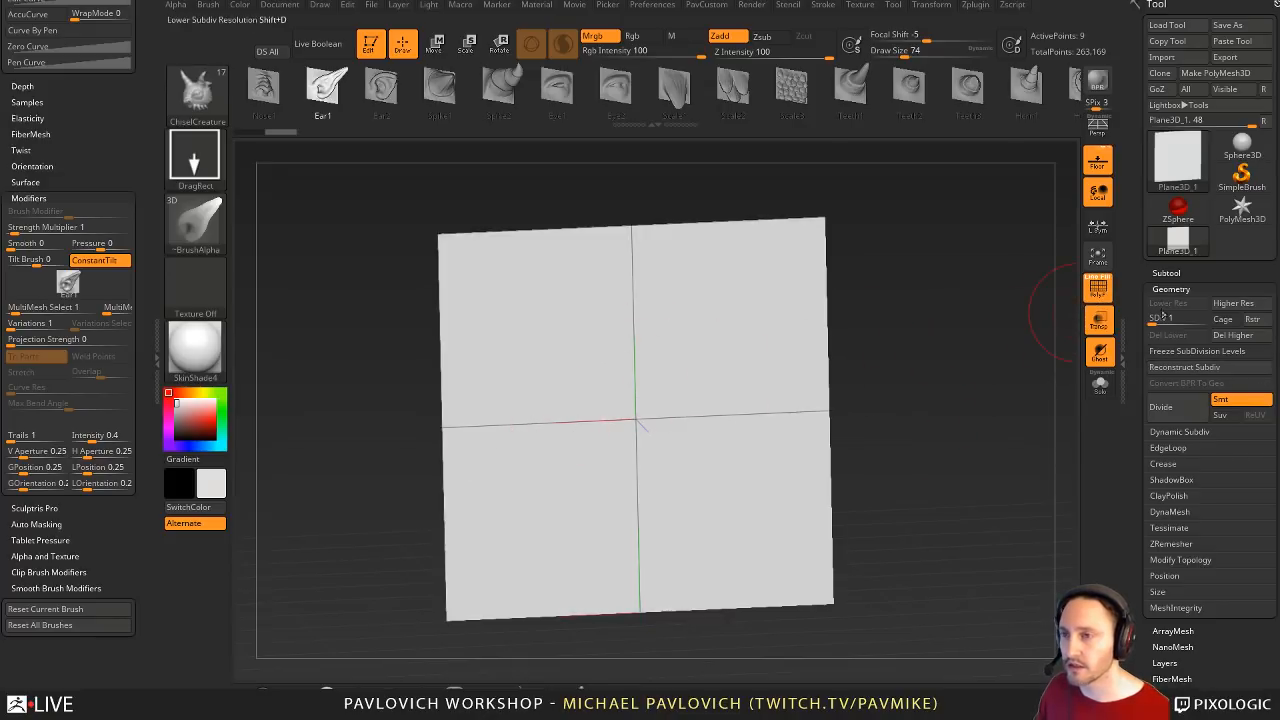
{"action": "left_click_drag", "start_coordinate": [1164, 320], "coordinate": [1194, 320]}
{"action": "left_click", "coordinate": [1219, 336]}
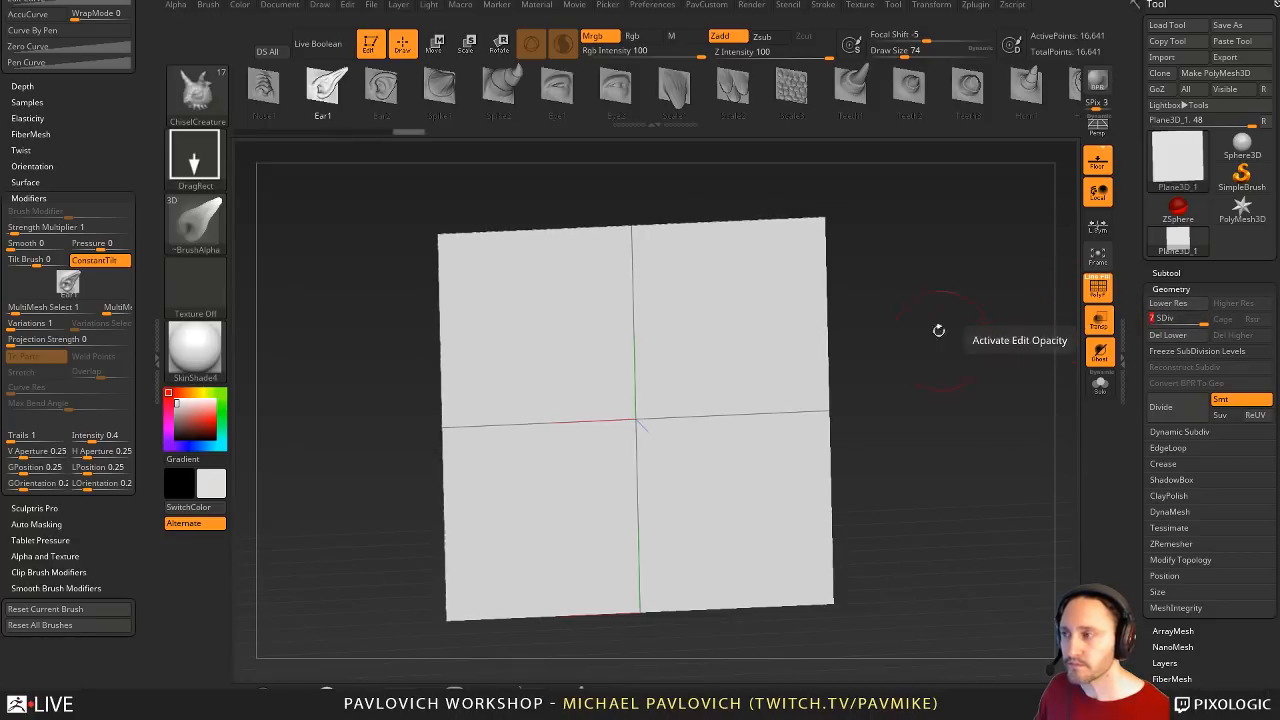
{"action": "left_click_drag", "start_coordinate": [938, 330], "coordinate": [974, 369]}
{"action": "left_click", "coordinate": [1090, 325]}
{"action": "left_click_drag", "start_coordinate": [1026, 331], "coordinate": [985, 312]}
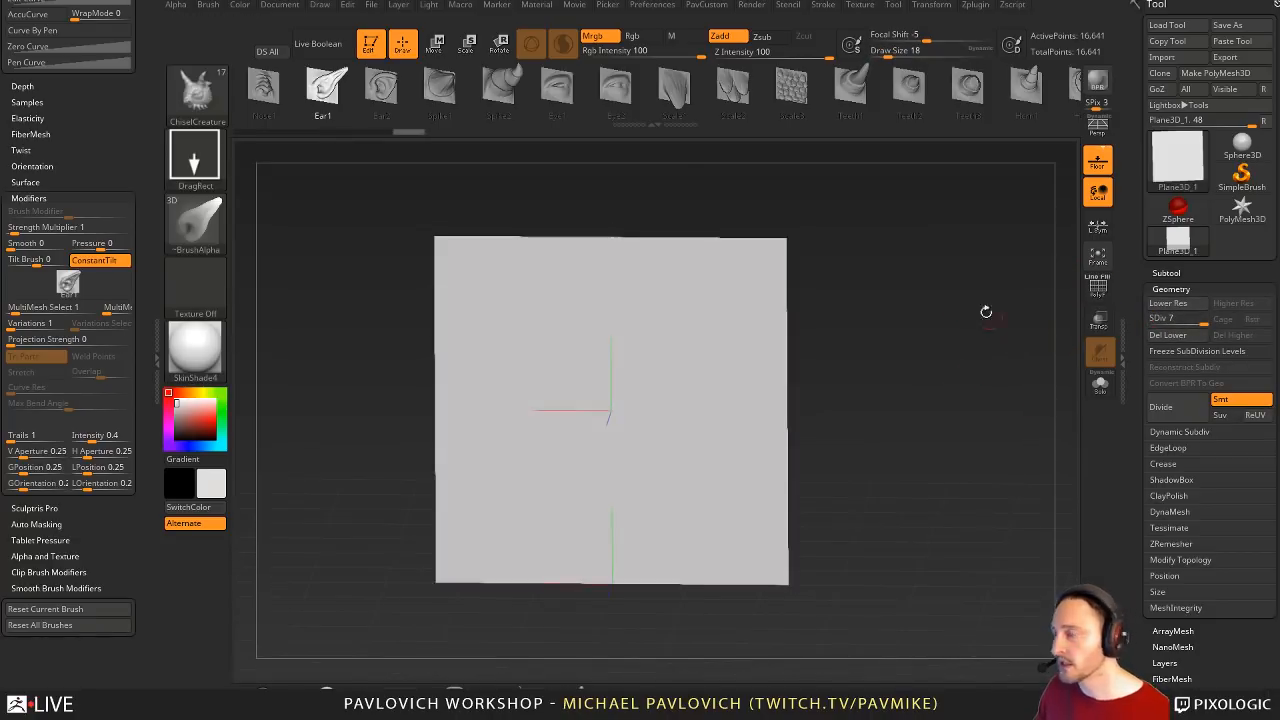
- Delete the plane's lower subdivision levels and apply the Project Primitive deformer to it with the Gizmo
{"action": "key", "text": "w"}
{"action": "left_click", "coordinate": [563, 305]}
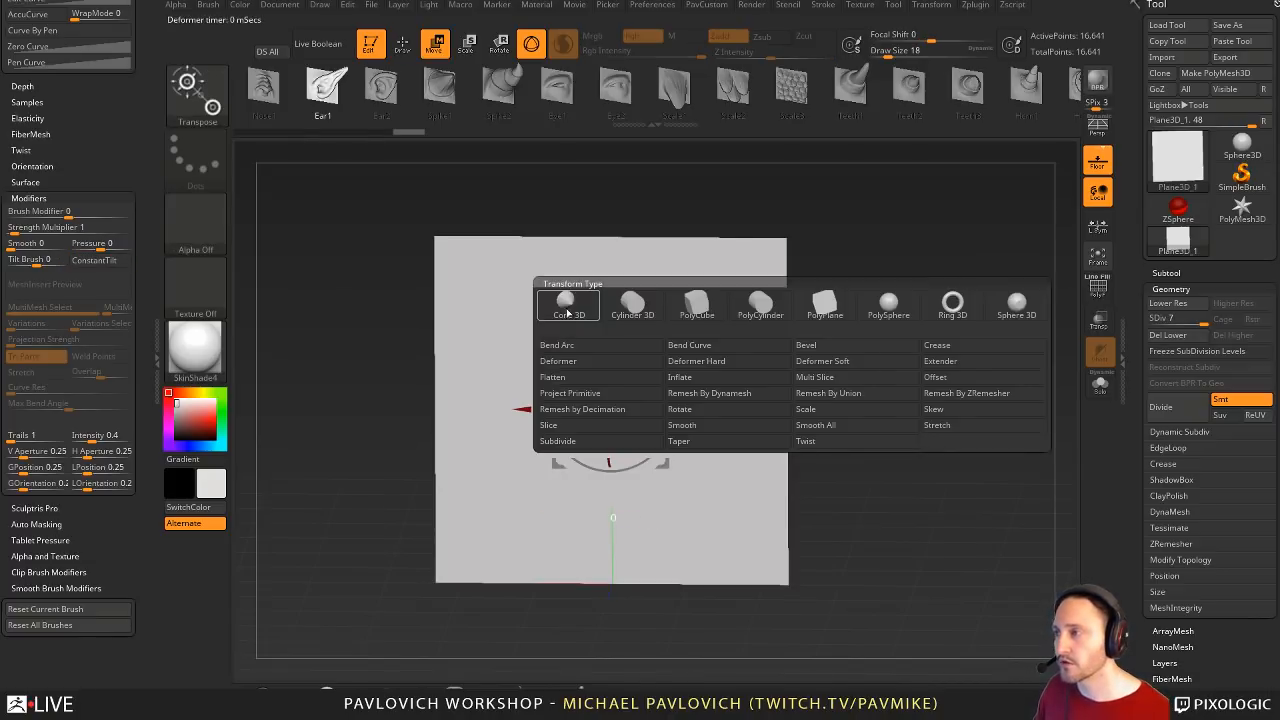
{"action": "left_click", "coordinate": [626, 408]}
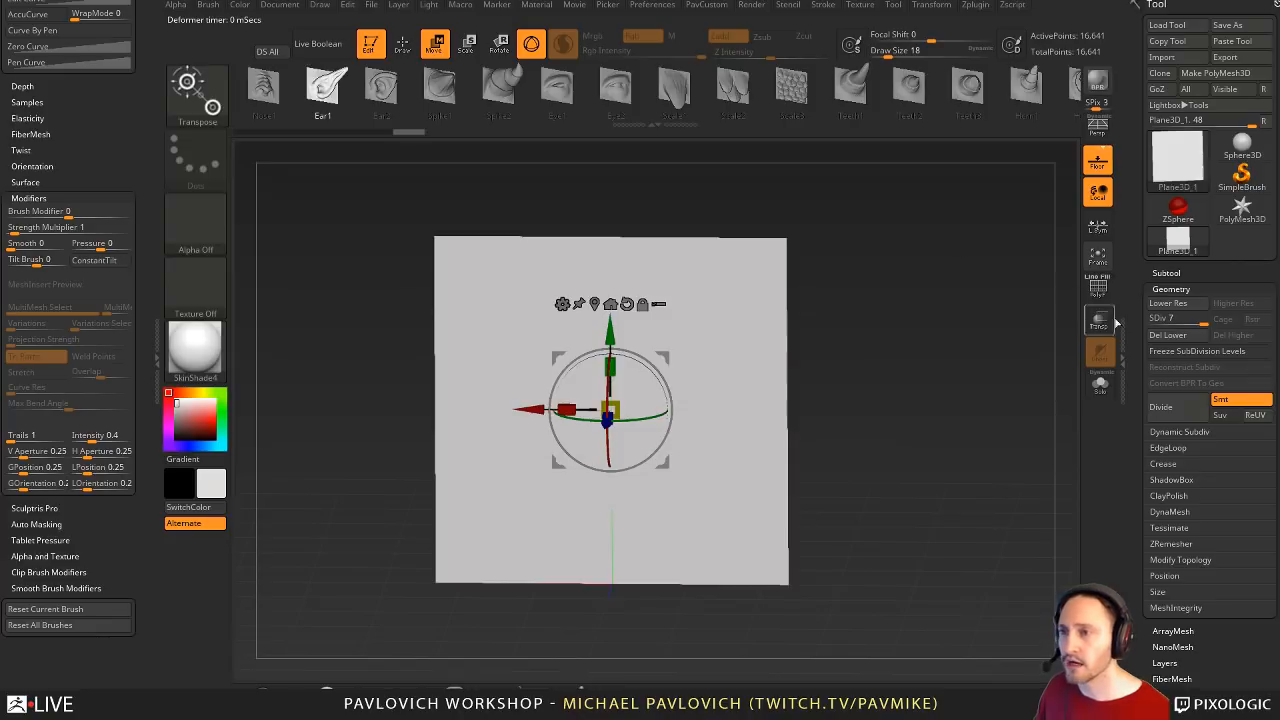
{"action": "left_click", "coordinate": [1170, 334]}
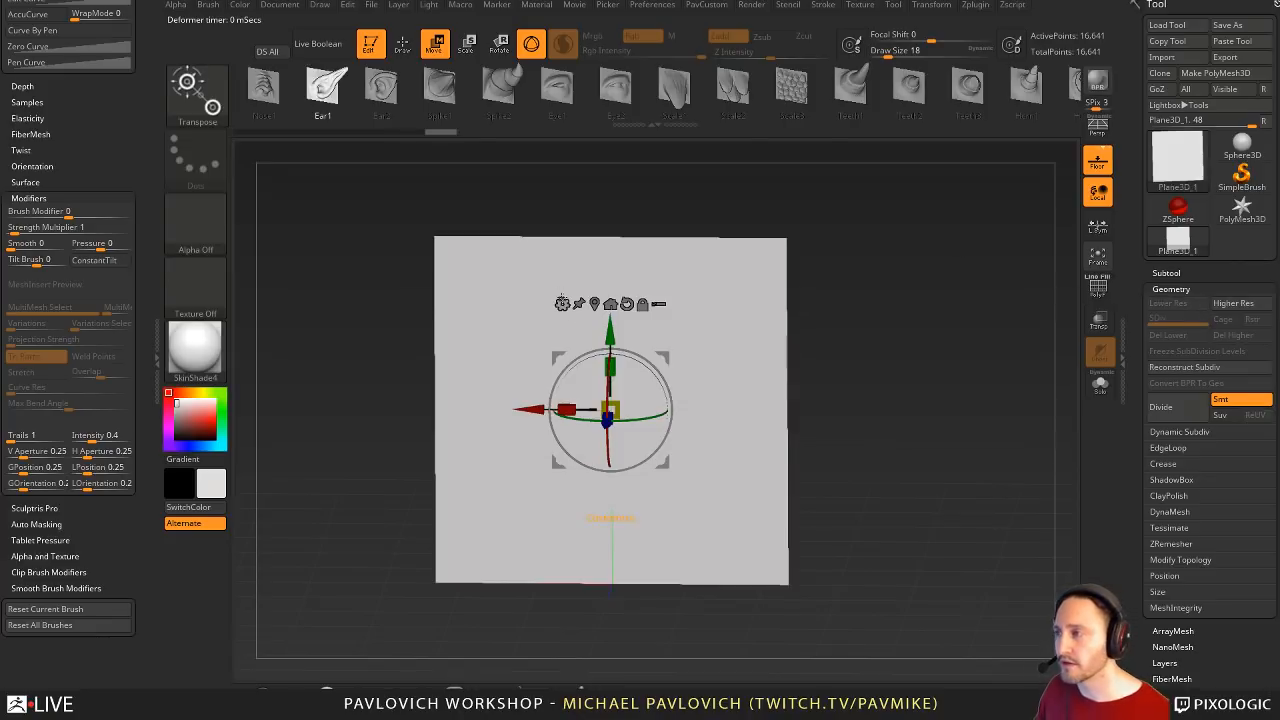
{"action": "left_click", "coordinate": [562, 303]}
{"action": "left_click", "coordinate": [612, 409]}
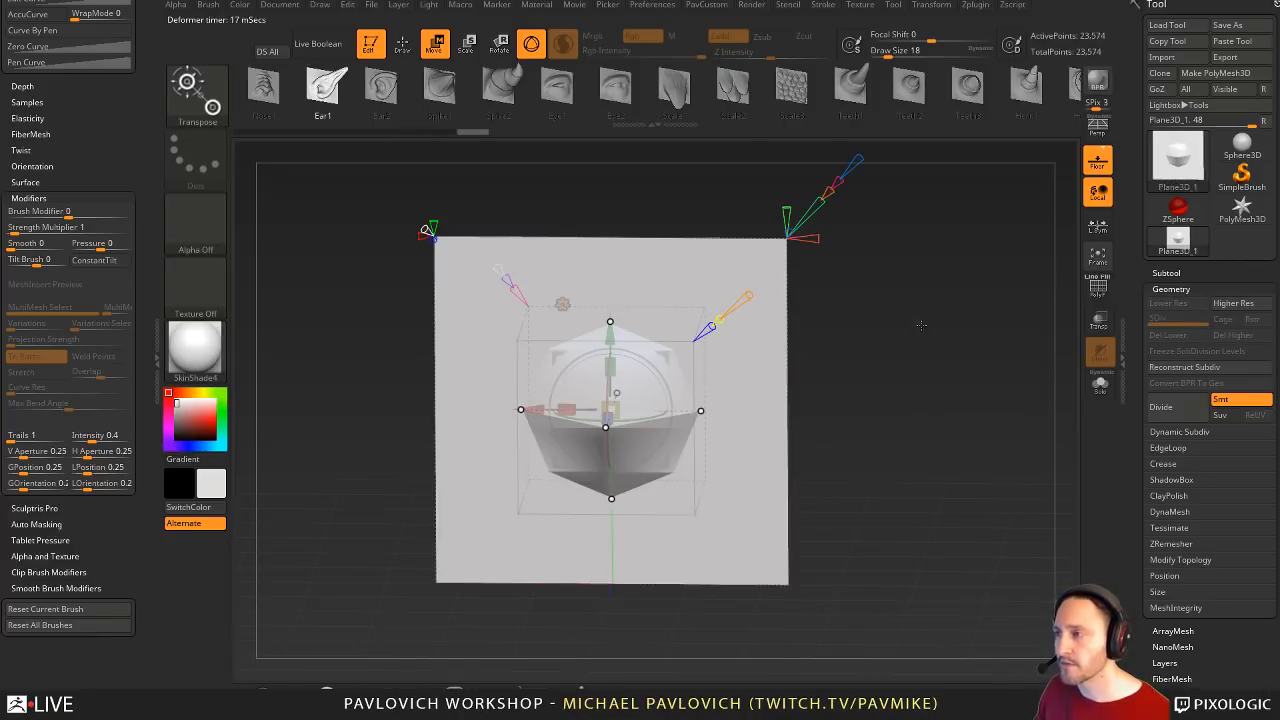
- Refine the projected primitive into a smooth round bulge, shift it partly behind the plane and show the PolyFrame
{"action": "left_click_drag", "start_coordinate": [921, 325], "coordinate": [911, 299]}
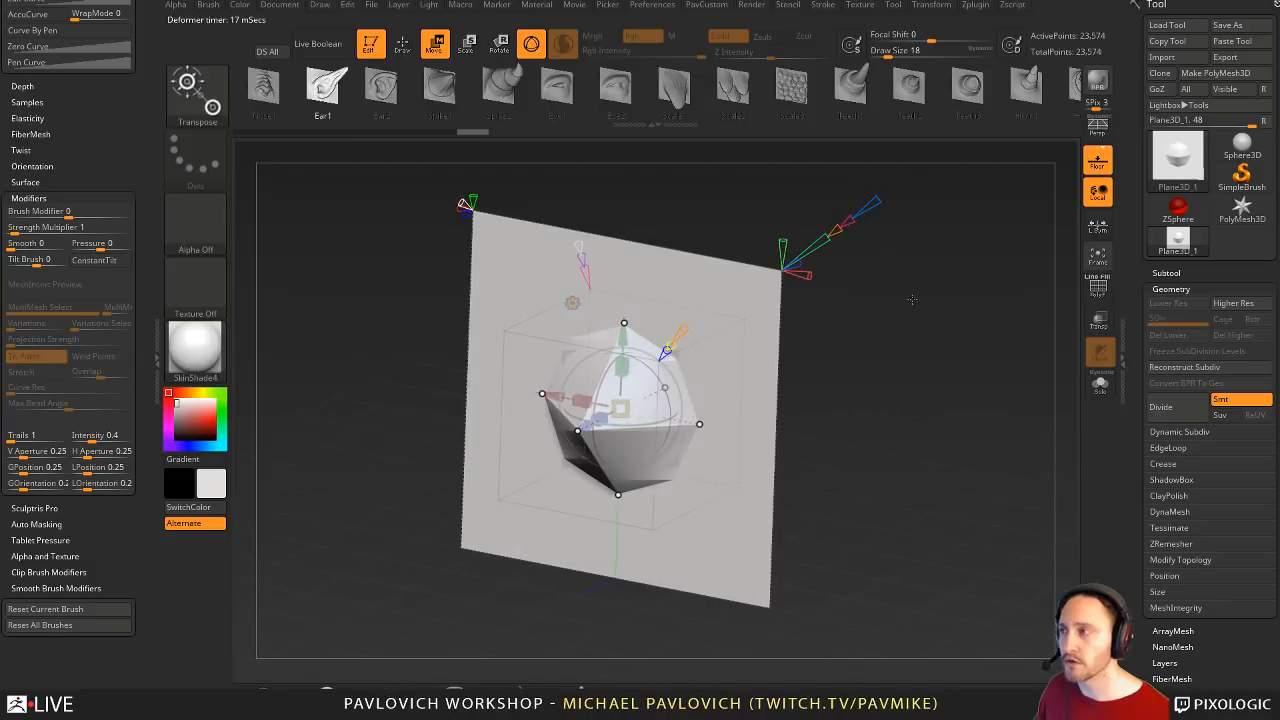
{"action": "left_click_drag", "start_coordinate": [614, 193], "coordinate": [640, 200]}
{"action": "left_click", "coordinate": [574, 304]}
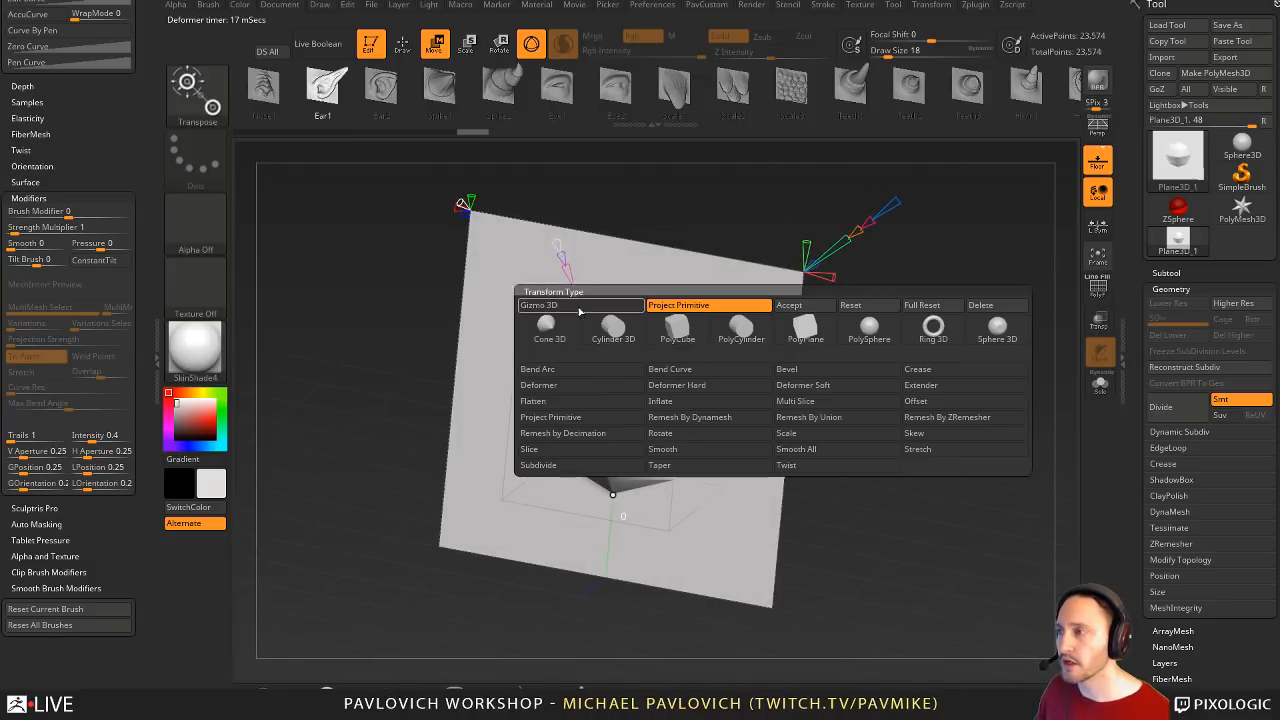
{"action": "left_click", "coordinate": [869, 328]}
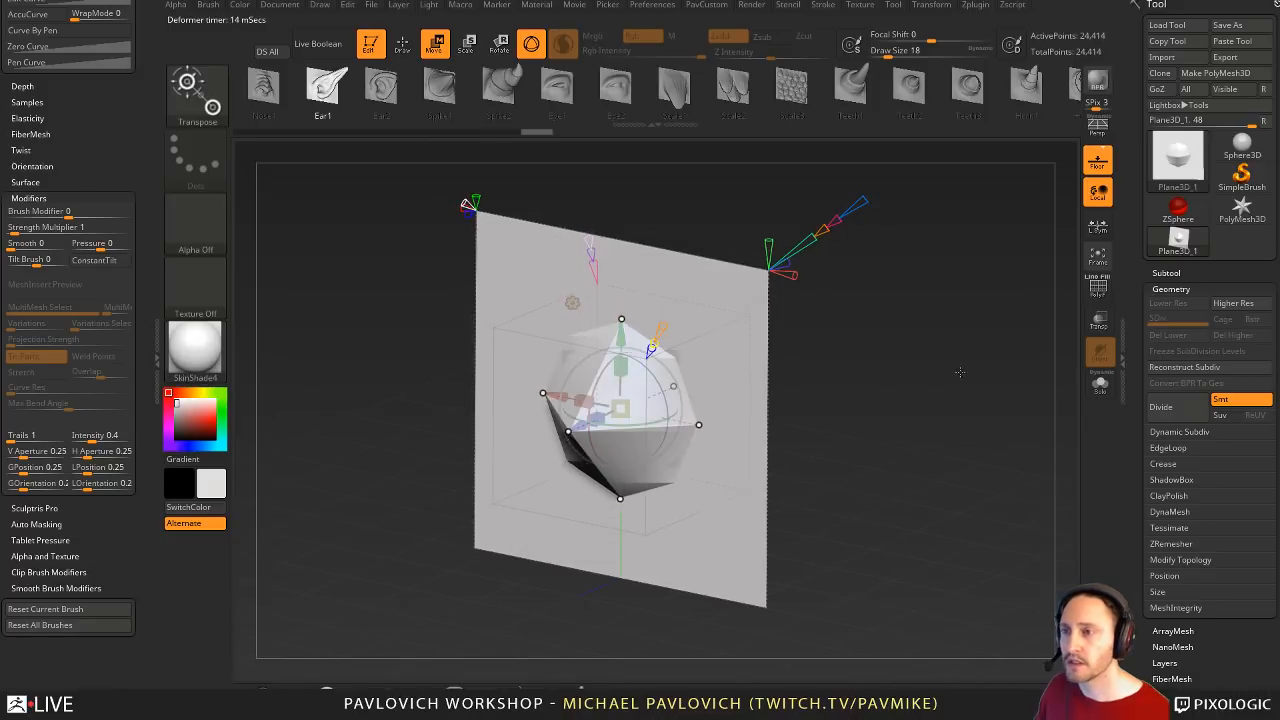
{"action": "left_click_drag", "start_coordinate": [949, 292], "coordinate": [1022, 323], "text": "alt"}
{"action": "left_click", "coordinate": [1096, 288]}
{"action": "left_click_drag", "start_coordinate": [712, 343], "coordinate": [704, 353]}
{"action": "left_click_drag", "start_coordinate": [840, 358], "coordinate": [700, 362], "text": "shift"}
{"action": "left_click_drag", "start_coordinate": [575, 407], "coordinate": [605, 407]}
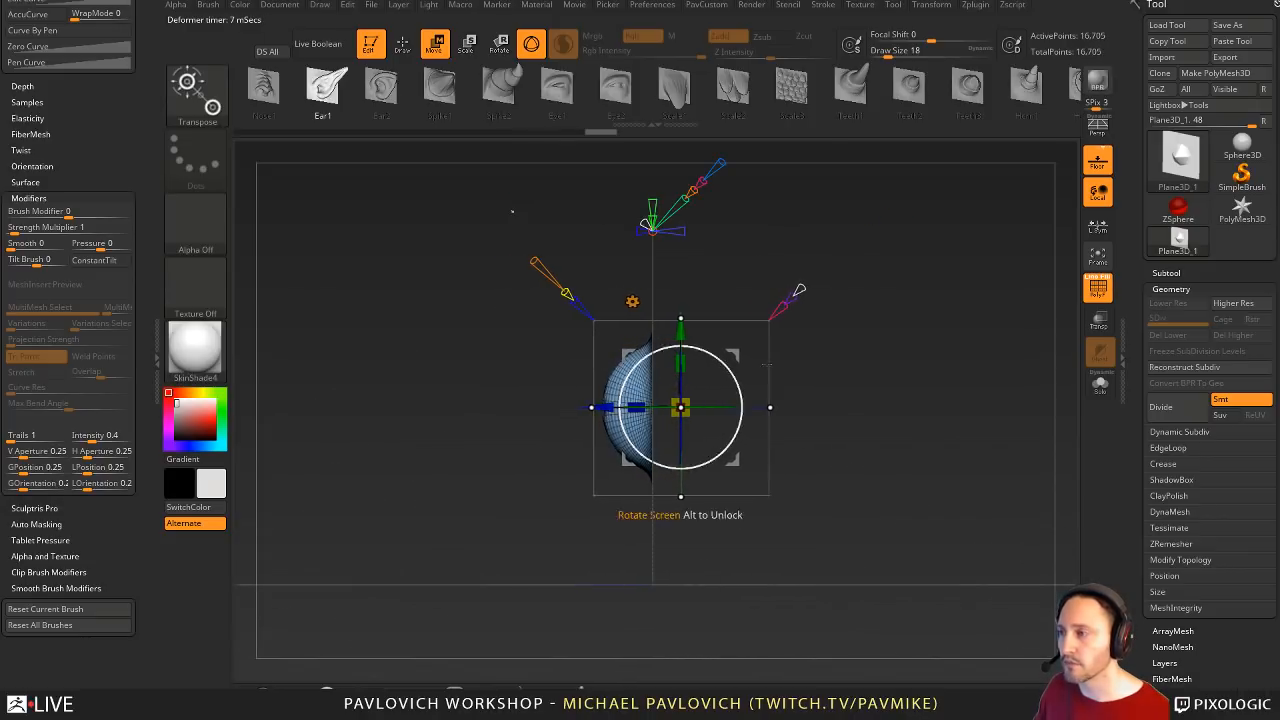
- Make the round bulge at the plane's centre fuller and give it a crisper edge
{"action": "left_click_drag", "start_coordinate": [860, 390], "coordinate": [987, 385]}
{"action": "left_click_drag", "start_coordinate": [925, 238], "coordinate": [852, 338]}
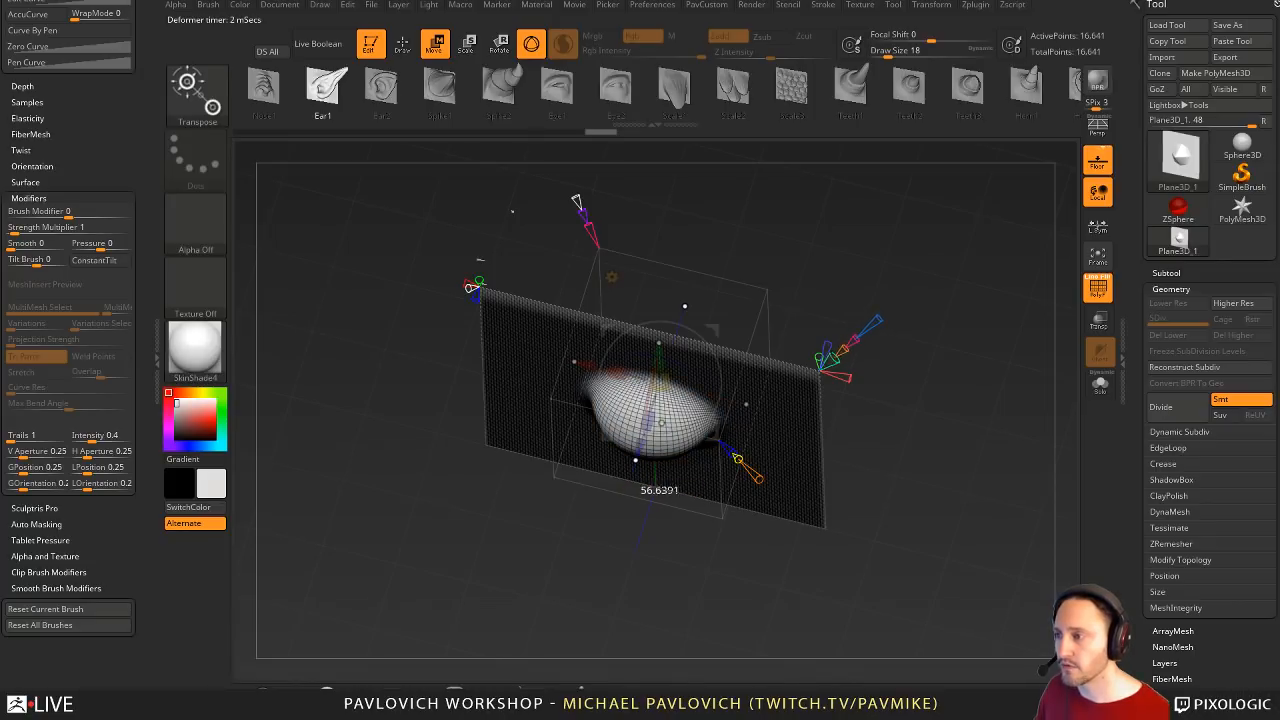
{"action": "left_click_drag", "start_coordinate": [937, 449], "coordinate": [972, 361], "text": "shift"}
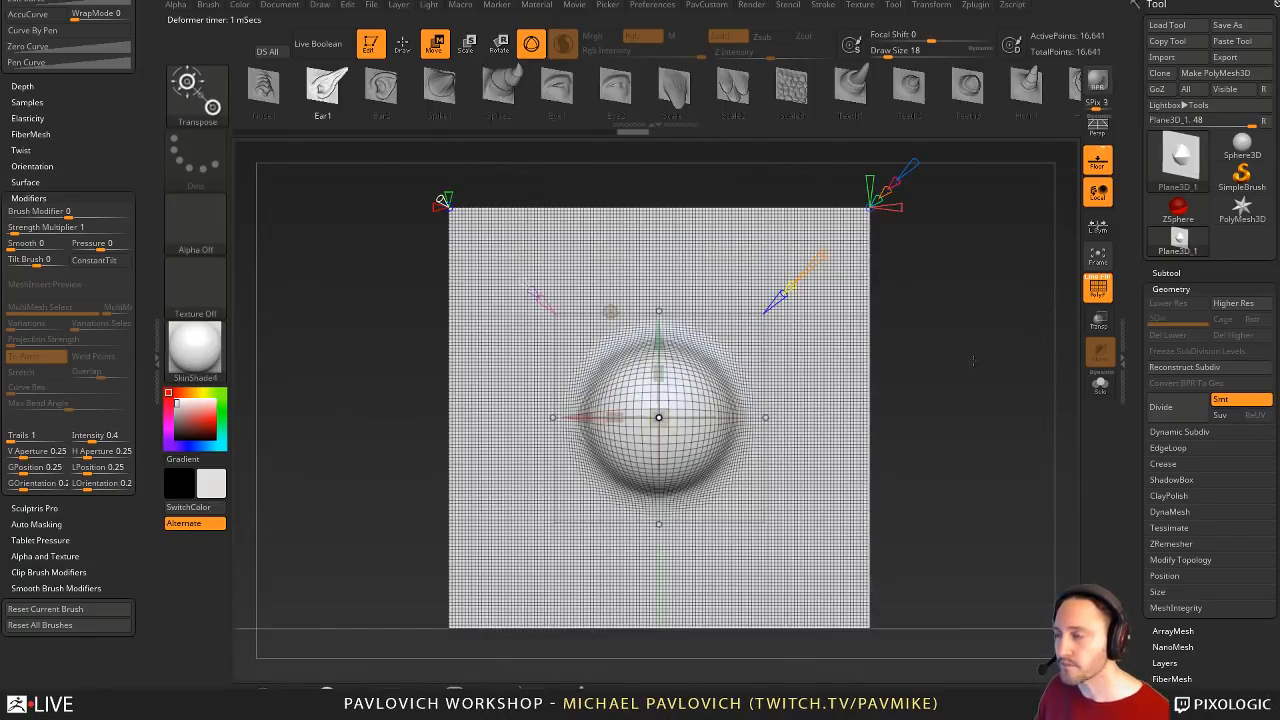
{"action": "left_click_drag", "start_coordinate": [848, 315], "coordinate": [892, 333]}
{"action": "mouse_move", "coordinate": [636, 522]}
{"action": "left_mouse_down"}
{"action": "mouse_move", "coordinate": [699, 528]}
{"action": "mouse_move", "coordinate": [614, 523]}
{"action": "mouse_move", "coordinate": [637, 522]}
{"action": "left_mouse_up"}
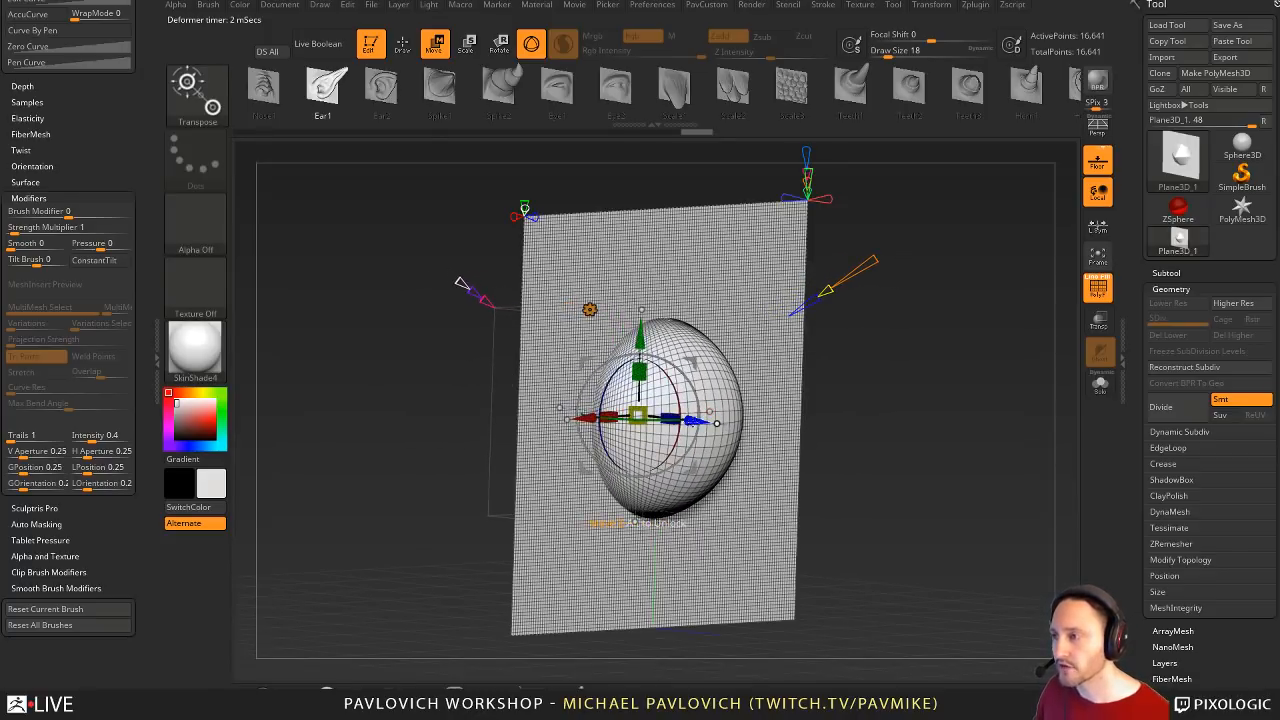
{"action": "mouse_move", "coordinate": [636, 522]}
{"action": "left_mouse_down"}
{"action": "mouse_move", "coordinate": [604, 521]}
{"action": "mouse_move", "coordinate": [636, 522]}
{"action": "left_mouse_up"}
- Move the round bulge to the plane's upper-left area and flatten it into a raised disc
{"action": "right_click_drag", "start_coordinate": [740, 369], "coordinate": [688, 369], "text": "shift"}
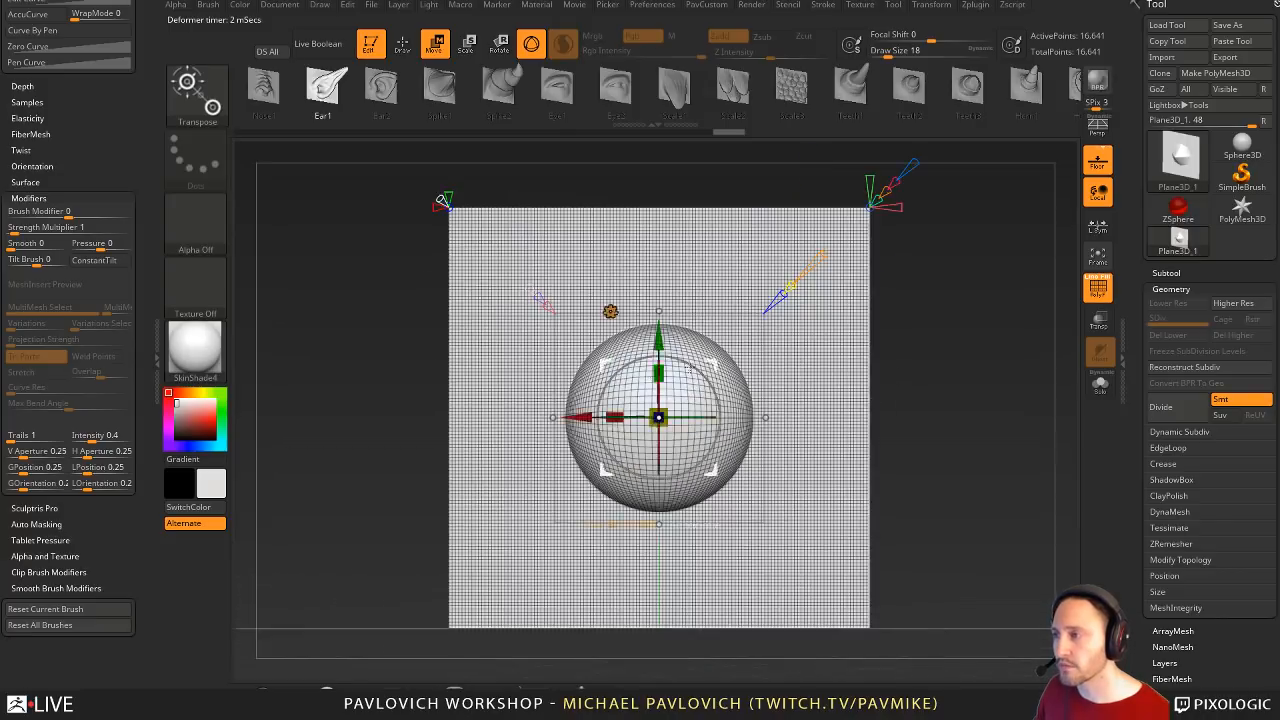
{"action": "left_click_drag", "start_coordinate": [710, 376], "coordinate": [707, 249]}
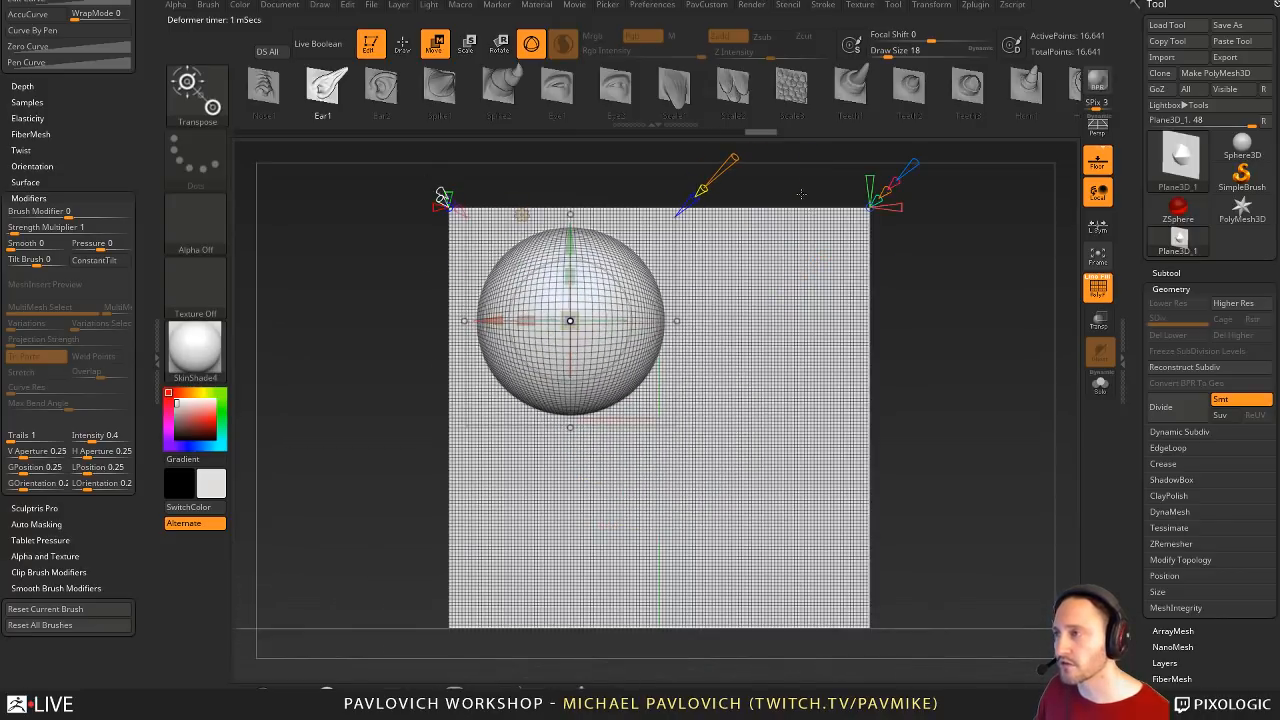
{"action": "right_click_drag", "start_coordinate": [801, 193], "coordinate": [700, 240]}
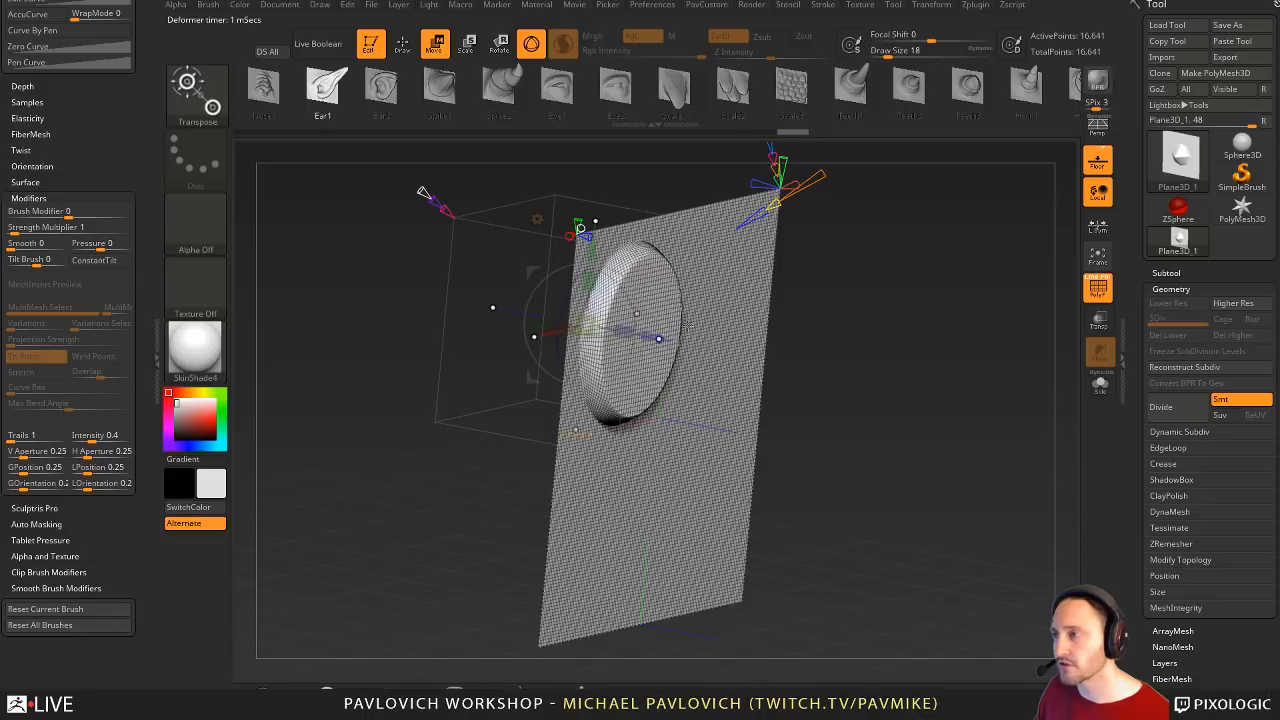
{"action": "right_click_drag", "start_coordinate": [686, 326], "coordinate": [497, 176], "text": "shift"}
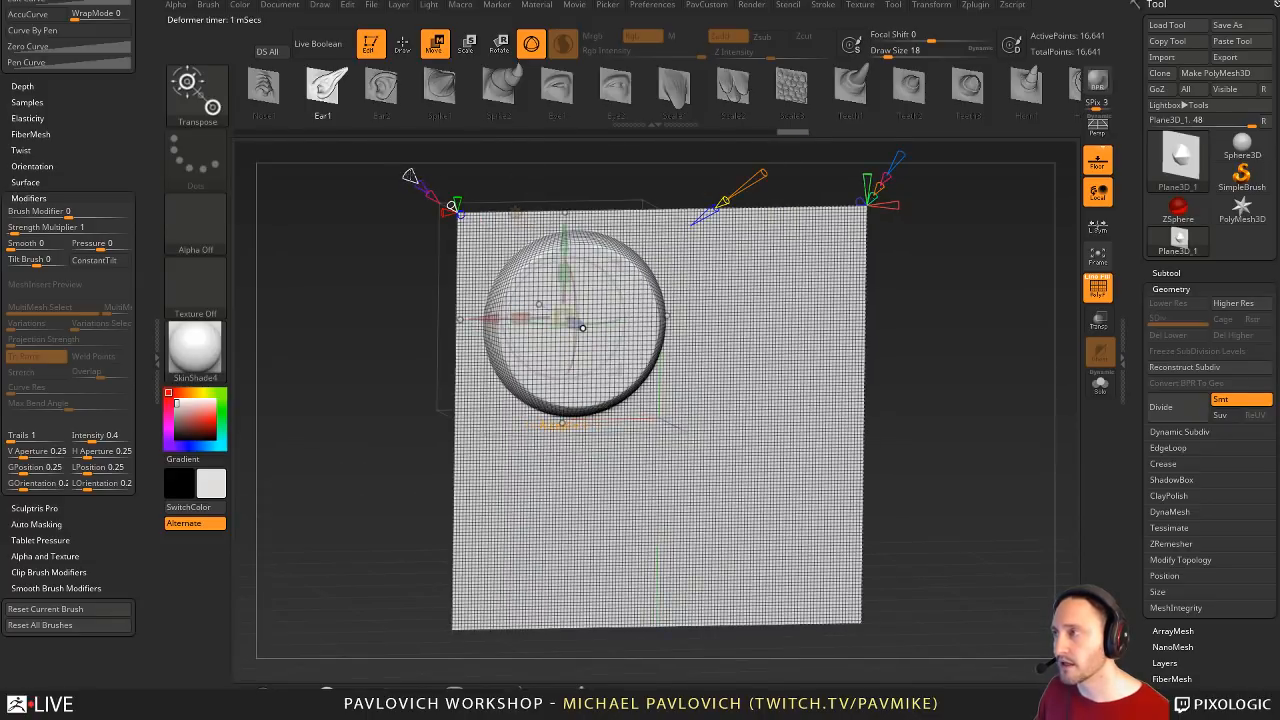
{"action": "right_click_drag", "start_coordinate": [497, 176], "coordinate": [520, 230], "text": "ctrl"}
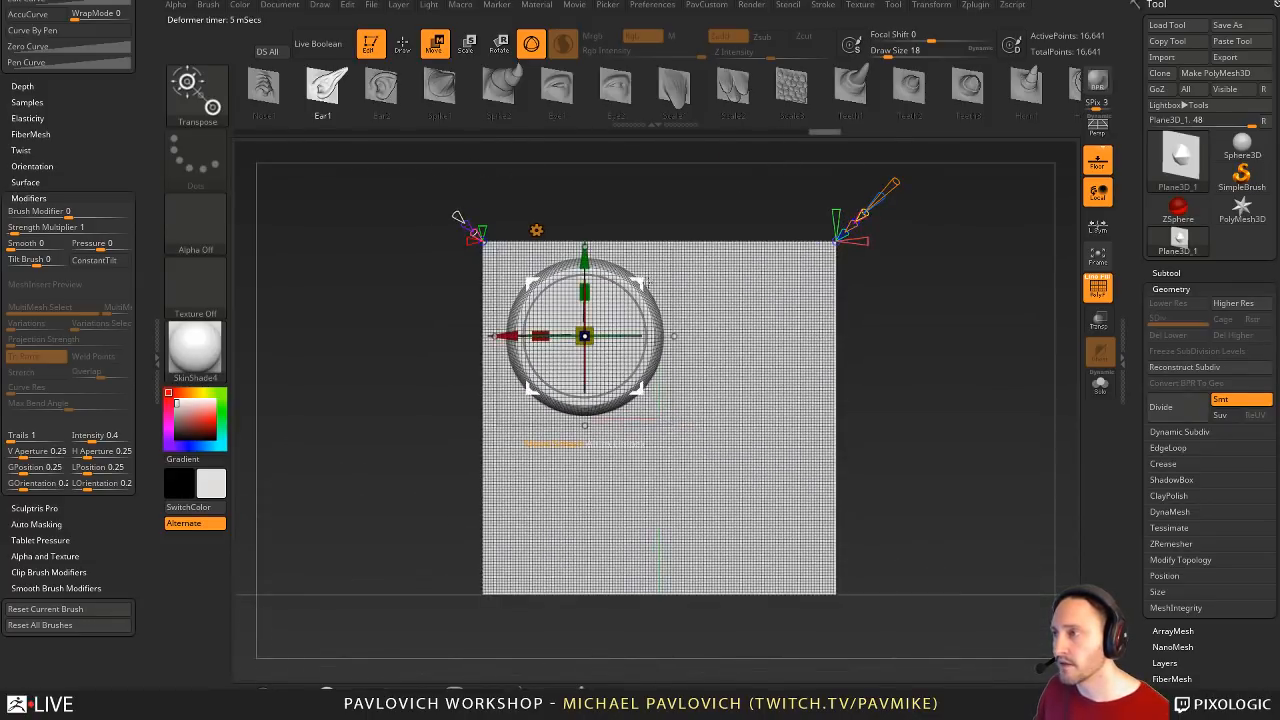
- Duplicate the primitive, shrink the copy in the plane's upper-right corner and reshape it into a flat rounded square
{"action": "left_click_drag", "start_coordinate": [642, 284], "coordinate": [780, 410], "text": "ctrl"}
{"action": "right_click_drag", "start_coordinate": [790, 470], "coordinate": [715, 474]}
{"action": "left_click_drag", "start_coordinate": [674, 458], "coordinate": [655, 456]}
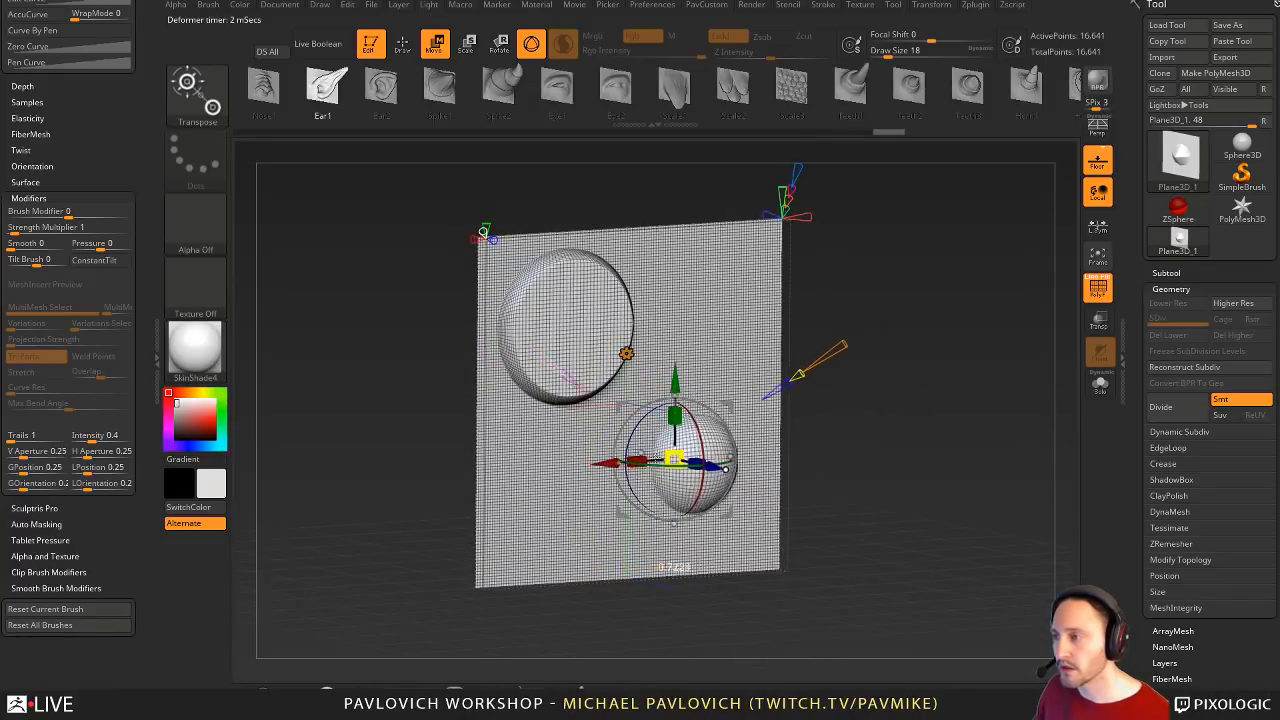
{"action": "right_click_drag", "start_coordinate": [895, 438], "coordinate": [715, 382], "text": "shift"}
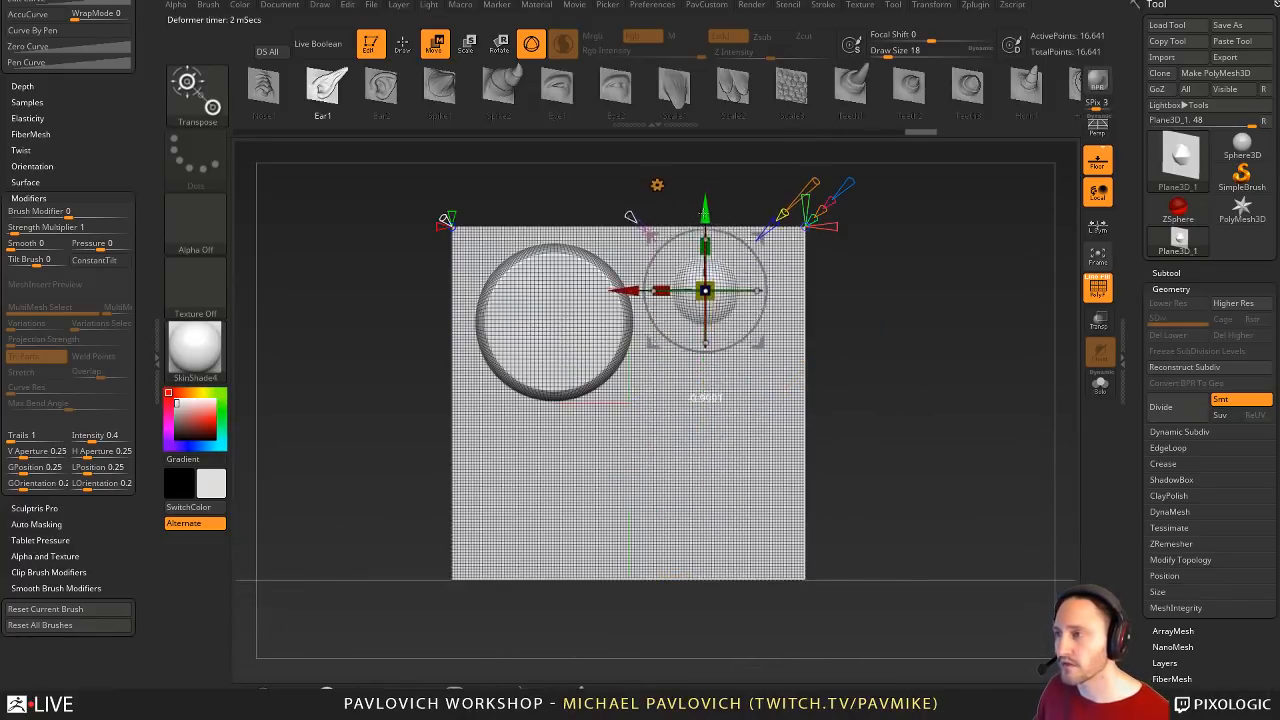
{"action": "left_click_drag", "start_coordinate": [830, 200], "coordinate": [881, 266]}
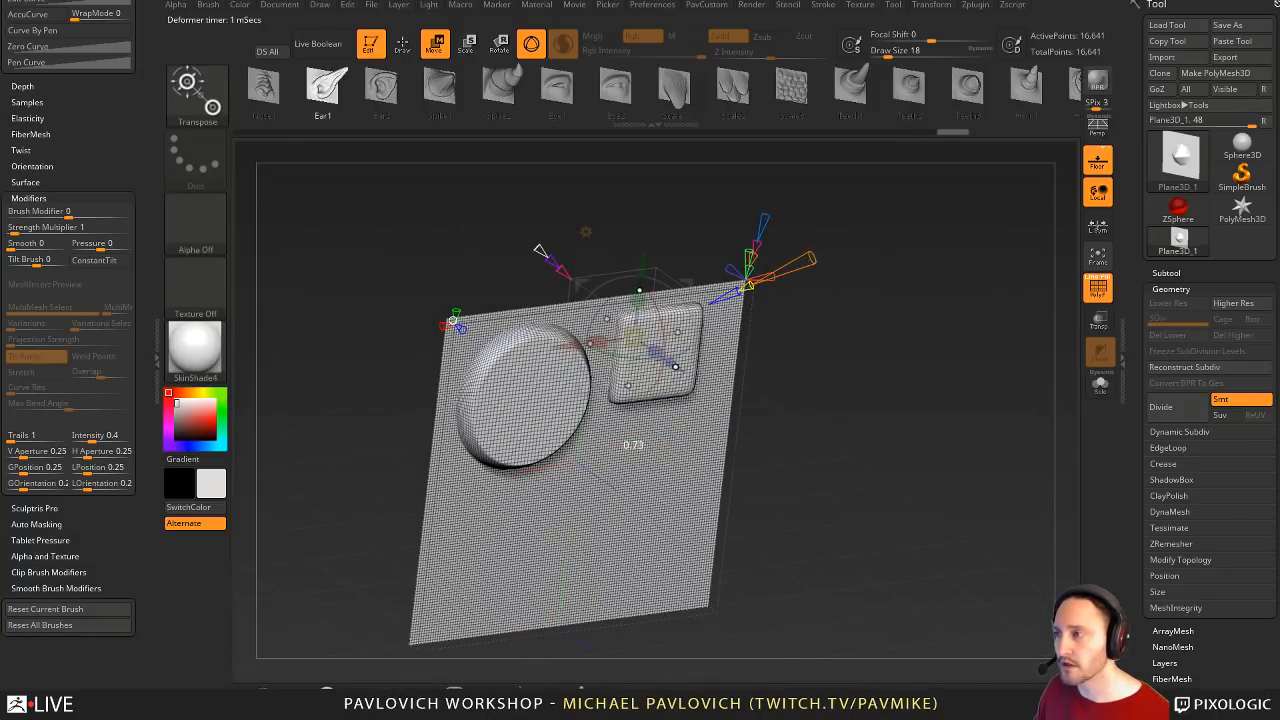
{"action": "left_click_drag", "start_coordinate": [873, 285], "coordinate": [461, 210]}
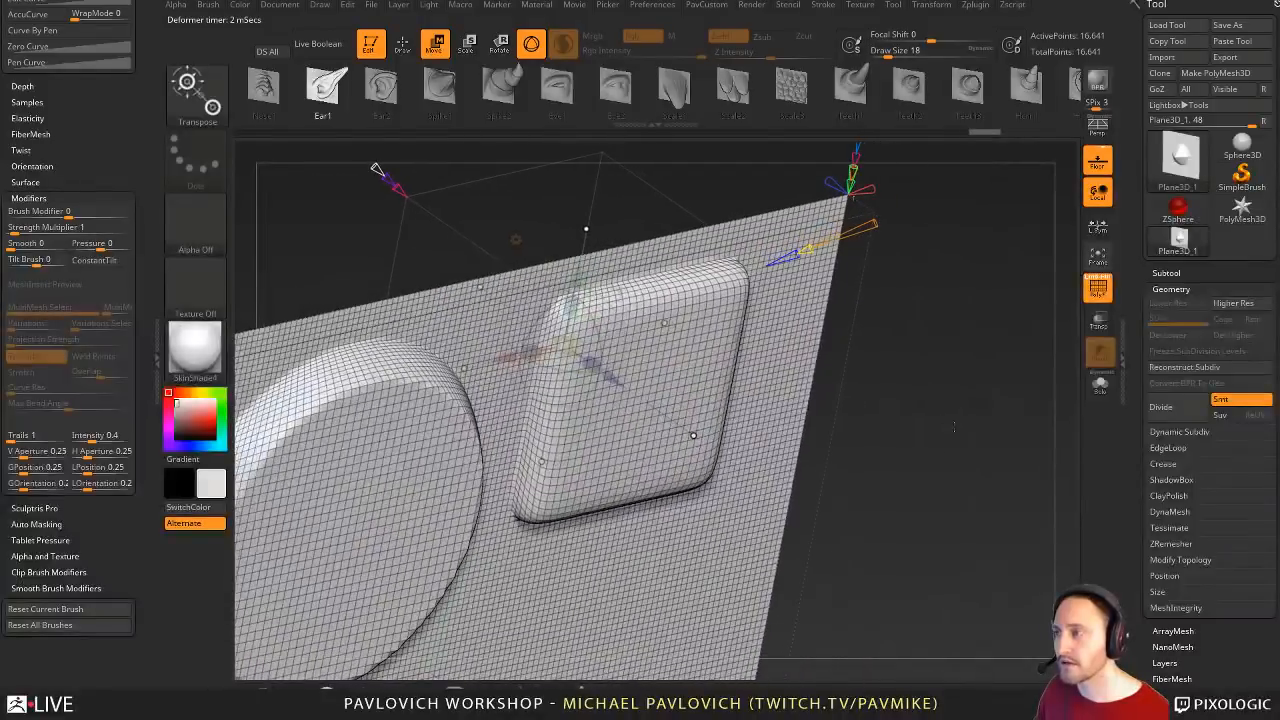
- Add another square block in the plane's lower-right area, larger and with sharper edges than the upper one
{"action": "left_click_drag", "start_coordinate": [517, 251], "coordinate": [604, 488], "text": "shift"}
{"action": "right_click_drag", "start_coordinate": [604, 488], "coordinate": [761, 333], "text": "alt"}
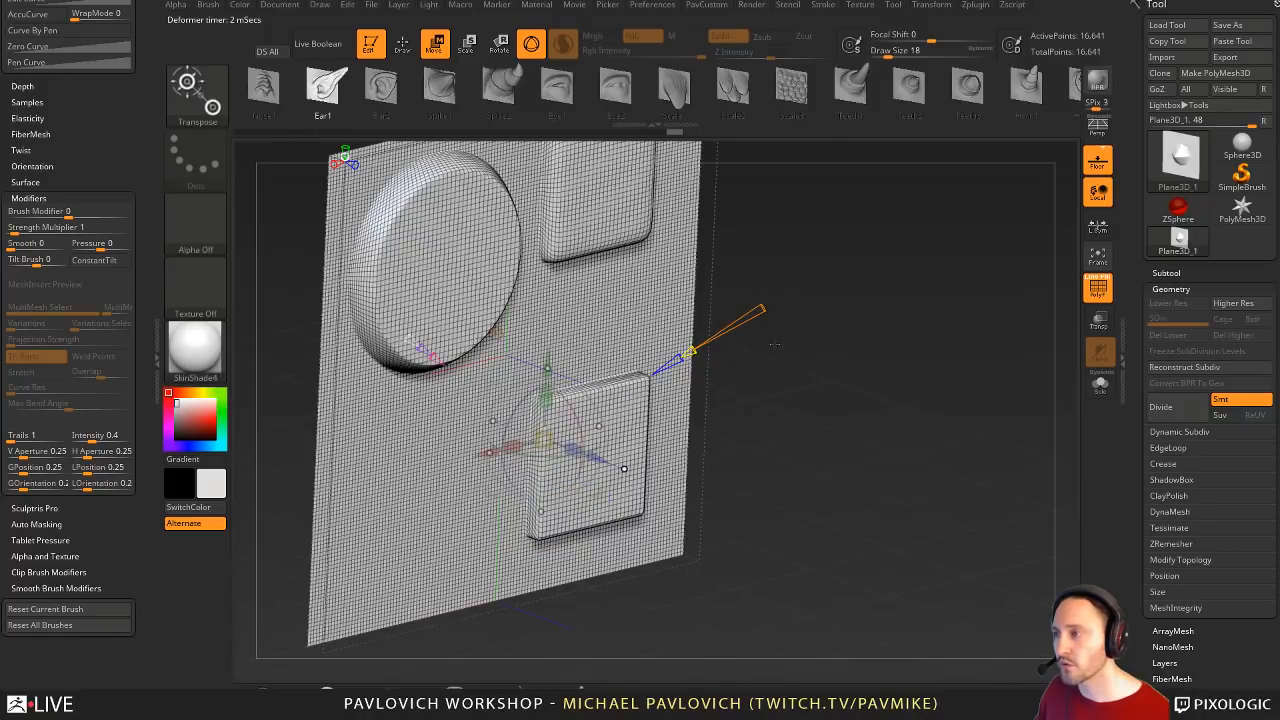
{"action": "right_click_drag", "start_coordinate": [507, 367], "coordinate": [507, 440], "text": "ctrl"}
{"action": "right_click_drag", "start_coordinate": [790, 310], "coordinate": [838, 355]}
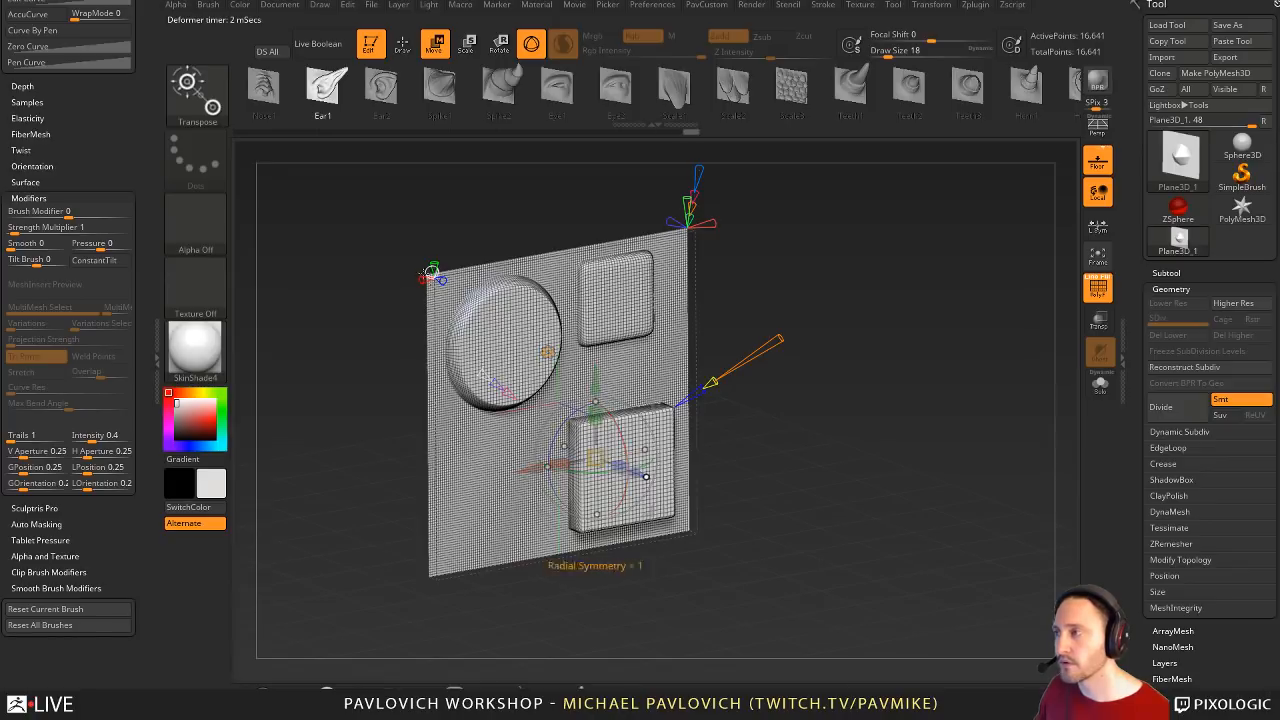
{"action": "right_click_drag", "start_coordinate": [430, 272], "coordinate": [529, 229]}
{"action": "right_click_drag", "start_coordinate": [475, 292], "coordinate": [365, 287]}
{"action": "right_click_drag", "start_coordinate": [874, 400], "coordinate": [853, 384]}
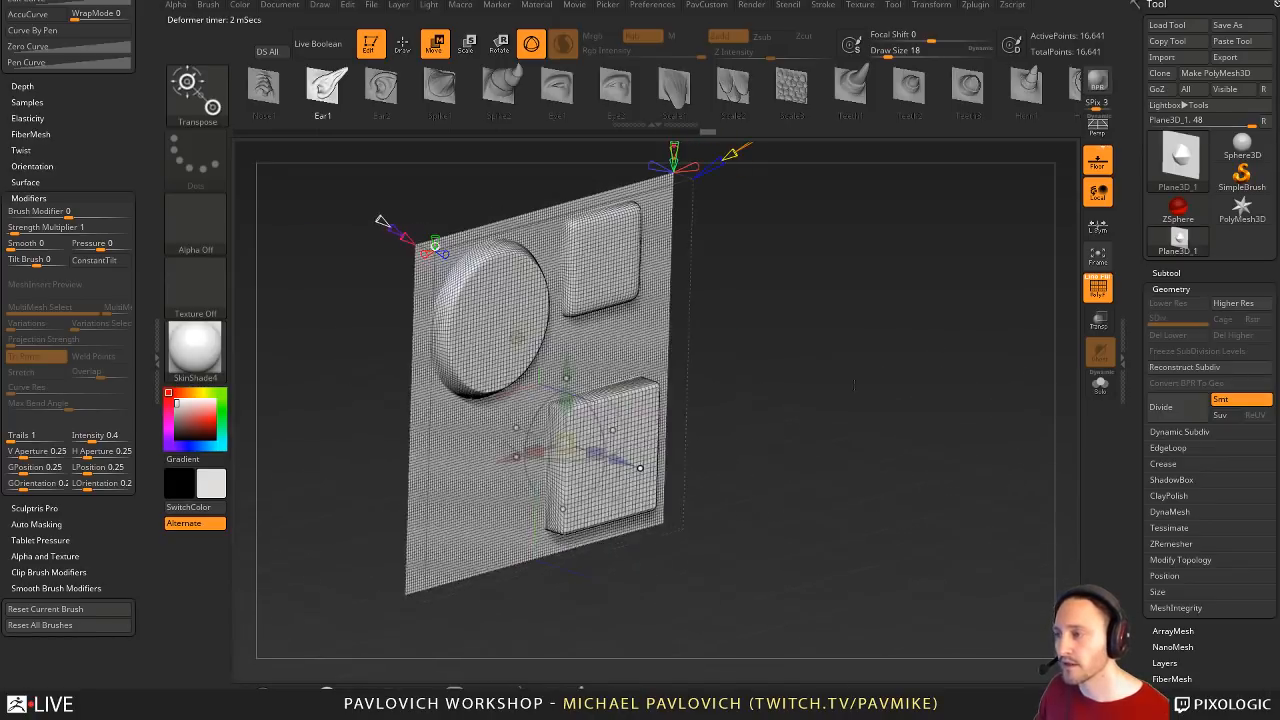
- Sink a smaller primitive into the lower-right block as a recess and round off its opening
{"action": "left_click_drag", "start_coordinate": [622, 461], "coordinate": [594, 478]}
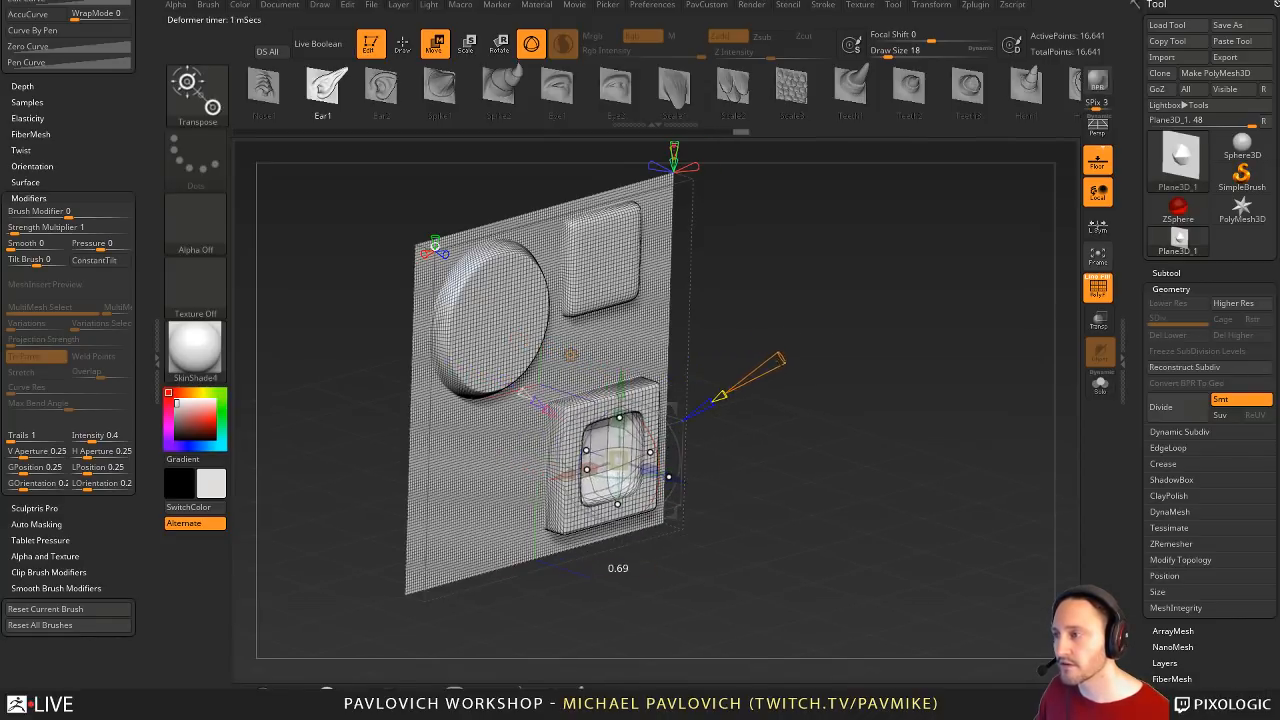
{"action": "right_click_drag", "start_coordinate": [801, 247], "coordinate": [809, 305], "text": "alt"}
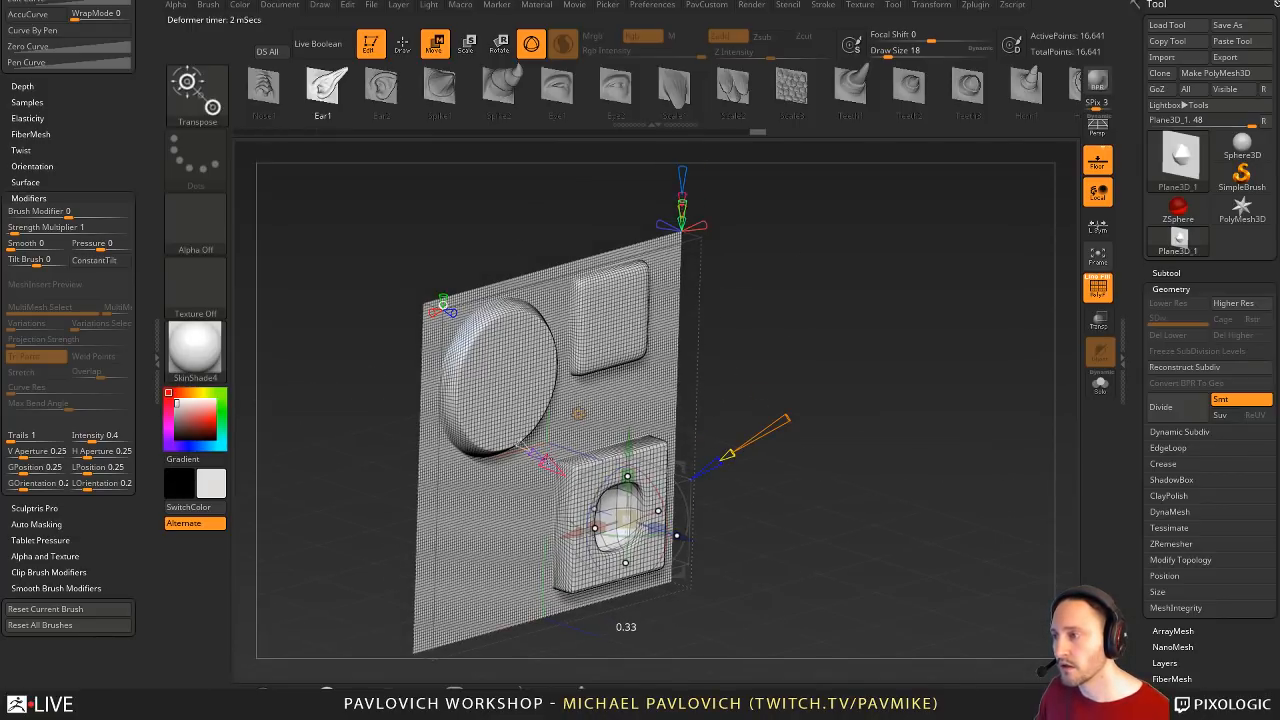
{"action": "mouse_move", "coordinate": [985, 425]}
{"action": "right_mouse_down"}
{"action": "mouse_move", "coordinate": [899, 407]}
{"action": "mouse_move", "coordinate": [806, 422]}
{"action": "mouse_move", "coordinate": [857, 442]}
{"action": "mouse_move", "coordinate": [818, 434]}
{"action": "mouse_move", "coordinate": [883, 417]}
{"action": "mouse_move", "coordinate": [900, 380]}
{"action": "right_mouse_up"}
- Accept the Project Primitive deformation on the plane
{"action": "key", "text": "q"}
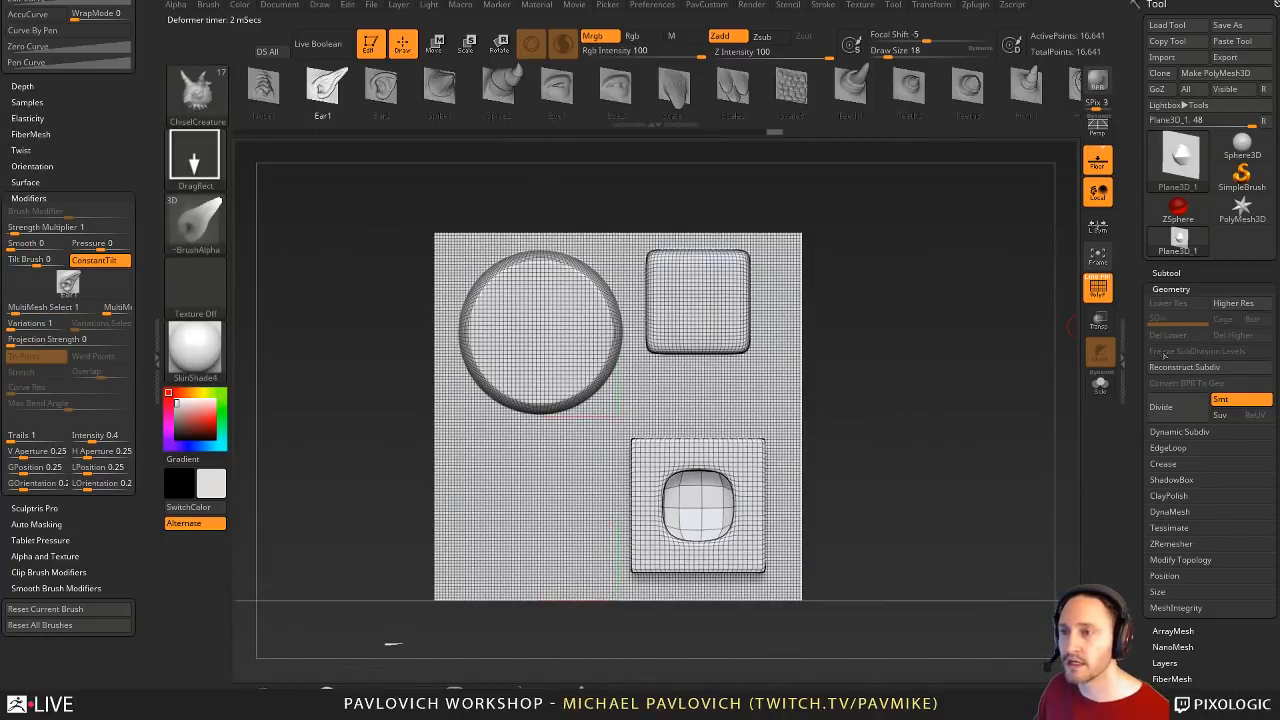
{"action": "key", "text": "w"}
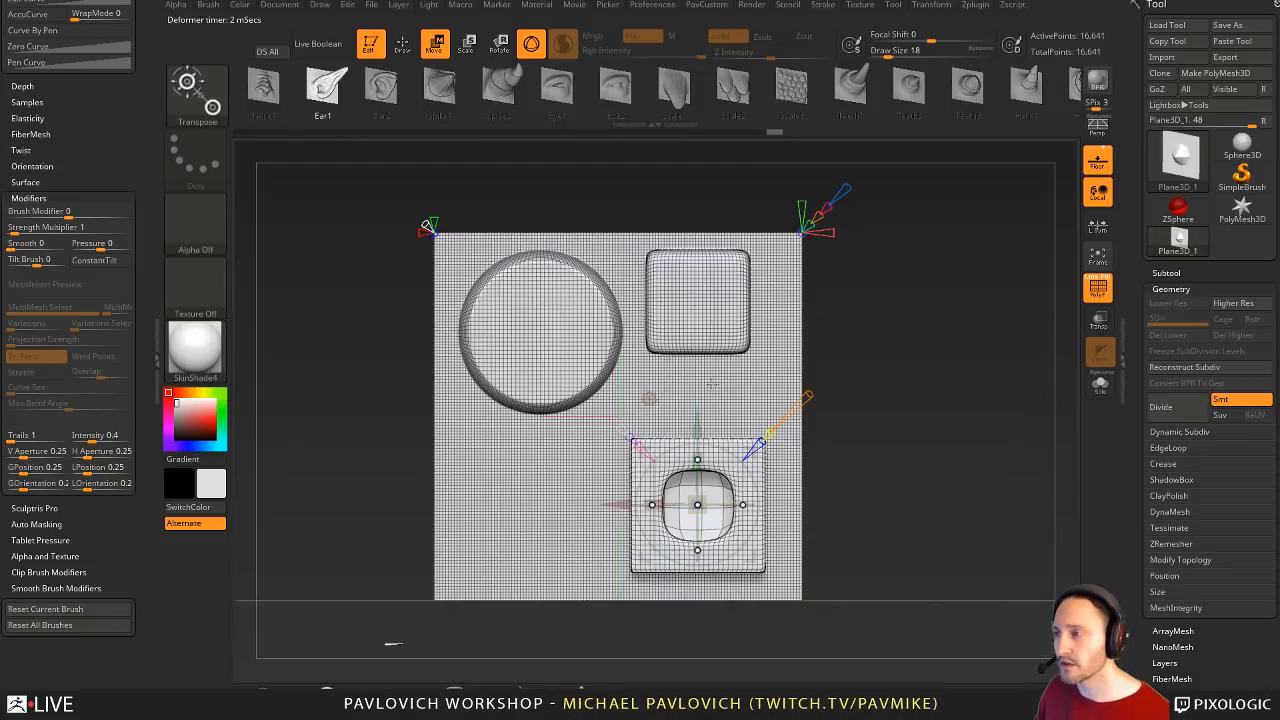
{"action": "left_click", "coordinate": [648, 399]}
{"action": "left_click", "coordinate": [872, 401]}
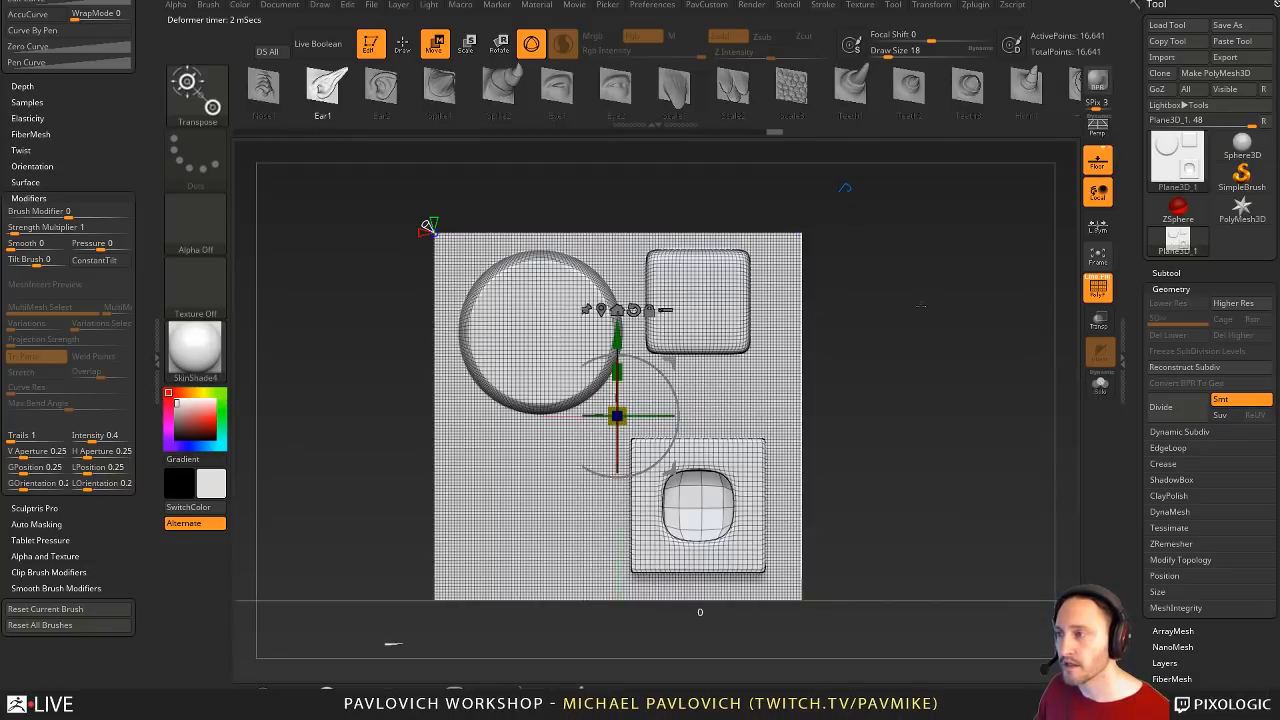
- Reconstruct the plane's lower subdivision levels down to the single-quad base and set the subdivision level to 8
{"action": "left_click_drag", "start_coordinate": [964, 335], "coordinate": [986, 336]}
{"action": "key", "text": "q"}
{"action": "left_click", "coordinate": [1190, 368]}
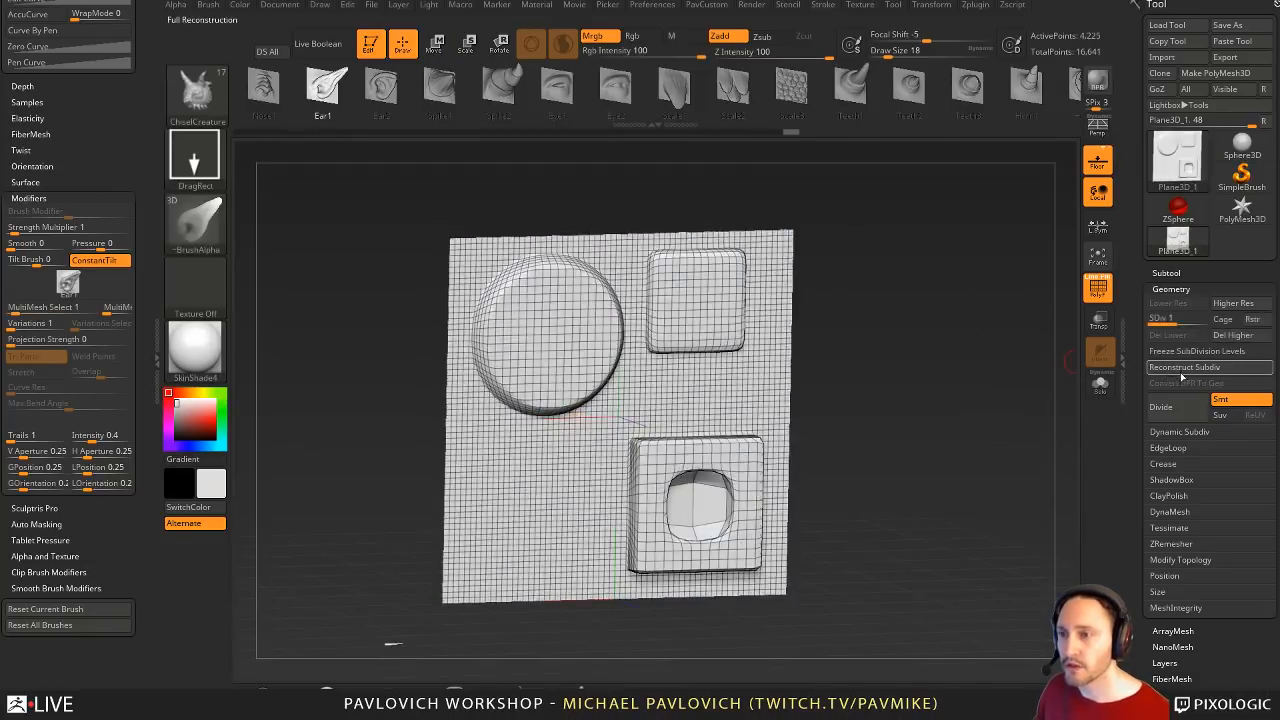
{"action": "left_click", "coordinate": [1190, 368]}
{"action": "left_click", "coordinate": [1190, 368]}
{"action": "left_click", "coordinate": [1190, 368]}
{"action": "left_click", "coordinate": [1190, 368]}
{"action": "left_click", "coordinate": [1191, 368]}
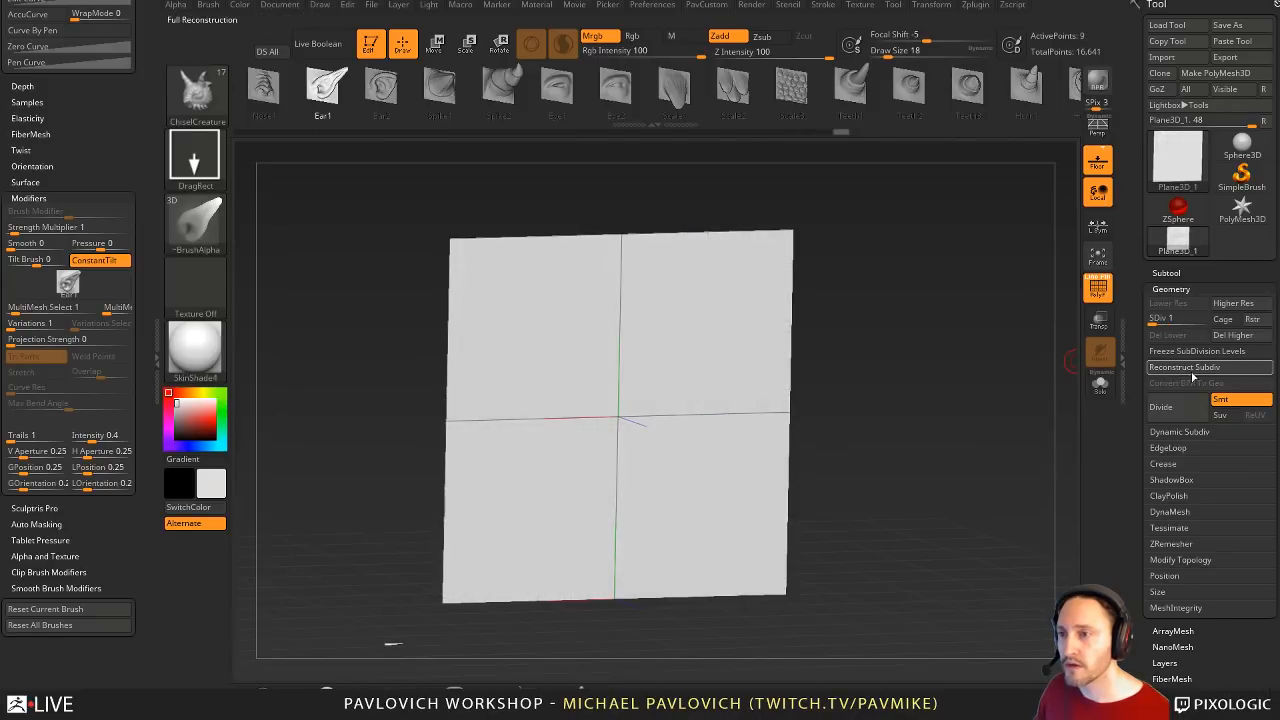
{"action": "left_click_drag", "start_coordinate": [926, 411], "coordinate": [985, 342]}
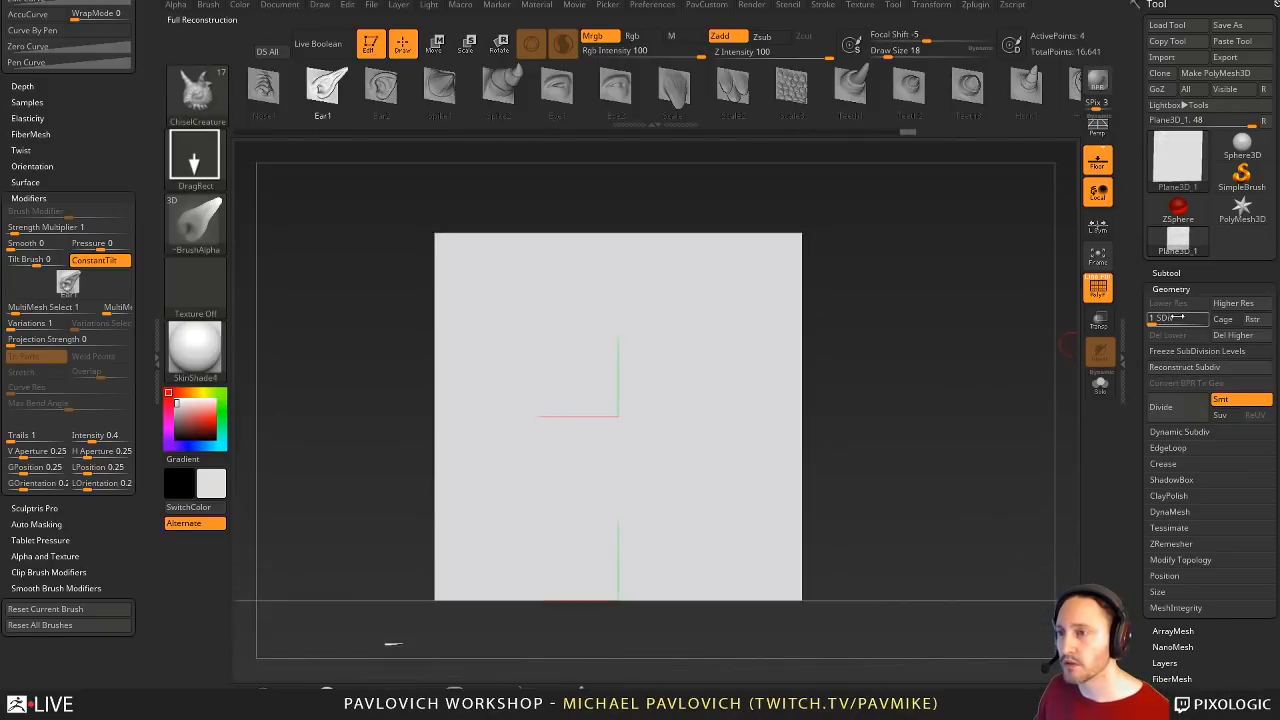
{"action": "left_click", "coordinate": [1205, 319]}
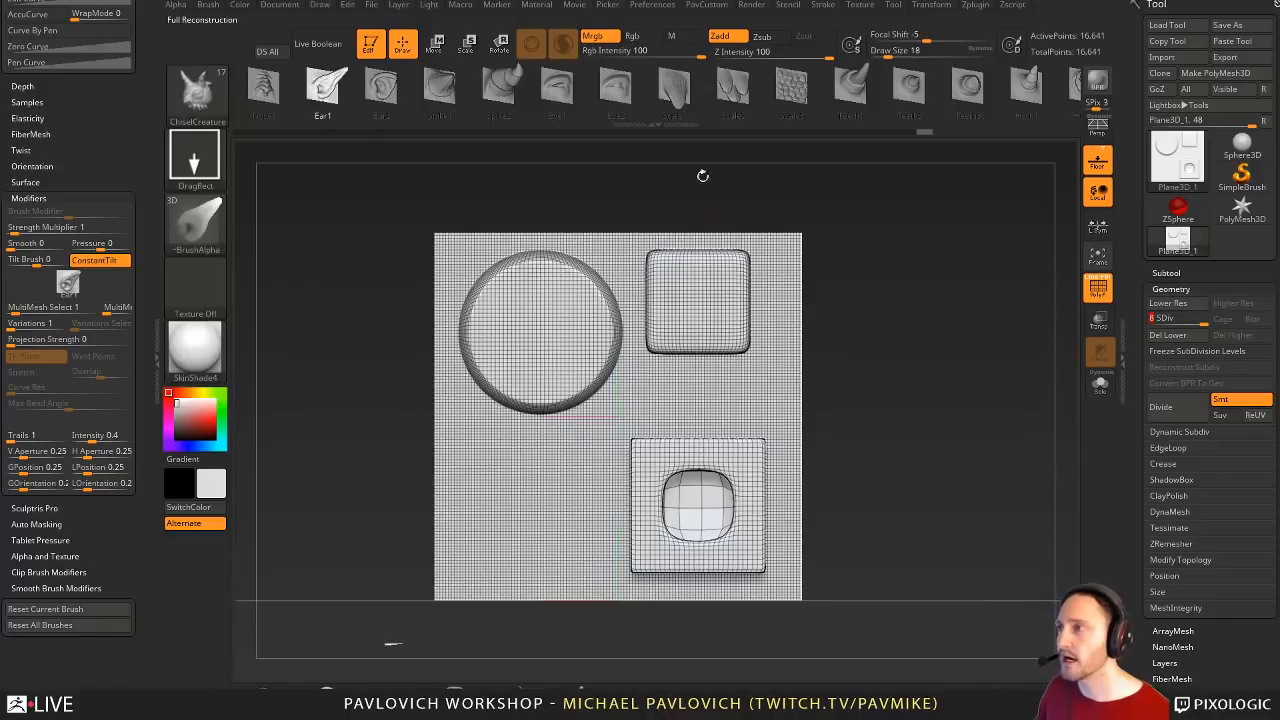
- Add the sculpted plane to the ChiselCreature brush as a new 3D alpha and select it after checking it against Neck
{"action": "scroll", "coordinate": [703, 92], "scroll_direction": "right", "scroll_amount": 5}
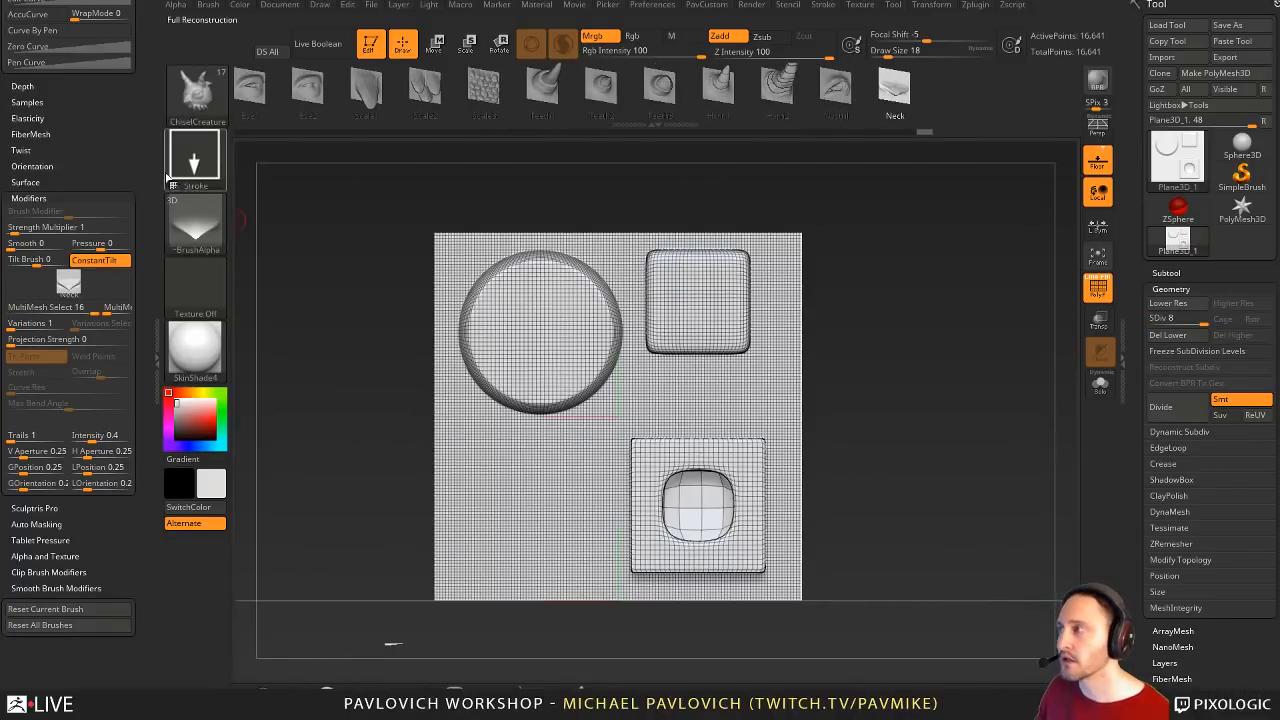
{"action": "scroll", "coordinate": [31, 133], "scroll_direction": "up", "scroll_amount": 3}
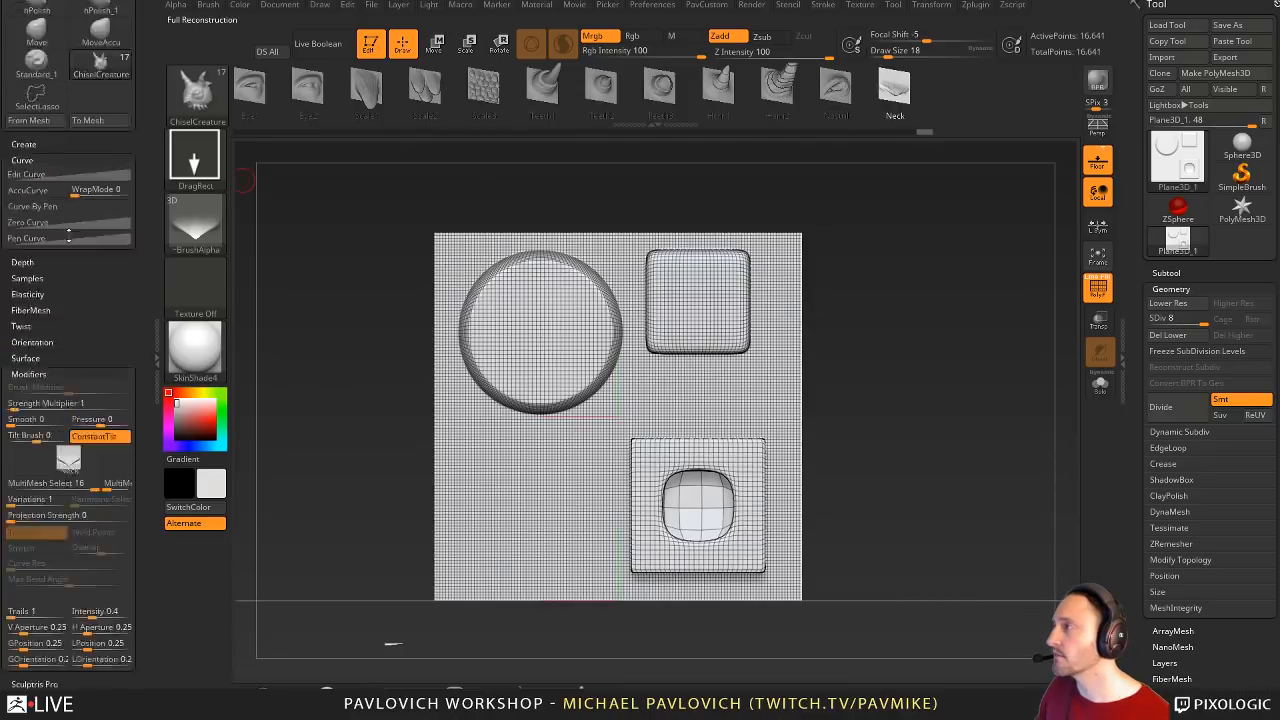
{"action": "scroll", "coordinate": [31, 133], "scroll_direction": "up", "scroll_amount": 5}
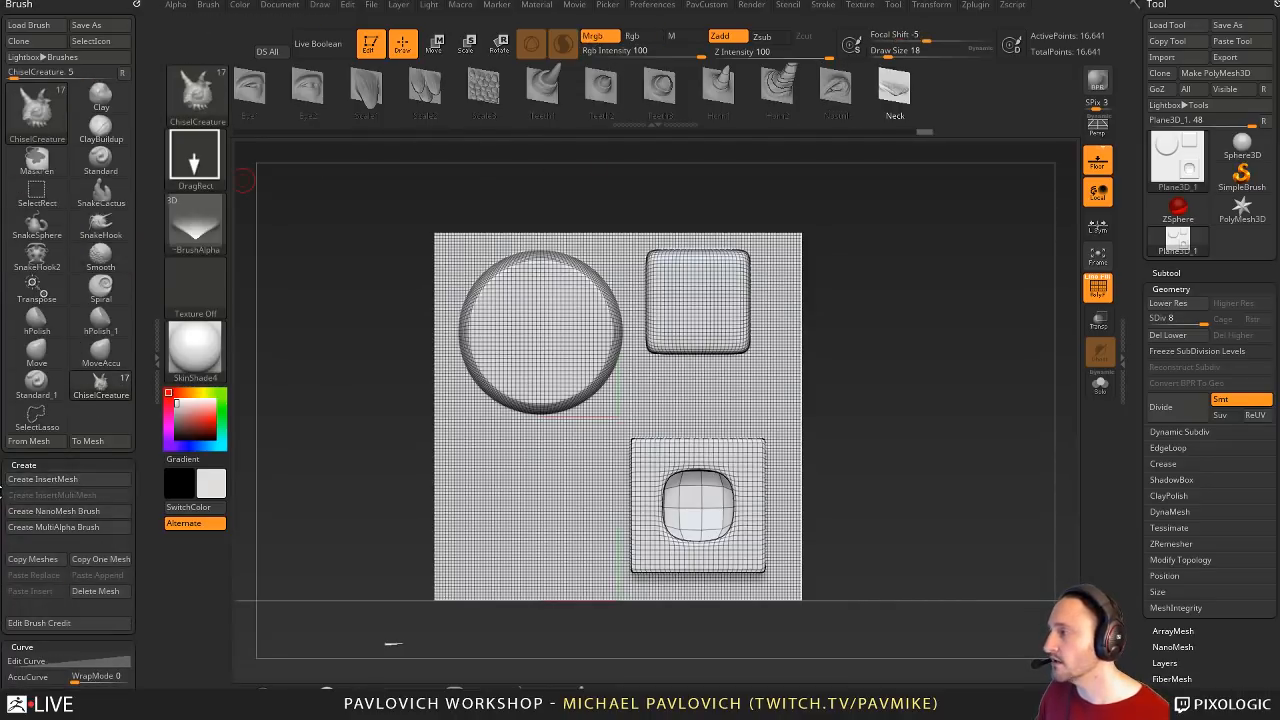
{"action": "left_click", "coordinate": [78, 467]}
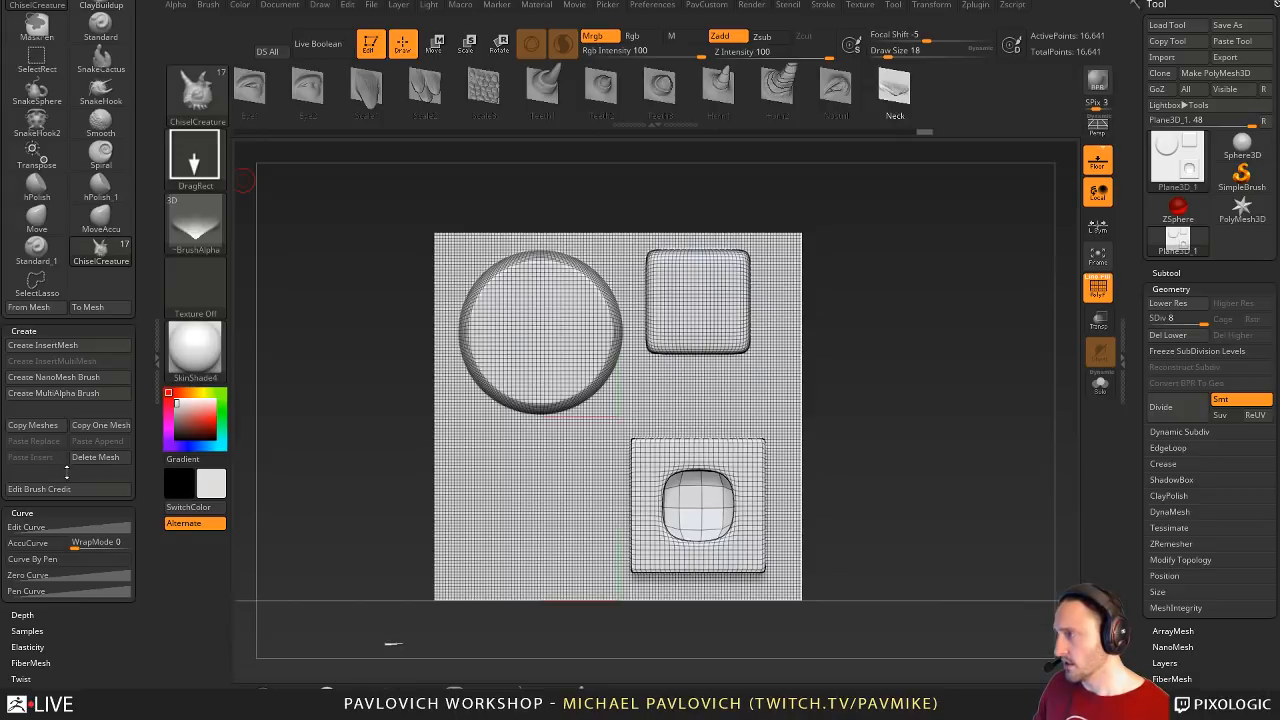
{"action": "left_click", "coordinate": [120, 304]}
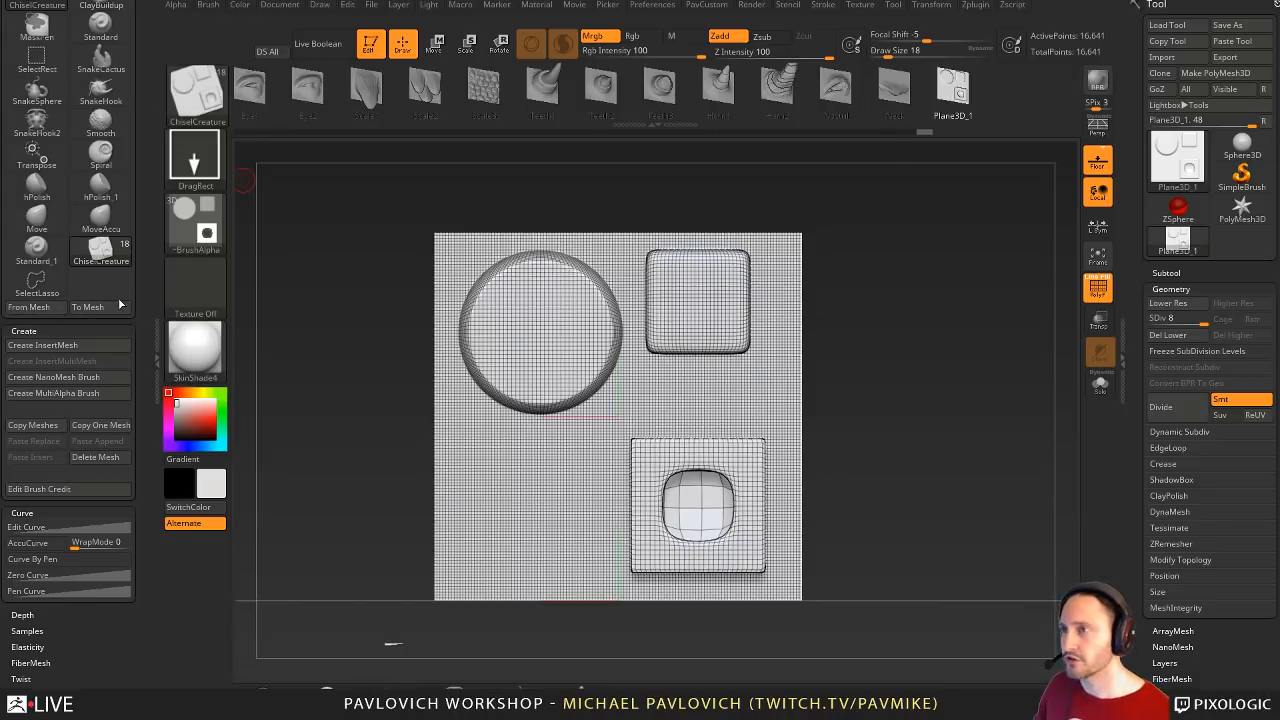
{"action": "left_click", "coordinate": [892, 94]}
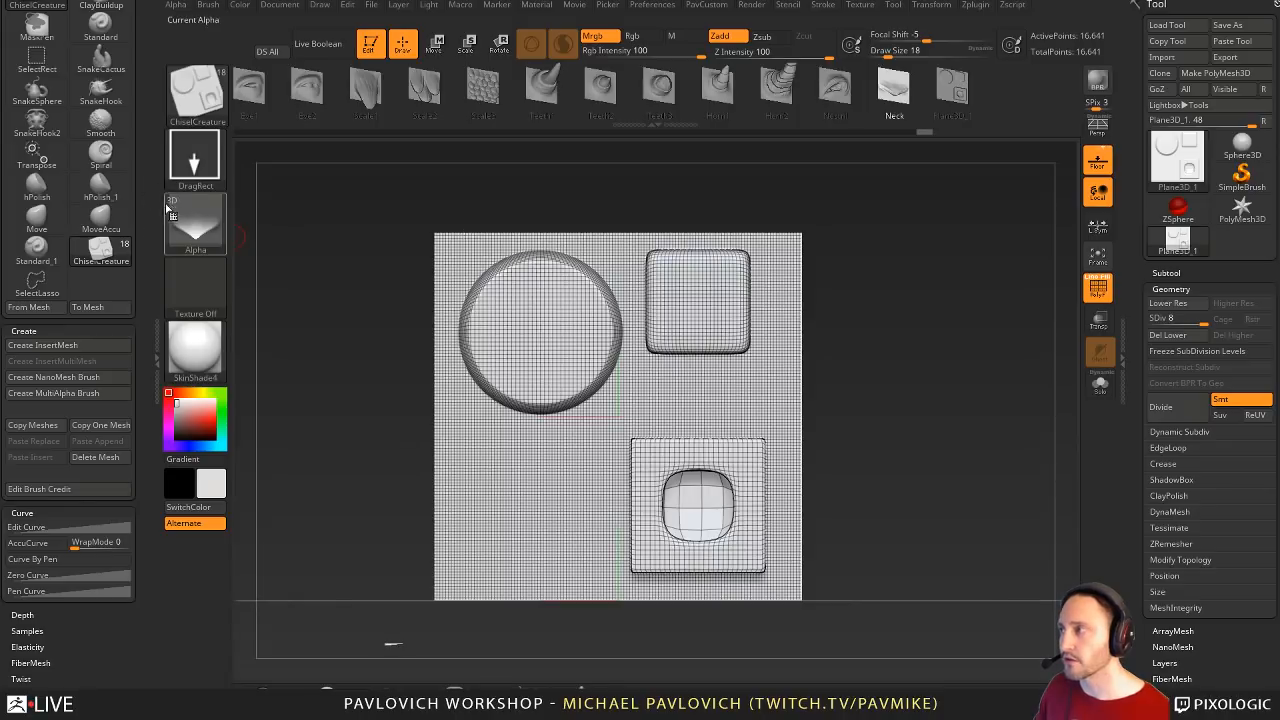
{"action": "key", "text": "Right"}
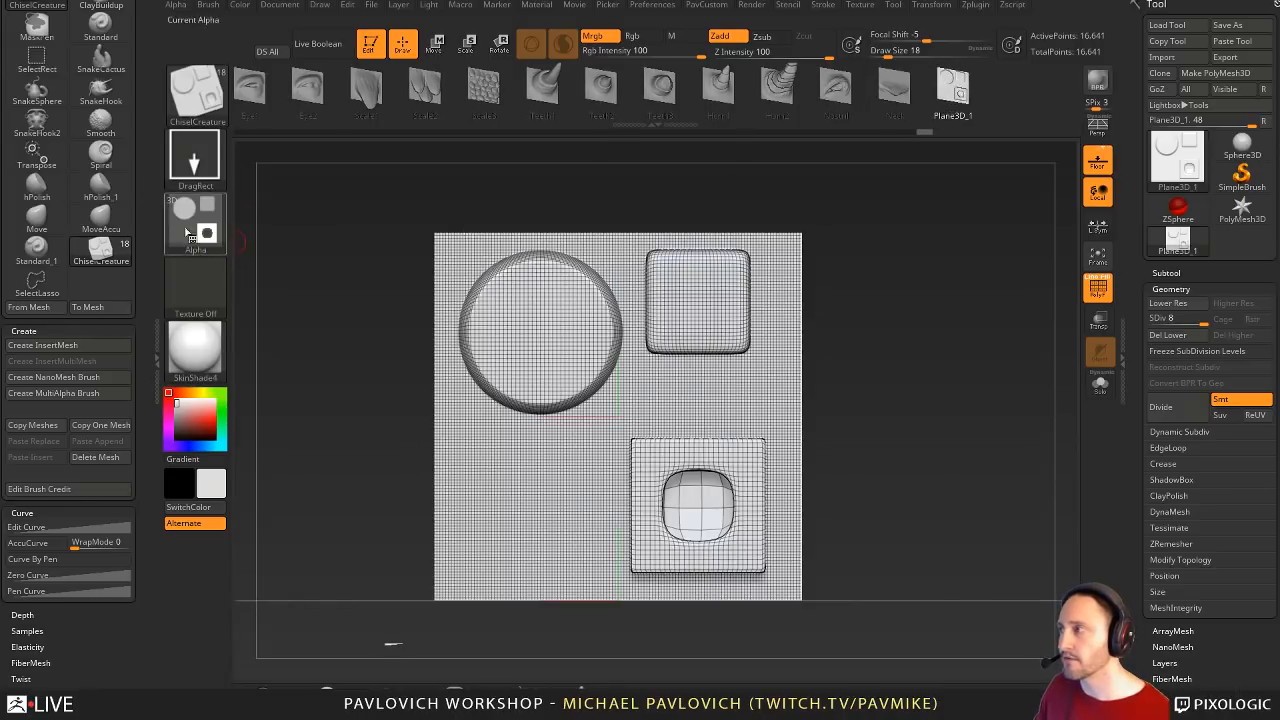
- Switch to the Sphere3D, convert it to a polymesh, hide its wireframe and divide it up to subdivision level 5
{"action": "left_click", "coordinate": [1242, 148]}
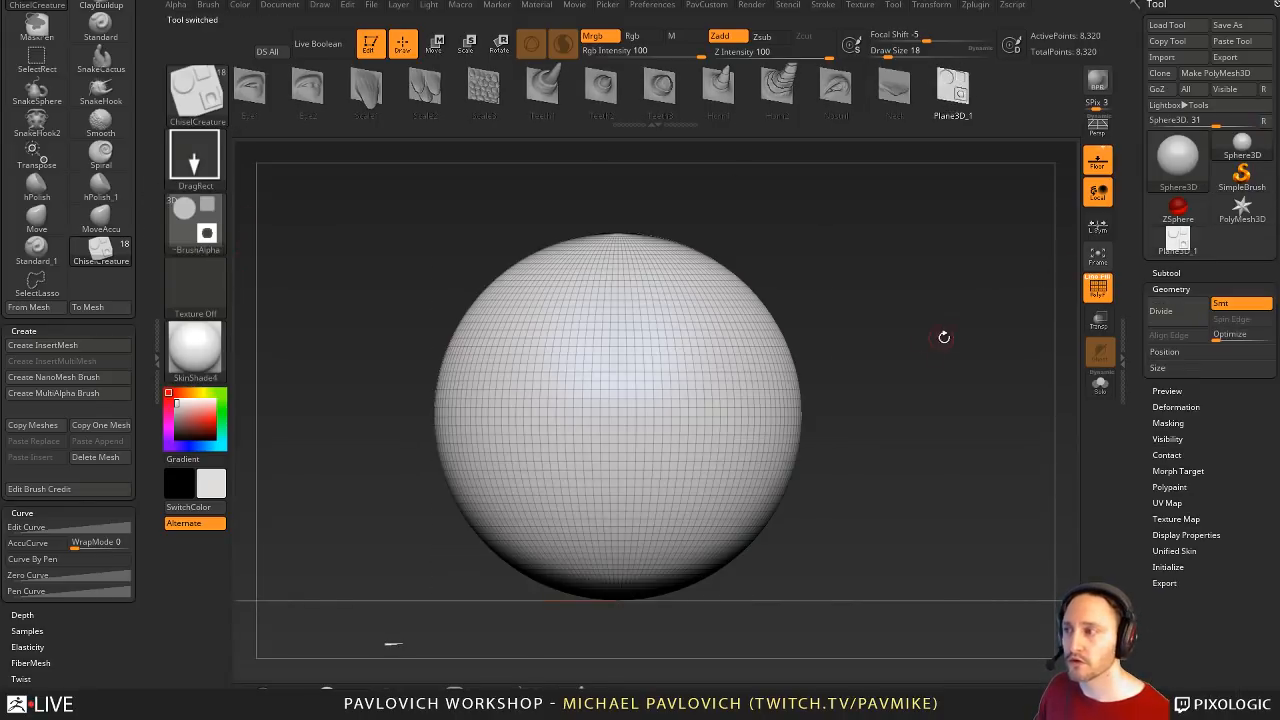
{"action": "left_click_drag", "start_coordinate": [943, 337], "coordinate": [991, 303]}
{"action": "left_click", "coordinate": [1195, 73]}
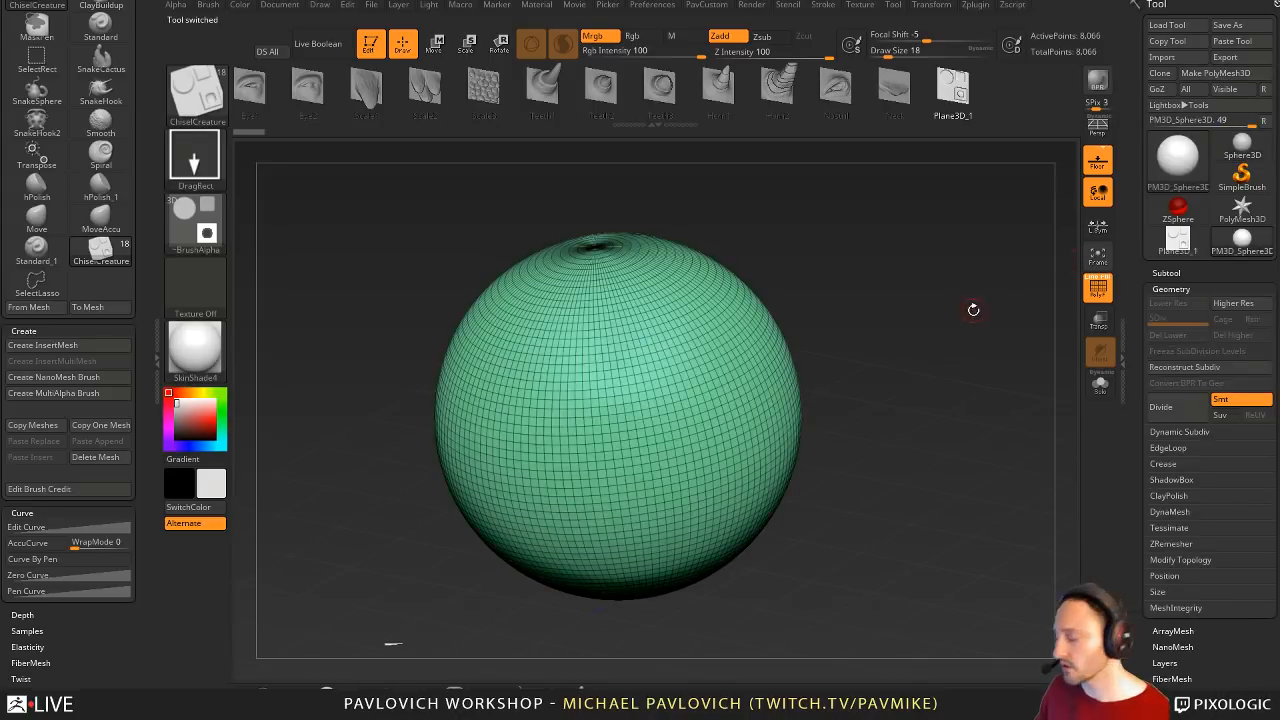
{"action": "key", "text": "ctrl+d"}
{"action": "key", "text": "ctrl+d"}
{"action": "key", "text": "ctrl+d"}
{"action": "key", "text": "shift+f"}
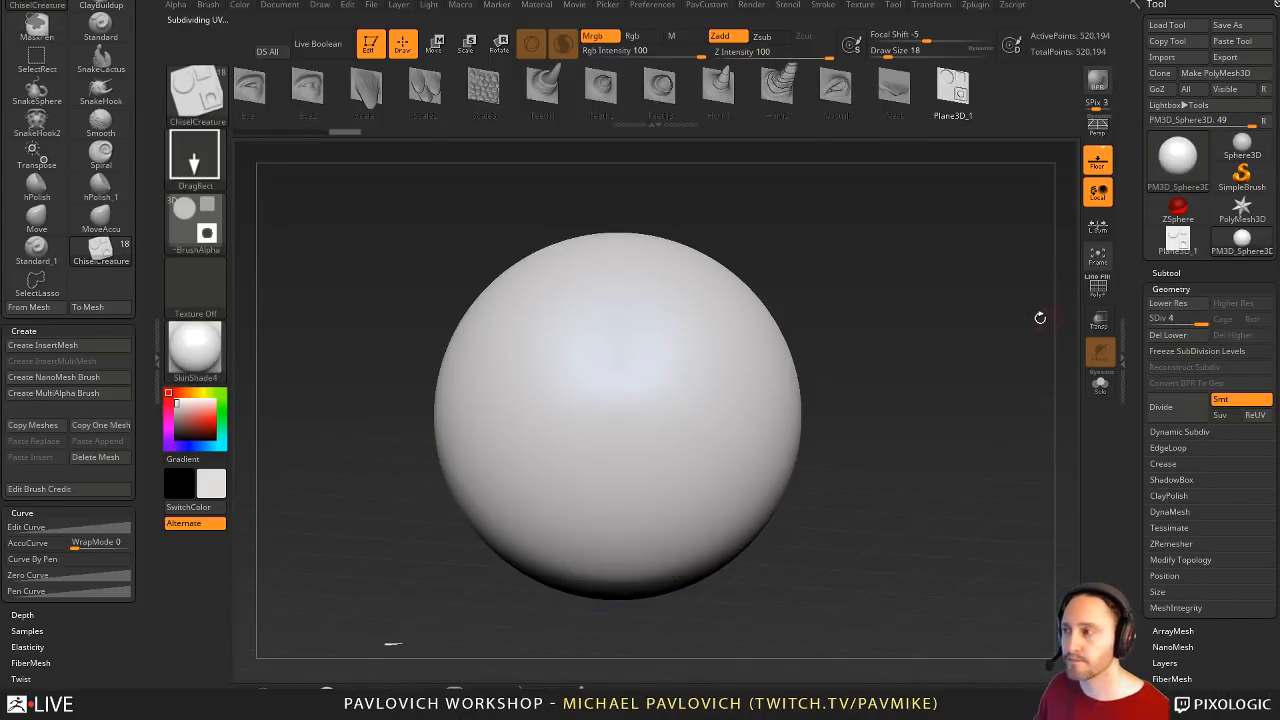
{"action": "key", "text": "ctrl+d"}
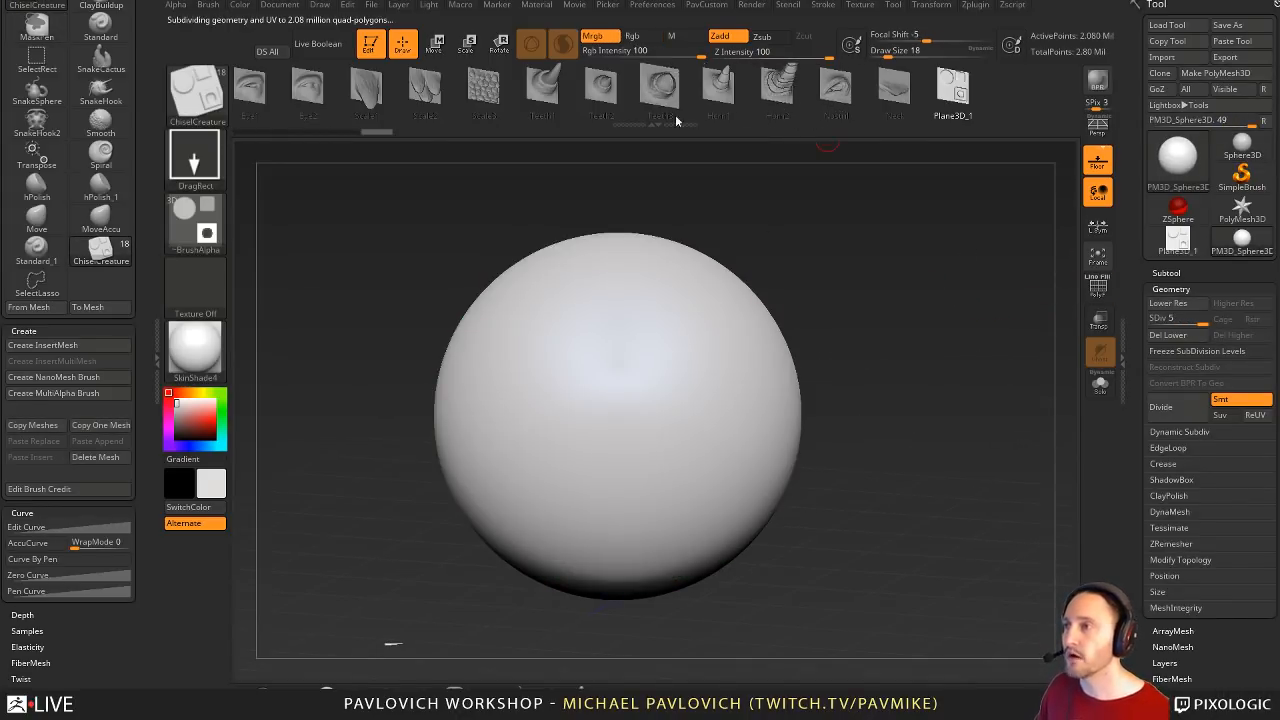
- Pull a Horn1 shape out of the sphere and stamp the Plane3D_1 relief around it, both raised and recessed
{"action": "left_click_drag", "start_coordinate": [660, 365], "coordinate": [690, 340]}
{"action": "left_click_drag", "start_coordinate": [880, 280], "coordinate": [903, 320]}
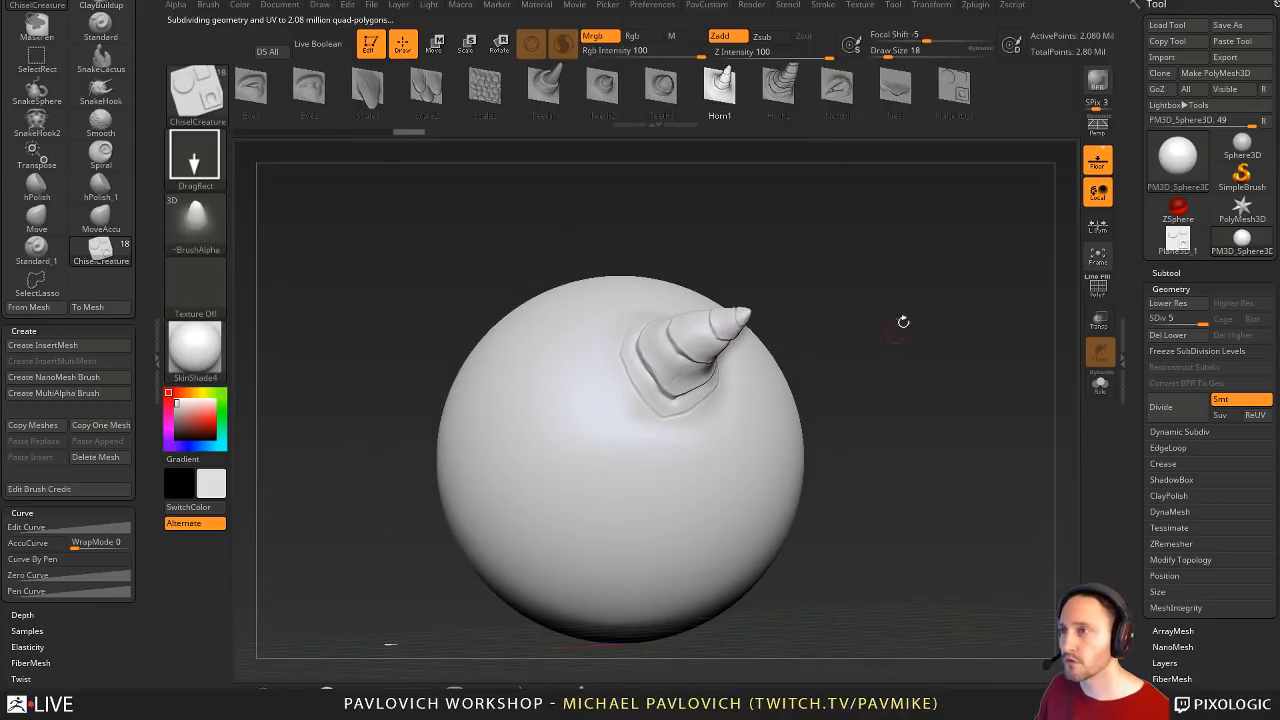
{"action": "left_click", "coordinate": [945, 120]}
{"action": "left_click_drag", "start_coordinate": [606, 497], "coordinate": [750, 466]}
{"action": "left_click_drag", "start_coordinate": [900, 468], "coordinate": [945, 384], "text": "alt"}
{"action": "left_click_drag", "start_coordinate": [539, 336], "coordinate": [570, 354]}
{"action": "left_click_drag", "start_coordinate": [910, 338], "coordinate": [800, 325]}
{"action": "left_click_drag", "start_coordinate": [877, 283], "coordinate": [860, 320]}
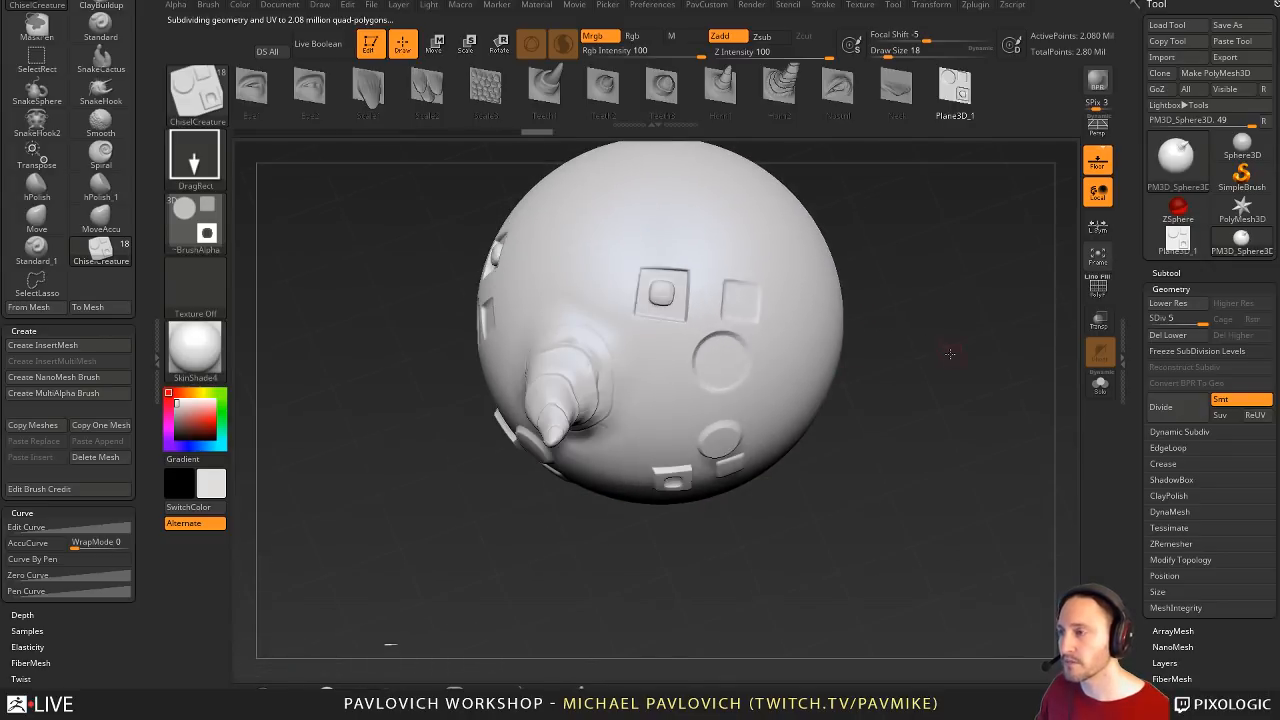
- Try the Teeth1 shape on the blank side of the sphere
{"action": "left_click_drag", "start_coordinate": [930, 288], "coordinate": [819, 224]}
{"action": "left_click", "coordinate": [545, 85]}
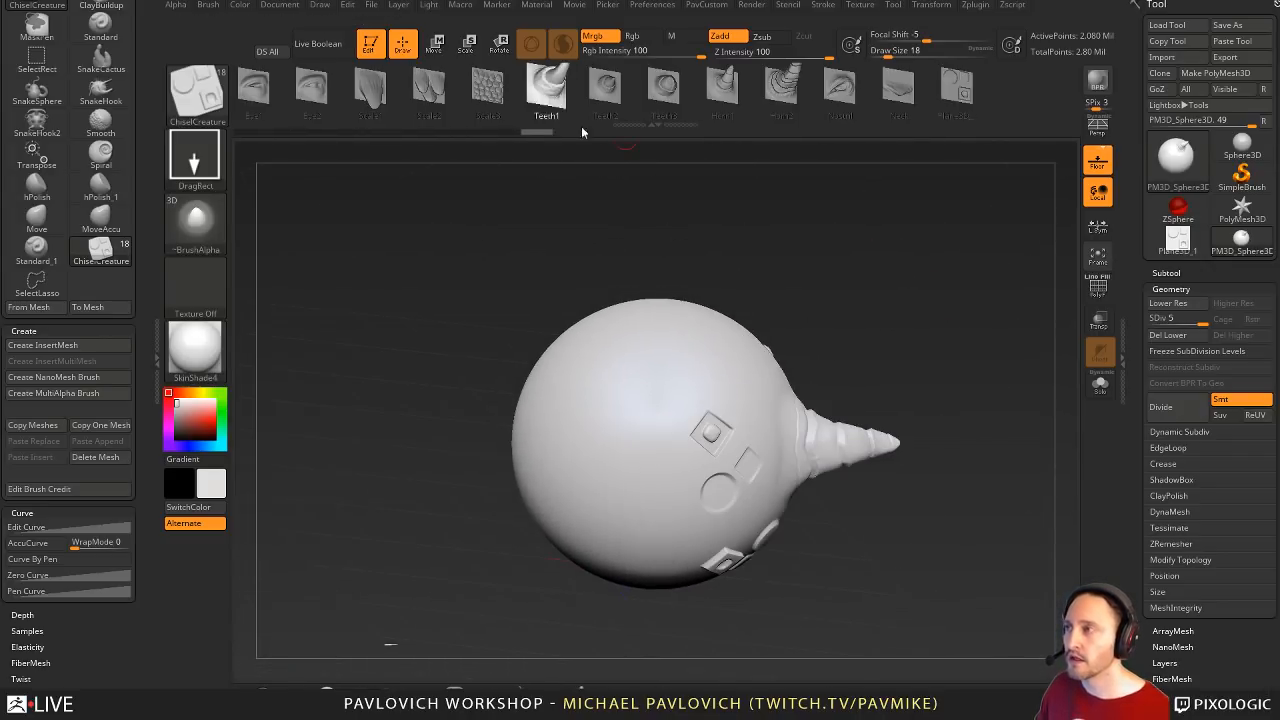
{"action": "left_click_drag", "start_coordinate": [630, 378], "coordinate": [714, 394]}
{"action": "mouse_move", "coordinate": [960, 330]}
{"action": "left_mouse_down"}
{"action": "mouse_move", "coordinate": [879, 320]}
{"action": "mouse_move", "coordinate": [889, 340]}
{"action": "mouse_move", "coordinate": [937, 317]}
{"action": "mouse_move", "coordinate": [988, 260]}
{"action": "mouse_move", "coordinate": [954, 325]}
{"action": "mouse_move", "coordinate": [919, 349]}
{"action": "left_mouse_up"}
{"action": "mouse_move", "coordinate": [344, 667]}
{"action": "left_mouse_down"}
{"action": "mouse_move", "coordinate": [770, 331]}
{"action": "mouse_move", "coordinate": [883, 329]}
{"action": "left_mouse_up"}
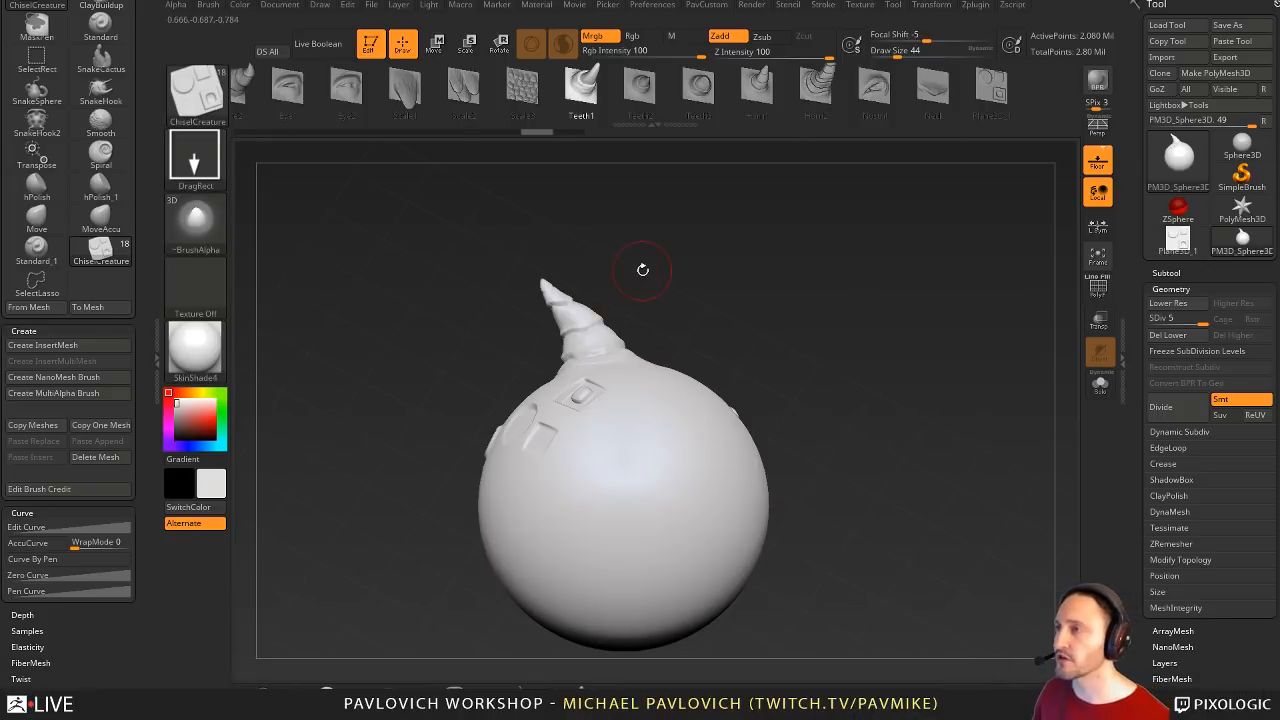
{"action": "left_click_drag", "start_coordinate": [760, 228], "coordinate": [757, 263]}
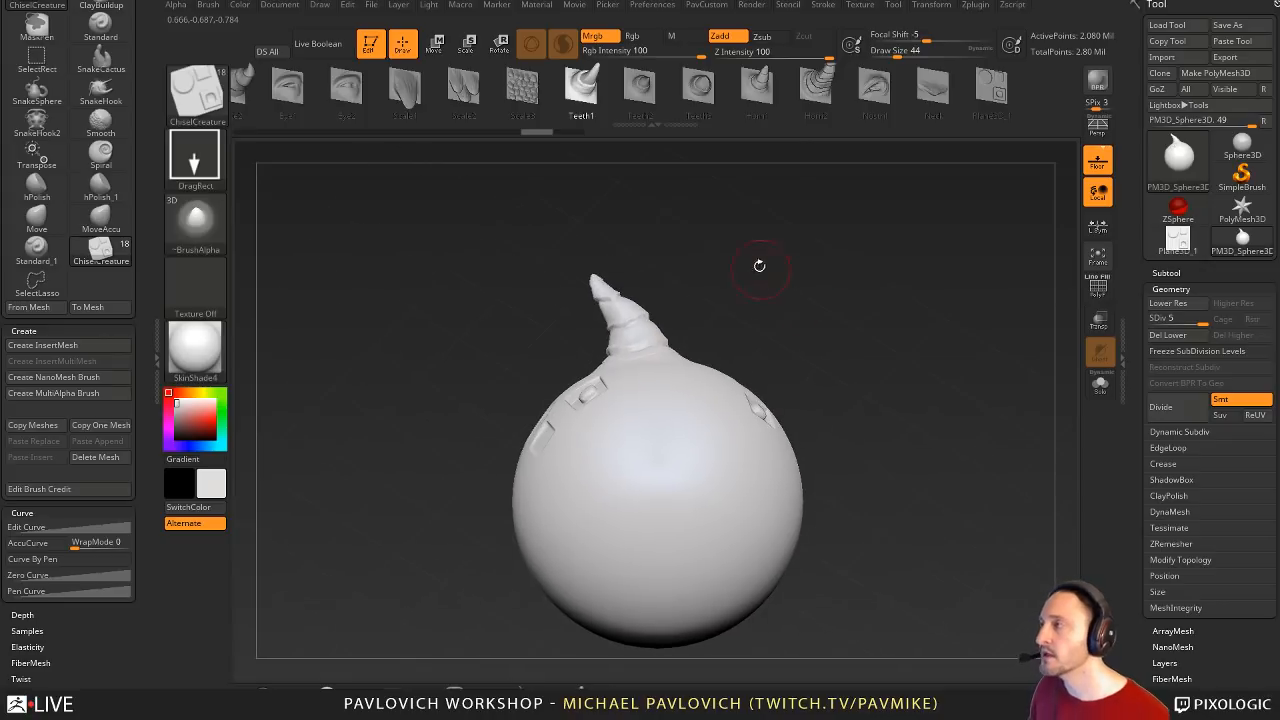
{"action": "left_click_drag", "start_coordinate": [569, 289], "coordinate": [772, 285]}
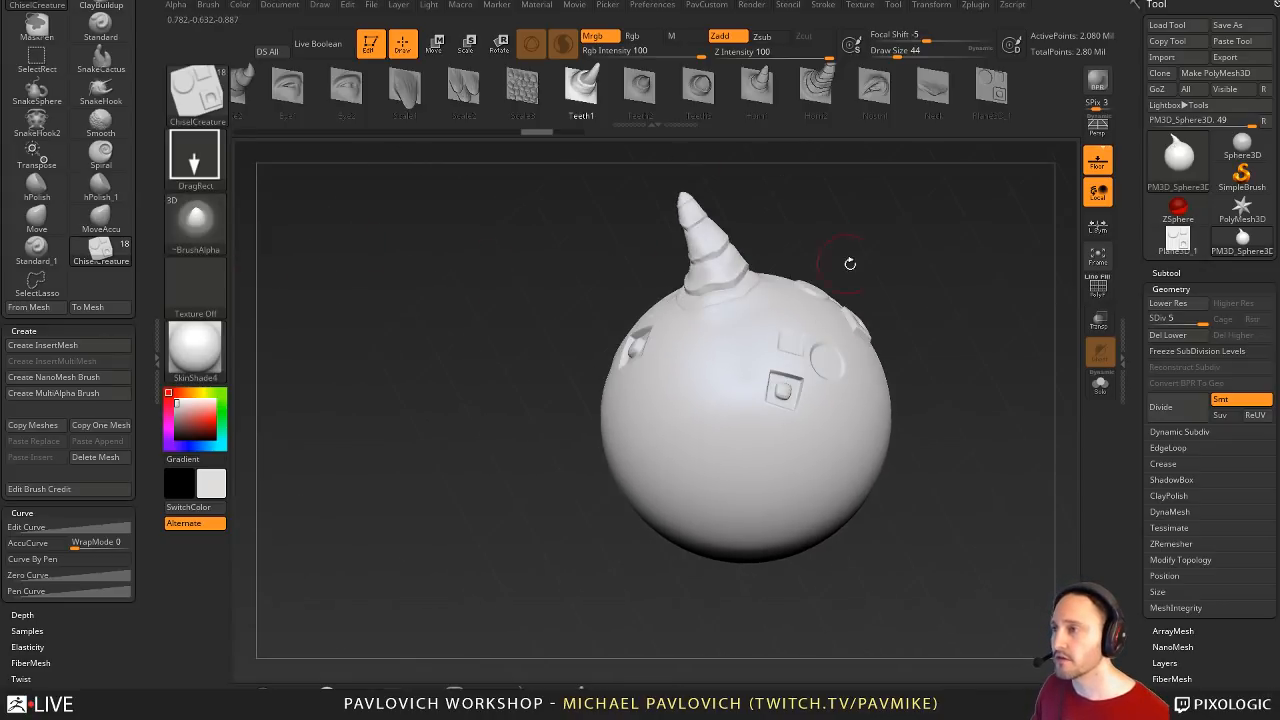
- Try single large Scale2 stamps on the sphere below the horn and undo them
{"action": "left_click_drag", "start_coordinate": [850, 263], "coordinate": [696, 213]}
{"action": "left_click", "coordinate": [463, 88]}
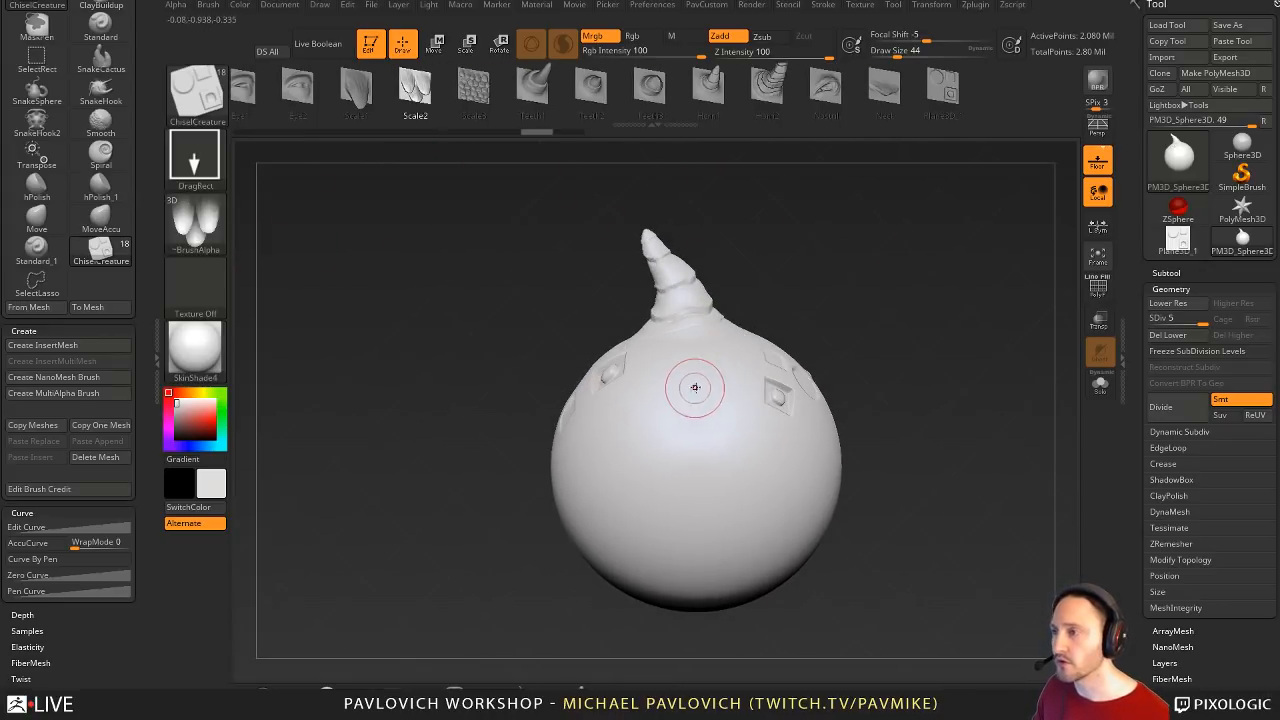
{"action": "mouse_move", "coordinate": [695, 388]}
{"action": "left_mouse_down"}
{"action": "mouse_move", "coordinate": [878, 335]}
{"action": "mouse_move", "coordinate": [949, 335]}
{"action": "mouse_move", "coordinate": [900, 330]}
{"action": "mouse_move", "coordinate": [826, 392]}
{"action": "left_mouse_up"}
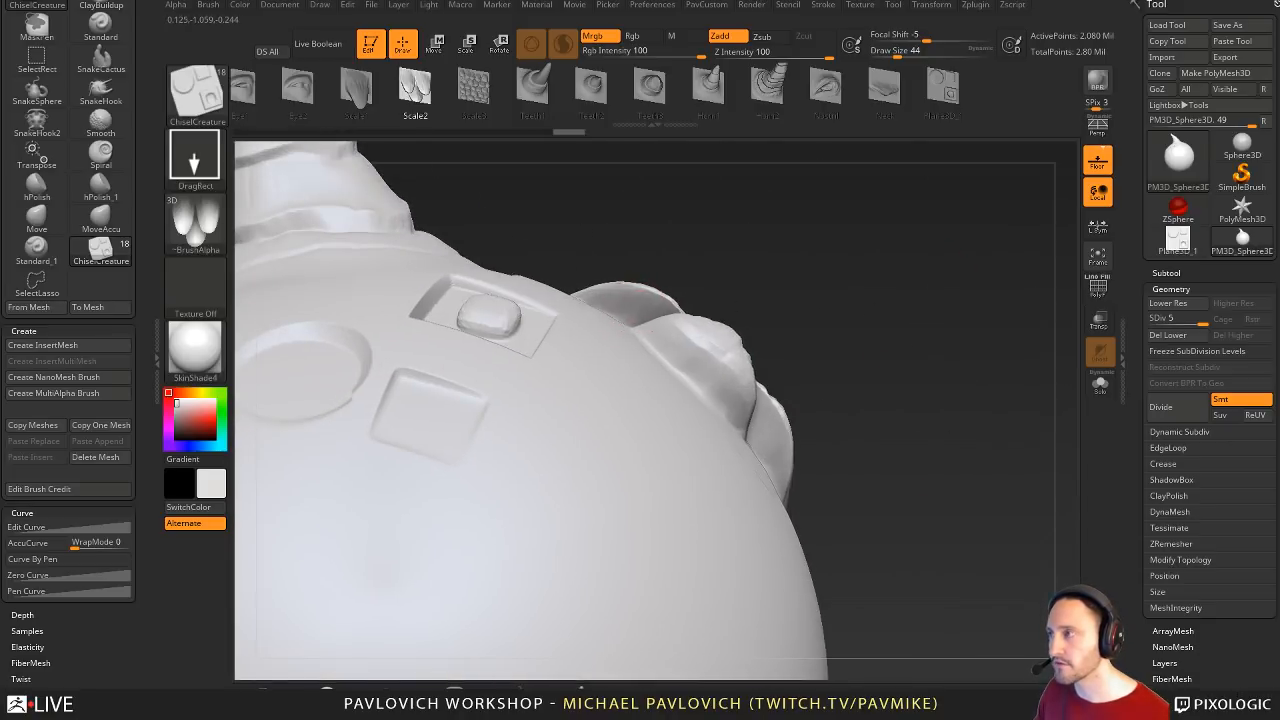
{"action": "key", "text": "f"}
{"action": "mouse_move", "coordinate": [834, 306]}
{"action": "left_mouse_down"}
{"action": "mouse_move", "coordinate": [870, 298]}
{"action": "mouse_move", "coordinate": [830, 325]}
{"action": "left_mouse_up"}
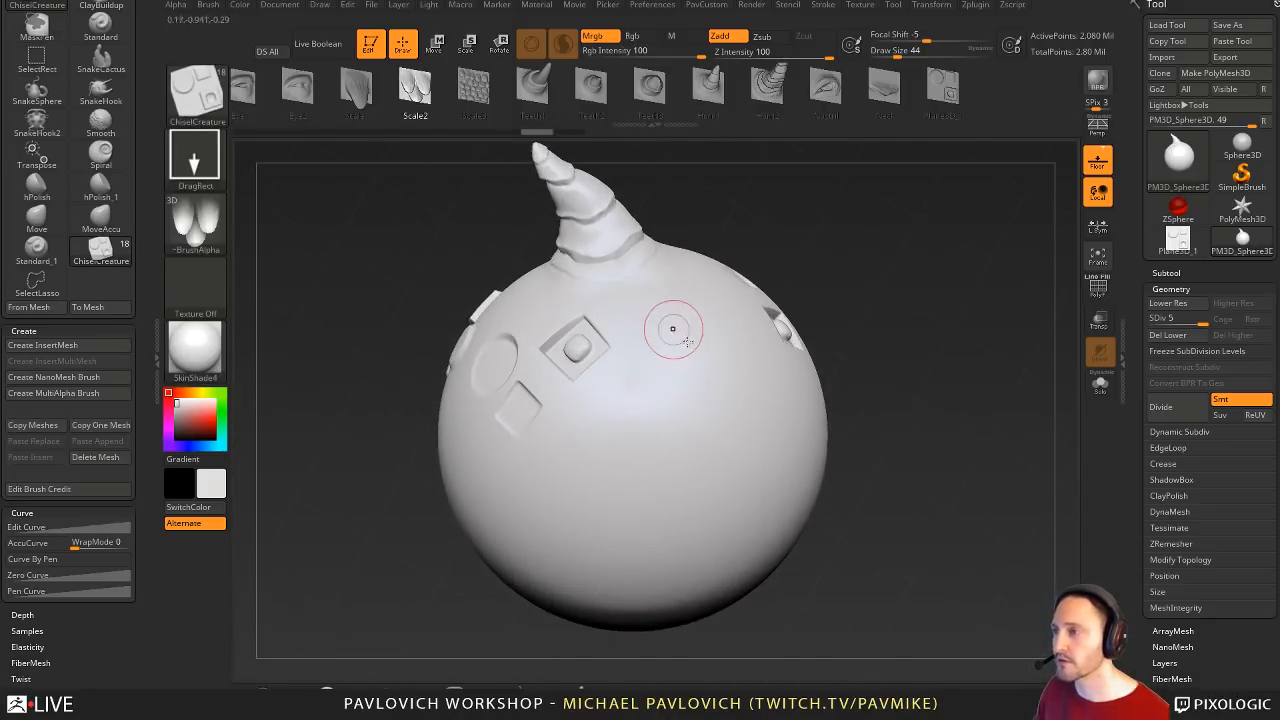
{"action": "left_click_drag", "start_coordinate": [674, 329], "coordinate": [814, 369]}
{"action": "key", "text": "ctrl+z"}
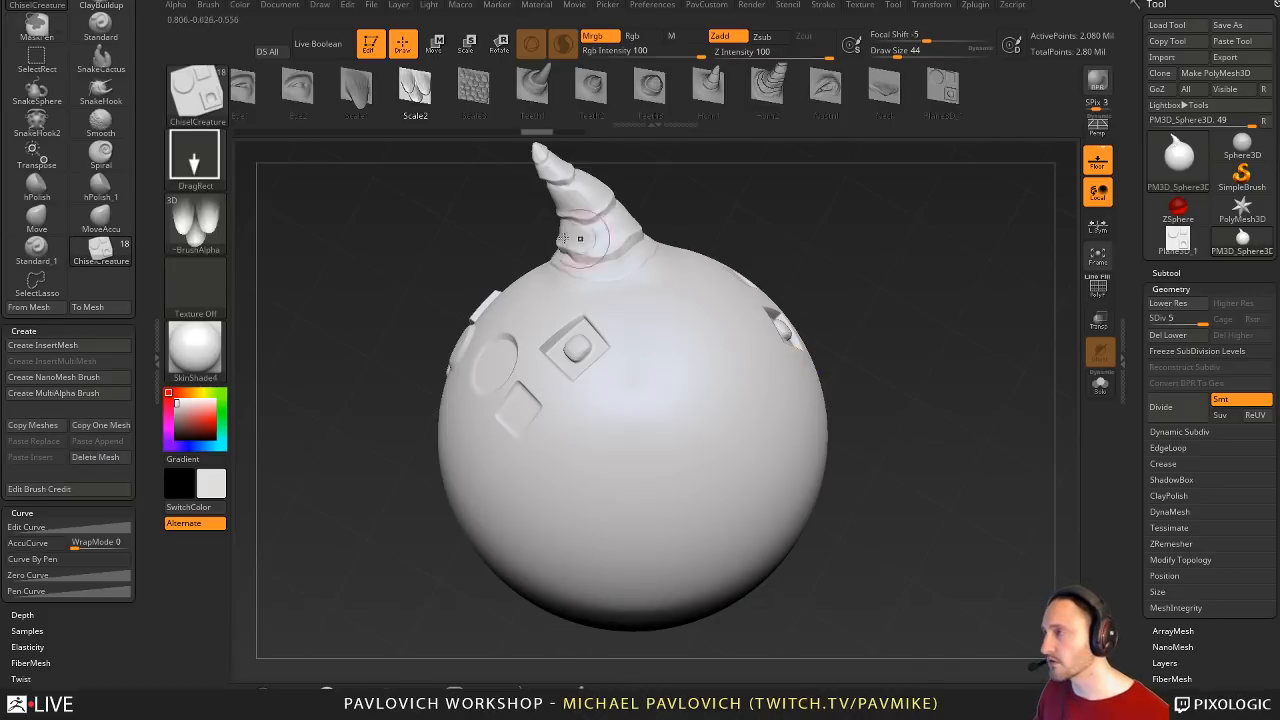
- Set the stroke type to Dots and paint an S-shaped row of Scale2 scales below the horn at draw size 33
{"action": "left_click", "coordinate": [195, 158]}
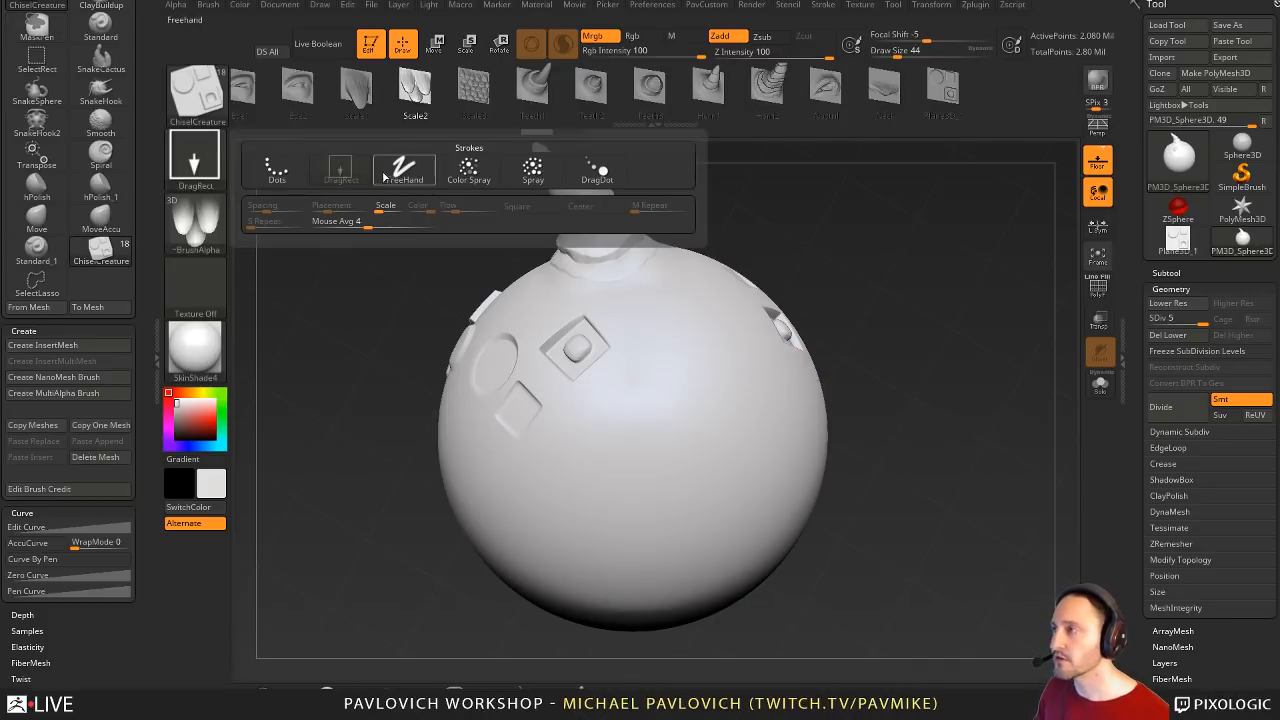
{"action": "left_click", "coordinate": [276, 170]}
{"action": "key", "text": "bracketleft"}
{"action": "left_click_drag", "start_coordinate": [611, 431], "coordinate": [625, 510]}
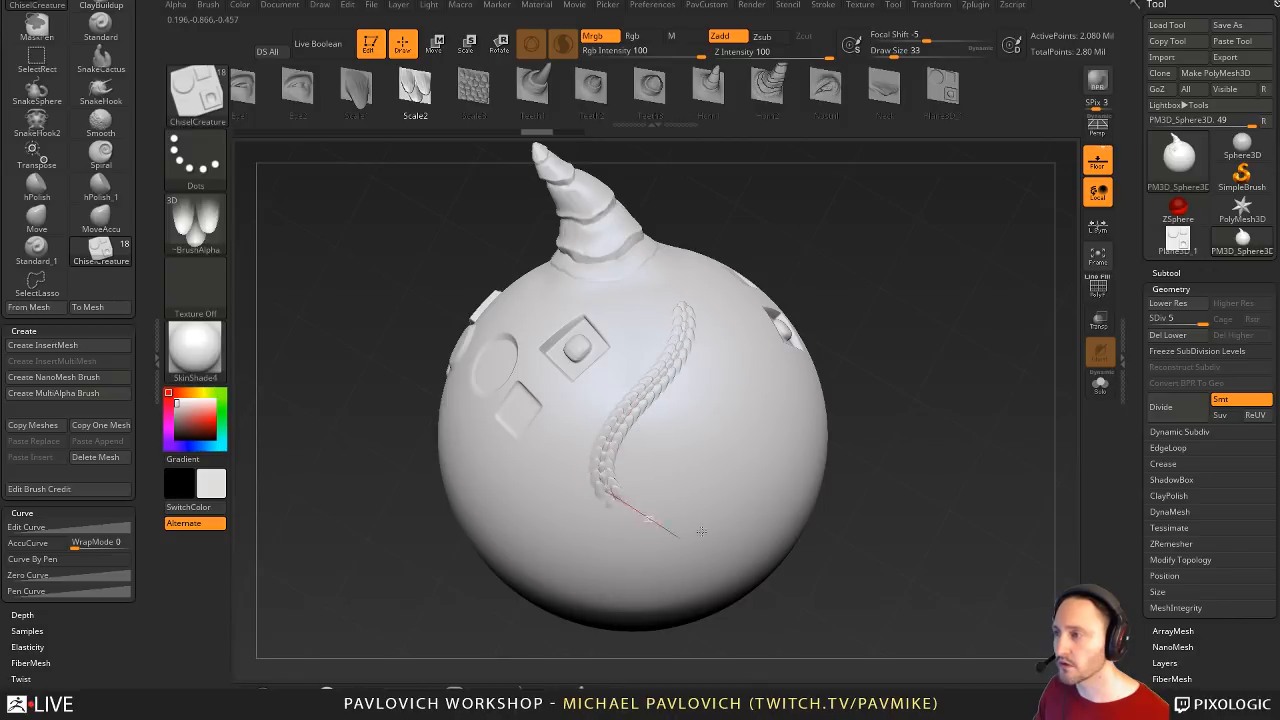
- Try larger Scale2 strokes beneath the scale row, raising the draw size up to 90, and undo each one
{"action": "mouse_move", "coordinate": [880, 470]}
{"action": "left_mouse_down"}
{"action": "mouse_move", "coordinate": [925, 345]}
{"action": "mouse_move", "coordinate": [913, 314]}
{"action": "left_mouse_up"}
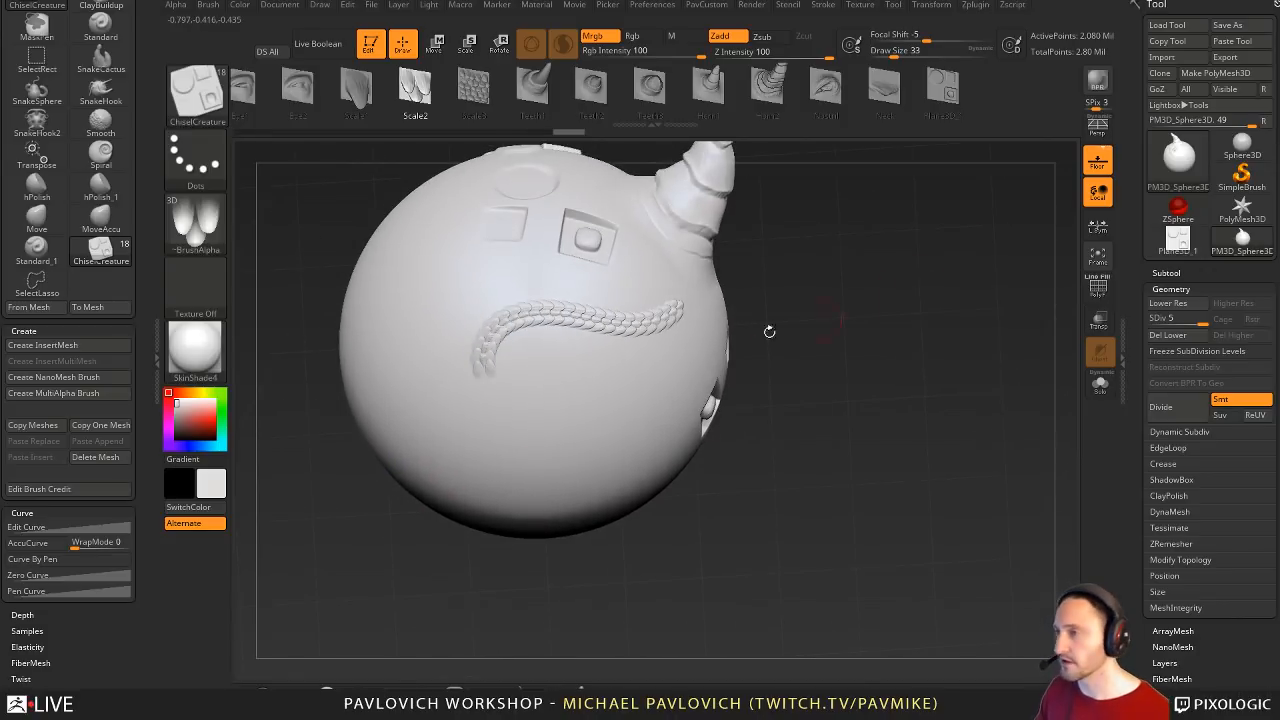
{"action": "key", "text": "s"}
{"action": "mouse_move", "coordinate": [541, 386]}
{"action": "left_mouse_down"}
{"action": "mouse_move", "coordinate": [556, 386]}
{"action": "mouse_move", "coordinate": [550, 366]}
{"action": "mouse_move", "coordinate": [640, 395]}
{"action": "mouse_move", "coordinate": [644, 377]}
{"action": "left_mouse_up"}
{"action": "key", "text": "ctrl+z"}
{"action": "key", "text": "s"}
{"action": "left_click_drag", "start_coordinate": [490, 460], "coordinate": [668, 378]}
{"action": "key", "text": "ctrl+z"}
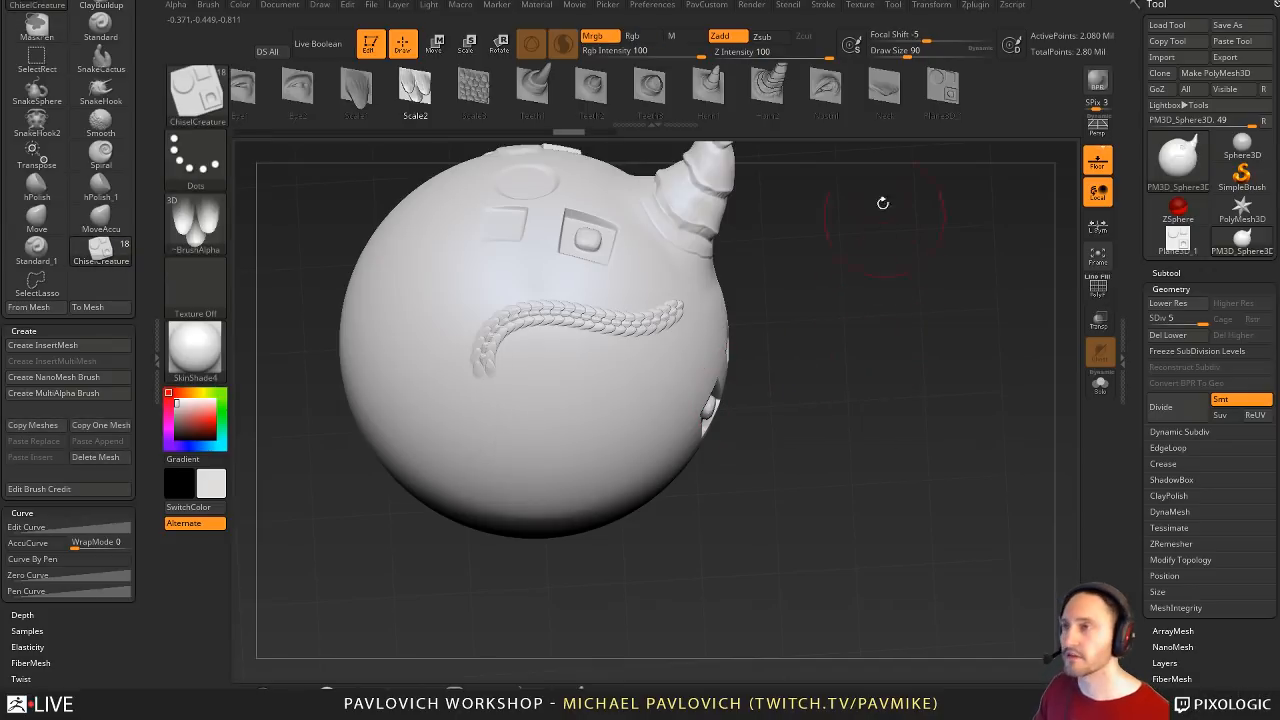
- Set LazyRadius to 23 and LazyStep to about 2.63, and undo the Scale2 stroke painted to test the spacing
{"action": "left_click", "coordinate": [823, 4]}
{"action": "left_click", "coordinate": [853, 321]}
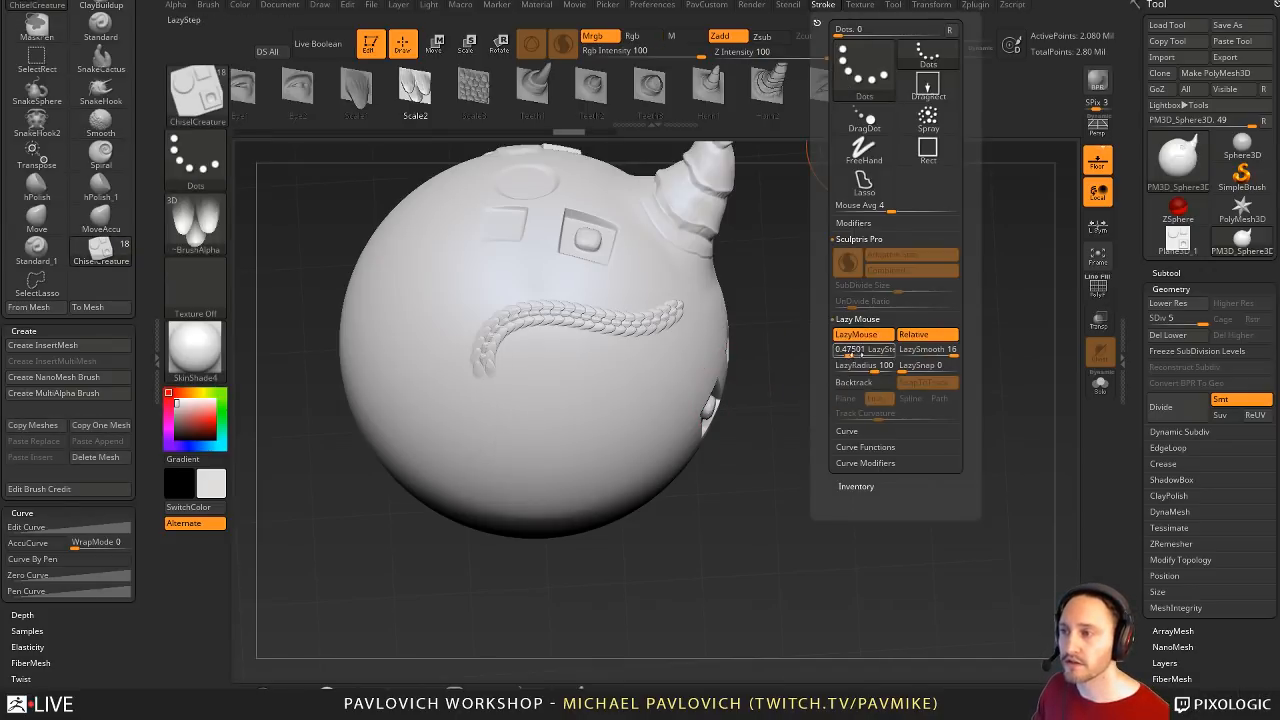
{"action": "mouse_move", "coordinate": [862, 353]}
{"action": "left_mouse_down"}
{"action": "mouse_move", "coordinate": [841, 371]}
{"action": "mouse_move", "coordinate": [846, 354]}
{"action": "left_mouse_up"}
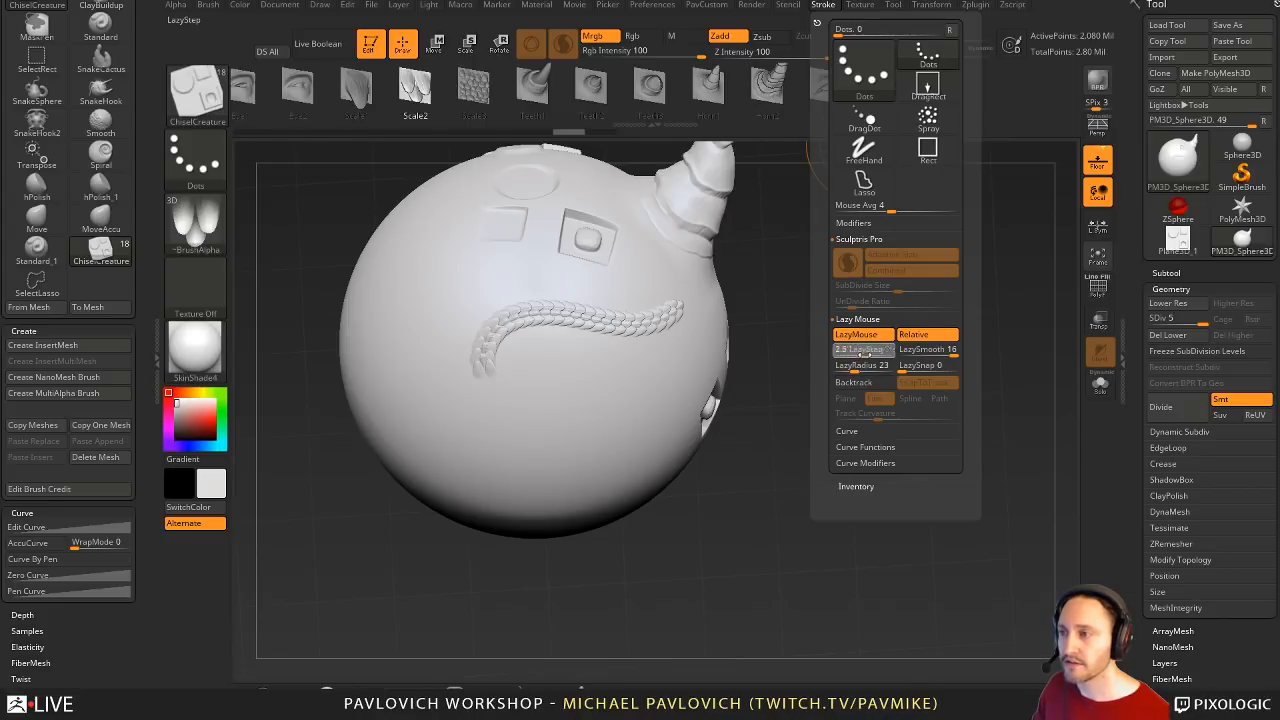
{"action": "left_click_drag", "start_coordinate": [617, 368], "coordinate": [753, 352]}
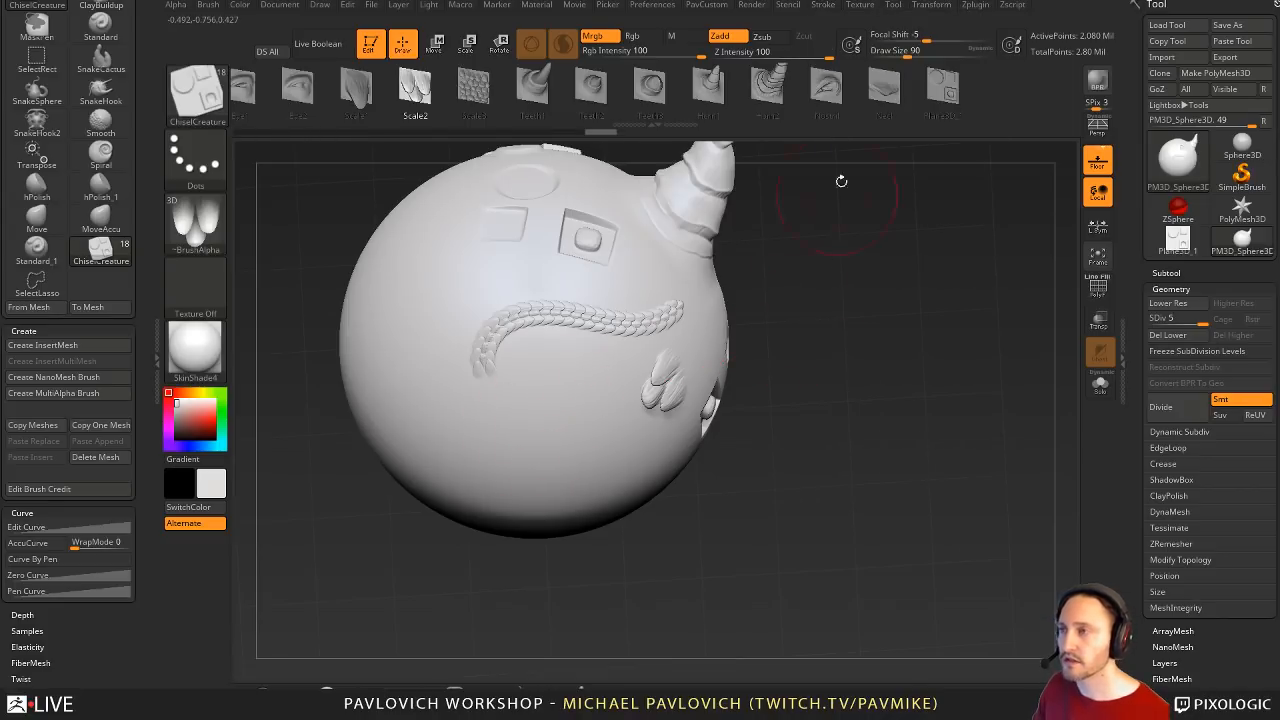
{"action": "key", "text": "ctrl+z"}
- Set LazyRadius to 6 and LazyStep to about 1.2, and undo the Scale2 stroke painted to test them
{"action": "left_click", "coordinate": [823, 5]}
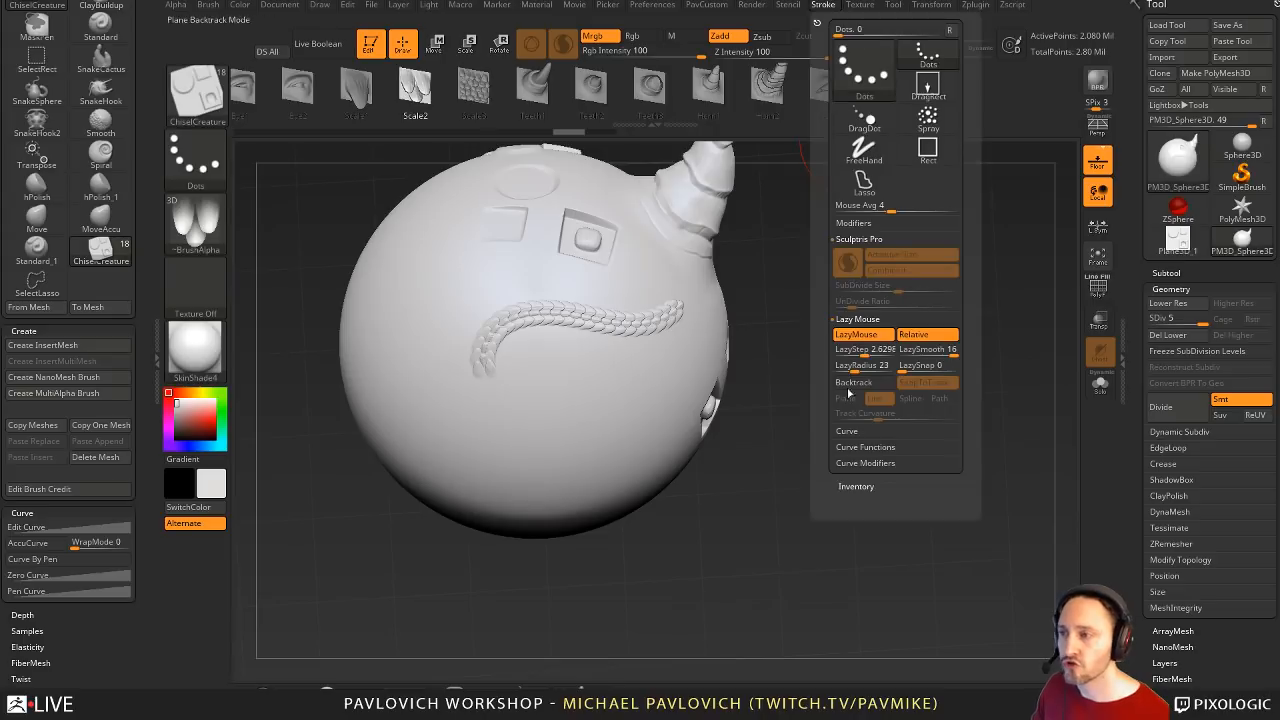
{"action": "left_click_drag", "start_coordinate": [852, 366], "coordinate": [848, 366]}
{"action": "left_click_drag", "start_coordinate": [856, 350], "coordinate": [862, 352]}
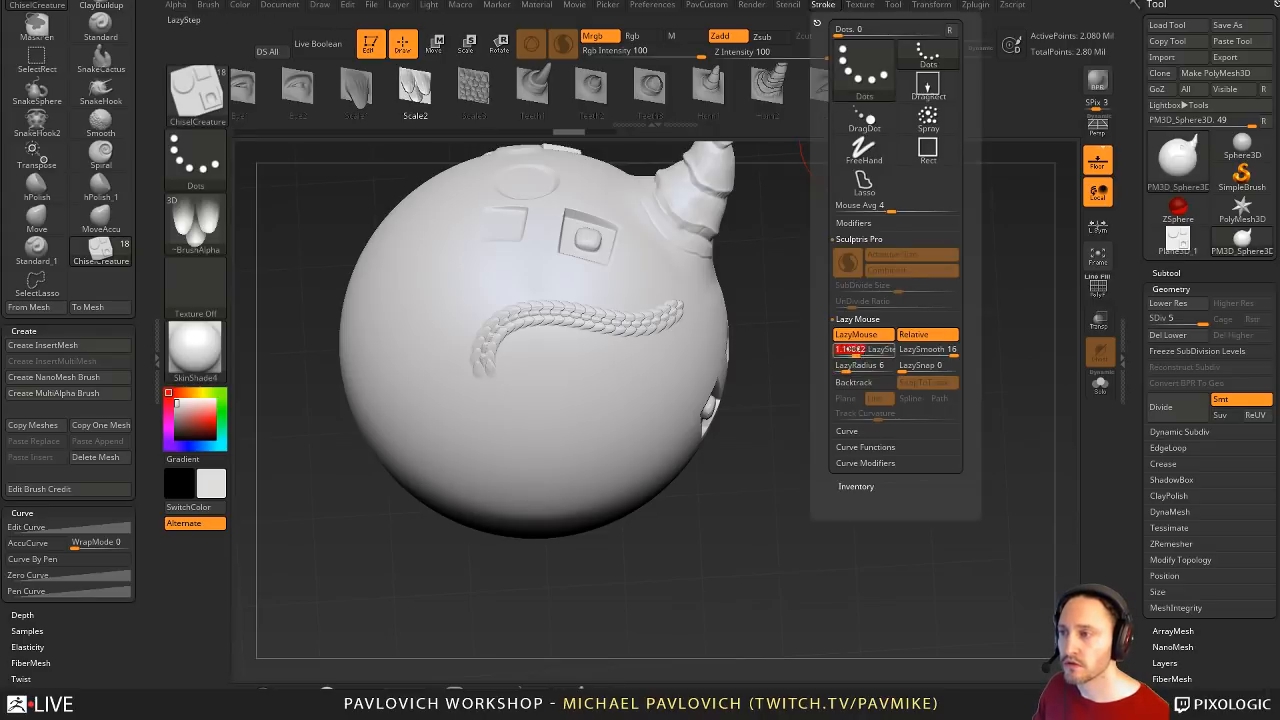
{"action": "left_click_drag", "start_coordinate": [531, 434], "coordinate": [617, 380]}
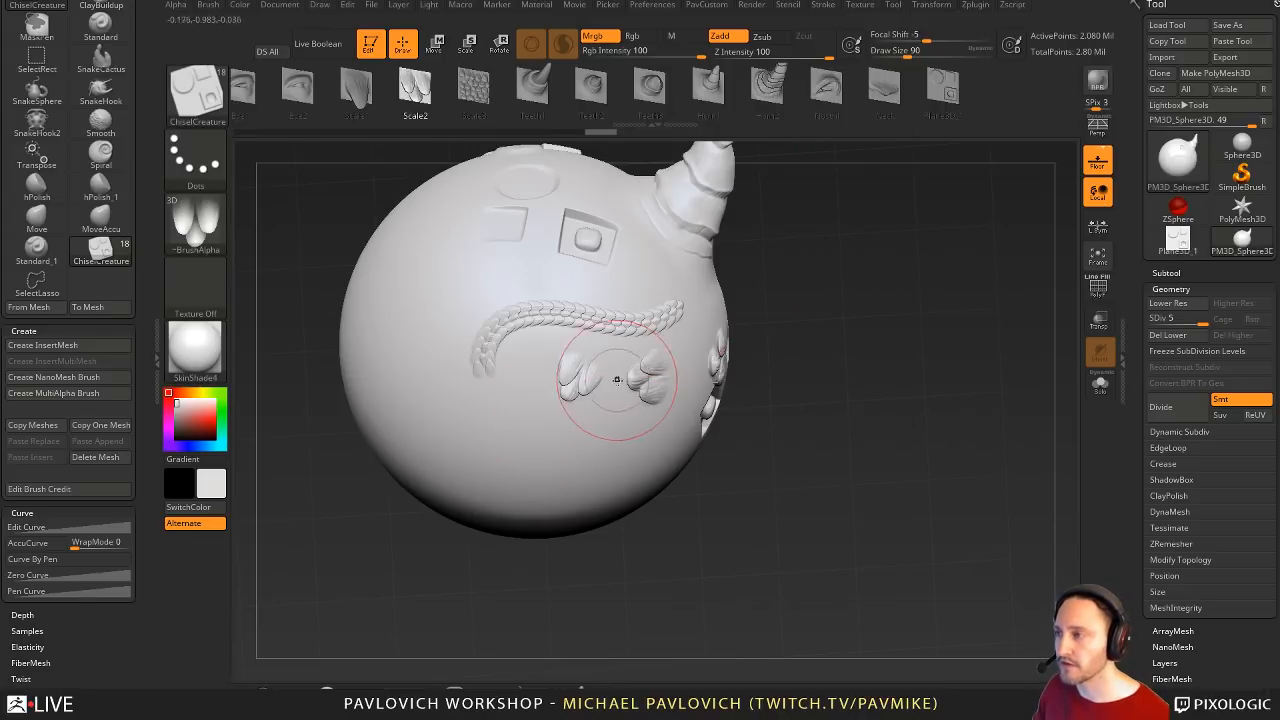
{"action": "key", "text": "ctrl+z"}
- Dock the Stroke palette, reduce LazyStep and paint a long curved Scale2 row around the first one at draw size 49
{"action": "left_click", "coordinate": [823, 5]}
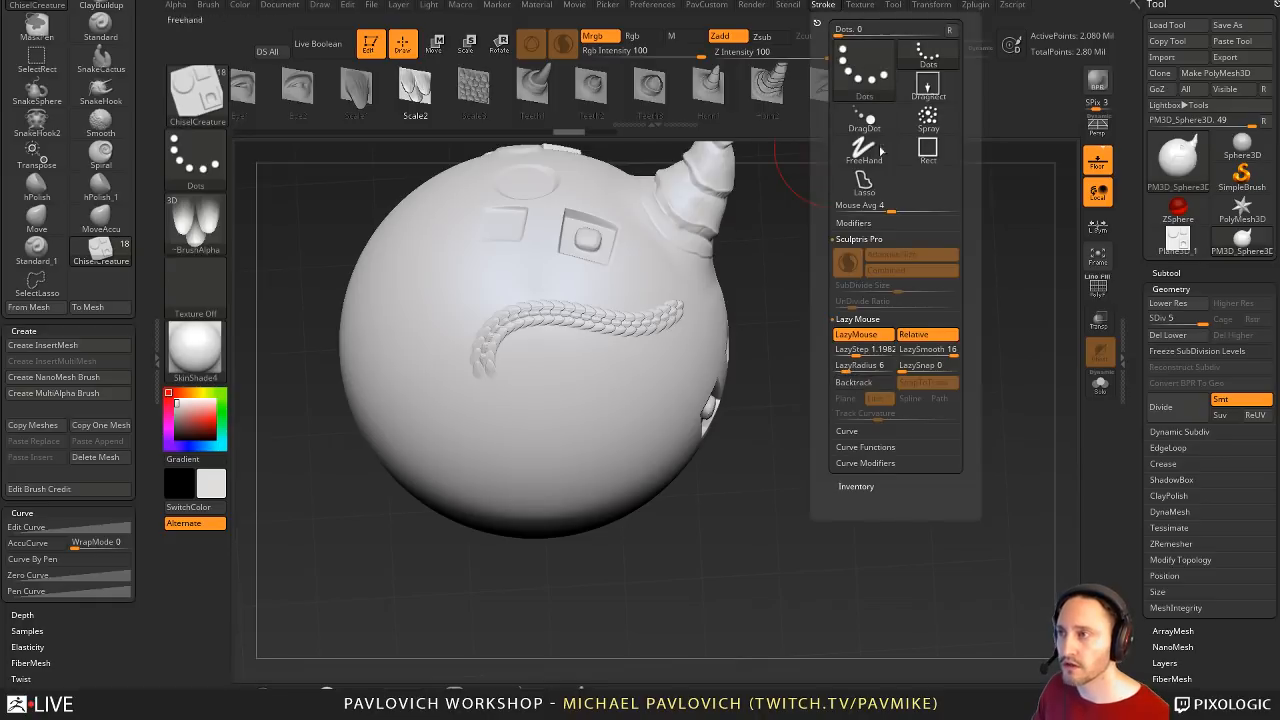
{"action": "left_click_drag", "start_coordinate": [409, 170], "coordinate": [160, 10]}
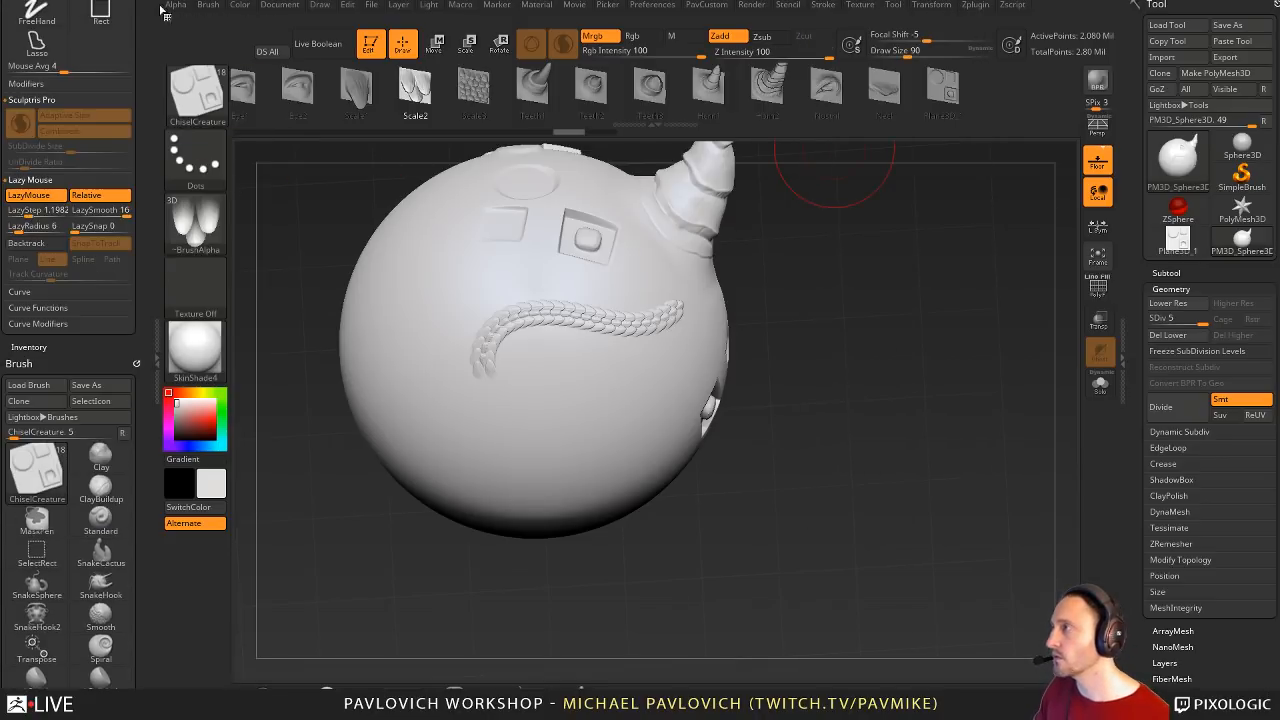
{"action": "left_click_drag", "start_coordinate": [29, 214], "coordinate": [23, 214]}
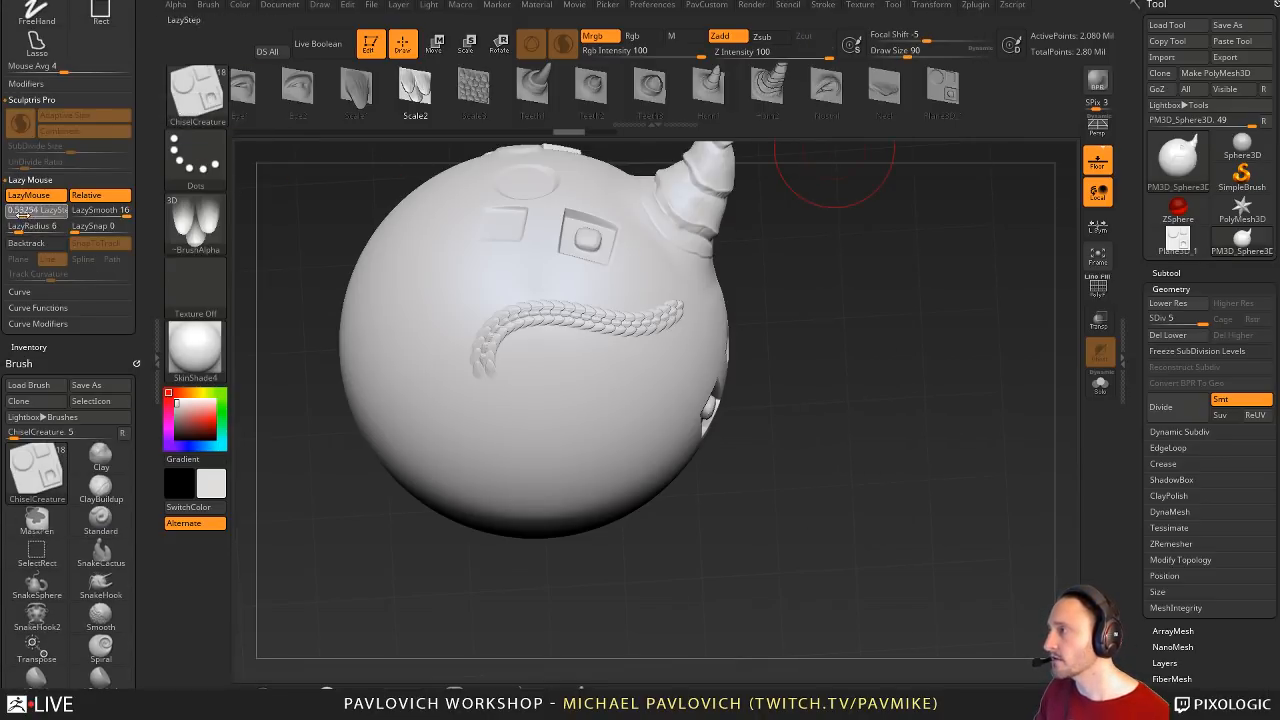
{"action": "mouse_move", "coordinate": [490, 280]}
{"action": "left_mouse_down"}
{"action": "mouse_move", "coordinate": [410, 430]}
{"action": "mouse_move", "coordinate": [693, 385]}
{"action": "left_mouse_up"}
- Set LazyStep to about 0.277, paint two more Scale2 rows beside the existing ones, and undo a further trial row on the sphere's side
{"action": "left_click", "coordinate": [28, 212]}
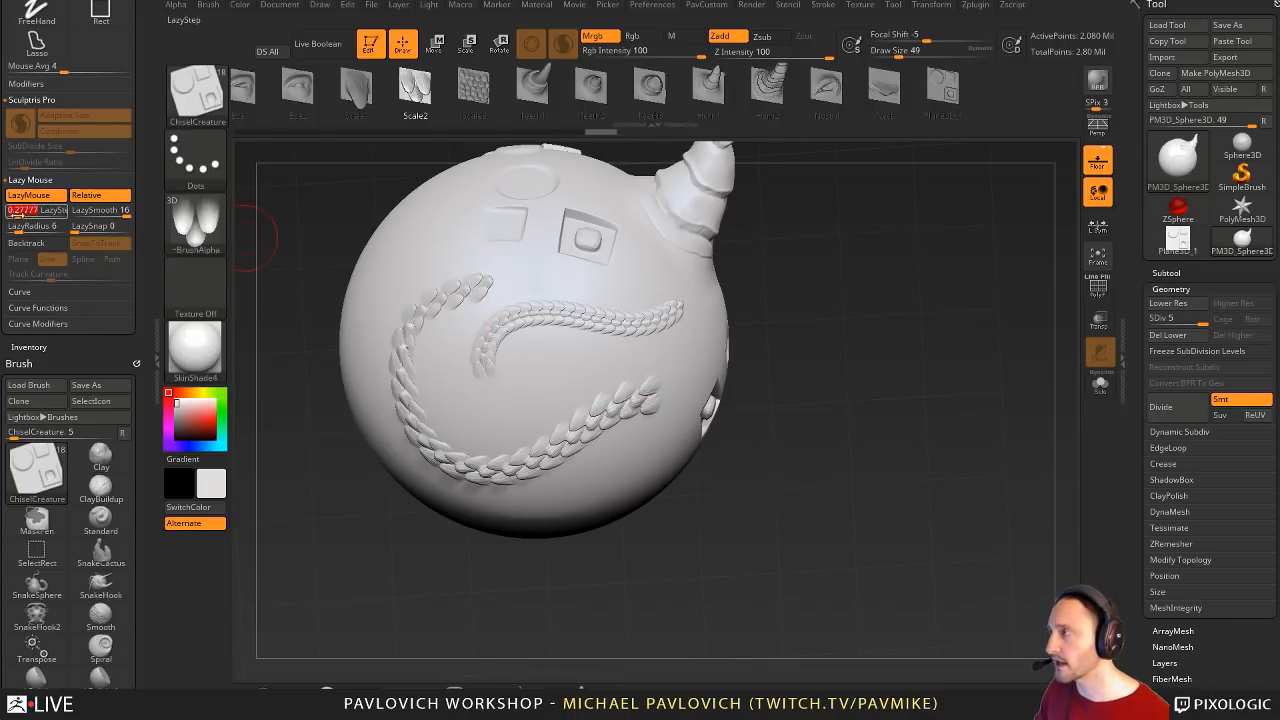
{"action": "type", "text": "0.2777"}
{"action": "key", "text": "Return"}
{"action": "left_click_drag", "start_coordinate": [457, 229], "coordinate": [363, 348]}
{"action": "left_click_drag", "start_coordinate": [445, 345], "coordinate": [565, 368]}
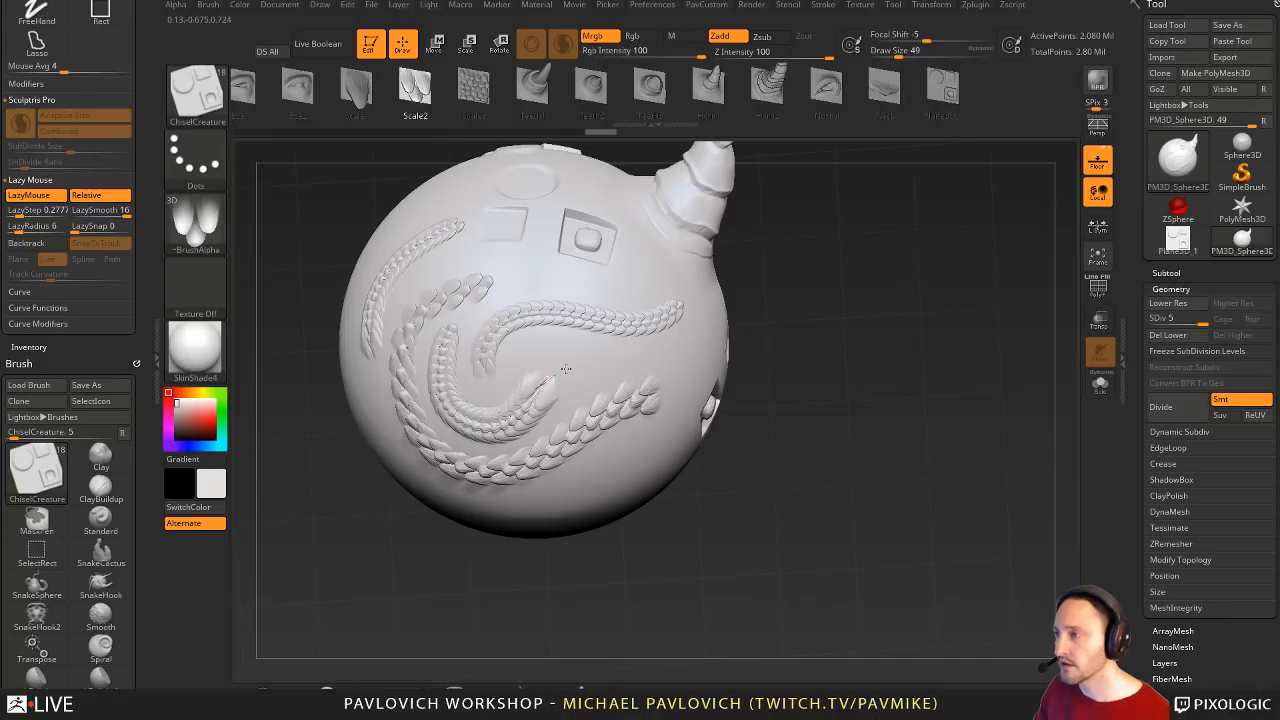
{"action": "mouse_move", "coordinate": [745, 335]}
{"action": "left_mouse_down"}
{"action": "mouse_move", "coordinate": [950, 286]}
{"action": "mouse_move", "coordinate": [405, 367]}
{"action": "mouse_move", "coordinate": [498, 462]}
{"action": "mouse_move", "coordinate": [563, 438]}
{"action": "left_mouse_up"}
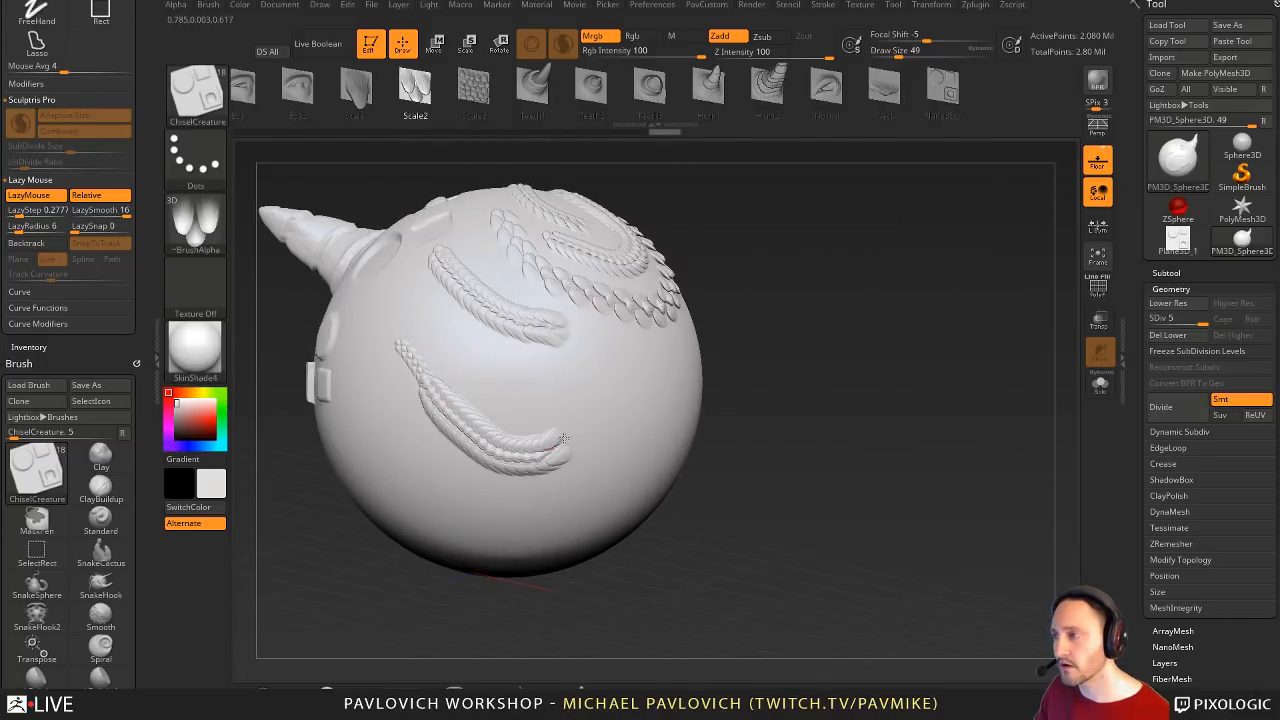
{"action": "key", "text": "ctrl+z"}
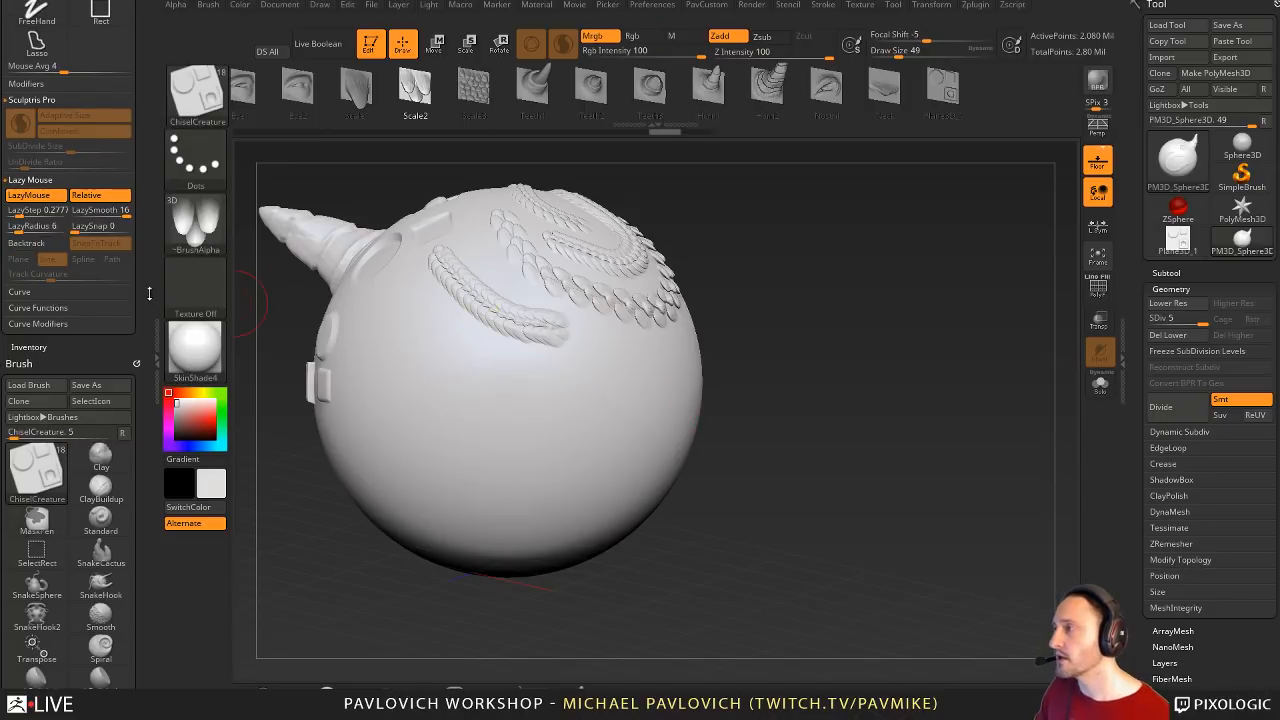
- Reduce the draw size to 35 and paint a wavy Scale2 row across the sphere's side with the brush's High Magnify at 1
{"action": "left_click_drag", "start_coordinate": [149, 299], "coordinate": [151, 184]}
{"action": "scroll", "coordinate": [95, 330], "scroll_direction": "down", "scroll_amount": 10}
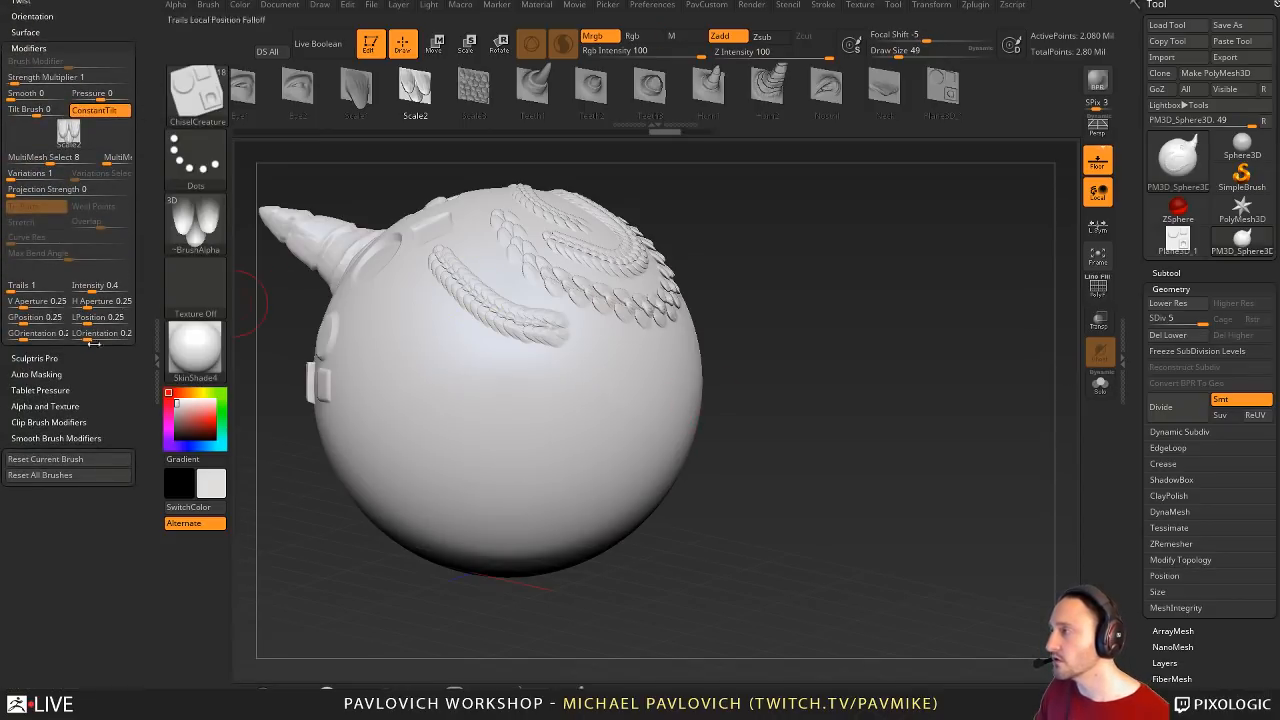
{"action": "left_click", "coordinate": [49, 406]}
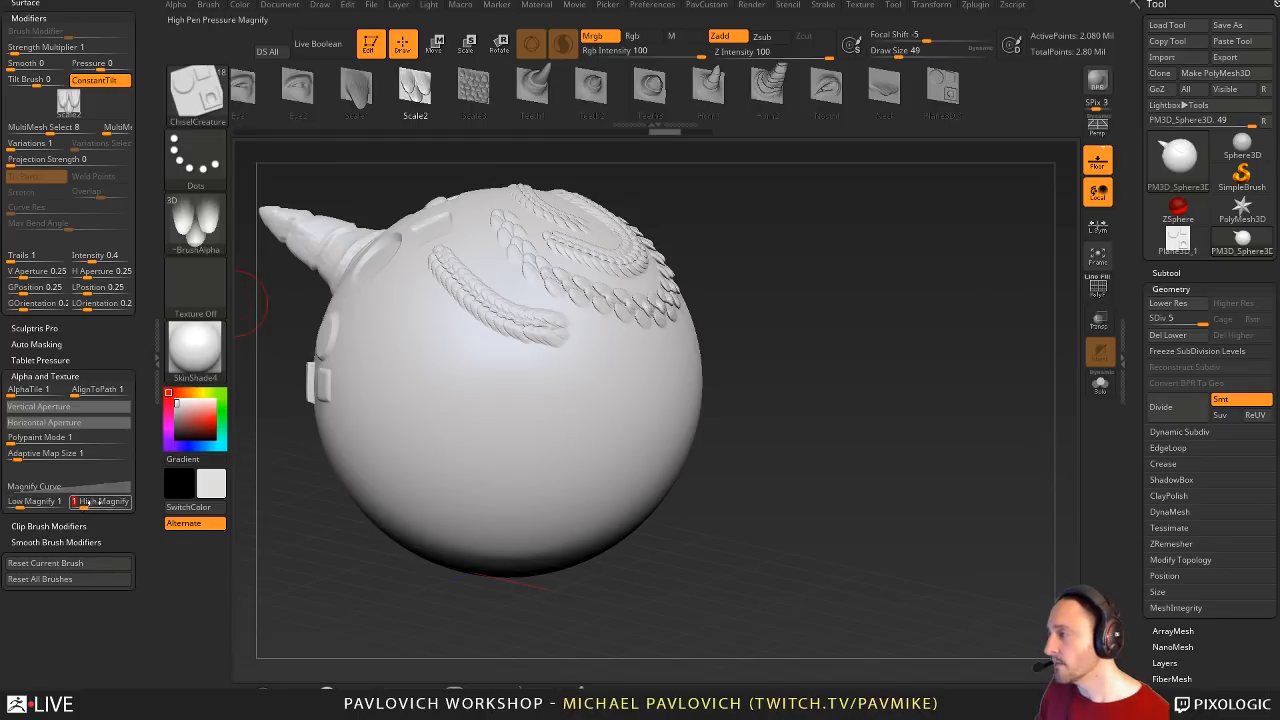
{"action": "key", "text": "["}
{"action": "right_click_drag", "start_coordinate": [450, 460], "coordinate": [489, 425]}
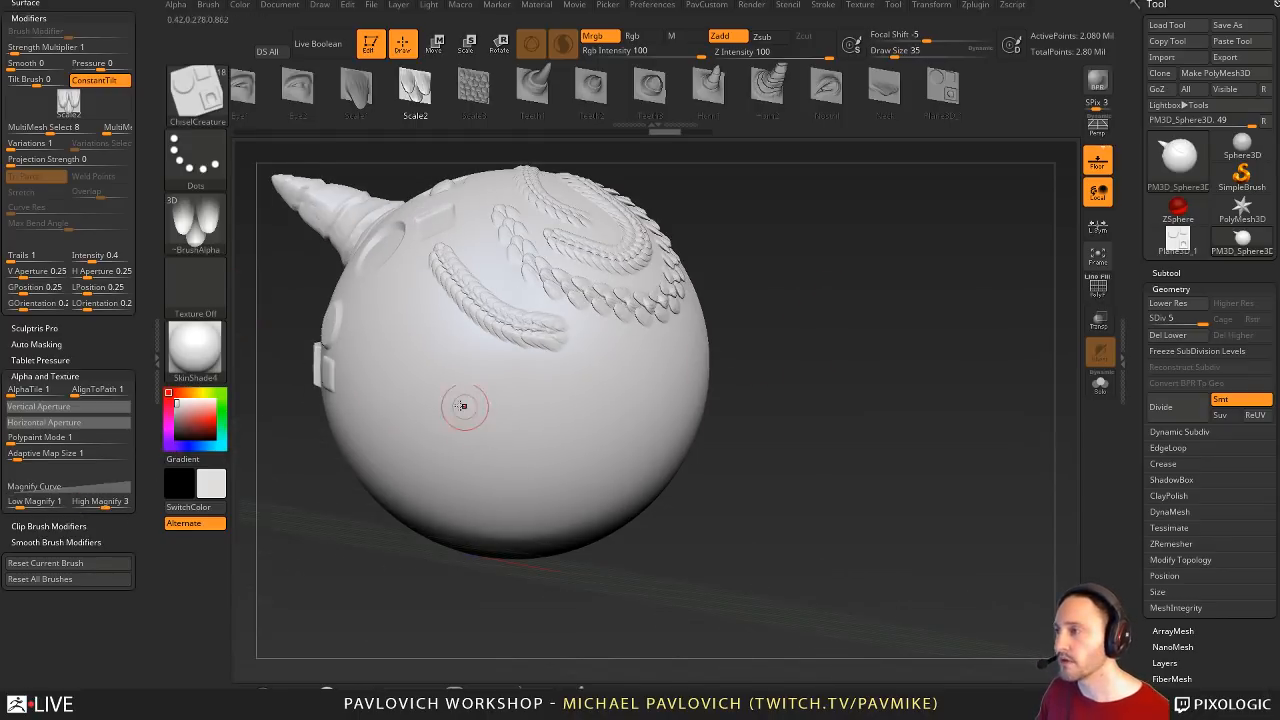
{"action": "right_click_drag", "start_coordinate": [429, 317], "coordinate": [626, 320]}
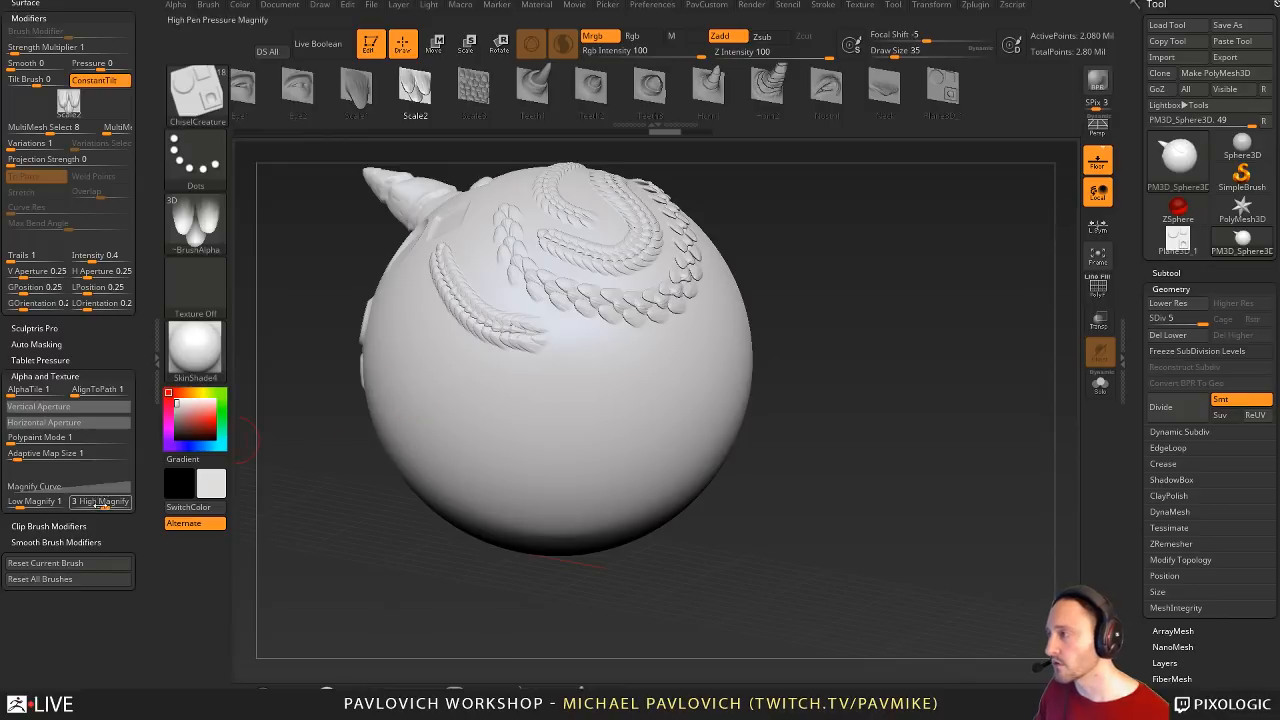
{"action": "right_click_drag", "start_coordinate": [350, 428], "coordinate": [412, 397]}
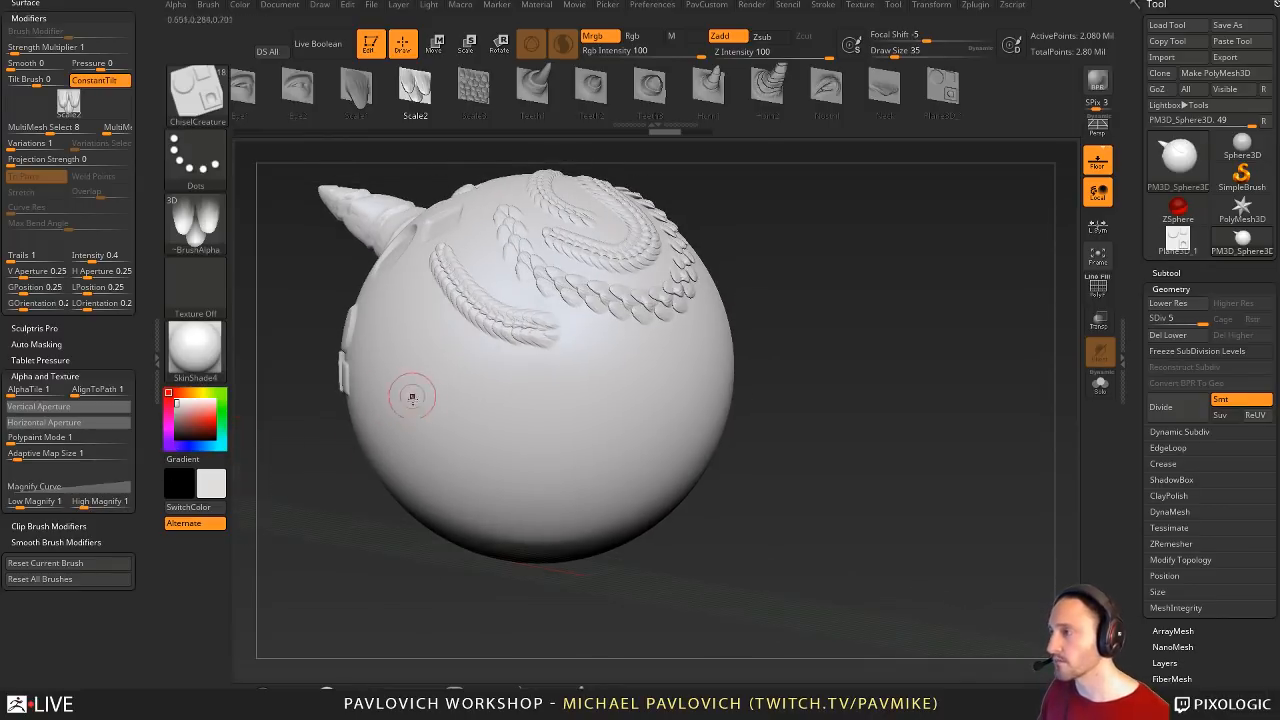
{"action": "mouse_move", "coordinate": [453, 388]}
{"action": "left_mouse_down"}
{"action": "mouse_move", "coordinate": [505, 460]}
{"action": "mouse_move", "coordinate": [586, 424]}
{"action": "left_mouse_up"}
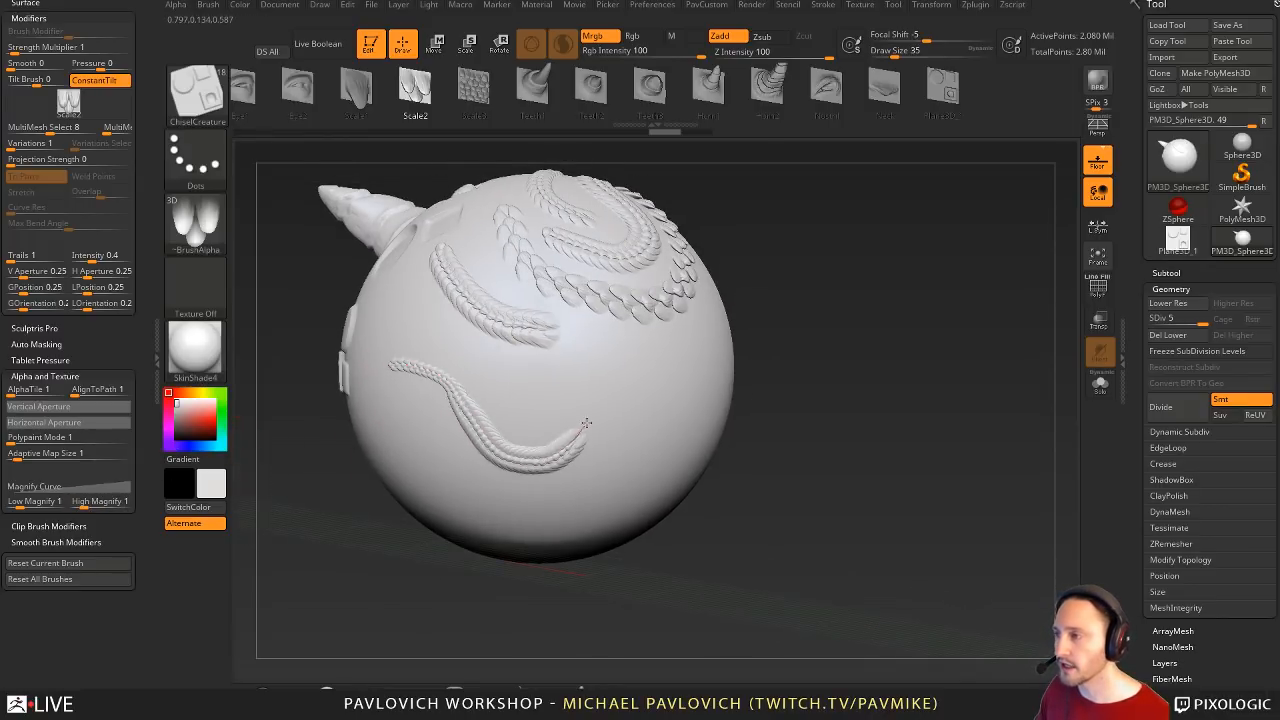
{"action": "left_click_drag", "start_coordinate": [663, 394], "coordinate": [662, 394]}
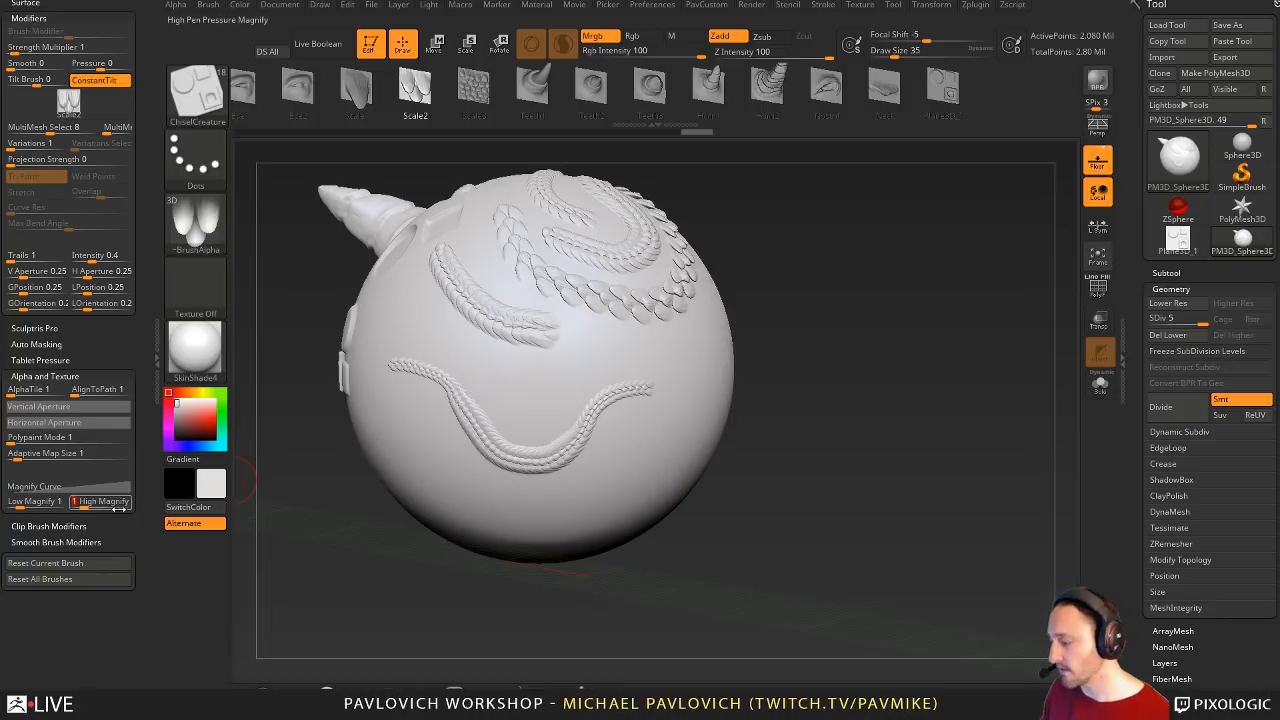
- Set High Magnify to 3 and paint a second wavy Scale2 row beneath the first wavy row
{"action": "right_click_drag", "start_coordinate": [886, 429], "coordinate": [860, 445]}
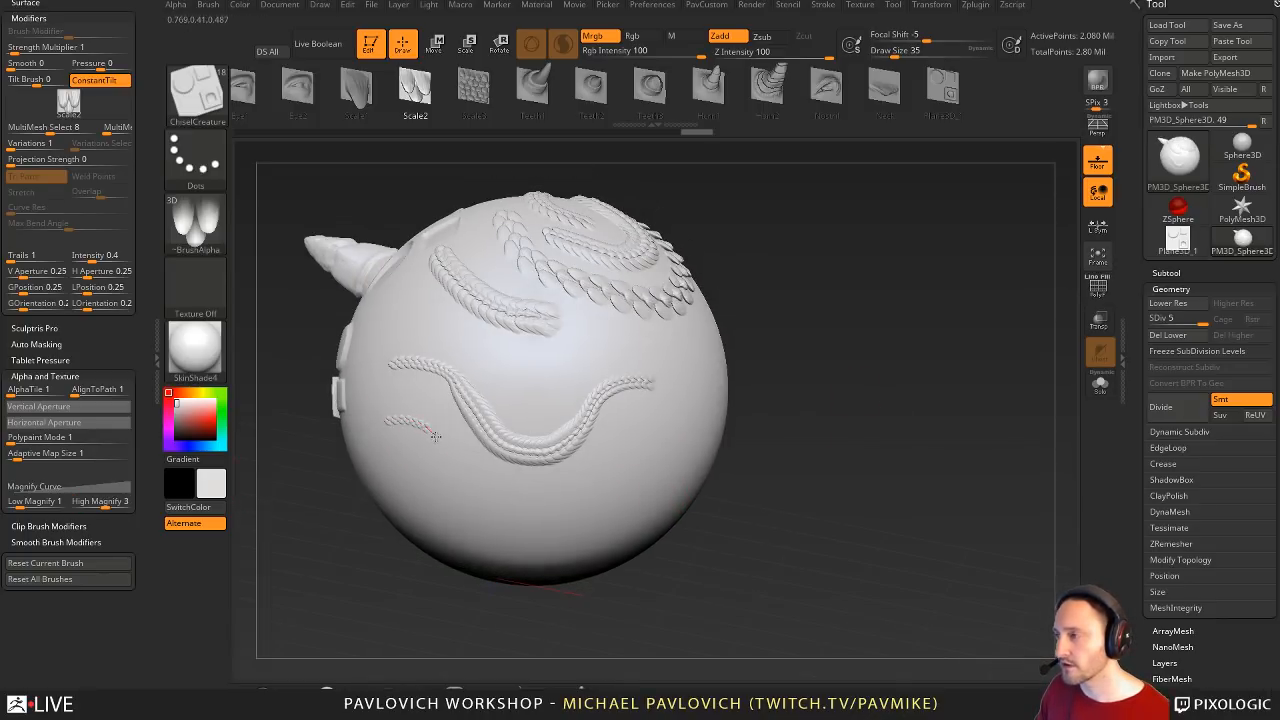
{"action": "mouse_move", "coordinate": [449, 467]}
{"action": "left_mouse_down"}
{"action": "mouse_move", "coordinate": [492, 508]}
{"action": "mouse_move", "coordinate": [545, 530]}
{"action": "mouse_move", "coordinate": [584, 500]}
{"action": "left_mouse_up"}
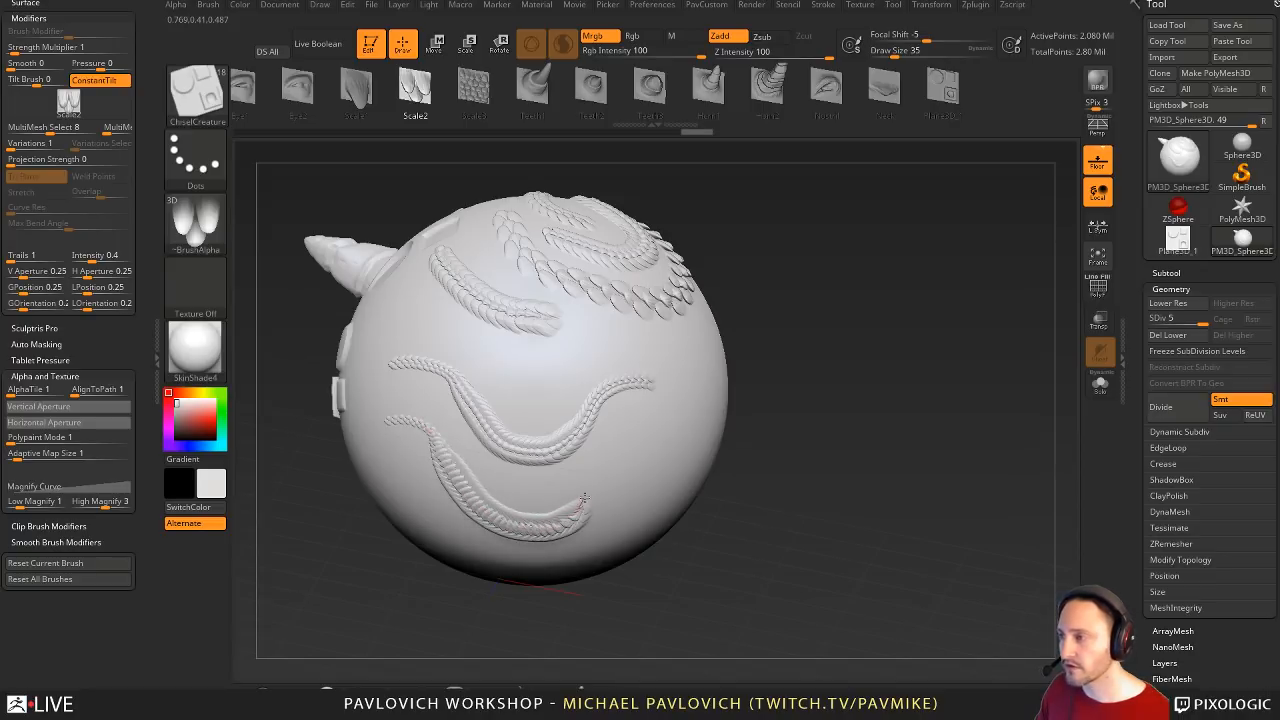
{"action": "left_click_drag", "start_coordinate": [653, 443], "coordinate": [653, 443]}
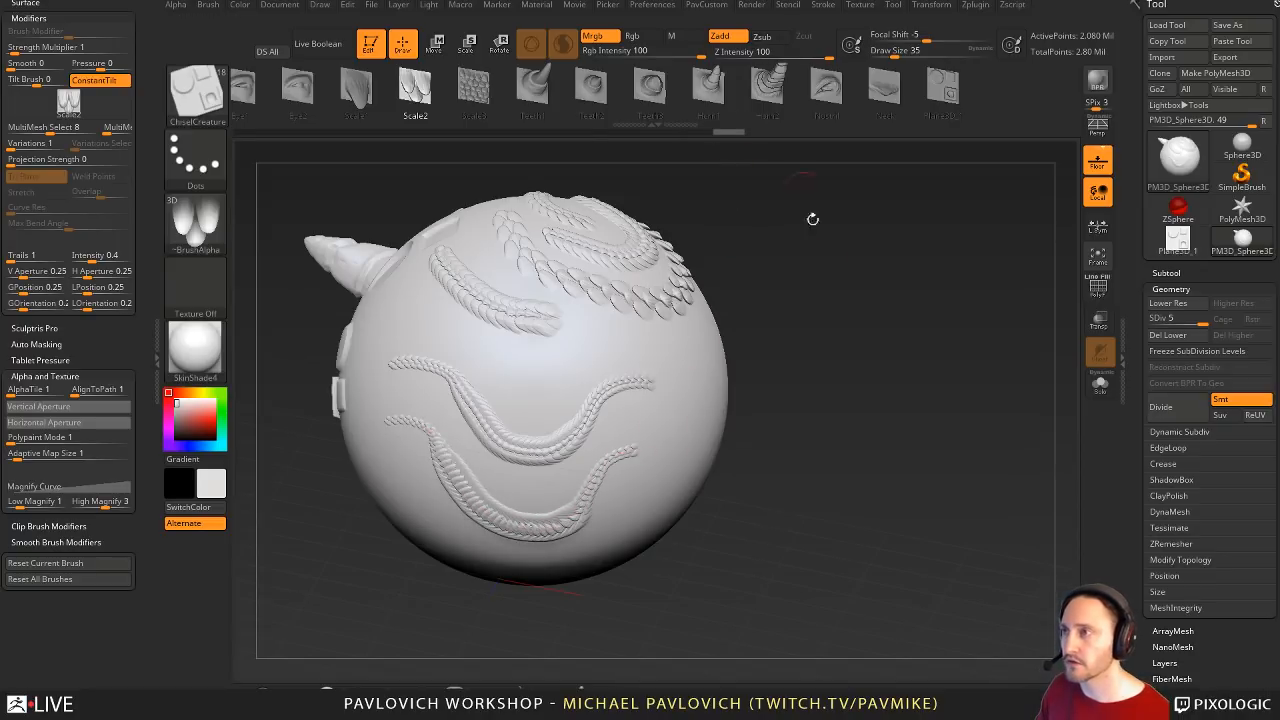
- Raise the draw size to 101, try a large Scale2 stroke over the wavy rows and undo it
{"action": "mouse_move", "coordinate": [814, 214]}
{"action": "right_mouse_down"}
{"action": "mouse_move", "coordinate": [857, 266]}
{"action": "mouse_move", "coordinate": [846, 287]}
{"action": "right_mouse_up"}
{"action": "key", "text": "s"}
{"action": "left_click_drag", "start_coordinate": [846, 287], "coordinate": [854, 286]}
{"action": "right_click_drag", "start_coordinate": [854, 286], "coordinate": [848, 330]}
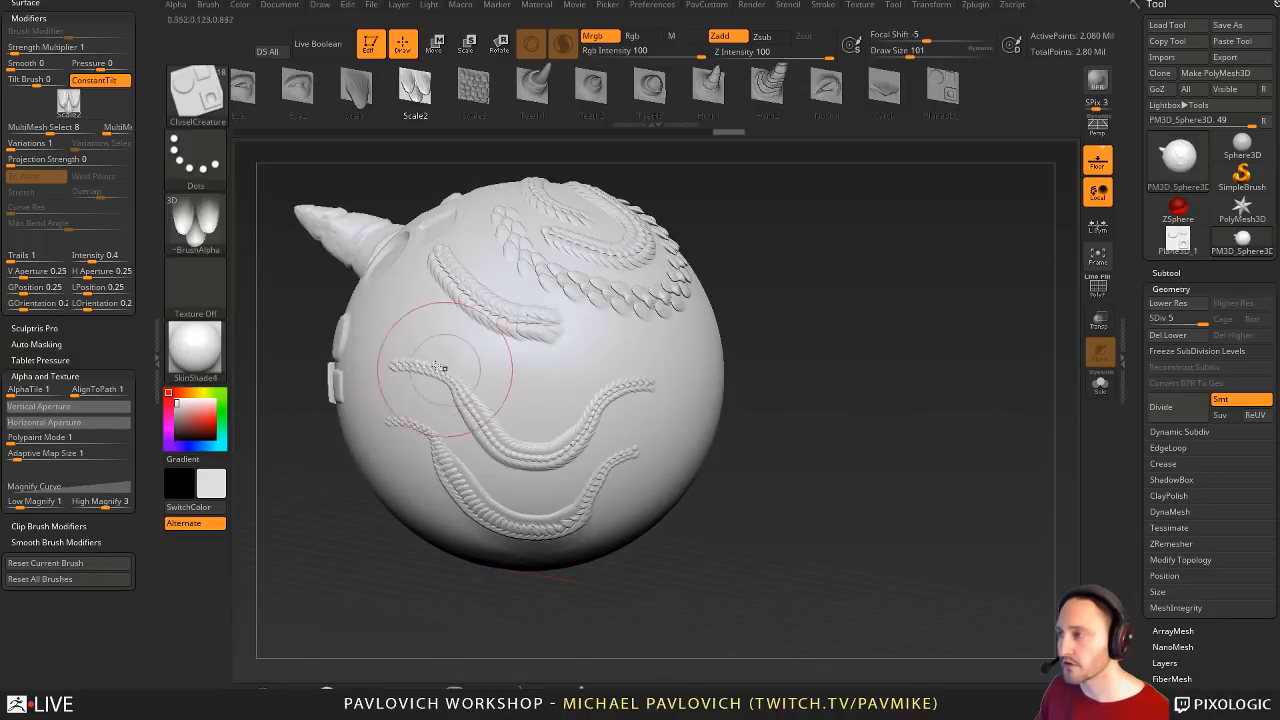
{"action": "mouse_move", "coordinate": [443, 364]}
{"action": "left_mouse_down"}
{"action": "mouse_move", "coordinate": [497, 376]}
{"action": "mouse_move", "coordinate": [591, 351]}
{"action": "mouse_move", "coordinate": [686, 389]}
{"action": "left_mouse_up"}
{"action": "key", "text": "ctrl+z"}
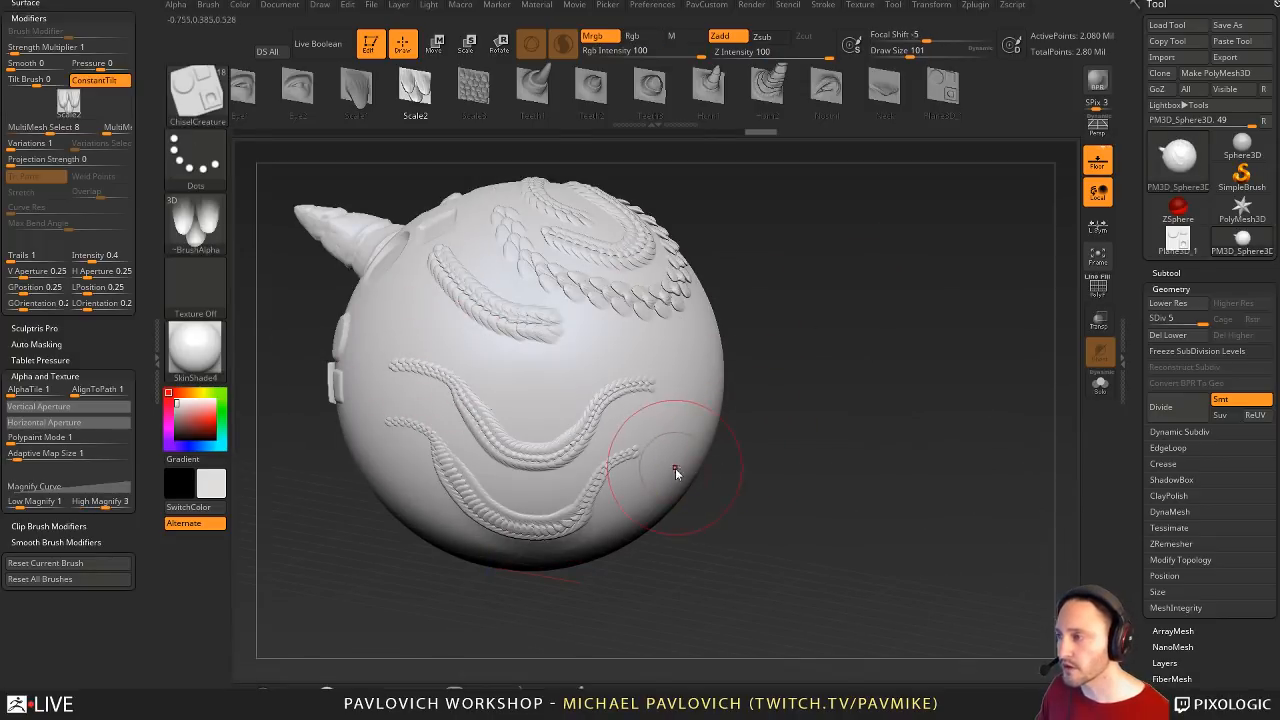
- Reduce the draw size to 27 and reset the brush's High Magnify to 1
{"action": "mouse_move", "coordinate": [677, 471]}
{"action": "right_mouse_down", "text": "ctrl"}
{"action": "mouse_move", "coordinate": [829, 460]}
{"action": "mouse_move", "coordinate": [846, 408]}
{"action": "right_mouse_up", "text": "ctrl"}
{"action": "key", "text": "["}
{"action": "right_click_drag", "start_coordinate": [768, 455], "coordinate": [794, 323], "text": "alt"}
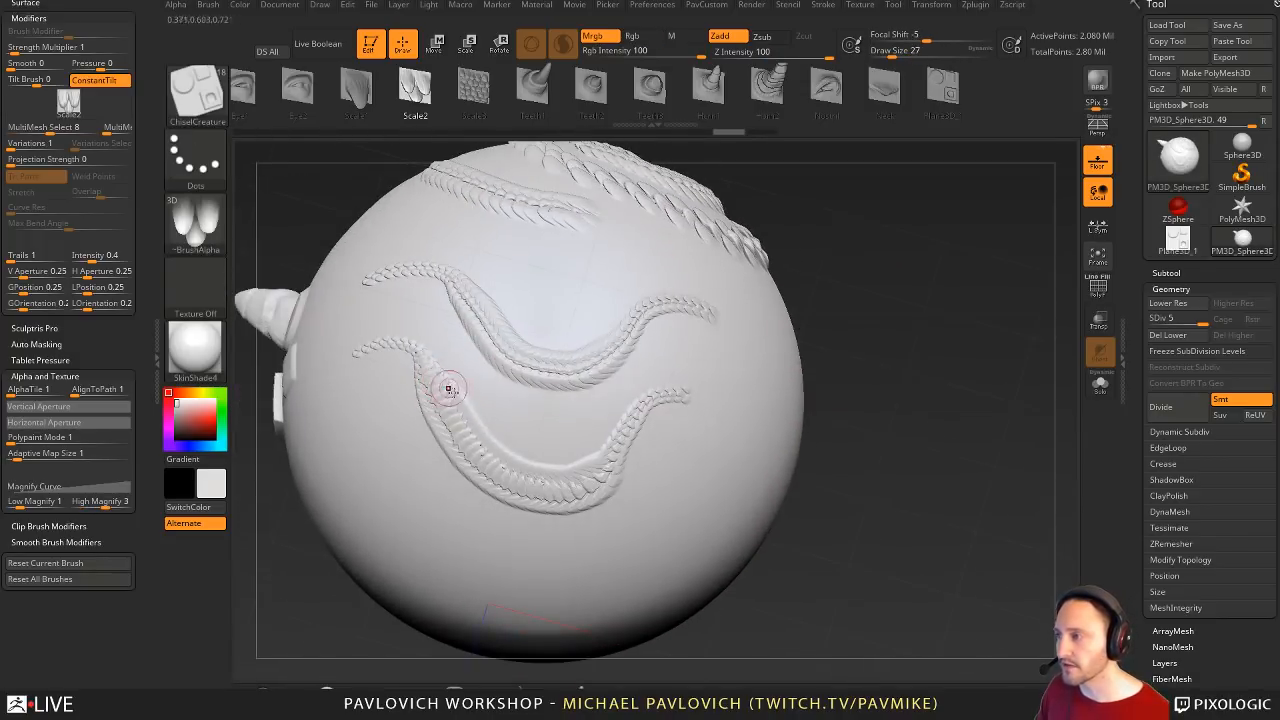
{"action": "right_click_drag", "start_coordinate": [580, 463], "coordinate": [556, 590]}
{"action": "right_click_drag", "start_coordinate": [880, 430], "coordinate": [830, 408]}
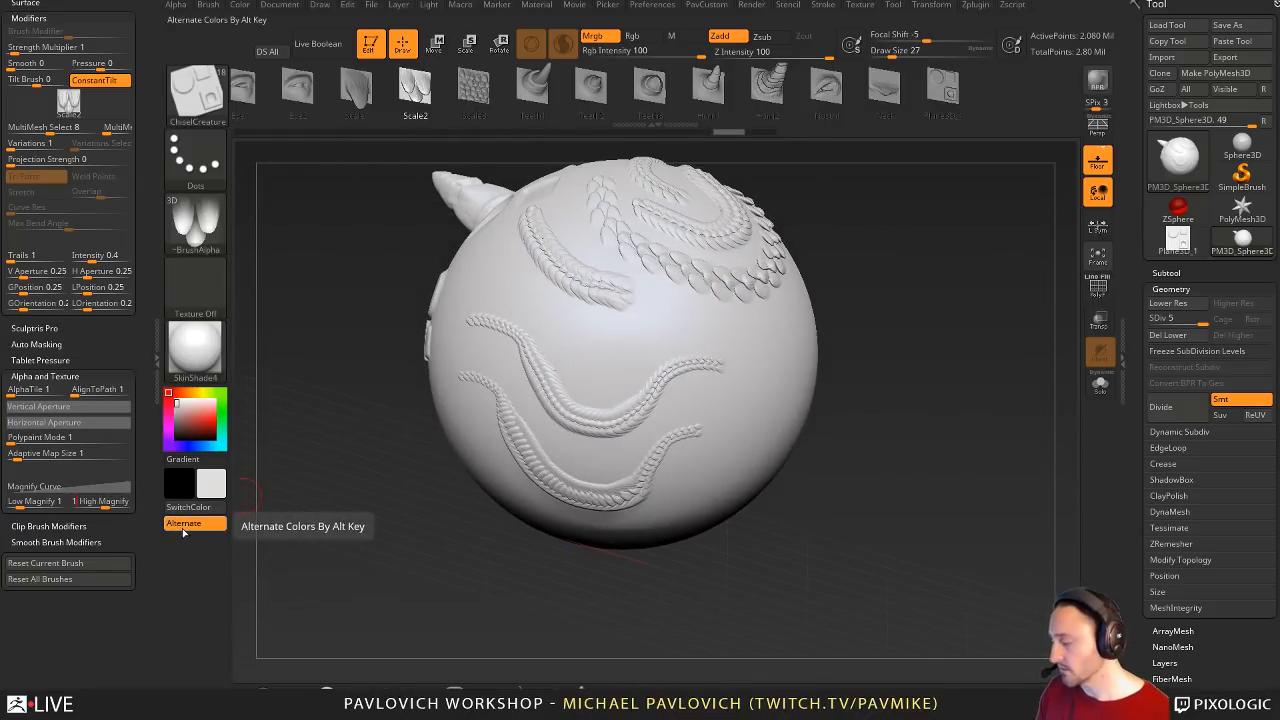
{"action": "type", "text": "1"}
{"action": "mouse_move", "coordinate": [918, 339]}
{"action": "right_mouse_down"}
{"action": "mouse_move", "coordinate": [946, 369]}
{"action": "mouse_move", "coordinate": [923, 326]}
{"action": "mouse_move", "coordinate": [931, 421]}
{"action": "right_mouse_up"}
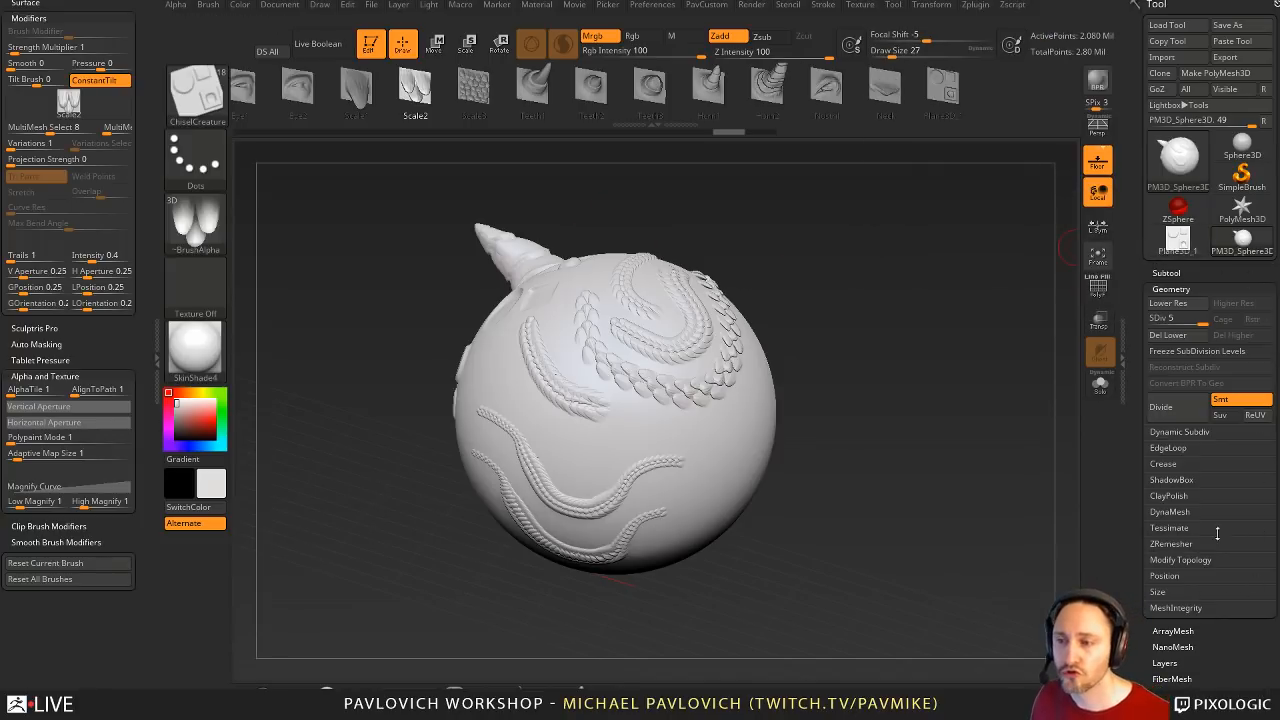
- Delete the sculpted sphere tool and the Plane3D_1 tool through their subtool settings
{"action": "left_click", "coordinate": [1165, 273]}
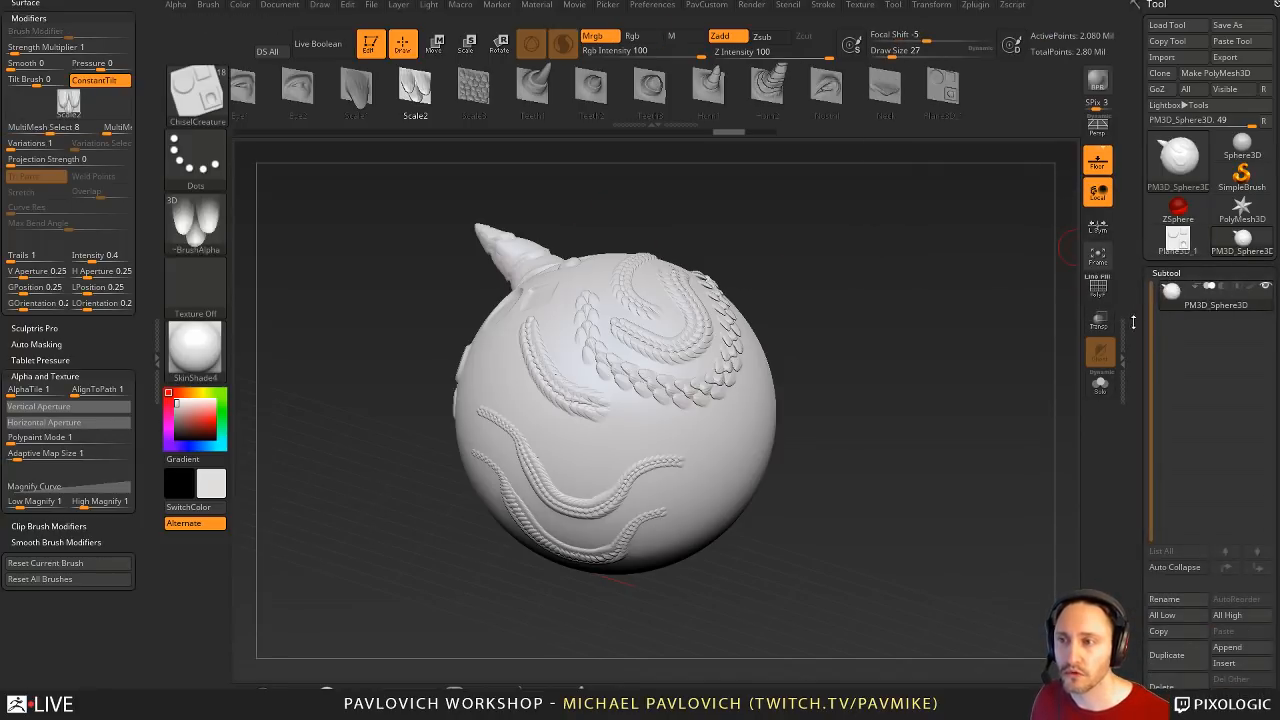
{"action": "left_click_drag", "start_coordinate": [1133, 322], "coordinate": [1136, 212]}
{"action": "left_click", "coordinate": [1240, 404]}
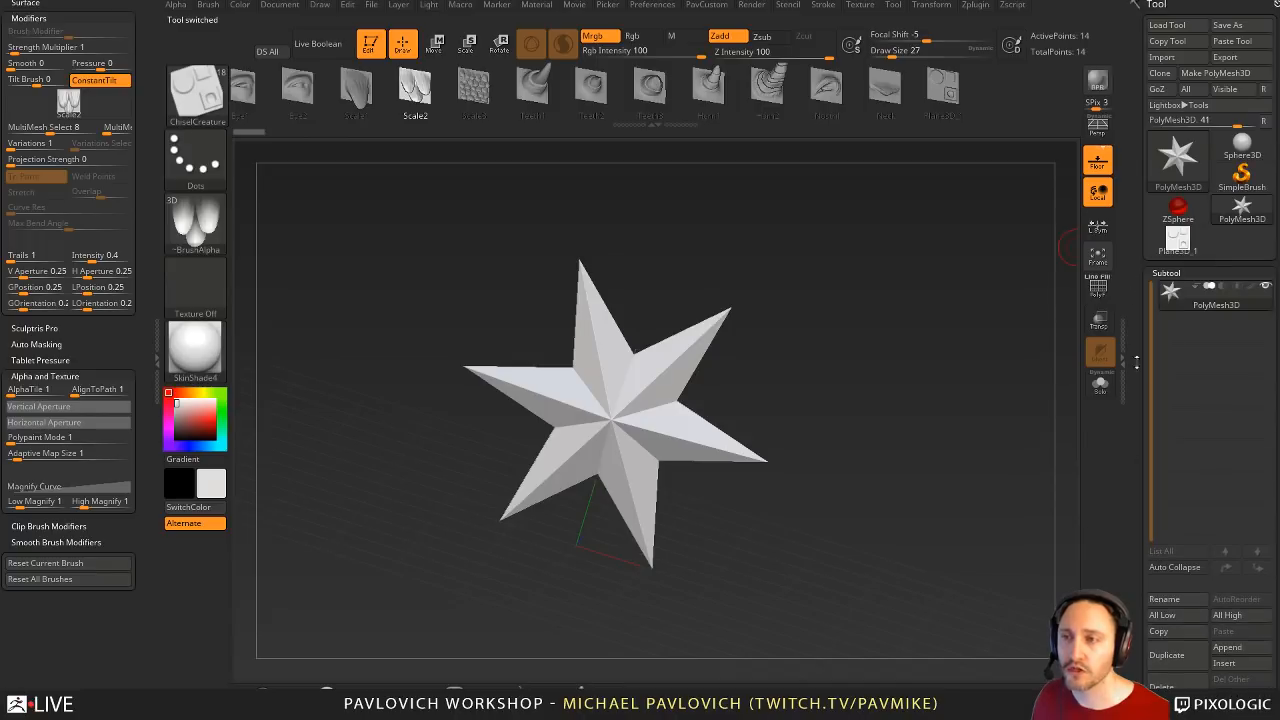
{"action": "left_click", "coordinate": [1178, 234]}
{"action": "left_click", "coordinate": [1172, 686]}
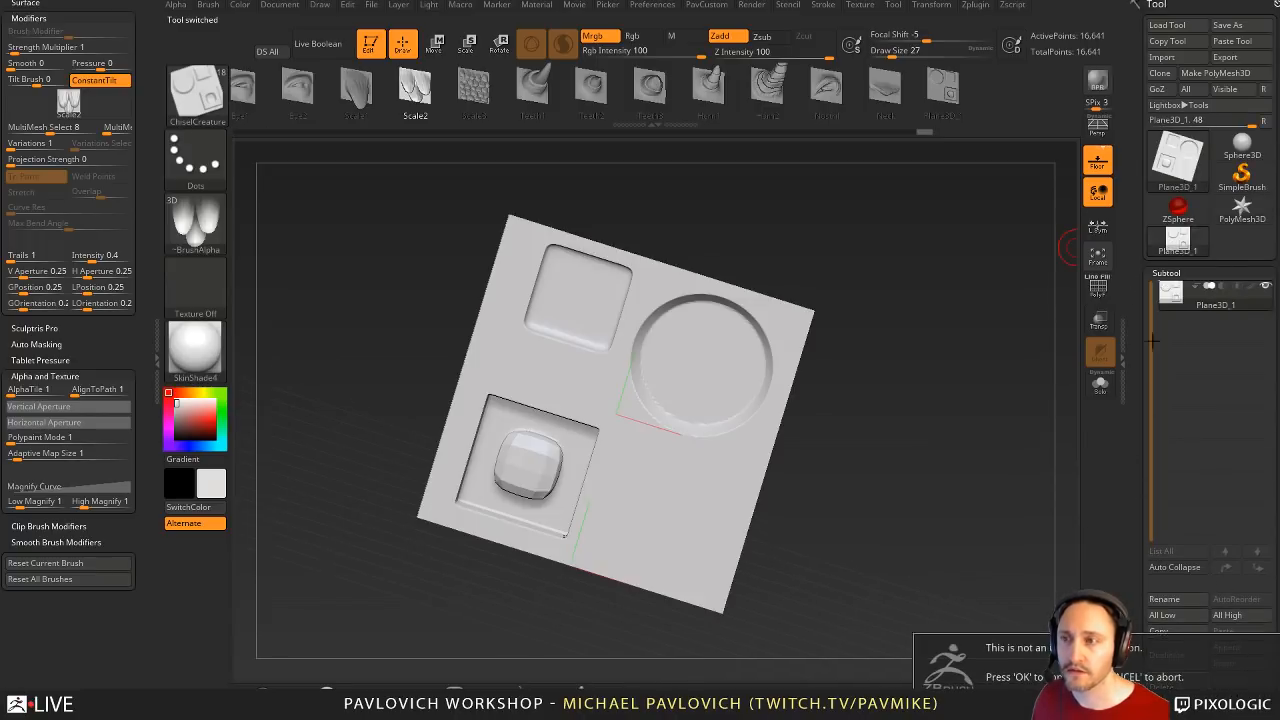
{"action": "left_click", "coordinate": [1241, 214]}
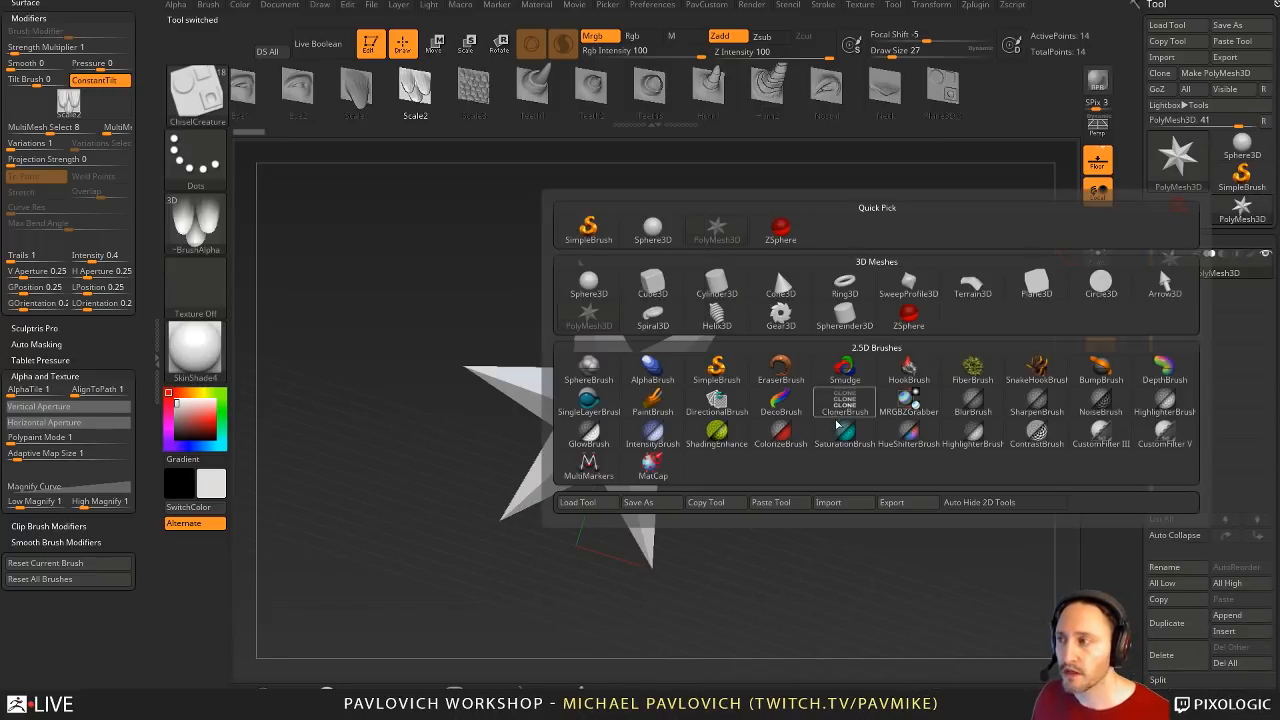
{"action": "left_click", "coordinate": [844, 408]}
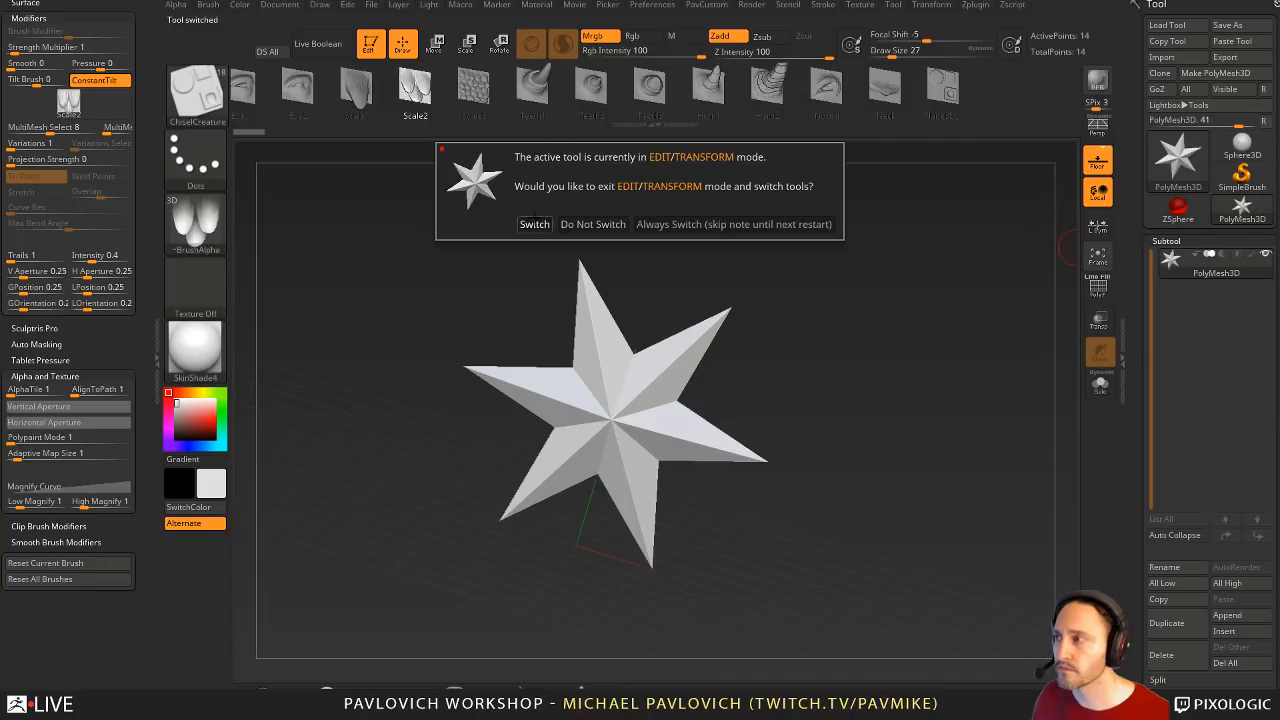
{"action": "left_click", "coordinate": [615, 224]}
- Initialize the star PolyMesh3D as a QCube with a resolution of 2 on each axis and show its polyframe
{"action": "left_click_drag", "start_coordinate": [1141, 288], "coordinate": [1131, 73]}
{"action": "left_click", "coordinate": [1173, 388], "text": "shift"}
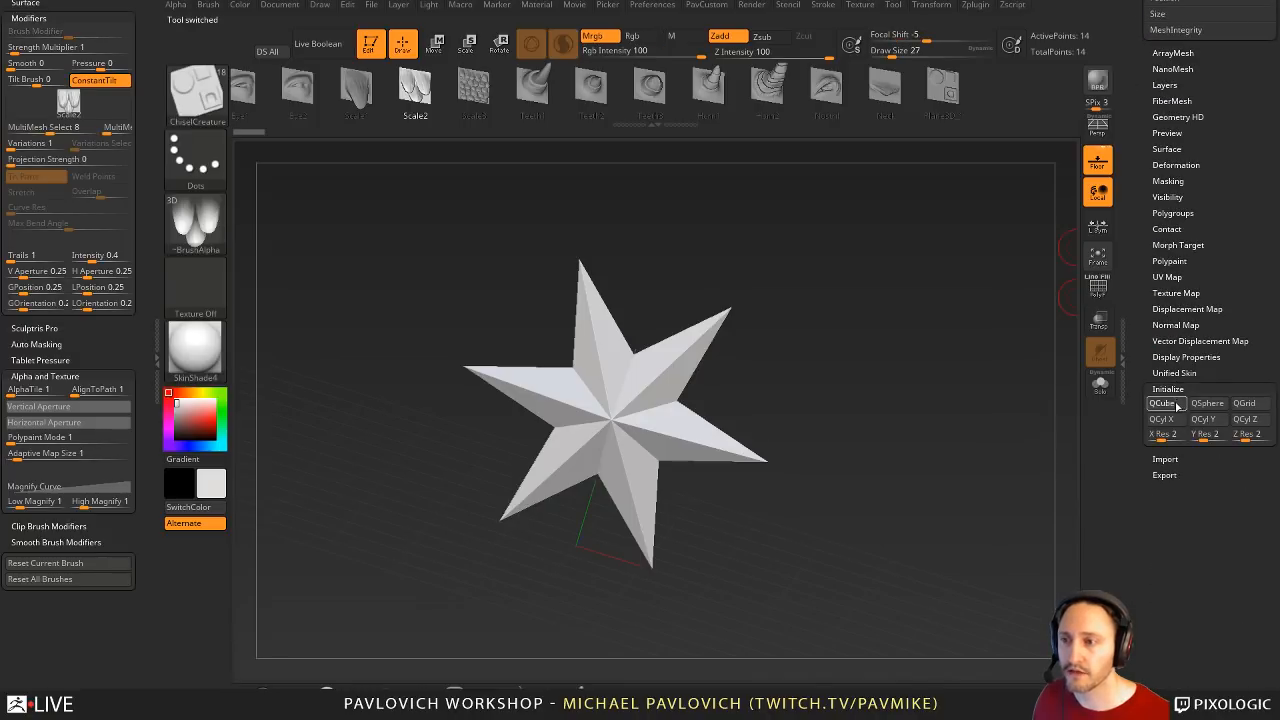
{"action": "left_click", "coordinate": [1161, 403]}
{"action": "left_click", "coordinate": [1097, 287]}
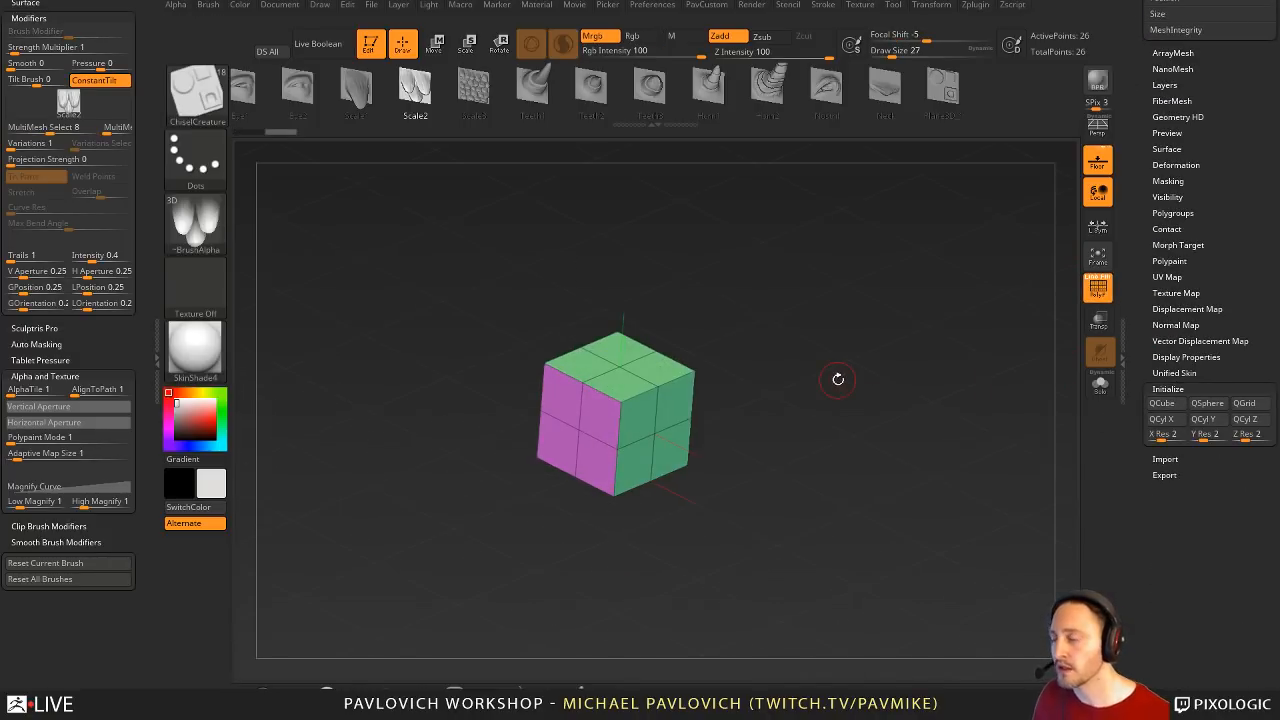
- Switch to the ZModeler brush, dismissing the draw size note, and pull one side of the cube outward with QMesh
{"action": "right_click_drag", "start_coordinate": [808, 263], "coordinate": [730, 340], "text": "ctrl"}
{"action": "left_click", "coordinate": [574, 401]}
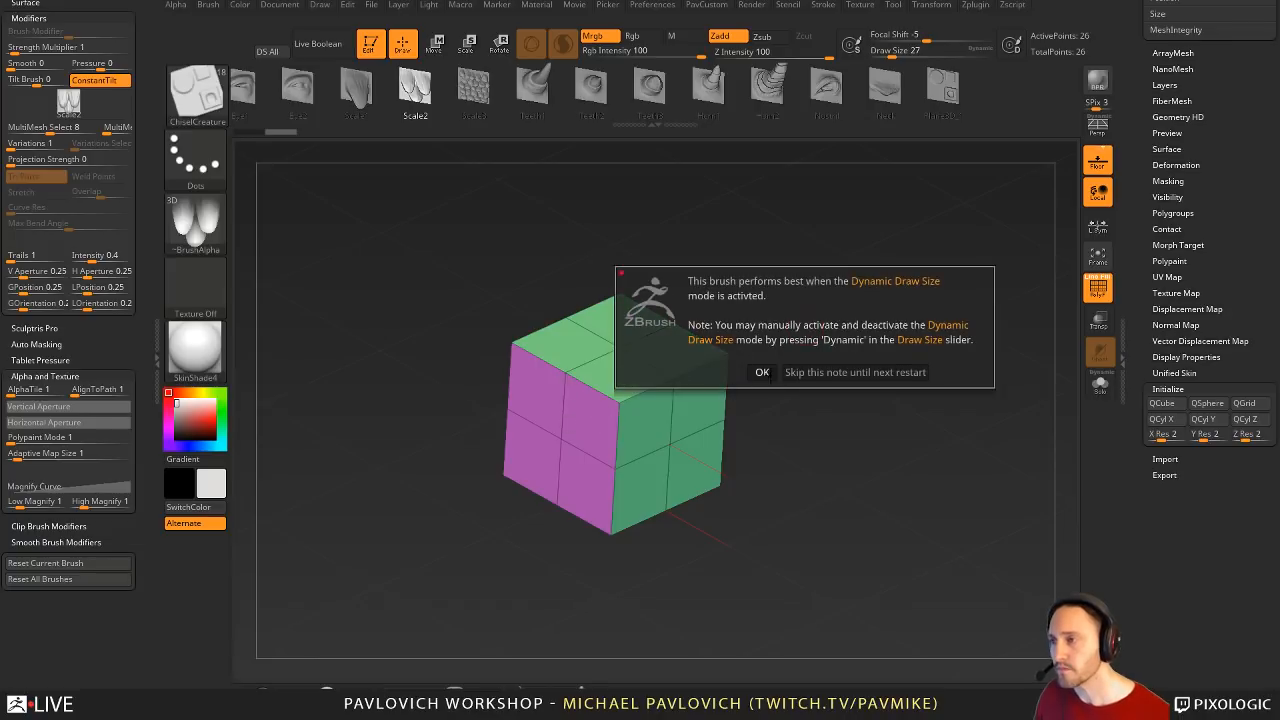
{"action": "left_click", "coordinate": [762, 372]}
{"action": "key", "text": "b"}
{"action": "key", "text": "z"}
{"action": "key", "text": "m"}
{"action": "left_click_drag", "start_coordinate": [588, 432], "coordinate": [479, 467]}
- Mark the polygons along the block's long side and QMesh them outward to widen the block on both sides
{"action": "mouse_move", "coordinate": [750, 410]}
{"action": "right_mouse_down", "text": "ctrl"}
{"action": "mouse_move", "coordinate": [783, 366]}
{"action": "mouse_move", "coordinate": [775, 350]}
{"action": "right_mouse_up", "text": "ctrl"}
{"action": "mouse_move", "coordinate": [610, 425]}
{"action": "left_mouse_down", "text": "alt"}
{"action": "mouse_move", "coordinate": [603, 445]}
{"action": "mouse_move", "coordinate": [715, 401]}
{"action": "left_mouse_up", "text": "alt"}
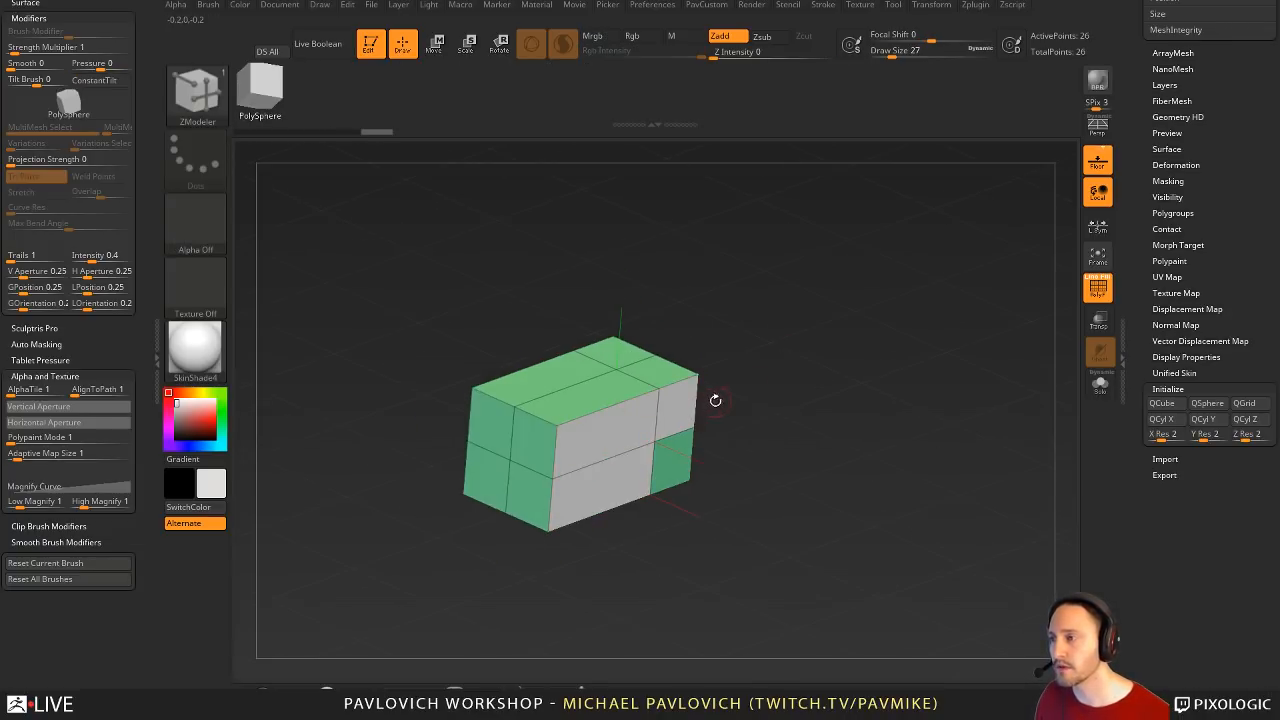
{"action": "right_click_drag", "start_coordinate": [715, 401], "coordinate": [696, 397]}
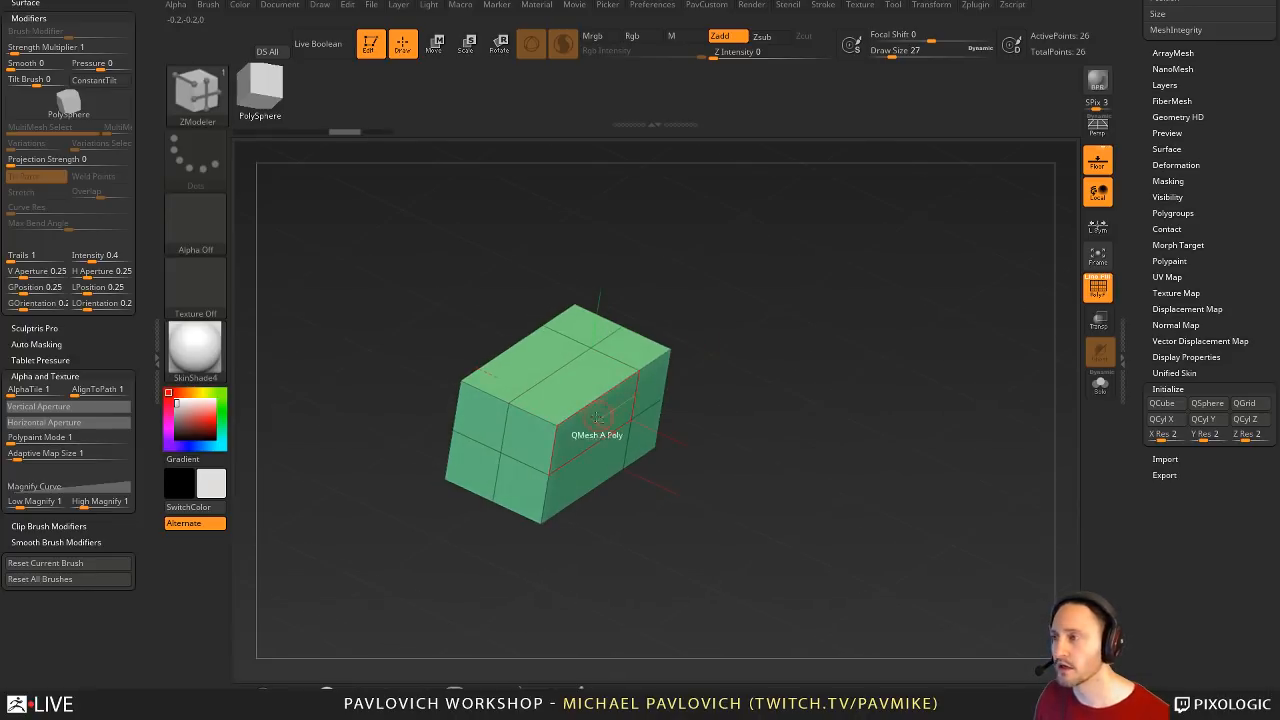
{"action": "left_click_drag", "start_coordinate": [603, 428], "coordinate": [708, 463]}
- Mark the rear side polygons of the widened block and QMesh them outward into two side arms
{"action": "right_click_drag", "start_coordinate": [715, 425], "coordinate": [747, 355]}
{"action": "key", "text": "space"}
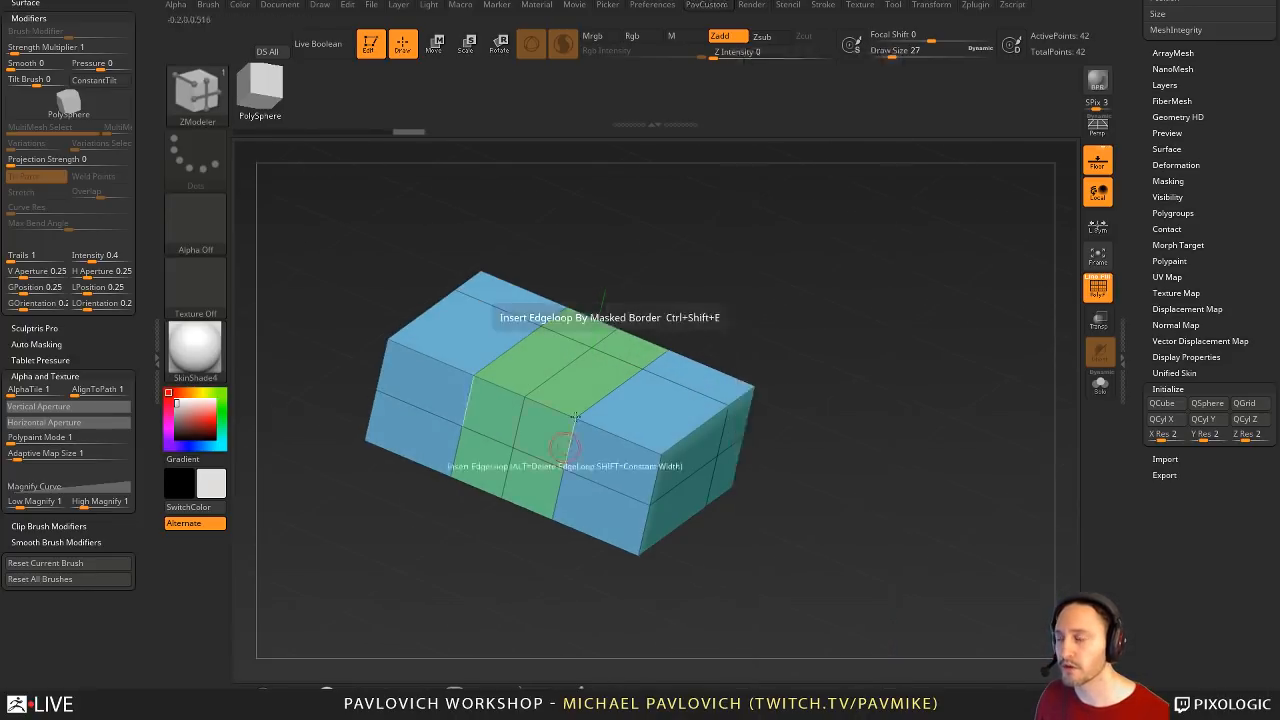
{"action": "right_click_drag", "start_coordinate": [810, 430], "coordinate": [783, 345]}
{"action": "mouse_move", "coordinate": [710, 417]}
{"action": "left_mouse_down", "text": "alt"}
{"action": "mouse_move", "coordinate": [706, 443]}
{"action": "mouse_move", "coordinate": [826, 461]}
{"action": "left_mouse_up", "text": "alt"}
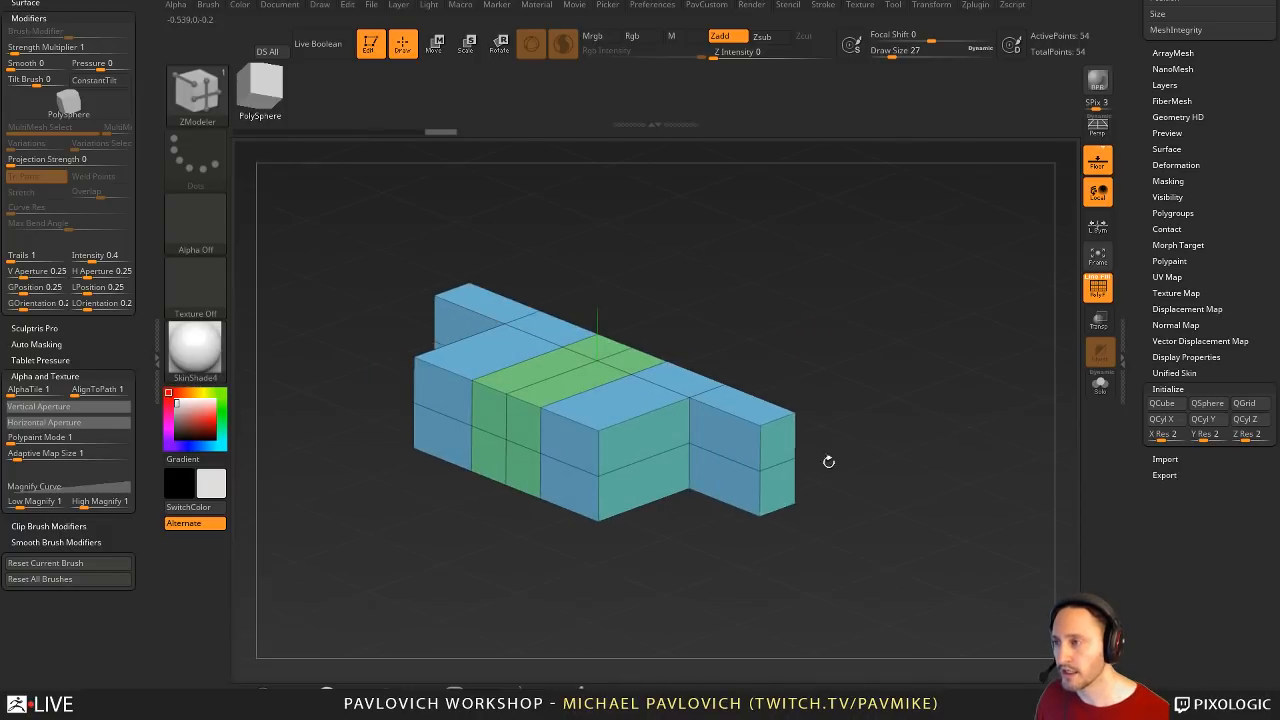
- QMesh the rear-facing polygons of both side arms outward to lengthen the arms behind the block
{"action": "right_click_drag", "start_coordinate": [828, 461], "coordinate": [740, 444]}
{"action": "mouse_move", "coordinate": [732, 466]}
{"action": "left_mouse_down", "text": "alt"}
{"action": "mouse_move", "coordinate": [706, 454]}
{"action": "mouse_move", "coordinate": [929, 400]}
{"action": "left_mouse_up", "text": "alt"}
{"action": "right_click_drag", "start_coordinate": [929, 400], "coordinate": [686, 445]}
{"action": "right_click_drag", "start_coordinate": [891, 340], "coordinate": [1063, 269]}
{"action": "key", "text": "shift"}
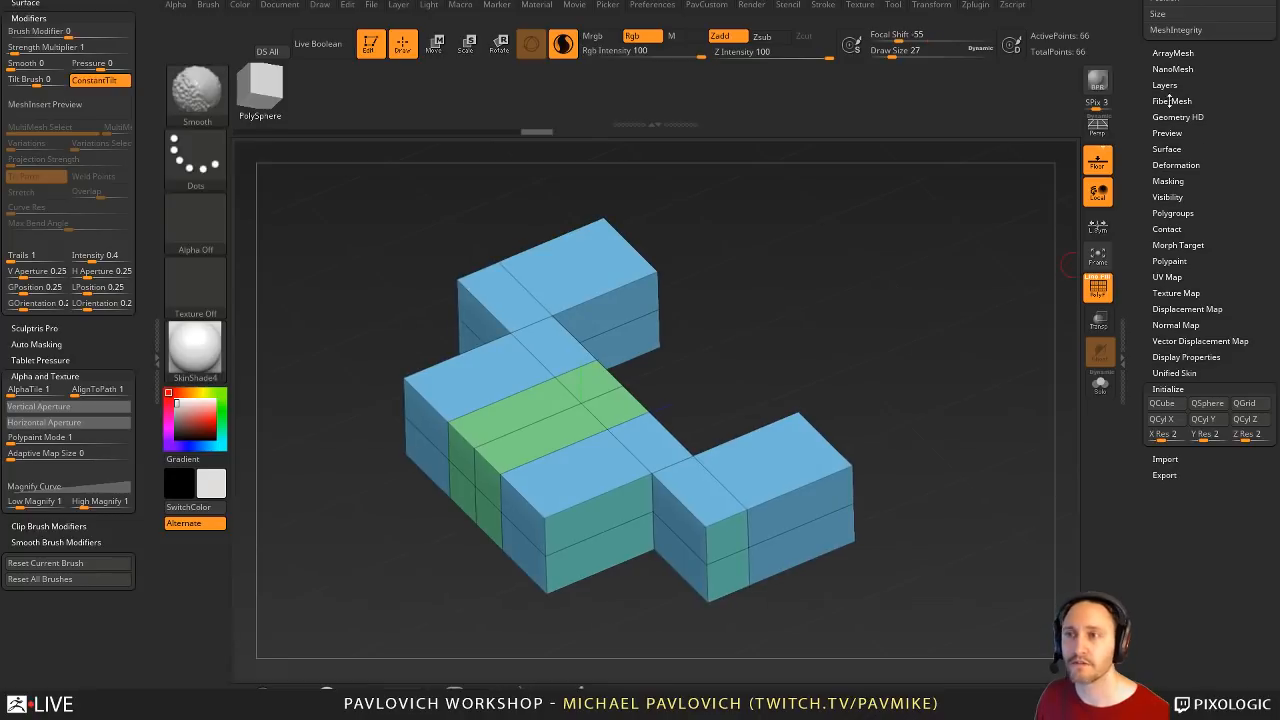
- Open the geometry's Crease settings and set the crease tolerance to 86
{"action": "left_click_drag", "start_coordinate": [1136, 86], "coordinate": [1141, 227]}
{"action": "left_click", "coordinate": [1163, 351]}
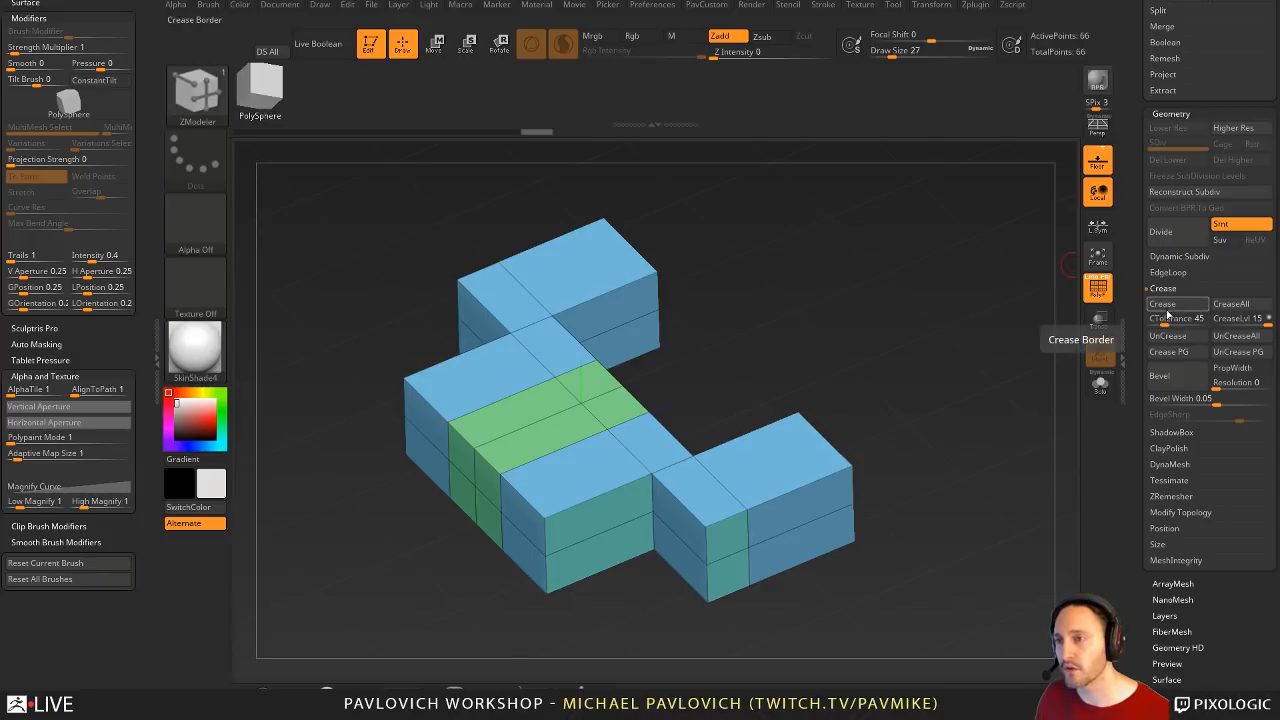
{"action": "mouse_move", "coordinate": [957, 361]}
{"action": "left_mouse_down"}
{"action": "mouse_move", "coordinate": [955, 330]}
{"action": "mouse_move", "coordinate": [965, 372]}
{"action": "left_mouse_up"}
{"action": "left_click", "coordinate": [1172, 319]}
{"action": "left_click_drag", "start_coordinate": [1170, 325], "coordinate": [1185, 320]}
{"action": "left_click_drag", "start_coordinate": [1060, 340], "coordinate": [923, 357]}
- Delete the rear end polygons of both side arms with the ZModeler polygon Delete action
{"action": "left_click_drag", "start_coordinate": [676, 498], "coordinate": [843, 449]}
{"action": "left_click_drag", "start_coordinate": [724, 450], "coordinate": [740, 452], "text": "alt"}
{"action": "key", "text": "space"}
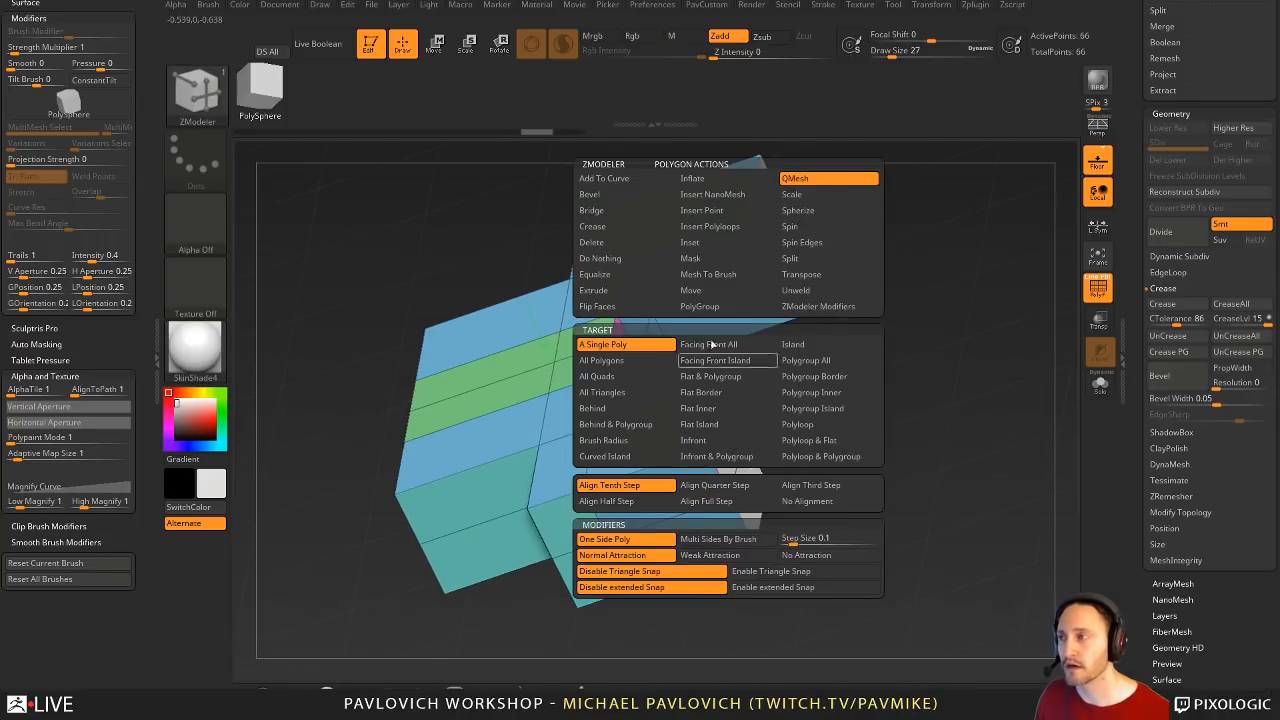
{"action": "left_click", "coordinate": [614, 244]}
{"action": "left_click", "coordinate": [737, 436]}
- Set the edge action to Bridge with the Two Holes target and bridge the open arm ends with a curved arc
{"action": "key", "text": "space"}
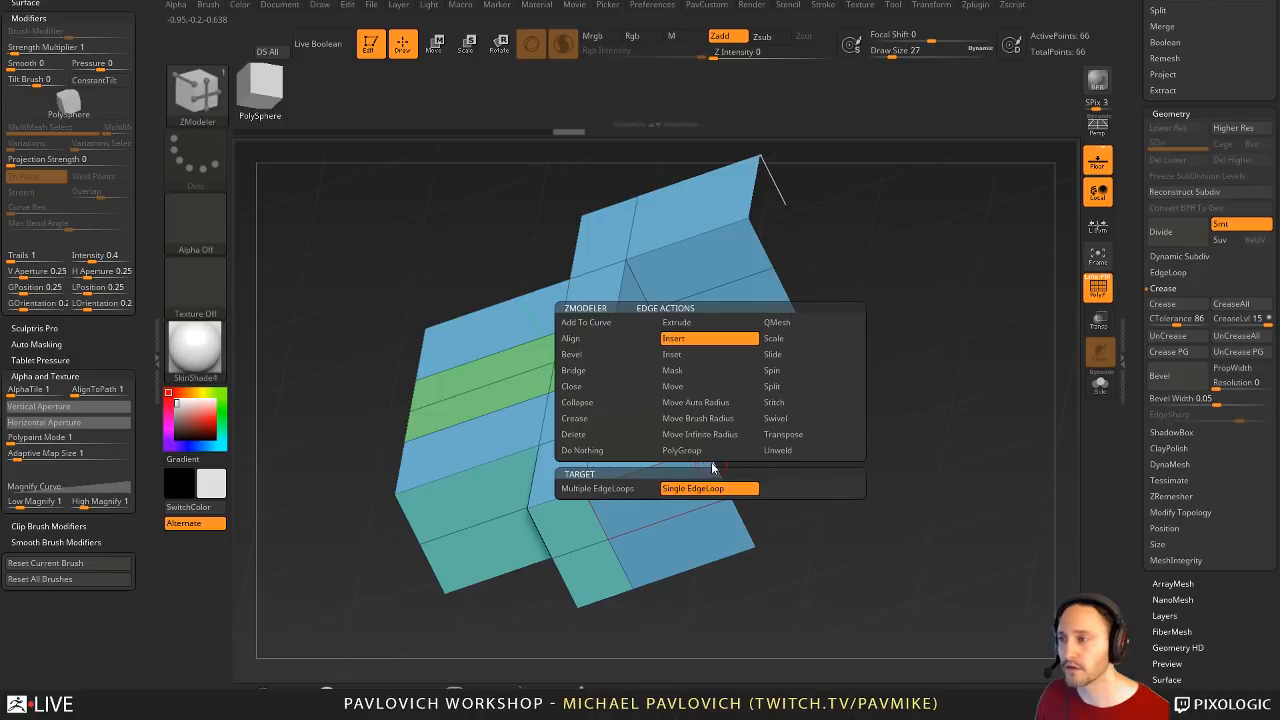
{"action": "left_click", "coordinate": [600, 370]}
{"action": "left_click", "coordinate": [686, 491]}
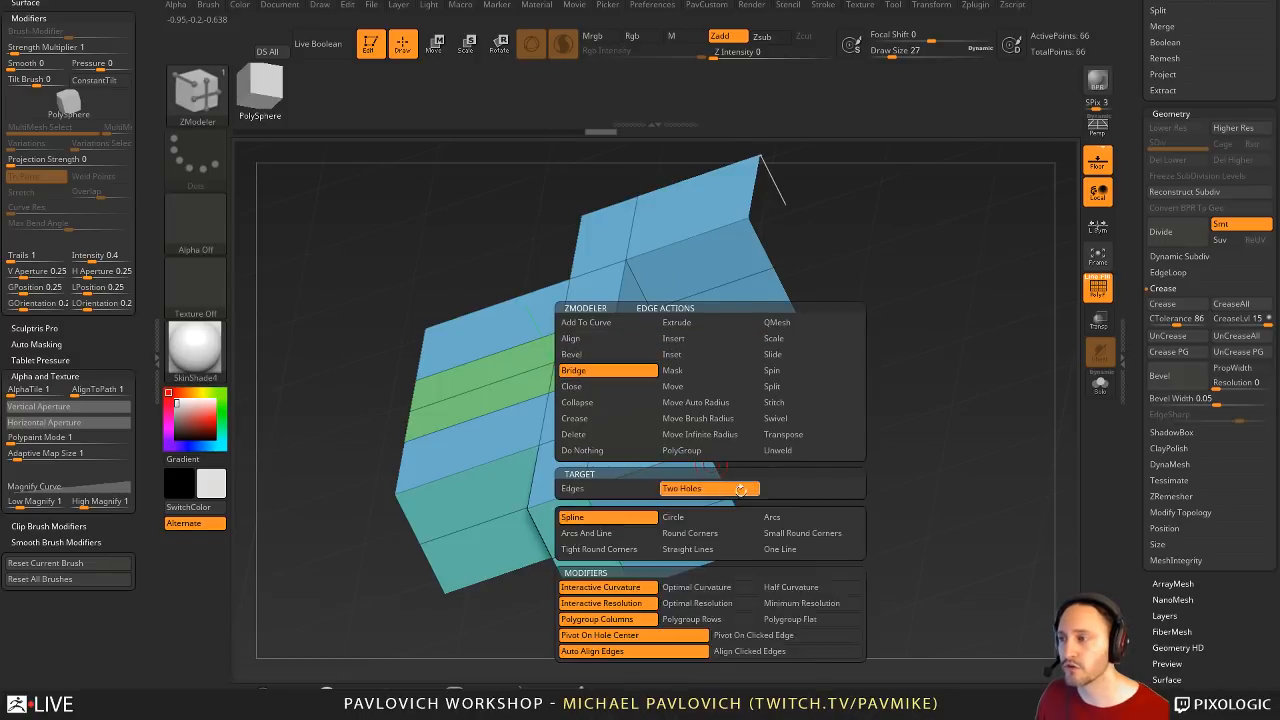
{"action": "left_click_drag", "start_coordinate": [758, 238], "coordinate": [641, 390]}
{"action": "left_click_drag", "start_coordinate": [991, 345], "coordinate": [1067, 288]}
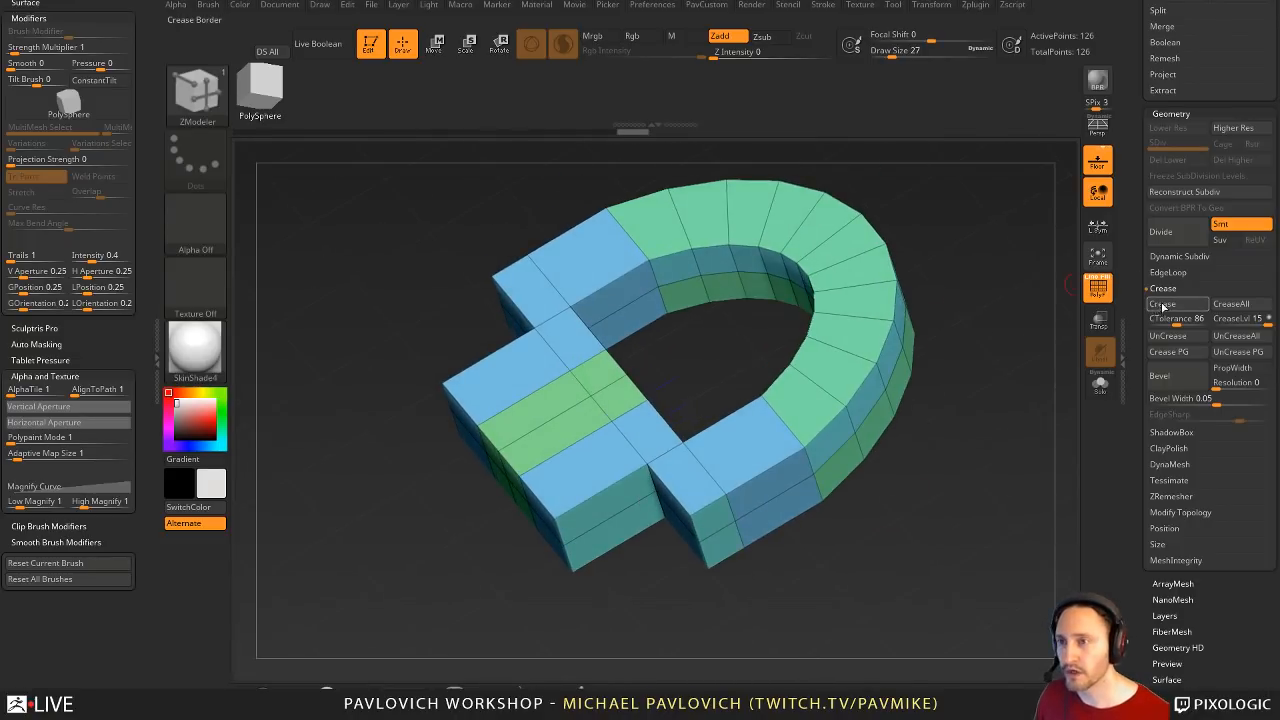
- Crease the bridged mesh, lower the crease tolerance to 19 and crease it again
{"action": "left_click_drag", "start_coordinate": [1030, 340], "coordinate": [855, 395]}
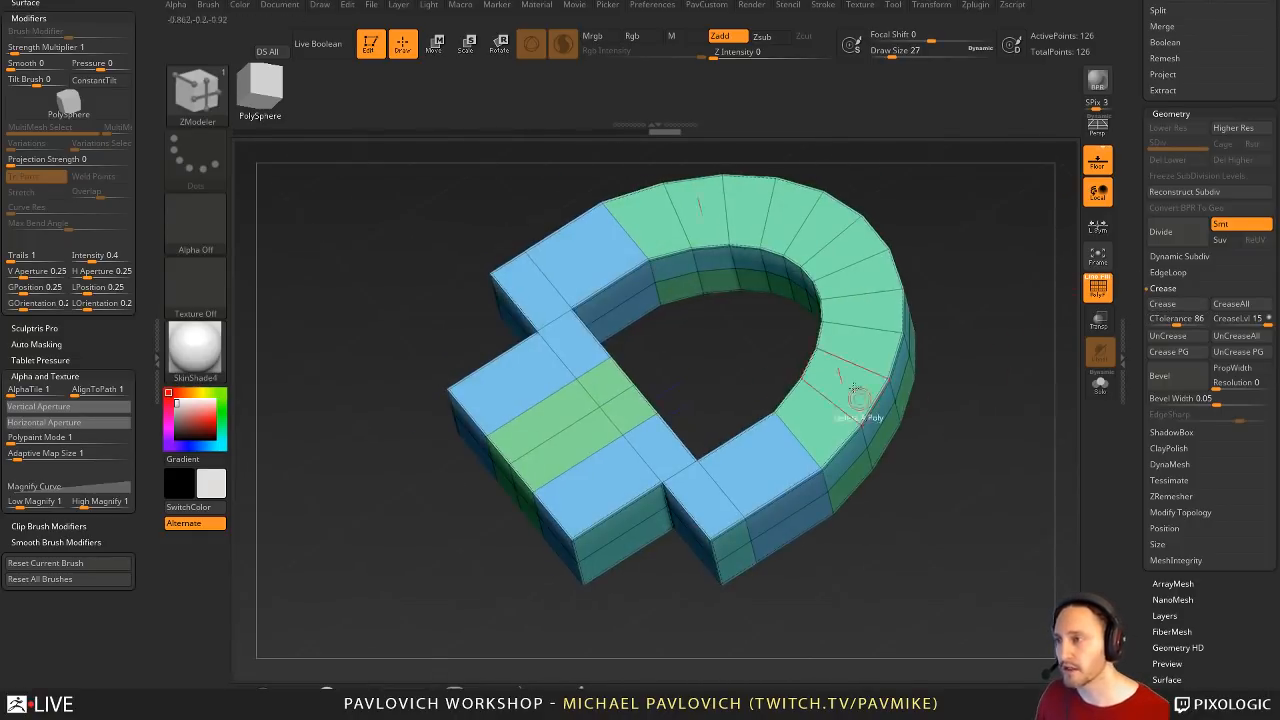
{"action": "left_click_drag", "start_coordinate": [817, 300], "coordinate": [1020, 331]}
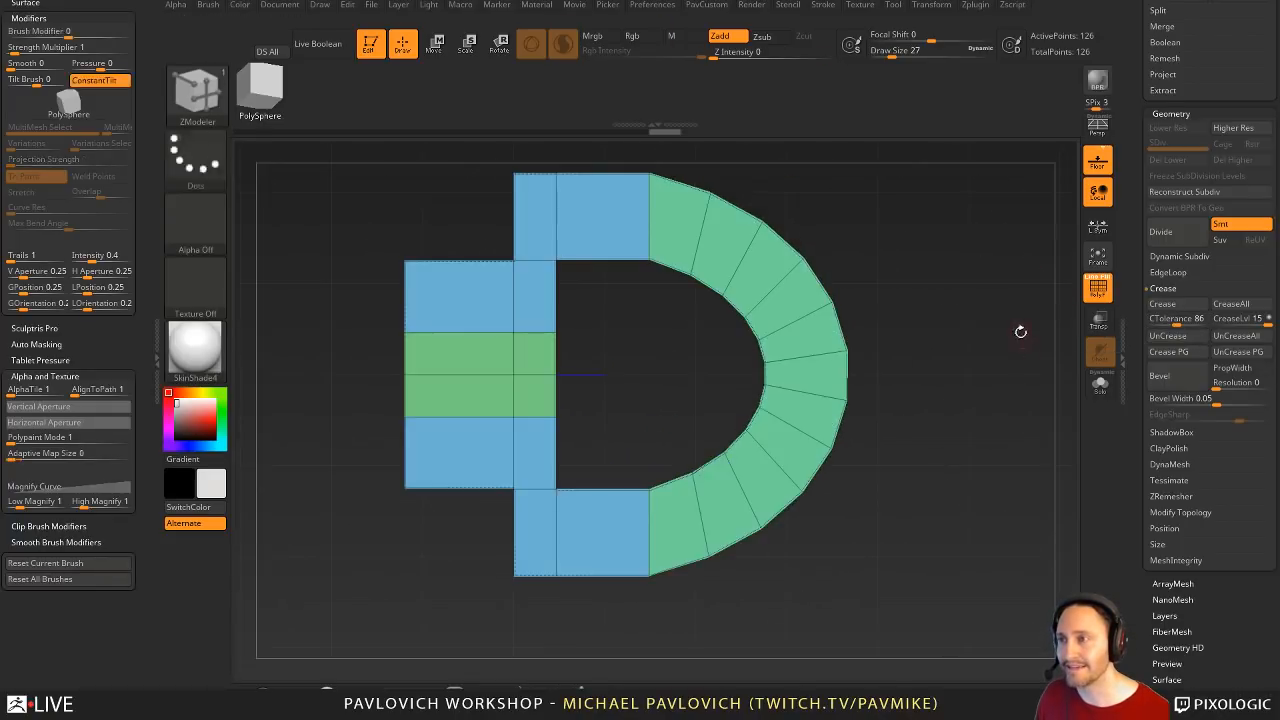
{"action": "left_click", "coordinate": [1170, 320]}
{"action": "key", "text": "Return"}
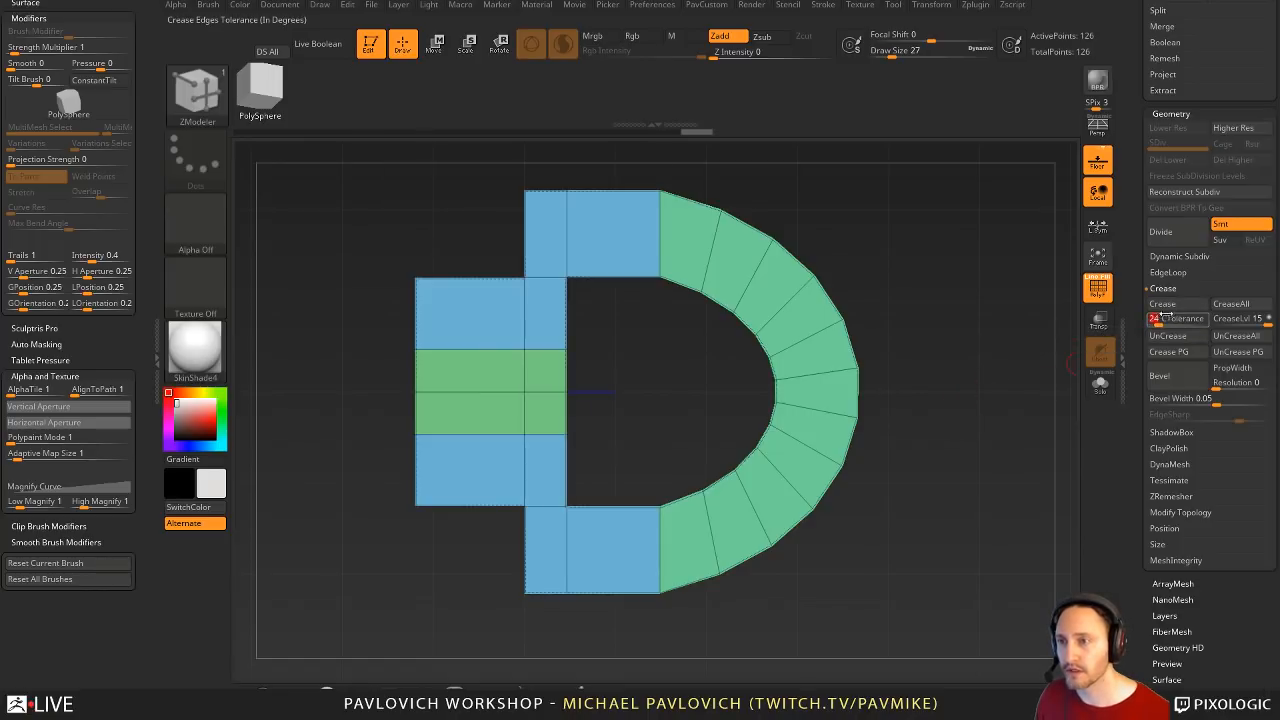
{"action": "left_click", "coordinate": [1157, 323]}
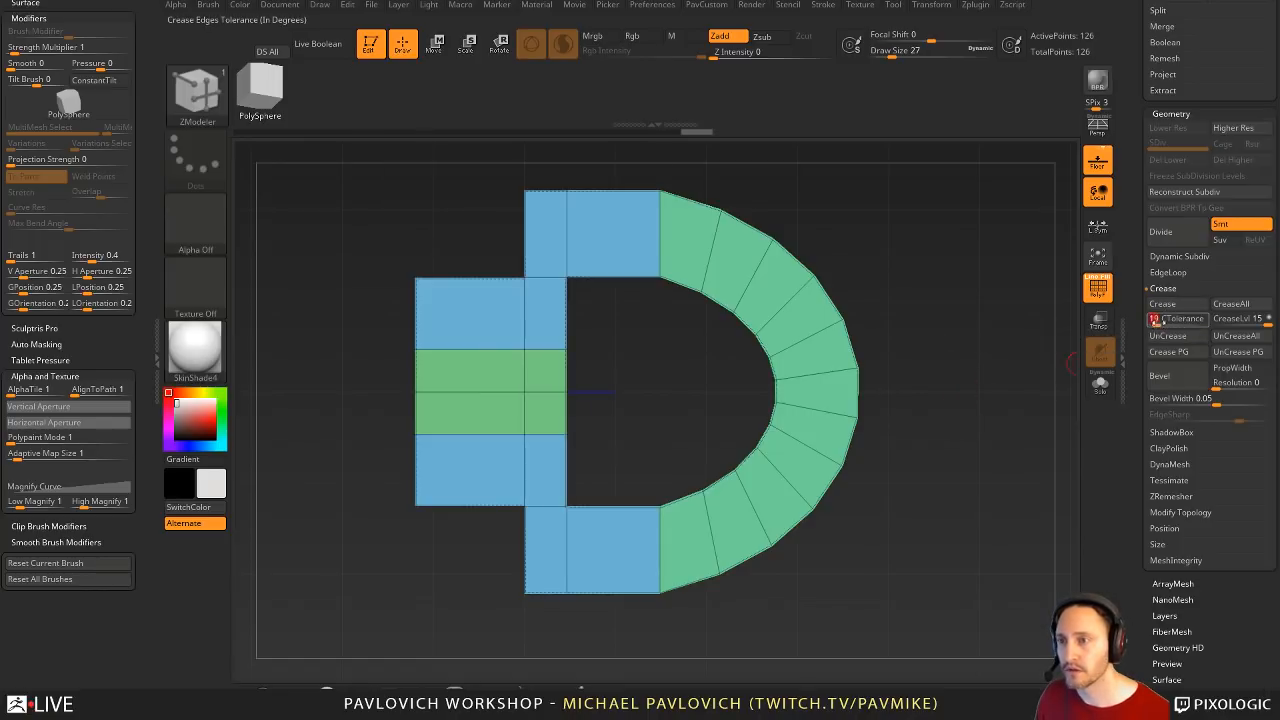
{"action": "left_click", "coordinate": [1163, 306]}
{"action": "left_click_drag", "start_coordinate": [986, 371], "coordinate": [942, 350]}
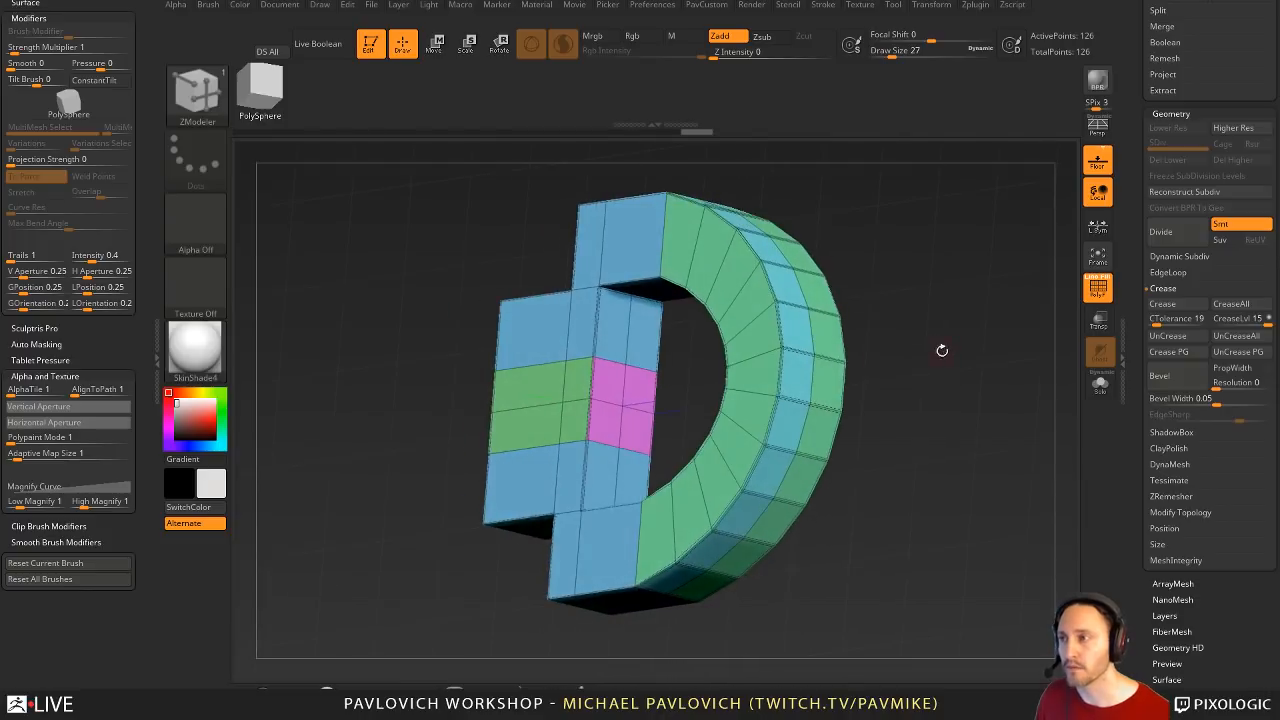
- Clear all creases and crease the mesh with a tolerance of 40
{"action": "left_click", "coordinate": [1232, 343]}
{"action": "left_click", "coordinate": [1168, 320]}
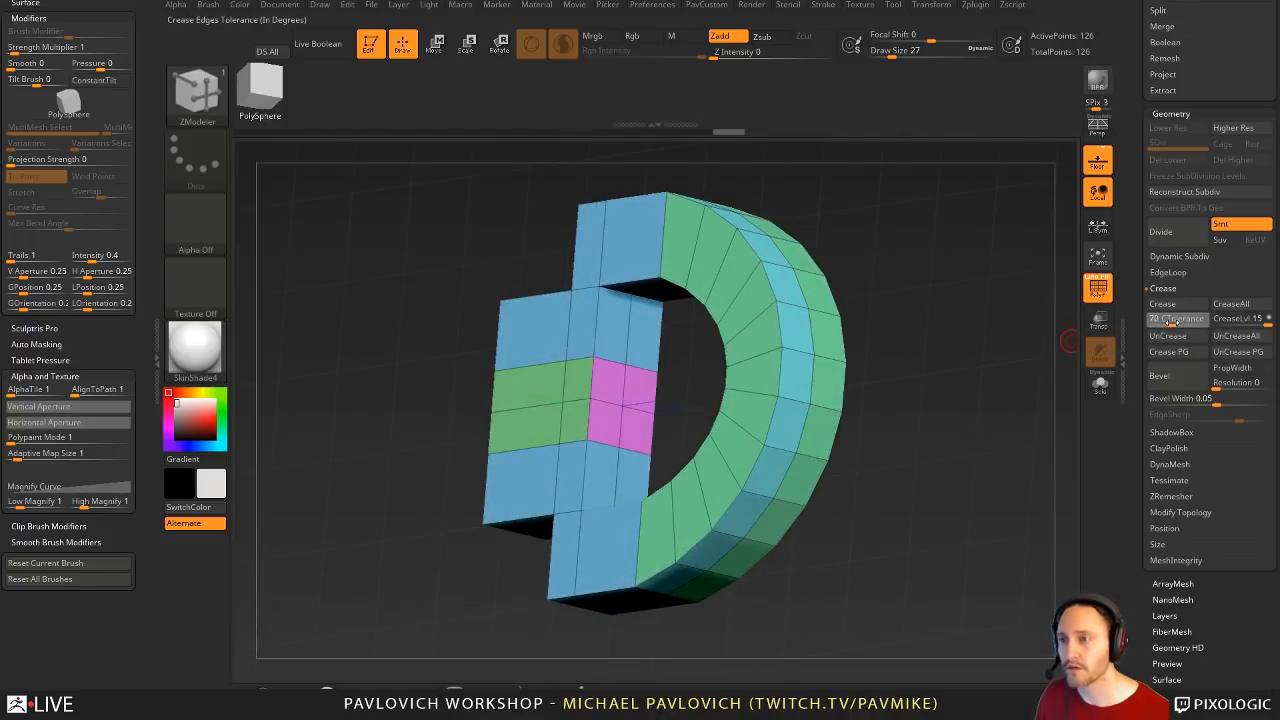
{"action": "left_click", "coordinate": [1171, 320]}
{"action": "type", "text": "40"}
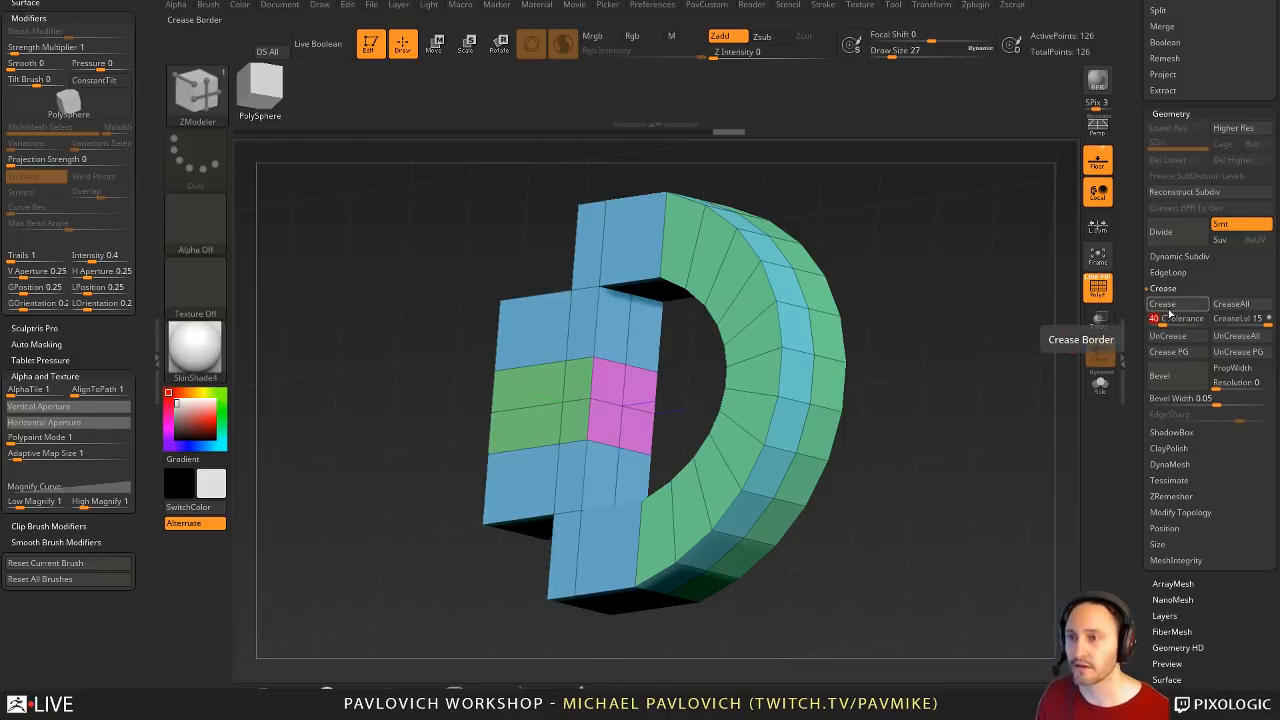
{"action": "left_click", "coordinate": [1162, 304]}
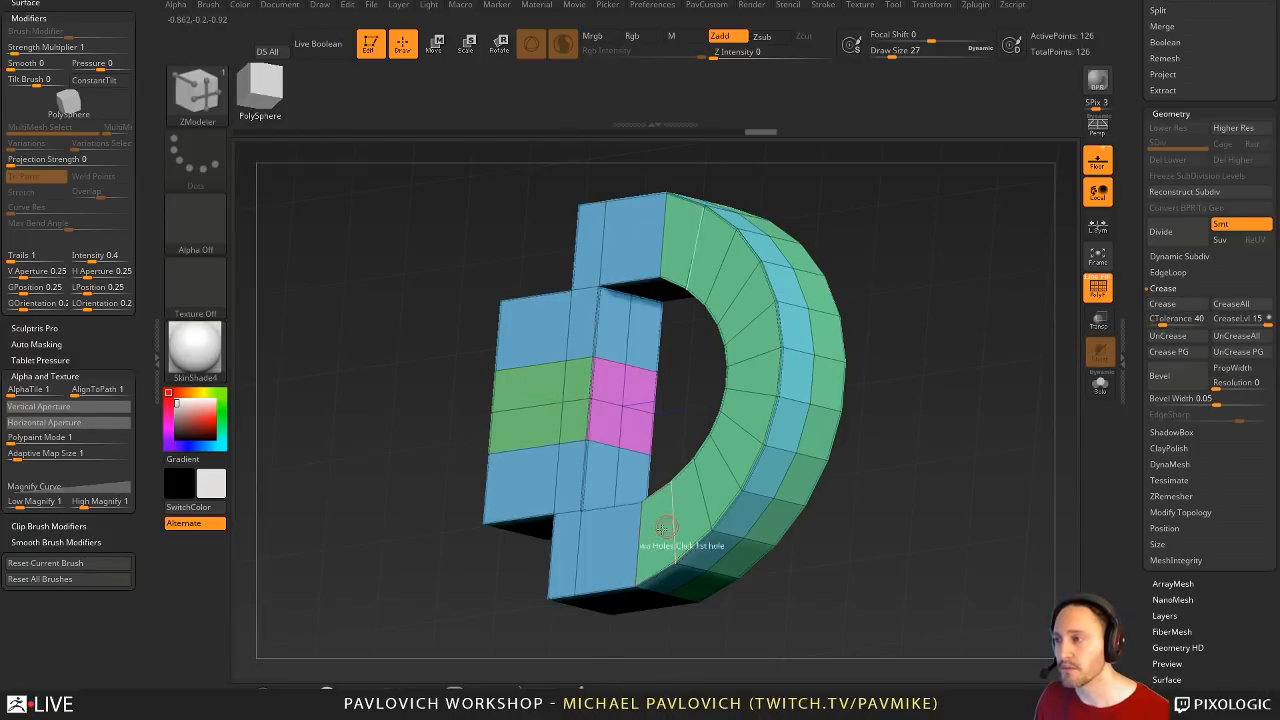
- Activate Dynamic Subdiv with the Always YES option and hide the polyframe to show the smoothed shape
{"action": "key", "text": "d"}
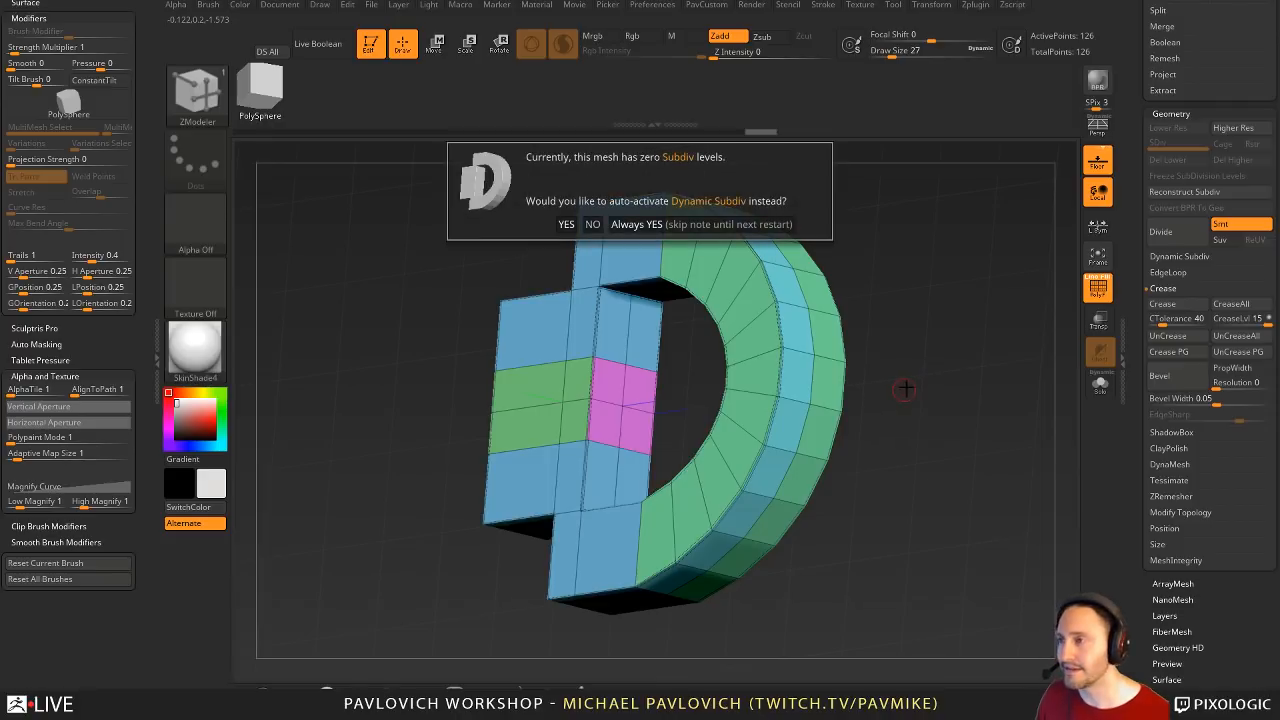
{"action": "left_click", "coordinate": [713, 224]}
{"action": "left_click", "coordinate": [1098, 287]}
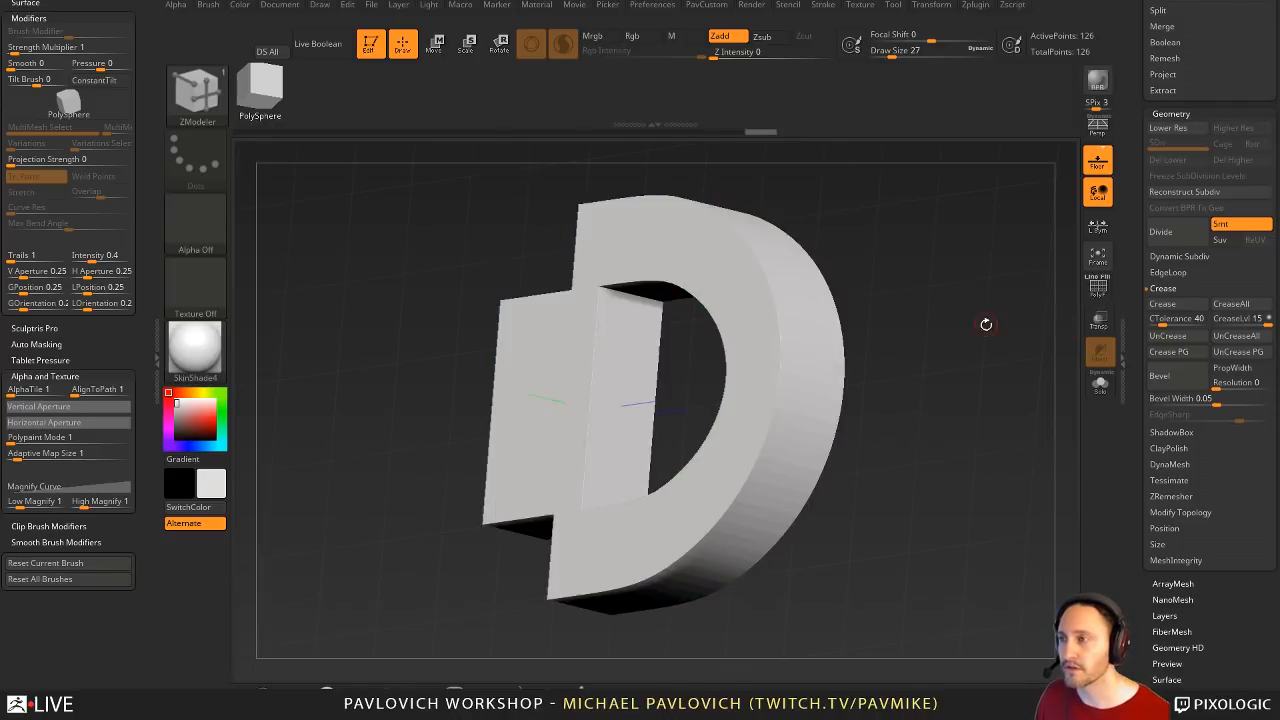
{"action": "left_click_drag", "start_coordinate": [1005, 337], "coordinate": [883, 317]}
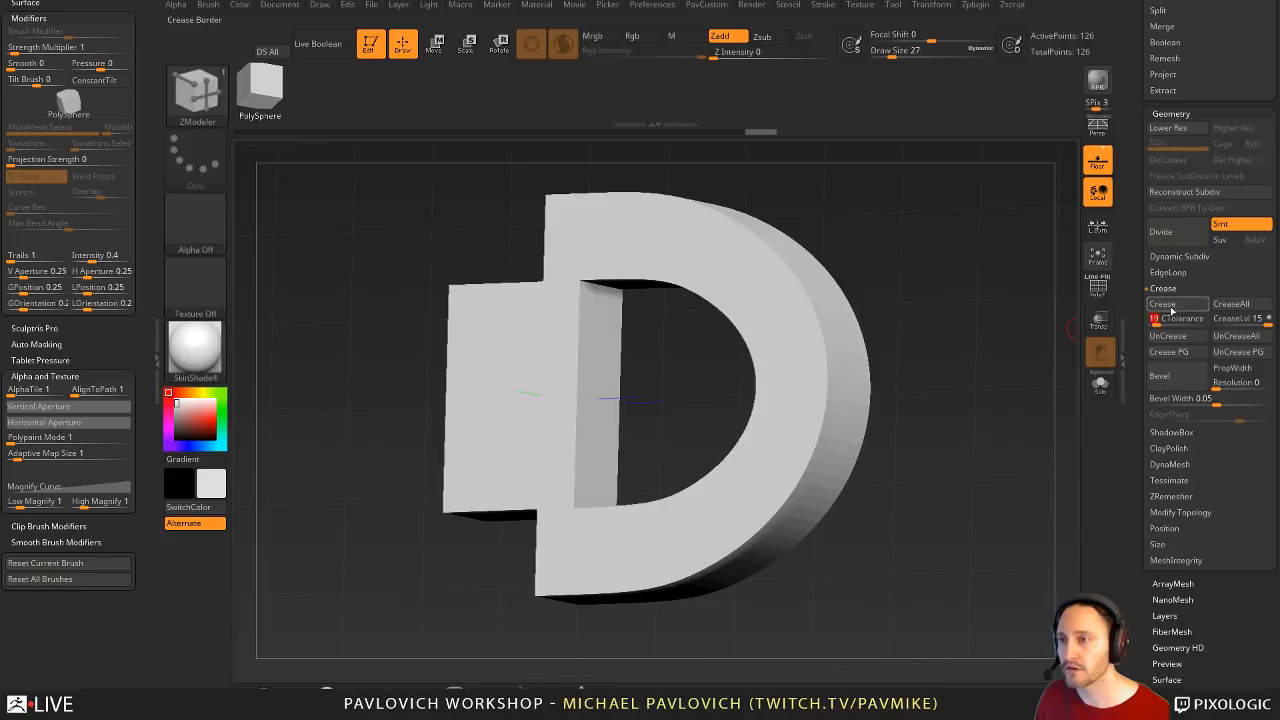
- Crease the mesh with the tolerance lowered to 8, and apply CreaseAll to every edge
{"action": "left_click_drag", "start_coordinate": [1170, 316], "coordinate": [1161, 318]}
{"action": "left_click", "coordinate": [1163, 304]}
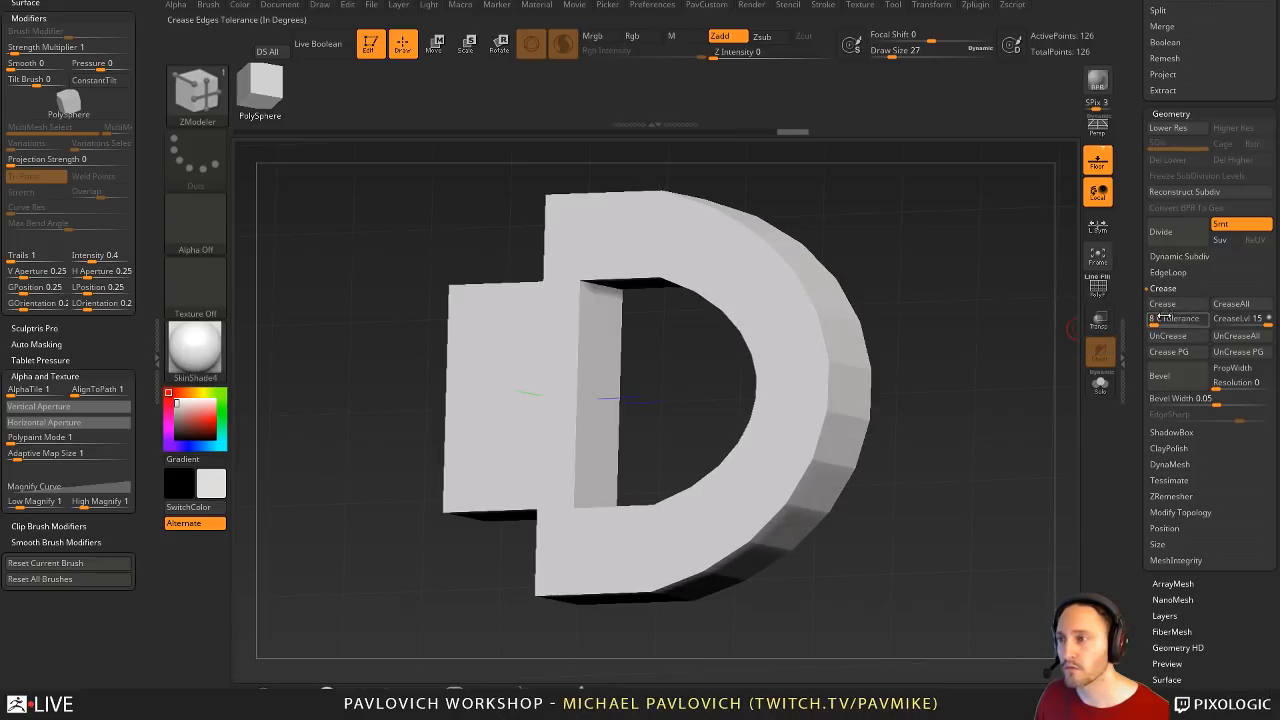
{"action": "key", "text": "shift+f"}
{"action": "left_click_drag", "start_coordinate": [900, 322], "coordinate": [858, 327]}
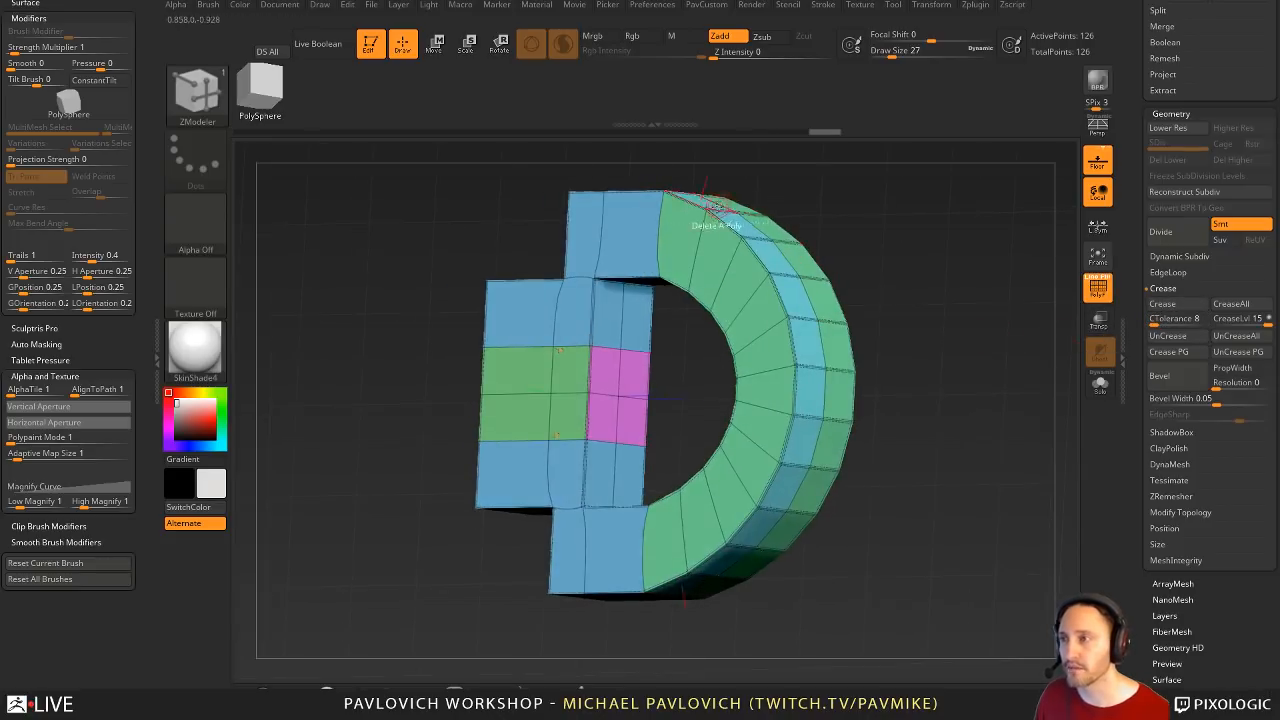
{"action": "right_click_drag", "start_coordinate": [722, 210], "coordinate": [743, 220], "text": "shift"}
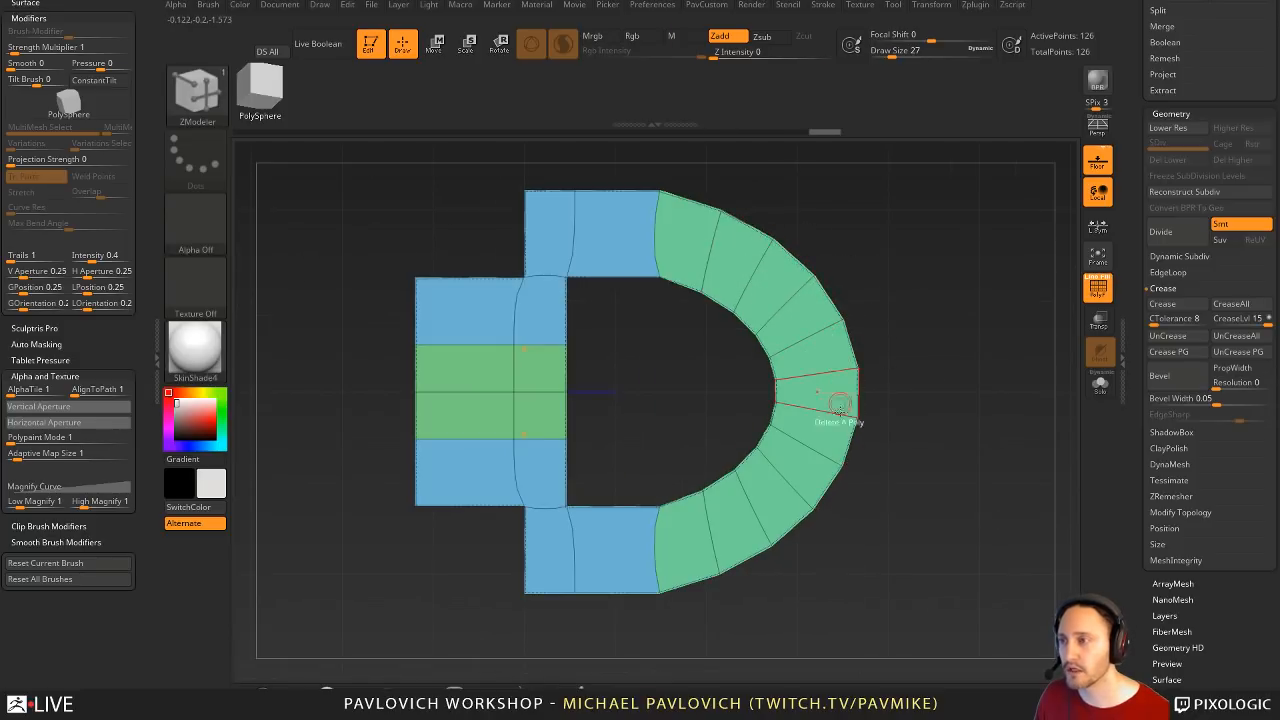
{"action": "right_click_drag", "start_coordinate": [840, 405], "coordinate": [988, 394]}
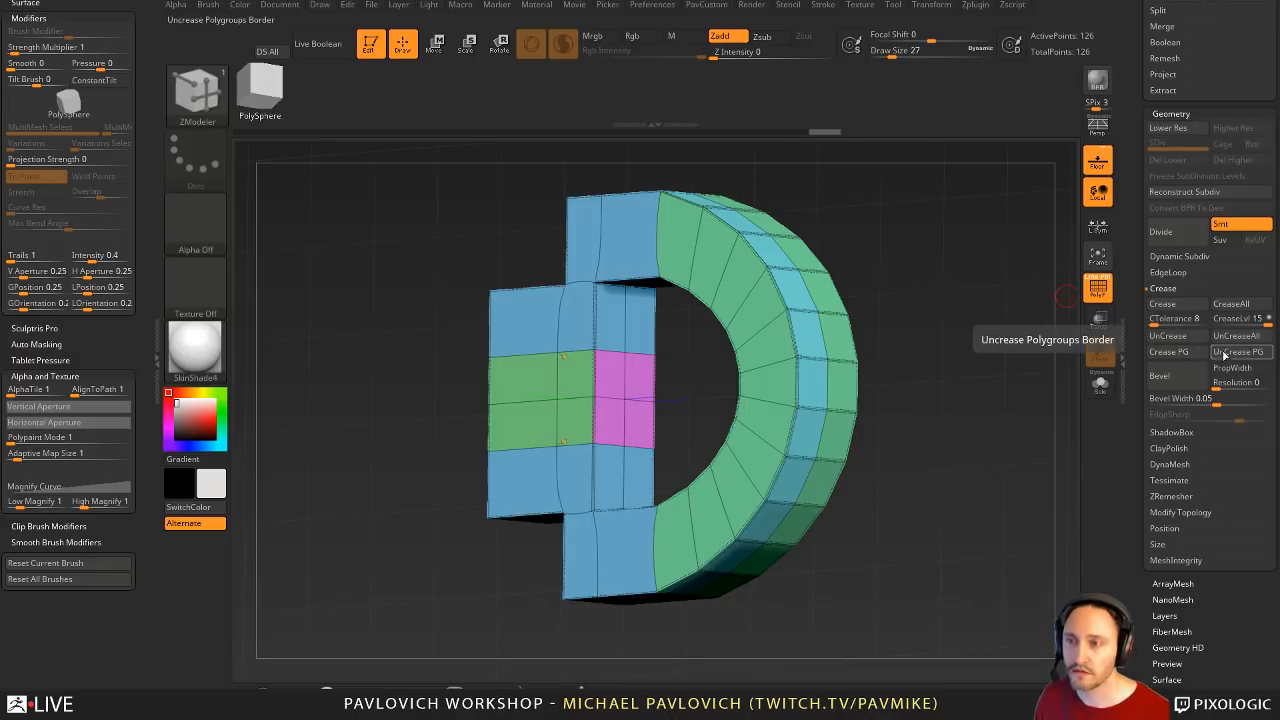
{"action": "left_click", "coordinate": [1232, 308]}
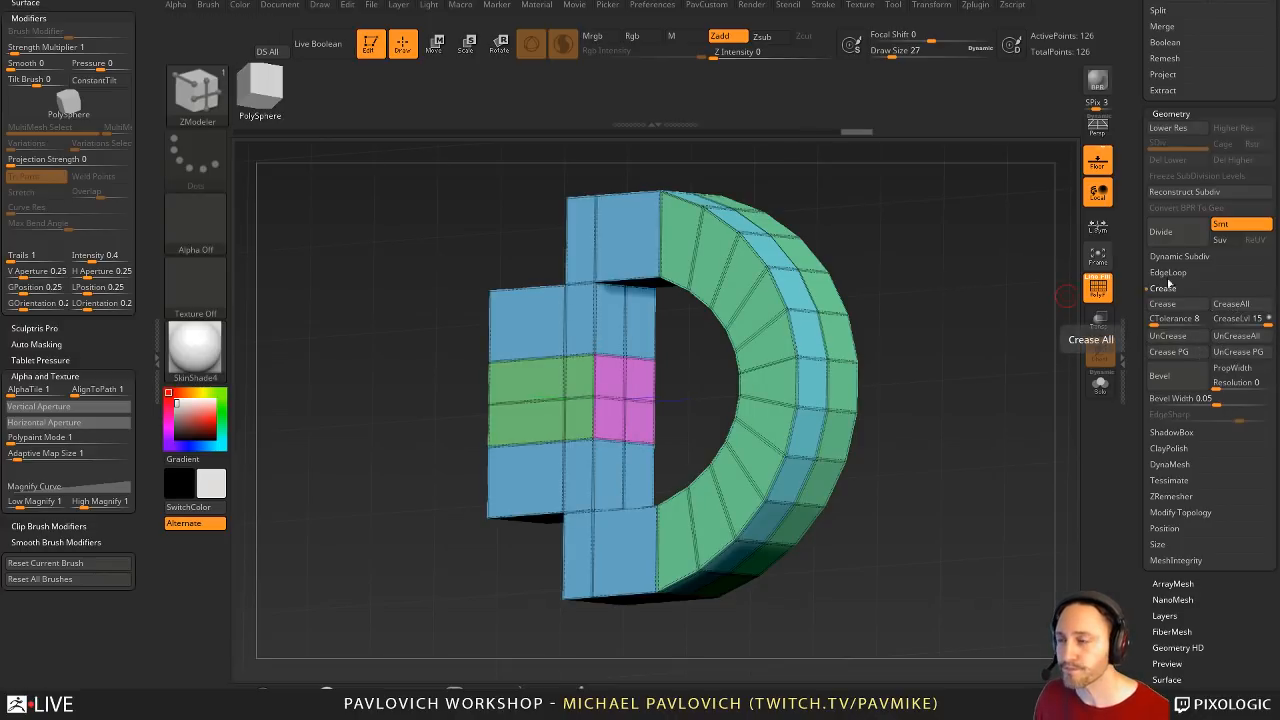
{"action": "right_click_drag", "start_coordinate": [975, 358], "coordinate": [992, 337]}
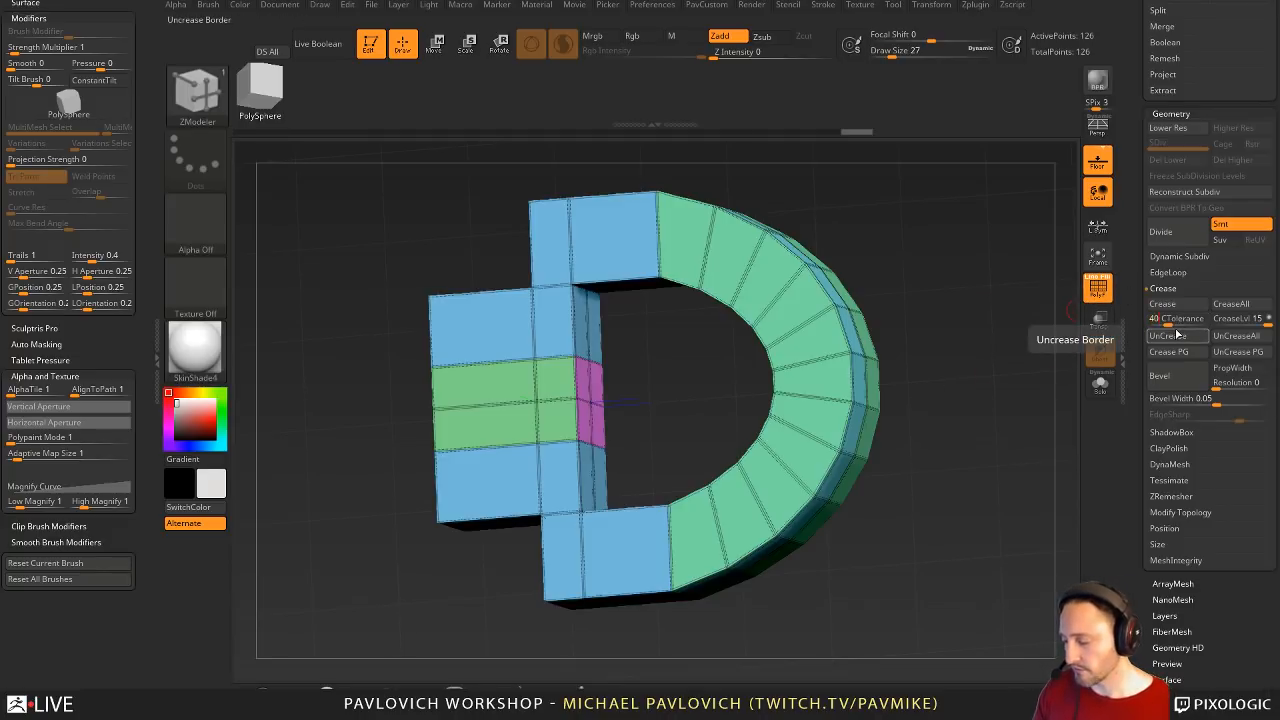
- Remove all creases from the mesh and crease its sharp edges again at tolerance 40
{"action": "left_click", "coordinate": [1230, 343]}
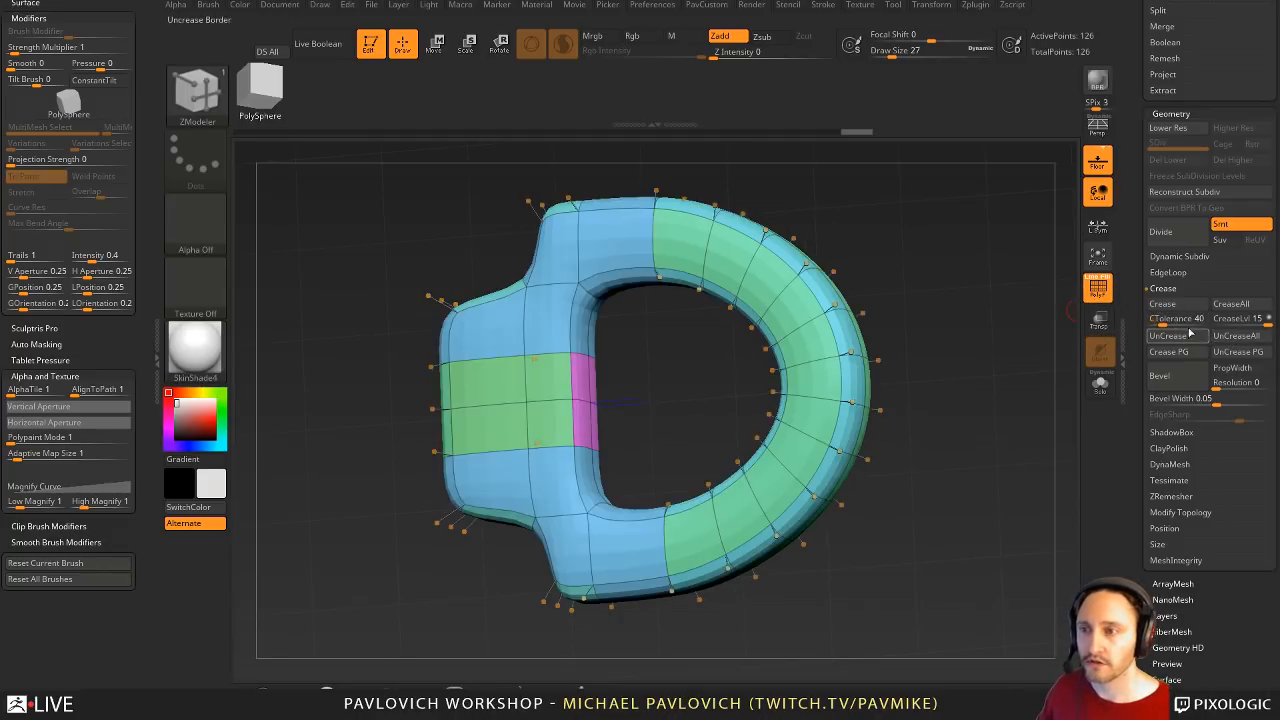
{"action": "left_click", "coordinate": [1163, 304]}
{"action": "left_click_drag", "start_coordinate": [997, 341], "coordinate": [1009, 413]}
- Group the polygons by normals and set the crease level to 3 on the smoothed mesh
{"action": "key", "text": "2"}
{"action": "left_click", "coordinate": [1007, 433]}
{"action": "key", "text": "2"}
{"action": "left_click", "coordinate": [1199, 355]}
{"action": "left_click", "coordinate": [1199, 355]}
{"action": "type", "text": "2"}
{"action": "type", "text": "3"}
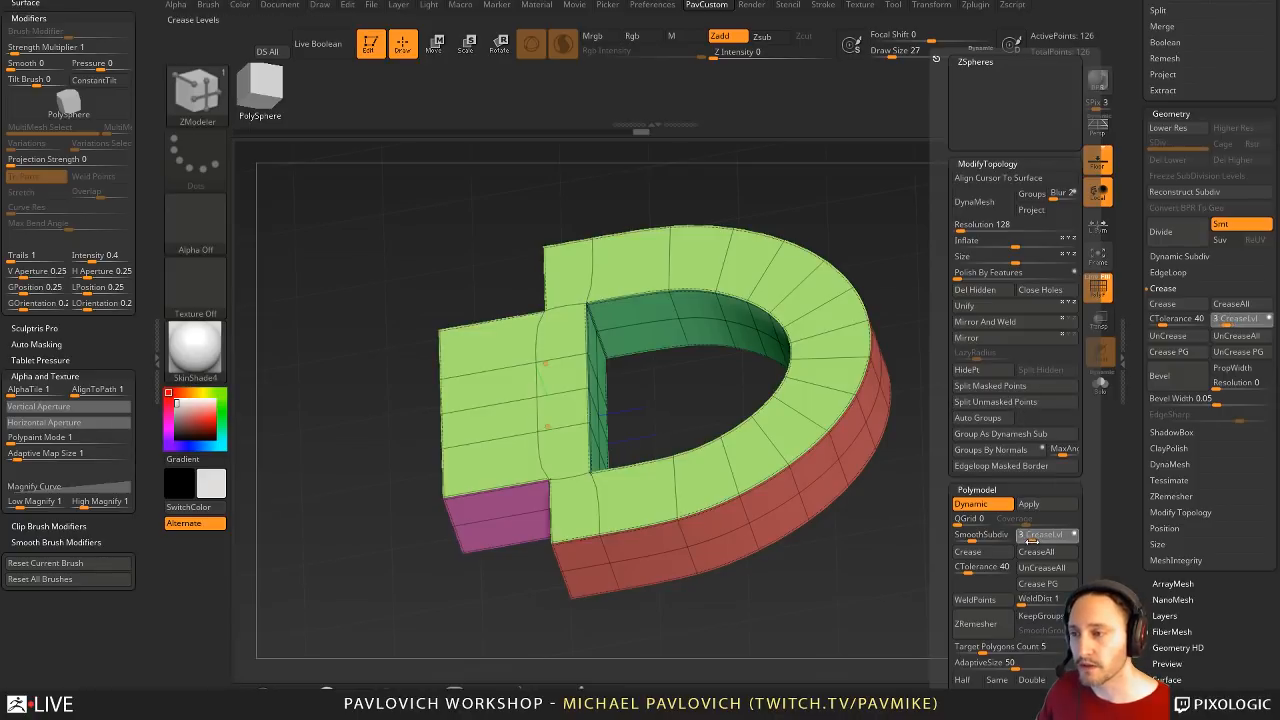
{"action": "type", "text": "2"}
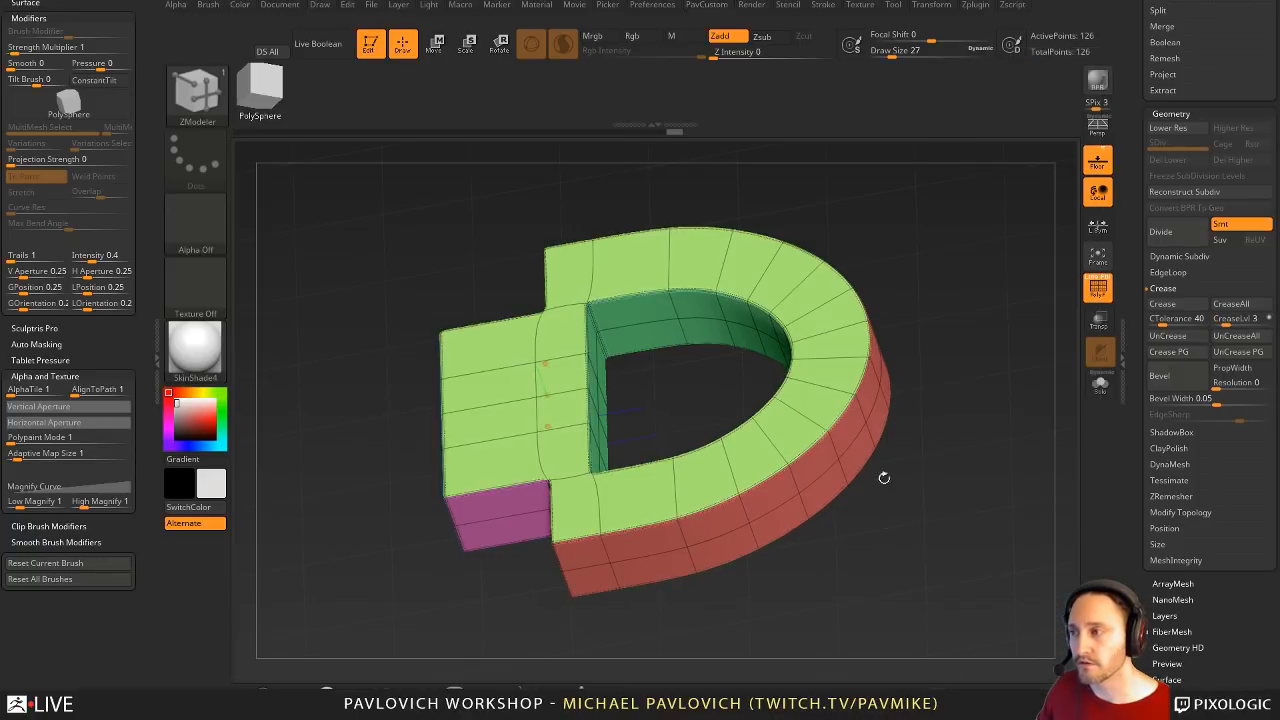
{"action": "left_click", "coordinate": [1099, 298]}
{"action": "left_click_drag", "start_coordinate": [999, 372], "coordinate": [1006, 343]}
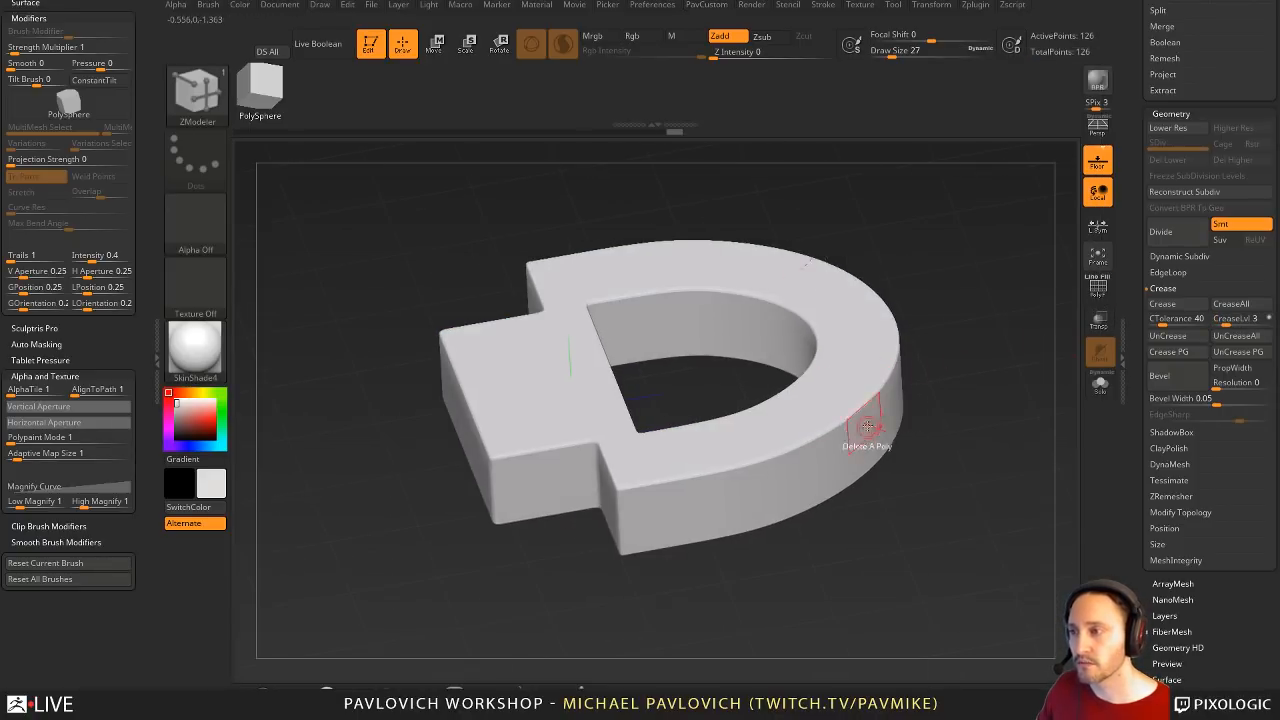
- Set the crease level to 1 for softer edges and display the polyframe
{"action": "key", "text": "2"}
{"action": "left_click", "coordinate": [1020, 537]}
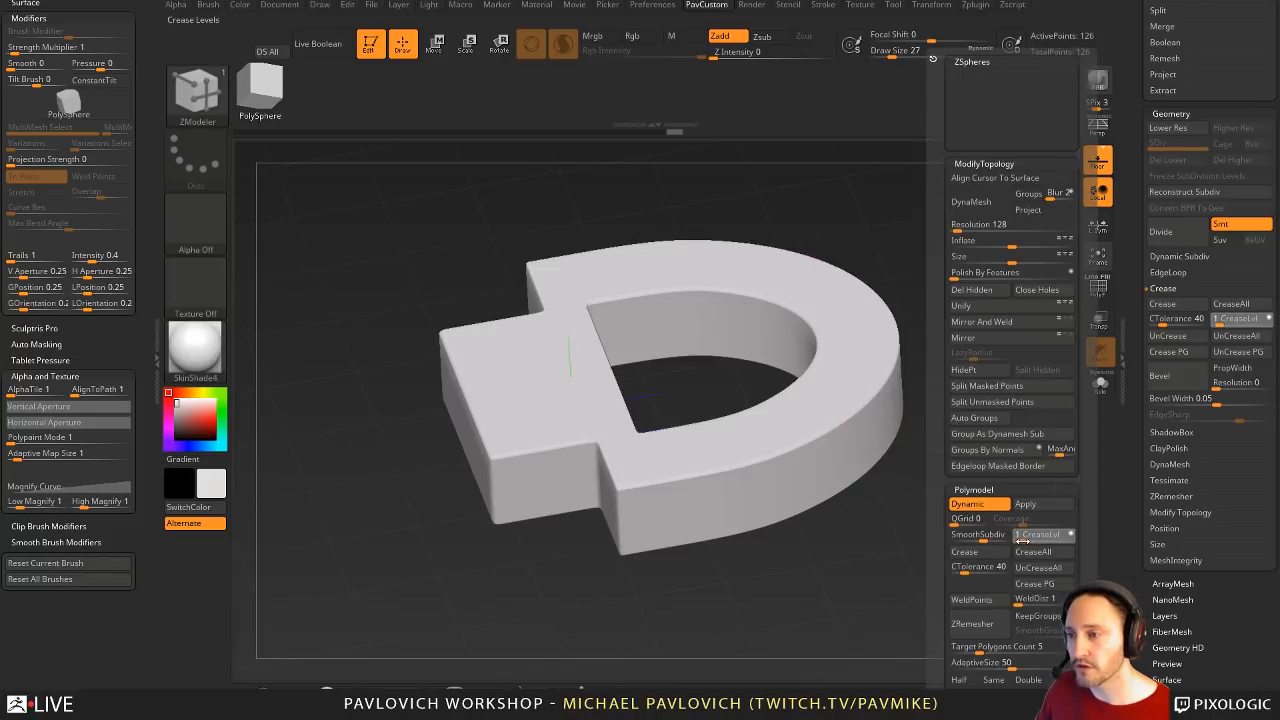
{"action": "type", "text": "1"}
{"action": "key", "text": "Return"}
{"action": "key", "text": "d"}
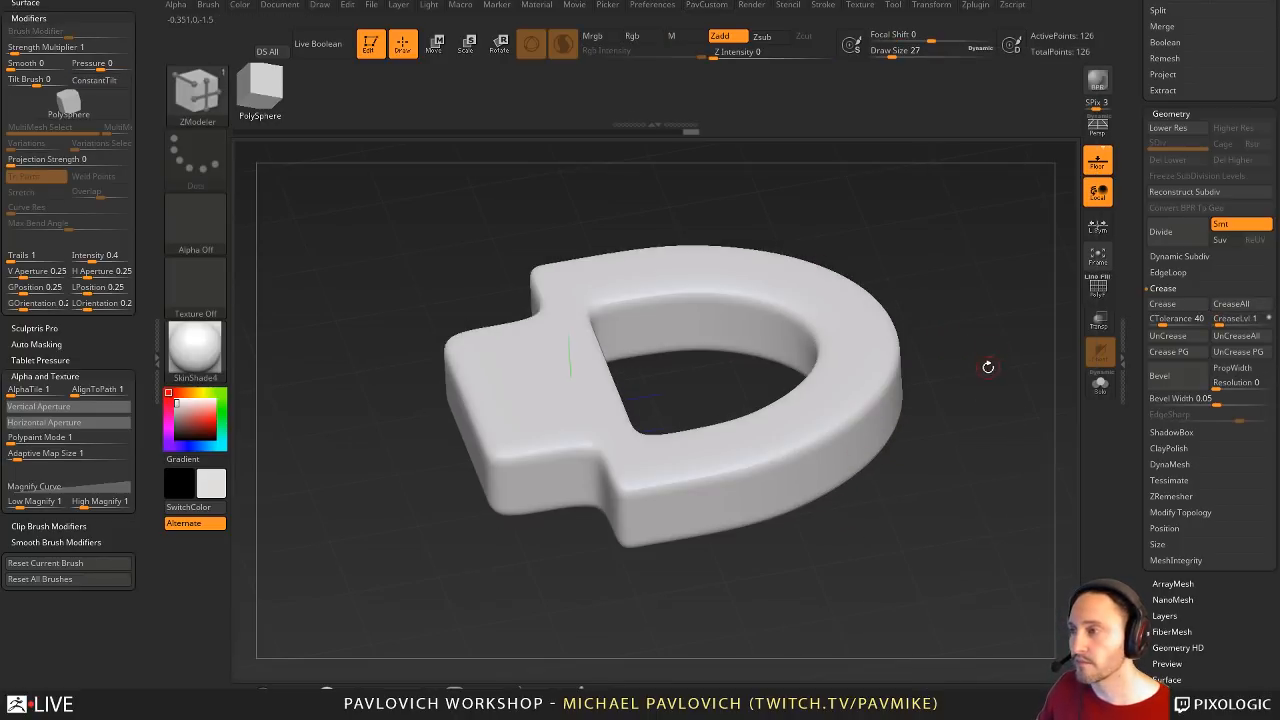
{"action": "left_click_drag", "start_coordinate": [980, 366], "coordinate": [810, 432]}
{"action": "left_click", "coordinate": [1098, 287]}
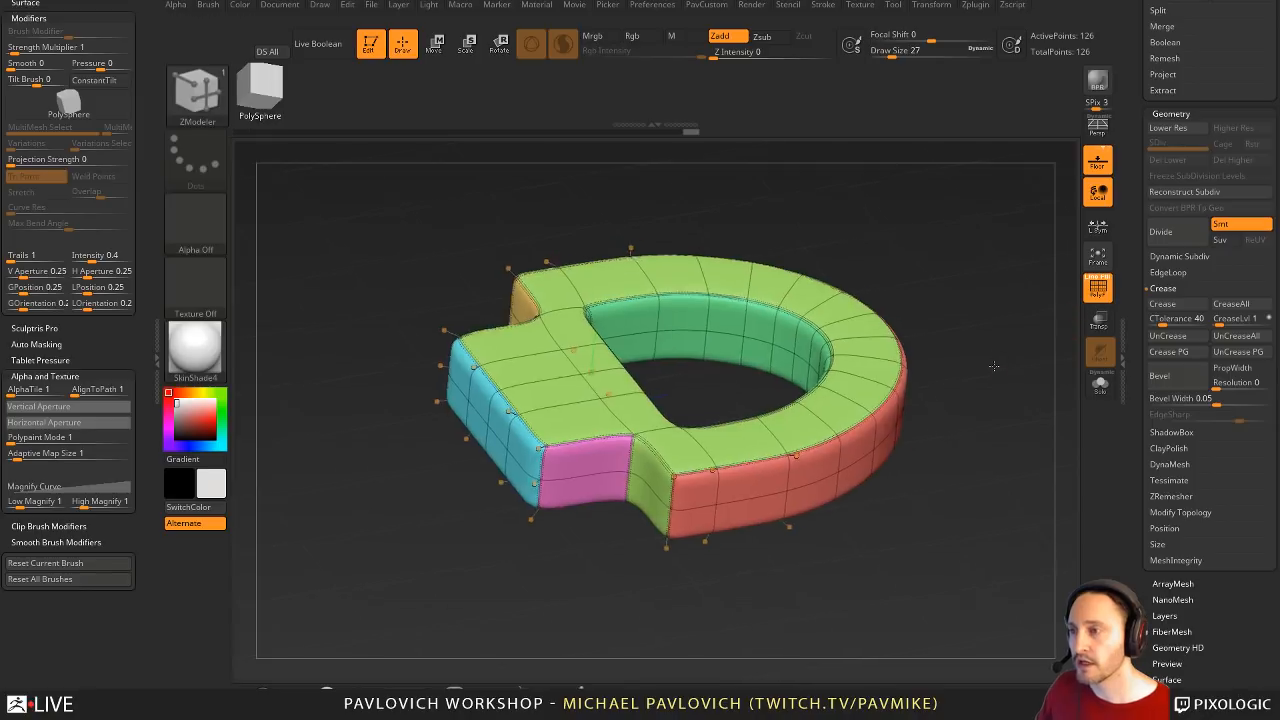
- Switch the edge action to Insert and add an edge loop around the ring's outer side near its upper edge
{"action": "left_click_drag", "start_coordinate": [994, 366], "coordinate": [1031, 405], "text": "alt"}
{"action": "key", "text": "space"}
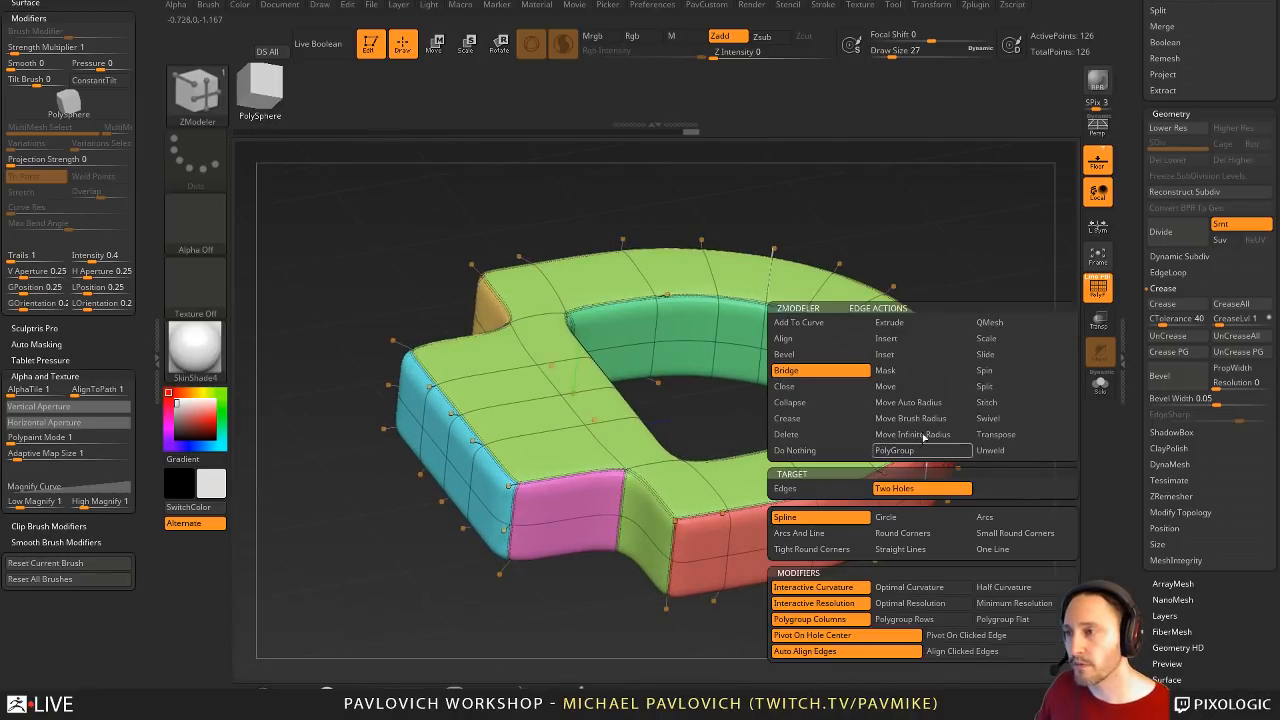
{"action": "left_click", "coordinate": [885, 354]}
{"action": "left_click", "coordinate": [886, 338]}
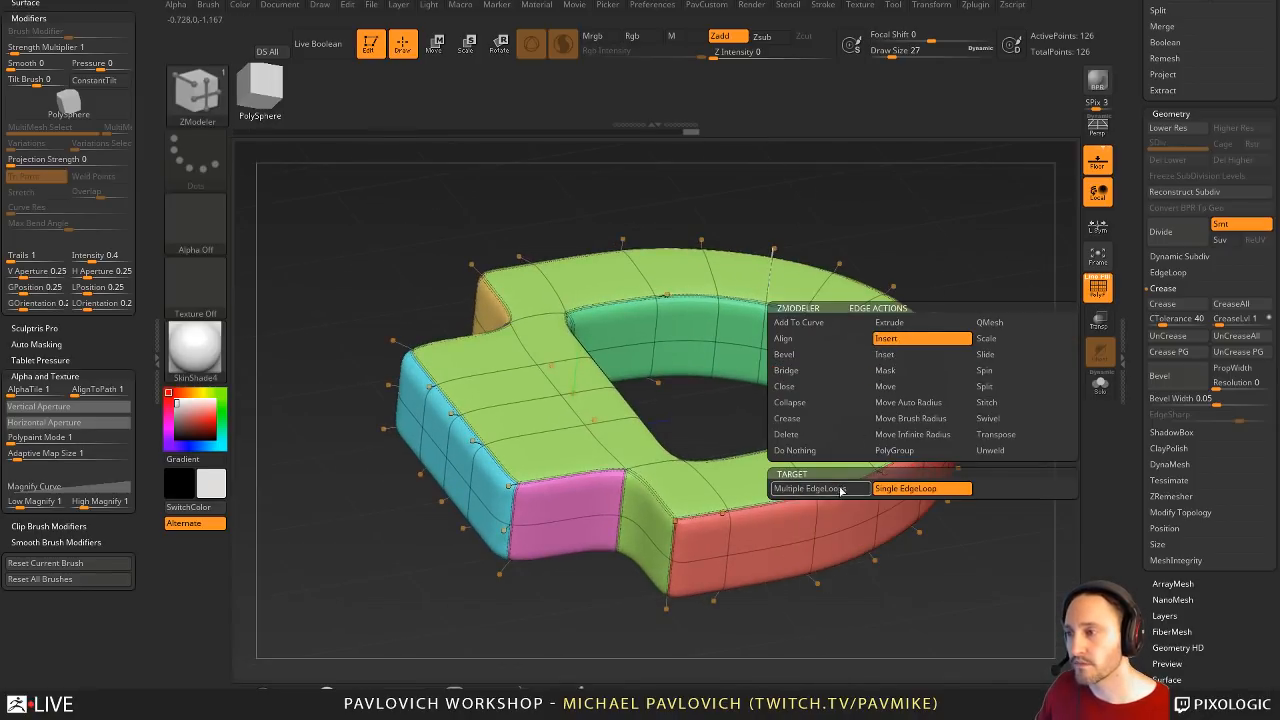
{"action": "left_click", "coordinate": [820, 489]}
{"action": "left_click", "coordinate": [1098, 287]}
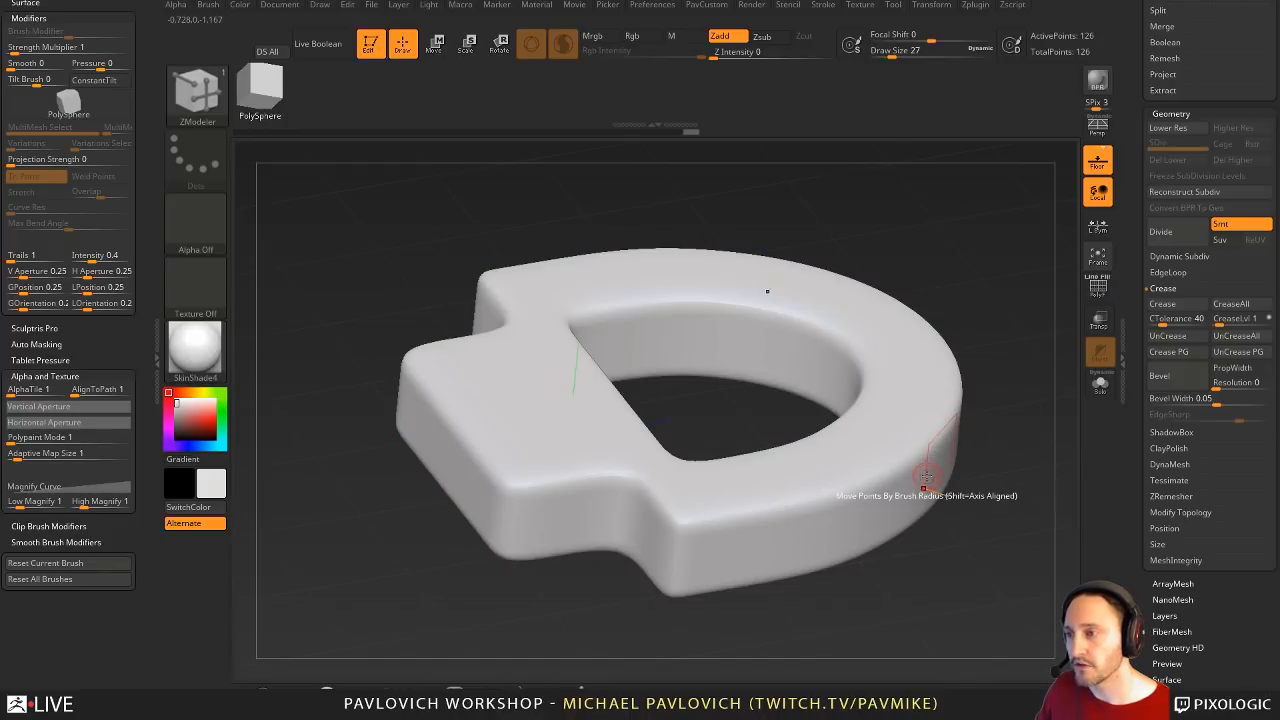
{"action": "left_click", "coordinate": [925, 455]}
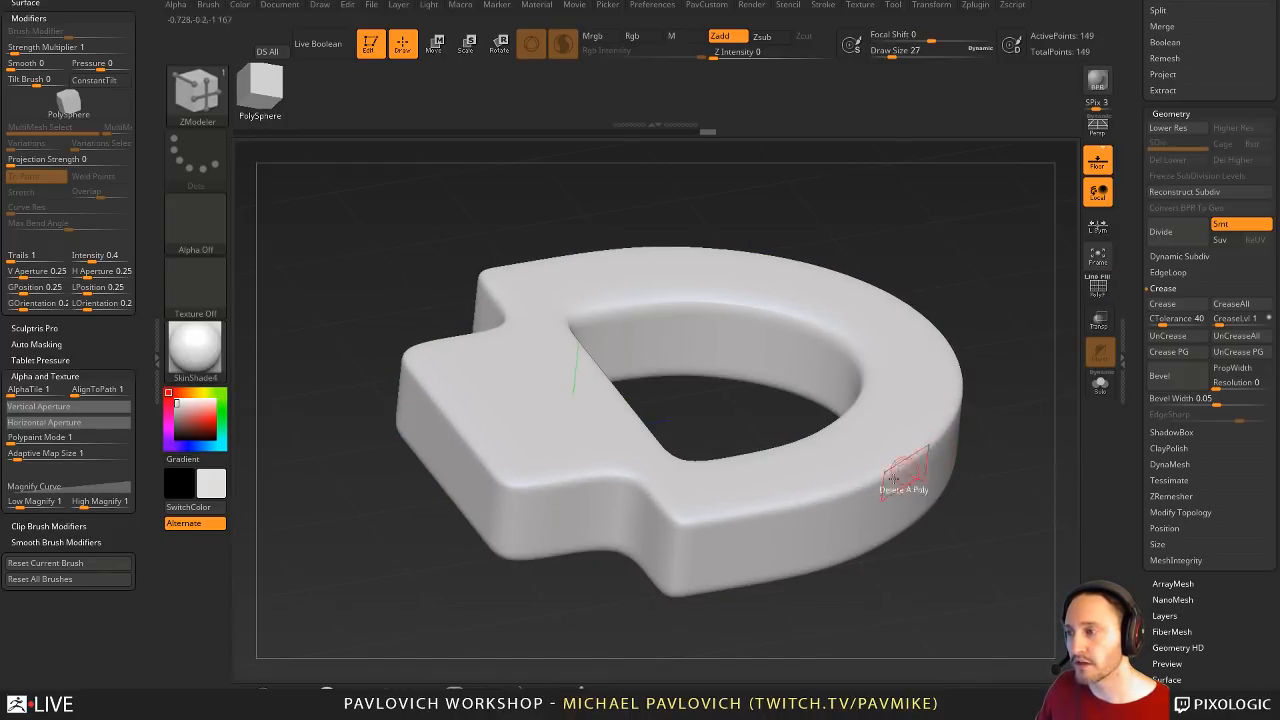
- Undo and reapply the edge loop to compare the edge sharpness, and show the underside with the polyframe
{"action": "left_click_drag", "start_coordinate": [837, 596], "coordinate": [854, 541]}
{"action": "key", "text": "ctrl+z"}
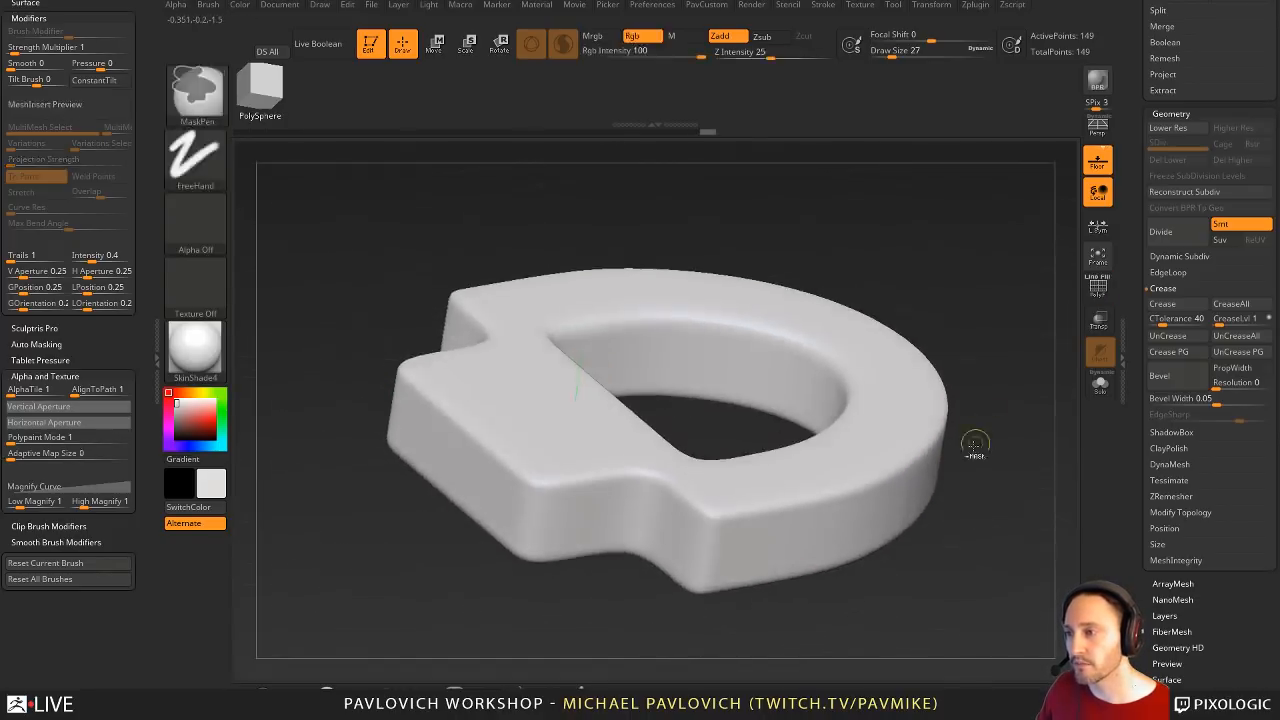
{"action": "left_click", "coordinate": [893, 493]}
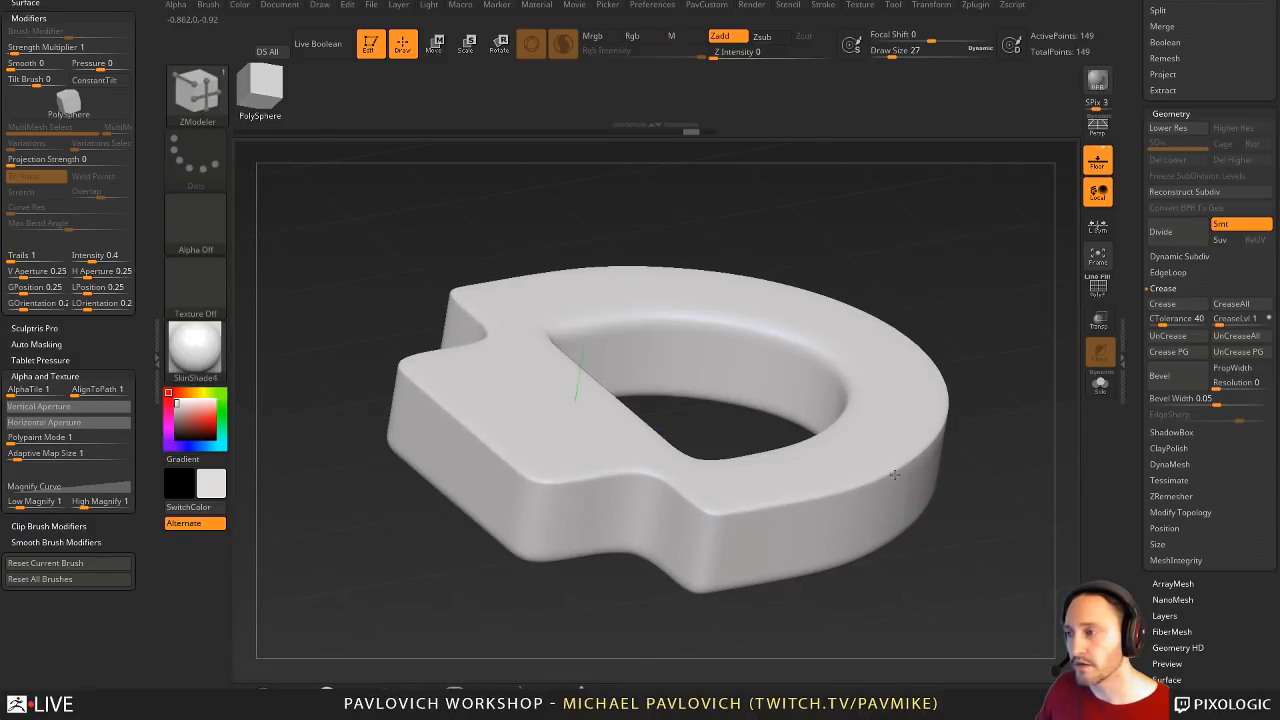
{"action": "left_click_drag", "start_coordinate": [1059, 476], "coordinate": [943, 357]}
{"action": "left_click", "coordinate": [1098, 288]}
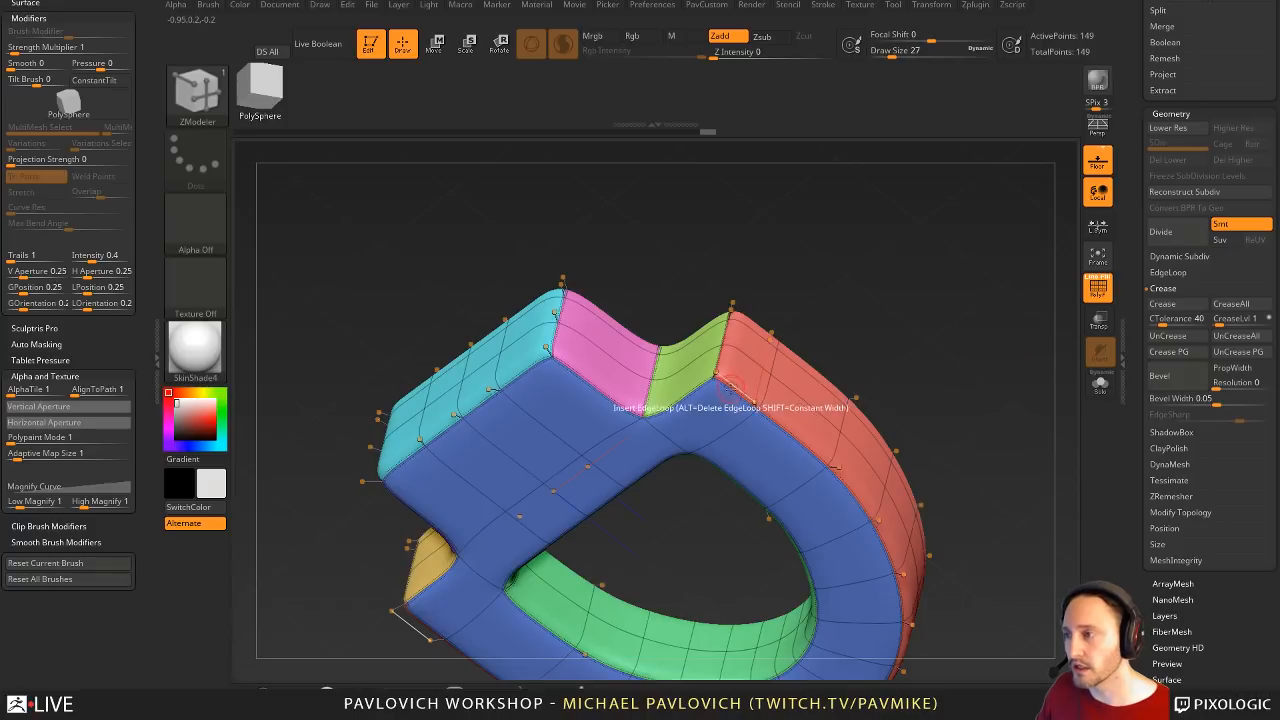
- Set the edge action to Crease with the EdgeLoop Partial target, and inspect the ring's edges without the polyframe
{"action": "key", "text": "space"}
{"action": "left_click", "coordinate": [600, 418]}
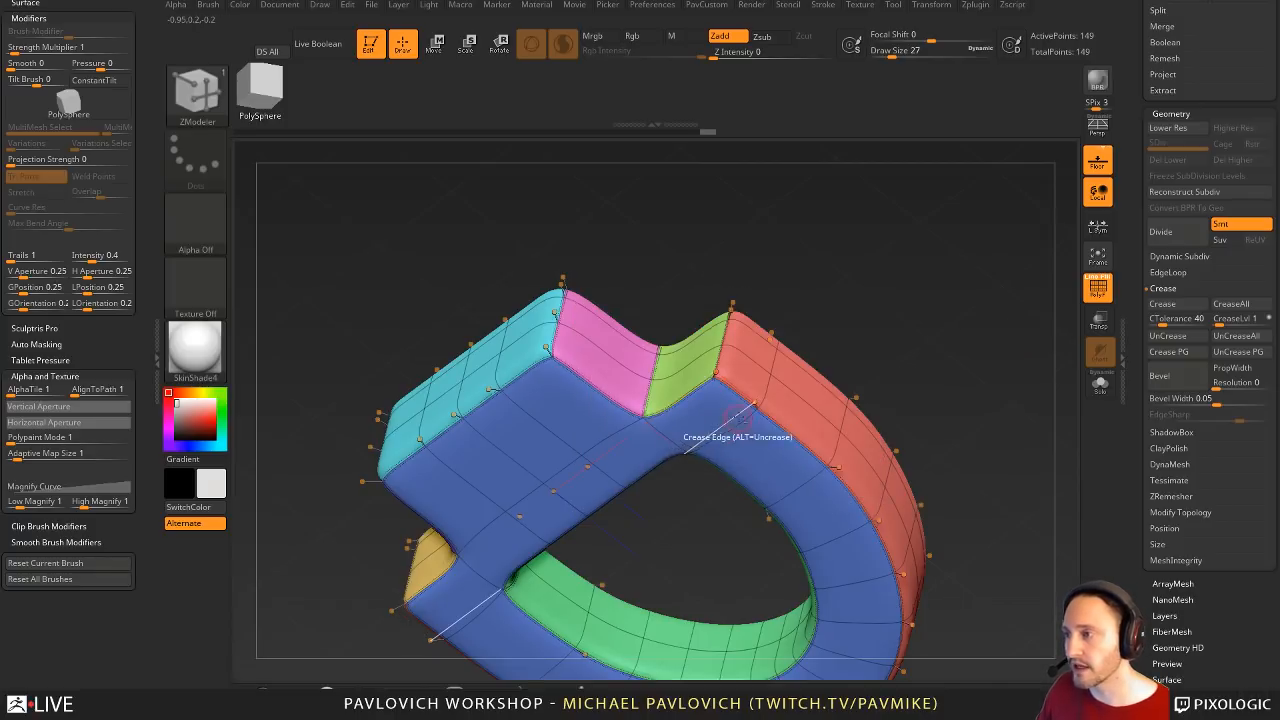
{"action": "key", "text": "space"}
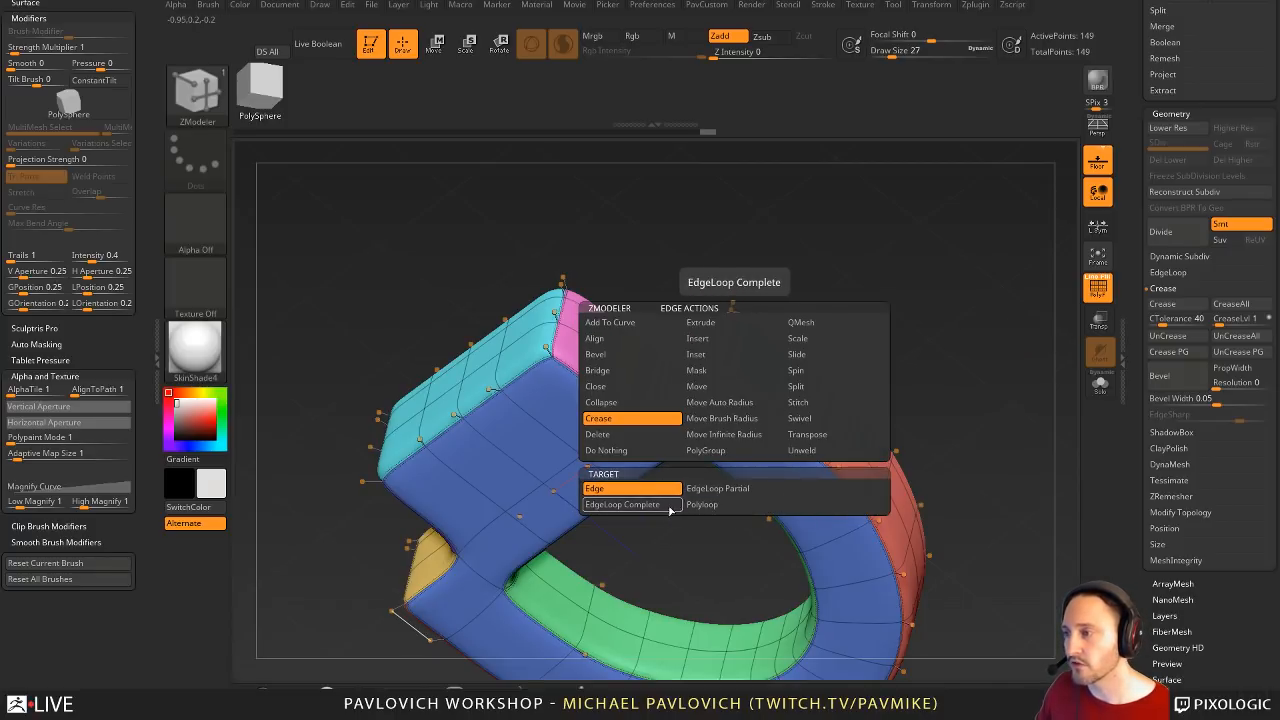
{"action": "left_click", "coordinate": [705, 488]}
{"action": "left_click_drag", "start_coordinate": [930, 400], "coordinate": [930, 305]}
{"action": "left_click", "coordinate": [1097, 292]}
{"action": "left_click_drag", "start_coordinate": [980, 480], "coordinate": [880, 418]}
{"action": "mouse_move", "coordinate": [1015, 405]}
{"action": "left_mouse_down"}
{"action": "mouse_move", "coordinate": [1037, 334]}
{"action": "mouse_move", "coordinate": [985, 438]}
{"action": "mouse_move", "coordinate": [1030, 380]}
{"action": "mouse_move", "coordinate": [1033, 360]}
{"action": "mouse_move", "coordinate": [974, 462]}
{"action": "mouse_move", "coordinate": [962, 341]}
{"action": "mouse_move", "coordinate": [1005, 402]}
{"action": "left_mouse_up"}
- Show the polyframe, turn off the smoothing preview and remove the curved ring section from the rectangular base
{"action": "key", "text": "shift+f"}
{"action": "key", "text": "shift+d"}
{"action": "key", "text": "space"}
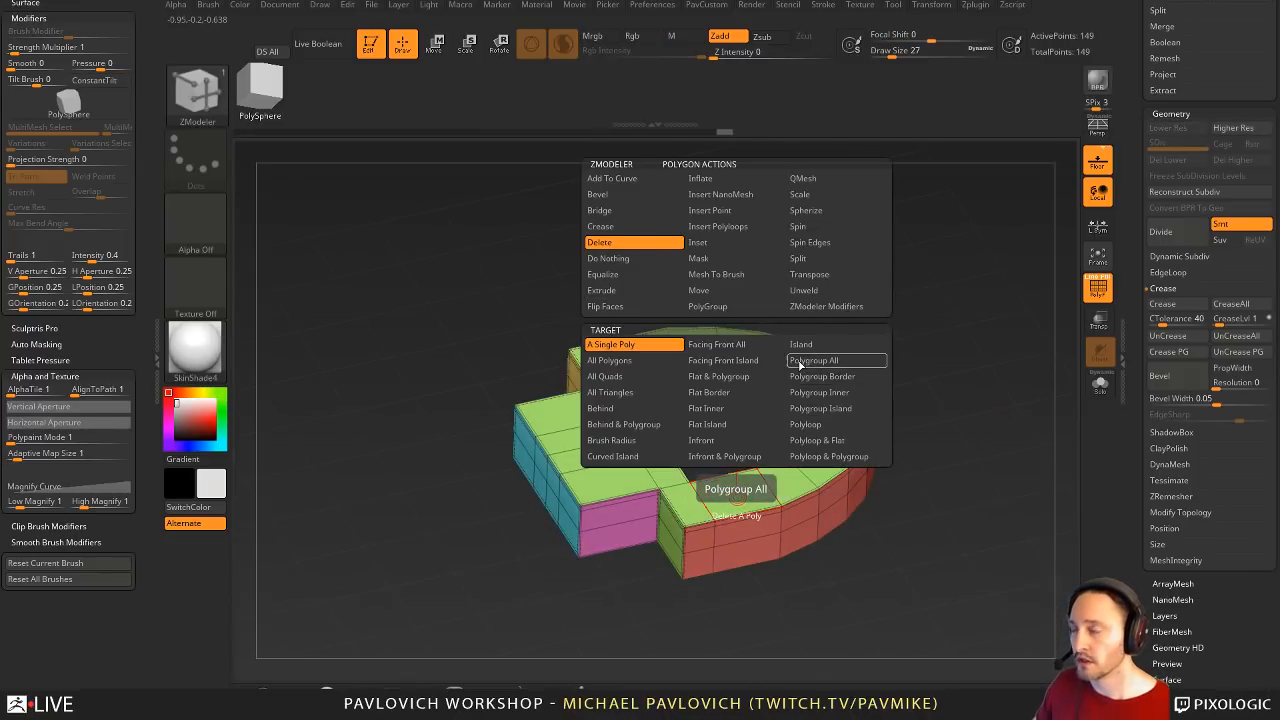
{"action": "left_click", "coordinate": [806, 210]}
{"action": "left_click", "coordinate": [815, 440]}
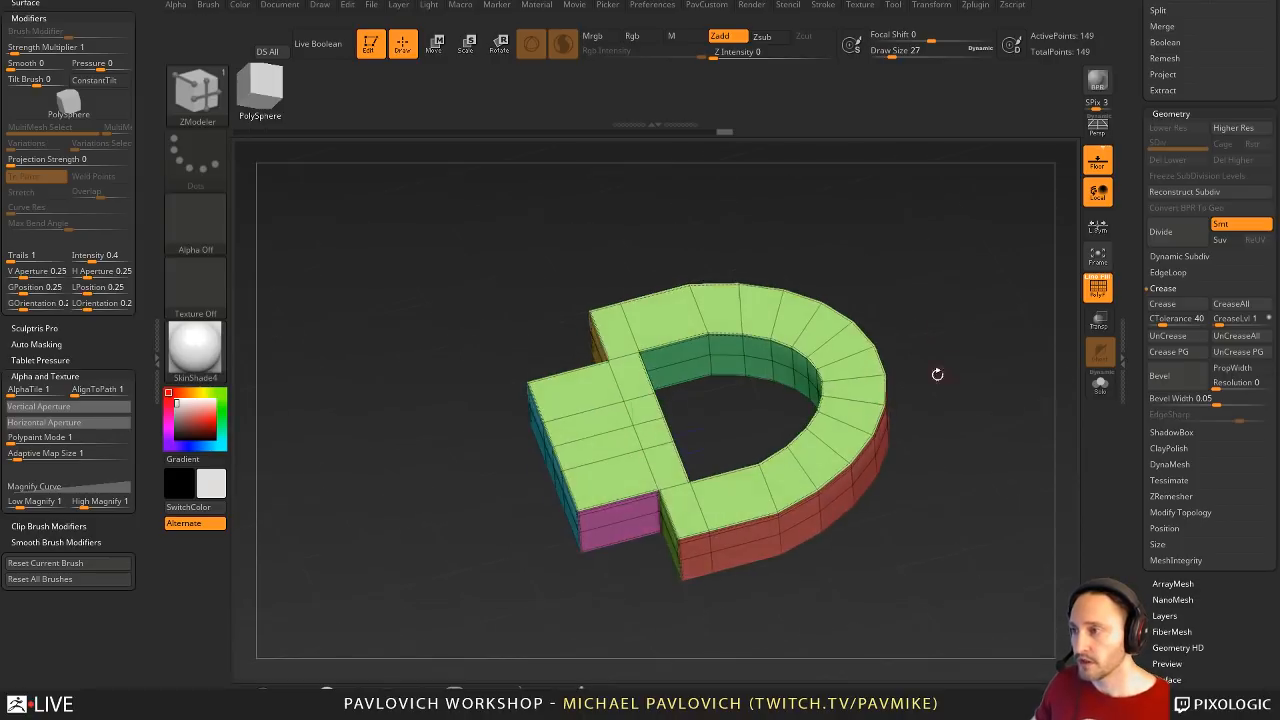
{"action": "left_click_drag", "start_coordinate": [843, 414], "coordinate": [880, 395]}
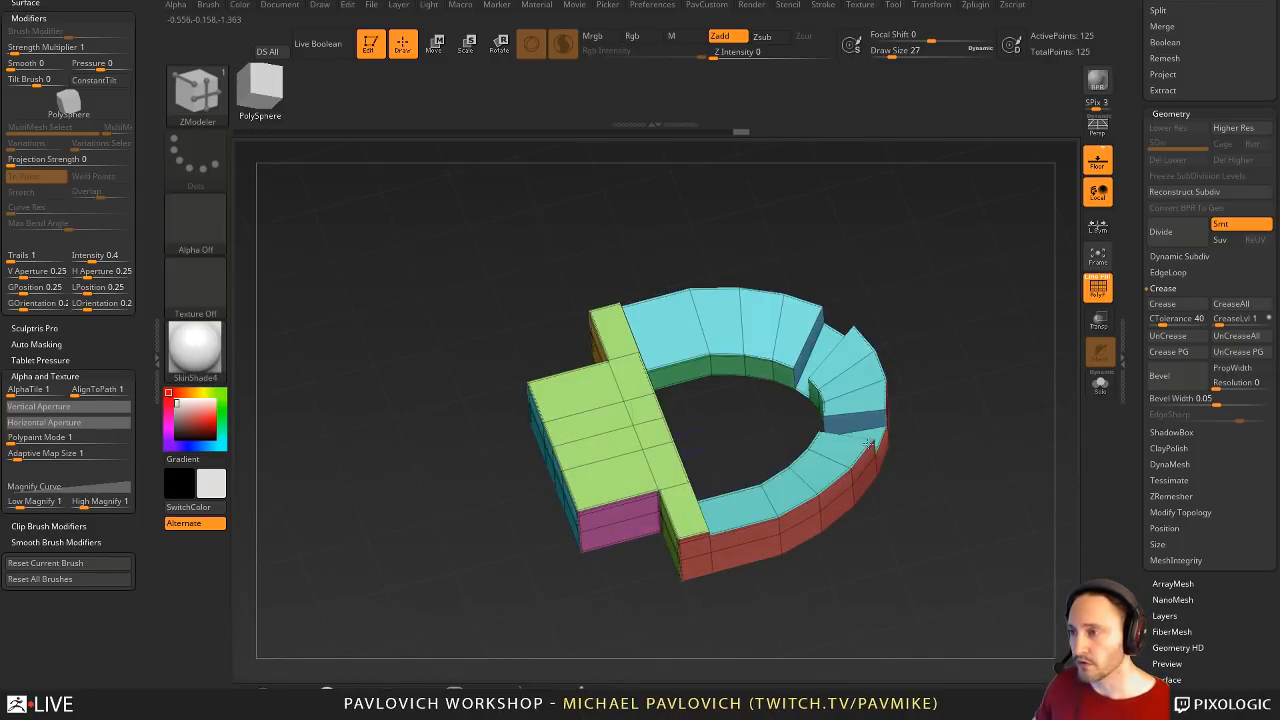
{"action": "key", "text": "space"}
{"action": "mouse_move", "coordinate": [893, 403]}
{"action": "left_mouse_down"}
{"action": "mouse_move", "coordinate": [880, 428]}
{"action": "mouse_move", "coordinate": [872, 412]}
{"action": "left_mouse_up"}
{"action": "left_click", "coordinate": [870, 415]}
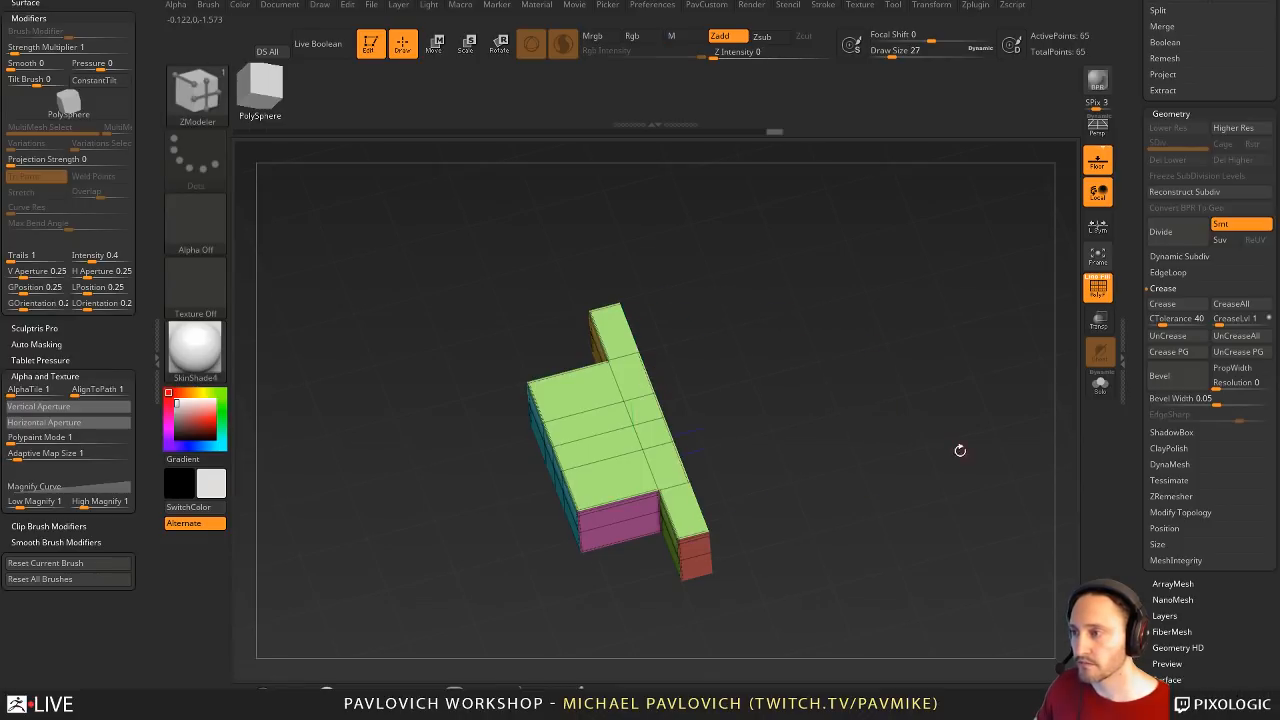
- Pull two block-shaped arms out of the base's outer front faces with QMesh Polygroup All
{"action": "left_click_drag", "start_coordinate": [960, 449], "coordinate": [813, 377]}
{"action": "left_click", "coordinate": [638, 530]}
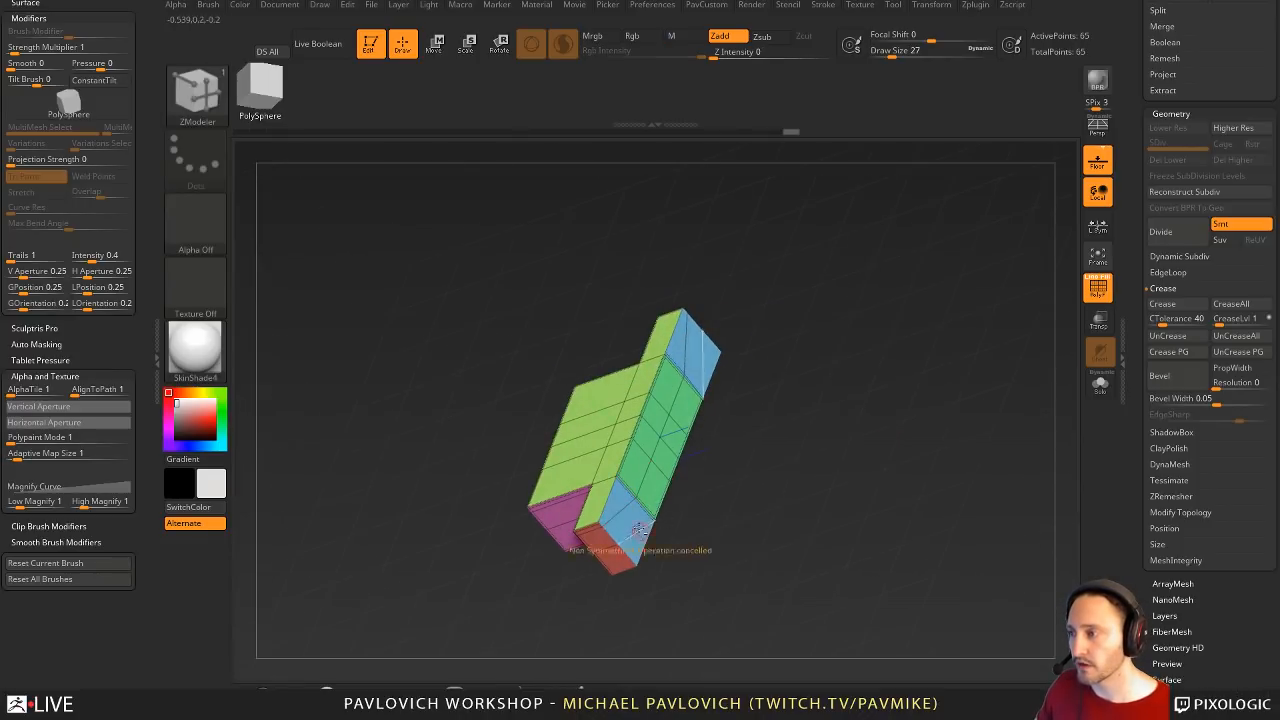
{"action": "left_click_drag", "start_coordinate": [618, 501], "coordinate": [740, 480], "text": "alt"}
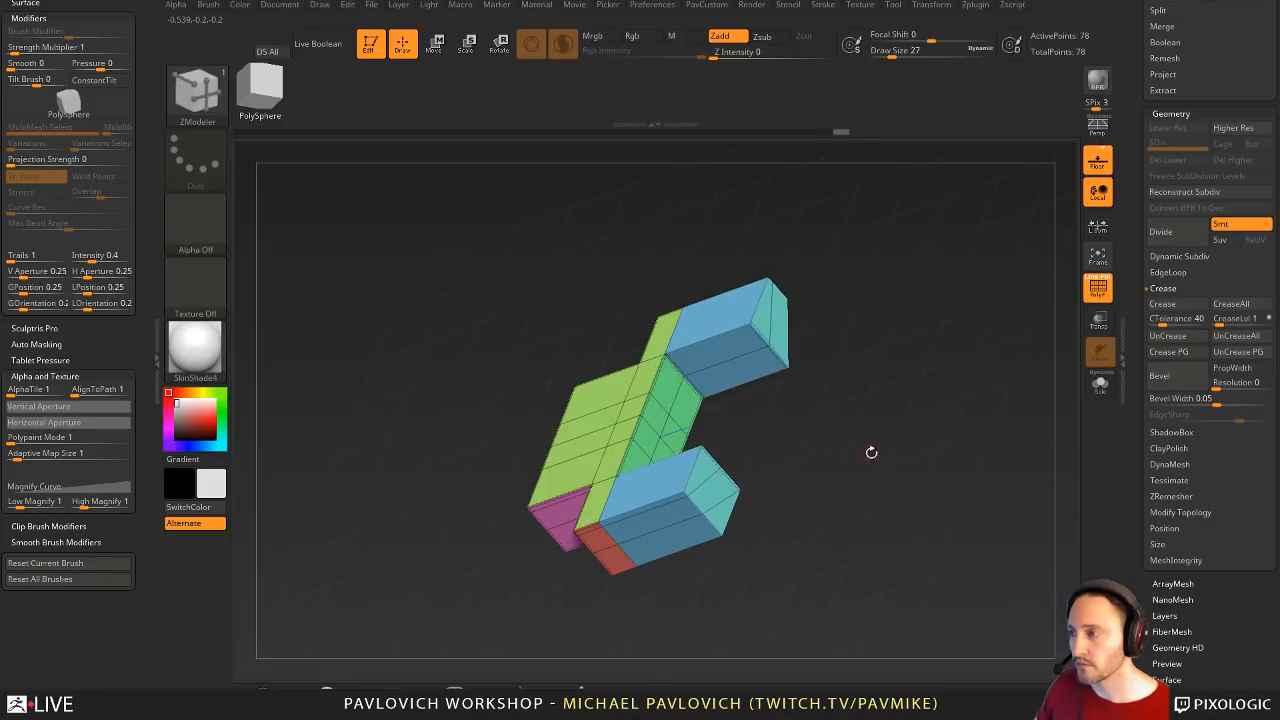
{"action": "left_click_drag", "start_coordinate": [871, 451], "coordinate": [827, 465]}
- Try to delete the middle edge loop running along the arms, and undo the last changes
{"action": "key", "text": "space"}
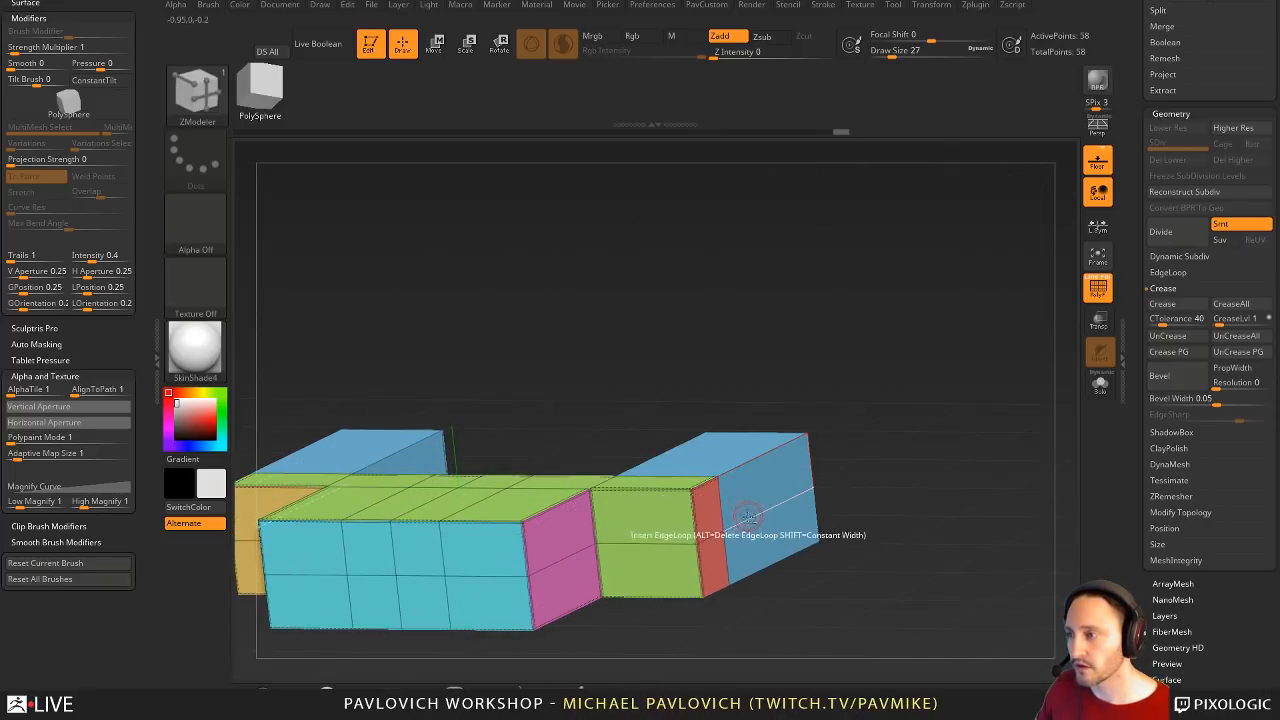
{"action": "left_click", "coordinate": [748, 517], "text": "alt"}
{"action": "left_click_drag", "start_coordinate": [882, 456], "coordinate": [808, 462], "text": "alt"}
{"action": "key", "text": "ctrl+z"}
{"action": "key", "text": "ctrl+z"}
{"action": "key", "text": "ctrl+z"}
{"action": "mouse_move", "coordinate": [954, 483]}
{"action": "left_mouse_down"}
{"action": "mouse_move", "coordinate": [988, 500]}
{"action": "mouse_move", "coordinate": [975, 496]}
{"action": "left_mouse_up"}
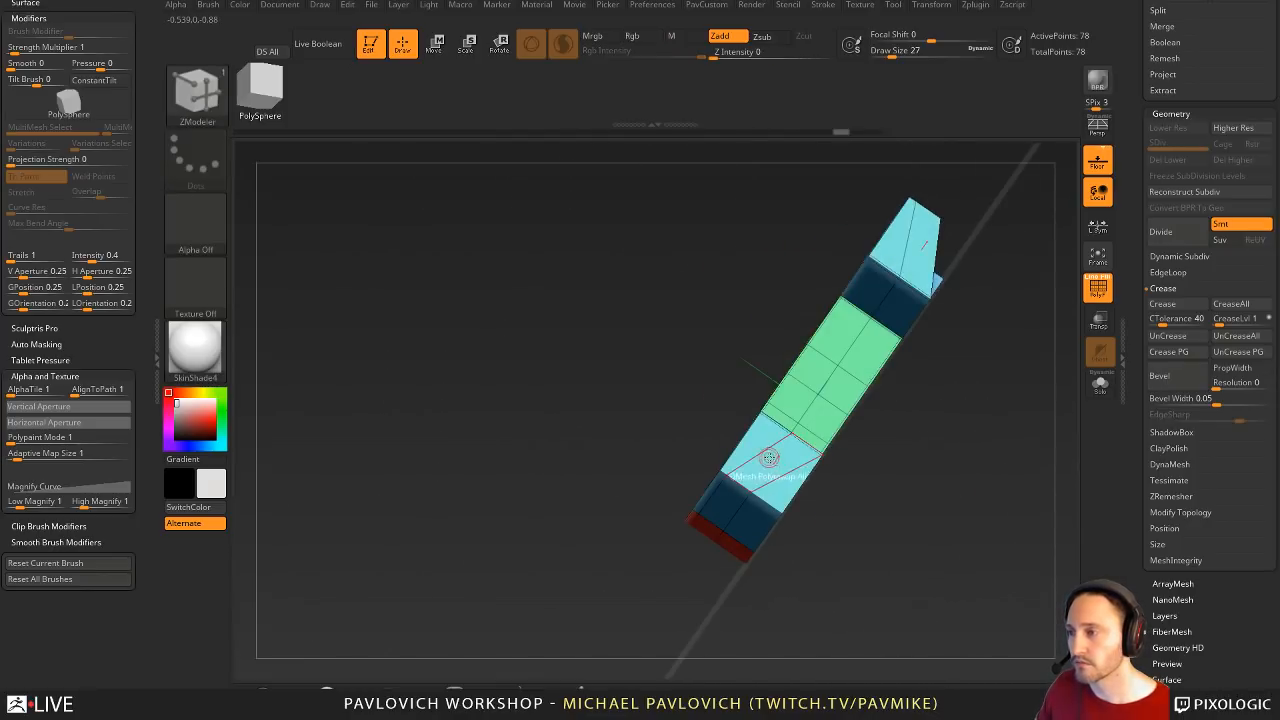
- Switch the edge action to Collapse and collapse the middle edge at the free end of the arms
{"action": "left_click_drag", "start_coordinate": [866, 496], "coordinate": [760, 490]}
{"action": "key", "text": "space"}
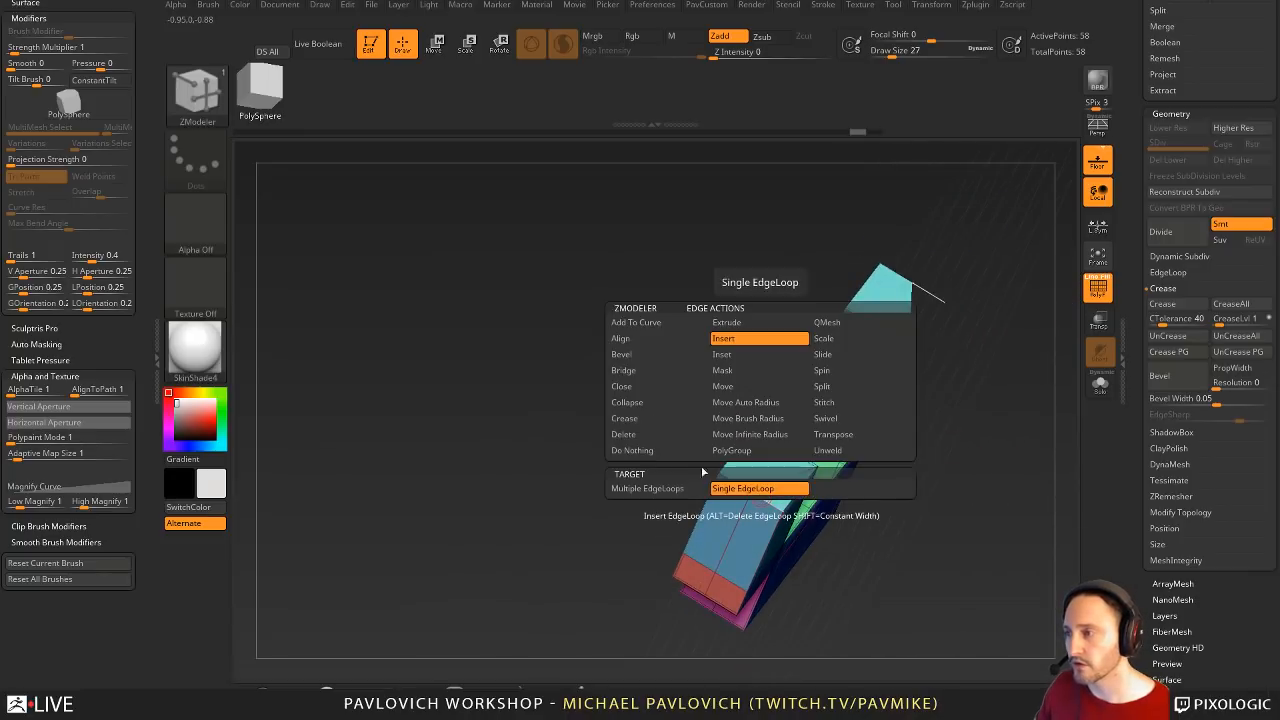
{"action": "left_click", "coordinate": [630, 402]}
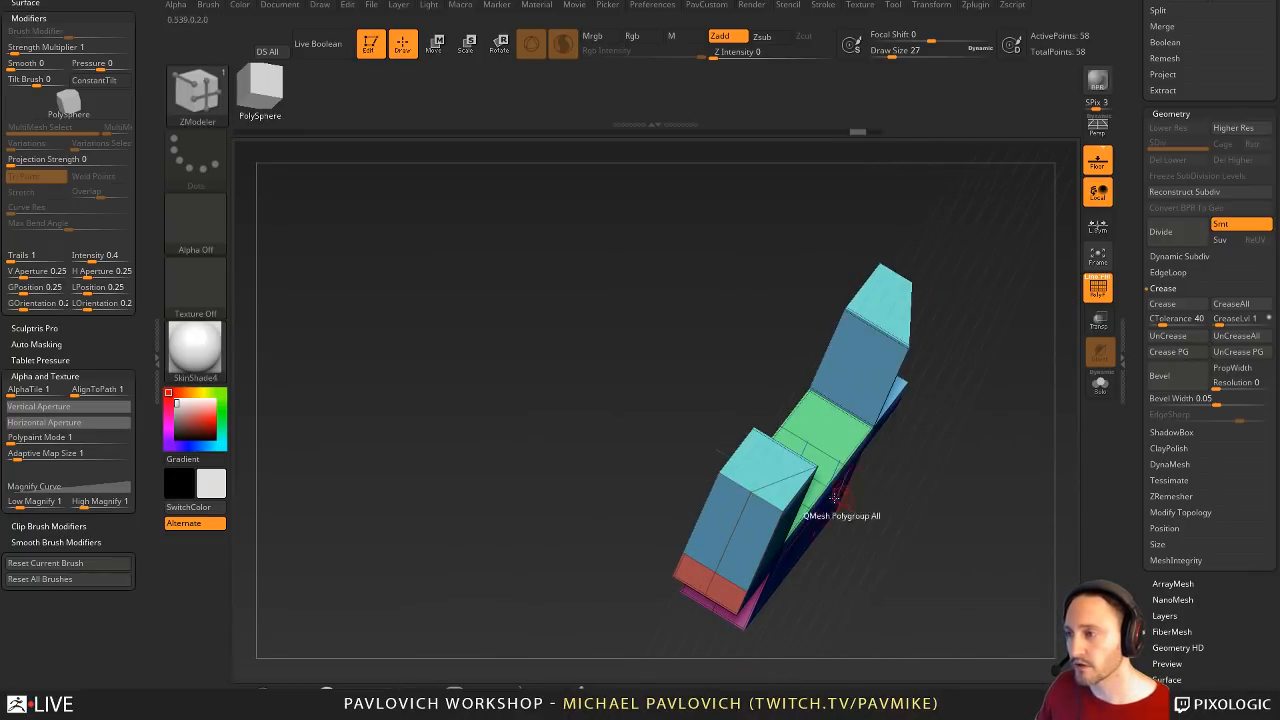
{"action": "left_click", "coordinate": [770, 497]}
{"action": "left_click_drag", "start_coordinate": [909, 511], "coordinate": [805, 342]}
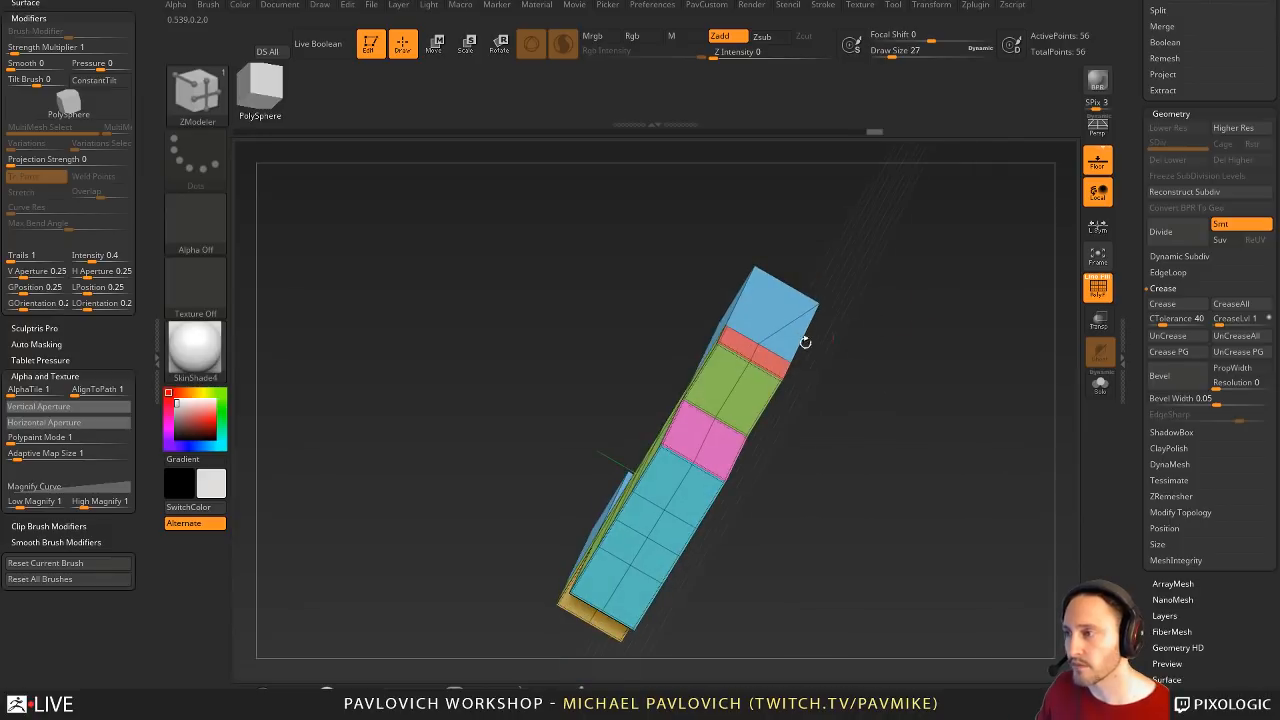
- Try to collapse a polyloop on the arm's outer side, and undo it
{"action": "key", "text": "space"}
{"action": "left_click", "coordinate": [871, 487]}
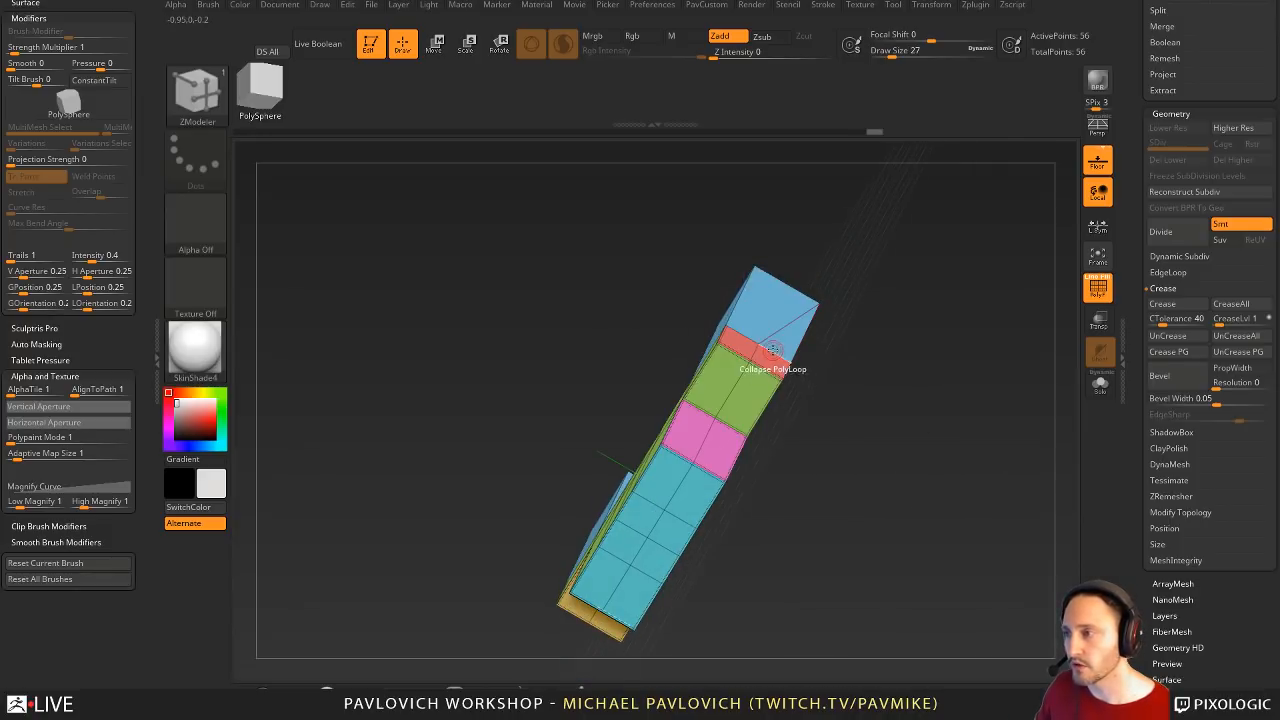
{"action": "left_click", "coordinate": [765, 344]}
{"action": "key", "text": "ctrl+z"}
- Collapse the leftover middle edges on the outer sides of the arms and base with the Edge target
{"action": "key", "text": "space"}
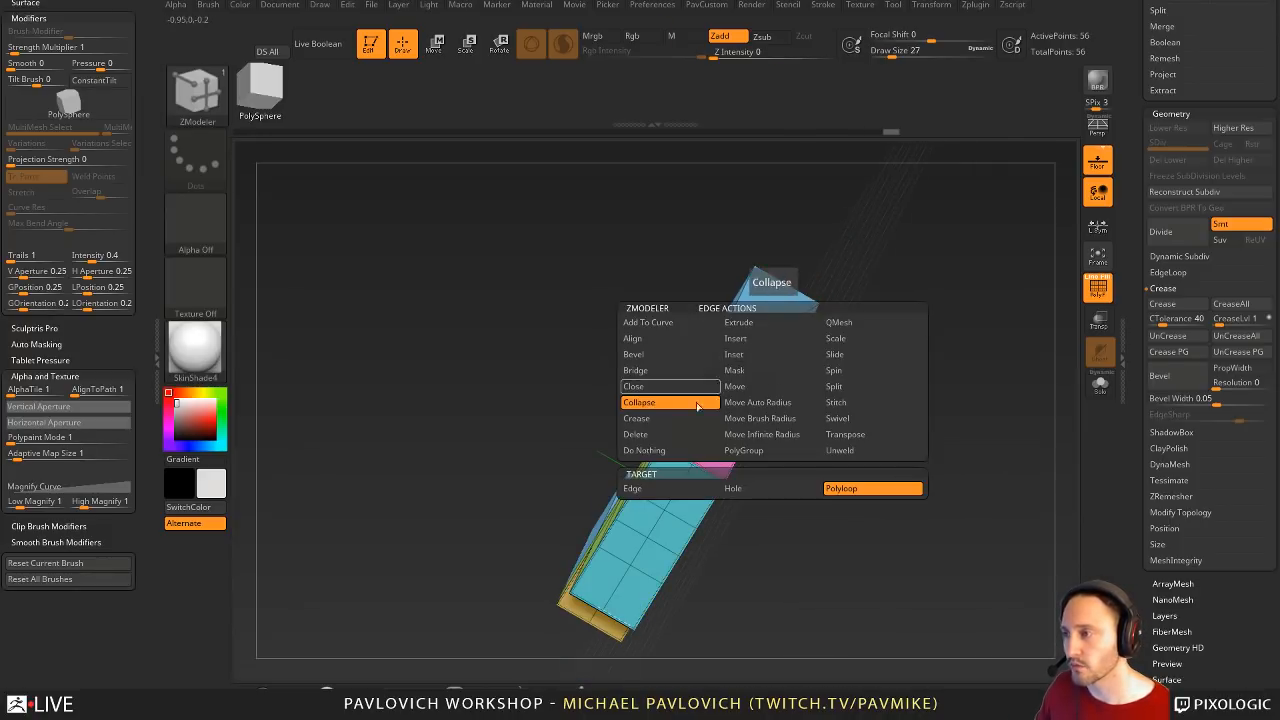
{"action": "left_click", "coordinate": [669, 407]}
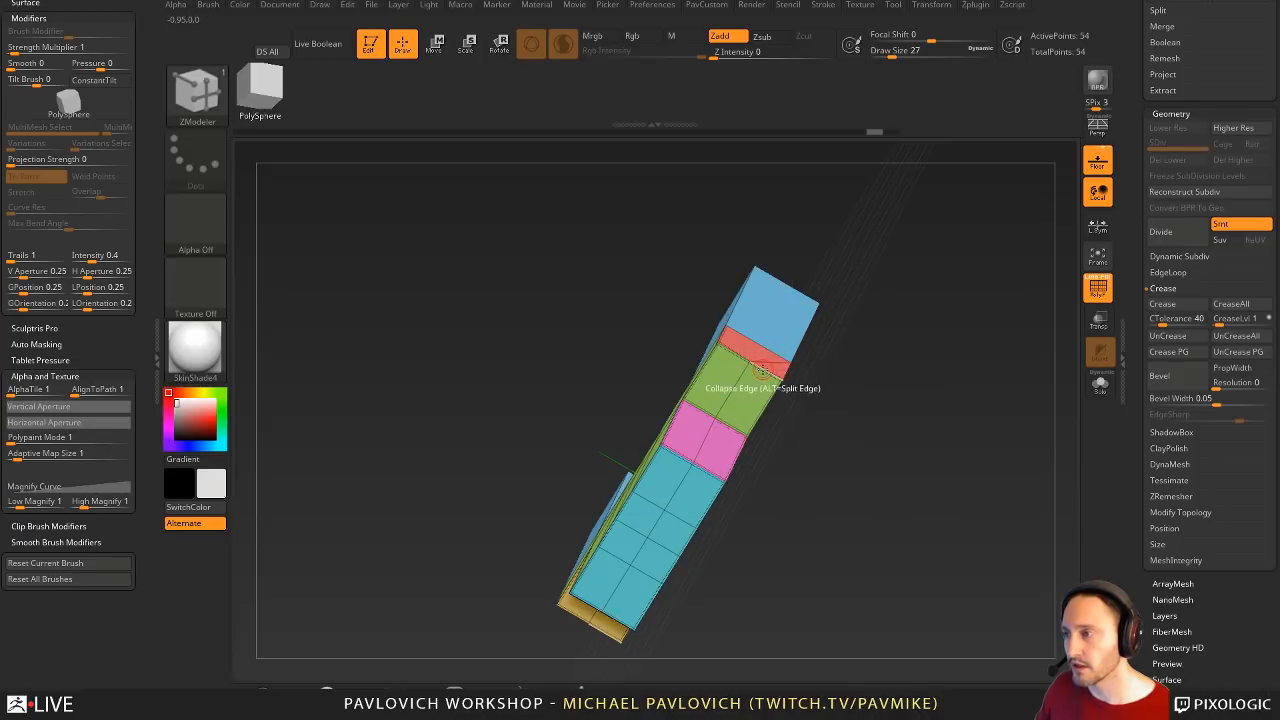
{"action": "left_click", "coordinate": [704, 462]}
{"action": "left_click_drag", "start_coordinate": [746, 484], "coordinate": [964, 470]}
{"action": "left_click", "coordinate": [671, 472]}
- Apply Mirror And Weld to make both arms of the mesh match
{"action": "key", "text": "5"}
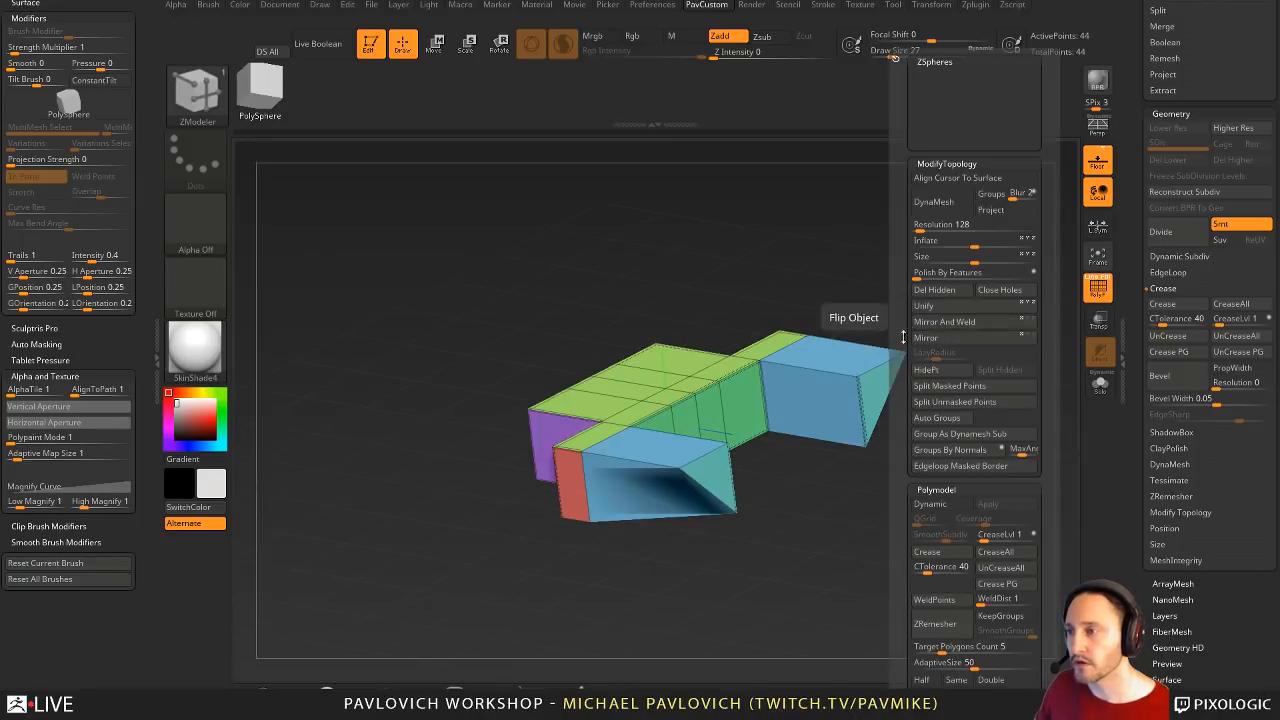
{"action": "key", "text": "5"}
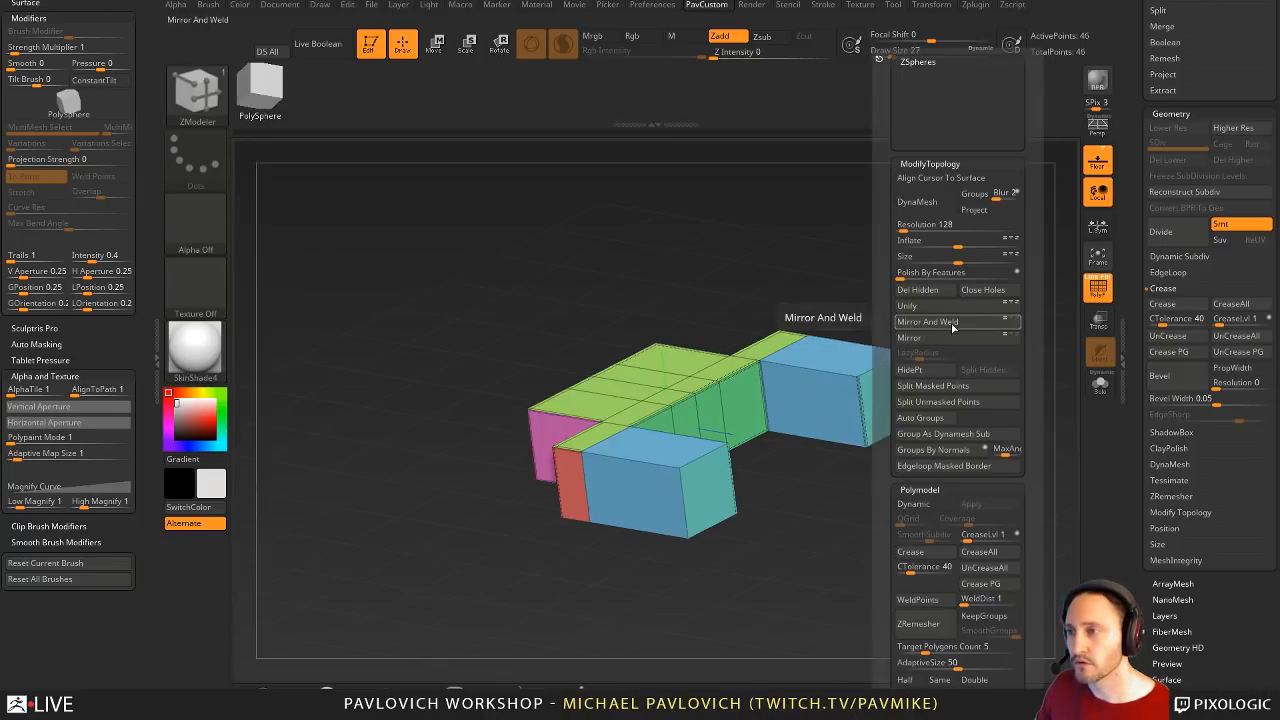
{"action": "left_click", "coordinate": [950, 323]}
- Extend both arms with QMesh on single polygons and separate a block at the end of each arm
{"action": "left_click_drag", "start_coordinate": [675, 484], "coordinate": [800, 517]}
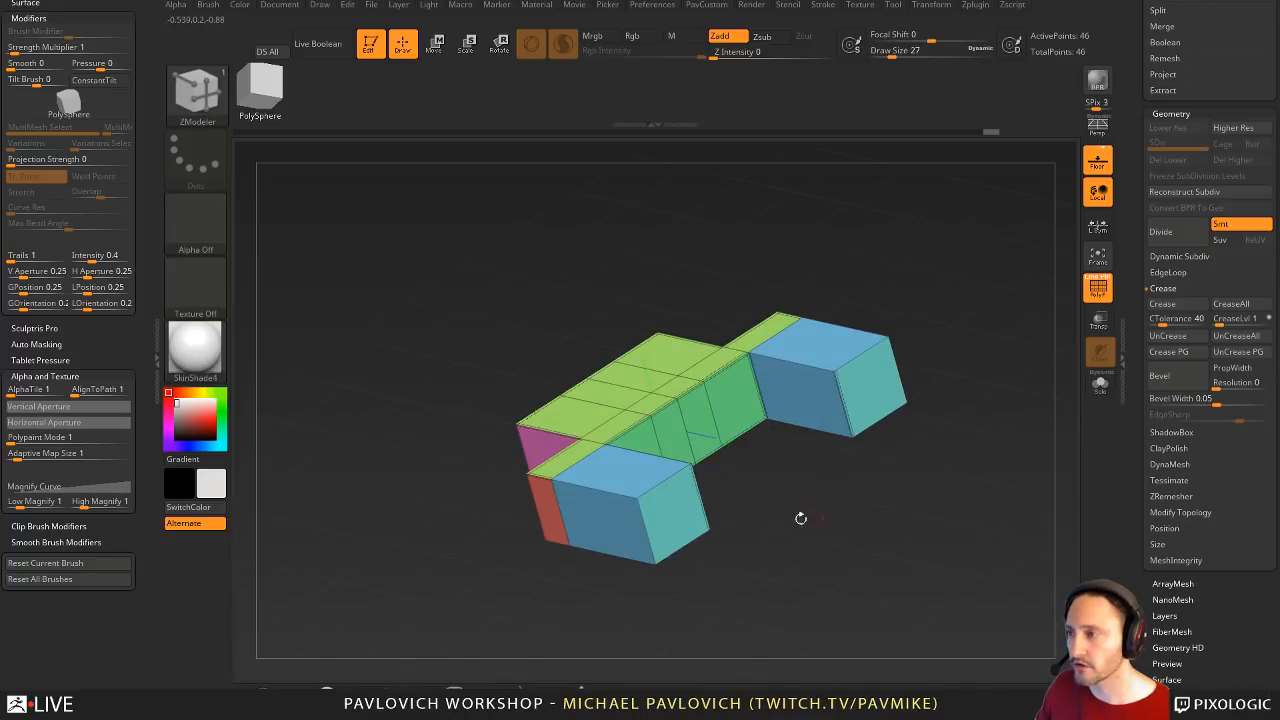
{"action": "key", "text": "space"}
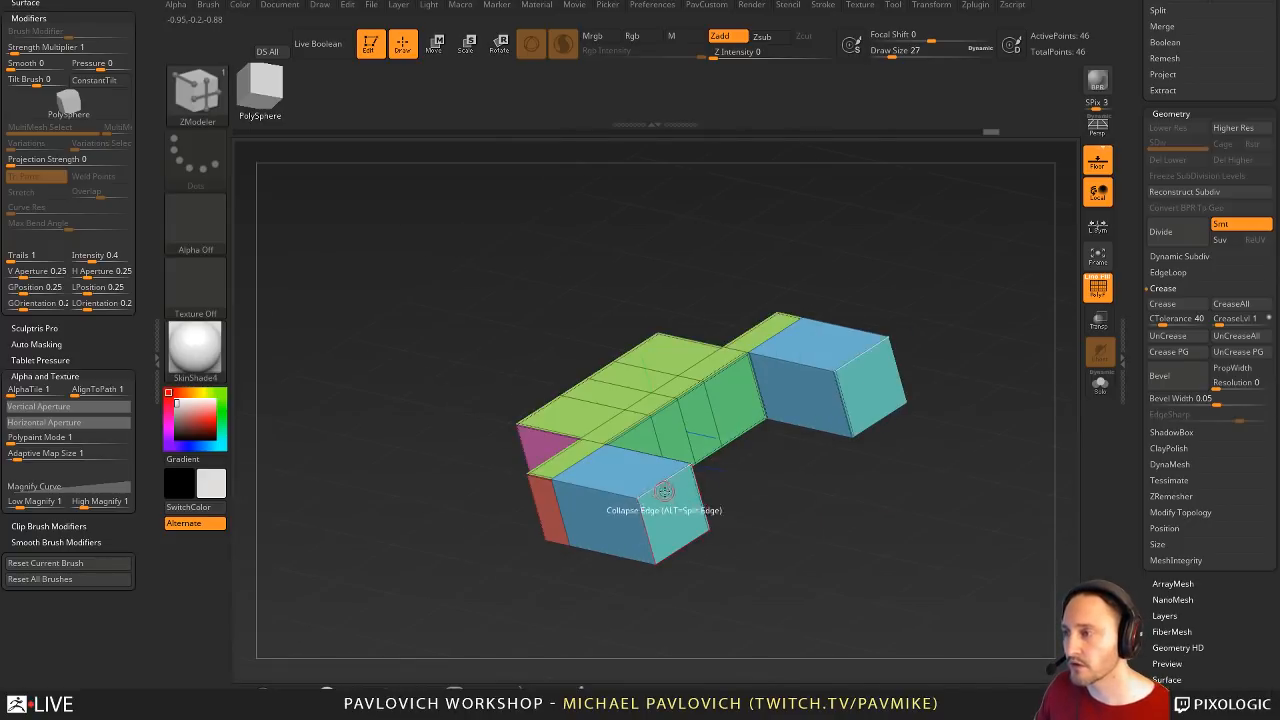
{"action": "left_click_drag", "start_coordinate": [665, 497], "coordinate": [717, 628]}
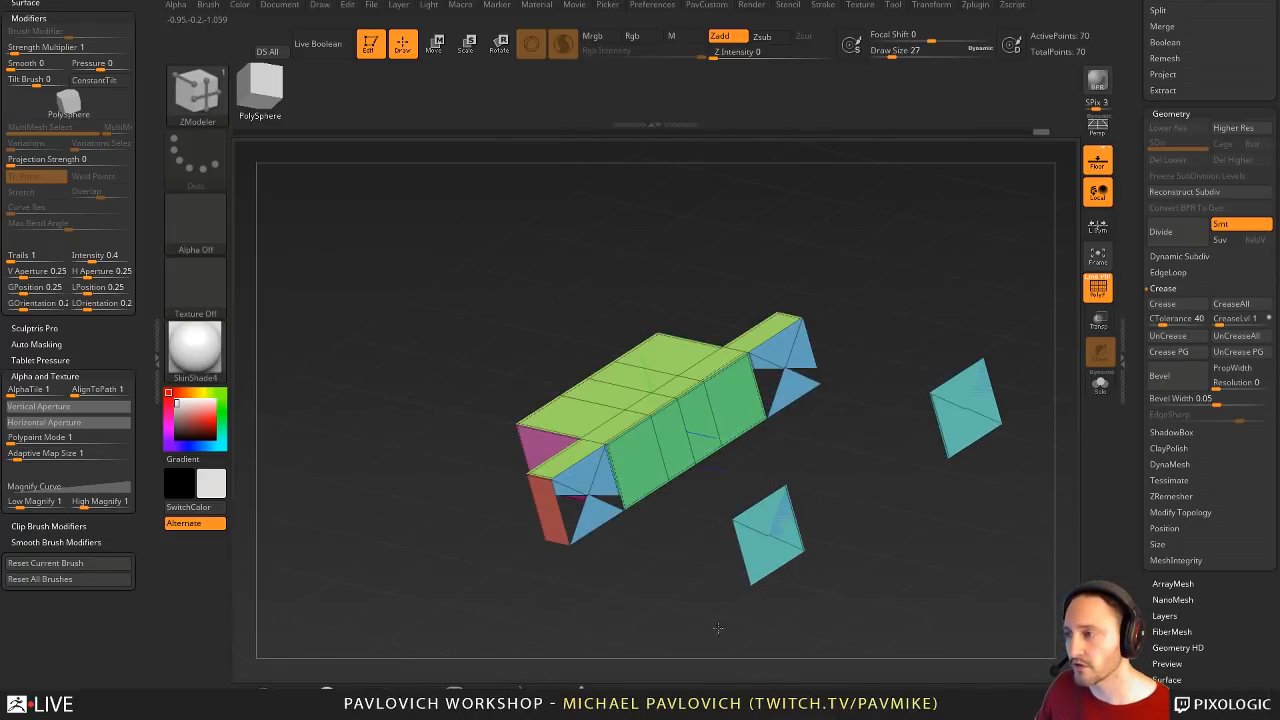
{"action": "key", "text": "ctrl+z"}
{"action": "key", "text": "space"}
{"action": "left_click", "coordinate": [582, 344]}
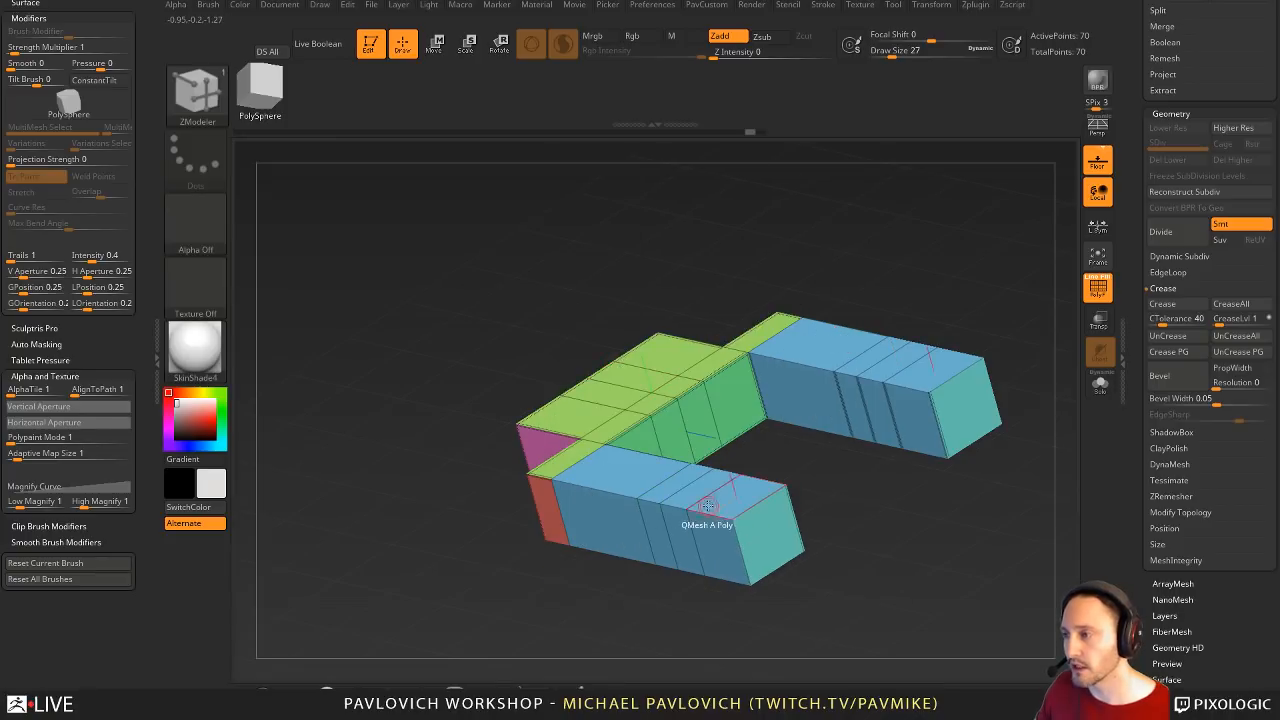
{"action": "left_click_drag", "start_coordinate": [709, 503], "coordinate": [766, 589]}
{"action": "left_click_drag", "start_coordinate": [852, 539], "coordinate": [808, 513]}
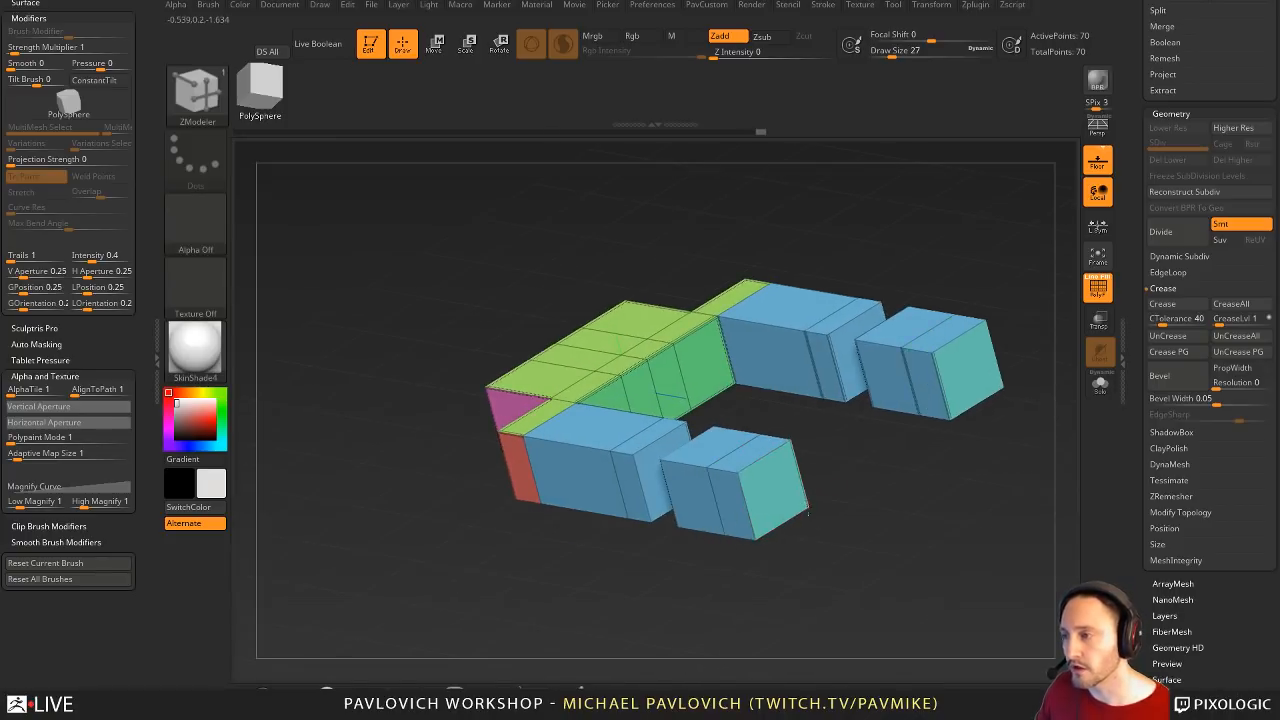
- Inset the outer end face of each detached block using the A Single Poly target
{"action": "key", "text": "space"}
{"action": "left_click", "coordinate": [770, 242]}
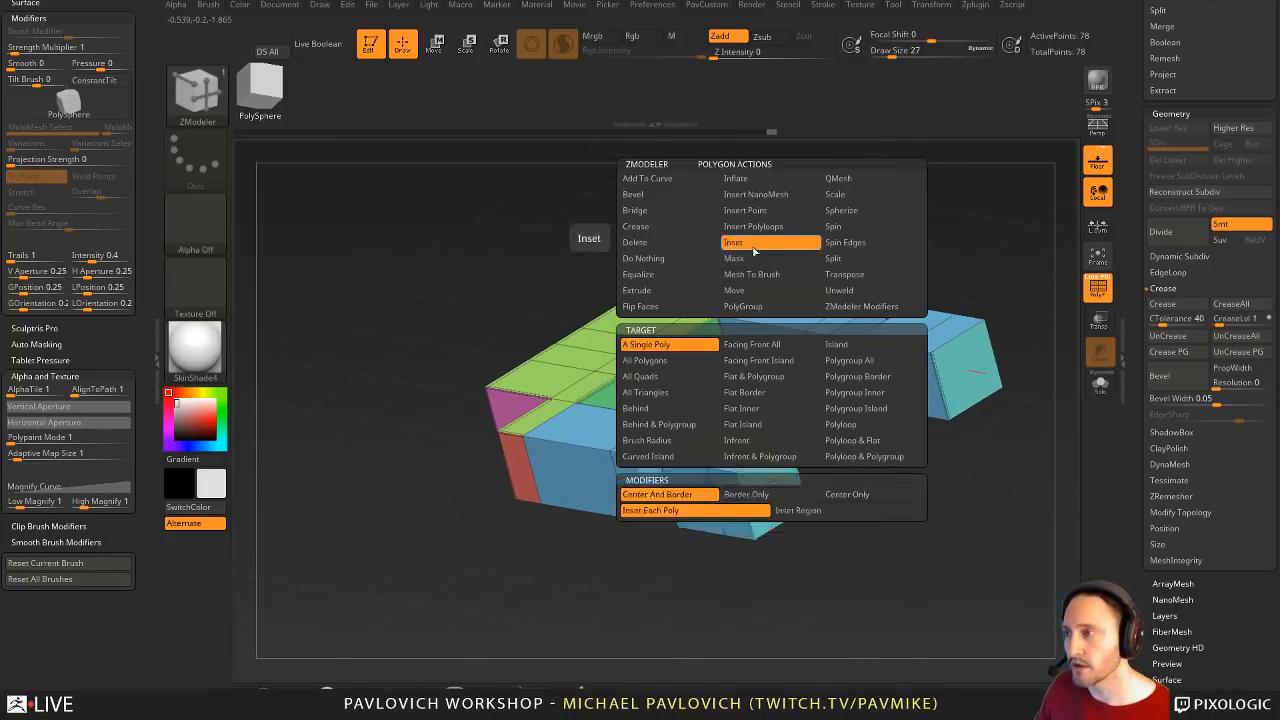
{"action": "left_click", "coordinate": [786, 511]}
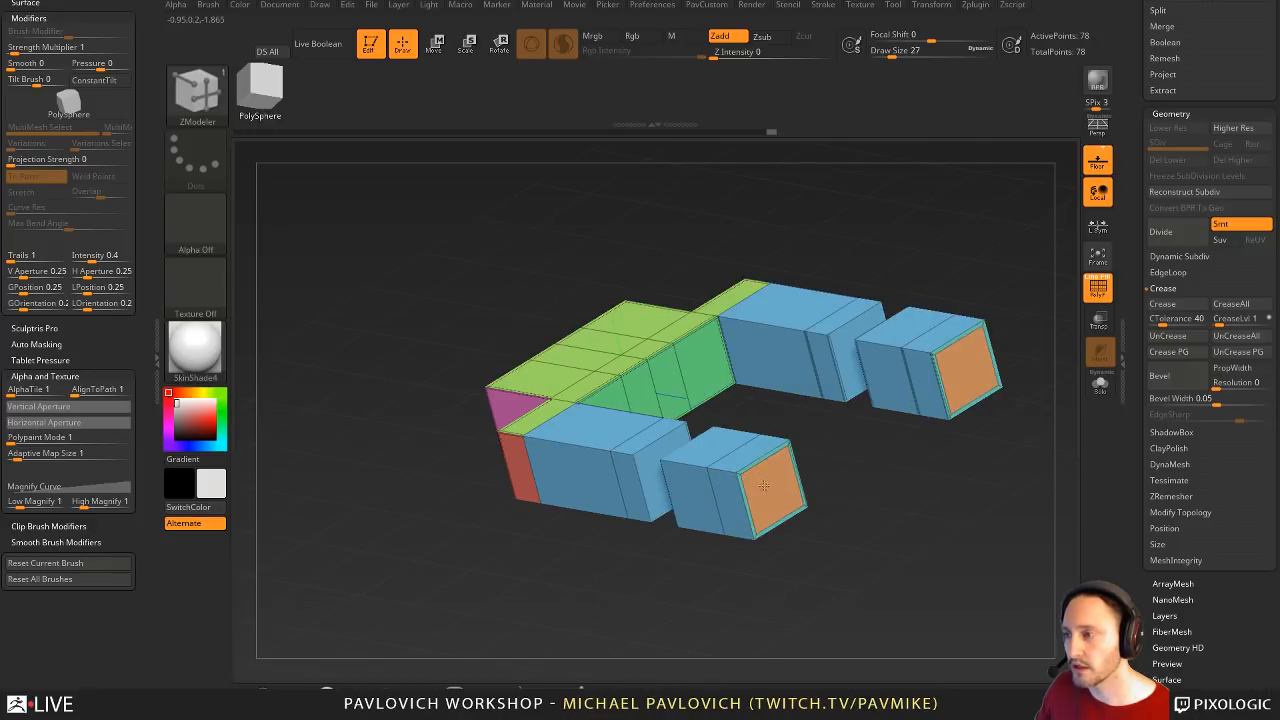
- Push the inset end faces inward with QMesh to form a recess in each block
{"action": "key", "text": "space"}
{"action": "left_click", "coordinate": [868, 190]}
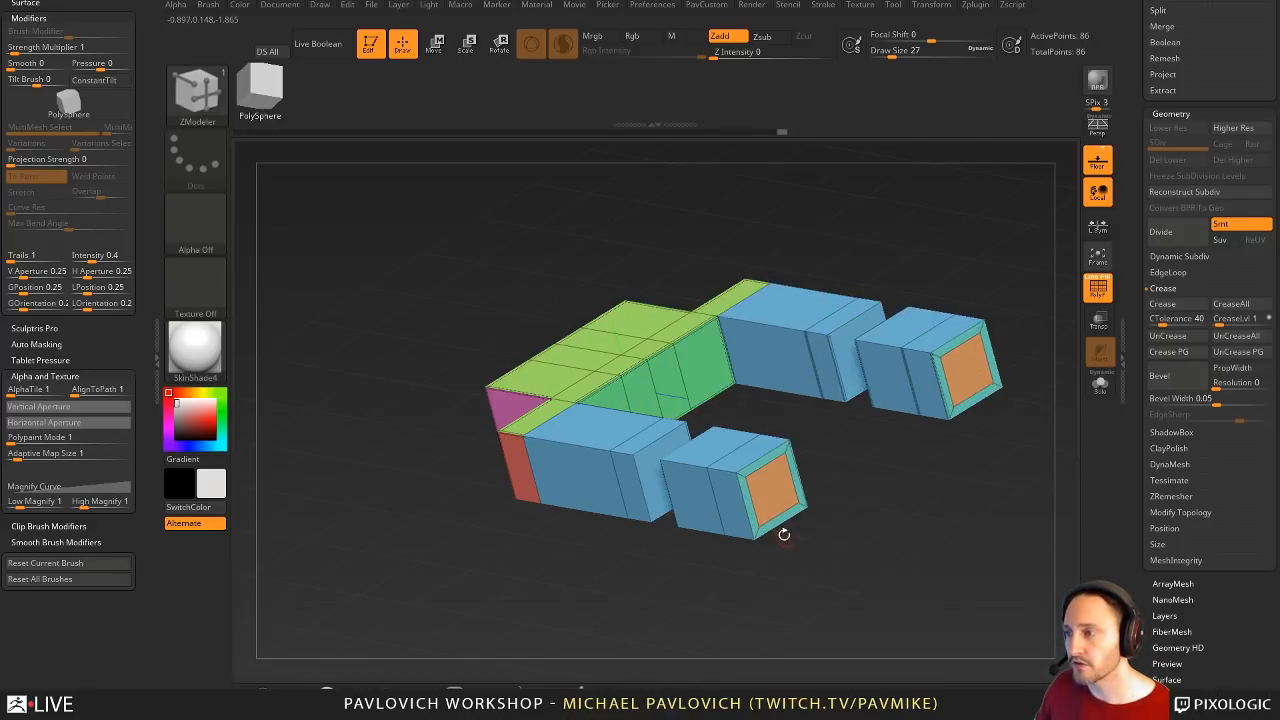
{"action": "left_click_drag", "start_coordinate": [783, 531], "coordinate": [748, 490]}
{"action": "left_click_drag", "start_coordinate": [918, 513], "coordinate": [860, 488], "text": "alt"}
{"action": "left_click_drag", "start_coordinate": [785, 507], "coordinate": [794, 503], "text": "alt"}
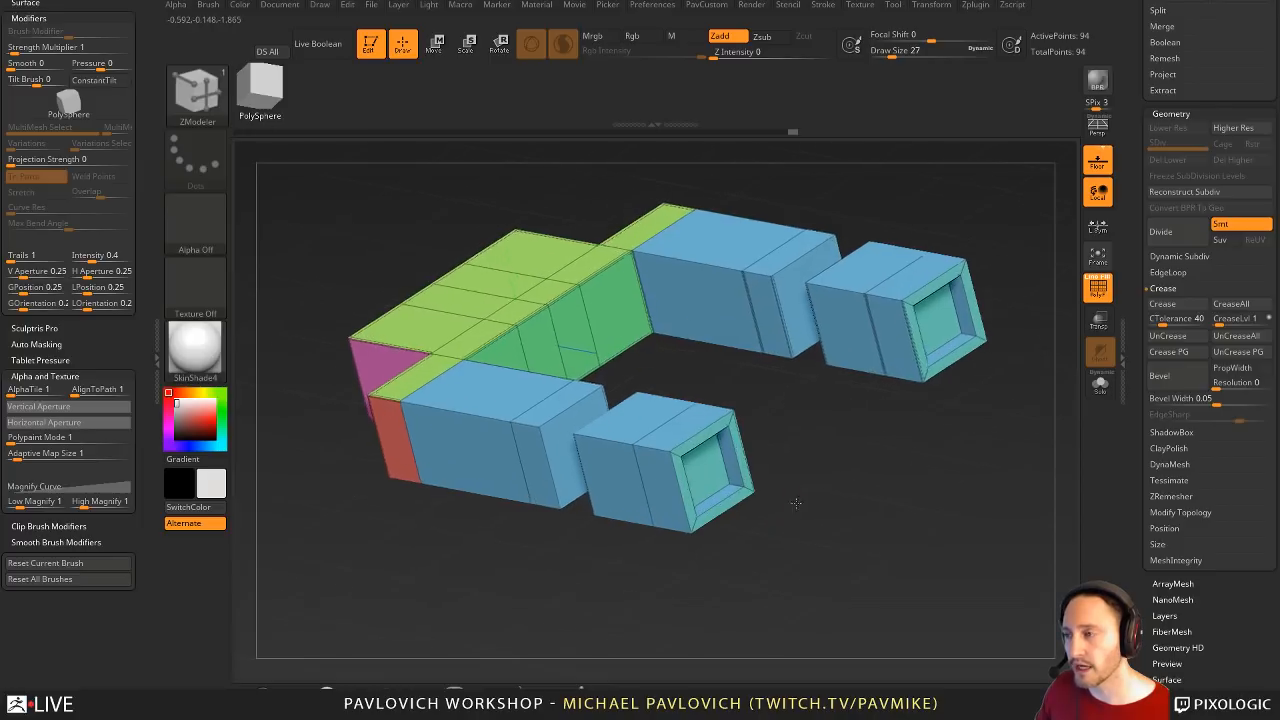
- Create a small separate block in front of each recessed block
{"action": "mouse_move", "coordinate": [709, 470]}
{"action": "left_mouse_down"}
{"action": "mouse_move", "coordinate": [773, 508]}
{"action": "mouse_move", "coordinate": [886, 491]}
{"action": "mouse_move", "coordinate": [820, 478]}
{"action": "mouse_move", "coordinate": [871, 492]}
{"action": "mouse_move", "coordinate": [811, 498]}
{"action": "left_mouse_up"}
{"action": "key", "text": "w"}
{"action": "key", "text": "q"}
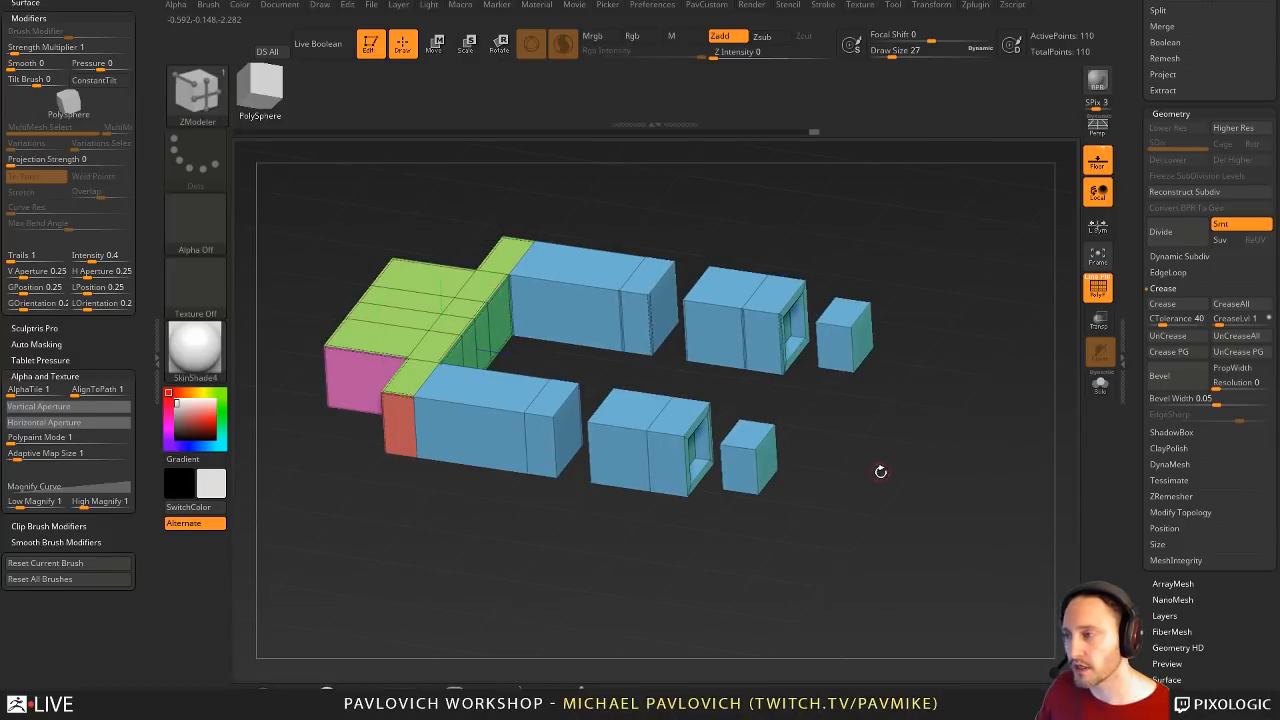
- Crease the mesh edges at tolerance 40 and set the crease level to 3 with the smoothing preview and no polyframe
{"action": "key", "text": "2"}
{"action": "left_click", "coordinate": [857, 550]}
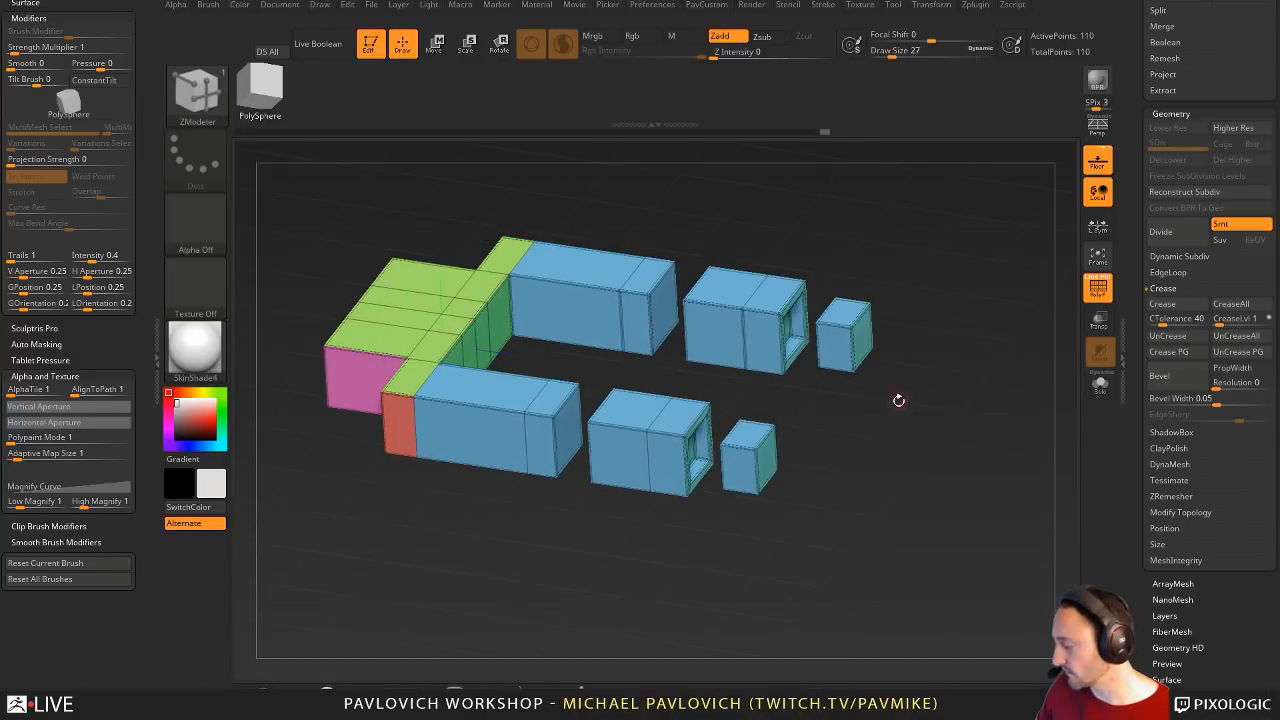
{"action": "key", "text": "shift+d"}
{"action": "key", "text": "shift+f"}
{"action": "key", "text": "2"}
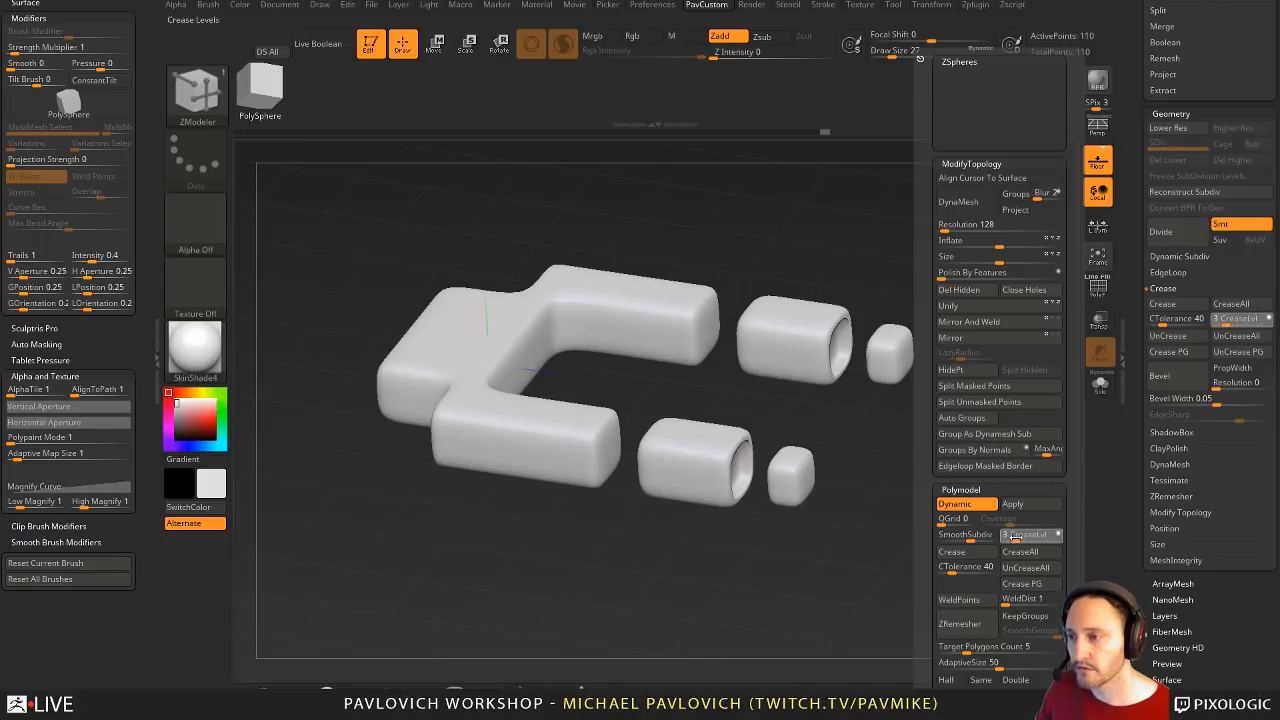
{"action": "key", "text": "shift+d"}
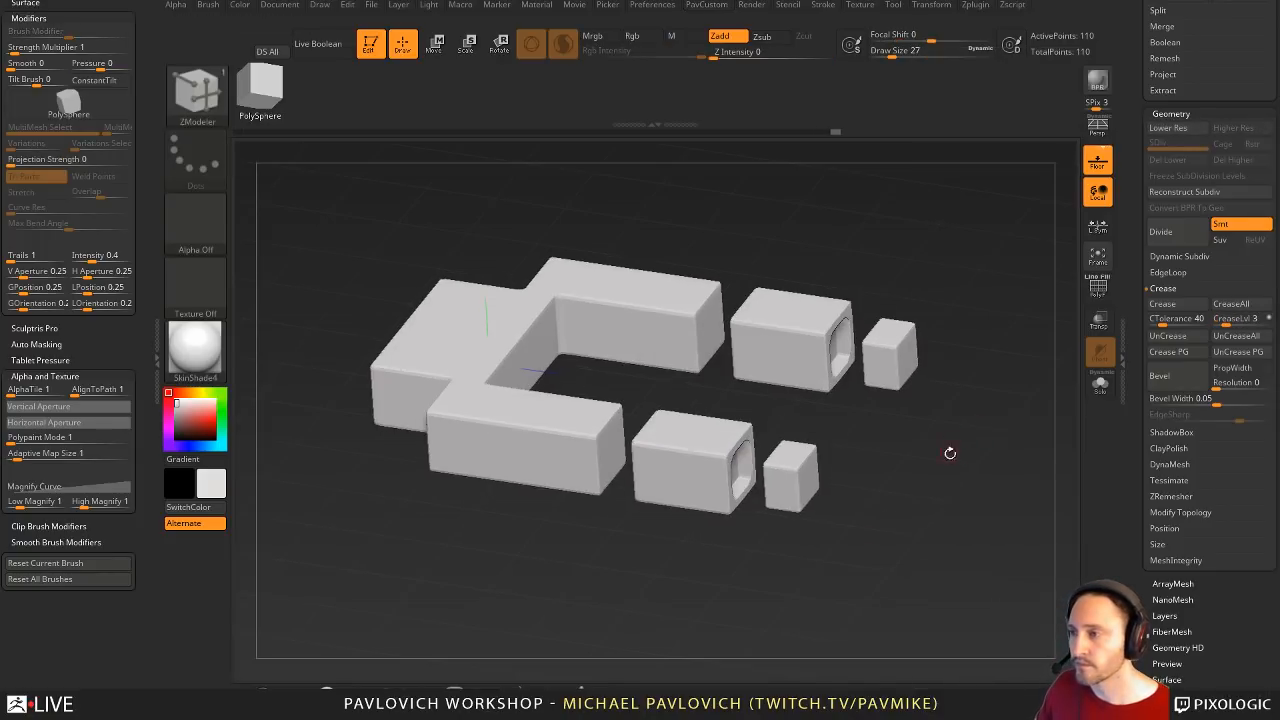
- Show the polyframe on the smoothed mesh and open the Dynamic Subdiv settings
{"action": "left_click_drag", "start_coordinate": [950, 453], "coordinate": [1029, 397]}
{"action": "key", "text": "shift+f"}
{"action": "key", "text": "space"}
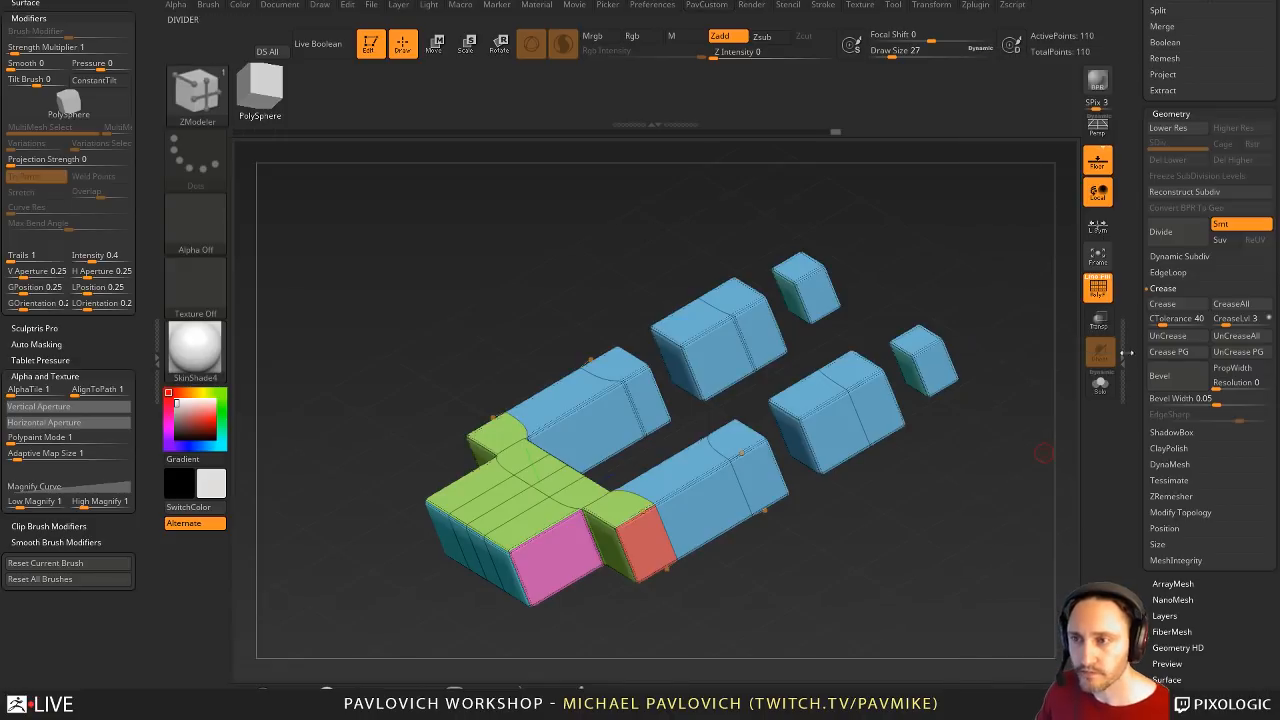
{"action": "left_click", "coordinate": [1179, 286]}
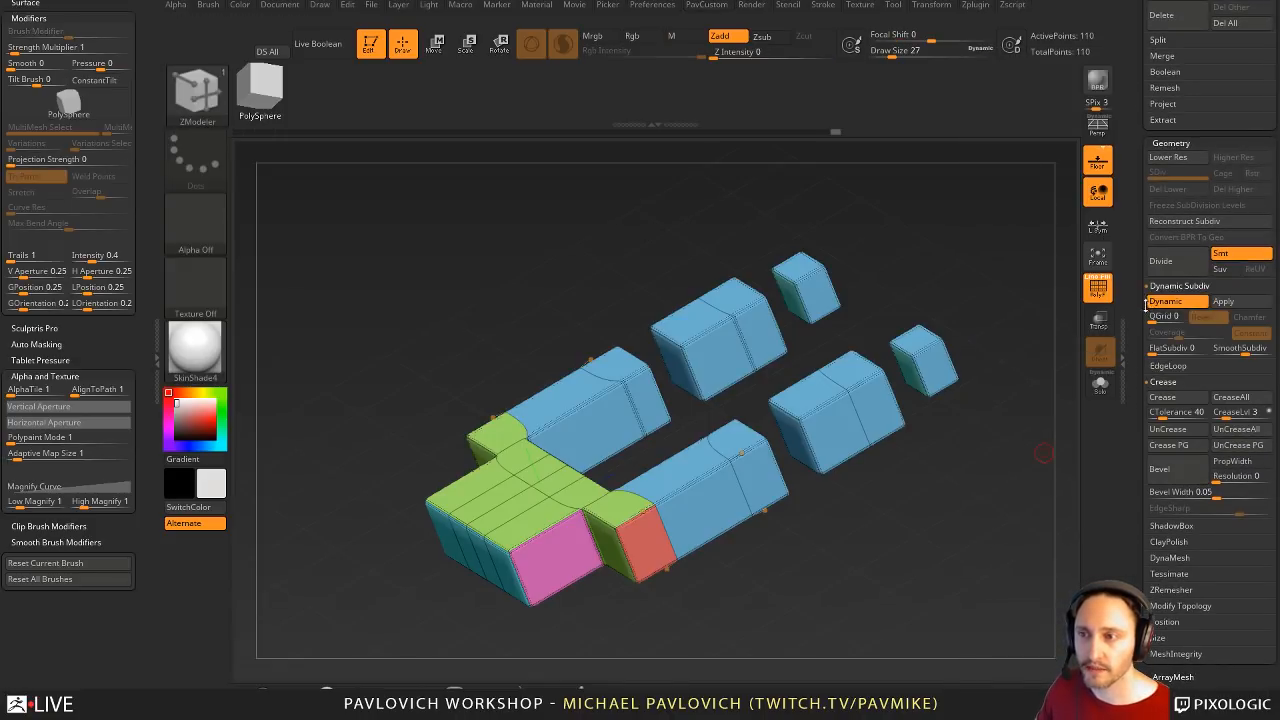
{"action": "left_click_drag", "start_coordinate": [1054, 345], "coordinate": [1065, 410], "text": "alt"}
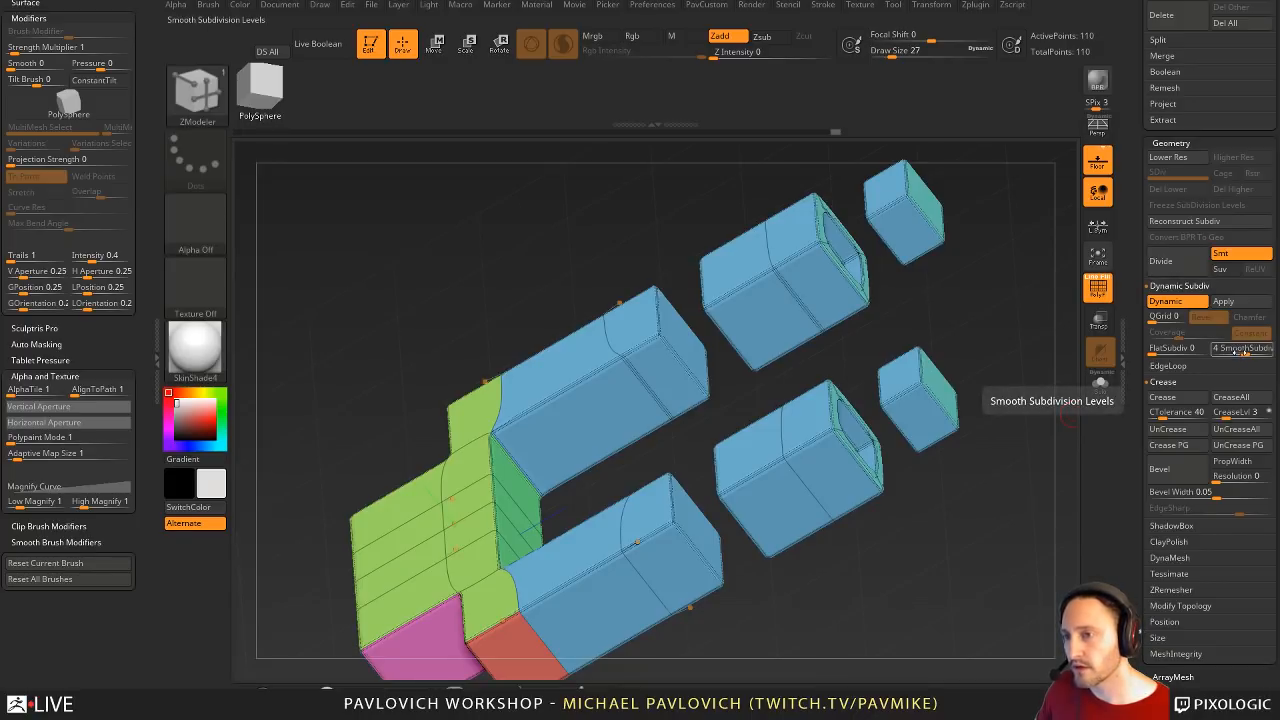
- Lower the smooth subdivision to its minimum, set QGrid to 5 and hide the polyframe
{"action": "left_click_drag", "start_coordinate": [1243, 352], "coordinate": [1162, 318]}
{"action": "left_click_drag", "start_coordinate": [1010, 390], "coordinate": [1052, 372]}
{"action": "left_click", "coordinate": [1098, 288]}
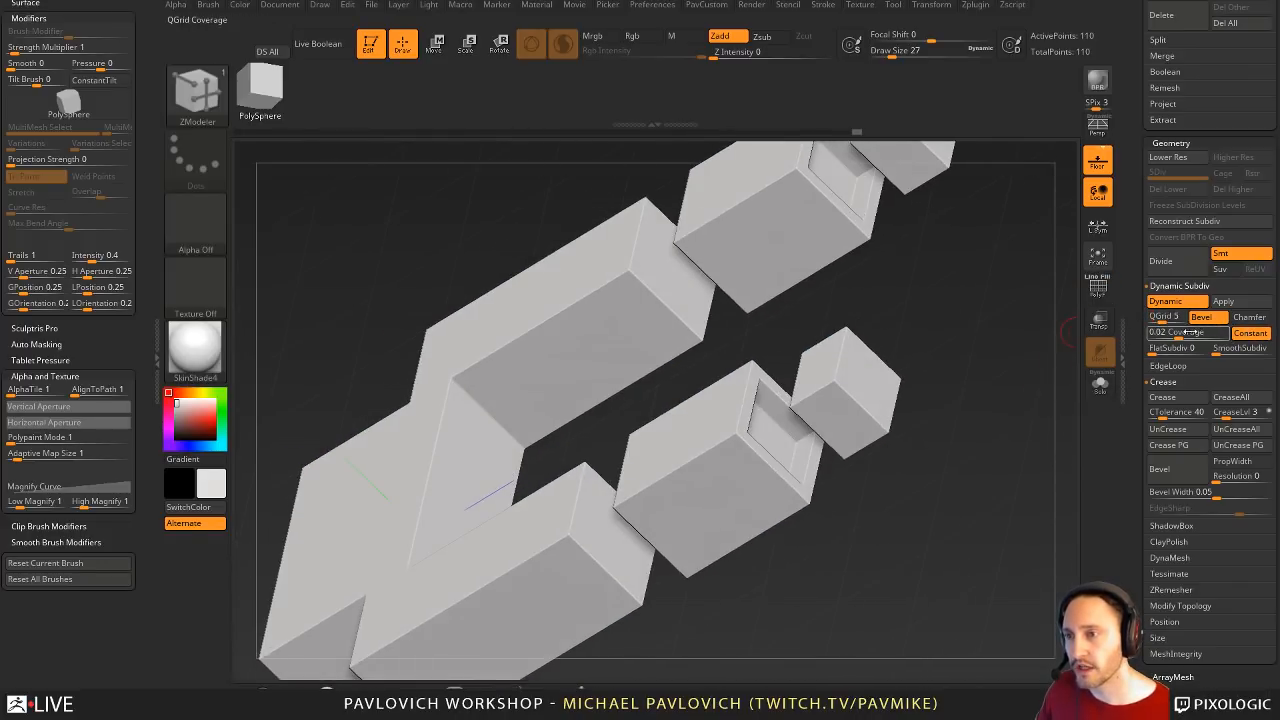
- Set the QGrid coverage to 0.0919, switch the edge mode to Chamfer and check the subdivided edges with the polyframe
{"action": "mouse_move", "coordinate": [1190, 332]}
{"action": "left_mouse_down"}
{"action": "mouse_move", "coordinate": [1212, 333]}
{"action": "mouse_move", "coordinate": [1190, 336]}
{"action": "left_mouse_up"}
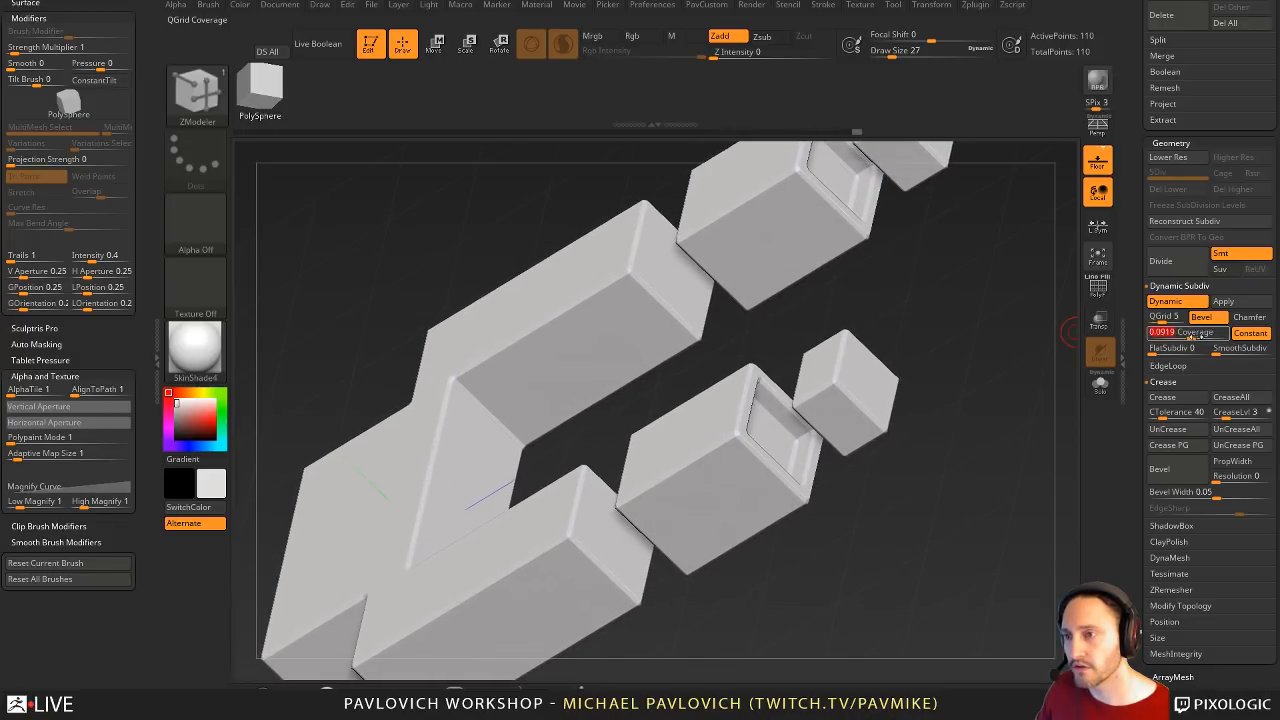
{"action": "left_click_drag", "start_coordinate": [1050, 385], "coordinate": [1127, 334], "text": "alt"}
{"action": "left_click", "coordinate": [1251, 323]}
{"action": "key", "text": "shift+f"}
{"action": "left_click_drag", "start_coordinate": [742, 282], "coordinate": [1100, 320]}
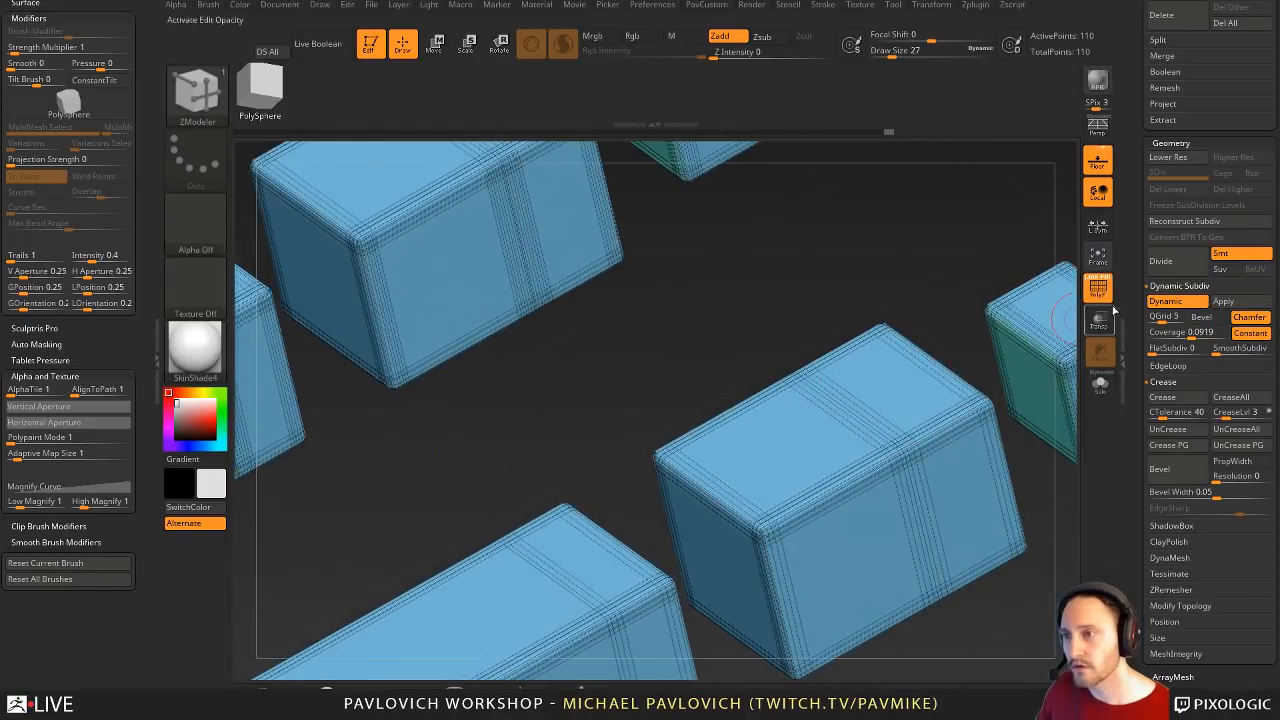
{"action": "key", "text": "shift+f"}
- Set QGrid to 7 and SmoothSubdiv to 1, compare Bevel with Chamfer, and keep Chamfer with a coverage of 0.1189
{"action": "left_click_drag", "start_coordinate": [1192, 334], "coordinate": [1199, 334]}
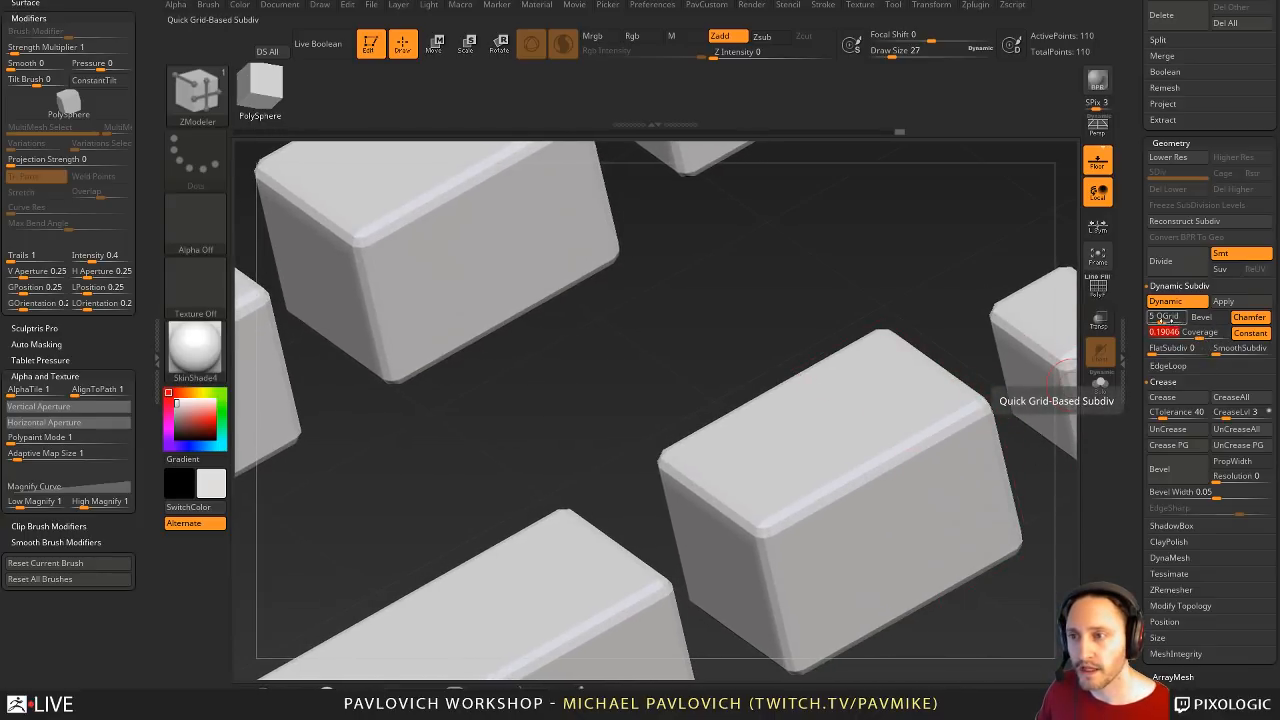
{"action": "left_click_drag", "start_coordinate": [1178, 318], "coordinate": [1152, 318]}
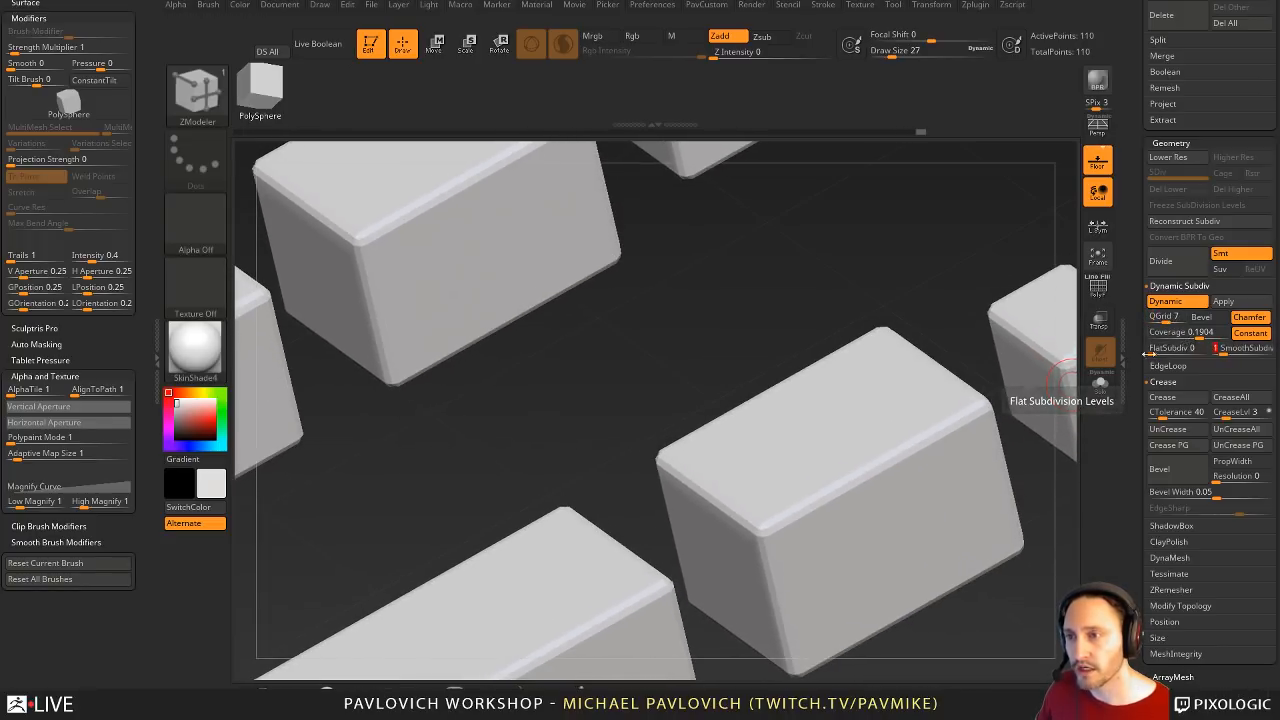
{"action": "left_click", "coordinate": [1203, 317]}
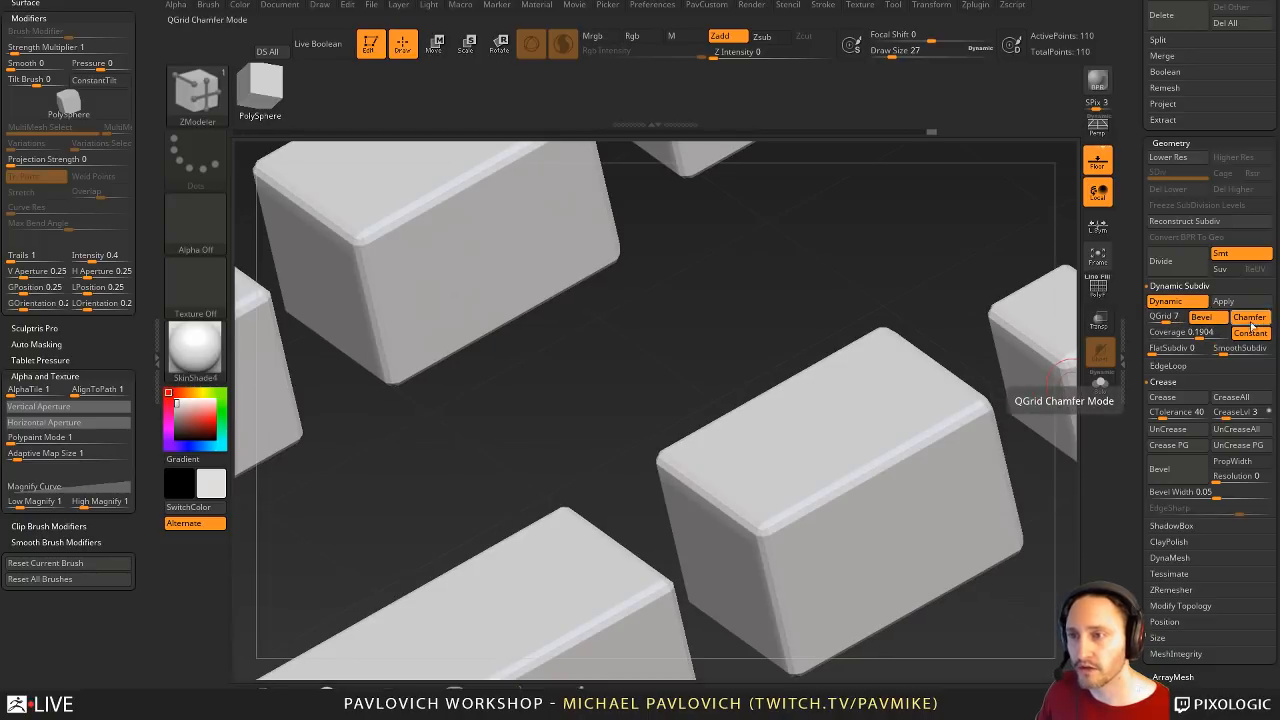
{"action": "left_click", "coordinate": [1250, 317]}
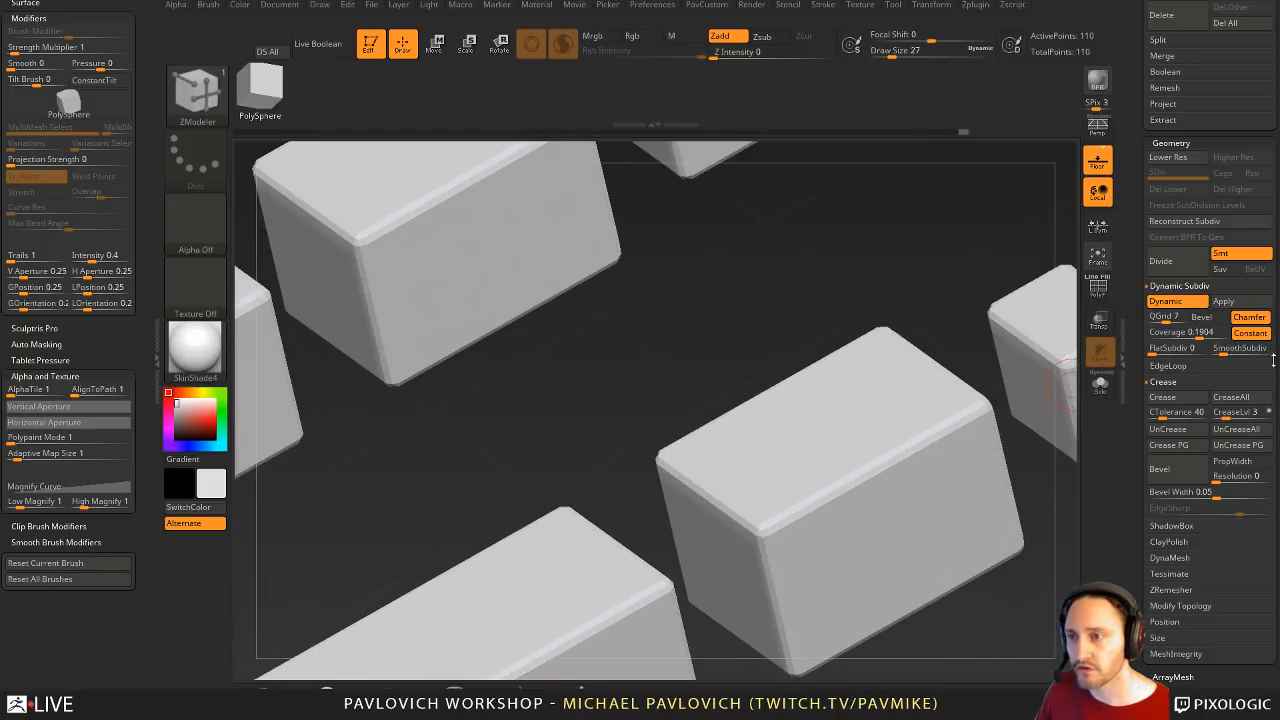
{"action": "mouse_move", "coordinate": [1168, 325]}
{"action": "left_mouse_down"}
{"action": "mouse_move", "coordinate": [1195, 332]}
{"action": "mouse_move", "coordinate": [1182, 332]}
{"action": "left_mouse_up"}
- Frame the model and compare the low-poly mesh and its polyframe with the Dynamic Subdiv preview
{"action": "key", "text": "f"}
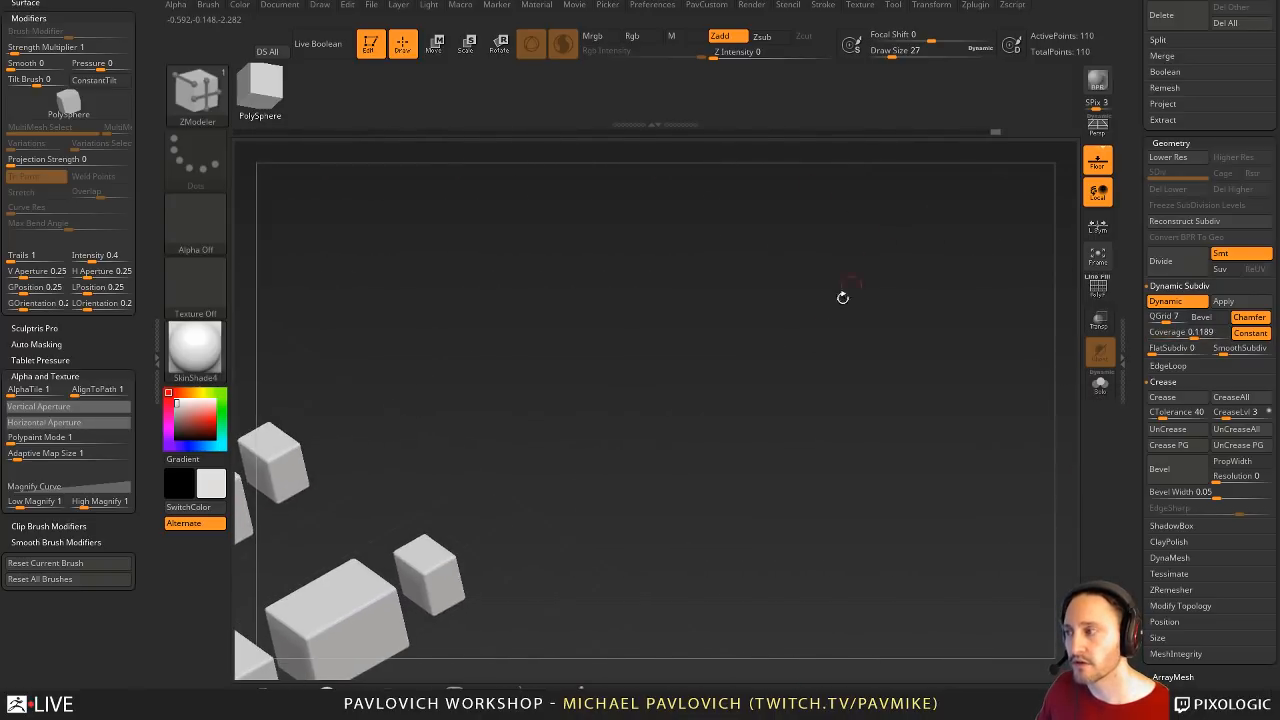
{"action": "mouse_move", "coordinate": [1010, 388]}
{"action": "left_mouse_down"}
{"action": "mouse_move", "coordinate": [1045, 320]}
{"action": "mouse_move", "coordinate": [998, 402]}
{"action": "mouse_move", "coordinate": [1026, 398]}
{"action": "left_mouse_up"}
{"action": "key", "text": "shift+d"}
{"action": "left_click", "coordinate": [1098, 287]}
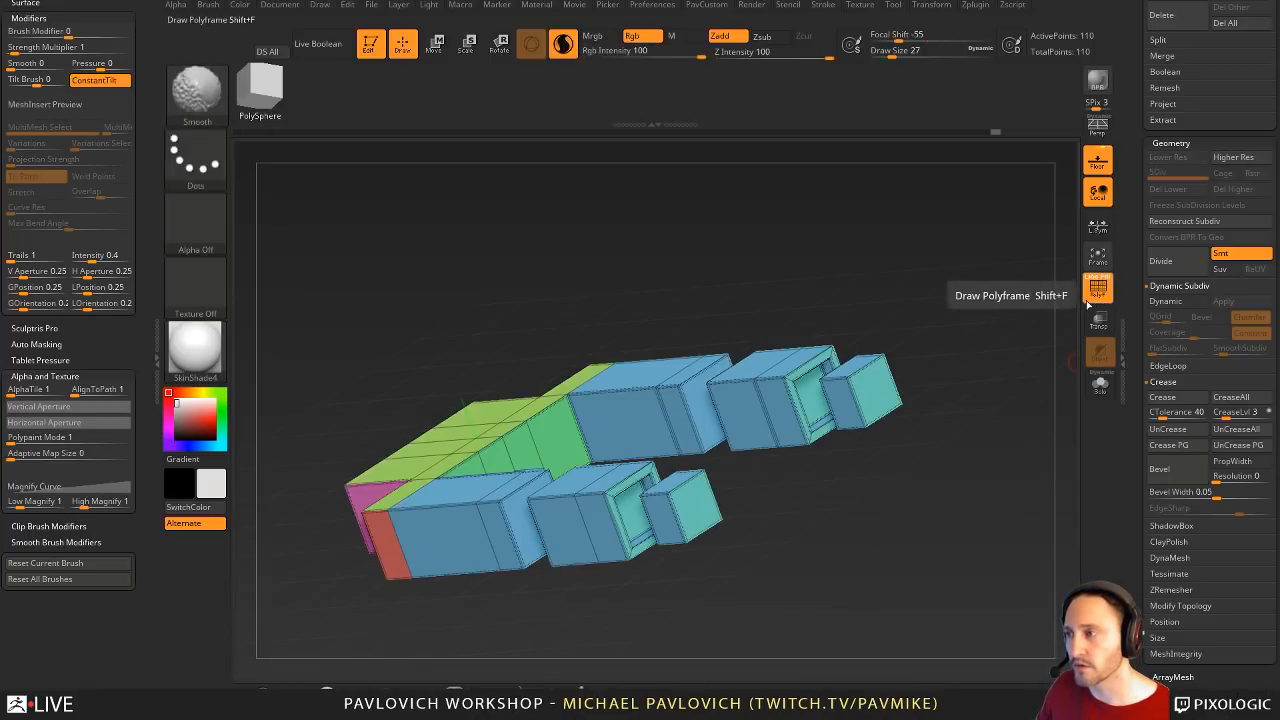
{"action": "left_click", "coordinate": [1098, 287]}
{"action": "key", "text": "shift+d"}
{"action": "left_click_drag", "start_coordinate": [1007, 317], "coordinate": [1036, 330]}
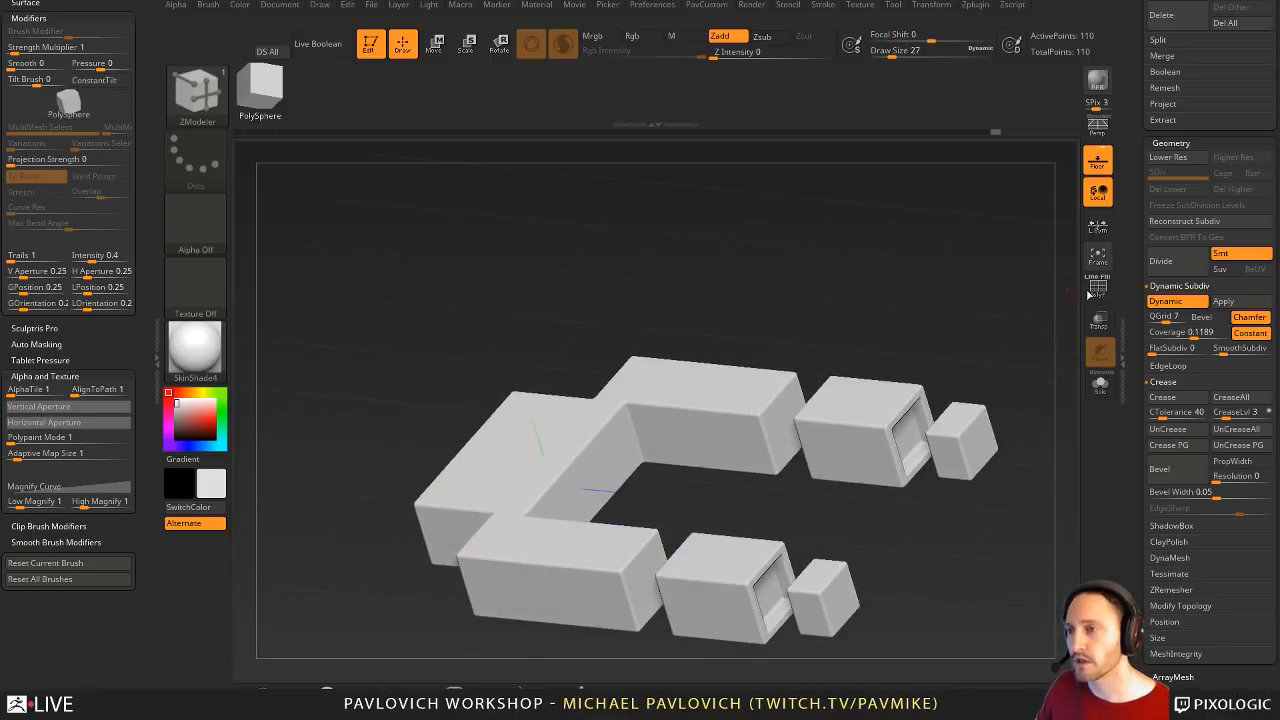
- Show the polyframe and QMesh single polygons at the rear corners of the U-shaped base using quarter-step alignment
{"action": "key", "text": "shift+f"}
{"action": "left_click_drag", "start_coordinate": [619, 393], "coordinate": [488, 379]}
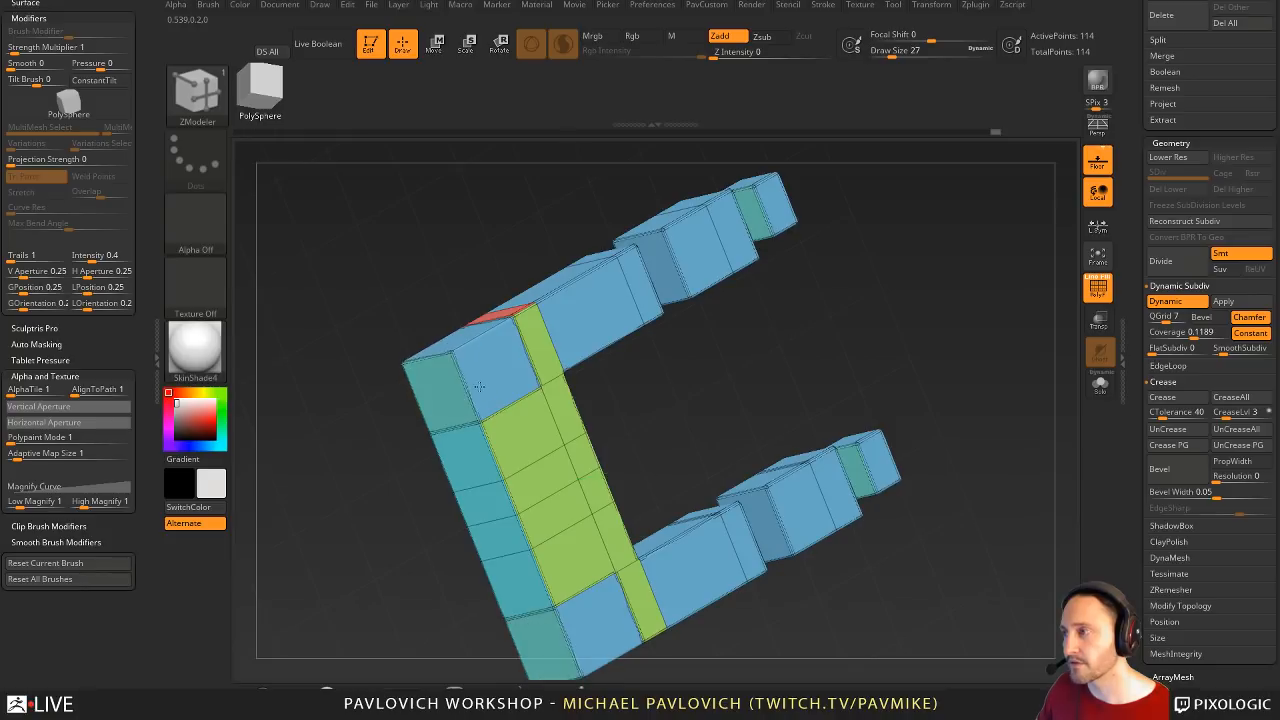
{"action": "key", "text": "ctrl+z"}
{"action": "key", "text": "space"}
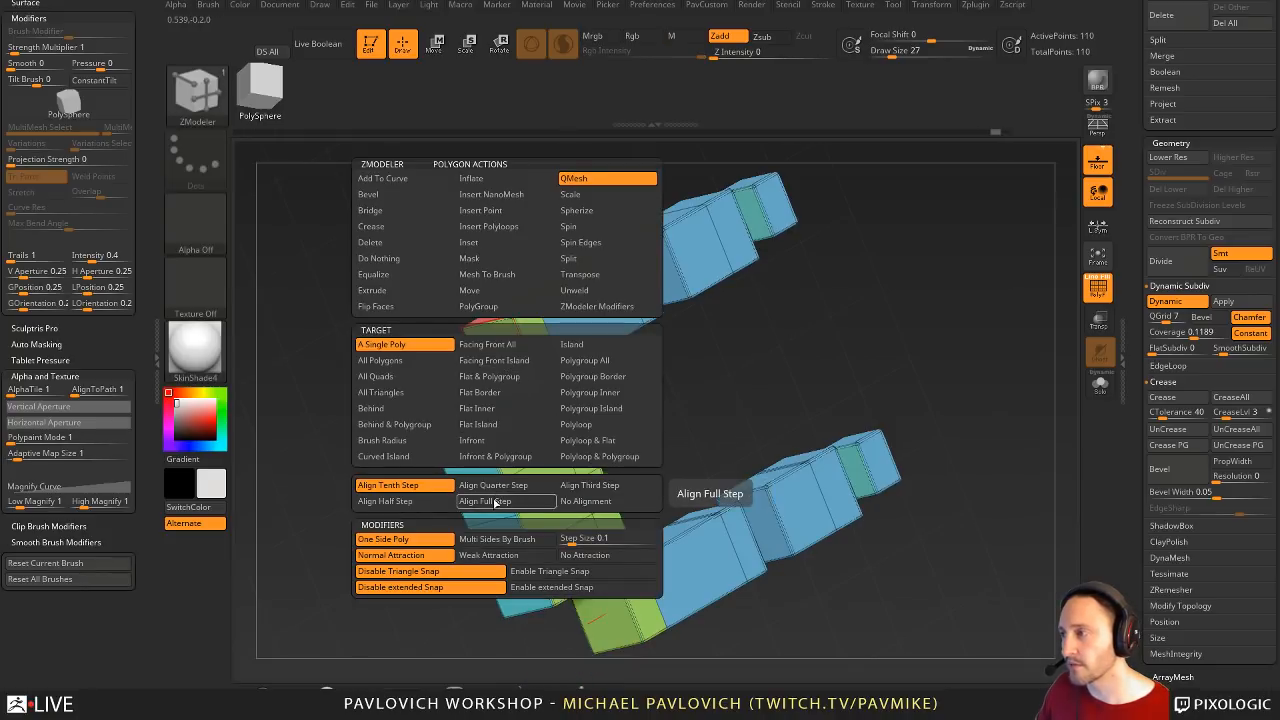
{"action": "left_click_drag", "start_coordinate": [500, 366], "coordinate": [491, 374]}
{"action": "left_click_drag", "start_coordinate": [600, 385], "coordinate": [580, 402]}
{"action": "left_click_drag", "start_coordinate": [474, 405], "coordinate": [415, 440]}
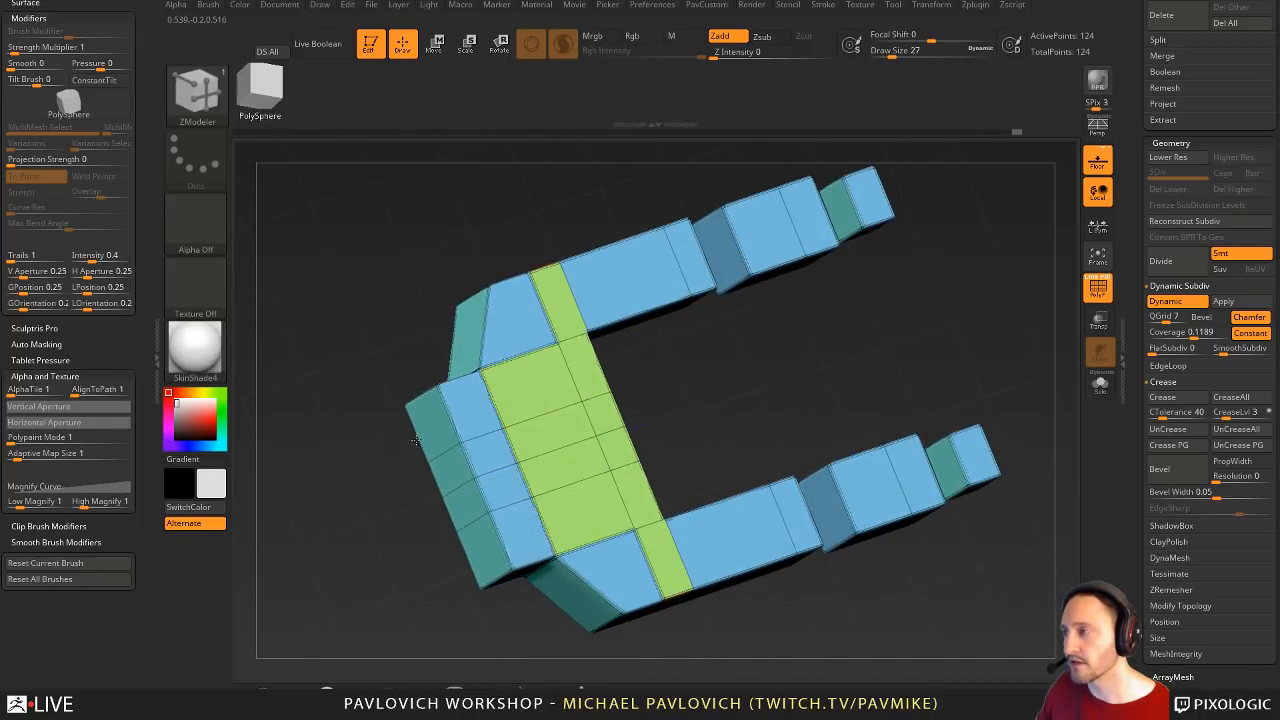
- Reshape the middle of the base's rear face with QMesh and view the surface without the polyframe
{"action": "left_click_drag", "start_coordinate": [356, 508], "coordinate": [480, 428]}
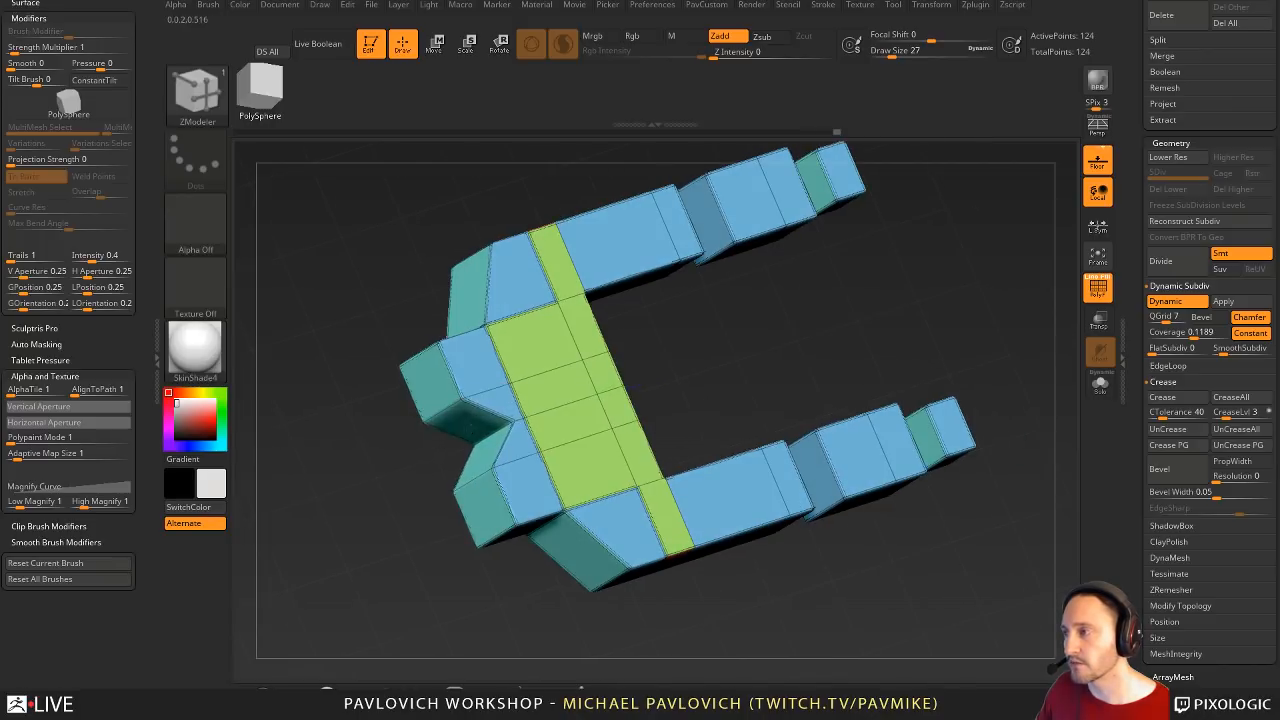
{"action": "left_click", "coordinate": [460, 433]}
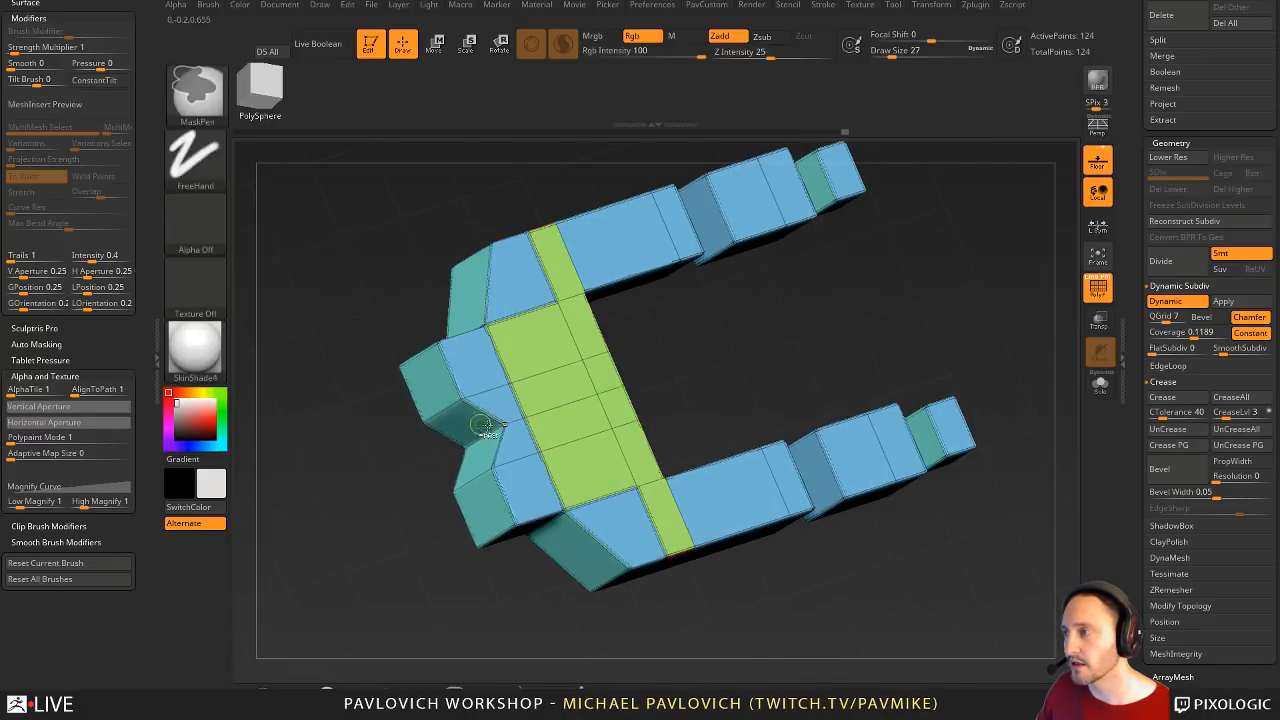
{"action": "left_click_drag", "start_coordinate": [465, 367], "coordinate": [827, 337]}
{"action": "key", "text": "shift+f"}
{"action": "left_click_drag", "start_coordinate": [1000, 386], "coordinate": [1097, 358]}
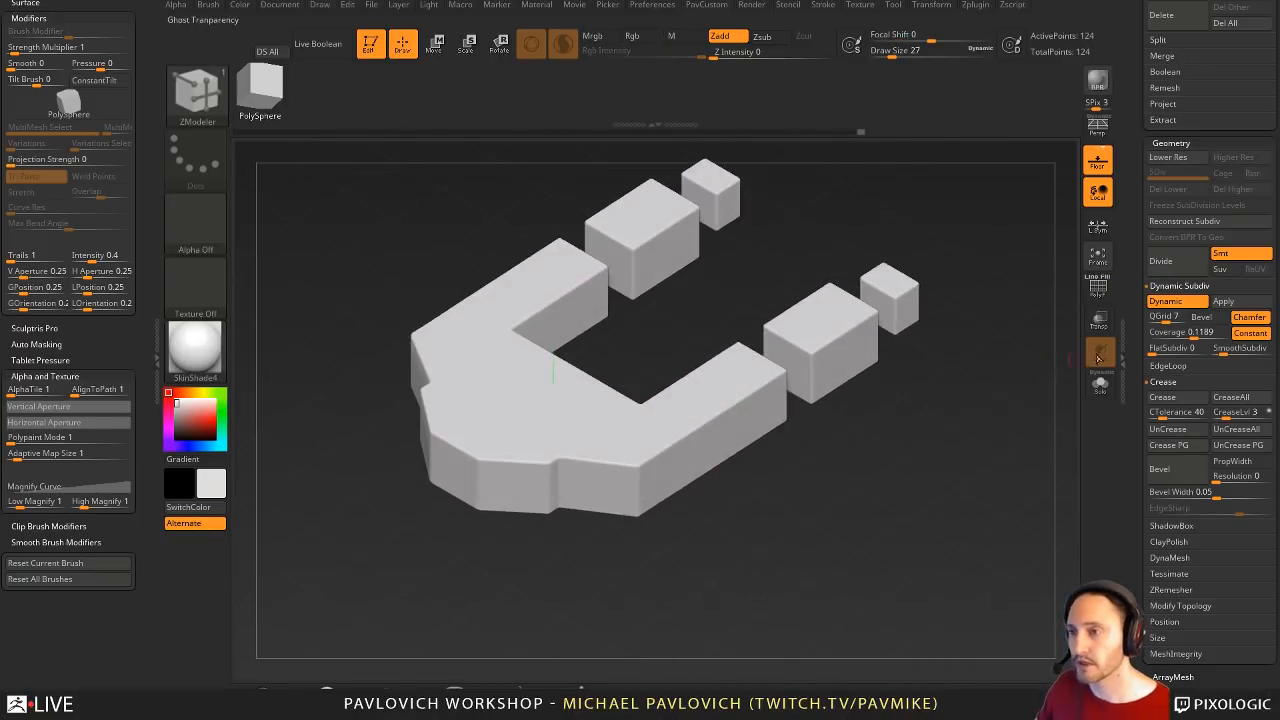
- Show the polyframe and insert a single edge loop around the middle of the base's sides
{"action": "left_click", "coordinate": [1096, 290]}
{"action": "key", "text": "space"}
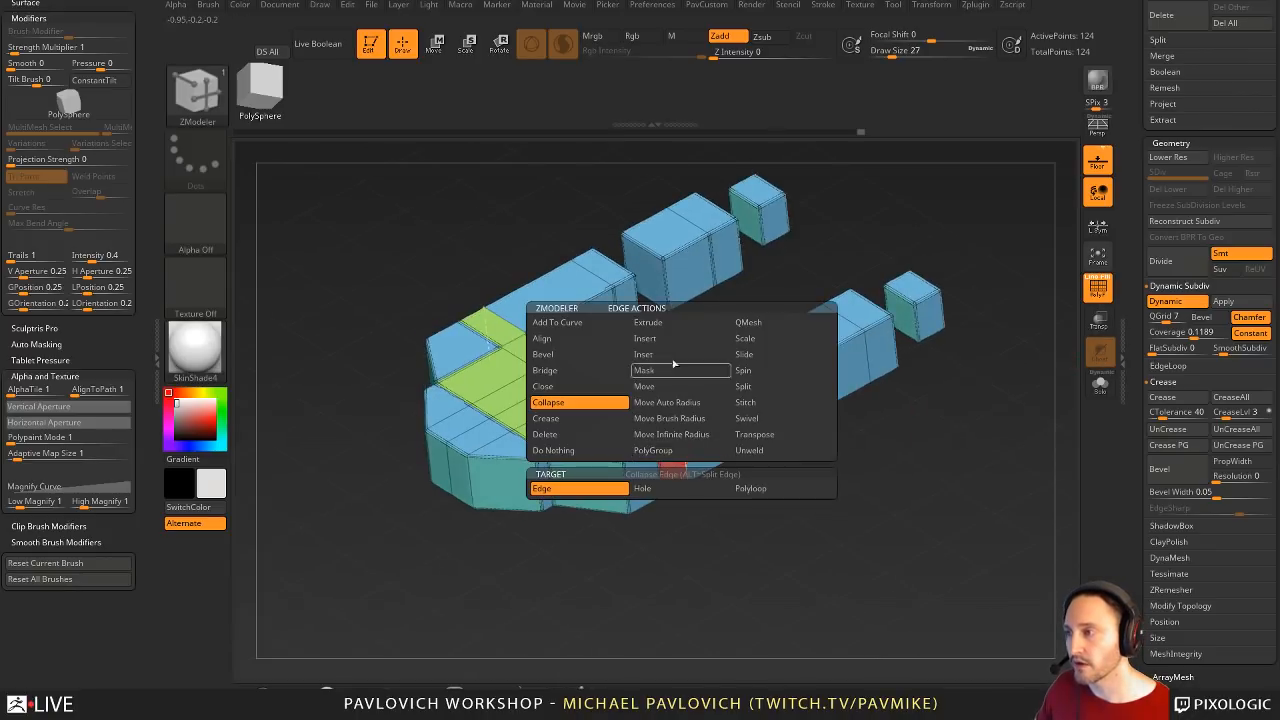
{"action": "left_click", "coordinate": [680, 341]}
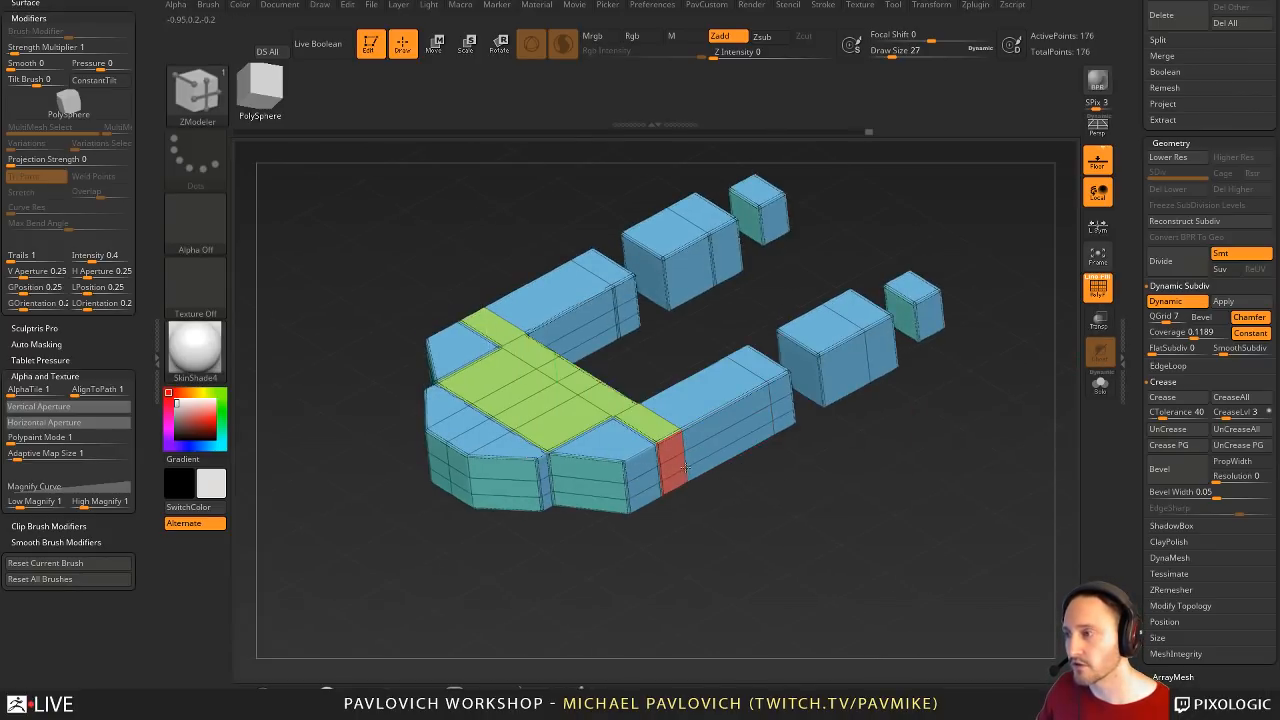
{"action": "key", "text": "ctrl+z"}
- Set the edge action to Bevel with the complete edge loop and bevel the side loop into a narrow strip
{"action": "key", "text": "space"}
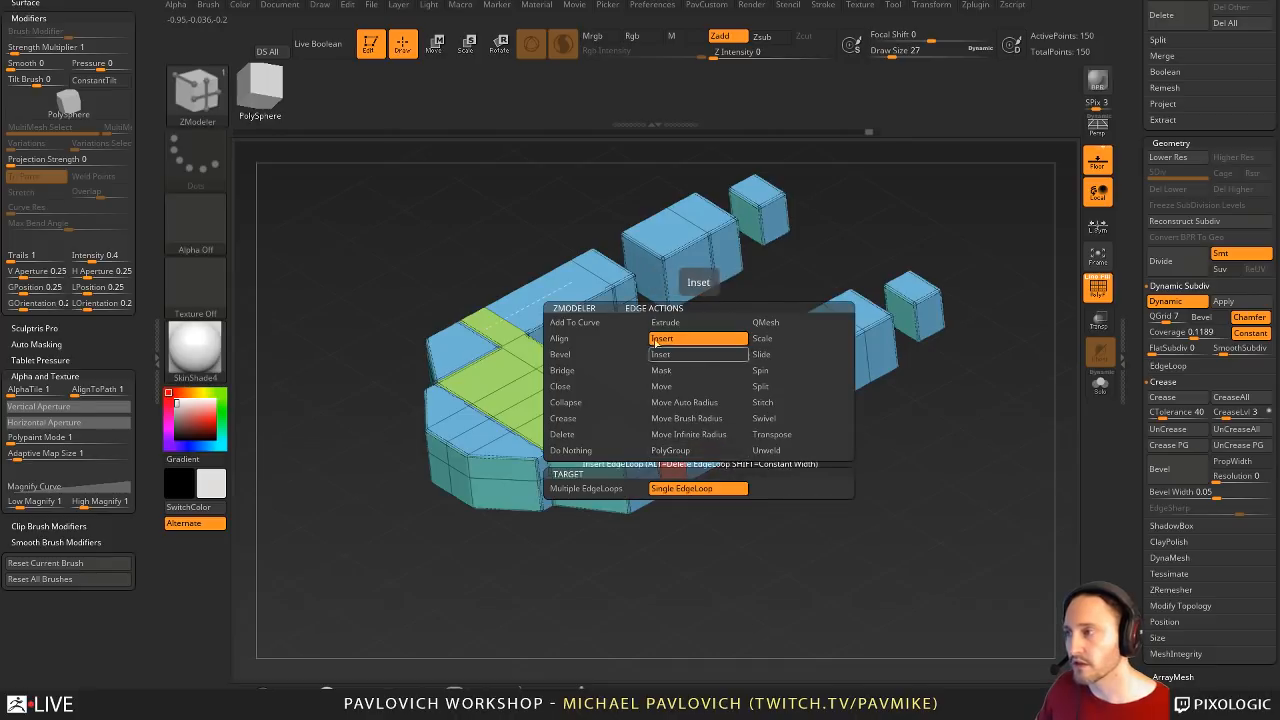
{"action": "left_click", "coordinate": [600, 374]}
{"action": "left_click", "coordinate": [606, 354]}
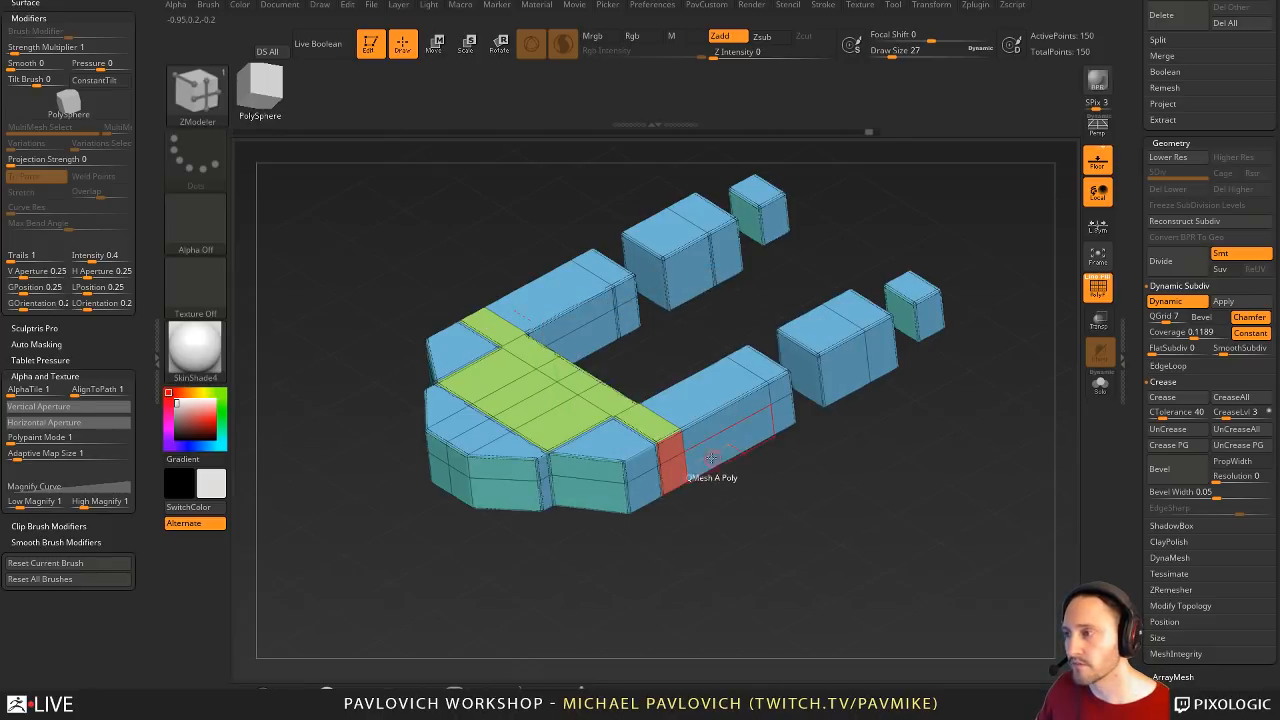
{"action": "left_click_drag", "start_coordinate": [708, 441], "coordinate": [716, 436]}
{"action": "left_click", "coordinate": [716, 436]}
- Try pulling single polygons of the base's side strip outward with QMesh
{"action": "key", "text": "space"}
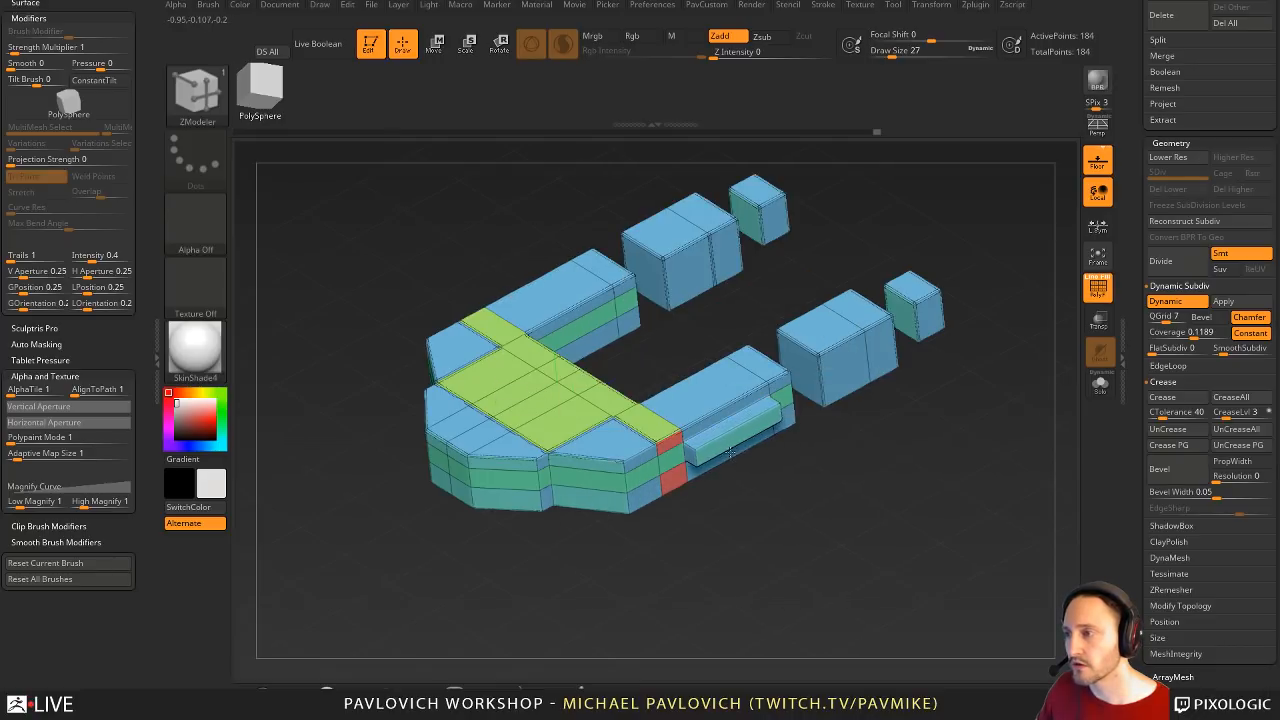
{"action": "left_click_drag", "start_coordinate": [730, 452], "coordinate": [718, 436]}
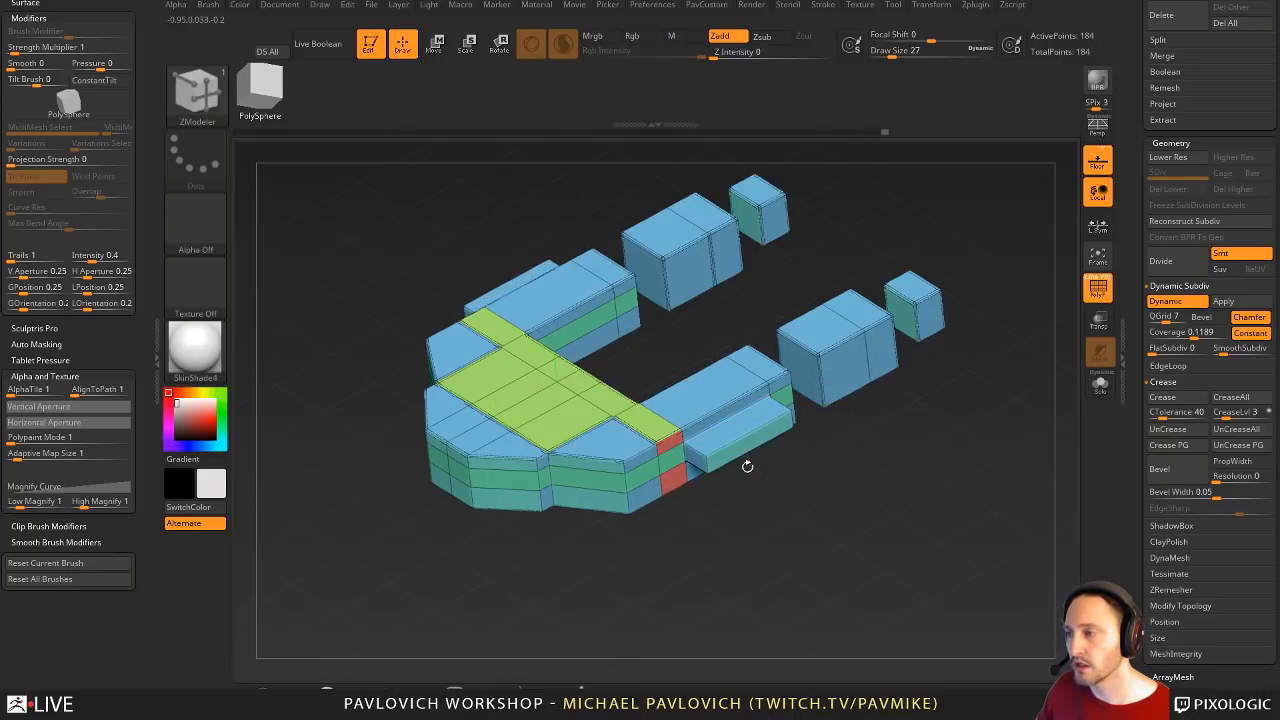
{"action": "right_click_drag", "start_coordinate": [683, 461], "coordinate": [785, 397]}
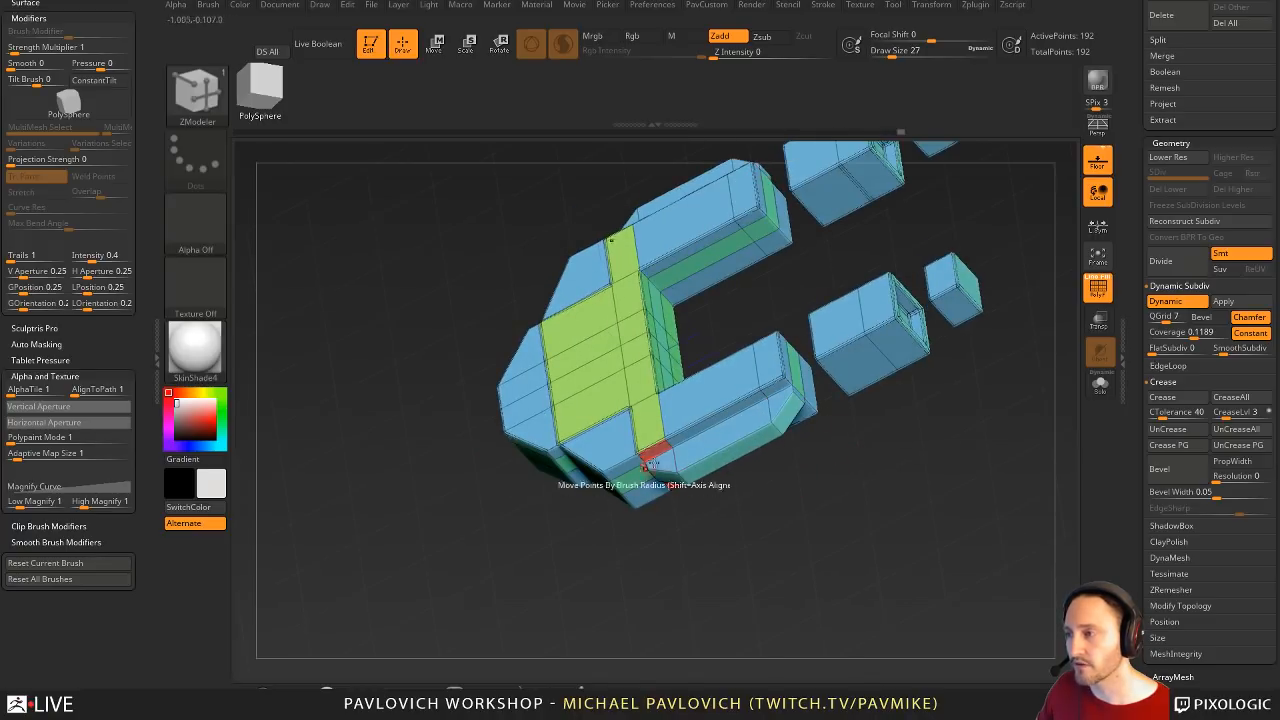
{"action": "right_click_drag", "start_coordinate": [733, 542], "coordinate": [850, 470]}
- Try QMesh with the Polygroup All target on the strip around the base, inspect it and undo it
{"action": "key", "text": "space"}
{"action": "left_click", "coordinate": [876, 360]}
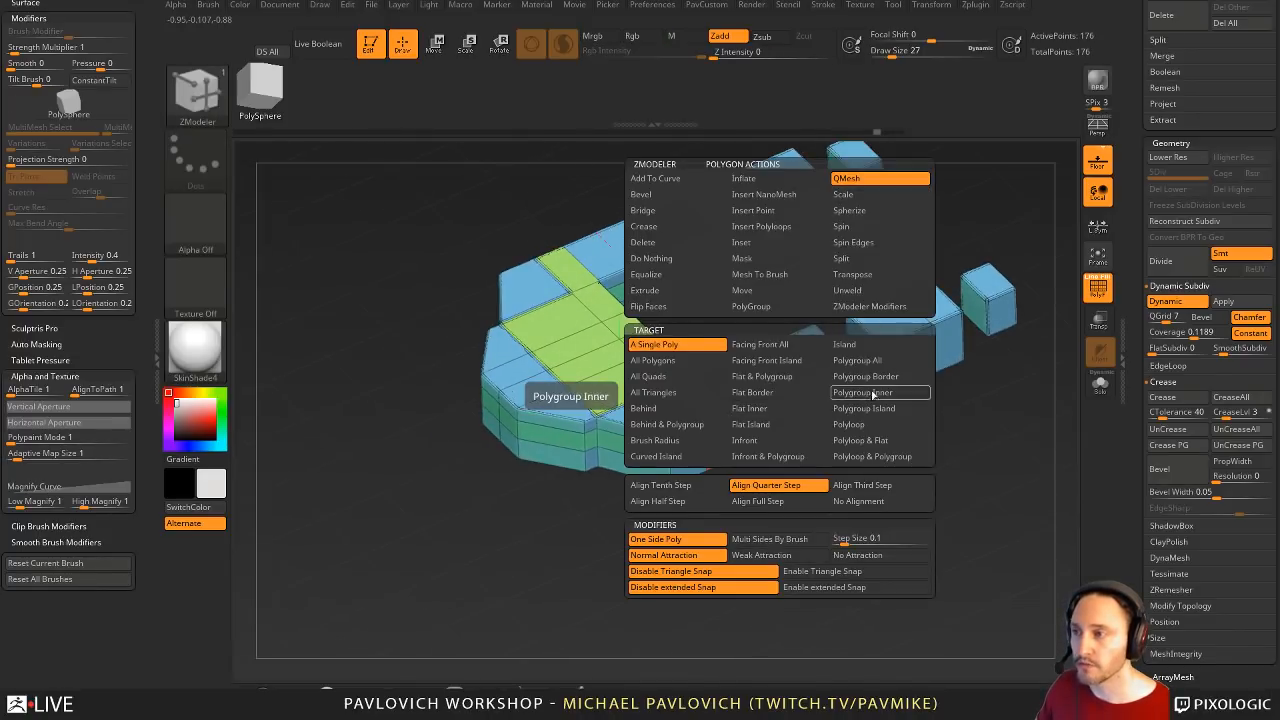
{"action": "left_click_drag", "start_coordinate": [718, 425], "coordinate": [718, 420]}
{"action": "right_click_drag", "start_coordinate": [796, 445], "coordinate": [741, 334]}
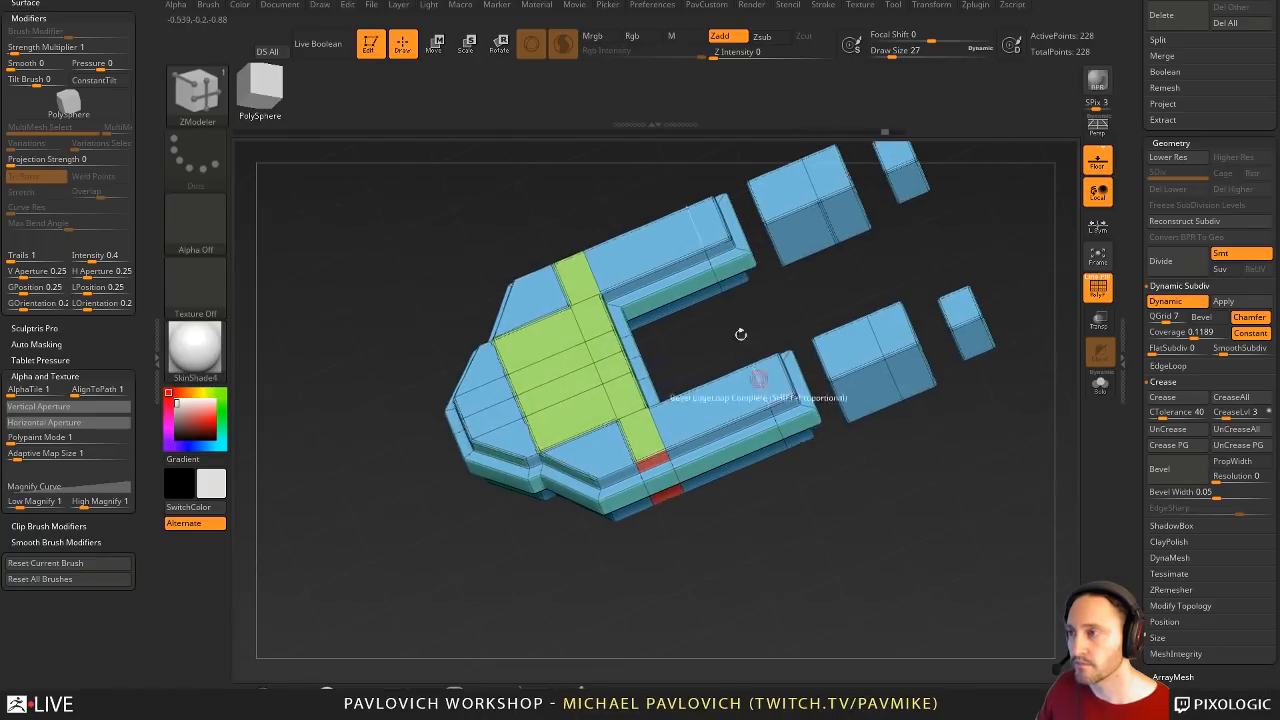
{"action": "right_click_drag", "start_coordinate": [824, 482], "coordinate": [872, 440]}
{"action": "right_click_drag", "start_coordinate": [1070, 313], "coordinate": [993, 441]}
{"action": "key", "text": "ctrl+z"}
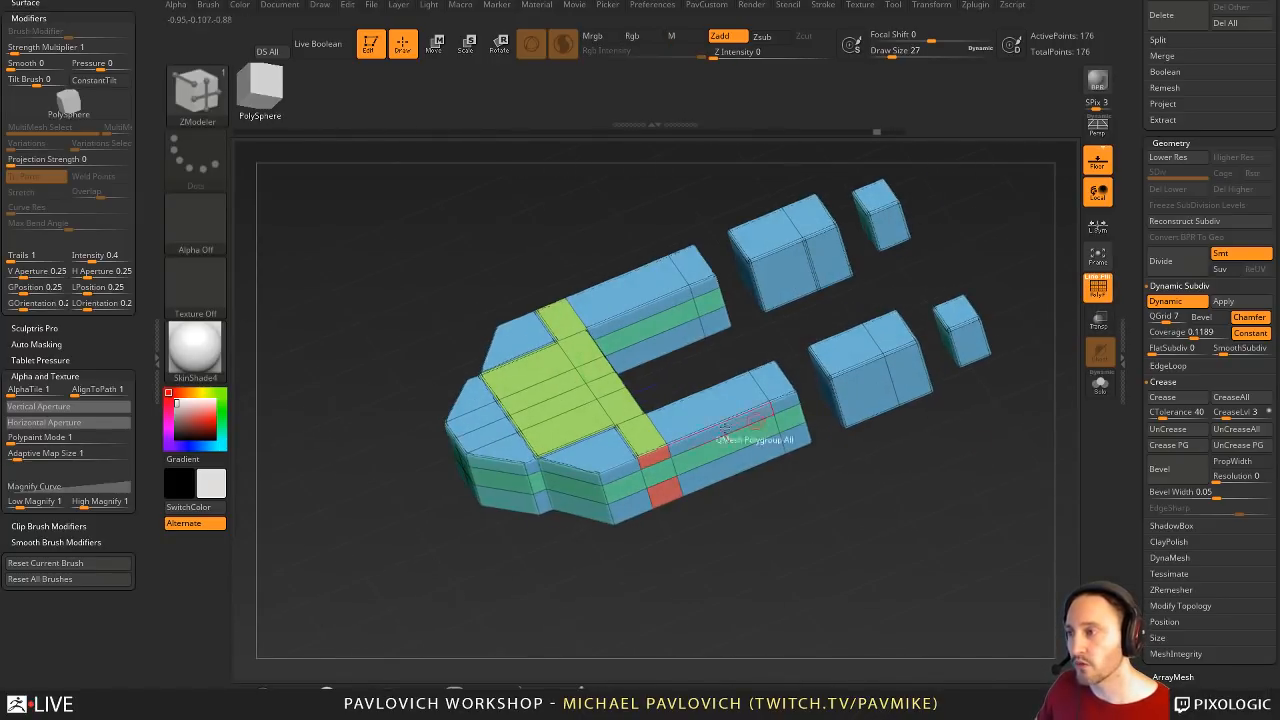
- Try Extrude with the Polygroup All target on the strip around the base and undo it
{"action": "key", "text": "space"}
{"action": "left_click", "coordinate": [563, 366]}
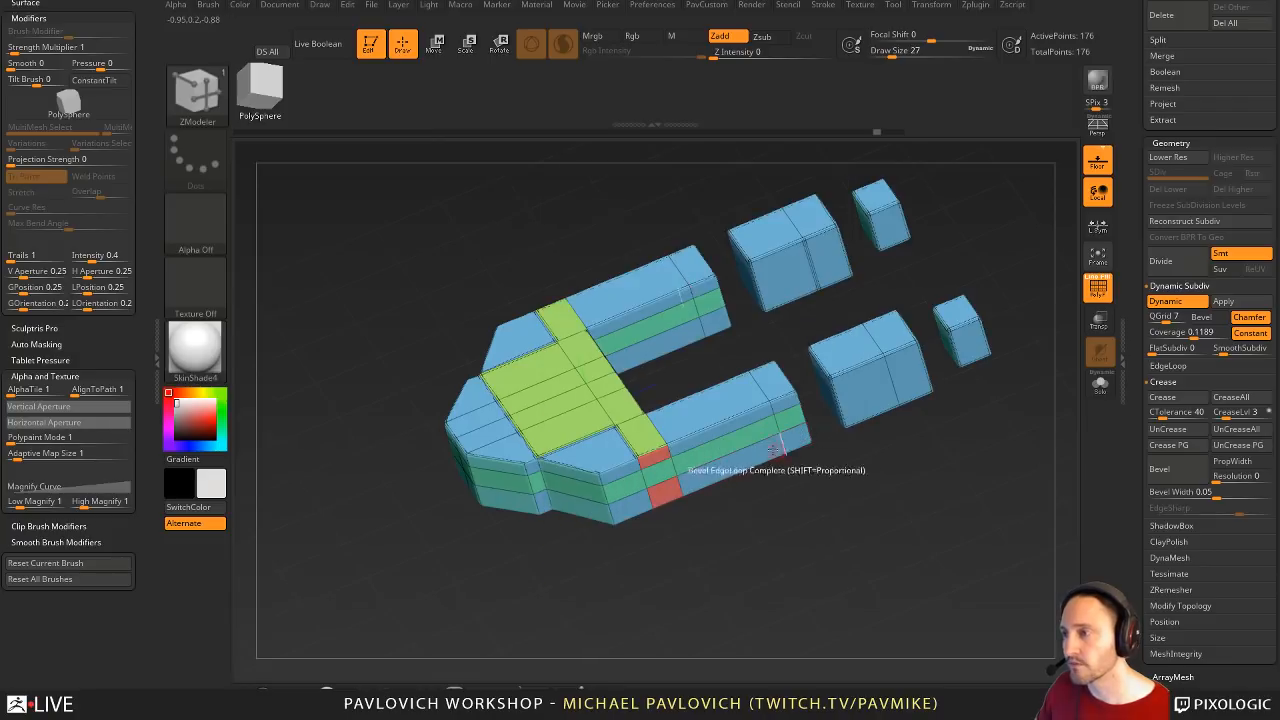
{"action": "key", "text": "space"}
{"action": "left_click_drag", "start_coordinate": [733, 432], "coordinate": [735, 450]}
{"action": "left_click_drag", "start_coordinate": [770, 535], "coordinate": [586, 440]}
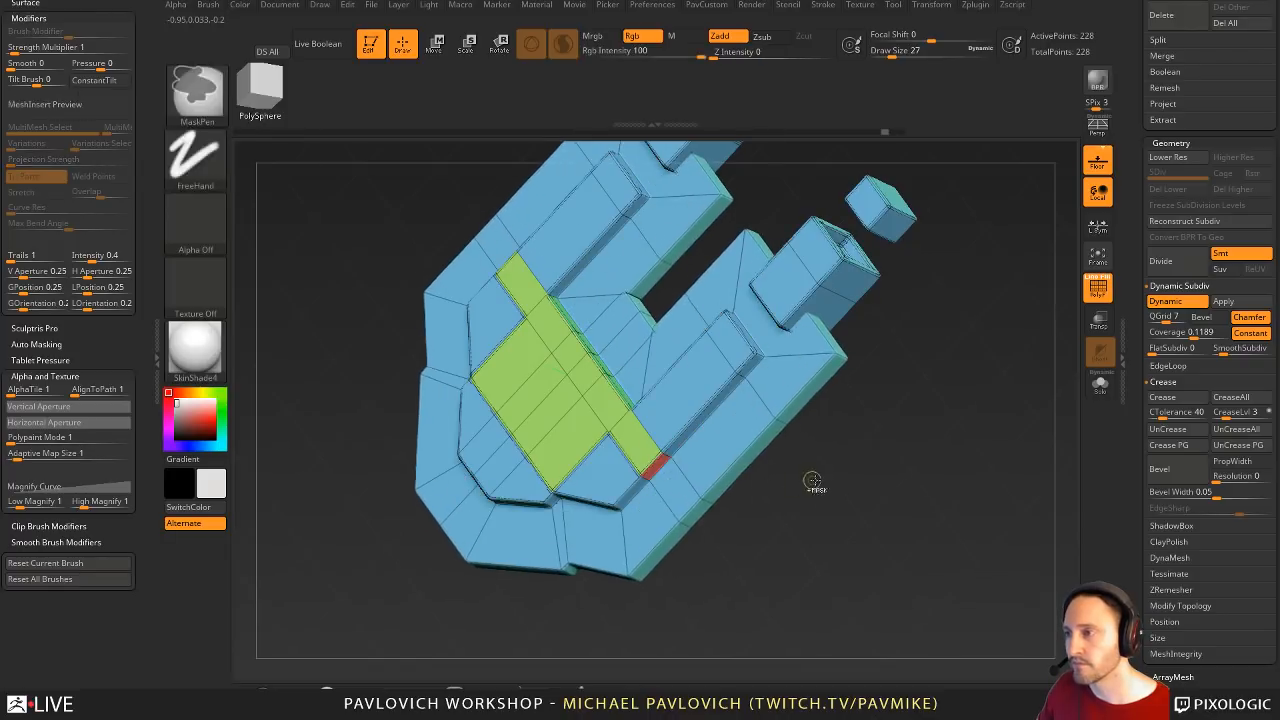
{"action": "key", "text": "ctrl+z"}
- Set the polygon action to QMesh A Single Poly and raise a block from the middle of the base's top
{"action": "left_click_drag", "start_coordinate": [811, 483], "coordinate": [925, 493]}
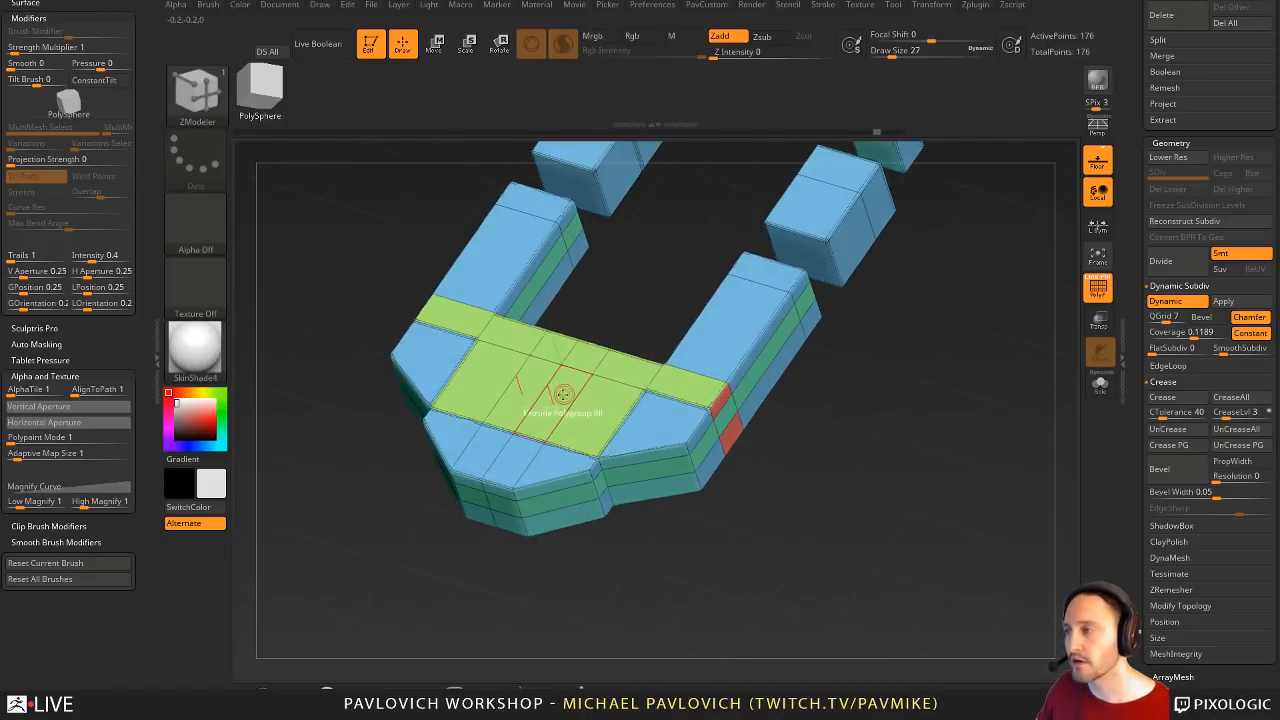
{"action": "key", "text": "space"}
{"action": "left_click", "coordinate": [643, 178]}
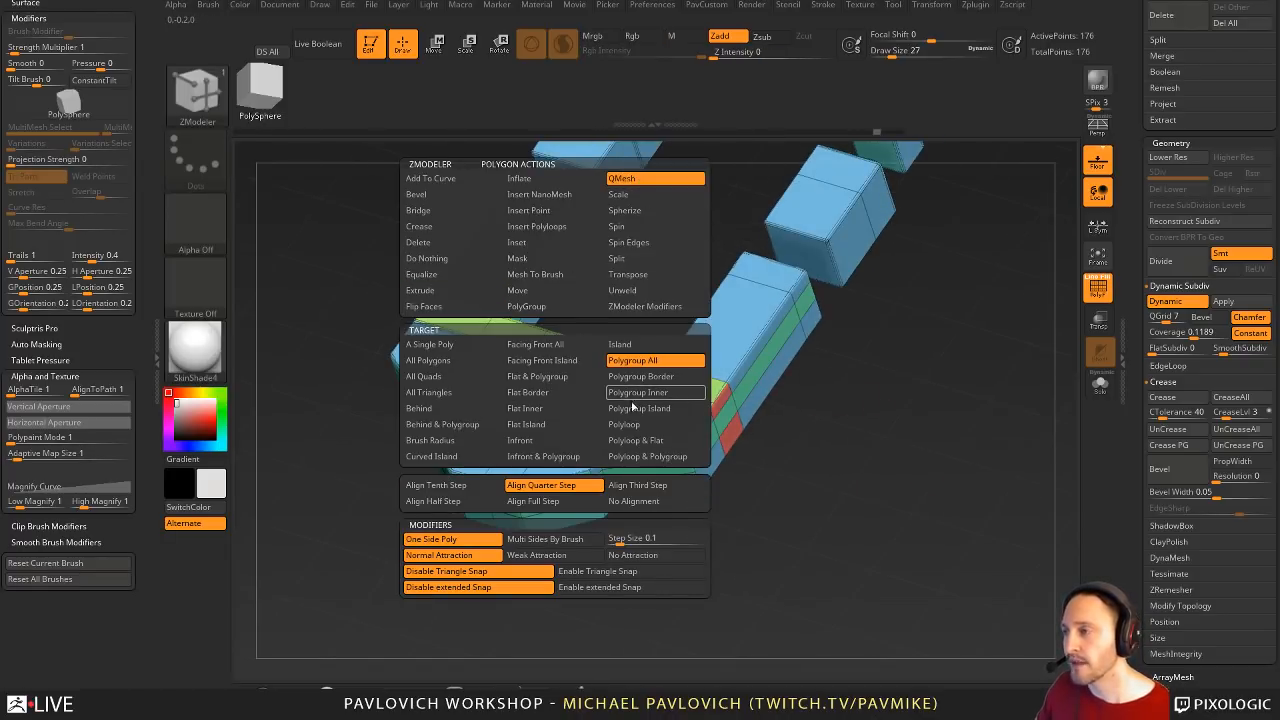
{"action": "left_click", "coordinate": [455, 345]}
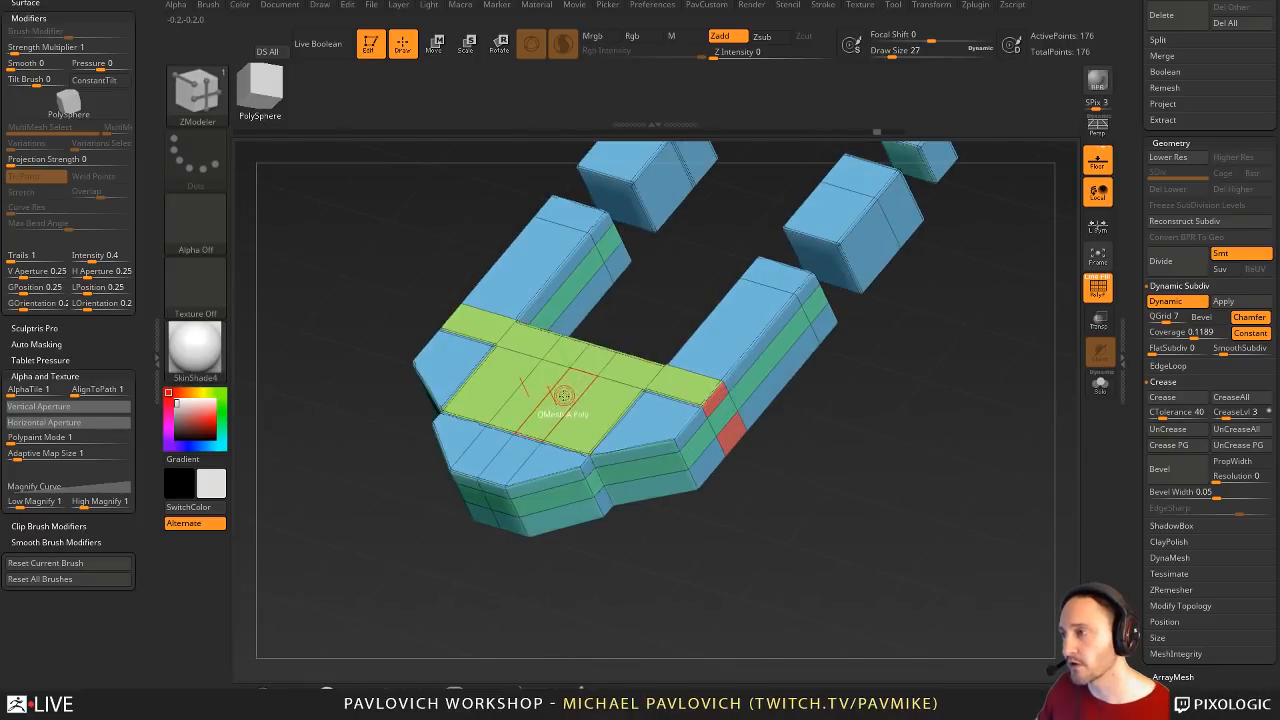
{"action": "left_click_drag", "start_coordinate": [541, 350], "coordinate": [535, 322]}
{"action": "mouse_move", "coordinate": [650, 335]}
{"action": "left_mouse_down"}
{"action": "mouse_move", "coordinate": [666, 337]}
{"action": "mouse_move", "coordinate": [680, 240]}
{"action": "left_mouse_up"}
- Turn off Sculptris Pro, set the draw size to 108, try smoothing the raised block, and undo the smoothing and the block
{"action": "left_click_drag", "start_coordinate": [551, 388], "coordinate": [551, 395], "text": "shift"}
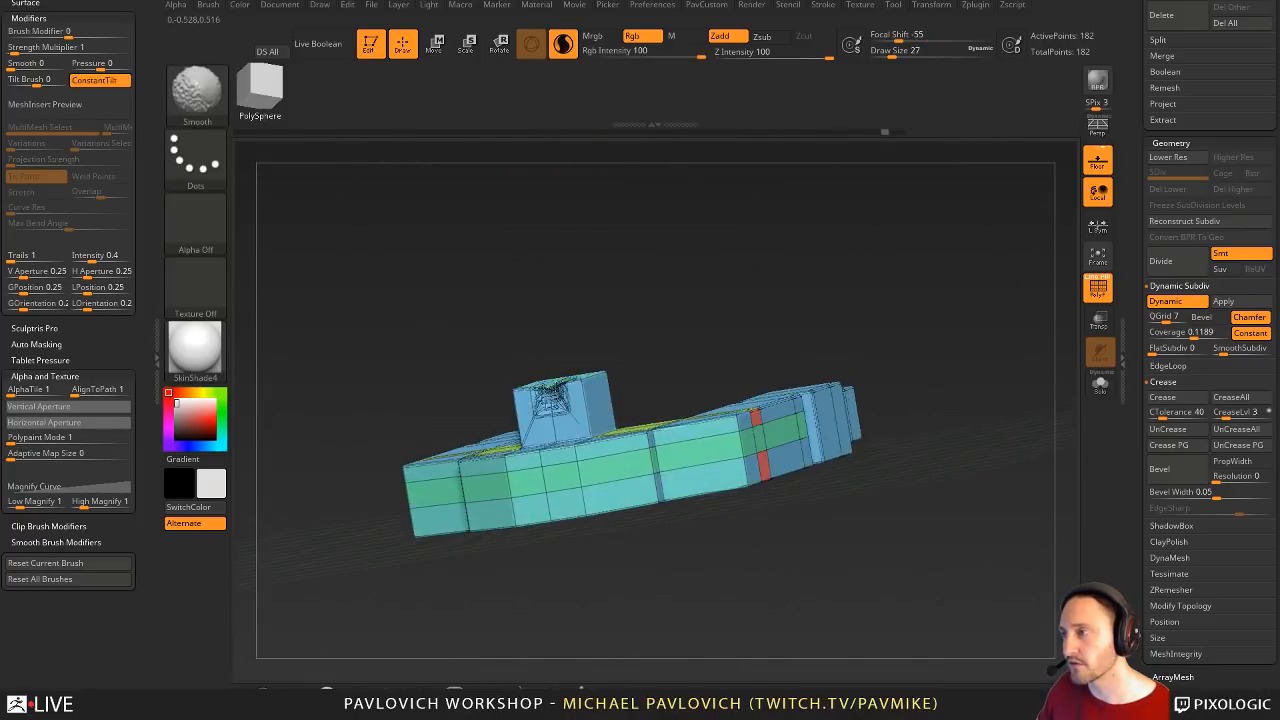
{"action": "key", "text": "ctrl+z"}
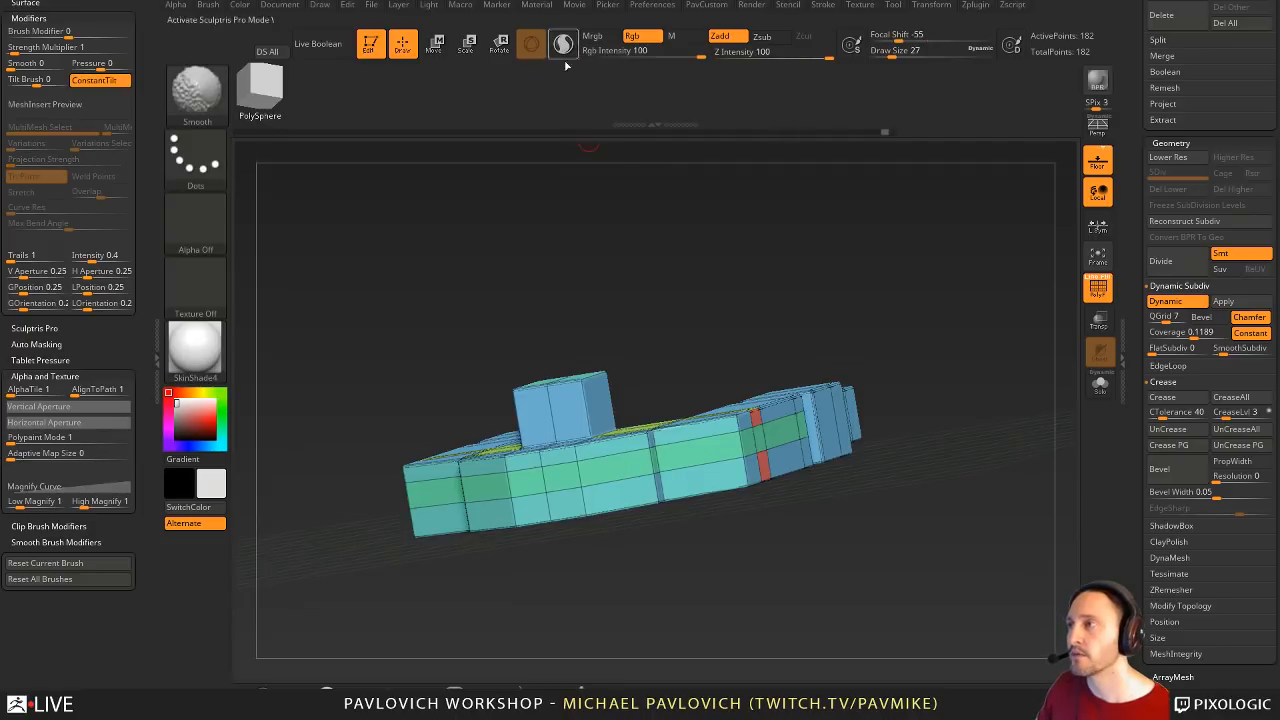
{"action": "key", "text": "s"}
{"action": "left_click_drag", "start_coordinate": [642, 326], "coordinate": [646, 326]}
{"action": "left_click_drag", "start_coordinate": [560, 388], "coordinate": [566, 383], "text": "shift"}
{"action": "key", "text": "ctrl+z"}
{"action": "left_click_drag", "start_coordinate": [600, 290], "coordinate": [714, 329]}
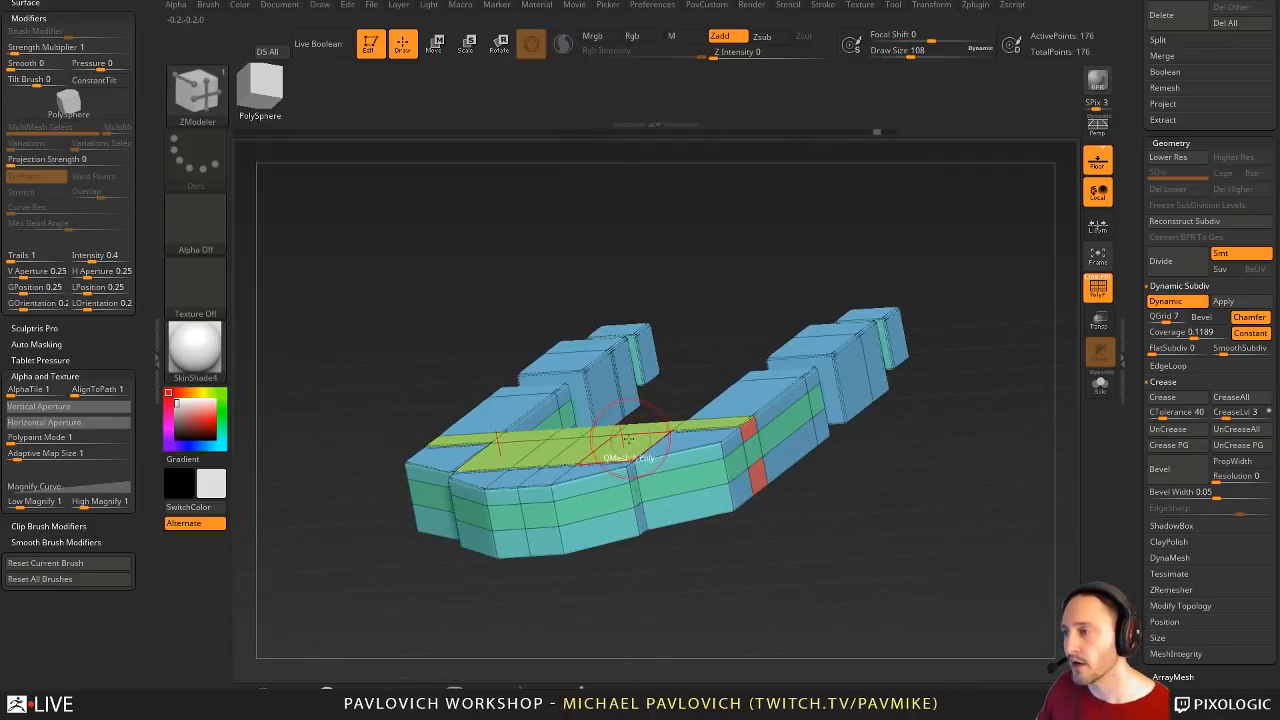
- QMesh the two mirrored outer polygons of the base's green top area upward into separate blocks
{"action": "left_click_drag", "start_coordinate": [656, 398], "coordinate": [668, 446]}
{"action": "key", "text": "space"}
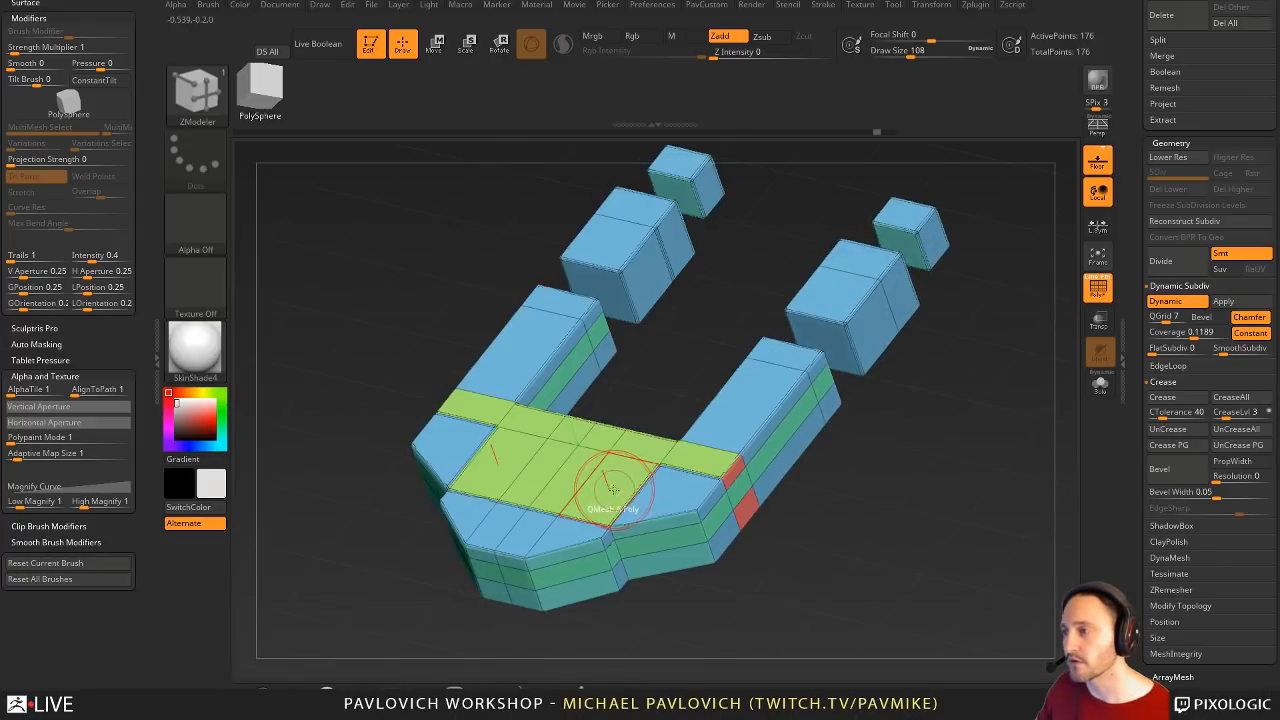
{"action": "left_click_drag", "start_coordinate": [615, 489], "coordinate": [627, 440]}
{"action": "left_click_drag", "start_coordinate": [651, 375], "coordinate": [645, 441]}
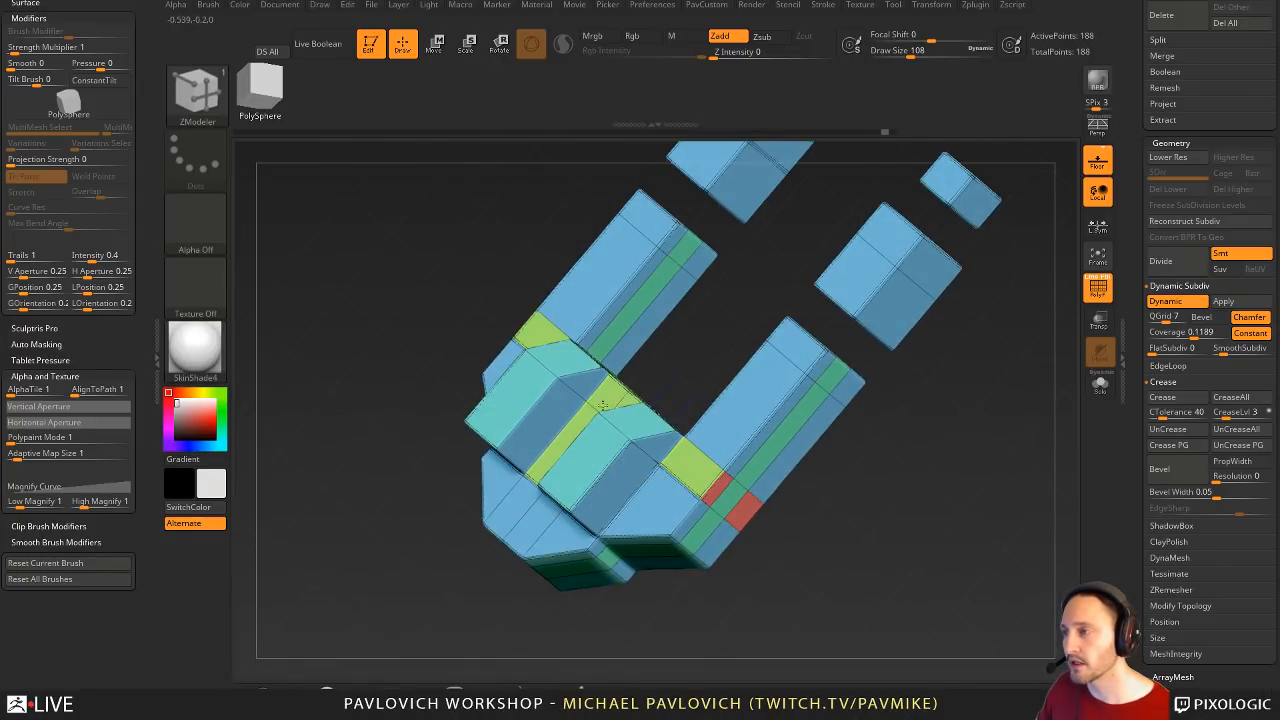
- Try smoothing the two long raised blocks, undo the smoothing, and undo the QMesh of their front polygons
{"action": "left_click_drag", "start_coordinate": [480, 372], "coordinate": [790, 405]}
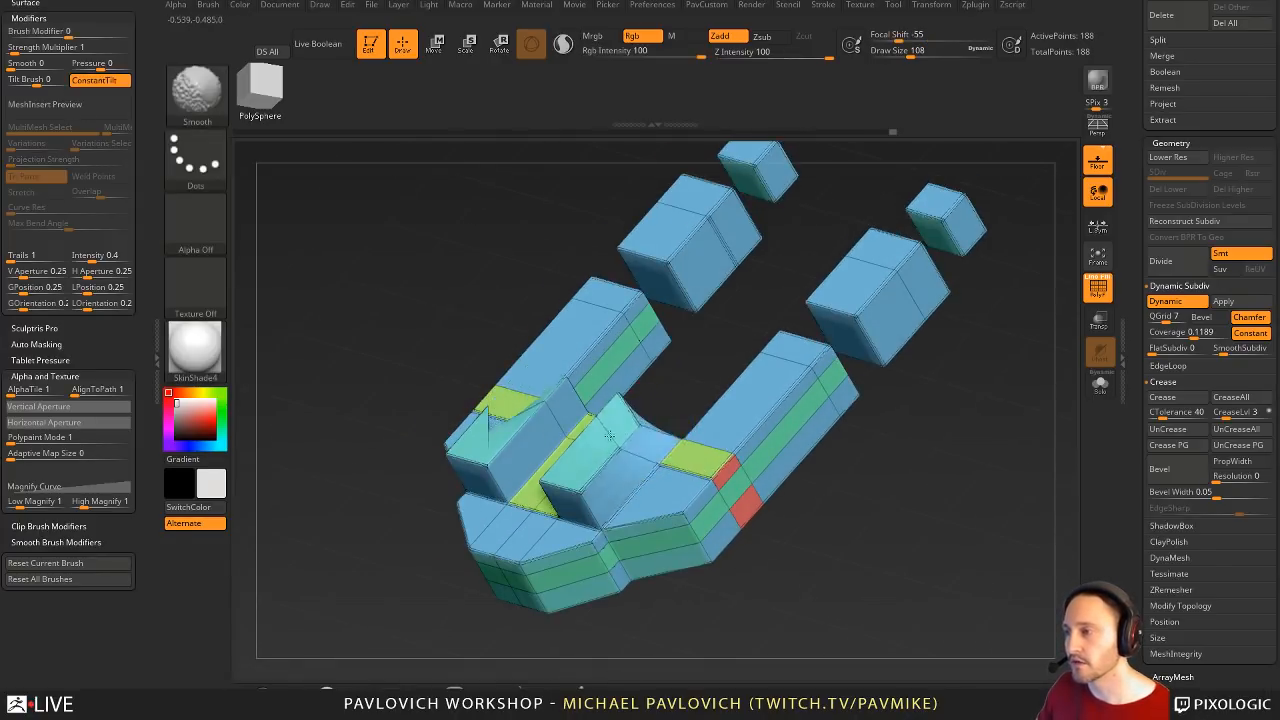
{"action": "key", "text": "ctrl+z"}
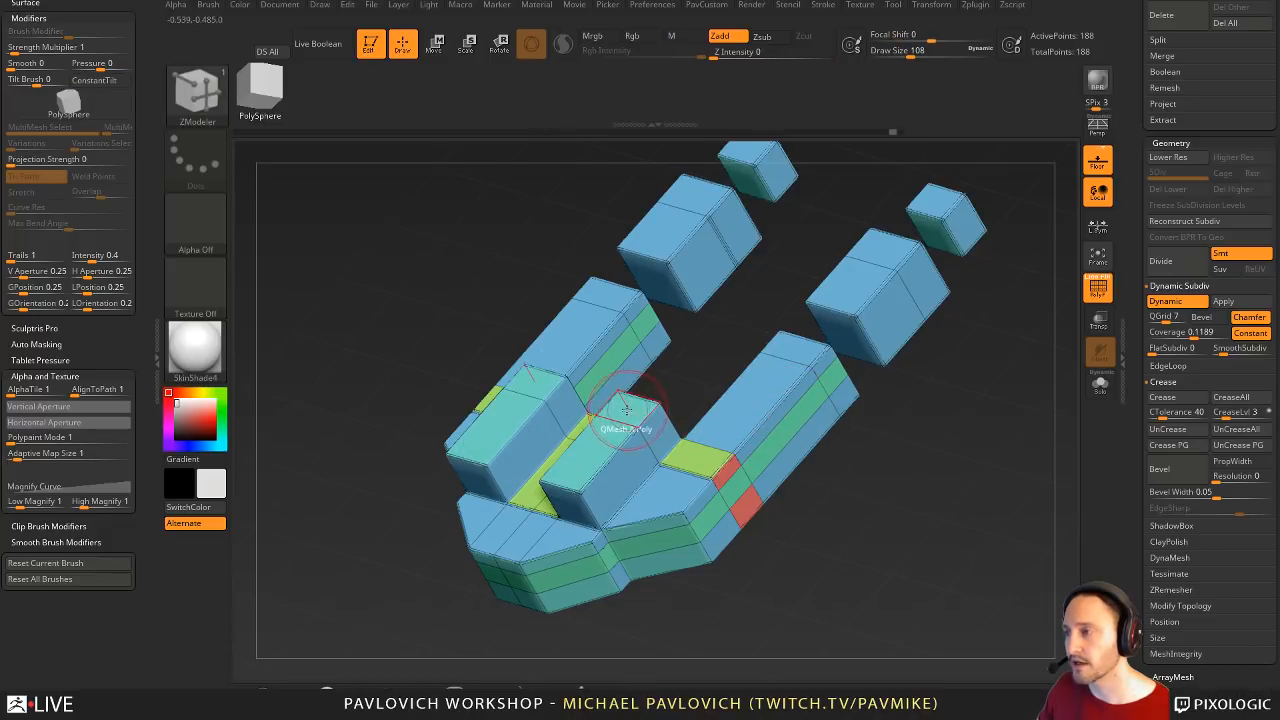
{"action": "mouse_move", "coordinate": [653, 426]}
{"action": "left_mouse_down"}
{"action": "mouse_move", "coordinate": [760, 400]}
{"action": "mouse_move", "coordinate": [710, 380]}
{"action": "mouse_move", "coordinate": [655, 410]}
{"action": "mouse_move", "coordinate": [749, 366]}
{"action": "mouse_move", "coordinate": [740, 385]}
{"action": "left_mouse_up"}
{"action": "key", "text": "ctrl+shift+z"}
{"action": "key", "text": "ctrl+z"}
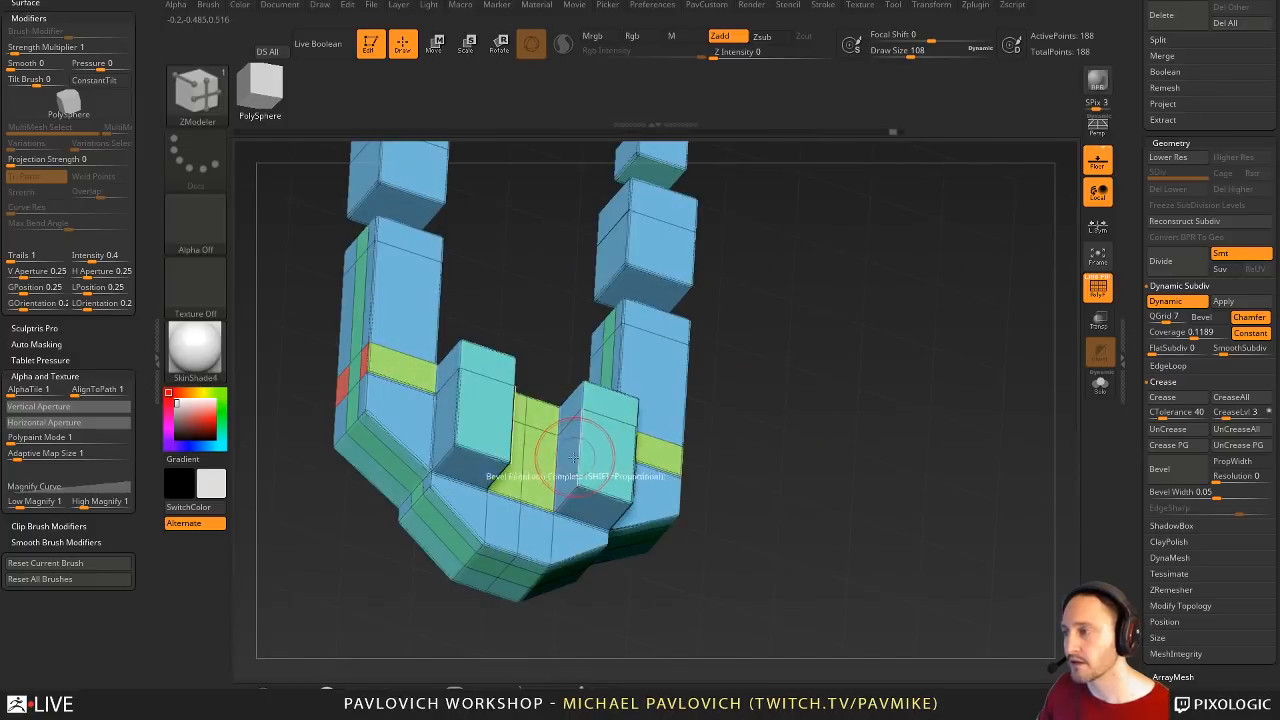
{"action": "key", "text": "ctrl+z"}
{"action": "left_click_drag", "start_coordinate": [766, 455], "coordinate": [622, 365]}
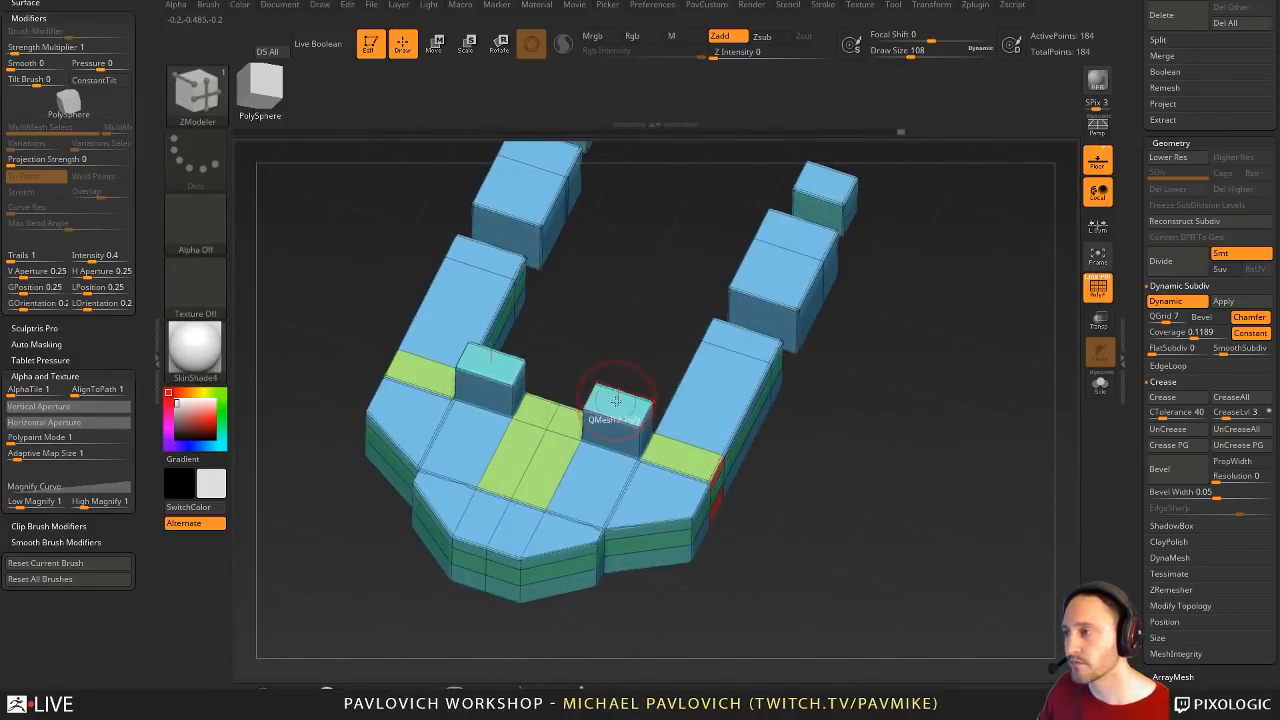
- Redo the forward history on the mirrored raised blocks and undo it back to the short blocks
{"action": "key", "text": "ctrl+shift+z"}
{"action": "key", "text": "ctrl+shift+z"}
{"action": "key", "text": "ctrl+shift+z"}
{"action": "key", "text": "ctrl+shift+z"}
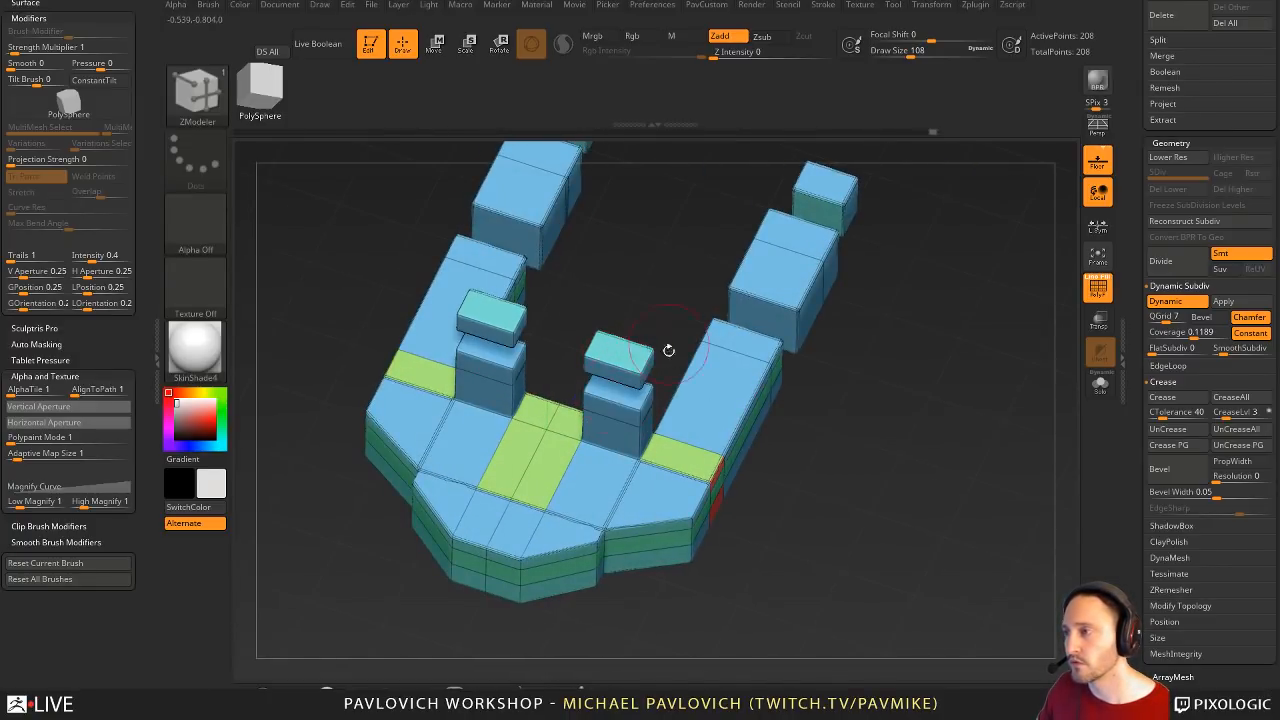
{"action": "left_click_drag", "start_coordinate": [706, 349], "coordinate": [749, 397]}
{"action": "key", "text": "ctrl+z"}
{"action": "key", "text": "ctrl+z"}
{"action": "key", "text": "ctrl+z"}
{"action": "key", "text": "ctrl+z"}
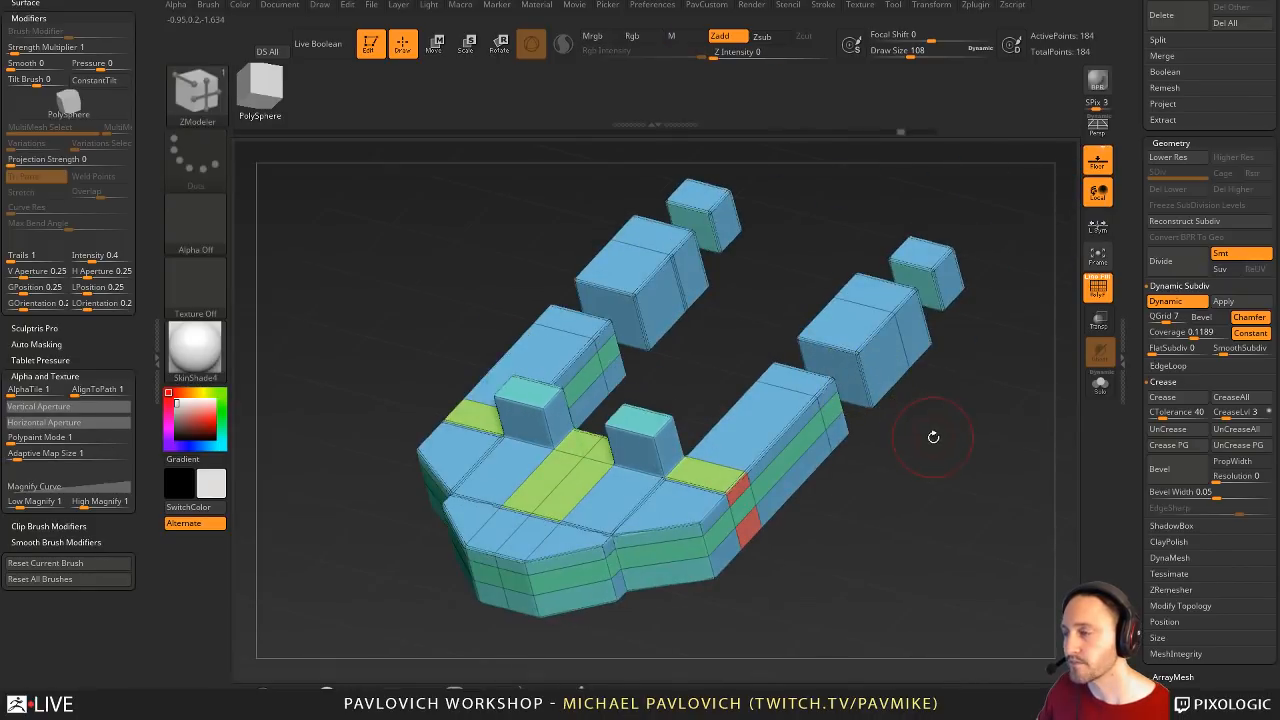
- Check the QMesh alignment options and undo the mirrored blocks back to the base's flat green top
{"action": "left_click_drag", "start_coordinate": [933, 436], "coordinate": [941, 452]}
{"action": "key", "text": "space"}
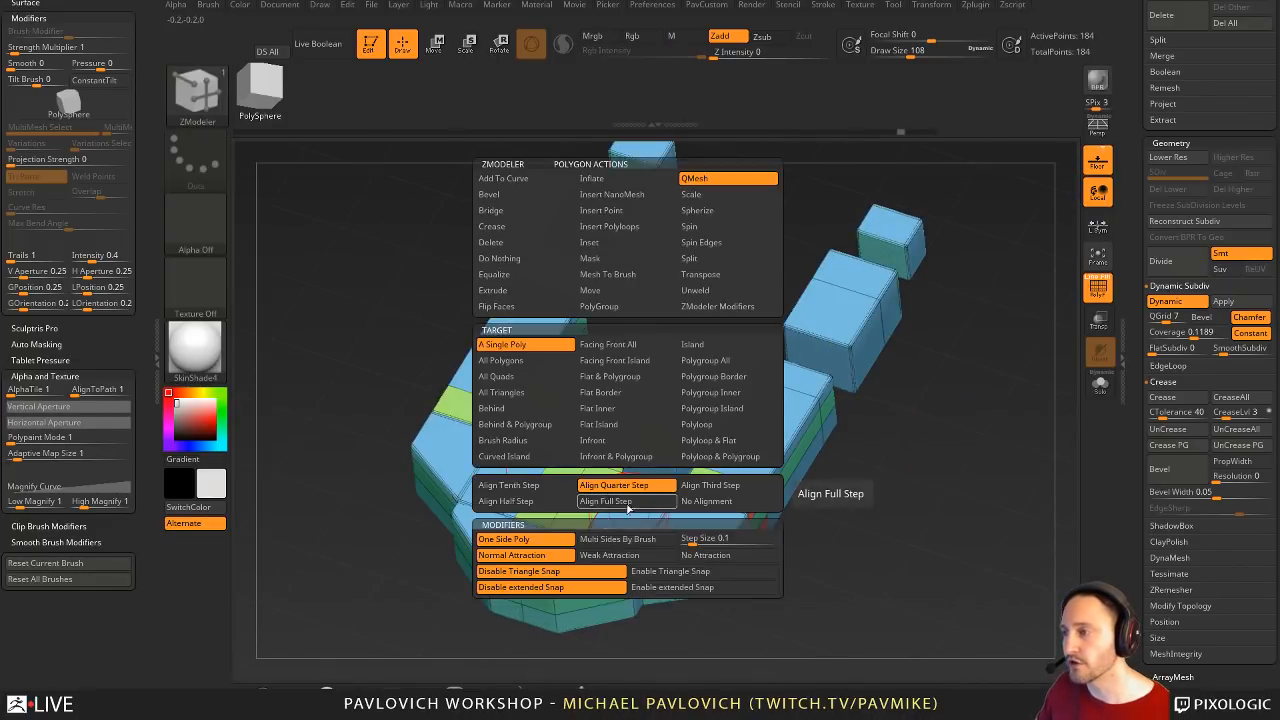
{"action": "key", "text": "ctrl+z"}
{"action": "key", "text": "ctrl+z"}
{"action": "key", "text": "ctrl+z"}
{"action": "key", "text": "ctrl+z"}
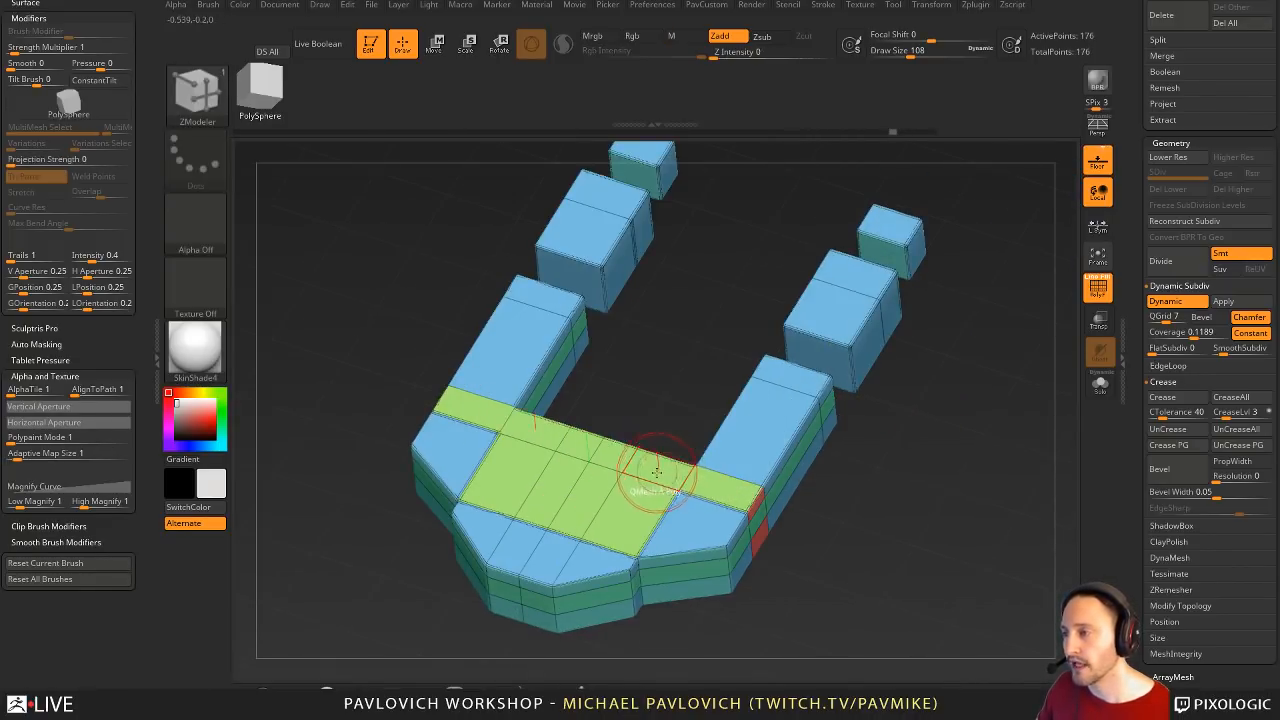
- Restore the mirrored short blocks on the green area, extend them over the neighbouring polygons, and undo the extension
{"action": "left_click_drag", "start_coordinate": [694, 337], "coordinate": [908, 476]}
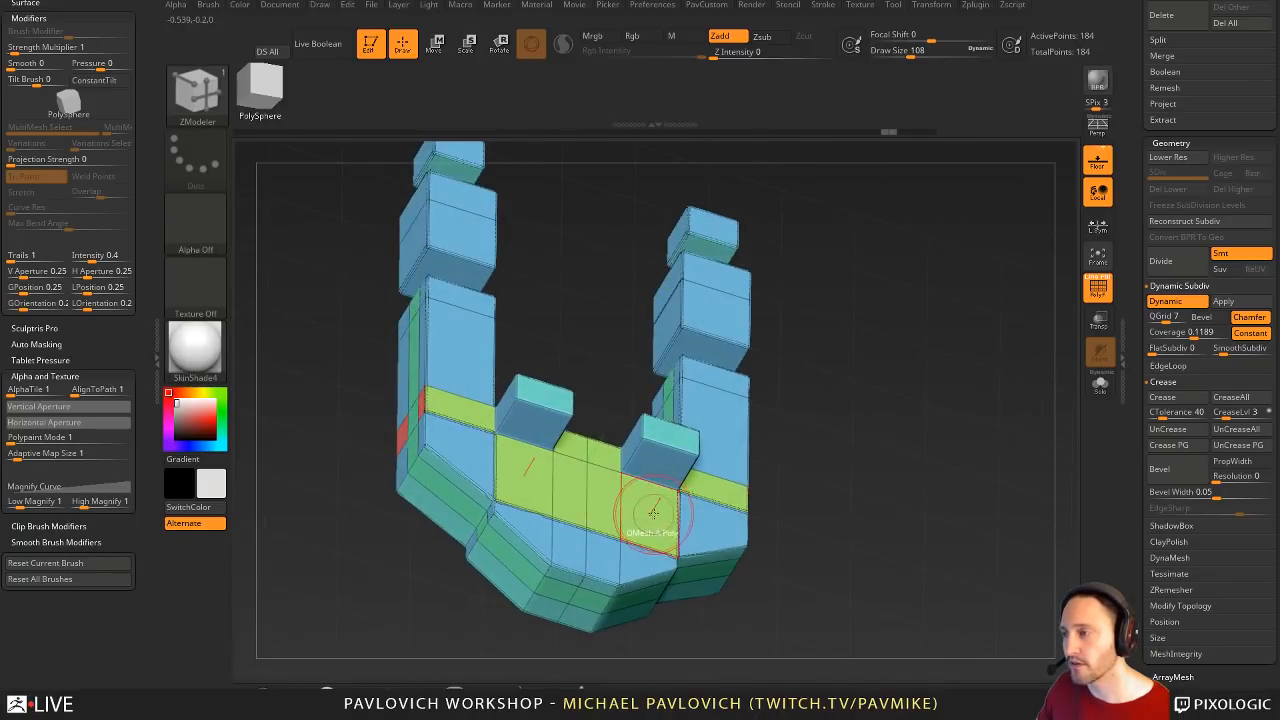
{"action": "key", "text": "ctrl+shift+z"}
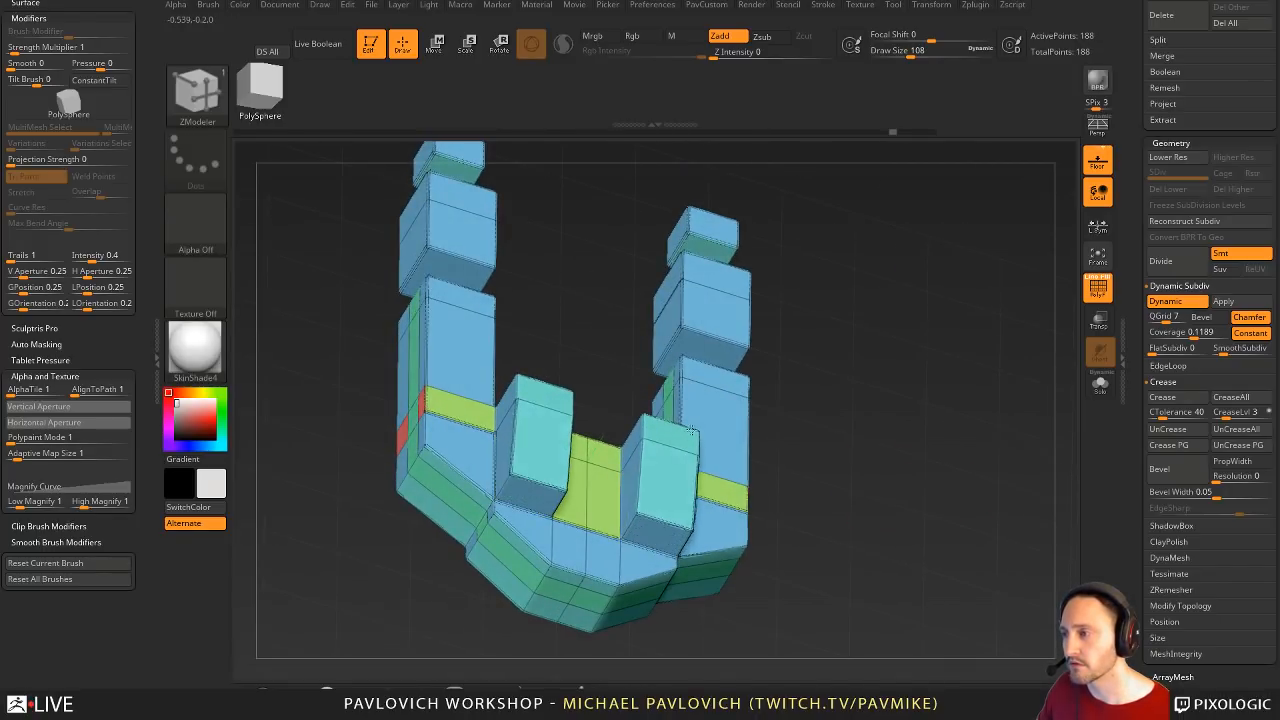
{"action": "key", "text": "ctrl+z"}
- Set the QMesh alignment to Align Full Step and the draw size to 68, and undo the short blocks
{"action": "key", "text": "space"}
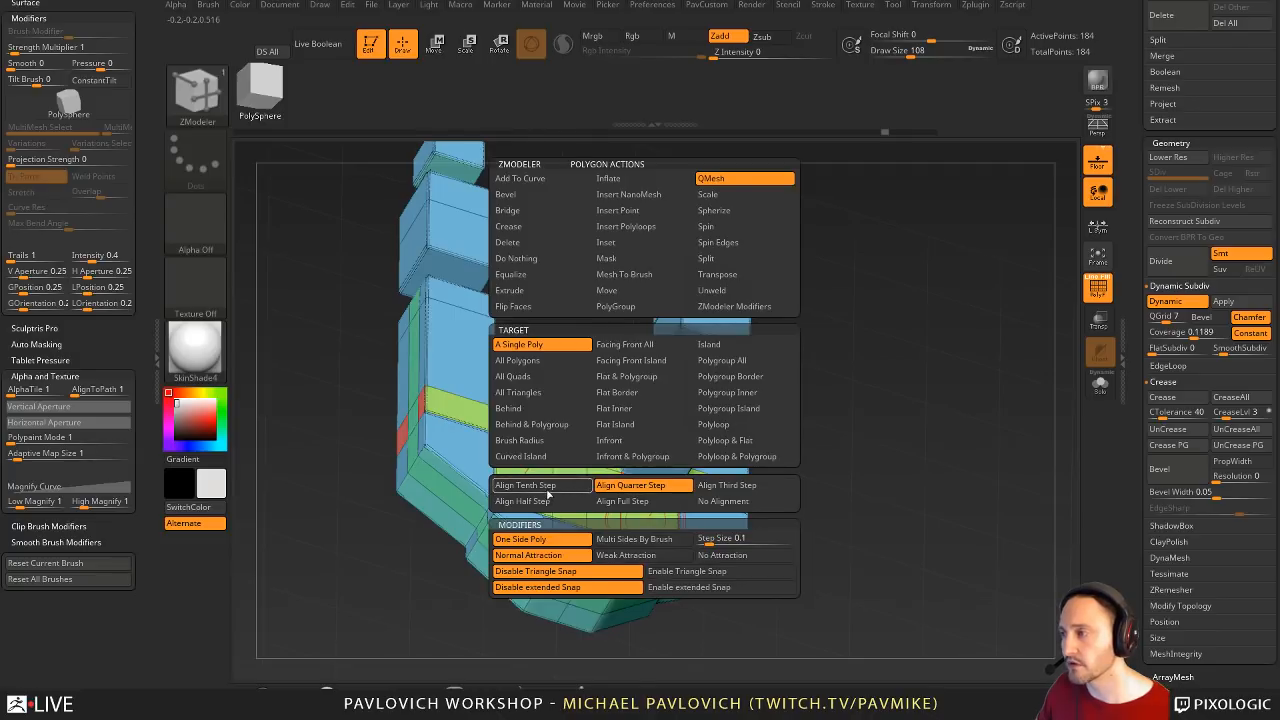
{"action": "key", "text": "s"}
{"action": "left_click_drag", "start_coordinate": [800, 452], "coordinate": [792, 452]}
{"action": "key", "text": "ctrl+z"}
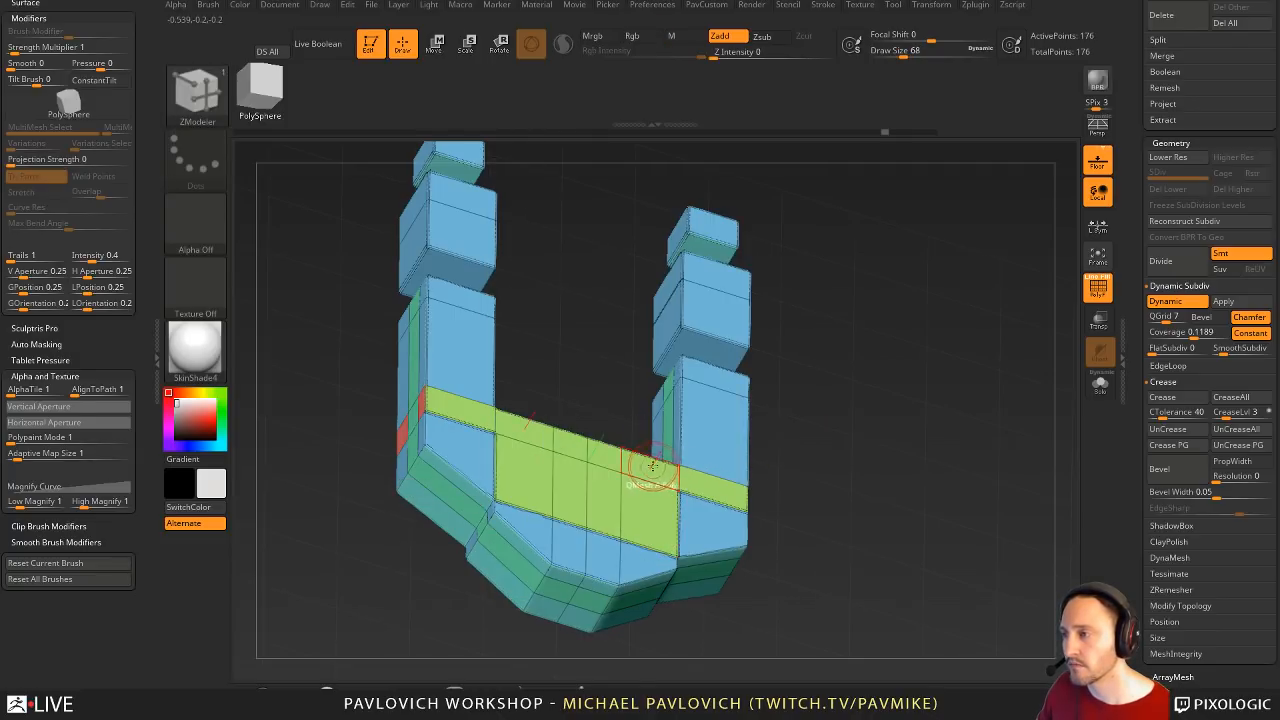
- Try raising the green area's mirrored outer polygons and their neighbours with full-step QMesh, and undo it
{"action": "left_click_drag", "start_coordinate": [651, 466], "coordinate": [685, 385]}
{"action": "mouse_move", "coordinate": [853, 465]}
{"action": "left_mouse_down"}
{"action": "mouse_move", "coordinate": [900, 470]}
{"action": "mouse_move", "coordinate": [848, 468]}
{"action": "left_mouse_up"}
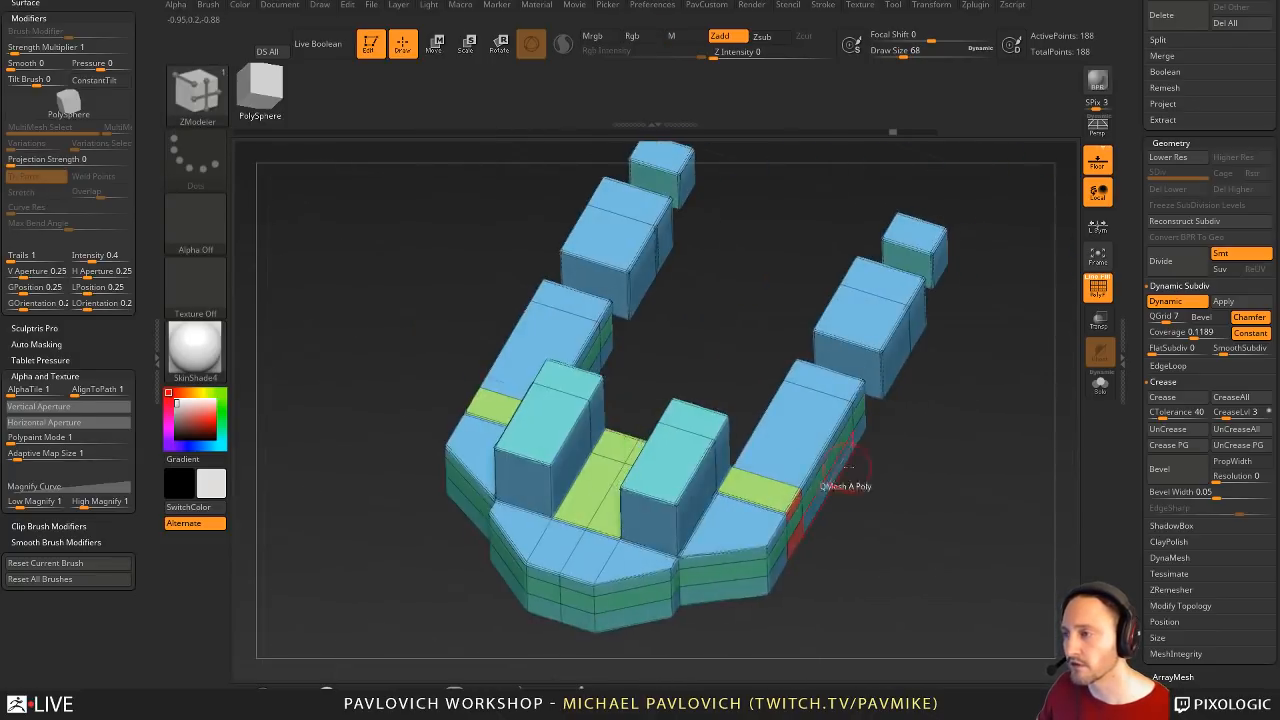
{"action": "key", "text": "ctrl+z"}
- Set the polygon action to Extrude A Single Poly and extrude the green area's mirrored outer polygons and their neighbours upward
{"action": "key", "text": "space"}
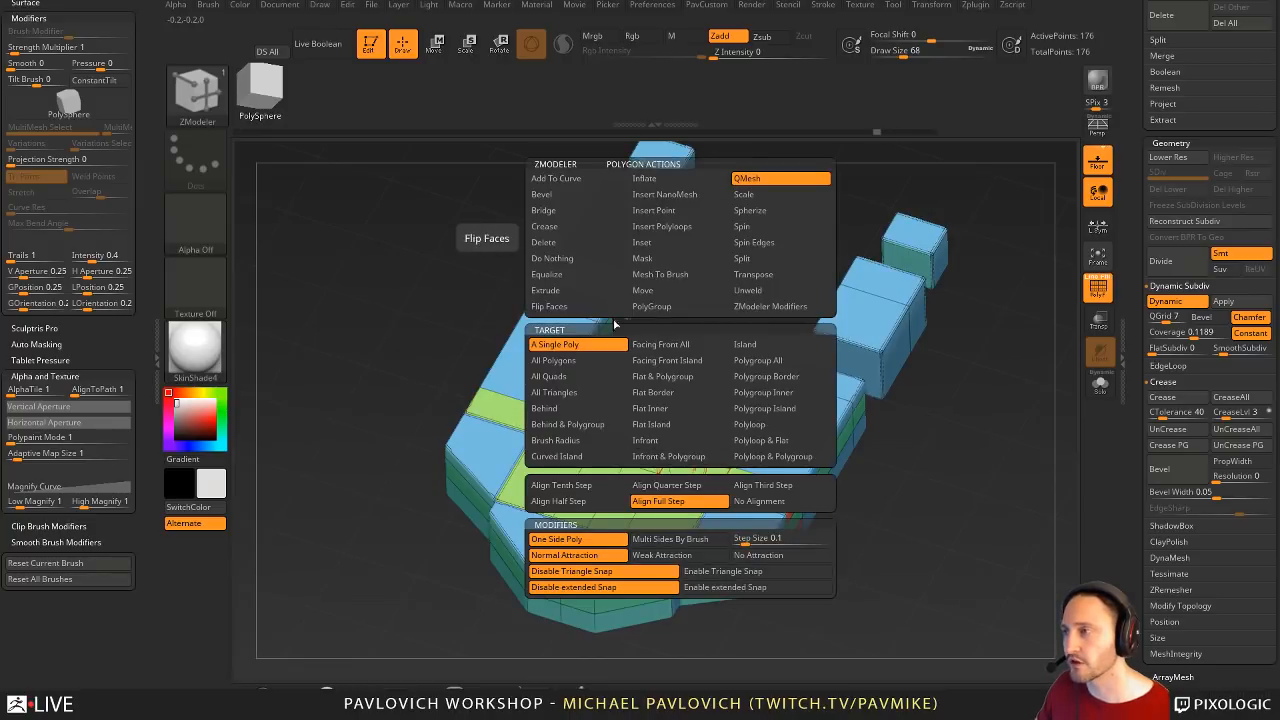
{"action": "left_click", "coordinate": [577, 290]}
{"action": "left_click", "coordinate": [592, 345]}
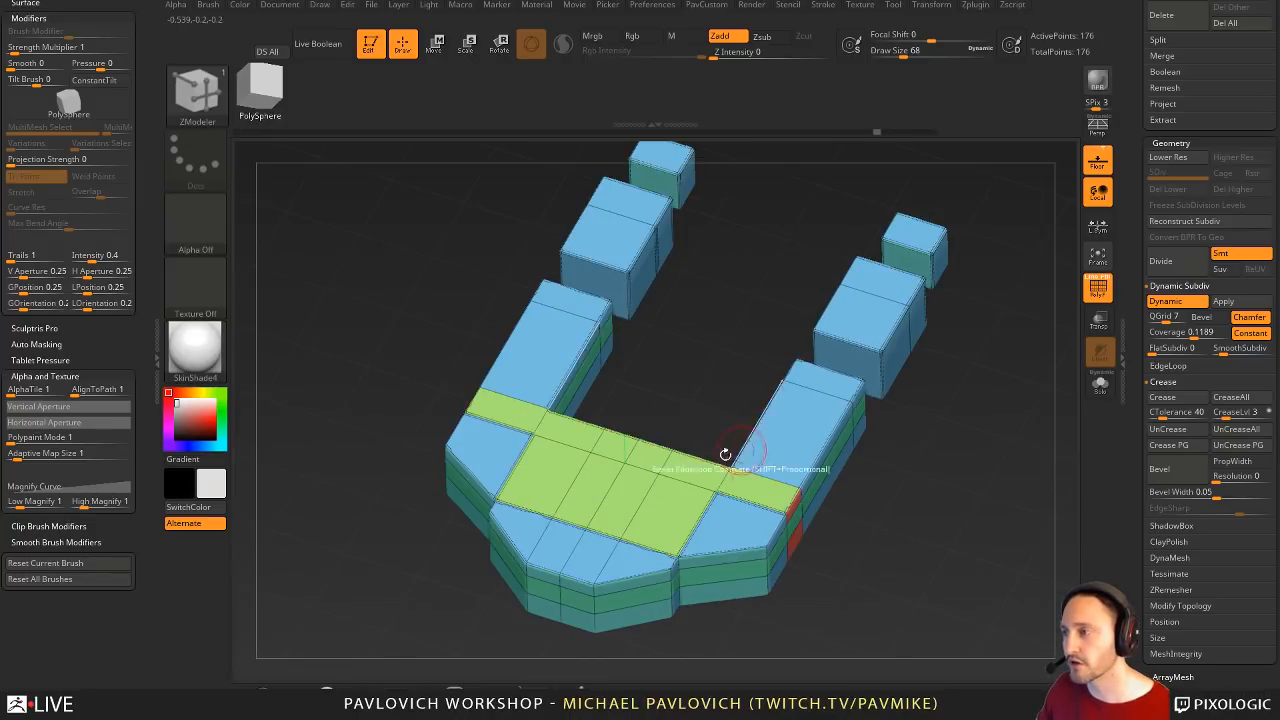
{"action": "left_click", "coordinate": [688, 460]}
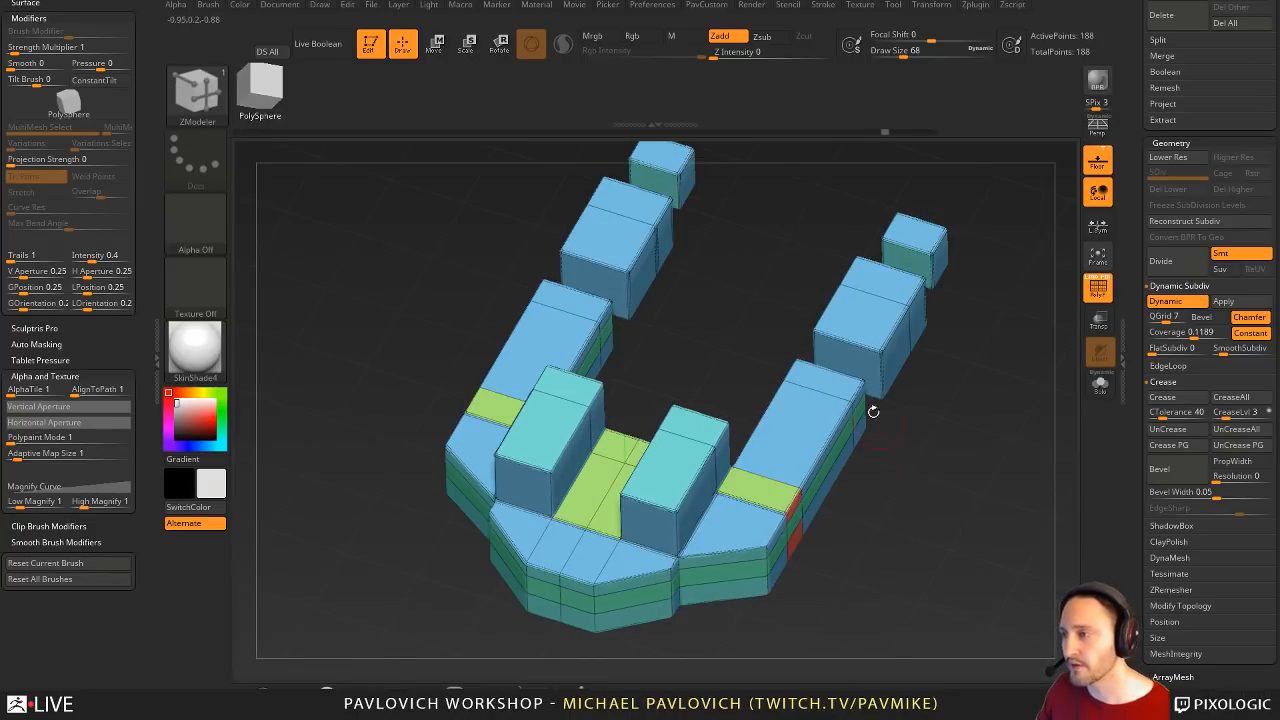
- Extrude the end polygon of each arm and the tops of the detached blocks upward
{"action": "left_click", "coordinate": [836, 380]}
{"action": "left_click", "coordinate": [896, 282]}
{"action": "left_click", "coordinate": [914, 230]}
{"action": "left_click_drag", "start_coordinate": [1071, 340], "coordinate": [1051, 371]}
- Try smoothing the extruded shapes, and undo the smoothing and all extrusions back to the flat green top
{"action": "mouse_move", "coordinate": [877, 446]}
{"action": "left_mouse_down"}
{"action": "mouse_move", "coordinate": [913, 421]}
{"action": "mouse_move", "coordinate": [542, 410]}
{"action": "mouse_move", "coordinate": [585, 450]}
{"action": "left_mouse_up"}
{"action": "key", "text": "shift"}
{"action": "key", "text": "ctrl+z"}
{"action": "left_click_drag", "start_coordinate": [840, 420], "coordinate": [726, 403]}
{"action": "key", "text": "ctrl+z"}
{"action": "key", "text": "ctrl+z"}
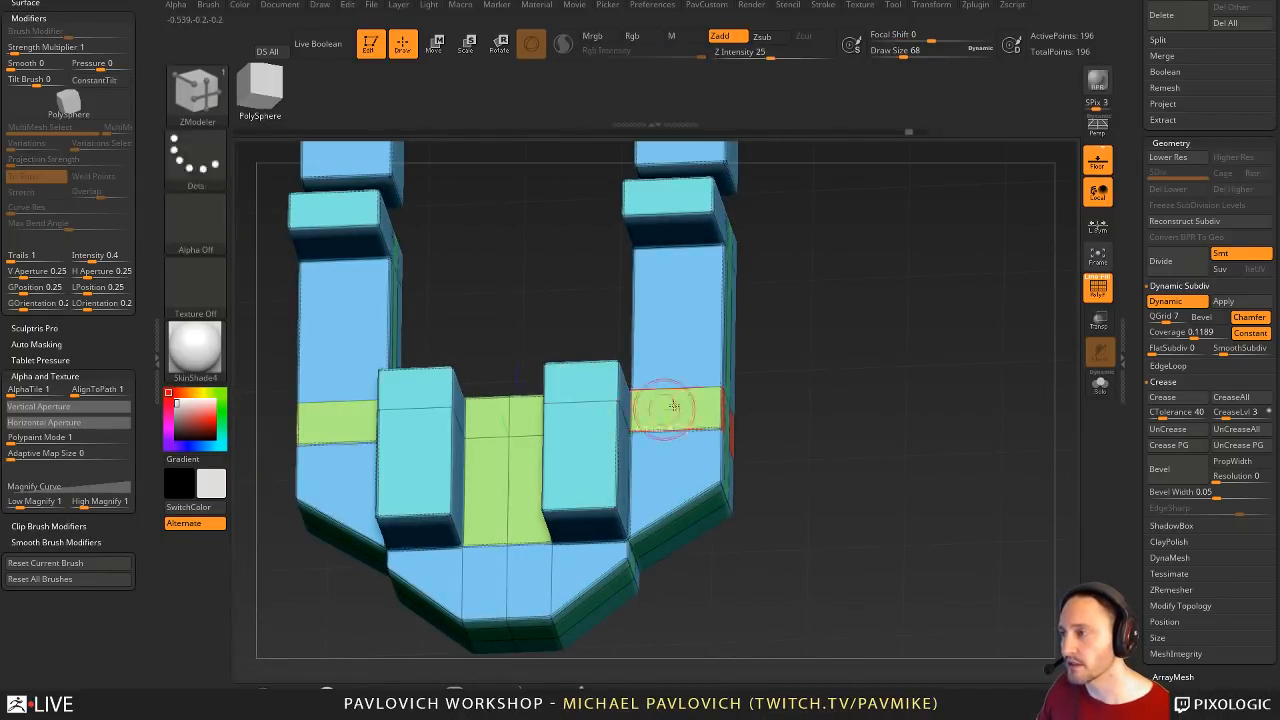
{"action": "key", "text": "ctrl+z"}
{"action": "key", "text": "ctrl+z"}
- Extrude the mirrored outer polygons and the longer polygons in front of them separately, and undo both extrusions
{"action": "key", "text": "space"}
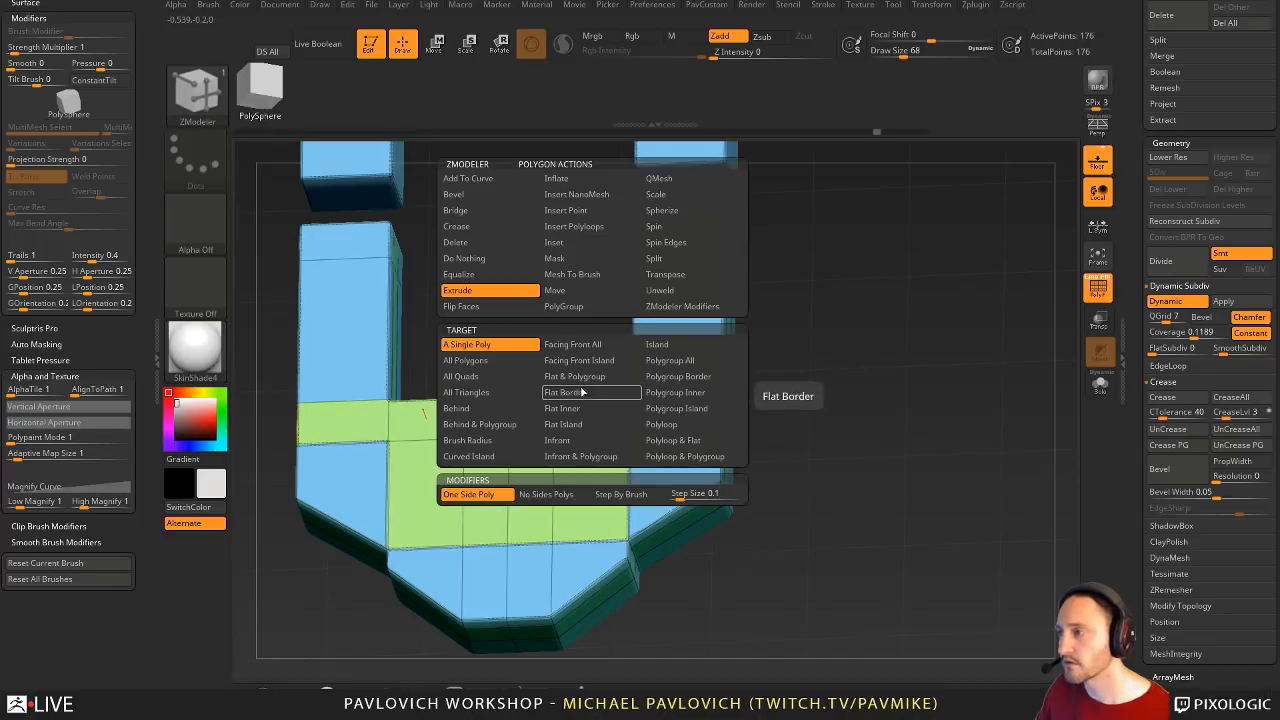
{"action": "left_click_drag", "start_coordinate": [760, 250], "coordinate": [776, 365]}
{"action": "left_click_drag", "start_coordinate": [566, 411], "coordinate": [514, 374]}
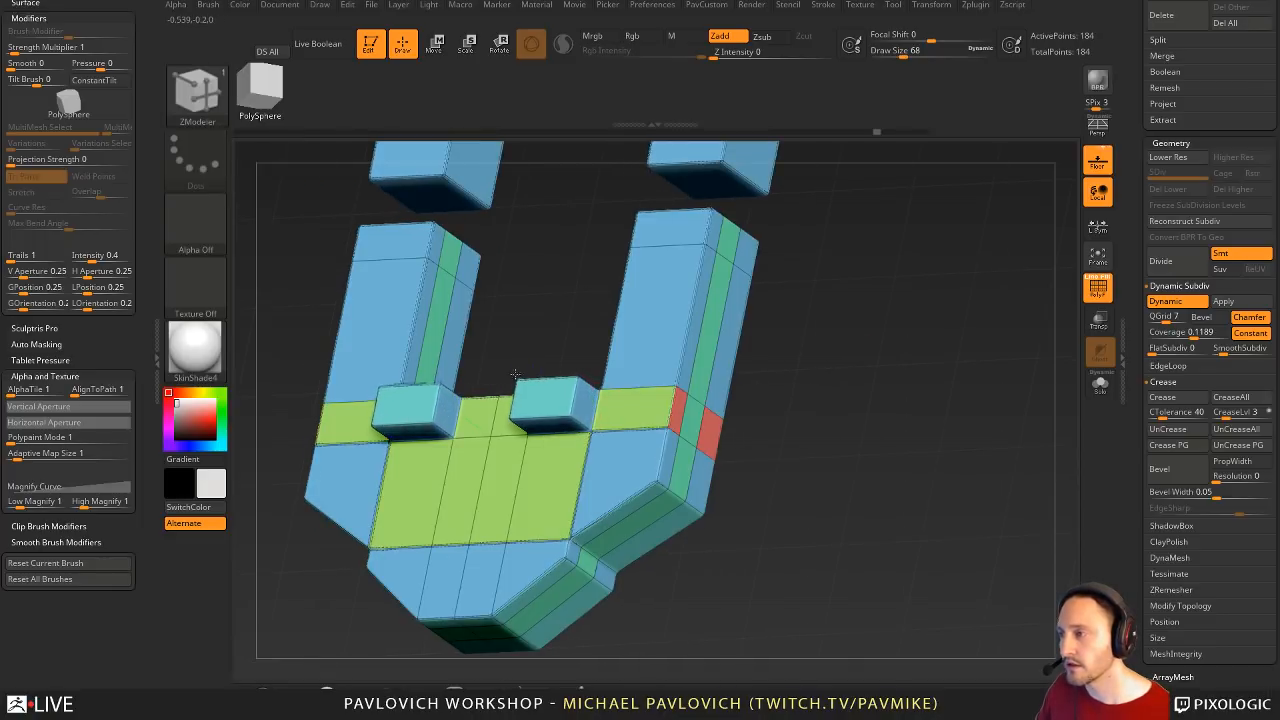
{"action": "left_click_drag", "start_coordinate": [552, 474], "coordinate": [545, 512]}
{"action": "left_click_drag", "start_coordinate": [810, 340], "coordinate": [731, 423]}
{"action": "key", "text": "ctrl+z"}
{"action": "key", "text": "ctrl+z"}
{"action": "key", "text": "ctrl+z"}
- Extrude the green area's mirrored outer polygons and their front neighbours into long blocks, testing and undoing a smoothing stroke
{"action": "left_click", "coordinate": [512, 394]}
{"action": "left_click", "coordinate": [488, 462]}
{"action": "left_click_drag", "start_coordinate": [454, 416], "coordinate": [440, 420], "text": "shift"}
{"action": "key", "text": "ctrl+z"}
{"action": "left_click_drag", "start_coordinate": [787, 393], "coordinate": [966, 449]}
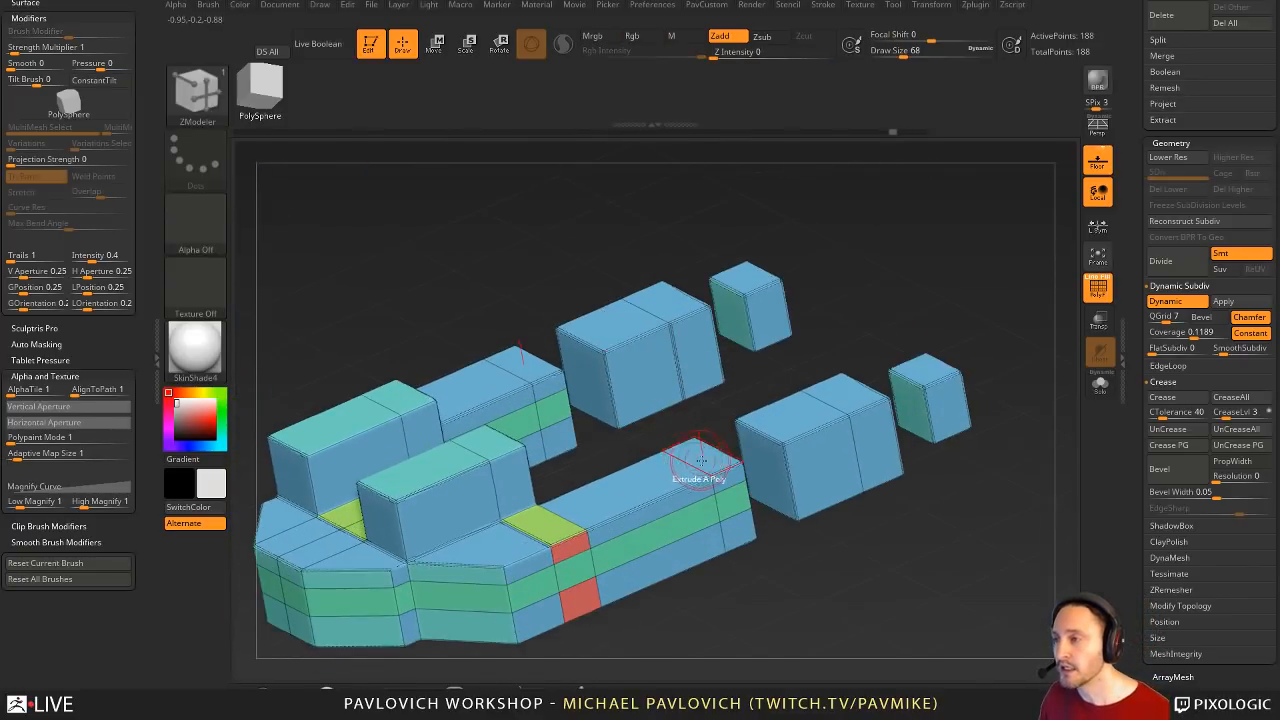
- Extrude the end polygon of each arm and the top polygons of the large detached blocks upward
{"action": "left_click_drag", "start_coordinate": [697, 457], "coordinate": [686, 354]}
{"action": "right_click_drag", "start_coordinate": [934, 408], "coordinate": [801, 444], "text": "alt"}
{"action": "left_click_drag", "start_coordinate": [717, 428], "coordinate": [706, 360]}
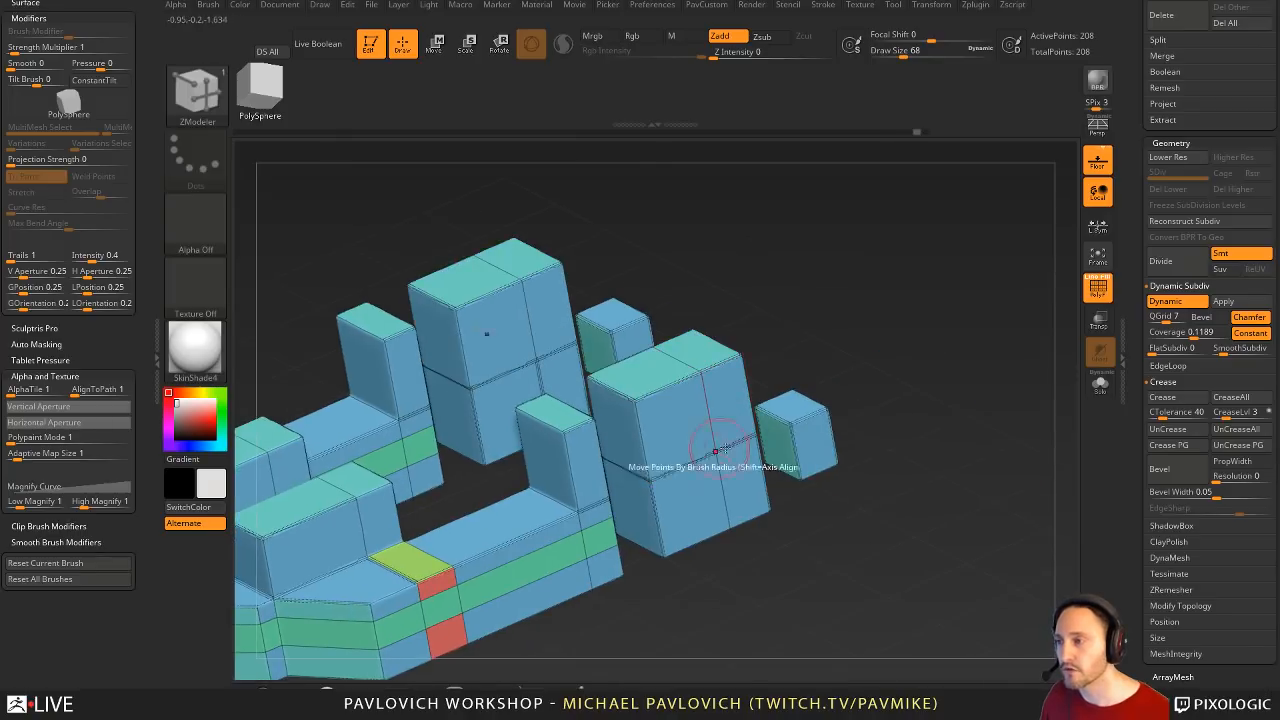
- Try smoothing the raised detached blocks, undo it, and try re-extruding their front top polygon before undoing that too
{"action": "left_click_drag", "start_coordinate": [872, 425], "coordinate": [884, 398]}
{"action": "left_click_drag", "start_coordinate": [687, 383], "coordinate": [696, 361], "text": "shift"}
{"action": "key", "text": "ctrl+z"}
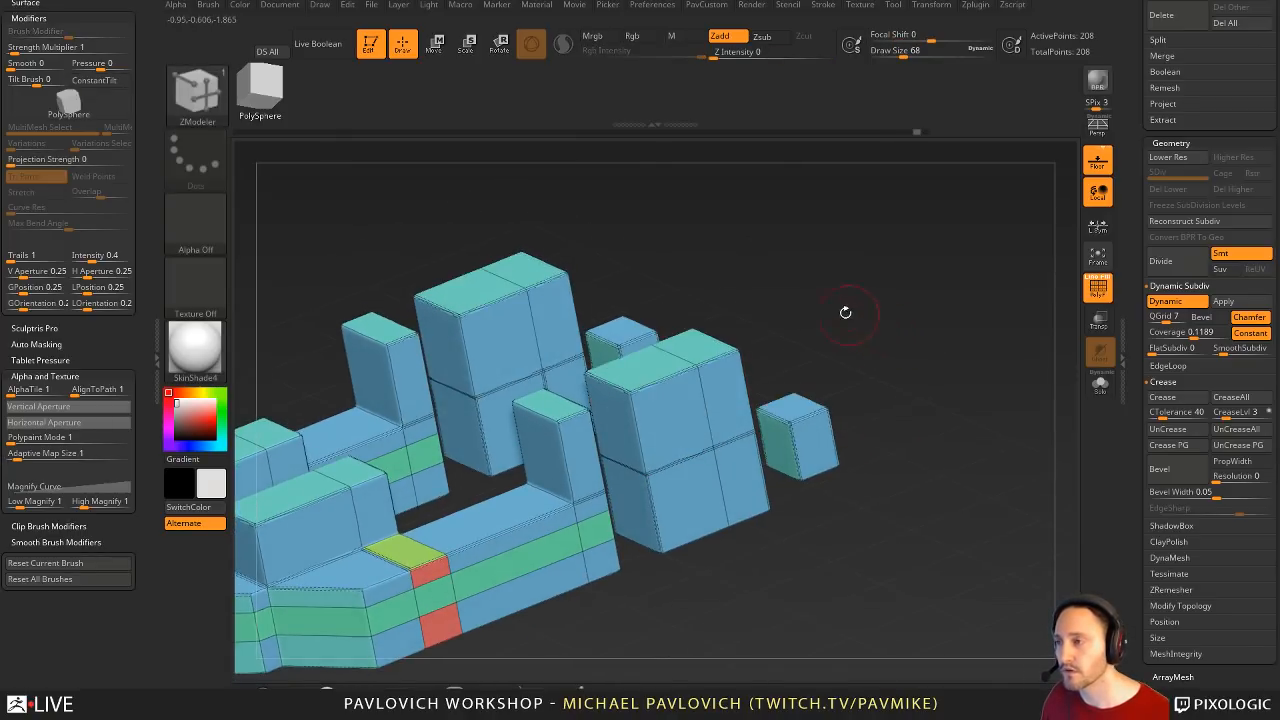
{"action": "left_click_drag", "start_coordinate": [846, 309], "coordinate": [890, 375]}
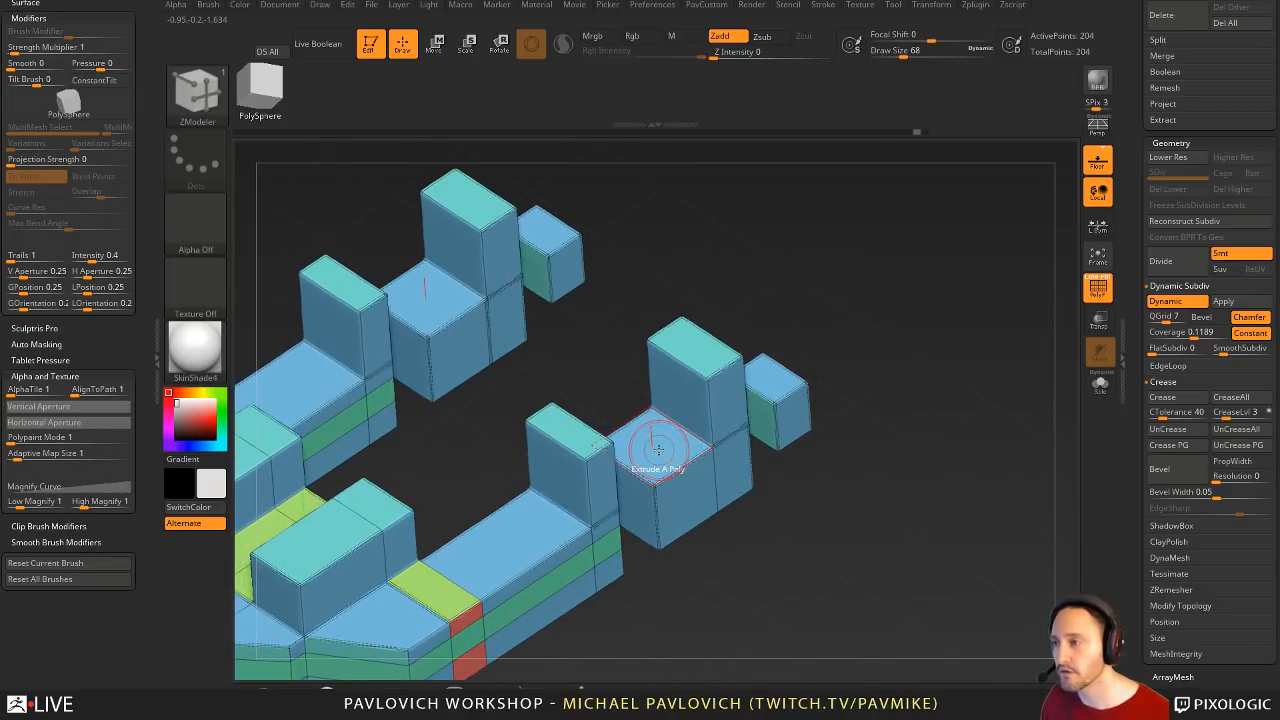
{"action": "left_click_drag", "start_coordinate": [657, 450], "coordinate": [637, 330]}
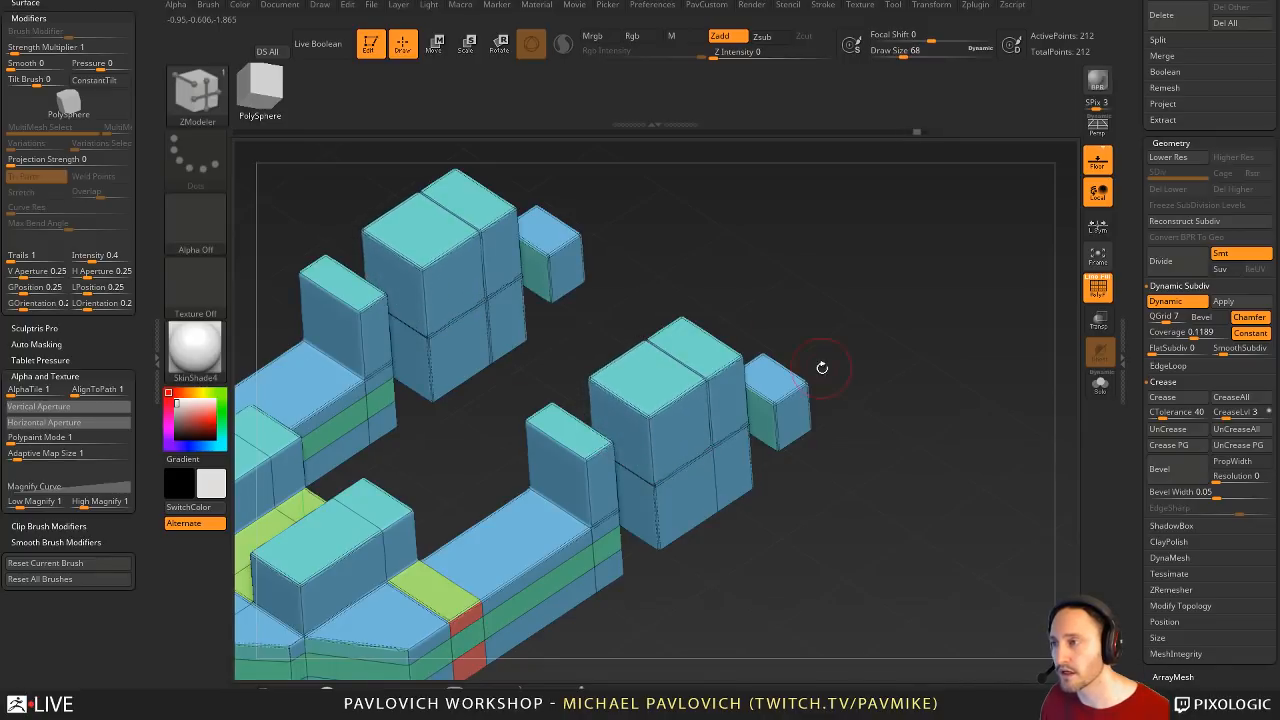
{"action": "key", "text": "ctrl+z"}
- Set the polygon action to QMesh and compare raising the detached blocks' front top polygon level with the rear one
{"action": "key", "text": "space"}
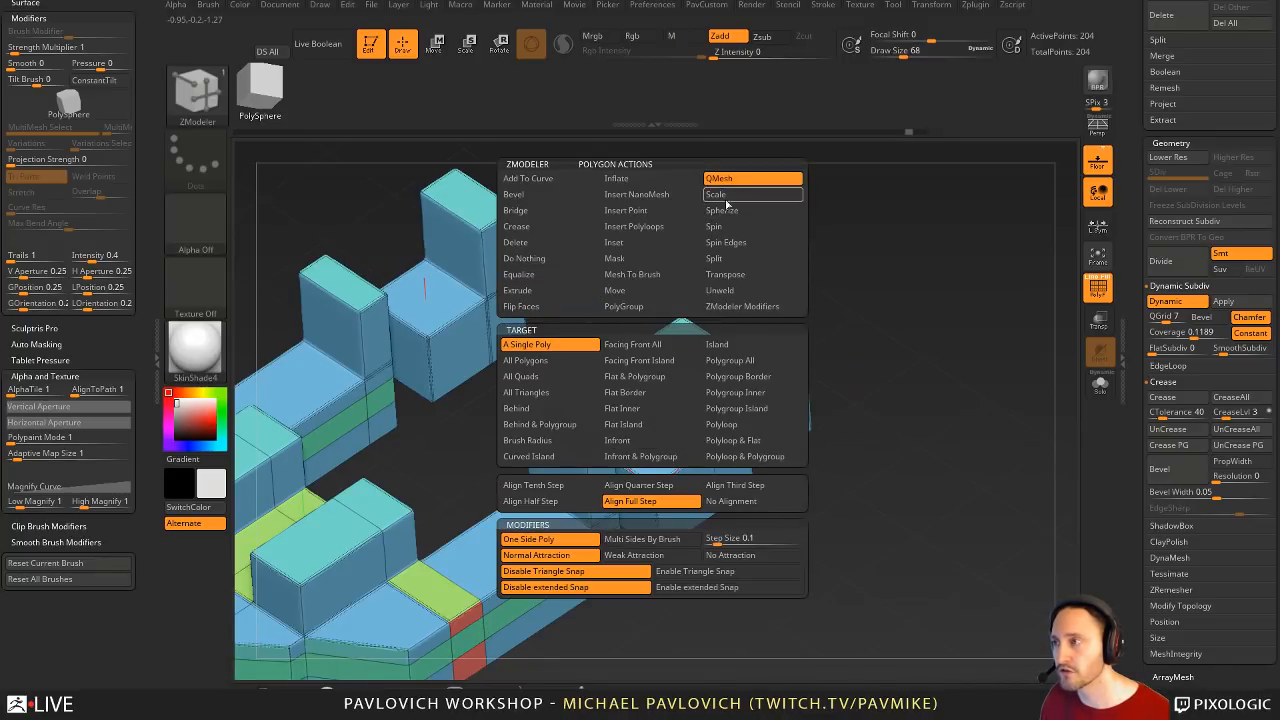
{"action": "left_click_drag", "start_coordinate": [657, 430], "coordinate": [649, 390]}
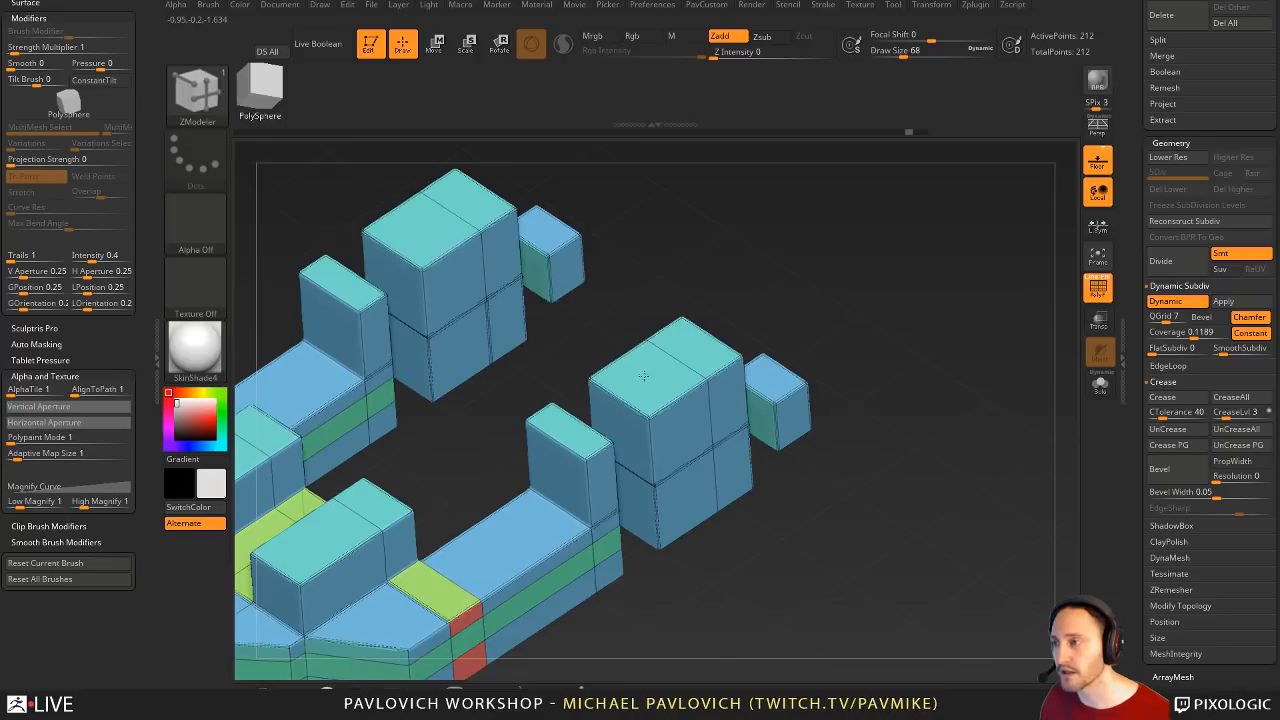
{"action": "key", "text": "ctrl+z"}
{"action": "left_click_drag", "start_coordinate": [917, 380], "coordinate": [885, 370]}
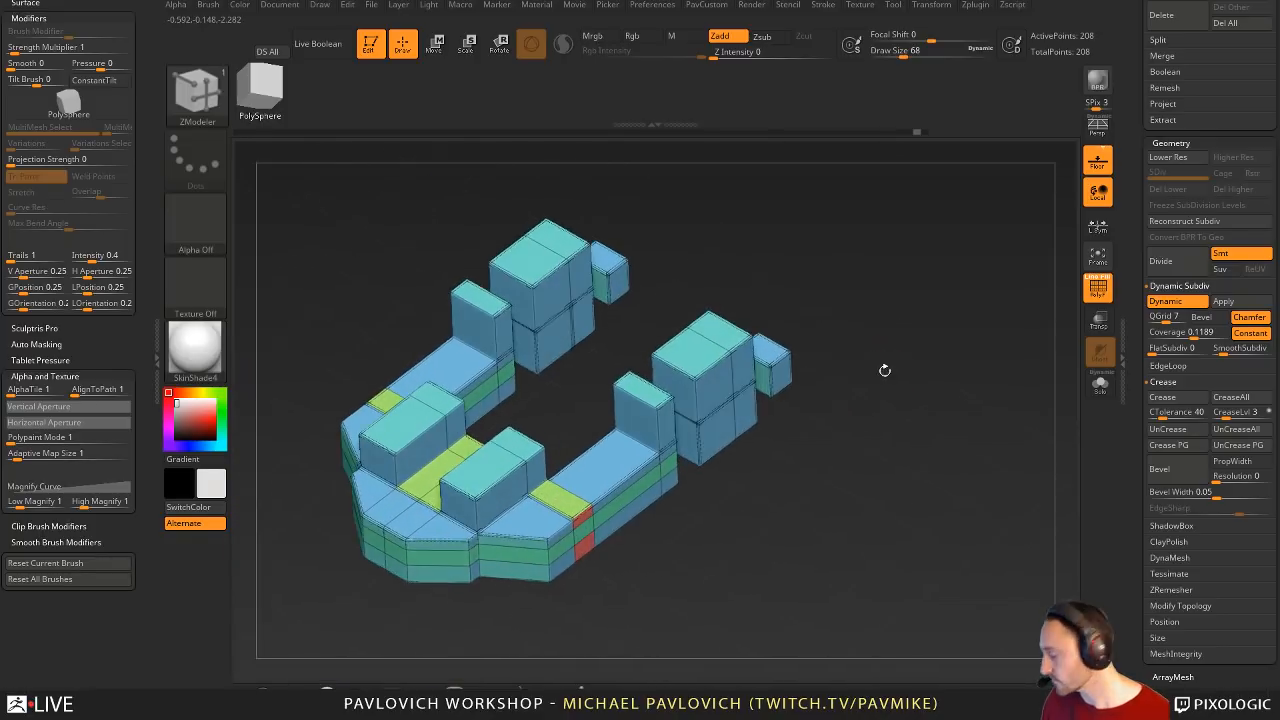
{"action": "left_click_drag", "start_coordinate": [1041, 347], "coordinate": [955, 389]}
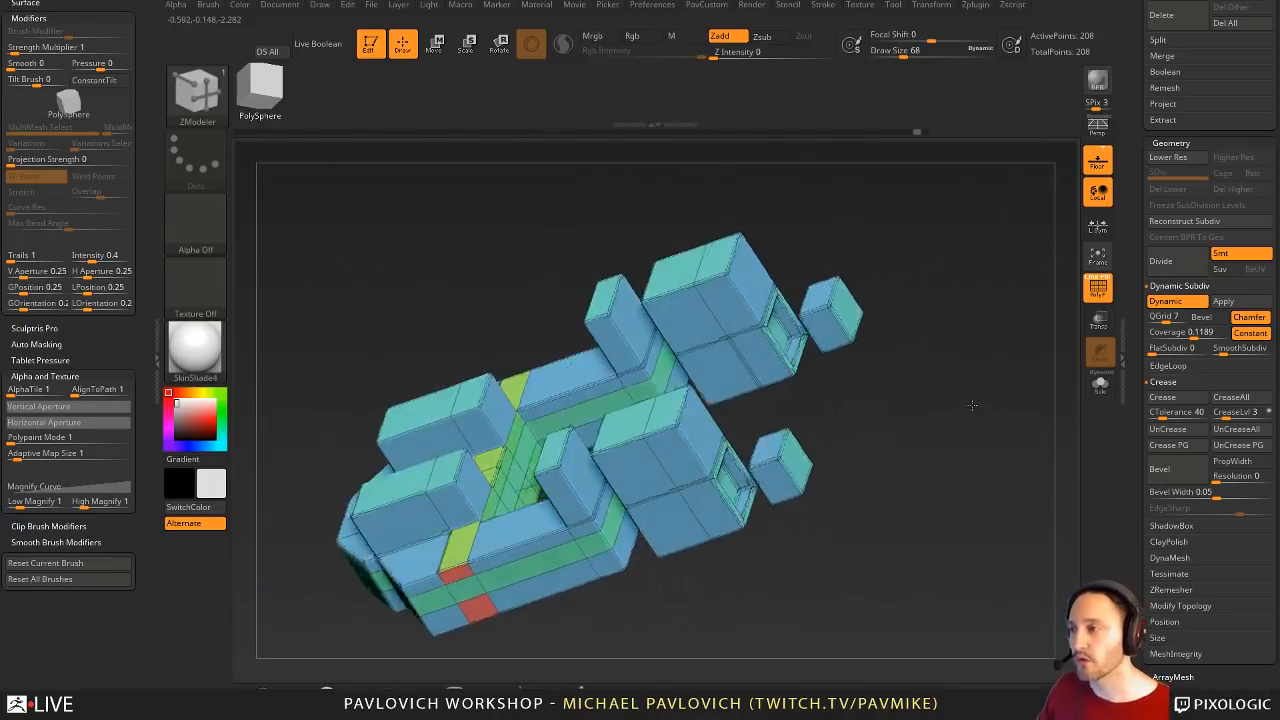
- Delete the rear top polygon of each raised detached block and set the edge action to Bridge with the Two Holes target
{"action": "key", "text": "space"}
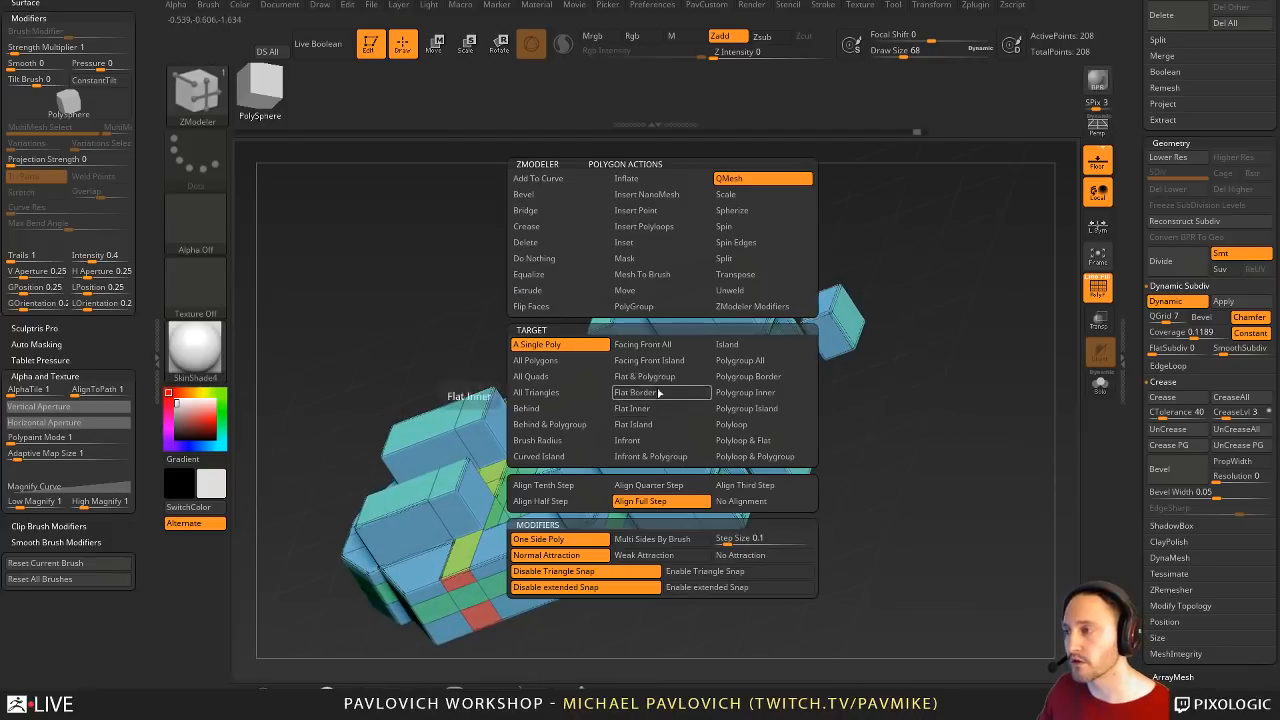
{"action": "left_click", "coordinate": [555, 244]}
{"action": "key", "text": "space"}
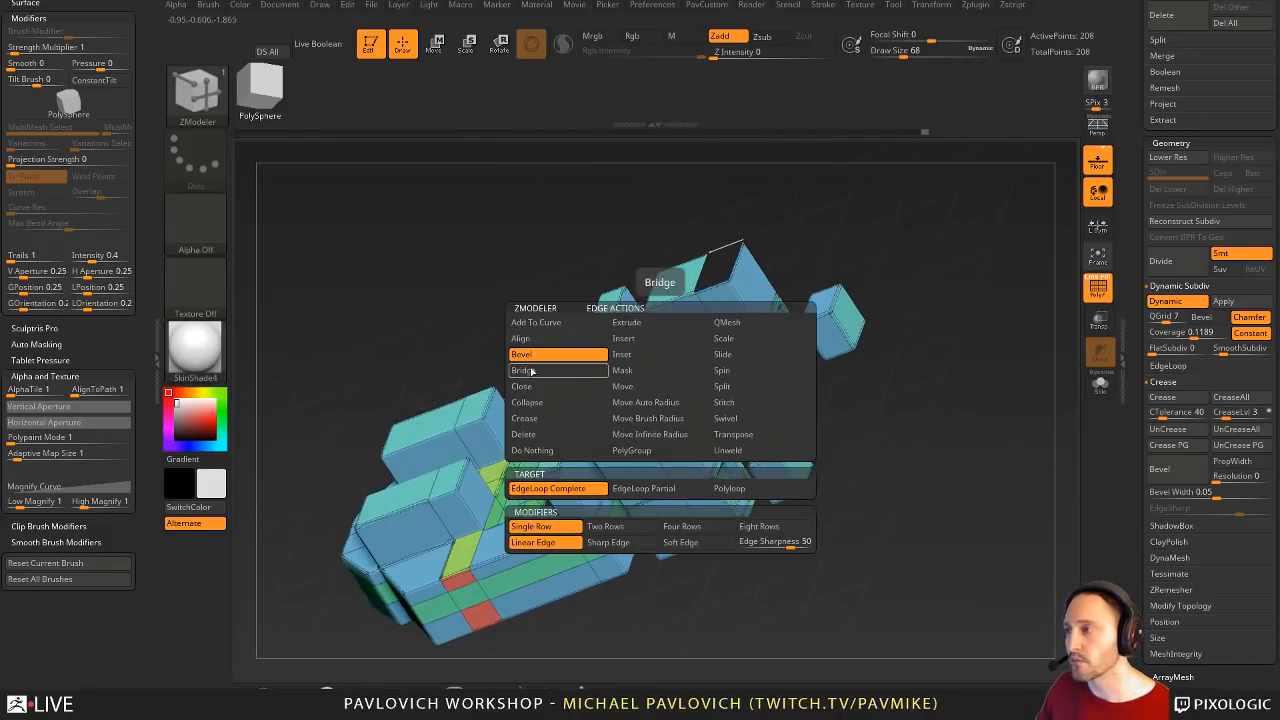
{"action": "left_click", "coordinate": [547, 372]}
{"action": "left_click", "coordinate": [612, 537]}
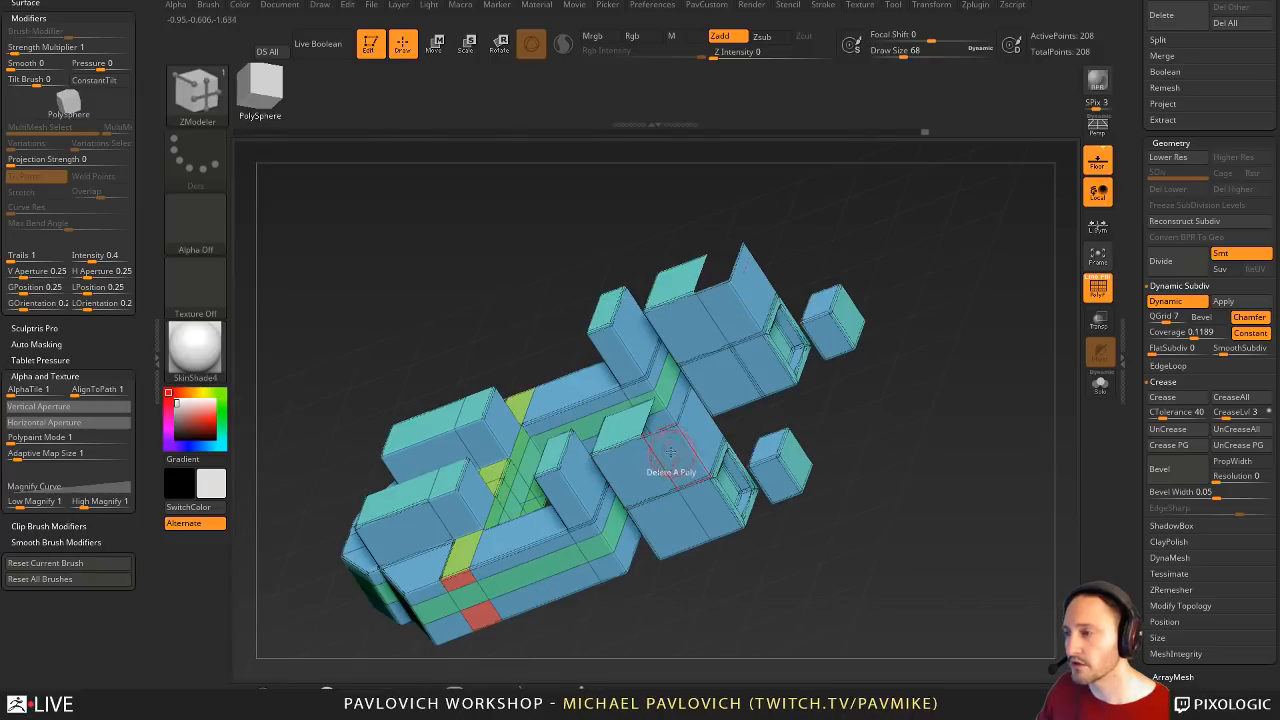
- Bridge the two open holes into a curved arch joining the detached blocks, and preview it with the polyframe hidden
{"action": "left_click", "coordinate": [716, 276]}
{"action": "left_click_drag", "start_coordinate": [650, 410], "coordinate": [870, 234]}
{"action": "left_click_drag", "start_coordinate": [880, 240], "coordinate": [934, 283]}
{"action": "left_click", "coordinate": [1097, 288]}
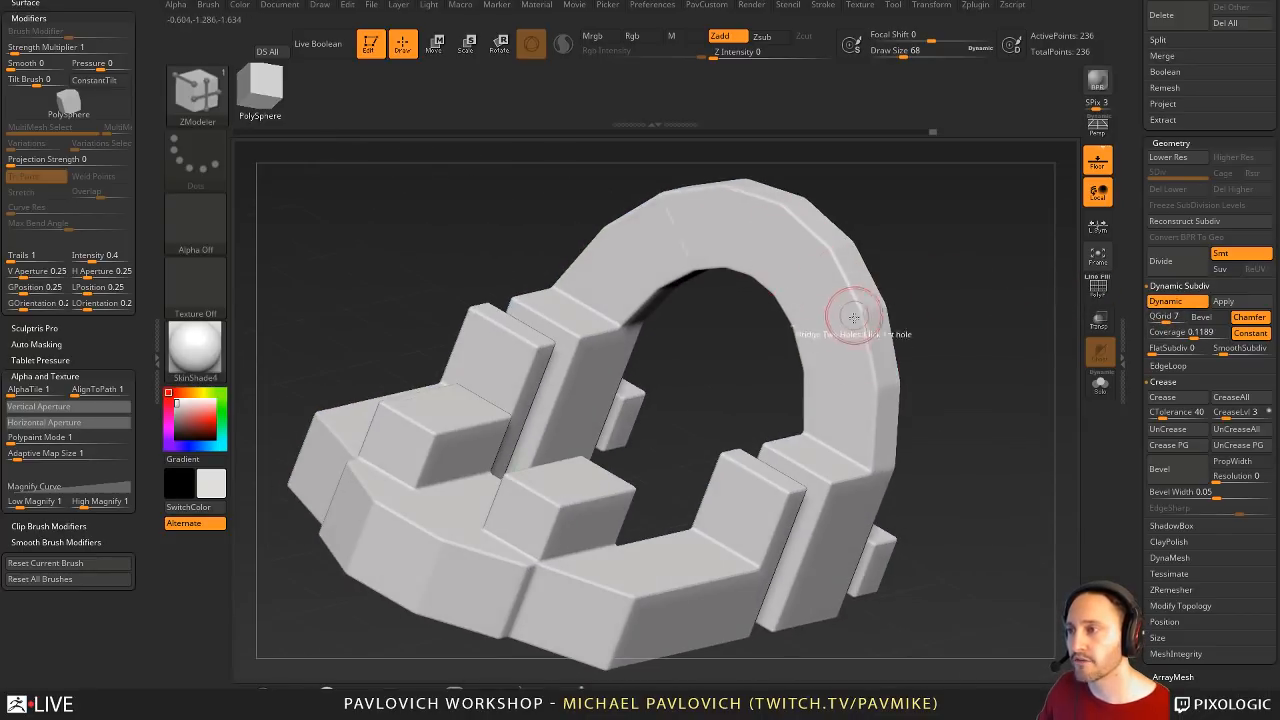
{"action": "left_click", "coordinate": [1097, 290]}
{"action": "left_click_drag", "start_coordinate": [1030, 312], "coordinate": [952, 377]}
- Try applying Dynamic Subdiv and undo it, and set QGrid to 0 and SmoothSubdiv to 3
{"action": "left_click", "coordinate": [1223, 301]}
{"action": "key", "text": "ctrl+z"}
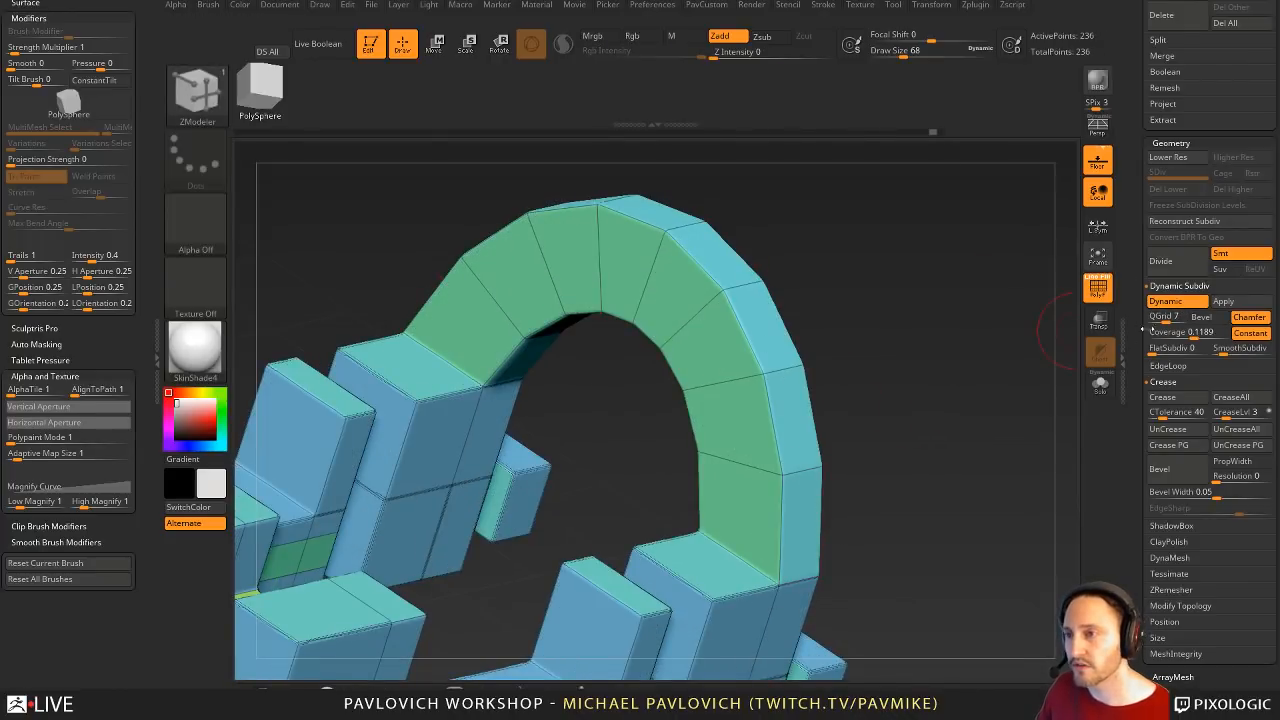
{"action": "left_click", "coordinate": [1153, 318]}
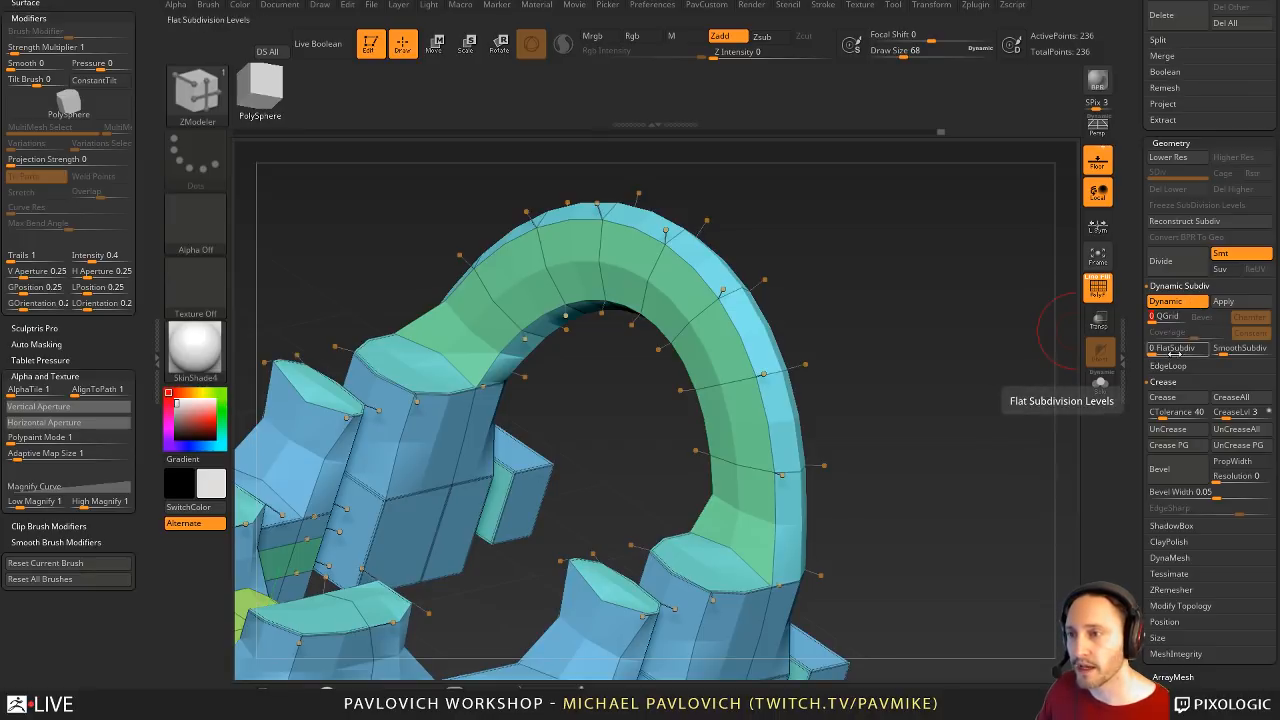
{"action": "left_click", "coordinate": [1240, 350]}
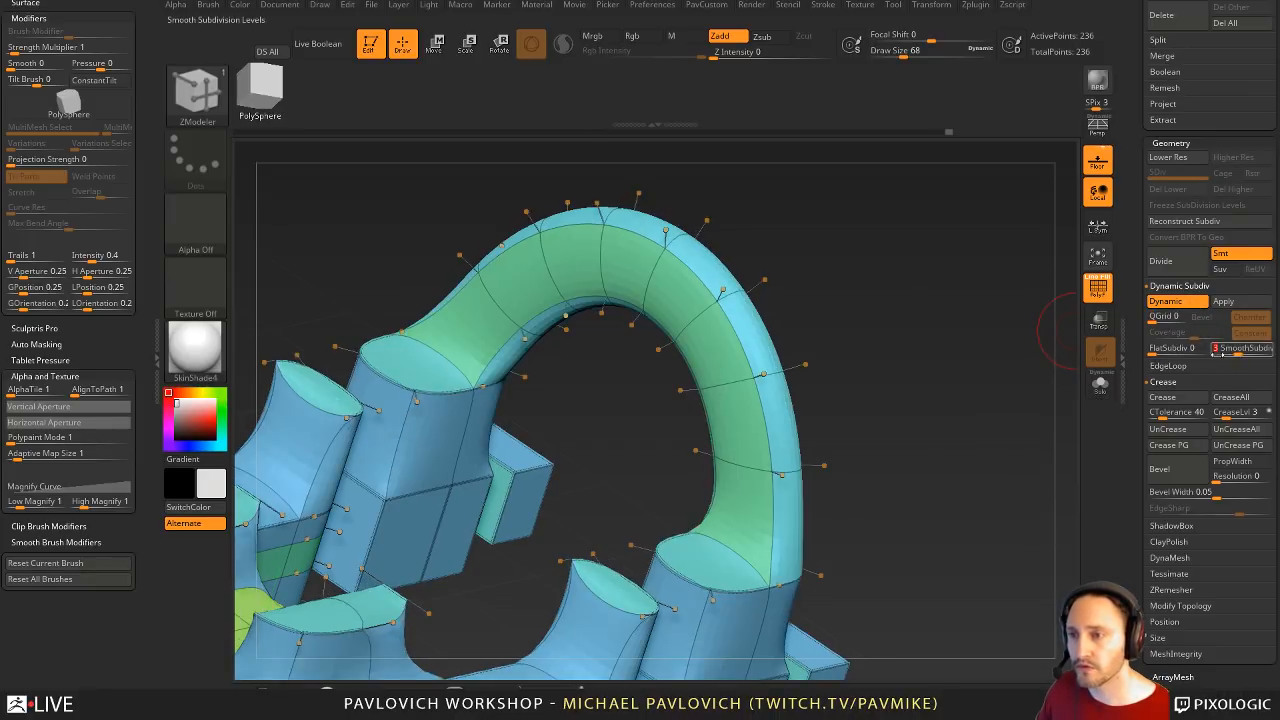
- Crease the whole mesh's hard edges using a crease tolerance of 40 and crease level 3
{"action": "left_click", "coordinate": [1223, 415]}
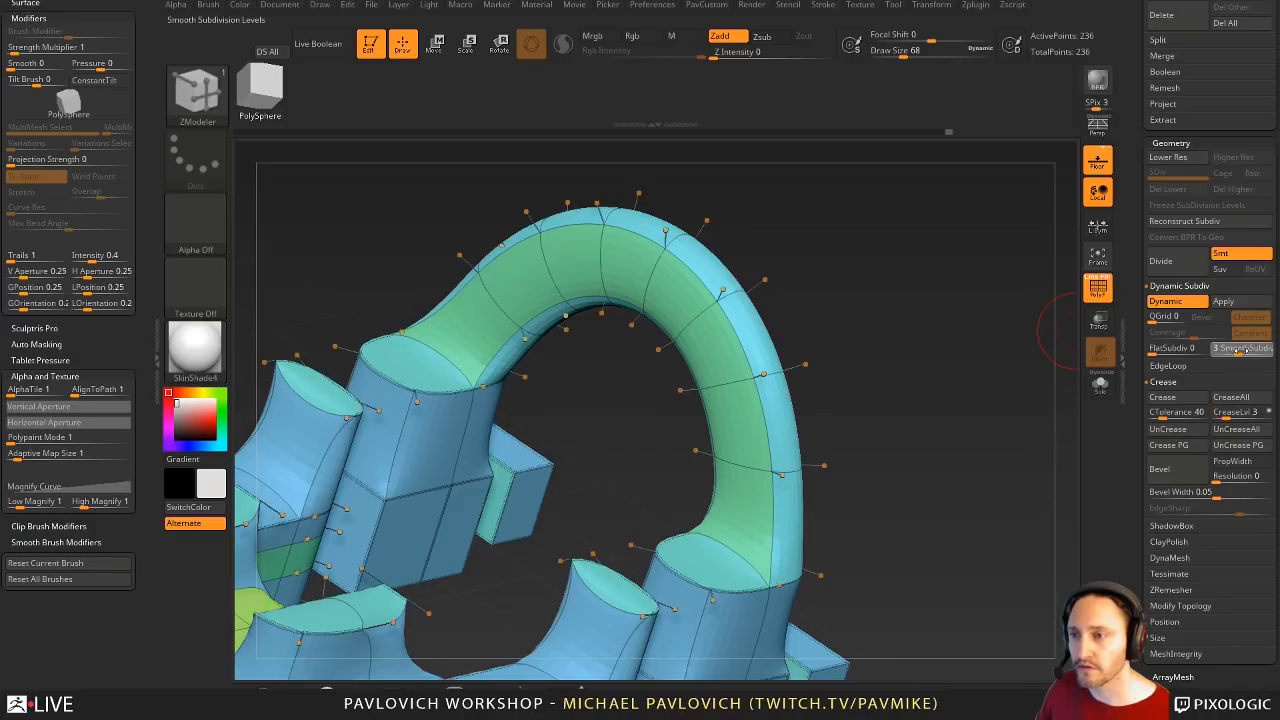
{"action": "left_click", "coordinate": [1245, 350]}
{"action": "right_click_drag", "start_coordinate": [1037, 330], "coordinate": [945, 297], "text": "alt"}
{"action": "key", "text": "space"}
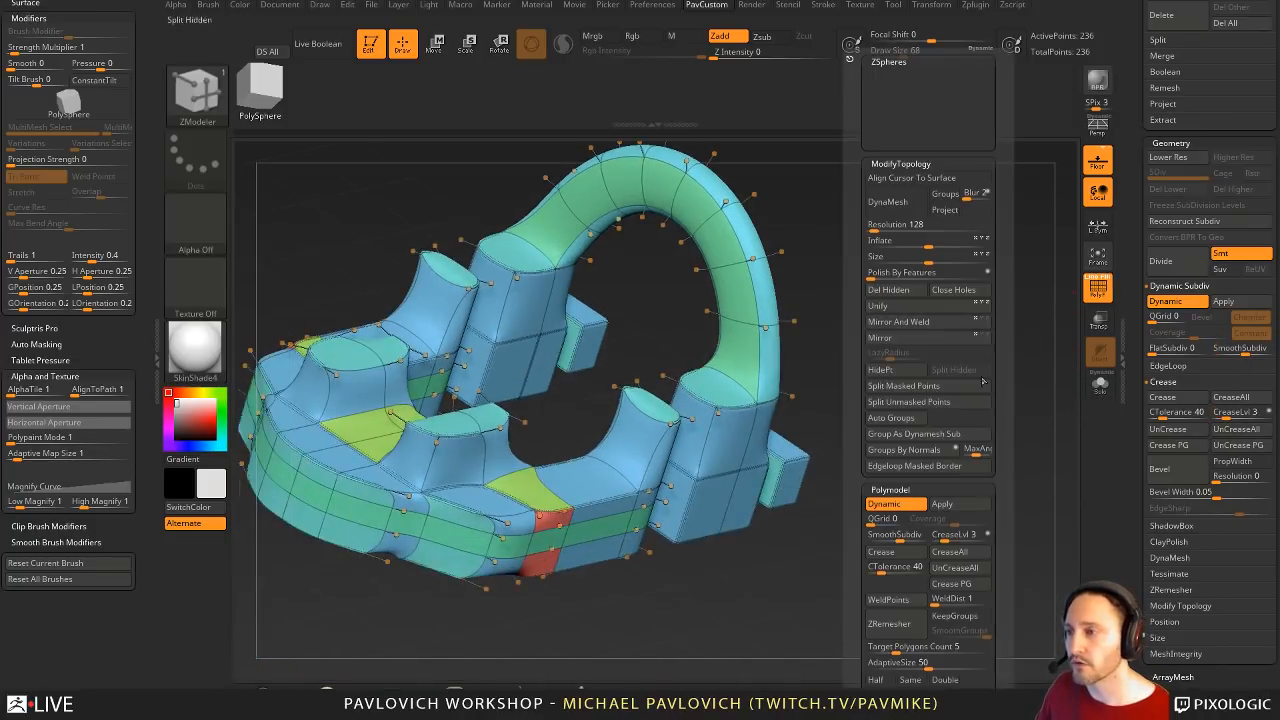
{"action": "left_click", "coordinate": [905, 534]}
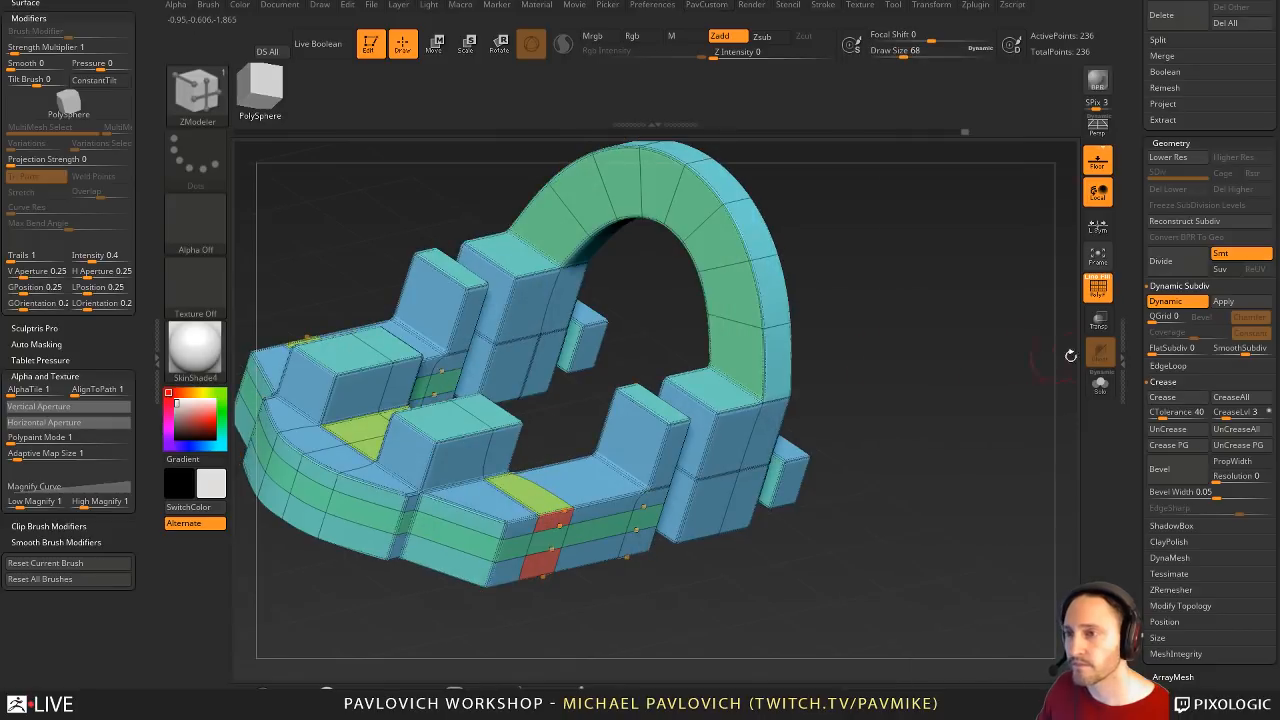
- Hide the polyframe and inspect the creased arch and blocks from several angles
{"action": "left_click_drag", "start_coordinate": [1080, 398], "coordinate": [1008, 397]}
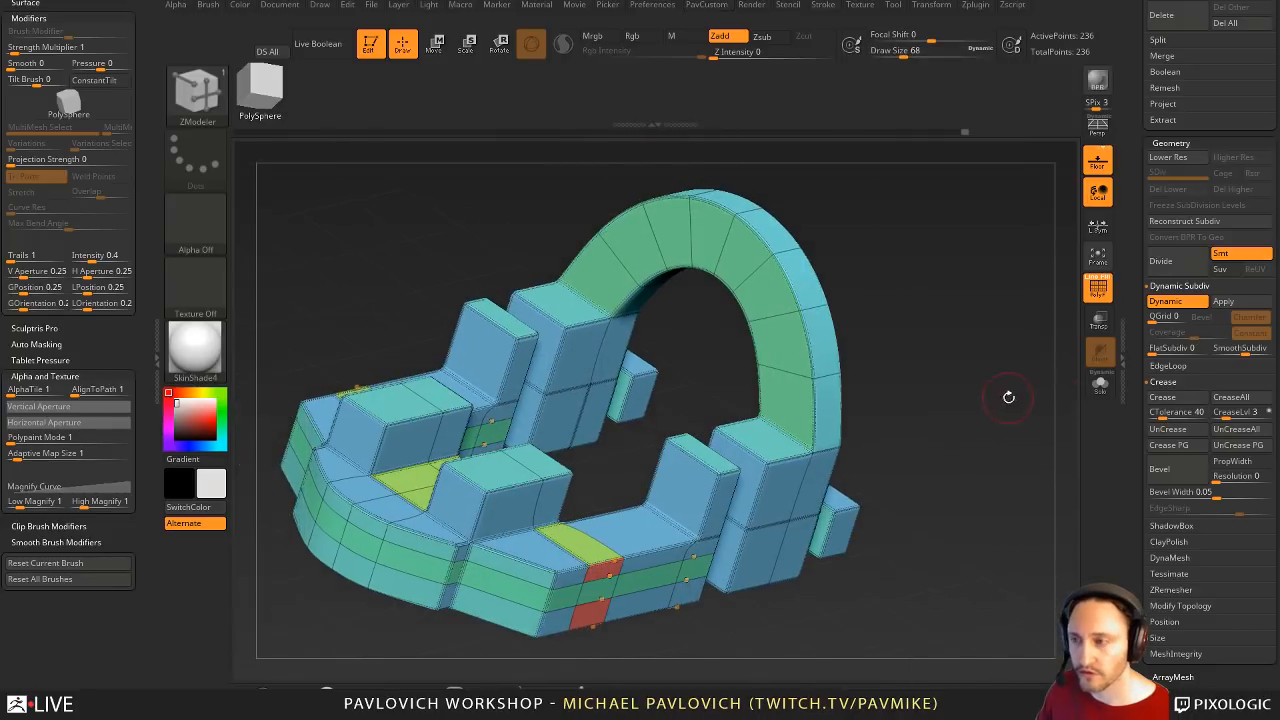
{"action": "left_click", "coordinate": [1100, 292]}
{"action": "mouse_move", "coordinate": [1014, 343]}
{"action": "left_mouse_down"}
{"action": "mouse_move", "coordinate": [946, 337]}
{"action": "mouse_move", "coordinate": [998, 338]}
{"action": "left_mouse_up"}
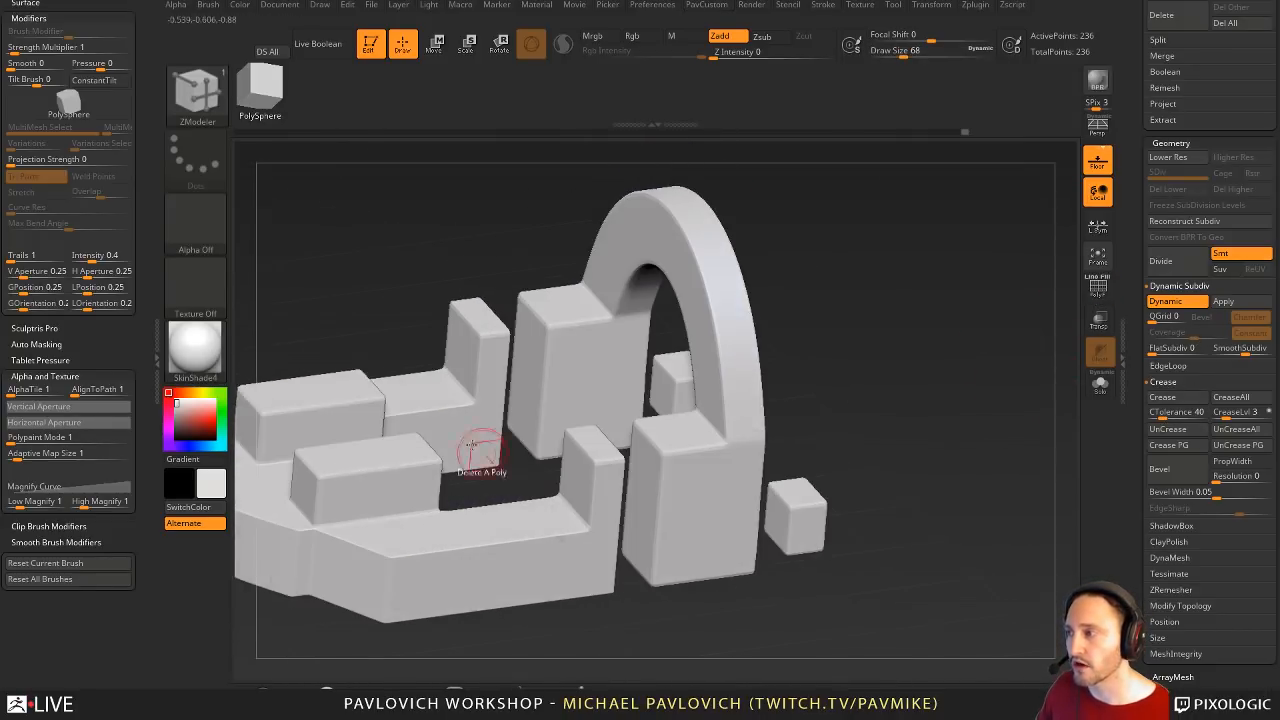
{"action": "left_click_drag", "start_coordinate": [875, 337], "coordinate": [826, 344], "text": "alt"}
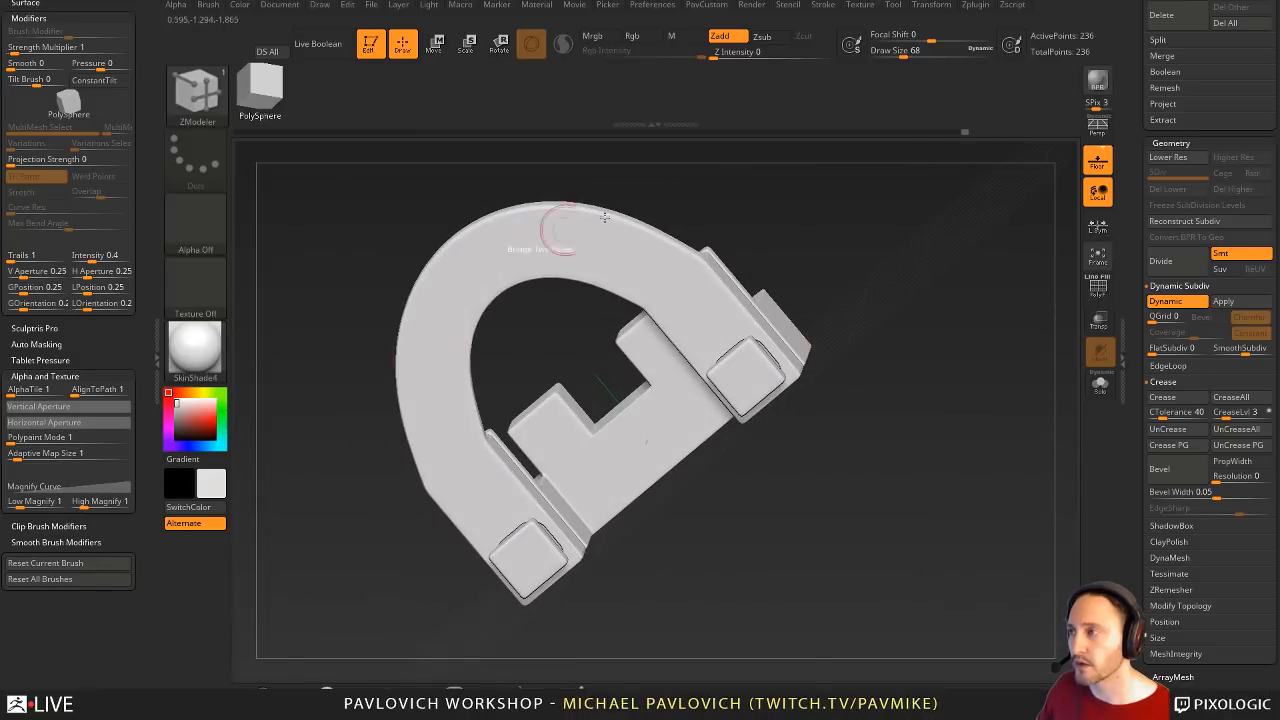
{"action": "left_click_drag", "start_coordinate": [922, 357], "coordinate": [746, 449]}
- Set the ZModeler edge action to Crease, targeting a single edge
{"action": "key", "text": "space"}
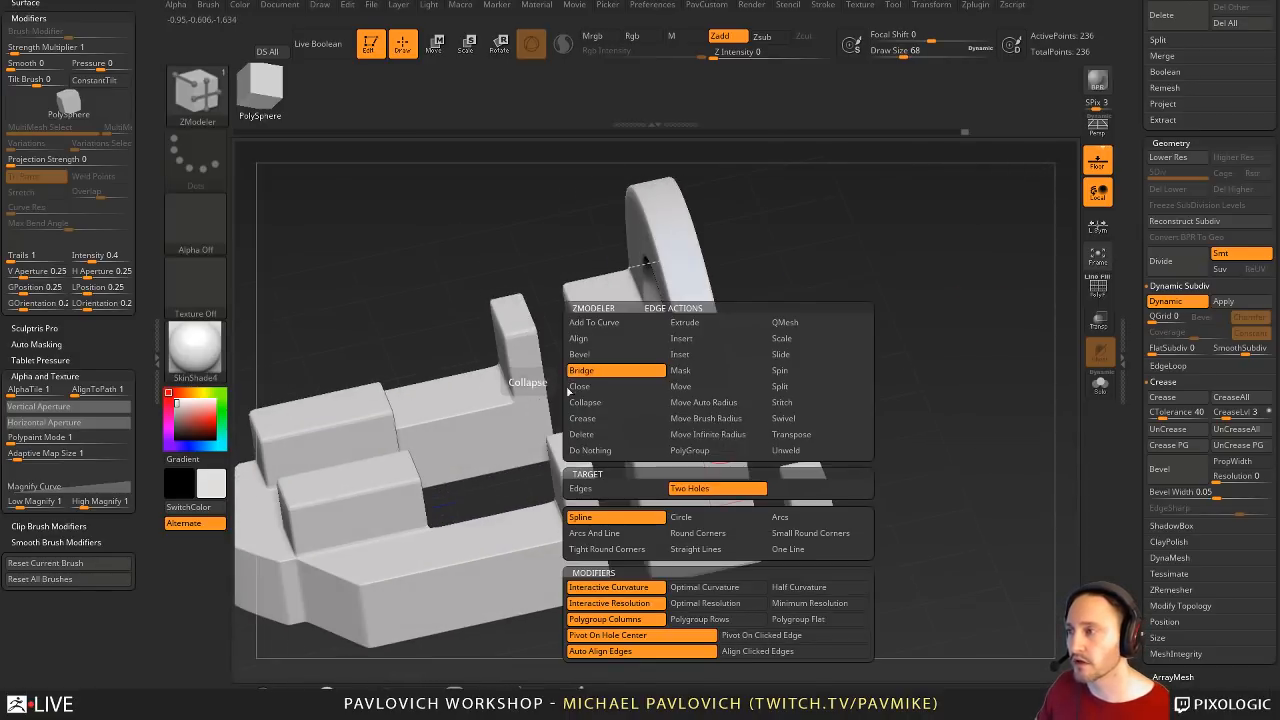
{"action": "left_click", "coordinate": [590, 402]}
{"action": "left_click", "coordinate": [582, 488]}
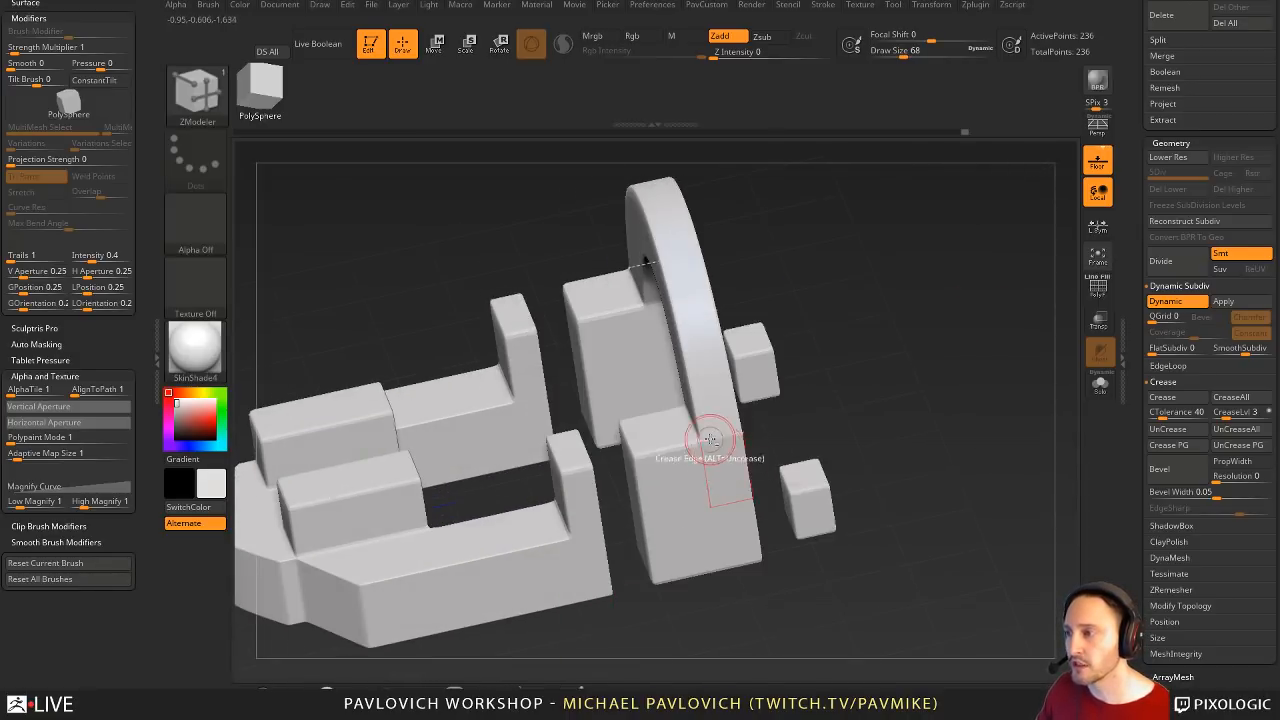
- Set the polygon action to QMesh with the A Single Poly target and pull a symmetrical pair of stubs out of the arch's outer face
{"action": "left_click_drag", "start_coordinate": [878, 376], "coordinate": [790, 405]}
{"action": "left_click_drag", "start_coordinate": [803, 354], "coordinate": [692, 341]}
{"action": "key", "text": "space"}
{"action": "left_click", "coordinate": [787, 190]}
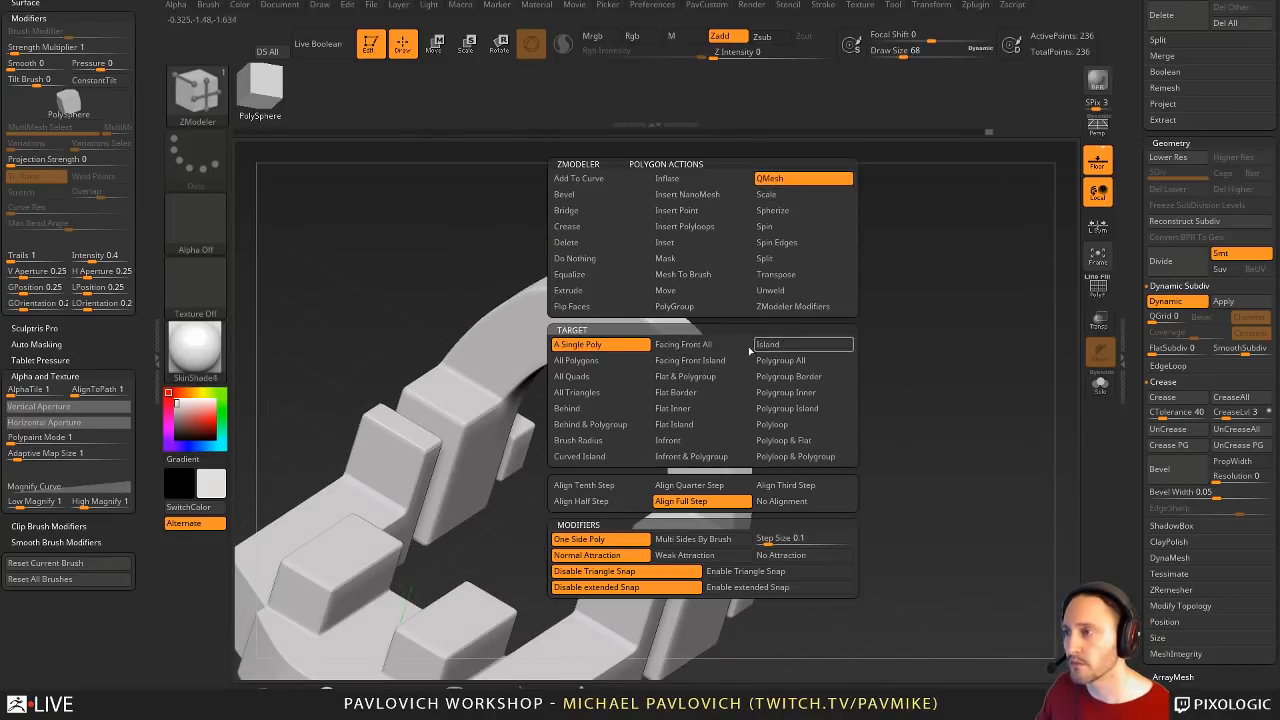
- Crease the hard edges of the two new stubs on the arch and view the whole model
{"action": "key", "text": "2"}
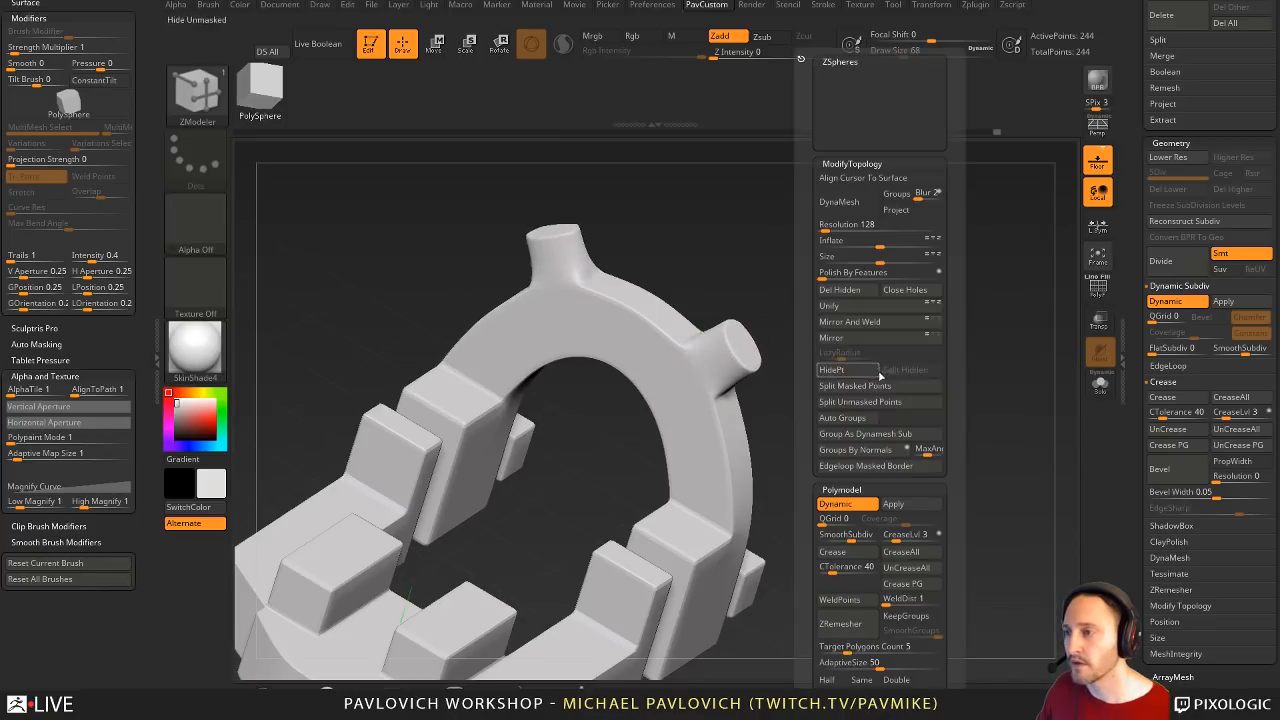
{"action": "left_click_drag", "start_coordinate": [757, 426], "coordinate": [898, 400], "text": "shift"}
{"action": "key", "text": "2"}
{"action": "left_click", "coordinate": [846, 553]}
{"action": "left_click_drag", "start_coordinate": [646, 446], "coordinate": [854, 371], "text": "alt"}
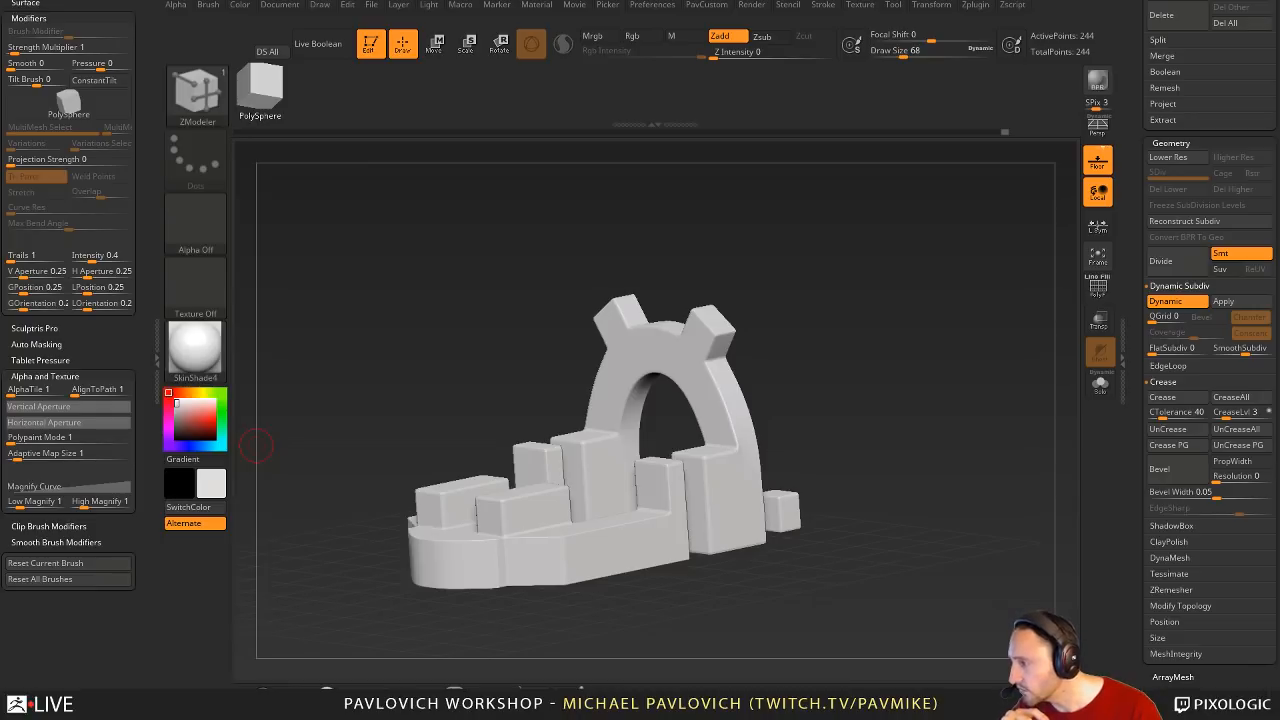
{"action": "mouse_move", "coordinate": [482, 688]}
{"action": "left_mouse_down"}
{"action": "mouse_move", "coordinate": [531, 23]}
{"action": "mouse_move", "coordinate": [509, 6]}
{"action": "mouse_move", "coordinate": [498, 20]}
{"action": "mouse_move", "coordinate": [500, 688]}
{"action": "left_mouse_up"}
{"action": "scroll", "coordinate": [362, 622], "scroll_direction": "down", "scroll_amount": 1}
{"action": "scroll", "coordinate": [366, 619], "scroll_direction": "up", "scroll_amount": 2}
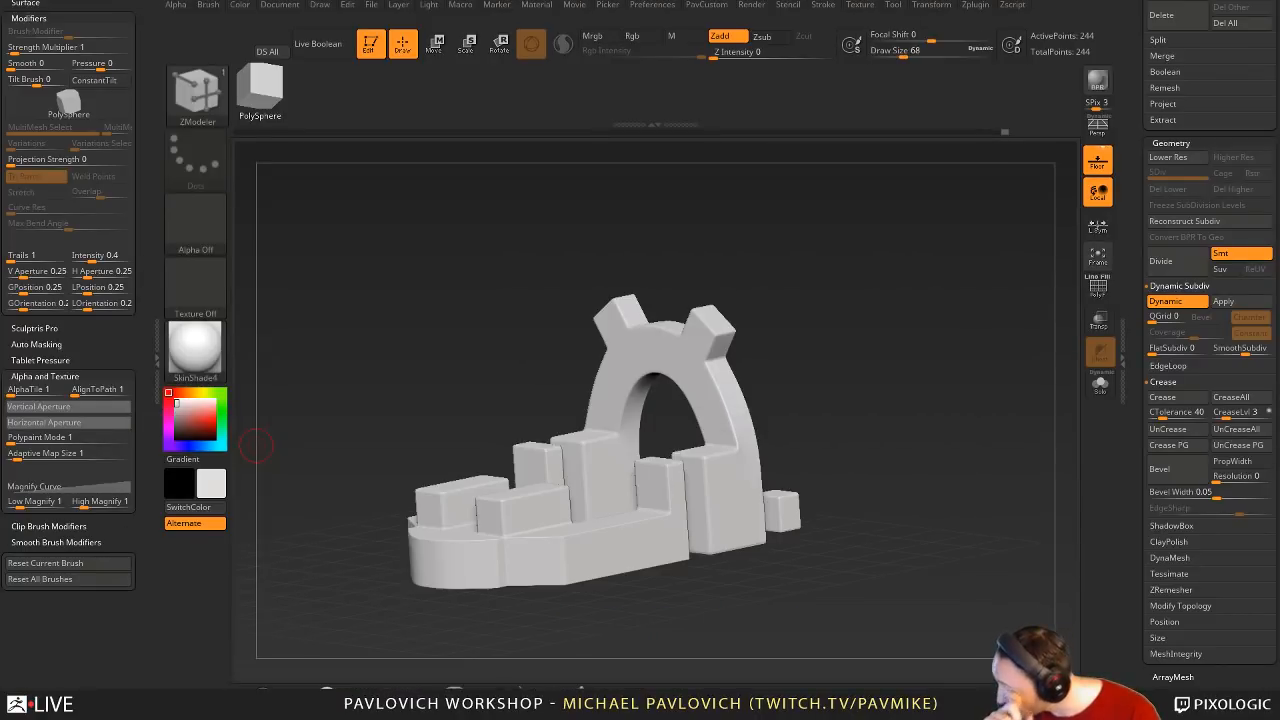